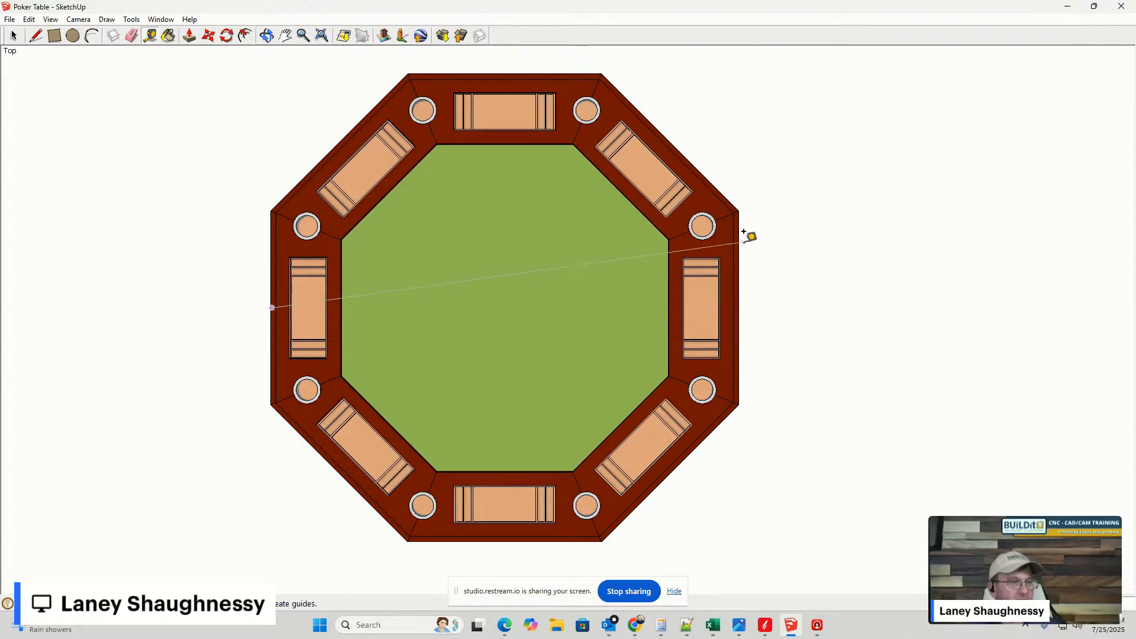
- Measure the poker table's overall width between the midpoints of two opposite outer edges
{"action": "scroll", "coordinate": [739, 304], "scroll_direction": "up", "scroll_amount": 5}
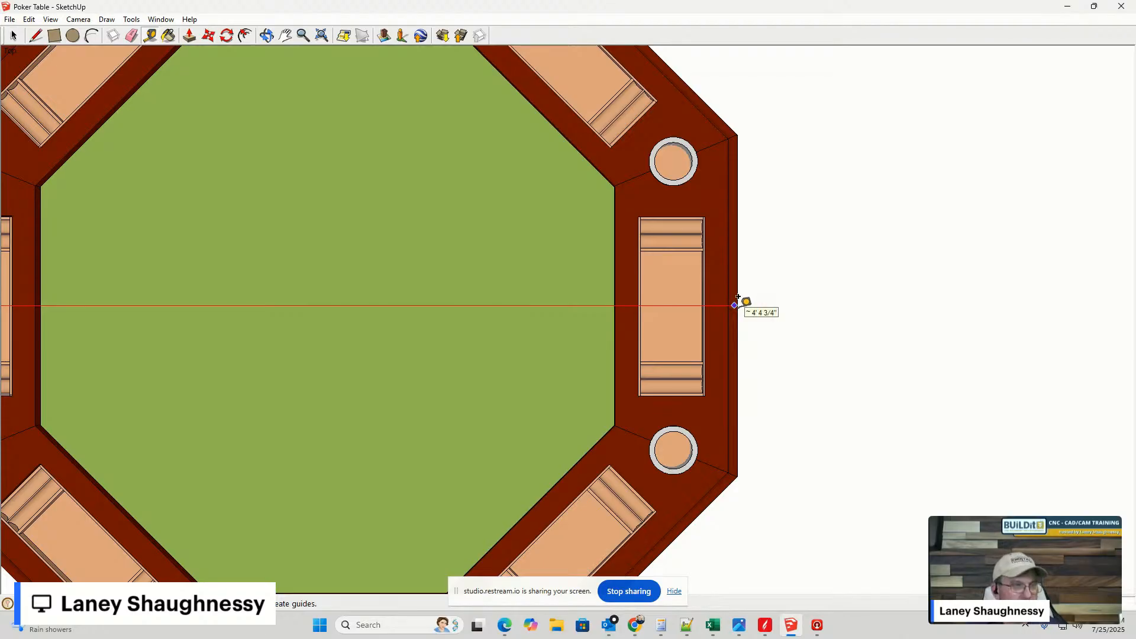
{"action": "scroll", "coordinate": [753, 294], "scroll_direction": "down", "scroll_amount": 6}
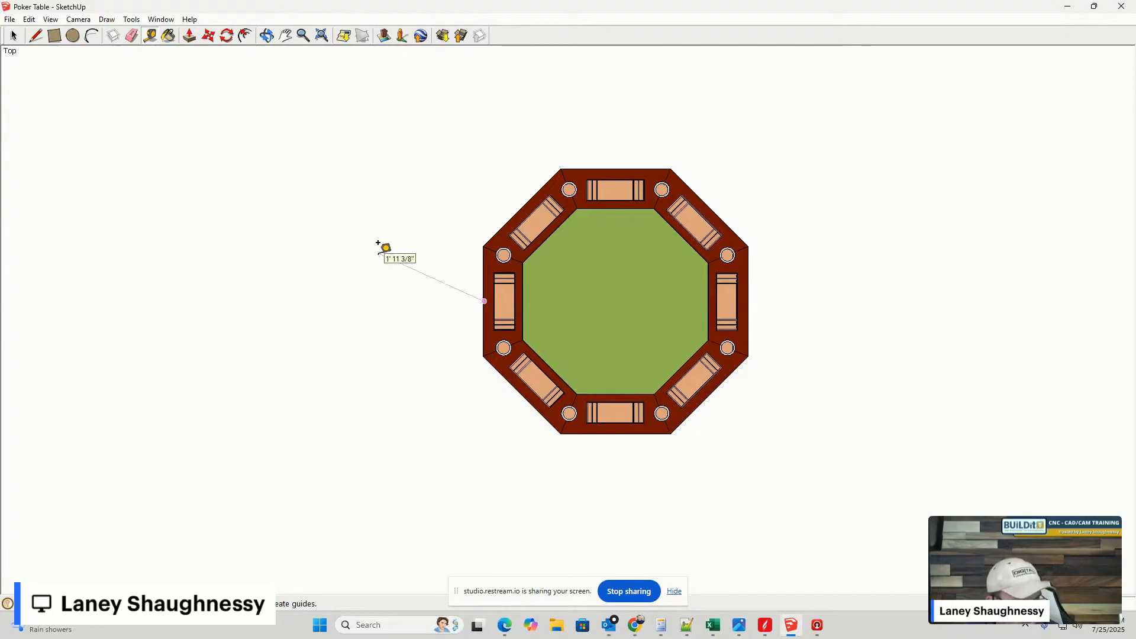
{"action": "scroll", "coordinate": [476, 320], "scroll_direction": "up", "scroll_amount": 2}
{"action": "scroll", "coordinate": [477, 319], "scroll_direction": "up", "scroll_amount": 2}
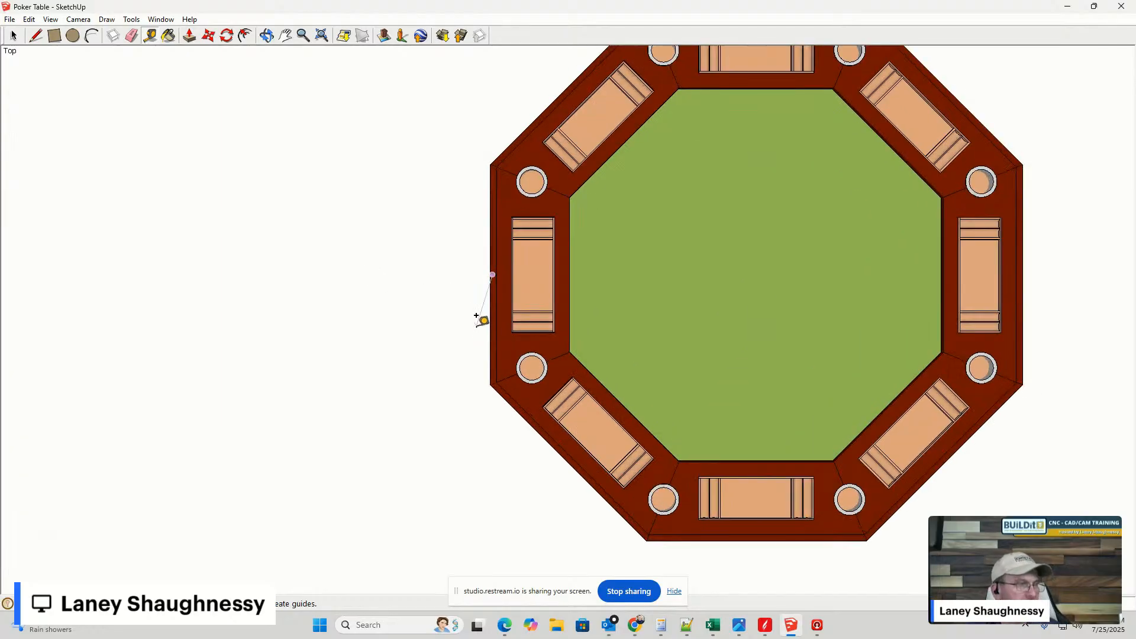
{"action": "left_click", "coordinate": [15, 36]}
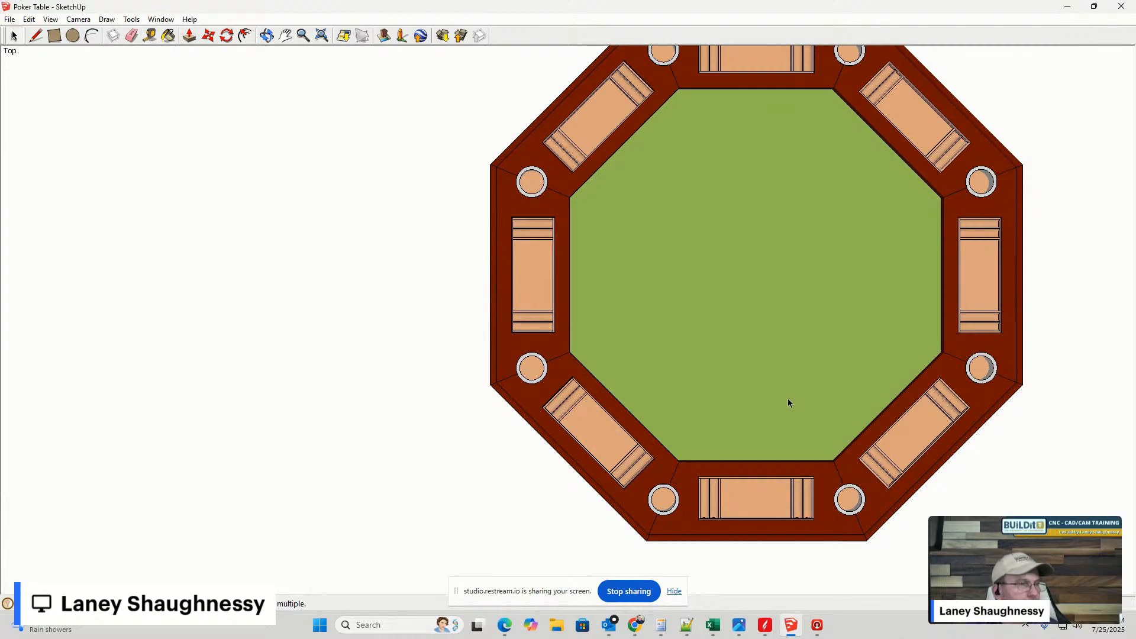
- Examine the chip trays, cup holders and moulded rim of the poker table from above and at an angle
{"action": "middle_click_drag", "start_coordinate": [789, 401], "coordinate": [543, 236]}
{"action": "scroll", "coordinate": [543, 235], "scroll_direction": "up", "scroll_amount": 3}
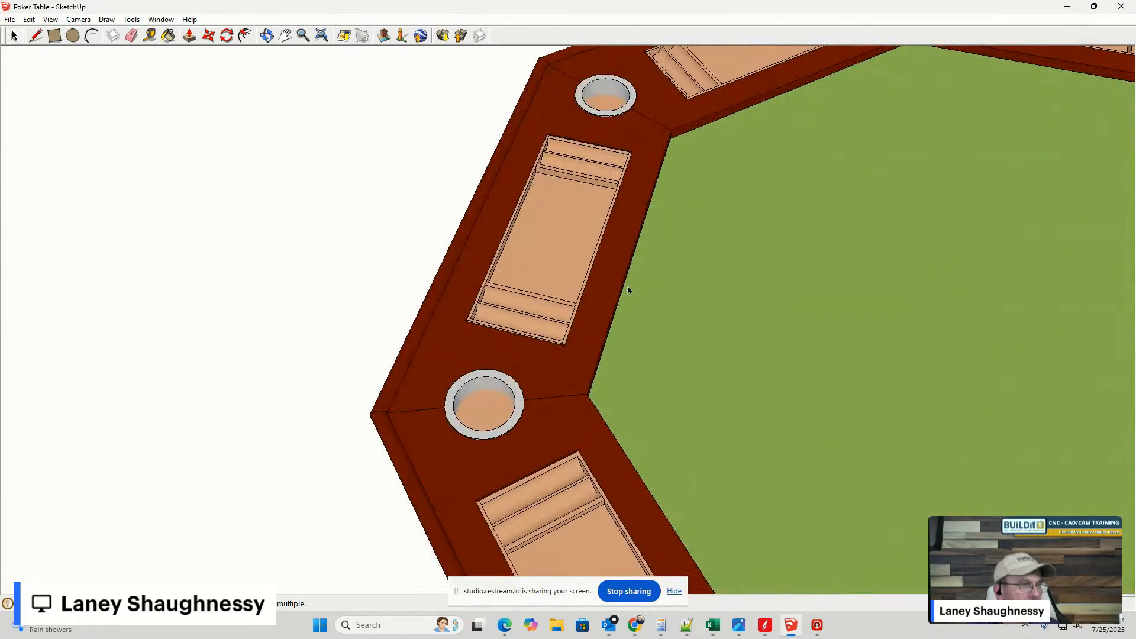
{"action": "middle_click_drag", "start_coordinate": [629, 290], "coordinate": [895, 217]}
{"action": "scroll", "coordinate": [882, 184], "scroll_direction": "up", "scroll_amount": 3}
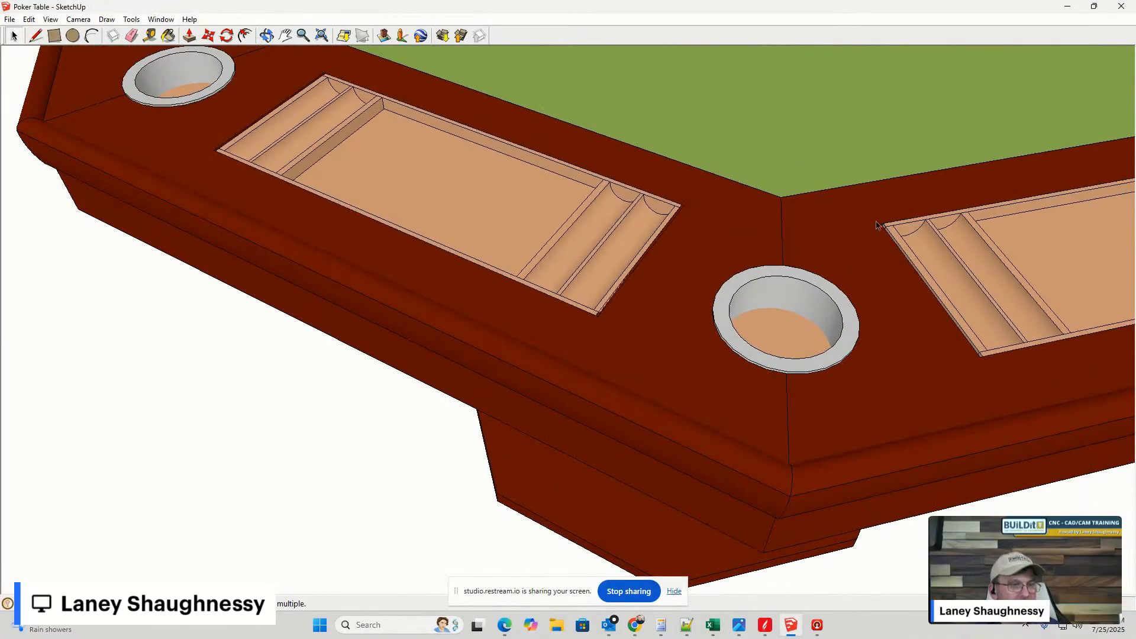
{"action": "scroll", "coordinate": [853, 272], "scroll_direction": "down", "scroll_amount": 8}
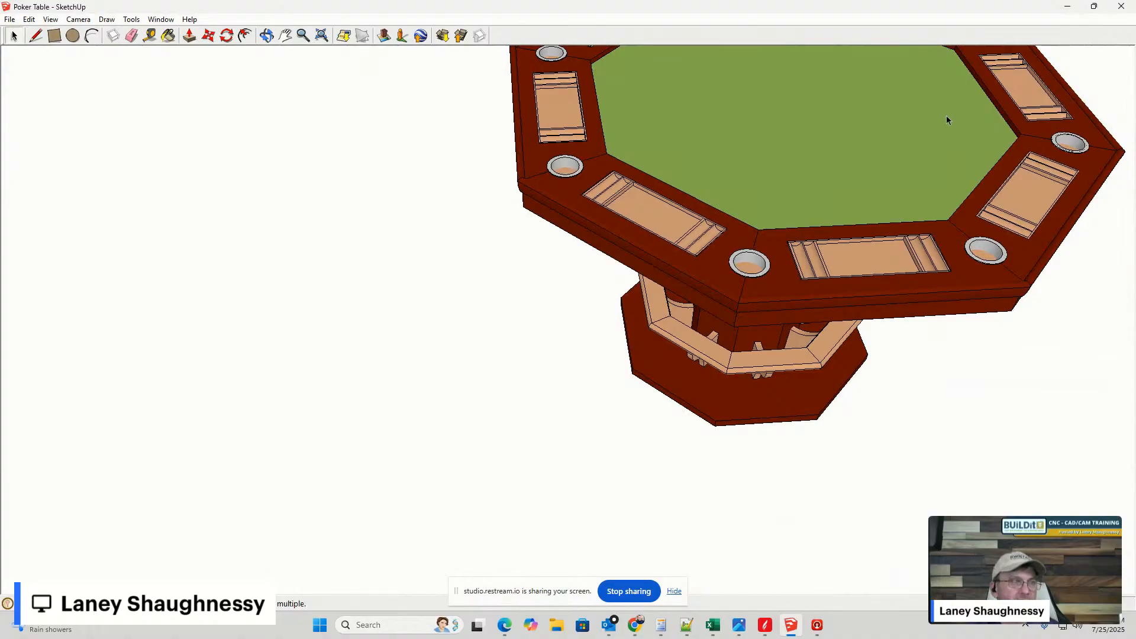
{"action": "left_click", "coordinate": [286, 36]}
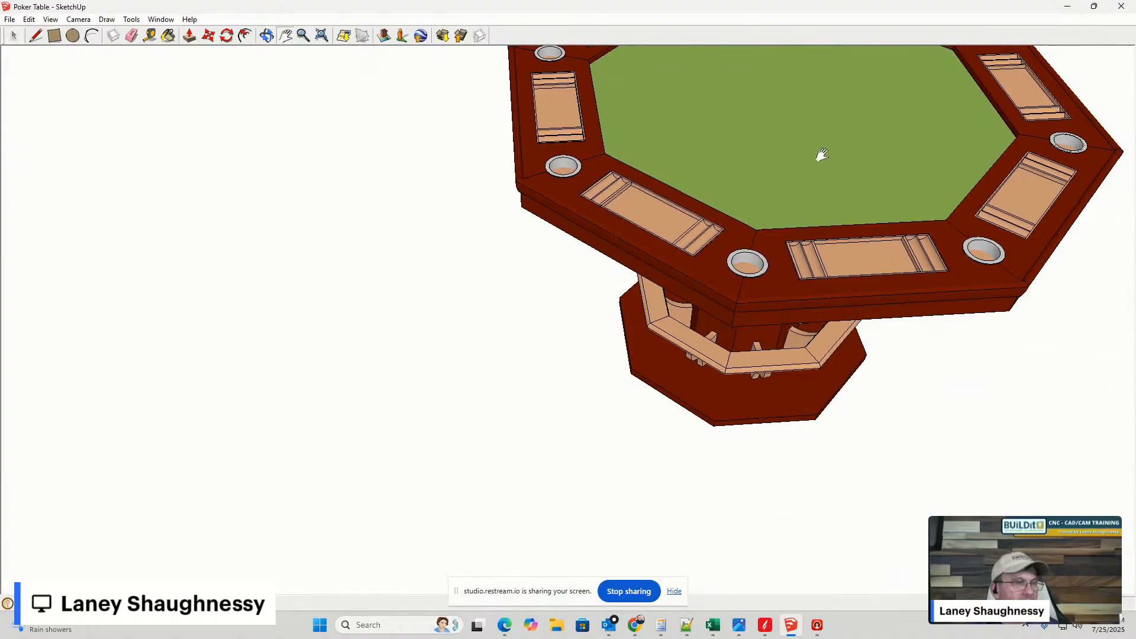
{"action": "left_click_drag", "start_coordinate": [819, 158], "coordinate": [632, 228]}
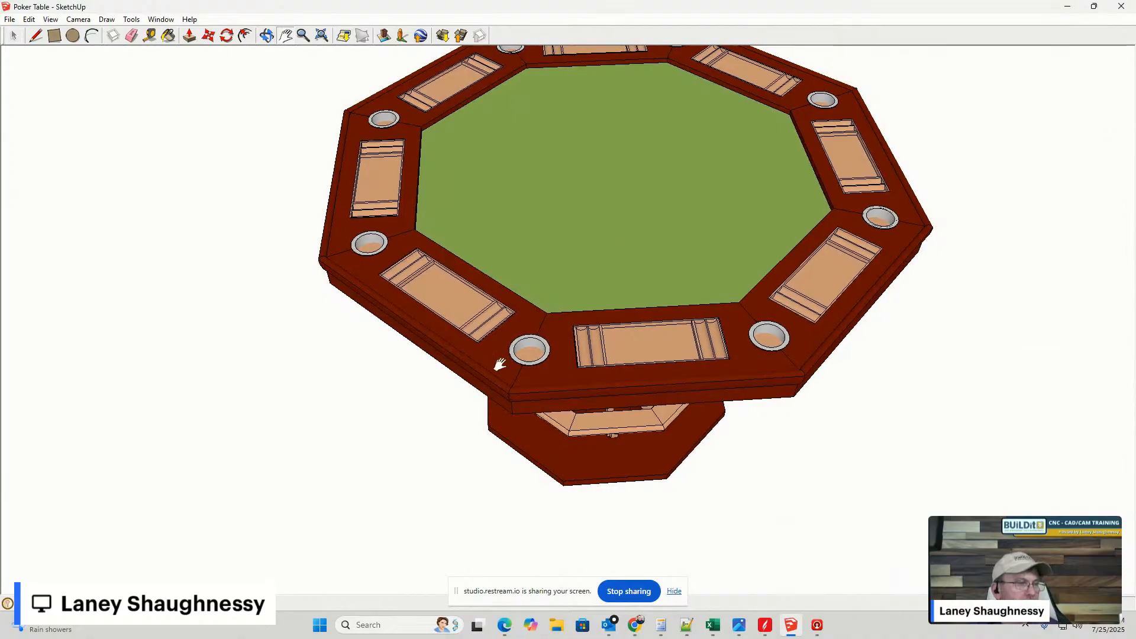
{"action": "scroll", "coordinate": [503, 371], "scroll_direction": "up", "scroll_amount": 1}
{"action": "scroll", "coordinate": [490, 308], "scroll_direction": "up", "scroll_amount": 2}
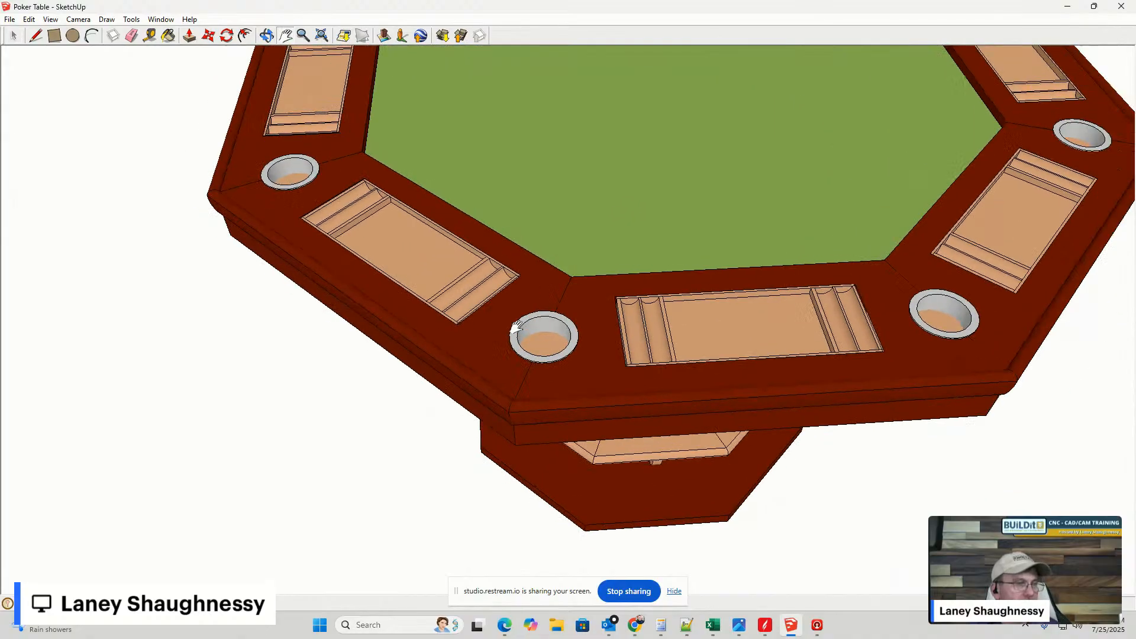
{"action": "scroll", "coordinate": [494, 309], "scroll_direction": "down", "scroll_amount": 2}
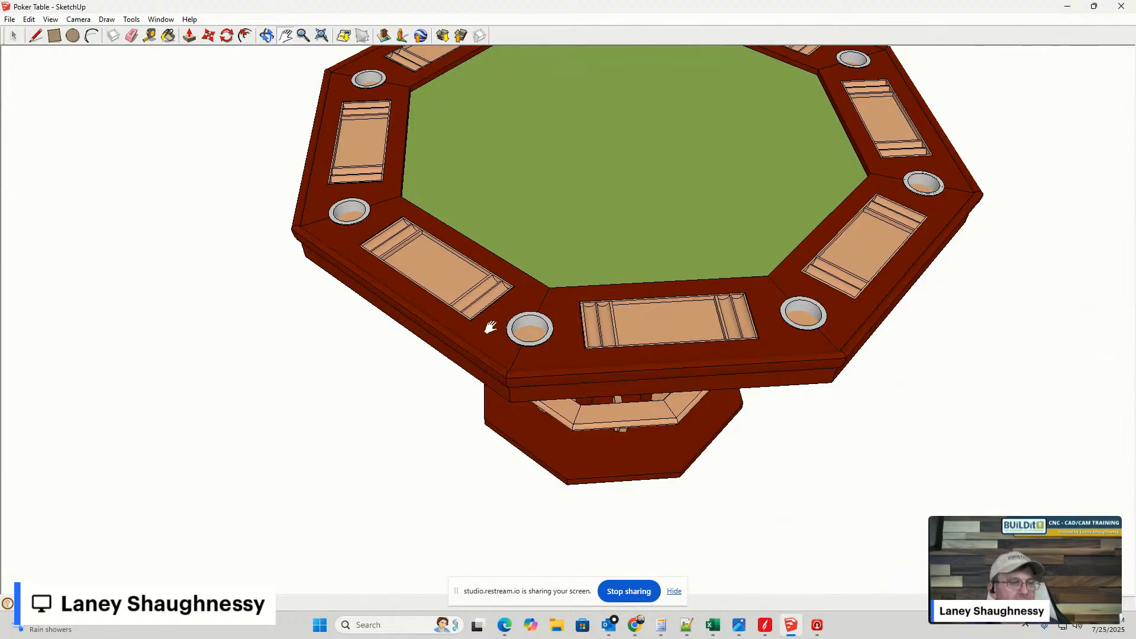
{"action": "scroll", "coordinate": [712, 331], "scroll_direction": "up", "scroll_amount": 2}
{"action": "scroll", "coordinate": [712, 331], "scroll_direction": "up", "scroll_amount": 2}
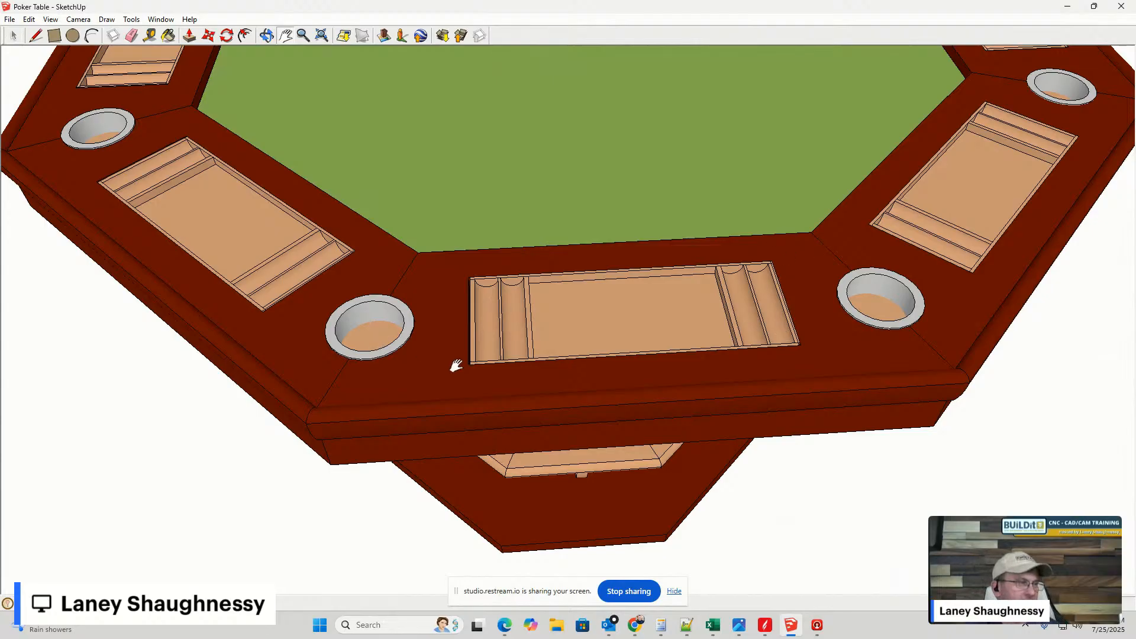
{"action": "scroll", "coordinate": [453, 365], "scroll_direction": "up", "scroll_amount": 2}
{"action": "scroll", "coordinate": [452, 367], "scroll_direction": "down", "scroll_amount": 1}
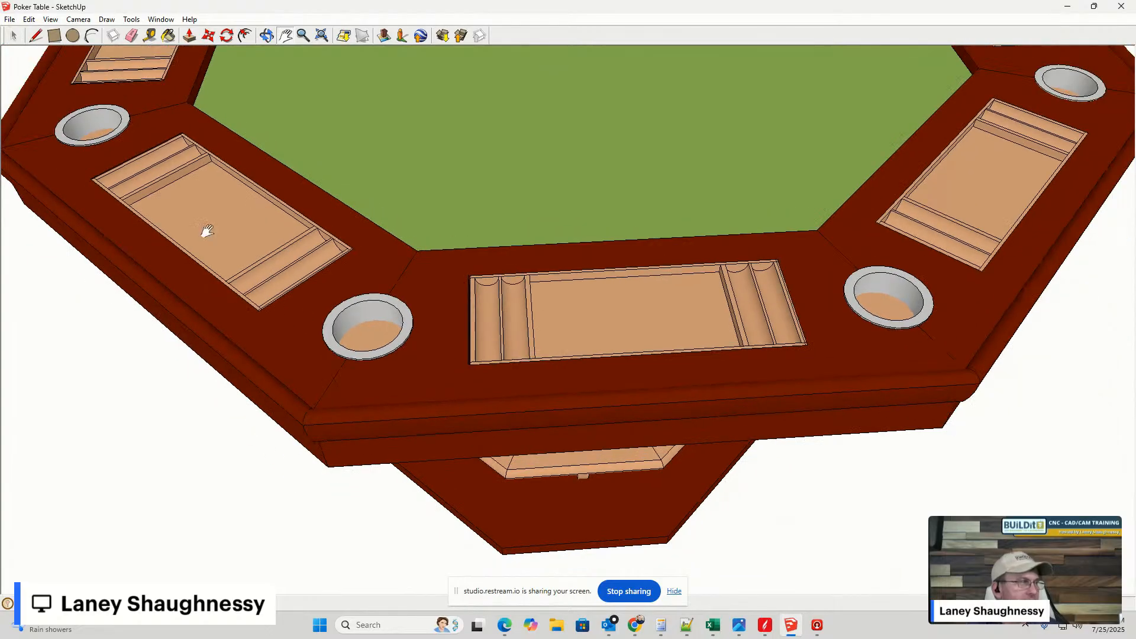
- Hide one front cup holder insert to view the hole beneath it, and unhide all hidden objects
{"action": "left_click", "coordinate": [14, 35]}
{"action": "left_click", "coordinate": [396, 350]}
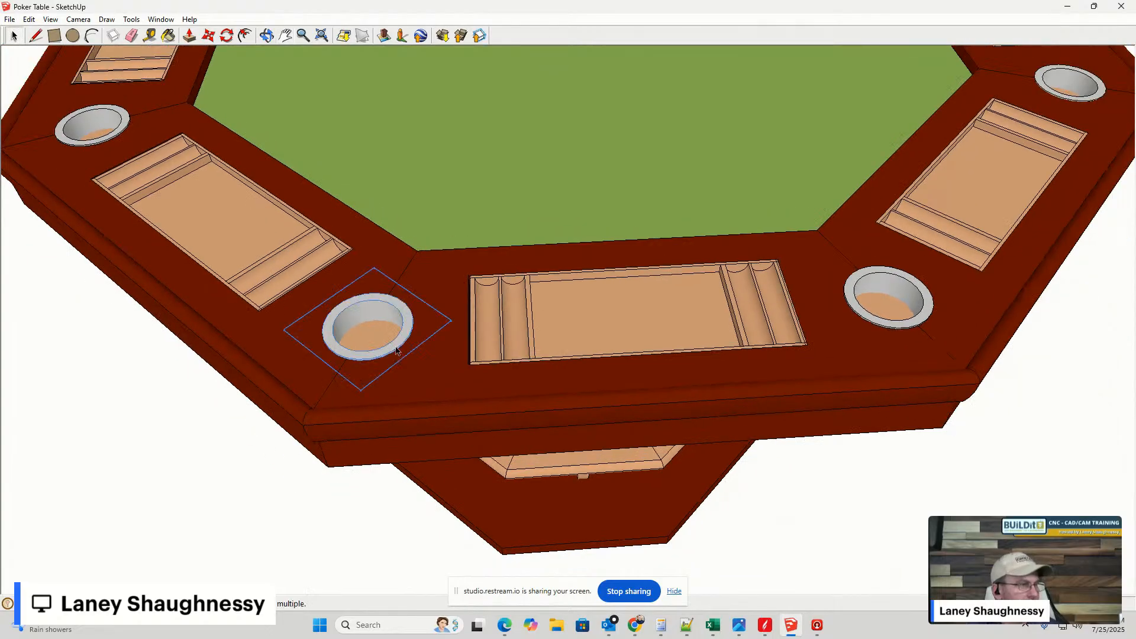
{"action": "right_click", "coordinate": [396, 350]}
{"action": "left_click", "coordinate": [414, 104]}
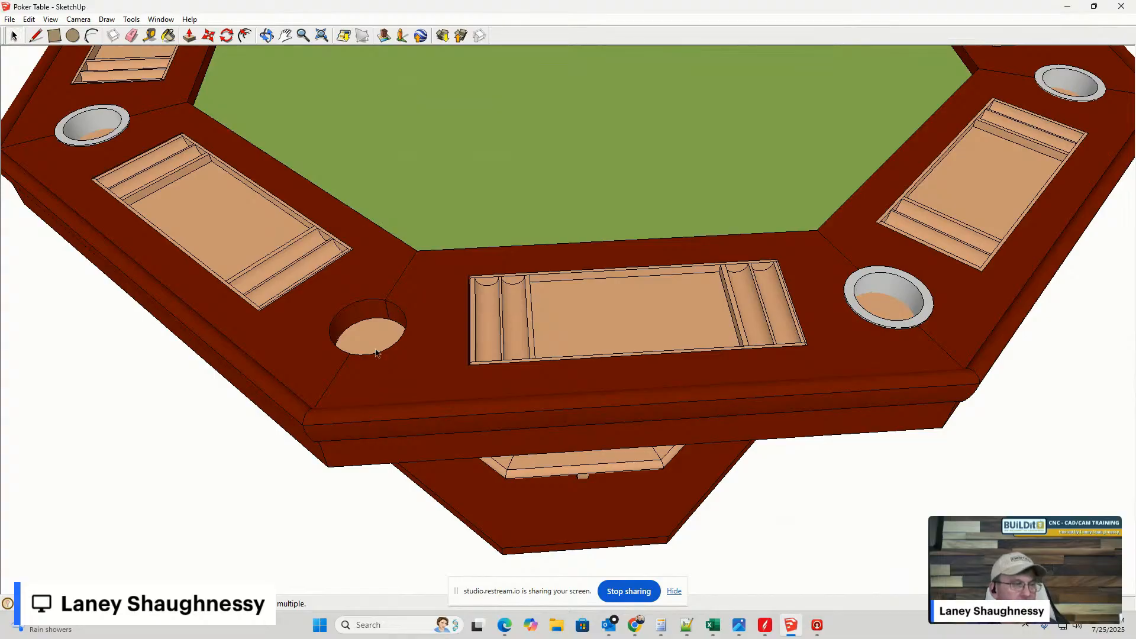
{"action": "left_click", "coordinate": [29, 20]}
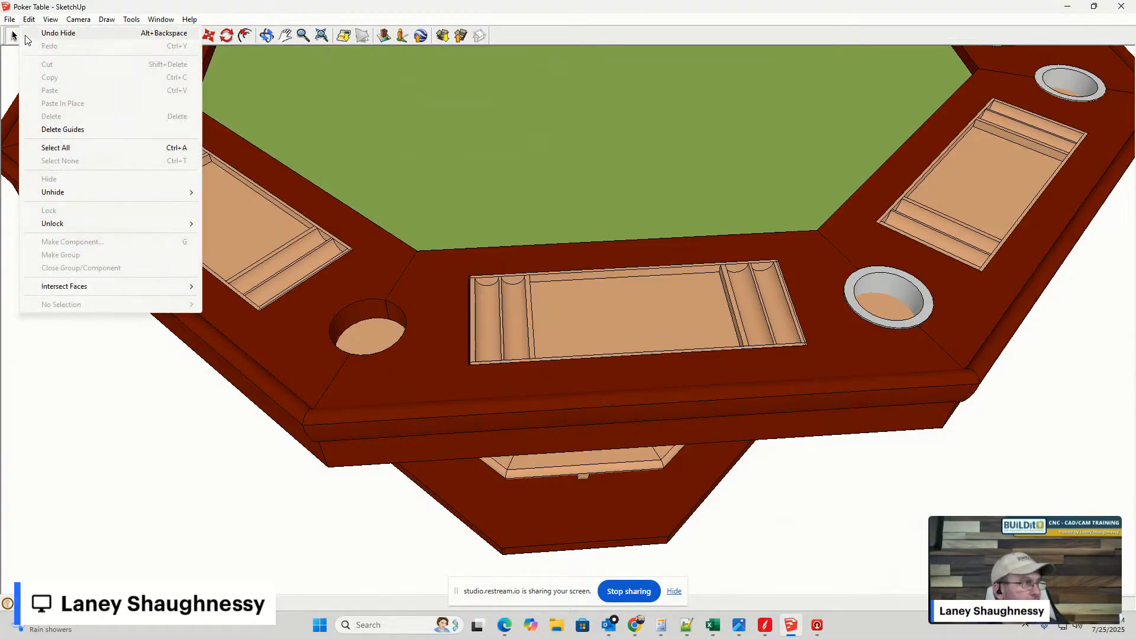
{"action": "mouse_move", "coordinate": [51, 194]}
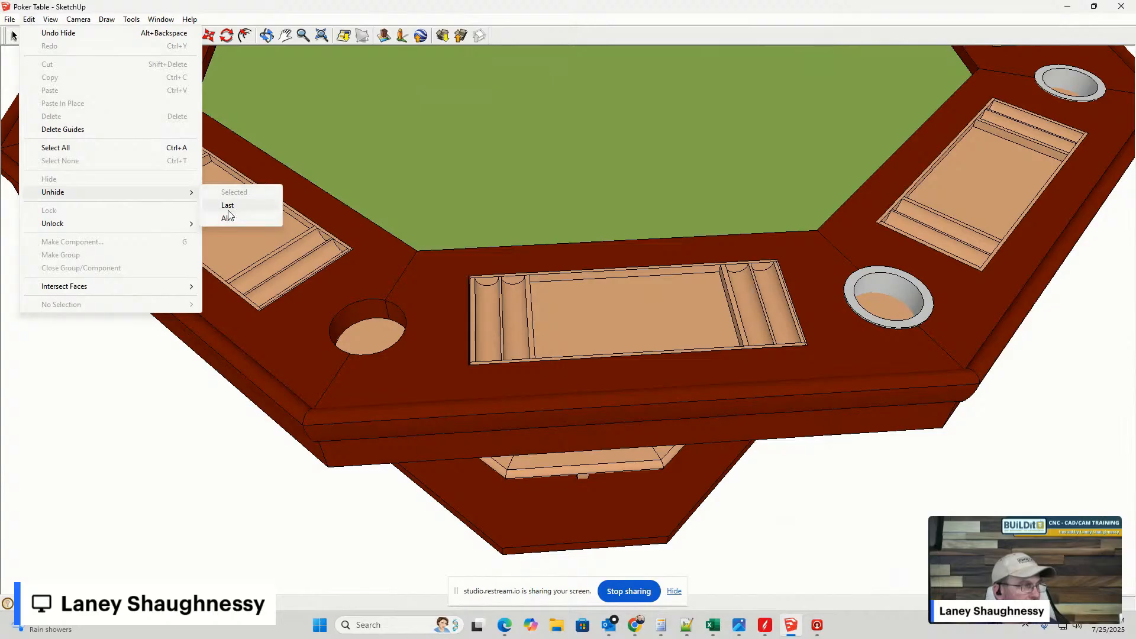
{"action": "left_click", "coordinate": [229, 216]}
- Move the chip tray object so the front tray's corner meets the corner of its recess, and clear the selection
{"action": "scroll", "coordinate": [543, 336], "scroll_direction": "up", "scroll_amount": 3}
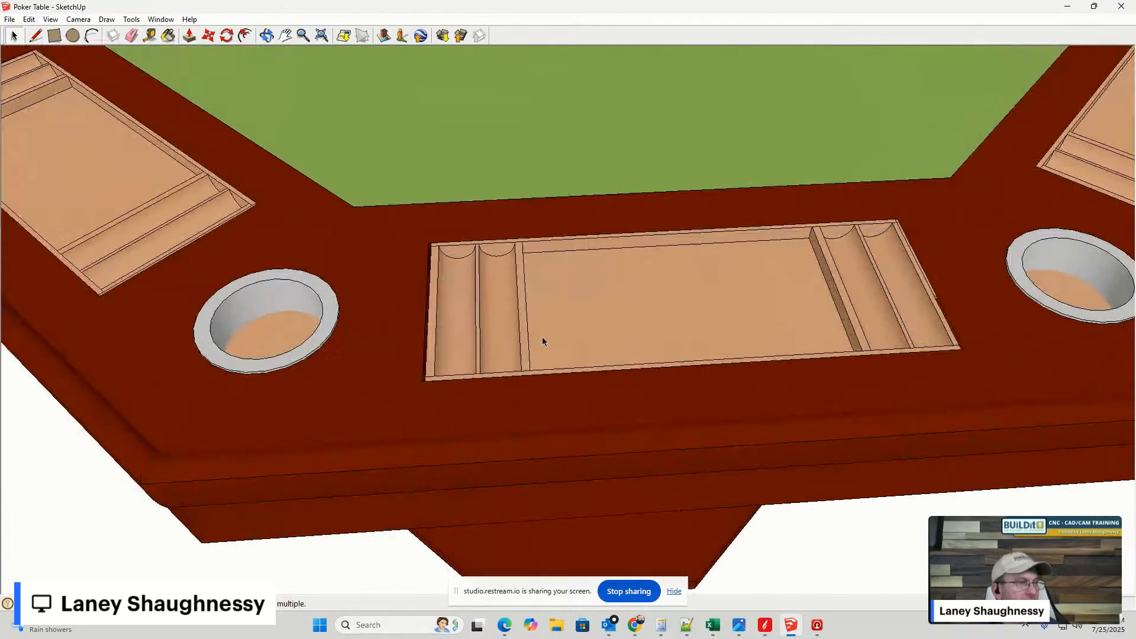
{"action": "scroll", "coordinate": [875, 335], "scroll_direction": "up", "scroll_amount": 2}
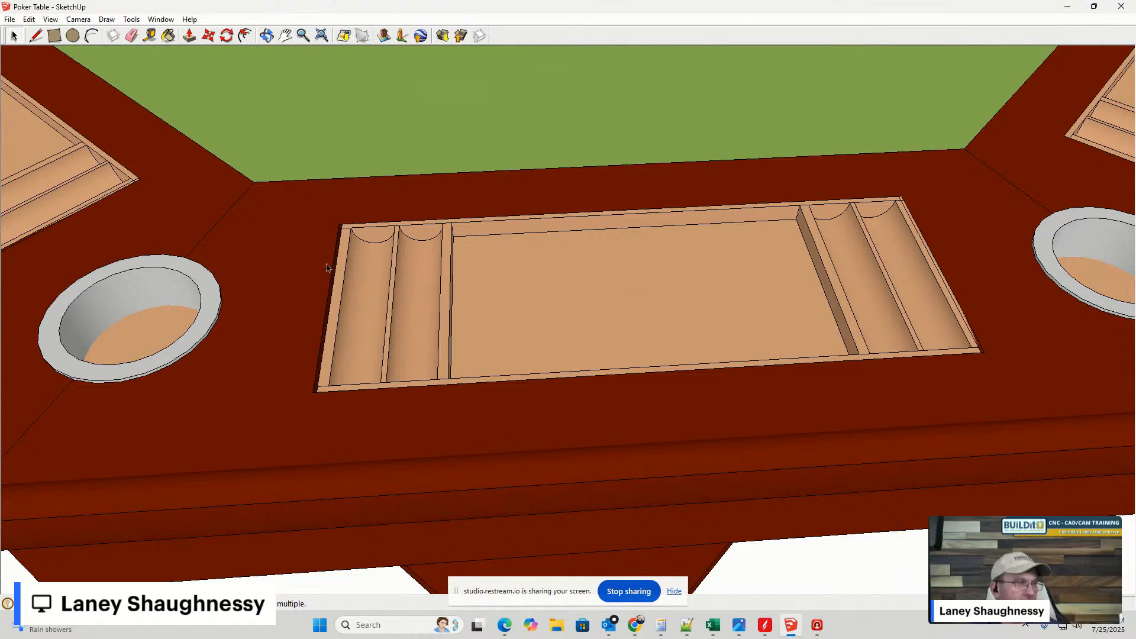
{"action": "left_click", "coordinate": [488, 287]}
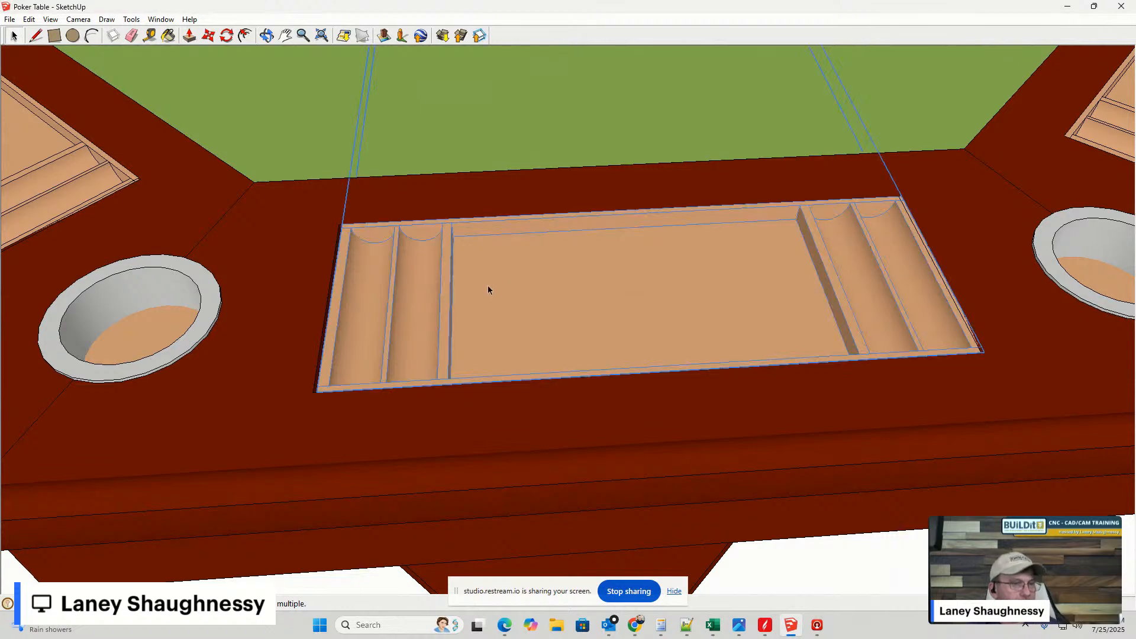
{"action": "scroll", "coordinate": [312, 405], "scroll_direction": "up", "scroll_amount": 3}
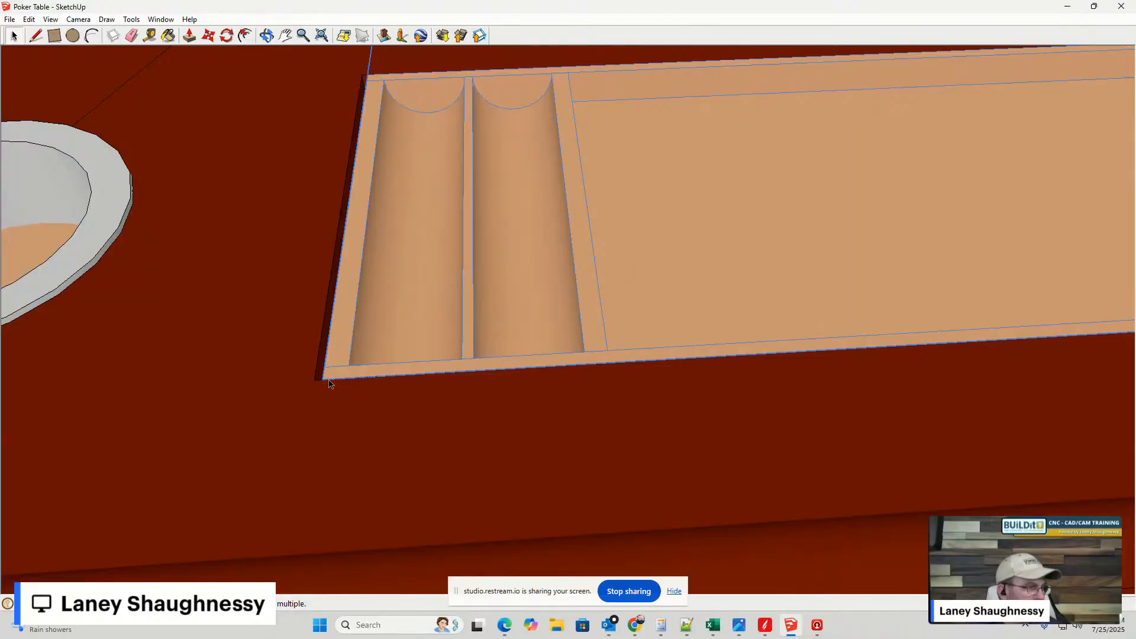
{"action": "left_click", "coordinate": [328, 381]}
{"action": "triple_click", "coordinate": [330, 379]}
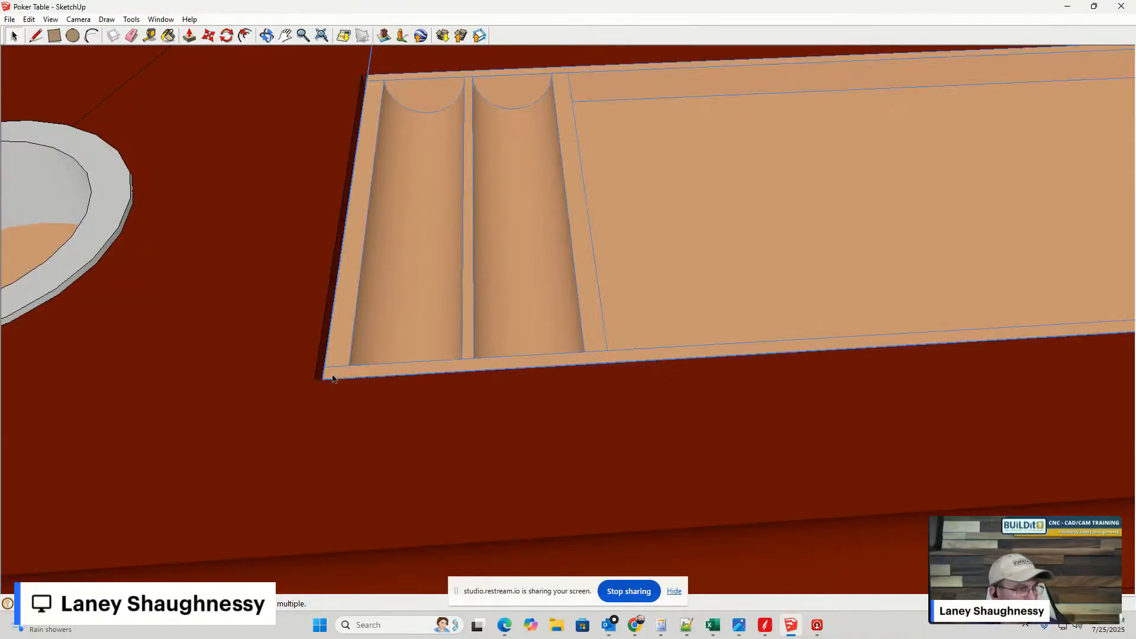
{"action": "key", "text": "m"}
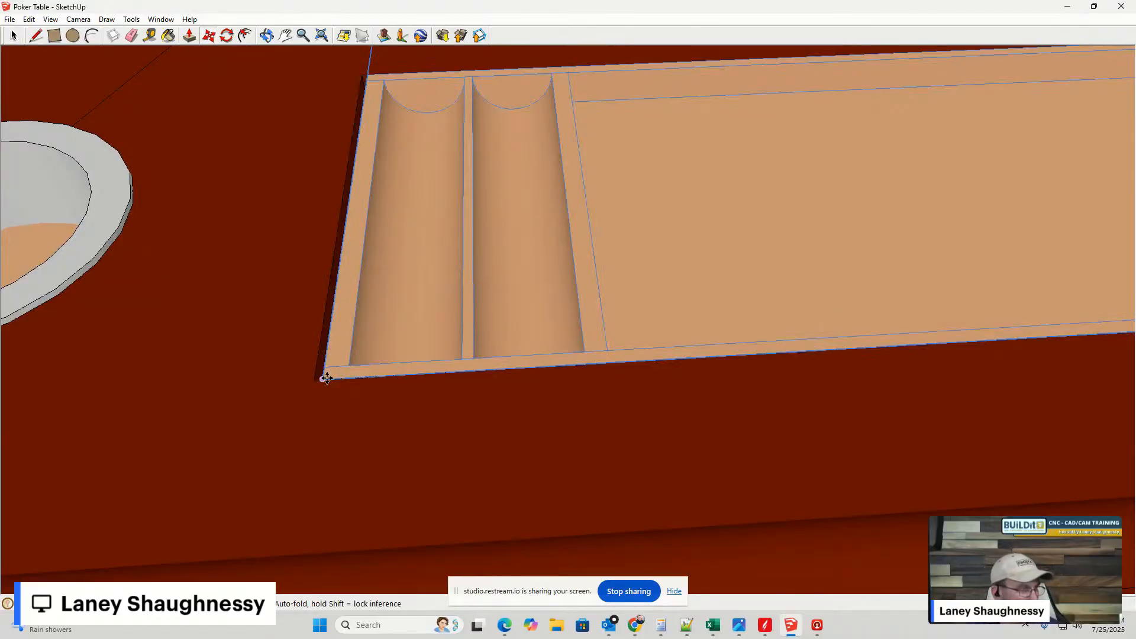
{"action": "left_click", "coordinate": [322, 379]}
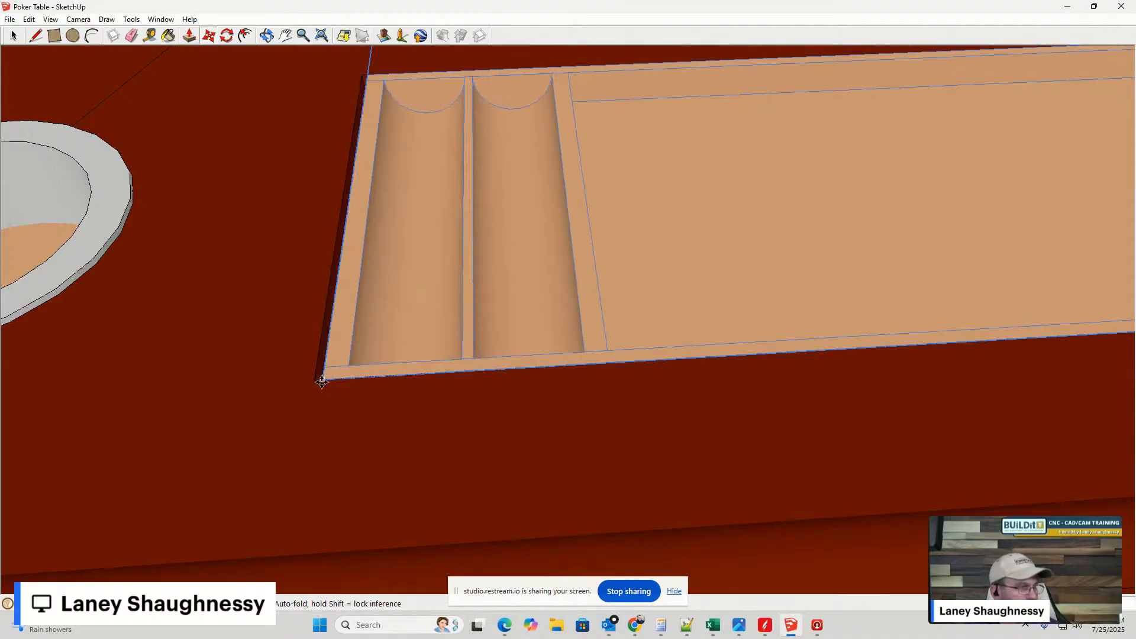
{"action": "left_click", "coordinate": [314, 380]}
{"action": "scroll", "coordinate": [300, 396], "scroll_direction": "down", "scroll_amount": 5}
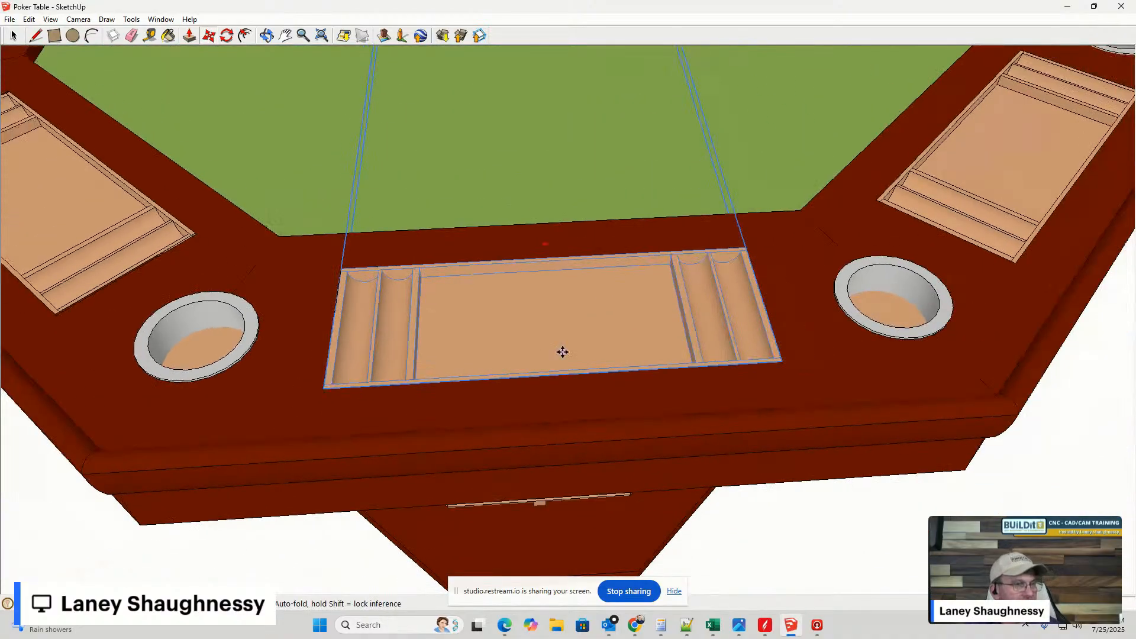
{"action": "scroll", "coordinate": [566, 352], "scroll_direction": "up", "scroll_amount": 3}
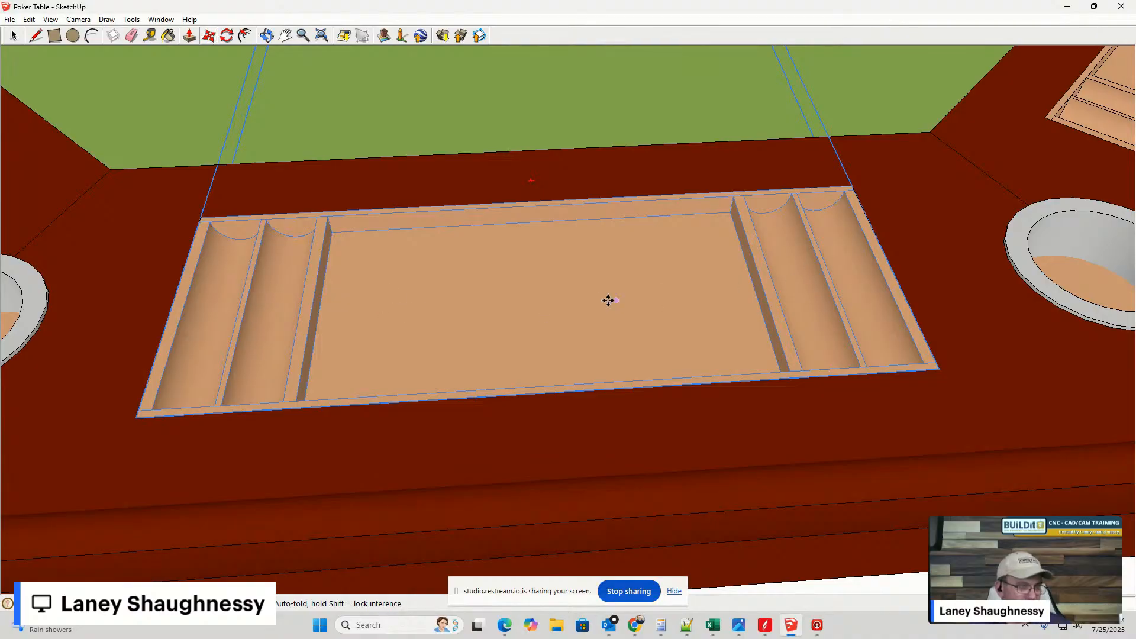
{"action": "scroll", "coordinate": [588, 299], "scroll_direction": "up", "scroll_amount": 2}
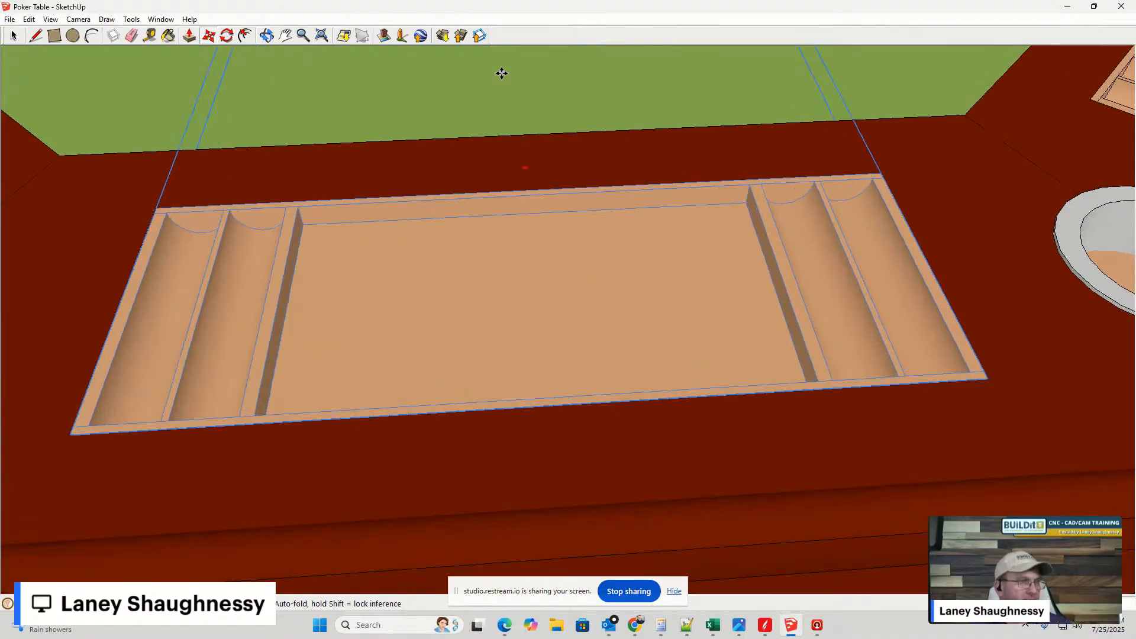
{"action": "key", "text": "space"}
{"action": "left_click", "coordinate": [502, 73]}
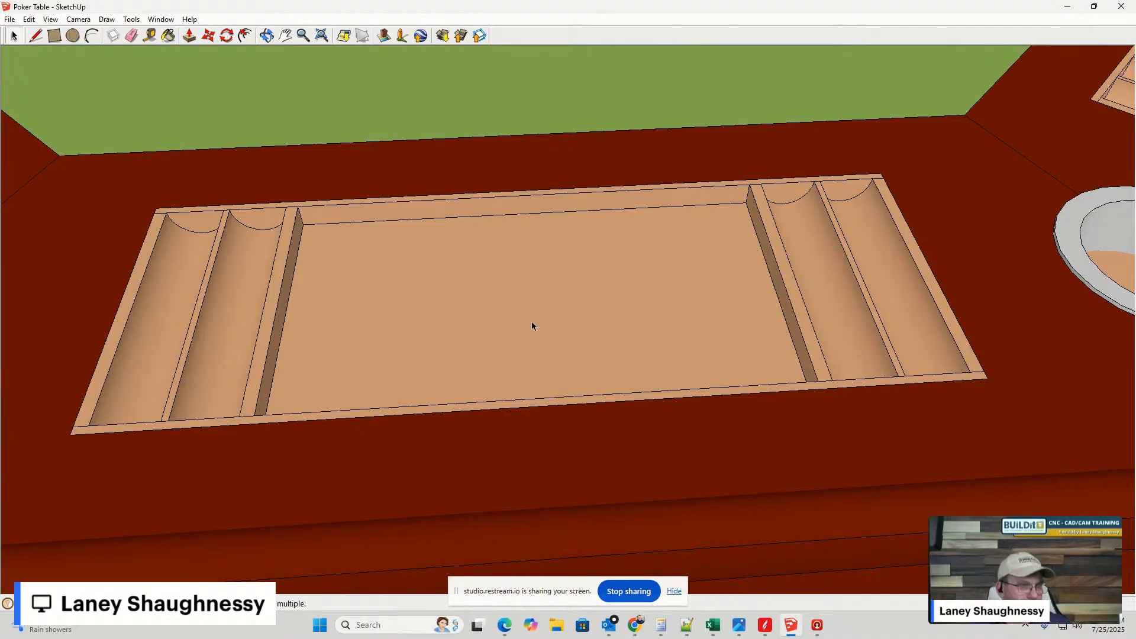
- Inspect the front chip tray's fit in the table rim and select the chip tray object
{"action": "scroll", "coordinate": [536, 349], "scroll_direction": "up", "scroll_amount": 2}
{"action": "scroll", "coordinate": [538, 353], "scroll_direction": "down", "scroll_amount": 2}
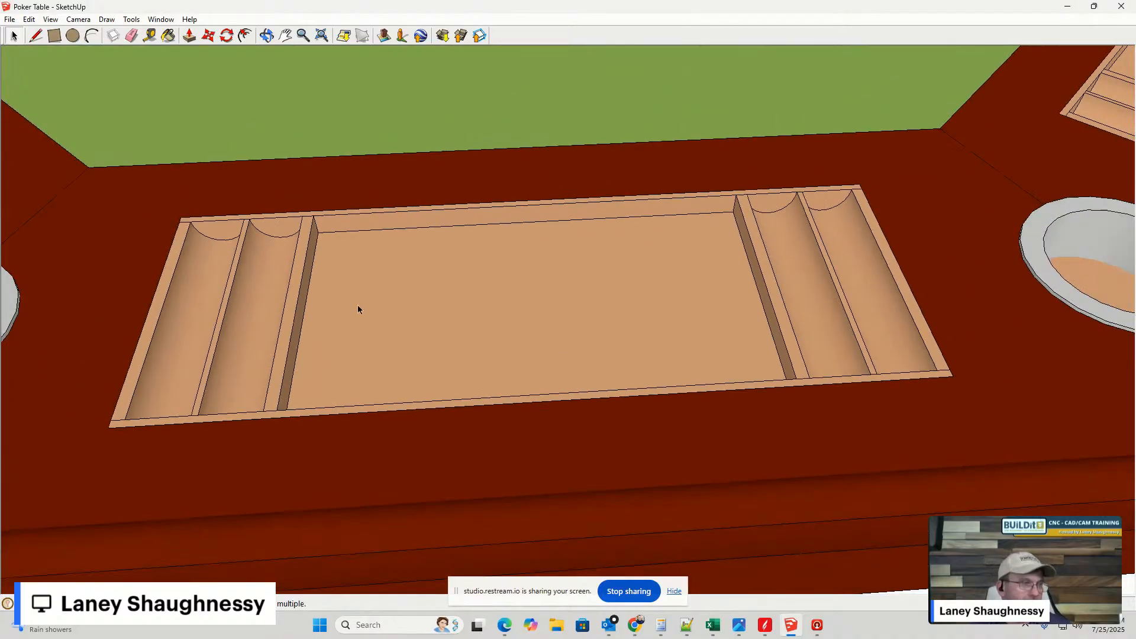
{"action": "scroll", "coordinate": [570, 303], "scroll_direction": "down", "scroll_amount": 6}
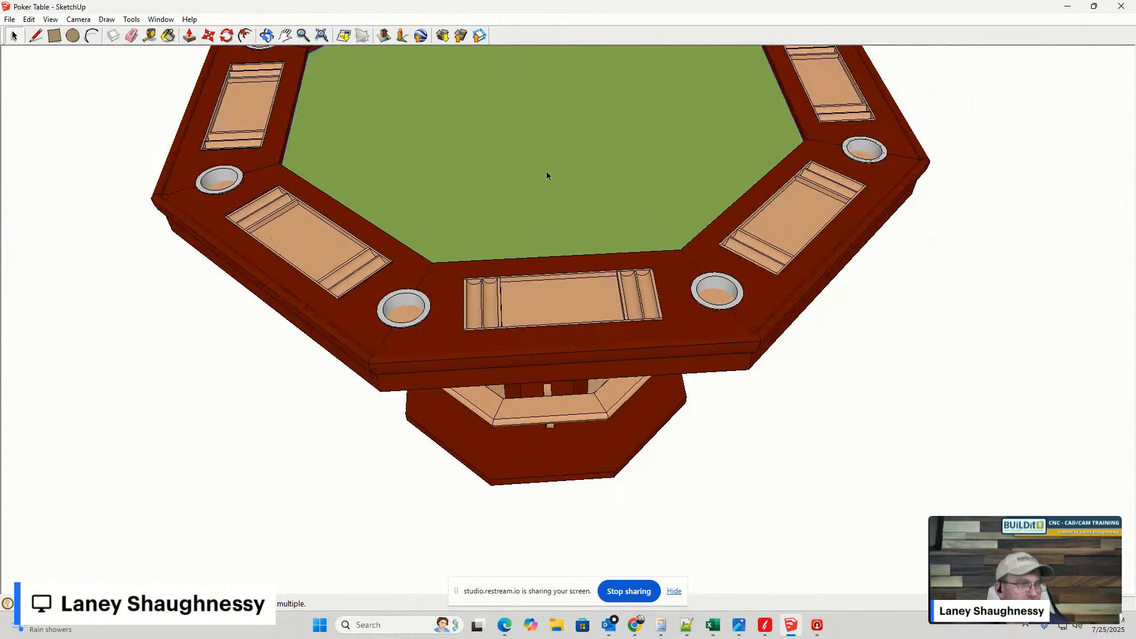
{"action": "scroll", "coordinate": [551, 317], "scroll_direction": "up", "scroll_amount": 8}
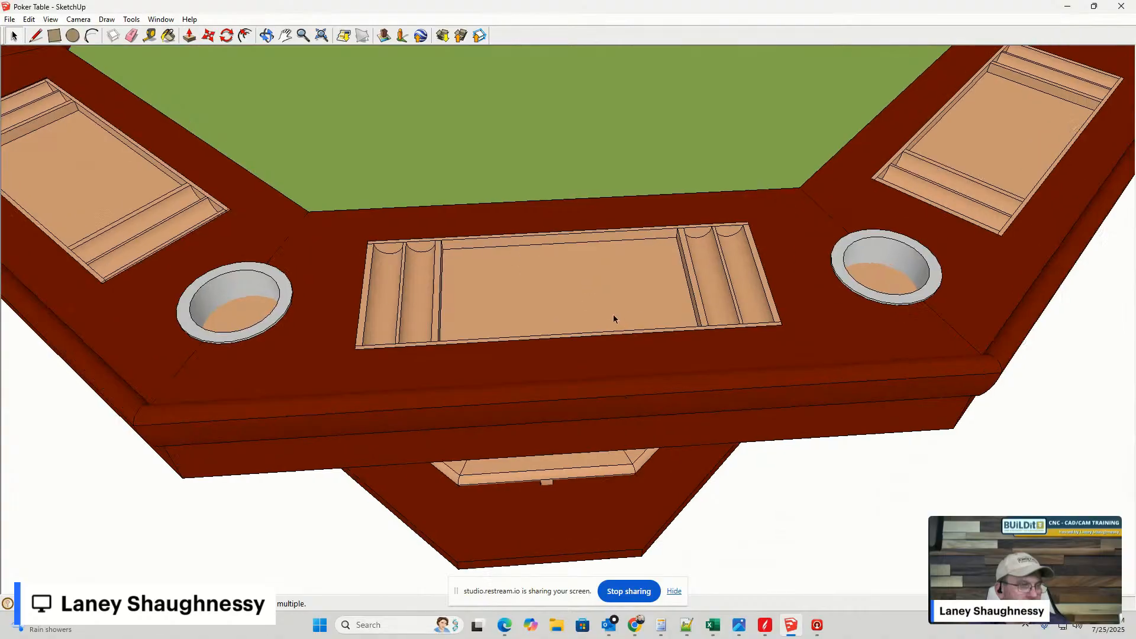
{"action": "scroll", "coordinate": [485, 317], "scroll_direction": "down", "scroll_amount": 4}
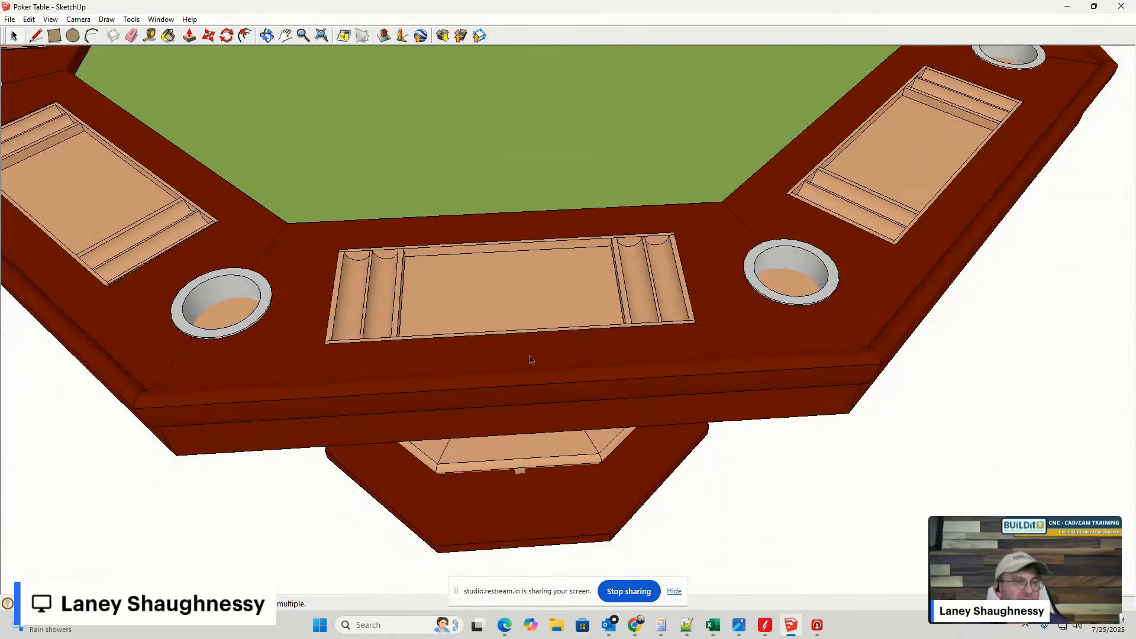
{"action": "mouse_move", "coordinate": [531, 358]}
{"action": "middle_mouse_down"}
{"action": "mouse_move", "coordinate": [510, 288]}
{"action": "mouse_move", "coordinate": [505, 193]}
{"action": "mouse_move", "coordinate": [517, 160]}
{"action": "mouse_move", "coordinate": [606, 241]}
{"action": "mouse_move", "coordinate": [460, 263]}
{"action": "mouse_move", "coordinate": [461, 274]}
{"action": "middle_mouse_up"}
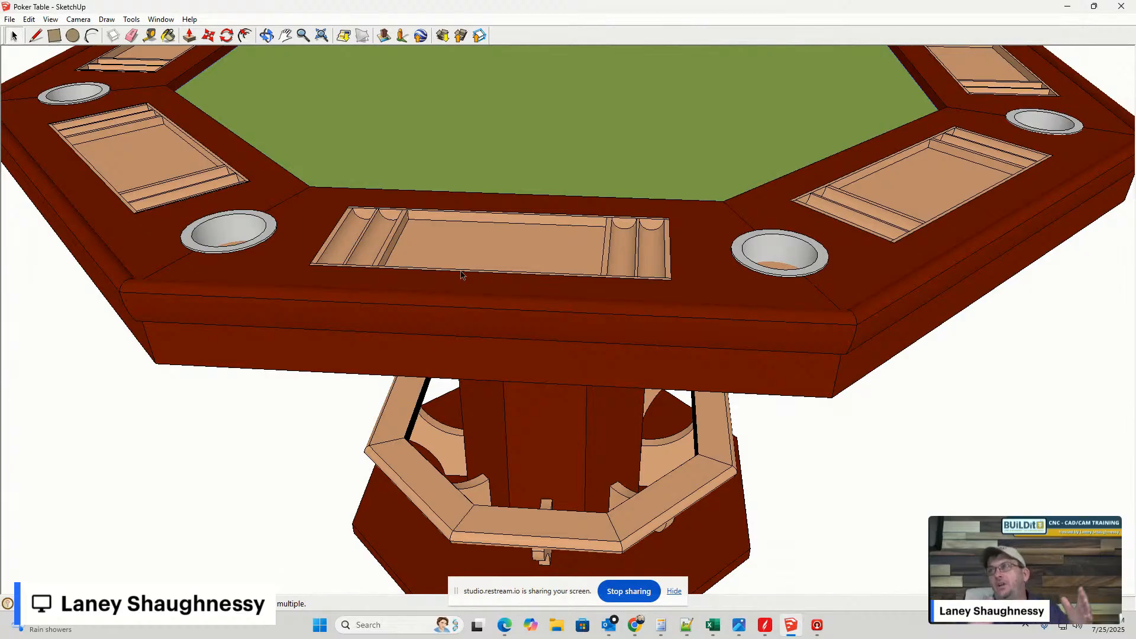
{"action": "scroll", "coordinate": [395, 235], "scroll_direction": "up", "scroll_amount": 3}
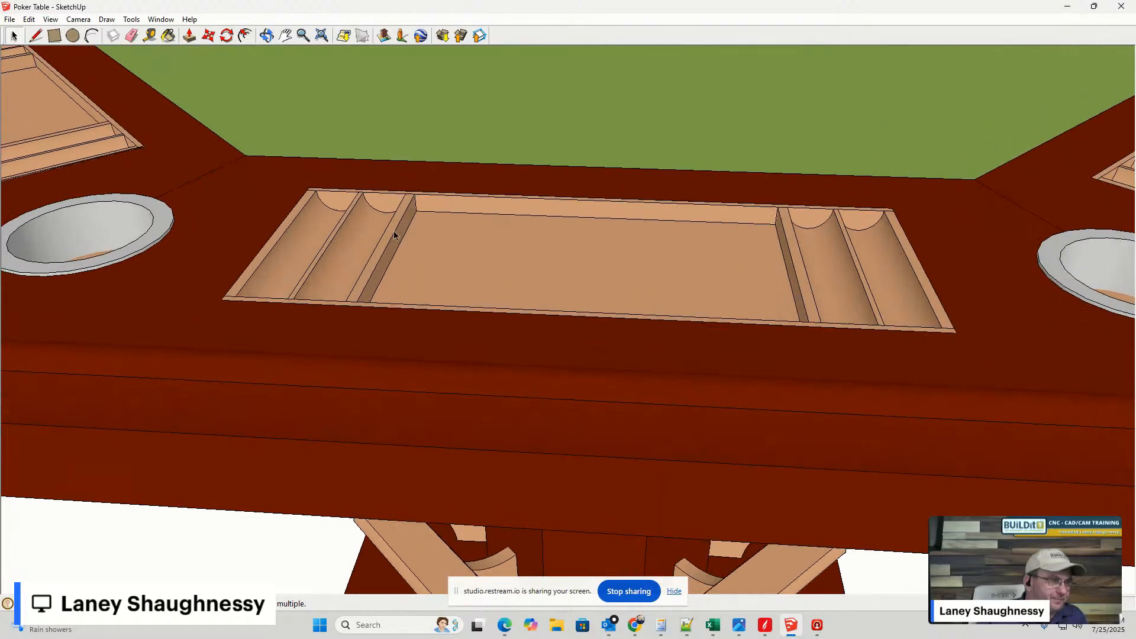
{"action": "left_click", "coordinate": [726, 268]}
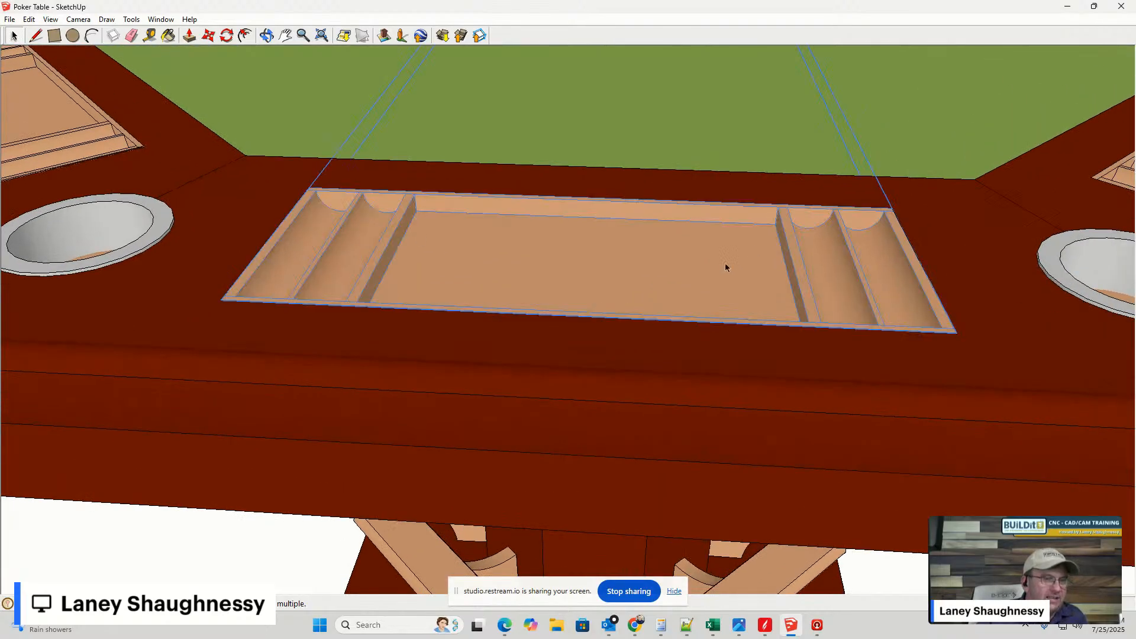
- Move the chip tray object out of its recess and place the front tray over the green playing surface
{"action": "key", "text": "m"}
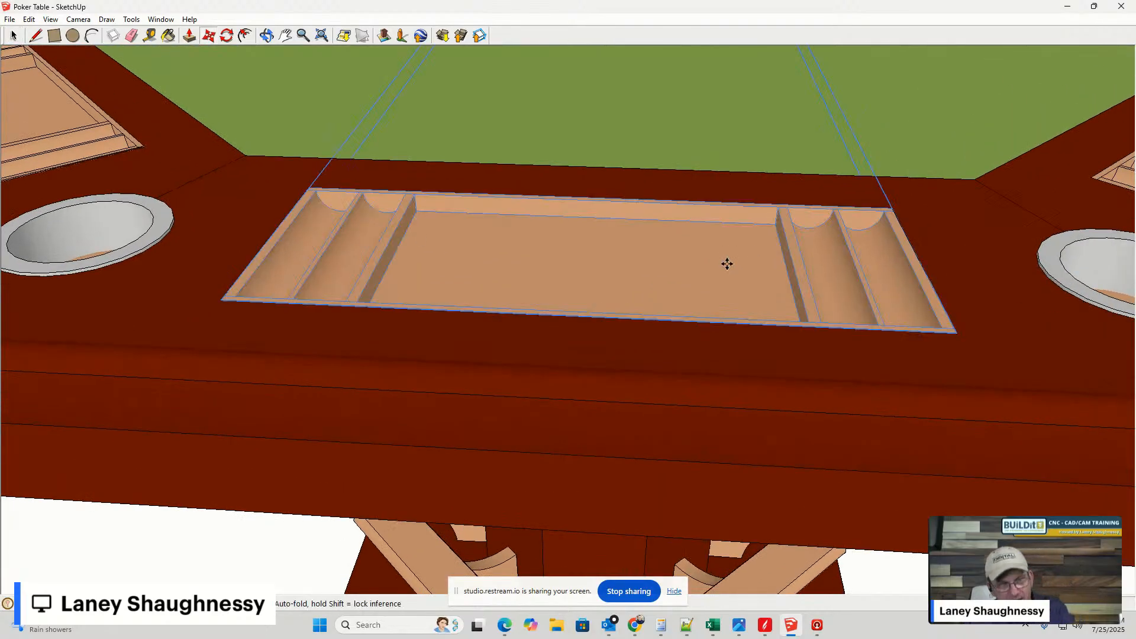
{"action": "left_click", "coordinate": [960, 334]}
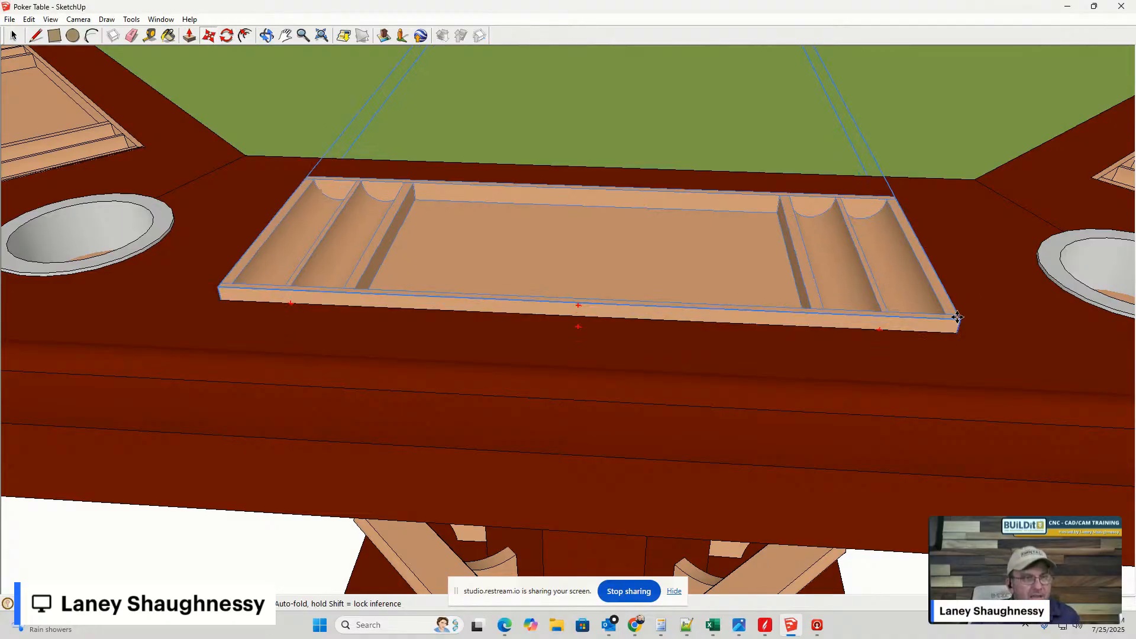
{"action": "scroll", "coordinate": [692, 94], "scroll_direction": "up", "scroll_amount": 2}
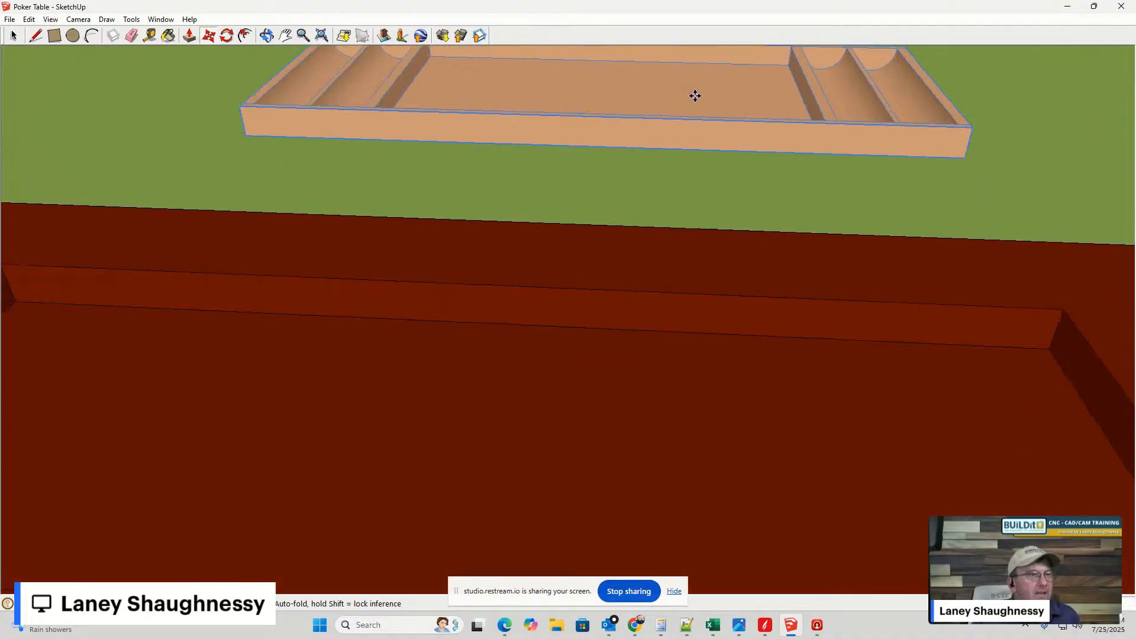
{"action": "scroll", "coordinate": [705, 144], "scroll_direction": "down", "scroll_amount": 6}
{"action": "scroll", "coordinate": [710, 151], "scroll_direction": "up", "scroll_amount": 2}
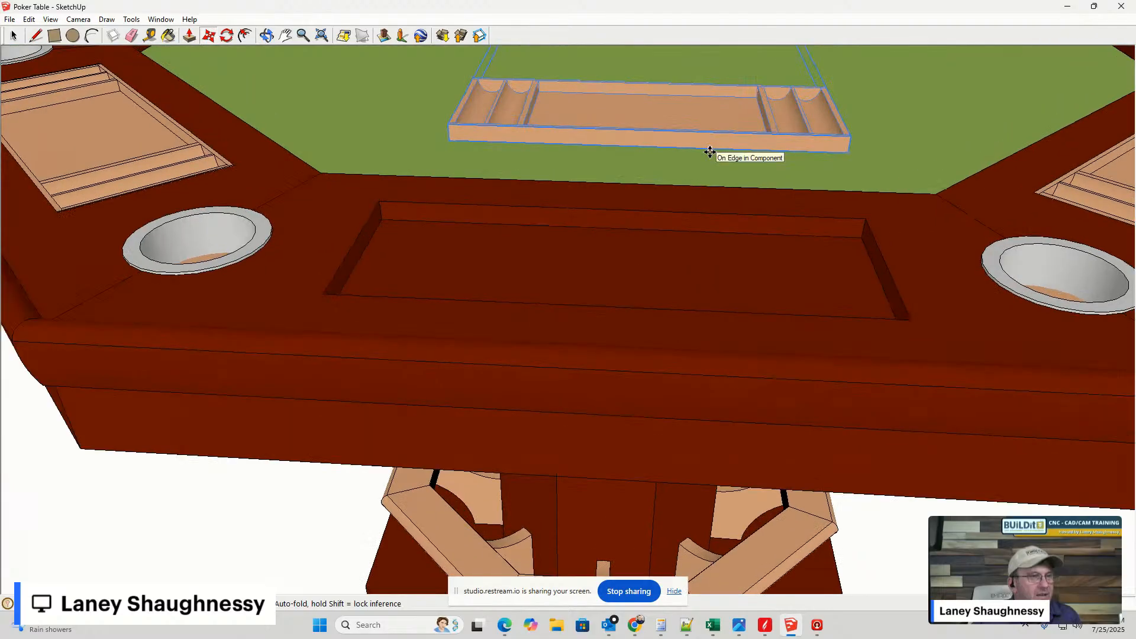
- Move the chip tray object back so the front tray's corner snaps to the matching recess corner, and clear the selection
{"action": "left_click", "coordinate": [450, 137]}
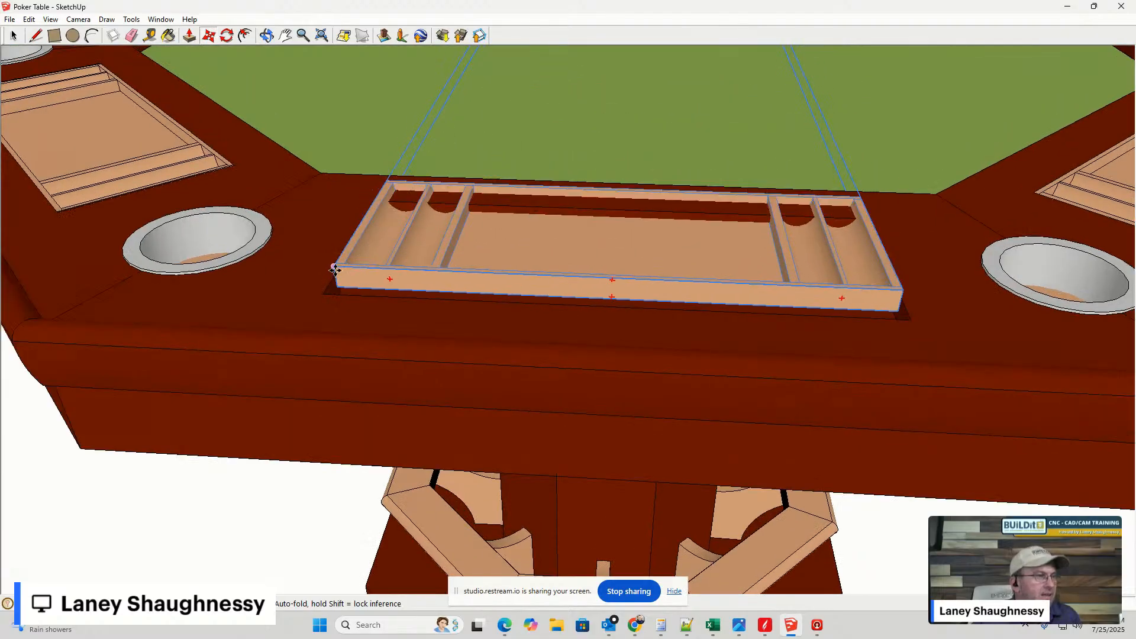
{"action": "left_click", "coordinate": [326, 293]}
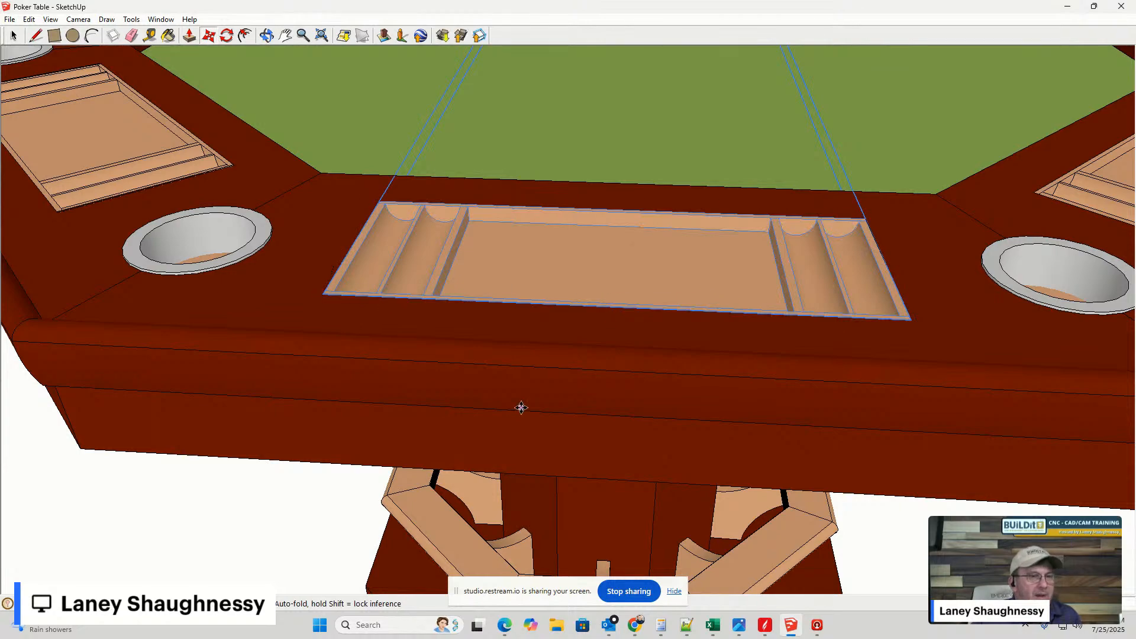
{"action": "key", "text": "space"}
{"action": "left_click", "coordinate": [601, 151]}
{"action": "scroll", "coordinate": [607, 242], "scroll_direction": "down", "scroll_amount": 2}
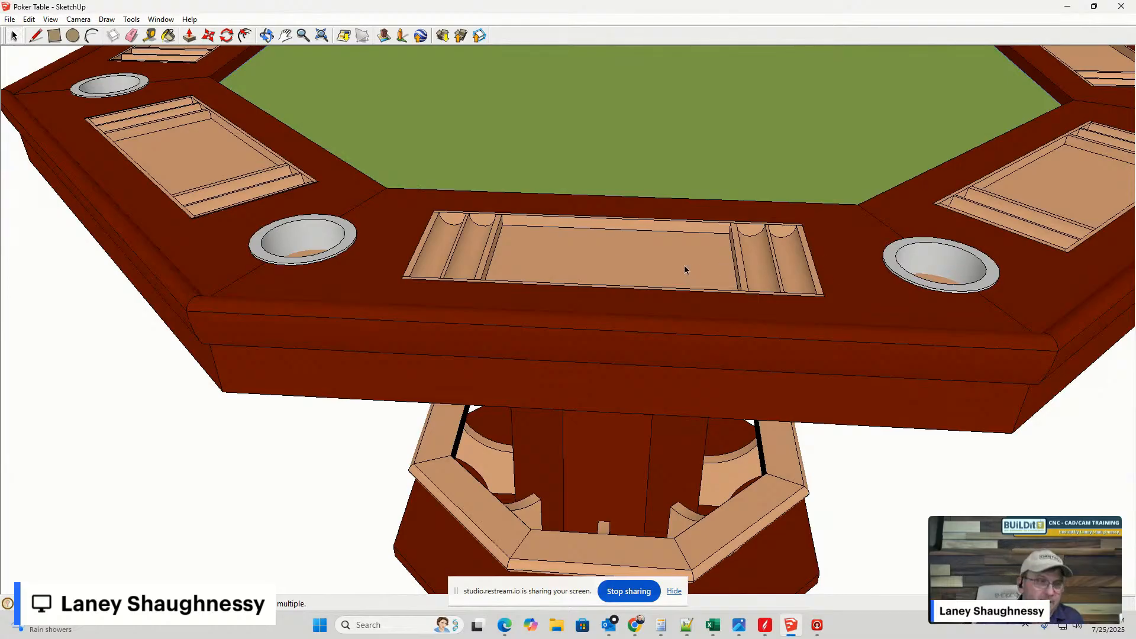
- Examine the table's outer edge moulding, rim, chip trays and cup holders up close and from farther away
{"action": "left_click", "coordinate": [900, 330]}
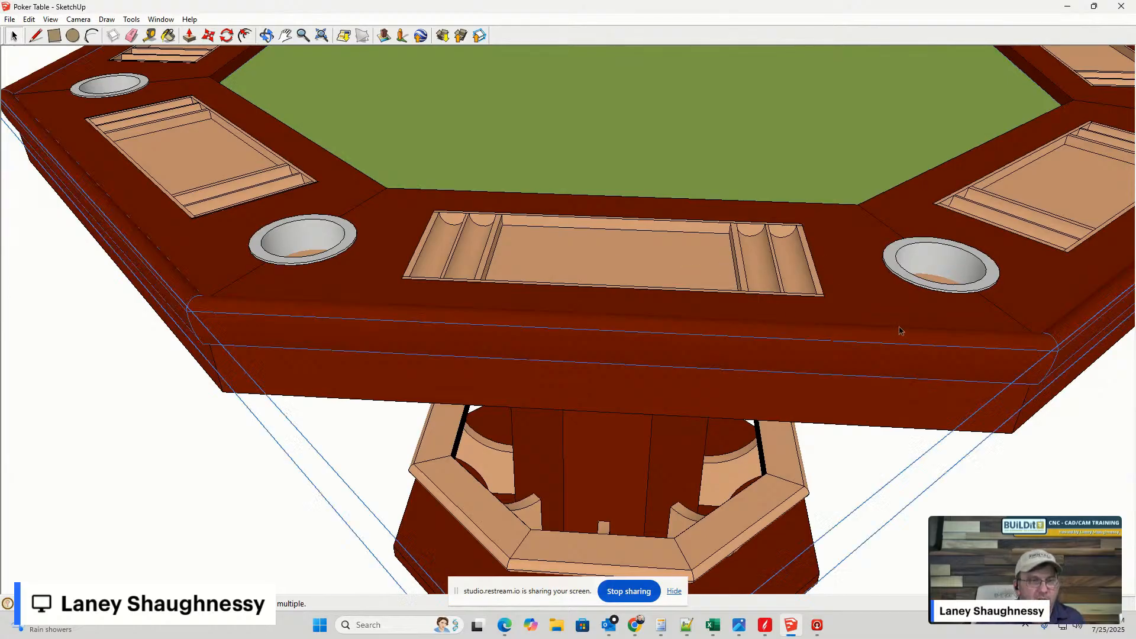
{"action": "scroll", "coordinate": [864, 314], "scroll_direction": "up", "scroll_amount": 3}
{"action": "scroll", "coordinate": [864, 314], "scroll_direction": "down", "scroll_amount": 5}
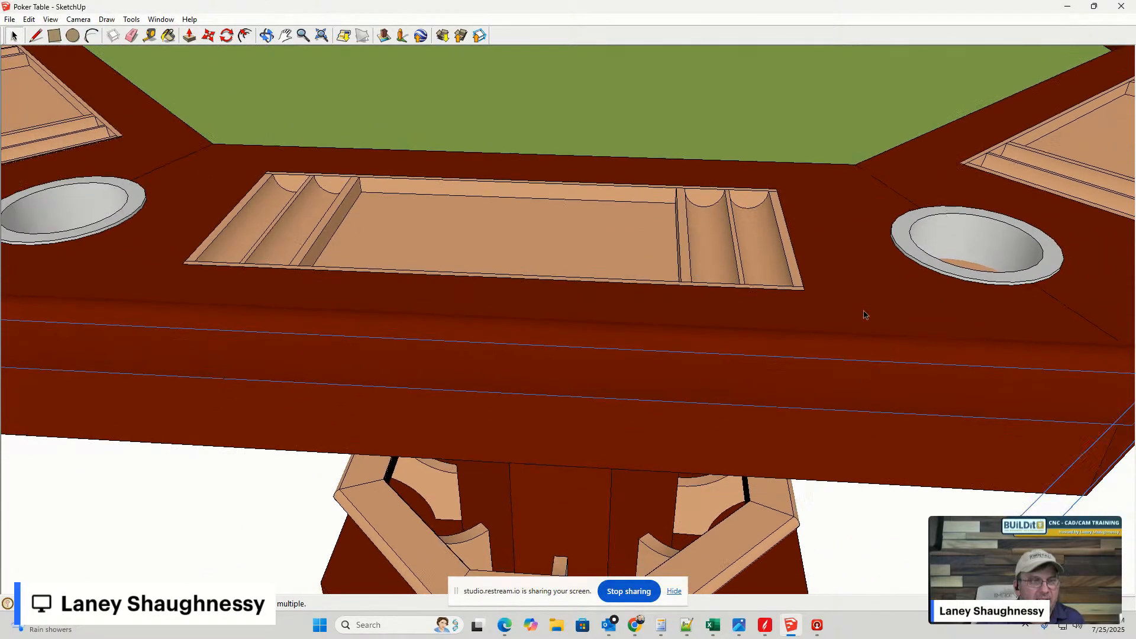
{"action": "scroll", "coordinate": [865, 315], "scroll_direction": "down", "scroll_amount": 1}
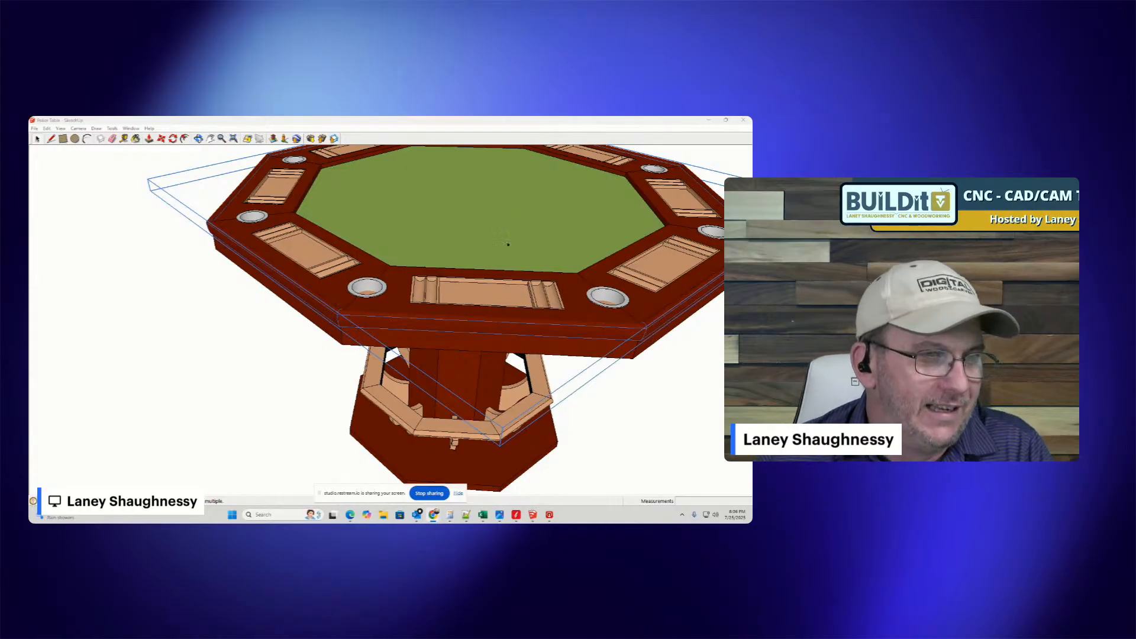
{"action": "scroll", "coordinate": [319, 260], "scroll_direction": "down", "scroll_amount": 3}
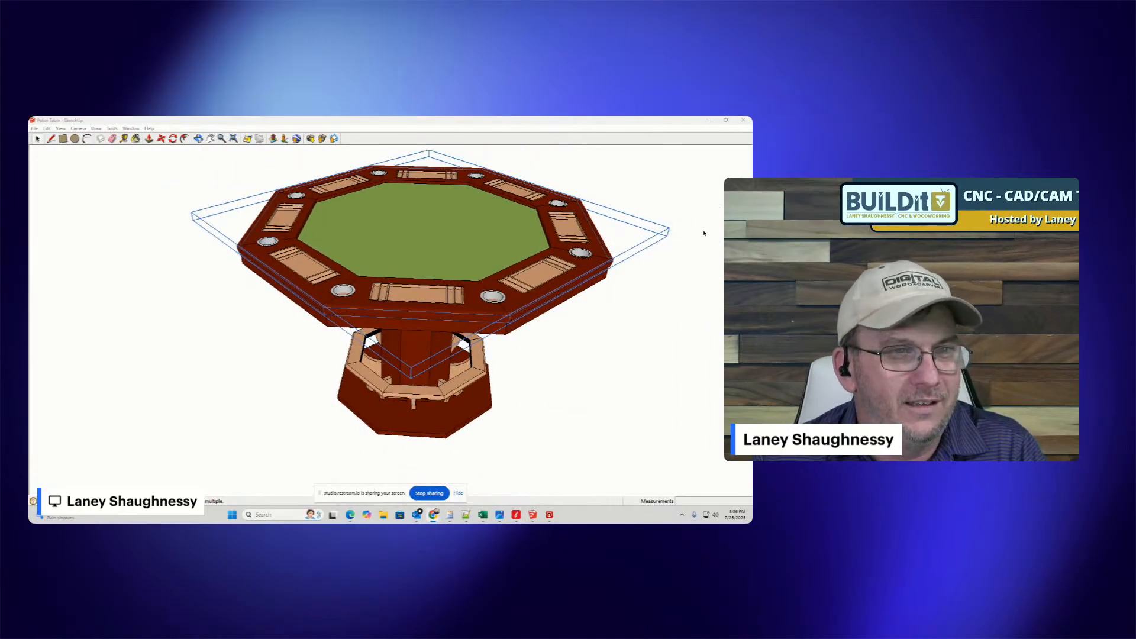
{"action": "left_click", "coordinate": [586, 301]}
{"action": "scroll", "coordinate": [450, 284], "scroll_direction": "up", "scroll_amount": 5}
{"action": "scroll", "coordinate": [293, 227], "scroll_direction": "down", "scroll_amount": 2}
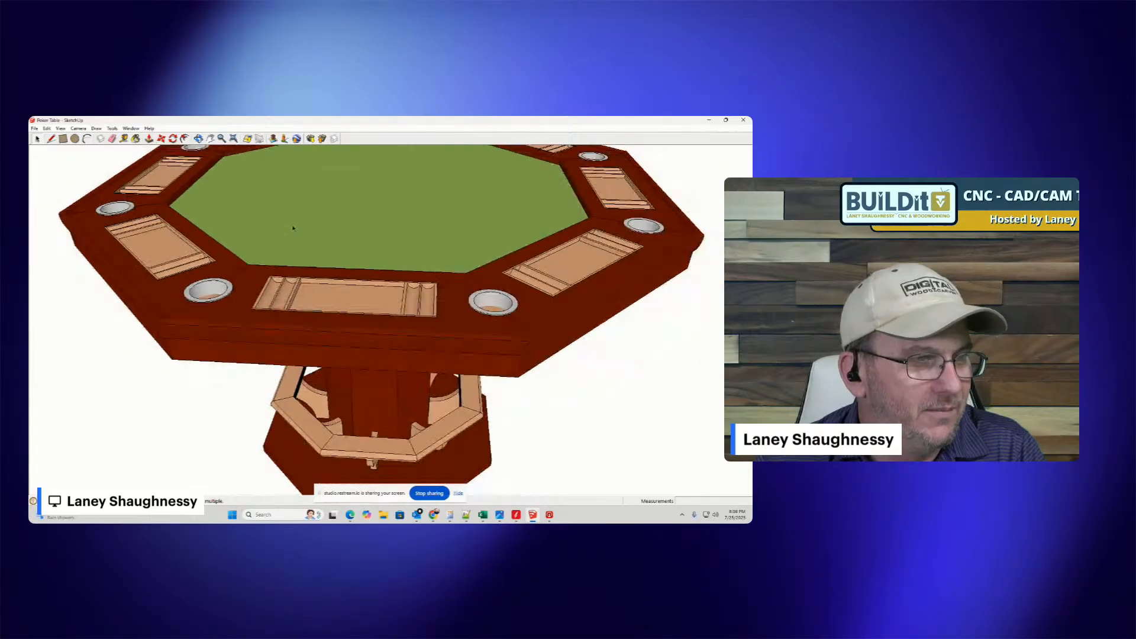
{"action": "scroll", "coordinate": [306, 234], "scroll_direction": "up", "scroll_amount": 3}
{"action": "scroll", "coordinate": [422, 176], "scroll_direction": "down", "scroll_amount": 3}
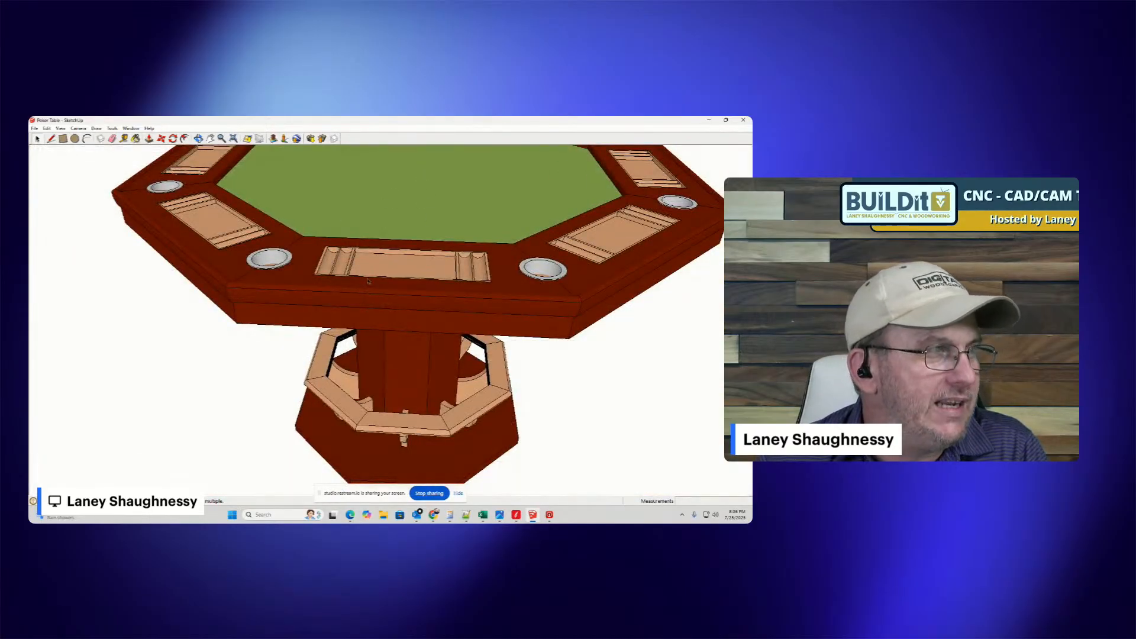
{"action": "scroll", "coordinate": [368, 281], "scroll_direction": "down", "scroll_amount": 3}
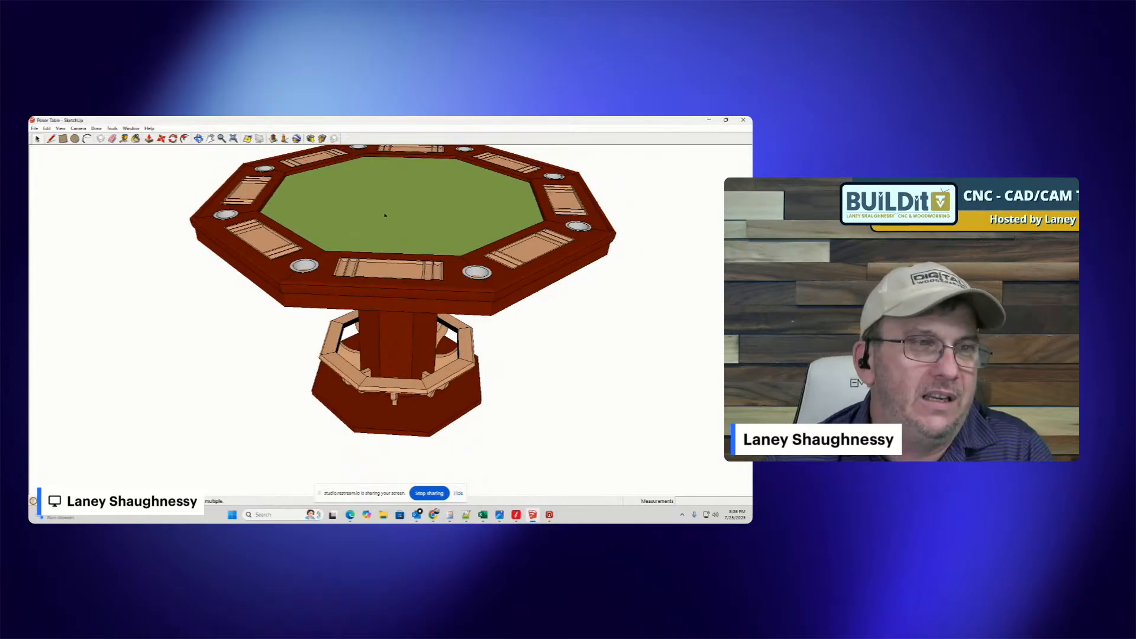
{"action": "scroll", "coordinate": [385, 195], "scroll_direction": "up", "scroll_amount": 3}
{"action": "scroll", "coordinate": [449, 197], "scroll_direction": "down", "scroll_amount": 1}
{"action": "scroll", "coordinate": [427, 243], "scroll_direction": "down", "scroll_amount": 2}
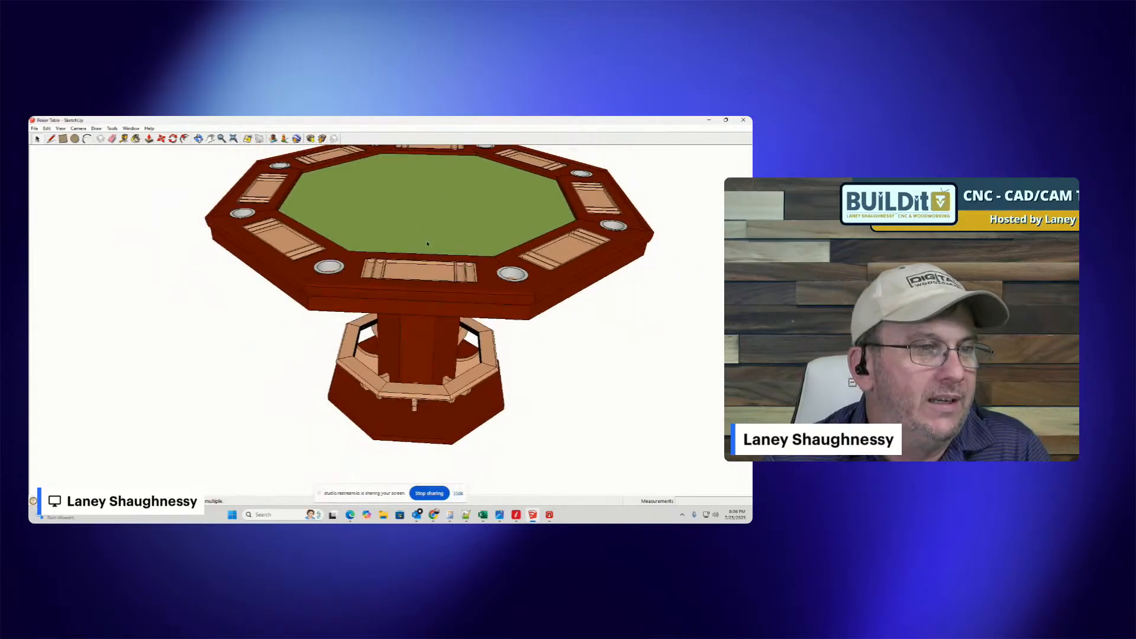
- Hide the rim's top piece beside the front section and the tan layer beneath it
{"action": "left_click", "coordinate": [310, 278]}
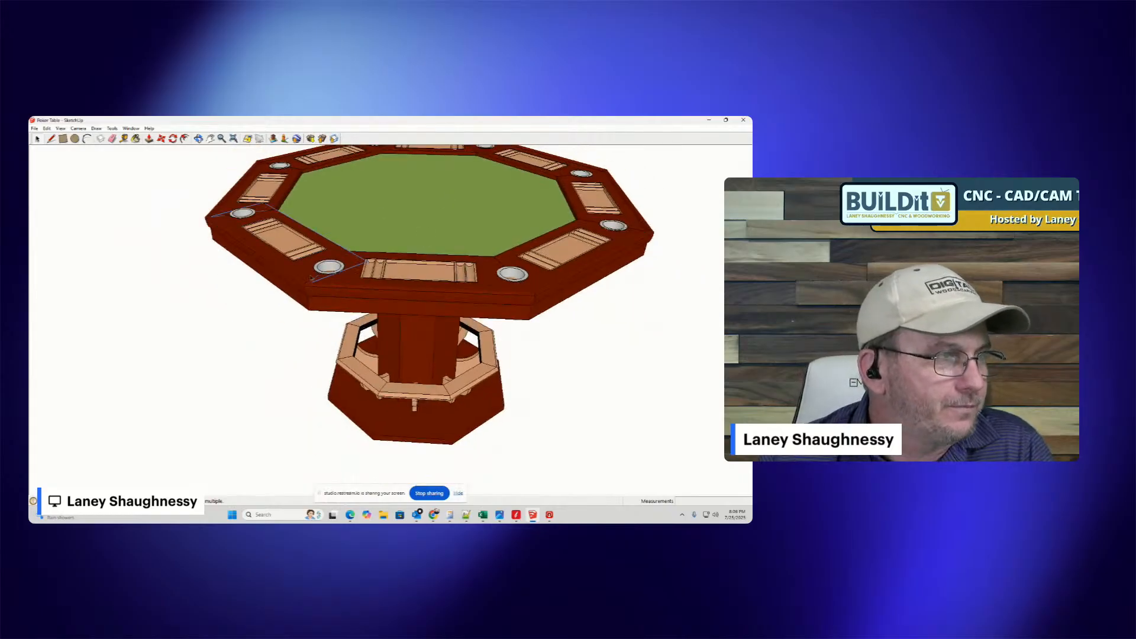
{"action": "right_click", "coordinate": [311, 277]}
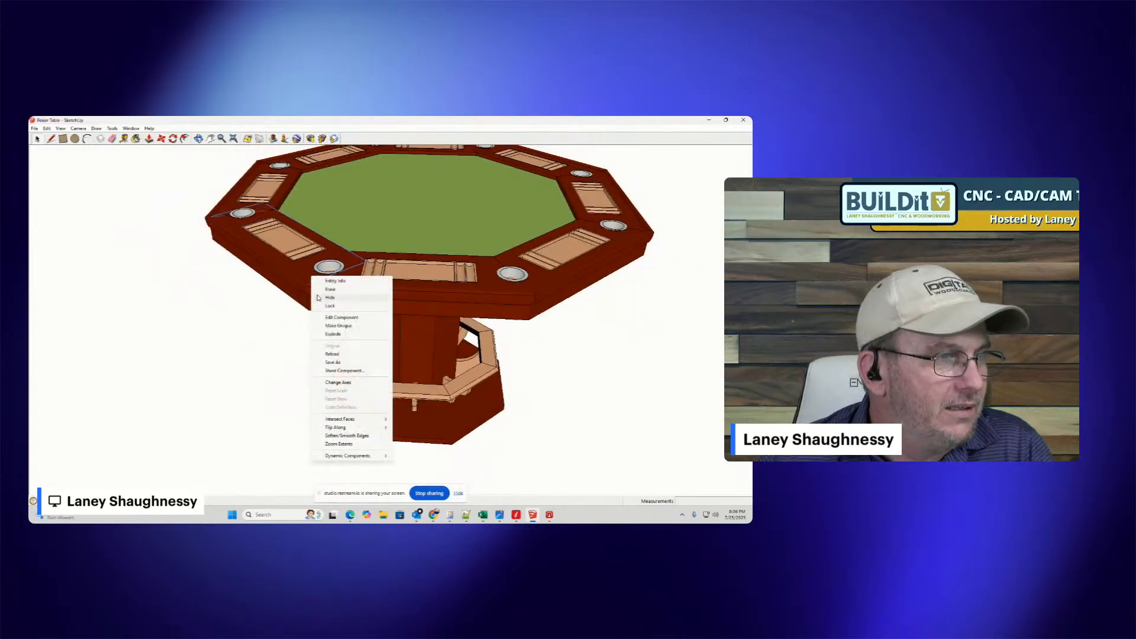
{"action": "left_click", "coordinate": [320, 297]}
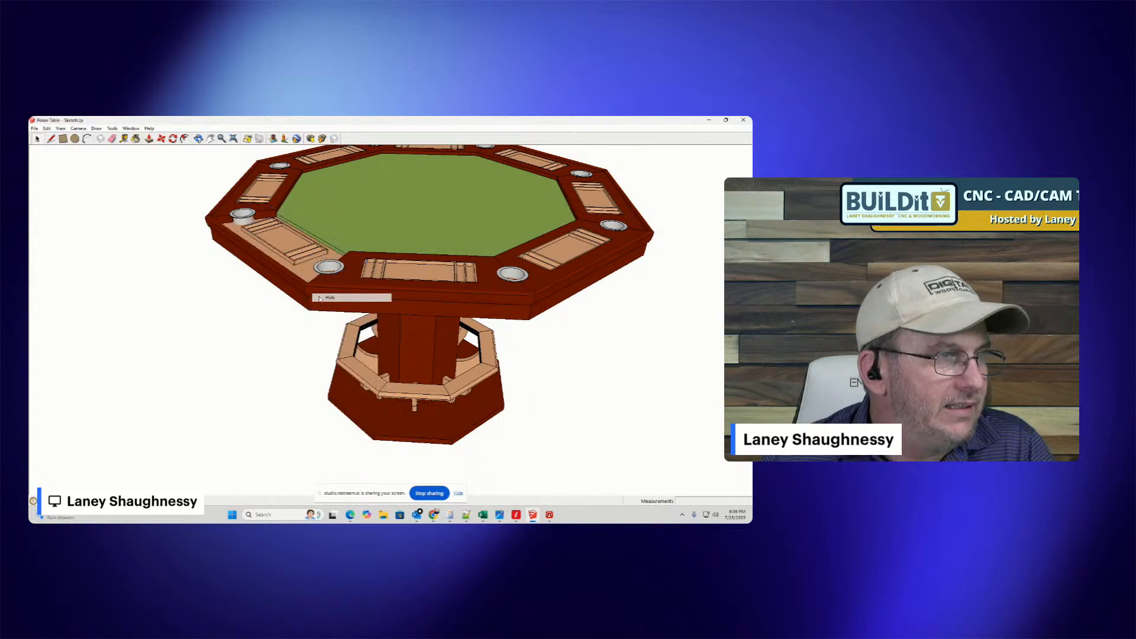
{"action": "left_click", "coordinate": [299, 272]}
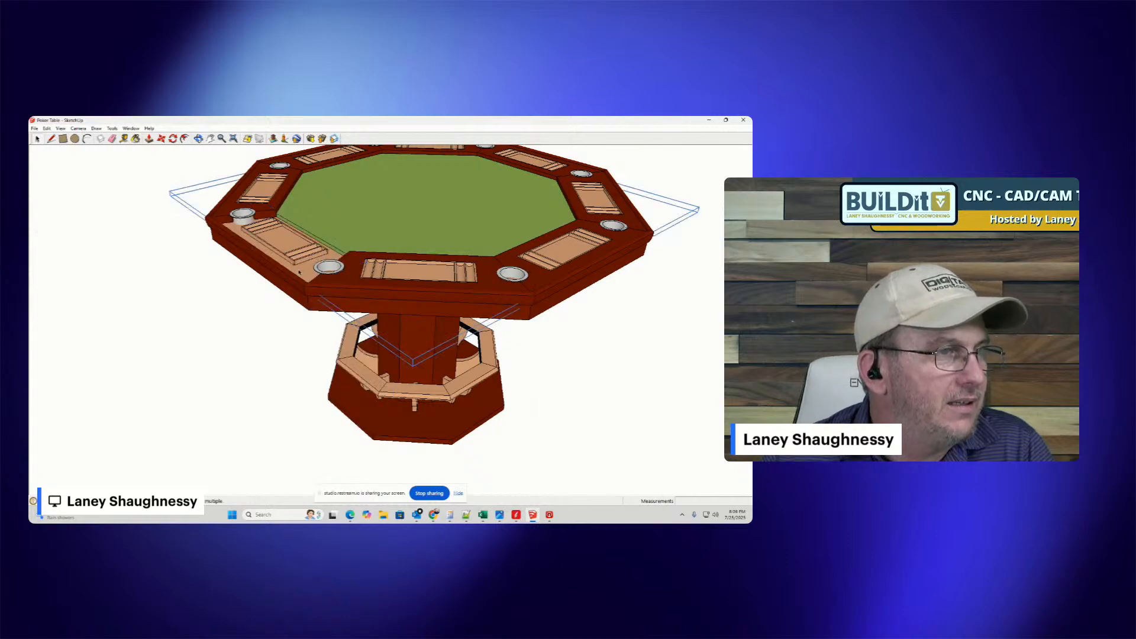
{"action": "right_click", "coordinate": [300, 272]}
{"action": "left_click", "coordinate": [318, 291]}
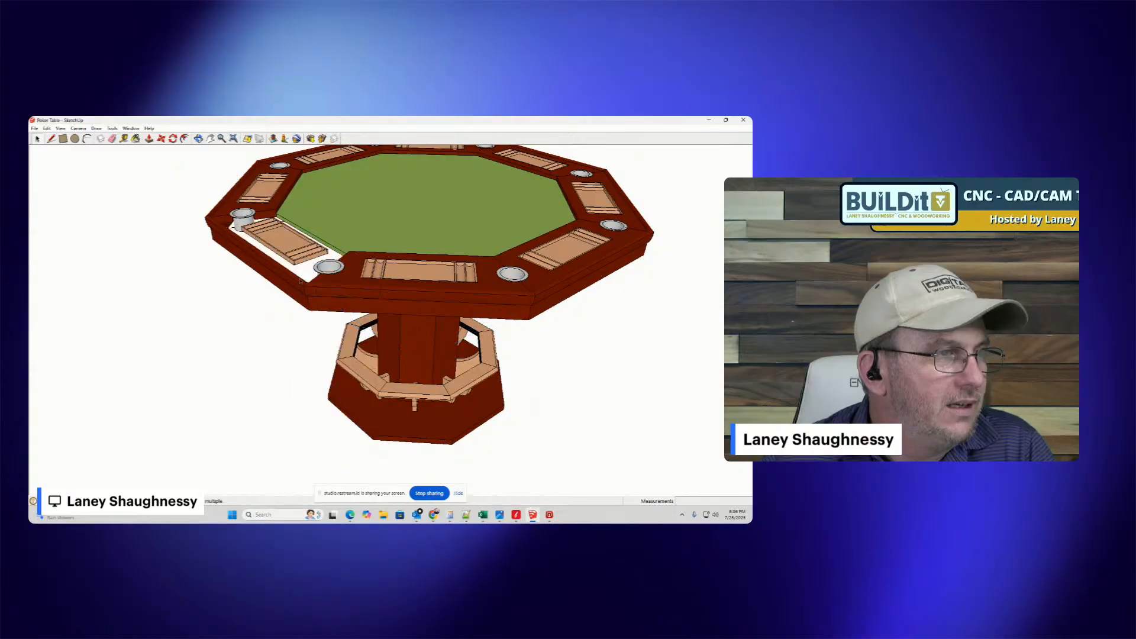
- Hide the two cup holder inserts and the chip tray object left exposed in the opened rim section
{"action": "left_click", "coordinate": [242, 219]}
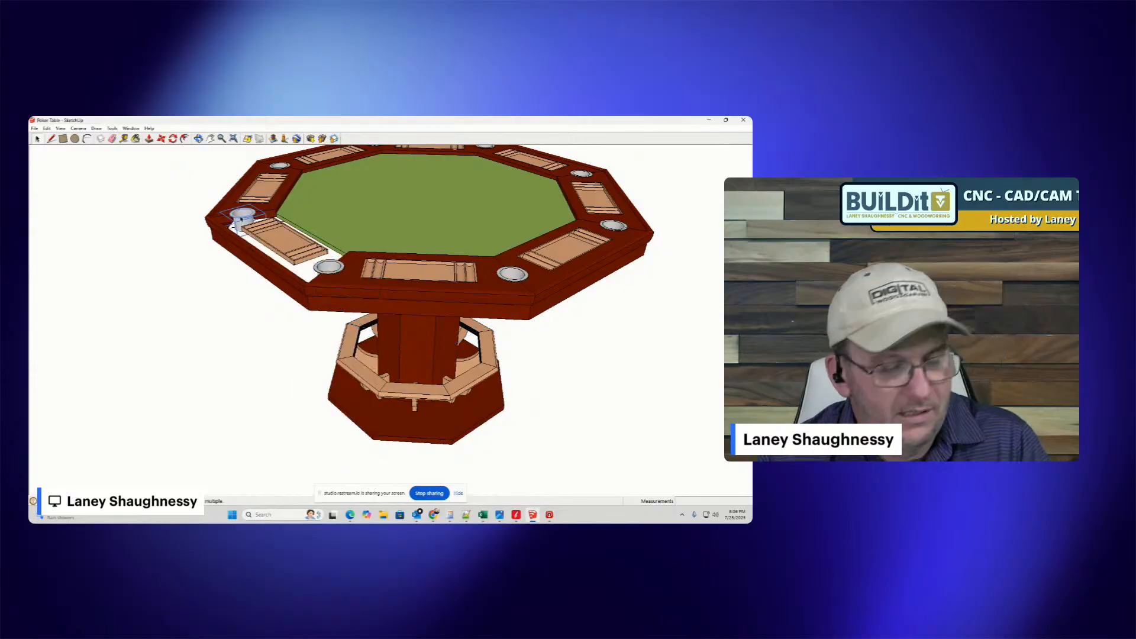
{"action": "left_click", "coordinate": [284, 235], "text": "shift"}
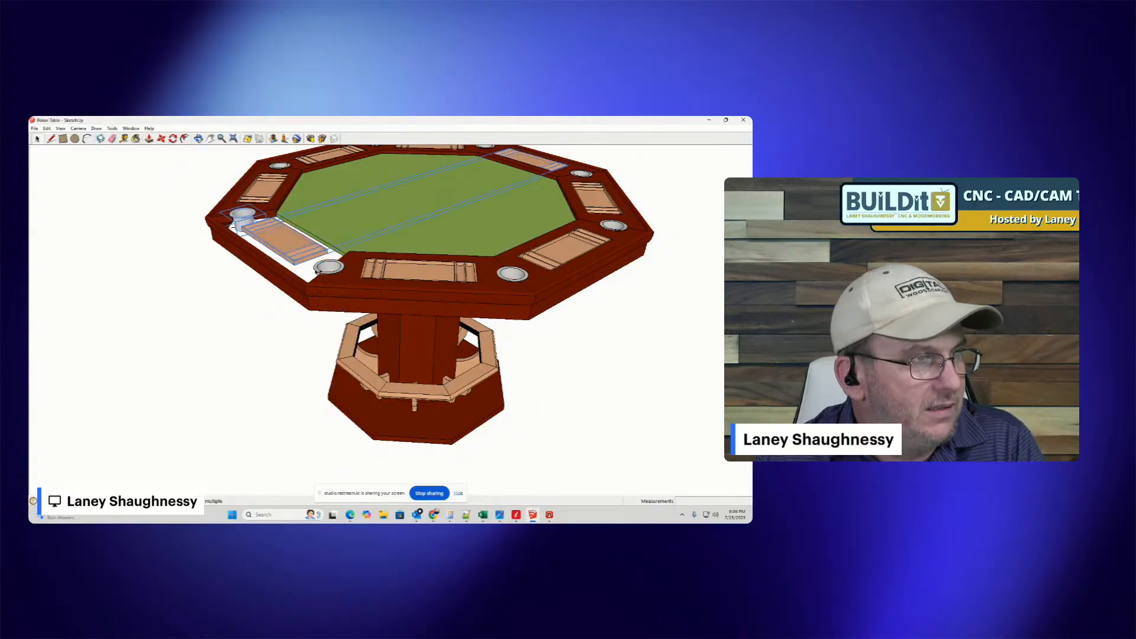
{"action": "left_click", "coordinate": [320, 267], "text": "shift"}
{"action": "right_click", "coordinate": [317, 270]}
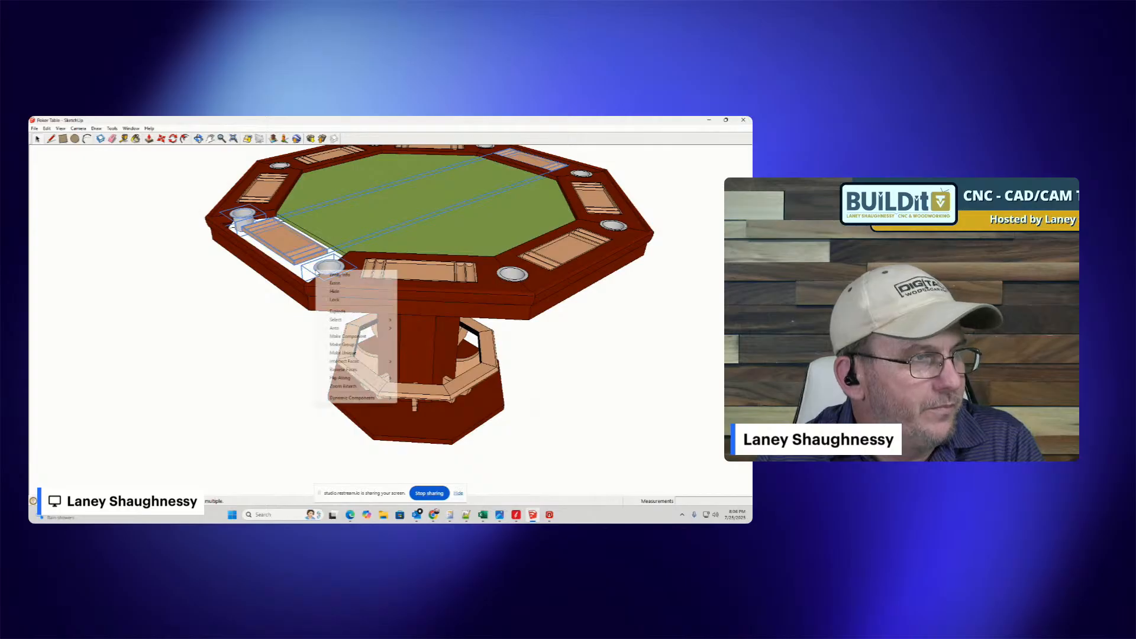
{"action": "left_click", "coordinate": [334, 291]}
- Measure the narrow ledge along the inner face of the exposed outer edge moulding with the Tape Measure
{"action": "middle_click_drag", "start_coordinate": [77, 216], "coordinate": [168, 249]}
{"action": "scroll", "coordinate": [167, 249], "scroll_direction": "up", "scroll_amount": 5}
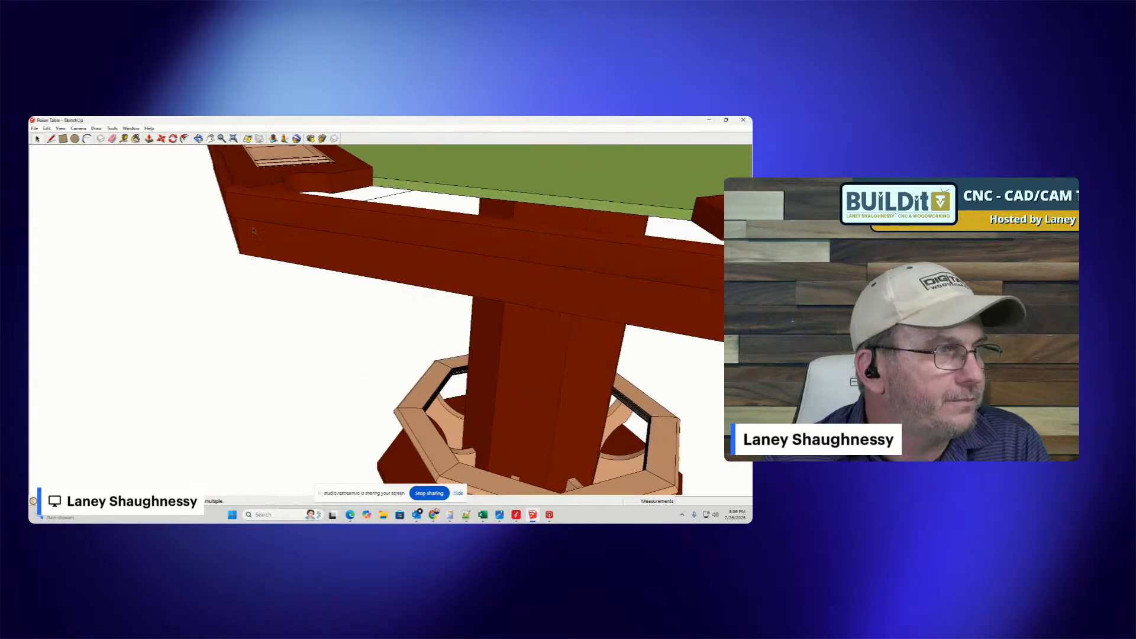
{"action": "scroll", "coordinate": [254, 233], "scroll_direction": "up", "scroll_amount": 1}
{"action": "scroll", "coordinate": [341, 249], "scroll_direction": "down", "scroll_amount": 4}
{"action": "scroll", "coordinate": [615, 261], "scroll_direction": "up", "scroll_amount": 3}
{"action": "middle_click_drag", "start_coordinate": [621, 269], "coordinate": [252, 283]}
{"action": "scroll", "coordinate": [458, 207], "scroll_direction": "up", "scroll_amount": 4}
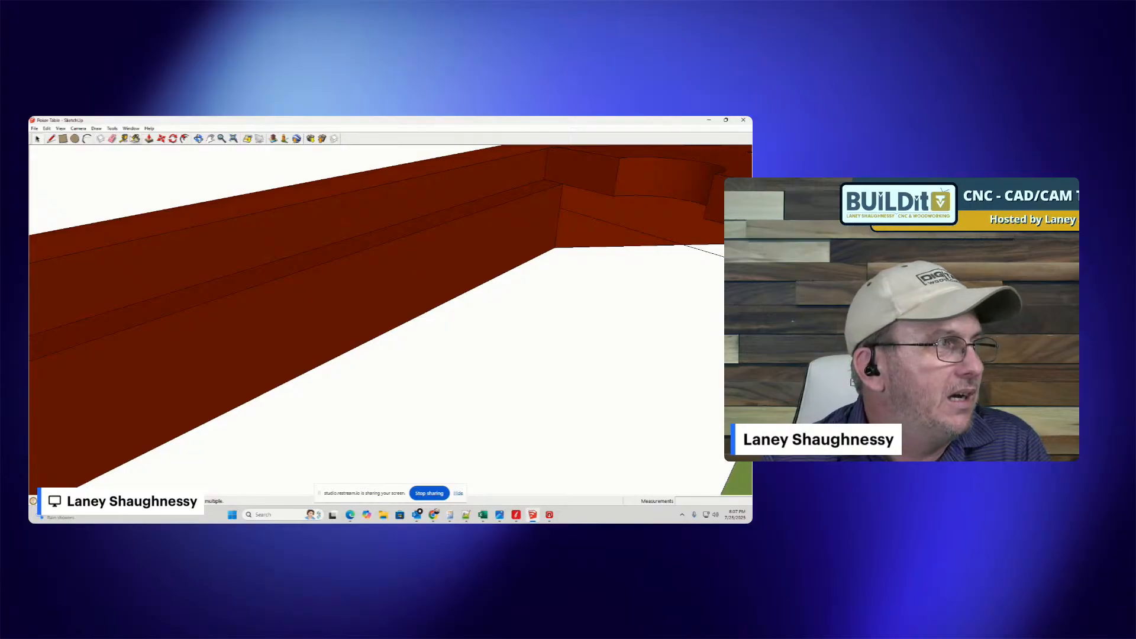
{"action": "key", "text": "t"}
{"action": "left_click", "coordinate": [389, 243]}
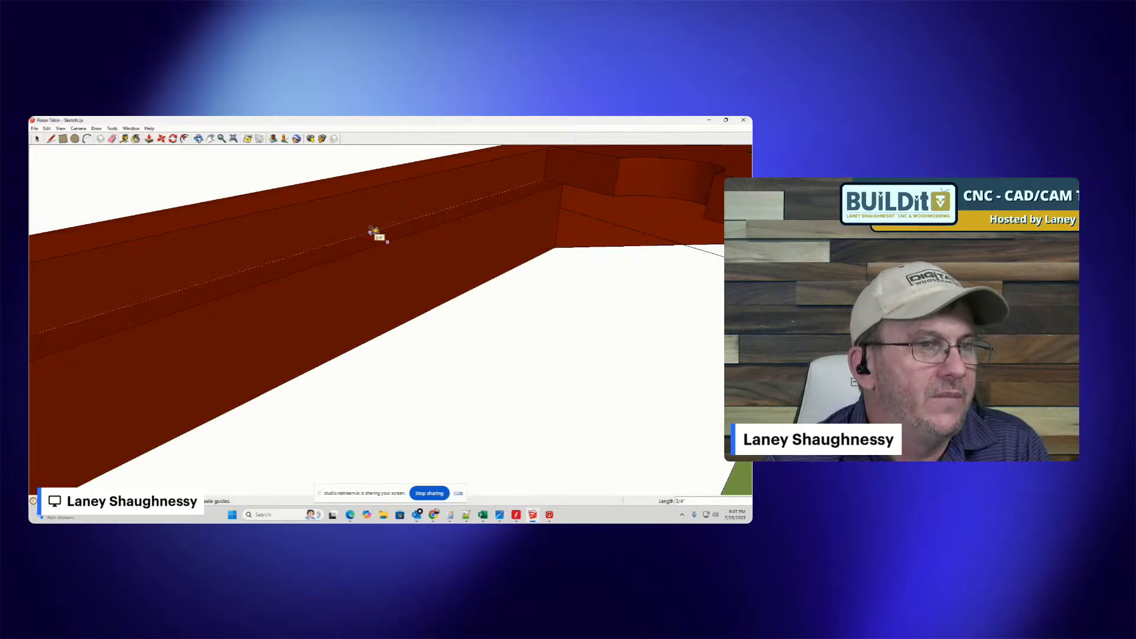
{"action": "left_click", "coordinate": [379, 234]}
- Check the ledge's measurements again near the inner corner of the outer edge moulding
{"action": "scroll", "coordinate": [386, 236], "scroll_direction": "down", "scroll_amount": 3}
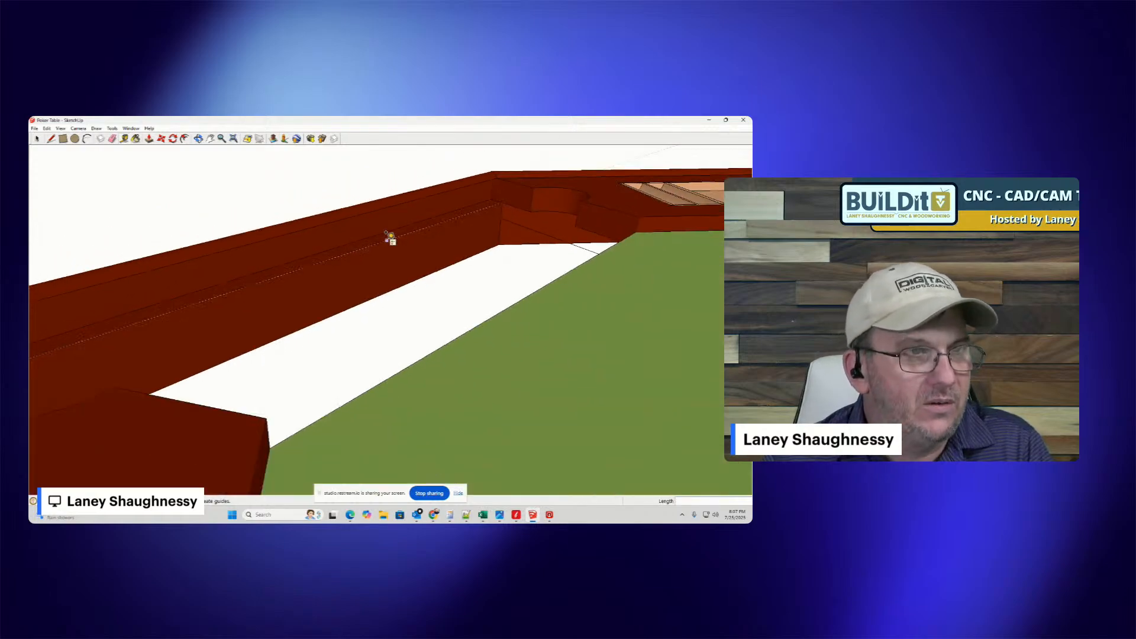
{"action": "scroll", "coordinate": [512, 186], "scroll_direction": "up", "scroll_amount": 5}
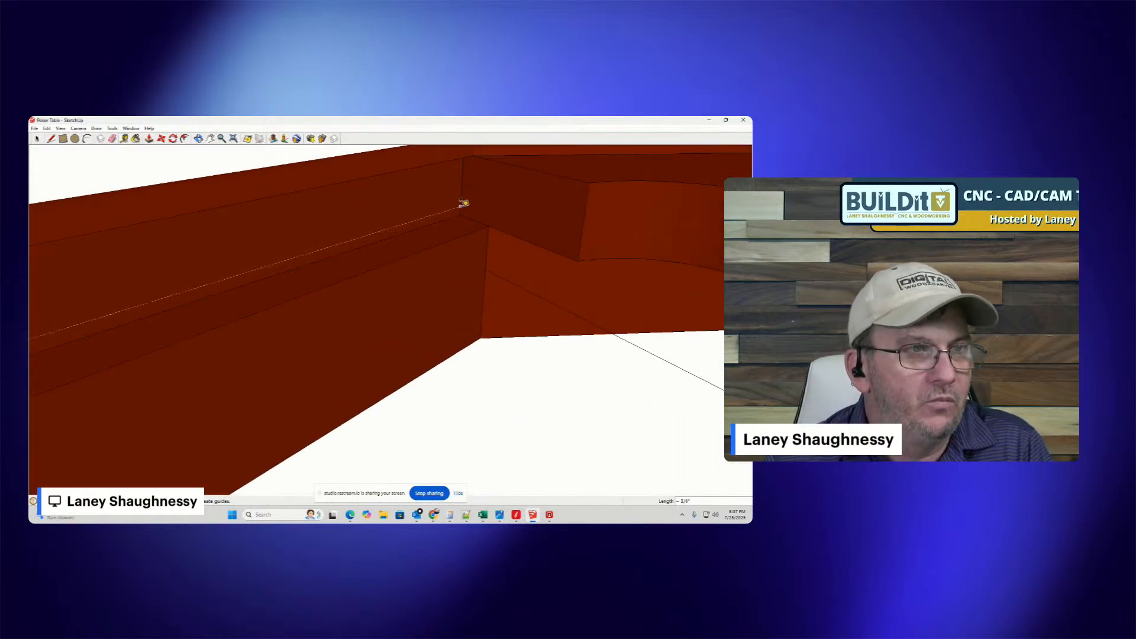
{"action": "scroll", "coordinate": [515, 213], "scroll_direction": "down", "scroll_amount": 3}
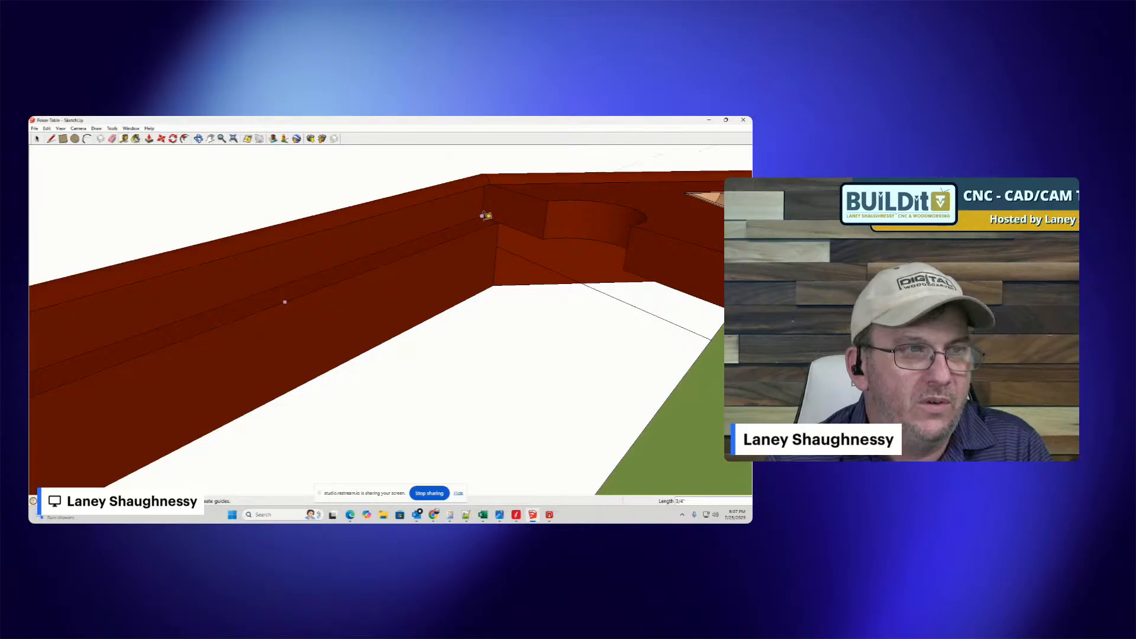
{"action": "scroll", "coordinate": [490, 213], "scroll_direction": "up", "scroll_amount": 3}
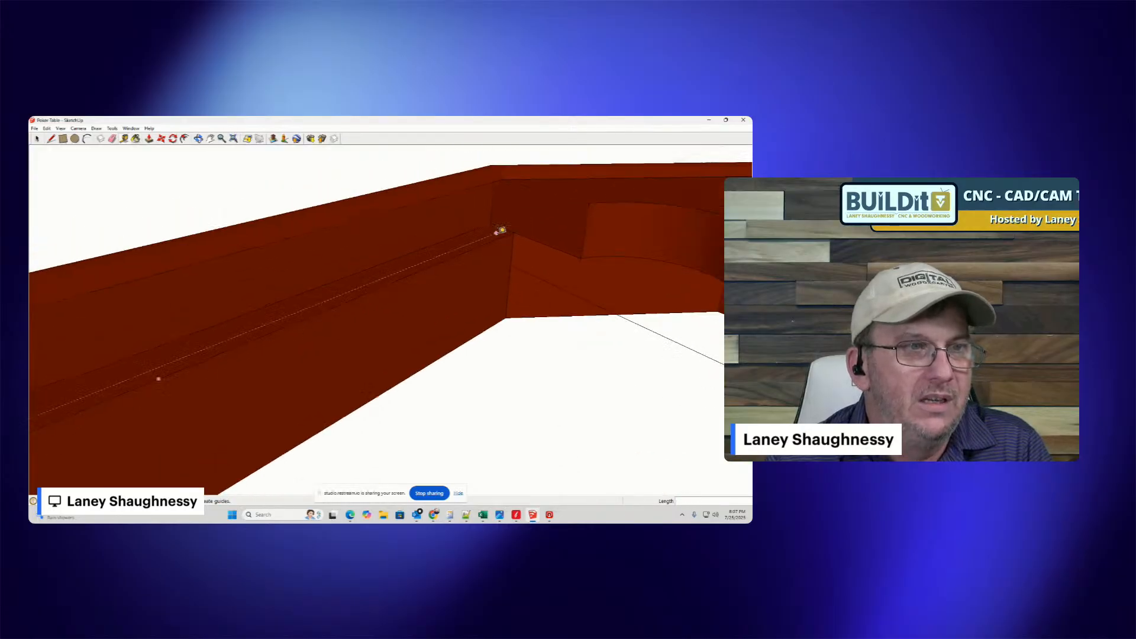
{"action": "scroll", "coordinate": [500, 230], "scroll_direction": "down", "scroll_amount": 3}
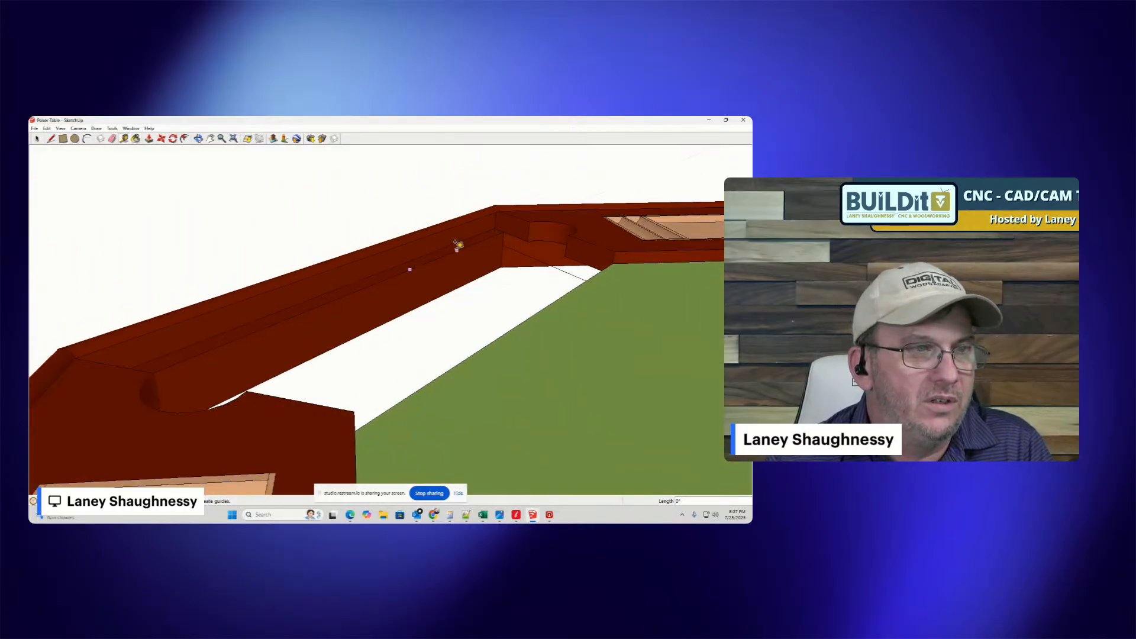
- Move the octagonal outer edge moulding off the table to one side and inspect it edge-on
{"action": "mouse_move", "coordinate": [296, 248]}
{"action": "middle_mouse_down"}
{"action": "mouse_move", "coordinate": [470, 279]}
{"action": "mouse_move", "coordinate": [583, 231]}
{"action": "mouse_move", "coordinate": [588, 253]}
{"action": "middle_mouse_up"}
{"action": "left_click", "coordinate": [37, 138]}
{"action": "left_click", "coordinate": [384, 228]}
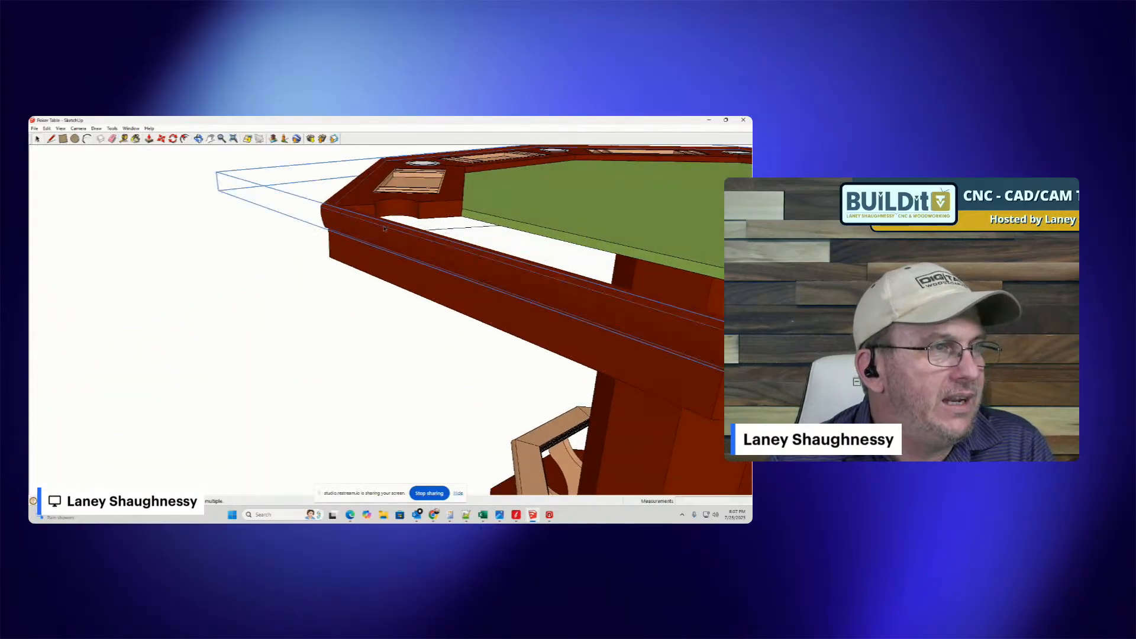
{"action": "scroll", "coordinate": [384, 228], "scroll_direction": "down", "scroll_amount": 10}
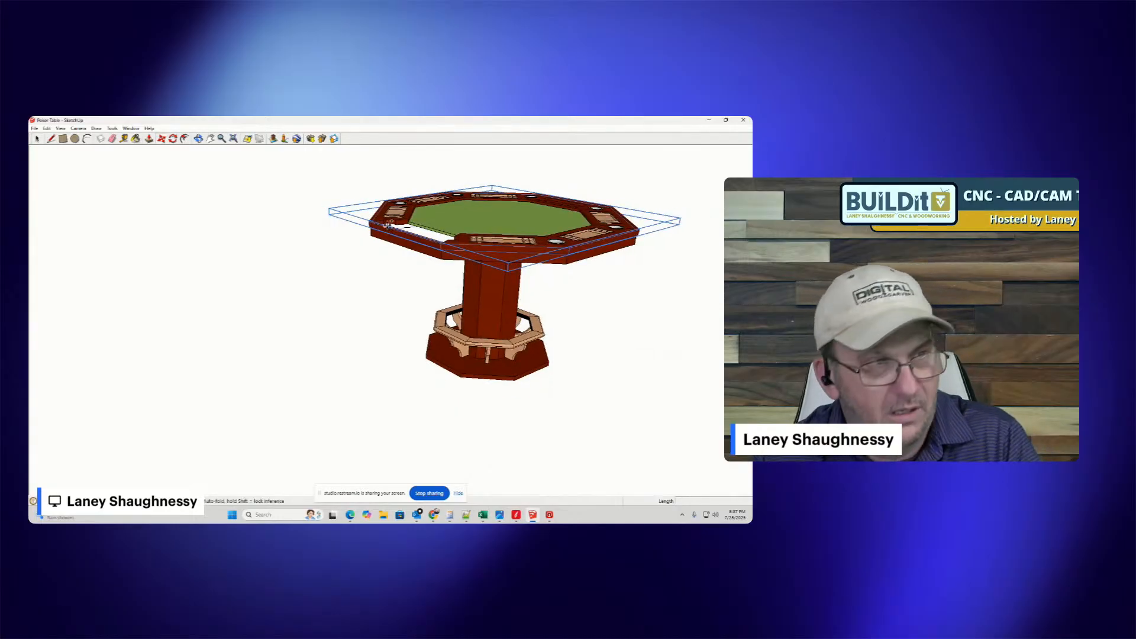
{"action": "key", "text": "m"}
{"action": "left_click", "coordinate": [386, 228]}
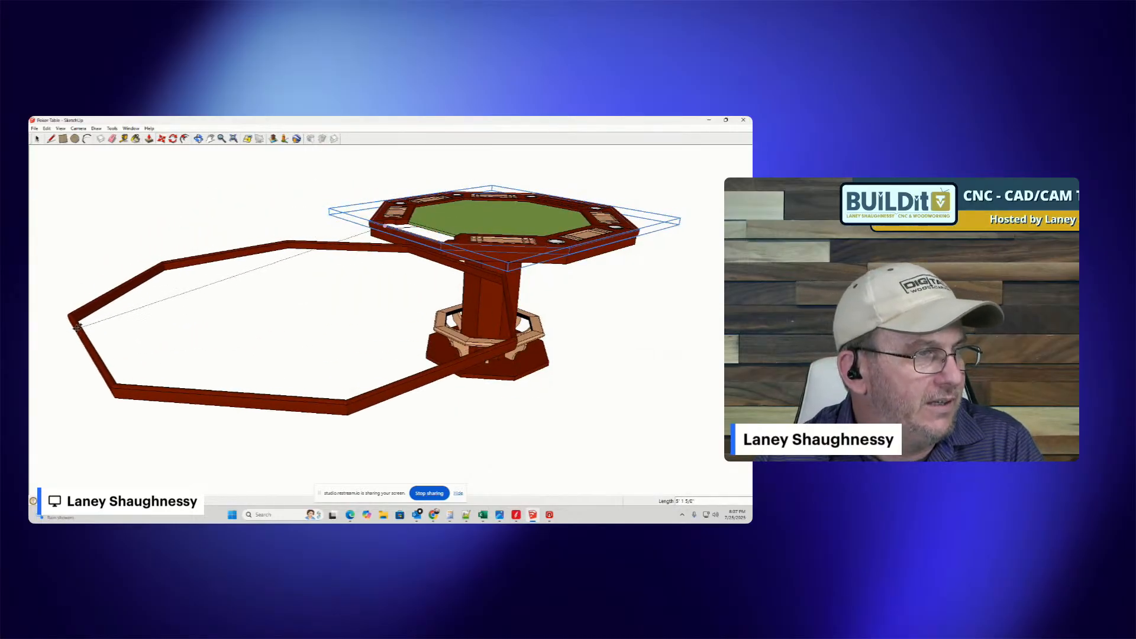
{"action": "middle_click_drag", "start_coordinate": [62, 334], "coordinate": [155, 297]}
{"action": "scroll", "coordinate": [255, 250], "scroll_direction": "up", "scroll_amount": 4}
{"action": "mouse_move", "coordinate": [254, 250]}
{"action": "middle_mouse_down"}
{"action": "mouse_move", "coordinate": [172, 265]}
{"action": "mouse_move", "coordinate": [193, 239]}
{"action": "middle_mouse_up"}
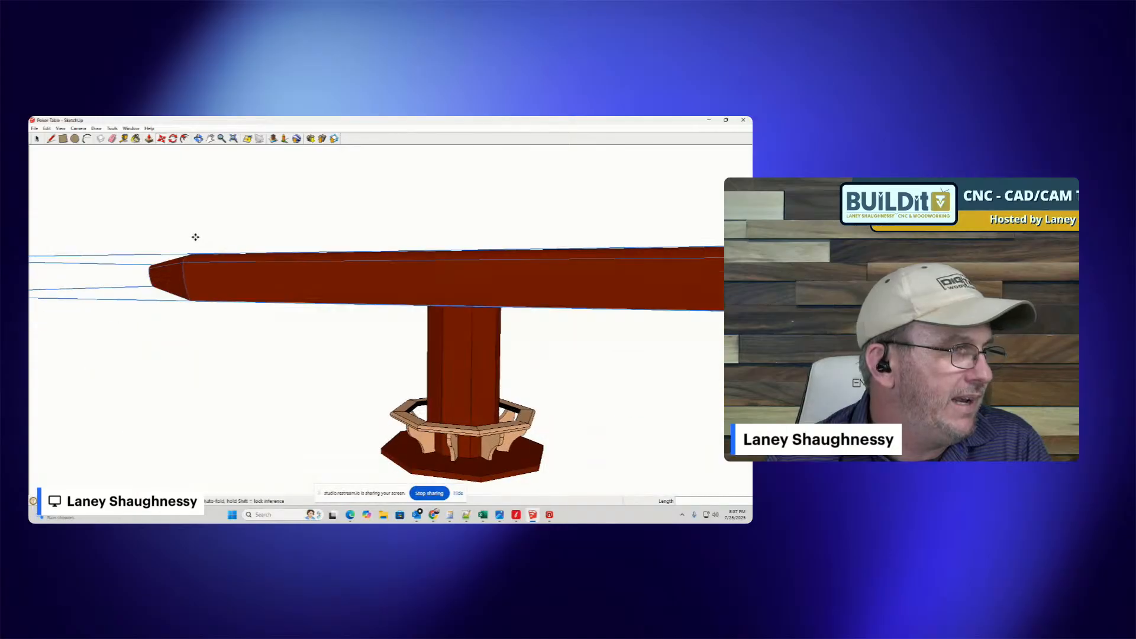
- Examine the displaced outer edge moulding's bevelled profile at its corner and compare it with the table rim
{"action": "scroll", "coordinate": [149, 304], "scroll_direction": "up", "scroll_amount": 4}
{"action": "middle_click_drag", "start_coordinate": [153, 306], "coordinate": [185, 245]}
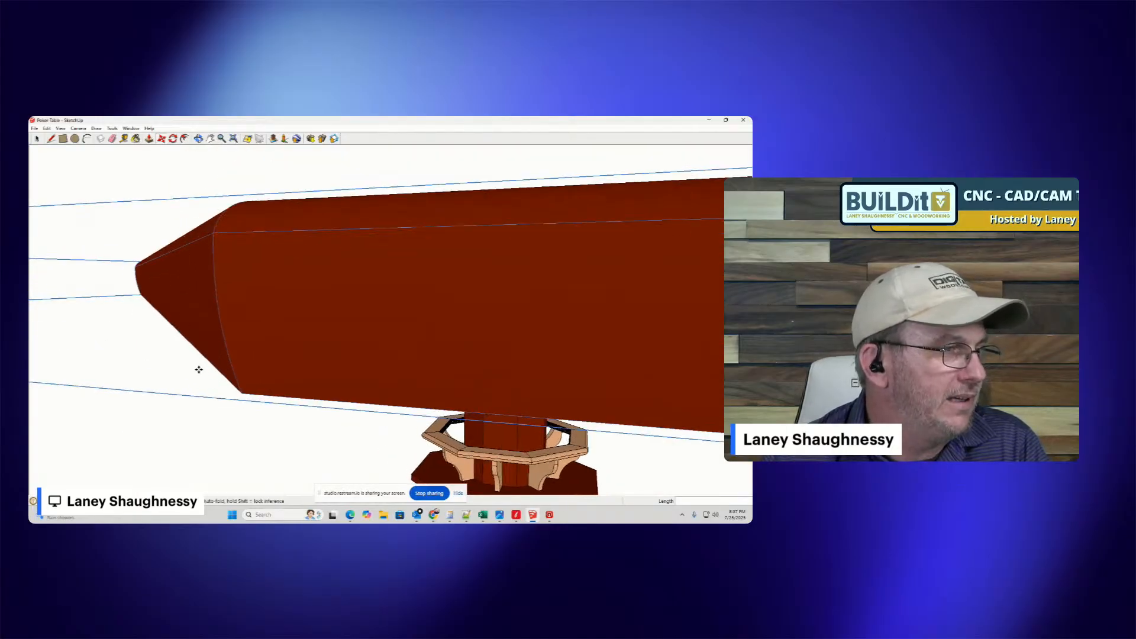
{"action": "middle_click_drag", "start_coordinate": [305, 174], "coordinate": [148, 242]}
{"action": "scroll", "coordinate": [419, 183], "scroll_direction": "down", "scroll_amount": 3}
{"action": "scroll", "coordinate": [392, 186], "scroll_direction": "down", "scroll_amount": 3}
{"action": "mouse_move", "coordinate": [393, 186]}
{"action": "middle_mouse_down"}
{"action": "mouse_move", "coordinate": [426, 170]}
{"action": "mouse_move", "coordinate": [319, 177]}
{"action": "mouse_move", "coordinate": [298, 141]}
{"action": "mouse_move", "coordinate": [436, 169]}
{"action": "middle_mouse_up"}
{"action": "scroll", "coordinate": [437, 169], "scroll_direction": "down", "scroll_amount": 5}
{"action": "scroll", "coordinate": [437, 170], "scroll_direction": "down", "scroll_amount": 1}
{"action": "scroll", "coordinate": [645, 173], "scroll_direction": "up", "scroll_amount": 5}
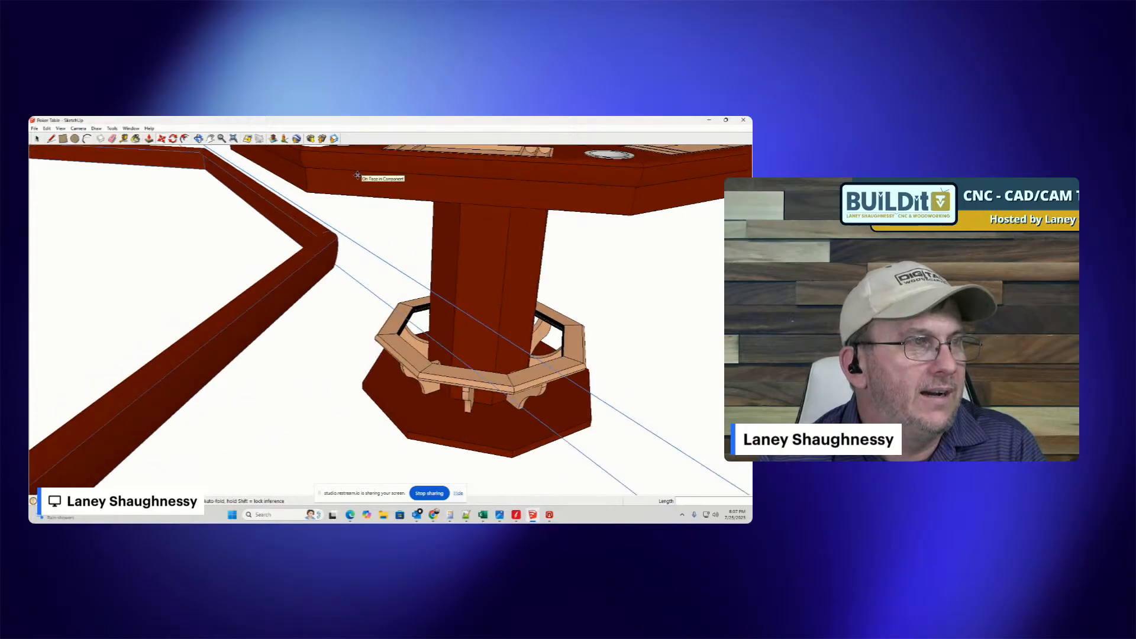
- Return the outer edge moulding to the table and move the octagonal ring beneath the rim about 2' 8" outward
{"action": "key", "text": "Delete"}
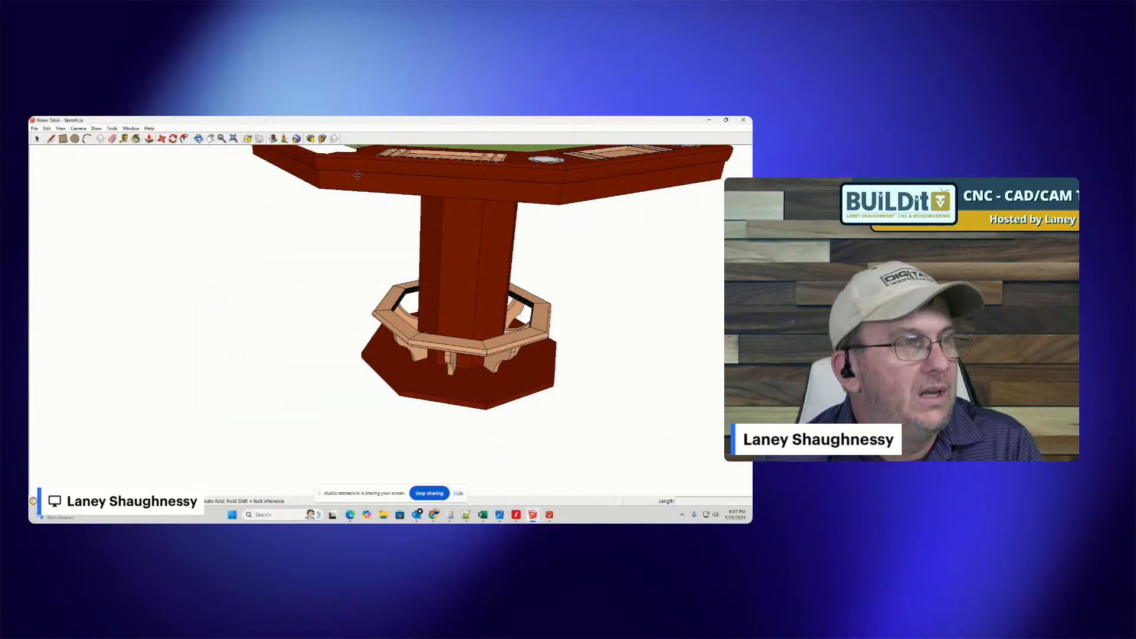
{"action": "left_click", "coordinate": [391, 173]}
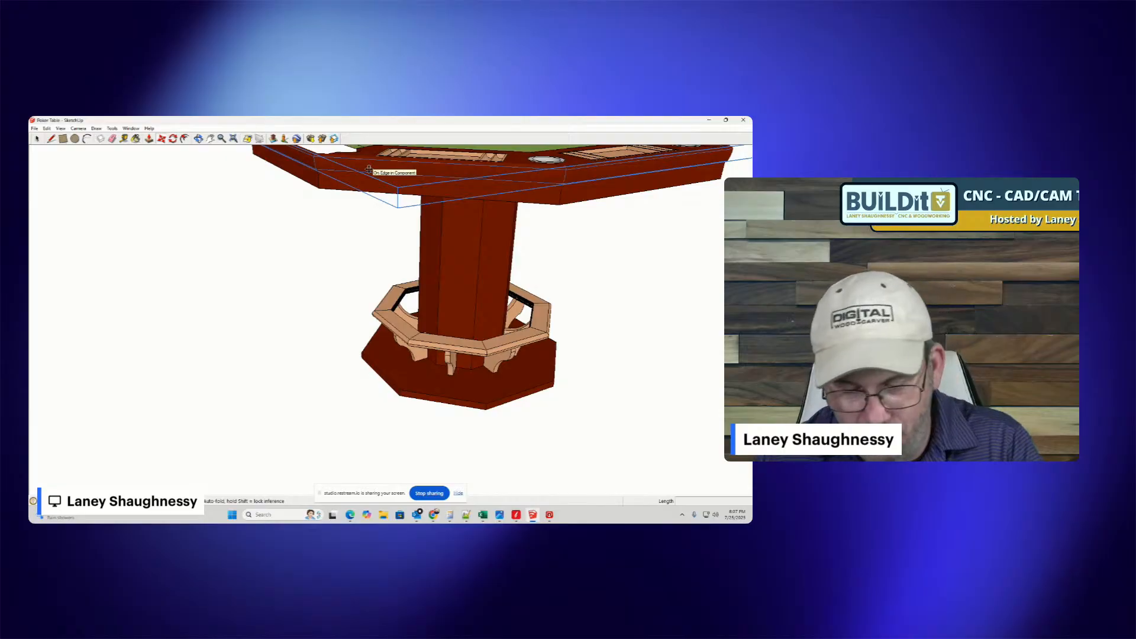
{"action": "left_click", "coordinate": [369, 169]}
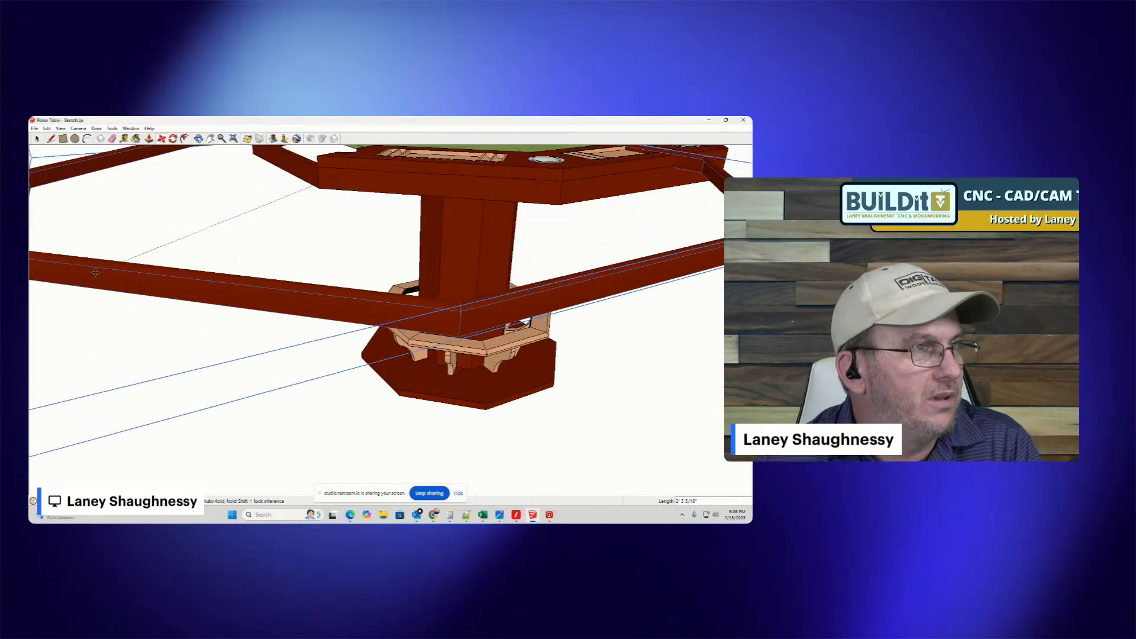
{"action": "left_click", "coordinate": [96, 272]}
- Inspect the displaced octagonal ring beside the table from several sides and undo its move
{"action": "scroll", "coordinate": [325, 150], "scroll_direction": "up", "scroll_amount": 2}
{"action": "middle_click_drag", "start_coordinate": [342, 202], "coordinate": [501, 225]}
{"action": "scroll", "coordinate": [502, 225], "scroll_direction": "up", "scroll_amount": 3}
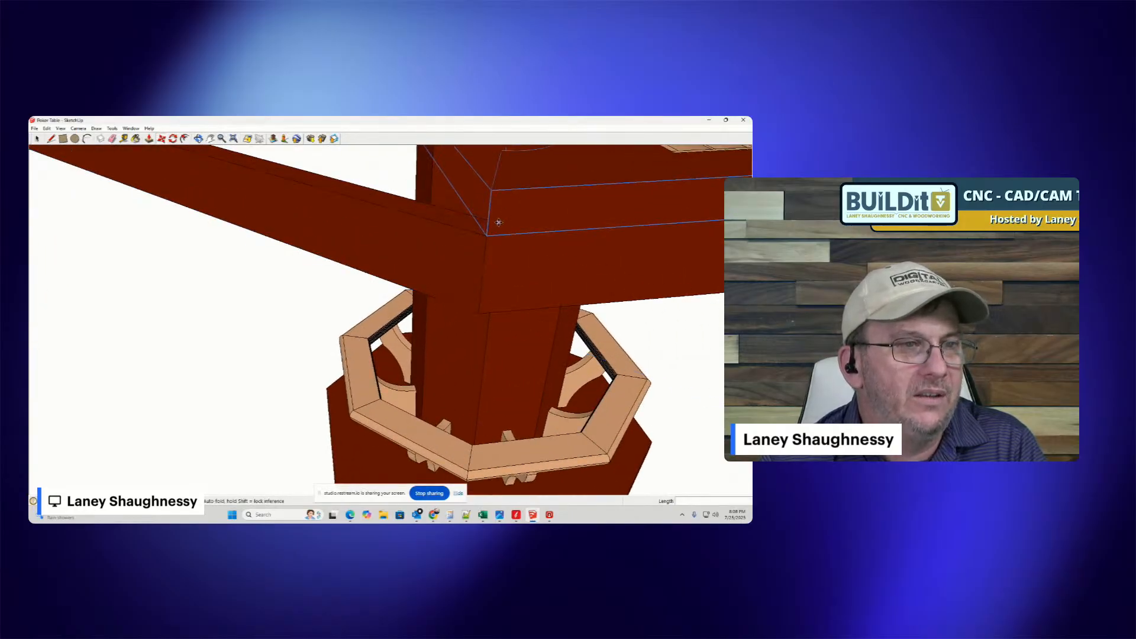
{"action": "scroll", "coordinate": [390, 215], "scroll_direction": "down", "scroll_amount": 3}
{"action": "scroll", "coordinate": [389, 216], "scroll_direction": "down", "scroll_amount": 2}
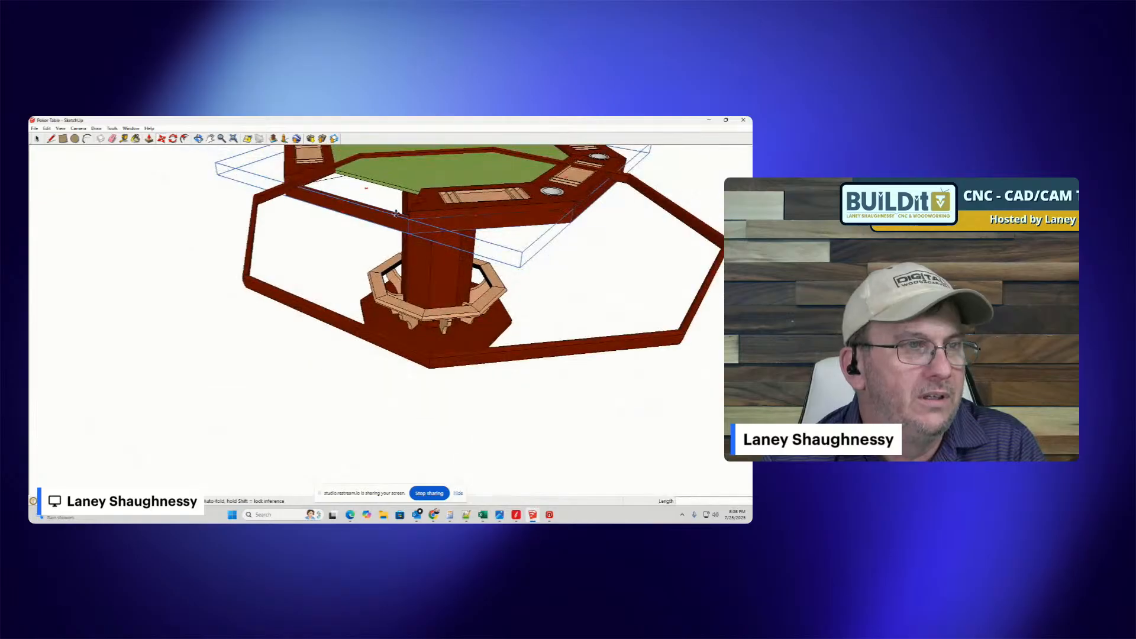
{"action": "scroll", "coordinate": [355, 240], "scroll_direction": "up", "scroll_amount": 2}
{"action": "scroll", "coordinate": [332, 231], "scroll_direction": "down", "scroll_amount": 3}
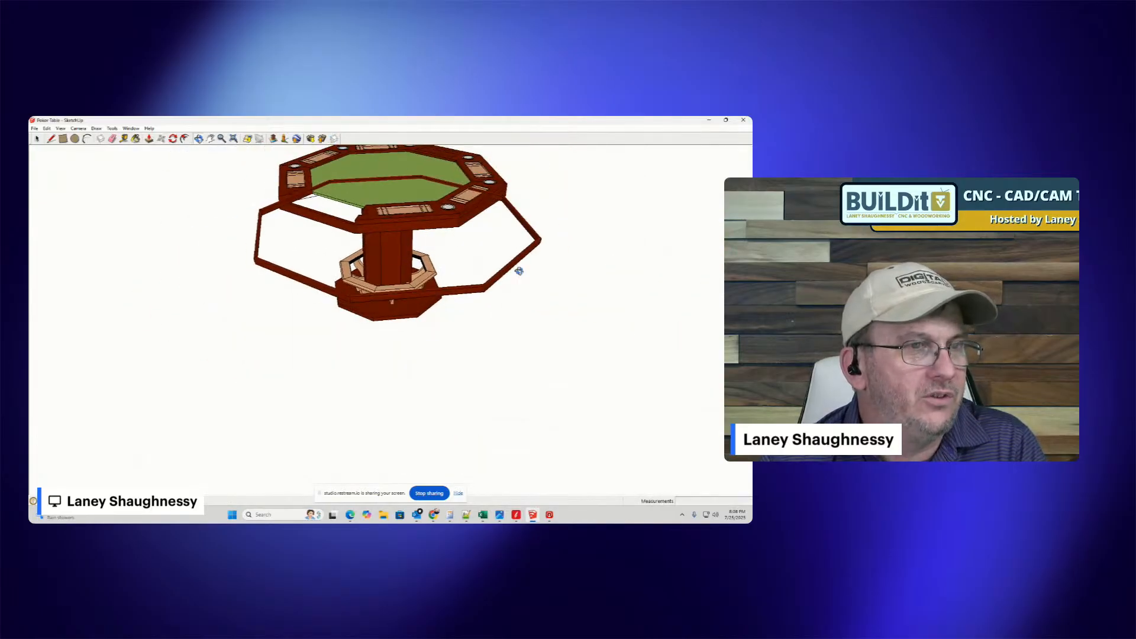
{"action": "middle_click_drag", "start_coordinate": [517, 269], "coordinate": [301, 245]}
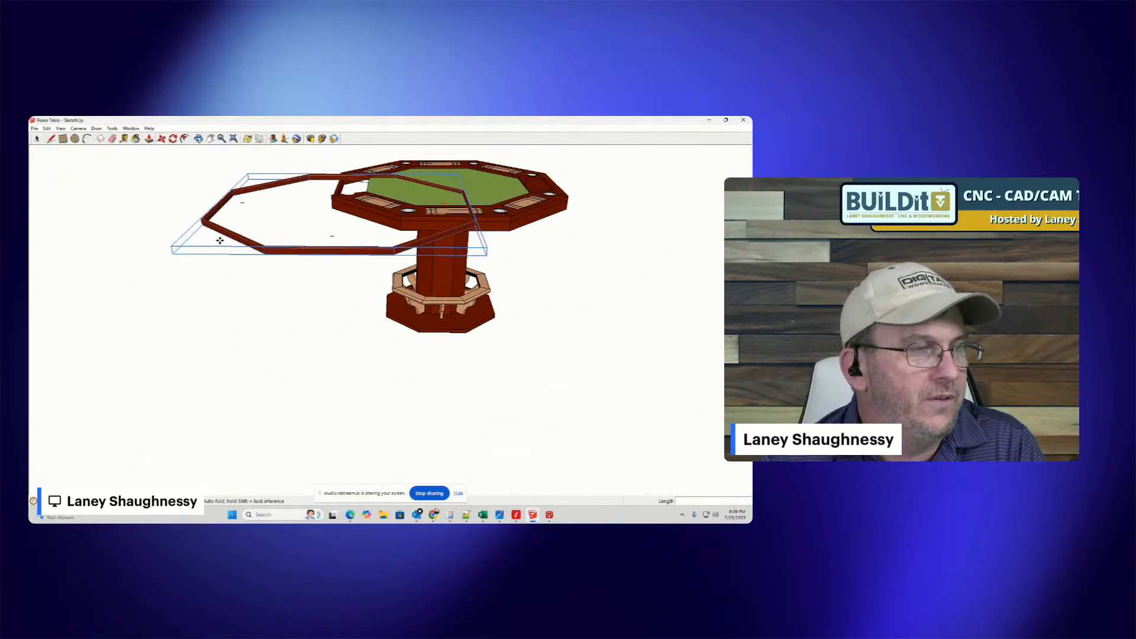
{"action": "key", "text": "ctrl+z"}
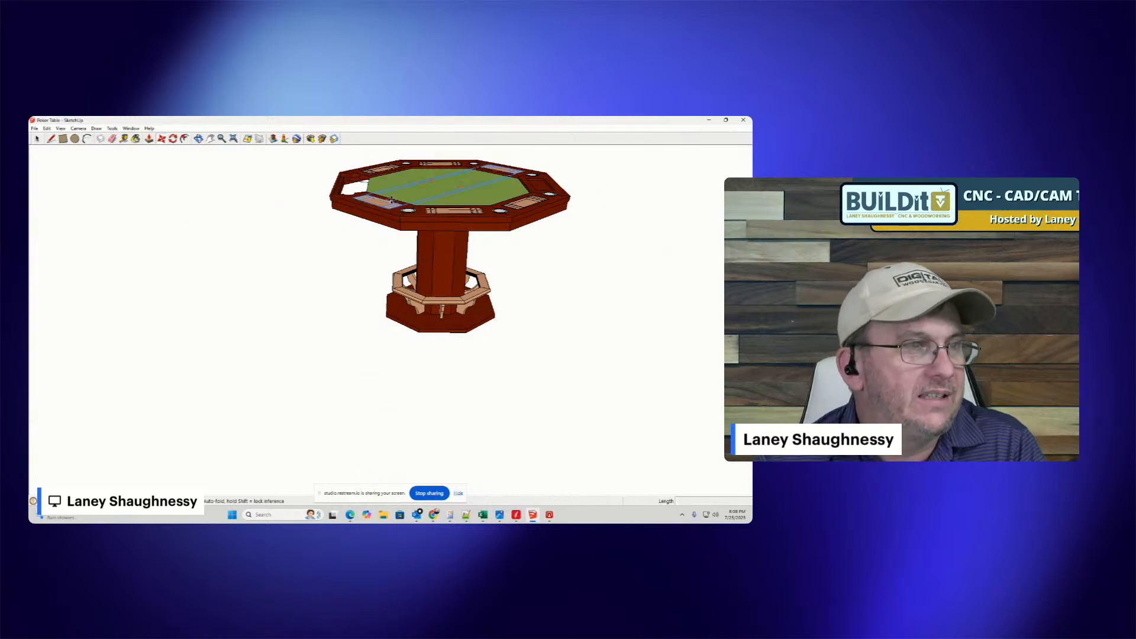
{"action": "scroll", "coordinate": [392, 201], "scroll_direction": "up", "scroll_amount": 3}
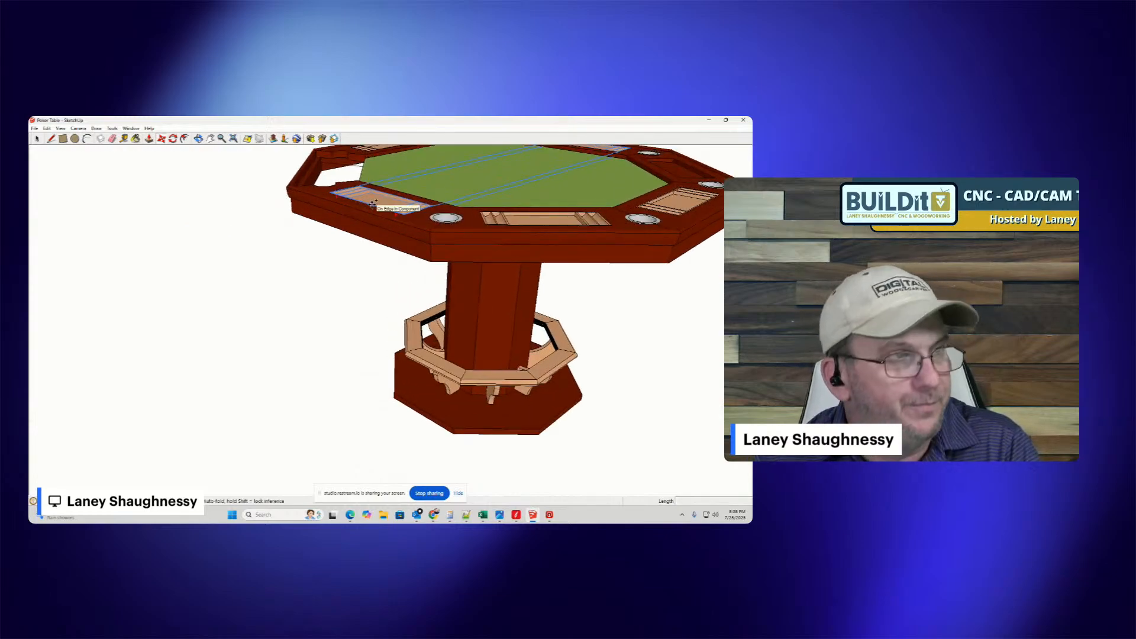
{"action": "key", "text": "ctrl+z"}
- Hide the octagonal pedestal column and inspect the white octagonal piece at the centre of the tabletop's underside
{"action": "mouse_move", "coordinate": [372, 204]}
{"action": "middle_mouse_down"}
{"action": "mouse_move", "coordinate": [595, 205]}
{"action": "mouse_move", "coordinate": [408, 144]}
{"action": "mouse_move", "coordinate": [410, 331]}
{"action": "mouse_move", "coordinate": [438, 173]}
{"action": "mouse_move", "coordinate": [409, 248]}
{"action": "mouse_move", "coordinate": [361, 279]}
{"action": "middle_mouse_up"}
{"action": "scroll", "coordinate": [438, 173], "scroll_direction": "up", "scroll_amount": 3}
{"action": "scroll", "coordinate": [438, 174], "scroll_direction": "down", "scroll_amount": 3}
{"action": "right_click", "coordinate": [360, 279]}
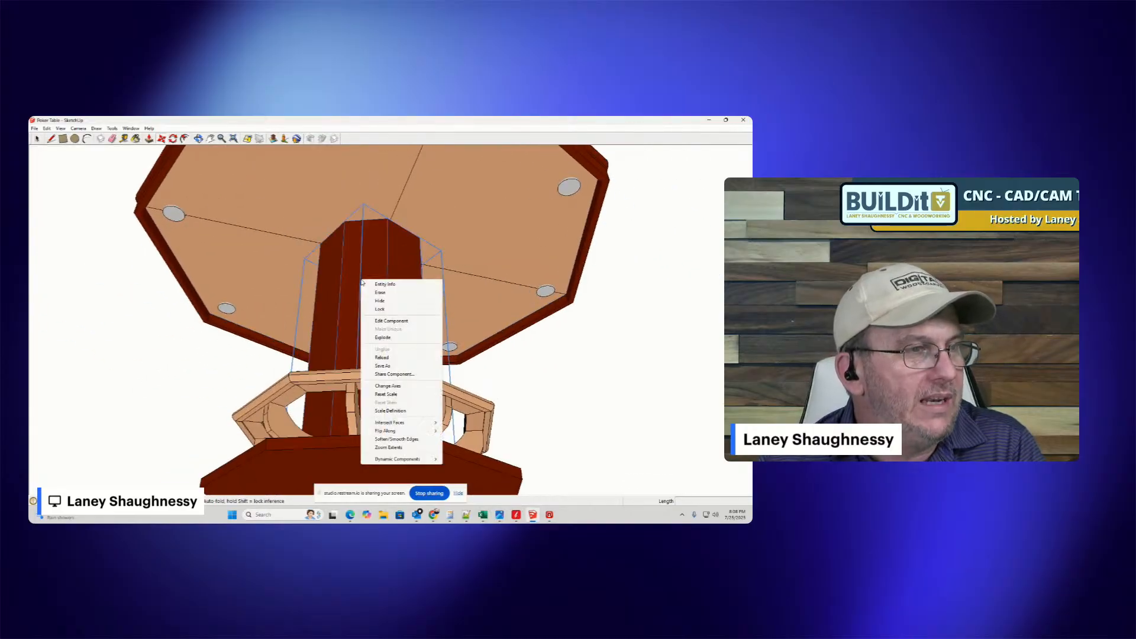
{"action": "left_click", "coordinate": [374, 301]}
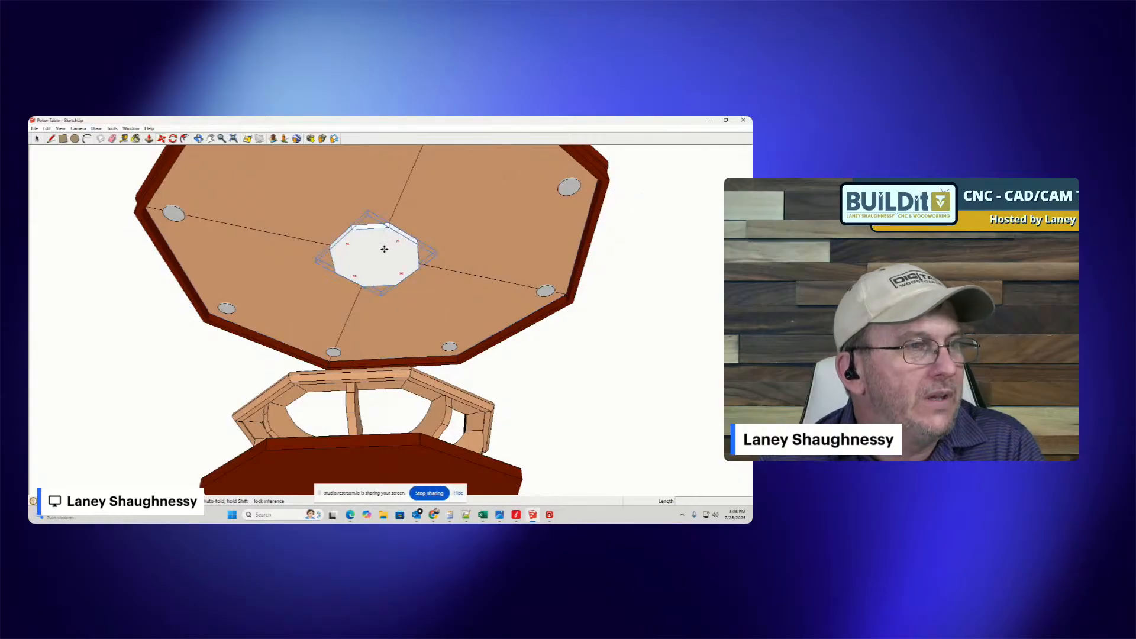
{"action": "scroll", "coordinate": [370, 225], "scroll_direction": "up", "scroll_amount": 1}
{"action": "scroll", "coordinate": [394, 248], "scroll_direction": "up", "scroll_amount": 3}
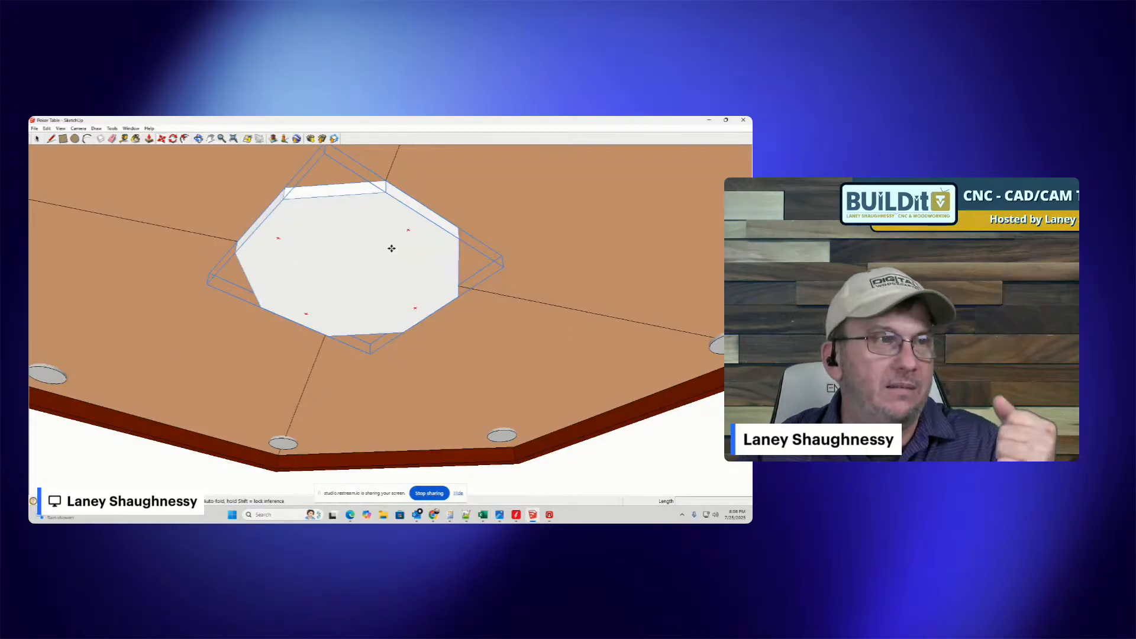
{"action": "scroll", "coordinate": [392, 248], "scroll_direction": "down", "scroll_amount": 5}
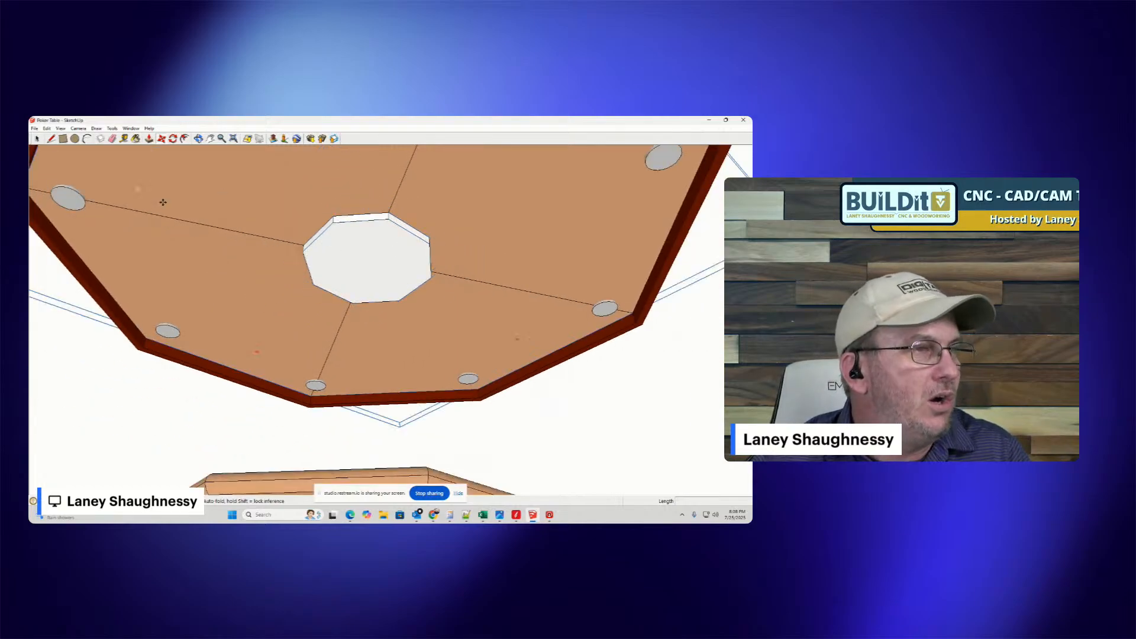
- Restore the hidden pedestal column and inspect its faces all around from below the tabletop
{"action": "middle_click_drag", "start_coordinate": [335, 246], "coordinate": [367, 340]}
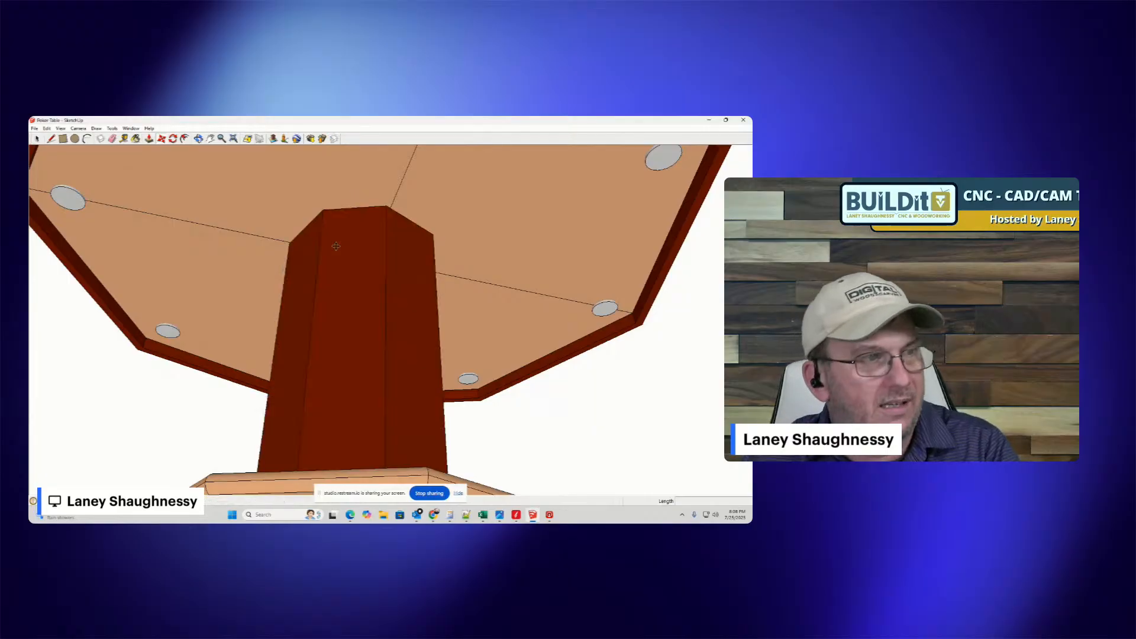
{"action": "middle_click_drag", "start_coordinate": [424, 299], "coordinate": [303, 373]}
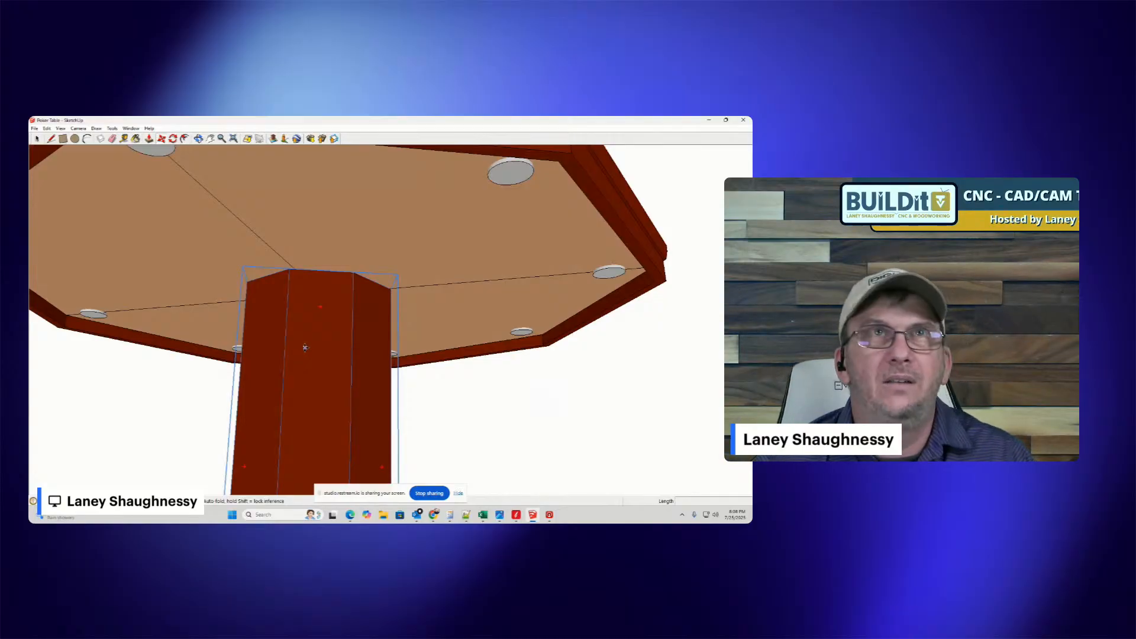
{"action": "middle_click_drag", "start_coordinate": [372, 278], "coordinate": [584, 373]}
{"action": "left_click", "coordinate": [323, 307]}
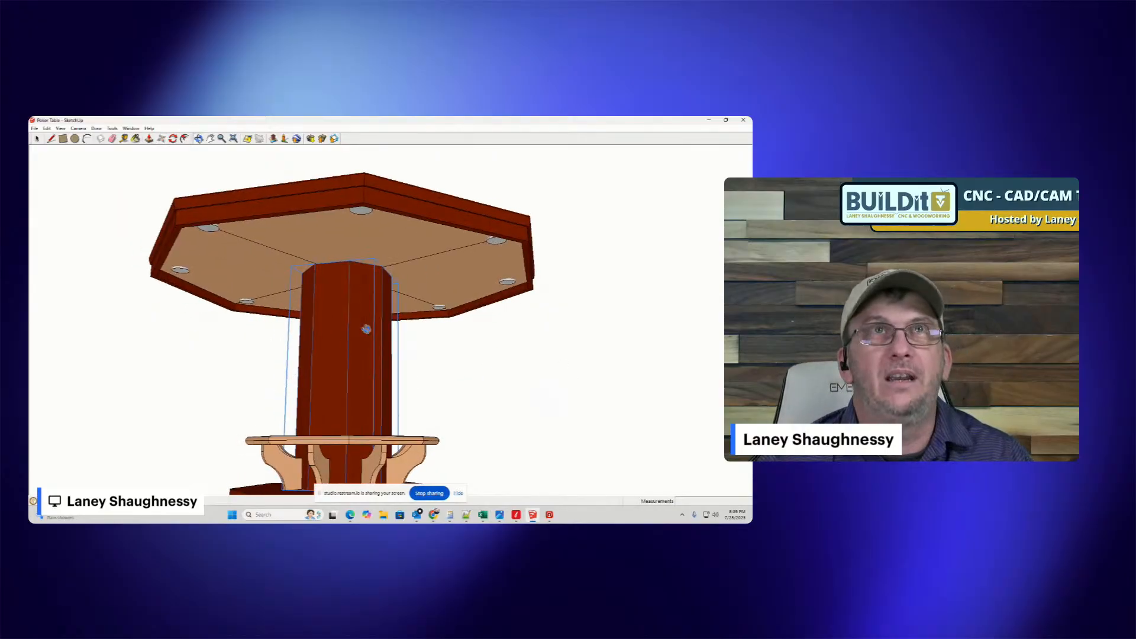
{"action": "middle_click_drag", "start_coordinate": [368, 329], "coordinate": [610, 352]}
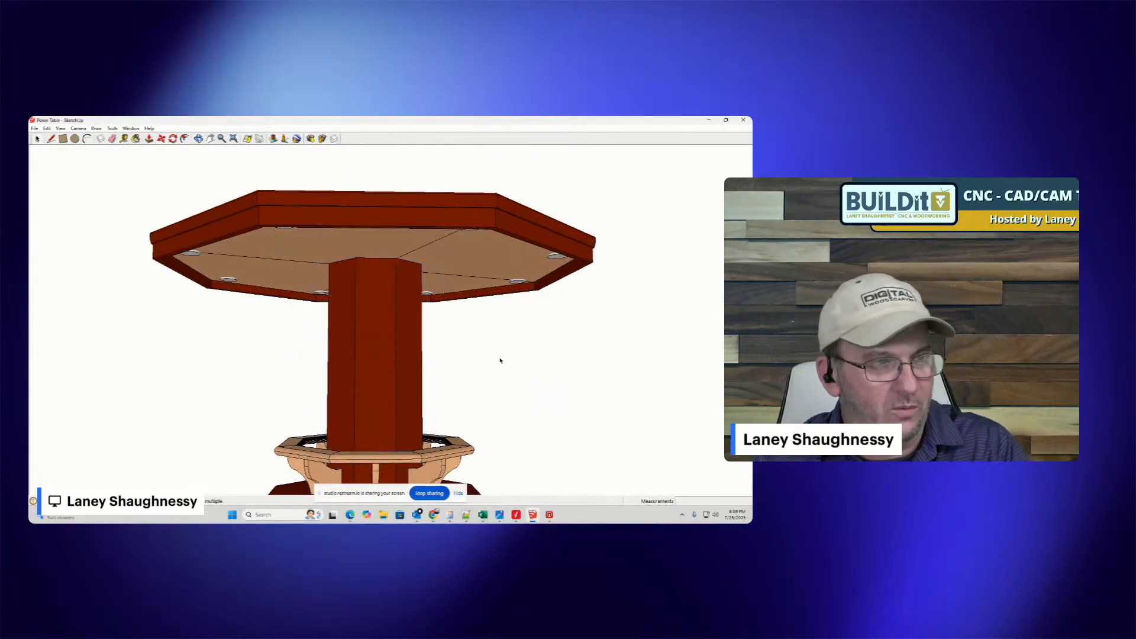
- Switch to the Poker Table v1 file in Aspire and make Pedastool the active sheet
{"action": "left_click", "coordinate": [517, 516]}
{"action": "scroll", "coordinate": [359, 274], "scroll_direction": "down", "scroll_amount": 8}
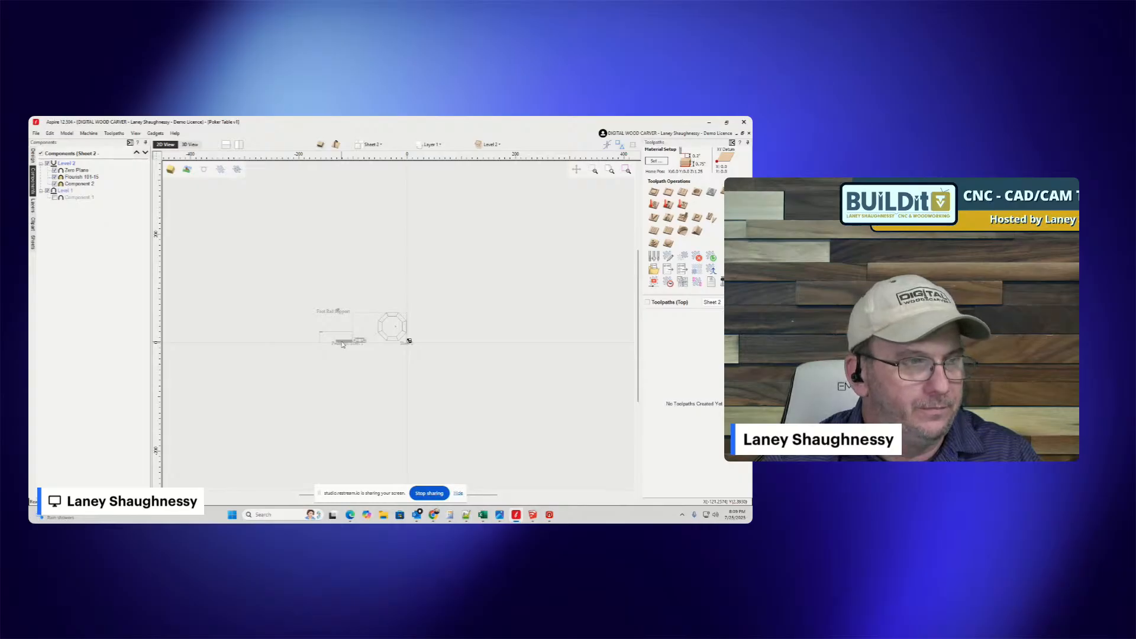
{"action": "left_click", "coordinate": [458, 493]}
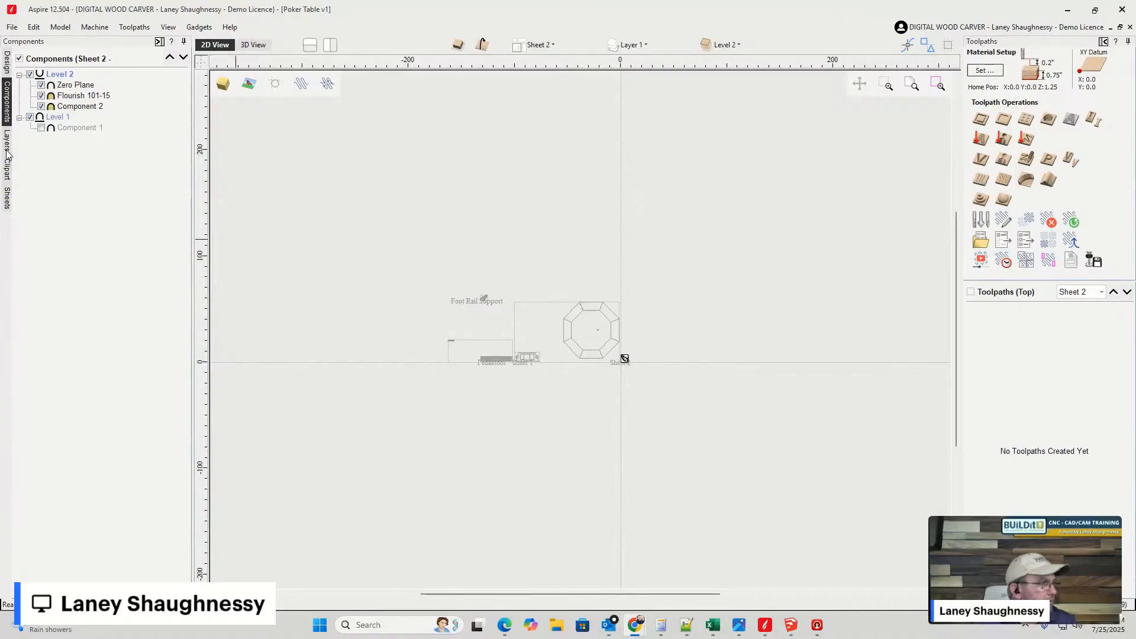
{"action": "left_click", "coordinate": [7, 199]}
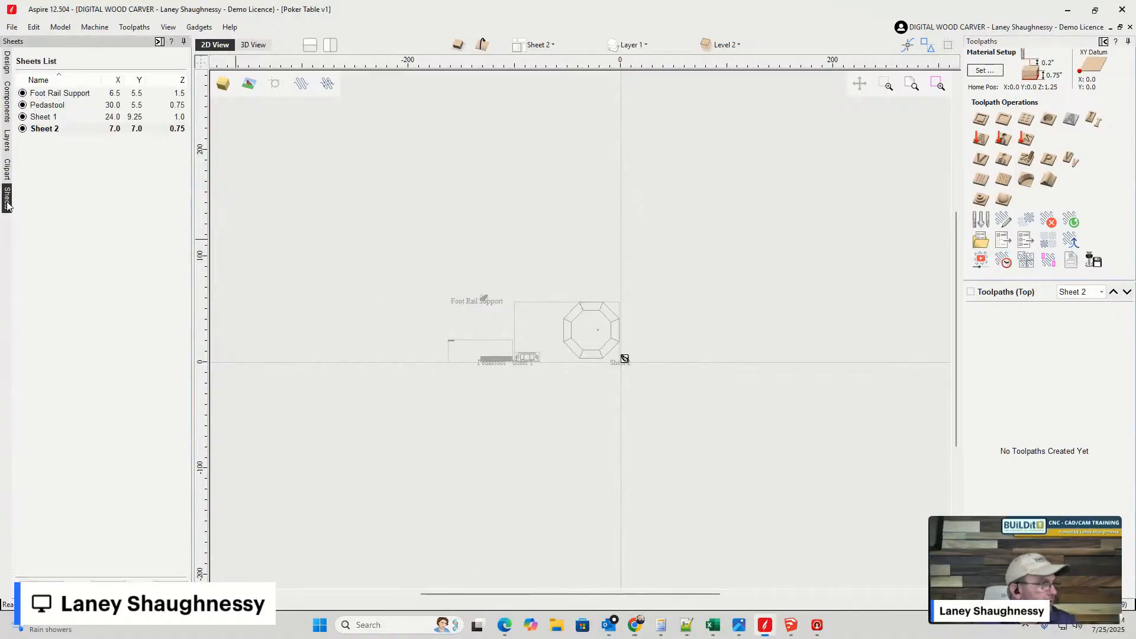
{"action": "left_click", "coordinate": [42, 106]}
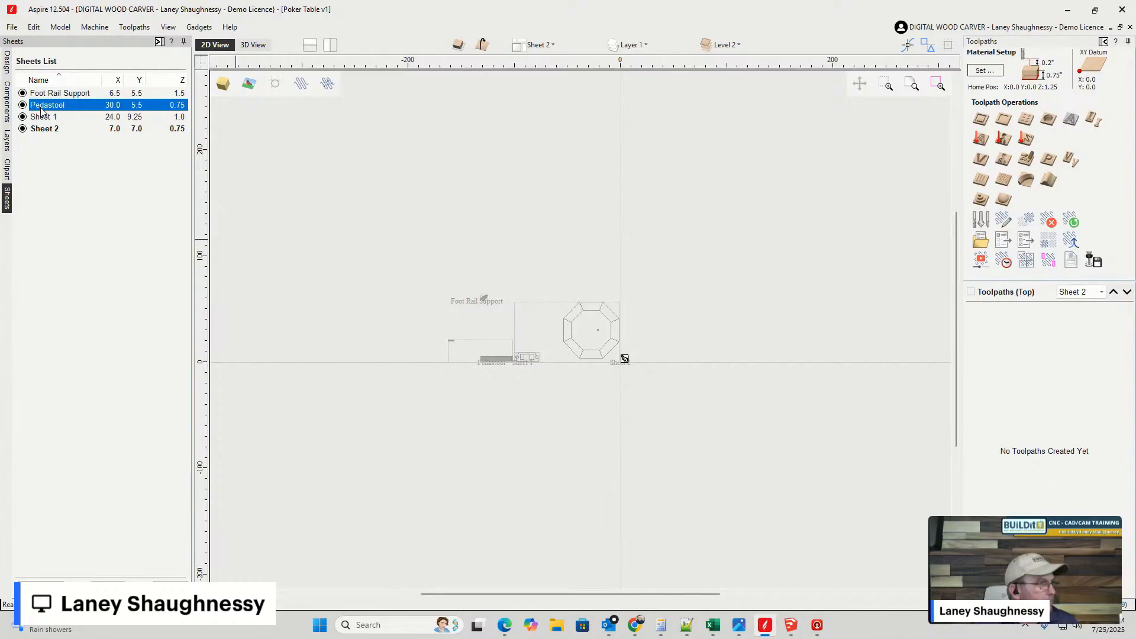
{"action": "double_click", "coordinate": [41, 109]}
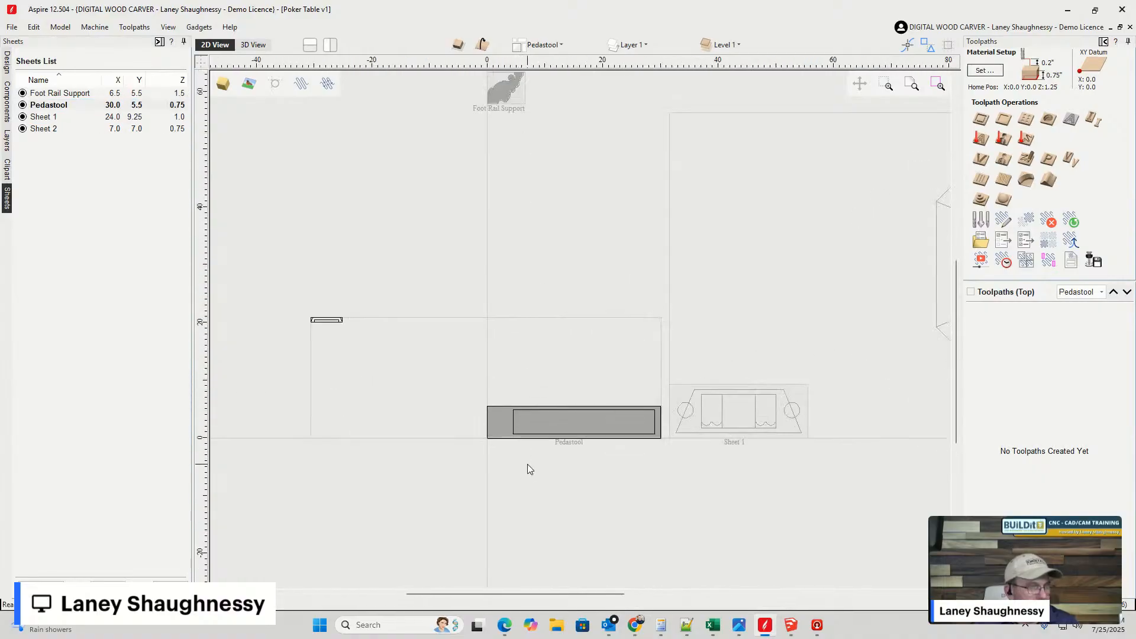
- Examine the carved scrollwork on the Pedastool panel in 3D, turning it to an angled view and inspecting its recessed border
{"action": "left_click", "coordinate": [244, 44]}
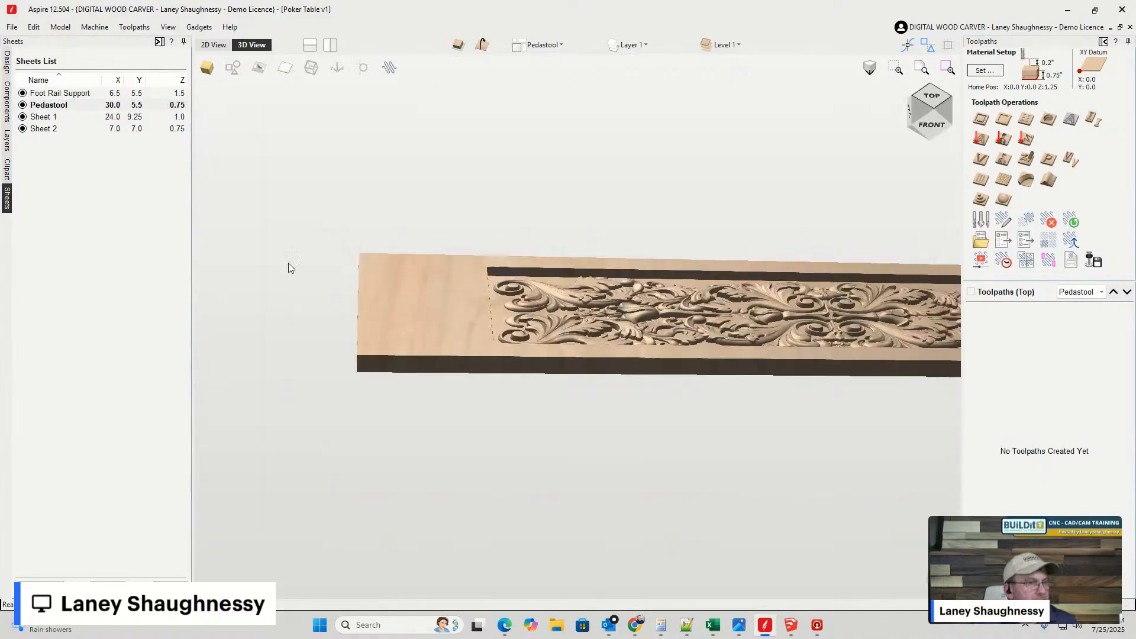
{"action": "scroll", "coordinate": [587, 282], "scroll_direction": "up", "scroll_amount": 4}
{"action": "scroll", "coordinate": [587, 282], "scroll_direction": "up", "scroll_amount": 2}
{"action": "scroll", "coordinate": [555, 279], "scroll_direction": "down", "scroll_amount": 4}
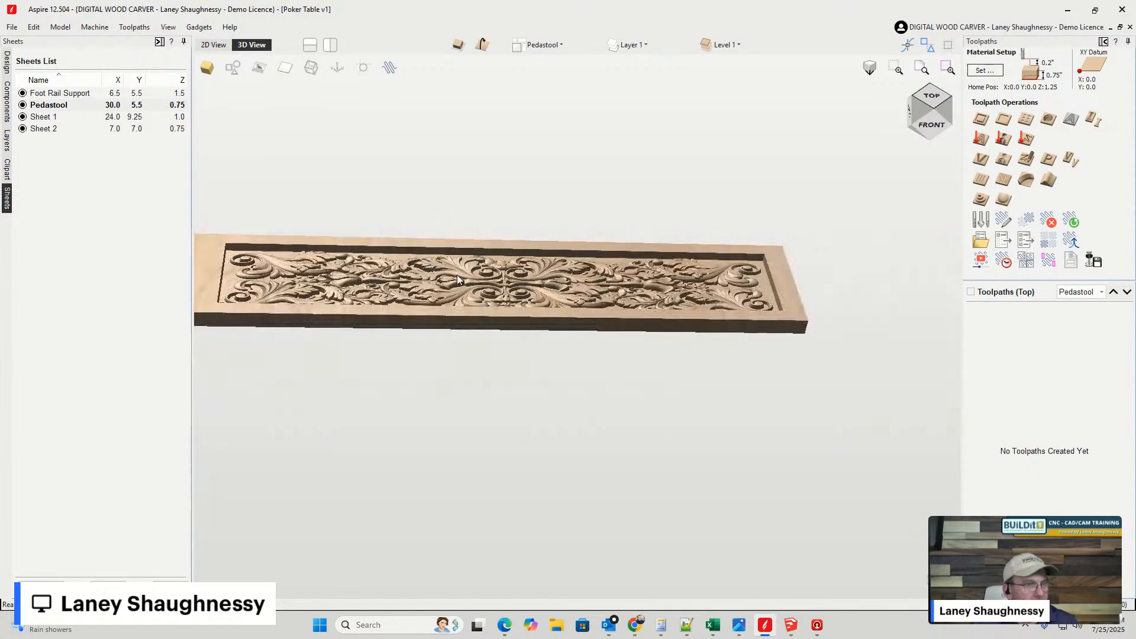
{"action": "middle_click_drag", "start_coordinate": [400, 296], "coordinate": [502, 309]}
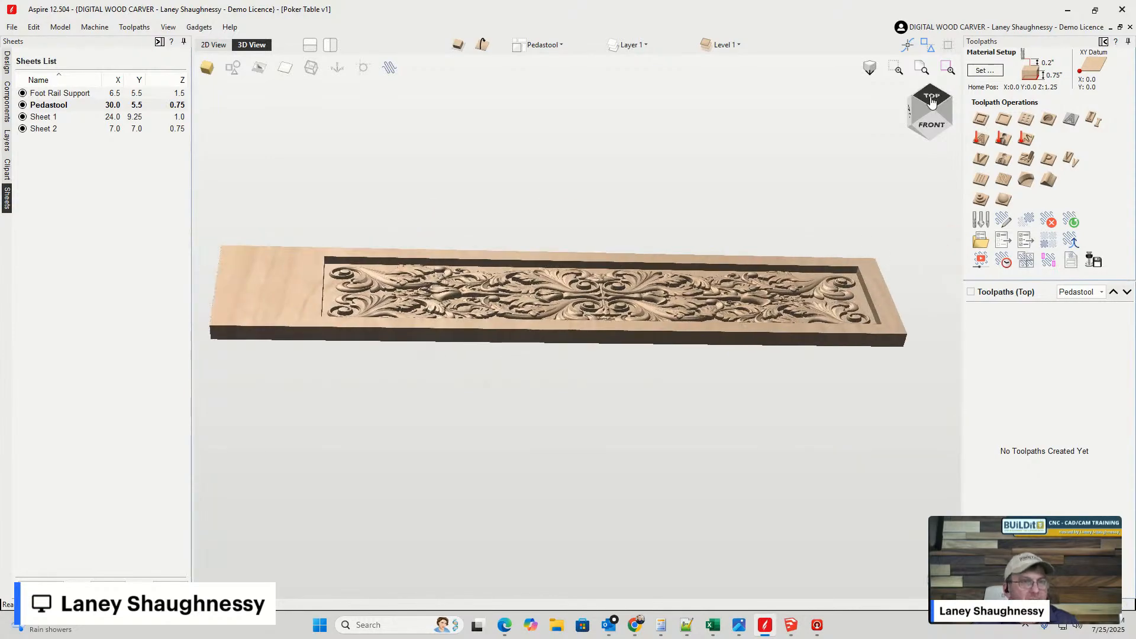
{"action": "mouse_move", "coordinate": [933, 101]}
{"action": "left_mouse_down"}
{"action": "mouse_move", "coordinate": [927, 111]}
{"action": "mouse_move", "coordinate": [946, 103]}
{"action": "mouse_move", "coordinate": [944, 117]}
{"action": "left_mouse_up"}
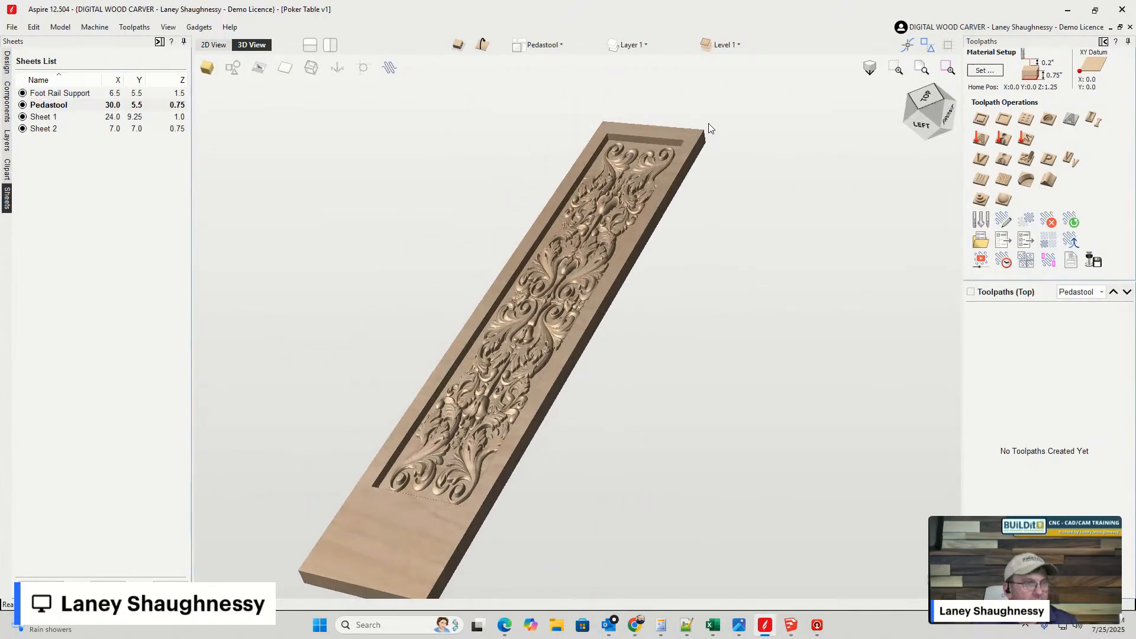
{"action": "scroll", "coordinate": [880, 121], "scroll_direction": "up", "scroll_amount": 3}
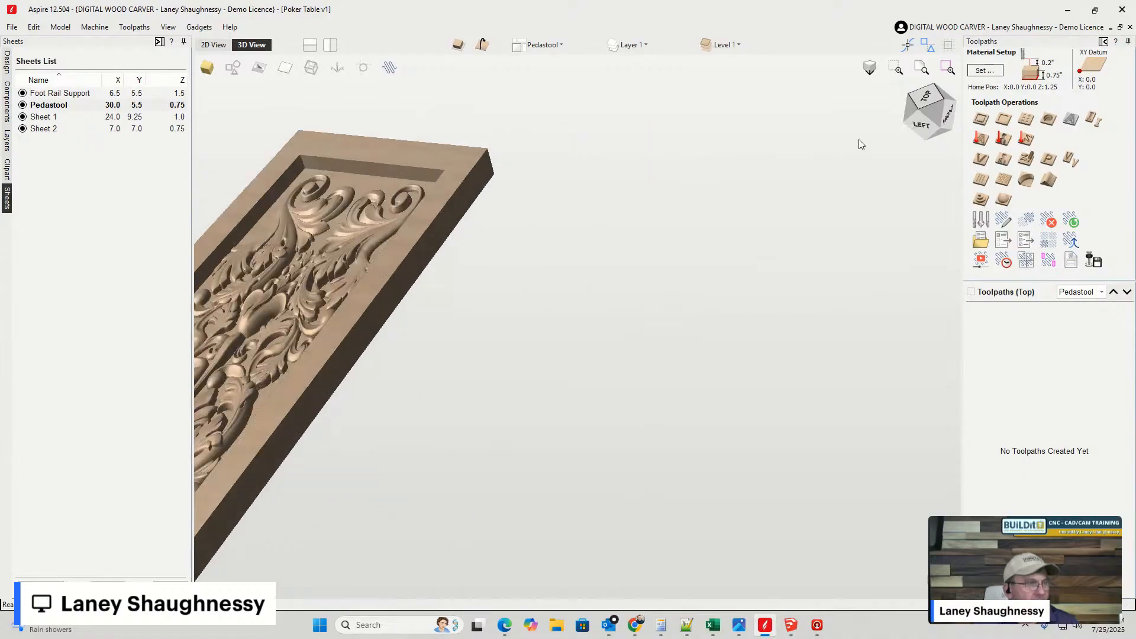
{"action": "scroll", "coordinate": [425, 195], "scroll_direction": "down", "scroll_amount": 4}
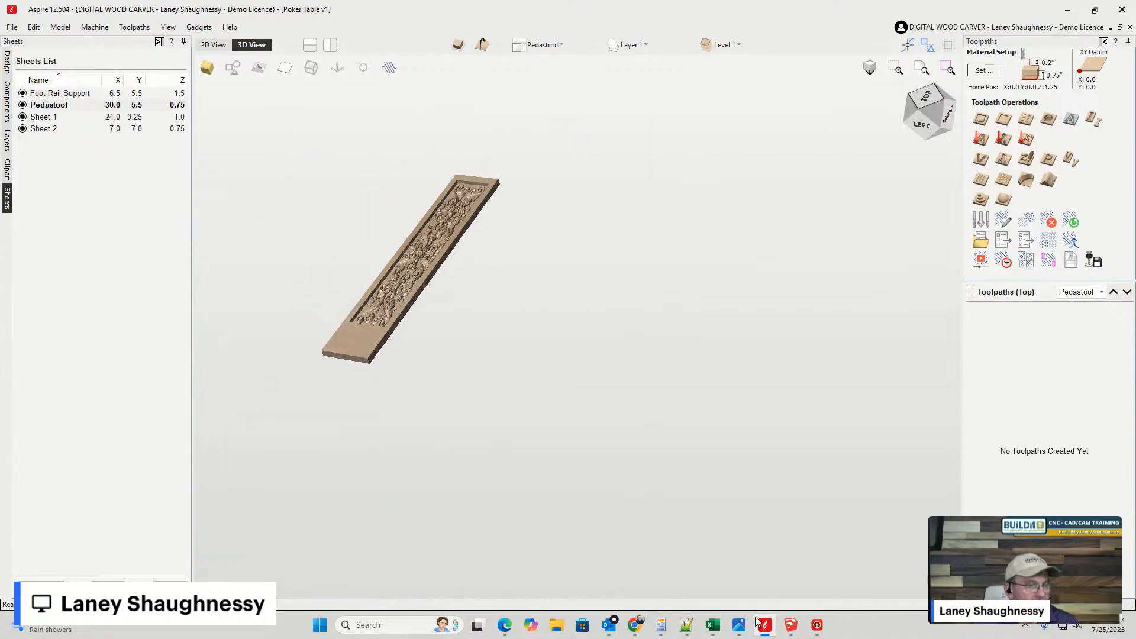
- Switch to SketchUp and examine the plain faces of the pedestal column between the tabletop and the foot rail
{"action": "left_click", "coordinate": [791, 625]}
{"action": "scroll", "coordinate": [452, 303], "scroll_direction": "up", "scroll_amount": 3}
{"action": "mouse_move", "coordinate": [452, 303]}
{"action": "middle_mouse_down"}
{"action": "mouse_move", "coordinate": [504, 312]}
{"action": "mouse_move", "coordinate": [1096, 291]}
{"action": "mouse_move", "coordinate": [1066, 304]}
{"action": "mouse_move", "coordinate": [814, 290]}
{"action": "mouse_move", "coordinate": [535, 261]}
{"action": "mouse_move", "coordinate": [467, 228]}
{"action": "middle_mouse_up"}
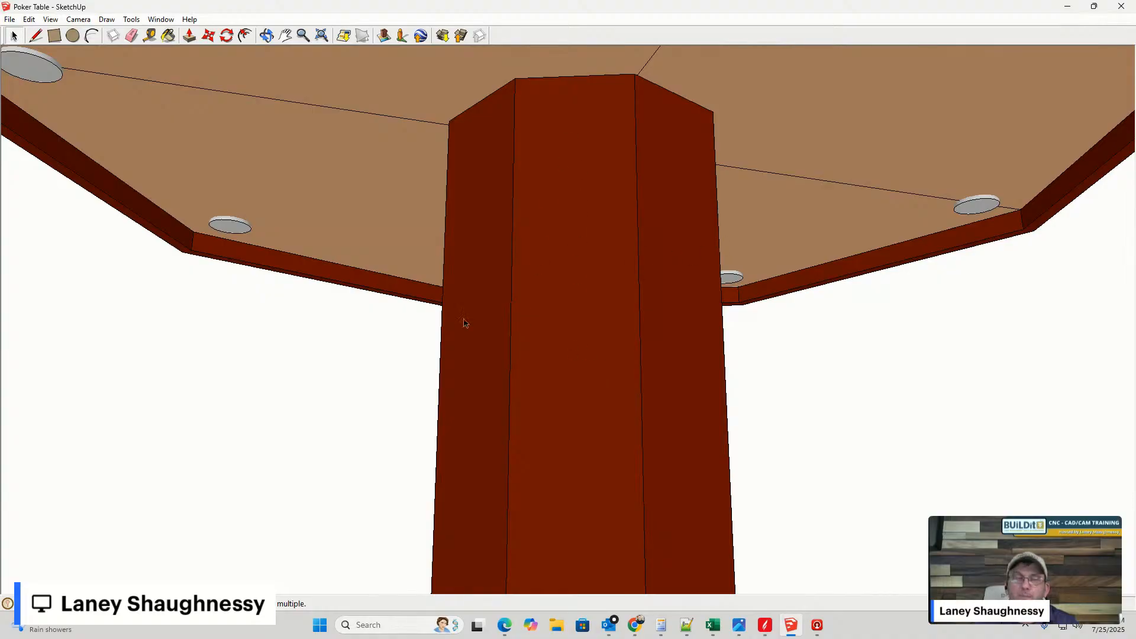
{"action": "scroll", "coordinate": [561, 289], "scroll_direction": "down", "scroll_amount": 4}
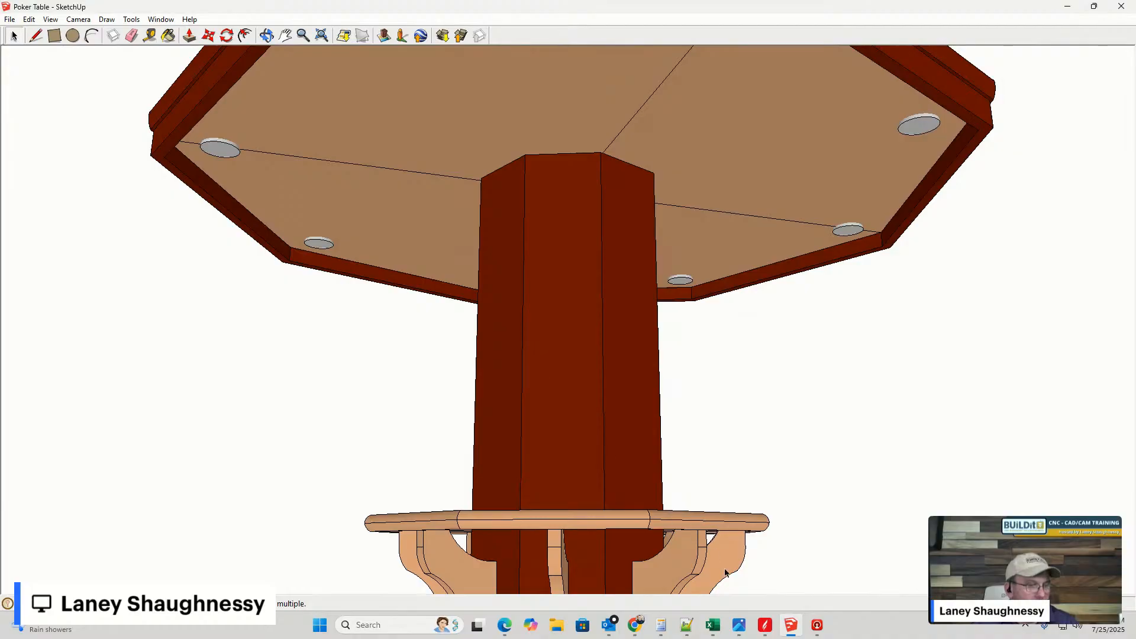
- Return to Aspire and examine the carved pedestal panel's relief up close
{"action": "mouse_move", "coordinate": [765, 625]}
{"action": "left_click", "coordinate": [758, 567]}
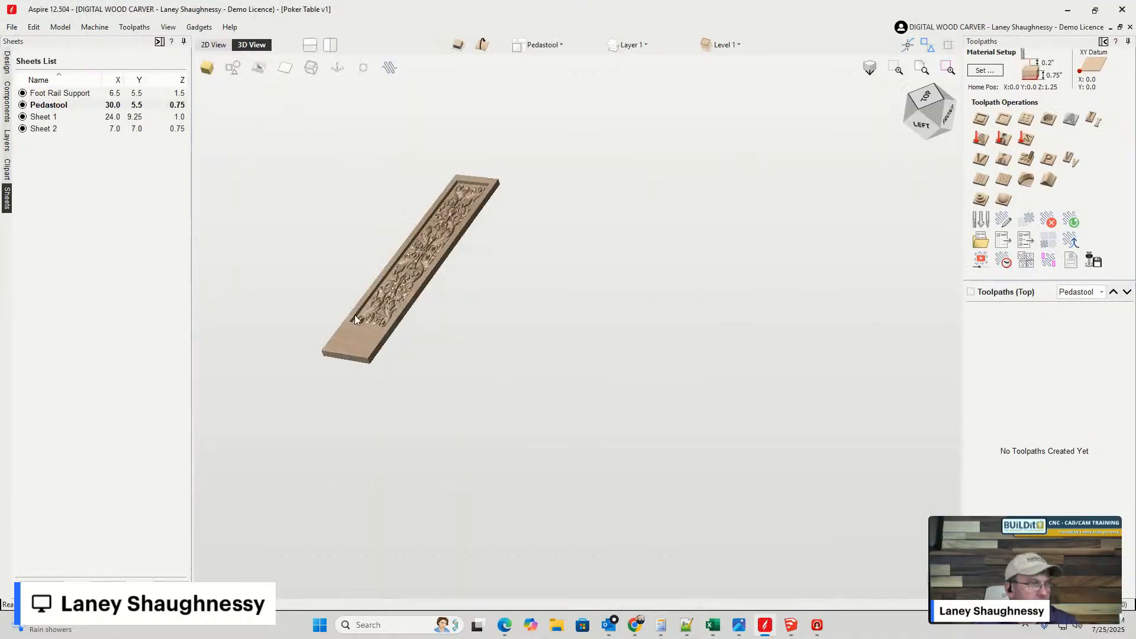
{"action": "scroll", "coordinate": [355, 320], "scroll_direction": "up", "scroll_amount": 5}
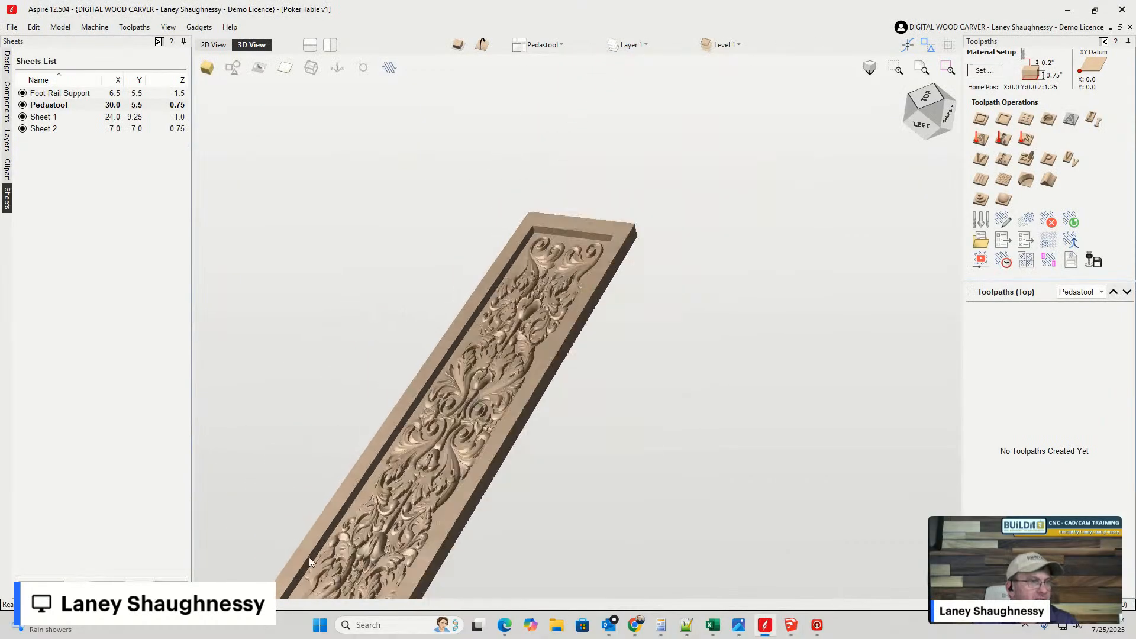
{"action": "scroll", "coordinate": [309, 556], "scroll_direction": "up", "scroll_amount": 3}
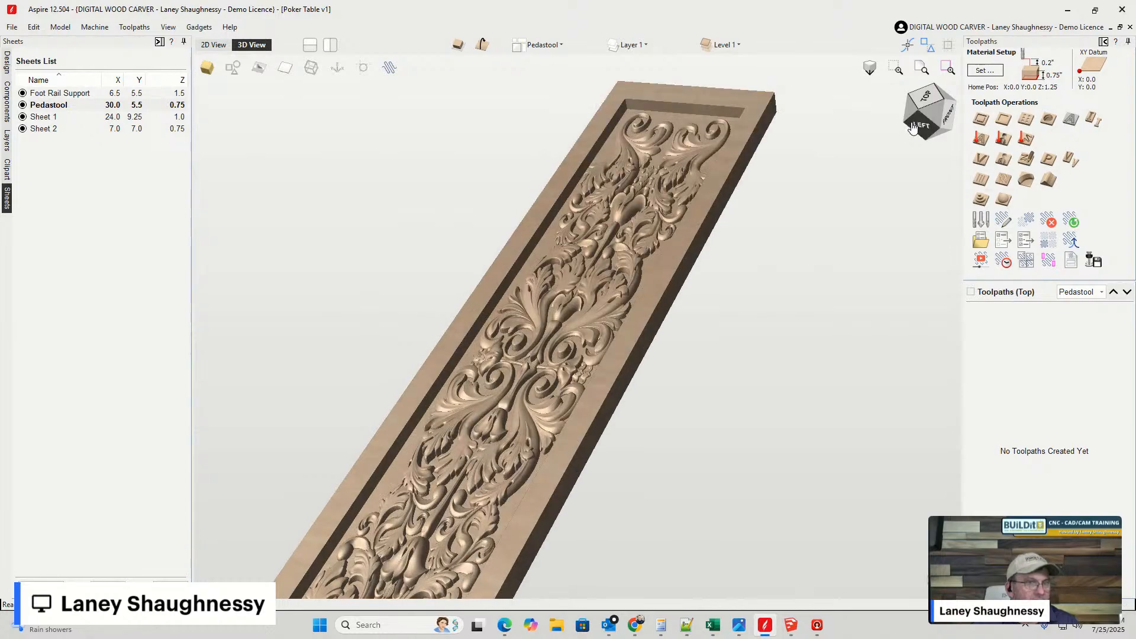
- Examine the carved pedestal panel from its side and over its full length, and make Foot Rail Support the active sheet
{"action": "left_click_drag", "start_coordinate": [921, 120], "coordinate": [951, 128]}
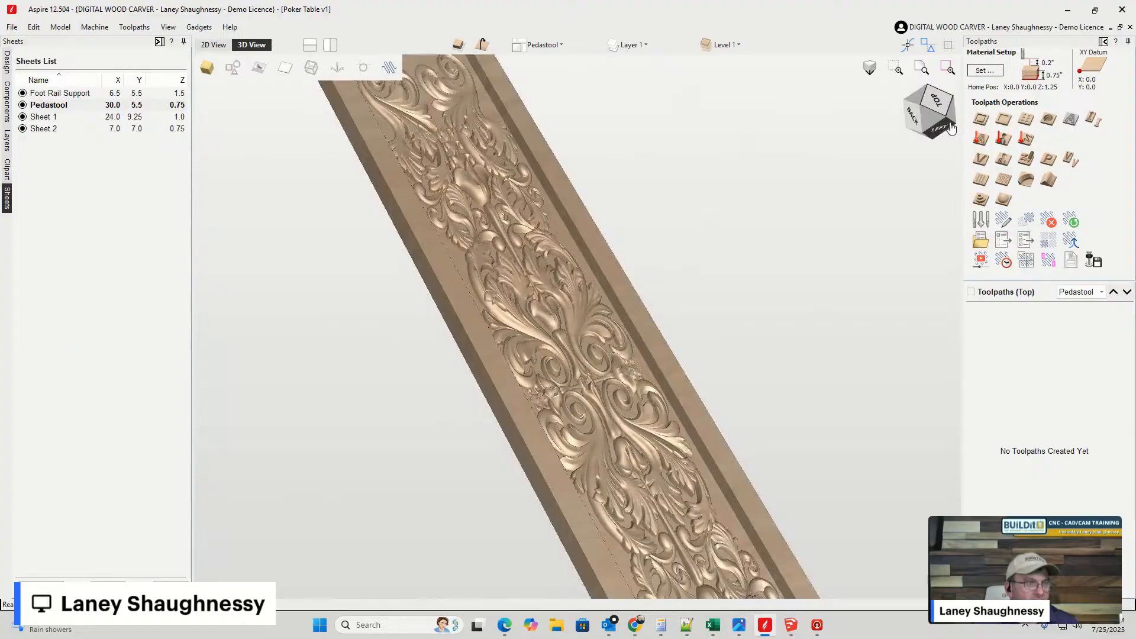
{"action": "left_click_drag", "start_coordinate": [951, 128], "coordinate": [960, 96]}
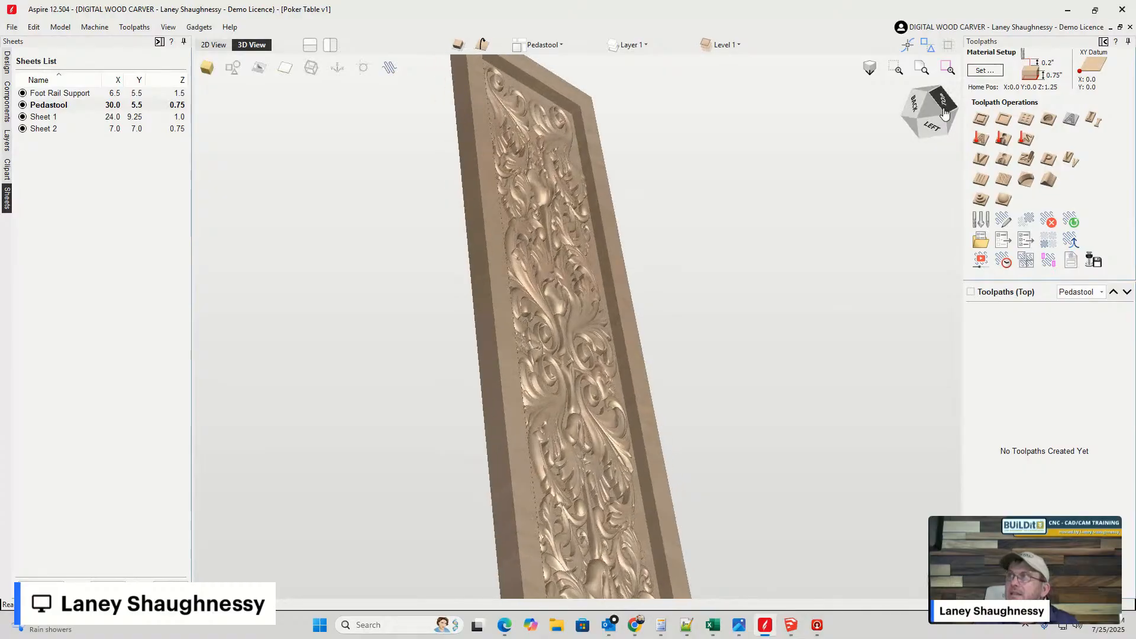
{"action": "scroll", "coordinate": [945, 113], "scroll_direction": "down", "scroll_amount": 4}
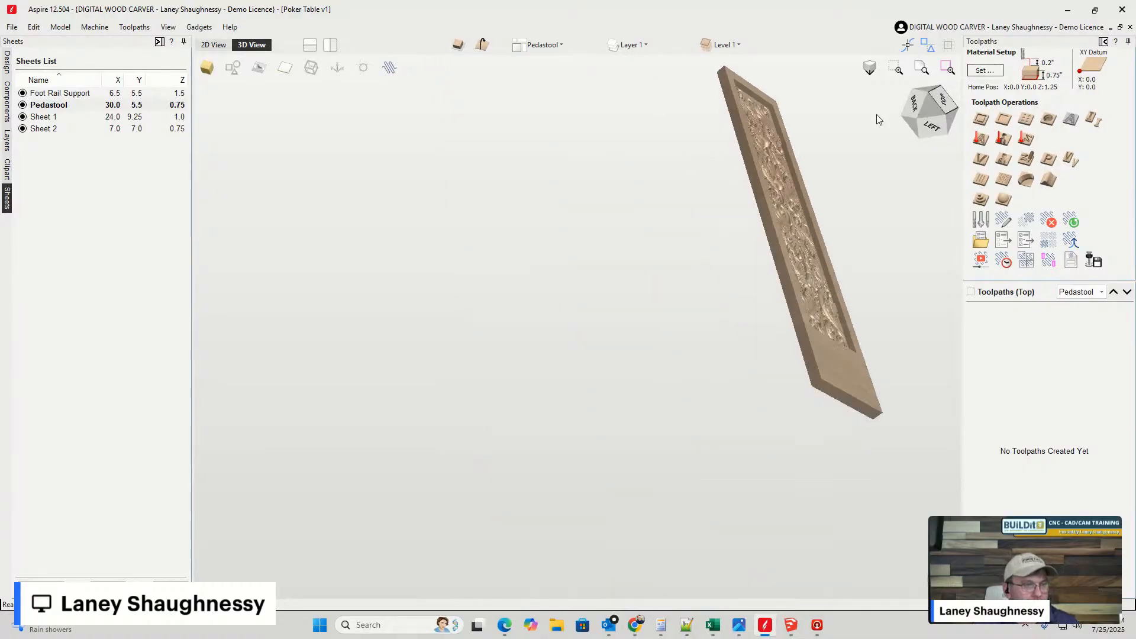
{"action": "scroll", "coordinate": [395, 371], "scroll_direction": "down", "scroll_amount": 1}
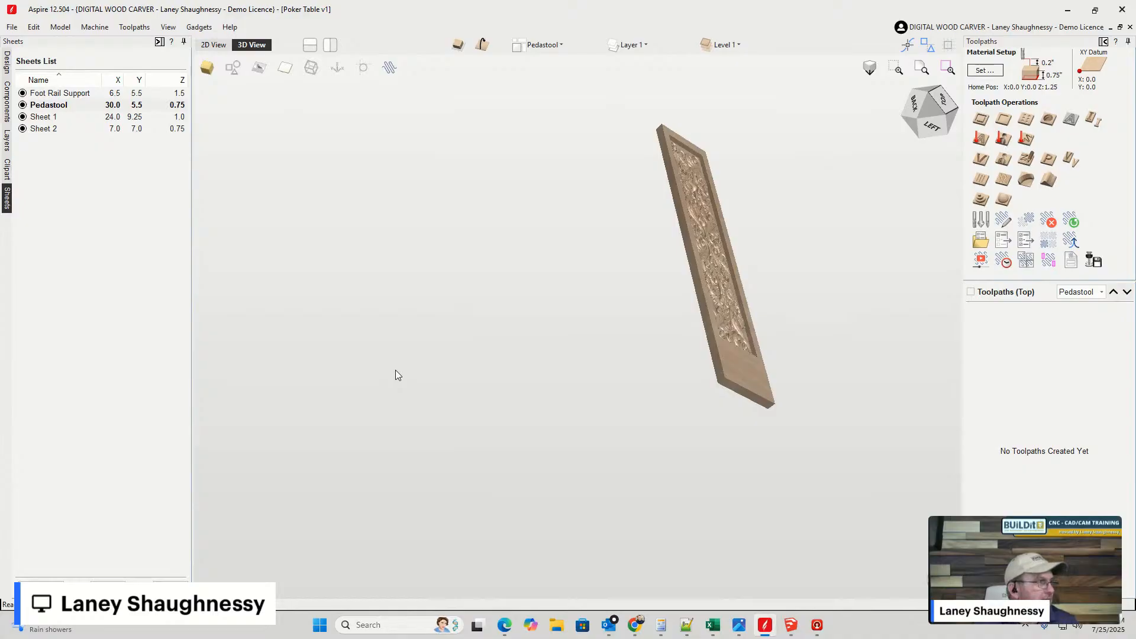
{"action": "scroll", "coordinate": [395, 370], "scroll_direction": "down", "scroll_amount": 1}
{"action": "left_click", "coordinate": [42, 93]}
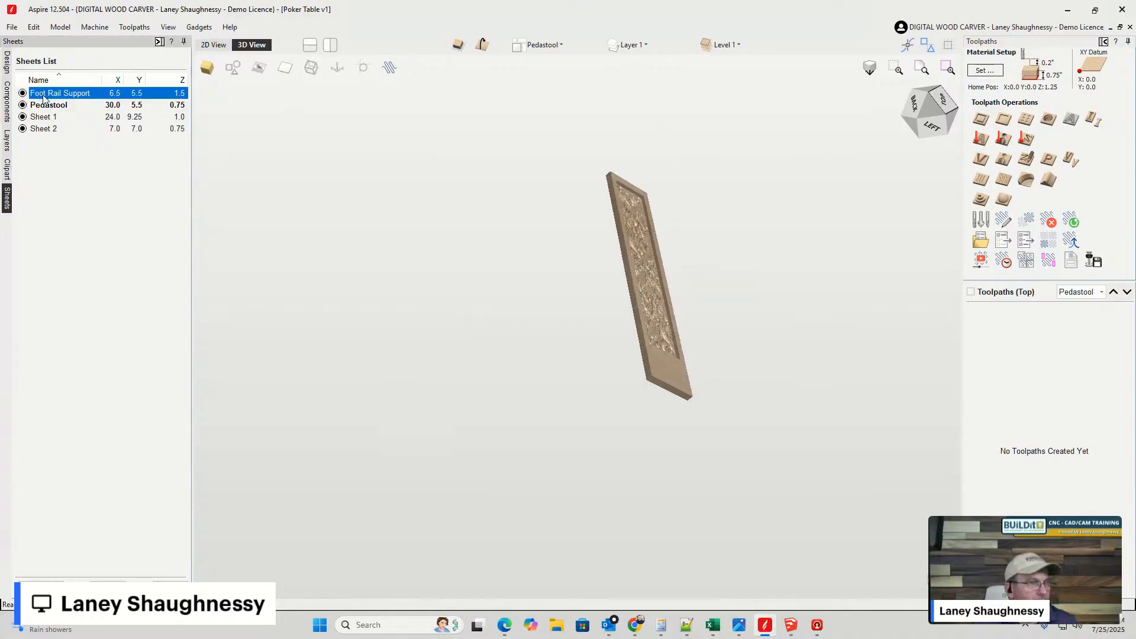
- Switch to SketchUp and examine the foot rail and its supports from above, selecting the octagonal base plate
{"action": "left_click", "coordinate": [1069, 10]}
{"action": "scroll", "coordinate": [512, 485], "scroll_direction": "down", "scroll_amount": 3}
{"action": "scroll", "coordinate": [512, 485], "scroll_direction": "up", "scroll_amount": 3}
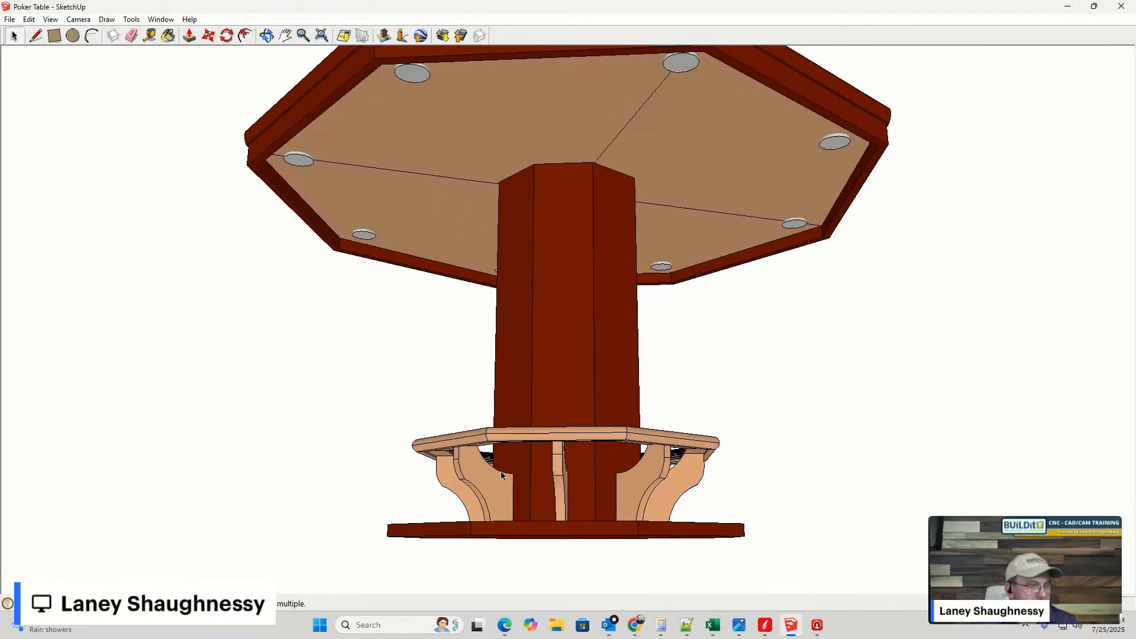
{"action": "middle_click_drag", "start_coordinate": [502, 472], "coordinate": [799, 549]}
{"action": "scroll", "coordinate": [502, 549], "scroll_direction": "up", "scroll_amount": 5}
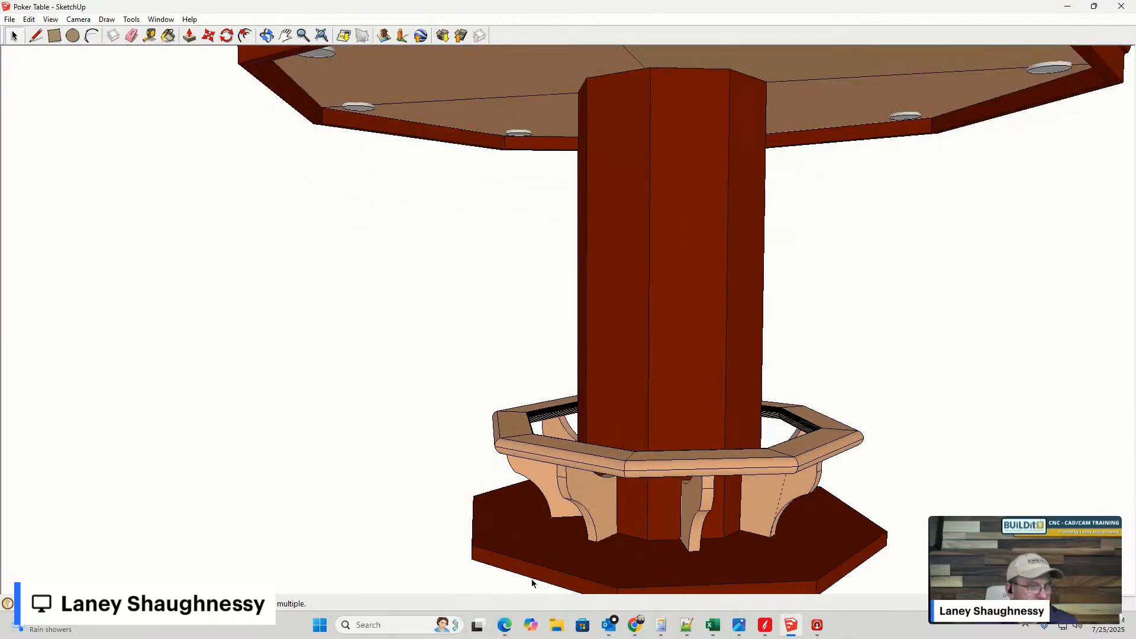
{"action": "middle_click_drag", "start_coordinate": [559, 464], "coordinate": [633, 552]}
{"action": "left_click", "coordinate": [631, 529]}
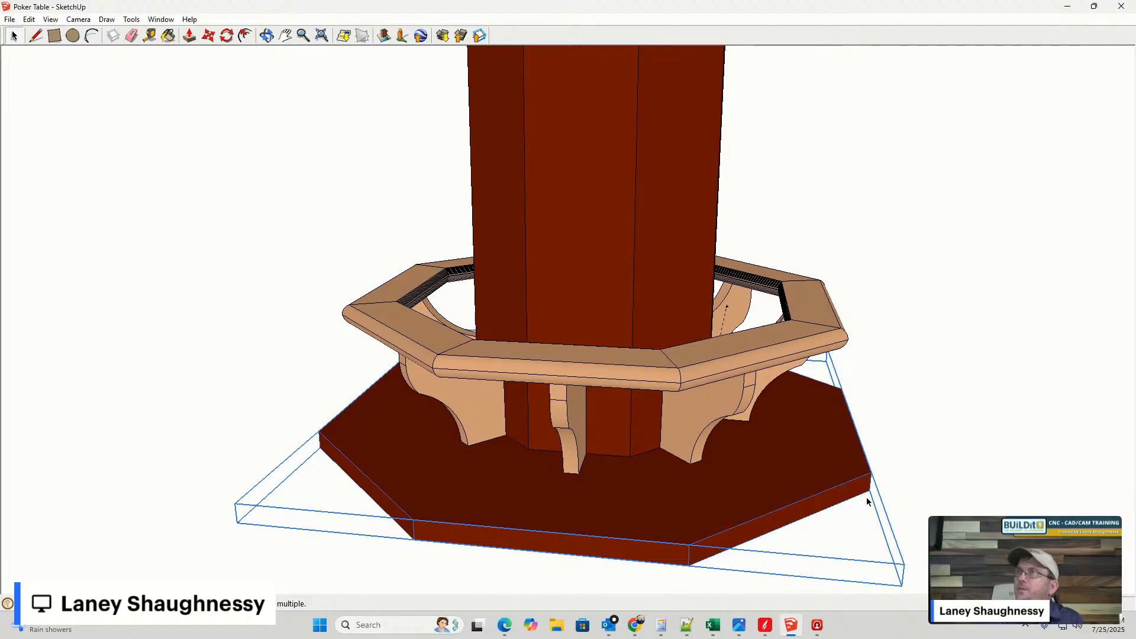
- Examine the foot rail's rounded edges, mitred corners and supporting brackets from low and raised angles
{"action": "scroll", "coordinate": [811, 521], "scroll_direction": "up", "scroll_amount": 5}
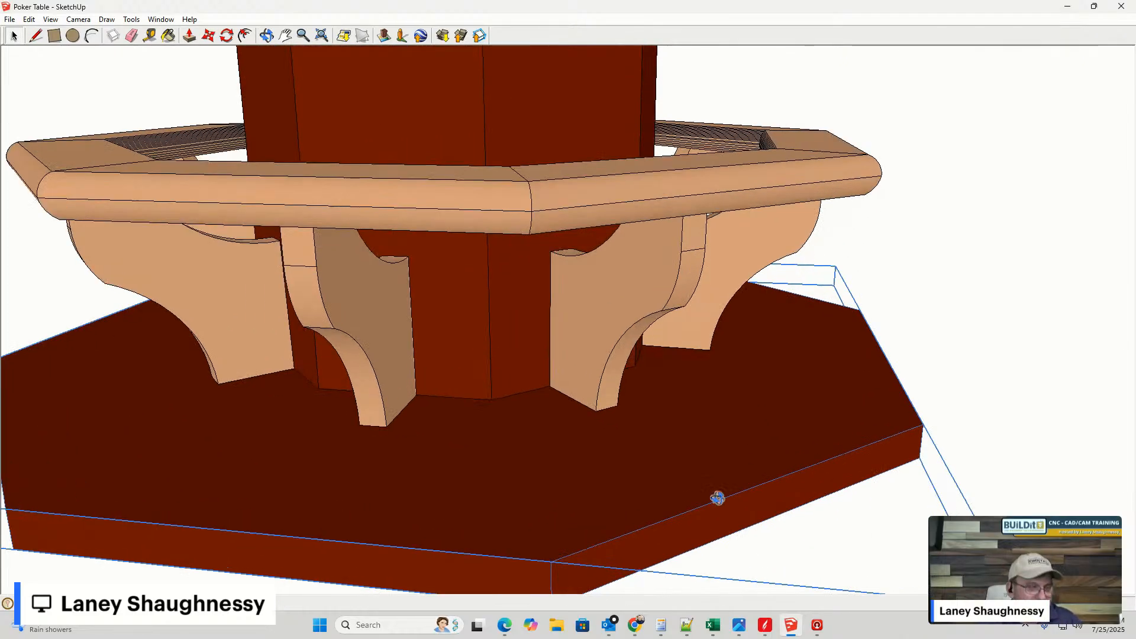
{"action": "mouse_move", "coordinate": [718, 497]}
{"action": "middle_mouse_down"}
{"action": "mouse_move", "coordinate": [454, 427]}
{"action": "mouse_move", "coordinate": [172, 428]}
{"action": "mouse_move", "coordinate": [911, 396]}
{"action": "mouse_move", "coordinate": [375, 441]}
{"action": "mouse_move", "coordinate": [325, 464]}
{"action": "mouse_move", "coordinate": [393, 424]}
{"action": "mouse_move", "coordinate": [574, 418]}
{"action": "mouse_move", "coordinate": [304, 307]}
{"action": "mouse_move", "coordinate": [95, 343]}
{"action": "middle_mouse_up"}
{"action": "scroll", "coordinate": [319, 468], "scroll_direction": "up", "scroll_amount": 3}
{"action": "scroll", "coordinate": [320, 468], "scroll_direction": "down", "scroll_amount": 3}
{"action": "scroll", "coordinate": [541, 127], "scroll_direction": "up", "scroll_amount": 8}
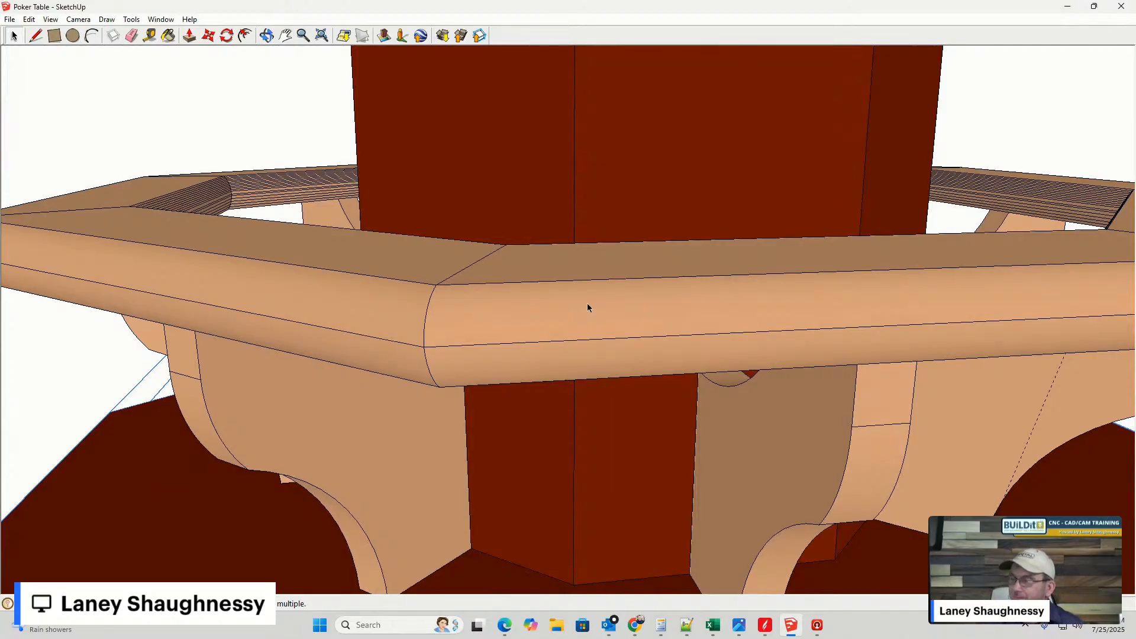
{"action": "middle_click_drag", "start_coordinate": [535, 324], "coordinate": [1089, 487]}
{"action": "scroll", "coordinate": [511, 272], "scroll_direction": "down", "scroll_amount": 5}
{"action": "scroll", "coordinate": [470, 418], "scroll_direction": "up", "scroll_amount": 5}
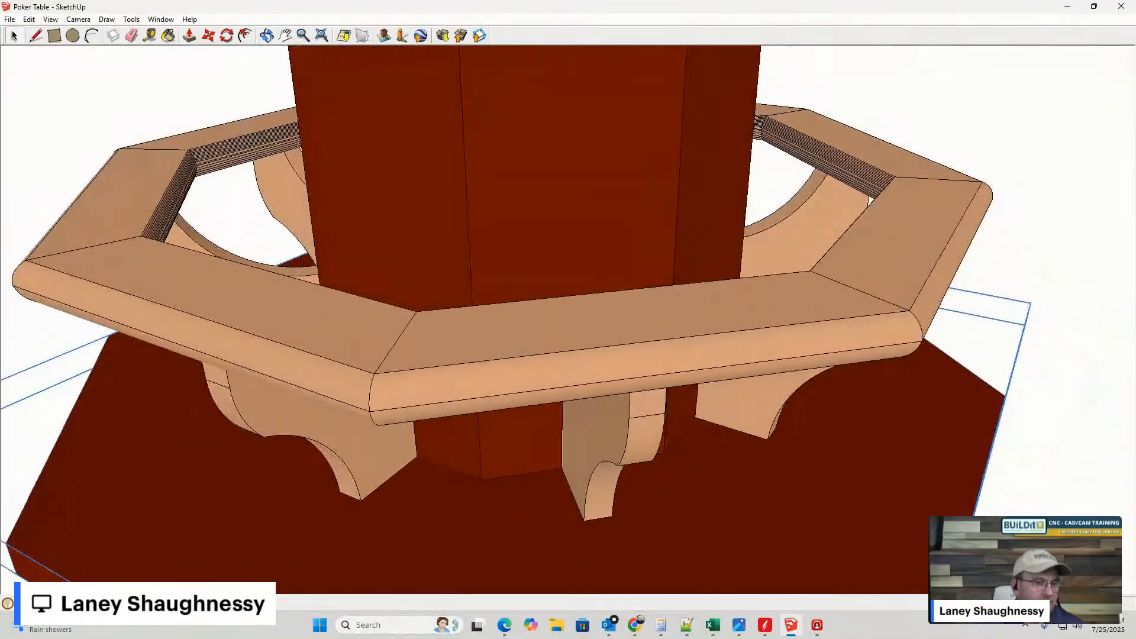
- Bring up the FR-thumbnail.jpg drawing over the model, examine the foot rail profile's dimensions up close, and minimize it
{"action": "left_click", "coordinate": [740, 625]}
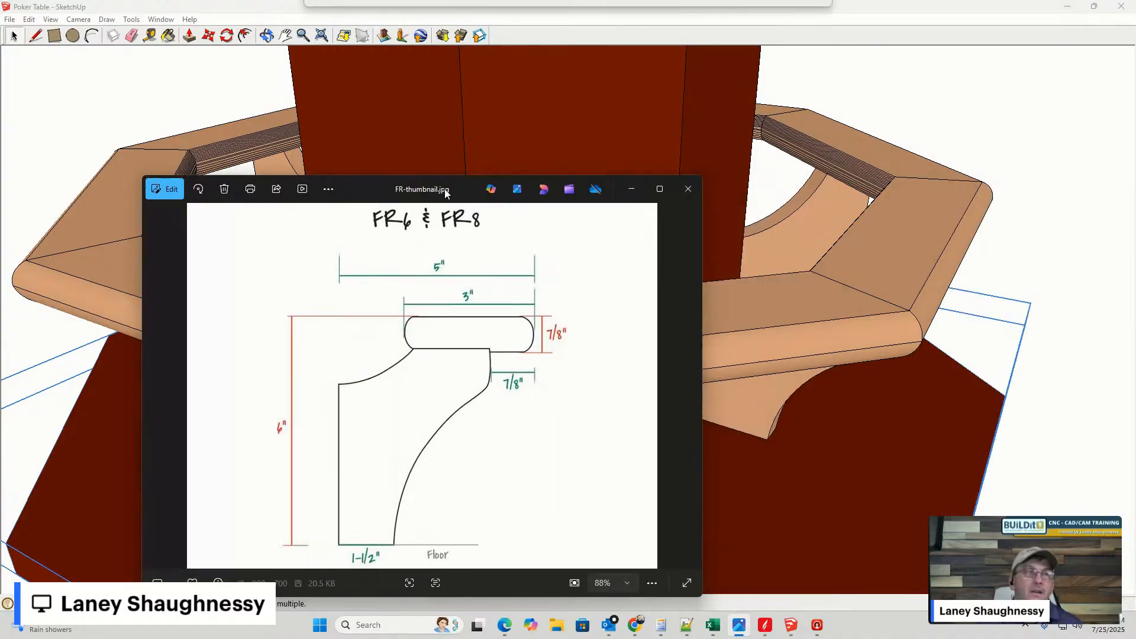
{"action": "left_click_drag", "start_coordinate": [418, 186], "coordinate": [613, 59]}
{"action": "scroll", "coordinate": [661, 239], "scroll_direction": "up", "scroll_amount": 3}
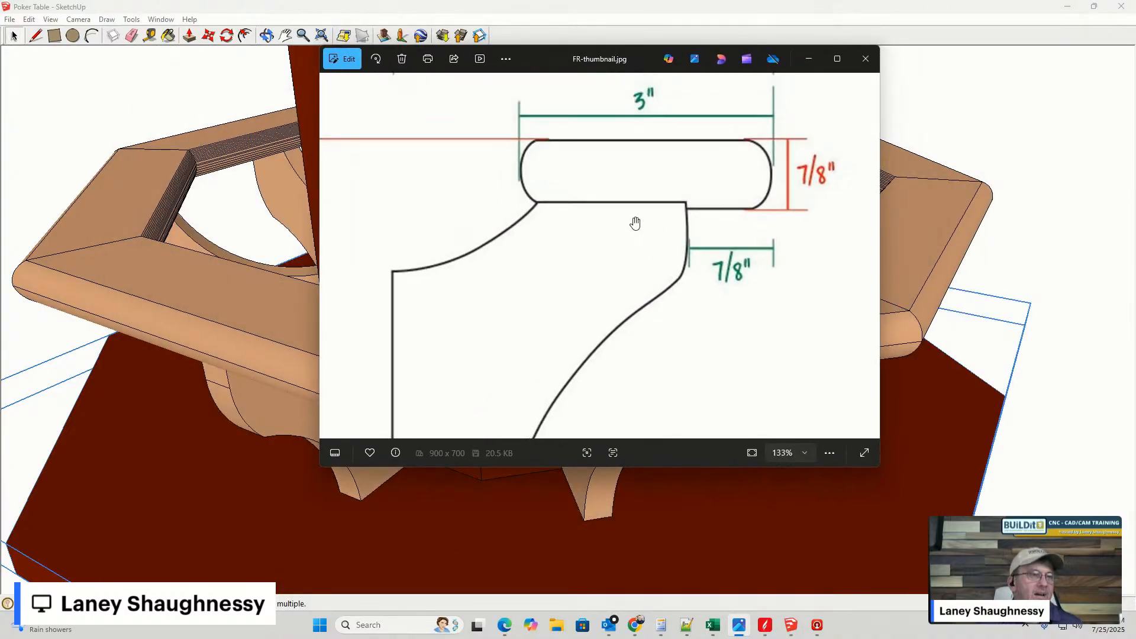
{"action": "scroll", "coordinate": [636, 223], "scroll_direction": "down", "scroll_amount": 3}
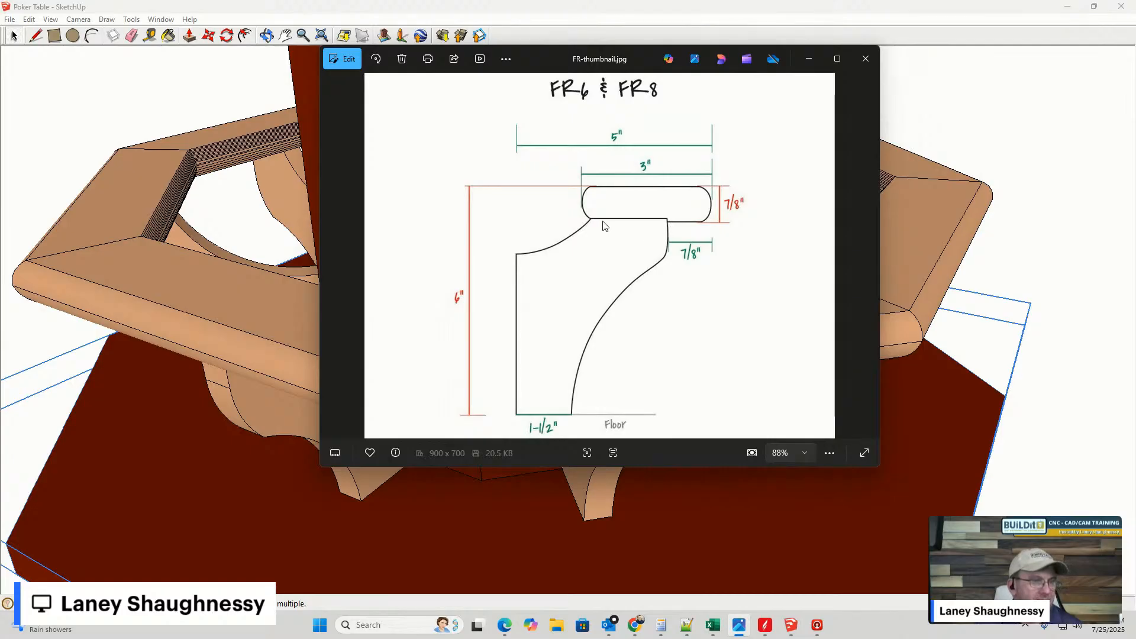
{"action": "left_click", "coordinate": [808, 59]}
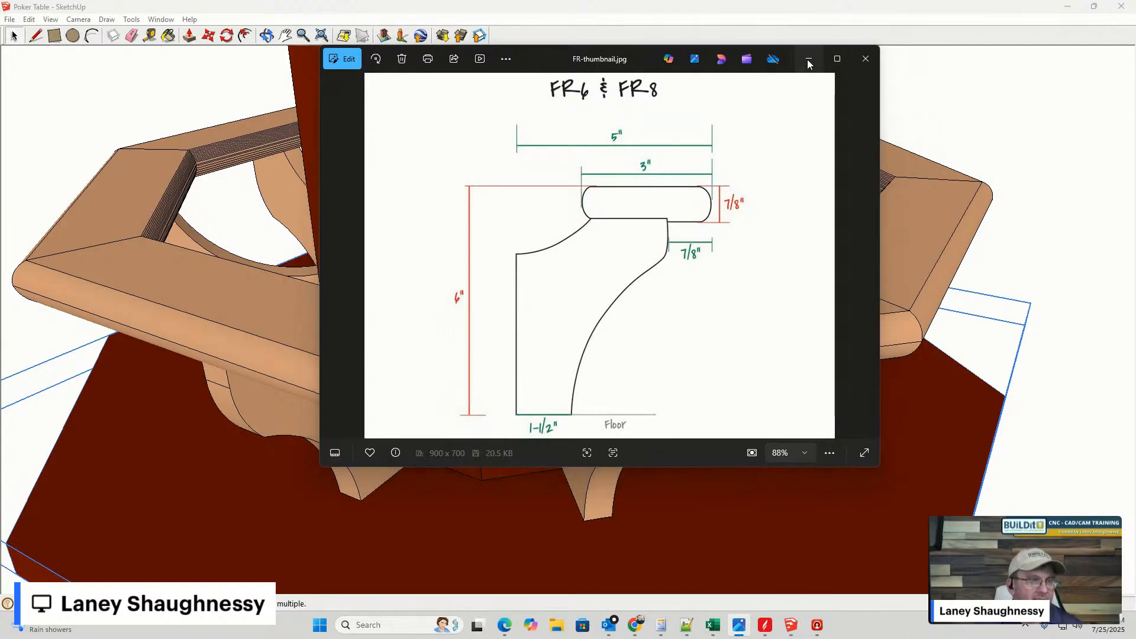
- Examine the plain curved brackets between the foot rail and the base plate, up close and from farther away
{"action": "scroll", "coordinate": [660, 385], "scroll_direction": "down", "scroll_amount": 2}
{"action": "scroll", "coordinate": [621, 443], "scroll_direction": "up", "scroll_amount": 8}
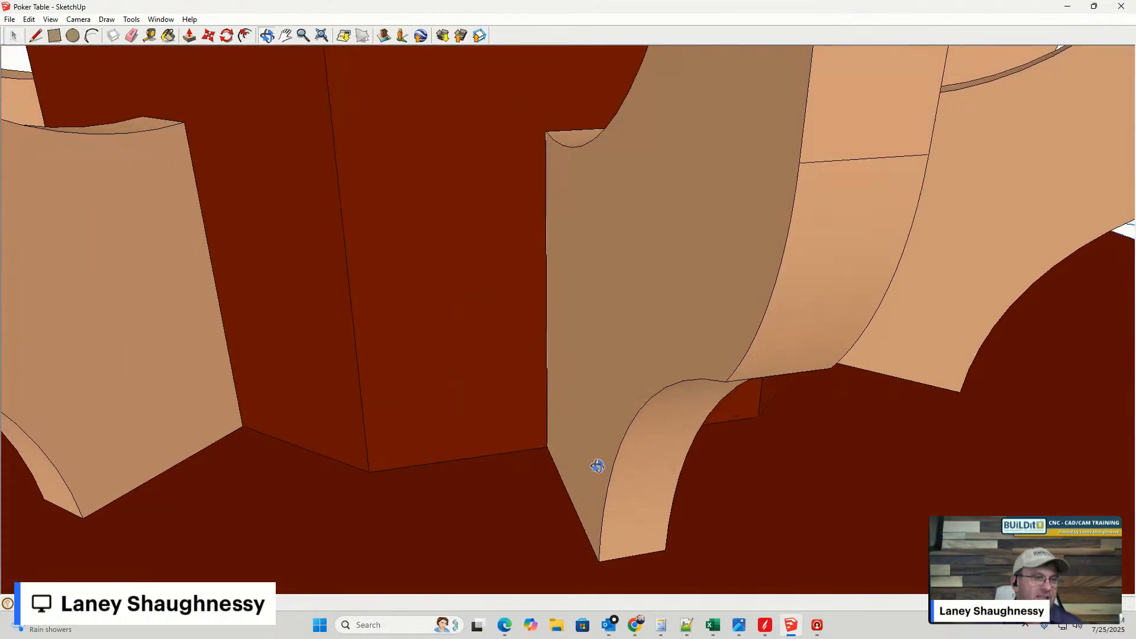
{"action": "middle_click_drag", "start_coordinate": [597, 467], "coordinate": [781, 411]}
{"action": "scroll", "coordinate": [781, 409], "scroll_direction": "down", "scroll_amount": 3}
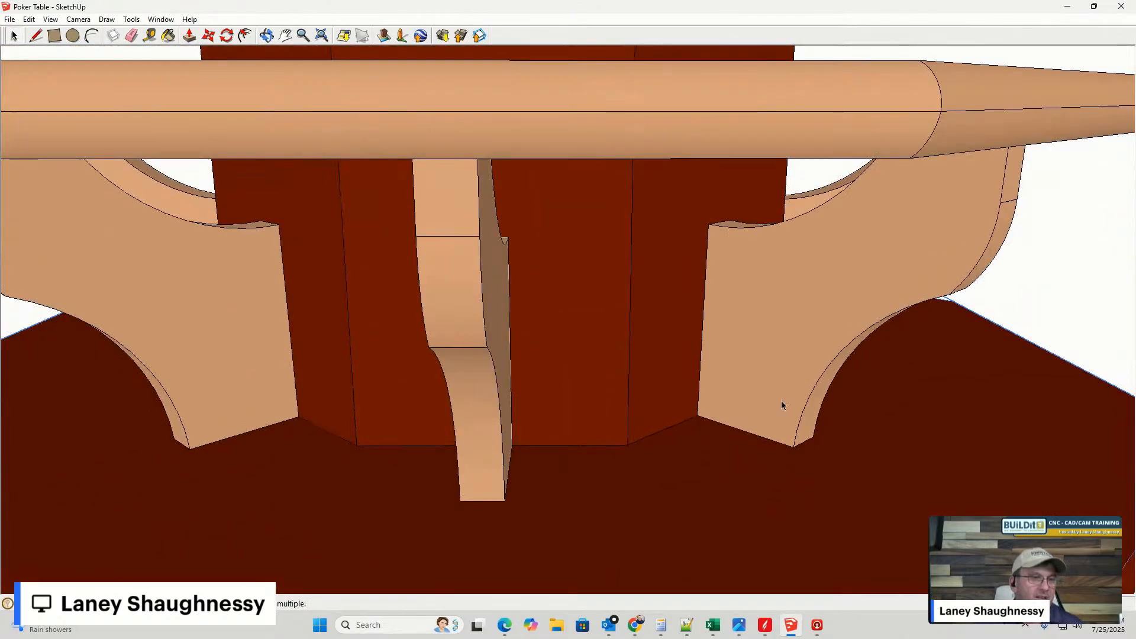
{"action": "middle_click_drag", "start_coordinate": [881, 280], "coordinate": [619, 287]}
{"action": "scroll", "coordinate": [620, 286], "scroll_direction": "down", "scroll_amount": 4}
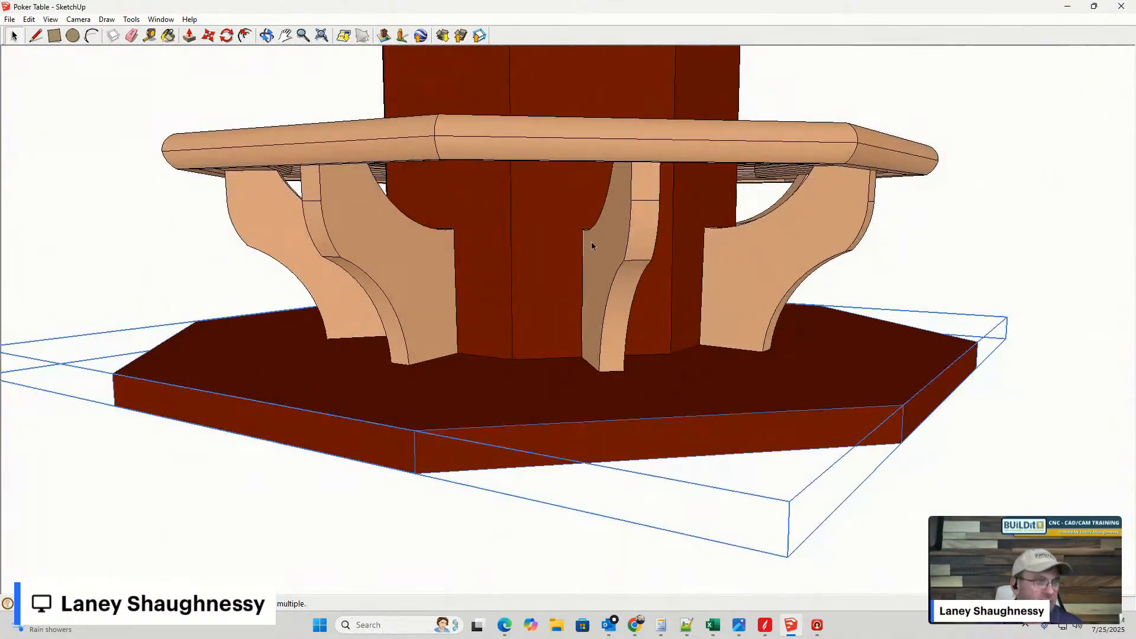
{"action": "scroll", "coordinate": [592, 246], "scroll_direction": "down", "scroll_amount": 3}
{"action": "scroll", "coordinate": [591, 242], "scroll_direction": "up", "scroll_amount": 2}
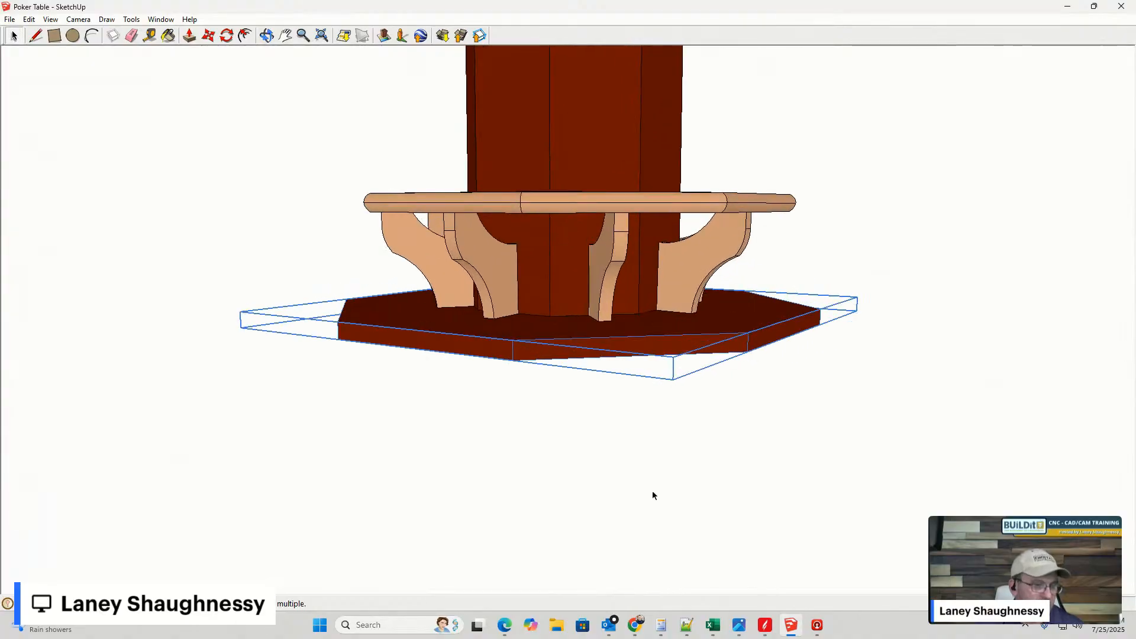
- Return to Aspire and examine the carved foot rail support in 3D, selecting it and viewing it from the top and tilted
{"action": "left_click", "coordinate": [766, 625]}
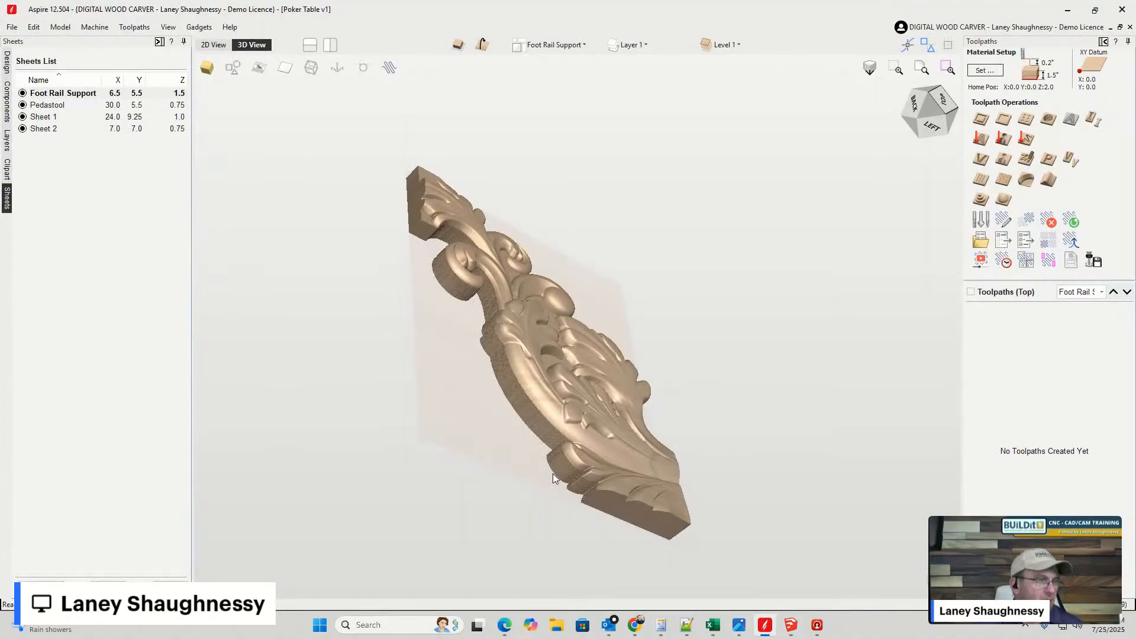
{"action": "left_click", "coordinate": [580, 459]}
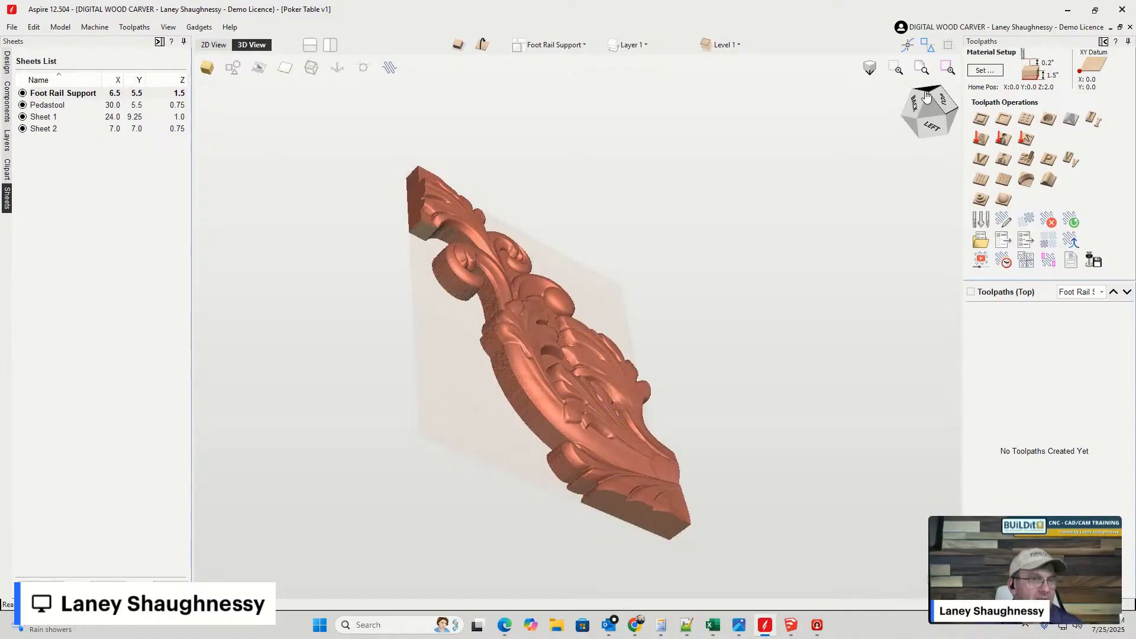
{"action": "left_click", "coordinate": [923, 115]}
{"action": "left_click_drag", "start_coordinate": [921, 113], "coordinate": [917, 115]}
{"action": "left_click", "coordinate": [924, 113]}
{"action": "scroll", "coordinate": [481, 409], "scroll_direction": "down", "scroll_amount": 4}
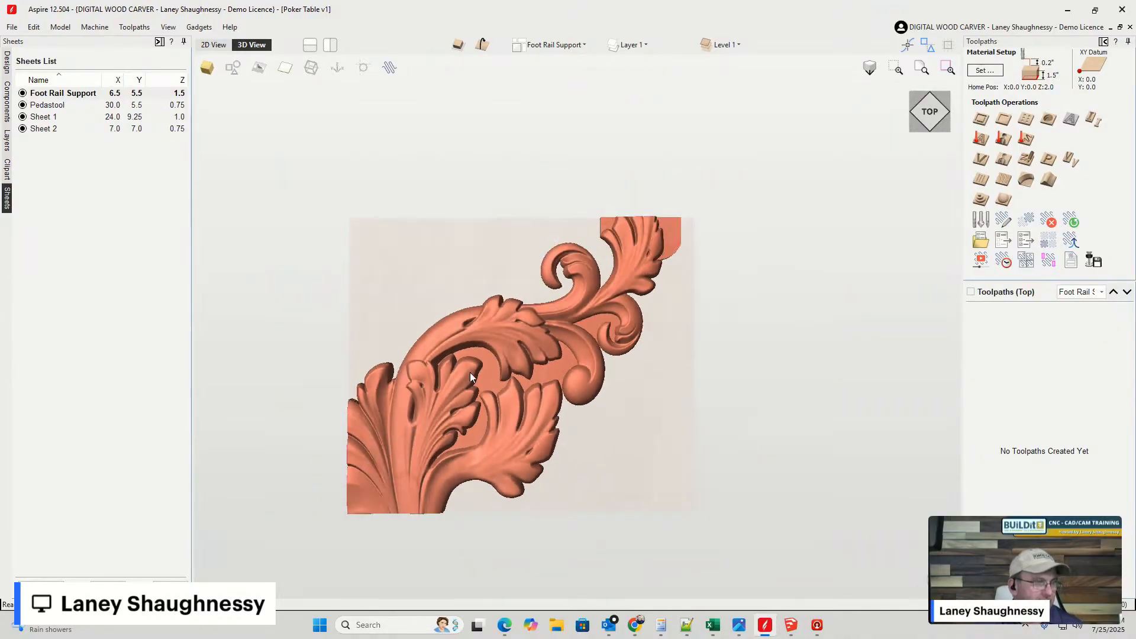
{"action": "scroll", "coordinate": [488, 349], "scroll_direction": "up", "scroll_amount": 2}
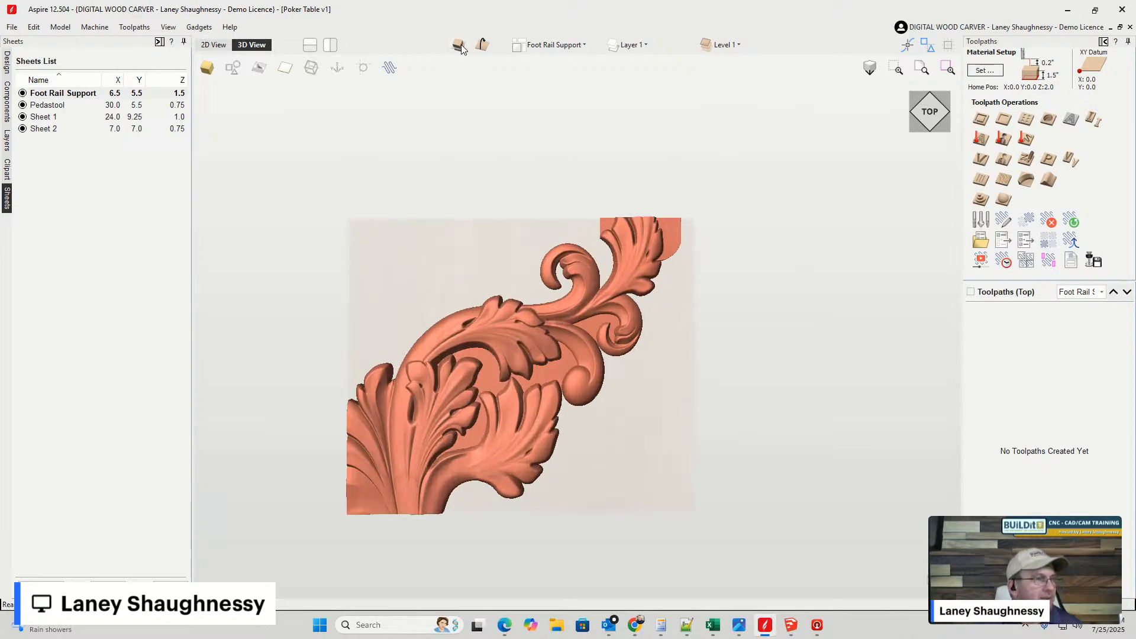
{"action": "left_click", "coordinate": [934, 108]}
{"action": "left_click_drag", "start_coordinate": [894, 121], "coordinate": [933, 104]}
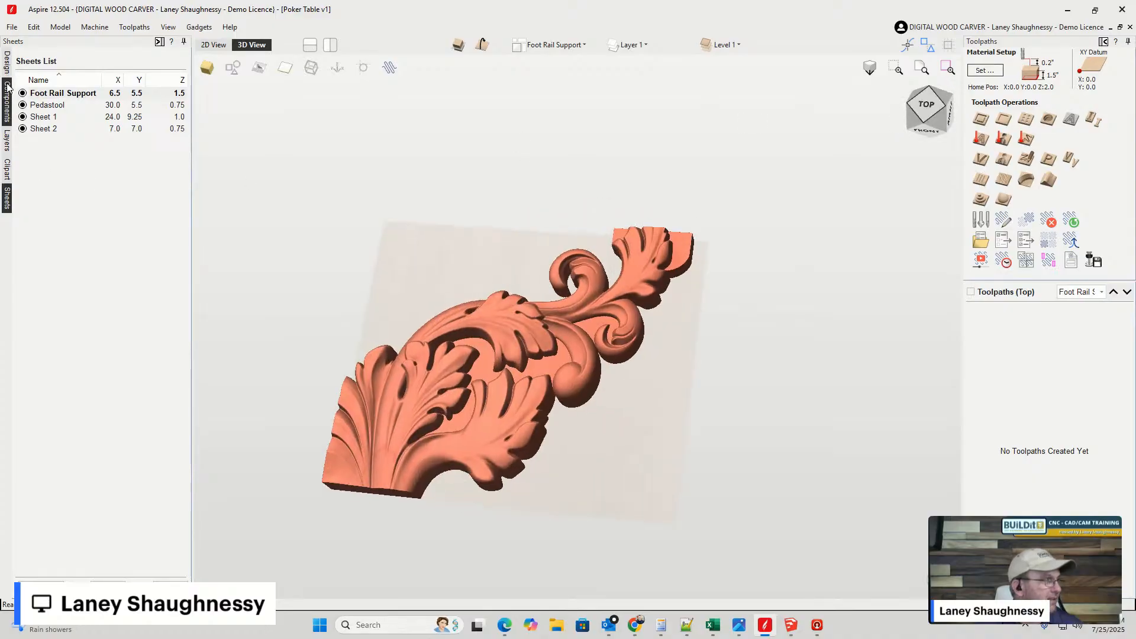
- Flip the Foot Rail Support sheet to its bottom side and make Flourish 101-15 and Component 2 visible there
{"action": "left_click", "coordinate": [8, 104]}
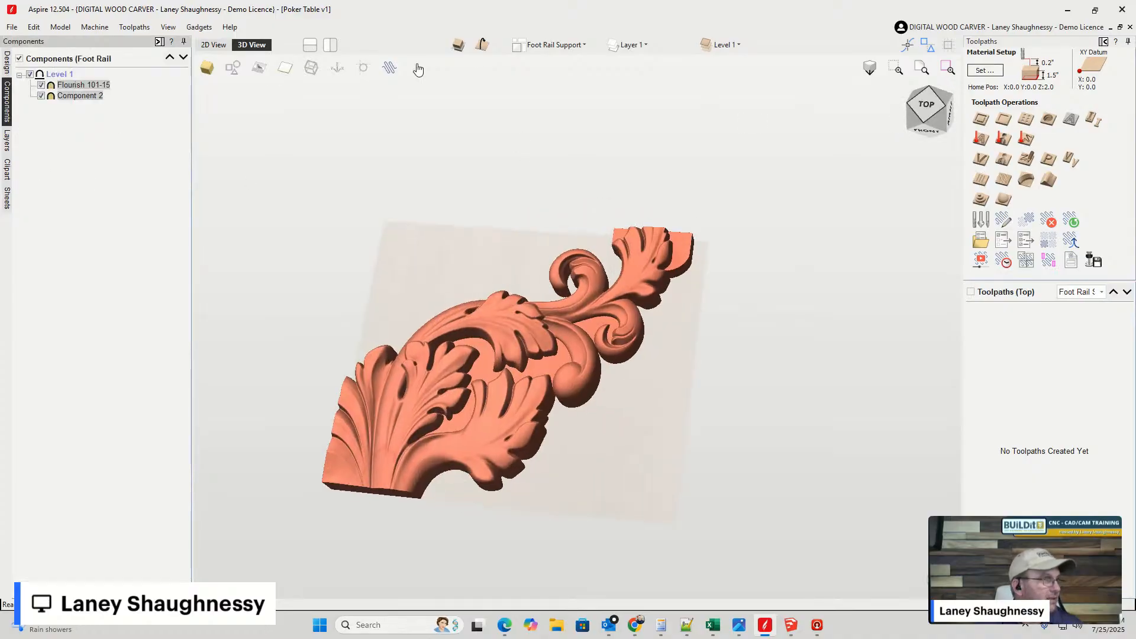
{"action": "left_click", "coordinate": [483, 45]}
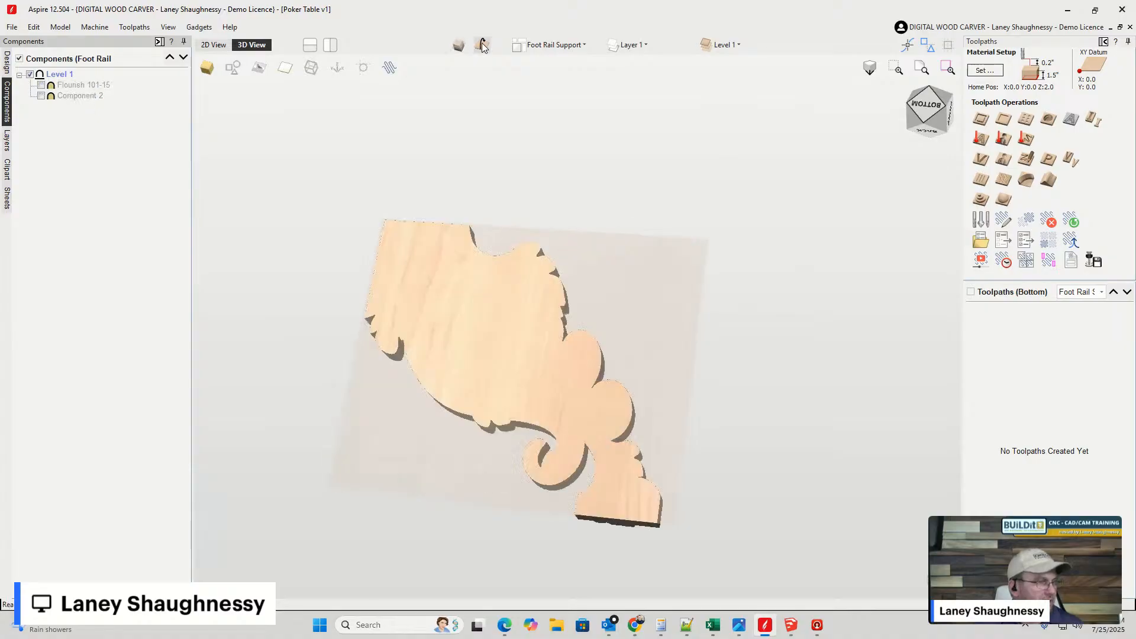
{"action": "left_click", "coordinate": [42, 86]}
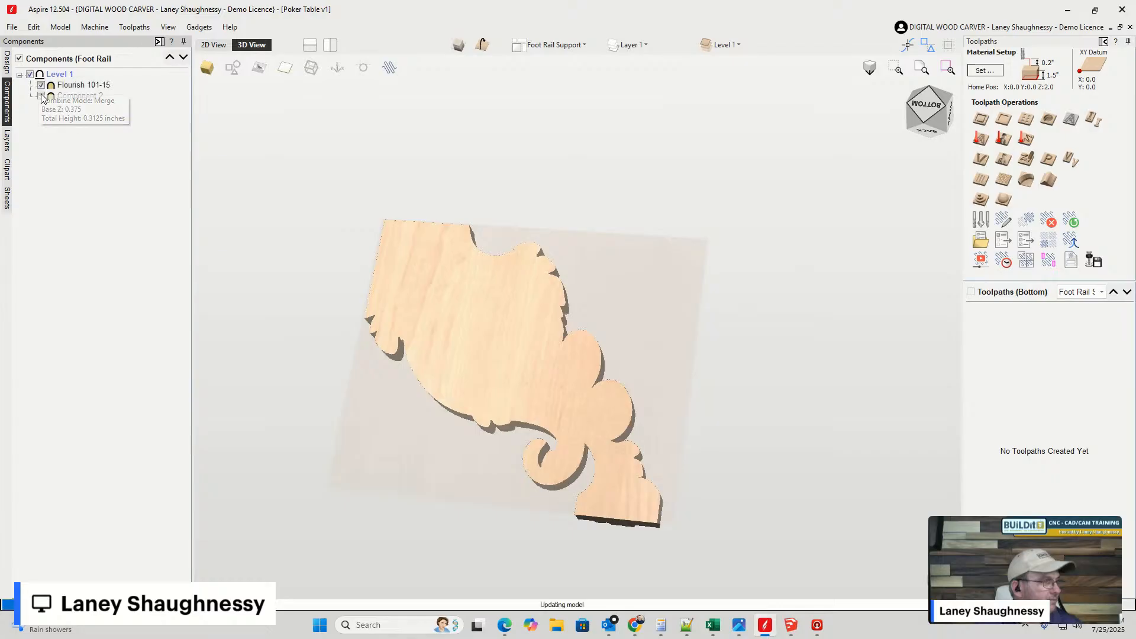
{"action": "left_click", "coordinate": [42, 96]}
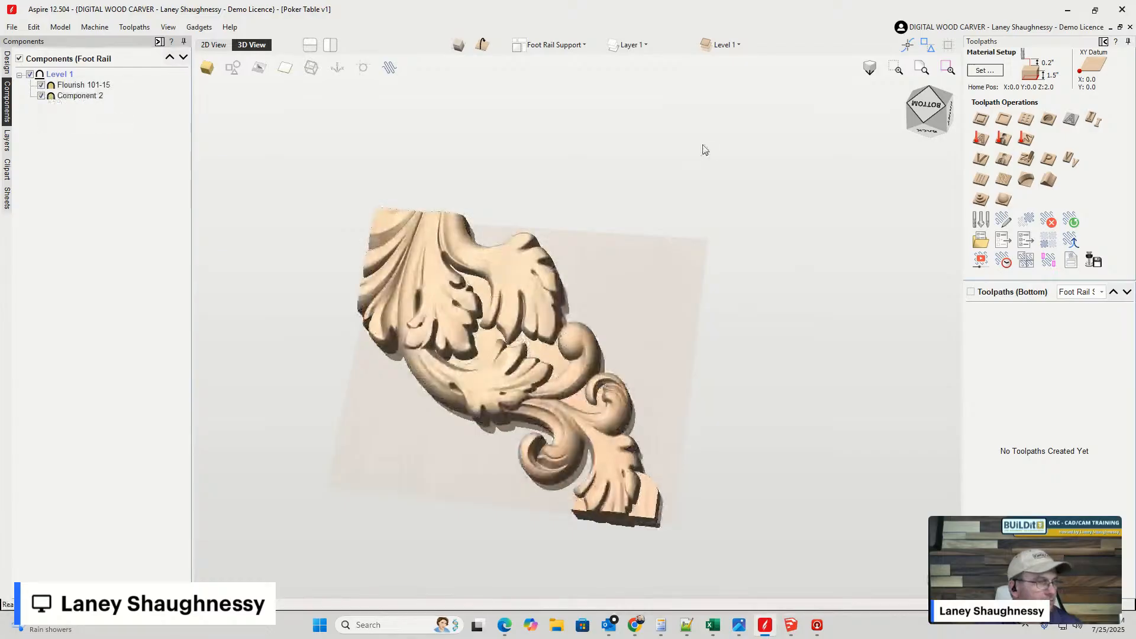
- Inspect the double-sided carving's bottom face and edges, and return to the top side at an angled view
{"action": "left_click", "coordinate": [916, 115]}
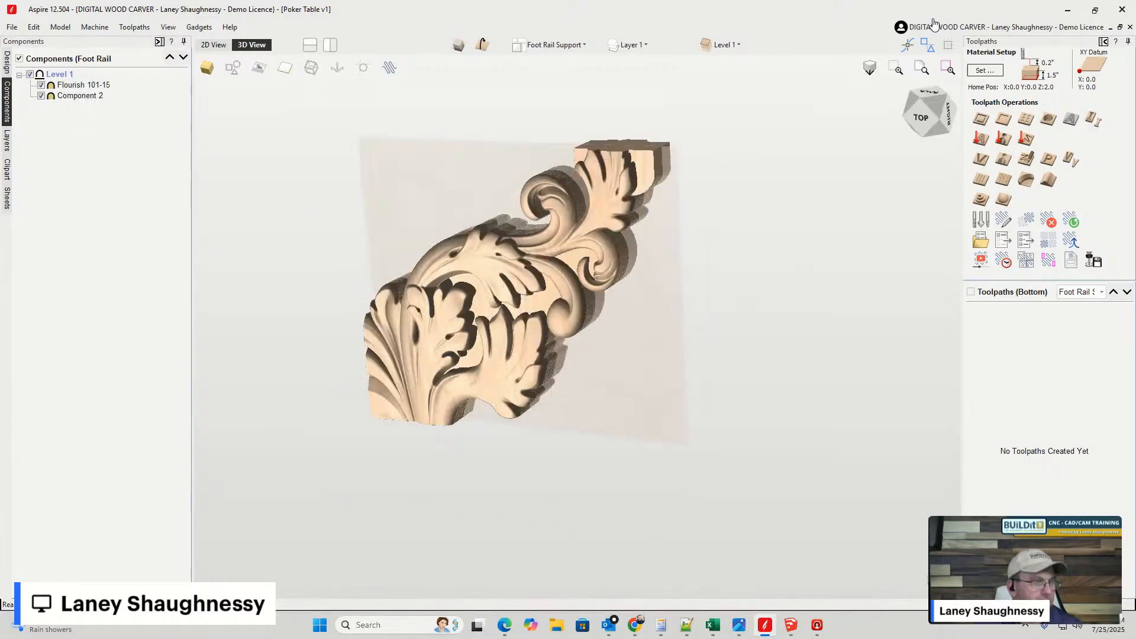
{"action": "left_click", "coordinate": [926, 117]}
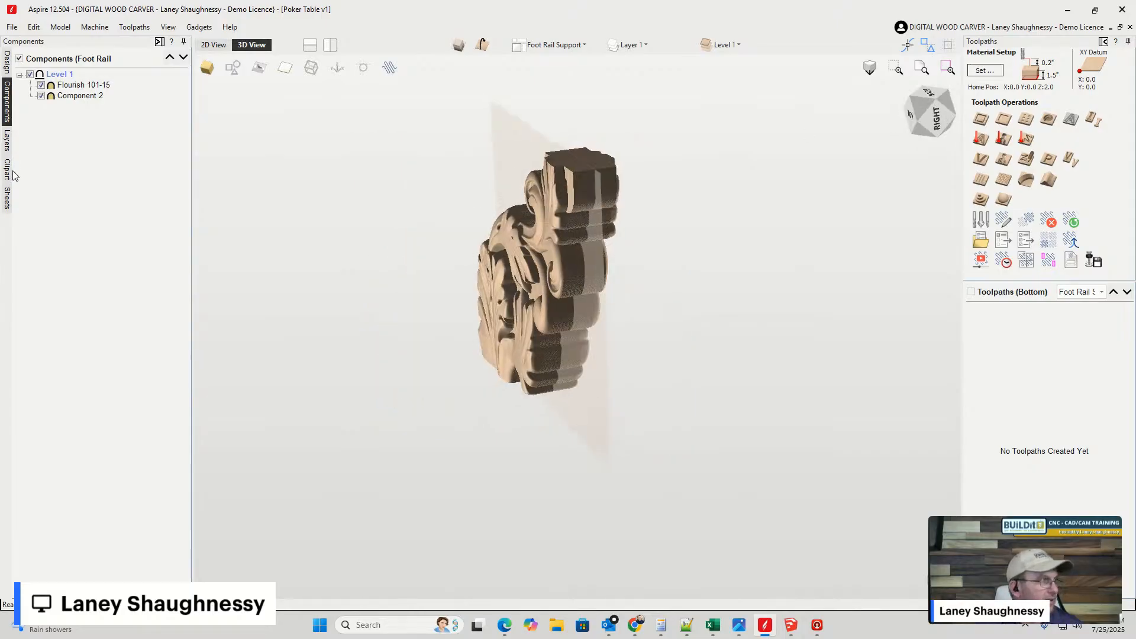
{"action": "left_click", "coordinate": [482, 45]}
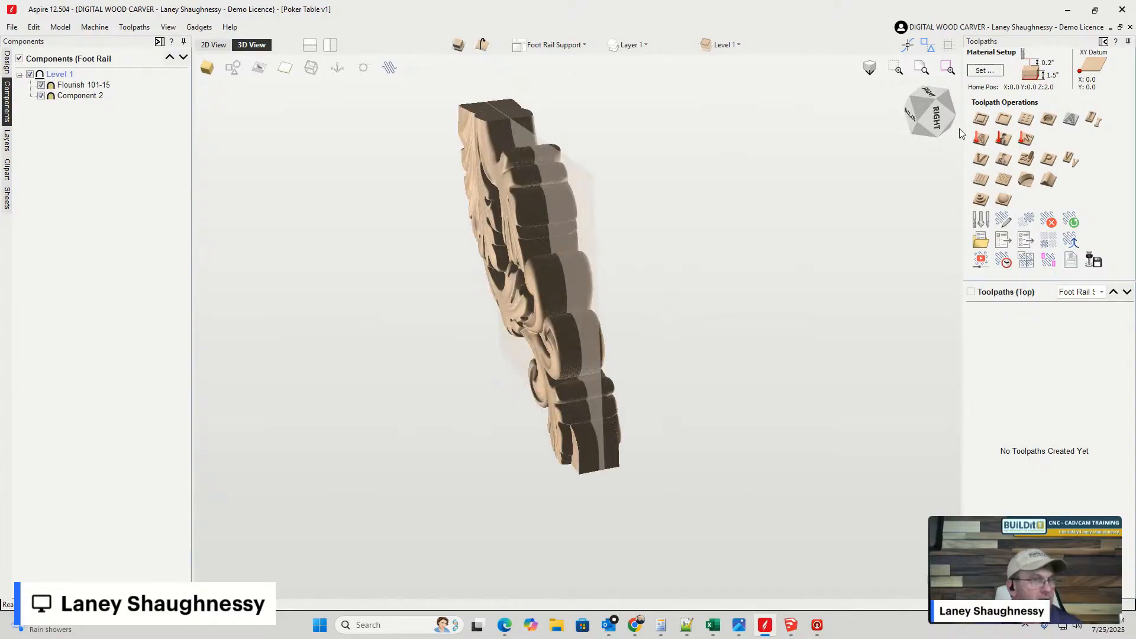
{"action": "left_click_drag", "start_coordinate": [930, 122], "coordinate": [932, 124]}
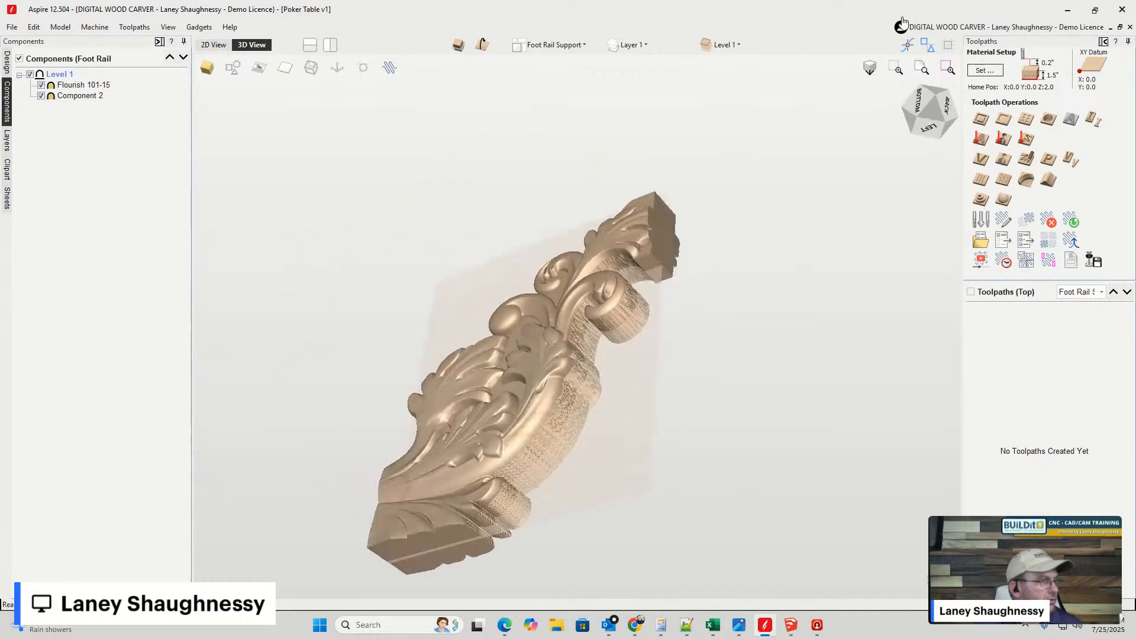
- Turn off the modeling plane display and examine the foot rail support carving up close
{"action": "left_click", "coordinate": [167, 27]}
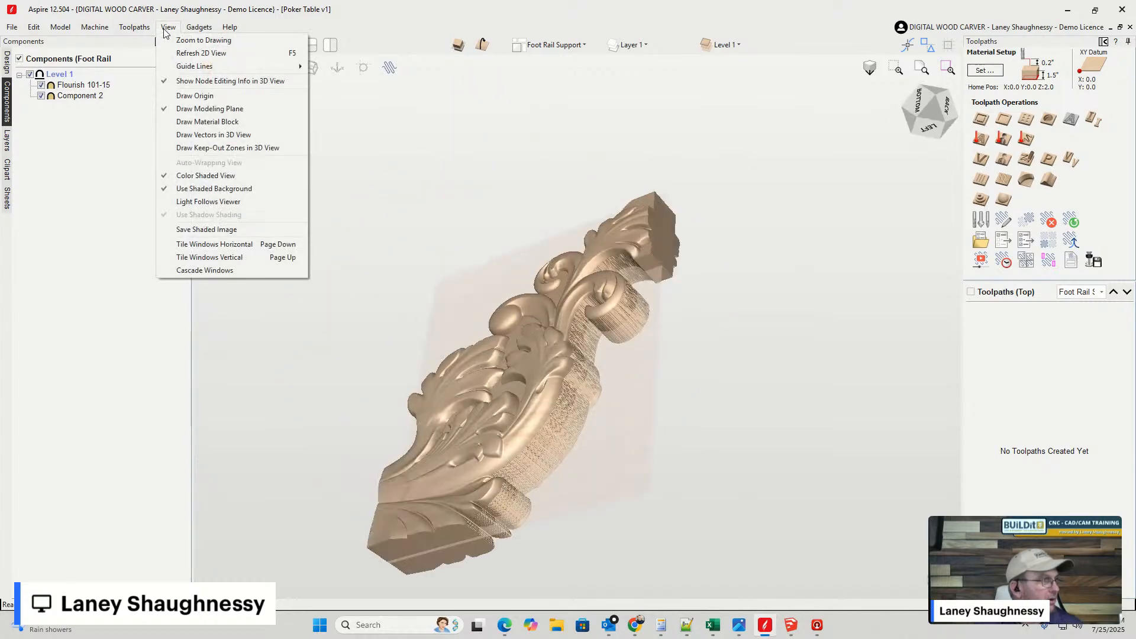
{"action": "left_click", "coordinate": [186, 109]}
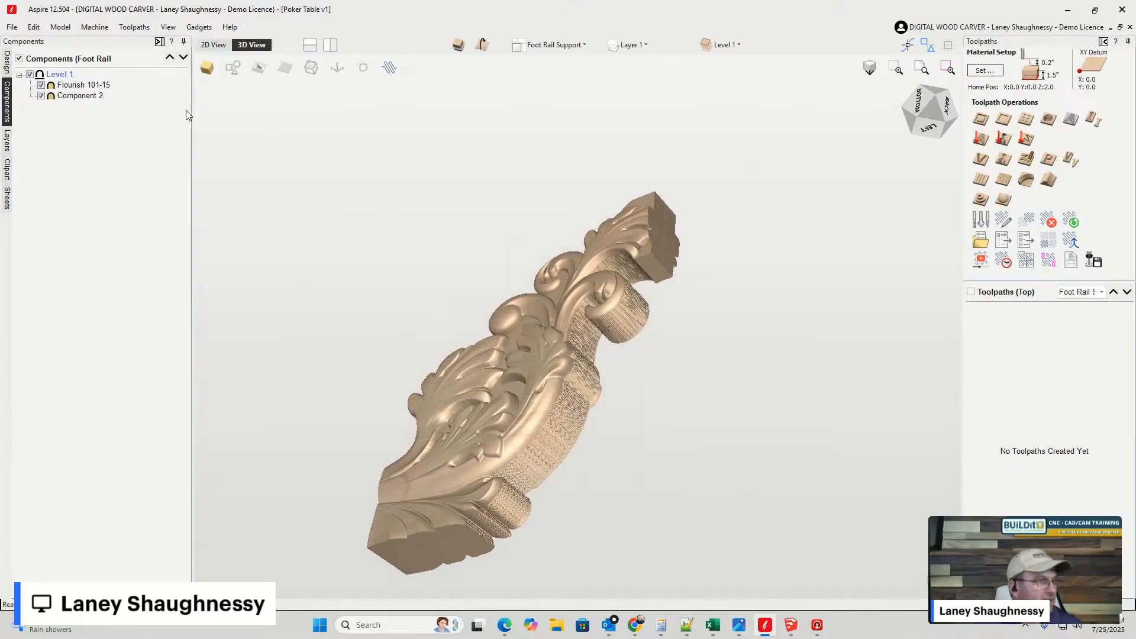
{"action": "scroll", "coordinate": [464, 497], "scroll_direction": "up", "scroll_amount": 3}
{"action": "scroll", "coordinate": [465, 496], "scroll_direction": "down", "scroll_amount": 2}
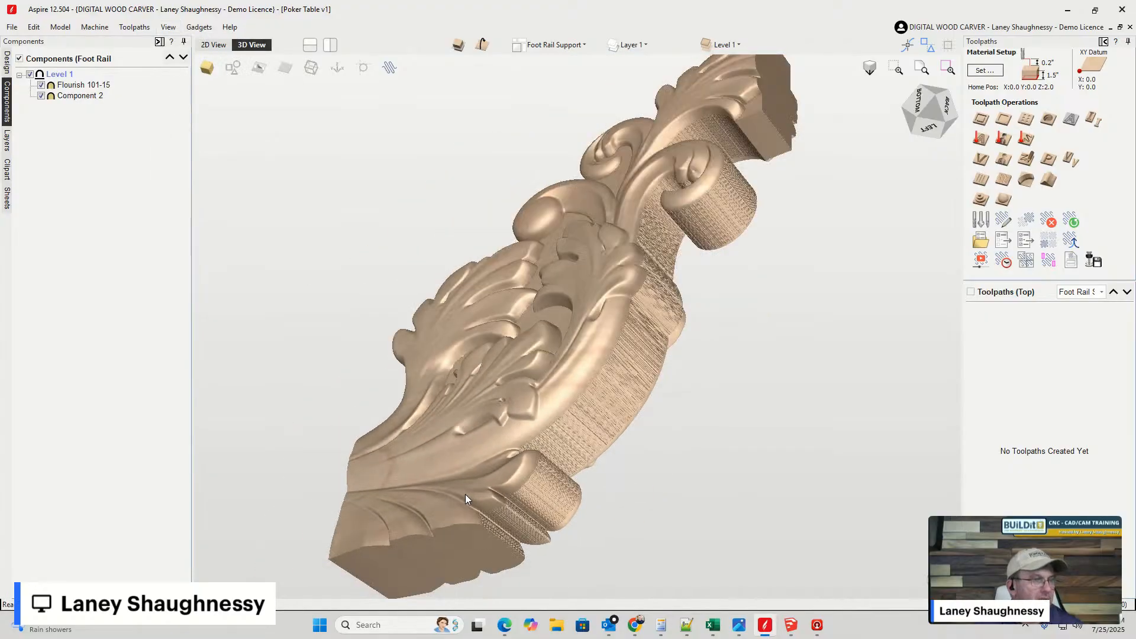
- Examine the carved foot rail support from its edges, the top and tilted angles, ending on a slightly tilted top view
{"action": "left_click", "coordinate": [932, 129]}
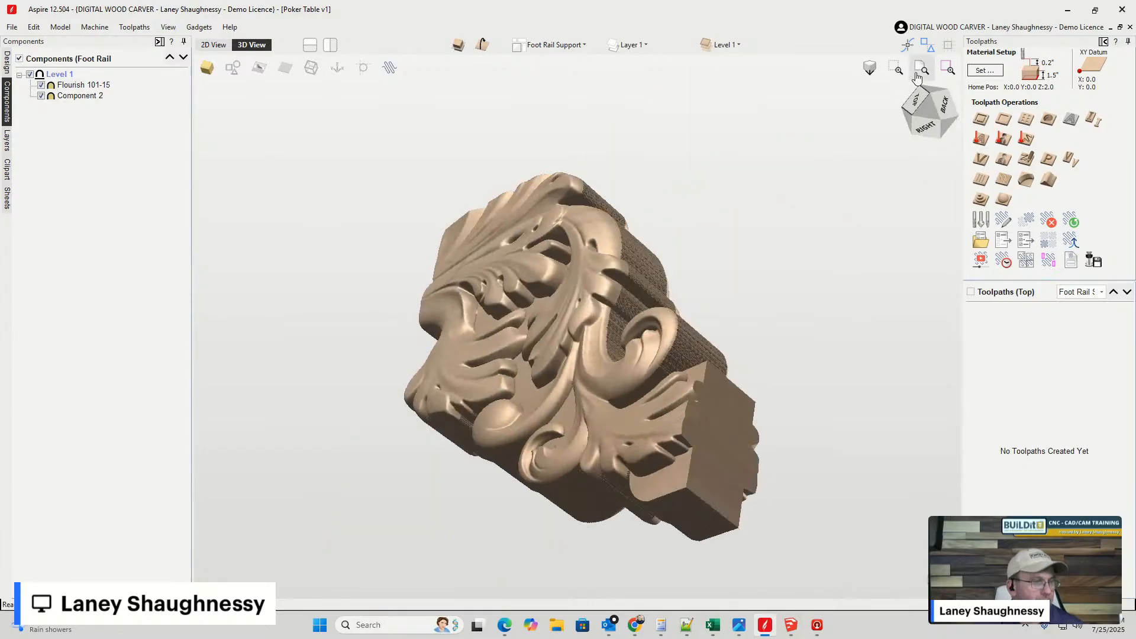
{"action": "left_click", "coordinate": [940, 114]}
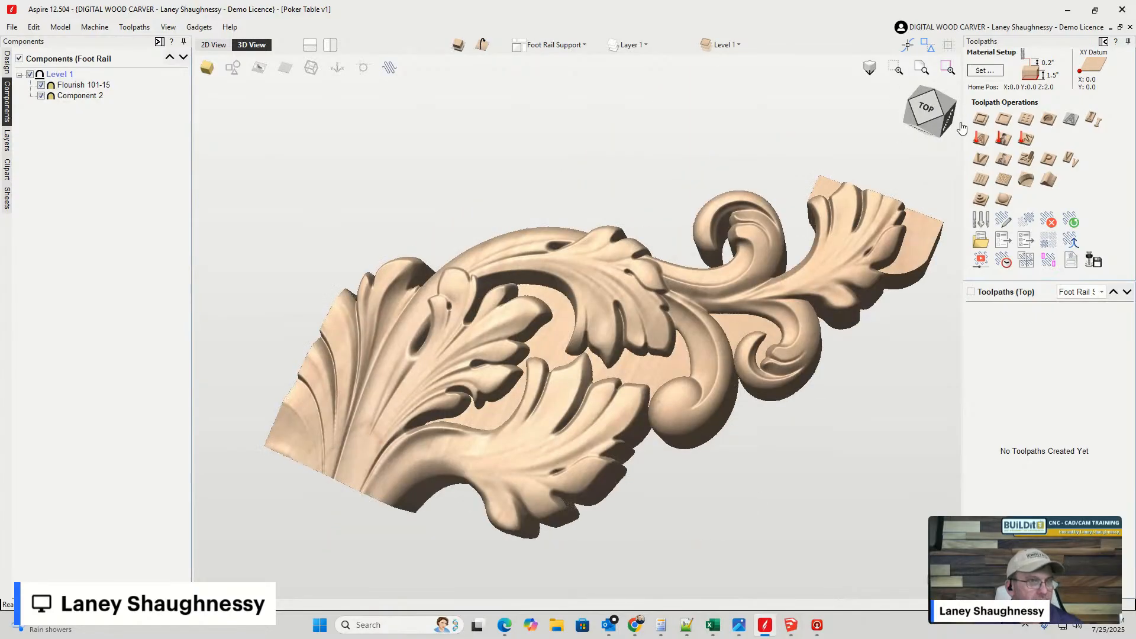
{"action": "left_click", "coordinate": [929, 110]}
{"action": "scroll", "coordinate": [556, 300], "scroll_direction": "down", "scroll_amount": 1}
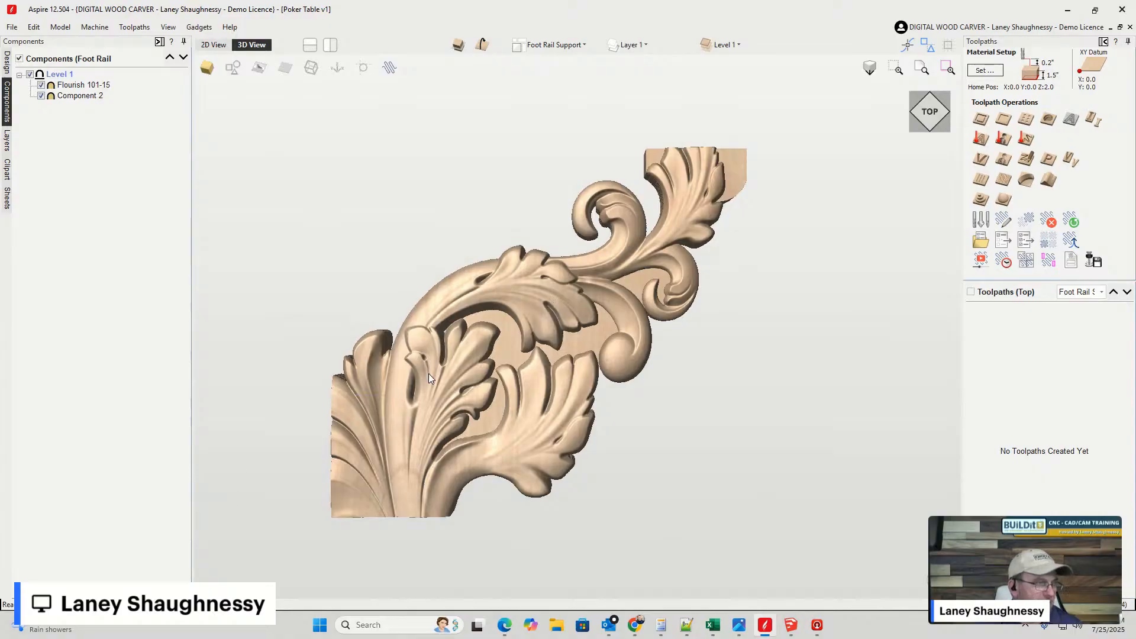
{"action": "middle_click_drag", "start_coordinate": [429, 375], "coordinate": [476, 366]}
{"action": "left_click", "coordinate": [943, 123]}
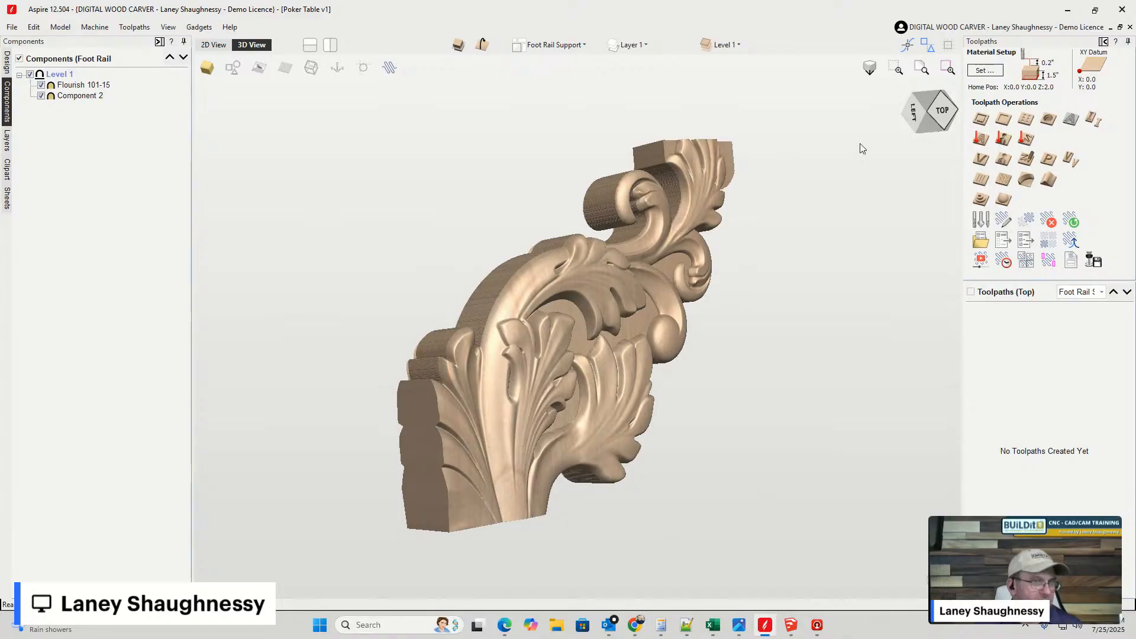
{"action": "left_click", "coordinate": [923, 127]}
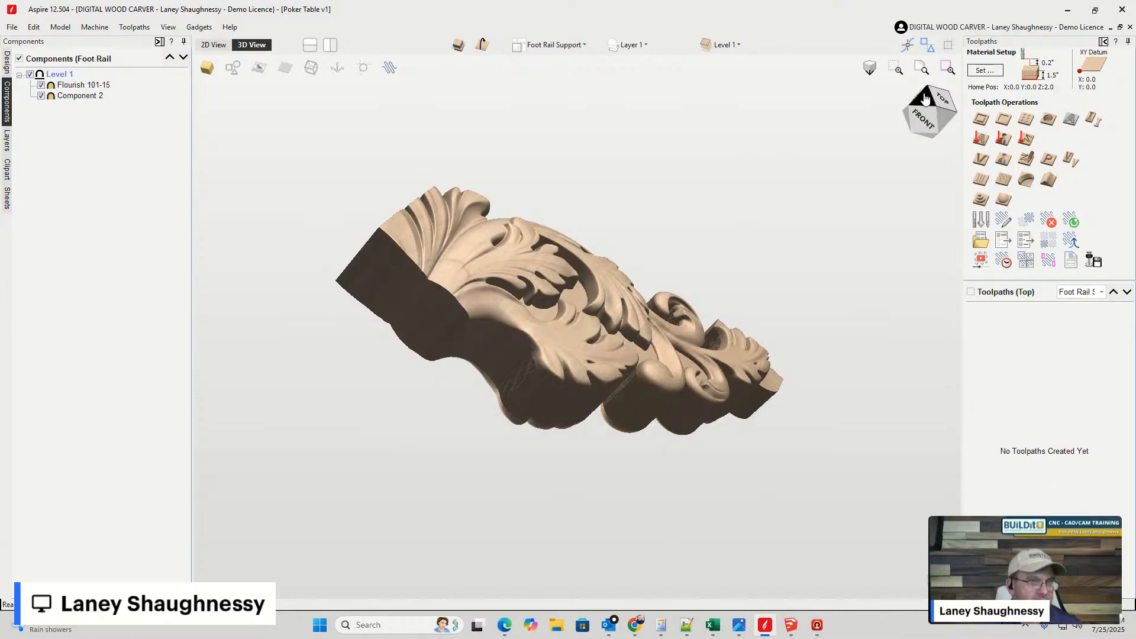
{"action": "left_click", "coordinate": [918, 134]}
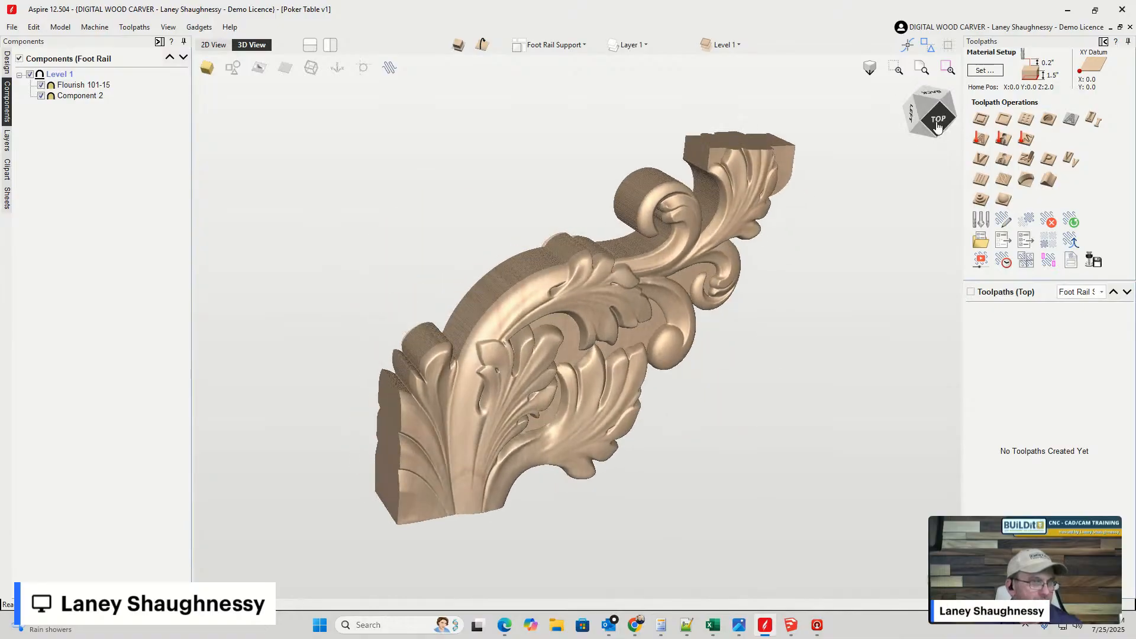
{"action": "left_click", "coordinate": [941, 110]}
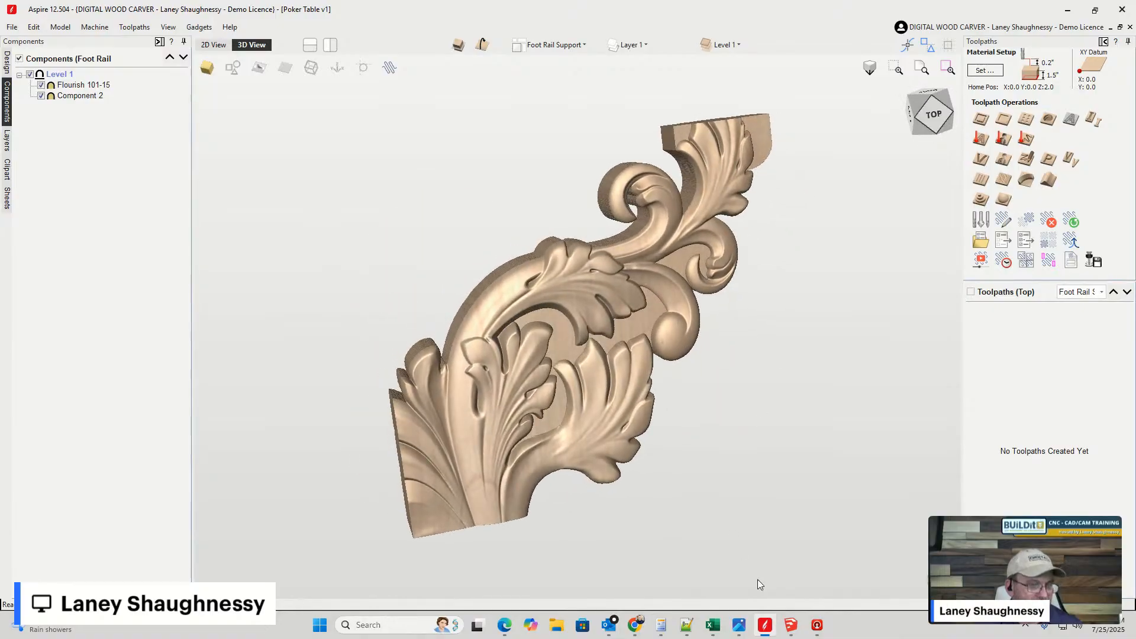
- Switch to the SketchUp poker table model and inspect the plain foot rail supports between the pedestal, base and rail
{"action": "left_click", "coordinate": [791, 625]}
{"action": "scroll", "coordinate": [547, 291], "scroll_direction": "up", "scroll_amount": 10}
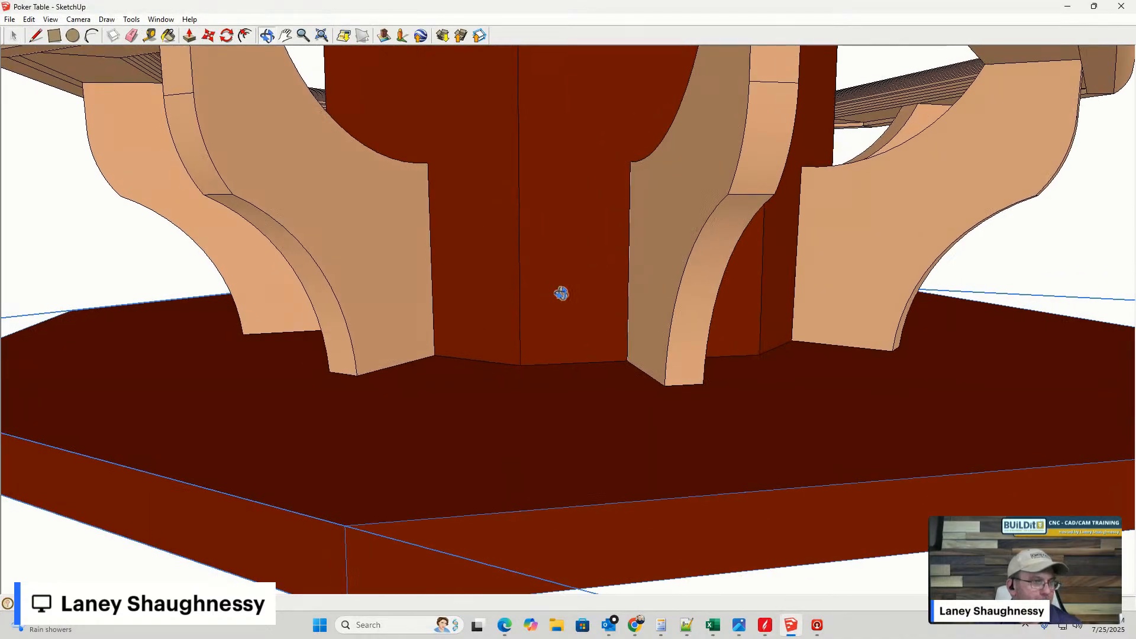
{"action": "middle_click_drag", "start_coordinate": [564, 292], "coordinate": [776, 262]}
{"action": "scroll", "coordinate": [783, 264], "scroll_direction": "up", "scroll_amount": 2}
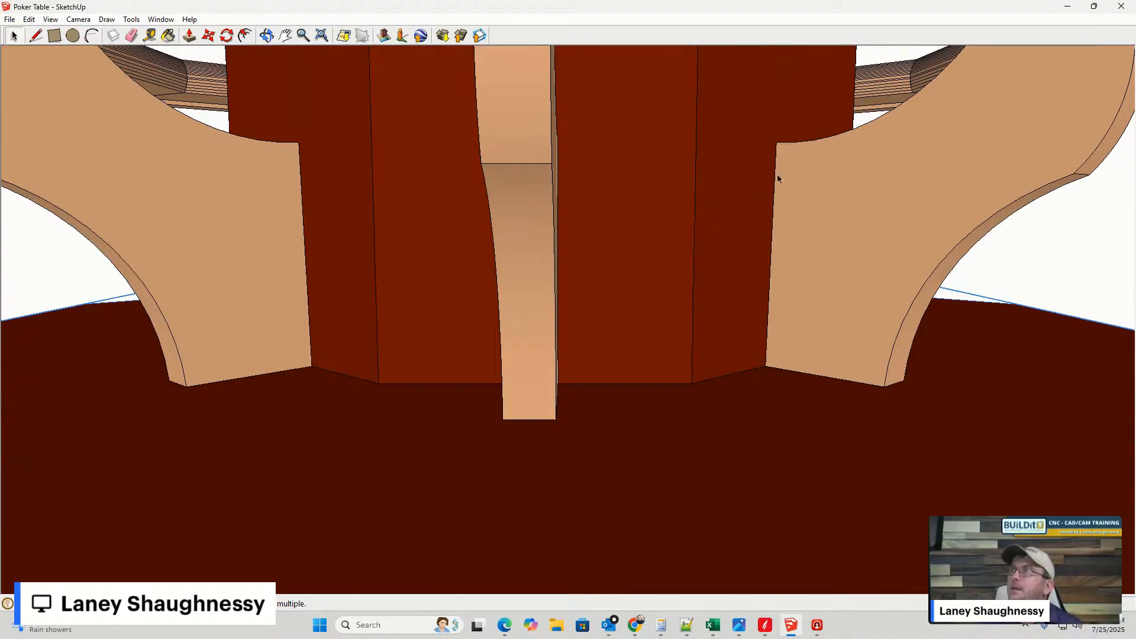
{"action": "scroll", "coordinate": [743, 361], "scroll_direction": "down", "scroll_amount": 5}
{"action": "scroll", "coordinate": [752, 355], "scroll_direction": "up", "scroll_amount": 2}
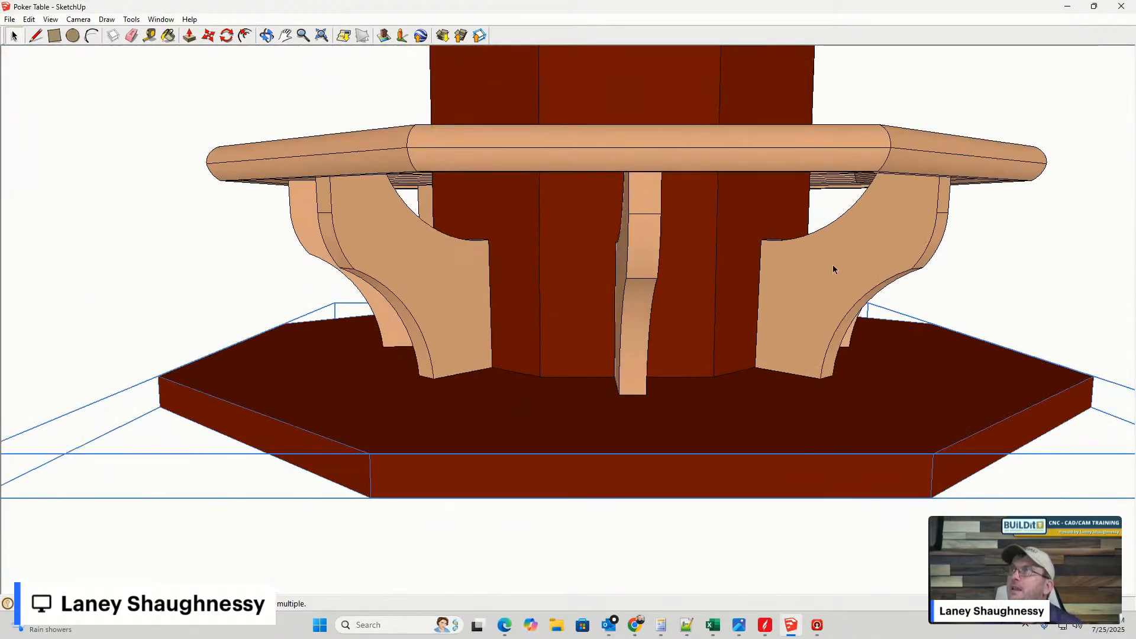
{"action": "scroll", "coordinate": [933, 178], "scroll_direction": "up", "scroll_amount": 6}
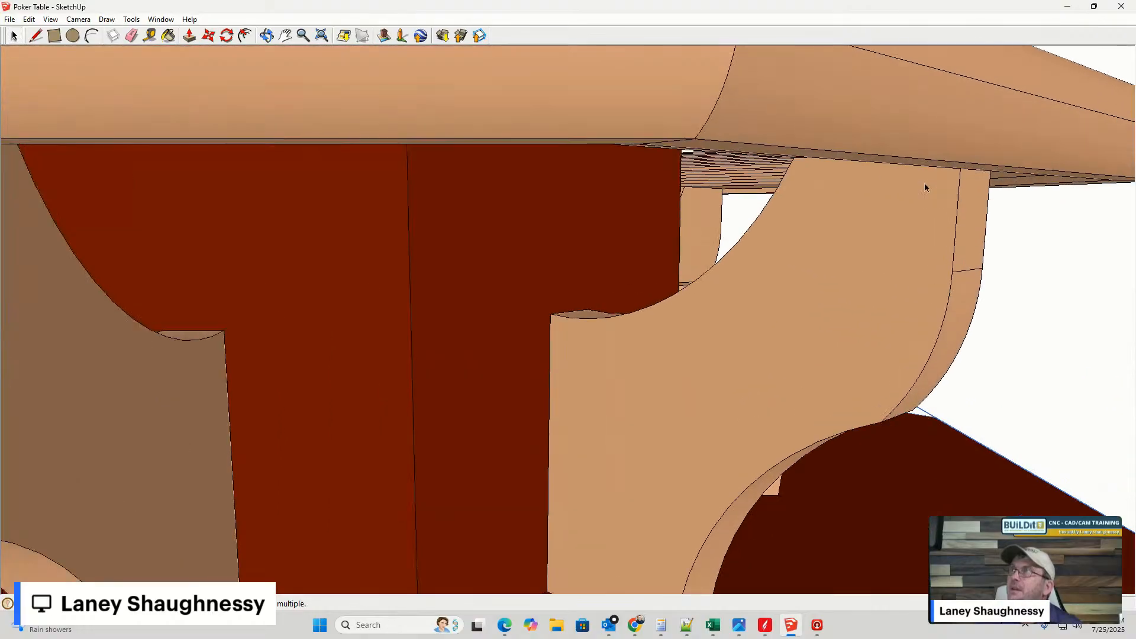
{"action": "middle_click_drag", "start_coordinate": [926, 185], "coordinate": [1100, 159]}
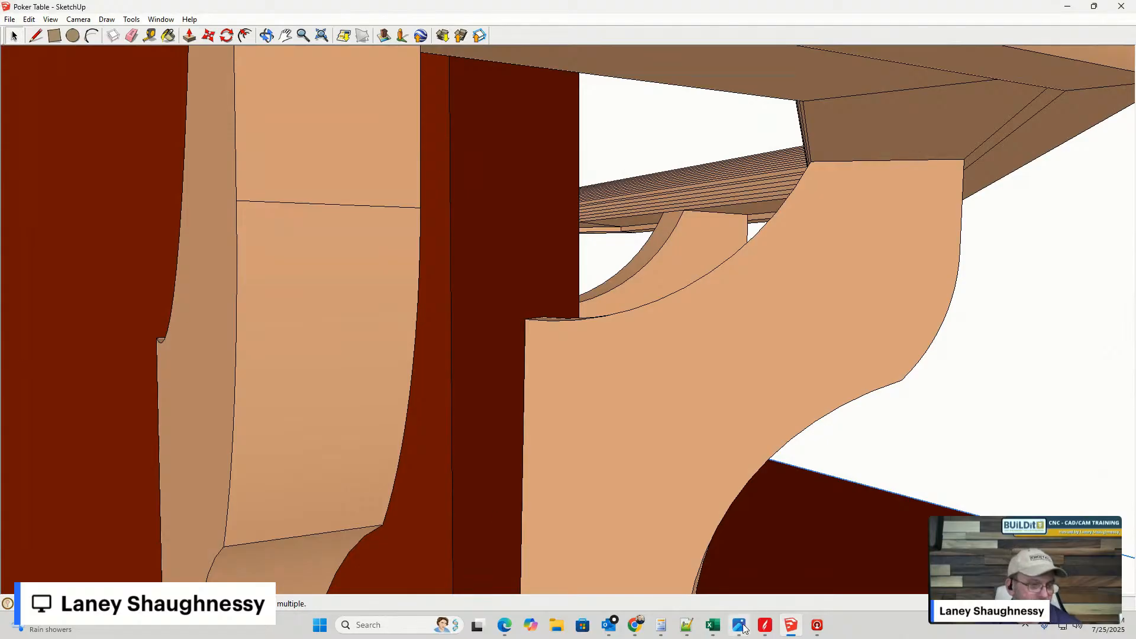
- Return to Aspire and inspect the end faces and edges of the carved foot rail support where it meets the rail
{"action": "left_click", "coordinate": [766, 625]}
{"action": "left_click_drag", "start_coordinate": [718, 349], "coordinate": [642, 399]}
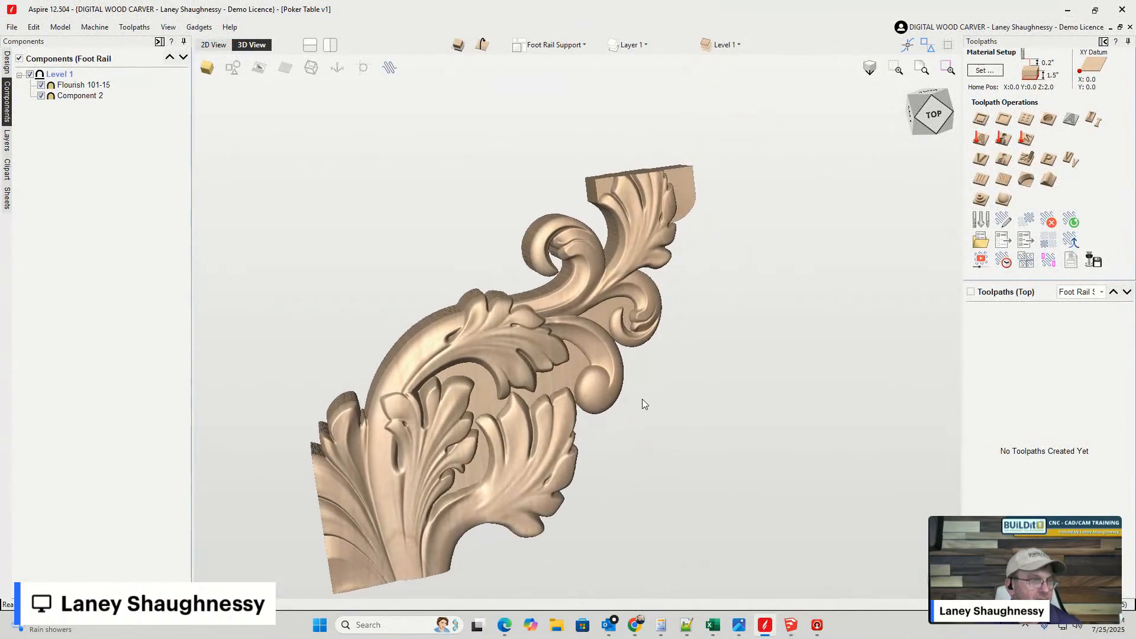
{"action": "left_click", "coordinate": [919, 135]}
{"action": "left_click_drag", "start_coordinate": [919, 135], "coordinate": [565, 275]}
{"action": "scroll", "coordinate": [527, 308], "scroll_direction": "up", "scroll_amount": 5}
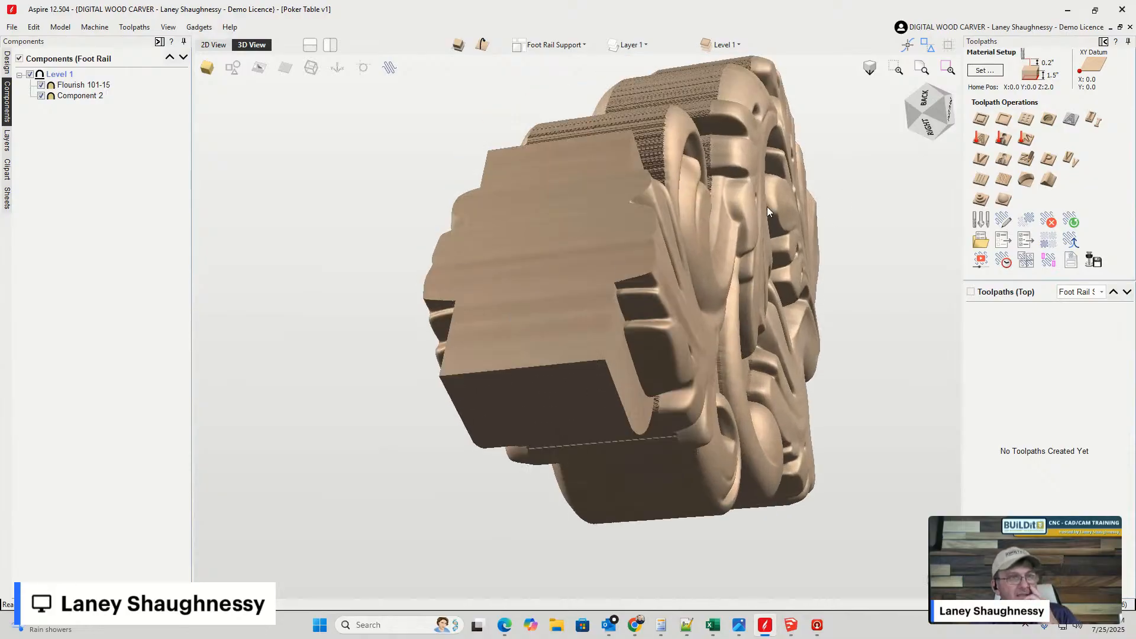
{"action": "left_click", "coordinate": [917, 117]}
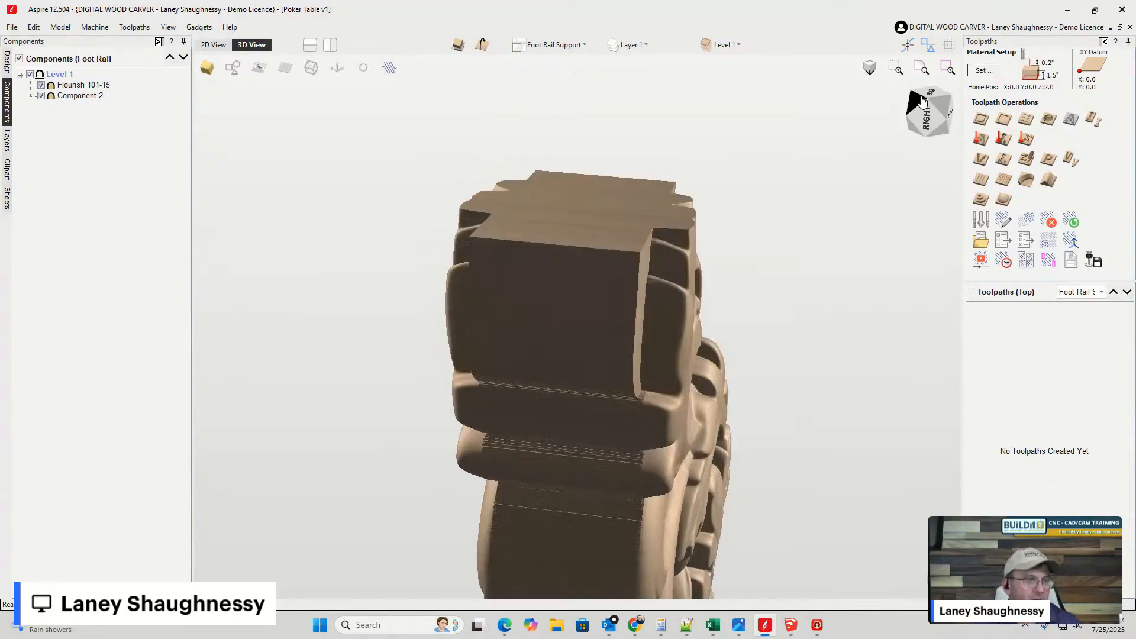
{"action": "left_click_drag", "start_coordinate": [934, 131], "coordinate": [919, 105]}
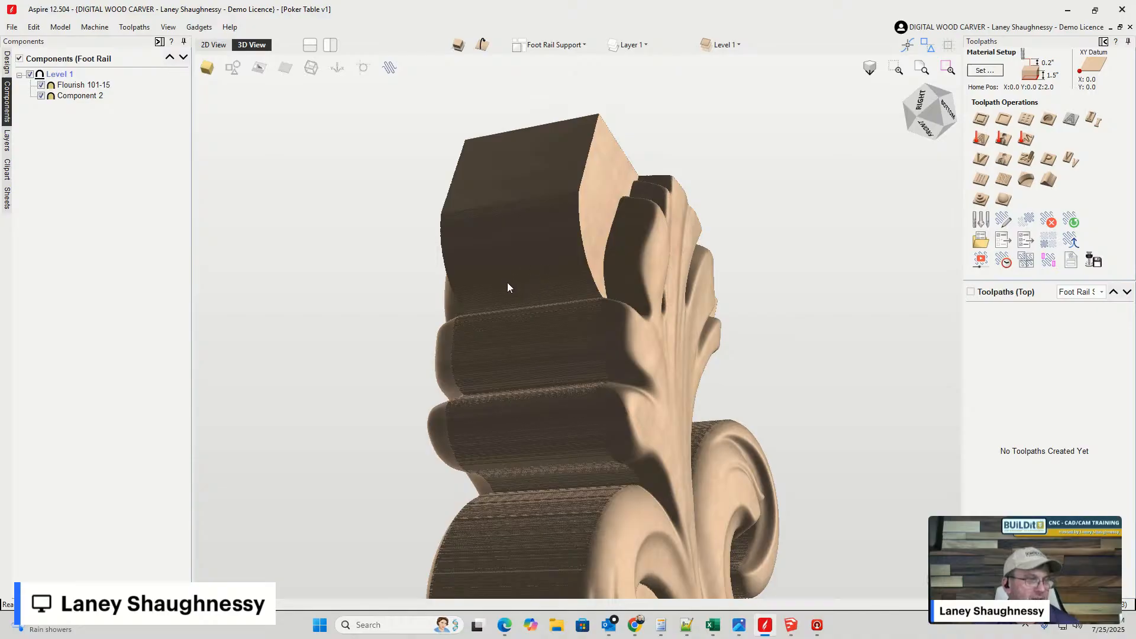
{"action": "left_click_drag", "start_coordinate": [933, 118], "coordinate": [954, 134]}
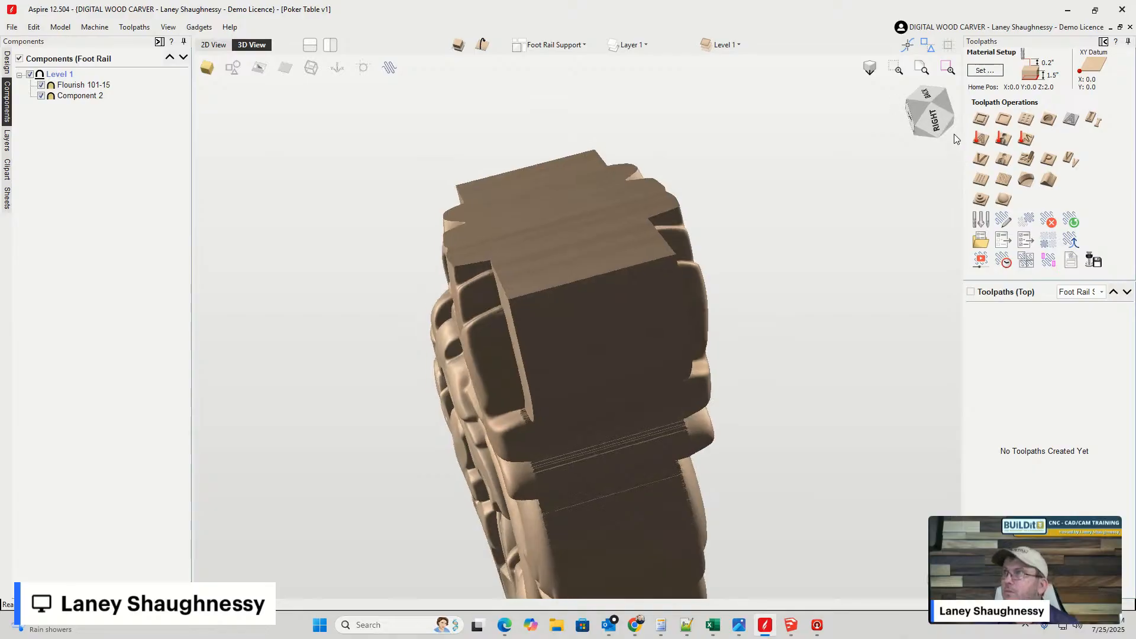
{"action": "left_click", "coordinate": [932, 100]}
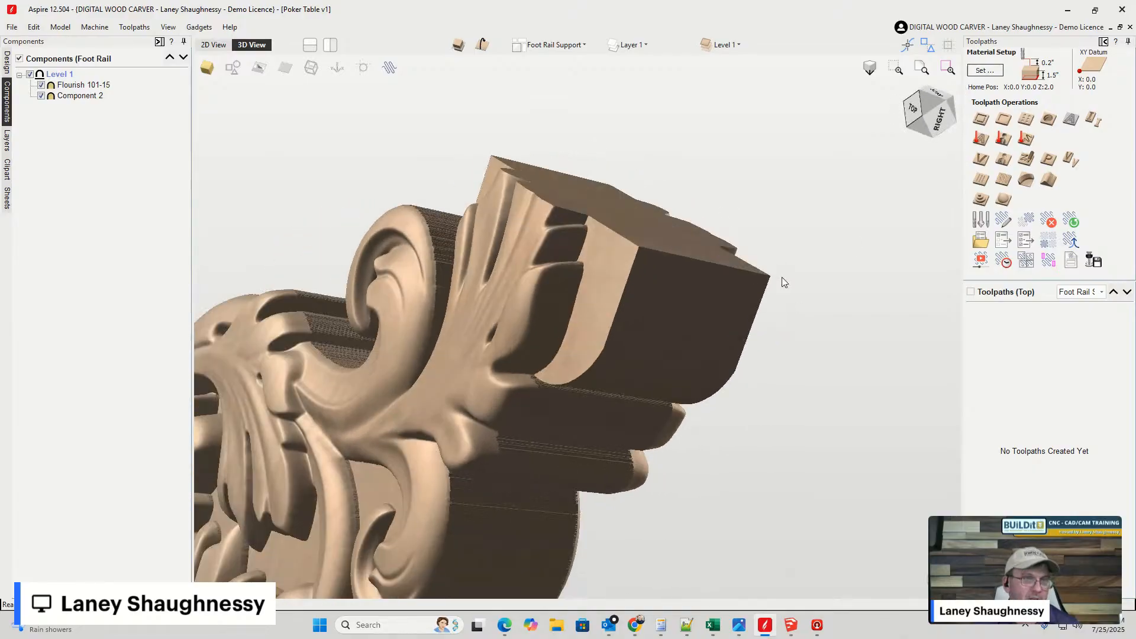
- View the whole foot rail support carving from the top
{"action": "scroll", "coordinate": [712, 291], "scroll_direction": "down", "scroll_amount": 3}
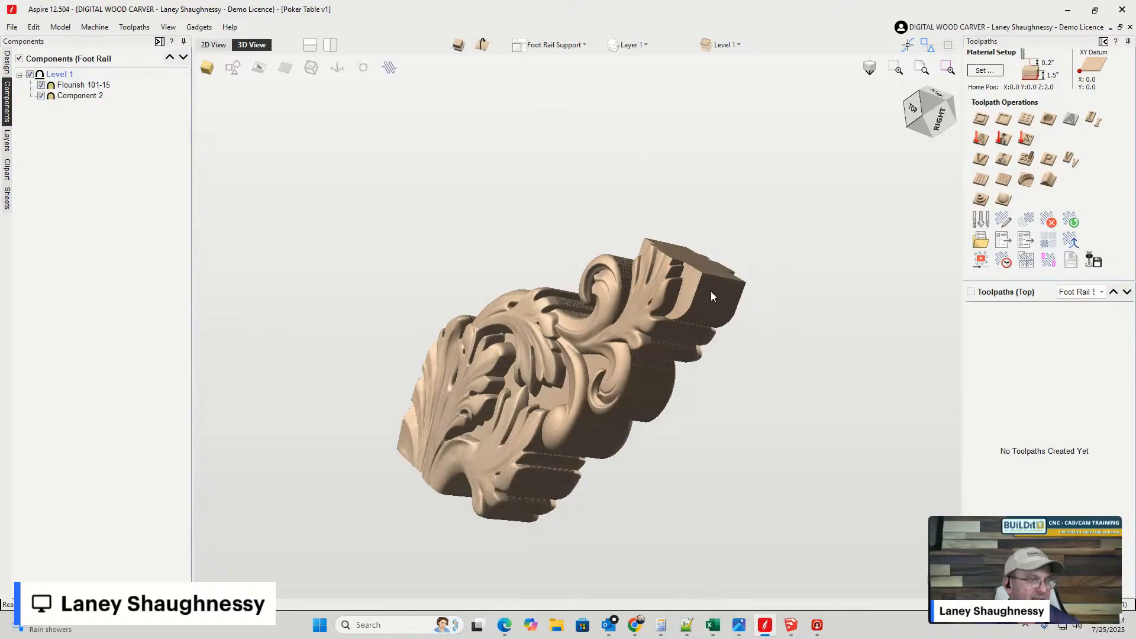
{"action": "left_click", "coordinate": [915, 113]}
{"action": "left_click_drag", "start_coordinate": [912, 111], "coordinate": [908, 101]}
{"action": "scroll", "coordinate": [699, 388], "scroll_direction": "down", "scroll_amount": 2}
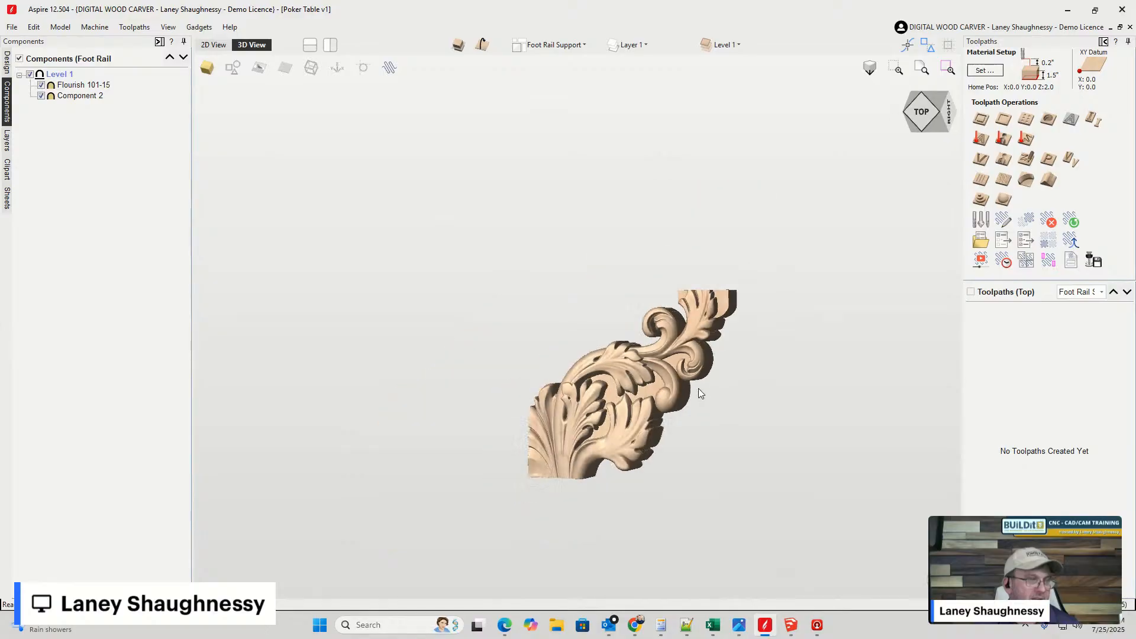
{"action": "scroll", "coordinate": [594, 488], "scroll_direction": "up", "scroll_amount": 4}
{"action": "scroll", "coordinate": [588, 454], "scroll_direction": "down", "scroll_amount": 1}
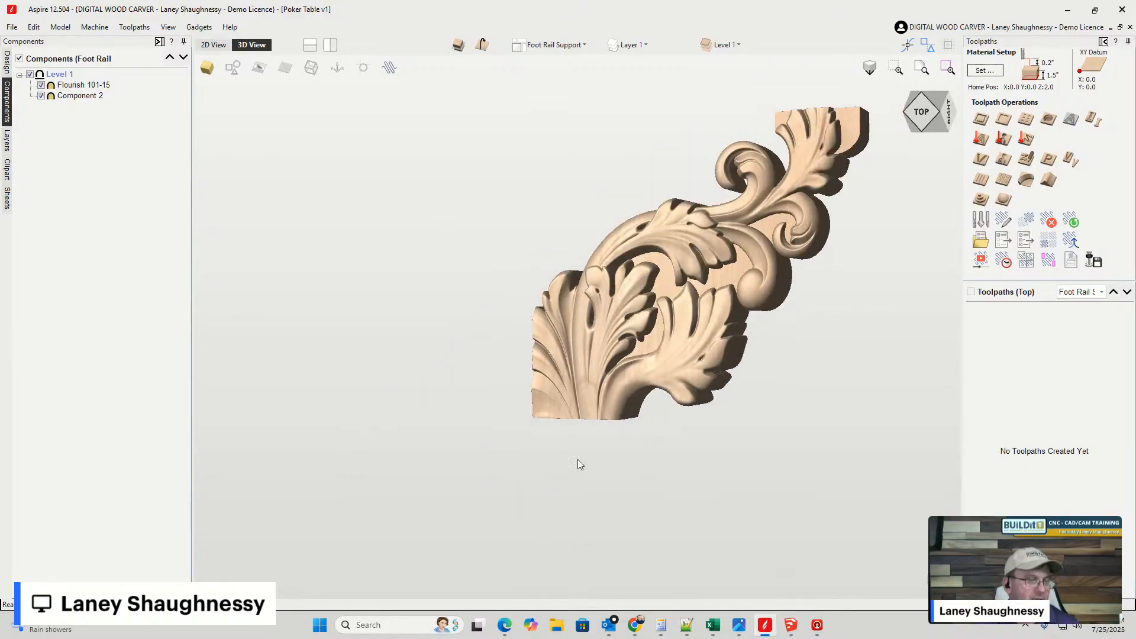
- Switch back to the SketchUp model and review the full poker table, closing in on the foot rail and its supports
{"action": "left_click", "coordinate": [791, 627]}
{"action": "scroll", "coordinate": [418, 388], "scroll_direction": "down", "scroll_amount": 6}
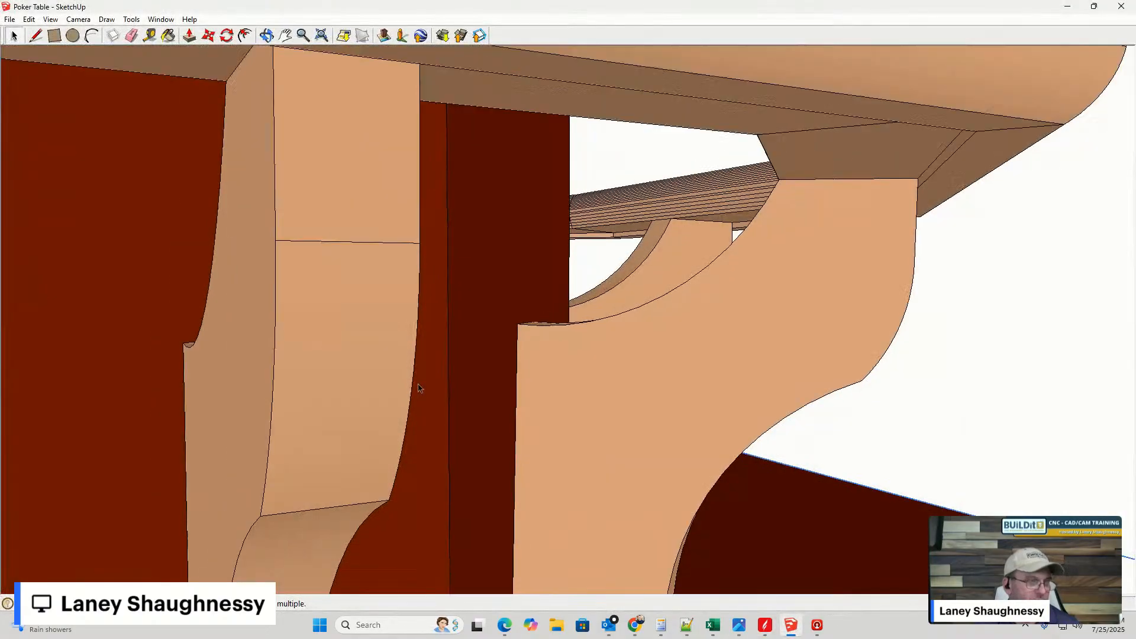
{"action": "middle_click_drag", "start_coordinate": [449, 408], "coordinate": [513, 529]}
{"action": "scroll", "coordinate": [634, 385], "scroll_direction": "down", "scroll_amount": 5}
{"action": "scroll", "coordinate": [640, 386], "scroll_direction": "down", "scroll_amount": 3}
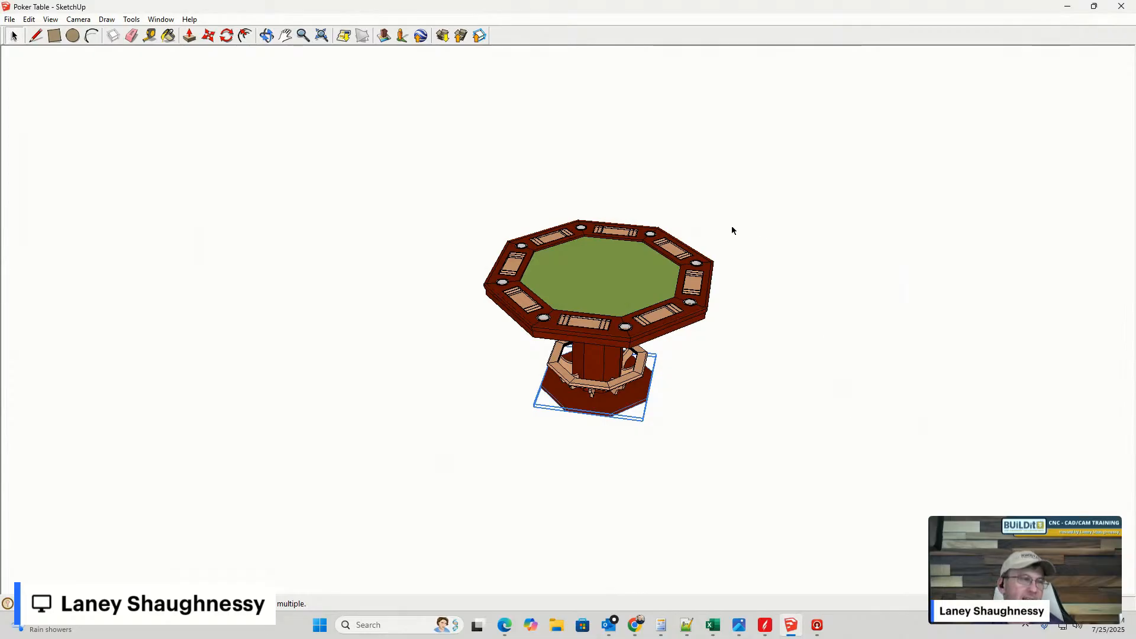
{"action": "scroll", "coordinate": [640, 354], "scroll_direction": "up", "scroll_amount": 5}
{"action": "middle_click_drag", "start_coordinate": [575, 432], "coordinate": [532, 533]}
{"action": "scroll", "coordinate": [509, 497], "scroll_direction": "up", "scroll_amount": 4}
{"action": "middle_click_drag", "start_coordinate": [497, 486], "coordinate": [656, 445]}
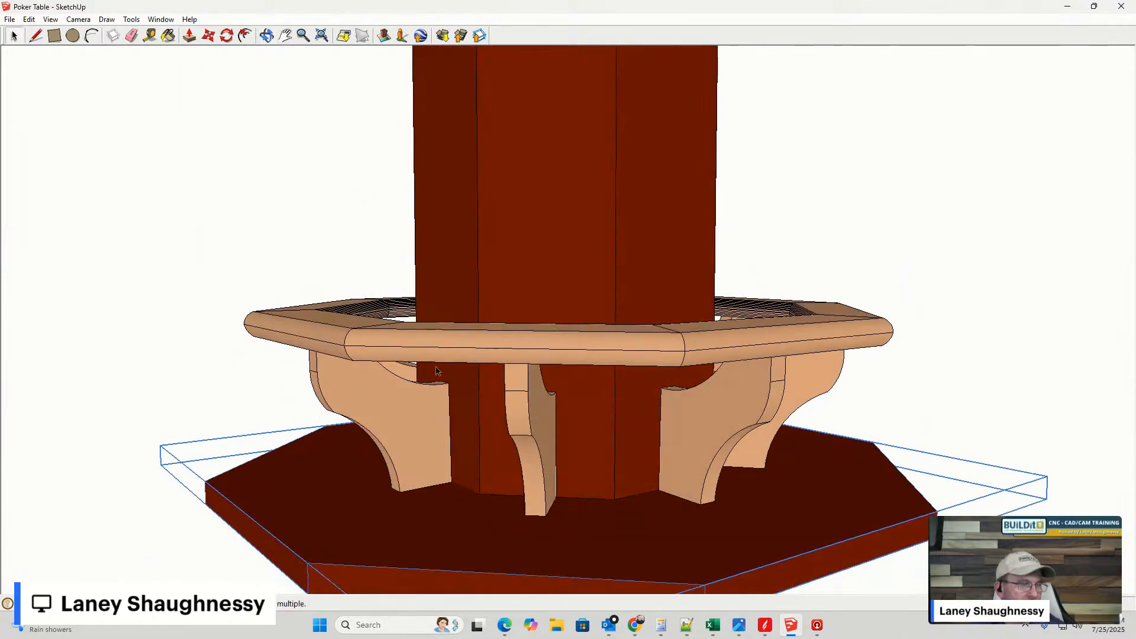
- Examine the table from below the top and from above, including the cup holders, chip trays and playing surface
{"action": "scroll", "coordinate": [665, 355], "scroll_direction": "down", "scroll_amount": 5}
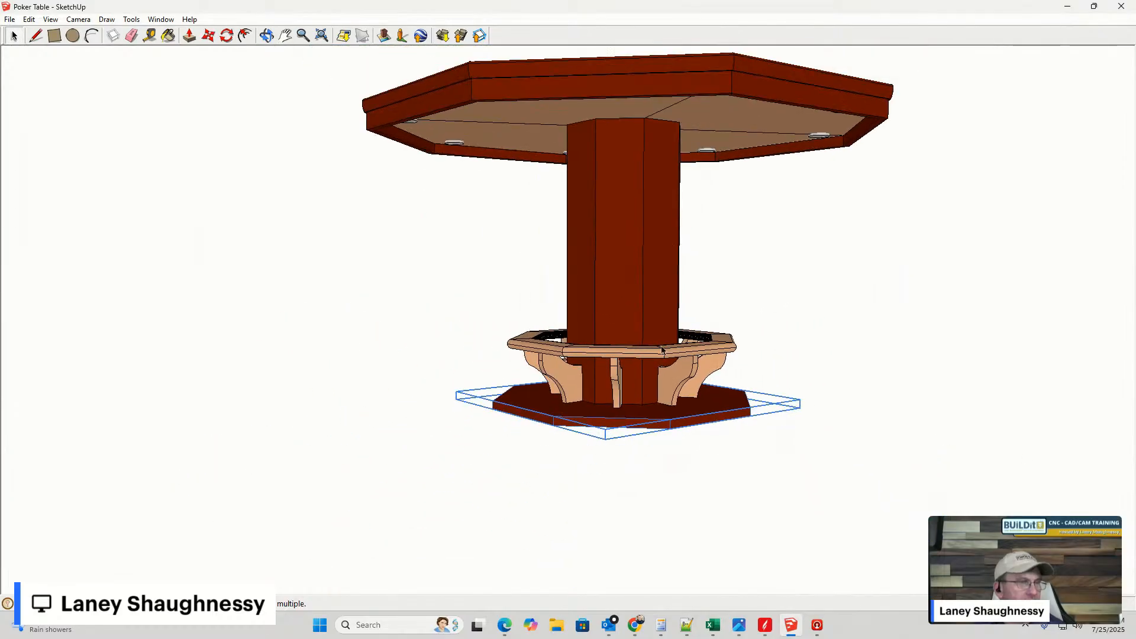
{"action": "middle_click_drag", "start_coordinate": [662, 350], "coordinate": [611, 308]}
{"action": "scroll", "coordinate": [620, 264], "scroll_direction": "up", "scroll_amount": 3}
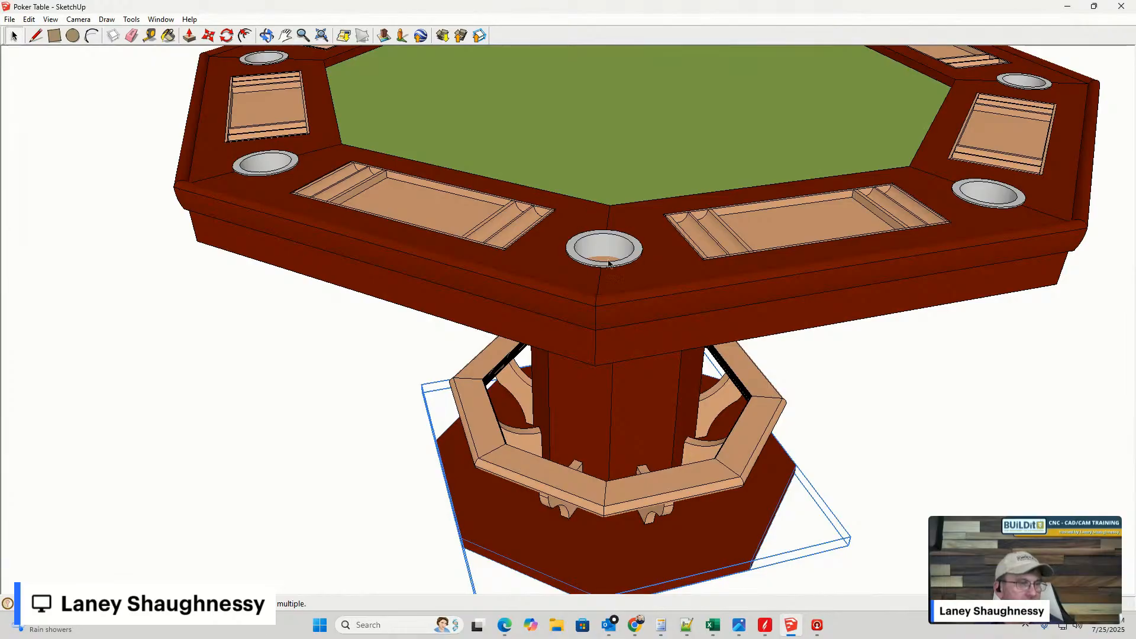
{"action": "middle_click_drag", "start_coordinate": [634, 249], "coordinate": [627, 186]}
{"action": "scroll", "coordinate": [534, 319], "scroll_direction": "up", "scroll_amount": 4}
{"action": "scroll", "coordinate": [627, 185], "scroll_direction": "down", "scroll_amount": 4}
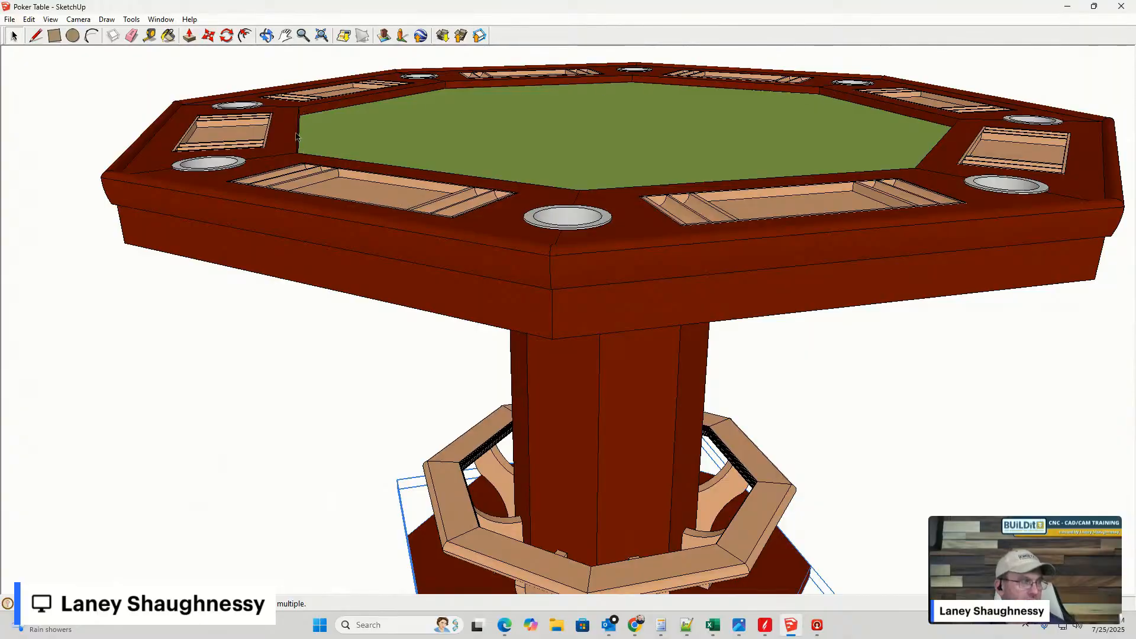
{"action": "middle_click_drag", "start_coordinate": [283, 157], "coordinate": [809, 268]}
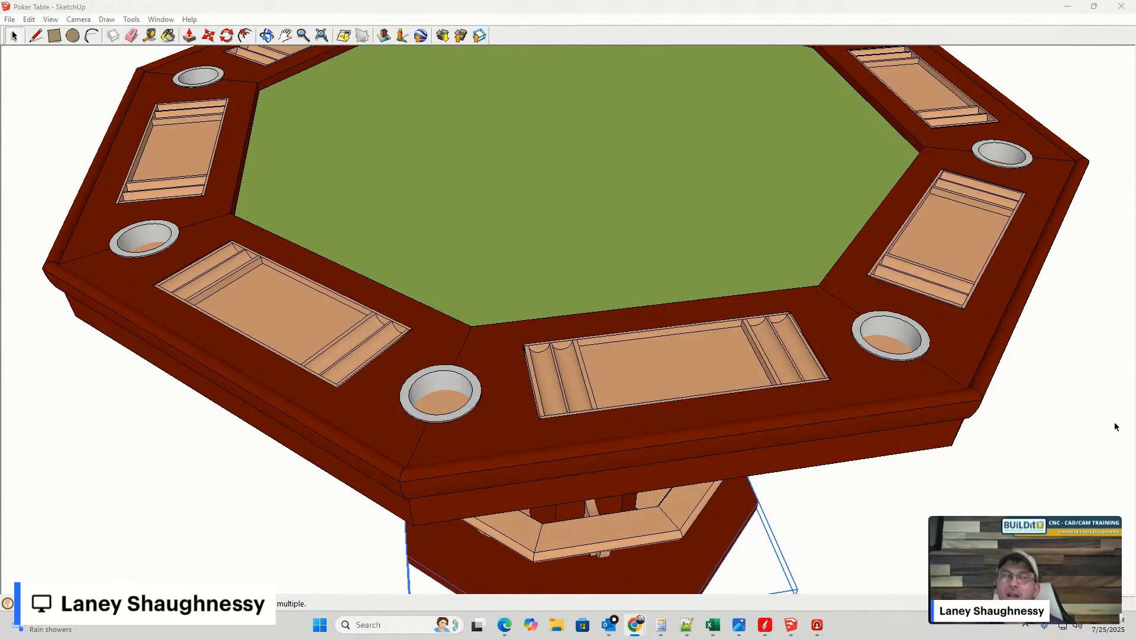
- Review the table from another side and inspect a corner cup holder and the neighbouring chip trays up close
{"action": "scroll", "coordinate": [140, 100], "scroll_direction": "down", "scroll_amount": 5}
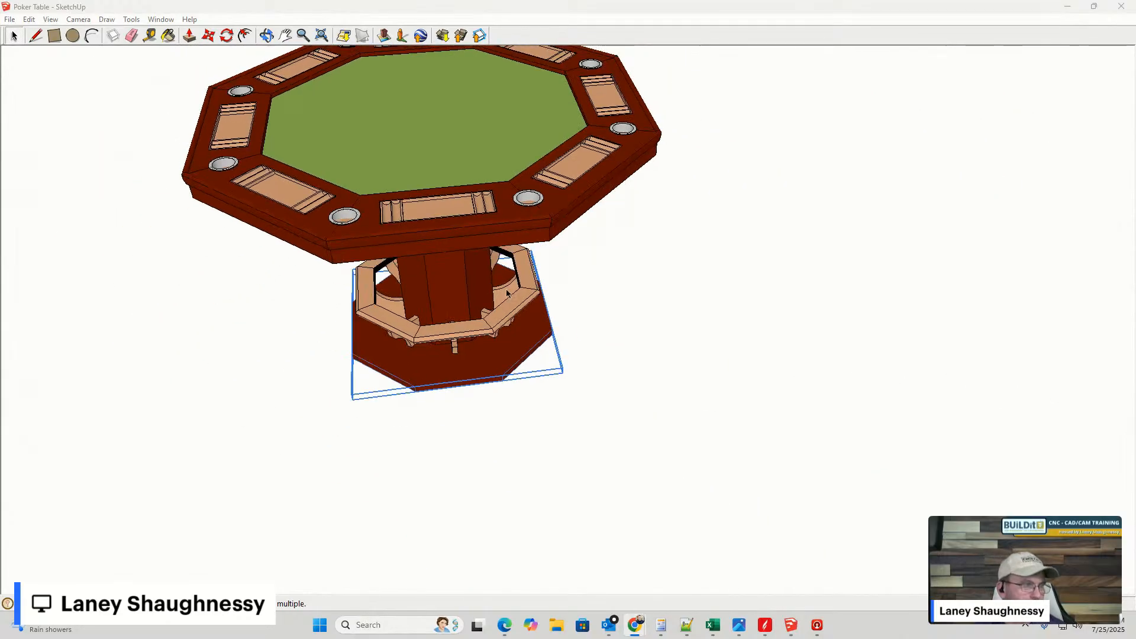
{"action": "scroll", "coordinate": [538, 278], "scroll_direction": "down", "scroll_amount": 4}
{"action": "scroll", "coordinate": [456, 195], "scroll_direction": "up", "scroll_amount": 5}
{"action": "middle_click_drag", "start_coordinate": [493, 362], "coordinate": [599, 326]}
{"action": "scroll", "coordinate": [568, 338], "scroll_direction": "up", "scroll_amount": 4}
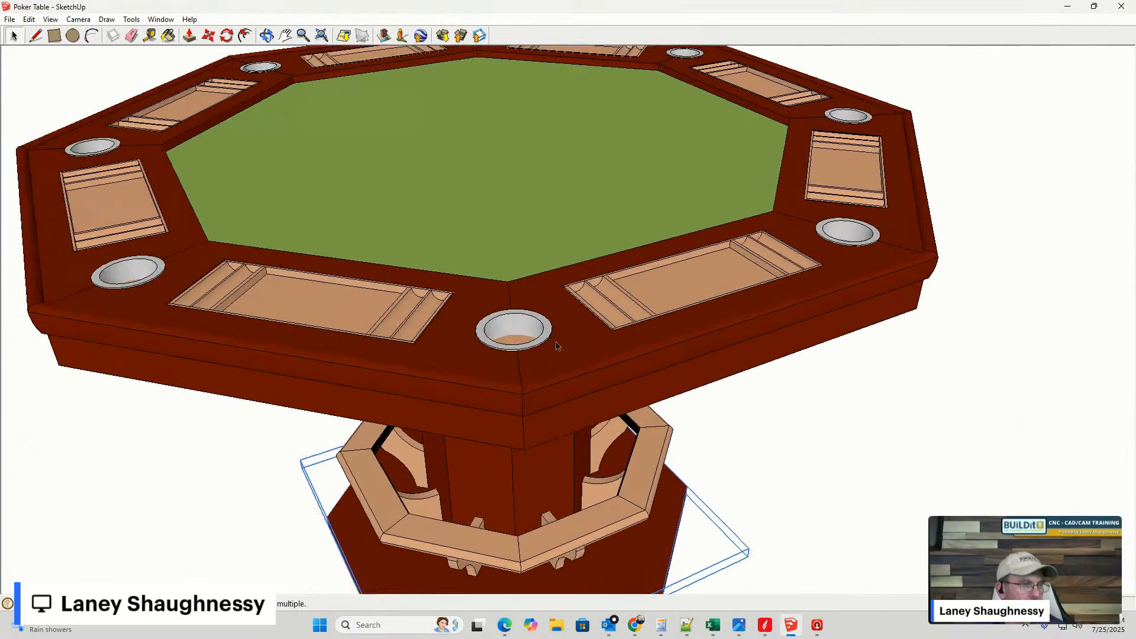
{"action": "scroll", "coordinate": [557, 345], "scroll_direction": "up", "scroll_amount": 1}
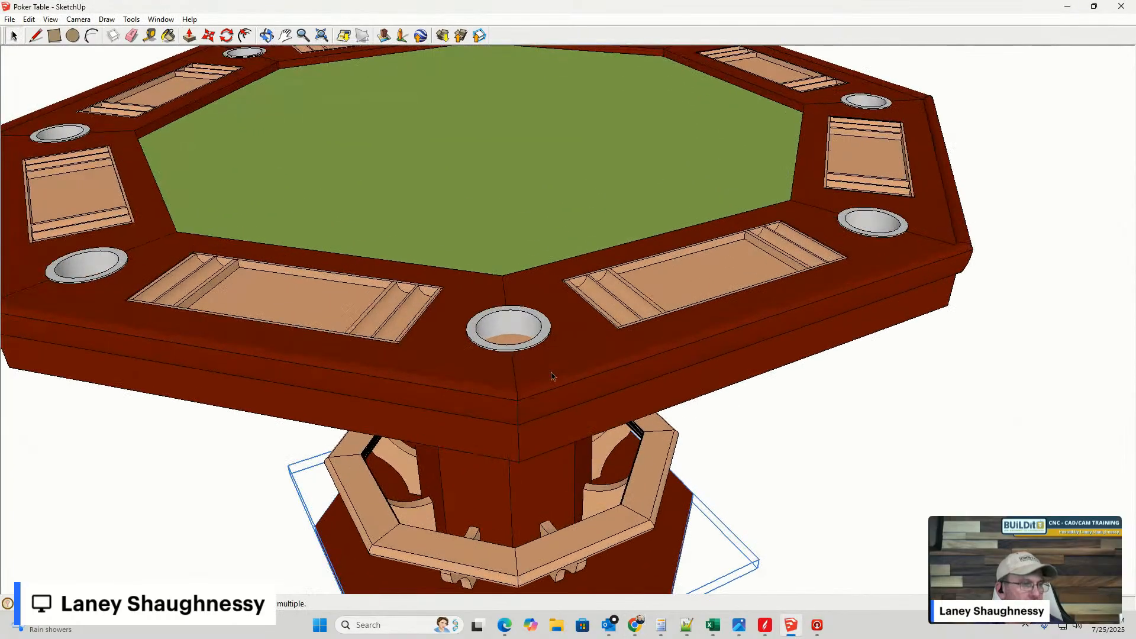
{"action": "middle_click_drag", "start_coordinate": [537, 395], "coordinate": [819, 349]}
{"action": "scroll", "coordinate": [819, 352], "scroll_direction": "up", "scroll_amount": 3}
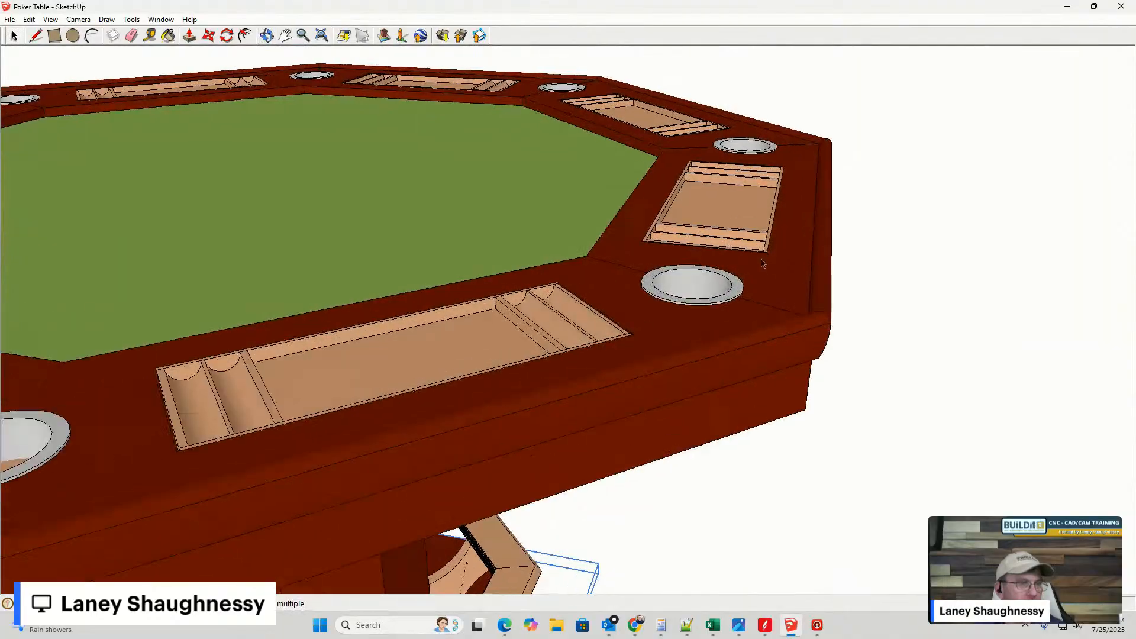
{"action": "scroll", "coordinate": [773, 265], "scroll_direction": "up", "scroll_amount": 2}
{"action": "scroll", "coordinate": [769, 267], "scroll_direction": "up", "scroll_amount": 1}
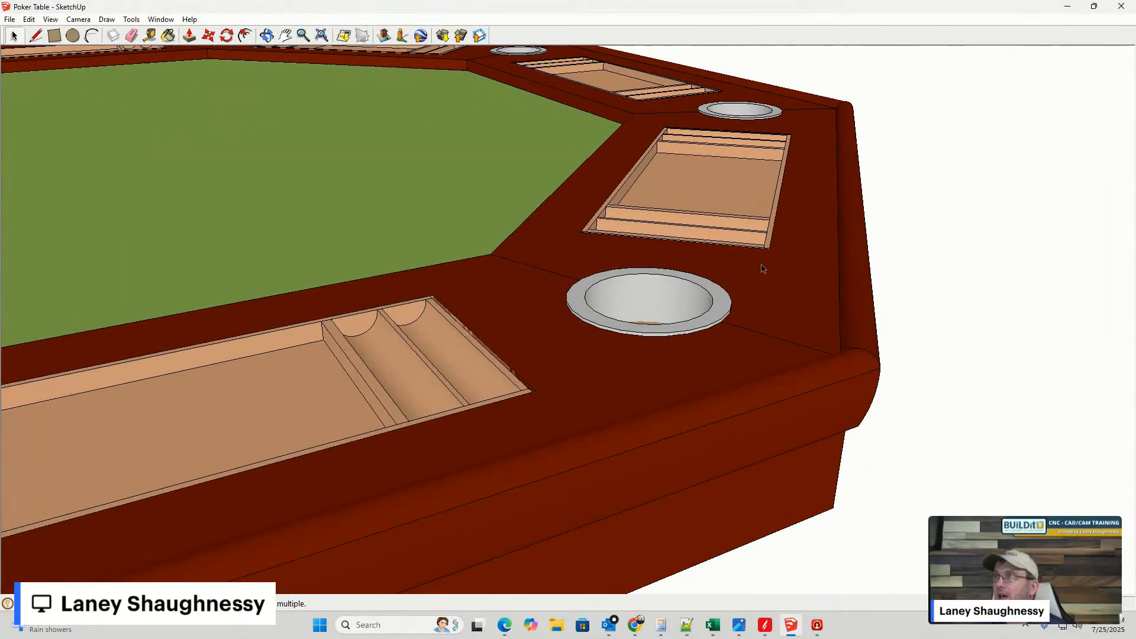
- View the complete table and look closely at the foot rail, its supports and the octagonal base
{"action": "scroll", "coordinate": [861, 270], "scroll_direction": "down", "scroll_amount": 8}
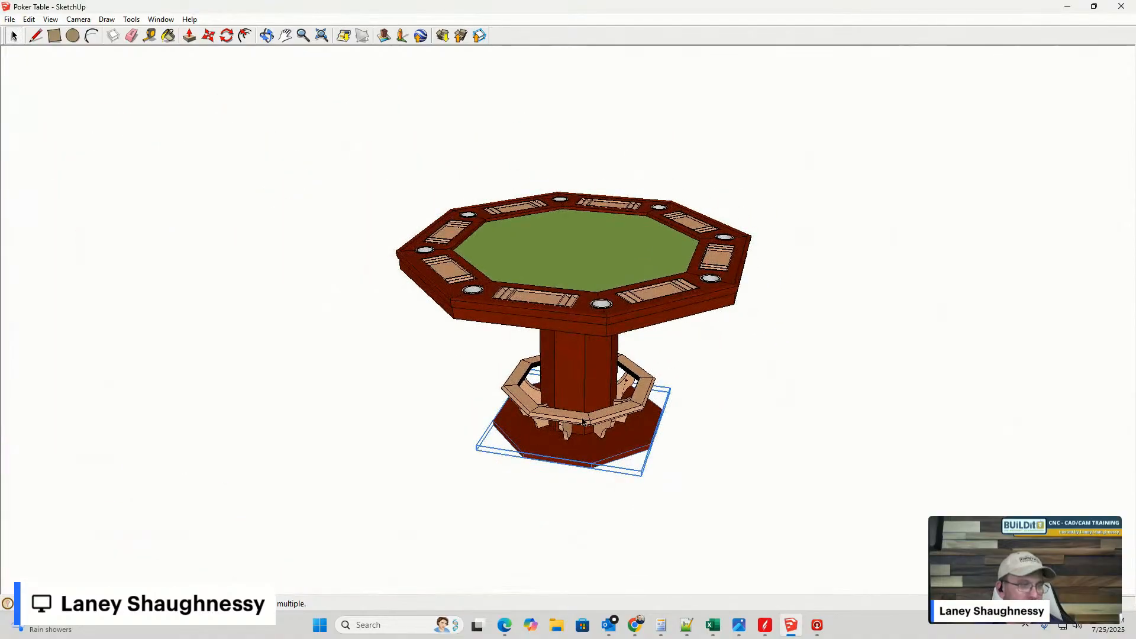
{"action": "scroll", "coordinate": [533, 462], "scroll_direction": "up", "scroll_amount": 6}
{"action": "scroll", "coordinate": [637, 280], "scroll_direction": "down", "scroll_amount": 2}
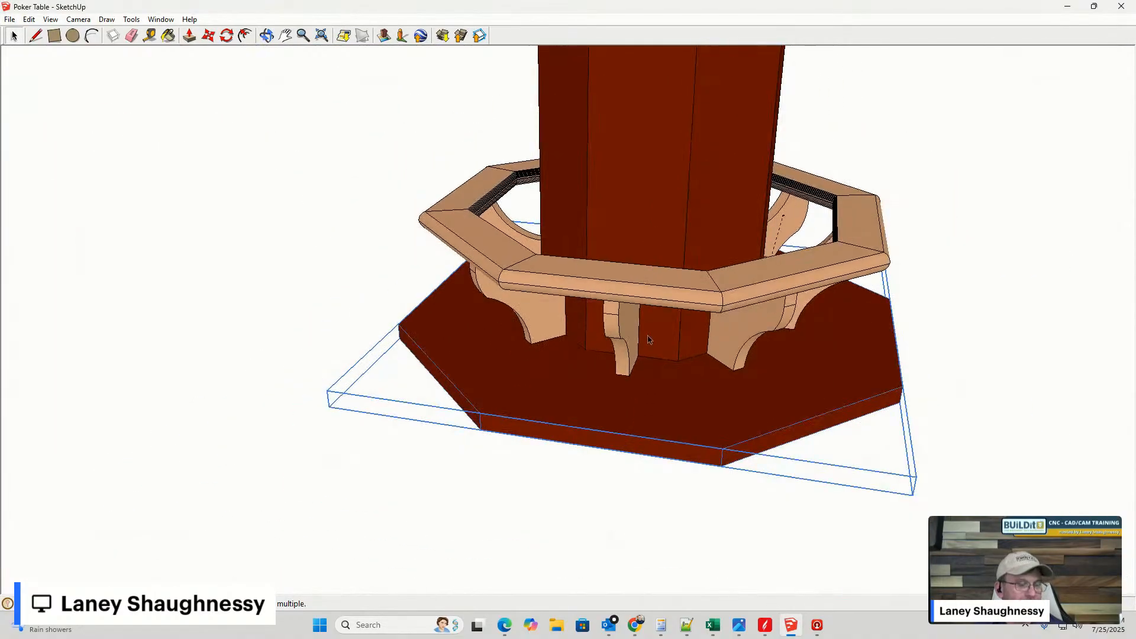
- Examine the foot rail supports and the octagonal base from several low side angles around the pedestal
{"action": "middle_click_drag", "start_coordinate": [668, 354], "coordinate": [624, 347]}
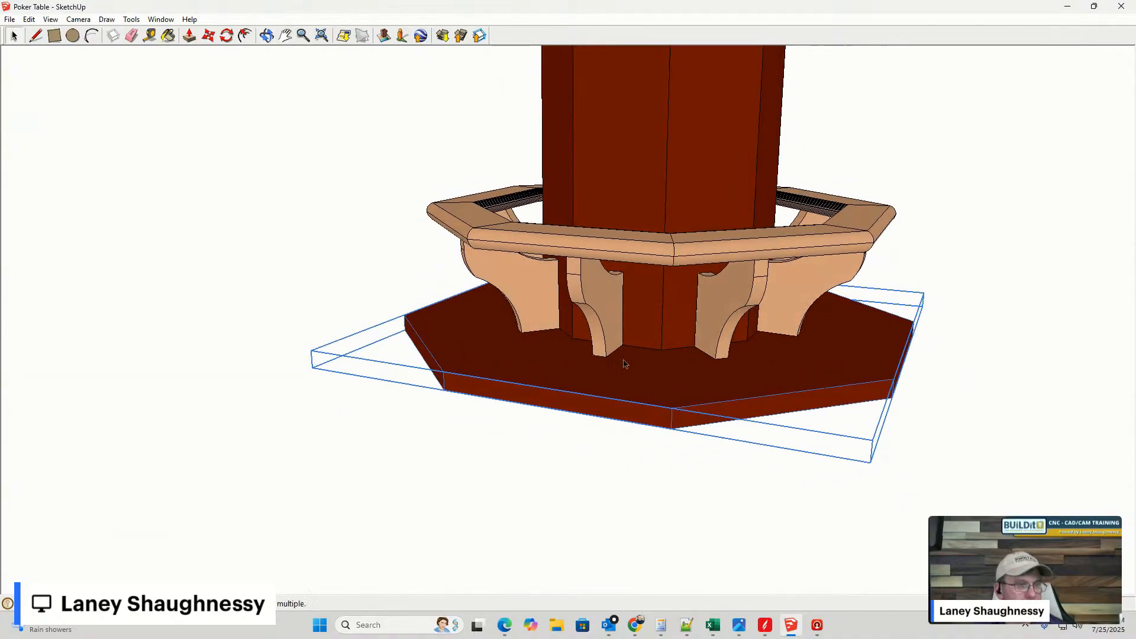
{"action": "scroll", "coordinate": [655, 393], "scroll_direction": "up", "scroll_amount": 4}
{"action": "middle_click_drag", "start_coordinate": [655, 393], "coordinate": [658, 361]}
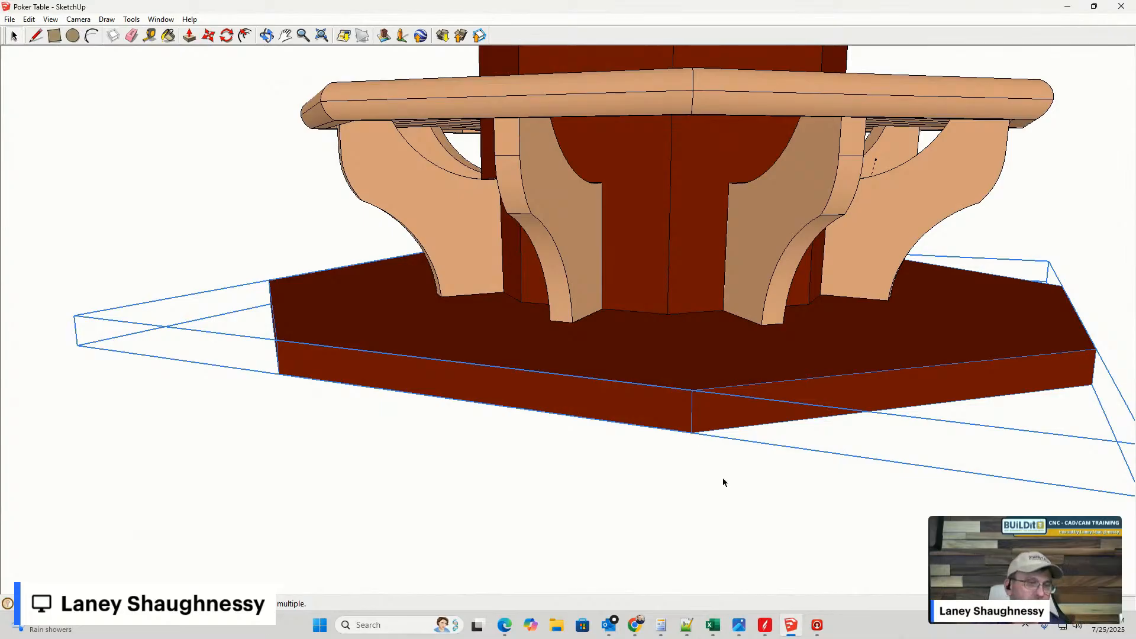
{"action": "scroll", "coordinate": [656, 364], "scroll_direction": "up", "scroll_amount": 1}
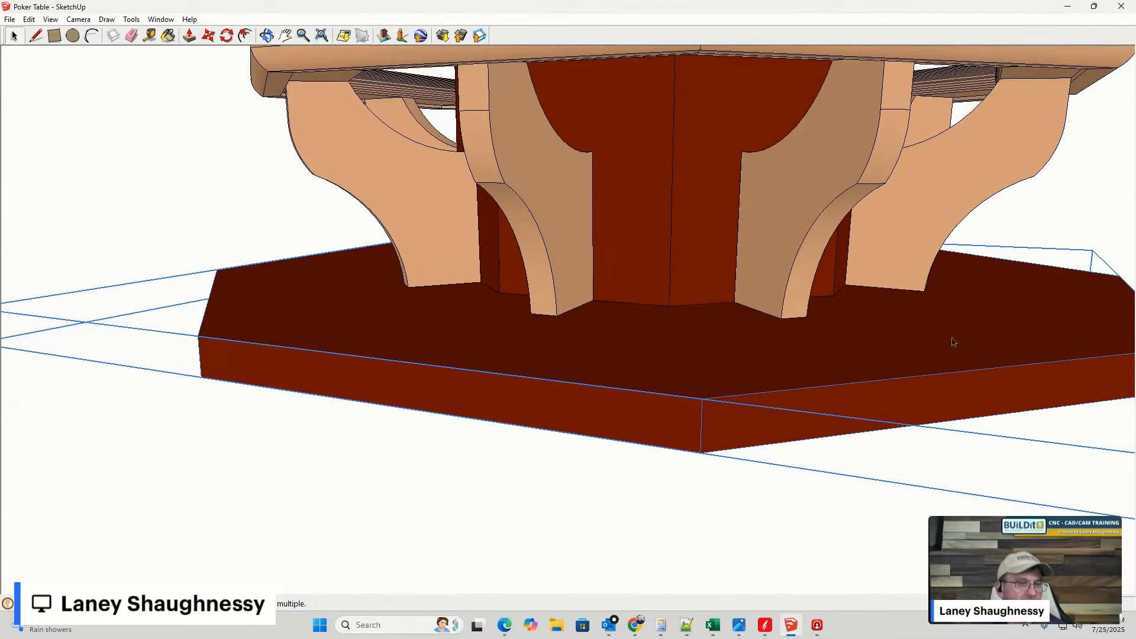
{"action": "scroll", "coordinate": [491, 346], "scroll_direction": "down", "scroll_amount": 3}
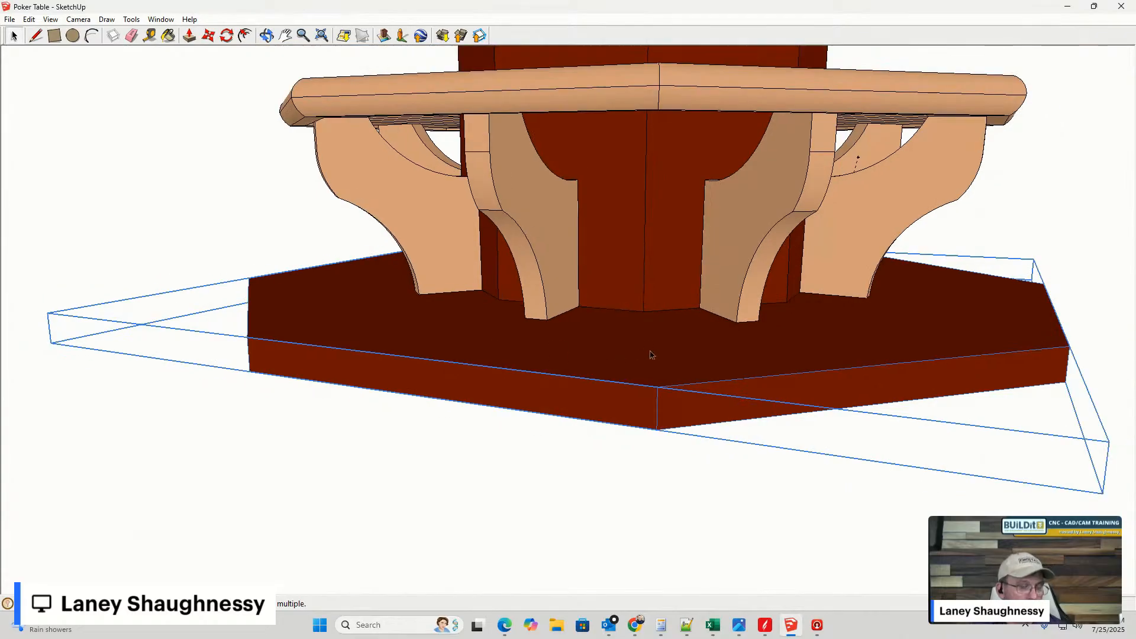
{"action": "middle_click_drag", "start_coordinate": [748, 333], "coordinate": [688, 349]}
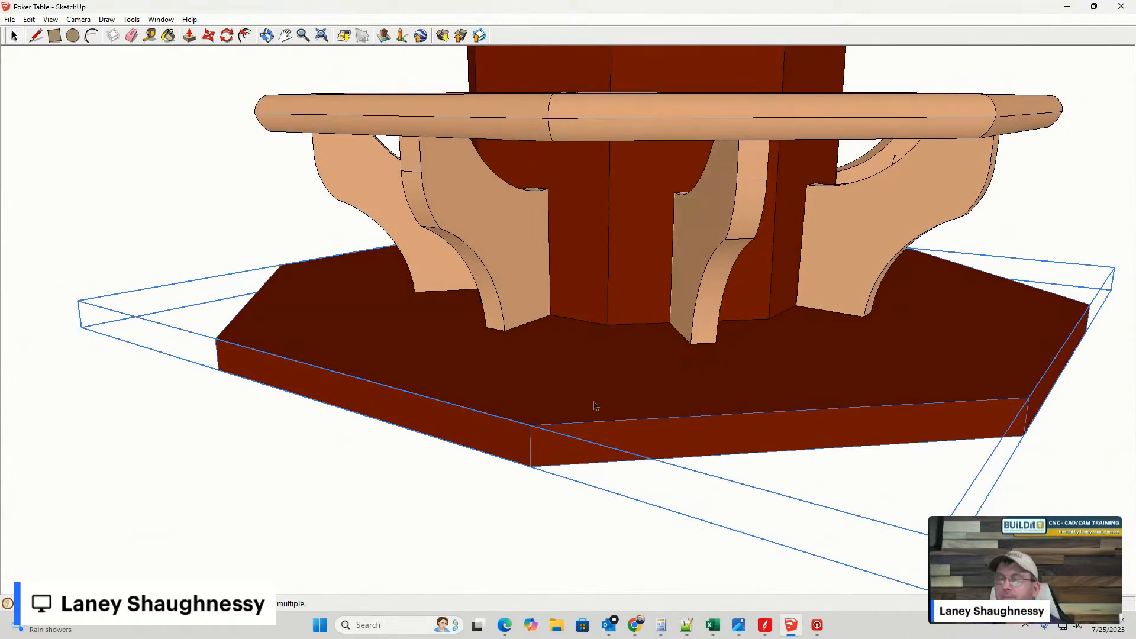
{"action": "mouse_move", "coordinate": [625, 390]}
{"action": "middle_mouse_down"}
{"action": "mouse_move", "coordinate": [771, 371]}
{"action": "mouse_move", "coordinate": [658, 426]}
{"action": "middle_mouse_up"}
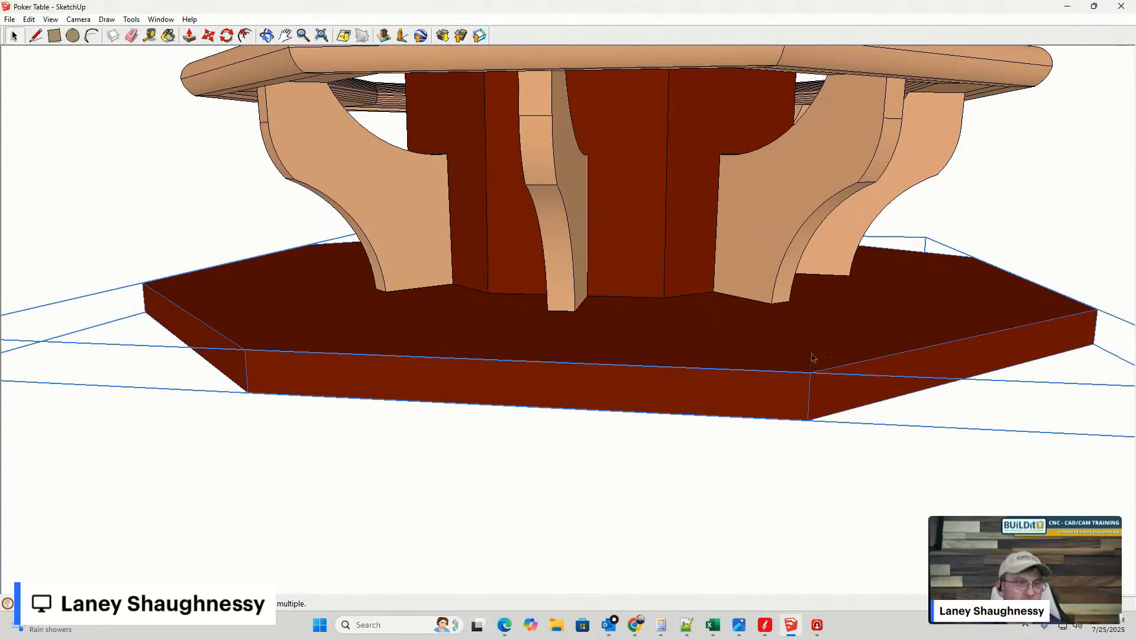
{"action": "middle_click_drag", "start_coordinate": [812, 357], "coordinate": [876, 364]}
{"action": "scroll", "coordinate": [557, 323], "scroll_direction": "down", "scroll_amount": 4}
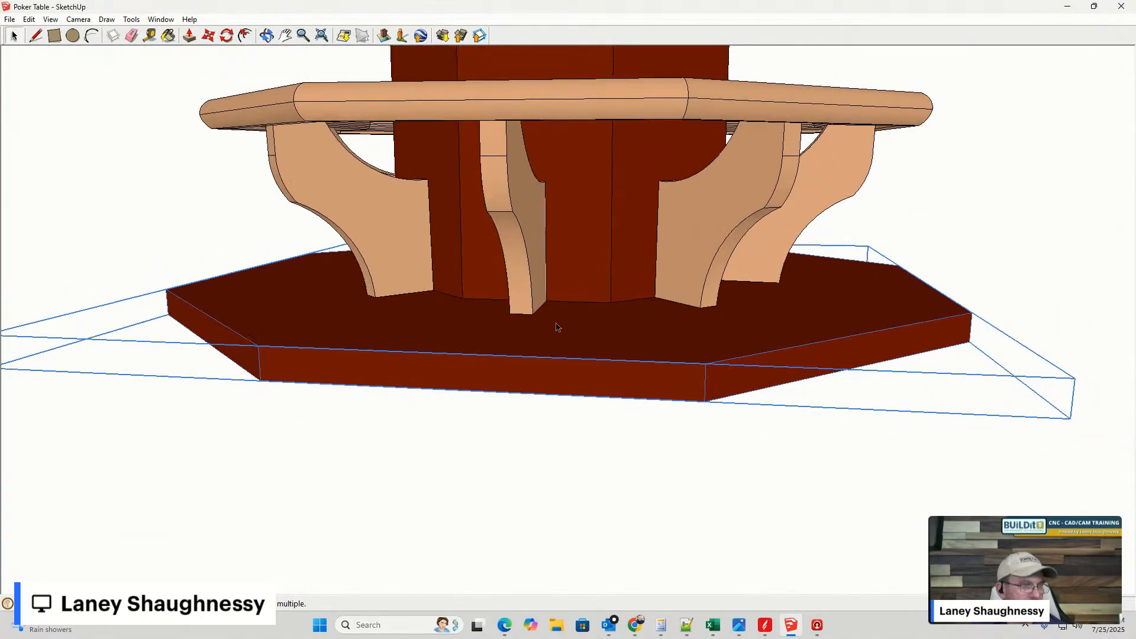
- Inspect the curved support profiles and the rounded outer edge of the foot rail up close
{"action": "middle_click_drag", "start_coordinate": [738, 319], "coordinate": [624, 358]}
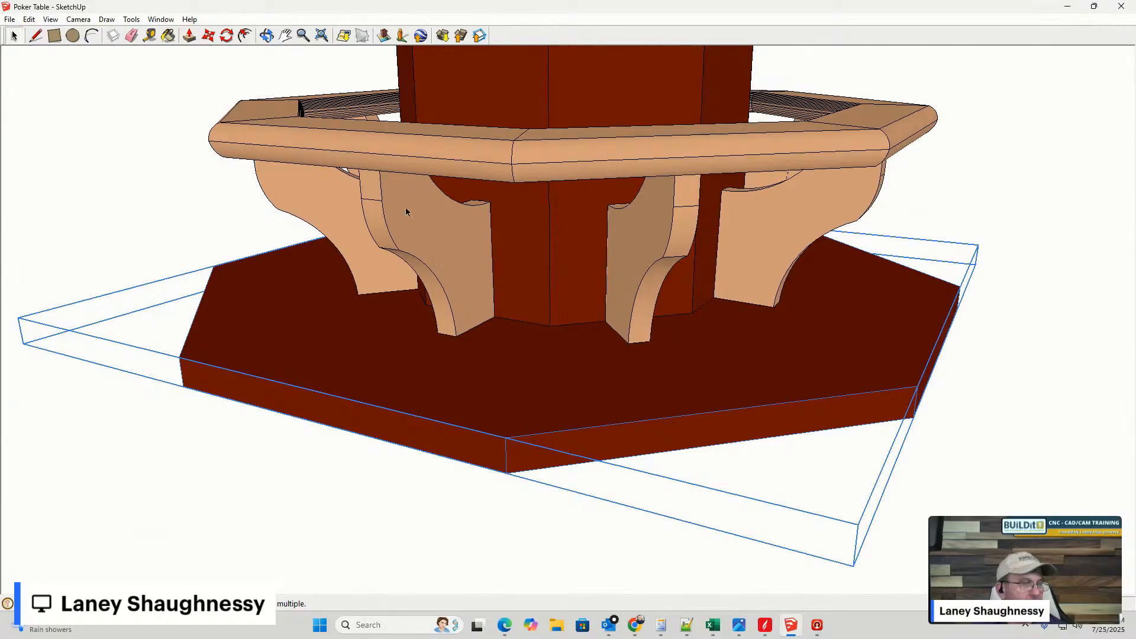
{"action": "mouse_move", "coordinate": [443, 266]}
{"action": "middle_mouse_down"}
{"action": "mouse_move", "coordinate": [420, 221]}
{"action": "mouse_move", "coordinate": [820, 189]}
{"action": "mouse_move", "coordinate": [330, 197]}
{"action": "middle_mouse_up"}
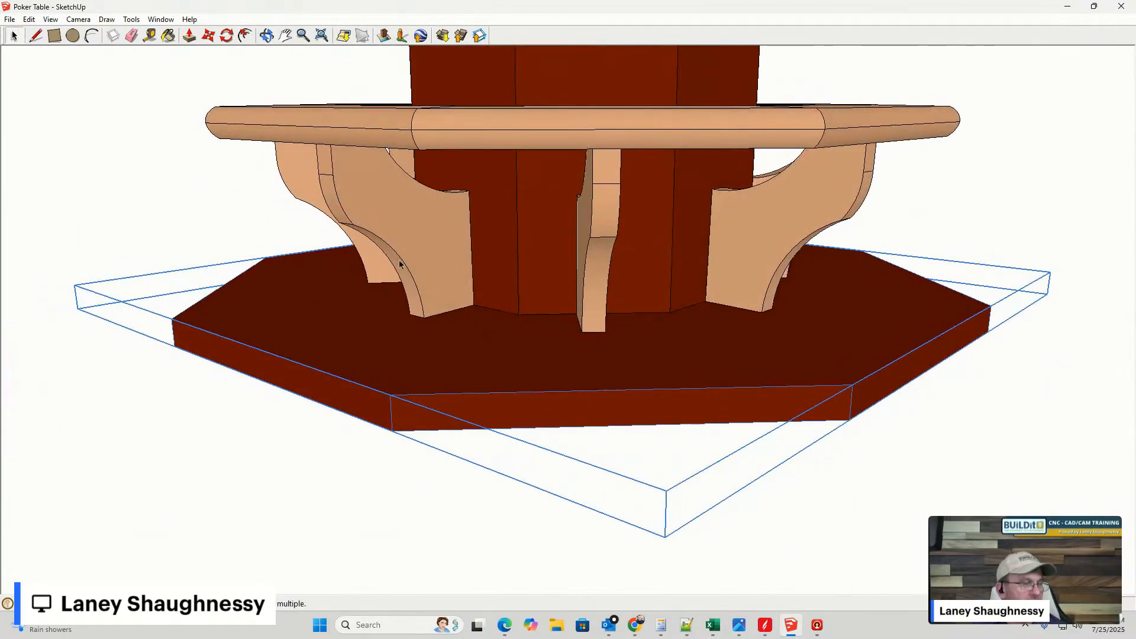
{"action": "mouse_move", "coordinate": [399, 263]}
{"action": "middle_mouse_down"}
{"action": "mouse_move", "coordinate": [416, 276]}
{"action": "mouse_move", "coordinate": [412, 307]}
{"action": "mouse_move", "coordinate": [436, 211]}
{"action": "mouse_move", "coordinate": [533, 162]}
{"action": "mouse_move", "coordinate": [964, 170]}
{"action": "mouse_move", "coordinate": [916, 225]}
{"action": "mouse_move", "coordinate": [962, 241]}
{"action": "mouse_move", "coordinate": [989, 152]}
{"action": "mouse_move", "coordinate": [1027, 201]}
{"action": "middle_mouse_up"}
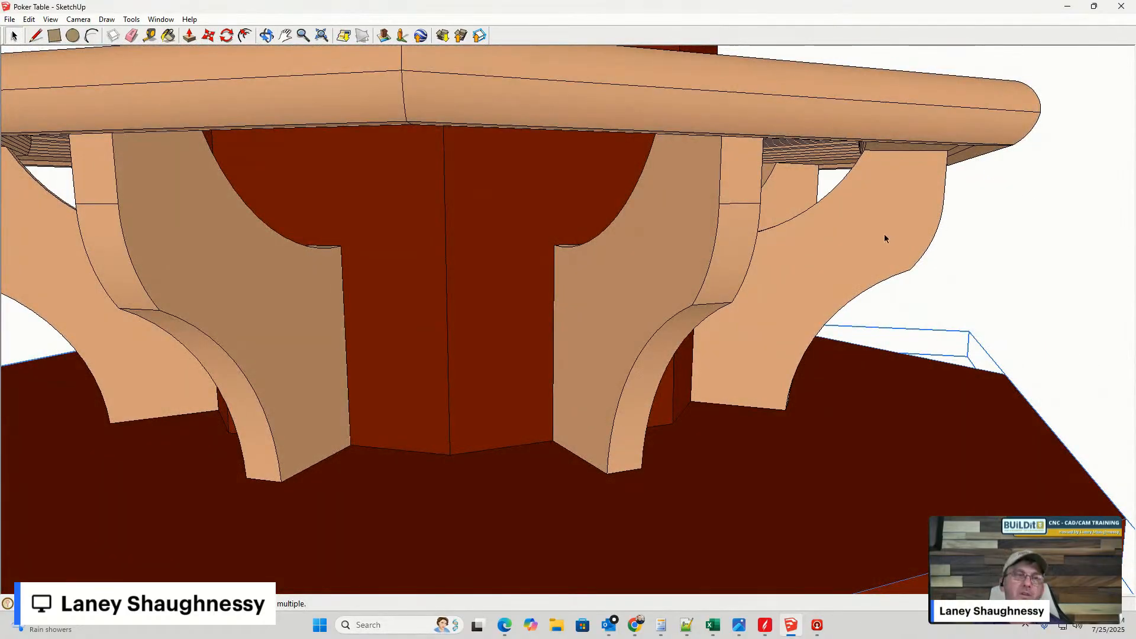
{"action": "middle_click_drag", "start_coordinate": [863, 238], "coordinate": [845, 190]}
{"action": "middle_click_drag", "start_coordinate": [931, 95], "coordinate": [1120, 202]}
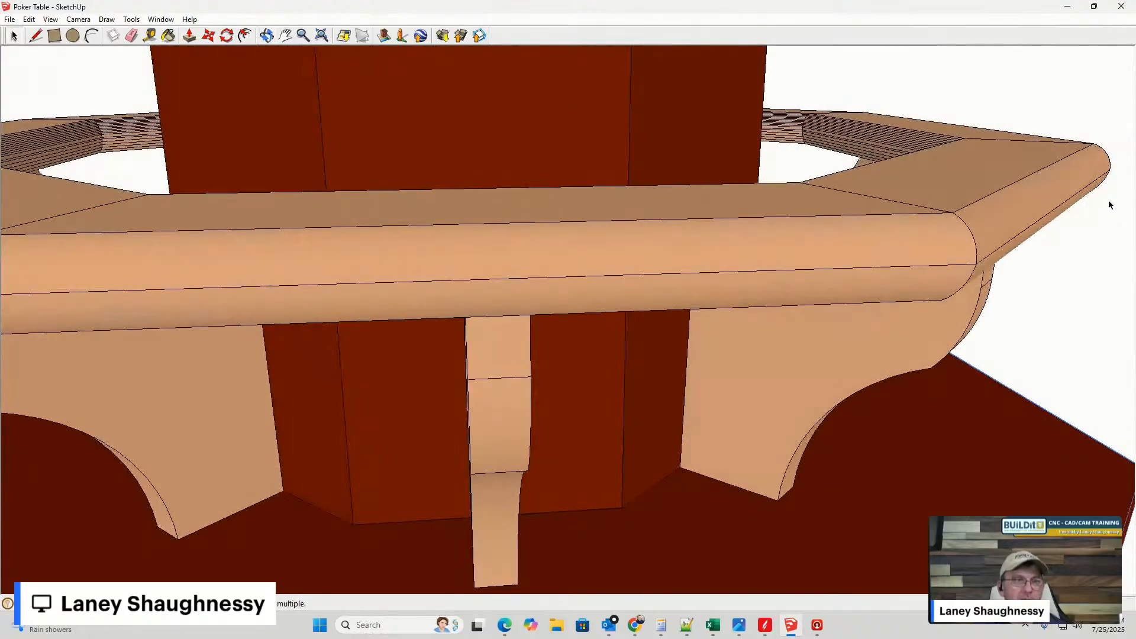
{"action": "scroll", "coordinate": [842, 150], "scroll_direction": "down", "scroll_amount": 5}
{"action": "scroll", "coordinate": [914, 177], "scroll_direction": "up", "scroll_amount": 2}
{"action": "scroll", "coordinate": [912, 177], "scroll_direction": "up", "scroll_amount": 5}
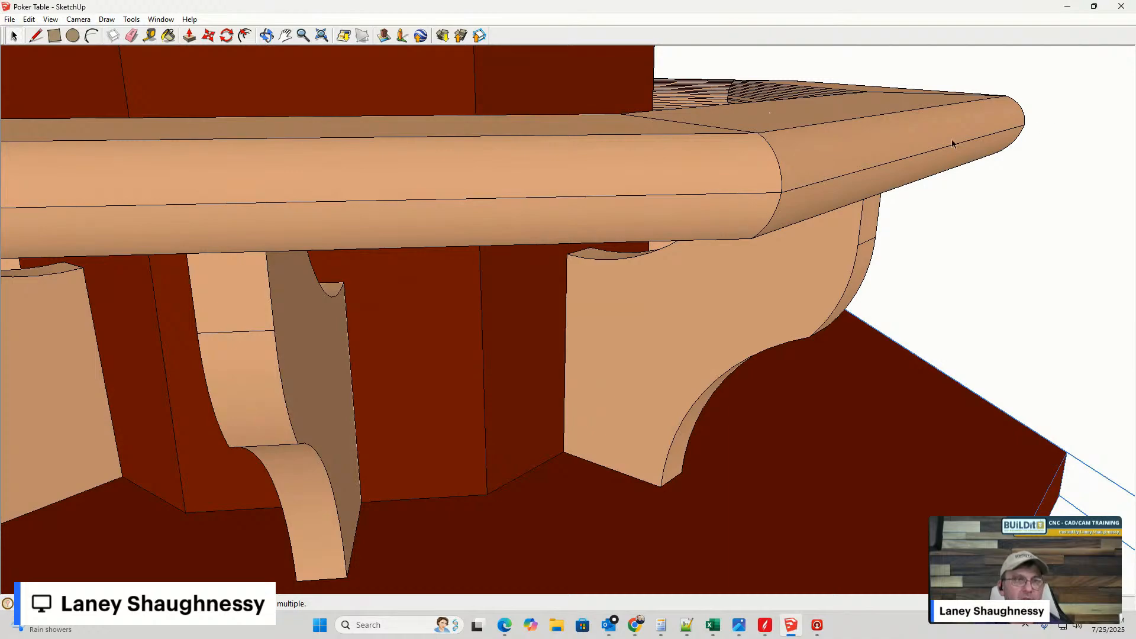
- View the table from underneath the base and examine where the supports meet the foot rail's underside
{"action": "middle_click_drag", "start_coordinate": [914, 142], "coordinate": [662, 342]}
{"action": "scroll", "coordinate": [653, 333], "scroll_direction": "down", "scroll_amount": 5}
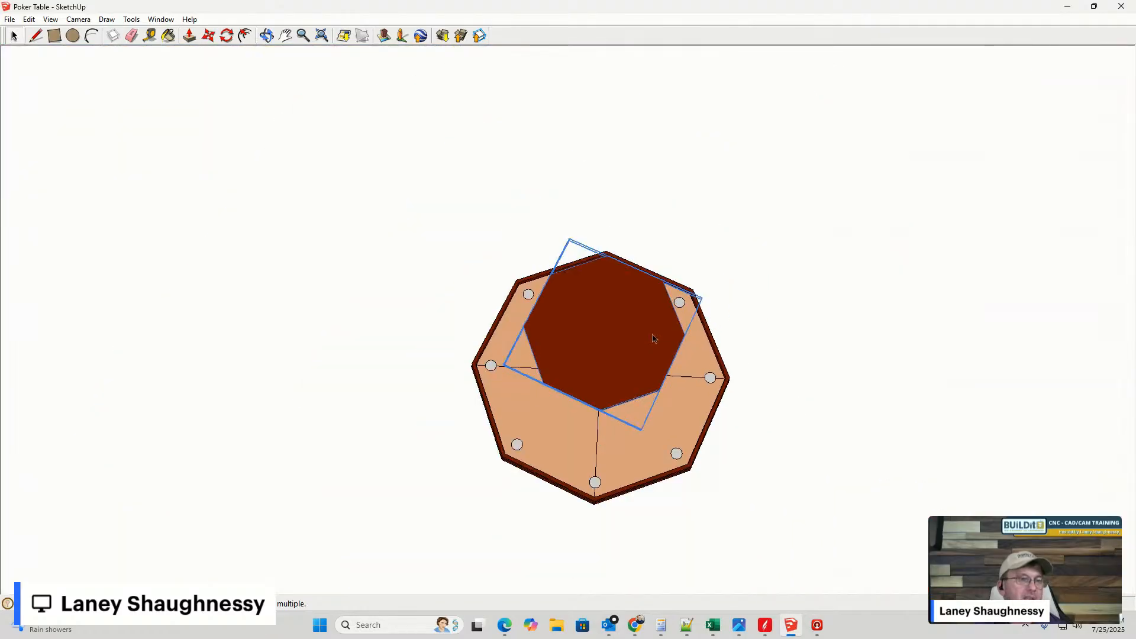
{"action": "middle_click_drag", "start_coordinate": [633, 401], "coordinate": [470, 71]}
{"action": "scroll", "coordinate": [578, 231], "scroll_direction": "up", "scroll_amount": 10}
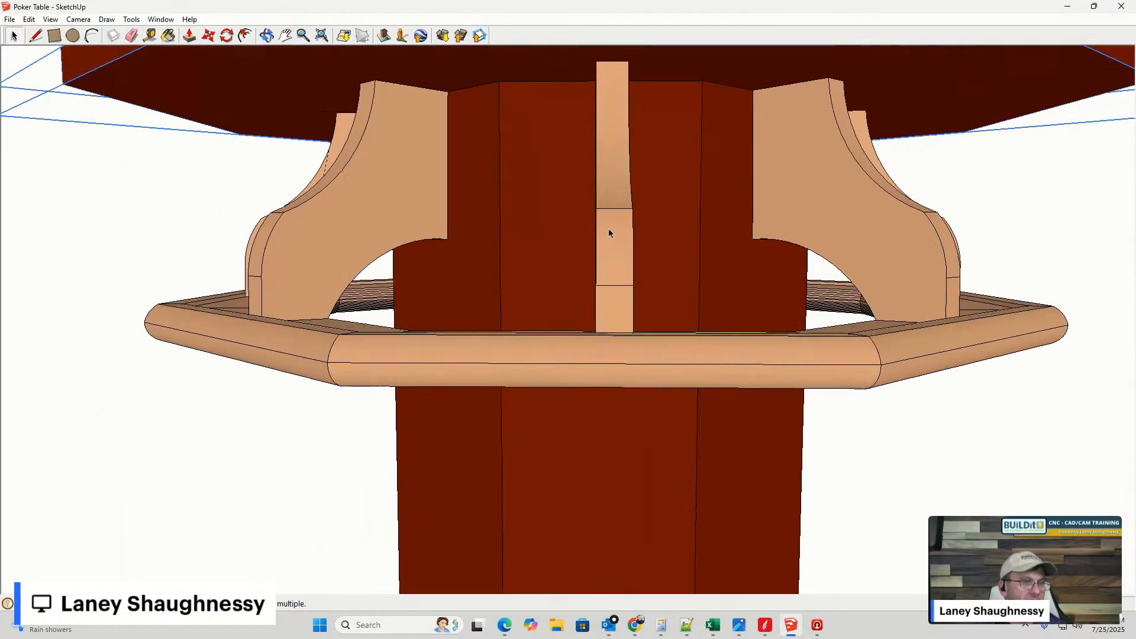
{"action": "middle_click_drag", "start_coordinate": [803, 305], "coordinate": [875, 371]}
{"action": "scroll", "coordinate": [923, 408], "scroll_direction": "up", "scroll_amount": 3}
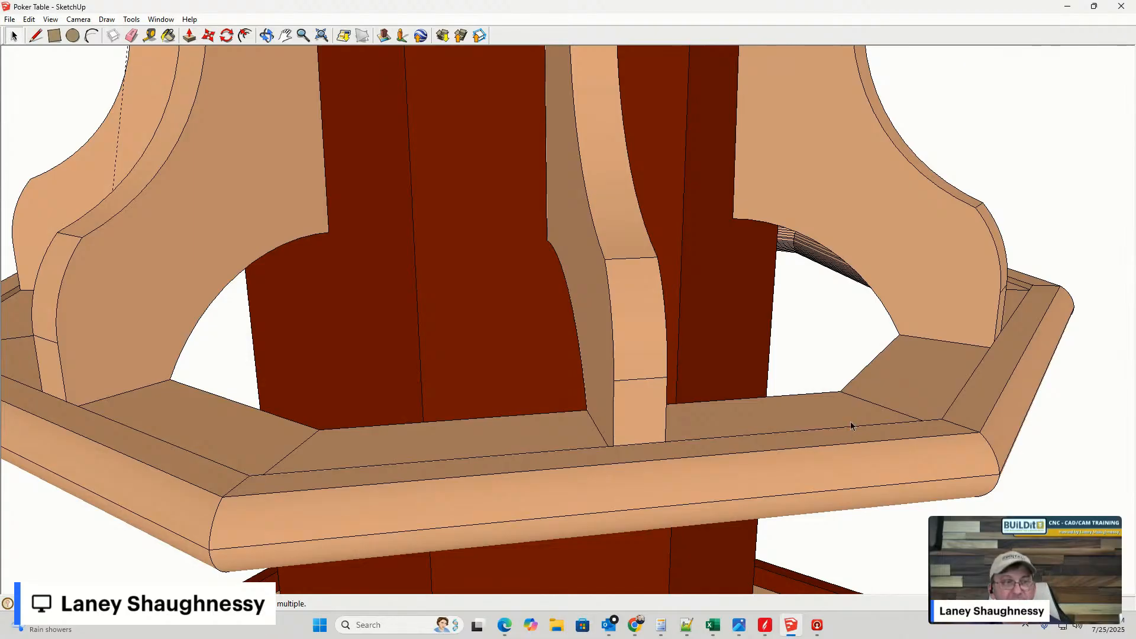
{"action": "middle_click_drag", "start_coordinate": [822, 463], "coordinate": [903, 453]}
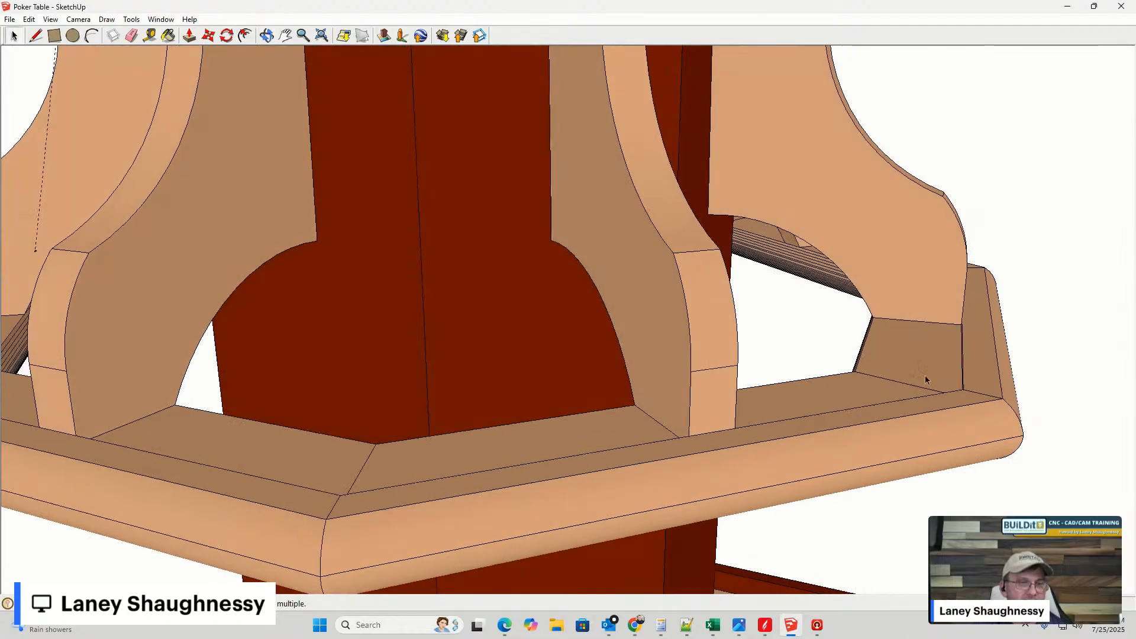
{"action": "middle_click_drag", "start_coordinate": [935, 383], "coordinate": [971, 403]}
{"action": "scroll", "coordinate": [969, 397], "scroll_direction": "up", "scroll_amount": 5}
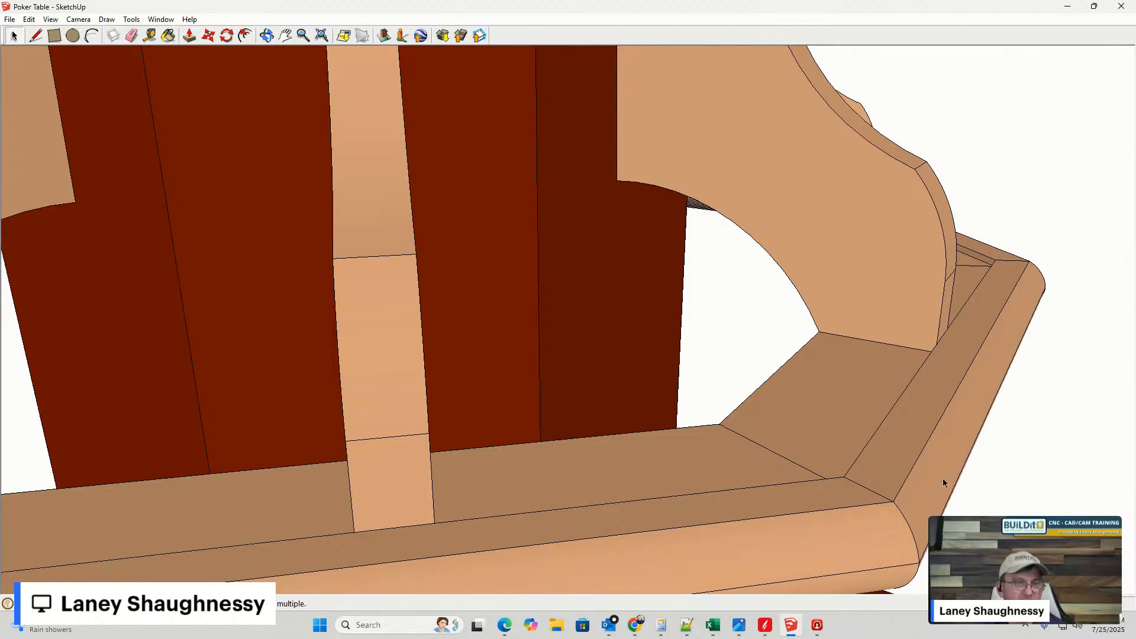
- Inspect the foot rail's top and bottom faces, its inner edge and a mitred corner joint up close
{"action": "middle_click_drag", "start_coordinate": [944, 482], "coordinate": [858, 190]}
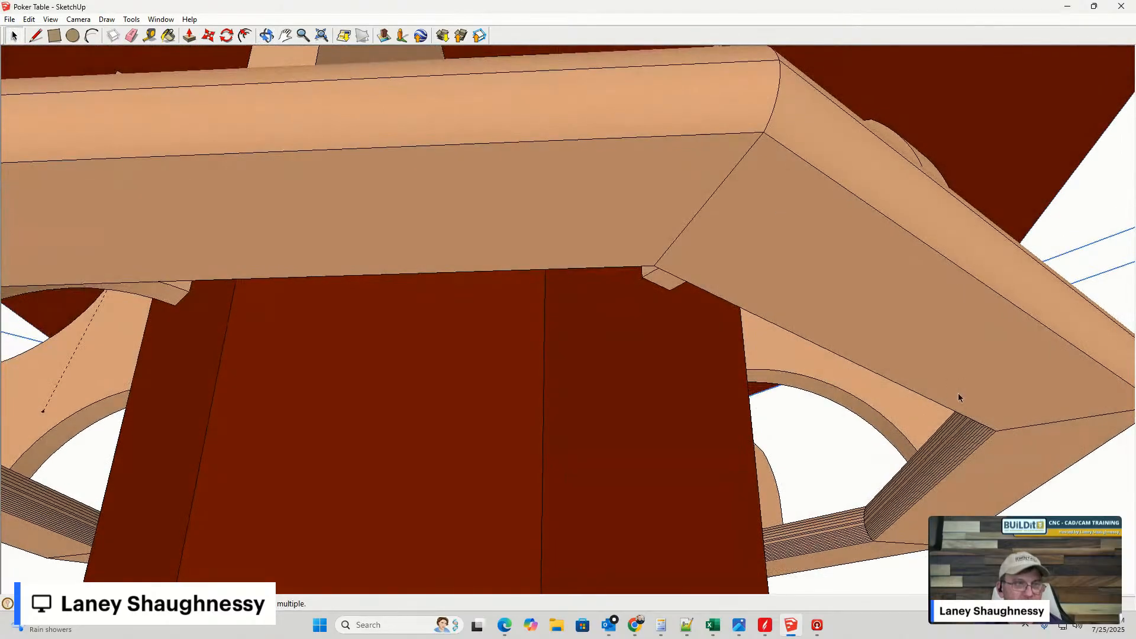
{"action": "middle_click_drag", "start_coordinate": [873, 237], "coordinate": [925, 356]}
{"action": "middle_click_drag", "start_coordinate": [1014, 393], "coordinate": [738, 416]}
{"action": "scroll", "coordinate": [976, 391], "scroll_direction": "down", "scroll_amount": 5}
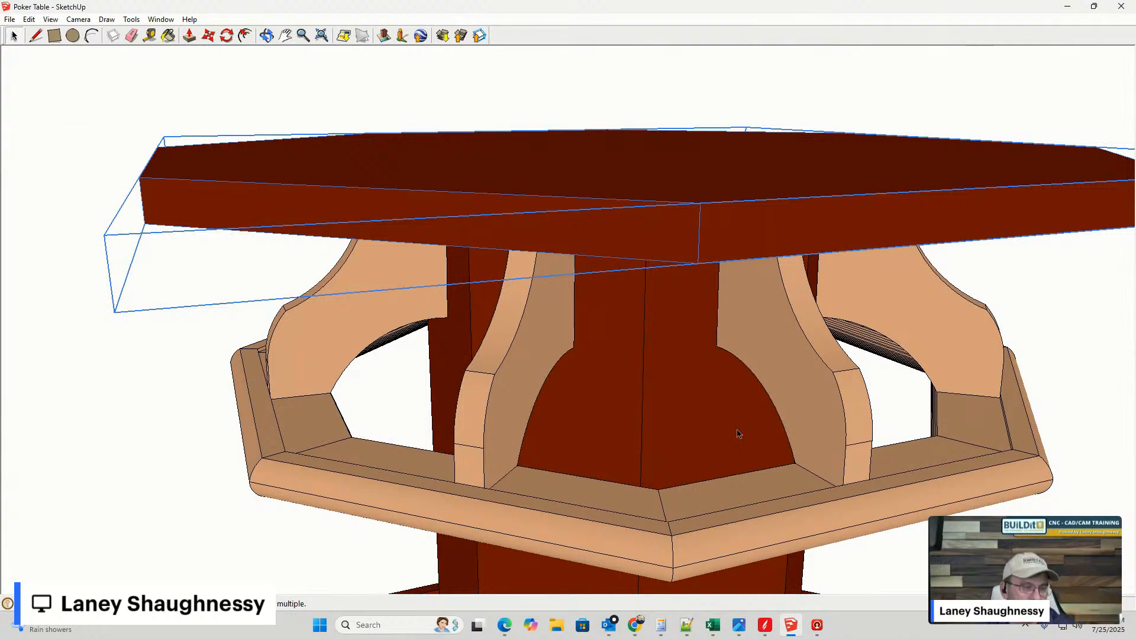
{"action": "scroll", "coordinate": [680, 541], "scroll_direction": "up", "scroll_amount": 5}
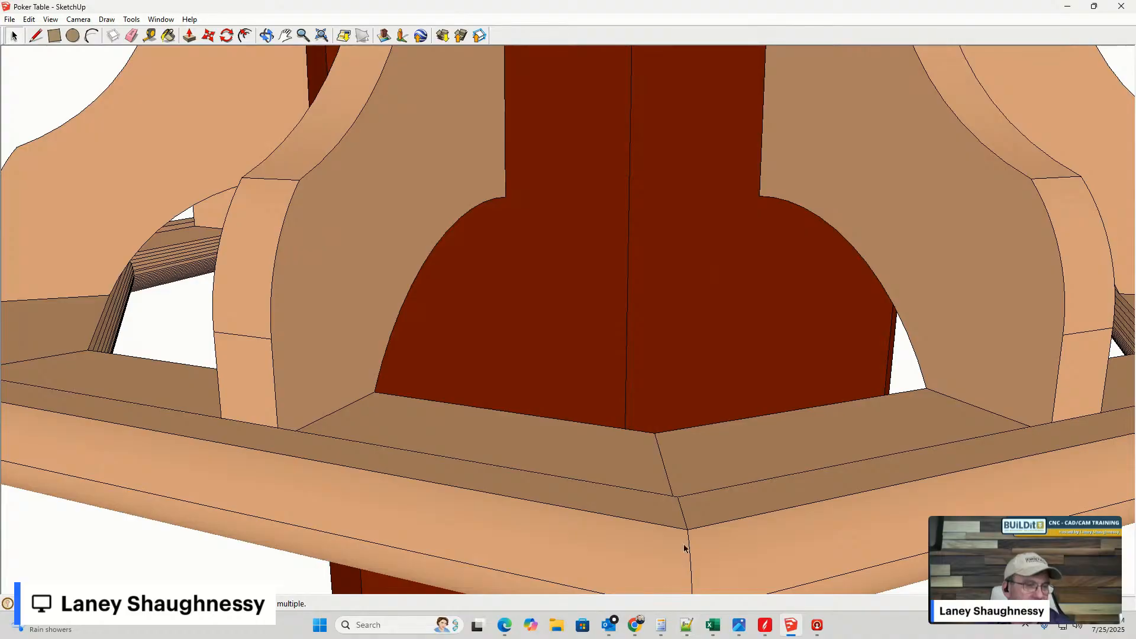
{"action": "scroll", "coordinate": [684, 548], "scroll_direction": "down", "scroll_amount": 6}
{"action": "scroll", "coordinate": [666, 445], "scroll_direction": "up", "scroll_amount": 5}
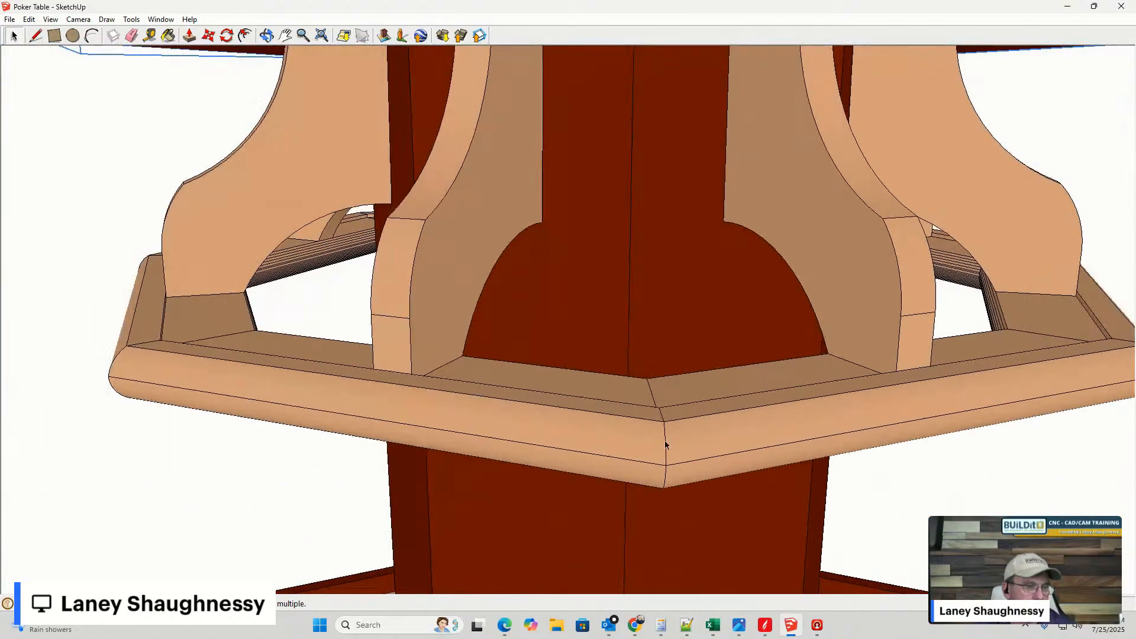
{"action": "scroll", "coordinate": [666, 445], "scroll_direction": "up", "scroll_amount": 2}
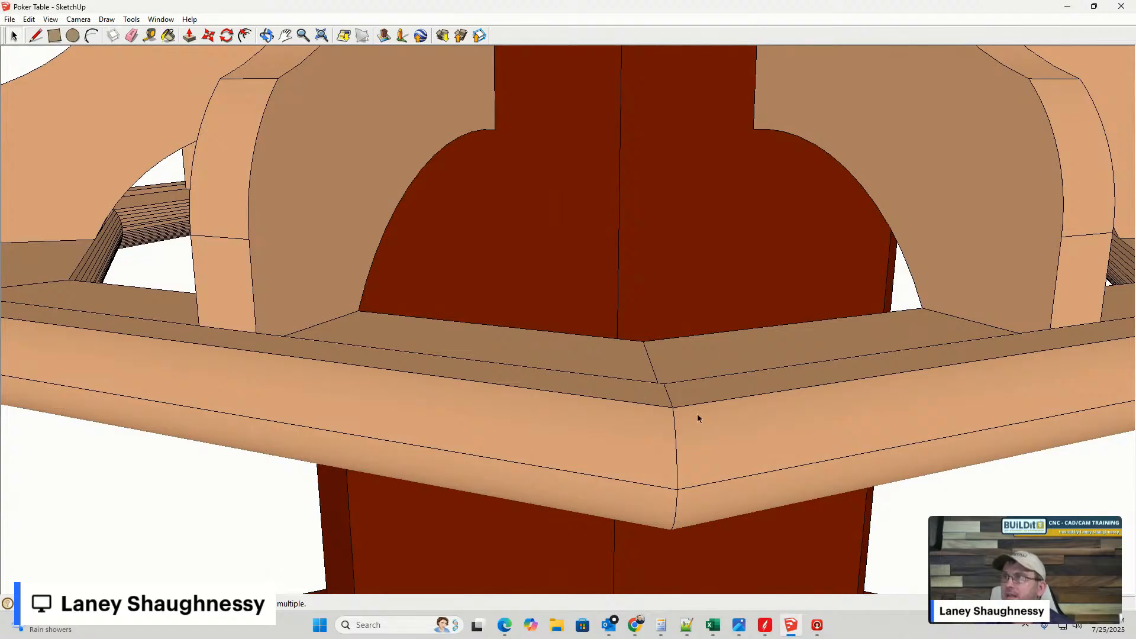
{"action": "scroll", "coordinate": [707, 418], "scroll_direction": "down", "scroll_amount": 3}
{"action": "scroll", "coordinate": [708, 414], "scroll_direction": "up", "scroll_amount": 2}
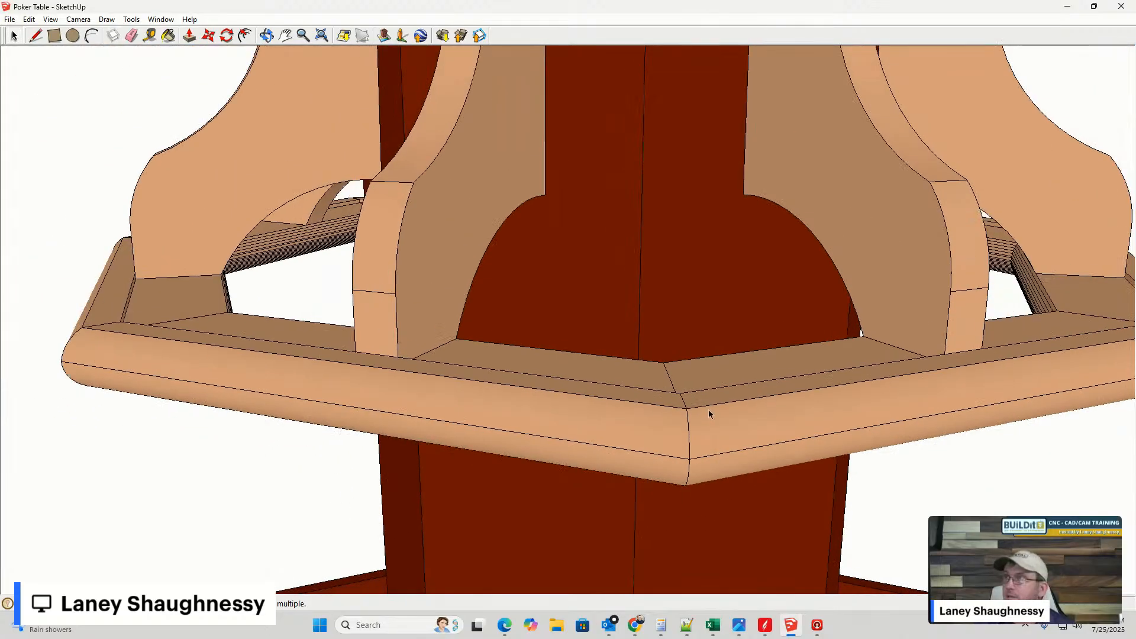
{"action": "mouse_move", "coordinate": [714, 421]}
{"action": "middle_mouse_down"}
{"action": "mouse_move", "coordinate": [434, 431]}
{"action": "mouse_move", "coordinate": [1098, 410]}
{"action": "mouse_move", "coordinate": [822, 389]}
{"action": "mouse_move", "coordinate": [634, 447]}
{"action": "mouse_move", "coordinate": [634, 300]}
{"action": "mouse_move", "coordinate": [670, 170]}
{"action": "middle_mouse_up"}
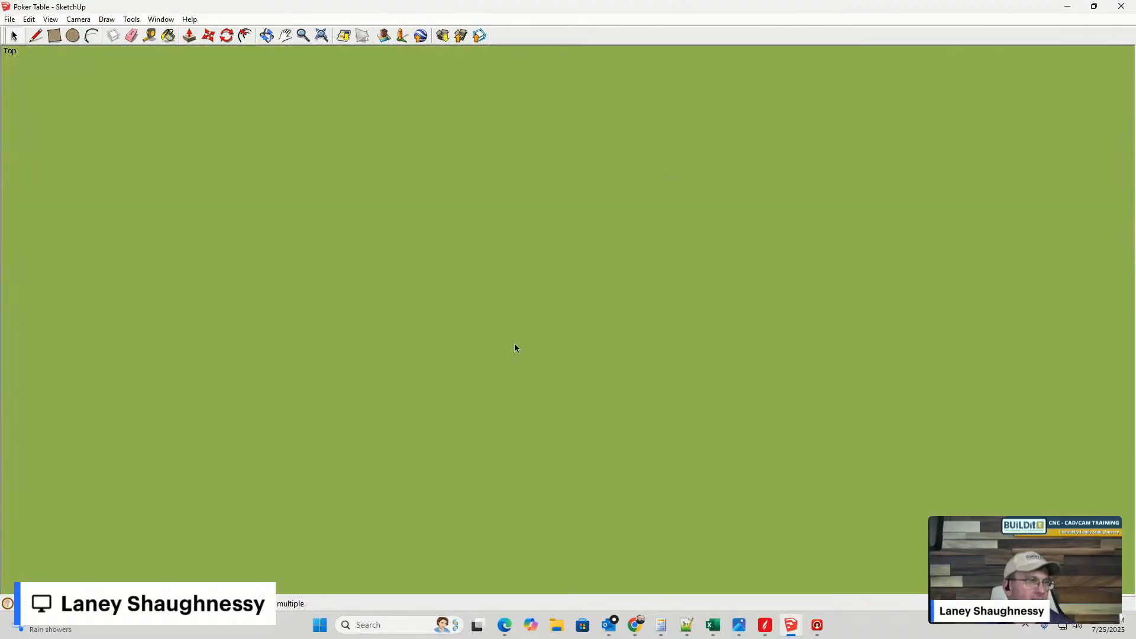
- Explode the component containing the chip tray in the table's rim so the tray can be handled separately
{"action": "key", "text": "shift+z"}
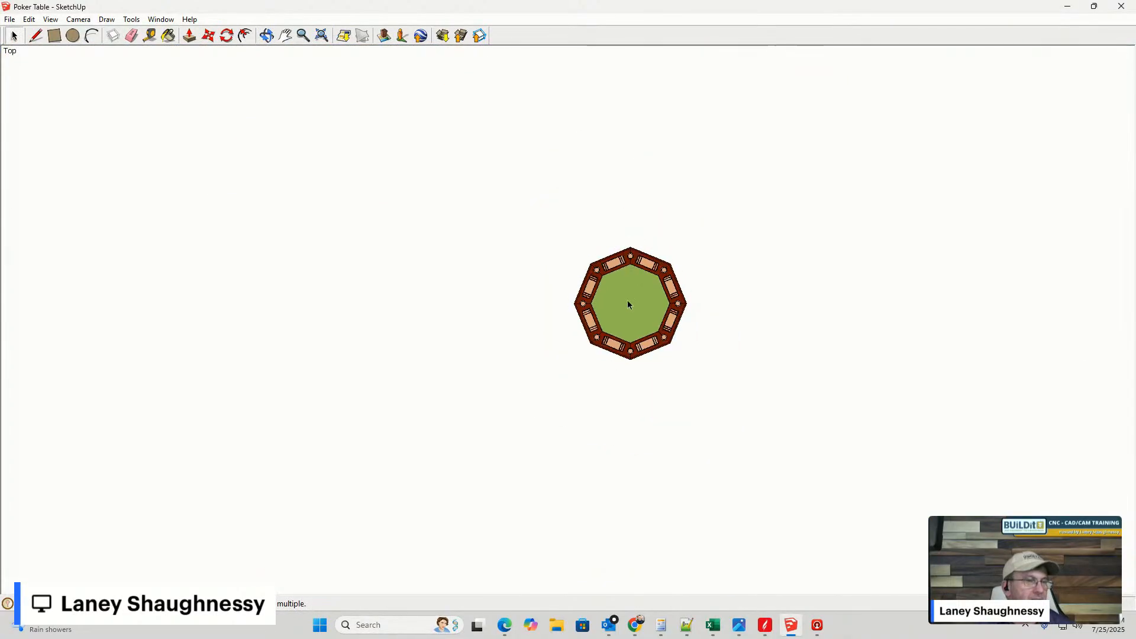
{"action": "middle_click_drag", "start_coordinate": [625, 334], "coordinate": [358, 242]}
{"action": "scroll", "coordinate": [662, 329], "scroll_direction": "up", "scroll_amount": 6}
{"action": "scroll", "coordinate": [559, 240], "scroll_direction": "up", "scroll_amount": 4}
{"action": "scroll", "coordinate": [559, 240], "scroll_direction": "down", "scroll_amount": 2}
{"action": "scroll", "coordinate": [507, 215], "scroll_direction": "up", "scroll_amount": 3}
{"action": "left_click", "coordinate": [559, 190]}
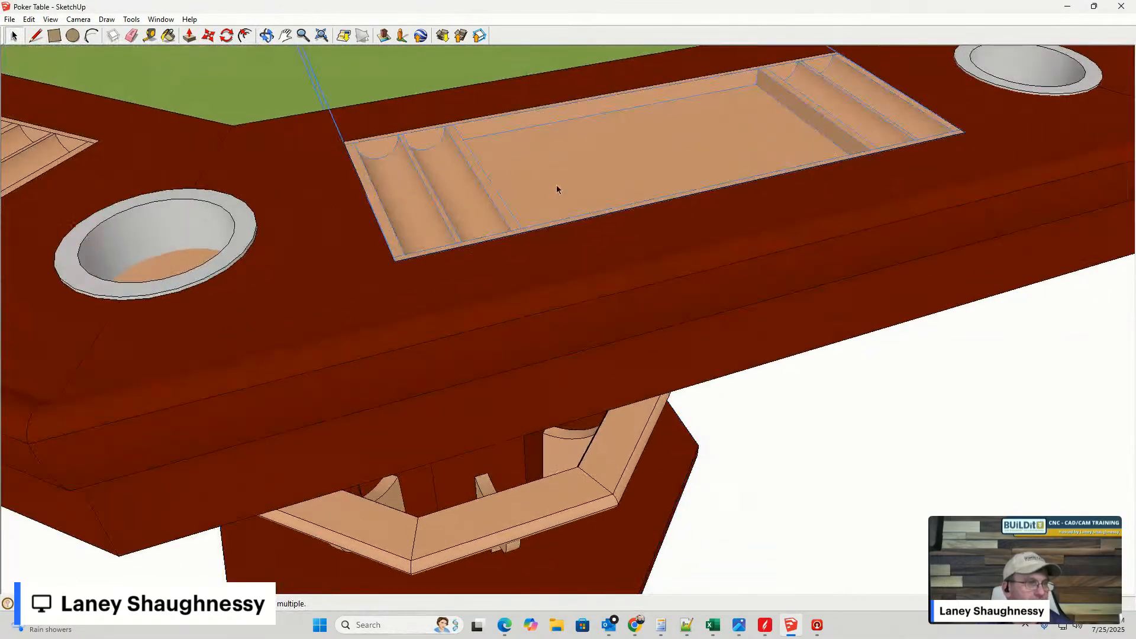
{"action": "scroll", "coordinate": [553, 190], "scroll_direction": "down", "scroll_amount": 3}
{"action": "right_click", "coordinate": [551, 188]}
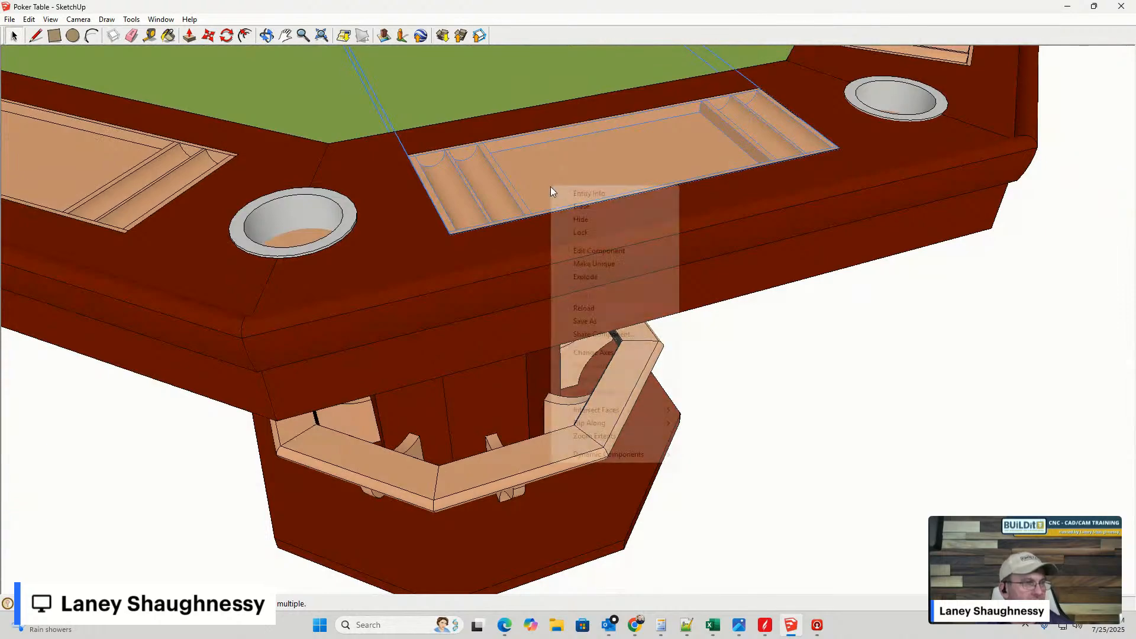
{"action": "left_click", "coordinate": [575, 277]}
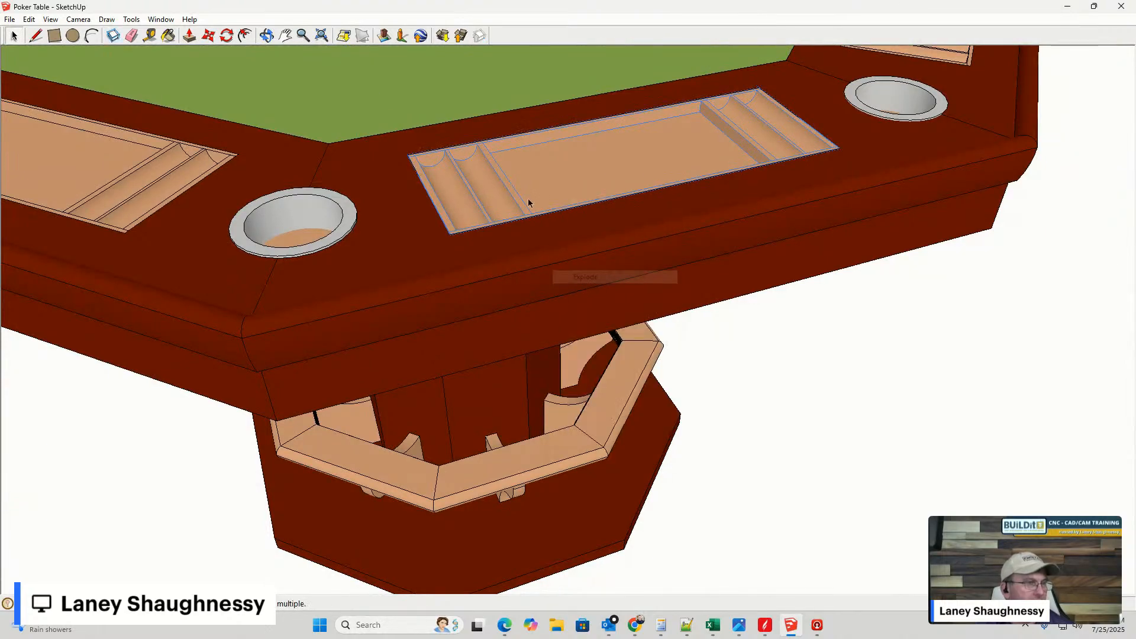
- Move the chip tray out of its rim recess into the empty space beside the table's base
{"action": "scroll", "coordinate": [513, 204], "scroll_direction": "down", "scroll_amount": 1}
{"action": "scroll", "coordinate": [536, 190], "scroll_direction": "up", "scroll_amount": 2}
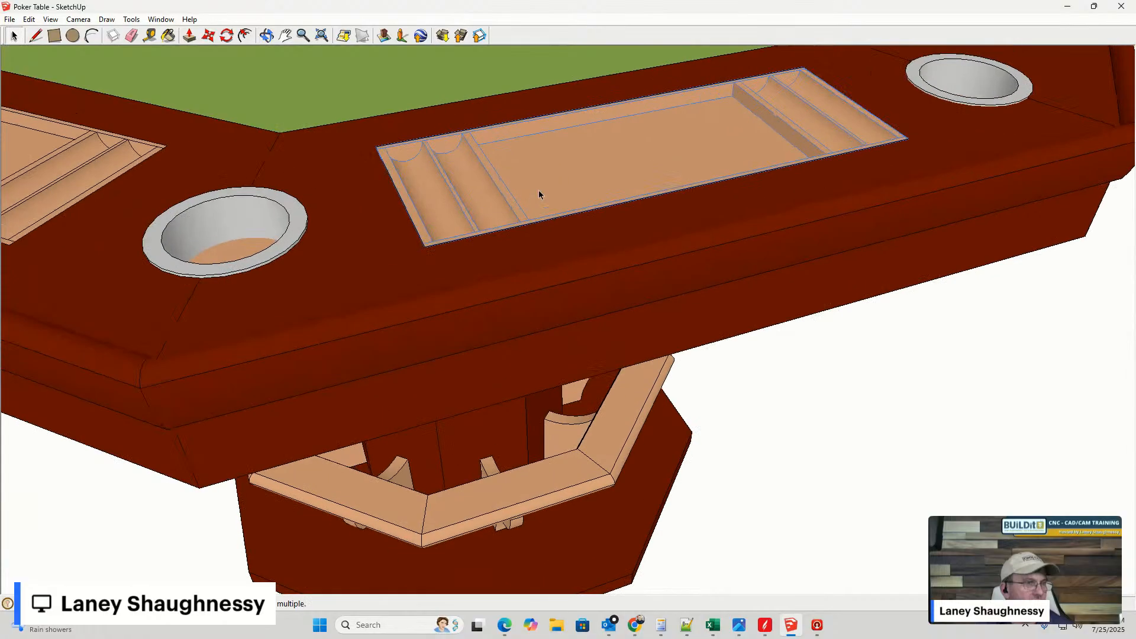
{"action": "scroll", "coordinate": [510, 191], "scroll_direction": "down", "scroll_amount": 2}
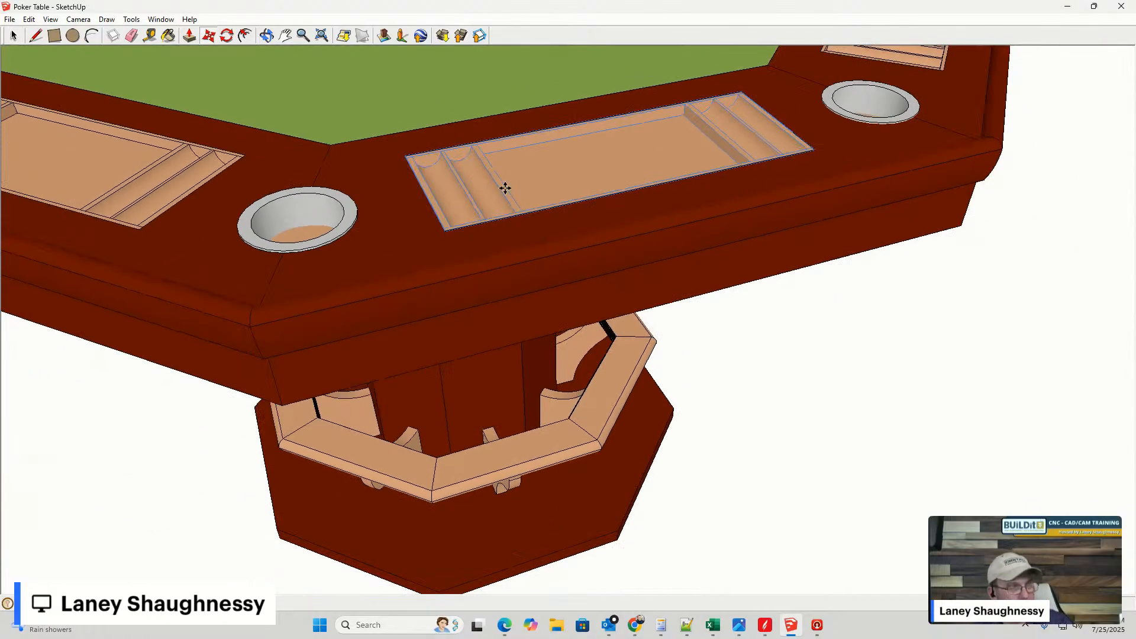
{"action": "key", "text": "m"}
{"action": "left_click", "coordinate": [505, 189]}
{"action": "scroll", "coordinate": [828, 462], "scroll_direction": "down", "scroll_amount": 4}
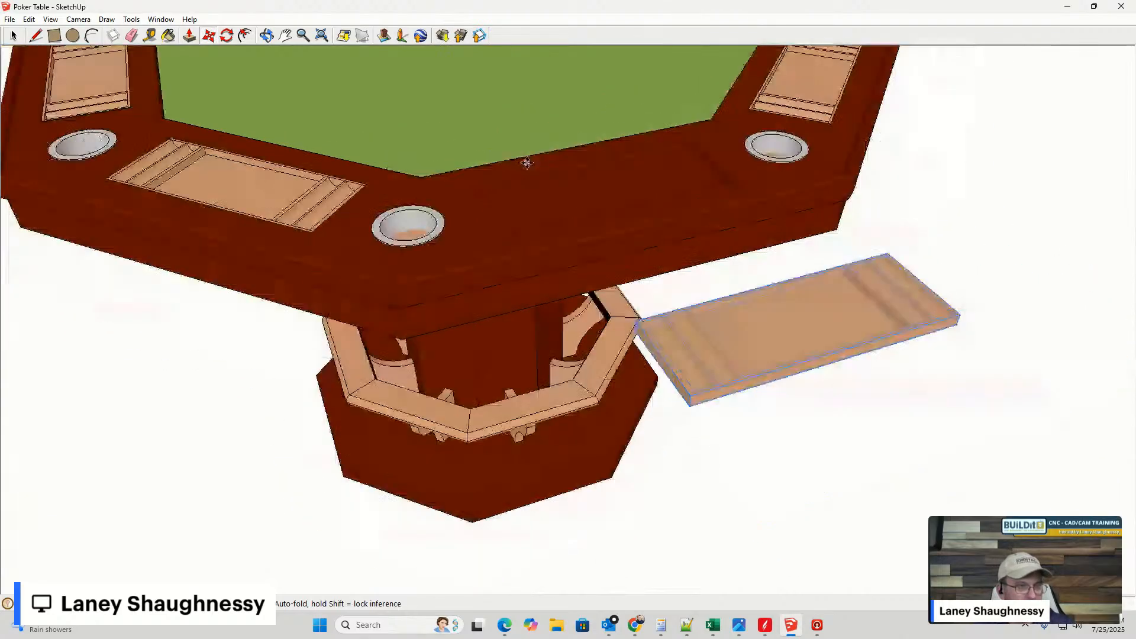
{"action": "scroll", "coordinate": [622, 301], "scroll_direction": "up", "scroll_amount": 3}
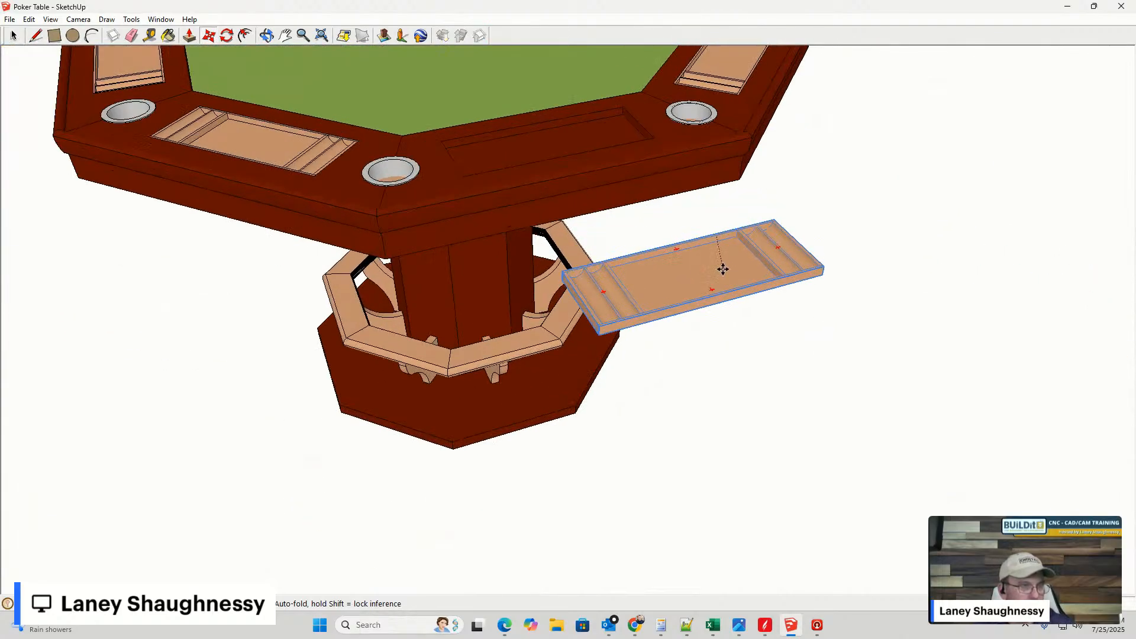
{"action": "left_click", "coordinate": [792, 310]}
{"action": "left_click_drag", "start_coordinate": [747, 320], "coordinate": [739, 373]}
{"action": "key", "text": "space"}
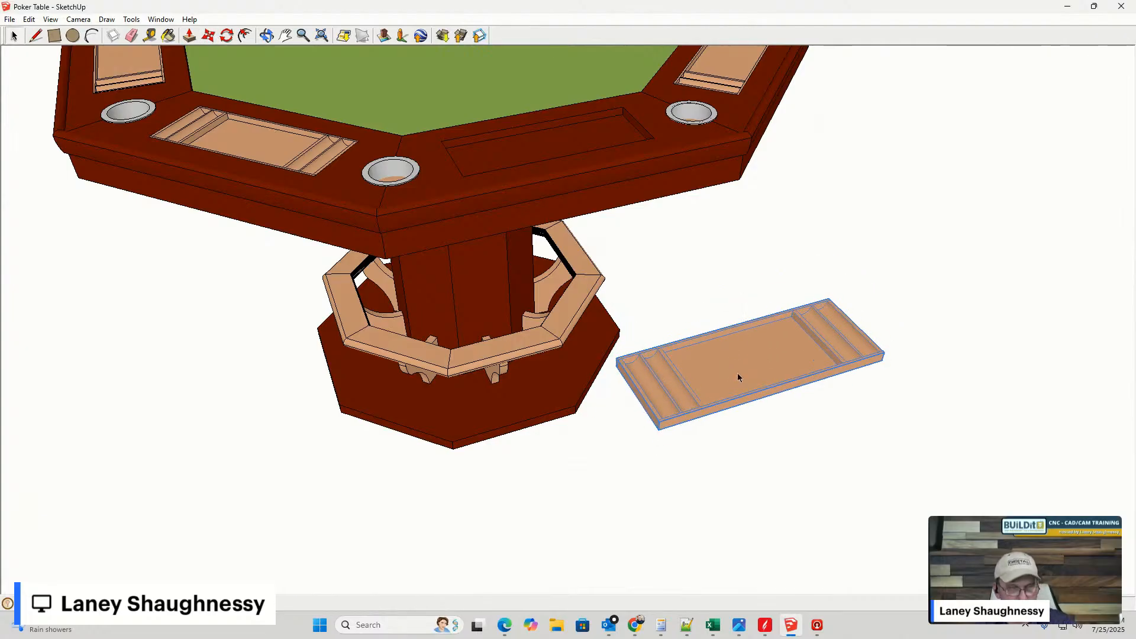
- Open the removed chip tray for editing and look closely at its rounded chip slots and front corner
{"action": "double_click", "coordinate": [737, 372]}
{"action": "scroll", "coordinate": [734, 384], "scroll_direction": "up", "scroll_amount": 6}
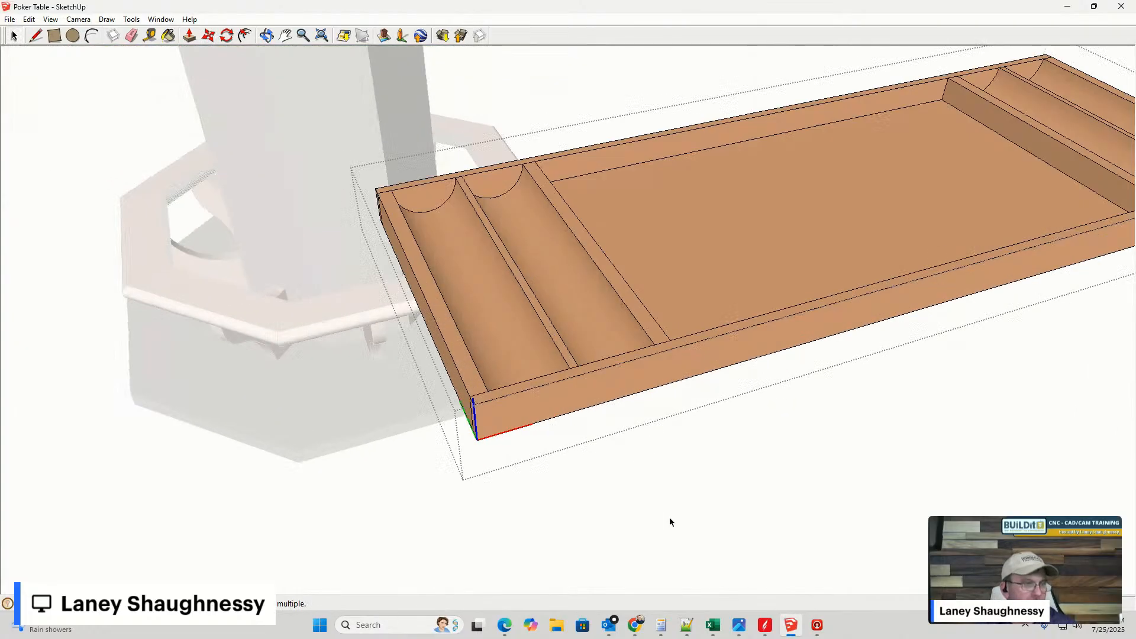
{"action": "scroll", "coordinate": [705, 378], "scroll_direction": "up", "scroll_amount": 4}
{"action": "scroll", "coordinate": [696, 344], "scroll_direction": "down", "scroll_amount": 4}
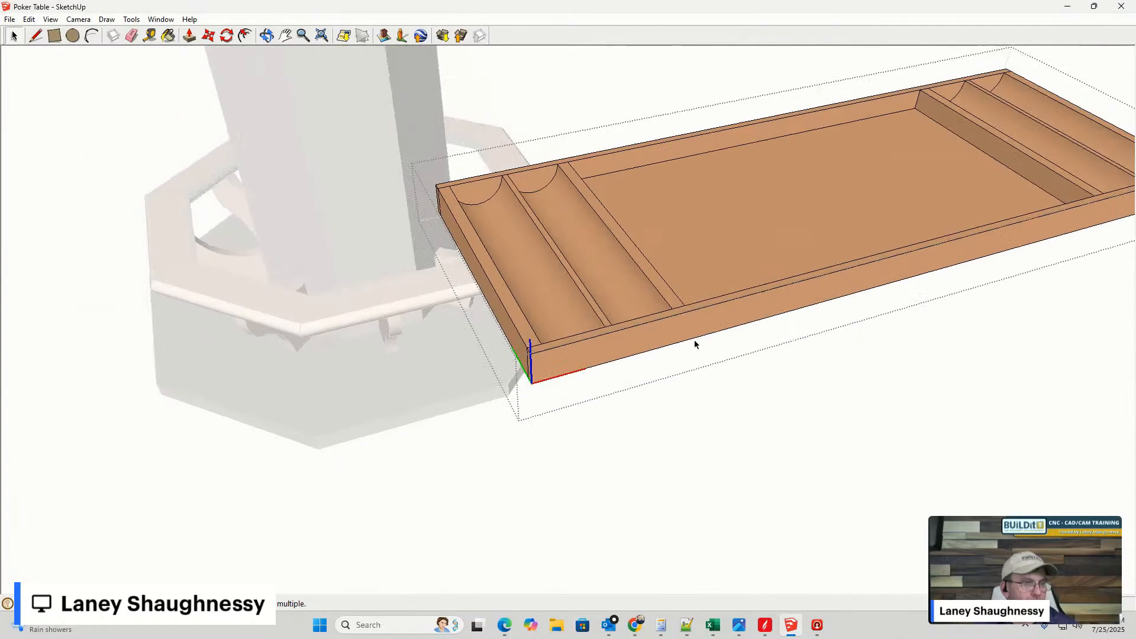
- Move the left double-channel chip block out of the tray frame into the open space in front of it
{"action": "left_click", "coordinate": [664, 286]}
{"action": "key", "text": "m"}
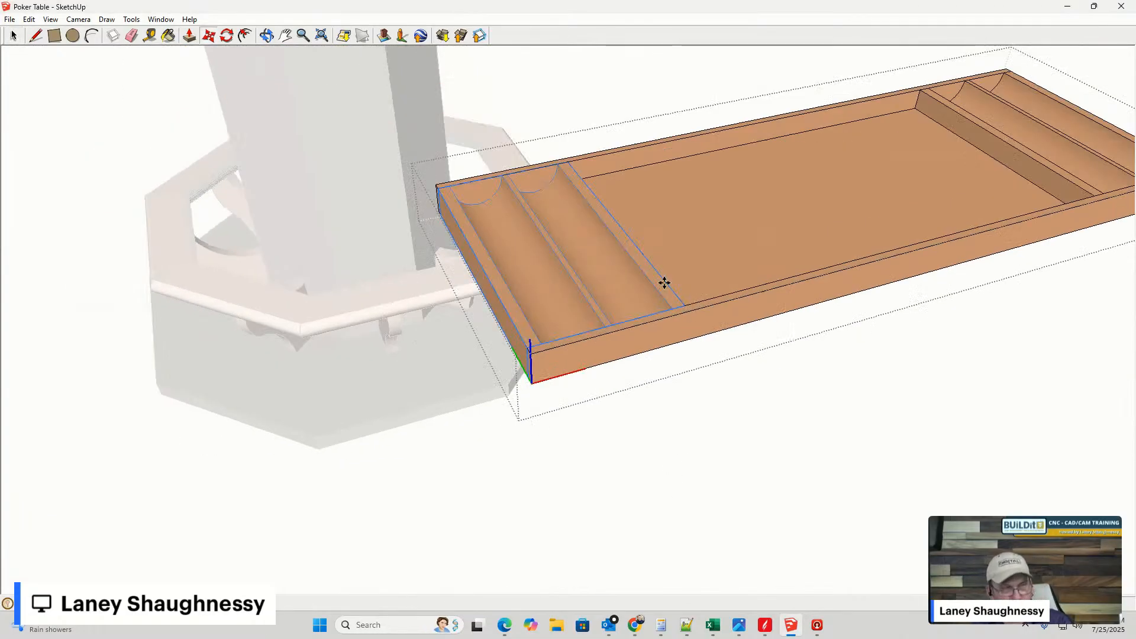
{"action": "left_click", "coordinate": [662, 282]}
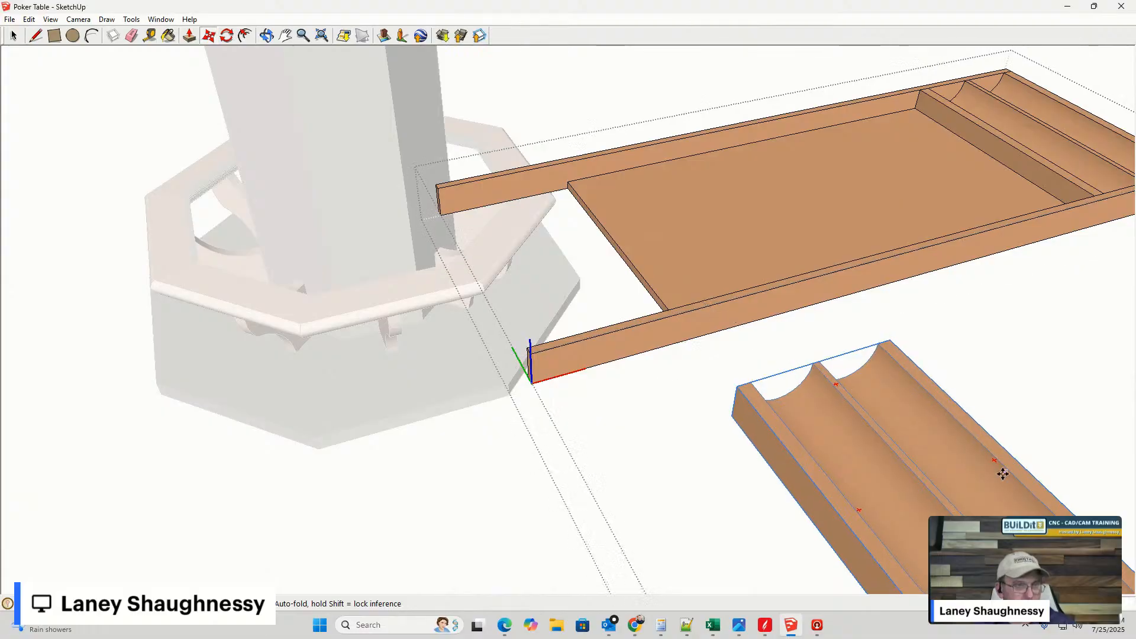
{"action": "middle_click_drag", "start_coordinate": [1002, 471], "coordinate": [789, 322]}
{"action": "scroll", "coordinate": [781, 328], "scroll_direction": "down", "scroll_amount": 5}
{"action": "scroll", "coordinate": [851, 337], "scroll_direction": "up", "scroll_amount": 5}
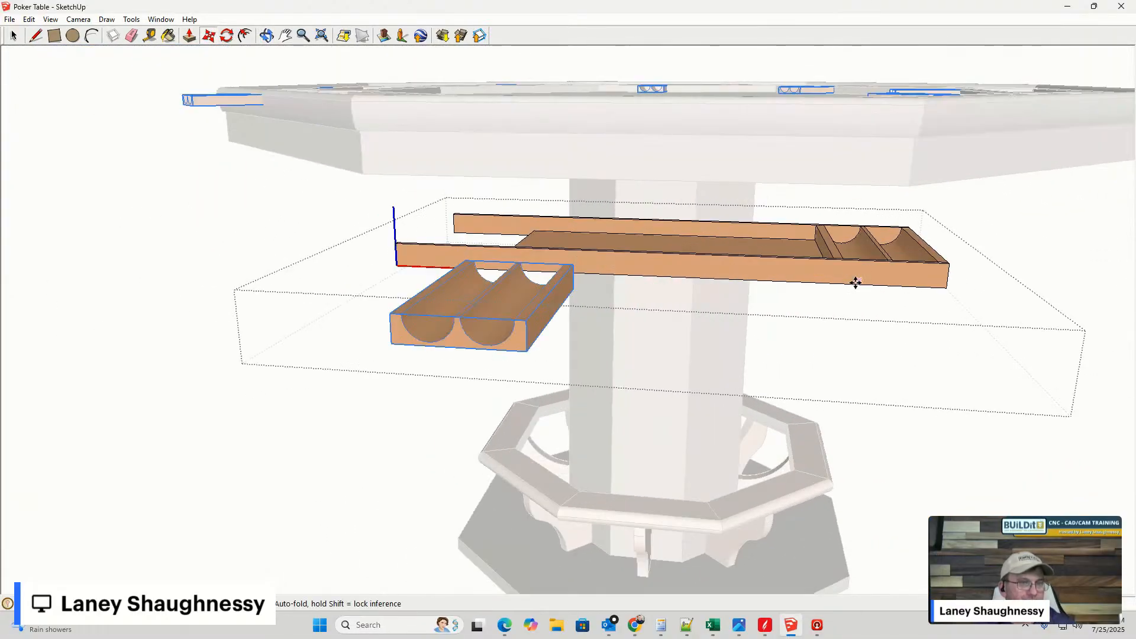
- Move the right double-channel chip block out of the tray frame, placing it in front beside the first block
{"action": "key", "text": "space"}
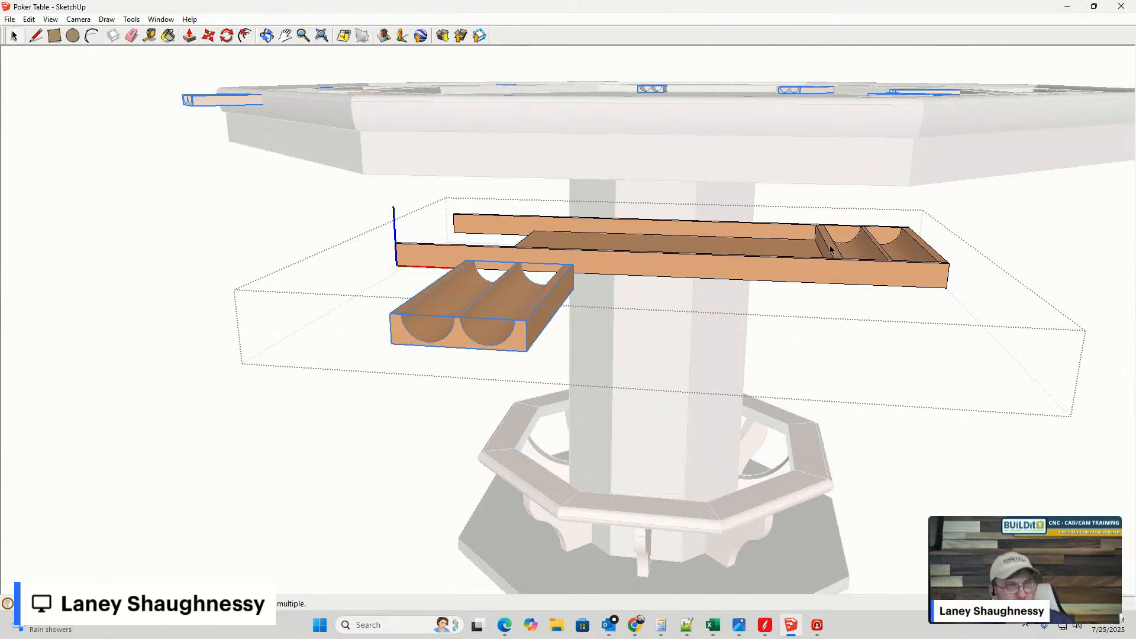
{"action": "left_click", "coordinate": [830, 249]}
{"action": "key", "text": "m"}
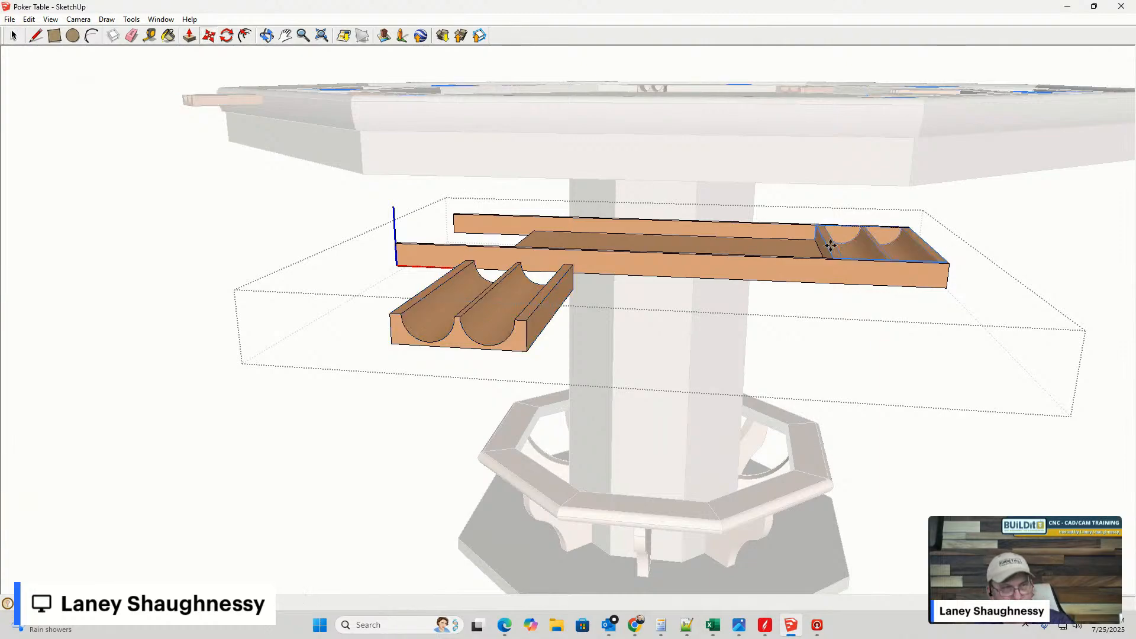
{"action": "left_click", "coordinate": [825, 241]}
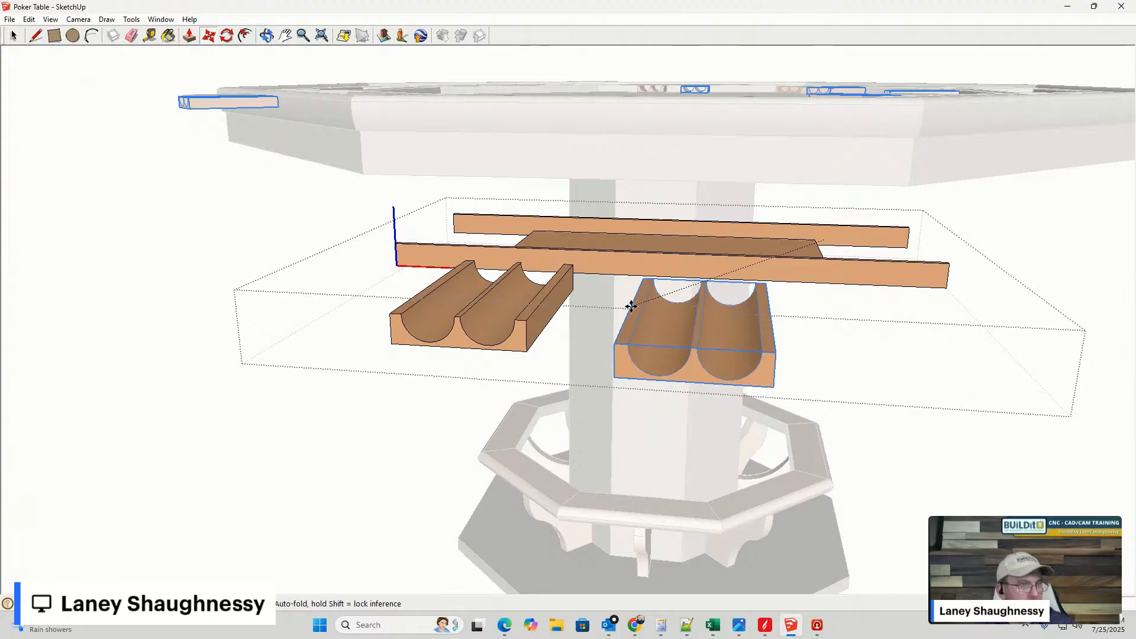
- Examine the rounded channels and end profiles of the two separated chip blocks, along with the tray's long rails and bottom panel
{"action": "scroll", "coordinate": [573, 352], "scroll_direction": "up", "scroll_amount": 6}
{"action": "scroll", "coordinate": [574, 352], "scroll_direction": "down", "scroll_amount": 5}
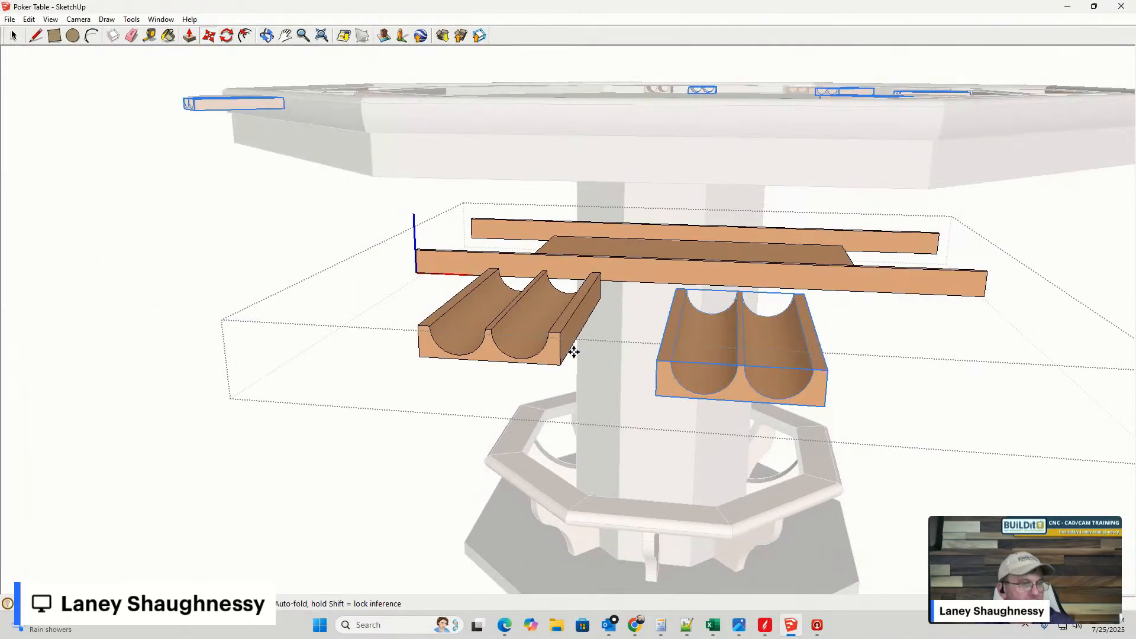
{"action": "scroll", "coordinate": [573, 352], "scroll_direction": "up", "scroll_amount": 2}
{"action": "middle_click_drag", "start_coordinate": [825, 380], "coordinate": [763, 355]}
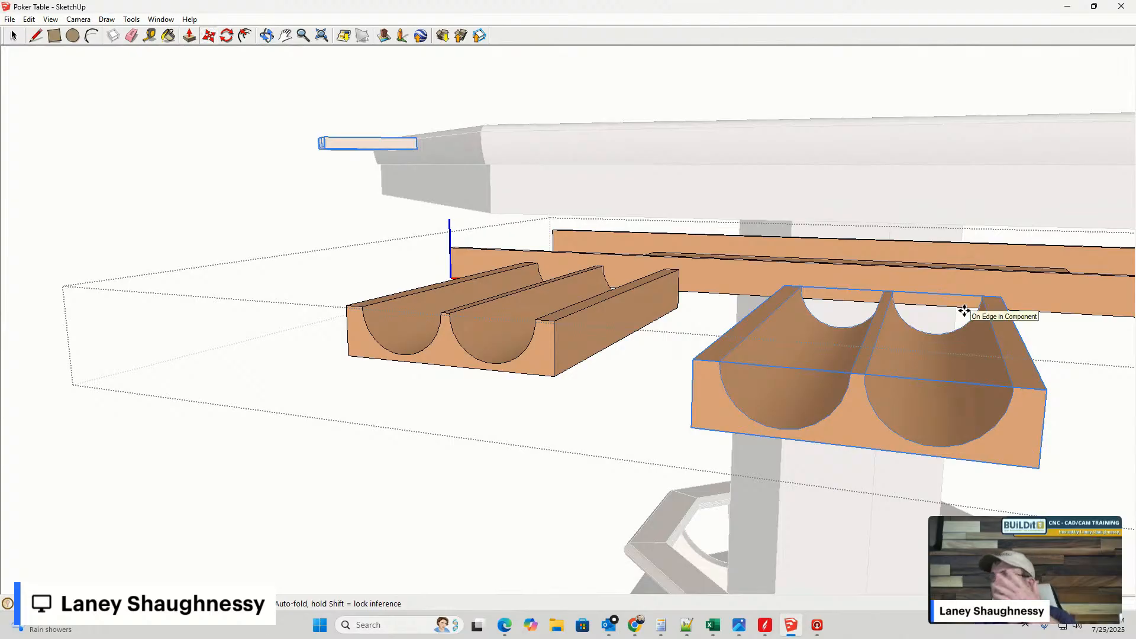
{"action": "scroll", "coordinate": [908, 348], "scroll_direction": "down", "scroll_amount": 1}
{"action": "scroll", "coordinate": [959, 404], "scroll_direction": "up", "scroll_amount": 2}
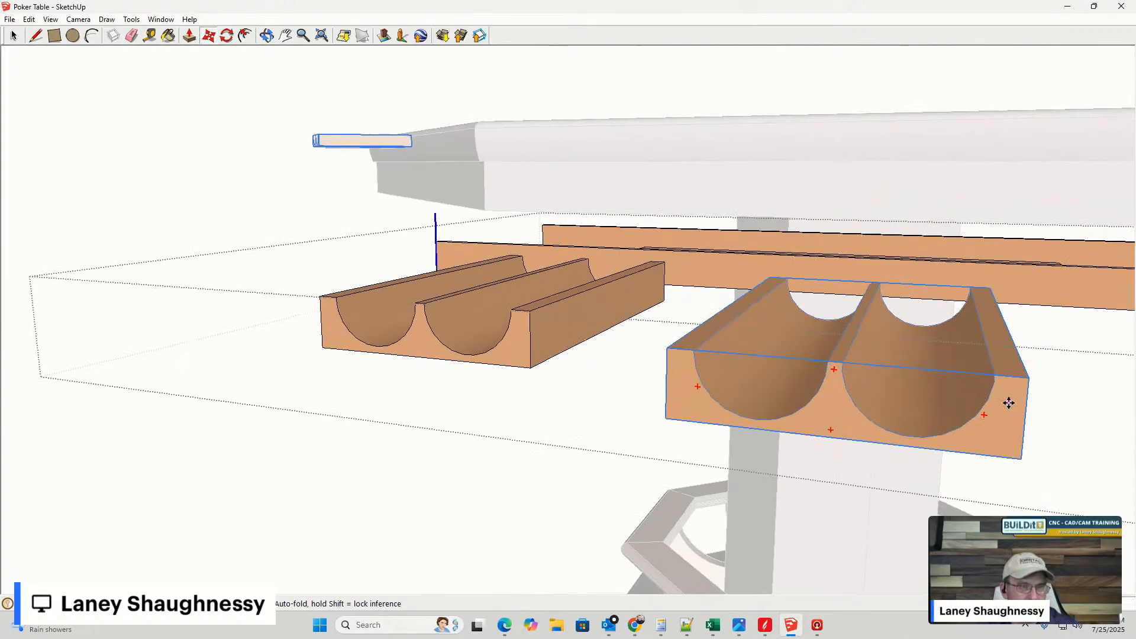
{"action": "middle_click_drag", "start_coordinate": [999, 398], "coordinate": [1064, 419]}
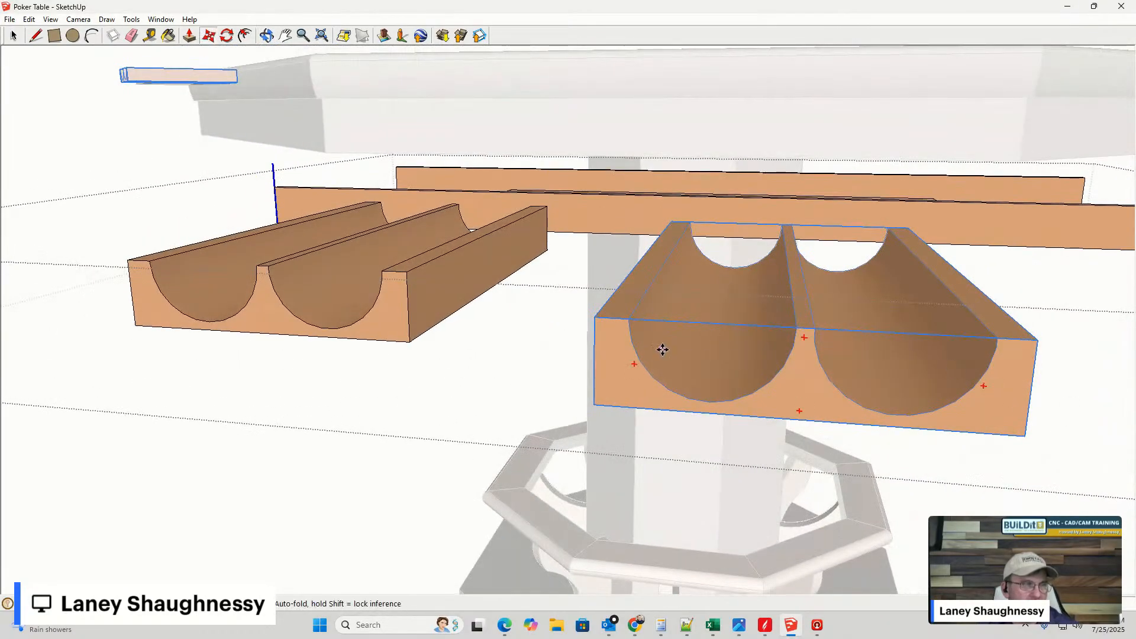
{"action": "scroll", "coordinate": [348, 259], "scroll_direction": "down", "scroll_amount": 6}
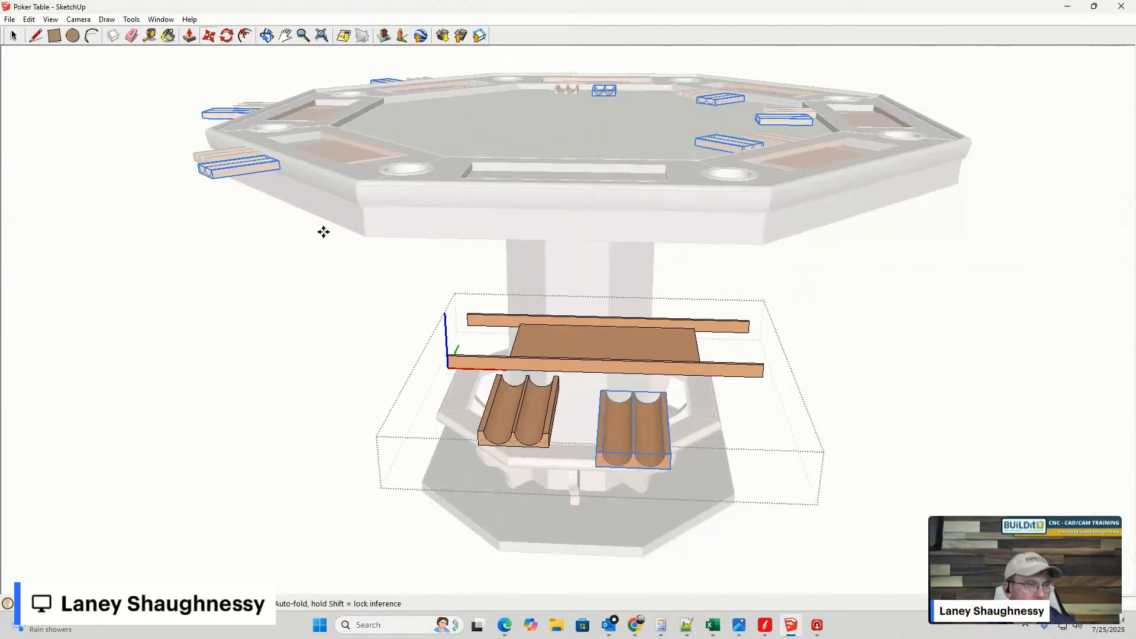
{"action": "scroll", "coordinate": [530, 320], "scroll_direction": "up", "scroll_amount": 6}
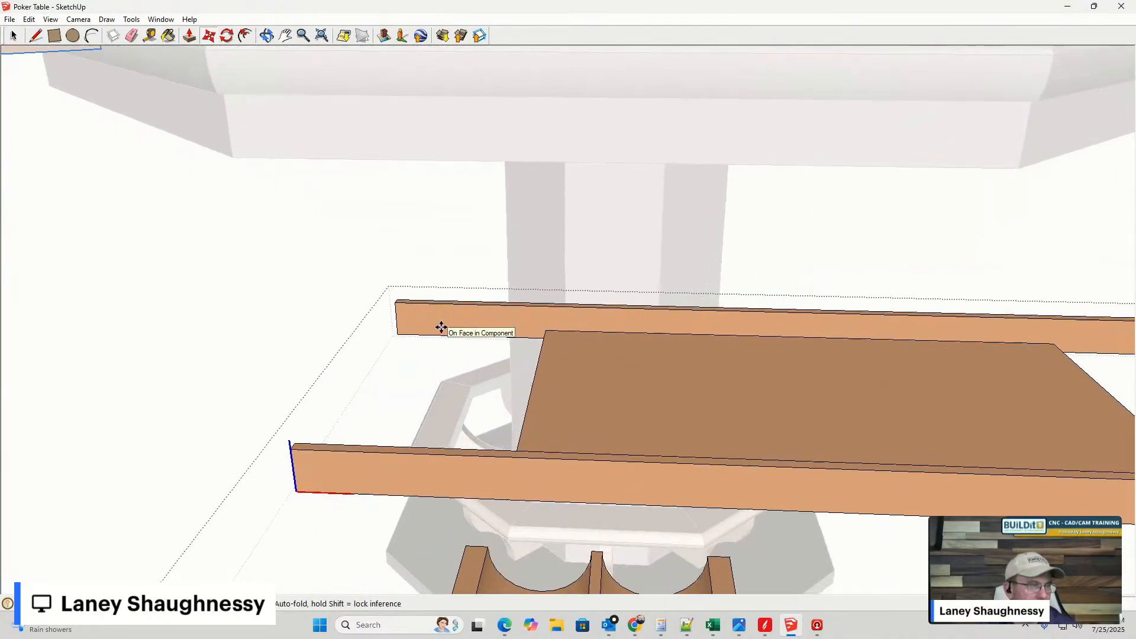
{"action": "middle_click_drag", "start_coordinate": [442, 328], "coordinate": [457, 346]}
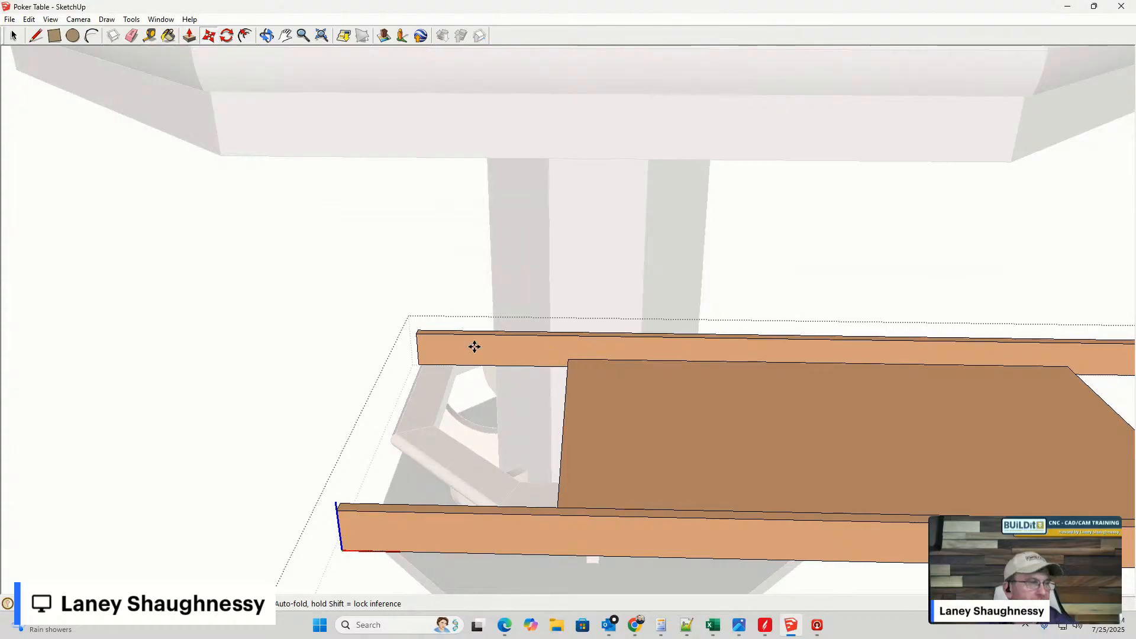
- Measure the end of the tray's rear long rail with the Tape Measure tool, and view the separated tray parts
{"action": "left_click", "coordinate": [371, 521]}
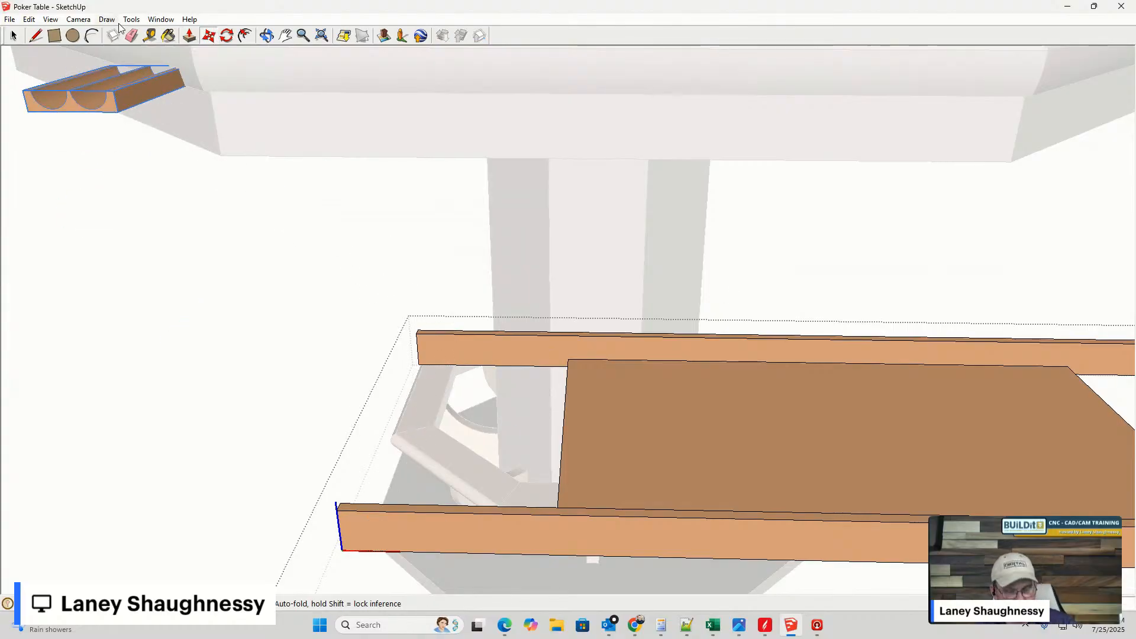
{"action": "key", "text": "Escape"}
{"action": "left_click", "coordinate": [155, 38]}
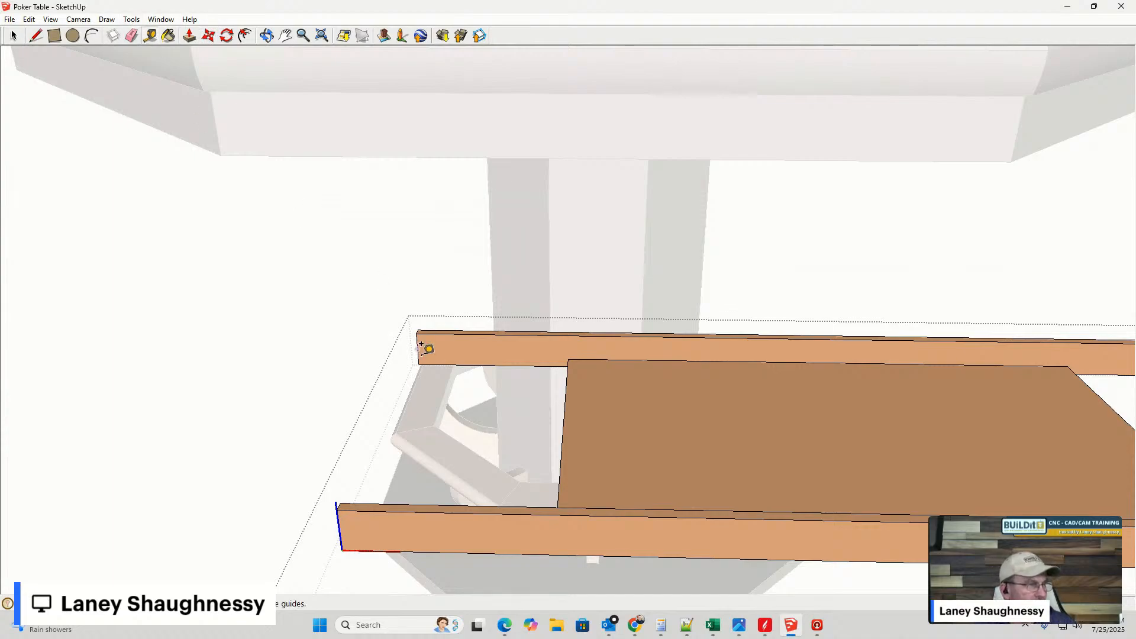
{"action": "left_click", "coordinate": [424, 354]}
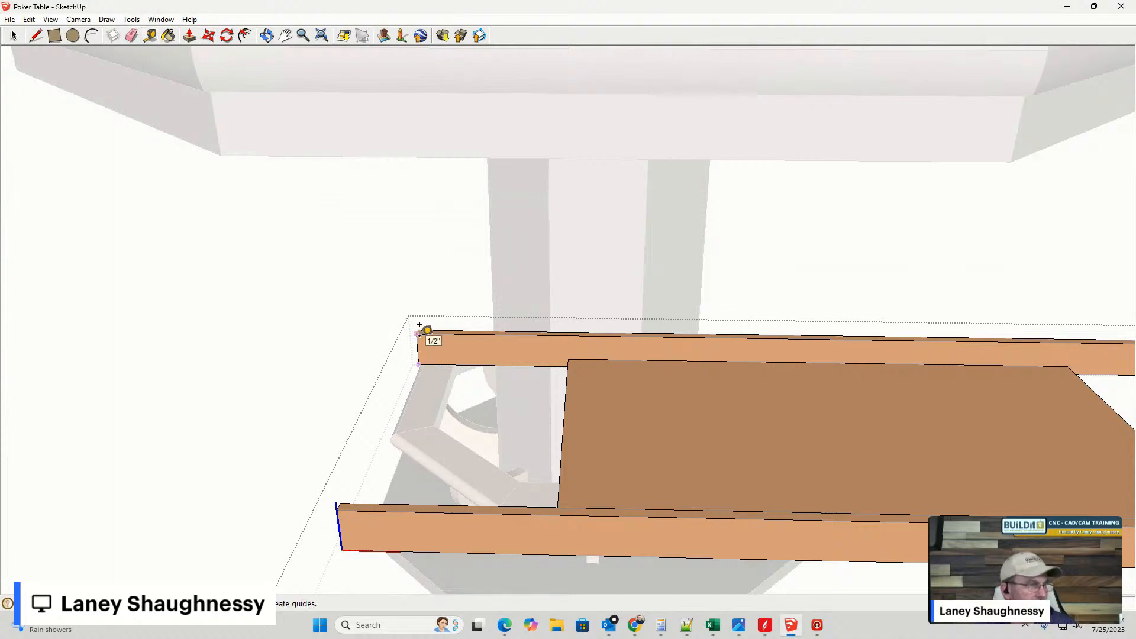
{"action": "scroll", "coordinate": [423, 326], "scroll_direction": "down", "scroll_amount": 4}
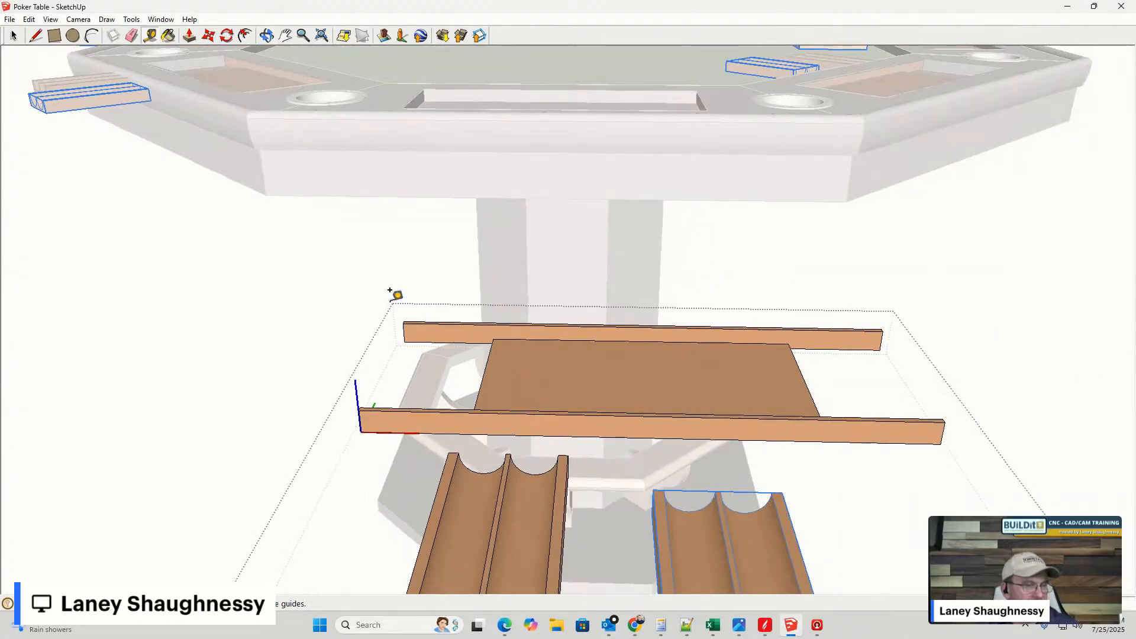
{"action": "middle_click_drag", "start_coordinate": [417, 348], "coordinate": [426, 348]}
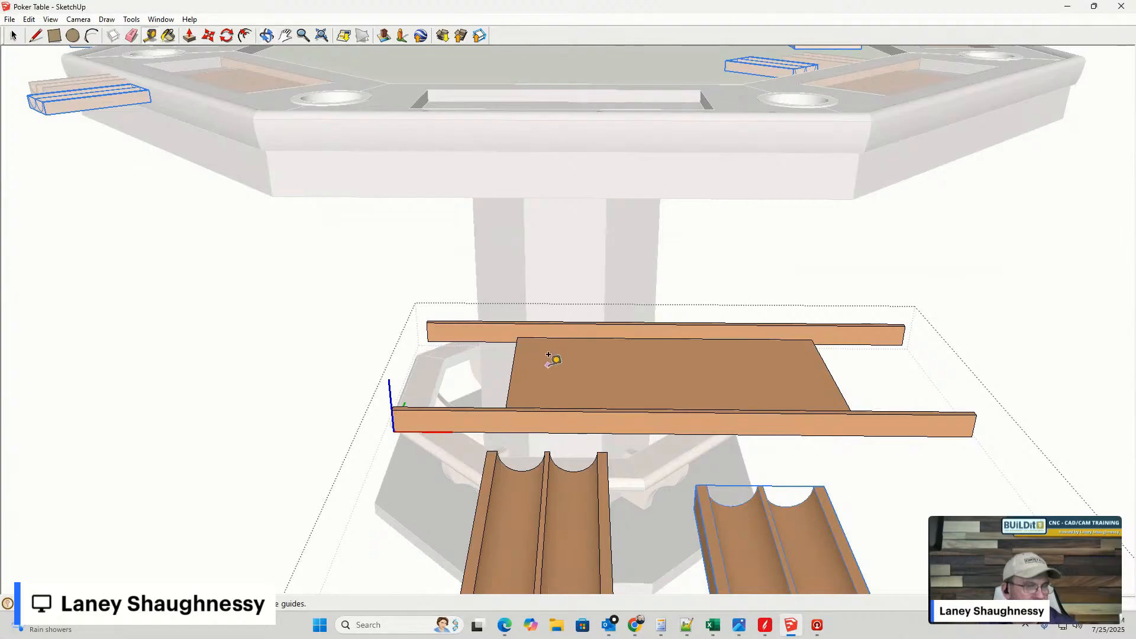
{"action": "middle_click_drag", "start_coordinate": [548, 355], "coordinate": [551, 357]}
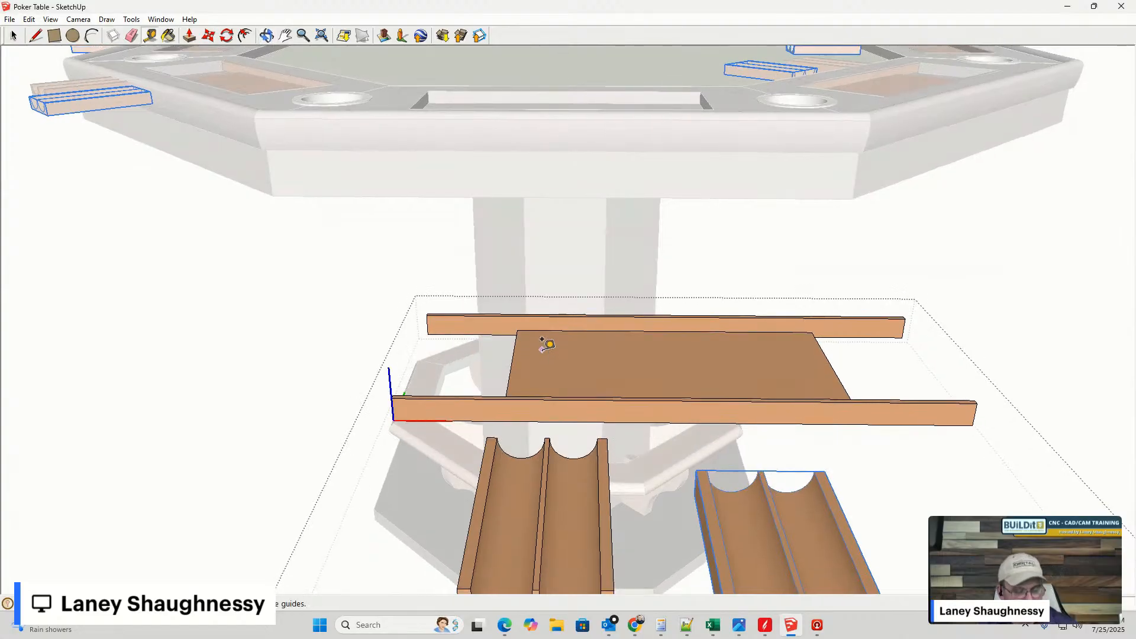
- Undo the moves of both chip blocks and look over the reassembled chip tray
{"action": "key", "text": "ctrl+z"}
{"action": "key", "text": "ctrl+z"}
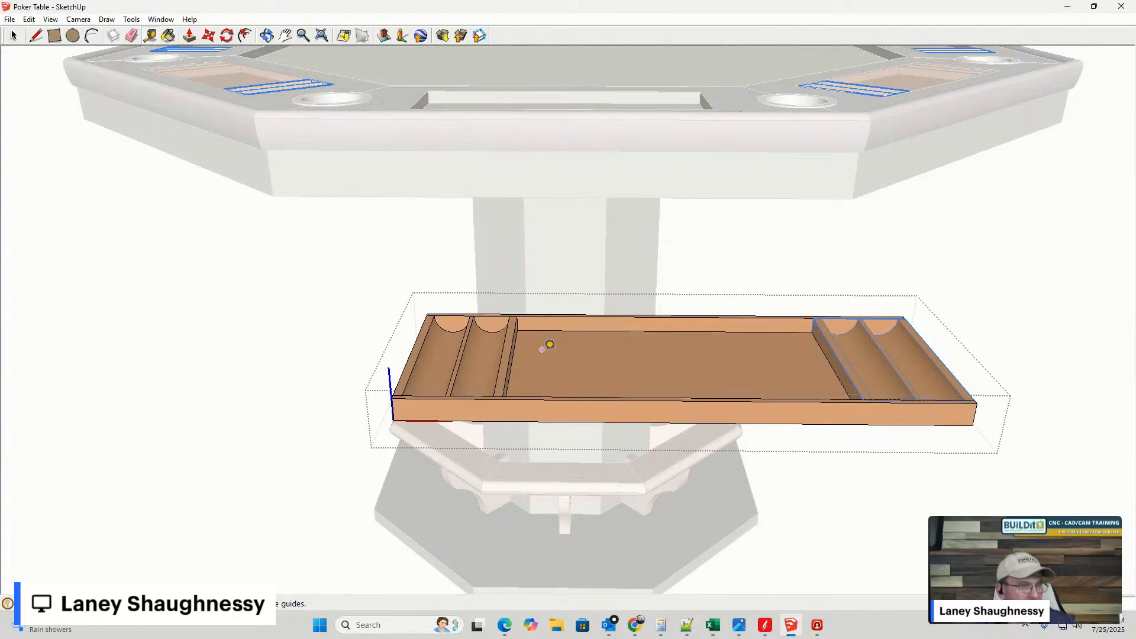
{"action": "mouse_move", "coordinate": [540, 359]}
{"action": "middle_mouse_down"}
{"action": "mouse_move", "coordinate": [462, 368]}
{"action": "mouse_move", "coordinate": [768, 375]}
{"action": "mouse_move", "coordinate": [552, 360]}
{"action": "middle_mouse_up"}
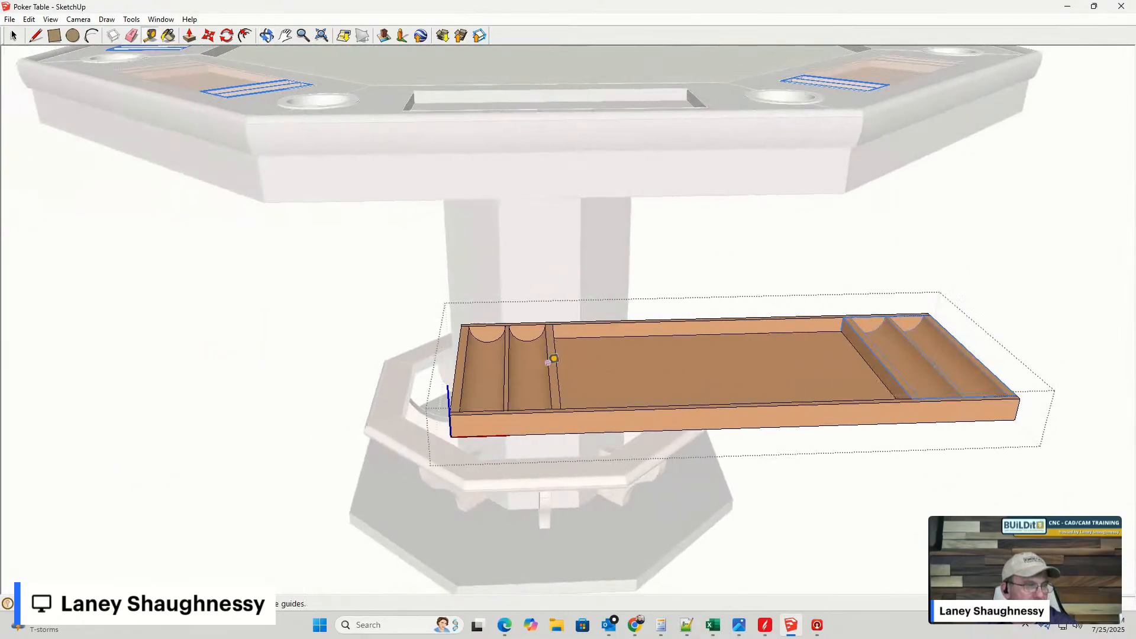
{"action": "key", "text": "t"}
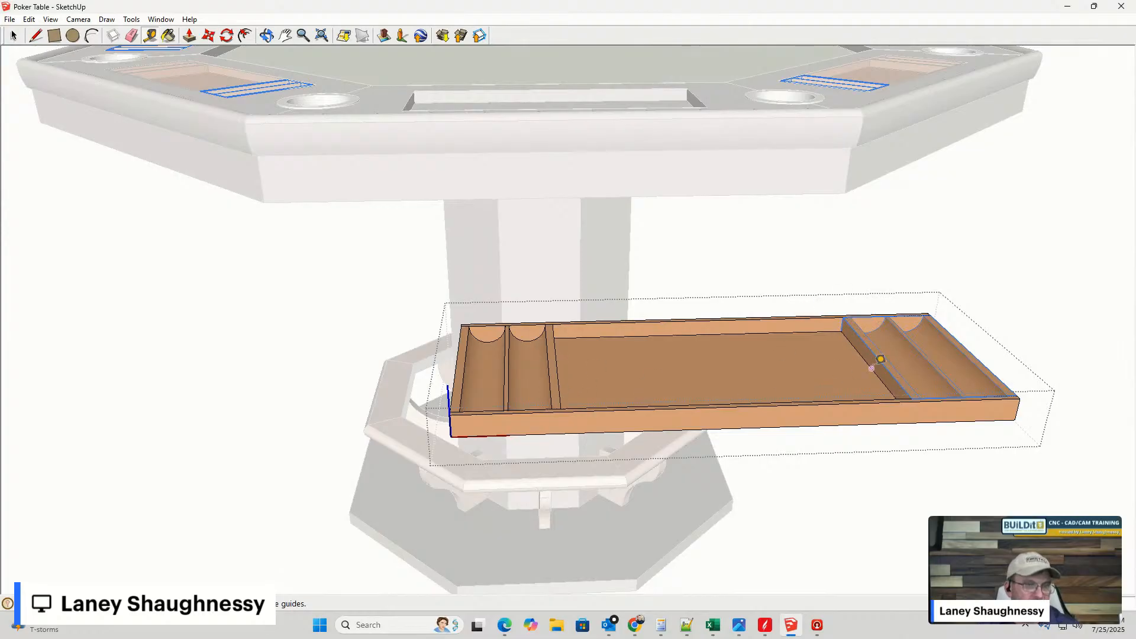
{"action": "middle_click_drag", "start_coordinate": [863, 403], "coordinate": [708, 405]}
{"action": "scroll", "coordinate": [708, 405], "scroll_direction": "down", "scroll_amount": 10}
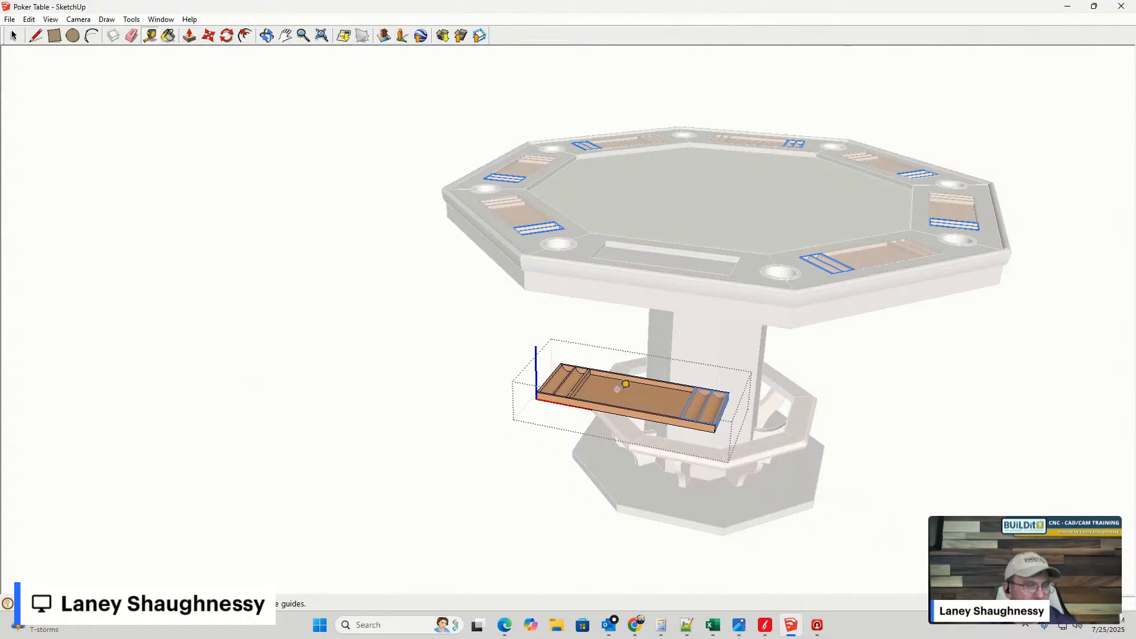
{"action": "scroll", "coordinate": [674, 413], "scroll_direction": "up", "scroll_amount": 3}
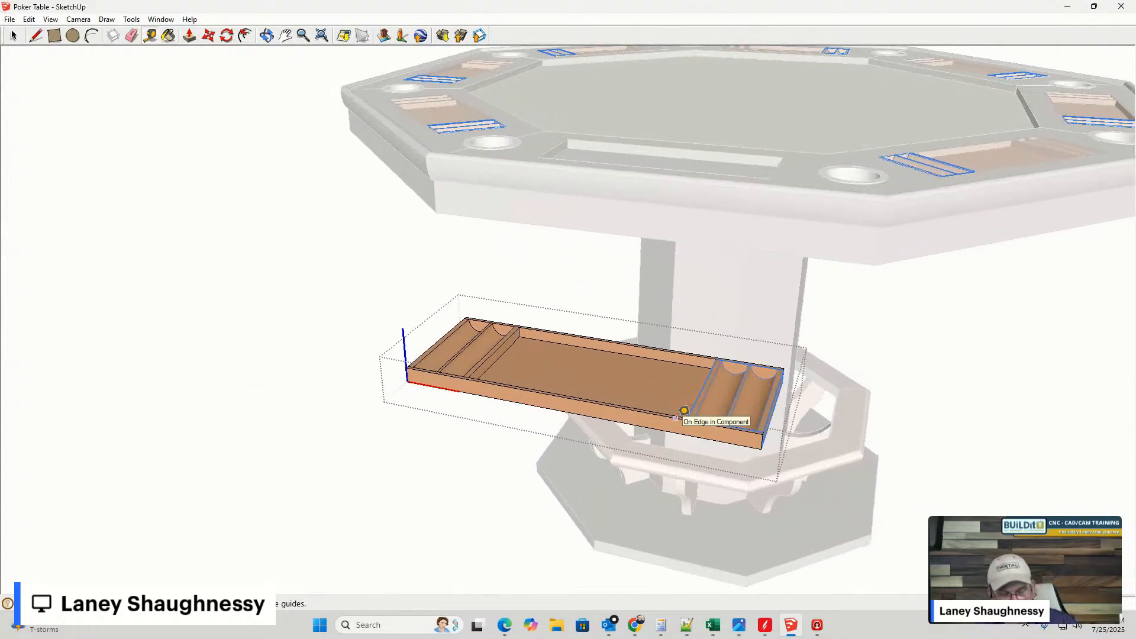
- Undo the chip tray's removal from the rim and view the whole table from above
{"action": "key", "text": "ctrl+z"}
{"action": "key", "text": "ctrl+z"}
{"action": "key", "text": "ctrl+z"}
{"action": "key", "text": "ctrl+z"}
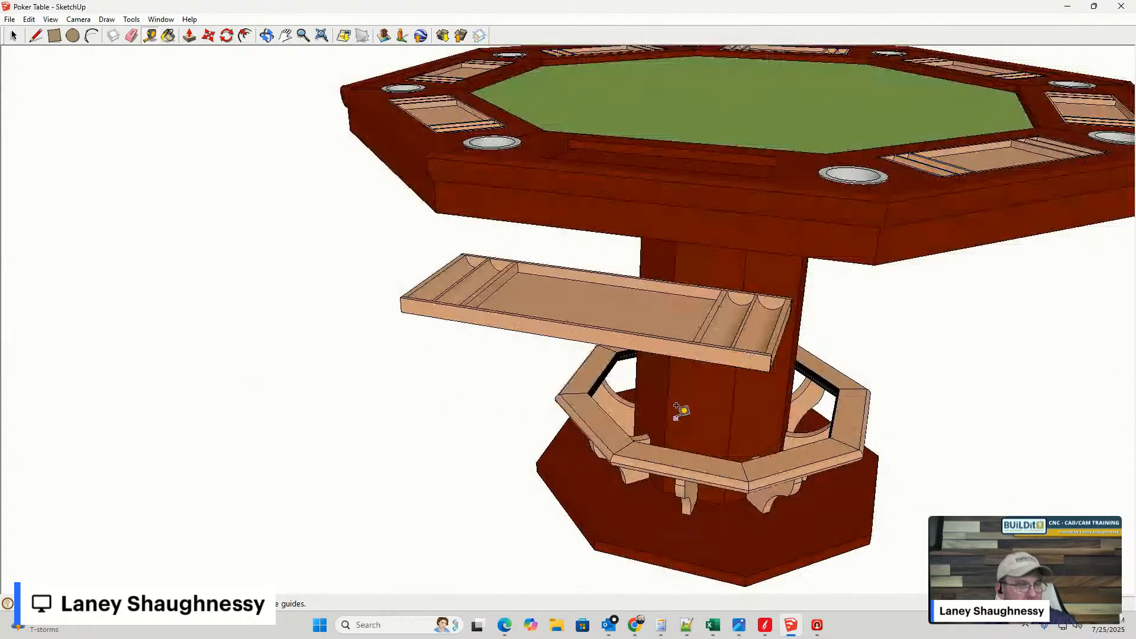
{"action": "middle_click_drag", "start_coordinate": [678, 401], "coordinate": [535, 406]}
{"action": "scroll", "coordinate": [525, 332], "scroll_direction": "down", "scroll_amount": 4}
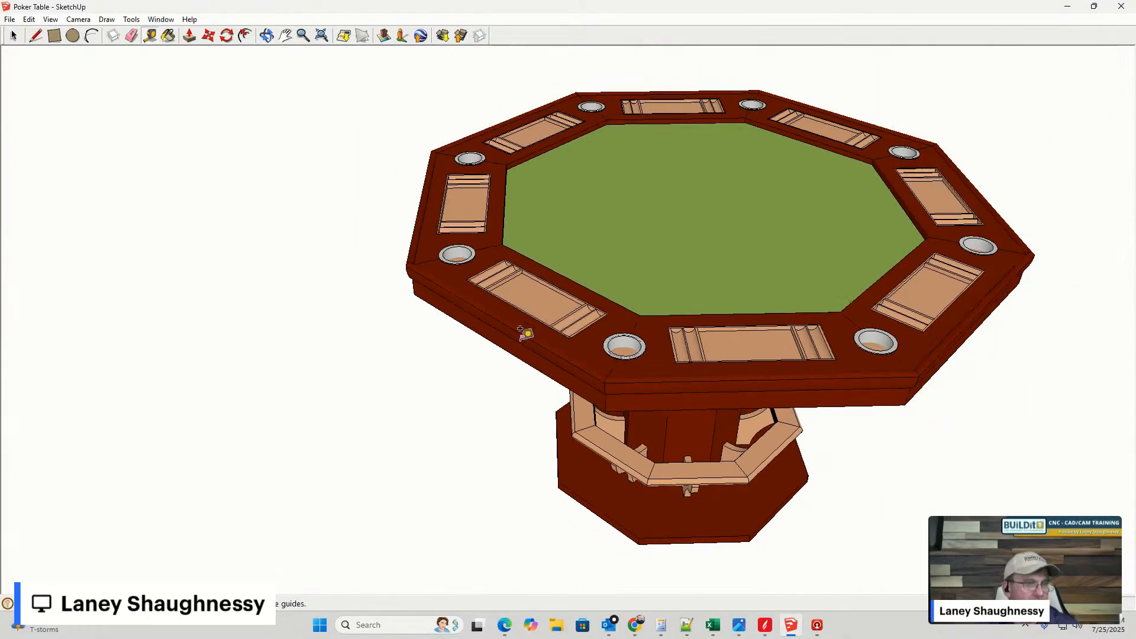
{"action": "scroll", "coordinate": [582, 351], "scroll_direction": "up", "scroll_amount": 3}
{"action": "middle_click_drag", "start_coordinate": [589, 359], "coordinate": [715, 355]}
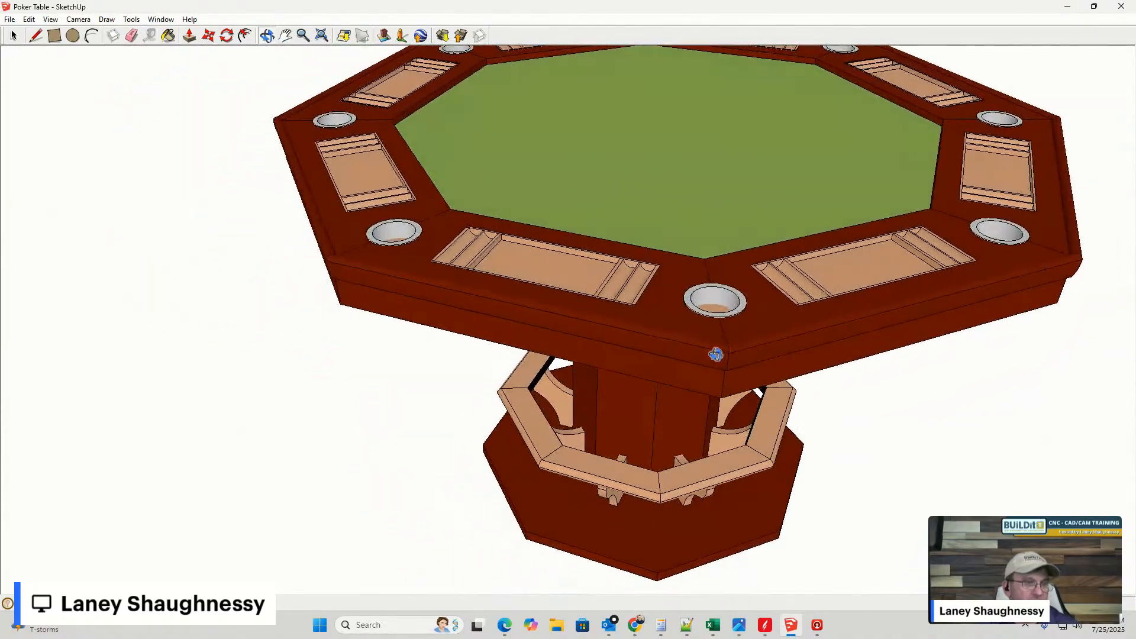
{"action": "key", "text": "t"}
{"action": "scroll", "coordinate": [718, 336], "scroll_direction": "down", "scroll_amount": 2}
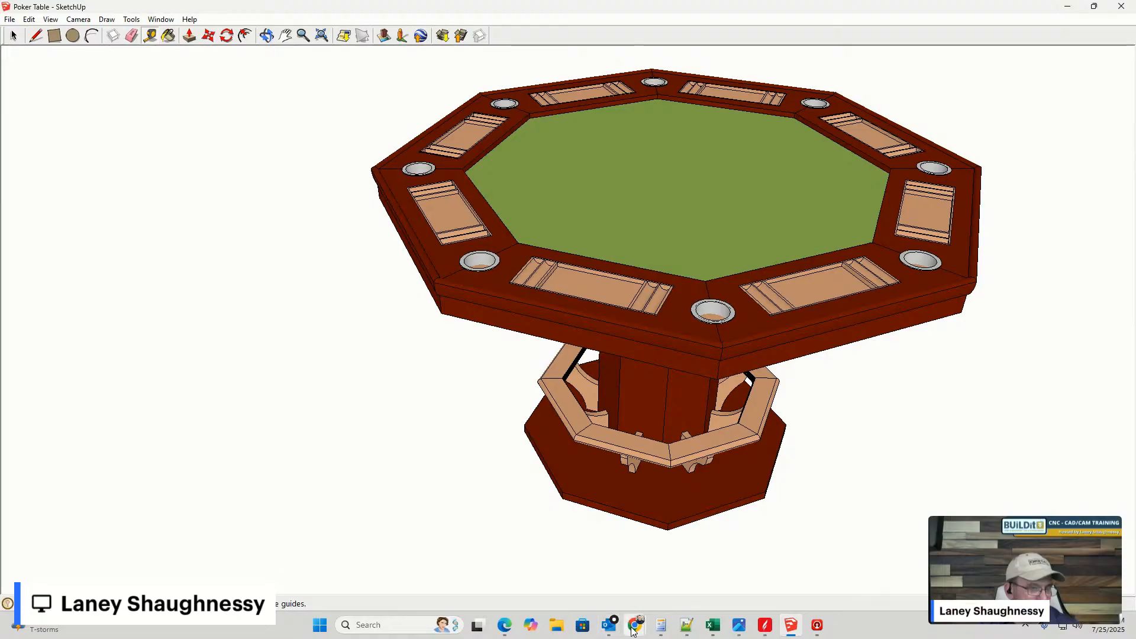
- Switch to the Chrome window with the Amazon shopping cart and bring it onto this screen at full size
{"action": "mouse_move", "coordinate": [632, 631]}
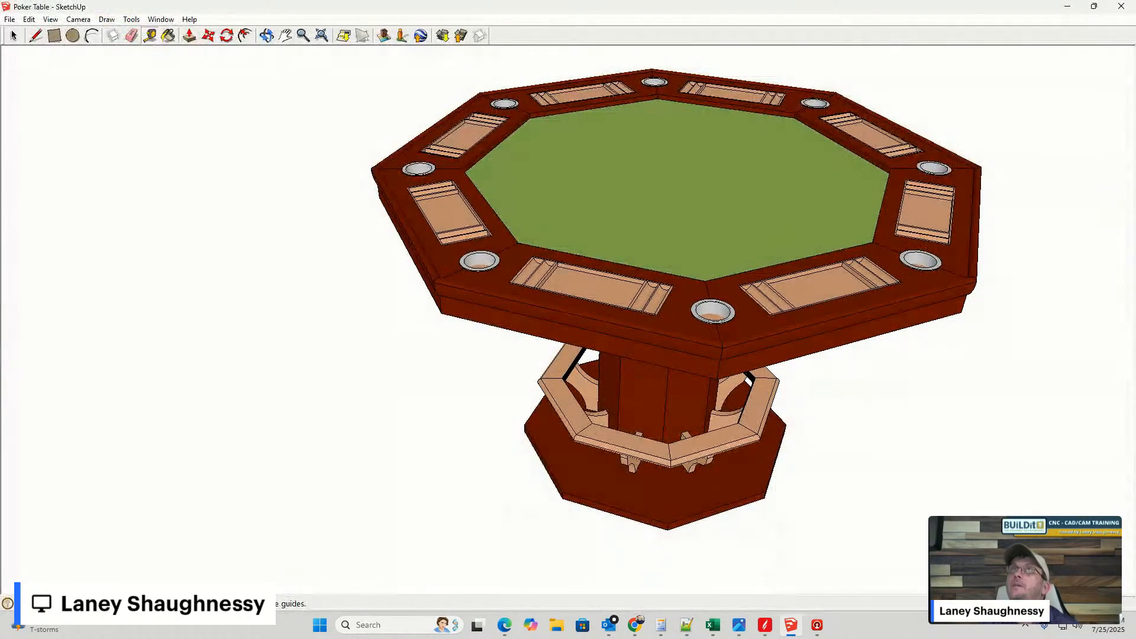
{"action": "left_click", "coordinate": [635, 625]}
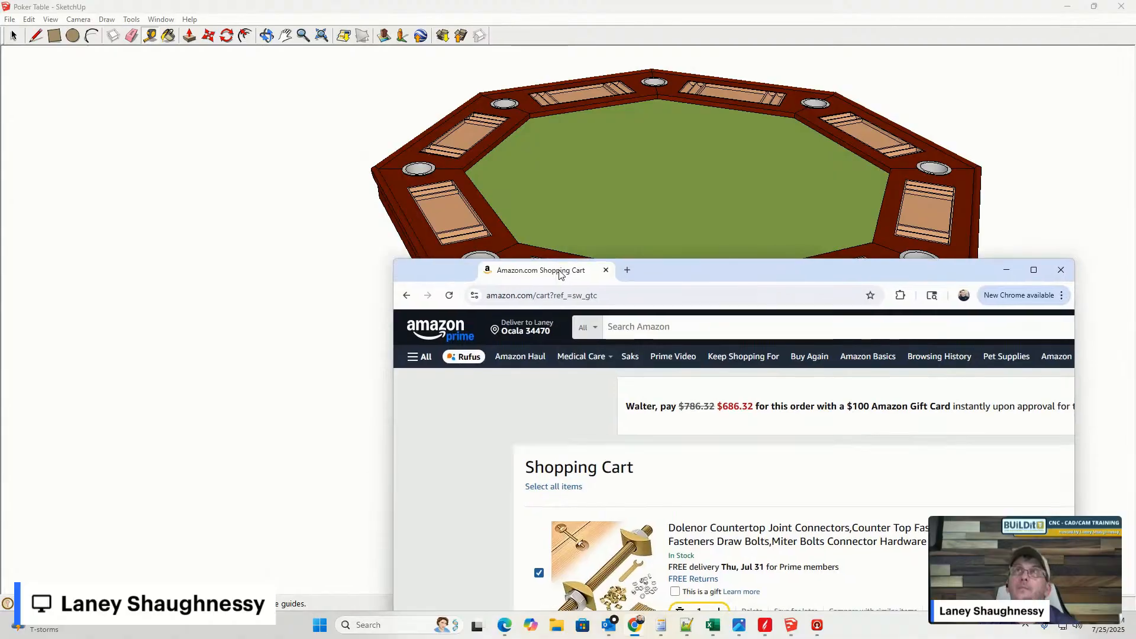
{"action": "mouse_move", "coordinate": [560, 274]}
{"action": "left_mouse_down"}
{"action": "mouse_move", "coordinate": [610, 201]}
{"action": "mouse_move", "coordinate": [369, 132]}
{"action": "mouse_move", "coordinate": [347, 48]}
{"action": "left_mouse_up"}
{"action": "left_click", "coordinate": [820, 44]}
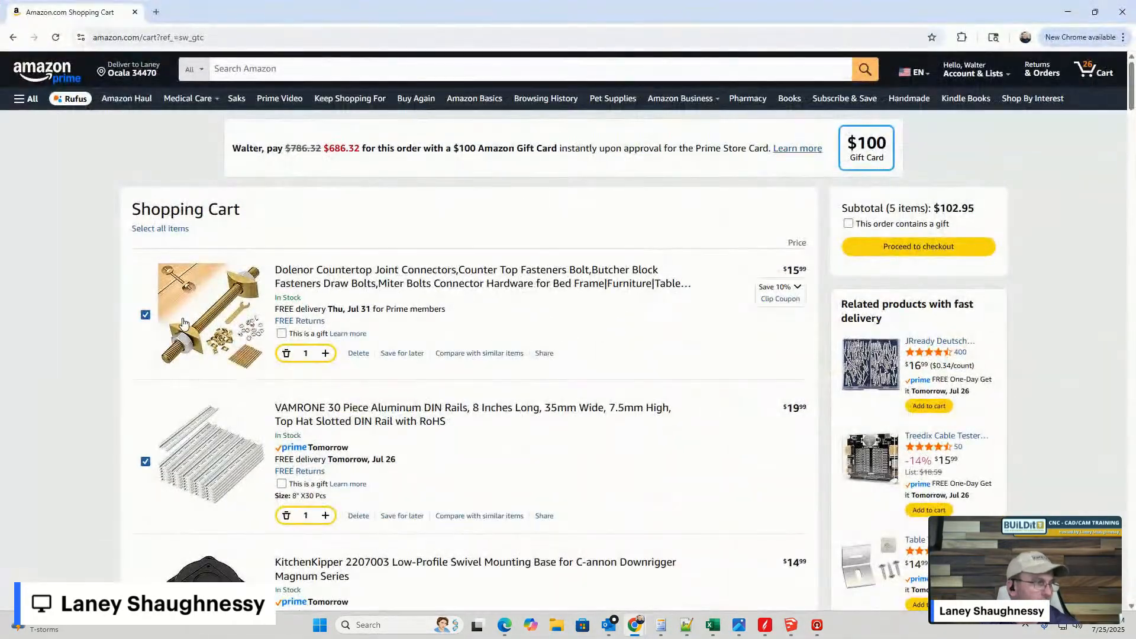
- Open the Dolenor countertop joint connectors product page from the cart and enlarge the image of the bolt joining two wood pieces
{"action": "left_click", "coordinate": [308, 273]}
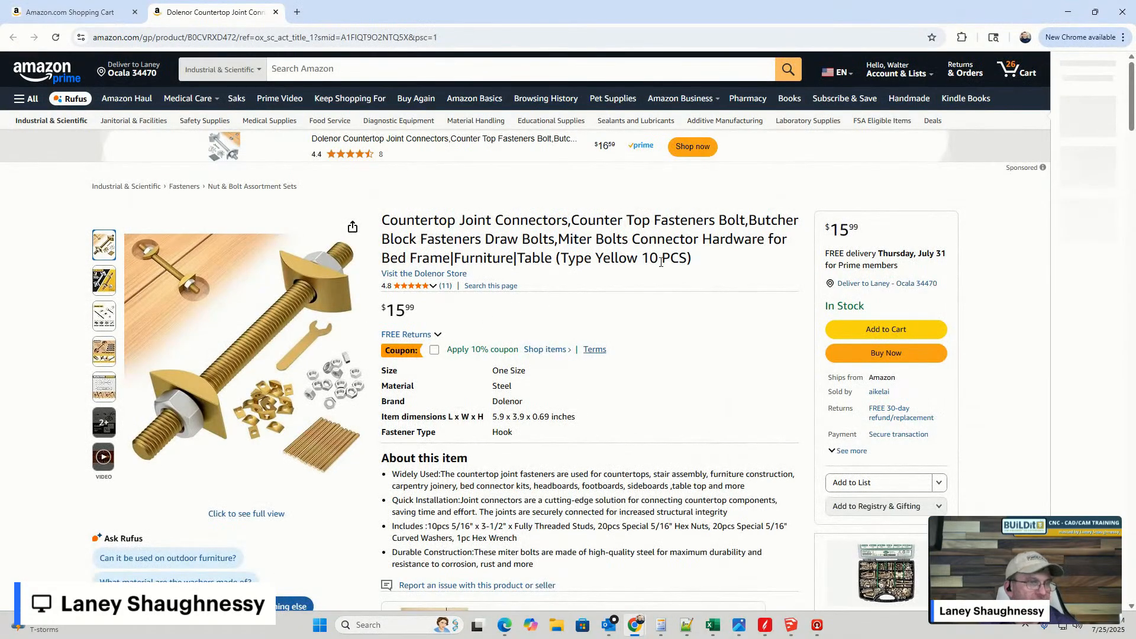
{"action": "scroll", "coordinate": [172, 263], "scroll_direction": "down", "scroll_amount": 3}
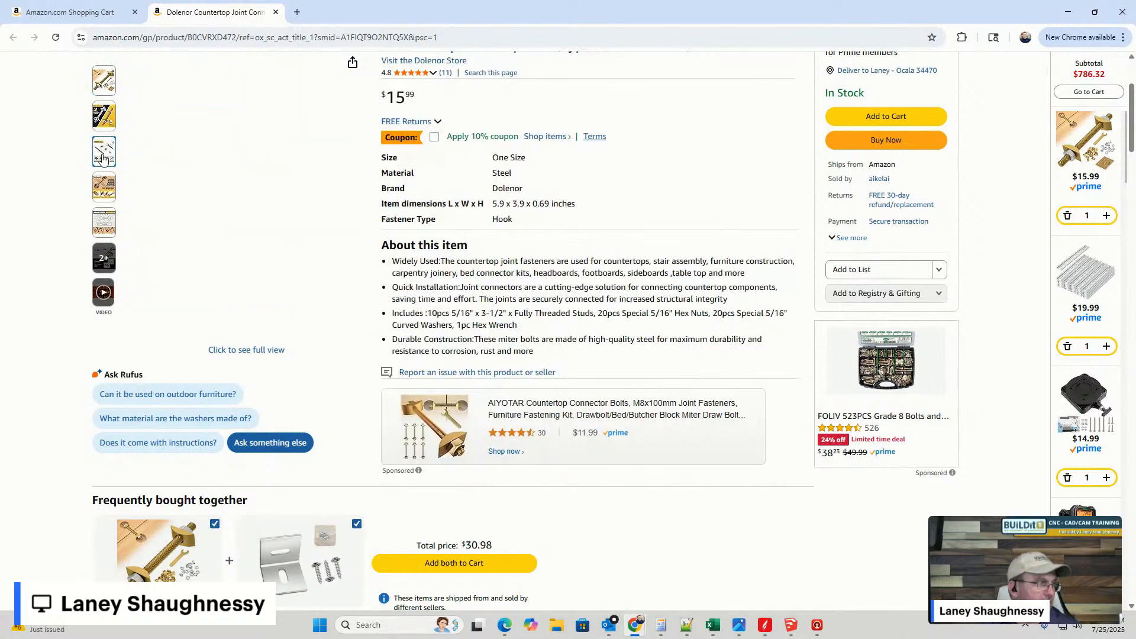
{"action": "left_click", "coordinate": [176, 168]}
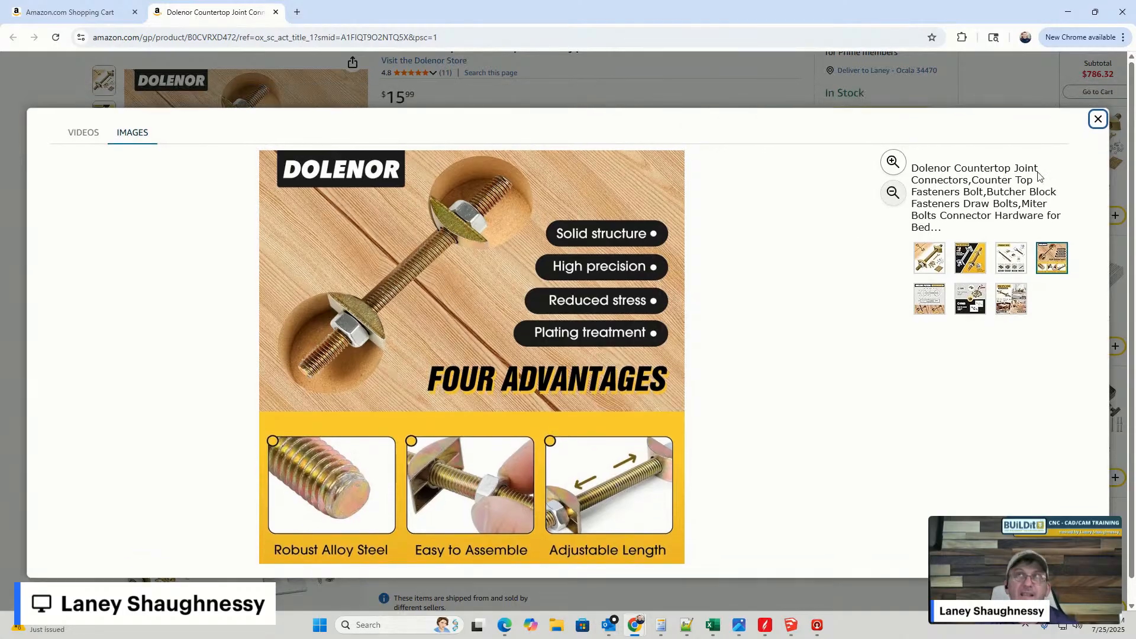
- Bring the Chrome window with the game table cup holder insert onto this screen at full size and close its enlarged dimension image
{"action": "left_click_drag", "start_coordinate": [1135, 258], "coordinate": [195, 79]}
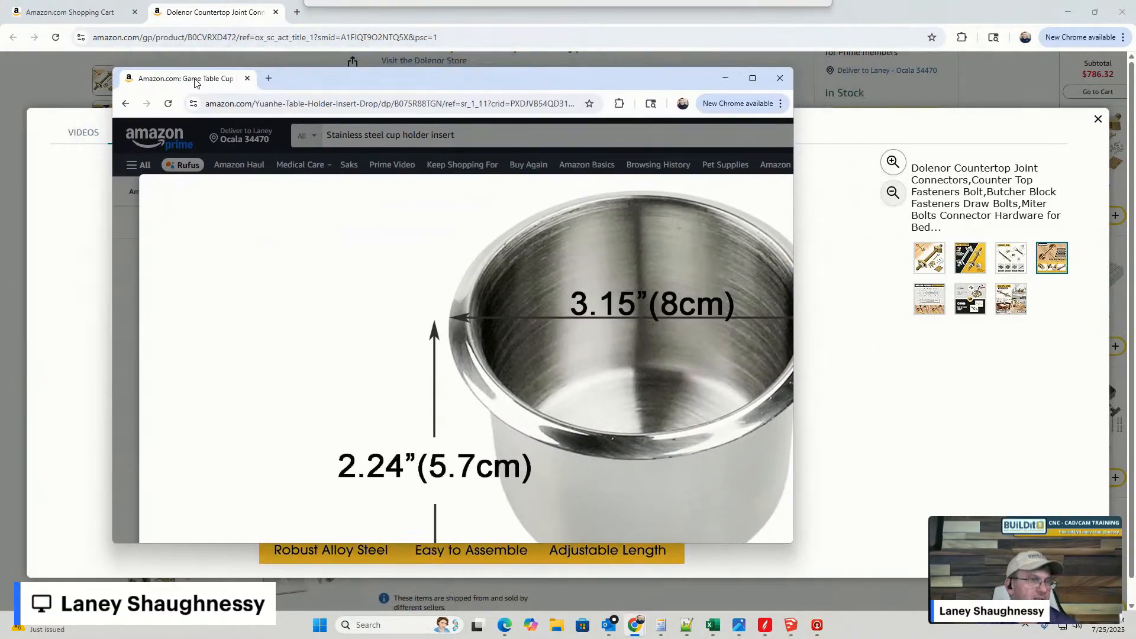
{"action": "left_click", "coordinate": [751, 79]}
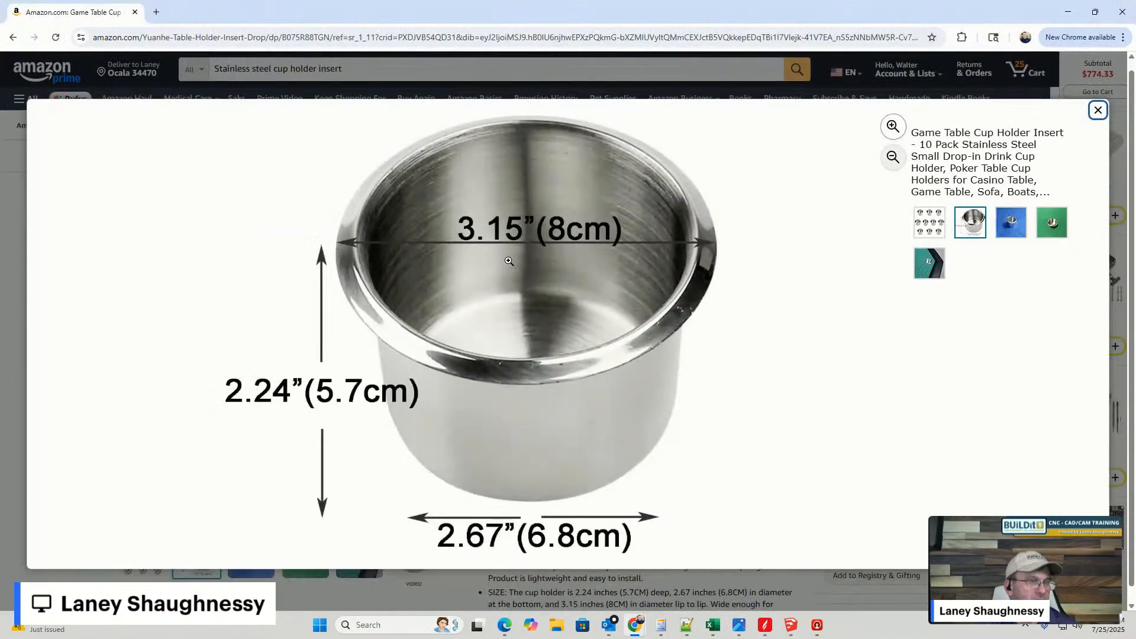
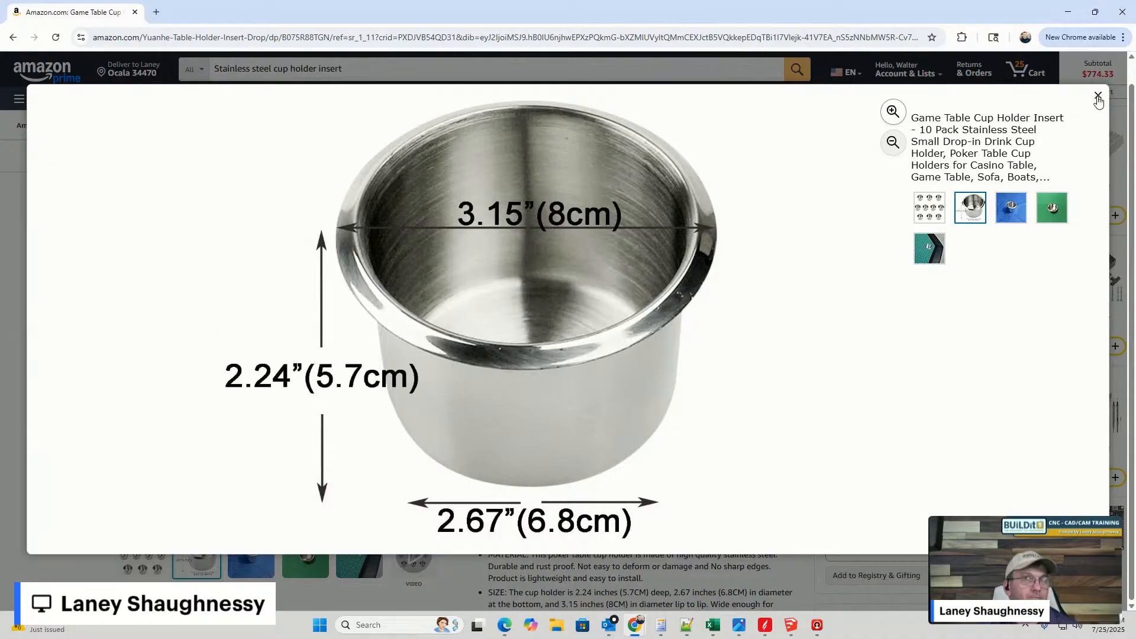
{"action": "left_click", "coordinate": [1098, 97]}
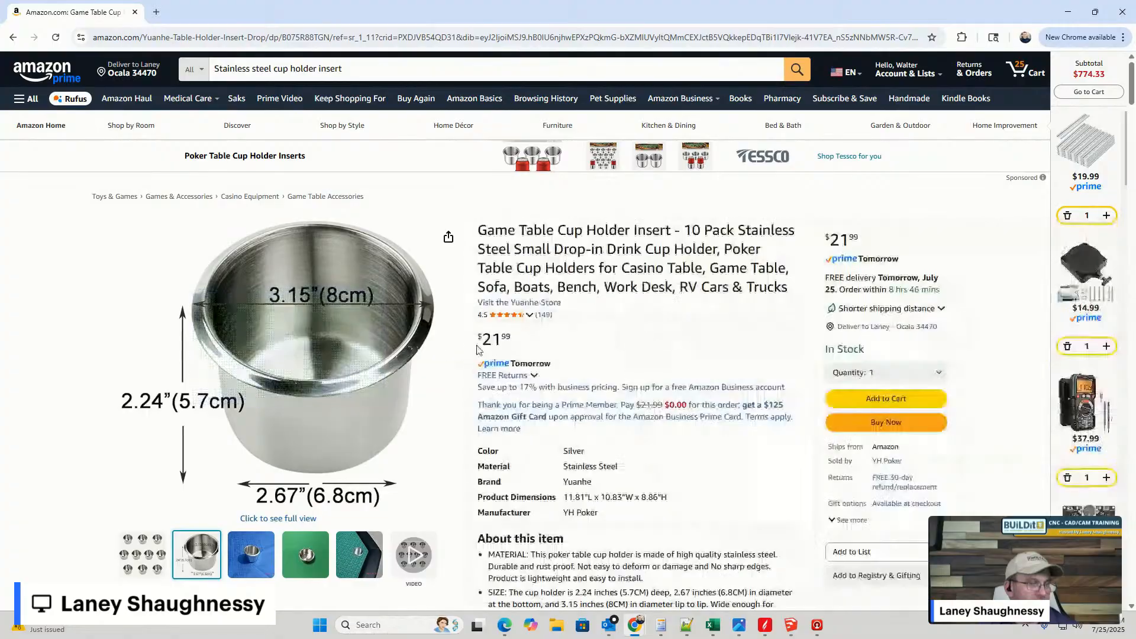
- Switch back to the SketchUp poker table and view the cup holders and chip trays in the rim from above
{"action": "left_click", "coordinate": [791, 625]}
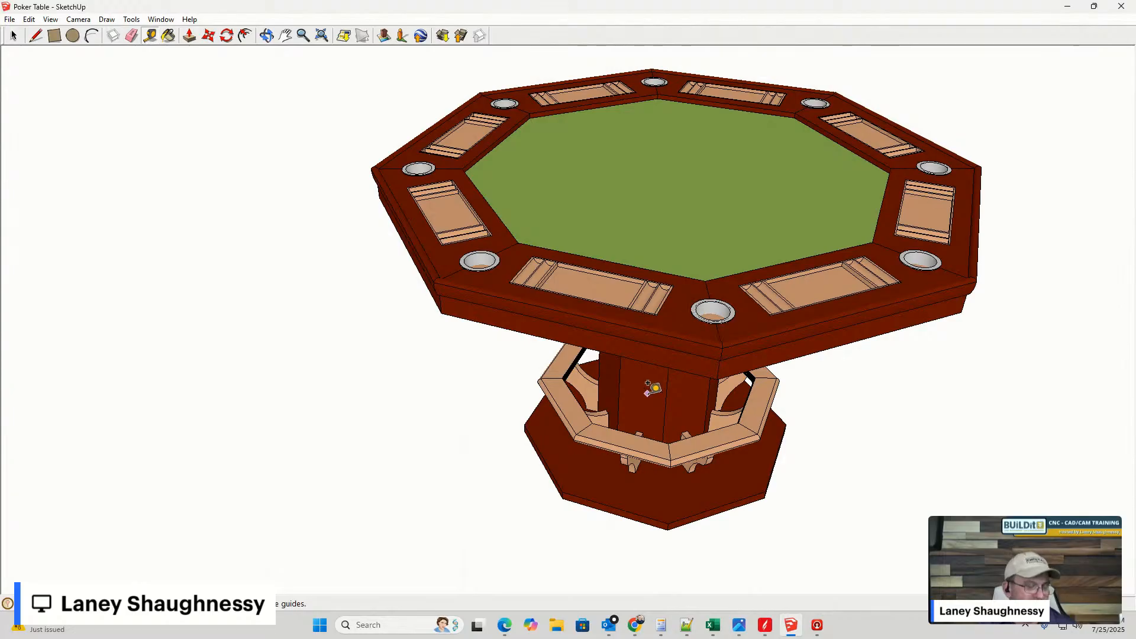
{"action": "mouse_move", "coordinate": [788, 623]}
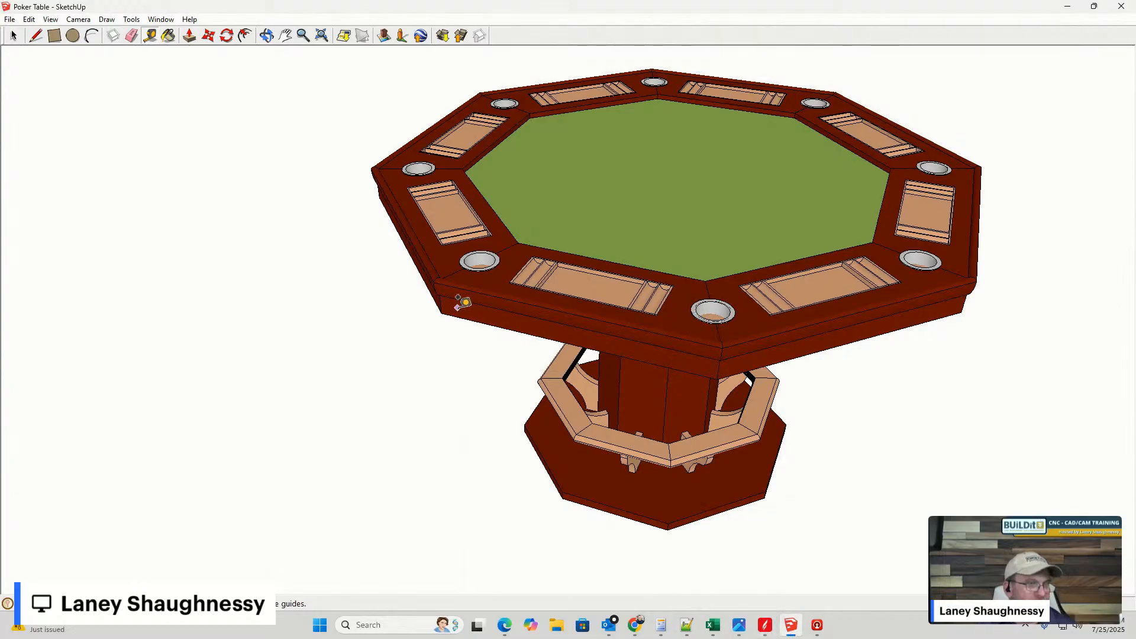
{"action": "middle_click_drag", "start_coordinate": [474, 319], "coordinate": [799, 491]}
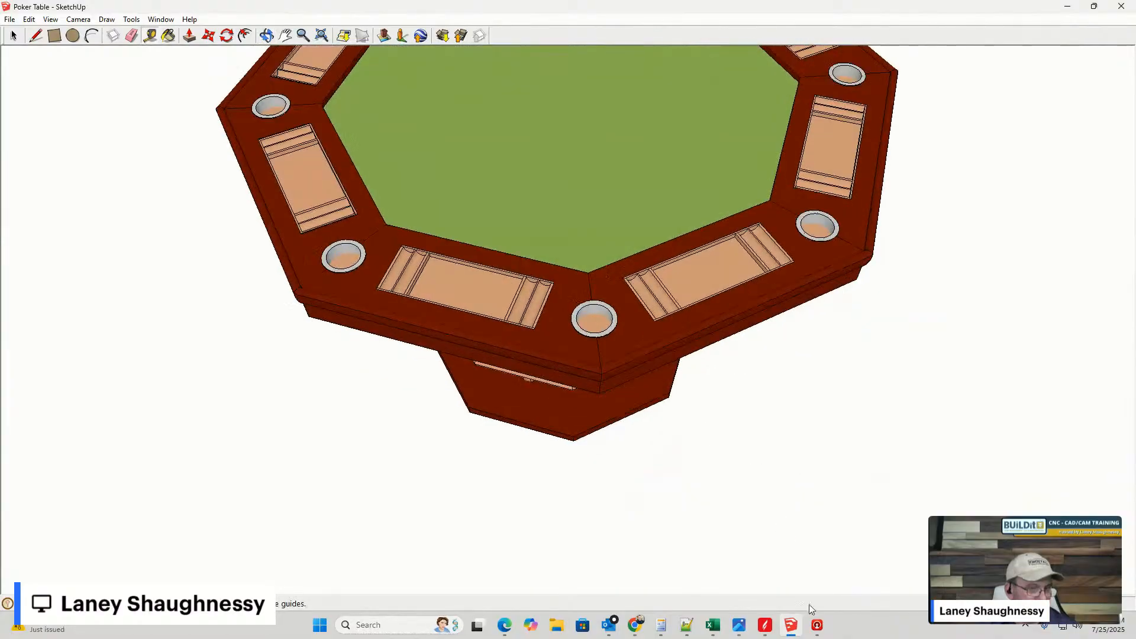
{"action": "mouse_move", "coordinate": [648, 625]}
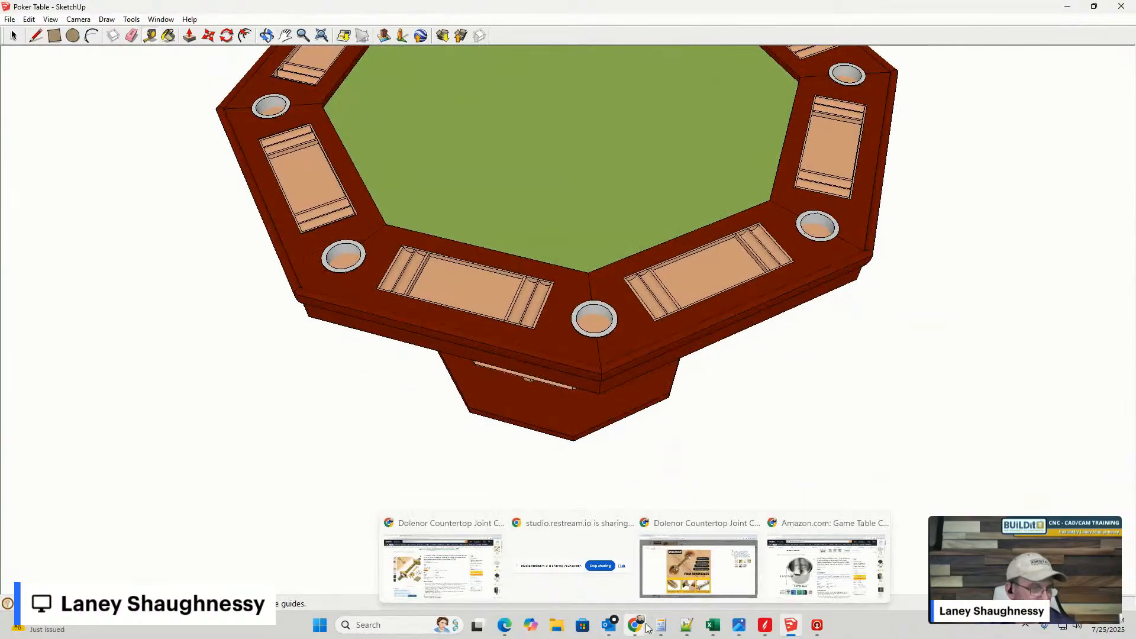
{"action": "mouse_move", "coordinate": [863, 545]}
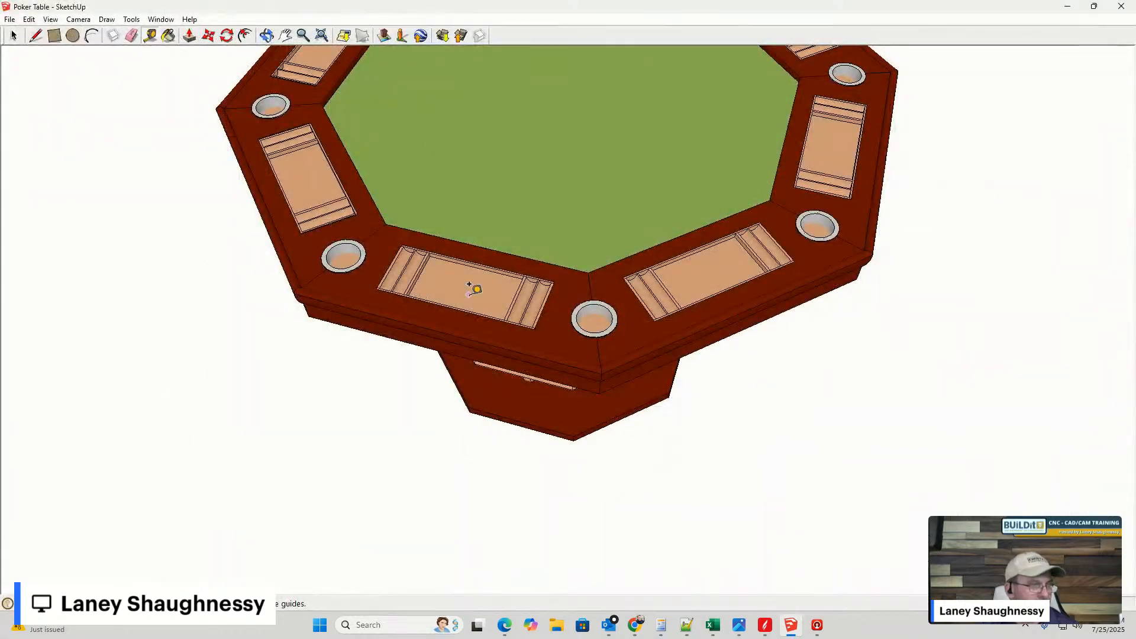
- Examine the table's underside, pedestal column and the curved brackets supporting the foot rail from a low viewpoint
{"action": "mouse_move", "coordinate": [472, 286]}
{"action": "middle_mouse_down"}
{"action": "mouse_move", "coordinate": [393, 373]}
{"action": "mouse_move", "coordinate": [351, 349]}
{"action": "mouse_move", "coordinate": [449, 278]}
{"action": "mouse_move", "coordinate": [584, 221]}
{"action": "mouse_move", "coordinate": [467, 296]}
{"action": "middle_mouse_up"}
{"action": "middle_click_drag", "start_coordinate": [464, 298], "coordinate": [566, 182]}
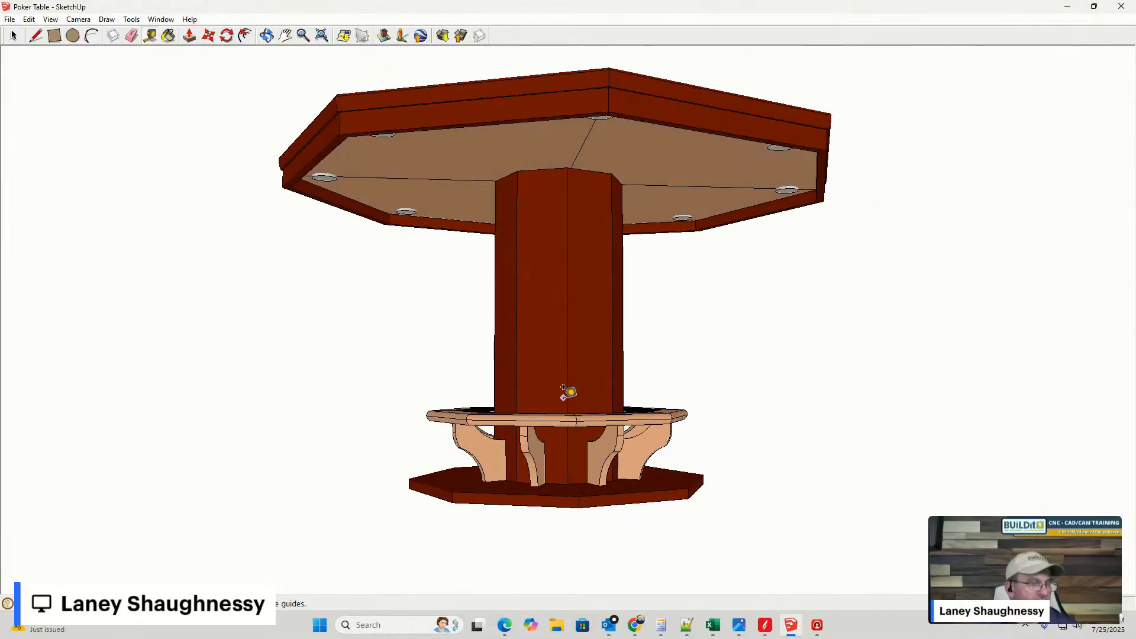
{"action": "scroll", "coordinate": [568, 391], "scroll_direction": "up", "scroll_amount": 3}
{"action": "scroll", "coordinate": [568, 391], "scroll_direction": "down", "scroll_amount": 2}
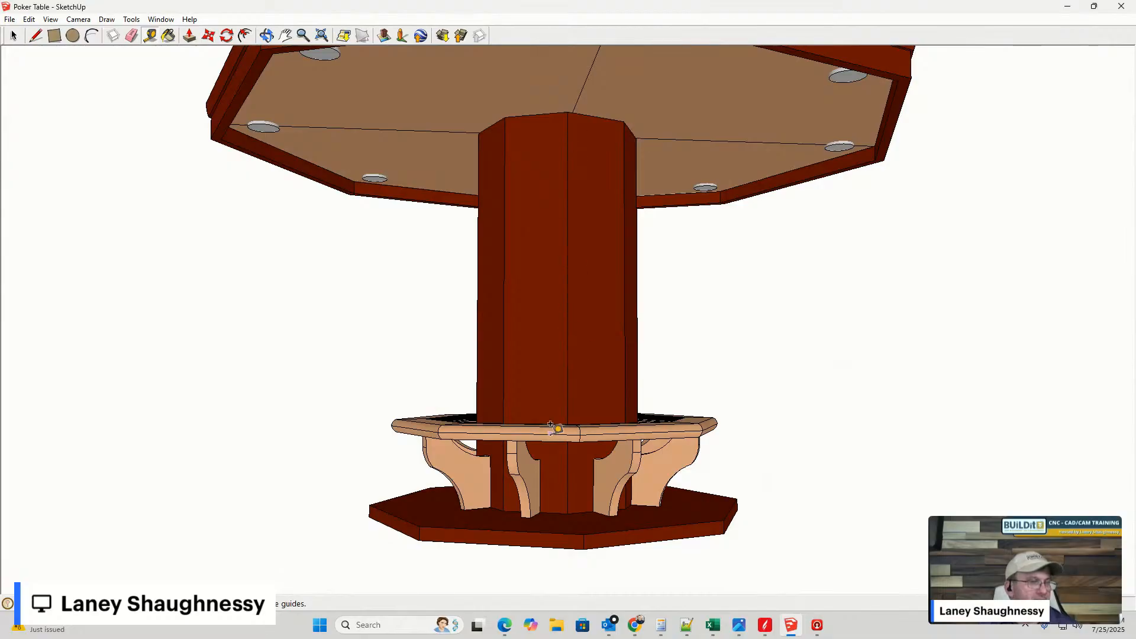
{"action": "middle_click_drag", "start_coordinate": [556, 428], "coordinate": [901, 439]}
{"action": "scroll", "coordinate": [622, 520], "scroll_direction": "up", "scroll_amount": 5}
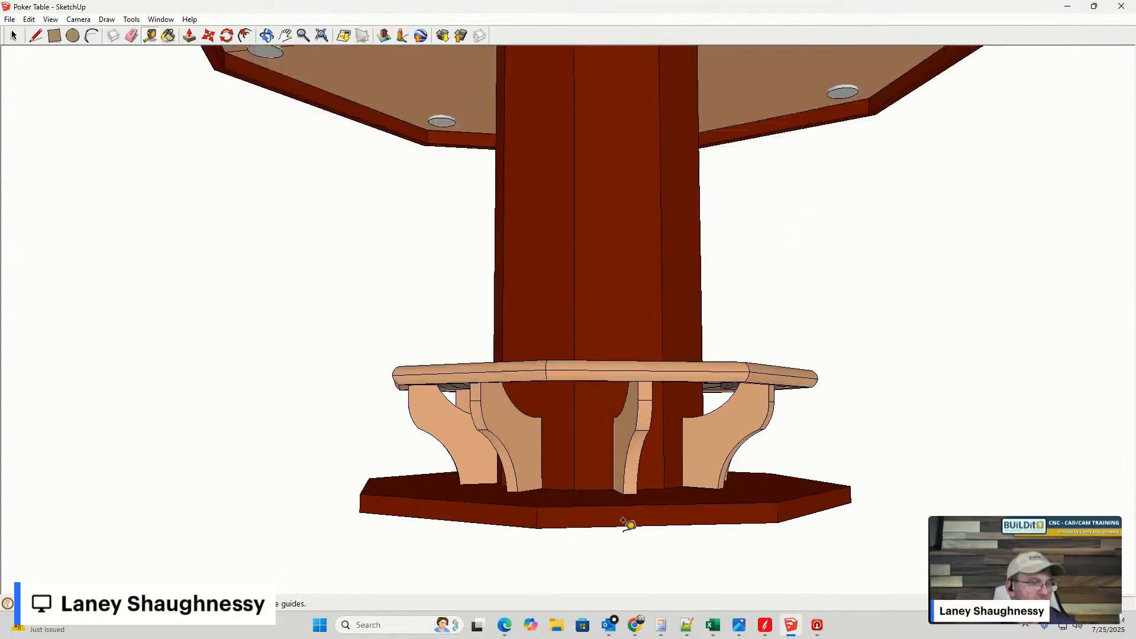
{"action": "key", "text": "t"}
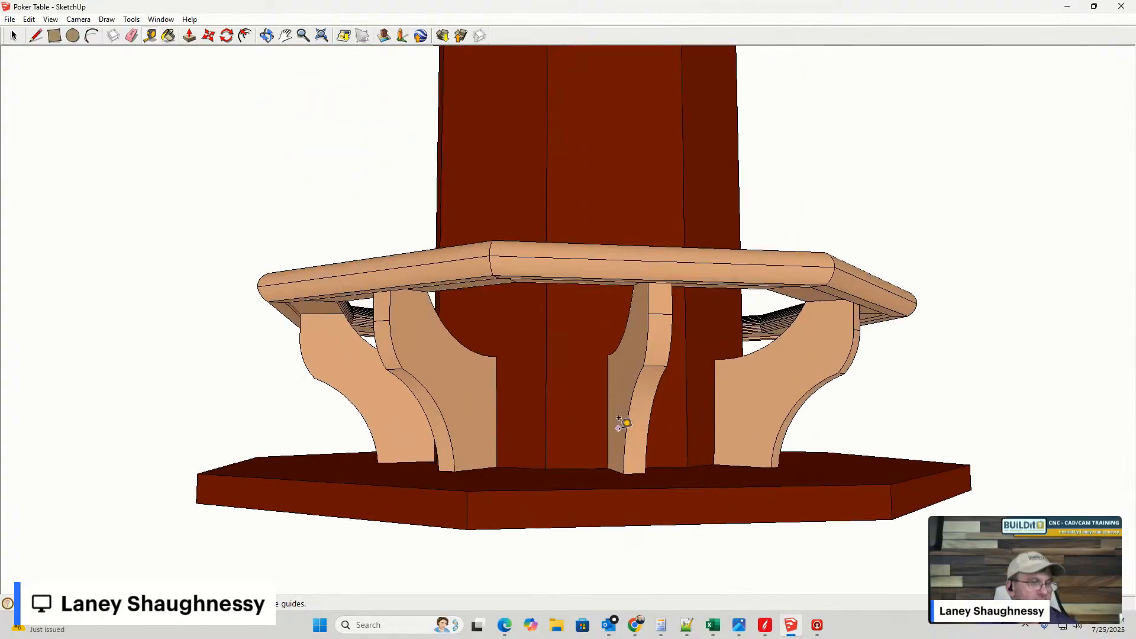
- Switch to the Poker Table v1 job in Aspire and make the Pedastool sheet active
{"action": "left_click", "coordinate": [765, 625]}
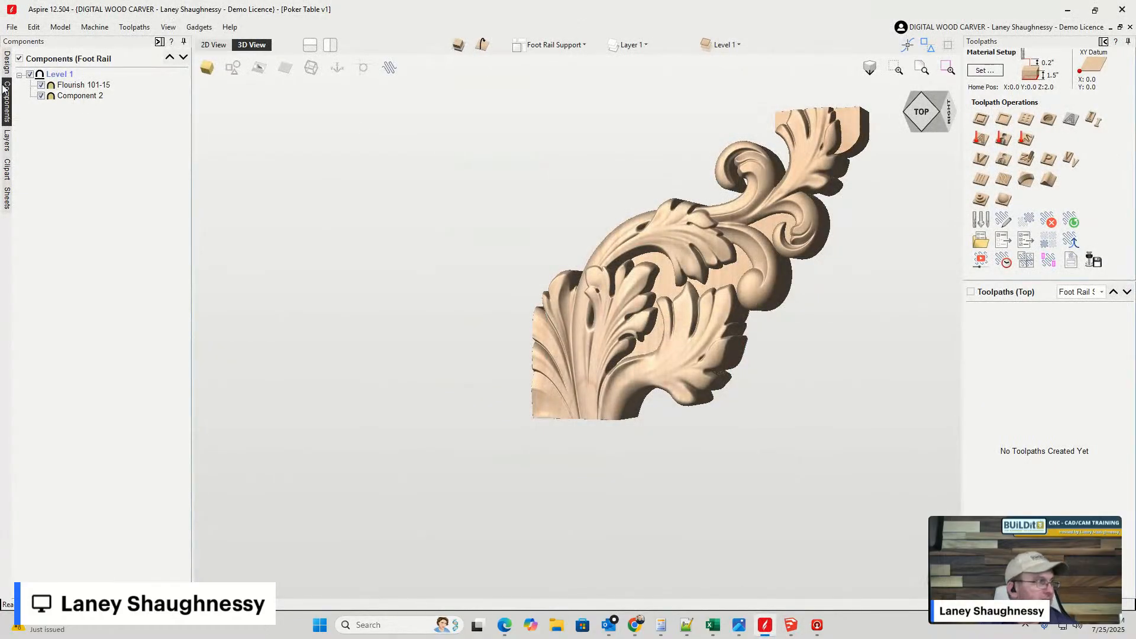
{"action": "left_click", "coordinate": [7, 62]}
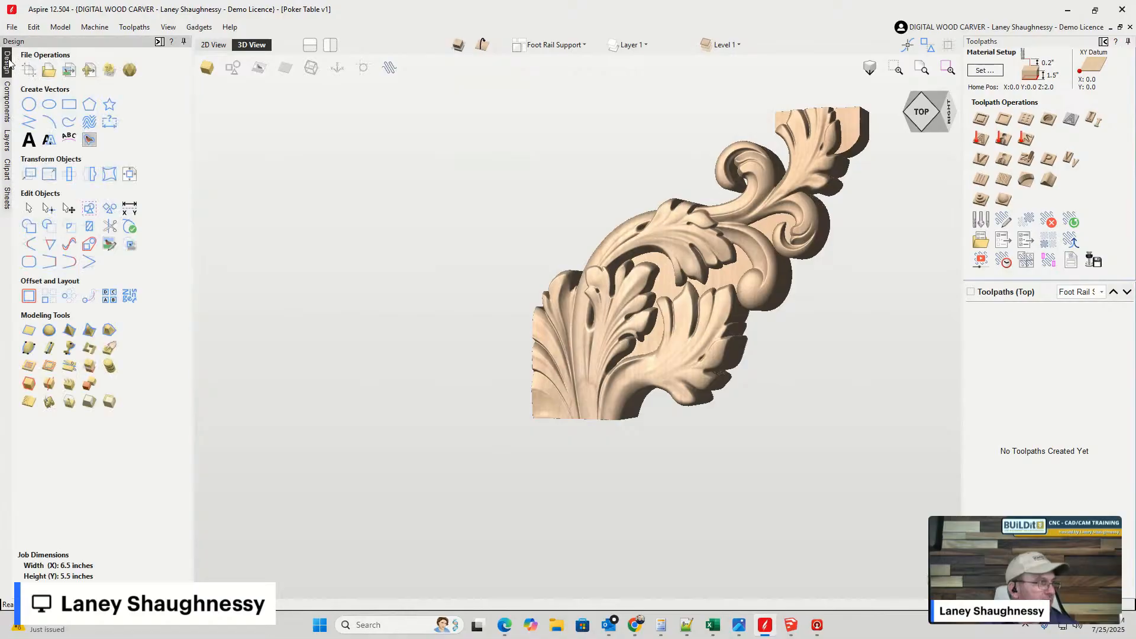
{"action": "left_click", "coordinate": [7, 101]}
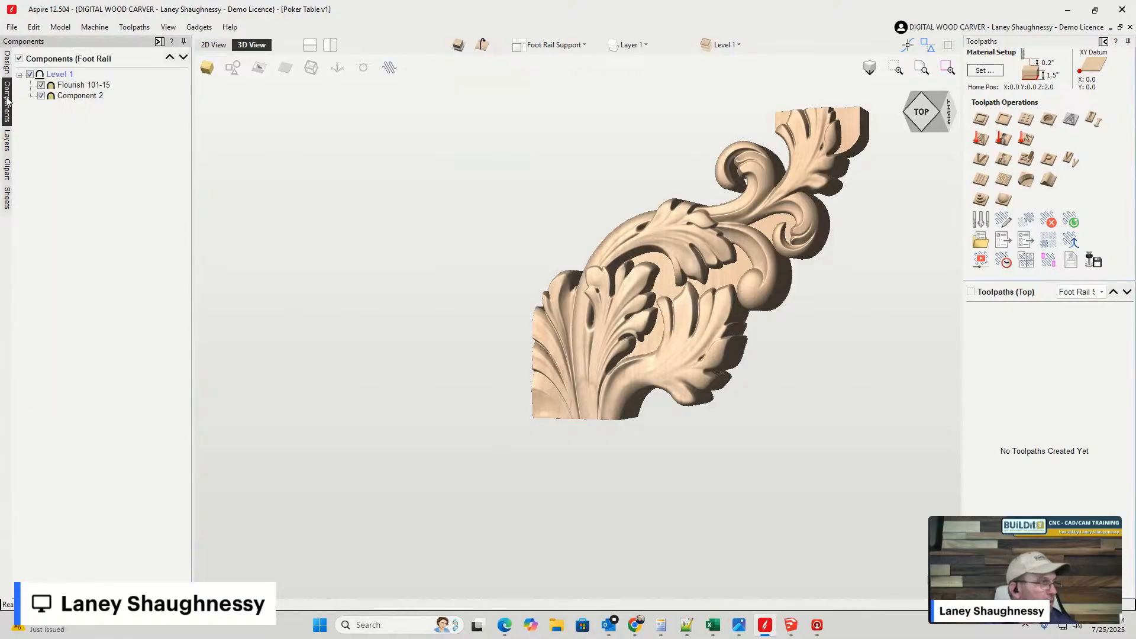
{"action": "left_click", "coordinate": [7, 199]}
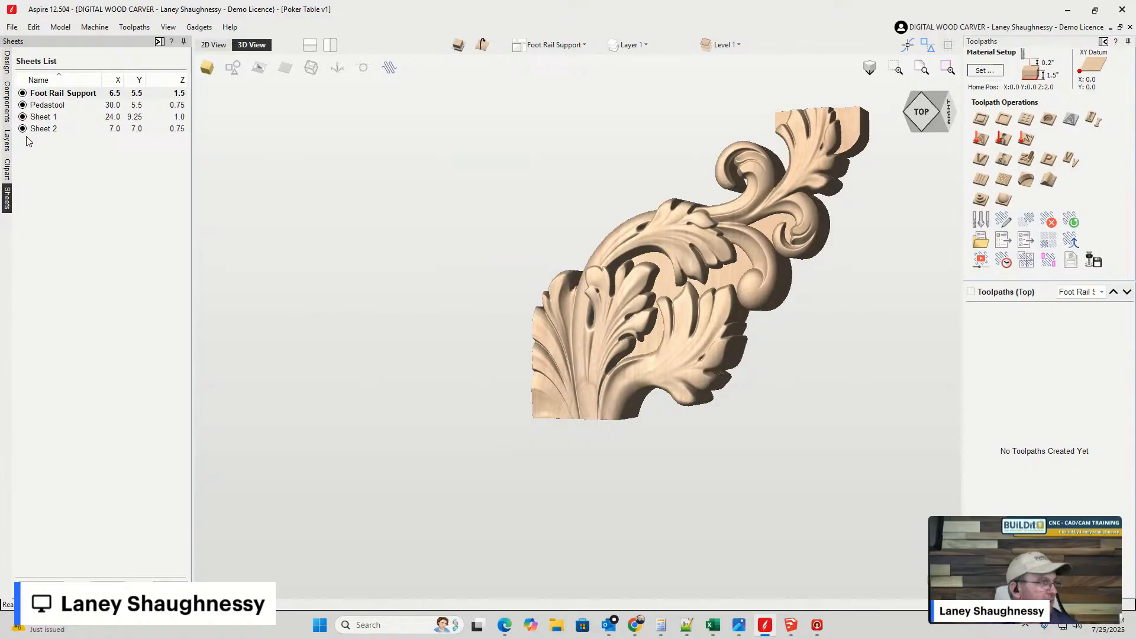
{"action": "left_click", "coordinate": [47, 109]}
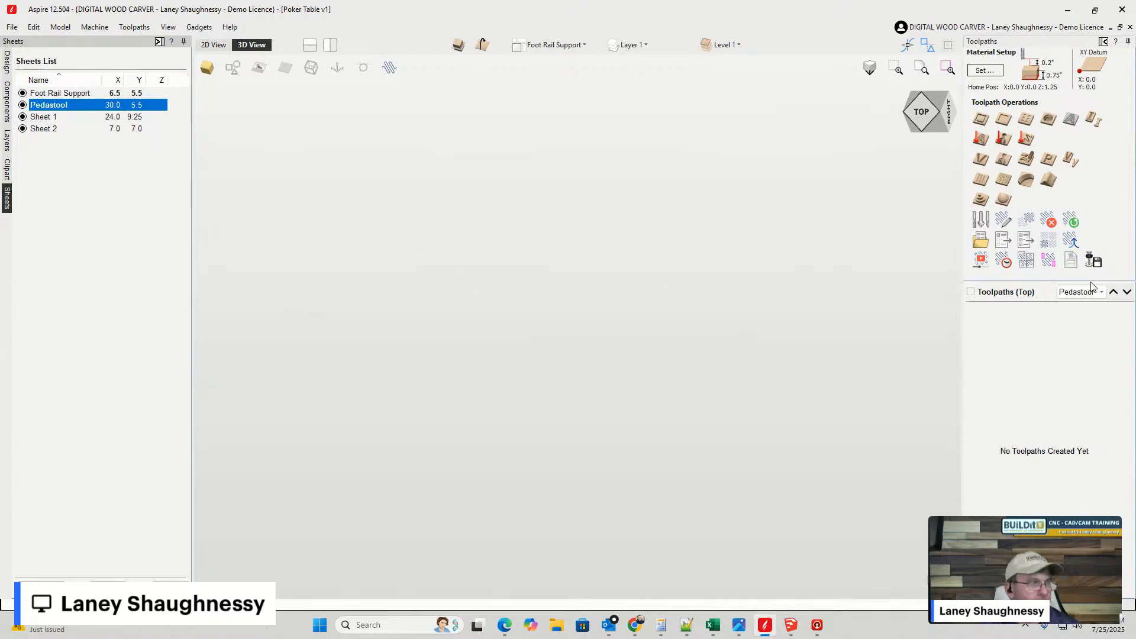
- Examine the carved Pedastool panel in 3D, turned upright, with a close look at its uncarved lower end
{"action": "left_click_drag", "start_coordinate": [482, 336], "coordinate": [493, 285]}
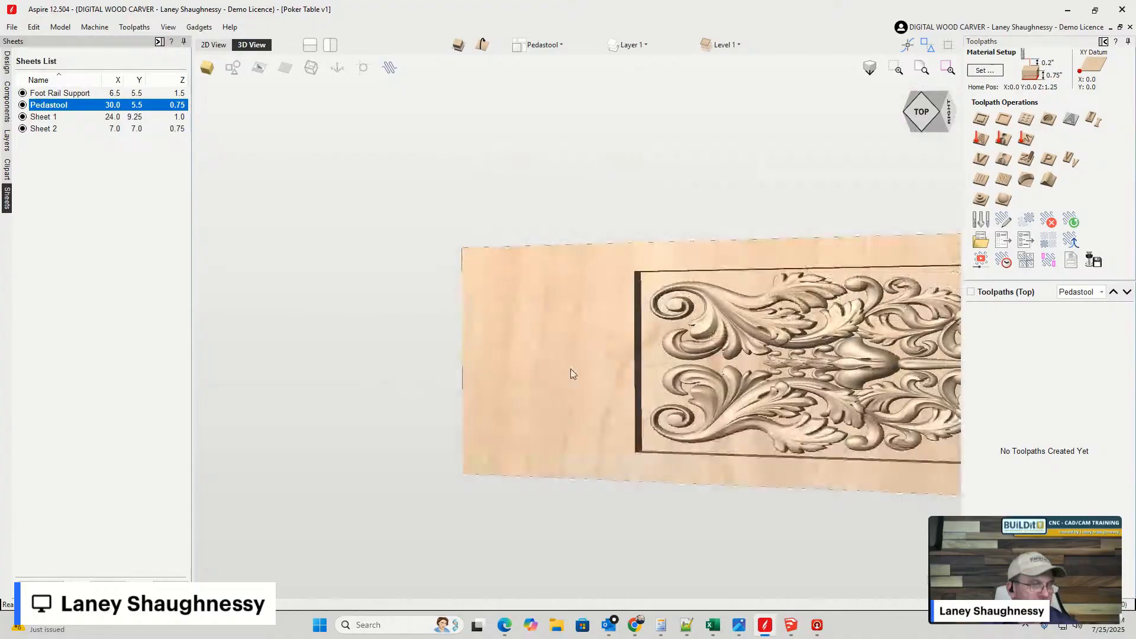
{"action": "middle_click_drag", "start_coordinate": [548, 339], "coordinate": [385, 339]}
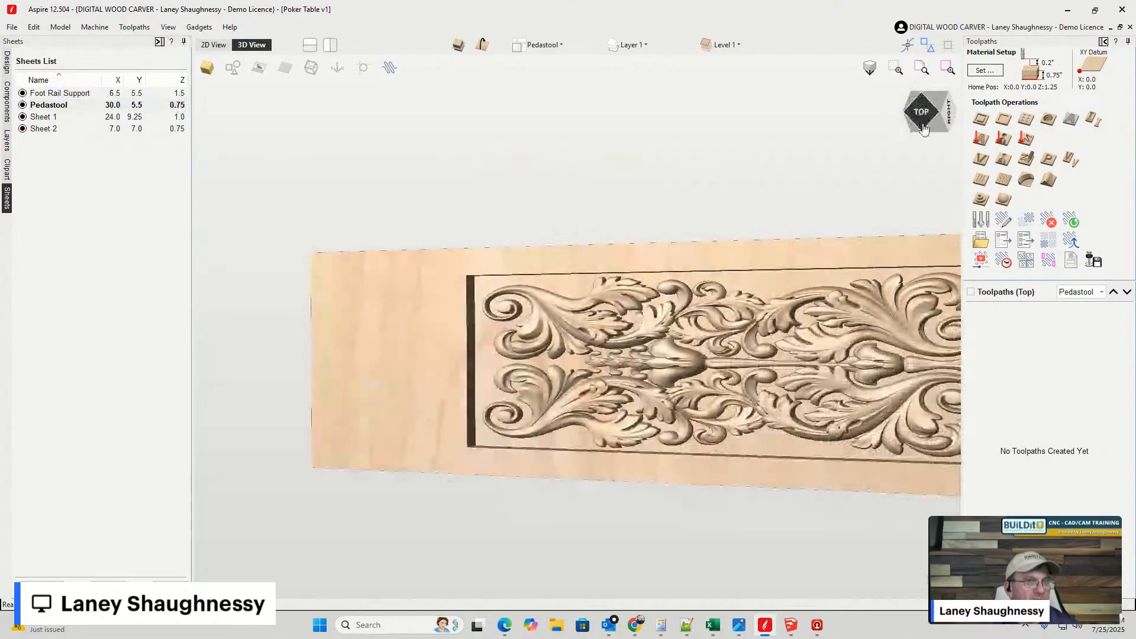
{"action": "left_click_drag", "start_coordinate": [932, 121], "coordinate": [943, 97]}
{"action": "left_click", "coordinate": [943, 99]}
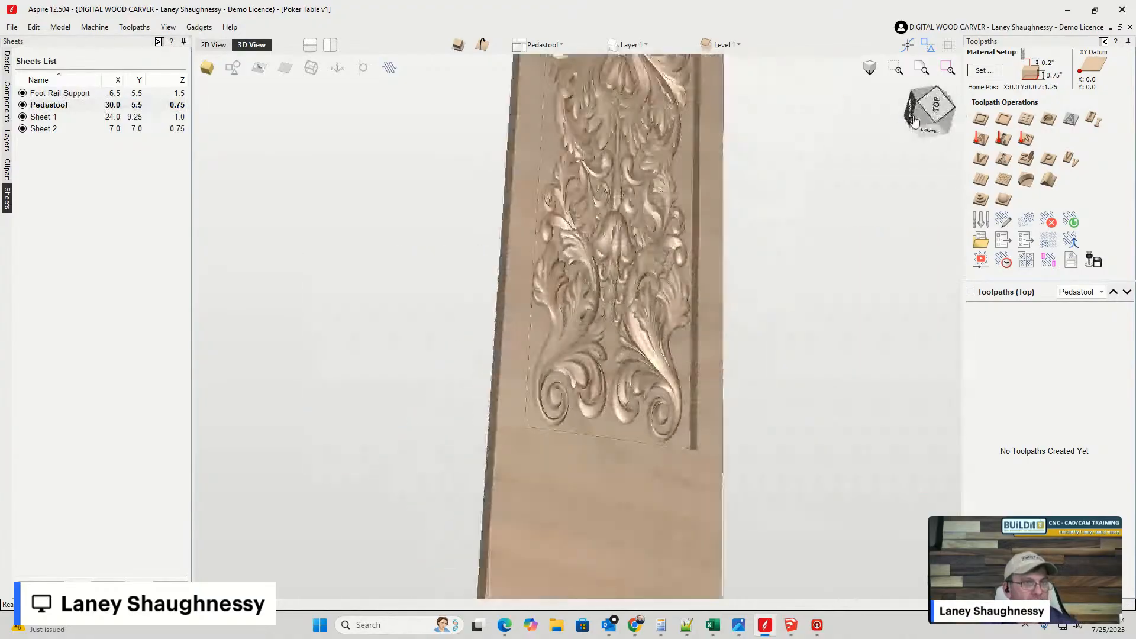
{"action": "left_click_drag", "start_coordinate": [907, 130], "coordinate": [912, 98]}
{"action": "scroll", "coordinate": [683, 296], "scroll_direction": "down", "scroll_amount": 3}
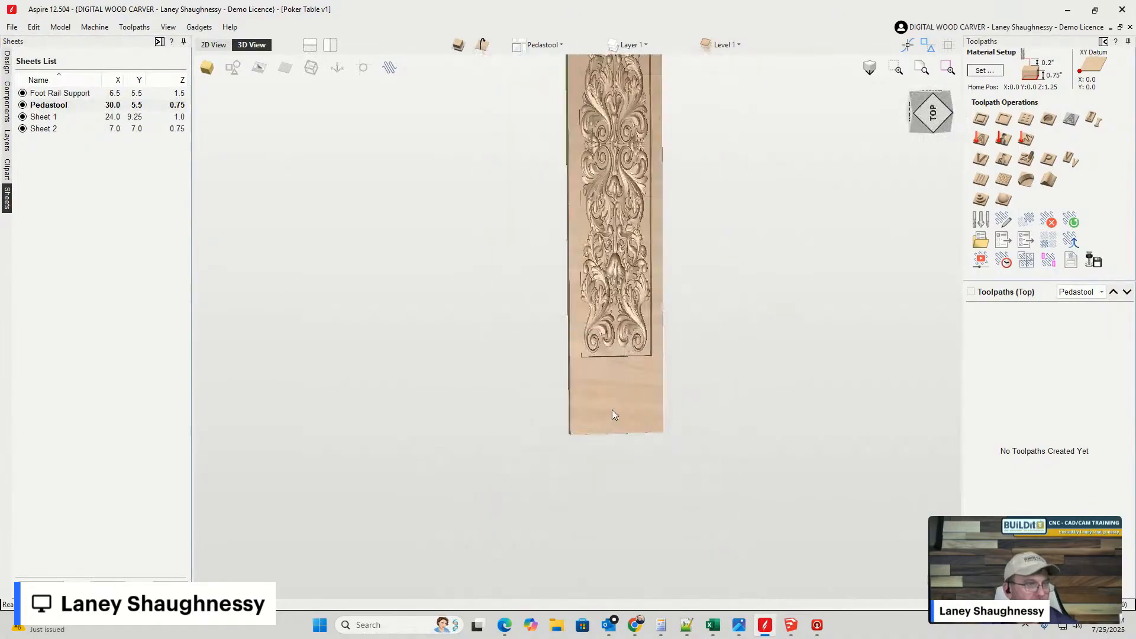
{"action": "scroll", "coordinate": [612, 410], "scroll_direction": "up", "scroll_amount": 3}
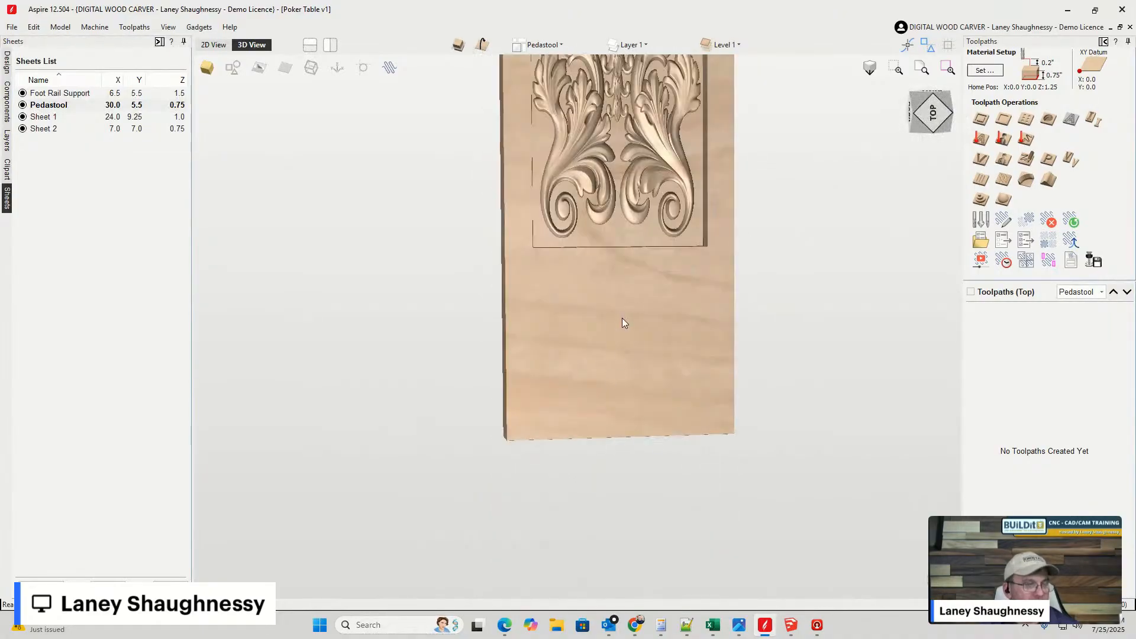
{"action": "left_click_drag", "start_coordinate": [623, 323], "coordinate": [627, 334]}
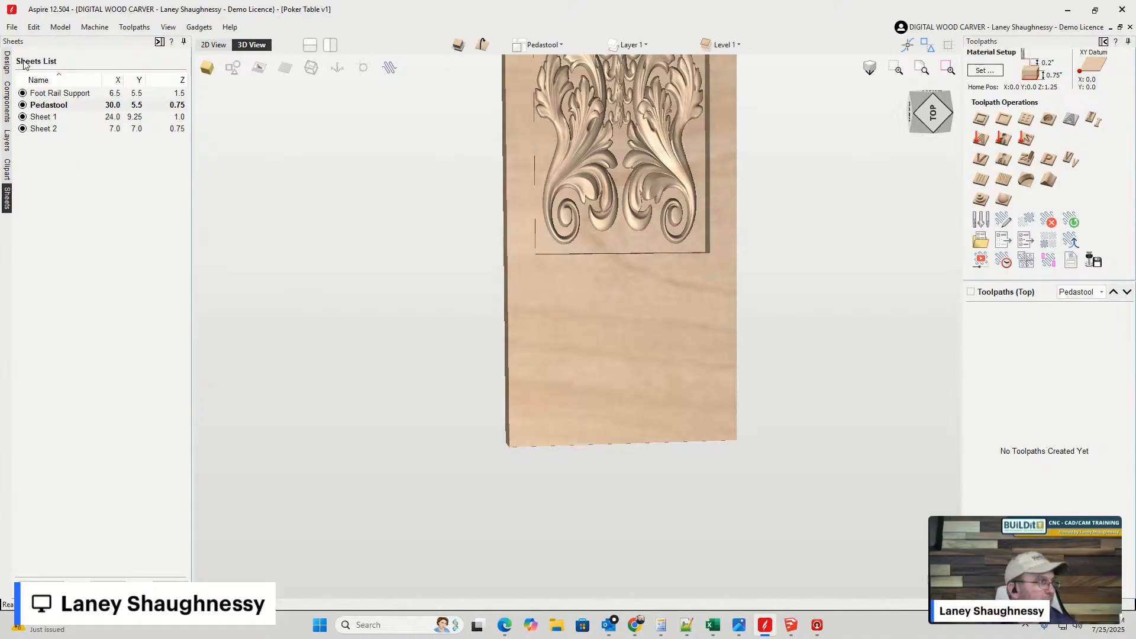
- Start the Dimensions tool and try a vertical dimension on the uncarved end of the Pedastool panel in 3D
{"action": "left_click", "coordinate": [6, 65]}
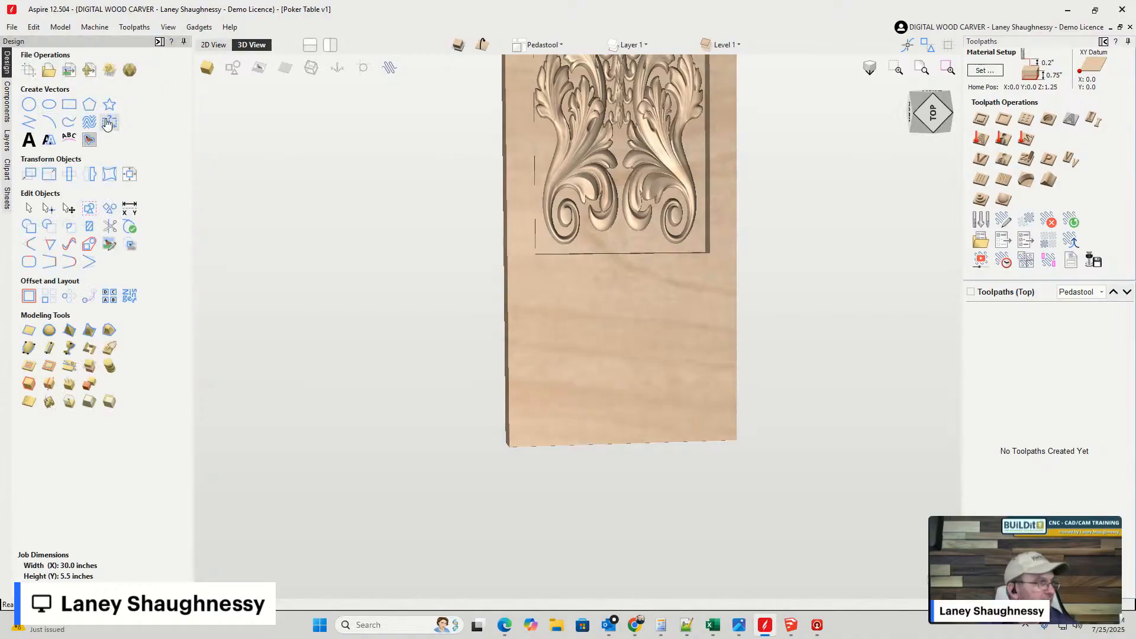
{"action": "left_click", "coordinate": [109, 124]}
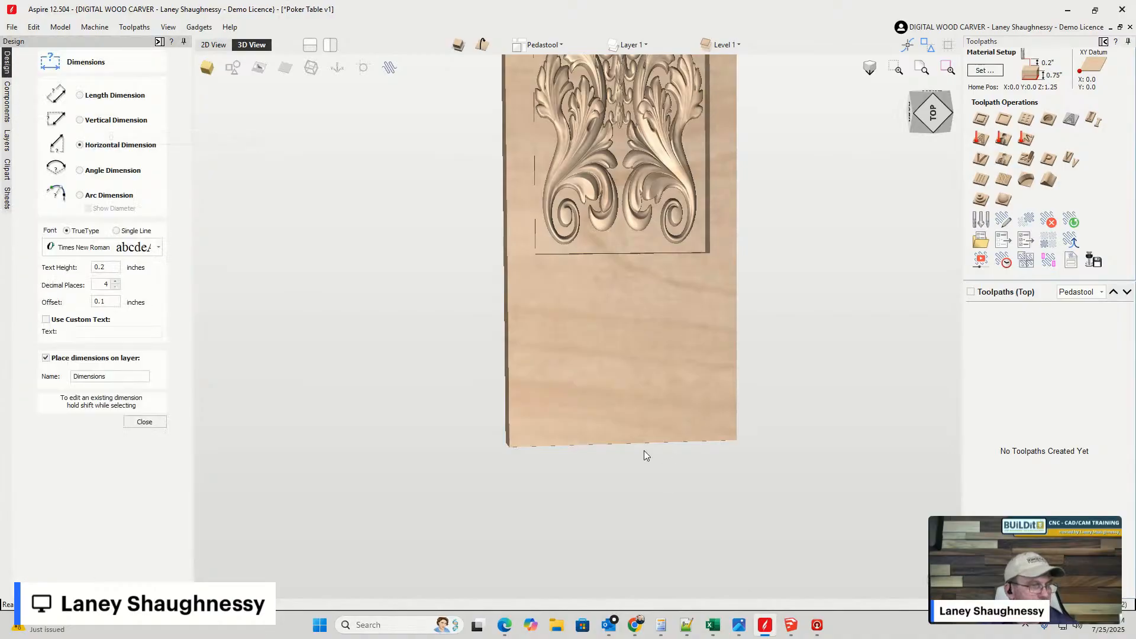
{"action": "left_click", "coordinate": [81, 121]}
{"action": "left_click", "coordinate": [618, 441]}
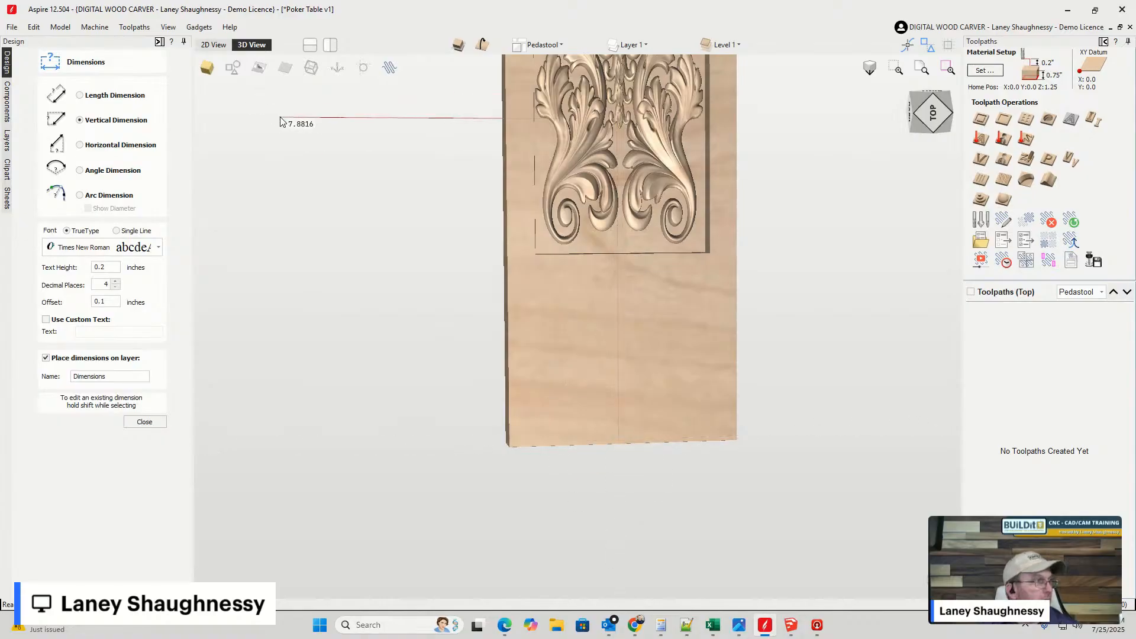
- Place a horizontal dimension in the 2D view from the Pedastool sheet's end edge to the carving's rectangular border
{"action": "left_click", "coordinate": [213, 47]}
{"action": "scroll", "coordinate": [620, 450], "scroll_direction": "up", "scroll_amount": 2}
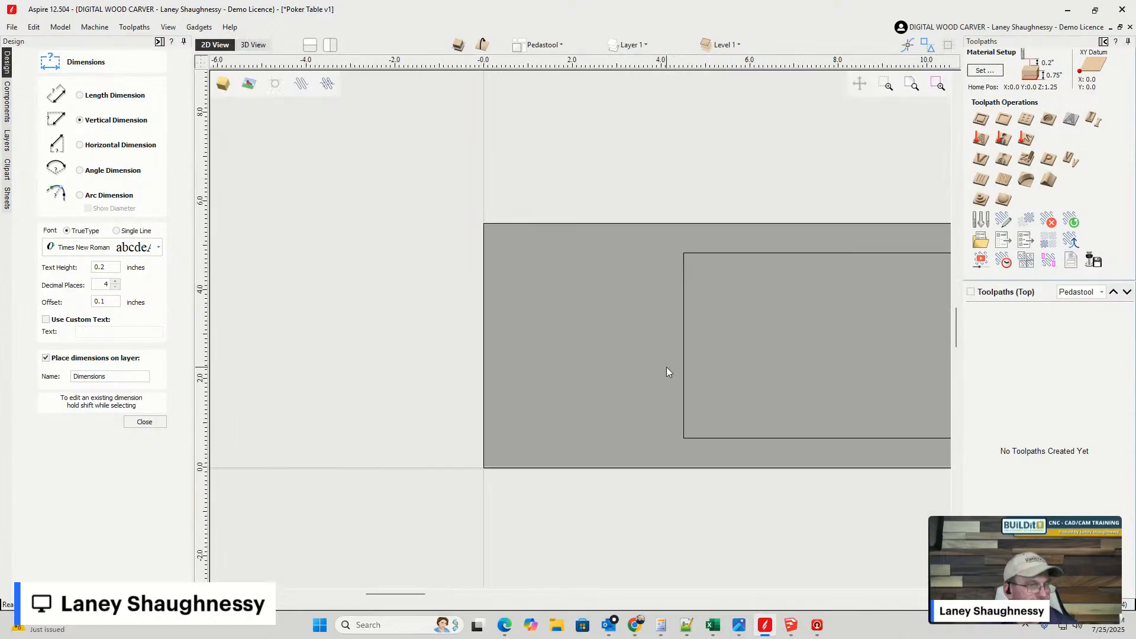
{"action": "left_click", "coordinate": [80, 145]}
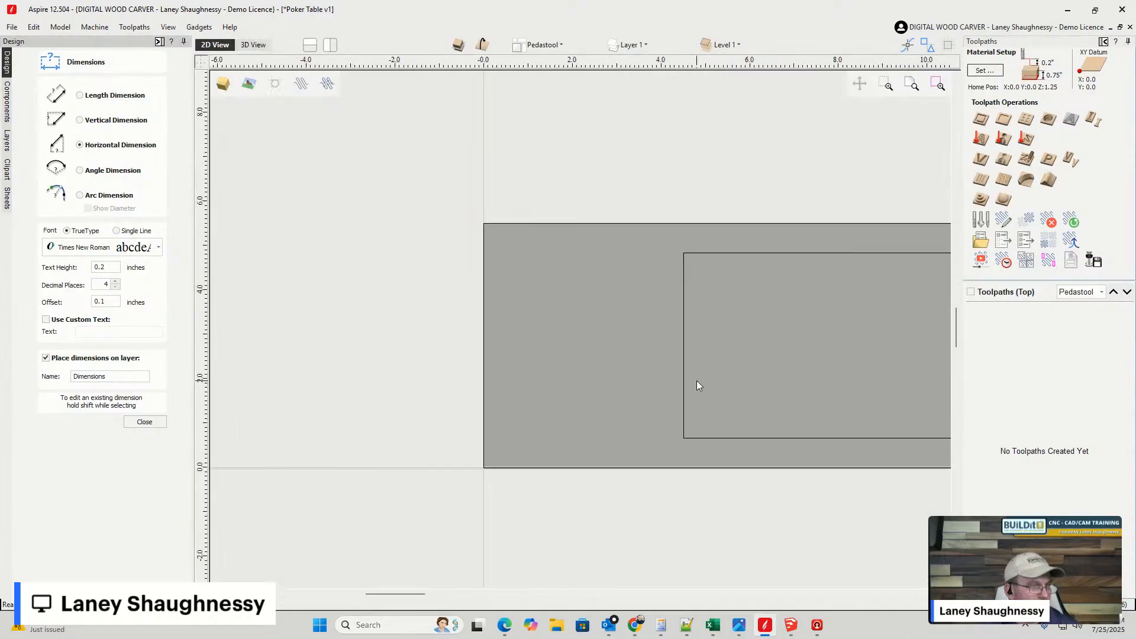
{"action": "left_click", "coordinate": [481, 353]}
{"action": "scroll", "coordinate": [589, 393], "scroll_direction": "up", "scroll_amount": 2}
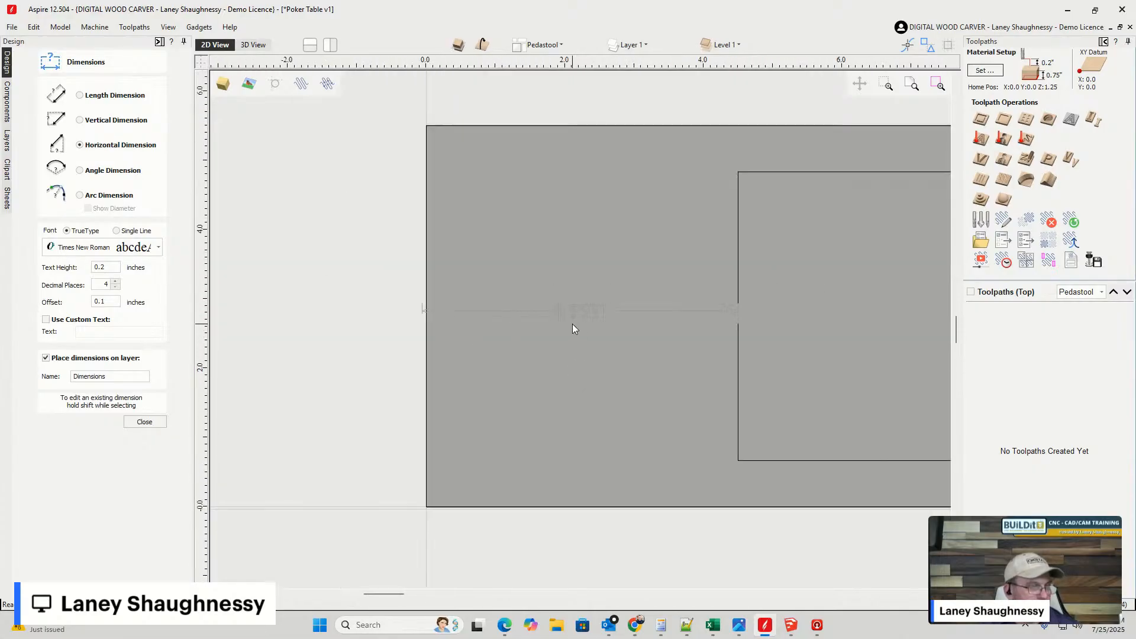
{"action": "scroll", "coordinate": [561, 321], "scroll_direction": "up", "scroll_amount": 3}
{"action": "scroll", "coordinate": [559, 322], "scroll_direction": "down", "scroll_amount": 3}
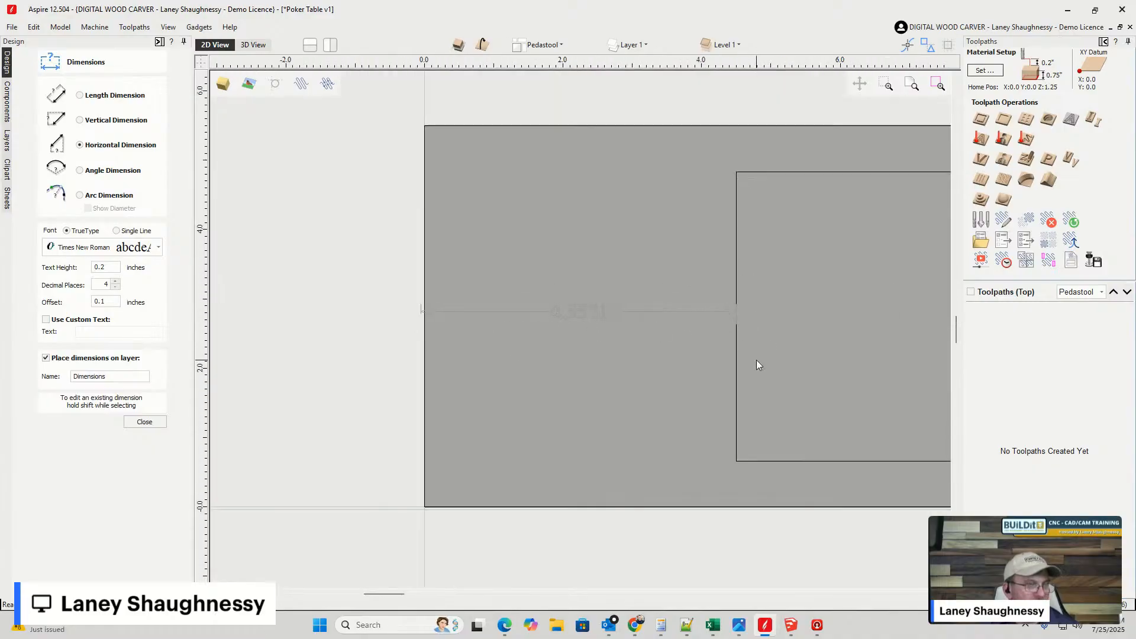
- View the layout of all sheets in 2D and examine the lower corner of the Foot Rail Support outline
{"action": "scroll", "coordinate": [751, 362], "scroll_direction": "down", "scroll_amount": 5}
{"action": "scroll", "coordinate": [521, 290], "scroll_direction": "down", "scroll_amount": 1}
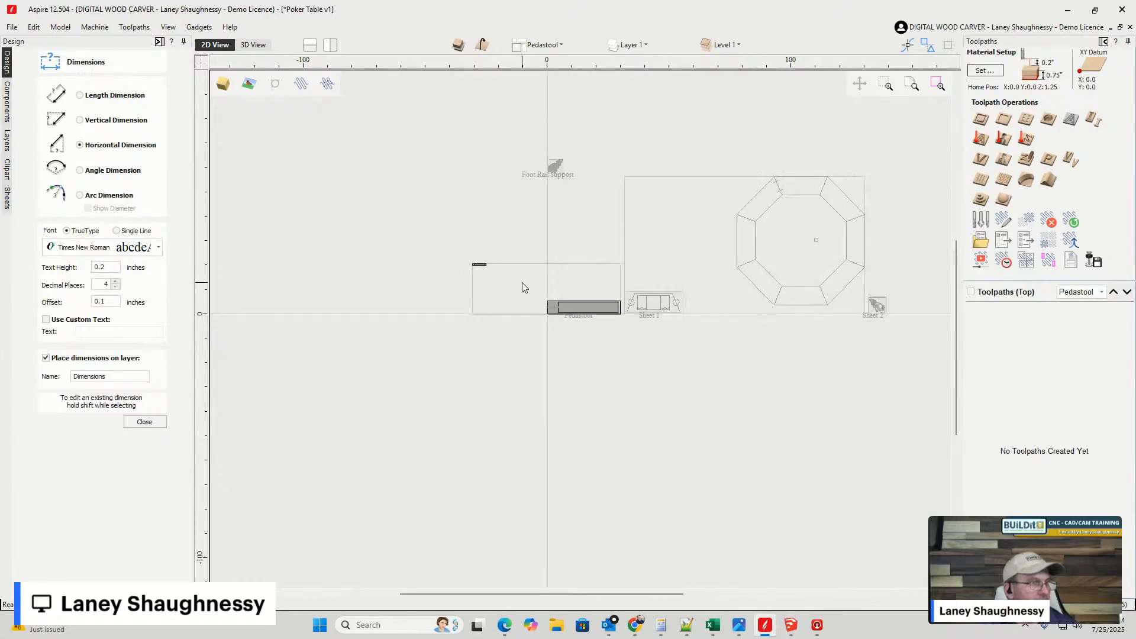
{"action": "scroll", "coordinate": [421, 293], "scroll_direction": "up", "scroll_amount": 8}
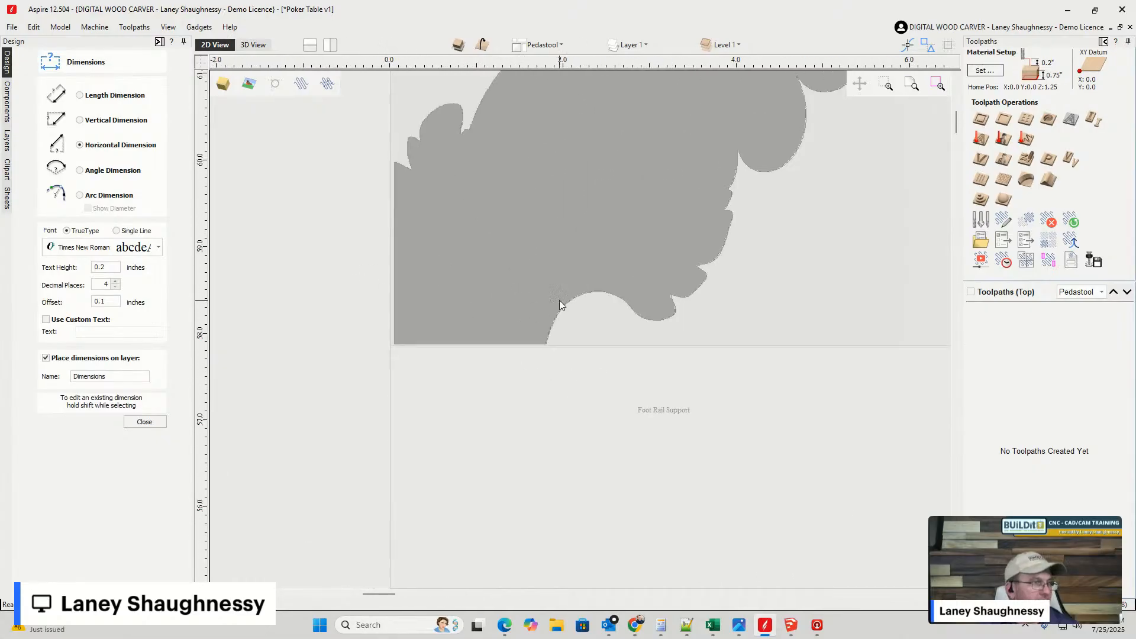
{"action": "scroll", "coordinate": [560, 300], "scroll_direction": "down", "scroll_amount": 3}
{"action": "scroll", "coordinate": [473, 326], "scroll_direction": "up", "scroll_amount": 4}
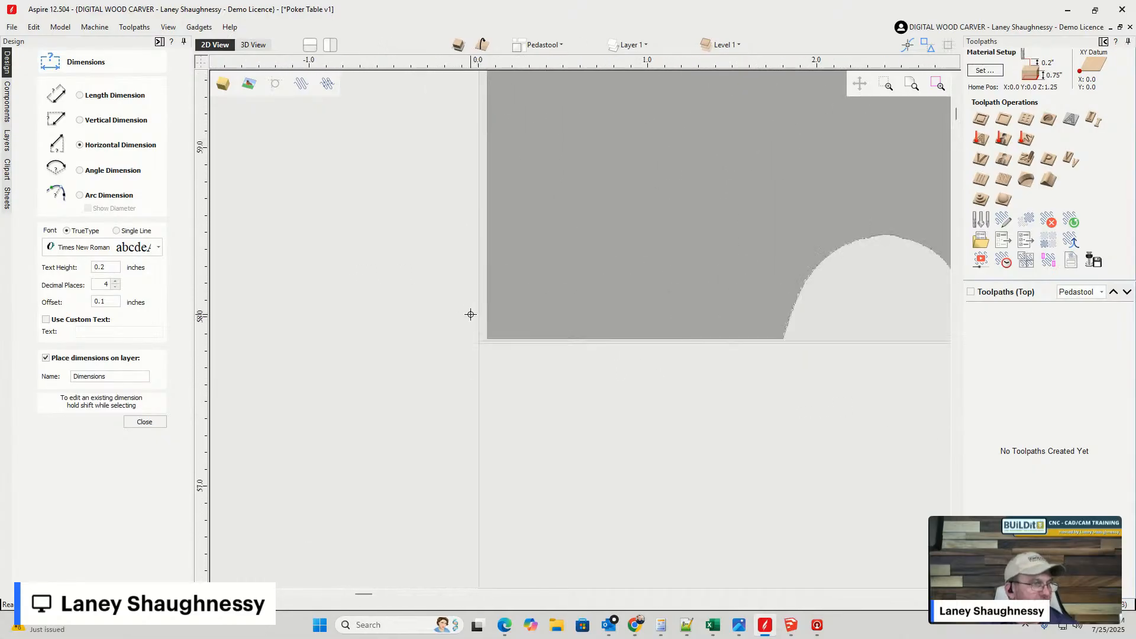
{"action": "scroll", "coordinate": [487, 330], "scroll_direction": "down", "scroll_amount": 2}
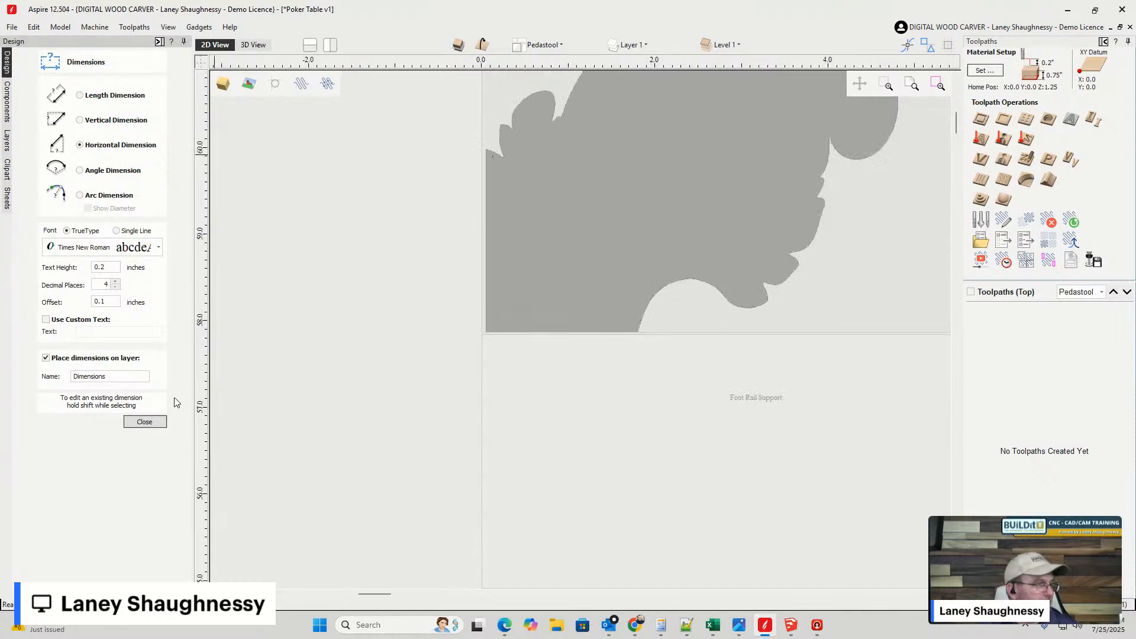
- Close the Dimensions tool and measure the straight vertical edge of the Foot Rail Support outline with the Measure tool
{"action": "left_click", "coordinate": [144, 422]}
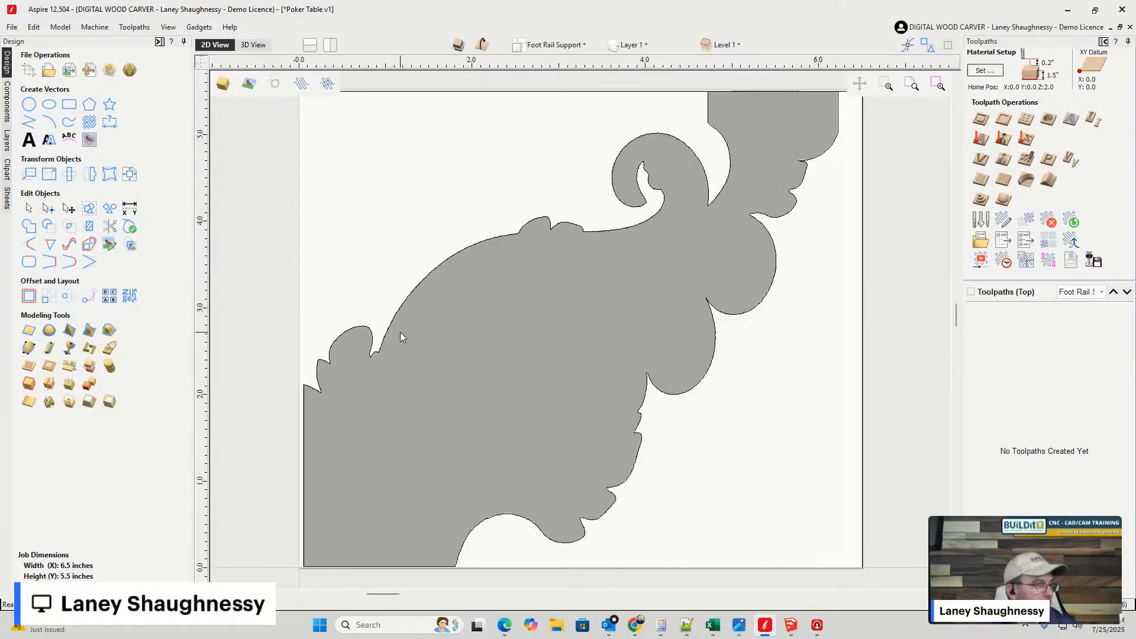
{"action": "left_click", "coordinate": [129, 208]}
{"action": "left_click", "coordinate": [304, 421]}
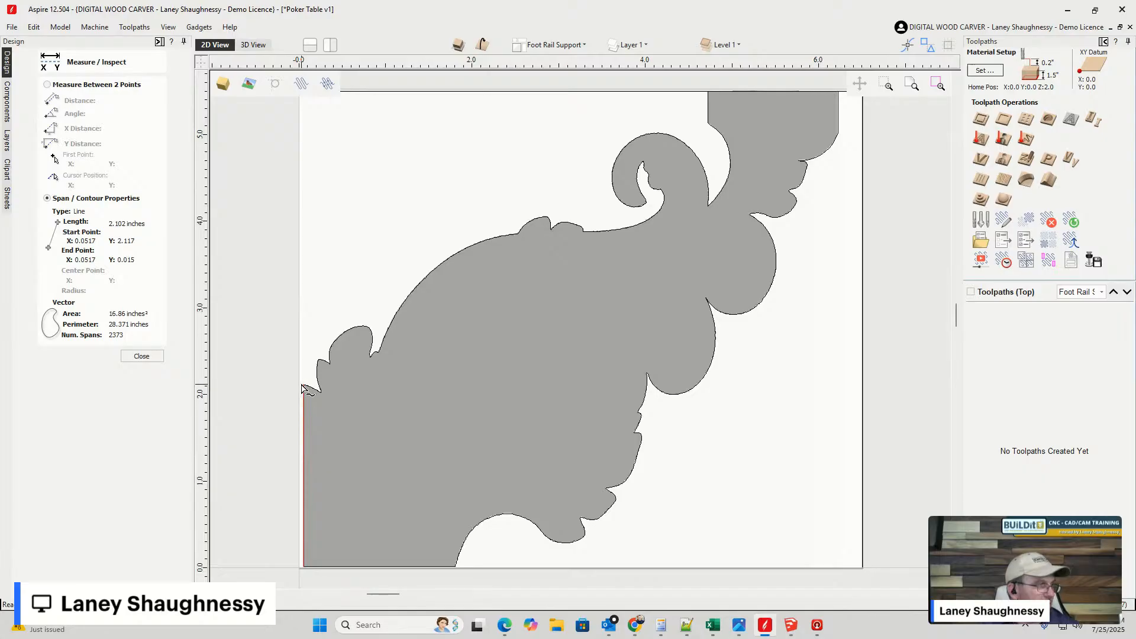
{"action": "scroll", "coordinate": [302, 389], "scroll_direction": "down", "scroll_amount": 2}
{"action": "scroll", "coordinate": [355, 363], "scroll_direction": "up", "scroll_amount": 4}
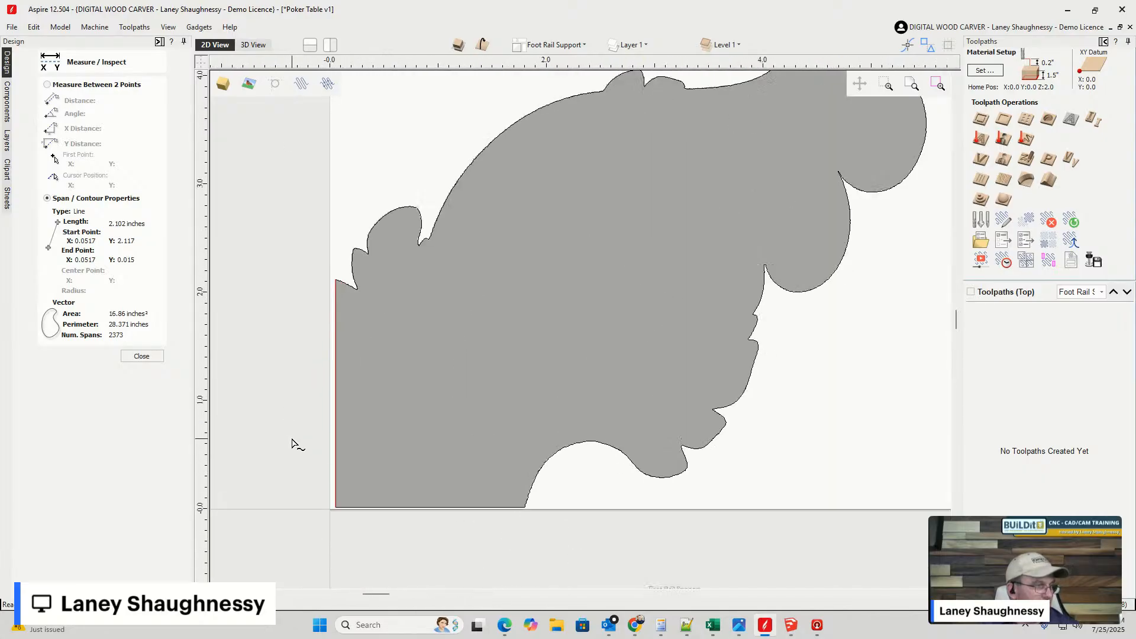
{"action": "middle_click_drag", "start_coordinate": [519, 371], "coordinate": [672, 383]}
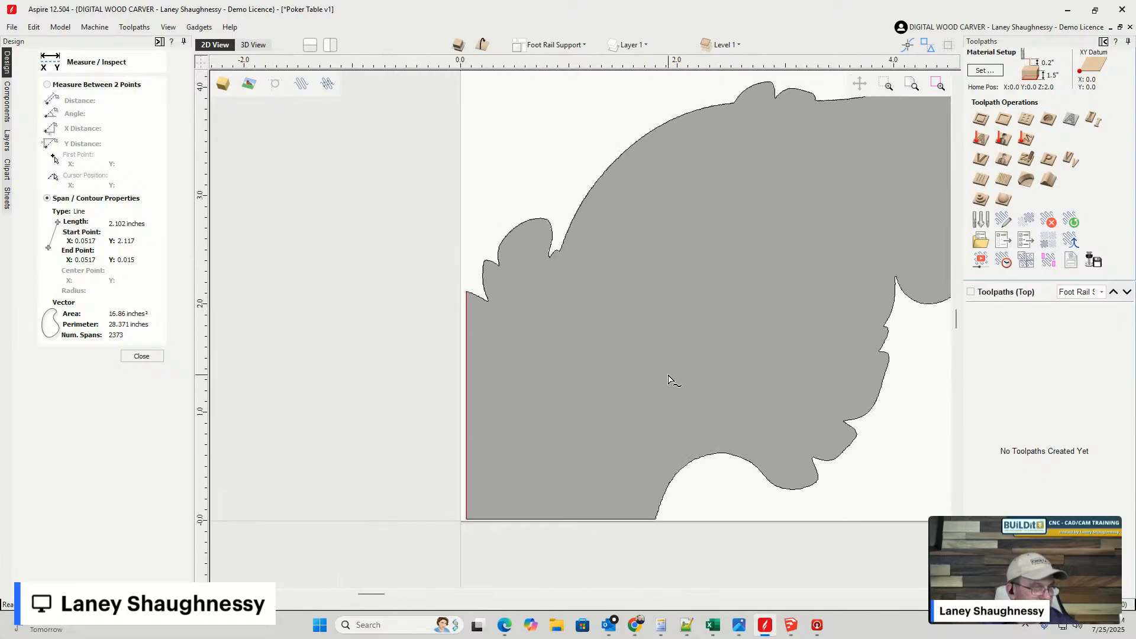
{"action": "left_click", "coordinate": [149, 357]}
- Make Pedastool the active sheet and view it in 2D beside the neighbouring sheets
{"action": "scroll", "coordinate": [527, 403], "scroll_direction": "down", "scroll_amount": 4}
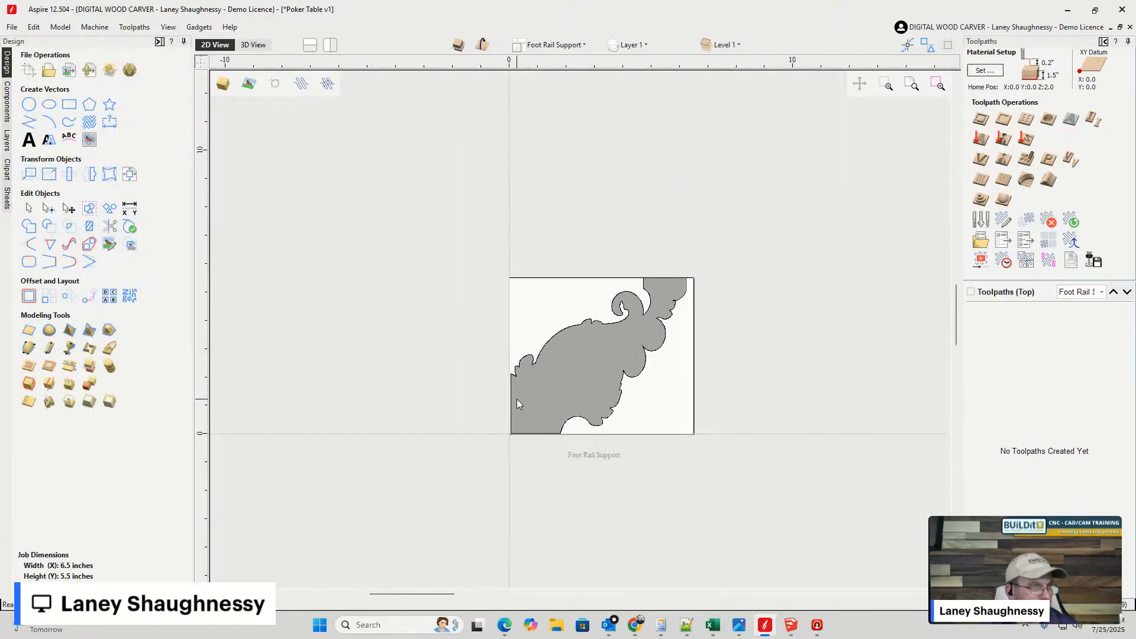
{"action": "scroll", "coordinate": [549, 373], "scroll_direction": "down", "scroll_amount": 3}
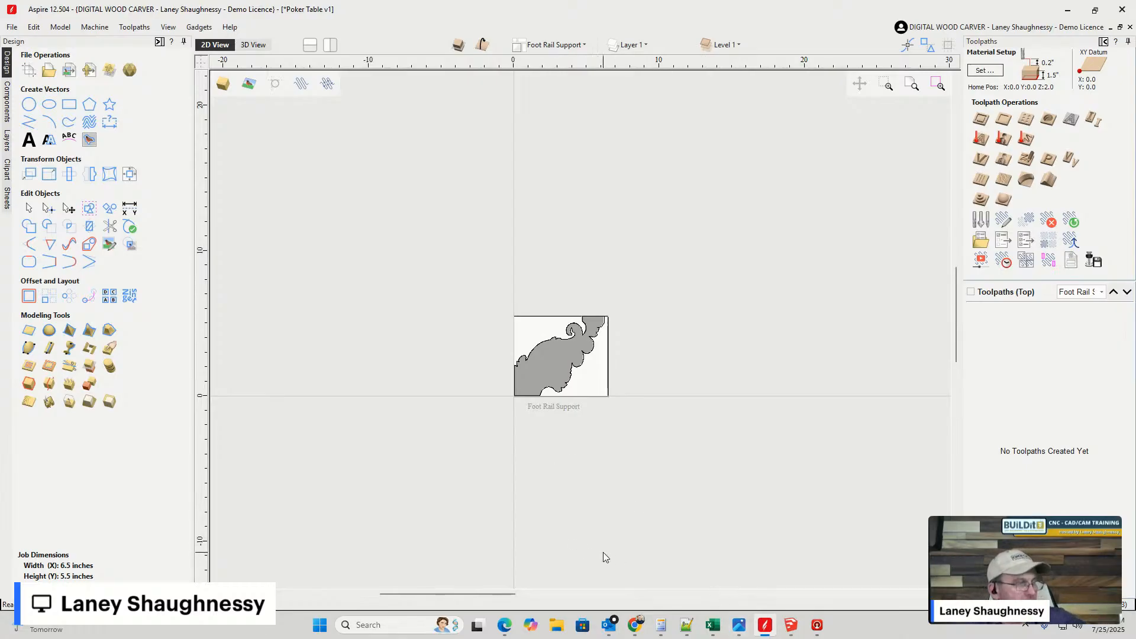
{"action": "scroll", "coordinate": [450, 383], "scroll_direction": "down", "scroll_amount": 3}
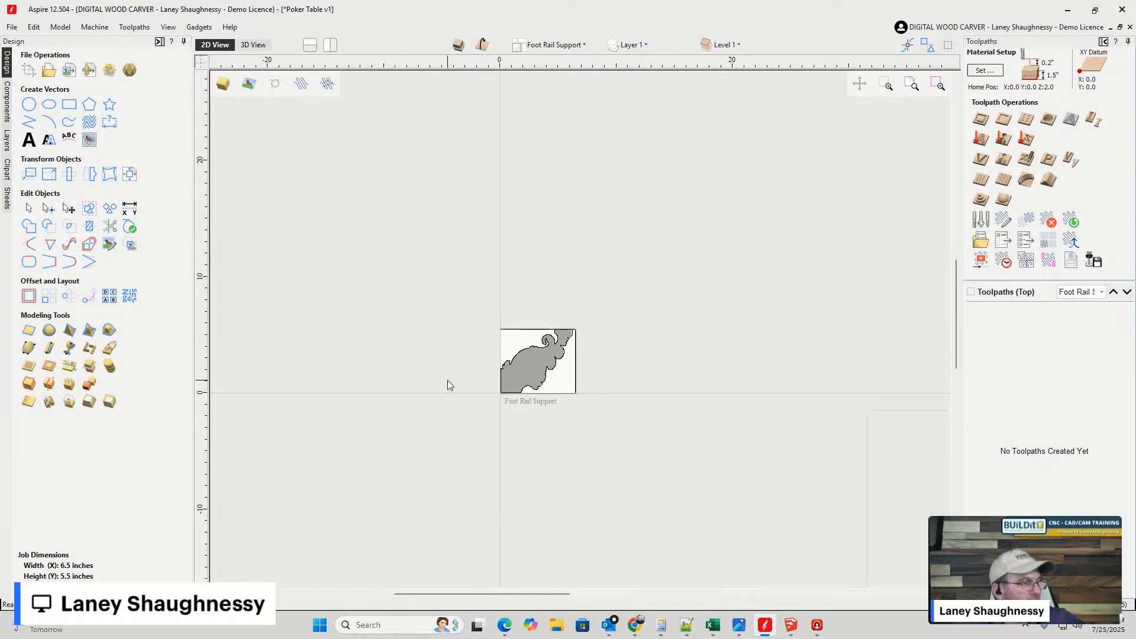
{"action": "left_click", "coordinate": [7, 200]}
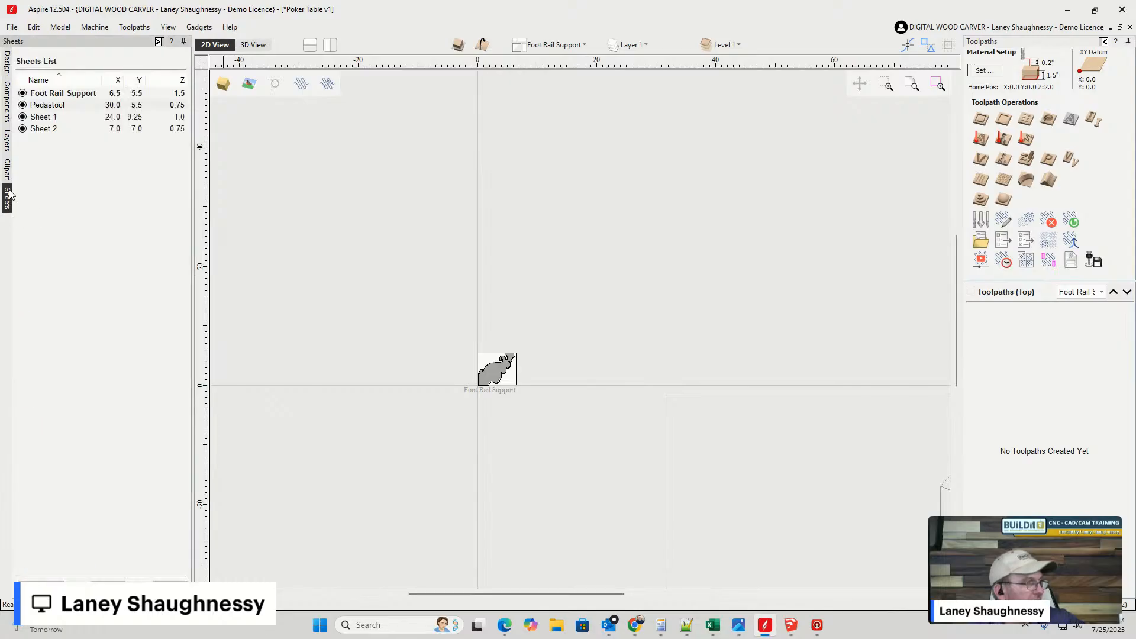
{"action": "left_click", "coordinate": [54, 111]}
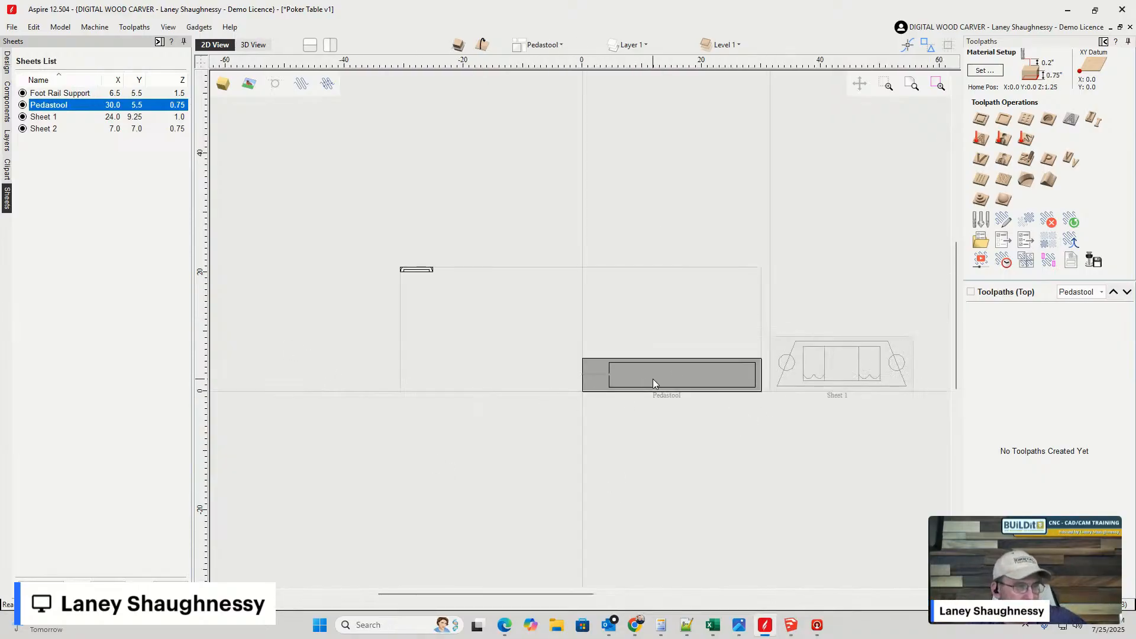
{"action": "scroll", "coordinate": [563, 378], "scroll_direction": "up", "scroll_amount": 1}
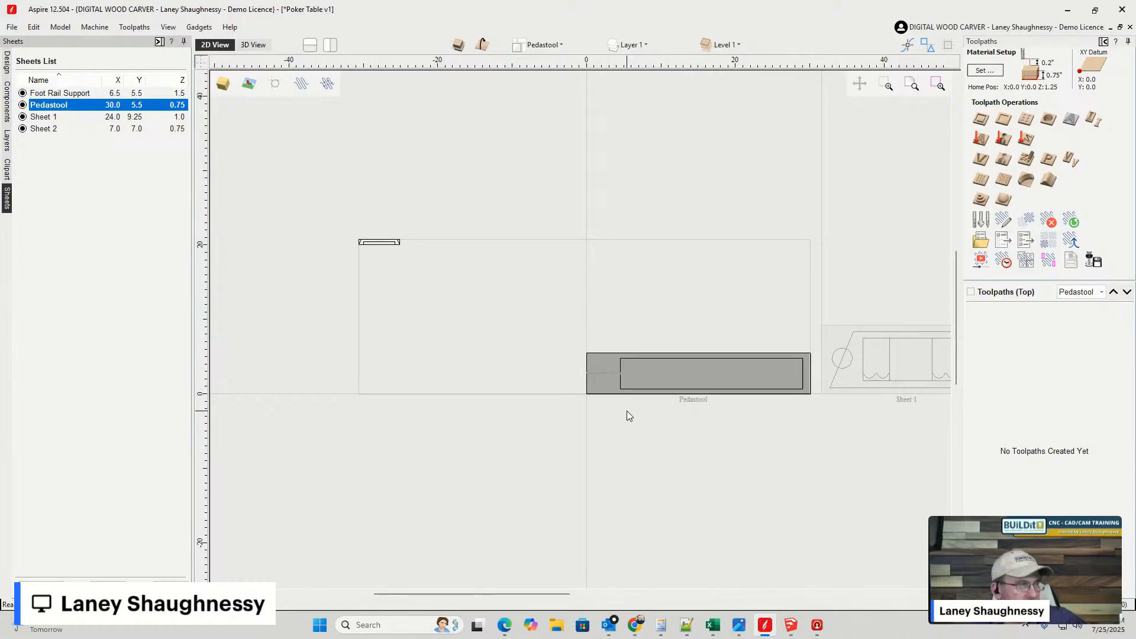
- Examine the carved ornament of the upright Pedastool panel in 3D, both as a whole and close up
{"action": "left_click", "coordinate": [253, 45]}
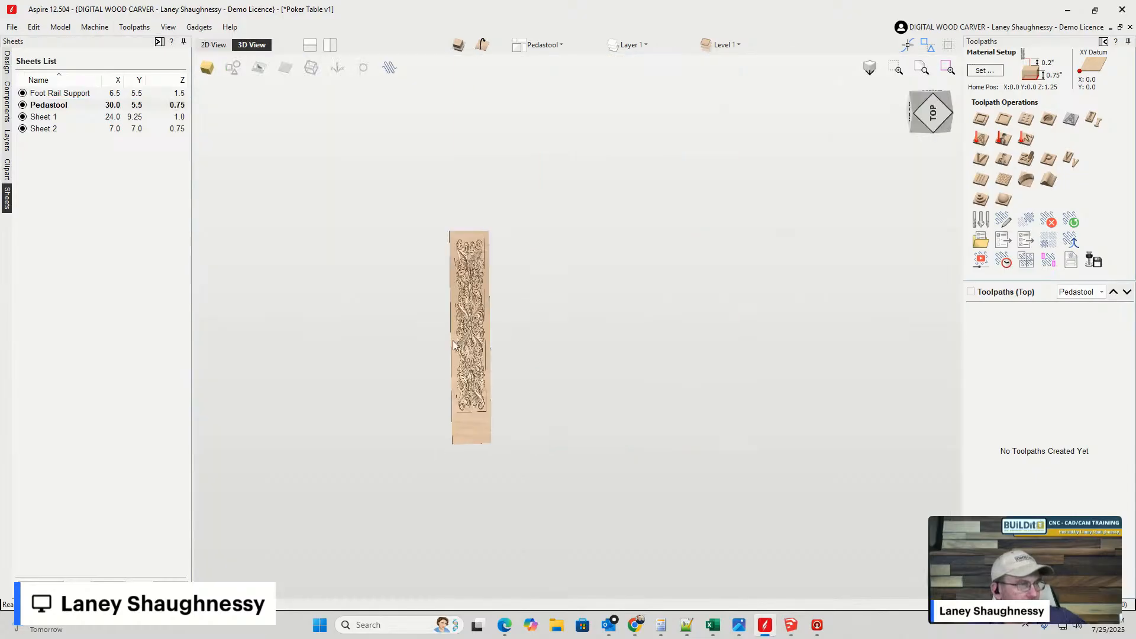
{"action": "scroll", "coordinate": [481, 258], "scroll_direction": "up", "scroll_amount": 7}
{"action": "scroll", "coordinate": [515, 248], "scroll_direction": "down", "scroll_amount": 3}
{"action": "scroll", "coordinate": [542, 236], "scroll_direction": "up", "scroll_amount": 1}
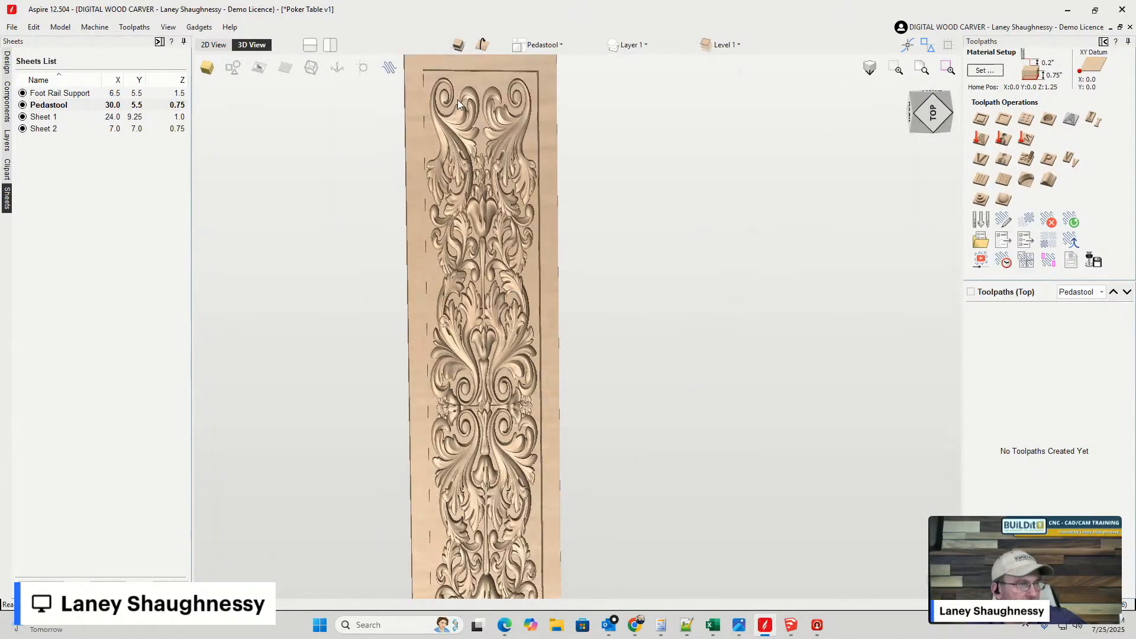
{"action": "scroll", "coordinate": [476, 296], "scroll_direction": "down", "scroll_amount": 4}
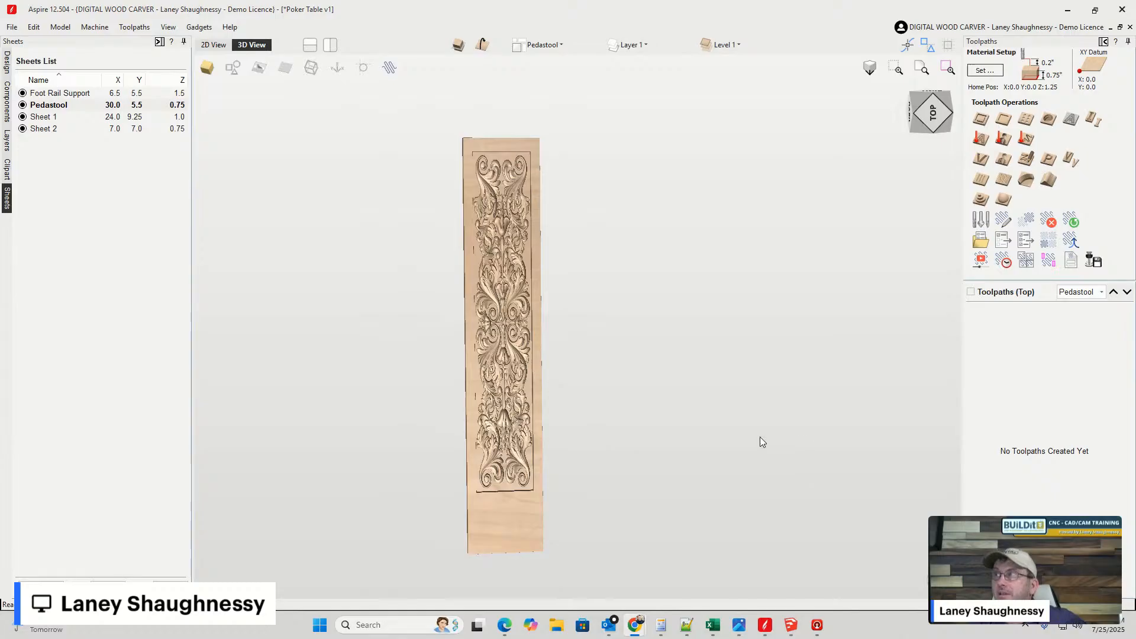
{"action": "scroll", "coordinate": [500, 291], "scroll_direction": "up", "scroll_amount": 5}
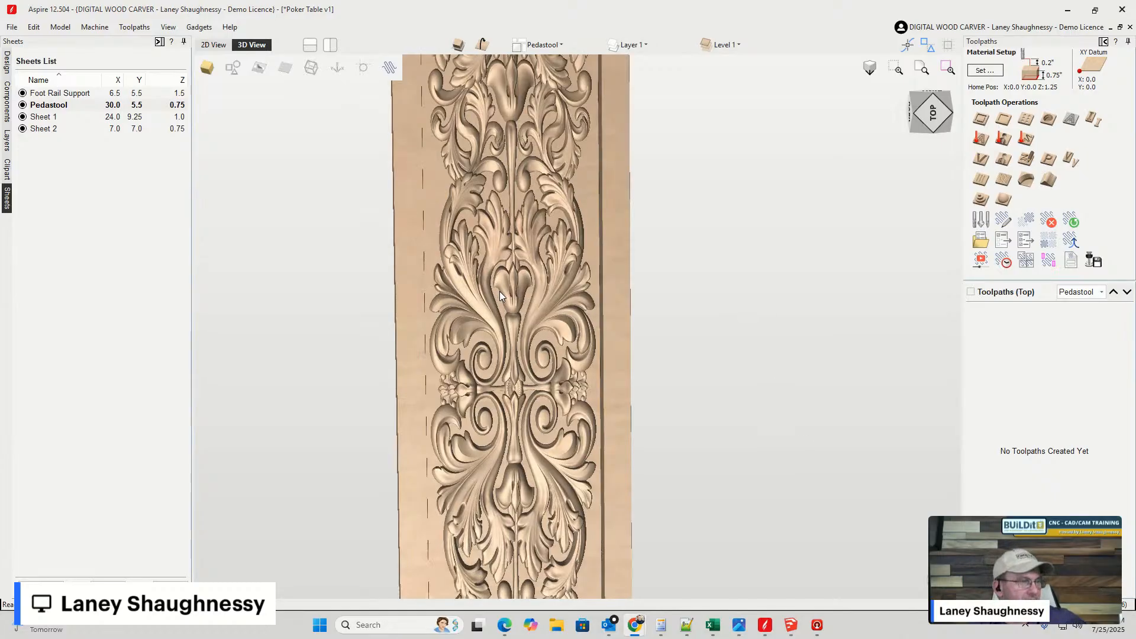
{"action": "scroll", "coordinate": [499, 291], "scroll_direction": "down", "scroll_amount": 4}
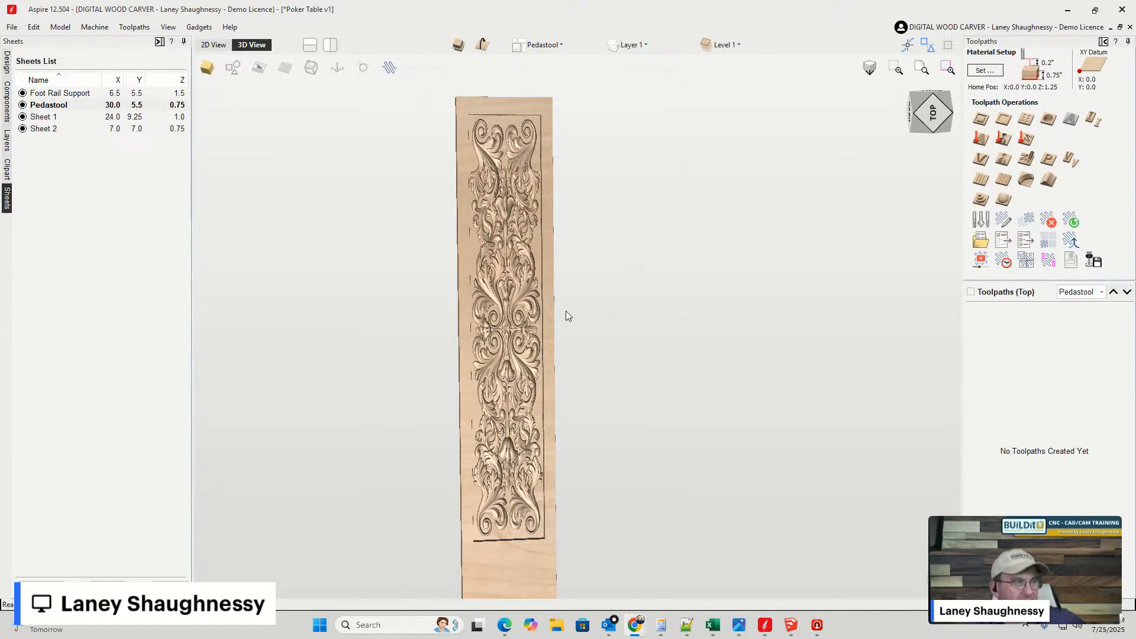
{"action": "scroll", "coordinate": [491, 222], "scroll_direction": "up", "scroll_amount": 4}
{"action": "scroll", "coordinate": [595, 205], "scroll_direction": "down", "scroll_amount": 2}
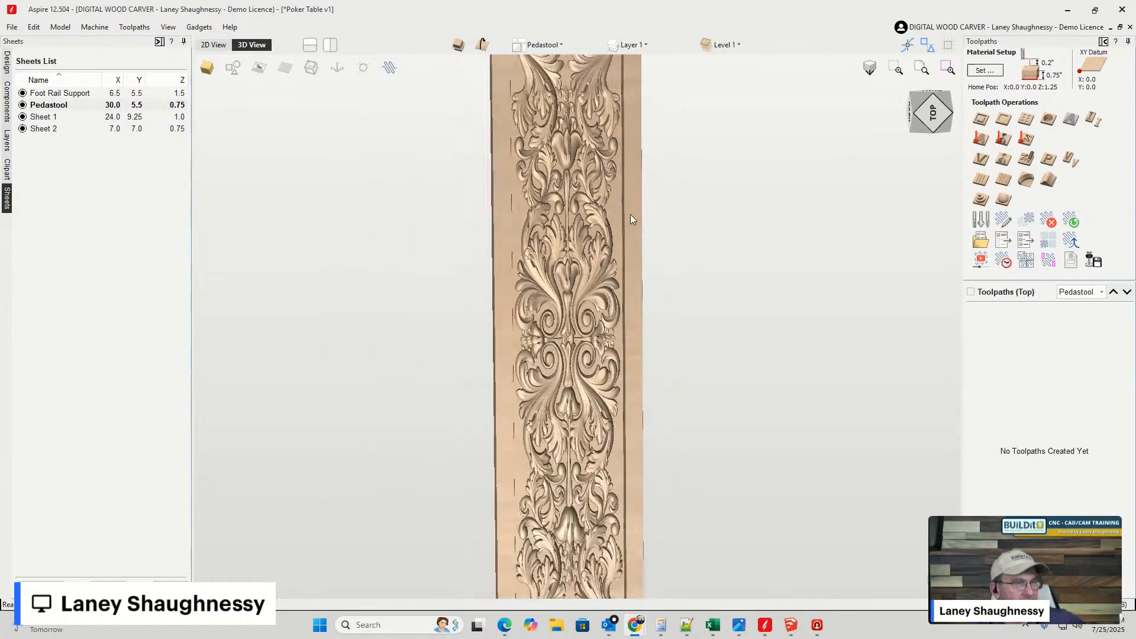
- Tilt the Pedastool panel in 3D to inspect its recessed carving, thickness and uncarved end
{"action": "left_click_drag", "start_coordinate": [931, 125], "coordinate": [931, 92]}
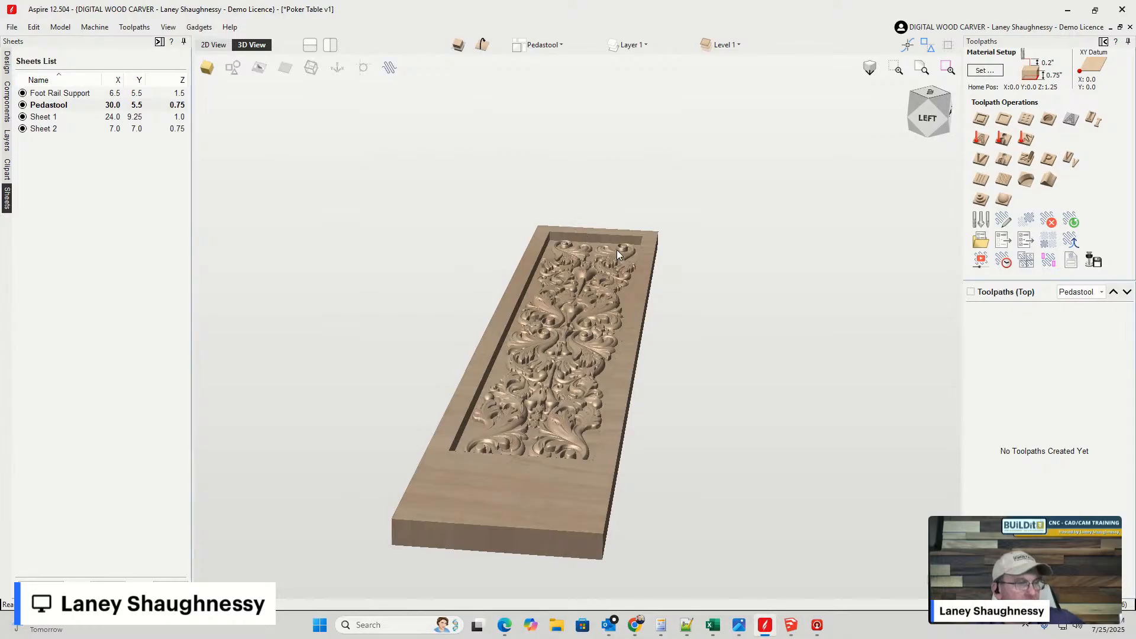
{"action": "middle_click_drag", "start_coordinate": [617, 249], "coordinate": [704, 151]}
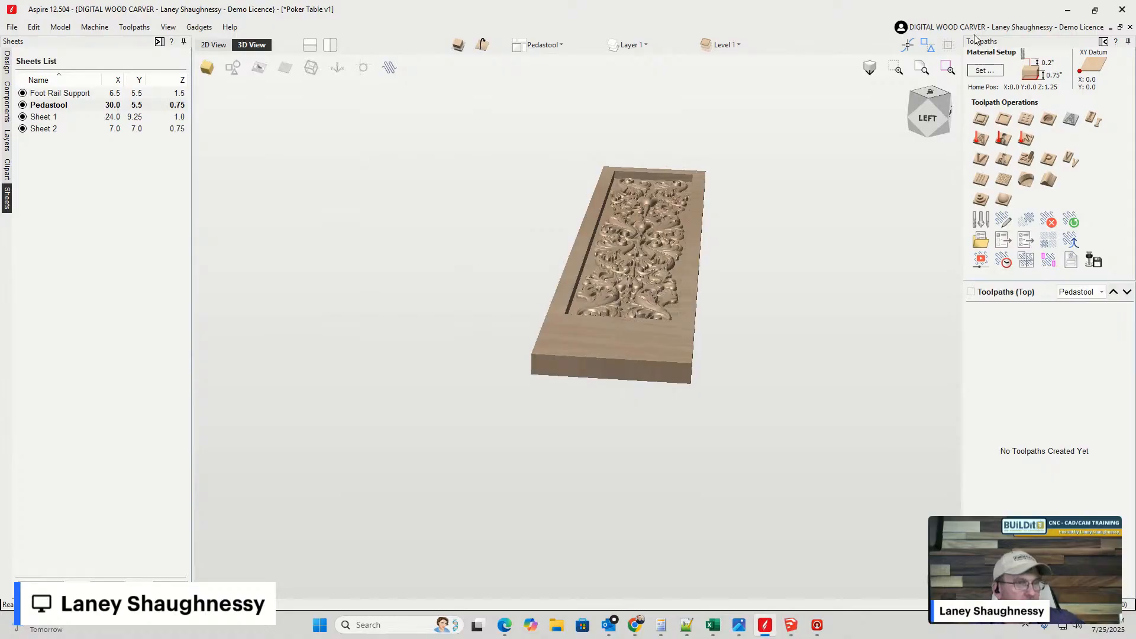
{"action": "left_click_drag", "start_coordinate": [933, 106], "coordinate": [929, 116]}
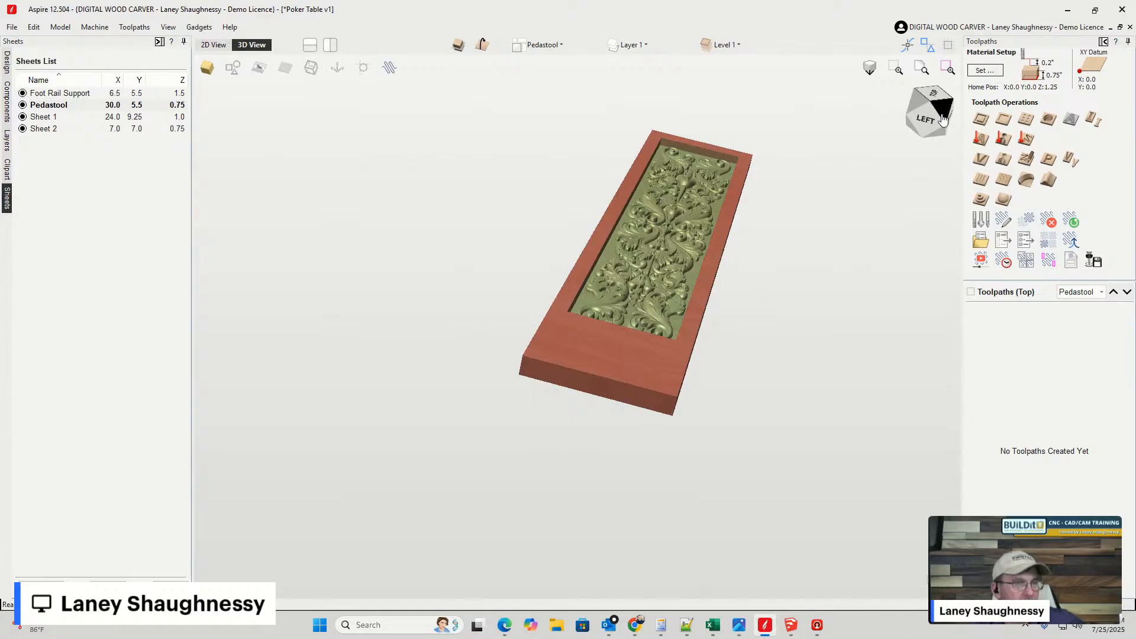
{"action": "left_click_drag", "start_coordinate": [929, 117], "coordinate": [934, 122]}
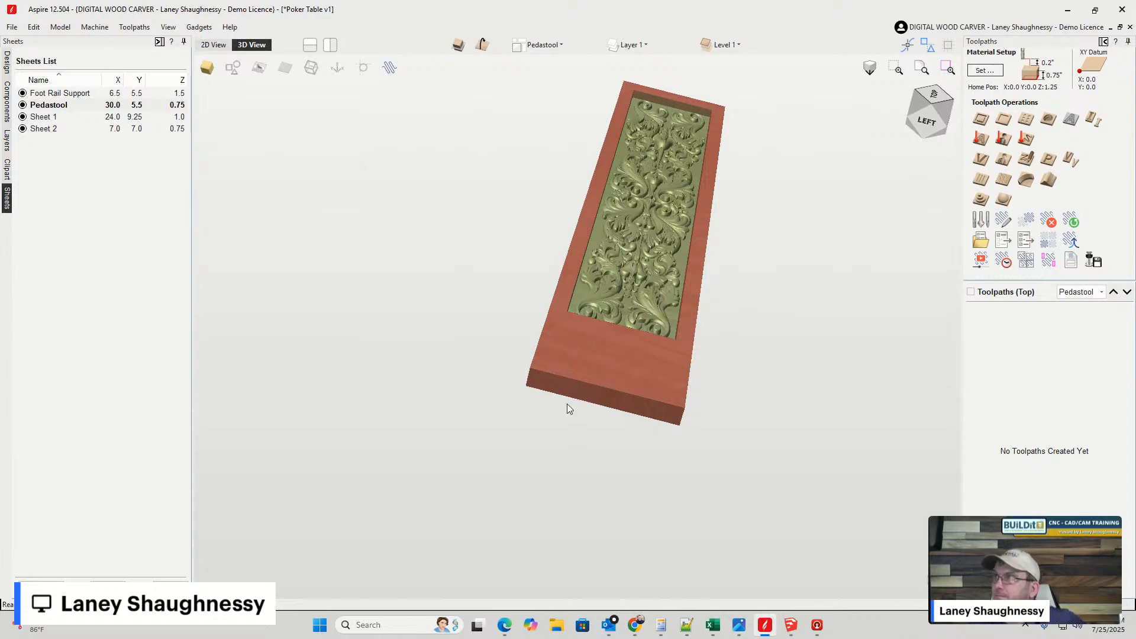
{"action": "scroll", "coordinate": [639, 308], "scroll_direction": "up", "scroll_amount": 3}
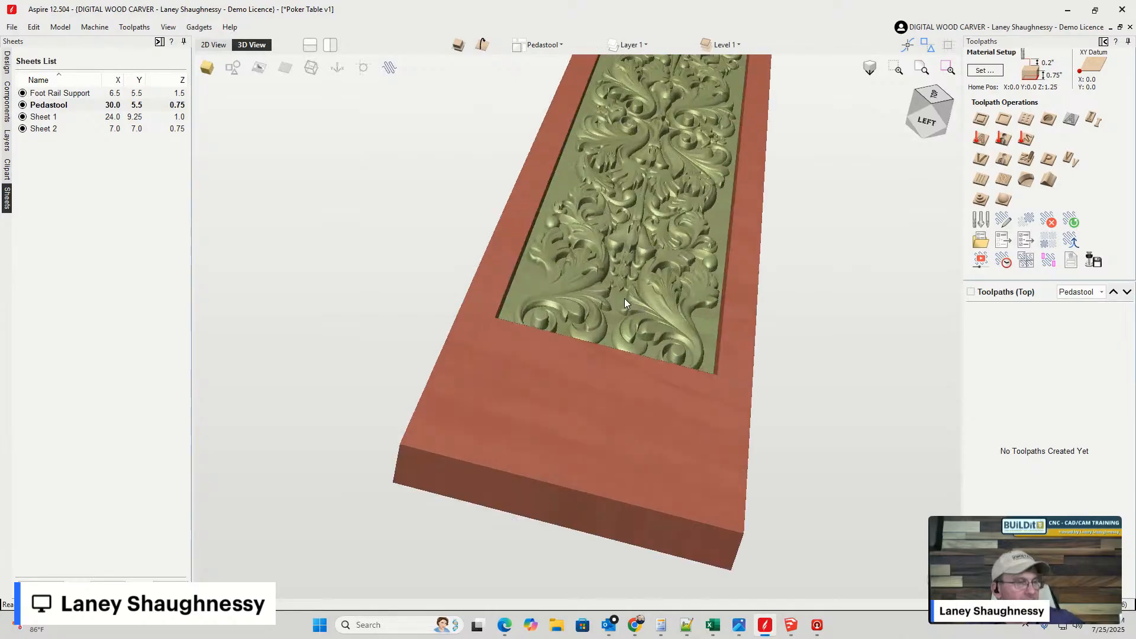
- Return to the 2D layout and make Foot Rail Support the active sheet
{"action": "left_click", "coordinate": [214, 45]}
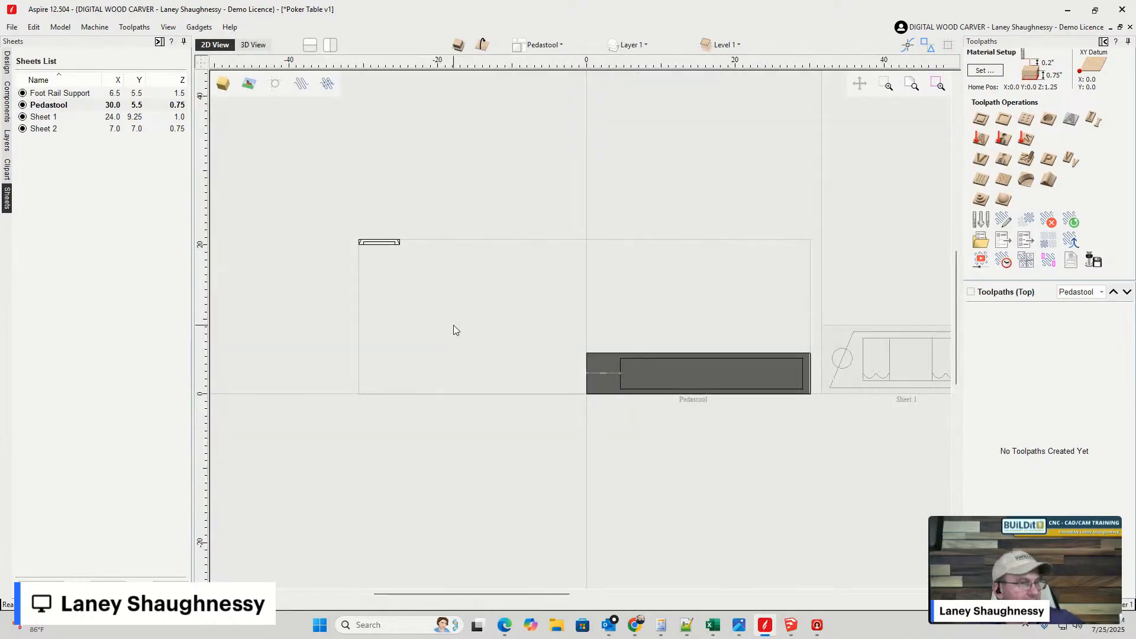
{"action": "scroll", "coordinate": [454, 330], "scroll_direction": "down", "scroll_amount": 3}
{"action": "scroll", "coordinate": [458, 231], "scroll_direction": "up", "scroll_amount": 4}
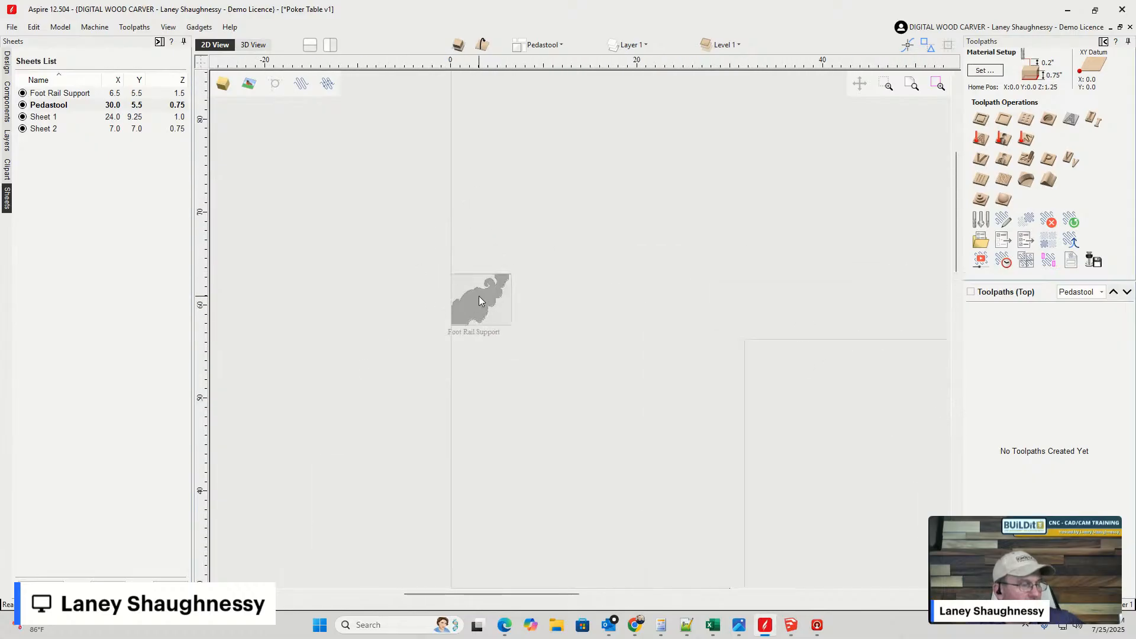
{"action": "left_click", "coordinate": [480, 302]}
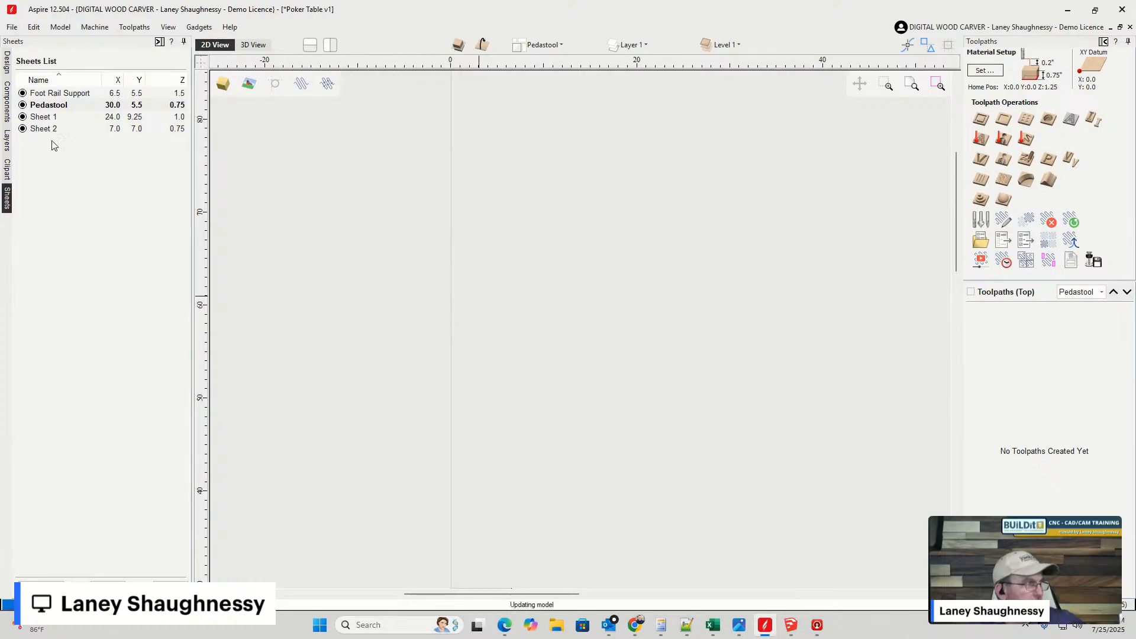
{"action": "left_click", "coordinate": [117, 129]}
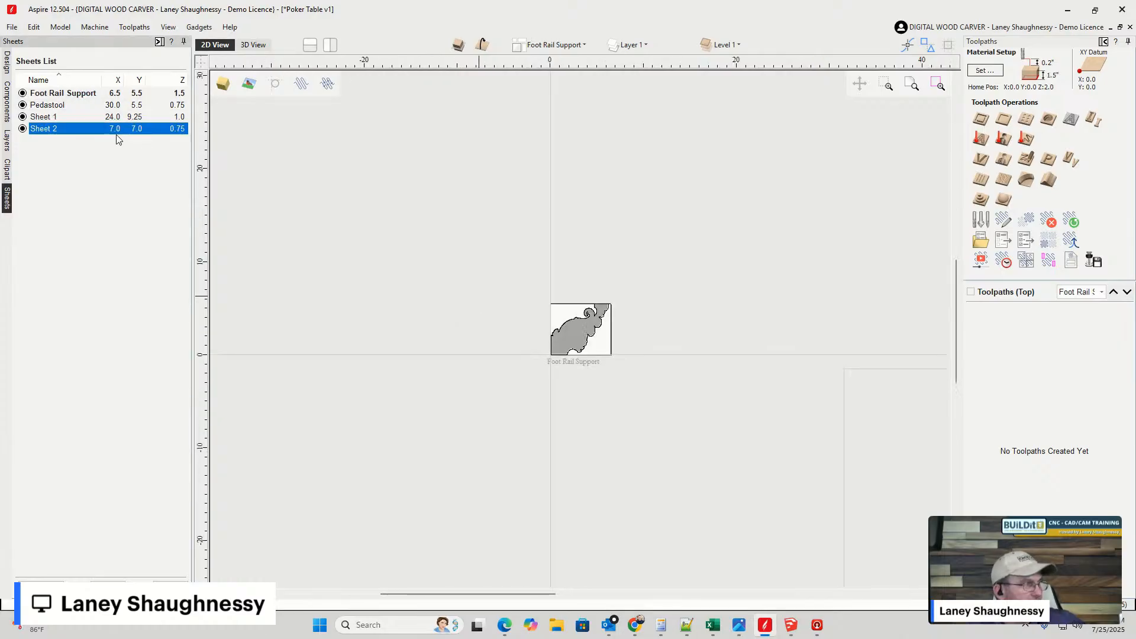
{"action": "left_click", "coordinate": [114, 133]}
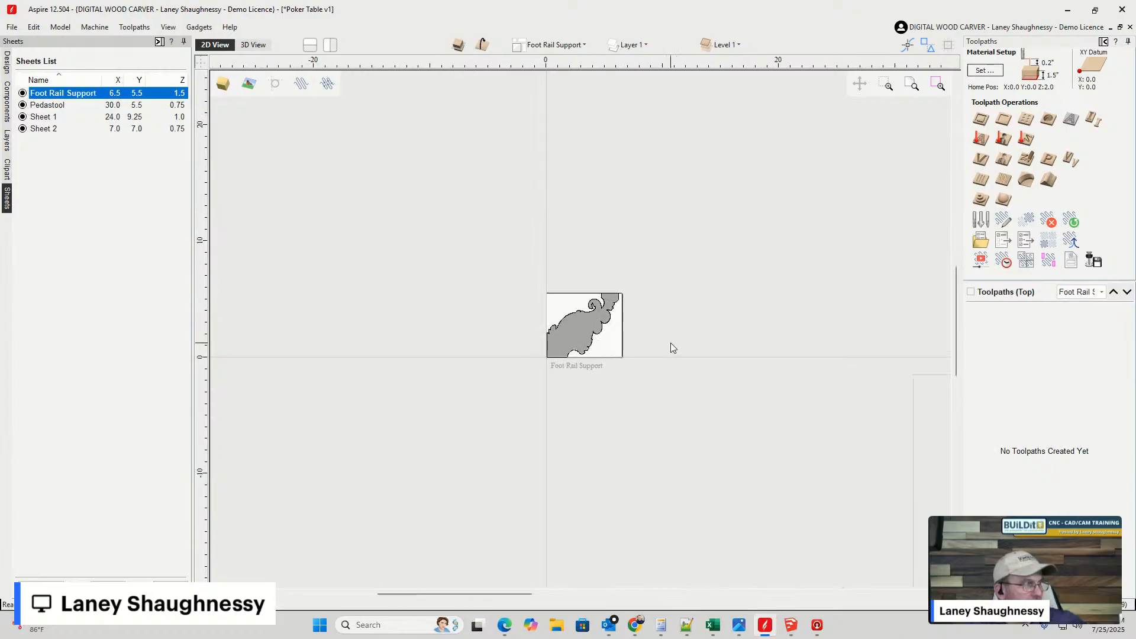
- Examine the Foot Rail Support outline within its sheet in 2D, both close up and from farther out
{"action": "scroll", "coordinate": [614, 349], "scroll_direction": "up", "scroll_amount": 5}
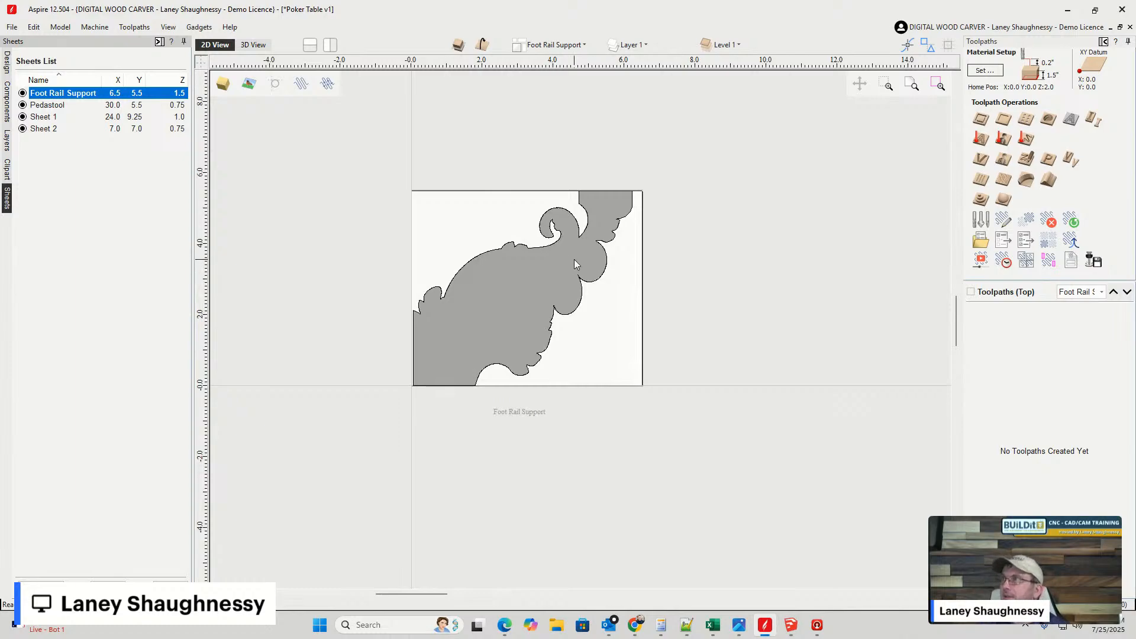
{"action": "scroll", "coordinate": [598, 270], "scroll_direction": "down", "scroll_amount": 2}
{"action": "scroll", "coordinate": [598, 269], "scroll_direction": "up", "scroll_amount": 2}
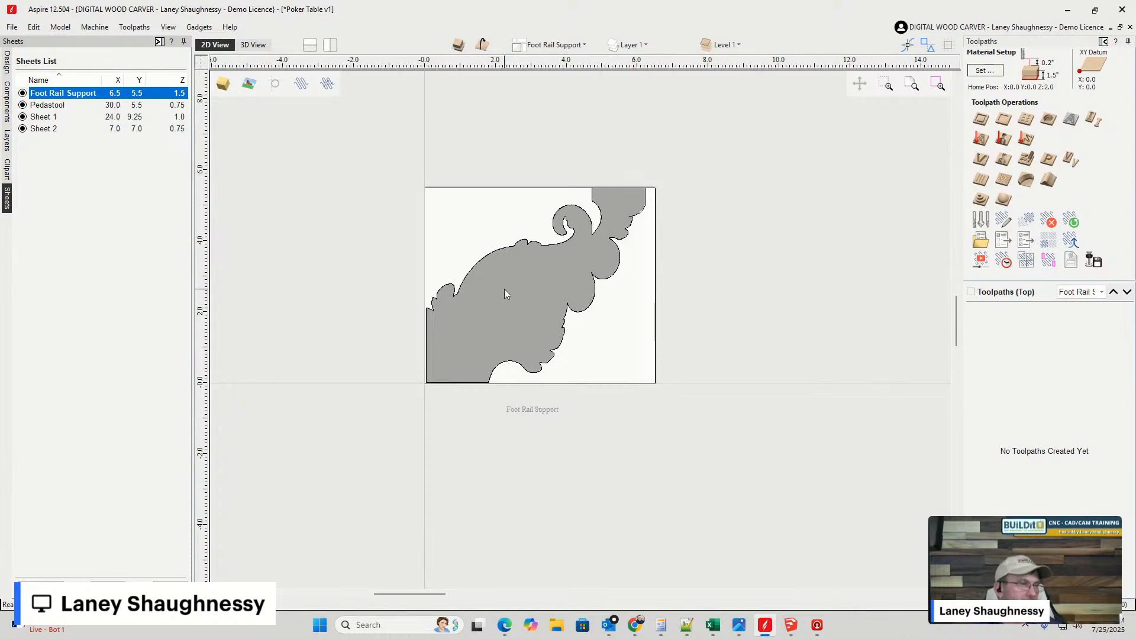
{"action": "scroll", "coordinate": [504, 289], "scroll_direction": "up", "scroll_amount": 2}
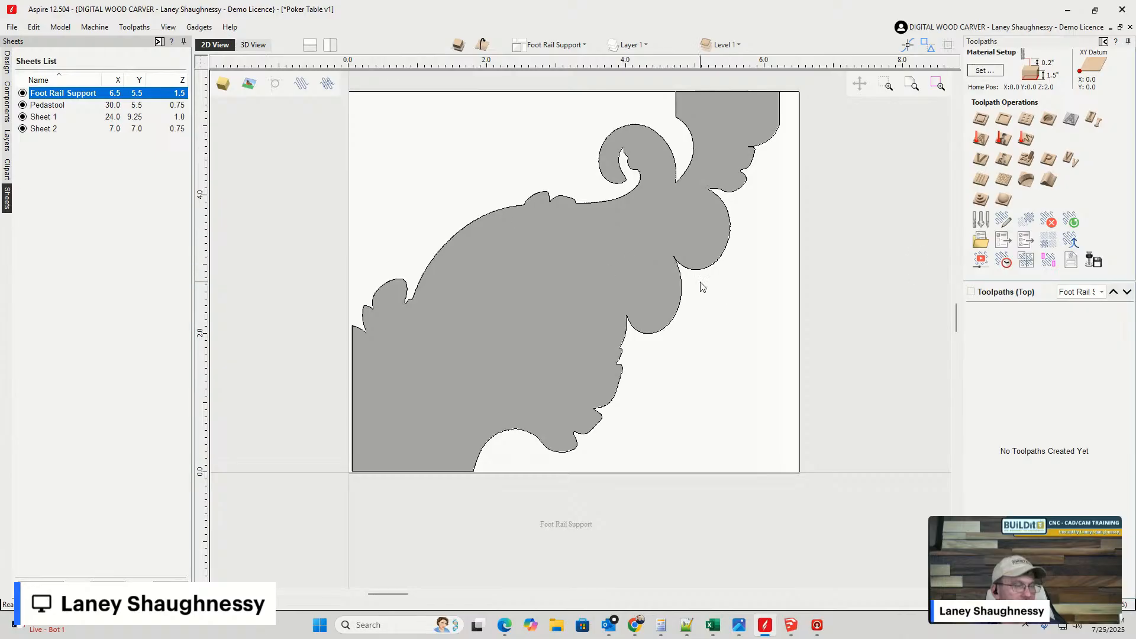
{"action": "scroll", "coordinate": [788, 309], "scroll_direction": "down", "scroll_amount": 3}
{"action": "scroll", "coordinate": [788, 308], "scroll_direction": "down", "scroll_amount": 1}
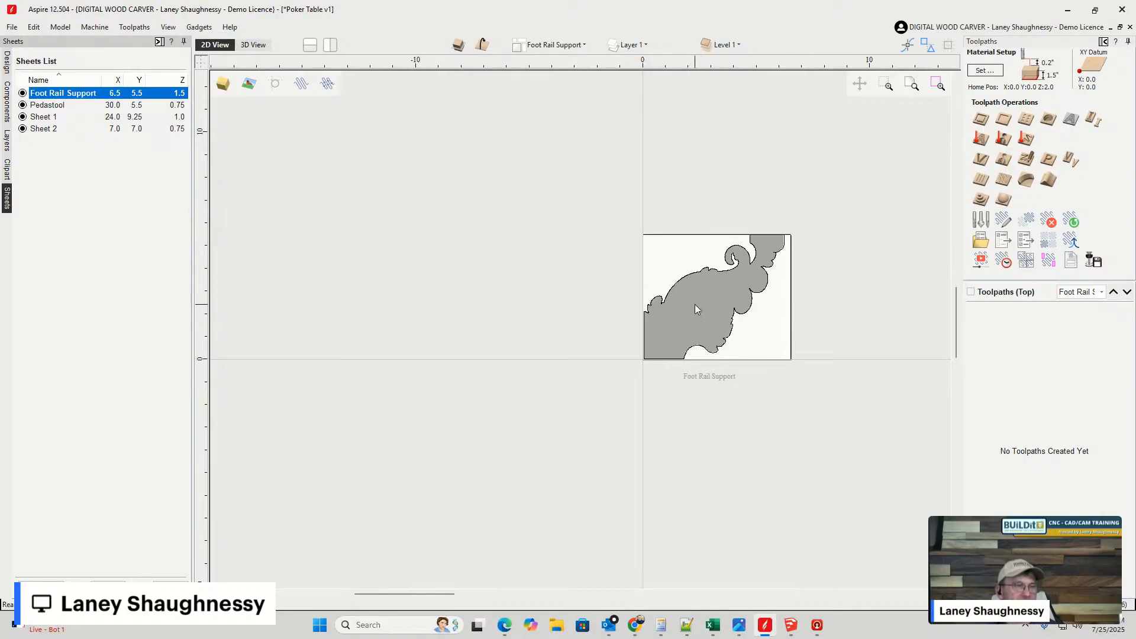
{"action": "scroll", "coordinate": [614, 397], "scroll_direction": "down", "scroll_amount": 2}
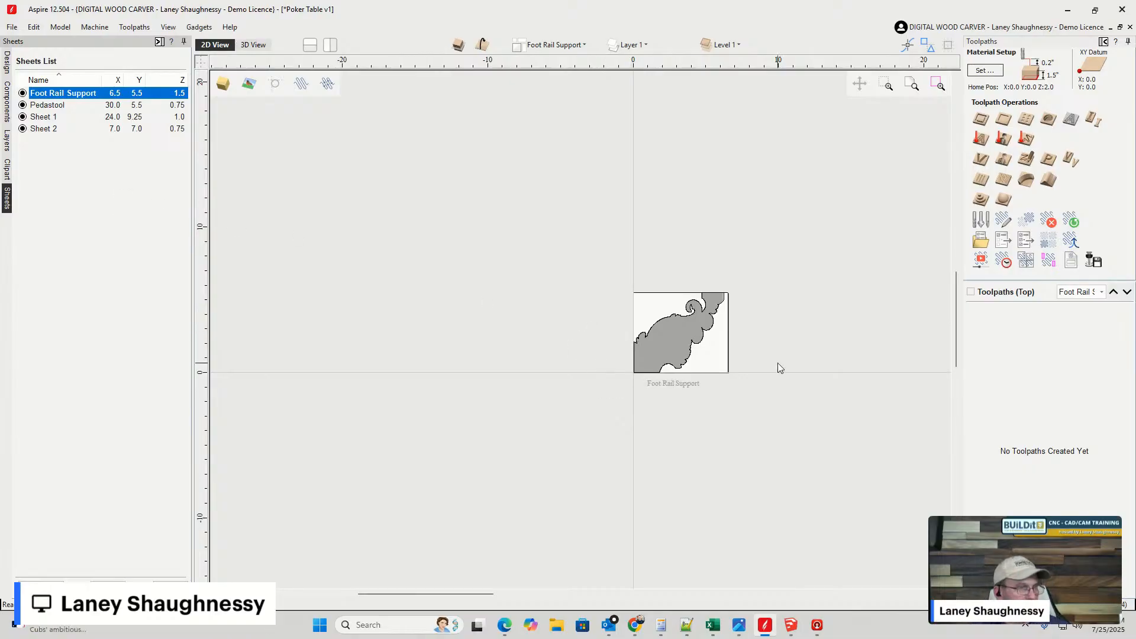
{"action": "middle_click_drag", "start_coordinate": [719, 359], "coordinate": [592, 356]}
{"action": "scroll", "coordinate": [583, 354], "scroll_direction": "up", "scroll_amount": 1}
{"action": "scroll", "coordinate": [530, 332], "scroll_direction": "up", "scroll_amount": 2}
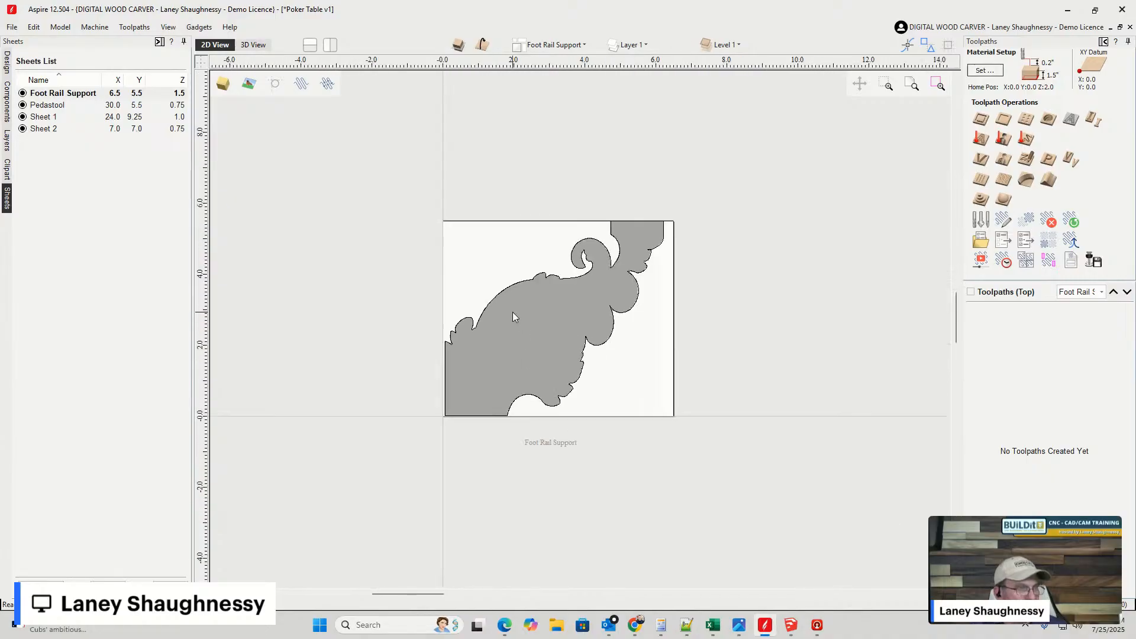
- View the carved Foot Rail Support in 3D at an angle, examining its acanthus leaves, scrolls and thickness
{"action": "left_click", "coordinate": [253, 45]}
{"action": "left_click_drag", "start_coordinate": [933, 122], "coordinate": [925, 160]}
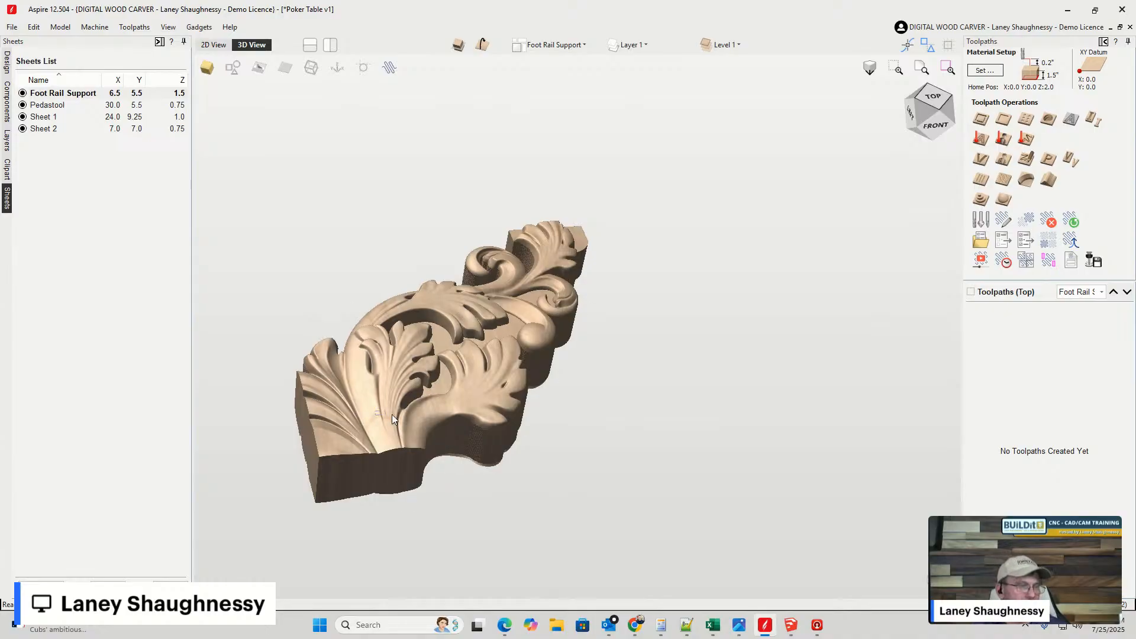
{"action": "scroll", "coordinate": [497, 413], "scroll_direction": "down", "scroll_amount": 3}
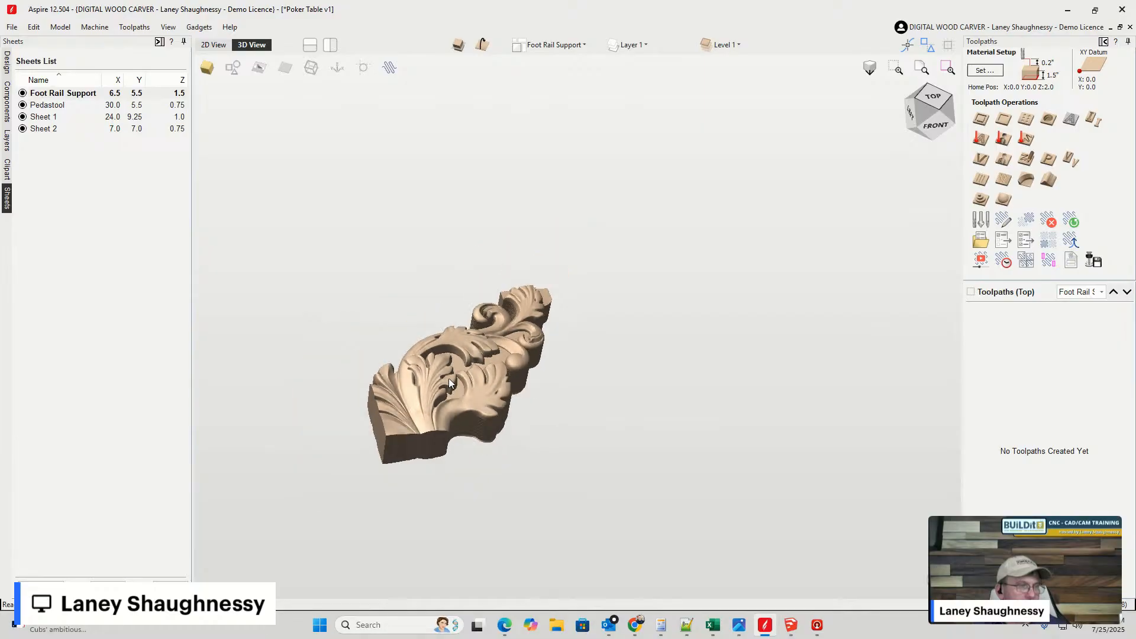
{"action": "scroll", "coordinate": [472, 430], "scroll_direction": "up", "scroll_amount": 5}
{"action": "scroll", "coordinate": [474, 431], "scroll_direction": "down", "scroll_amount": 3}
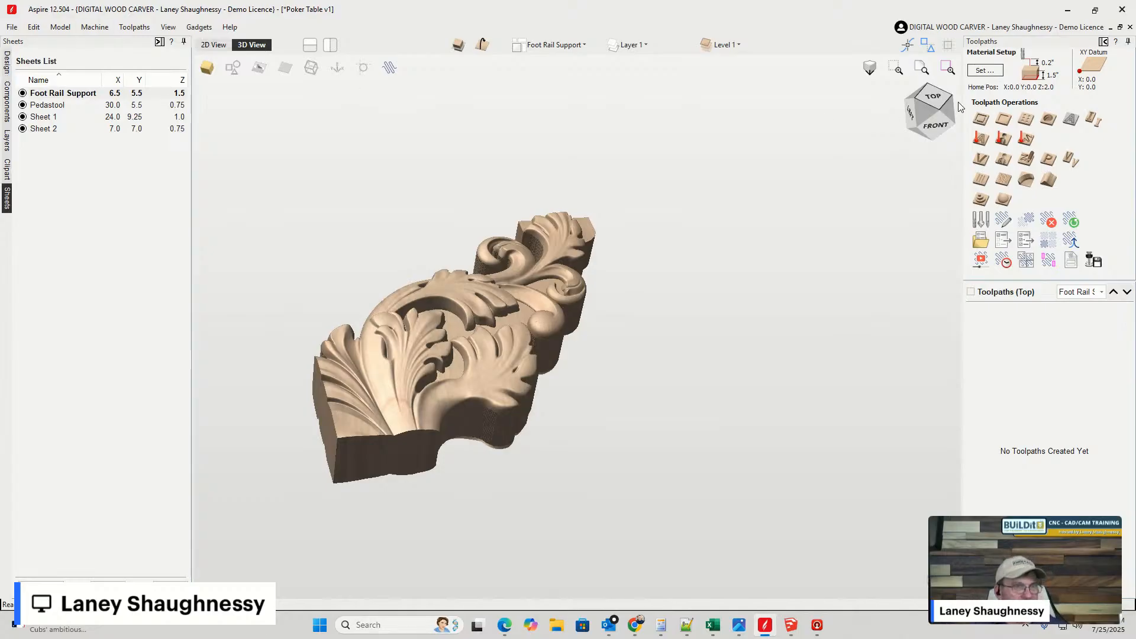
- Finish tilting the Foot Rail Support in 3D, return to the 2D layout and make Sheet 1 the active sheet
{"action": "left_click_drag", "start_coordinate": [938, 105], "coordinate": [920, 83]}
{"action": "left_click", "coordinate": [919, 87]}
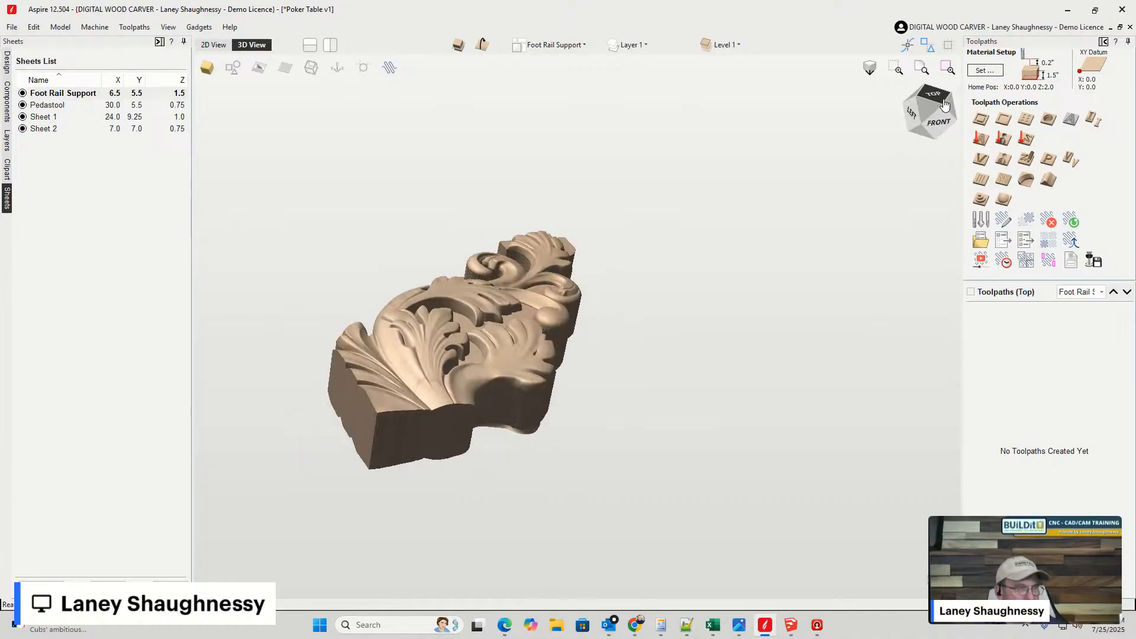
{"action": "left_click", "coordinate": [212, 45]}
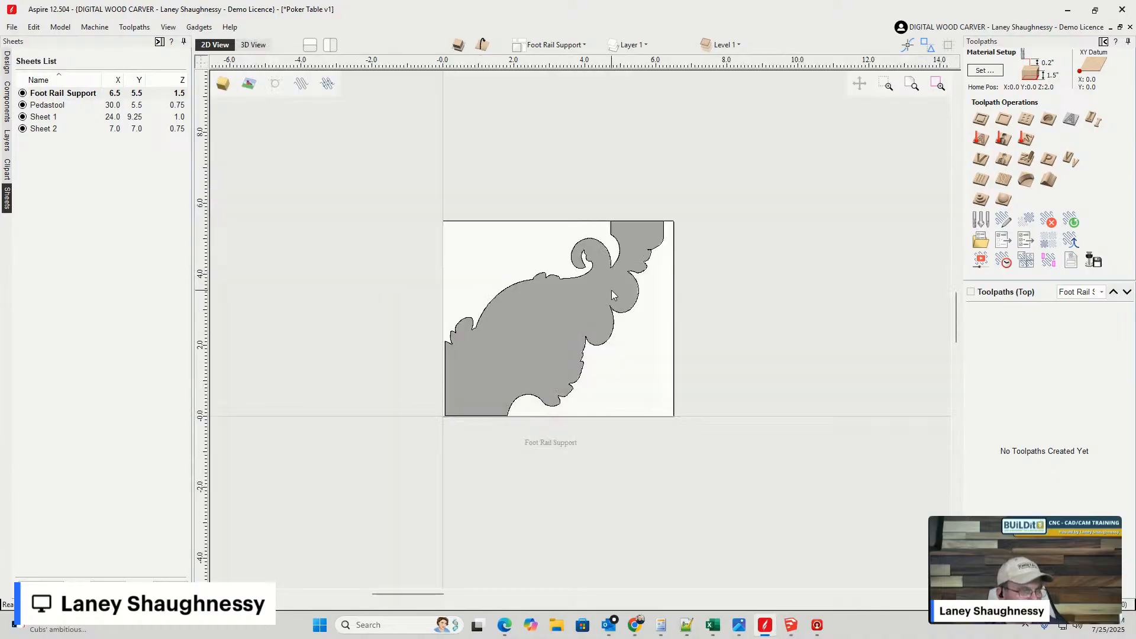
{"action": "scroll", "coordinate": [612, 290], "scroll_direction": "down", "scroll_amount": 5}
{"action": "scroll", "coordinate": [592, 297], "scroll_direction": "down", "scroll_amount": 1}
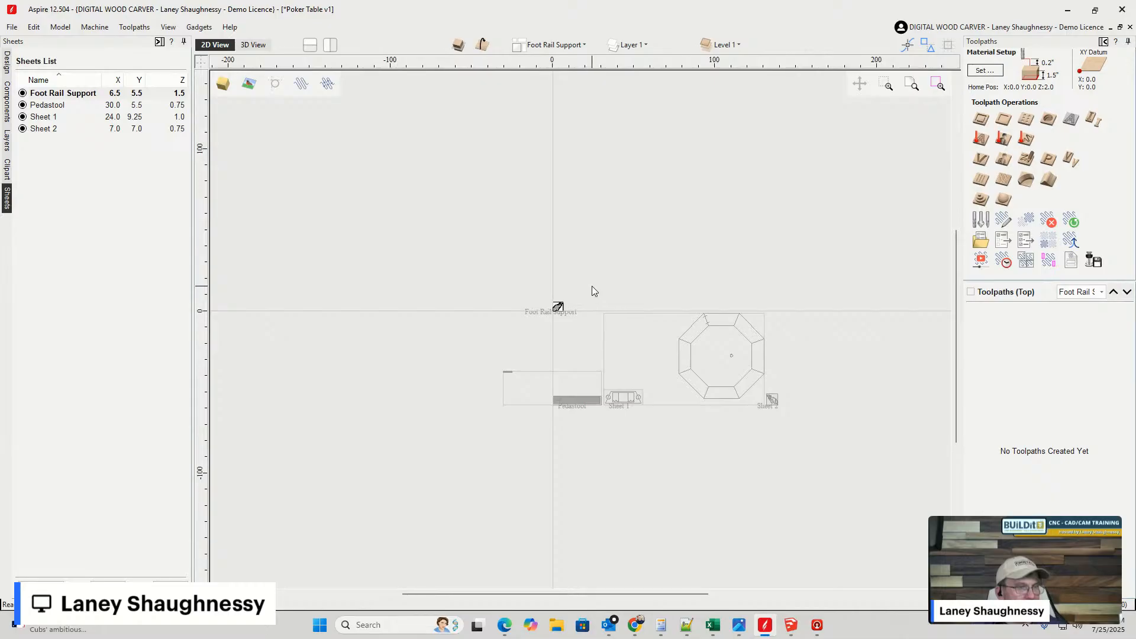
{"action": "scroll", "coordinate": [589, 421], "scroll_direction": "up", "scroll_amount": 5}
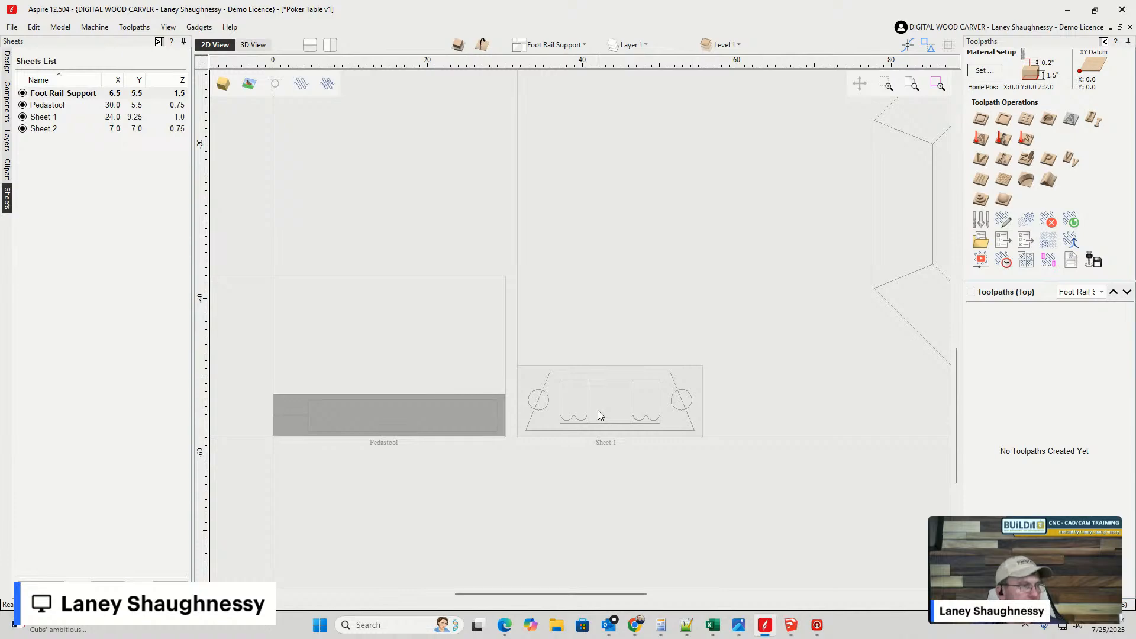
{"action": "double_click", "coordinate": [598, 411]}
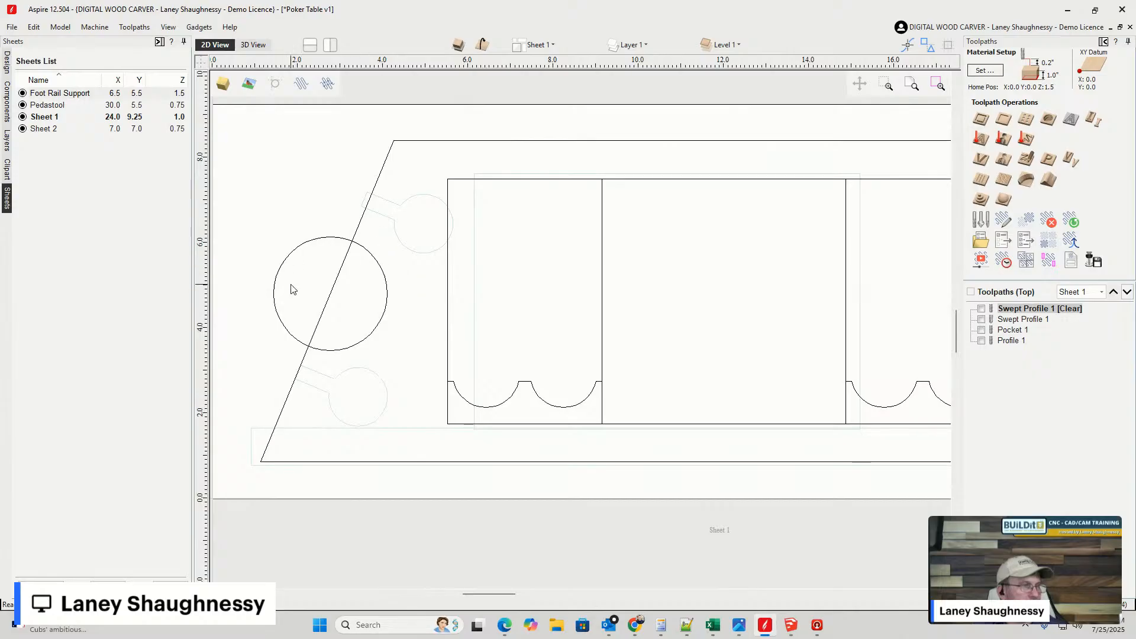
- Flip Sheet 1 to its bottom side and examine the keyhole shapes along both slanted ends of the rail segment
{"action": "scroll", "coordinate": [291, 289], "scroll_direction": "down", "scroll_amount": 4}
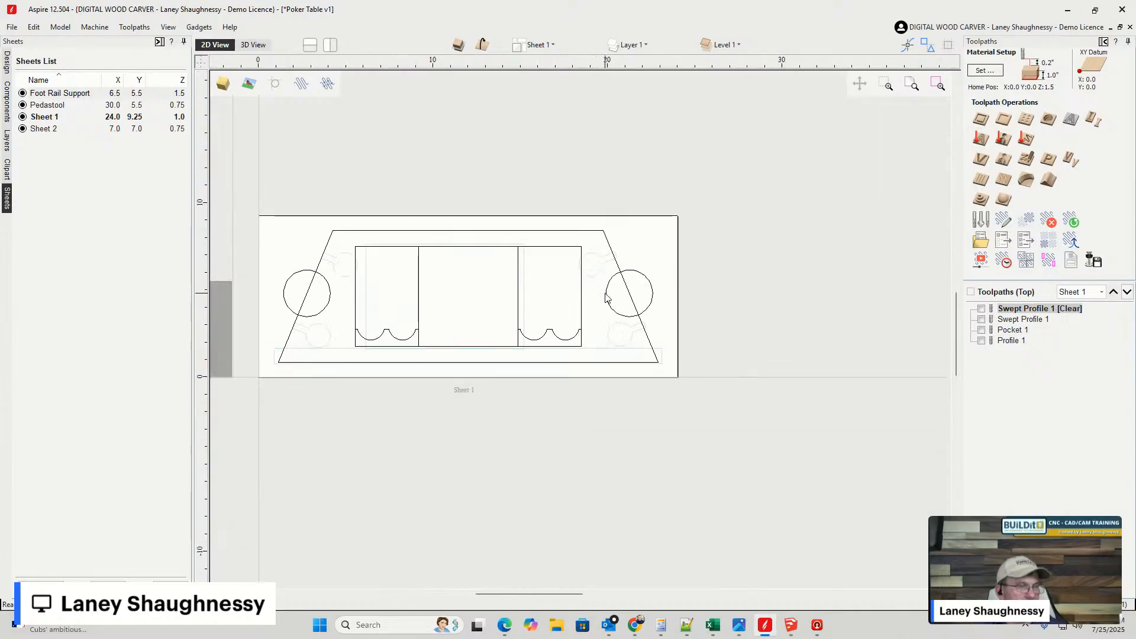
{"action": "scroll", "coordinate": [625, 309], "scroll_direction": "up", "scroll_amount": 2}
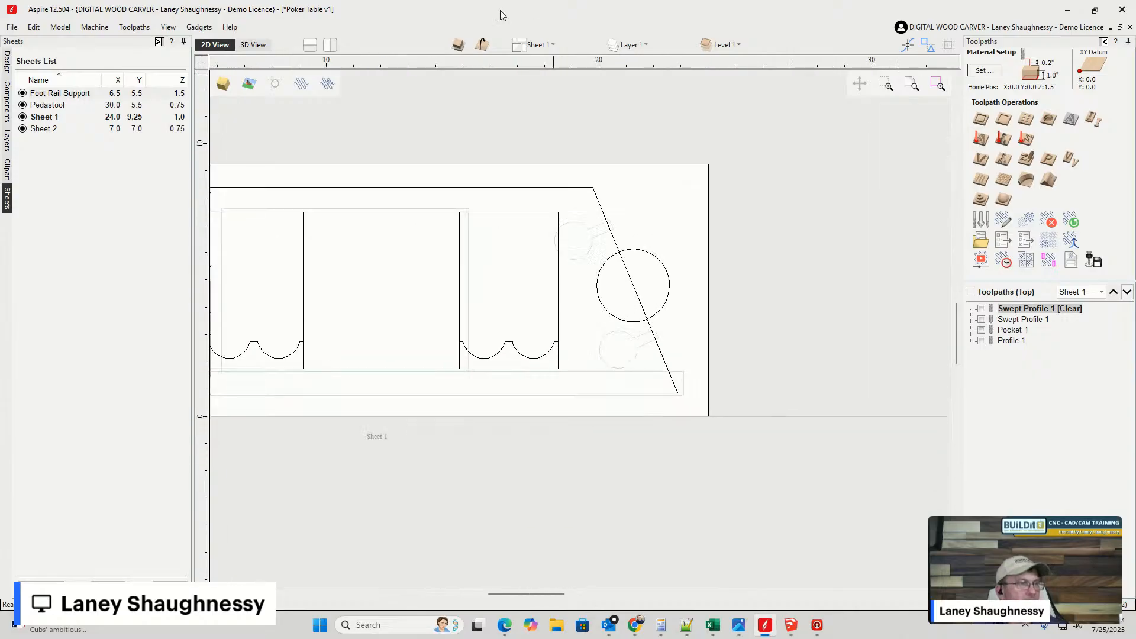
{"action": "left_click", "coordinate": [483, 45]}
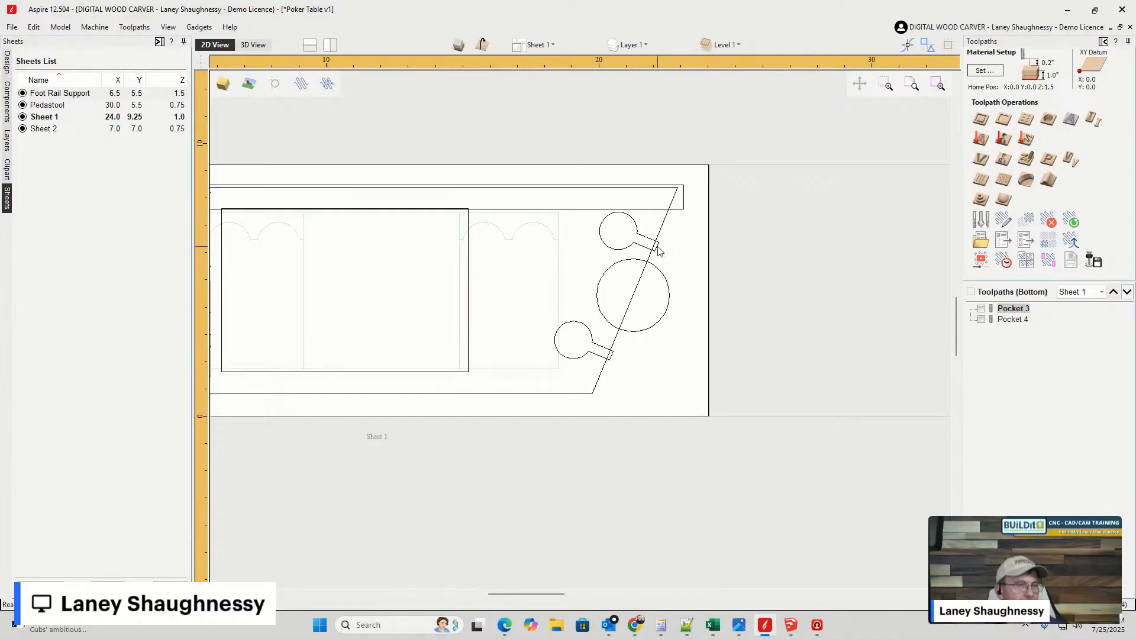
{"action": "scroll", "coordinate": [674, 375], "scroll_direction": "down", "scroll_amount": 4}
{"action": "scroll", "coordinate": [455, 348], "scroll_direction": "up", "scroll_amount": 6}
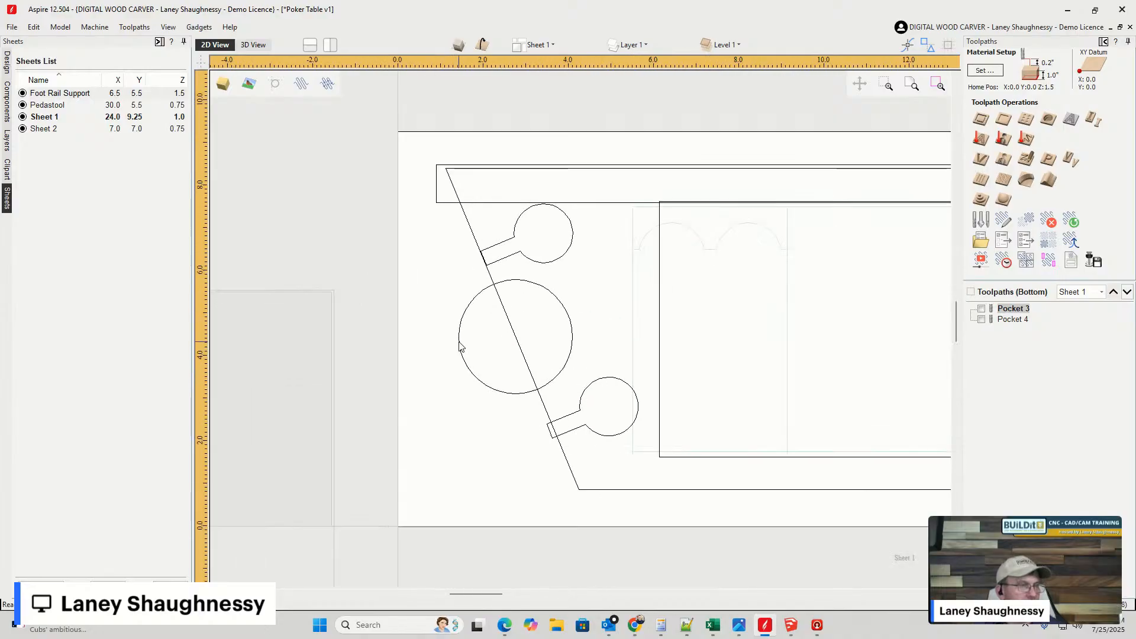
{"action": "scroll", "coordinate": [460, 348], "scroll_direction": "down", "scroll_amount": 4}
{"action": "scroll", "coordinate": [451, 288], "scroll_direction": "up", "scroll_amount": 4}
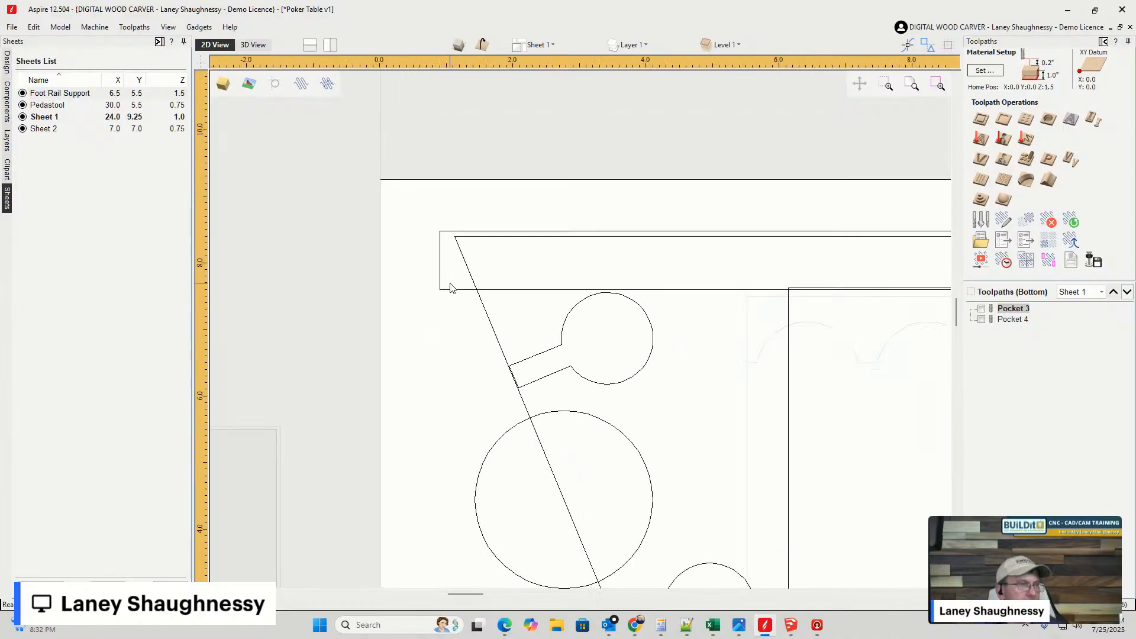
- Select the narrow rectangle along the rail segment's long edge and examine it against the keyholes, central rectangle and neighbouring sheets
{"action": "left_click", "coordinate": [452, 289]}
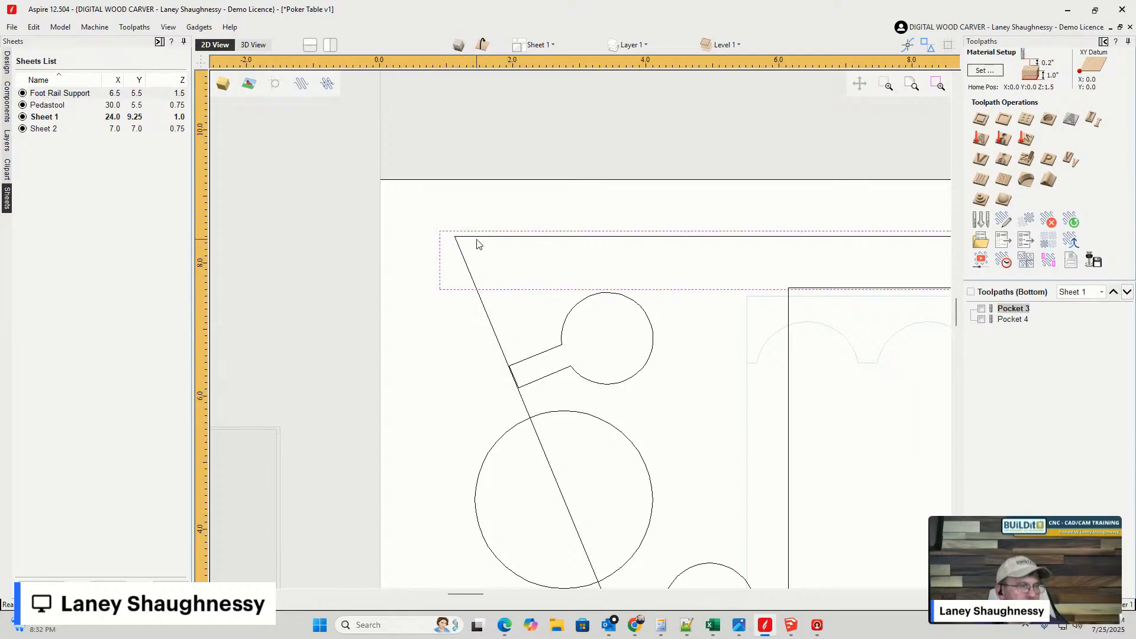
{"action": "scroll", "coordinate": [470, 264], "scroll_direction": "down", "scroll_amount": 3}
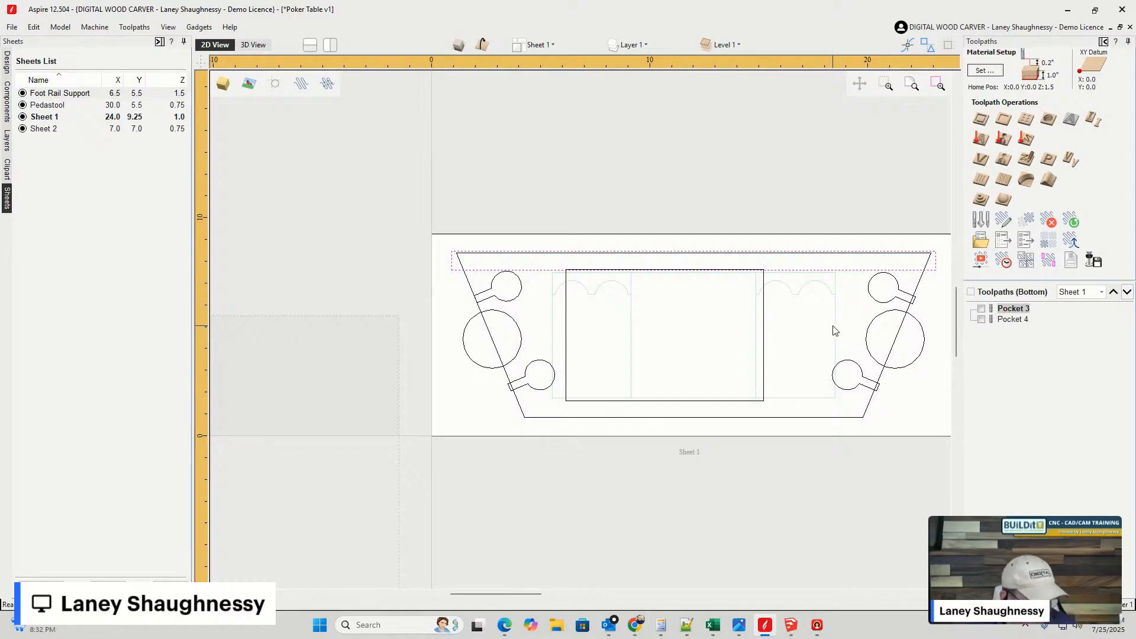
{"action": "scroll", "coordinate": [550, 316], "scroll_direction": "down", "scroll_amount": 3}
{"action": "scroll", "coordinate": [559, 286], "scroll_direction": "up", "scroll_amount": 3}
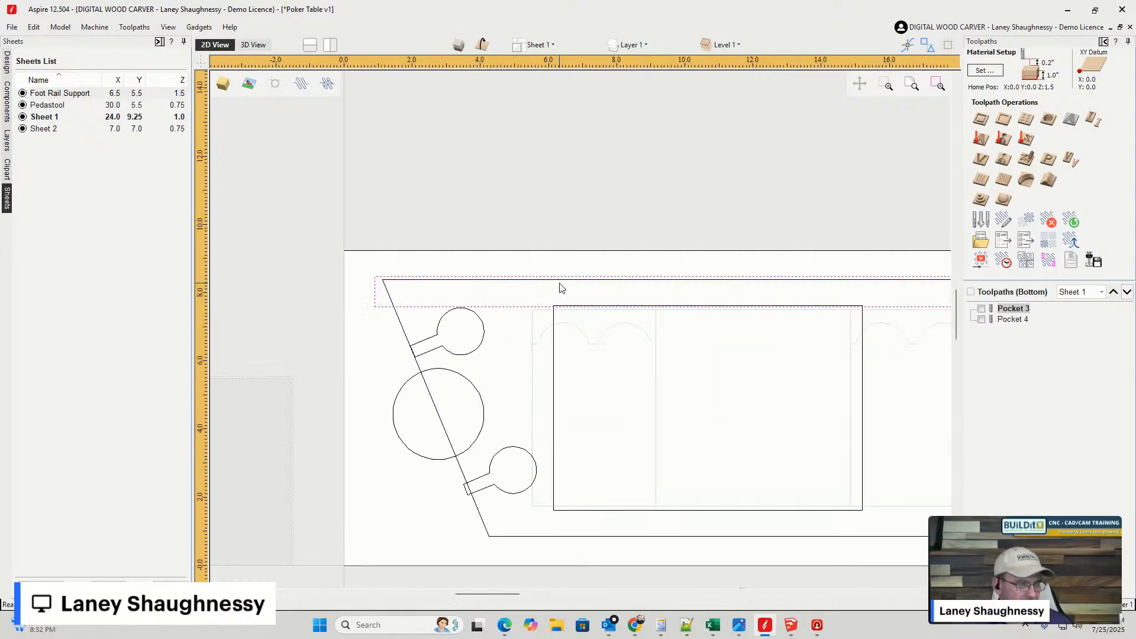
{"action": "scroll", "coordinate": [561, 288], "scroll_direction": "down", "scroll_amount": 2}
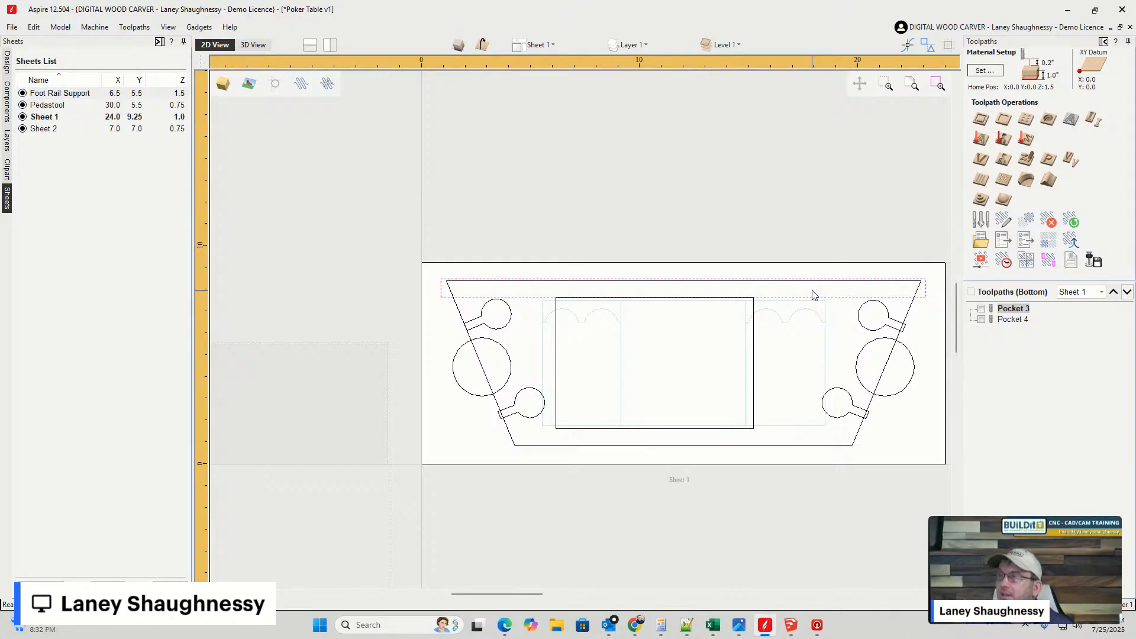
{"action": "scroll", "coordinate": [607, 228], "scroll_direction": "up", "scroll_amount": 1}
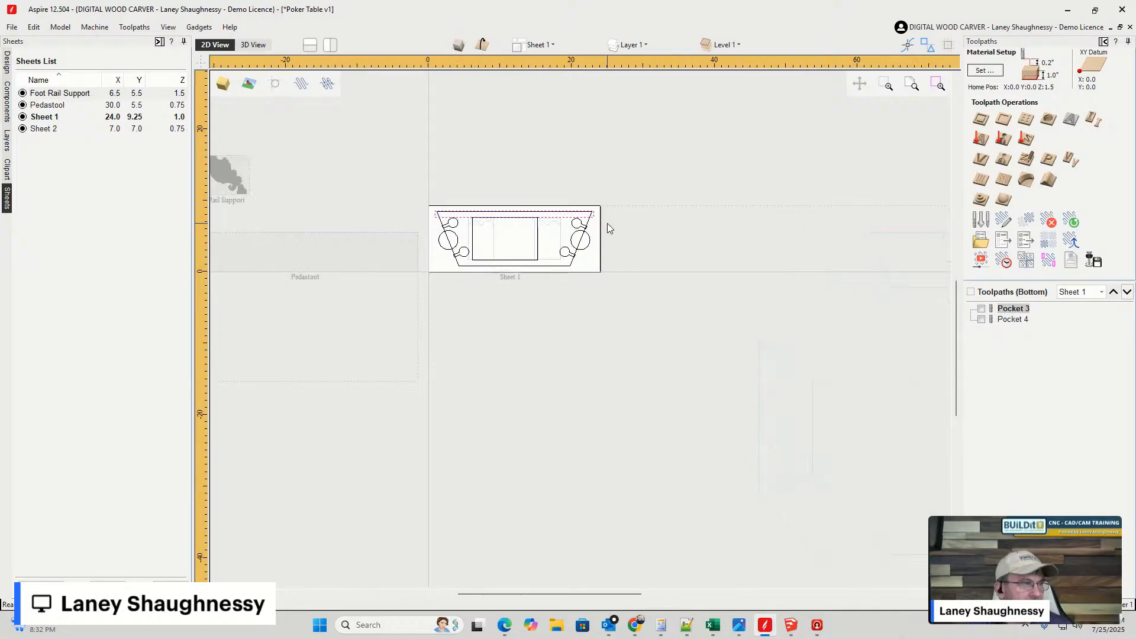
{"action": "scroll", "coordinate": [533, 227], "scroll_direction": "down", "scroll_amount": 3}
{"action": "scroll", "coordinate": [528, 220], "scroll_direction": "up", "scroll_amount": 5}
{"action": "scroll", "coordinate": [528, 220], "scroll_direction": "down", "scroll_amount": 1}
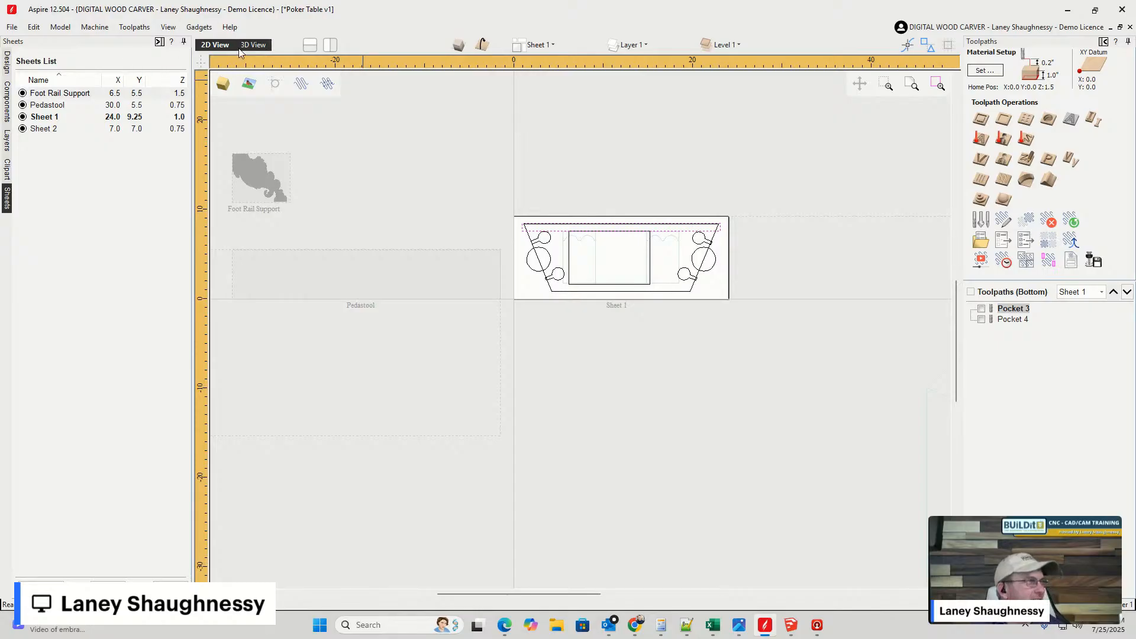
{"action": "scroll", "coordinate": [487, 257], "scroll_direction": "down", "scroll_amount": 8}
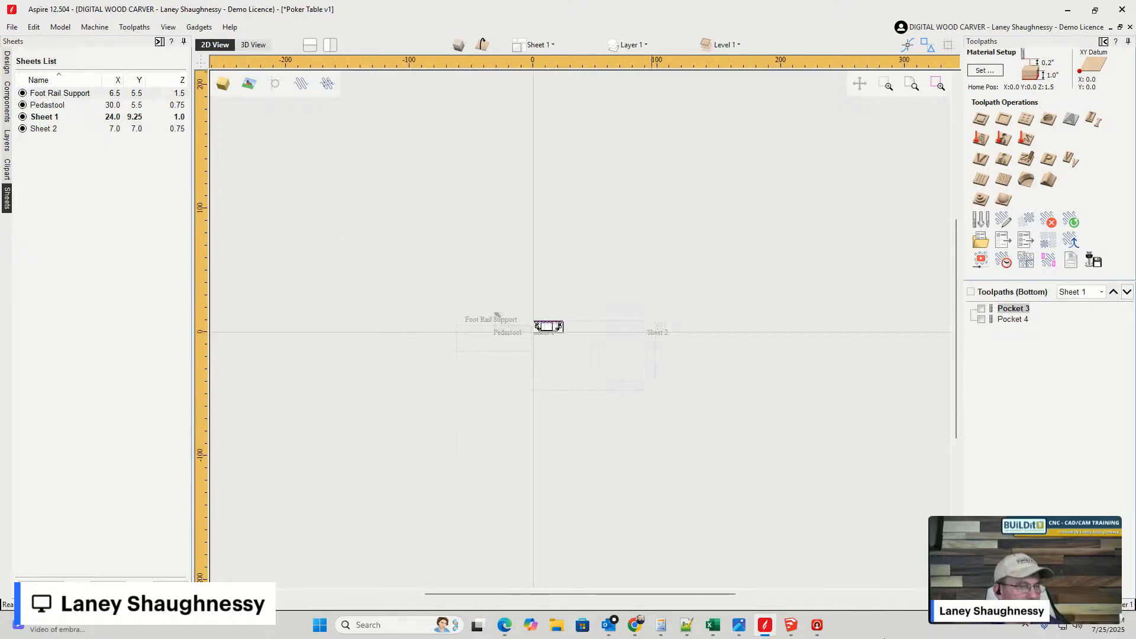
- Switch to SketchUp and view the whole poker table from above, with the Select tool active
{"action": "left_click", "coordinate": [792, 626]}
{"action": "scroll", "coordinate": [571, 394], "scroll_direction": "down", "scroll_amount": 5}
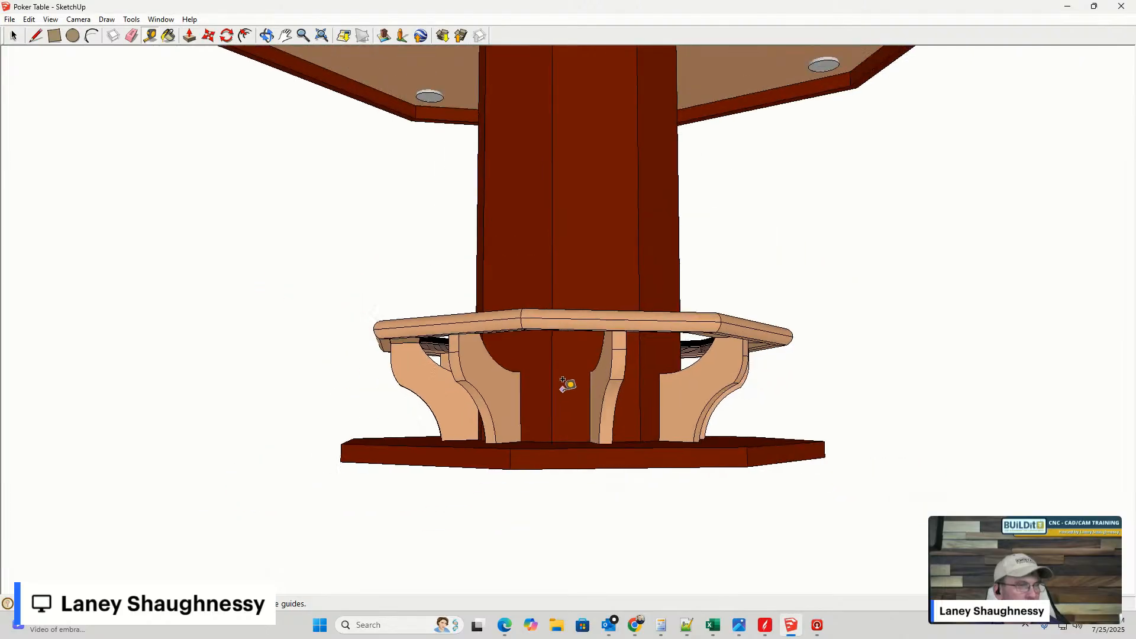
{"action": "scroll", "coordinate": [552, 287], "scroll_direction": "down", "scroll_amount": 4}
{"action": "middle_click_drag", "start_coordinate": [557, 281], "coordinate": [569, 541]}
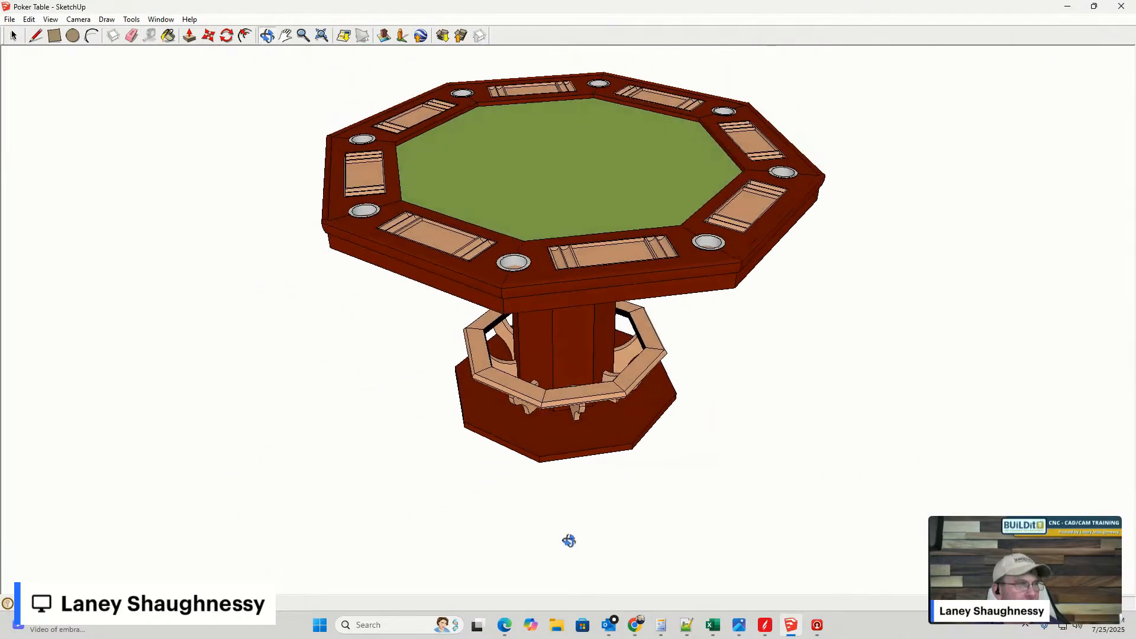
{"action": "left_click", "coordinate": [14, 37]}
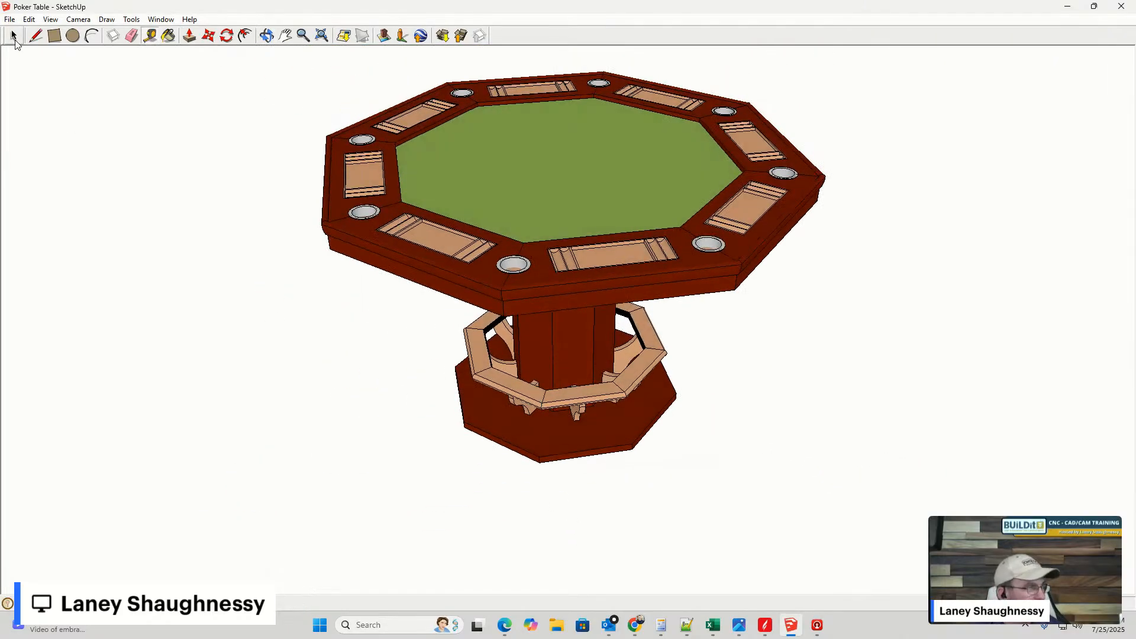
- Inspect the pedestal's octagonal base plate from above and below, including its edge thickness and underside
{"action": "scroll", "coordinate": [527, 453], "scroll_direction": "up", "scroll_amount": 3}
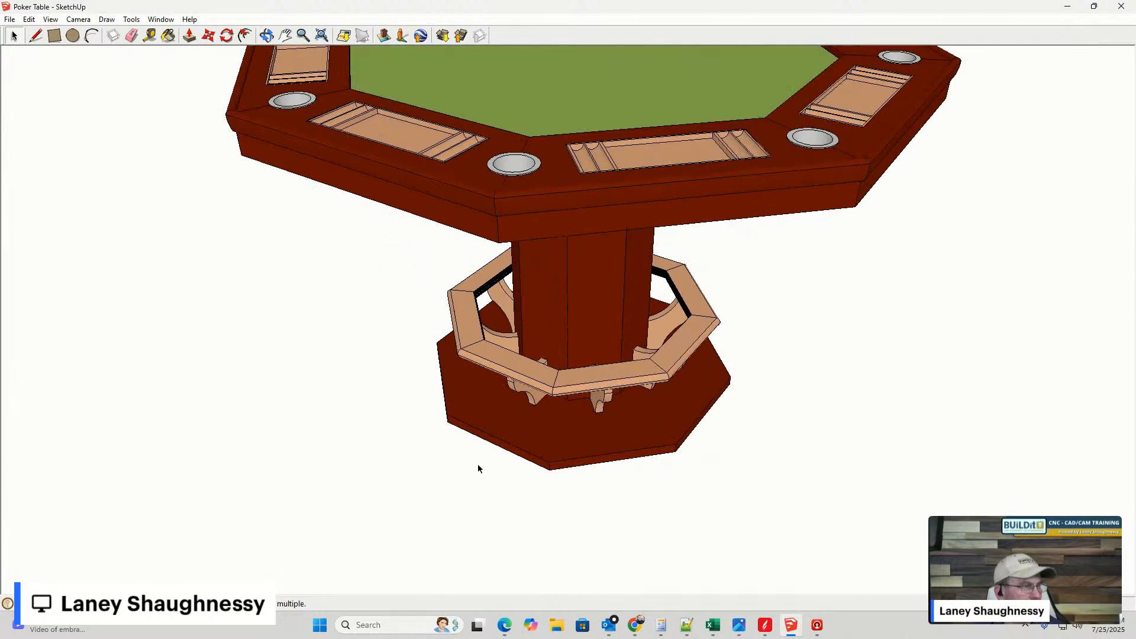
{"action": "scroll", "coordinate": [478, 468], "scroll_direction": "up", "scroll_amount": 3}
{"action": "middle_click_drag", "start_coordinate": [479, 467], "coordinate": [734, 341]}
{"action": "scroll", "coordinate": [769, 391], "scroll_direction": "up", "scroll_amount": 4}
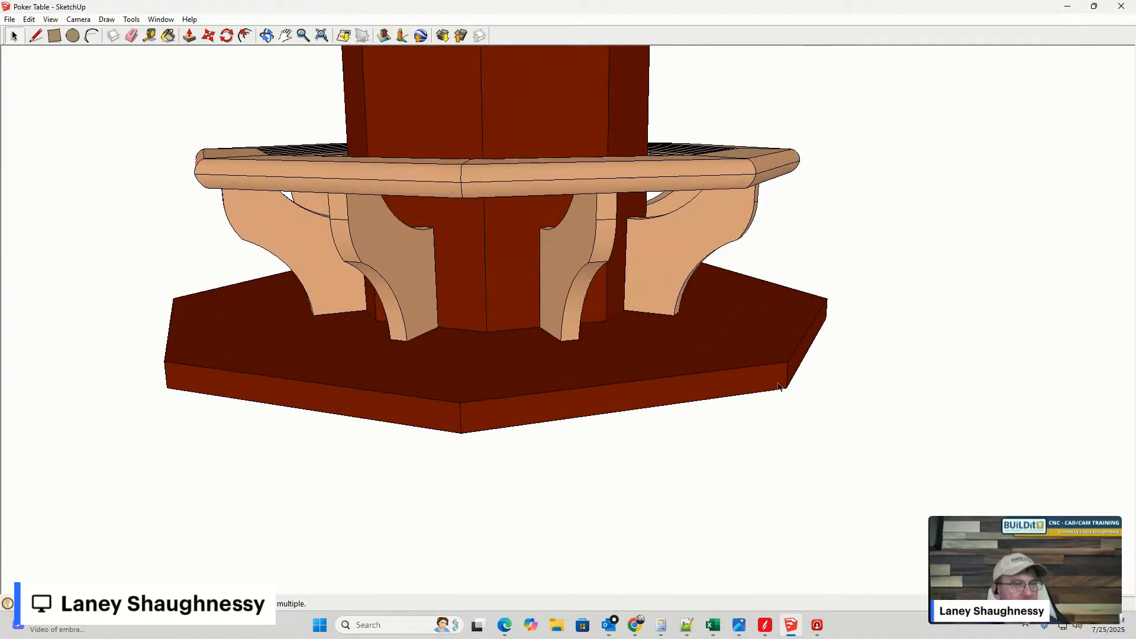
{"action": "scroll", "coordinate": [778, 383], "scroll_direction": "up", "scroll_amount": 4}
{"action": "middle_click_drag", "start_coordinate": [779, 383], "coordinate": [775, 248]}
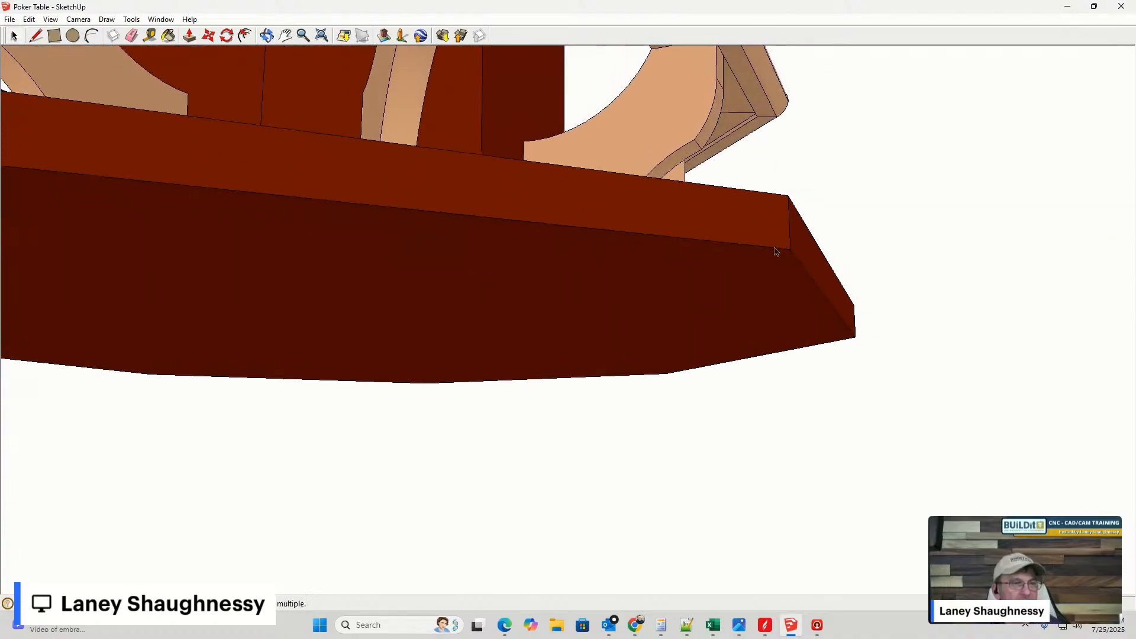
{"action": "mouse_move", "coordinate": [725, 296]}
{"action": "middle_mouse_down"}
{"action": "mouse_move", "coordinate": [794, 389]}
{"action": "mouse_move", "coordinate": [713, 355]}
{"action": "mouse_move", "coordinate": [687, 283]}
{"action": "mouse_move", "coordinate": [802, 367]}
{"action": "middle_mouse_up"}
{"action": "scroll", "coordinate": [803, 366], "scroll_direction": "down", "scroll_amount": 2}
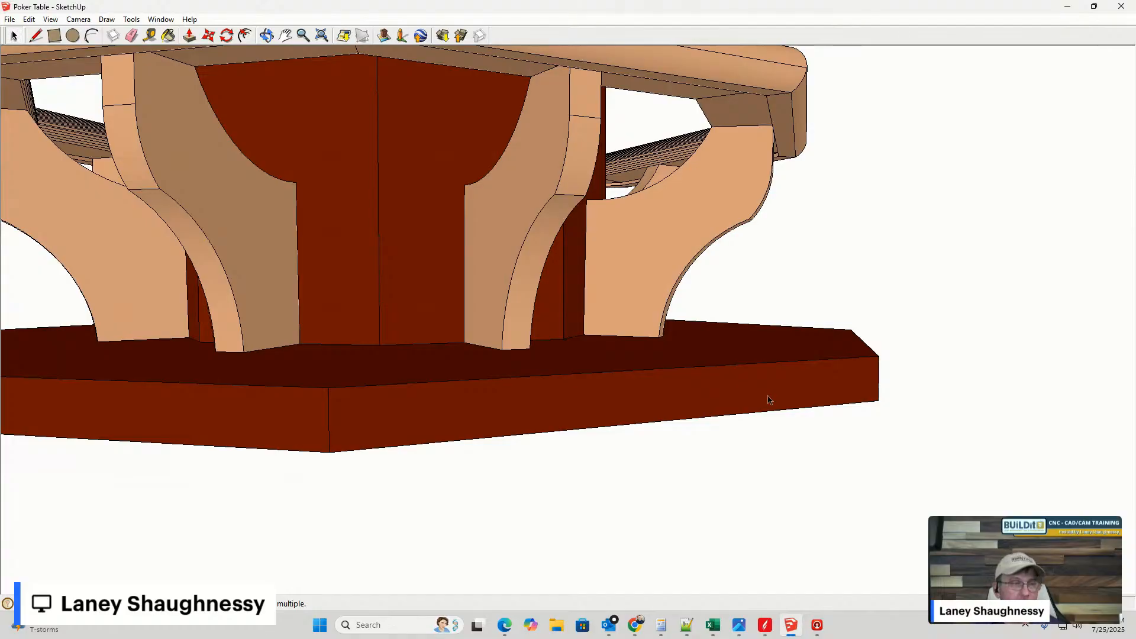
- Examine the base plate's corners and side faces up close, along with the feet of the foot rail supports
{"action": "middle_click_drag", "start_coordinate": [765, 355], "coordinate": [499, 426]}
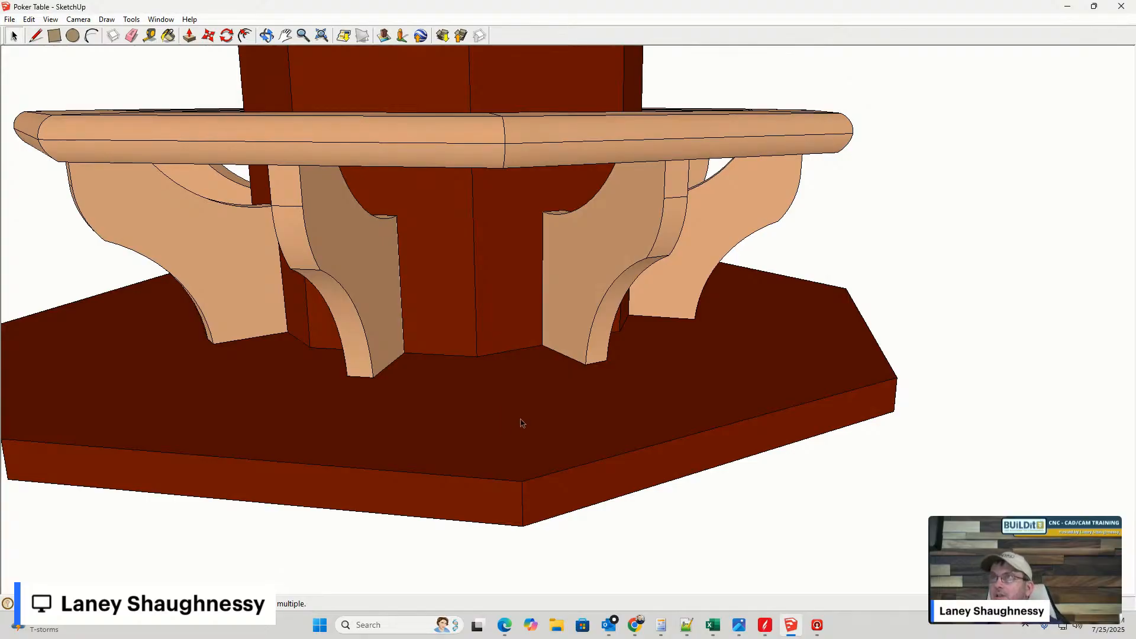
{"action": "middle_click_drag", "start_coordinate": [522, 411], "coordinate": [631, 356]}
{"action": "scroll", "coordinate": [631, 356], "scroll_direction": "down", "scroll_amount": 3}
{"action": "scroll", "coordinate": [713, 365], "scroll_direction": "up", "scroll_amount": 3}
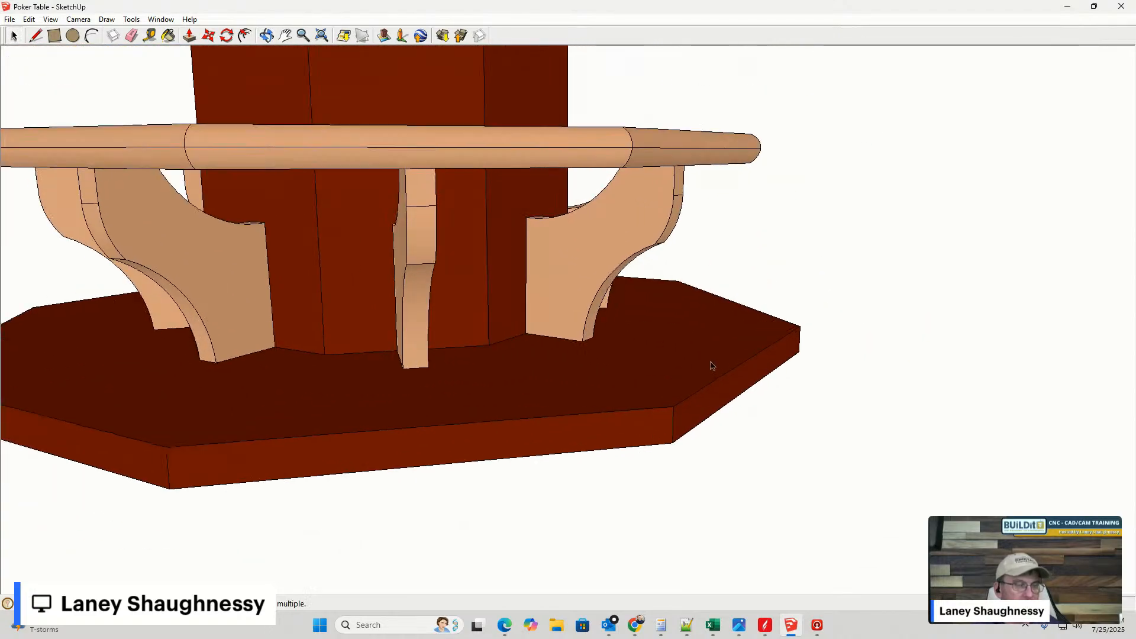
{"action": "scroll", "coordinate": [712, 366], "scroll_direction": "up", "scroll_amount": 2}
{"action": "scroll", "coordinate": [733, 370], "scroll_direction": "up", "scroll_amount": 2}
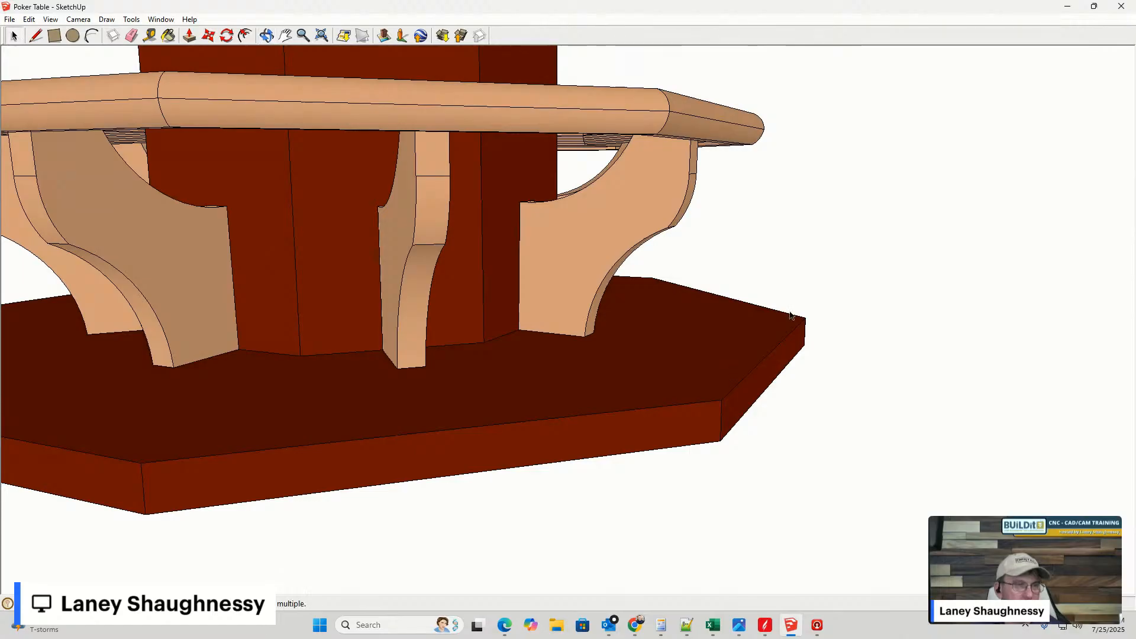
{"action": "scroll", "coordinate": [813, 358], "scroll_direction": "up", "scroll_amount": 3}
{"action": "scroll", "coordinate": [813, 358], "scroll_direction": "up", "scroll_amount": 2}
{"action": "scroll", "coordinate": [756, 322], "scroll_direction": "up", "scroll_amount": 2}
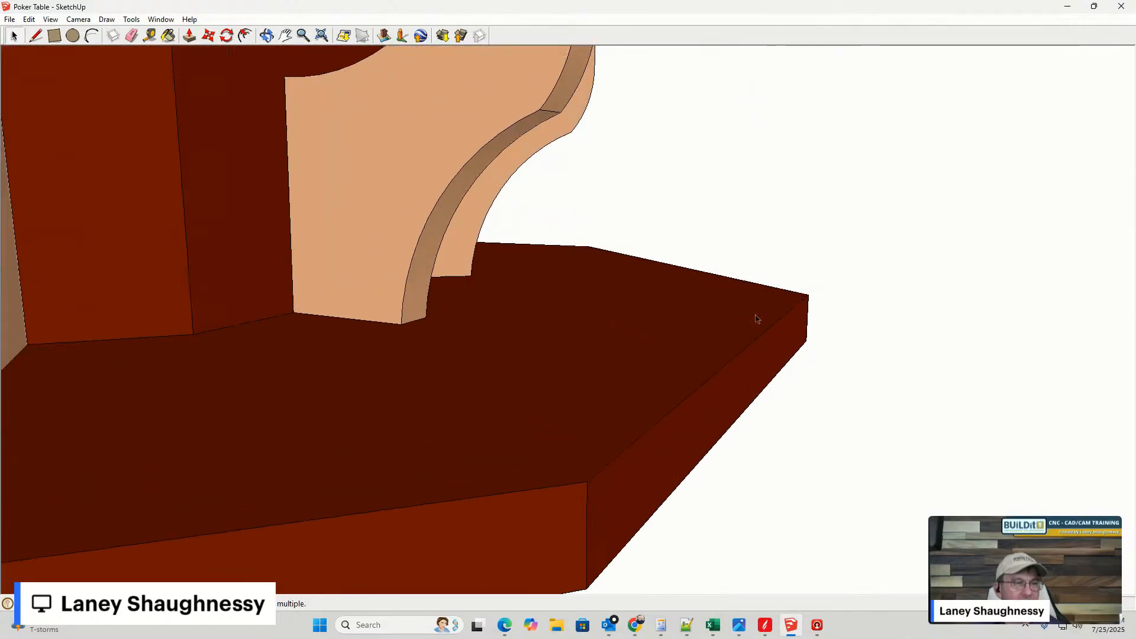
{"action": "scroll", "coordinate": [801, 350], "scroll_direction": "down", "scroll_amount": 2}
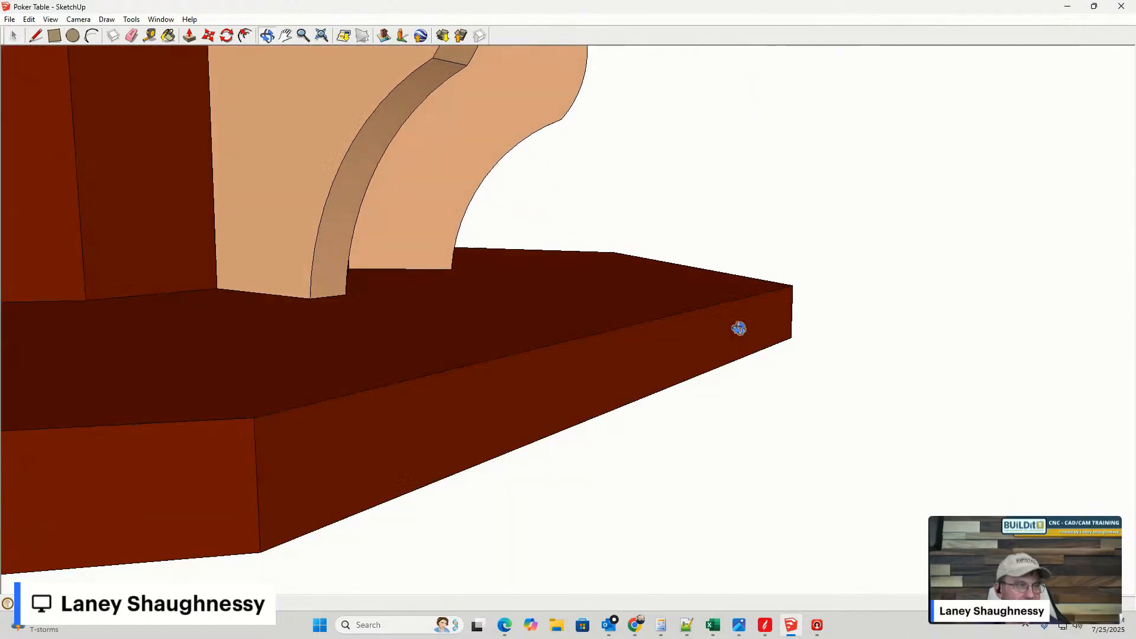
- Orbit around the pedestal to view the foot rail ring, its curved supports and the full base plate from above
{"action": "scroll", "coordinate": [740, 327], "scroll_direction": "down", "scroll_amount": 4}
{"action": "scroll", "coordinate": [681, 384], "scroll_direction": "down", "scroll_amount": 3}
{"action": "middle_click_drag", "start_coordinate": [690, 375], "coordinate": [149, 348]}
{"action": "scroll", "coordinate": [431, 254], "scroll_direction": "up", "scroll_amount": 3}
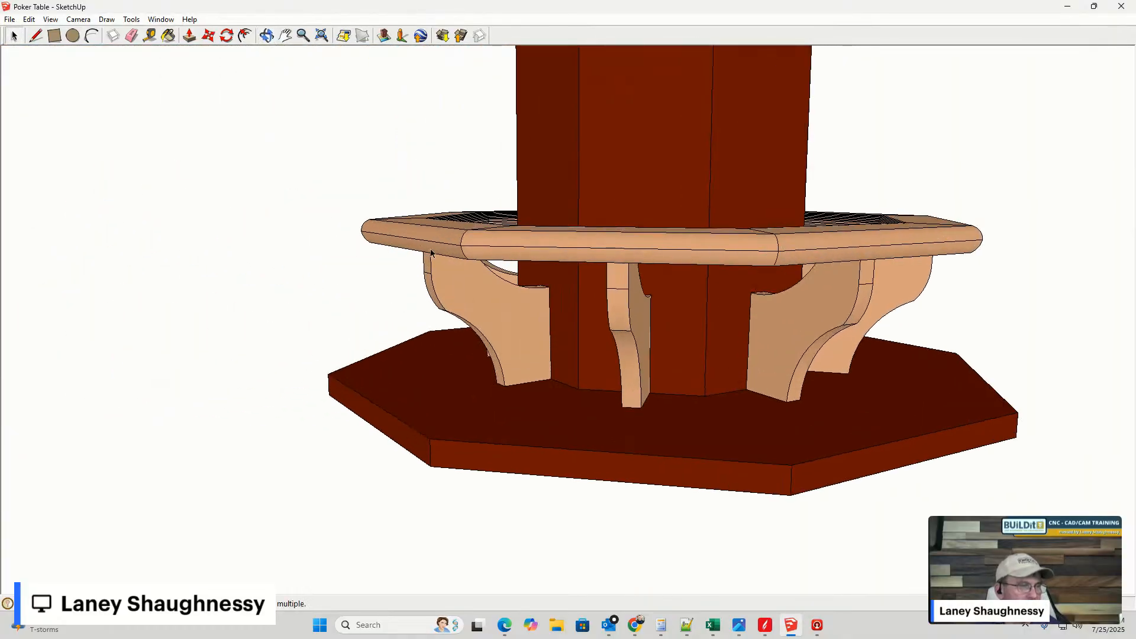
{"action": "scroll", "coordinate": [427, 258], "scroll_direction": "down", "scroll_amount": 3}
{"action": "middle_click_drag", "start_coordinate": [446, 256], "coordinate": [540, 309]}
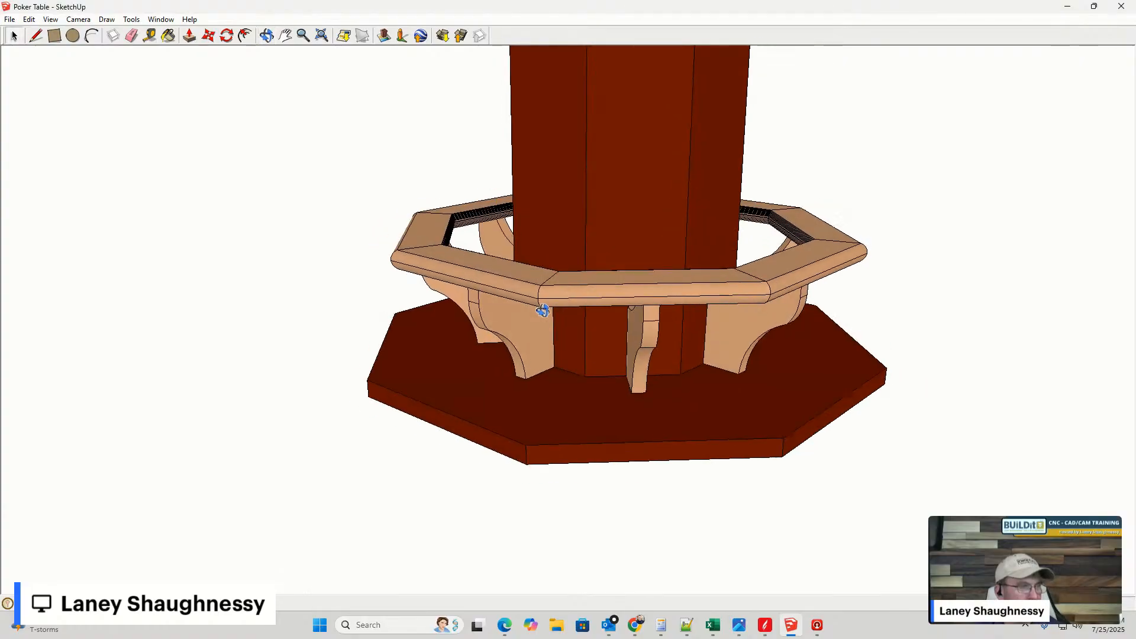
{"action": "scroll", "coordinate": [765, 326], "scroll_direction": "up", "scroll_amount": 3}
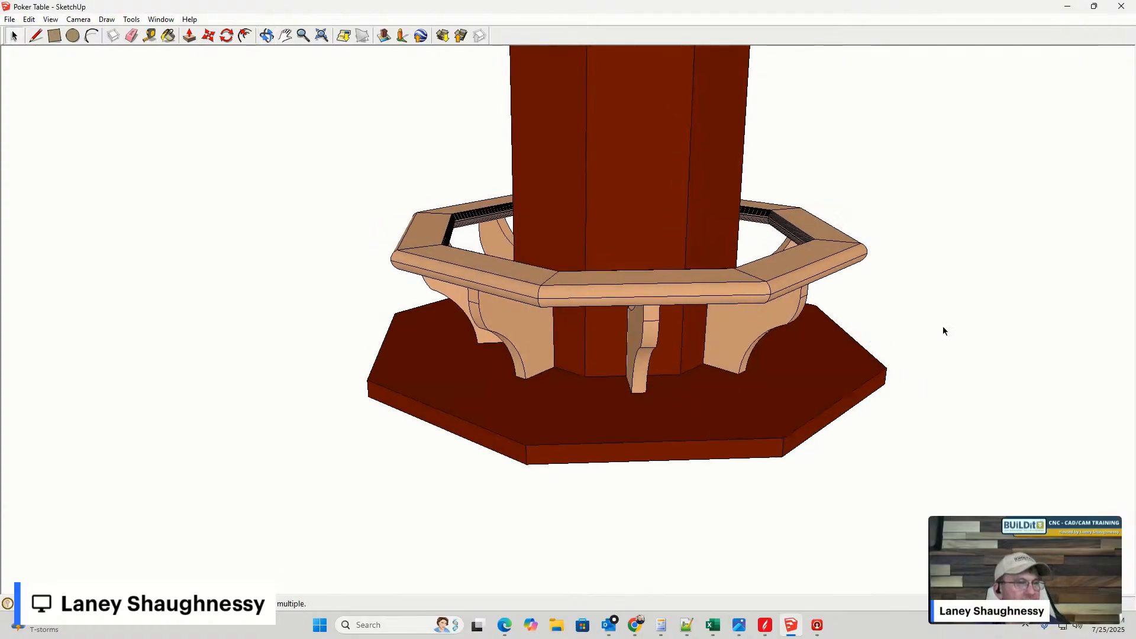
- Hide every part of the poker table except the octagonal base plate and view the plate from a low angle
{"action": "left_click_drag", "start_coordinate": [825, 313], "coordinate": [691, 241]}
{"action": "key", "text": "ctrl+a"}
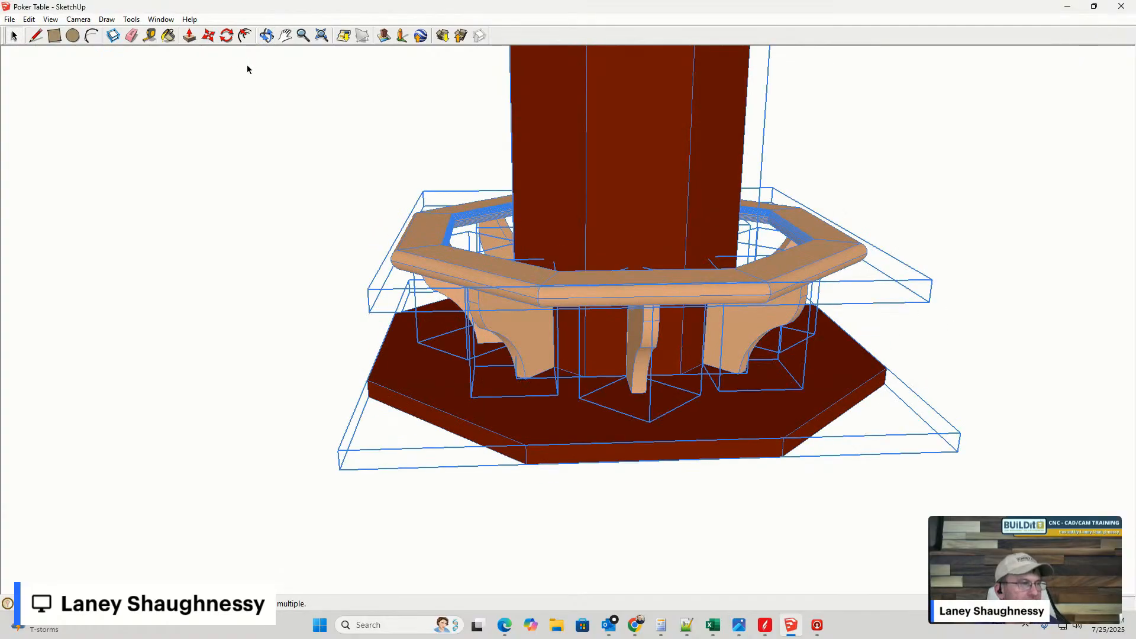
{"action": "left_click", "coordinate": [524, 440], "text": "shift"}
{"action": "right_click", "coordinate": [545, 251]}
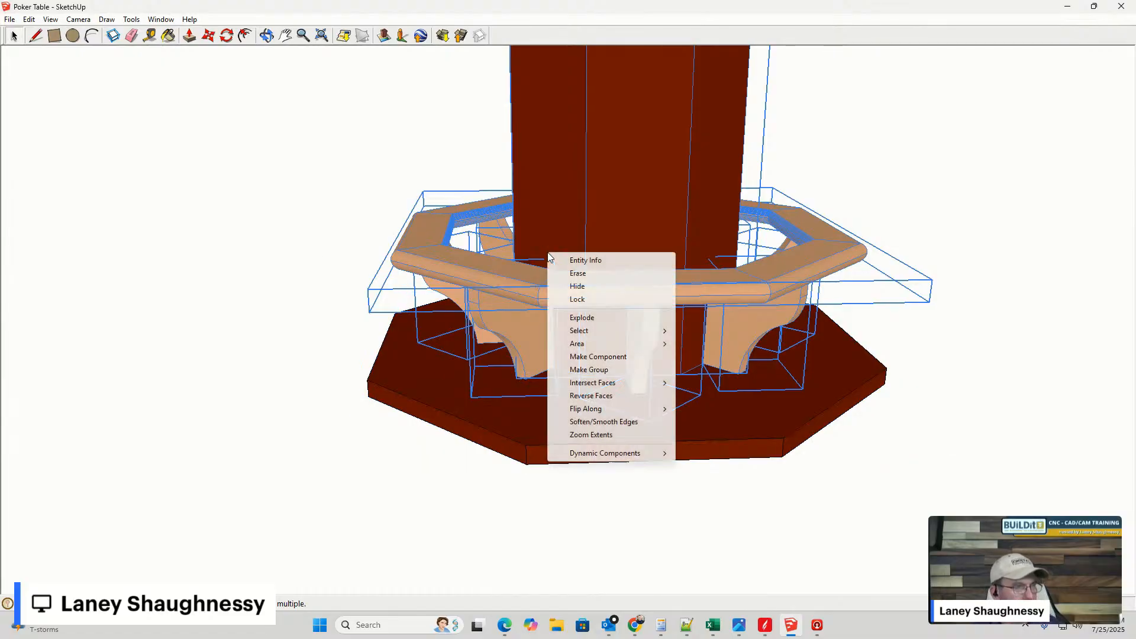
{"action": "left_click", "coordinate": [567, 287]}
{"action": "middle_click_drag", "start_coordinate": [609, 312], "coordinate": [585, 284]}
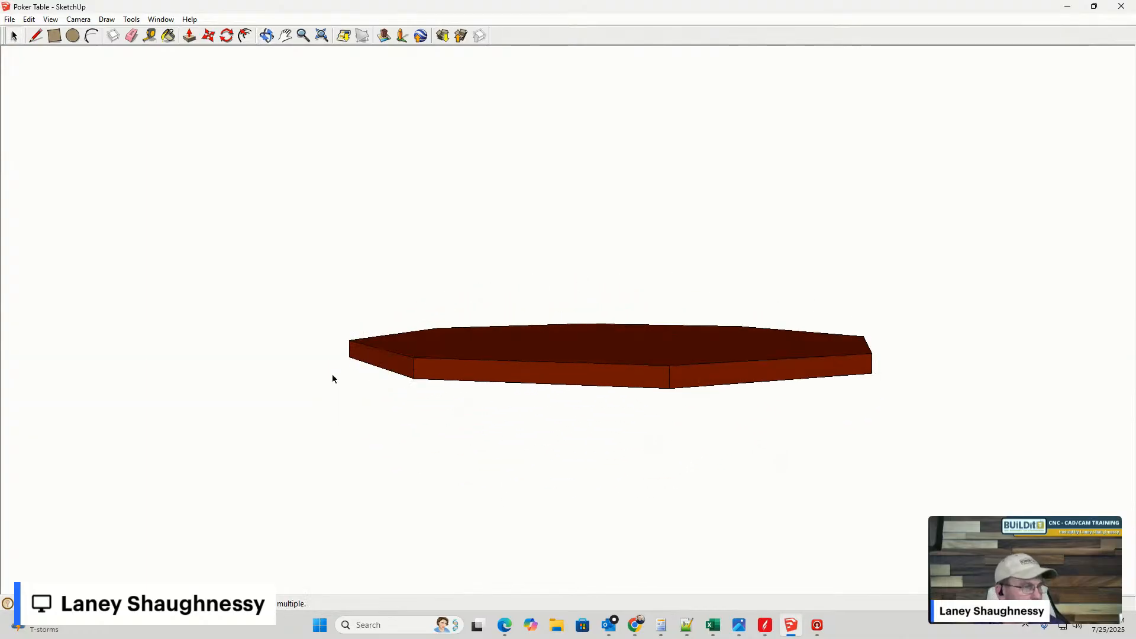
- Try to draw a rectangle on the base plate's side face with the Rectangle tool, starting at its upper edge
{"action": "scroll", "coordinate": [444, 364], "scroll_direction": "up", "scroll_amount": 5}
{"action": "middle_click_drag", "start_coordinate": [473, 367], "coordinate": [379, 353]}
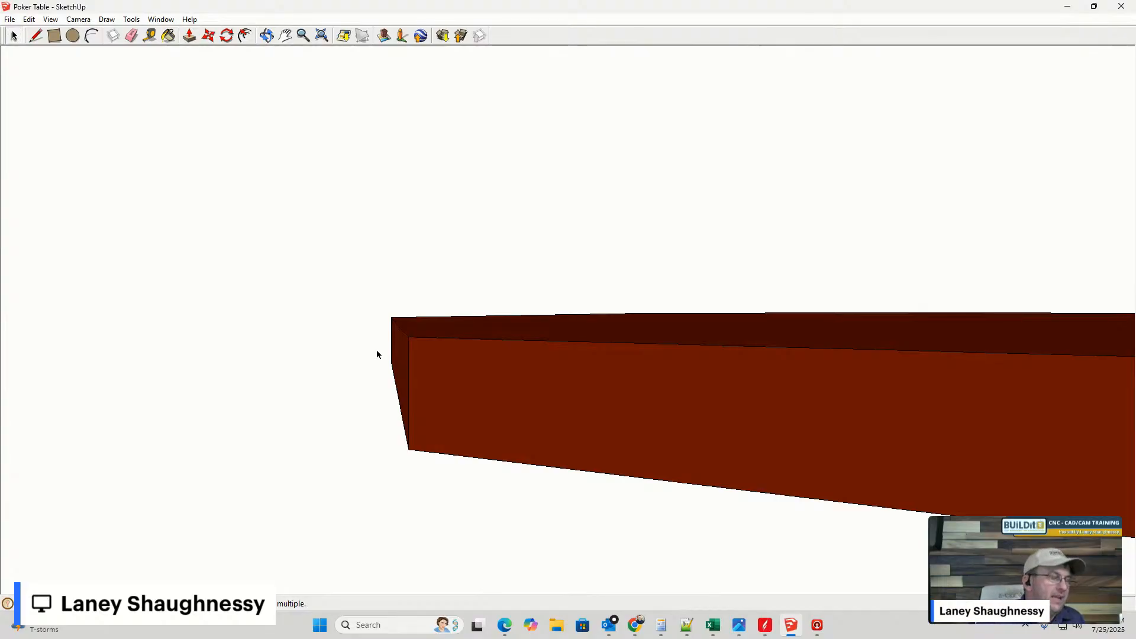
{"action": "left_click", "coordinate": [55, 40]}
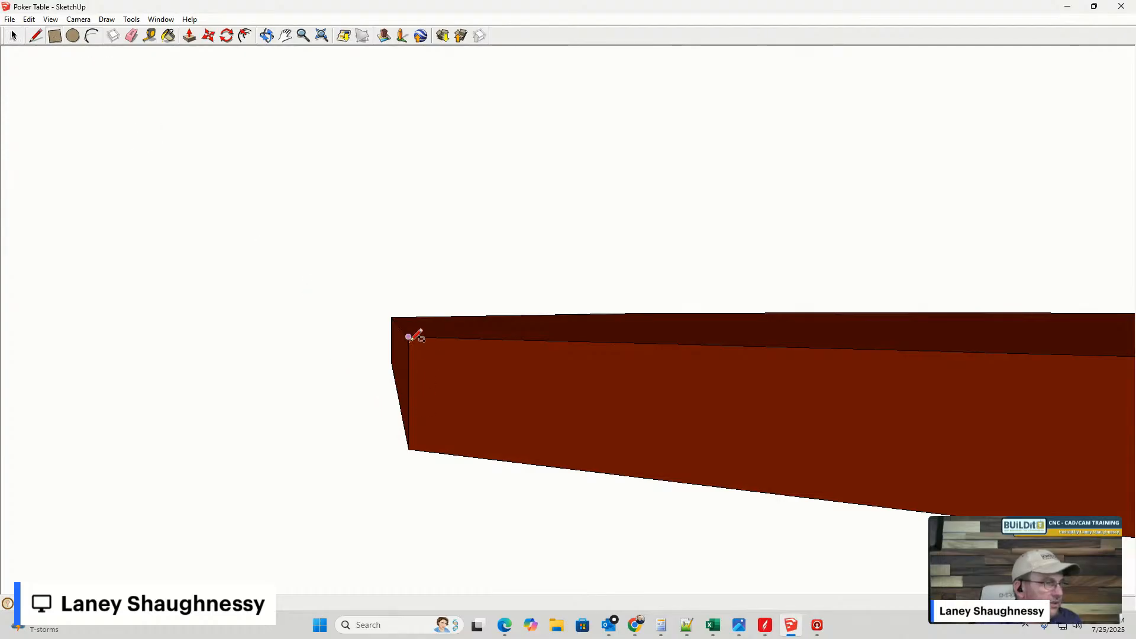
{"action": "scroll", "coordinate": [411, 334], "scroll_direction": "up", "scroll_amount": 2}
{"action": "mouse_move", "coordinate": [411, 329]}
{"action": "middle_mouse_down"}
{"action": "mouse_move", "coordinate": [381, 294]}
{"action": "mouse_move", "coordinate": [418, 304]}
{"action": "middle_mouse_up"}
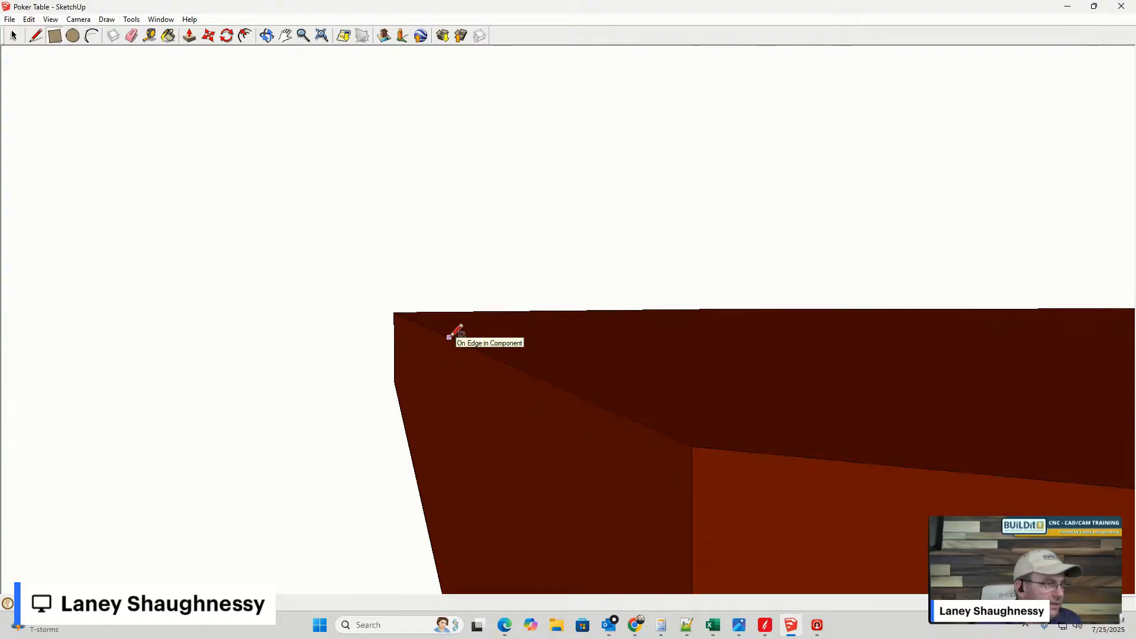
{"action": "scroll", "coordinate": [461, 323], "scroll_direction": "down", "scroll_amount": 3}
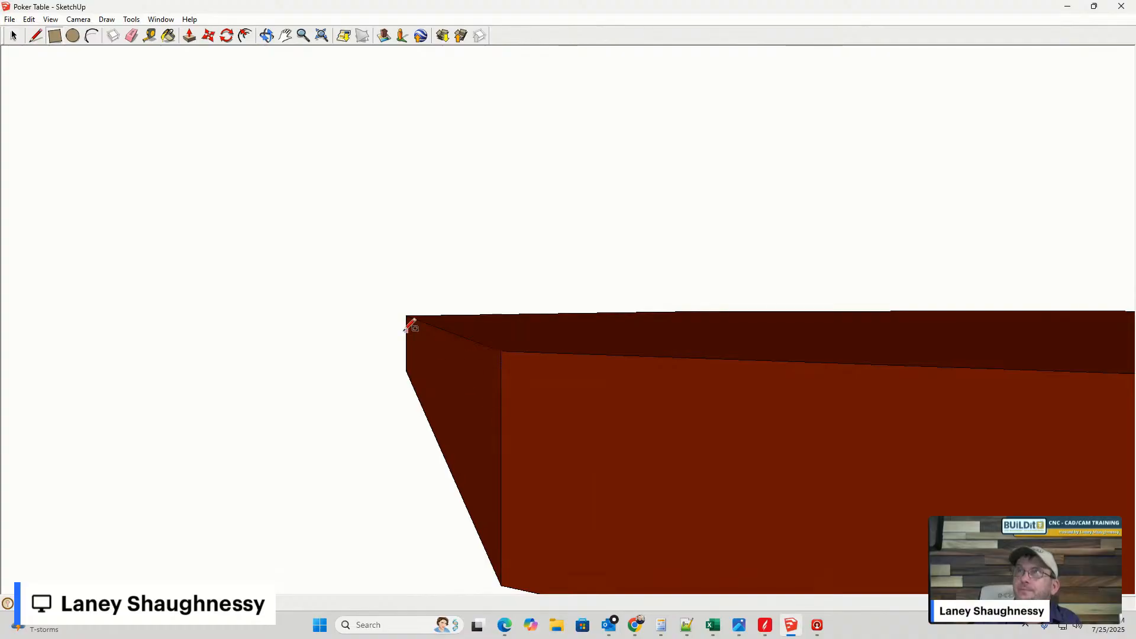
{"action": "left_click", "coordinate": [424, 322]}
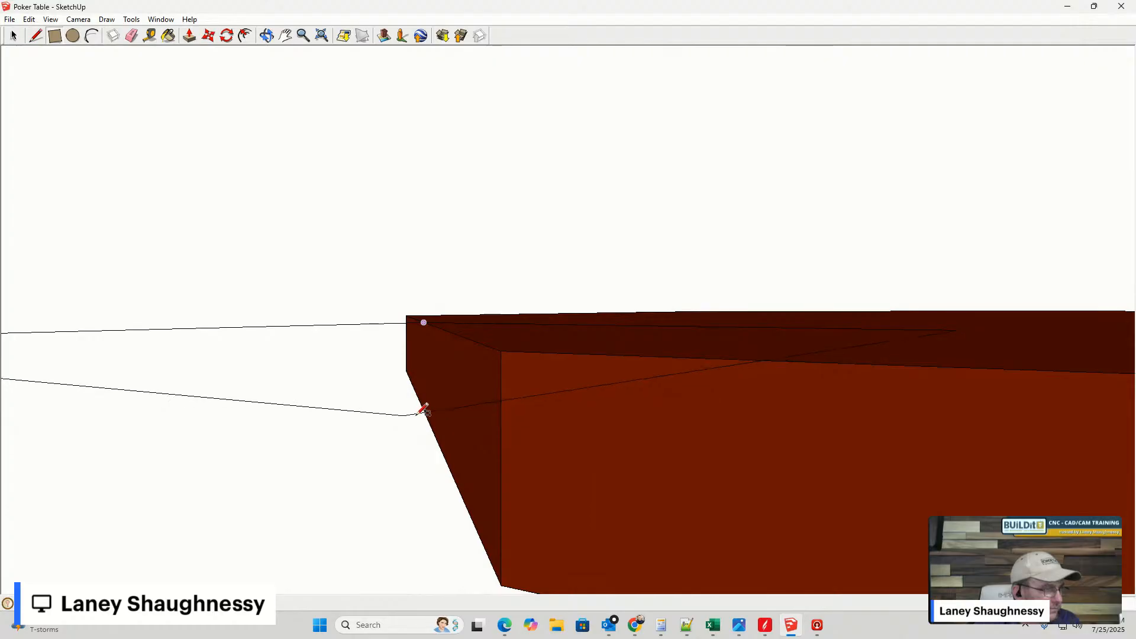
{"action": "left_click", "coordinate": [465, 411]}
{"action": "middle_click_drag", "start_coordinate": [406, 388], "coordinate": [708, 398]}
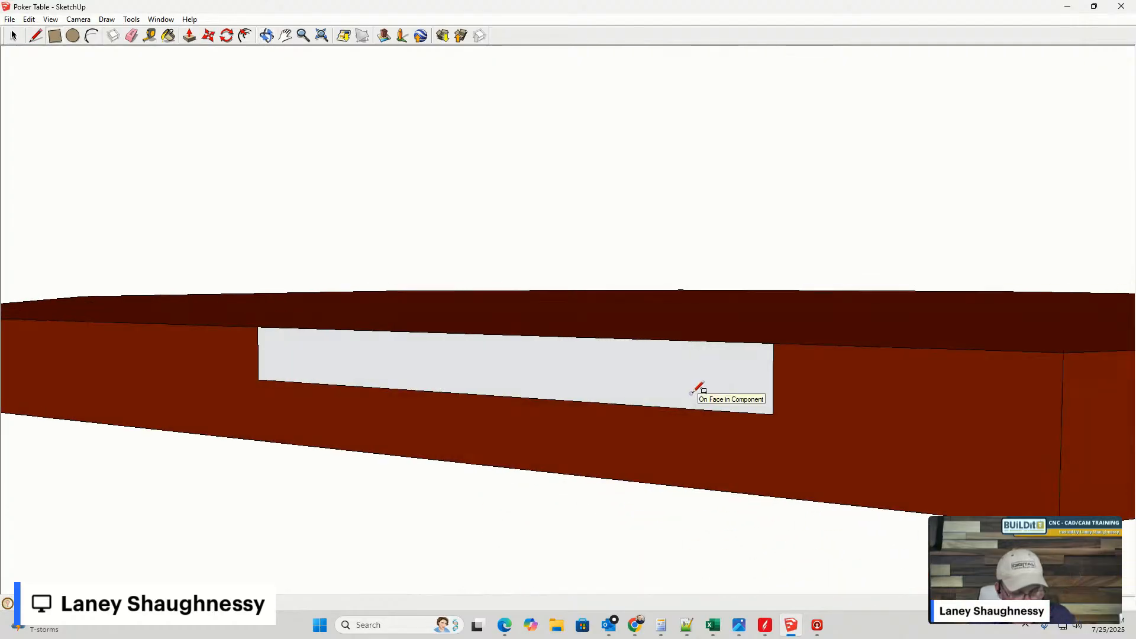
{"action": "left_click", "coordinate": [698, 390]}
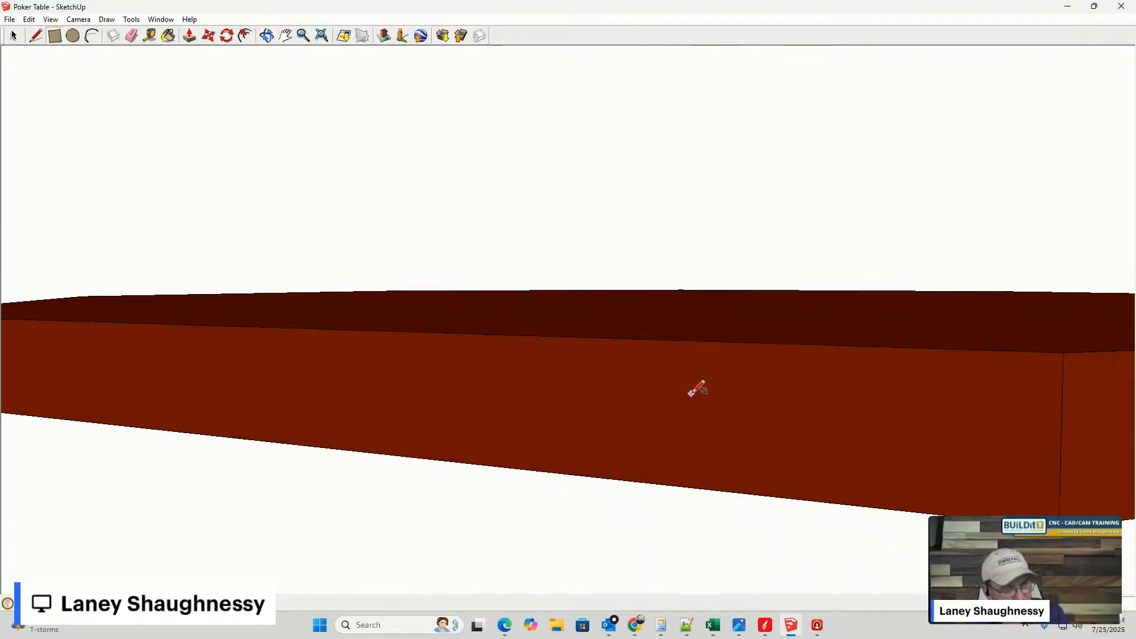
{"action": "left_click", "coordinate": [433, 333]}
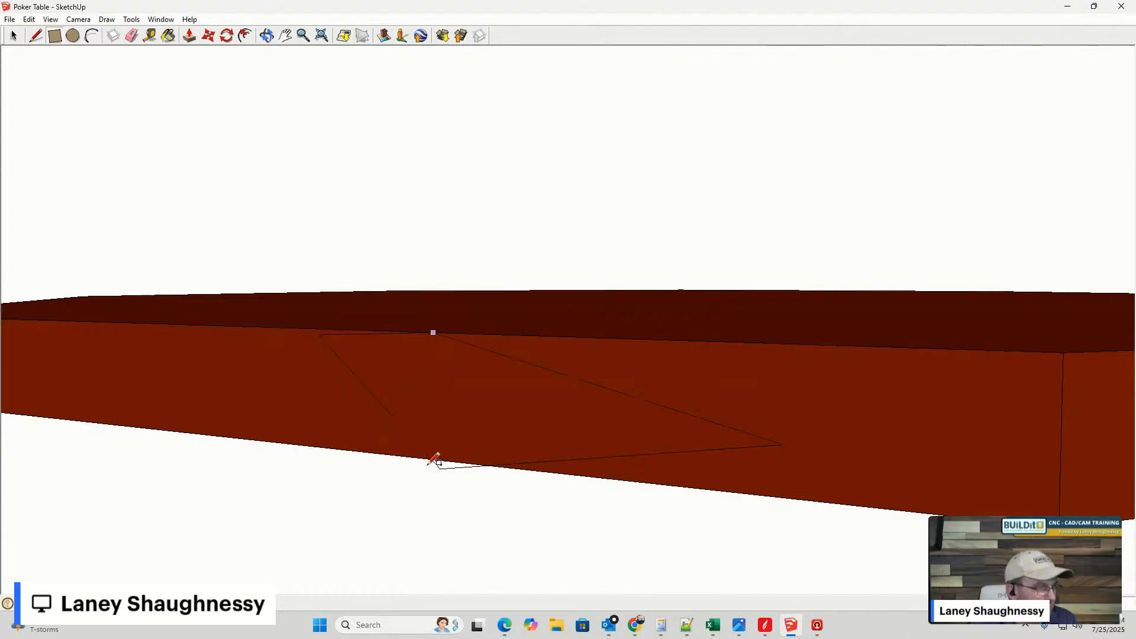
{"action": "key", "text": "o"}
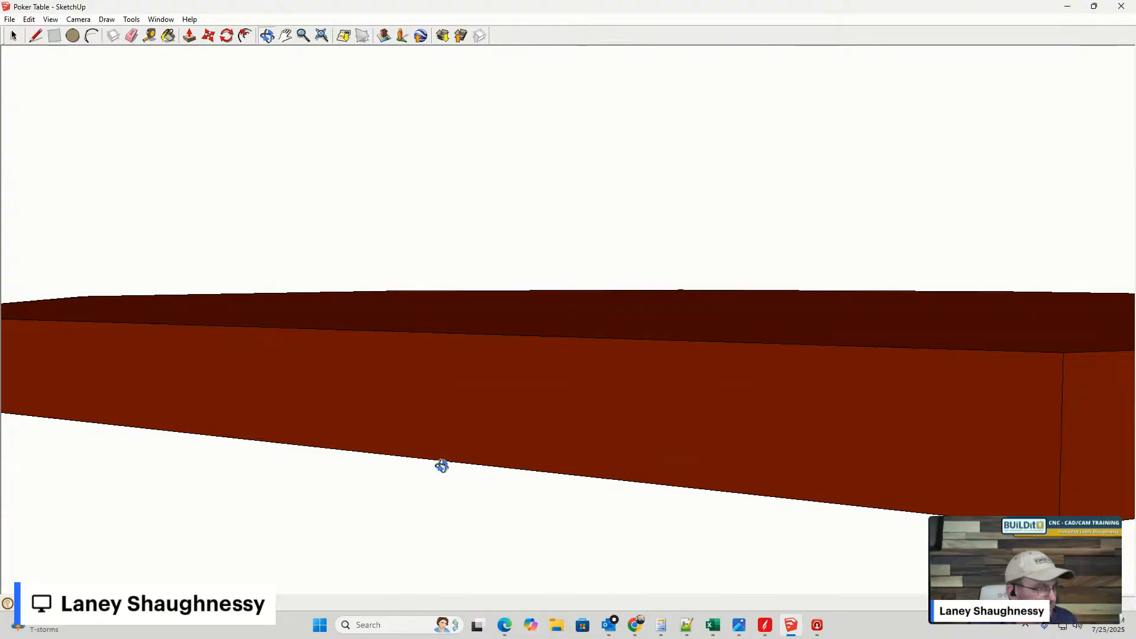
{"action": "left_click_drag", "start_coordinate": [442, 464], "coordinate": [146, 465]}
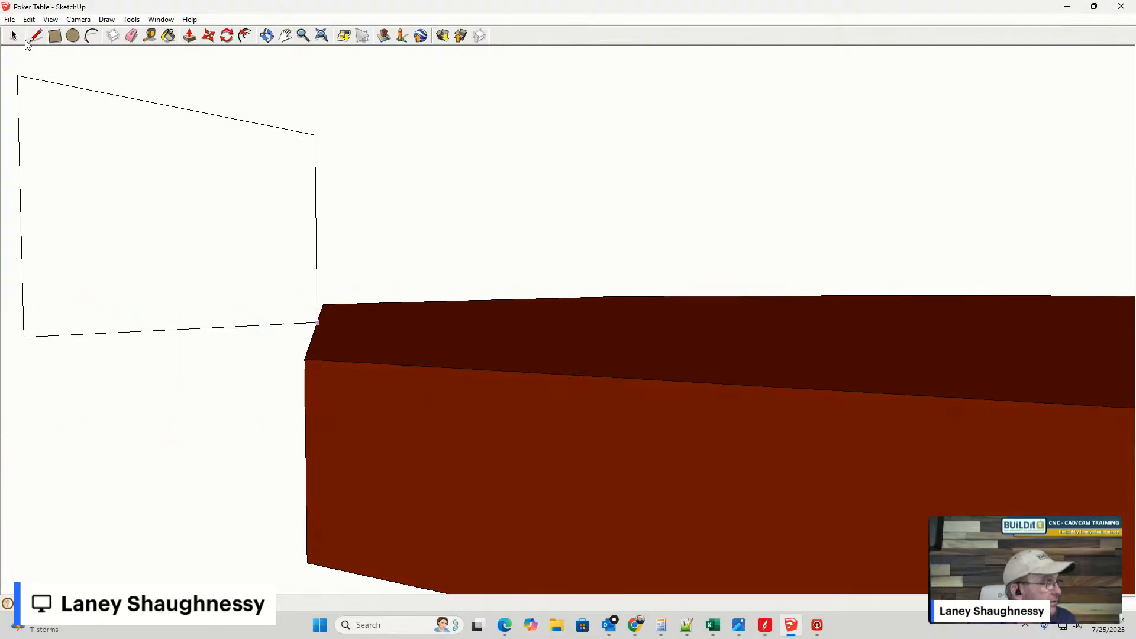
{"action": "left_click", "coordinate": [16, 38]}
{"action": "mouse_move", "coordinate": [270, 296]}
{"action": "middle_mouse_down"}
{"action": "mouse_move", "coordinate": [310, 282]}
{"action": "mouse_move", "coordinate": [309, 305]}
{"action": "mouse_move", "coordinate": [275, 294]}
{"action": "middle_mouse_up"}
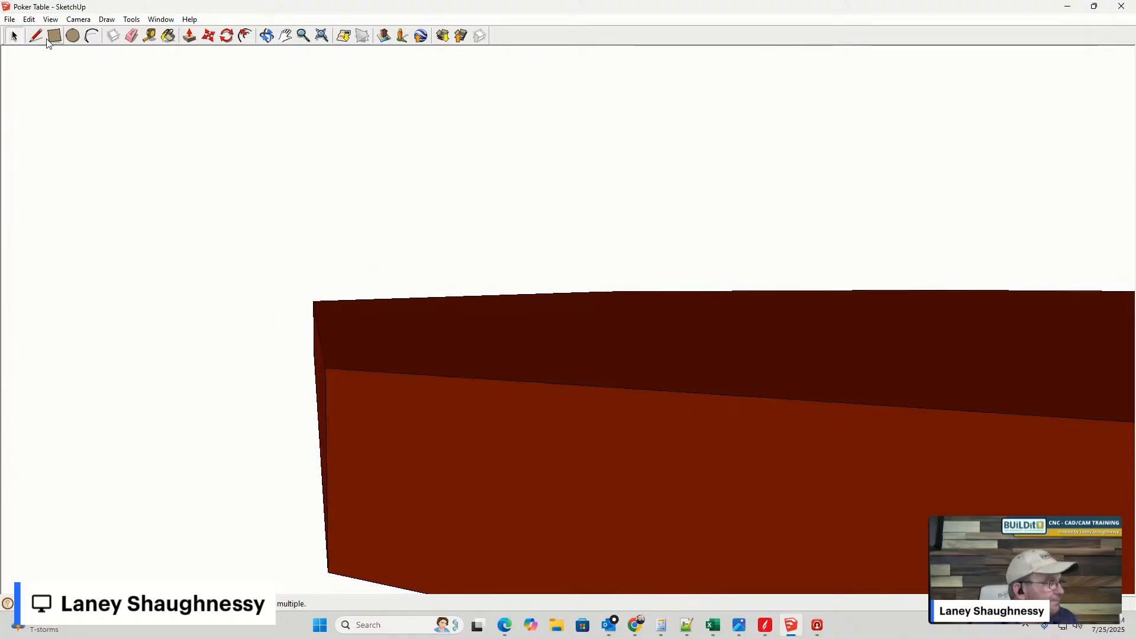
{"action": "middle_click_drag", "start_coordinate": [349, 314], "coordinate": [453, 327]}
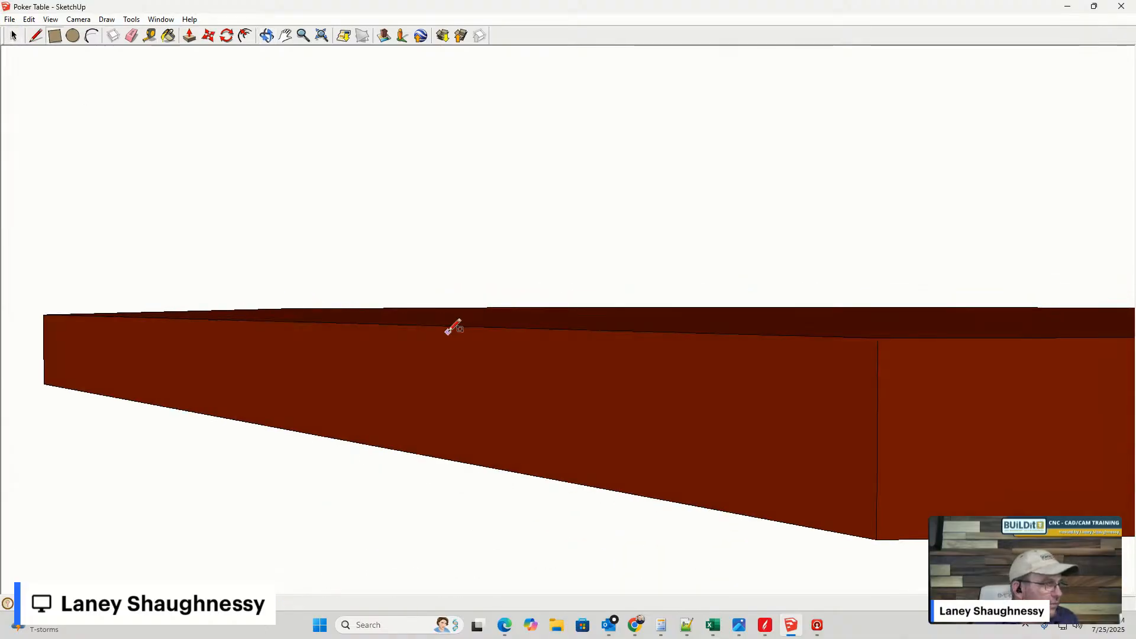
{"action": "left_click", "coordinate": [447, 326]}
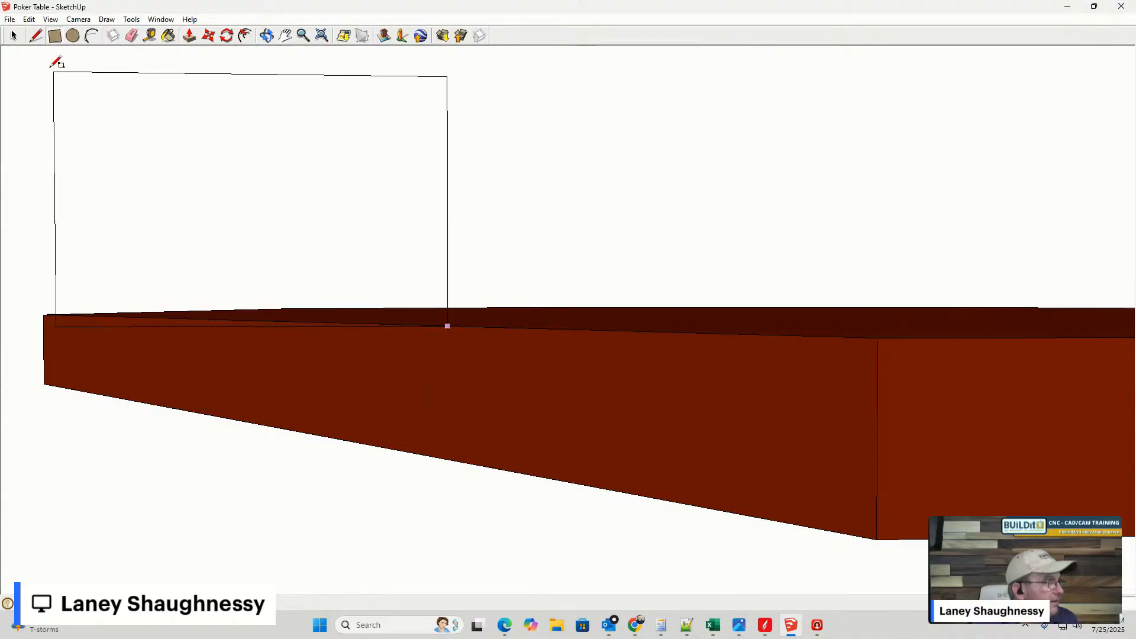
- Draw a vertical line down the base plate's side face from its upper edge to its lower edge
{"action": "left_click", "coordinate": [33, 38]}
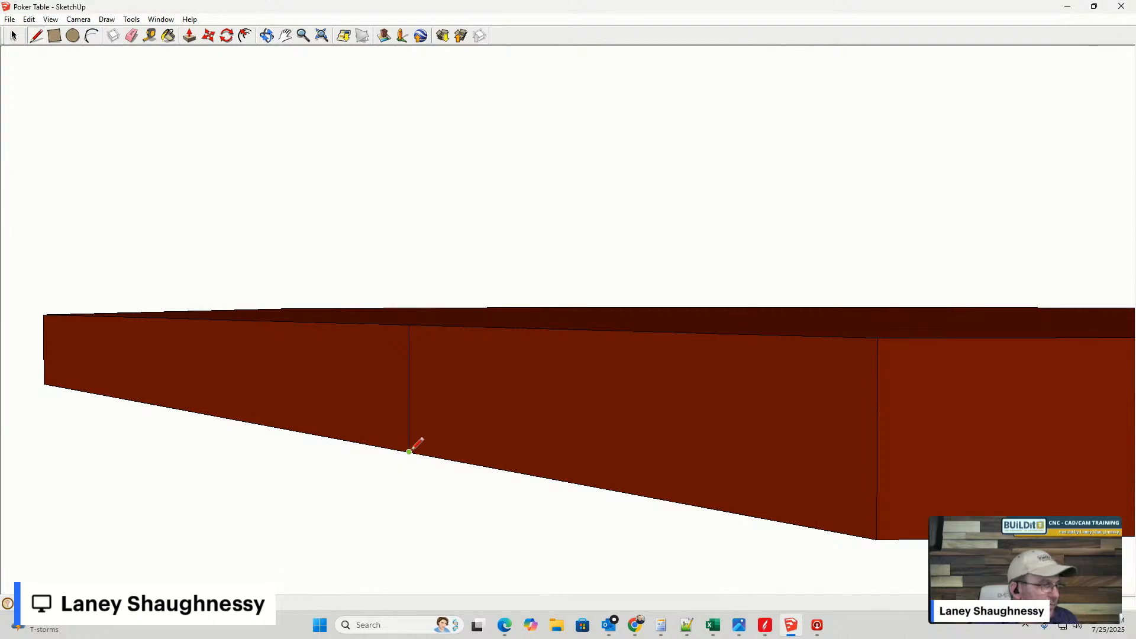
{"action": "mouse_move", "coordinate": [409, 451]}
{"action": "middle_mouse_down"}
{"action": "mouse_move", "coordinate": [169, 444]}
{"action": "mouse_move", "coordinate": [190, 444]}
{"action": "mouse_move", "coordinate": [181, 439]}
{"action": "middle_mouse_up"}
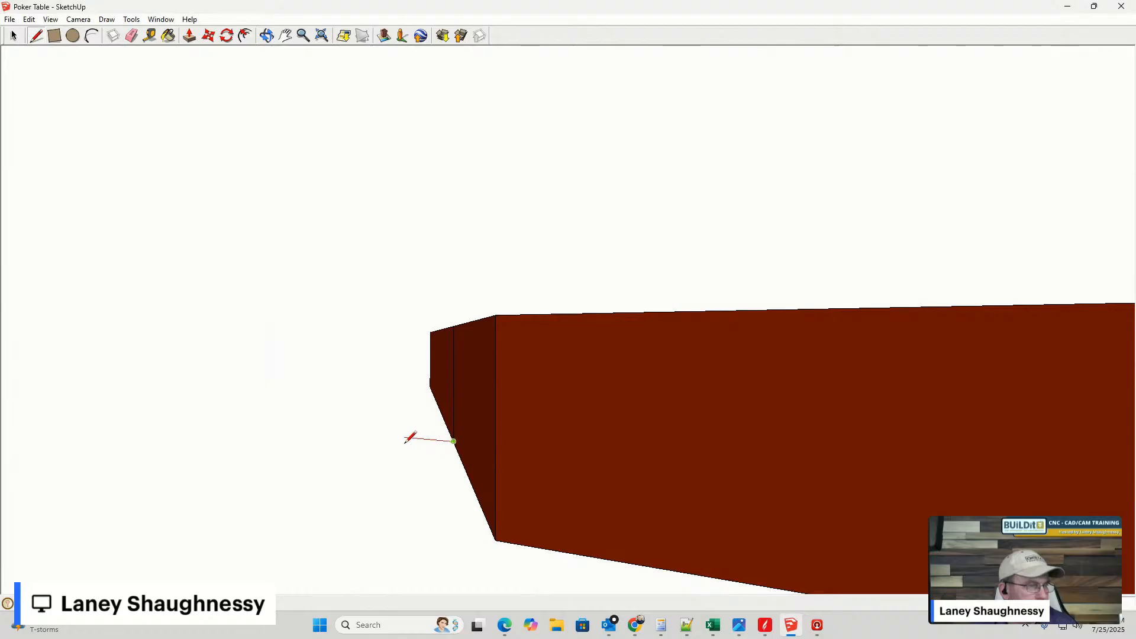
{"action": "mouse_move", "coordinate": [495, 448]}
{"action": "middle_mouse_down"}
{"action": "mouse_move", "coordinate": [403, 446]}
{"action": "mouse_move", "coordinate": [436, 437]}
{"action": "middle_mouse_up"}
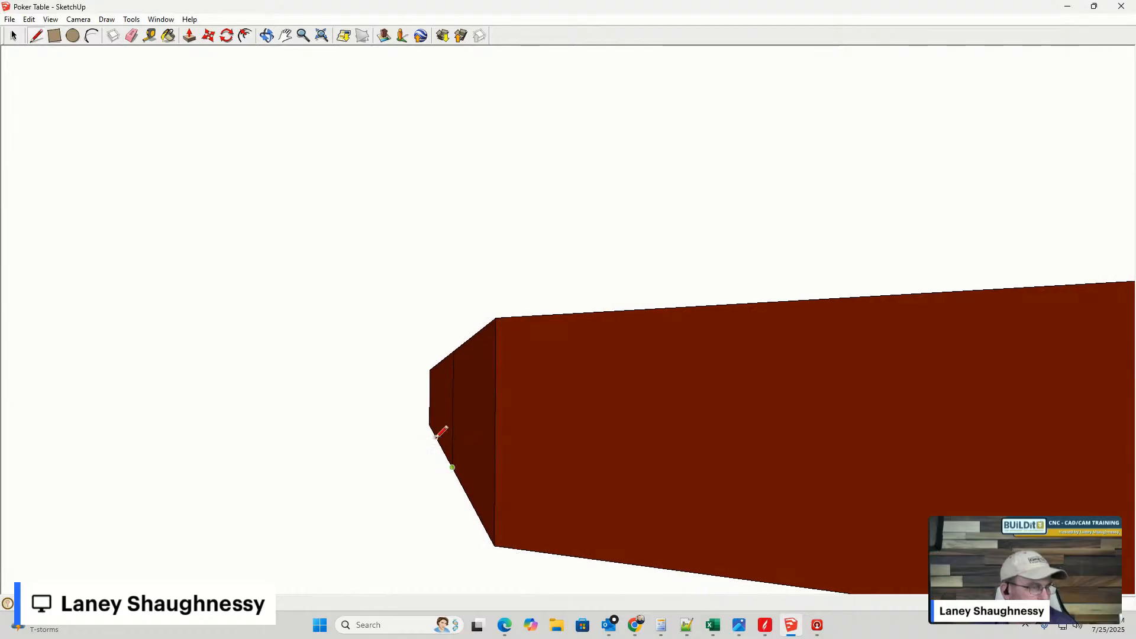
- Try to draw an upright four-sided face projecting outward from the vertical line on the base plate's side
{"action": "left_click", "coordinate": [389, 465]}
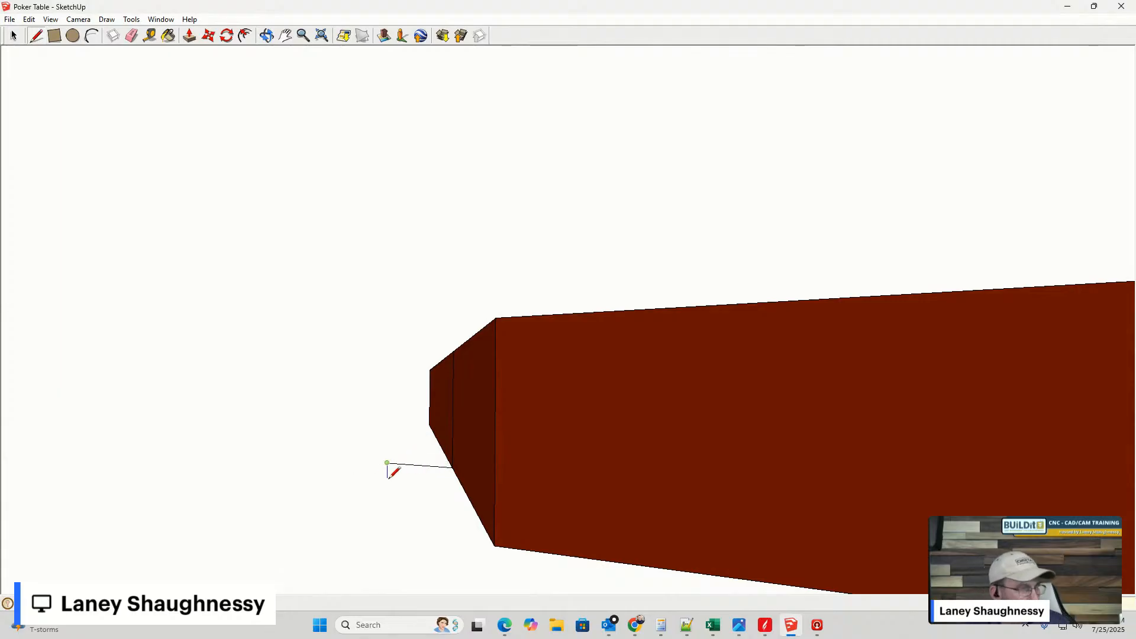
{"action": "mouse_move", "coordinate": [389, 466]}
{"action": "middle_mouse_down"}
{"action": "mouse_move", "coordinate": [604, 487]}
{"action": "mouse_move", "coordinate": [489, 523]}
{"action": "mouse_move", "coordinate": [482, 510]}
{"action": "middle_mouse_up"}
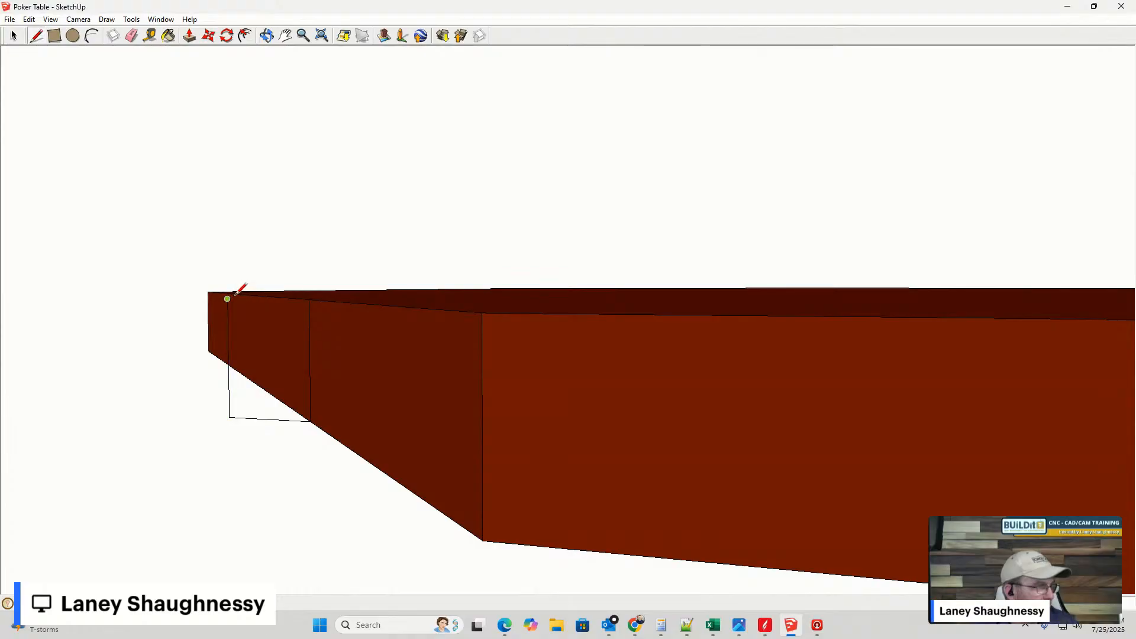
{"action": "left_click", "coordinate": [316, 298]}
{"action": "mouse_move", "coordinate": [266, 353]}
{"action": "middle_mouse_down"}
{"action": "mouse_move", "coordinate": [340, 386]}
{"action": "mouse_move", "coordinate": [787, 367]}
{"action": "middle_mouse_up"}
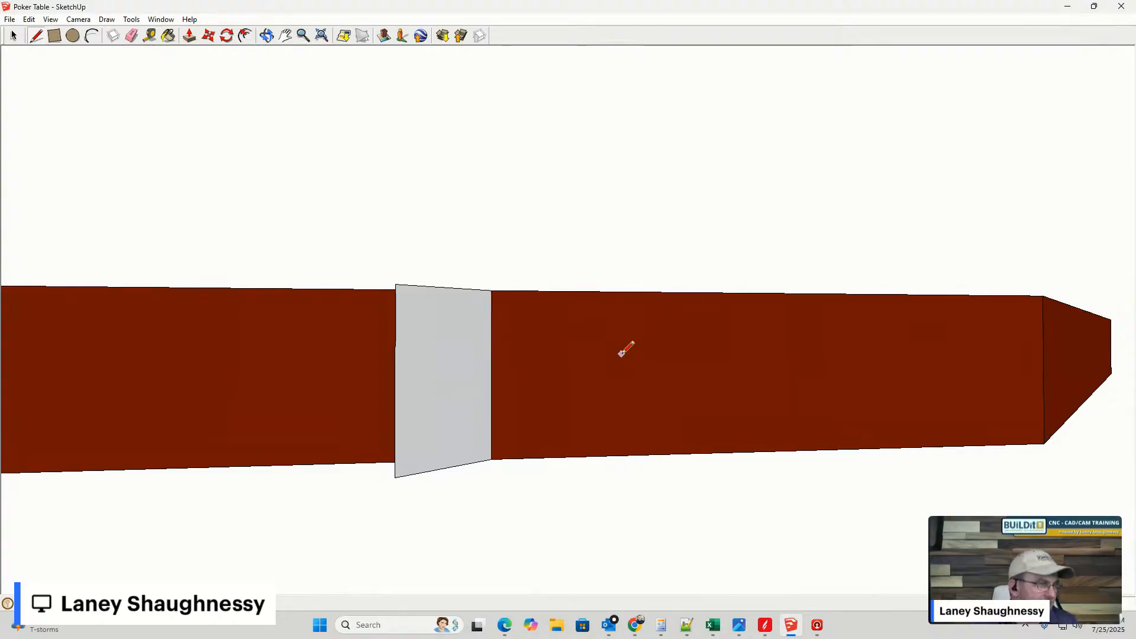
{"action": "mouse_move", "coordinate": [624, 348]}
{"action": "middle_mouse_down"}
{"action": "mouse_move", "coordinate": [446, 360]}
{"action": "mouse_move", "coordinate": [780, 353]}
{"action": "mouse_move", "coordinate": [409, 373]}
{"action": "mouse_move", "coordinate": [140, 431]}
{"action": "mouse_move", "coordinate": [122, 495]}
{"action": "mouse_move", "coordinate": [5, 475]}
{"action": "mouse_move", "coordinate": [18, 467]}
{"action": "middle_mouse_up"}
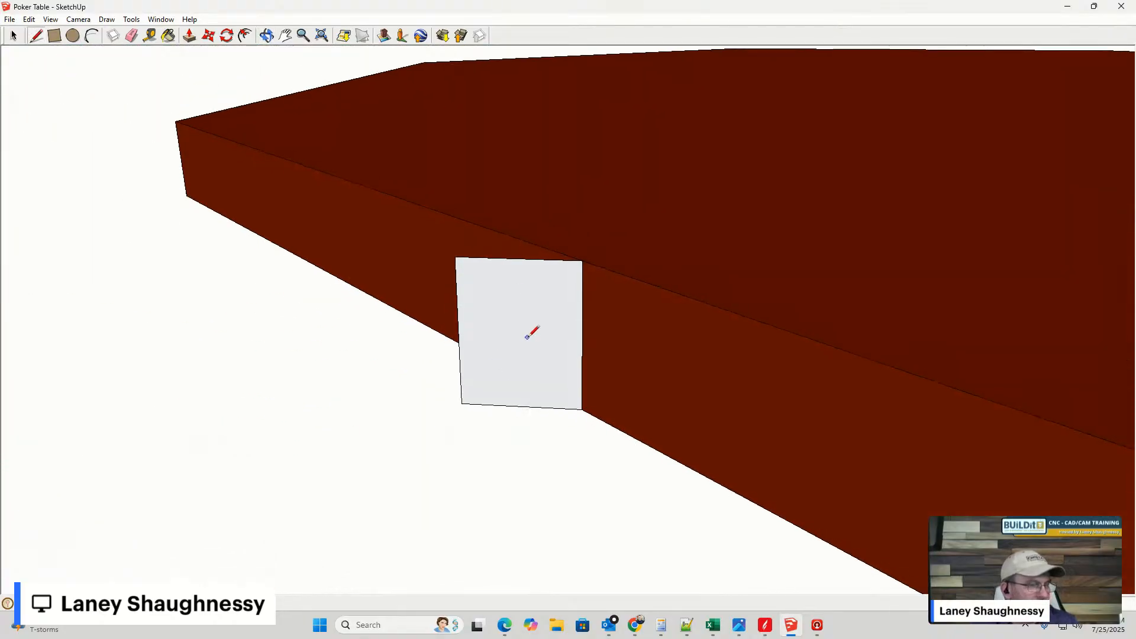
{"action": "mouse_move", "coordinate": [533, 329]}
{"action": "middle_mouse_down"}
{"action": "mouse_move", "coordinate": [406, 367]}
{"action": "mouse_move", "coordinate": [408, 350]}
{"action": "middle_mouse_up"}
{"action": "key", "text": "ctrl+z"}
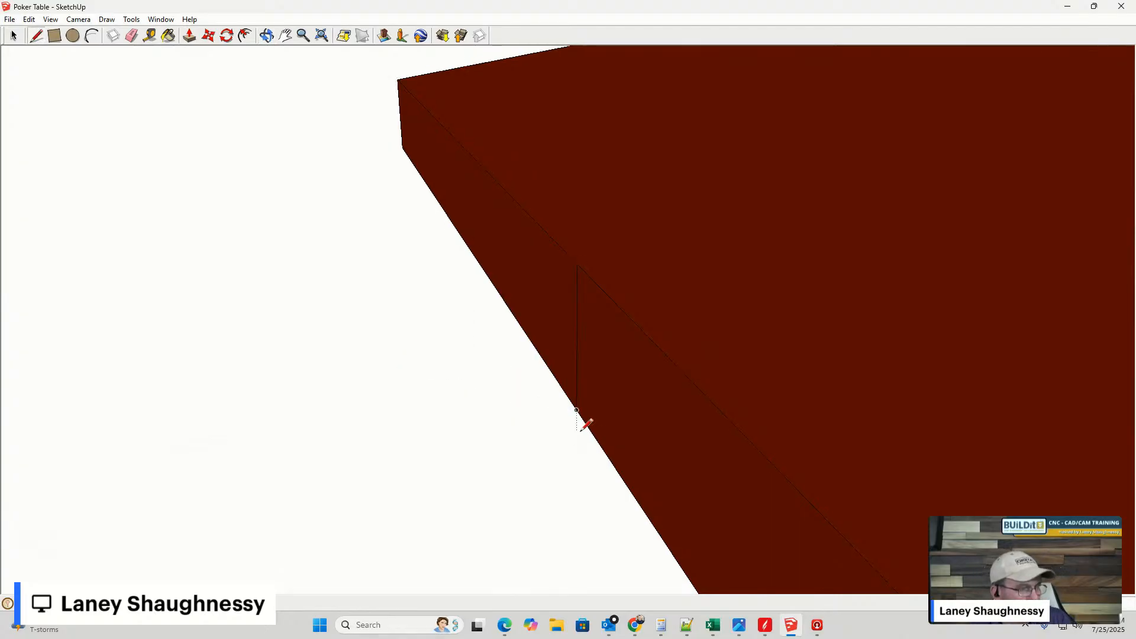
- Draw a horizontal line outward from the lower end of the vertical line on the base plate's side
{"action": "mouse_move", "coordinate": [581, 431]}
{"action": "middle_mouse_down"}
{"action": "mouse_move", "coordinate": [573, 419]}
{"action": "mouse_move", "coordinate": [467, 408]}
{"action": "mouse_move", "coordinate": [575, 412]}
{"action": "middle_mouse_up"}
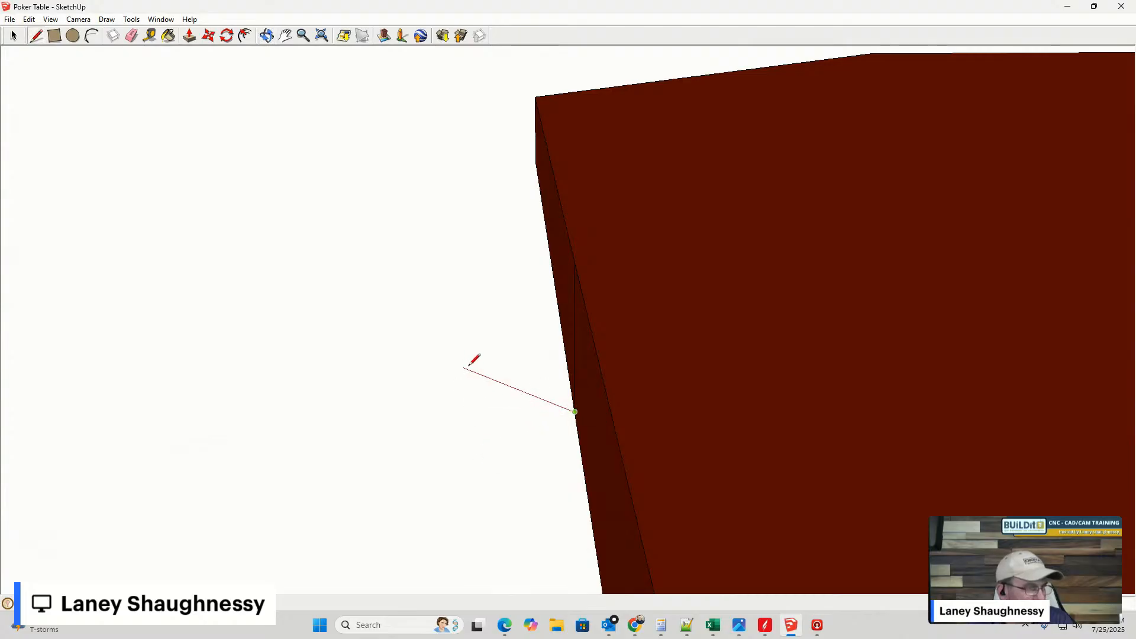
{"action": "left_click", "coordinate": [451, 415]}
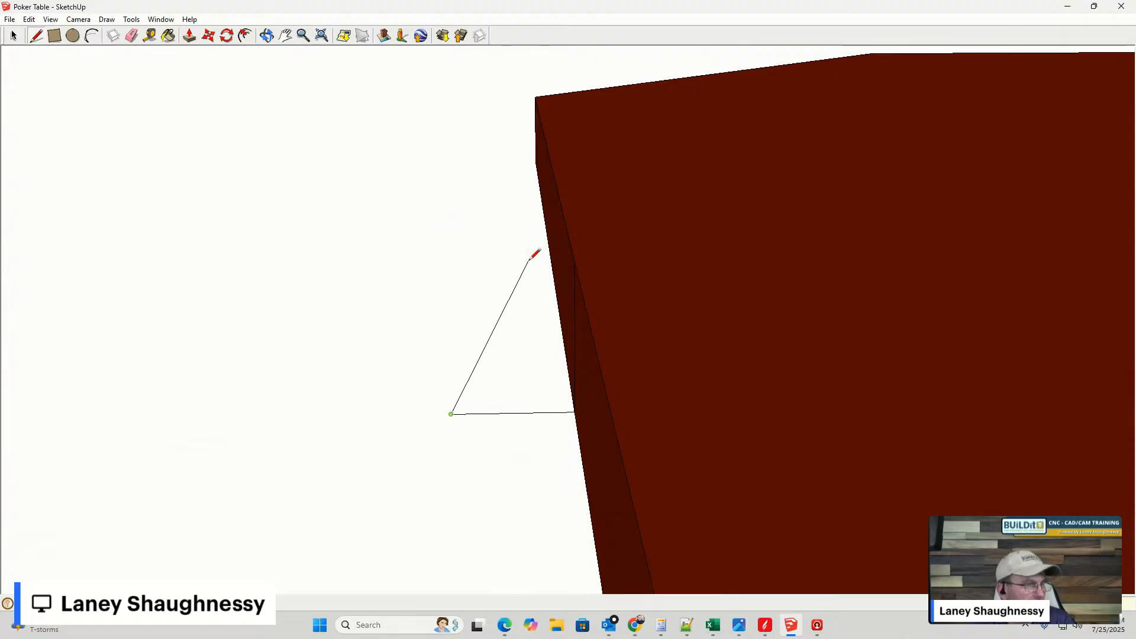
- Try to draw an outer vertical line up from the free end of the horizontal line, beyond the plate's corner
{"action": "left_click", "coordinate": [443, 256]}
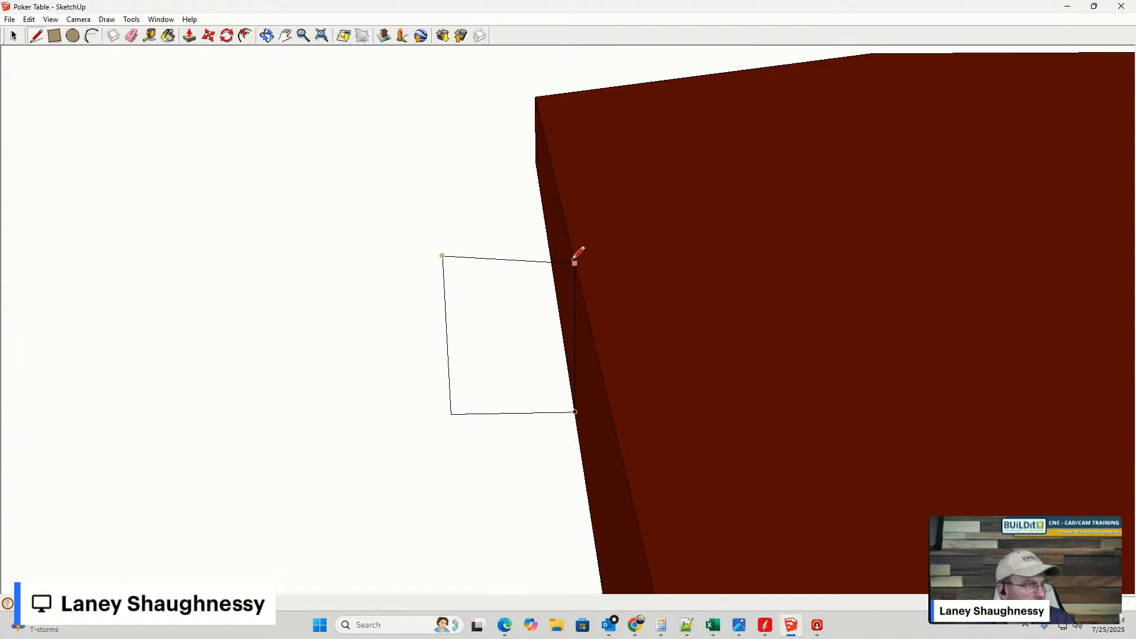
{"action": "mouse_move", "coordinate": [575, 262]}
{"action": "middle_mouse_down"}
{"action": "mouse_move", "coordinate": [599, 216]}
{"action": "mouse_move", "coordinate": [595, 157]}
{"action": "middle_mouse_up"}
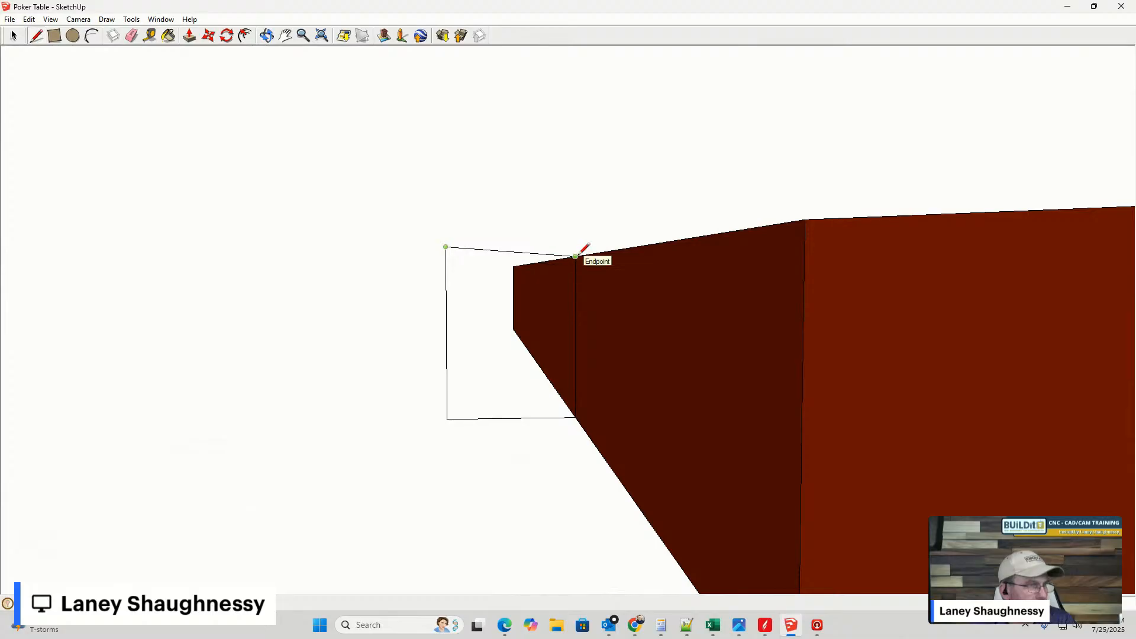
{"action": "left_click", "coordinate": [446, 247]}
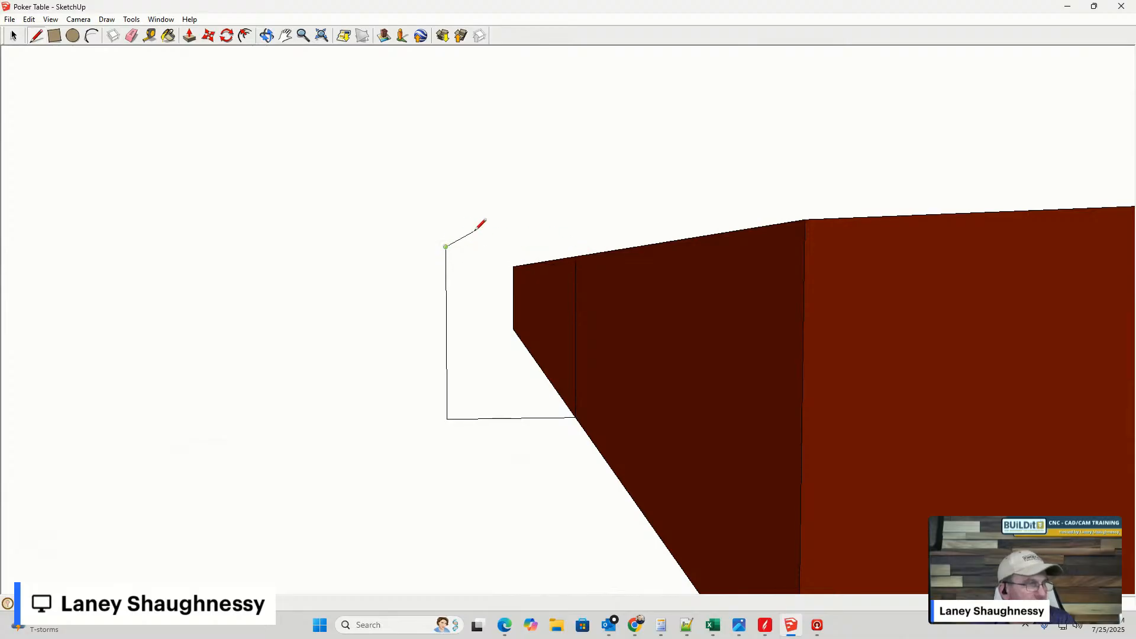
{"action": "key", "text": "Escape"}
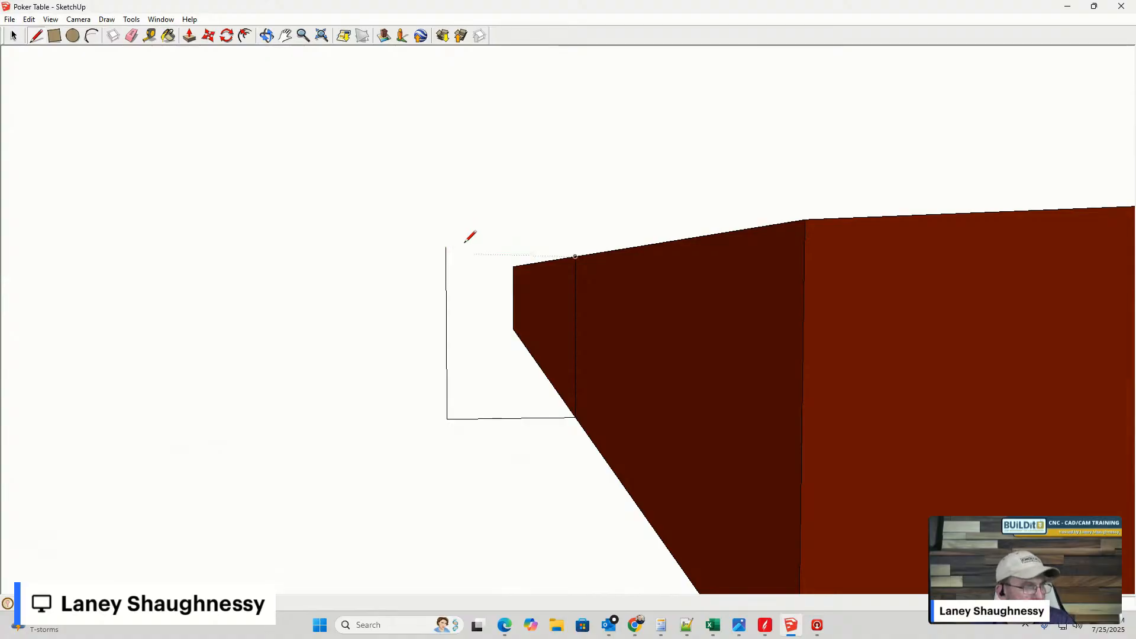
{"action": "key", "text": "ctrl+z"}
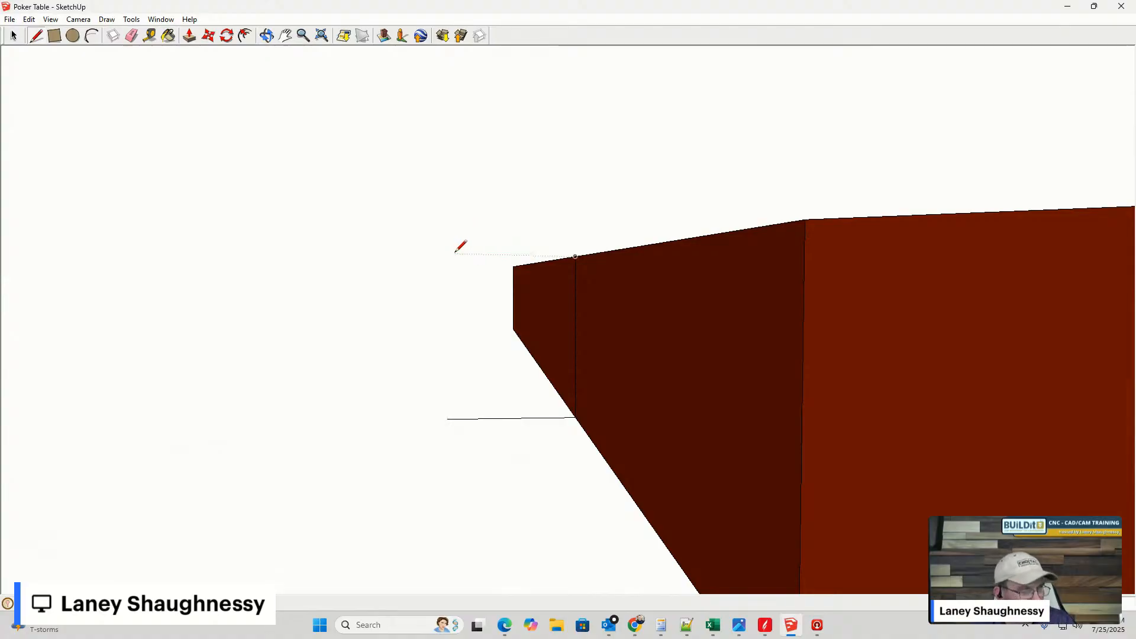
- Draw the outer vertical line level with the plate's upper edge and close the square face back to the plate
{"action": "left_click", "coordinate": [447, 419]}
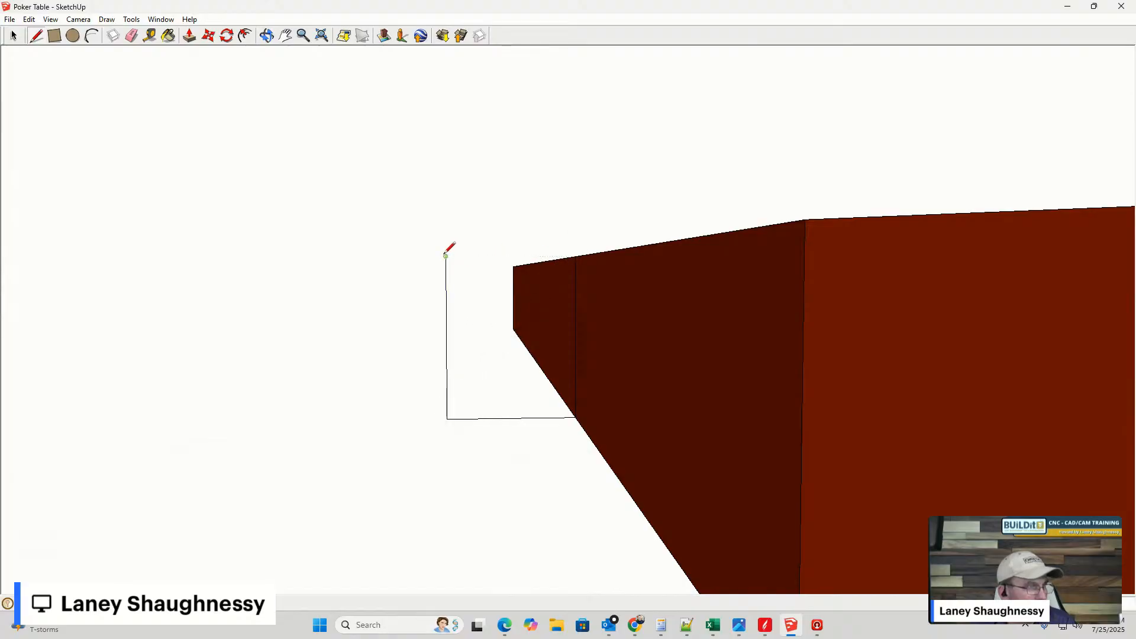
{"action": "left_click", "coordinate": [445, 255]}
{"action": "left_click", "coordinate": [576, 257]}
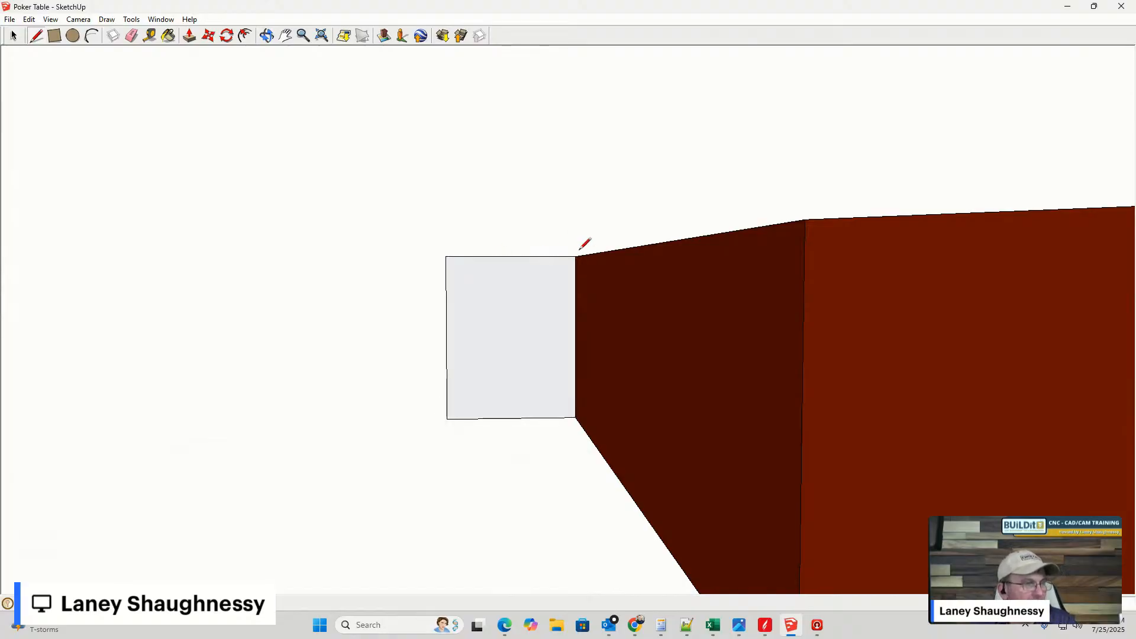
- Examine the upright square face edge-on to check how it meets the base plate's side
{"action": "middle_click_drag", "start_coordinate": [578, 292], "coordinate": [1074, 282]}
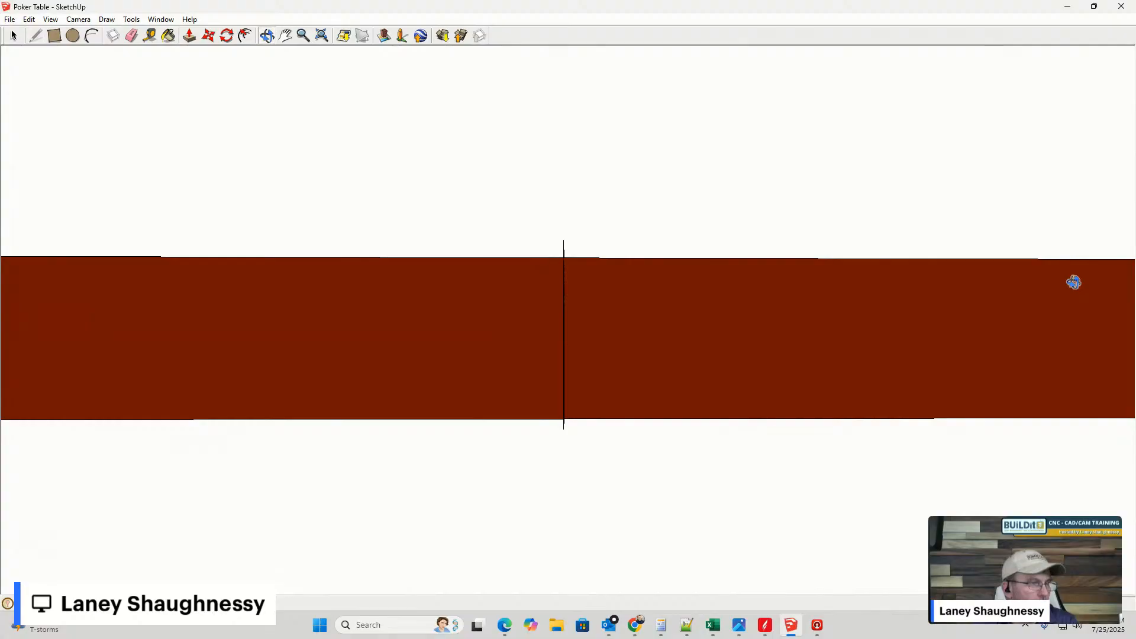
{"action": "key", "text": "l"}
{"action": "scroll", "coordinate": [537, 385], "scroll_direction": "up", "scroll_amount": 3}
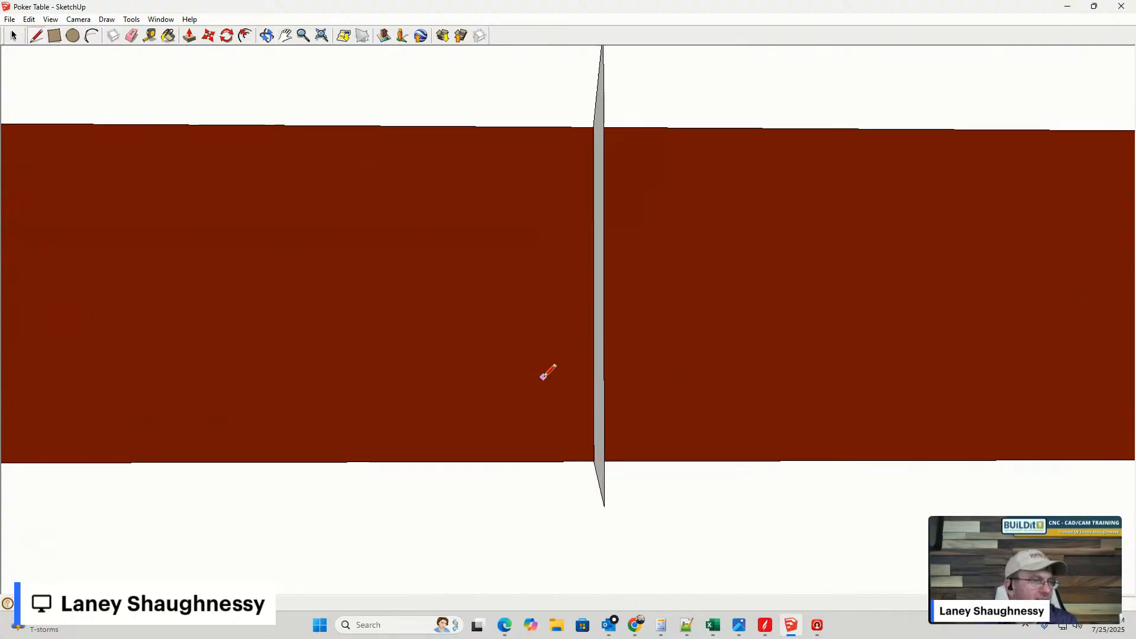
{"action": "scroll", "coordinate": [549, 371], "scroll_direction": "down", "scroll_amount": 3}
{"action": "middle_click_drag", "start_coordinate": [530, 351], "coordinate": [779, 341]}
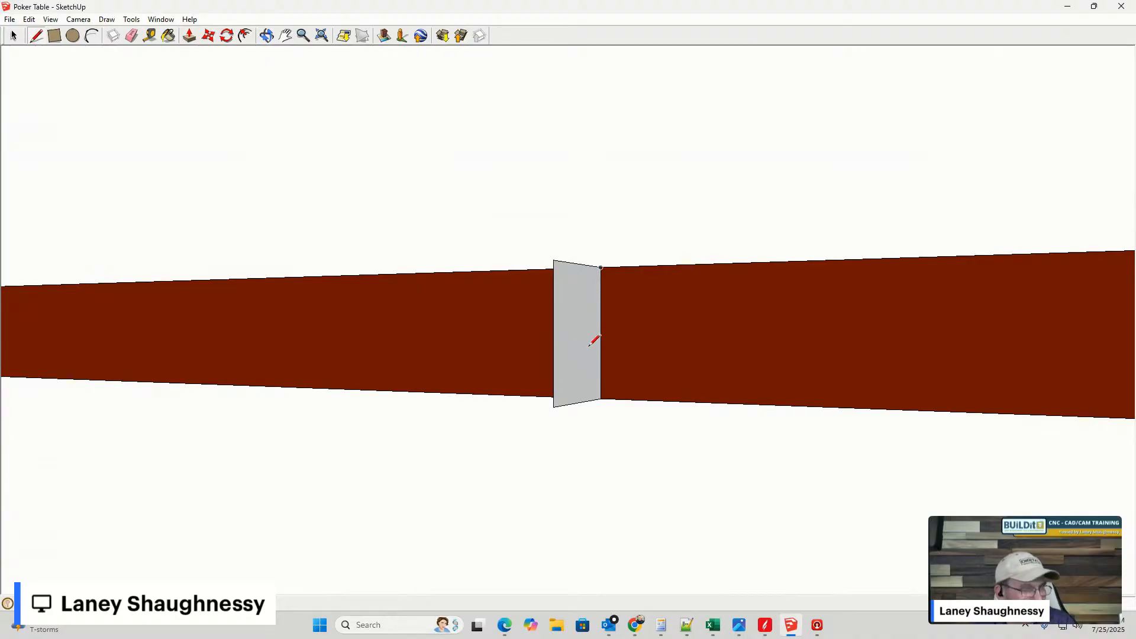
- Push/Pull the grey rectangular face at the tabletop's side edge outward into a solid block beside the tabletop
{"action": "mouse_move", "coordinate": [593, 342]}
{"action": "middle_mouse_down"}
{"action": "mouse_move", "coordinate": [614, 350]}
{"action": "mouse_move", "coordinate": [558, 353]}
{"action": "middle_mouse_up"}
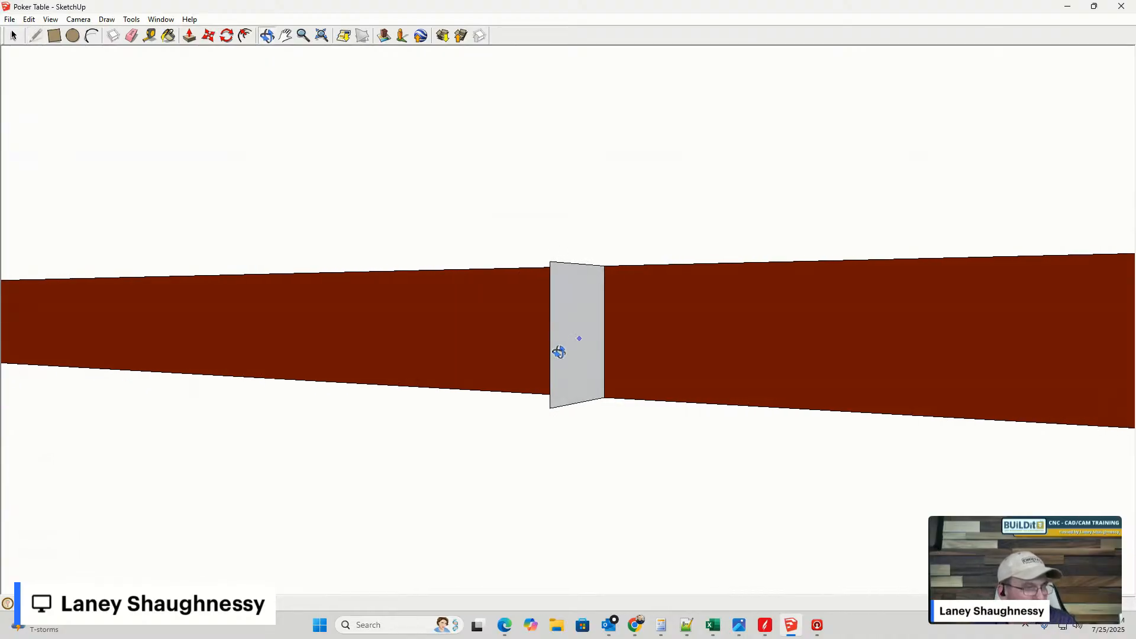
{"action": "key", "text": "p"}
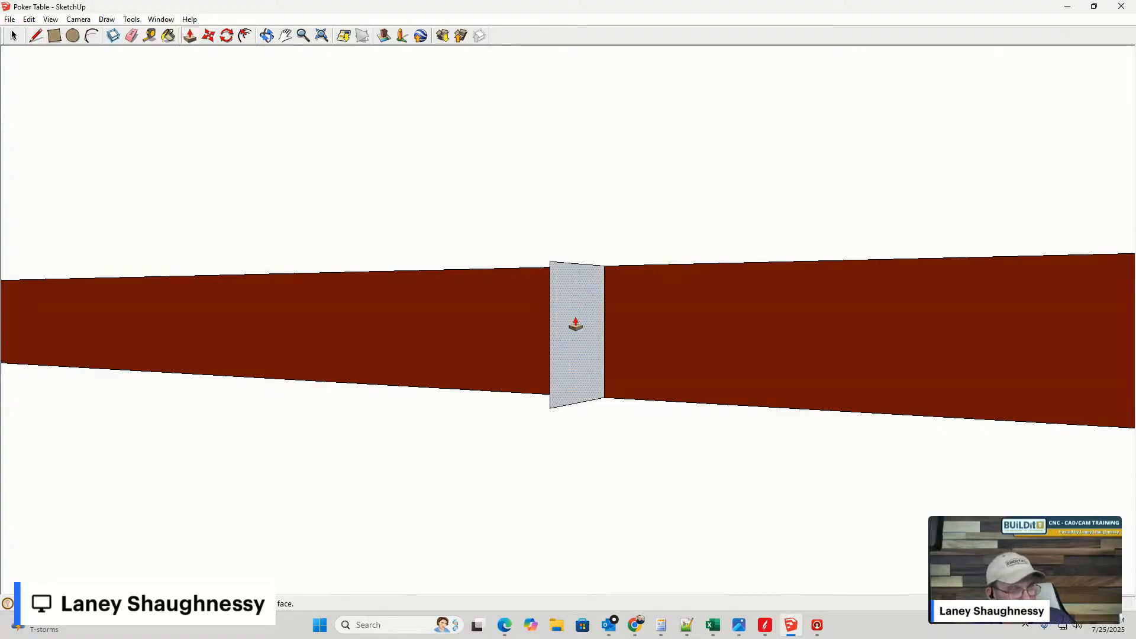
{"action": "left_click_drag", "start_coordinate": [573, 330], "coordinate": [781, 384]}
{"action": "middle_click_drag", "start_coordinate": [807, 388], "coordinate": [479, 574]}
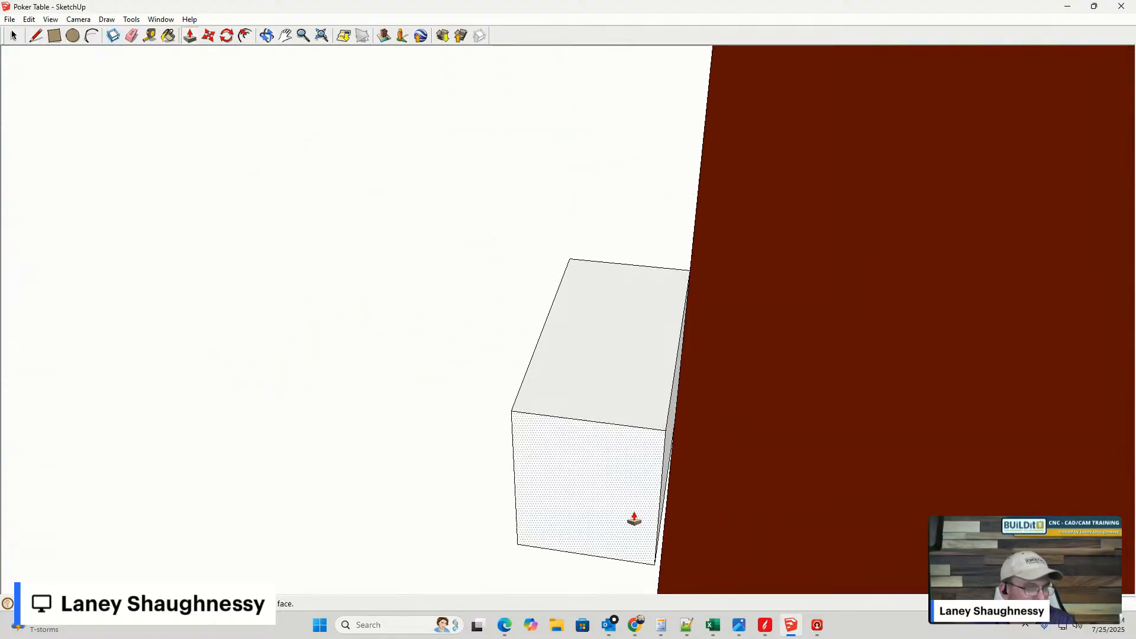
- Rotate the block's top inner edge about its back corner until it lines up with the tabletop's edge
{"action": "scroll", "coordinate": [672, 518], "scroll_direction": "up", "scroll_amount": 4}
{"action": "mouse_move", "coordinate": [673, 517]}
{"action": "middle_mouse_down"}
{"action": "mouse_move", "coordinate": [677, 508]}
{"action": "mouse_move", "coordinate": [634, 563]}
{"action": "mouse_move", "coordinate": [670, 594]}
{"action": "mouse_move", "coordinate": [692, 502]}
{"action": "mouse_move", "coordinate": [623, 544]}
{"action": "mouse_move", "coordinate": [645, 599]}
{"action": "mouse_move", "coordinate": [654, 525]}
{"action": "middle_mouse_up"}
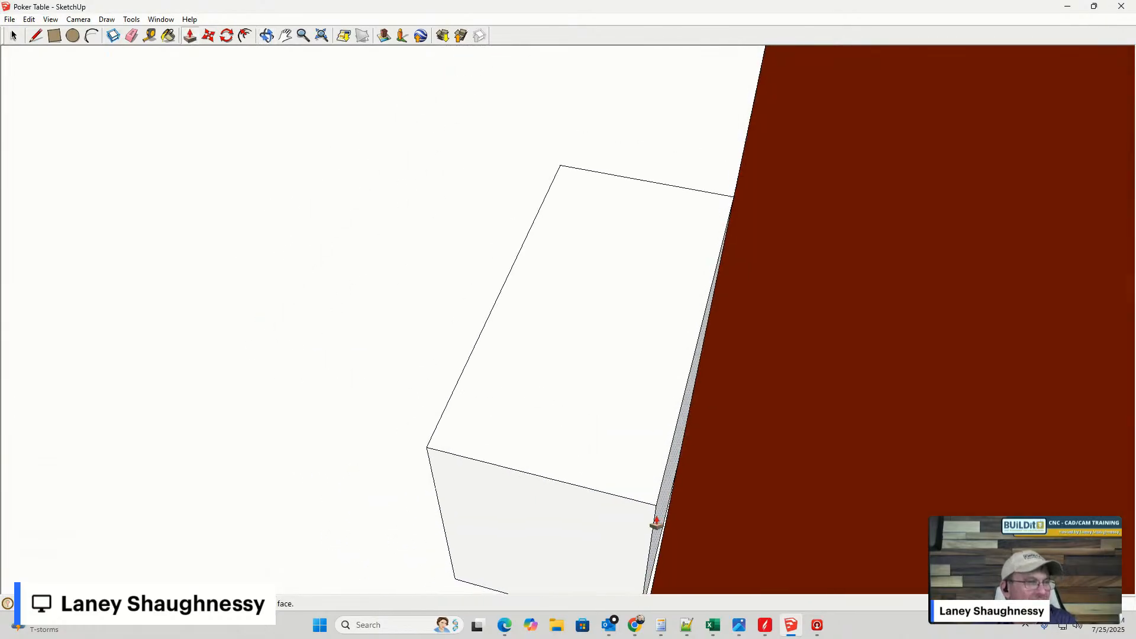
{"action": "key", "text": "q"}
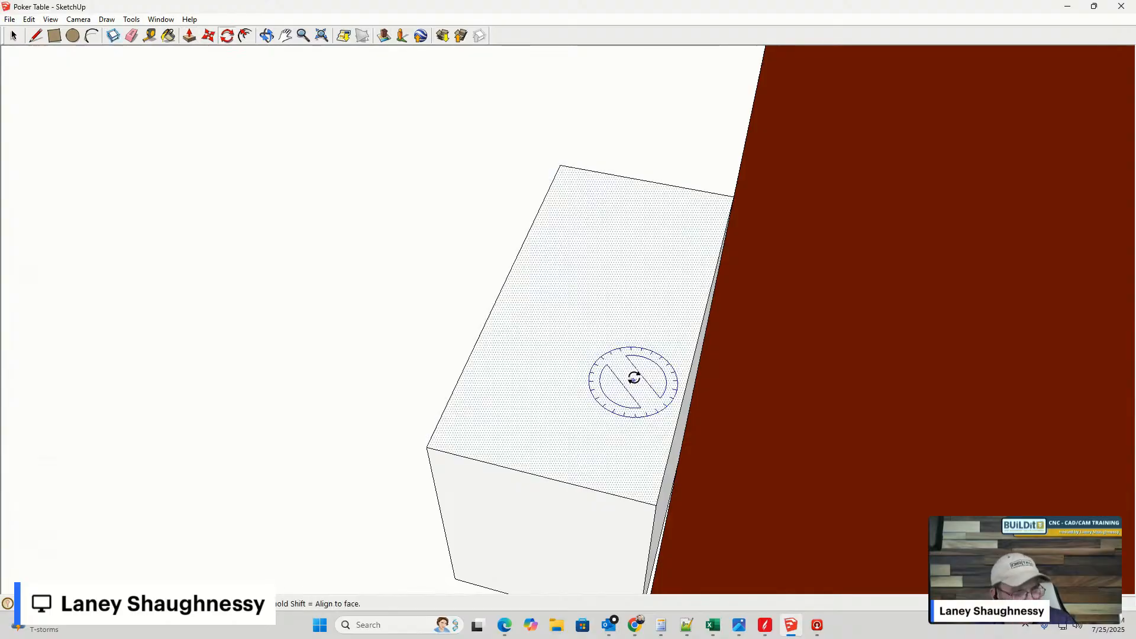
{"action": "left_click", "coordinate": [734, 196]}
{"action": "left_click", "coordinate": [653, 514]}
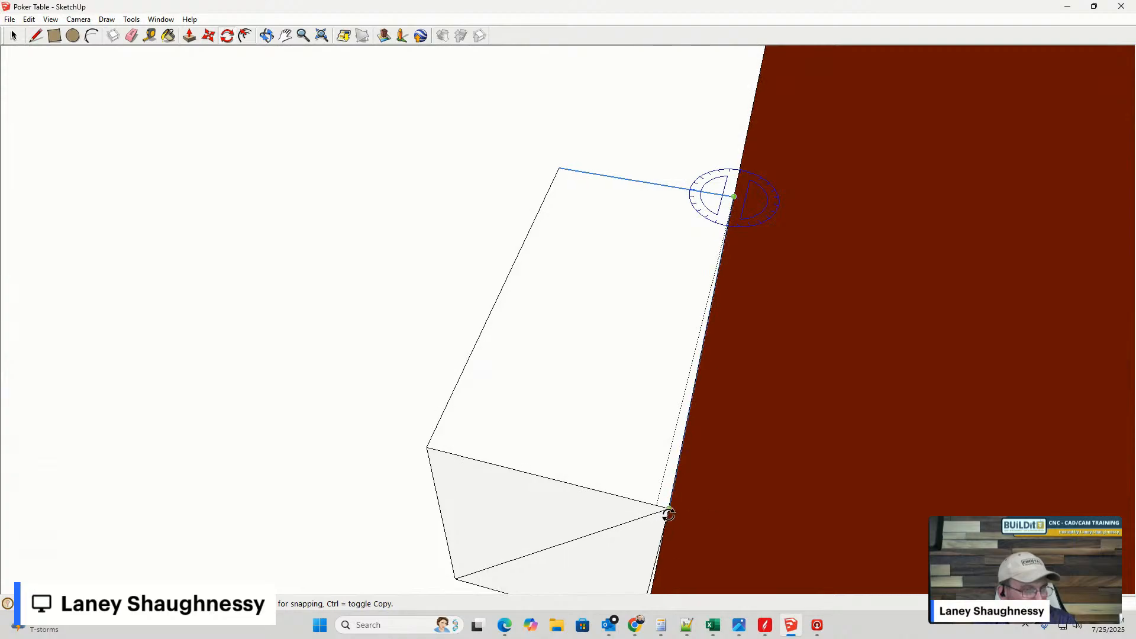
{"action": "middle_click_drag", "start_coordinate": [669, 515], "coordinate": [685, 332]}
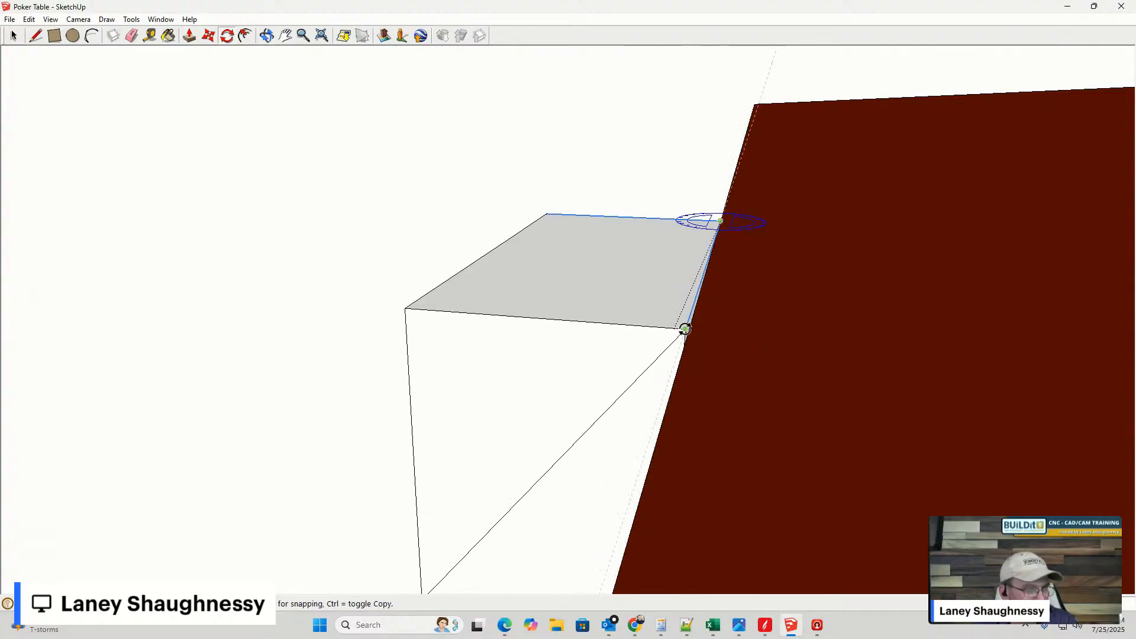
{"action": "middle_click_drag", "start_coordinate": [689, 332], "coordinate": [772, 306]}
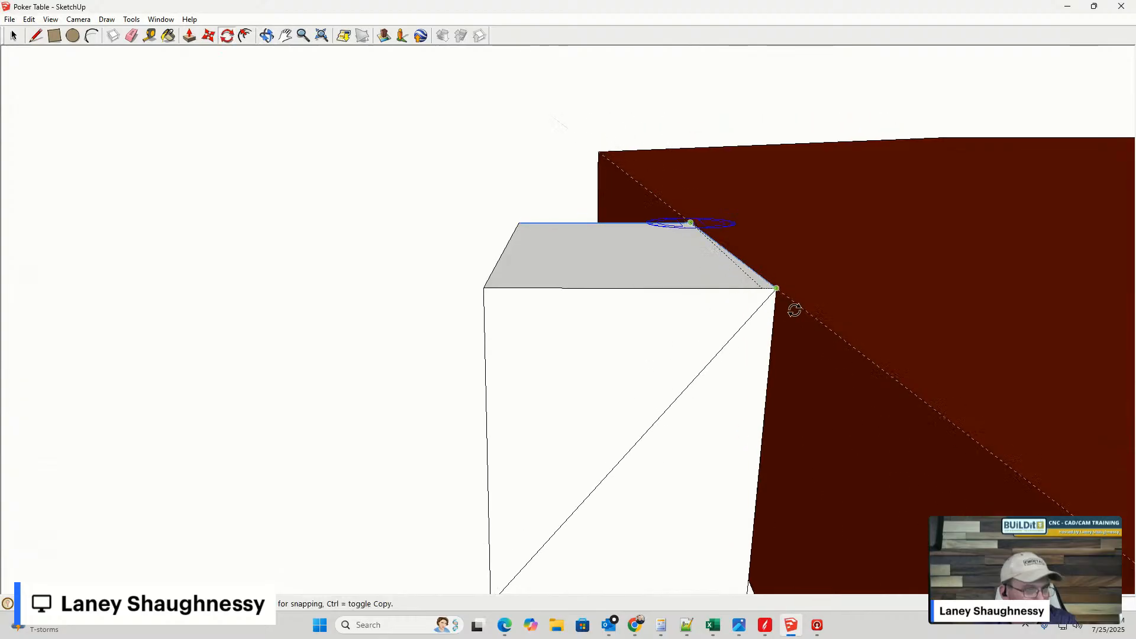
{"action": "scroll", "coordinate": [805, 308], "scroll_direction": "down", "scroll_amount": 5}
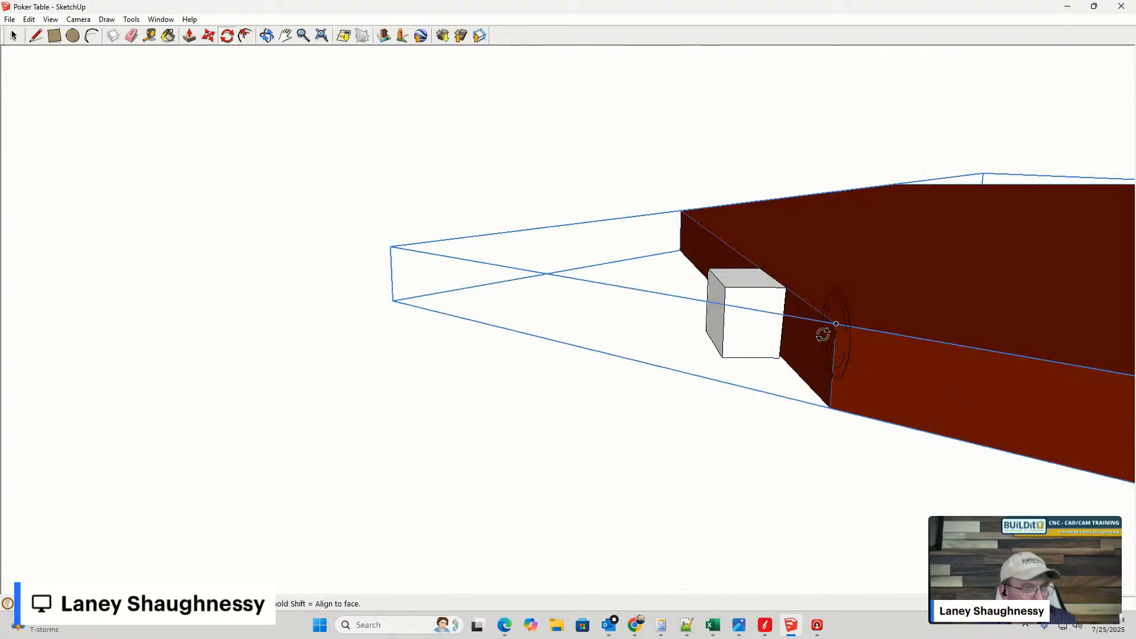
- Delete the block's outer edge and its back, bottom and inner faces, keeping only the front end face against the tabletop
{"action": "middle_click_drag", "start_coordinate": [825, 329], "coordinate": [703, 452]}
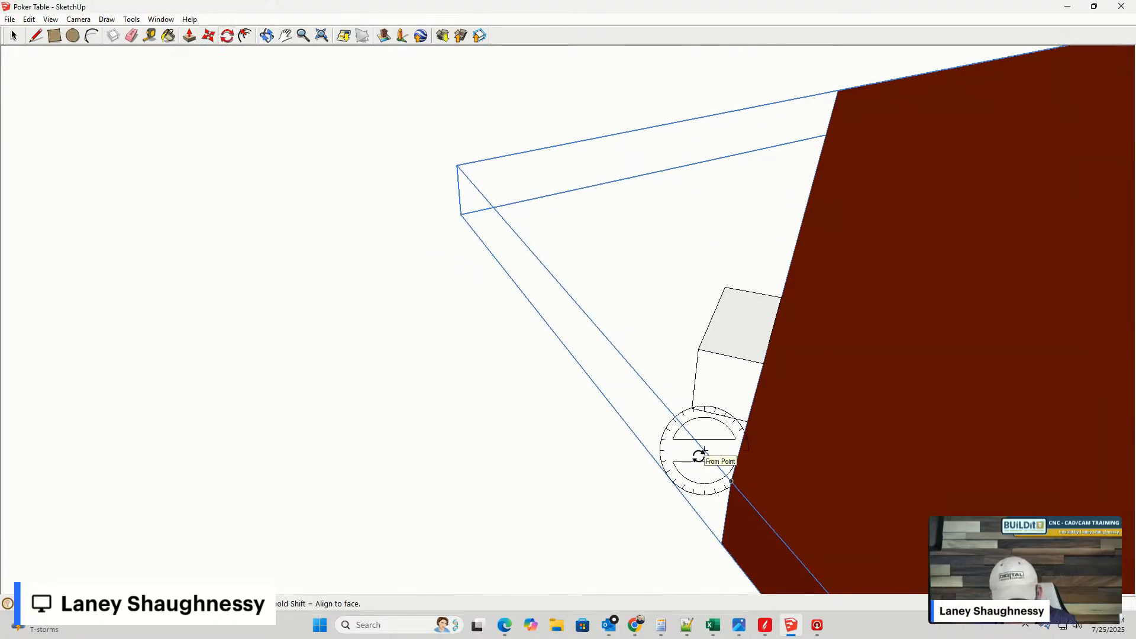
{"action": "key", "text": "space"}
{"action": "key", "text": "p"}
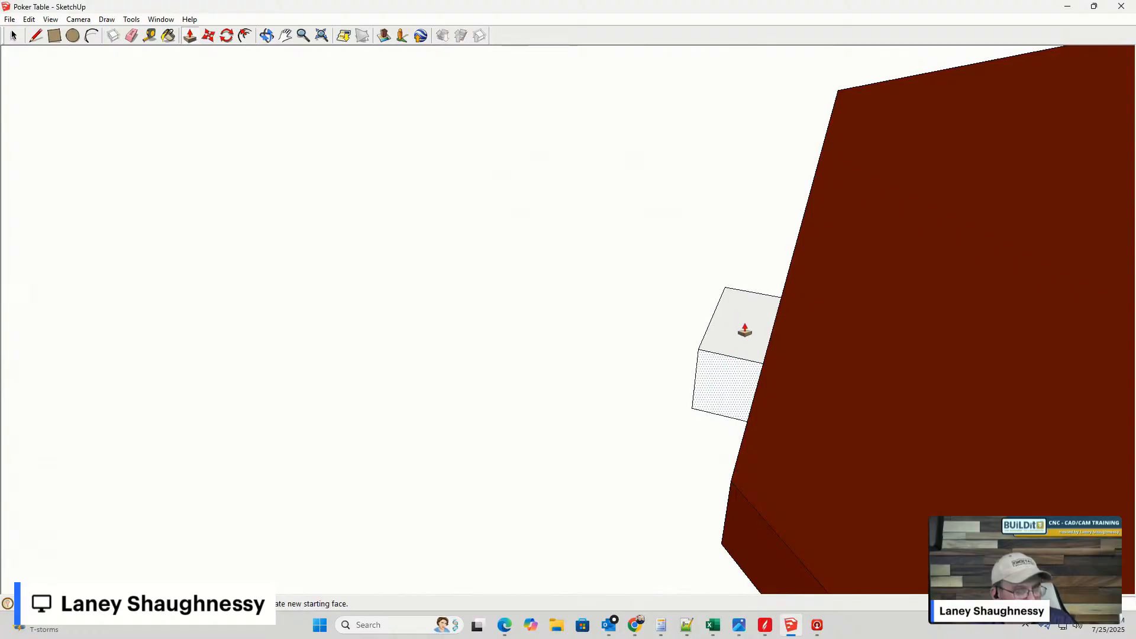
{"action": "left_click", "coordinate": [13, 37]}
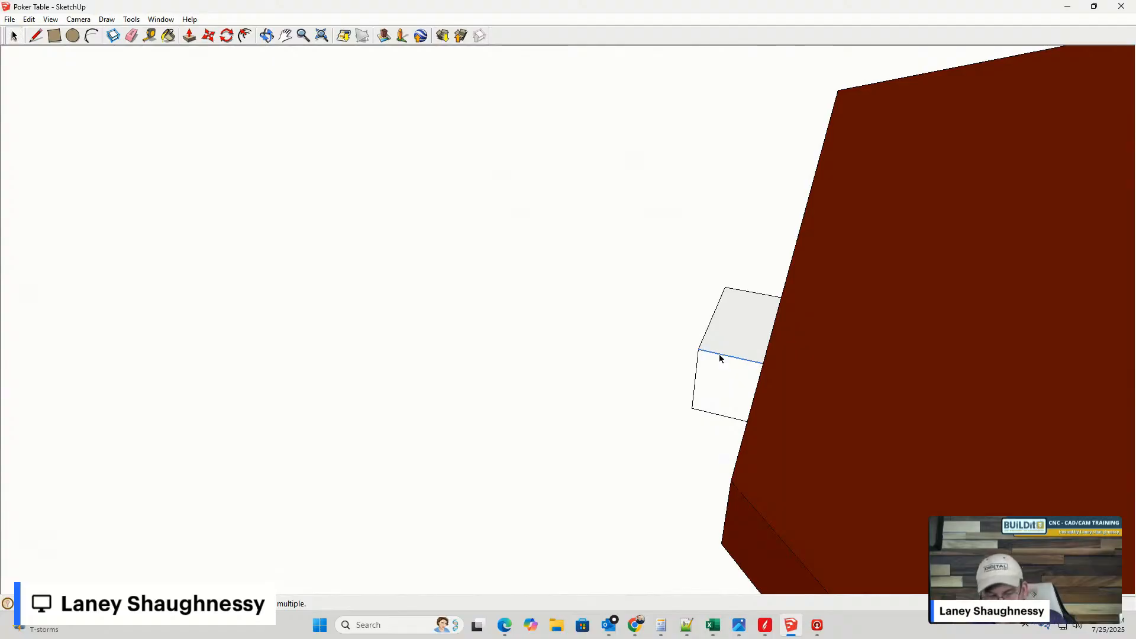
{"action": "left_click", "coordinate": [708, 325]}
{"action": "key", "text": "Delete"}
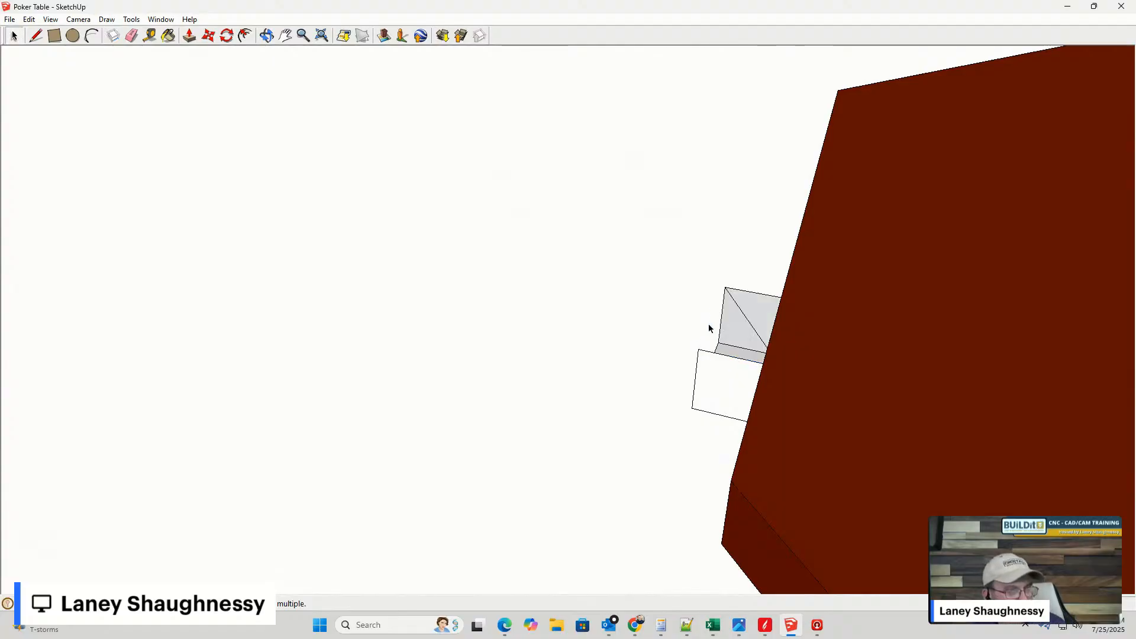
{"action": "left_click", "coordinate": [744, 314]}
{"action": "key", "text": "Delete"}
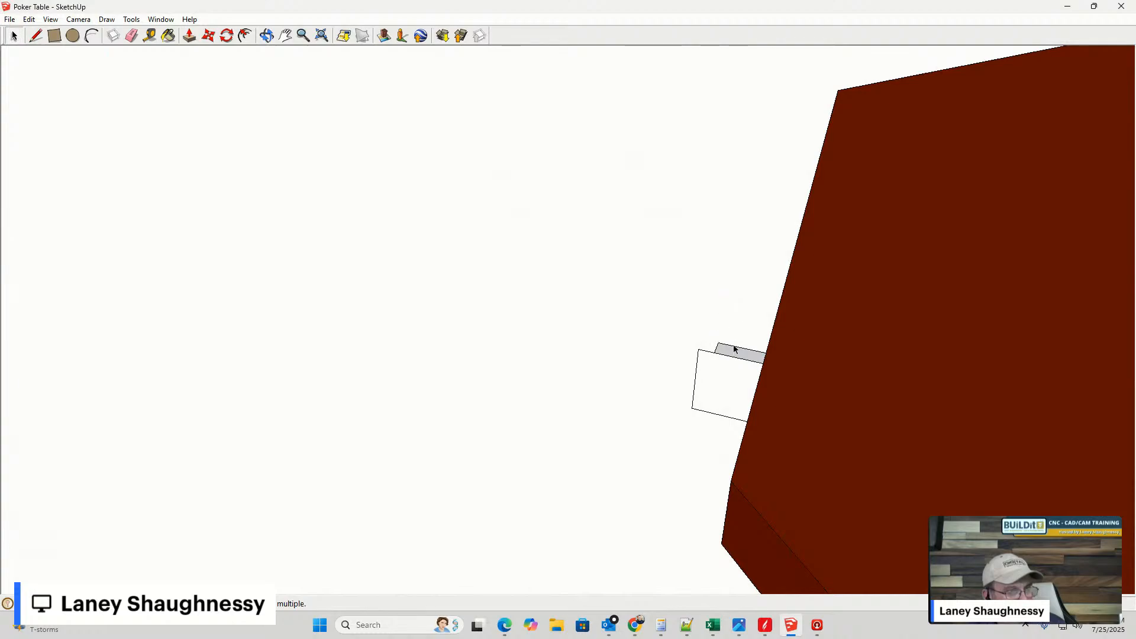
{"action": "left_click", "coordinate": [734, 350]}
{"action": "key", "text": "Delete"}
{"action": "middle_click_drag", "start_coordinate": [668, 381], "coordinate": [588, 274]}
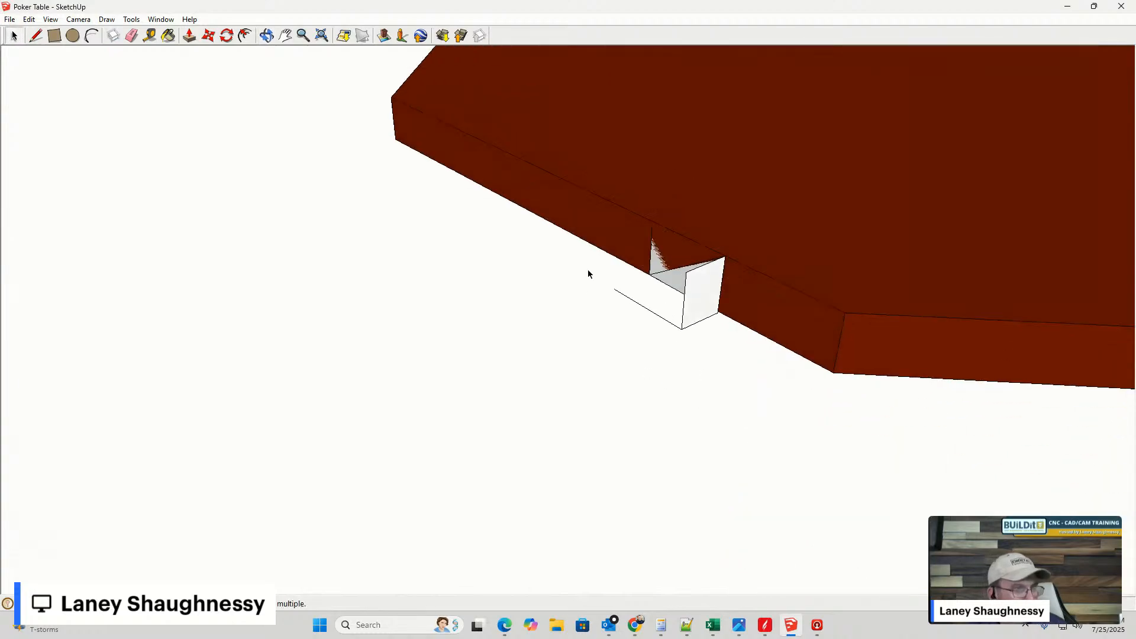
{"action": "key", "text": "Delete"}
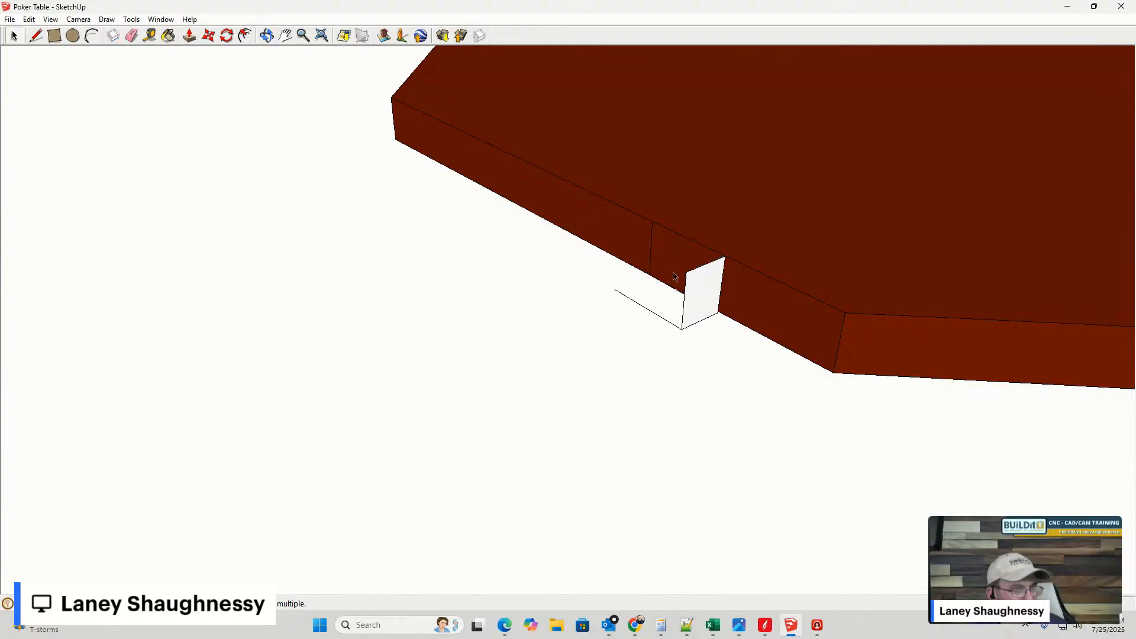
- Try to draw a rectangle between the two upper corners of the remaining end face, and undo it
{"action": "middle_click_drag", "start_coordinate": [737, 373], "coordinate": [578, 303]}
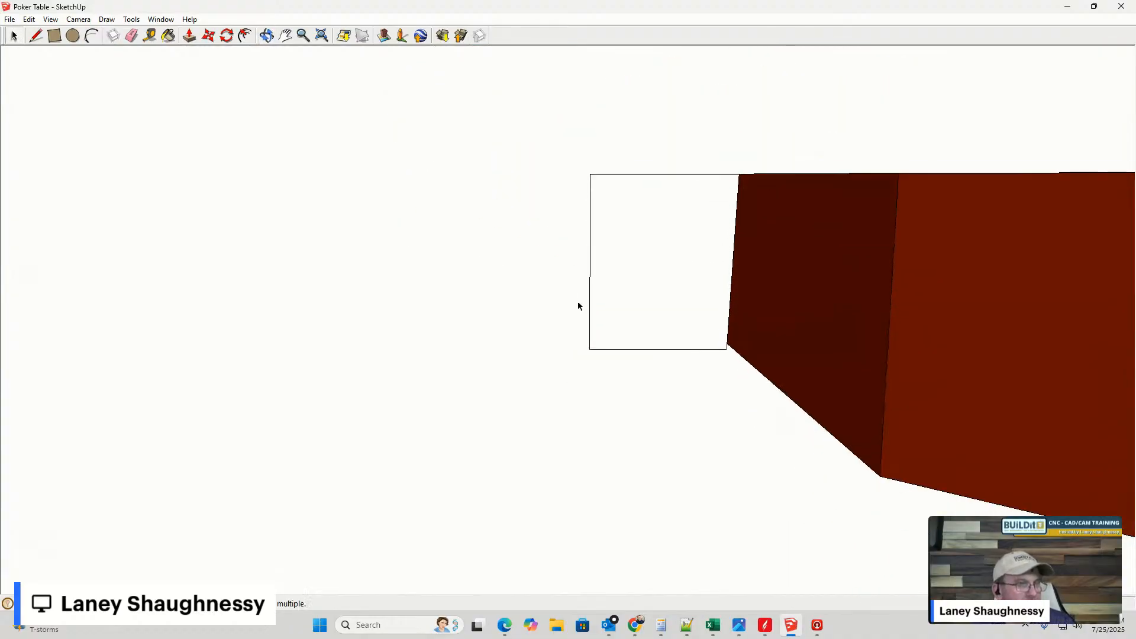
{"action": "middle_click_drag", "start_coordinate": [753, 279], "coordinate": [705, 322]}
{"action": "scroll", "coordinate": [665, 206], "scroll_direction": "up", "scroll_amount": 1}
{"action": "scroll", "coordinate": [665, 206], "scroll_direction": "up", "scroll_amount": 1}
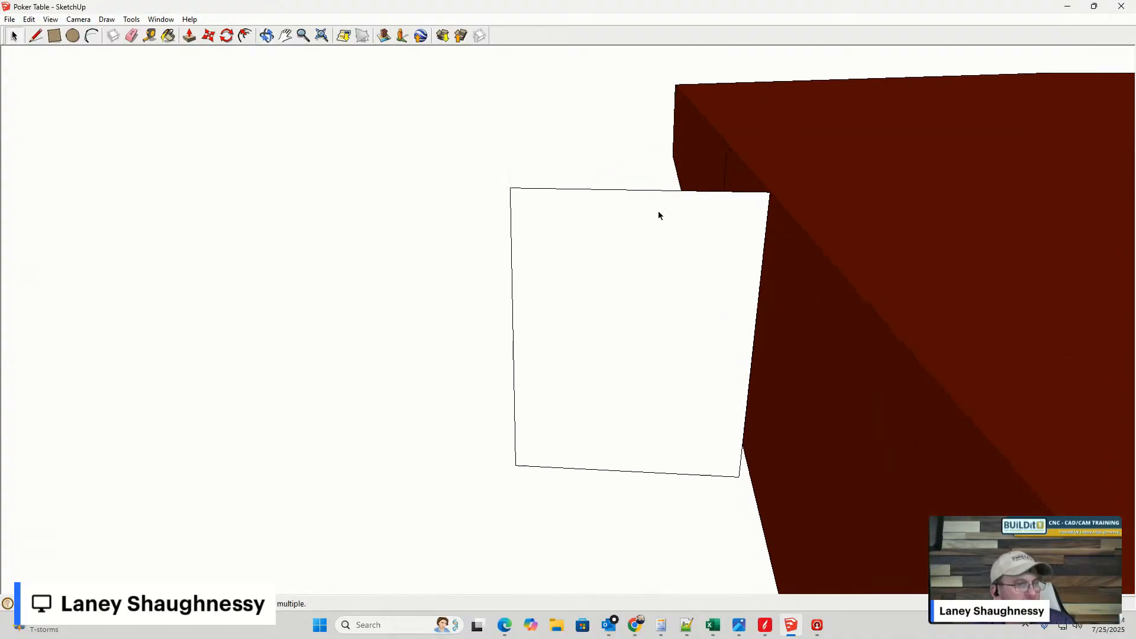
{"action": "scroll", "coordinate": [658, 216], "scroll_direction": "down", "scroll_amount": 1}
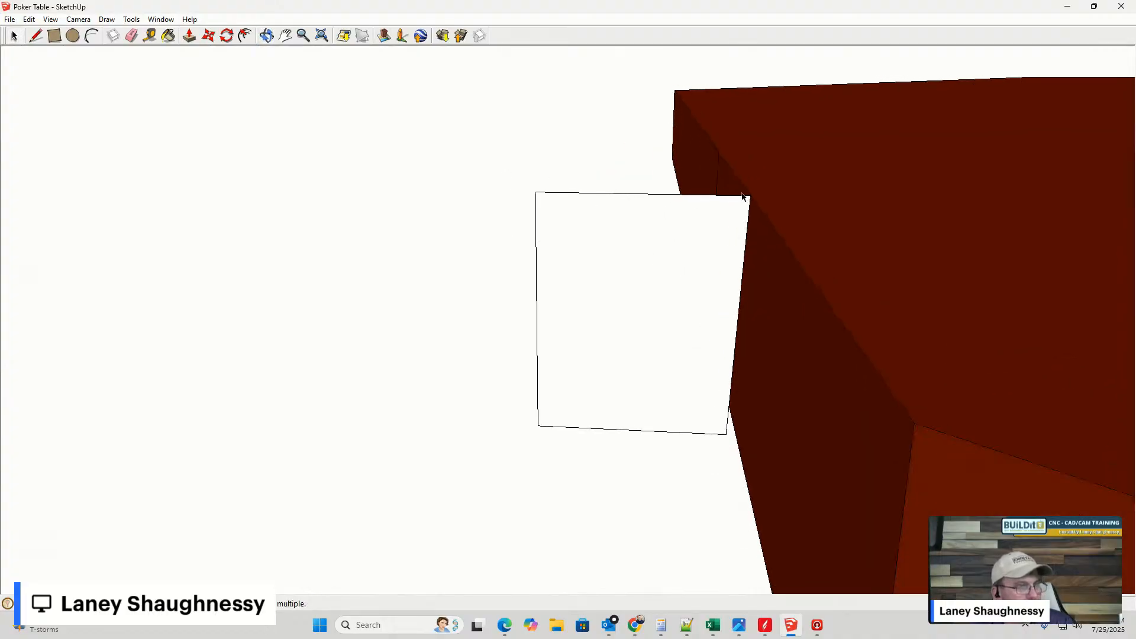
{"action": "middle_click_drag", "start_coordinate": [743, 197], "coordinate": [741, 158]}
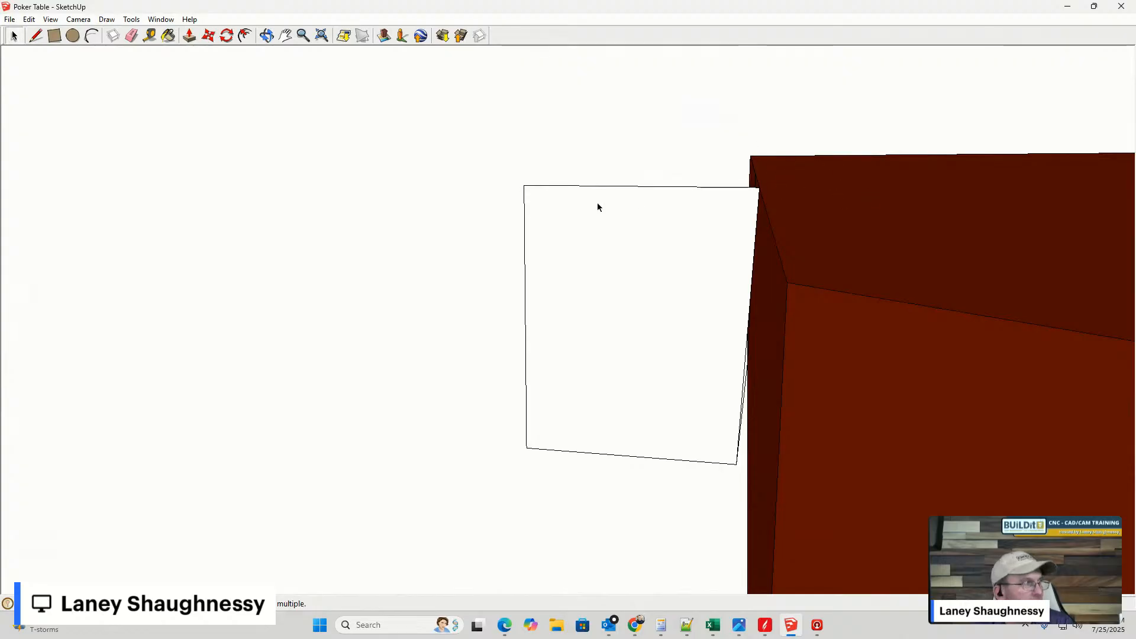
{"action": "left_click", "coordinate": [525, 186]}
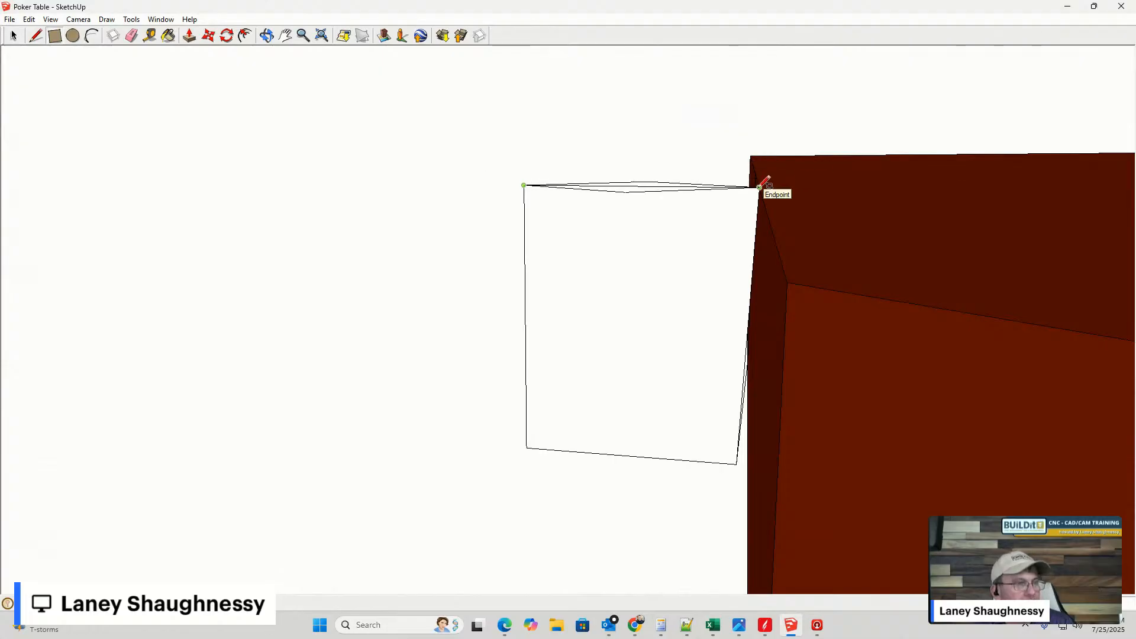
{"action": "left_click", "coordinate": [759, 188]}
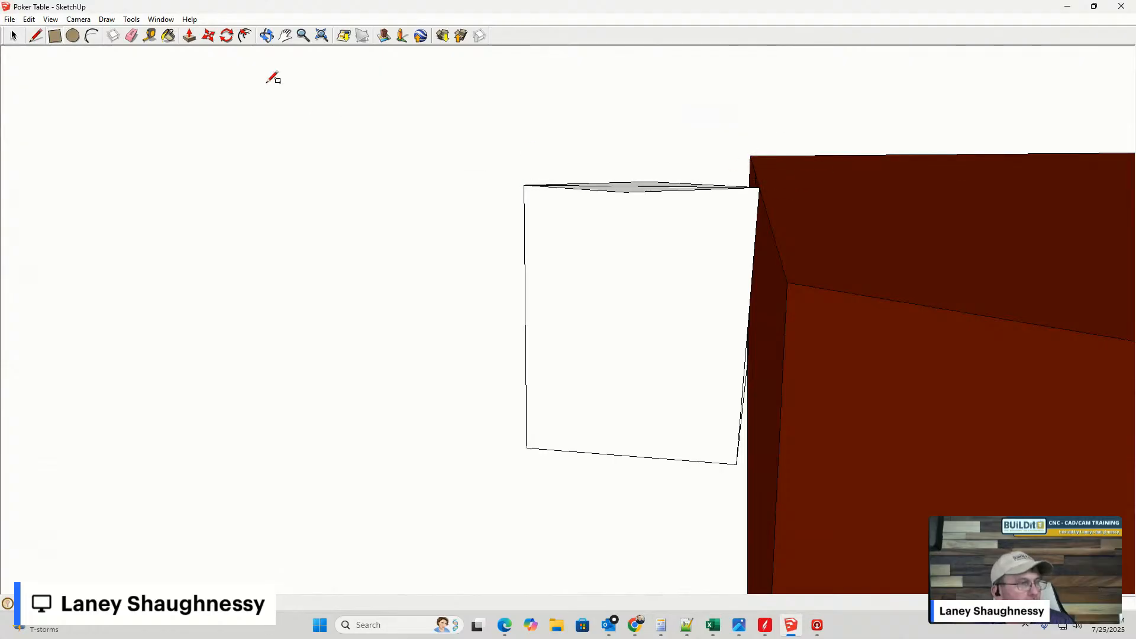
{"action": "key", "text": "ctrl+z"}
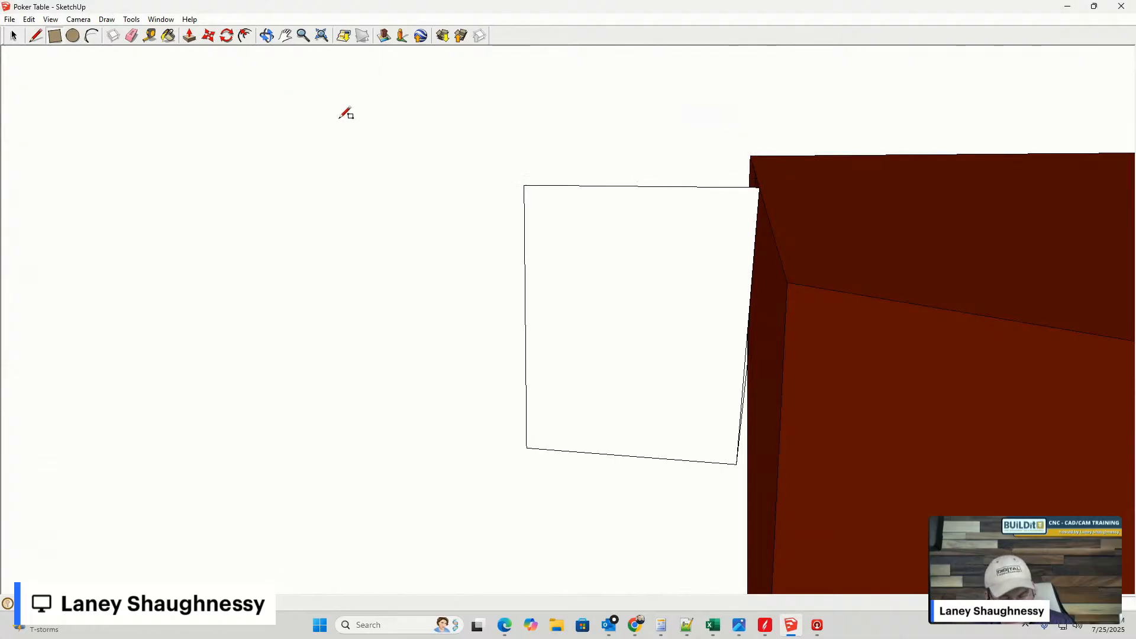
- Draw lines up from the end face's outer top corner, across parallel to its top edge, and down to its inner top corner
{"action": "left_click", "coordinate": [35, 35]}
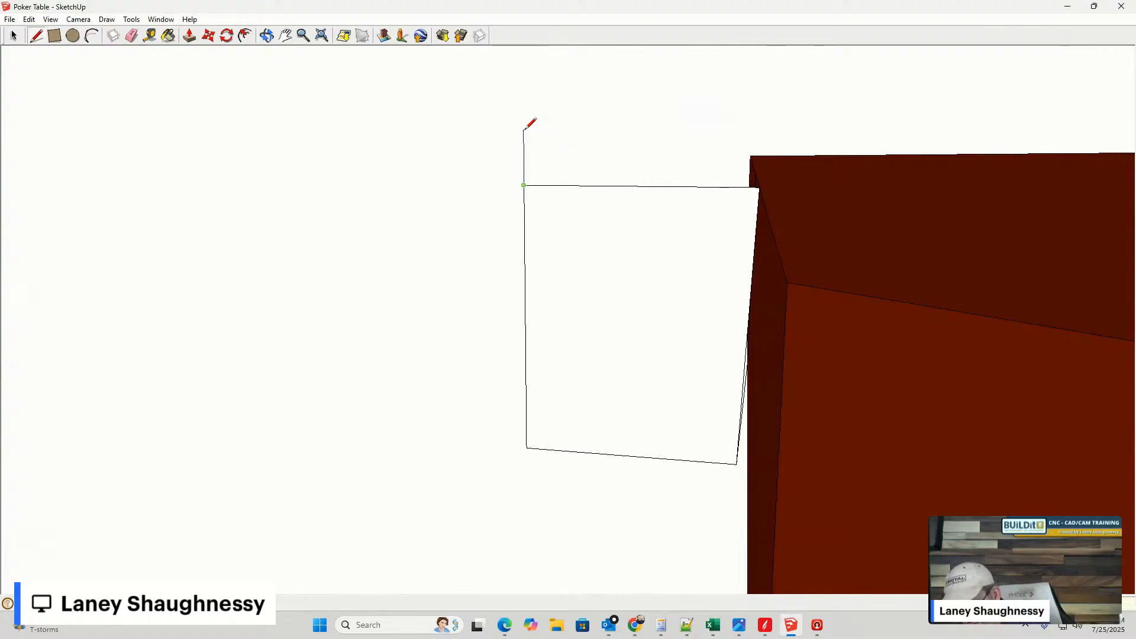
{"action": "key", "text": "Return"}
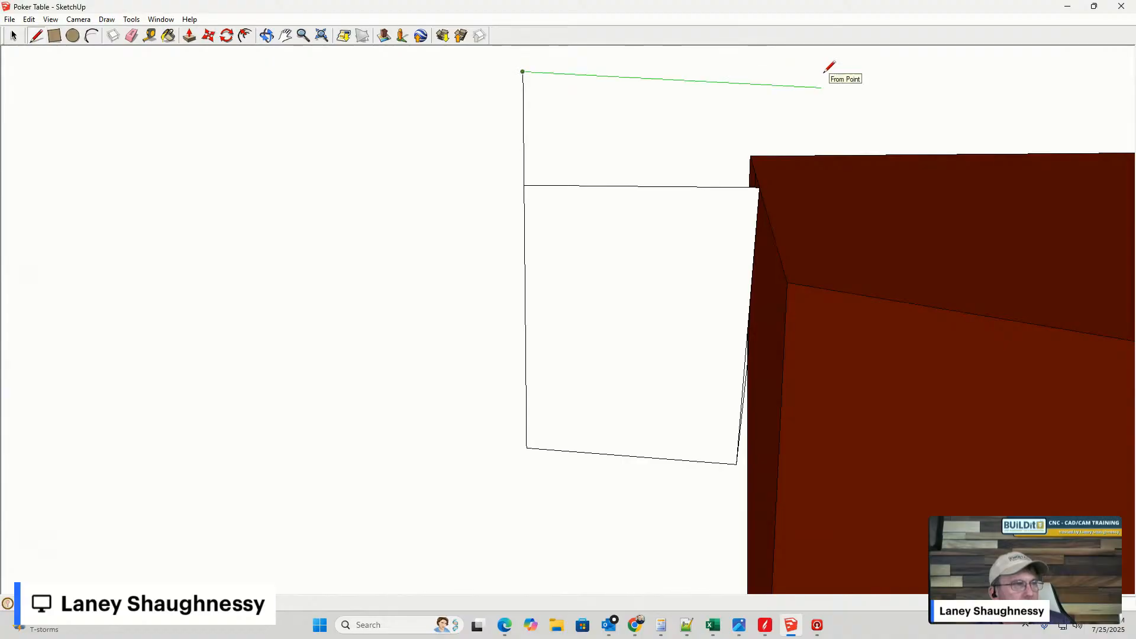
{"action": "middle_click_drag", "start_coordinate": [826, 70], "coordinate": [925, 76]}
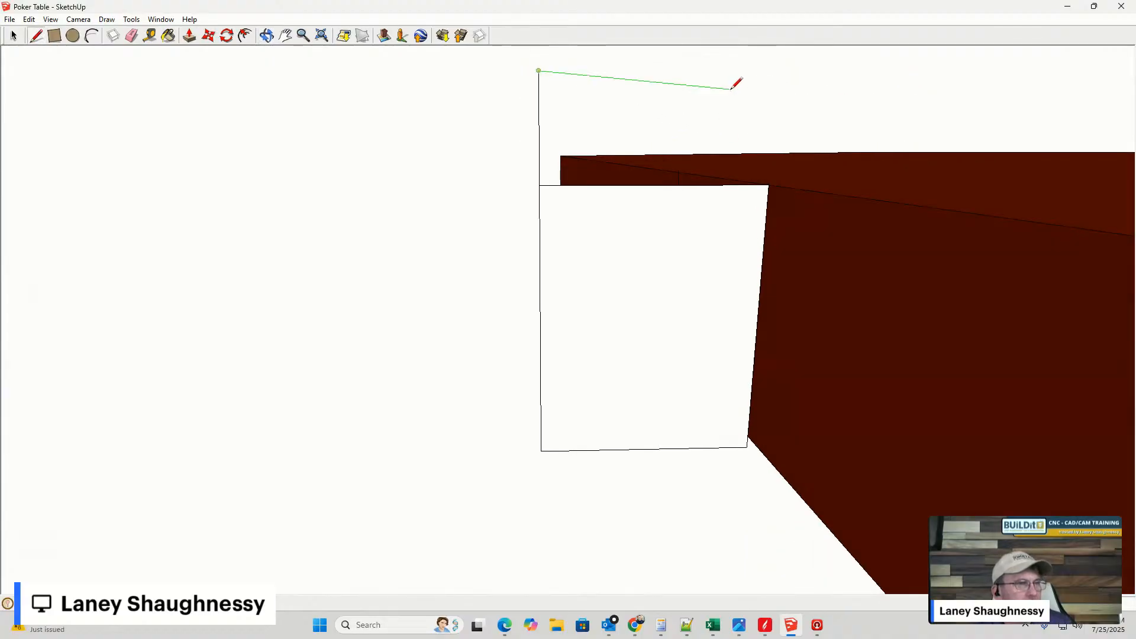
{"action": "left_click", "coordinate": [774, 69]}
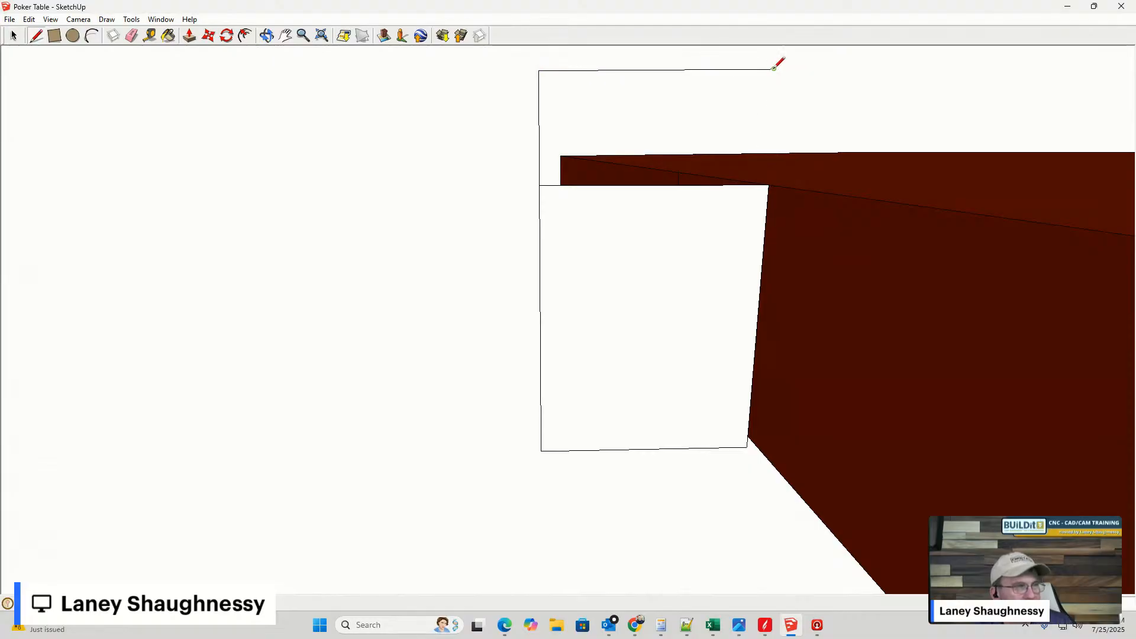
{"action": "left_click", "coordinate": [769, 185]}
- Try to draw a line along the red axis from the upper inner corner of the outline above the end face
{"action": "mouse_move", "coordinate": [769, 189]}
{"action": "middle_mouse_down"}
{"action": "mouse_move", "coordinate": [611, 173]}
{"action": "mouse_move", "coordinate": [545, 211]}
{"action": "middle_mouse_up"}
{"action": "mouse_move", "coordinate": [747, 113]}
{"action": "middle_mouse_down"}
{"action": "mouse_move", "coordinate": [867, 162]}
{"action": "mouse_move", "coordinate": [868, 120]}
{"action": "middle_mouse_up"}
{"action": "left_click", "coordinate": [552, 93]}
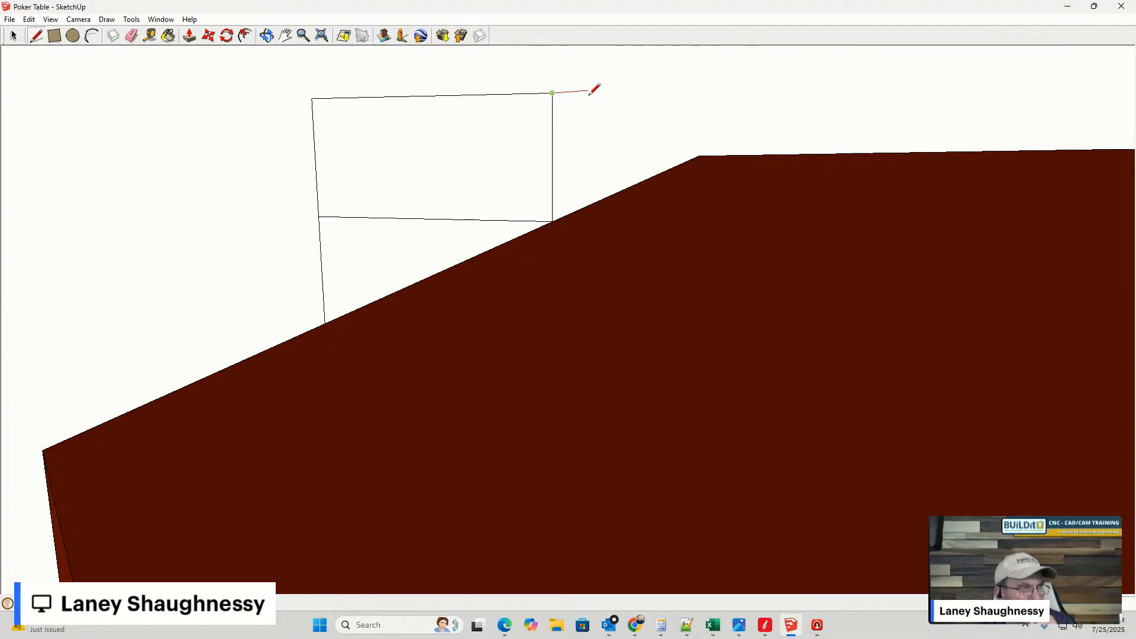
{"action": "middle_click_drag", "start_coordinate": [596, 89], "coordinate": [686, 90]}
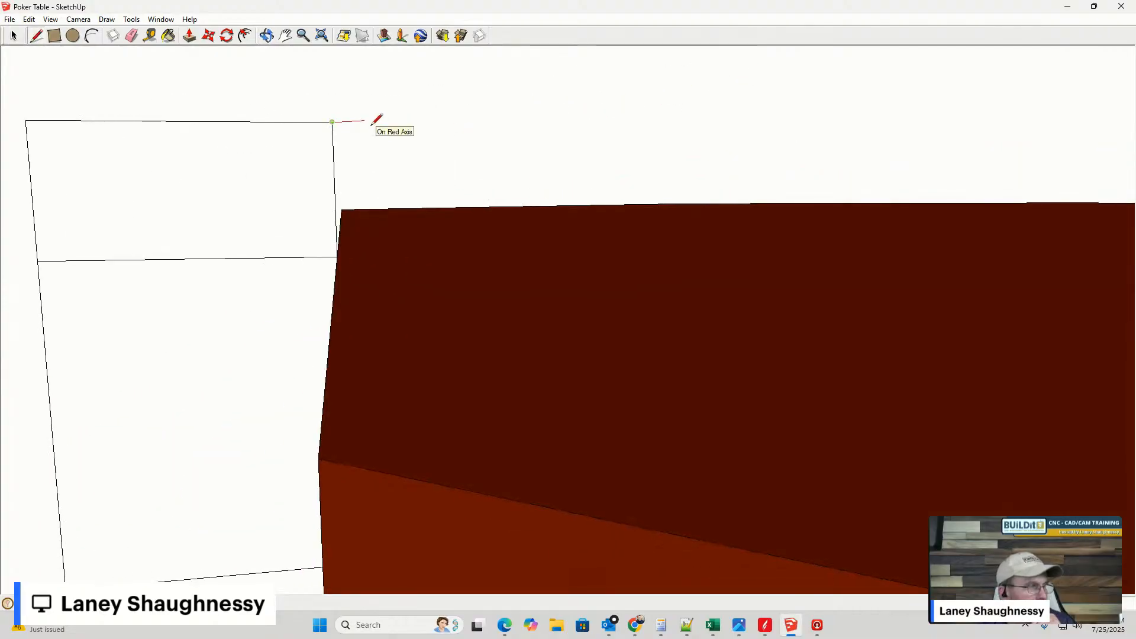
- Undo the drawn outline and the remaining block geometry, back to the plain polygonal tabletop
{"action": "key", "text": "ctrl+z"}
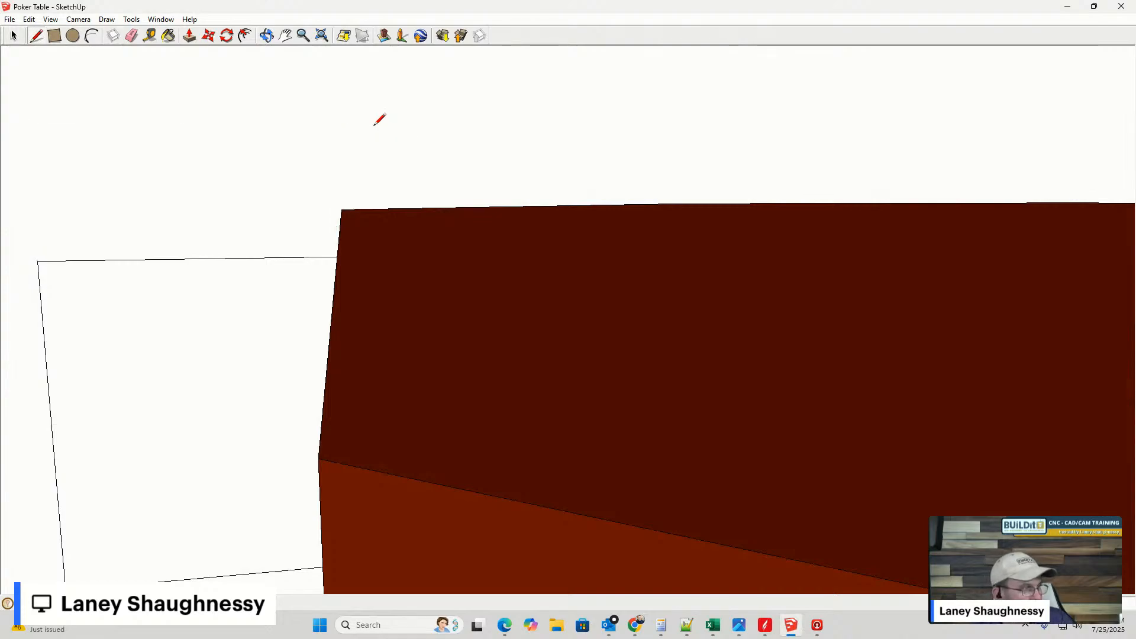
{"action": "scroll", "coordinate": [406, 145], "scroll_direction": "down", "scroll_amount": 5}
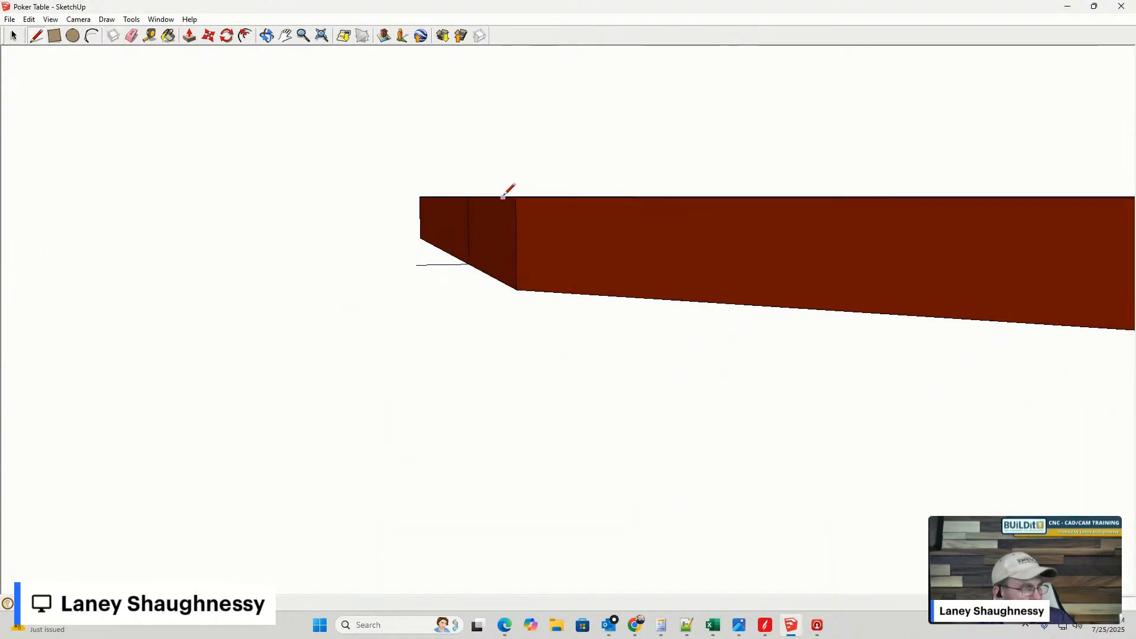
{"action": "mouse_move", "coordinate": [504, 197]}
{"action": "middle_mouse_down"}
{"action": "mouse_move", "coordinate": [543, 223]}
{"action": "mouse_move", "coordinate": [414, 286]}
{"action": "mouse_move", "coordinate": [413, 272]}
{"action": "mouse_move", "coordinate": [384, 263]}
{"action": "mouse_move", "coordinate": [555, 294]}
{"action": "middle_mouse_up"}
{"action": "scroll", "coordinate": [385, 263], "scroll_direction": "up", "scroll_amount": 3}
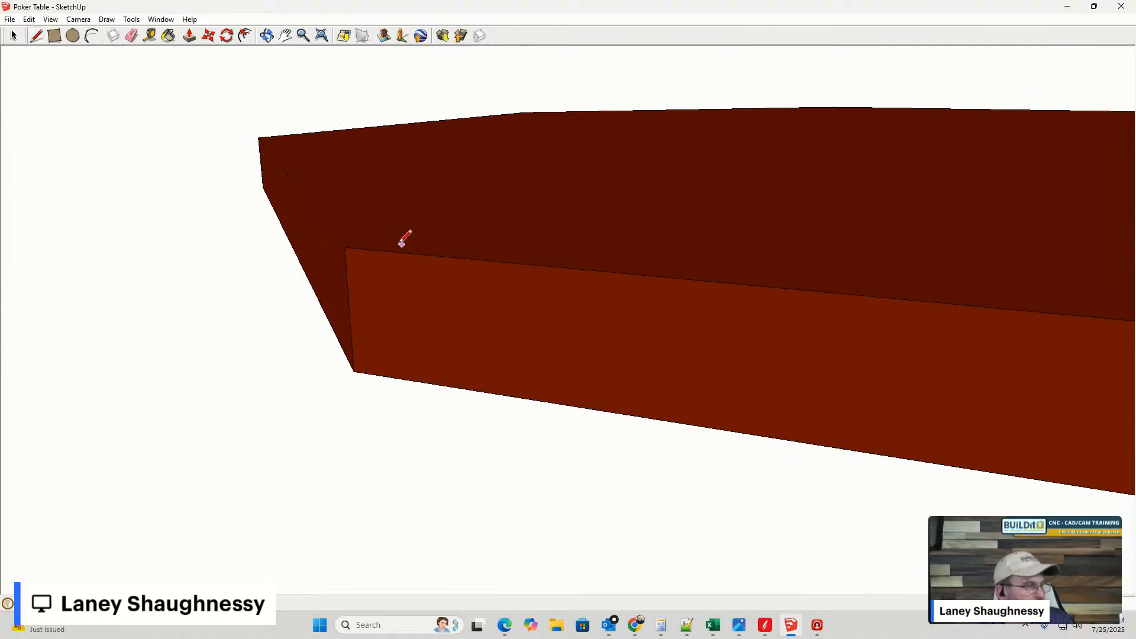
{"action": "scroll", "coordinate": [333, 238], "scroll_direction": "down", "scroll_amount": 6}
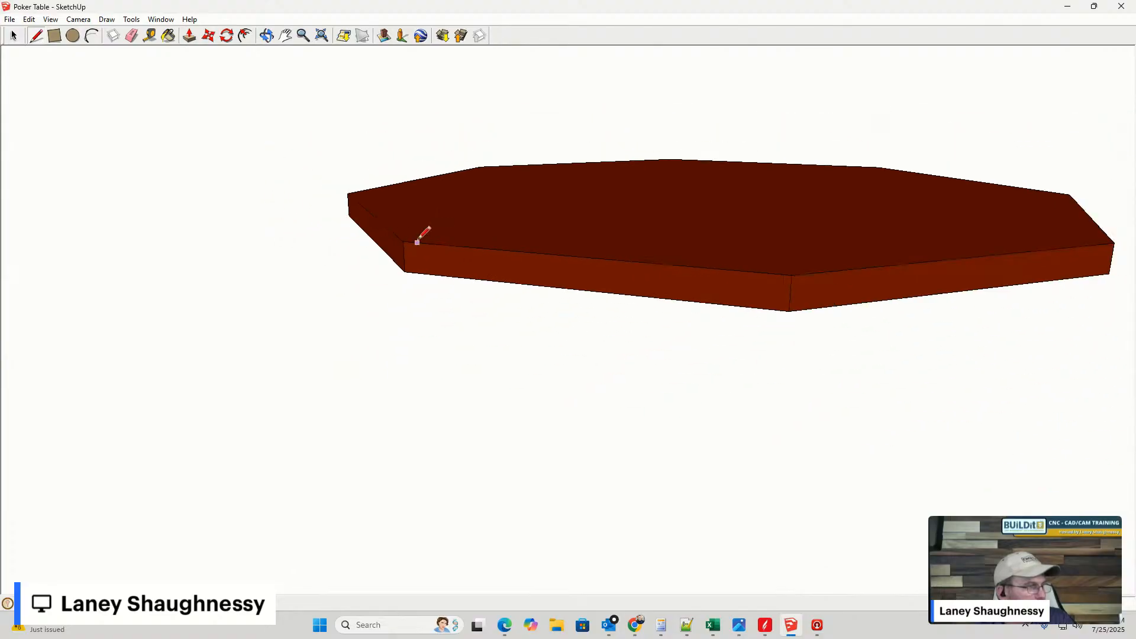
{"action": "scroll", "coordinate": [260, 243], "scroll_direction": "up", "scroll_amount": 3}
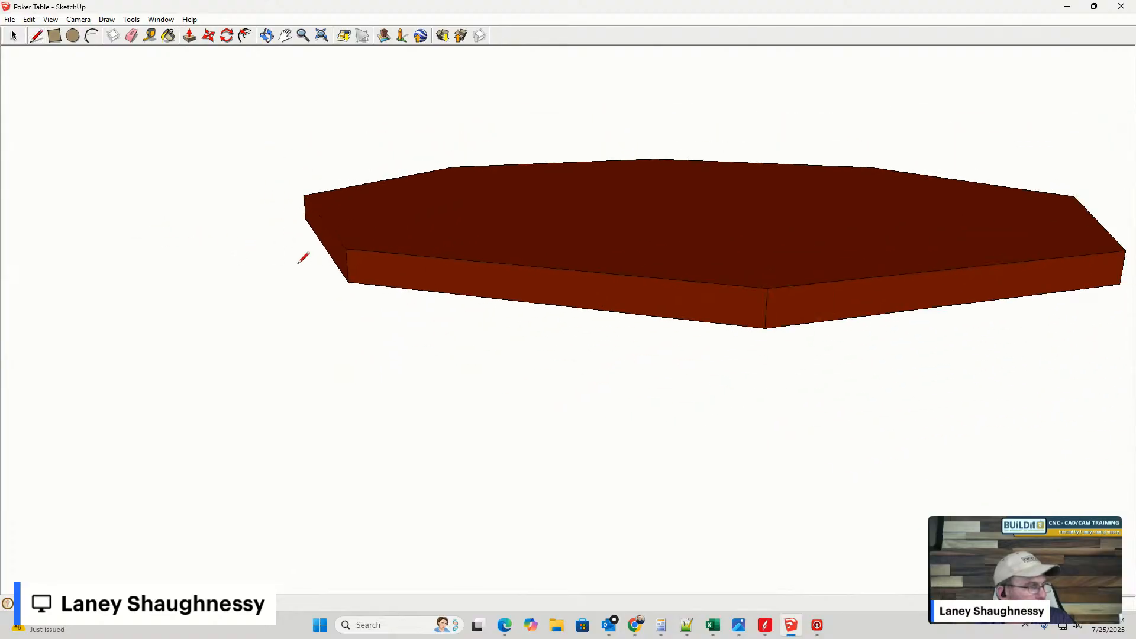
{"action": "left_click", "coordinate": [54, 38]}
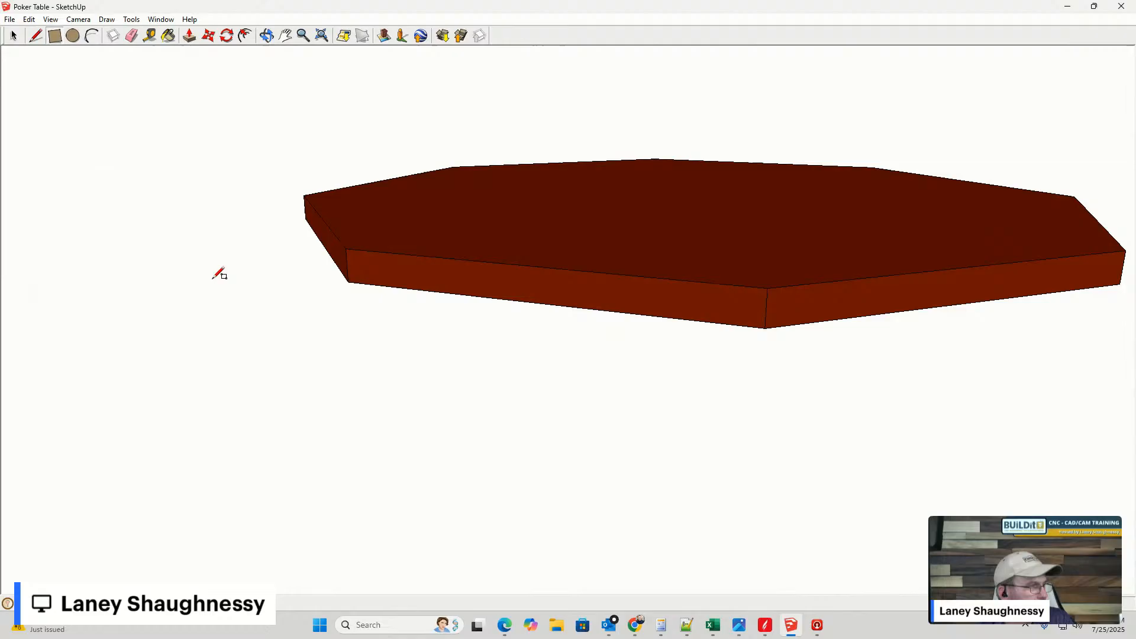
{"action": "left_click", "coordinate": [187, 209]}
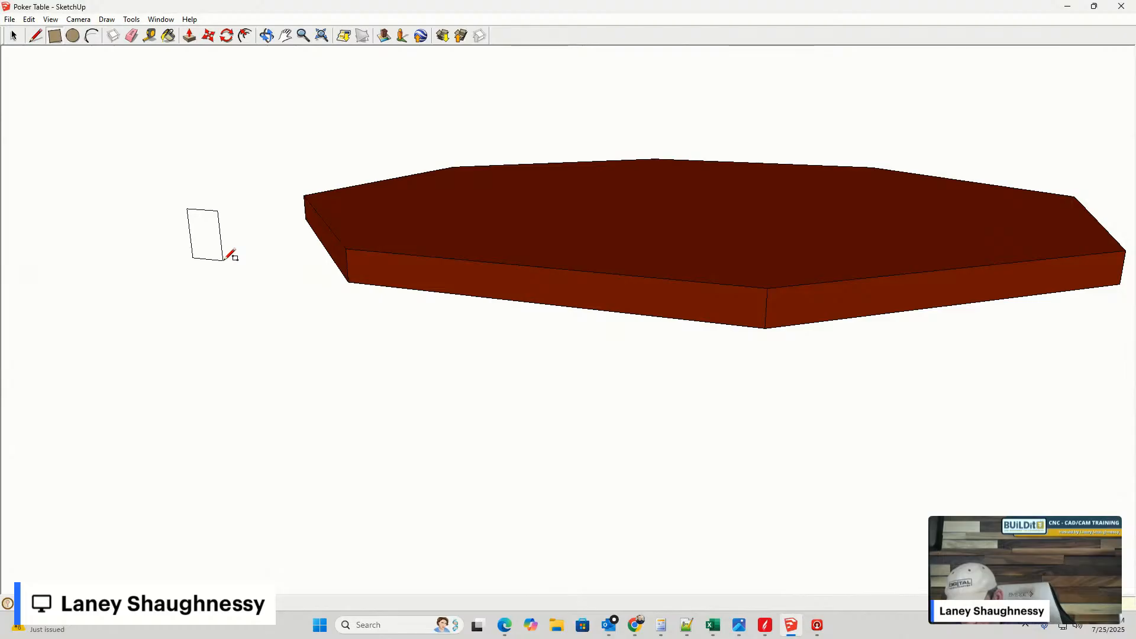
{"action": "key", "text": "Escape"}
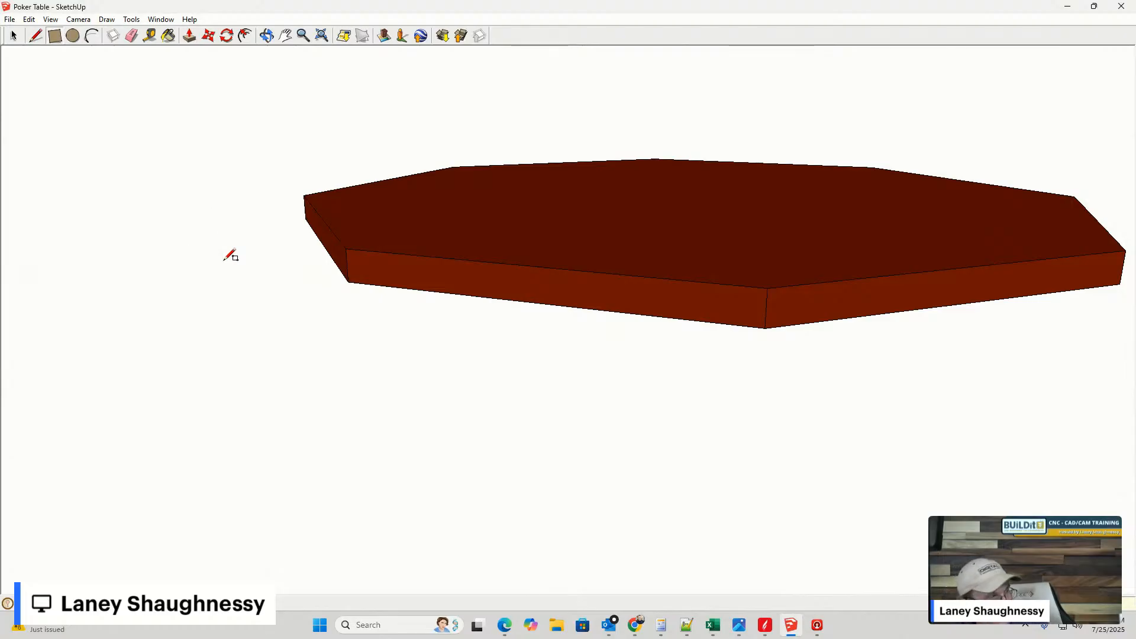
- Save the Poker Table model
{"action": "scroll", "coordinate": [388, 261], "scroll_direction": "down", "scroll_amount": 4}
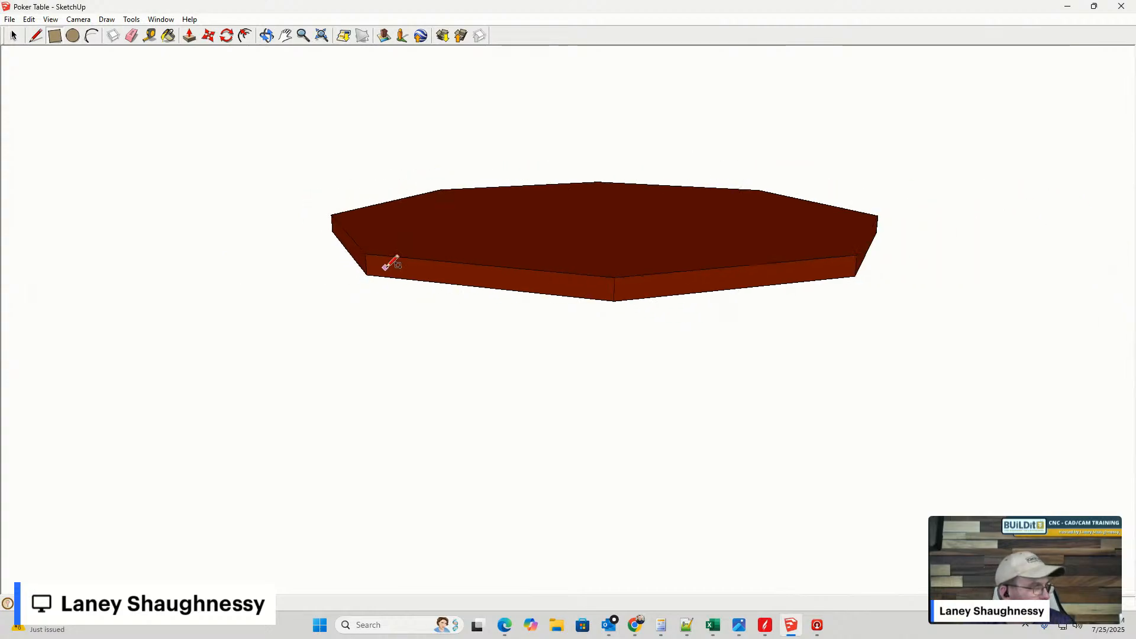
{"action": "scroll", "coordinate": [348, 259], "scroll_direction": "up", "scroll_amount": 2}
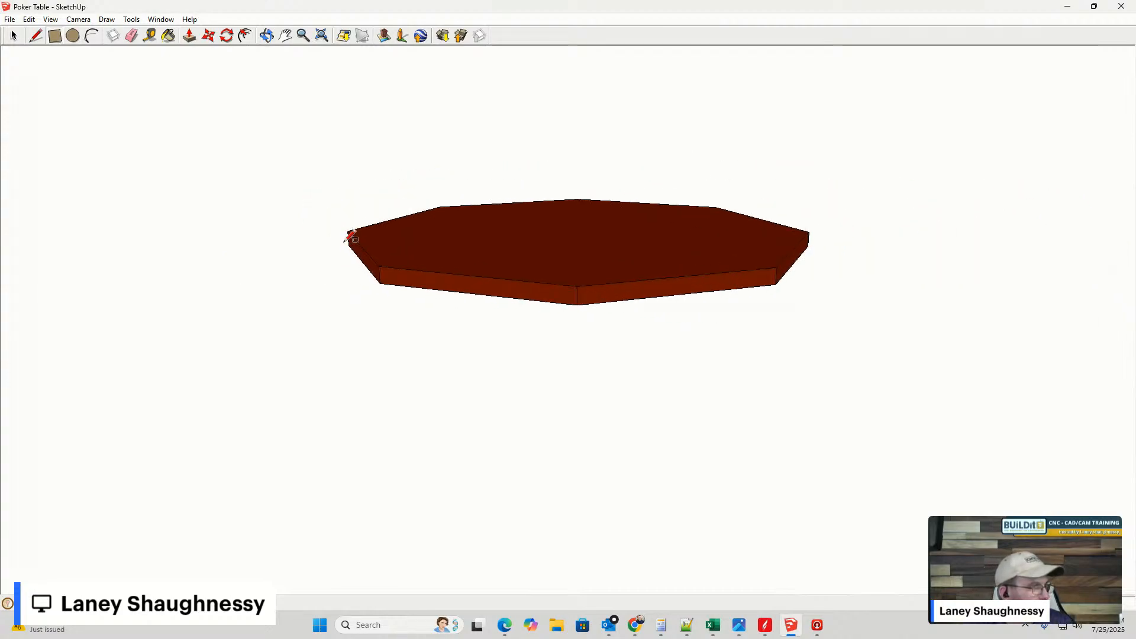
{"action": "middle_click_drag", "start_coordinate": [365, 264], "coordinate": [224, 225]}
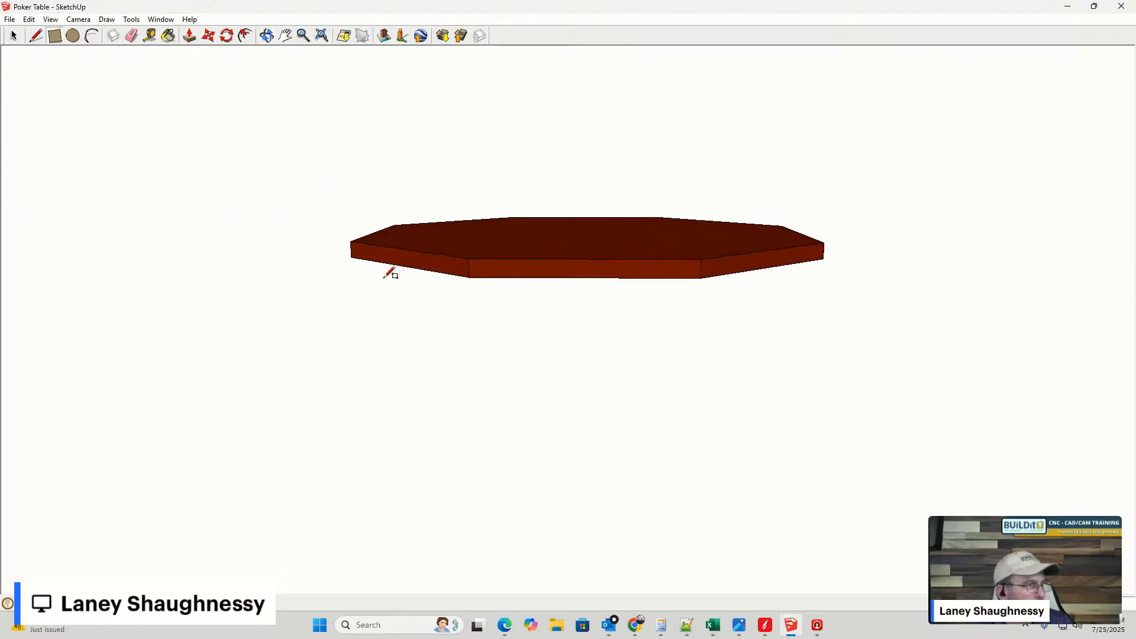
{"action": "scroll", "coordinate": [389, 273], "scroll_direction": "up", "scroll_amount": 3}
{"action": "left_click", "coordinate": [34, 21]}
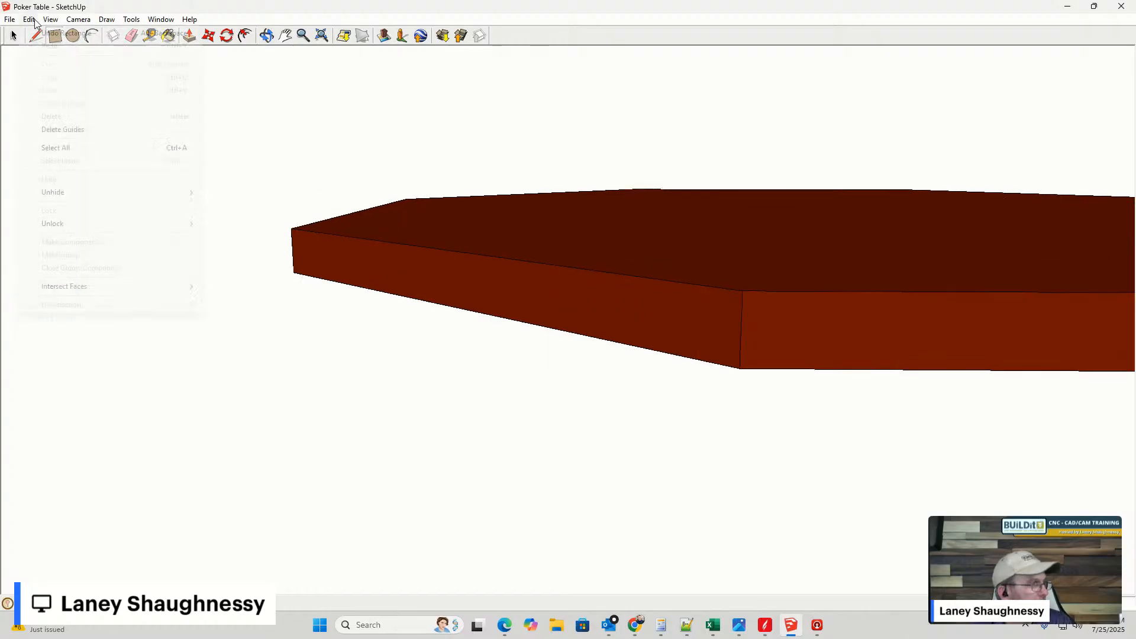
{"action": "mouse_move", "coordinate": [9, 19]}
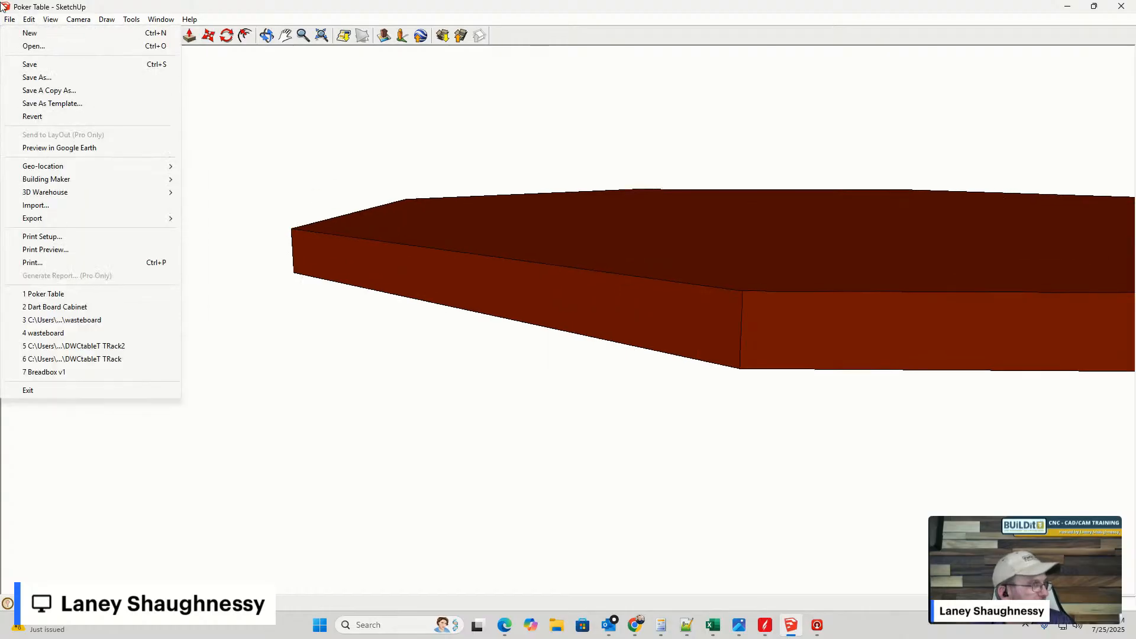
{"action": "left_click", "coordinate": [23, 64]}
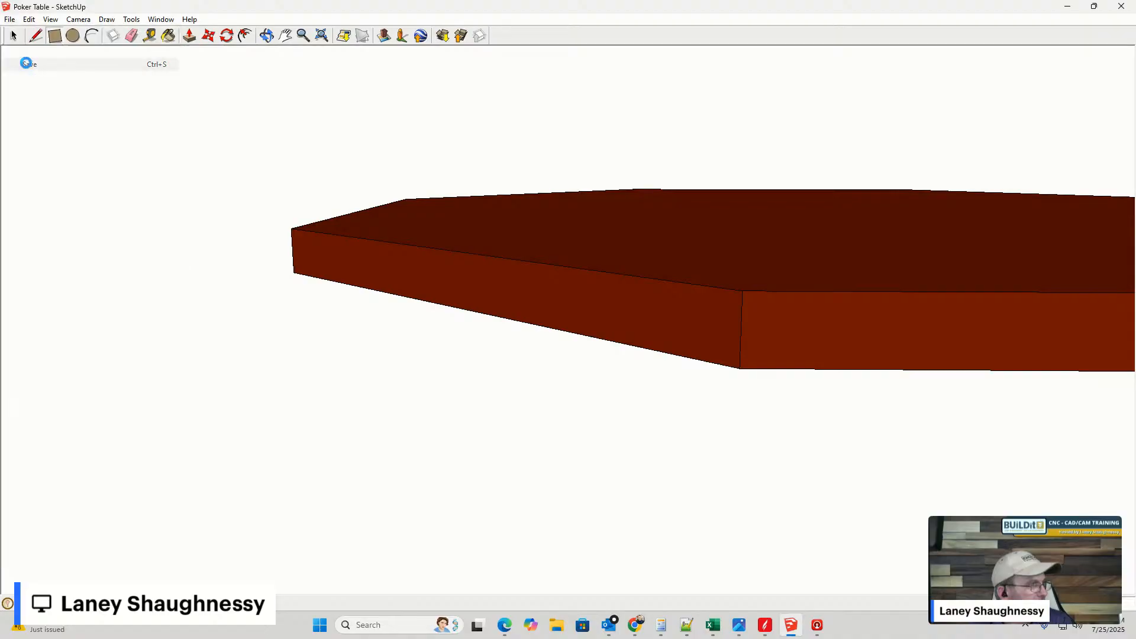
- Try to draw a small upright rectangle in the empty space beside the tabletop's outer corner, and undo the last rectangle
{"action": "mouse_move", "coordinate": [356, 303]}
{"action": "middle_mouse_down"}
{"action": "mouse_move", "coordinate": [357, 266]}
{"action": "mouse_move", "coordinate": [261, 251]}
{"action": "mouse_move", "coordinate": [329, 266]}
{"action": "middle_mouse_up"}
{"action": "key", "text": "r"}
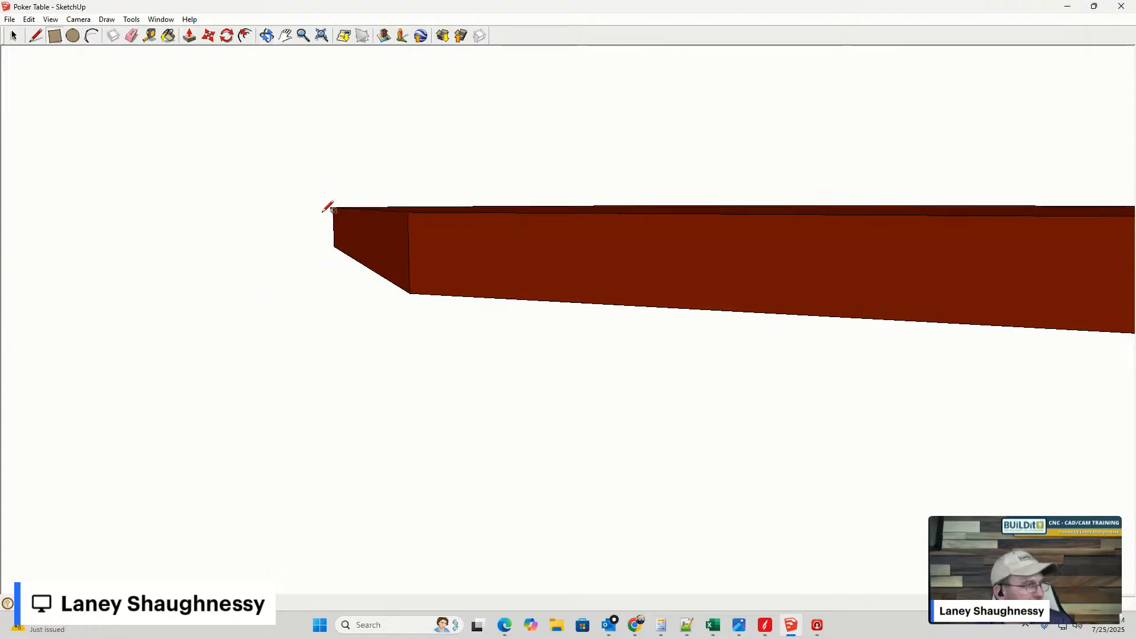
{"action": "left_click", "coordinate": [242, 188]}
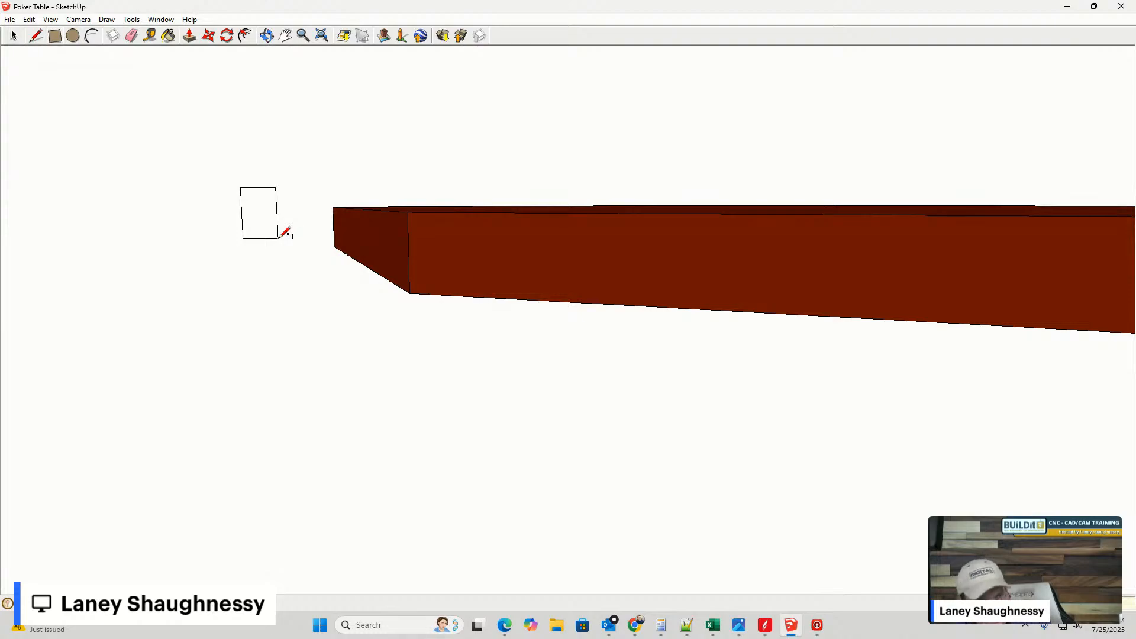
{"action": "key", "text": "Escape"}
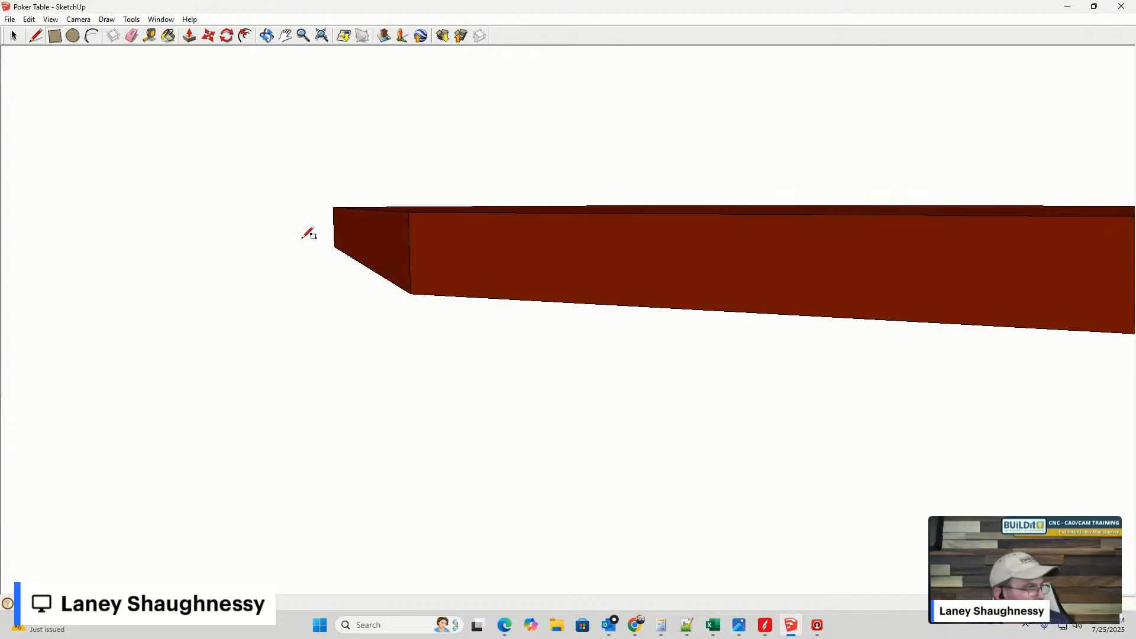
{"action": "middle_click_drag", "start_coordinate": [290, 243], "coordinate": [284, 197]}
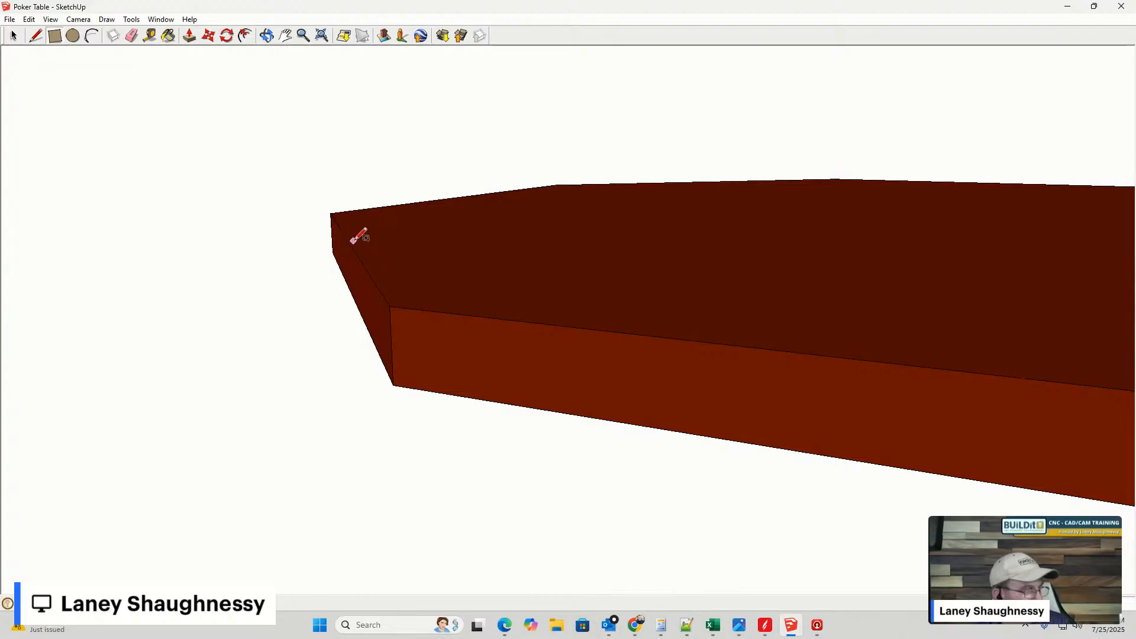
{"action": "left_click", "coordinate": [32, 22]}
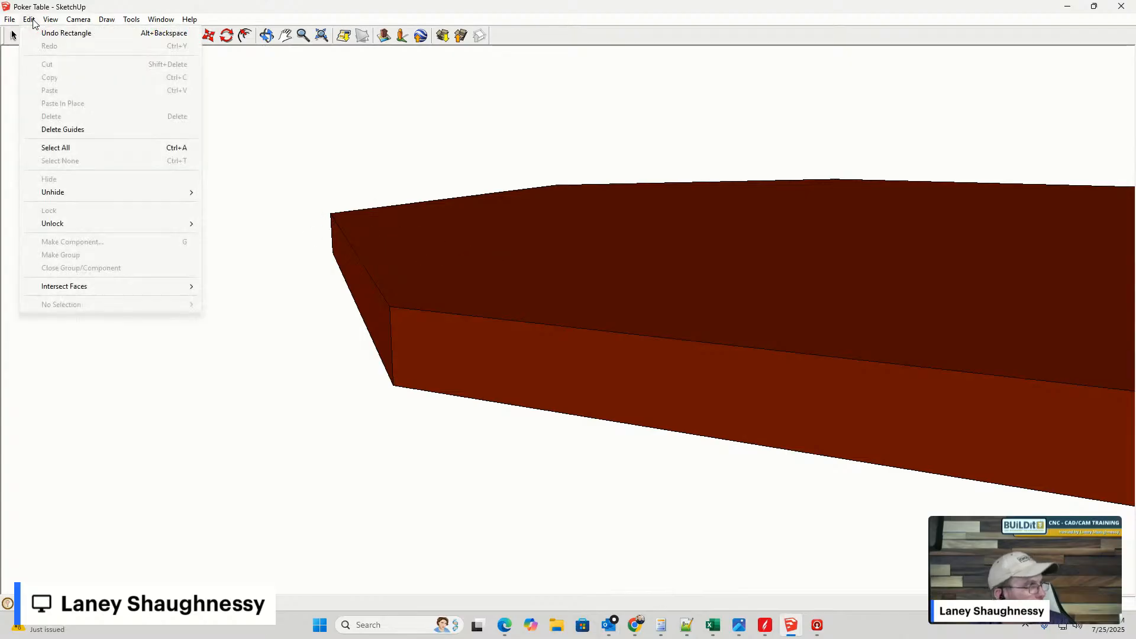
{"action": "left_click", "coordinate": [51, 34]}
- Try to draw a rectangle outward from the upper corner of the tabletop's side, and undo it
{"action": "mouse_move", "coordinate": [349, 281]}
{"action": "middle_mouse_down"}
{"action": "mouse_move", "coordinate": [333, 230]}
{"action": "mouse_move", "coordinate": [329, 252]}
{"action": "middle_mouse_up"}
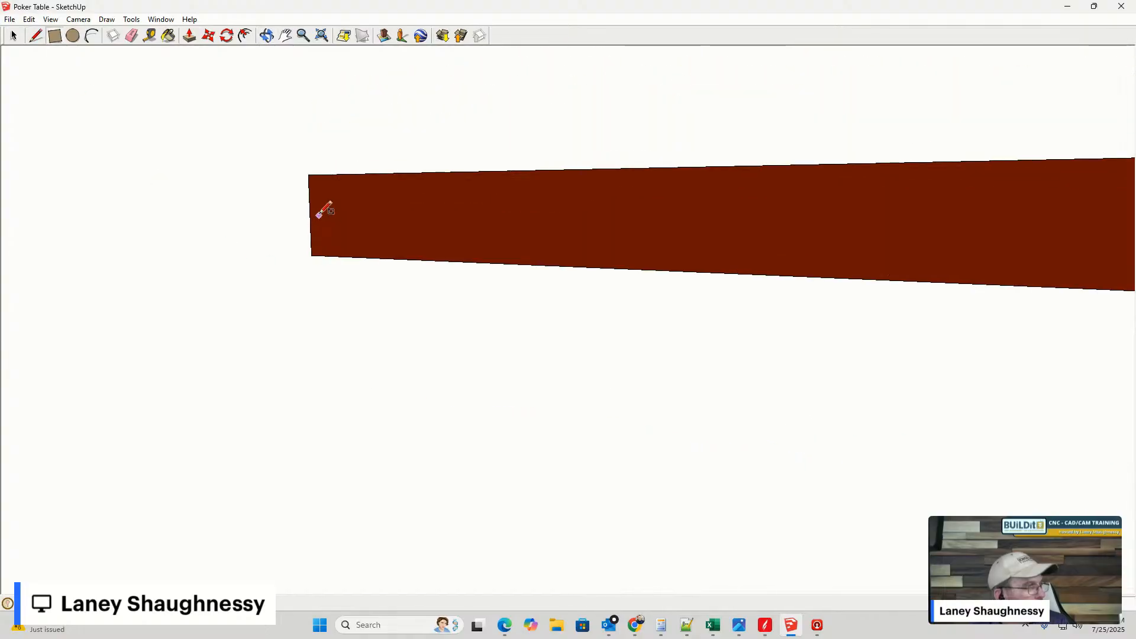
{"action": "left_click", "coordinate": [302, 185]}
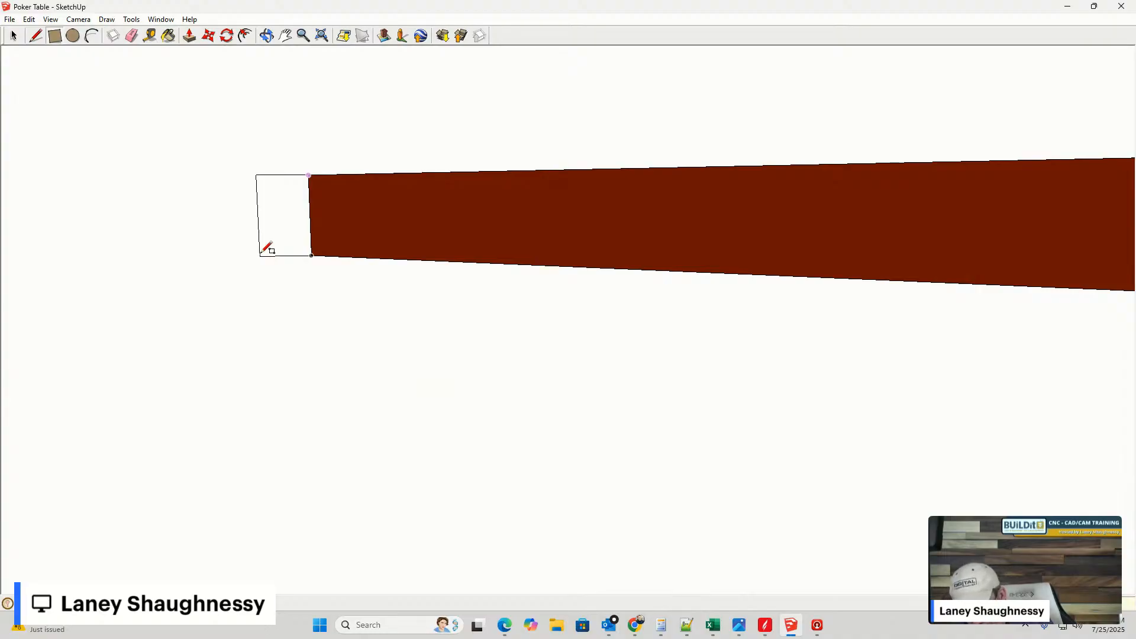
{"action": "key", "text": "Return"}
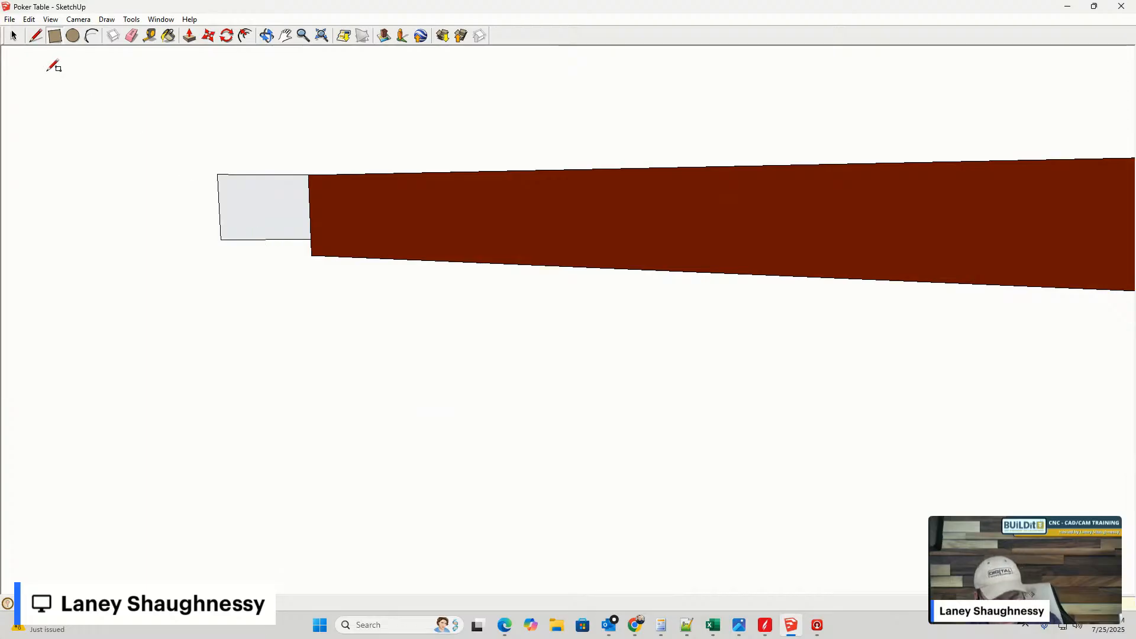
{"action": "key", "text": "ctrl+z"}
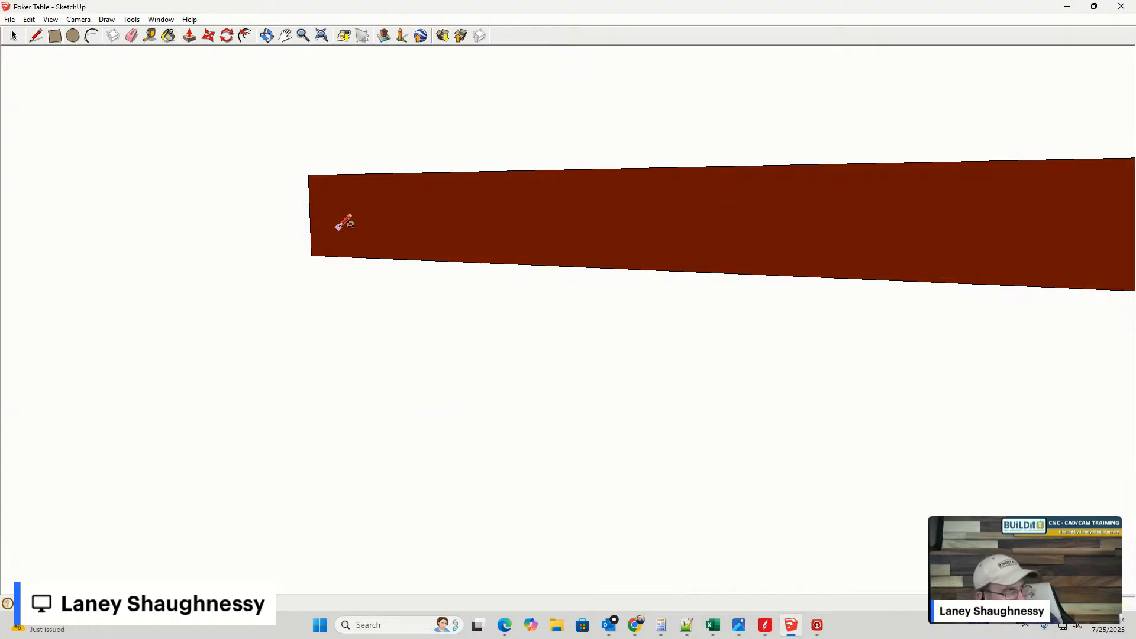
- Draw an upright rectangle outward from the tabletop side's upper corner, reaching slightly below the tabletop's lower edge
{"action": "left_click", "coordinate": [308, 175]}
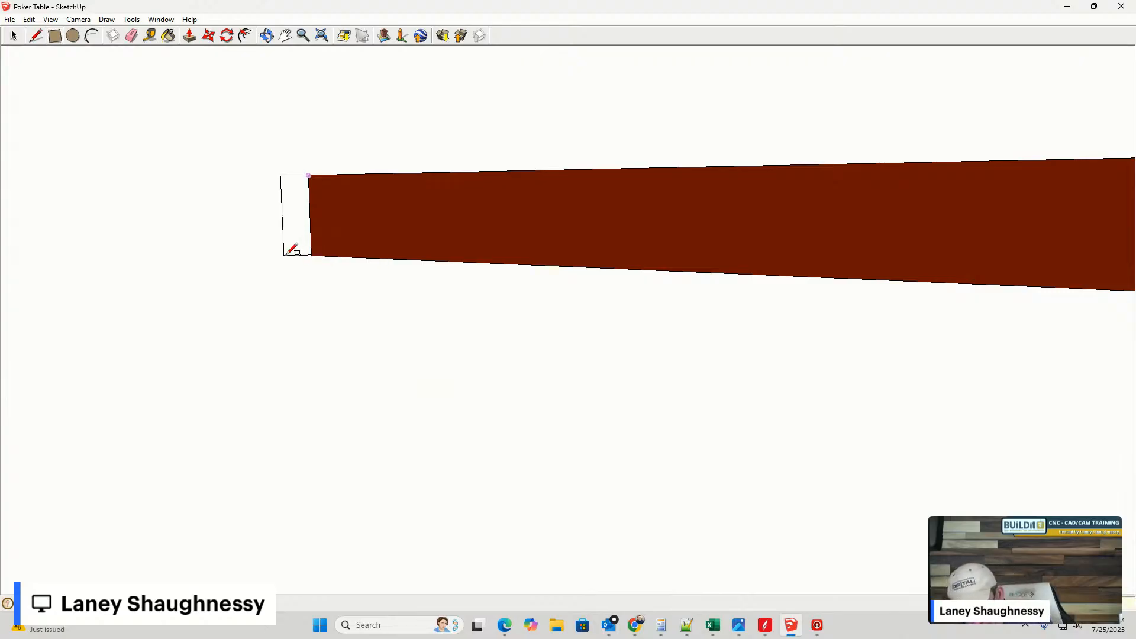
{"action": "key", "text": "Return"}
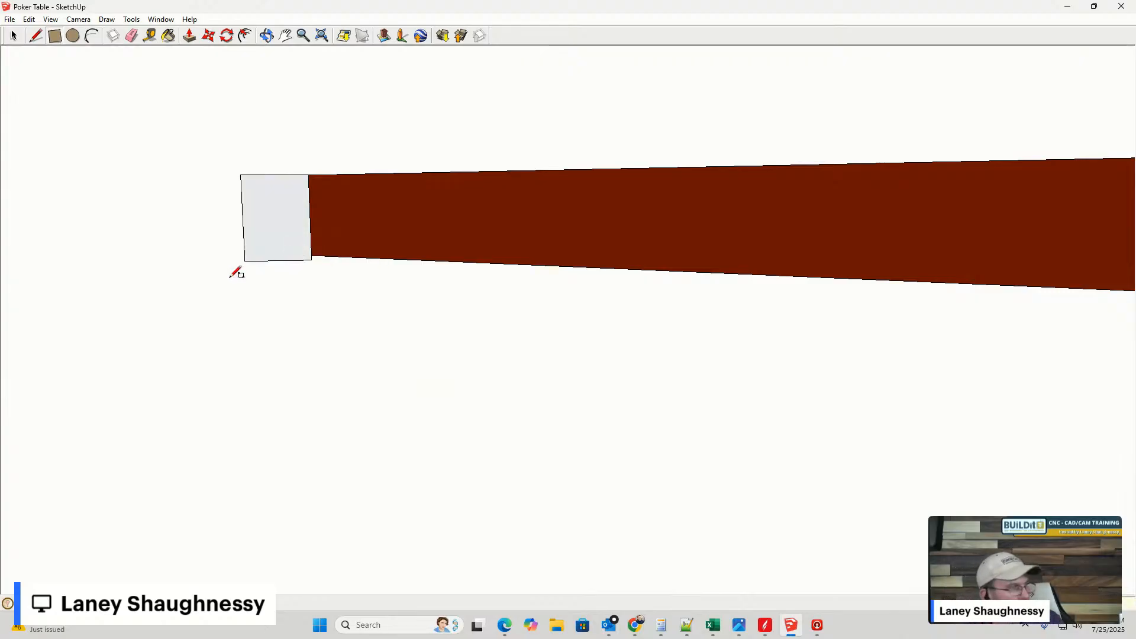
{"action": "scroll", "coordinate": [318, 252], "scroll_direction": "up", "scroll_amount": 3}
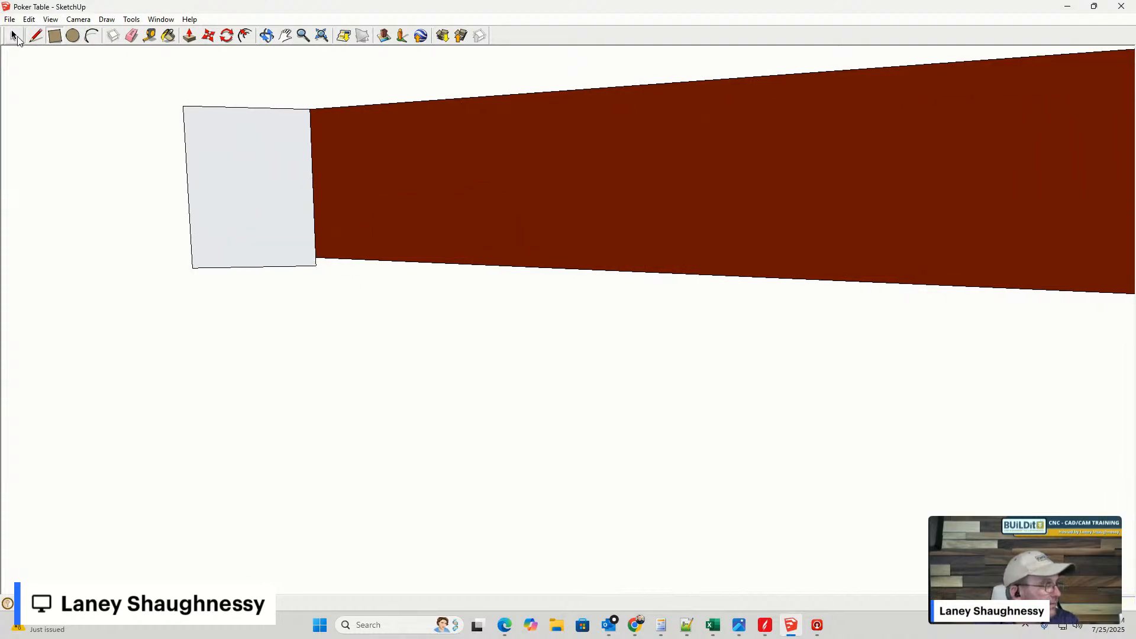
{"action": "left_click", "coordinate": [13, 36]}
{"action": "scroll", "coordinate": [306, 270], "scroll_direction": "up", "scroll_amount": 5}
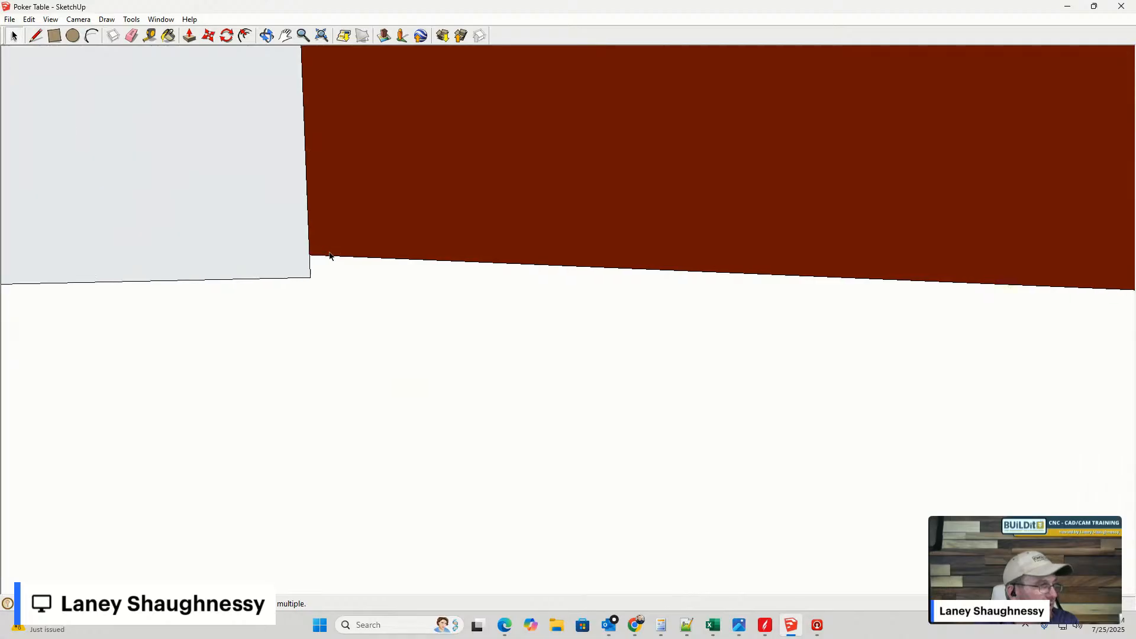
{"action": "scroll", "coordinate": [301, 243], "scroll_direction": "down", "scroll_amount": 2}
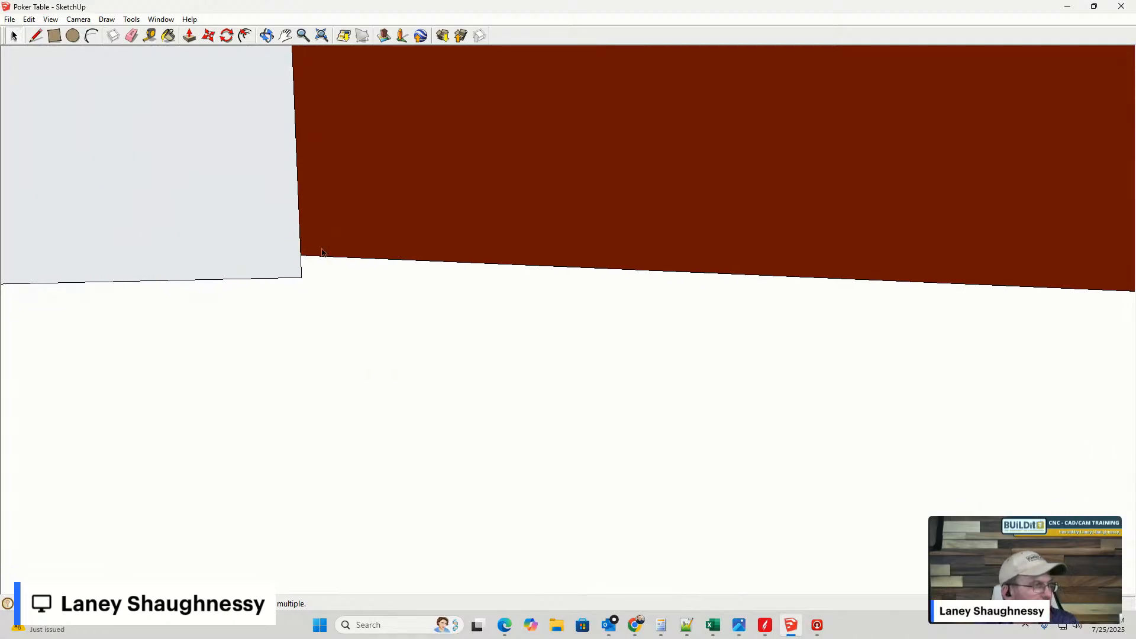
- Draw a second rectangle upward from the first one's upper outer corner, extending inward past its width to overhang the tabletop
{"action": "scroll", "coordinate": [314, 243], "scroll_direction": "down", "scroll_amount": 3}
{"action": "mouse_move", "coordinate": [306, 237]}
{"action": "middle_mouse_down"}
{"action": "mouse_move", "coordinate": [279, 213]}
{"action": "mouse_move", "coordinate": [308, 172]}
{"action": "mouse_move", "coordinate": [233, 109]}
{"action": "mouse_move", "coordinate": [345, 135]}
{"action": "mouse_move", "coordinate": [339, 176]}
{"action": "mouse_move", "coordinate": [351, 119]}
{"action": "middle_mouse_up"}
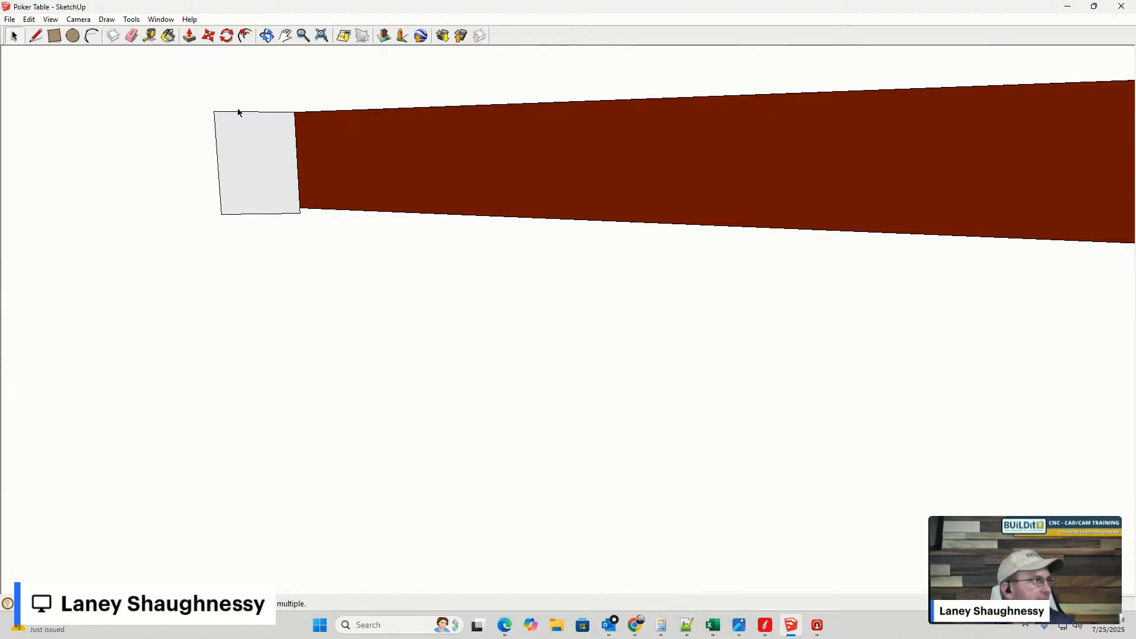
{"action": "left_click", "coordinate": [54, 36]}
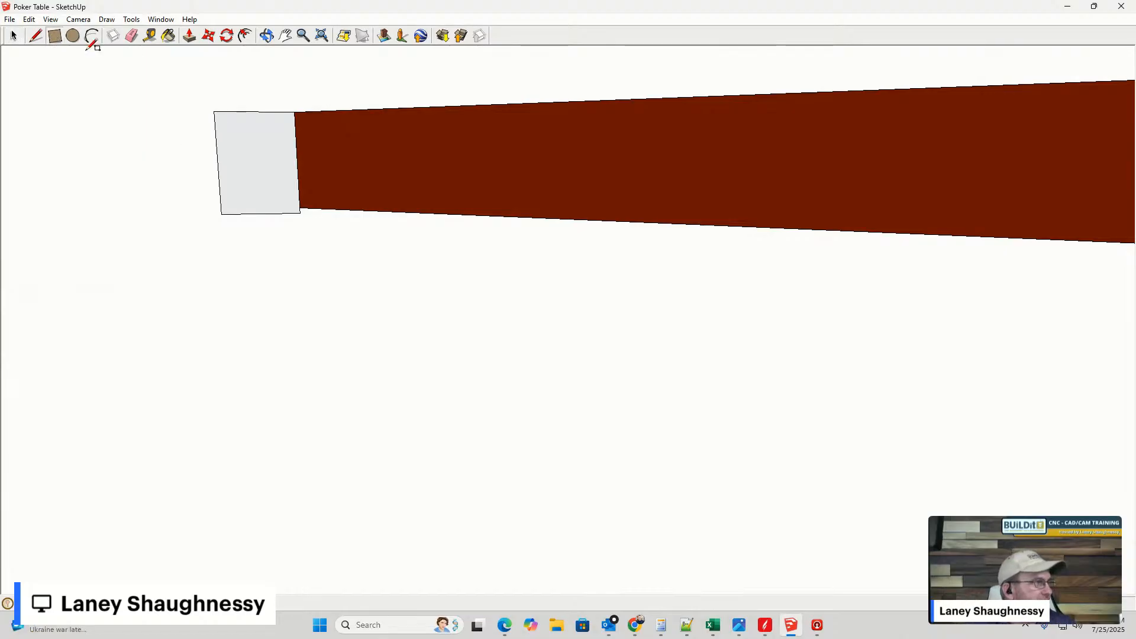
{"action": "left_click", "coordinate": [213, 111]}
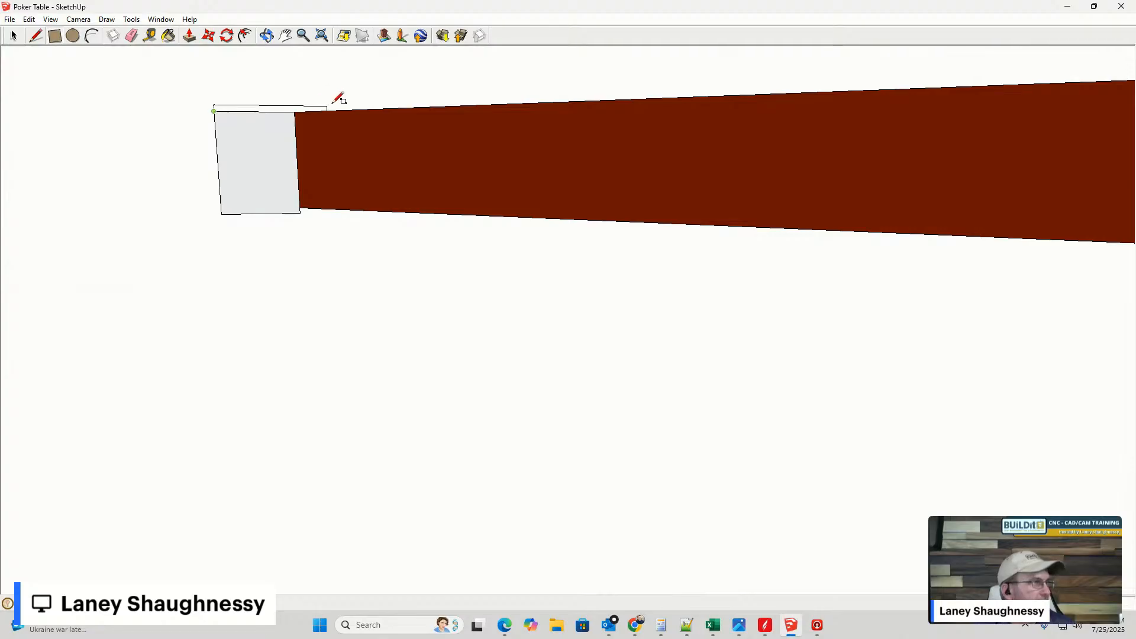
{"action": "left_click", "coordinate": [340, 73]}
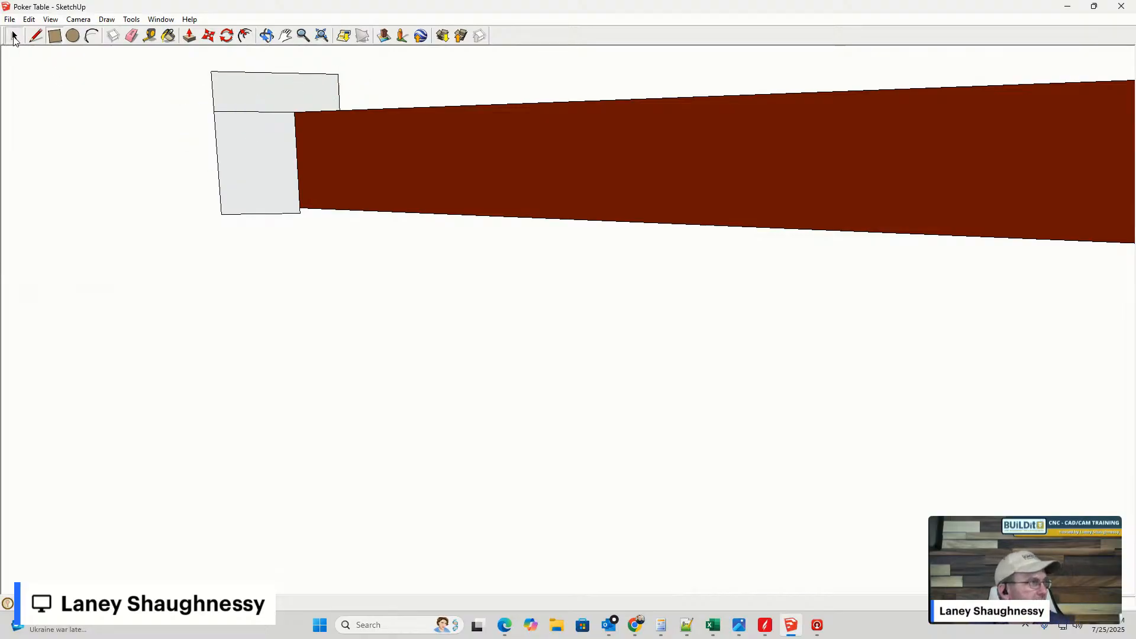
- Delete the edge shared by the two rectangles to merge them into one L-shaped profile
{"action": "left_click", "coordinate": [14, 37]}
{"action": "left_click", "coordinate": [253, 112]}
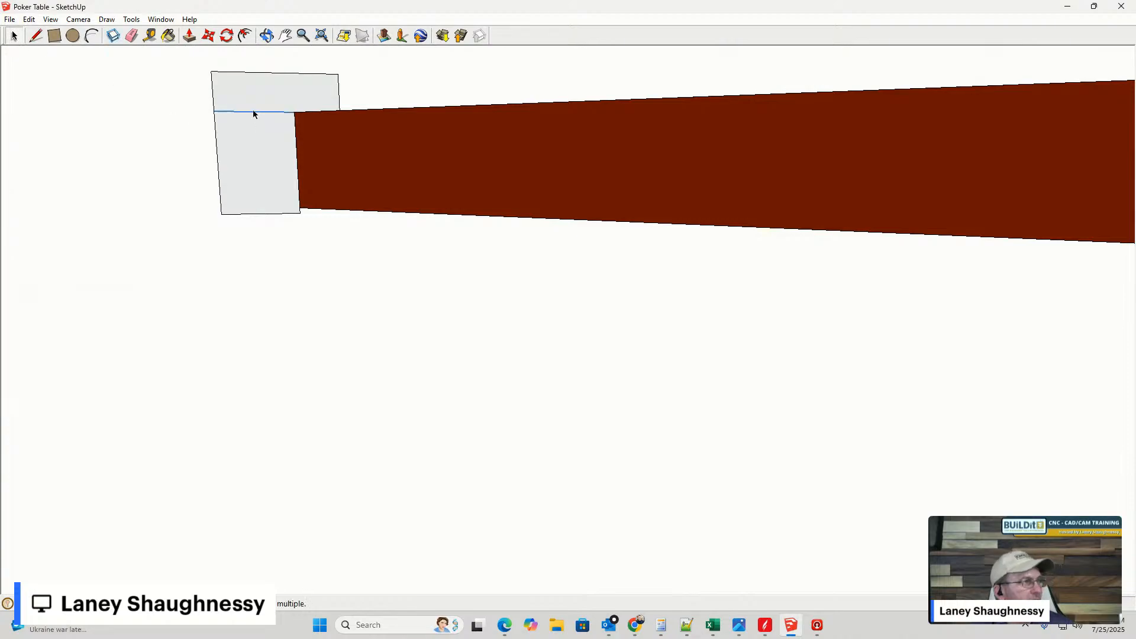
{"action": "key", "text": "Delete"}
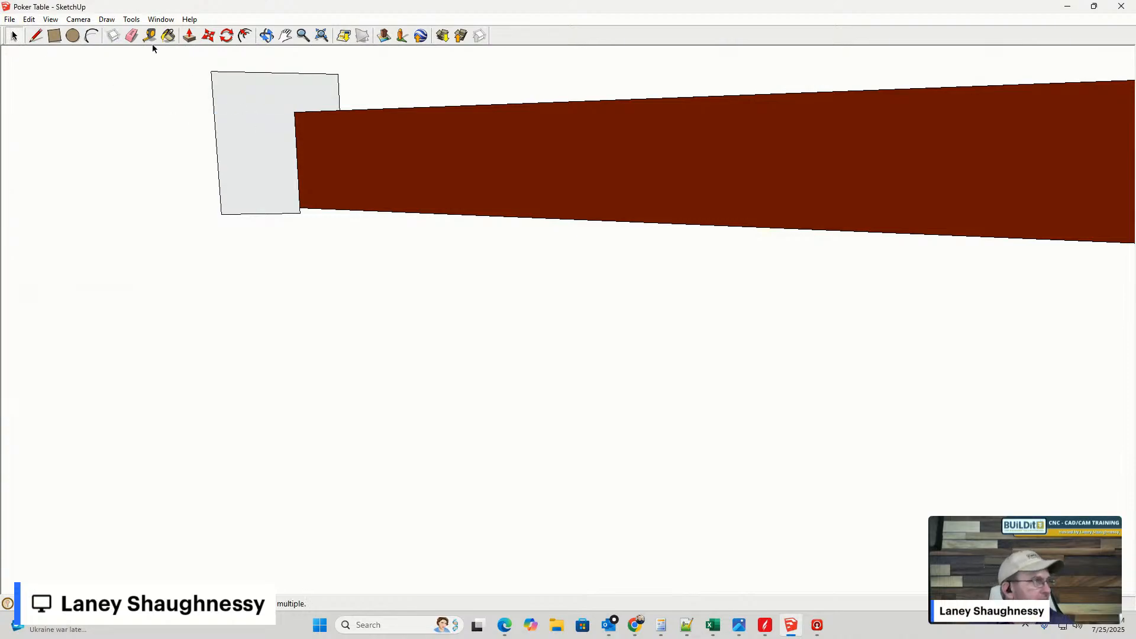
- Draw an arc between the lower and upper edges of the profile's overhanging lip, bulging toward the lip's inner end
{"action": "left_click", "coordinate": [91, 36]}
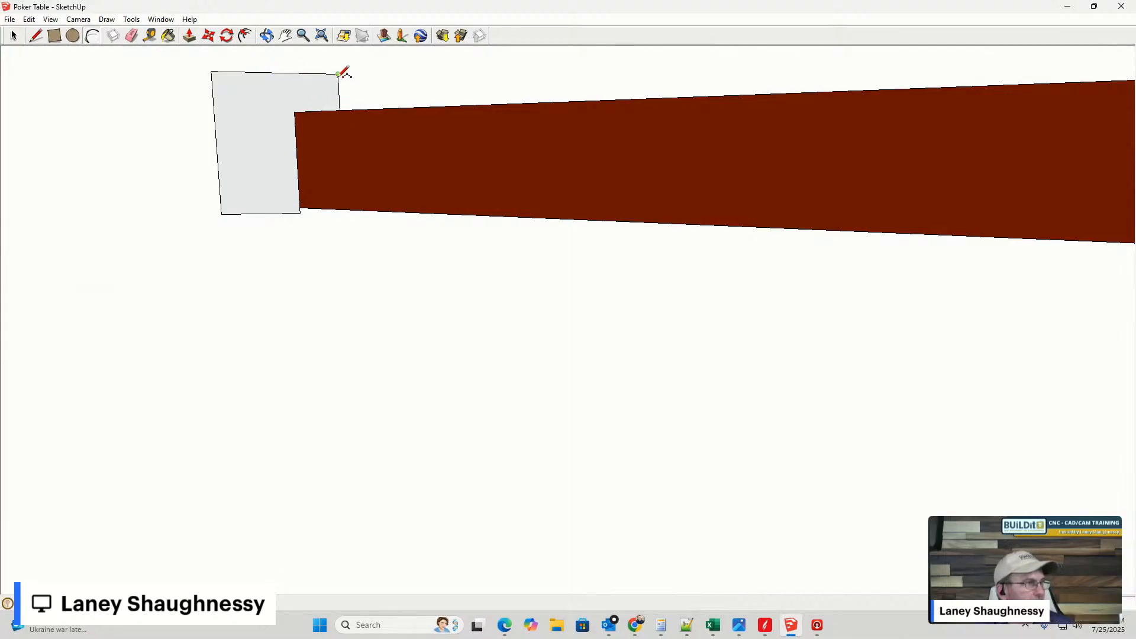
{"action": "left_click", "coordinate": [317, 111]}
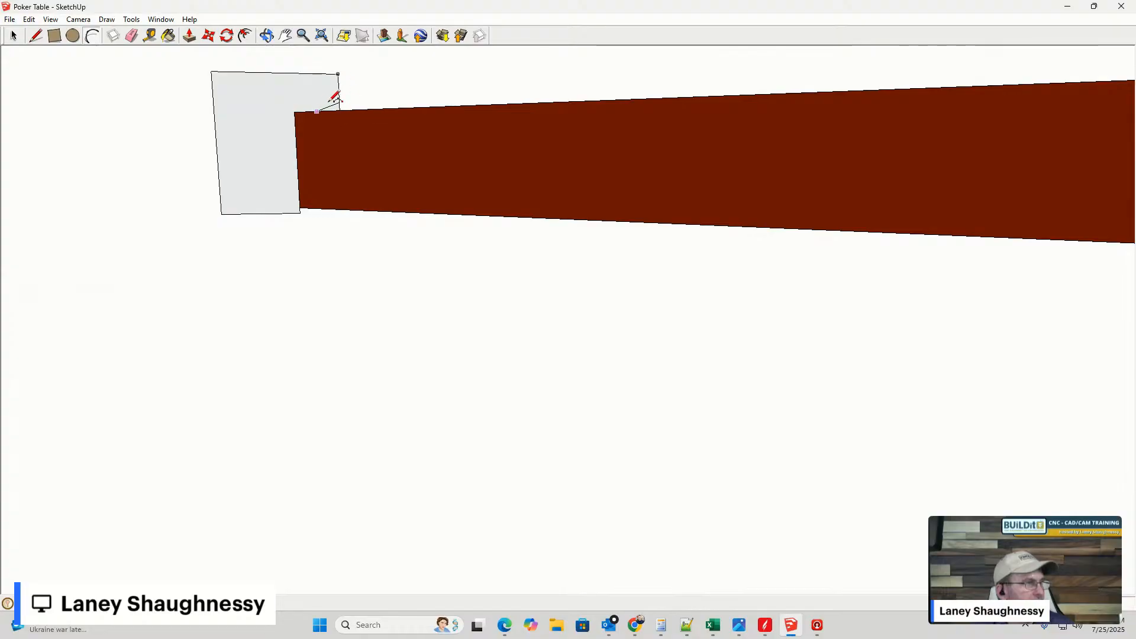
{"action": "left_click", "coordinate": [318, 74]}
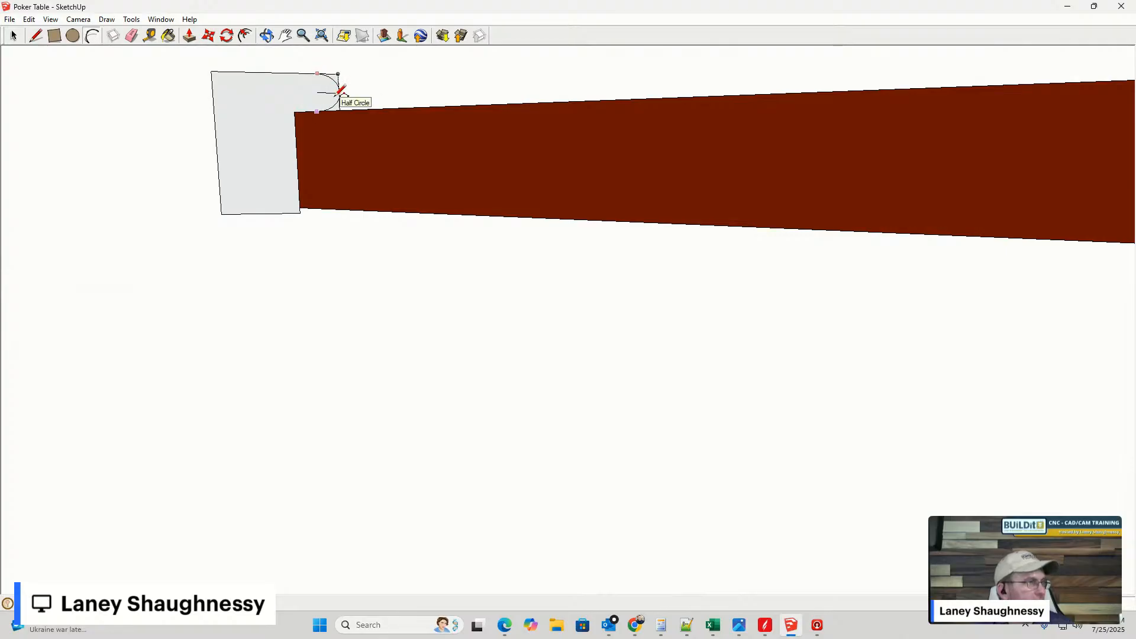
{"action": "left_click", "coordinate": [340, 92]}
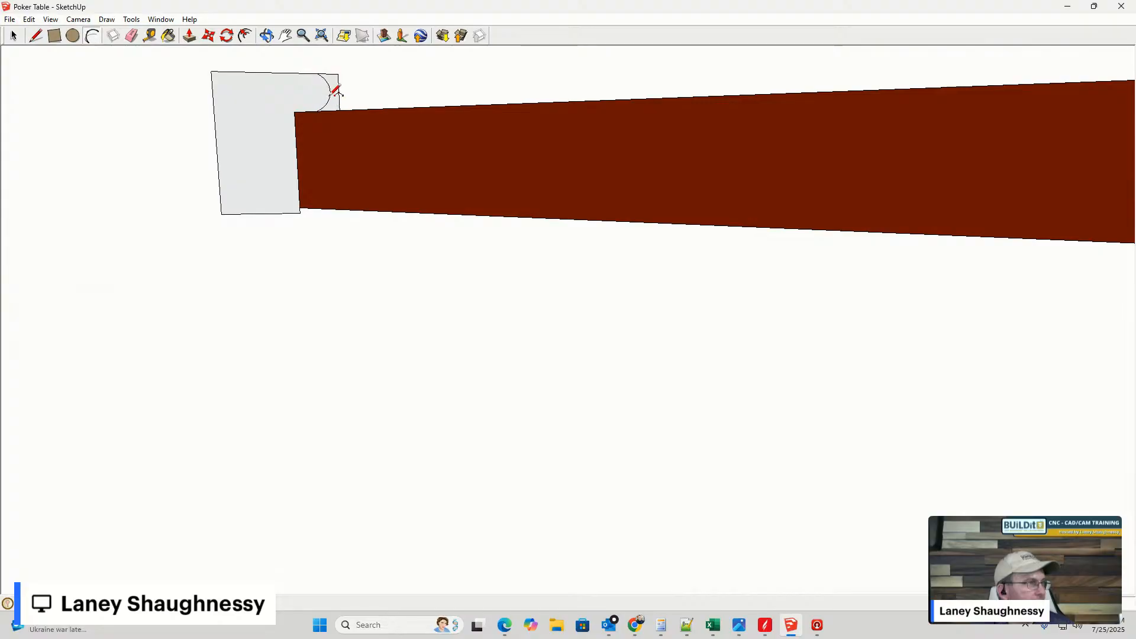
- Remove the arc drawn across the overhanging lip of the edge profile
{"action": "middle_click_drag", "start_coordinate": [337, 90], "coordinate": [282, 99]}
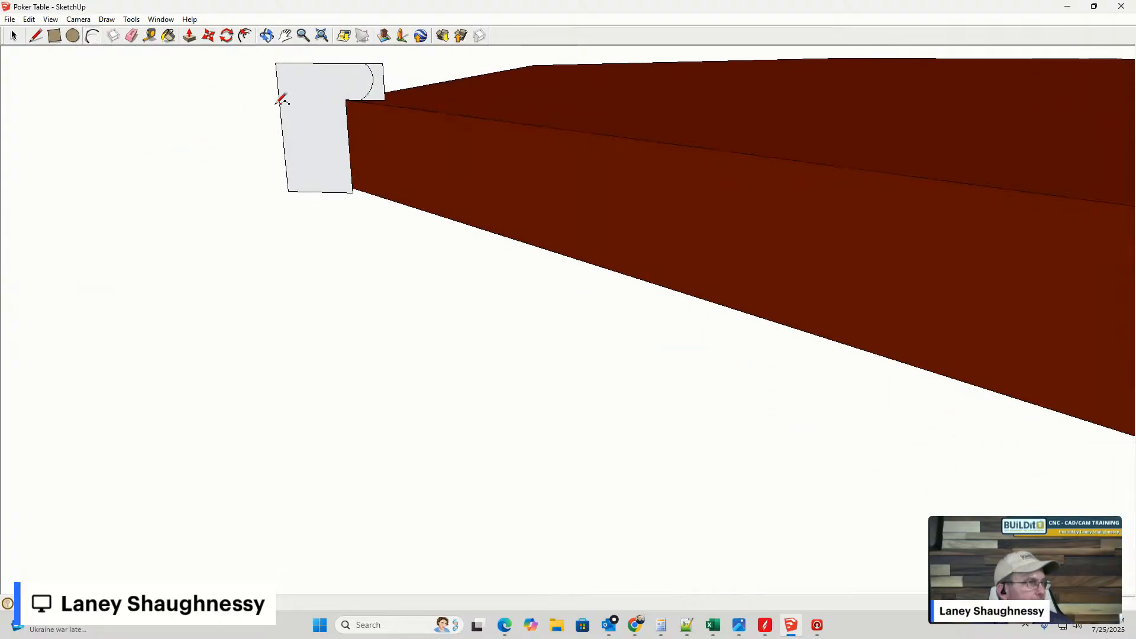
{"action": "scroll", "coordinate": [357, 71], "scroll_direction": "up", "scroll_amount": 5}
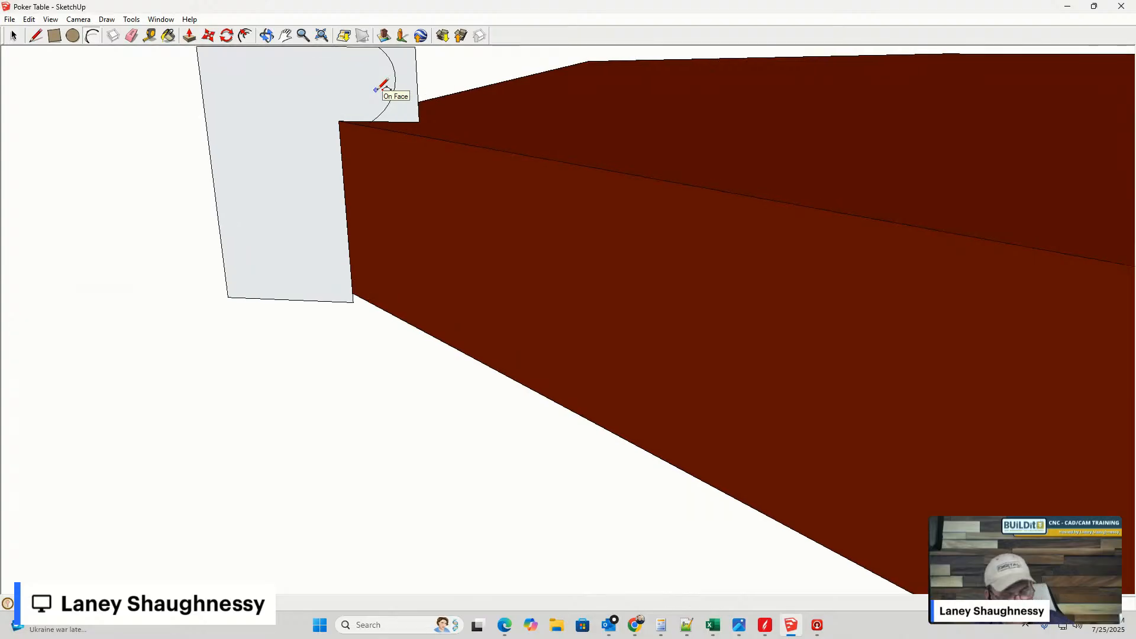
{"action": "left_click", "coordinate": [393, 89]}
{"action": "scroll", "coordinate": [416, 117], "scroll_direction": "down", "scroll_amount": 1}
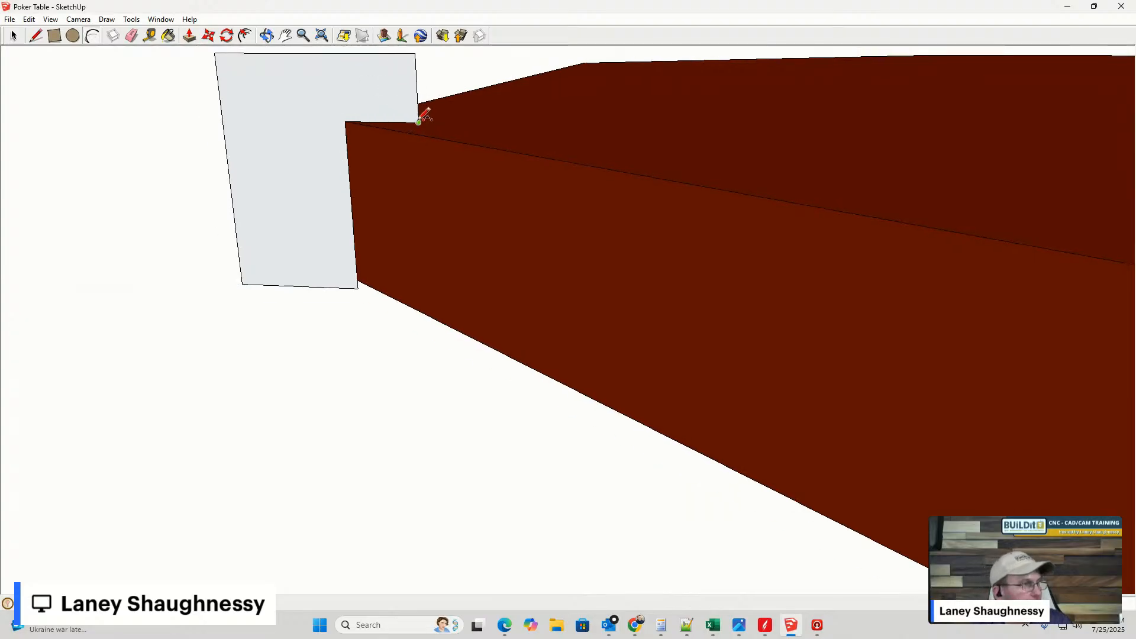
{"action": "left_click", "coordinate": [419, 121]}
{"action": "left_click", "coordinate": [414, 53]}
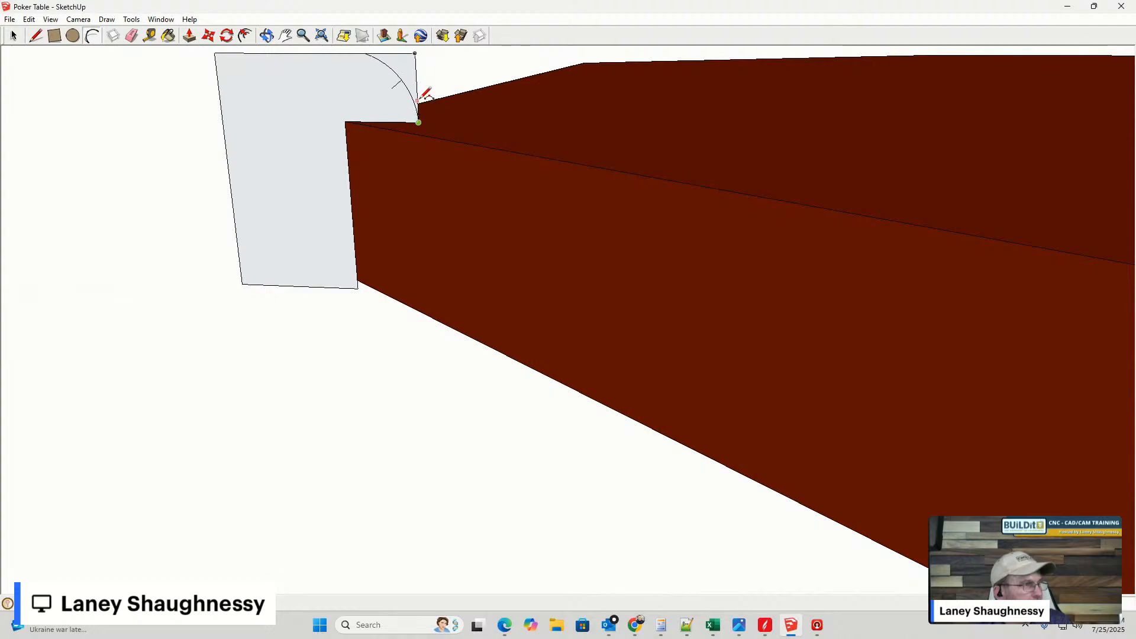
{"action": "scroll", "coordinate": [422, 96], "scroll_direction": "down", "scroll_amount": 1}
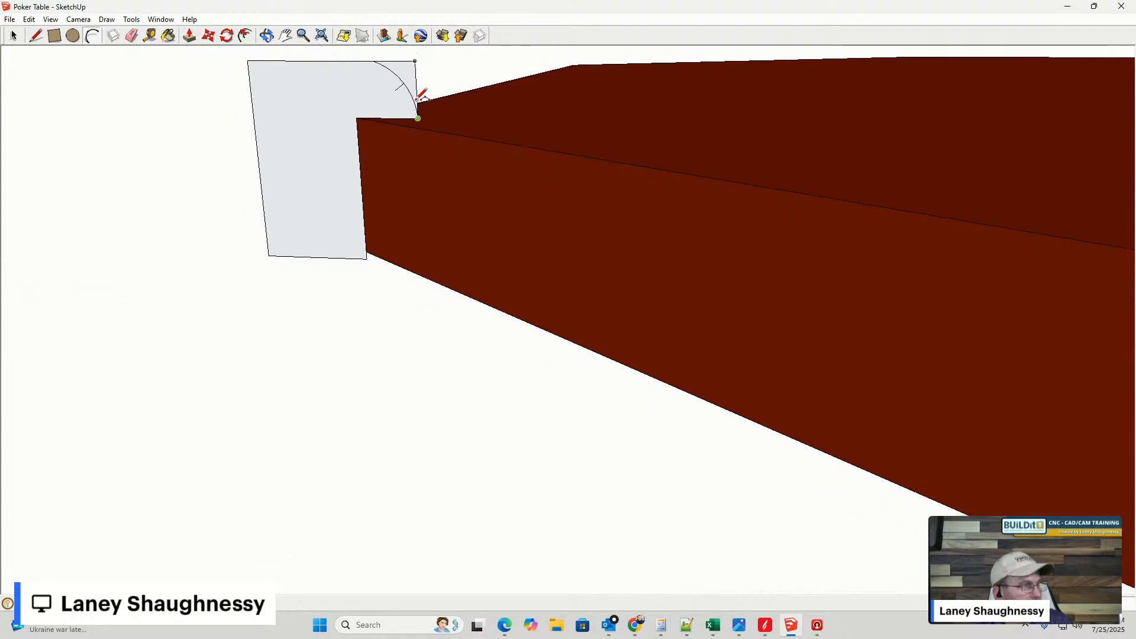
{"action": "key", "text": "Escape"}
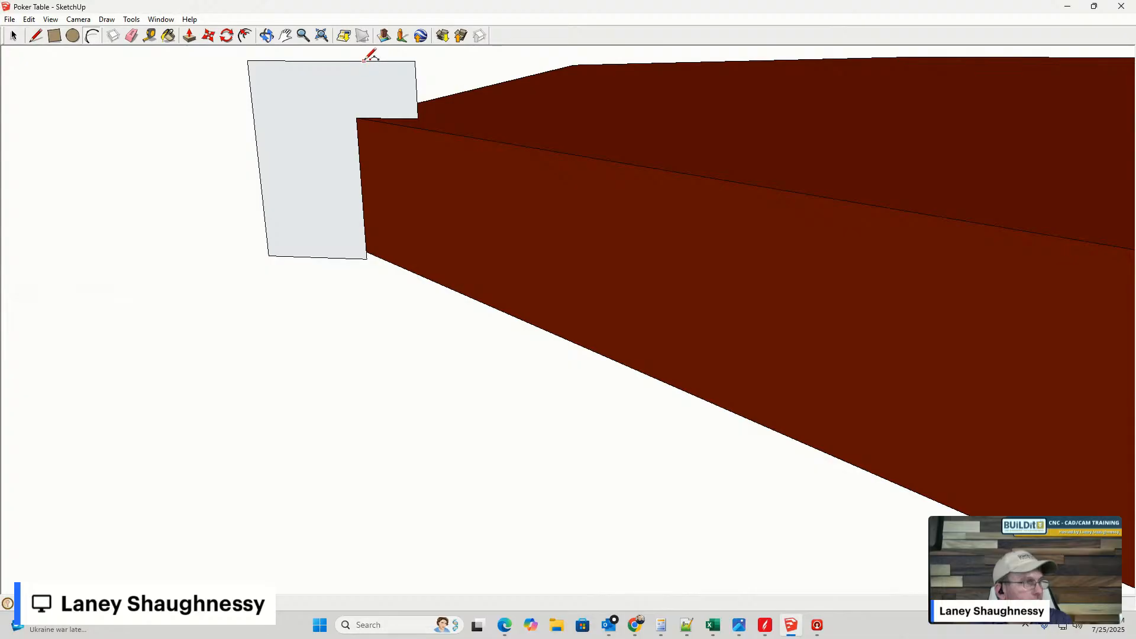
- Draw an outward-bulging arc from the lip's lower inner corner to the profile's upper edge, above the tabletop side
{"action": "left_click", "coordinate": [418, 118]}
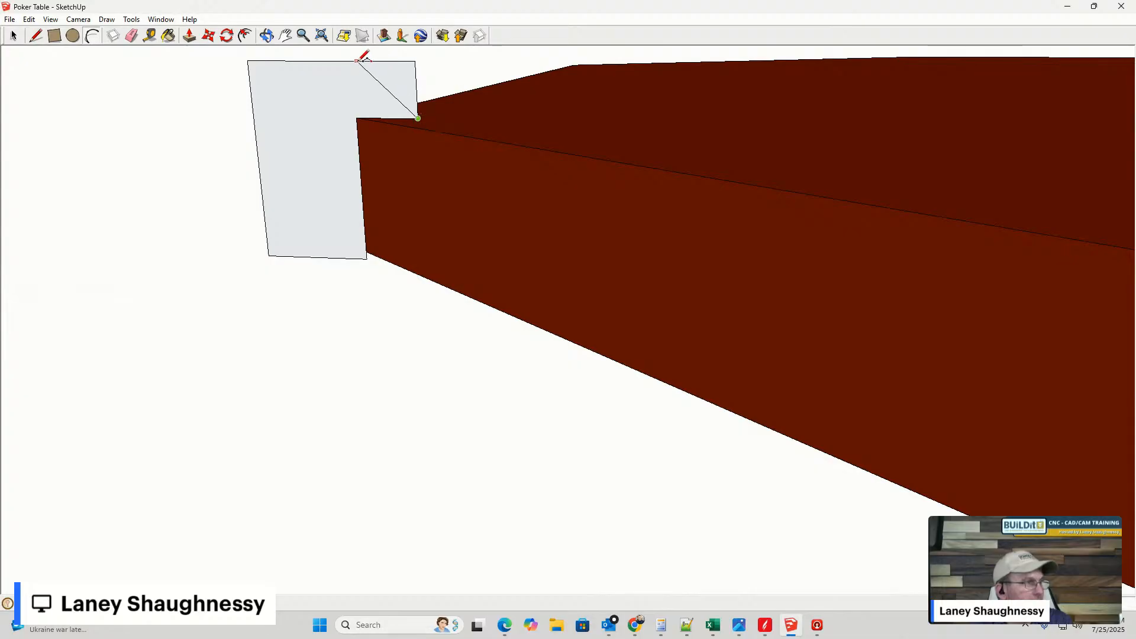
{"action": "left_click", "coordinate": [360, 61]}
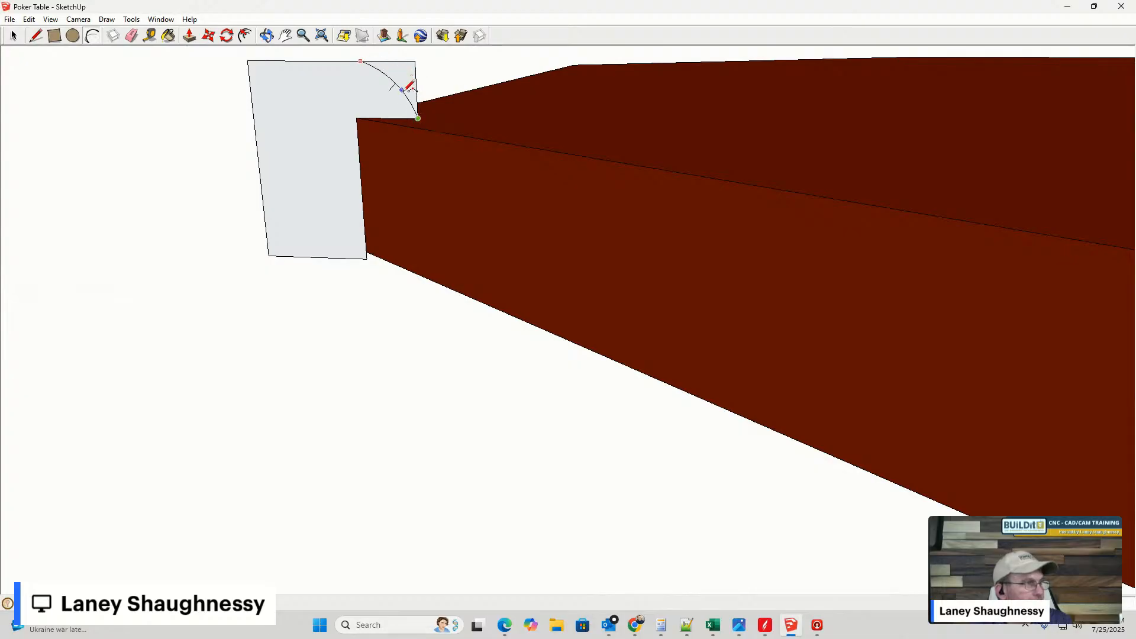
{"action": "left_click", "coordinate": [411, 88]}
- Delete the lip's leftover upper and end edges outside the arc so its inner end is rounded
{"action": "middle_click_drag", "start_coordinate": [426, 106], "coordinate": [532, 94]}
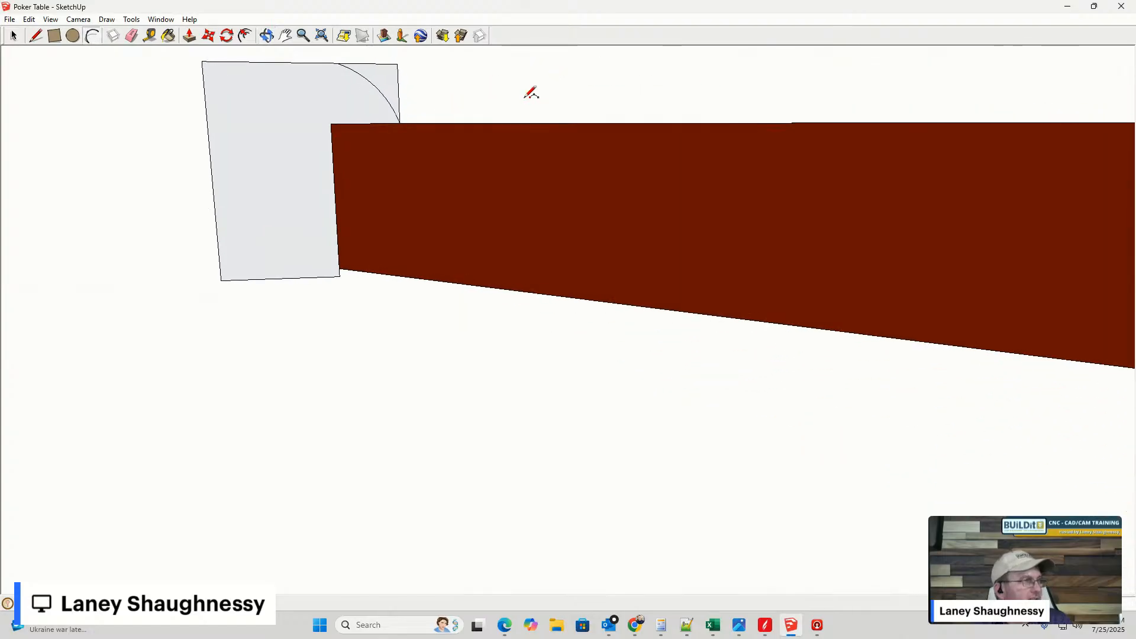
{"action": "left_click", "coordinate": [13, 36]}
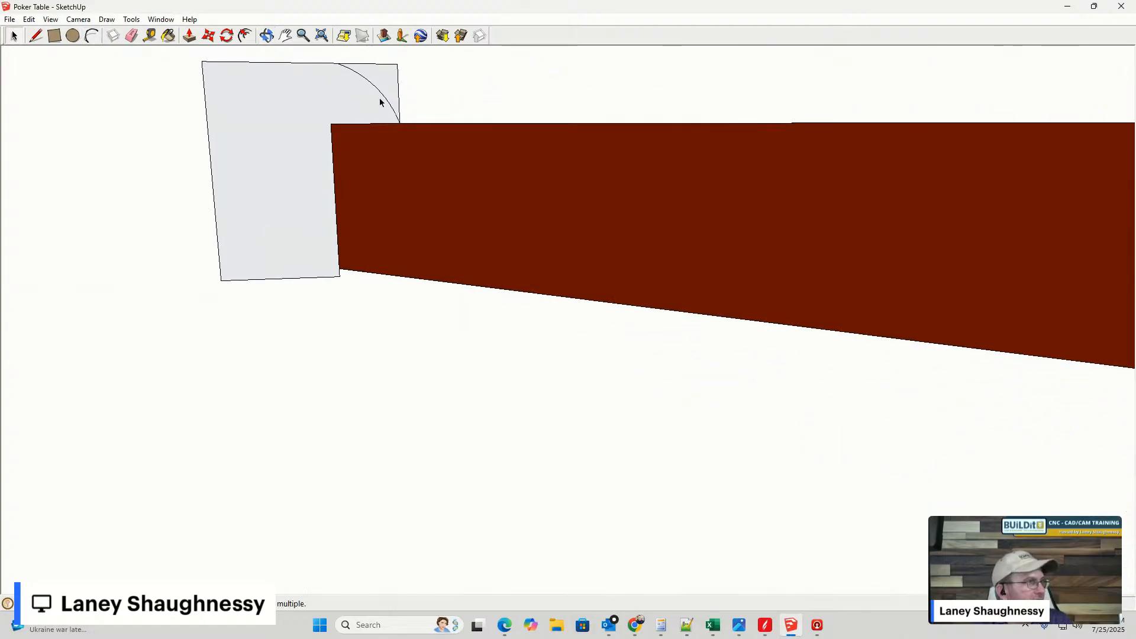
{"action": "left_click", "coordinate": [385, 64]}
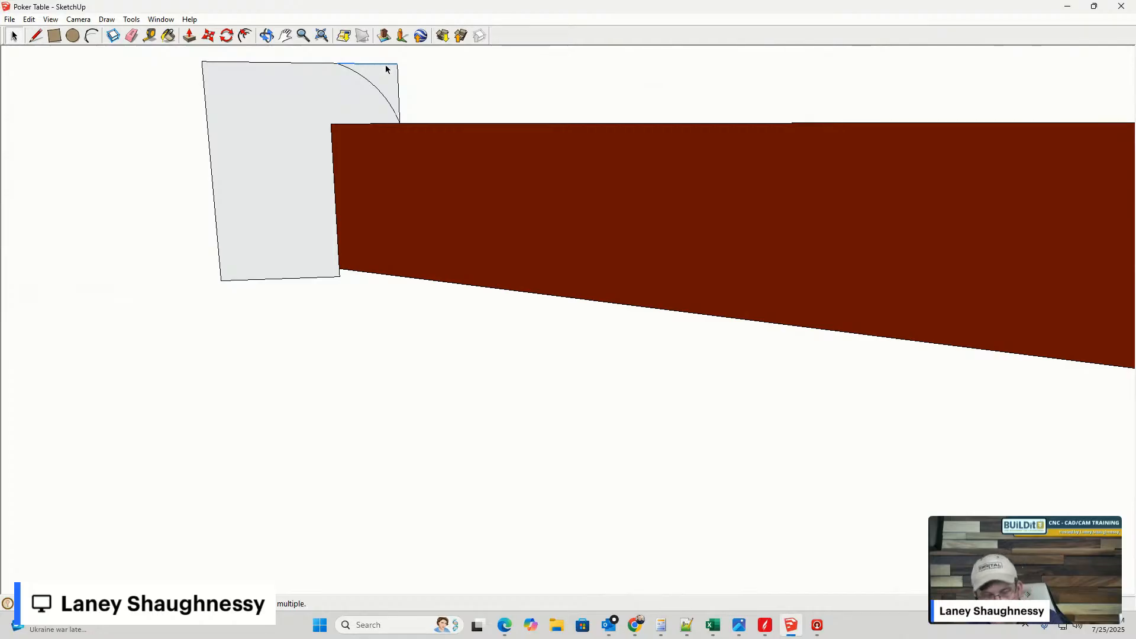
{"action": "key", "text": "Delete"}
{"action": "scroll", "coordinate": [364, 92], "scroll_direction": "down", "scroll_amount": 2}
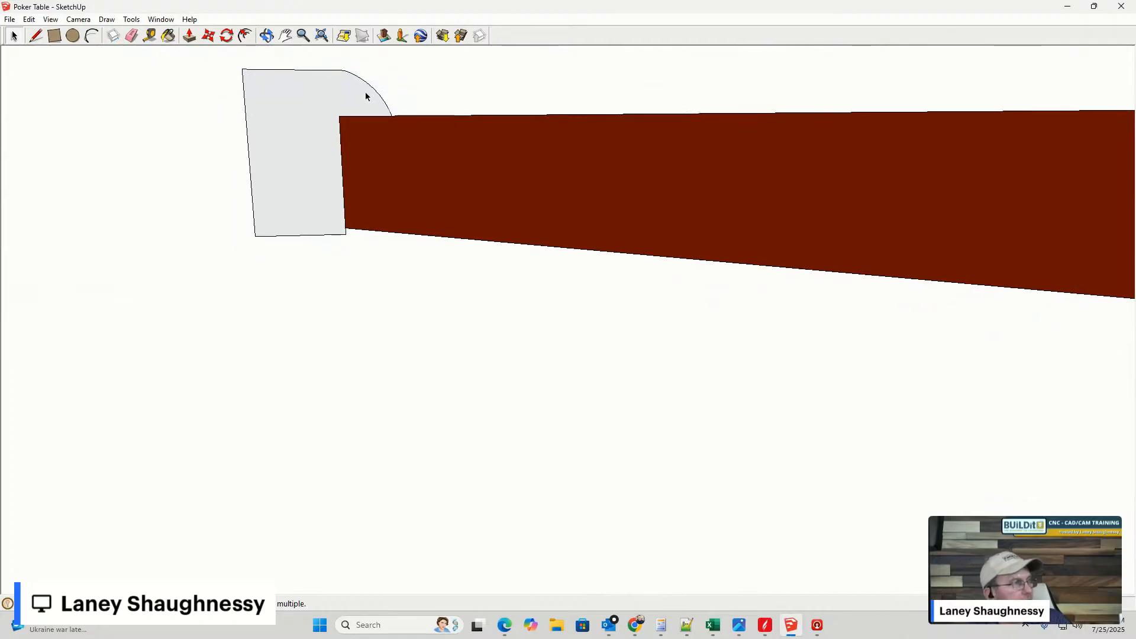
{"action": "scroll", "coordinate": [319, 94], "scroll_direction": "up", "scroll_amount": 4}
- Draw an outward-bulging arc across the profile's upper outer corner, from the upper edge to near the outer side's midpoint
{"action": "left_click", "coordinate": [91, 36]}
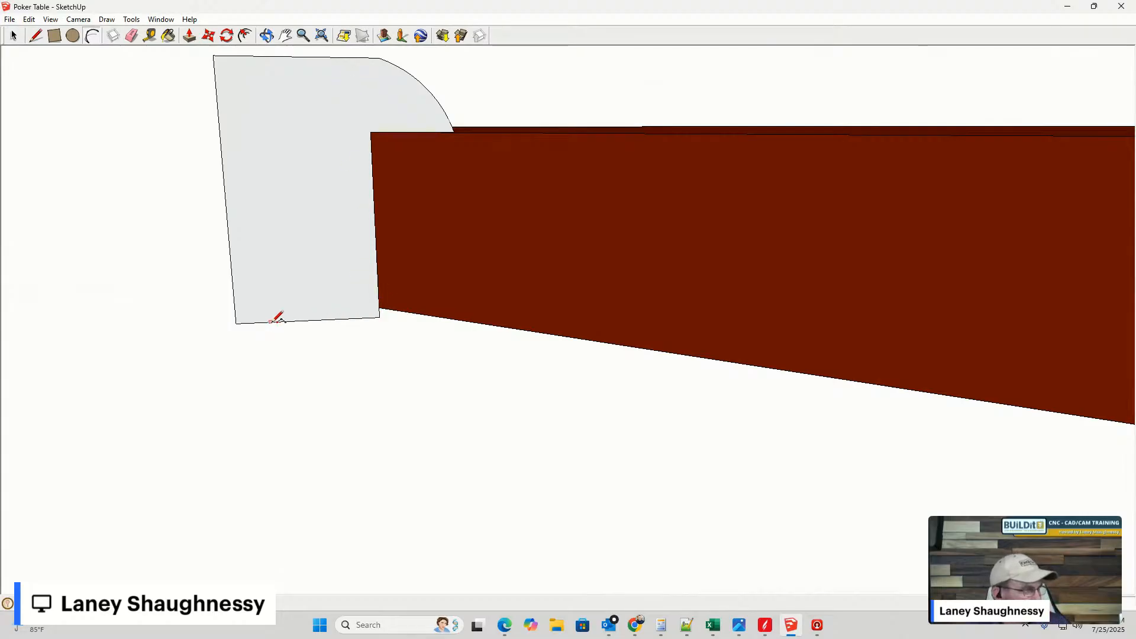
{"action": "left_click", "coordinate": [236, 324]}
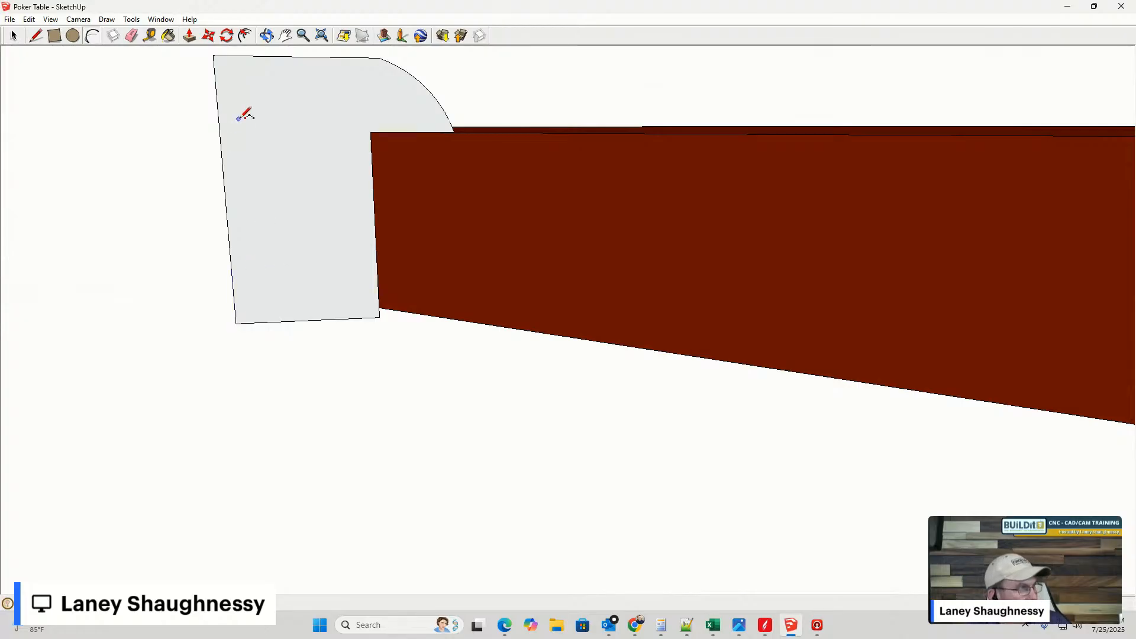
{"action": "left_click", "coordinate": [289, 56]}
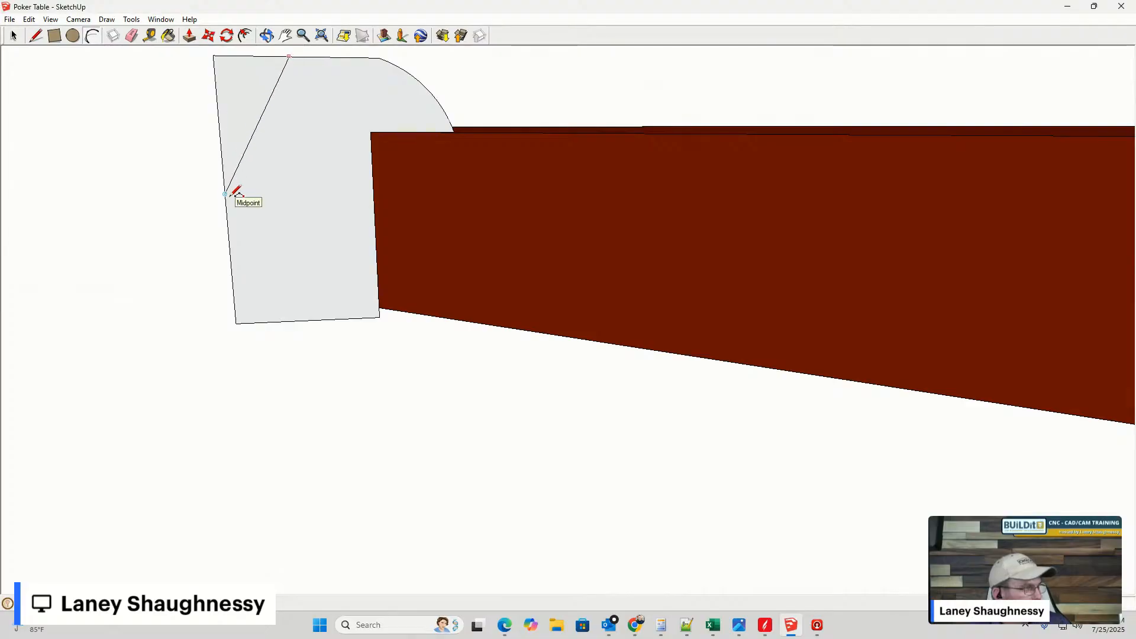
{"action": "left_click", "coordinate": [229, 145]}
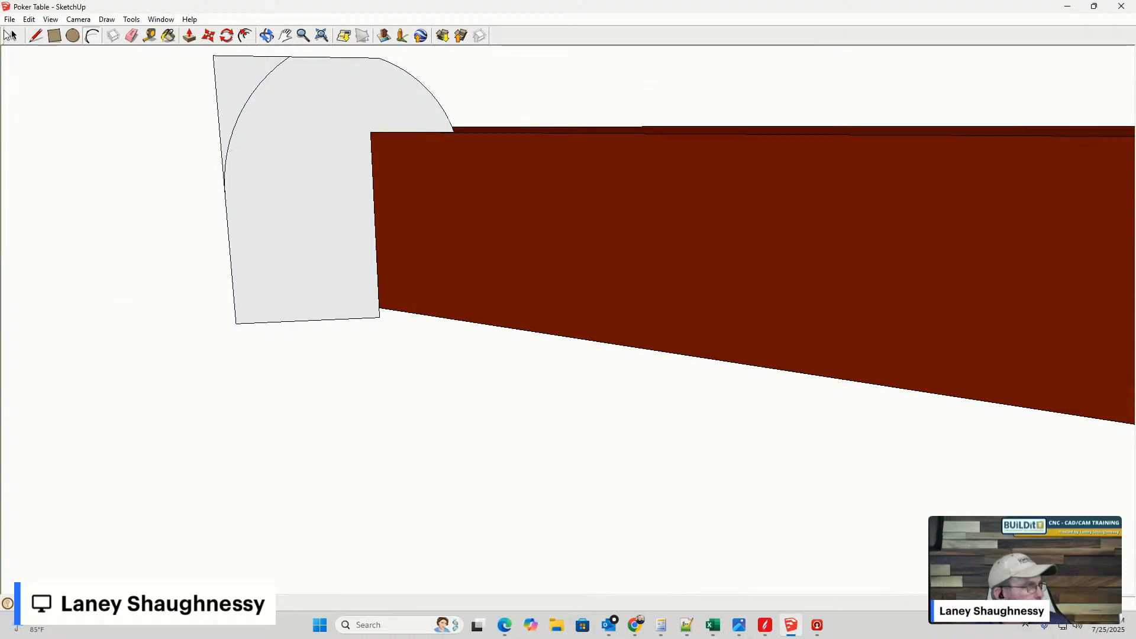
- Delete the outer side and upper edge segments outside the arc at the profile's upper outer corner
{"action": "left_click", "coordinate": [14, 36]}
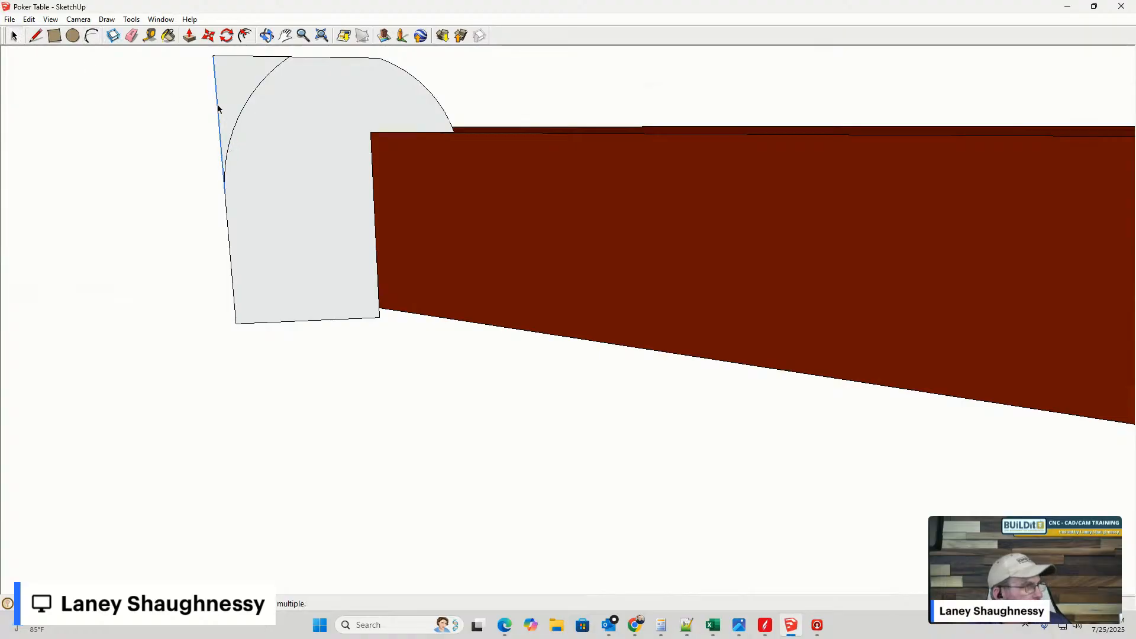
{"action": "key", "text": "Delete"}
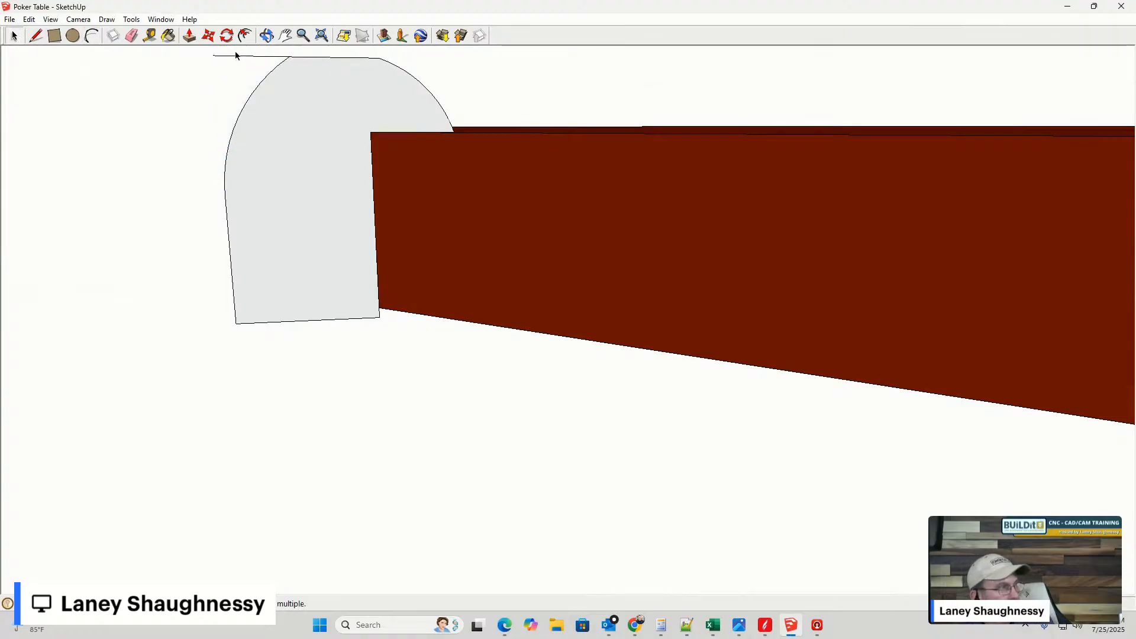
{"action": "left_click", "coordinate": [235, 55]}
{"action": "key", "text": "Delete"}
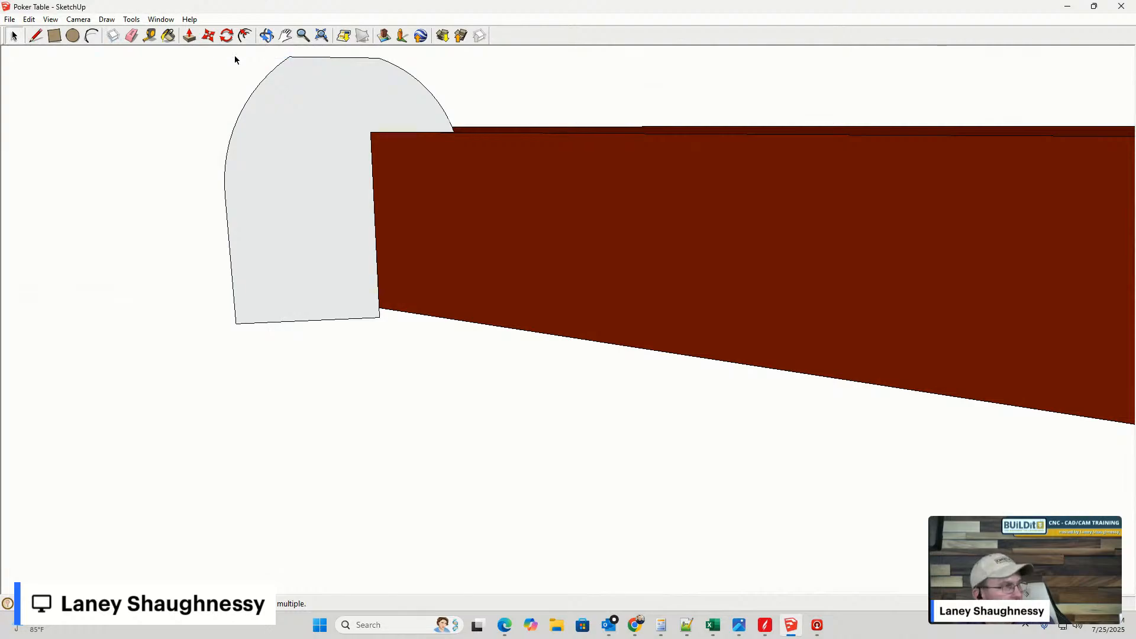
- Inspect the rounded profile and undo the deletion of its two upper outer corner segments
{"action": "scroll", "coordinate": [295, 51], "scroll_direction": "up", "scroll_amount": 3}
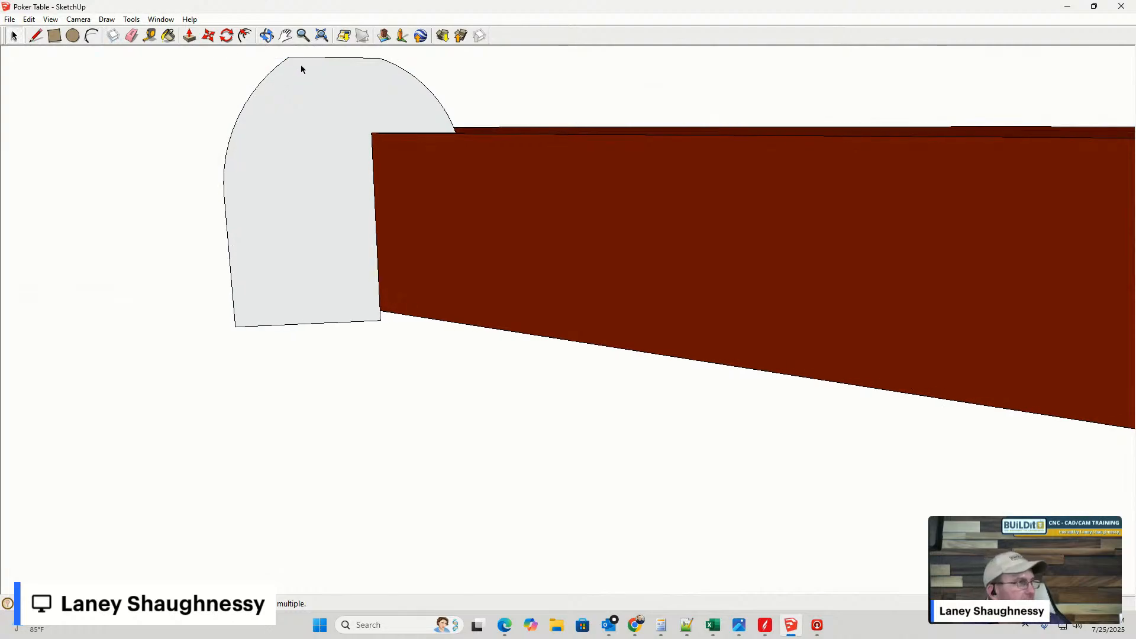
{"action": "scroll", "coordinate": [302, 66], "scroll_direction": "up", "scroll_amount": 2}
{"action": "scroll", "coordinate": [309, 95], "scroll_direction": "down", "scroll_amount": 3}
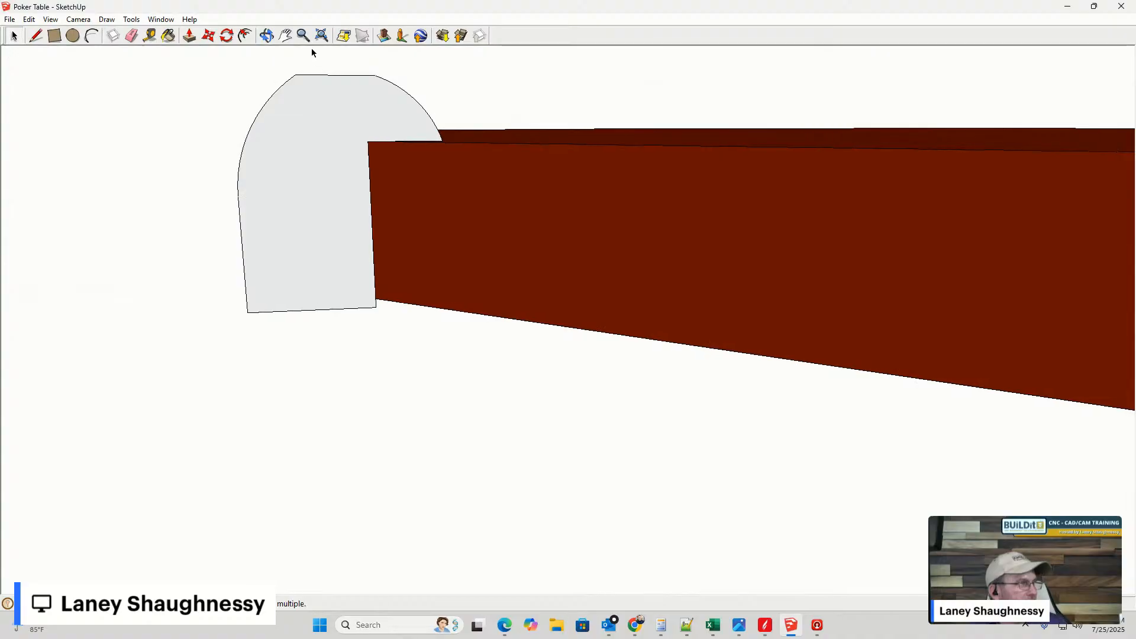
{"action": "scroll", "coordinate": [294, 77], "scroll_direction": "up", "scroll_amount": 2}
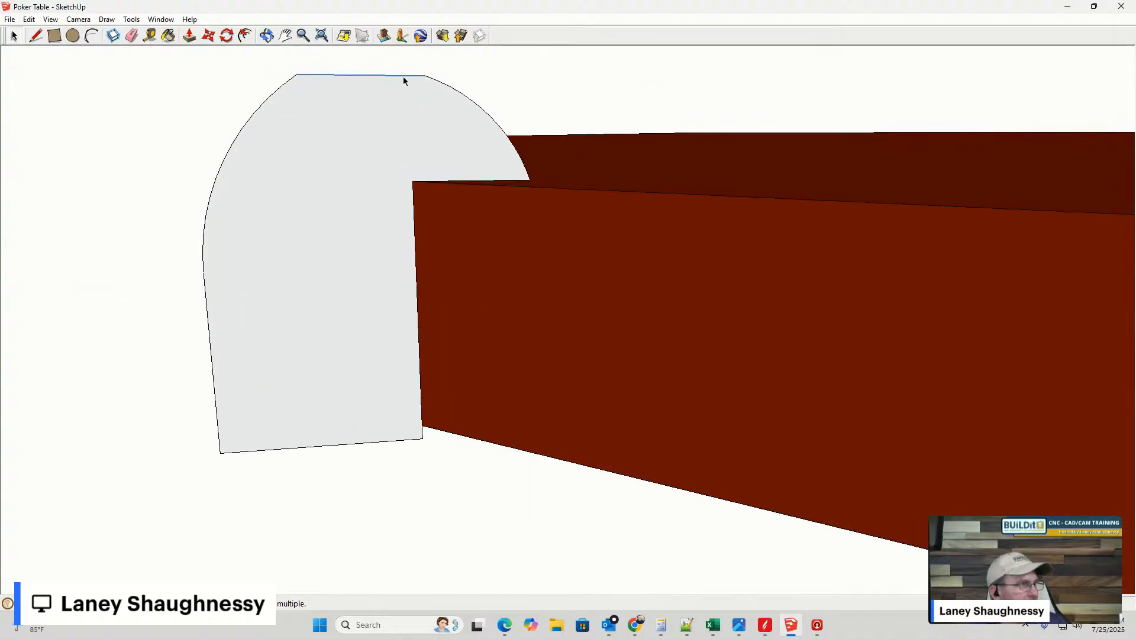
{"action": "middle_click_drag", "start_coordinate": [444, 96], "coordinate": [413, 153]}
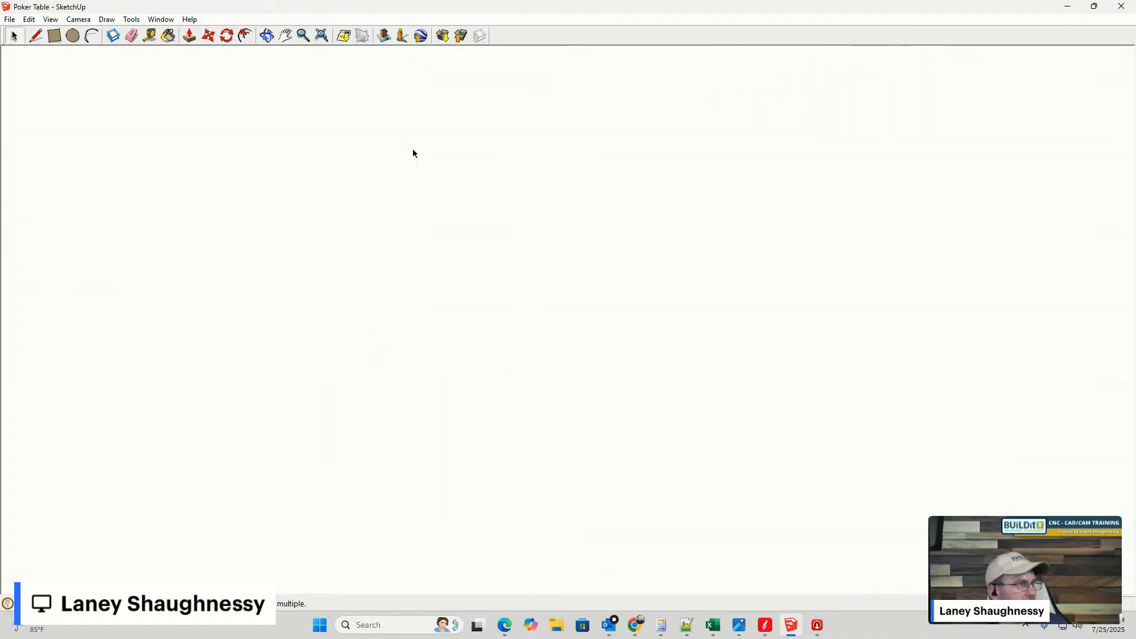
{"action": "middle_click_drag", "start_coordinate": [467, 116], "coordinate": [454, 215]}
{"action": "scroll", "coordinate": [324, 254], "scroll_direction": "up", "scroll_amount": 3}
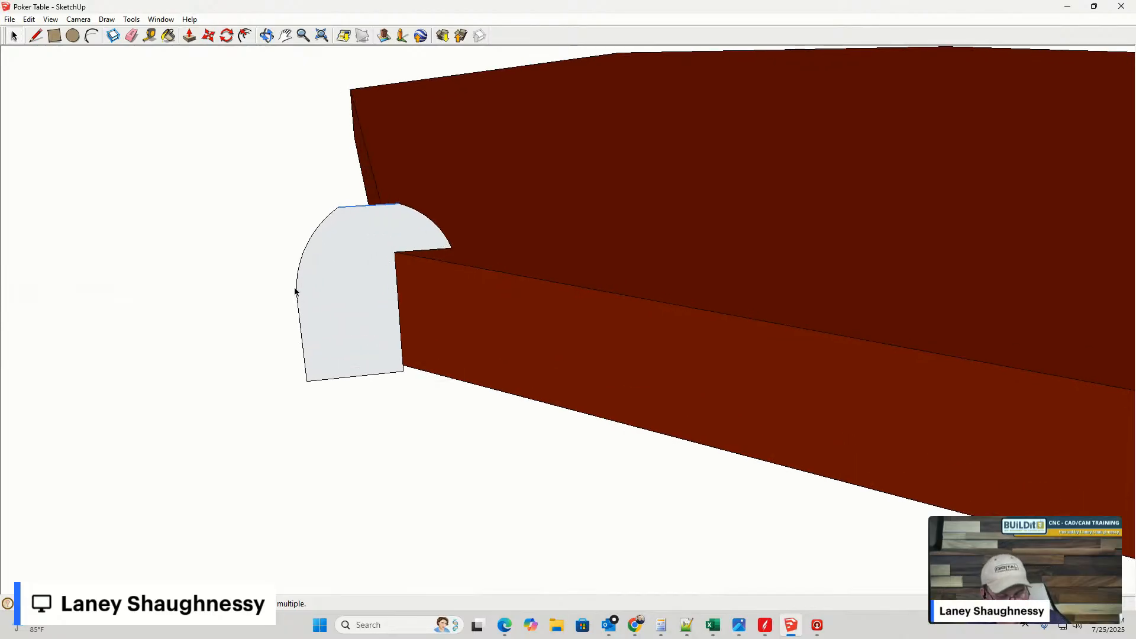
{"action": "key", "text": "ctrl+z"}
{"action": "key", "text": "ctrl+z"}
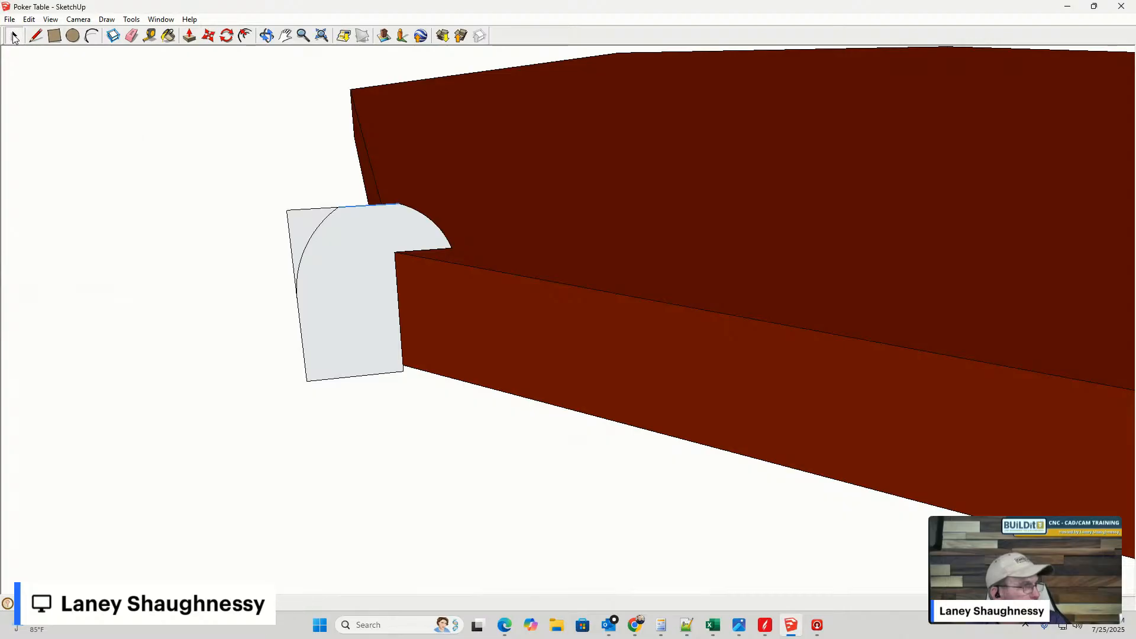
- Place a guide line on the profile parallel to the tabletop side, offset 1/2" outward from it
{"action": "left_click", "coordinate": [150, 35]}
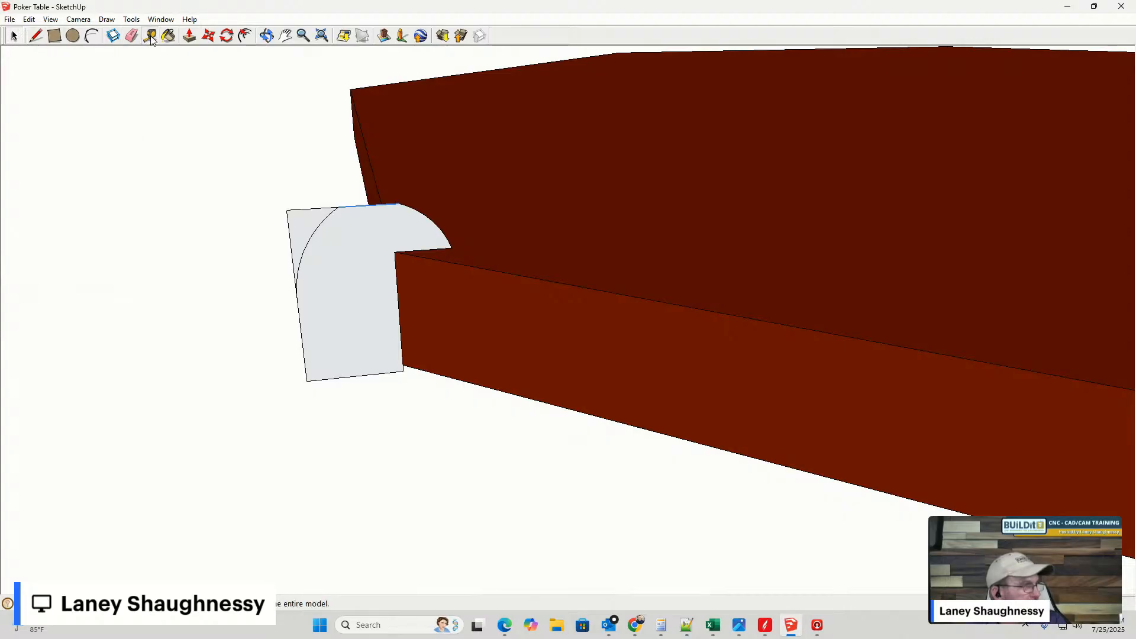
{"action": "left_click", "coordinate": [396, 293]}
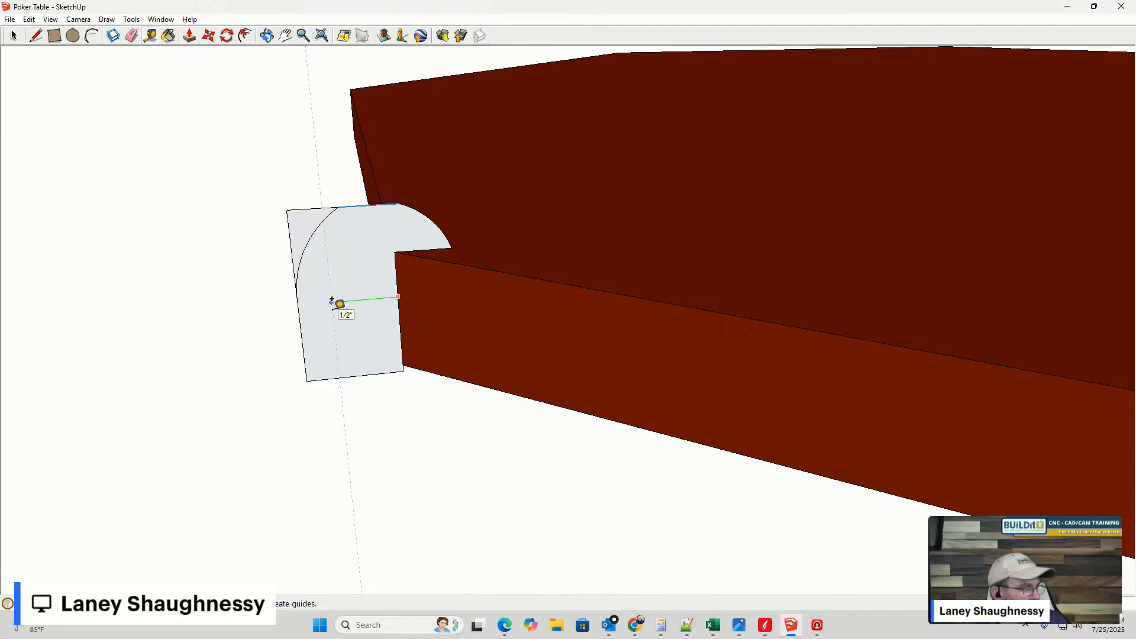
{"action": "left_click", "coordinate": [333, 300]}
{"action": "key", "text": "space"}
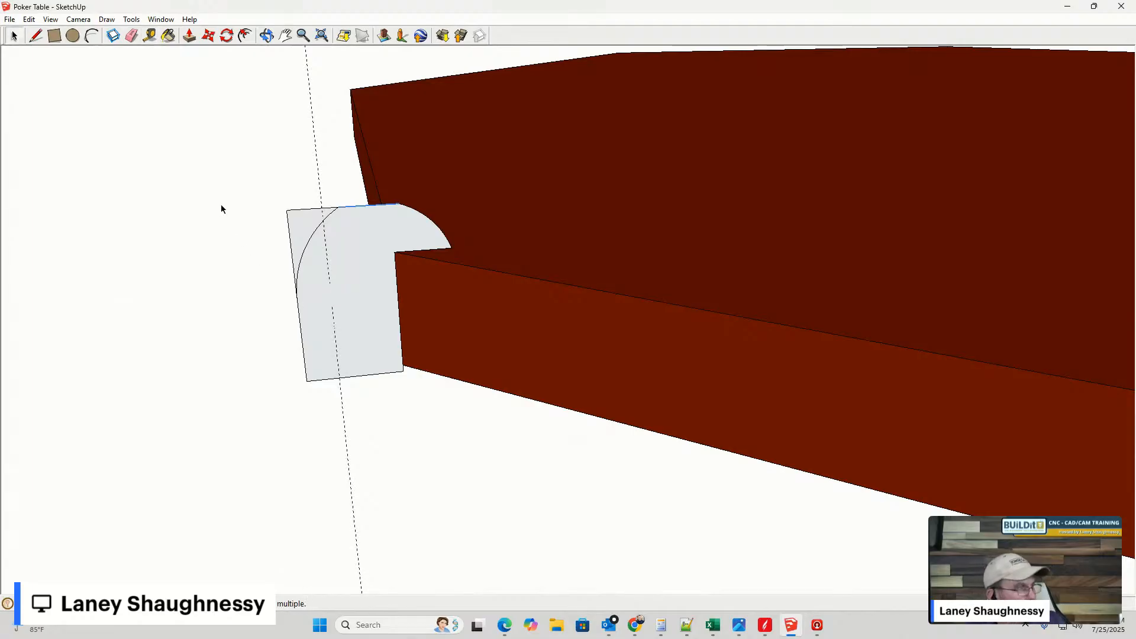
- Try drawing a line from the guide inside the profile to the upper end of the lip's arc
{"action": "left_click", "coordinate": [32, 39]}
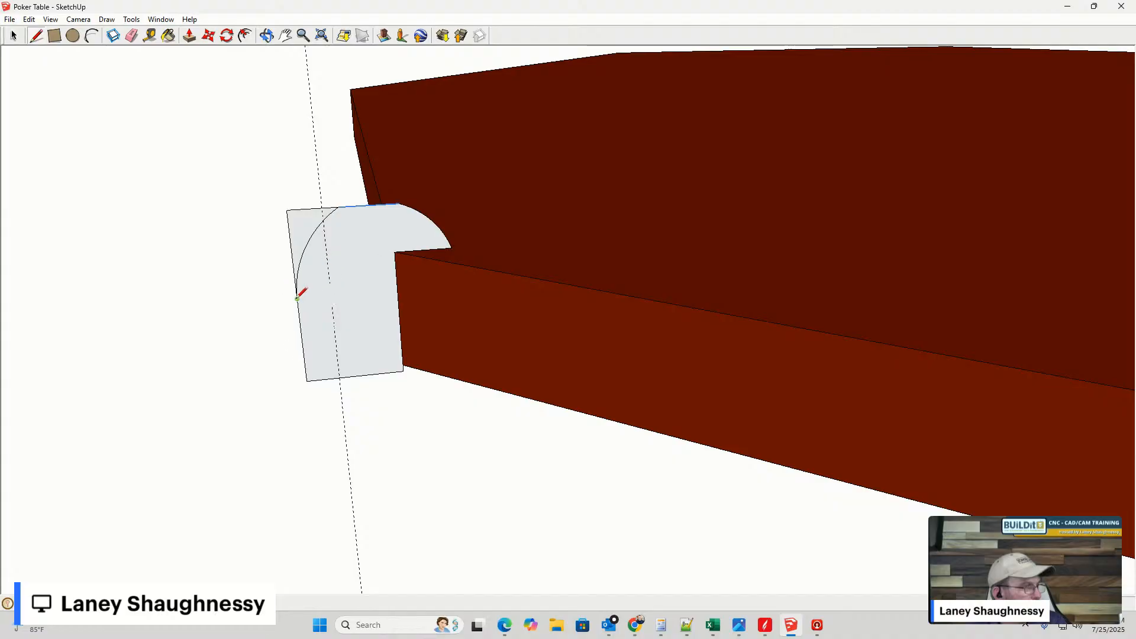
{"action": "left_click", "coordinate": [332, 290]}
{"action": "left_click", "coordinate": [399, 204]}
{"action": "key", "text": "ctrl+z"}
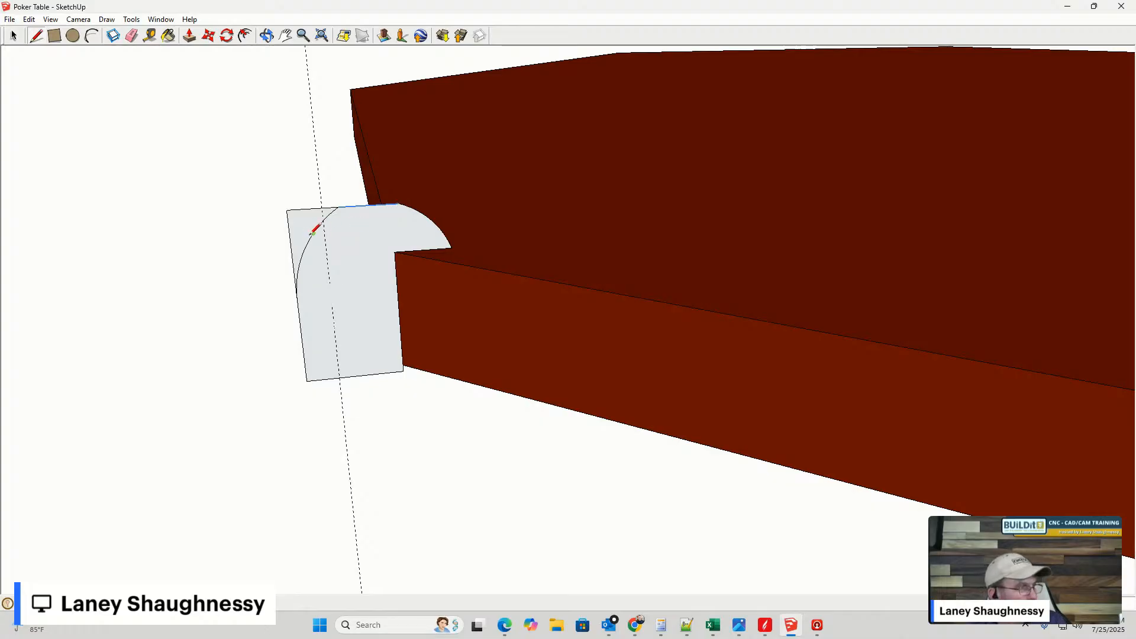
- Delete the arc across the profile's upper outer corner
{"action": "left_click", "coordinate": [13, 37]}
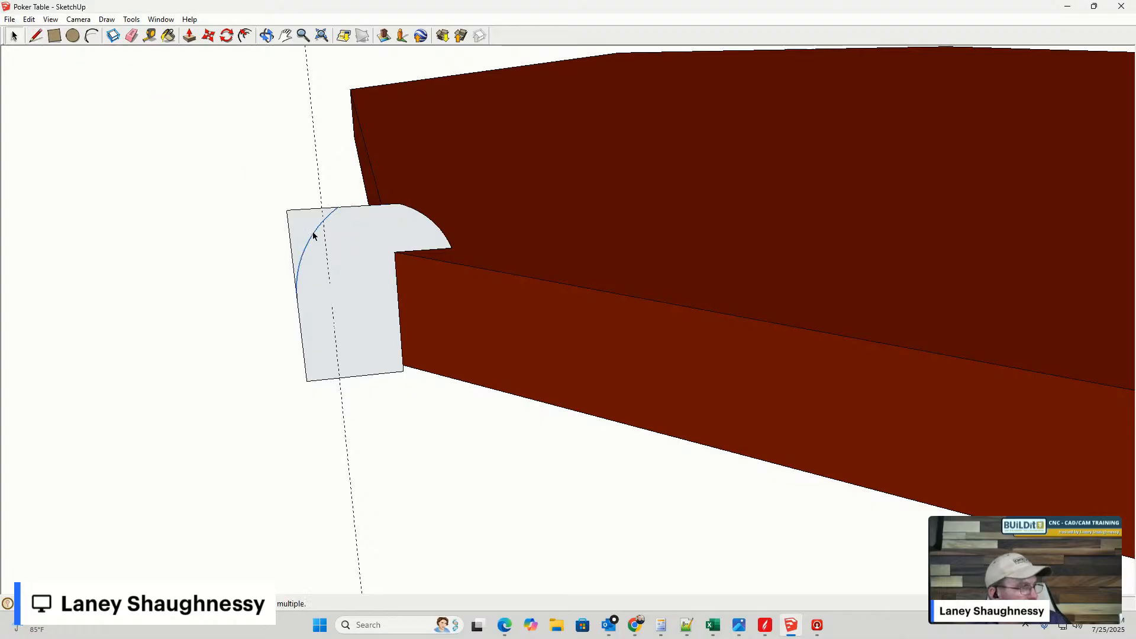
{"action": "key", "text": "Delete"}
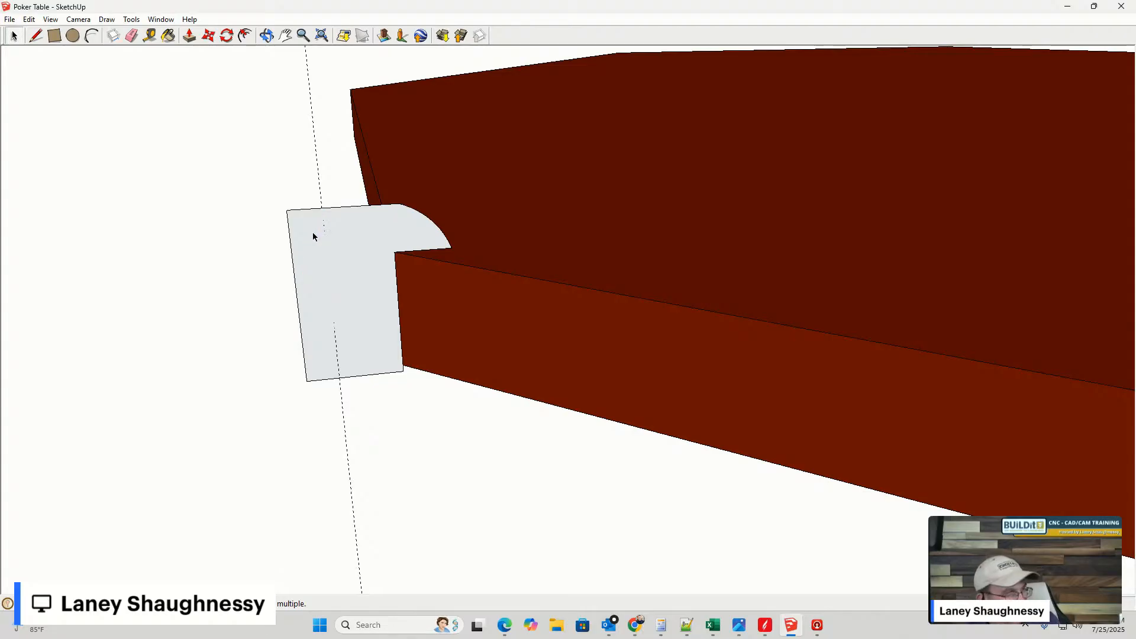
- Draw a diagonal line from the guide to the lip arc's upper end, and undo it
{"action": "left_click", "coordinate": [36, 36]}
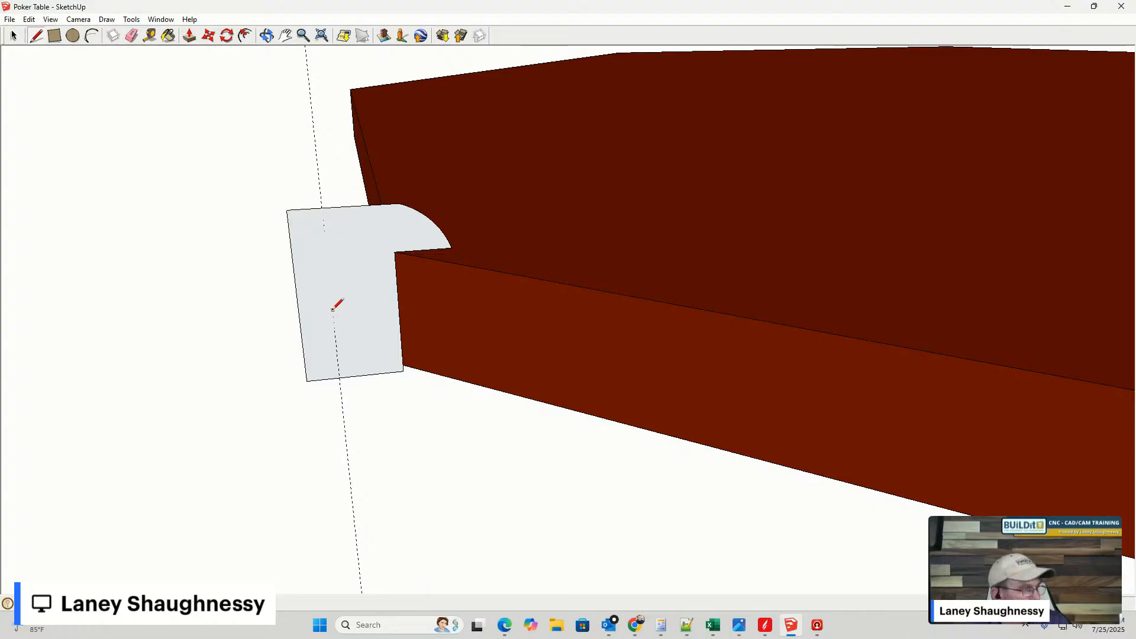
{"action": "left_click", "coordinate": [329, 271]}
{"action": "left_click", "coordinate": [400, 203]}
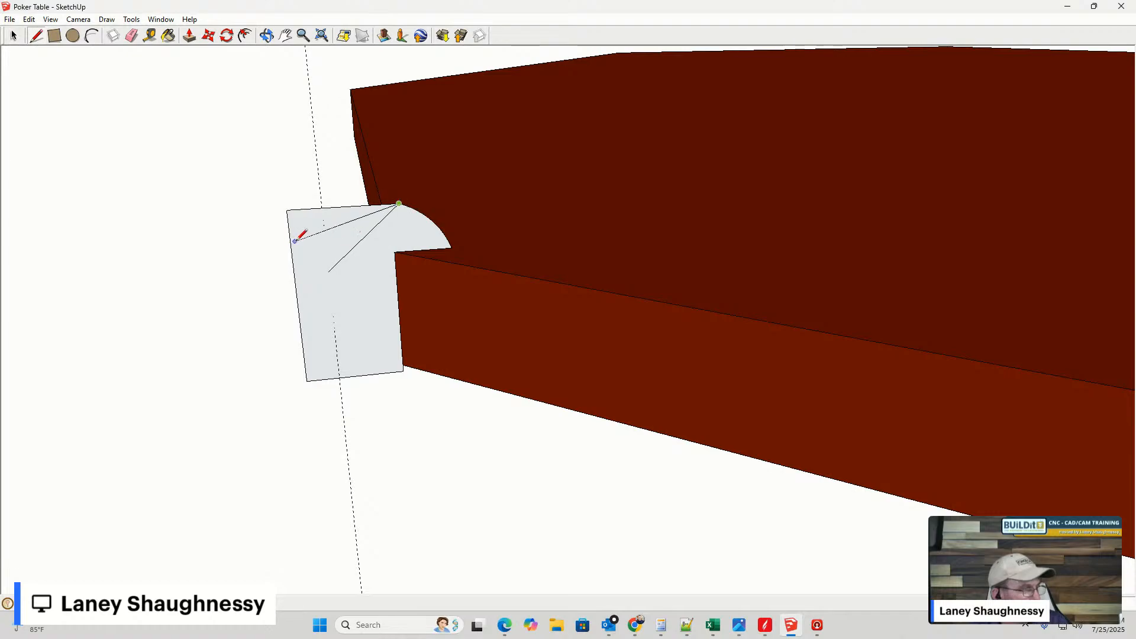
{"action": "key", "text": "ctrl+z"}
- Draw an arc from the lip arc's upper end tangentially to the guide, and a line along the guide down to the profile's bottom edge
{"action": "left_click", "coordinate": [91, 36]}
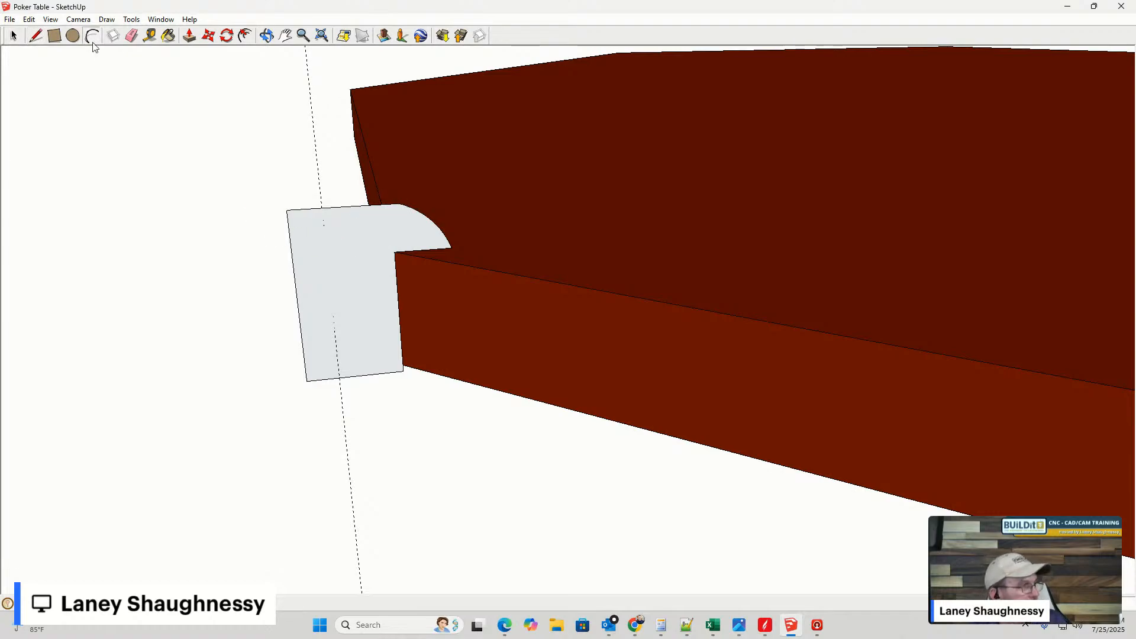
{"action": "left_click", "coordinate": [400, 204]}
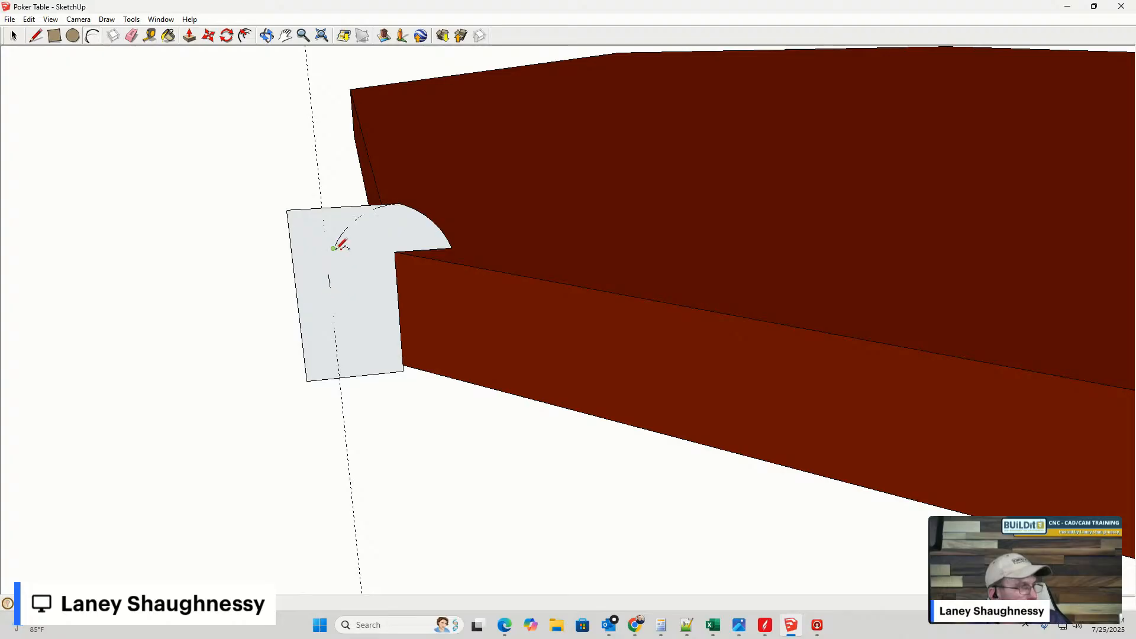
{"action": "left_click", "coordinate": [14, 35]}
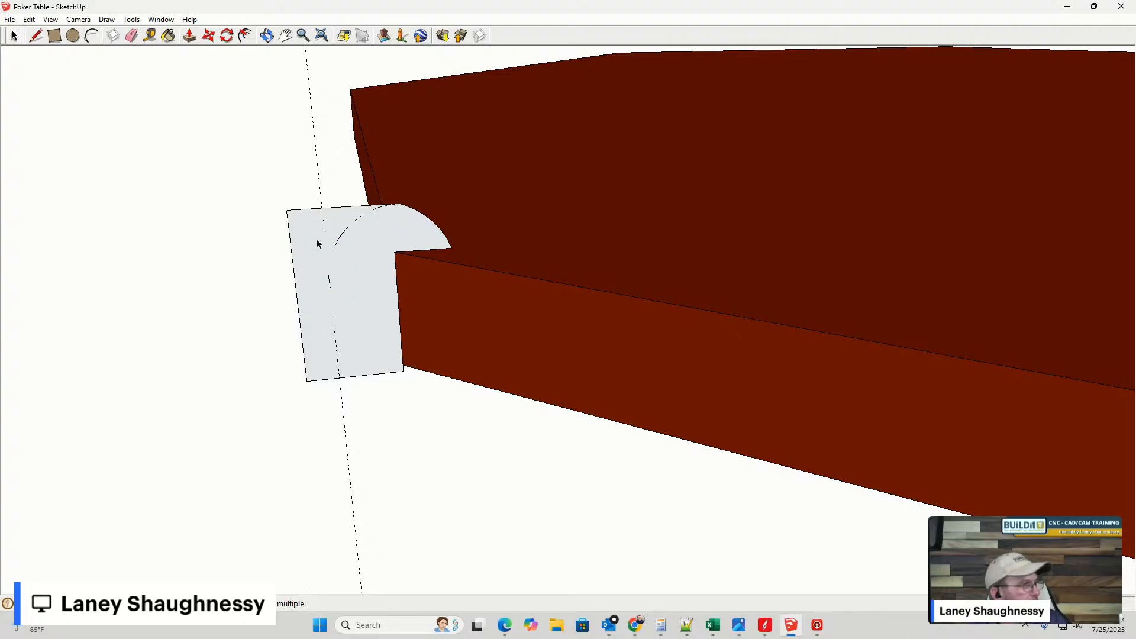
{"action": "left_click", "coordinate": [34, 36]}
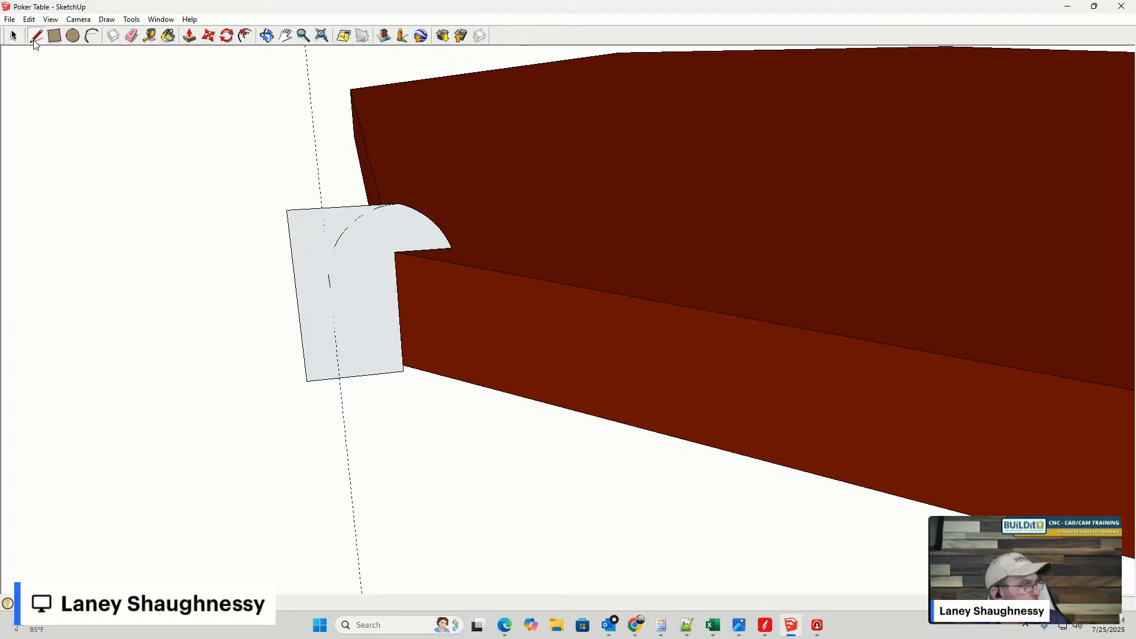
{"action": "left_click", "coordinate": [330, 296]}
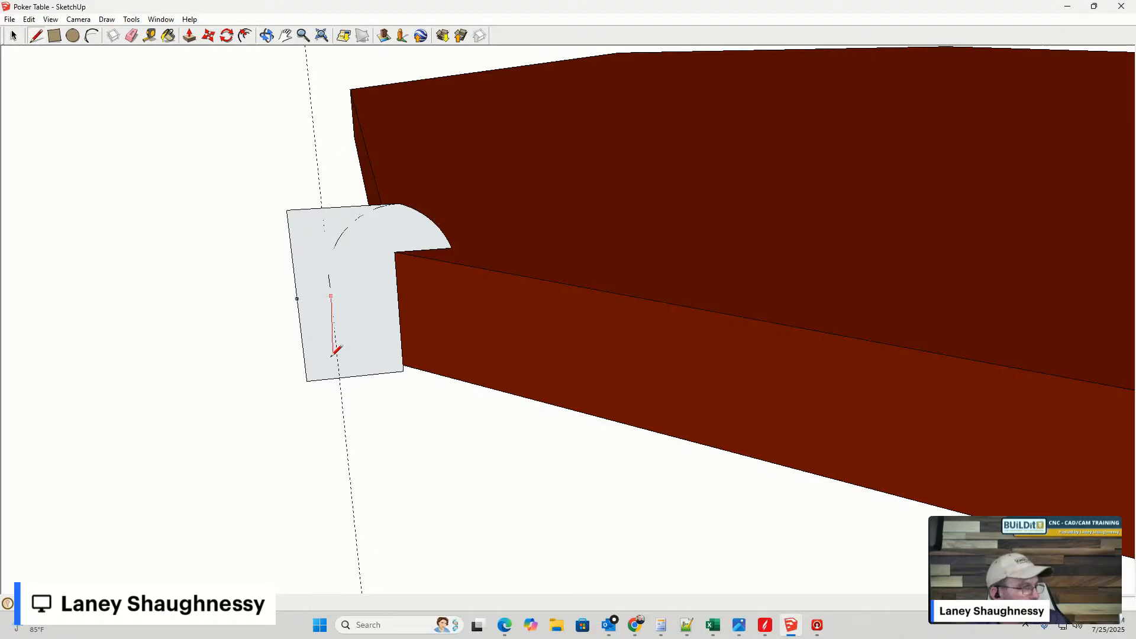
{"action": "left_click", "coordinate": [340, 378]}
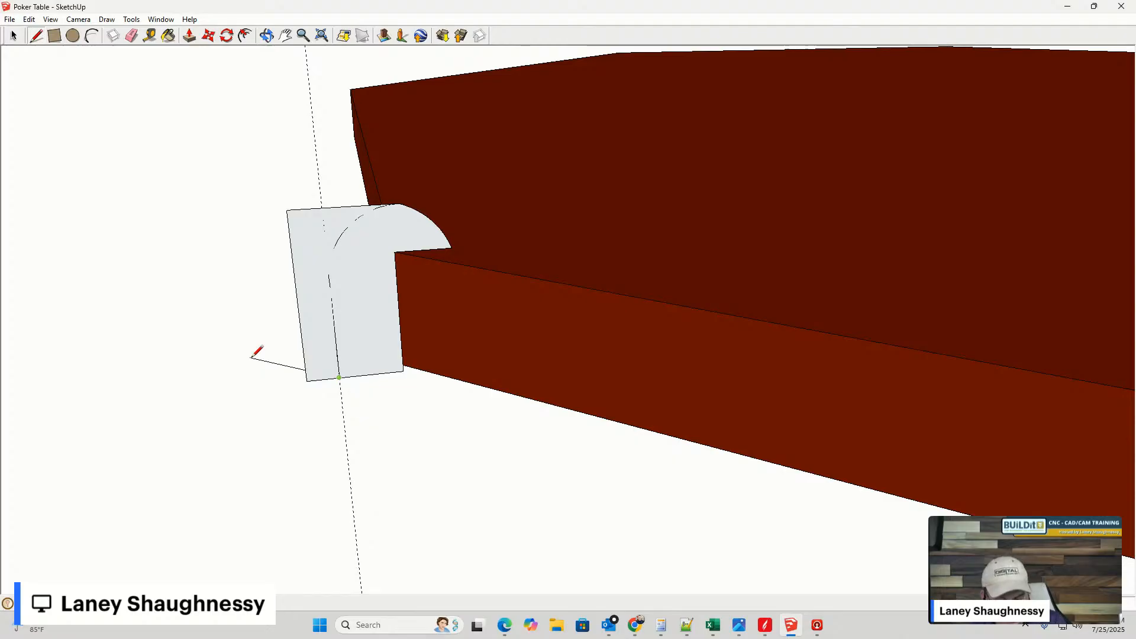
{"action": "key", "text": "space"}
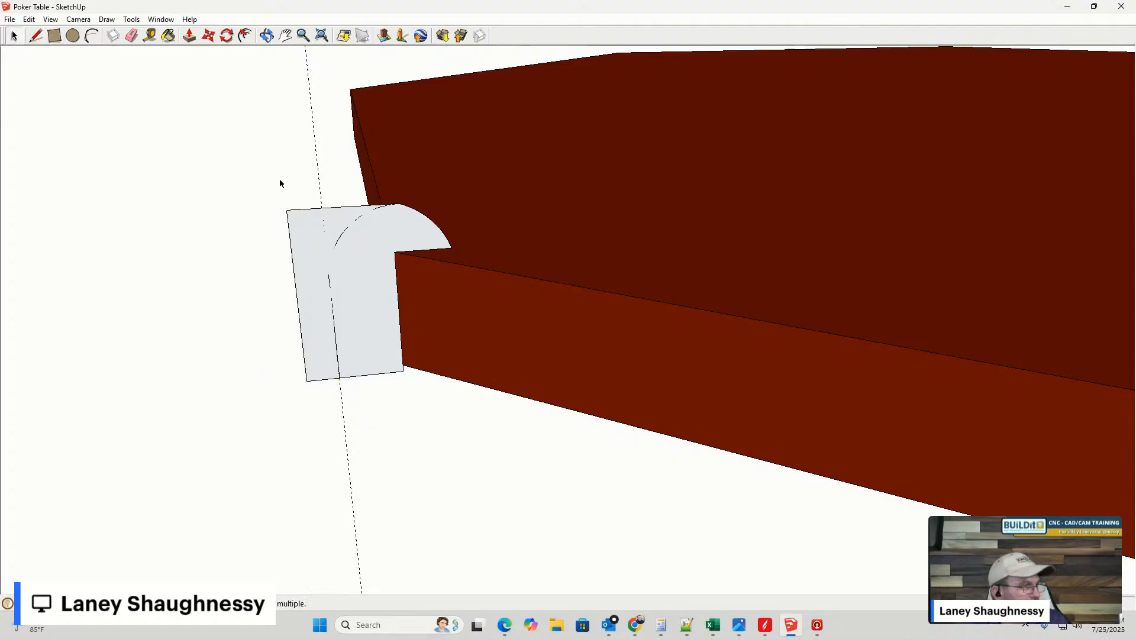
- Delete the profile's leftover edges outside the new outline, and close the small gap between the arc and the line below it
{"action": "left_click", "coordinate": [295, 211]}
{"action": "key", "text": "Delete"}
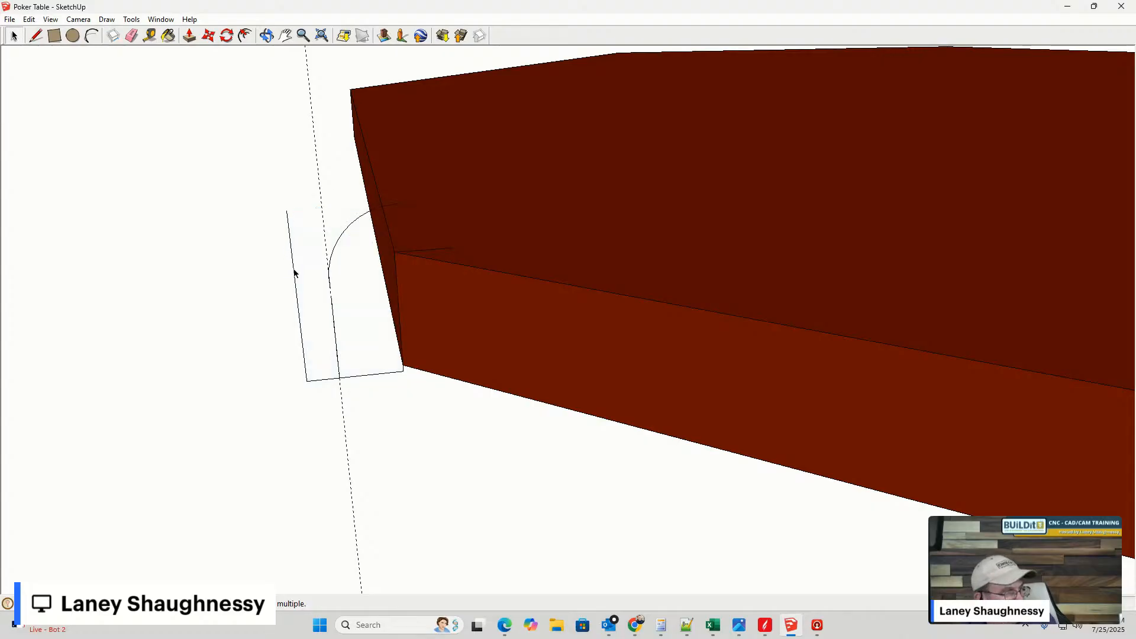
{"action": "key", "text": "Delete"}
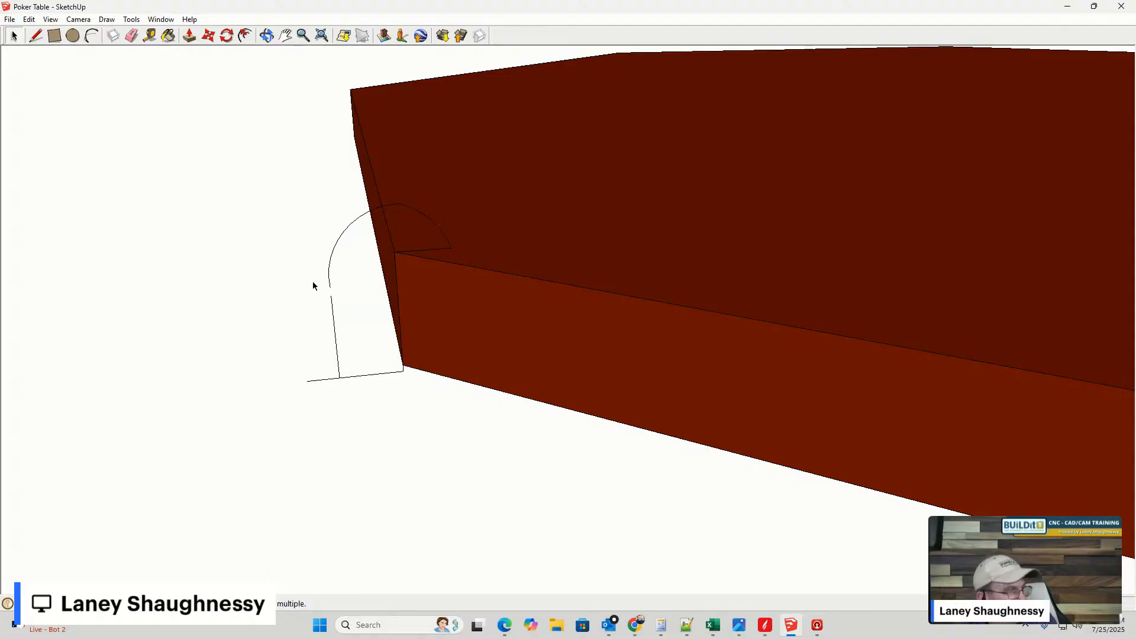
{"action": "scroll", "coordinate": [332, 299], "scroll_direction": "up", "scroll_amount": 1}
{"action": "scroll", "coordinate": [312, 275], "scroll_direction": "up", "scroll_amount": 1}
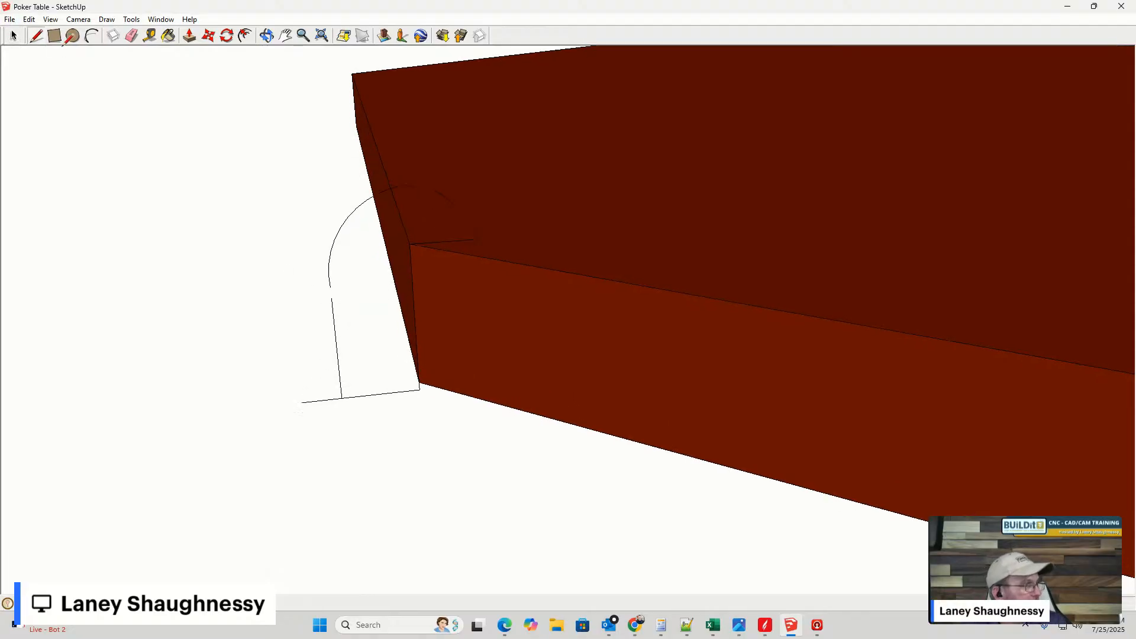
{"action": "left_click", "coordinate": [331, 293]}
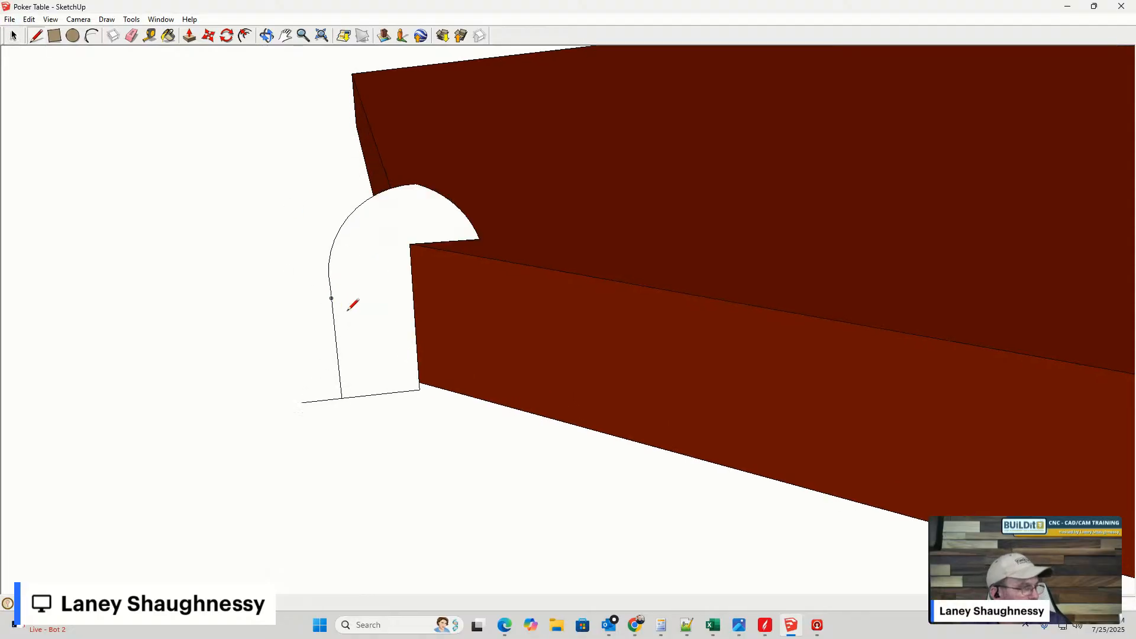
{"action": "left_click", "coordinate": [13, 37]}
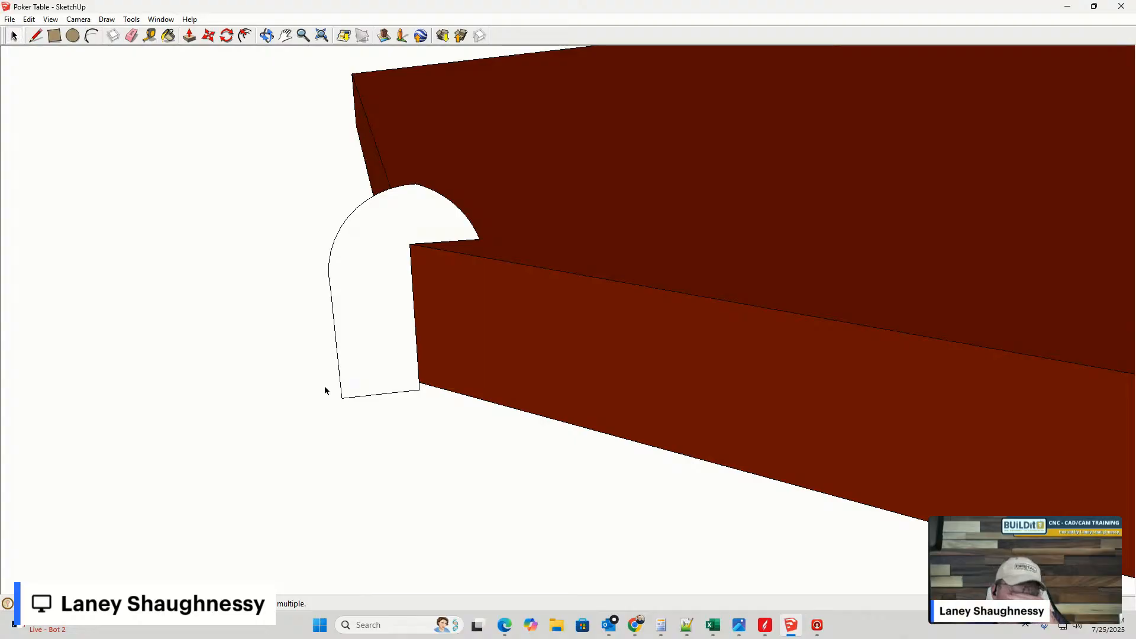
- Try to offset the outline of the rounded profile face with the Offset tool
{"action": "middle_click_drag", "start_coordinate": [343, 336], "coordinate": [417, 298]}
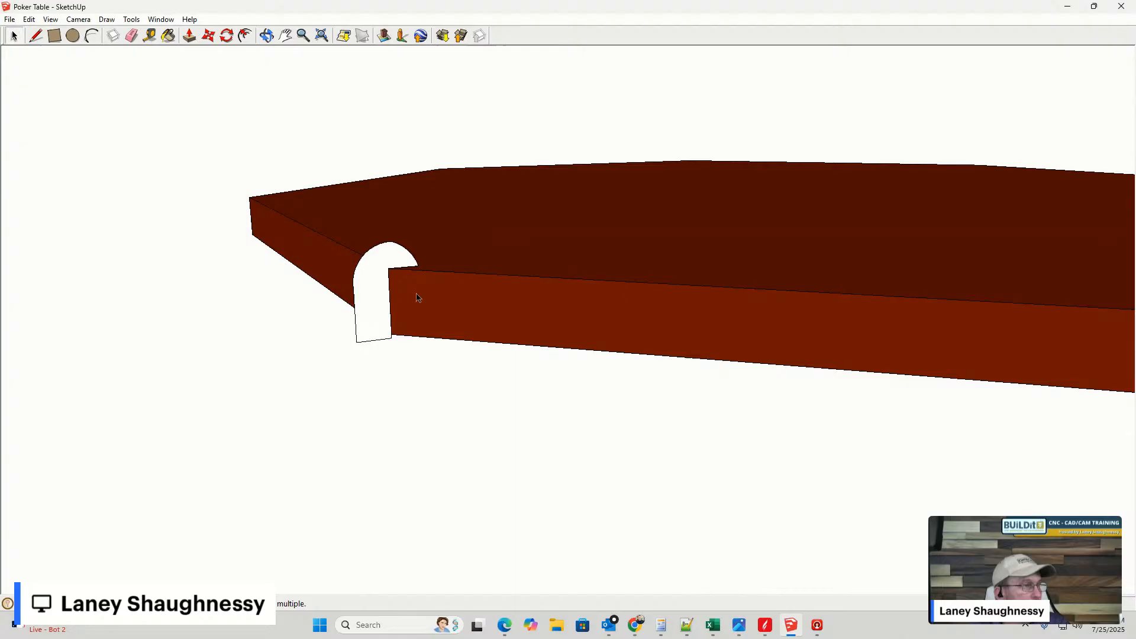
{"action": "left_click", "coordinate": [374, 283]}
{"action": "scroll", "coordinate": [379, 325], "scroll_direction": "down", "scroll_amount": 3}
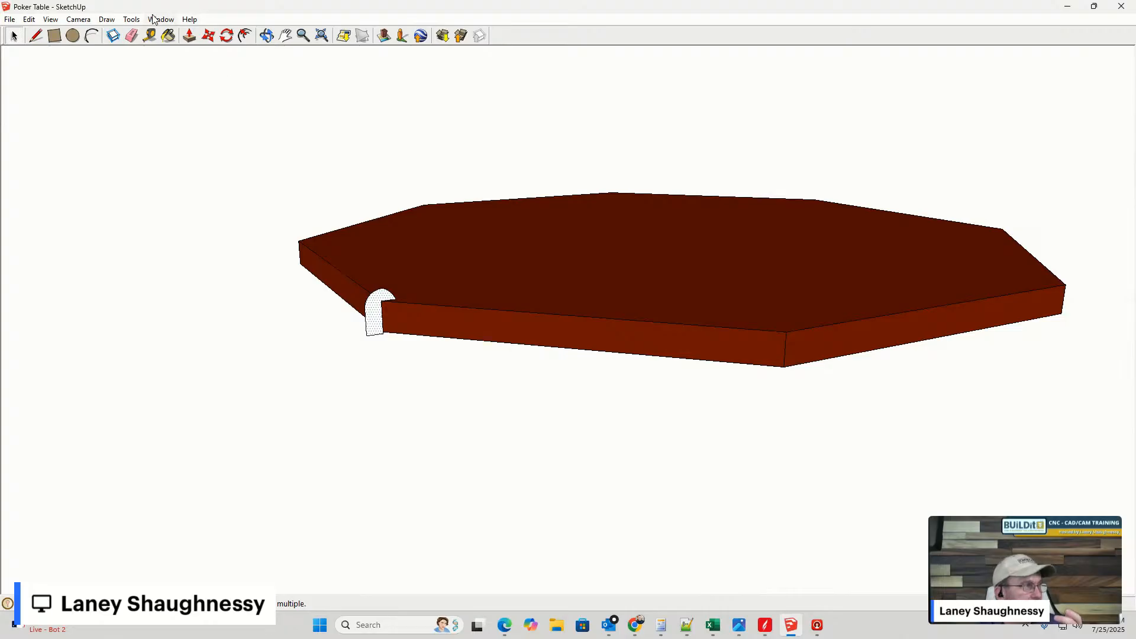
{"action": "left_click", "coordinate": [131, 19]}
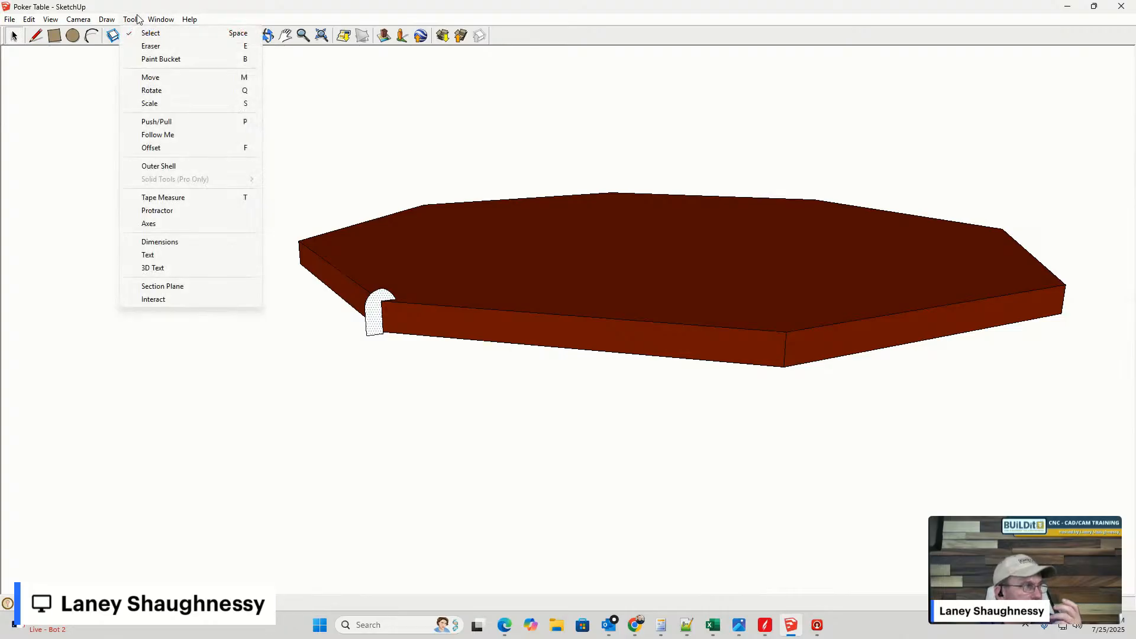
{"action": "left_click", "coordinate": [157, 148]}
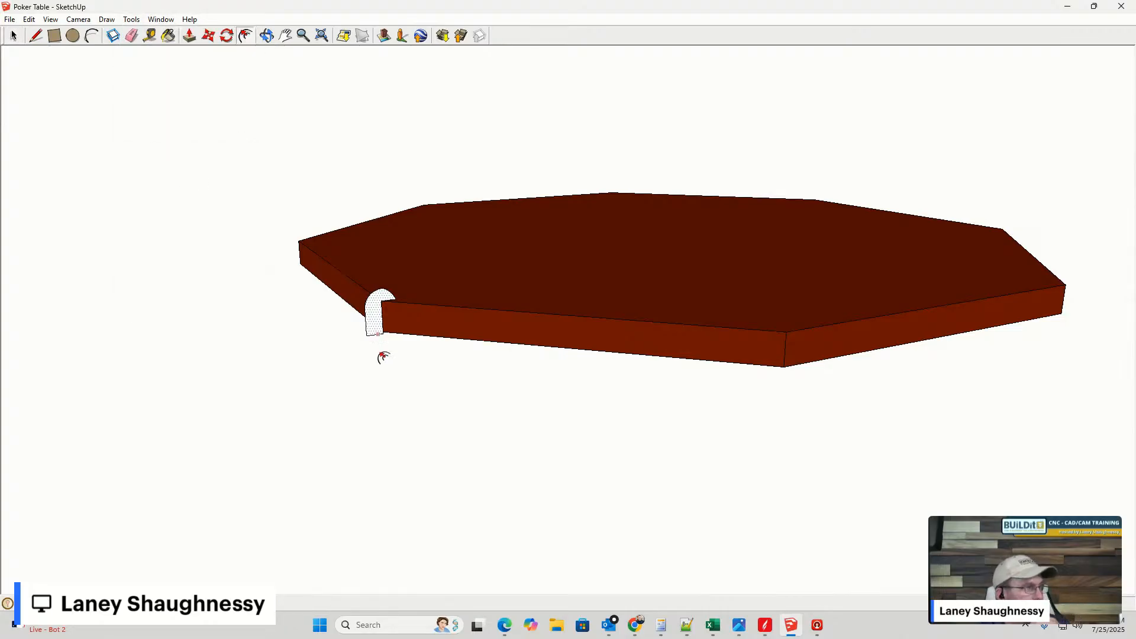
{"action": "left_click", "coordinate": [377, 319]}
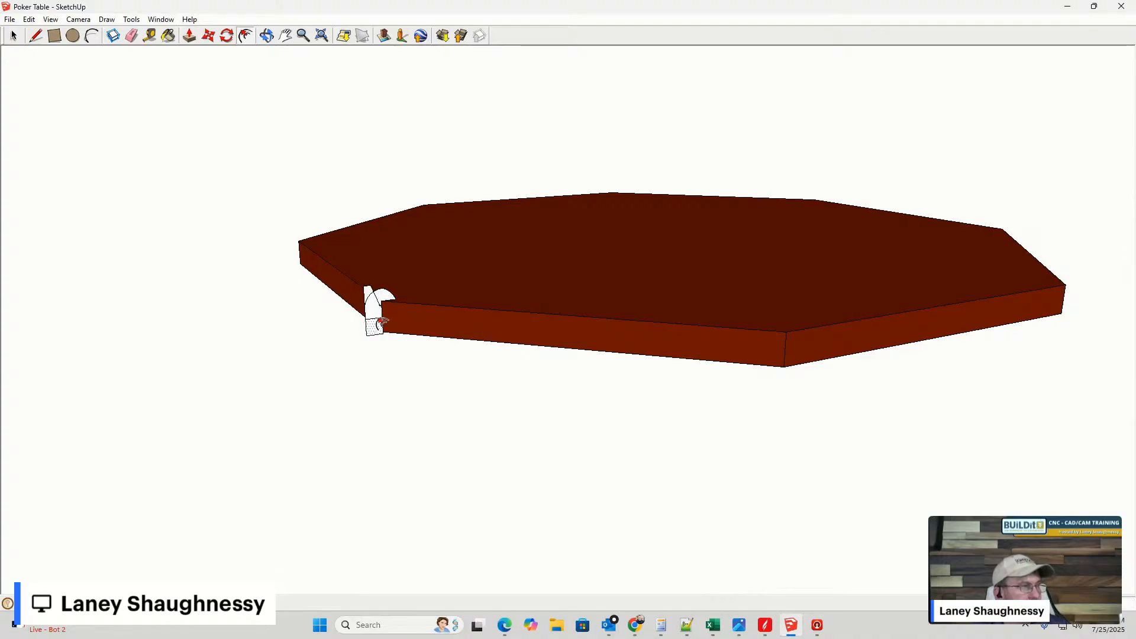
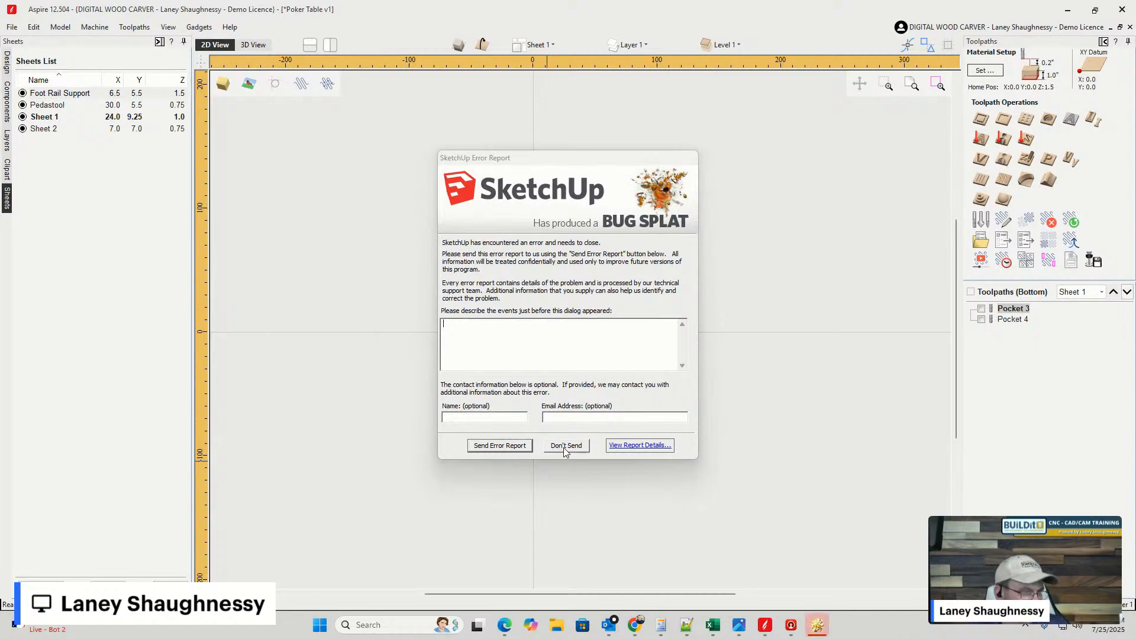
- Dismiss the SketchUp error report without sending it and relaunch SketchUp
{"action": "left_click", "coordinate": [564, 447]}
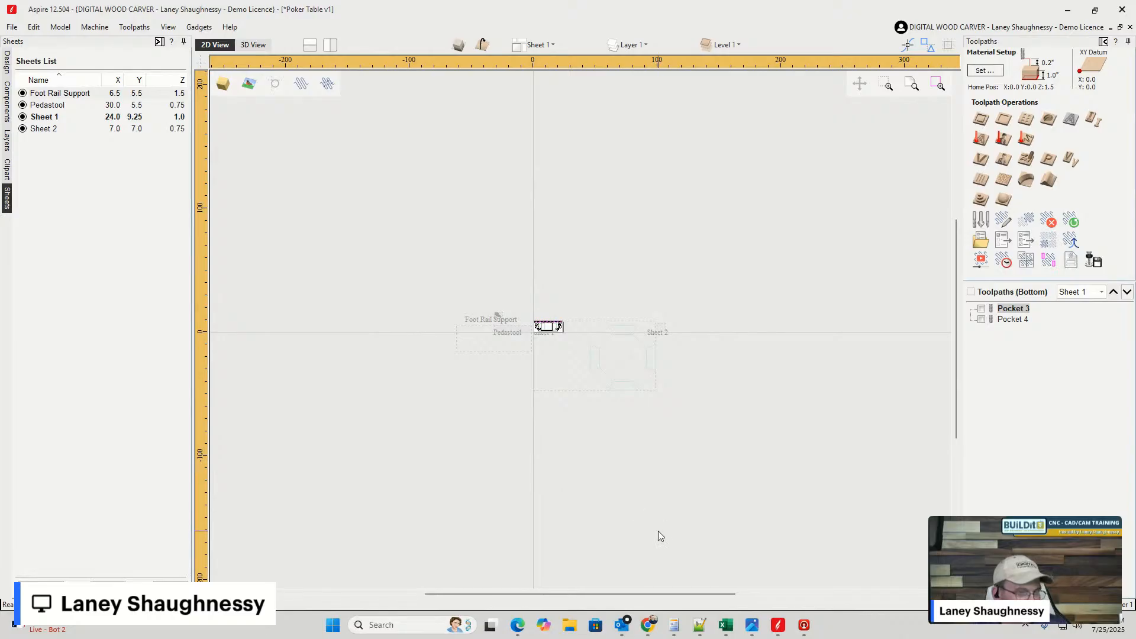
{"action": "left_click", "coordinate": [332, 626]}
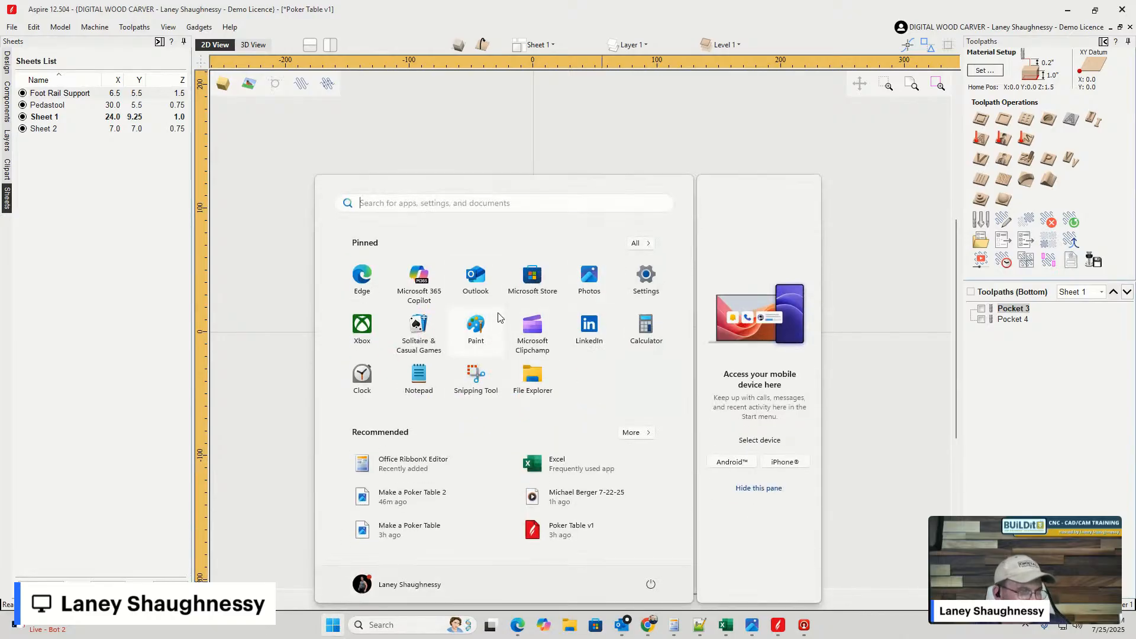
{"action": "left_click", "coordinate": [637, 244]}
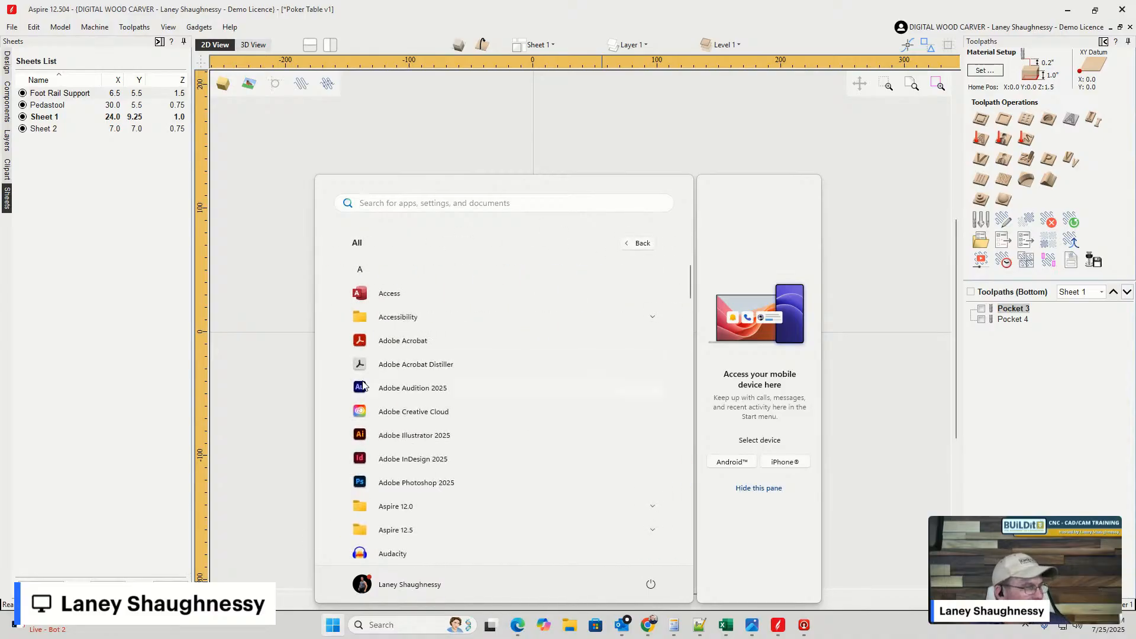
{"action": "scroll", "coordinate": [419, 471], "scroll_direction": "down", "scroll_amount": 10}
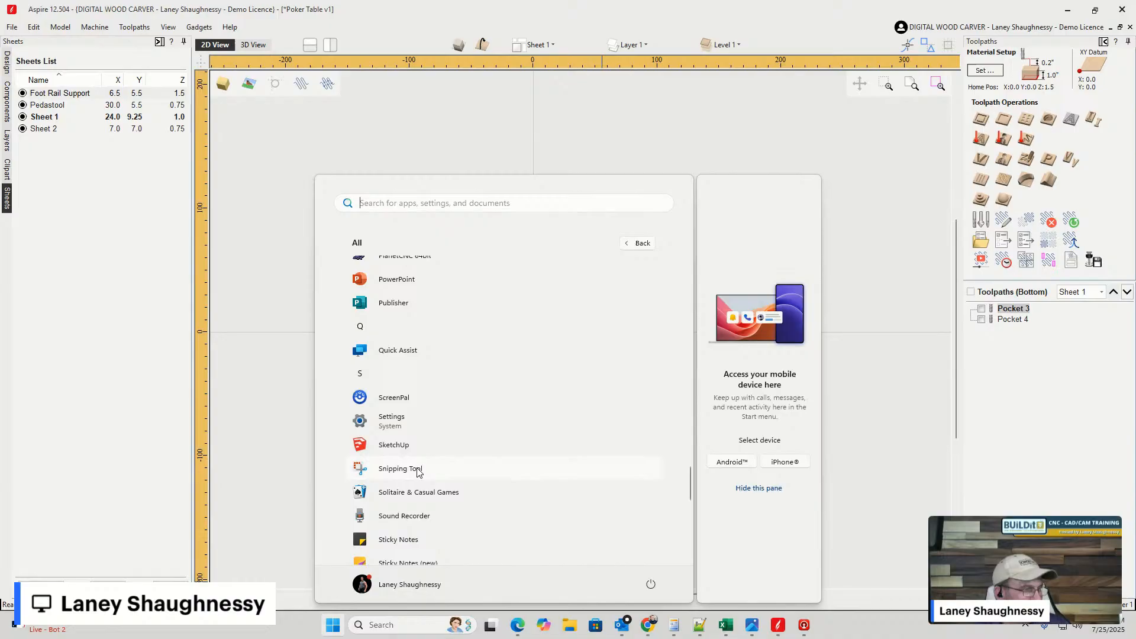
{"action": "left_click", "coordinate": [382, 439]}
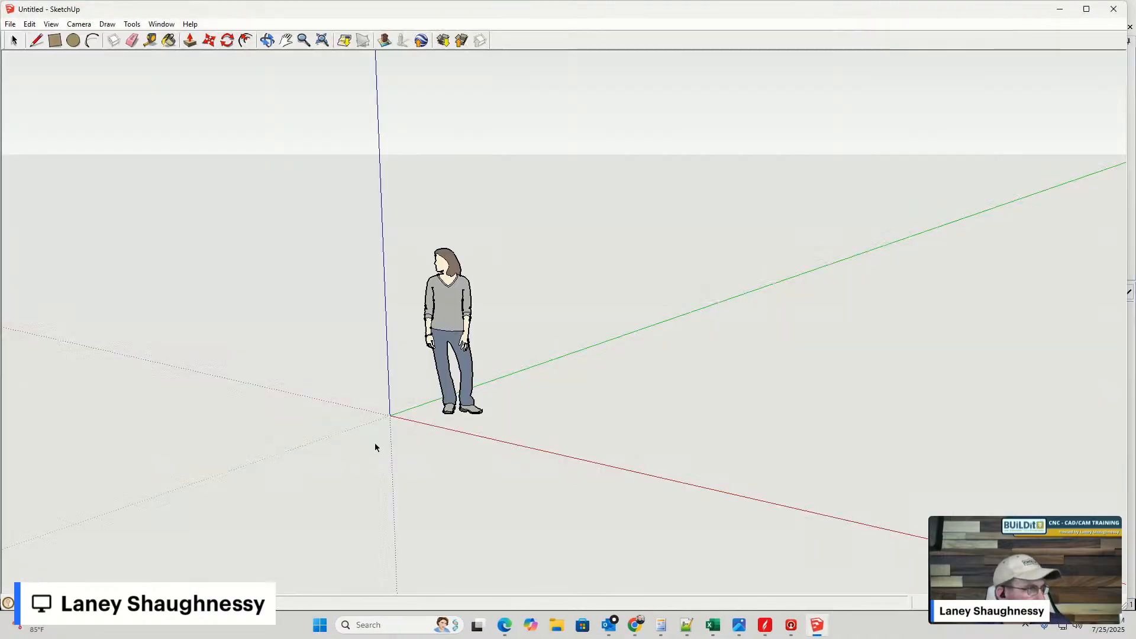
- Open the Poker Table model from the Documents folder
{"action": "left_click", "coordinate": [11, 24]}
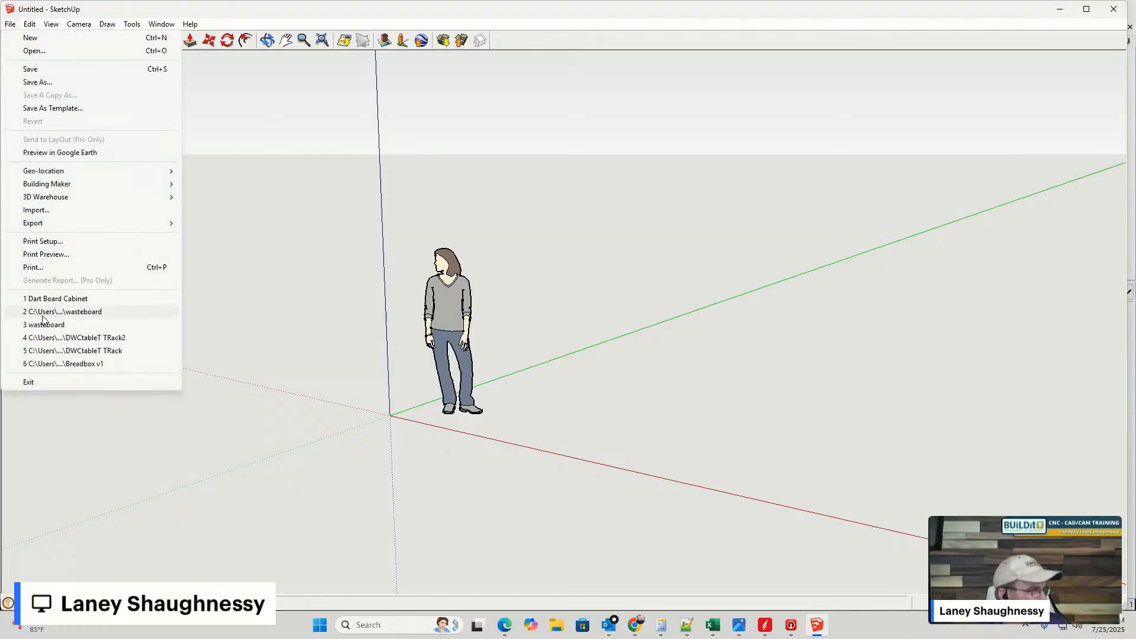
{"action": "left_click", "coordinate": [33, 51]}
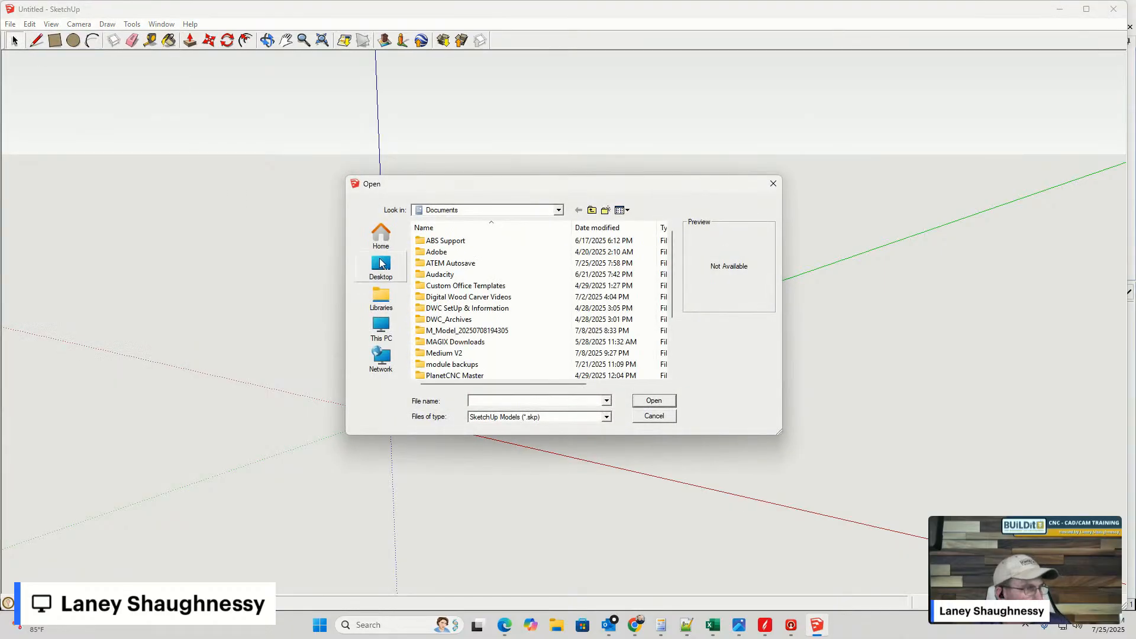
{"action": "scroll", "coordinate": [481, 324], "scroll_direction": "down", "scroll_amount": 3}
{"action": "left_click", "coordinate": [441, 364]}
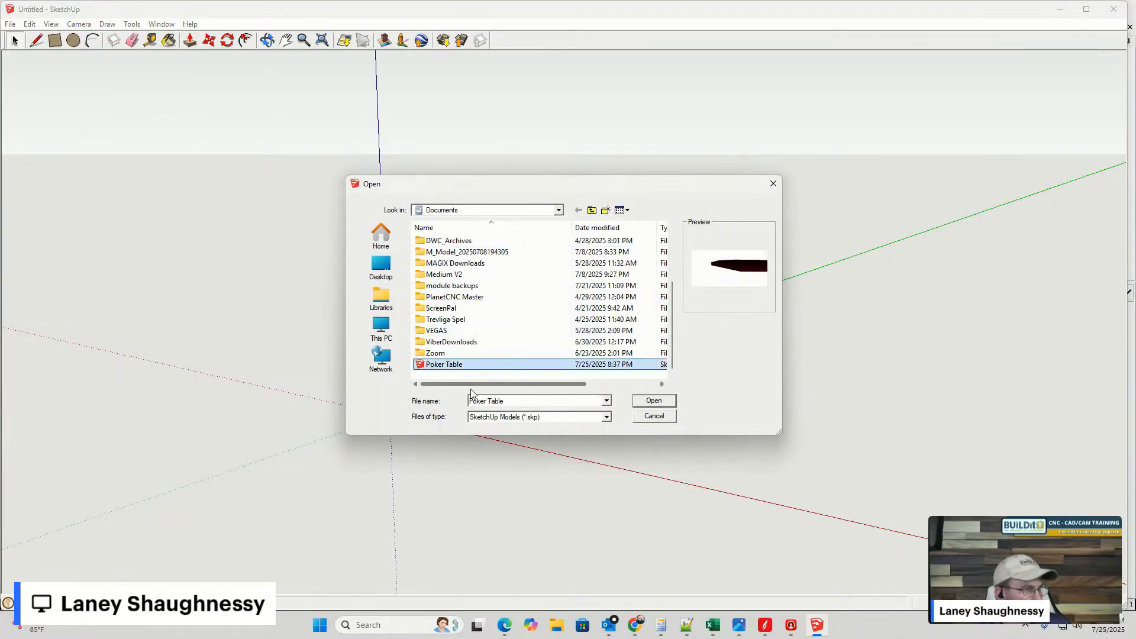
{"action": "left_click", "coordinate": [653, 402]}
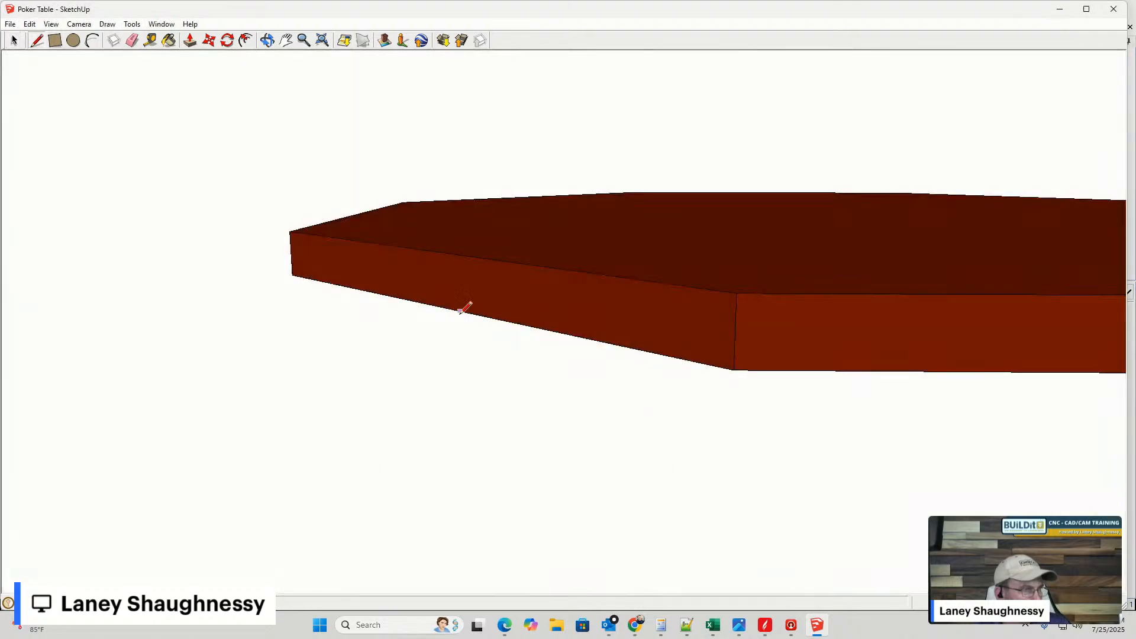
- Draw a narrow four-sided profile outward along the green axis from the tabletop's vertical corner edge, matching the tabletop's thickness
{"action": "mouse_move", "coordinate": [460, 311]}
{"action": "middle_mouse_down"}
{"action": "mouse_move", "coordinate": [442, 302]}
{"action": "mouse_move", "coordinate": [361, 320]}
{"action": "mouse_move", "coordinate": [354, 306]}
{"action": "middle_mouse_up"}
{"action": "key", "text": "l"}
{"action": "left_click", "coordinate": [55, 40]}
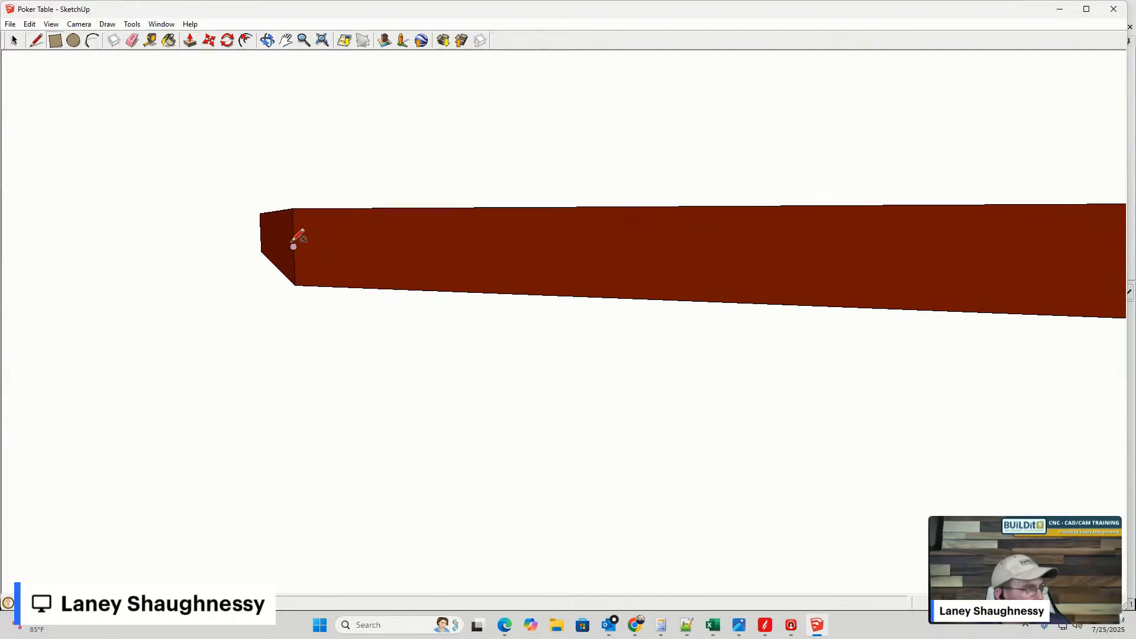
{"action": "middle_click_drag", "start_coordinate": [318, 206], "coordinate": [296, 256]}
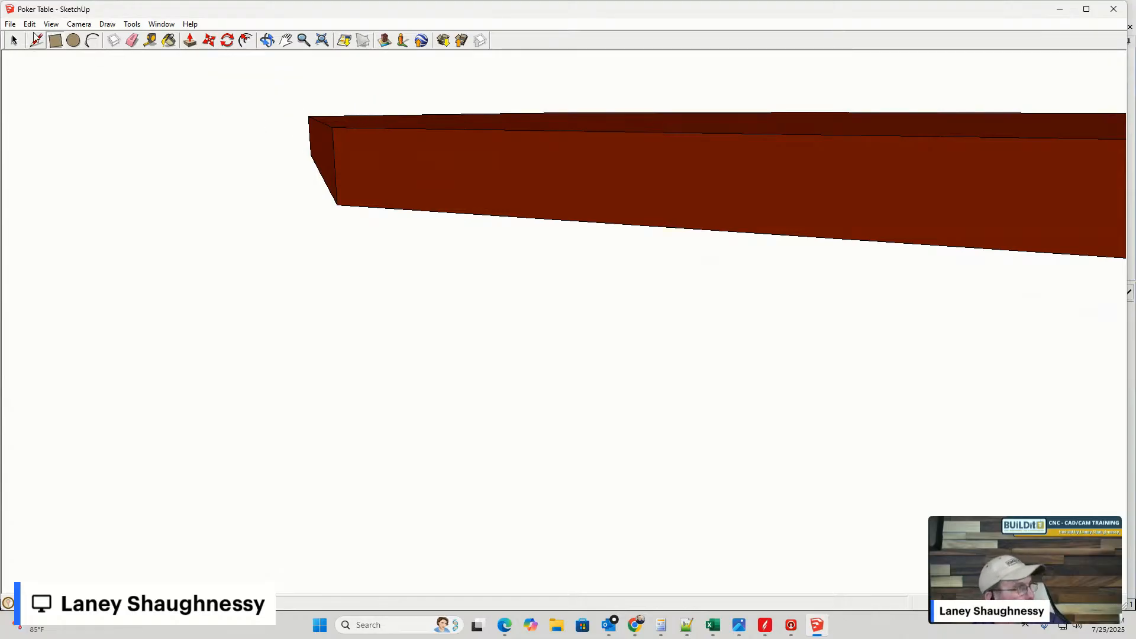
{"action": "middle_click_drag", "start_coordinate": [363, 256], "coordinate": [346, 255]}
{"action": "key", "text": "l"}
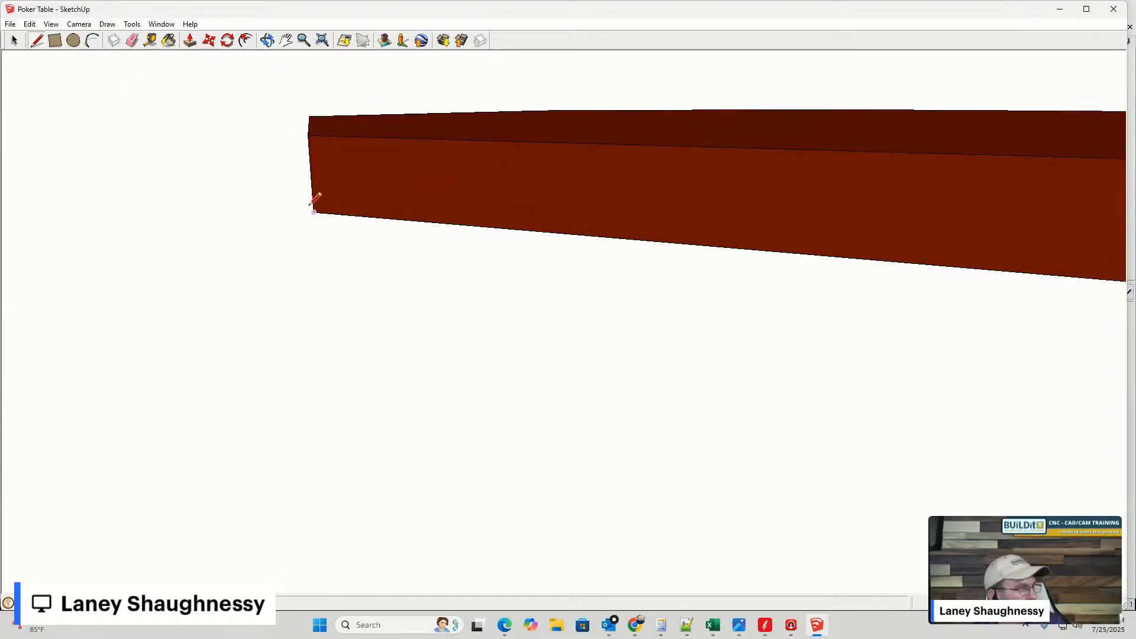
{"action": "left_click", "coordinate": [308, 135]}
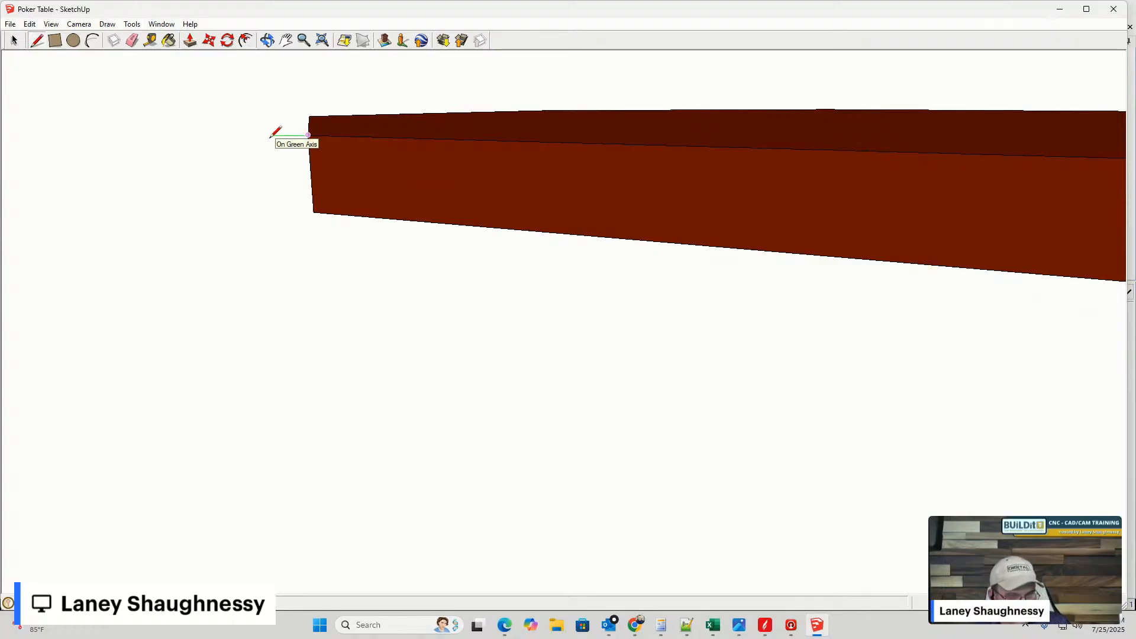
{"action": "left_click", "coordinate": [266, 135]}
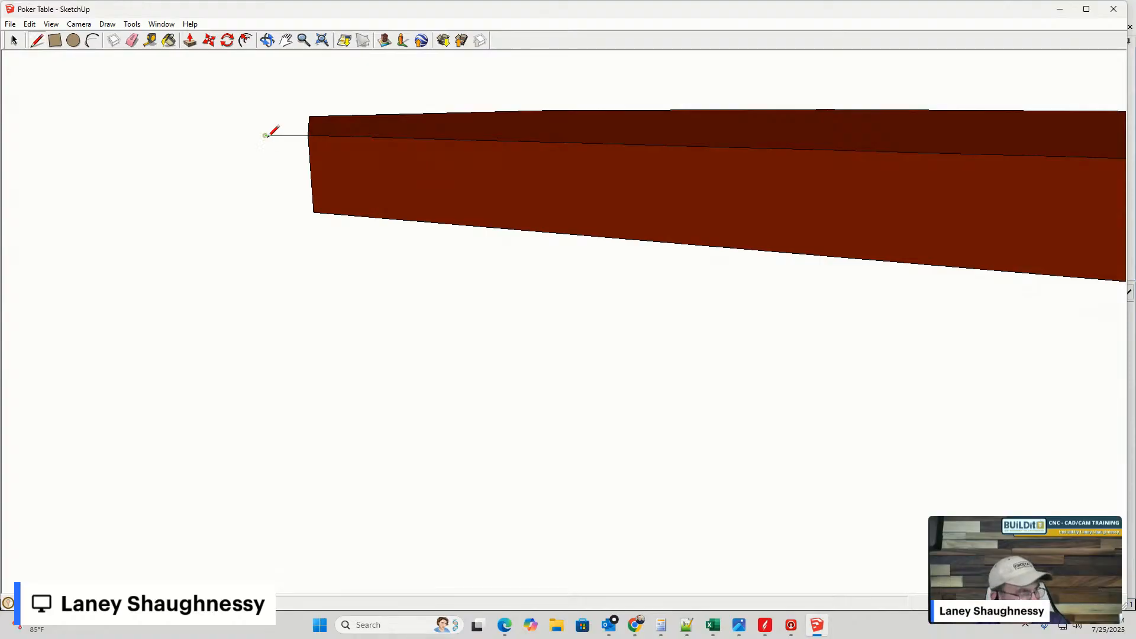
{"action": "left_click", "coordinate": [270, 212]}
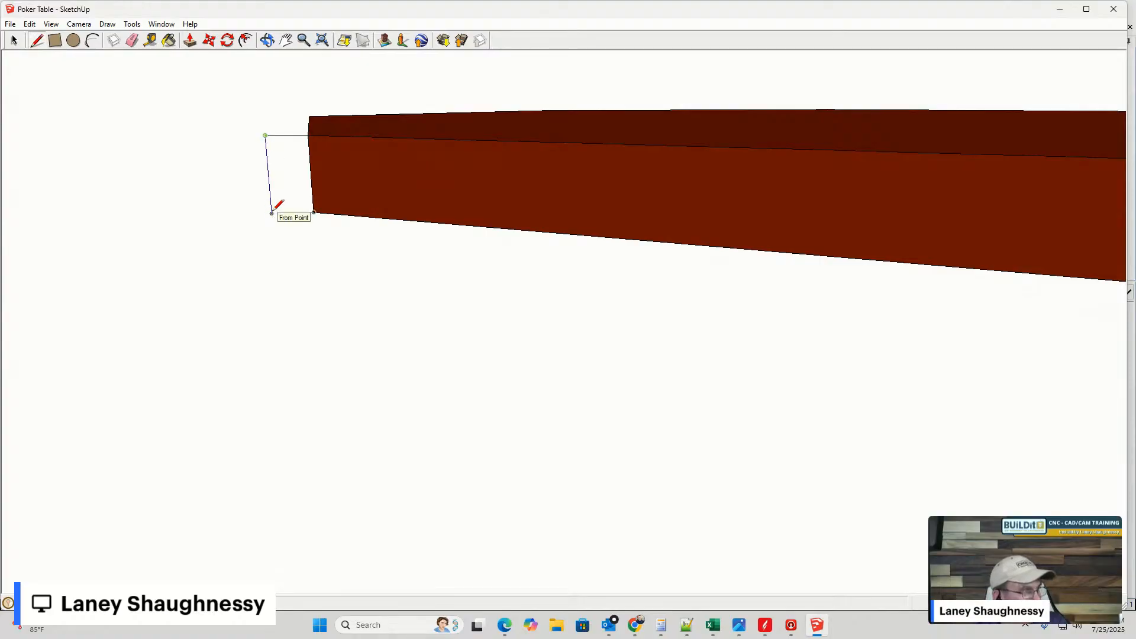
{"action": "left_click", "coordinate": [314, 212]}
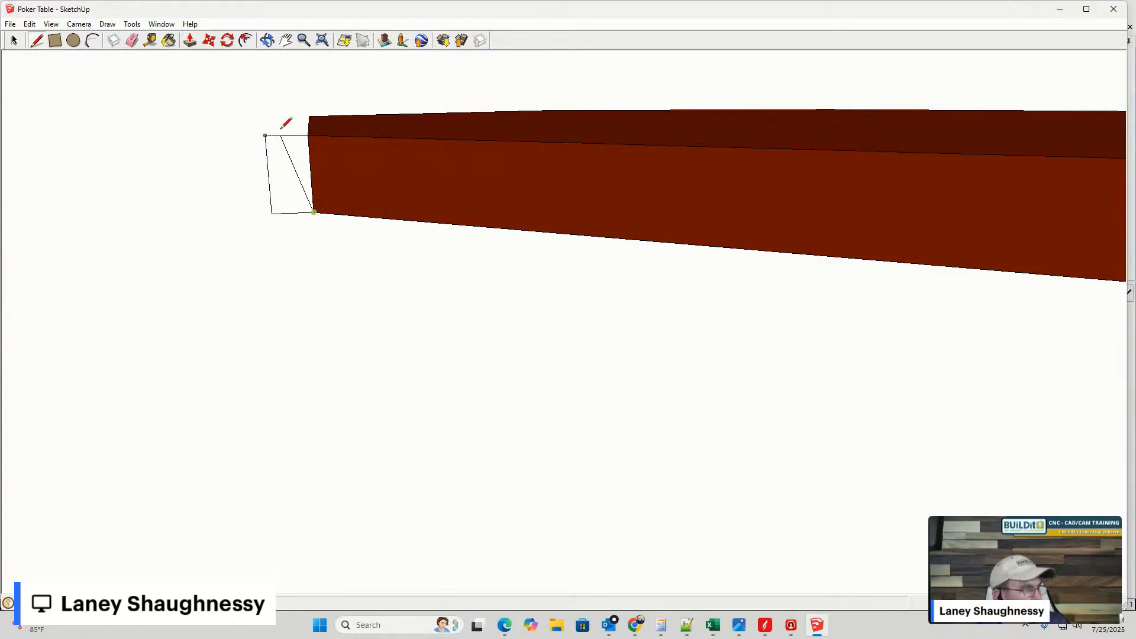
{"action": "key", "text": "space"}
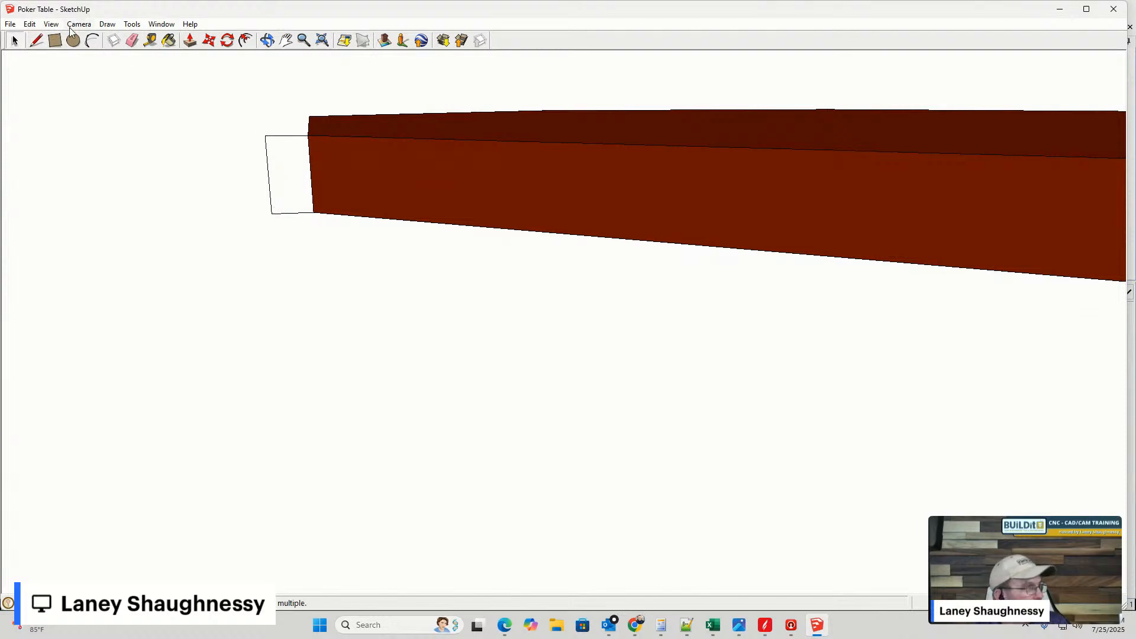
- Draw a raised section above the edge profile with lines, extending inward over the tabletop and returning to the tabletop's upper corner
{"action": "left_click", "coordinate": [36, 47]}
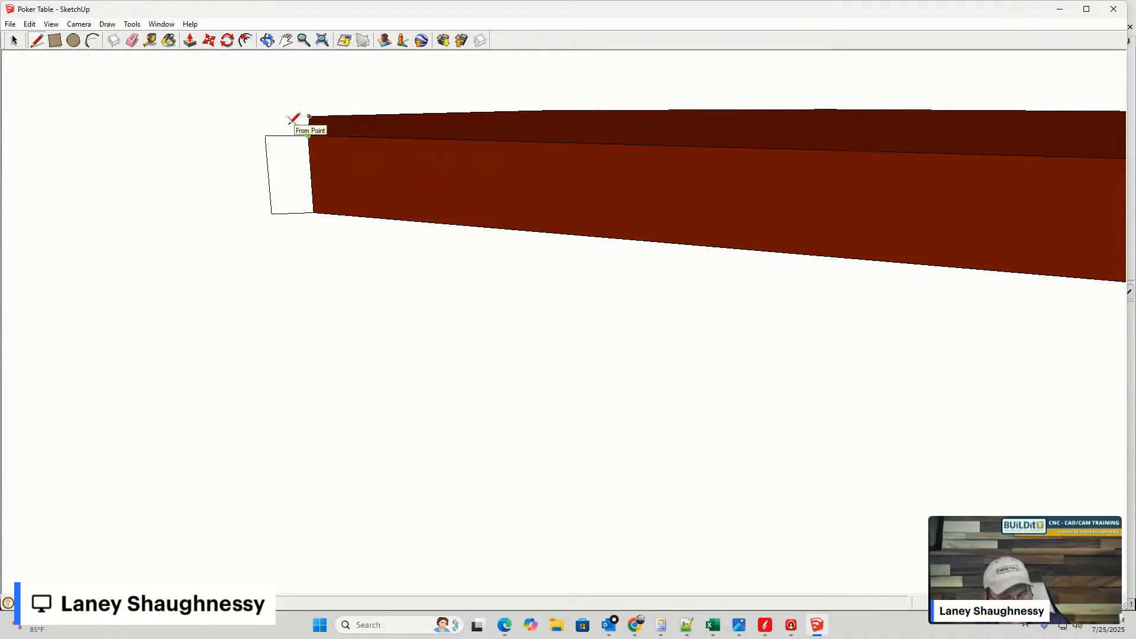
{"action": "left_click", "coordinate": [265, 135]}
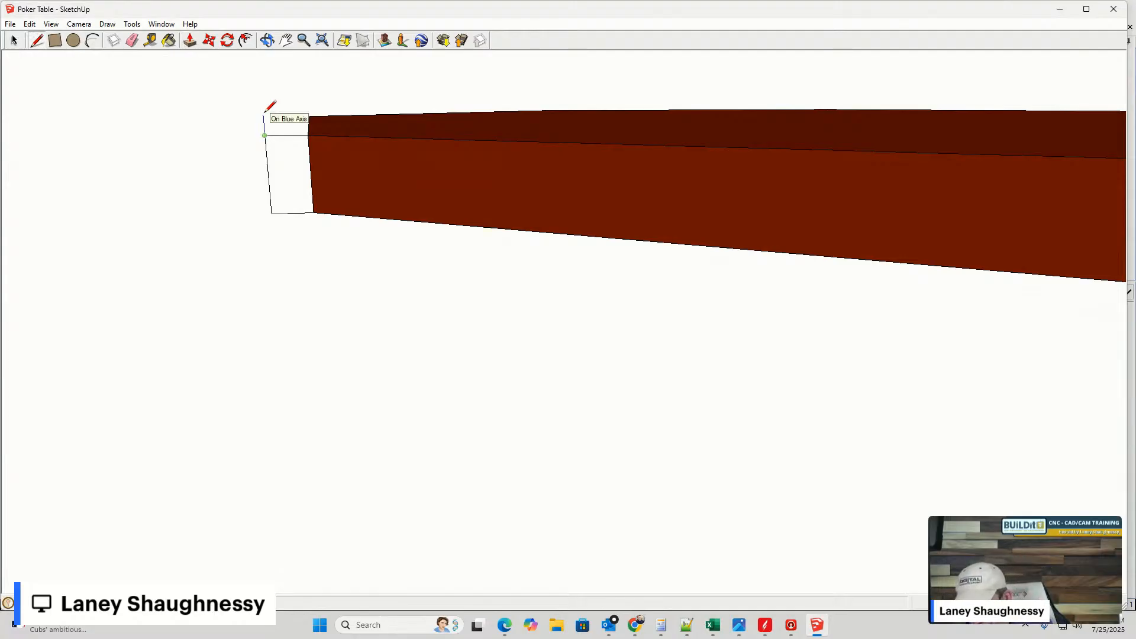
{"action": "left_click", "coordinate": [262, 104]}
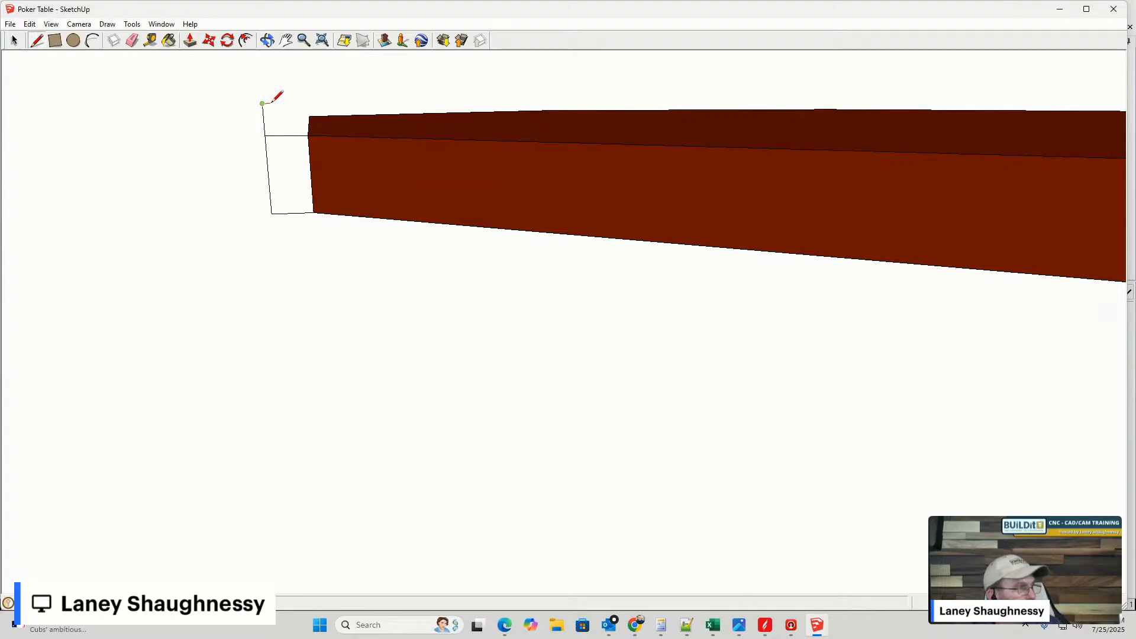
{"action": "left_click", "coordinate": [337, 103]}
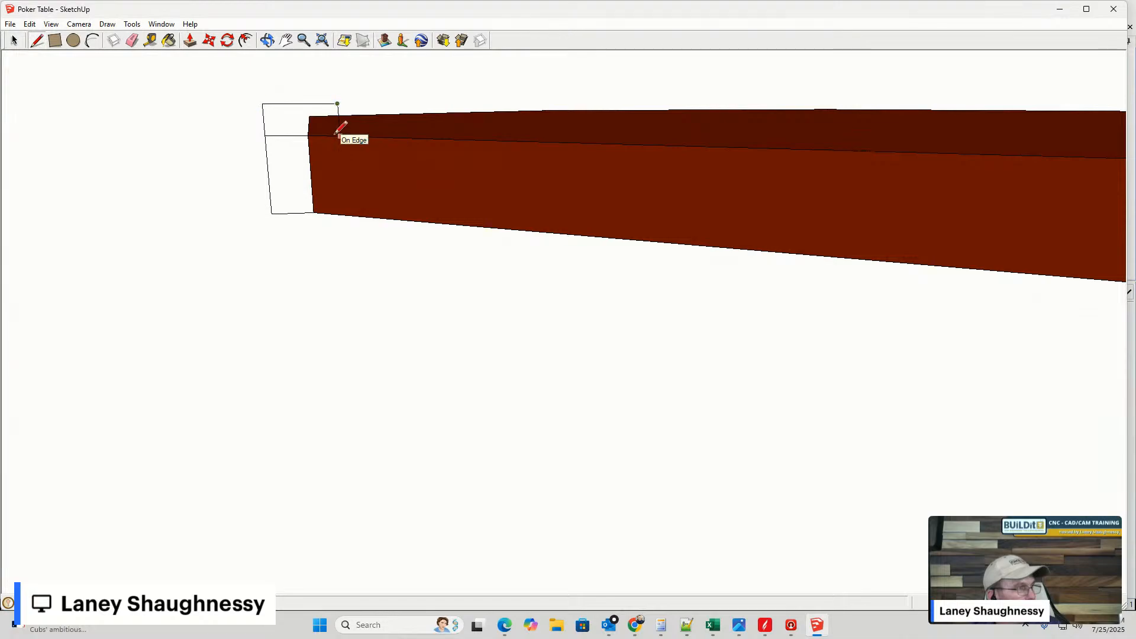
{"action": "scroll", "coordinate": [339, 135], "scroll_direction": "up", "scroll_amount": 2}
{"action": "scroll", "coordinate": [338, 130], "scroll_direction": "up", "scroll_amount": 5}
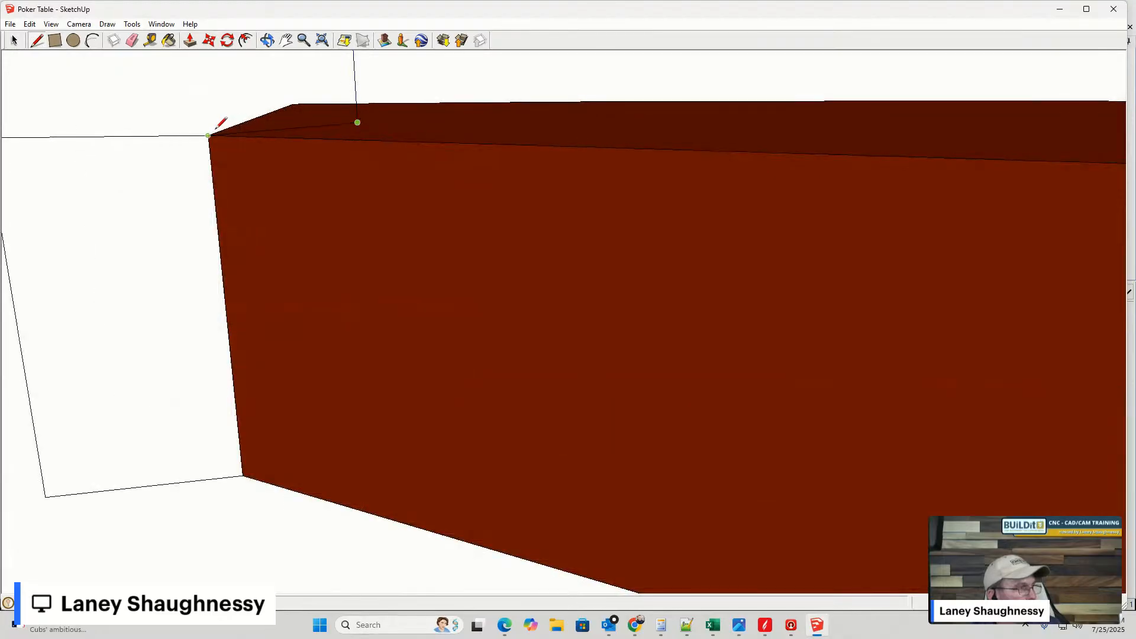
{"action": "left_click", "coordinate": [209, 136]}
{"action": "scroll", "coordinate": [335, 221], "scroll_direction": "down", "scroll_amount": 3}
{"action": "scroll", "coordinate": [335, 221], "scroll_direction": "down", "scroll_amount": 3}
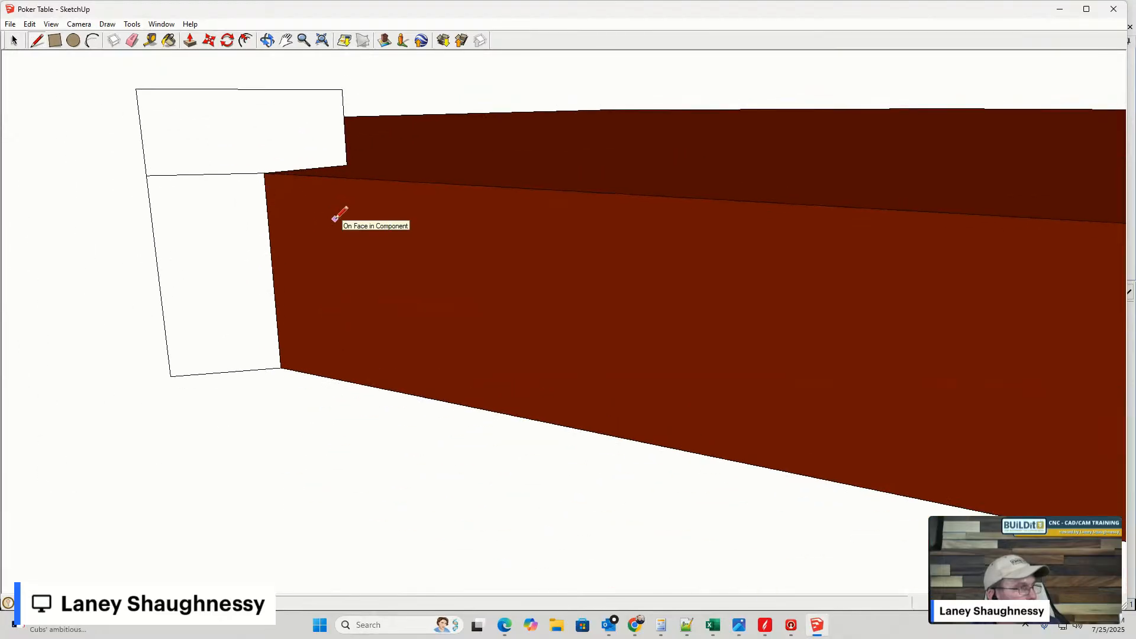
- Delete the line dividing the raised section from the lower profile so both become a single face
{"action": "left_click", "coordinate": [14, 40]}
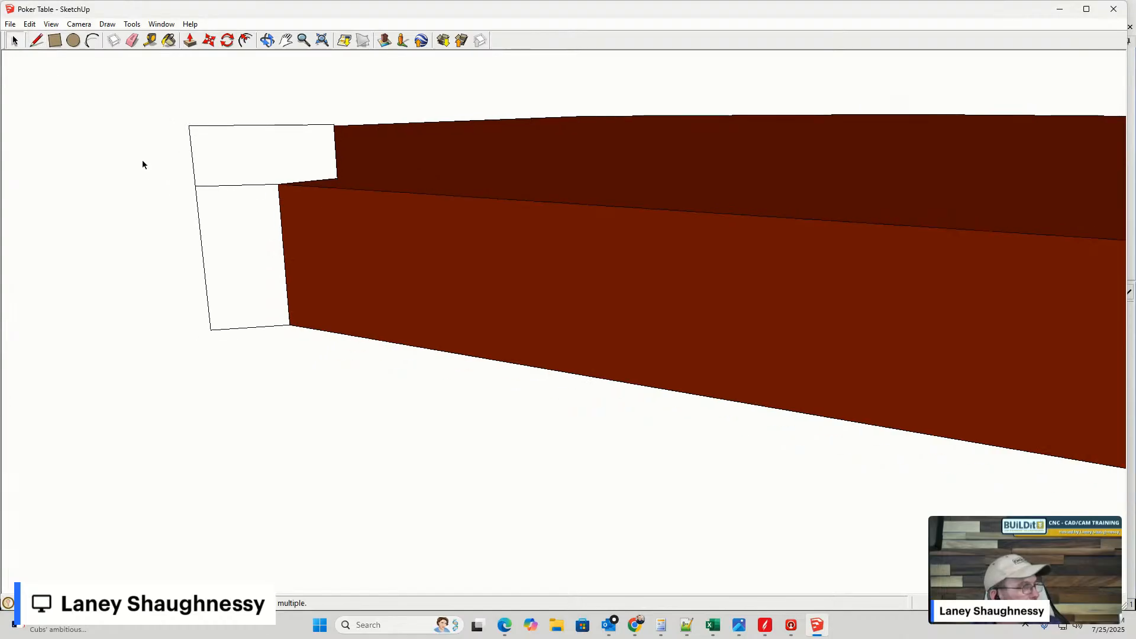
{"action": "middle_click_drag", "start_coordinate": [142, 162], "coordinate": [332, 221]}
{"action": "middle_click_drag", "start_coordinate": [239, 220], "coordinate": [174, 209]}
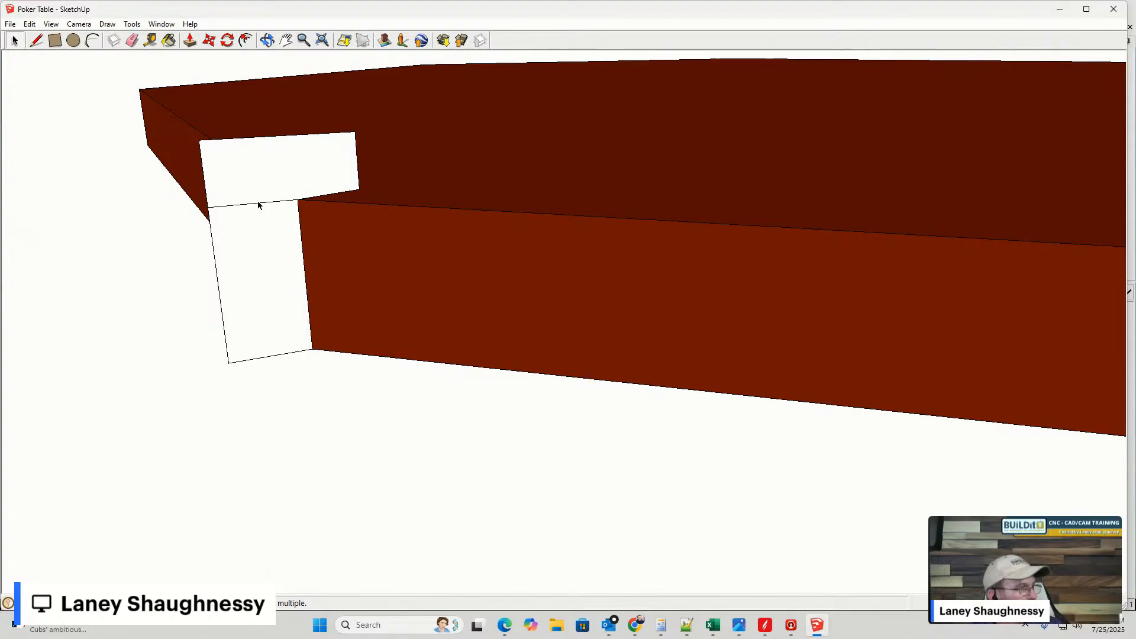
{"action": "key", "text": "Delete"}
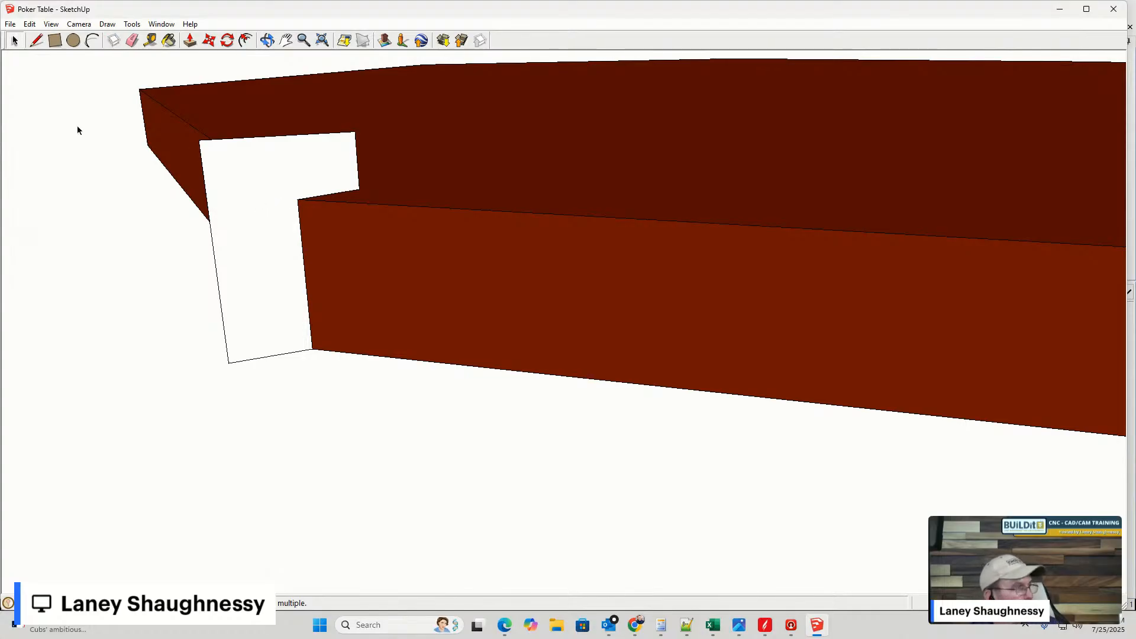
- Draw two arcs meeting on the profile's top edge, one from its outer side and one to its inner lip corner
{"action": "left_click", "coordinate": [91, 41]}
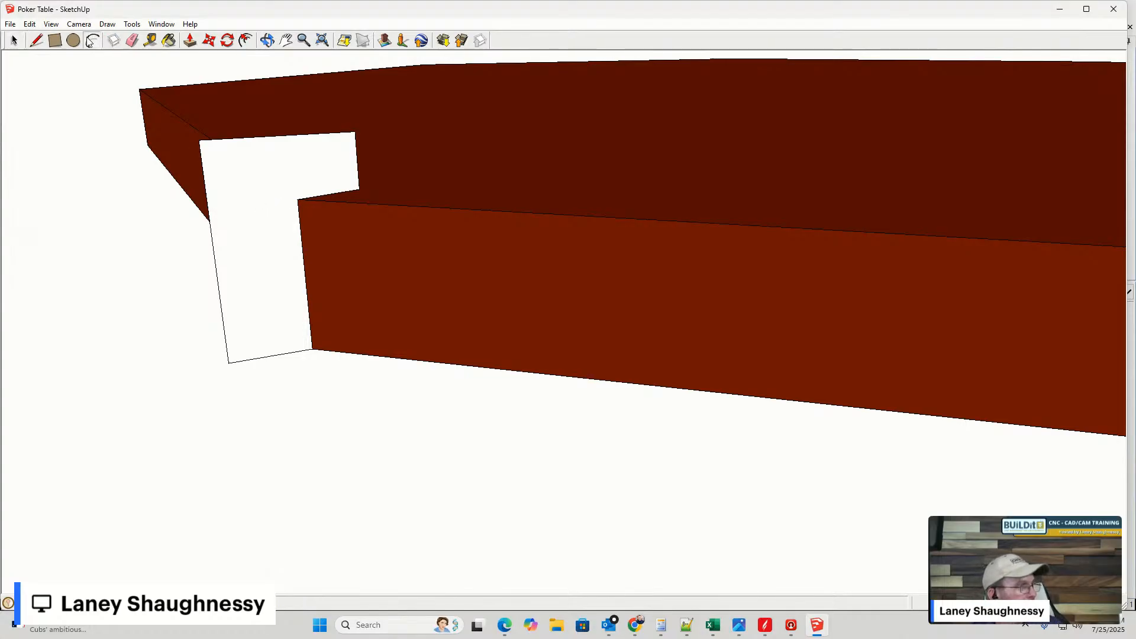
{"action": "left_click", "coordinate": [211, 226]}
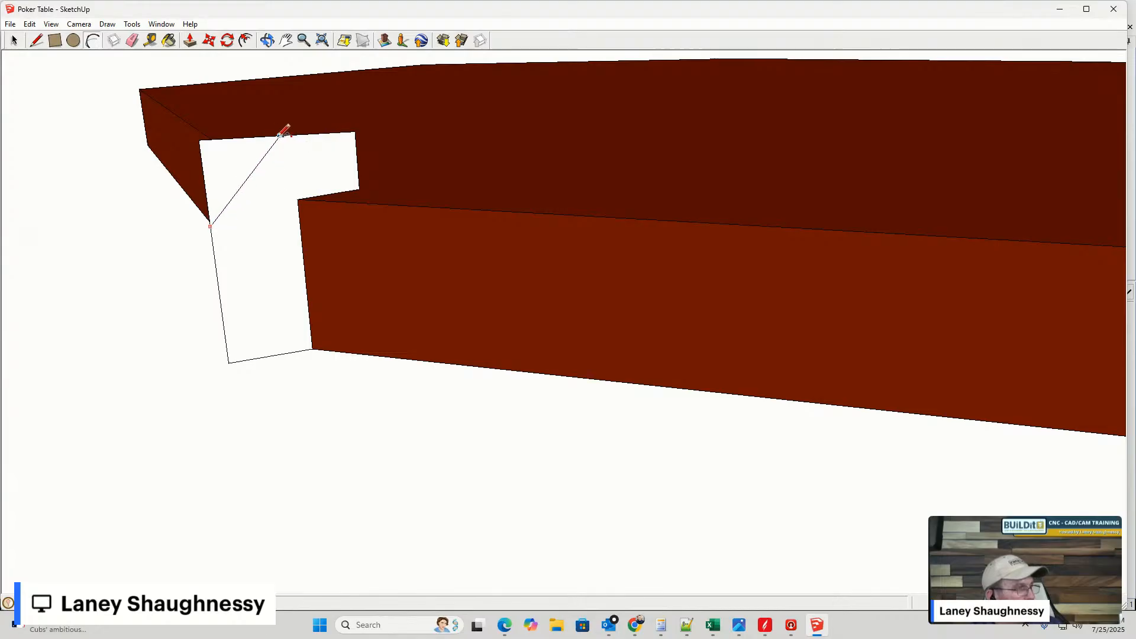
{"action": "left_click", "coordinate": [280, 135]}
{"action": "left_click", "coordinate": [248, 160]}
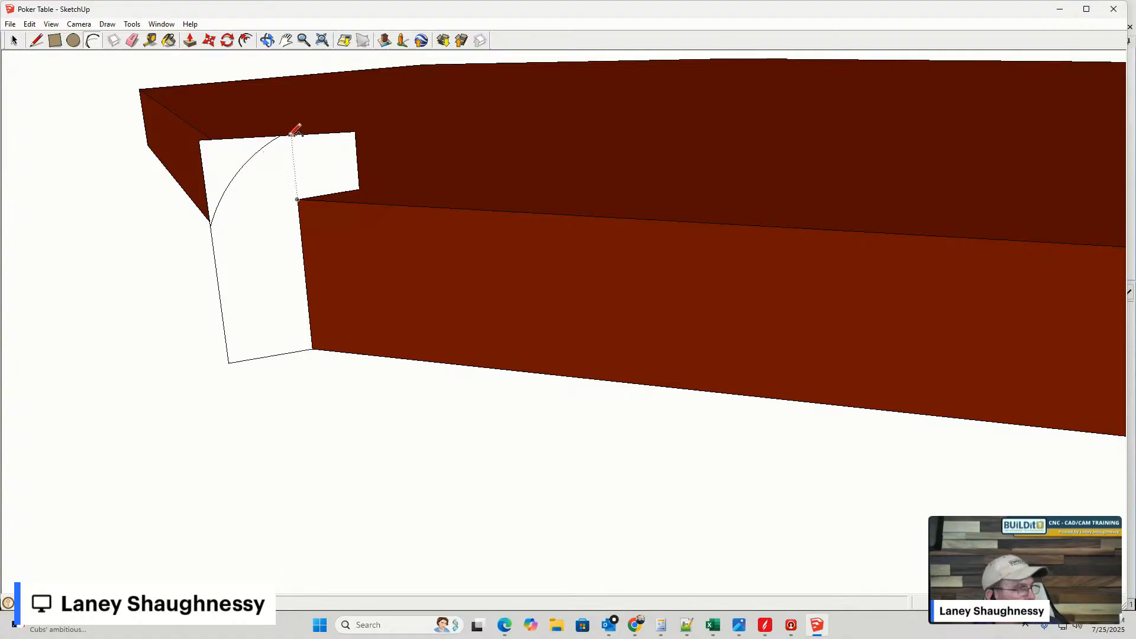
{"action": "left_click", "coordinate": [280, 135]}
{"action": "left_click", "coordinate": [359, 188]}
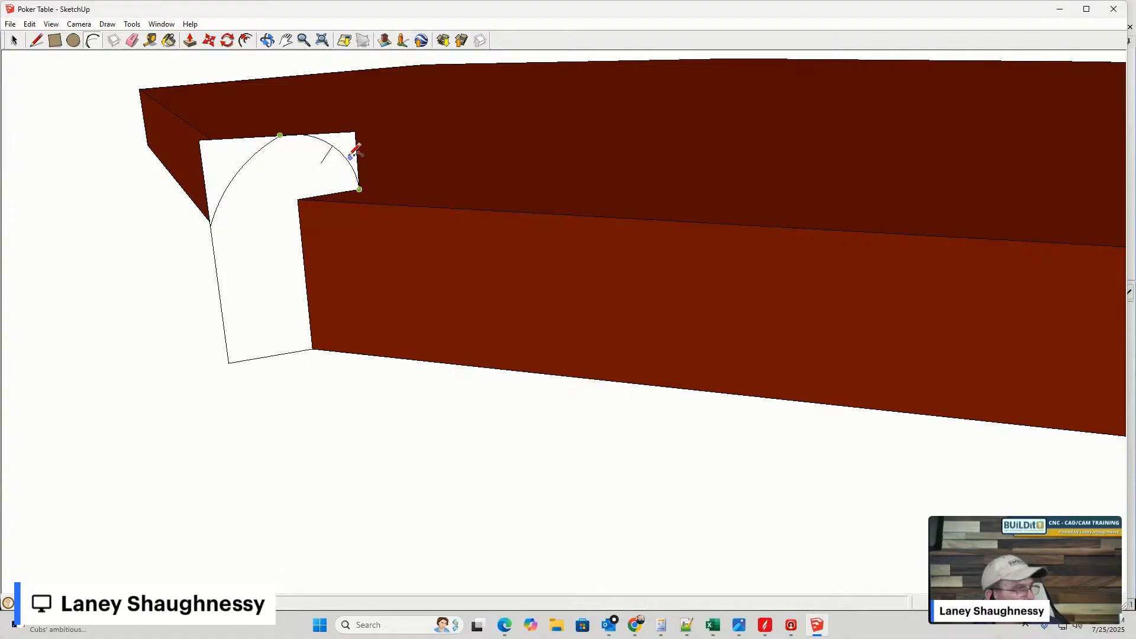
{"action": "left_click", "coordinate": [355, 149]}
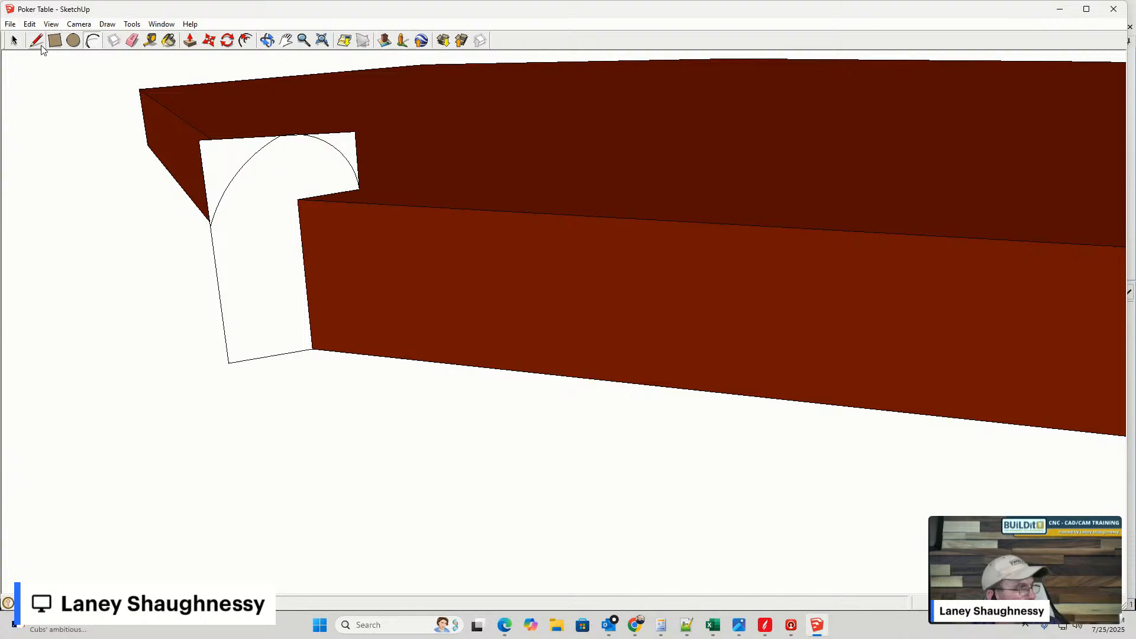
- Redraw the outer arc with a fuller bulge between the same endpoints and delete the flatter arc
{"action": "left_click", "coordinate": [211, 226]}
{"action": "left_click", "coordinate": [281, 135]}
{"action": "left_click", "coordinate": [239, 155]}
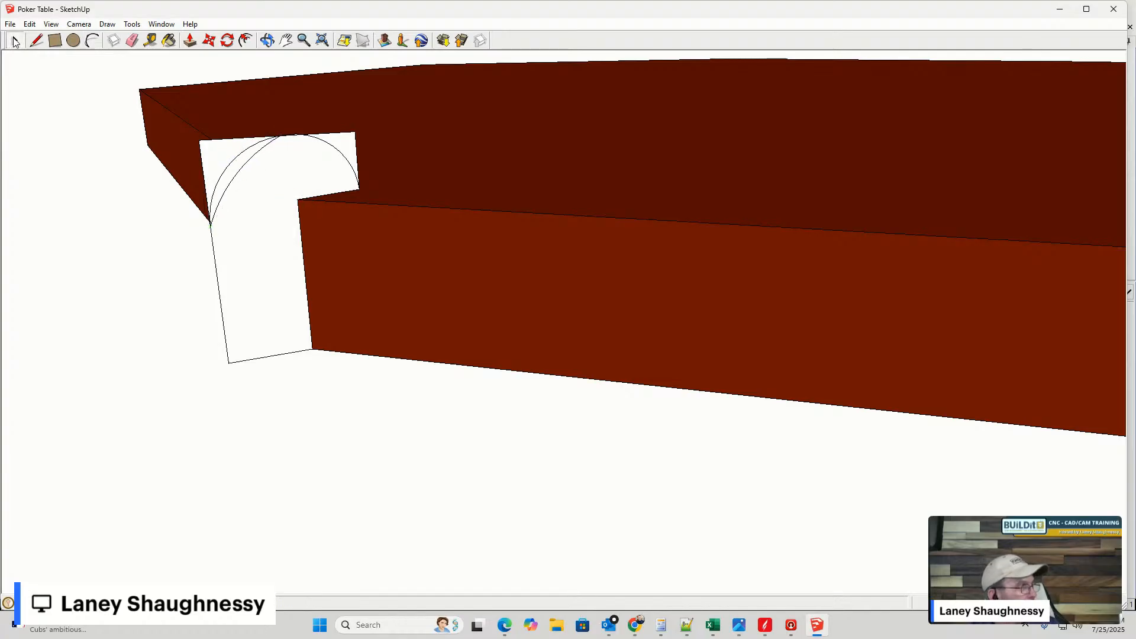
{"action": "left_click", "coordinate": [243, 171]}
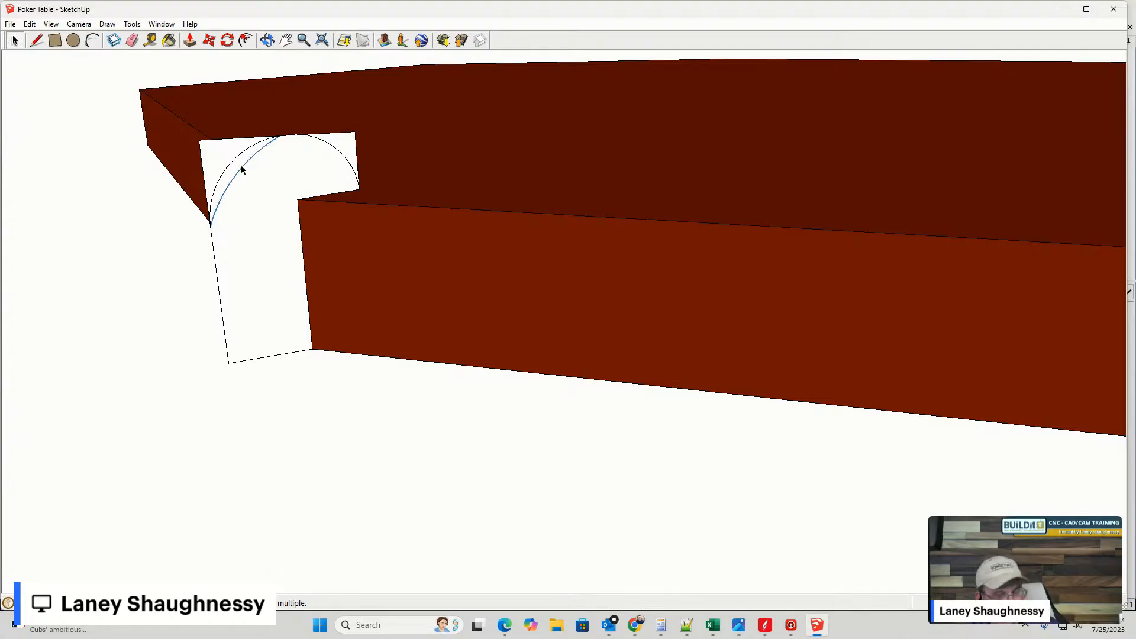
{"action": "key", "text": "Delete"}
- Delete the leftover corner faces and straight edges outside the two arcs, keeping only the rounded profile
{"action": "left_click", "coordinate": [212, 160]}
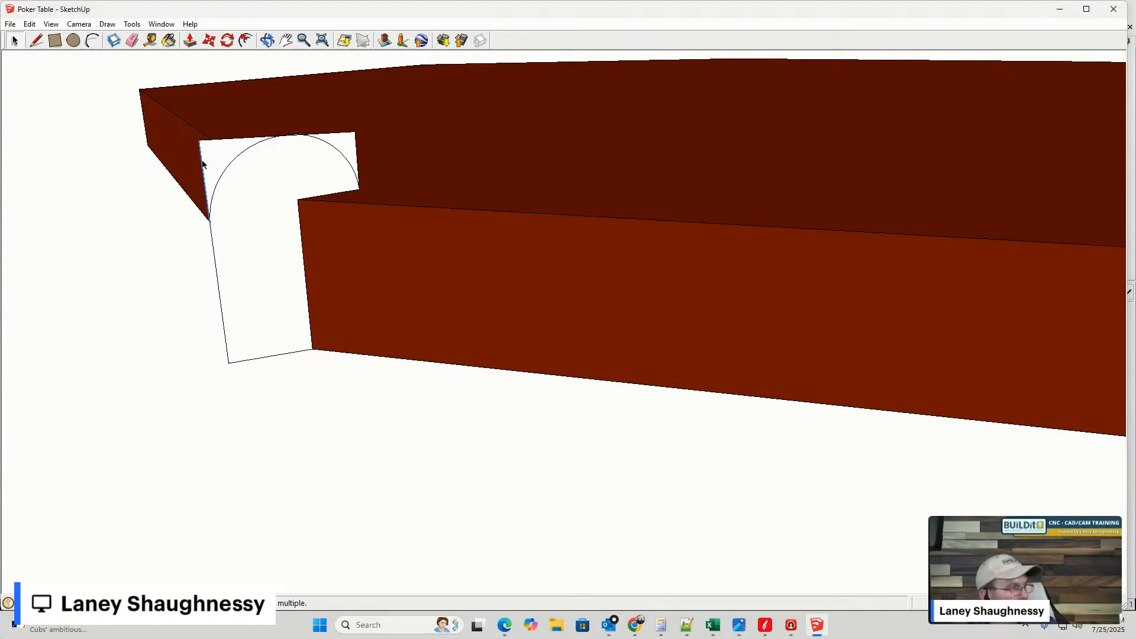
{"action": "key", "text": "Delete"}
{"action": "left_click", "coordinate": [319, 141]}
{"action": "key", "text": "Delete"}
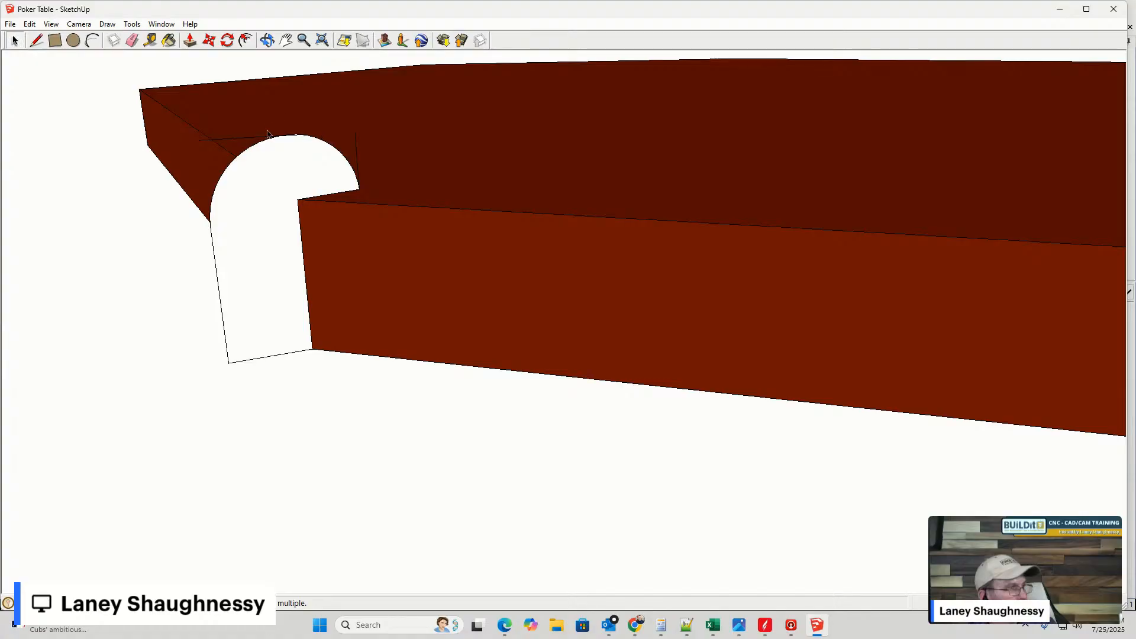
{"action": "left_click", "coordinate": [251, 141]}
{"action": "key", "text": "Delete"}
{"action": "left_click", "coordinate": [357, 150]}
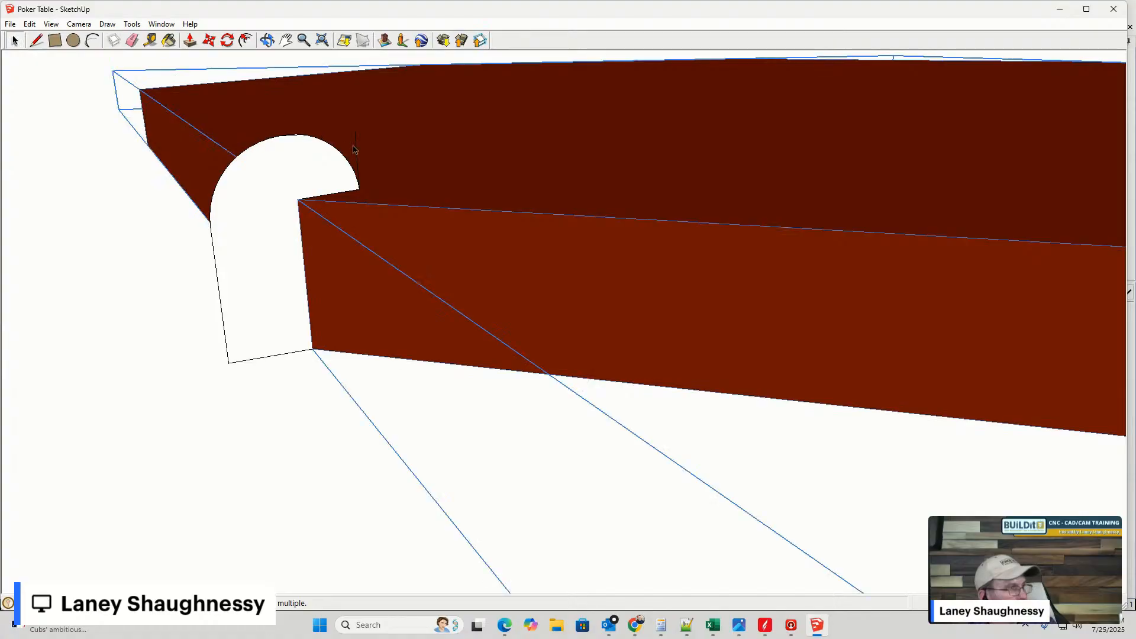
{"action": "left_click", "coordinate": [356, 148]}
{"action": "key", "text": "Delete"}
- Try extruding the rounded profile face a short distance with Push/Pull and undo the extrusion
{"action": "left_click", "coordinate": [306, 202]}
{"action": "left_click", "coordinate": [276, 192]}
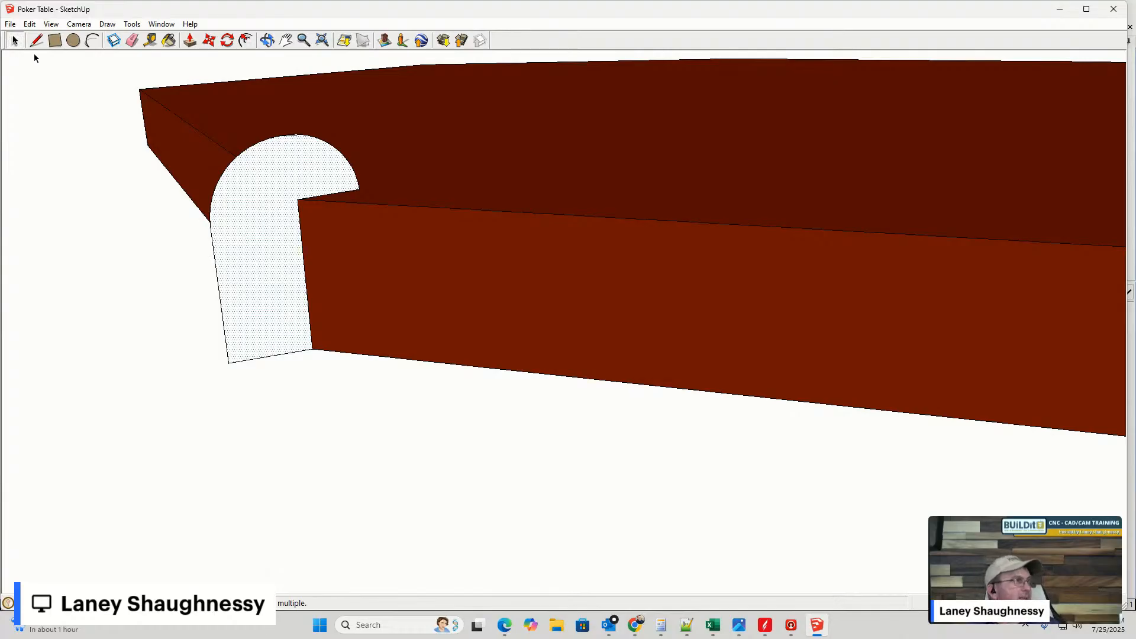
{"action": "left_click", "coordinate": [168, 41]}
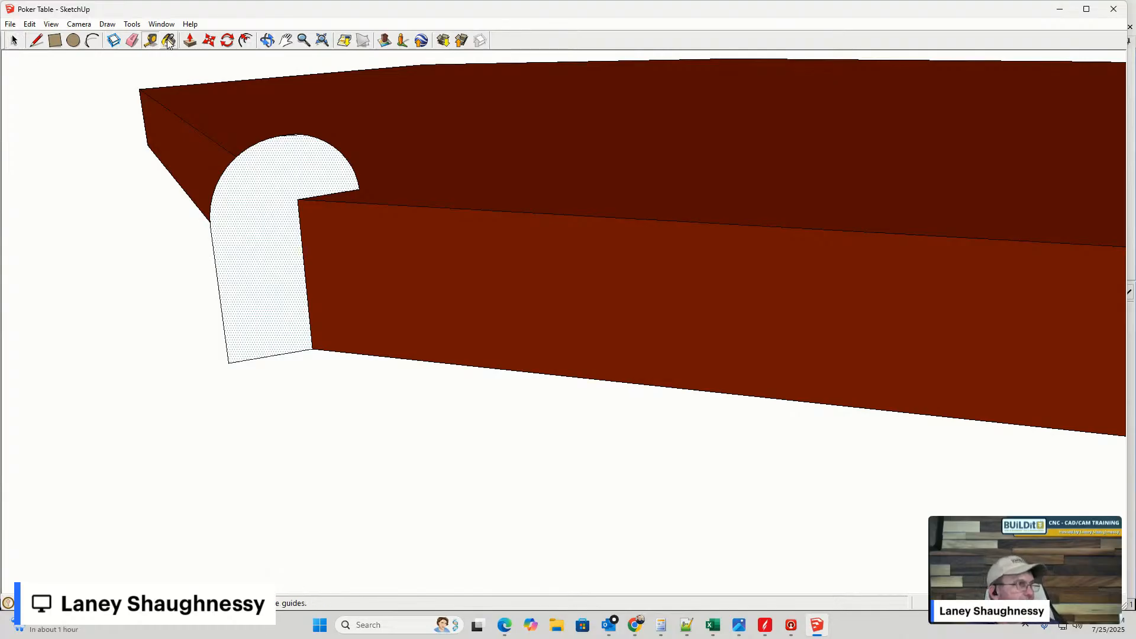
{"action": "left_click", "coordinate": [190, 41]}
{"action": "left_click", "coordinate": [254, 274]}
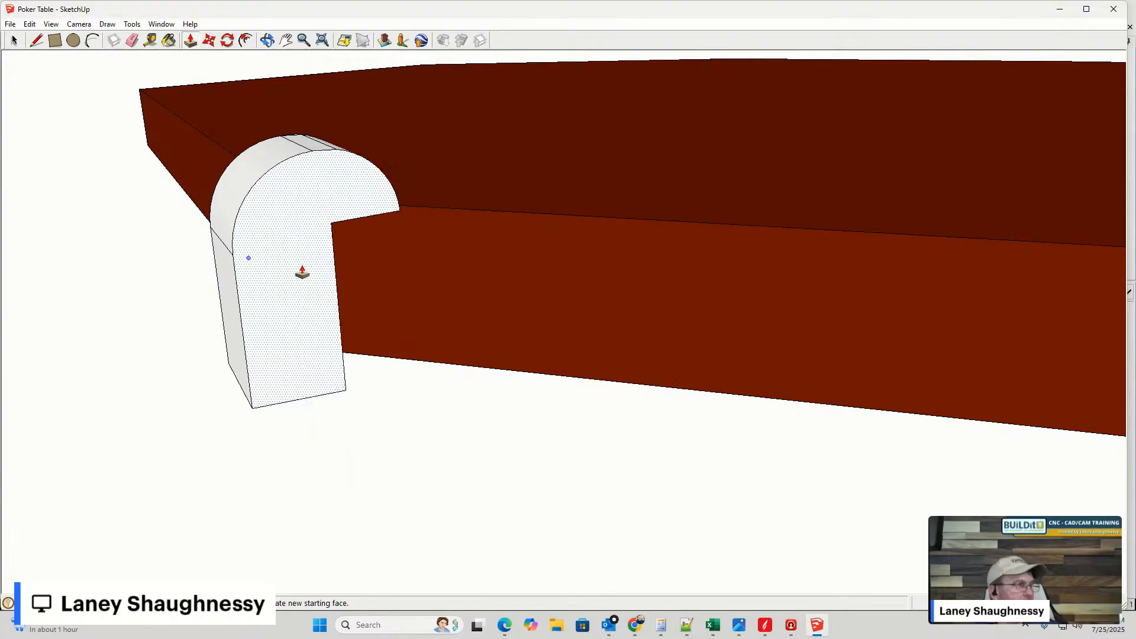
{"action": "left_click", "coordinate": [308, 309]}
{"action": "key", "text": "ctrl+z"}
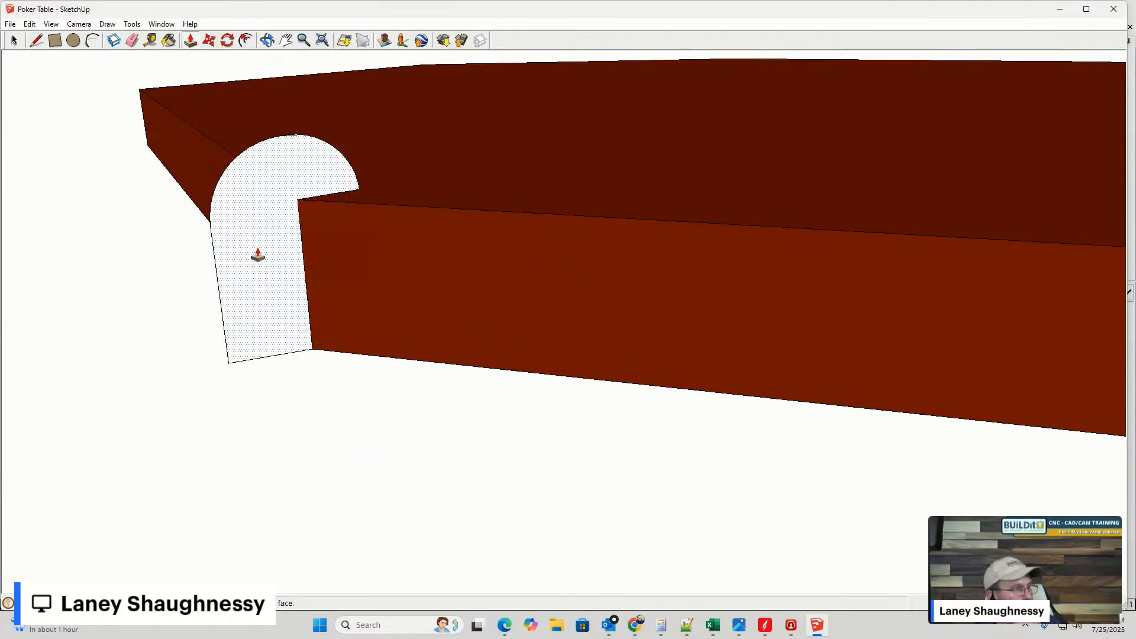
- Try to sweep the rounded profile face along the tabletop's side with Follow Me
{"action": "scroll", "coordinate": [257, 281], "scroll_direction": "down", "scroll_amount": 3}
{"action": "scroll", "coordinate": [258, 284], "scroll_direction": "down", "scroll_amount": 2}
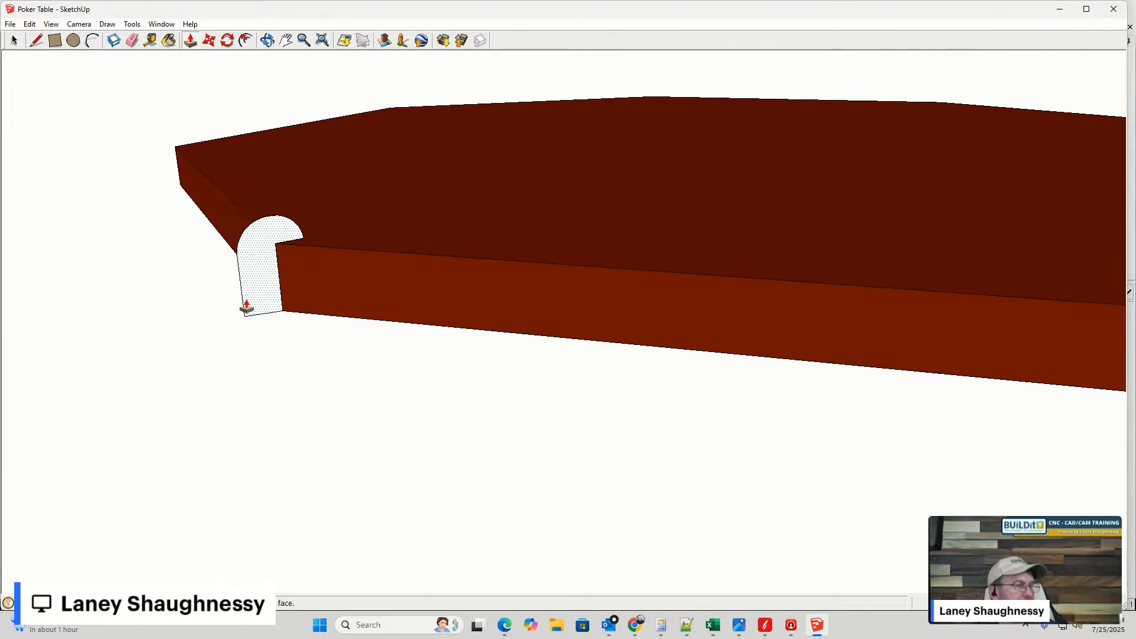
{"action": "left_click", "coordinate": [132, 24]}
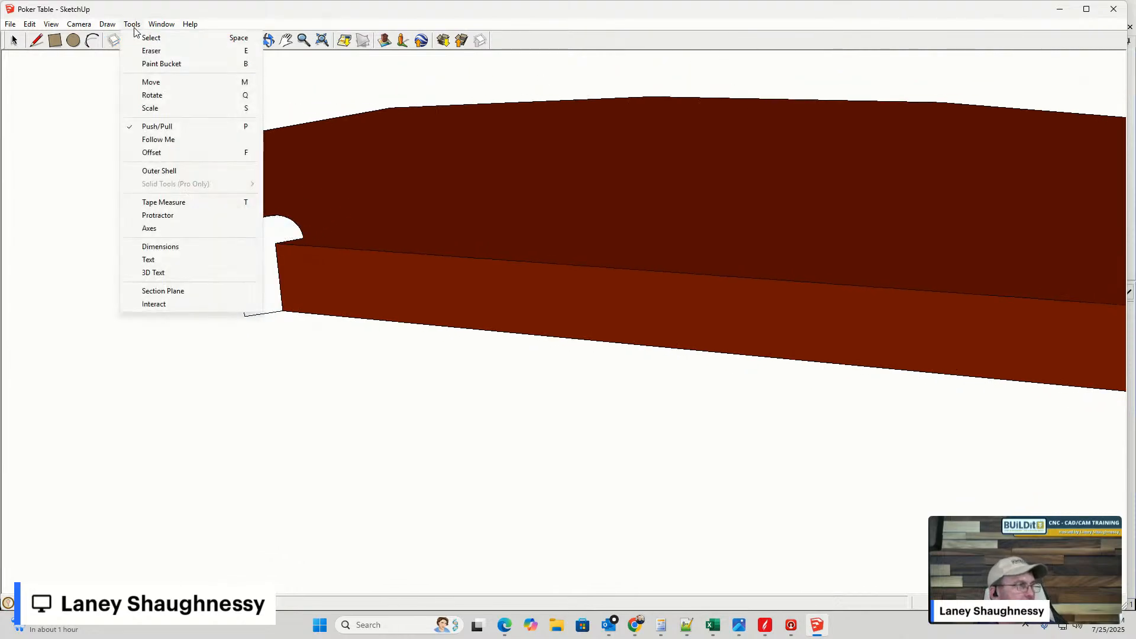
{"action": "left_click", "coordinate": [155, 139]}
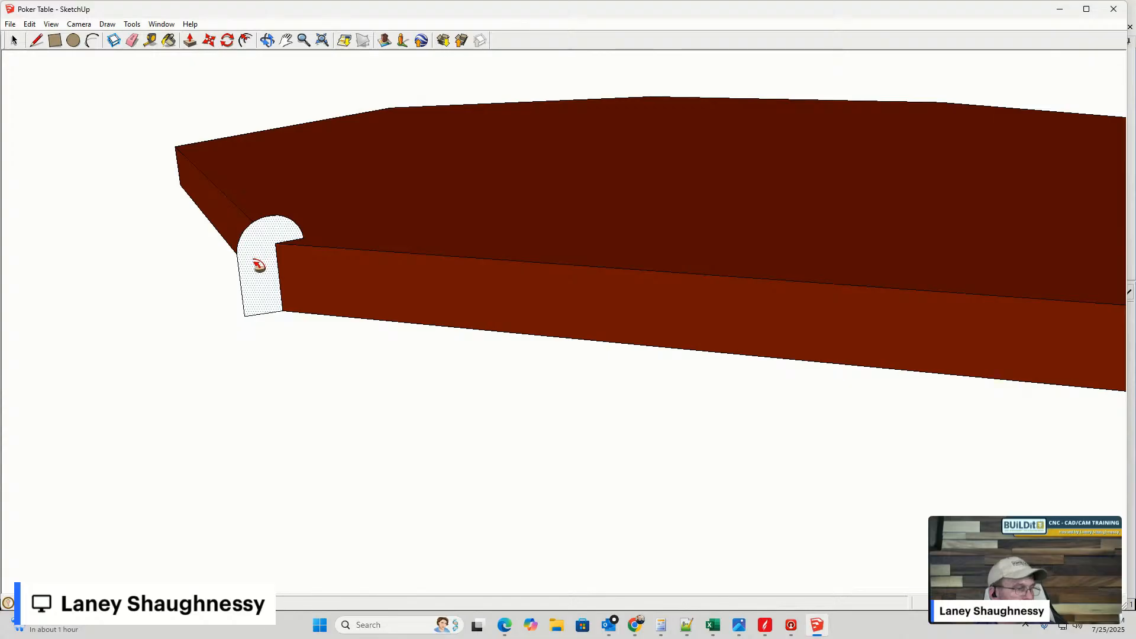
{"action": "left_click", "coordinate": [255, 266]}
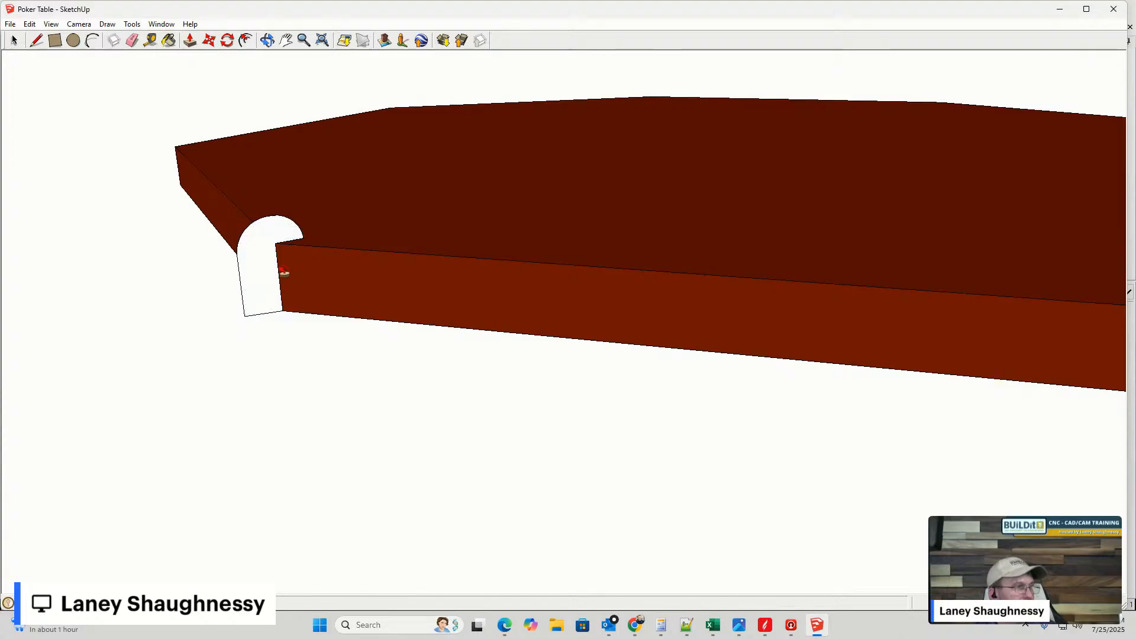
{"action": "middle_click_drag", "start_coordinate": [232, 225], "coordinate": [235, 287]}
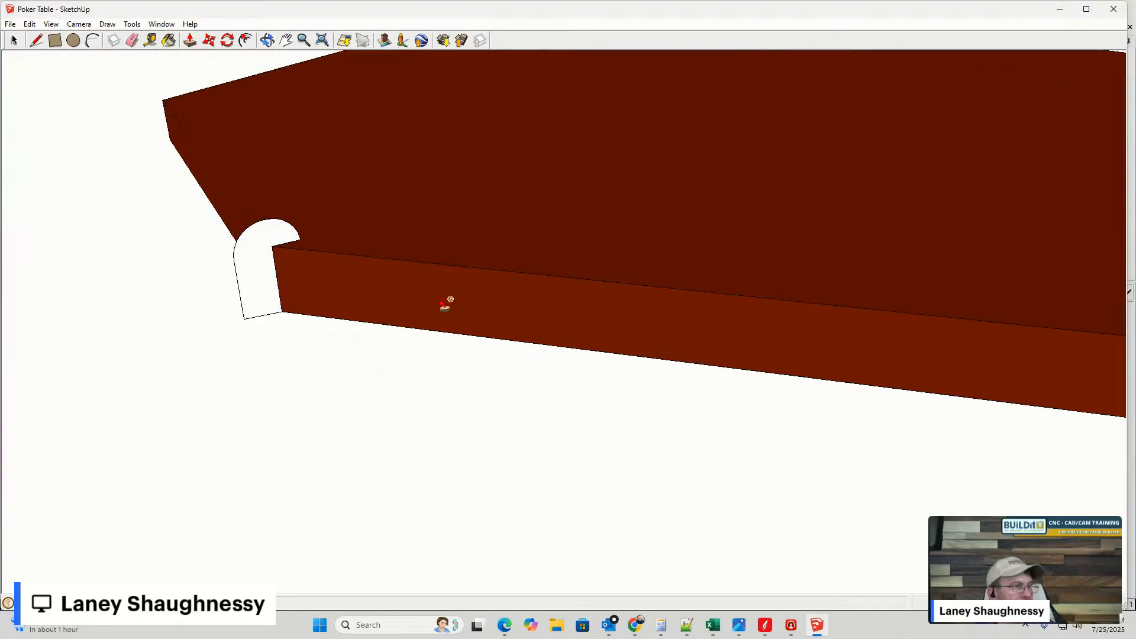
{"action": "left_click", "coordinate": [12, 42]}
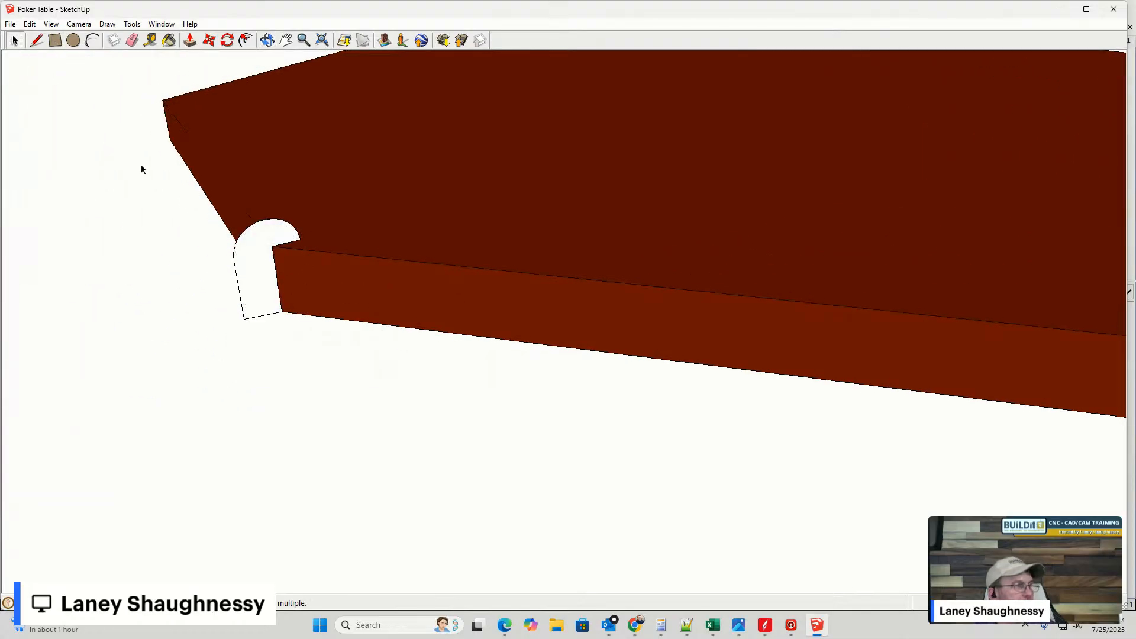
- Trace the tabletop's eight upper perimeter corners with the Line tool to form a closed octagonal face on top
{"action": "left_click", "coordinate": [246, 217]}
{"action": "scroll", "coordinate": [214, 216], "scroll_direction": "down", "scroll_amount": 2}
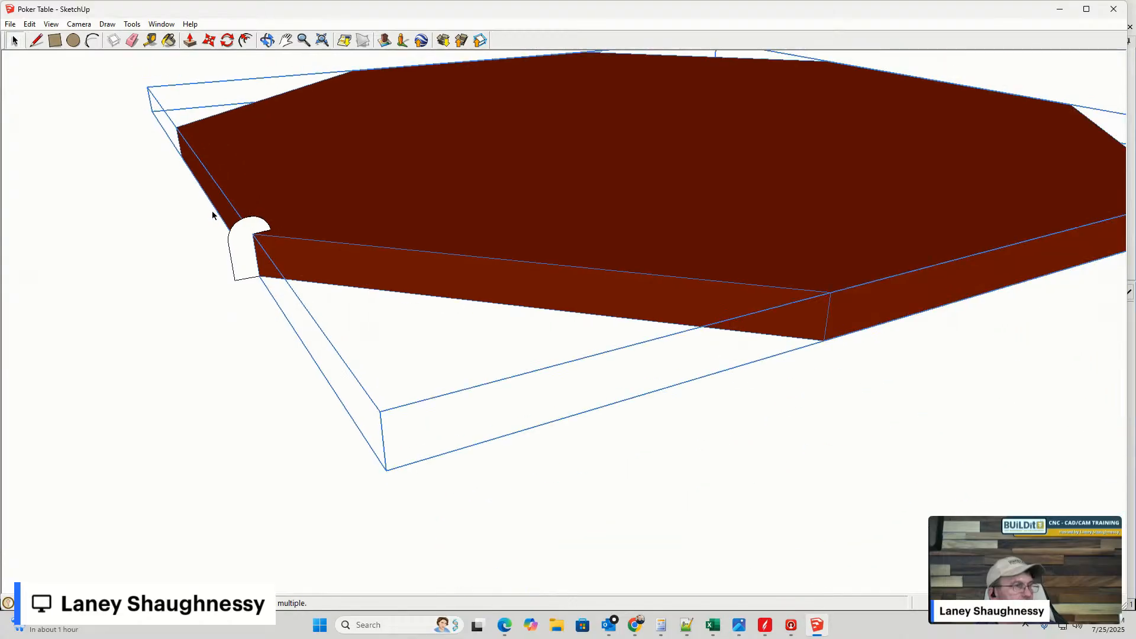
{"action": "scroll", "coordinate": [493, 249], "scroll_direction": "down", "scroll_amount": 6}
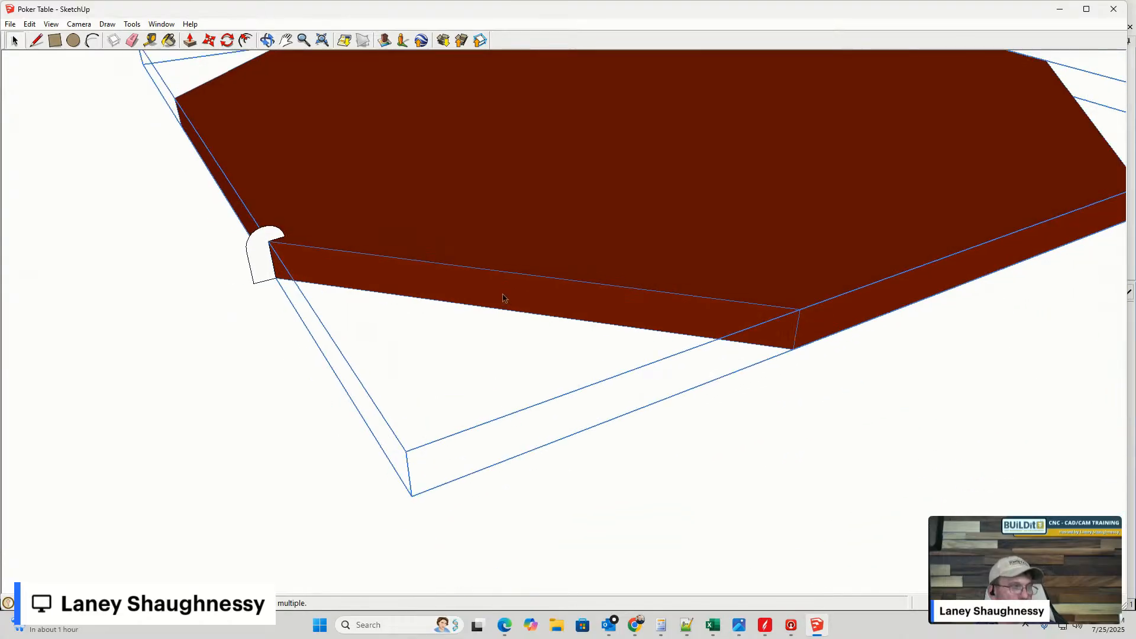
{"action": "middle_click_drag", "start_coordinate": [500, 269], "coordinate": [399, 254]}
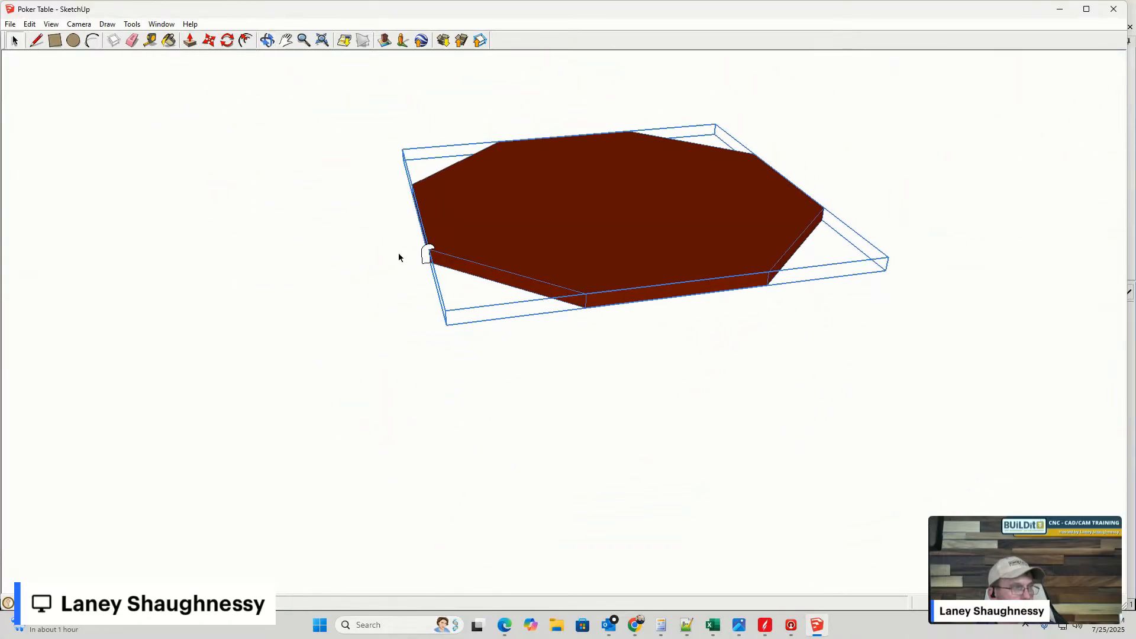
{"action": "left_click", "coordinate": [323, 196]}
{"action": "scroll", "coordinate": [426, 196], "scroll_direction": "up", "scroll_amount": 3}
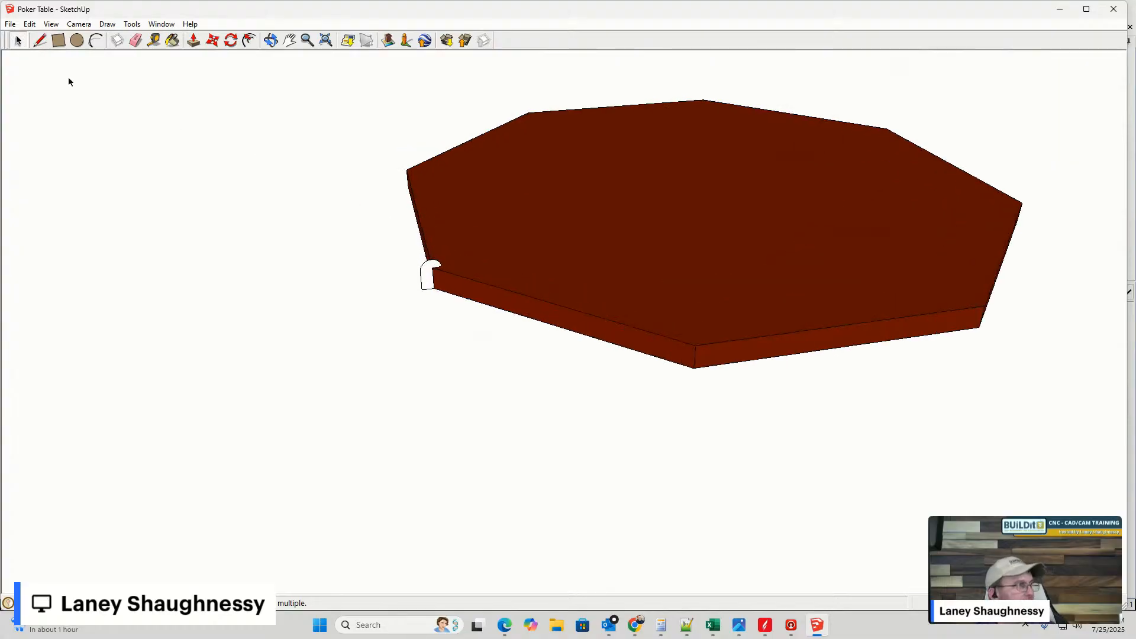
{"action": "left_click", "coordinate": [39, 40]}
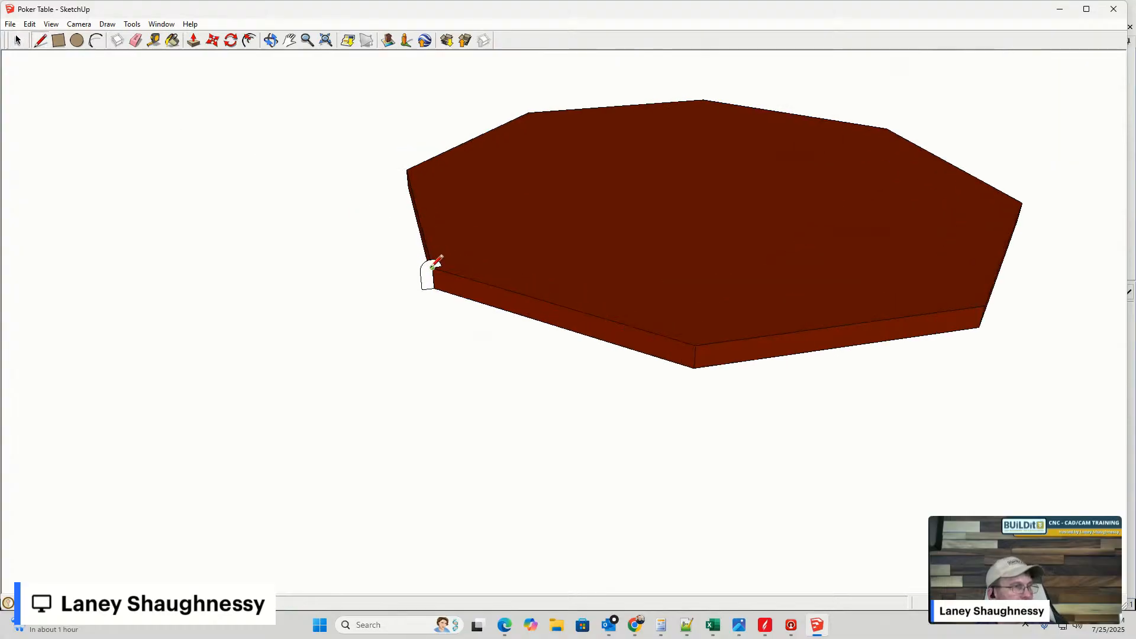
{"action": "left_click", "coordinate": [696, 345]}
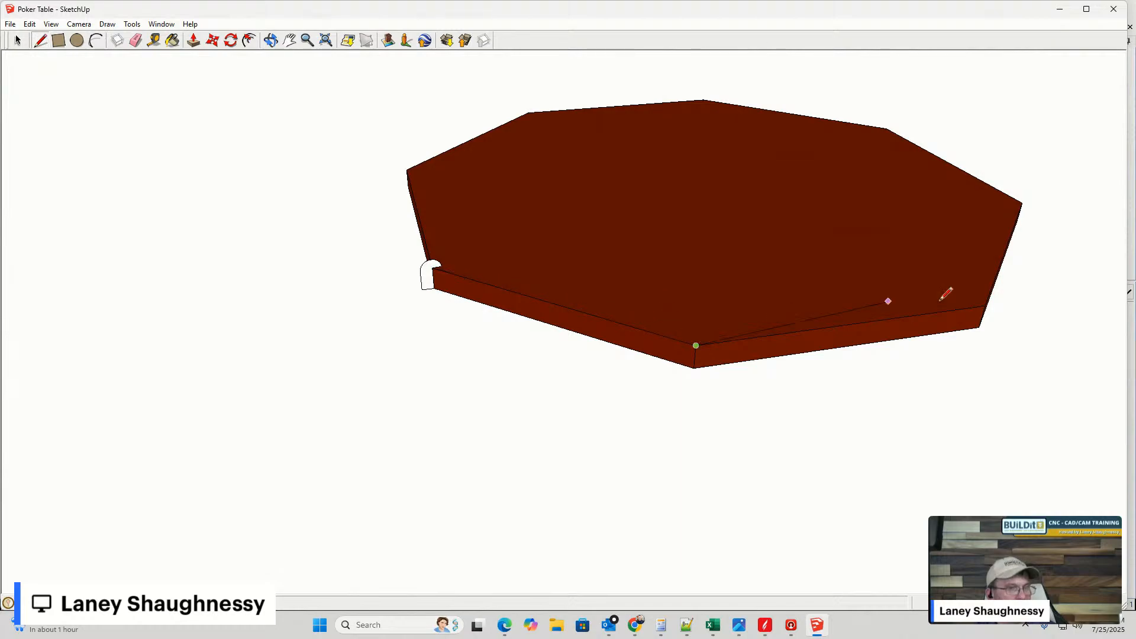
{"action": "left_click", "coordinate": [985, 306]}
{"action": "left_click", "coordinate": [1023, 203]}
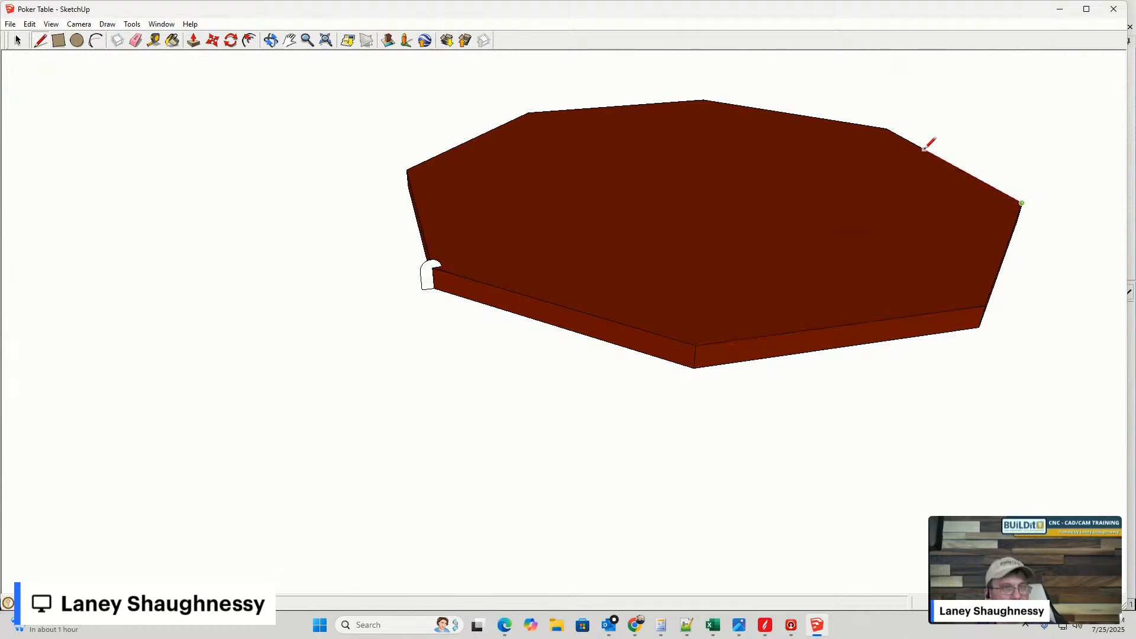
{"action": "left_click", "coordinate": [886, 129]}
{"action": "left_click", "coordinate": [704, 99]}
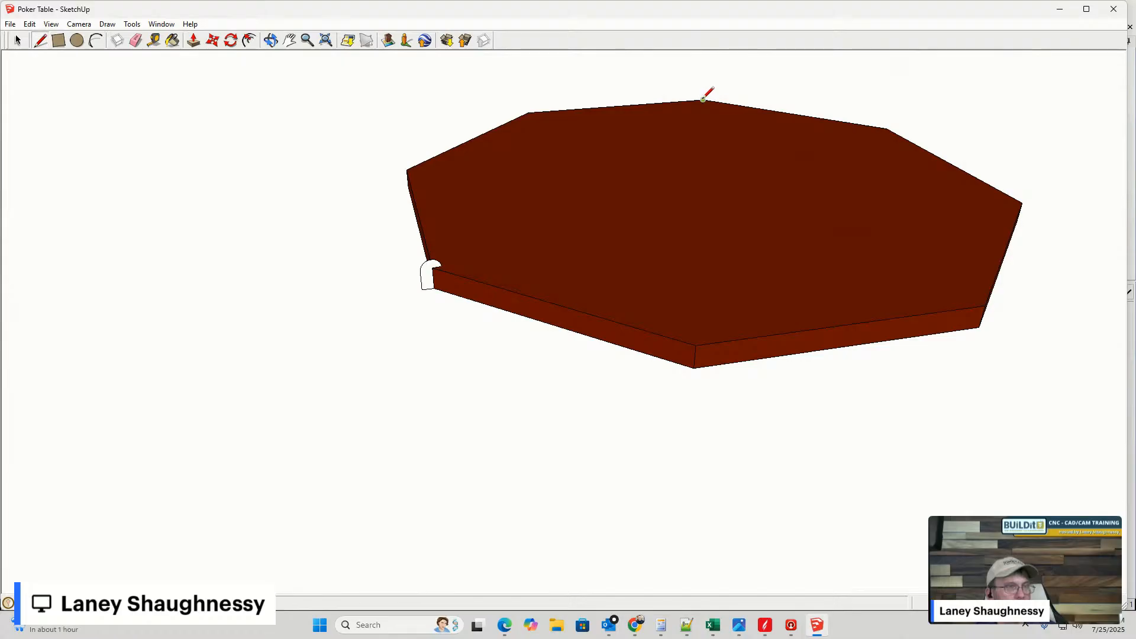
{"action": "left_click", "coordinate": [528, 112]}
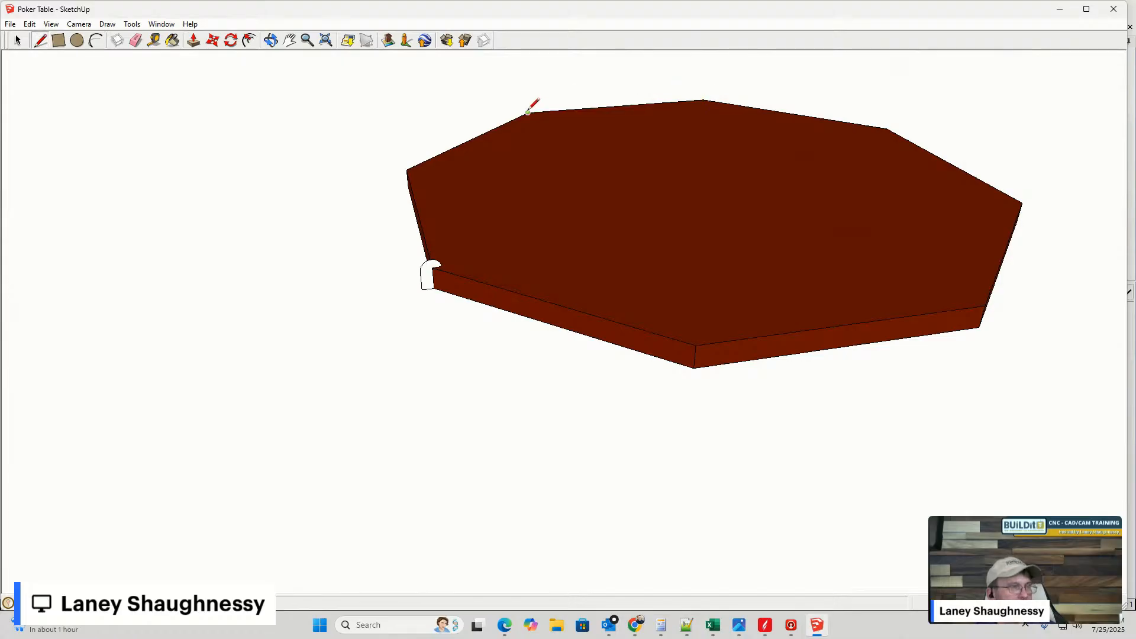
{"action": "left_click", "coordinate": [408, 170]}
{"action": "left_click", "coordinate": [434, 268]}
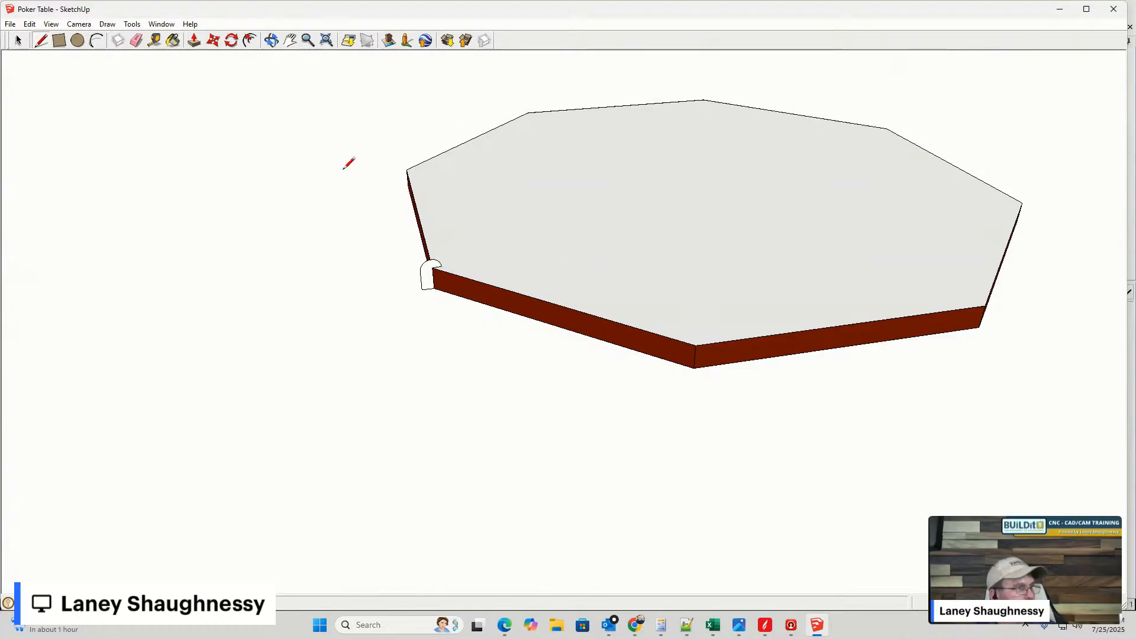
- Select all eight traced perimeter edges as the path and sweep the rounded profile around them with Follow Me
{"action": "left_click", "coordinate": [19, 41]}
{"action": "left_click", "coordinate": [422, 223]}
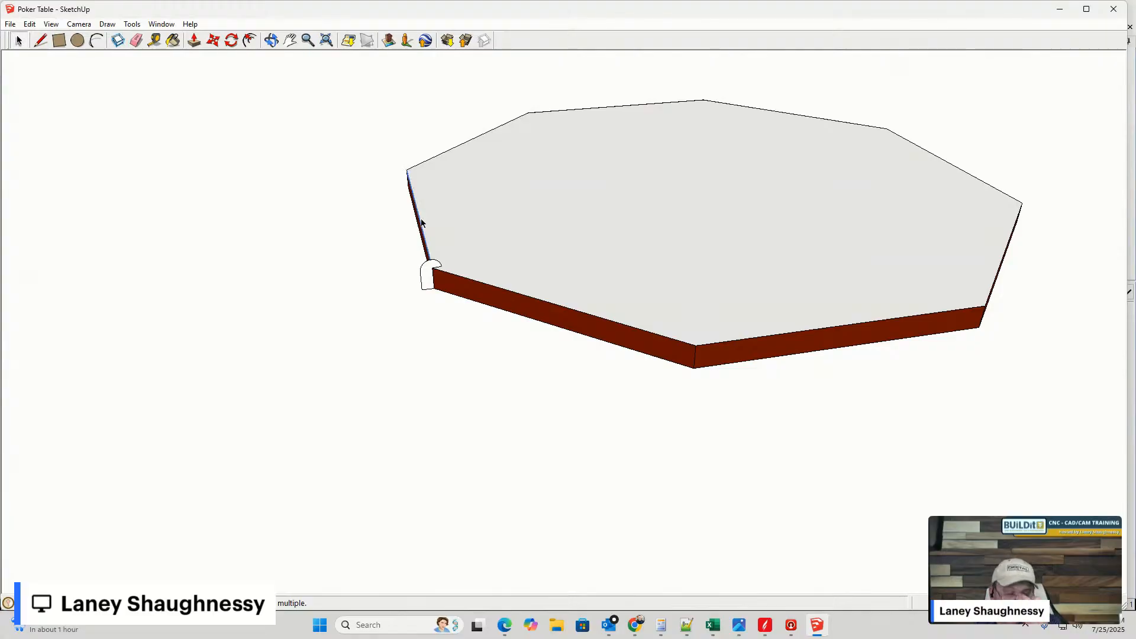
{"action": "left_click", "coordinate": [467, 277], "text": "shift"}
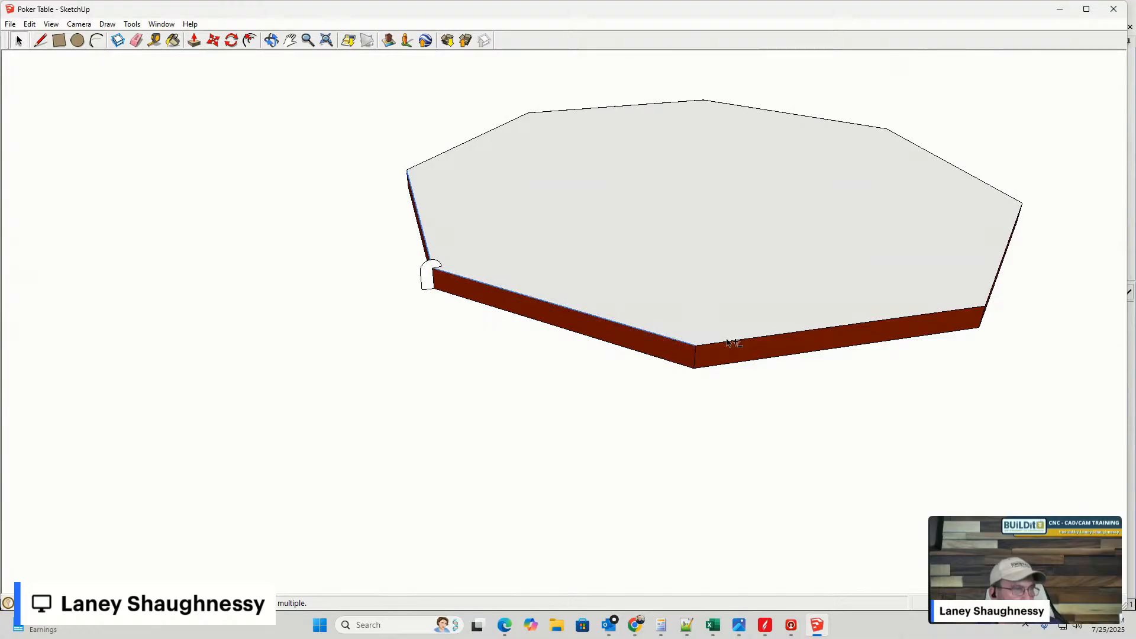
{"action": "left_click", "coordinate": [769, 335], "text": "shift"}
{"action": "left_click", "coordinate": [990, 293], "text": "shift"}
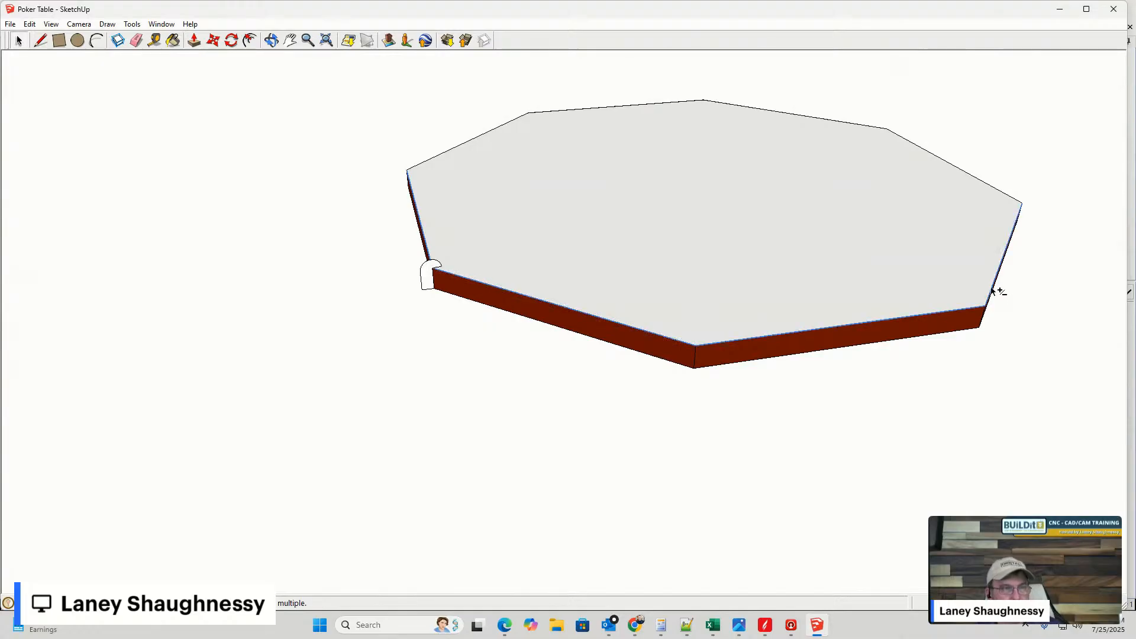
{"action": "left_click", "coordinate": [866, 126], "text": "shift"}
{"action": "left_click", "coordinate": [617, 109], "text": "shift"}
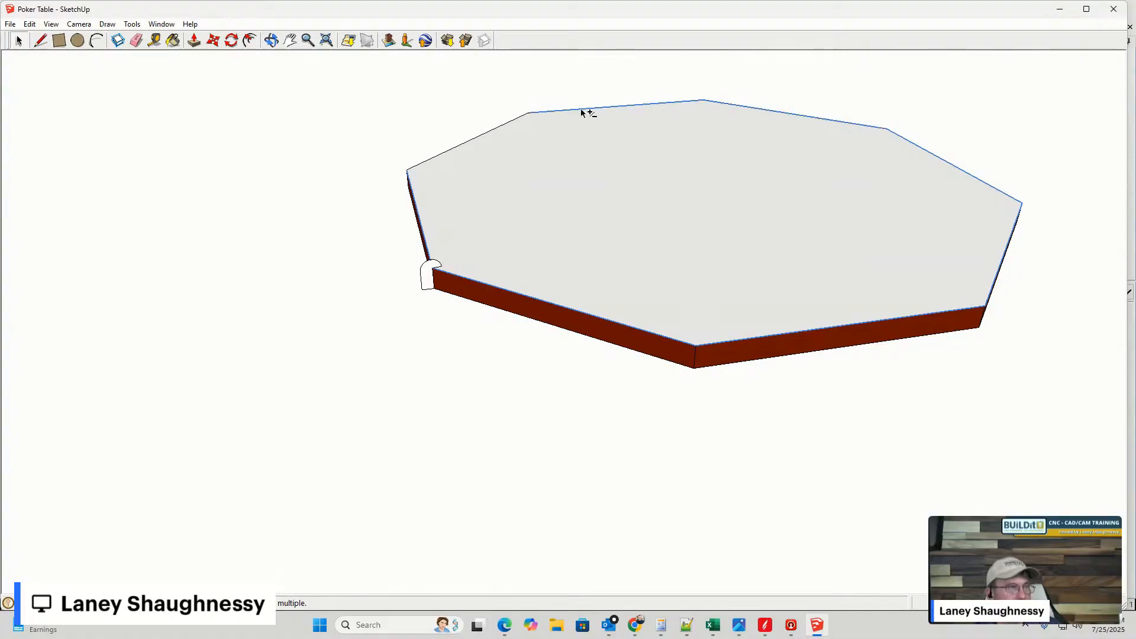
{"action": "left_click", "coordinate": [493, 131], "text": "shift"}
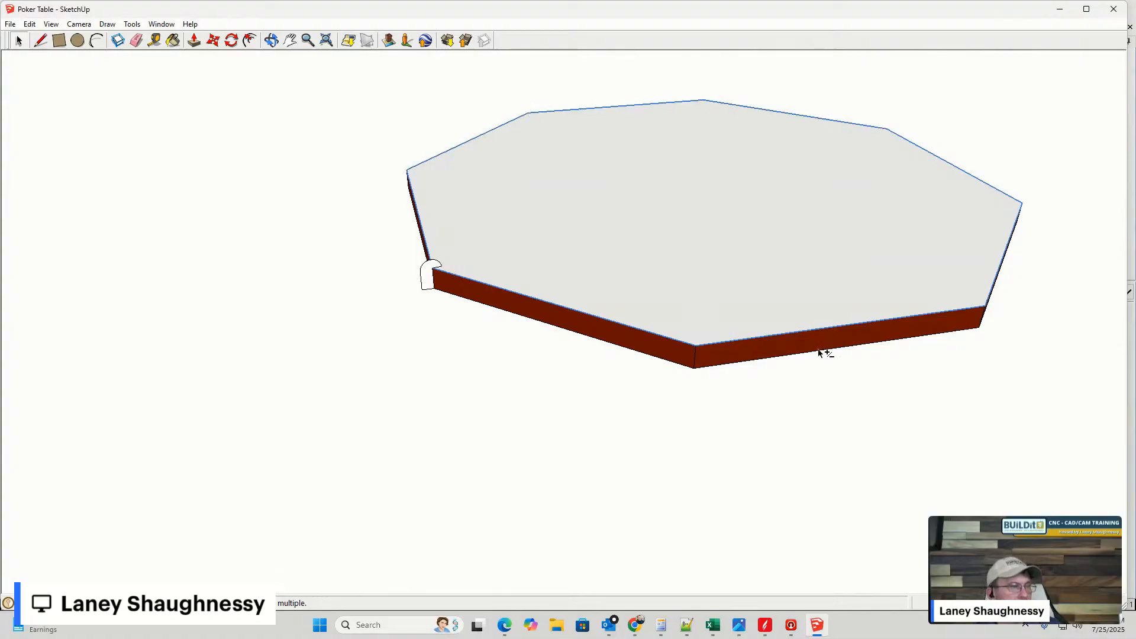
{"action": "left_click", "coordinate": [132, 24]}
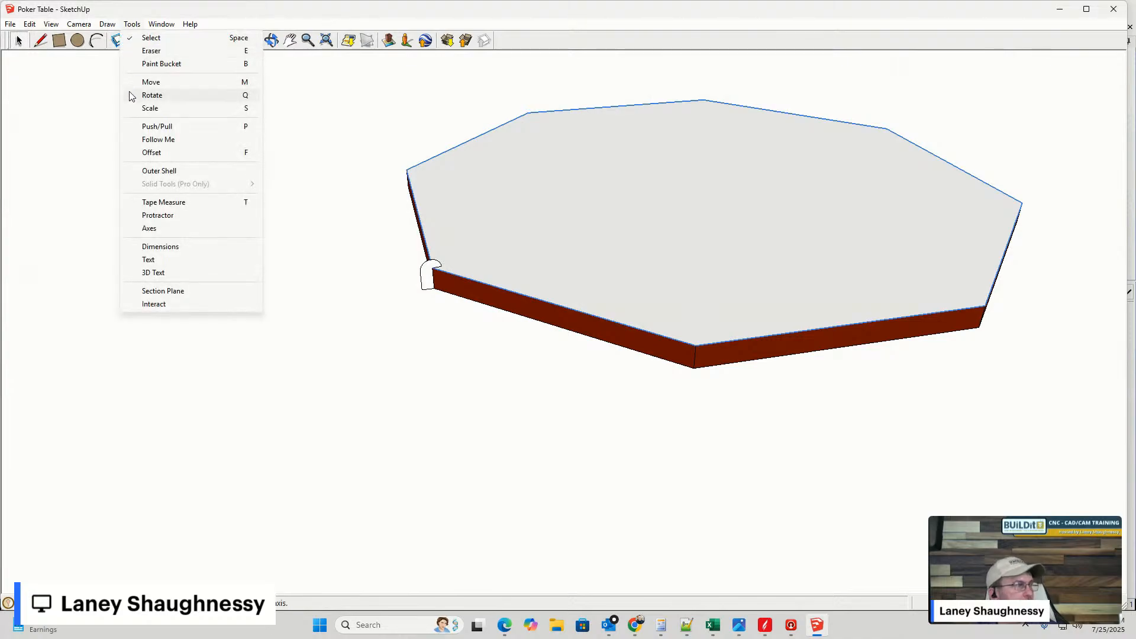
{"action": "left_click", "coordinate": [135, 144]}
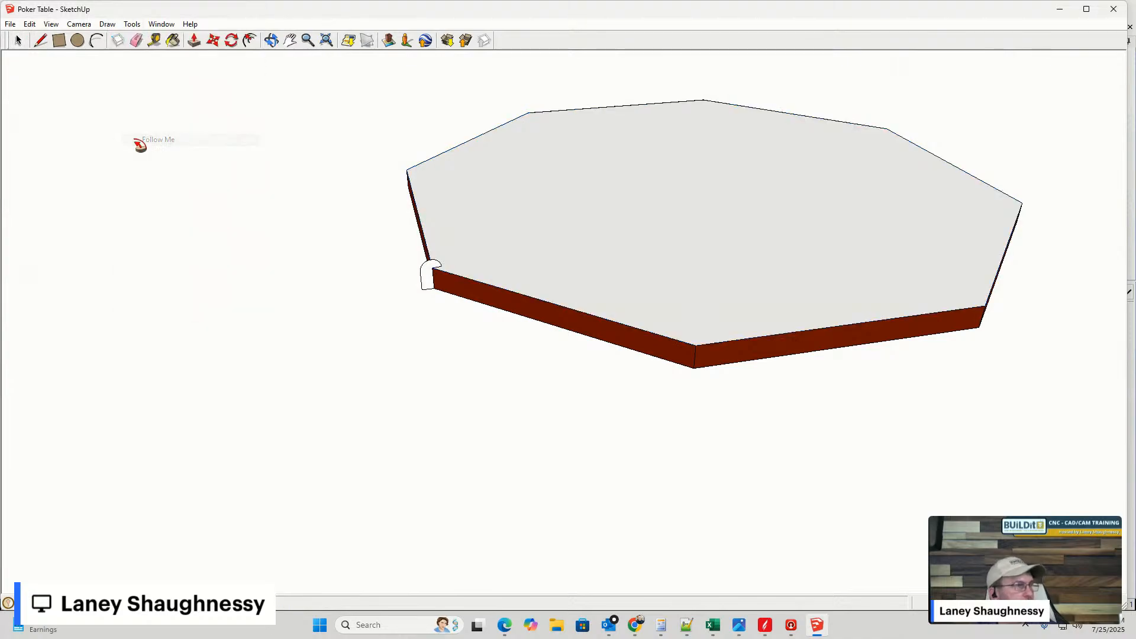
{"action": "left_click", "coordinate": [427, 279]}
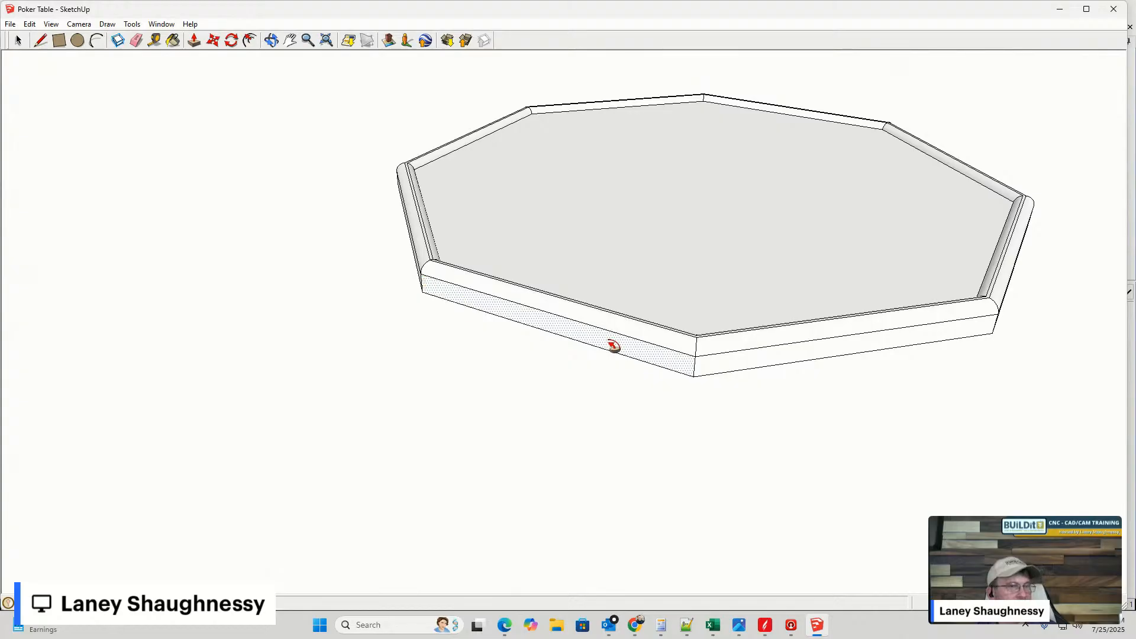
- Delete the traced octagonal face lying on the tabletop inside the rail
{"action": "scroll", "coordinate": [724, 347], "scroll_direction": "up", "scroll_amount": 3}
{"action": "scroll", "coordinate": [710, 343], "scroll_direction": "down", "scroll_amount": 1}
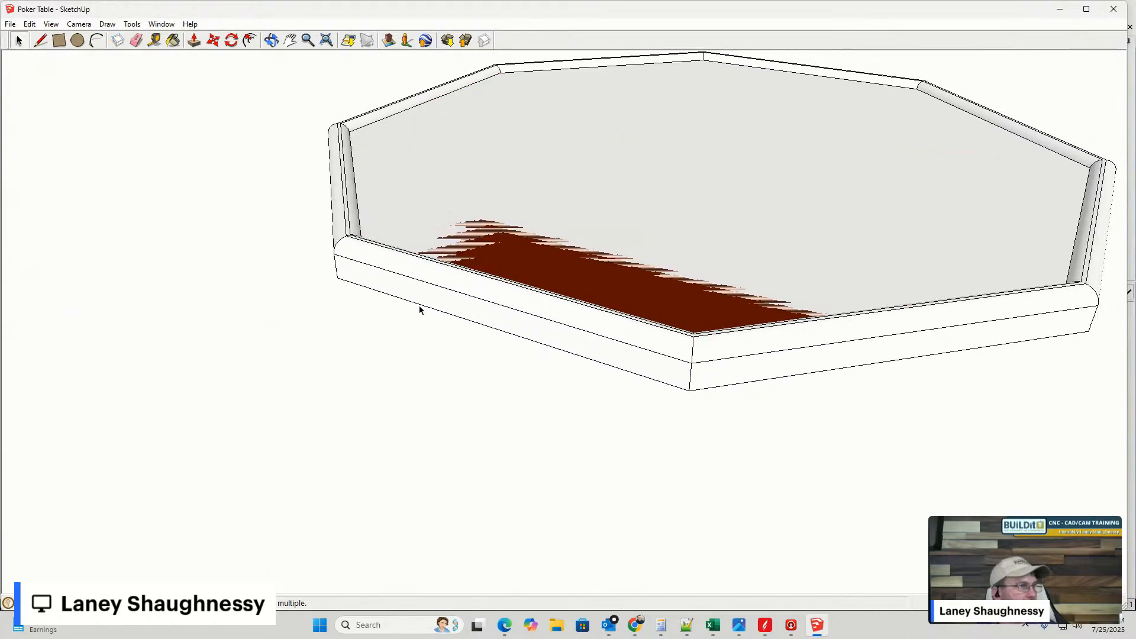
{"action": "mouse_move", "coordinate": [419, 307]}
{"action": "middle_mouse_down"}
{"action": "mouse_move", "coordinate": [346, 213]}
{"action": "mouse_move", "coordinate": [256, 309]}
{"action": "mouse_move", "coordinate": [198, 343]}
{"action": "middle_mouse_up"}
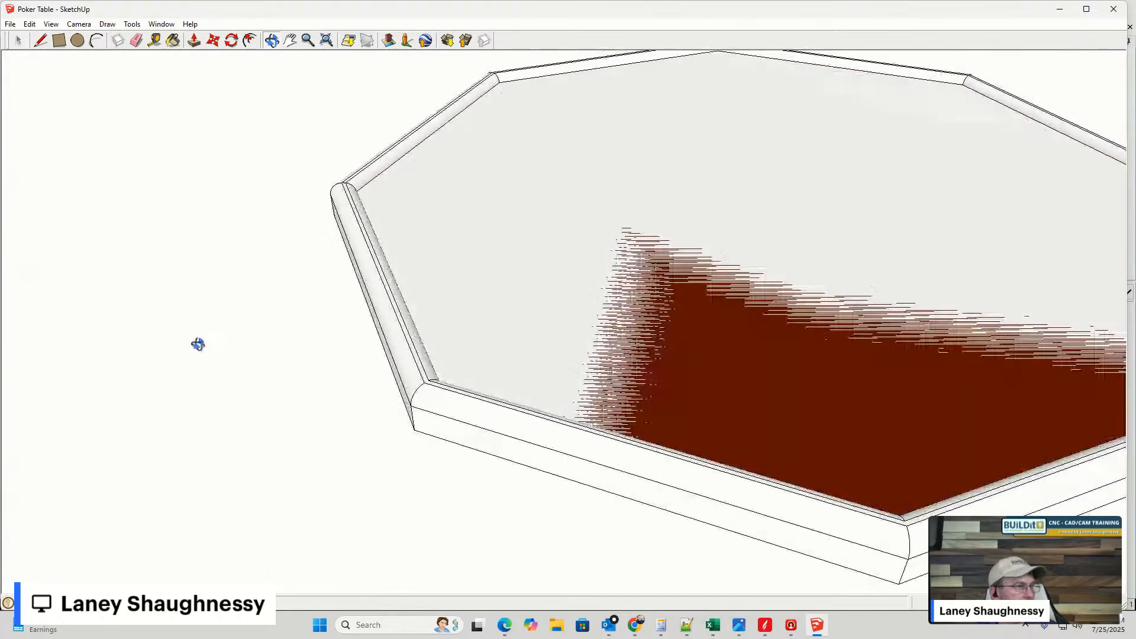
{"action": "scroll", "coordinate": [450, 417], "scroll_direction": "up", "scroll_amount": 3}
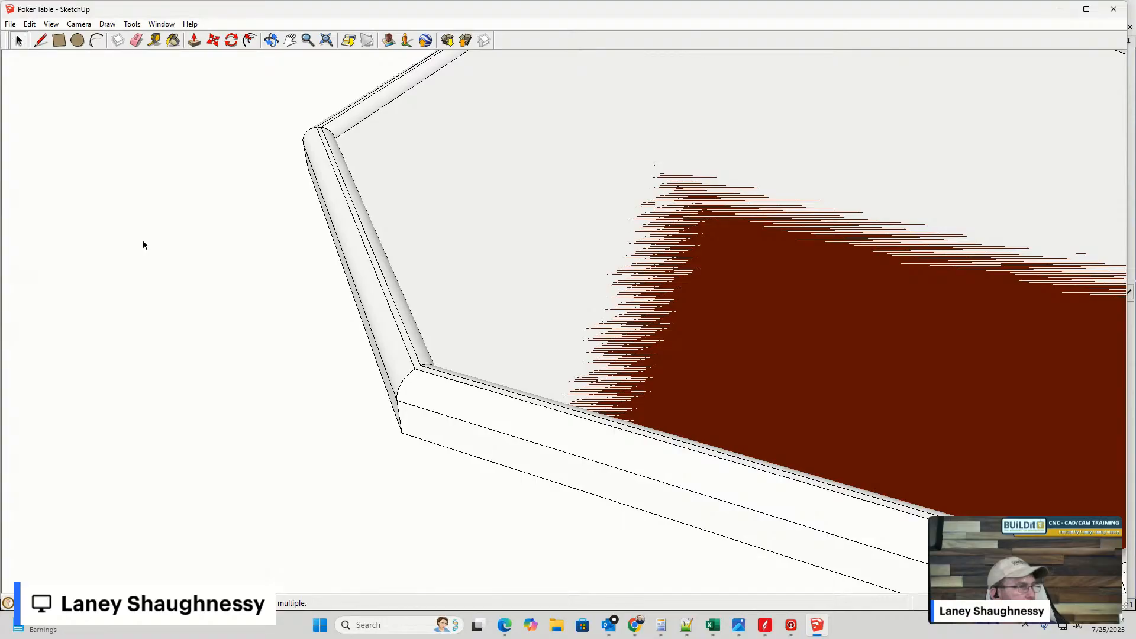
{"action": "left_click", "coordinate": [585, 226]}
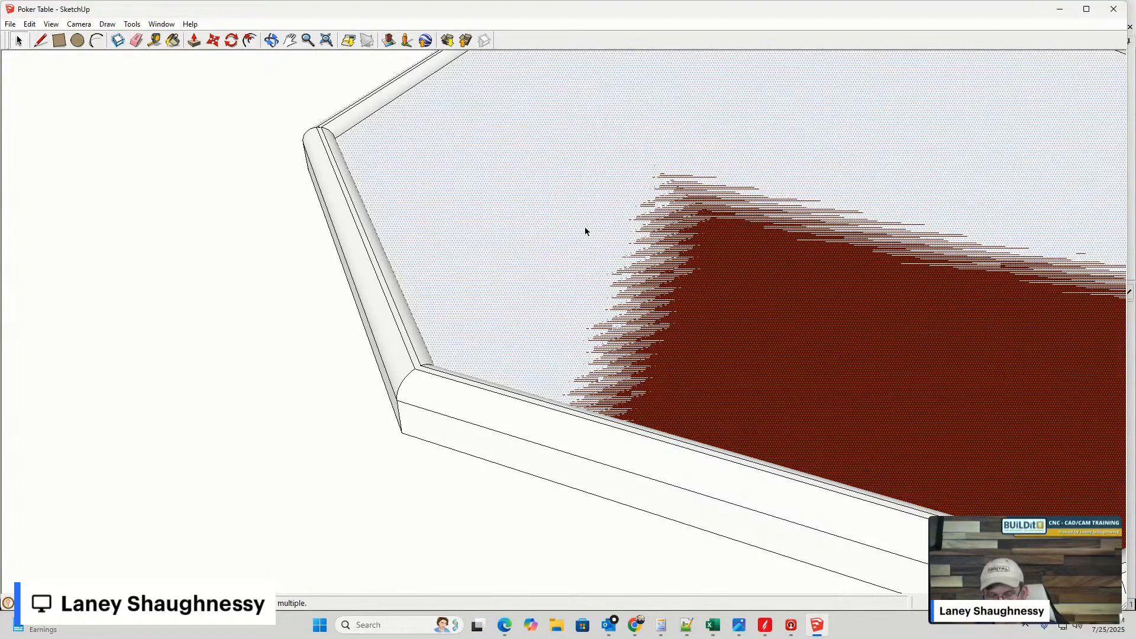
{"action": "key", "text": "Delete"}
- Hide the tabletop component so only the swept rail remains in place
{"action": "scroll", "coordinate": [412, 254], "scroll_direction": "down", "scroll_amount": 4}
{"action": "middle_click_drag", "start_coordinate": [517, 272], "coordinate": [732, 211]}
{"action": "scroll", "coordinate": [551, 299], "scroll_direction": "up", "scroll_amount": 3}
{"action": "middle_click_drag", "start_coordinate": [551, 298], "coordinate": [94, 290]}
{"action": "scroll", "coordinate": [539, 286], "scroll_direction": "up", "scroll_amount": 3}
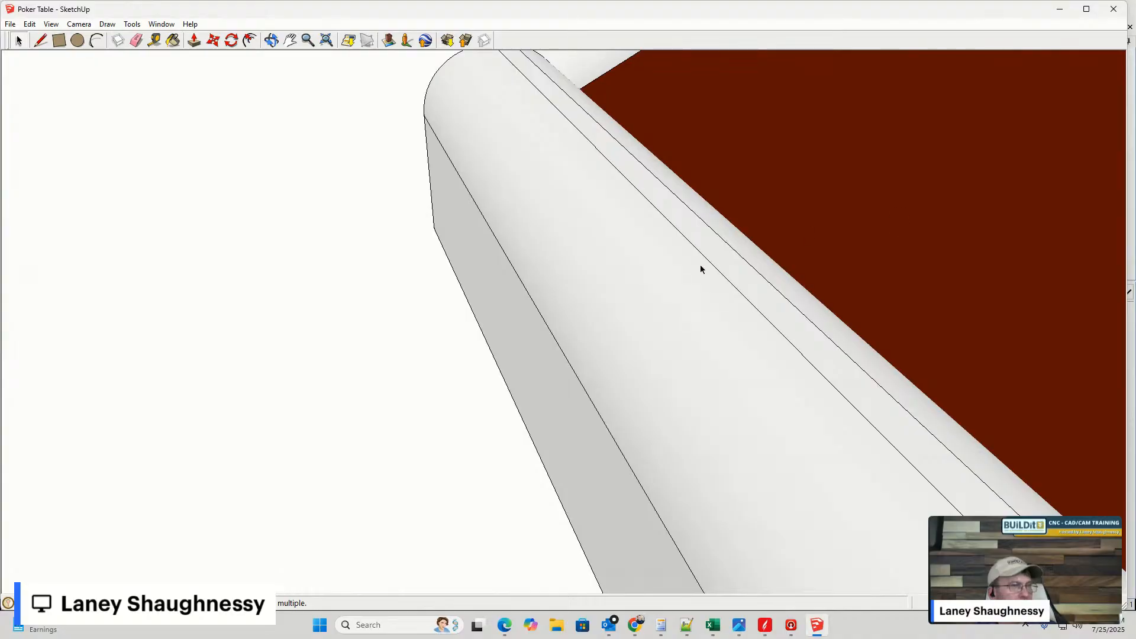
{"action": "scroll", "coordinate": [439, 240], "scroll_direction": "down", "scroll_amount": 10}
{"action": "left_click", "coordinate": [439, 241]}
{"action": "scroll", "coordinate": [439, 241], "scroll_direction": "up", "scroll_amount": 3}
{"action": "right_click", "coordinate": [440, 242]}
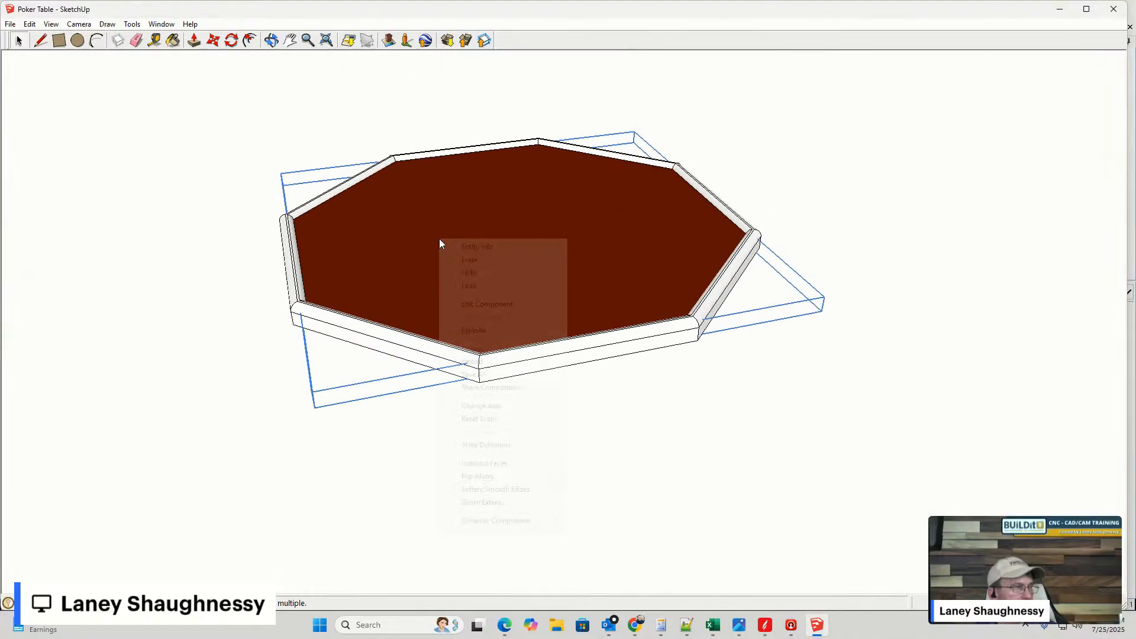
{"action": "left_click", "coordinate": [471, 272]}
- Examine the swept rail's inner faces, underside and mitred corners from several angles
{"action": "middle_click_drag", "start_coordinate": [340, 268], "coordinate": [338, 195]}
{"action": "scroll", "coordinate": [416, 228], "scroll_direction": "up", "scroll_amount": 5}
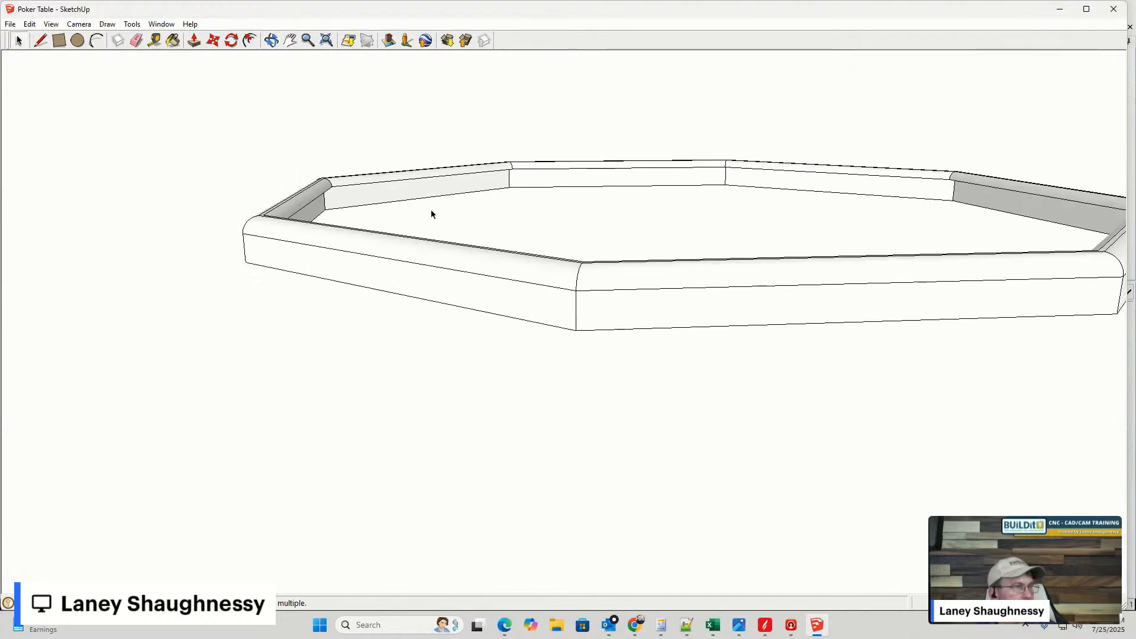
{"action": "middle_click_drag", "start_coordinate": [431, 204], "coordinate": [387, 258]}
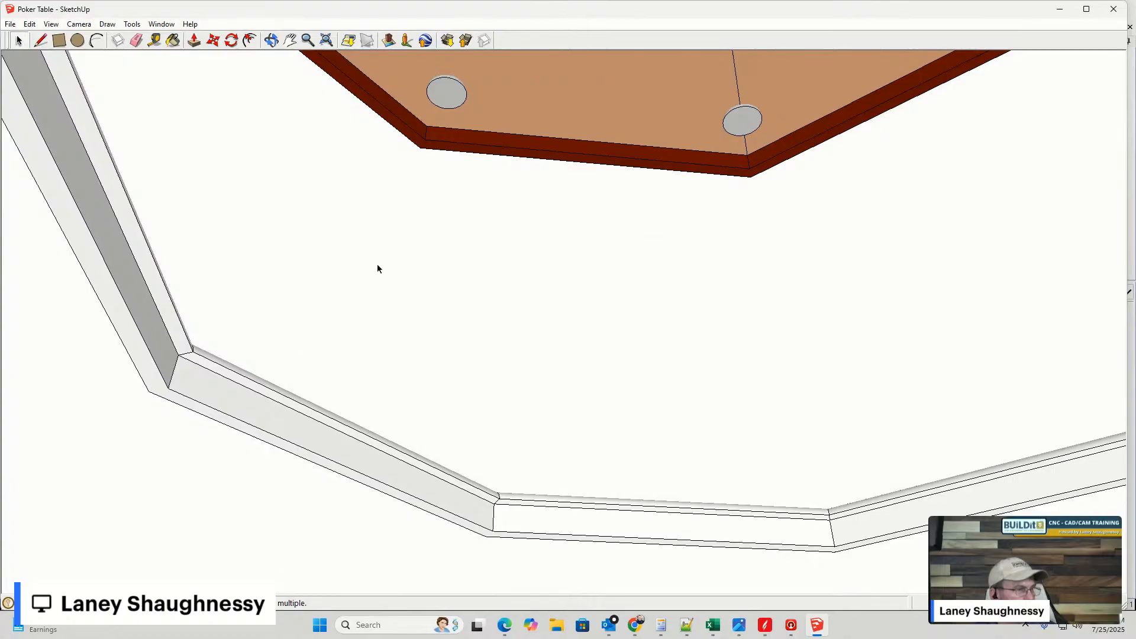
{"action": "scroll", "coordinate": [524, 513], "scroll_direction": "up", "scroll_amount": 5}
{"action": "middle_click_drag", "start_coordinate": [523, 510], "coordinate": [808, 558]}
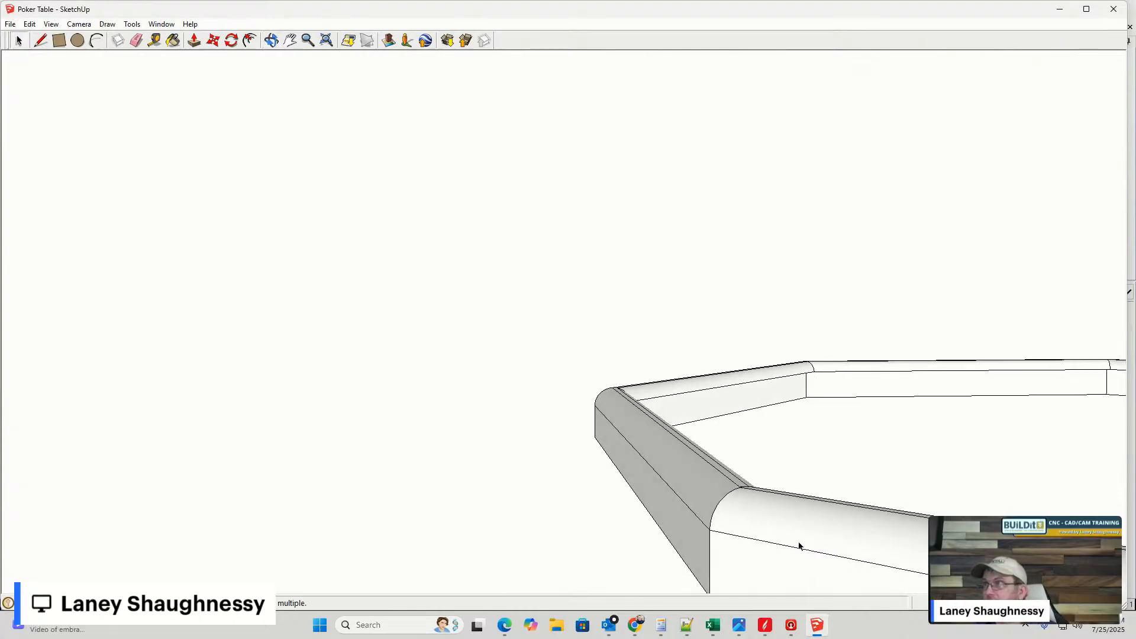
{"action": "scroll", "coordinate": [664, 474], "scroll_direction": "down", "scroll_amount": 4}
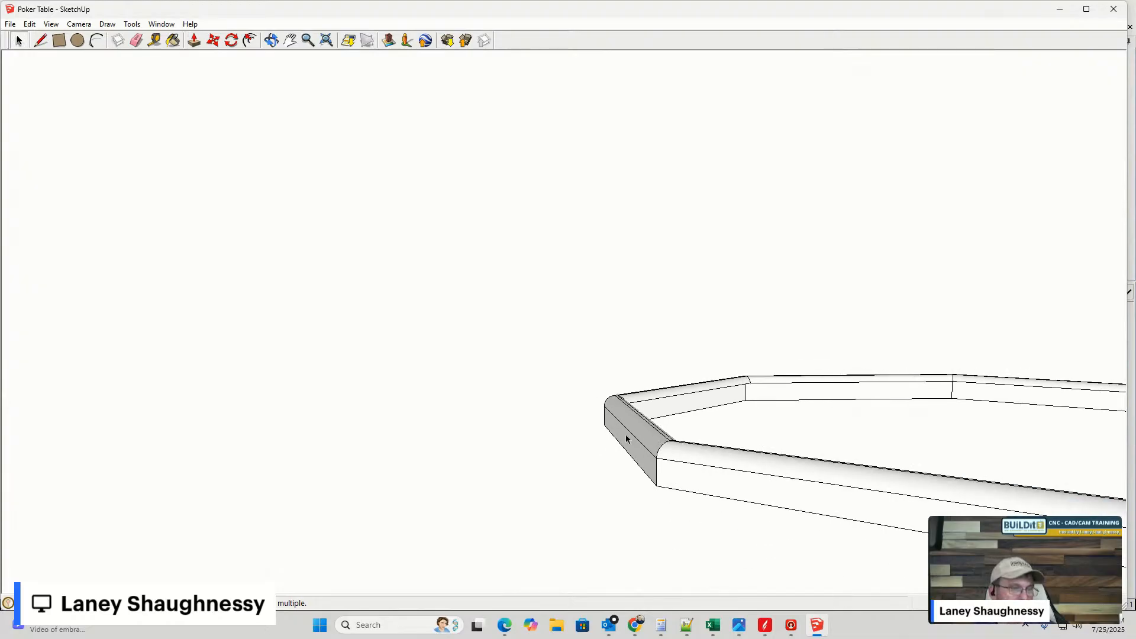
{"action": "middle_click_drag", "start_coordinate": [663, 470], "coordinate": [383, 451]}
{"action": "scroll", "coordinate": [400, 427], "scroll_direction": "down", "scroll_amount": 3}
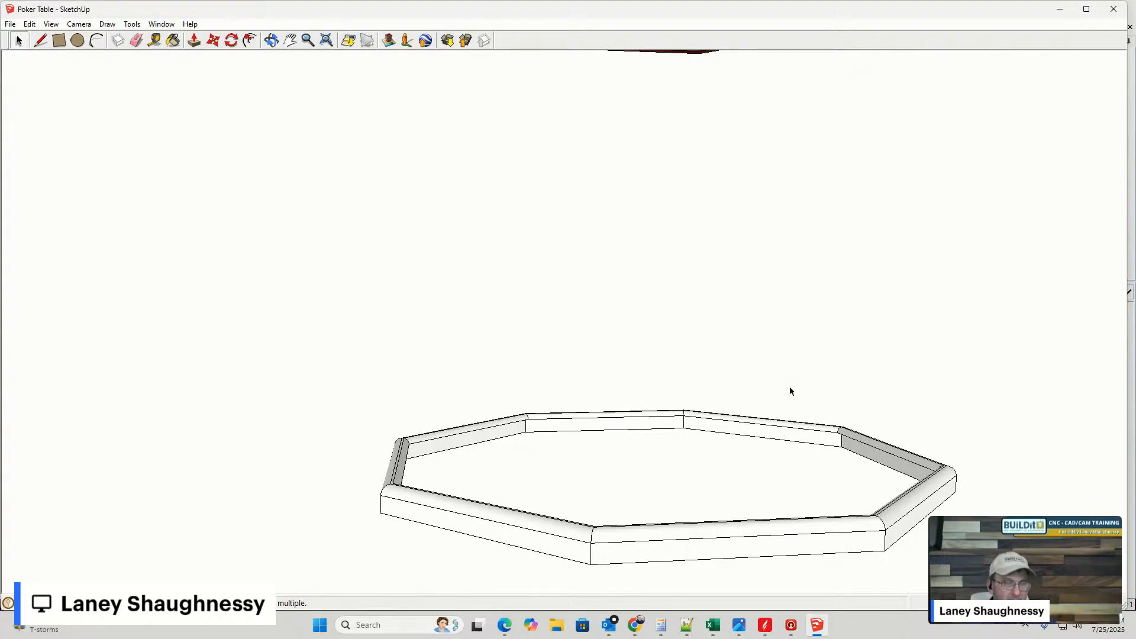
- Undo the tabletop hiding, the octagonal face deletion and the full-perimeter Follow Me sweep
{"action": "key", "text": "ctrl+z"}
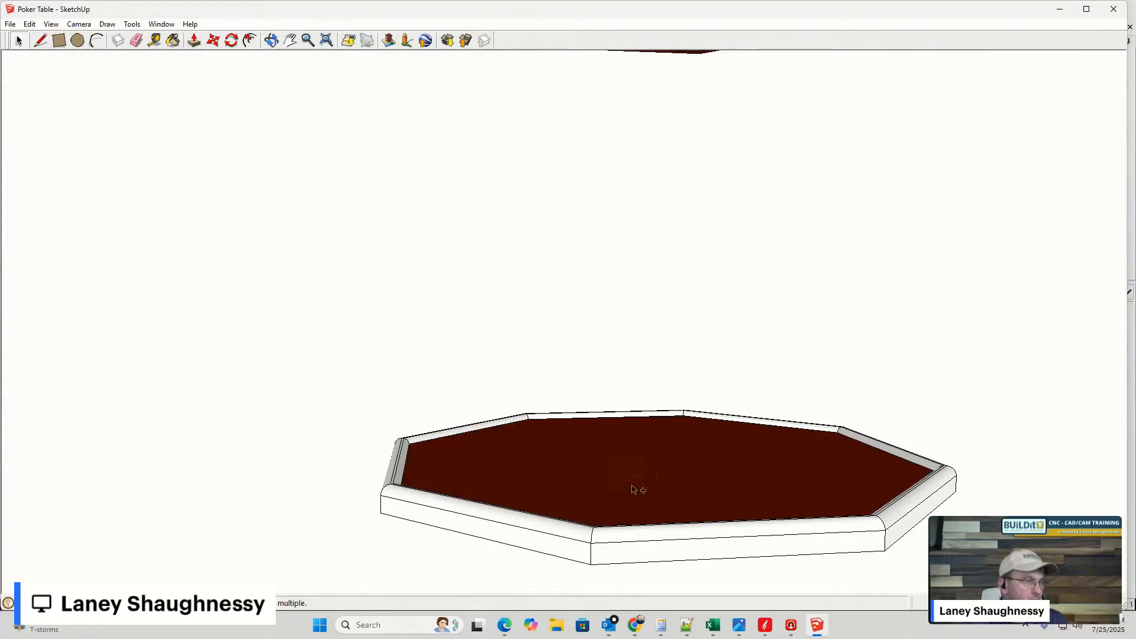
{"action": "key", "text": "ctrl+z"}
{"action": "key", "text": "ctrl+z"}
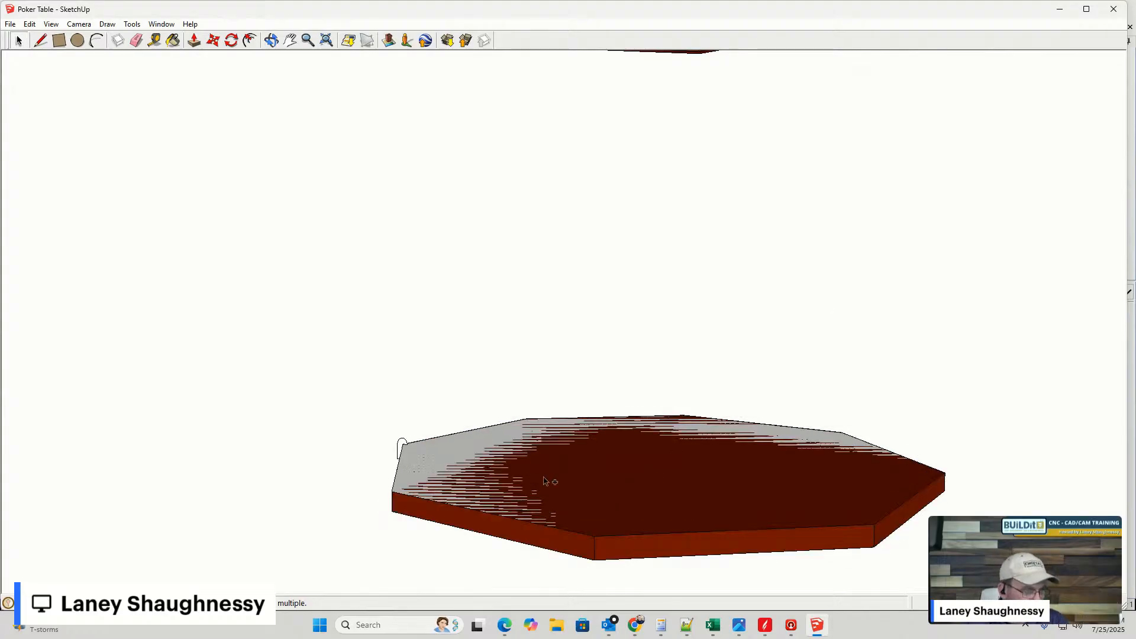
- Sweep the rail profile along two adjacent edges of the traced octagon with Follow Me
{"action": "scroll", "coordinate": [415, 470], "scroll_direction": "up", "scroll_amount": 3}
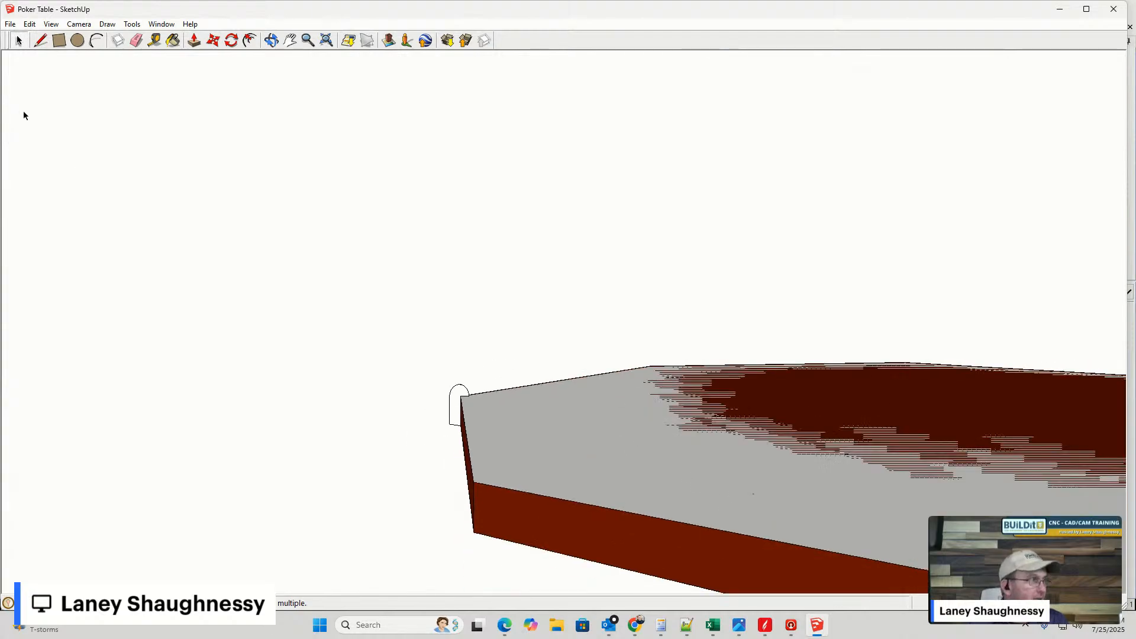
{"action": "middle_click_drag", "start_coordinate": [325, 312], "coordinate": [711, 489]}
{"action": "left_click", "coordinate": [608, 484]}
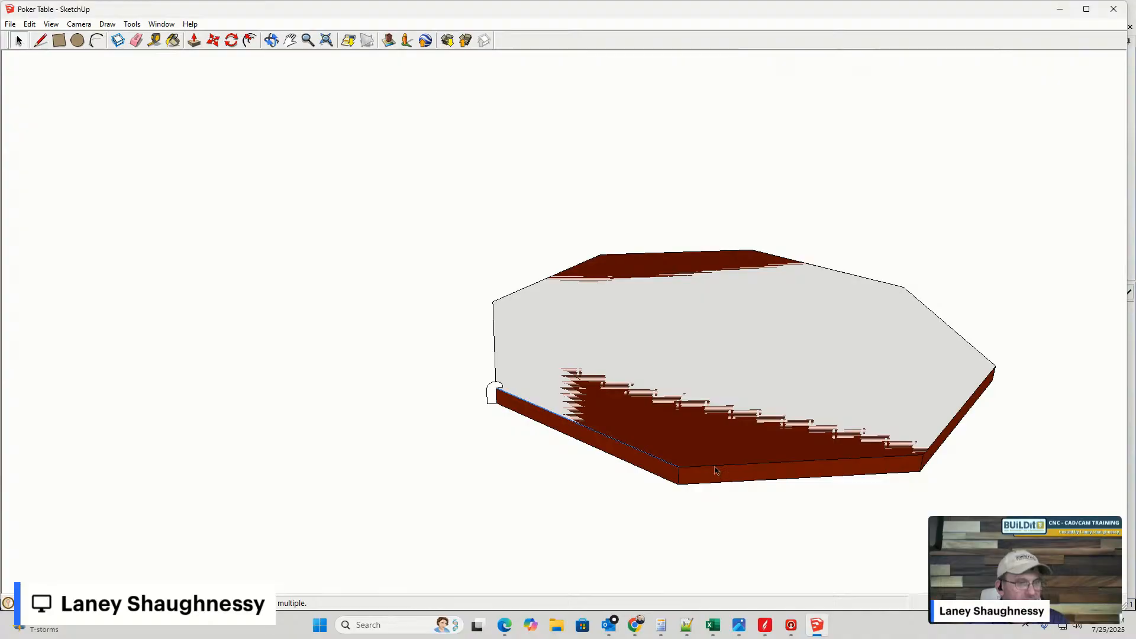
{"action": "left_click", "coordinate": [716, 468], "text": "ctrl"}
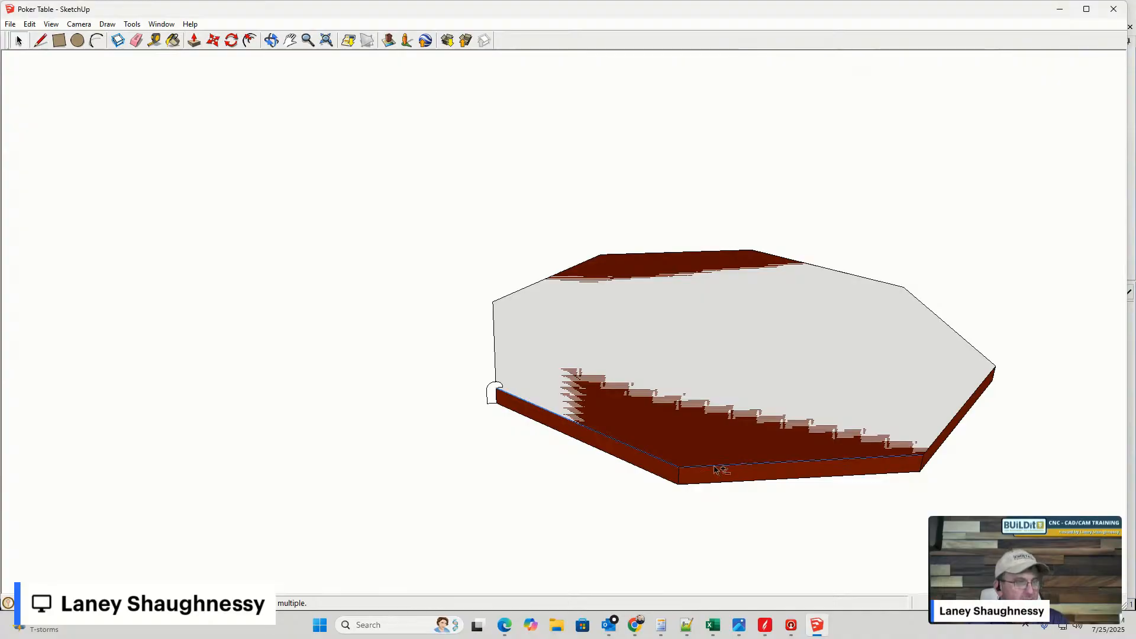
{"action": "left_click", "coordinate": [132, 23]}
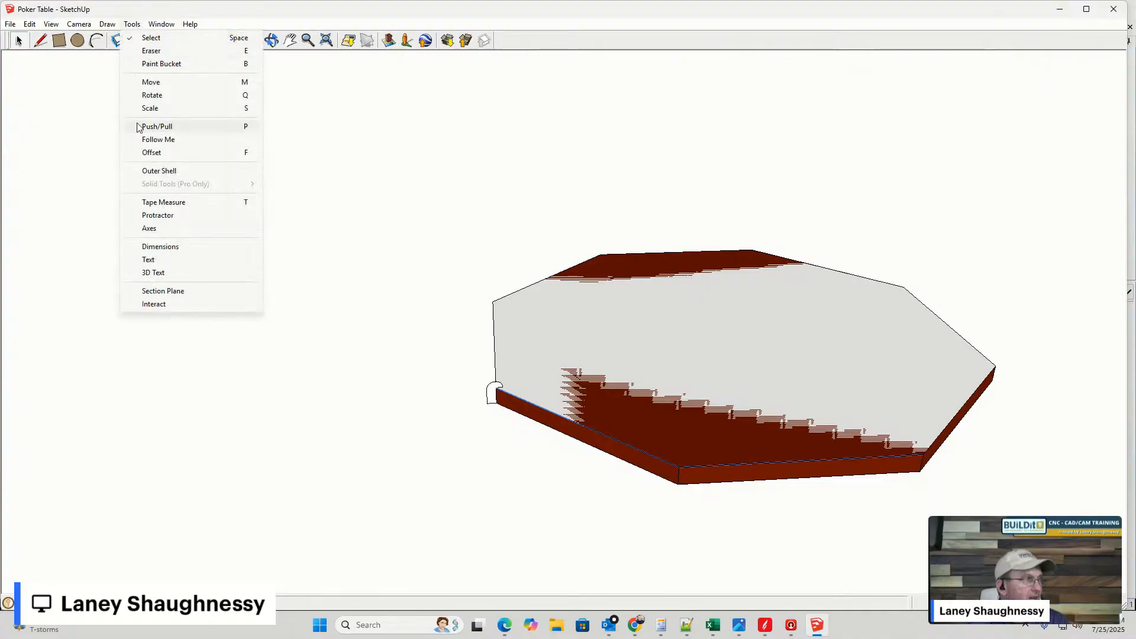
{"action": "left_click", "coordinate": [155, 140]}
{"action": "left_click", "coordinate": [495, 393]}
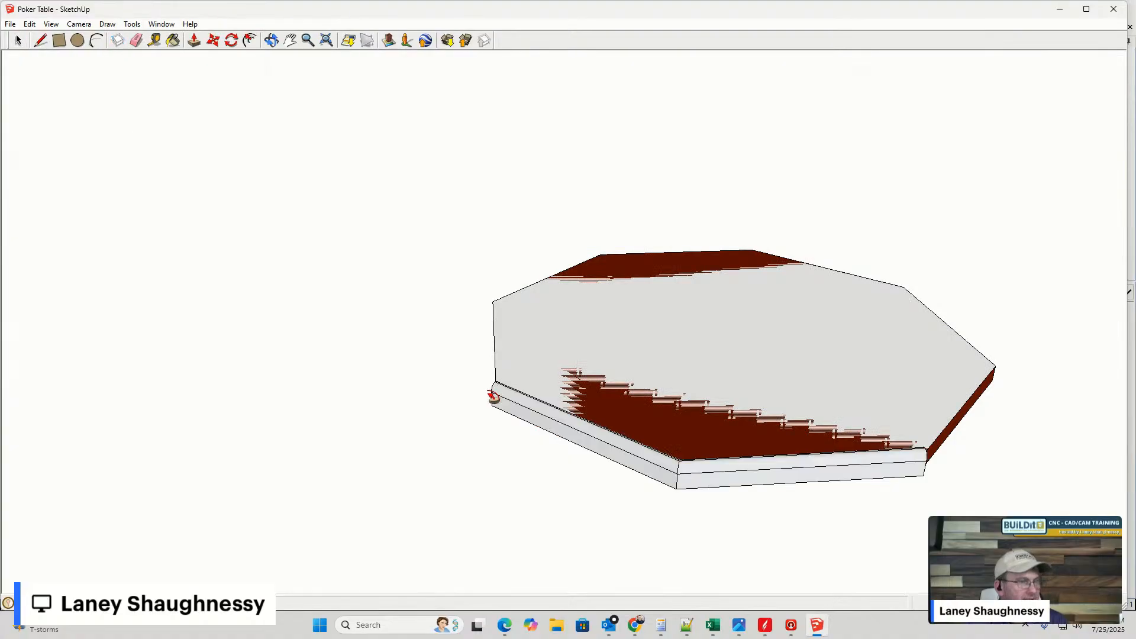
- Examine the partial rail's end and mitred corner, and undo the two-edge Follow Me sweep
{"action": "middle_click_drag", "start_coordinate": [609, 464], "coordinate": [214, 302]}
{"action": "scroll", "coordinate": [690, 539], "scroll_direction": "up", "scroll_amount": 3}
{"action": "scroll", "coordinate": [657, 517], "scroll_direction": "down", "scroll_amount": 2}
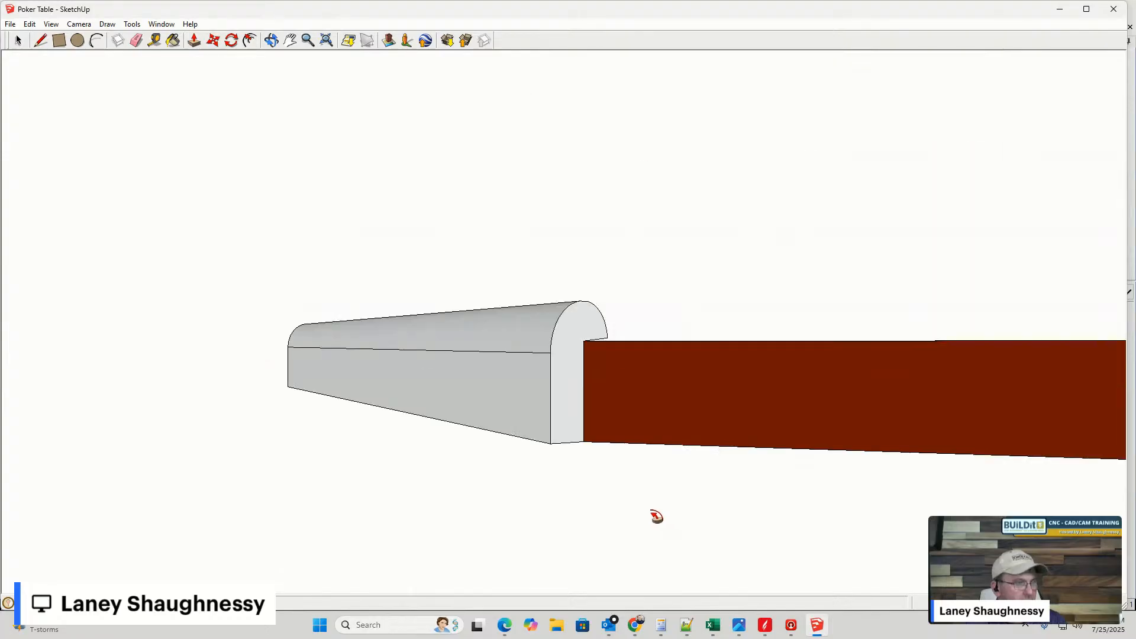
{"action": "middle_click_drag", "start_coordinate": [655, 414], "coordinate": [817, 525]}
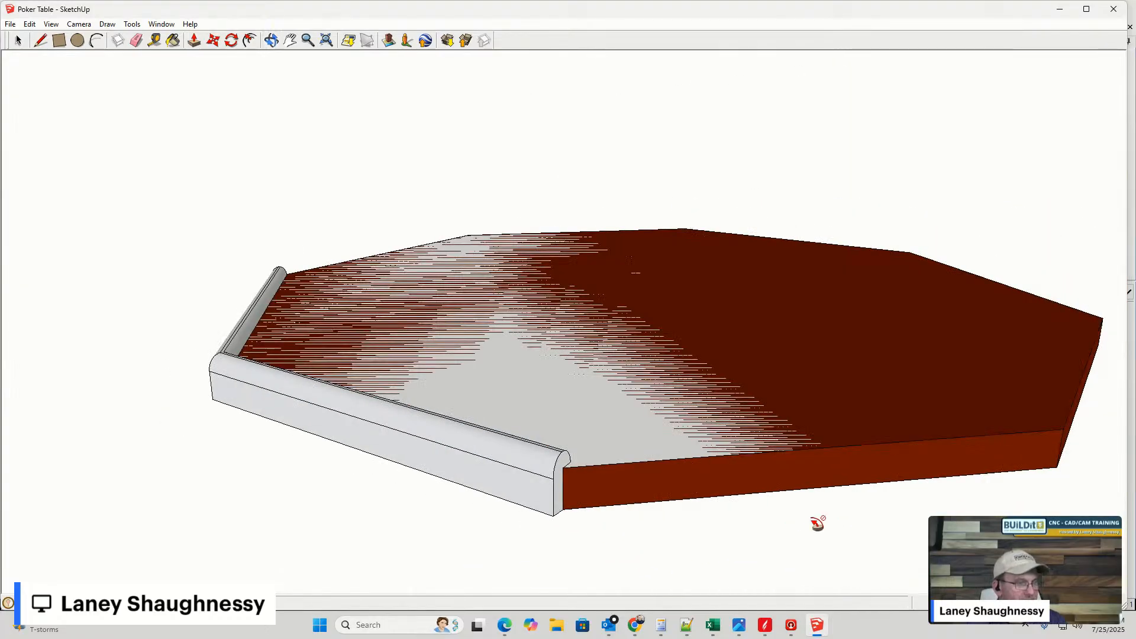
{"action": "key", "text": "ctrl+z"}
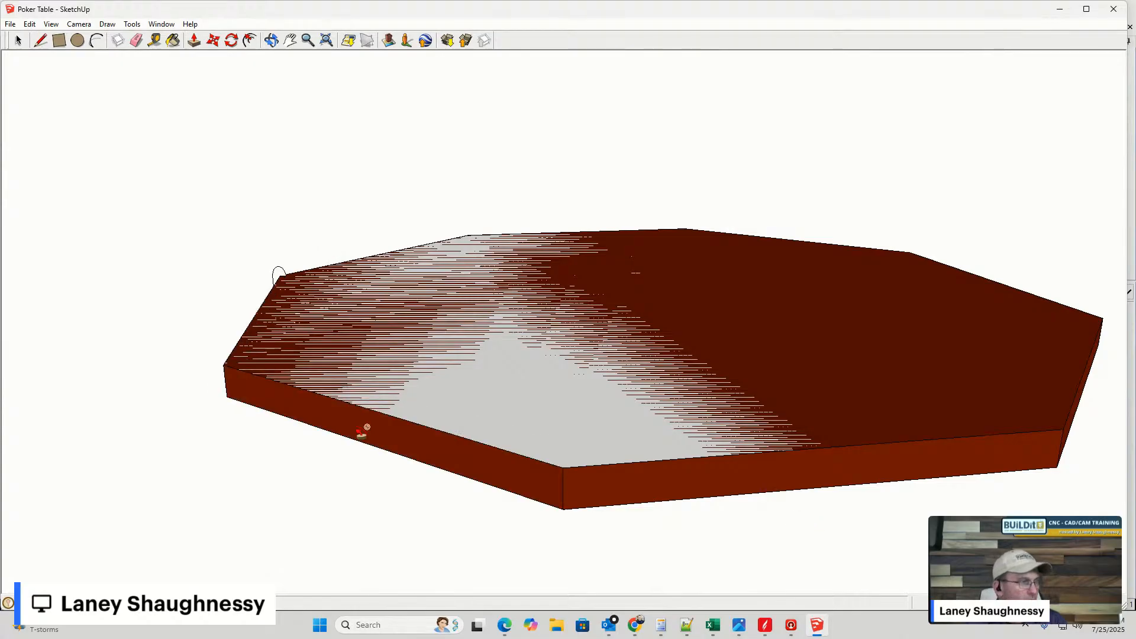
- Select all the perimeter edges of the traced octagon and sweep the rail profile around them with Follow Me
{"action": "middle_click_drag", "start_coordinate": [362, 435], "coordinate": [614, 432]}
{"action": "left_click", "coordinate": [18, 41]}
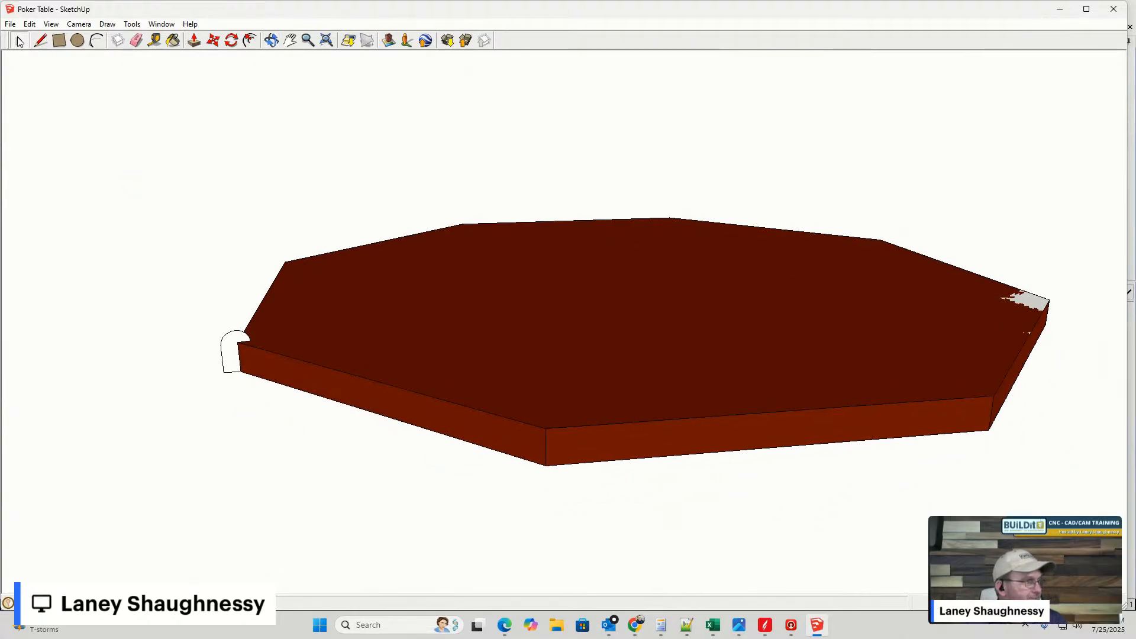
{"action": "scroll", "coordinate": [311, 348], "scroll_direction": "down", "scroll_amount": 3}
{"action": "left_click", "coordinate": [312, 328]}
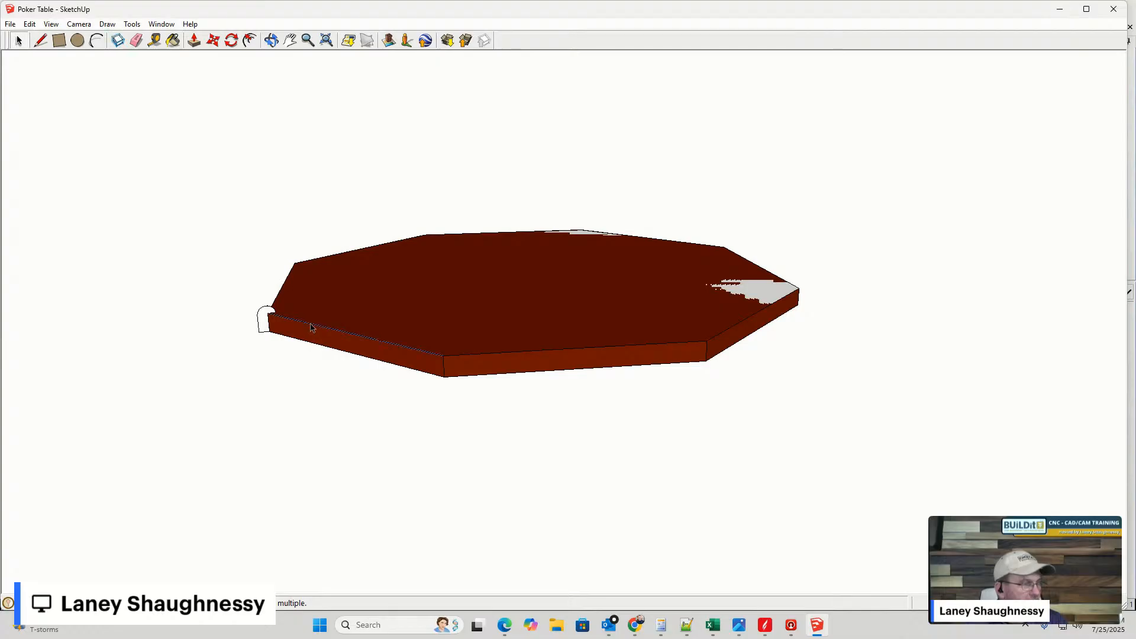
{"action": "left_click", "coordinate": [528, 352], "text": "shift"}
{"action": "left_click", "coordinate": [775, 313], "text": "shift"}
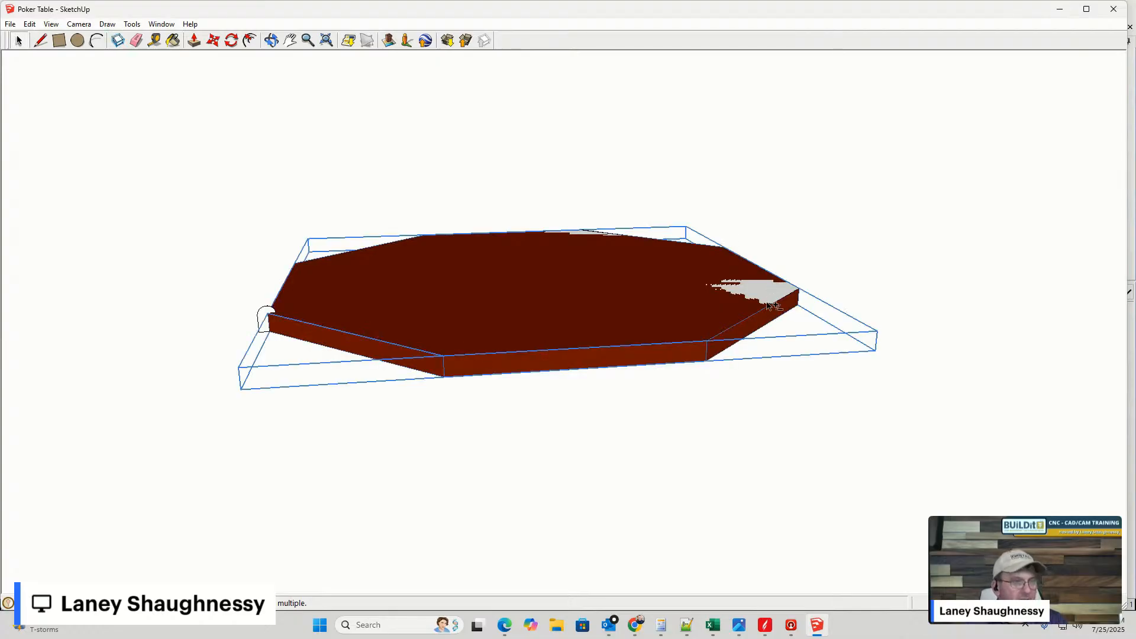
{"action": "left_click", "coordinate": [752, 327], "text": "shift"}
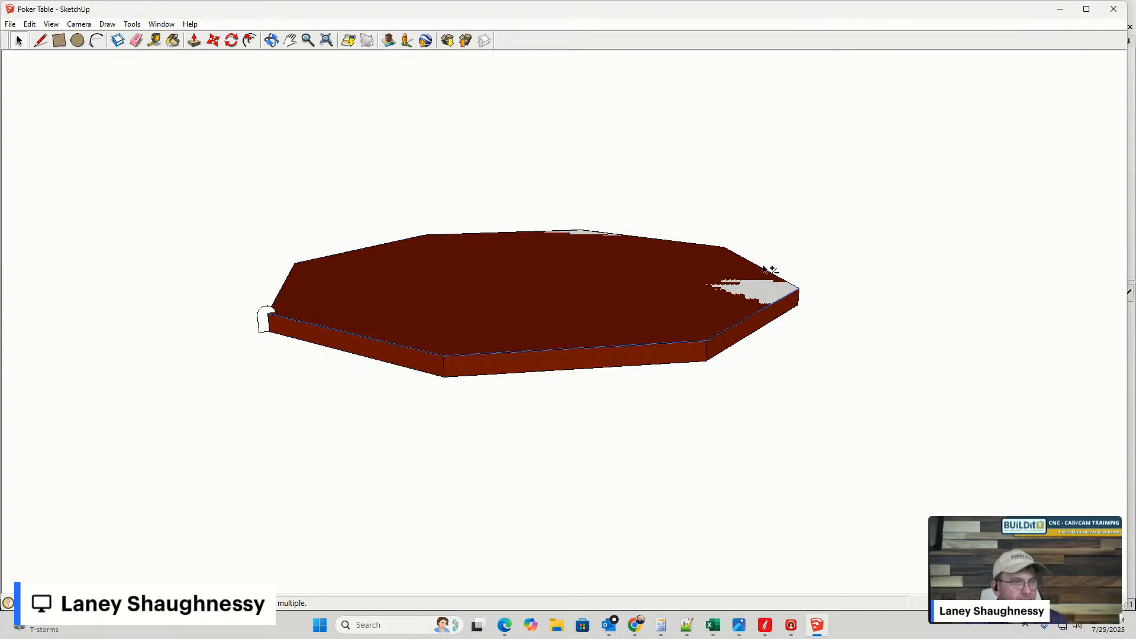
{"action": "left_click", "coordinate": [662, 239], "text": "shift"}
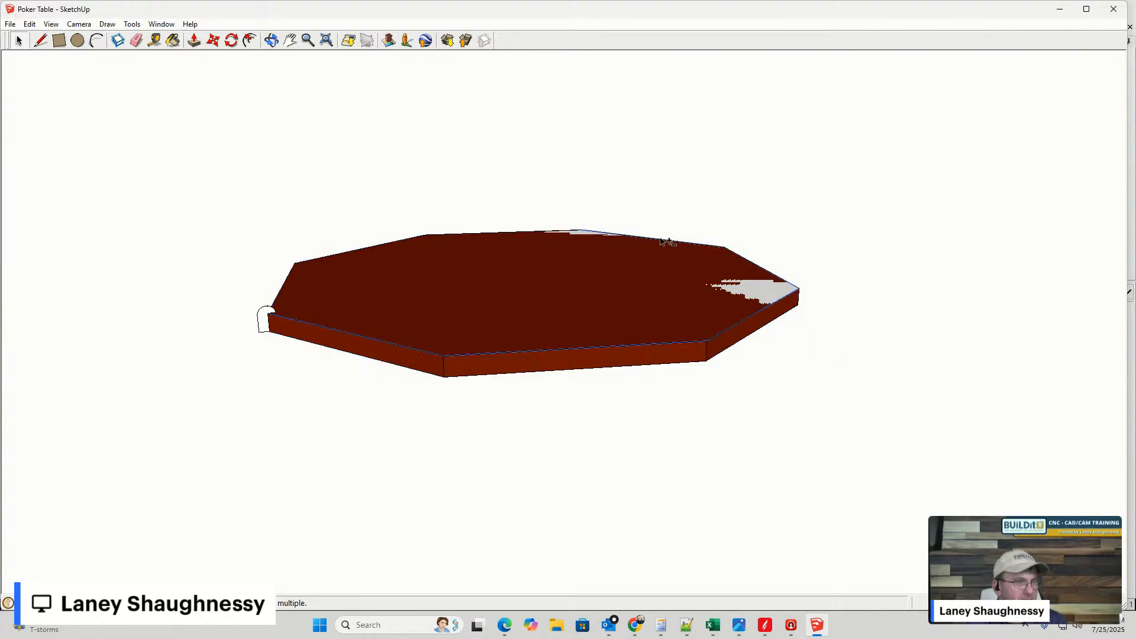
{"action": "left_click", "coordinate": [498, 233], "text": "shift"}
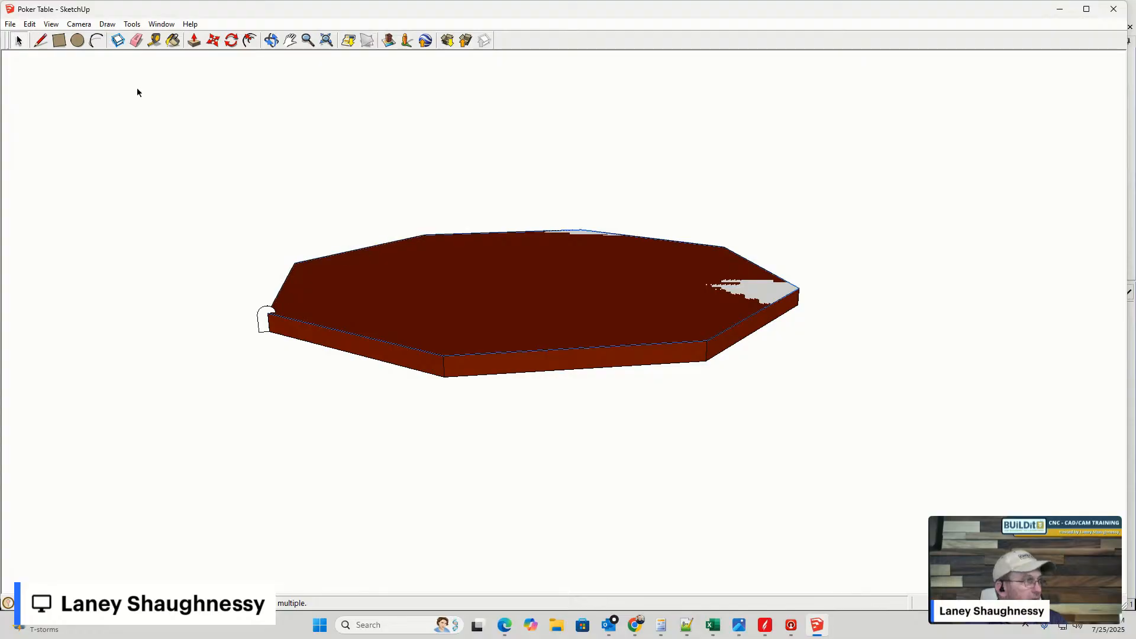
{"action": "left_click", "coordinate": [132, 23]}
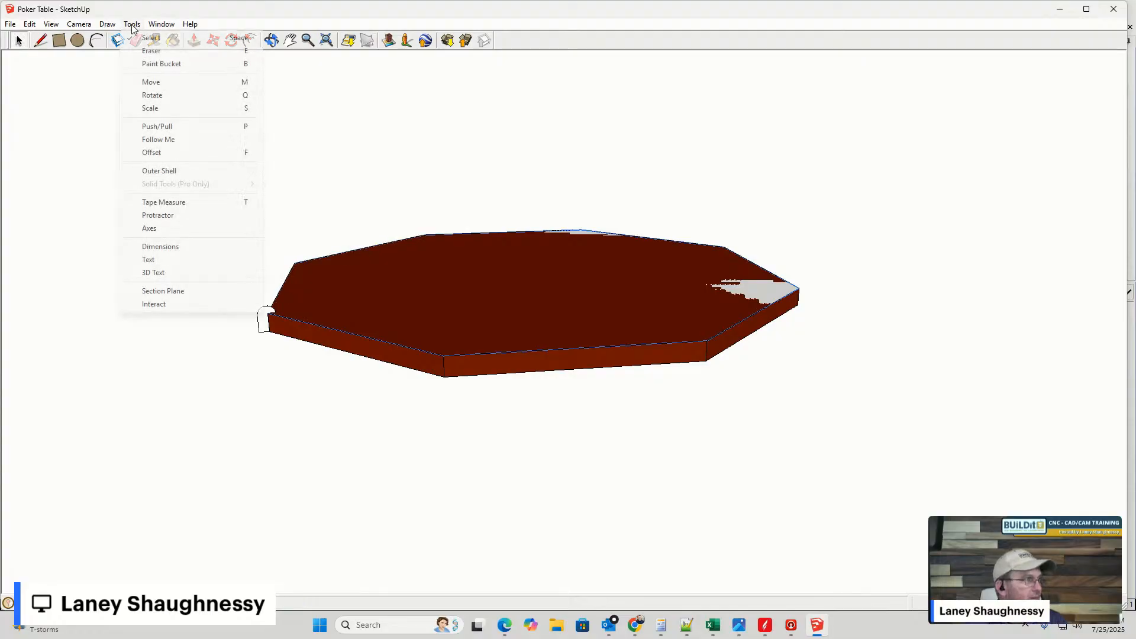
{"action": "left_click", "coordinate": [151, 138]}
{"action": "left_click", "coordinate": [266, 318]}
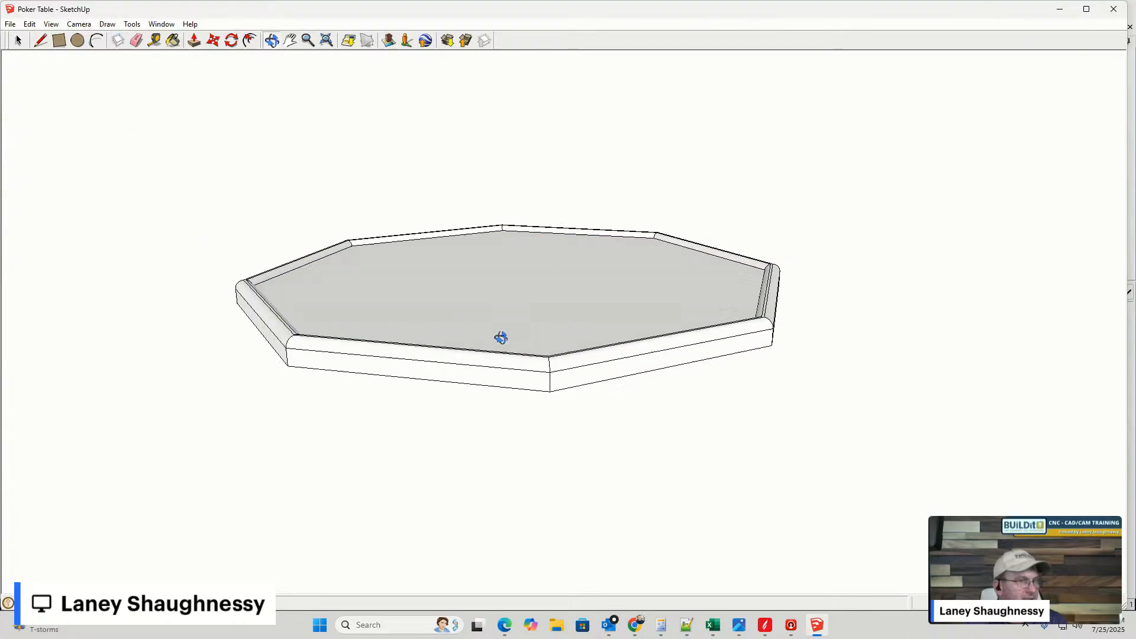
- Delete the traced octagonal face lying on the slab inside the swept rail
{"action": "key", "text": "space"}
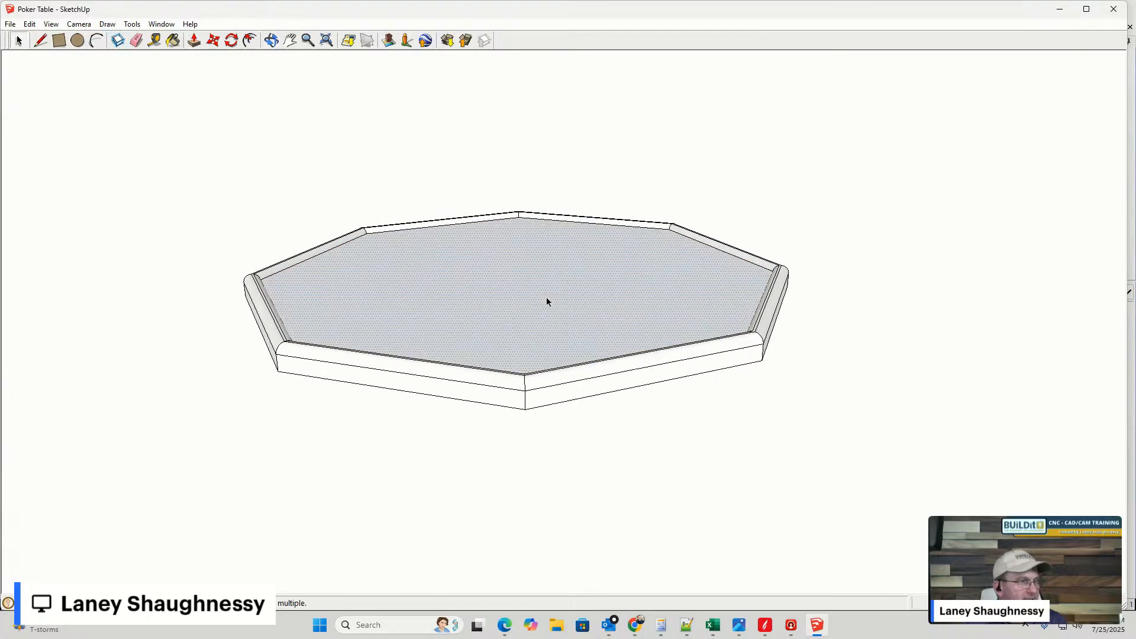
{"action": "middle_click_drag", "start_coordinate": [530, 285], "coordinate": [304, 378]}
{"action": "scroll", "coordinate": [344, 392], "scroll_direction": "up", "scroll_amount": 3}
{"action": "scroll", "coordinate": [503, 464], "scroll_direction": "up", "scroll_amount": 3}
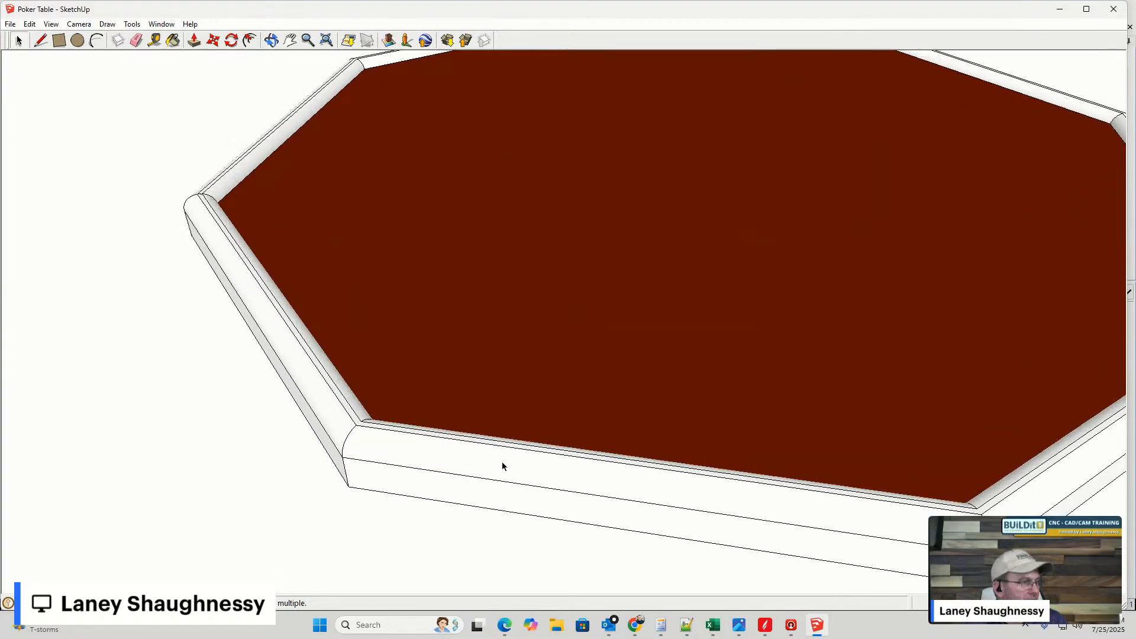
{"action": "scroll", "coordinate": [411, 464], "scroll_direction": "down", "scroll_amount": 5}
{"action": "scroll", "coordinate": [412, 441], "scroll_direction": "down", "scroll_amount": 1}
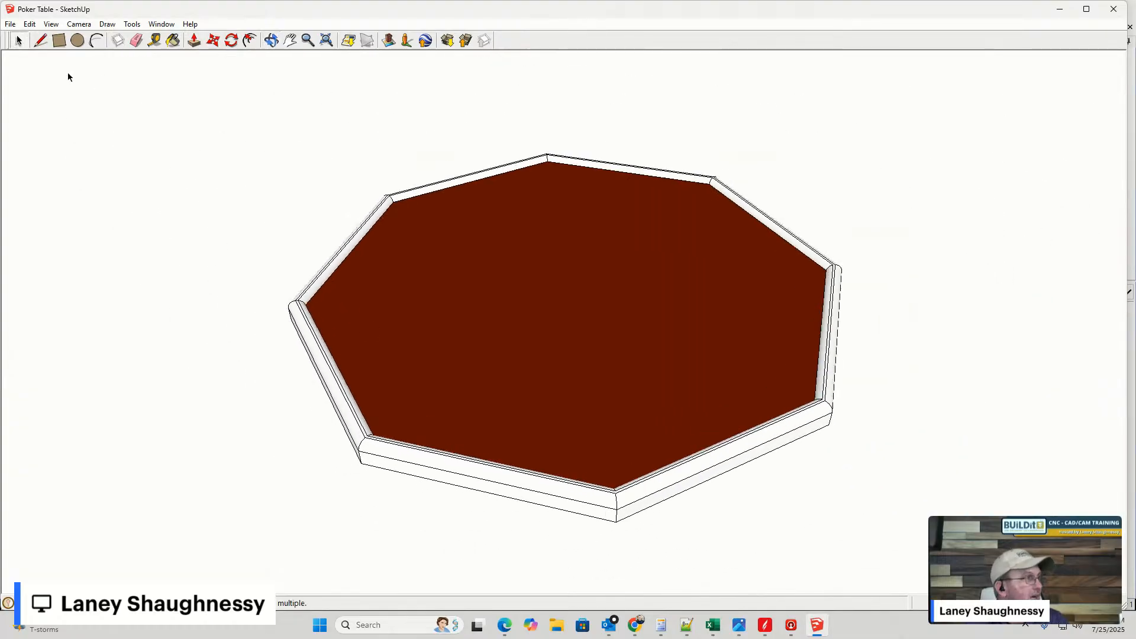
- Unhide all hidden components of the poker table
{"action": "left_click", "coordinate": [29, 23]}
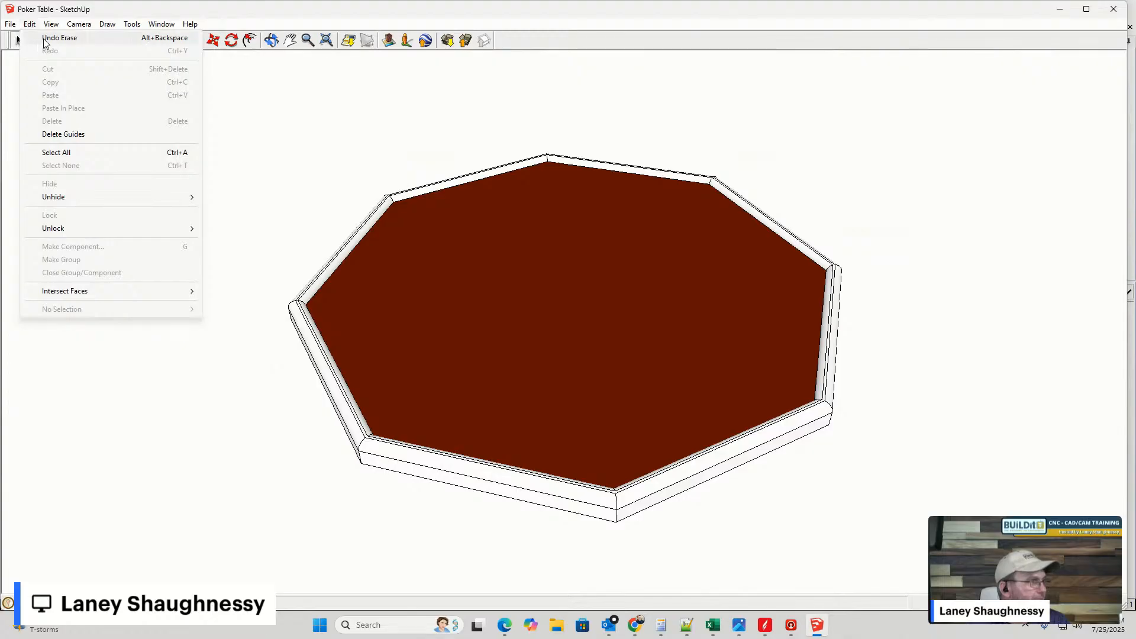
{"action": "mouse_move", "coordinate": [107, 197]}
{"action": "left_click", "coordinate": [225, 222]}
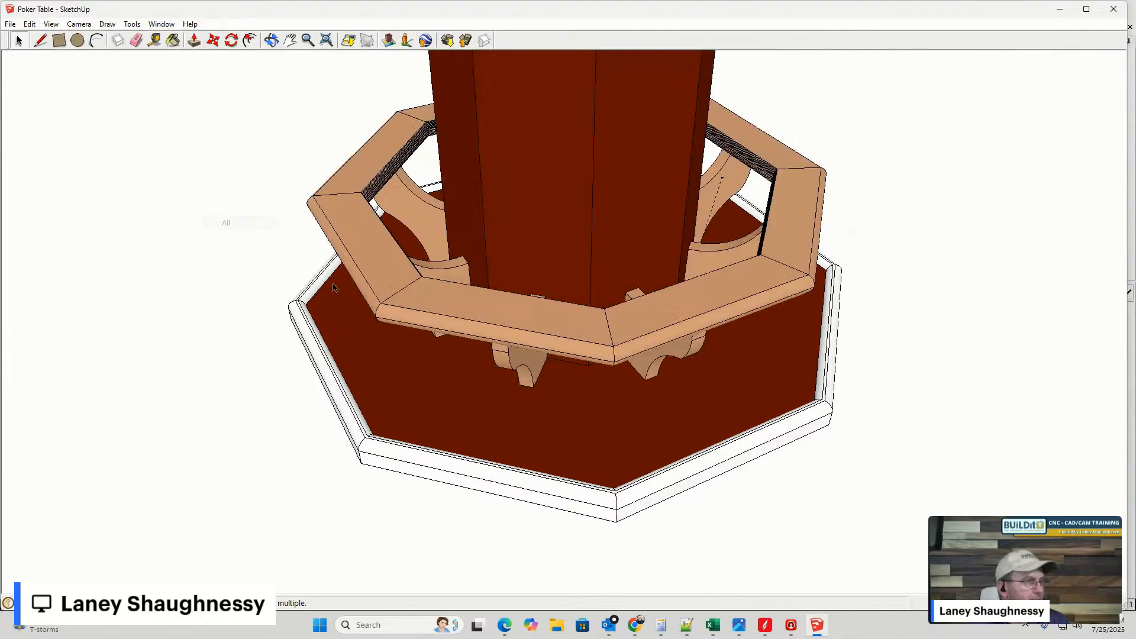
- Hide the octagonal footrest ring component that rests on the curved brackets
{"action": "left_click", "coordinate": [741, 292]}
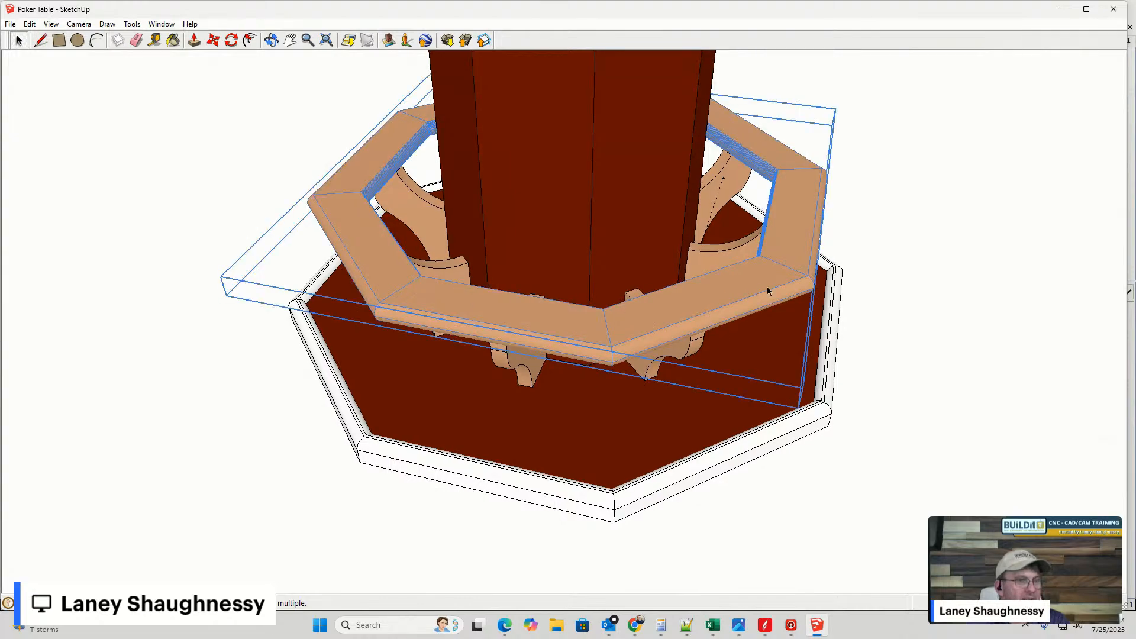
{"action": "scroll", "coordinate": [771, 289], "scroll_direction": "up", "scroll_amount": 3}
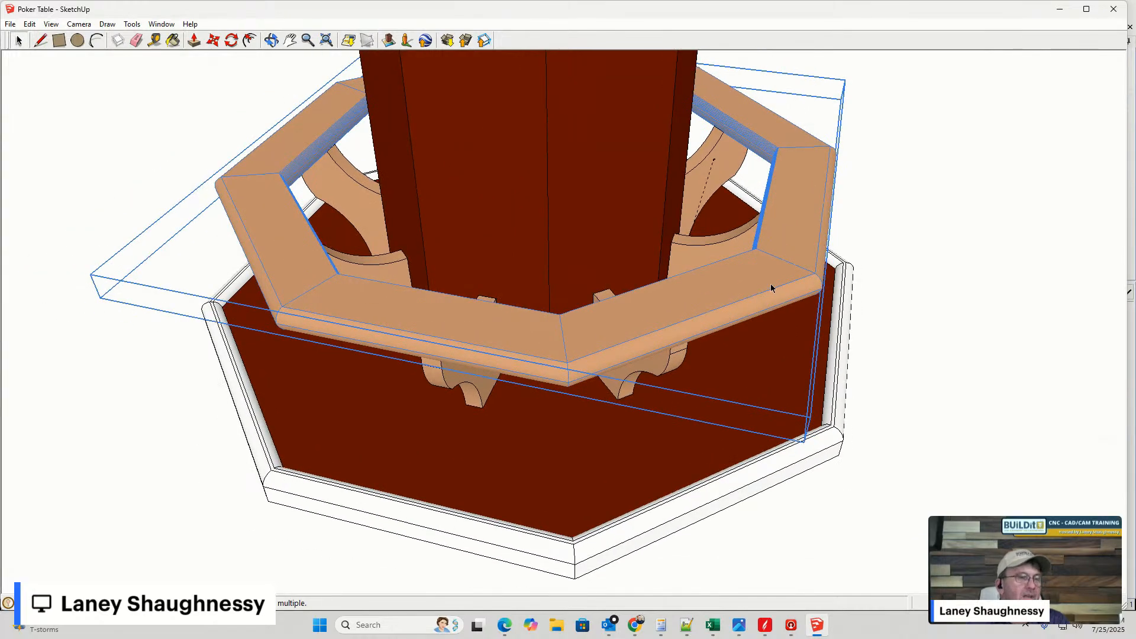
{"action": "right_click", "coordinate": [771, 288]}
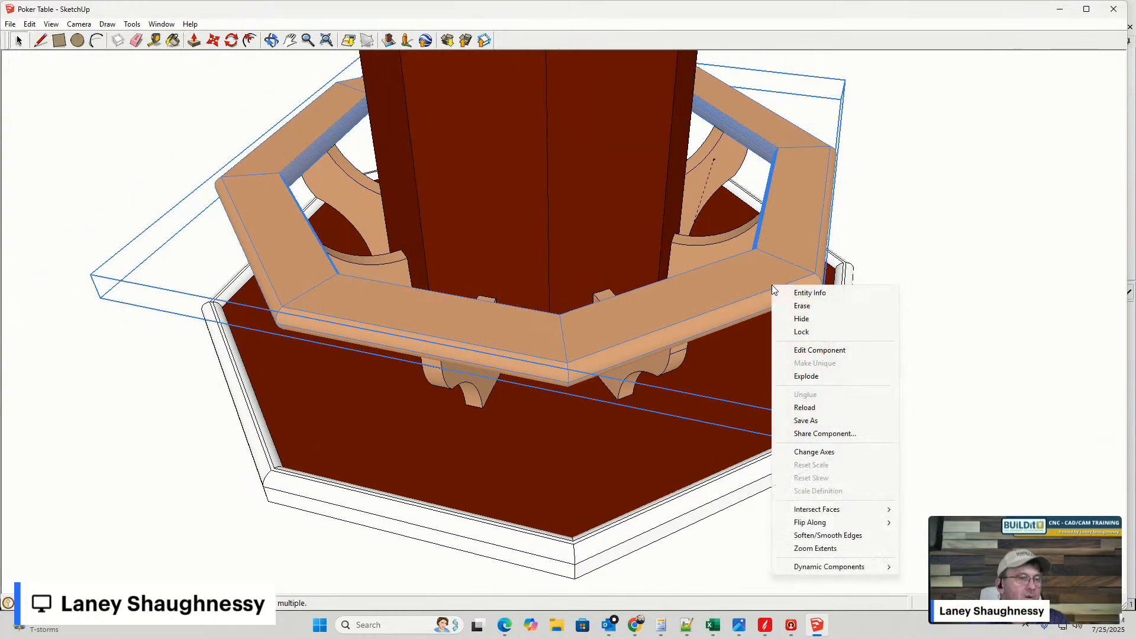
{"action": "left_click", "coordinate": [802, 319]}
- Try to draw a line path linking the outer top corners of neighbouring footrest brackets
{"action": "middle_click_drag", "start_coordinate": [794, 311], "coordinate": [345, 239]}
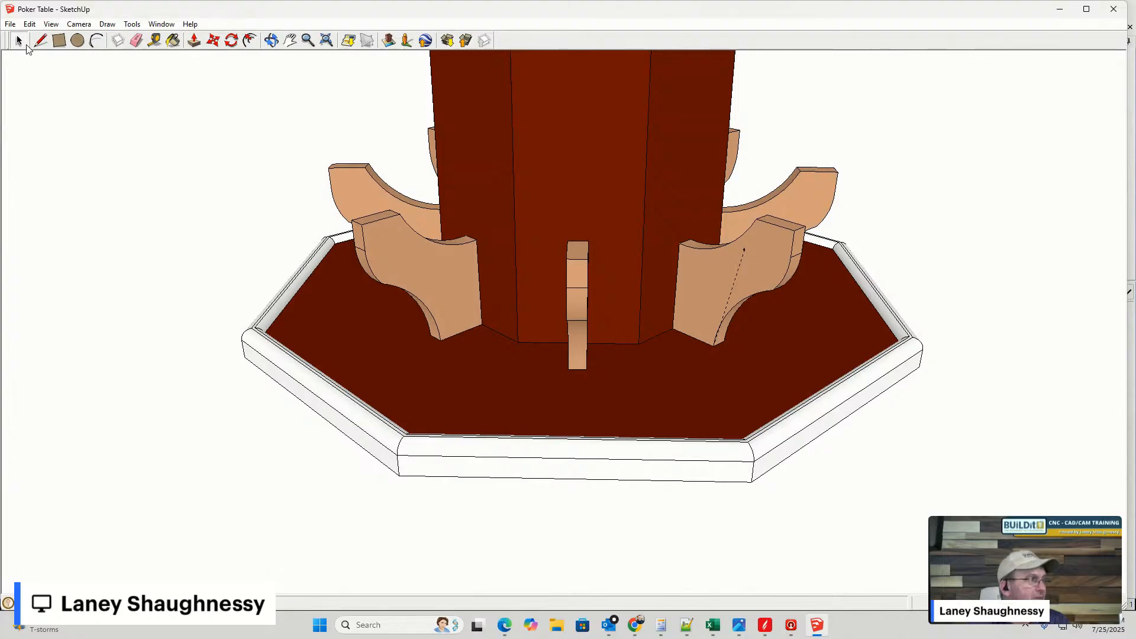
{"action": "left_click", "coordinate": [362, 224]}
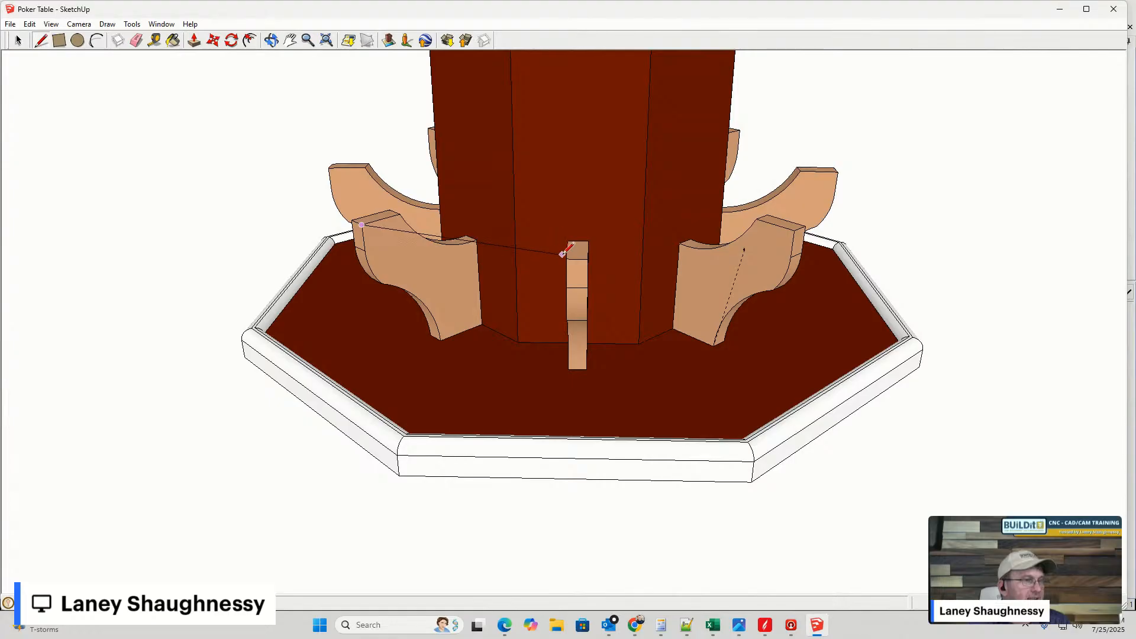
{"action": "middle_click_drag", "start_coordinate": [566, 258], "coordinate": [829, 236]}
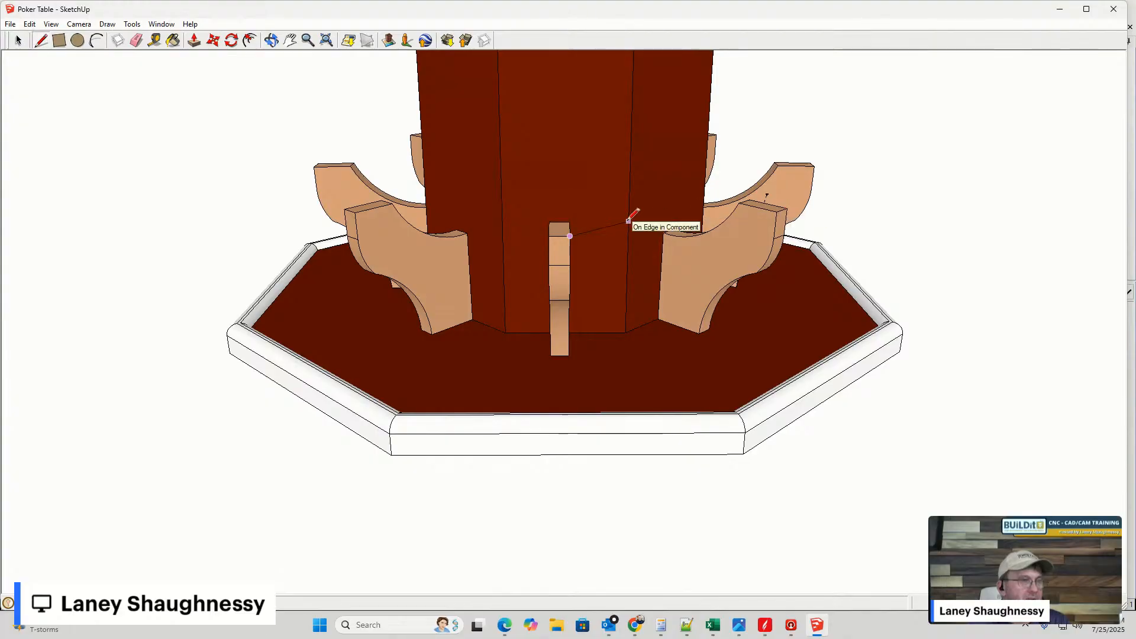
{"action": "left_click", "coordinate": [645, 257]}
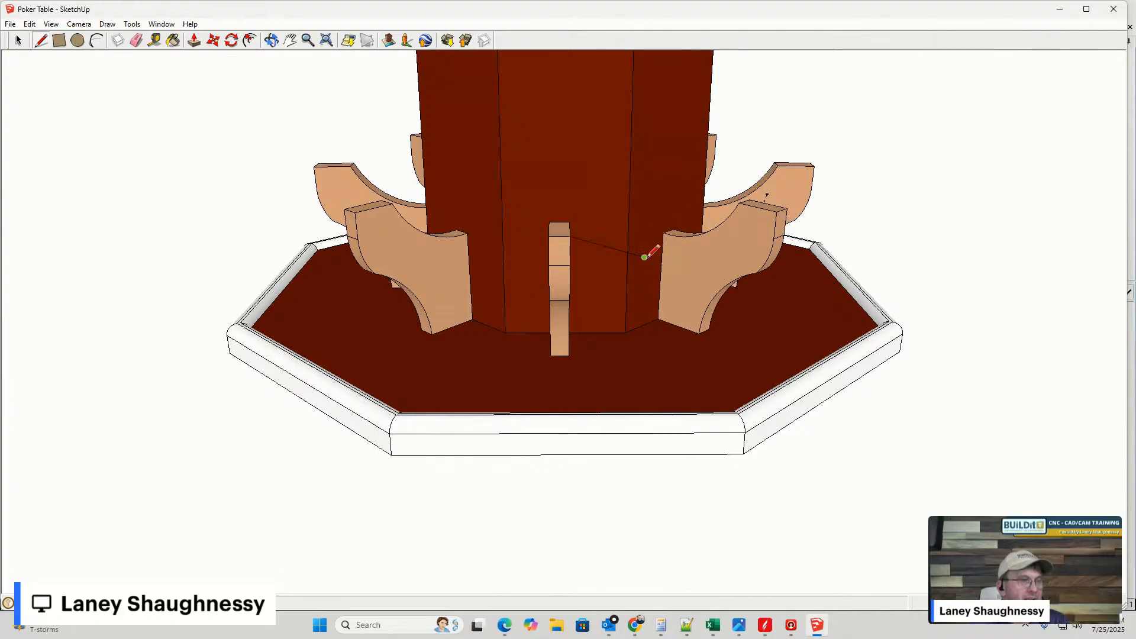
{"action": "left_click", "coordinate": [777, 211]}
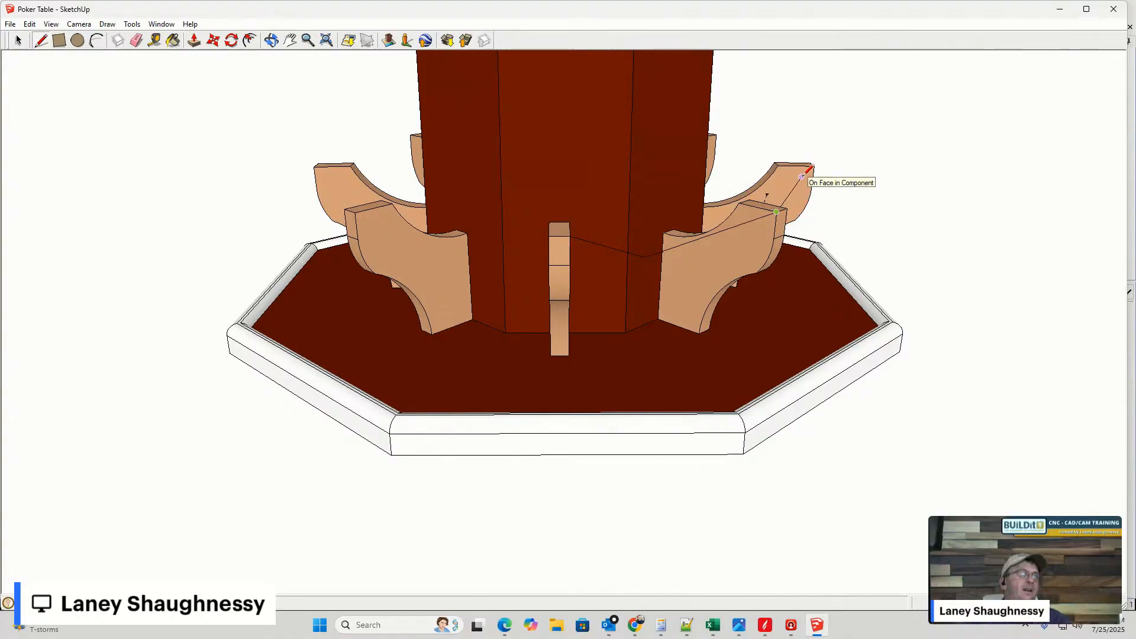
- Undo the trial lines between the brackets and the hiding of the footrest ring
{"action": "key", "text": "ctrl+z"}
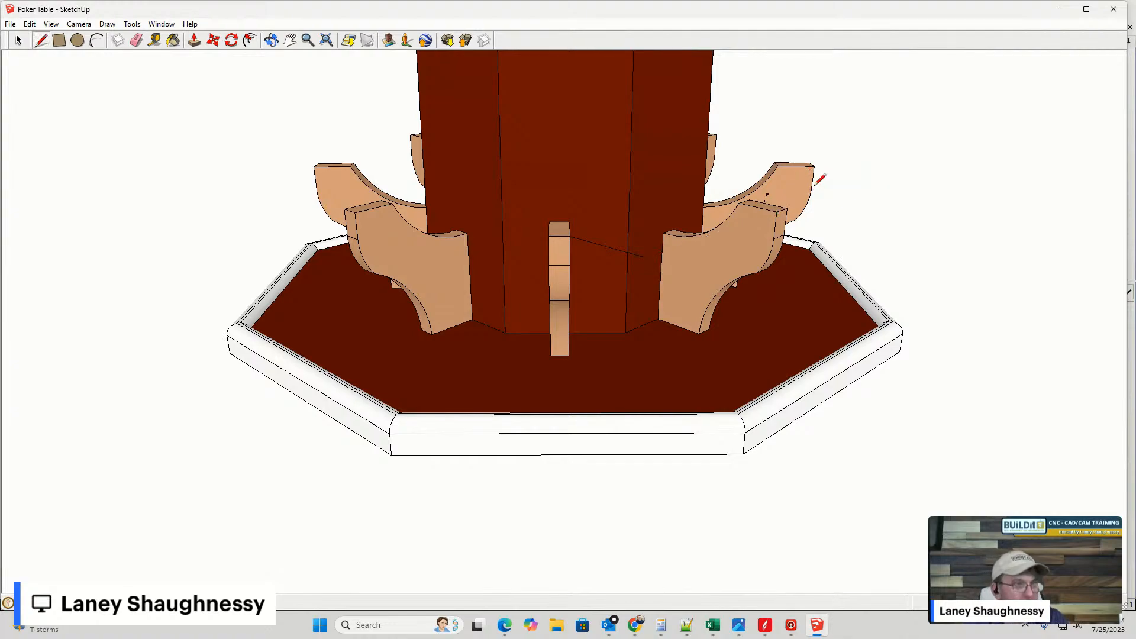
{"action": "middle_click_drag", "start_coordinate": [614, 299], "coordinate": [545, 310]}
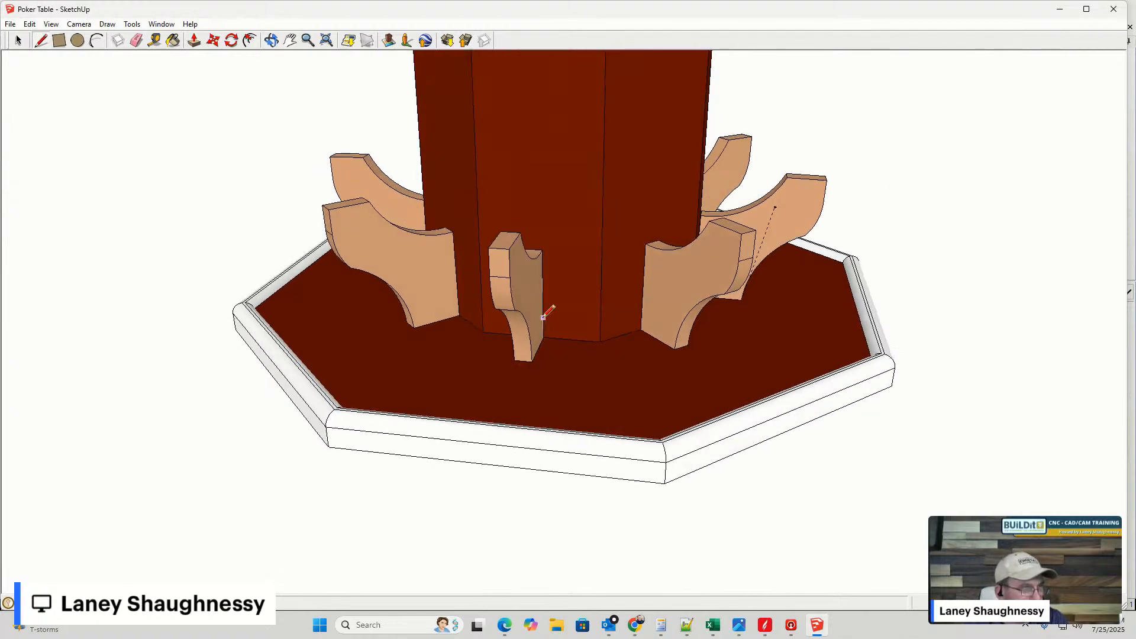
{"action": "key", "text": "ctrl+z"}
{"action": "mouse_move", "coordinate": [870, 183]}
{"action": "middle_mouse_down"}
{"action": "mouse_move", "coordinate": [670, 249]}
{"action": "mouse_move", "coordinate": [292, 223]}
{"action": "mouse_move", "coordinate": [457, 256]}
{"action": "mouse_move", "coordinate": [764, 264]}
{"action": "mouse_move", "coordinate": [518, 248]}
{"action": "mouse_move", "coordinate": [347, 215]}
{"action": "mouse_move", "coordinate": [692, 211]}
{"action": "mouse_move", "coordinate": [406, 218]}
{"action": "mouse_move", "coordinate": [441, 222]}
{"action": "middle_mouse_up"}
{"action": "middle_click_drag", "start_coordinate": [980, 217], "coordinate": [851, 228]}
{"action": "key", "text": "space"}
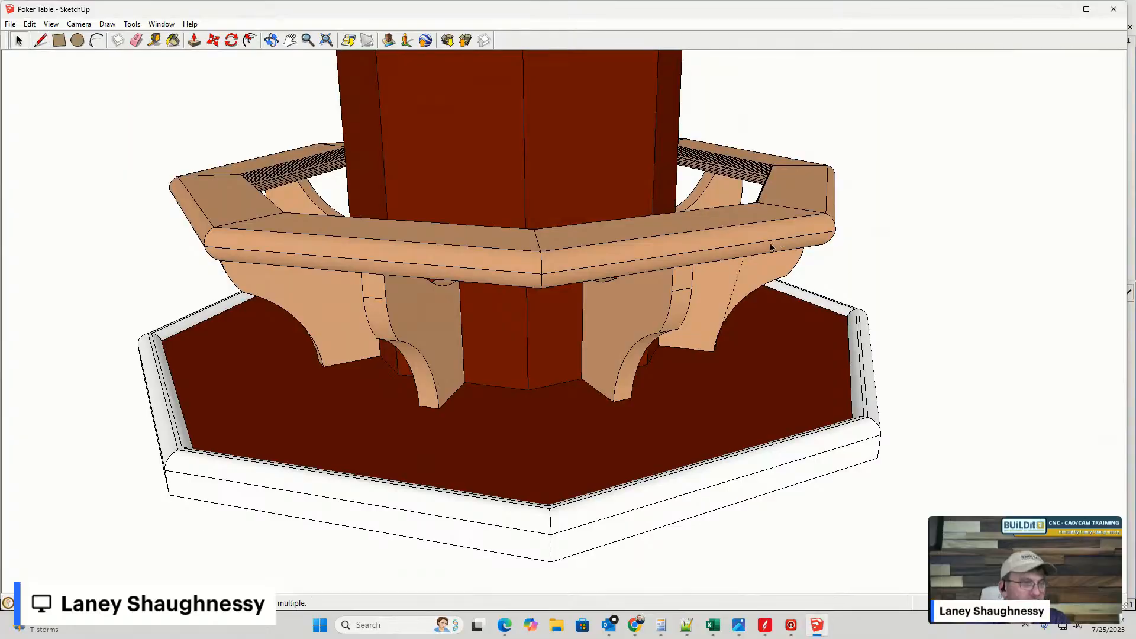
{"action": "left_click", "coordinate": [771, 243]}
{"action": "right_click", "coordinate": [768, 243]}
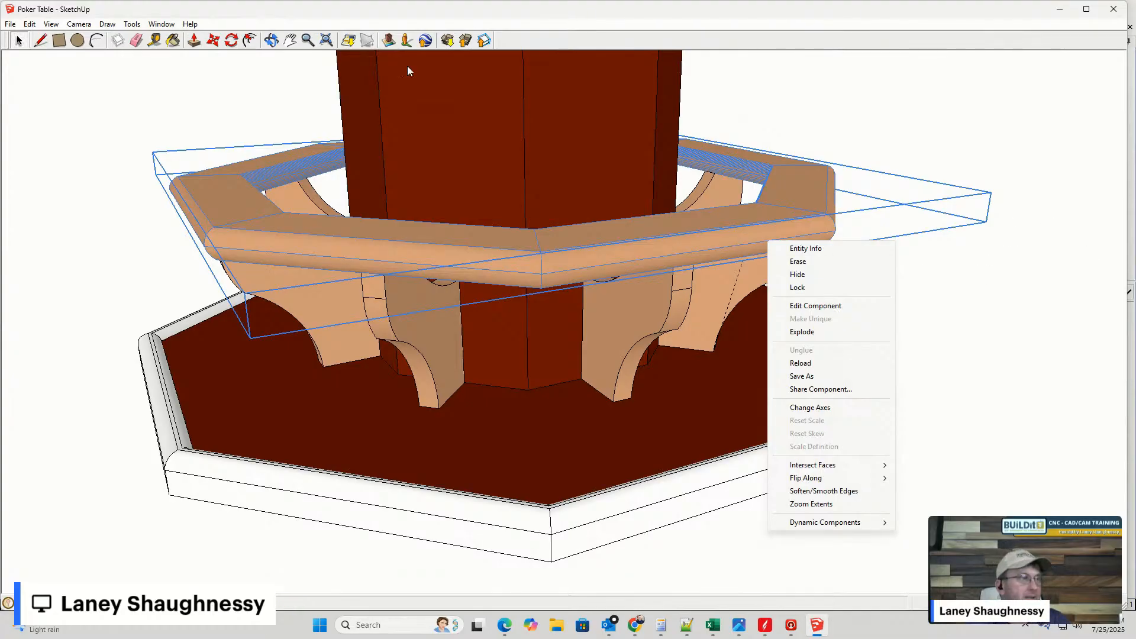
{"action": "left_click", "coordinate": [93, 202]}
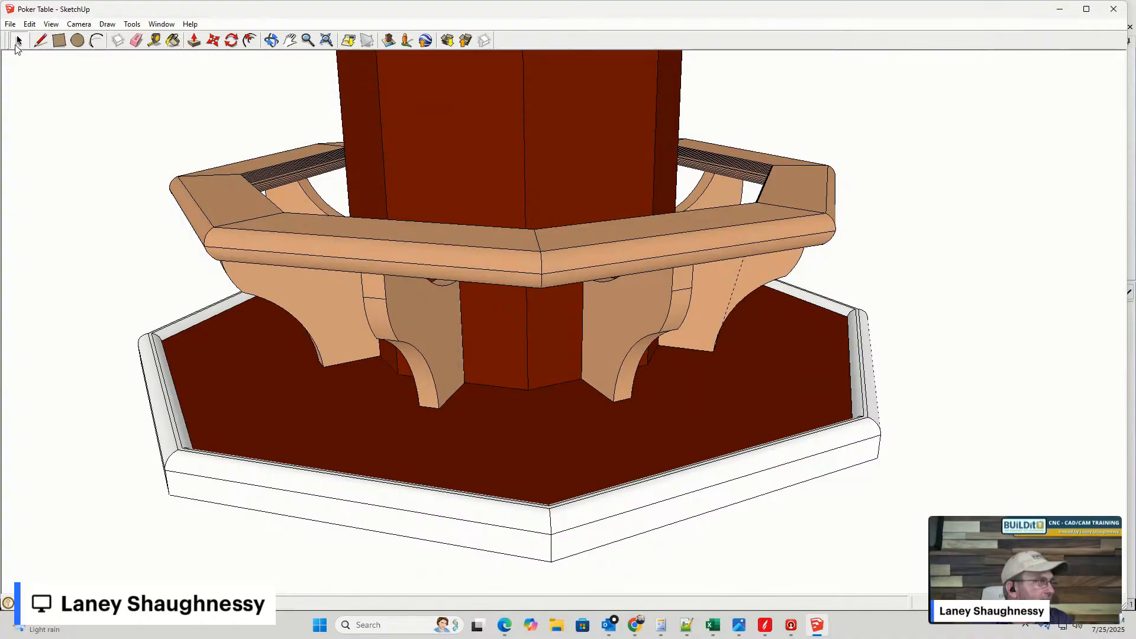
{"action": "scroll", "coordinate": [238, 226], "scroll_direction": "down", "scroll_amount": 10}
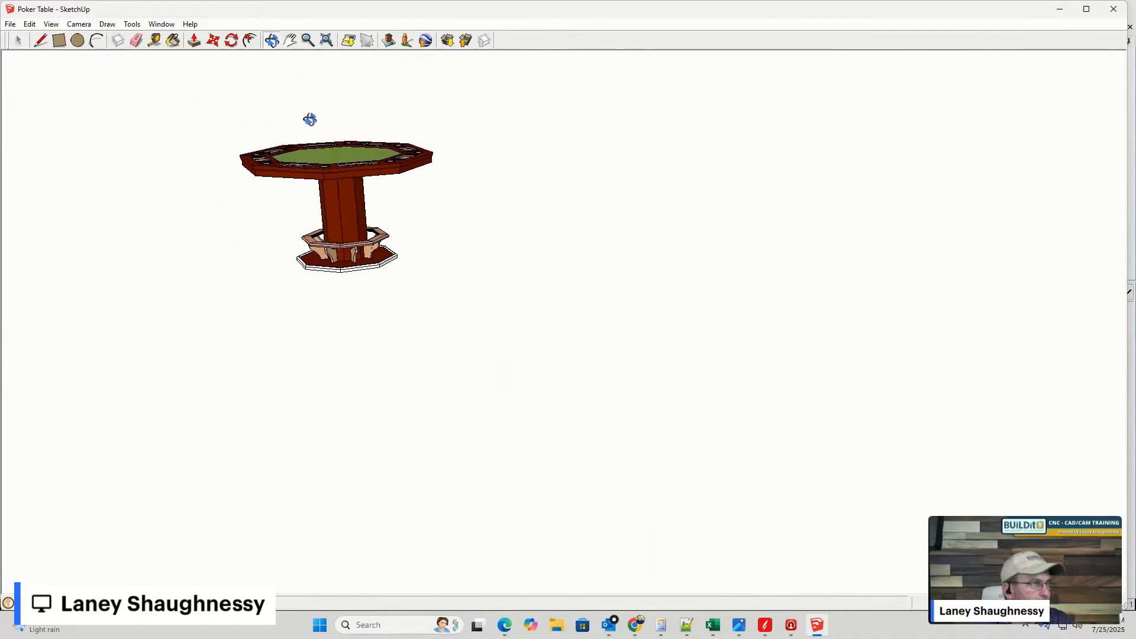
- Move the rounded edge rail component off the poker tabletop to an open spot beside the table
{"action": "middle_click_drag", "start_coordinate": [309, 116], "coordinate": [251, 111]}
{"action": "scroll", "coordinate": [155, 101], "scroll_direction": "up", "scroll_amount": 8}
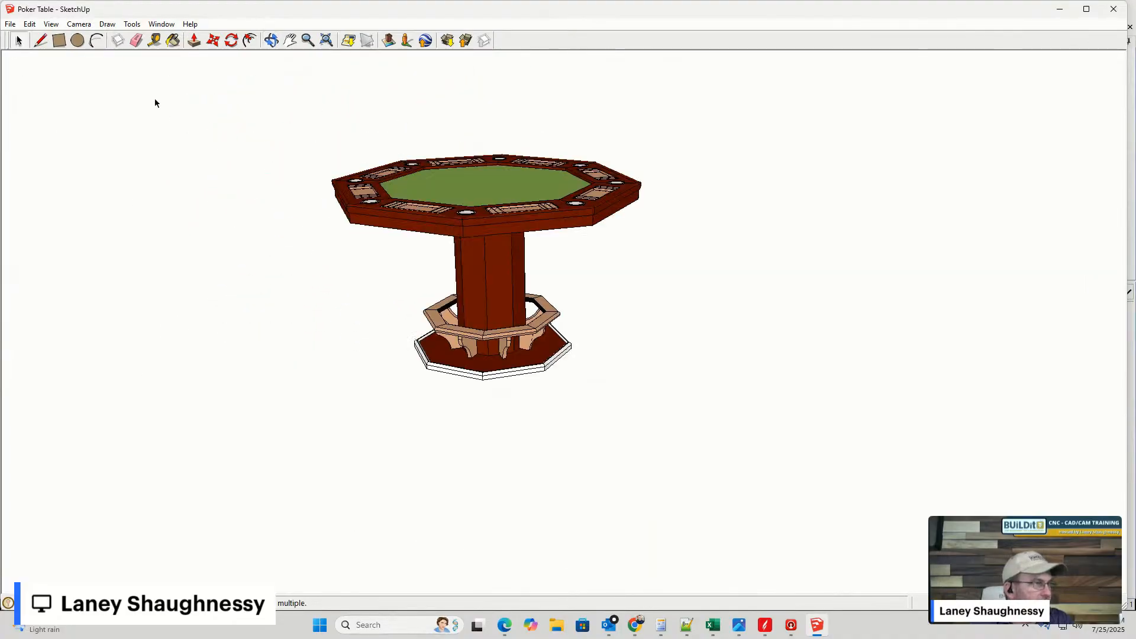
{"action": "scroll", "coordinate": [618, 385], "scroll_direction": "up", "scroll_amount": 3}
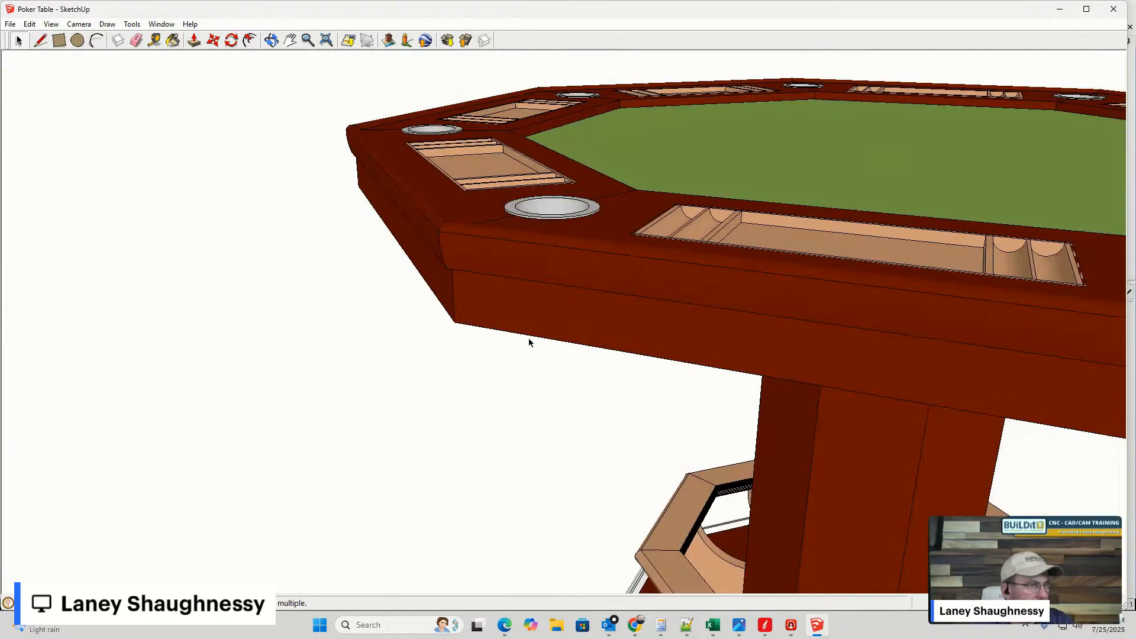
{"action": "scroll", "coordinate": [417, 218], "scroll_direction": "up", "scroll_amount": 3}
{"action": "middle_click_drag", "start_coordinate": [481, 191], "coordinate": [426, 182]}
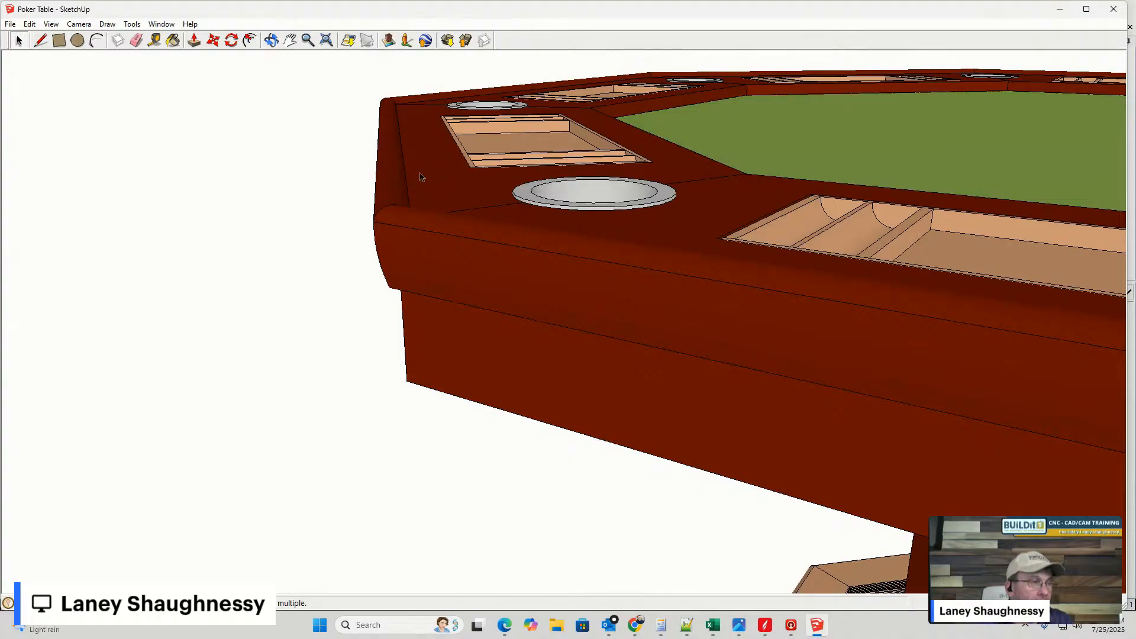
{"action": "left_click", "coordinate": [389, 191]}
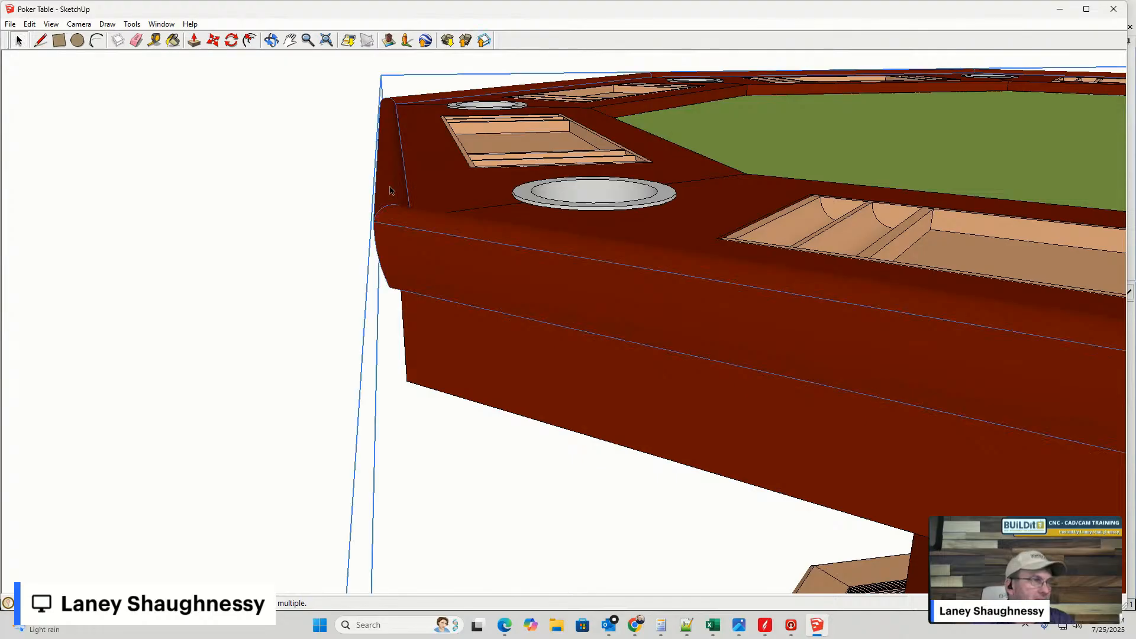
{"action": "middle_click_drag", "start_coordinate": [425, 183], "coordinate": [467, 175]}
{"action": "scroll", "coordinate": [432, 197], "scroll_direction": "up", "scroll_amount": 1}
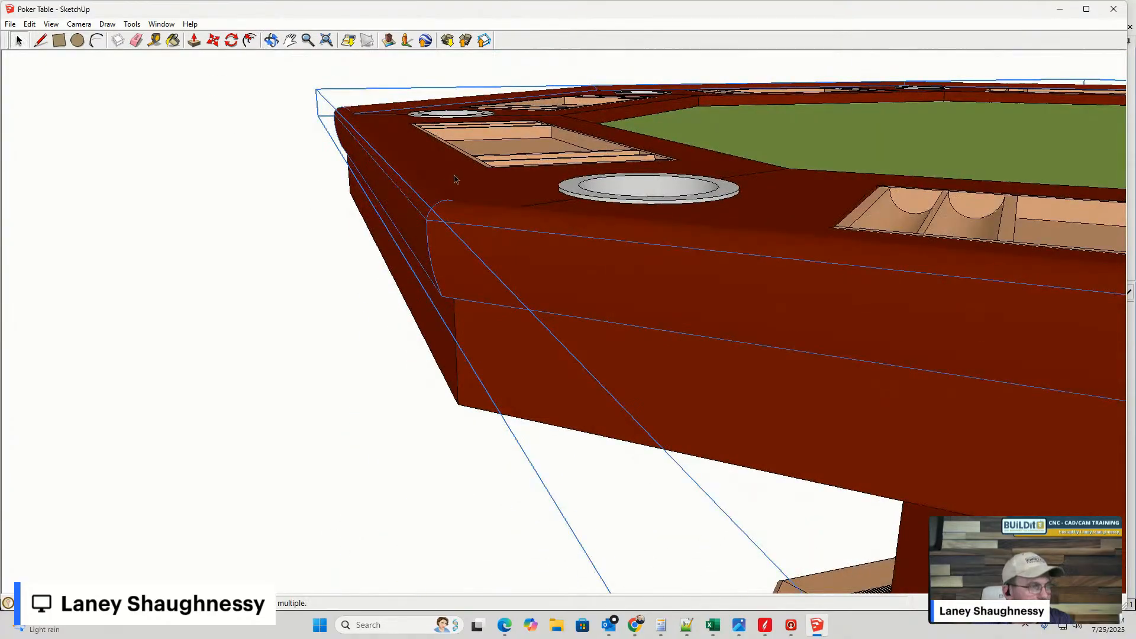
{"action": "left_click", "coordinate": [455, 176]}
{"action": "scroll", "coordinate": [414, 200], "scroll_direction": "down", "scroll_amount": 8}
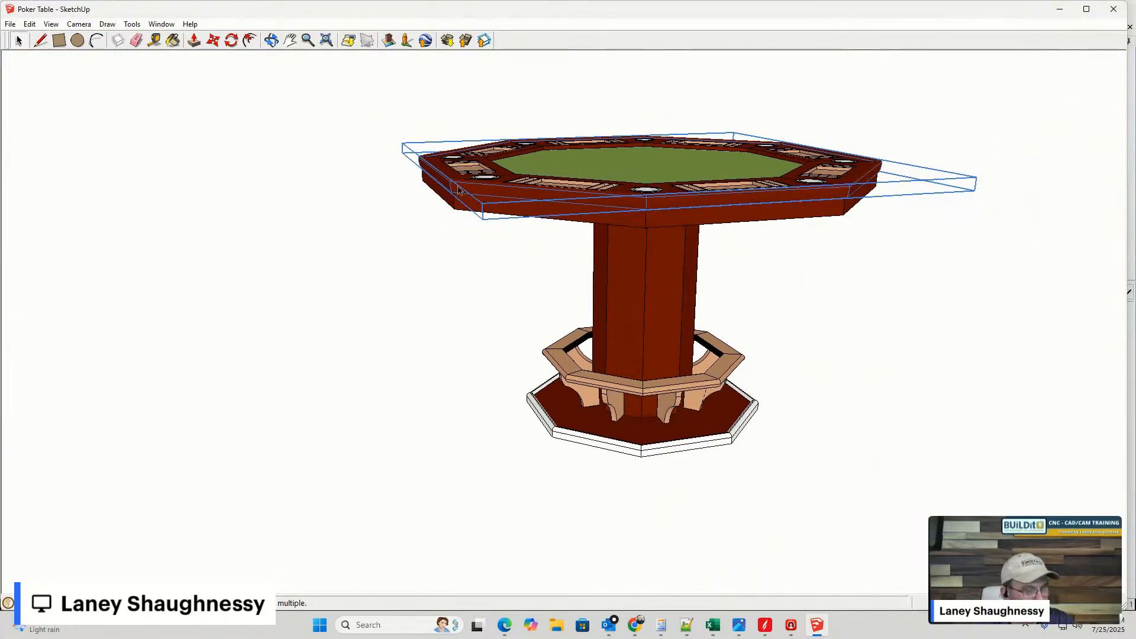
{"action": "key", "text": "m"}
{"action": "left_click_drag", "start_coordinate": [458, 190], "coordinate": [187, 348]}
- Examine the rounded outer profile and the underside of the detached tabletop rail at its corners
{"action": "middle_click_drag", "start_coordinate": [142, 407], "coordinate": [226, 240]}
{"action": "scroll", "coordinate": [305, 136], "scroll_direction": "up", "scroll_amount": 3}
{"action": "scroll", "coordinate": [308, 177], "scroll_direction": "down", "scroll_amount": 4}
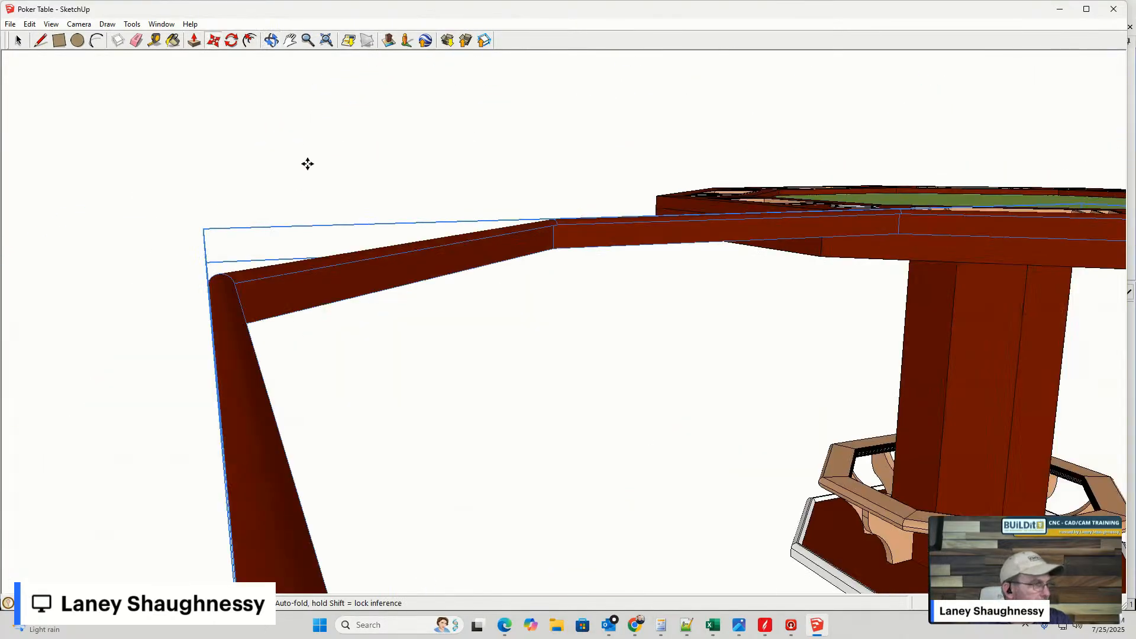
{"action": "scroll", "coordinate": [298, 261], "scroll_direction": "up", "scroll_amount": 3}
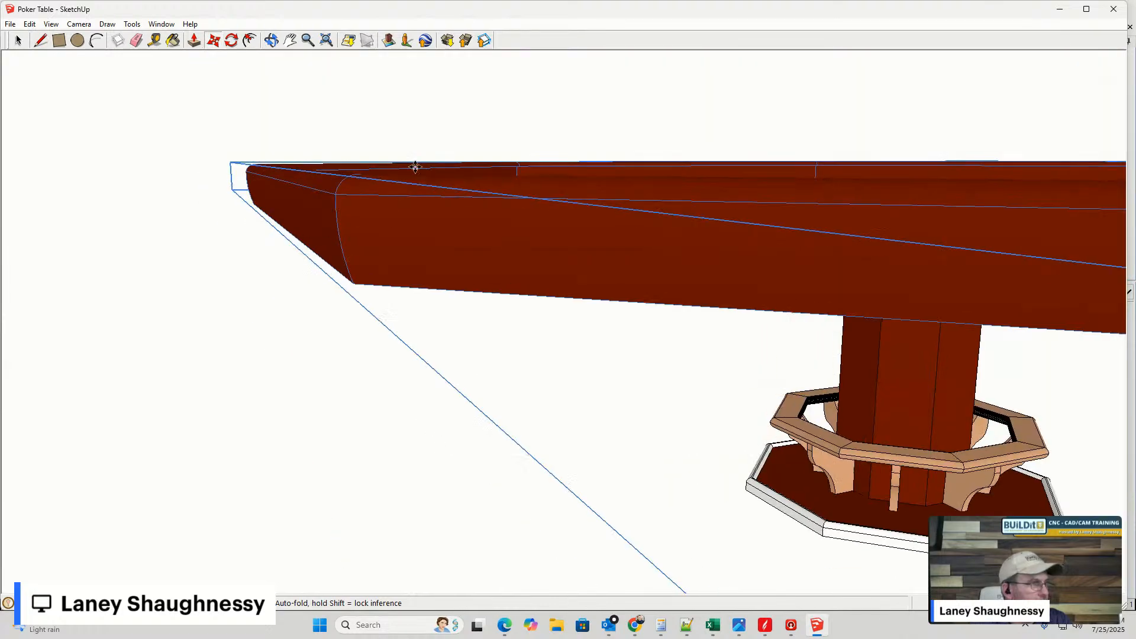
{"action": "scroll", "coordinate": [414, 163], "scroll_direction": "up", "scroll_amount": 1}
{"action": "scroll", "coordinate": [414, 164], "scroll_direction": "up", "scroll_amount": 1}
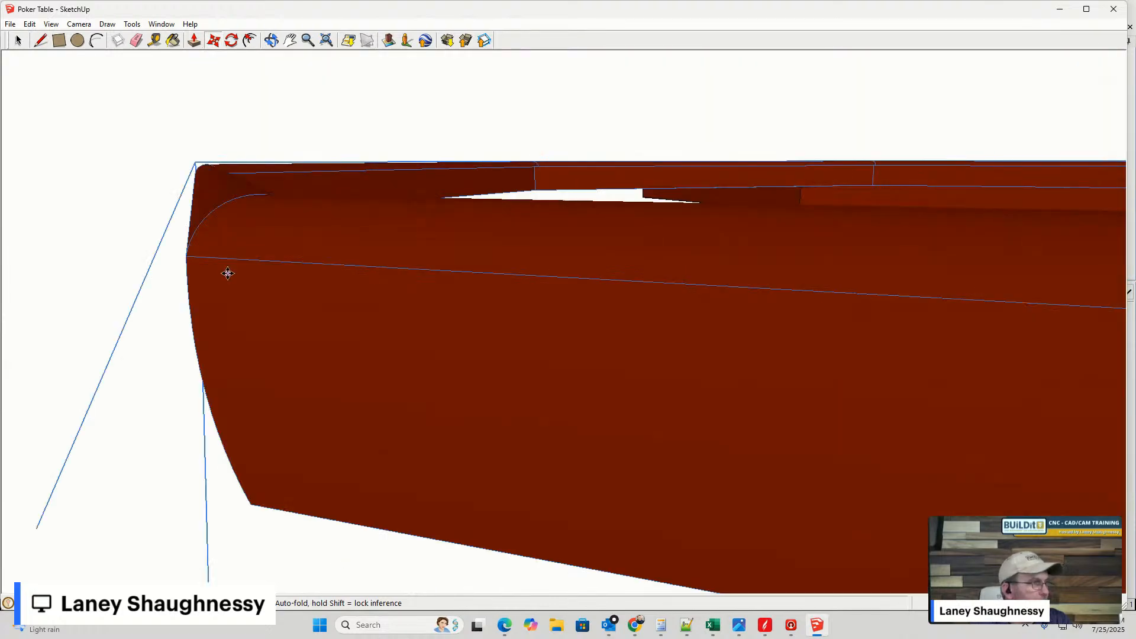
{"action": "middle_click_drag", "start_coordinate": [226, 272], "coordinate": [258, 245]}
{"action": "scroll", "coordinate": [260, 184], "scroll_direction": "down", "scroll_amount": 3}
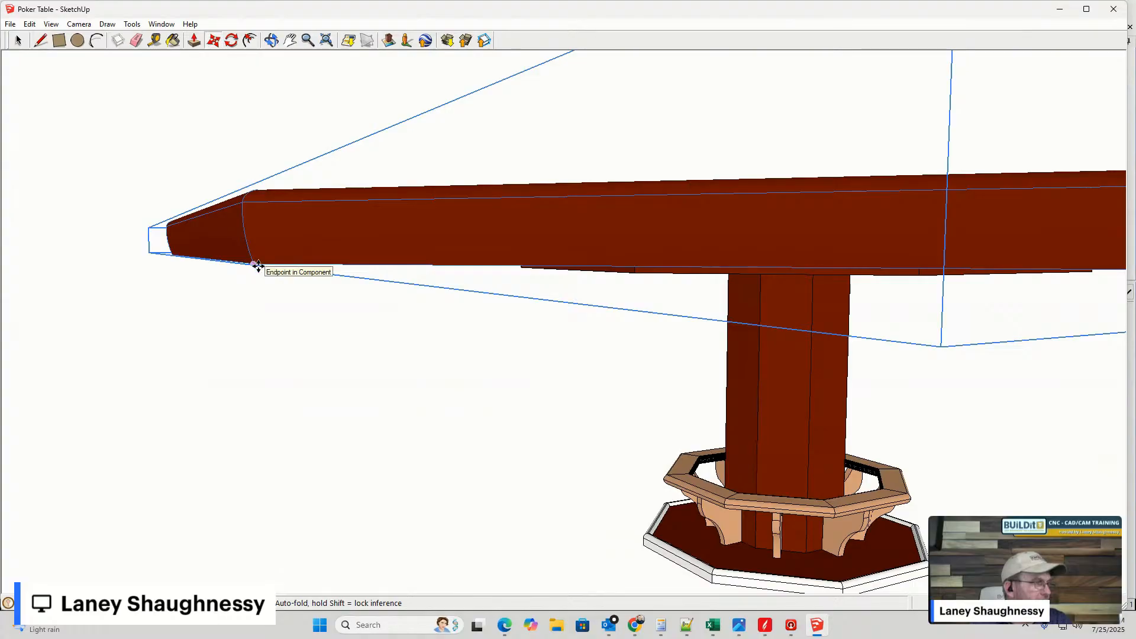
{"action": "middle_click_drag", "start_coordinate": [256, 220], "coordinate": [258, 170]}
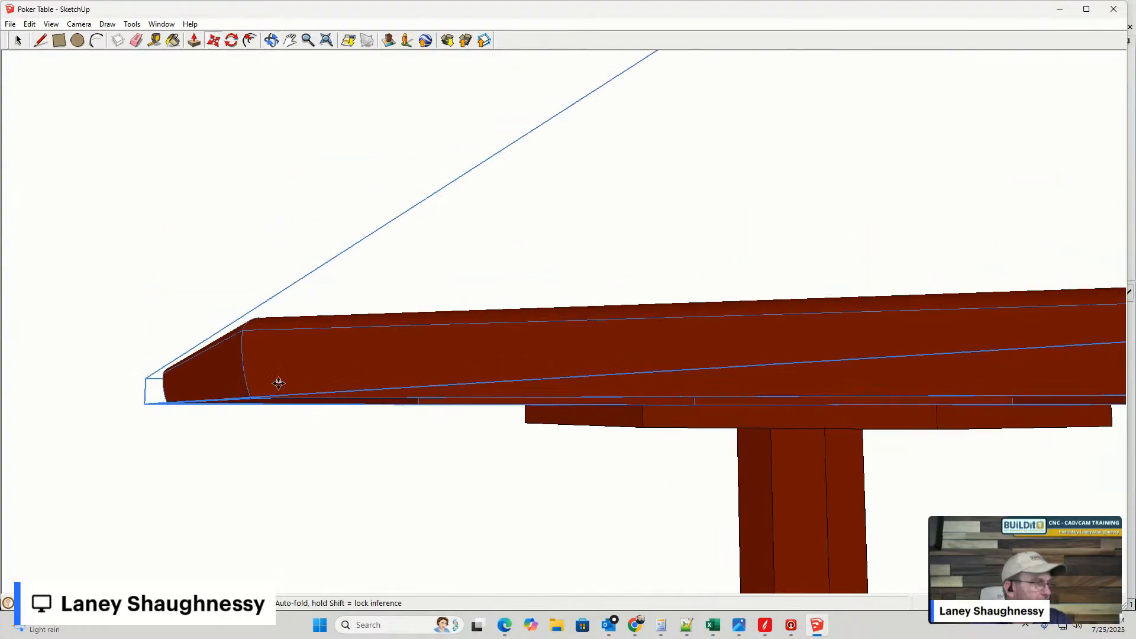
{"action": "middle_click_drag", "start_coordinate": [279, 384], "coordinate": [298, 332]}
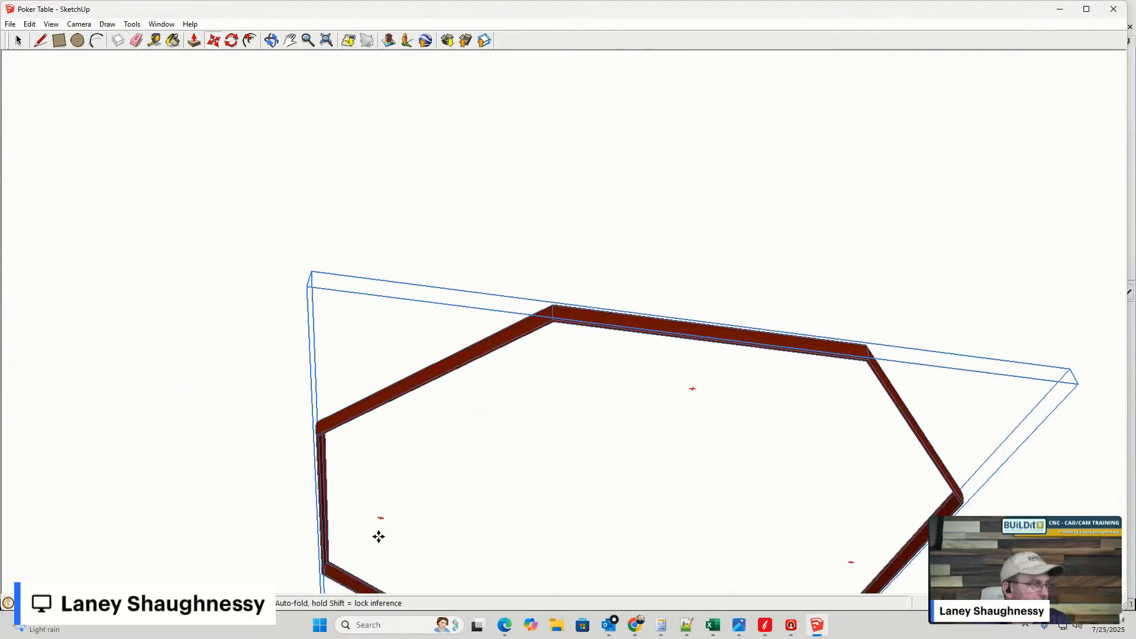
- Measure across the recessed face of the detached rail from its long edges with the Tape Measure
{"action": "scroll", "coordinate": [378, 537], "scroll_direction": "up", "scroll_amount": 4}
{"action": "middle_click_drag", "start_coordinate": [258, 465], "coordinate": [71, 318]}
{"action": "middle_click_drag", "start_coordinate": [208, 355], "coordinate": [280, 353]}
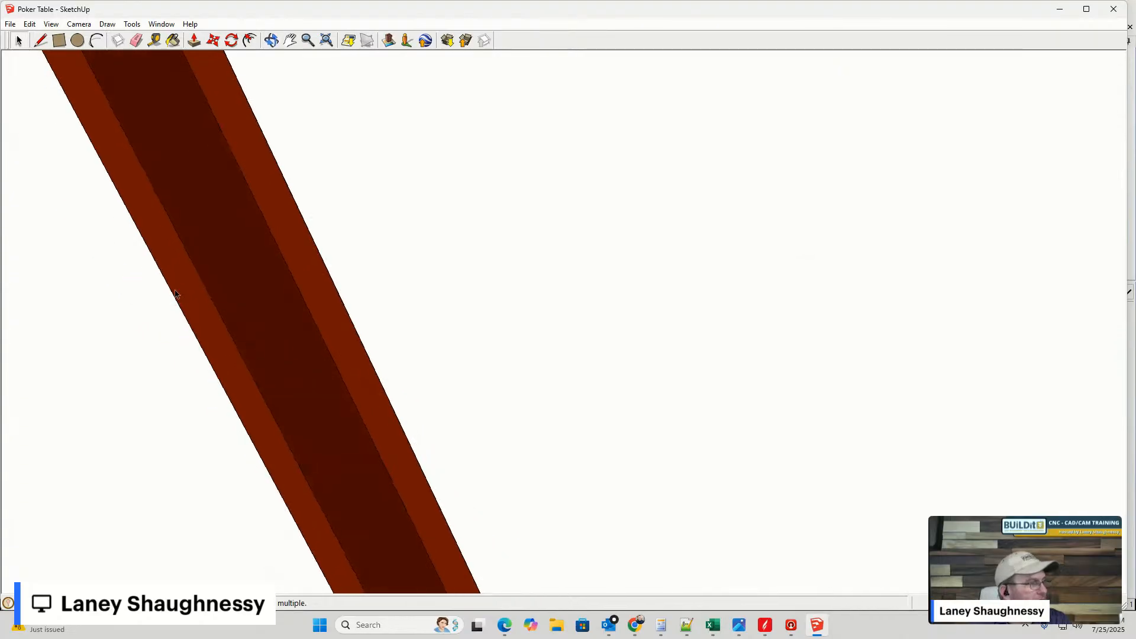
{"action": "left_click", "coordinate": [155, 40]}
{"action": "left_click", "coordinate": [152, 255]}
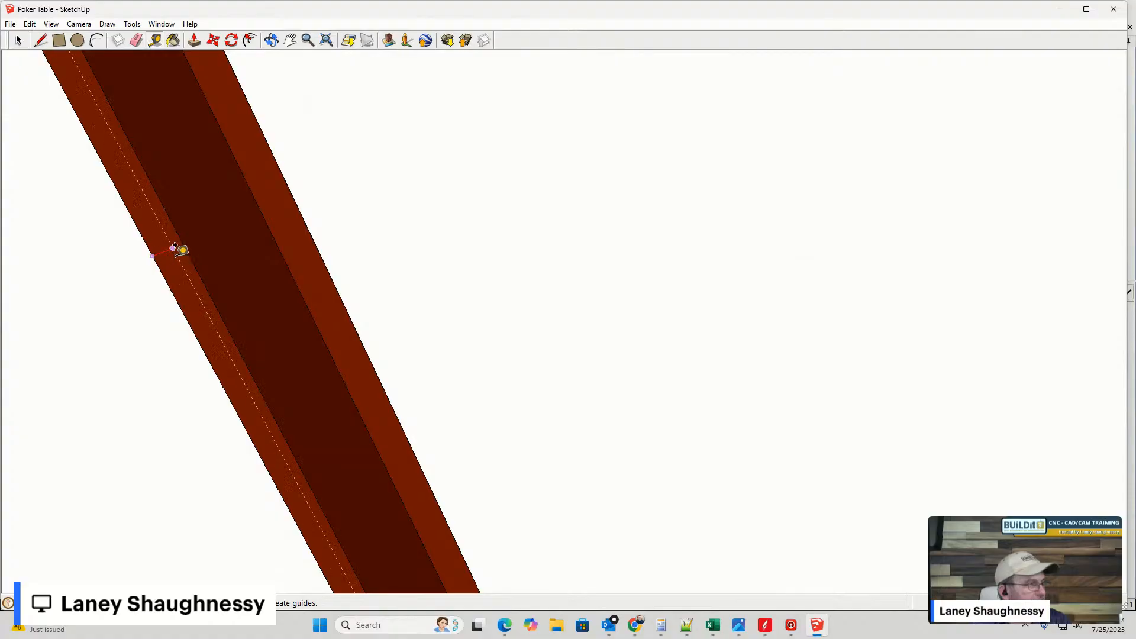
{"action": "left_click", "coordinate": [217, 245]}
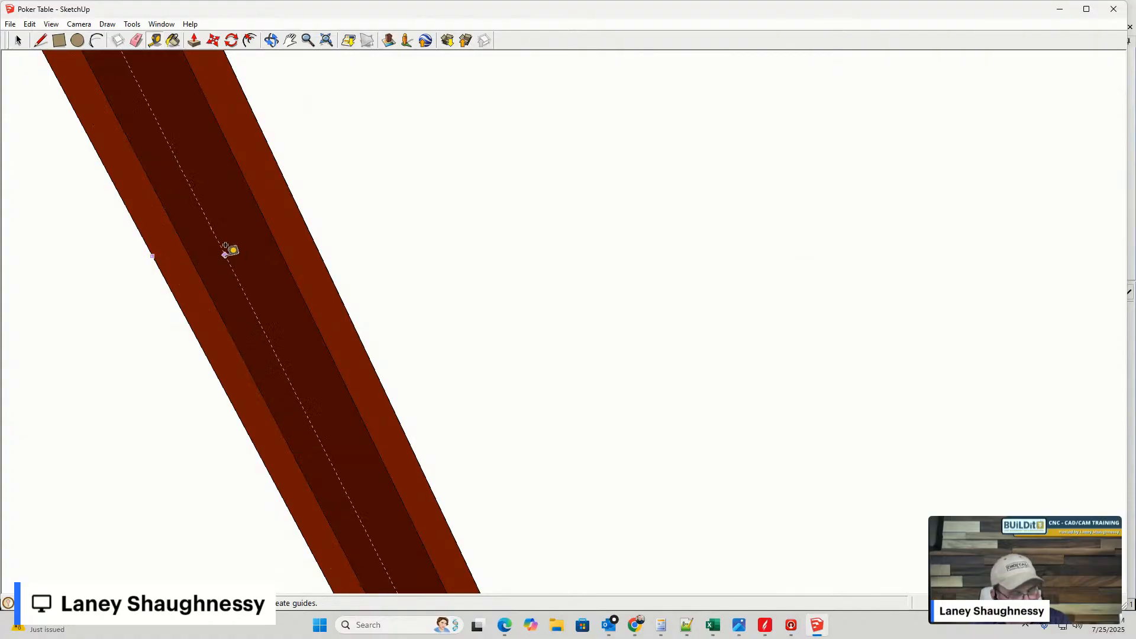
{"action": "middle_click_drag", "start_coordinate": [246, 272], "coordinate": [196, 350]}
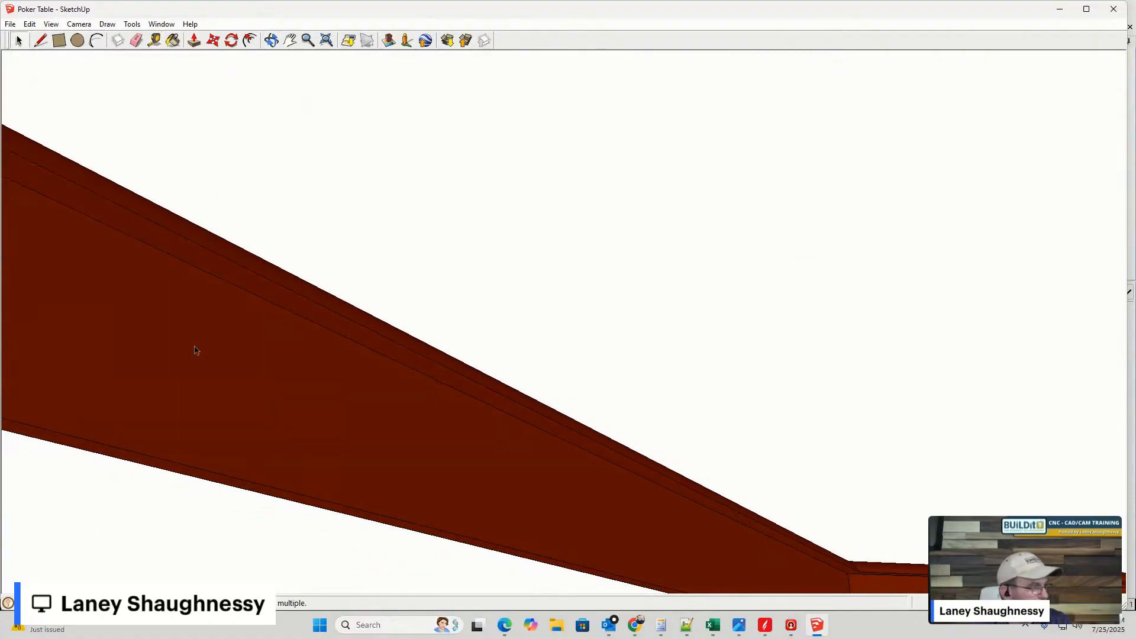
{"action": "scroll", "coordinate": [166, 298], "scroll_direction": "down", "scroll_amount": 5}
{"action": "scroll", "coordinate": [143, 283], "scroll_direction": "up", "scroll_amount": 6}
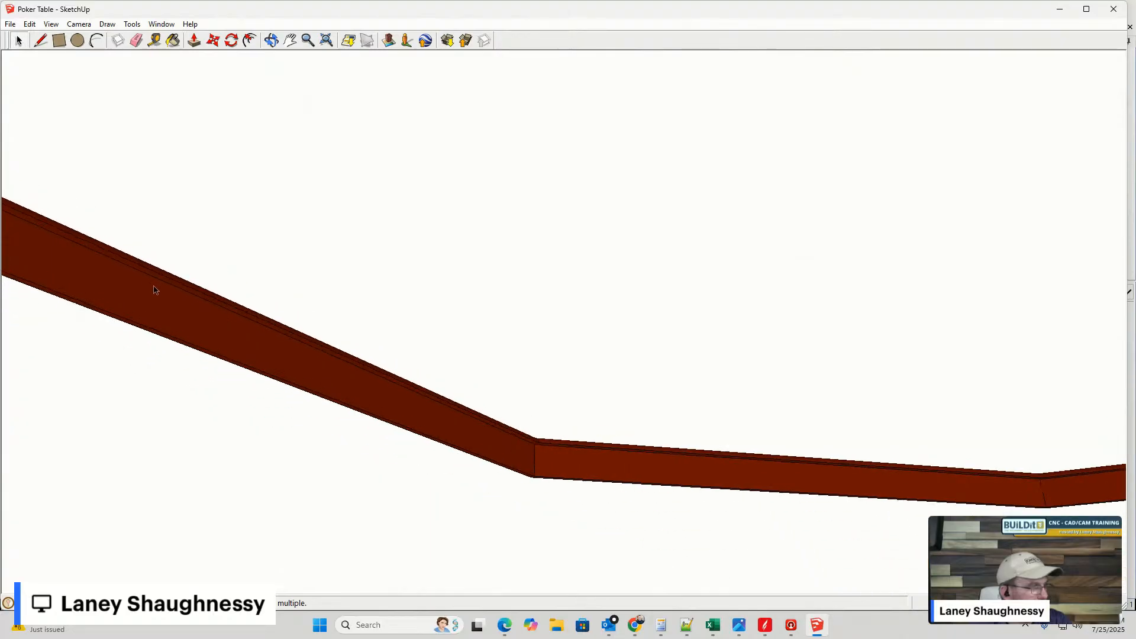
{"action": "middle_click_drag", "start_coordinate": [108, 263], "coordinate": [379, 273]}
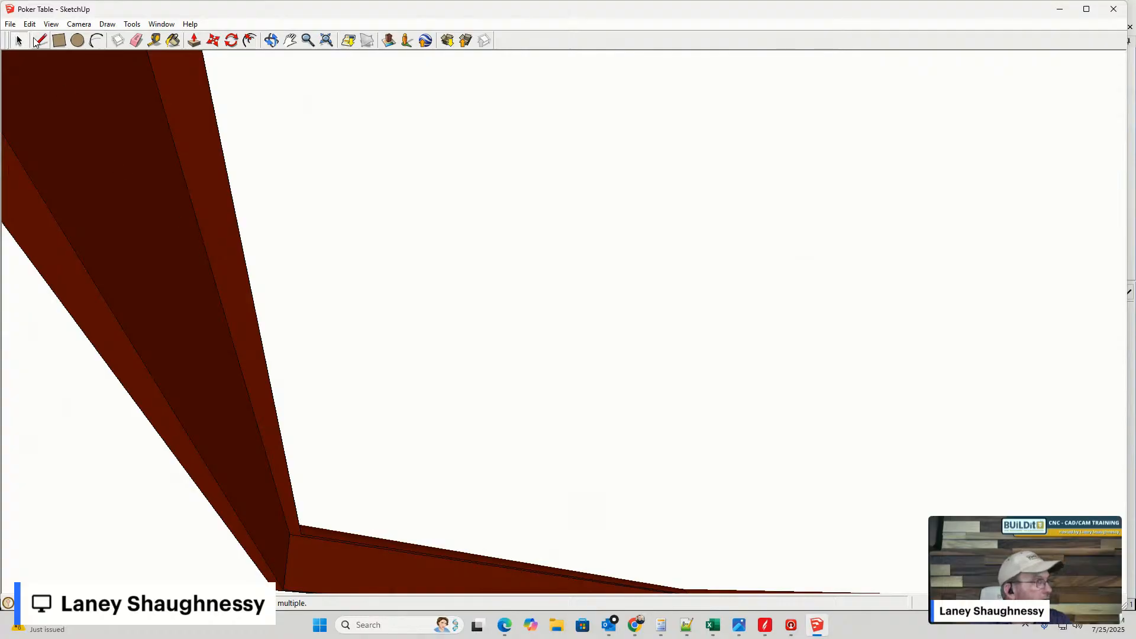
{"action": "left_click", "coordinate": [154, 44]}
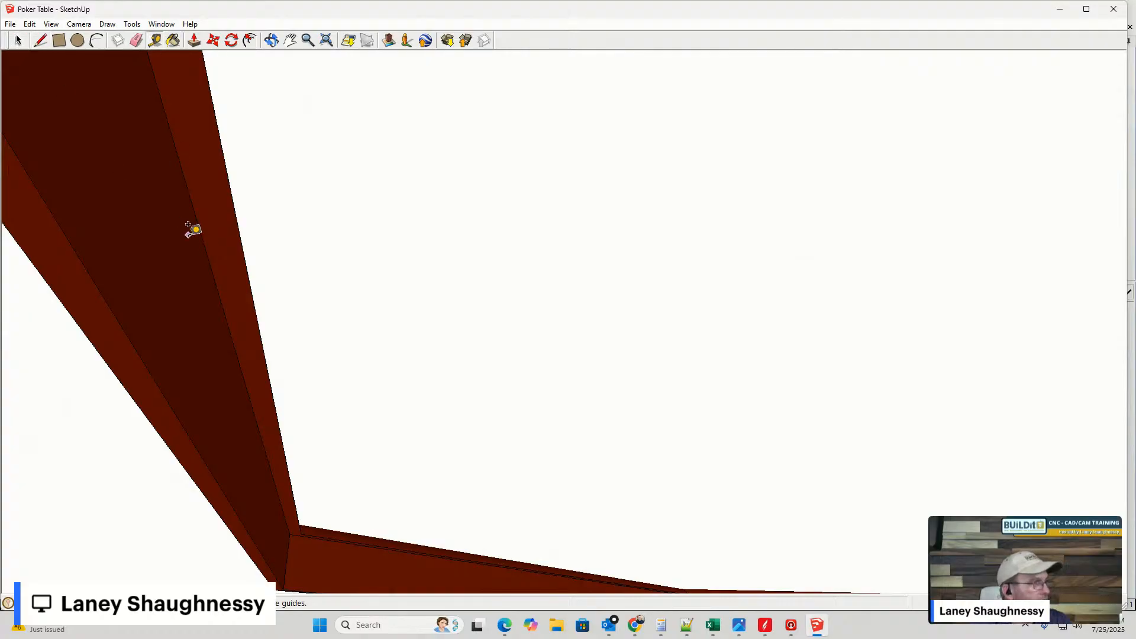
{"action": "left_click", "coordinate": [188, 194]}
{"action": "left_click", "coordinate": [18, 40]}
- Examine the mitred corner joint of the detached rail from outside, below and above
{"action": "middle_click_drag", "start_coordinate": [157, 243], "coordinate": [448, 332]}
{"action": "scroll", "coordinate": [448, 329], "scroll_direction": "up", "scroll_amount": 5}
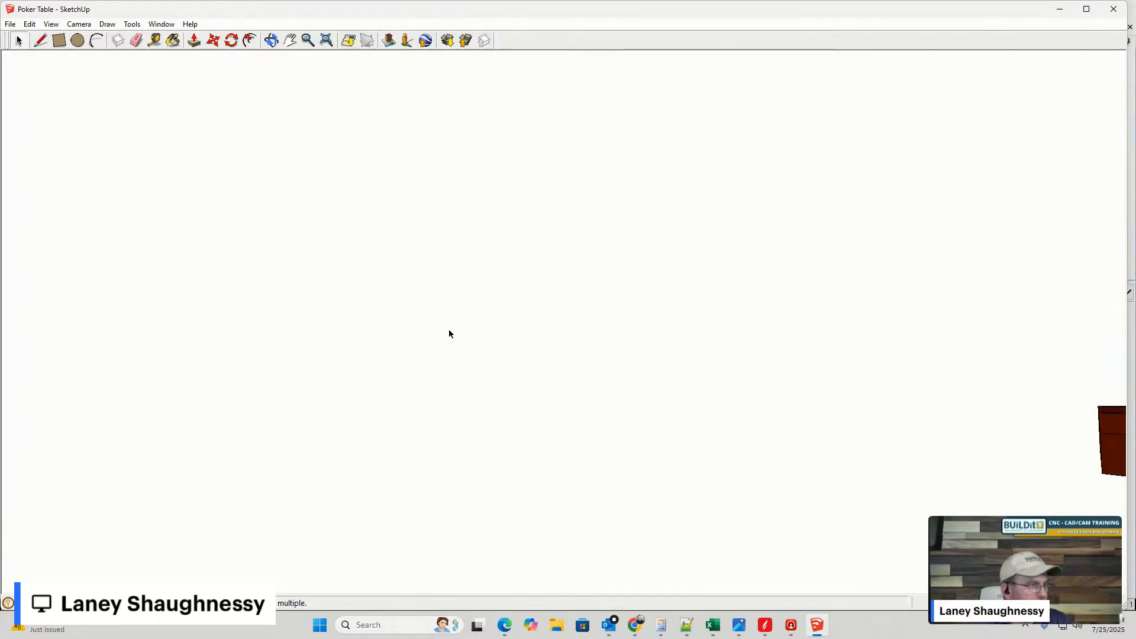
{"action": "scroll", "coordinate": [491, 352], "scroll_direction": "down", "scroll_amount": 1}
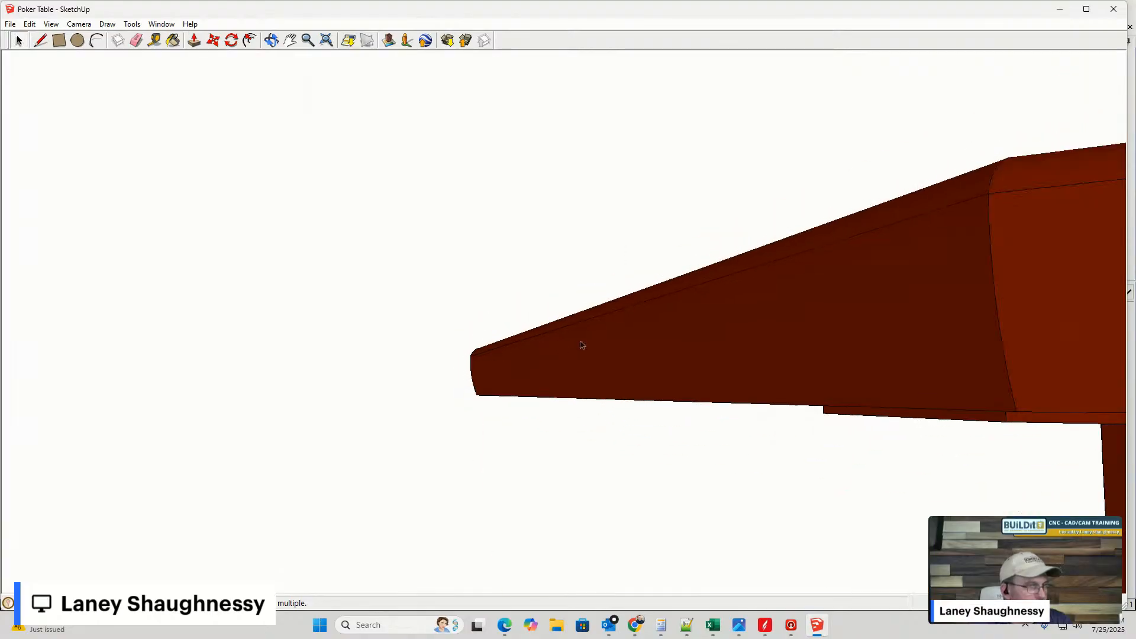
{"action": "mouse_move", "coordinate": [581, 343]}
{"action": "middle_mouse_down"}
{"action": "mouse_move", "coordinate": [507, 321]}
{"action": "mouse_move", "coordinate": [562, 348]}
{"action": "middle_mouse_up"}
{"action": "scroll", "coordinate": [562, 348], "scroll_direction": "up", "scroll_amount": 2}
{"action": "scroll", "coordinate": [562, 348], "scroll_direction": "up", "scroll_amount": 3}
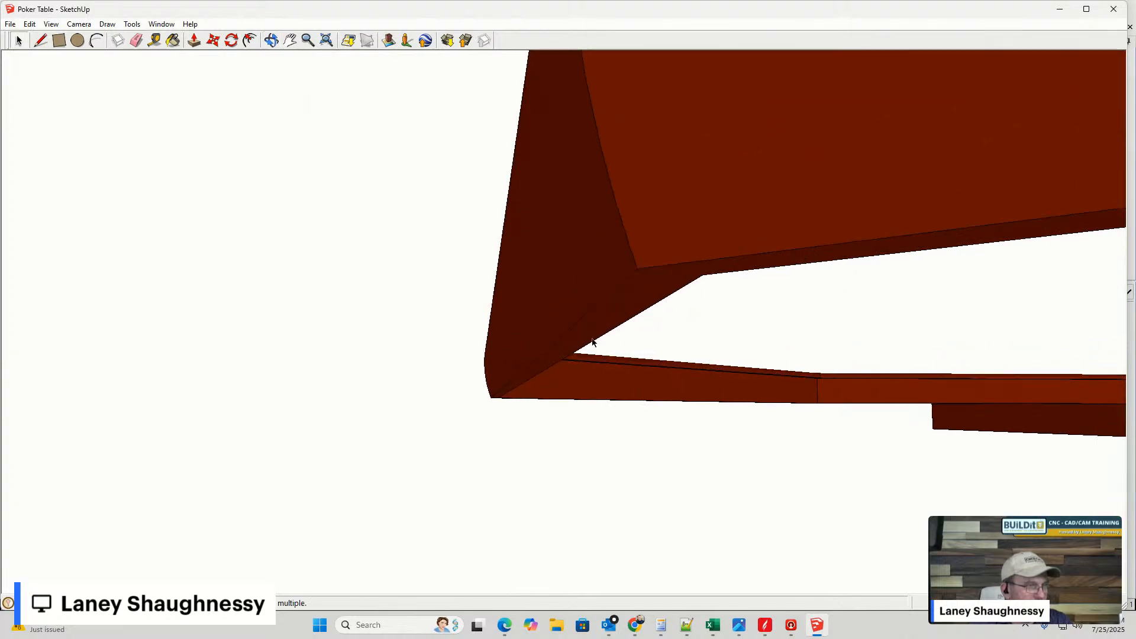
{"action": "middle_click_drag", "start_coordinate": [575, 330], "coordinate": [575, 371]}
{"action": "scroll", "coordinate": [575, 372], "scroll_direction": "down", "scroll_amount": 4}
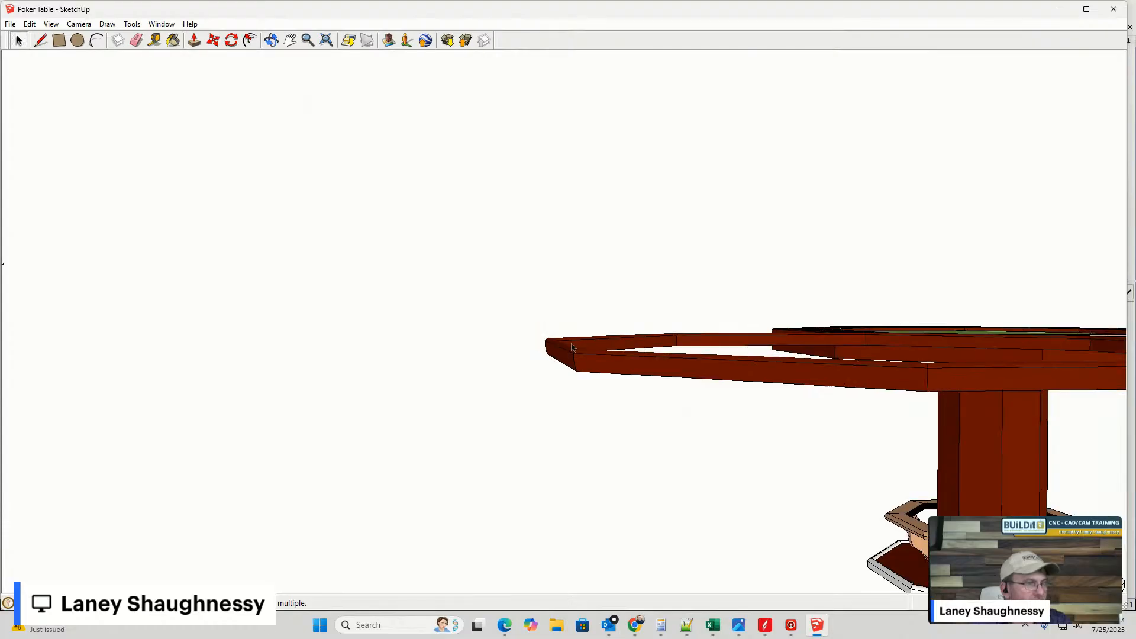
{"action": "scroll", "coordinate": [573, 346], "scroll_direction": "up", "scroll_amount": 3}
{"action": "scroll", "coordinate": [575, 351], "scroll_direction": "up", "scroll_amount": 2}
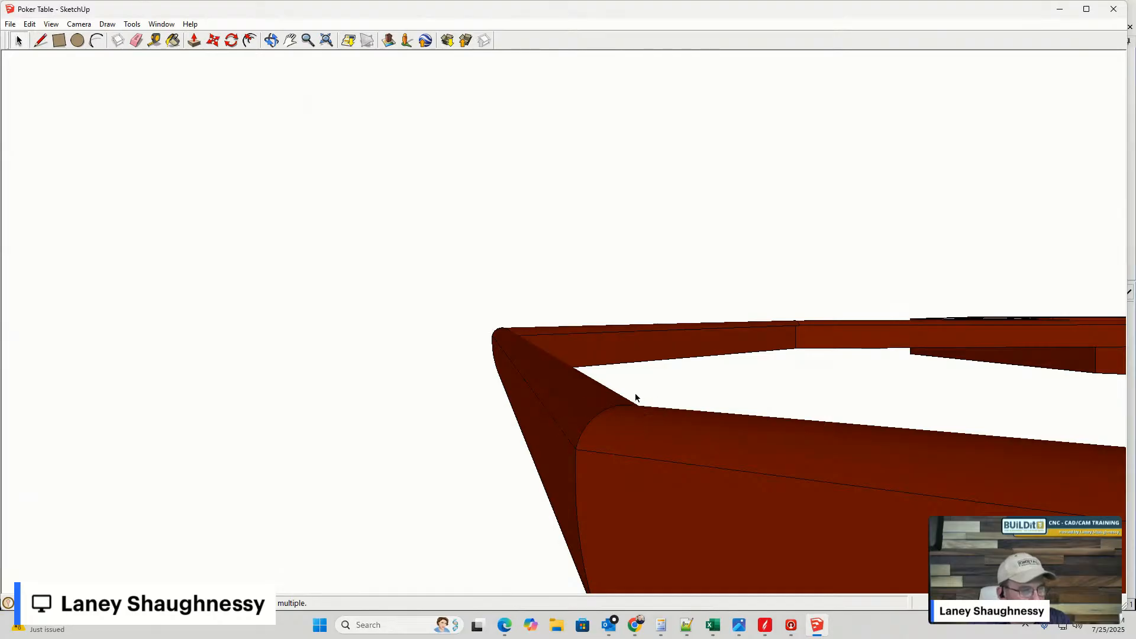
{"action": "scroll", "coordinate": [551, 416], "scroll_direction": "down", "scroll_amount": 2}
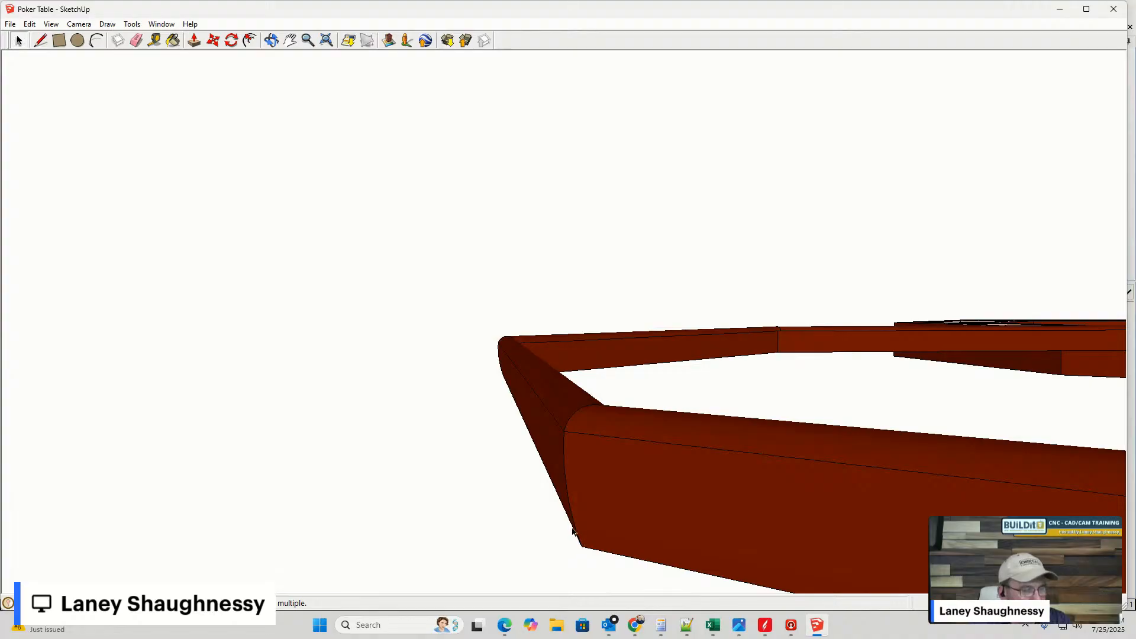
- Examine the complete octagonal rail beside the table and the curve of its outer face at a corner
{"action": "middle_click_drag", "start_coordinate": [677, 467], "coordinate": [390, 323]}
{"action": "mouse_move", "coordinate": [305, 320]}
{"action": "middle_mouse_down"}
{"action": "mouse_move", "coordinate": [424, 358]}
{"action": "mouse_move", "coordinate": [298, 302]}
{"action": "mouse_move", "coordinate": [472, 357]}
{"action": "mouse_move", "coordinate": [558, 427]}
{"action": "mouse_move", "coordinate": [622, 439]}
{"action": "middle_mouse_up"}
{"action": "scroll", "coordinate": [622, 439], "scroll_direction": "down", "scroll_amount": 3}
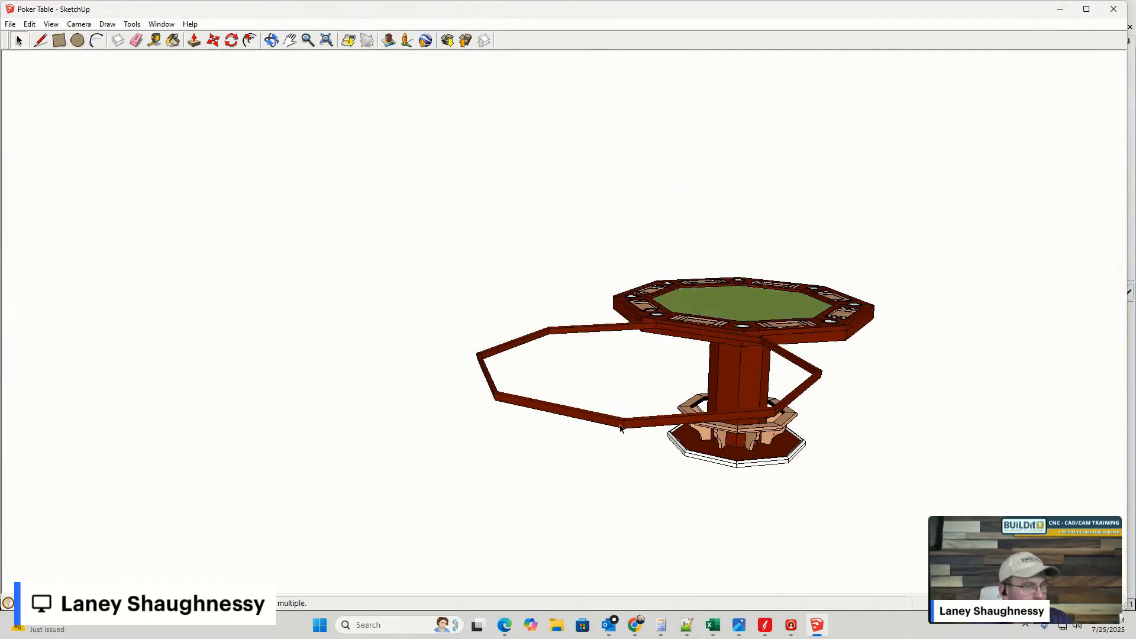
{"action": "scroll", "coordinate": [550, 412], "scroll_direction": "up", "scroll_amount": 2}
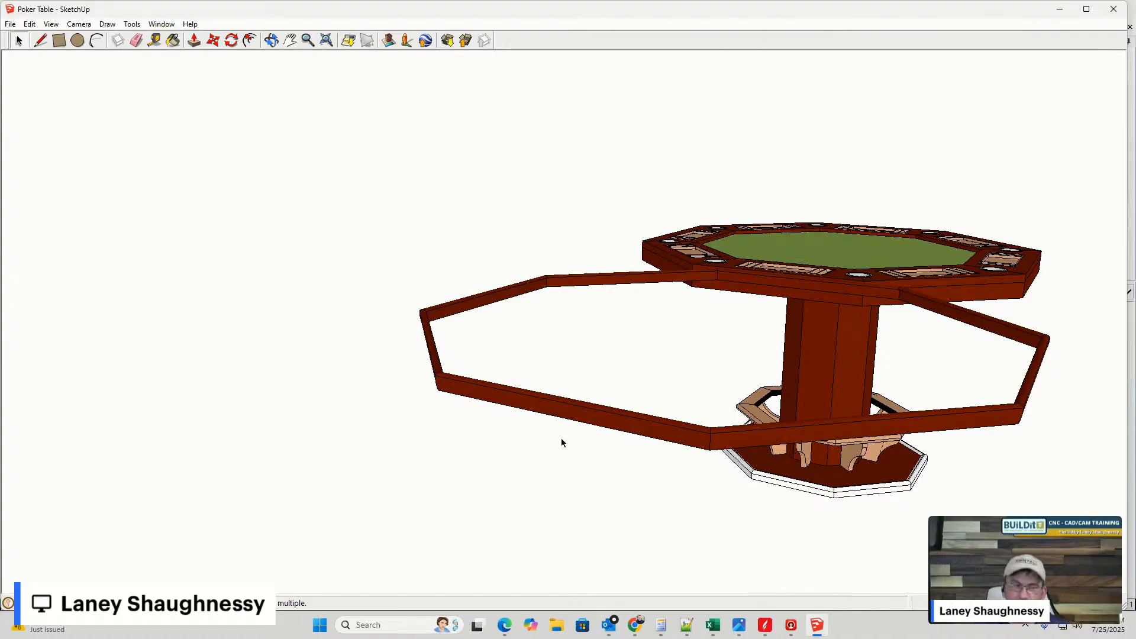
{"action": "middle_click_drag", "start_coordinate": [686, 441], "coordinate": [568, 441]}
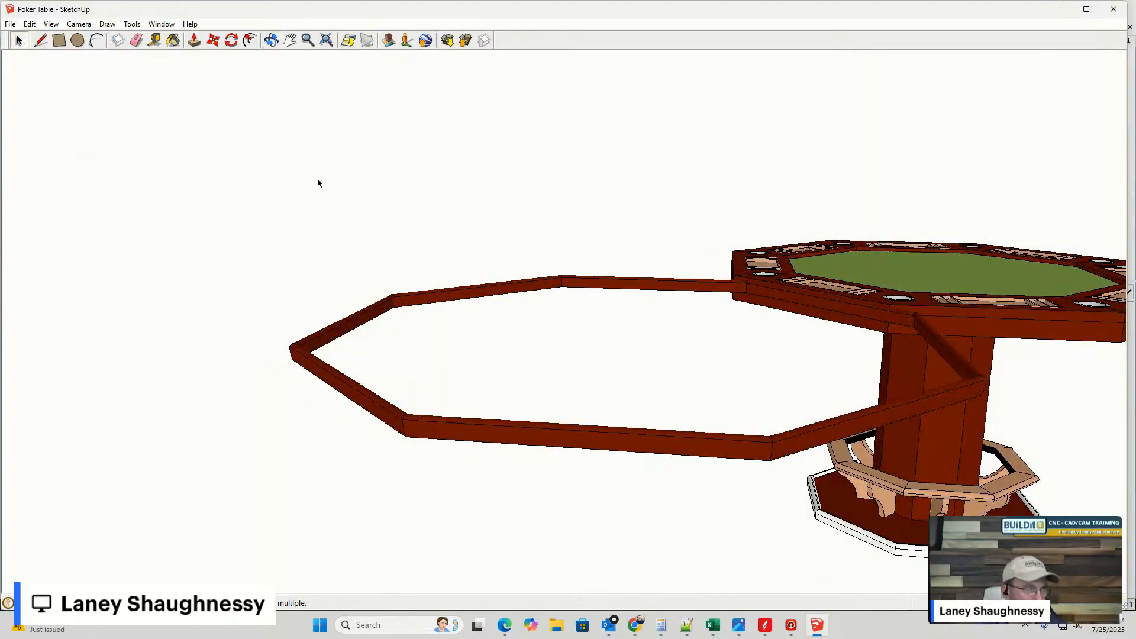
{"action": "scroll", "coordinate": [387, 436], "scroll_direction": "up", "scroll_amount": 5}
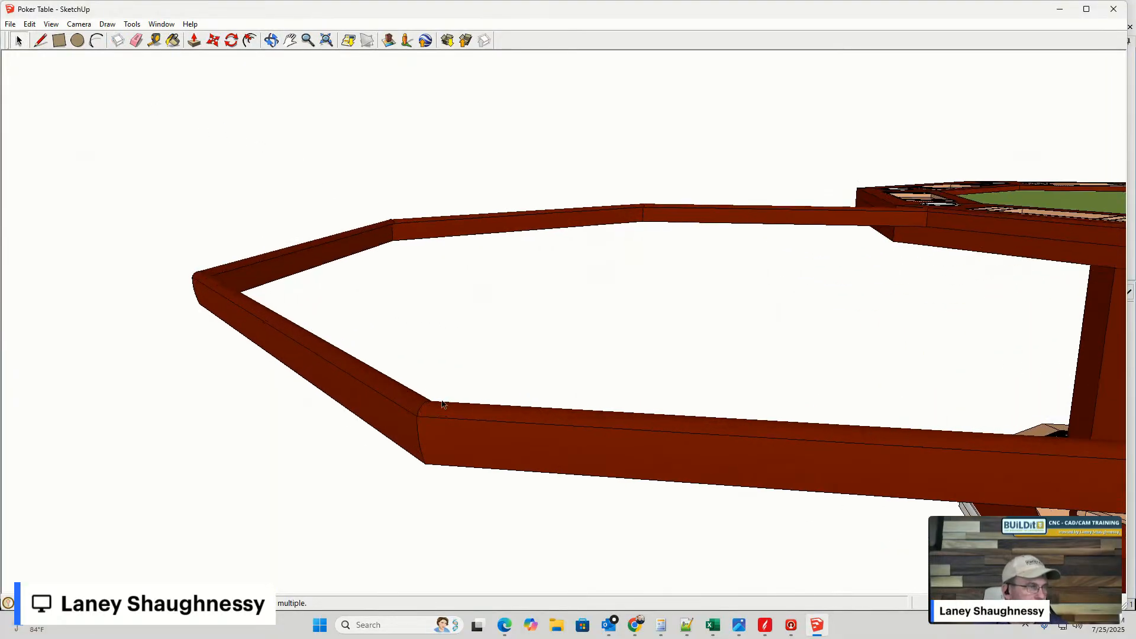
{"action": "middle_click_drag", "start_coordinate": [443, 405], "coordinate": [299, 378]}
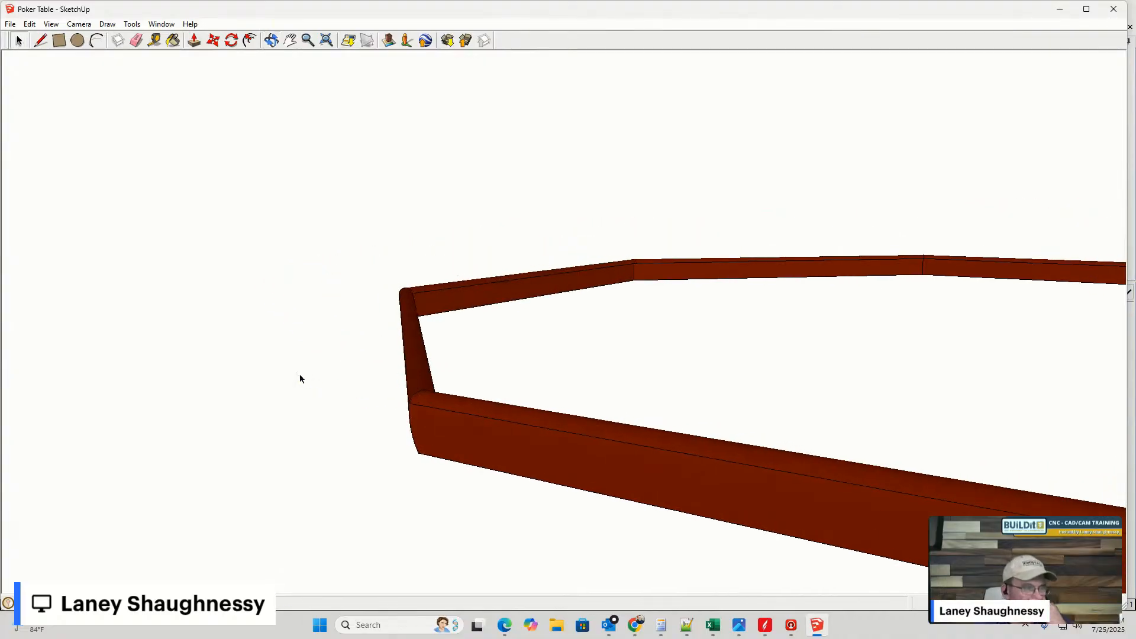
{"action": "scroll", "coordinate": [406, 301], "scroll_direction": "up", "scroll_amount": 4}
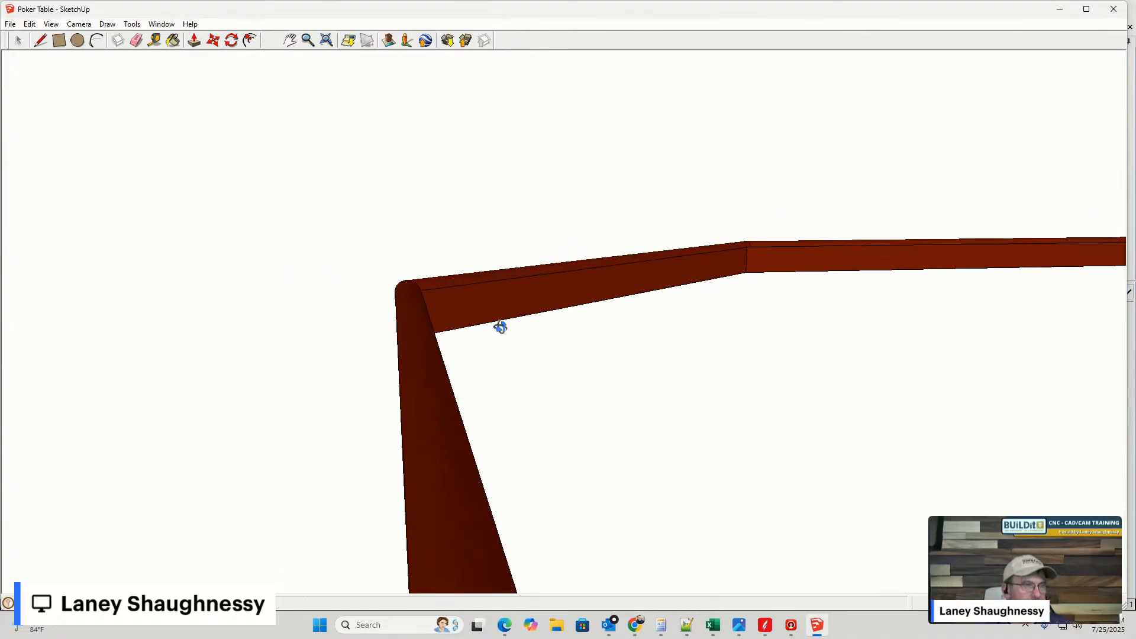
{"action": "middle_click_drag", "start_coordinate": [501, 327], "coordinate": [667, 342]}
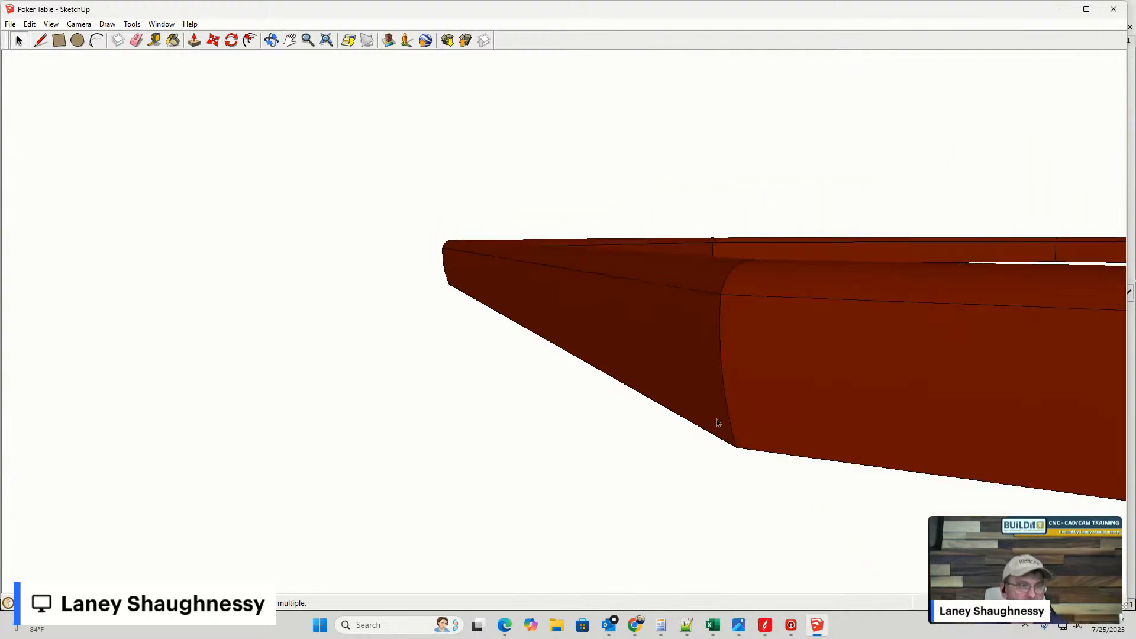
{"action": "scroll", "coordinate": [653, 418], "scroll_direction": "down", "scroll_amount": 5}
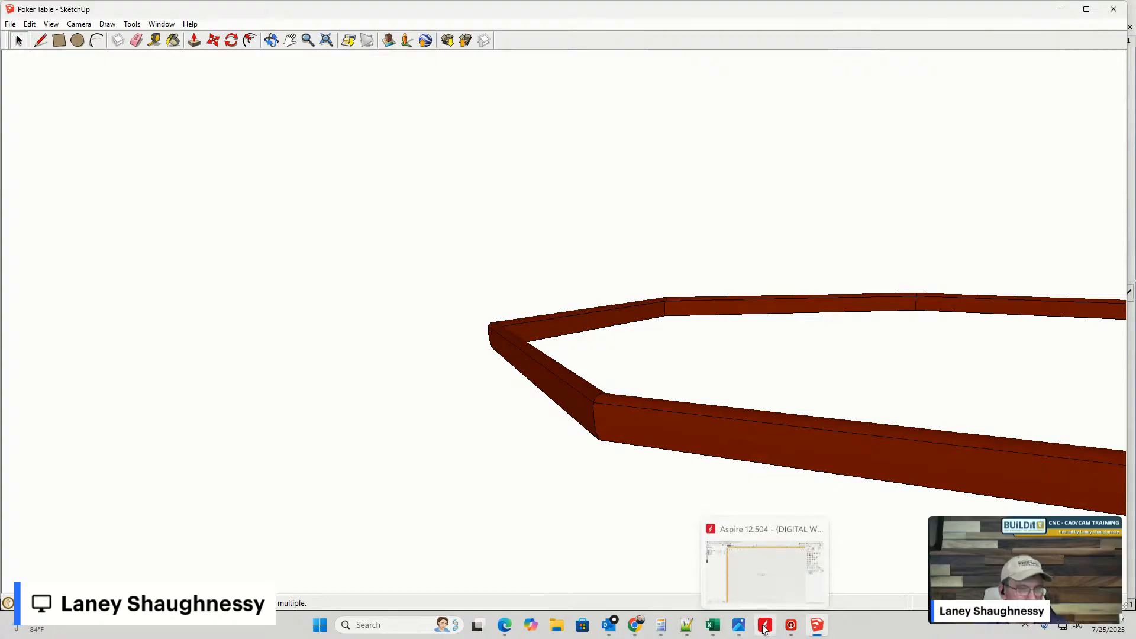
- Switch to Aspire and add a new sheet to the Poker Table job
{"action": "left_click", "coordinate": [765, 625]}
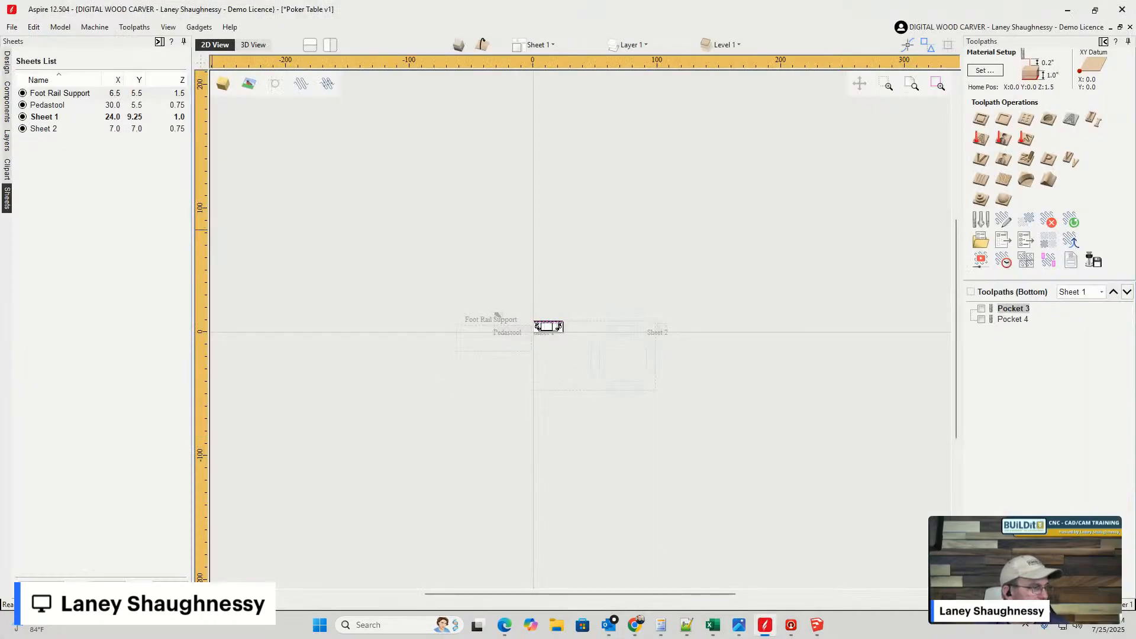
{"action": "left_click", "coordinate": [40, 583]}
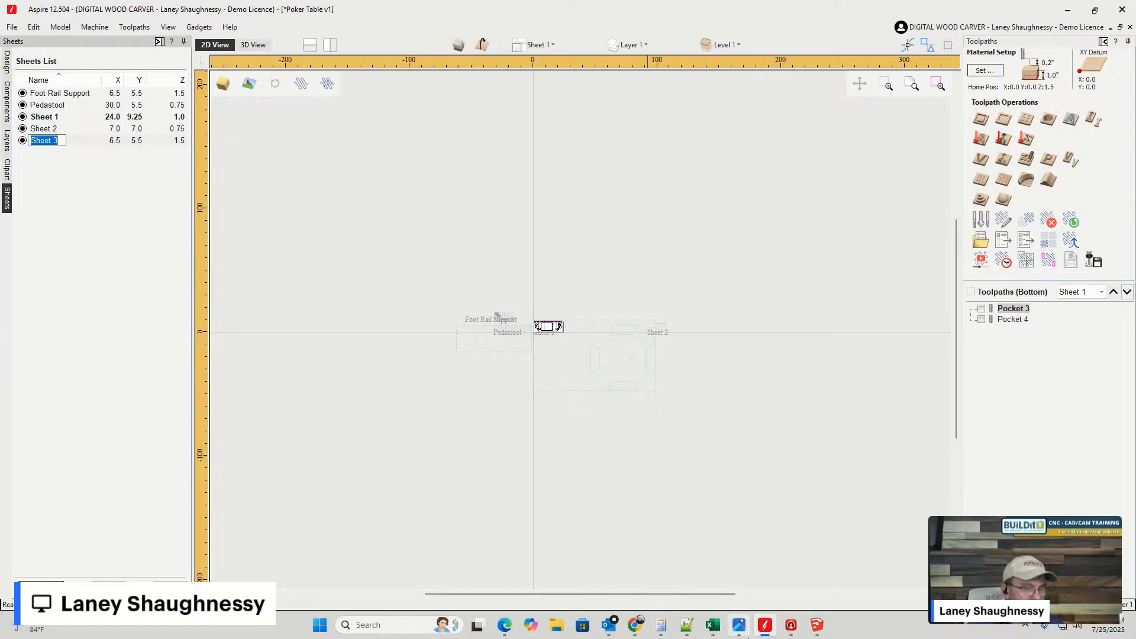
- Switch to SketchUp and measure the rail's corner end from its top inner edge to its bottom outer corner with the Tape Measure
{"action": "mouse_move", "coordinate": [765, 634]}
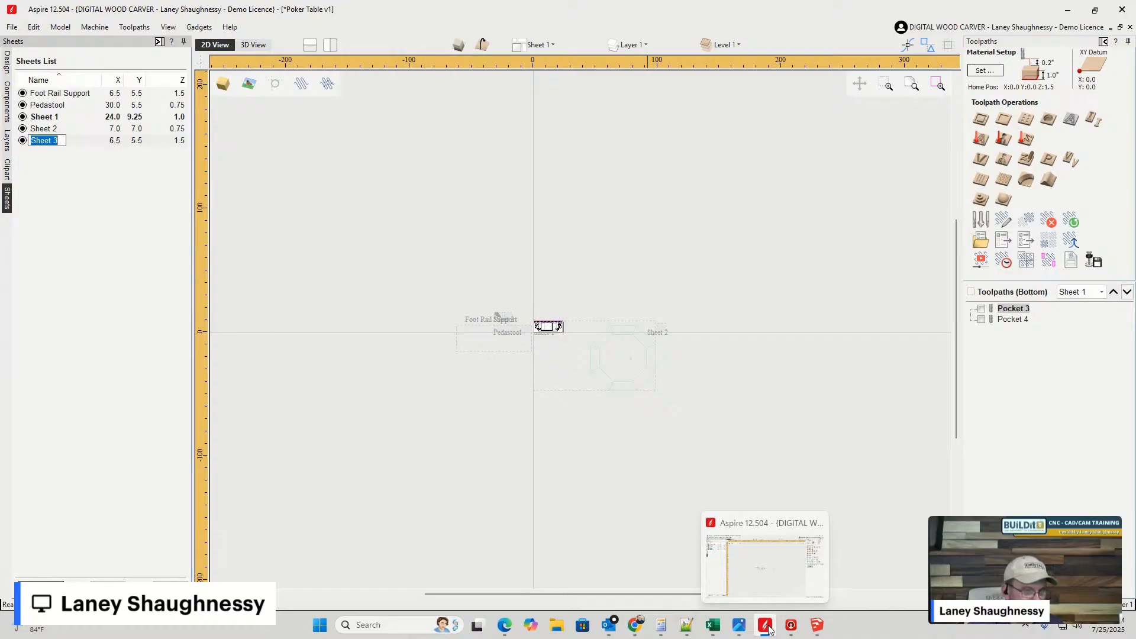
{"action": "left_click", "coordinate": [818, 625]}
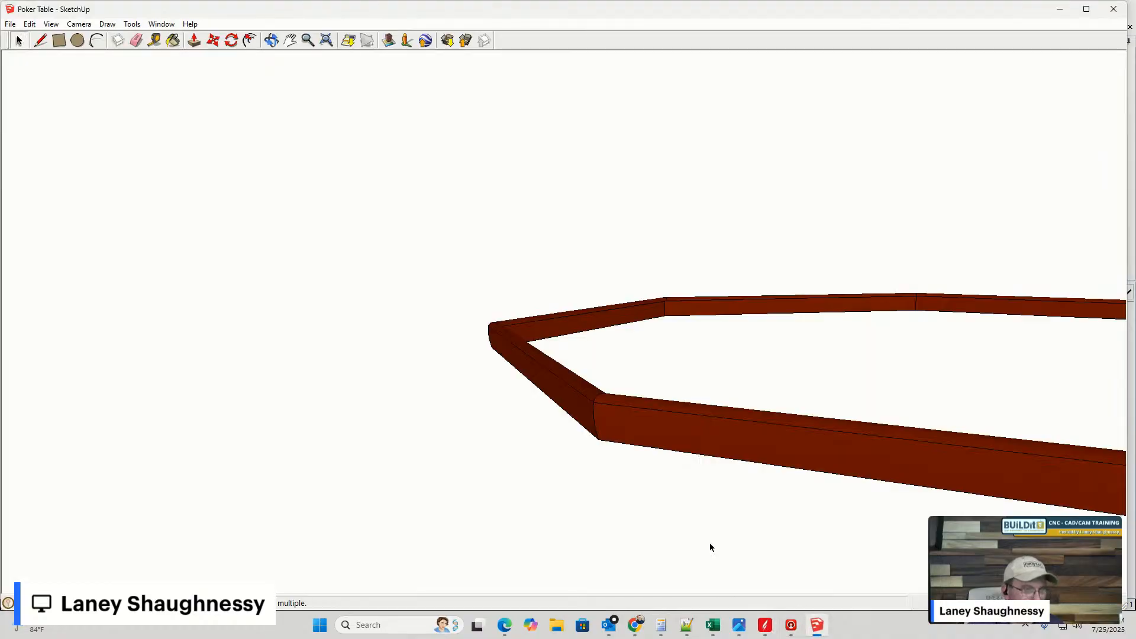
{"action": "middle_click_drag", "start_coordinate": [608, 396], "coordinate": [562, 402]}
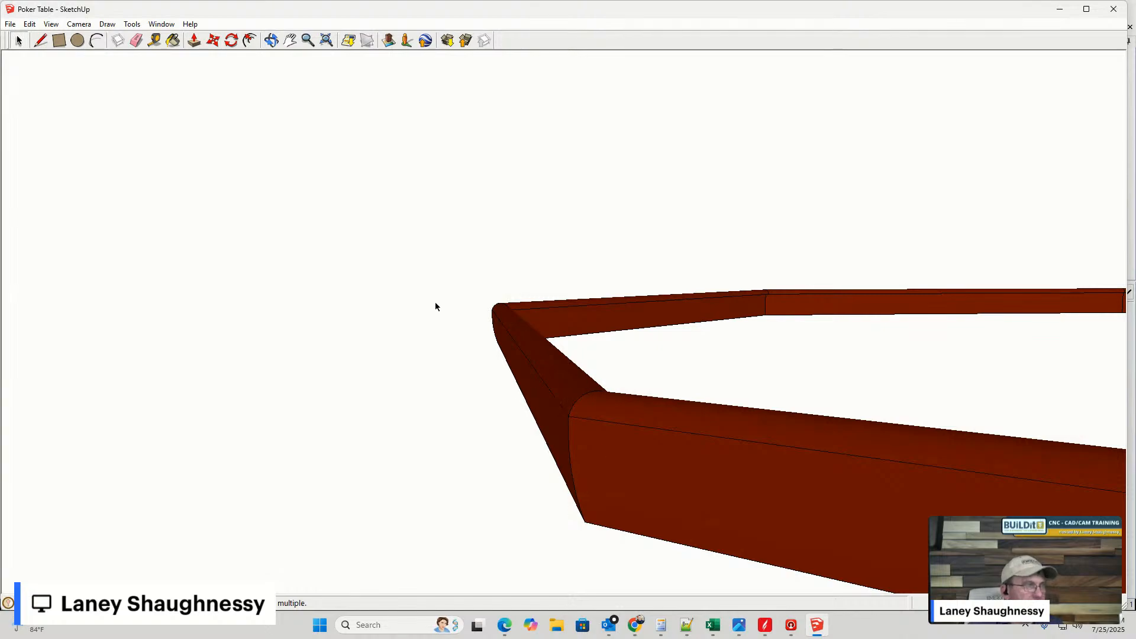
{"action": "left_click", "coordinate": [154, 40]}
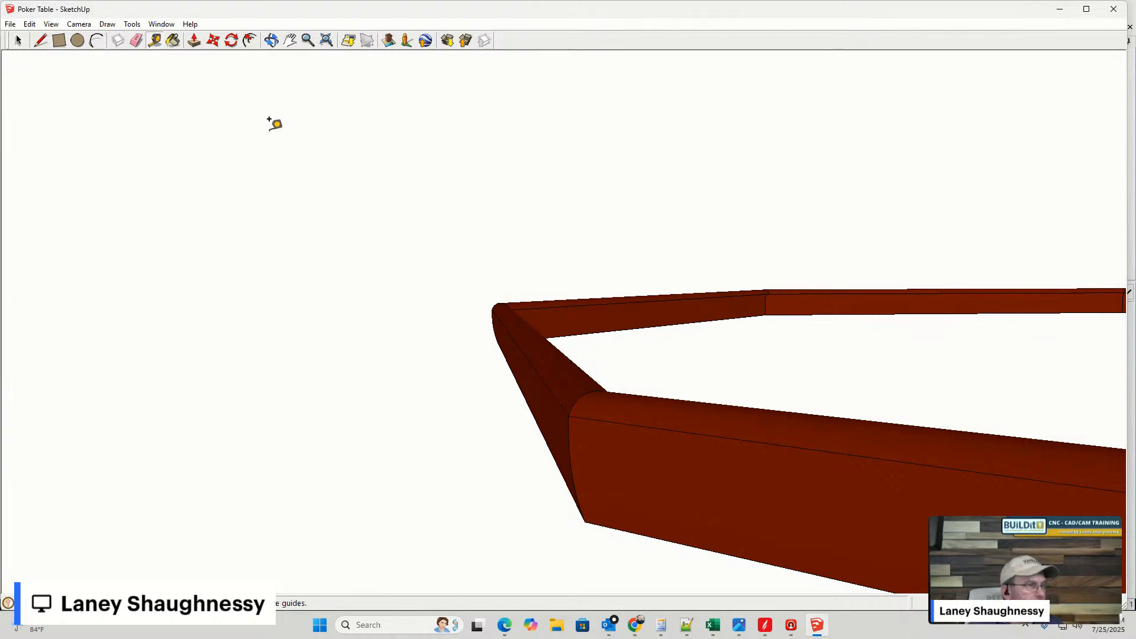
{"action": "left_click", "coordinate": [596, 391]}
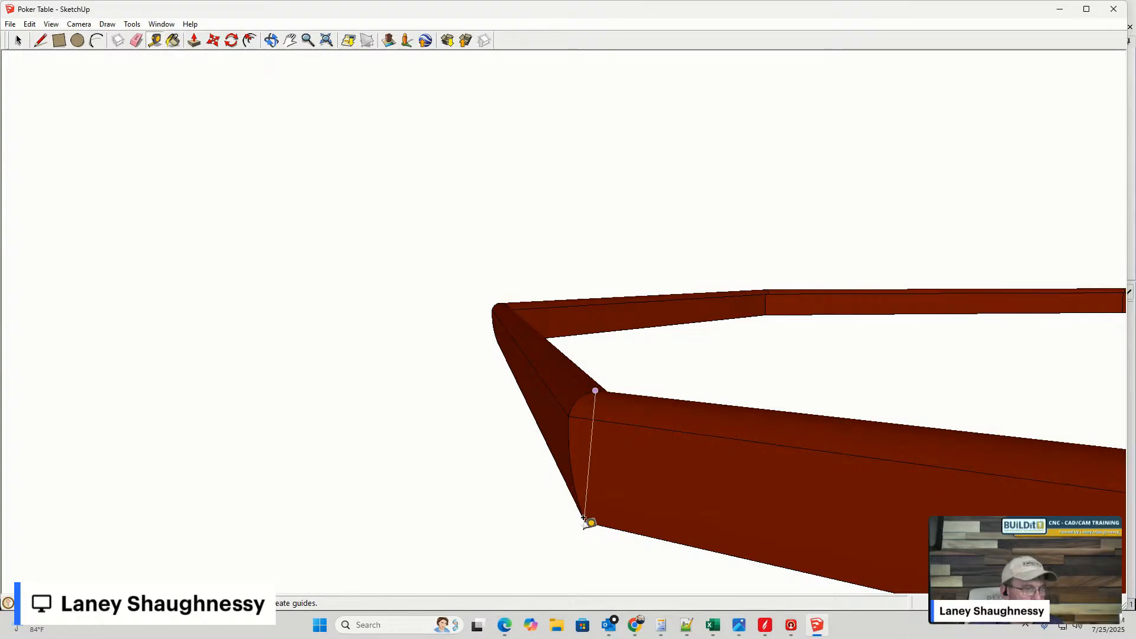
{"action": "left_click", "coordinate": [585, 522]}
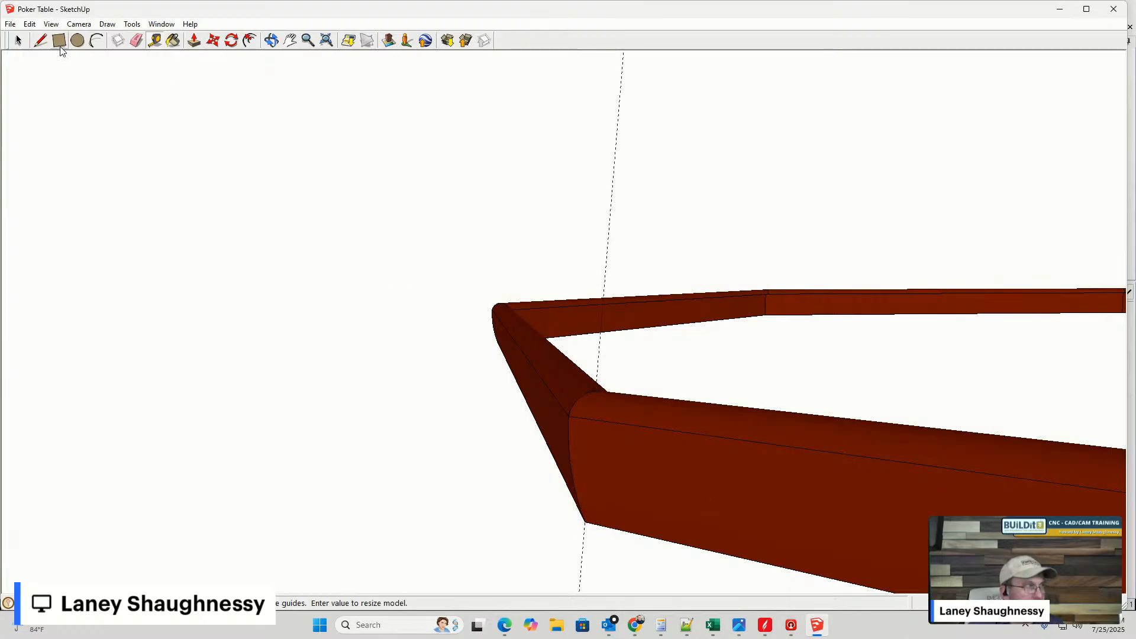
{"action": "left_click", "coordinate": [18, 43]}
{"action": "middle_click_drag", "start_coordinate": [617, 394], "coordinate": [582, 396]}
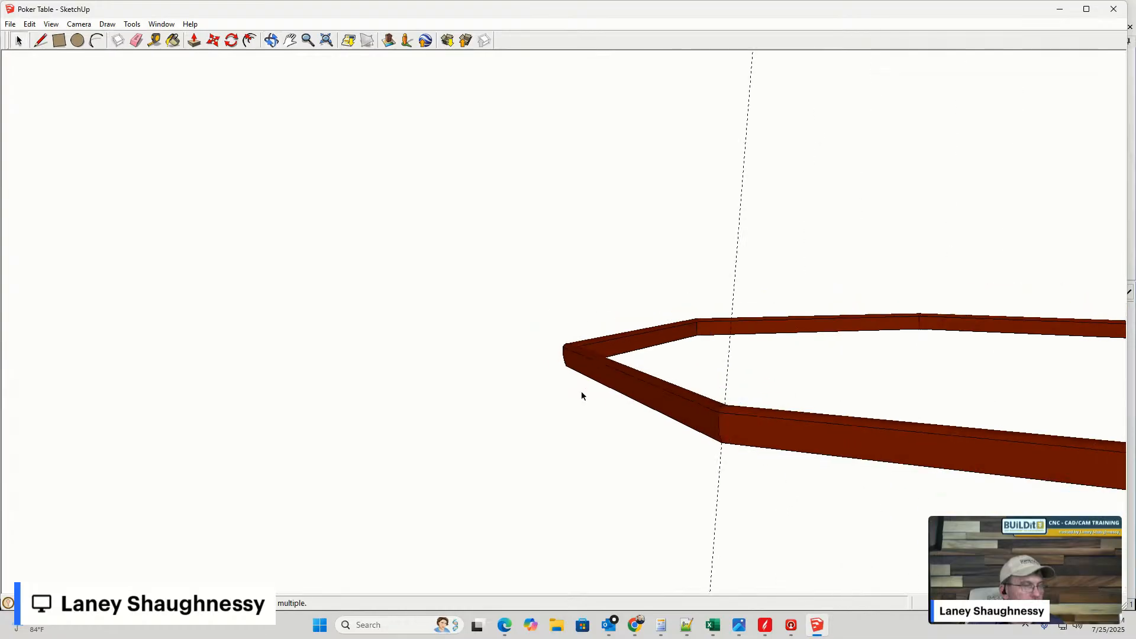
{"action": "scroll", "coordinate": [582, 396], "scroll_direction": "down", "scroll_amount": 3}
- Switch to Aspire and resize Sheet 3 to 96 inches wide and 0.75 inch thick
{"action": "left_click", "coordinate": [765, 625]}
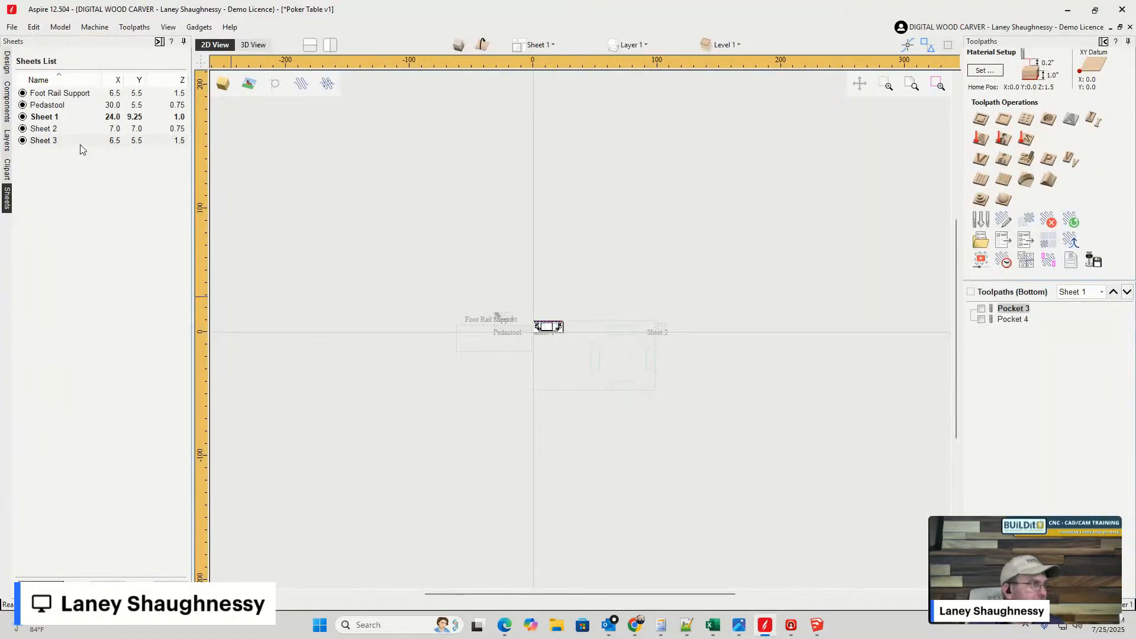
{"action": "left_click", "coordinate": [138, 142]}
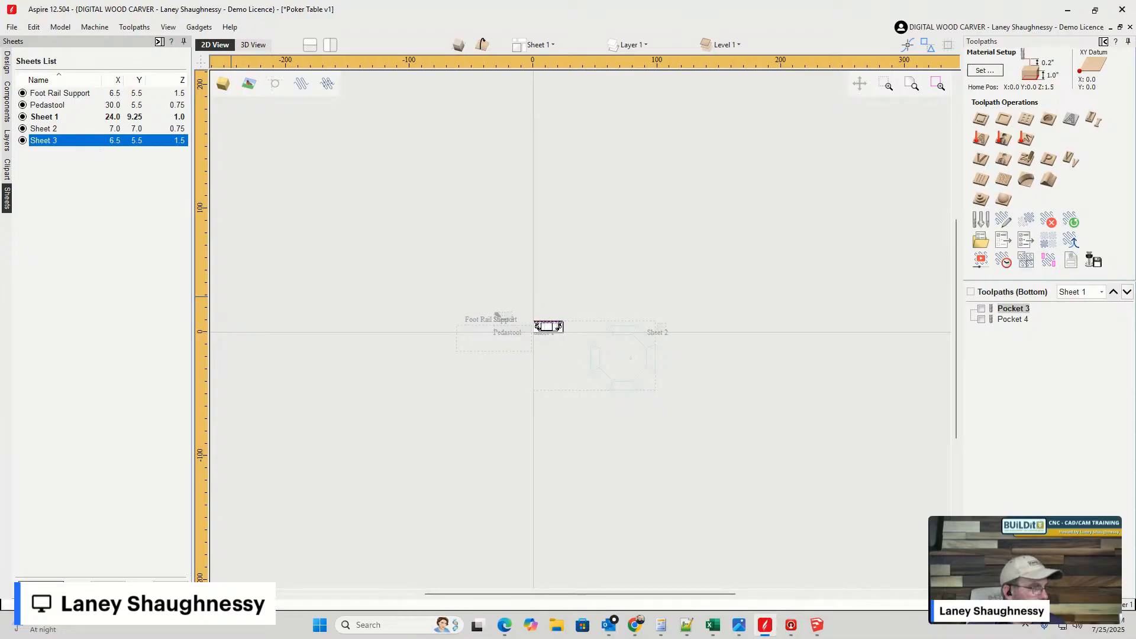
{"action": "left_click", "coordinate": [107, 586]}
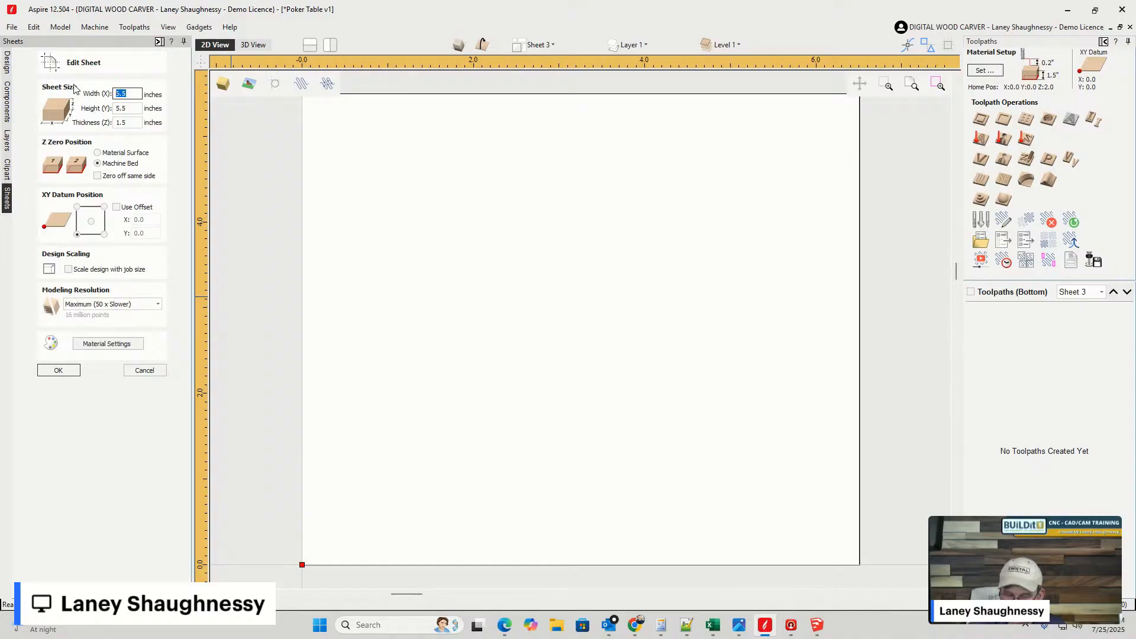
{"action": "type", "text": "96"}
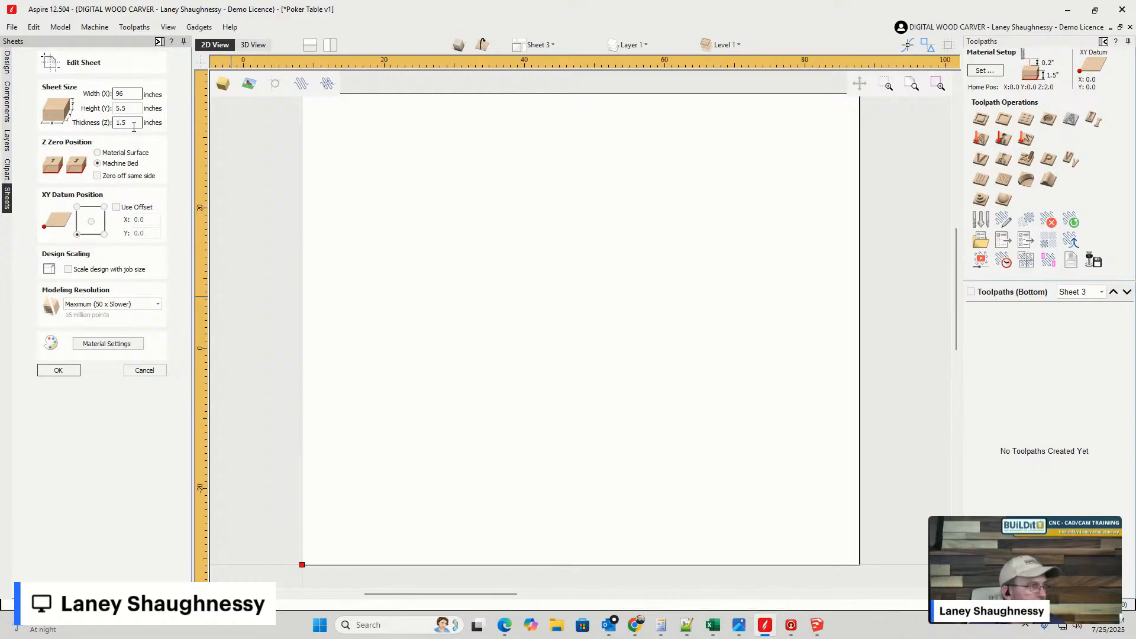
{"action": "left_click_drag", "start_coordinate": [126, 125], "coordinate": [106, 123]}
{"action": "type", "text": "."}
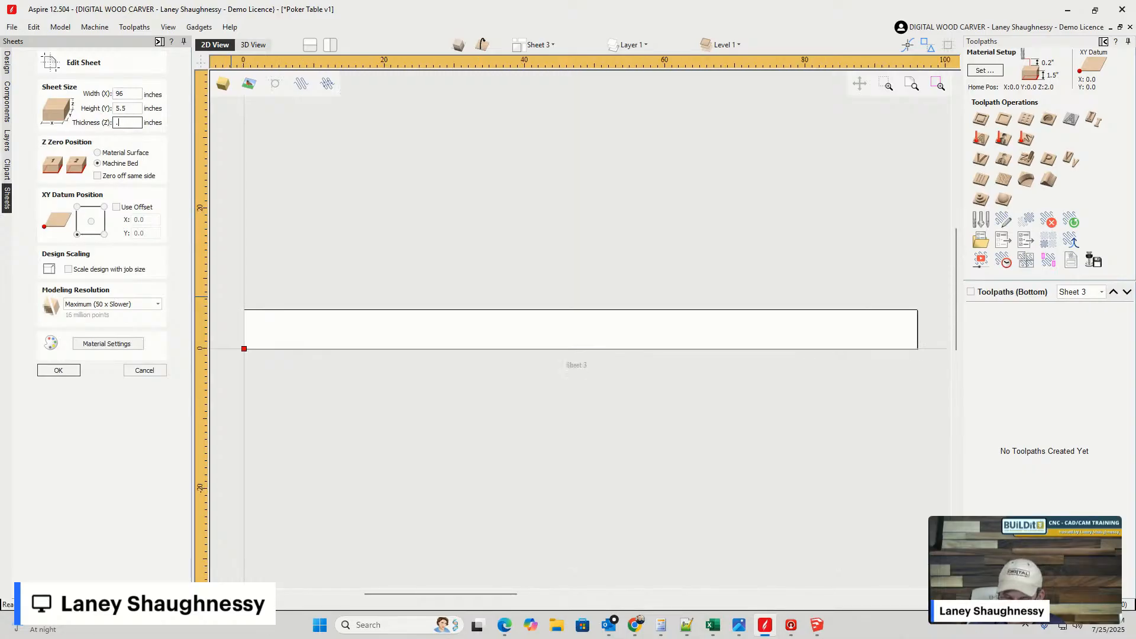
{"action": "left_click", "coordinate": [57, 371]}
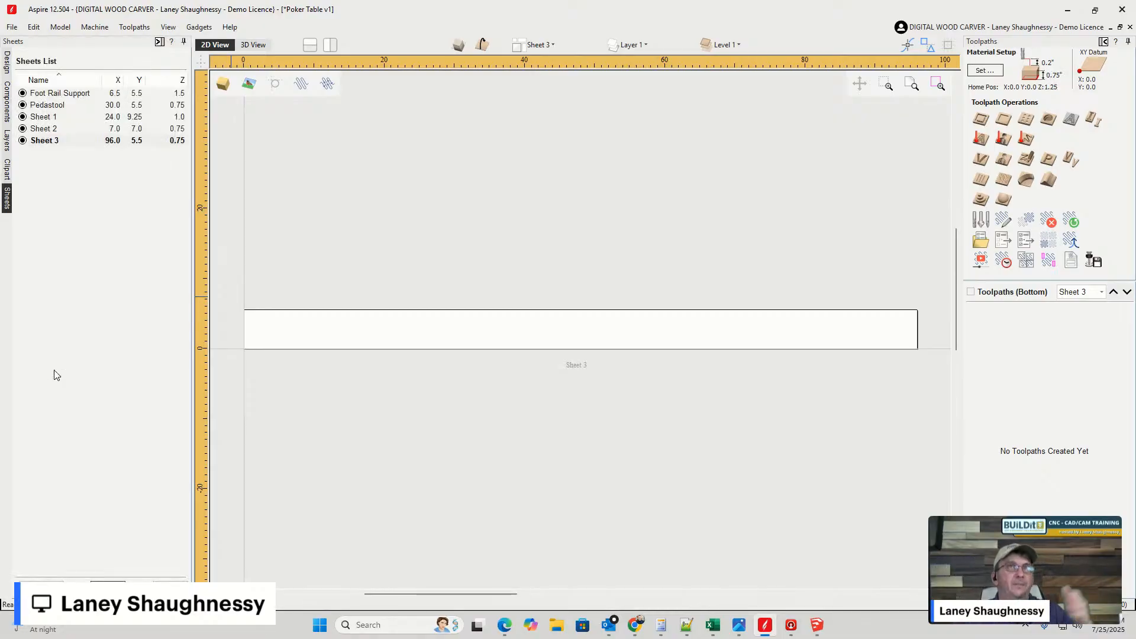
- Draw a square-cornered rectangle about 5.2 by 1.2 inches just above the left end of the sheet
{"action": "scroll", "coordinate": [234, 326], "scroll_direction": "up", "scroll_amount": 3}
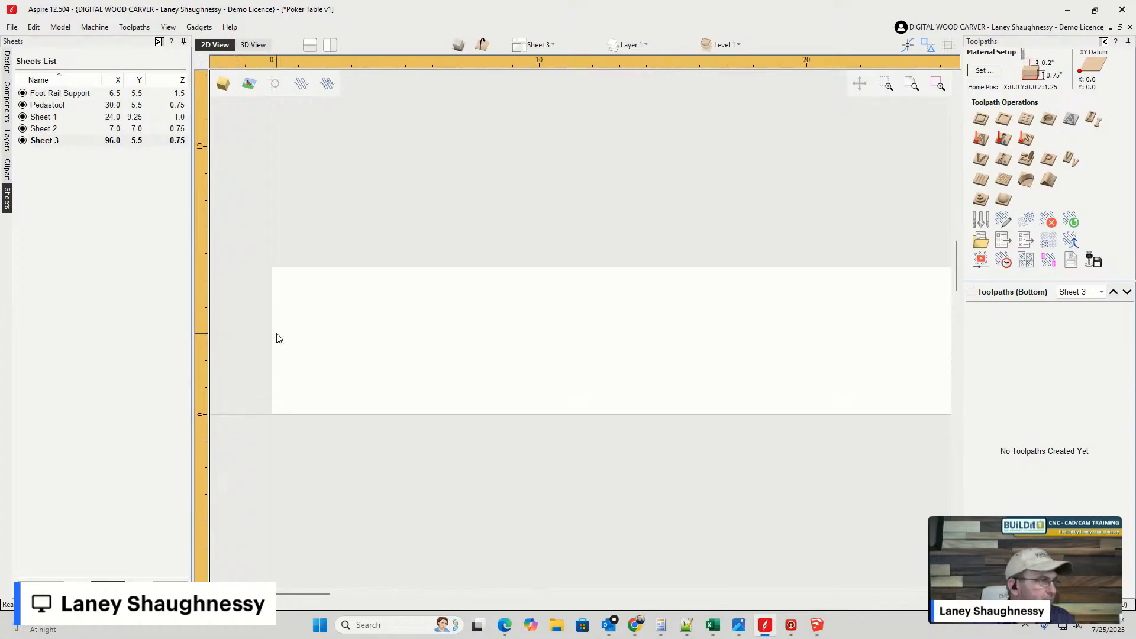
{"action": "left_click", "coordinate": [7, 62]}
{"action": "middle_click_drag", "start_coordinate": [423, 316], "coordinate": [454, 339]}
{"action": "left_click", "coordinate": [70, 104]}
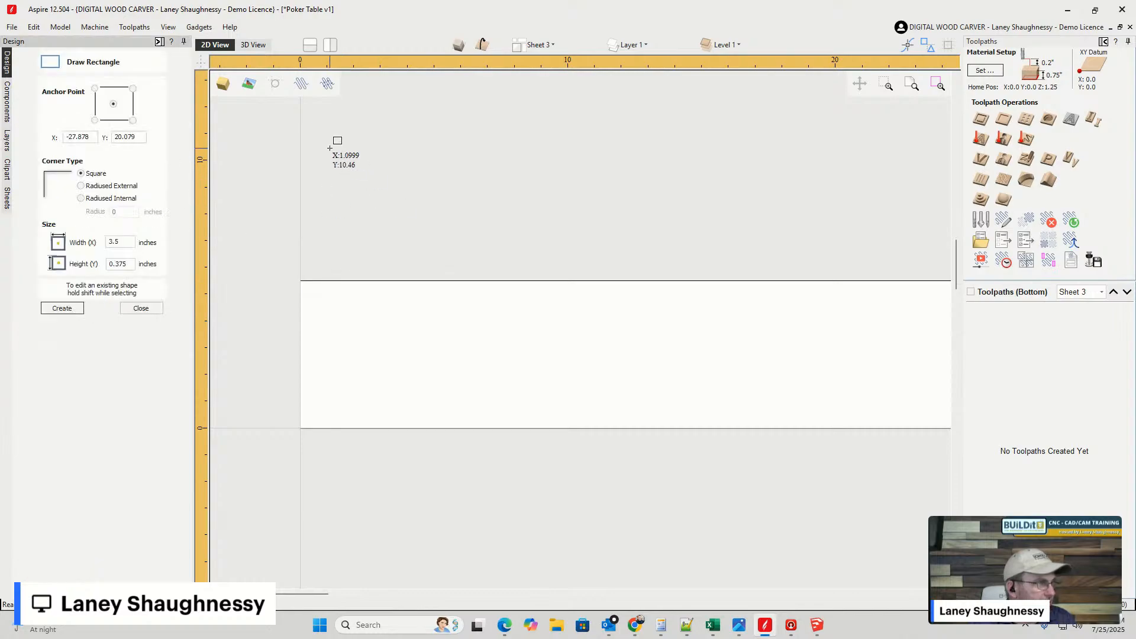
{"action": "mouse_move", "coordinate": [329, 148]}
{"action": "left_mouse_down"}
{"action": "mouse_move", "coordinate": [411, 149]}
{"action": "mouse_move", "coordinate": [468, 180]}
{"action": "left_mouse_up"}
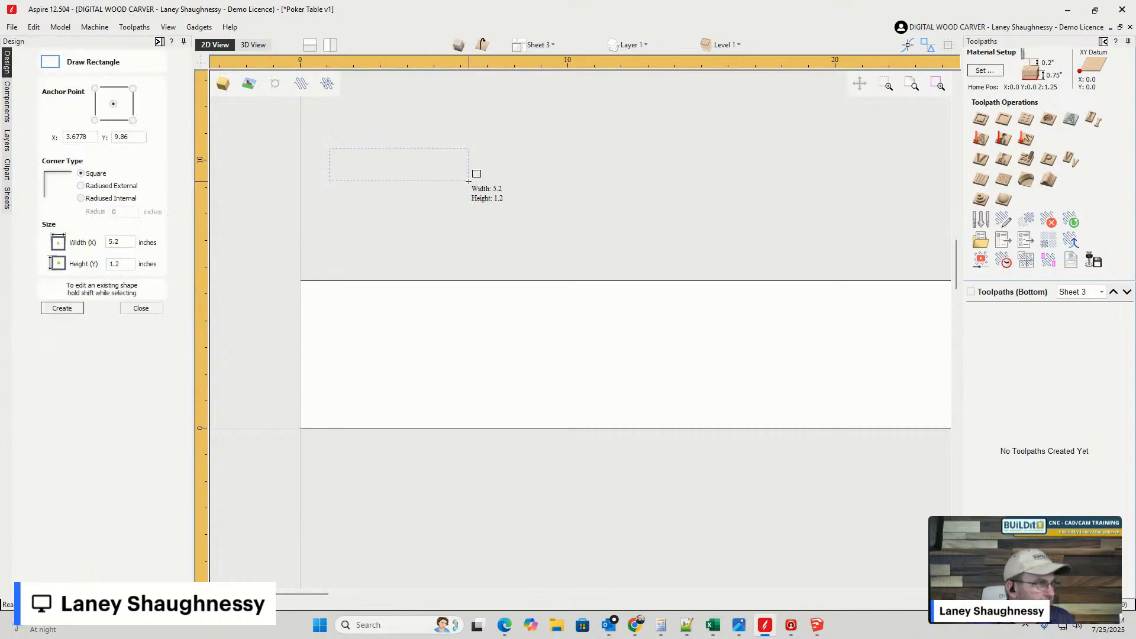
- Set the rectangle's size to 1.4375 inches wide by 0.75 inch high
{"action": "double_click", "coordinate": [113, 242]}
{"action": "type", "text": "1.4375"}
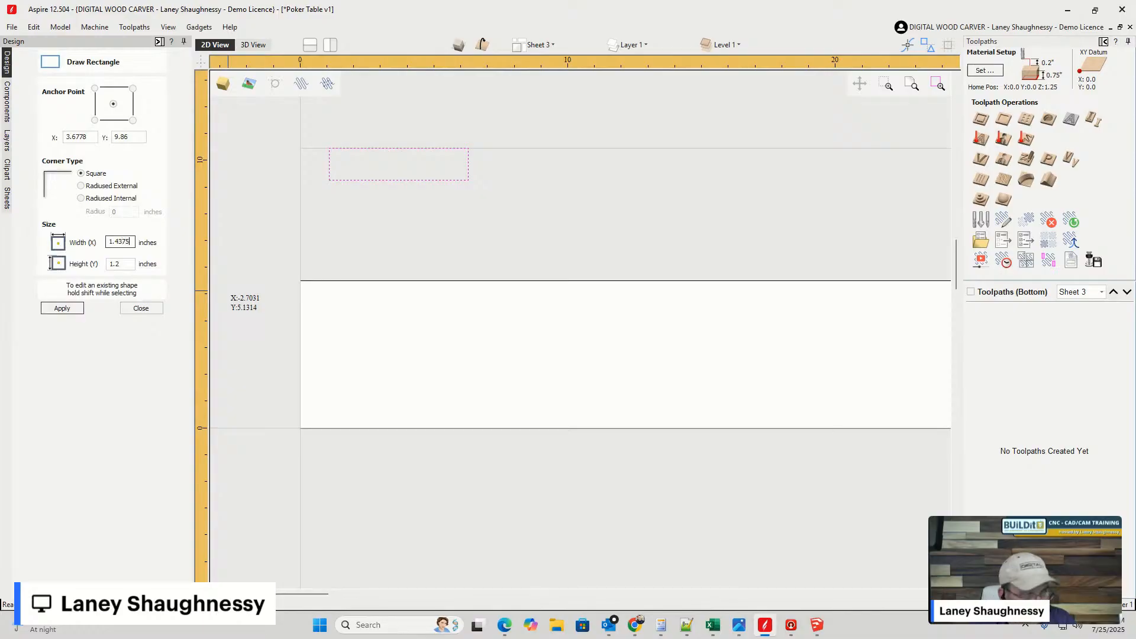
{"action": "left_click", "coordinate": [118, 263]}
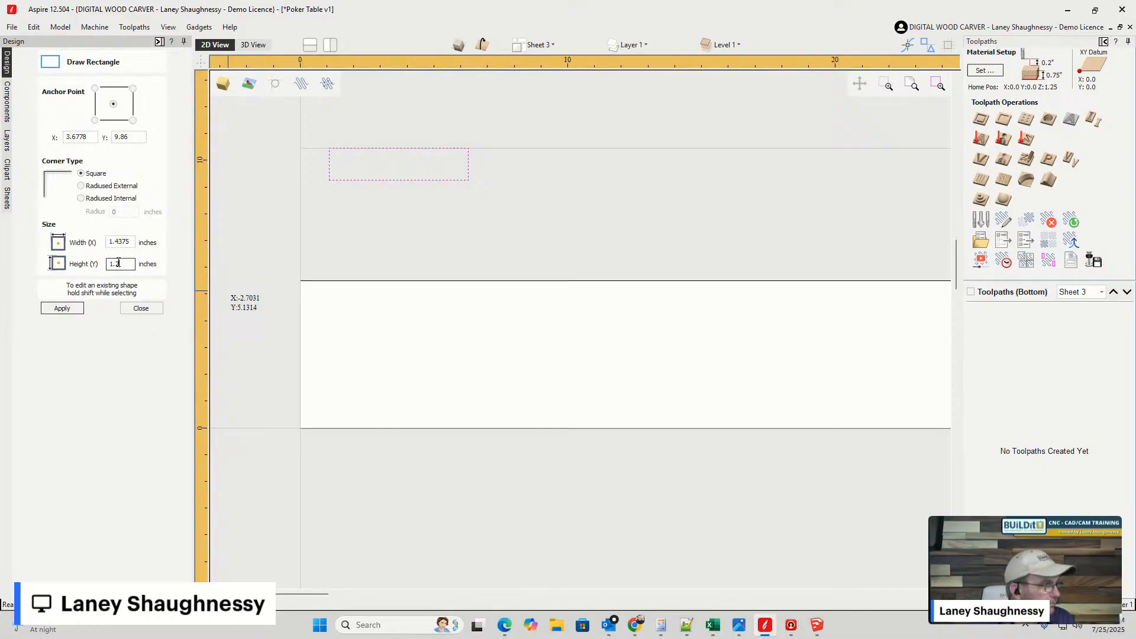
{"action": "type", "text": ".7"}
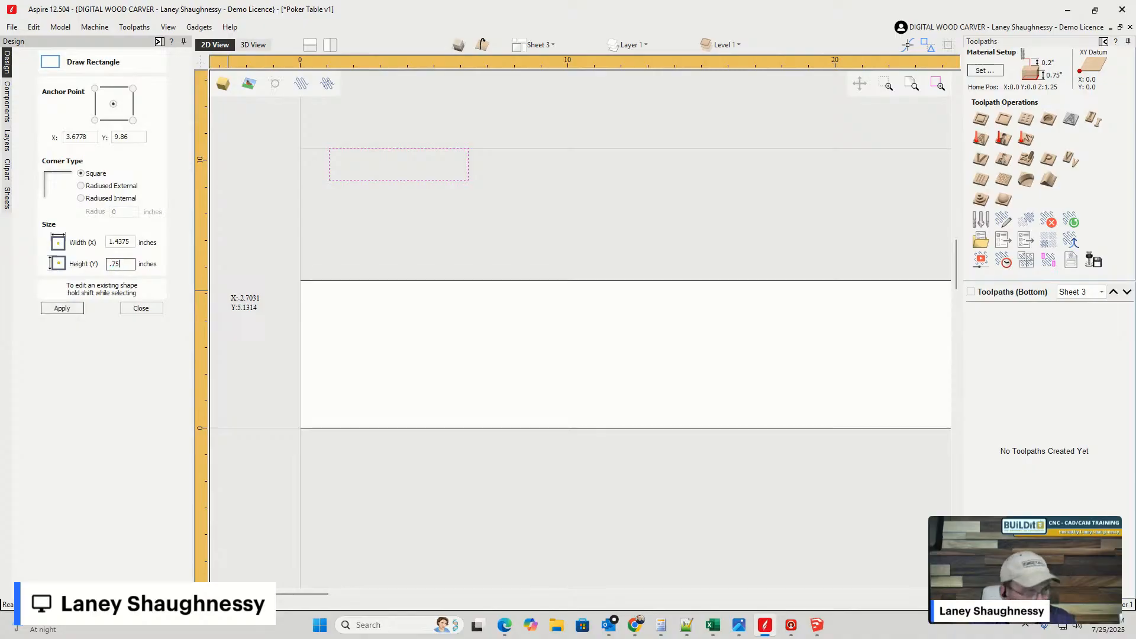
{"action": "type", "text": "5"}
{"action": "left_click", "coordinate": [62, 308]}
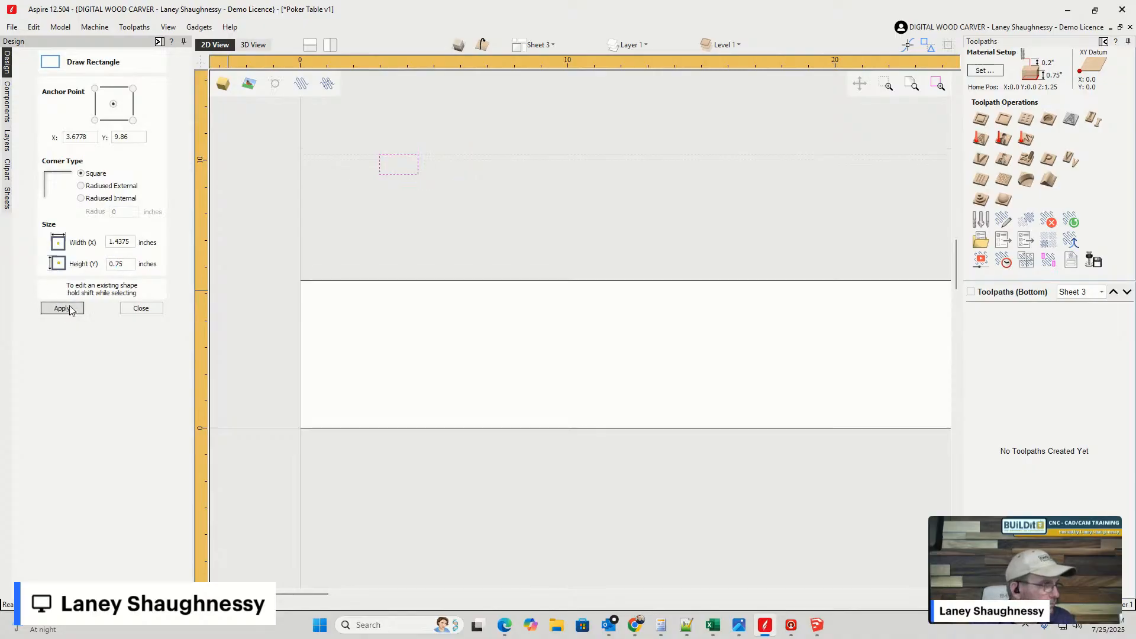
{"action": "scroll", "coordinate": [392, 153], "scroll_direction": "up", "scroll_amount": 2}
{"action": "scroll", "coordinate": [393, 153], "scroll_direction": "up", "scroll_amount": 5}
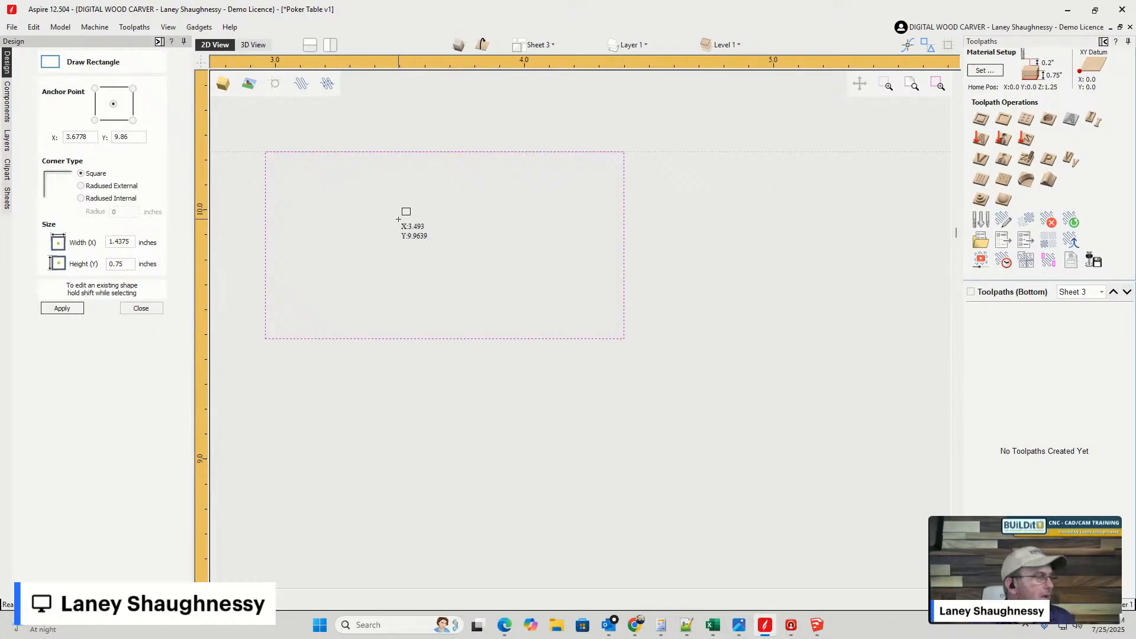
{"action": "left_click", "coordinate": [141, 308]}
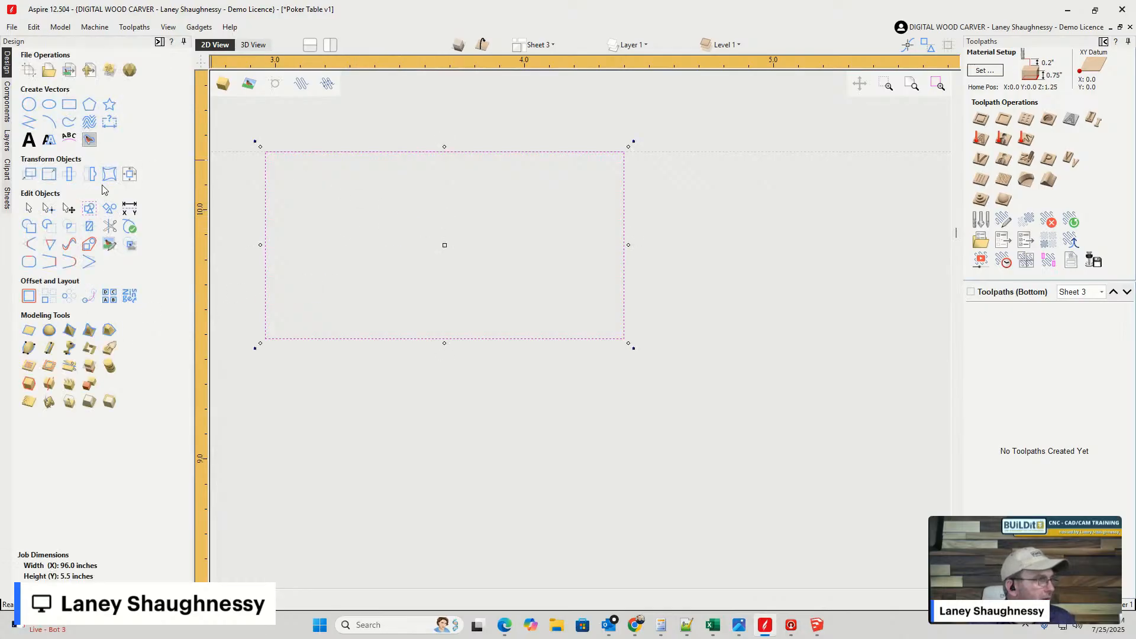
- Place a horizontal guide along the rectangle's bottom edge
{"action": "left_click", "coordinate": [48, 207]}
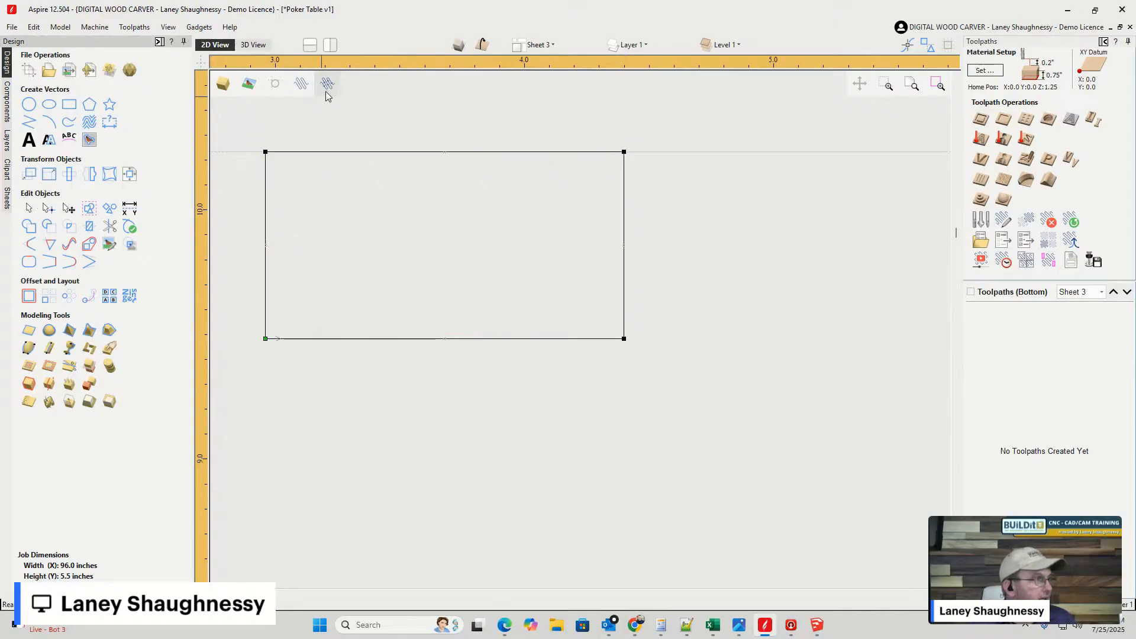
{"action": "left_click_drag", "start_coordinate": [362, 64], "coordinate": [639, 344]}
{"action": "left_click", "coordinate": [651, 340]}
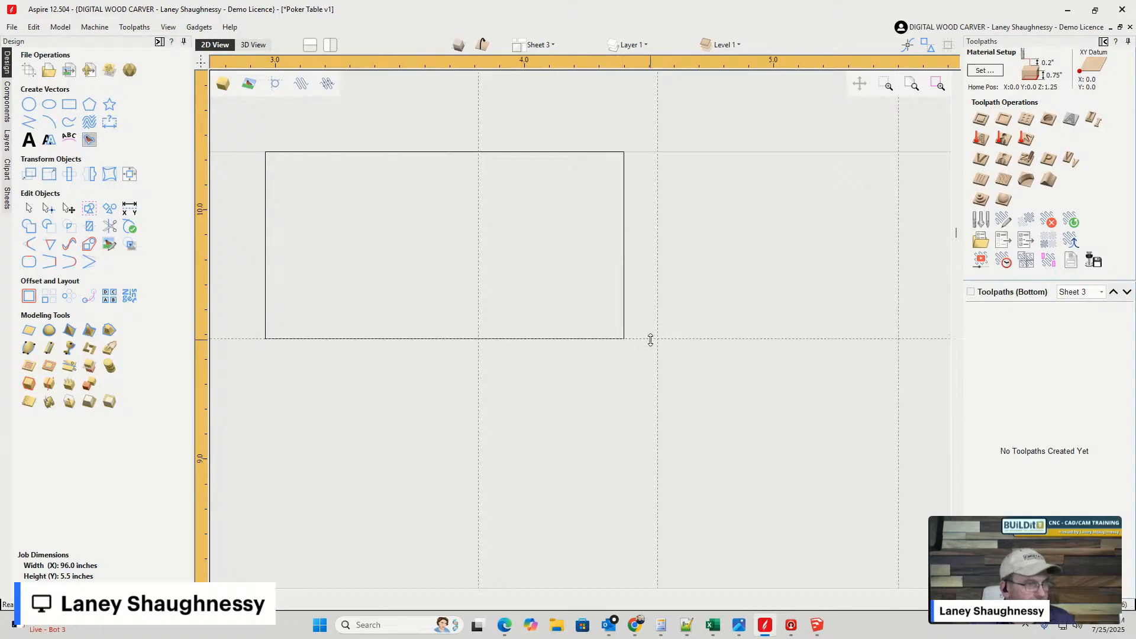
- Create a parallel guide relative to the bottom-edge guide, offset 0.1875 inch above it
{"action": "double_click", "coordinate": [645, 337]}
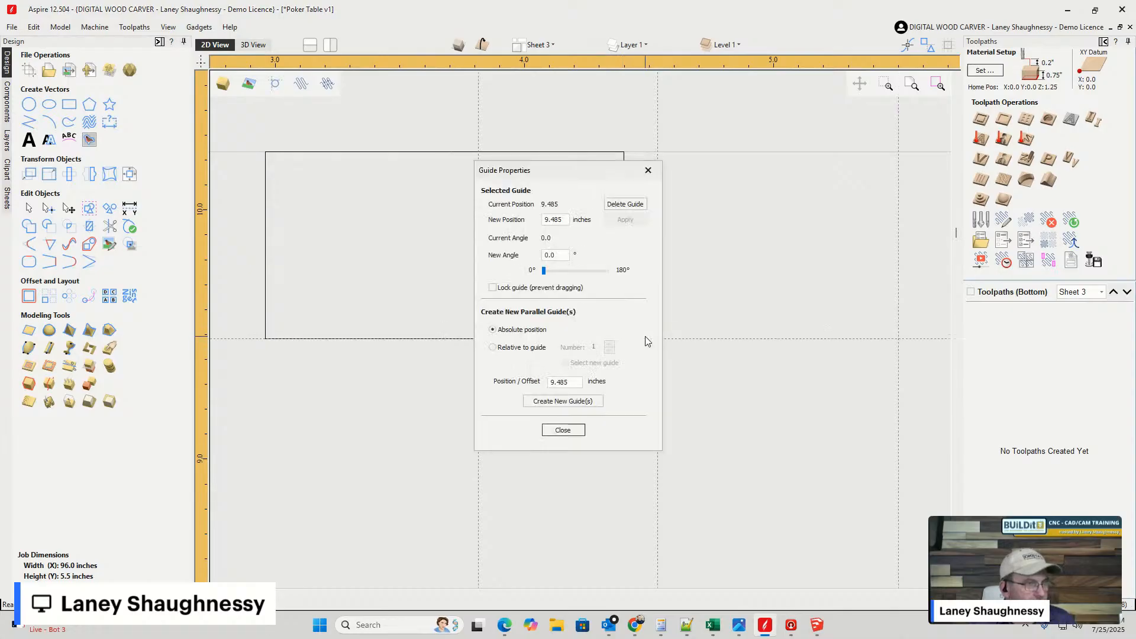
{"action": "left_click", "coordinate": [494, 347]}
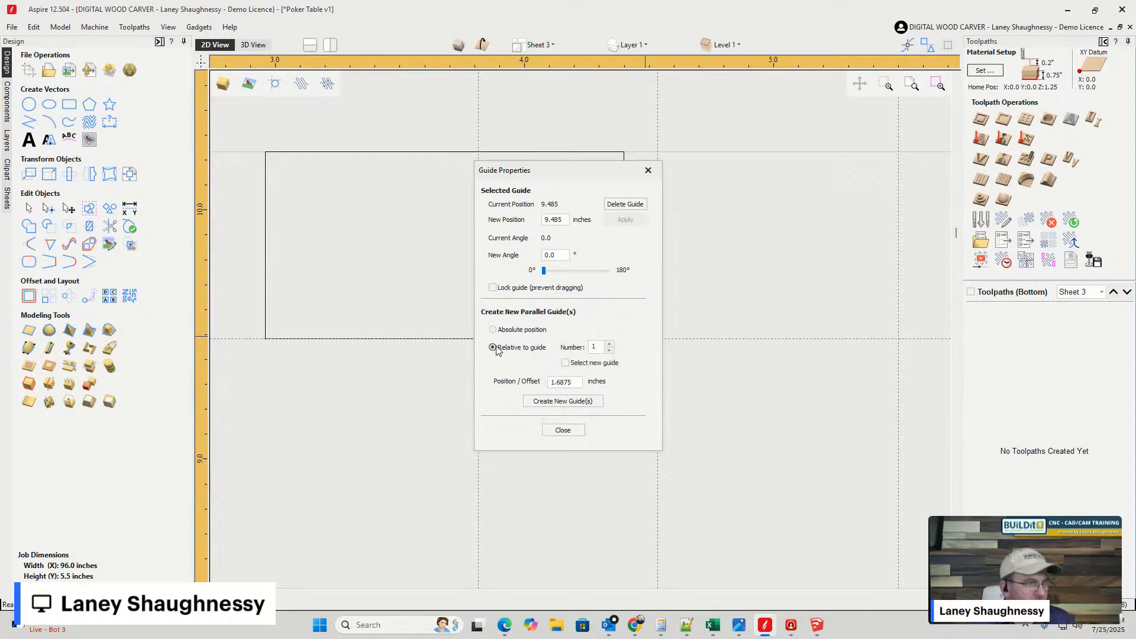
{"action": "double_click", "coordinate": [579, 382]}
{"action": "type", "text": ".1"}
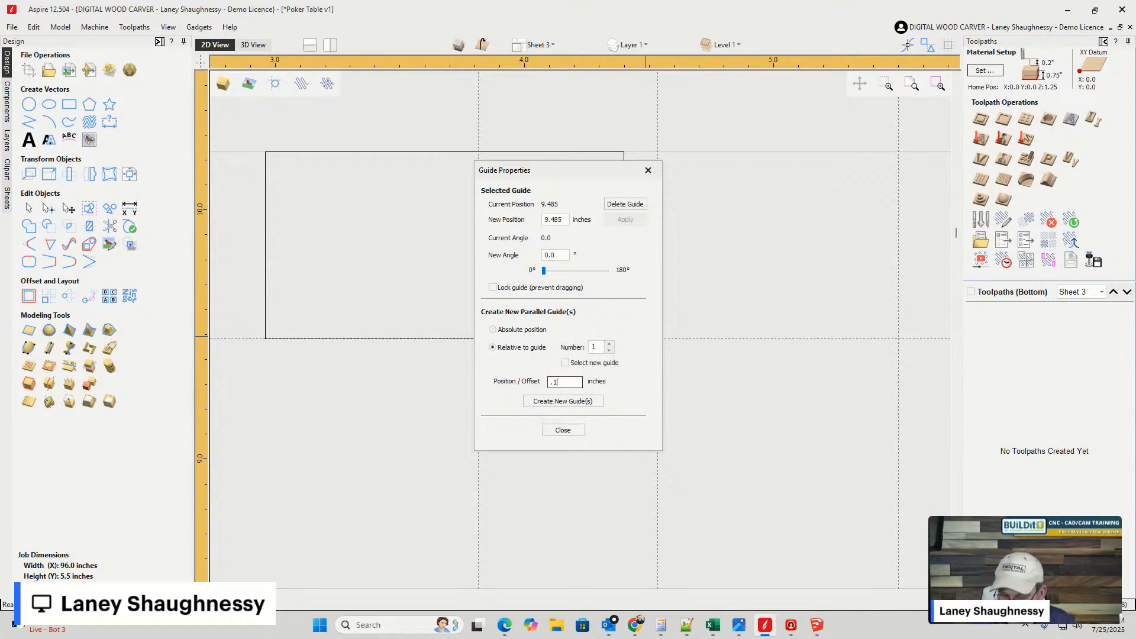
{"action": "type", "text": "875"}
{"action": "left_click", "coordinate": [563, 401]}
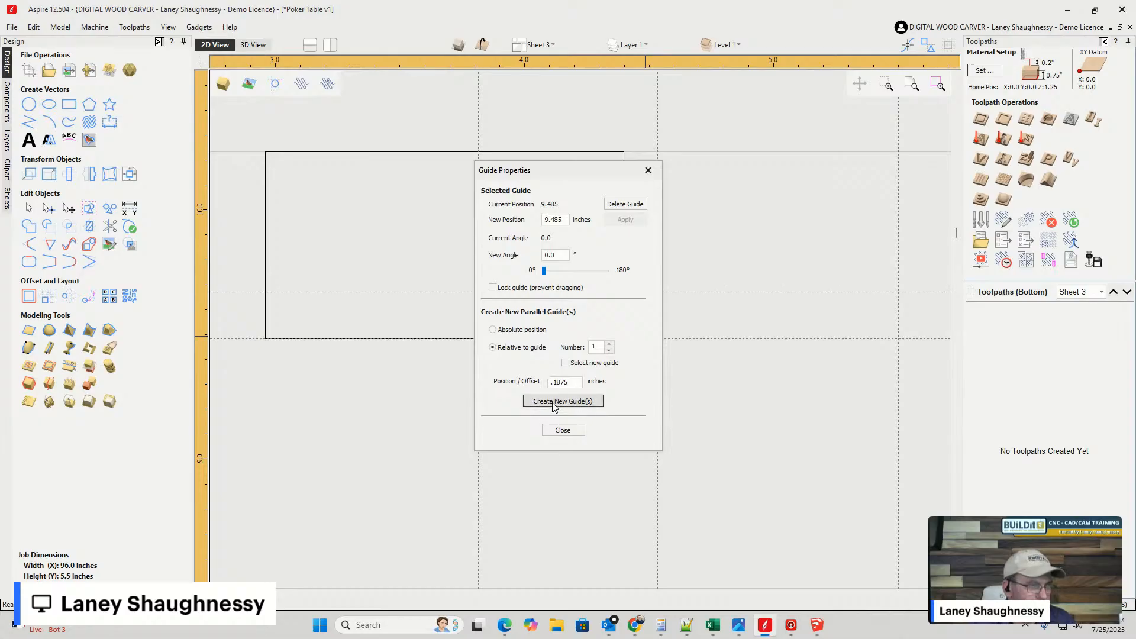
{"action": "left_click", "coordinate": [563, 430]}
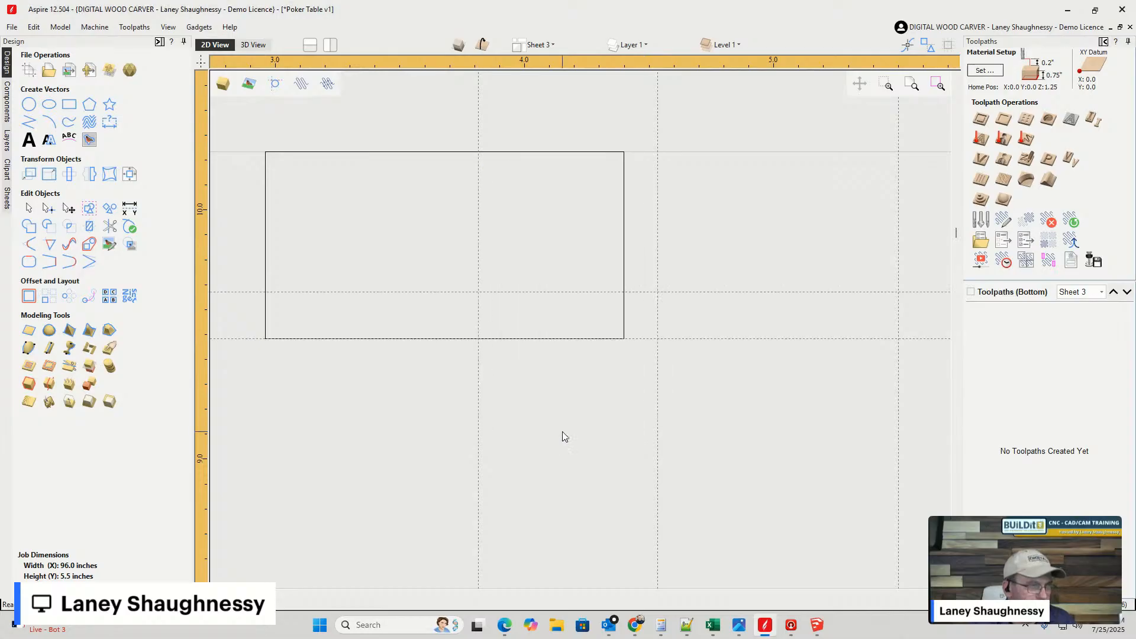
- Edit the rectangle's nodes and move its top right corner straight down onto the upper guide
{"action": "left_click", "coordinate": [557, 154]}
{"action": "key", "text": "n"}
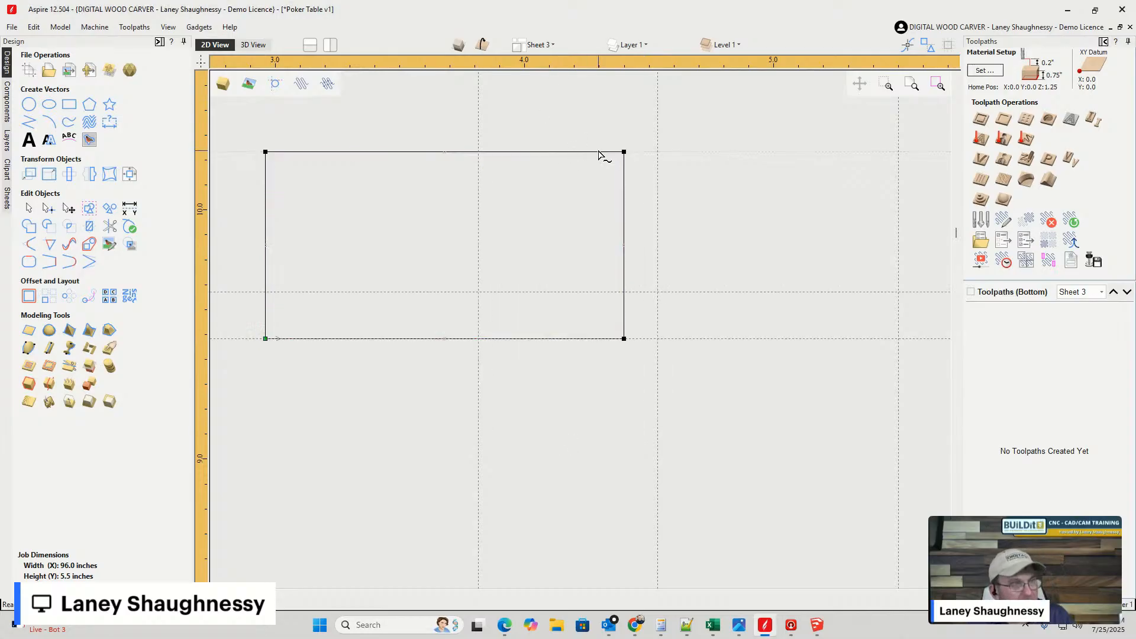
{"action": "left_click_drag", "start_coordinate": [623, 151], "coordinate": [626, 292]}
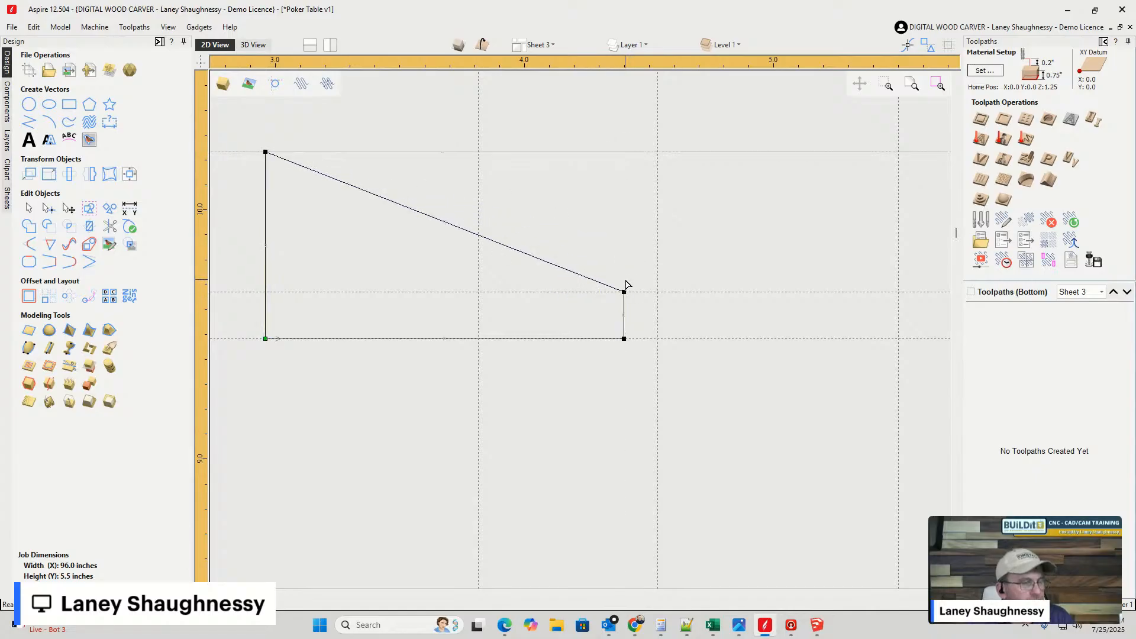
- Convert the sloping top span of the profile to a Bezier curve
{"action": "scroll", "coordinate": [626, 285], "scroll_direction": "down", "scroll_amount": 3}
{"action": "scroll", "coordinate": [559, 257], "scroll_direction": "up", "scroll_amount": 2}
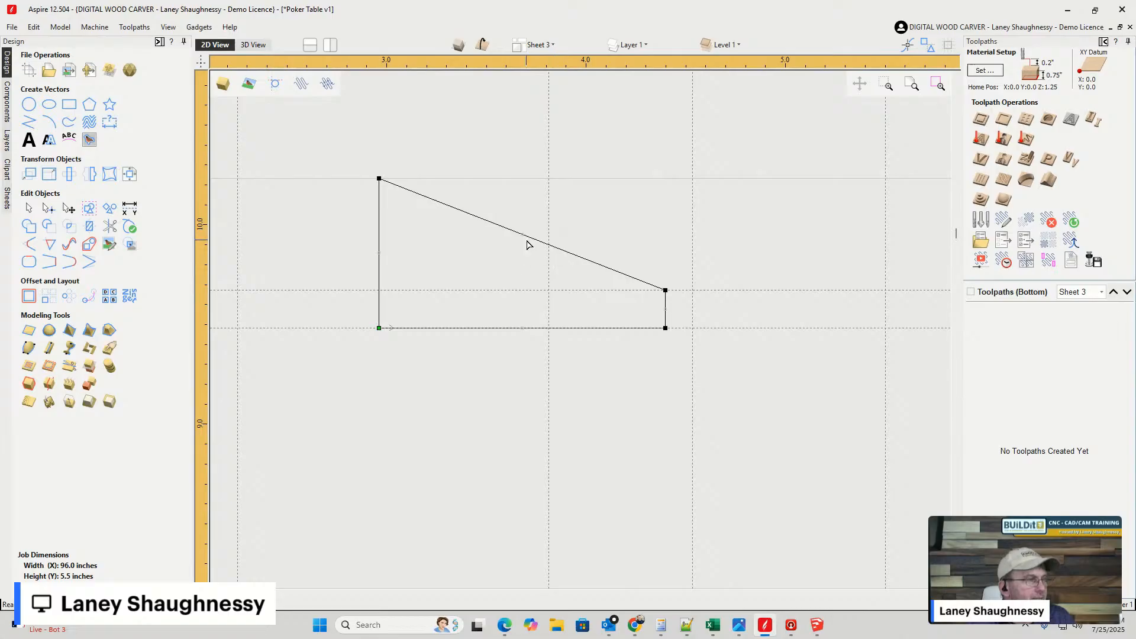
{"action": "right_click", "coordinate": [490, 221]}
{"action": "left_click", "coordinate": [501, 245]}
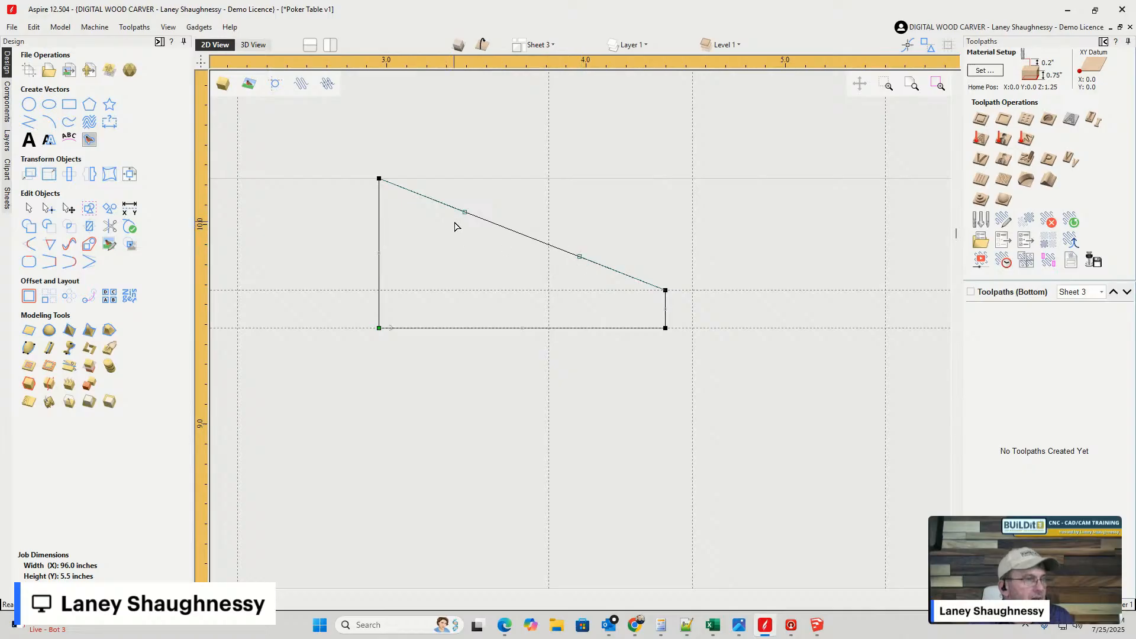
- Shape the profile's top span into a convex curve by raising both Bezier handles, with the upper-left handle level with its corner node
{"action": "left_click_drag", "start_coordinate": [581, 255], "coordinate": [573, 241]}
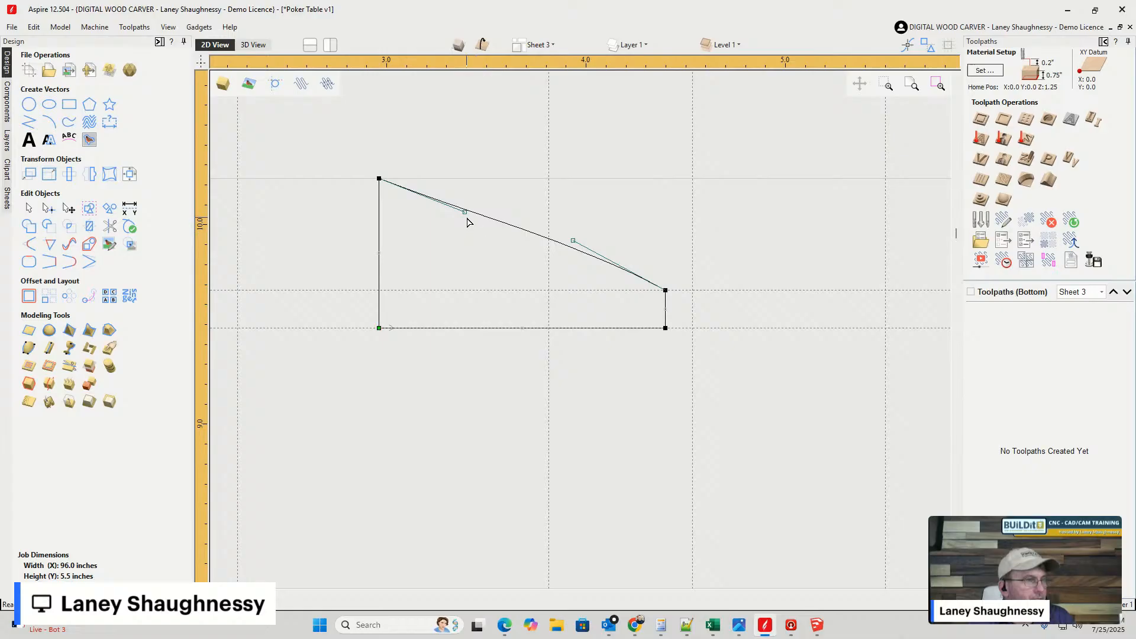
{"action": "left_click_drag", "start_coordinate": [464, 213], "coordinate": [467, 178]}
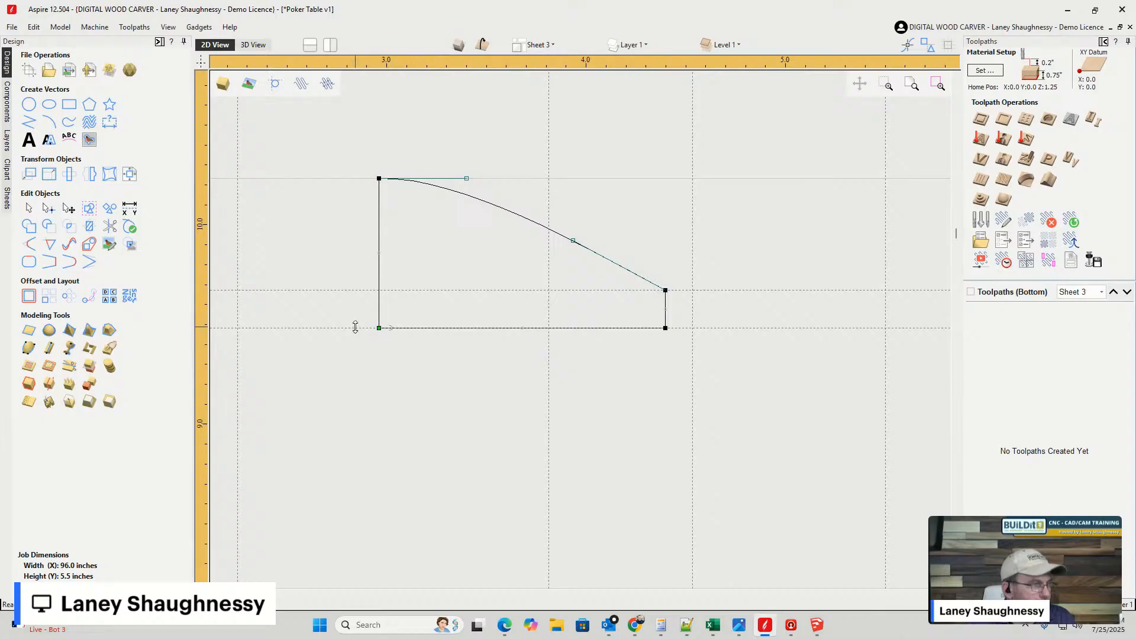
{"action": "key", "text": "Escape"}
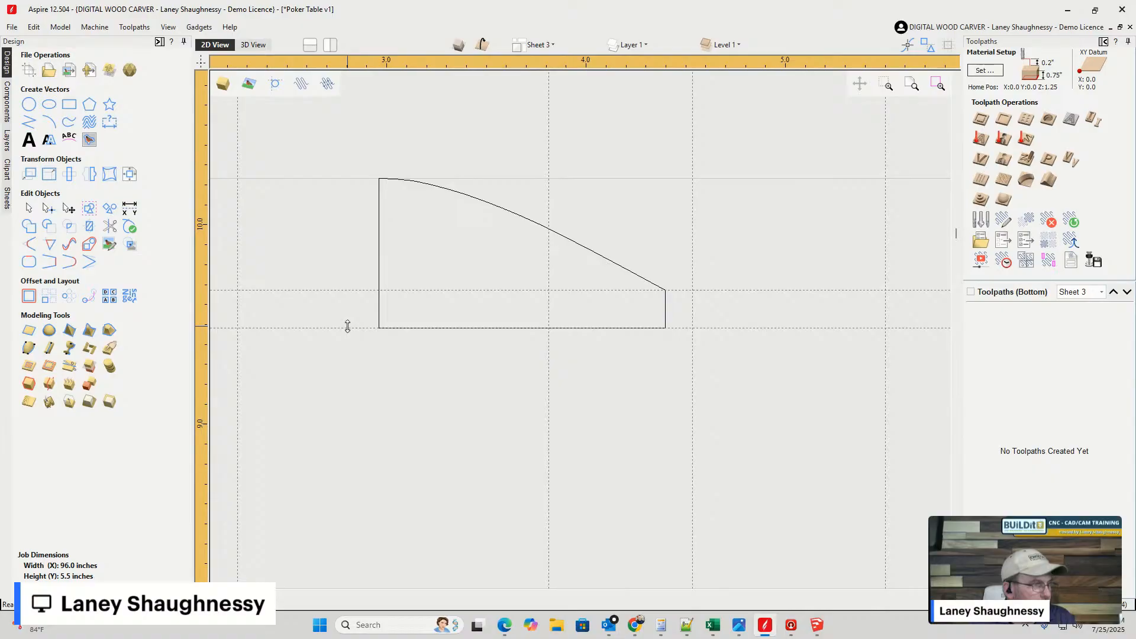
{"action": "scroll", "coordinate": [414, 308], "scroll_direction": "down", "scroll_amount": 2}
{"action": "scroll", "coordinate": [441, 296], "scroll_direction": "up", "scroll_amount": 3}
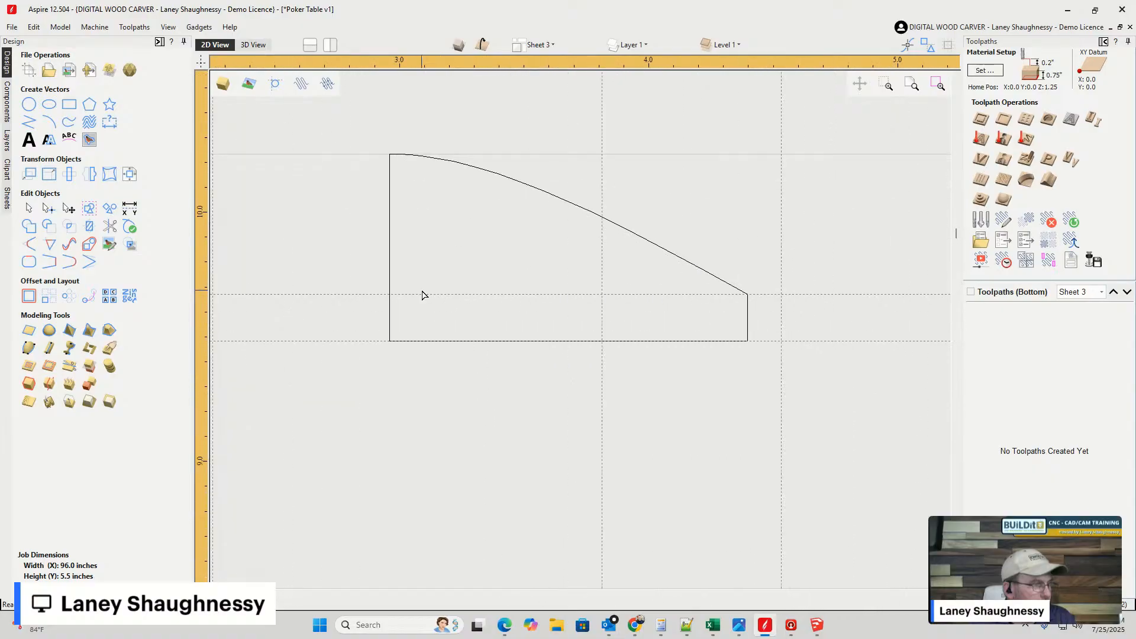
{"action": "left_click", "coordinate": [391, 251]}
{"action": "scroll", "coordinate": [395, 243], "scroll_direction": "down", "scroll_amount": 2}
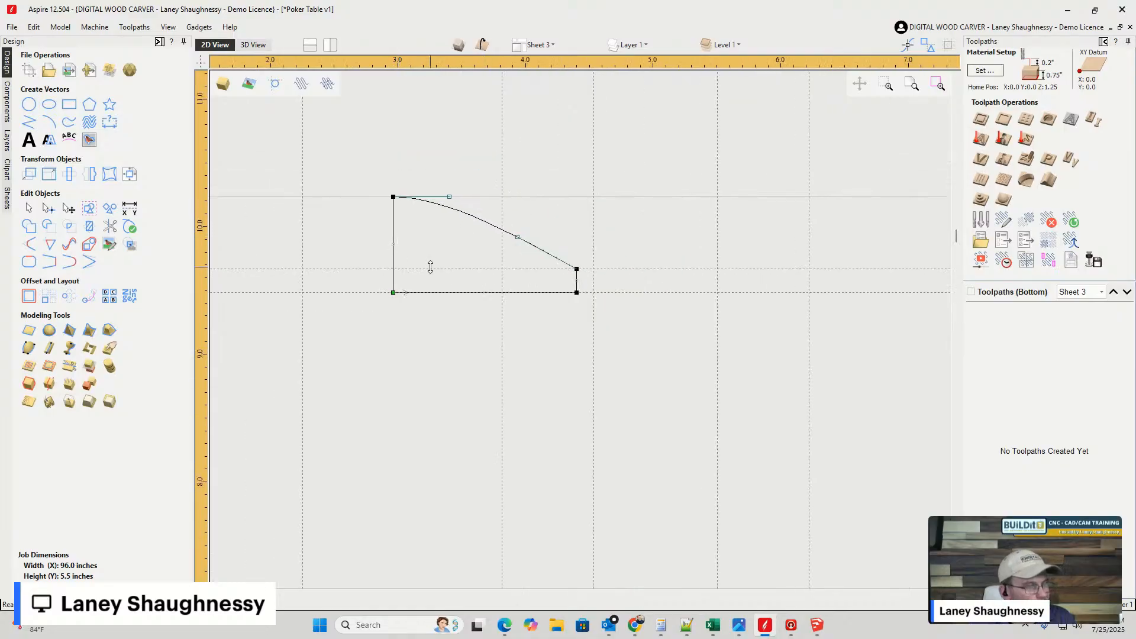
{"action": "scroll", "coordinate": [418, 266], "scroll_direction": "up", "scroll_amount": 1}
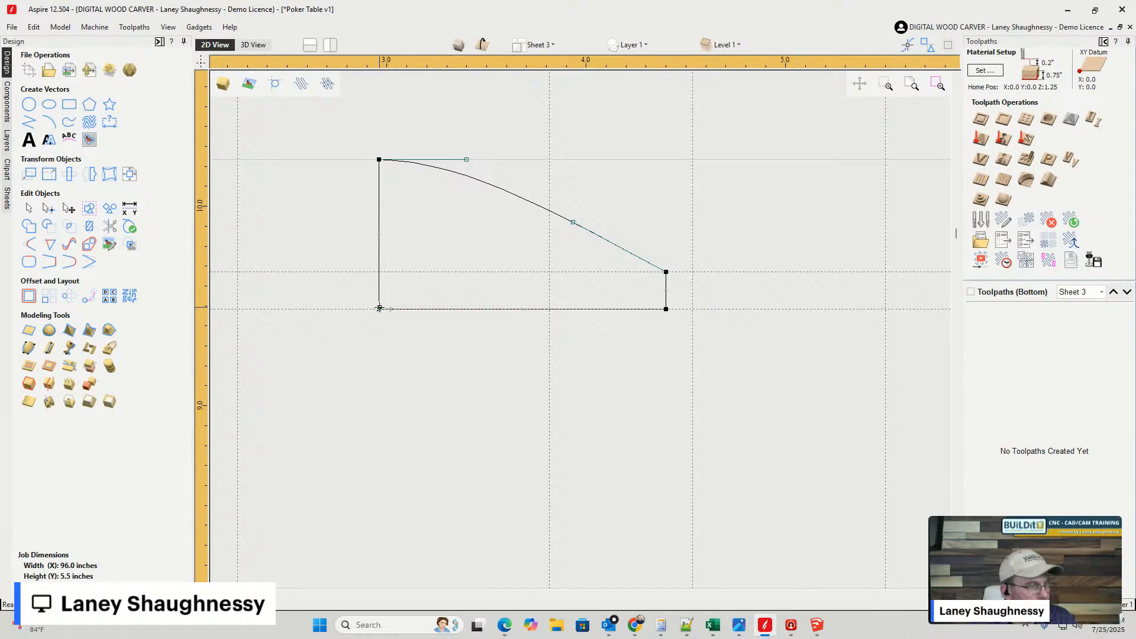
- Switch to SketchUp, examine the rounded edge rail's cross-section and inner faces around its corners, and return to Aspire
{"action": "left_click", "coordinate": [818, 626]}
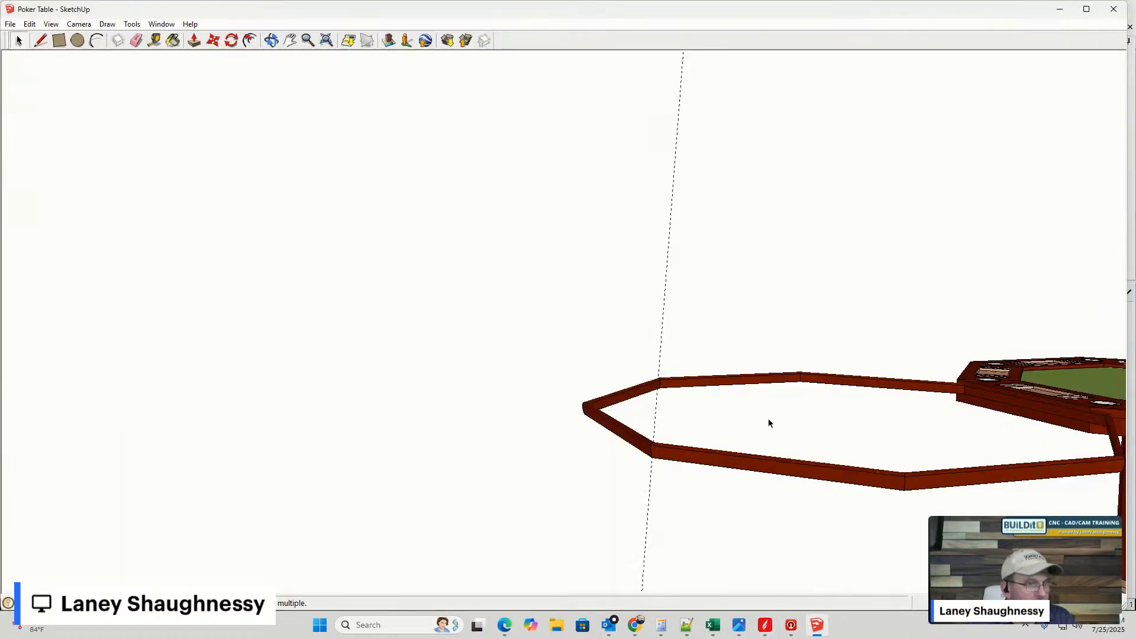
{"action": "scroll", "coordinate": [598, 372], "scroll_direction": "up", "scroll_amount": 8}
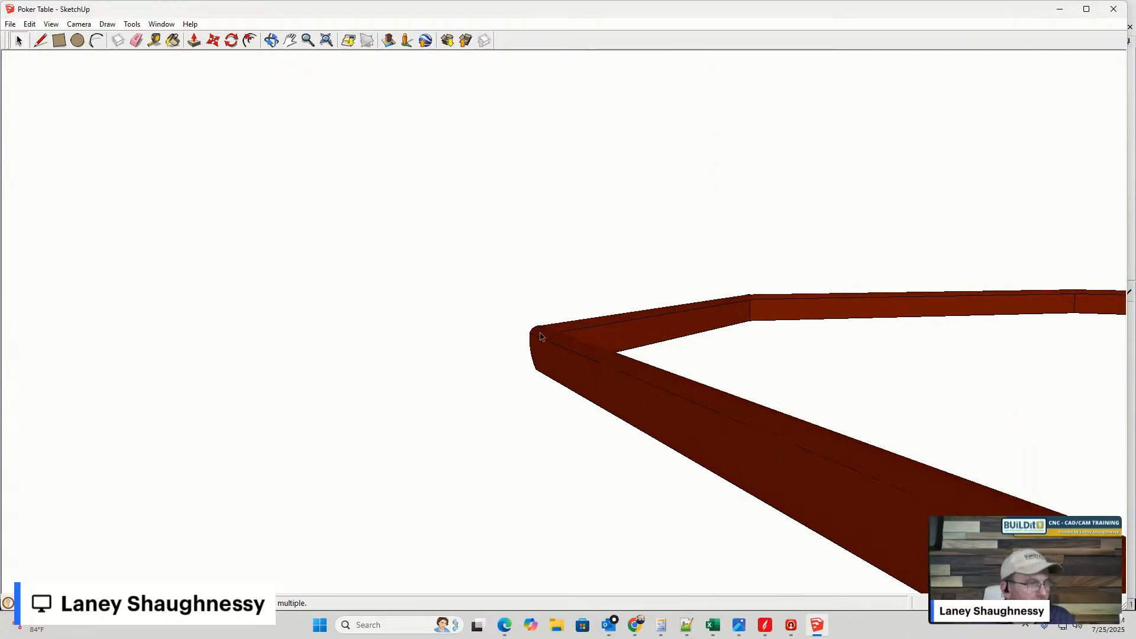
{"action": "middle_click_drag", "start_coordinate": [563, 358], "coordinate": [775, 255]}
{"action": "scroll", "coordinate": [429, 468], "scroll_direction": "up", "scroll_amount": 5}
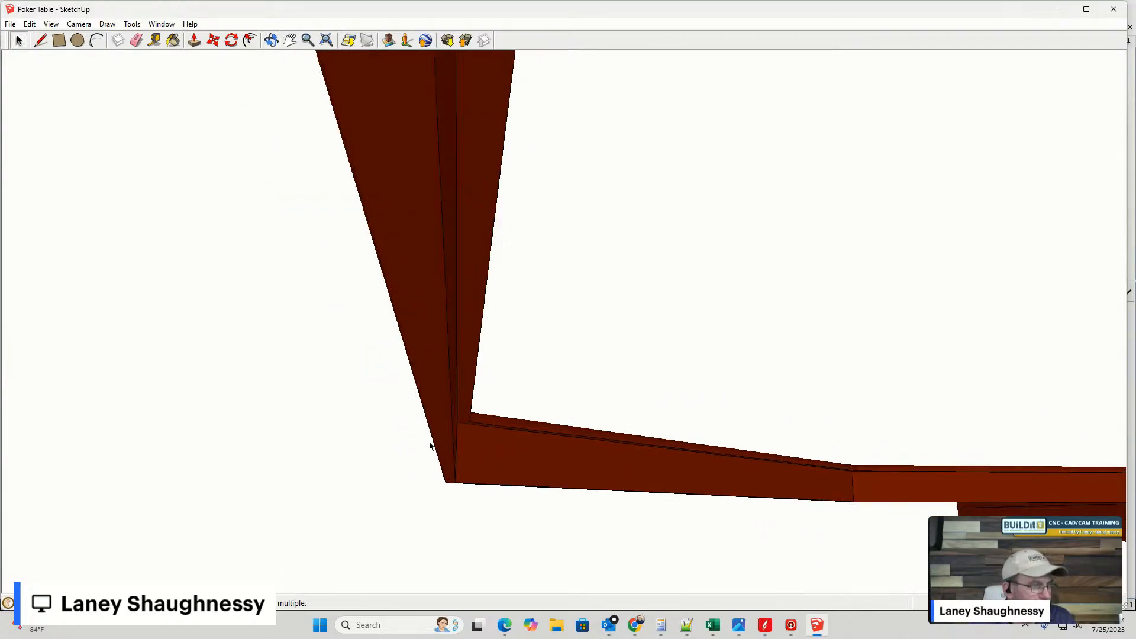
{"action": "scroll", "coordinate": [430, 445], "scroll_direction": "down", "scroll_amount": 1}
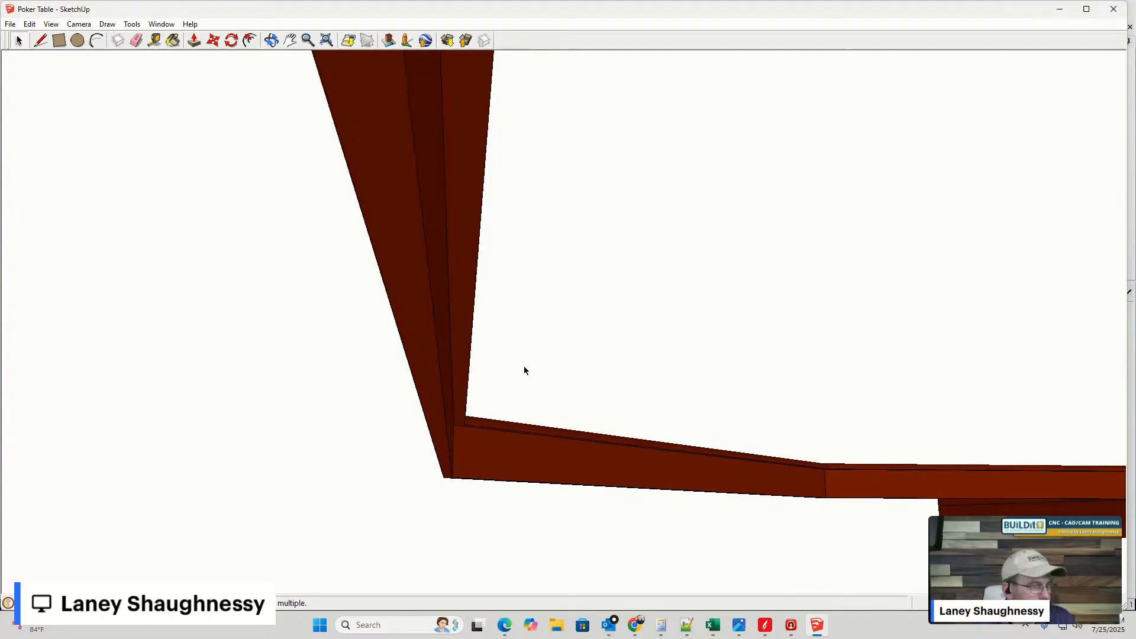
{"action": "middle_click_drag", "start_coordinate": [524, 372], "coordinate": [284, 515]}
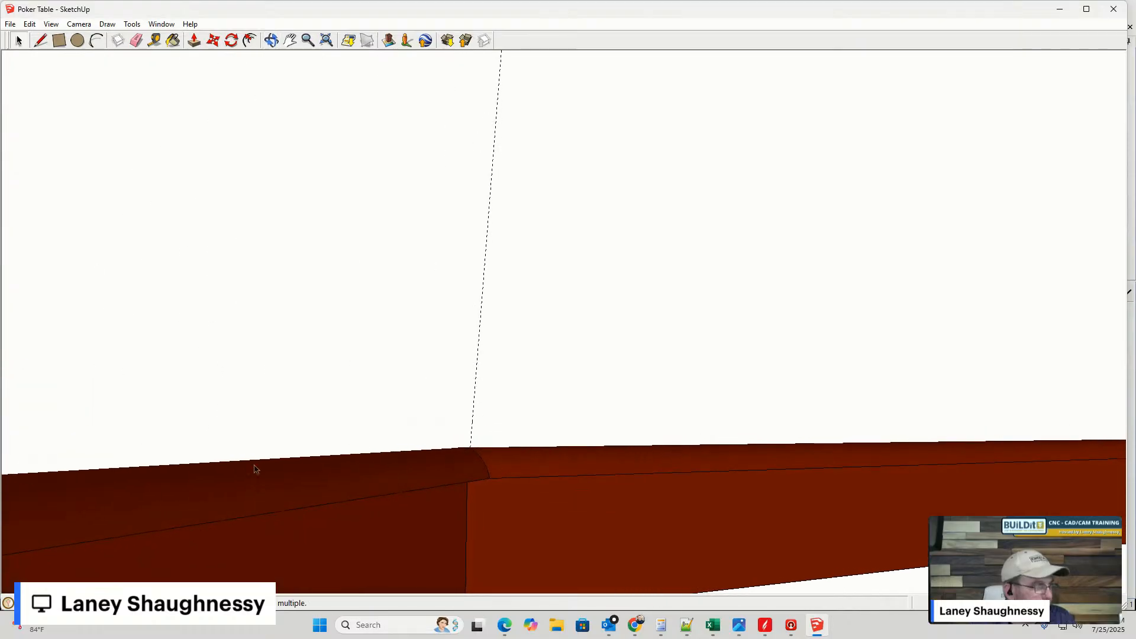
{"action": "left_click", "coordinate": [155, 43]}
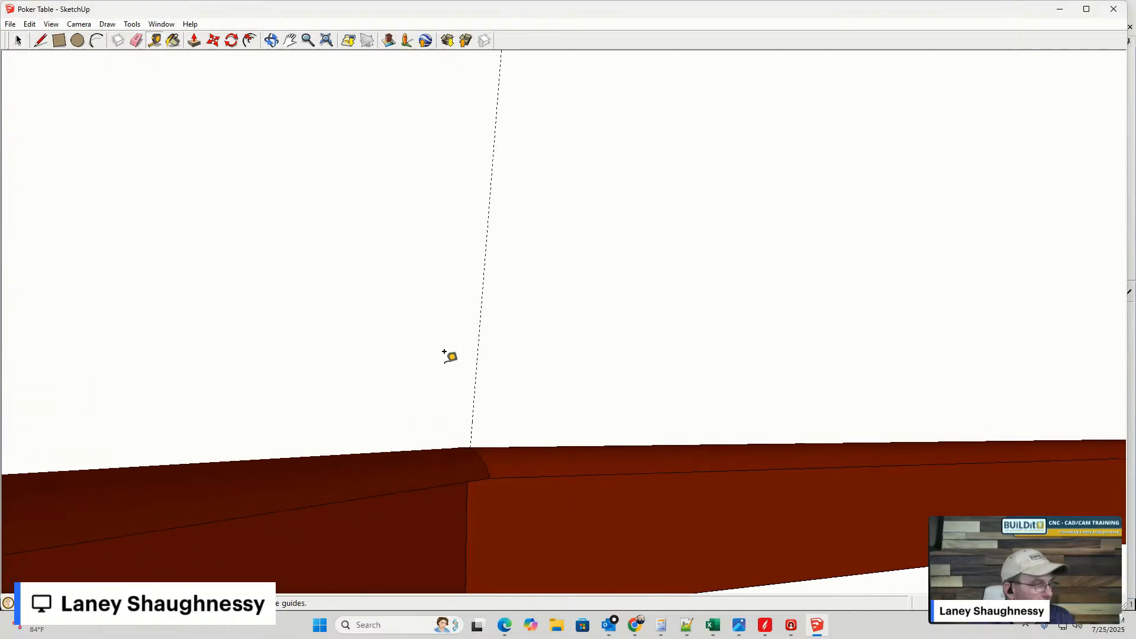
{"action": "left_click", "coordinate": [492, 470]}
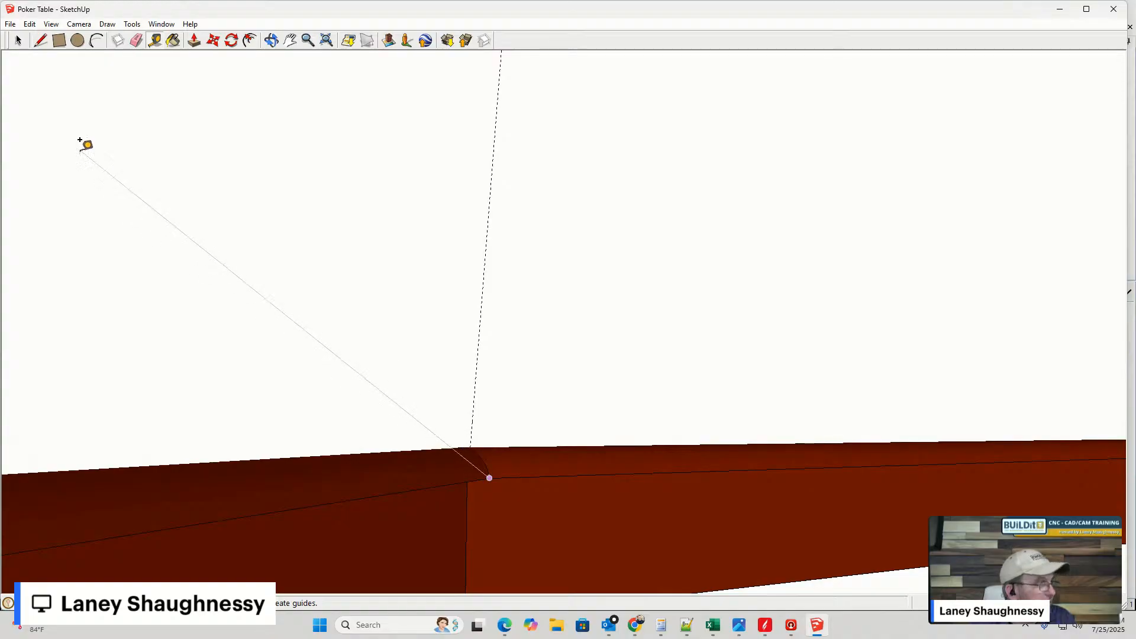
{"action": "left_click", "coordinate": [17, 41]}
{"action": "middle_click_drag", "start_coordinate": [414, 307], "coordinate": [443, 324]}
{"action": "scroll", "coordinate": [415, 286], "scroll_direction": "down", "scroll_amount": 8}
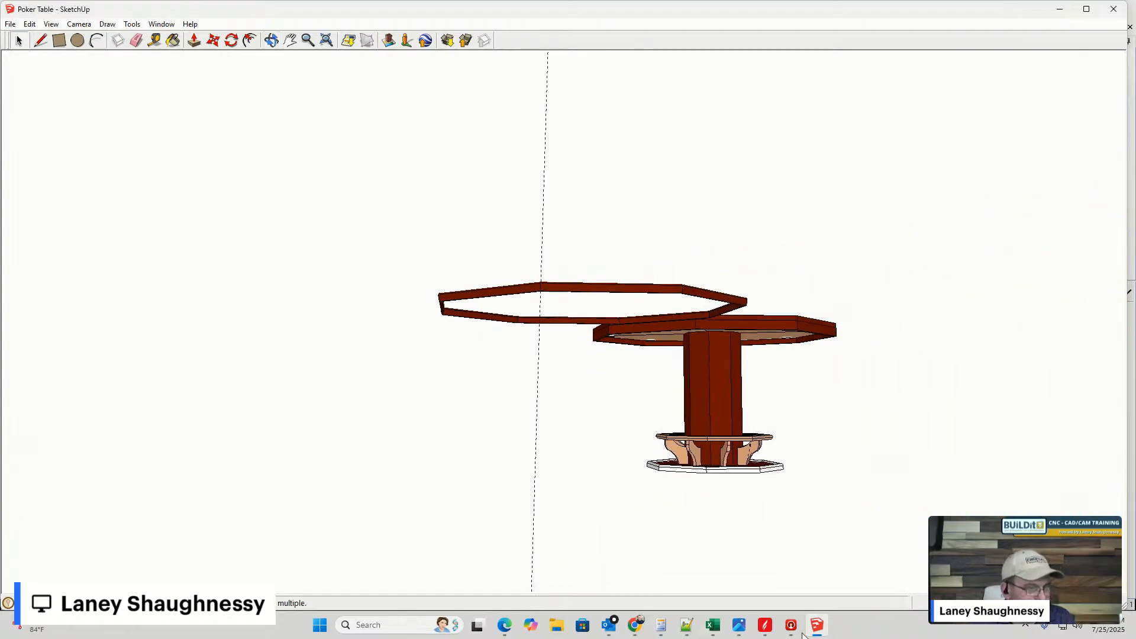
{"action": "left_click", "coordinate": [765, 625]}
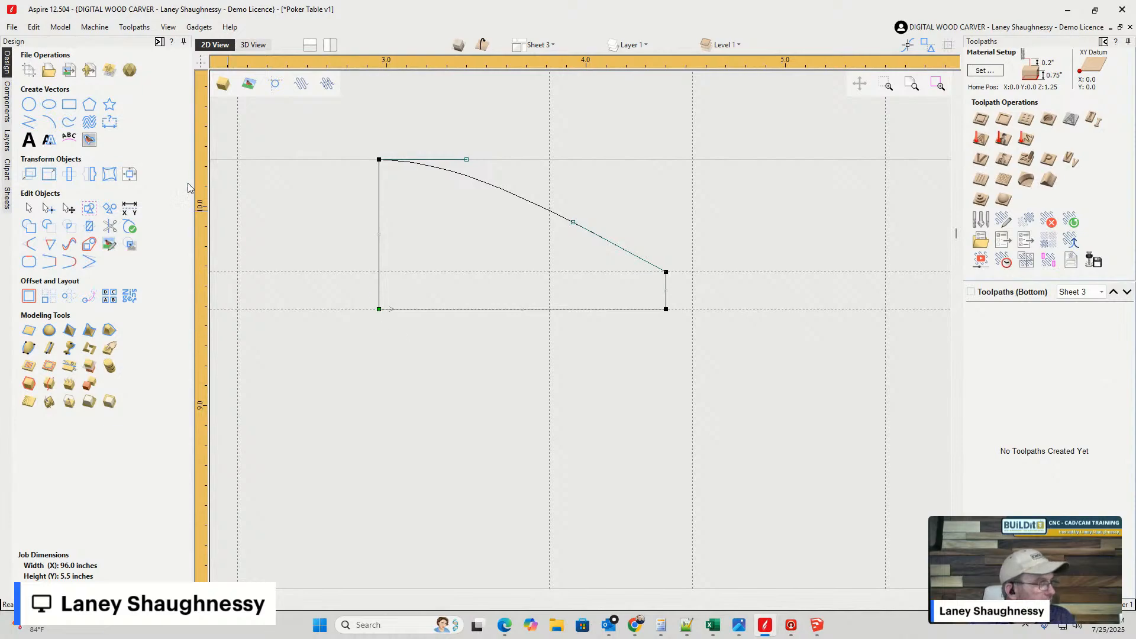
- Place a vertical guide along the profile's left edge and create a parallel guide relative to it at a -0.375 inch offset
{"action": "left_click_drag", "start_coordinate": [203, 200], "coordinate": [379, 310]}
{"action": "left_click", "coordinate": [377, 350]}
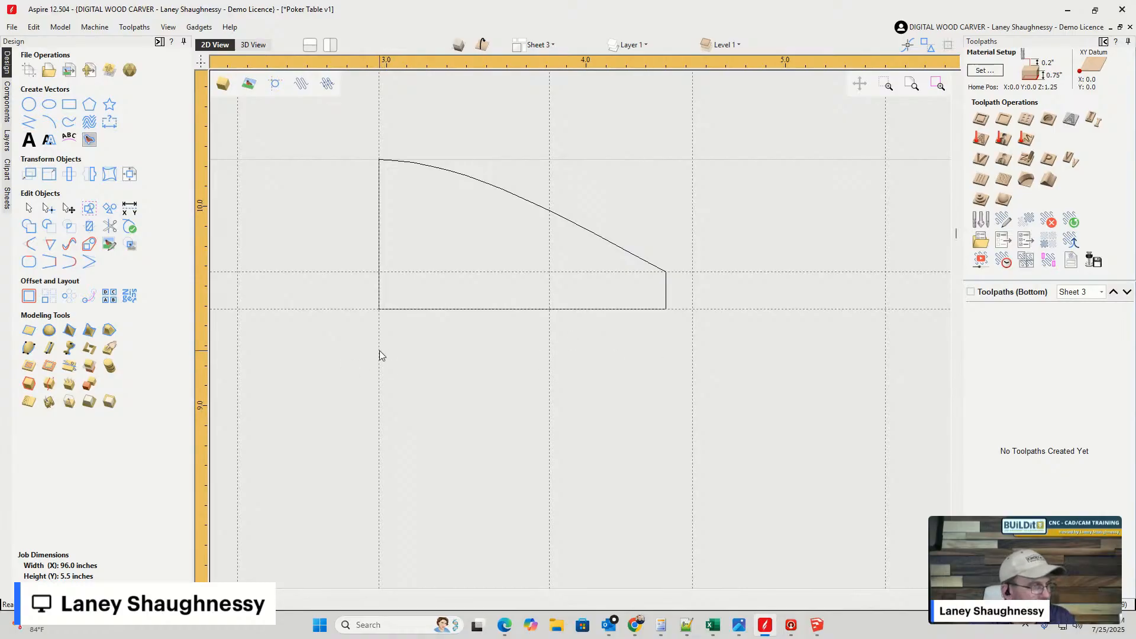
{"action": "double_click", "coordinate": [378, 349]}
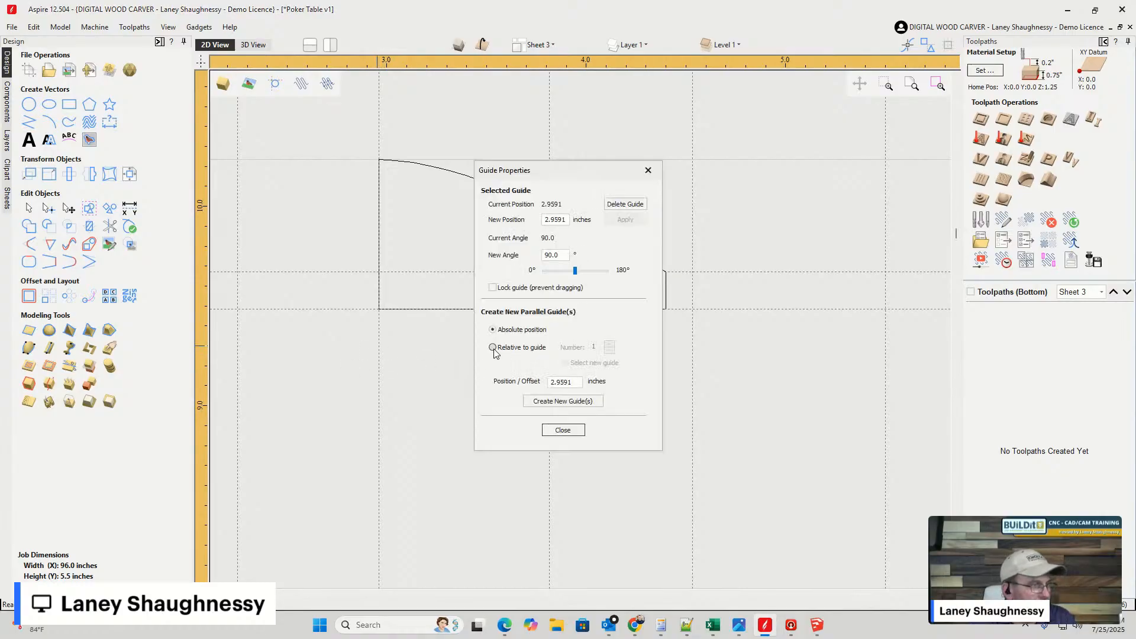
{"action": "left_click", "coordinate": [492, 347]}
{"action": "left_click_drag", "start_coordinate": [585, 385], "coordinate": [550, 383]}
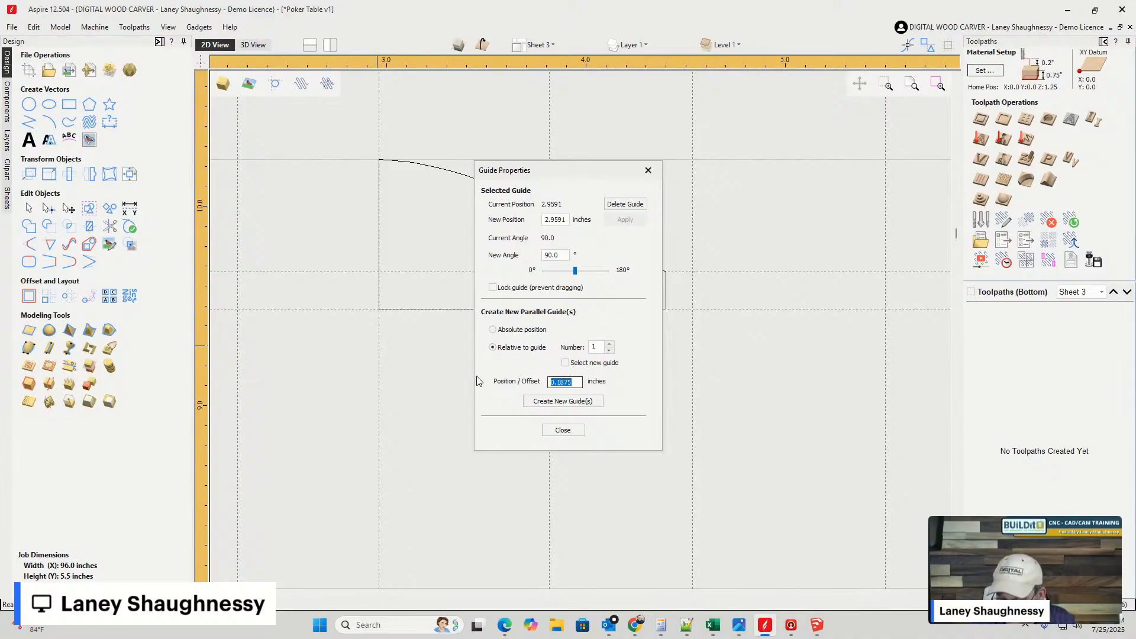
{"action": "type", "text": "."}
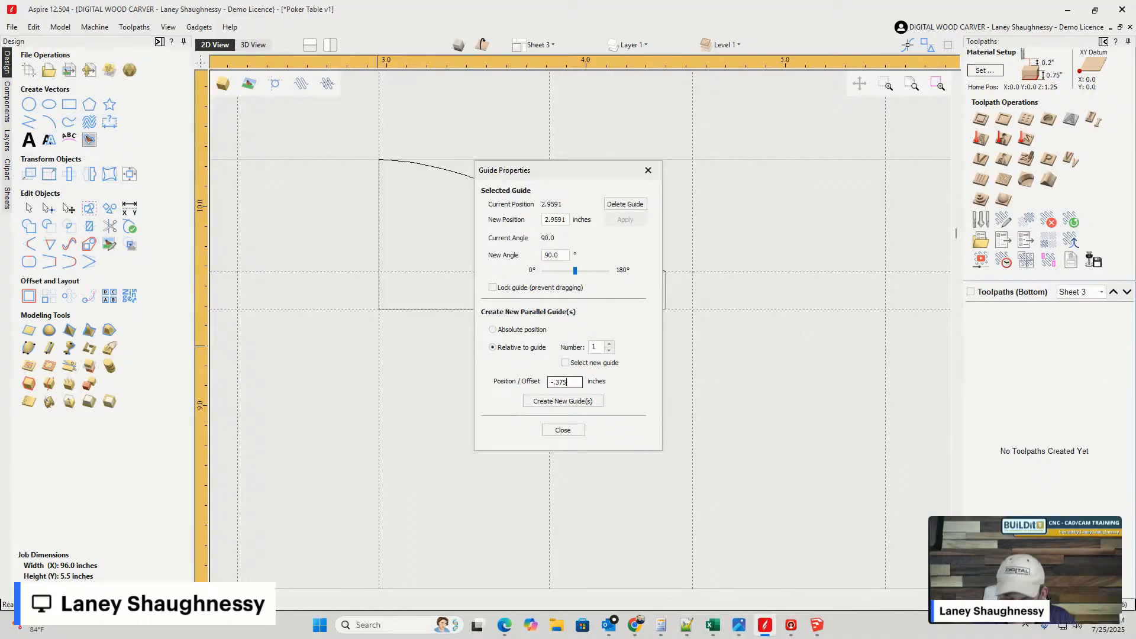
{"action": "left_click", "coordinate": [536, 404]}
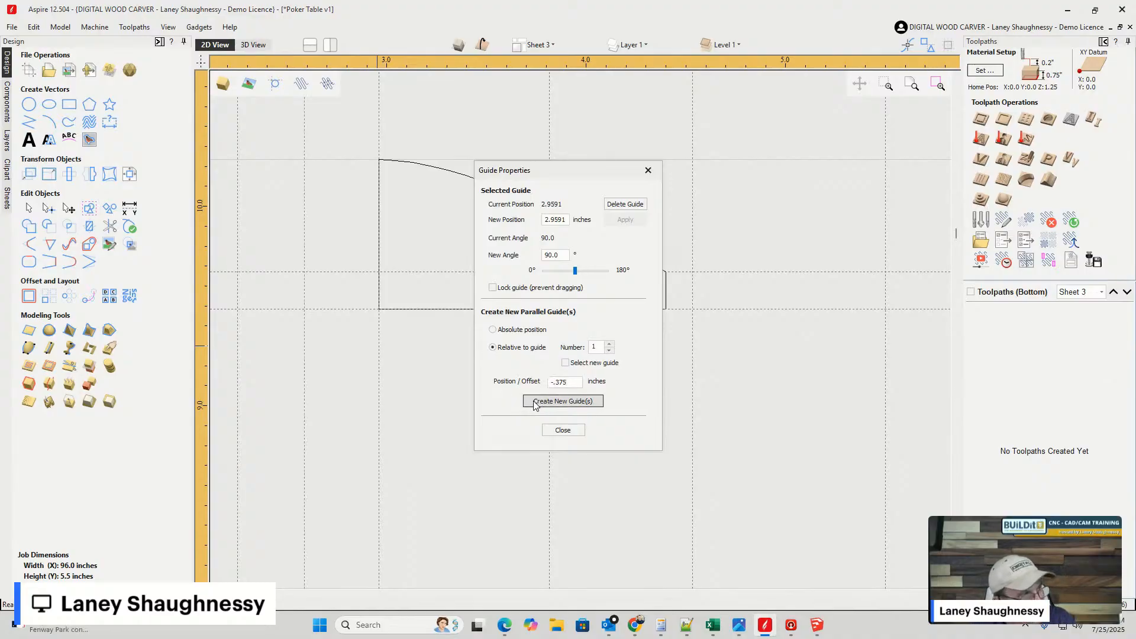
{"action": "left_click", "coordinate": [562, 430]}
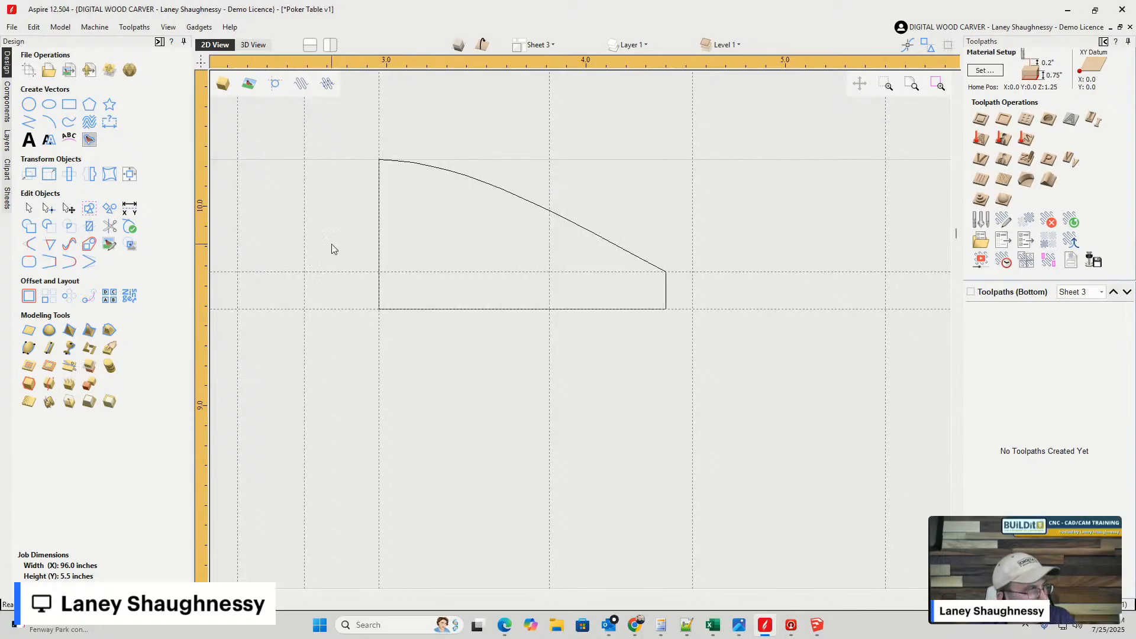
- Delete all guide lines from the drawing
{"action": "left_click_drag", "start_coordinate": [315, 231], "coordinate": [223, 166]}
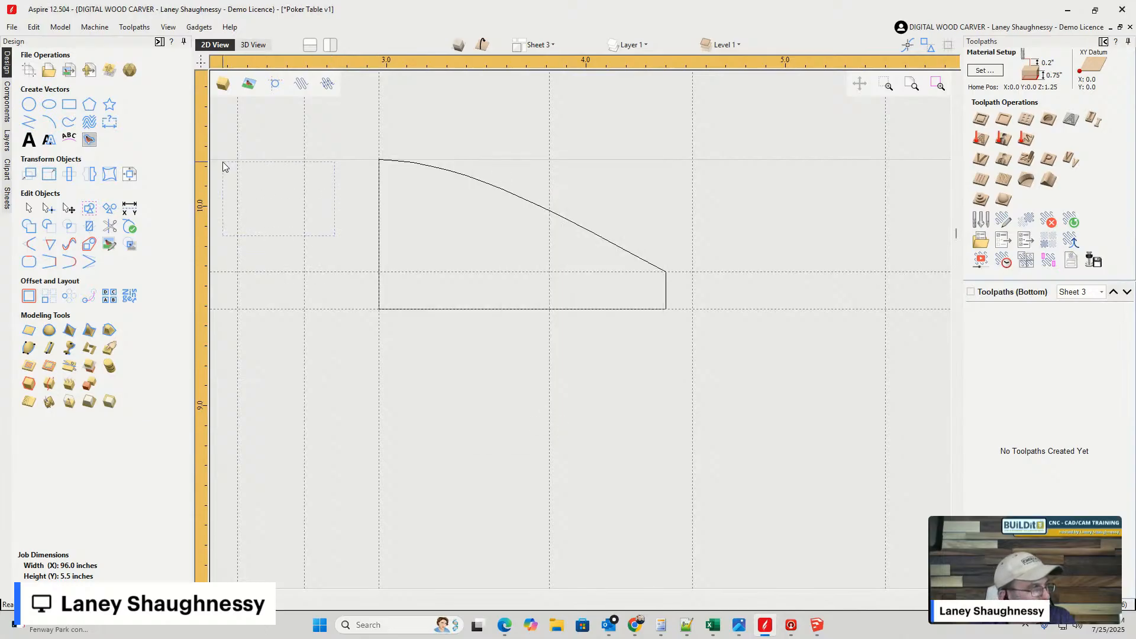
{"action": "left_click", "coordinate": [168, 26]}
{"action": "mouse_move", "coordinate": [285, 66]}
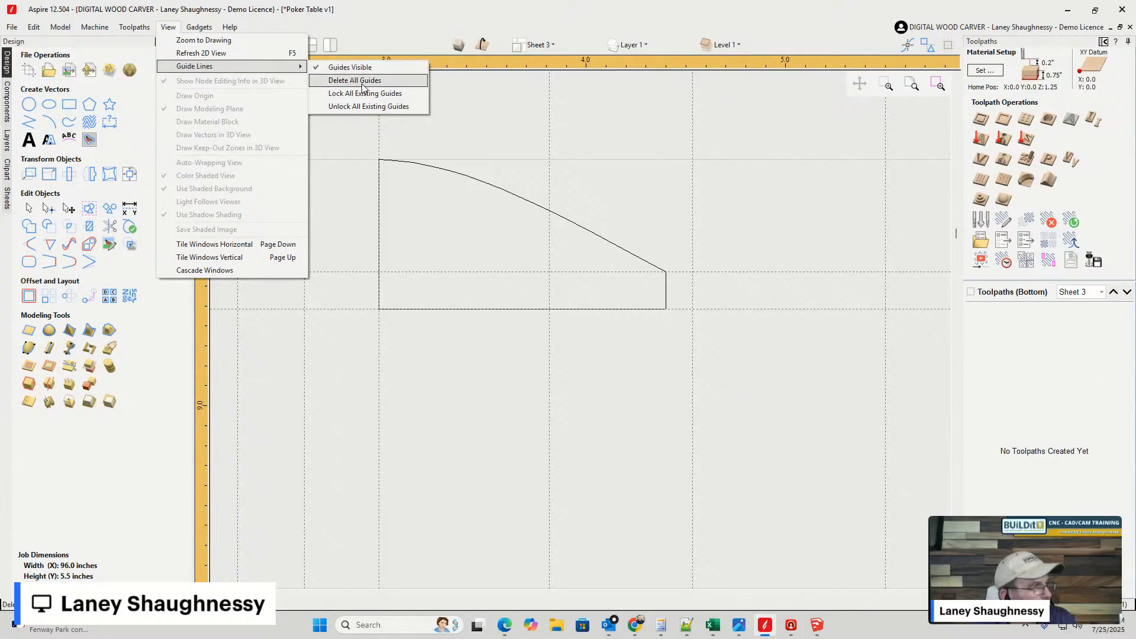
{"action": "left_click", "coordinate": [361, 84]}
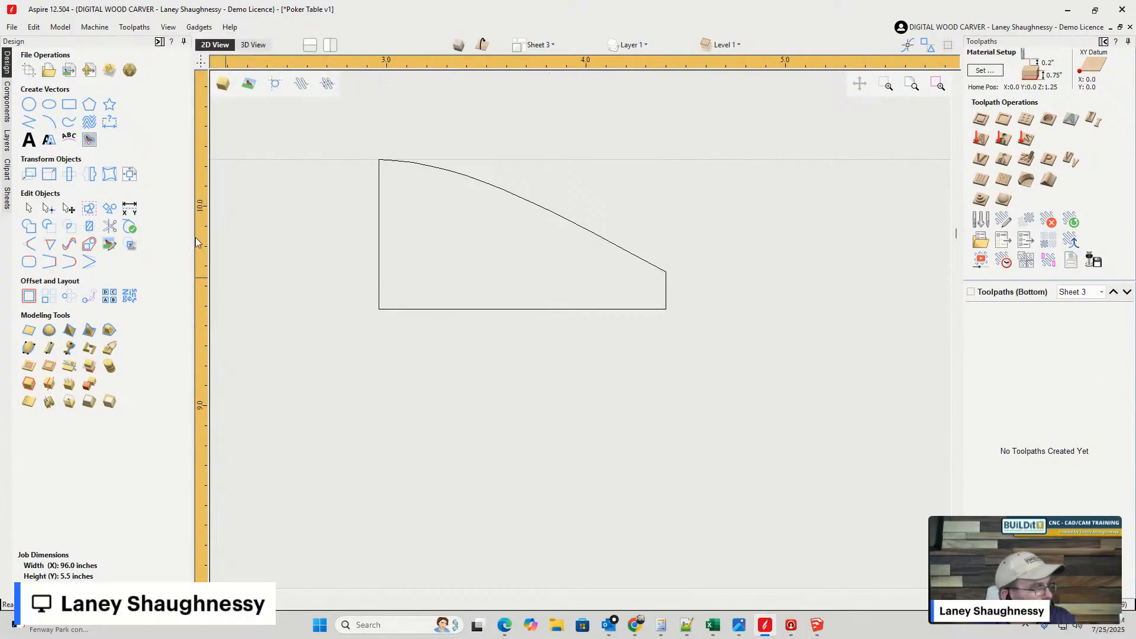
- Place a vertical guide on the profile's left edge and create a relative parallel guide offset 0.375 inch inside the profile
{"action": "left_click_drag", "start_coordinate": [197, 236], "coordinate": [379, 309]}
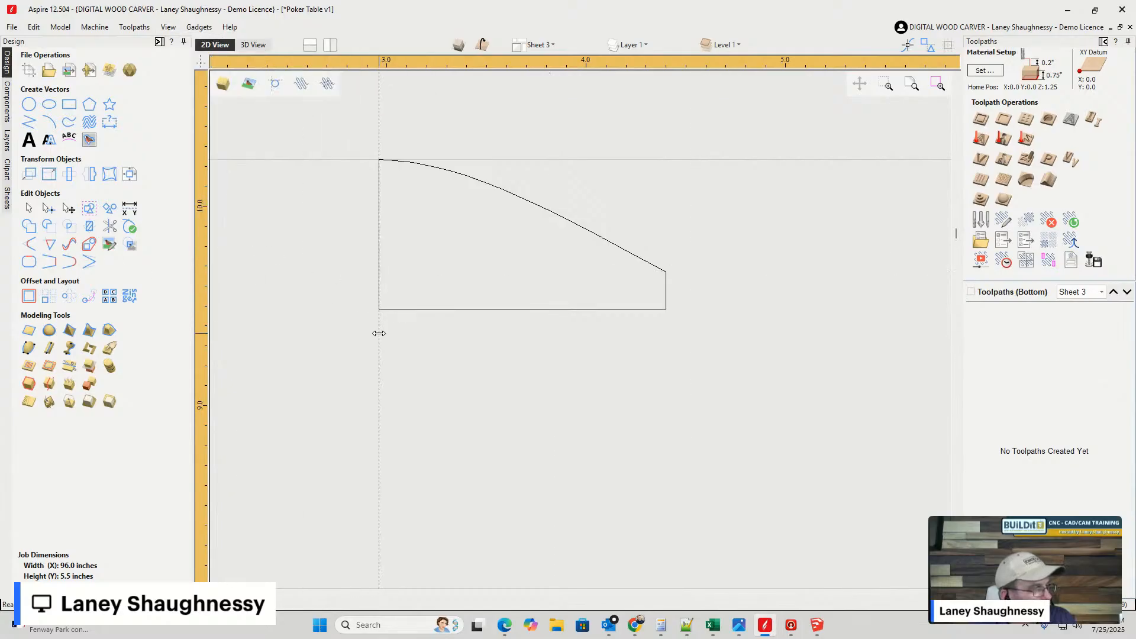
{"action": "double_click", "coordinate": [380, 335]}
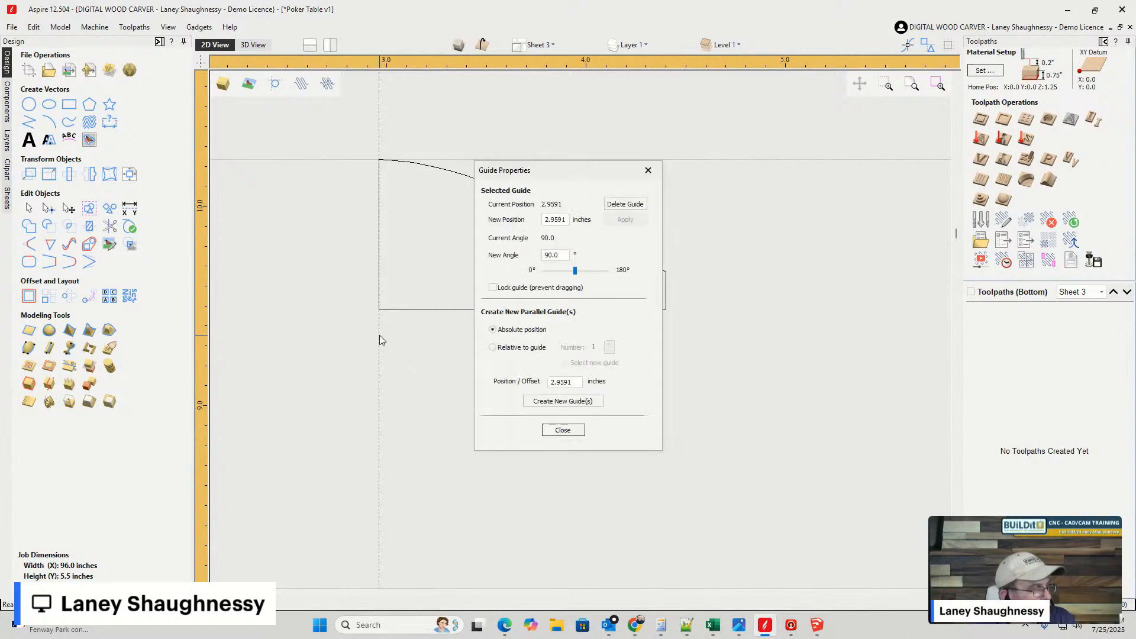
{"action": "left_click", "coordinate": [493, 348]}
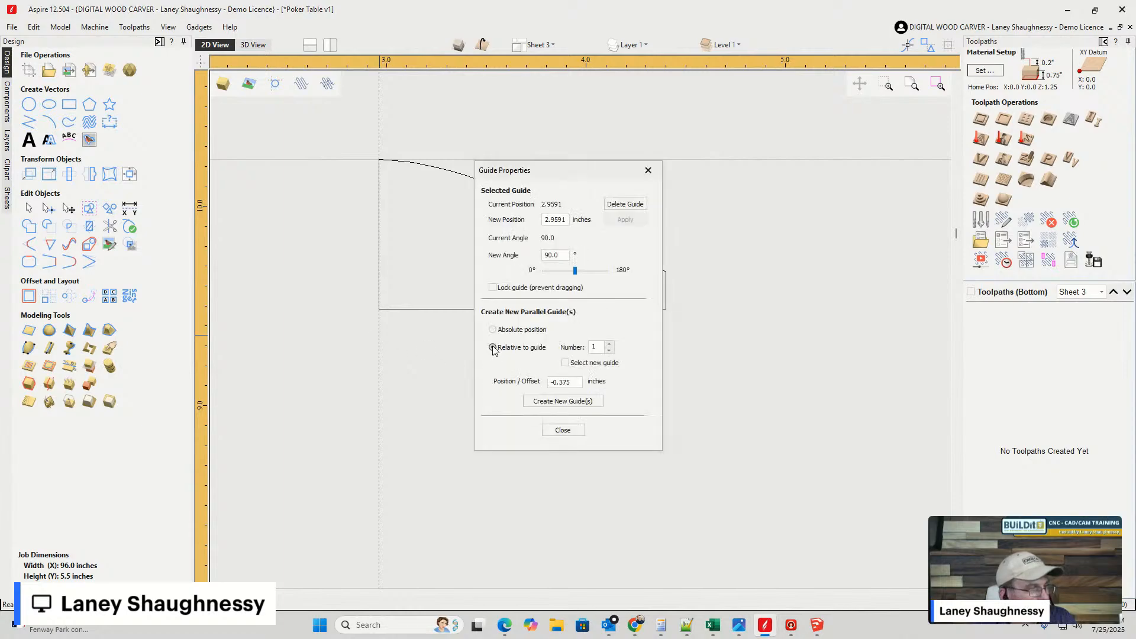
{"action": "double_click", "coordinate": [565, 382]}
{"action": "type", "text": "-0.375"}
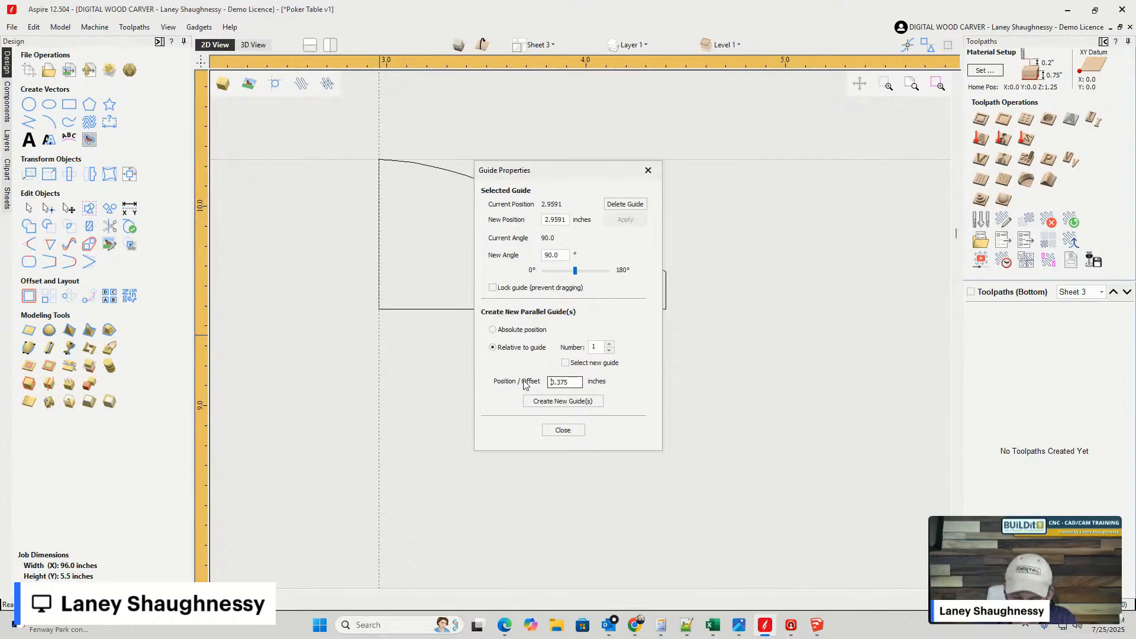
{"action": "left_click", "coordinate": [563, 401]}
{"action": "left_click", "coordinate": [560, 431]}
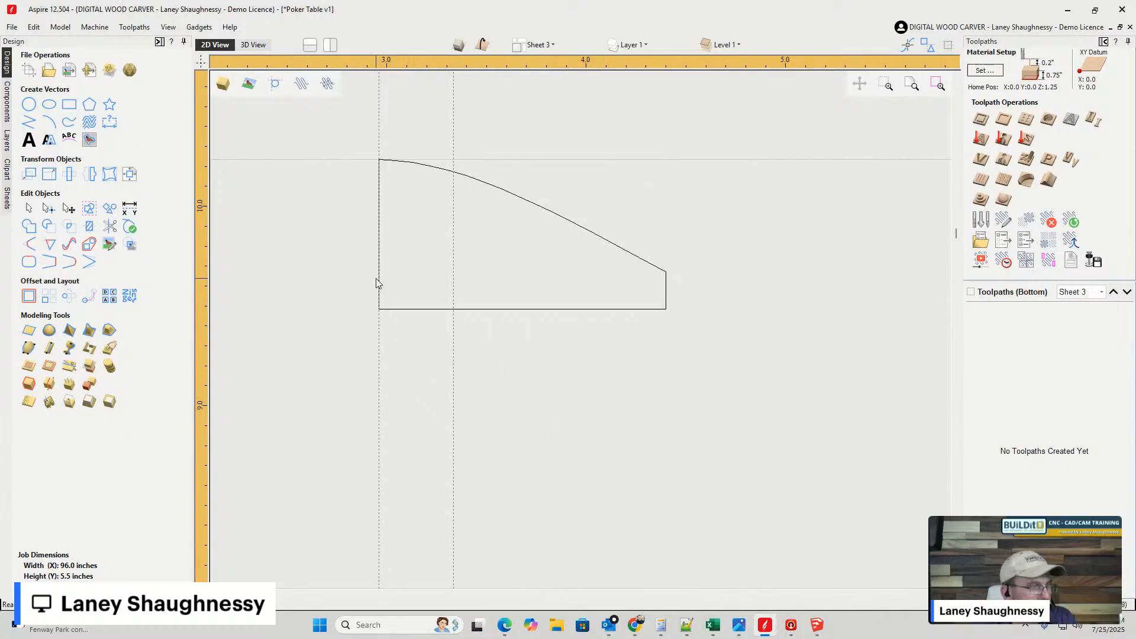
- Place a horizontal guide along the profile's bottom edge and create a relative parallel guide 0.25 inch above it
{"action": "left_click_drag", "start_coordinate": [504, 65], "coordinate": [666, 309]}
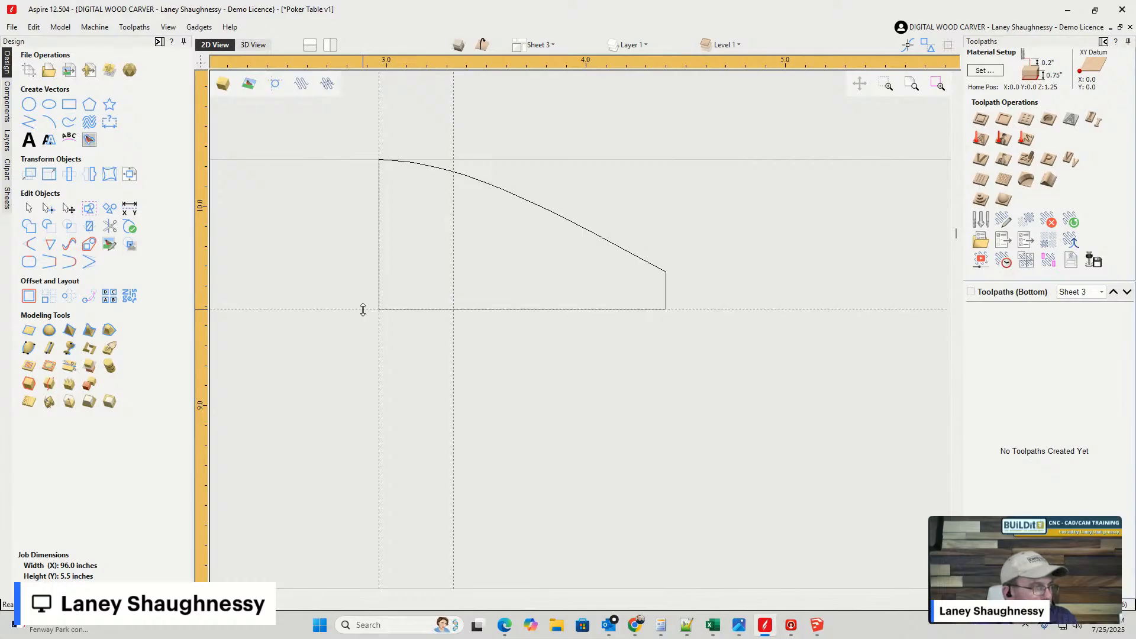
{"action": "double_click", "coordinate": [353, 309]}
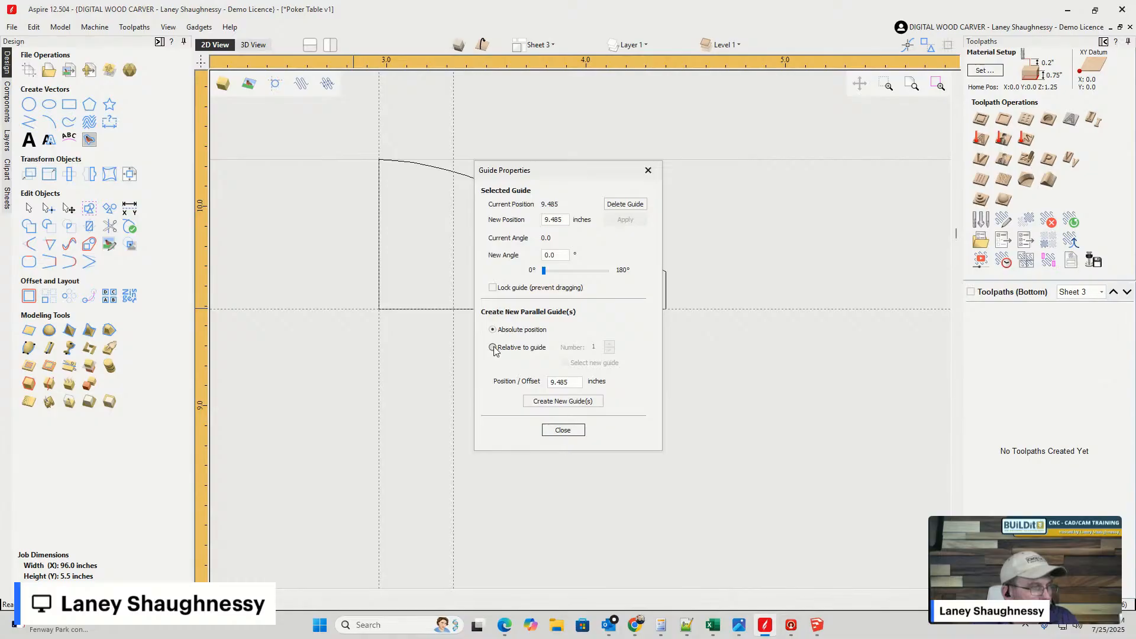
{"action": "left_click", "coordinate": [493, 347]}
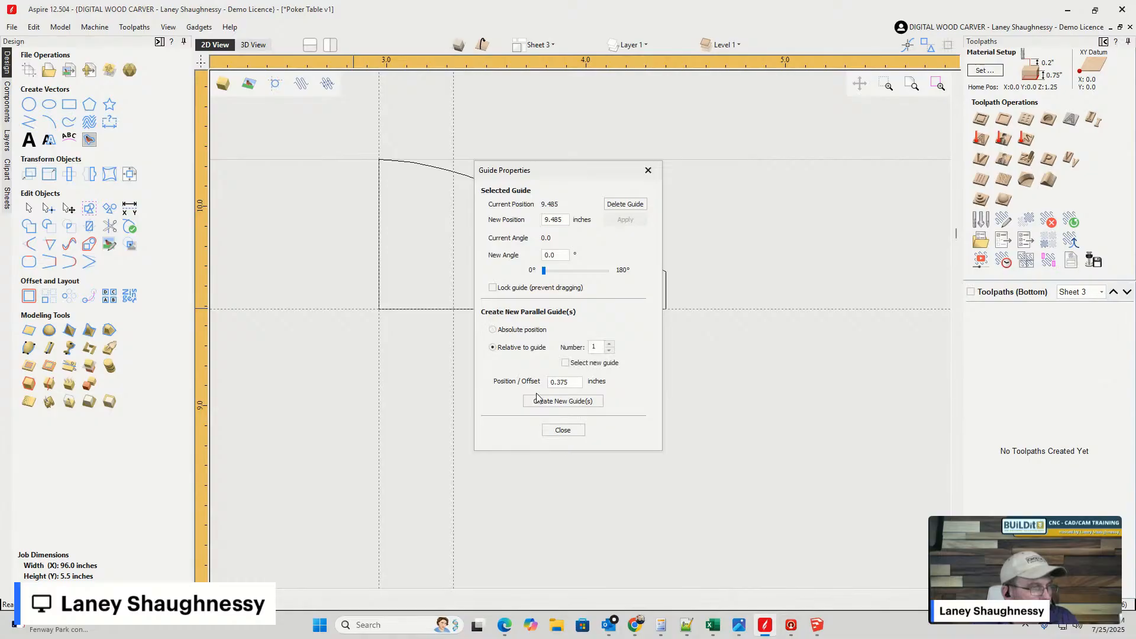
{"action": "left_click_drag", "start_coordinate": [579, 382], "coordinate": [519, 385]}
{"action": "type", "text": ".25"}
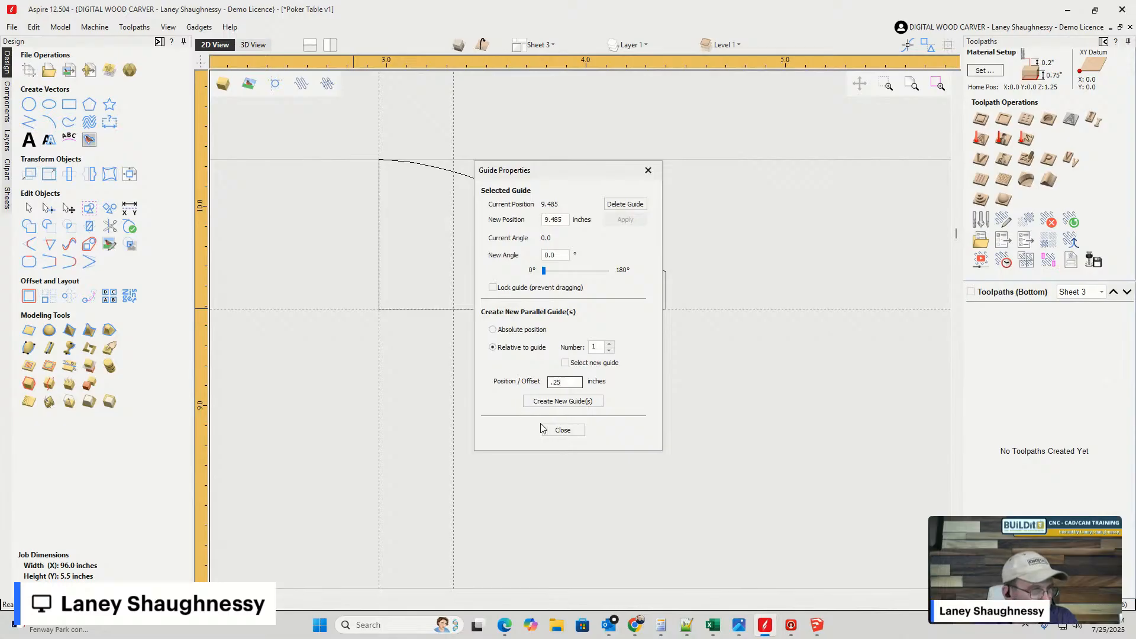
{"action": "left_click", "coordinate": [563, 401]}
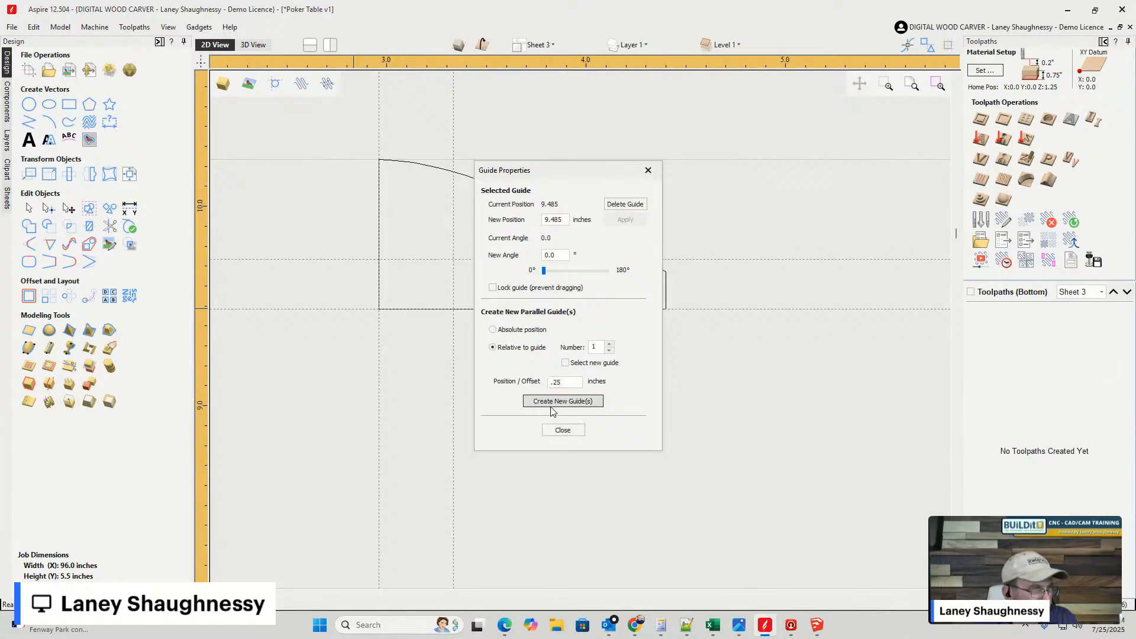
{"action": "left_click", "coordinate": [563, 431]}
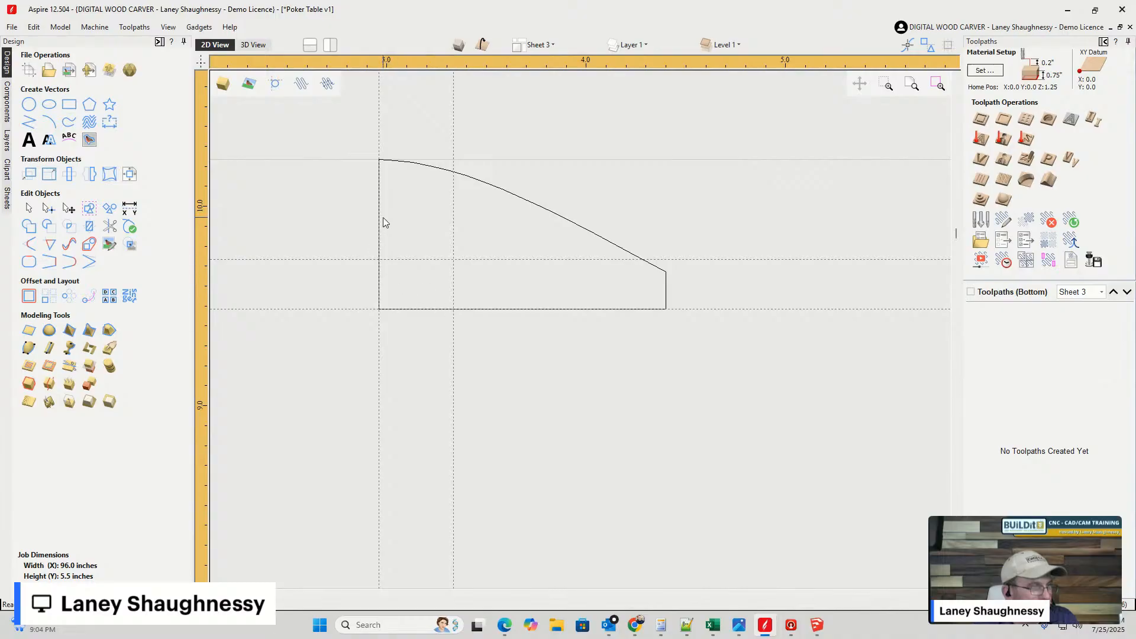
- Edit the profile's nodes and move its lower-left corner node along the bottom edge onto the inner vertical guide
{"action": "left_click", "coordinate": [459, 177]}
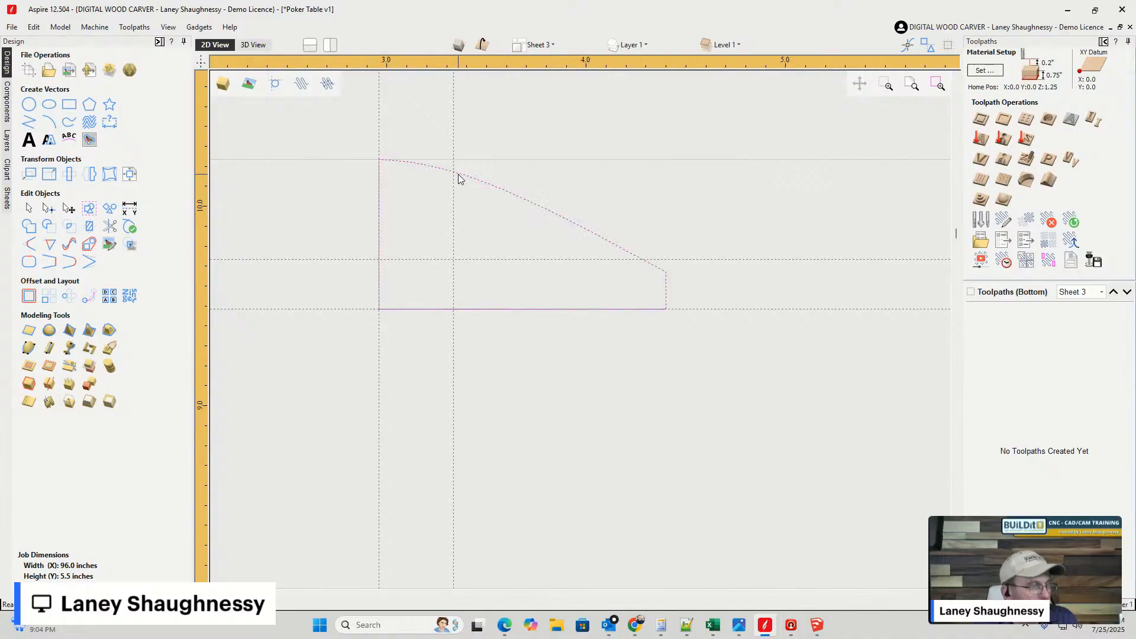
{"action": "key", "text": "n"}
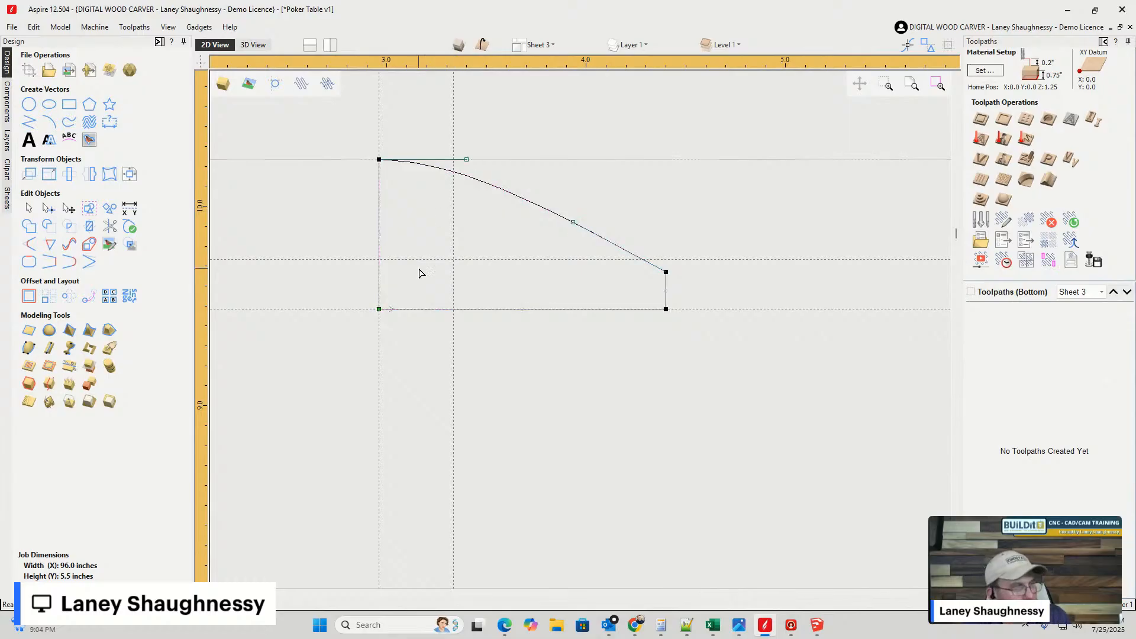
{"action": "left_click_drag", "start_coordinate": [379, 309], "coordinate": [453, 309]}
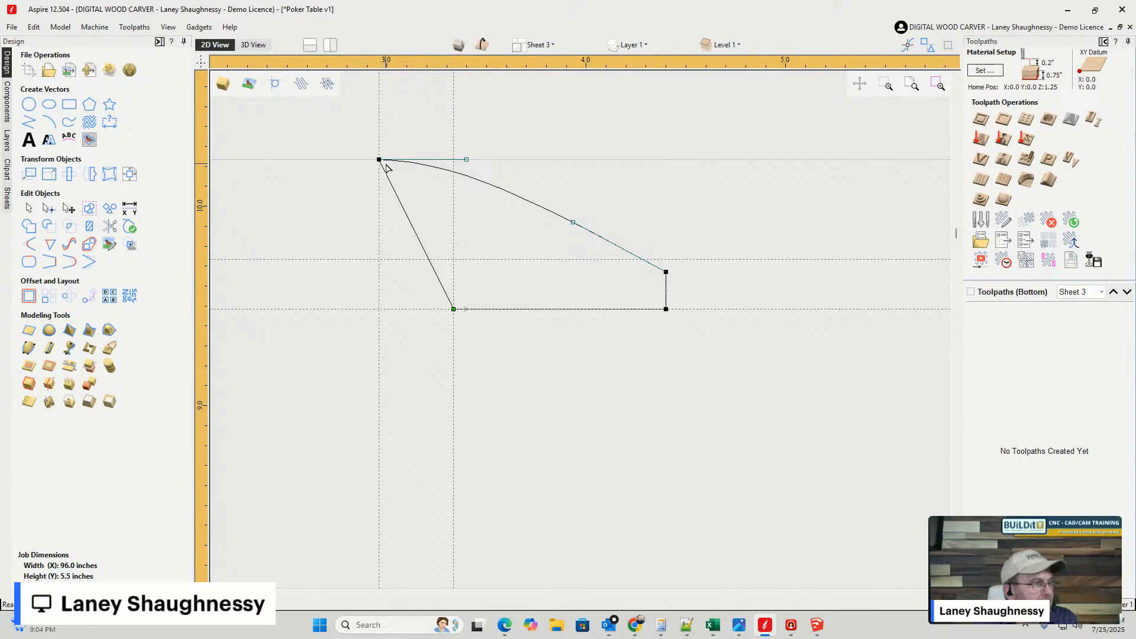
- Convert the slanted left edge to a Bezier curve, bulge it outward and move the profile's top node about 0.2 inch inward for a rounded nose
{"action": "right_click", "coordinate": [410, 225]}
{"action": "left_click", "coordinate": [419, 244]}
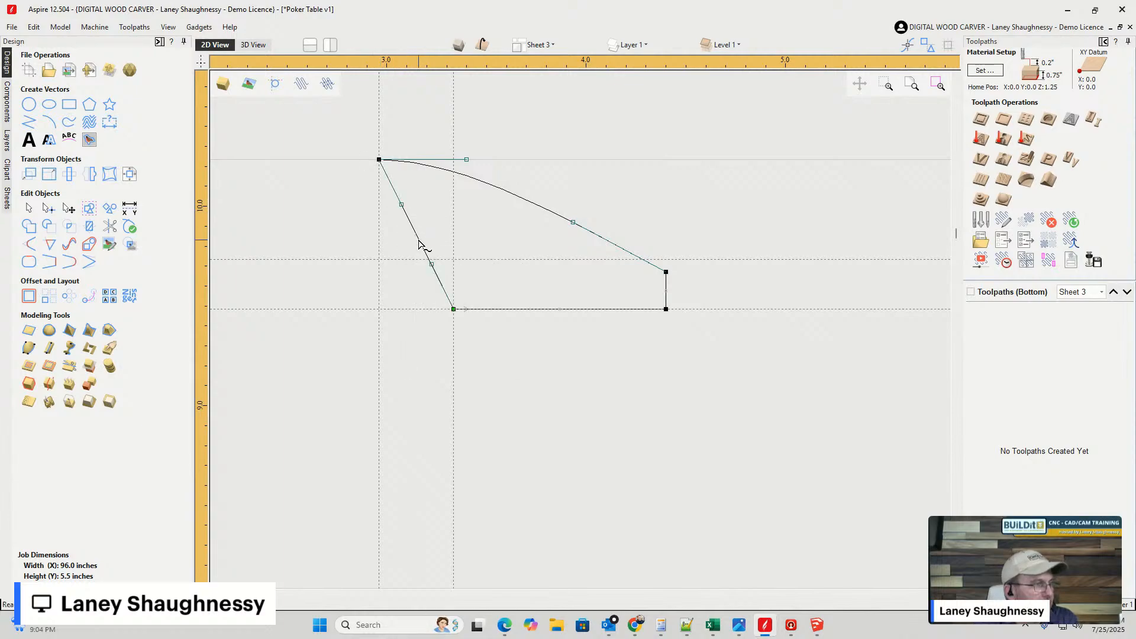
{"action": "left_click_drag", "start_coordinate": [432, 264], "coordinate": [349, 254]}
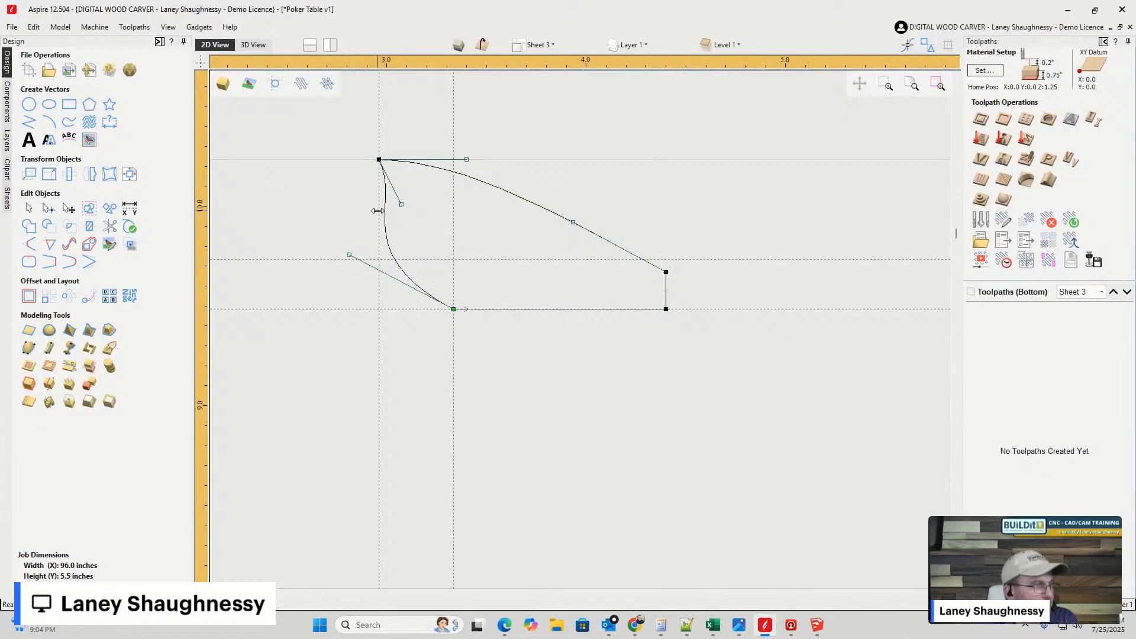
{"action": "left_click_drag", "start_coordinate": [404, 204], "coordinate": [334, 158]}
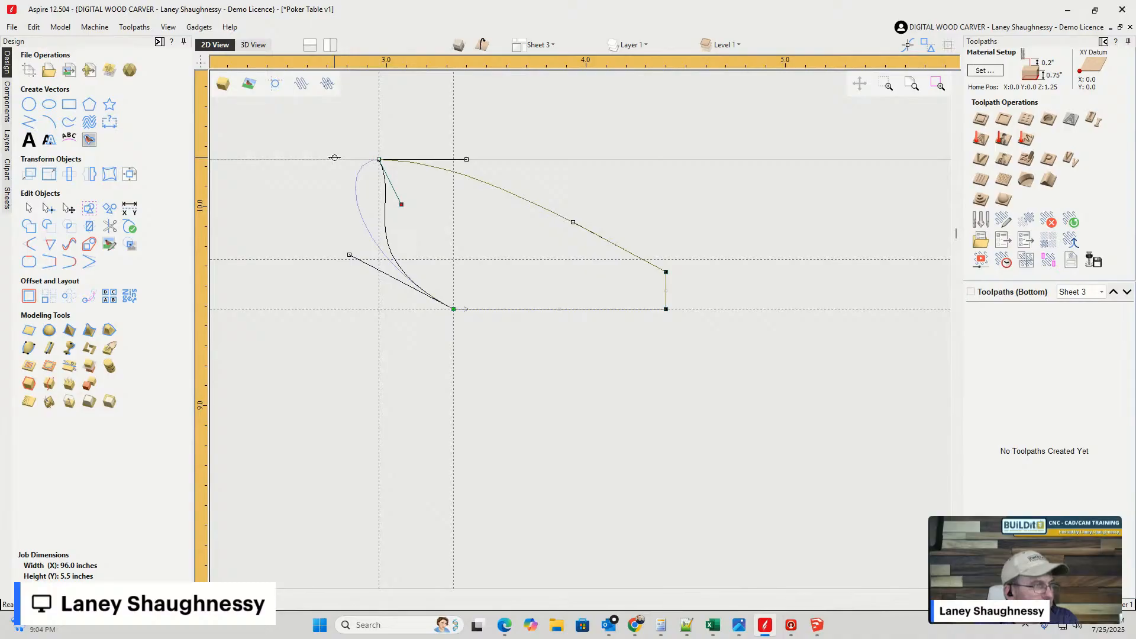
{"action": "left_click_drag", "start_coordinate": [334, 157], "coordinate": [419, 168]}
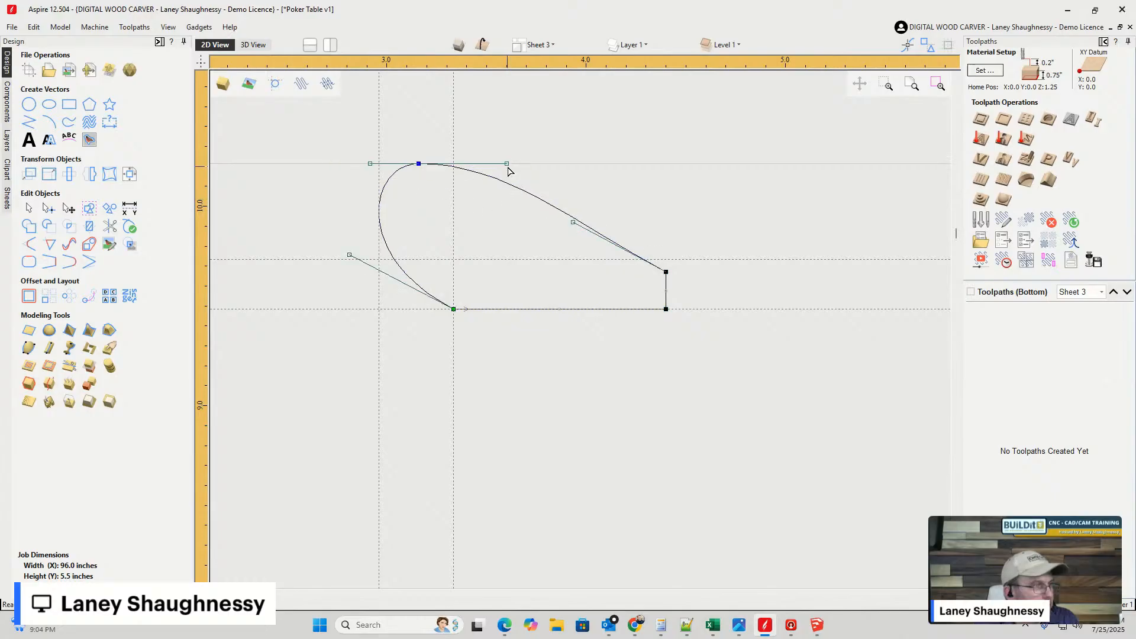
- Fine-tune the curve handles of the lower-left nose and the upper slope so the nose meets the left guide and the slope runs smoothly
{"action": "left_click_drag", "start_coordinate": [573, 222], "coordinate": [569, 216]}
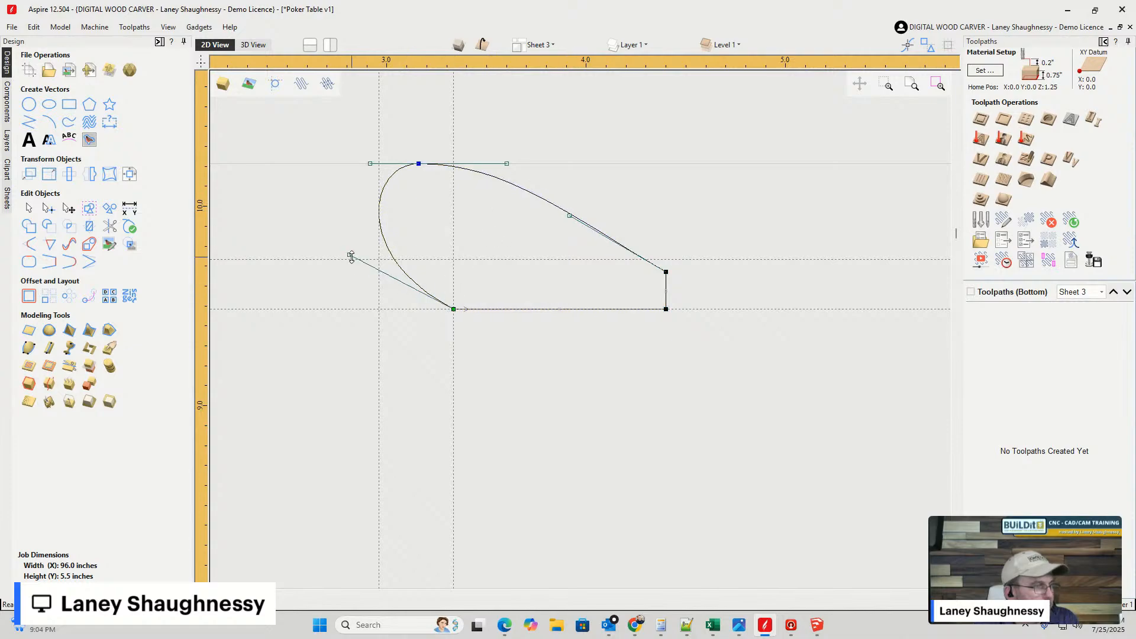
{"action": "mouse_move", "coordinate": [352, 256]}
{"action": "left_mouse_down"}
{"action": "mouse_move", "coordinate": [348, 313]}
{"action": "mouse_move", "coordinate": [379, 309]}
{"action": "mouse_move", "coordinate": [352, 309]}
{"action": "mouse_move", "coordinate": [347, 259]}
{"action": "left_mouse_up"}
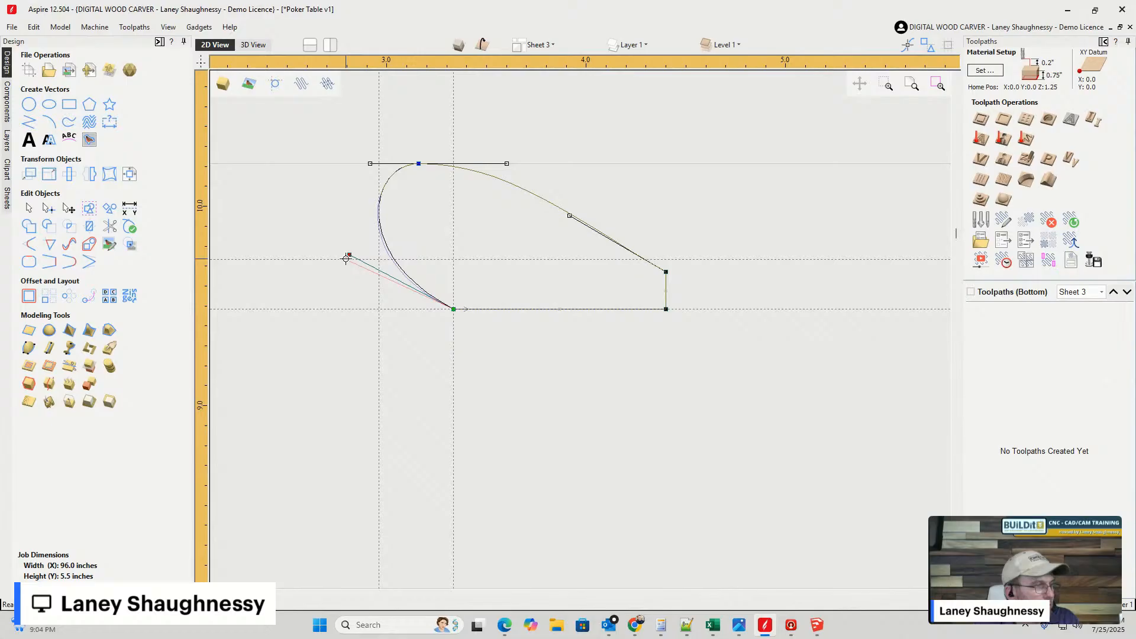
{"action": "left_click_drag", "start_coordinate": [346, 259], "coordinate": [353, 260]}
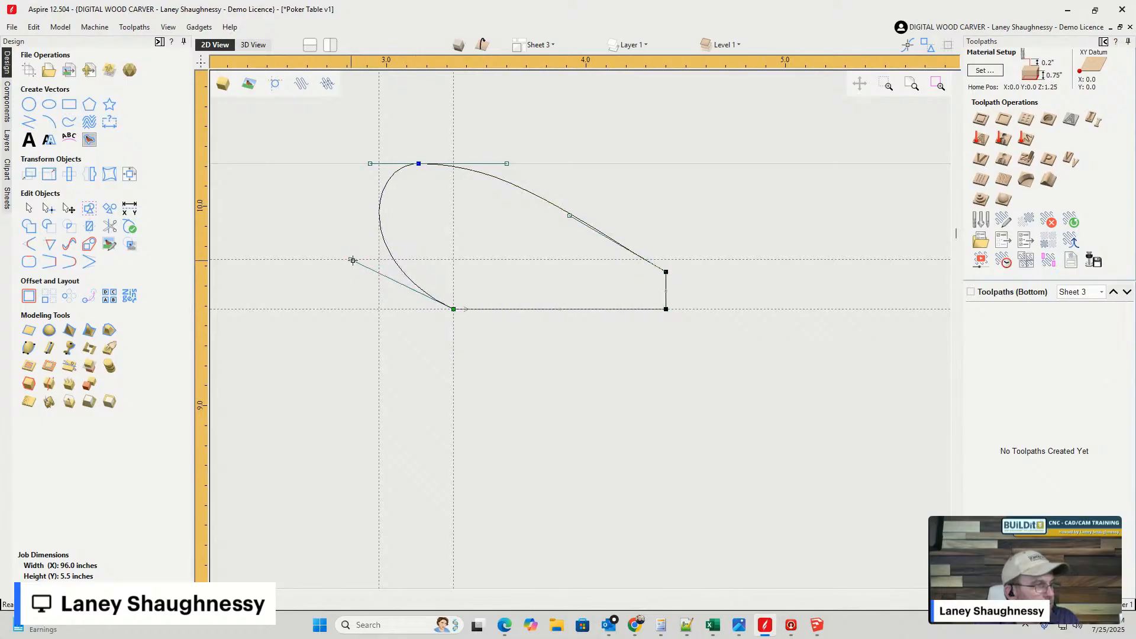
{"action": "scroll", "coordinate": [388, 202], "scroll_direction": "up", "scroll_amount": 5}
{"action": "scroll", "coordinate": [389, 203], "scroll_direction": "down", "scroll_amount": 4}
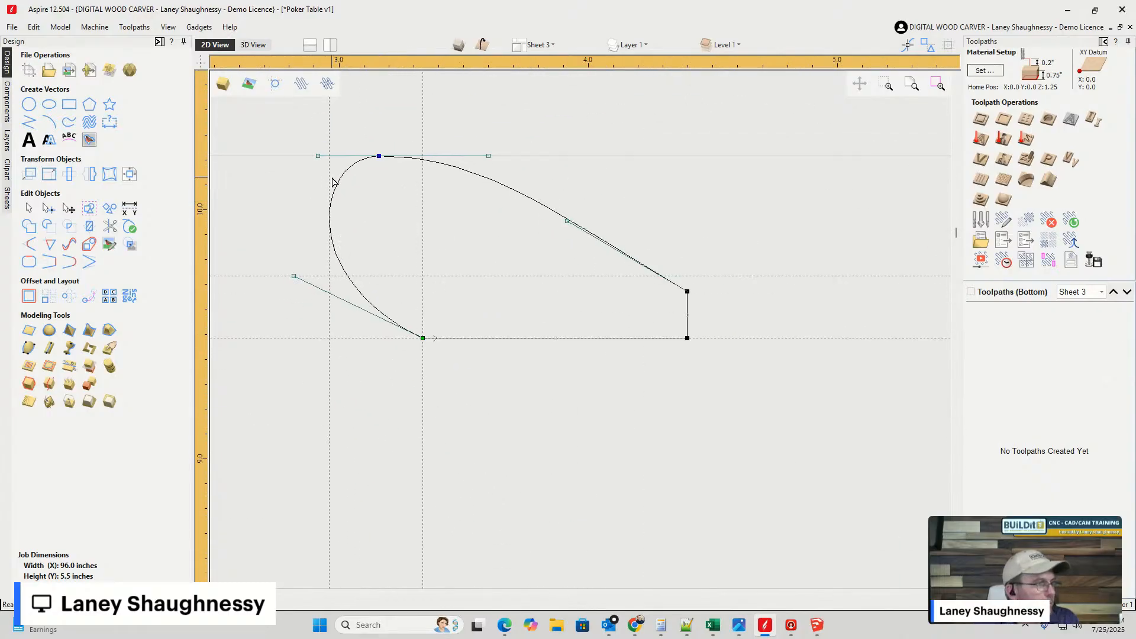
{"action": "scroll", "coordinate": [315, 159], "scroll_direction": "up", "scroll_amount": 5}
{"action": "scroll", "coordinate": [315, 160], "scroll_direction": "down", "scroll_amount": 3}
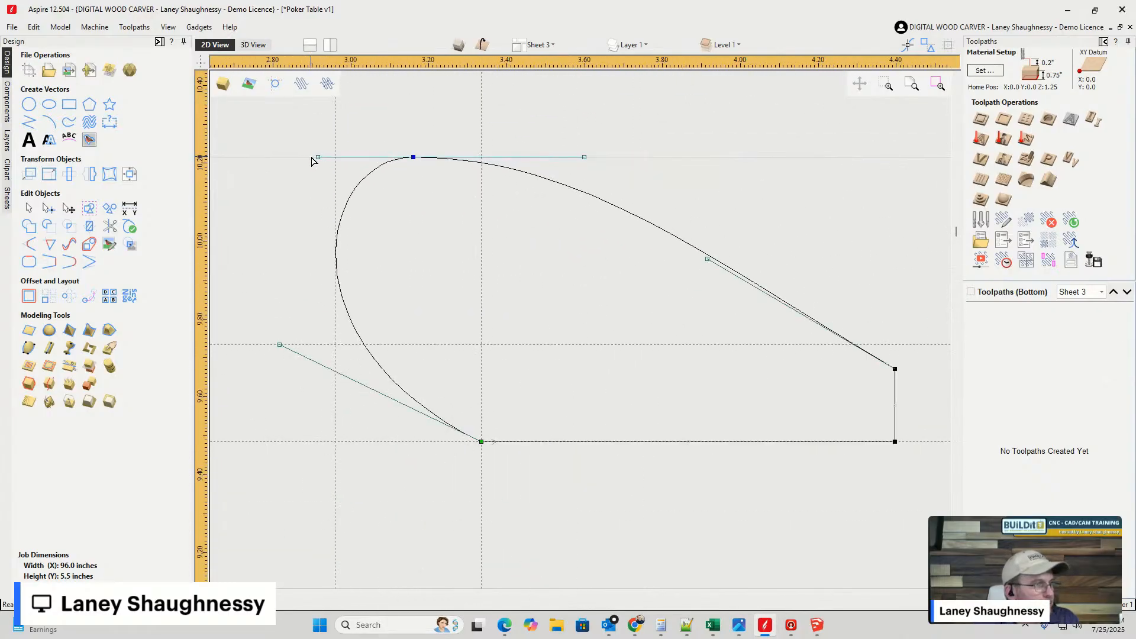
{"action": "left_click_drag", "start_coordinate": [709, 262], "coordinate": [705, 254]}
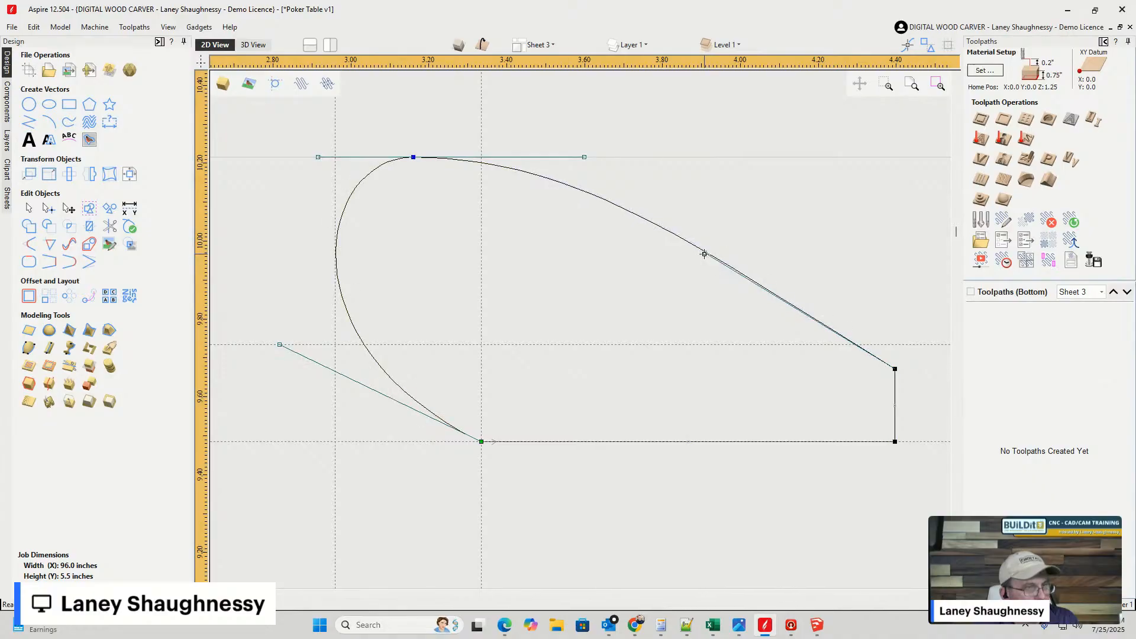
{"action": "left_click", "coordinate": [667, 378]}
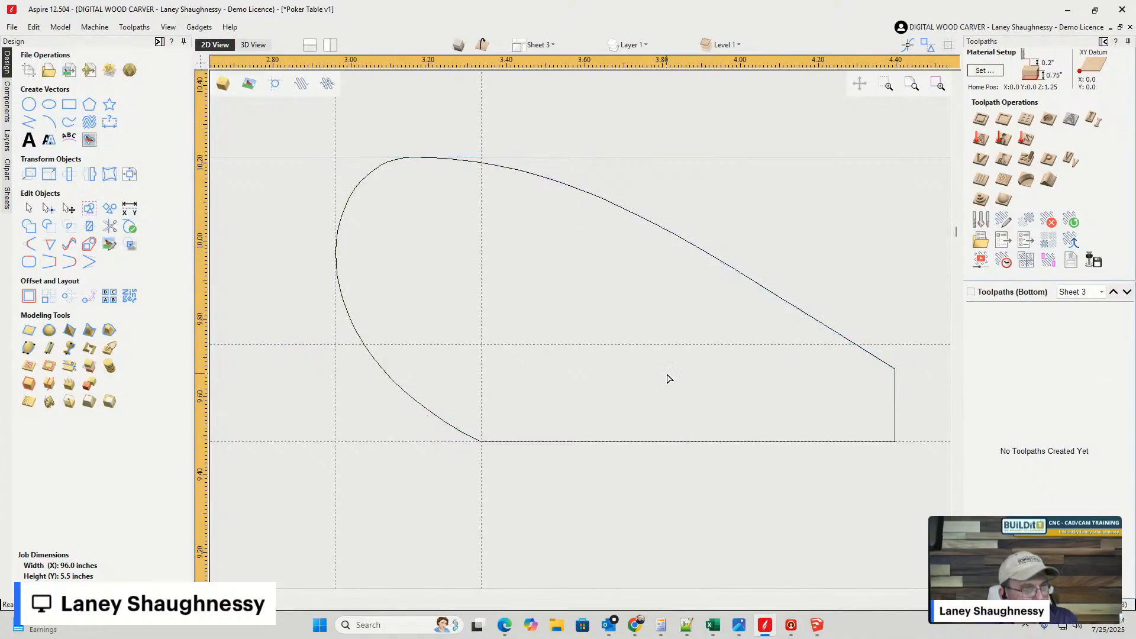
- Inspect the rounded profile, then switch to the SketchUp poker table model and examine the rail's edge and underside from several angles
{"action": "scroll", "coordinate": [444, 218], "scroll_direction": "down", "scroll_amount": 5}
{"action": "scroll", "coordinate": [518, 308], "scroll_direction": "up", "scroll_amount": 5}
{"action": "scroll", "coordinate": [518, 311], "scroll_direction": "down", "scroll_amount": 3}
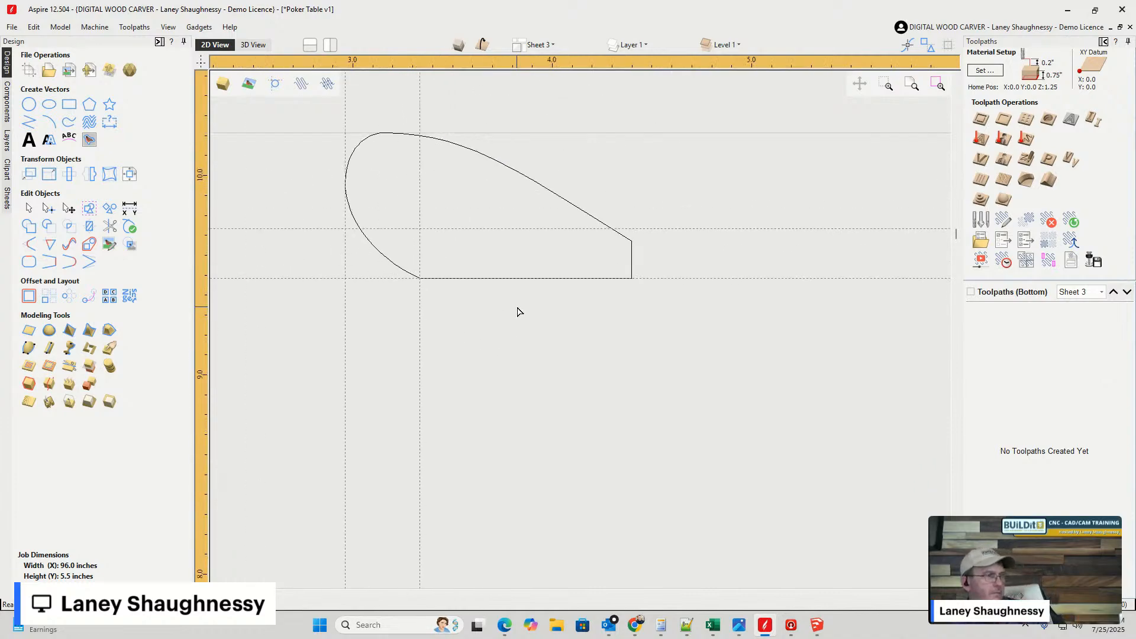
{"action": "scroll", "coordinate": [435, 284], "scroll_direction": "up", "scroll_amount": 4}
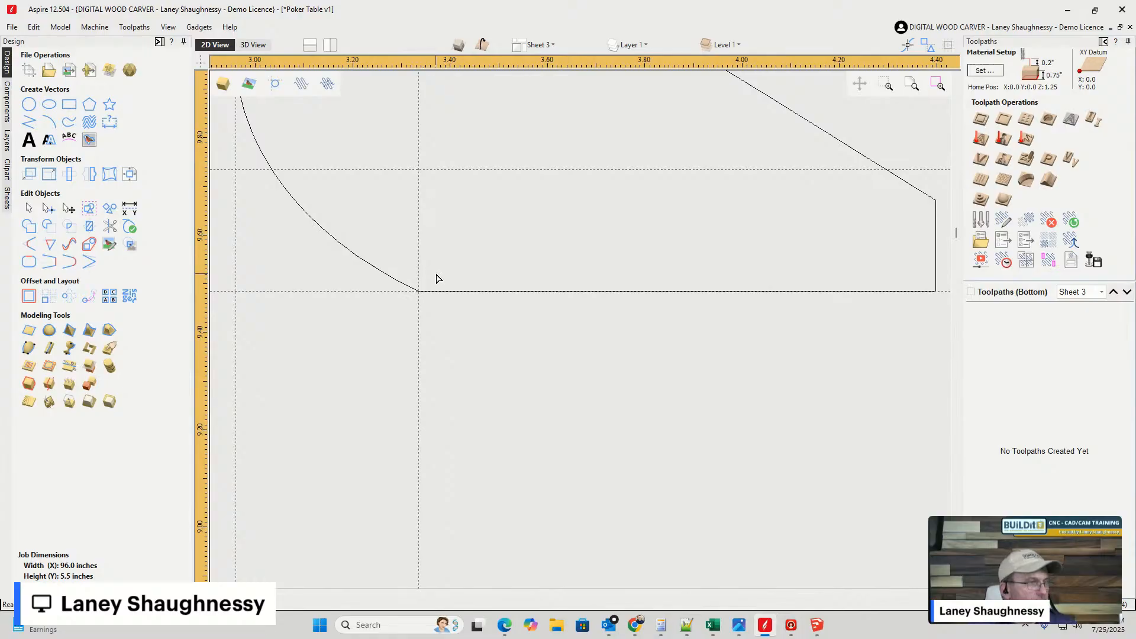
{"action": "scroll", "coordinate": [452, 279], "scroll_direction": "down", "scroll_amount": 1}
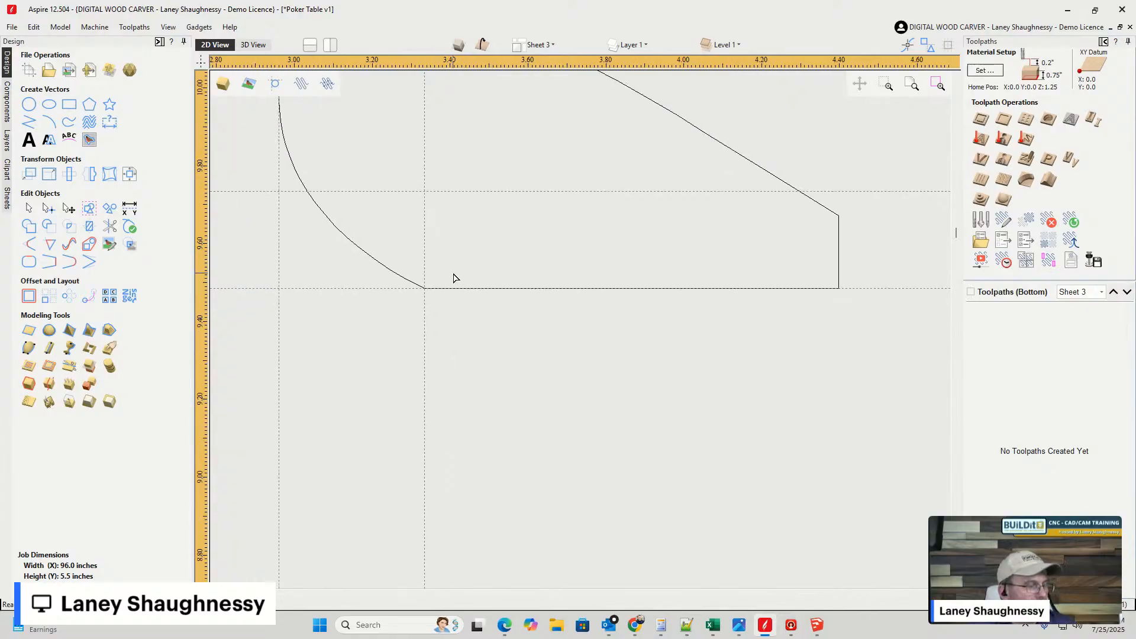
{"action": "mouse_move", "coordinate": [770, 632]}
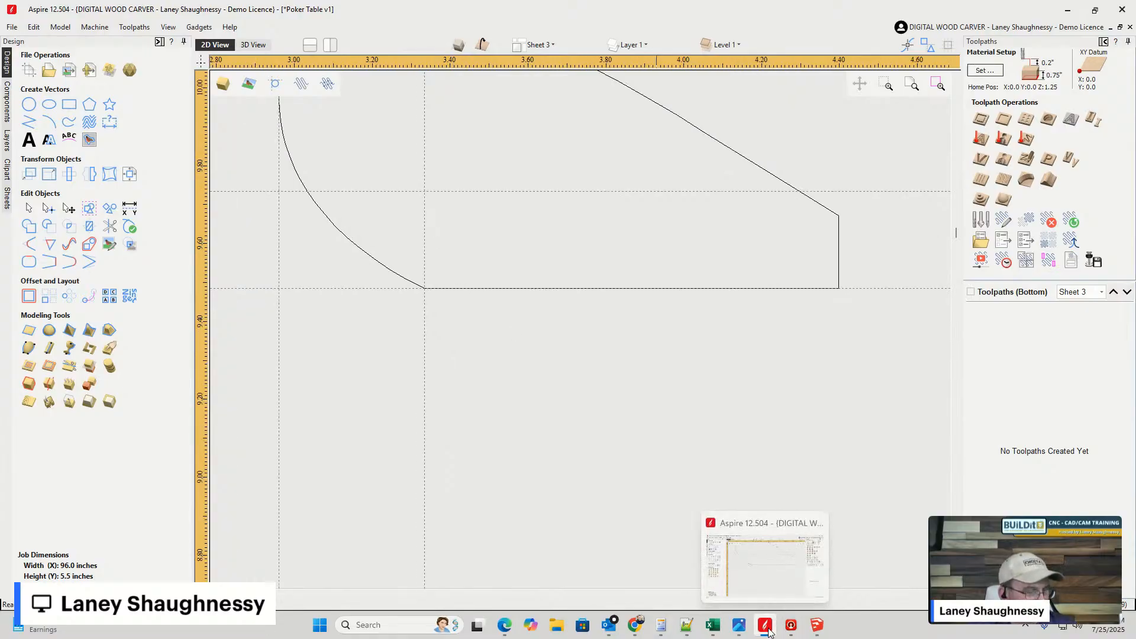
{"action": "left_click", "coordinate": [817, 625]}
{"action": "scroll", "coordinate": [434, 316], "scroll_direction": "up", "scroll_amount": 3}
{"action": "scroll", "coordinate": [435, 315], "scroll_direction": "up", "scroll_amount": 5}
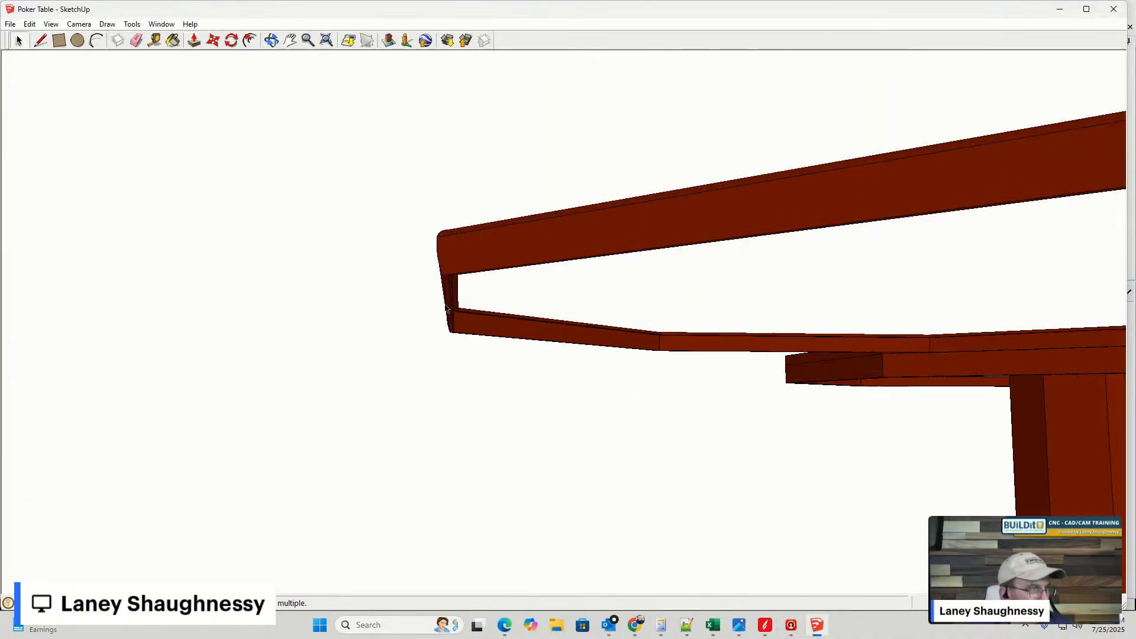
{"action": "mouse_move", "coordinate": [447, 312]}
{"action": "middle_mouse_down"}
{"action": "mouse_move", "coordinate": [346, 311]}
{"action": "mouse_move", "coordinate": [455, 296]}
{"action": "middle_mouse_up"}
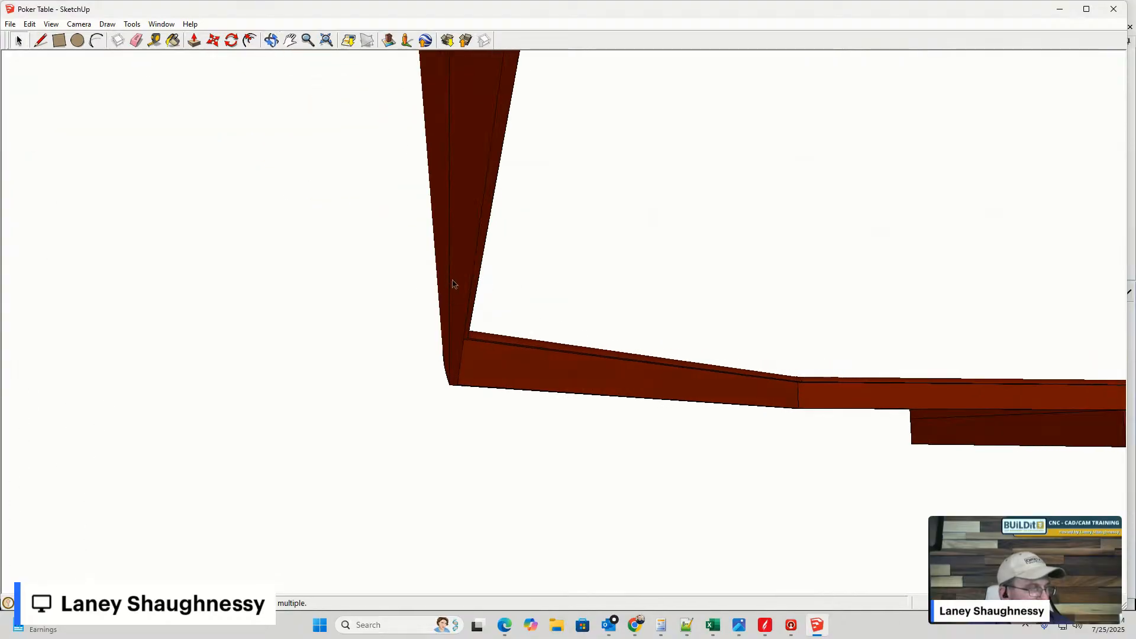
{"action": "middle_click_drag", "start_coordinate": [472, 289], "coordinate": [358, 300]}
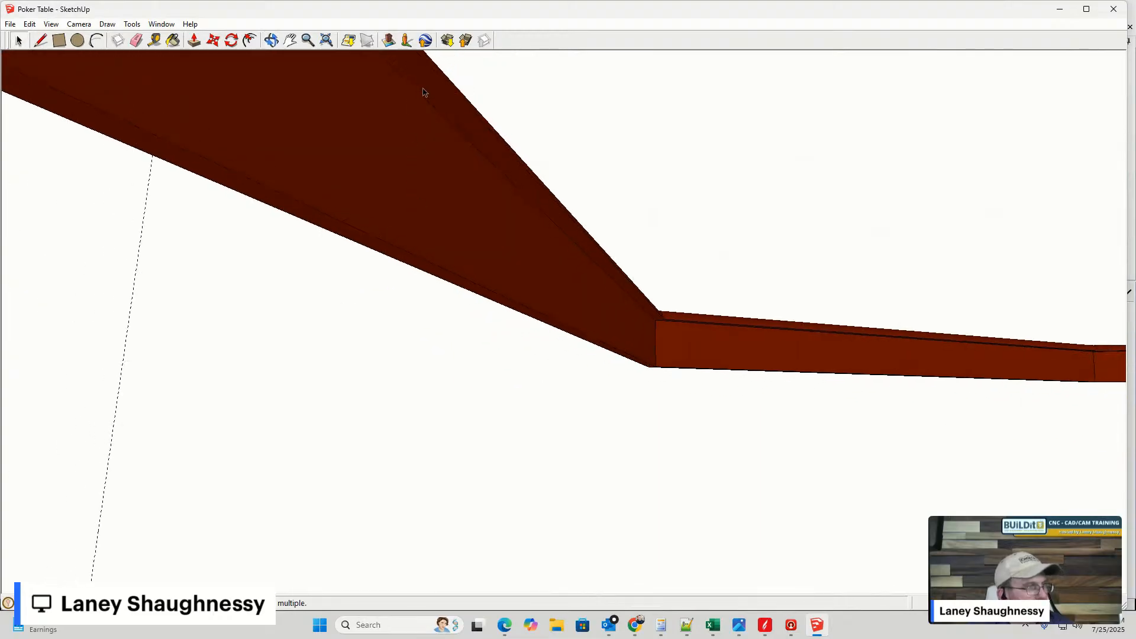
{"action": "middle_click_drag", "start_coordinate": [448, 106], "coordinate": [710, 621]}
{"action": "mouse_move", "coordinate": [776, 626]}
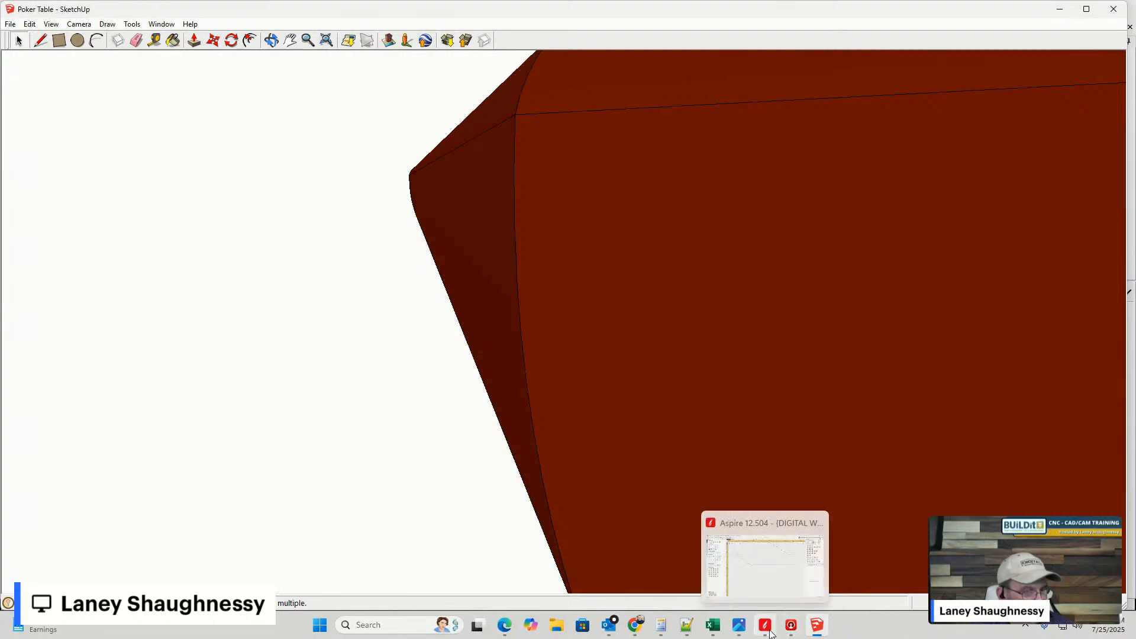
- Return to Aspire and create a relative parallel guide 0.1875 inch above the horizontal guide on the profile's bottom edge
{"action": "left_click", "coordinate": [765, 626]}
{"action": "scroll", "coordinate": [589, 274], "scroll_direction": "down", "scroll_amount": 3}
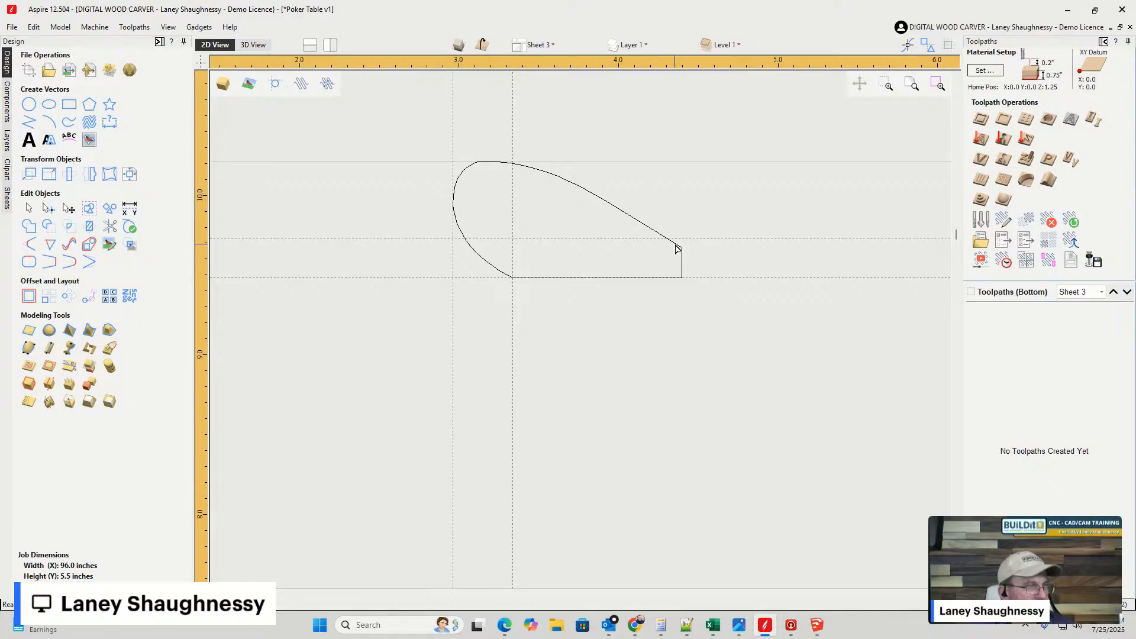
{"action": "scroll", "coordinate": [655, 240], "scroll_direction": "up", "scroll_amount": 2}
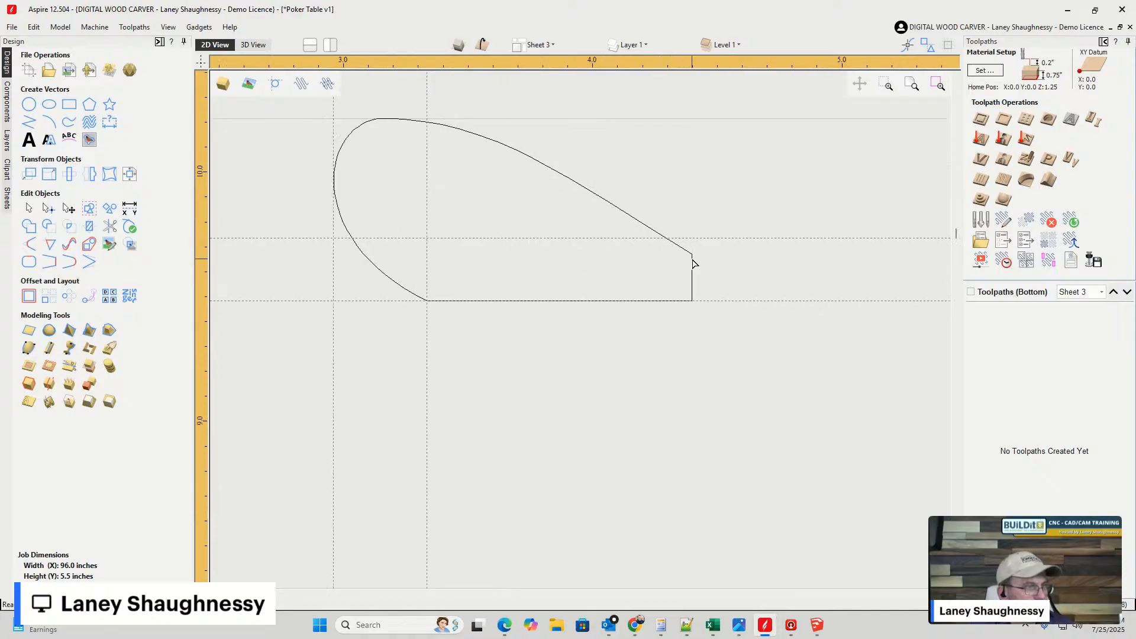
{"action": "double_click", "coordinate": [716, 301]}
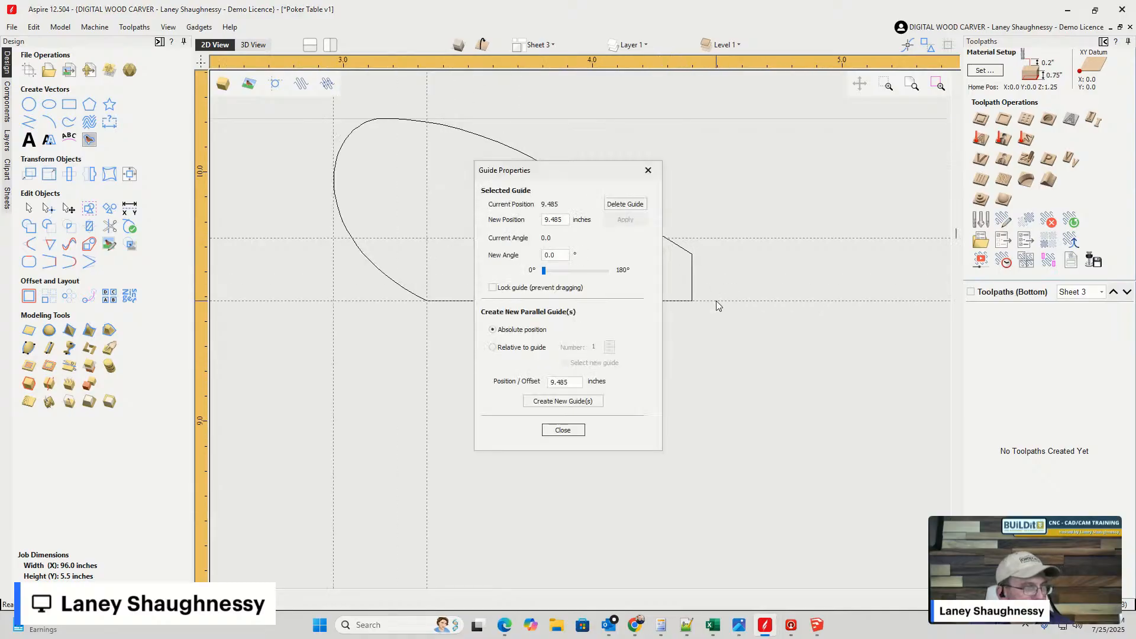
{"action": "left_click", "coordinate": [492, 348]}
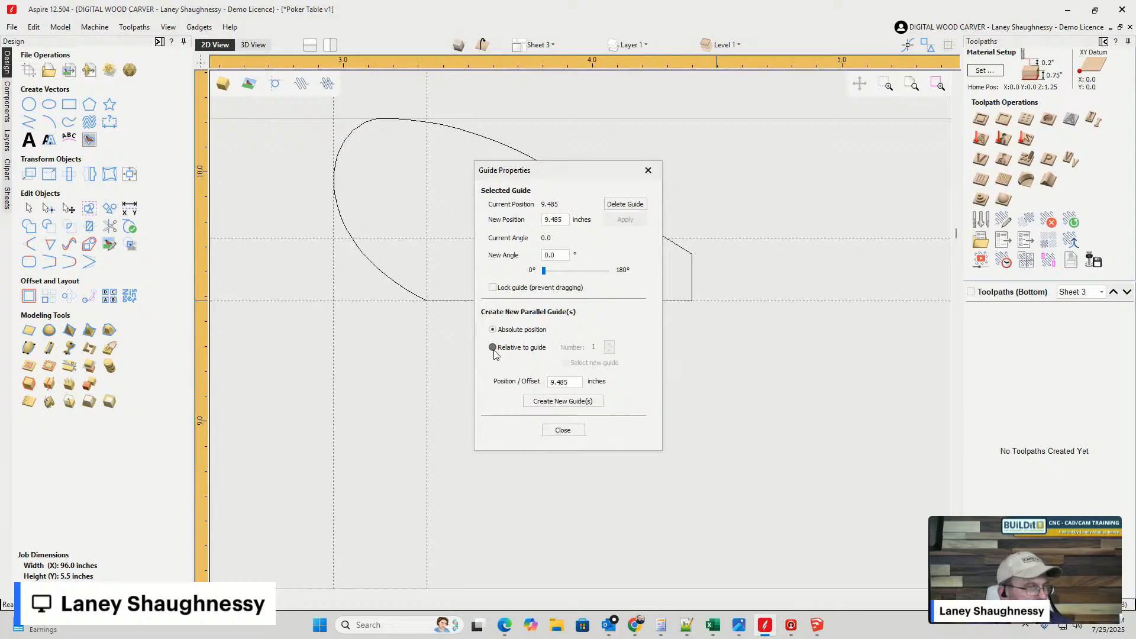
{"action": "double_click", "coordinate": [576, 382]}
{"action": "type", "text": "0.25"}
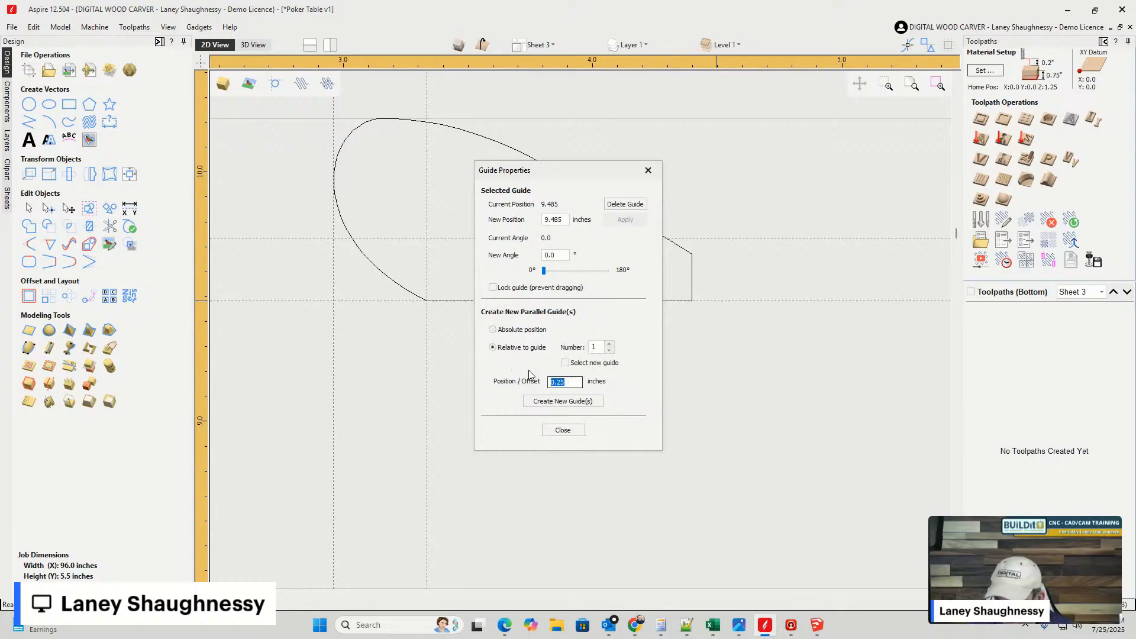
{"action": "type", "text": ".187"}
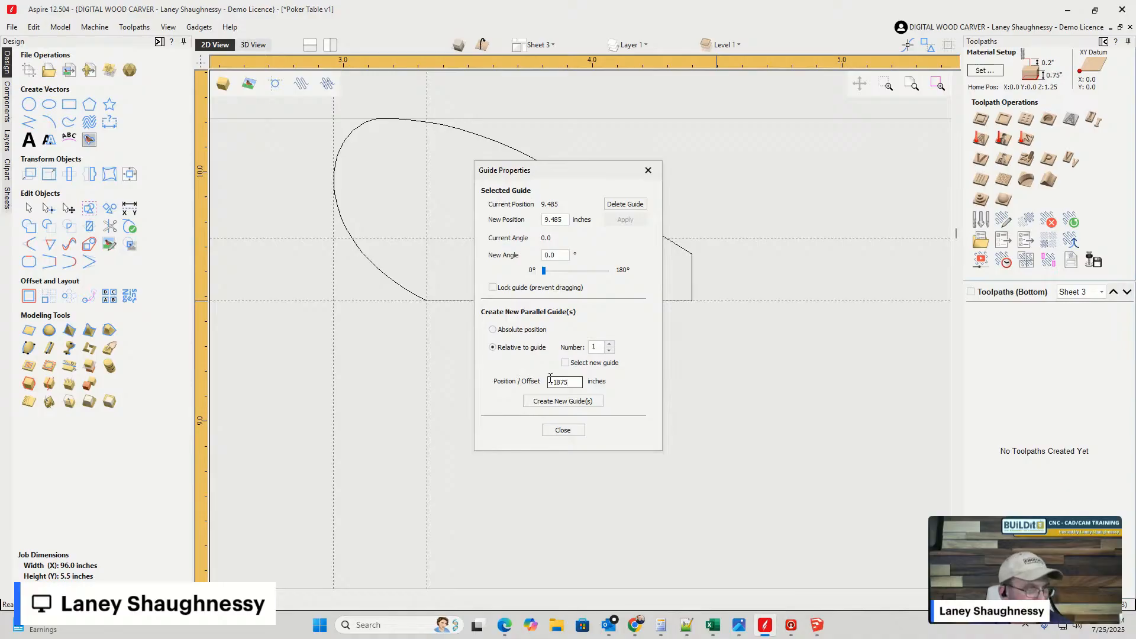
{"action": "type", "text": "5"}
{"action": "left_click", "coordinate": [565, 403]}
{"action": "left_click", "coordinate": [583, 431]}
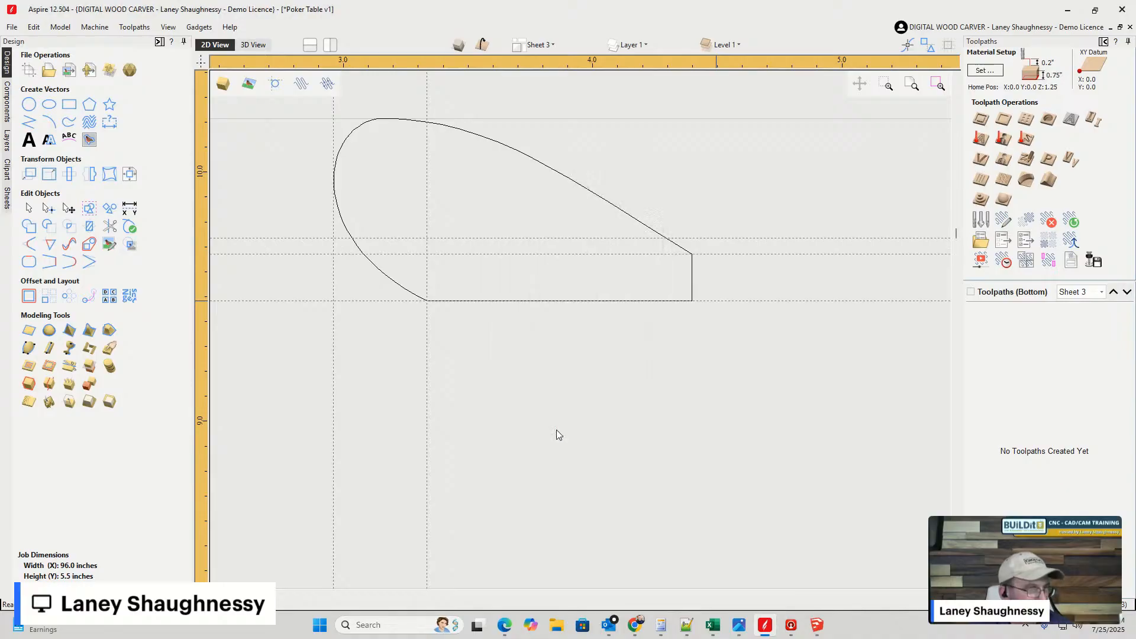
- Draw a polyline from the upper corner of the profile's short right edge along the new guide to the inner vertical guide, then down to the bottom edge
{"action": "left_click", "coordinate": [28, 122]}
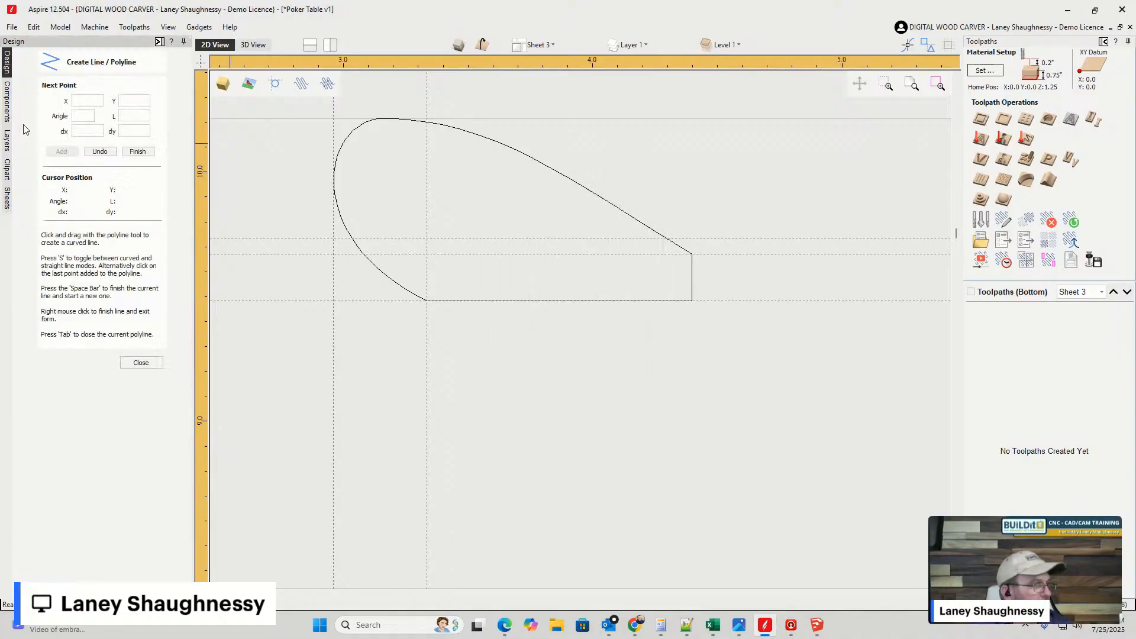
{"action": "left_click", "coordinate": [692, 254]}
{"action": "left_click", "coordinate": [426, 254]}
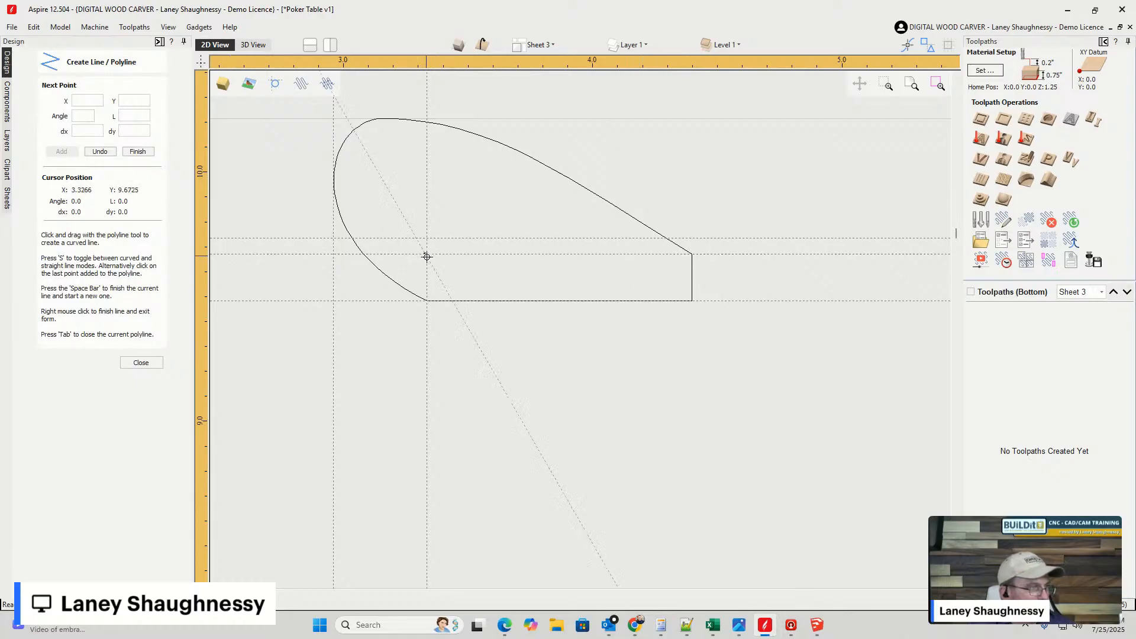
{"action": "left_click", "coordinate": [428, 301]}
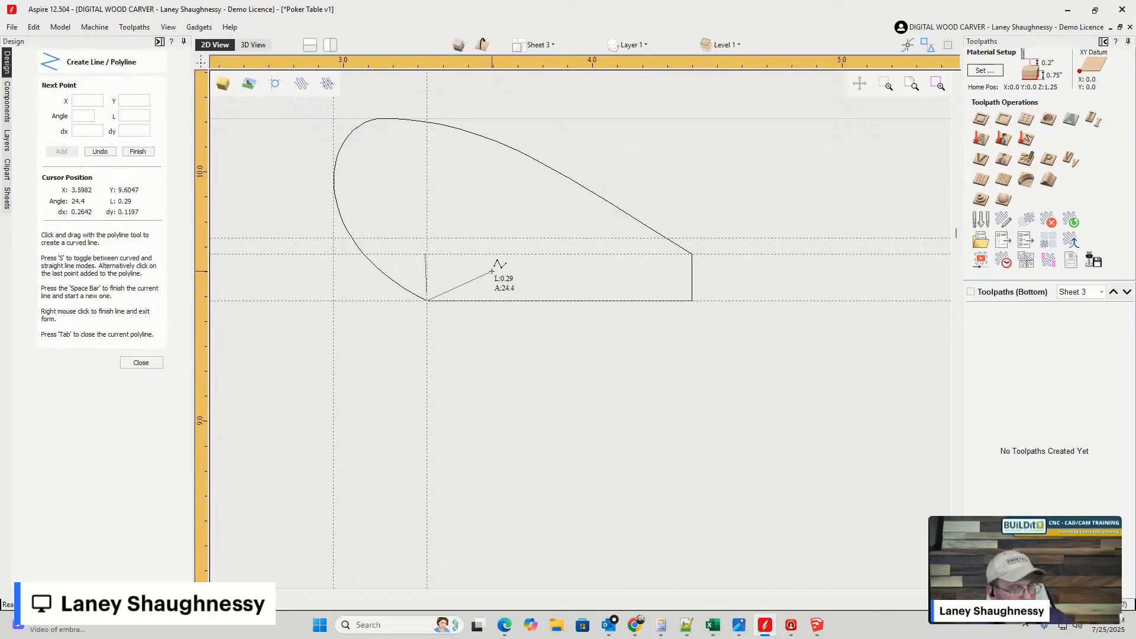
{"action": "left_click", "coordinate": [141, 363]}
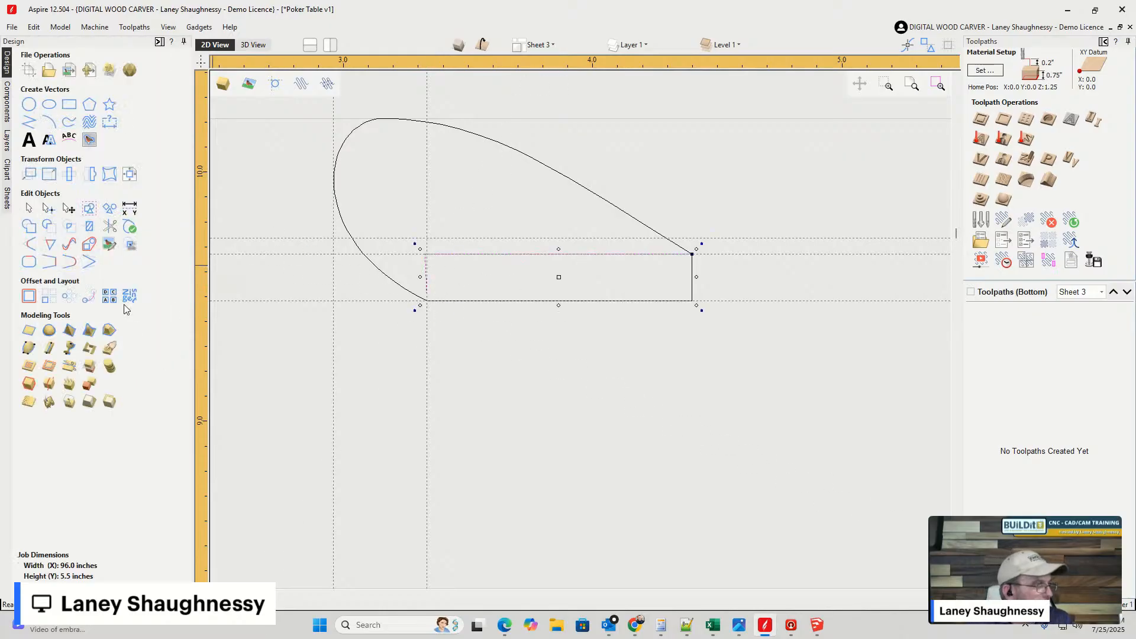
- Move the polyline's upper-left corner node onto the intersection of the inner vertical guide and the 0.1875-inch guide to straighten its short leg
{"action": "left_click", "coordinate": [50, 210]}
{"action": "scroll", "coordinate": [405, 262], "scroll_direction": "up", "scroll_amount": 4}
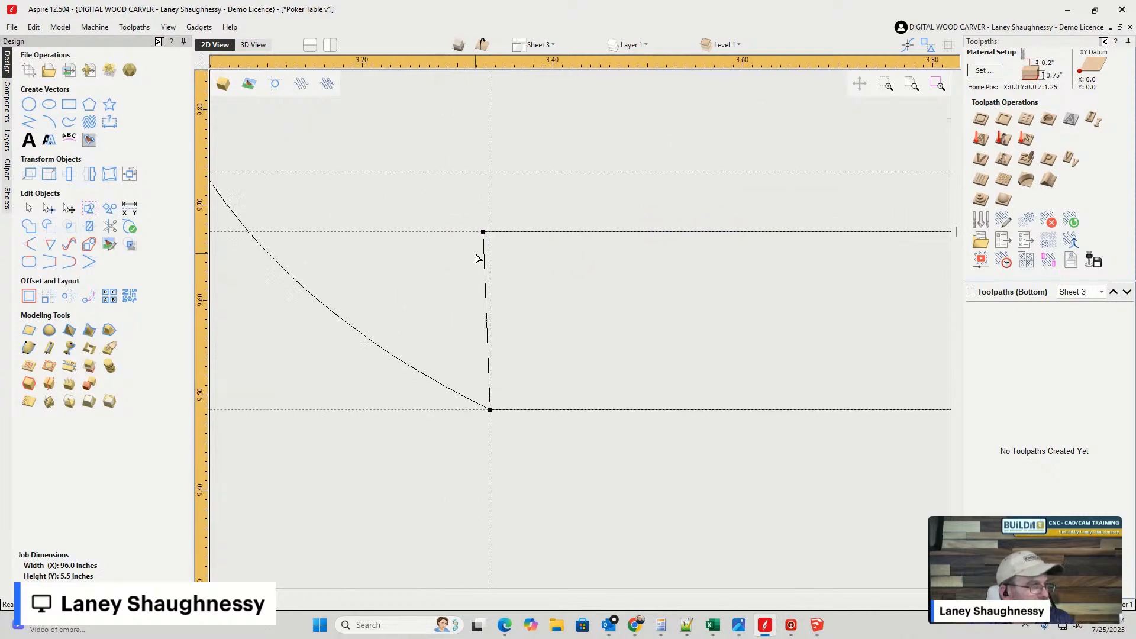
{"action": "left_click_drag", "start_coordinate": [484, 233], "coordinate": [489, 232]}
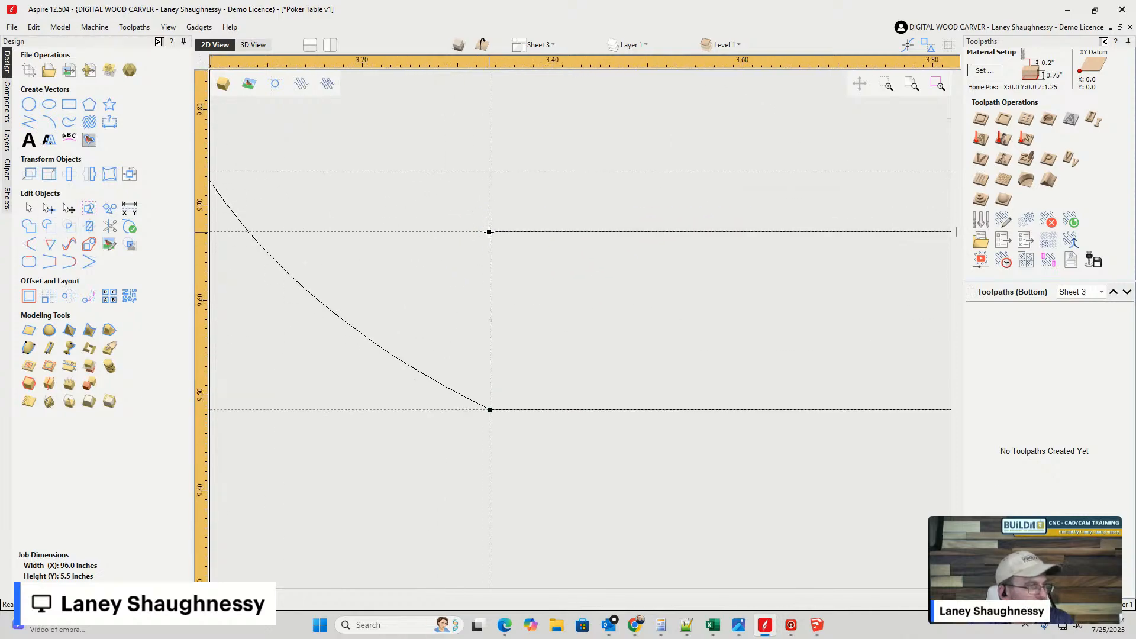
- Trim away the profile's bottom edge and short right edge below the step polyline, and hide the guide lines
{"action": "scroll", "coordinate": [444, 330], "scroll_direction": "down", "scroll_amount": 6}
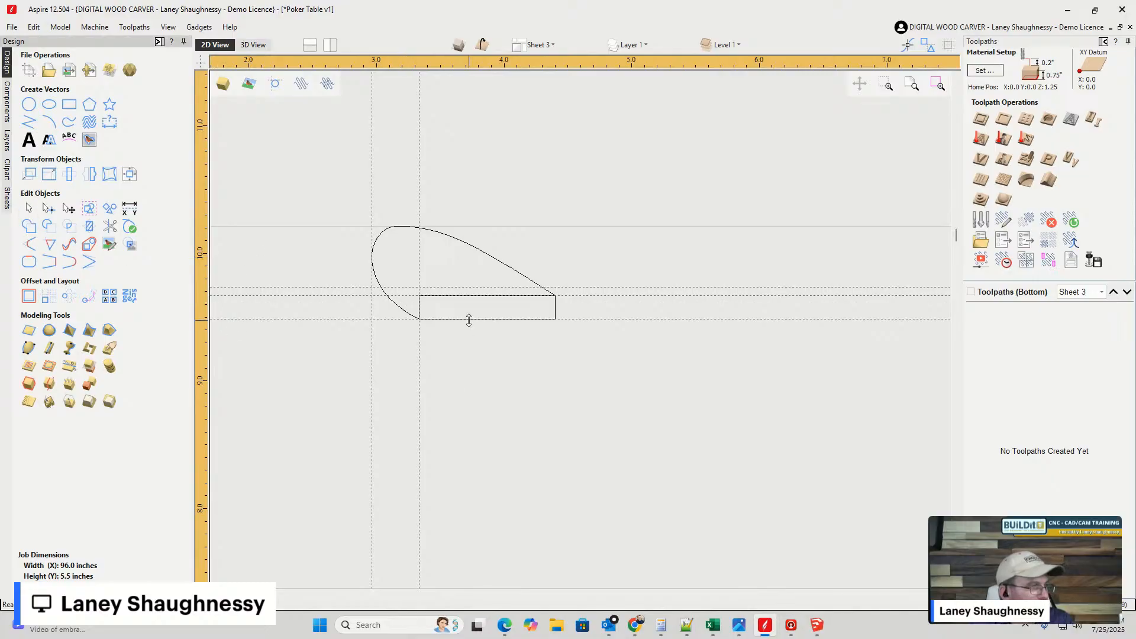
{"action": "left_click", "coordinate": [110, 227]}
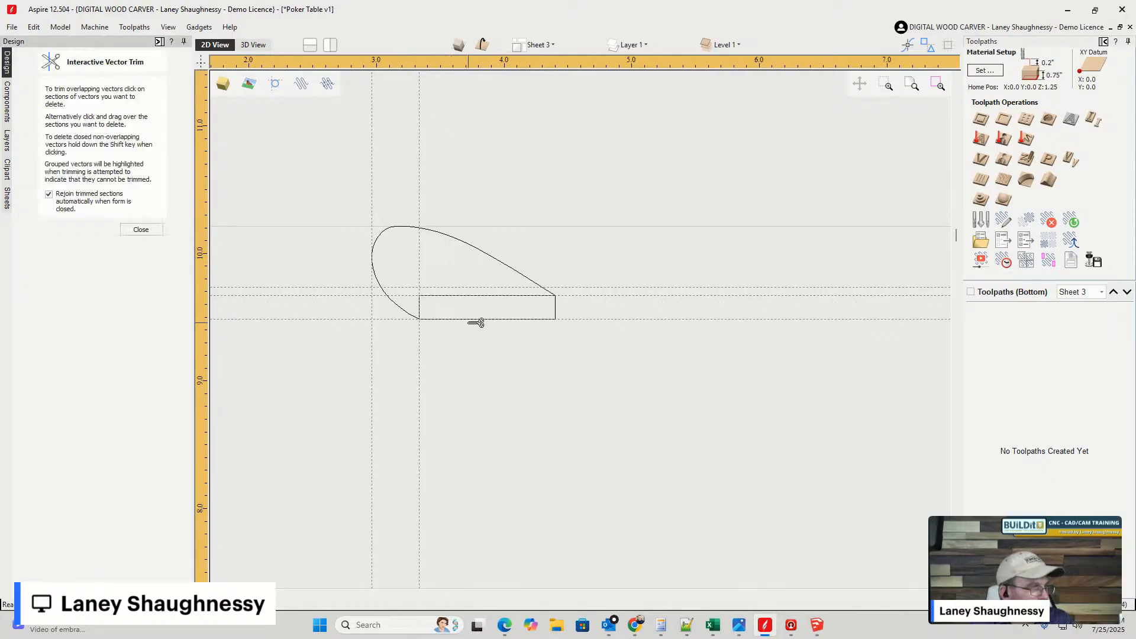
{"action": "left_click", "coordinate": [475, 320]}
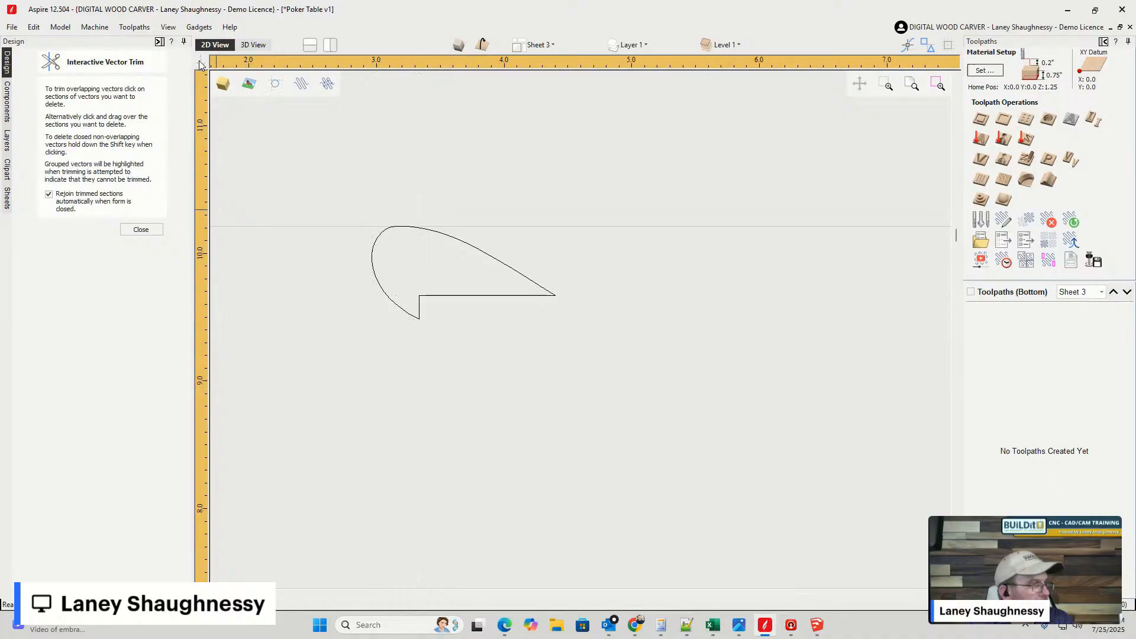
{"action": "scroll", "coordinate": [450, 299], "scroll_direction": "up", "scroll_amount": 3}
{"action": "scroll", "coordinate": [379, 193], "scroll_direction": "down", "scroll_amount": 3}
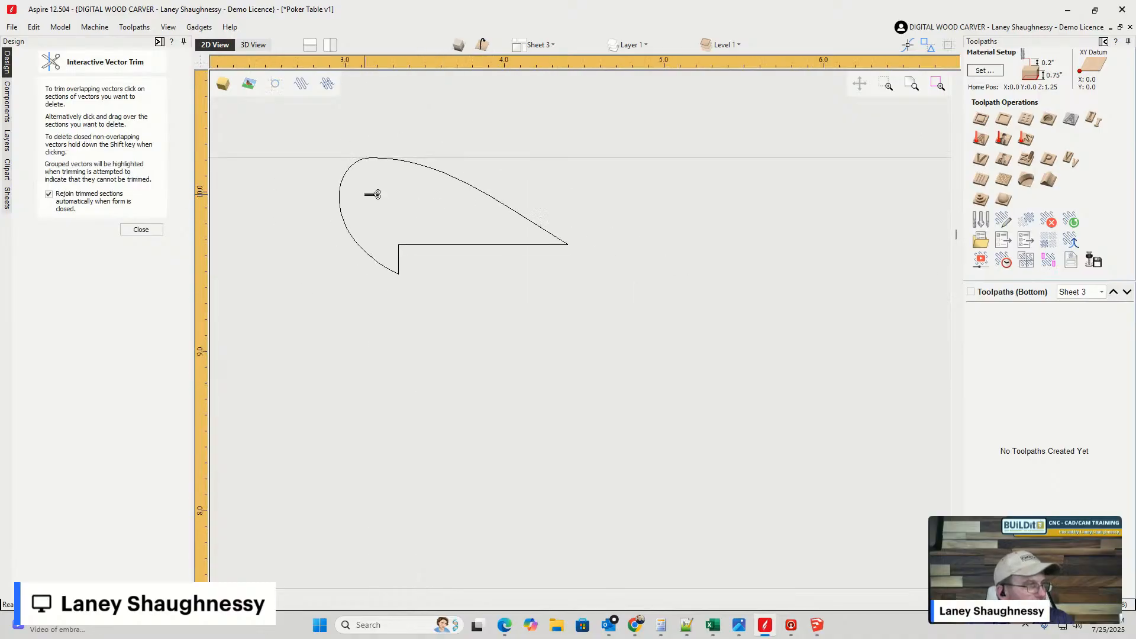
{"action": "left_click", "coordinate": [141, 230]}
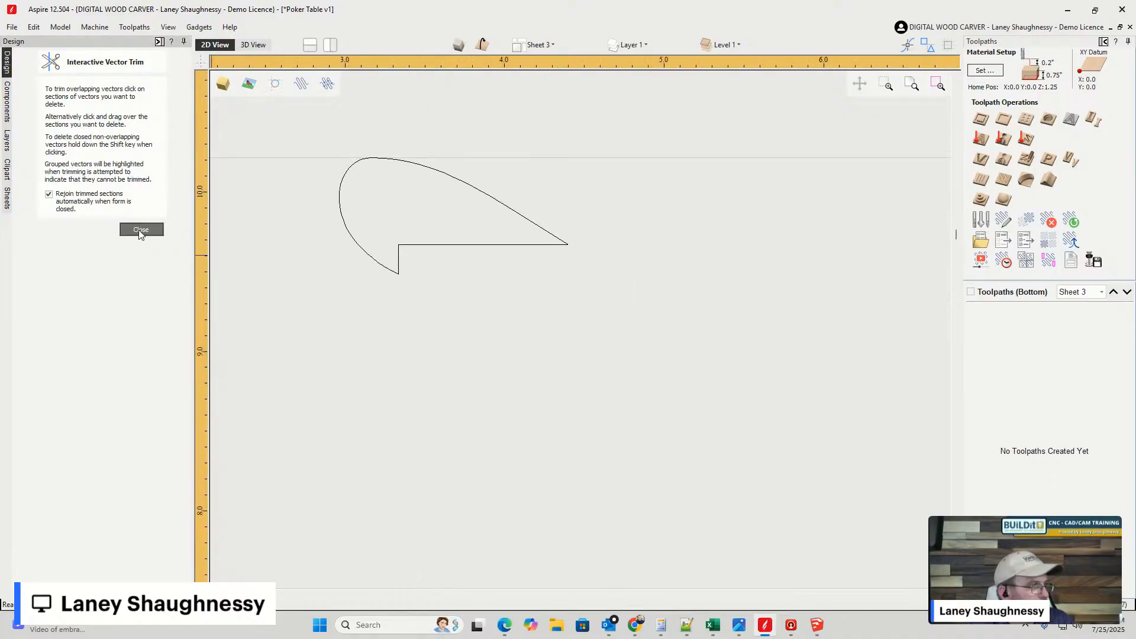
{"action": "left_click", "coordinate": [543, 233]}
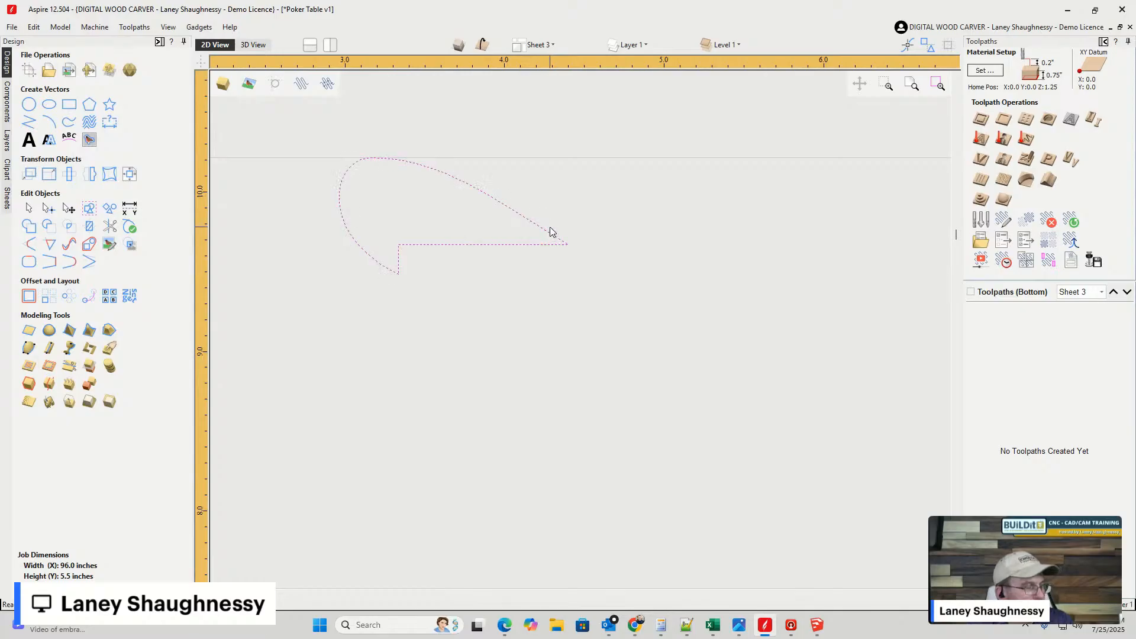
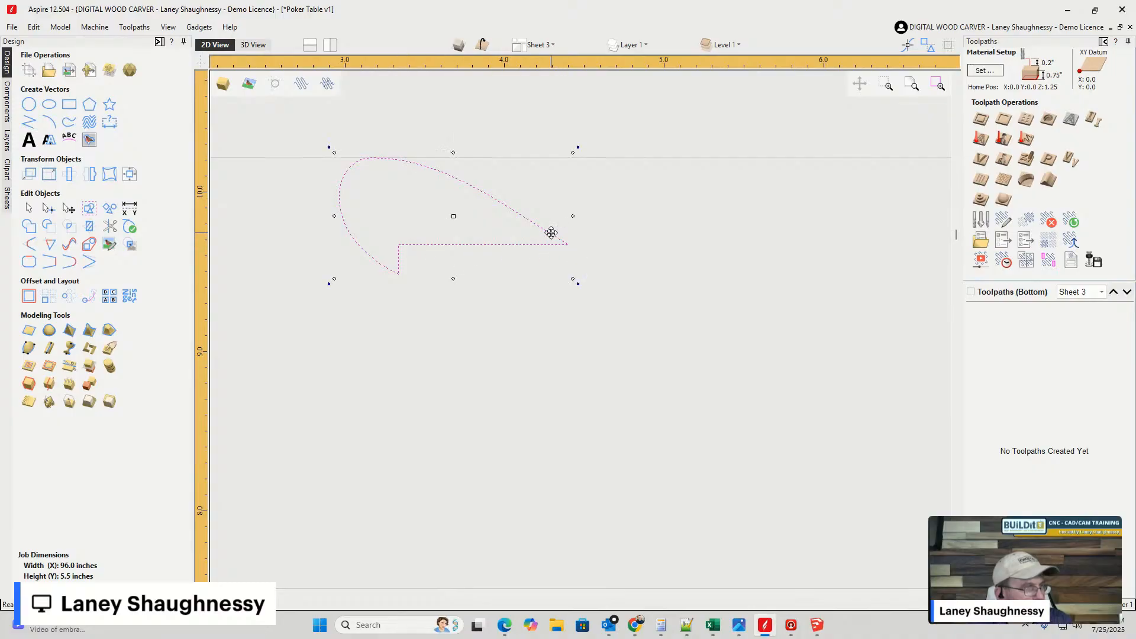
{"action": "left_click", "coordinate": [31, 210]}
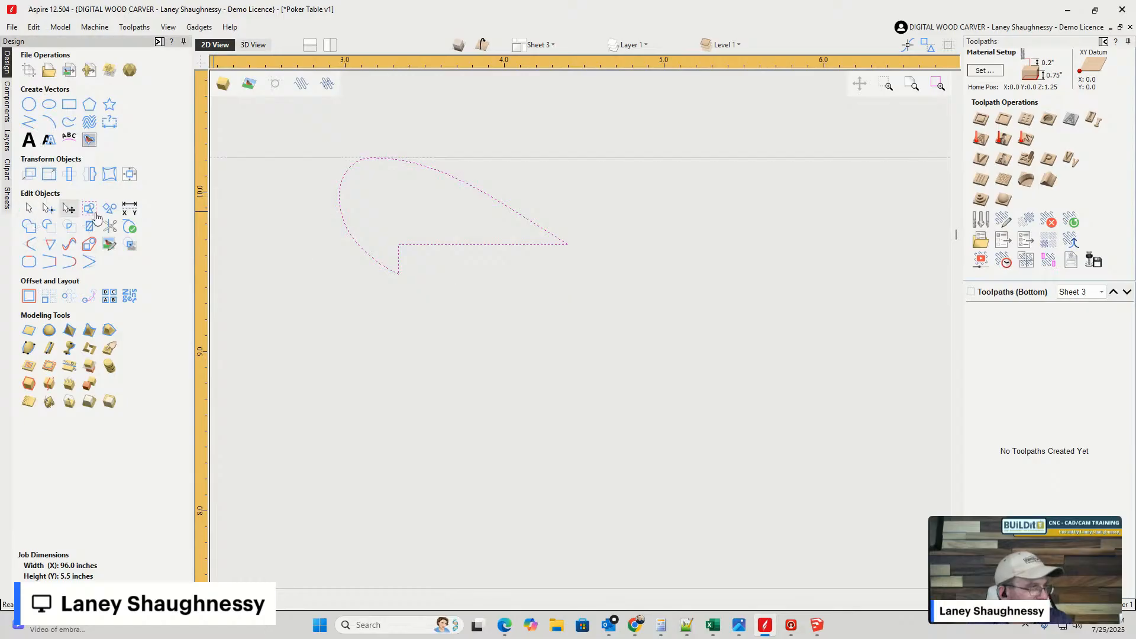
{"action": "left_click", "coordinate": [558, 240]}
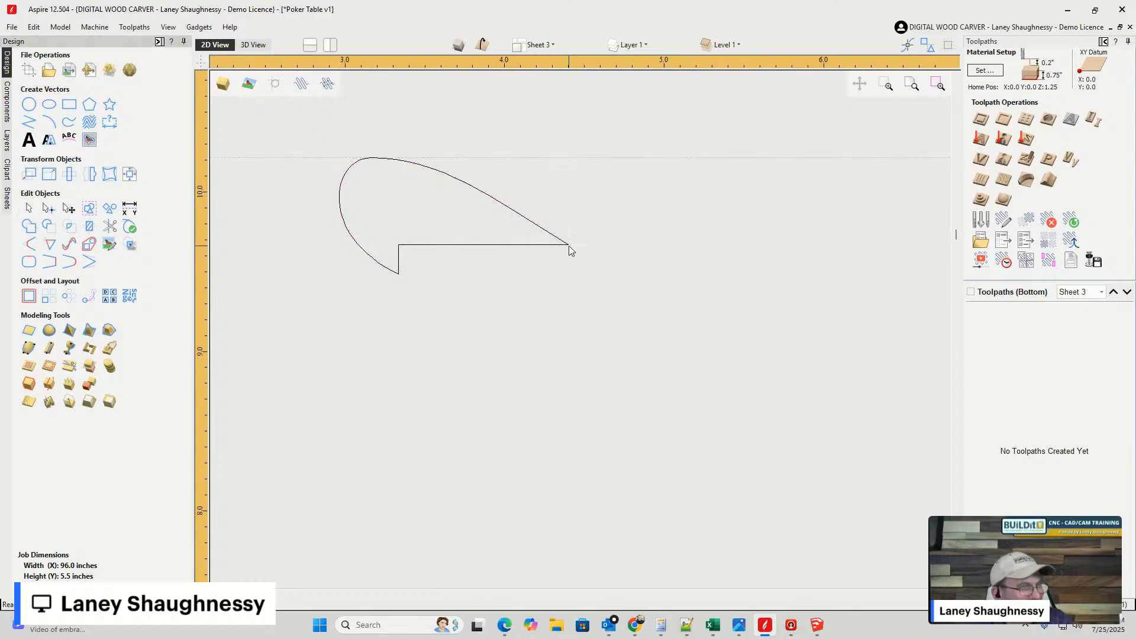
{"action": "left_click", "coordinate": [566, 245]}
{"action": "right_click", "coordinate": [570, 249]}
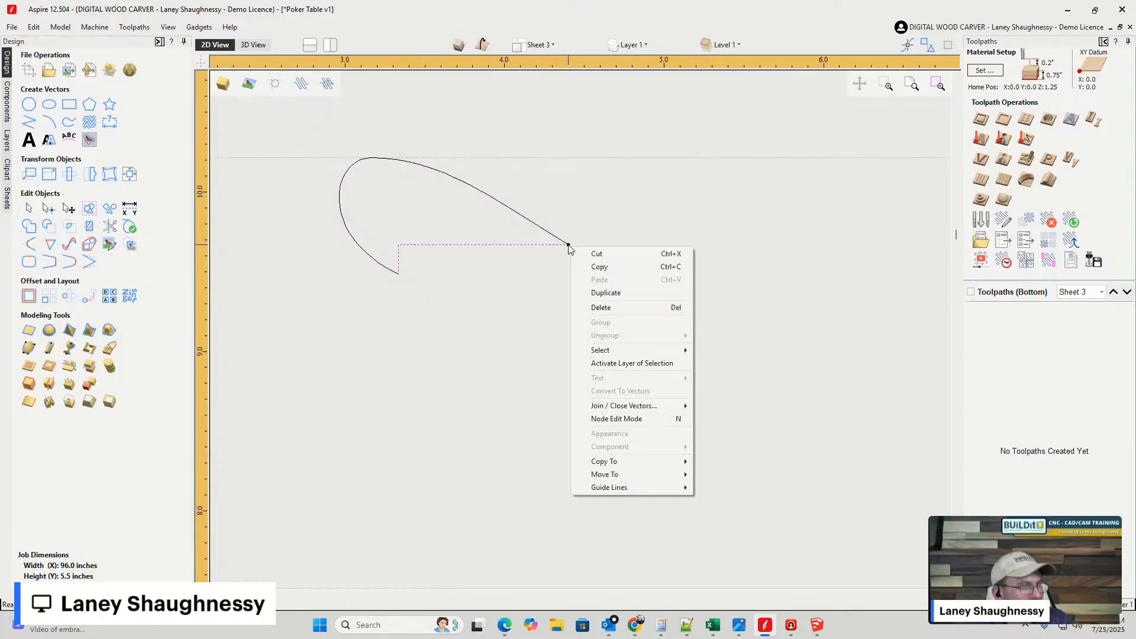
- Start a new polyline near the pointed right end of the trimmed rail profile
{"action": "left_click", "coordinate": [28, 123]}
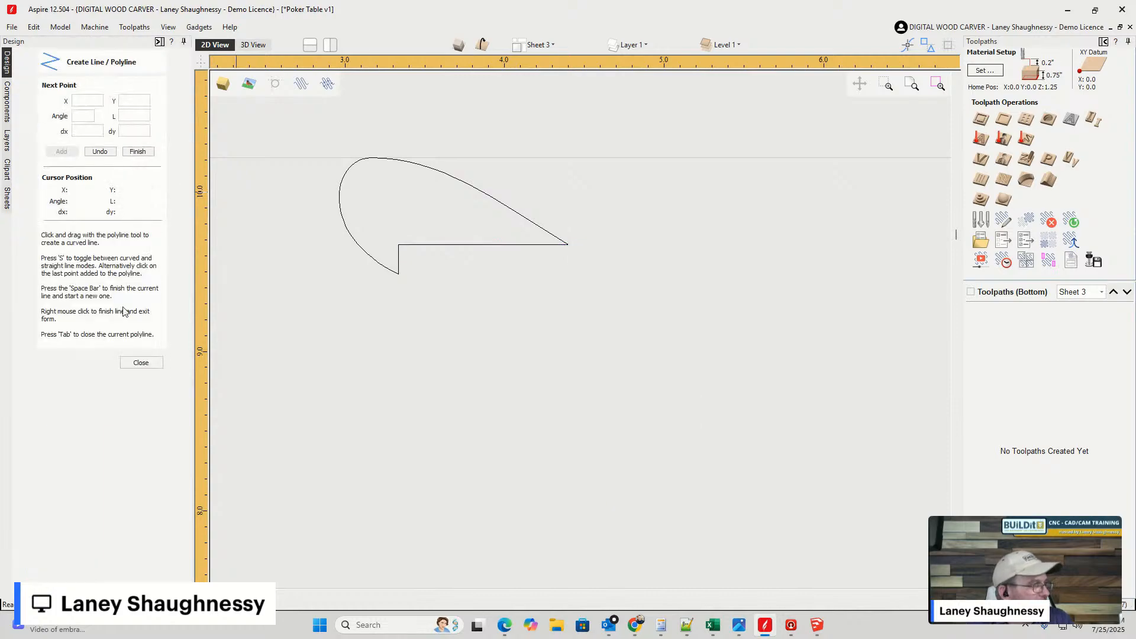
{"action": "left_click", "coordinate": [141, 363]}
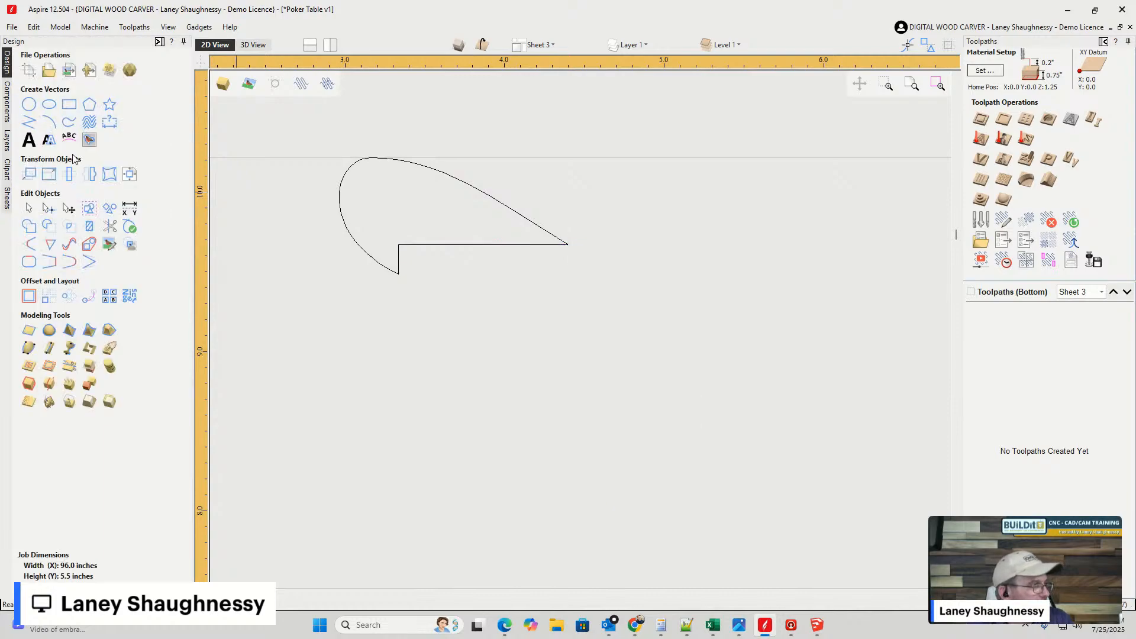
{"action": "left_click", "coordinate": [28, 123]}
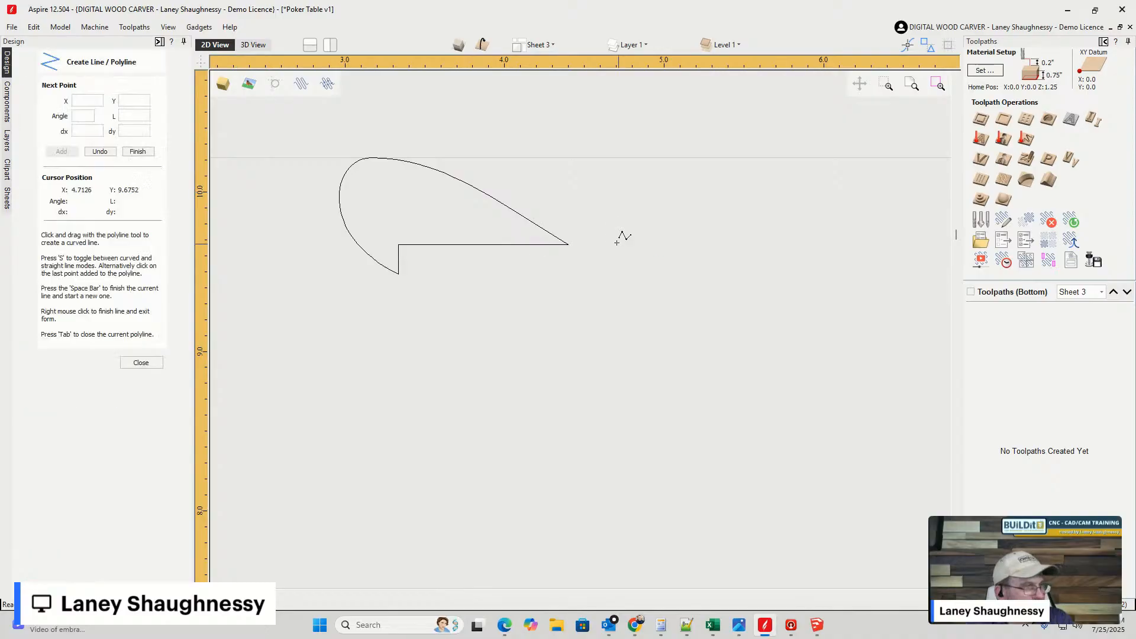
- Draw a vertical line about 0.175 inches long upward from the profile's right-hand corner and finish the polyline
{"action": "left_click", "coordinate": [568, 245]}
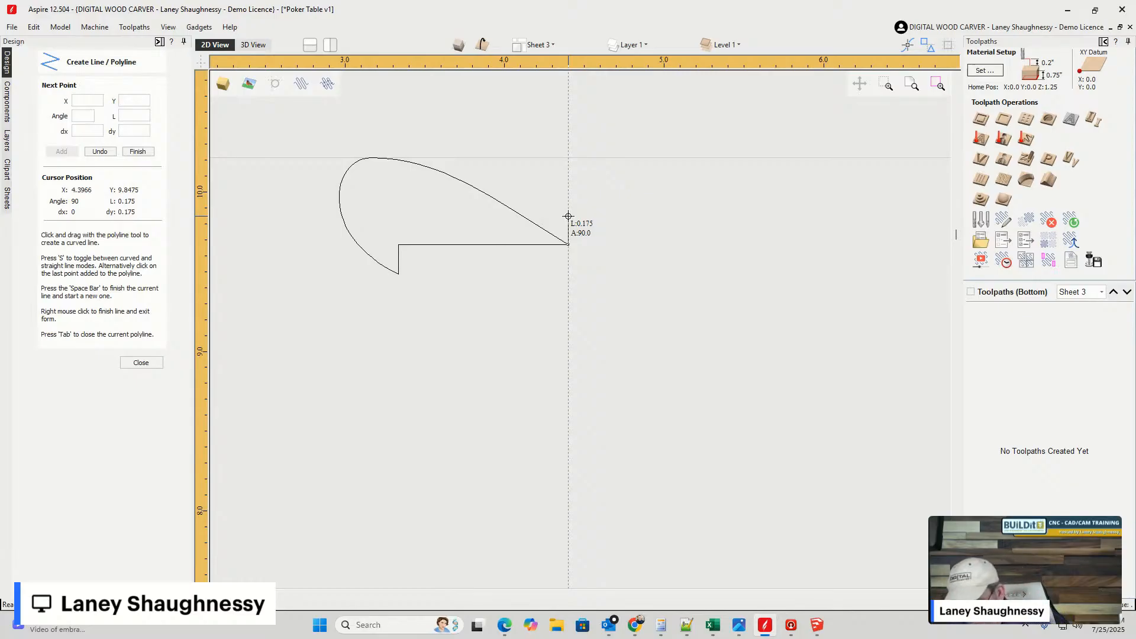
{"action": "left_click", "coordinate": [568, 216]}
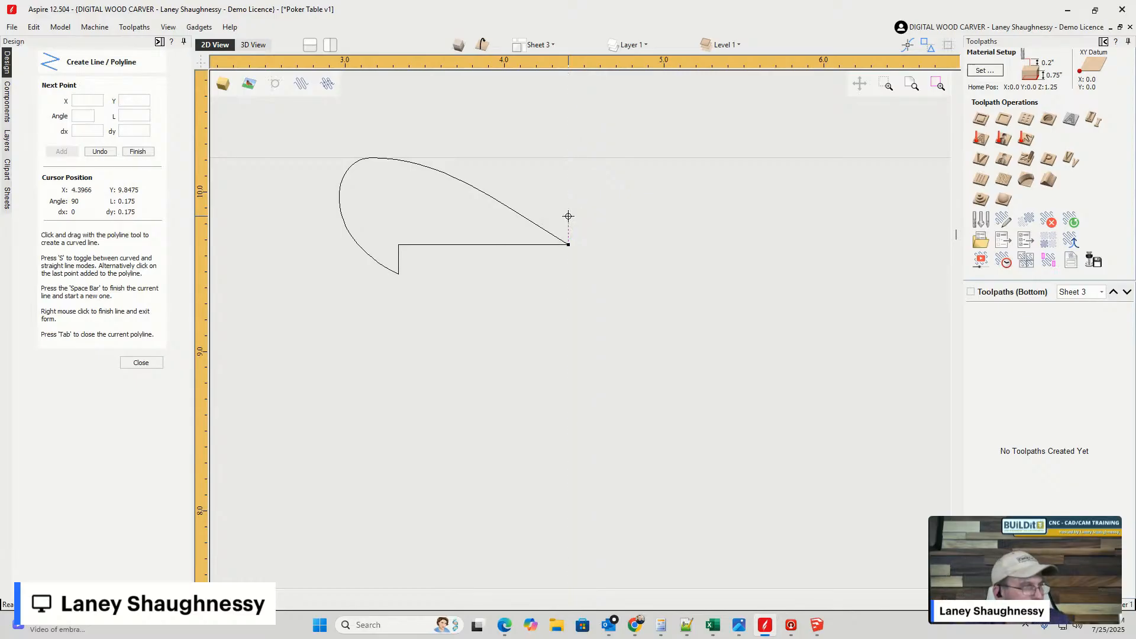
{"action": "left_click", "coordinate": [141, 363]}
- Move the curve's right end node up to the free end of the short vertical line and slightly raise its tangent handle
{"action": "left_click", "coordinate": [464, 185]}
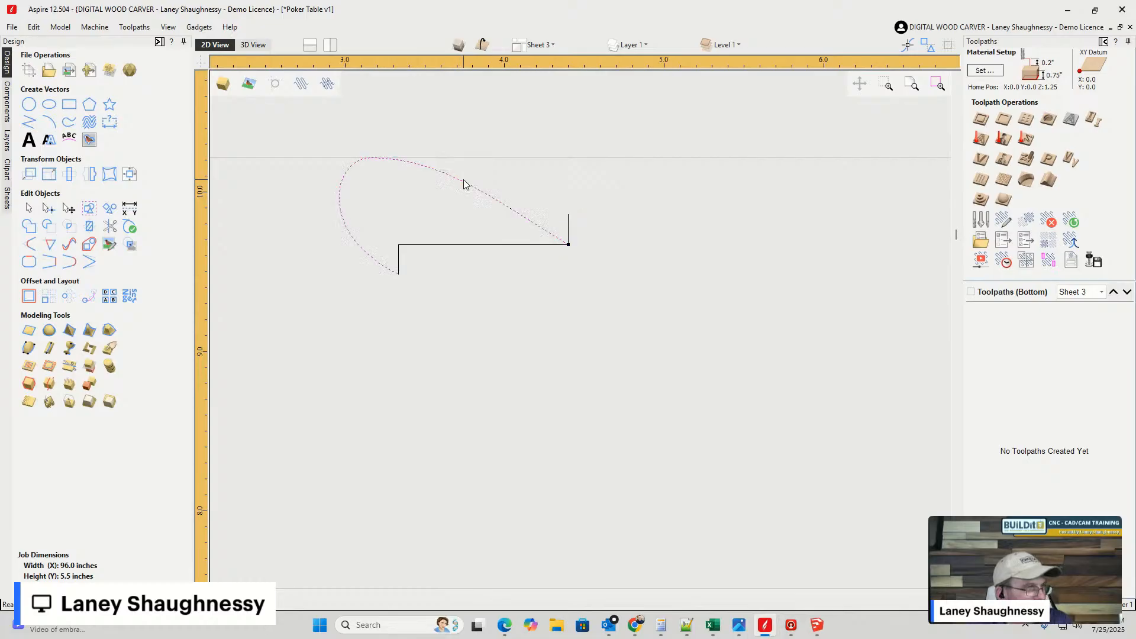
{"action": "double_click", "coordinate": [553, 228]}
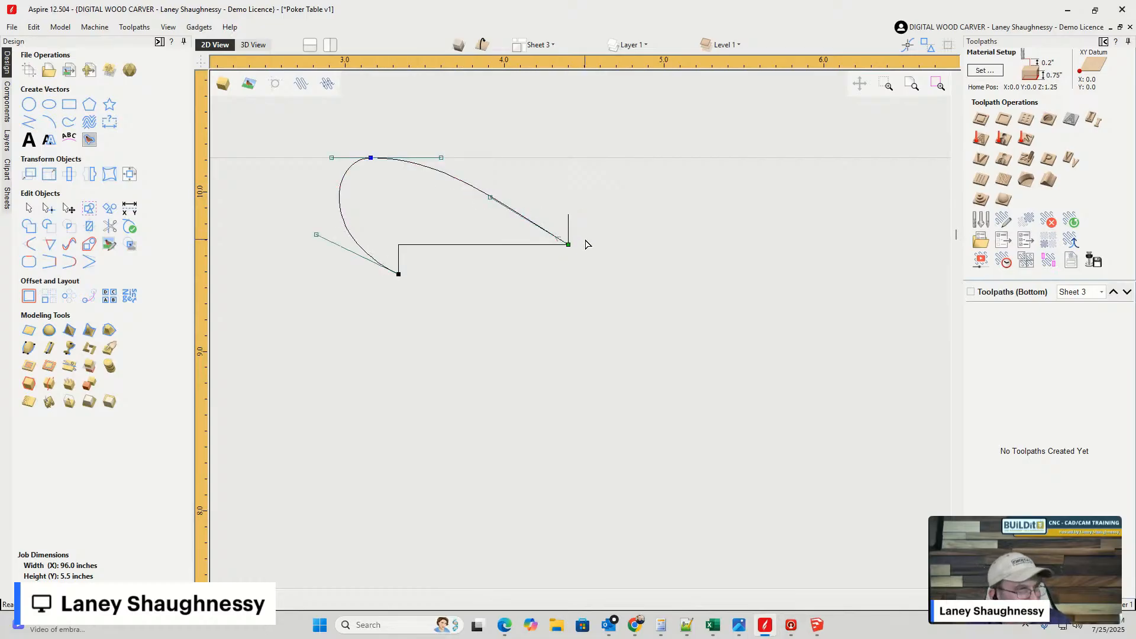
{"action": "left_click_drag", "start_coordinate": [568, 245], "coordinate": [568, 214]}
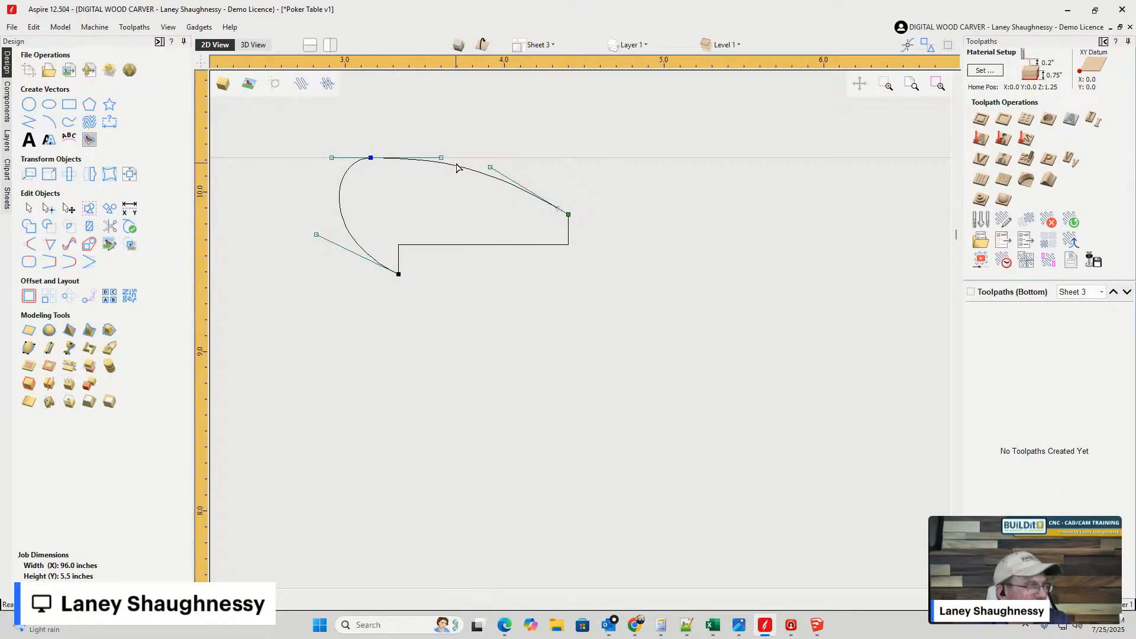
{"action": "left_click_drag", "start_coordinate": [491, 167], "coordinate": [493, 163]}
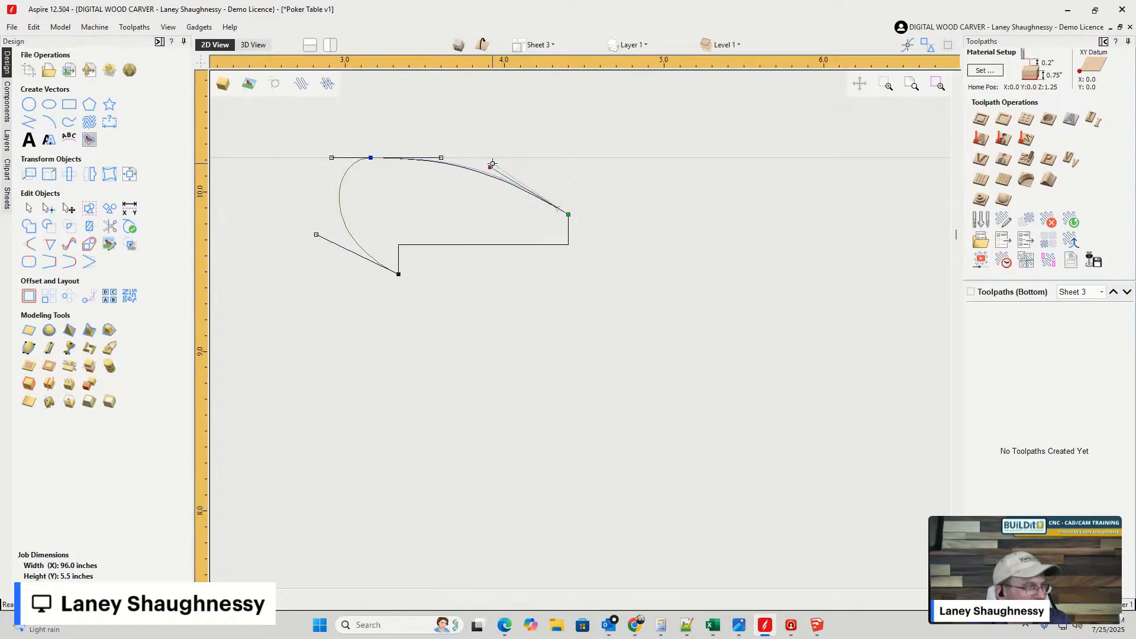
{"action": "left_click", "coordinate": [423, 217]}
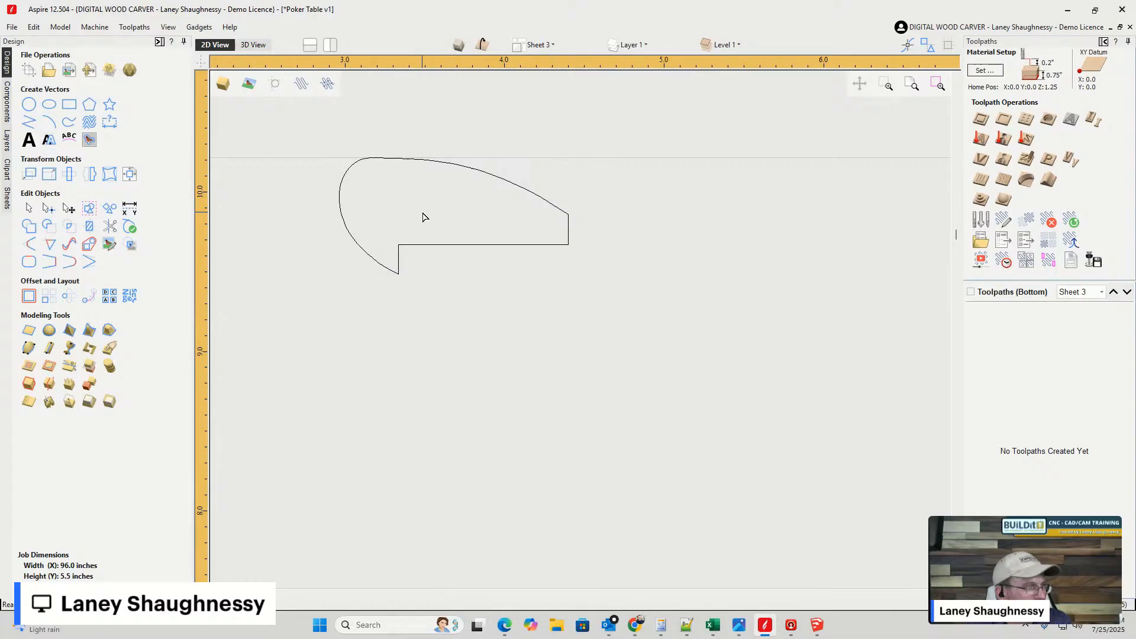
- Reshape the profile's upper curve into a flatter slope by repositioning the right end's handle and shortening the peak node's right handle
{"action": "left_click", "coordinate": [346, 179]}
{"action": "mouse_move", "coordinate": [482, 171]}
{"action": "left_mouse_down"}
{"action": "mouse_move", "coordinate": [494, 160]}
{"action": "mouse_move", "coordinate": [489, 177]}
{"action": "mouse_move", "coordinate": [495, 165]}
{"action": "mouse_move", "coordinate": [469, 159]}
{"action": "left_mouse_up"}
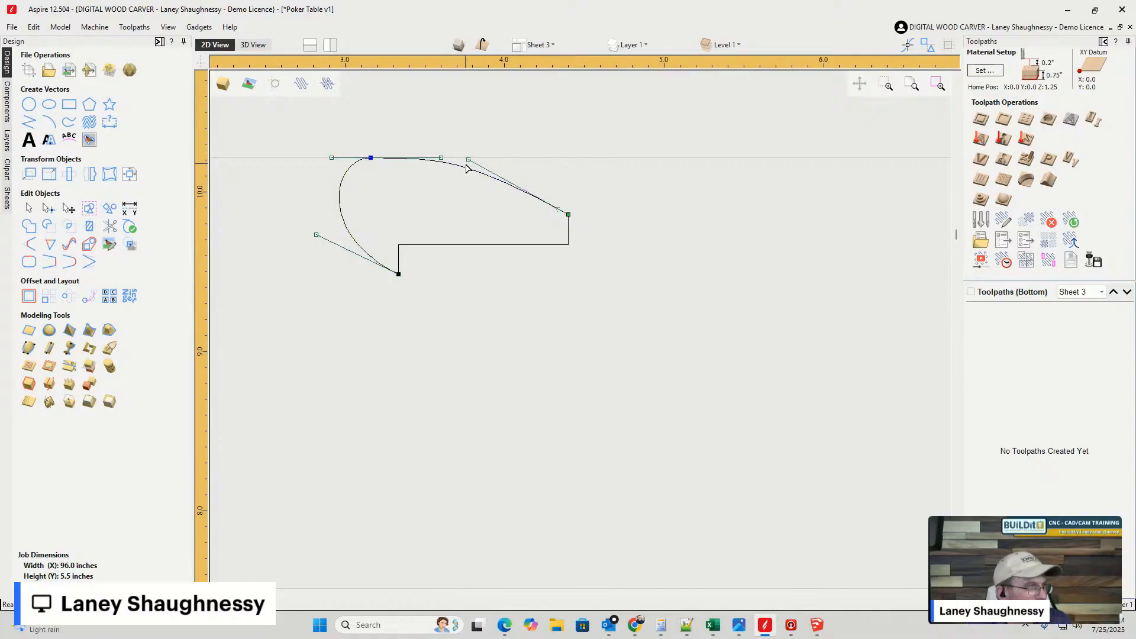
{"action": "left_click", "coordinate": [433, 208]}
{"action": "left_click", "coordinate": [445, 169]}
{"action": "scroll", "coordinate": [447, 165], "scroll_direction": "up", "scroll_amount": 4}
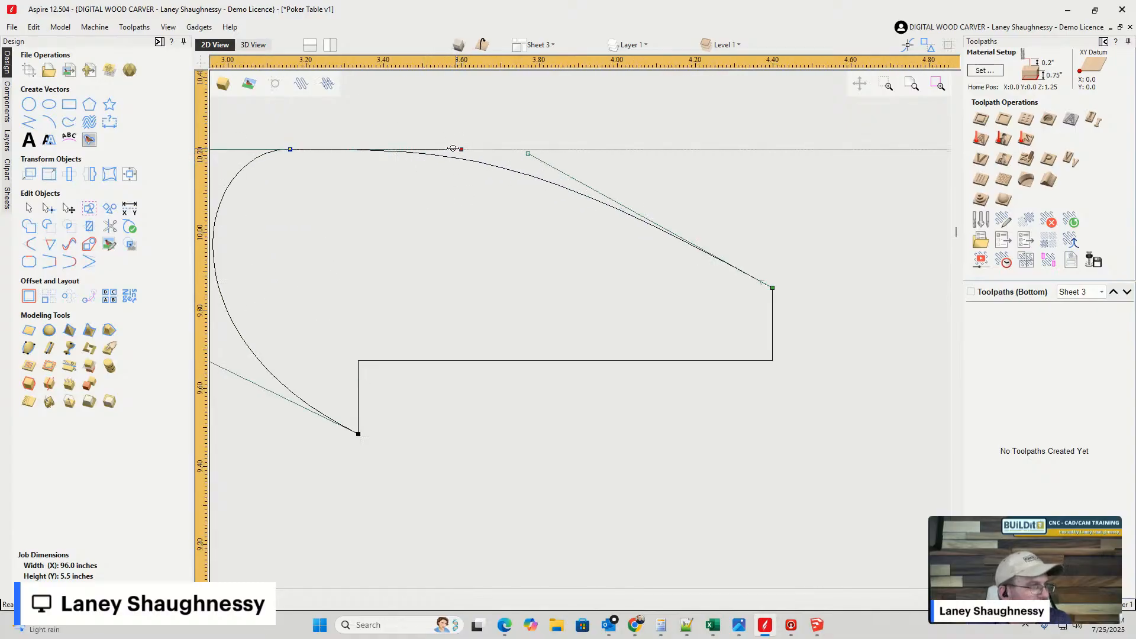
{"action": "left_click_drag", "start_coordinate": [460, 148], "coordinate": [341, 150]}
{"action": "left_click", "coordinate": [379, 195]}
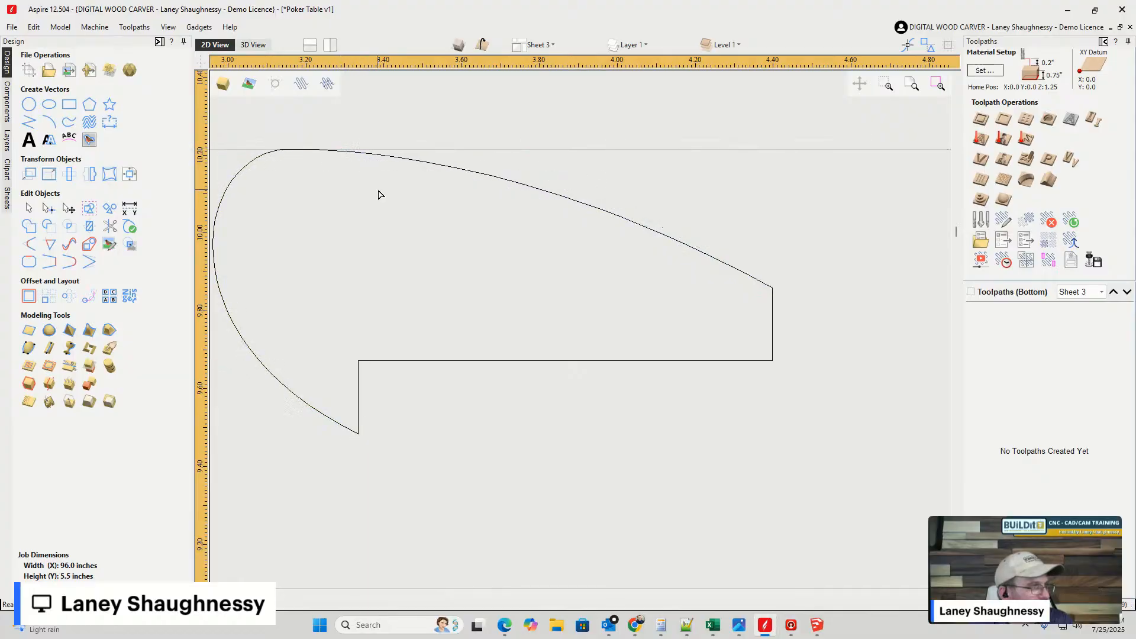
- Draw a square-cornered rectangle about 5.5 by 4.9 inches around the profile
{"action": "scroll", "coordinate": [589, 193], "scroll_direction": "down", "scroll_amount": 3}
{"action": "scroll", "coordinate": [495, 213], "scroll_direction": "up", "scroll_amount": 3}
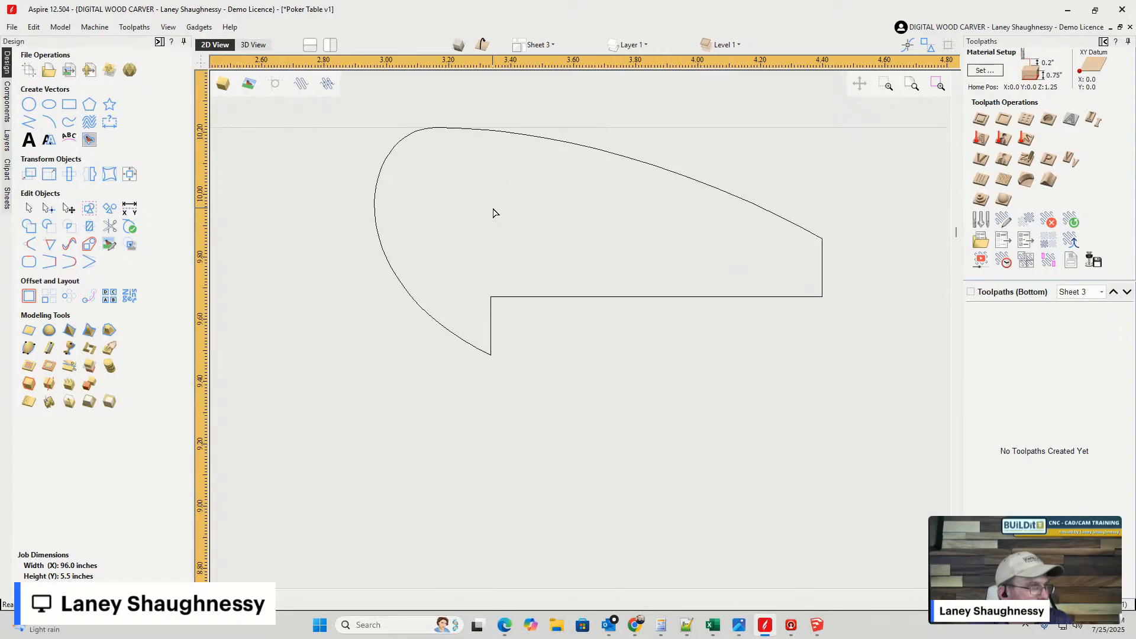
{"action": "scroll", "coordinate": [495, 213], "scroll_direction": "down", "scroll_amount": 3}
{"action": "scroll", "coordinate": [563, 228], "scroll_direction": "up", "scroll_amount": 2}
{"action": "scroll", "coordinate": [553, 233], "scroll_direction": "down", "scroll_amount": 5}
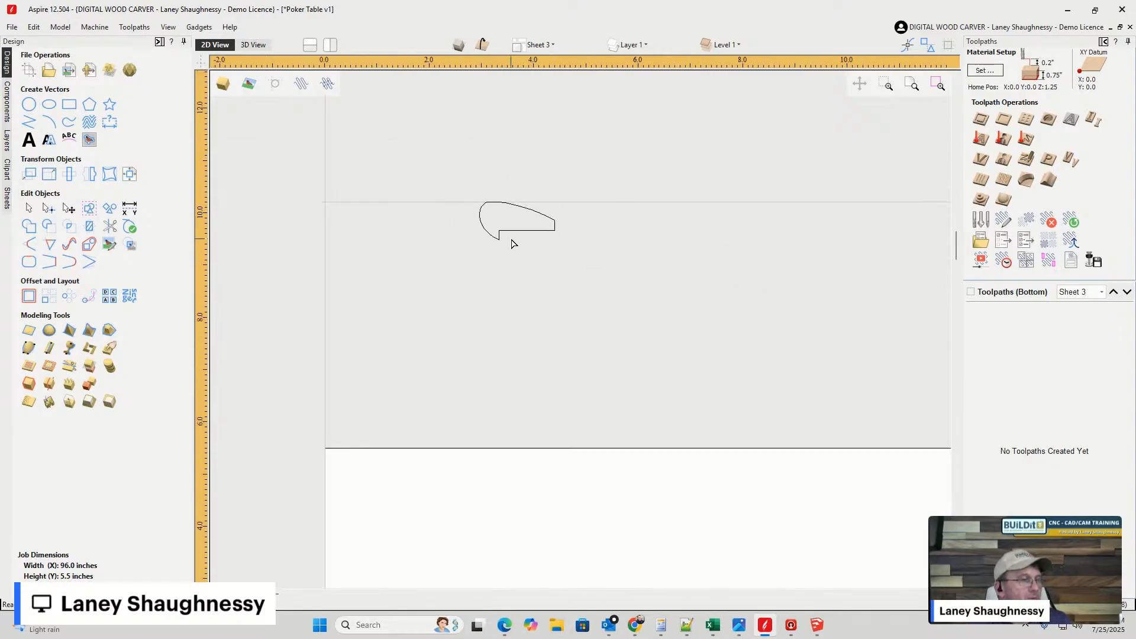
{"action": "left_click", "coordinate": [512, 237]}
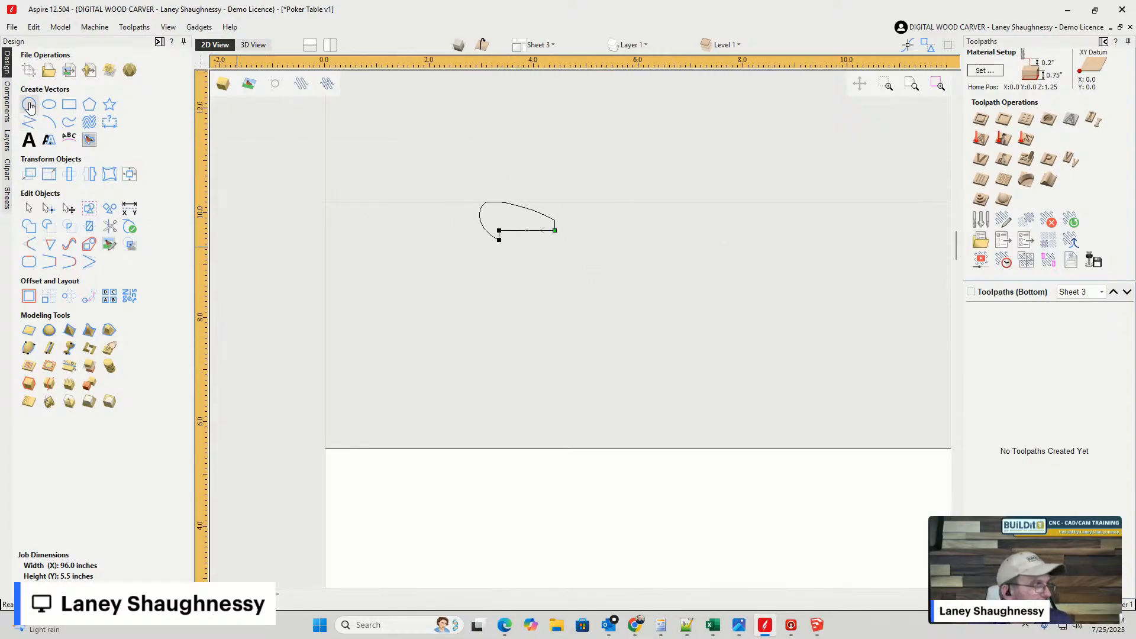
{"action": "left_click", "coordinate": [69, 105]}
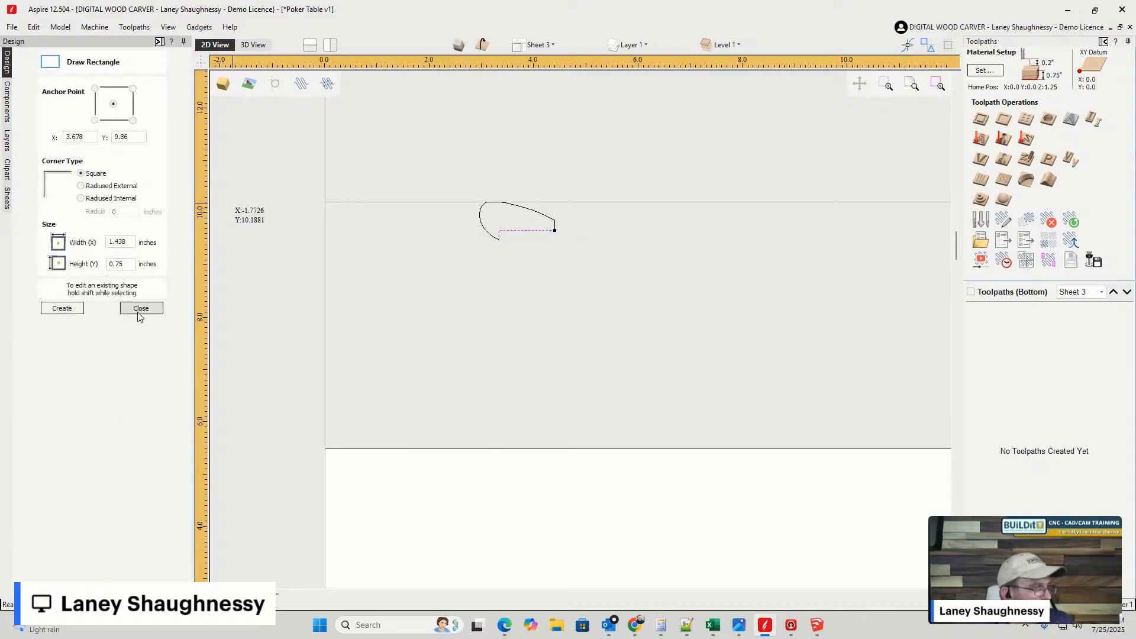
{"action": "left_click_drag", "start_coordinate": [640, 324], "coordinate": [351, 57]}
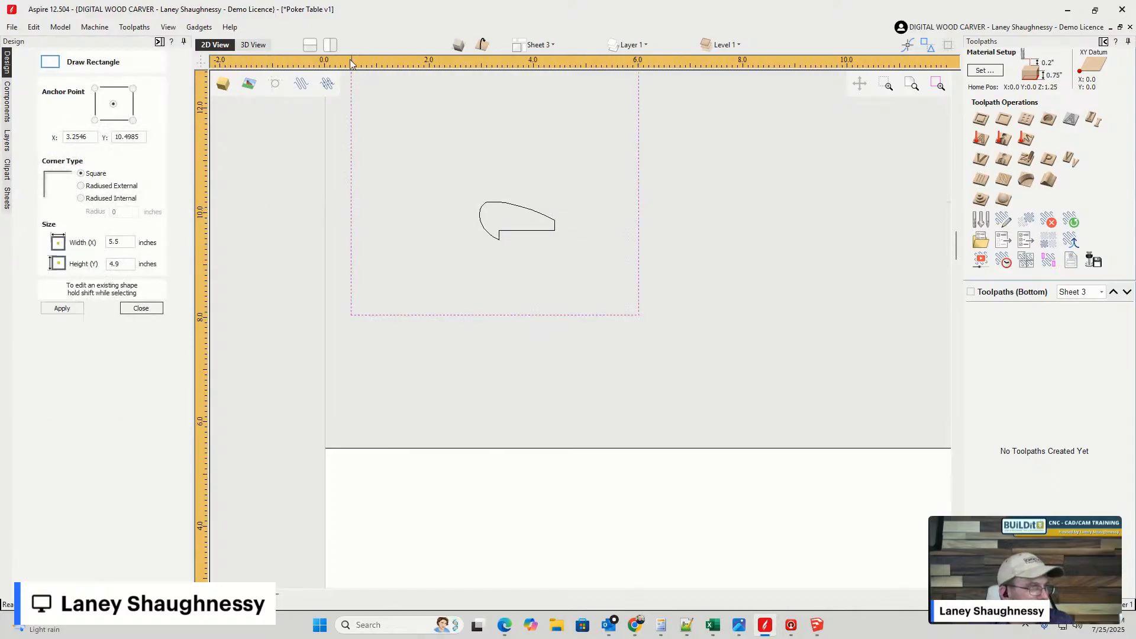
{"action": "left_click", "coordinate": [141, 308]}
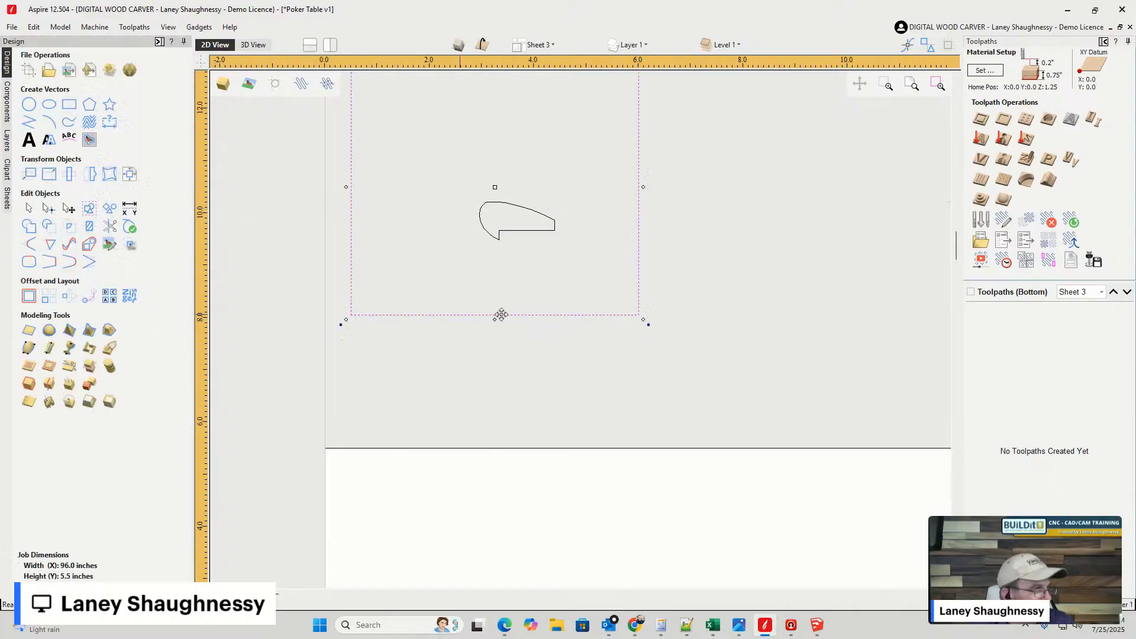
- Join the profile's curve and line segments into one closed vector with a 0.004 inch tolerance
{"action": "left_click", "coordinate": [514, 207]}
{"action": "left_click", "coordinate": [29, 296]}
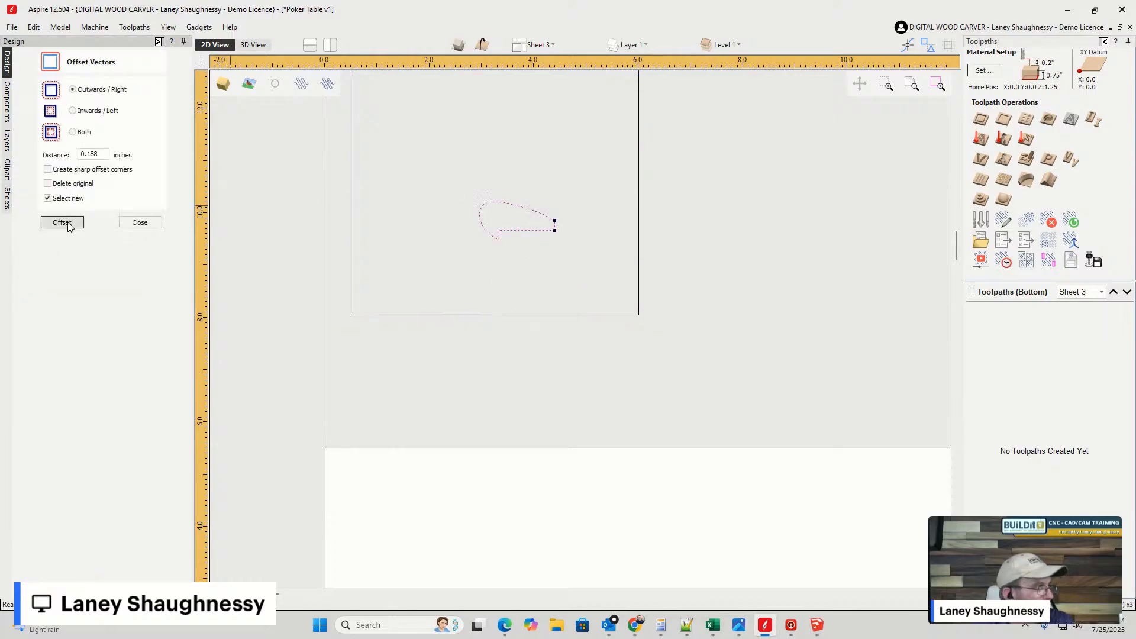
{"action": "left_click", "coordinate": [139, 222]}
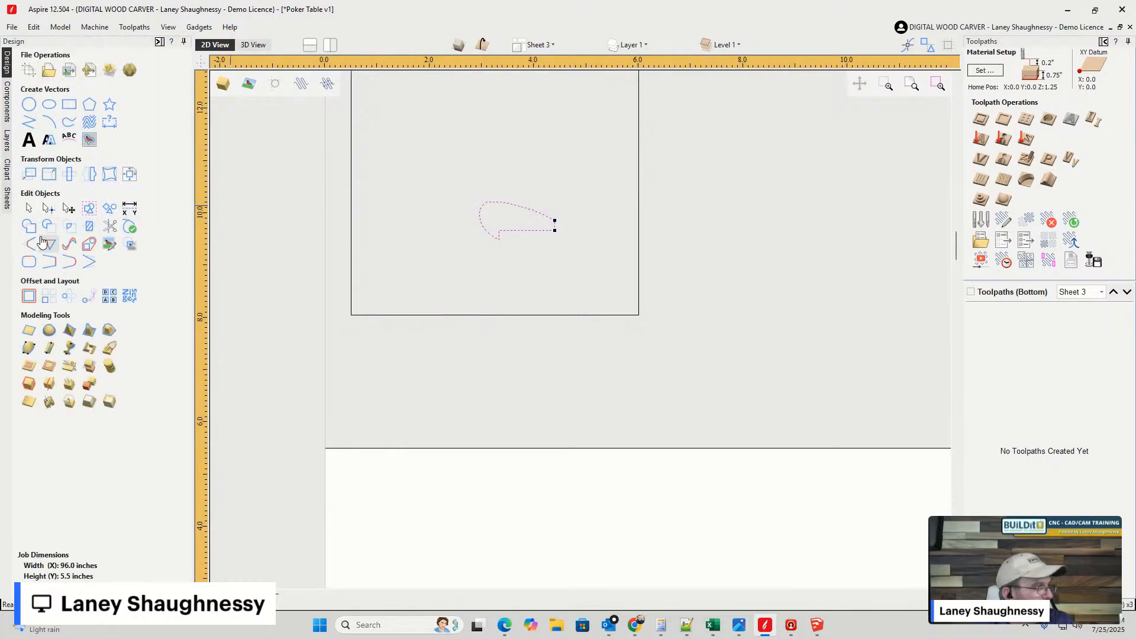
{"action": "left_click", "coordinate": [28, 263]}
{"action": "left_click", "coordinate": [59, 212]}
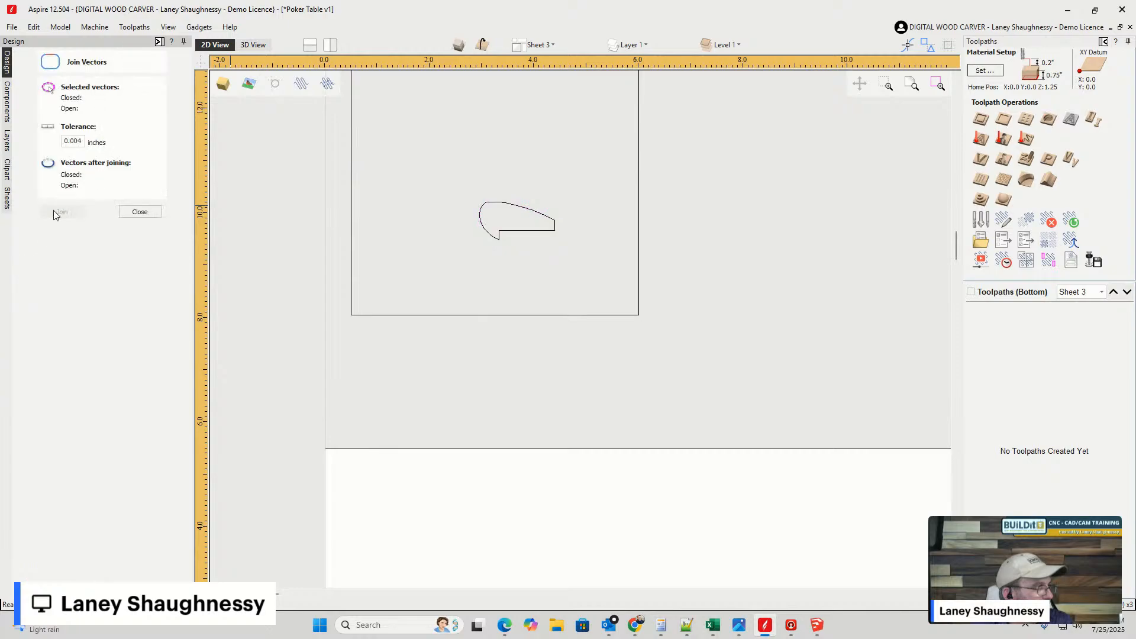
{"action": "left_click", "coordinate": [481, 225]}
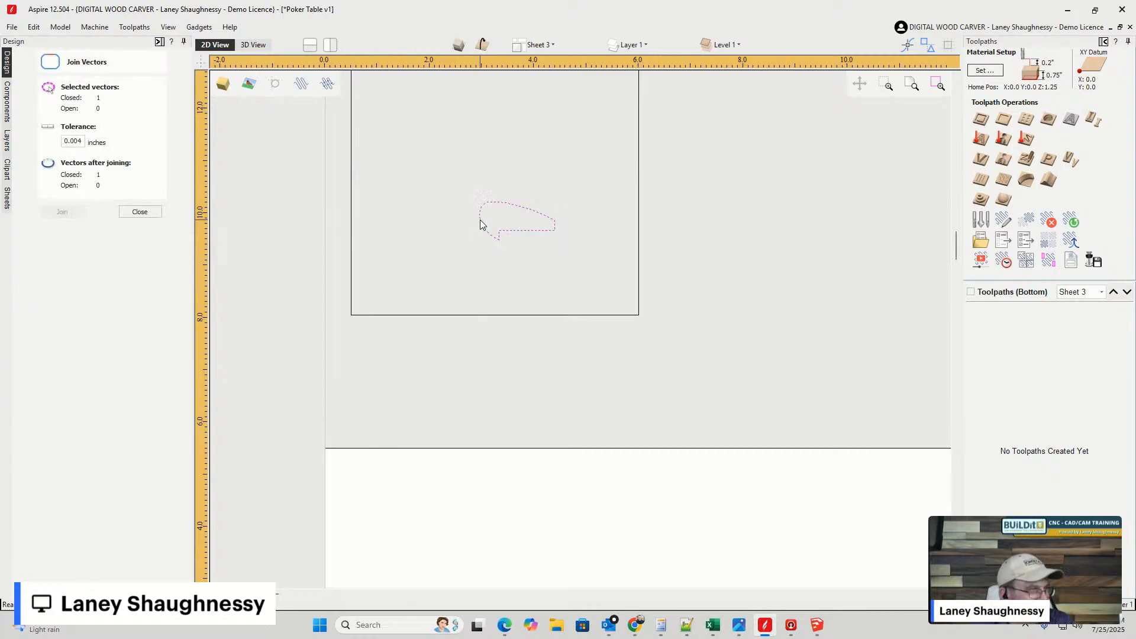
- Move the closed profile onto the sheet's upper-left corner, standing upright with its rounded end against the sheet's upper edge
{"action": "scroll", "coordinate": [480, 223], "scroll_direction": "down", "scroll_amount": 5}
{"action": "left_click", "coordinate": [484, 221]}
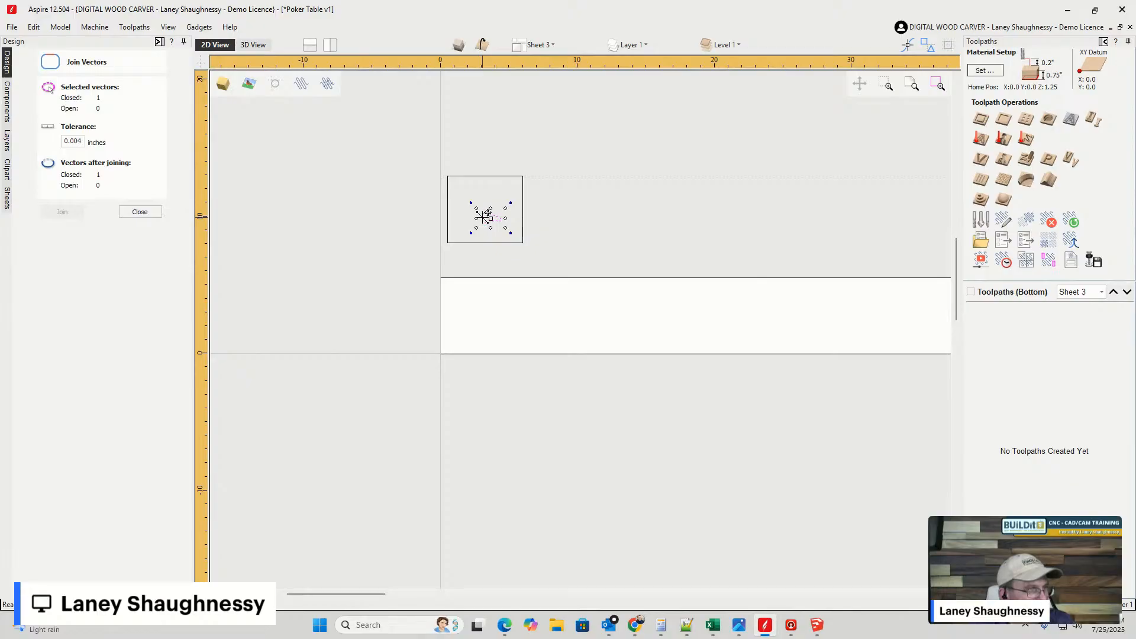
{"action": "left_click_drag", "start_coordinate": [498, 216], "coordinate": [453, 293]}
{"action": "scroll", "coordinate": [453, 294], "scroll_direction": "up", "scroll_amount": 3}
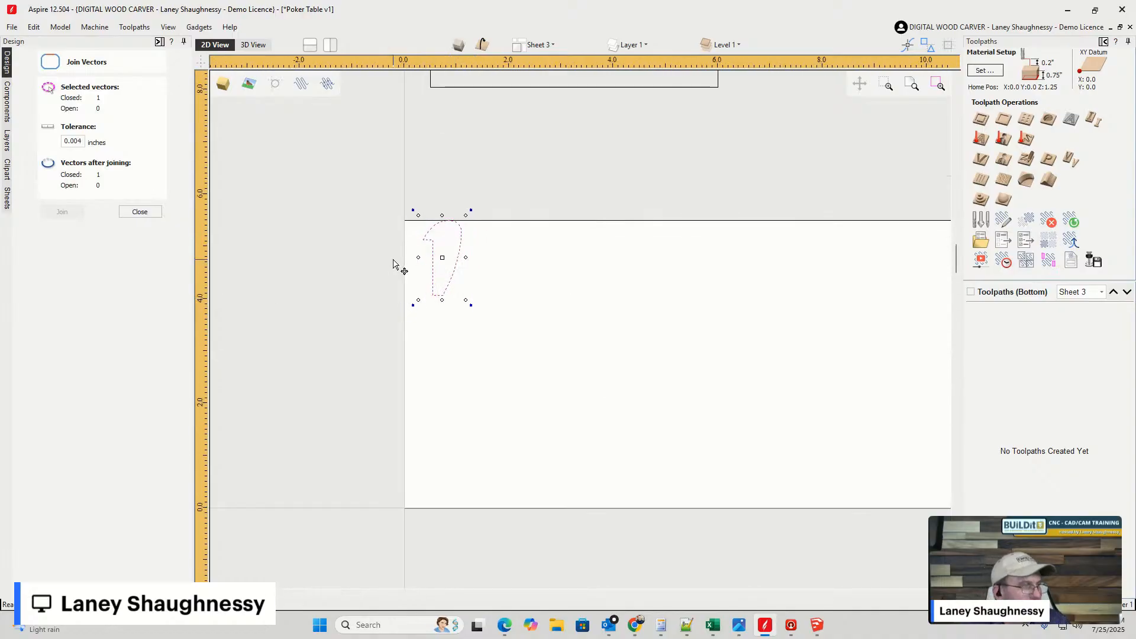
{"action": "scroll", "coordinate": [398, 261], "scroll_direction": "down", "scroll_amount": 2}
{"action": "scroll", "coordinate": [748, 276], "scroll_direction": "down", "scroll_amount": 5}
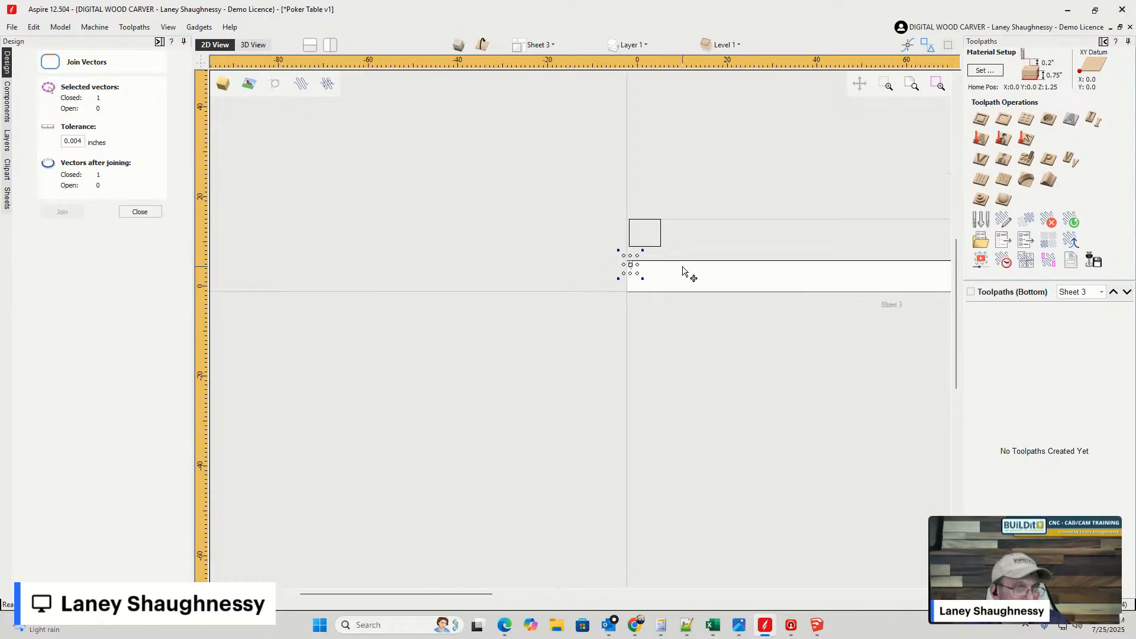
{"action": "scroll", "coordinate": [650, 286], "scroll_direction": "up", "scroll_amount": 6}
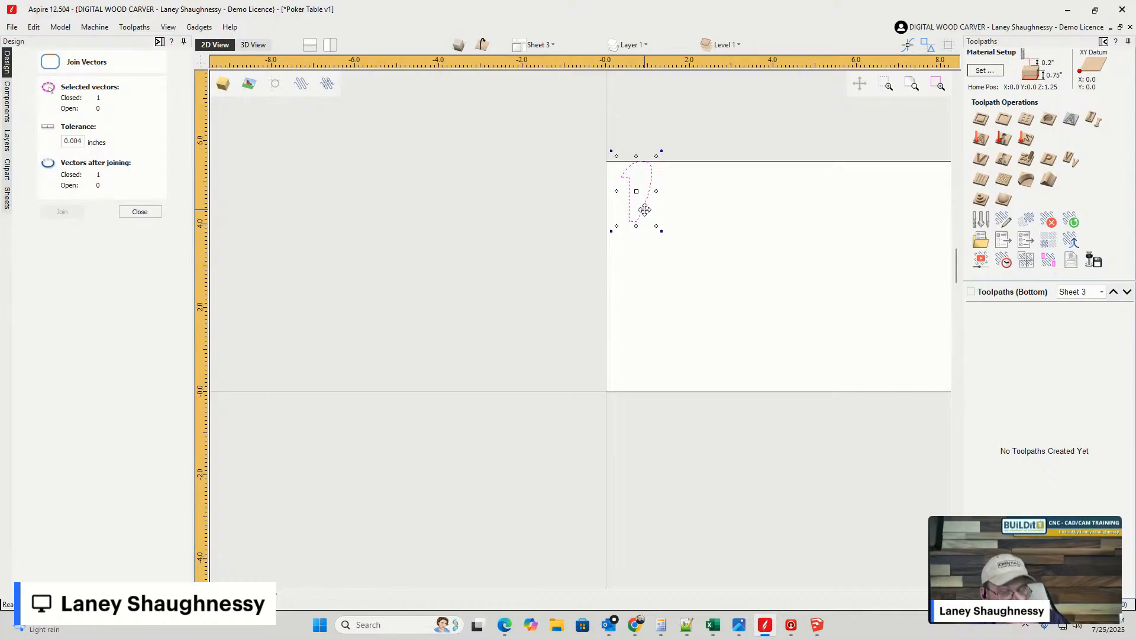
{"action": "left_click", "coordinate": [140, 211]}
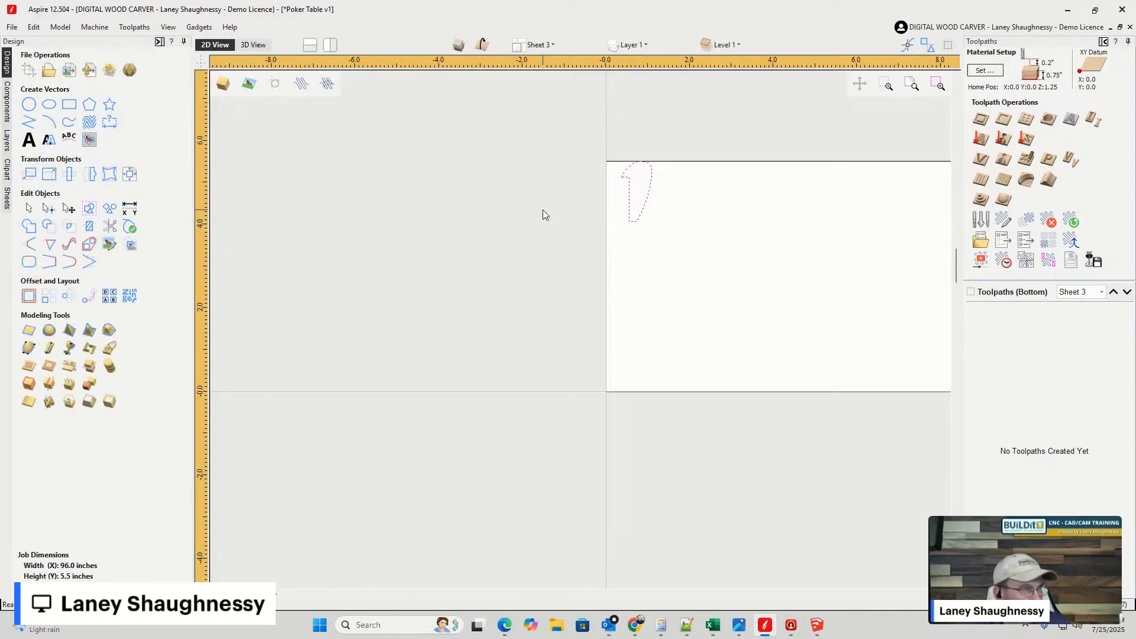
- Scale the profile proportionally to a height of 1.4375 inches
{"action": "left_click", "coordinate": [49, 175]}
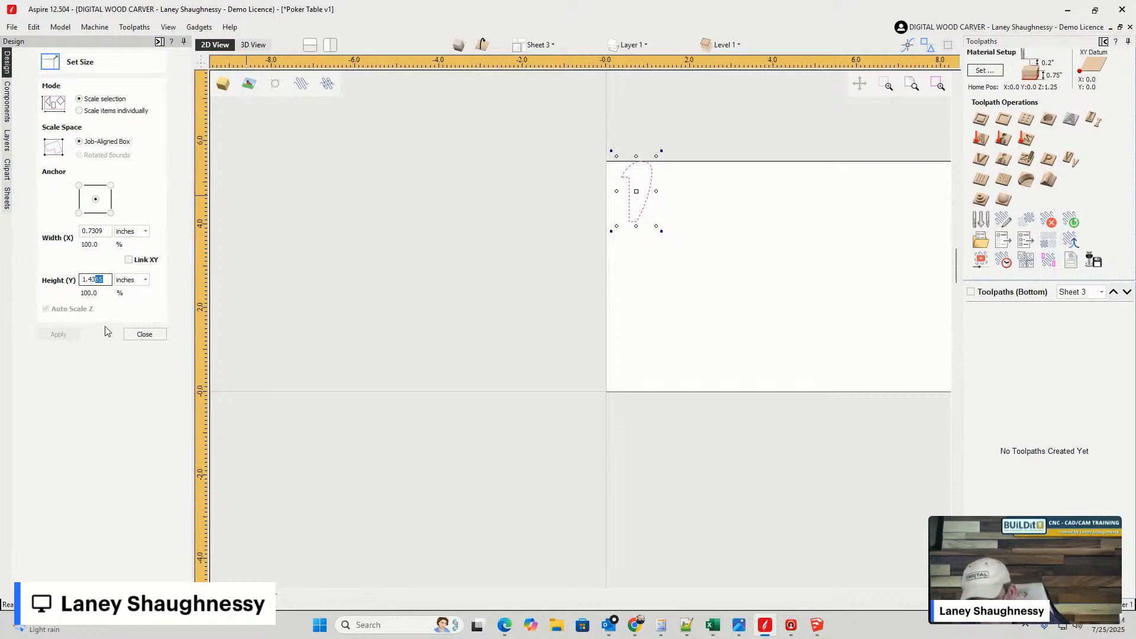
{"action": "type", "text": "7"}
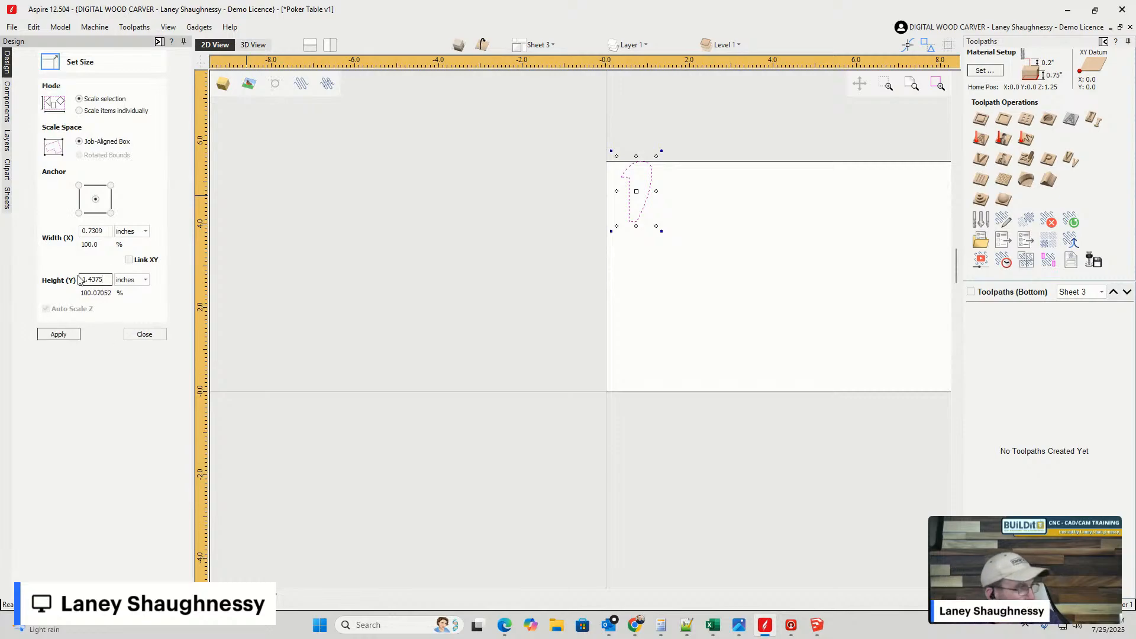
{"action": "left_click", "coordinate": [129, 260]}
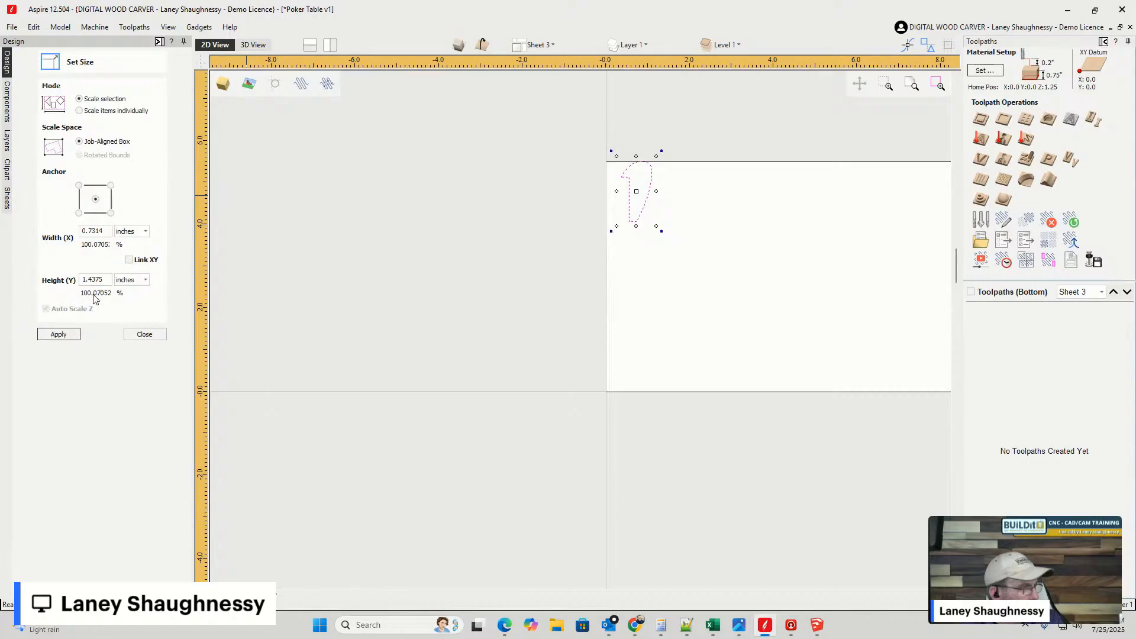
{"action": "left_click", "coordinate": [54, 335]}
{"action": "left_click", "coordinate": [144, 335]}
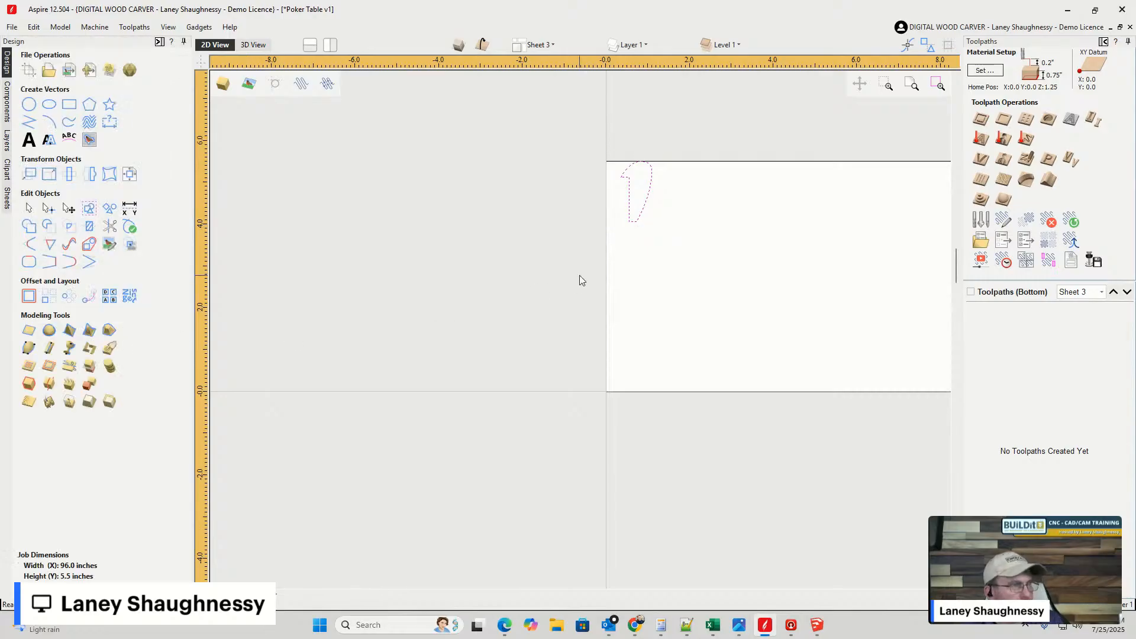
- Mirror the profile downward across its bottom edge, without flipping about the job center or creating a copy
{"action": "scroll", "coordinate": [580, 275], "scroll_direction": "up", "scroll_amount": 5}
{"action": "scroll", "coordinate": [483, 124], "scroll_direction": "down", "scroll_amount": 3}
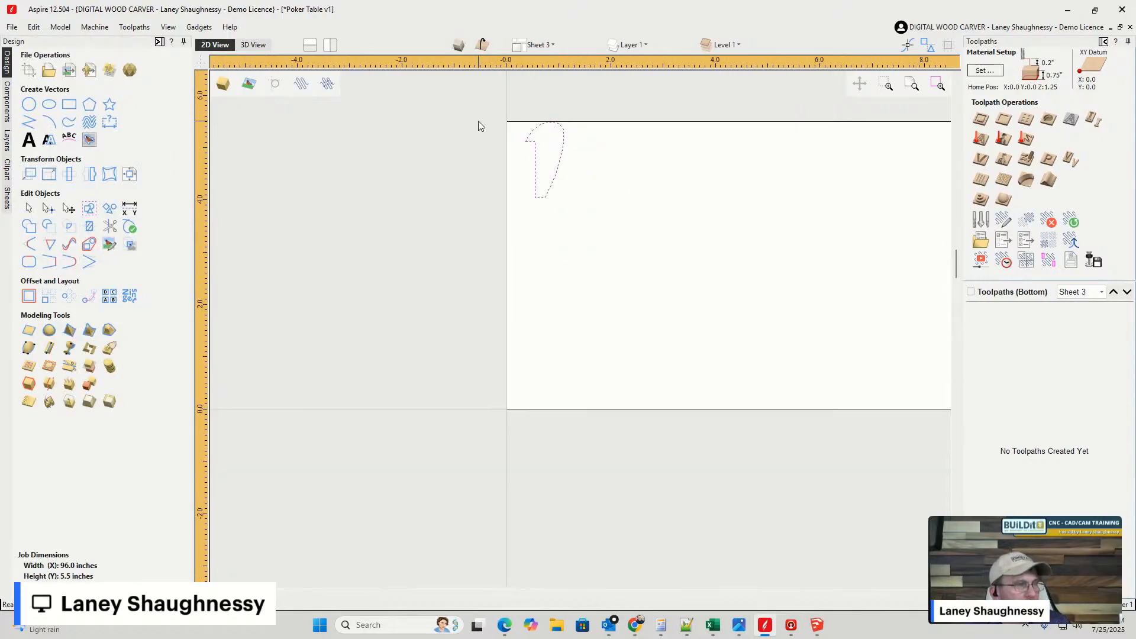
{"action": "left_click_drag", "start_coordinate": [487, 112], "coordinate": [607, 220]}
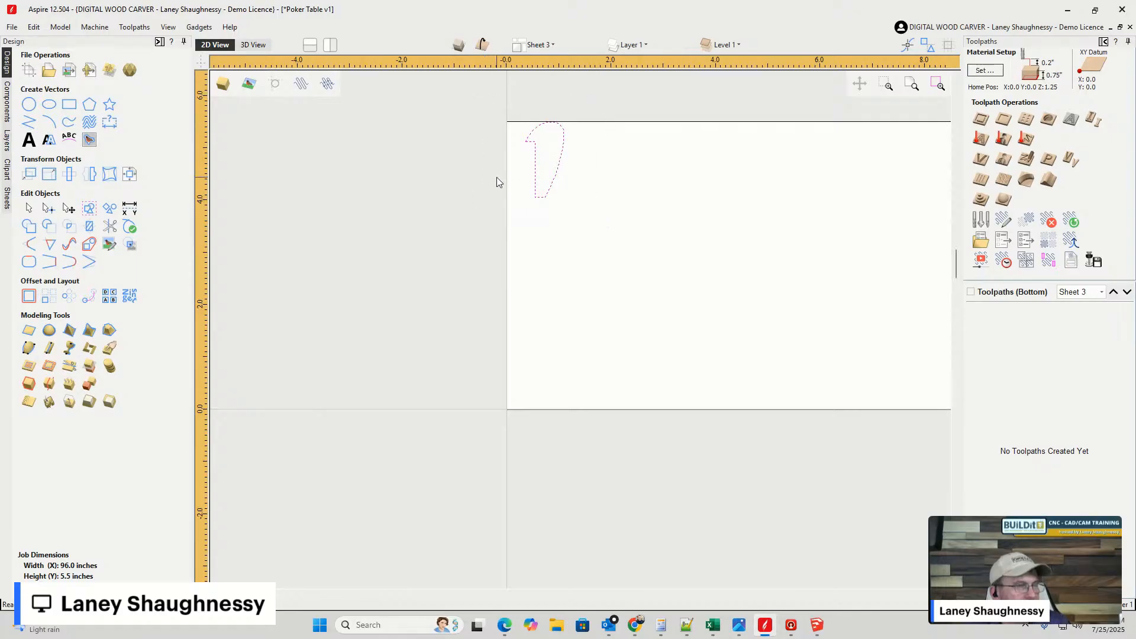
{"action": "left_click", "coordinate": [537, 191]}
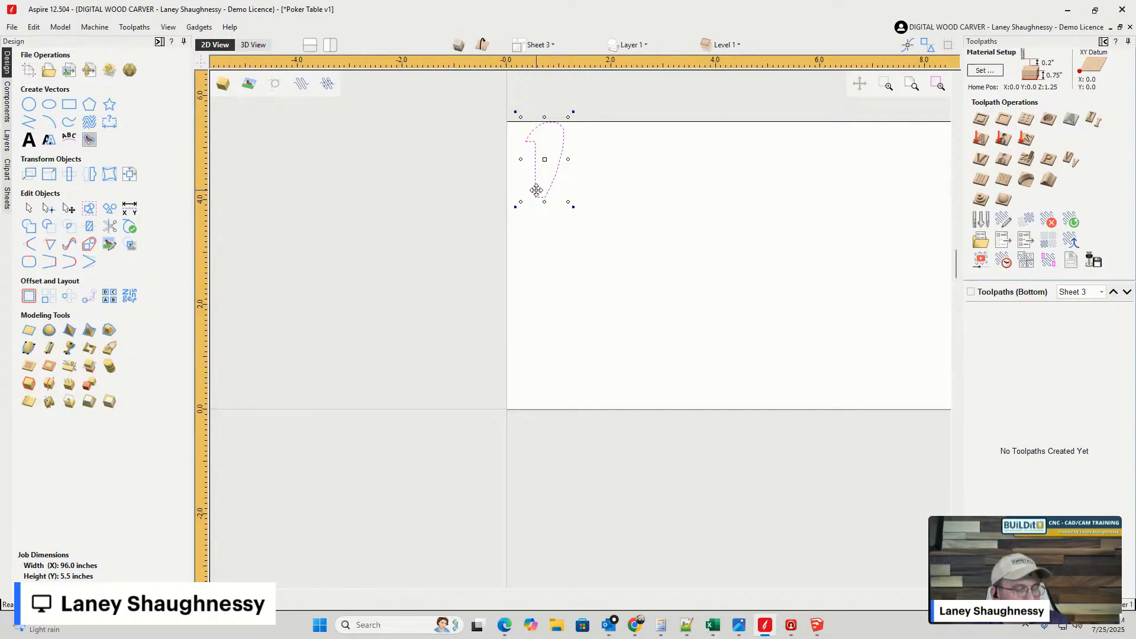
{"action": "left_click", "coordinate": [536, 190]}
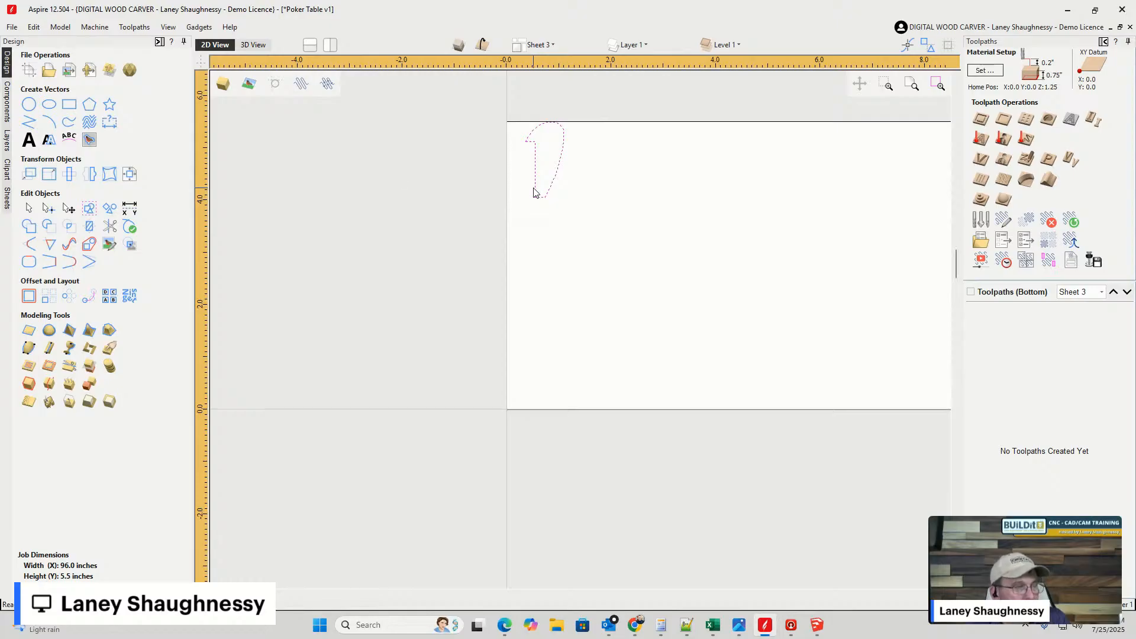
{"action": "left_click", "coordinate": [89, 179]}
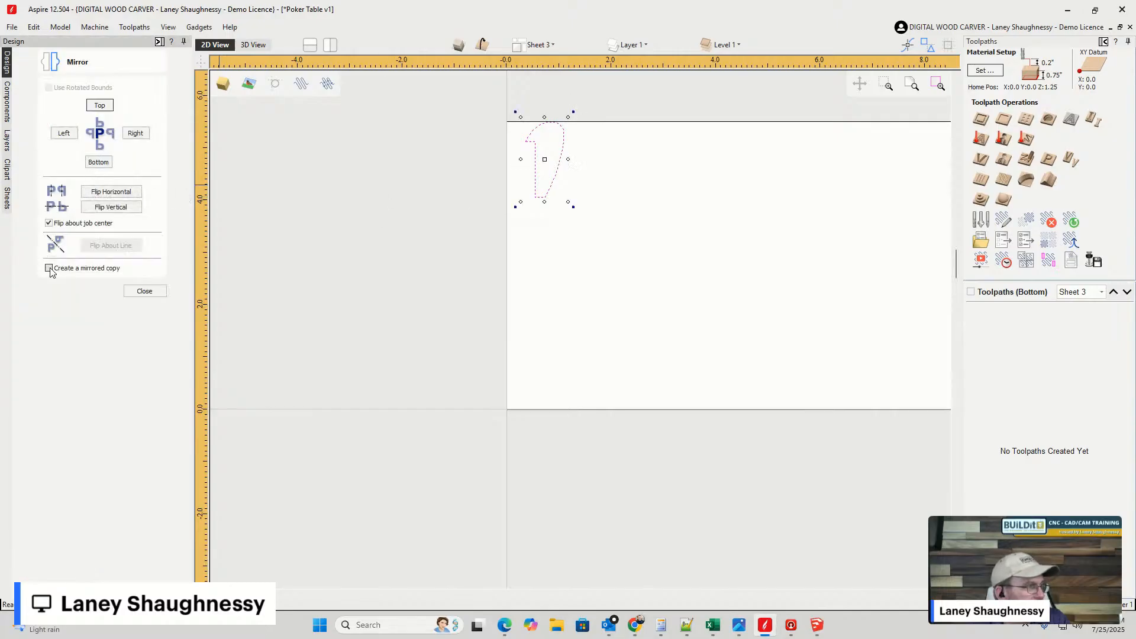
{"action": "left_click", "coordinate": [49, 224]}
{"action": "left_click", "coordinate": [49, 223]}
{"action": "left_click", "coordinate": [96, 162]}
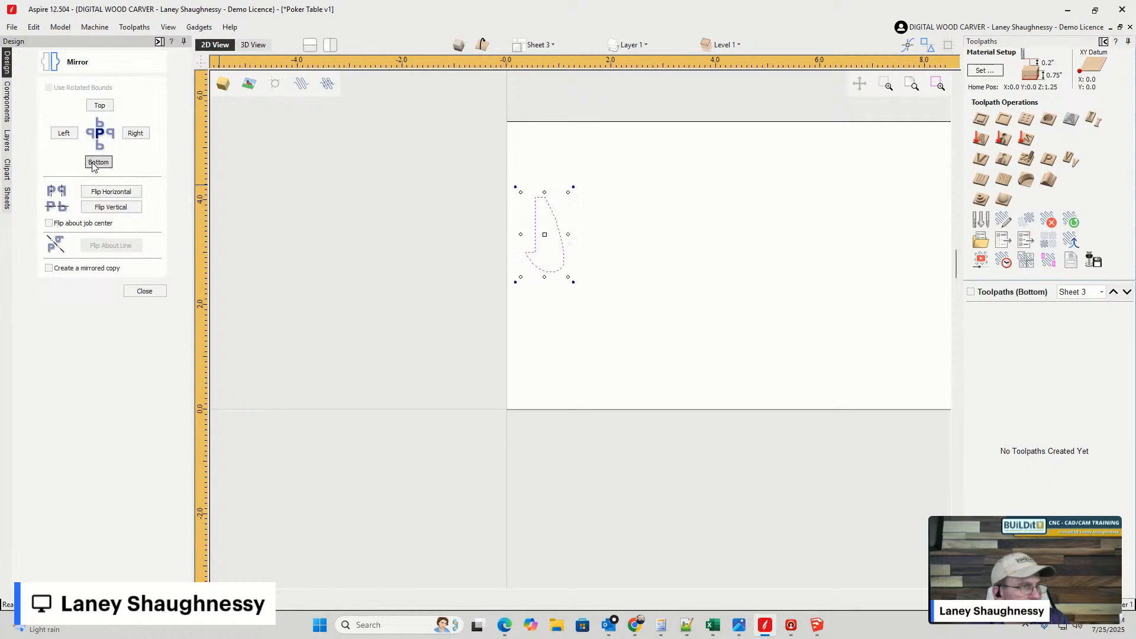
- Mirror a copy of the profile upward across its top edge, keeping the original below it
{"action": "left_click", "coordinate": [49, 268]}
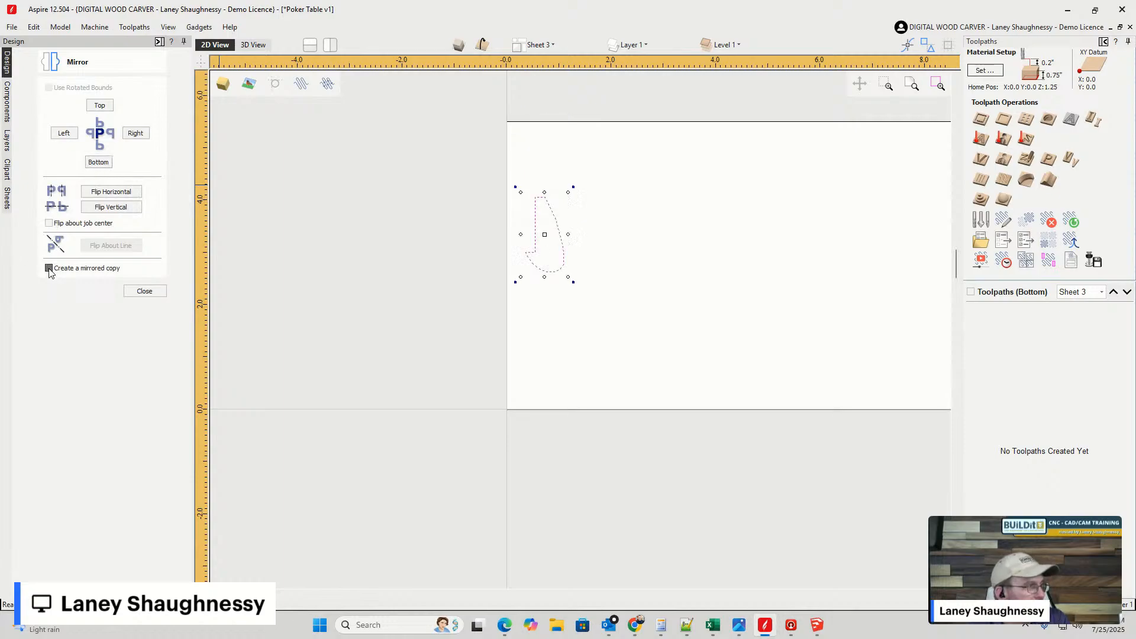
{"action": "left_click", "coordinate": [98, 105]}
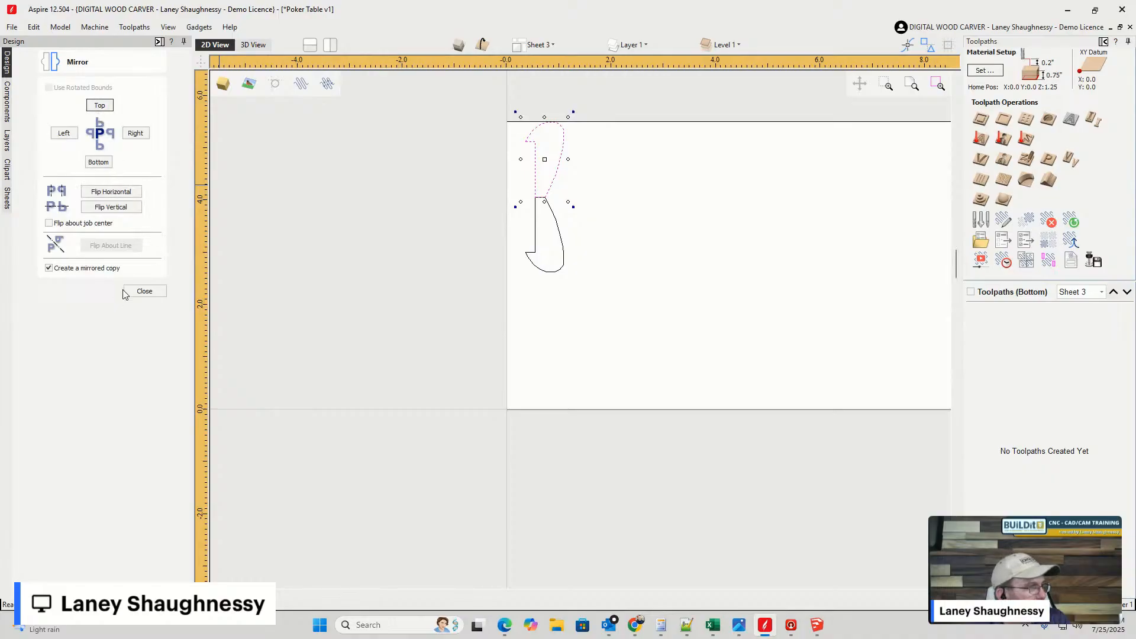
{"action": "left_click", "coordinate": [145, 291]}
- Try moving both profiles together down to the sheet's lower edge, then undo the move
{"action": "scroll", "coordinate": [474, 112], "scroll_direction": "down", "scroll_amount": 3}
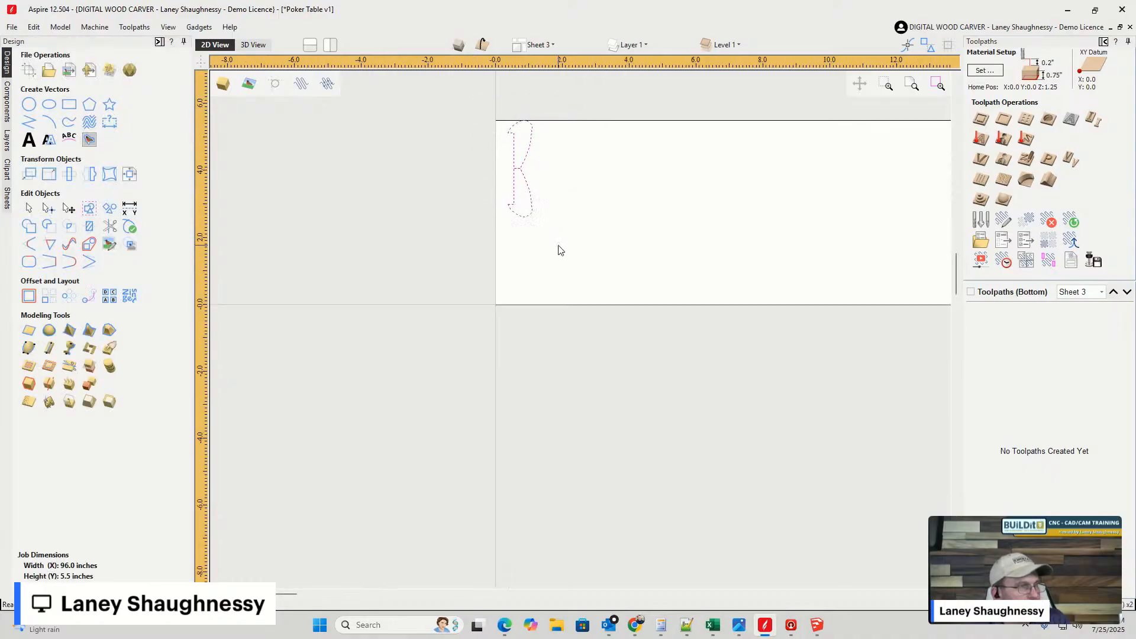
{"action": "left_click", "coordinate": [508, 209]}
{"action": "left_click_drag", "start_coordinate": [521, 116], "coordinate": [524, 220]}
{"action": "scroll", "coordinate": [522, 228], "scroll_direction": "up", "scroll_amount": 2}
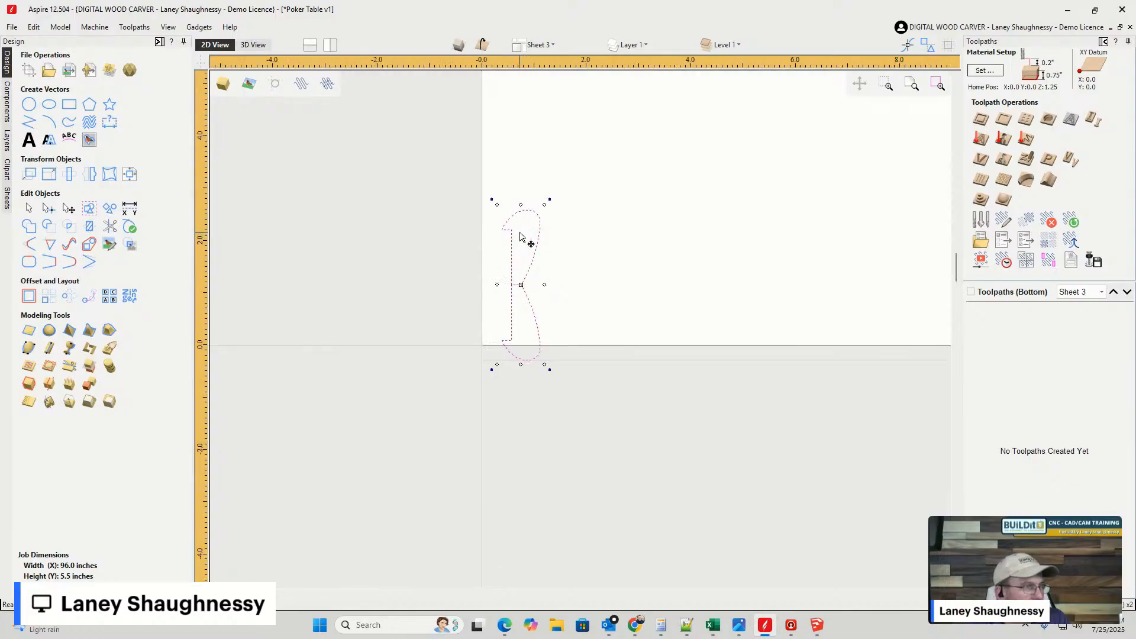
{"action": "key", "text": "ctrl+z"}
- Delete the lower profile, keeping only the mirrored copy at the sheet's upper edge
{"action": "scroll", "coordinate": [520, 236], "scroll_direction": "down", "scroll_amount": 3}
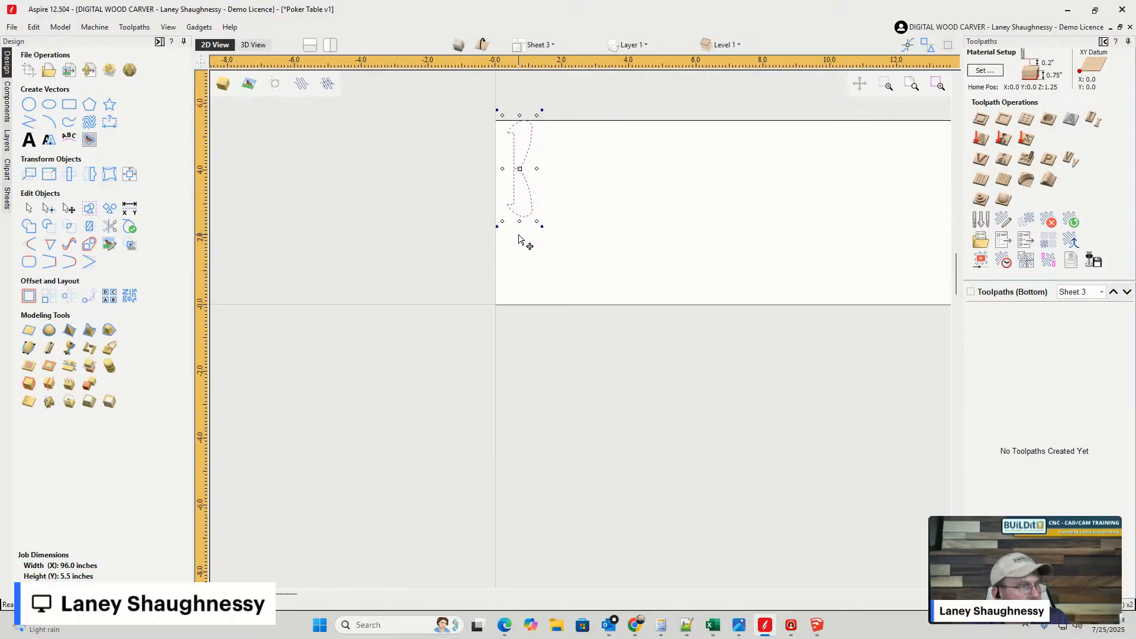
{"action": "left_click", "coordinate": [454, 217]}
{"action": "left_click", "coordinate": [515, 208]}
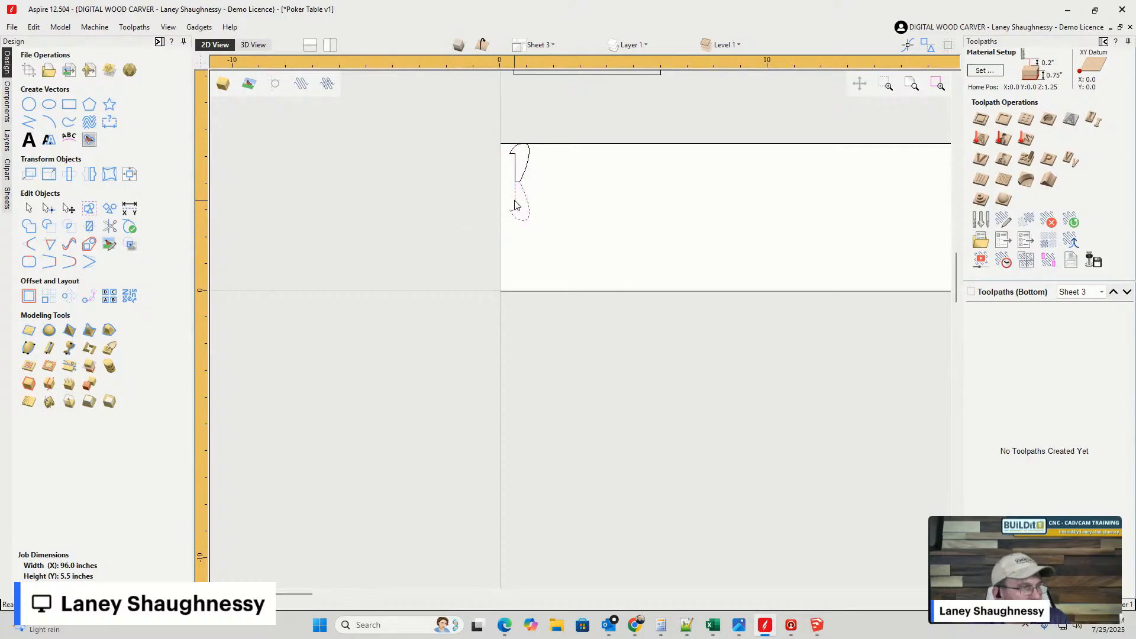
{"action": "left_click_drag", "start_coordinate": [519, 191], "coordinate": [517, 207]}
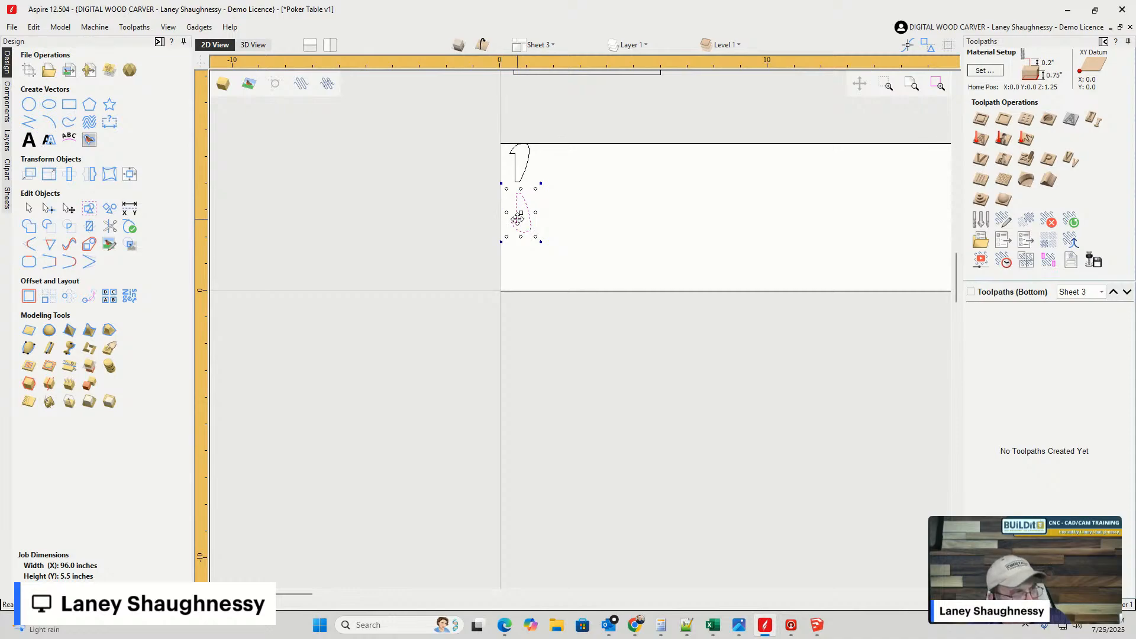
{"action": "key", "text": "Delete"}
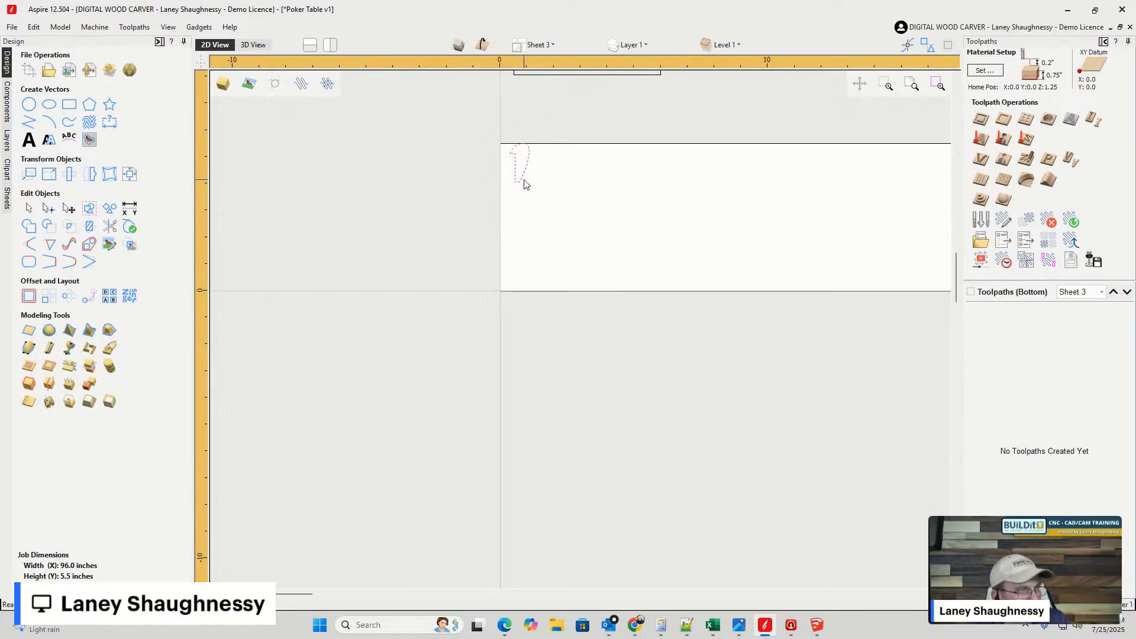
- Move the remaining profile slightly below the sheet's upper edge and place two copies beneath it in a column
{"action": "left_click", "coordinate": [521, 179]}
{"action": "mouse_move", "coordinate": [524, 188]}
{"action": "left_mouse_down"}
{"action": "mouse_move", "coordinate": [518, 232]}
{"action": "mouse_move", "coordinate": [522, 183]}
{"action": "left_mouse_up"}
{"action": "left_click", "coordinate": [520, 226]}
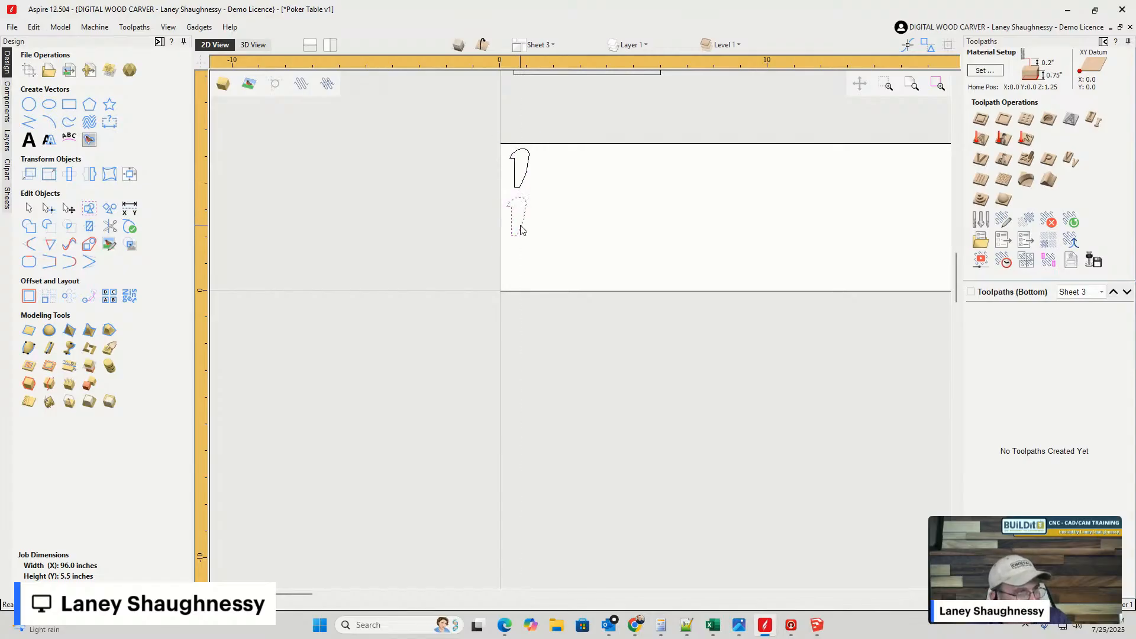
{"action": "left_click_drag", "start_coordinate": [521, 229], "coordinate": [519, 273], "text": "ctrl"}
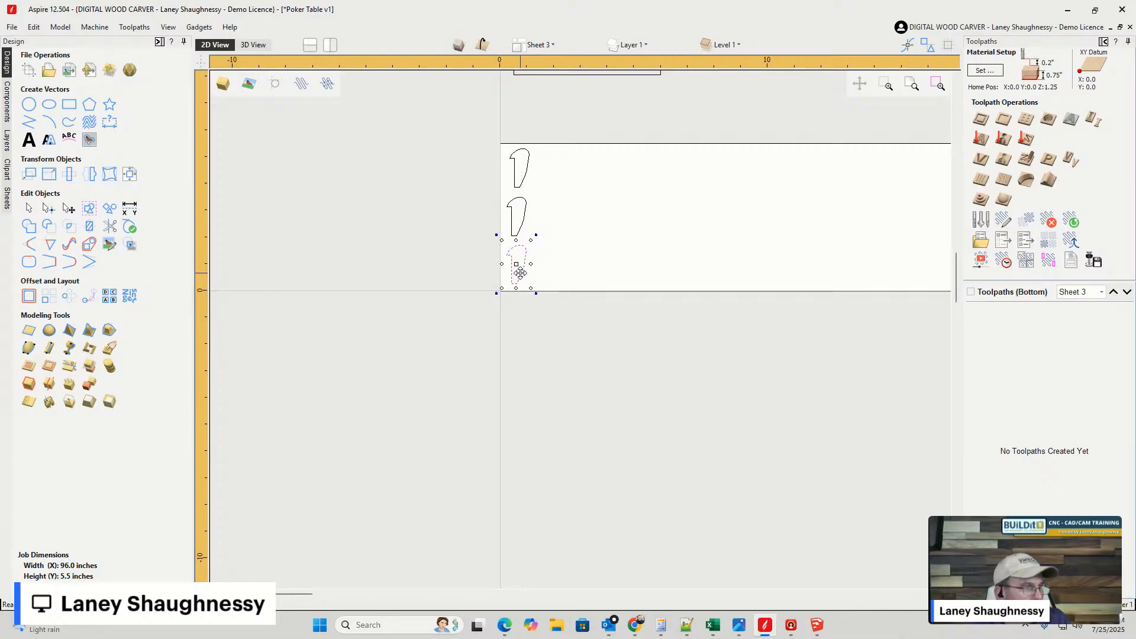
{"action": "scroll", "coordinate": [368, 182], "scroll_direction": "down", "scroll_amount": 2}
{"action": "scroll", "coordinate": [492, 210], "scroll_direction": "up", "scroll_amount": 3}
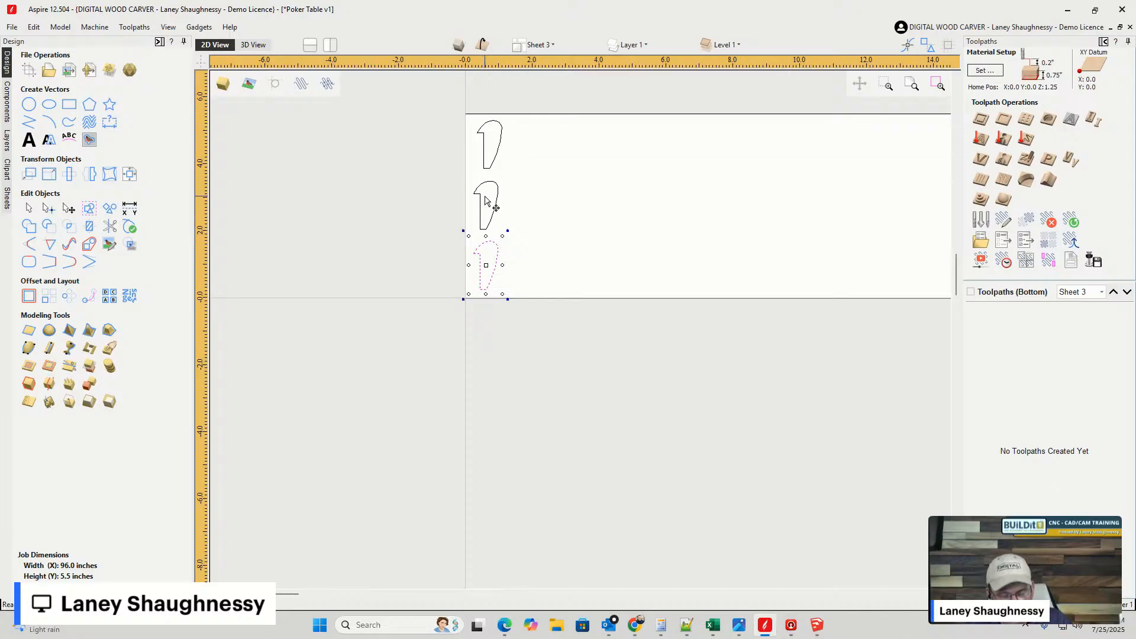
- Try to space the three profiles vertically inside the last selected vector, then undo the spacing
{"action": "left_click_drag", "start_coordinate": [459, 98], "coordinate": [532, 338]}
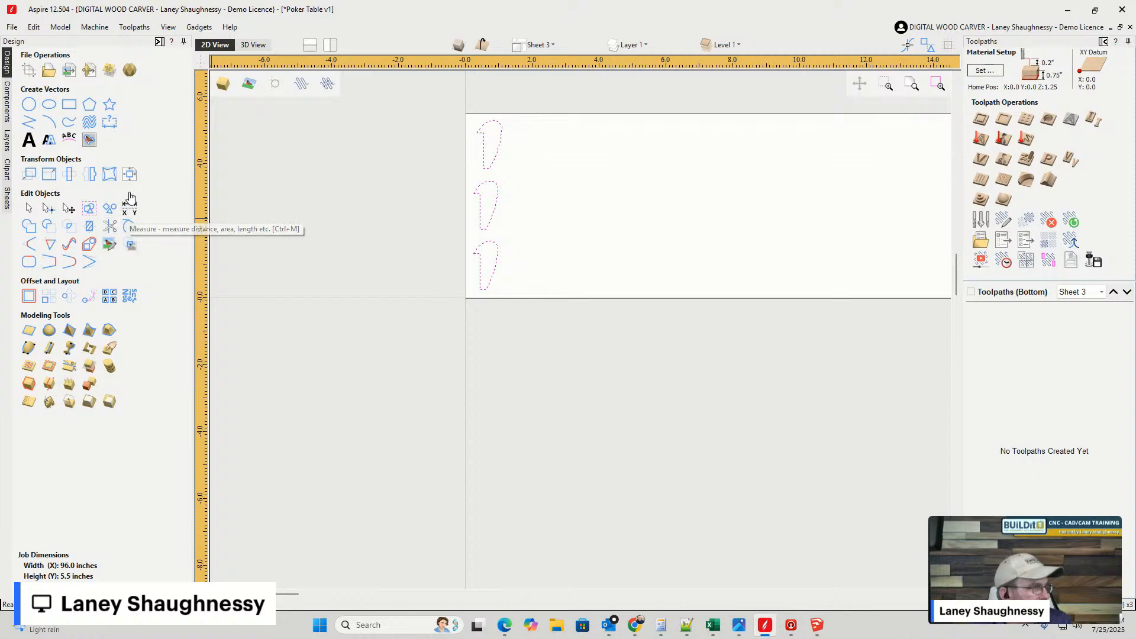
{"action": "left_click", "coordinate": [130, 174]}
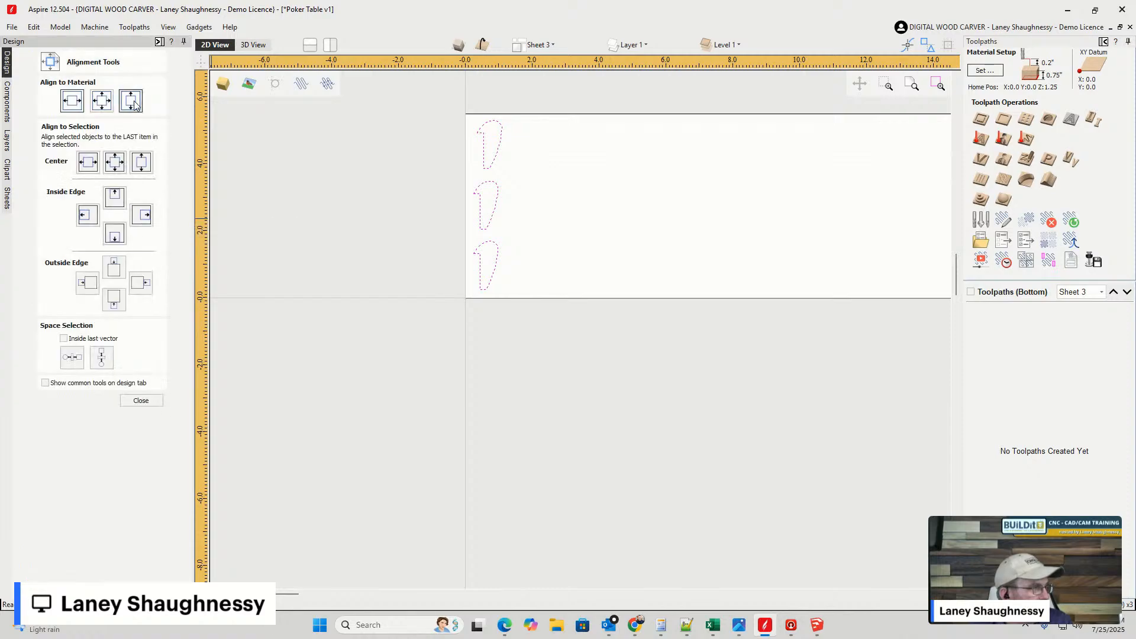
{"action": "left_click", "coordinate": [63, 338]}
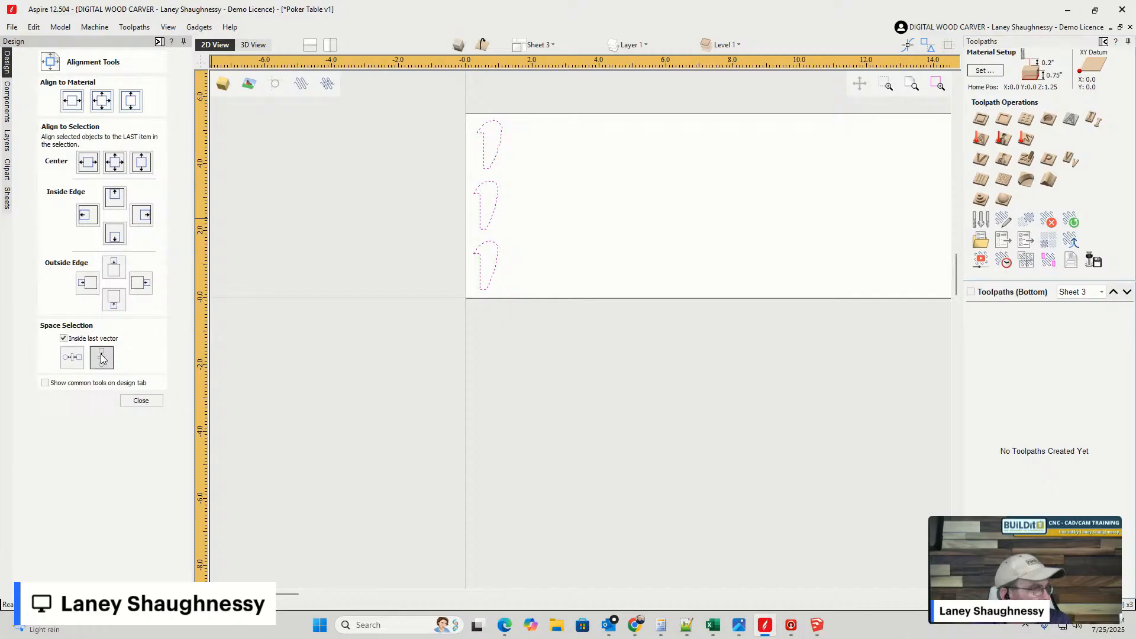
{"action": "left_click", "coordinate": [102, 358]}
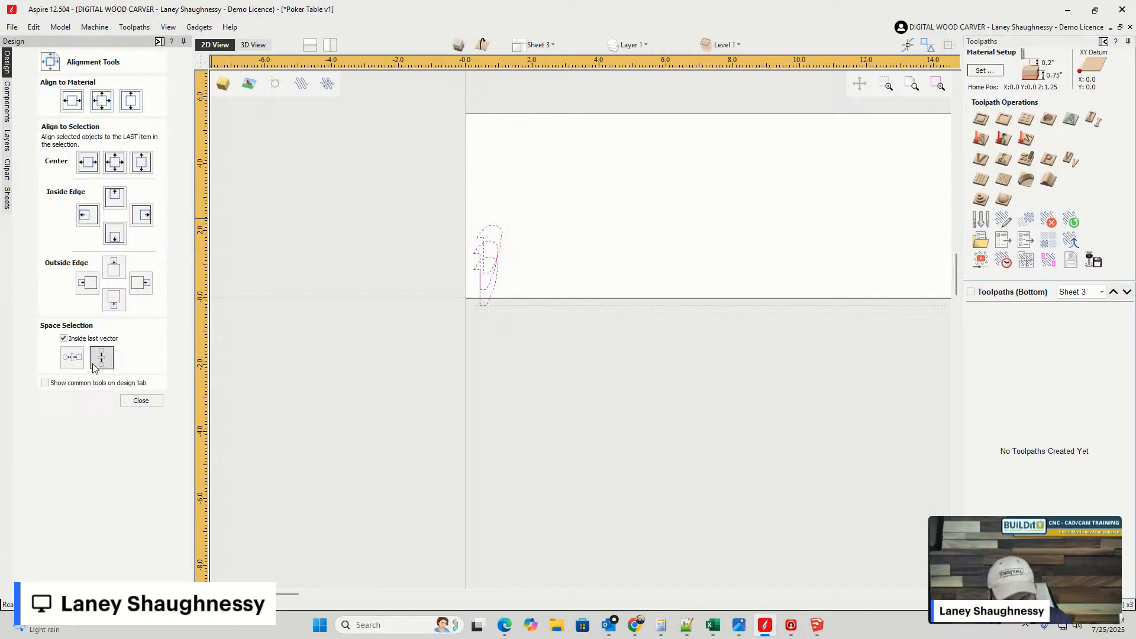
{"action": "left_click", "coordinate": [102, 357]}
{"action": "left_click", "coordinate": [463, 355]}
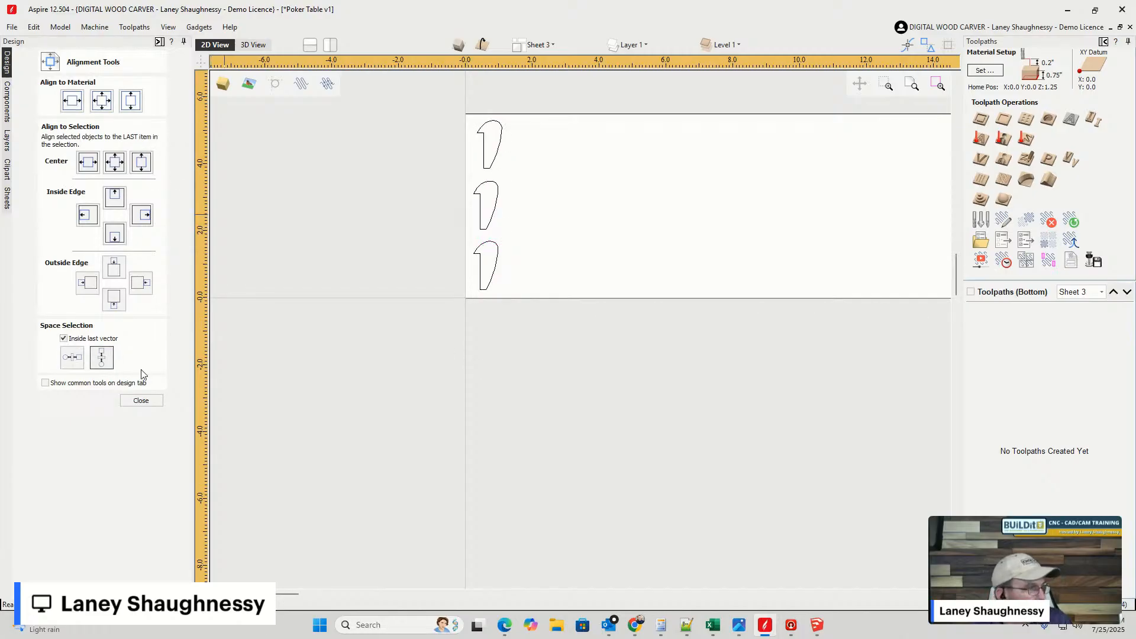
{"action": "left_click", "coordinate": [141, 400]}
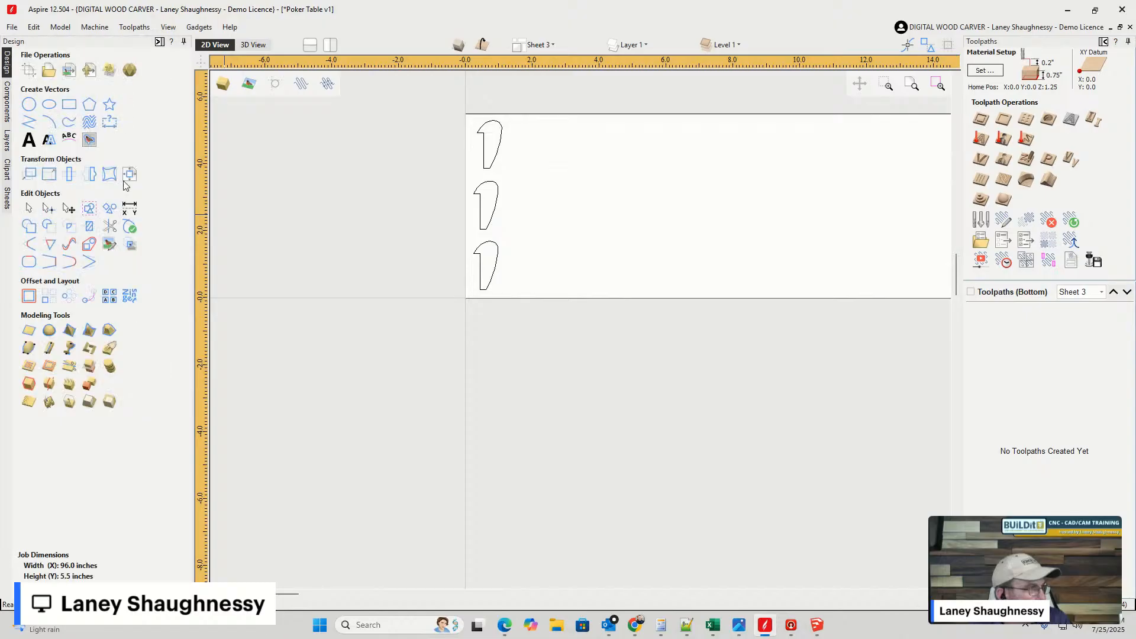
- Draw a square-cornered rectangle 2.6 by 5.5 inches around the three profiles, spanning the sheet's full height from its left edge
{"action": "left_click", "coordinate": [70, 105]}
{"action": "mouse_move", "coordinate": [465, 113]}
{"action": "left_mouse_down"}
{"action": "mouse_move", "coordinate": [558, 284]}
{"action": "mouse_move", "coordinate": [552, 298]}
{"action": "left_mouse_up"}
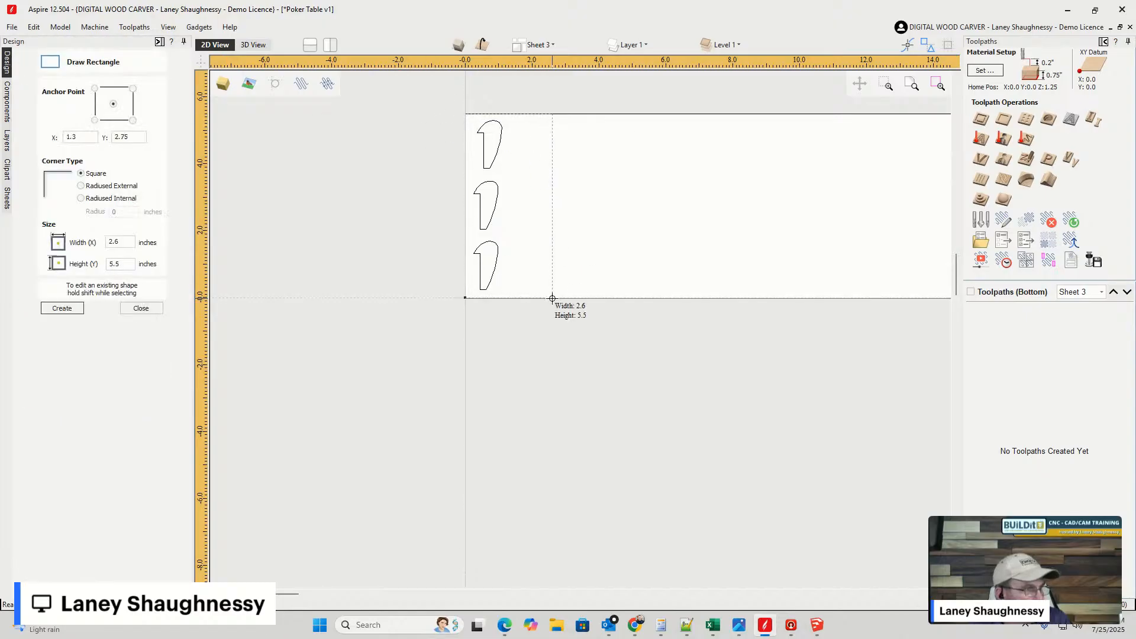
{"action": "left_click", "coordinate": [141, 308]}
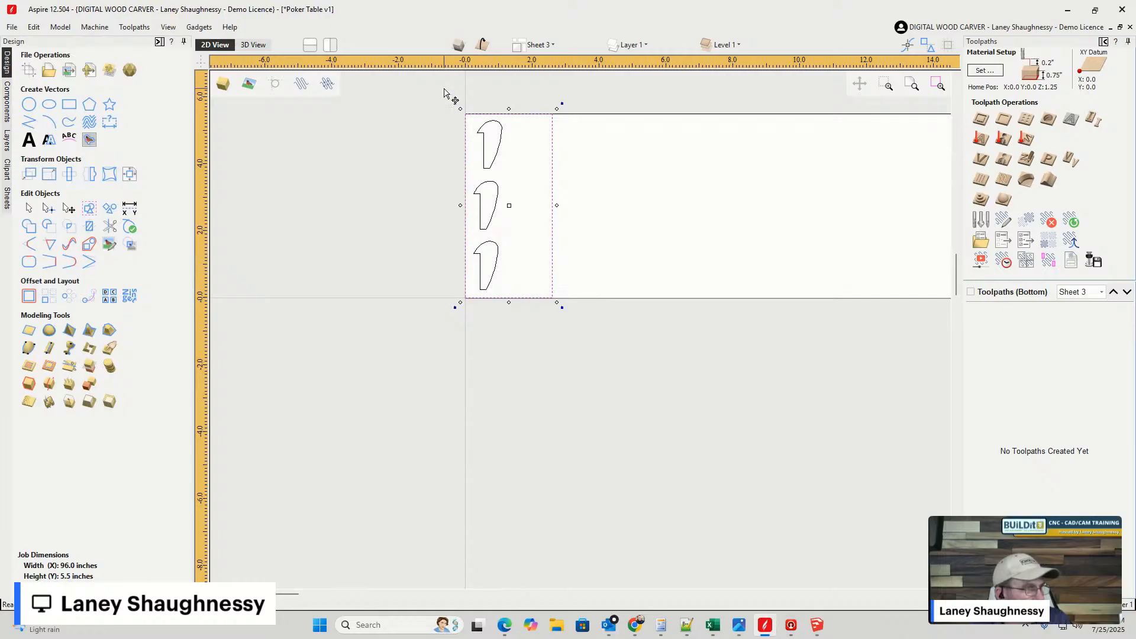
- Space the three profiles evenly in the vertical direction inside the rectangle and center them horizontally on it
{"action": "left_click", "coordinate": [500, 188]}
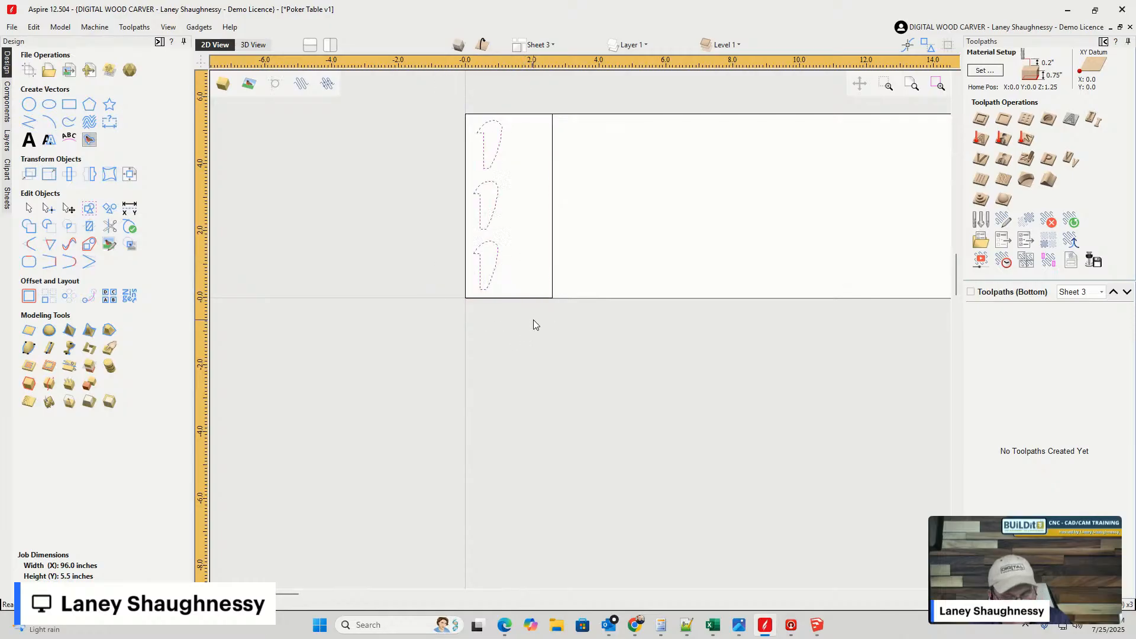
{"action": "left_click", "coordinate": [552, 278], "text": "shift"}
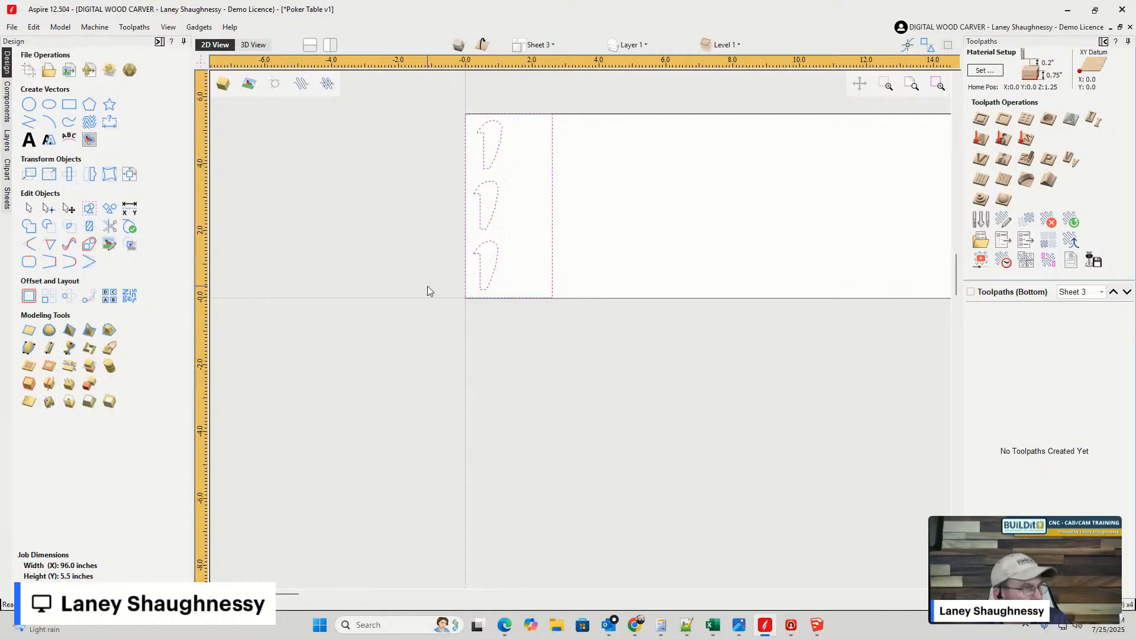
{"action": "left_click", "coordinate": [131, 175]}
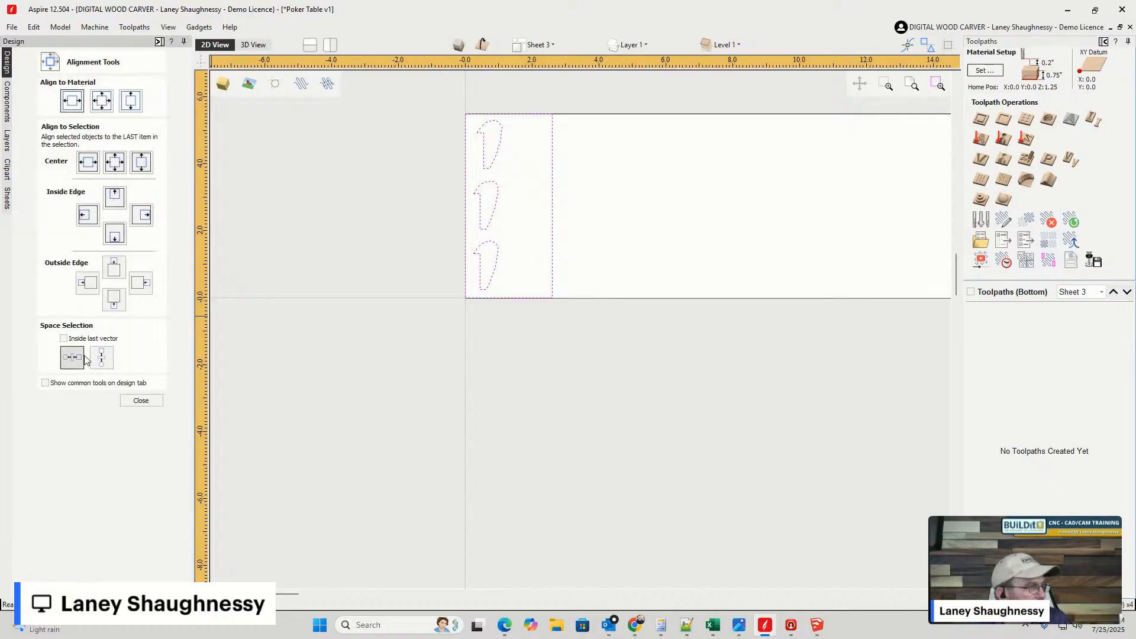
{"action": "left_click", "coordinate": [64, 339]}
{"action": "left_click", "coordinate": [102, 357]}
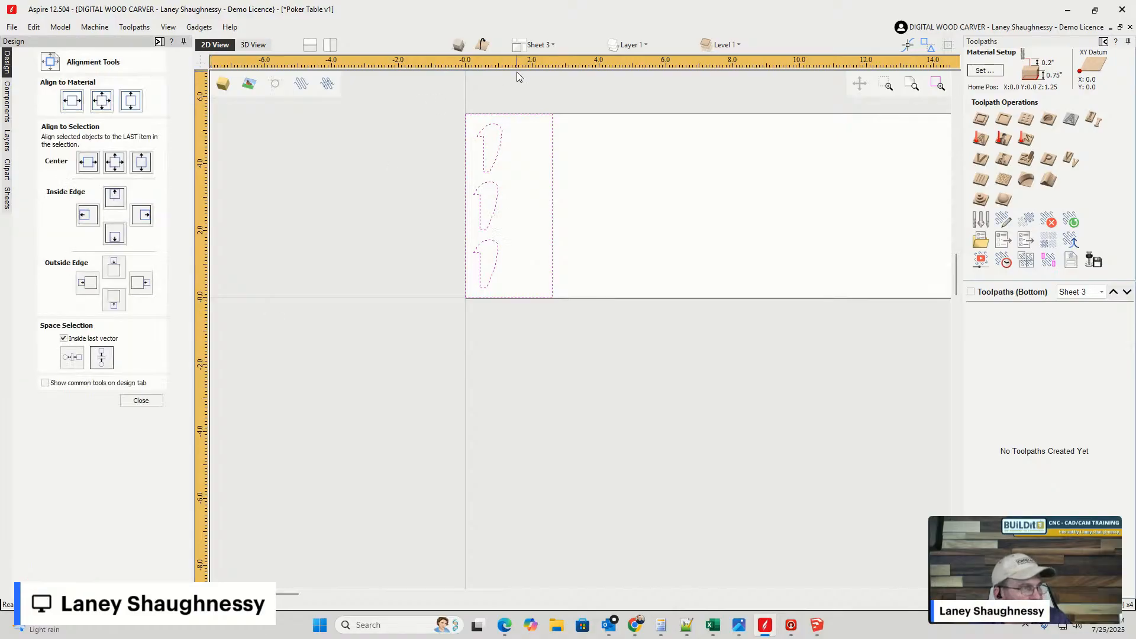
{"action": "left_click", "coordinate": [92, 165]}
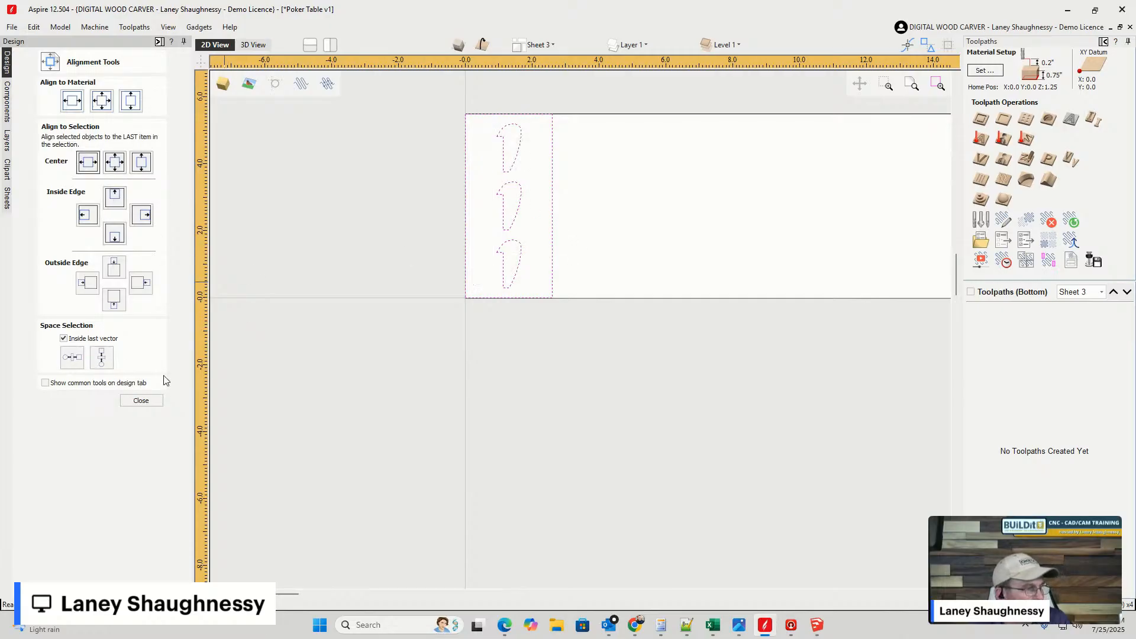
{"action": "left_click", "coordinate": [141, 401]}
- Delete the rectangle around the three profiles
{"action": "left_click", "coordinate": [469, 204]}
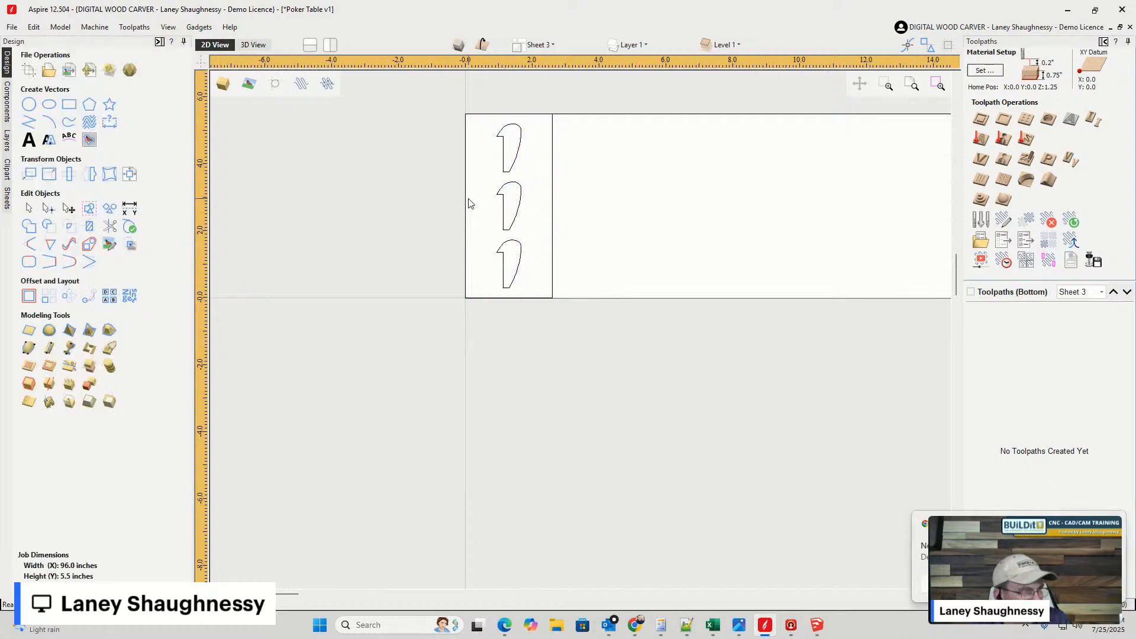
{"action": "left_click", "coordinate": [468, 208]}
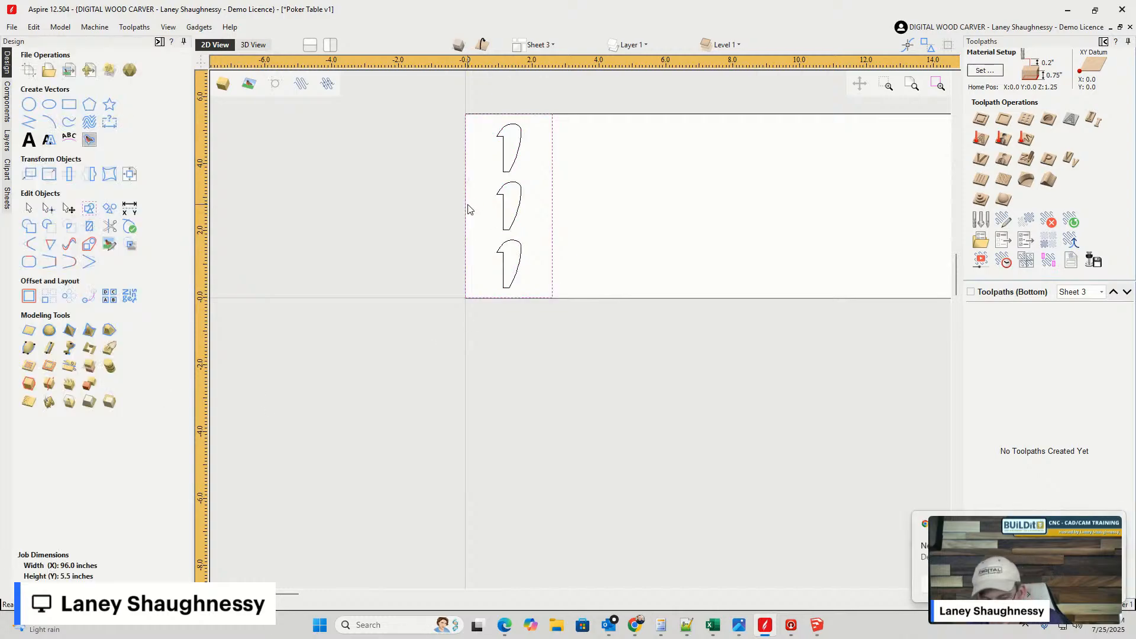
{"action": "left_click", "coordinate": [469, 210]}
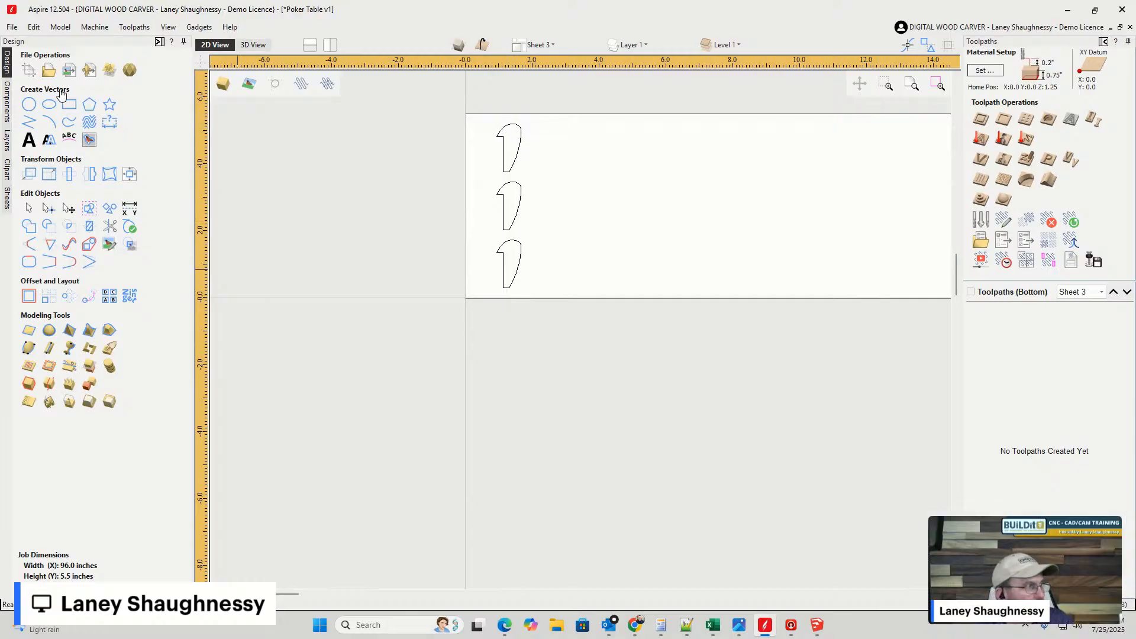
{"action": "left_click", "coordinate": [29, 122]}
{"action": "scroll", "coordinate": [300, 219], "scroll_direction": "down", "scroll_amount": 4}
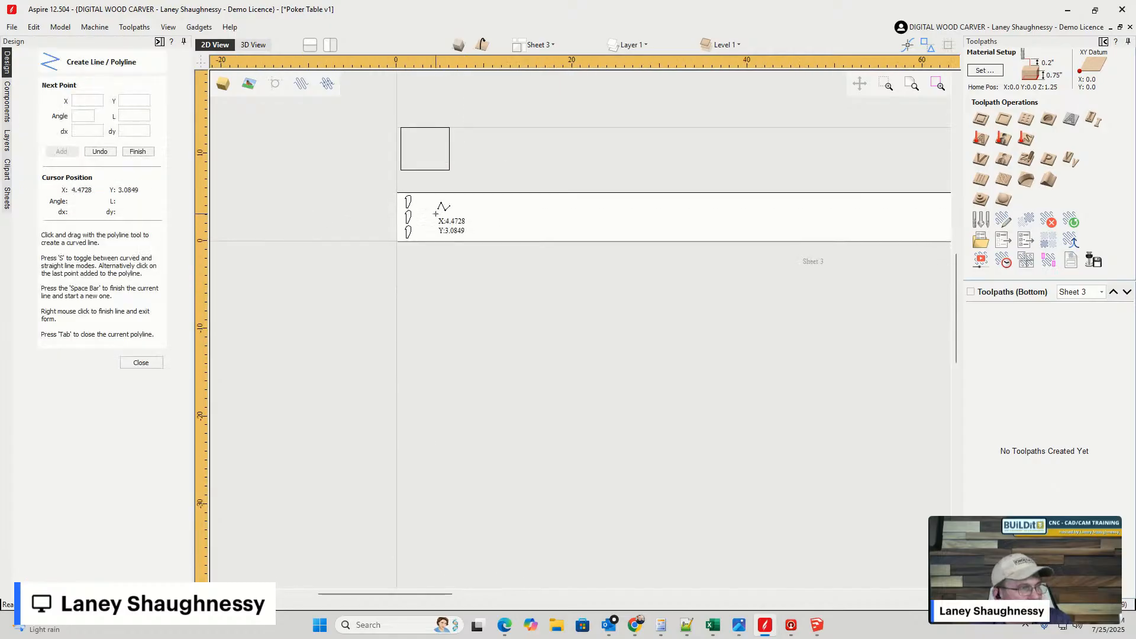
{"action": "scroll", "coordinate": [467, 196], "scroll_direction": "up", "scroll_amount": 4}
{"action": "scroll", "coordinate": [452, 178], "scroll_direction": "down", "scroll_amount": 2}
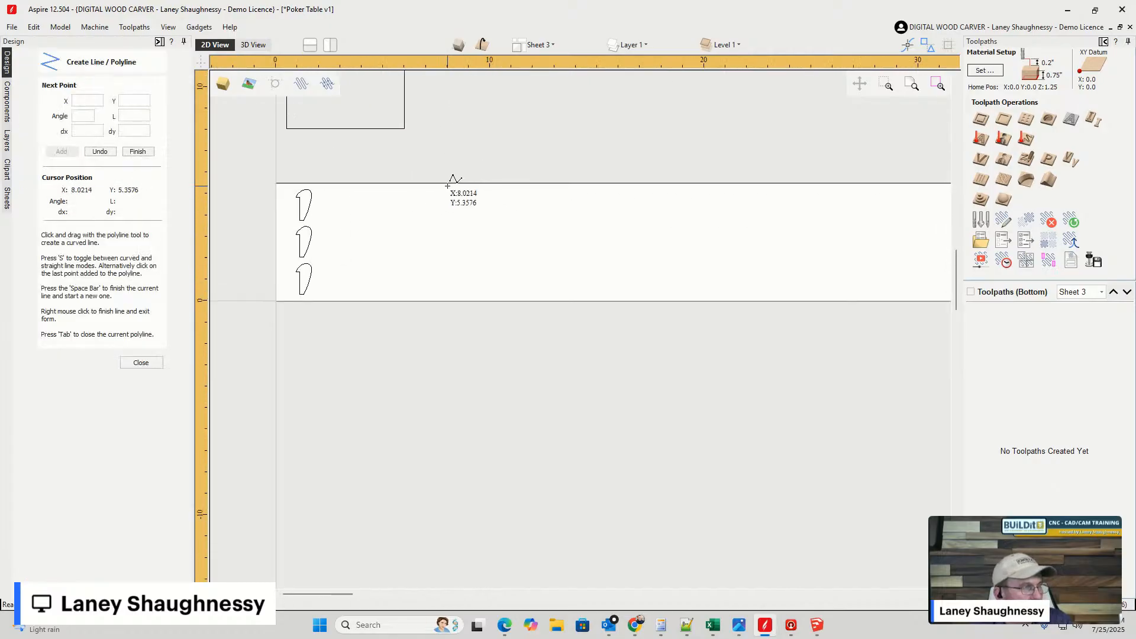
{"action": "left_click", "coordinate": [146, 365]}
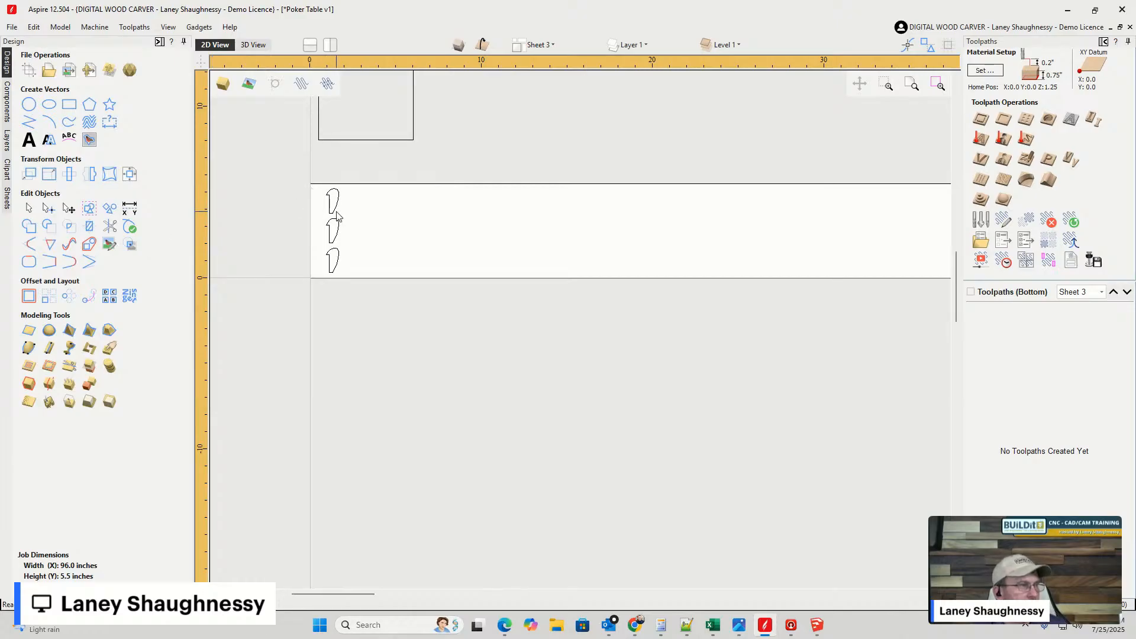
{"action": "scroll", "coordinate": [329, 209], "scroll_direction": "up", "scroll_amount": 3}
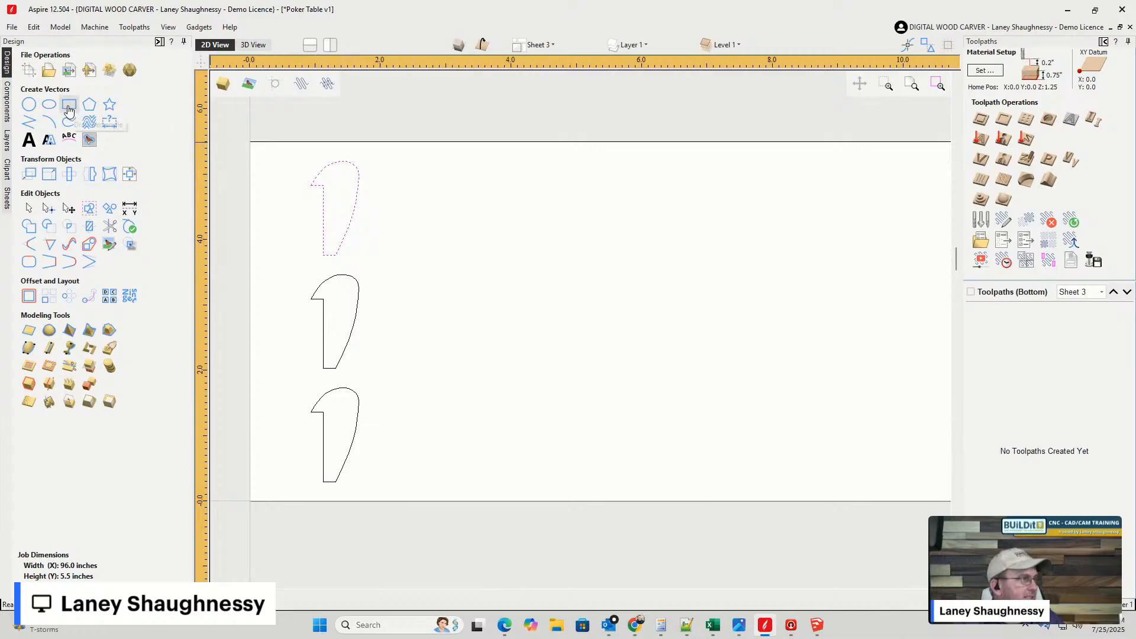
{"action": "left_click", "coordinate": [28, 122]}
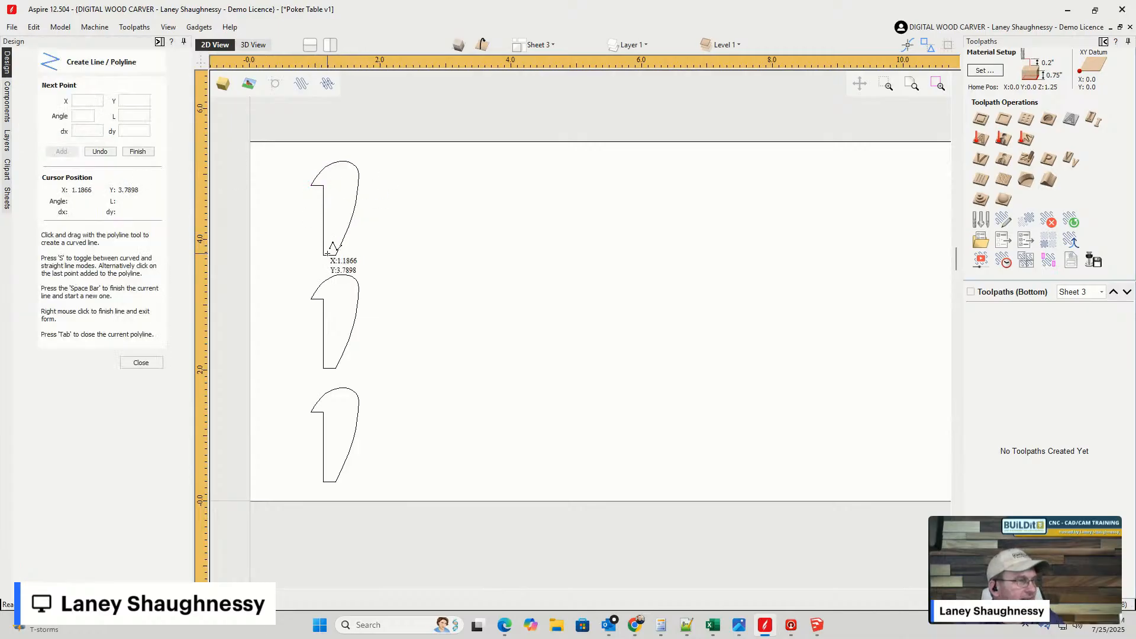
{"action": "left_click", "coordinate": [140, 363]}
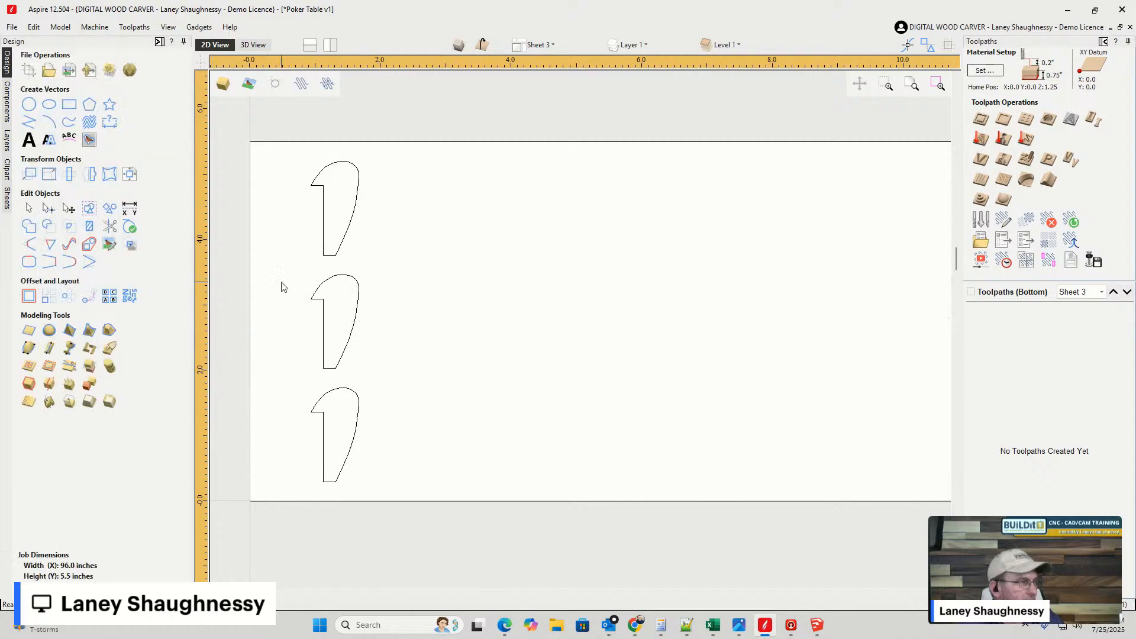
- Draw a vertical line from the topmost profile's lower-right corner up to the sheet's top edge
{"action": "left_click", "coordinate": [325, 245]}
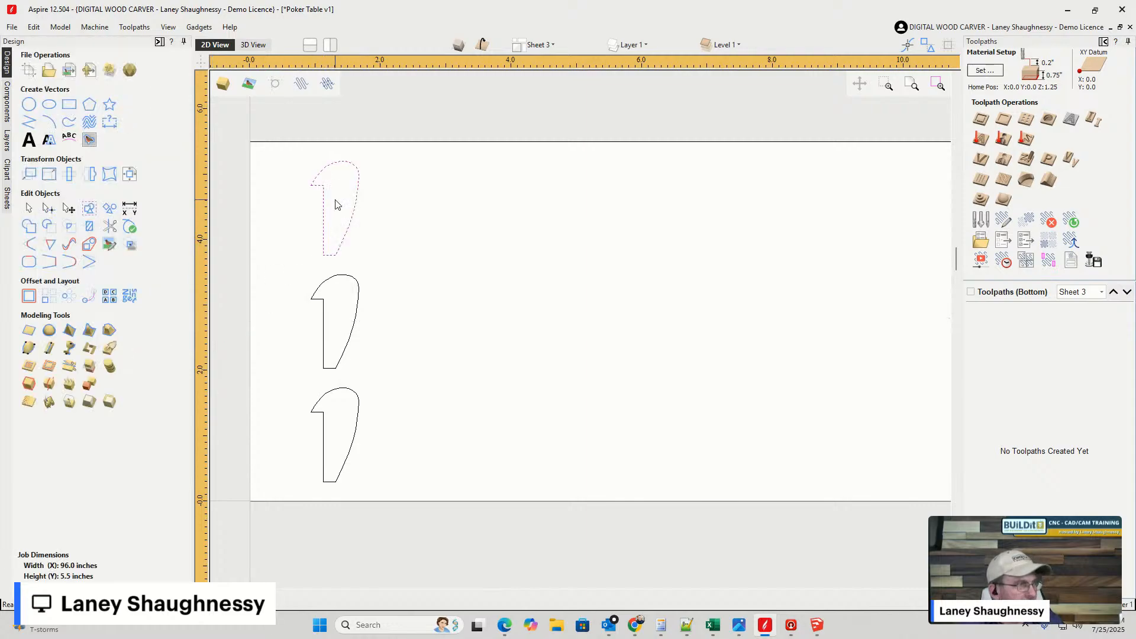
{"action": "scroll", "coordinate": [354, 170], "scroll_direction": "up", "scroll_amount": 4}
{"action": "scroll", "coordinate": [348, 170], "scroll_direction": "up", "scroll_amount": 1}
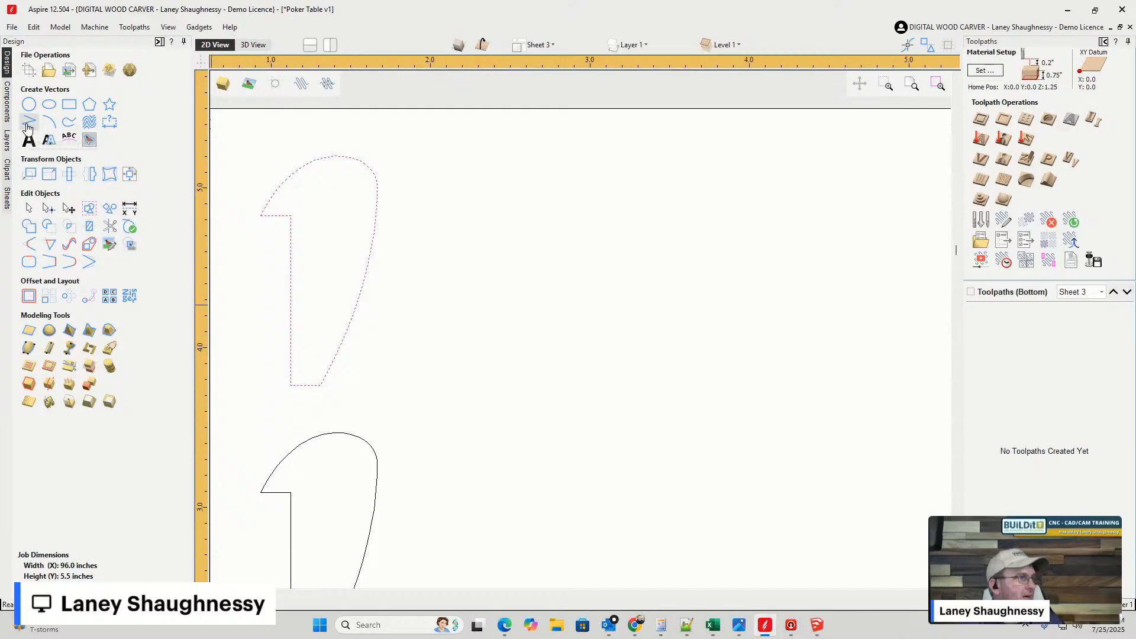
{"action": "left_click", "coordinate": [28, 122]}
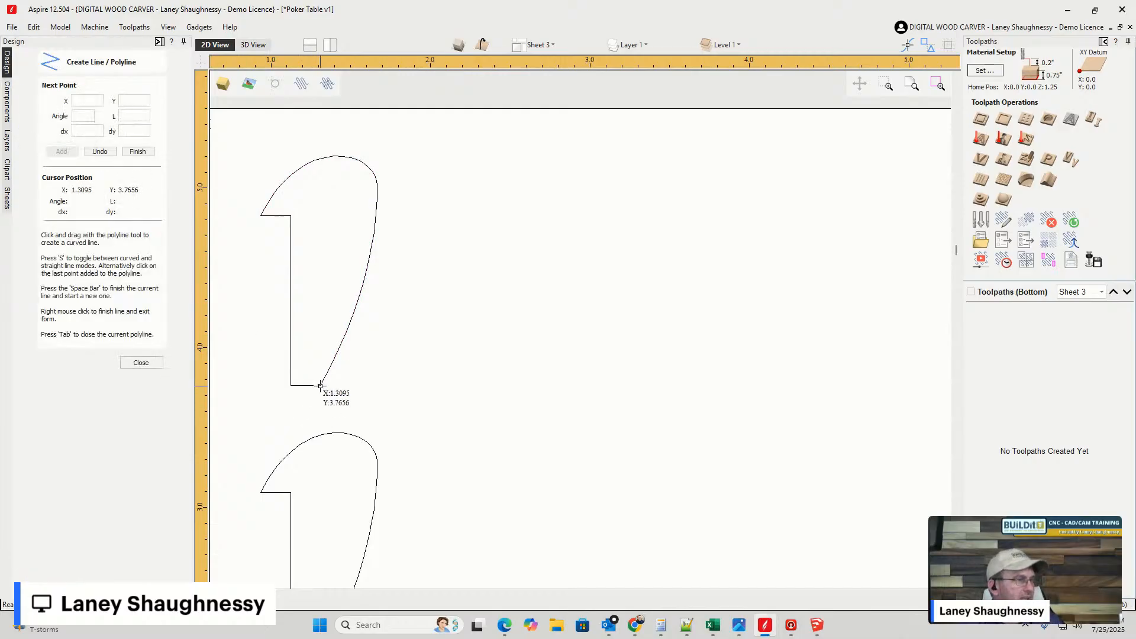
{"action": "left_click", "coordinate": [321, 386]}
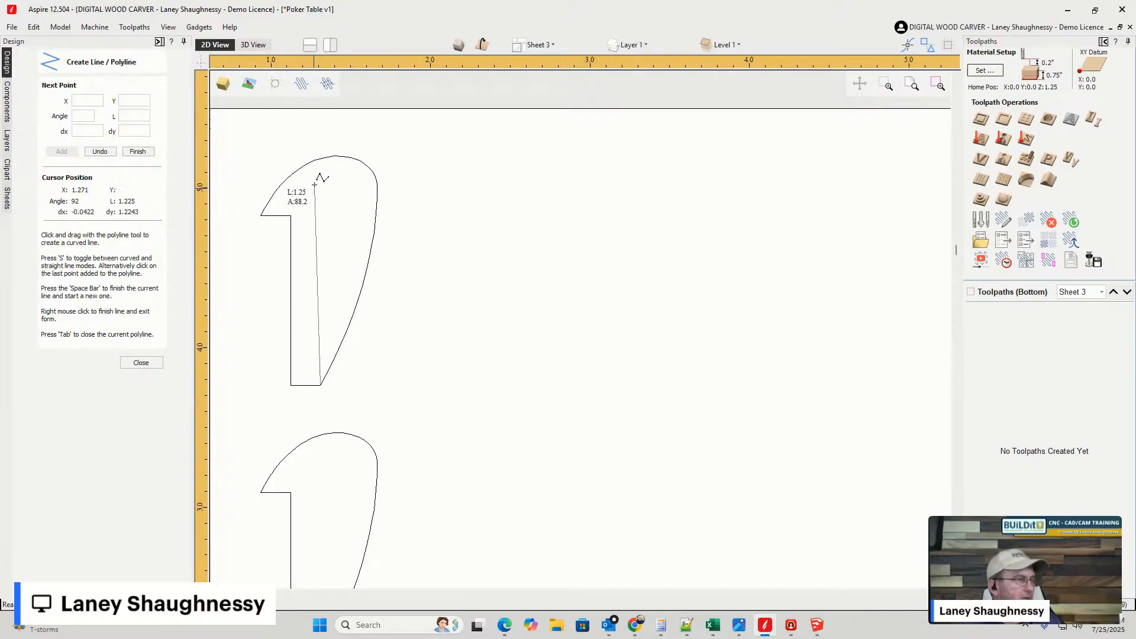
{"action": "left_click", "coordinate": [322, 107]}
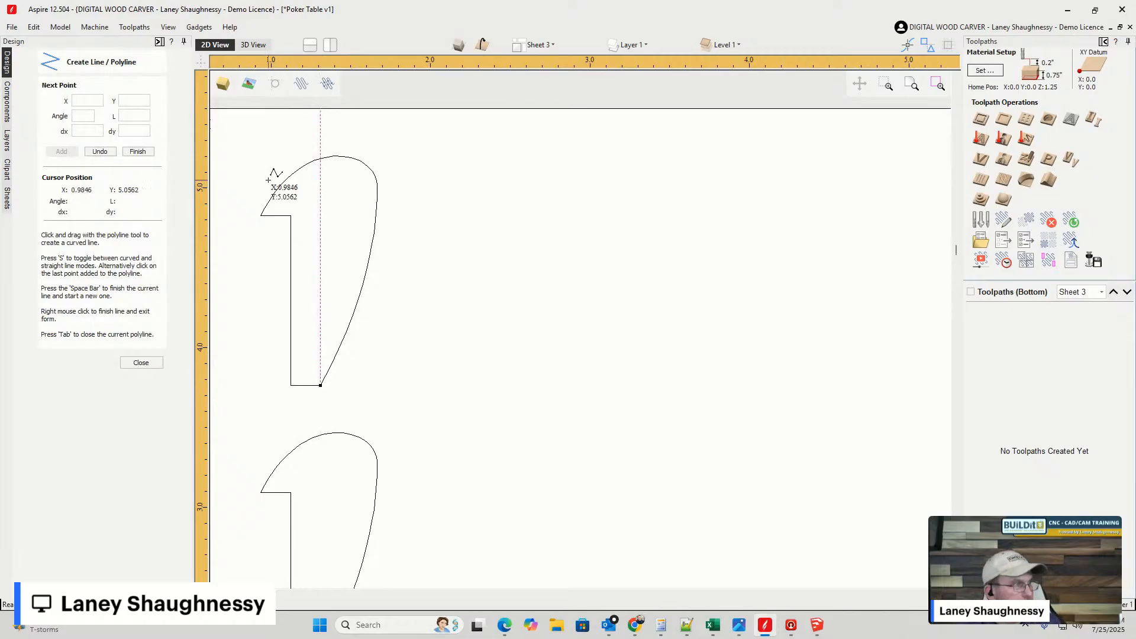
{"action": "left_click", "coordinate": [140, 362]}
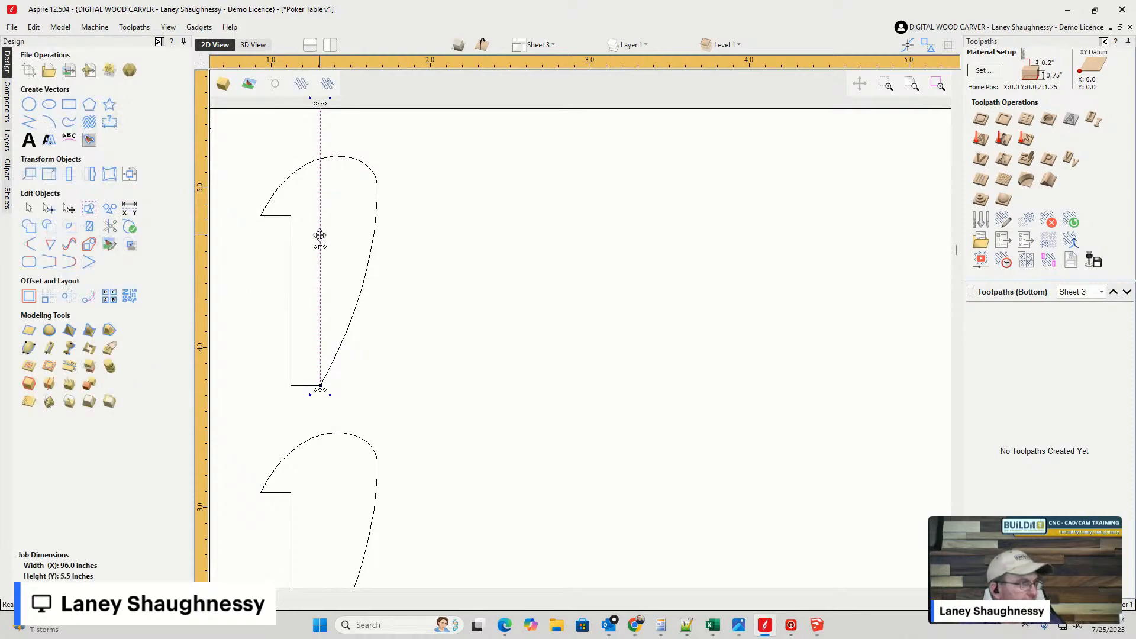
- Delete the two lower rail profiles, keeping the topmost profile and its vertical line
{"action": "scroll", "coordinate": [316, 161], "scroll_direction": "up", "scroll_amount": 3}
{"action": "left_click", "coordinate": [325, 167]}
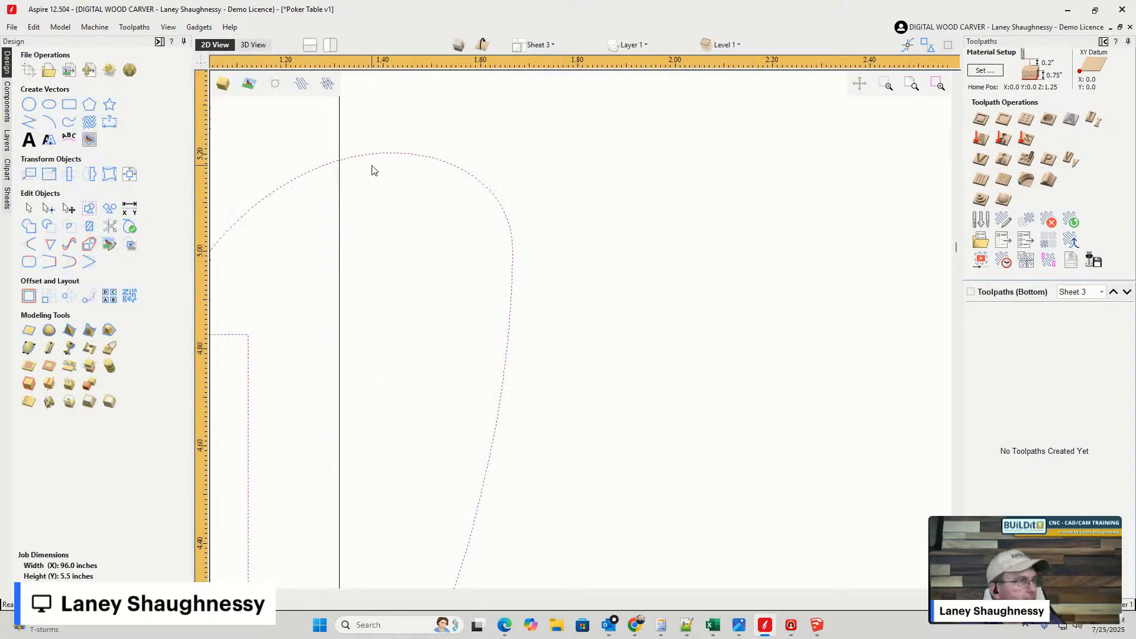
{"action": "scroll", "coordinate": [357, 163], "scroll_direction": "down", "scroll_amount": 3}
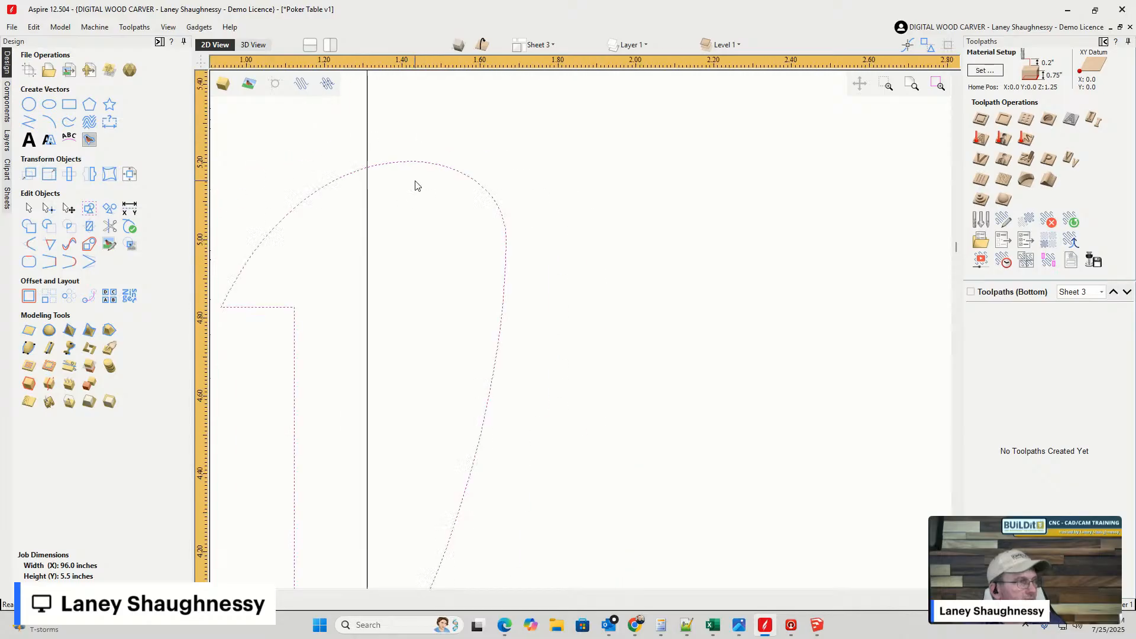
{"action": "scroll", "coordinate": [388, 300], "scroll_direction": "down", "scroll_amount": 5}
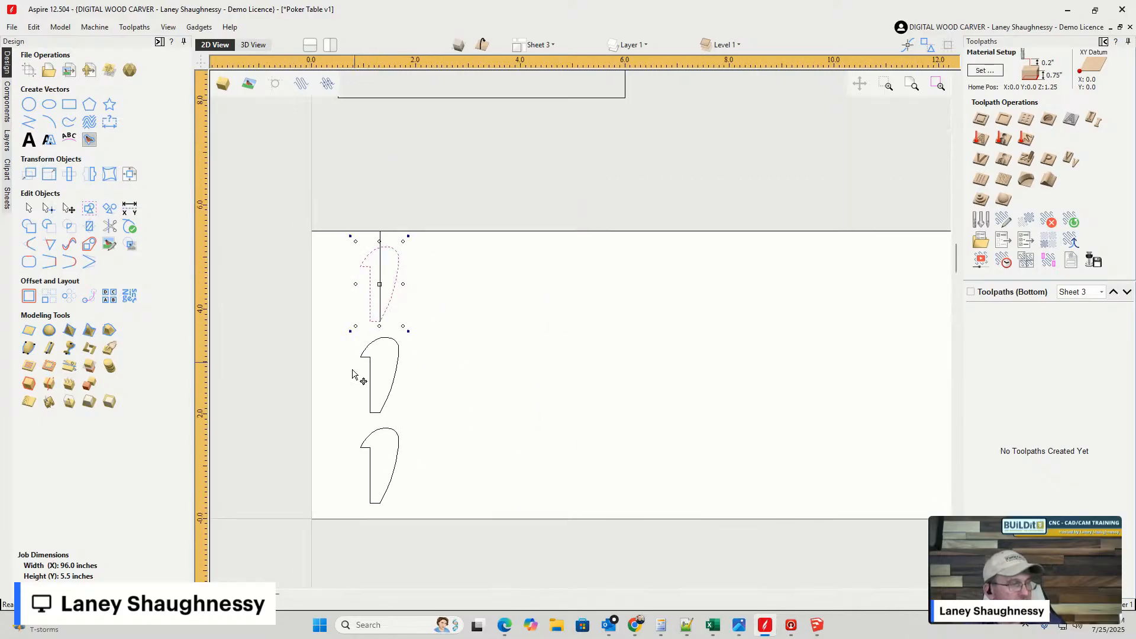
{"action": "left_click_drag", "start_coordinate": [329, 320], "coordinate": [442, 551]}
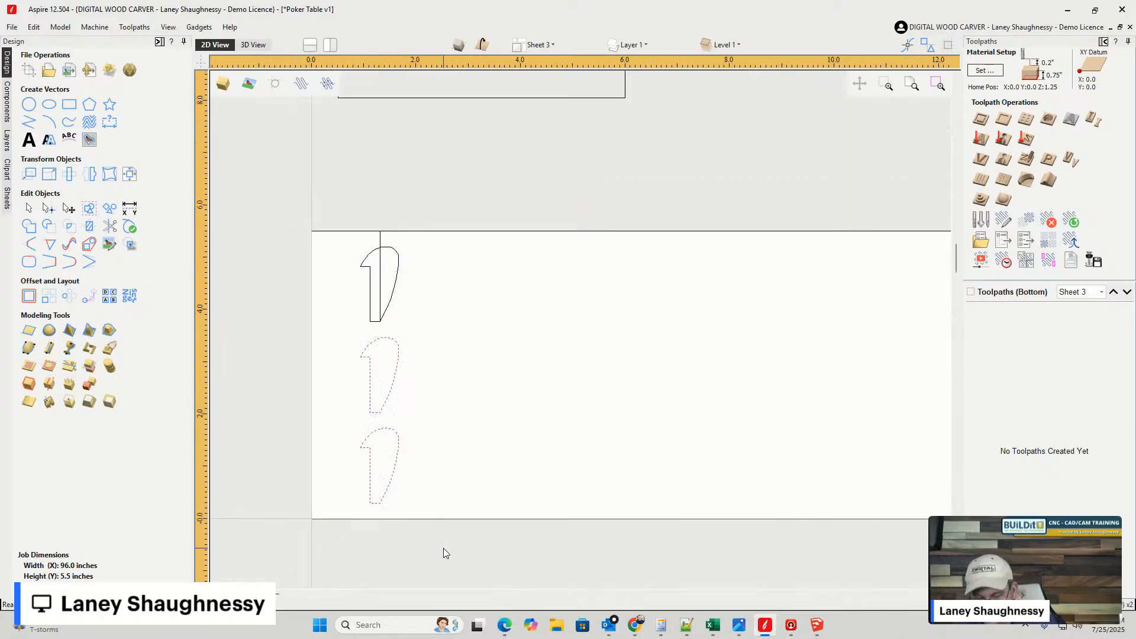
{"action": "key", "text": "Delete"}
{"action": "scroll", "coordinate": [378, 241], "scroll_direction": "up", "scroll_amount": 3}
{"action": "scroll", "coordinate": [379, 241], "scroll_direction": "up", "scroll_amount": 3}
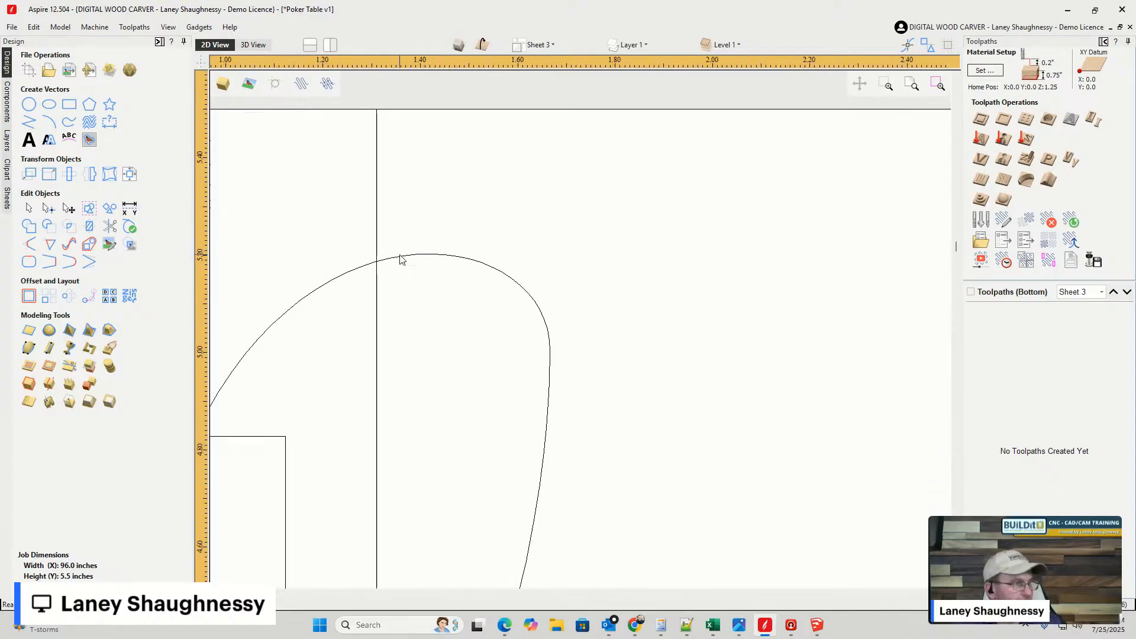
{"action": "scroll", "coordinate": [399, 258], "scroll_direction": "down", "scroll_amount": 10}
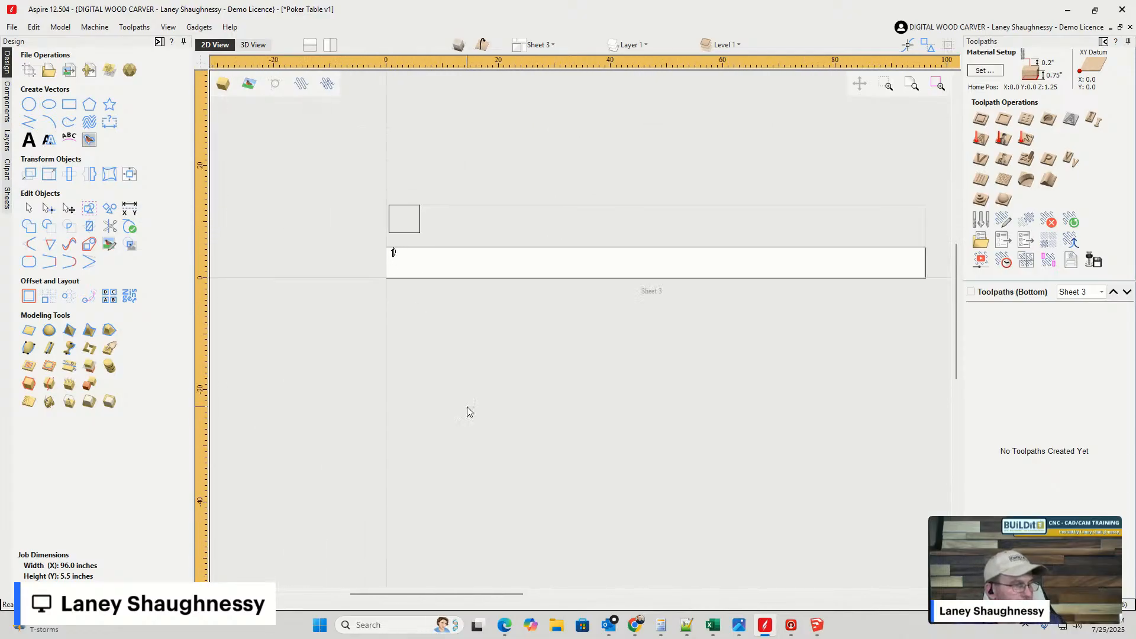
- Switch to the SketchUp poker table model and examine the rail's end shape and rounded top
{"action": "left_click", "coordinate": [817, 625]}
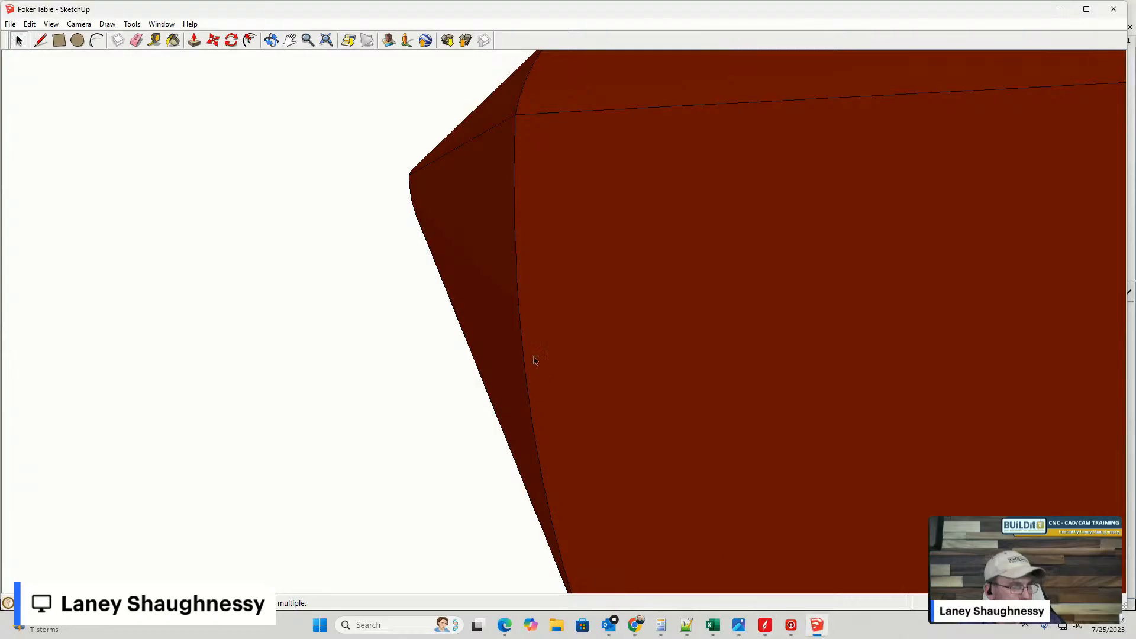
{"action": "scroll", "coordinate": [360, 401], "scroll_direction": "down", "scroll_amount": 5}
{"action": "scroll", "coordinate": [428, 393], "scroll_direction": "up", "scroll_amount": 5}
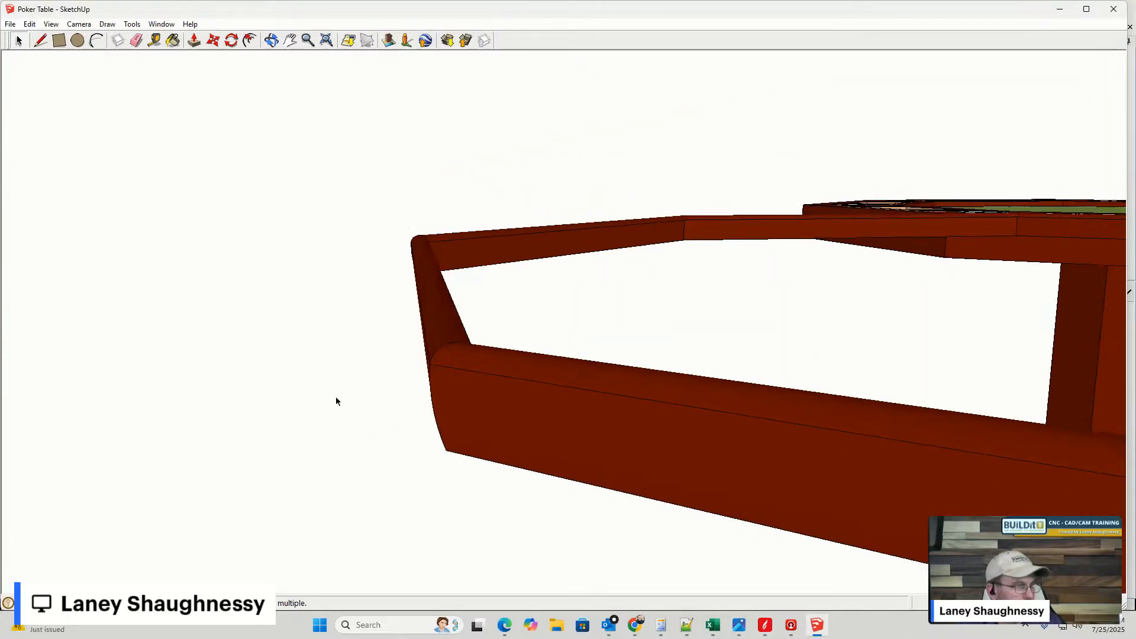
{"action": "left_click", "coordinate": [459, 323]}
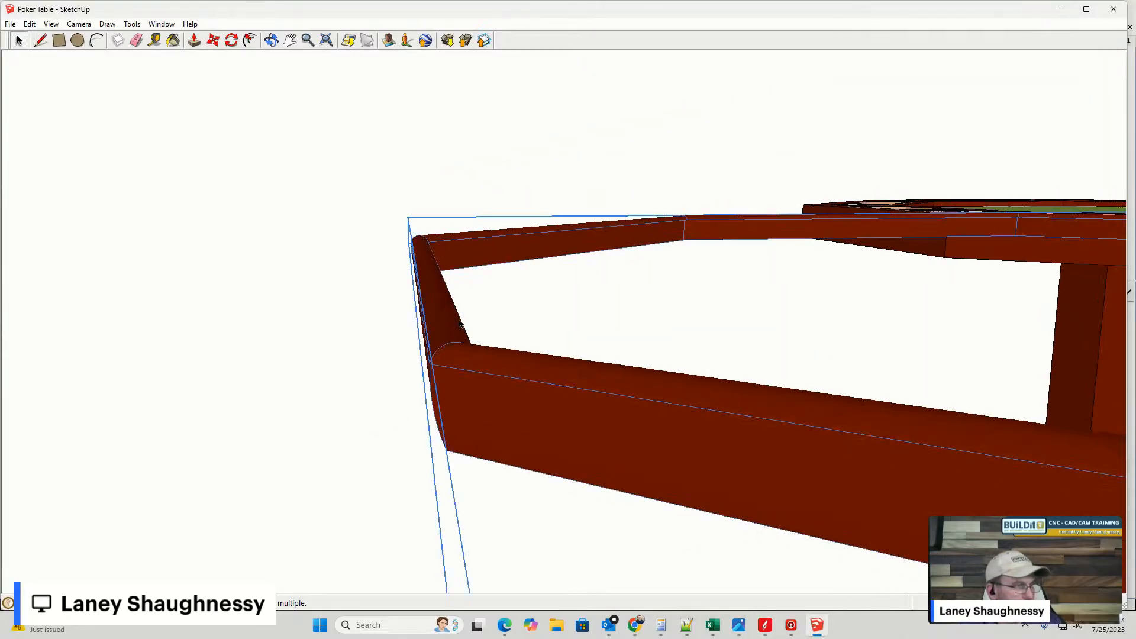
{"action": "scroll", "coordinate": [438, 338], "scroll_direction": "down", "scroll_amount": 4}
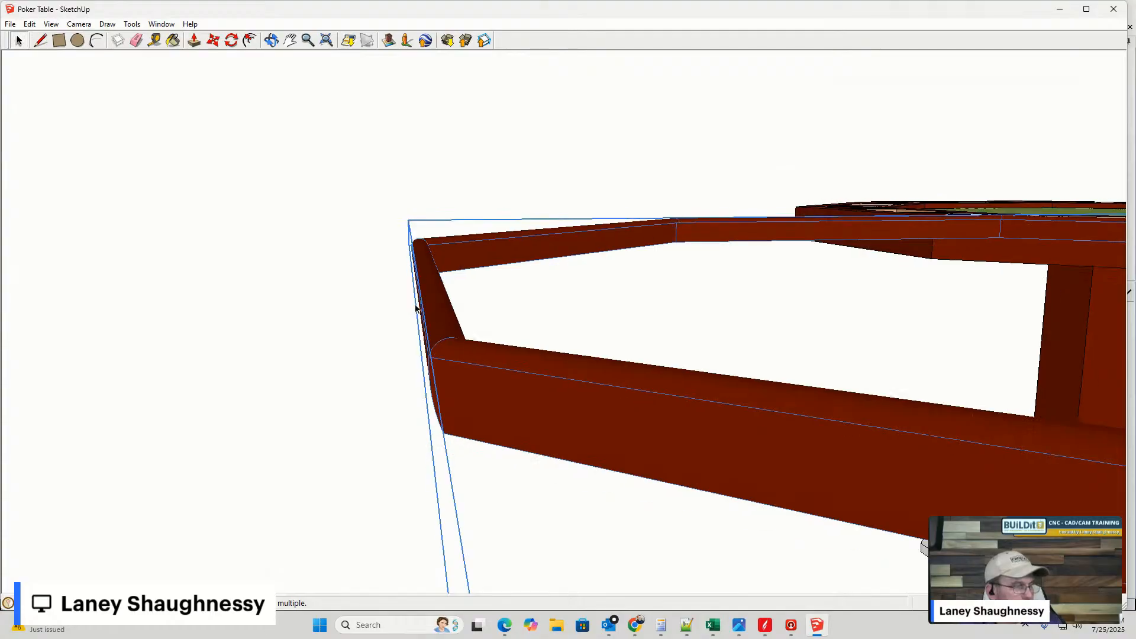
- Return to Aspire and node-edit the profile so the top curve's left control handle points straight up from the left corner
{"action": "left_click", "coordinate": [766, 625]}
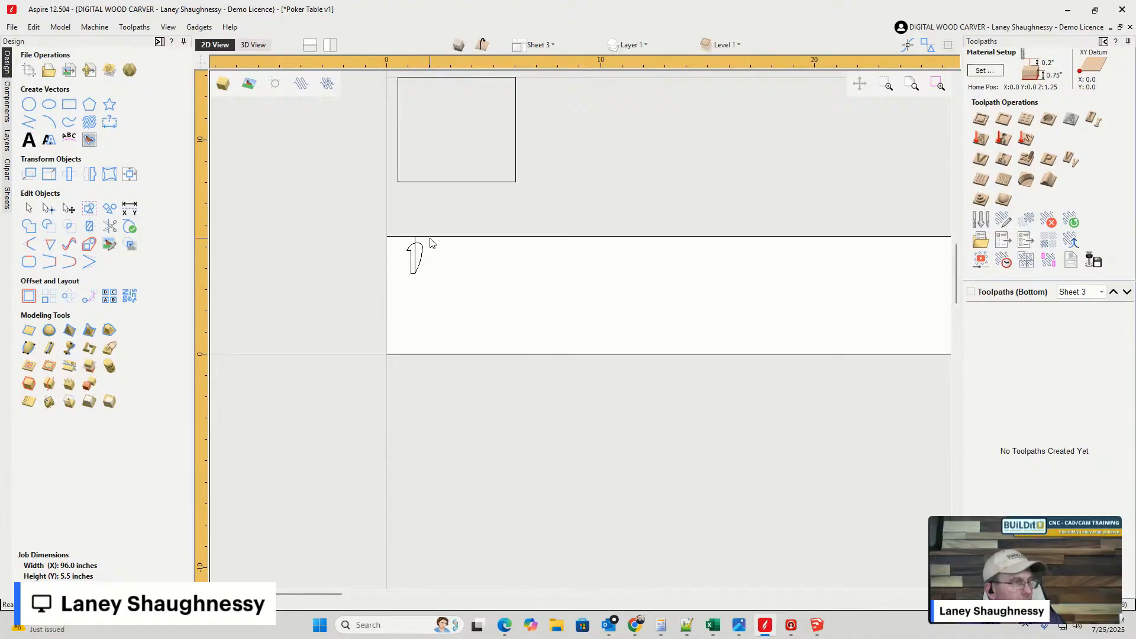
{"action": "scroll", "coordinate": [430, 242], "scroll_direction": "up", "scroll_amount": 5}
{"action": "scroll", "coordinate": [347, 277], "scroll_direction": "up", "scroll_amount": 4}
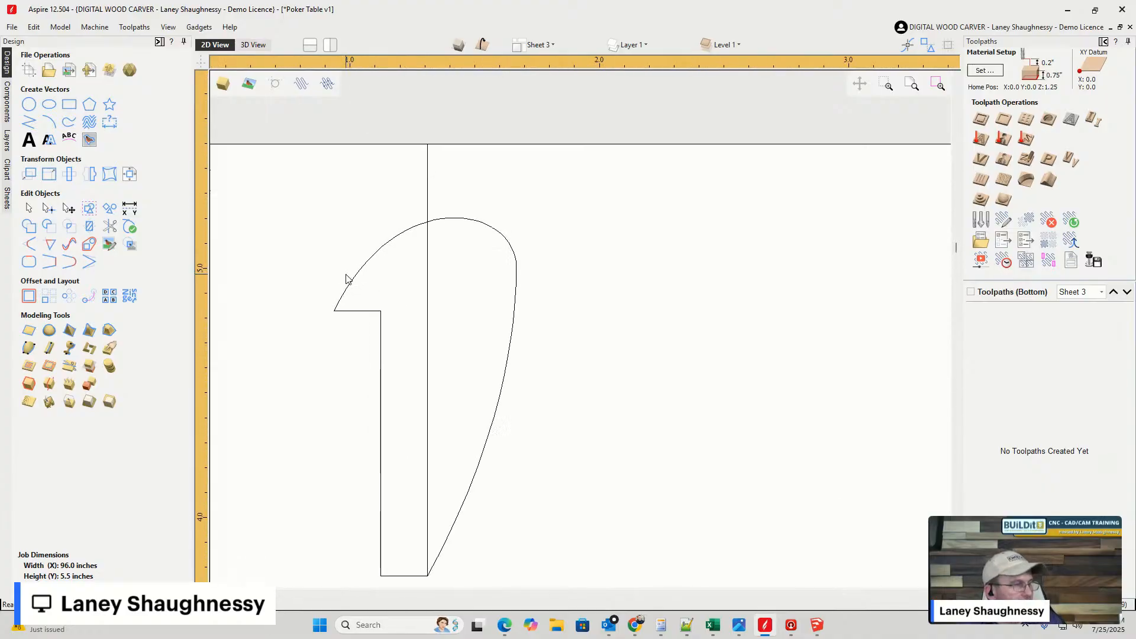
{"action": "left_click", "coordinate": [366, 261]}
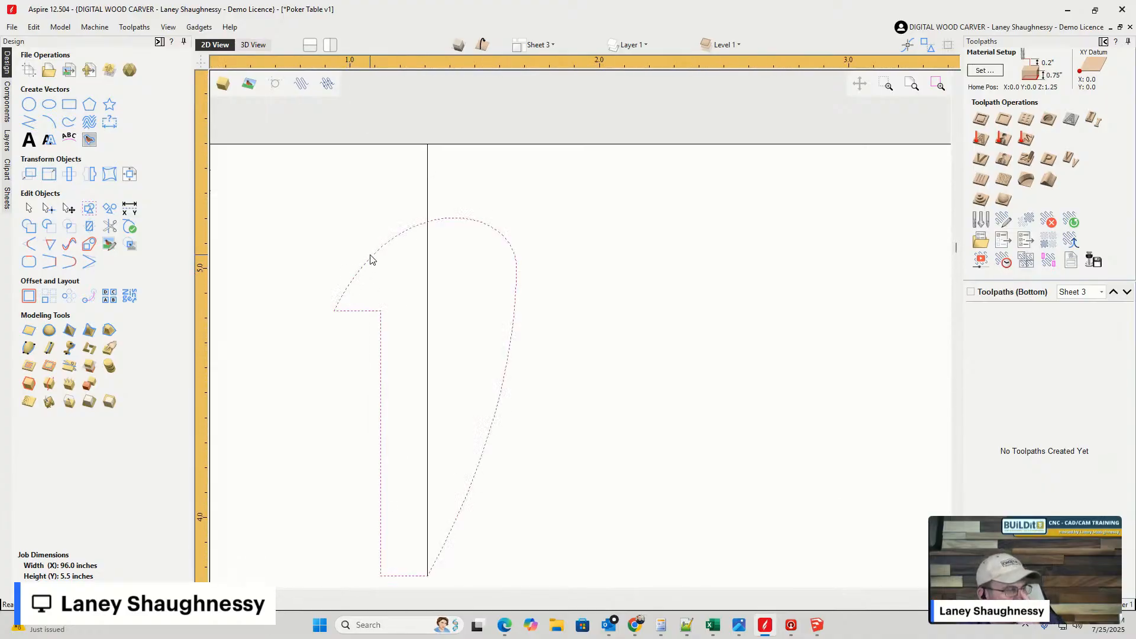
{"action": "scroll", "coordinate": [372, 258], "scroll_direction": "down", "scroll_amount": 3}
{"action": "scroll", "coordinate": [393, 253], "scroll_direction": "up", "scroll_amount": 2}
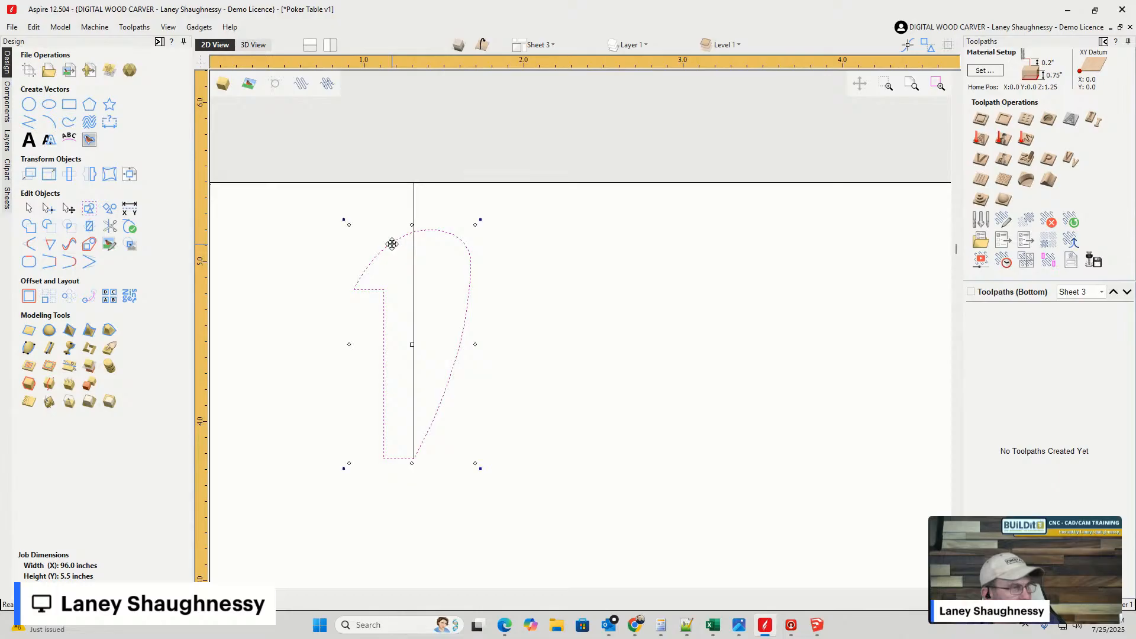
{"action": "left_click", "coordinate": [48, 208]}
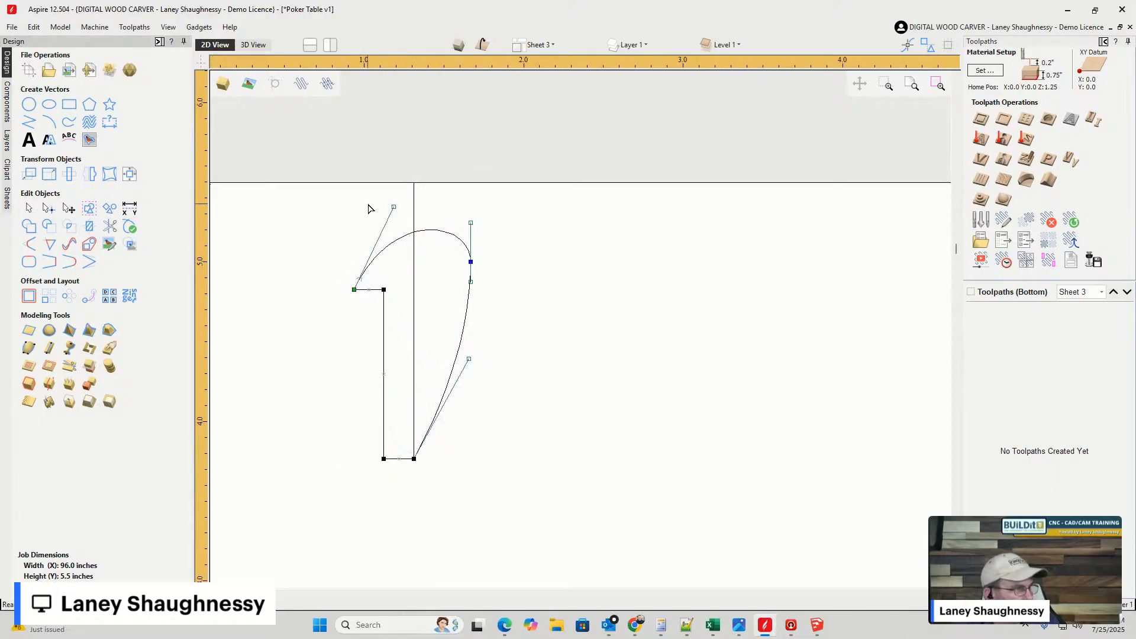
{"action": "left_click_drag", "start_coordinate": [394, 209], "coordinate": [355, 195]}
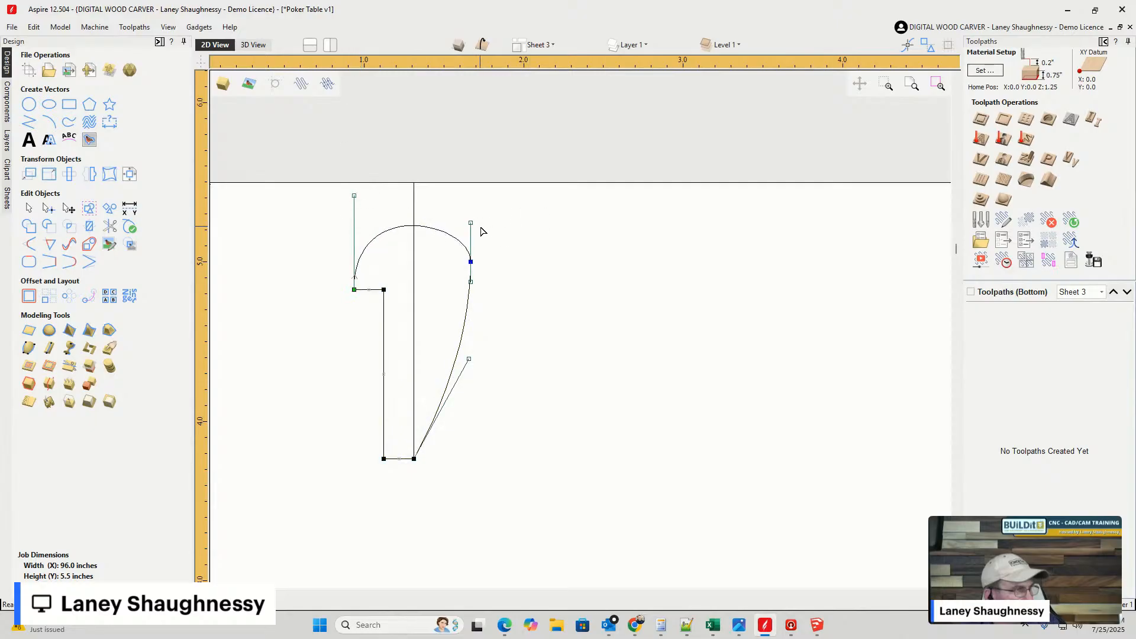
- Raise the control handle at the right end of the profile's top curve to round the top more evenly
{"action": "mouse_move", "coordinate": [471, 221]}
{"action": "left_mouse_down"}
{"action": "mouse_move", "coordinate": [472, 193]}
{"action": "mouse_move", "coordinate": [350, 190]}
{"action": "mouse_move", "coordinate": [472, 200]}
{"action": "left_mouse_up"}
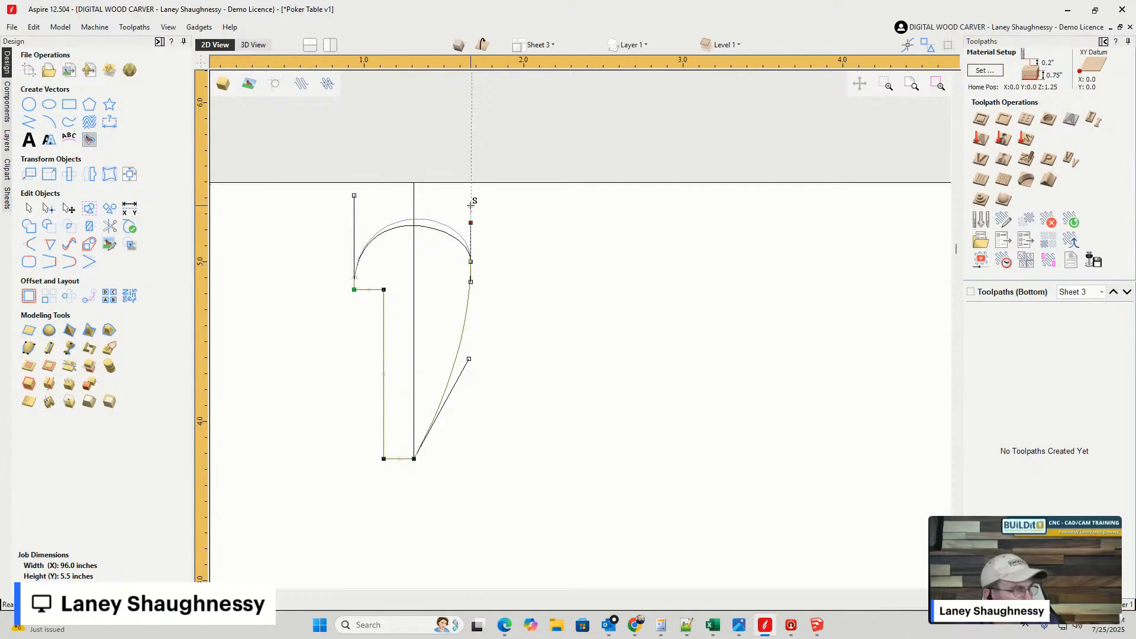
{"action": "left_click_drag", "start_coordinate": [472, 203], "coordinate": [471, 212]}
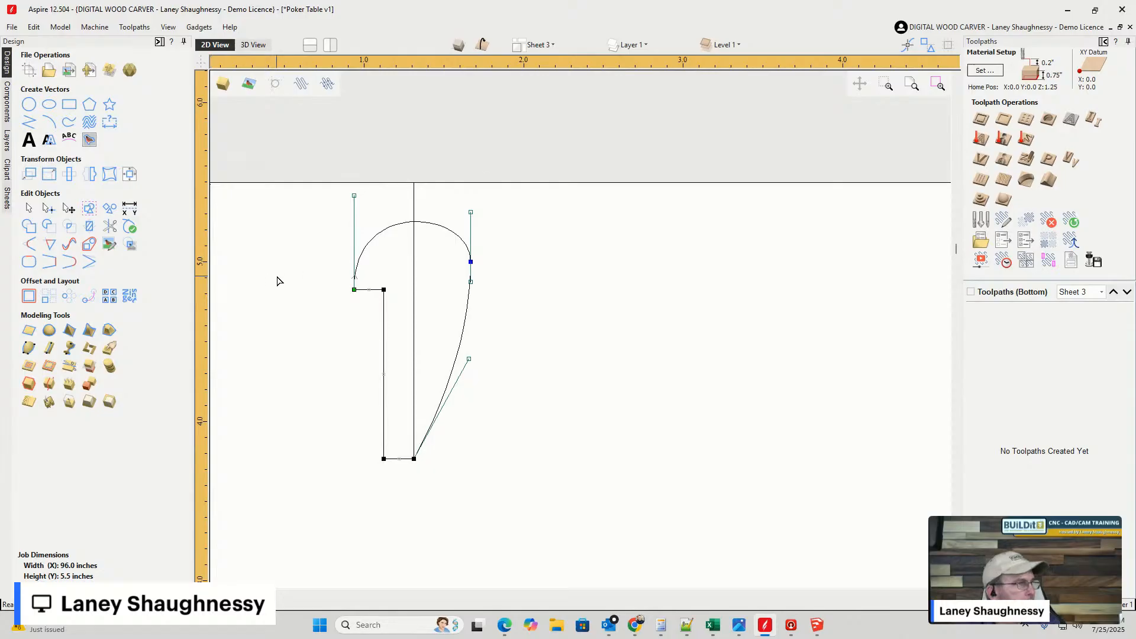
{"action": "left_click", "coordinate": [280, 367]}
{"action": "scroll", "coordinate": [494, 216], "scroll_direction": "down", "scroll_amount": 3}
{"action": "scroll", "coordinate": [480, 240], "scroll_direction": "up", "scroll_amount": 4}
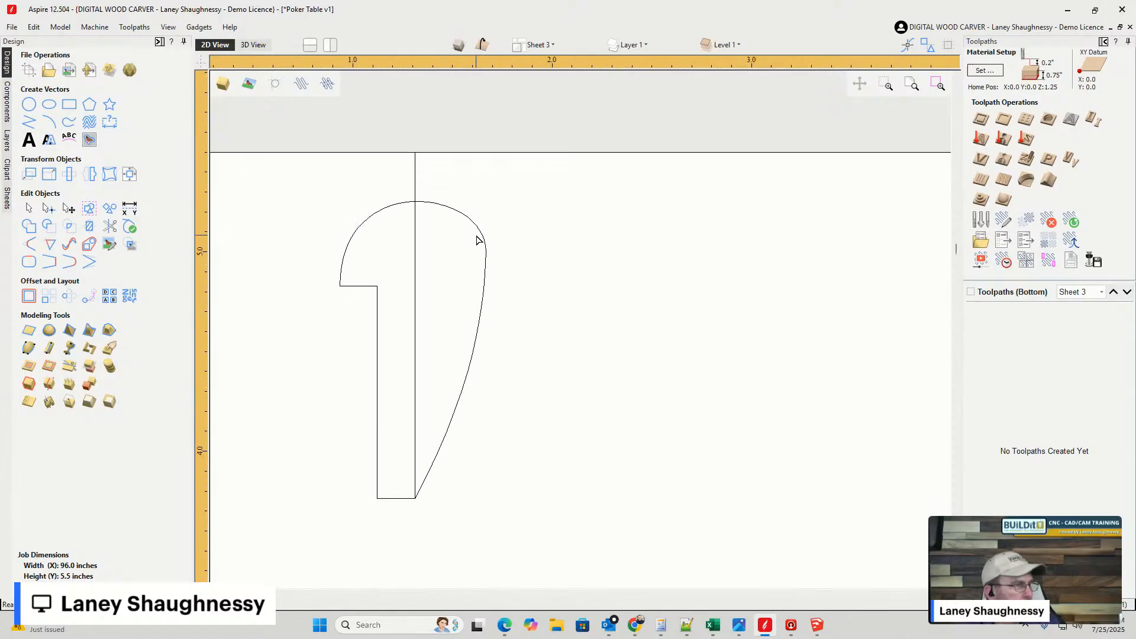
{"action": "scroll", "coordinate": [406, 225], "scroll_direction": "down", "scroll_amount": 8}
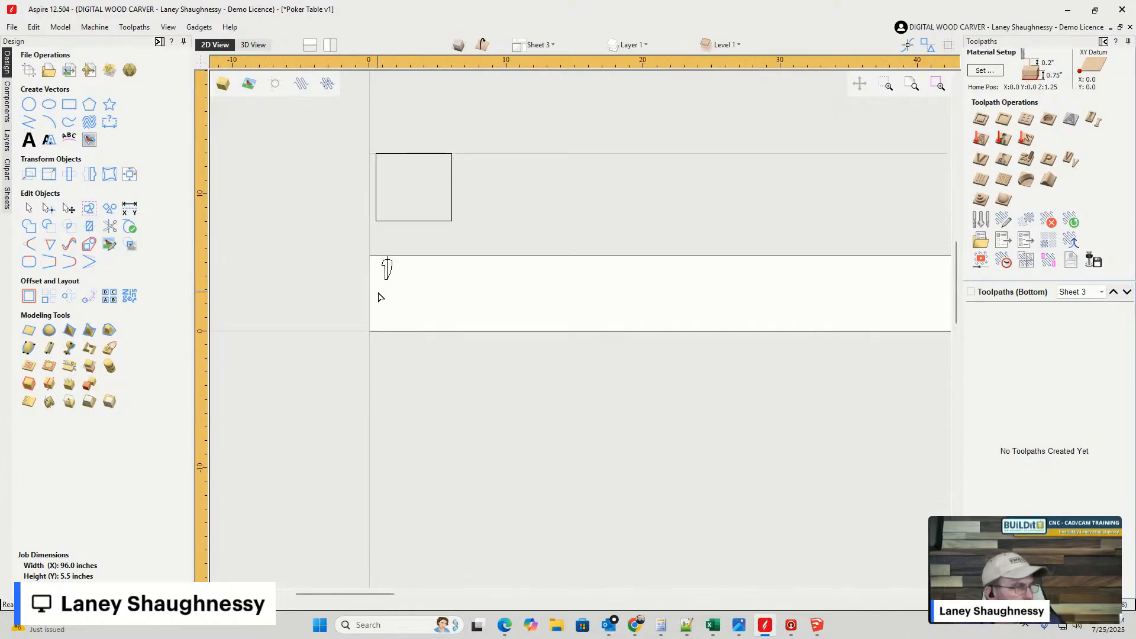
- Select the rail profile together with its vertical line and duplicate both with the Copy To command
{"action": "scroll", "coordinate": [382, 293], "scroll_direction": "up", "scroll_amount": 5}
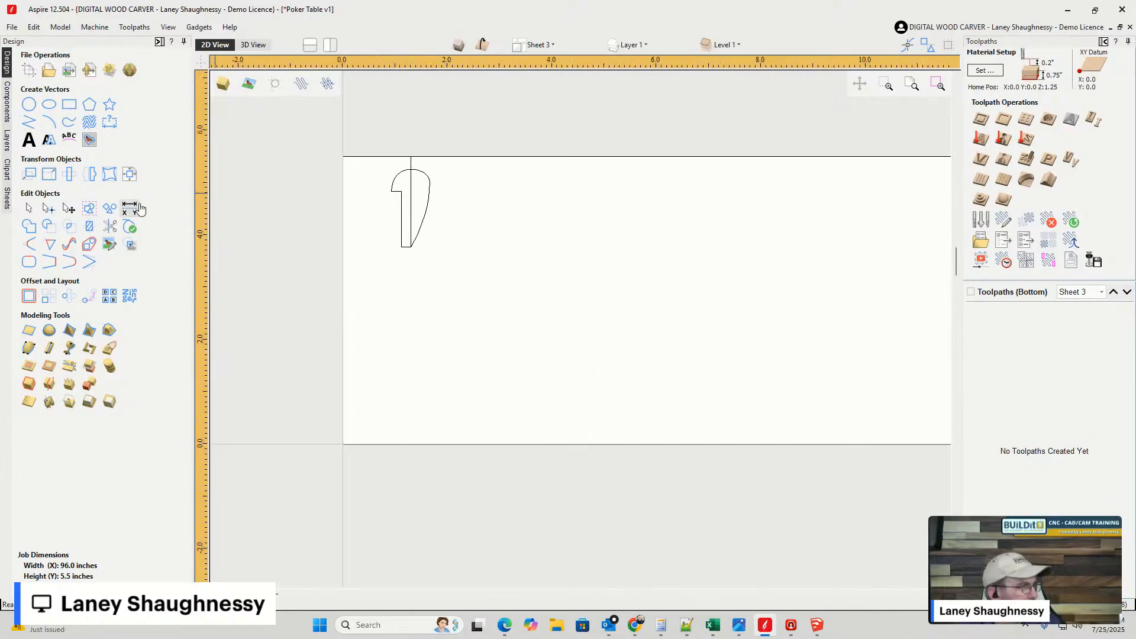
{"action": "left_click", "coordinate": [110, 226]}
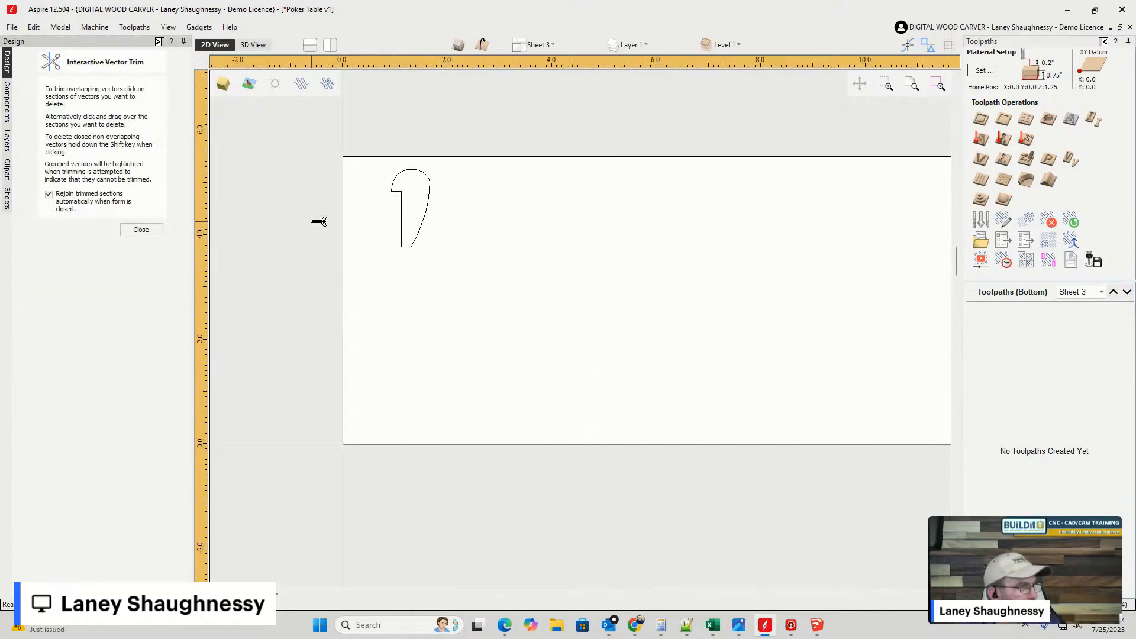
{"action": "left_click", "coordinate": [141, 230]}
{"action": "left_click", "coordinate": [401, 198]}
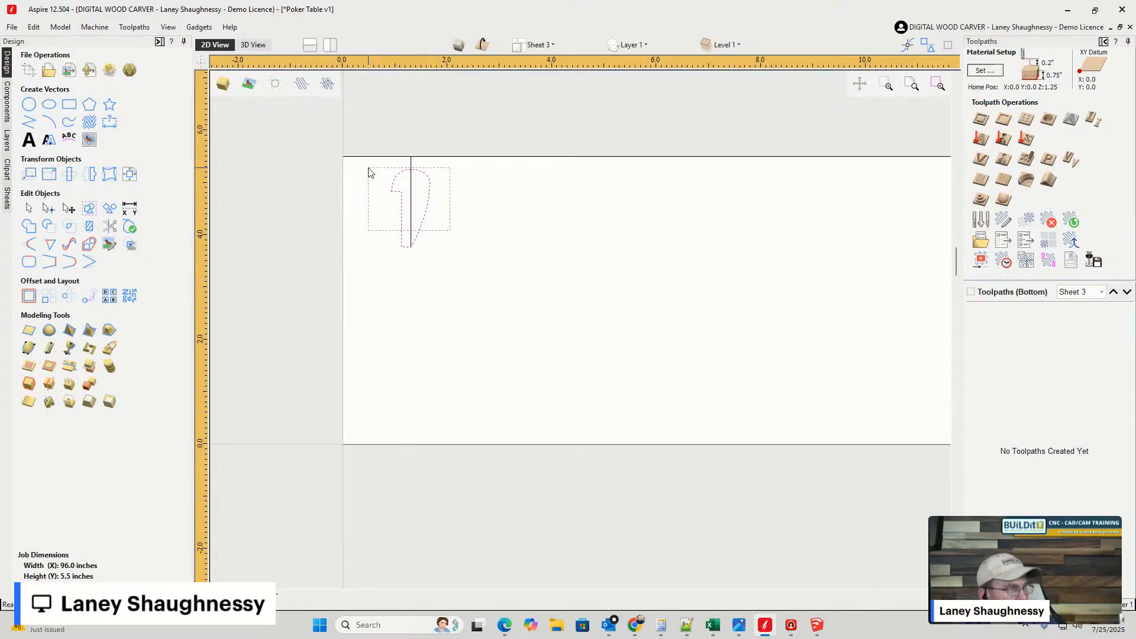
{"action": "right_click", "coordinate": [398, 193]}
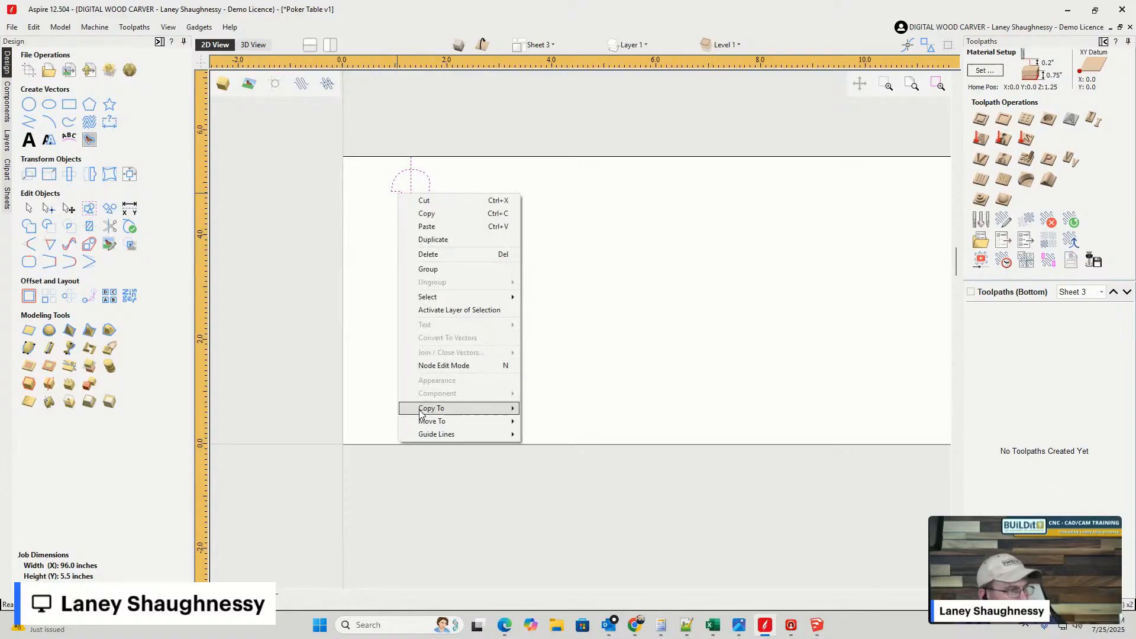
{"action": "mouse_move", "coordinate": [424, 409]}
{"action": "left_click", "coordinate": [541, 408]}
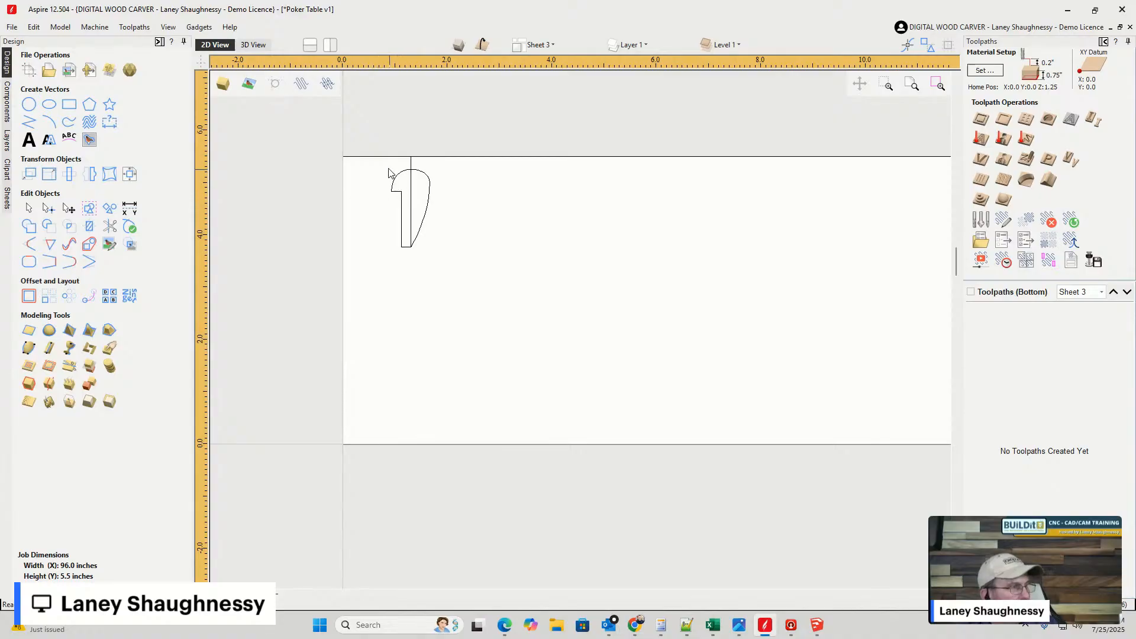
- Trim away the part of the profile left of the vertical line with Interactive Vector Trim
{"action": "left_click_drag", "start_coordinate": [391, 155], "coordinate": [460, 263]}
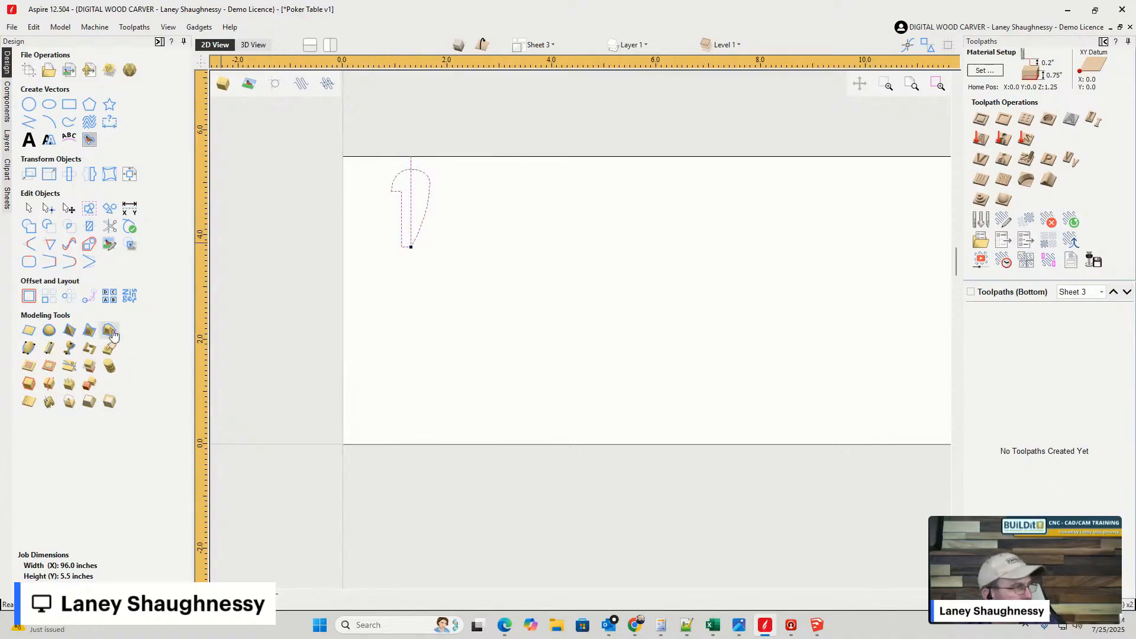
{"action": "left_click", "coordinate": [175, 319]}
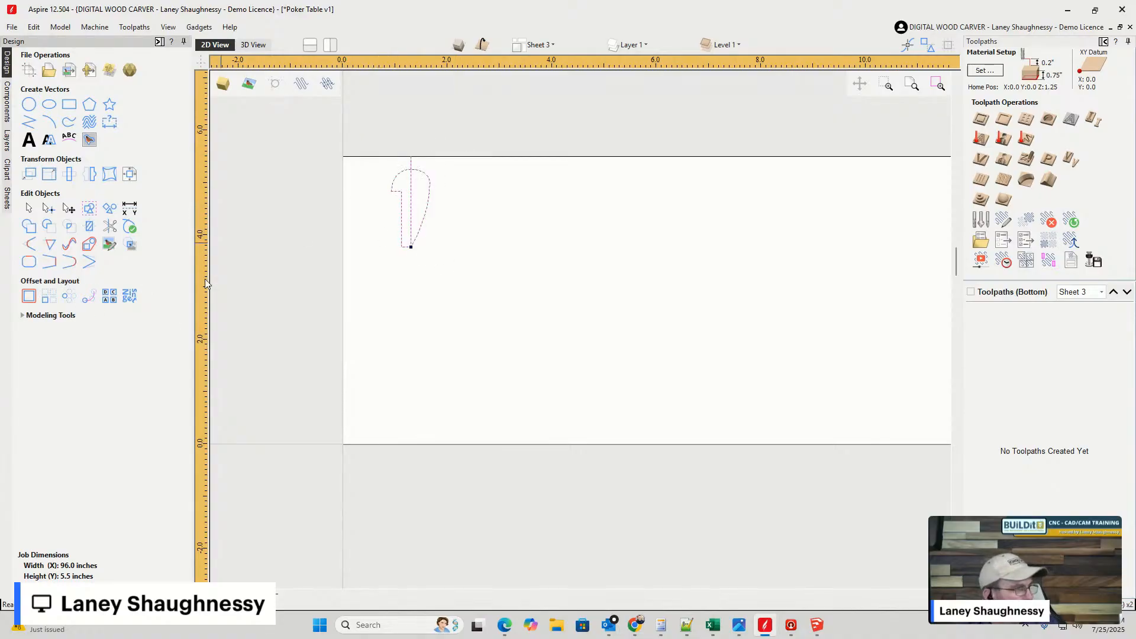
{"action": "left_click", "coordinate": [395, 194]}
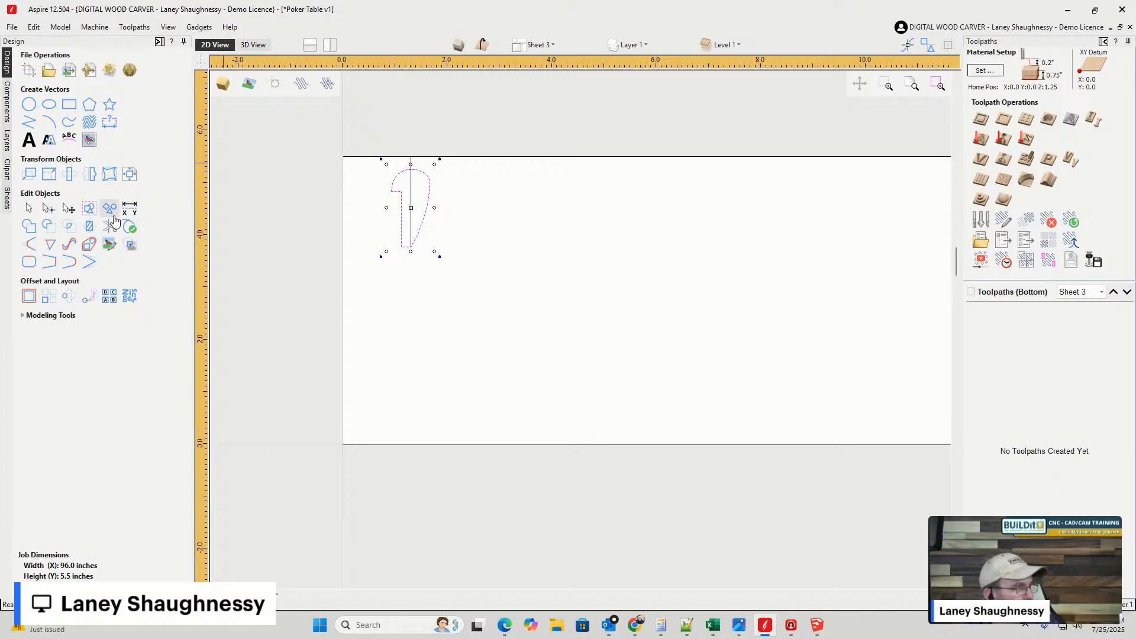
{"action": "left_click", "coordinate": [110, 226]}
{"action": "left_click", "coordinate": [400, 175]}
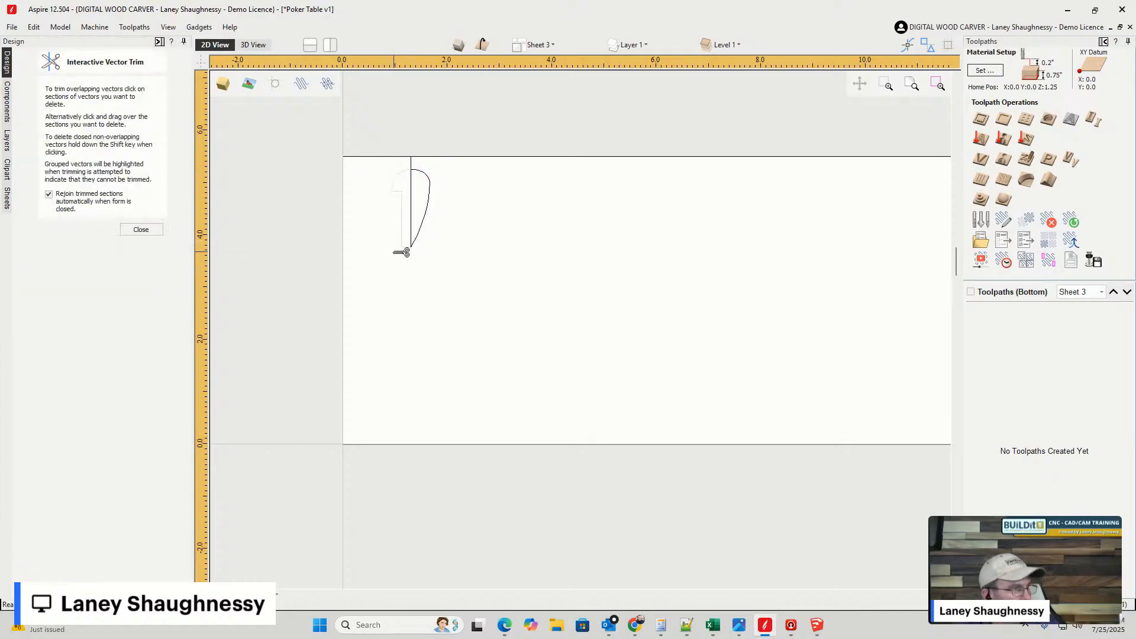
- Trim off the short piece of the vertical line sticking out above the profile and finish trimming
{"action": "left_click", "coordinate": [412, 163]}
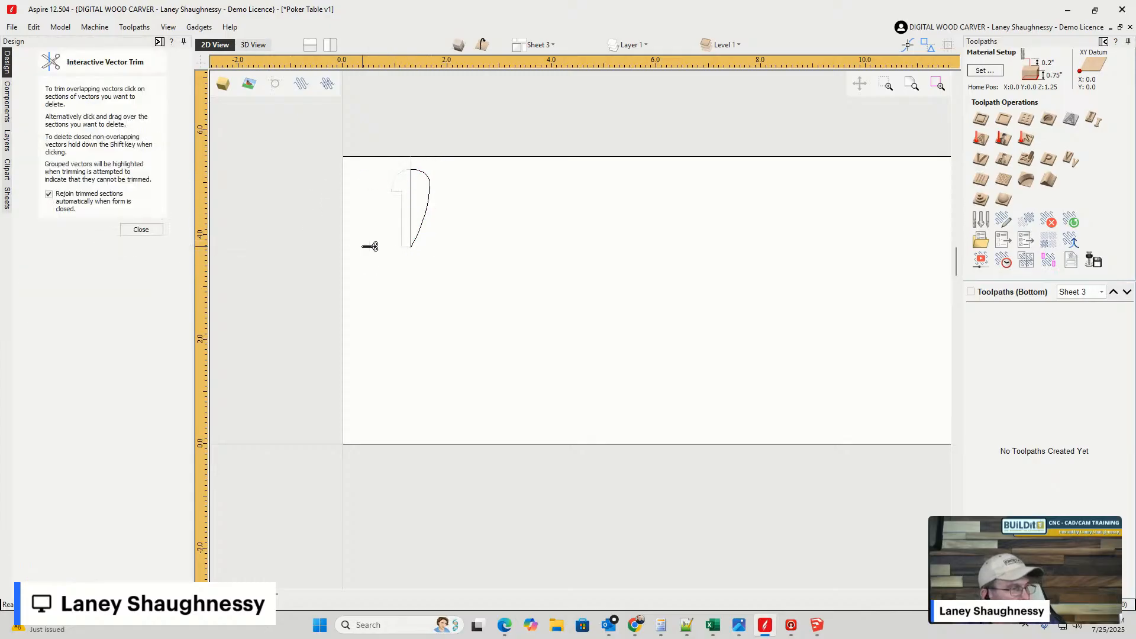
{"action": "left_click", "coordinate": [141, 230]}
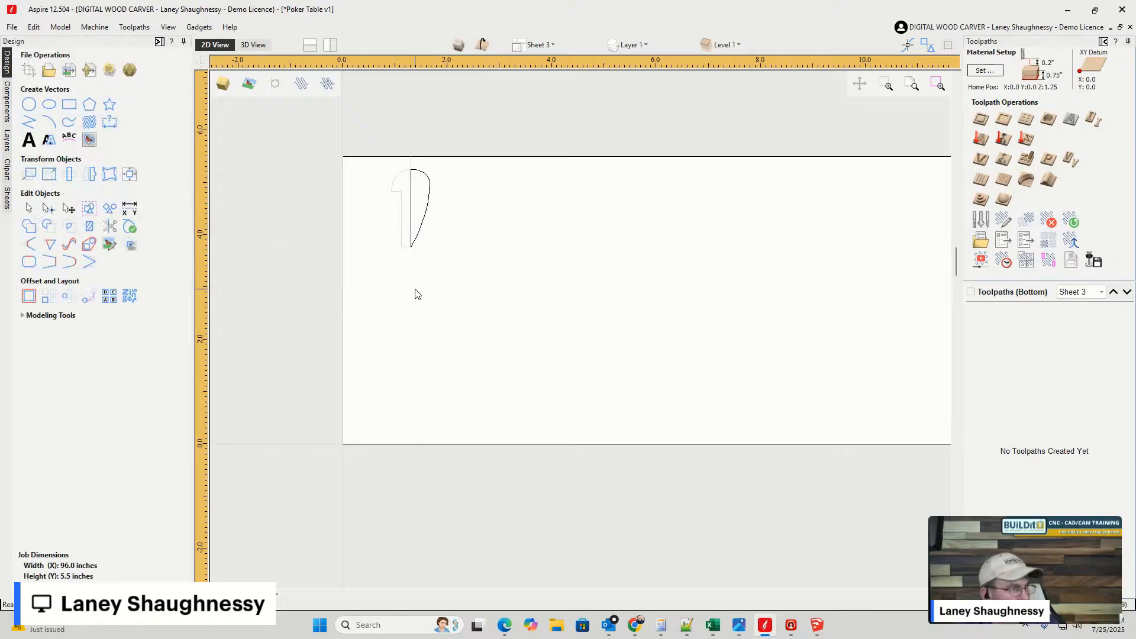
- Select the trimmed half profile and place two copies of it straight below the original
{"action": "scroll", "coordinate": [400, 215], "scroll_direction": "down", "scroll_amount": 1}
{"action": "scroll", "coordinate": [436, 197], "scroll_direction": "up", "scroll_amount": 2}
{"action": "scroll", "coordinate": [389, 144], "scroll_direction": "down", "scroll_amount": 1}
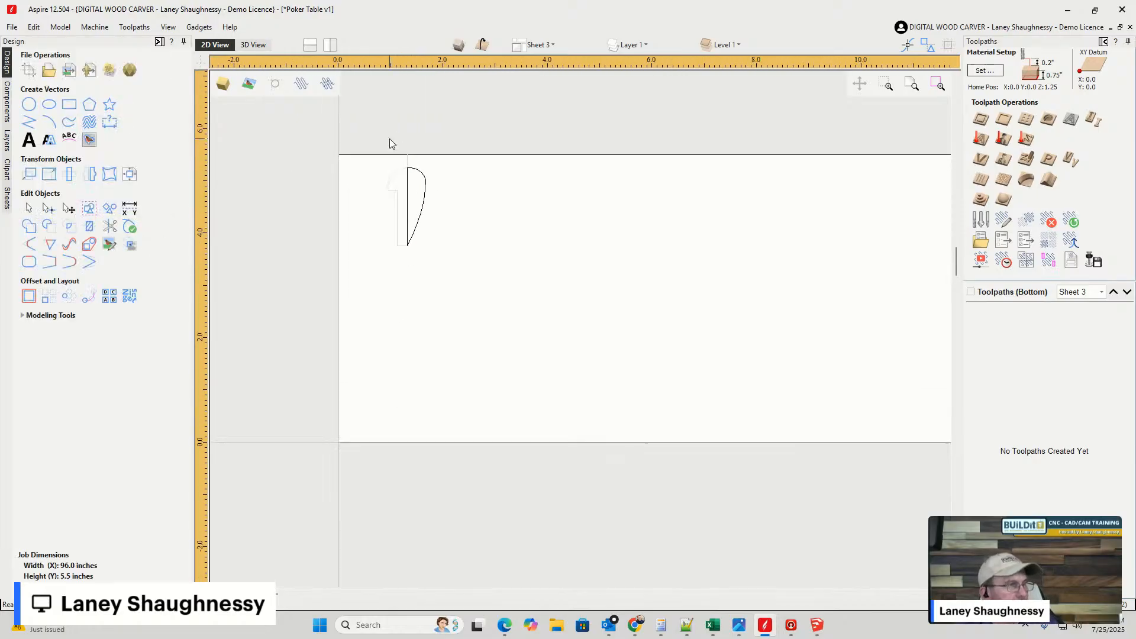
{"action": "left_click_drag", "start_coordinate": [377, 123], "coordinate": [460, 295]}
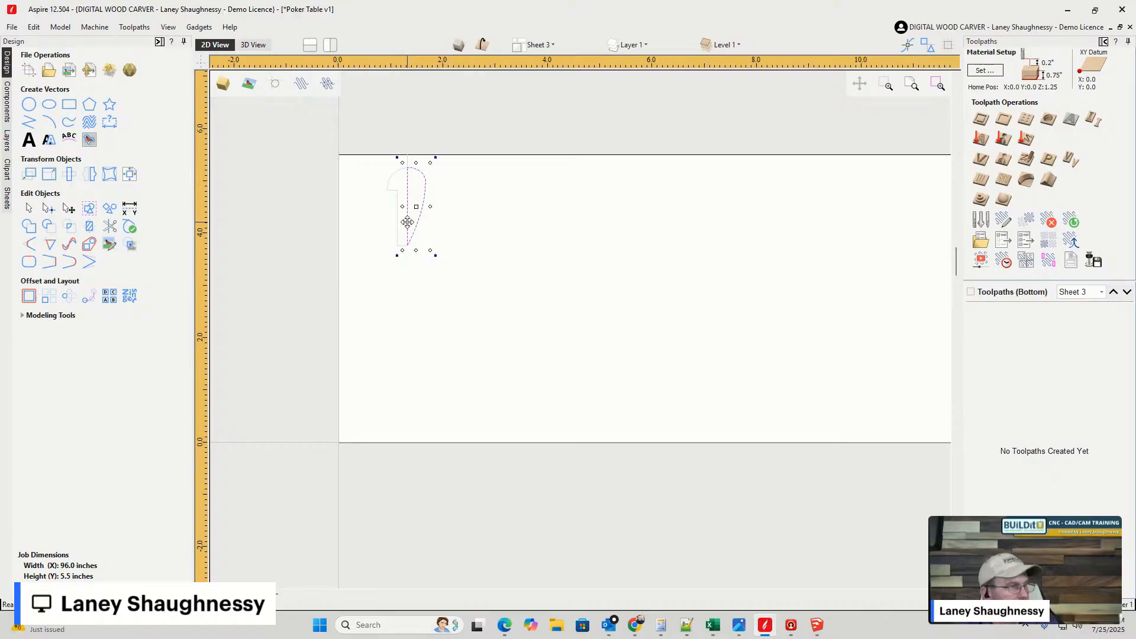
{"action": "left_click_drag", "start_coordinate": [409, 165], "coordinate": [407, 374]}
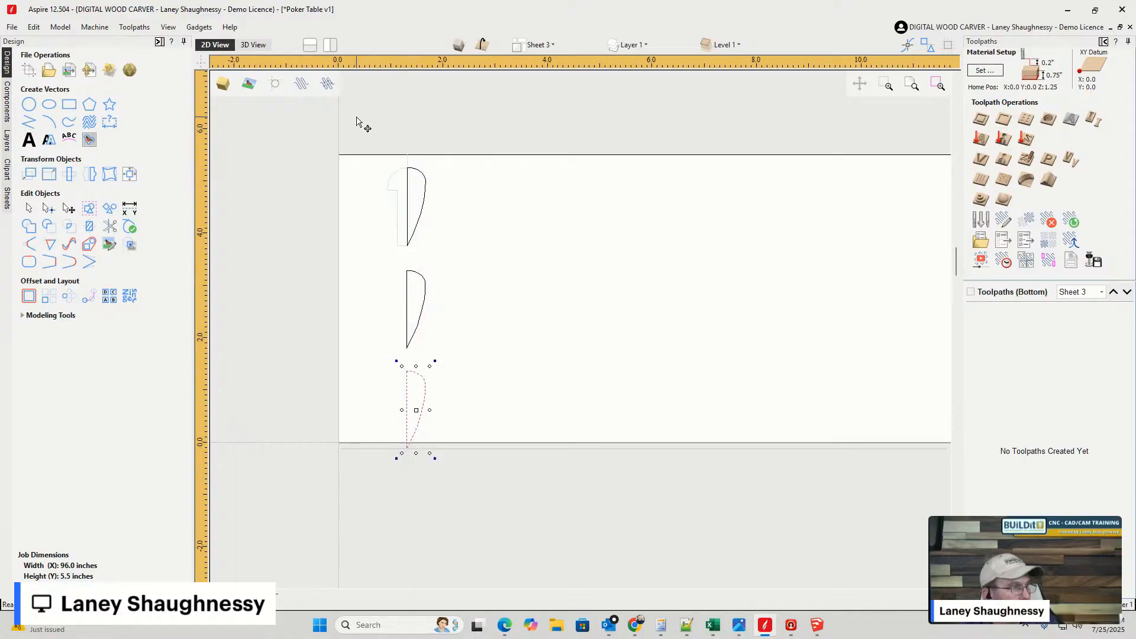
{"action": "left_click", "coordinate": [356, 129]}
- Draw a square-cornered rectangle about 1.1 inches wide and 5.5 inches high around the three profiles, spanning the sheet's full height
{"action": "left_click", "coordinate": [69, 104]}
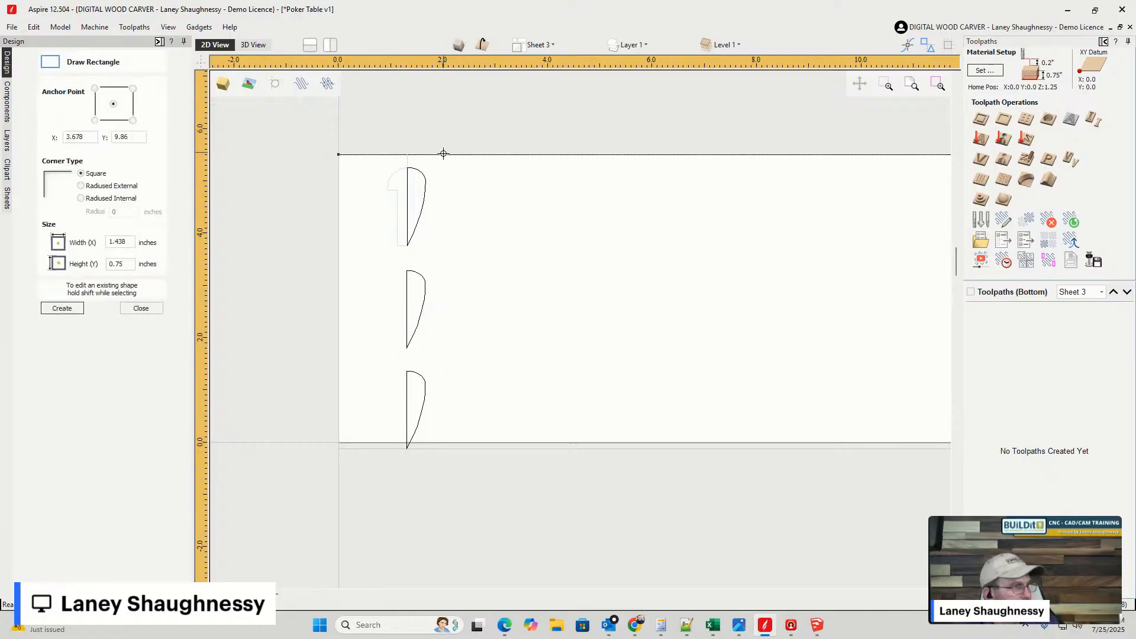
{"action": "mouse_move", "coordinate": [441, 155]}
{"action": "left_mouse_down"}
{"action": "mouse_move", "coordinate": [462, 409]}
{"action": "mouse_move", "coordinate": [406, 444]}
{"action": "mouse_move", "coordinate": [385, 443]}
{"action": "left_mouse_up"}
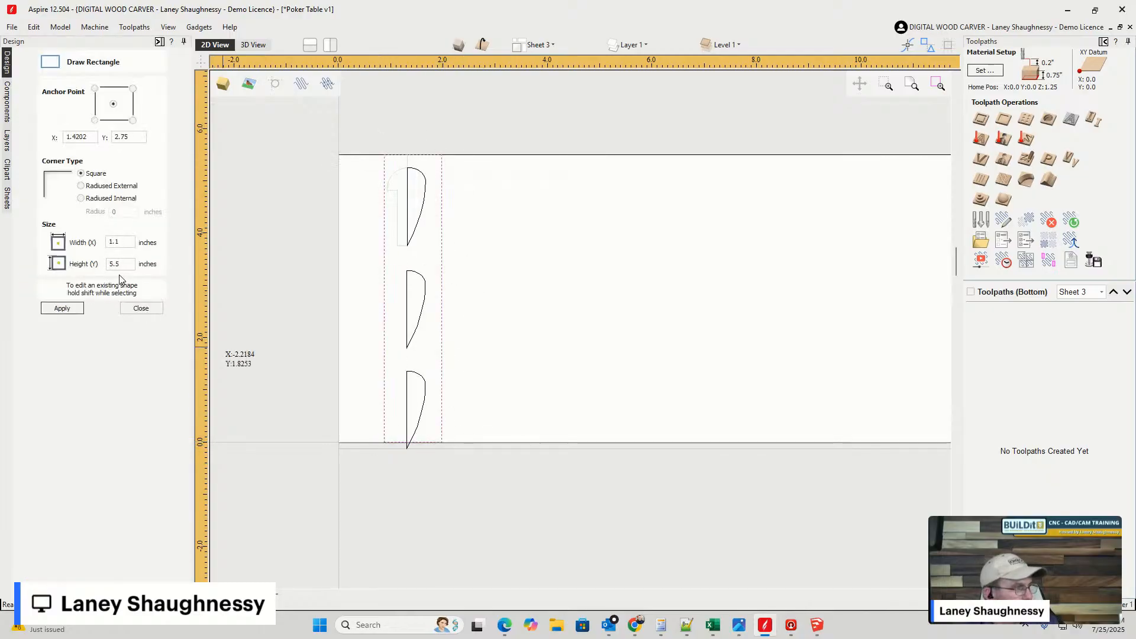
{"action": "left_click", "coordinate": [140, 308]}
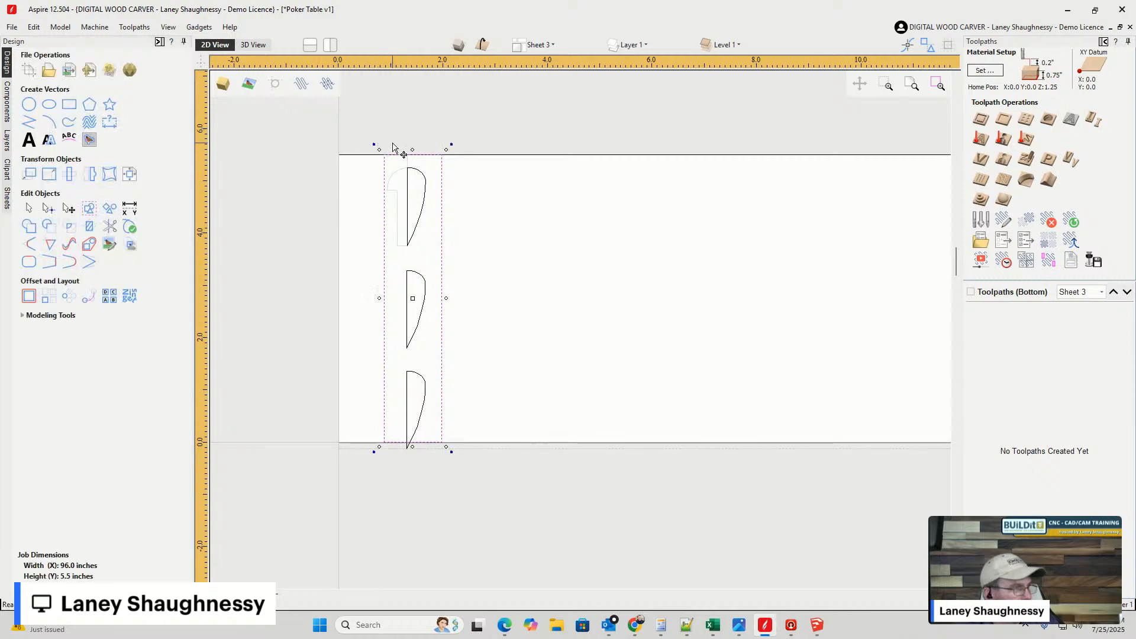
{"action": "left_click_drag", "start_coordinate": [440, 474], "coordinate": [439, 463]}
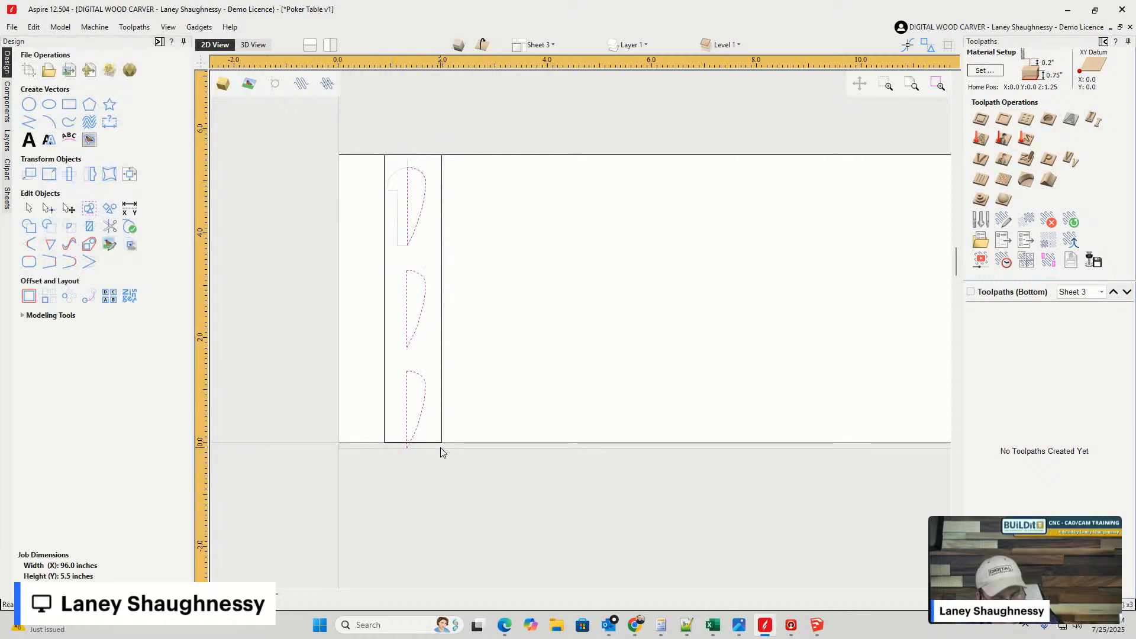
{"action": "left_click", "coordinate": [444, 413], "text": "shift"}
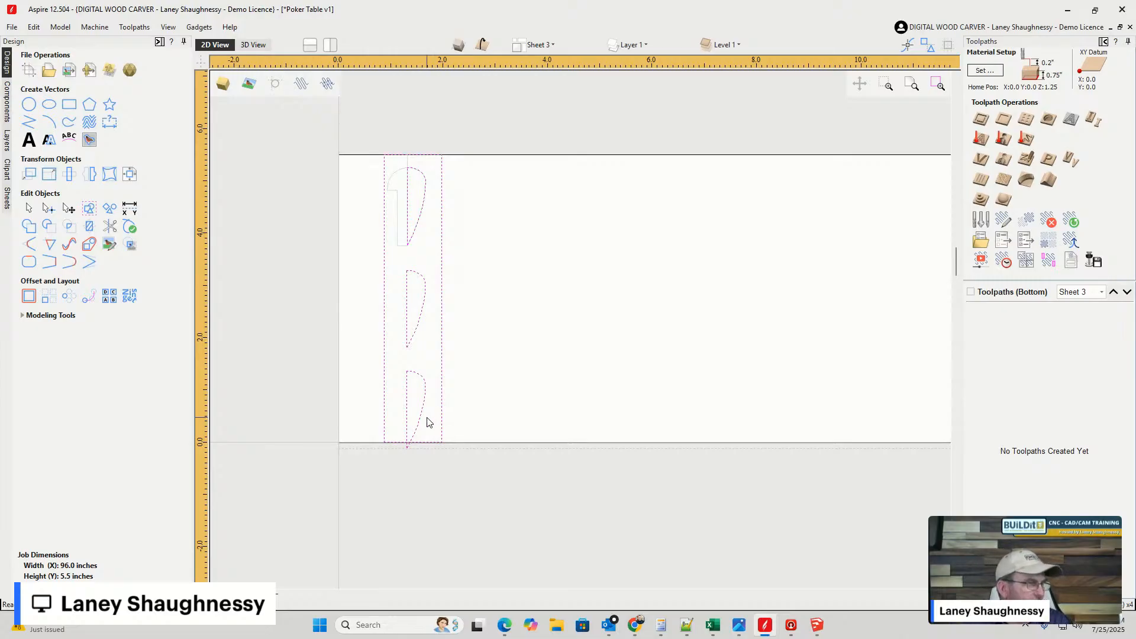
{"action": "left_click", "coordinate": [311, 266]}
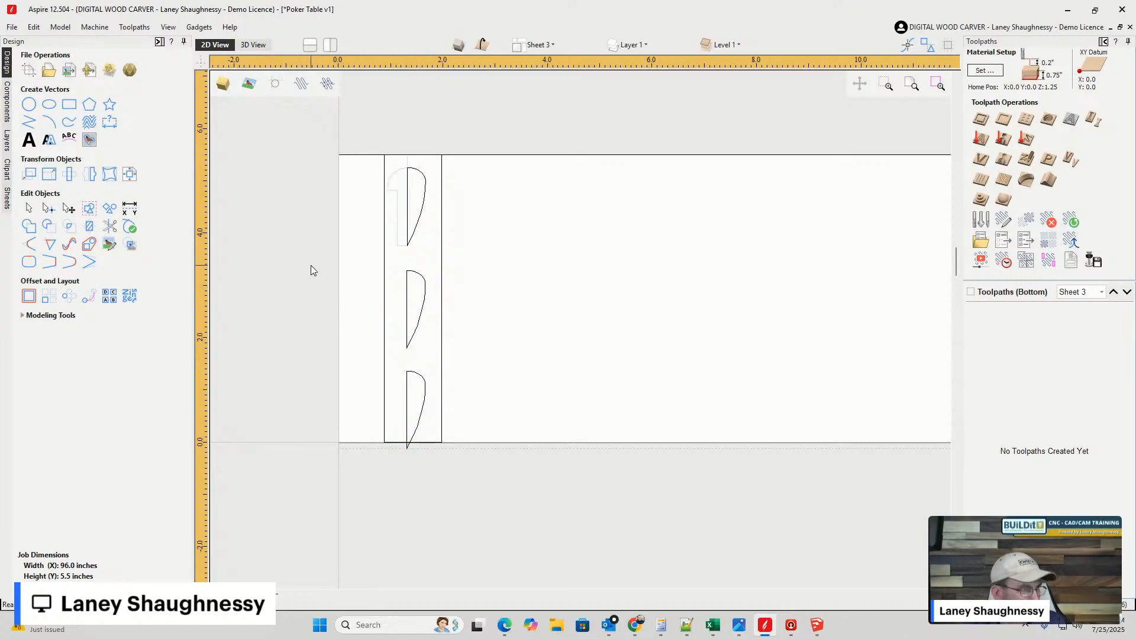
- Select the three profiles and the surrounding rectangle last, and space the profiles evenly in the vertical direction inside the last vector
{"action": "left_click_drag", "start_coordinate": [432, 418], "coordinate": [396, 188]}
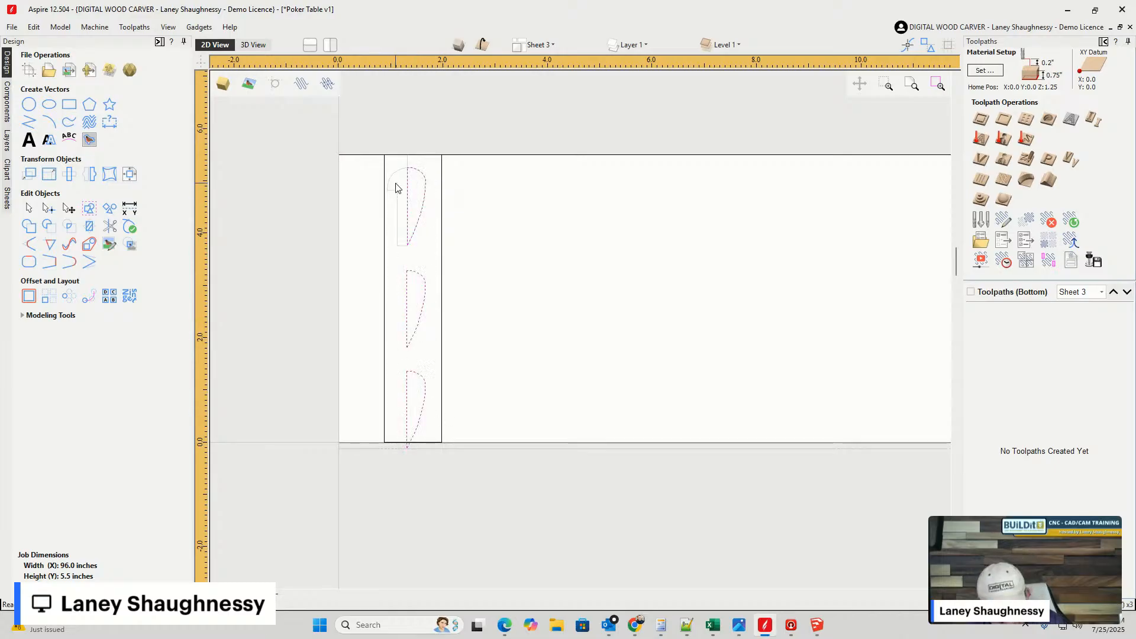
{"action": "left_click", "coordinate": [385, 236], "text": "shift"}
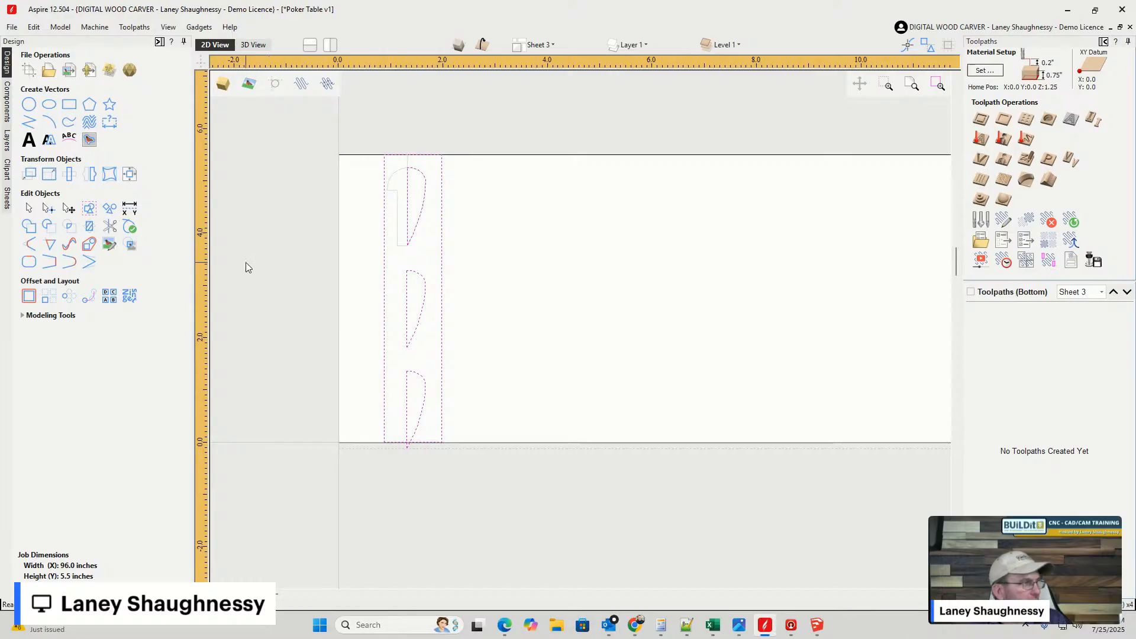
{"action": "left_click", "coordinate": [130, 175]}
{"action": "left_click", "coordinate": [63, 339]}
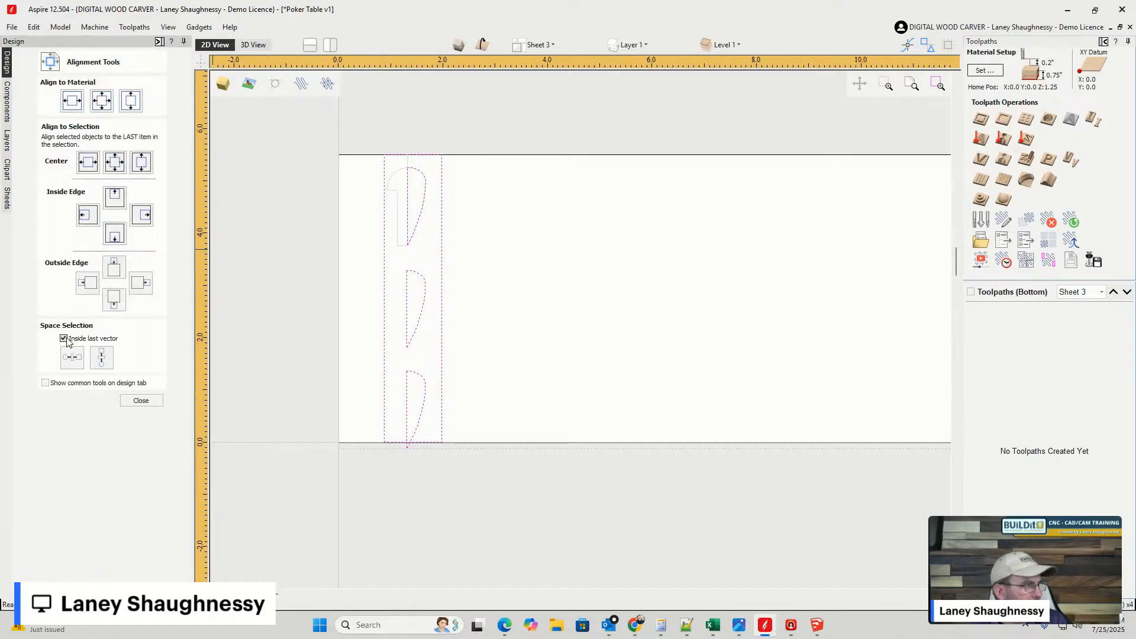
{"action": "left_click", "coordinate": [102, 358]}
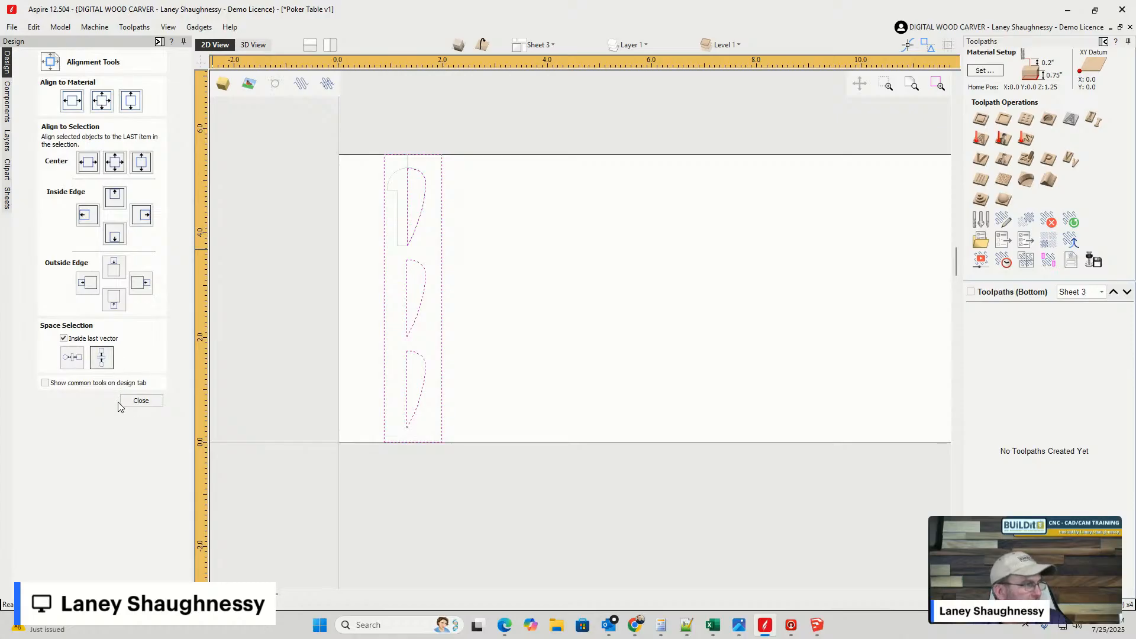
{"action": "left_click", "coordinate": [141, 401]}
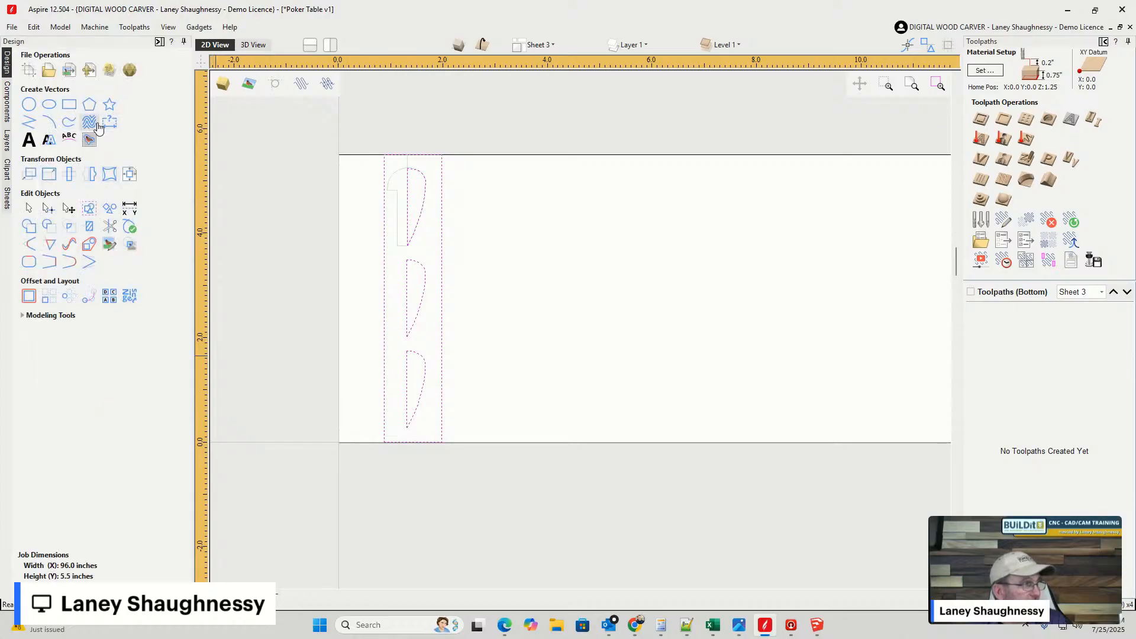
- Draw a rectangle about 1.53 by 1.48 inches from the upper-left corner of the highest profile, matching that profile's height
{"action": "left_click", "coordinate": [29, 122]}
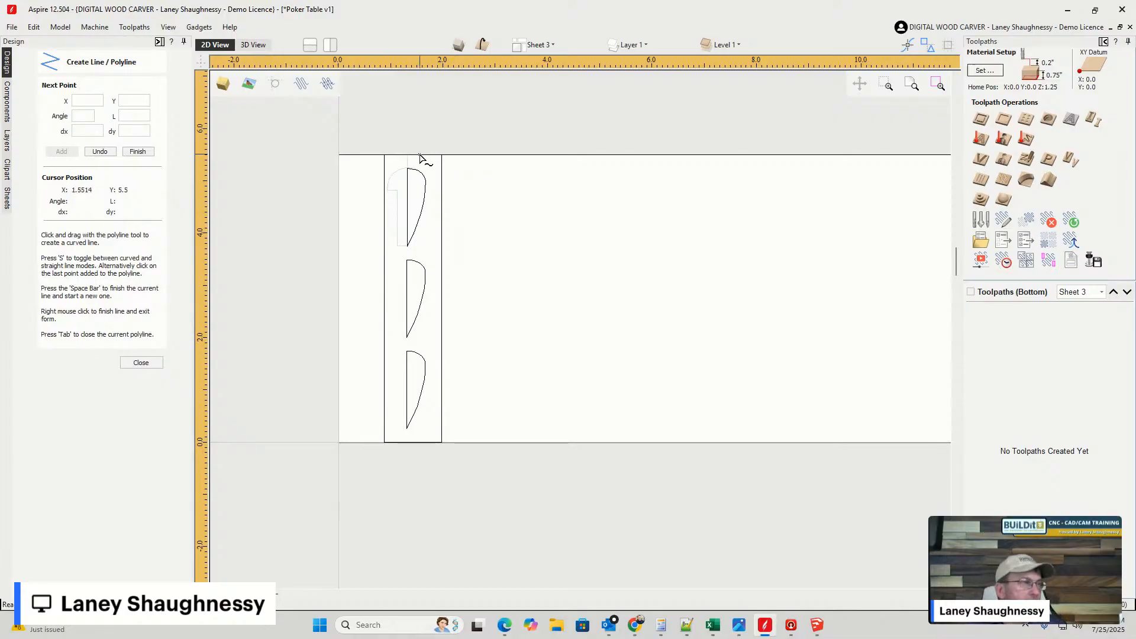
{"action": "left_click", "coordinate": [141, 363]}
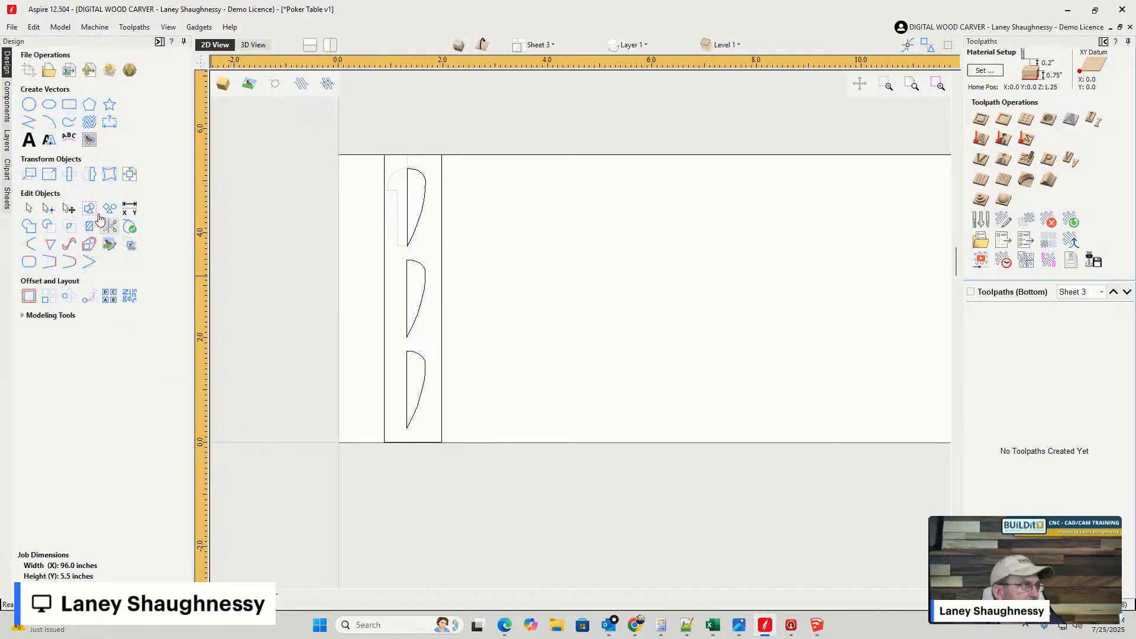
{"action": "left_click", "coordinate": [69, 105]}
{"action": "mouse_move", "coordinate": [408, 169]}
{"action": "left_mouse_down"}
{"action": "mouse_move", "coordinate": [468, 181]}
{"action": "mouse_move", "coordinate": [503, 236]}
{"action": "mouse_move", "coordinate": [389, 248]}
{"action": "mouse_move", "coordinate": [487, 245]}
{"action": "left_mouse_up"}
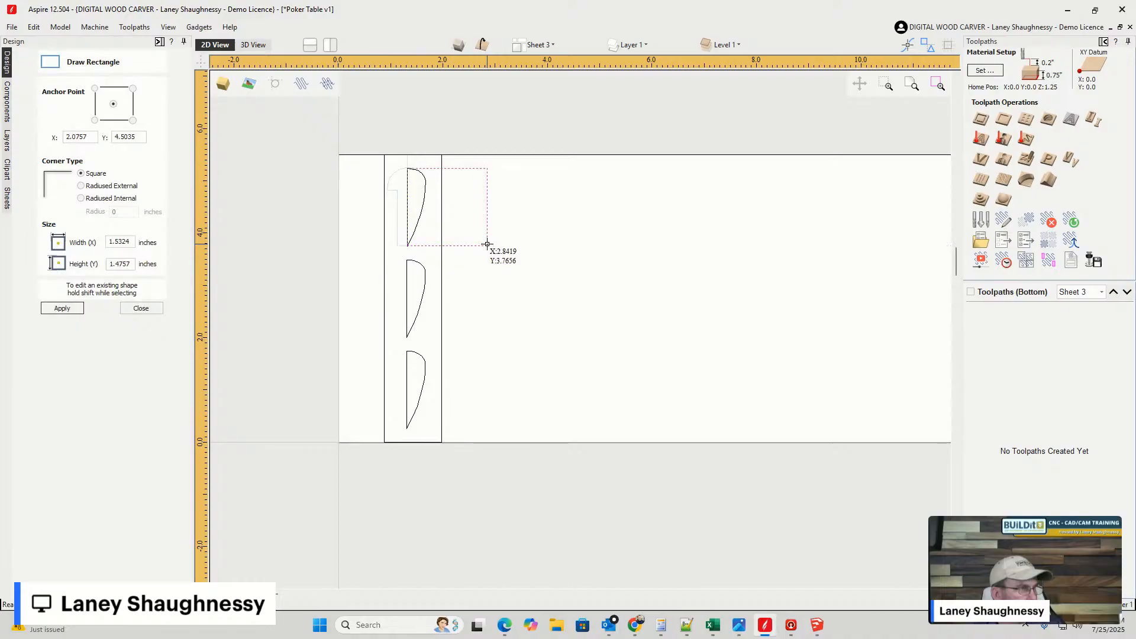
{"action": "left_click", "coordinate": [141, 308]}
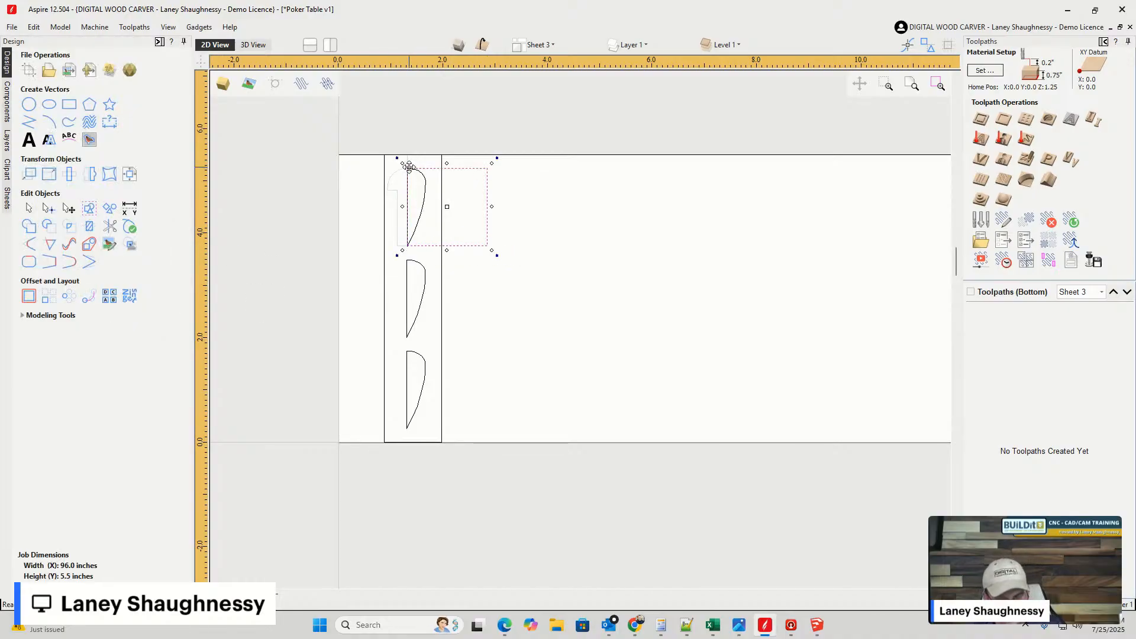
- Copy the new rectangle onto the middle and lowest profiles, snapping it to each profile's upper-left corner
{"action": "left_click_drag", "start_coordinate": [409, 167], "coordinate": [408, 259]}
{"action": "scroll", "coordinate": [406, 259], "scroll_direction": "up", "scroll_amount": 5}
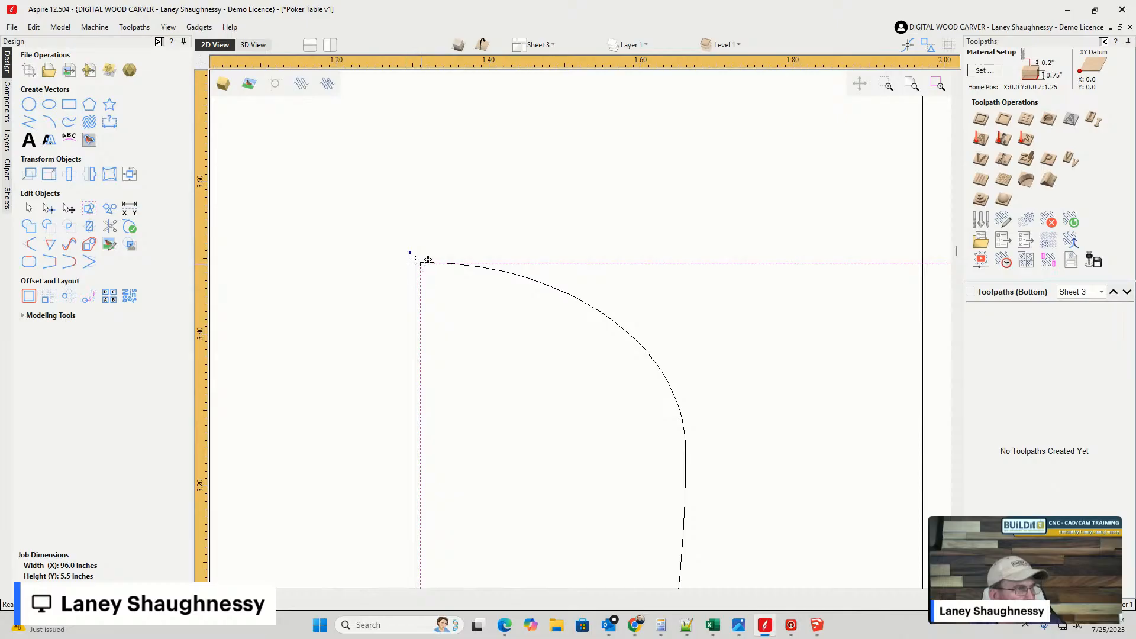
{"action": "left_click_drag", "start_coordinate": [419, 258], "coordinate": [415, 377]}
{"action": "scroll", "coordinate": [414, 259], "scroll_direction": "down", "scroll_amount": 5}
{"action": "scroll", "coordinate": [363, 256], "scroll_direction": "down", "scroll_amount": 5}
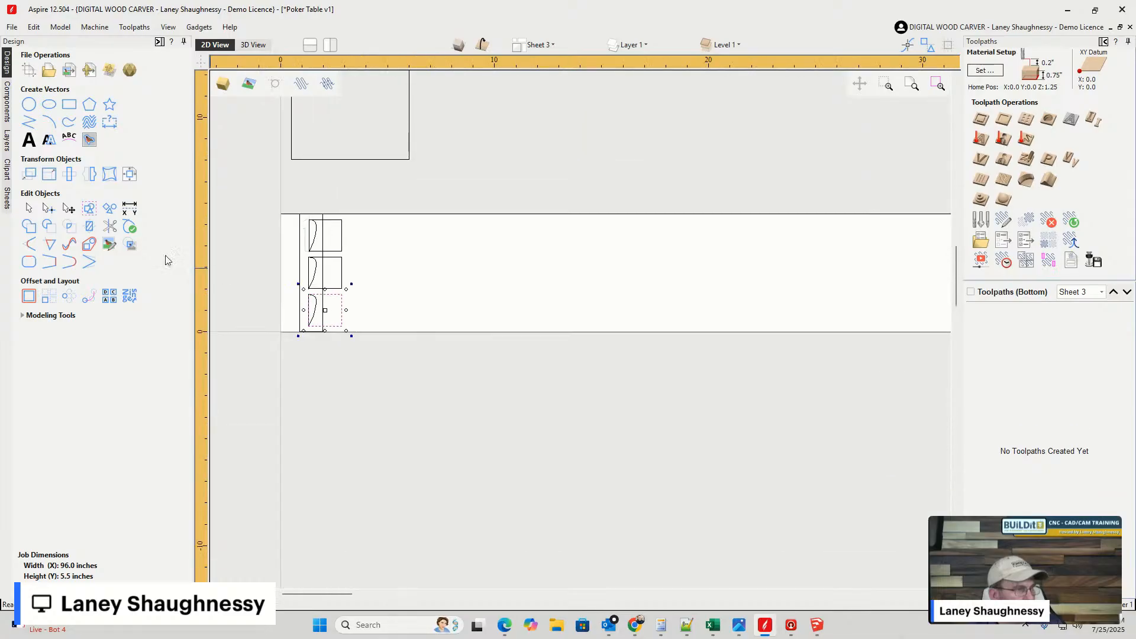
- Select the three profile-height rectangles and stretch them horizontally past both ends of the sheet
{"action": "scroll", "coordinate": [330, 294], "scroll_direction": "down", "scroll_amount": 2}
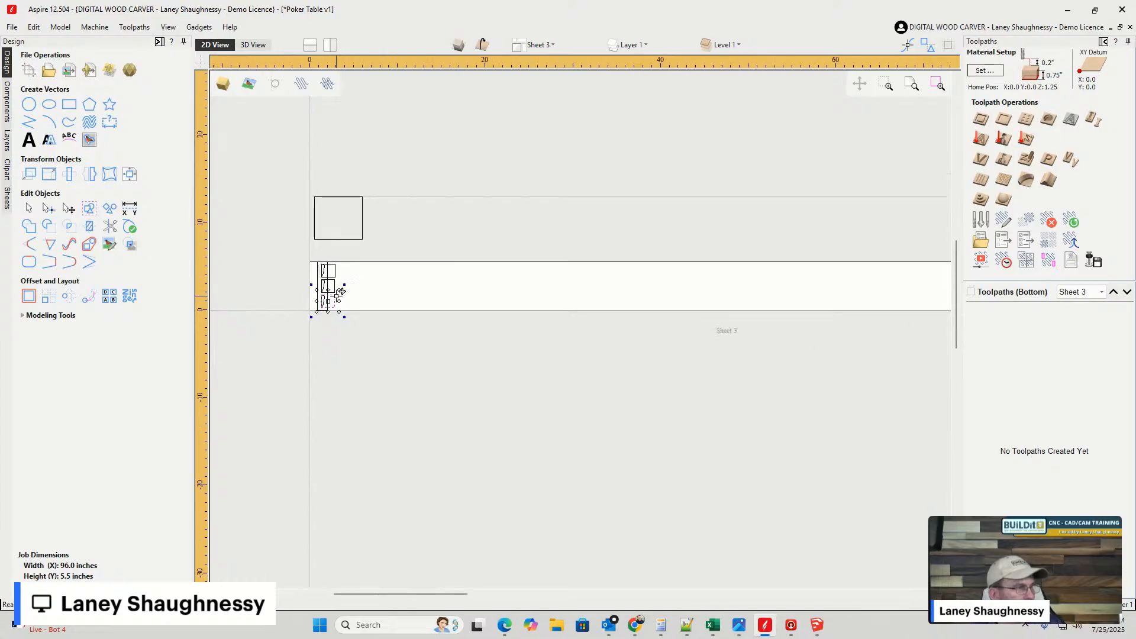
{"action": "left_click", "coordinate": [334, 287], "text": "shift"}
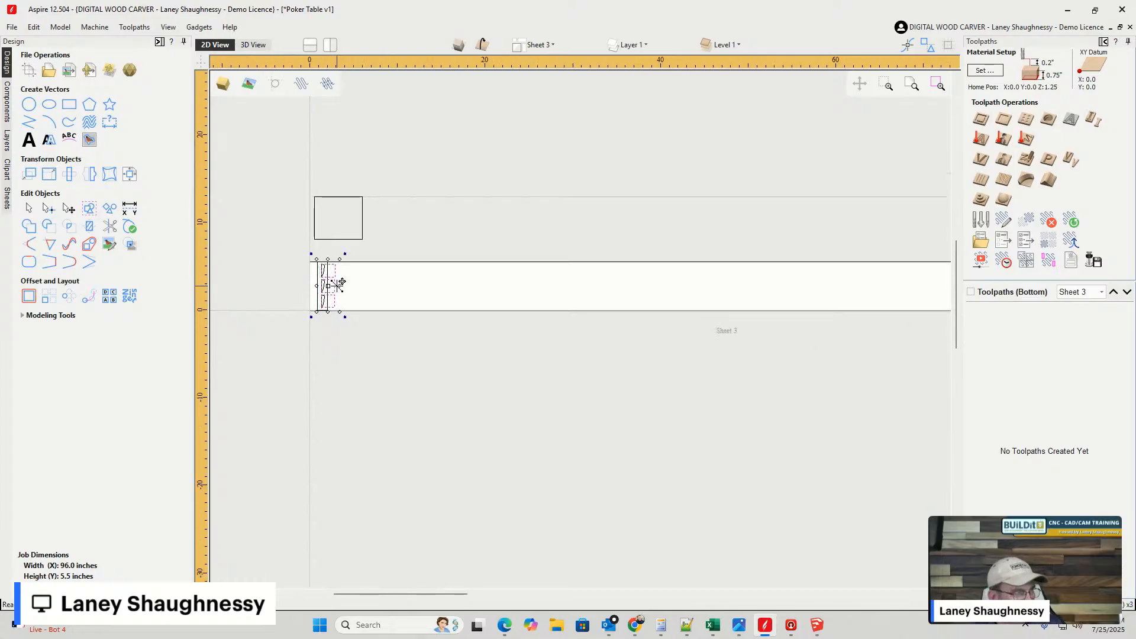
{"action": "scroll", "coordinate": [333, 281], "scroll_direction": "down", "scroll_amount": 2}
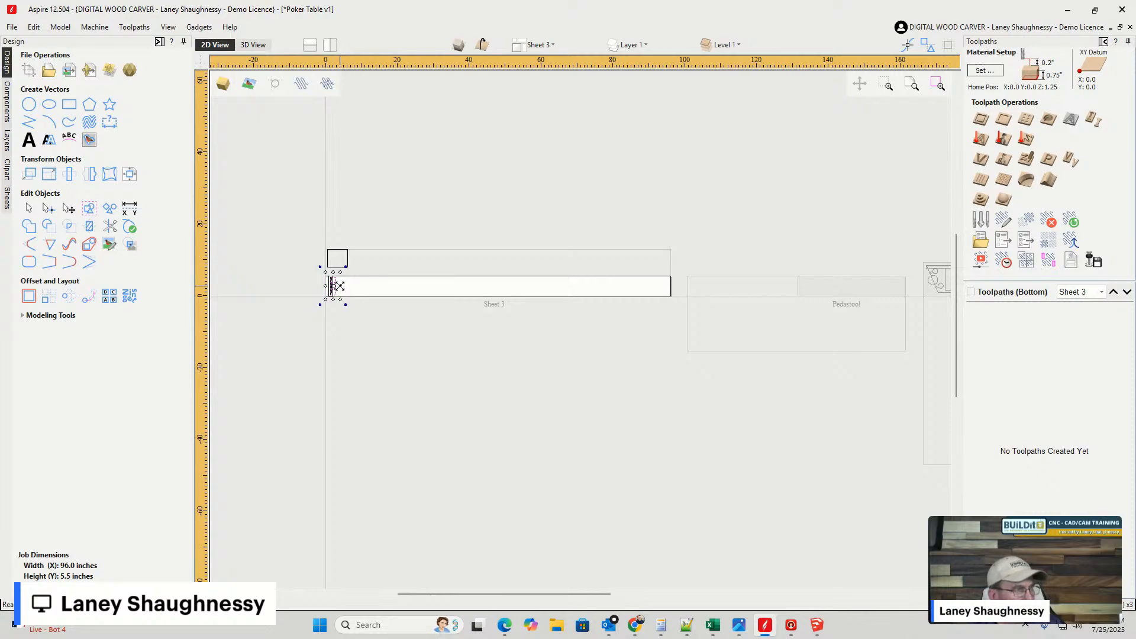
{"action": "left_click_drag", "start_coordinate": [341, 286], "coordinate": [680, 311]}
{"action": "scroll", "coordinate": [326, 287], "scroll_direction": "up", "scroll_amount": 10}
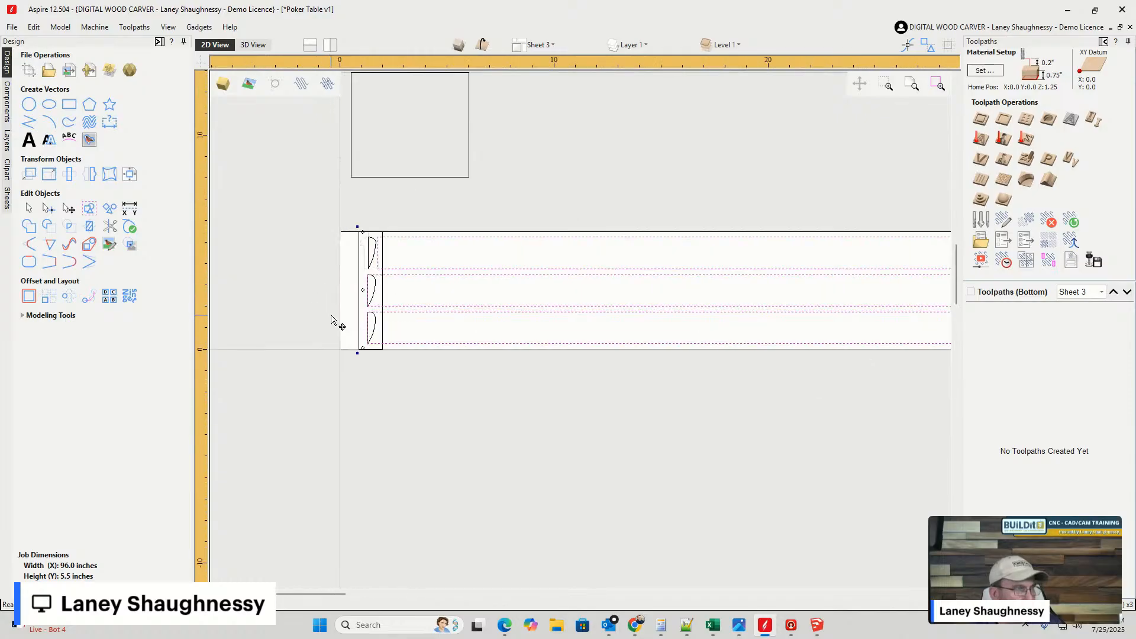
{"action": "left_click_drag", "start_coordinate": [394, 269], "coordinate": [316, 270]}
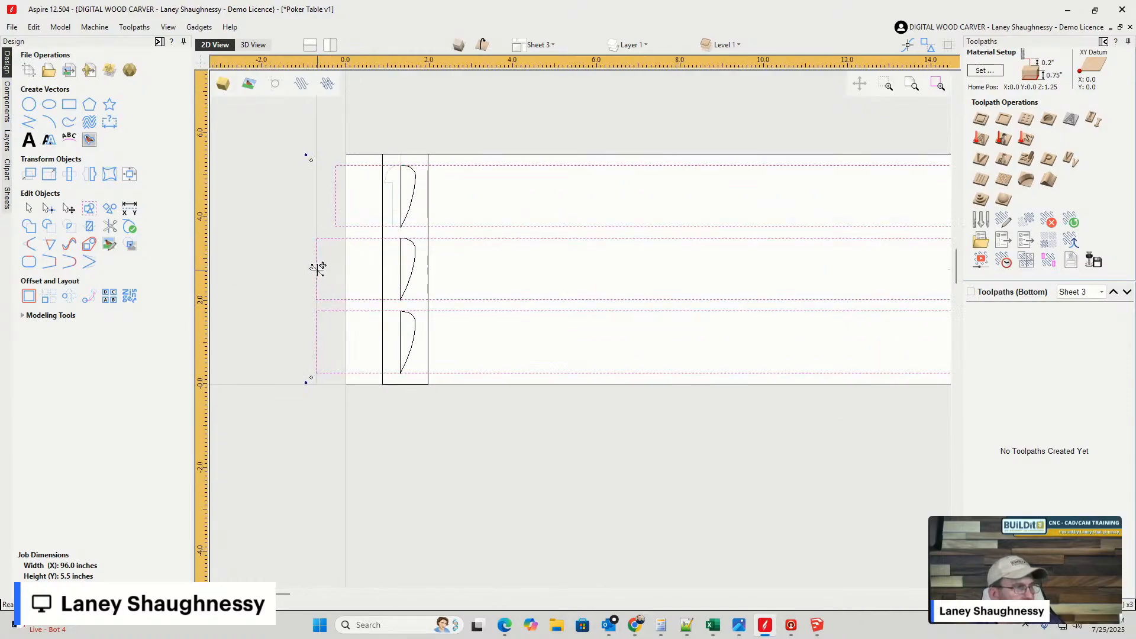
- Node-edit the three long rectangles and delete the left end span of each one
{"action": "left_click", "coordinate": [49, 211]}
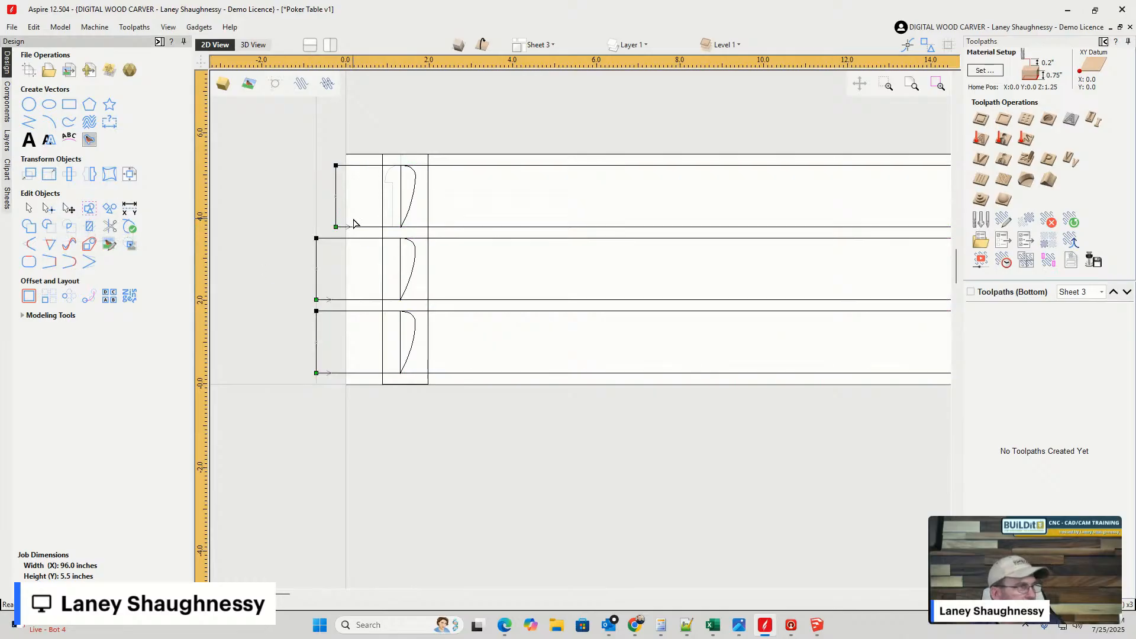
{"action": "right_click", "coordinate": [336, 179]}
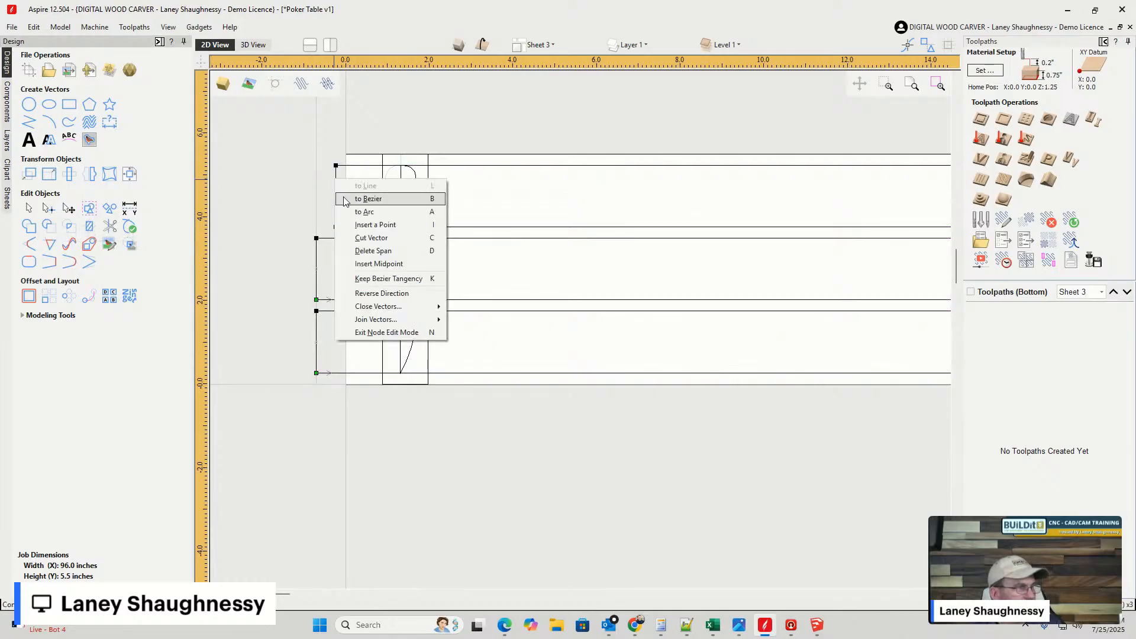
{"action": "left_click", "coordinate": [352, 239]}
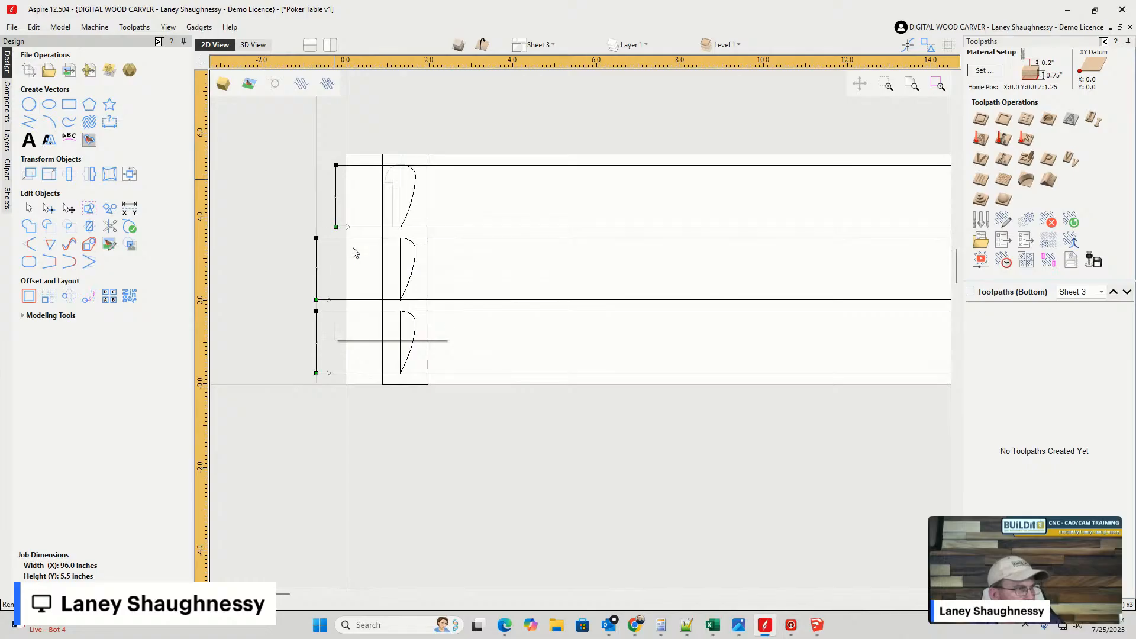
{"action": "right_click", "coordinate": [318, 256]}
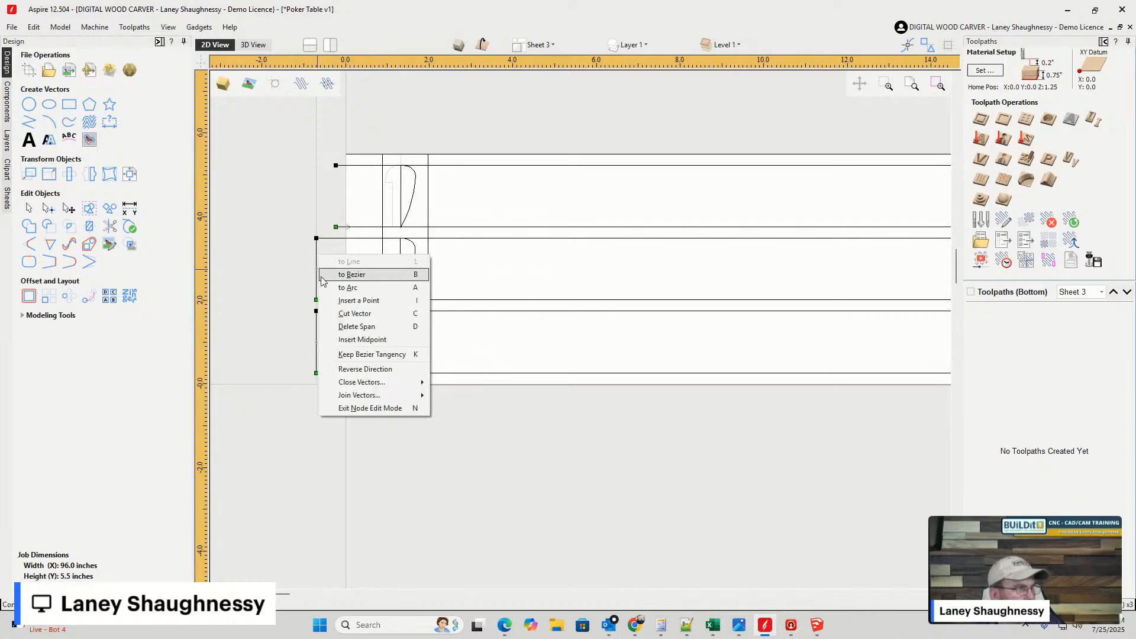
{"action": "left_click", "coordinate": [335, 314]}
{"action": "right_click", "coordinate": [318, 327]}
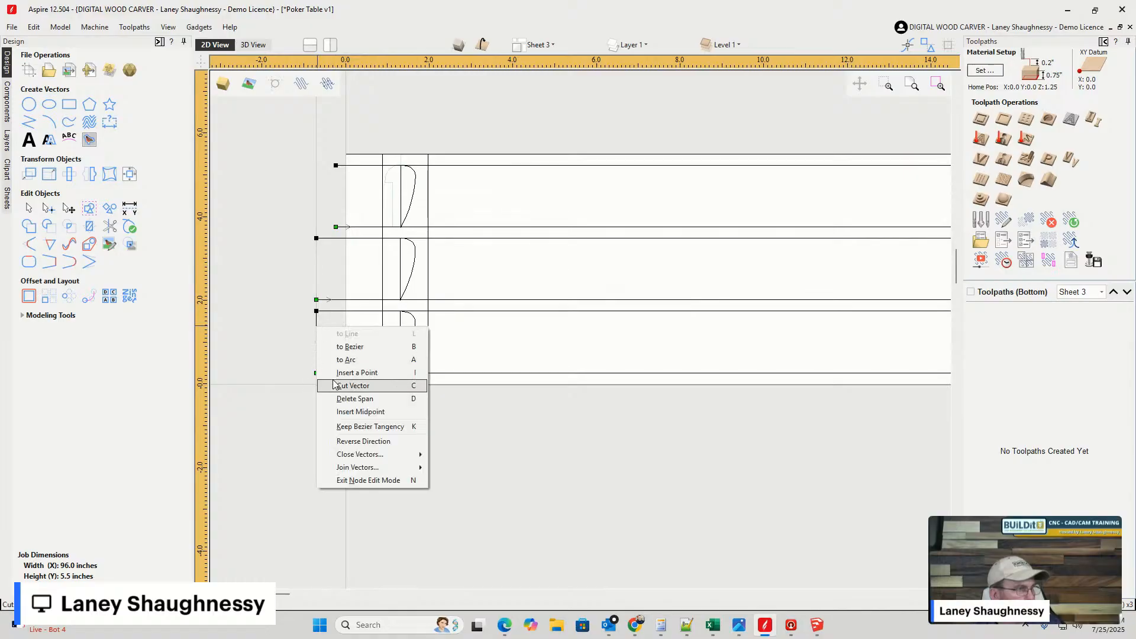
{"action": "left_click", "coordinate": [334, 399]}
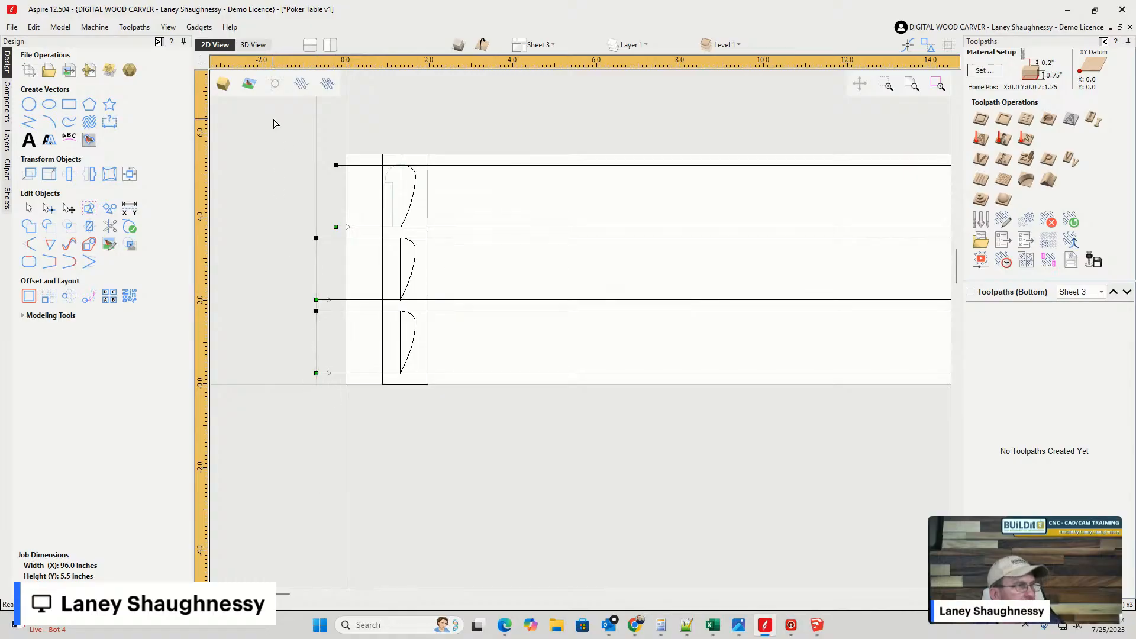
- Move the highest rectangle's upper-left node onto the sheet's left edge and align all the other left end nodes with it
{"action": "left_click_drag", "start_coordinate": [345, 177], "coordinate": [365, 389]}
{"action": "left_click_drag", "start_coordinate": [335, 165], "coordinate": [346, 166]}
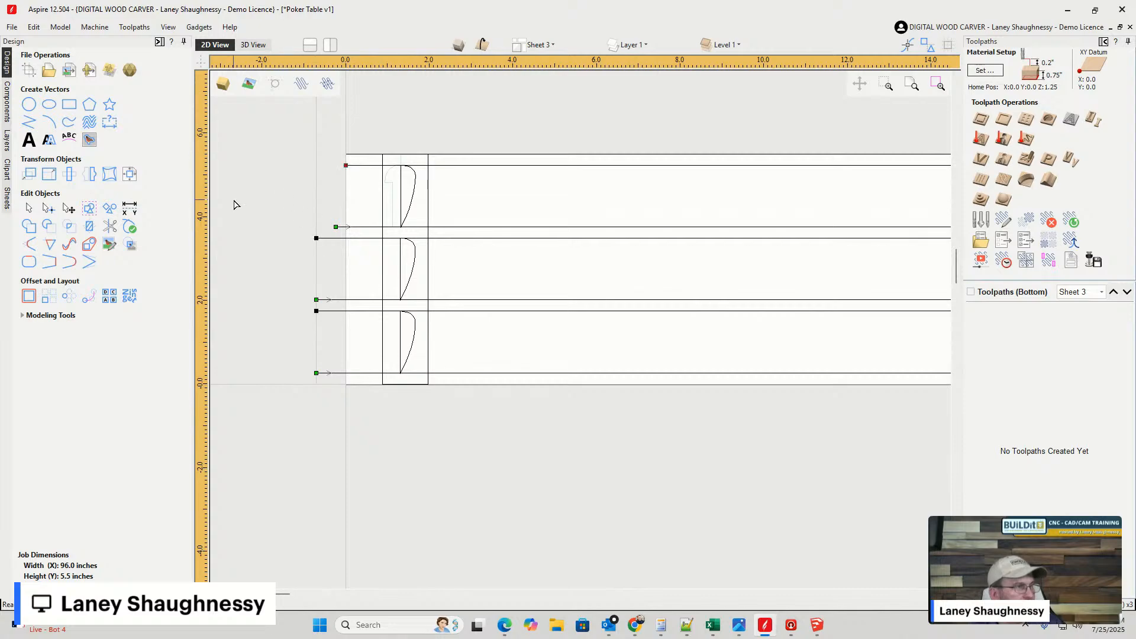
{"action": "left_click_drag", "start_coordinate": [246, 193], "coordinate": [363, 408]}
{"action": "key", "text": "x"}
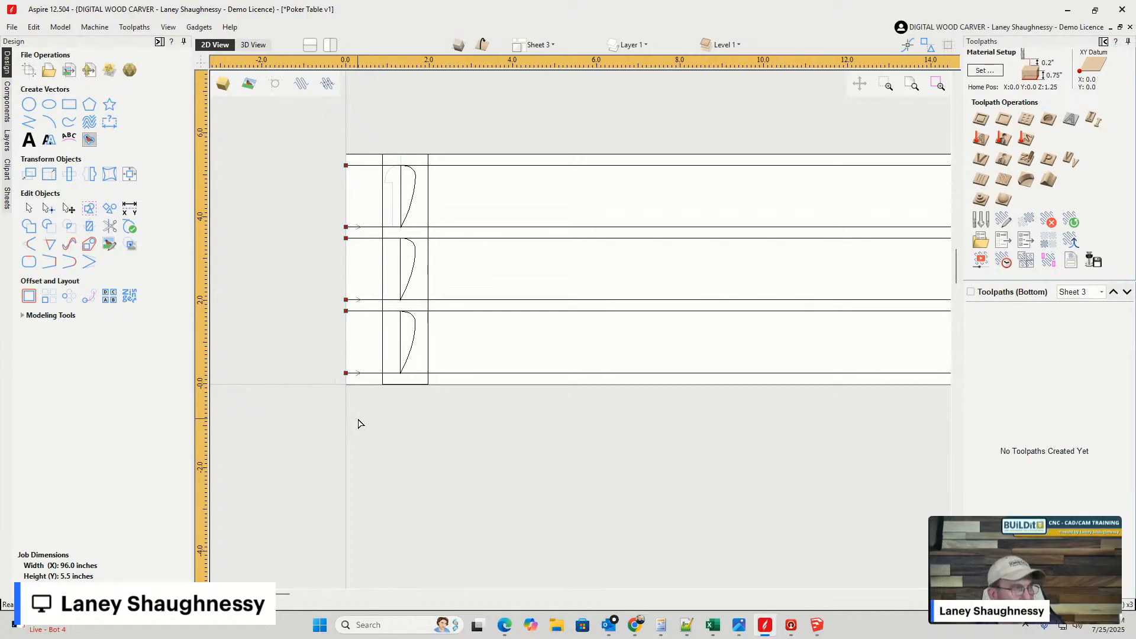
- Delete the right end span of each of the three long rectangles so only open horizontal lines remain
{"action": "scroll", "coordinate": [236, 372], "scroll_direction": "down", "scroll_amount": 1}
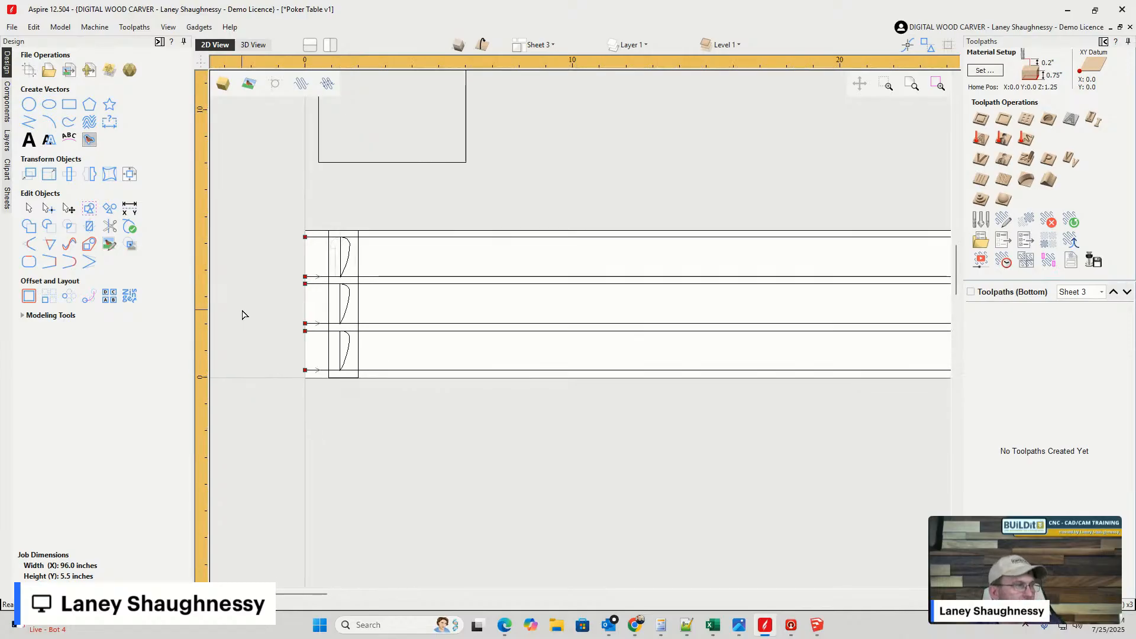
{"action": "scroll", "coordinate": [248, 308], "scroll_direction": "down", "scroll_amount": 2}
{"action": "scroll", "coordinate": [255, 300], "scroll_direction": "down", "scroll_amount": 1}
{"action": "scroll", "coordinate": [616, 290], "scroll_direction": "up", "scroll_amount": 5}
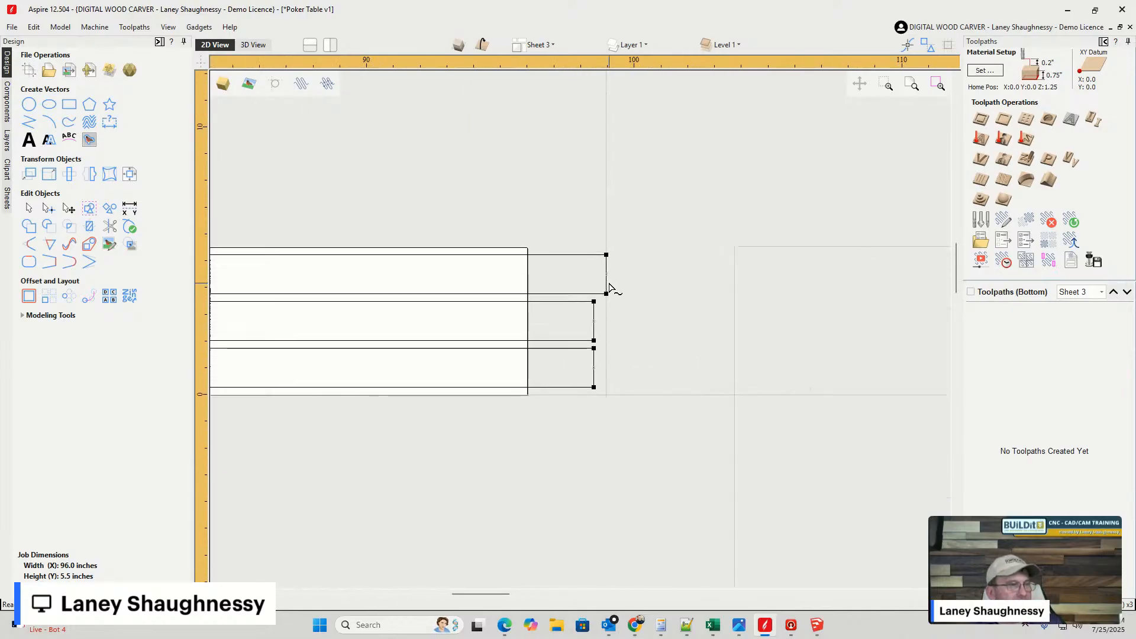
{"action": "right_click", "coordinate": [608, 266]}
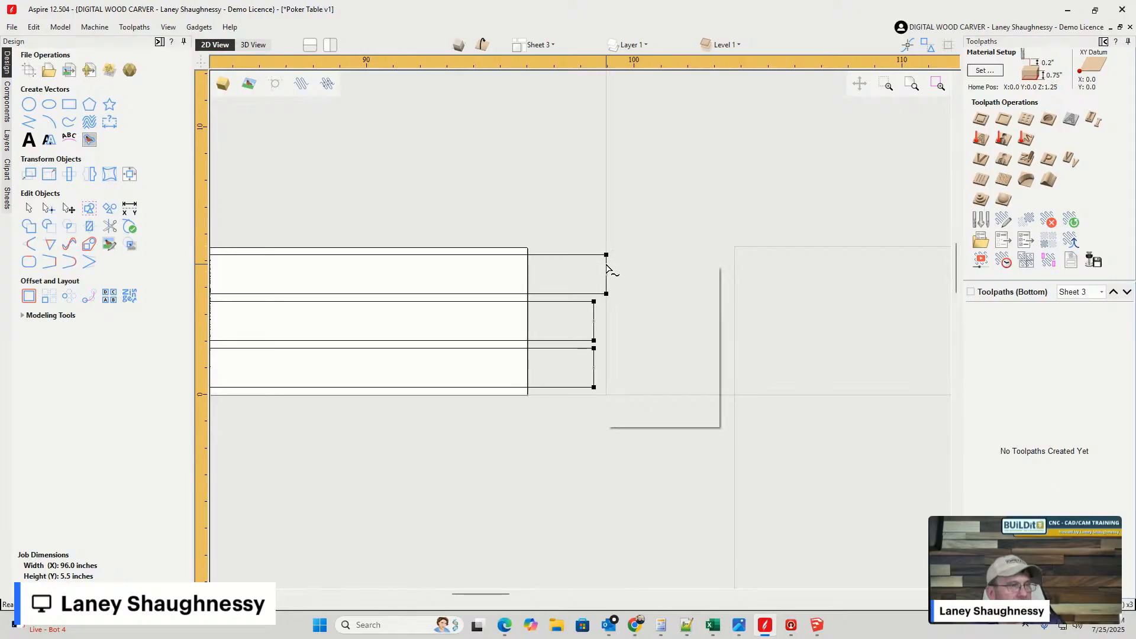
{"action": "left_click", "coordinate": [633, 343]}
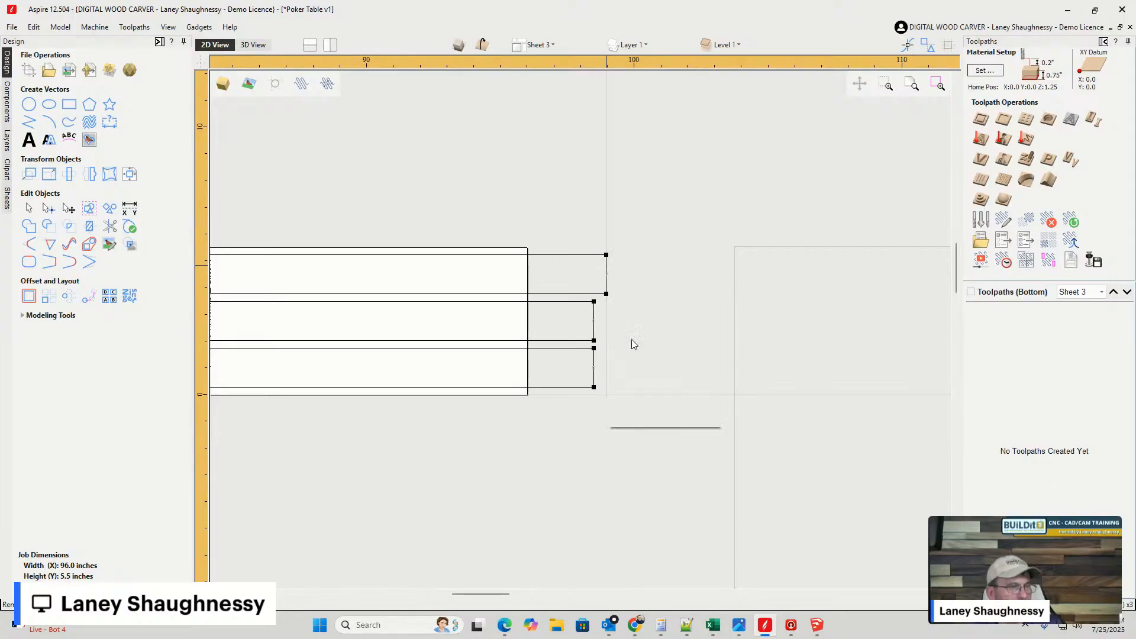
{"action": "right_click", "coordinate": [595, 312]}
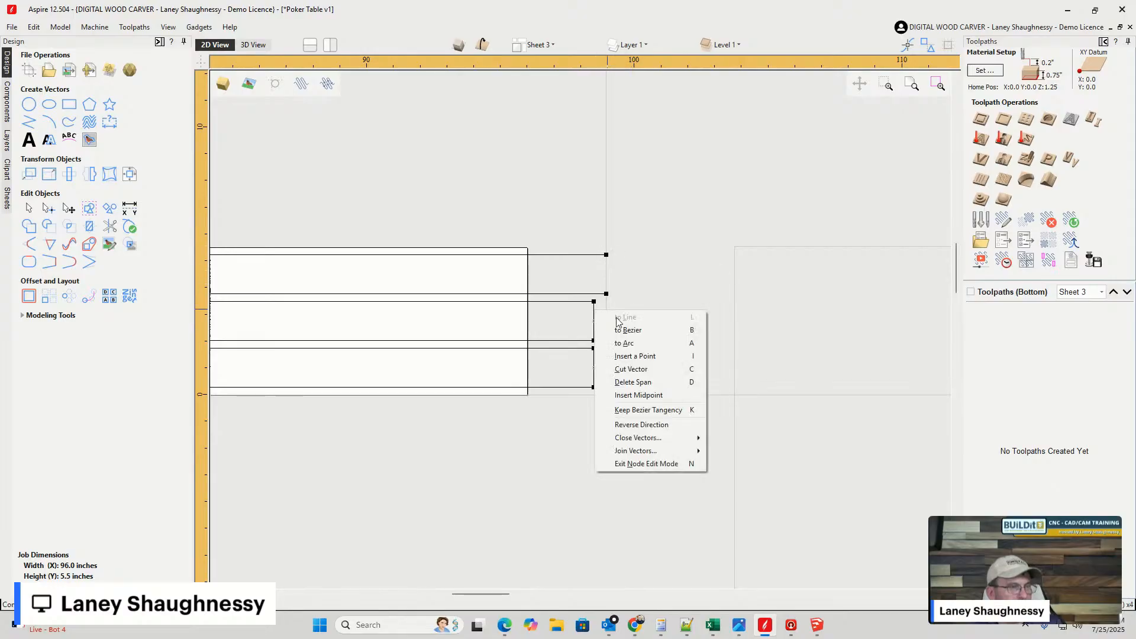
{"action": "left_click", "coordinate": [628, 381]}
{"action": "right_click", "coordinate": [595, 363]}
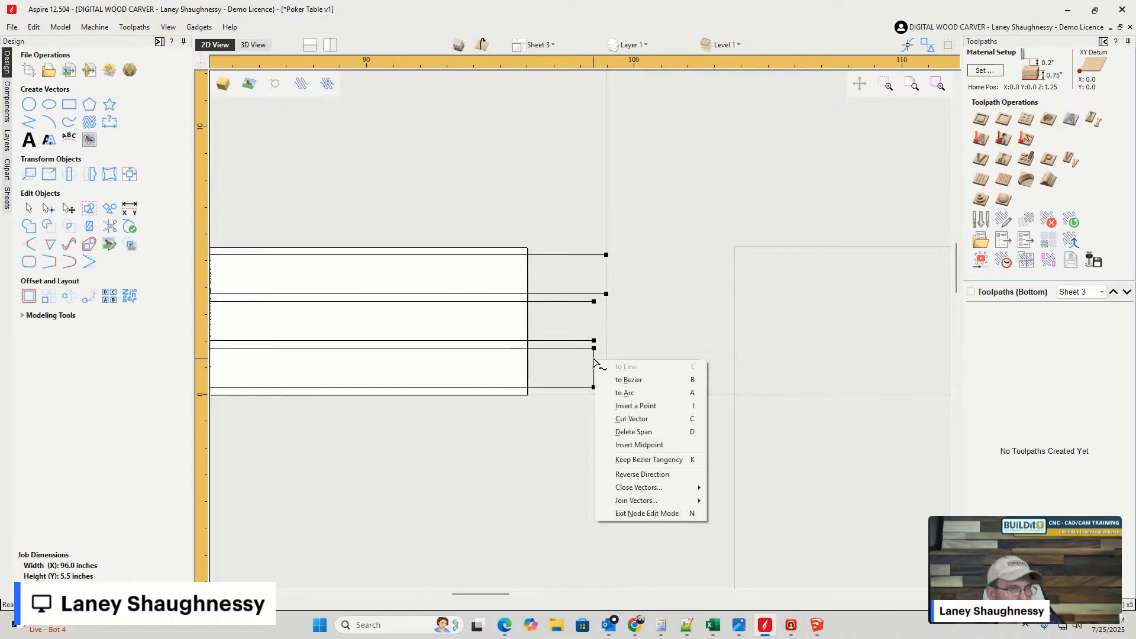
{"action": "left_click", "coordinate": [622, 434]}
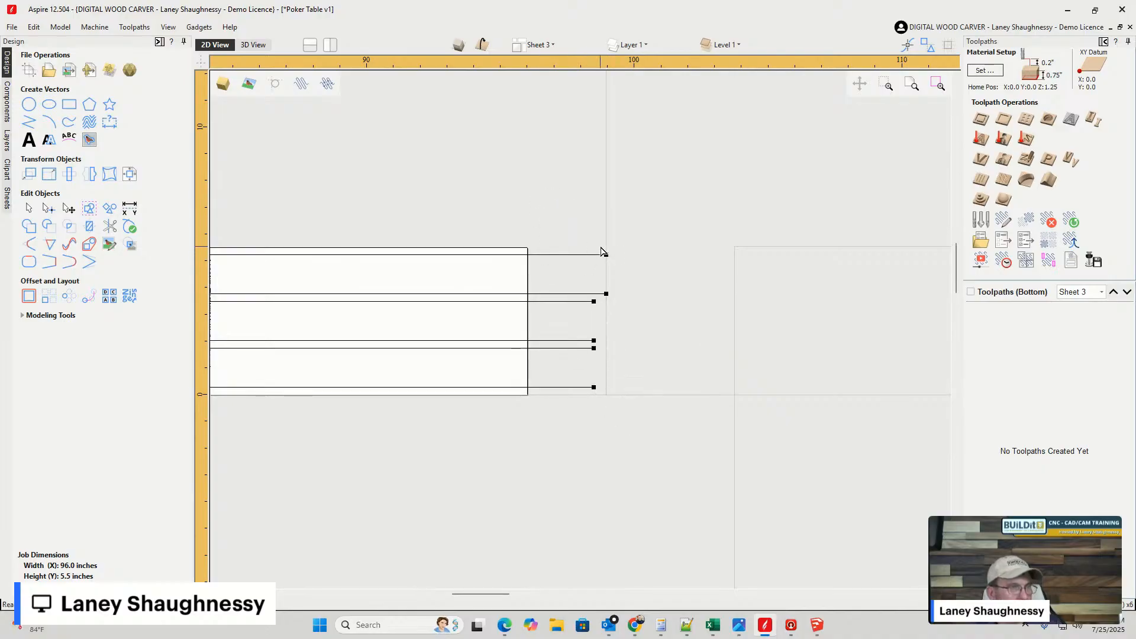
- Move the highest line's right end node onto the sheet's right edge and align the other right end nodes with it
{"action": "left_click_drag", "start_coordinate": [606, 255], "coordinate": [653, 456]}
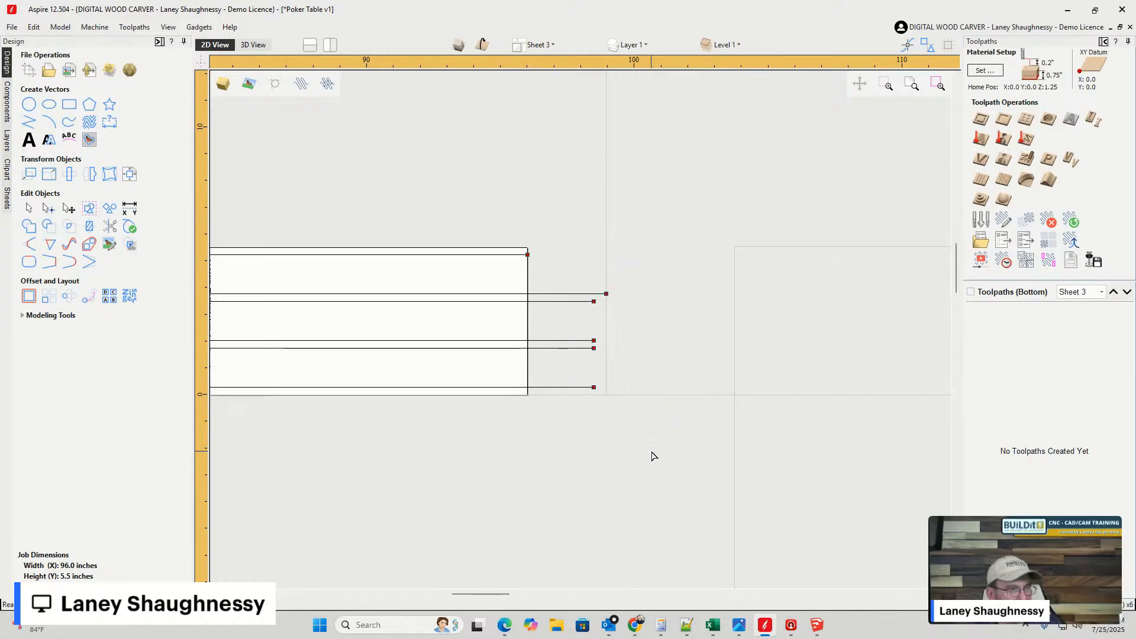
{"action": "key", "text": "x"}
{"action": "scroll", "coordinate": [693, 339], "scroll_direction": "down", "scroll_amount": 5}
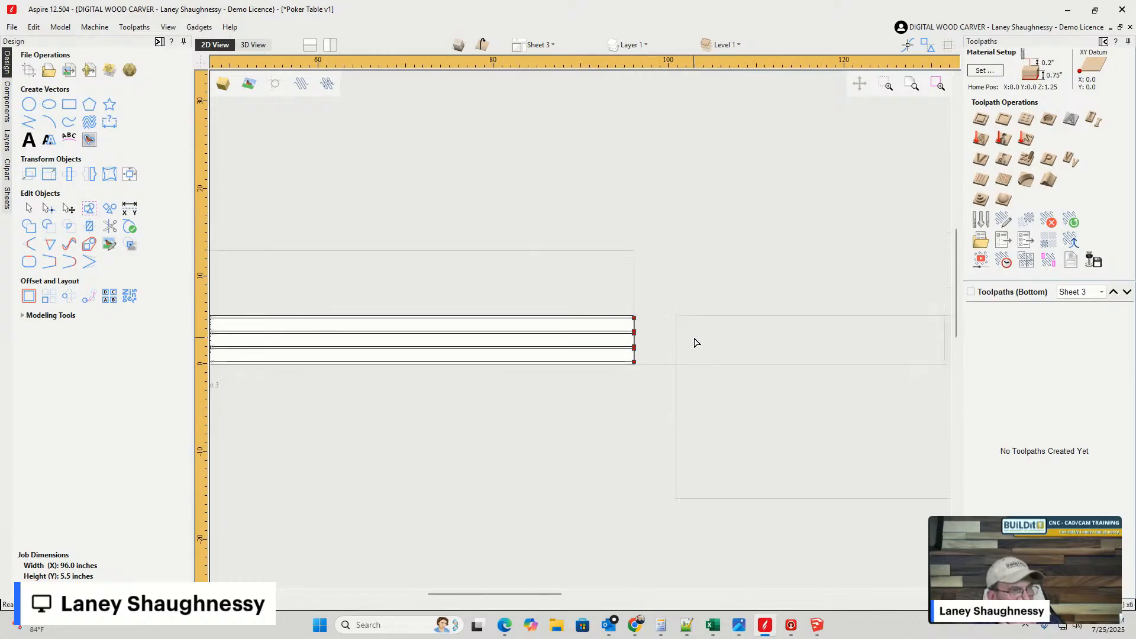
- Exit node editing and delete the tall rectangle surrounding the three rail profiles near the sheet's left end
{"action": "scroll", "coordinate": [375, 363], "scroll_direction": "up", "scroll_amount": 3}
{"action": "scroll", "coordinate": [552, 354], "scroll_direction": "down", "scroll_amount": 1}
{"action": "scroll", "coordinate": [264, 309], "scroll_direction": "up", "scroll_amount": 1}
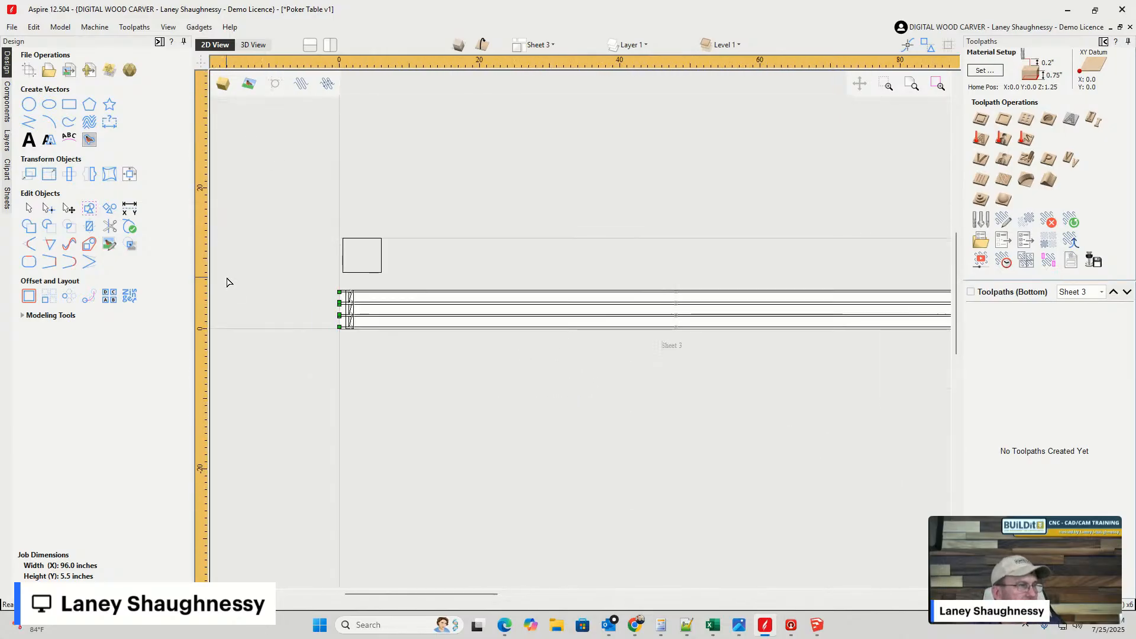
{"action": "scroll", "coordinate": [358, 305], "scroll_direction": "up", "scroll_amount": 3}
{"action": "scroll", "coordinate": [452, 327], "scroll_direction": "up", "scroll_amount": 3}
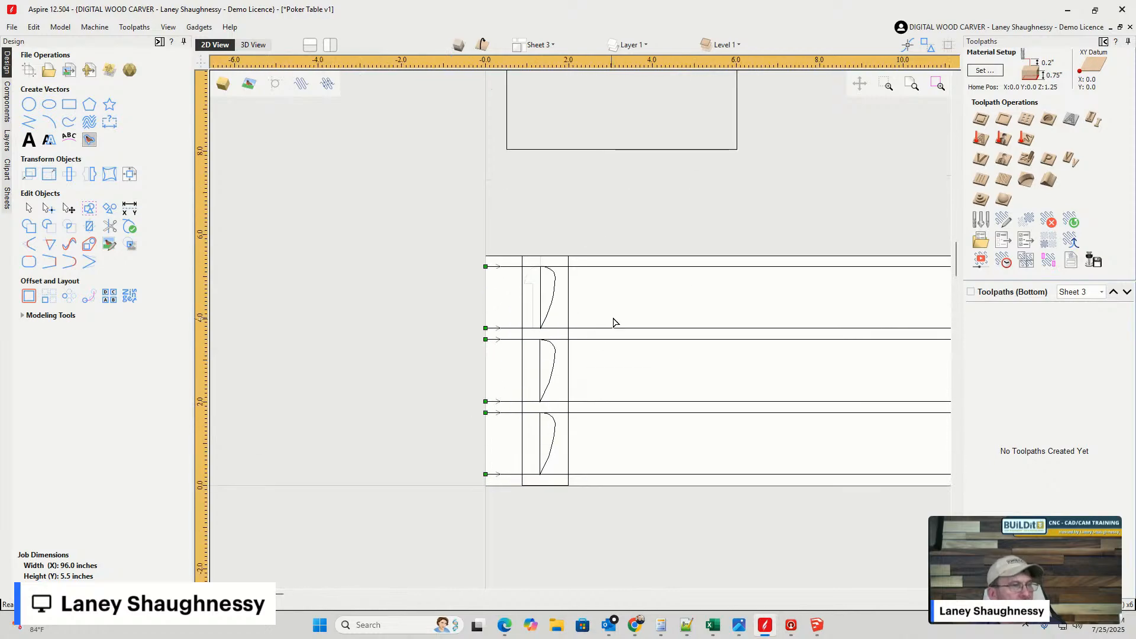
{"action": "left_click", "coordinate": [566, 302]}
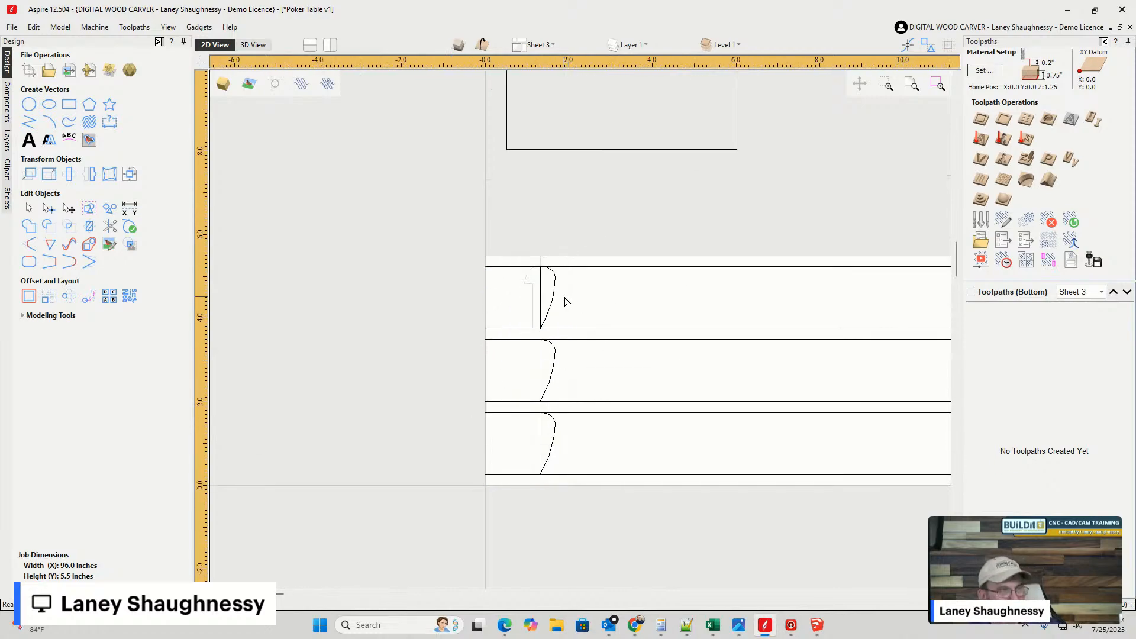
- Move the highest profile's lower rail line down, snapping it to the pointed lower corner of that profile
{"action": "scroll", "coordinate": [541, 269], "scroll_direction": "up", "scroll_amount": 4}
{"action": "scroll", "coordinate": [304, 208], "scroll_direction": "down", "scroll_amount": 3}
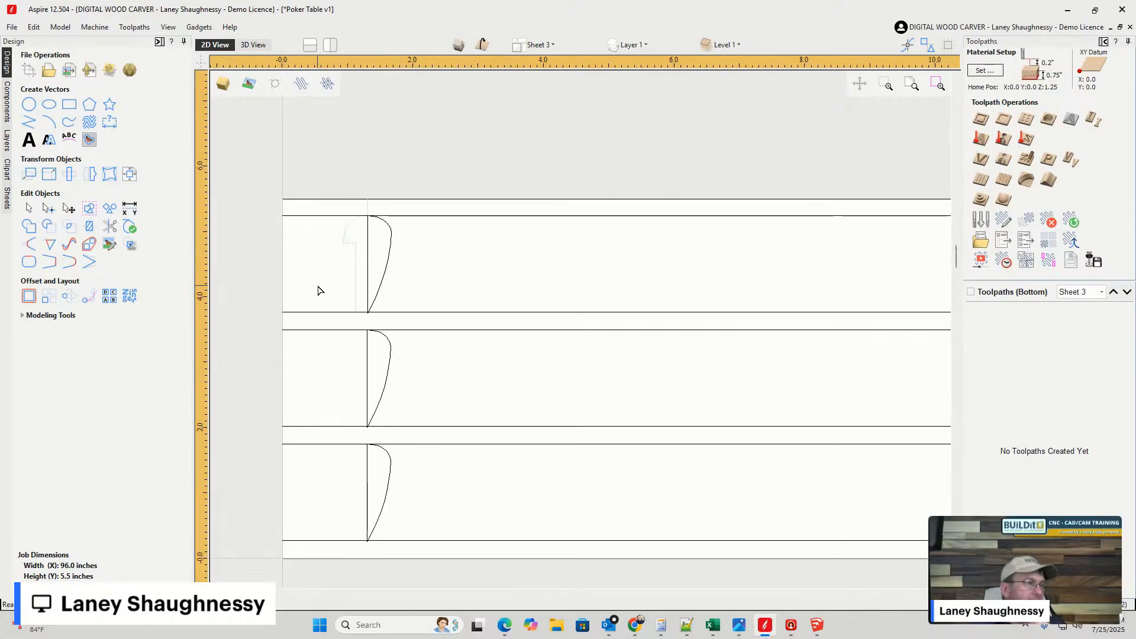
{"action": "scroll", "coordinate": [346, 309], "scroll_direction": "up", "scroll_amount": 6}
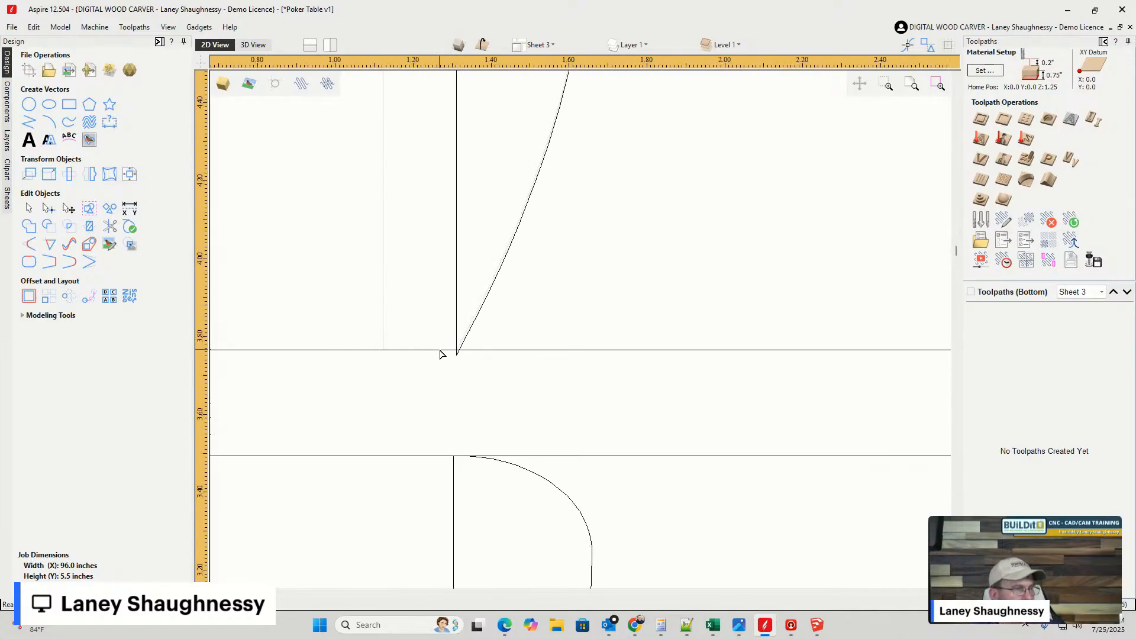
{"action": "left_click", "coordinate": [28, 209]}
{"action": "left_click", "coordinate": [375, 350]}
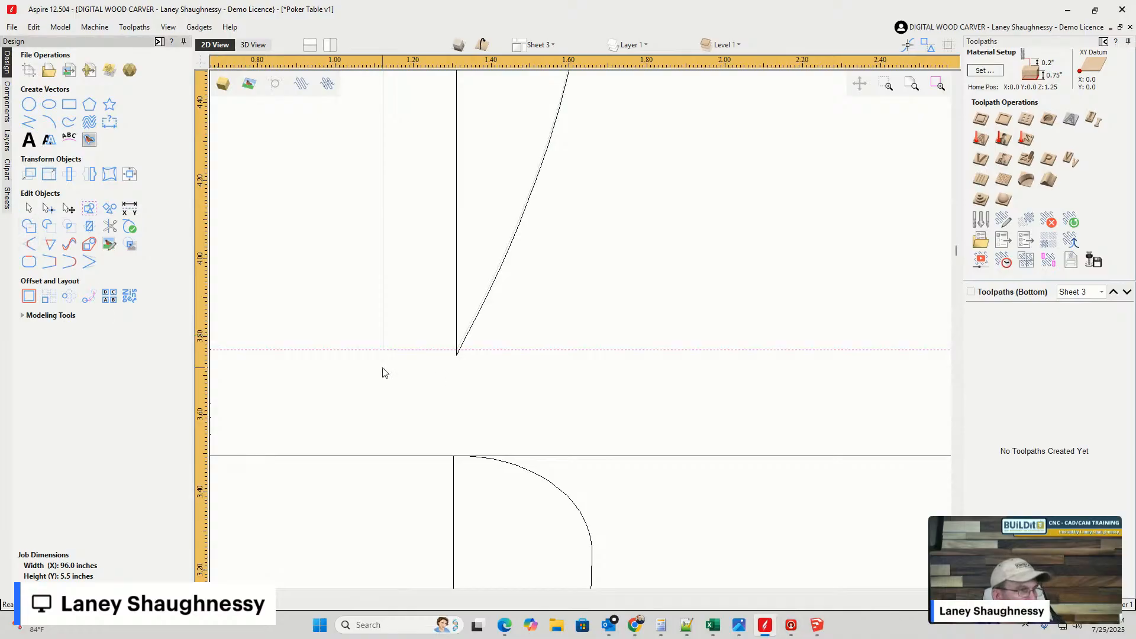
{"action": "scroll", "coordinate": [457, 348], "scroll_direction": "up", "scroll_amount": 2}
{"action": "scroll", "coordinate": [461, 354], "scroll_direction": "up", "scroll_amount": 2}
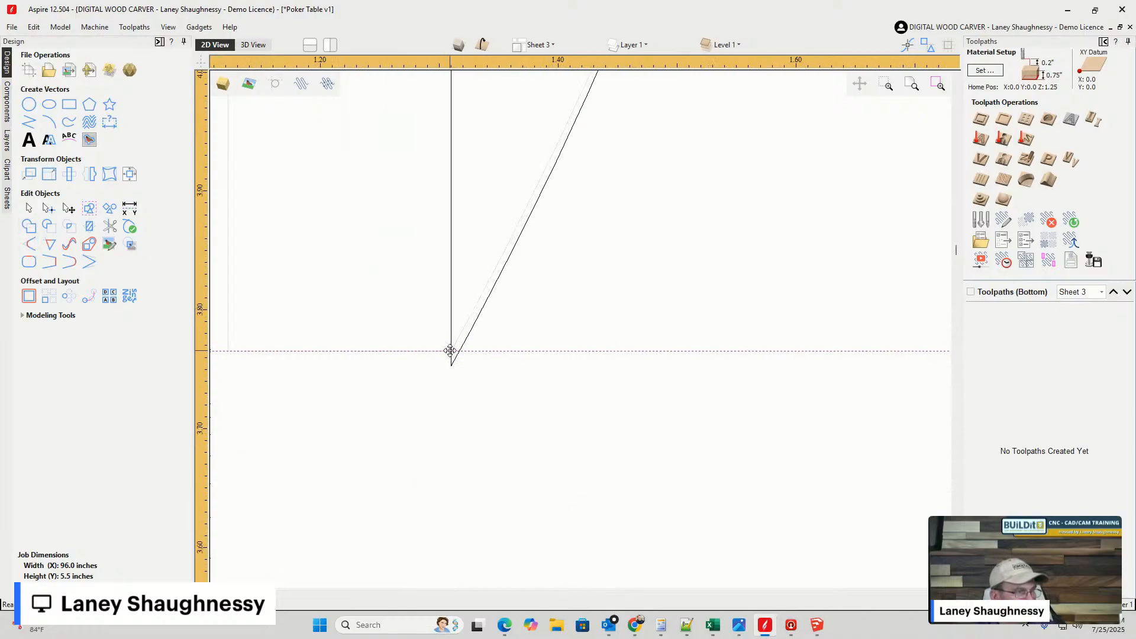
{"action": "left_click_drag", "start_coordinate": [451, 352], "coordinate": [454, 366]}
- Snap the middle profile's lower rail line to the pointed lower corner of the middle profile
{"action": "scroll", "coordinate": [459, 316], "scroll_direction": "down", "scroll_amount": 6}
{"action": "scroll", "coordinate": [462, 444], "scroll_direction": "down", "scroll_amount": 1}
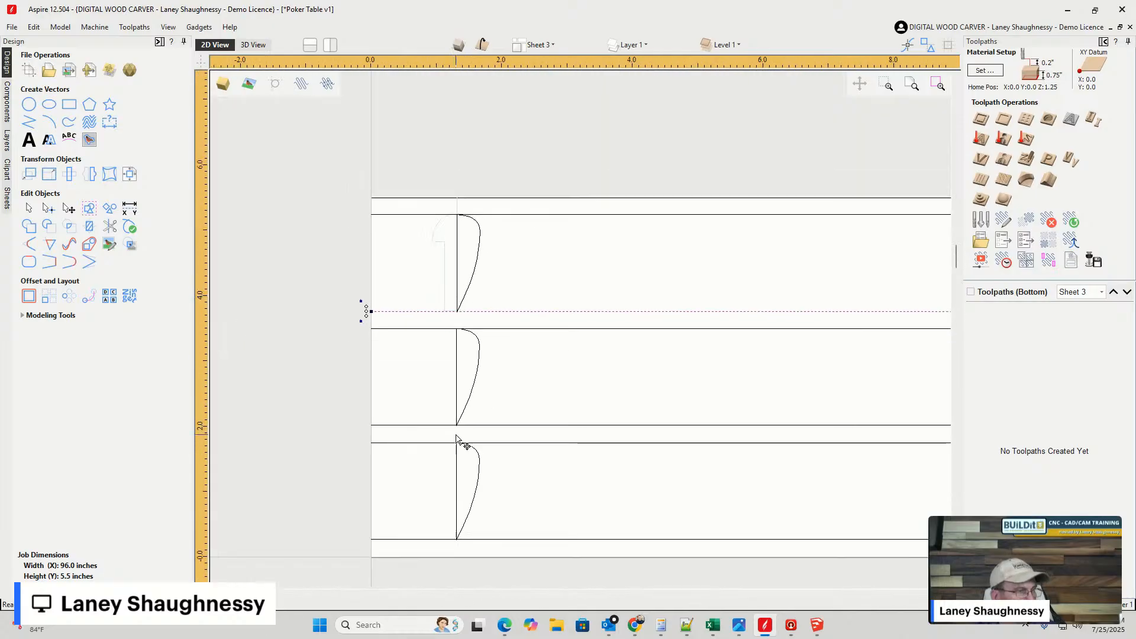
{"action": "scroll", "coordinate": [460, 455], "scroll_direction": "up", "scroll_amount": 7}
{"action": "left_click", "coordinate": [452, 418]}
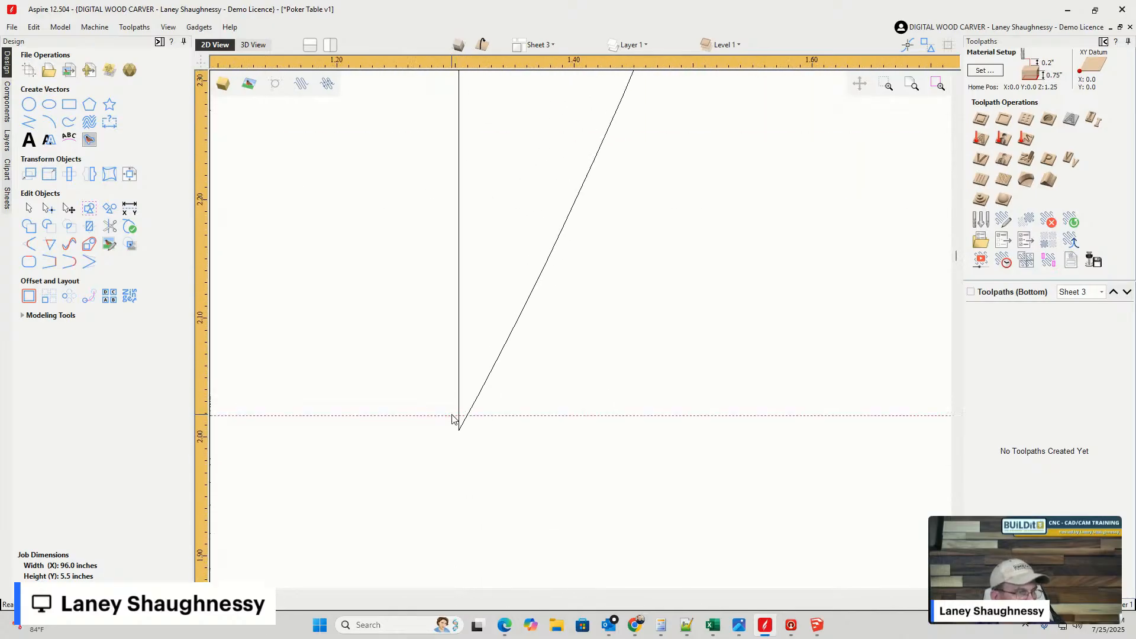
{"action": "left_click_drag", "start_coordinate": [460, 415], "coordinate": [461, 430]}
- Snap the lowest profile's lower rail line to the pointed lower corner of the lowest profile
{"action": "scroll", "coordinate": [450, 355], "scroll_direction": "down", "scroll_amount": 4}
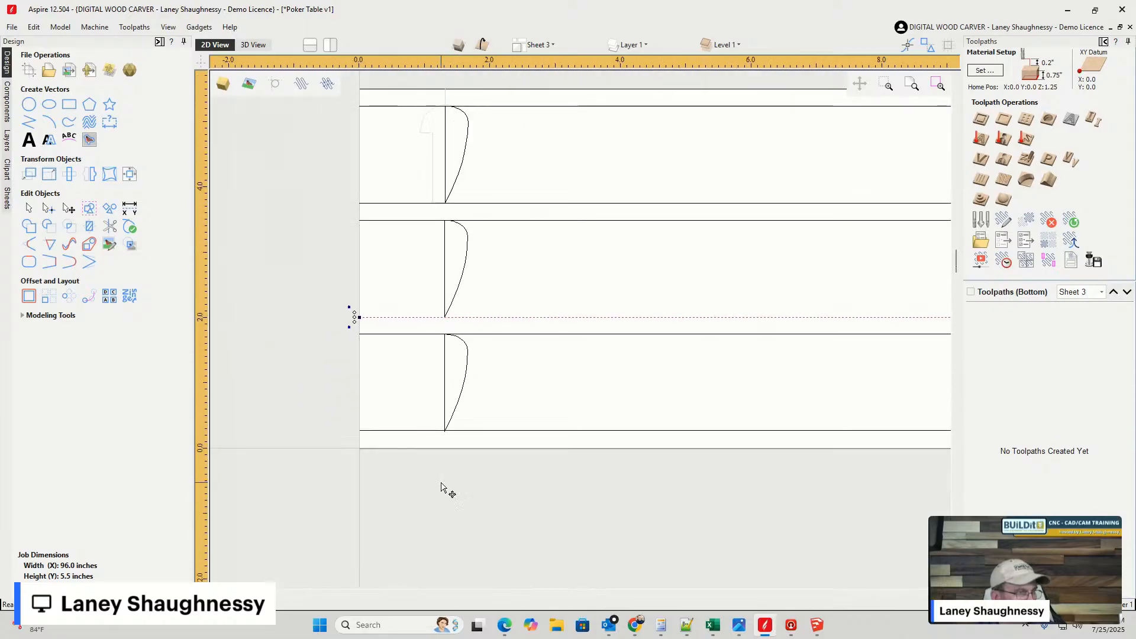
{"action": "scroll", "coordinate": [444, 430], "scroll_direction": "up", "scroll_amount": 3}
{"action": "scroll", "coordinate": [444, 430], "scroll_direction": "up", "scroll_amount": 5}
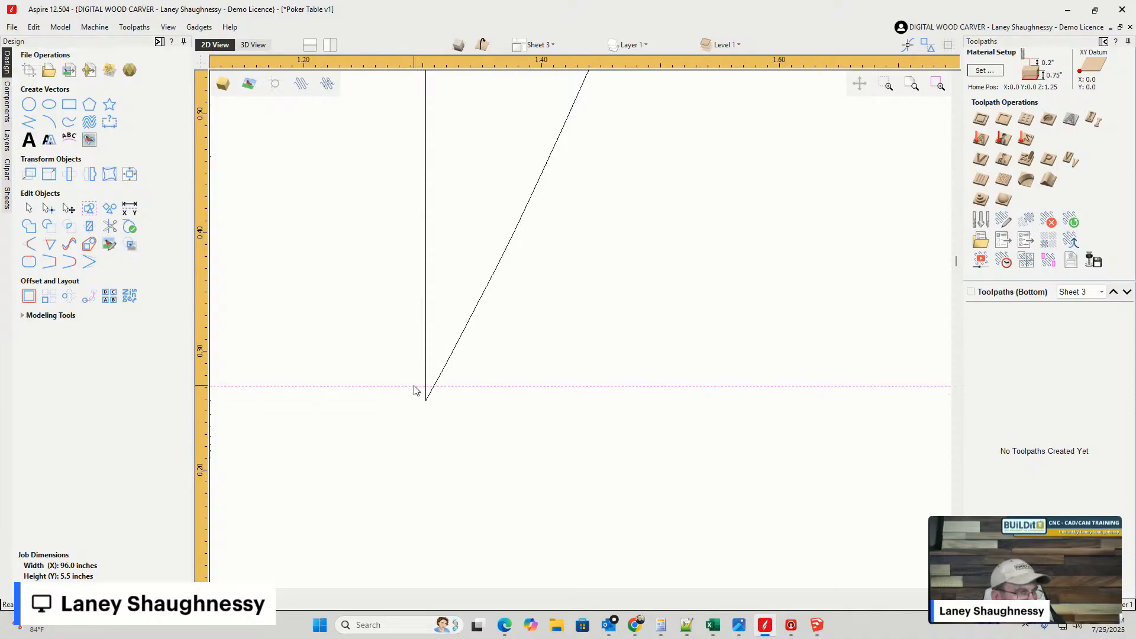
{"action": "left_click_drag", "start_coordinate": [414, 386], "coordinate": [426, 401]}
- Examine how the middle profile's upper curve meets its upper rail line at the profile's upper-left corner
{"action": "scroll", "coordinate": [480, 453], "scroll_direction": "down", "scroll_amount": 4}
{"action": "scroll", "coordinate": [510, 282], "scroll_direction": "up", "scroll_amount": 3}
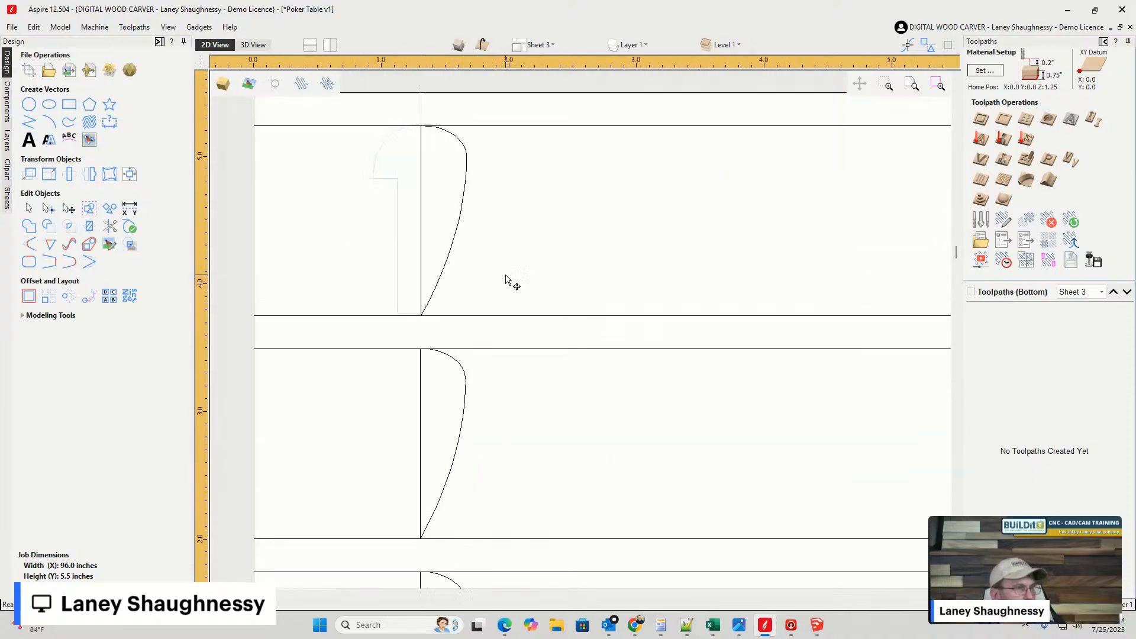
{"action": "scroll", "coordinate": [407, 402], "scroll_direction": "up", "scroll_amount": 6}
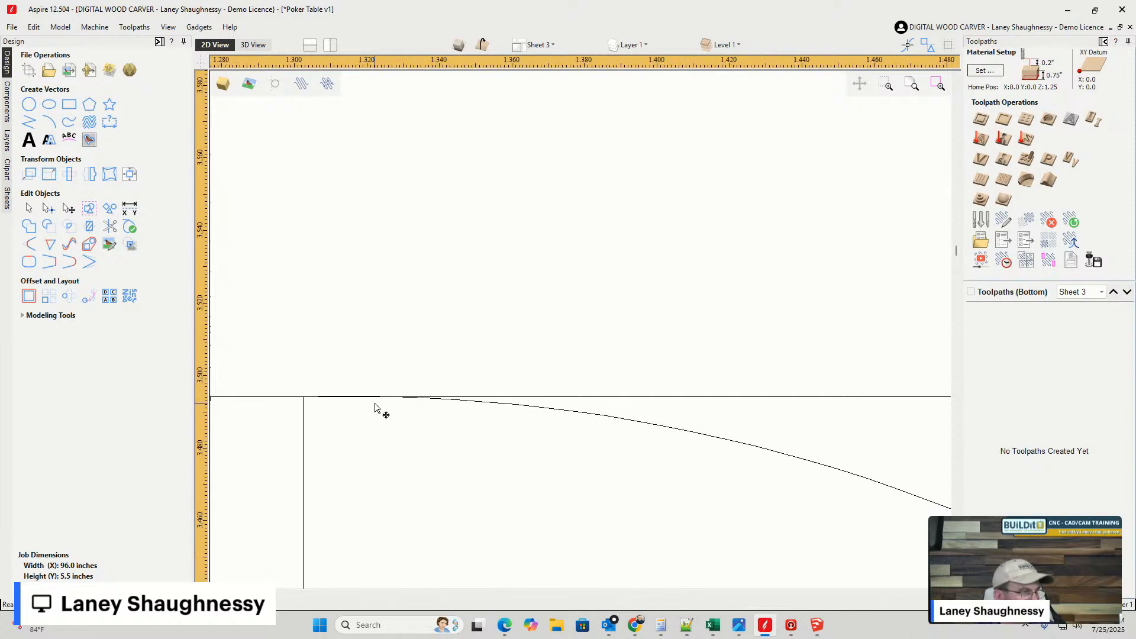
{"action": "scroll", "coordinate": [299, 402], "scroll_direction": "up", "scroll_amount": 3}
{"action": "scroll", "coordinate": [322, 355], "scroll_direction": "down", "scroll_amount": 3}
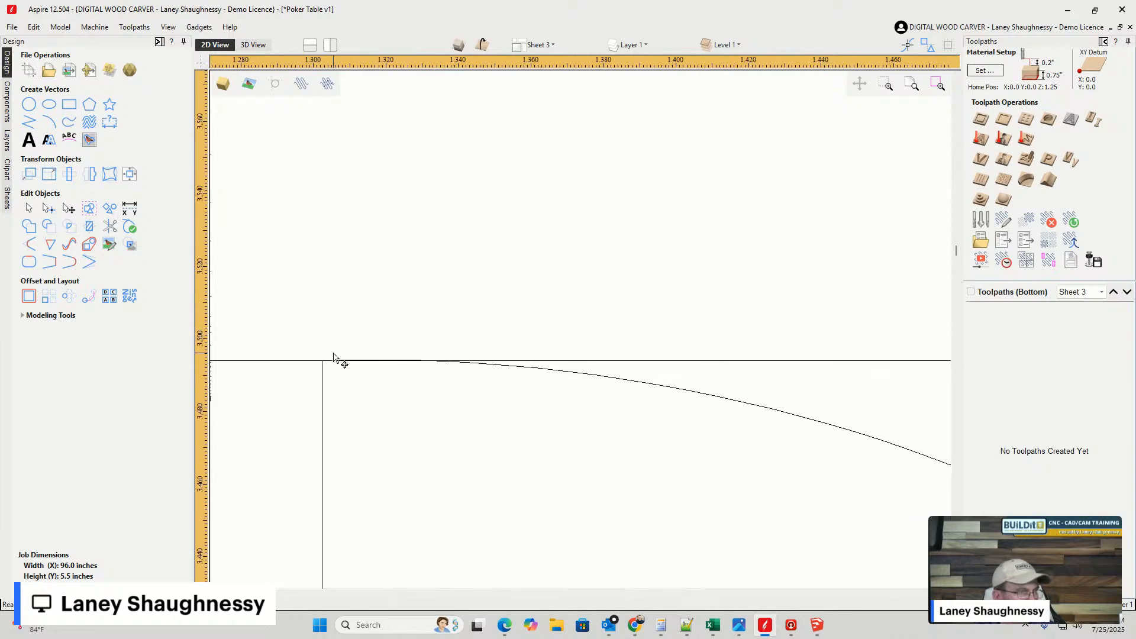
{"action": "scroll", "coordinate": [334, 358], "scroll_direction": "down", "scroll_amount": 2}
{"action": "scroll", "coordinate": [343, 358], "scroll_direction": "up", "scroll_amount": 5}
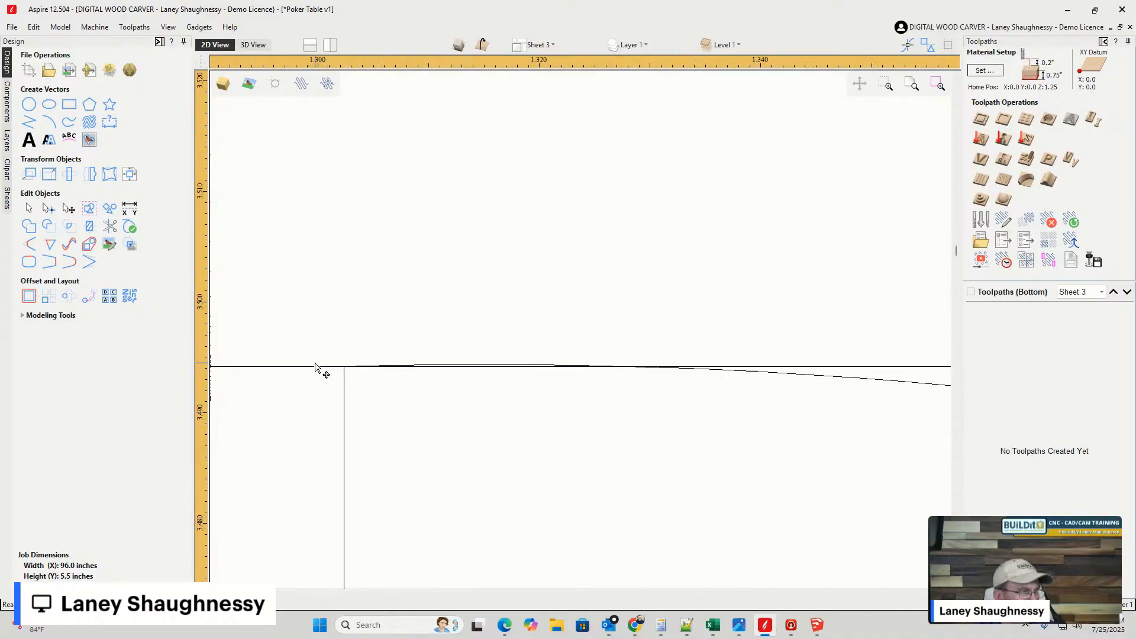
{"action": "scroll", "coordinate": [333, 374], "scroll_direction": "up", "scroll_amount": 1}
{"action": "left_click", "coordinate": [338, 367]}
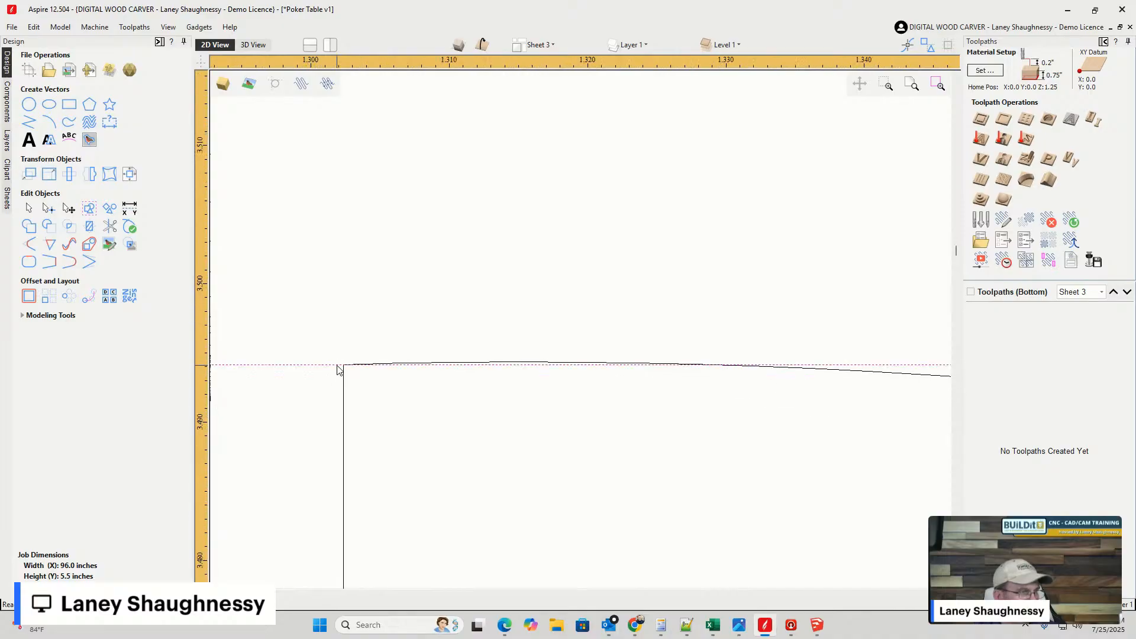
{"action": "scroll", "coordinate": [462, 373], "scroll_direction": "down", "scroll_amount": 1}
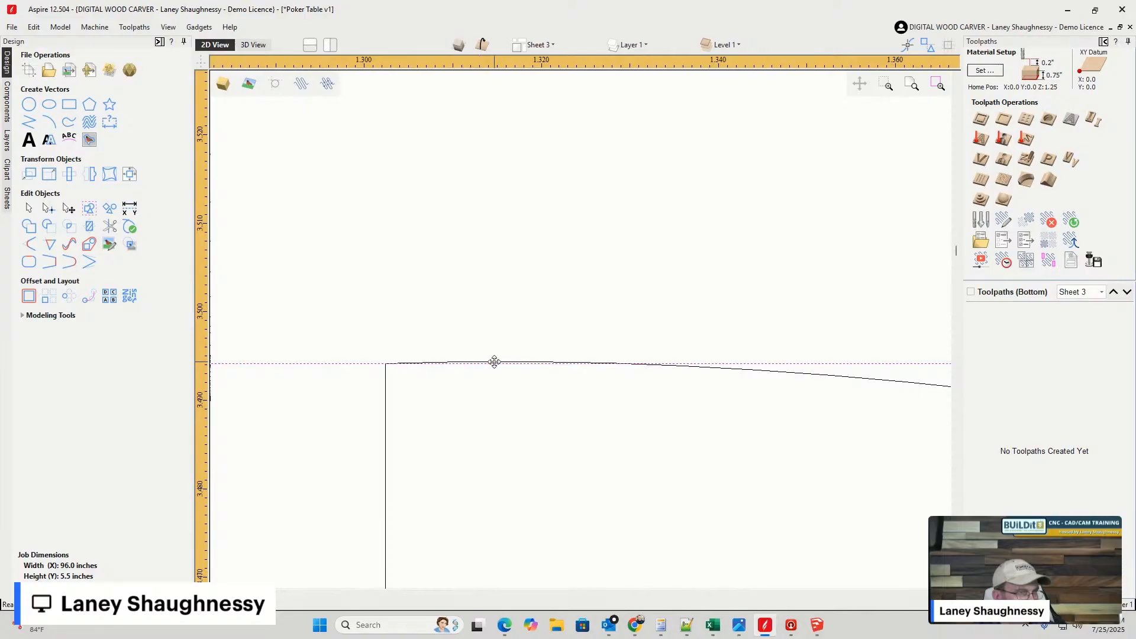
{"action": "scroll", "coordinate": [506, 376], "scroll_direction": "up", "scroll_amount": 5}
{"action": "scroll", "coordinate": [411, 316], "scroll_direction": "down", "scroll_amount": 4}
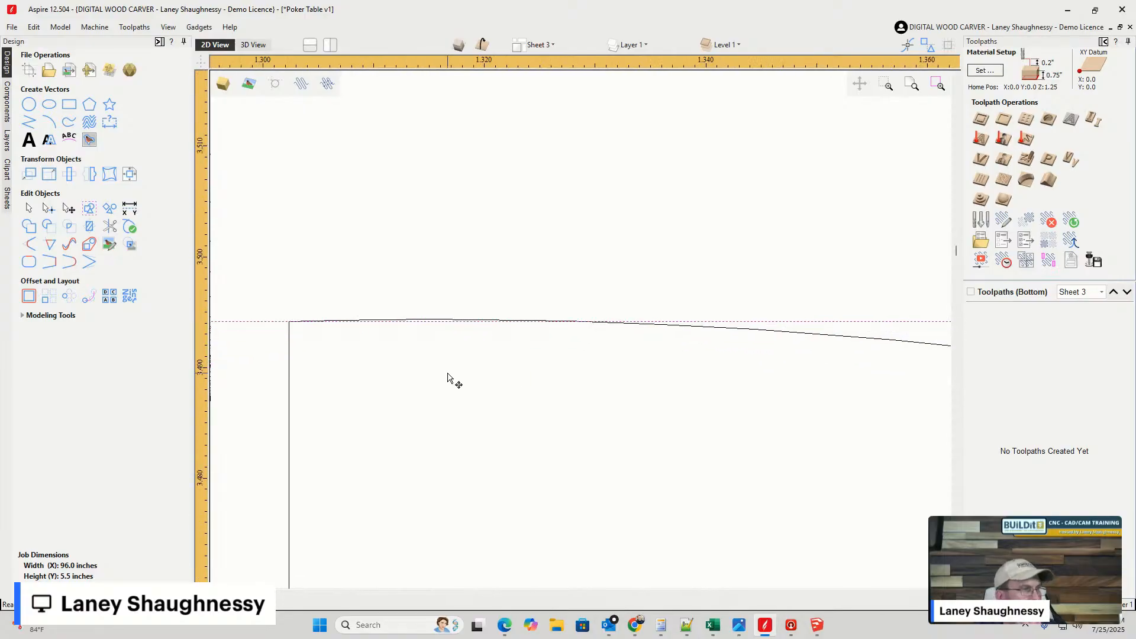
{"action": "scroll", "coordinate": [448, 377], "scroll_direction": "down", "scroll_amount": 2}
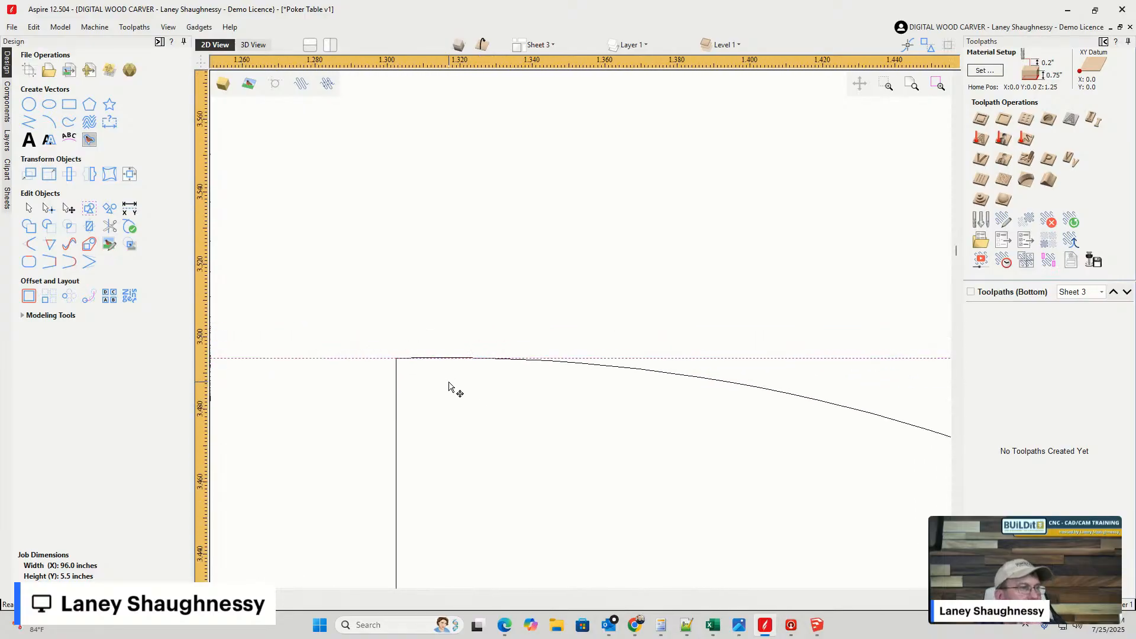
- Node-edit the middle profile and lower its upper-left Bezier handle onto the upper rail line so the curve starts horizontally
{"action": "left_click", "coordinate": [397, 373]}
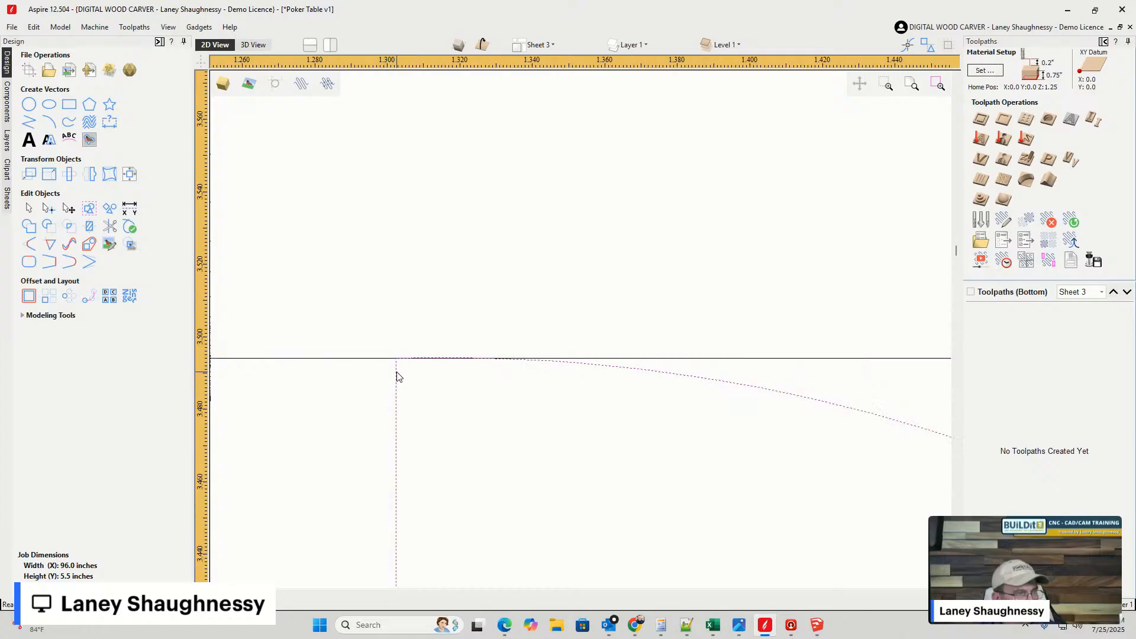
{"action": "key", "text": "Escape"}
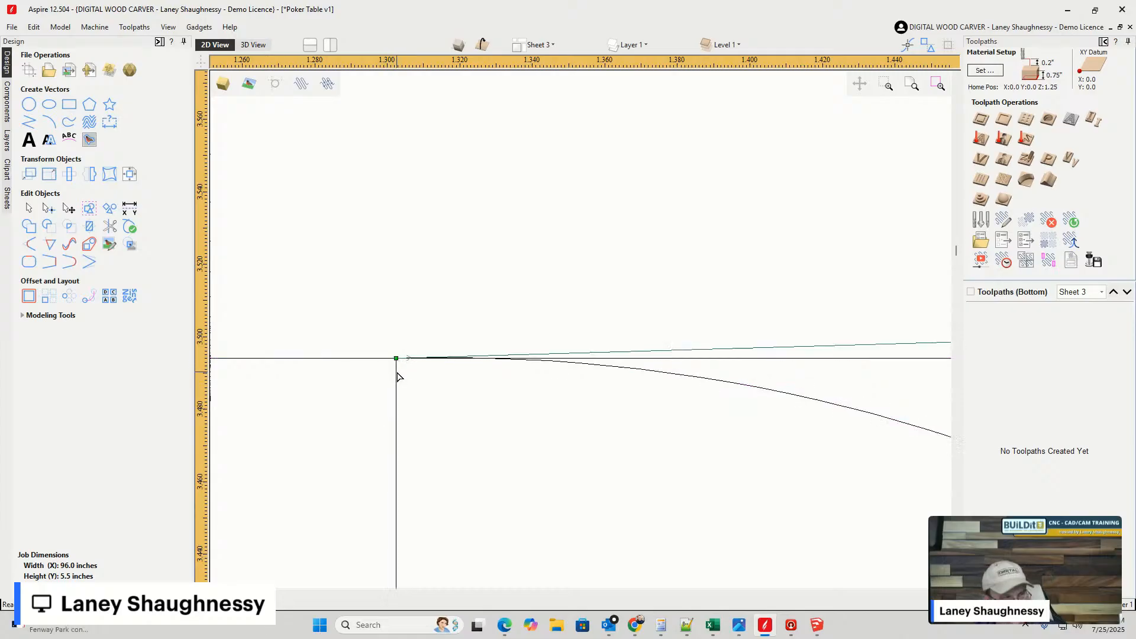
{"action": "scroll", "coordinate": [396, 376], "scroll_direction": "up", "scroll_amount": 5}
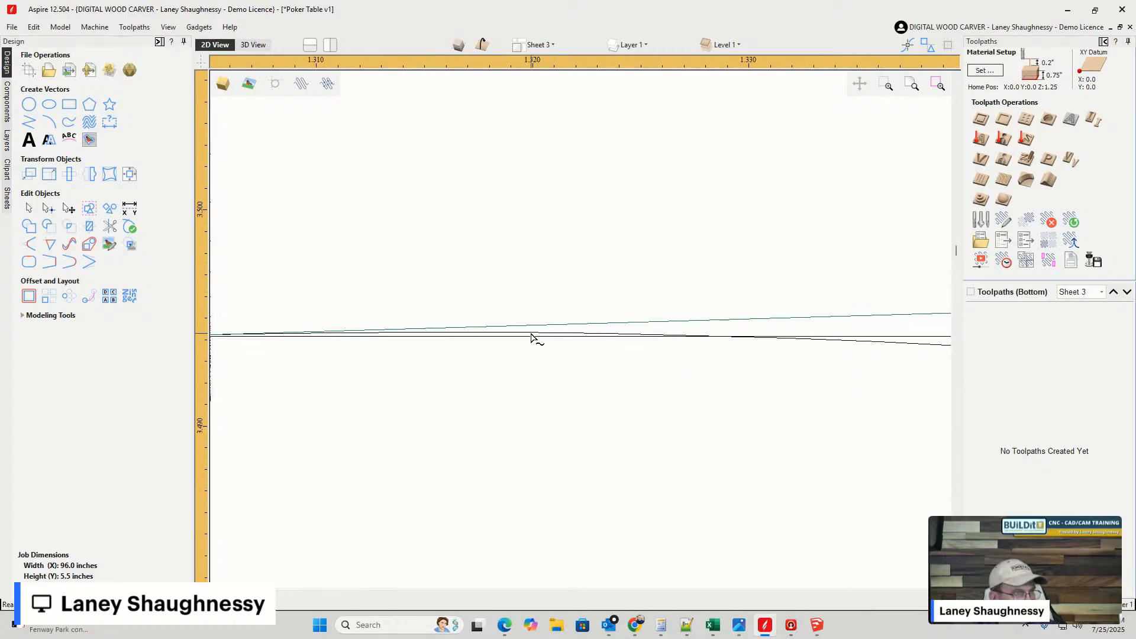
{"action": "scroll", "coordinate": [527, 335], "scroll_direction": "down", "scroll_amount": 5}
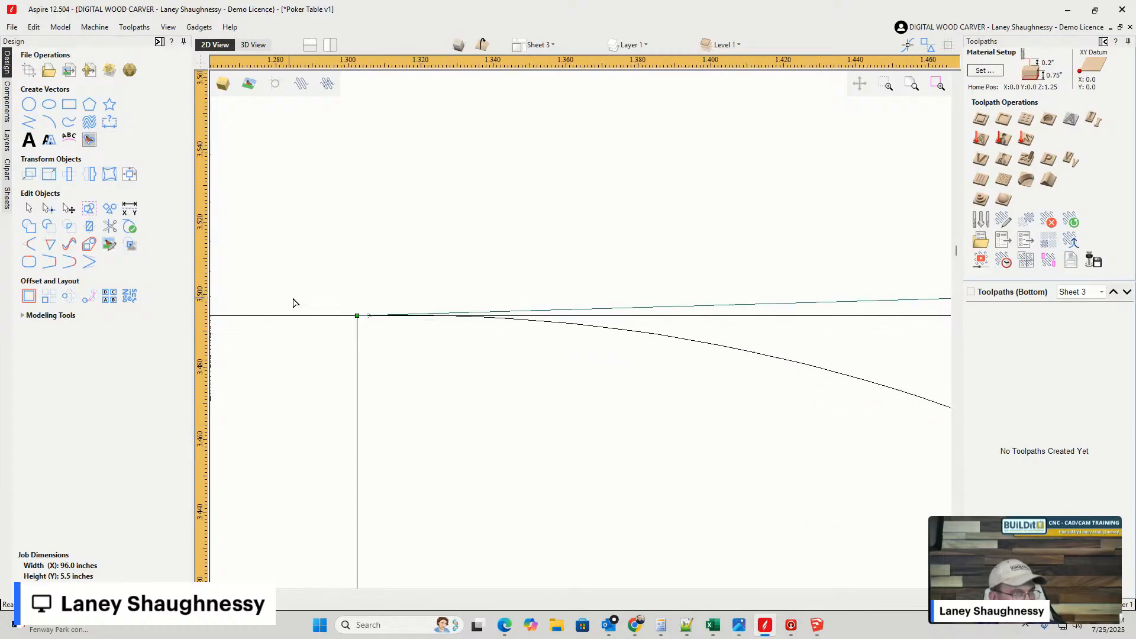
{"action": "left_click", "coordinate": [865, 297]}
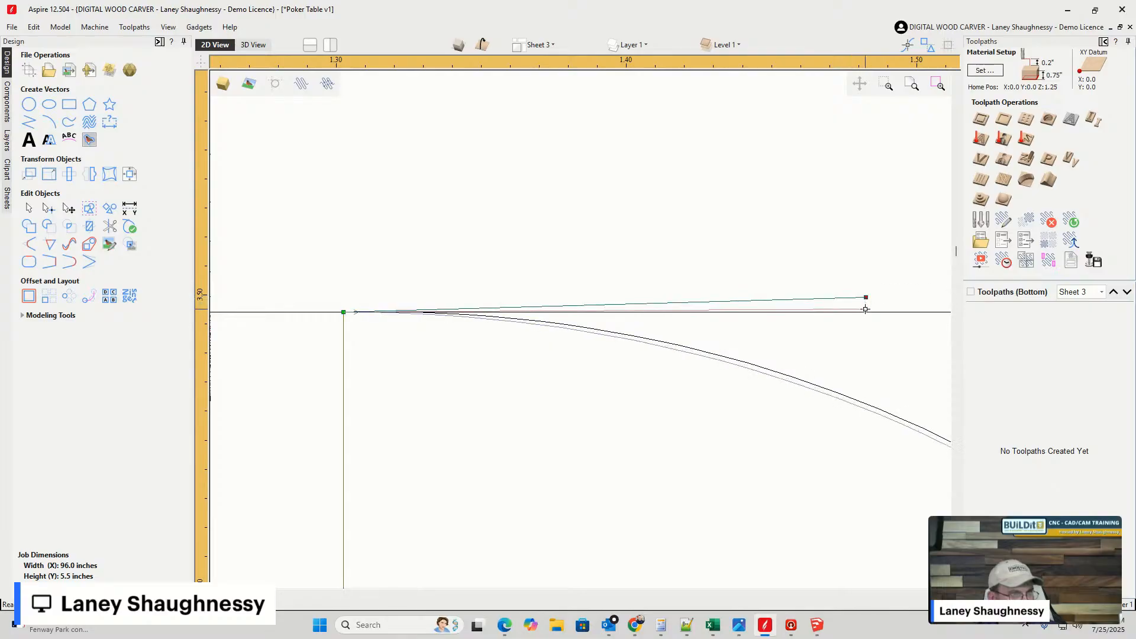
{"action": "left_click", "coordinate": [866, 312]}
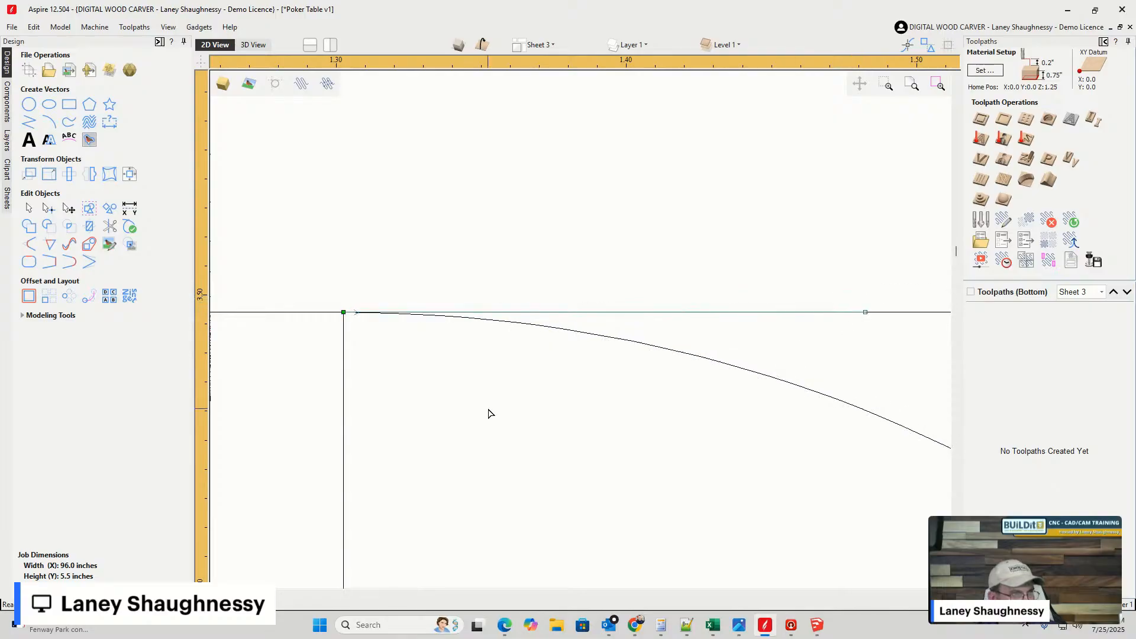
{"action": "scroll", "coordinate": [410, 355], "scroll_direction": "up", "scroll_amount": 3}
{"action": "scroll", "coordinate": [429, 356], "scroll_direction": "down", "scroll_amount": 9}
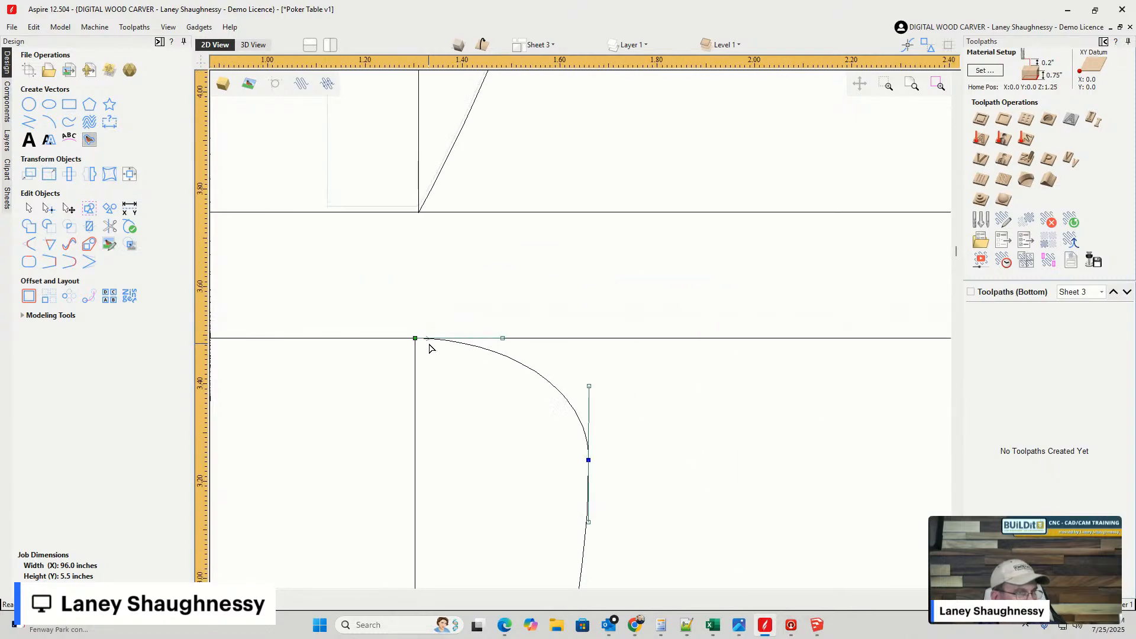
- Delete the highest and the lowest half rail profiles, keeping only the corrected middle profile and all rail lines
{"action": "scroll", "coordinate": [584, 403], "scroll_direction": "up", "scroll_amount": 1}
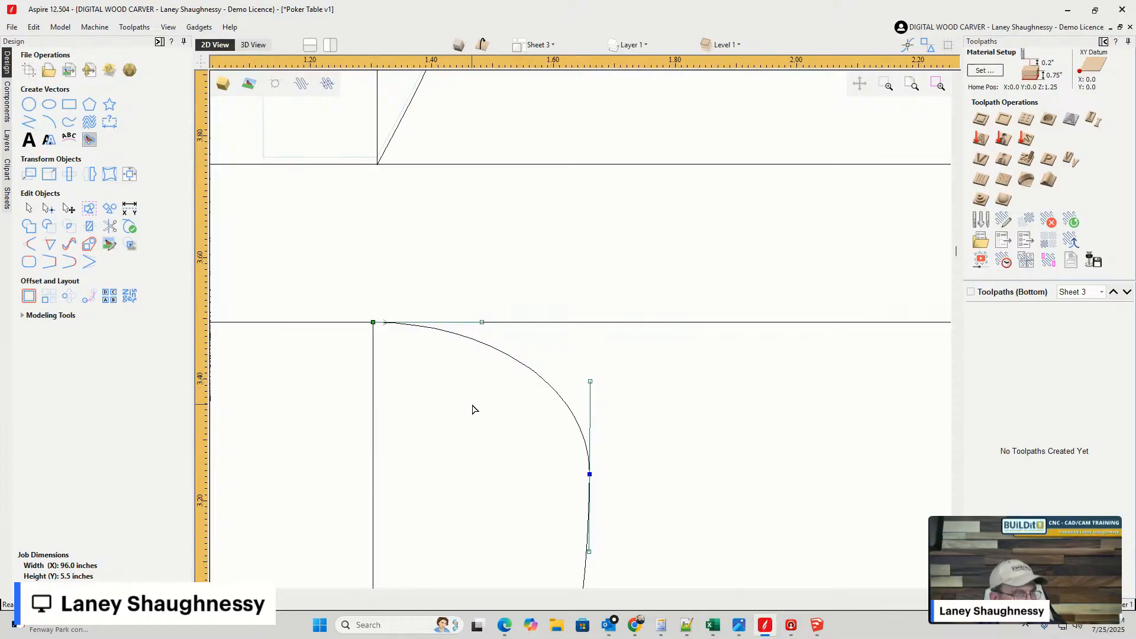
{"action": "scroll", "coordinate": [473, 409], "scroll_direction": "down", "scroll_amount": 8}
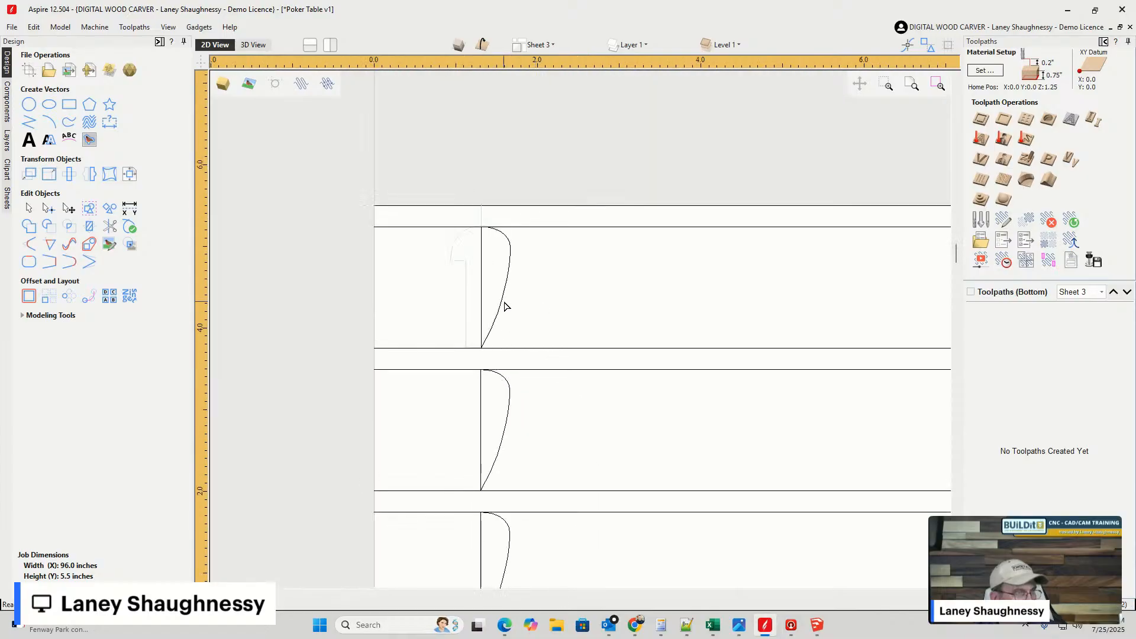
{"action": "left_click", "coordinate": [506, 306]}
{"action": "key", "text": "Delete"}
{"action": "left_click_drag", "start_coordinate": [534, 550], "coordinate": [457, 524]}
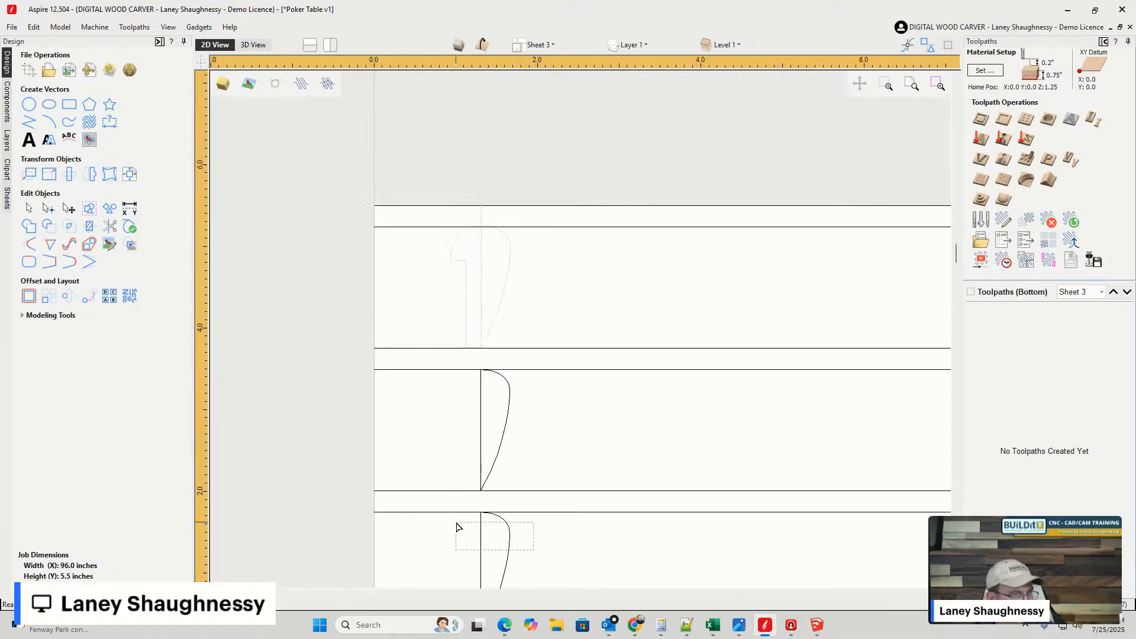
{"action": "key", "text": "Delete"}
- Copy the corrected middle profile up, snapping the copy's pointed lower corner onto the highest pair's lower rail line
{"action": "left_click", "coordinate": [485, 482]}
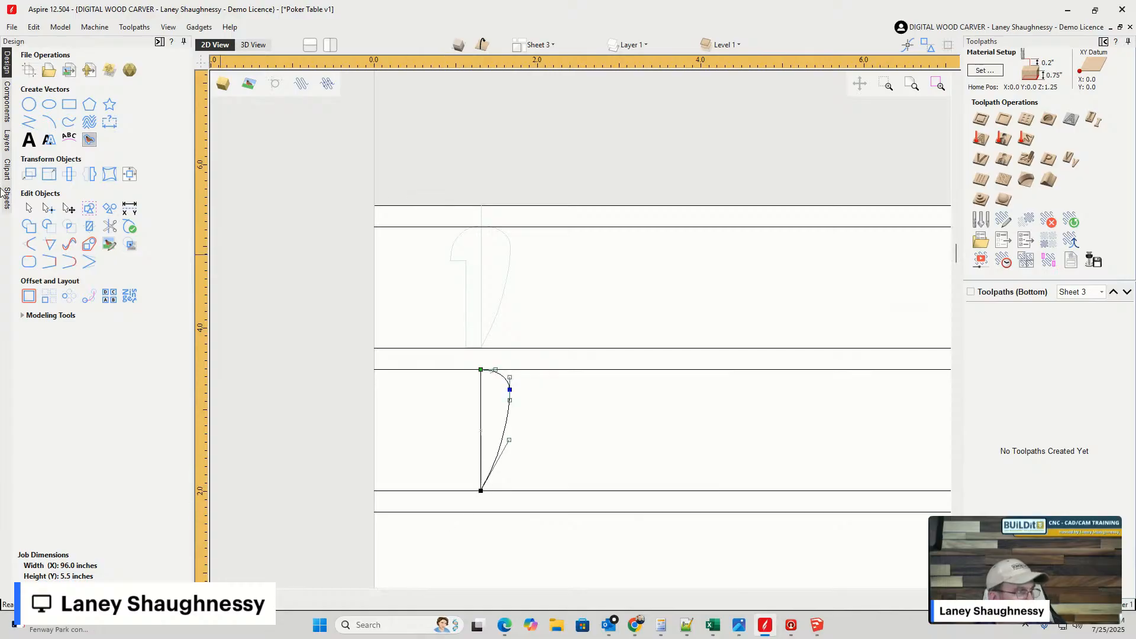
{"action": "left_click", "coordinate": [42, 212]}
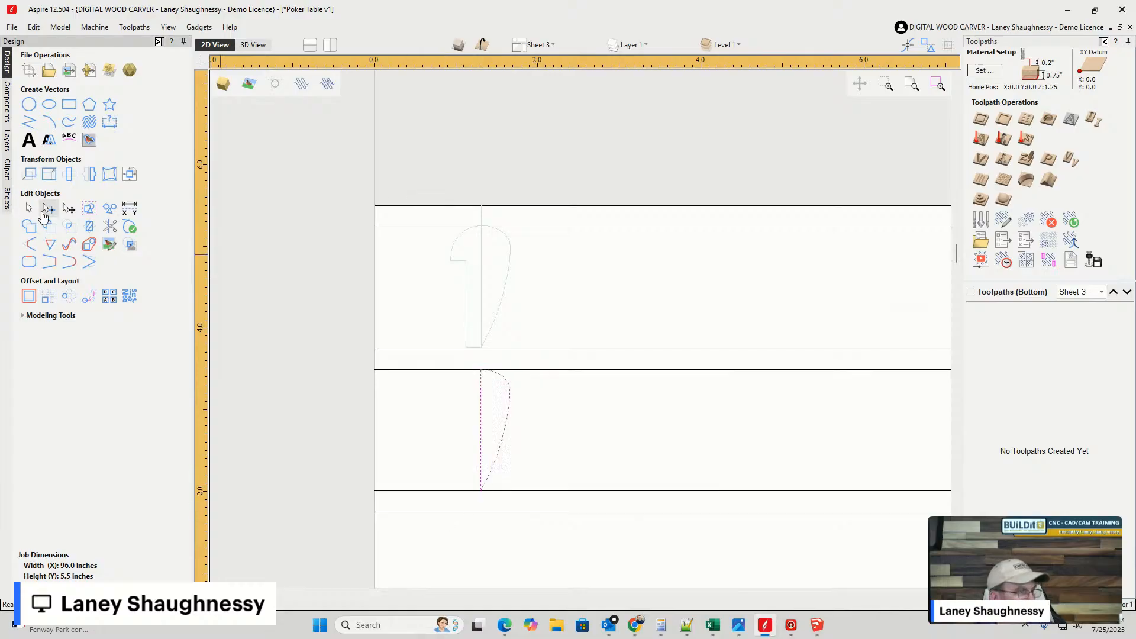
{"action": "left_click", "coordinate": [484, 489]}
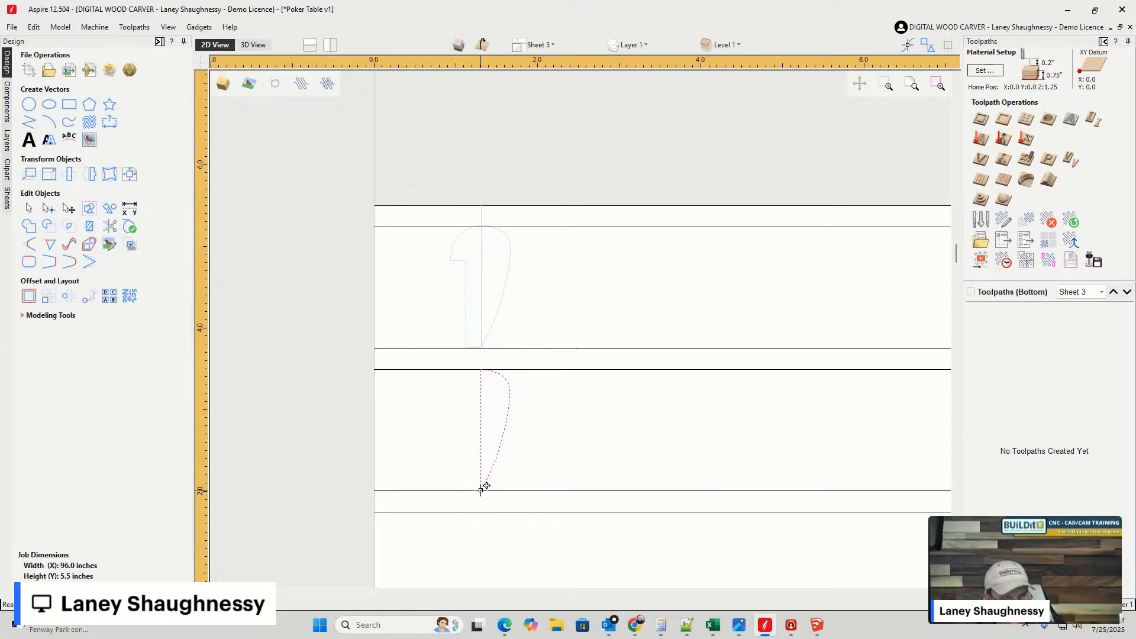
{"action": "left_click_drag", "start_coordinate": [485, 485], "coordinate": [484, 353], "text": "ctrl"}
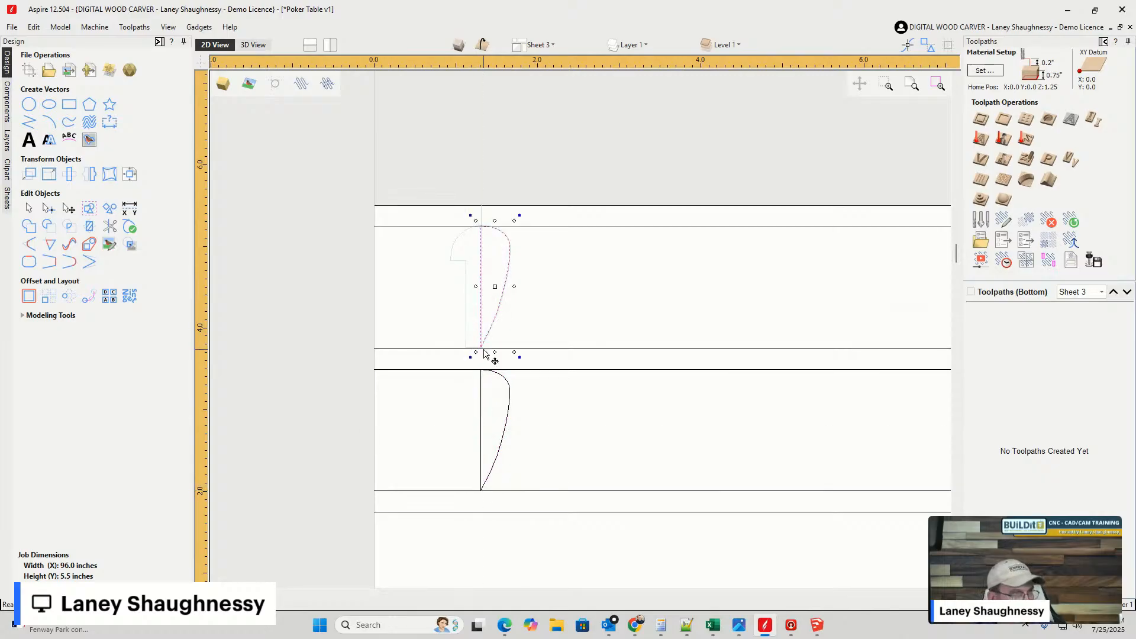
- Copy the highest profile down between the lowest pair of rail lines and check that its upper-left corner meets the upper line
{"action": "scroll", "coordinate": [494, 315], "scroll_direction": "down", "scroll_amount": 4}
{"action": "scroll", "coordinate": [490, 326], "scroll_direction": "up", "scroll_amount": 3}
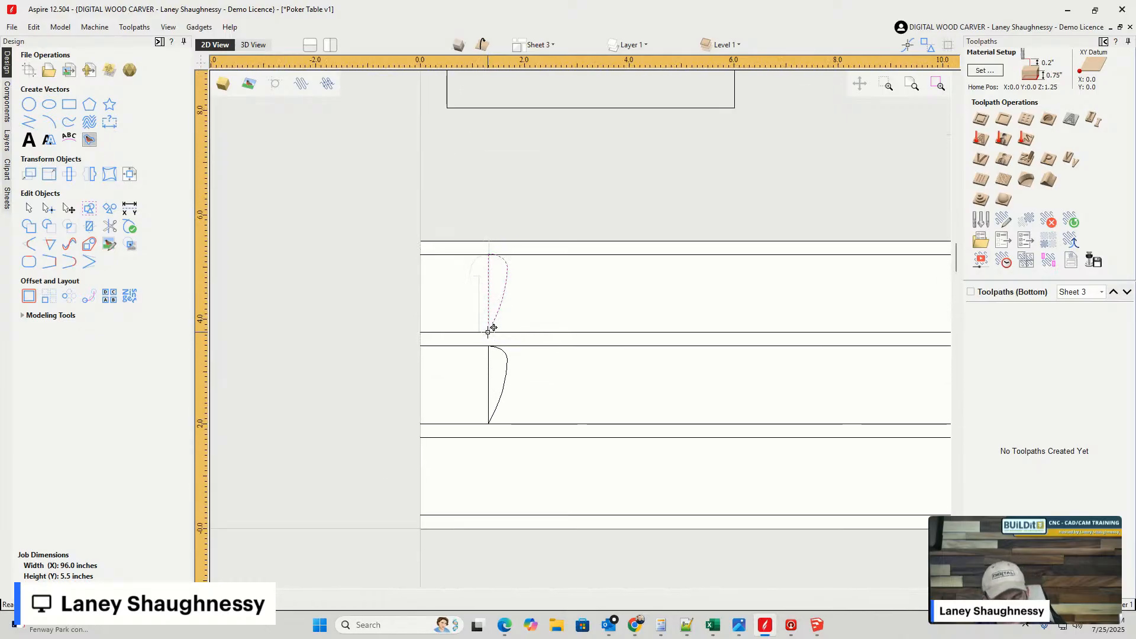
{"action": "left_click_drag", "start_coordinate": [493, 327], "coordinate": [496, 519], "text": "ctrl"}
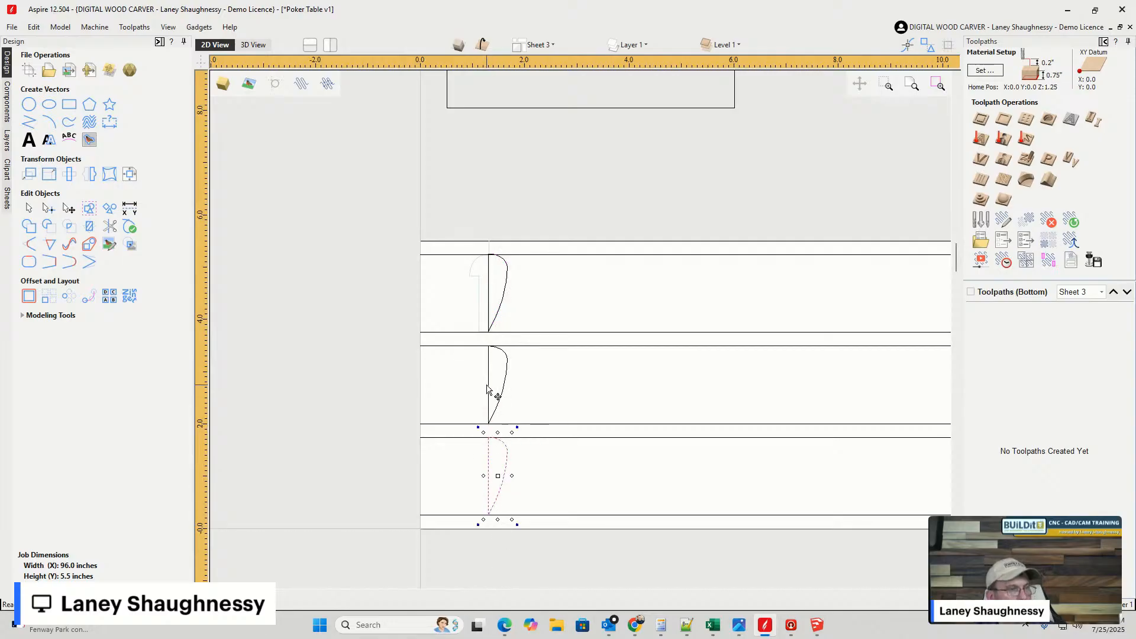
{"action": "scroll", "coordinate": [497, 457], "scroll_direction": "up", "scroll_amount": 6}
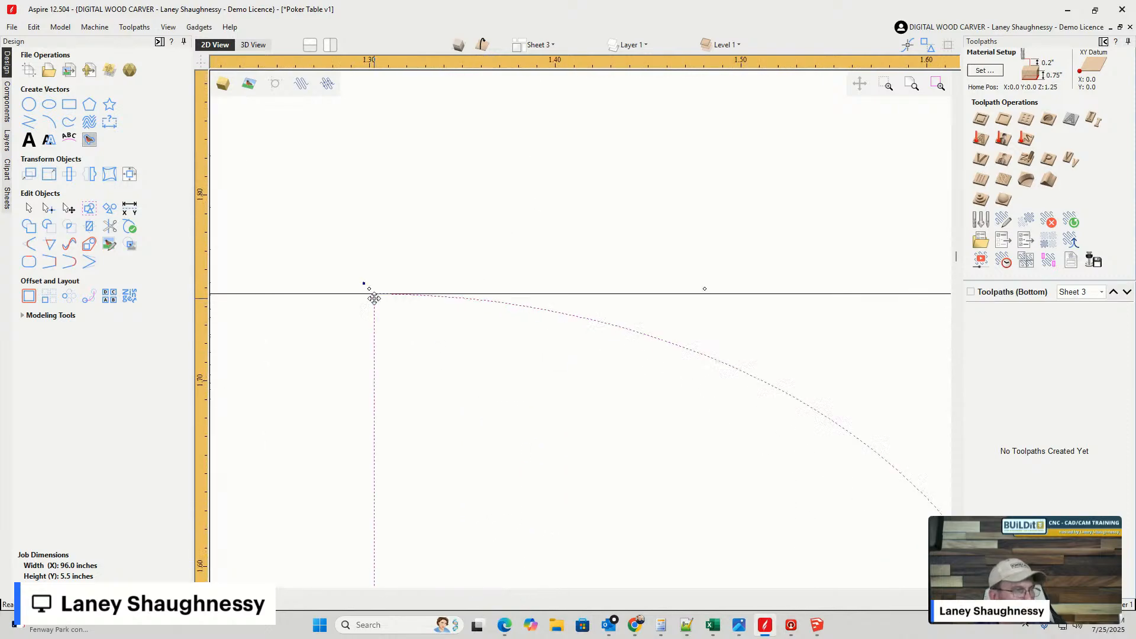
{"action": "scroll", "coordinate": [385, 290], "scroll_direction": "down", "scroll_amount": 5}
{"action": "scroll", "coordinate": [436, 293], "scroll_direction": "down", "scroll_amount": 3}
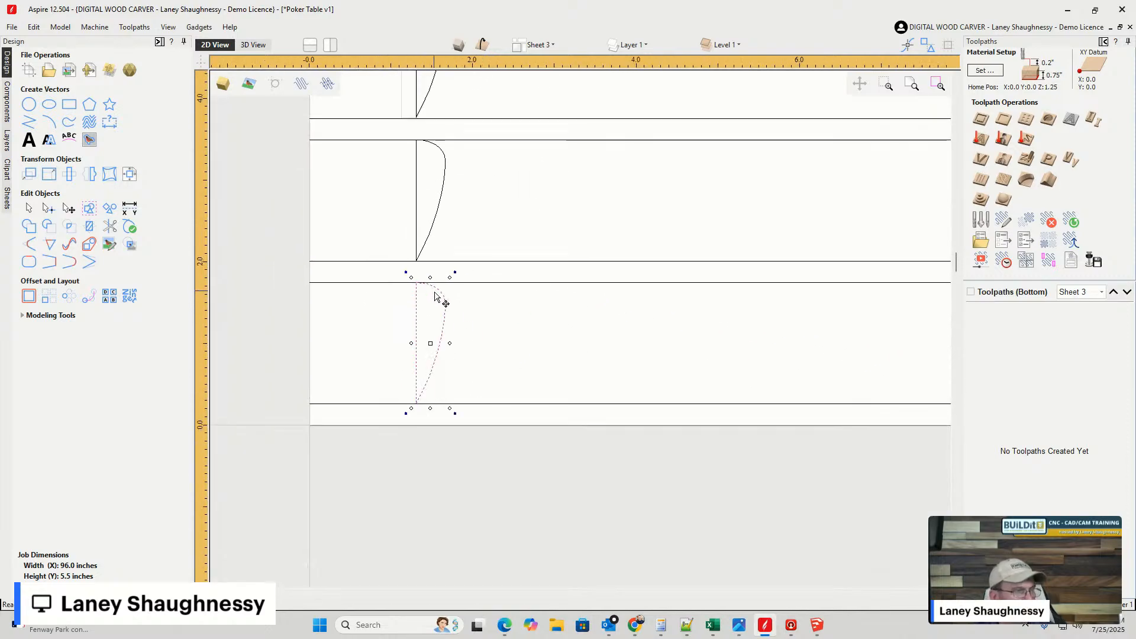
{"action": "left_click", "coordinate": [461, 333]}
- Delete the straight vertical span of the highest profile so only its open curve remains
{"action": "scroll", "coordinate": [439, 186], "scroll_direction": "up", "scroll_amount": 4}
{"action": "scroll", "coordinate": [500, 317], "scroll_direction": "down", "scroll_amount": 5}
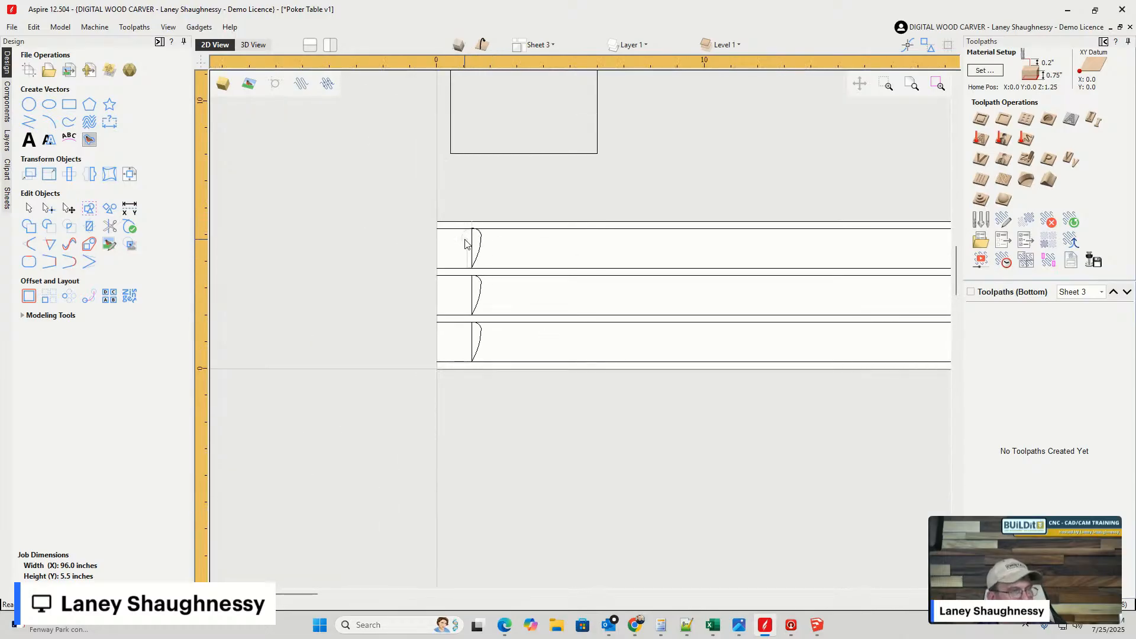
{"action": "scroll", "coordinate": [464, 262], "scroll_direction": "up", "scroll_amount": 3}
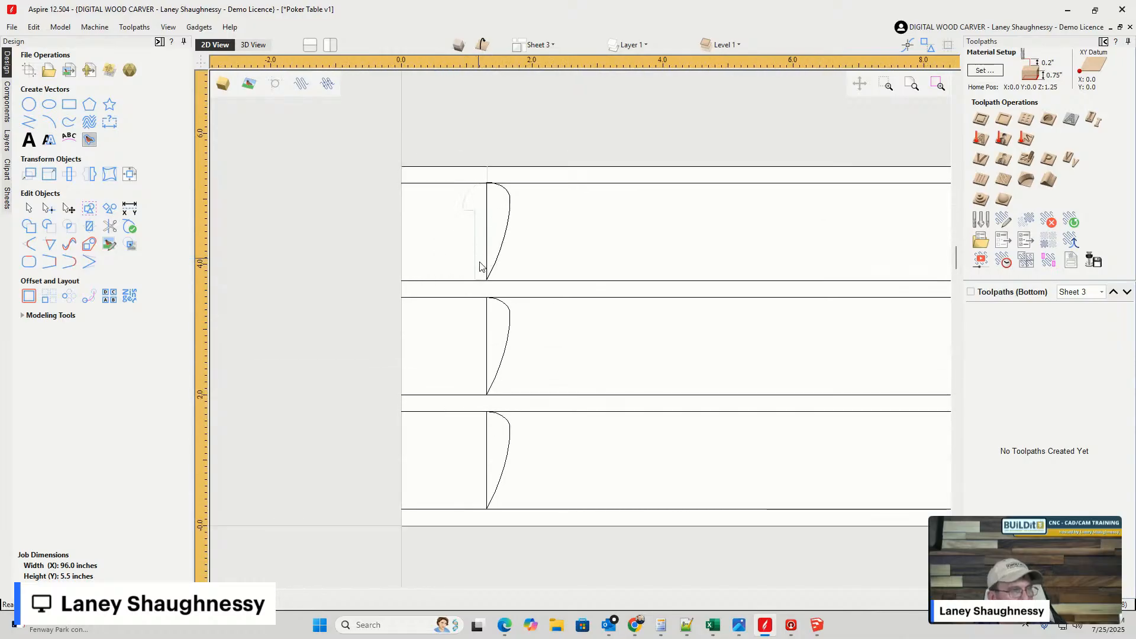
{"action": "scroll", "coordinate": [503, 296], "scroll_direction": "down", "scroll_amount": 2}
{"action": "scroll", "coordinate": [474, 293], "scroll_direction": "down", "scroll_amount": 1}
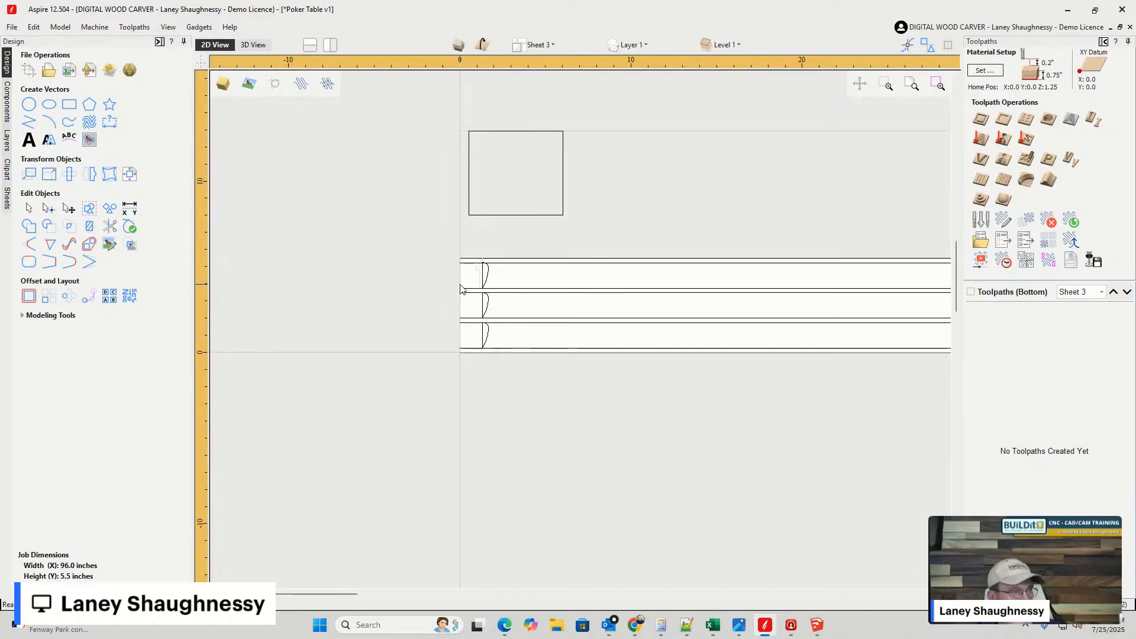
{"action": "scroll", "coordinate": [491, 282], "scroll_direction": "up", "scroll_amount": 3}
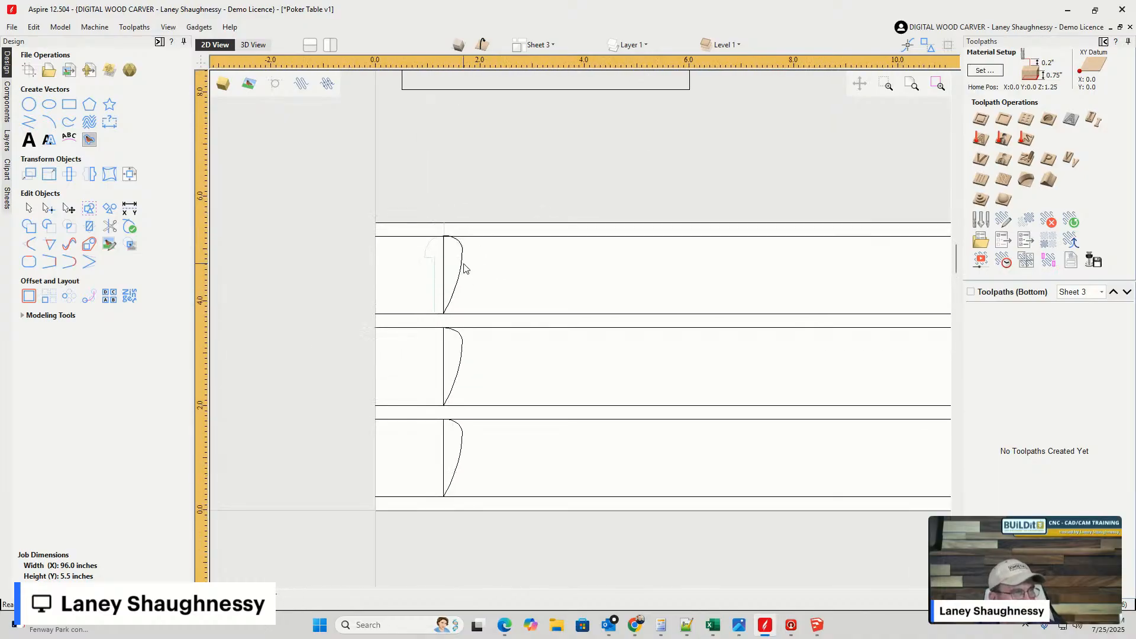
{"action": "left_click", "coordinate": [461, 266]}
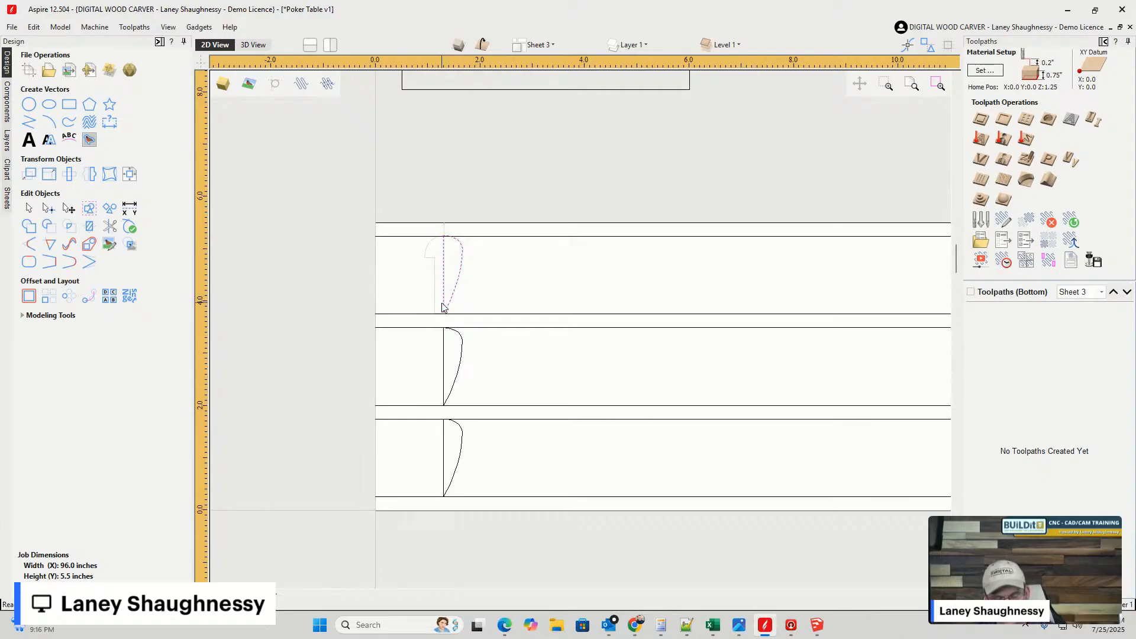
{"action": "double_click", "coordinate": [443, 307]}
{"action": "right_click", "coordinate": [444, 262]}
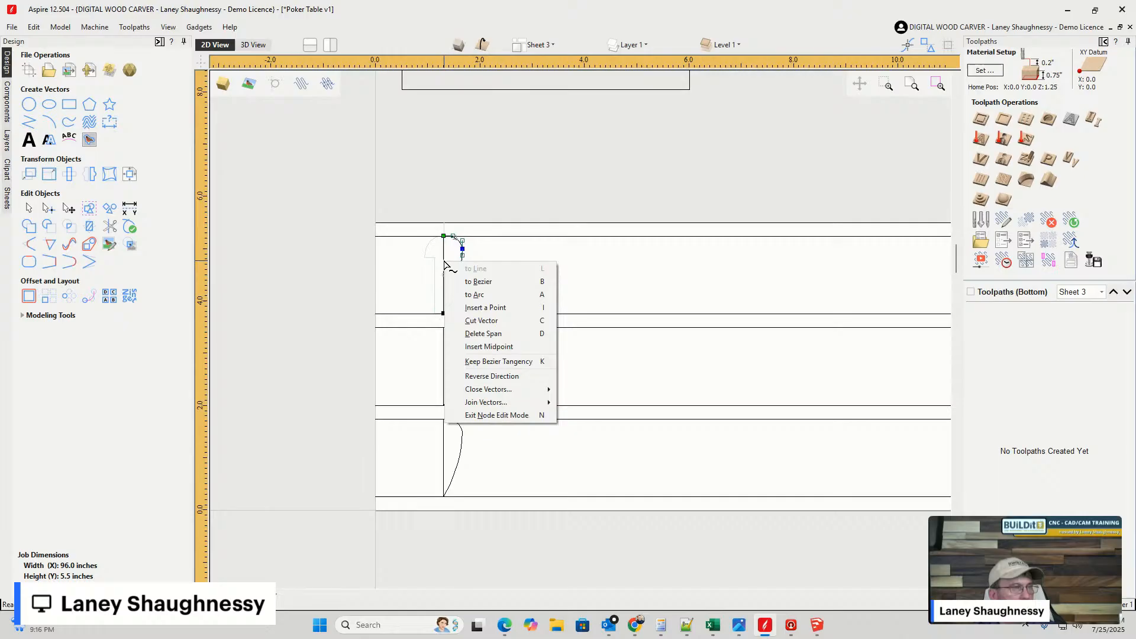
{"action": "left_click", "coordinate": [459, 334]}
- Delete the straight vertical spans of the middle and lowest profiles, leaving two open curves
{"action": "left_click", "coordinate": [445, 345]}
{"action": "right_click", "coordinate": [445, 341]}
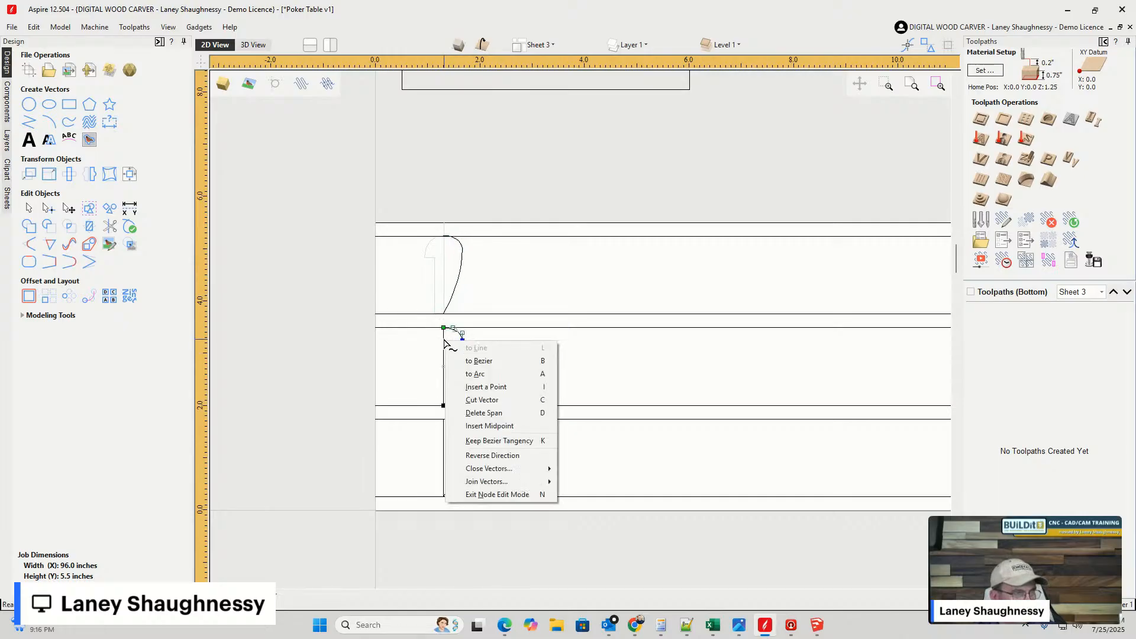
{"action": "left_click", "coordinate": [460, 414]}
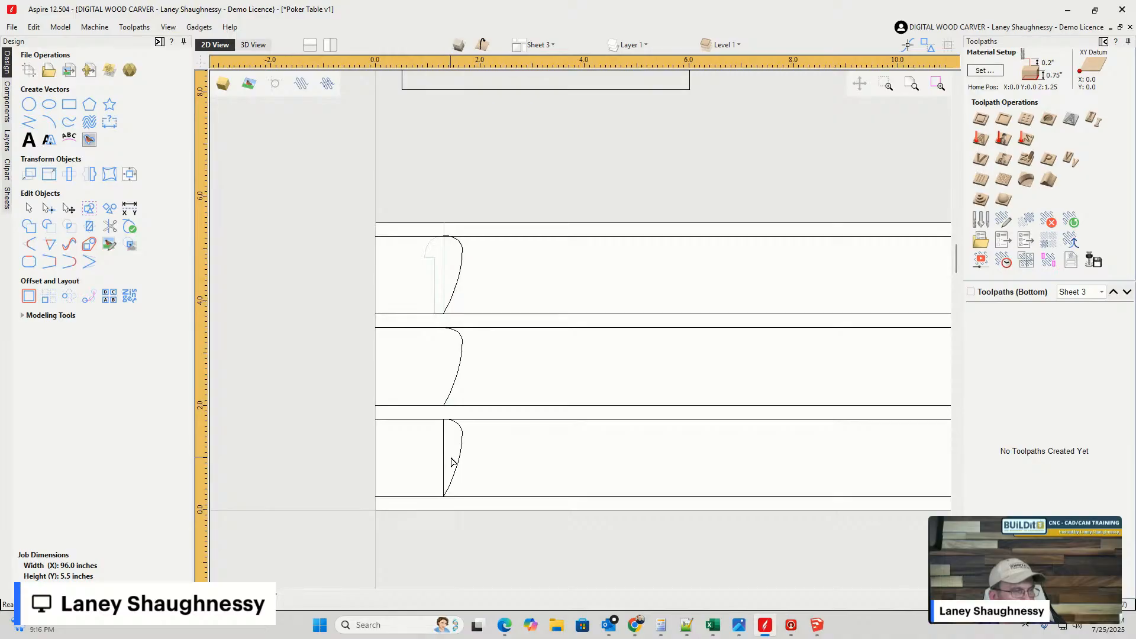
{"action": "right_click", "coordinate": [444, 448]}
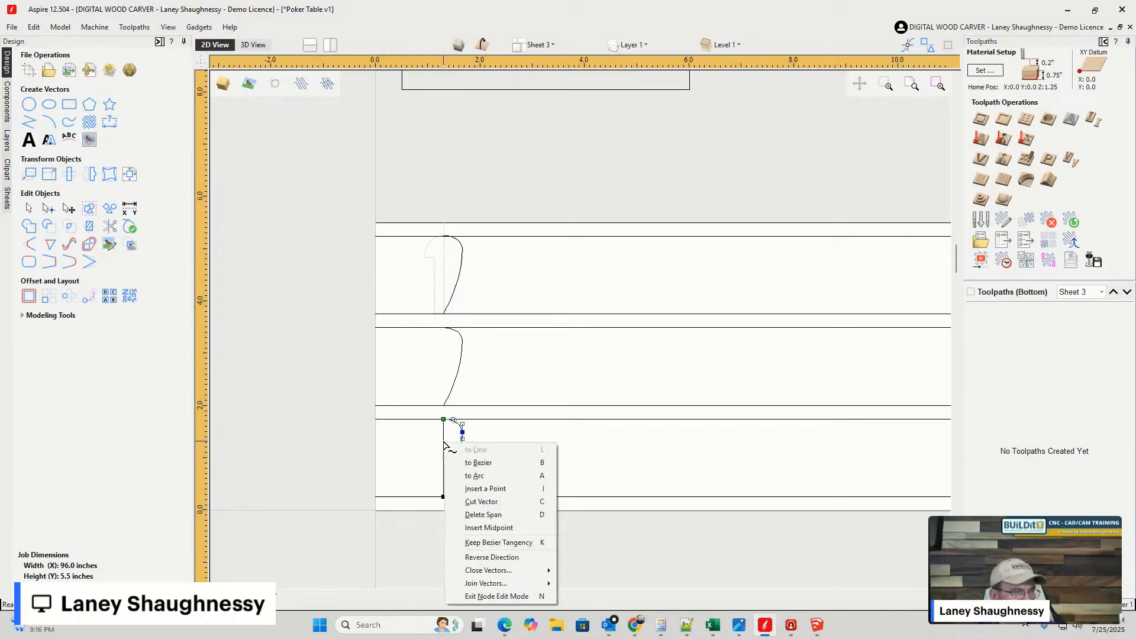
{"action": "left_click", "coordinate": [461, 519]}
{"action": "scroll", "coordinate": [452, 479], "scroll_direction": "down", "scroll_amount": 1}
{"action": "left_click", "coordinate": [435, 468]}
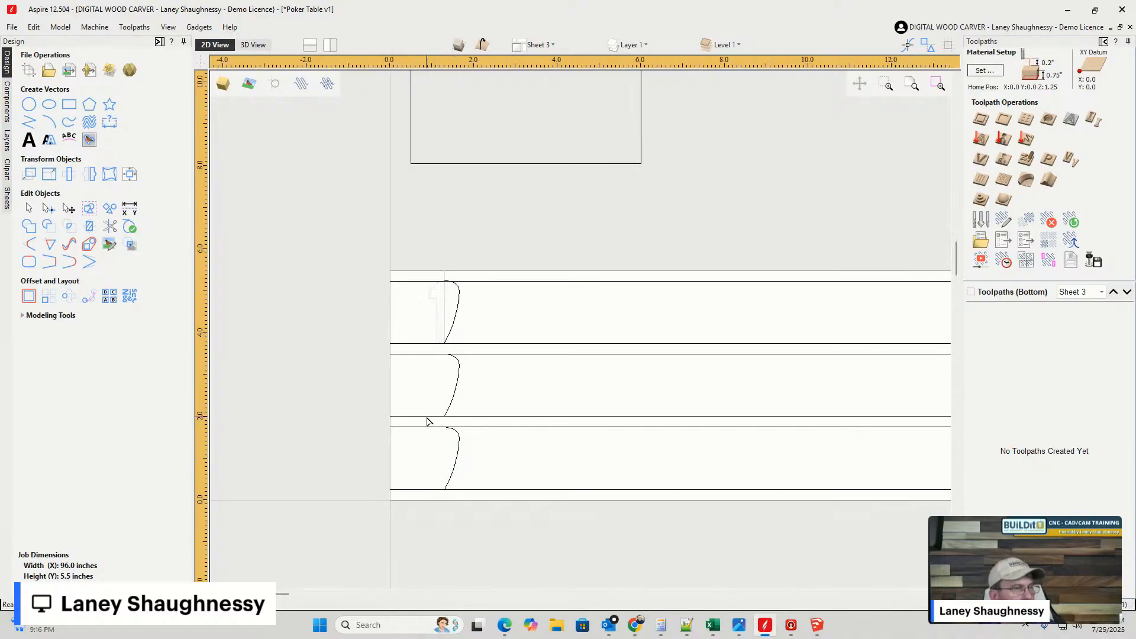
- Move all three open profile curves together about 1.8 inches horizontally so they sit just outside the sheet's left edge
{"action": "left_click_drag", "start_coordinate": [461, 312], "coordinate": [459, 489]}
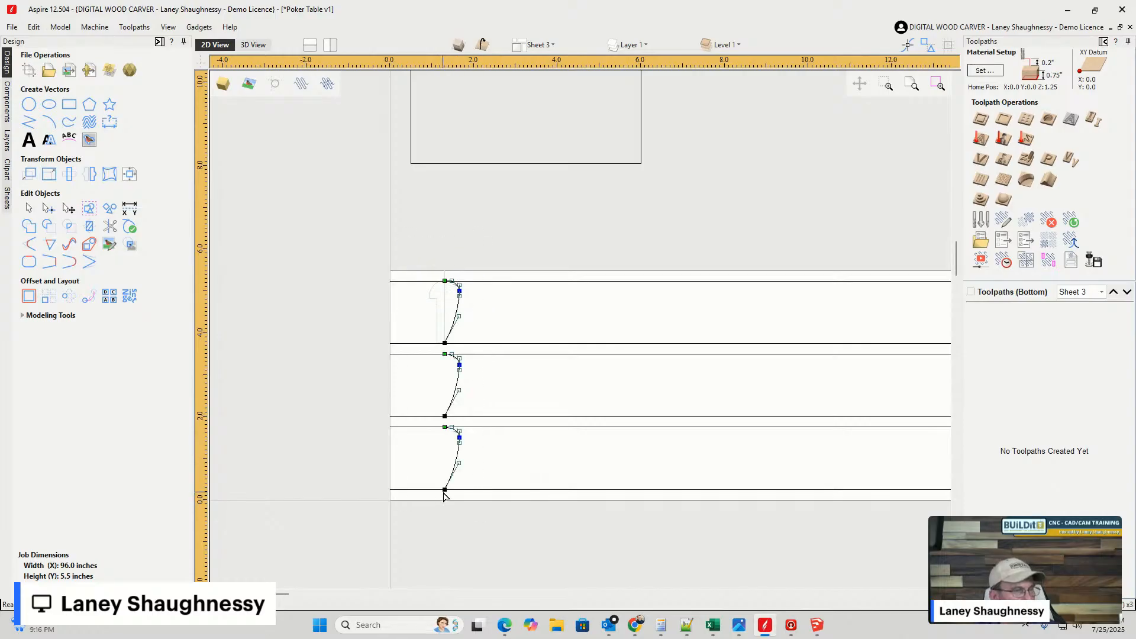
{"action": "key", "text": "n"}
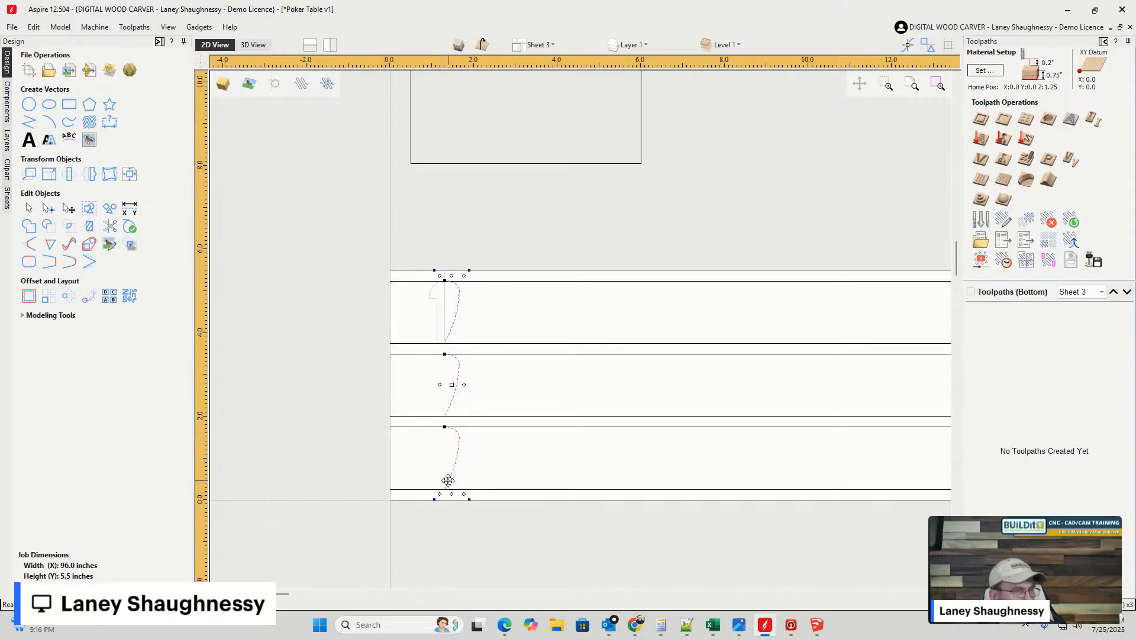
{"action": "left_click_drag", "start_coordinate": [449, 484], "coordinate": [369, 488]}
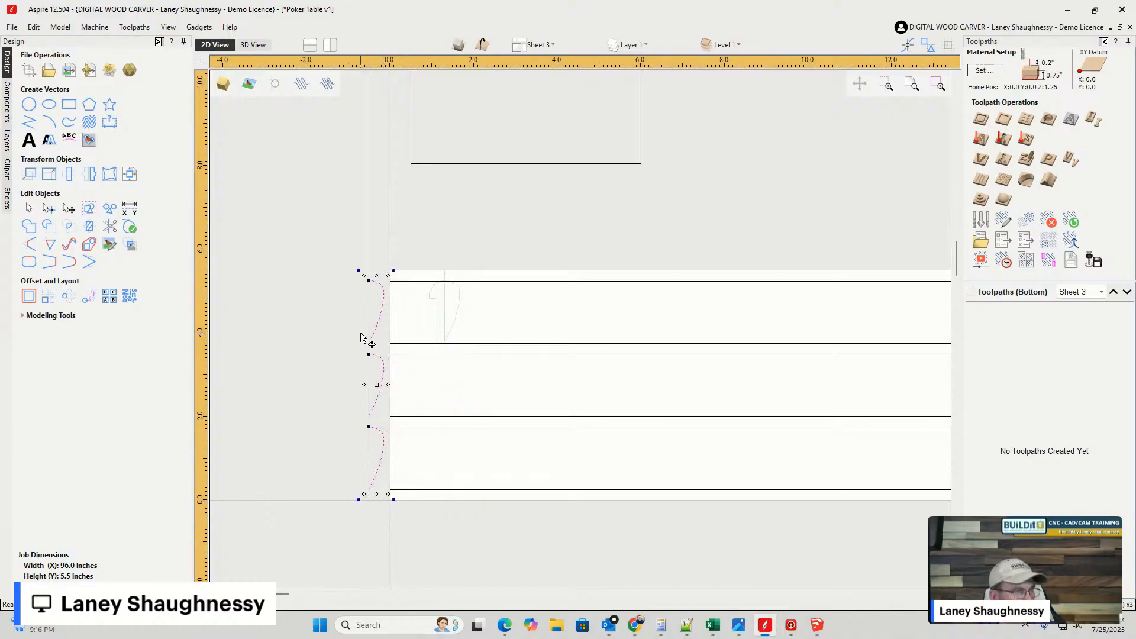
- Start a Moulding toolpath and select the highest profile's upper rail line as drive rail, followed by its profile curve
{"action": "scroll", "coordinate": [355, 293], "scroll_direction": "down", "scroll_amount": 2}
{"action": "scroll", "coordinate": [649, 330], "scroll_direction": "down", "scroll_amount": 3}
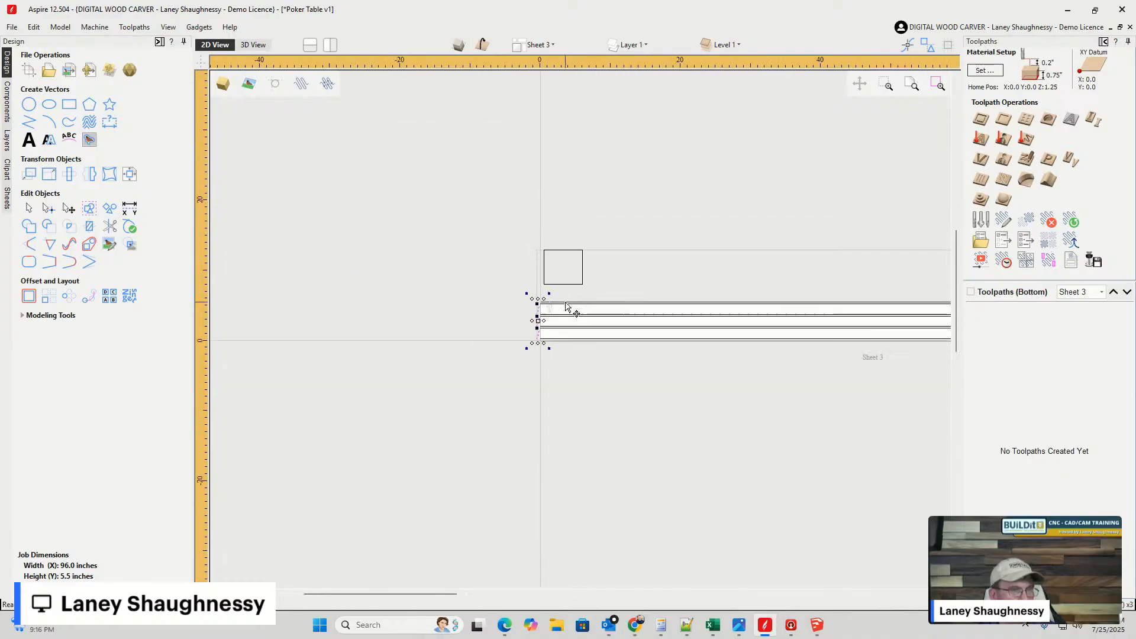
{"action": "middle_click_drag", "start_coordinate": [570, 303], "coordinate": [438, 364]}
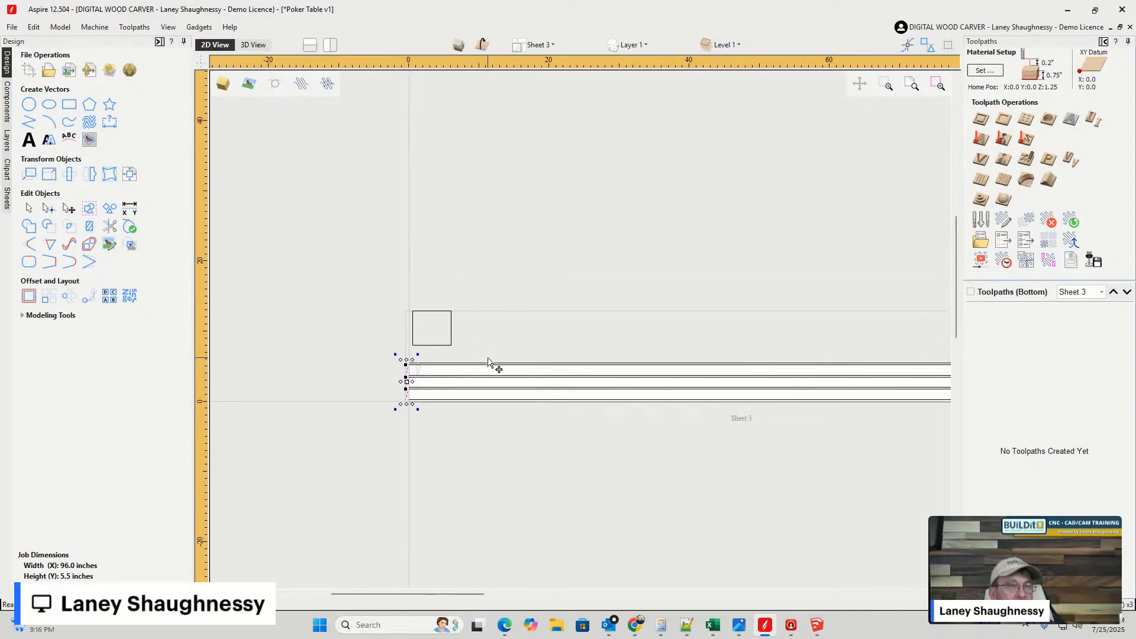
{"action": "left_click", "coordinate": [1050, 186]}
{"action": "scroll", "coordinate": [375, 354], "scroll_direction": "up", "scroll_amount": 2}
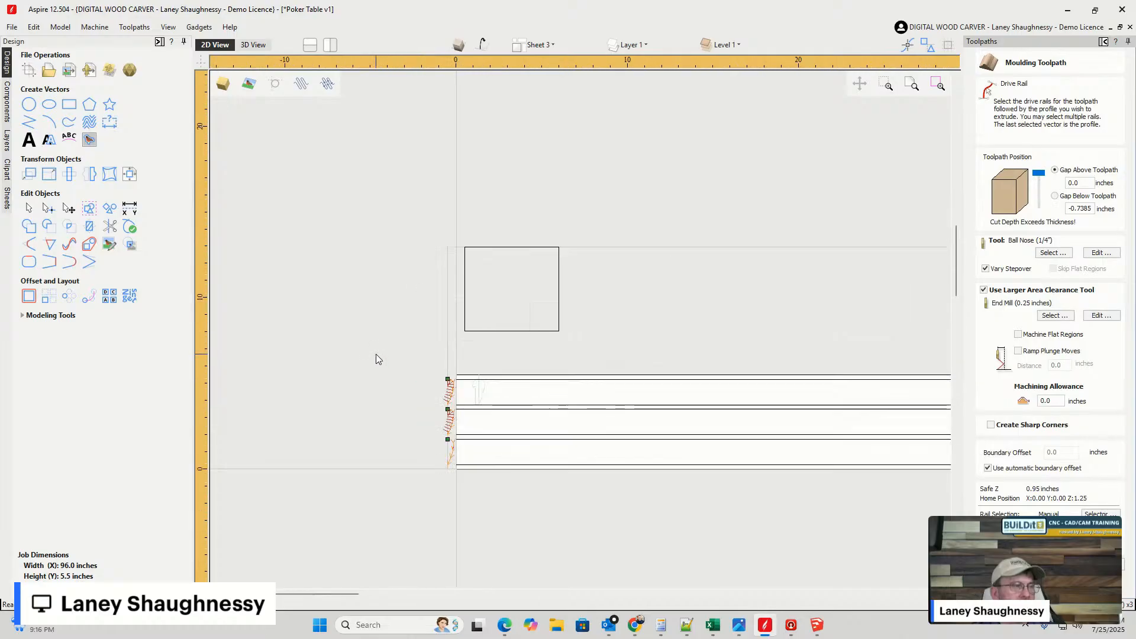
{"action": "scroll", "coordinate": [513, 451], "scroll_direction": "up", "scroll_amount": 3}
{"action": "left_click", "coordinate": [316, 326]}
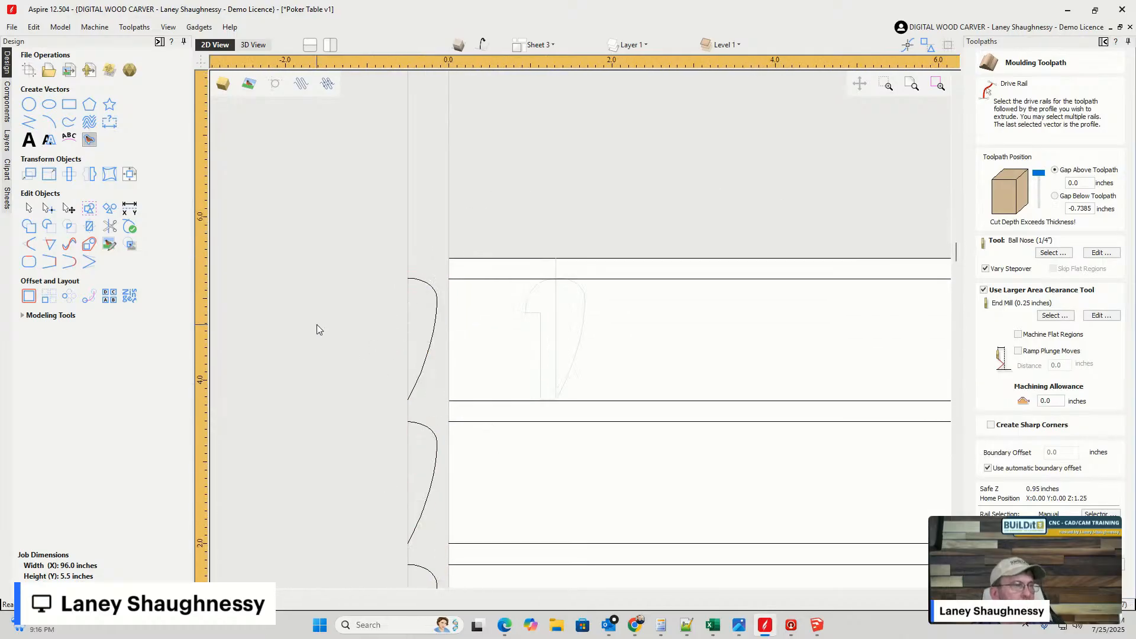
{"action": "left_click", "coordinate": [463, 279]}
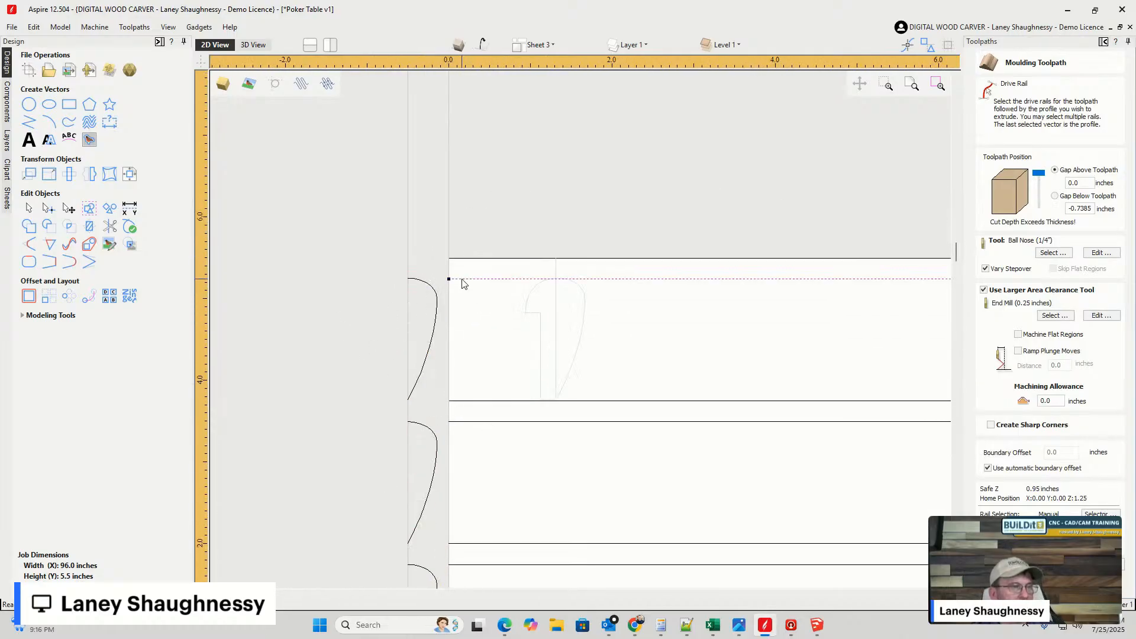
{"action": "left_click", "coordinate": [413, 284], "text": "shift"}
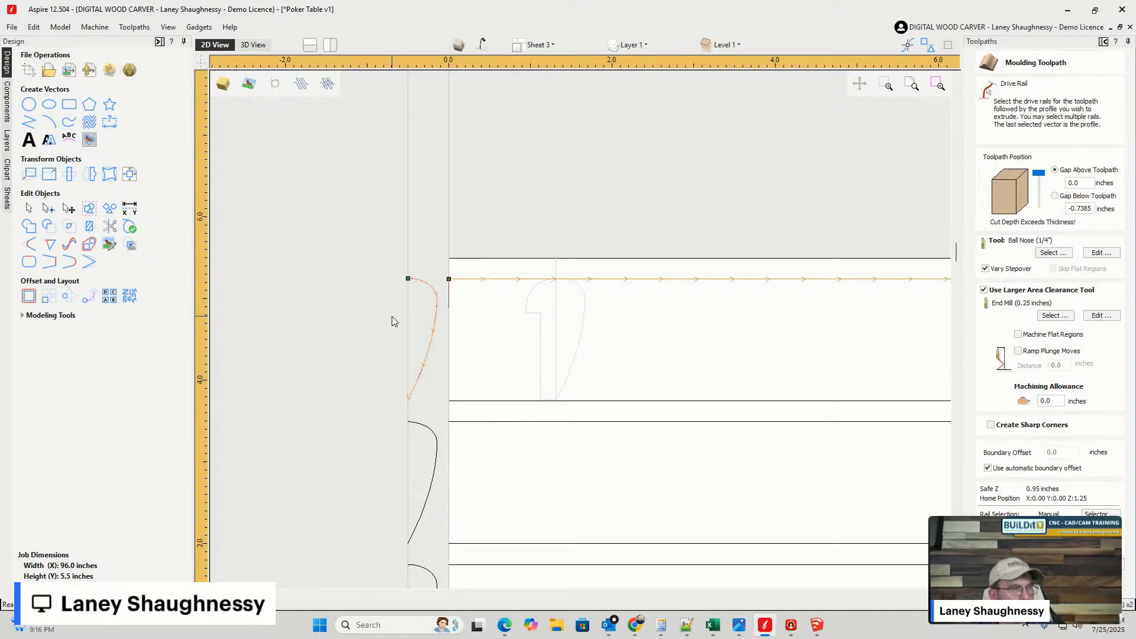
- Try the reverse selection order for the moulding, with the highest profile curve first and its upper rail line last
{"action": "left_click", "coordinate": [393, 315]}
{"action": "left_click", "coordinate": [411, 278]}
{"action": "left_click", "coordinate": [467, 280], "text": "shift"}
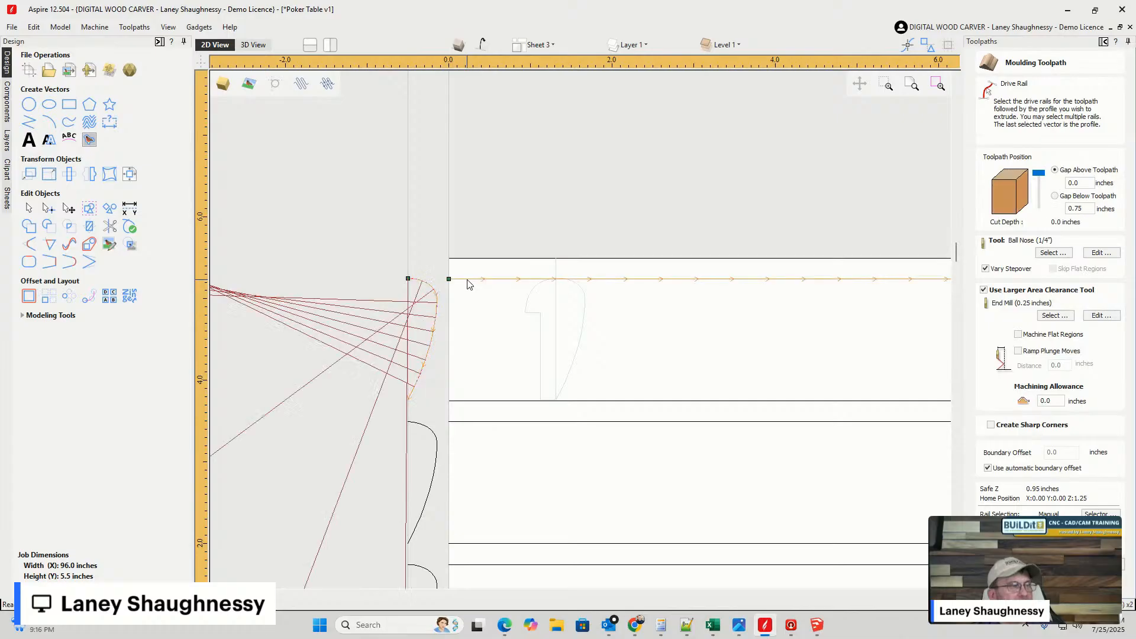
{"action": "left_click", "coordinate": [356, 253]}
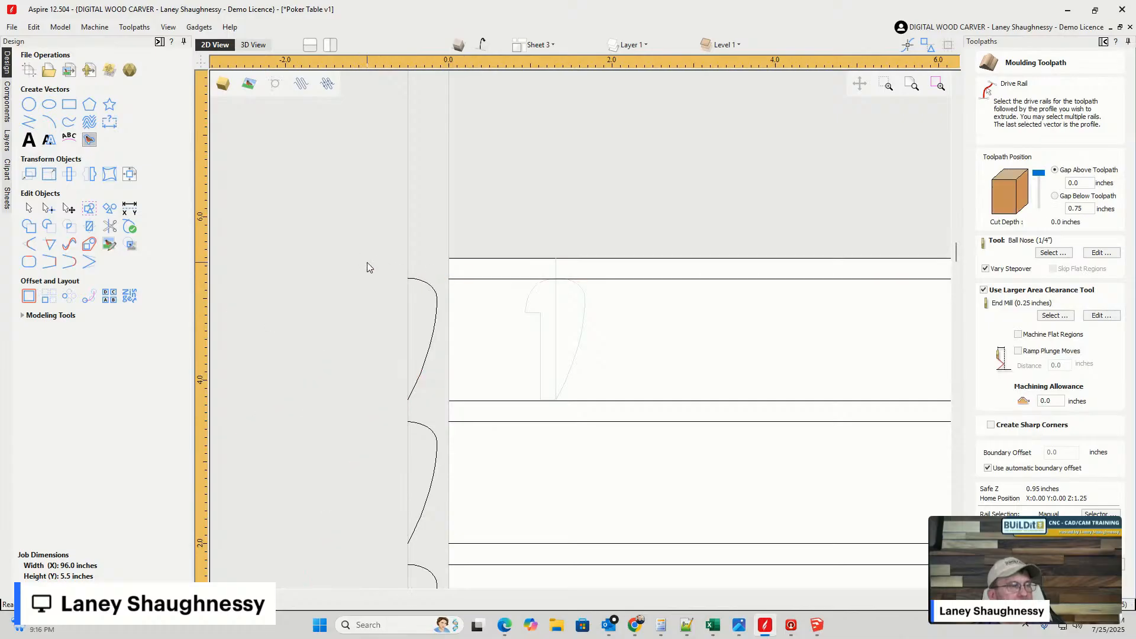
{"action": "left_click", "coordinate": [434, 340]}
{"action": "left_click", "coordinate": [474, 280]}
{"action": "scroll", "coordinate": [346, 280], "scroll_direction": "down", "scroll_amount": 8}
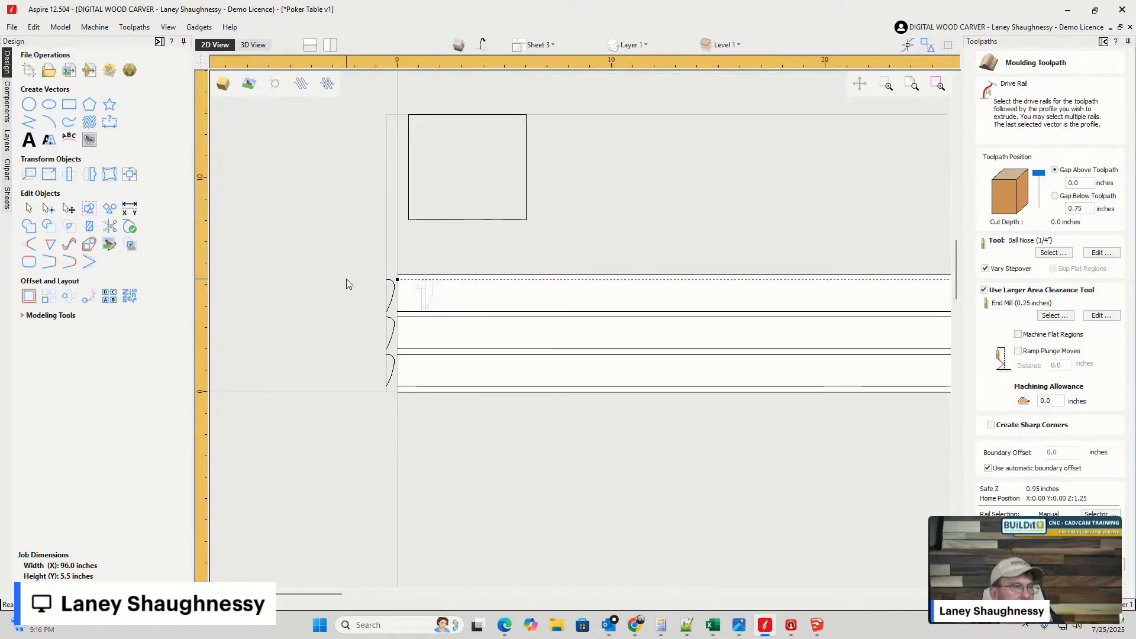
{"action": "scroll", "coordinate": [348, 282], "scroll_direction": "up", "scroll_amount": 8}
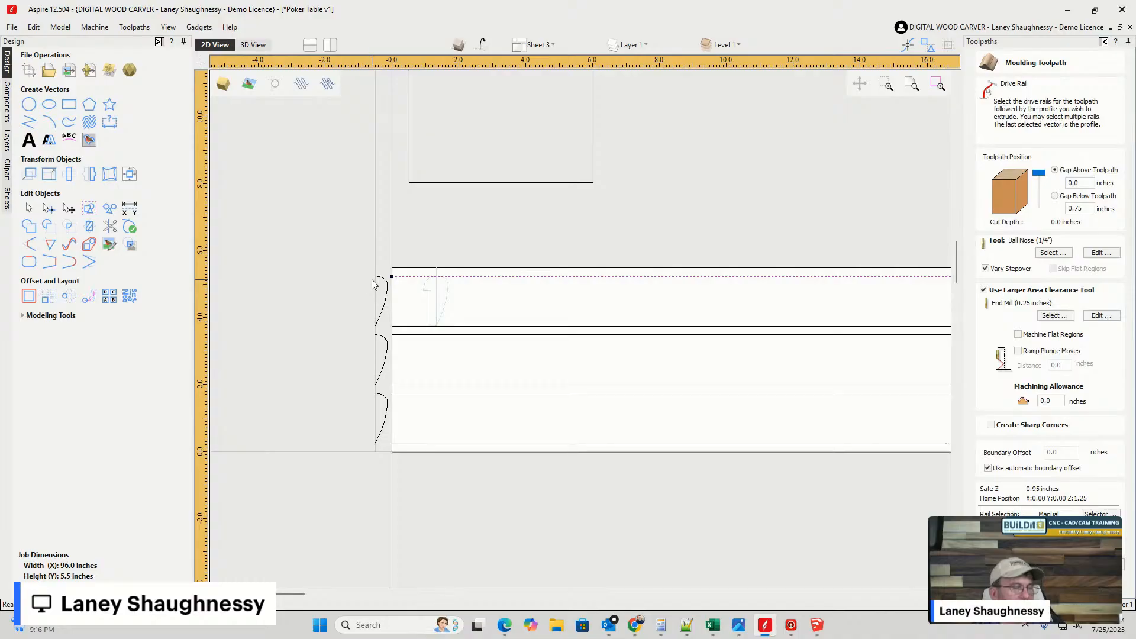
{"action": "scroll", "coordinate": [389, 310], "scroll_direction": "up", "scroll_amount": 3}
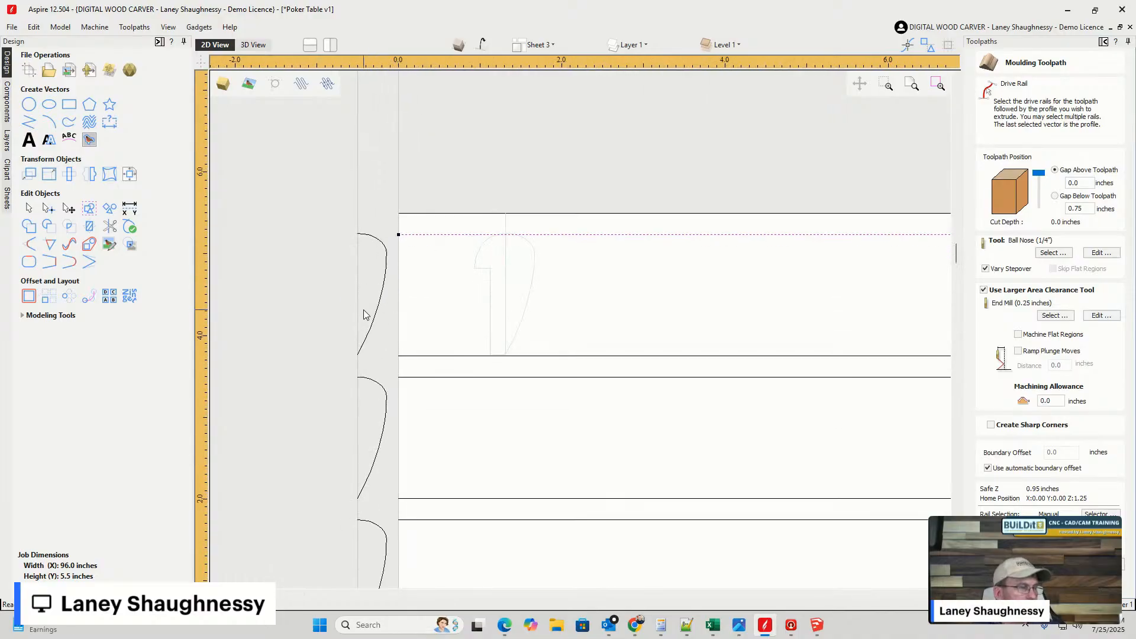
{"action": "scroll", "coordinate": [261, 278], "scroll_direction": "down", "scroll_amount": 2}
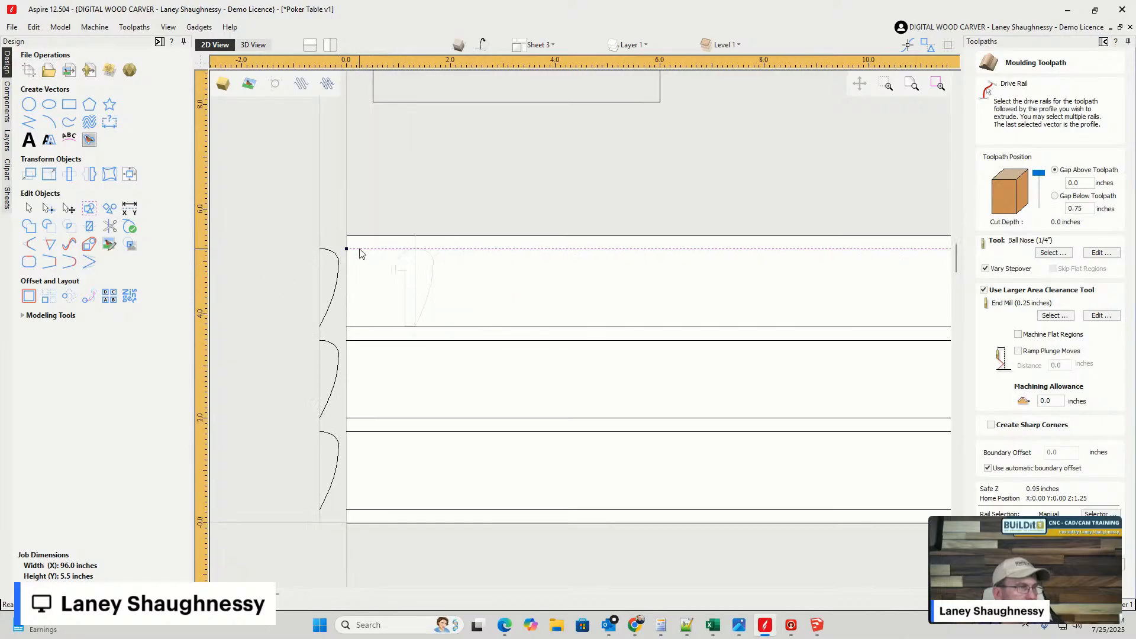
- Rotate the highest profile curve 90 degrees counterclockwise so its dome faces up, and move it about 0.8 inch farther outside the sheet
{"action": "left_click", "coordinate": [329, 256]}
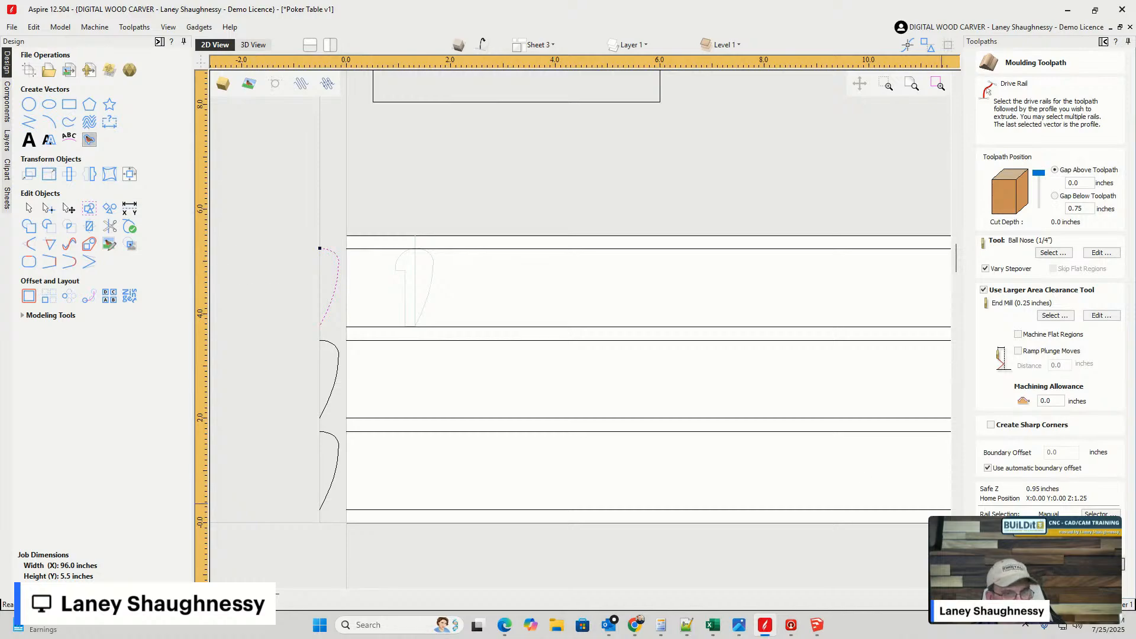
{"action": "left_click", "coordinate": [1100, 564]}
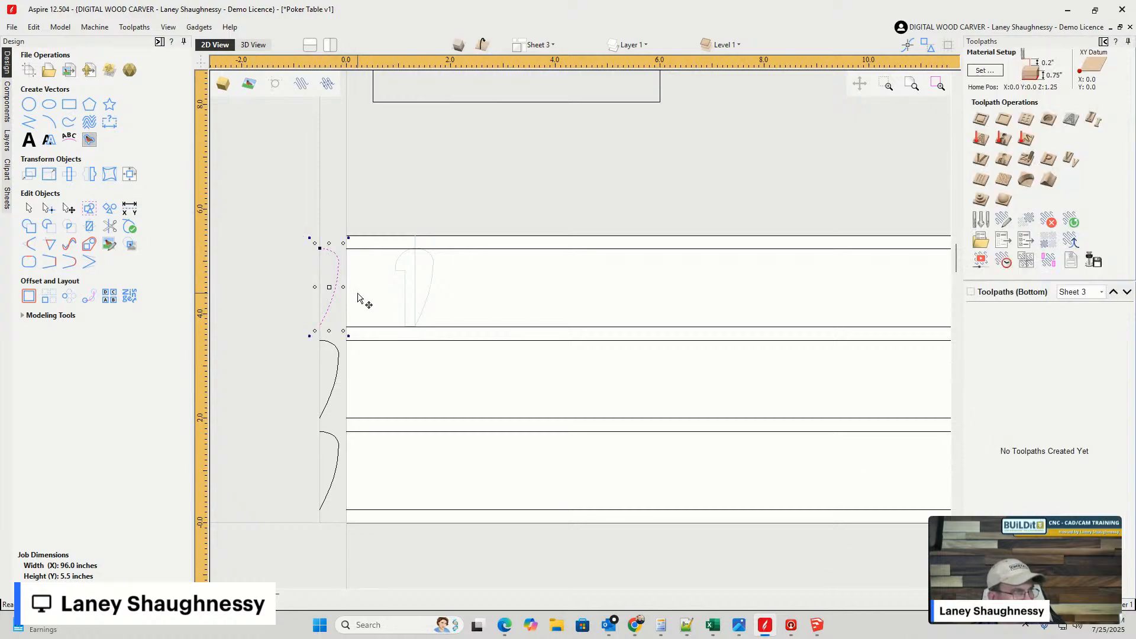
{"action": "key", "text": "9"}
{"action": "key", "text": "9"}
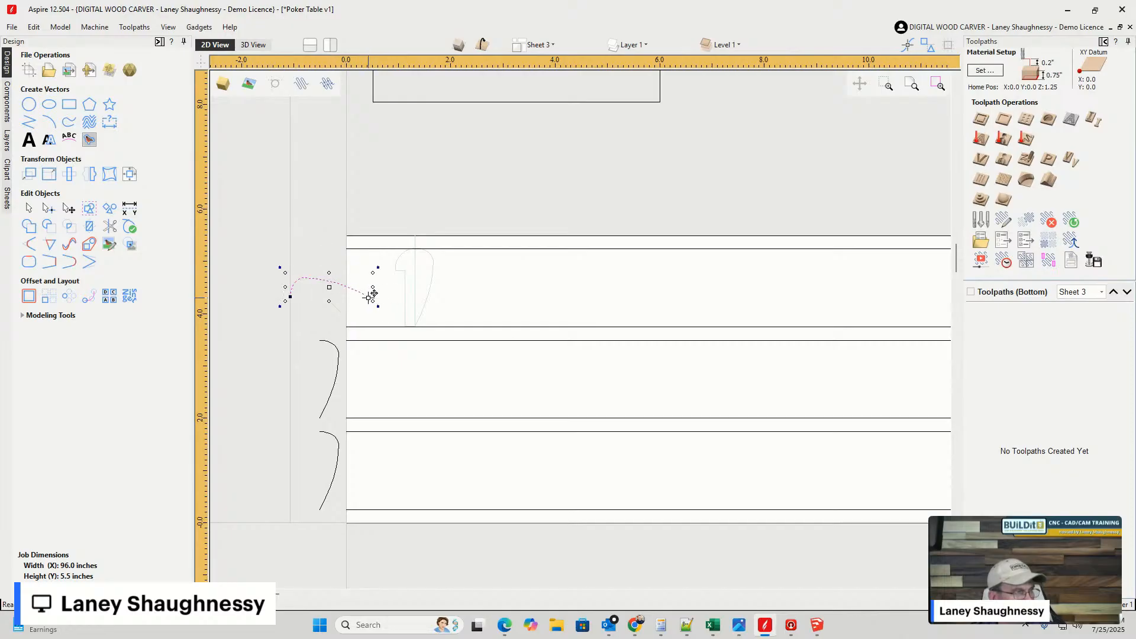
{"action": "left_click_drag", "start_coordinate": [371, 295], "coordinate": [327, 285]}
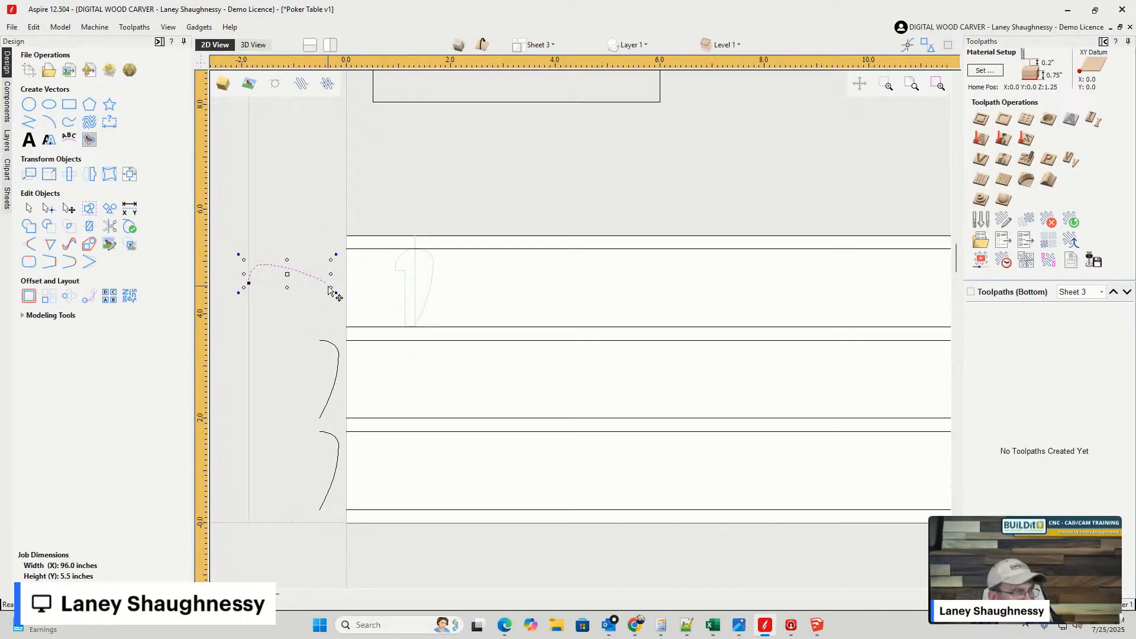
- Try a Moulding toolpath with the rotated highest profile curve and its upper rail line, using both selection orders
{"action": "left_click", "coordinate": [384, 248], "text": "shift"}
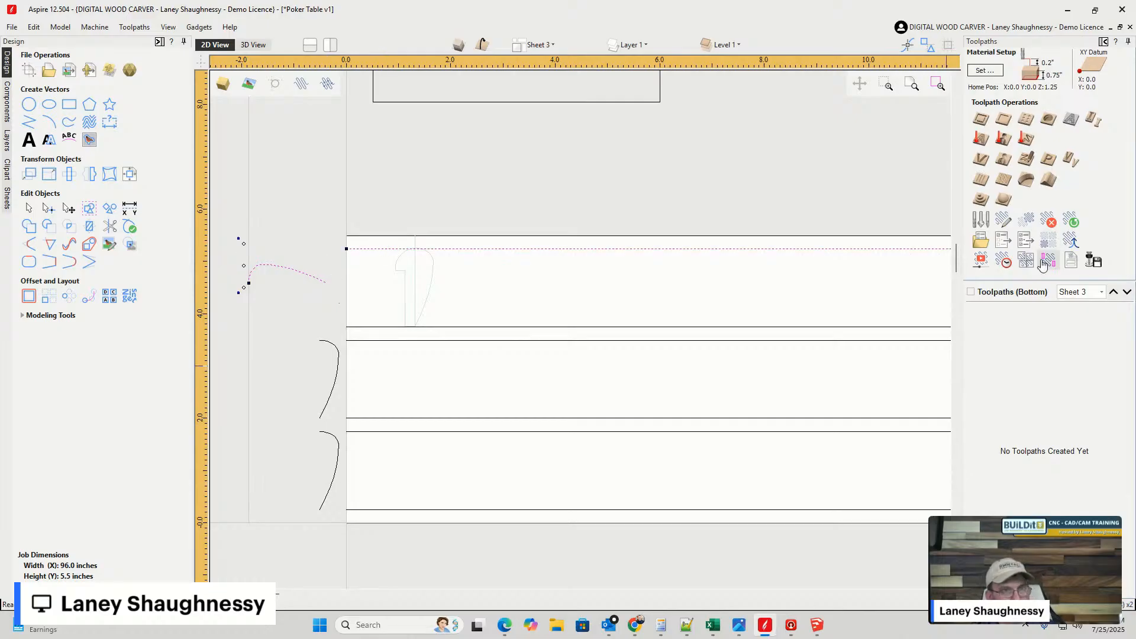
{"action": "left_click", "coordinate": [1049, 179]}
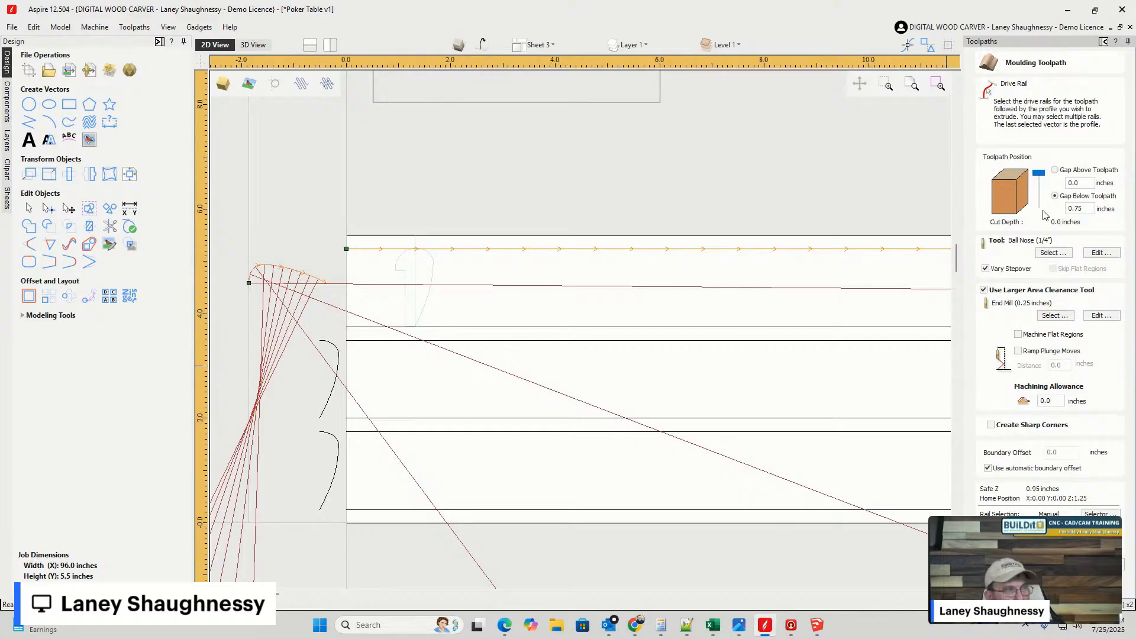
{"action": "left_click", "coordinate": [273, 204]}
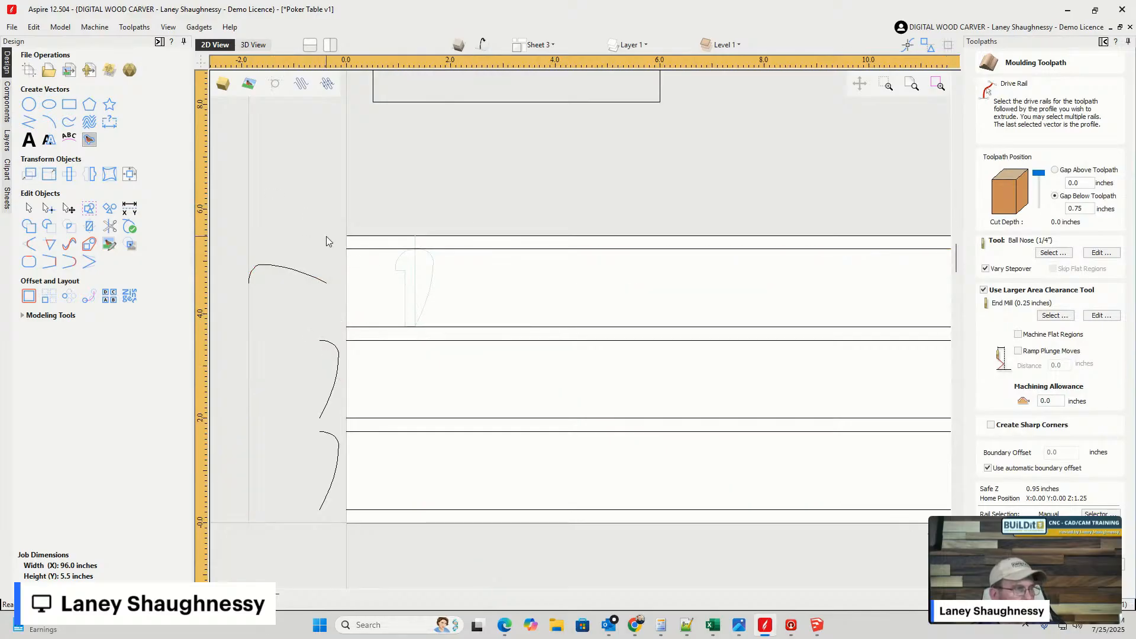
{"action": "left_click", "coordinate": [353, 249]}
{"action": "left_click", "coordinate": [303, 277], "text": "shift"}
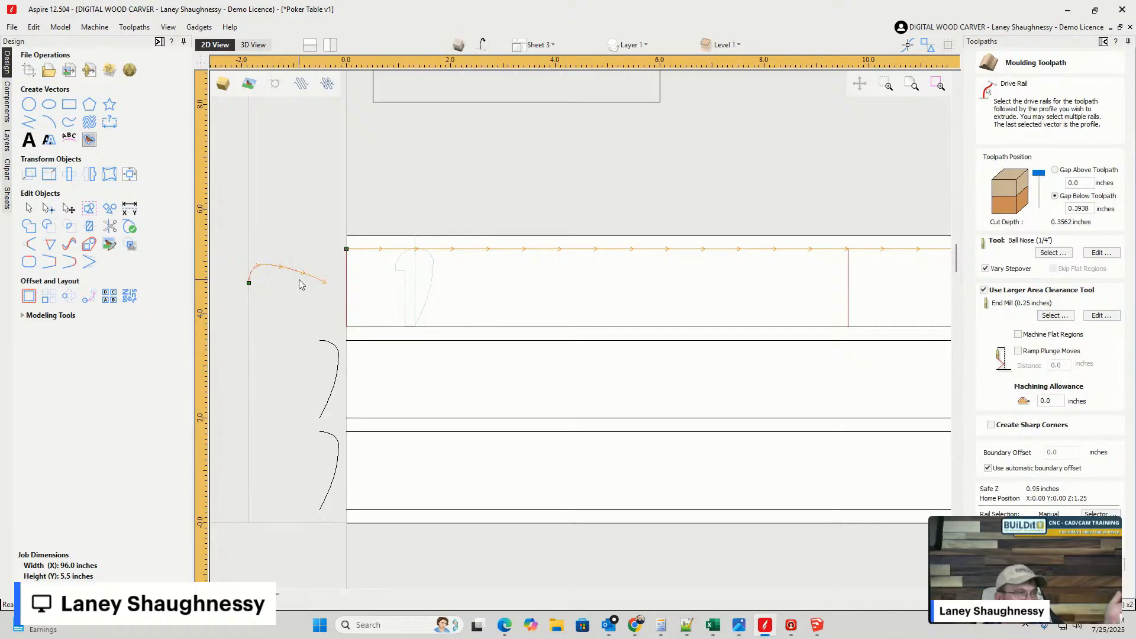
{"action": "scroll", "coordinate": [424, 277], "scroll_direction": "down", "scroll_amount": 3}
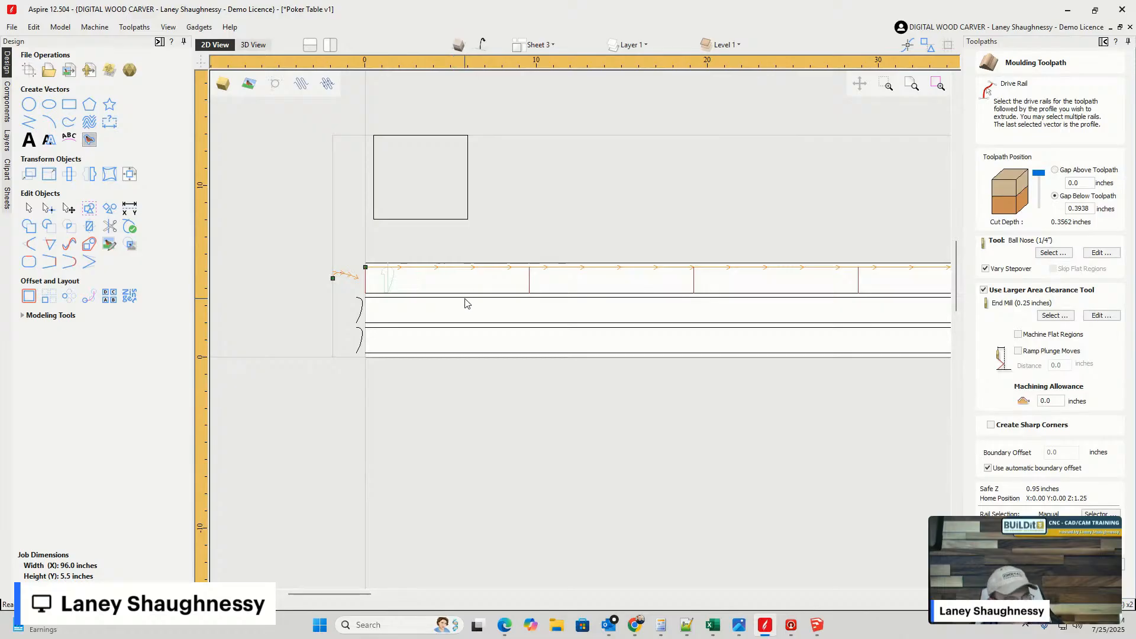
{"action": "scroll", "coordinate": [464, 304], "scroll_direction": "up", "scroll_amount": 2}
{"action": "scroll", "coordinate": [561, 320], "scroll_direction": "down", "scroll_amount": 2}
{"action": "scroll", "coordinate": [354, 338], "scroll_direction": "up", "scroll_amount": 4}
{"action": "scroll", "coordinate": [354, 338], "scroll_direction": "up", "scroll_amount": 1}
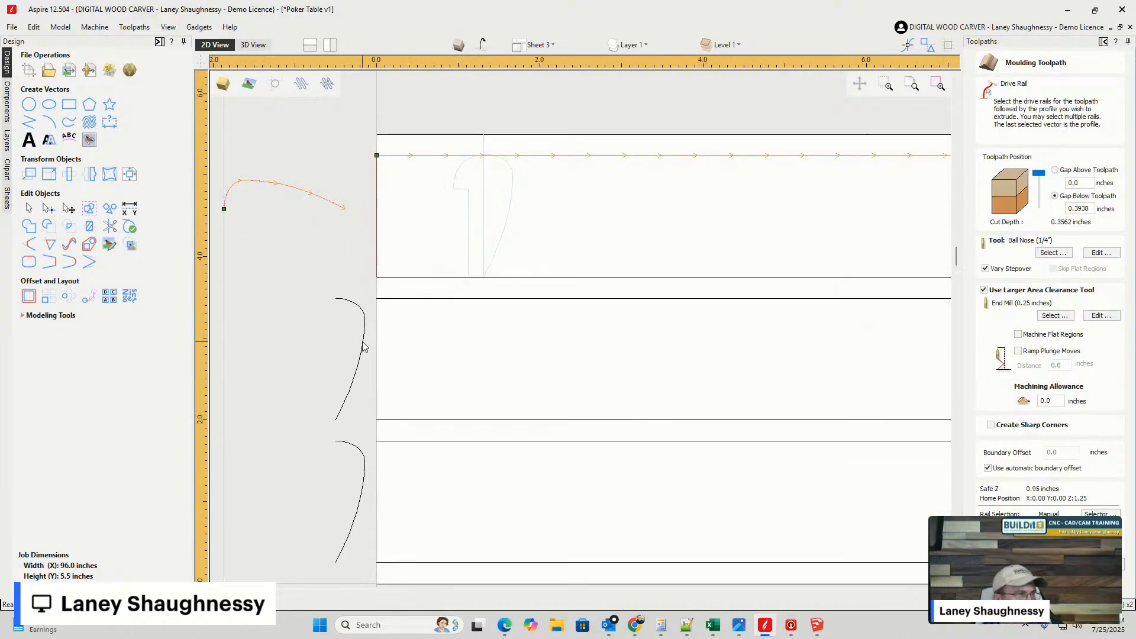
- Try the moulding selection with the middle upper rail line and its unrotated profile curve, and close the toolpath form
{"action": "left_click", "coordinate": [383, 299]}
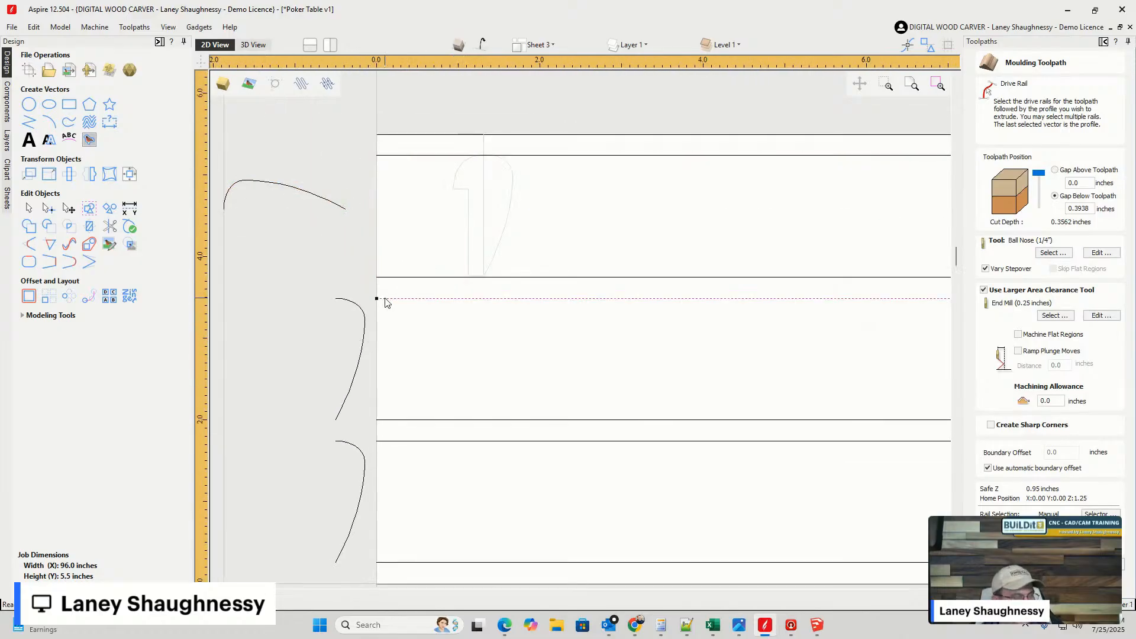
{"action": "left_click", "coordinate": [359, 310], "text": "shift"}
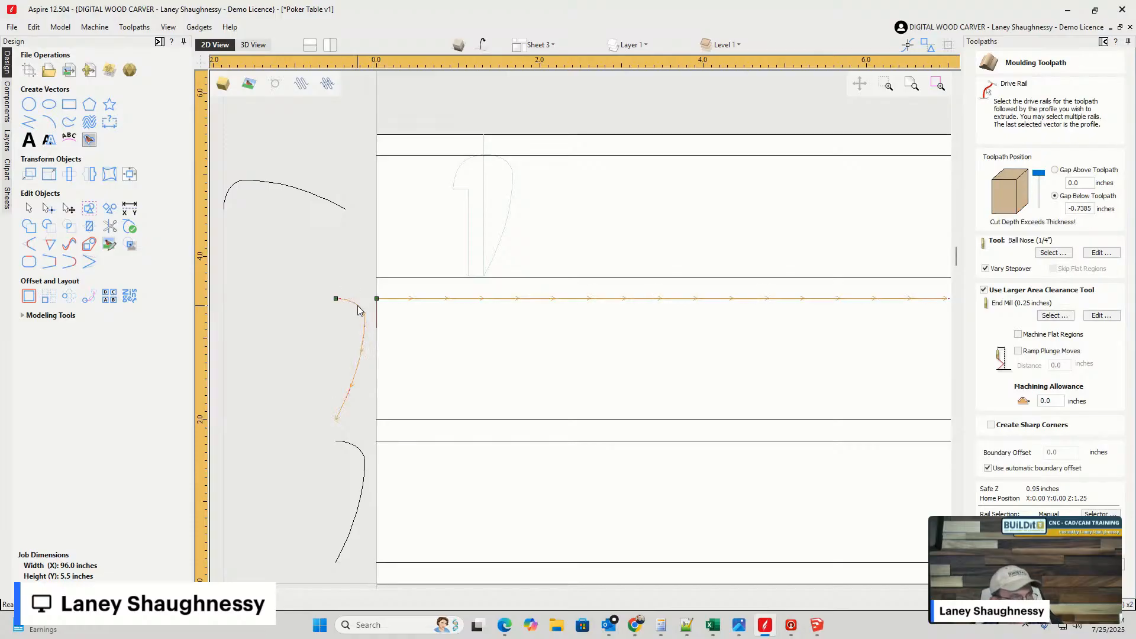
{"action": "scroll", "coordinate": [323, 293], "scroll_direction": "down", "scroll_amount": 3}
{"action": "scroll", "coordinate": [726, 303], "scroll_direction": "up", "scroll_amount": 10}
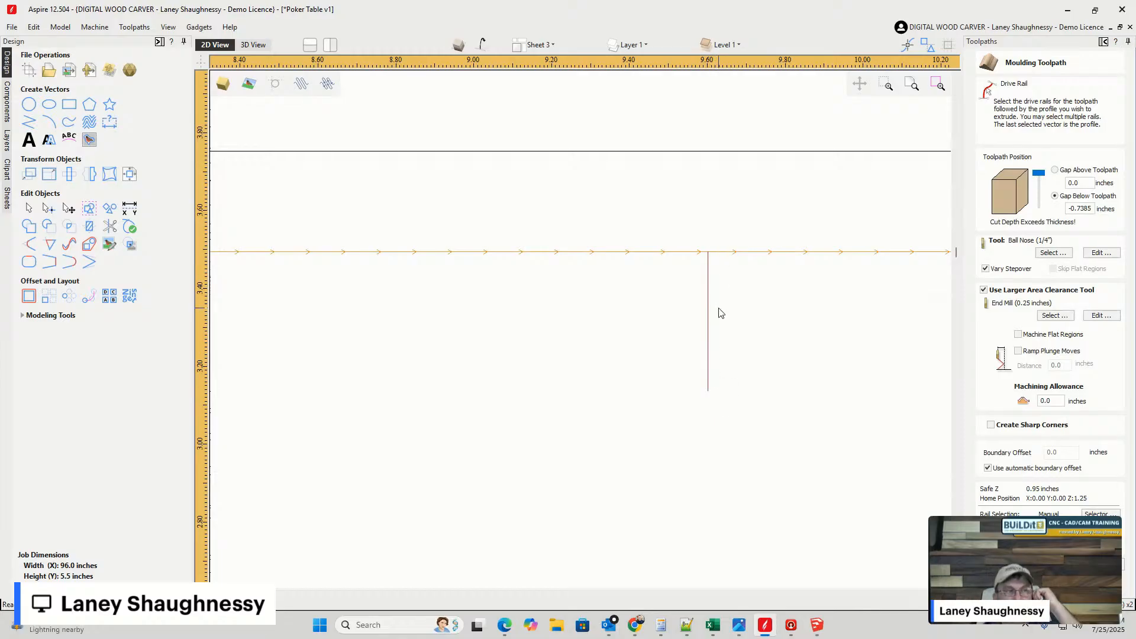
{"action": "scroll", "coordinate": [717, 305], "scroll_direction": "down", "scroll_amount": 8}
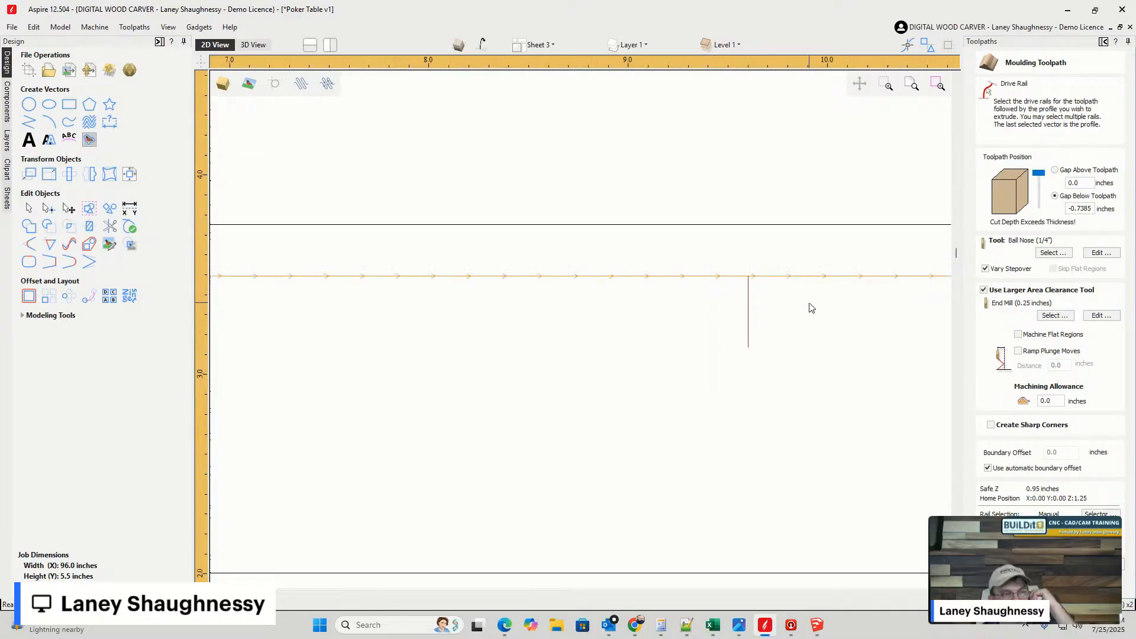
{"action": "scroll", "coordinate": [444, 338], "scroll_direction": "up", "scroll_amount": 5}
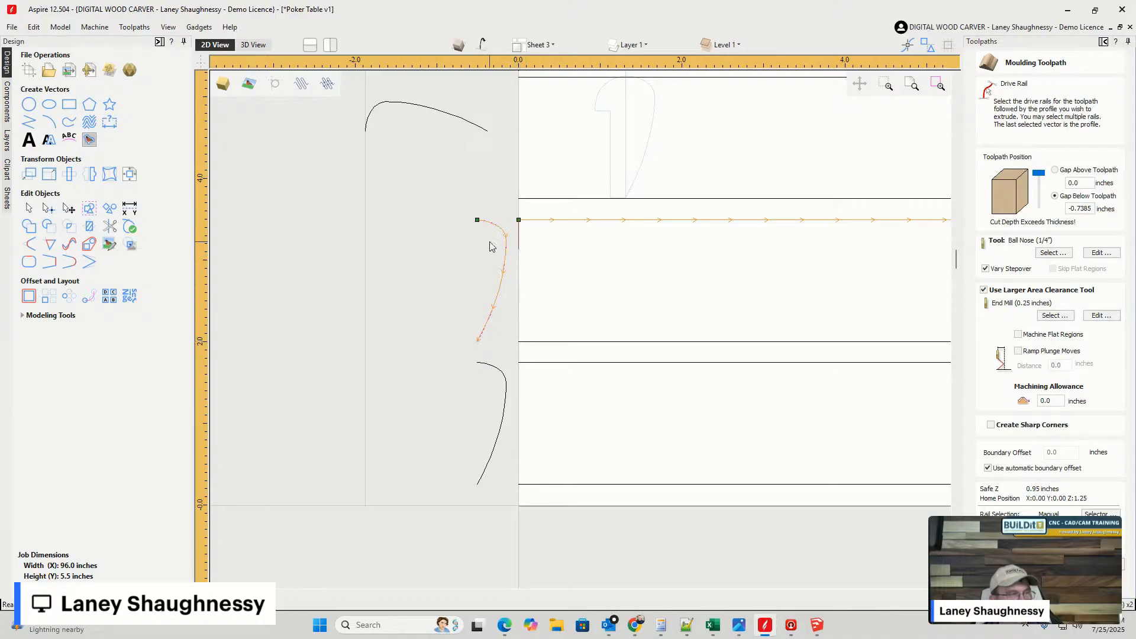
{"action": "left_click", "coordinate": [414, 246]}
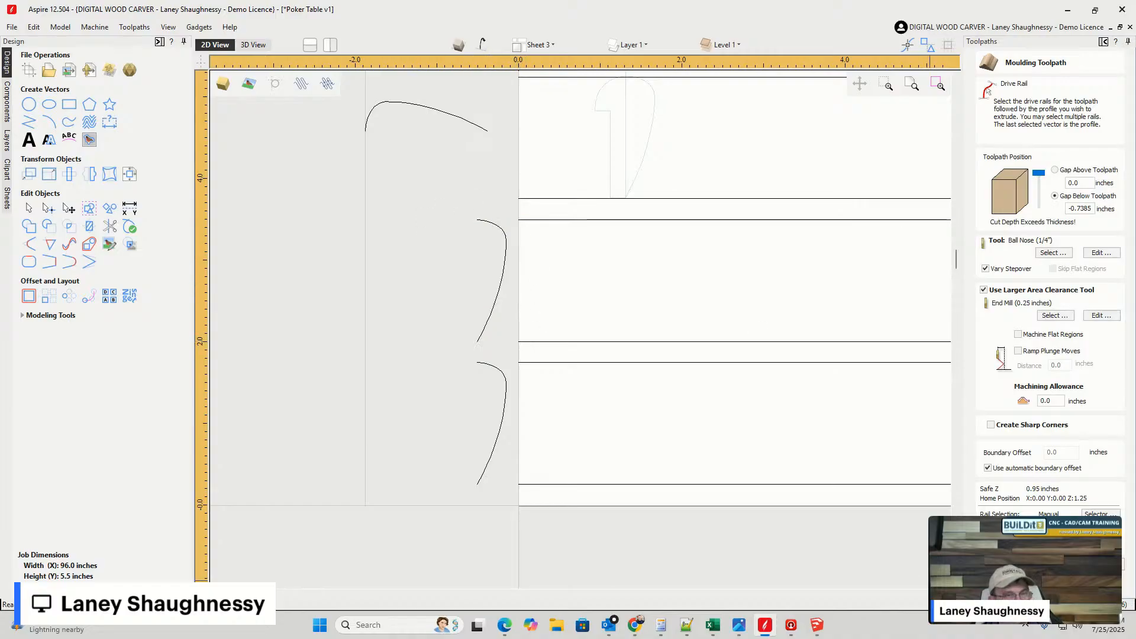
{"action": "left_click", "coordinate": [1121, 570]}
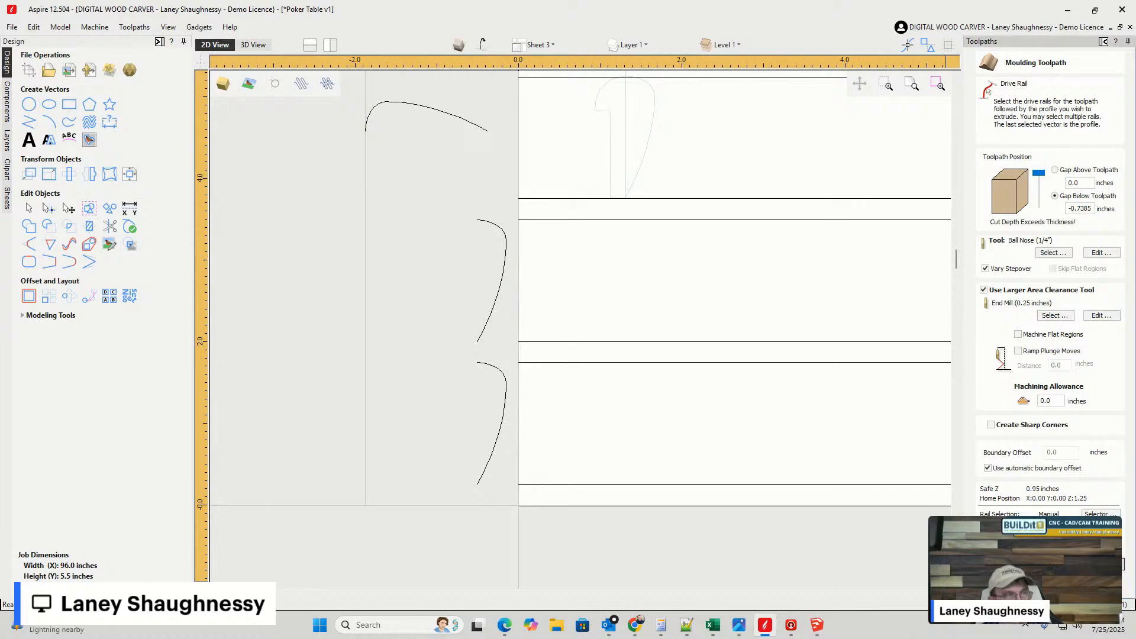
- Rotate the middle profile curve 90 degrees counterclockwise and move it about 1.1 inches farther outside the sheet
{"action": "left_click", "coordinate": [506, 246]}
{"action": "key", "text": "9"}
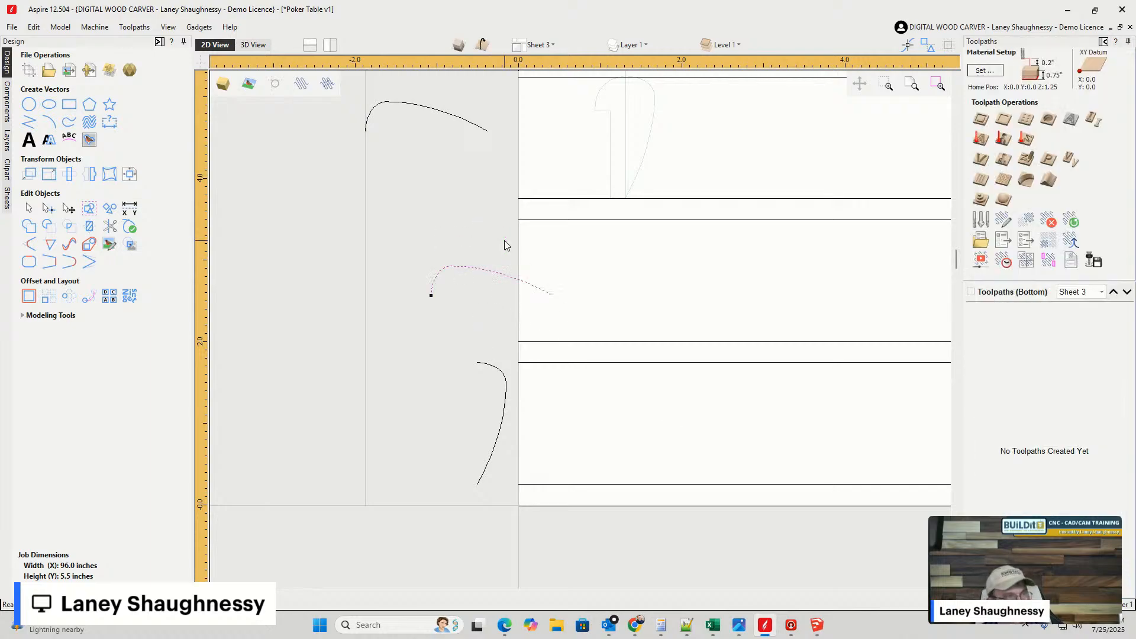
{"action": "left_click", "coordinate": [512, 279]}
{"action": "left_click_drag", "start_coordinate": [513, 279], "coordinate": [426, 258]}
- Draw a horizontal reference line about 2.45 inches long through the base of the middle profile curve, and delete it
{"action": "left_click", "coordinate": [28, 122]}
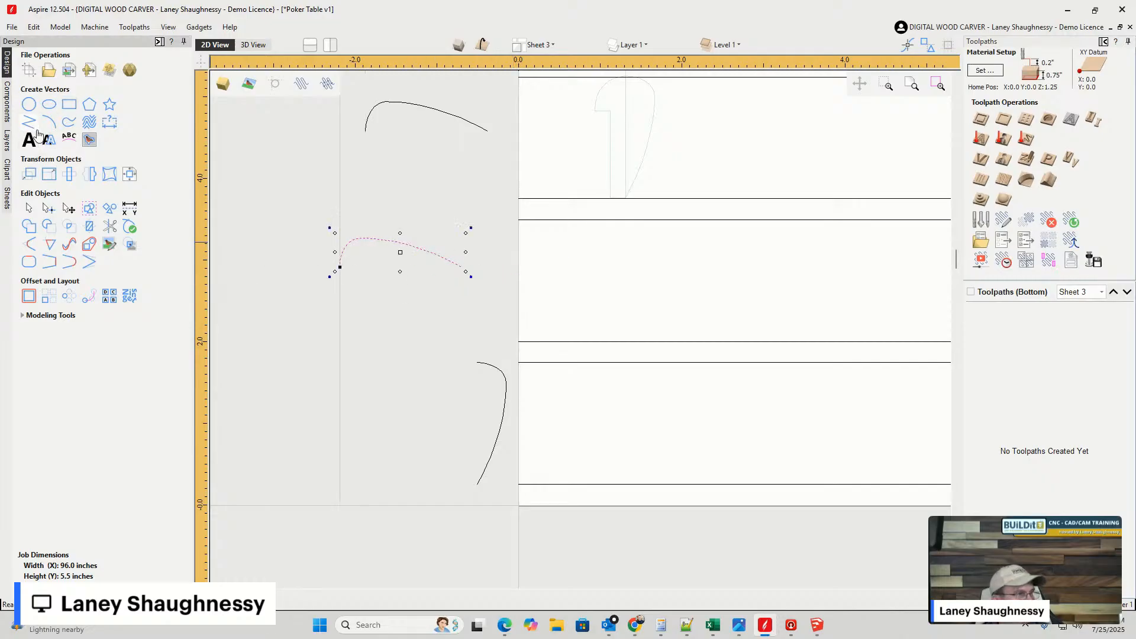
{"action": "left_click", "coordinate": [292, 265]}
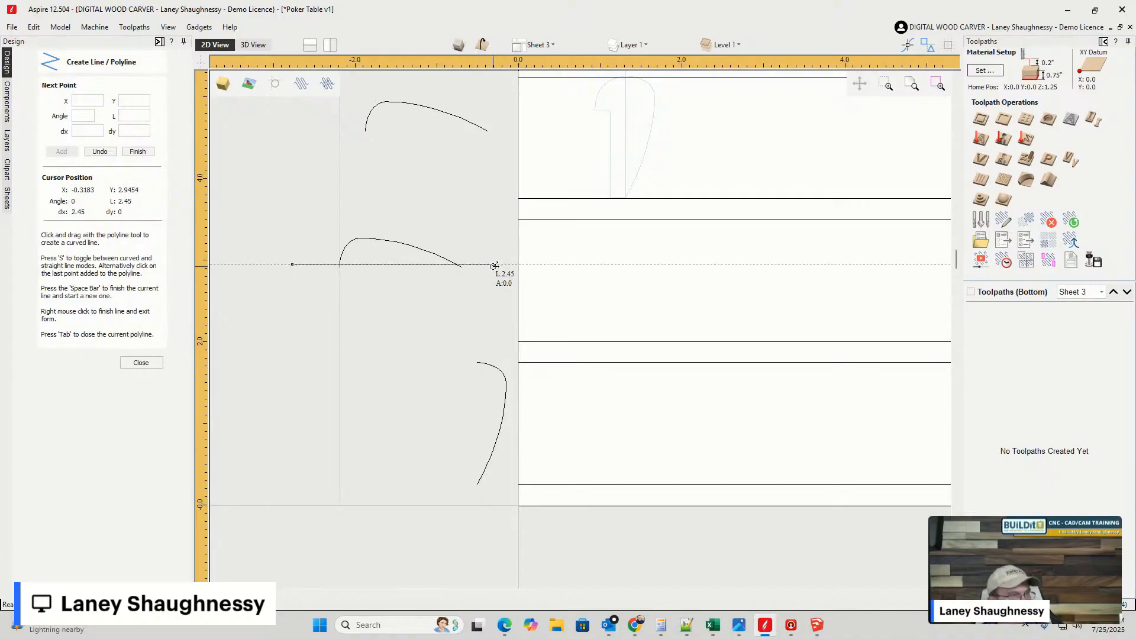
{"action": "left_click", "coordinate": [495, 265]}
{"action": "key", "text": "space"}
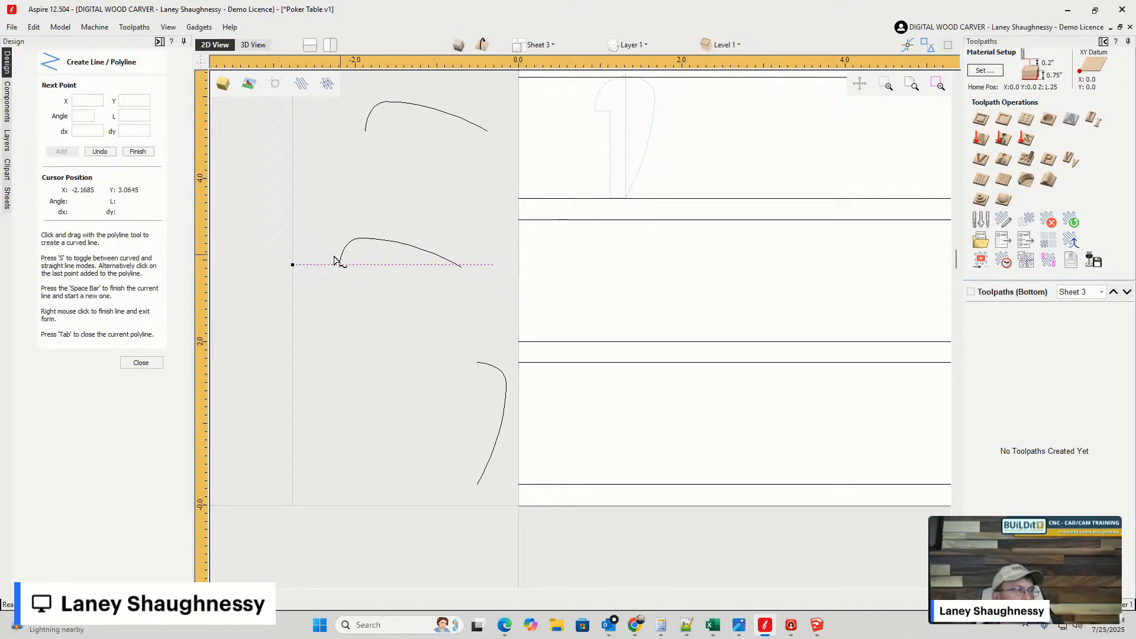
{"action": "left_click", "coordinate": [162, 361]}
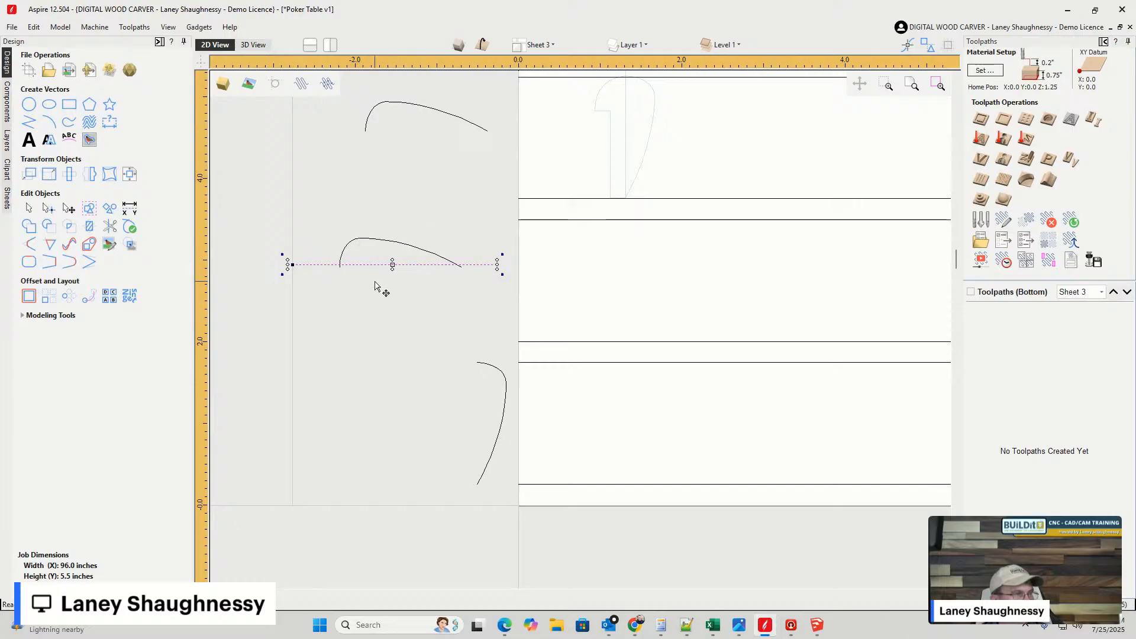
{"action": "key", "text": "Delete"}
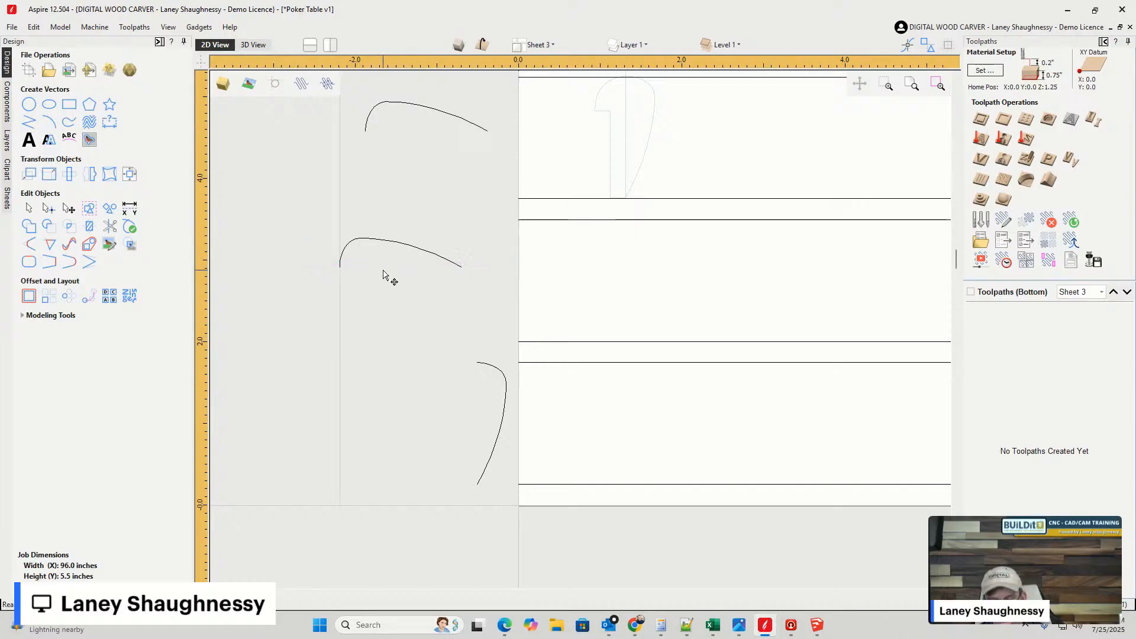
- Rotate the lowest profile curve 90 degrees counterclockwise, move it outside the sheet, and shift the middle curve roughly into line with the others
{"action": "left_click", "coordinate": [490, 366]}
{"action": "key", "text": "9"}
{"action": "key", "text": "9"}
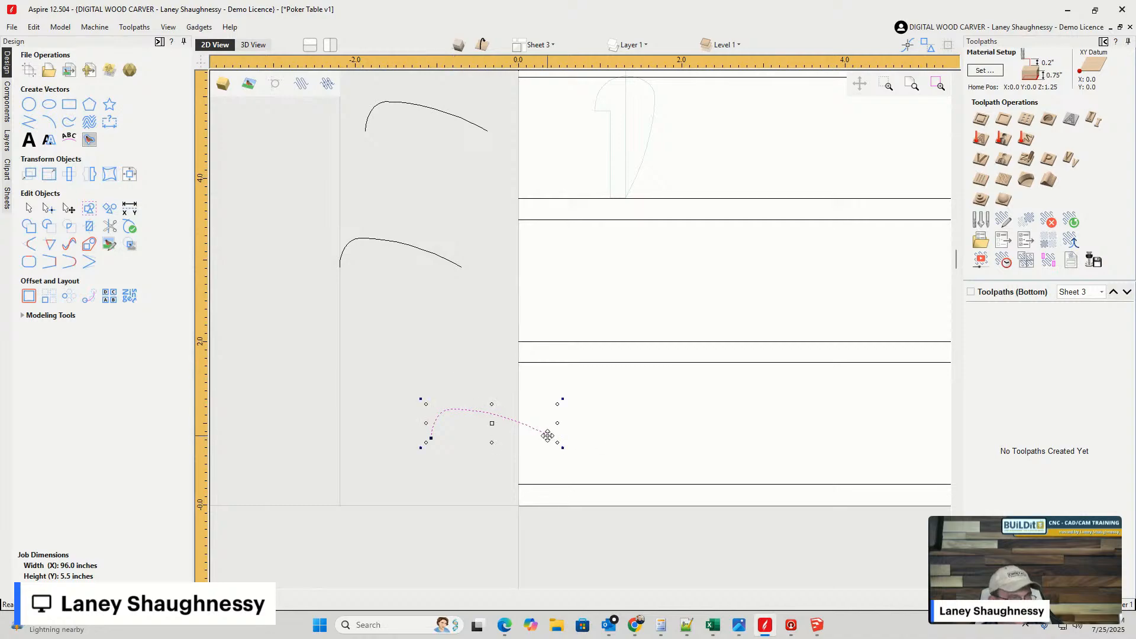
{"action": "left_click_drag", "start_coordinate": [555, 435], "coordinate": [486, 424]}
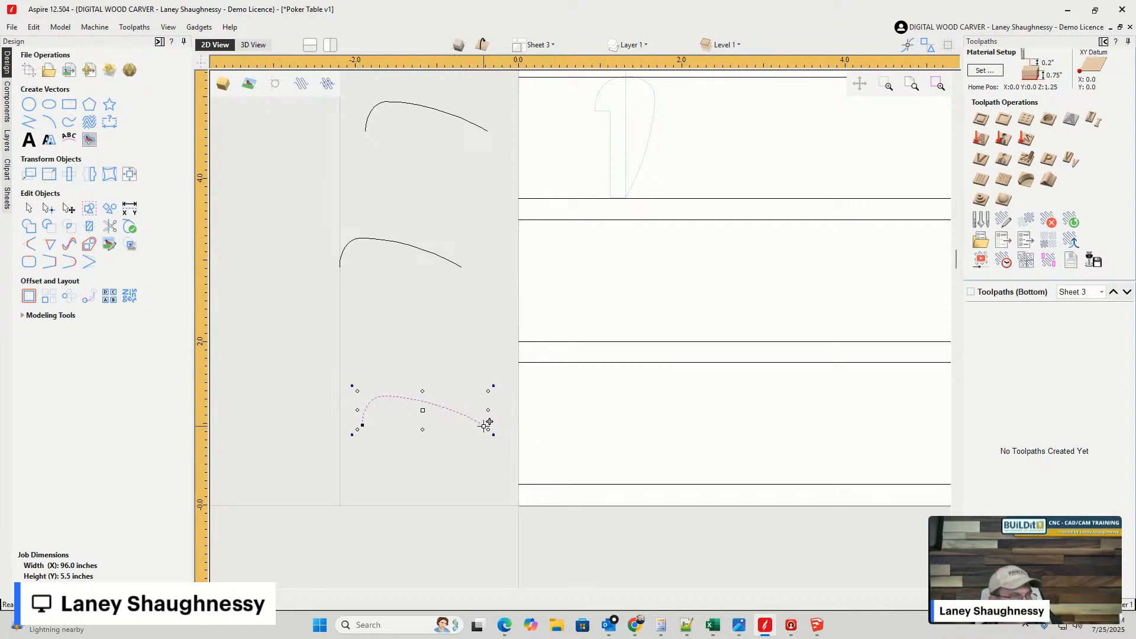
{"action": "left_click", "coordinate": [453, 266]}
{"action": "left_click_drag", "start_coordinate": [452, 263], "coordinate": [469, 268]}
{"action": "scroll", "coordinate": [462, 378], "scroll_direction": "down", "scroll_amount": 2}
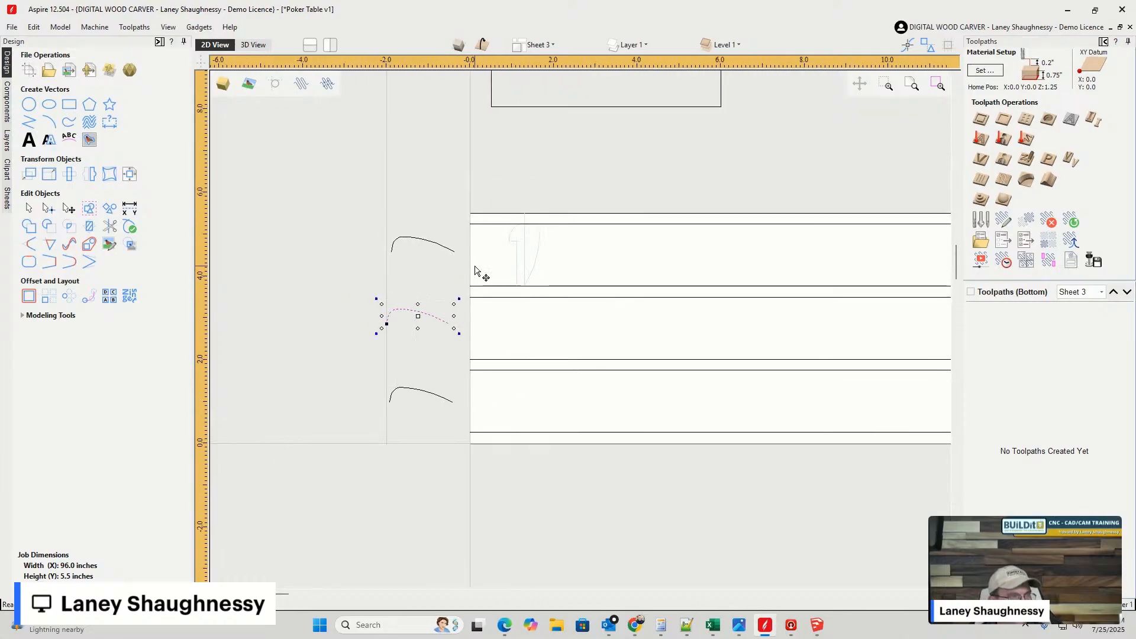
- Start a Moulding toolpath with the highest upper rail line as drive rail and its rotated profile curve selected last
{"action": "left_click", "coordinate": [1049, 180]}
{"action": "left_click", "coordinate": [484, 226]}
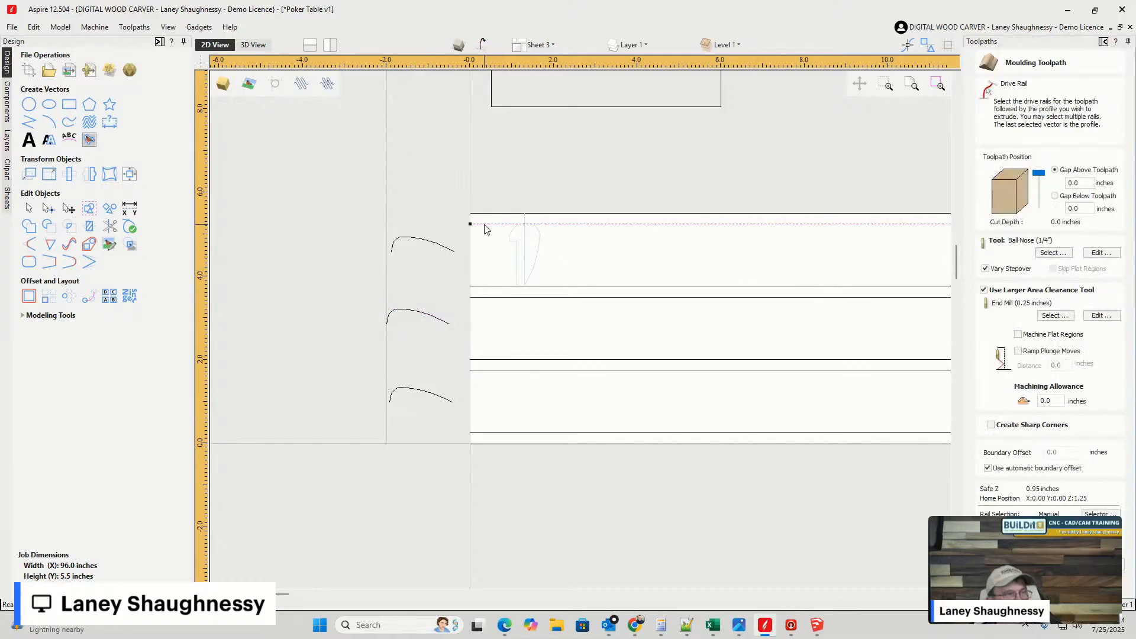
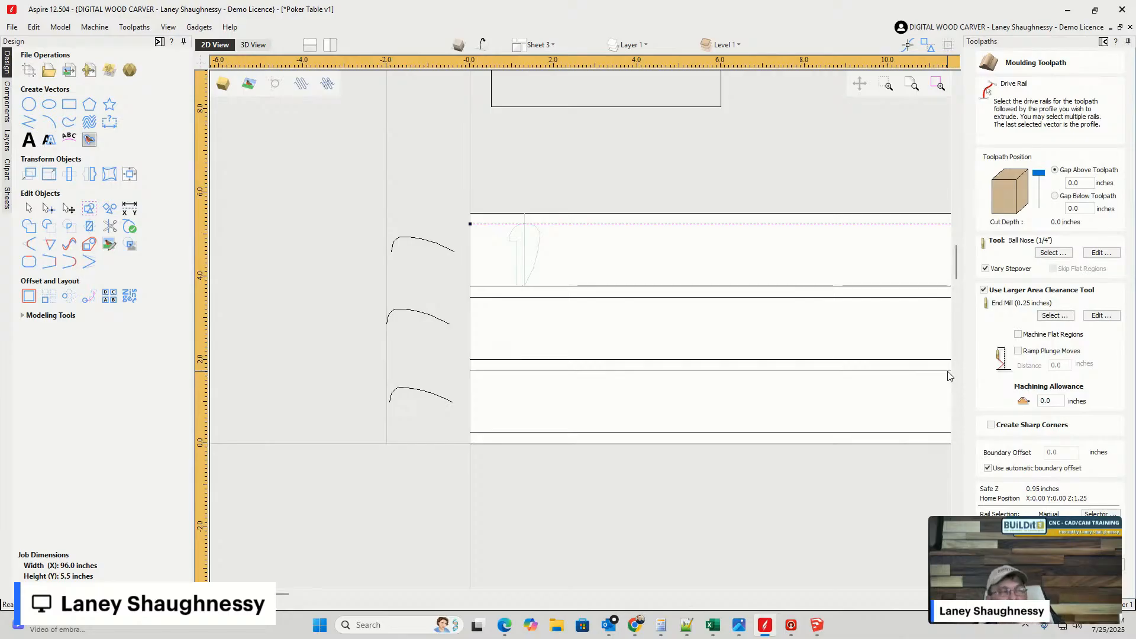
{"action": "left_click", "coordinate": [441, 251]}
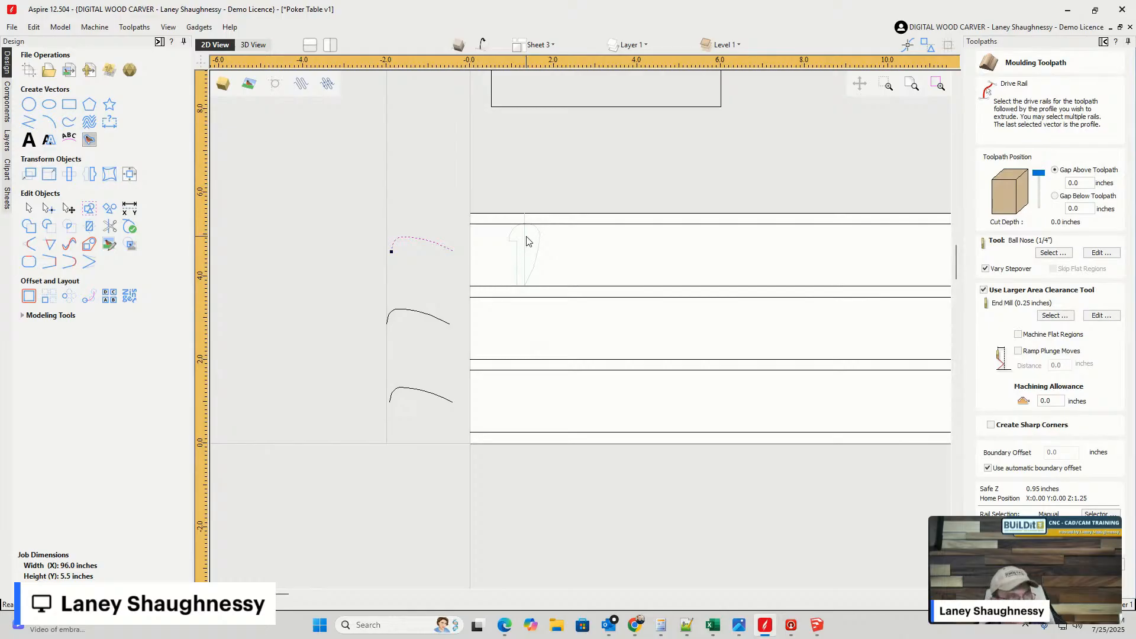
{"action": "left_click", "coordinate": [510, 225], "text": "shift"}
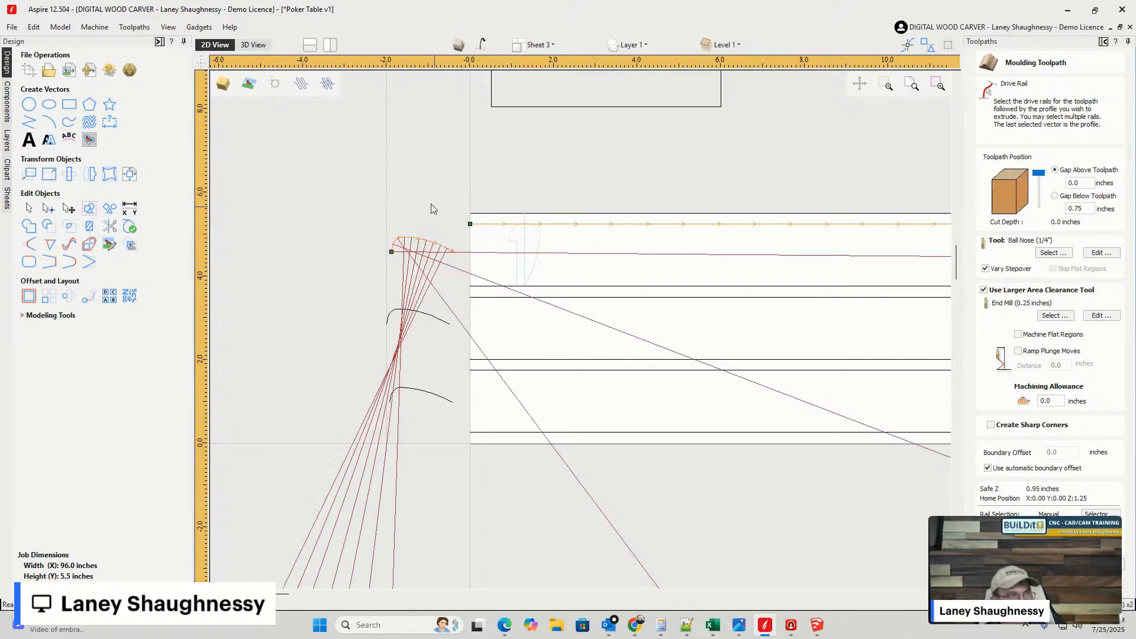
{"action": "left_click", "coordinate": [431, 206]}
{"action": "left_click", "coordinate": [525, 224]}
{"action": "left_click", "coordinate": [405, 243], "text": "shift"}
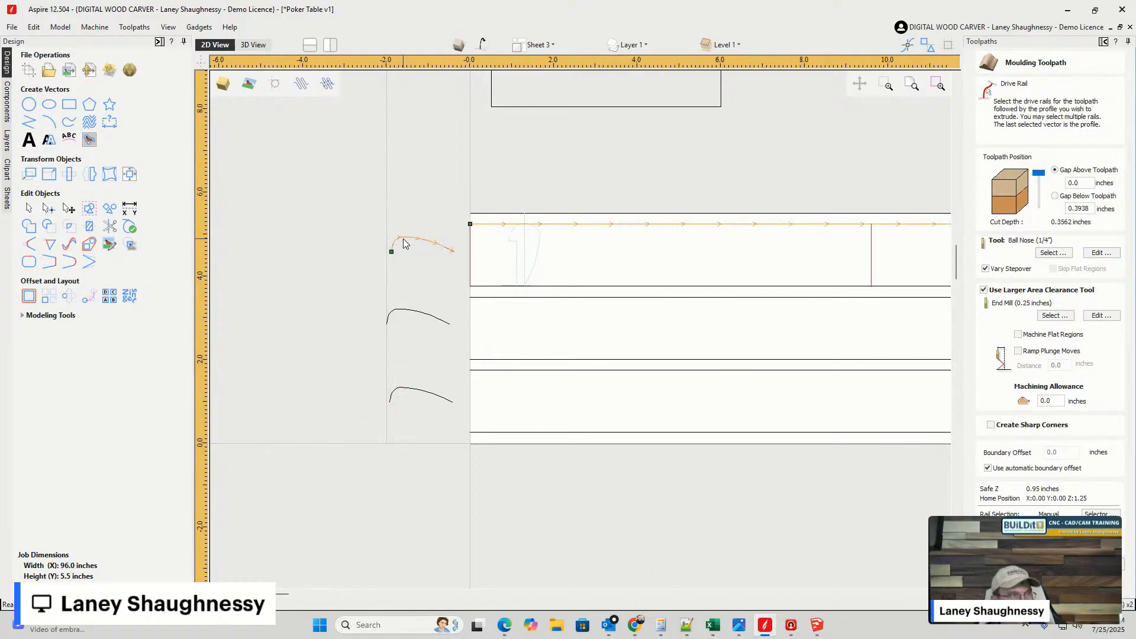
- Try adding the middle rail's upper line and the middle profile curve to the moulding selection, and clear the selection
{"action": "left_click", "coordinate": [479, 297], "text": "shift"}
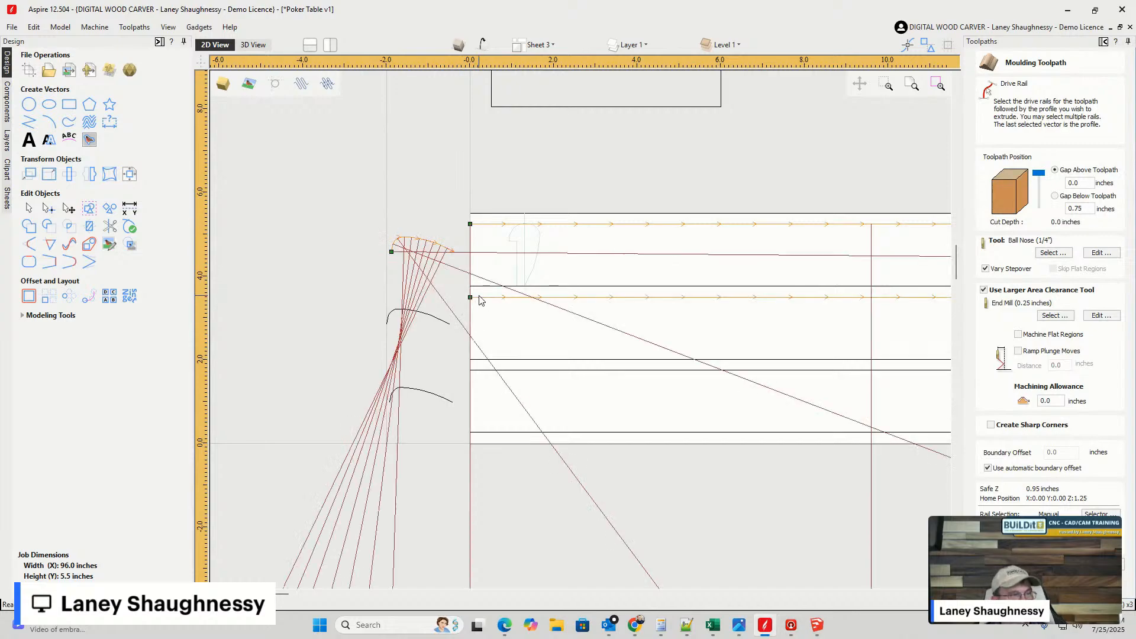
{"action": "left_click", "coordinate": [428, 317], "text": "shift"}
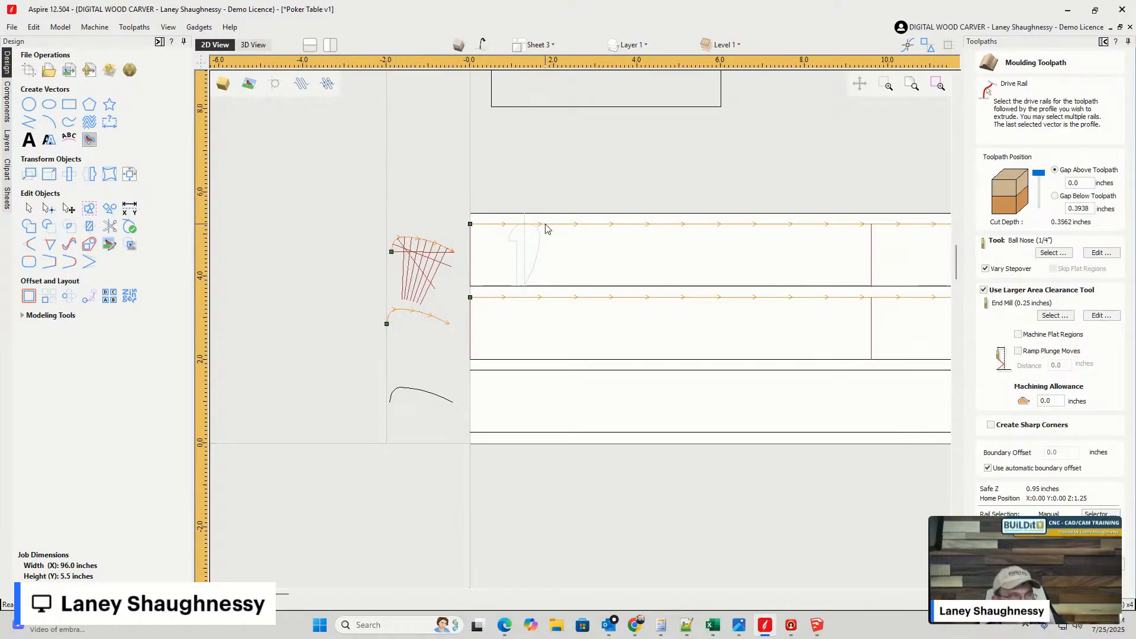
{"action": "left_click", "coordinate": [447, 214]}
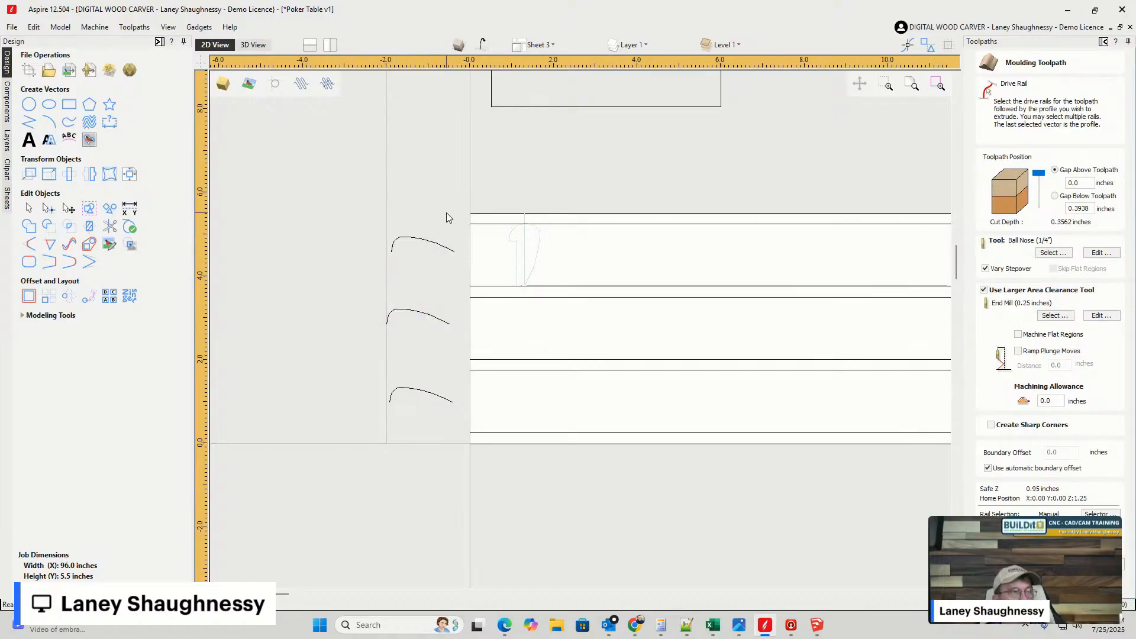
- Select the upper lines of all three rails as drive rails, with the highest profile curve selected last as their shared profile
{"action": "left_click", "coordinate": [506, 227]}
{"action": "left_click", "coordinate": [498, 298], "text": "shift"}
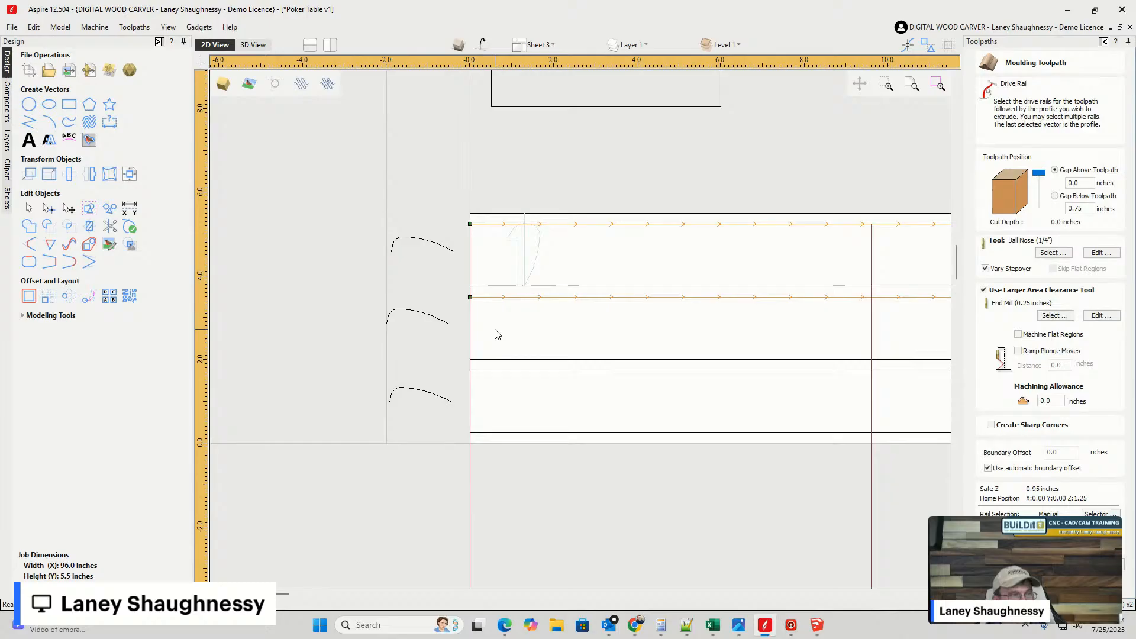
{"action": "left_click", "coordinate": [495, 370], "text": "shift"}
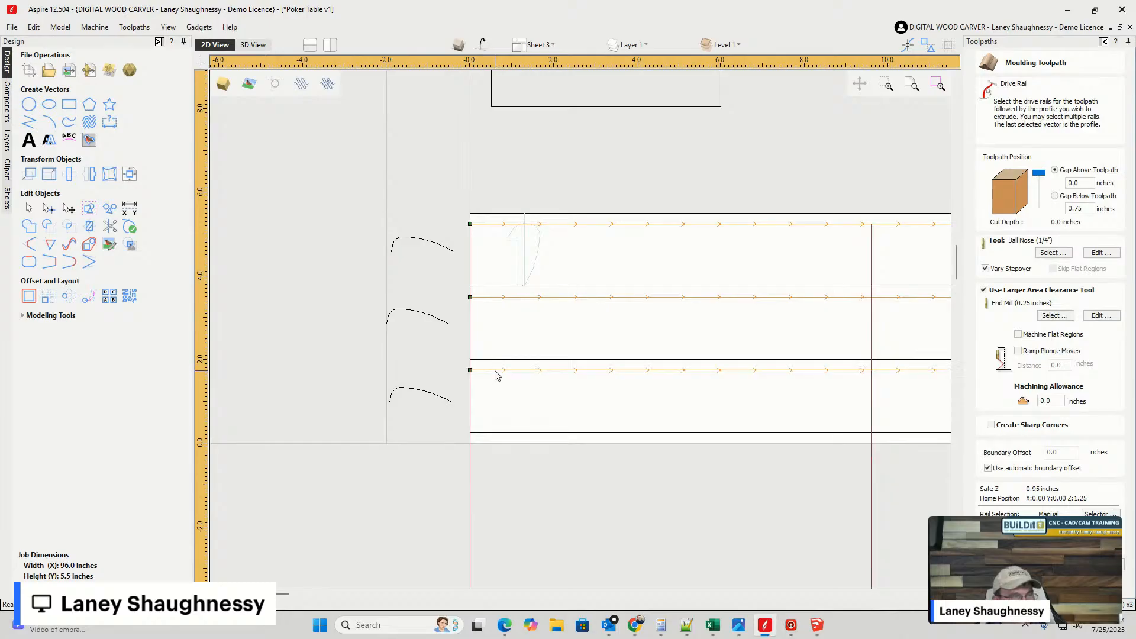
{"action": "left_click", "coordinate": [417, 244], "text": "shift"}
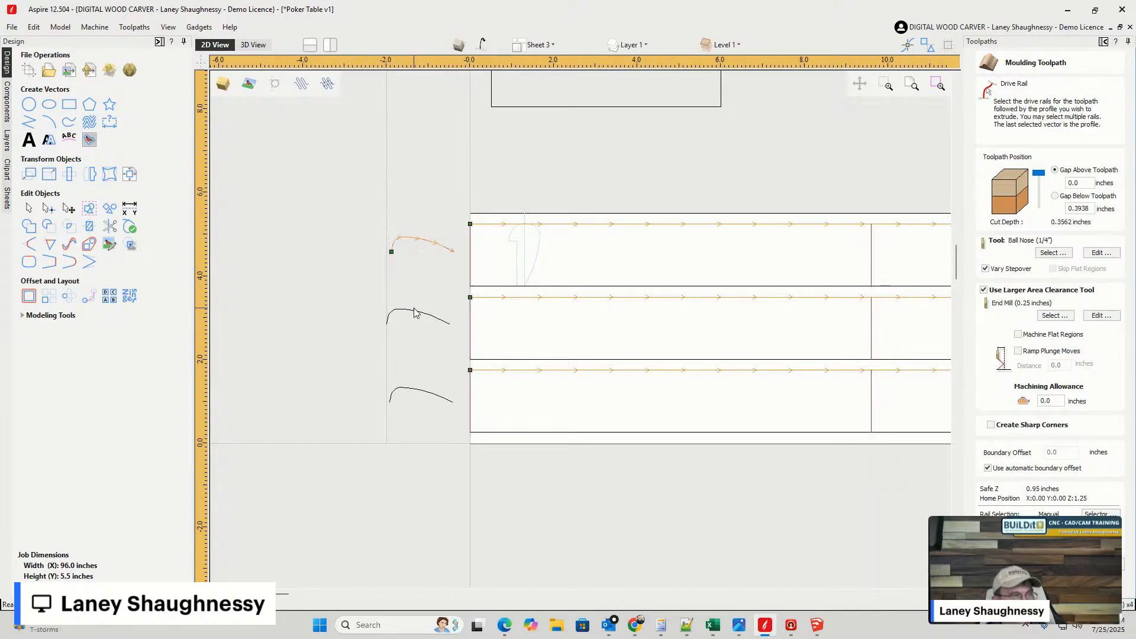
{"action": "scroll", "coordinate": [335, 284], "scroll_direction": "down", "scroll_amount": 1}
{"action": "scroll", "coordinate": [319, 279], "scroll_direction": "down", "scroll_amount": 2}
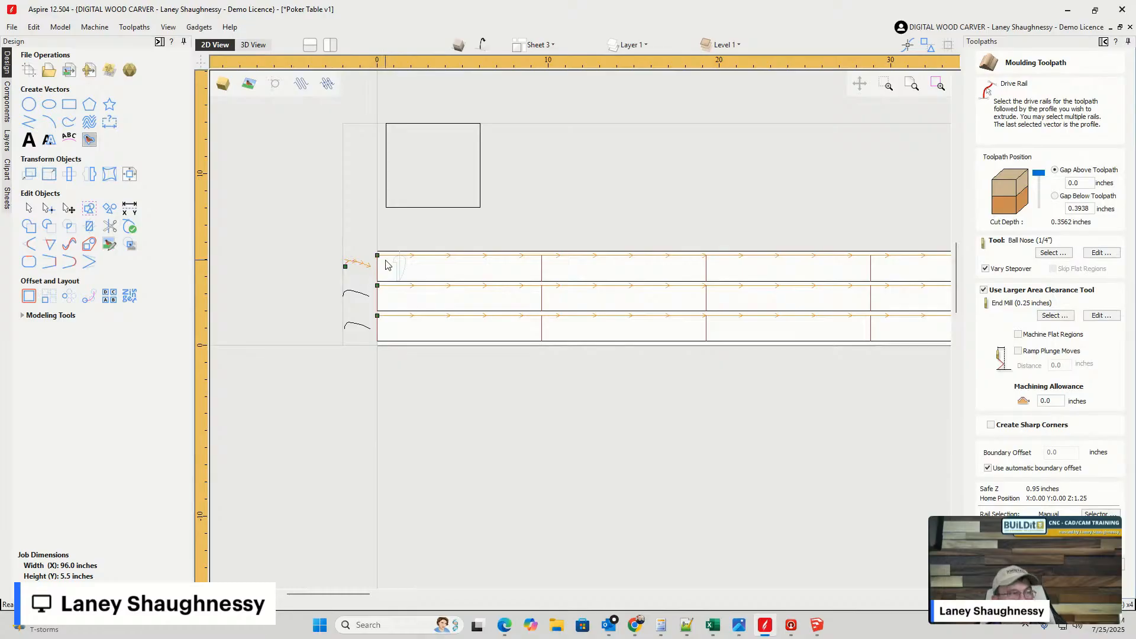
{"action": "scroll", "coordinate": [375, 325], "scroll_direction": "up", "scroll_amount": 4}
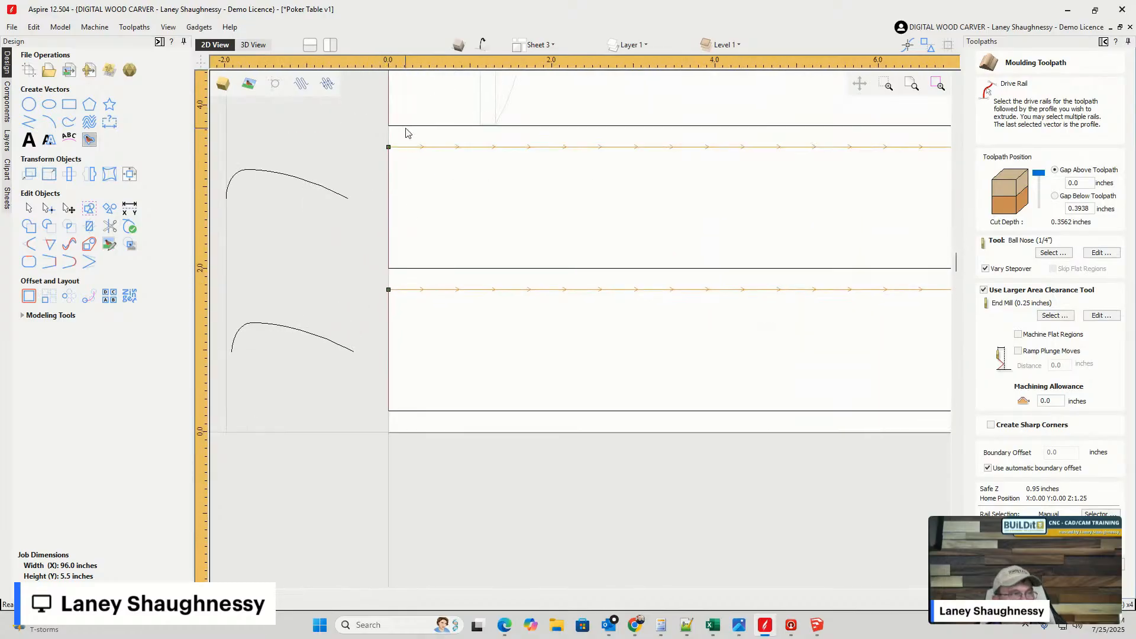
{"action": "scroll", "coordinate": [405, 168], "scroll_direction": "down", "scroll_amount": 3}
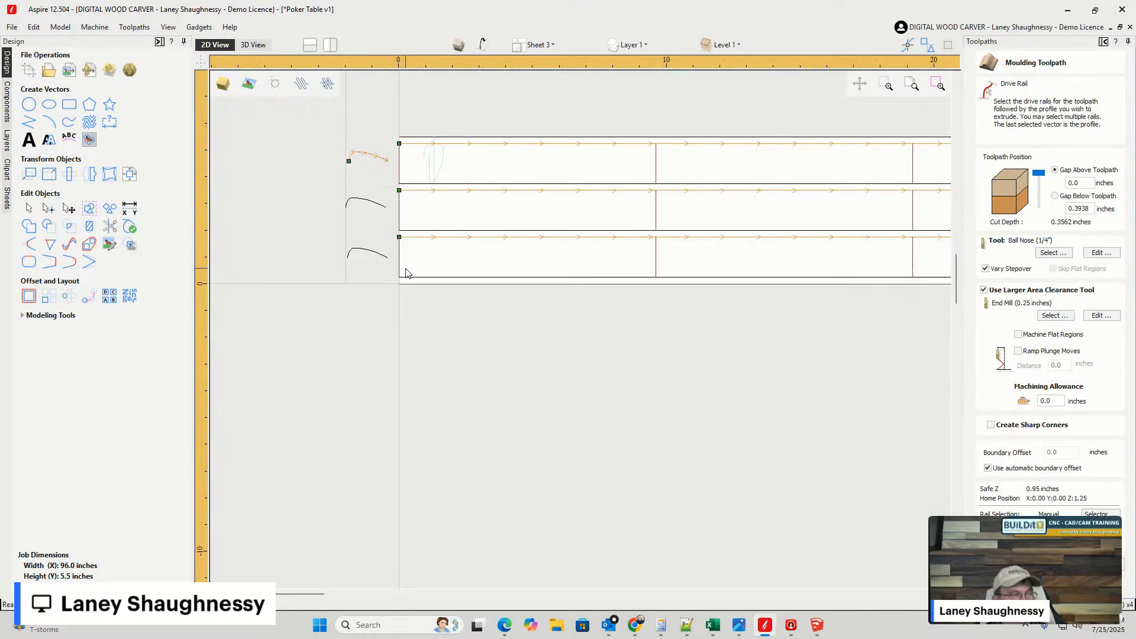
- Try adding the middle and lowest profile curves to the moulding selection, and clear the selection
{"action": "left_click", "coordinate": [364, 204], "text": "shift"}
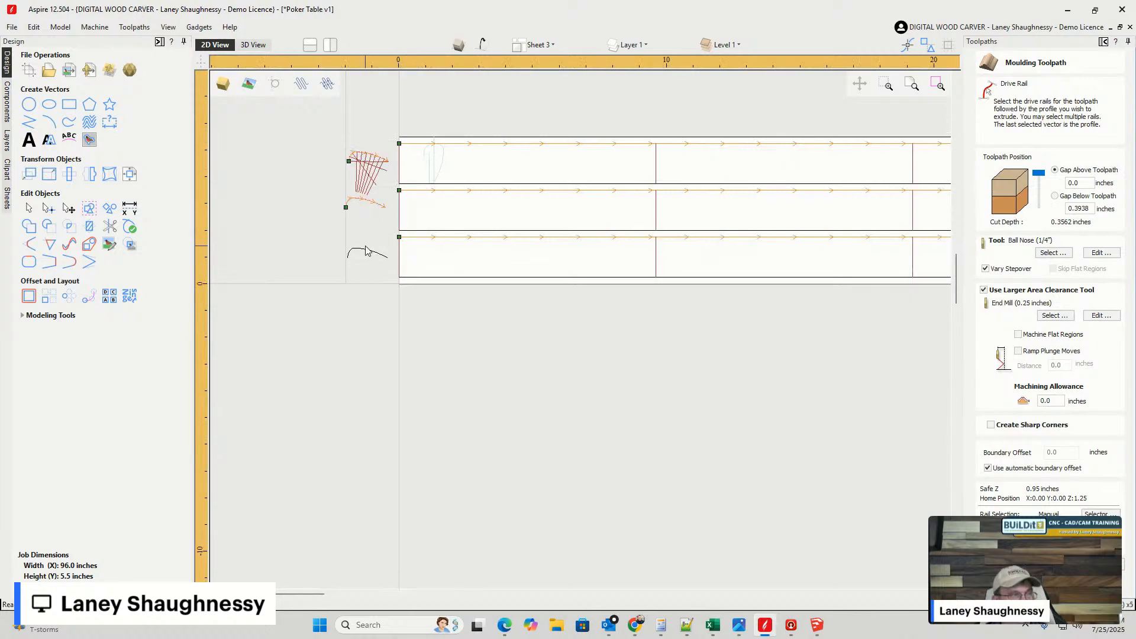
{"action": "left_click", "coordinate": [364, 255], "text": "shift"}
{"action": "scroll", "coordinate": [359, 183], "scroll_direction": "up", "scroll_amount": 3}
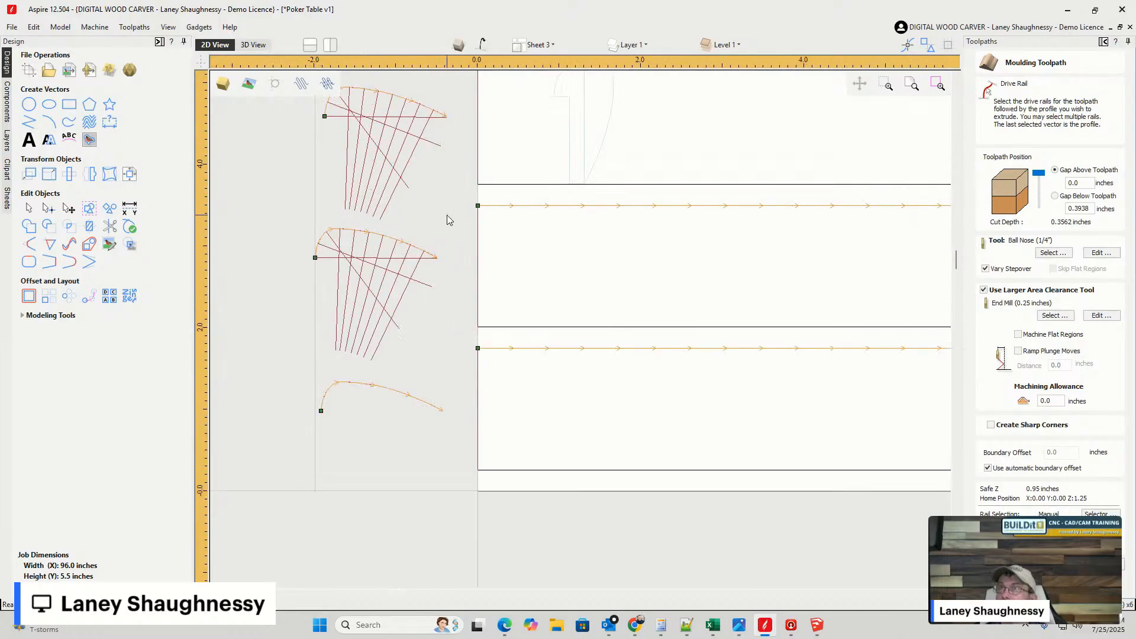
{"action": "scroll", "coordinate": [435, 255], "scroll_direction": "down", "scroll_amount": 3}
{"action": "scroll", "coordinate": [435, 273], "scroll_direction": "down", "scroll_amount": 1}
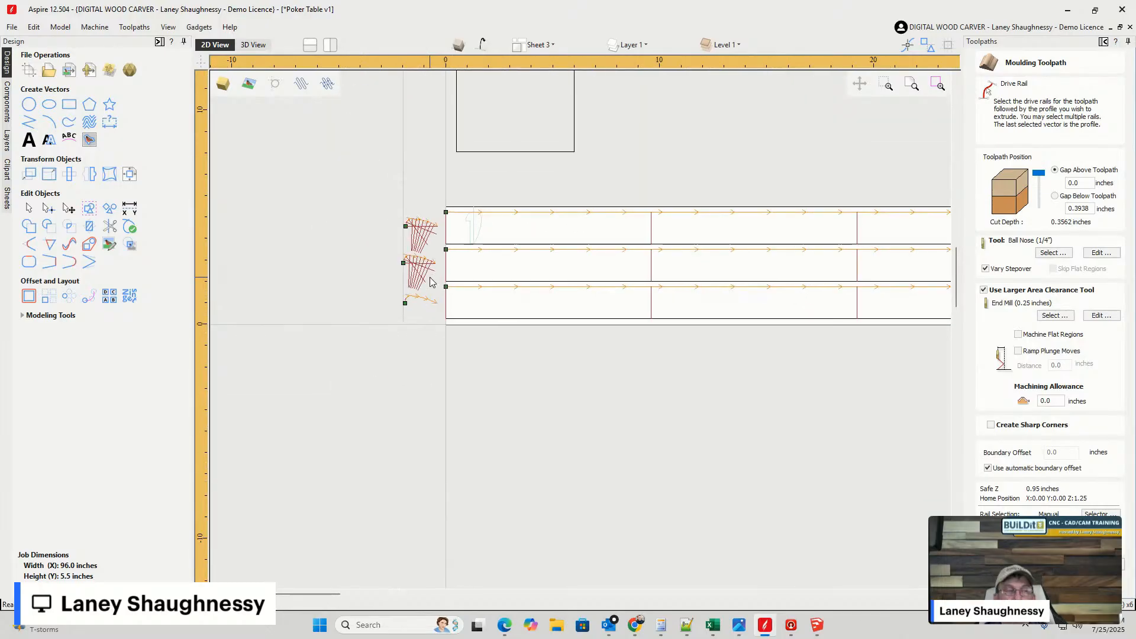
{"action": "left_click", "coordinate": [426, 222]}
- Try the two highest drive rails without a profile curve, and the highest drive rail alone with its own profile curve
{"action": "left_click", "coordinate": [457, 212]}
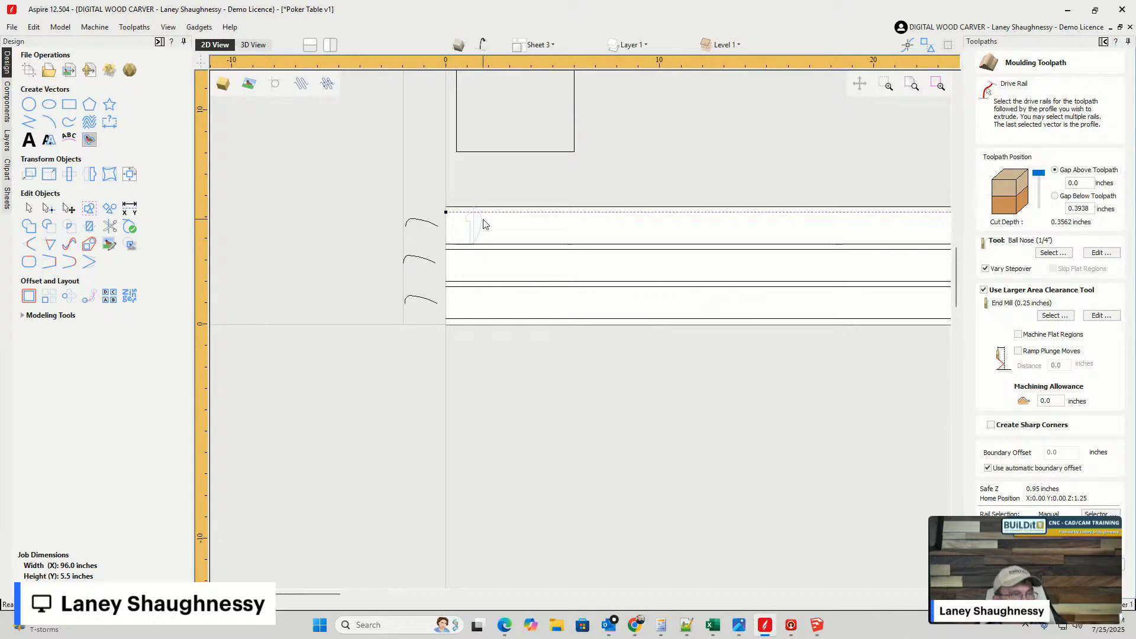
{"action": "left_click", "coordinate": [455, 251], "text": "shift"}
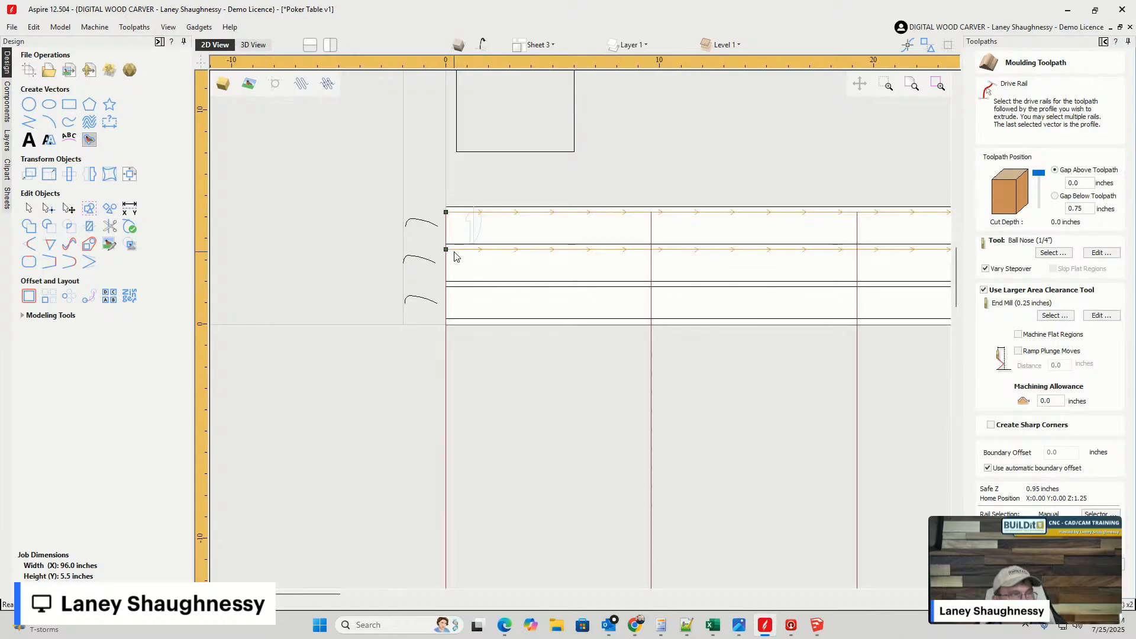
{"action": "left_click", "coordinate": [394, 239]}
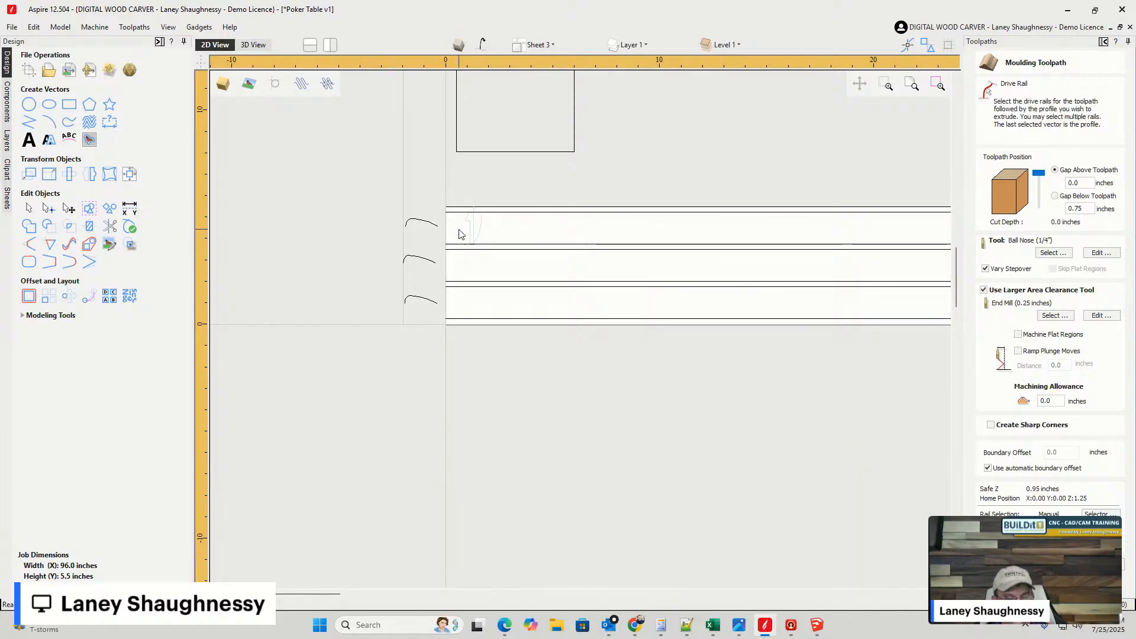
{"action": "left_click", "coordinate": [461, 212]}
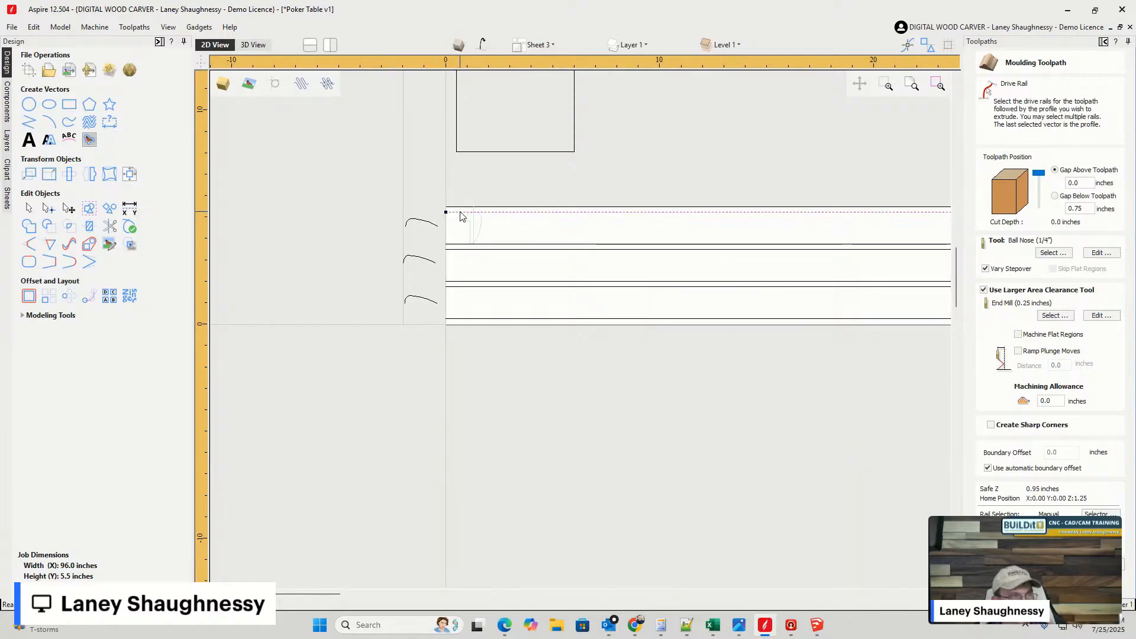
{"action": "left_click", "coordinate": [417, 222], "text": "shift"}
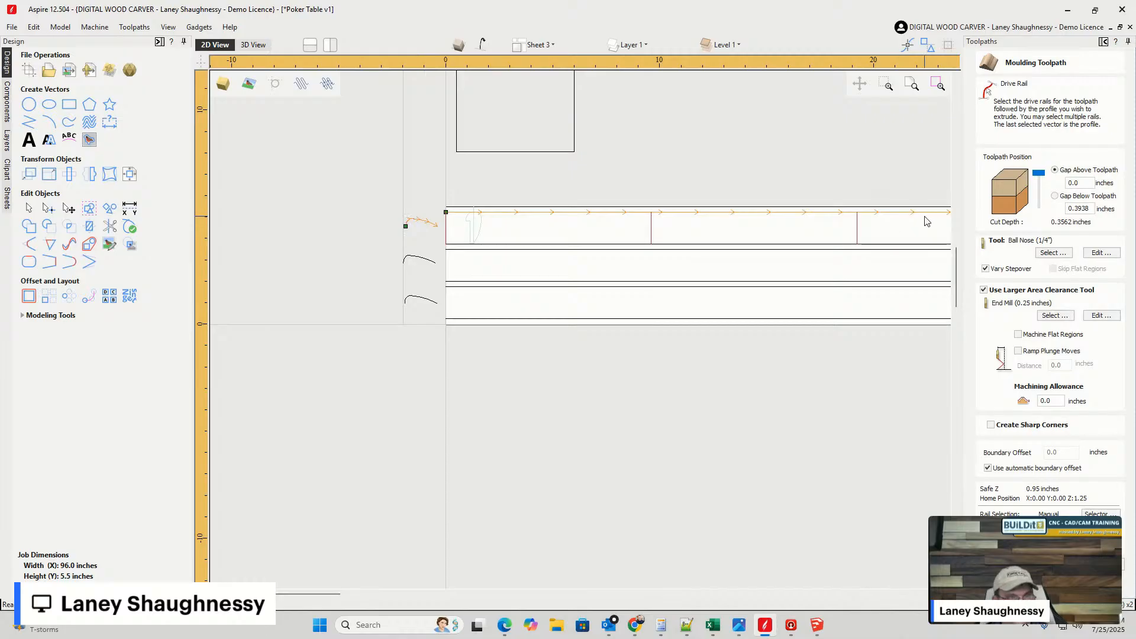
{"action": "left_click", "coordinate": [381, 168]}
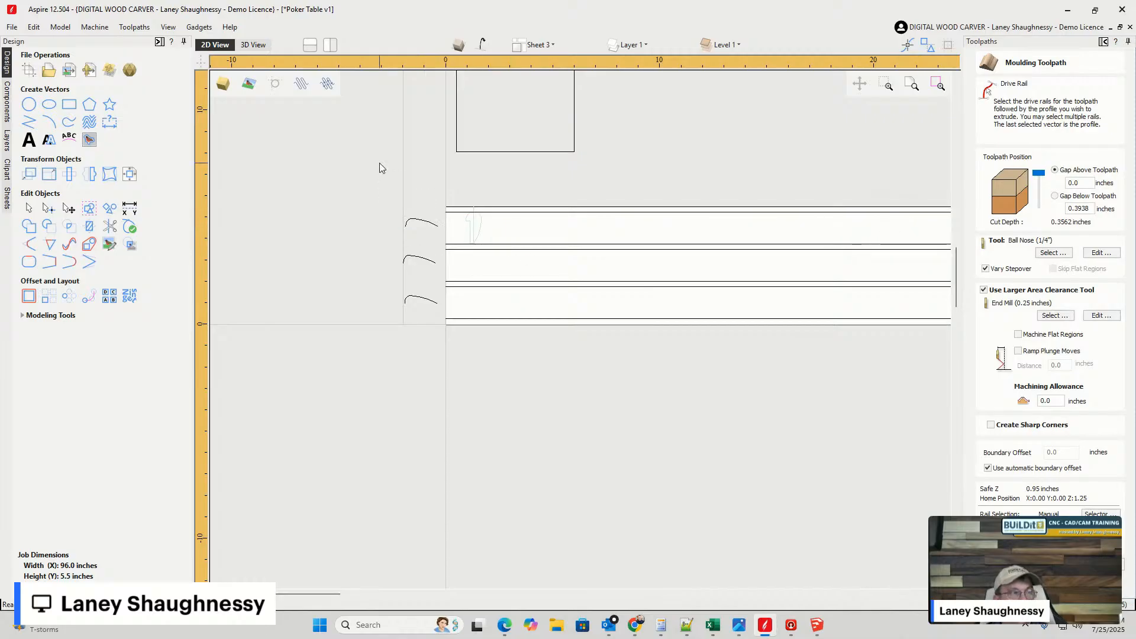
- Select the upper lines of all three rails as drive rails, working from the highest rail to the lowest
{"action": "left_click", "coordinate": [456, 218]}
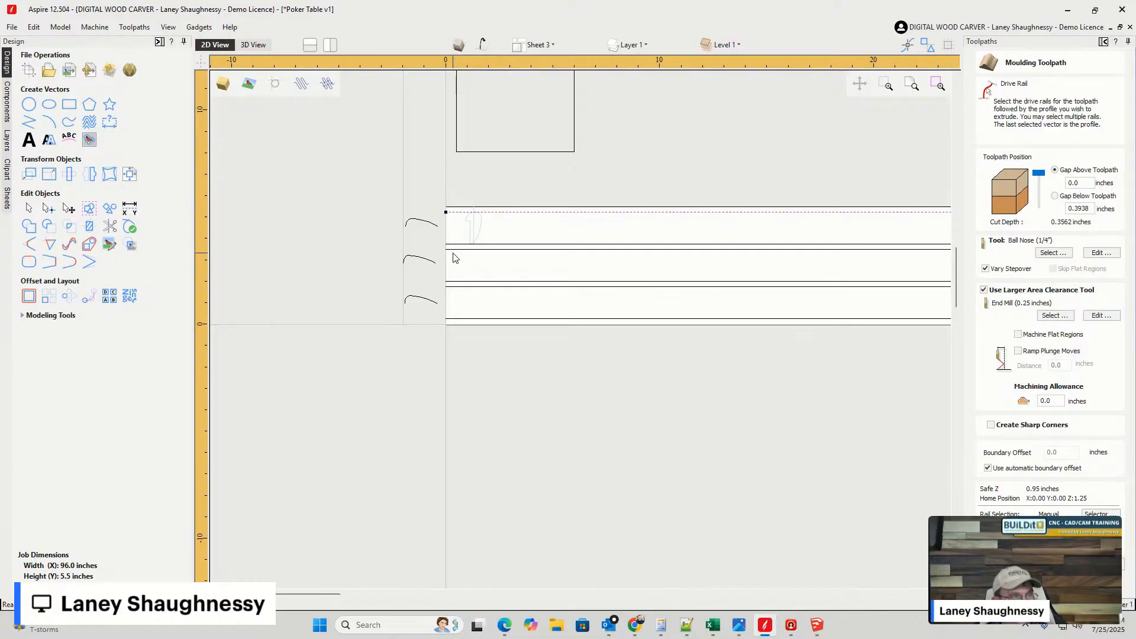
{"action": "left_click", "coordinate": [454, 251], "text": "shift"}
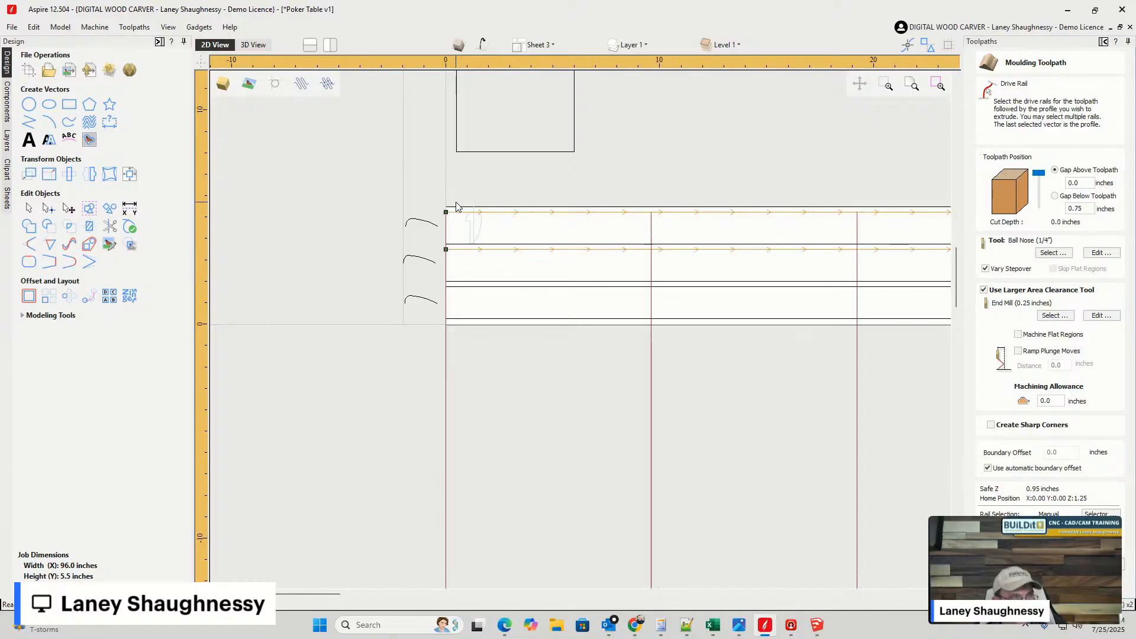
{"action": "scroll", "coordinate": [459, 317], "scroll_direction": "up", "scroll_amount": 5}
{"action": "scroll", "coordinate": [511, 260], "scroll_direction": "down", "scroll_amount": 3}
{"action": "scroll", "coordinate": [511, 260], "scroll_direction": "down", "scroll_amount": 3}
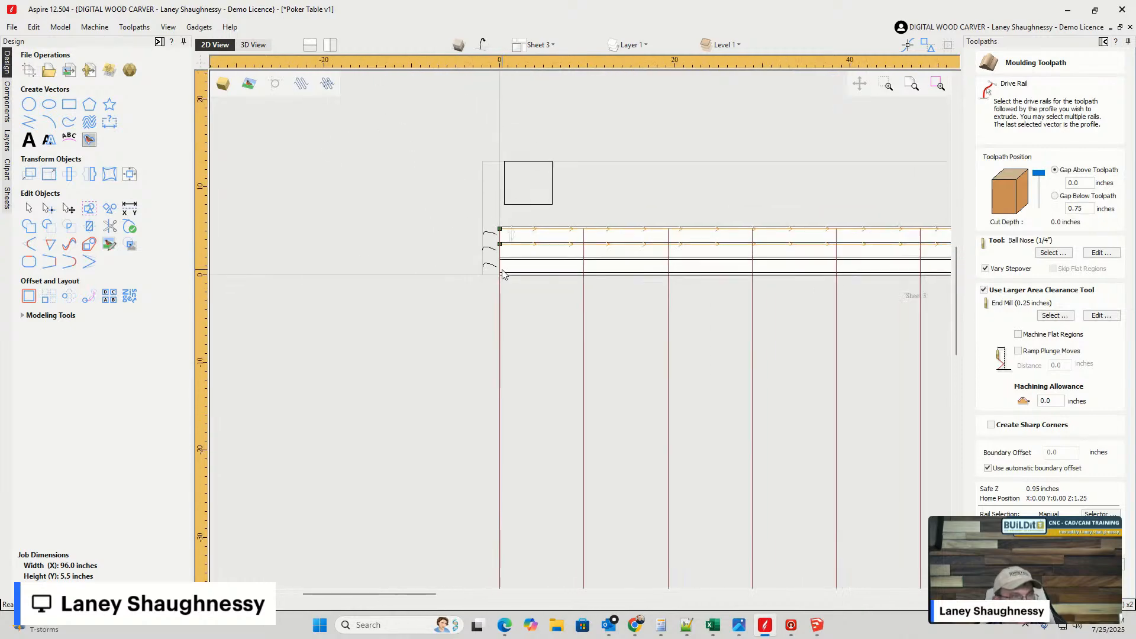
{"action": "scroll", "coordinate": [503, 263], "scroll_direction": "up", "scroll_amount": 3}
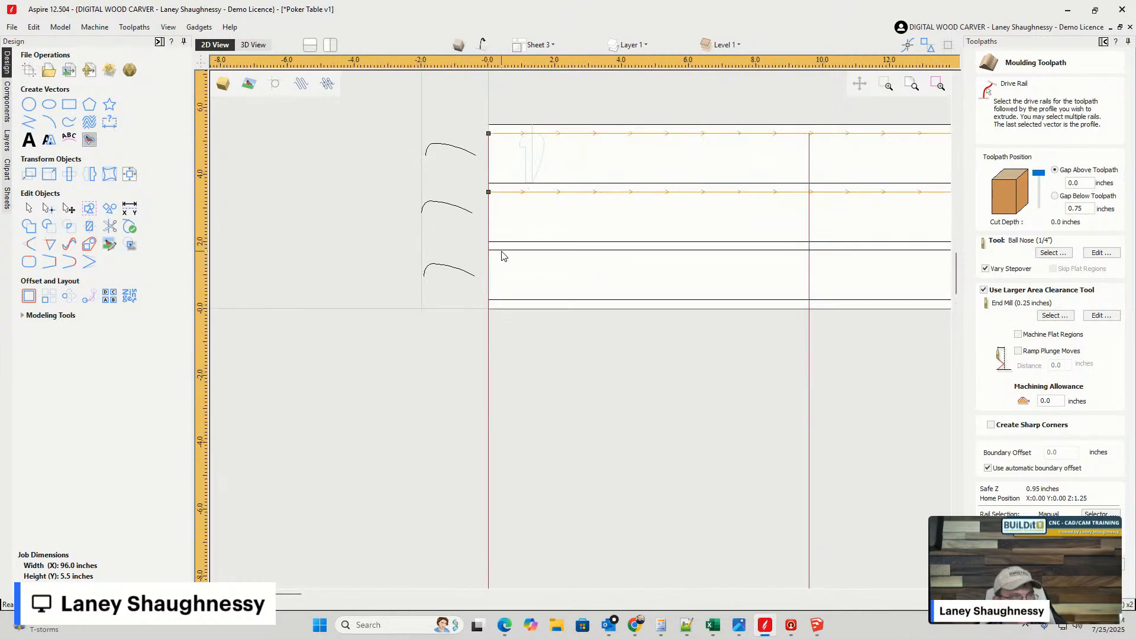
{"action": "left_click", "coordinate": [502, 251], "text": "shift"}
{"action": "scroll", "coordinate": [459, 307], "scroll_direction": "down", "scroll_amount": 3}
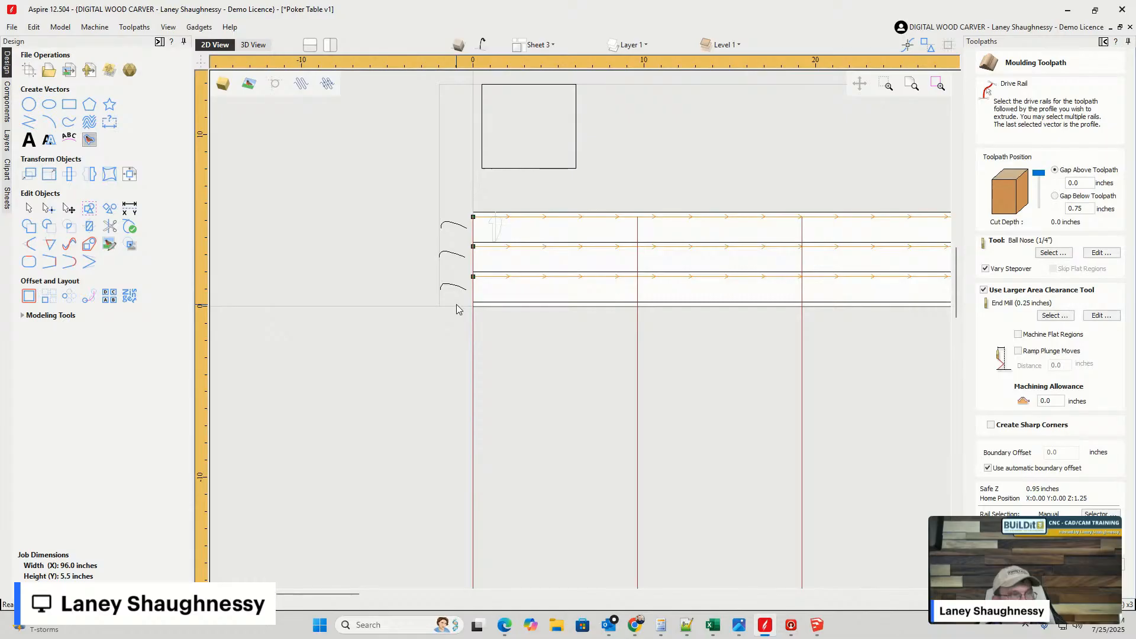
{"action": "scroll", "coordinate": [445, 300], "scroll_direction": "down", "scroll_amount": 1}
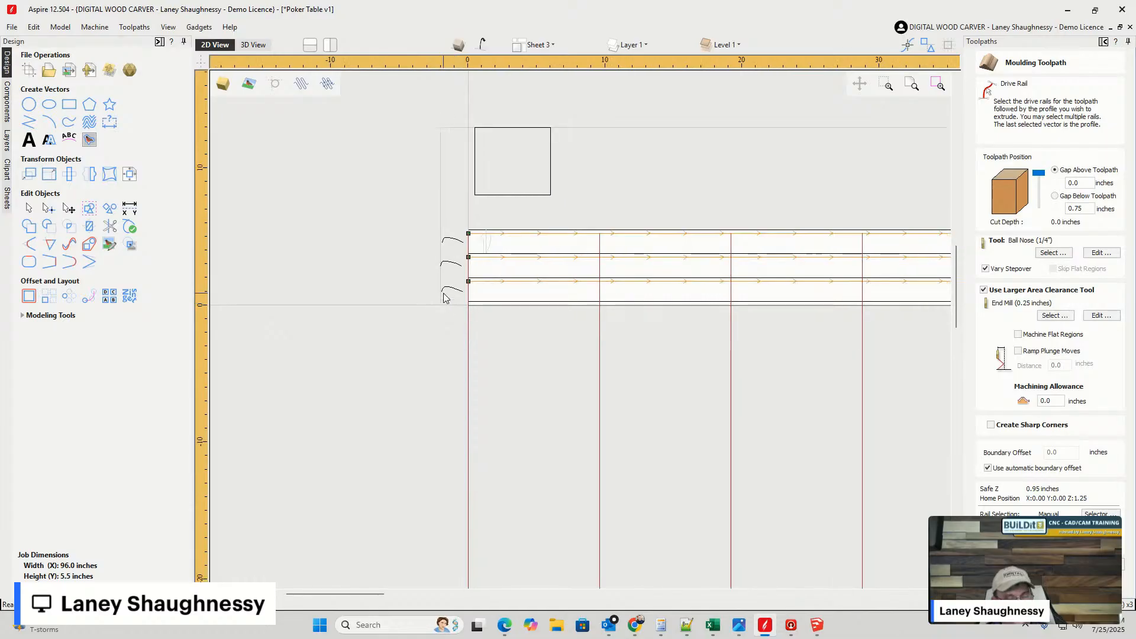
- Apply the highest profile curve to the three selected drive rails, and clear the selection after inspecting the section preview
{"action": "left_click", "coordinate": [453, 242], "text": "shift"}
{"action": "scroll", "coordinate": [451, 252], "scroll_direction": "up", "scroll_amount": 6}
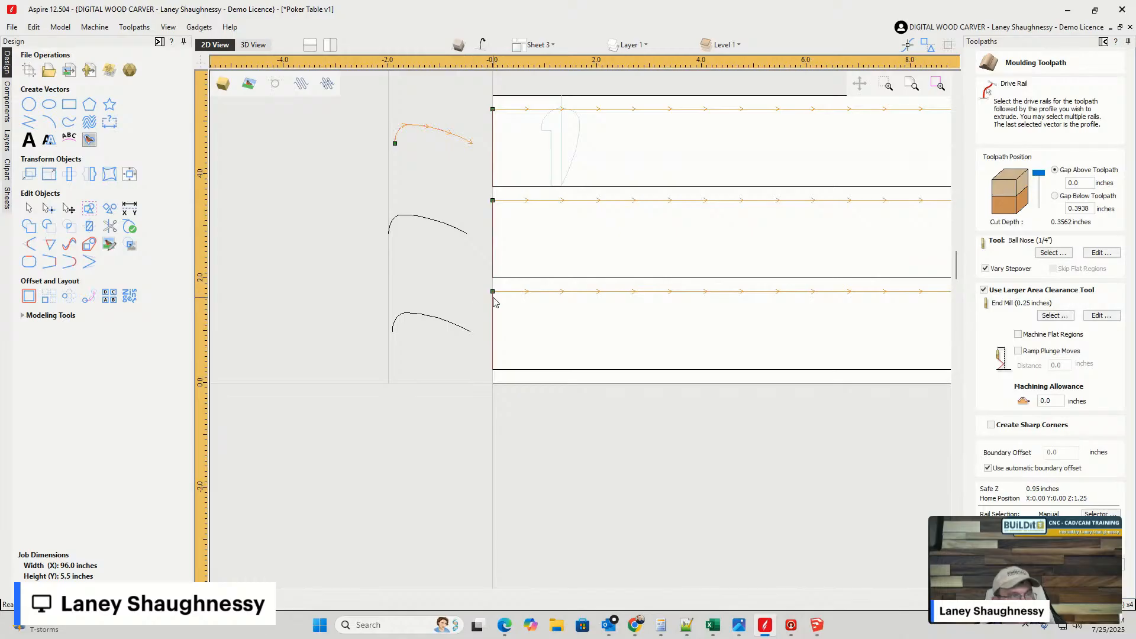
{"action": "scroll", "coordinate": [246, 274], "scroll_direction": "down", "scroll_amount": 4}
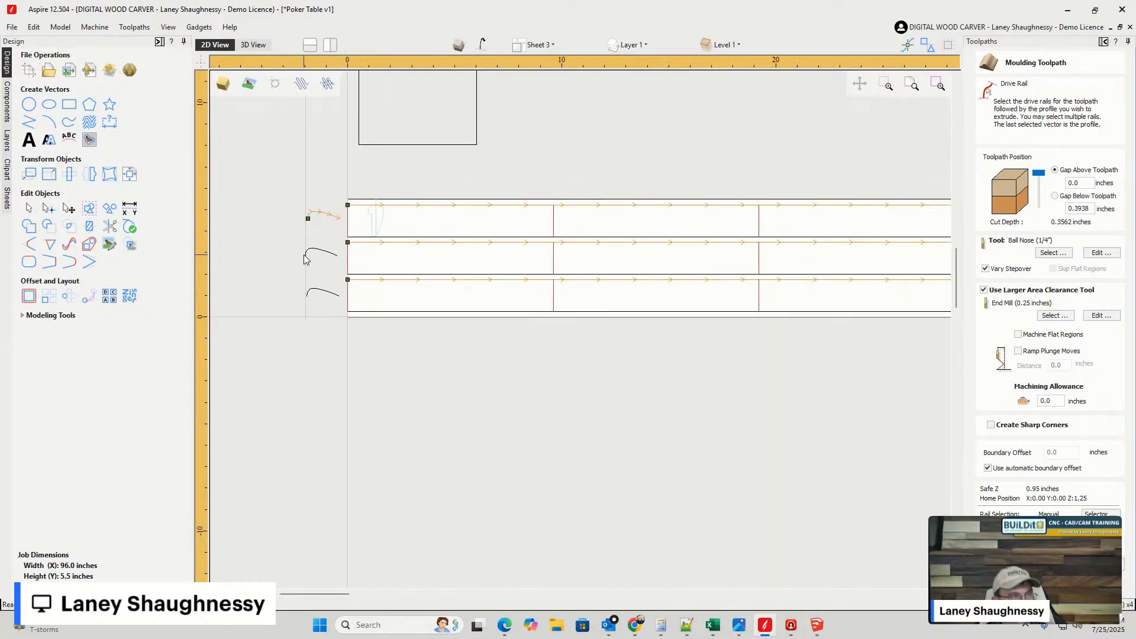
{"action": "scroll", "coordinate": [334, 289], "scroll_direction": "down", "scroll_amount": 4}
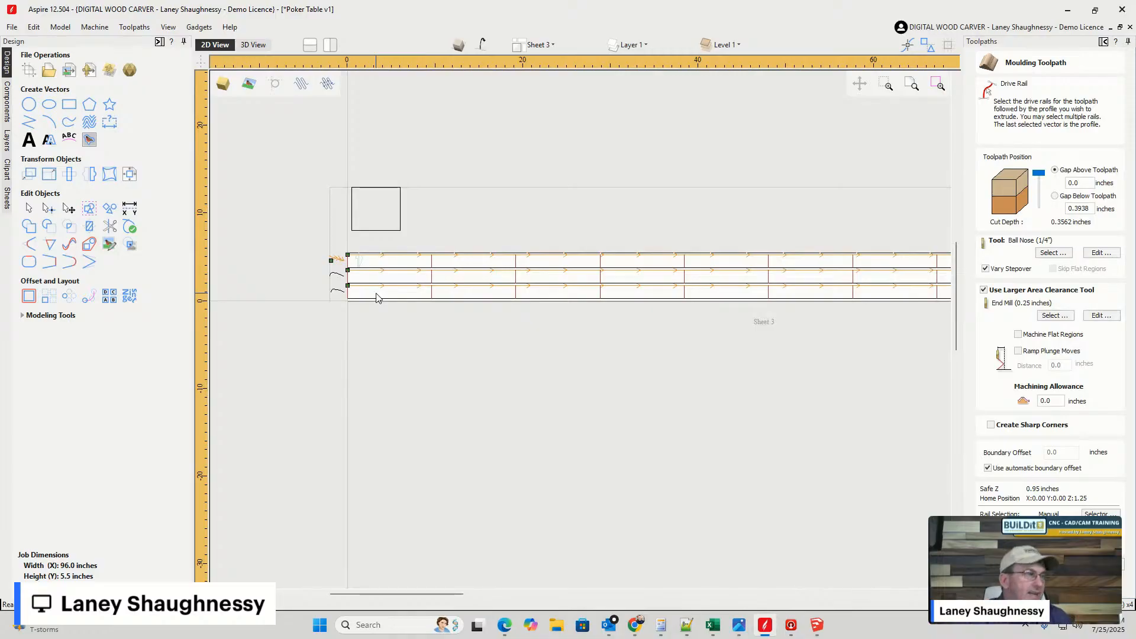
{"action": "scroll", "coordinate": [330, 276], "scroll_direction": "down", "scroll_amount": 1}
{"action": "scroll", "coordinate": [333, 278], "scroll_direction": "up", "scroll_amount": 10}
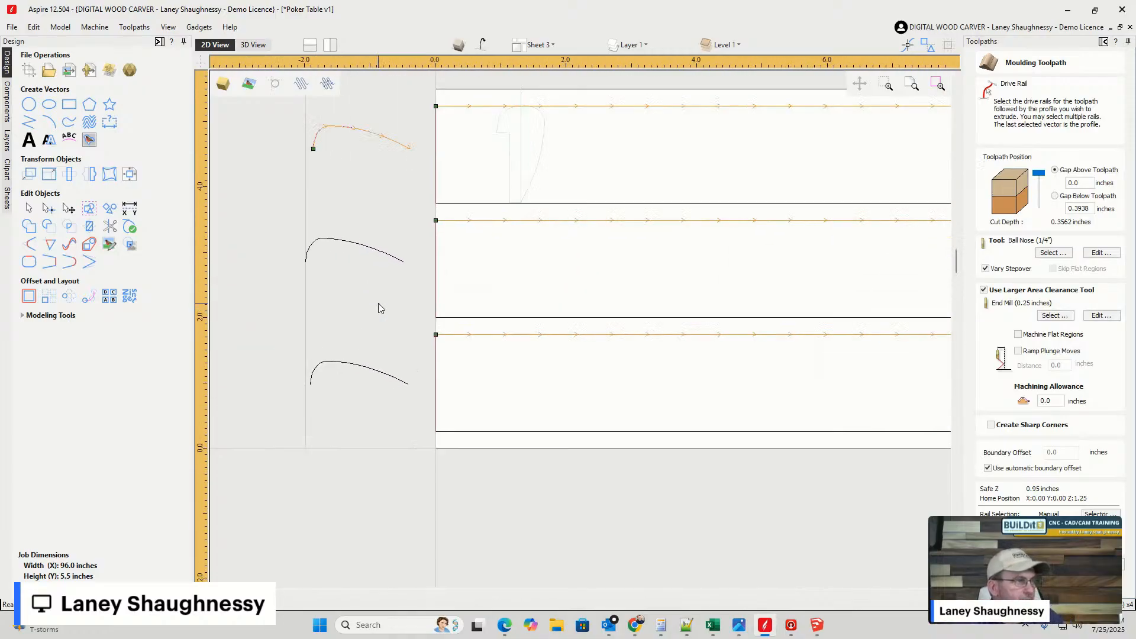
{"action": "scroll", "coordinate": [444, 124], "scroll_direction": "down", "scroll_amount": 1}
{"action": "left_click", "coordinate": [415, 171]}
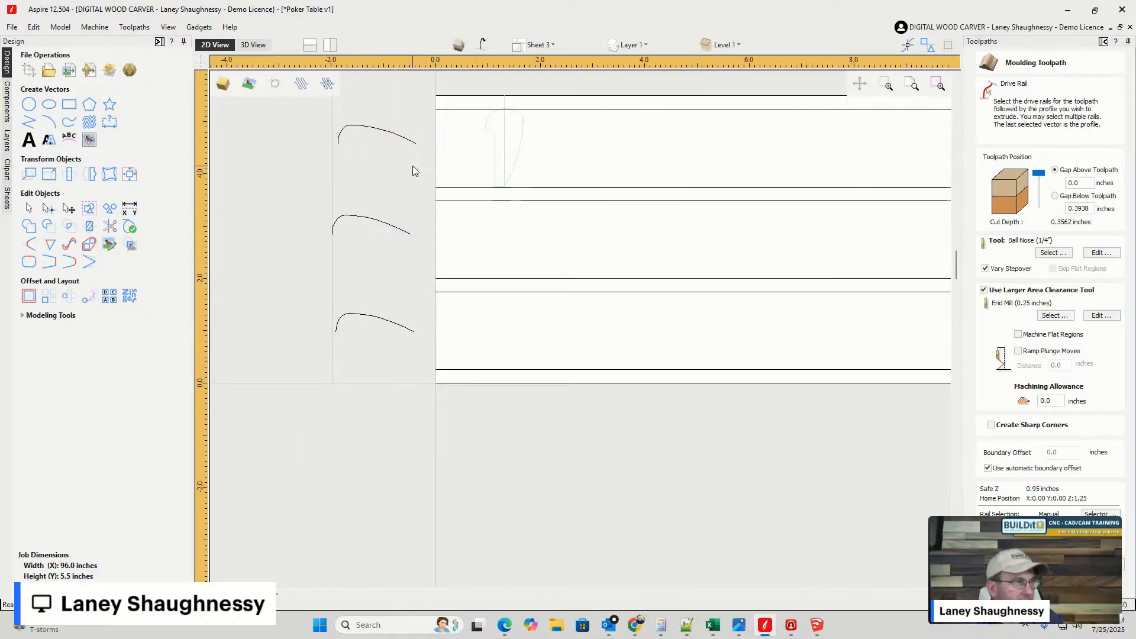
- Select only the upper lines of the two highest rails, without a profile curve, and examine the section lines previewed along them
{"action": "left_click", "coordinate": [472, 109]}
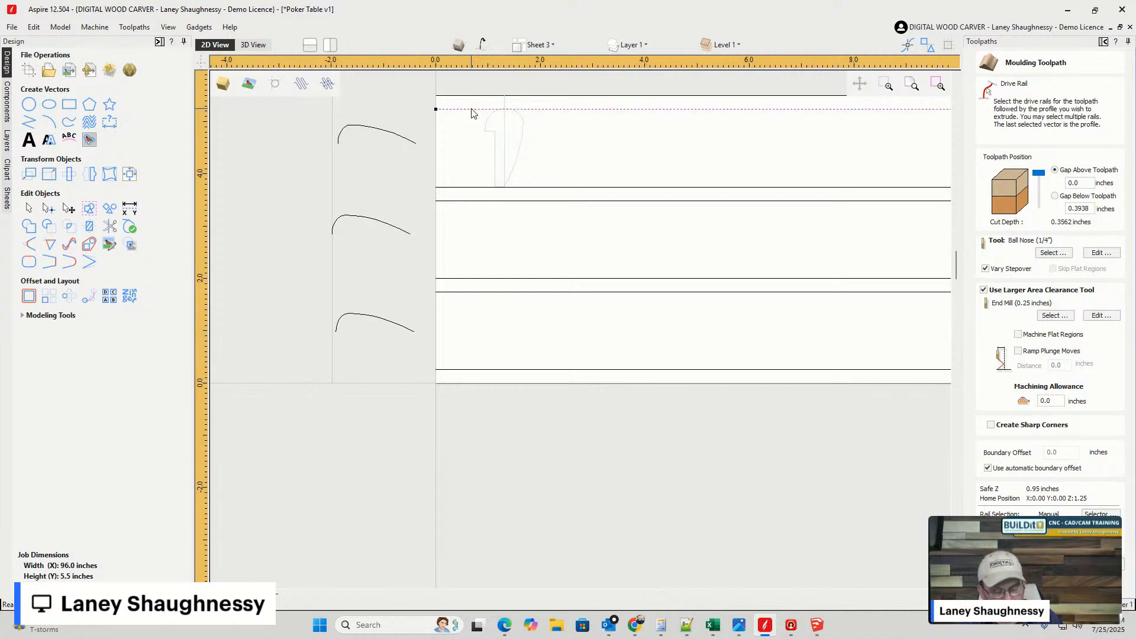
{"action": "left_click", "coordinate": [458, 201], "text": "shift"}
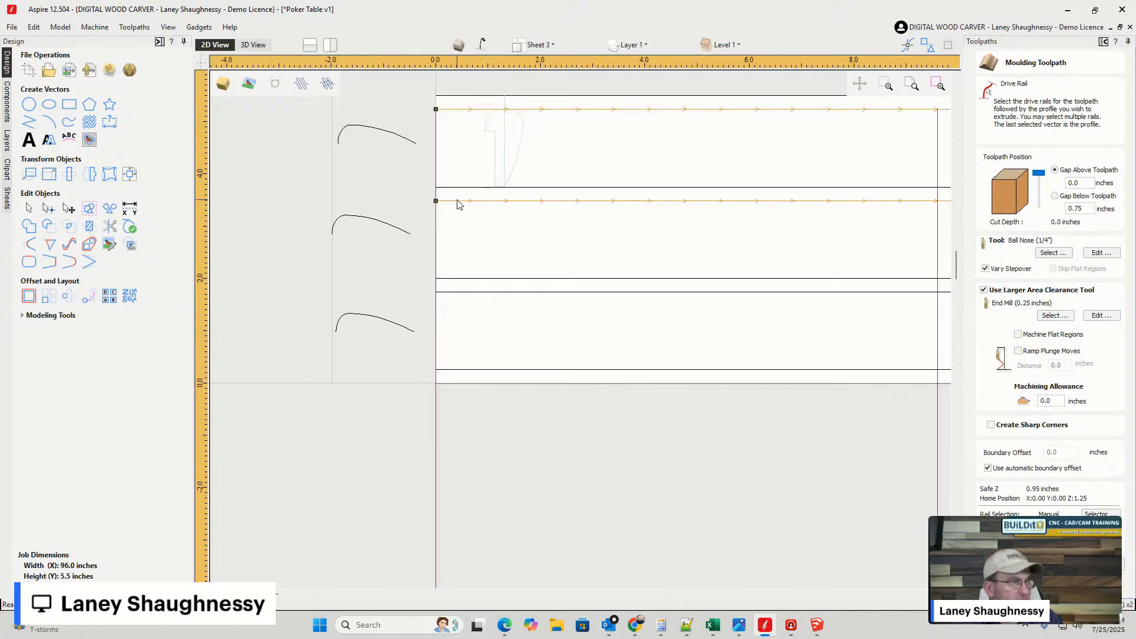
{"action": "scroll", "coordinate": [457, 204], "scroll_direction": "down", "scroll_amount": 6}
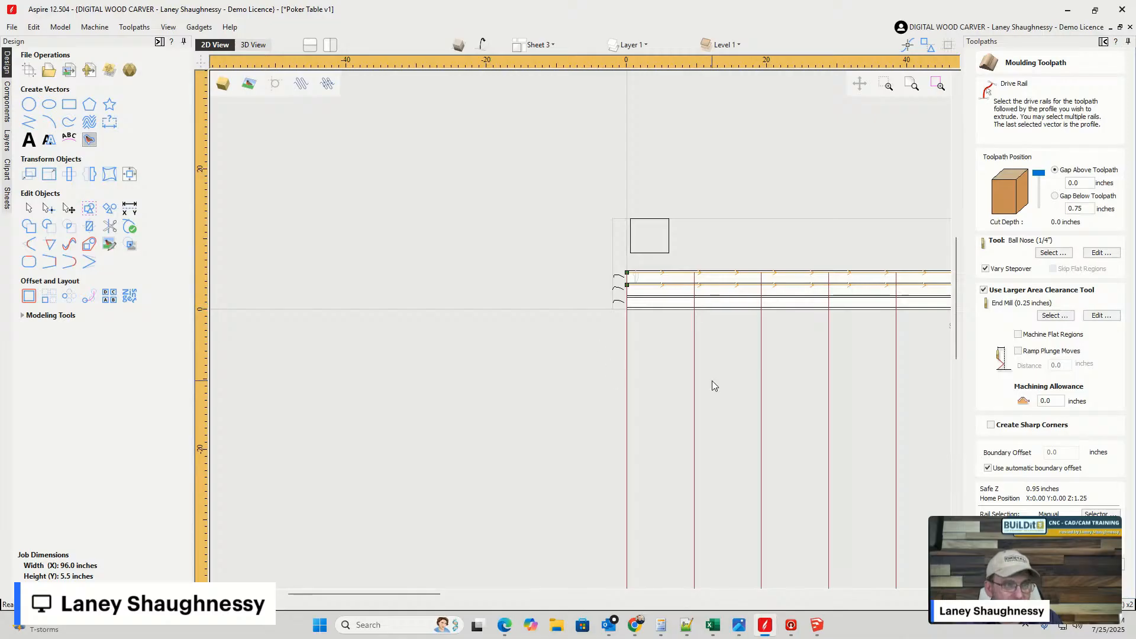
{"action": "scroll", "coordinate": [712, 386], "scroll_direction": "up", "scroll_amount": 2}
{"action": "scroll", "coordinate": [413, 254], "scroll_direction": "down", "scroll_amount": 4}
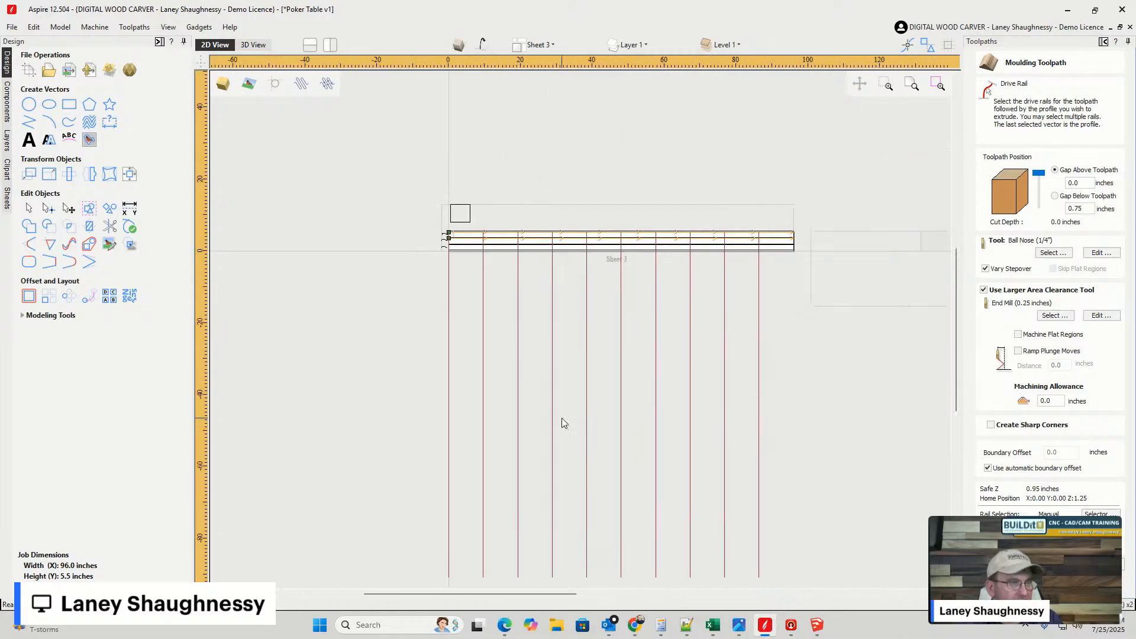
{"action": "scroll", "coordinate": [482, 409], "scroll_direction": "up", "scroll_amount": 2}
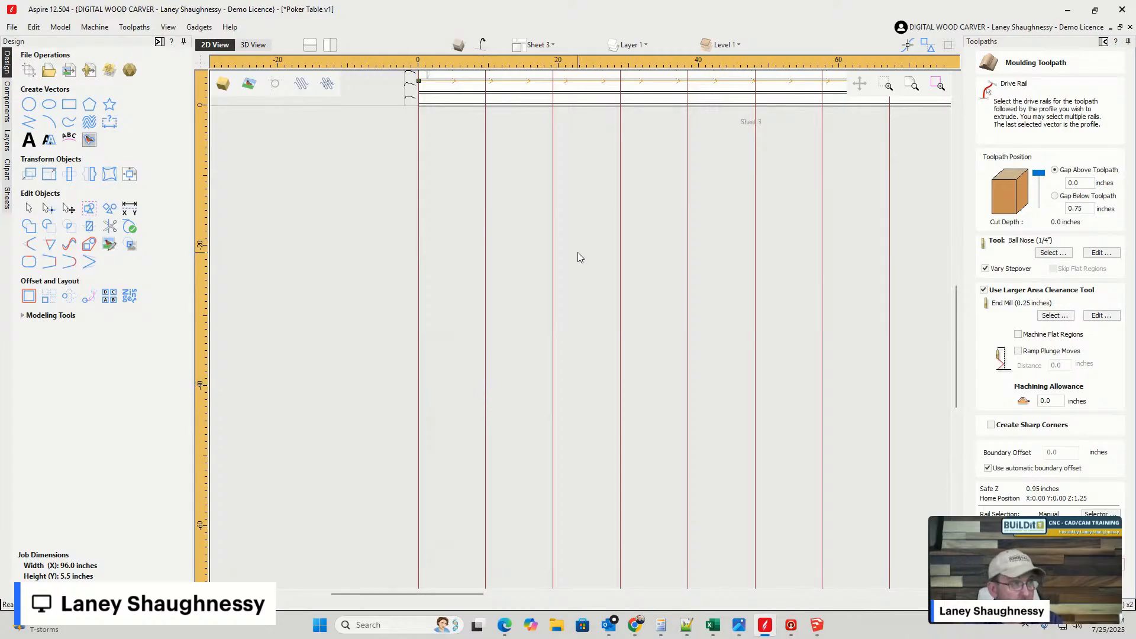
{"action": "scroll", "coordinate": [645, 395], "scroll_direction": "down", "scroll_amount": 2}
{"action": "scroll", "coordinate": [648, 391], "scroll_direction": "up", "scroll_amount": 1}
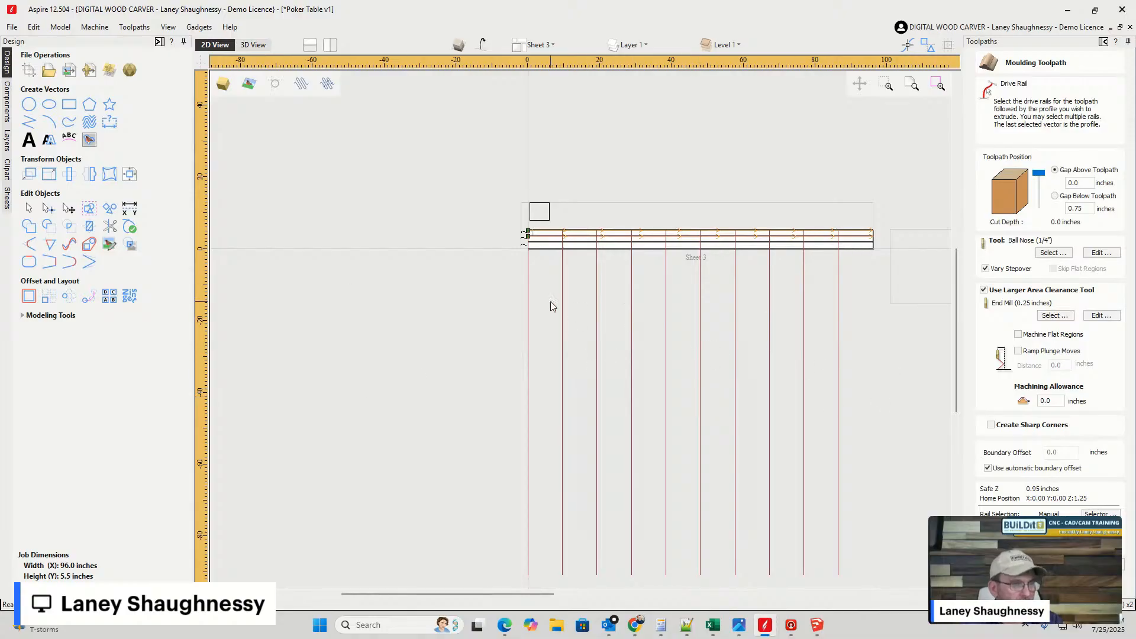
- Add the lowest rail's upper line to the two selected drive rails, inspect the section preview, and clear the selection
{"action": "scroll", "coordinate": [548, 240], "scroll_direction": "up", "scroll_amount": 3}
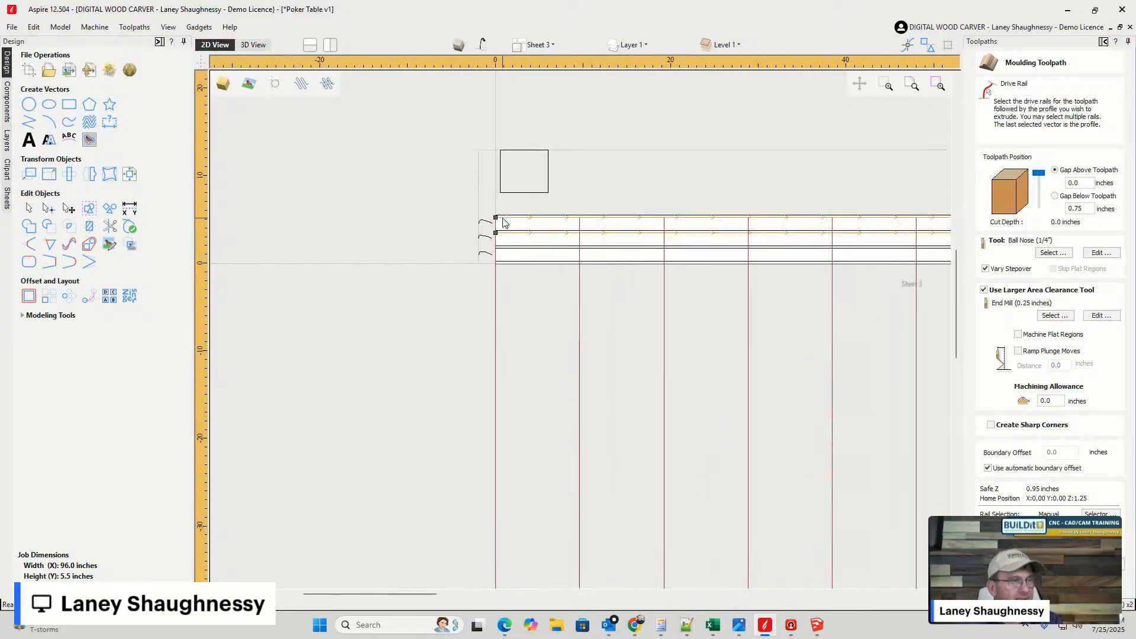
{"action": "left_click", "coordinate": [504, 253], "text": "shift"}
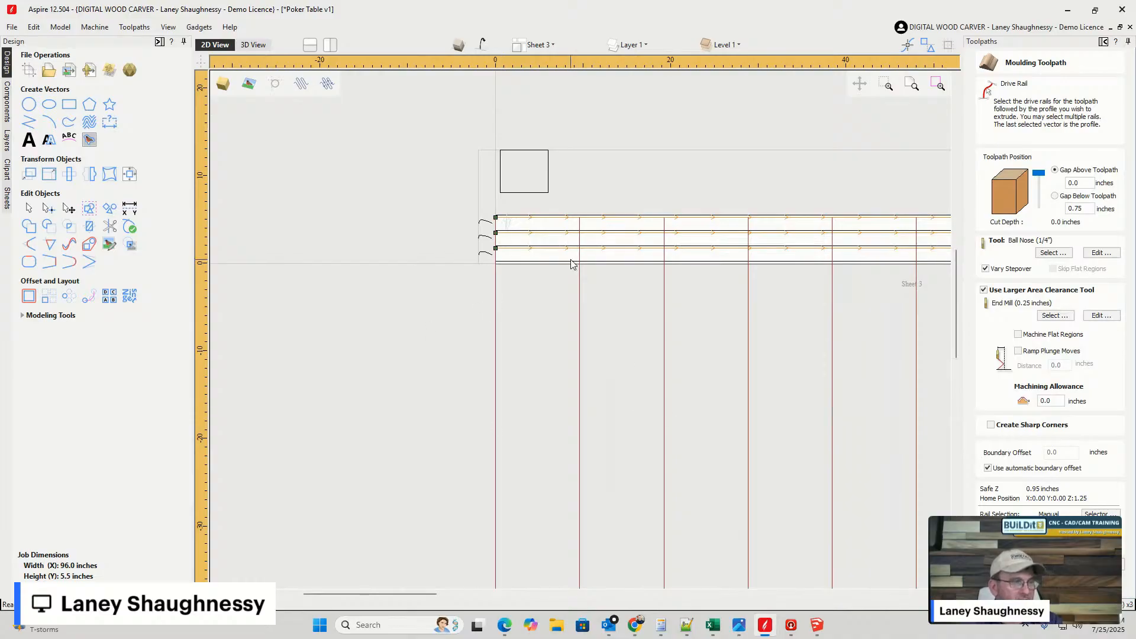
{"action": "scroll", "coordinate": [427, 236], "scroll_direction": "down", "scroll_amount": 3}
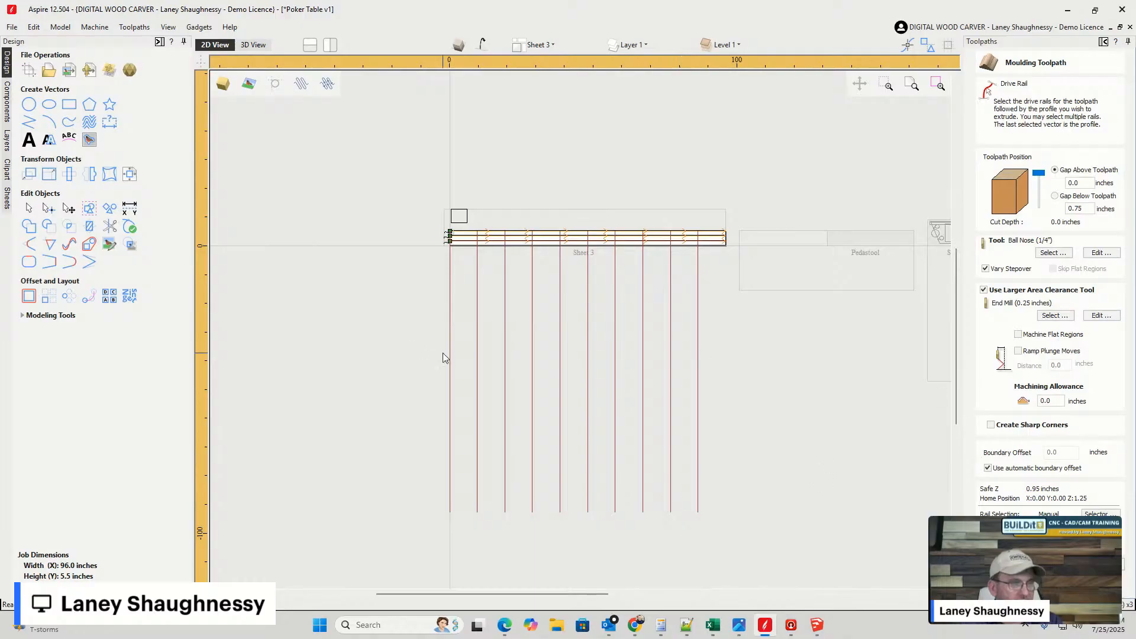
{"action": "scroll", "coordinate": [437, 313], "scroll_direction": "up", "scroll_amount": 2}
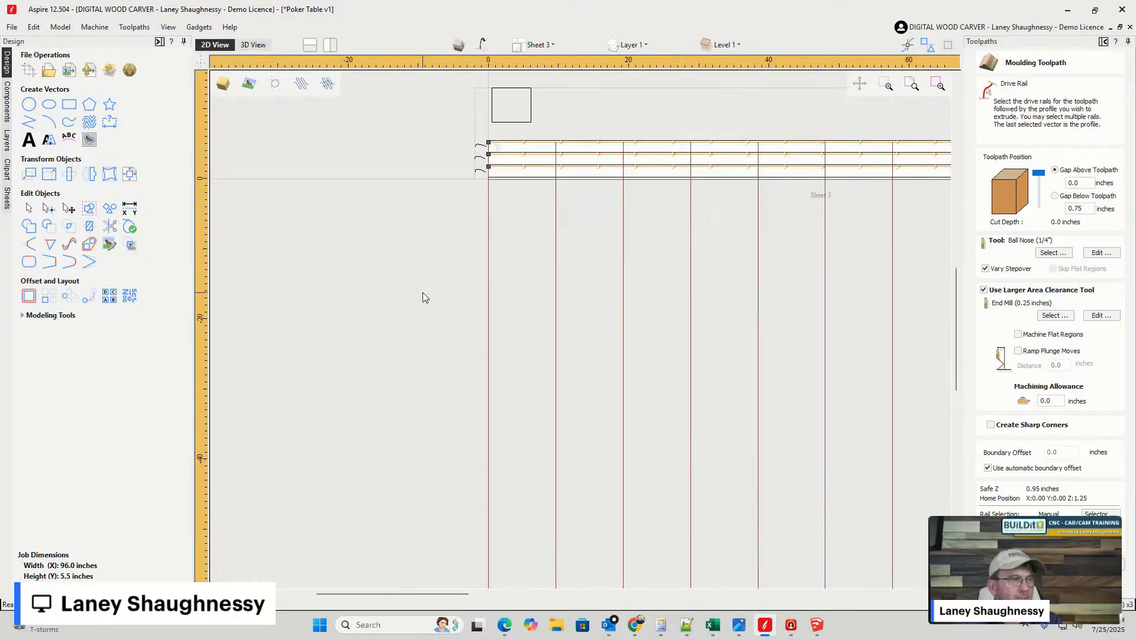
{"action": "scroll", "coordinate": [467, 124], "scroll_direction": "up", "scroll_amount": 2}
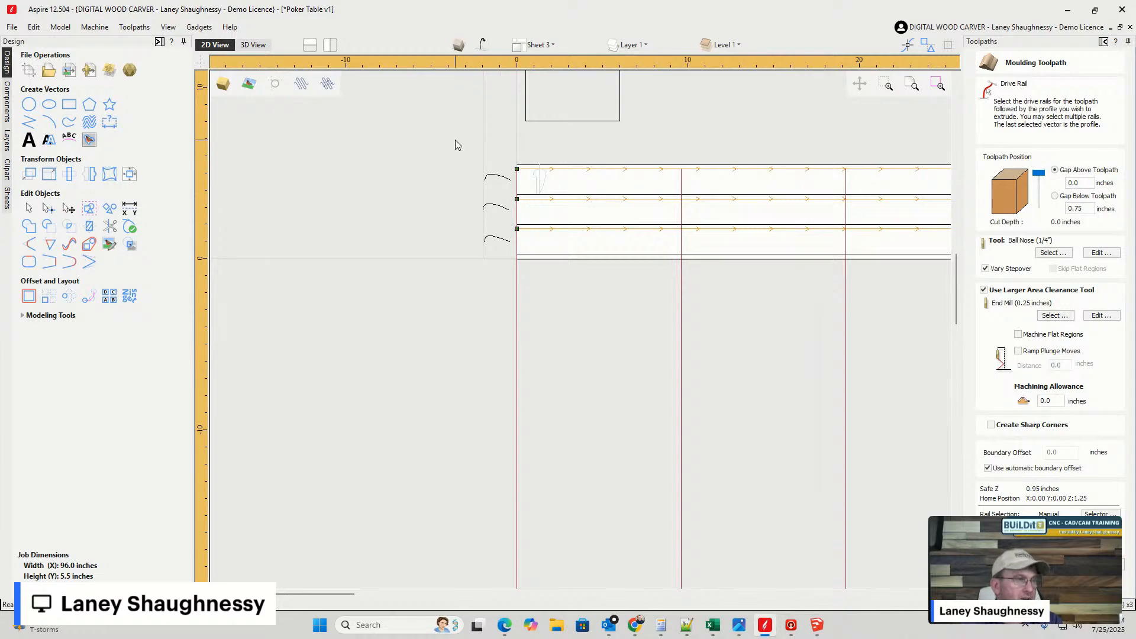
{"action": "left_click", "coordinate": [505, 156]}
- Try selecting the two highest drive rails together with their own profile curves, inspect the section preview, and clear the selection
{"action": "left_click", "coordinate": [535, 170]}
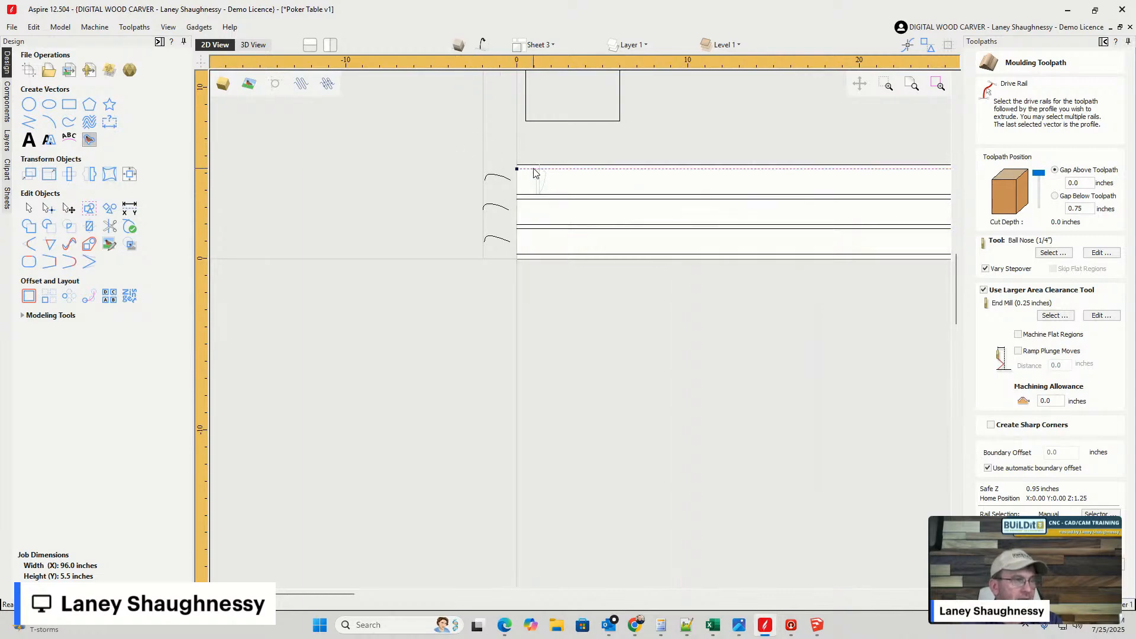
{"action": "left_click", "coordinate": [495, 176], "text": "shift"}
{"action": "left_click", "coordinate": [539, 204], "text": "shift"}
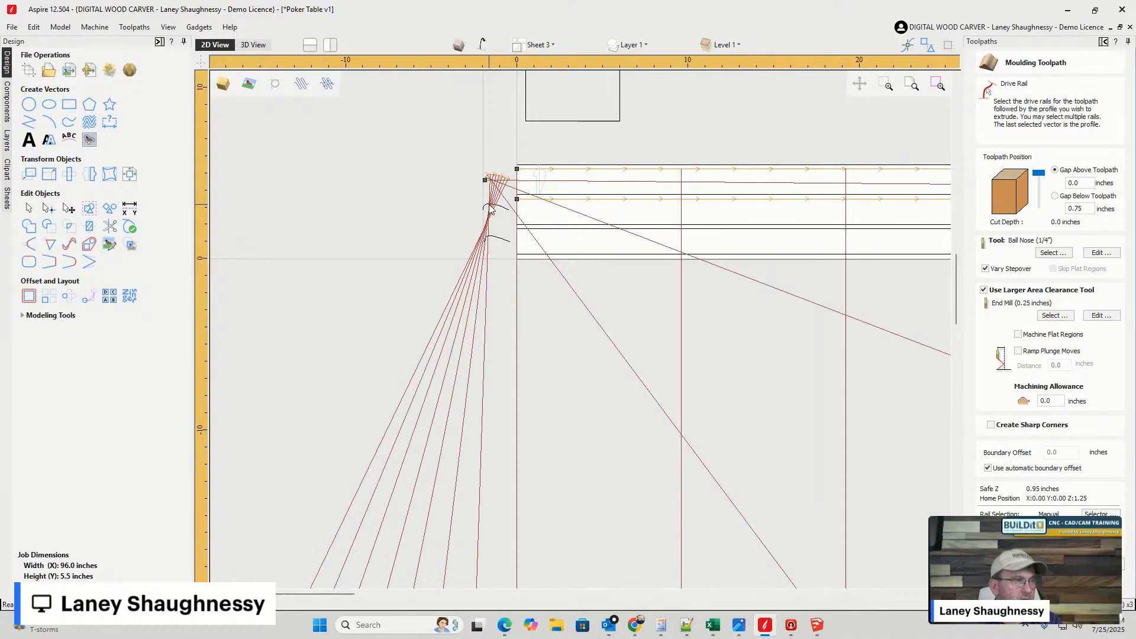
{"action": "scroll", "coordinate": [492, 179], "scroll_direction": "up", "scroll_amount": 4}
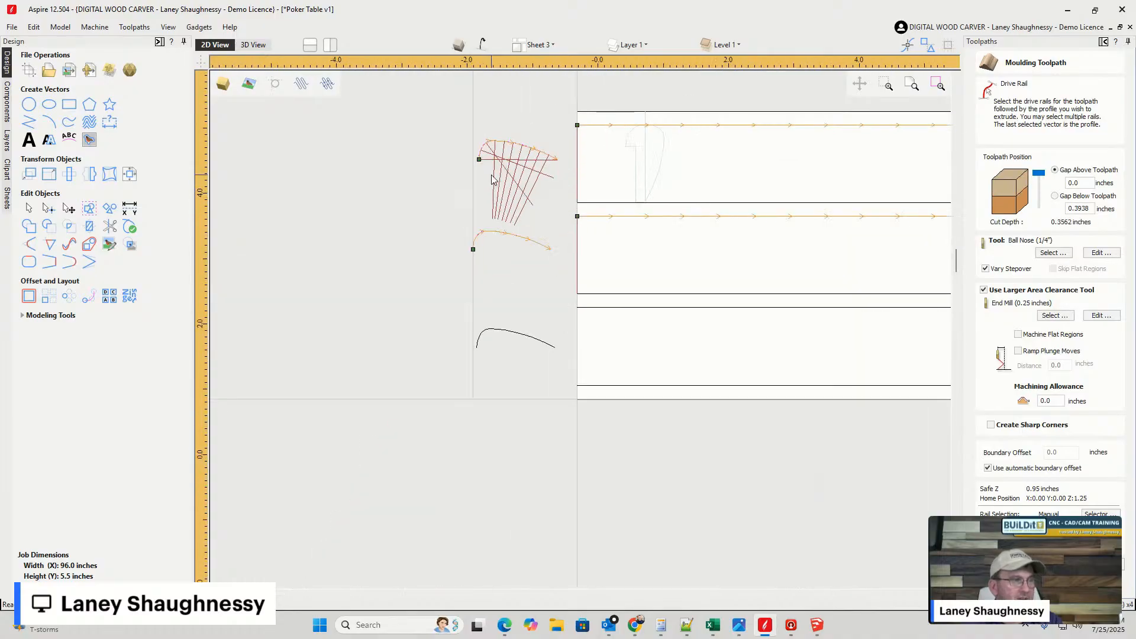
{"action": "scroll", "coordinate": [497, 175], "scroll_direction": "up", "scroll_amount": 3}
{"action": "scroll", "coordinate": [340, 330], "scroll_direction": "down", "scroll_amount": 6}
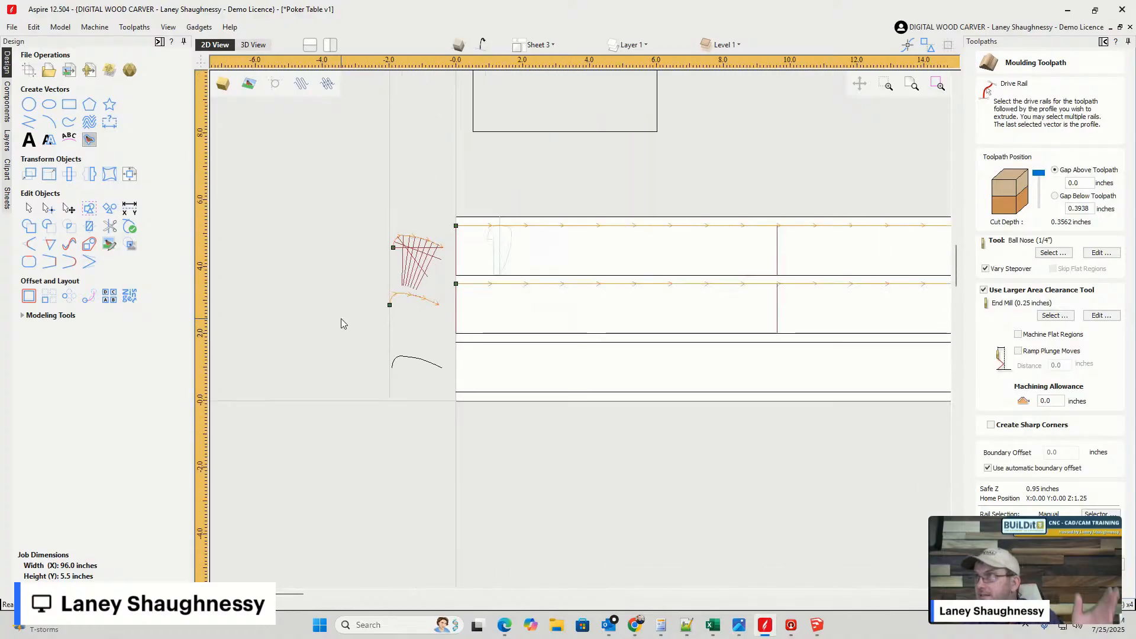
{"action": "left_click", "coordinate": [439, 198]}
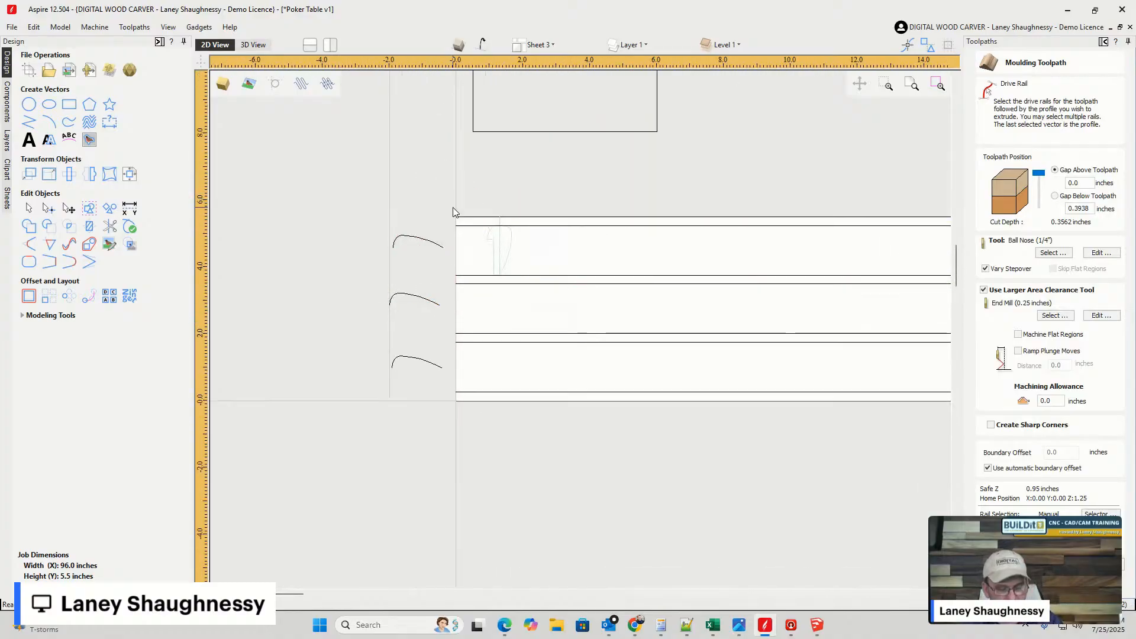
- Select the upper lines of the three rails as drive rails, in order from the highest to the lowest
{"action": "left_click", "coordinate": [458, 226]}
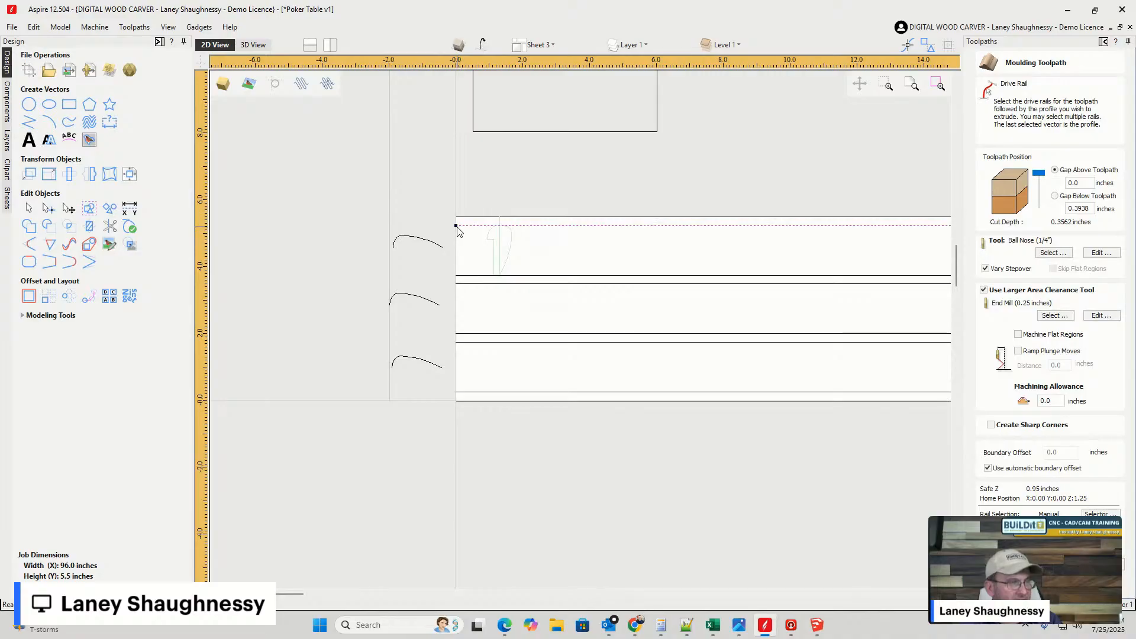
{"action": "left_click", "coordinate": [458, 284], "text": "shift"}
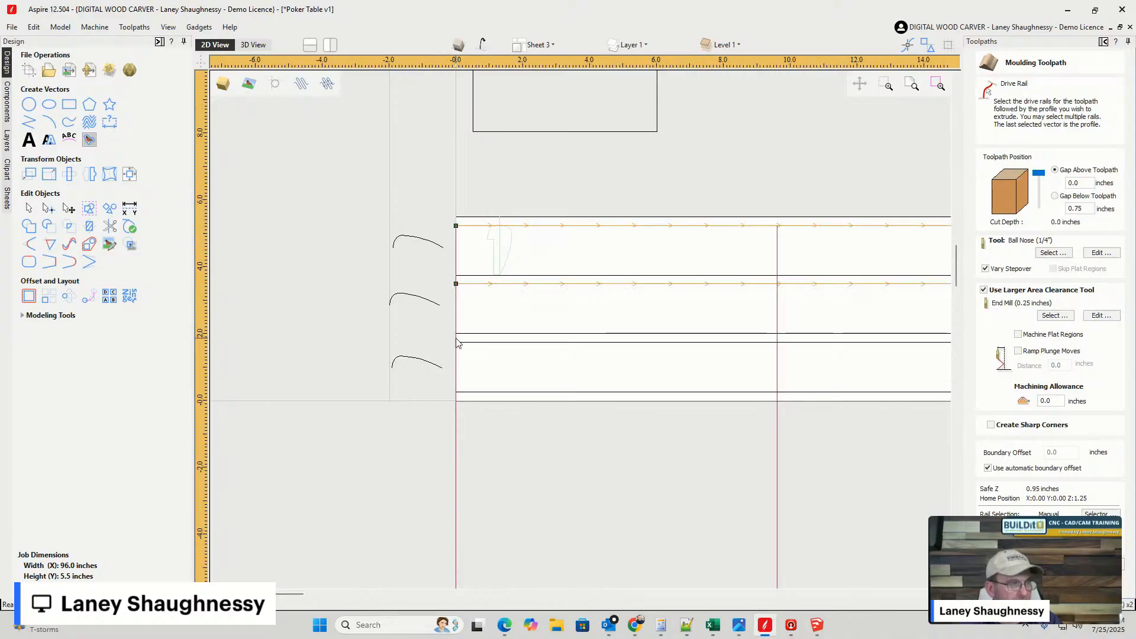
{"action": "scroll", "coordinate": [535, 442], "scroll_direction": "down", "scroll_amount": 5}
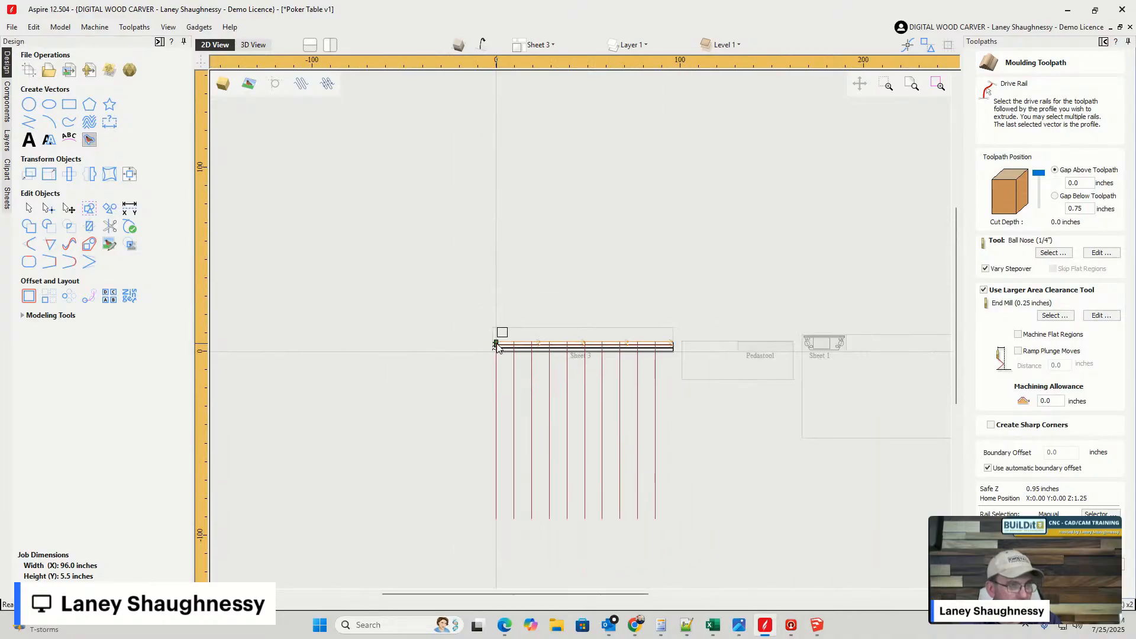
{"action": "scroll", "coordinate": [500, 374], "scroll_direction": "up", "scroll_amount": 6}
{"action": "left_click", "coordinate": [499, 368], "text": "shift"}
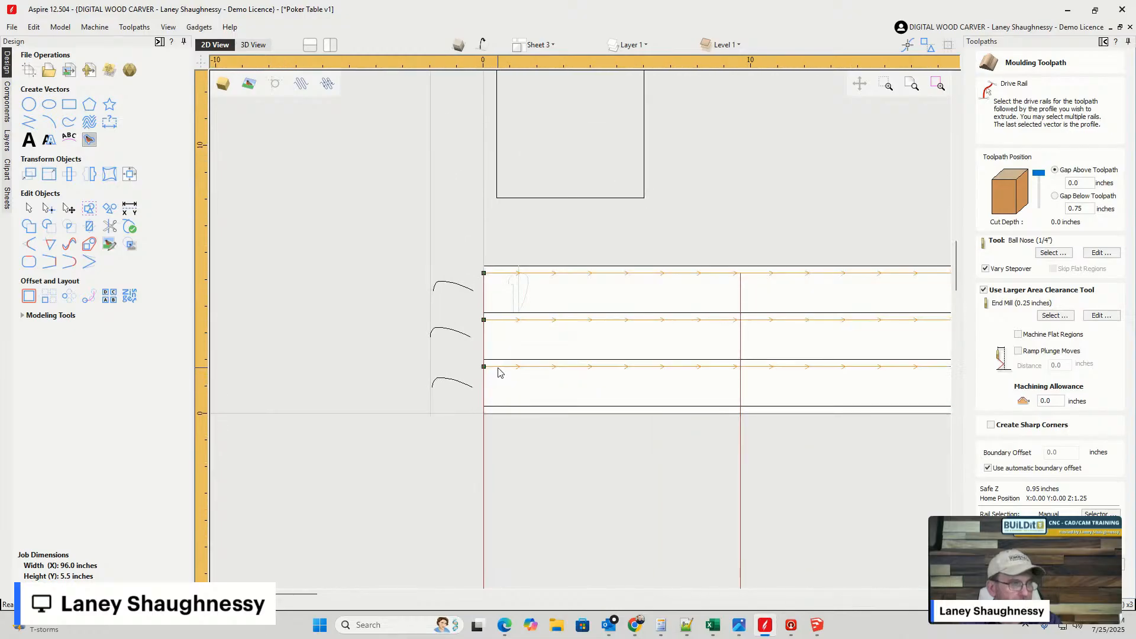
{"action": "scroll", "coordinate": [503, 367], "scroll_direction": "down", "scroll_amount": 3}
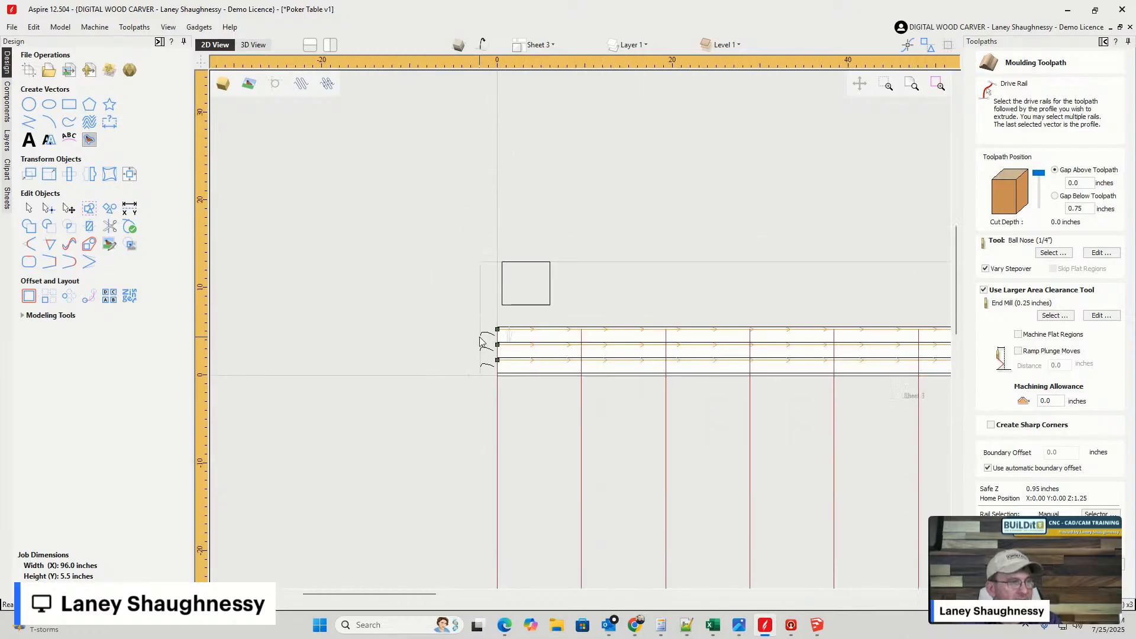
{"action": "scroll", "coordinate": [482, 342], "scroll_direction": "up", "scroll_amount": 3}
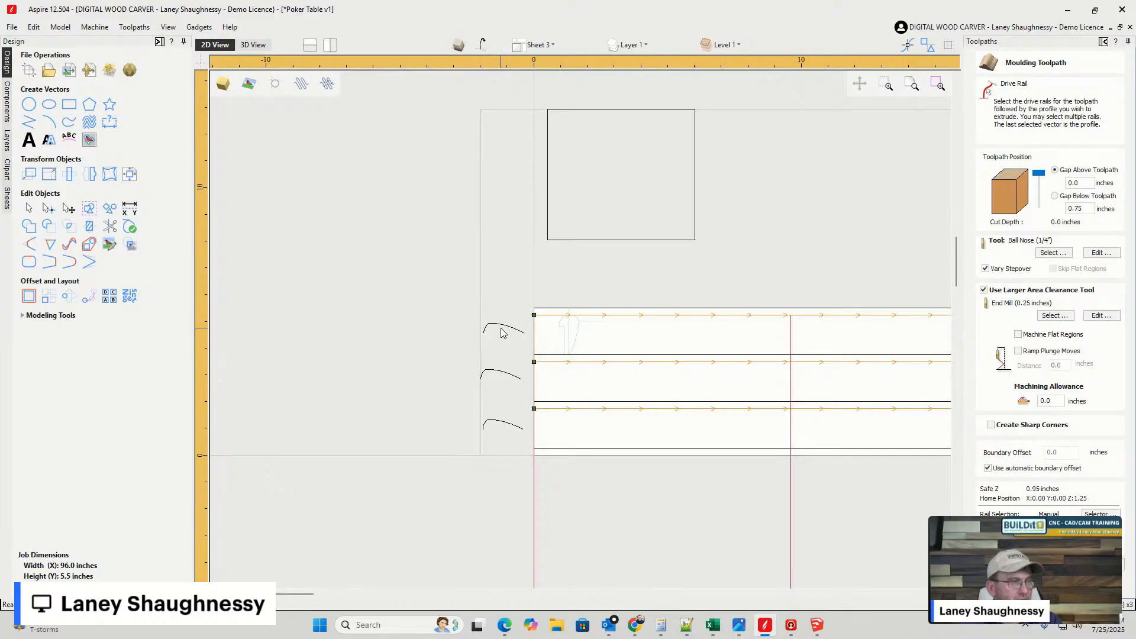
- Add the highest profile curve as the profile for all three drive rails and calculate the moulding toolpath
{"action": "left_click", "coordinate": [500, 327], "text": "shift"}
{"action": "scroll", "coordinate": [471, 264], "scroll_direction": "down", "scroll_amount": 3}
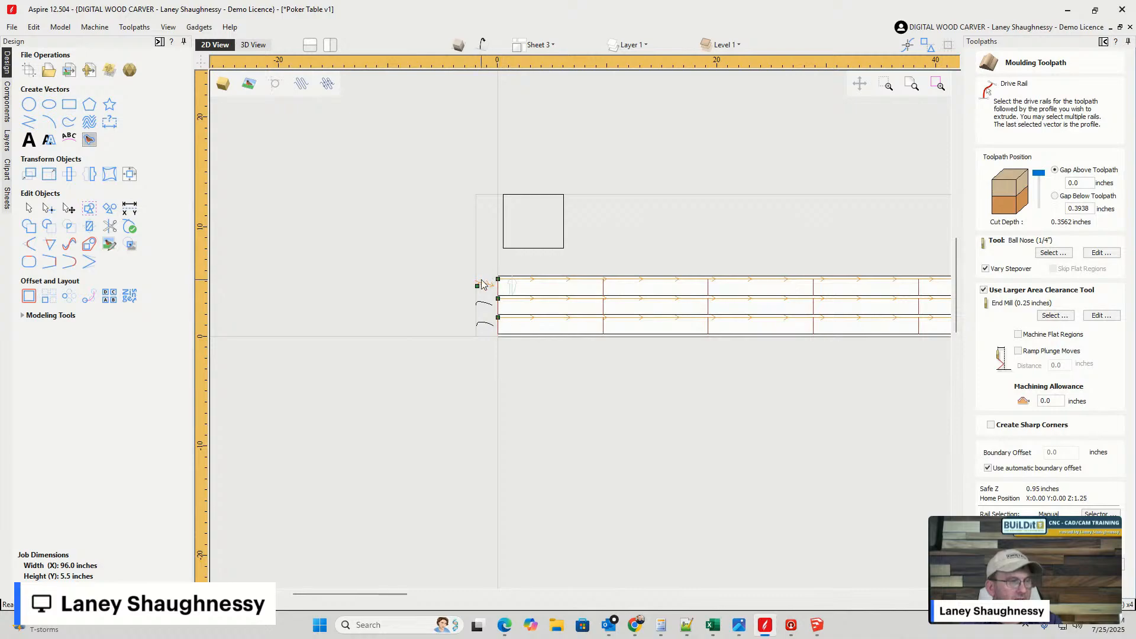
{"action": "scroll", "coordinate": [481, 284], "scroll_direction": "up", "scroll_amount": 6}
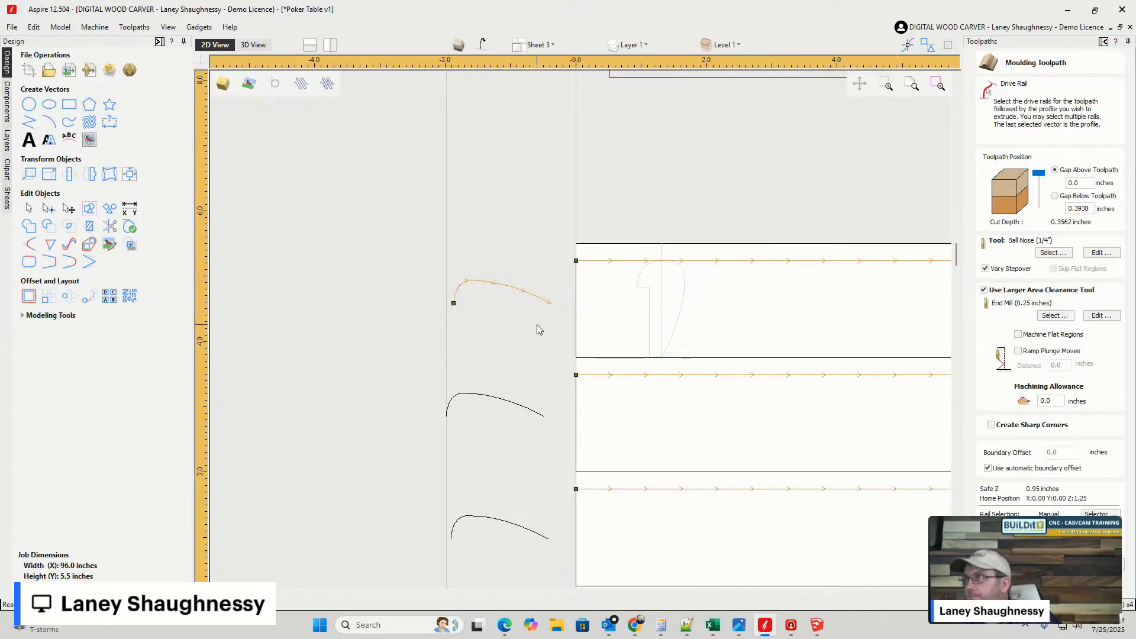
{"action": "scroll", "coordinate": [438, 272], "scroll_direction": "down", "scroll_amount": 7}
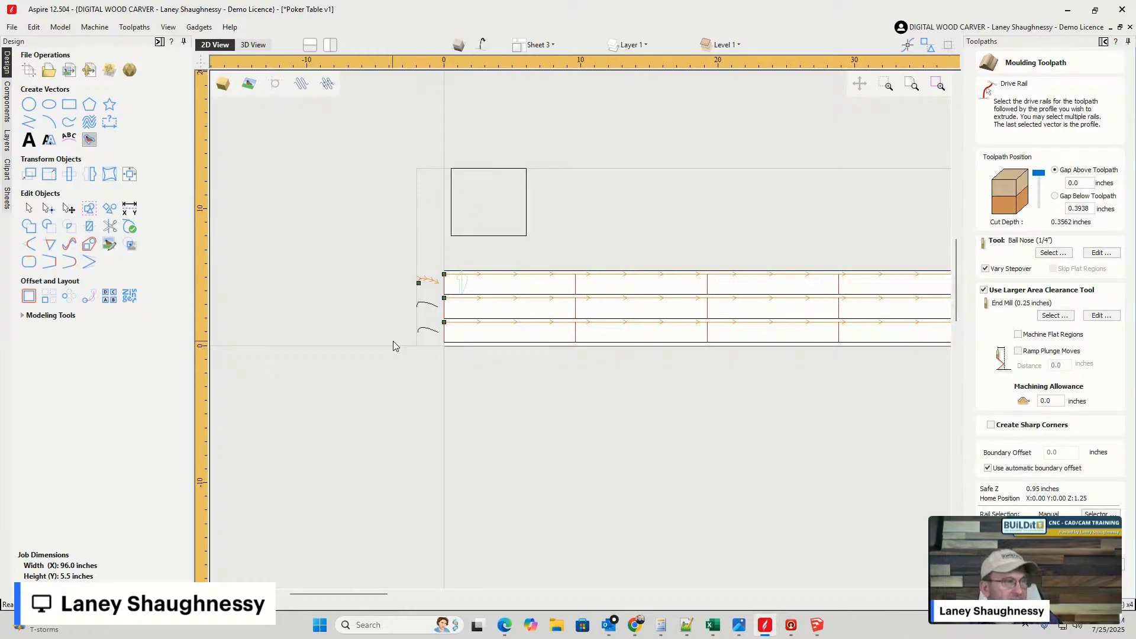
{"action": "scroll", "coordinate": [420, 300], "scroll_direction": "up", "scroll_amount": 3}
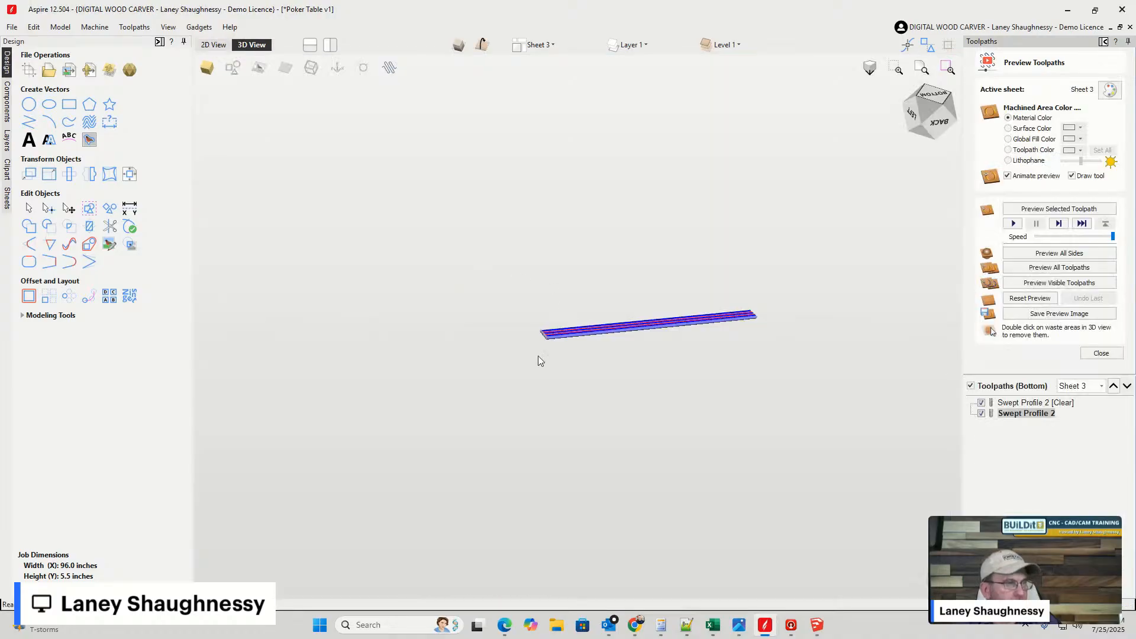
- Examine the end section of the calculated moulding toolpath across all three rails from the left side in 3D
{"action": "scroll", "coordinate": [538, 356], "scroll_direction": "up", "scroll_amount": 5}
{"action": "middle_click_drag", "start_coordinate": [599, 299], "coordinate": [271, 356]}
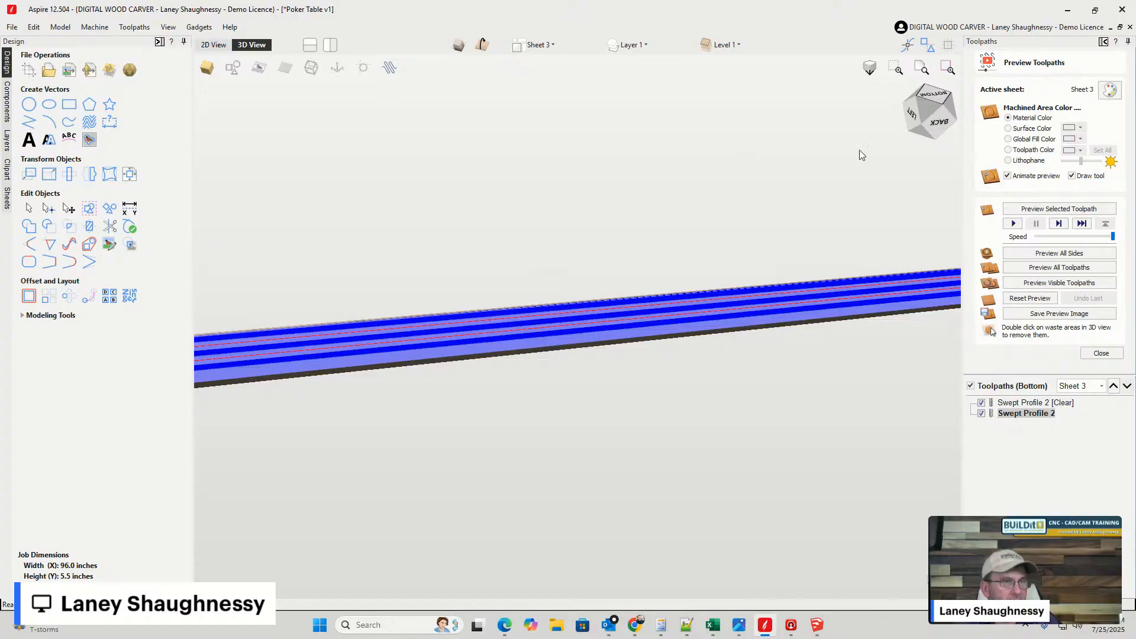
{"action": "left_click", "coordinate": [913, 114]}
{"action": "left_click_drag", "start_coordinate": [483, 437], "coordinate": [578, 375]}
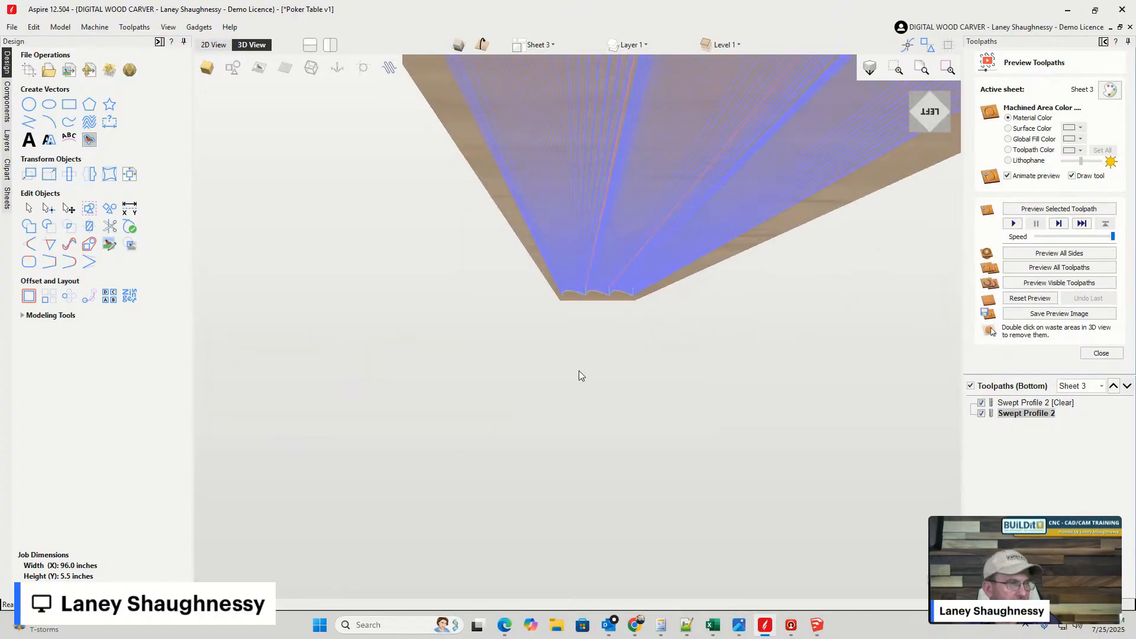
{"action": "left_click", "coordinate": [933, 120]}
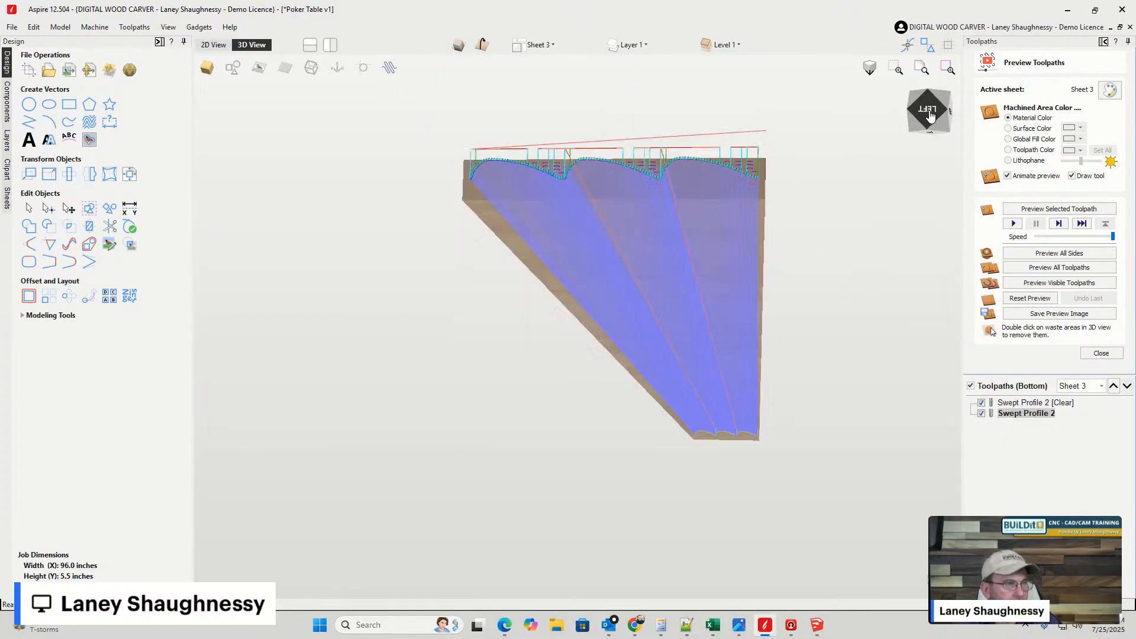
{"action": "scroll", "coordinate": [601, 240], "scroll_direction": "up", "scroll_amount": 3}
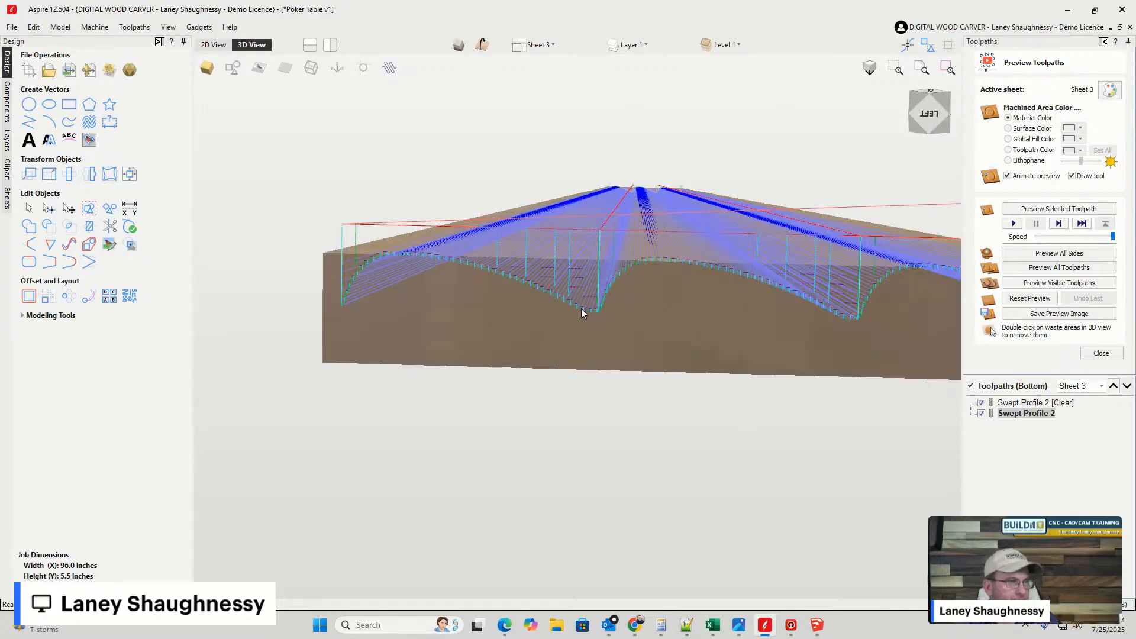
{"action": "scroll", "coordinate": [719, 296], "scroll_direction": "down", "scroll_amount": 2}
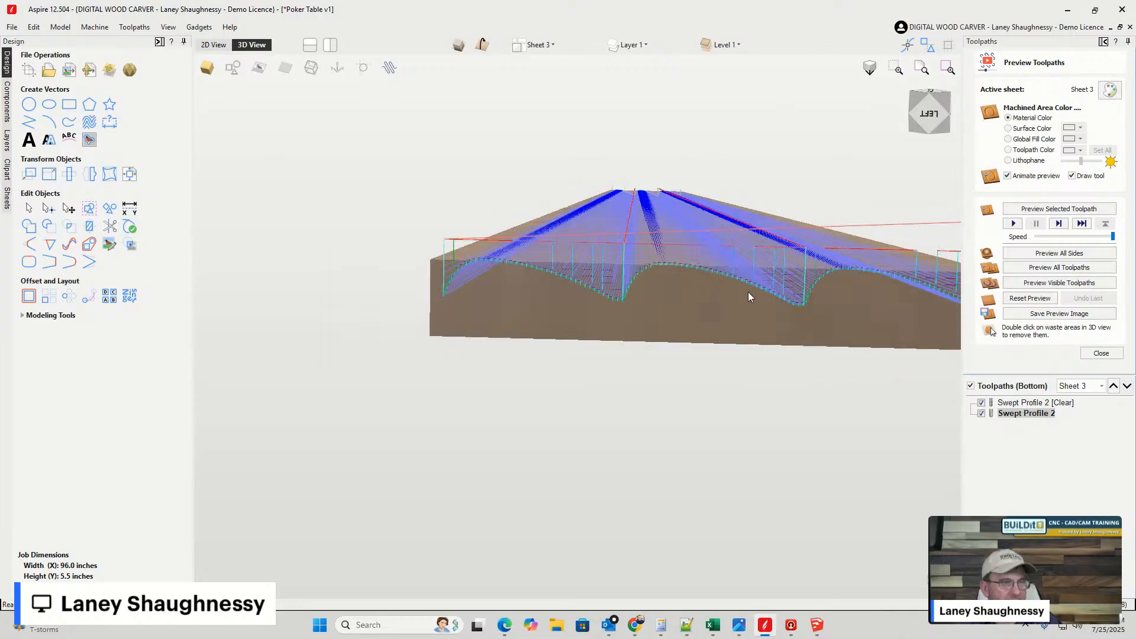
{"action": "left_click_drag", "start_coordinate": [748, 295], "coordinate": [793, 229]}
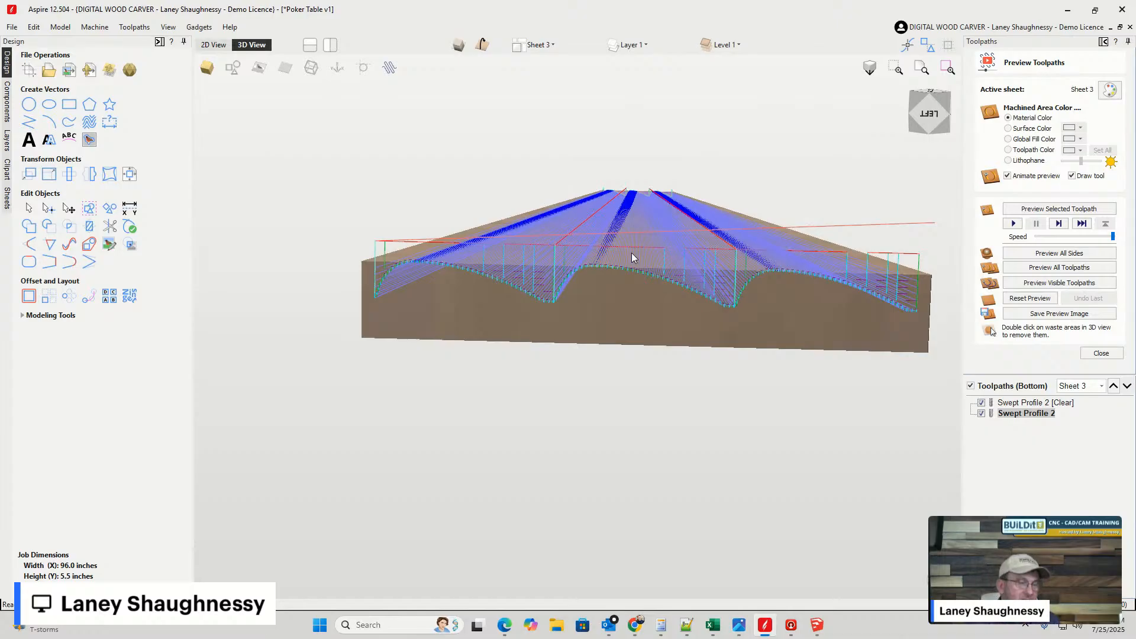
- Switch to the poker table model in SketchUp, deselect the outer rail, and examine its front corner and adjoining rail sections
{"action": "left_click", "coordinate": [817, 625]}
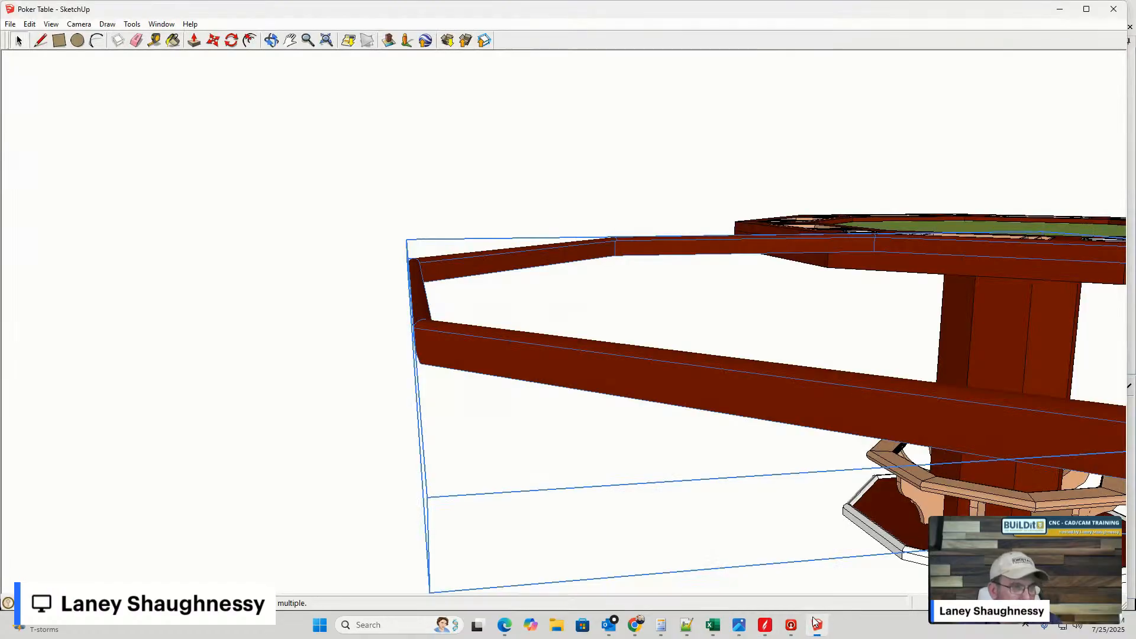
{"action": "scroll", "coordinate": [426, 320], "scroll_direction": "down", "scroll_amount": 2}
{"action": "mouse_move", "coordinate": [414, 323]}
{"action": "middle_mouse_down"}
{"action": "mouse_move", "coordinate": [683, 389]}
{"action": "mouse_move", "coordinate": [819, 406]}
{"action": "middle_mouse_up"}
{"action": "scroll", "coordinate": [601, 406], "scroll_direction": "up", "scroll_amount": 4}
{"action": "scroll", "coordinate": [612, 401], "scroll_direction": "down", "scroll_amount": 2}
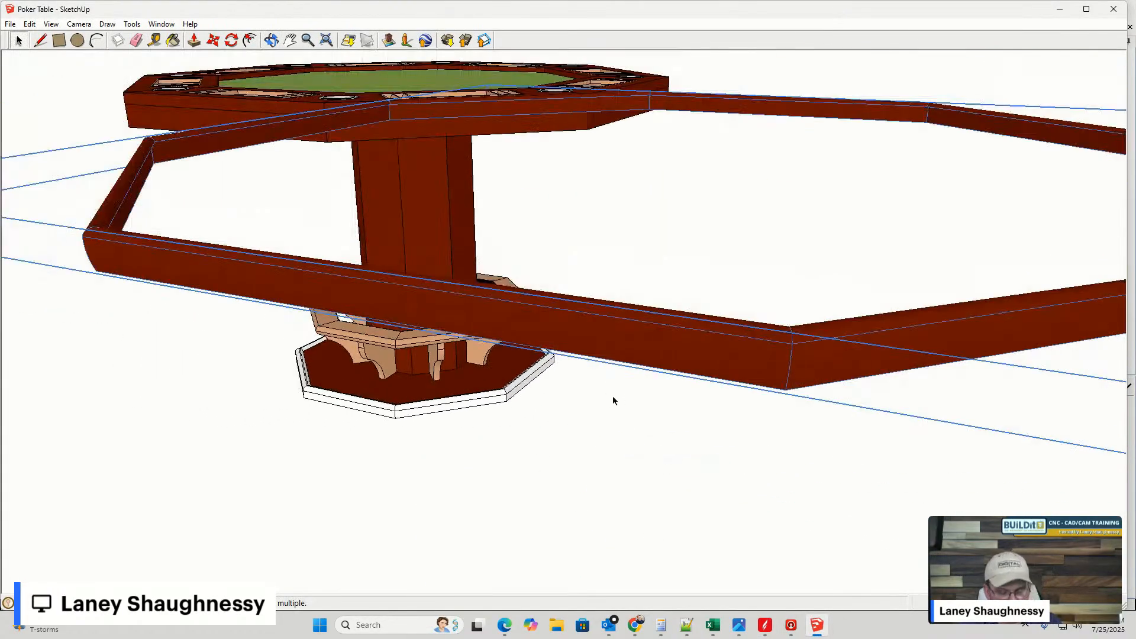
{"action": "left_click", "coordinate": [540, 412]}
{"action": "mouse_move", "coordinate": [686, 418]}
{"action": "middle_mouse_down"}
{"action": "mouse_move", "coordinate": [723, 441]}
{"action": "mouse_move", "coordinate": [730, 515]}
{"action": "mouse_move", "coordinate": [715, 510]}
{"action": "middle_mouse_up"}
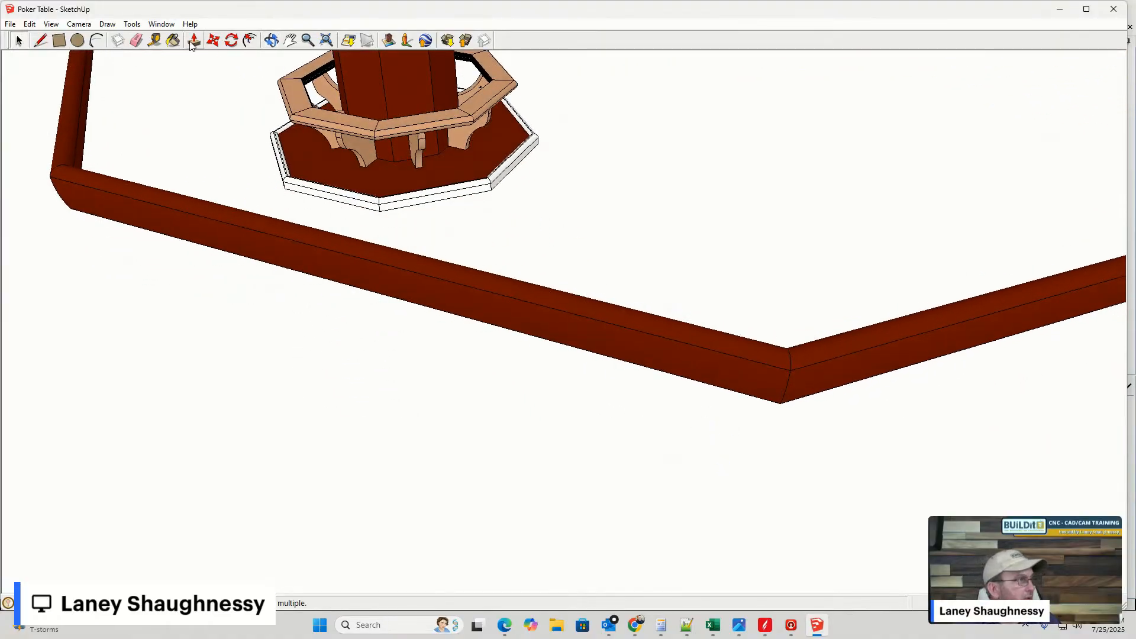
- Measure the length of one outer rail section from corner to corner with the Tape Measure tool
{"action": "left_click", "coordinate": [154, 39]}
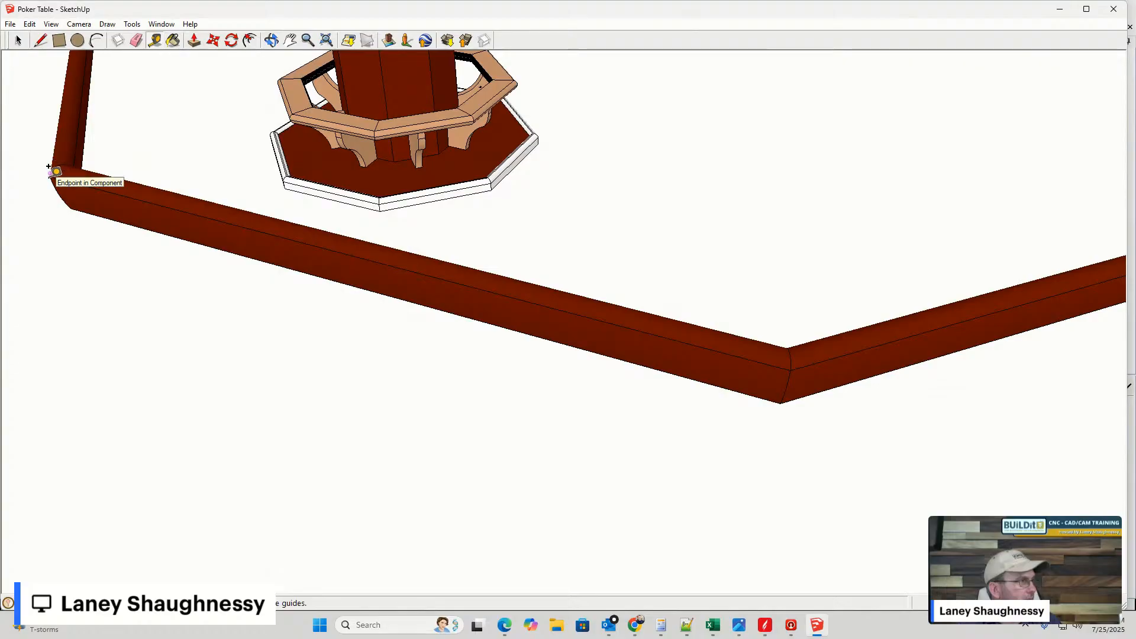
{"action": "scroll", "coordinate": [53, 162], "scroll_direction": "up", "scroll_amount": 5}
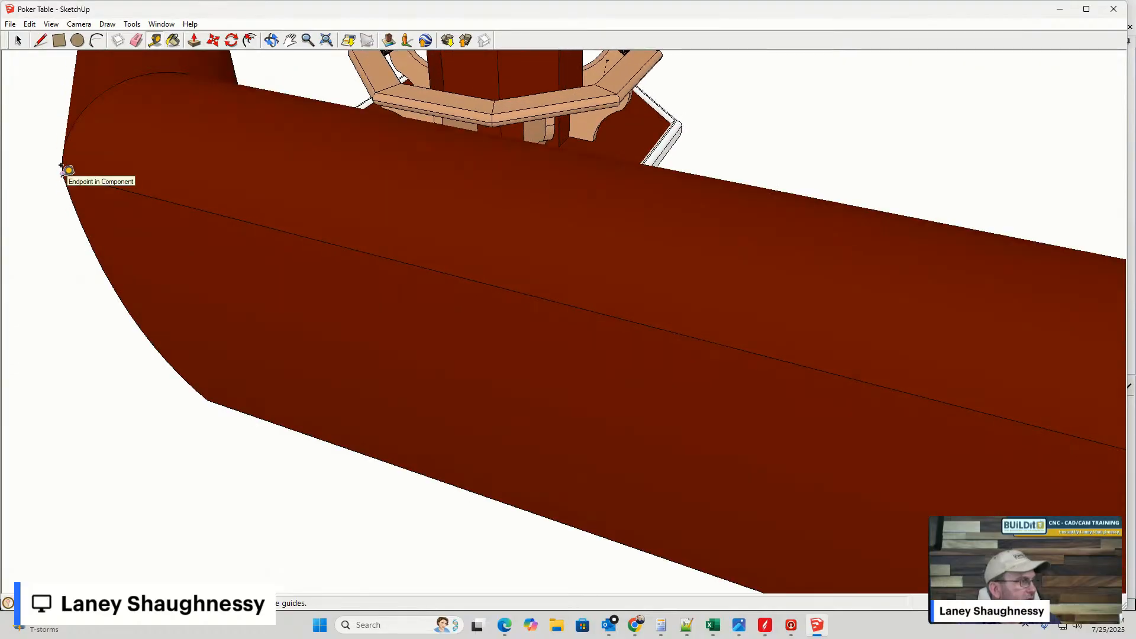
{"action": "left_click", "coordinate": [65, 170]}
{"action": "scroll", "coordinate": [59, 171], "scroll_direction": "down", "scroll_amount": 6}
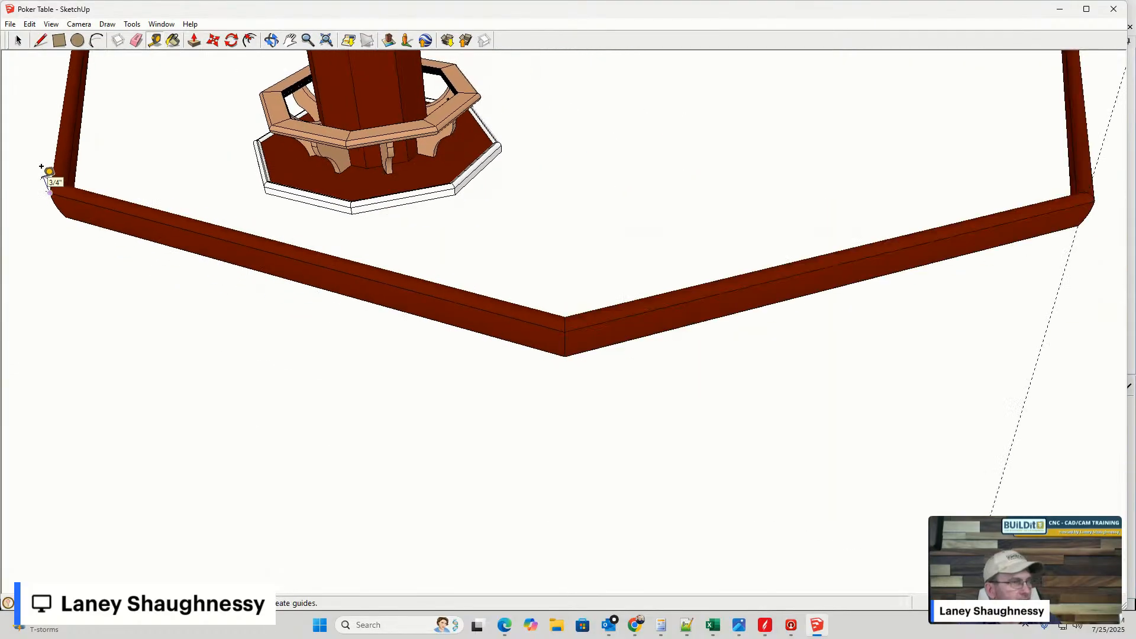
{"action": "scroll", "coordinate": [540, 346], "scroll_direction": "up", "scroll_amount": 3}
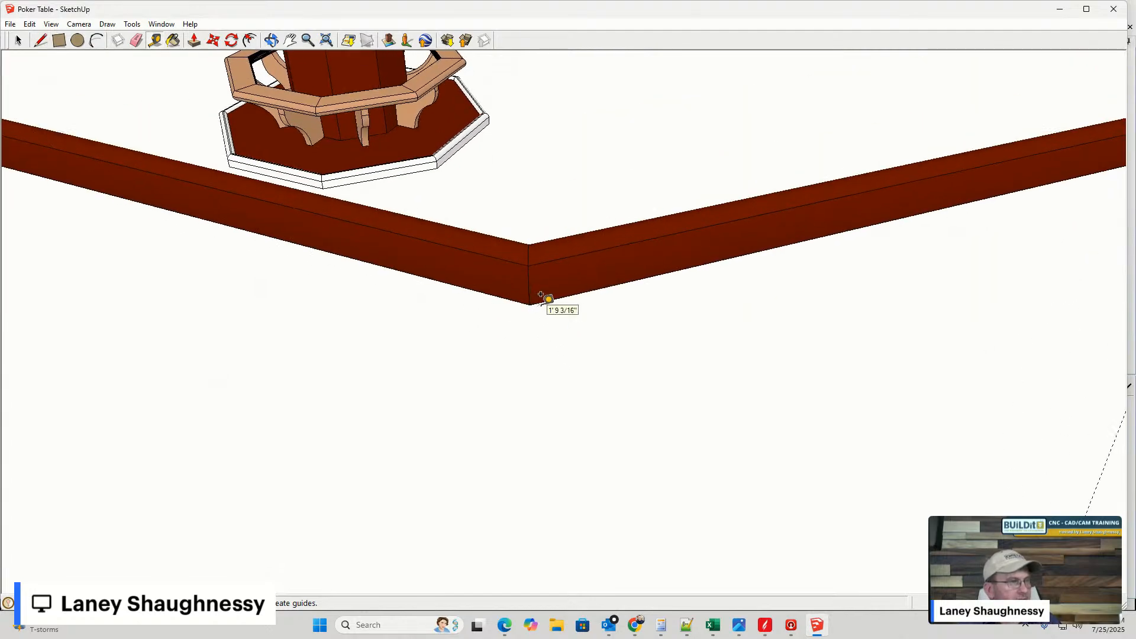
{"action": "left_click", "coordinate": [527, 271]}
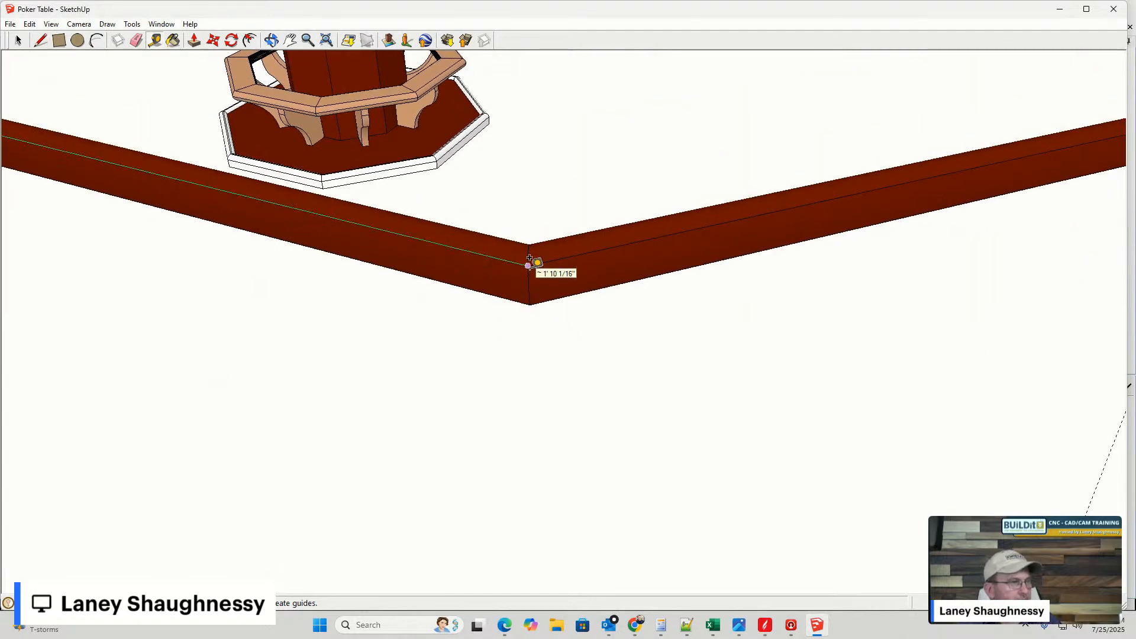
{"action": "scroll", "coordinate": [527, 263], "scroll_direction": "up", "scroll_amount": 1}
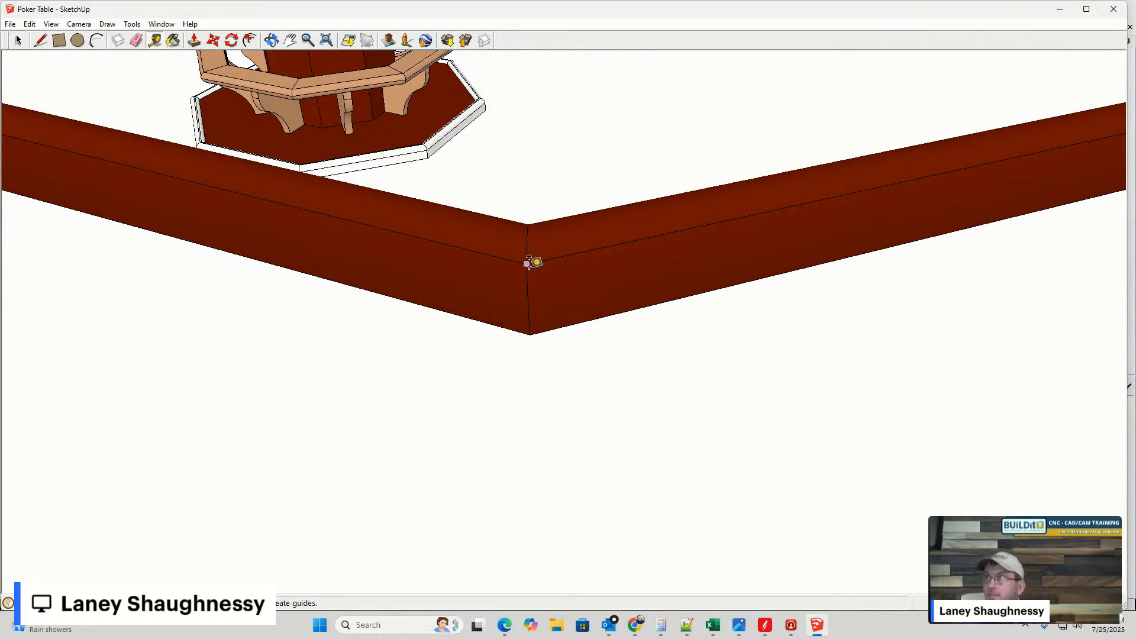
- Switch back to Aspire and set the width of Sheet 3 to 72 inches
{"action": "scroll", "coordinate": [529, 261], "scroll_direction": "down", "scroll_amount": 6}
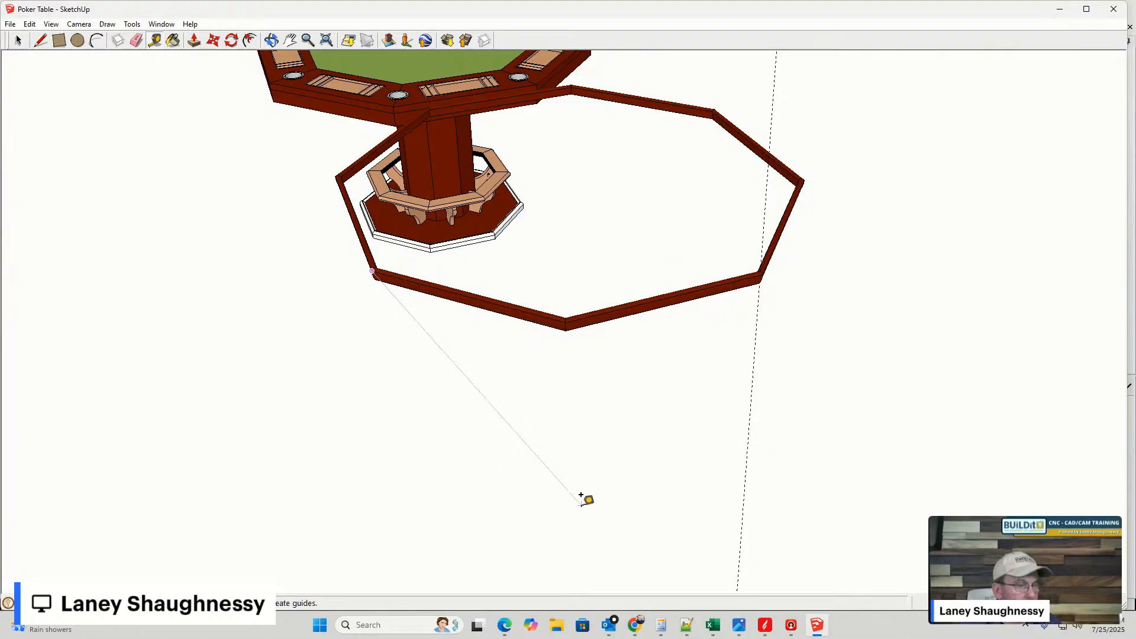
{"action": "left_click", "coordinate": [773, 635]}
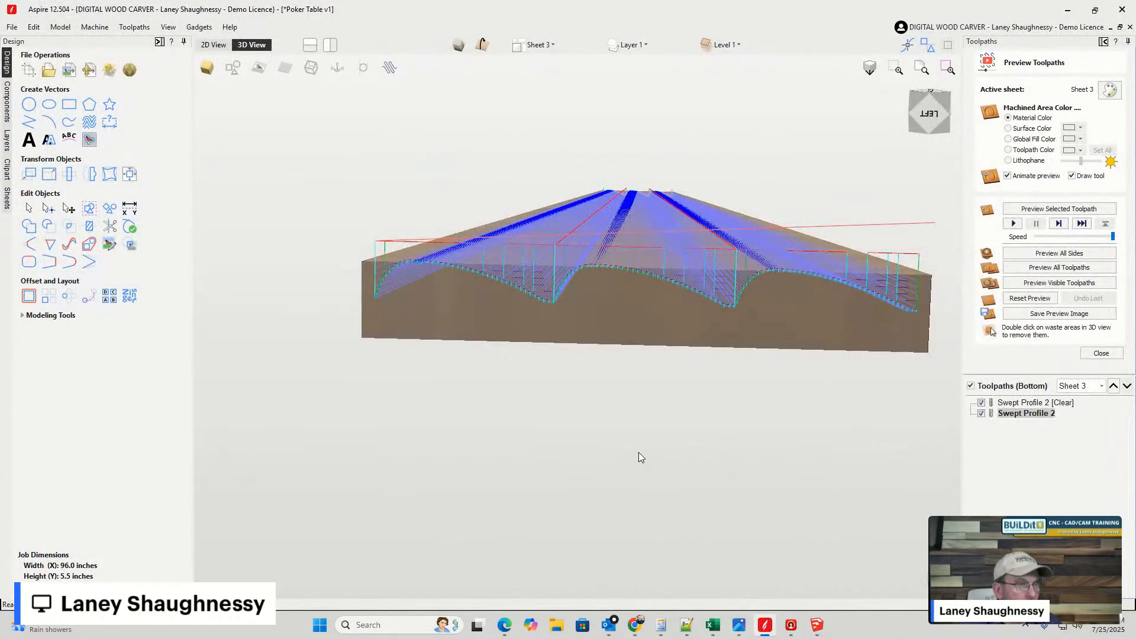
{"action": "mouse_move", "coordinate": [638, 453]}
{"action": "left_mouse_down"}
{"action": "mouse_move", "coordinate": [414, 549]}
{"action": "mouse_move", "coordinate": [549, 484]}
{"action": "left_mouse_up"}
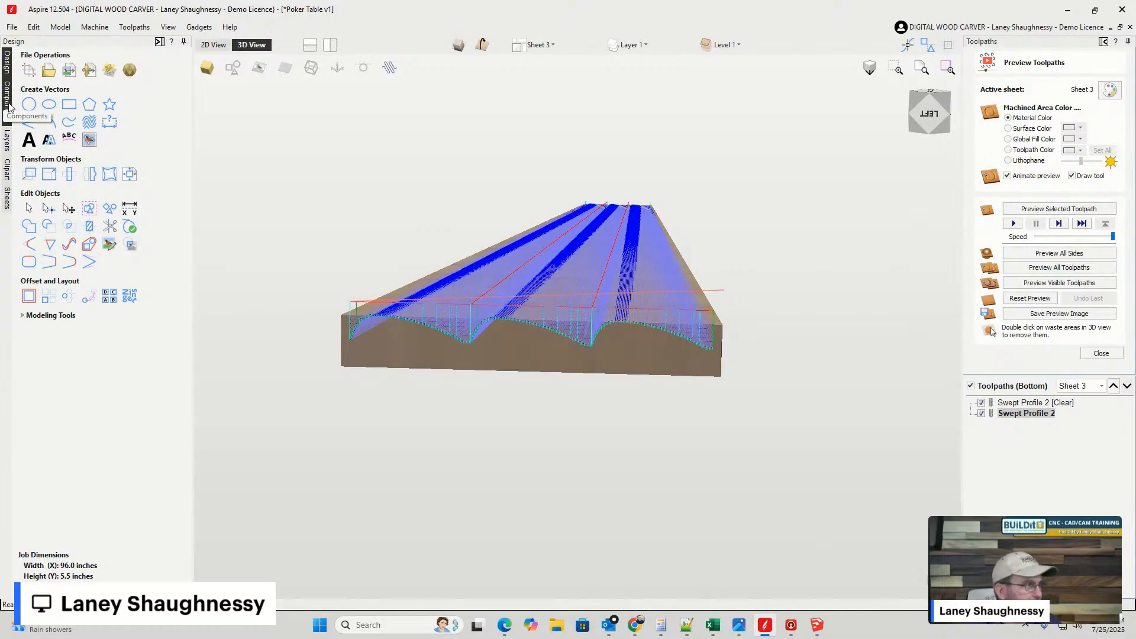
{"action": "left_click", "coordinate": [7, 199]}
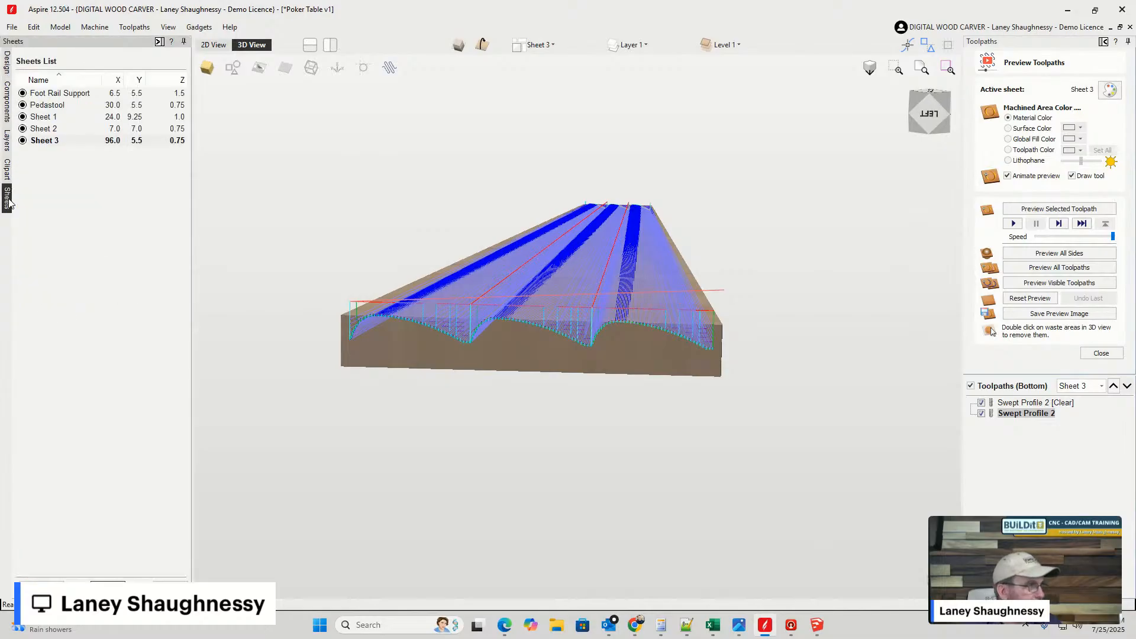
{"action": "left_click", "coordinate": [114, 142]}
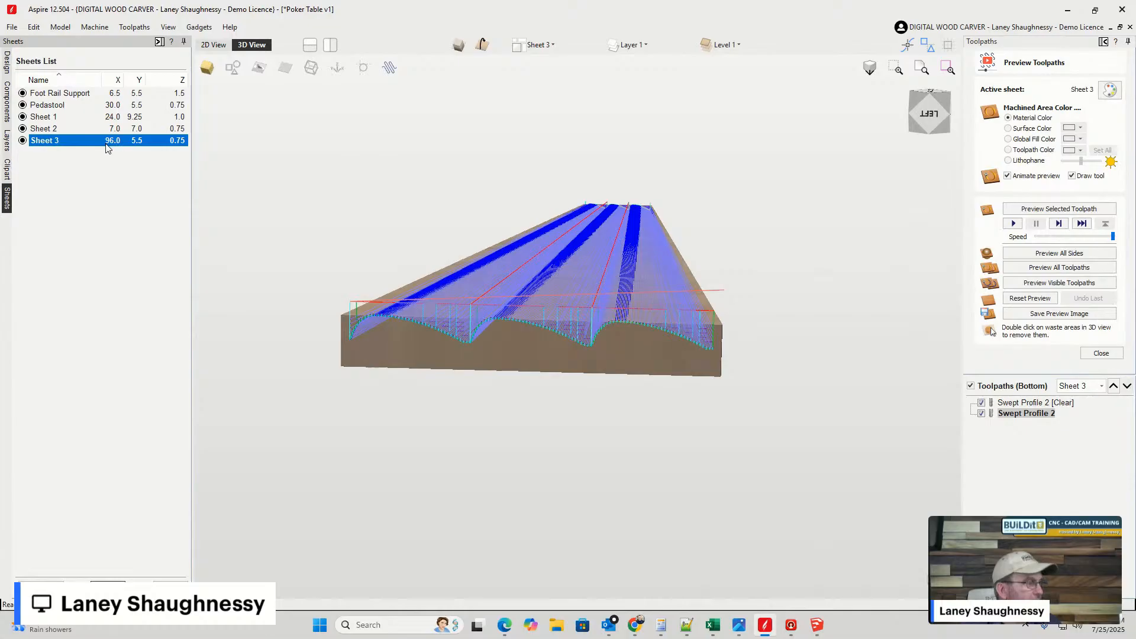
{"action": "double_click", "coordinate": [107, 146]}
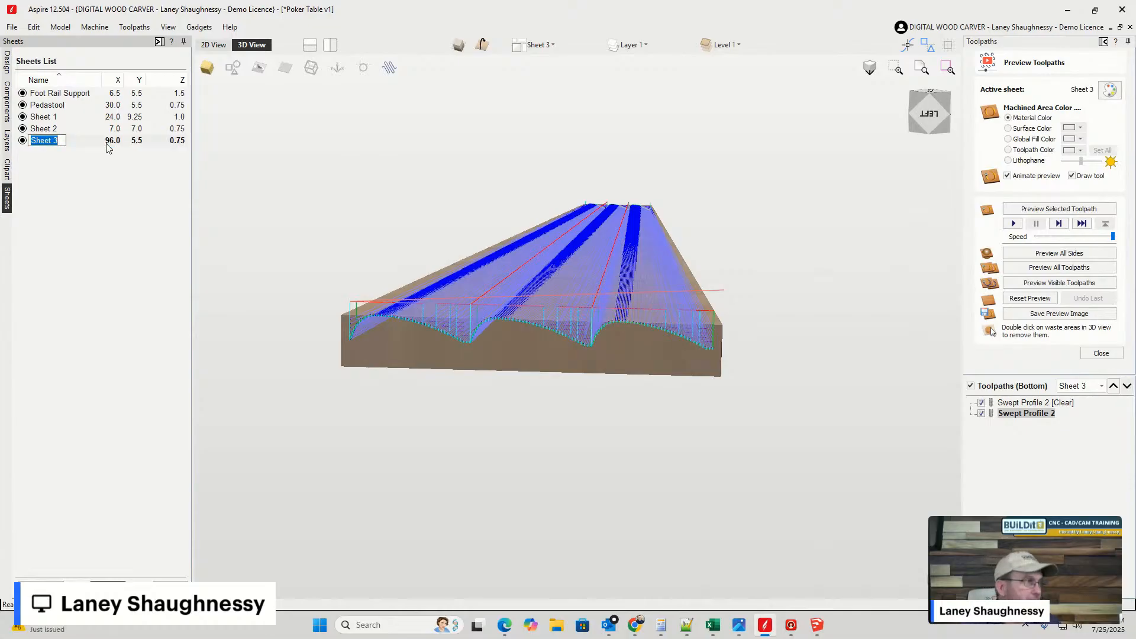
{"action": "left_click", "coordinate": [107, 144]}
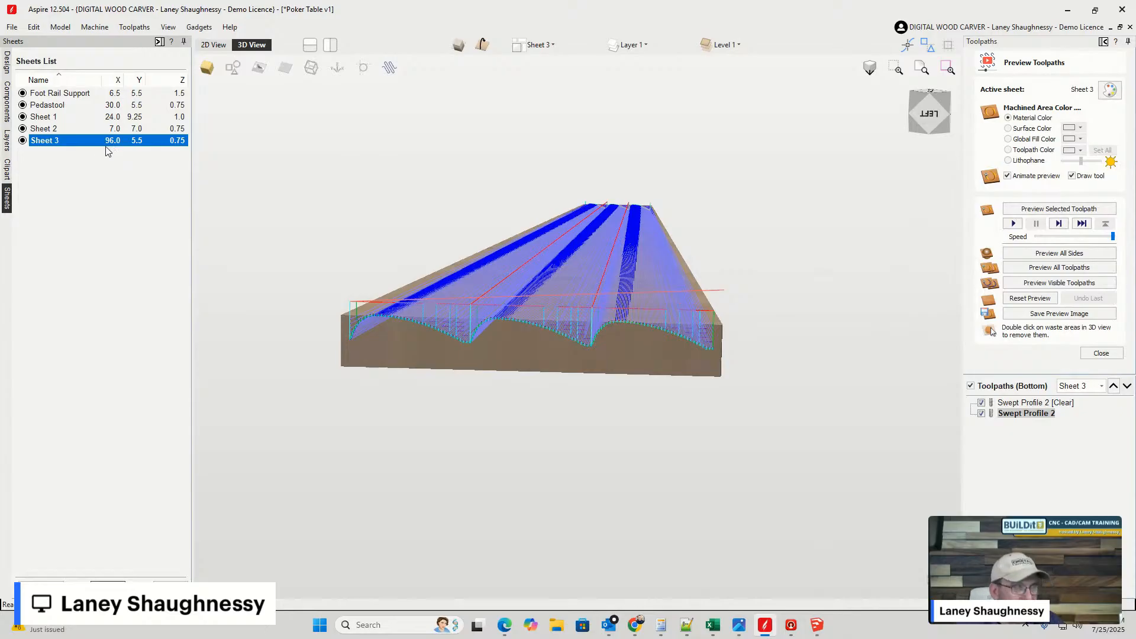
{"action": "left_click", "coordinate": [108, 585]}
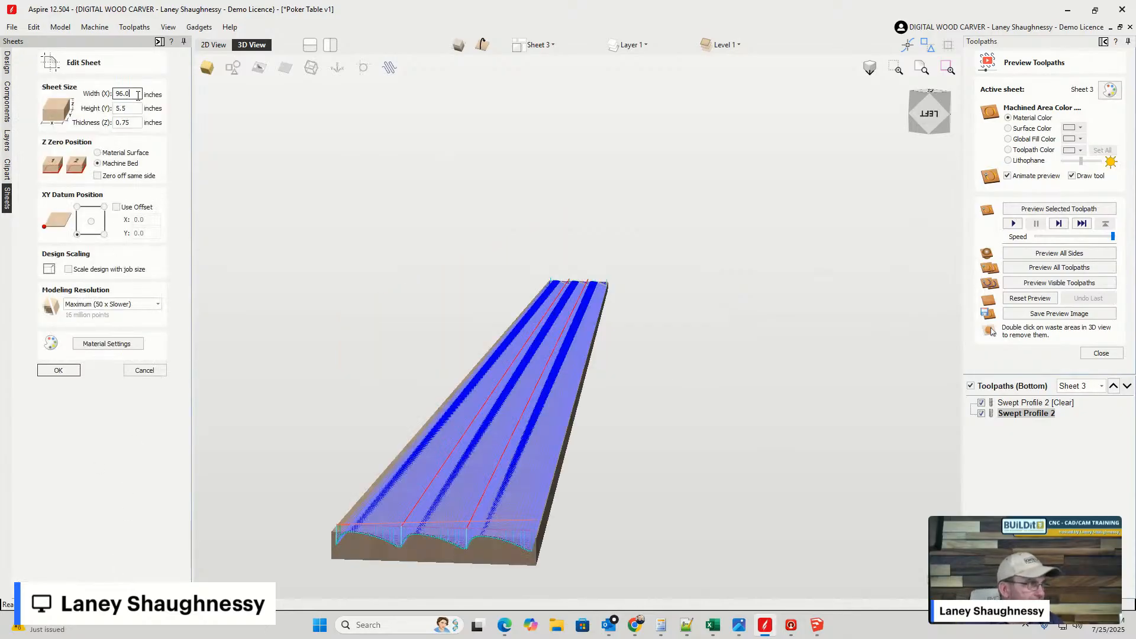
{"action": "type", "text": "72"}
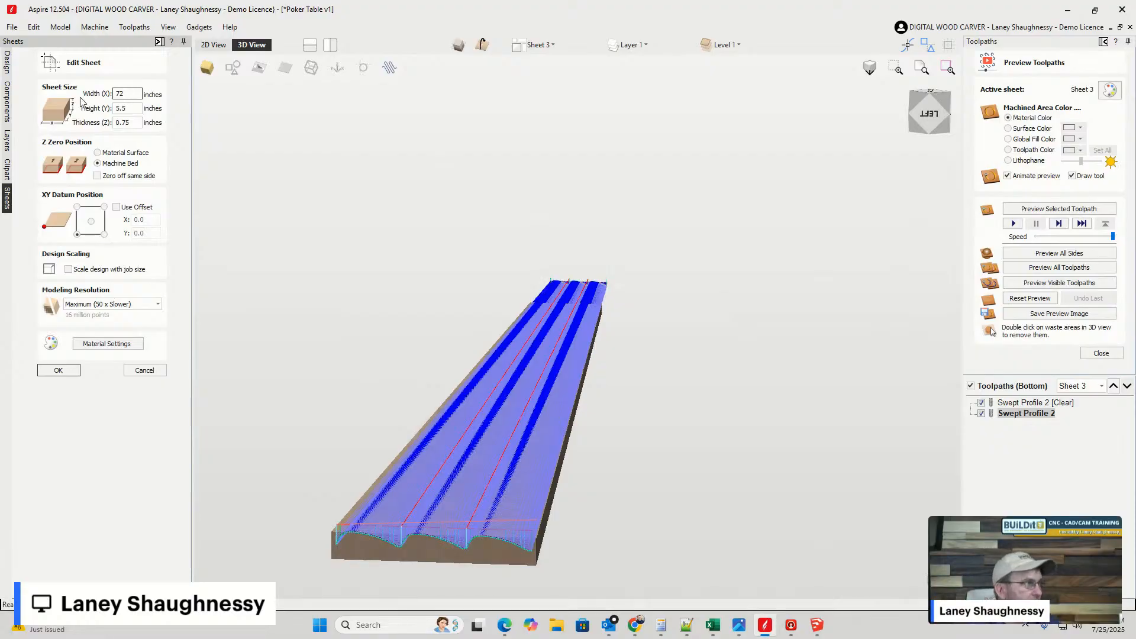
{"action": "left_click", "coordinate": [50, 375]}
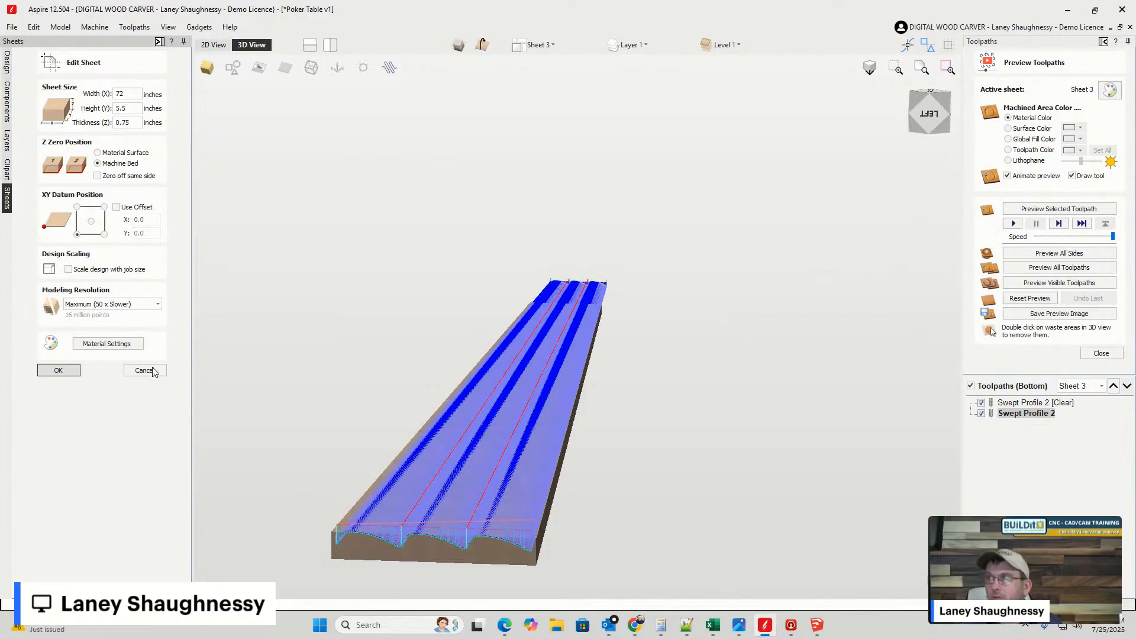
{"action": "left_click", "coordinate": [54, 373]}
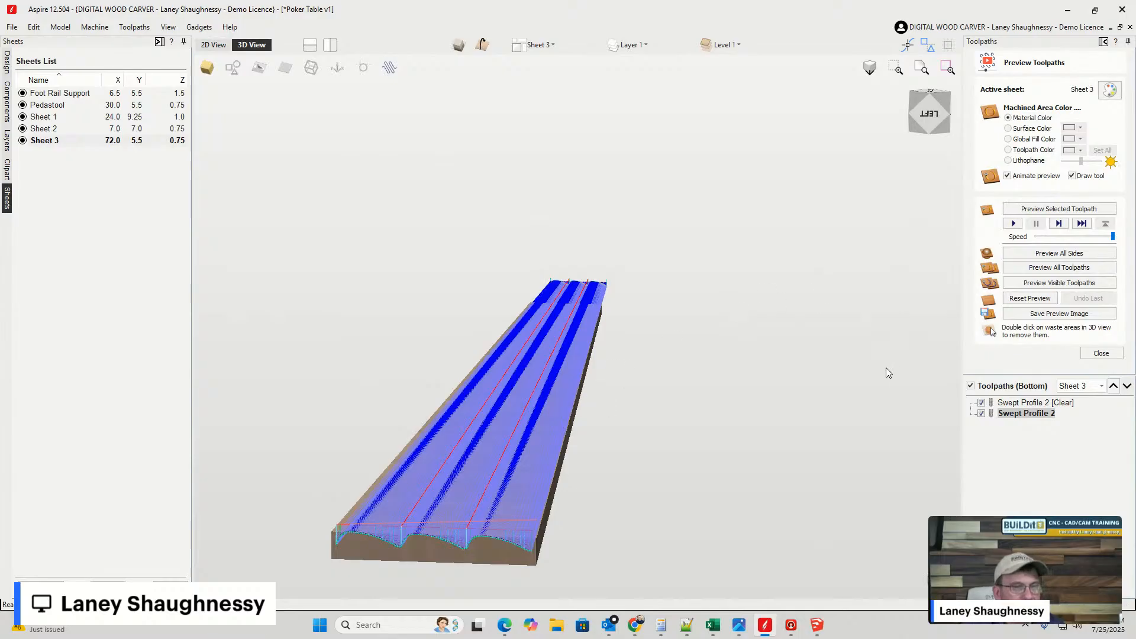
- Hide all toolpaths in the 2D view and shorten the selected rail vectors to the end of Sheet 3
{"action": "left_click", "coordinate": [215, 45]}
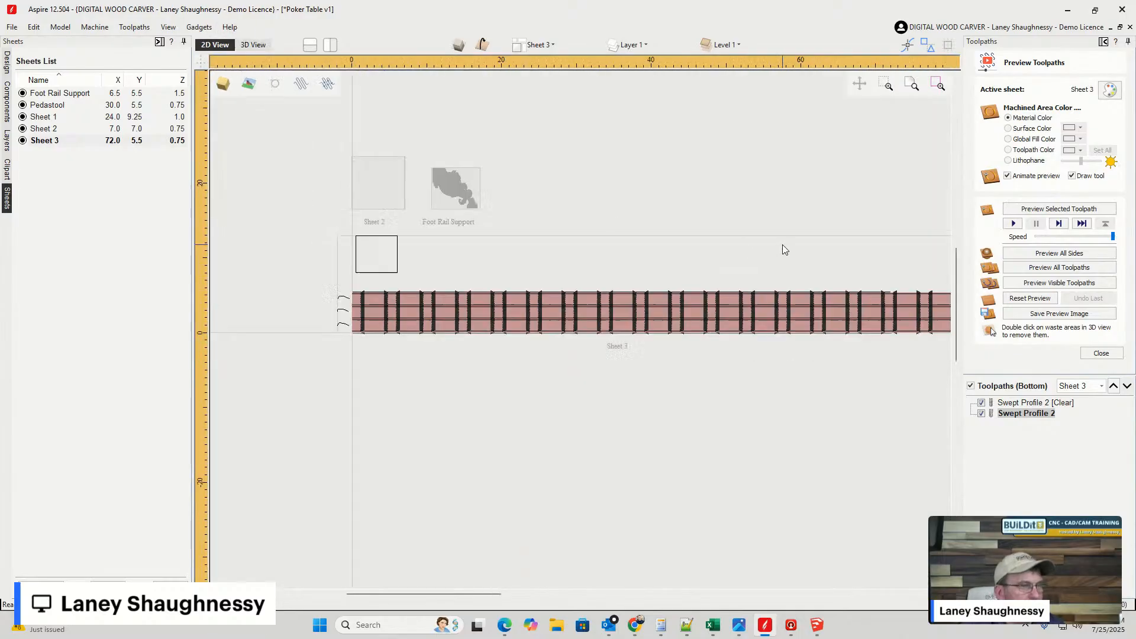
{"action": "scroll", "coordinate": [783, 244], "scroll_direction": "down", "scroll_amount": 2}
{"action": "left_click", "coordinate": [972, 385]}
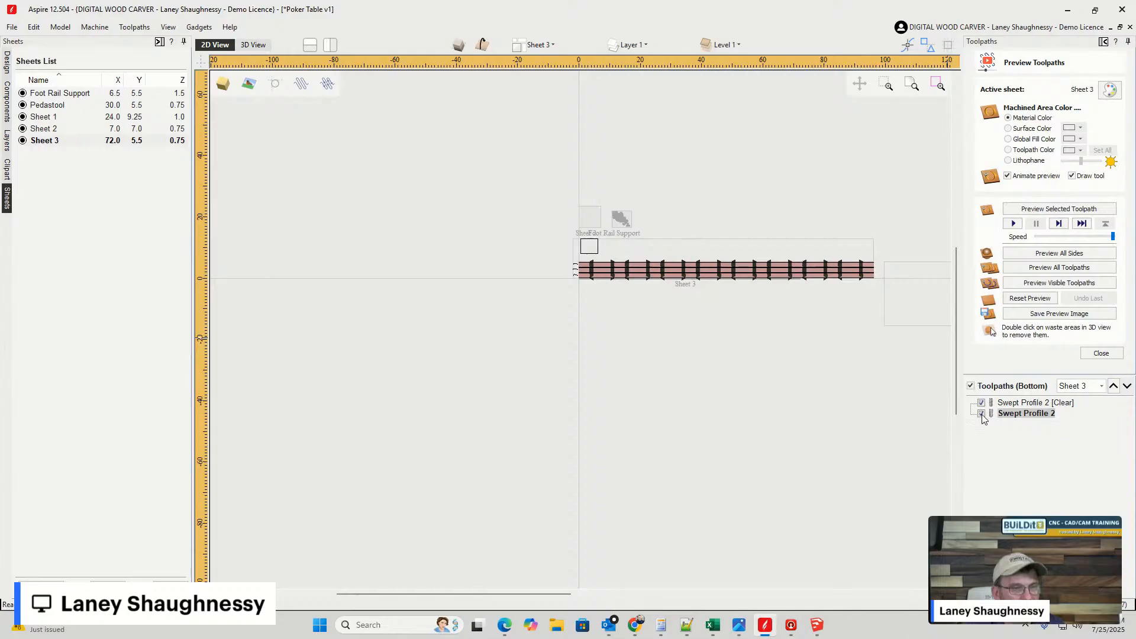
{"action": "middle_click_drag", "start_coordinate": [852, 303], "coordinate": [733, 297]}
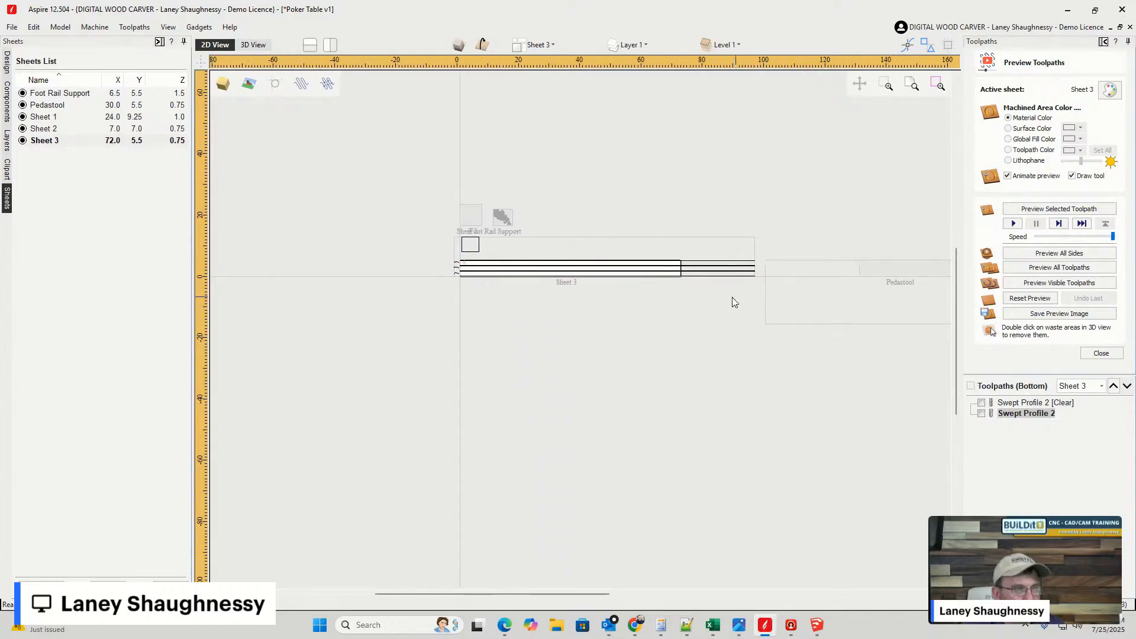
{"action": "scroll", "coordinate": [729, 301], "scroll_direction": "up", "scroll_amount": 1}
{"action": "left_click", "coordinate": [714, 256]}
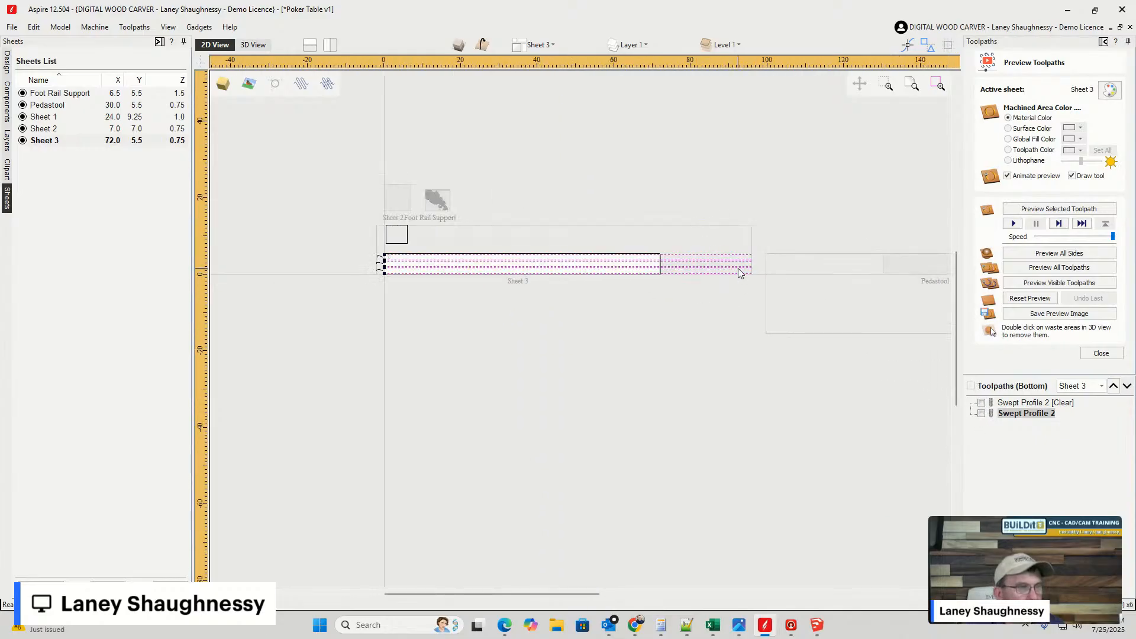
{"action": "left_click", "coordinate": [737, 267]}
{"action": "left_click_drag", "start_coordinate": [754, 264], "coordinate": [661, 264]}
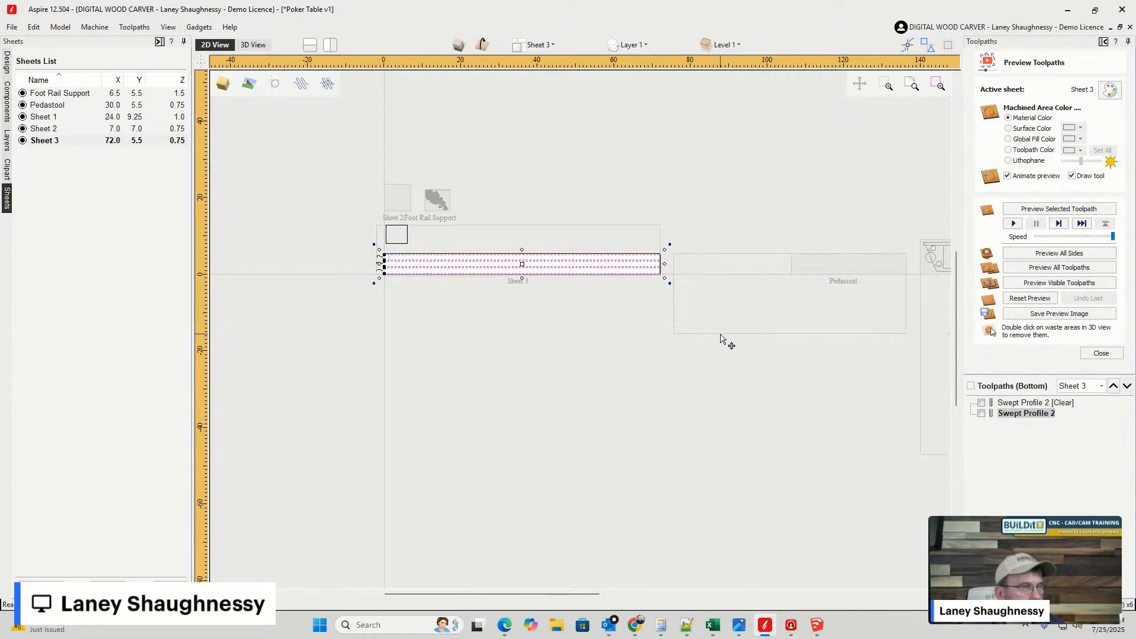
- Try to recalculate the visible toolpaths on Sheet 3
{"action": "right_click", "coordinate": [1010, 407]}
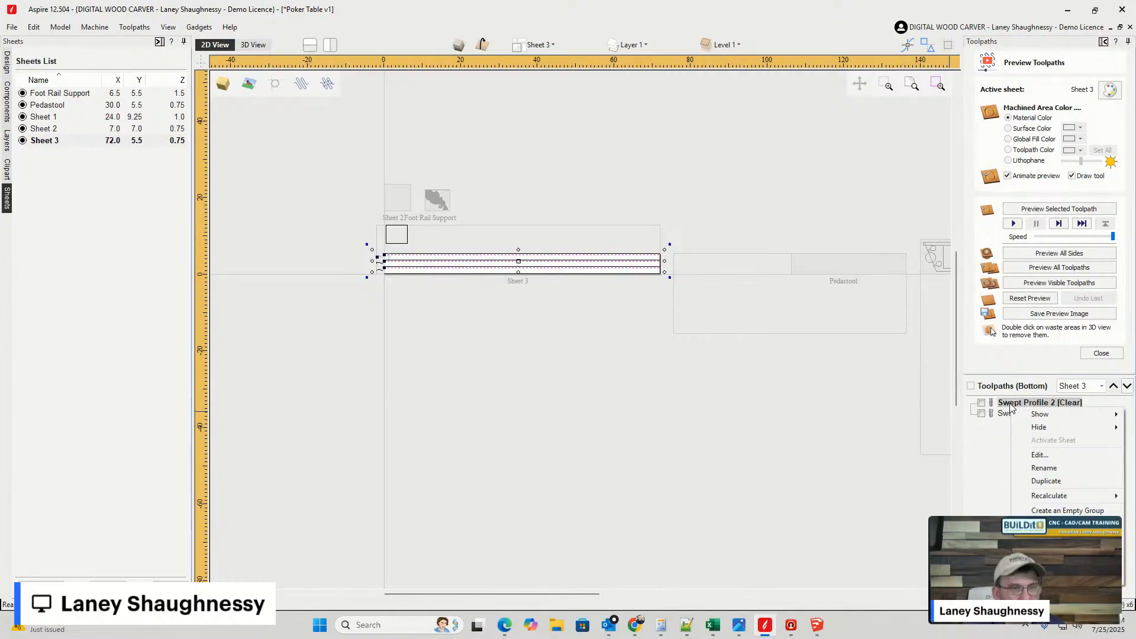
{"action": "mouse_move", "coordinate": [1031, 503]}
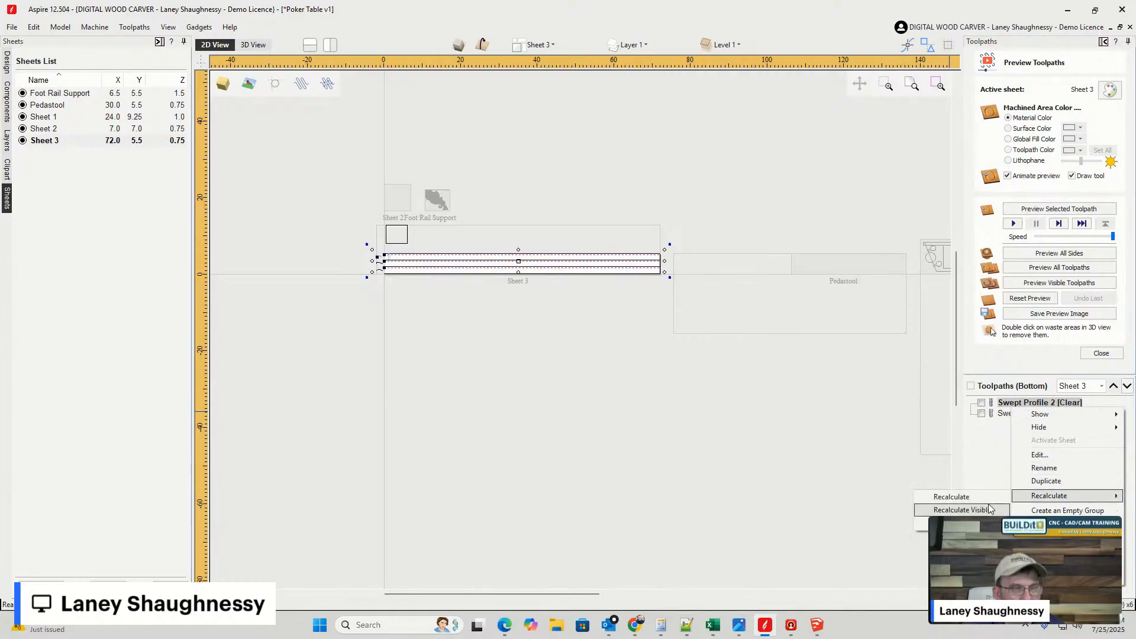
{"action": "left_click", "coordinate": [962, 510]}
{"action": "left_click", "coordinate": [546, 330]}
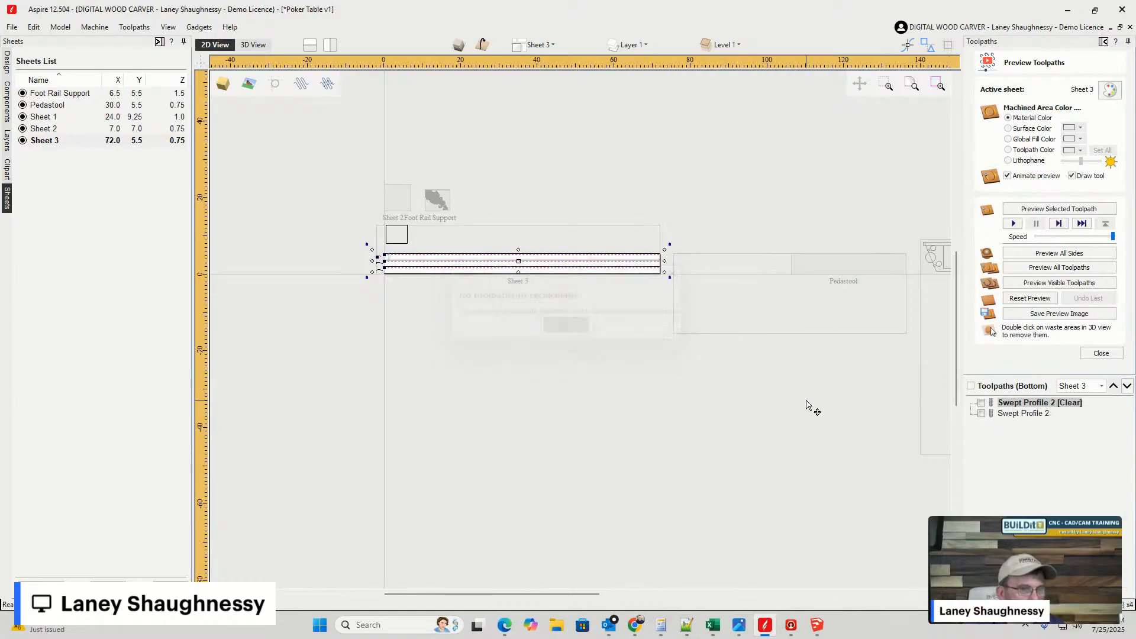
- Recalculate the Swept Profile 2 [Clear] toolpath together with its Swept Profile 2 finishing pass
{"action": "right_click", "coordinate": [1009, 407]}
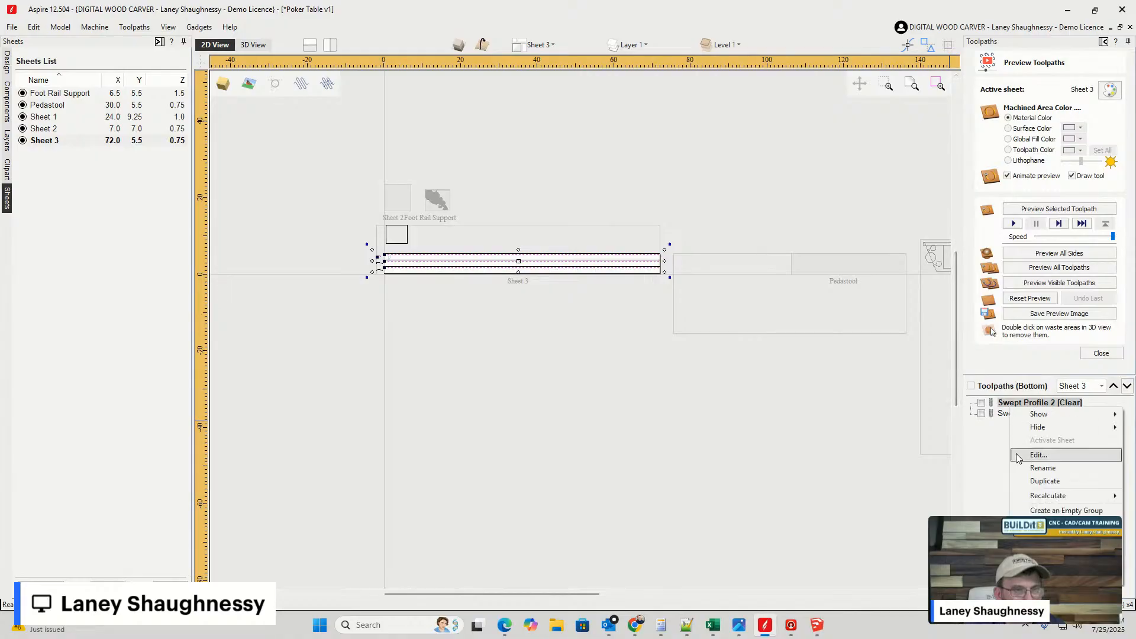
{"action": "mouse_move", "coordinate": [1031, 497]}
{"action": "left_click", "coordinate": [969, 498]}
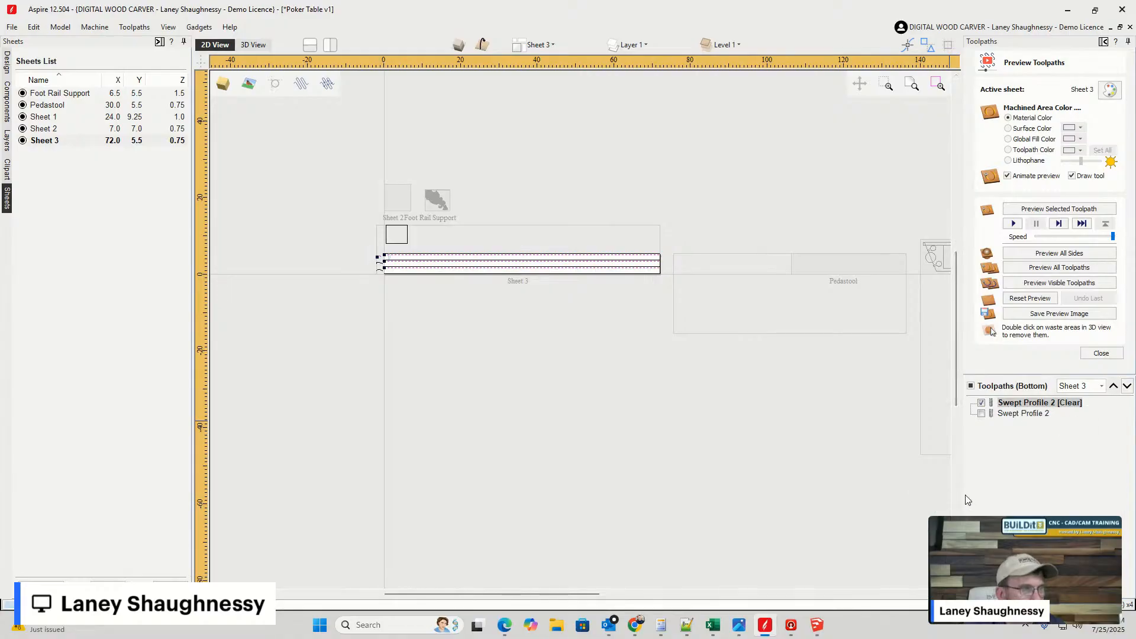
{"action": "left_click", "coordinate": [567, 327]}
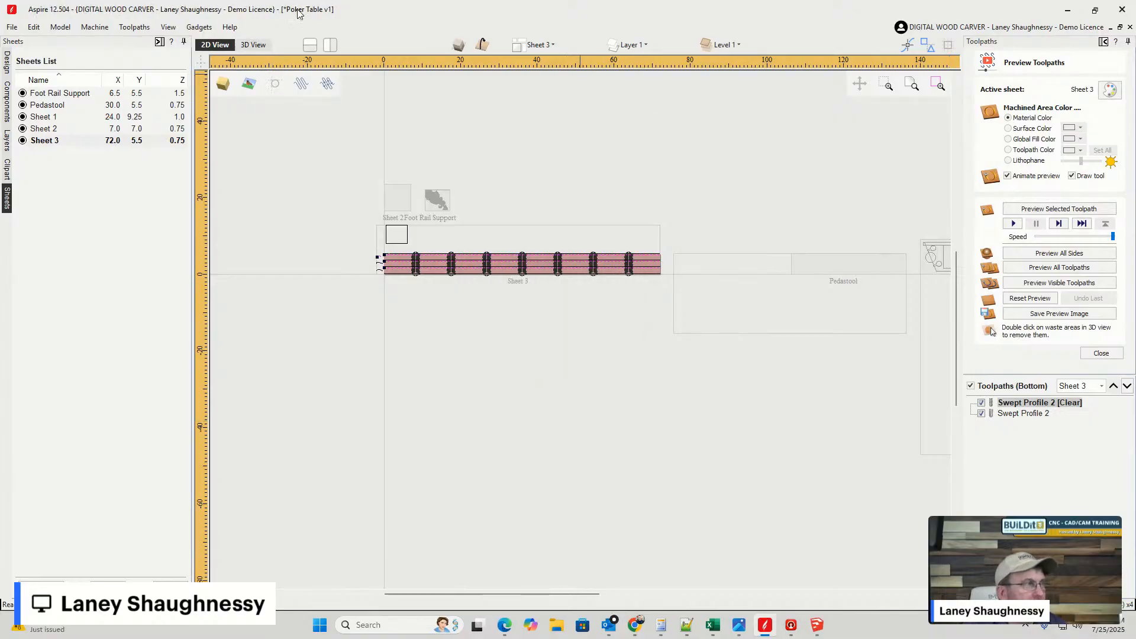
- Simulate the visible Swept Profile 2 clearance and finishing toolpaths on the shortened board in 3D
{"action": "left_click", "coordinate": [254, 46]}
{"action": "scroll", "coordinate": [631, 308], "scroll_direction": "down", "scroll_amount": 3}
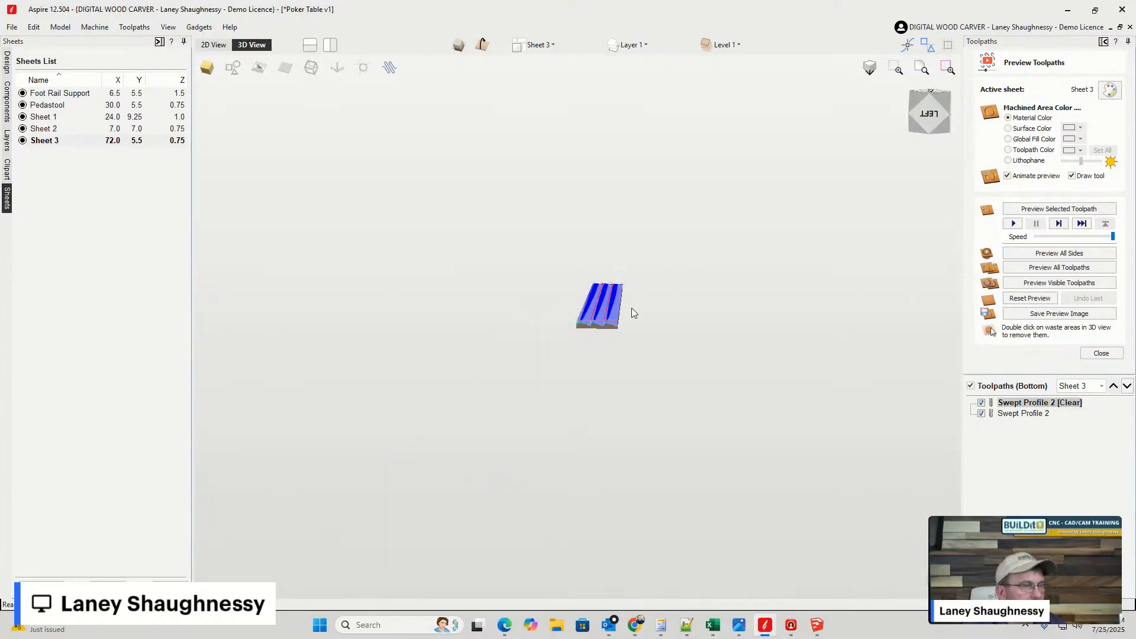
{"action": "scroll", "coordinate": [605, 332], "scroll_direction": "up", "scroll_amount": 3}
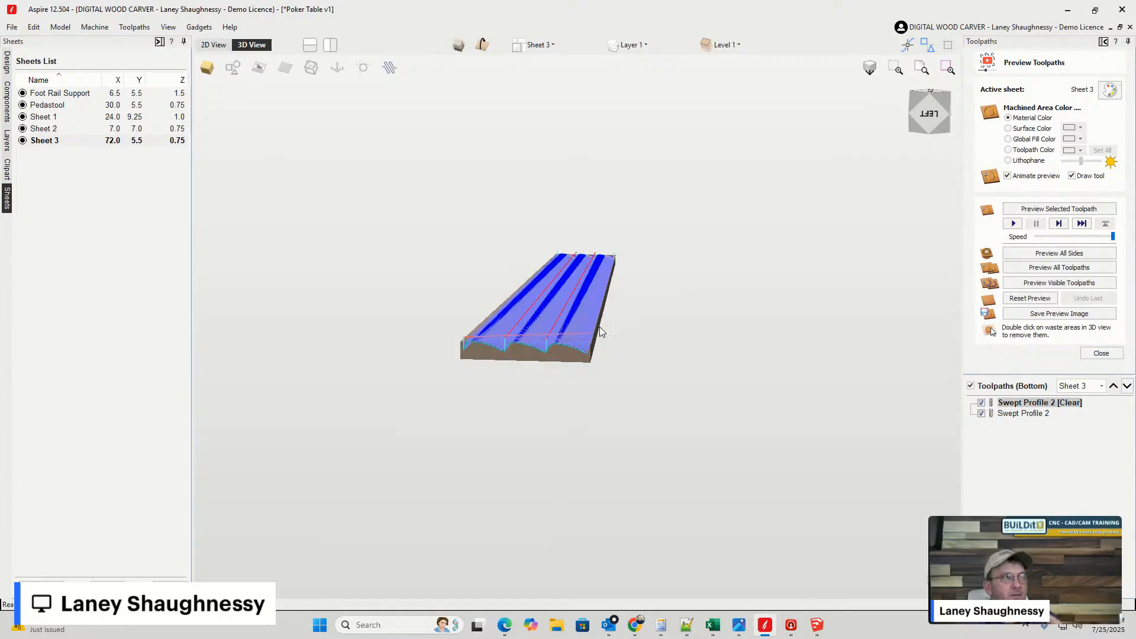
{"action": "left_click", "coordinate": [1032, 284]}
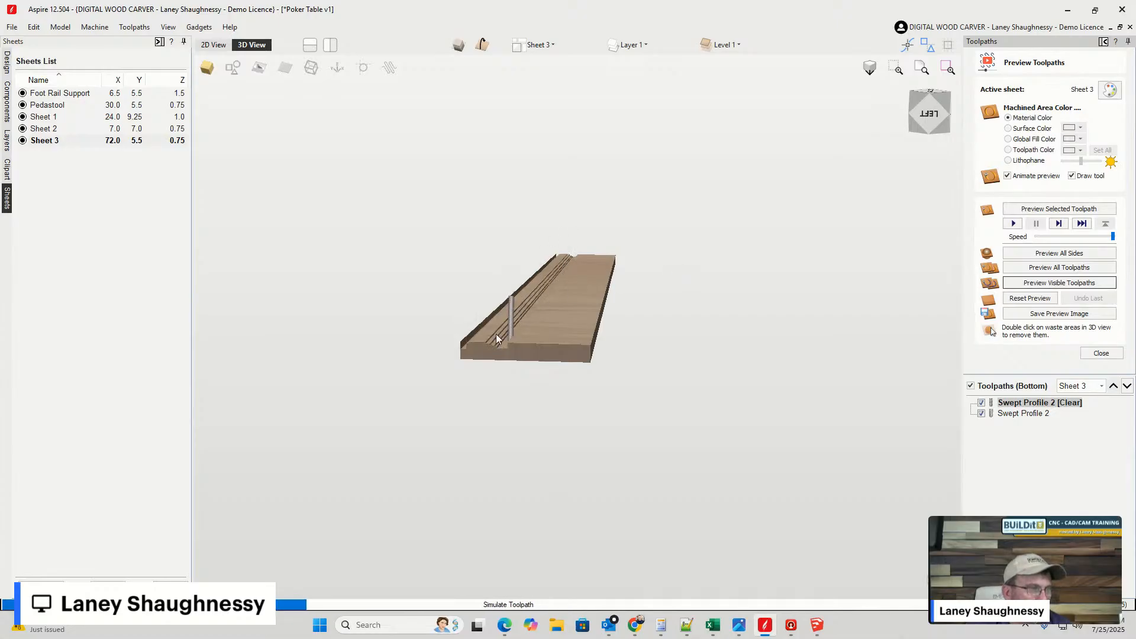
{"action": "scroll", "coordinate": [489, 347], "scroll_direction": "up", "scroll_amount": 5}
{"action": "scroll", "coordinate": [552, 287], "scroll_direction": "down", "scroll_amount": 3}
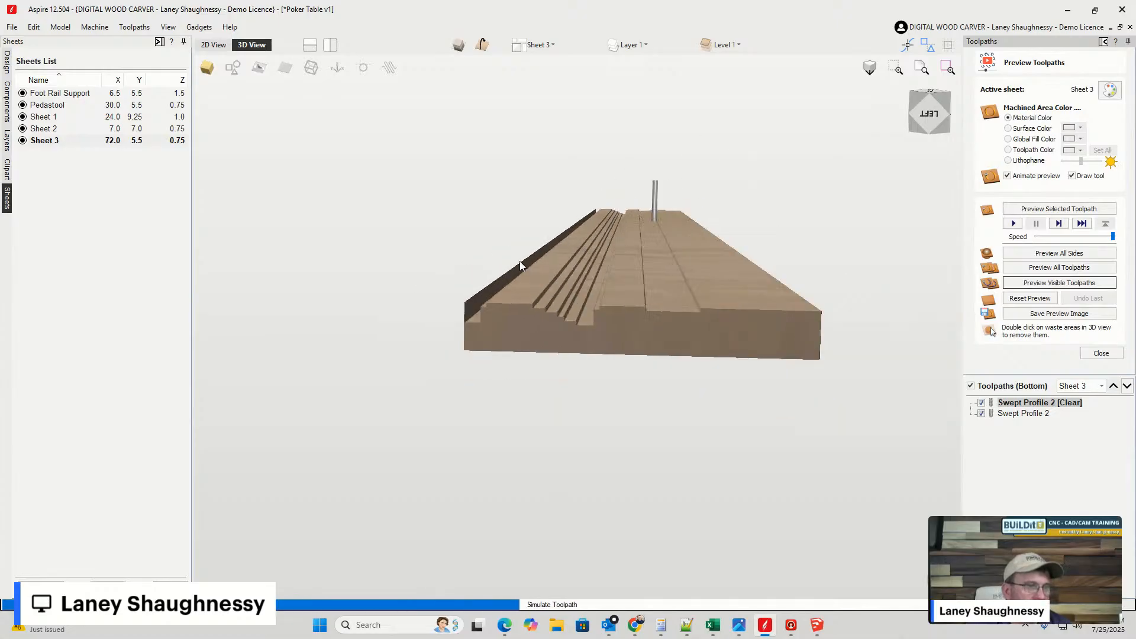
{"action": "scroll", "coordinate": [779, 346], "scroll_direction": "up", "scroll_amount": 2}
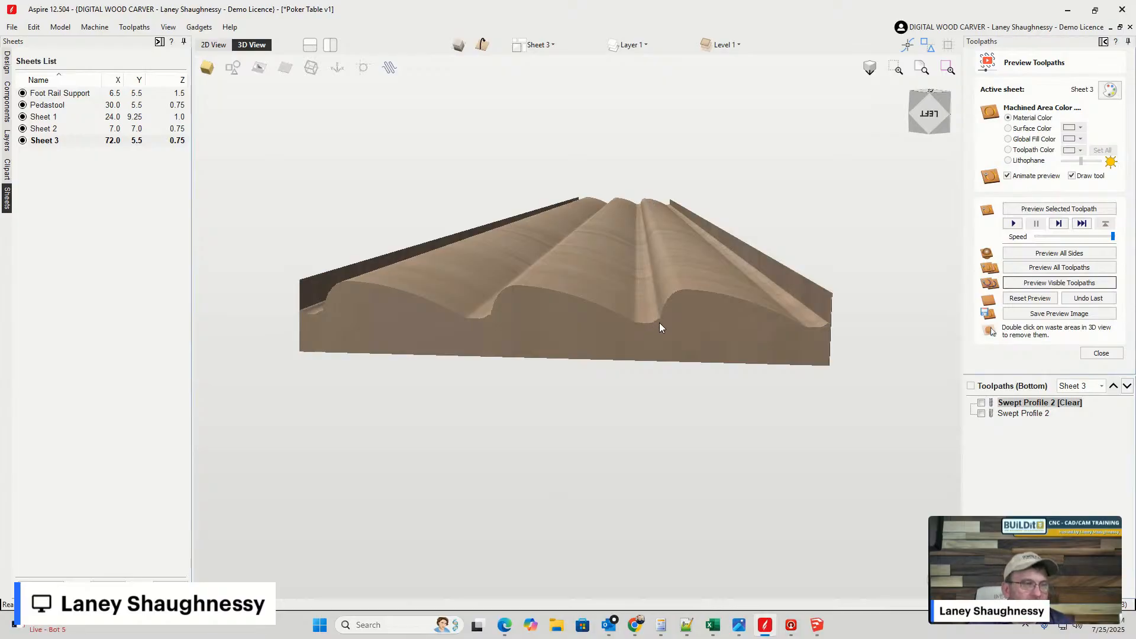
- Examine the end profile of the simulated rails, especially the valleys between them and the walls along the board's edges
{"action": "left_click_drag", "start_coordinate": [660, 320], "coordinate": [656, 280]}
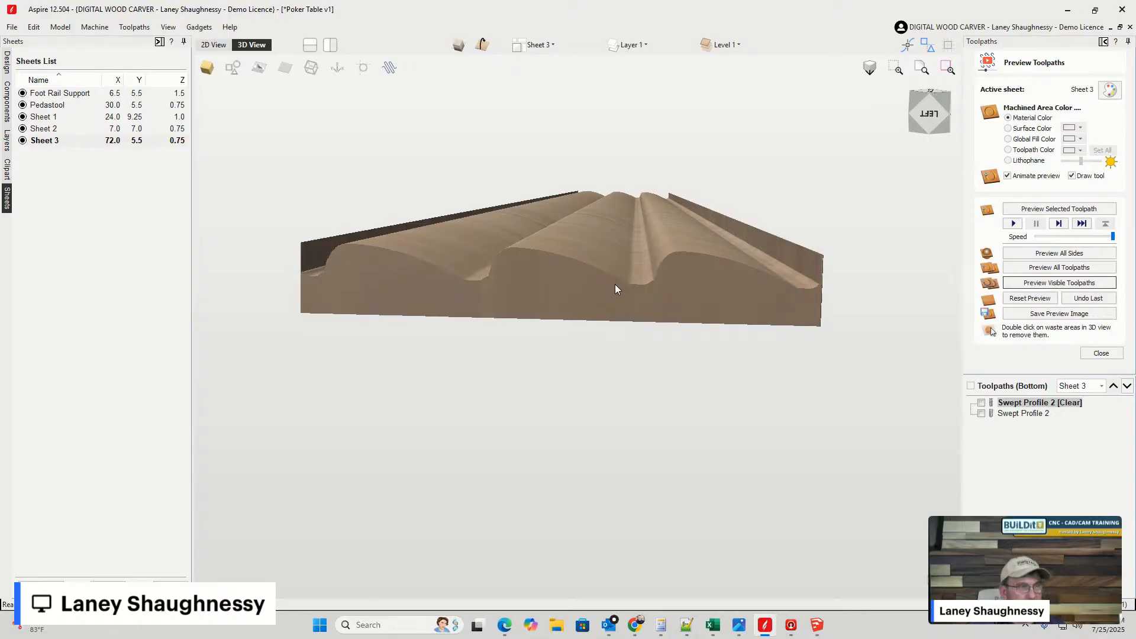
{"action": "left_click_drag", "start_coordinate": [616, 284], "coordinate": [483, 328]}
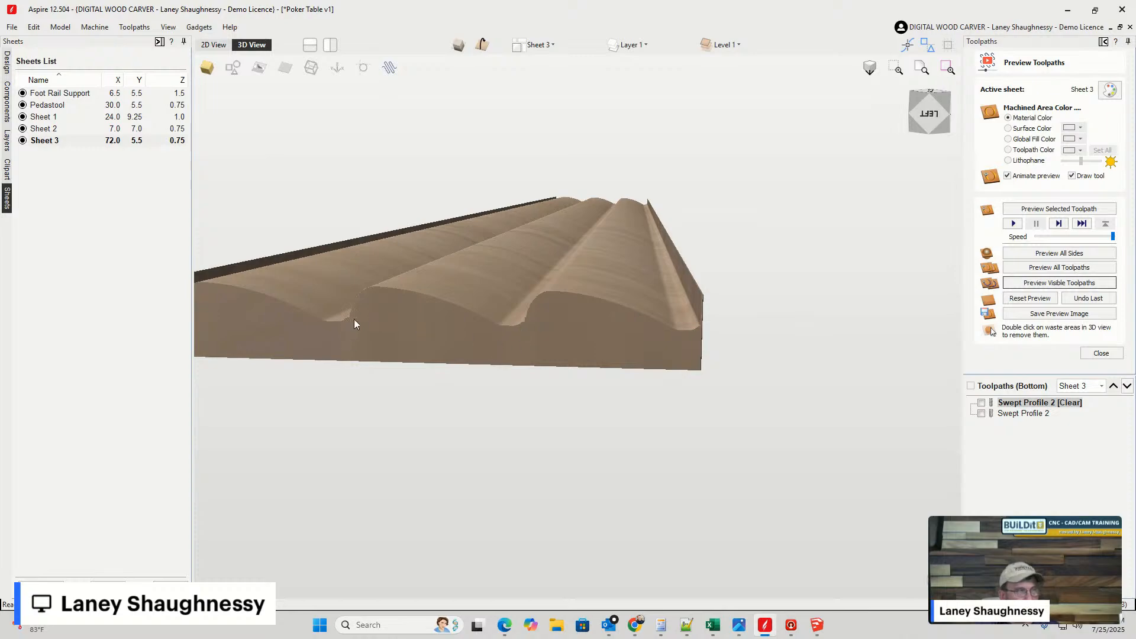
{"action": "scroll", "coordinate": [378, 301], "scroll_direction": "up", "scroll_amount": 1}
{"action": "left_click_drag", "start_coordinate": [296, 330], "coordinate": [538, 321]}
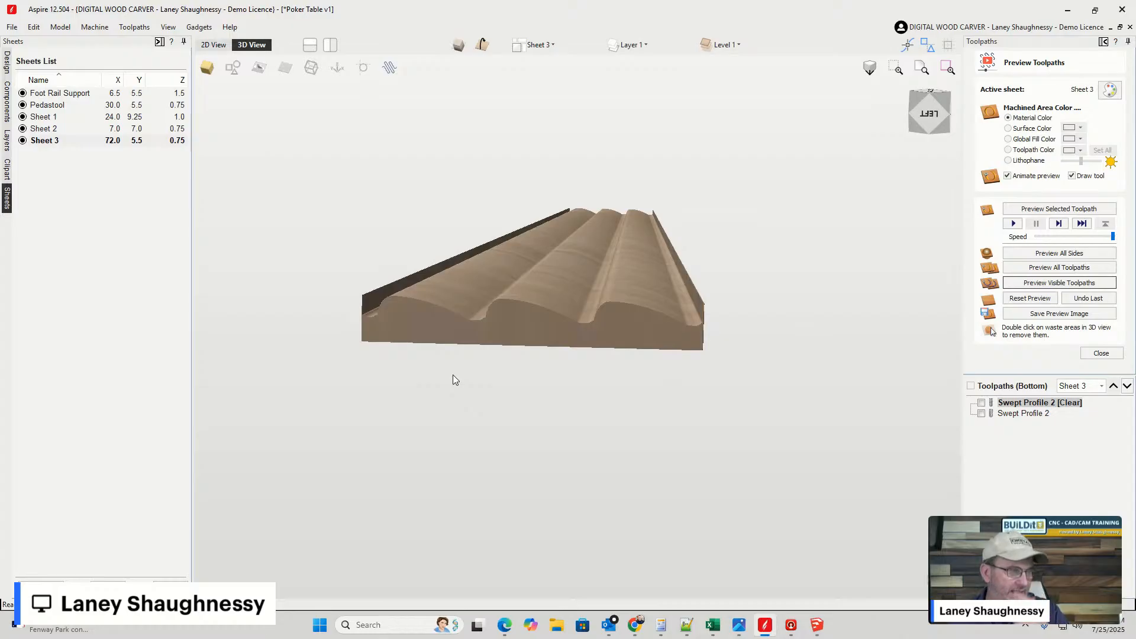
{"action": "scroll", "coordinate": [589, 330], "scroll_direction": "up", "scroll_amount": 3}
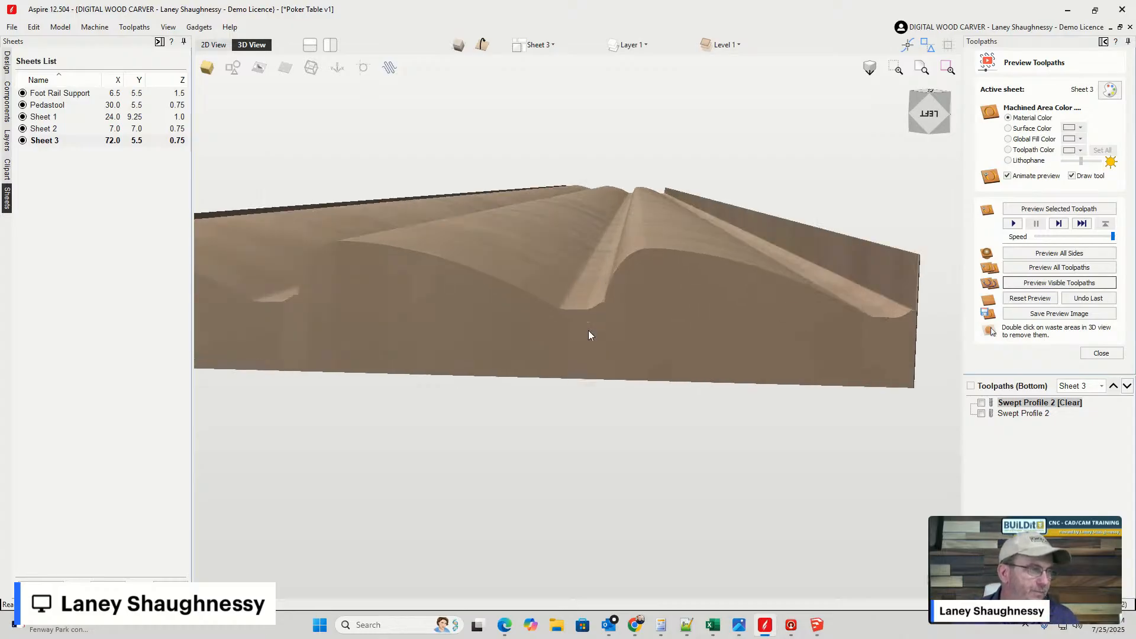
{"action": "middle_click_drag", "start_coordinate": [603, 322], "coordinate": [635, 292]}
{"action": "scroll", "coordinate": [636, 293], "scroll_direction": "up", "scroll_amount": 1}
{"action": "scroll", "coordinate": [635, 292], "scroll_direction": "down", "scroll_amount": 2}
{"action": "scroll", "coordinate": [615, 287], "scroll_direction": "down", "scroll_amount": 1}
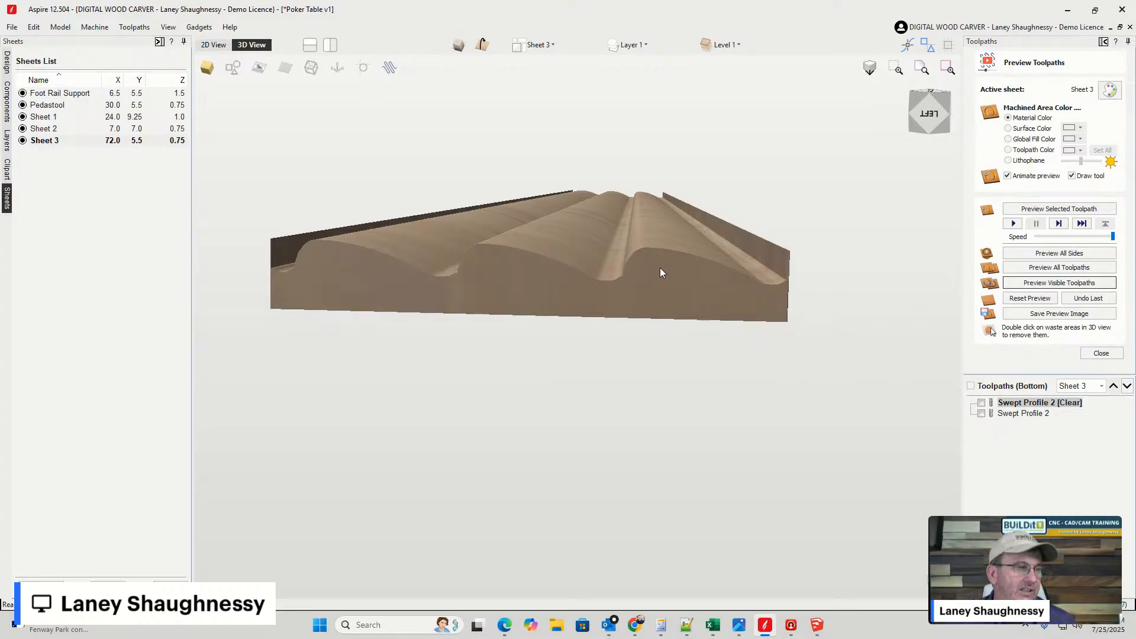
{"action": "scroll", "coordinate": [639, 303], "scroll_direction": "up", "scroll_amount": 2}
{"action": "scroll", "coordinate": [640, 294], "scroll_direction": "down", "scroll_amount": 1}
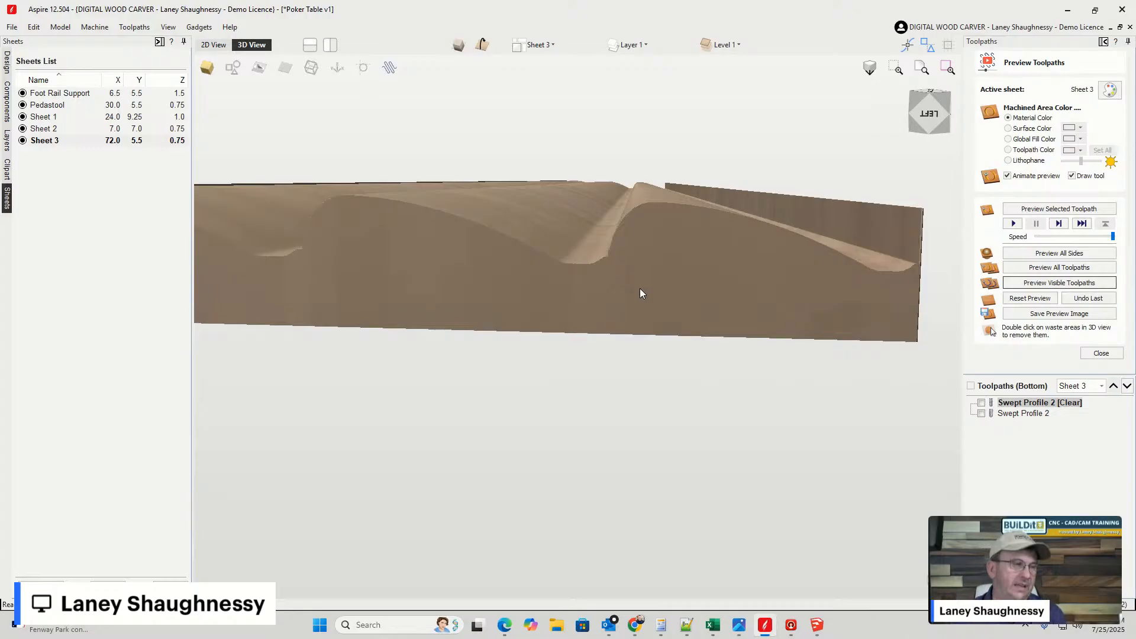
{"action": "scroll", "coordinate": [644, 288], "scroll_direction": "down", "scroll_amount": 2}
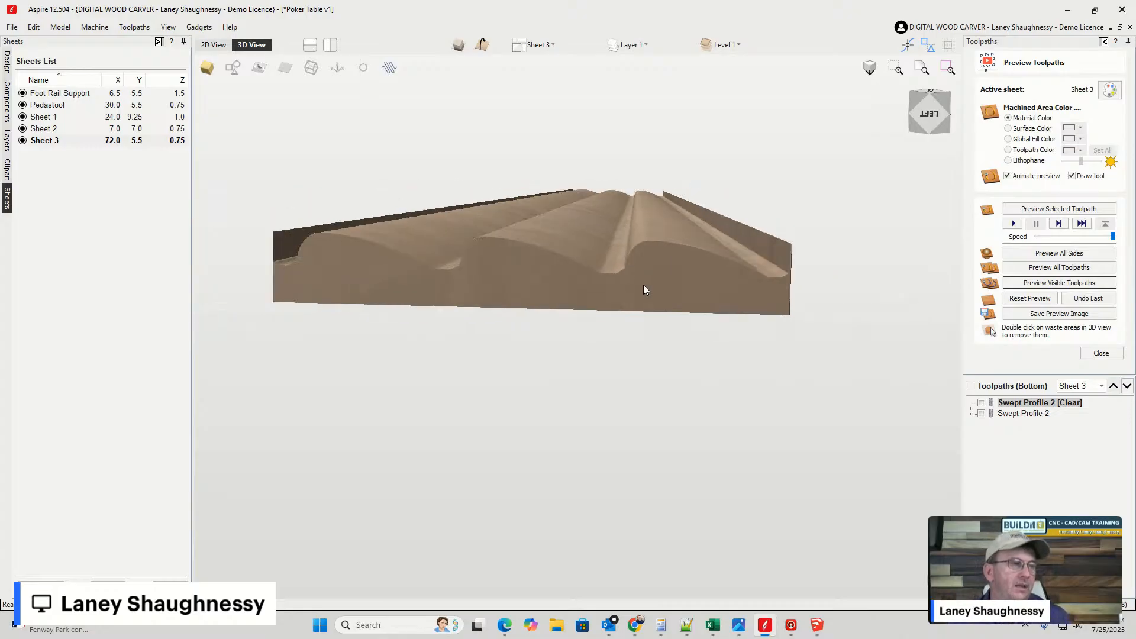
{"action": "scroll", "coordinate": [644, 288], "scroll_direction": "up", "scroll_amount": 1}
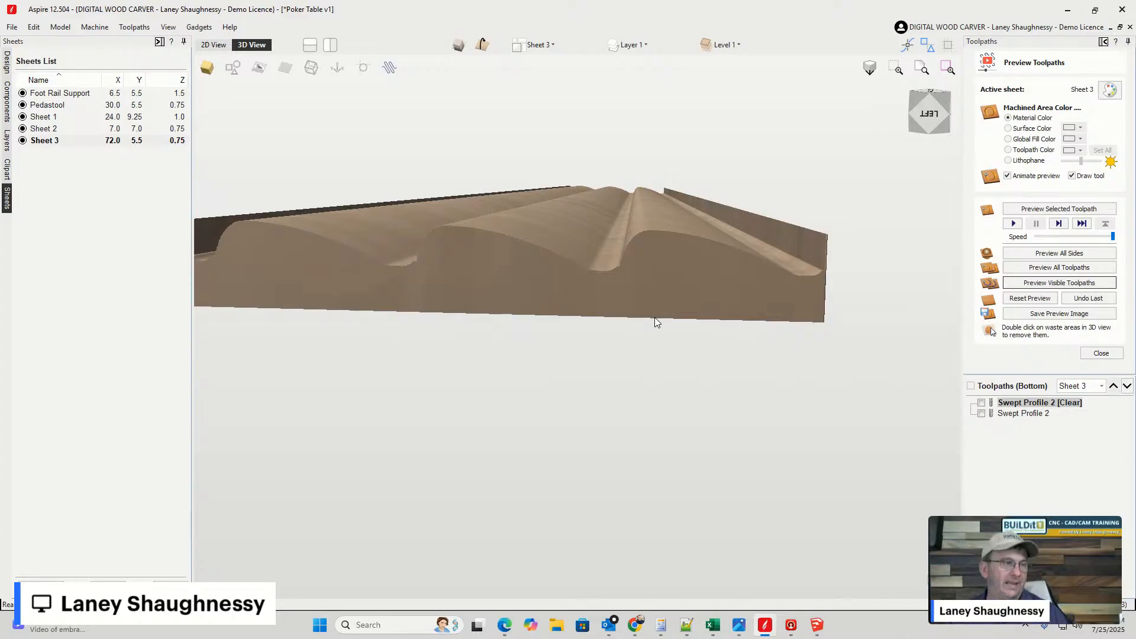
- Examine the valley and flanks between two neighbouring simulated rails at the board's end
{"action": "scroll", "coordinate": [631, 299], "scroll_direction": "up", "scroll_amount": 3}
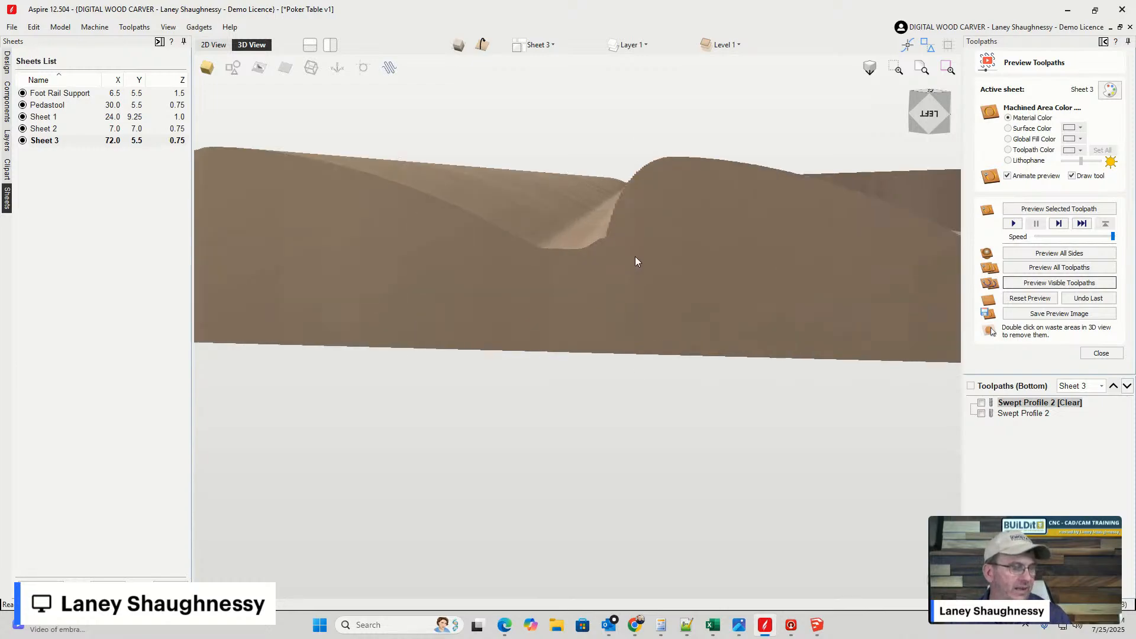
{"action": "scroll", "coordinate": [635, 258], "scroll_direction": "down", "scroll_amount": 1}
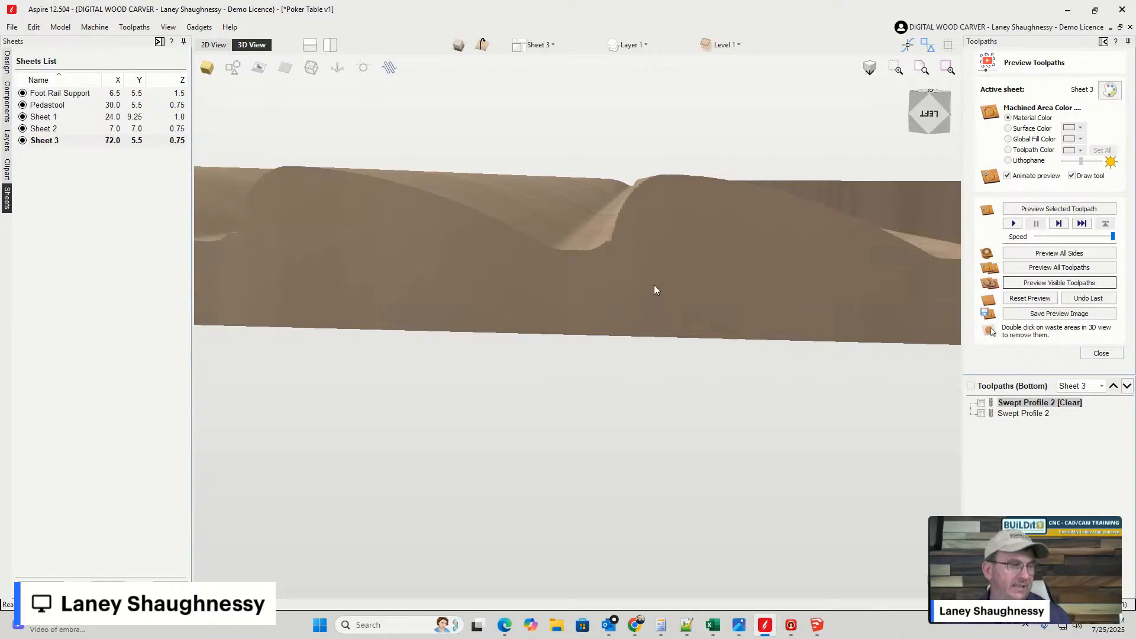
{"action": "scroll", "coordinate": [642, 279], "scroll_direction": "down", "scroll_amount": 1}
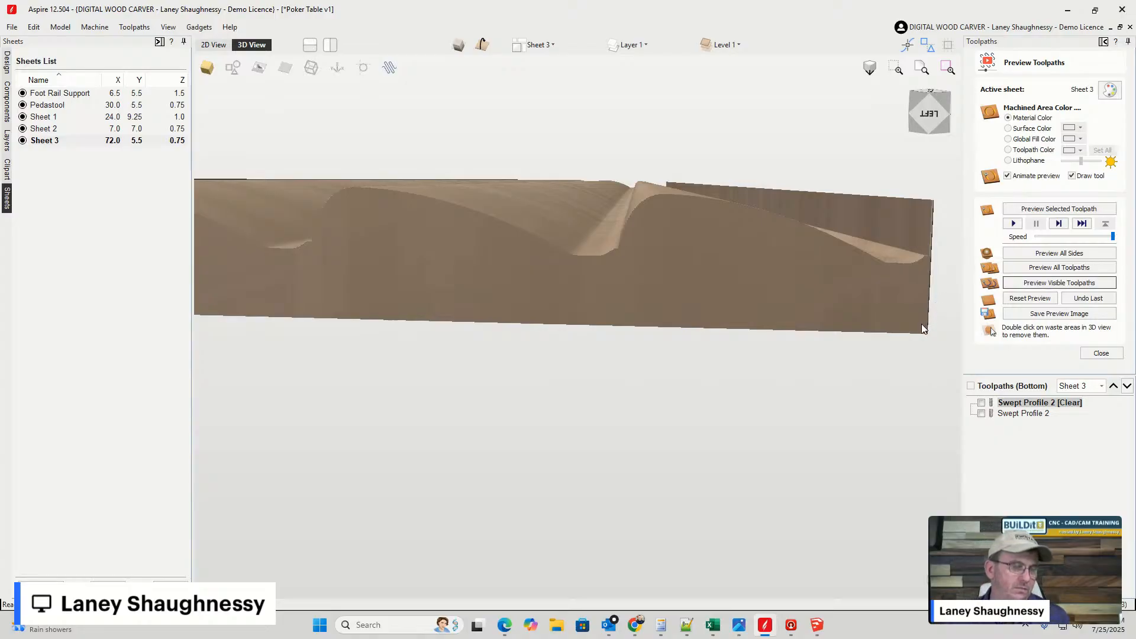
- Switch to the 2D view and flip Sheet 3 to its top side to work on the full rail cross-section
{"action": "left_click", "coordinate": [215, 45]}
{"action": "scroll", "coordinate": [375, 243], "scroll_direction": "up", "scroll_amount": 10}
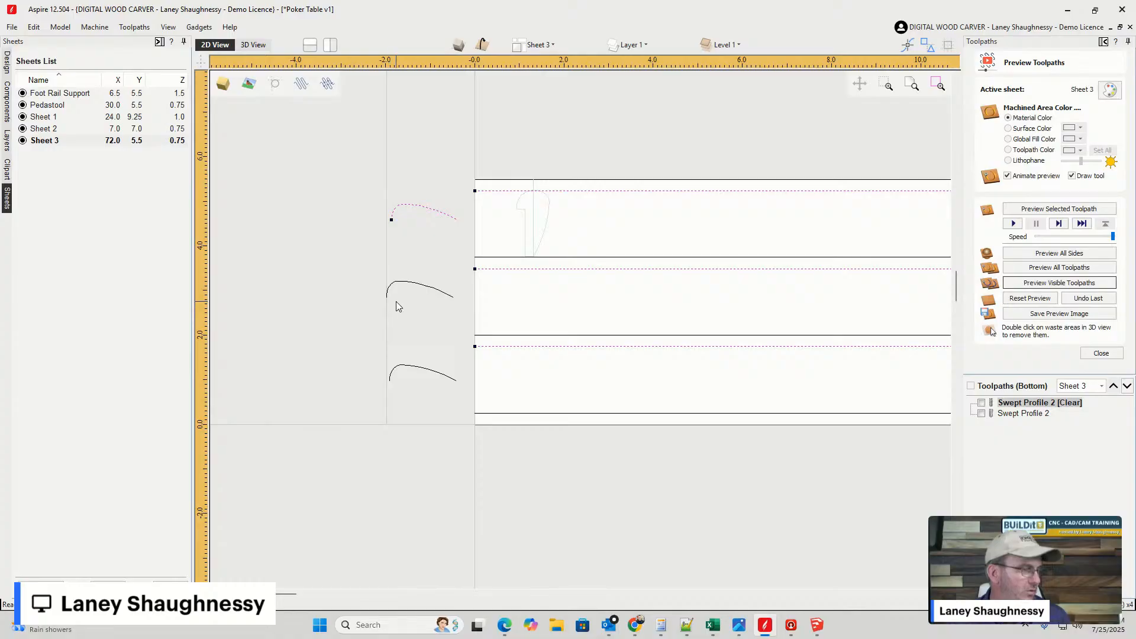
{"action": "scroll", "coordinate": [521, 227], "scroll_direction": "up", "scroll_amount": 3}
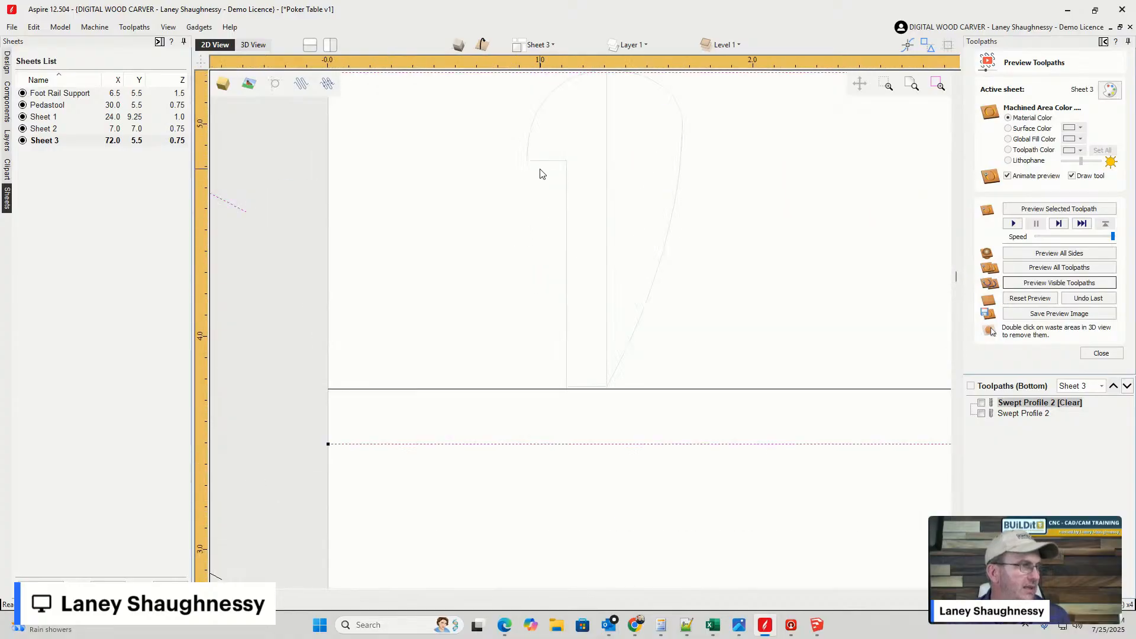
{"action": "left_click", "coordinate": [480, 45]}
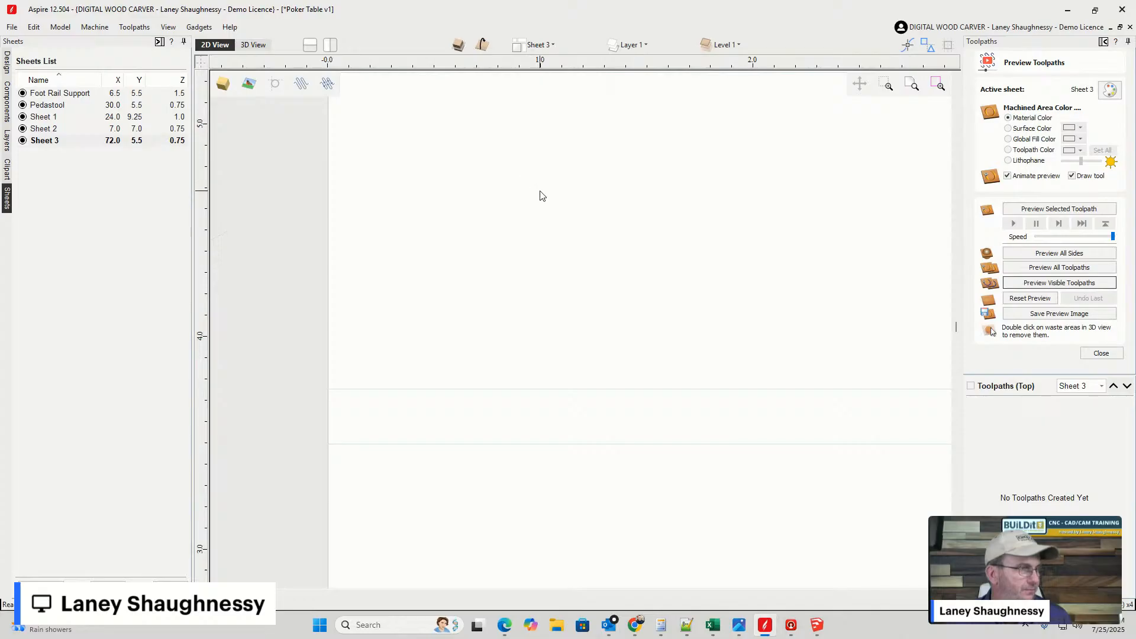
{"action": "scroll", "coordinate": [506, 89], "scroll_direction": "down", "scroll_amount": 1}
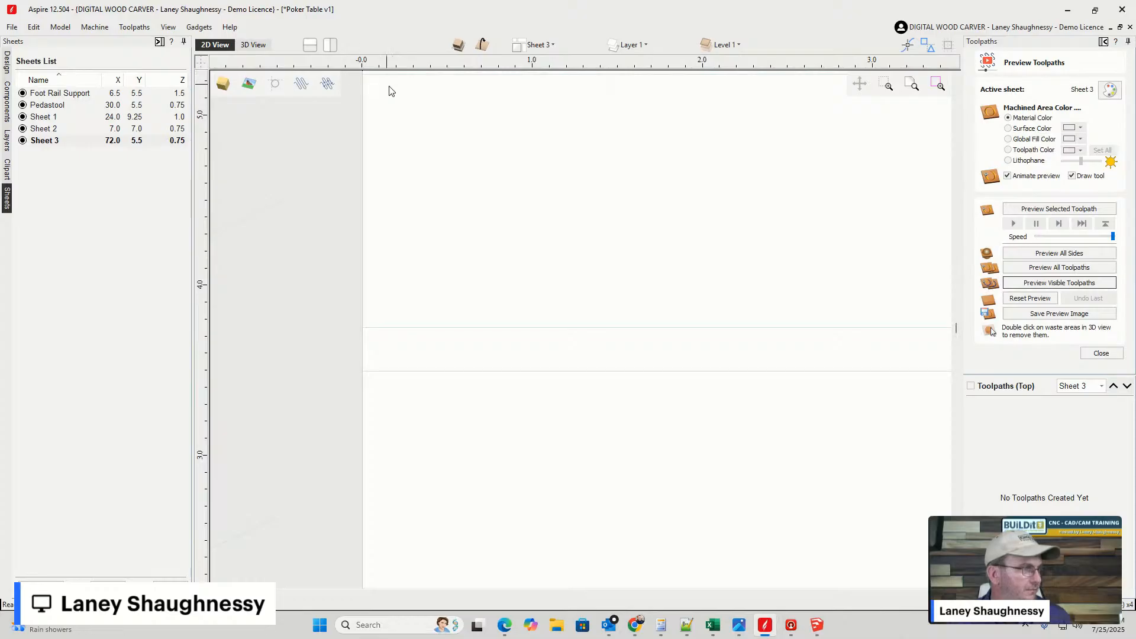
{"action": "scroll", "coordinate": [389, 86], "scroll_direction": "down", "scroll_amount": 15}
{"action": "scroll", "coordinate": [474, 361], "scroll_direction": "up", "scroll_amount": 12}
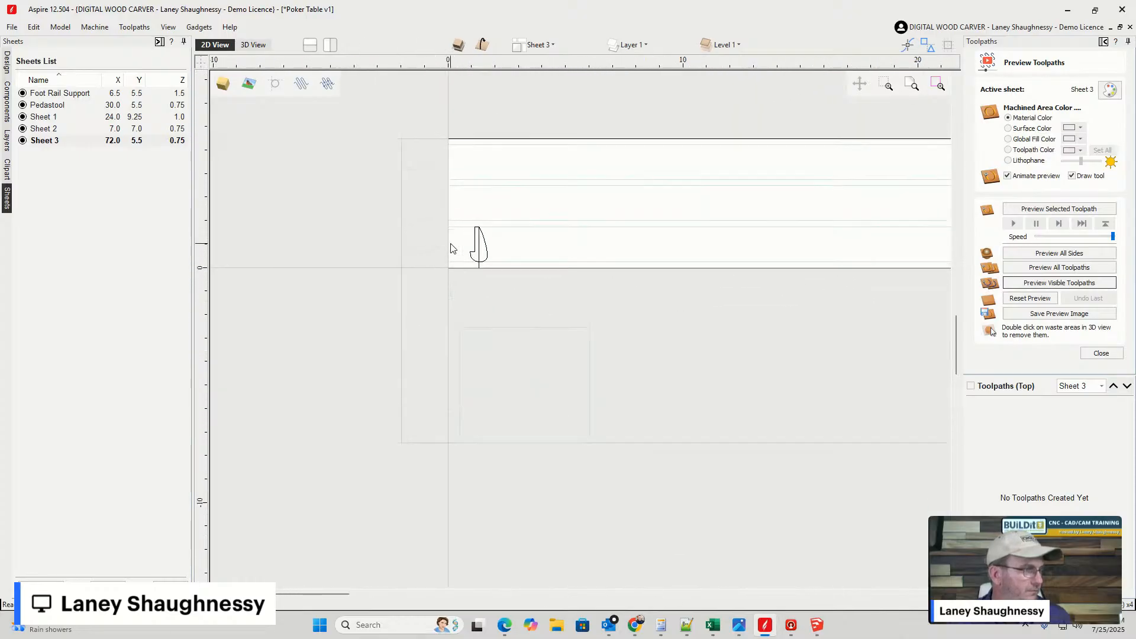
{"action": "scroll", "coordinate": [451, 248], "scroll_direction": "up", "scroll_amount": 10}
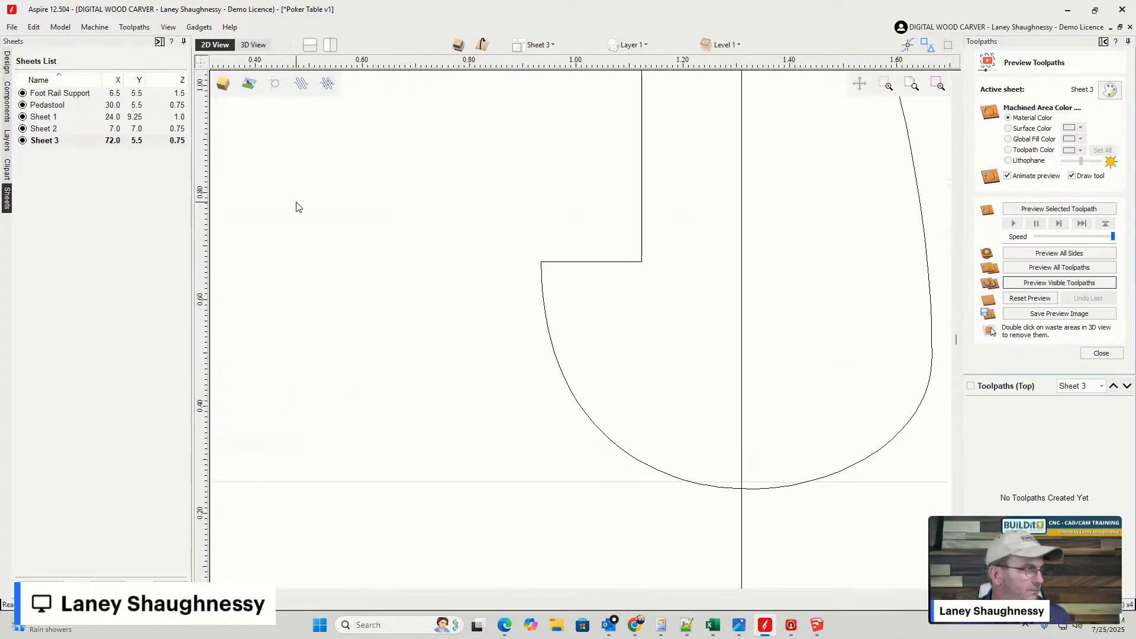
- Measure the length of the short horizontal edge of the notch in the rail cross-section
{"action": "left_click", "coordinate": [8, 62]}
{"action": "left_click", "coordinate": [129, 208]}
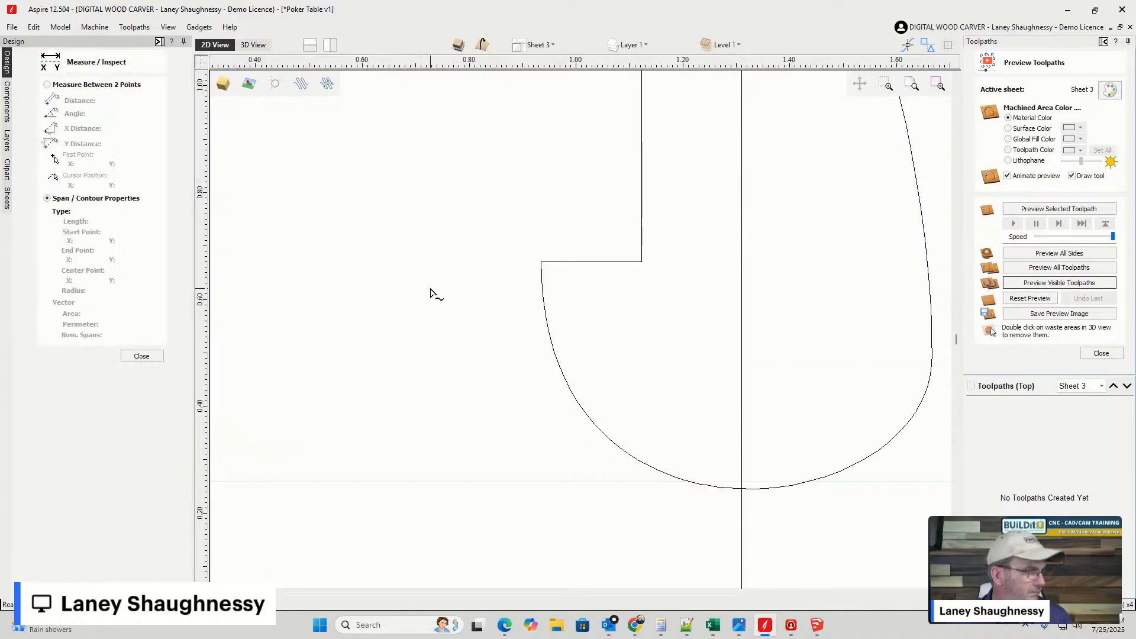
{"action": "left_click", "coordinate": [581, 262]}
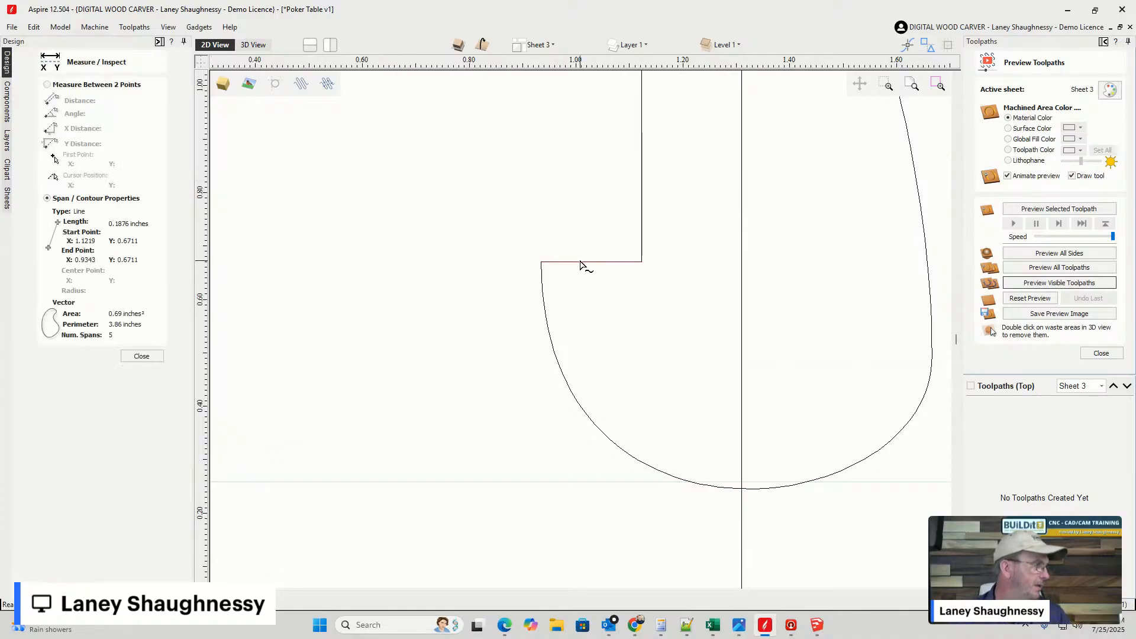
{"action": "left_click", "coordinate": [150, 356]}
{"action": "scroll", "coordinate": [526, 336], "scroll_direction": "down", "scroll_amount": 5}
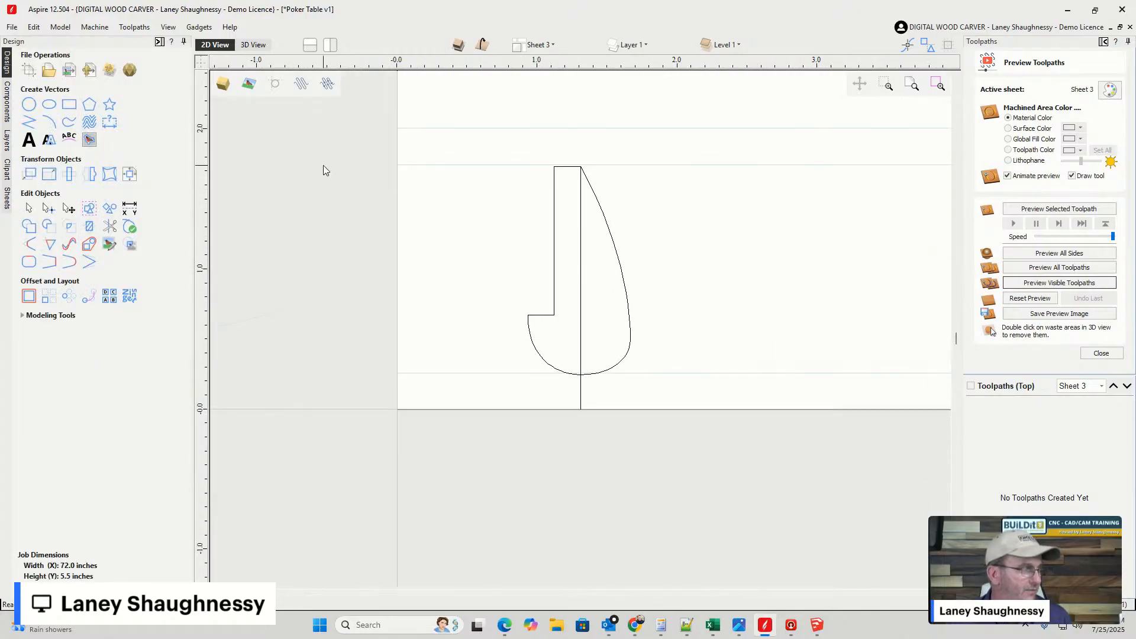
{"action": "left_click", "coordinate": [29, 122]}
{"action": "scroll", "coordinate": [487, 306], "scroll_direction": "up", "scroll_amount": 2}
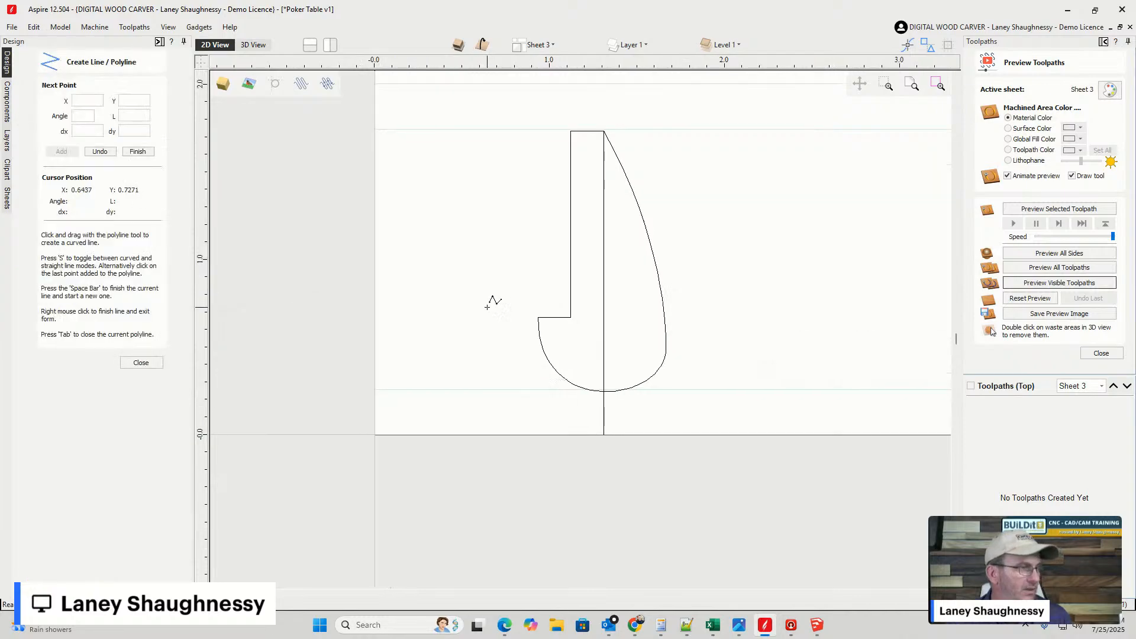
{"action": "scroll", "coordinate": [253, 355], "scroll_direction": "up", "scroll_amount": 3}
{"action": "left_click", "coordinate": [141, 363]}
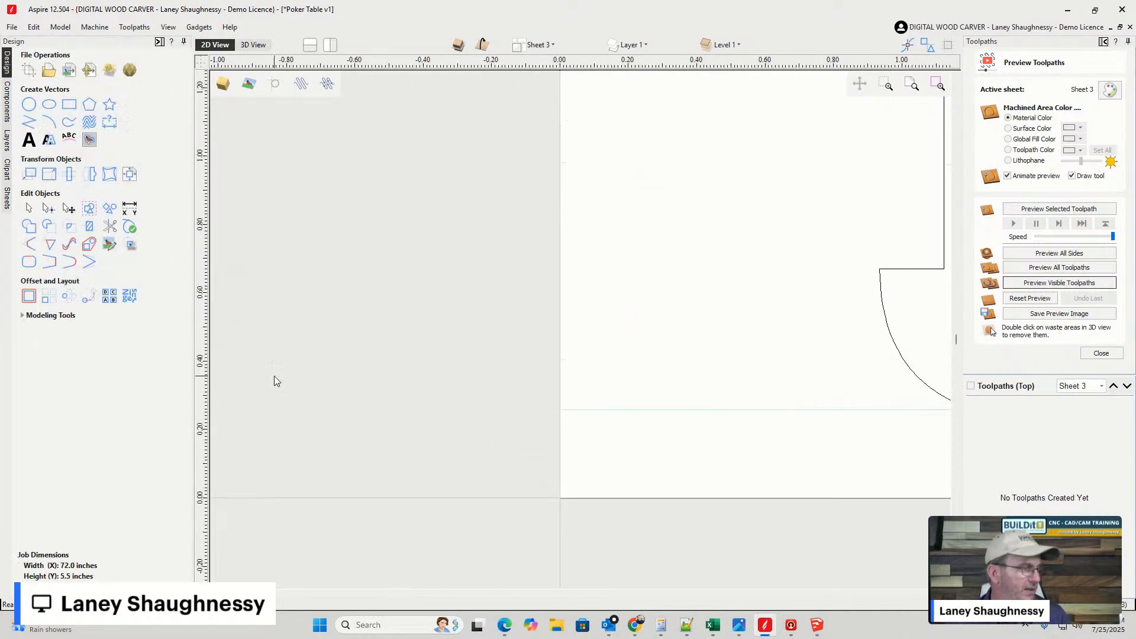
- Rotate the full rail cross-section 180 degrees so its rounded end points up
{"action": "scroll", "coordinate": [359, 353], "scroll_direction": "down", "scroll_amount": 4}
{"action": "left_click", "coordinate": [478, 247]}
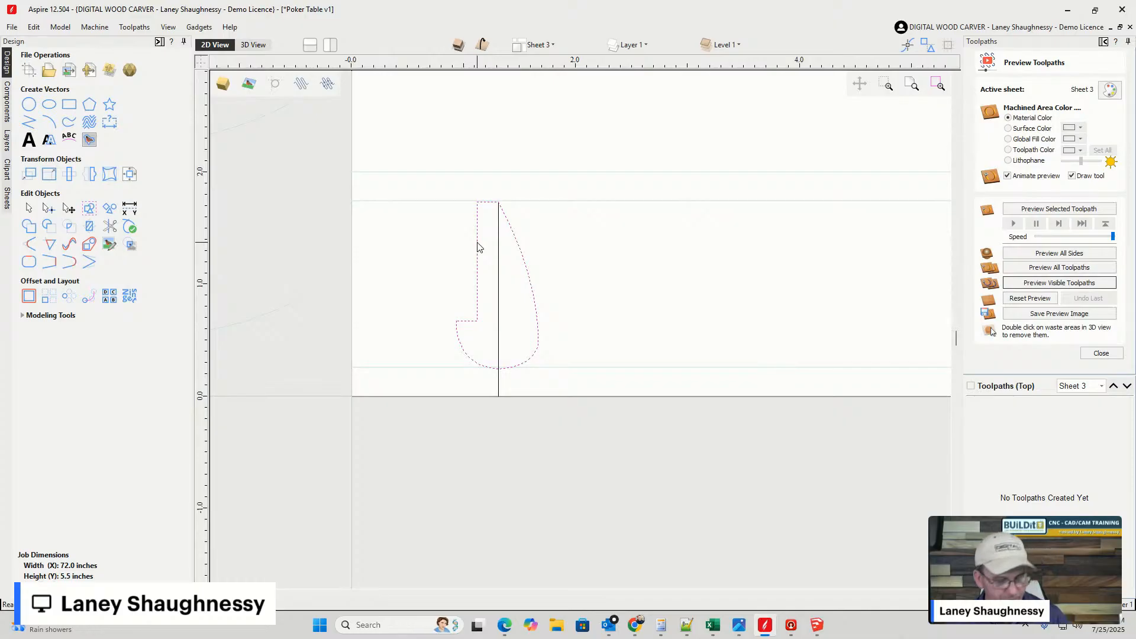
{"action": "key", "text": "4"}
{"action": "key", "text": "4"}
{"action": "key", "text": "4"}
{"action": "key", "text": "4"}
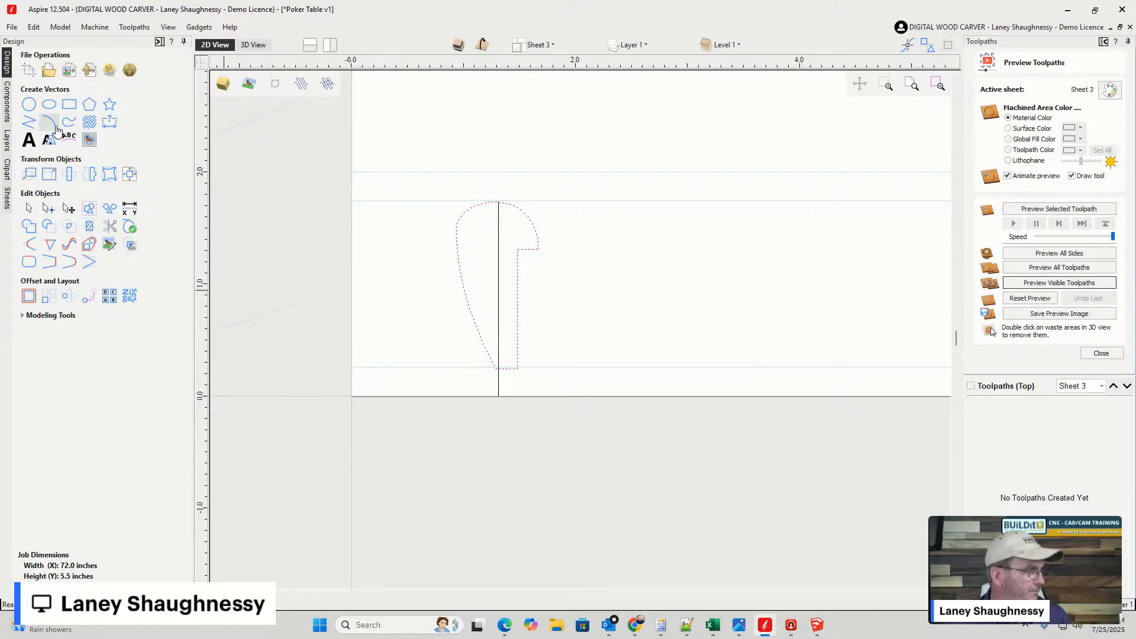
- Draw a flat rectangle about 2.275 by 0.175 inches just below the rail cross-section, deleting any accidental second rectangle
{"action": "left_click", "coordinate": [69, 104]}
{"action": "left_click_drag", "start_coordinate": [481, 373], "coordinate": [737, 392]}
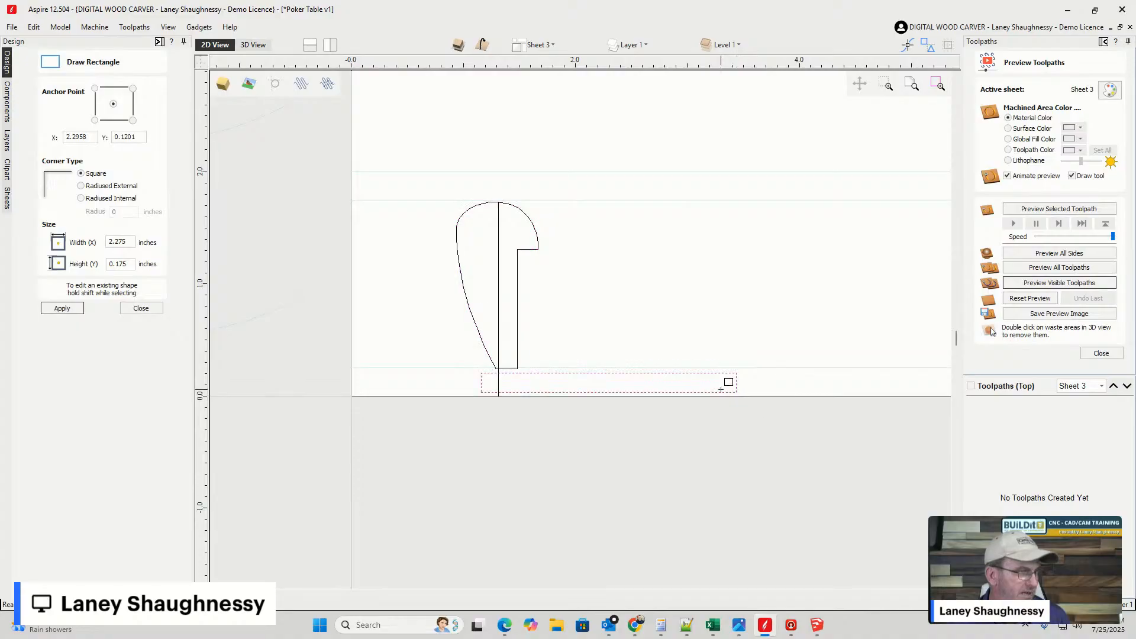
{"action": "left_click", "coordinate": [539, 250]}
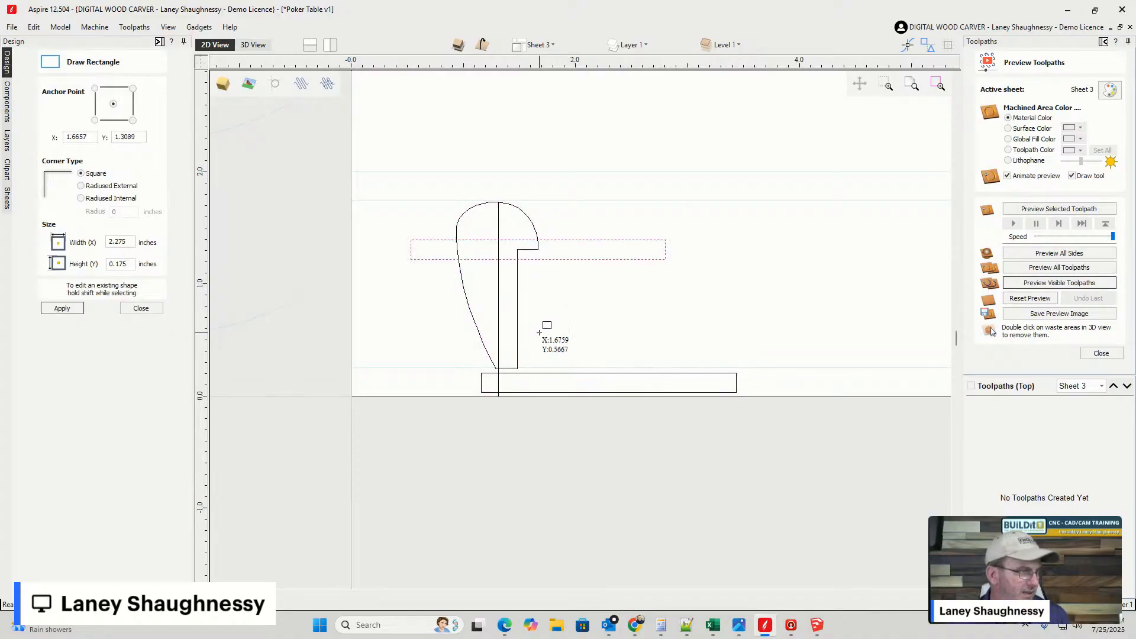
{"action": "left_click", "coordinate": [140, 309]}
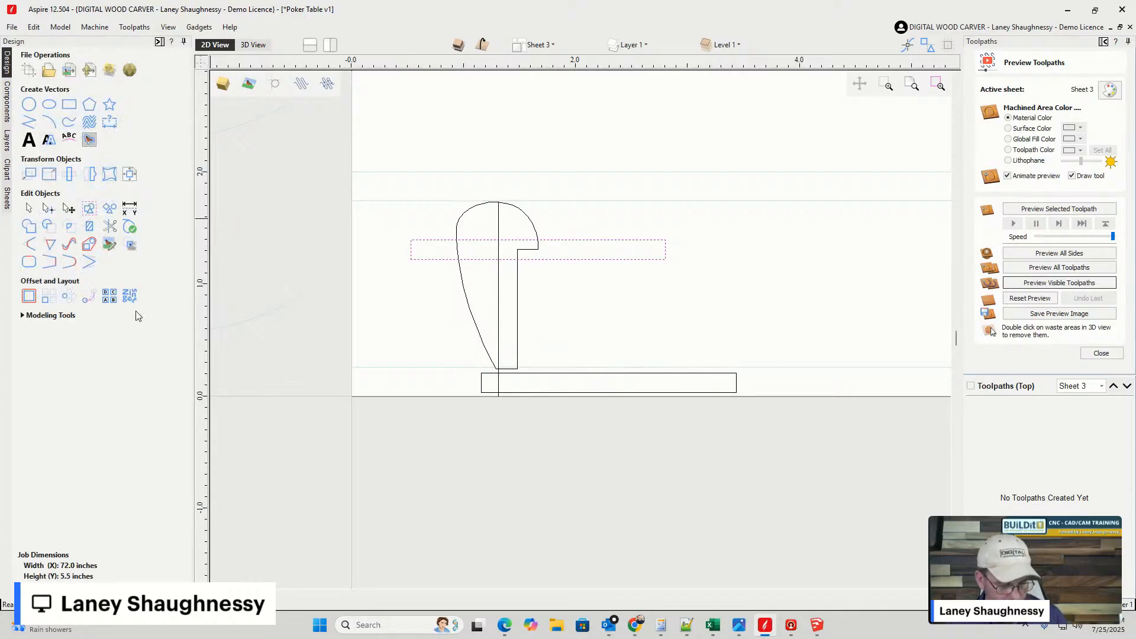
{"action": "key", "text": "Delete"}
- Close off the rail's notch with a polyline from its outer corner straight down to foot level and across to the inner wall
{"action": "left_click", "coordinate": [28, 122]}
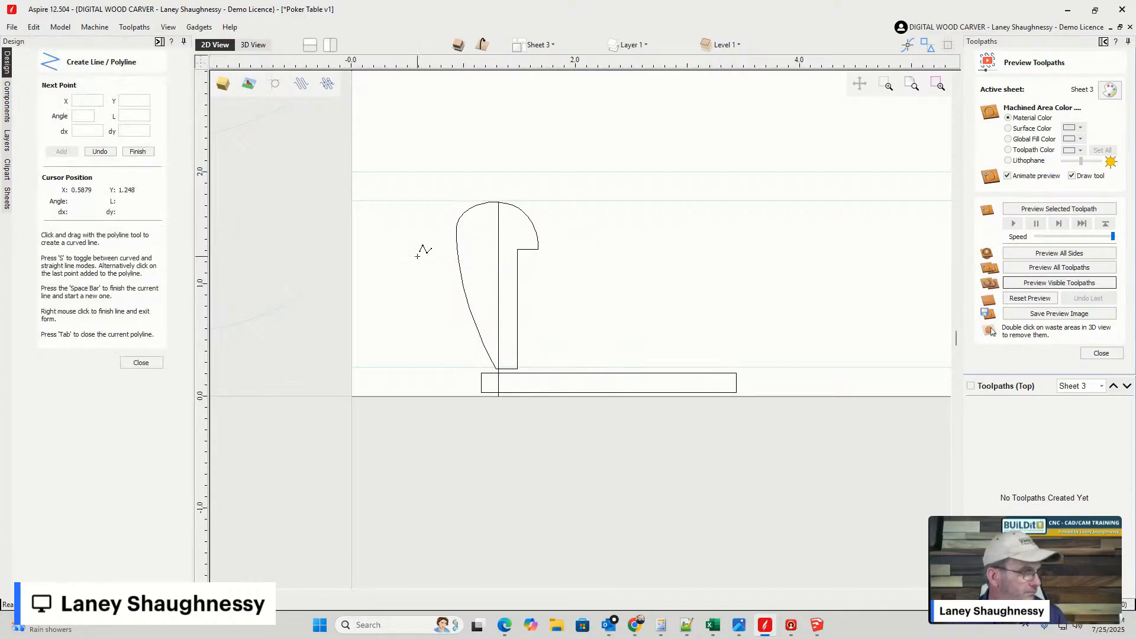
{"action": "left_click", "coordinate": [539, 250]}
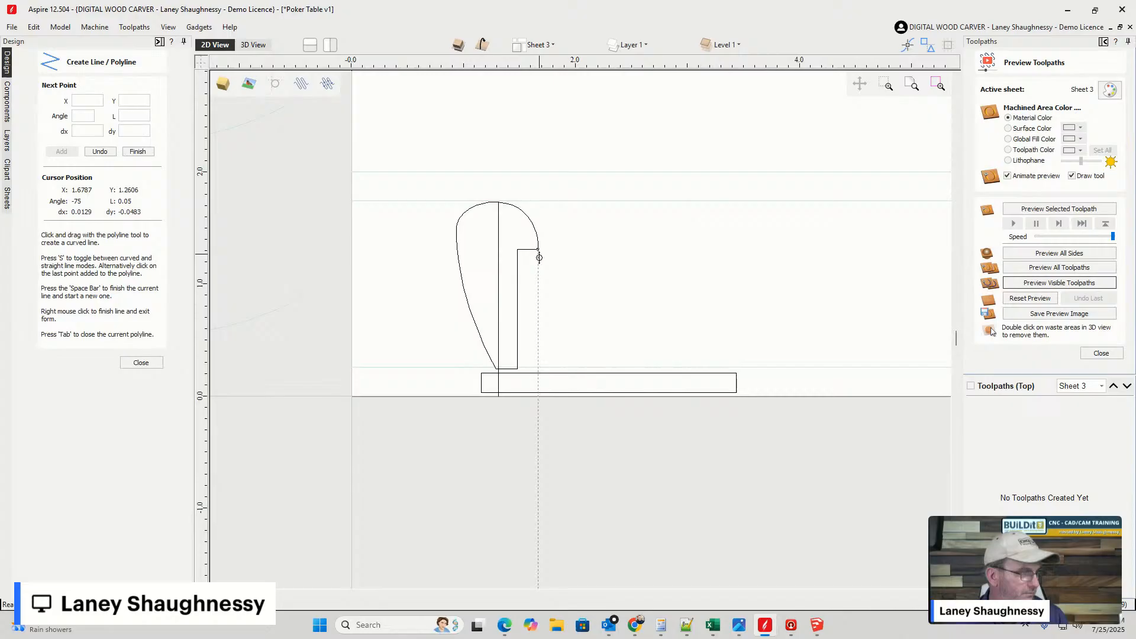
{"action": "left_click", "coordinate": [538, 369]}
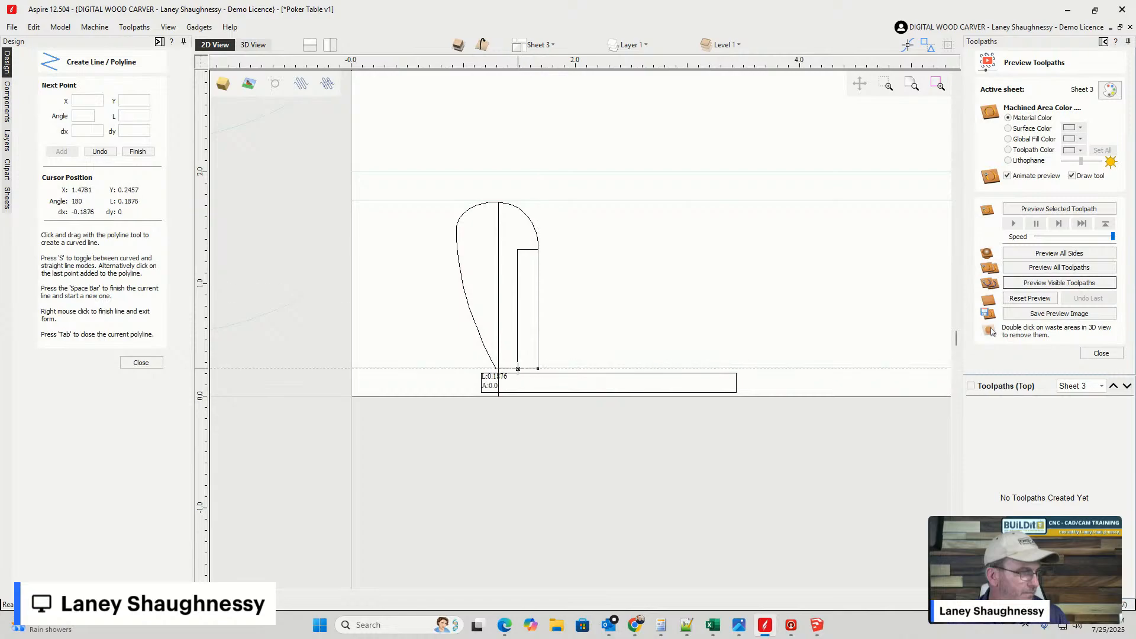
{"action": "left_click", "coordinate": [516, 369]}
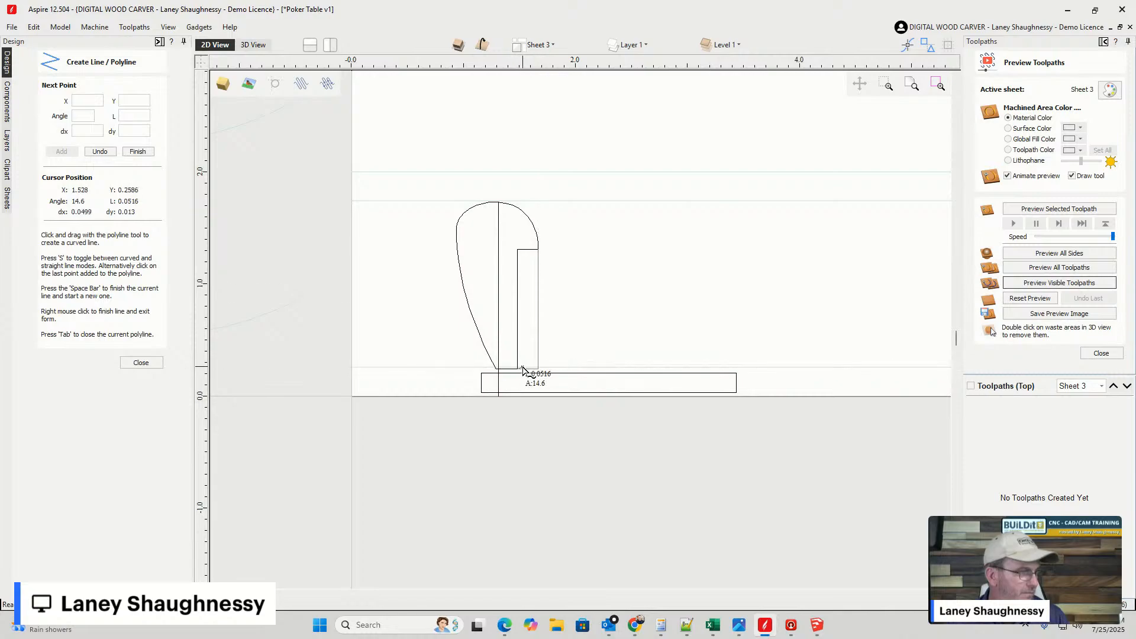
{"action": "key", "text": "space"}
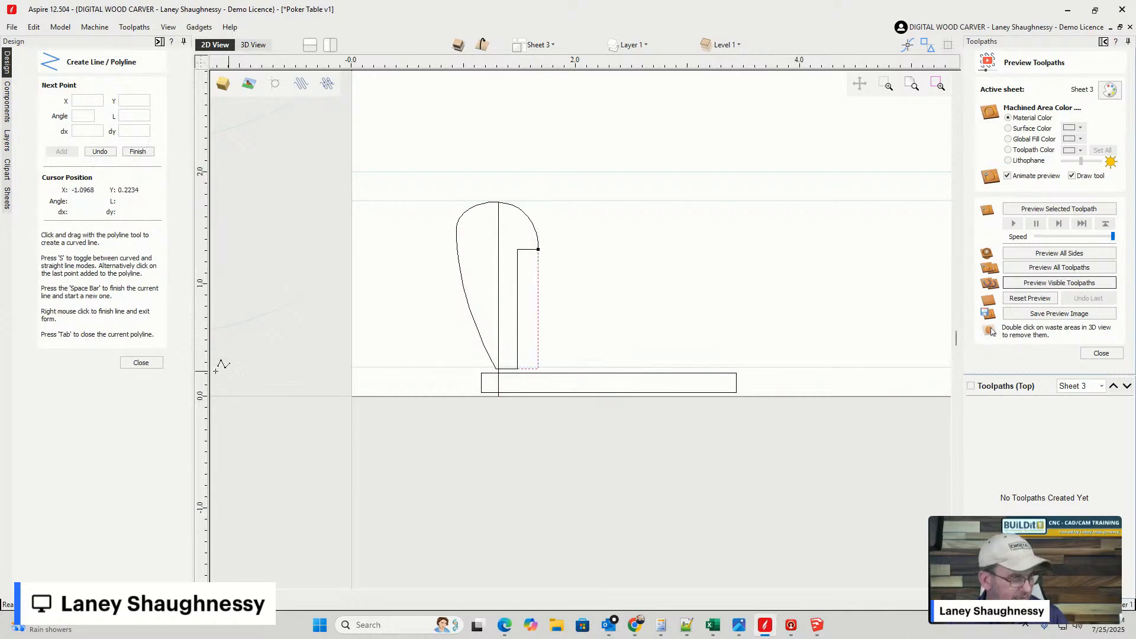
{"action": "left_click", "coordinate": [141, 363]}
- Draw an upright rectangle about 0.40 by 1.38 inches beside the notch, standing on the flat rectangle
{"action": "left_click", "coordinate": [73, 107]}
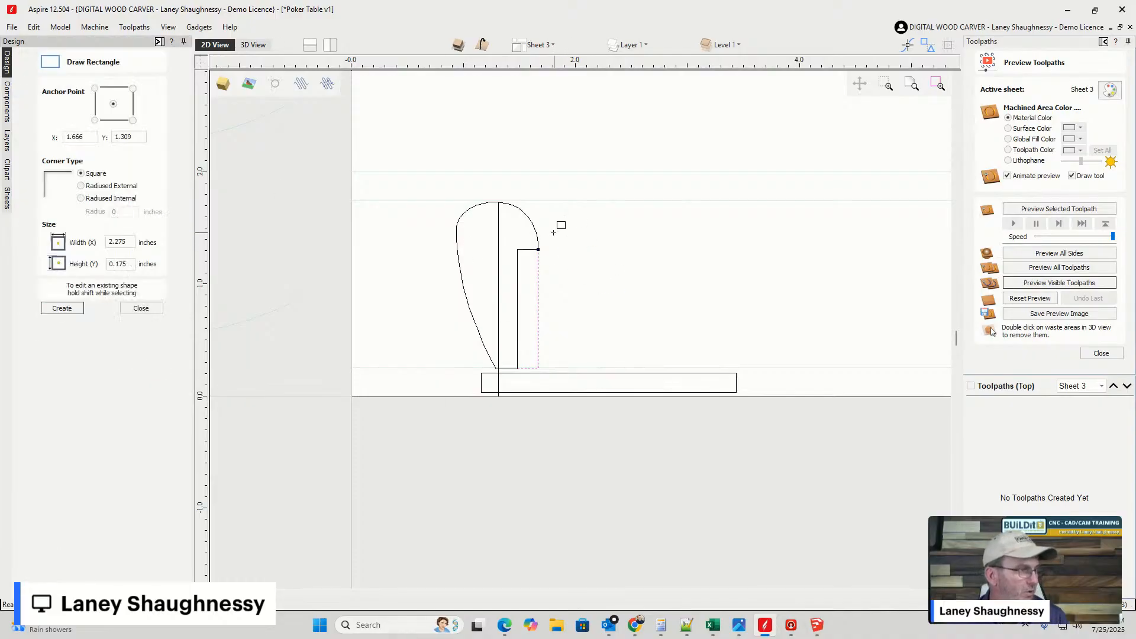
{"action": "left_click_drag", "start_coordinate": [547, 219], "coordinate": [591, 373]}
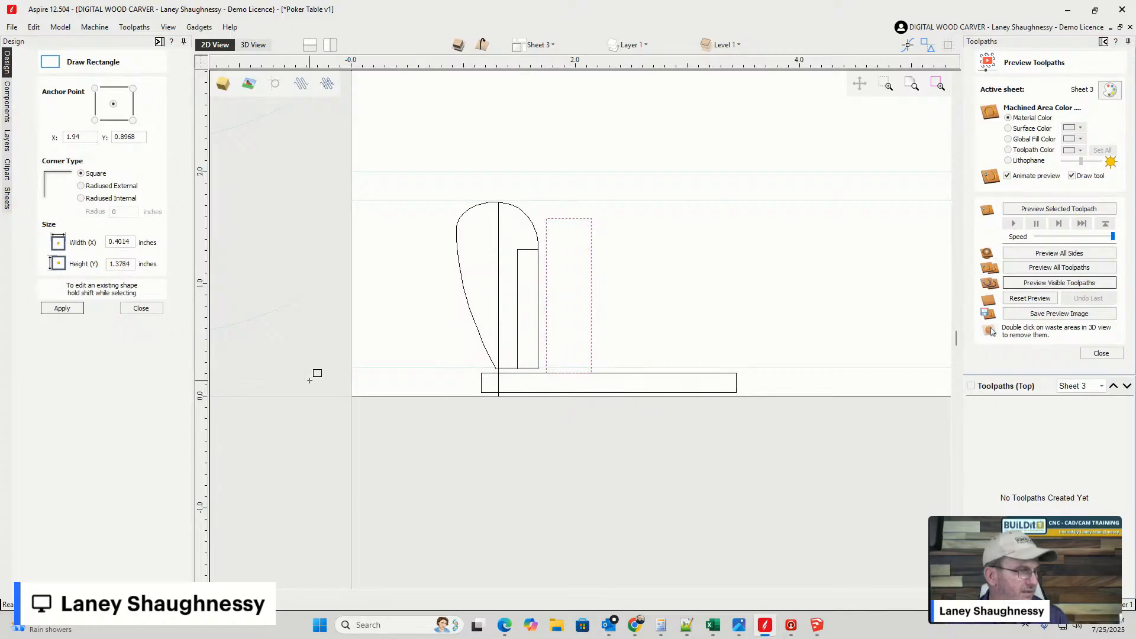
{"action": "left_click", "coordinate": [141, 308]}
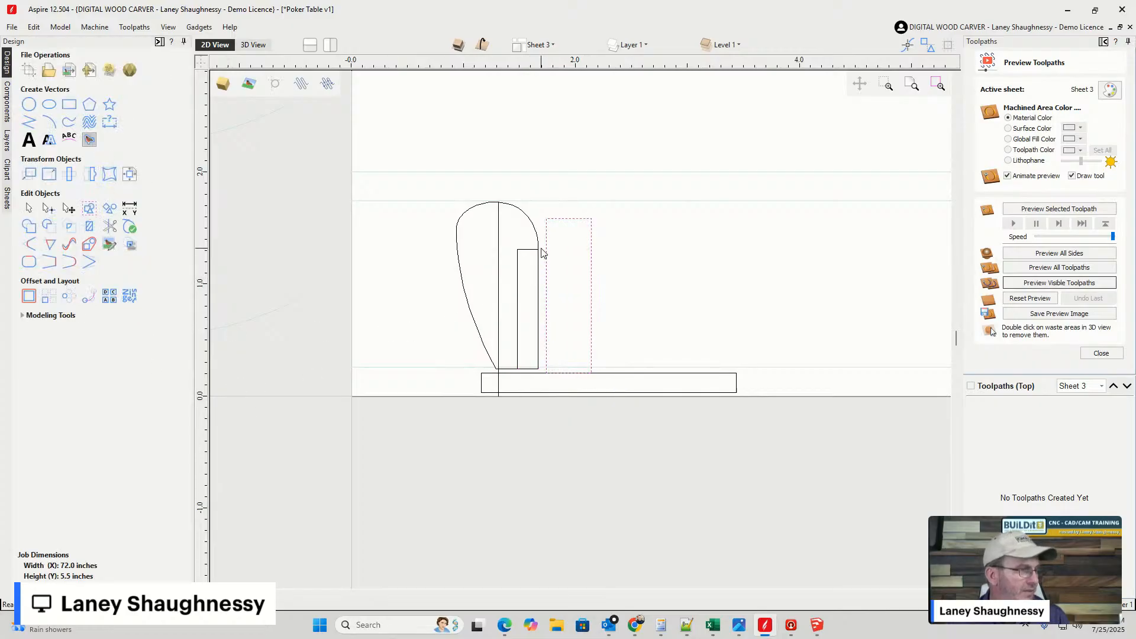
- Move the rail cross-section and its notch polyline together against the upright rectangle's side and onto the flat rectangle
{"action": "scroll", "coordinate": [543, 253], "scroll_direction": "up", "scroll_amount": 5}
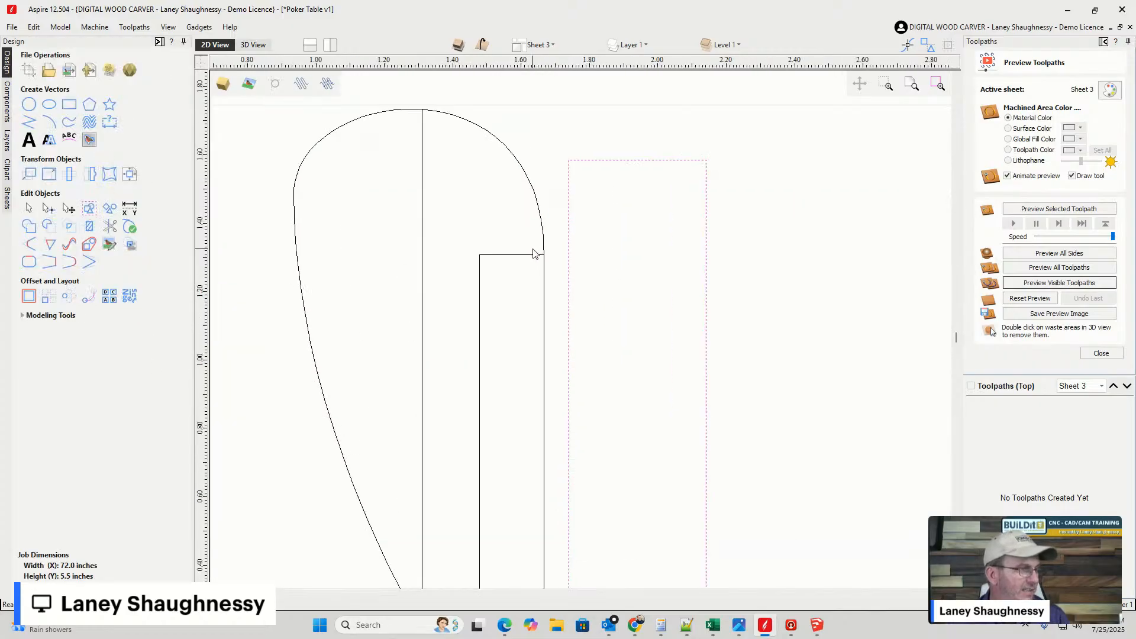
{"action": "left_click", "coordinate": [468, 259]}
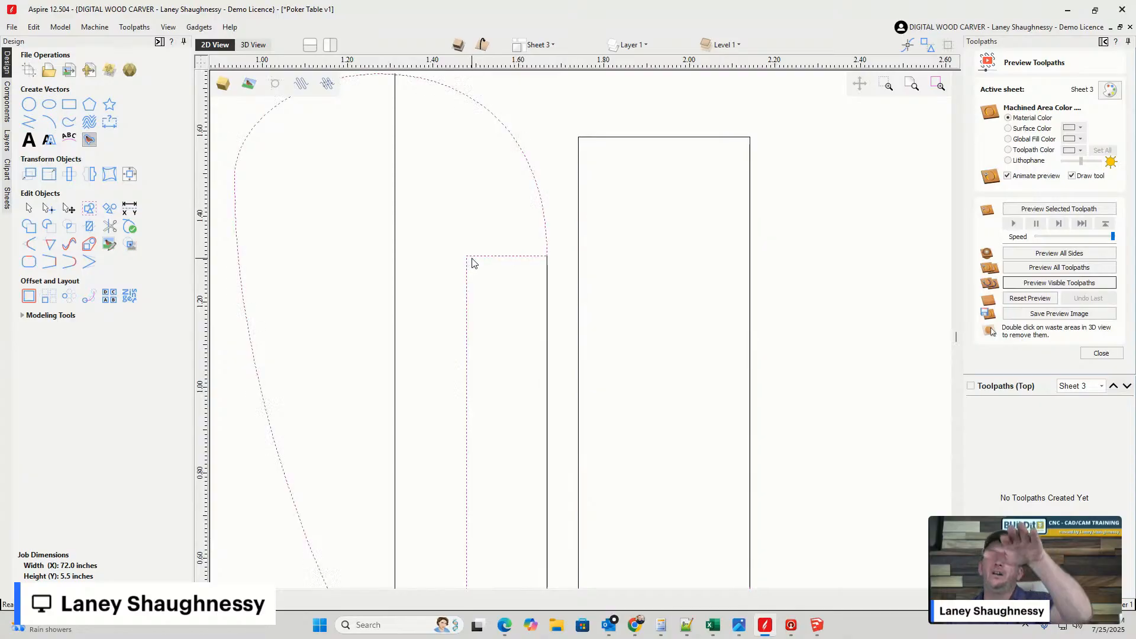
{"action": "scroll", "coordinate": [479, 264], "scroll_direction": "down", "scroll_amount": 2}
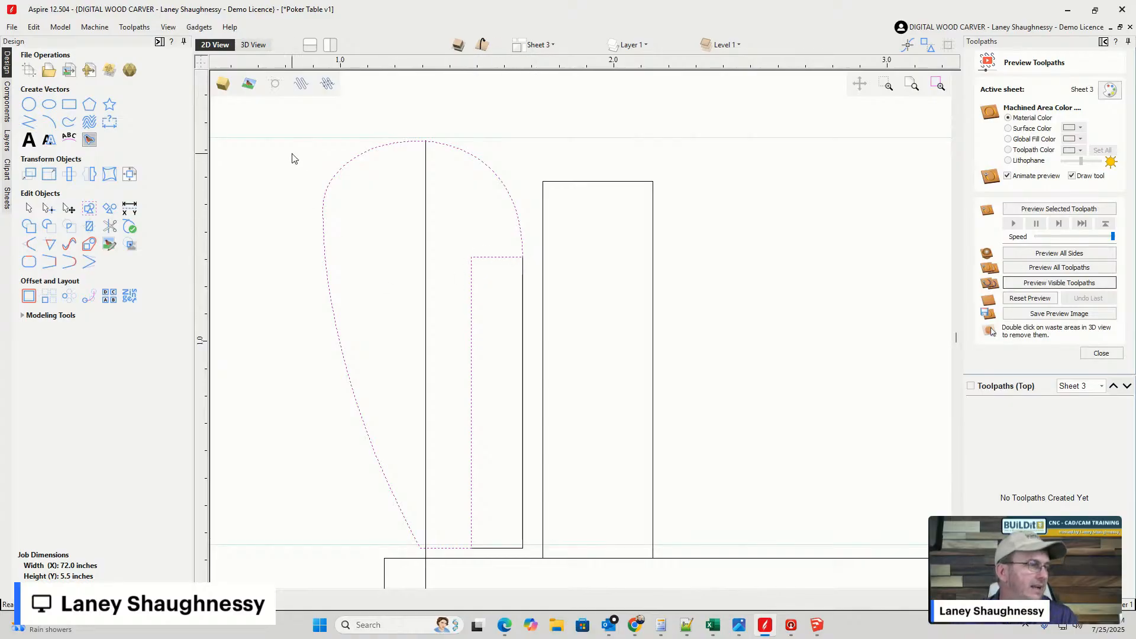
{"action": "left_click_drag", "start_coordinate": [270, 121], "coordinate": [542, 553]}
{"action": "scroll", "coordinate": [464, 579], "scroll_direction": "up", "scroll_amount": 2}
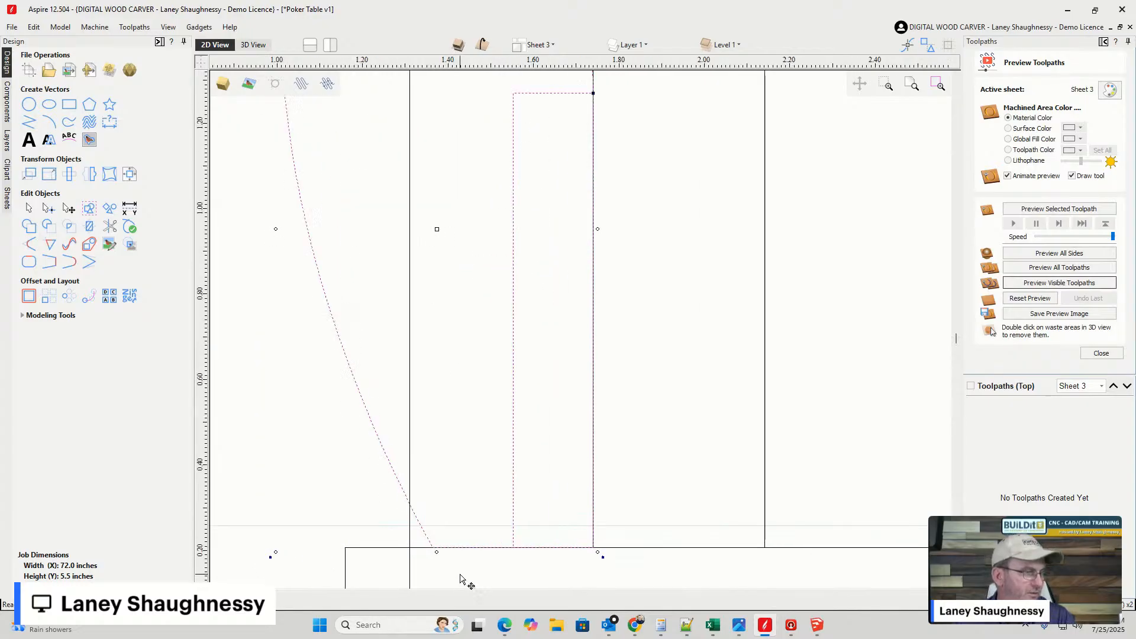
{"action": "scroll", "coordinate": [583, 456], "scroll_direction": "down", "scroll_amount": 2}
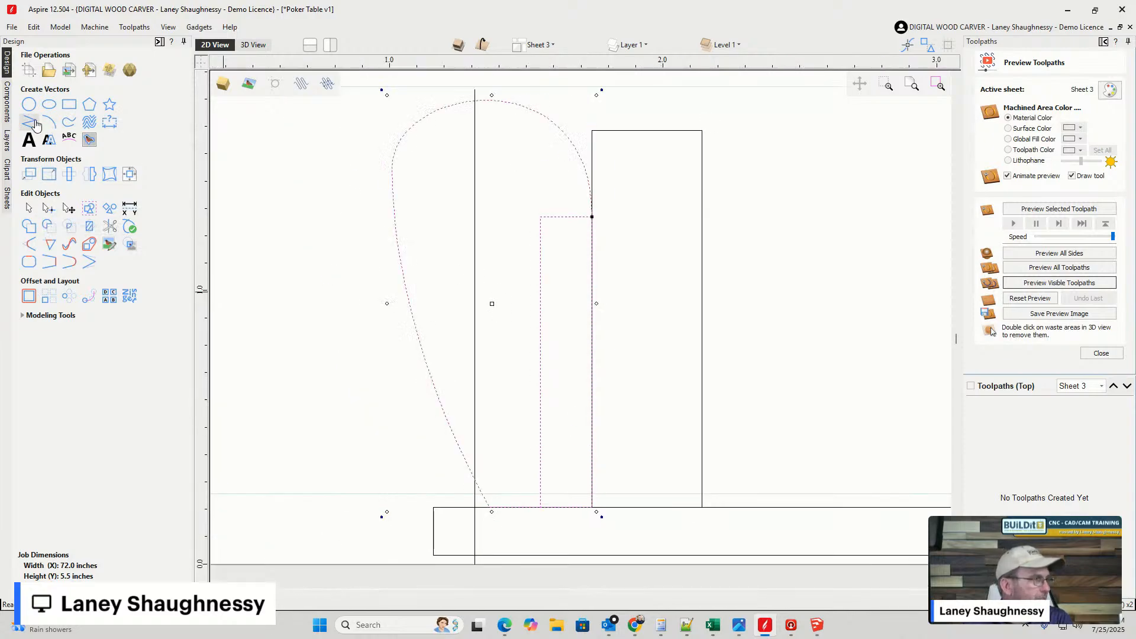
- Draw a thin full-height rectangle inside the notch, flush against its inner wall
{"action": "left_click", "coordinate": [69, 105]}
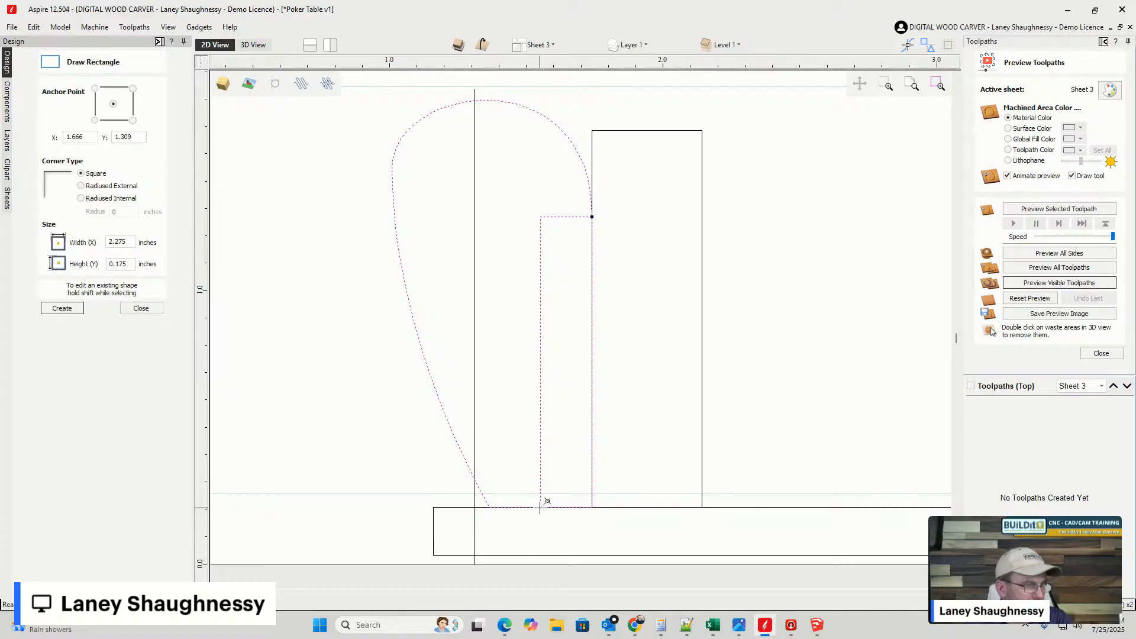
{"action": "mouse_move", "coordinate": [541, 507]}
{"action": "left_mouse_down"}
{"action": "mouse_move", "coordinate": [562, 323]}
{"action": "mouse_move", "coordinate": [557, 219]}
{"action": "left_mouse_up"}
{"action": "left_click", "coordinate": [141, 308]}
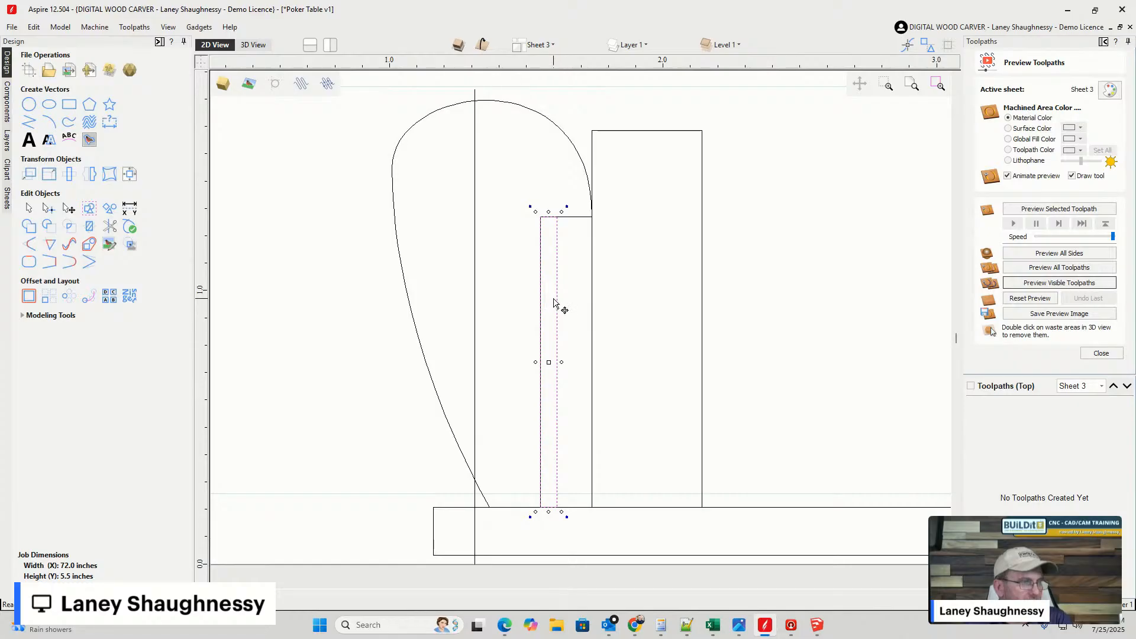
{"action": "scroll", "coordinate": [545, 406], "scroll_direction": "down", "scroll_amount": 3}
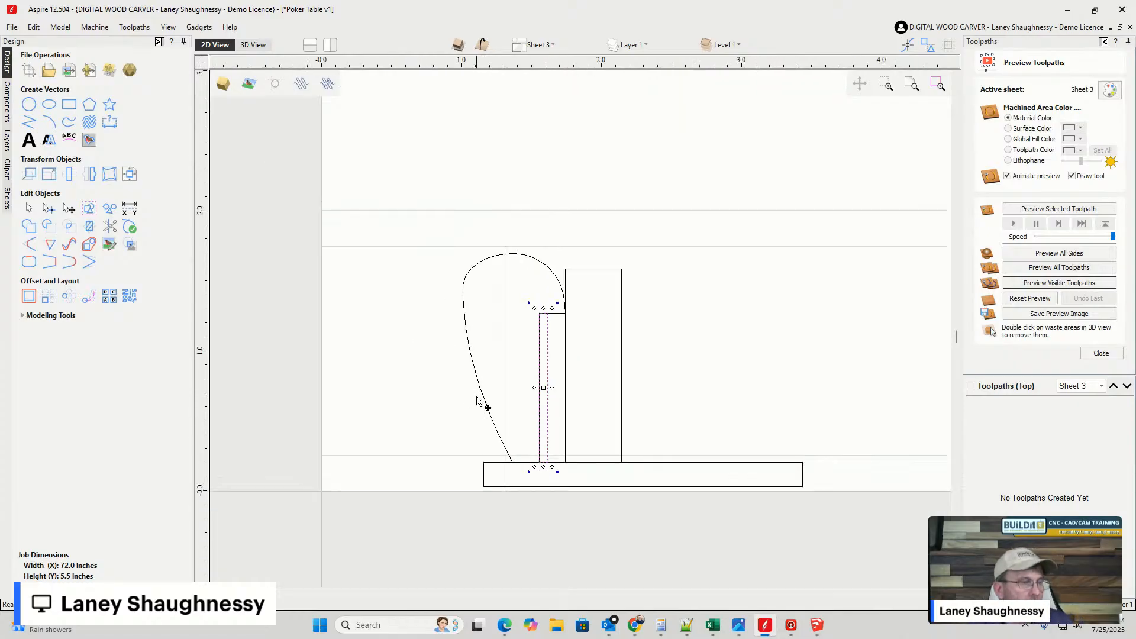
{"action": "scroll", "coordinate": [557, 356], "scroll_direction": "up", "scroll_amount": 3}
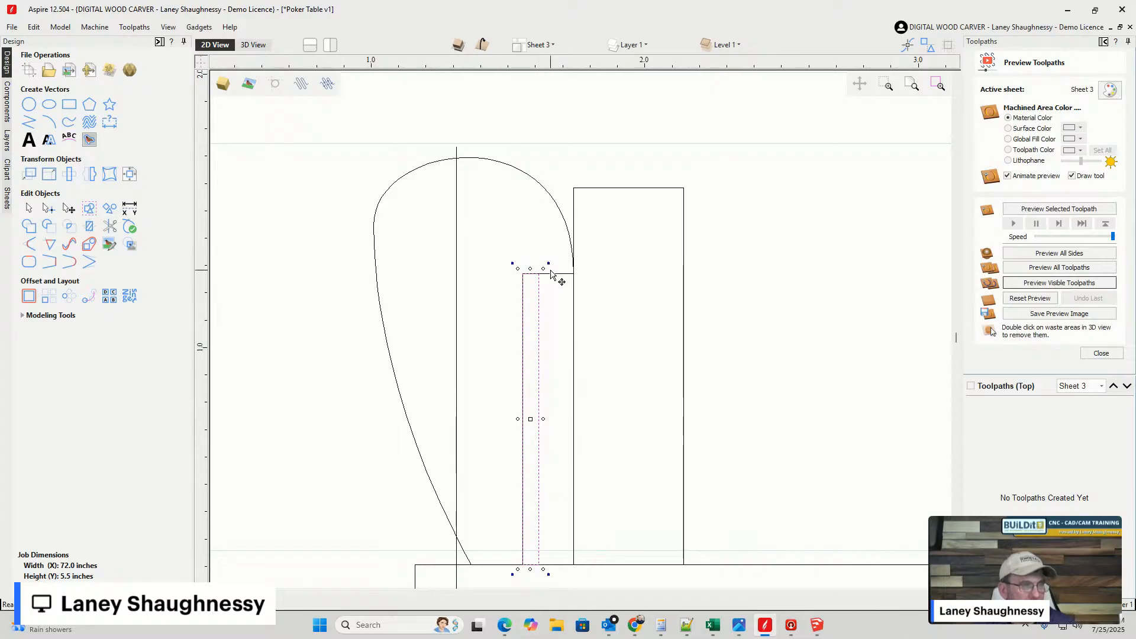
{"action": "scroll", "coordinate": [551, 274], "scroll_direction": "down", "scroll_amount": 2}
{"action": "scroll", "coordinate": [536, 291], "scroll_direction": "up", "scroll_amount": 3}
{"action": "scroll", "coordinate": [537, 283], "scroll_direction": "down", "scroll_amount": 3}
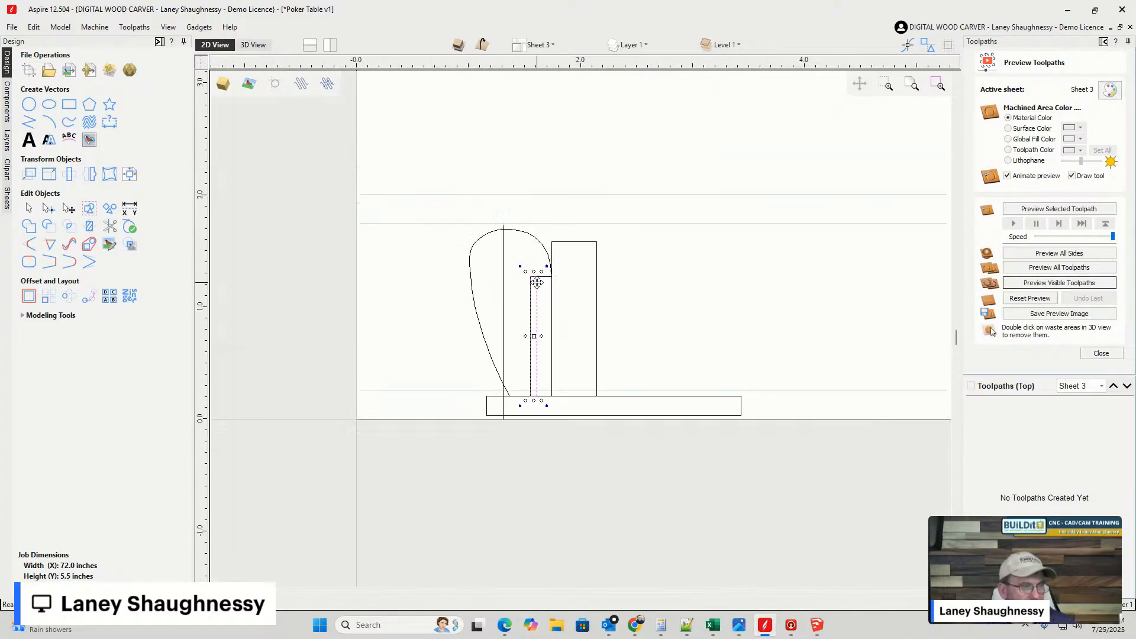
- Draw a thin rectangle about 0.19 by 0.03 inches just inside the top edge of the narrow notch rectangle
{"action": "scroll", "coordinate": [537, 282], "scroll_direction": "down", "scroll_amount": 1}
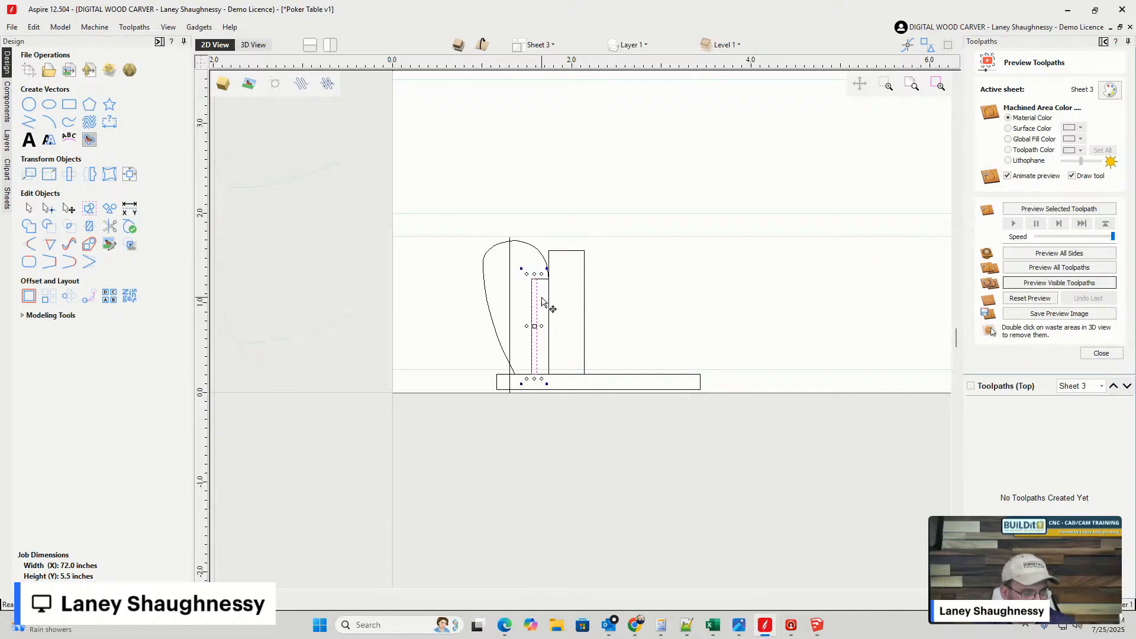
{"action": "scroll", "coordinate": [541, 287], "scroll_direction": "up", "scroll_amount": 3}
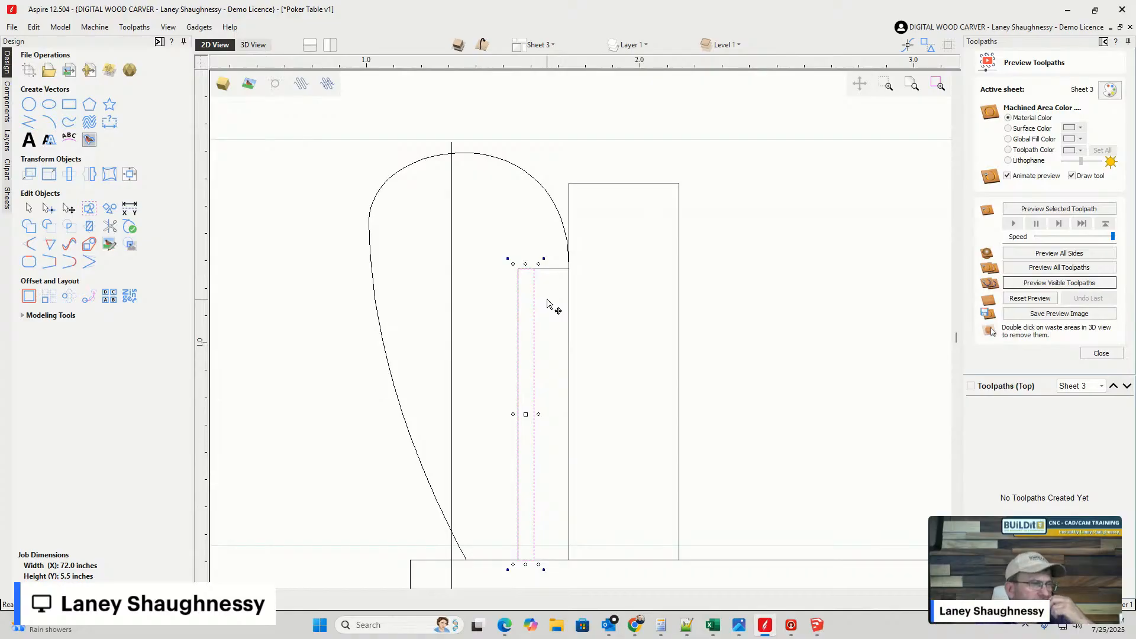
{"action": "left_click", "coordinate": [547, 354]}
{"action": "scroll", "coordinate": [550, 294], "scroll_direction": "down", "scroll_amount": 2}
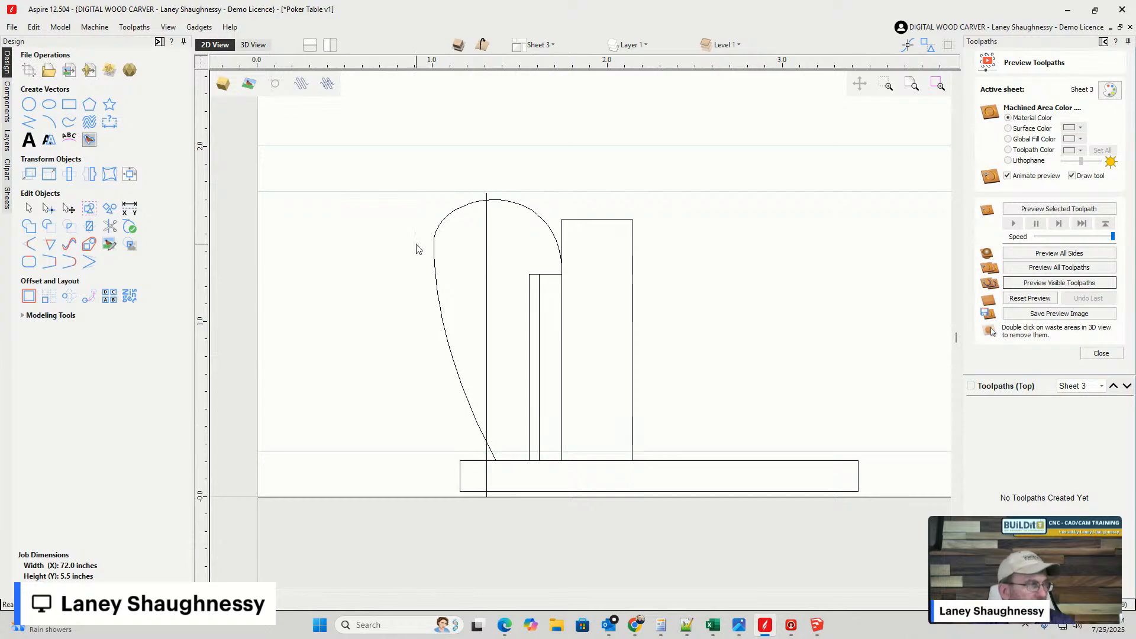
{"action": "left_click", "coordinate": [69, 104]}
{"action": "scroll", "coordinate": [463, 254], "scroll_direction": "up", "scroll_amount": 1}
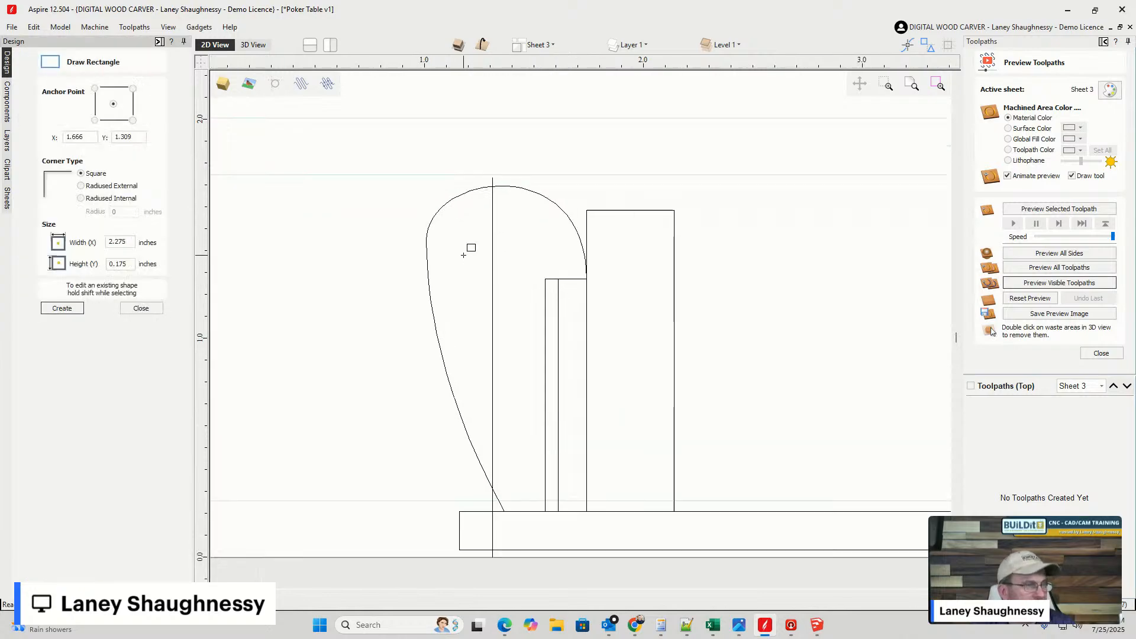
{"action": "scroll", "coordinate": [490, 262], "scroll_direction": "up", "scroll_amount": 5}
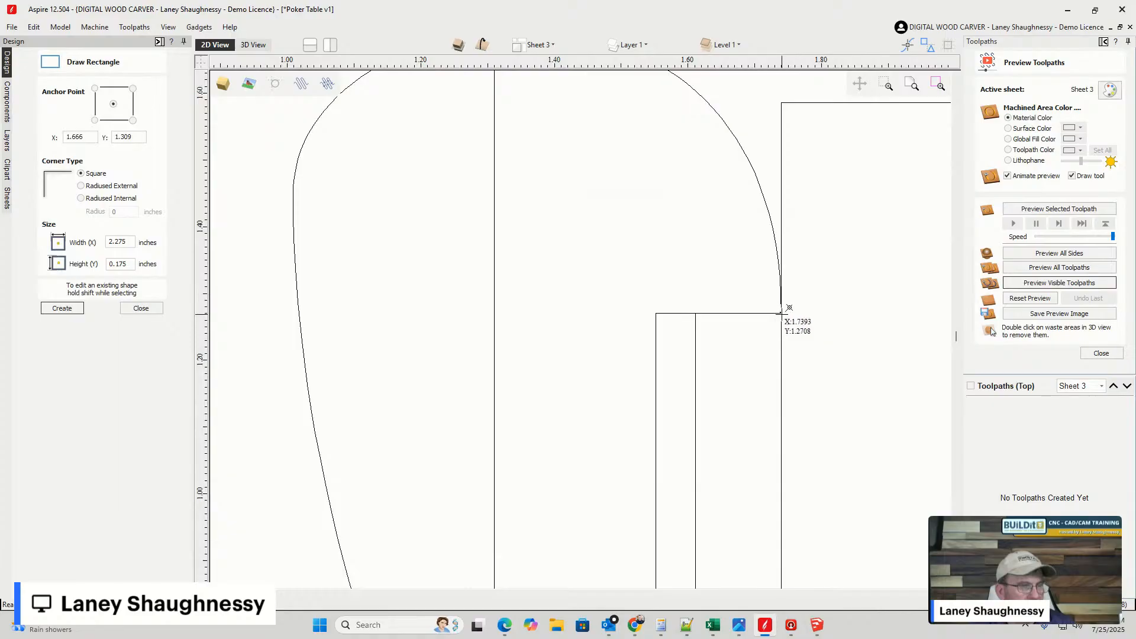
{"action": "left_click_drag", "start_coordinate": [783, 313], "coordinate": [657, 335]}
{"action": "scroll", "coordinate": [392, 335], "scroll_direction": "down", "scroll_amount": 2}
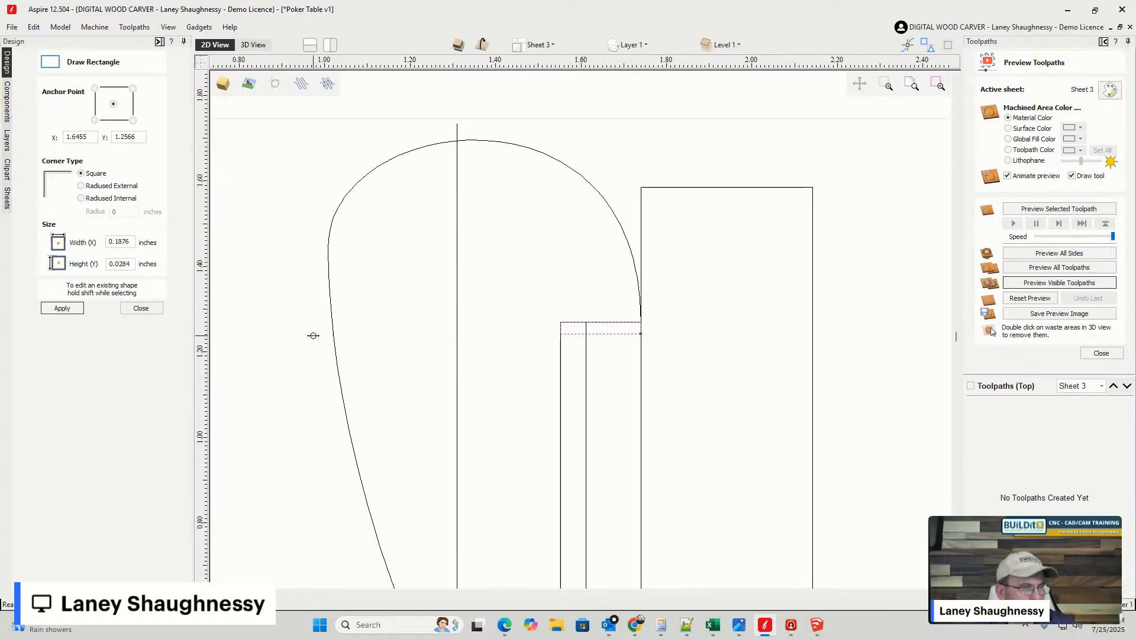
{"action": "left_click", "coordinate": [140, 308]}
{"action": "scroll", "coordinate": [551, 375], "scroll_direction": "down", "scroll_amount": 2}
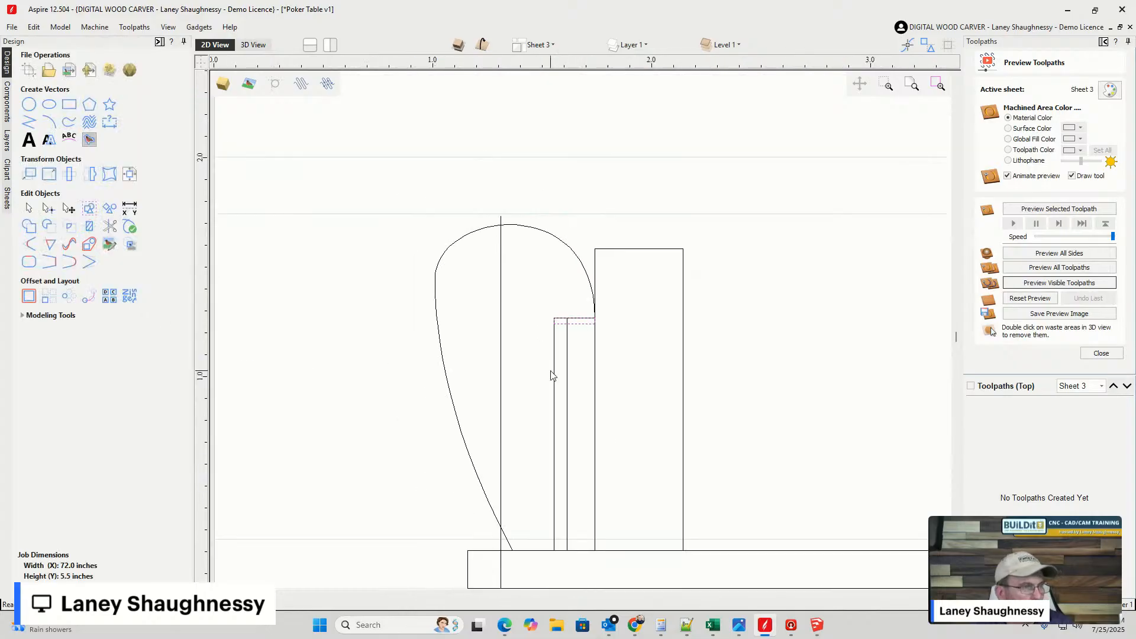
- Delete the narrow vertical strip and the thin horizontal strip inside the notch rectangle
{"action": "left_click", "coordinate": [567, 383]}
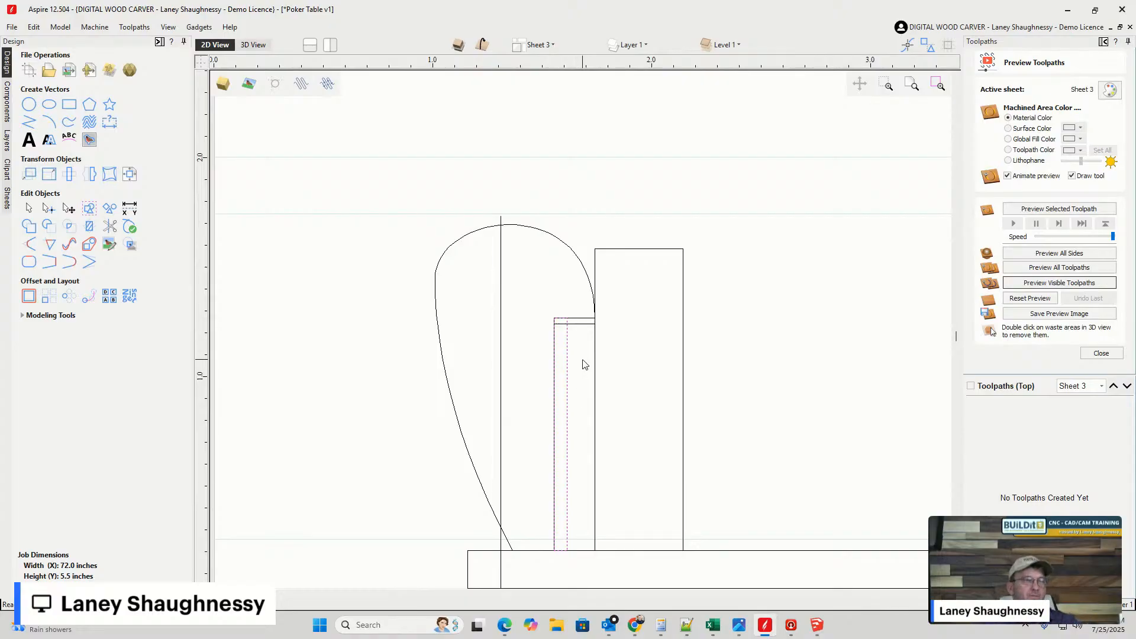
{"action": "scroll", "coordinate": [567, 498], "scroll_direction": "down", "scroll_amount": 2}
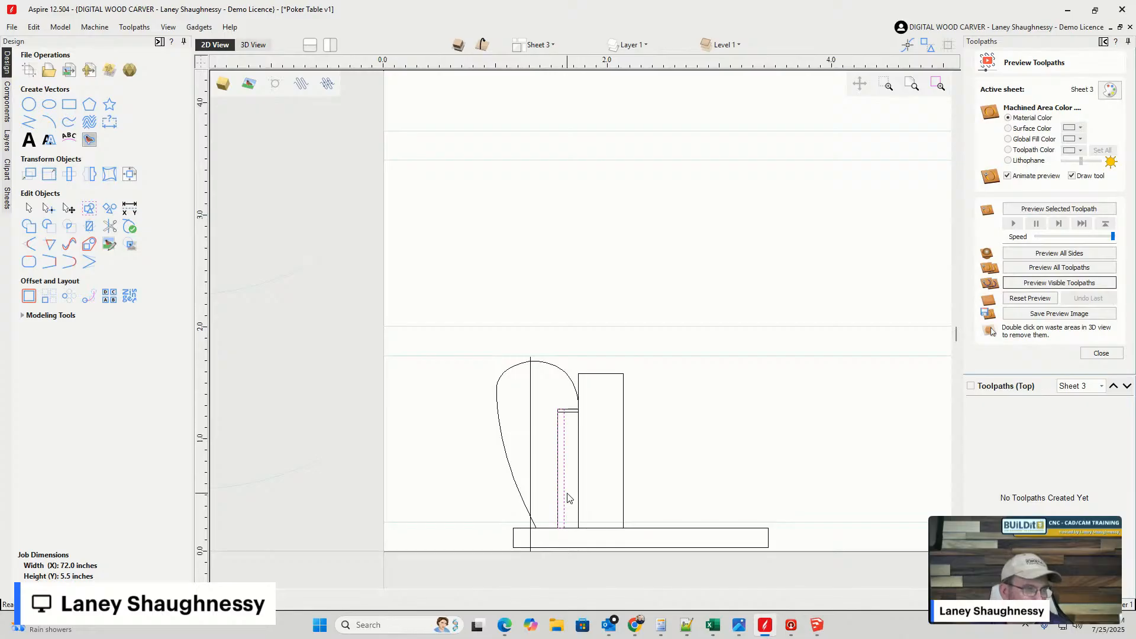
{"action": "scroll", "coordinate": [572, 423], "scroll_direction": "up", "scroll_amount": 4}
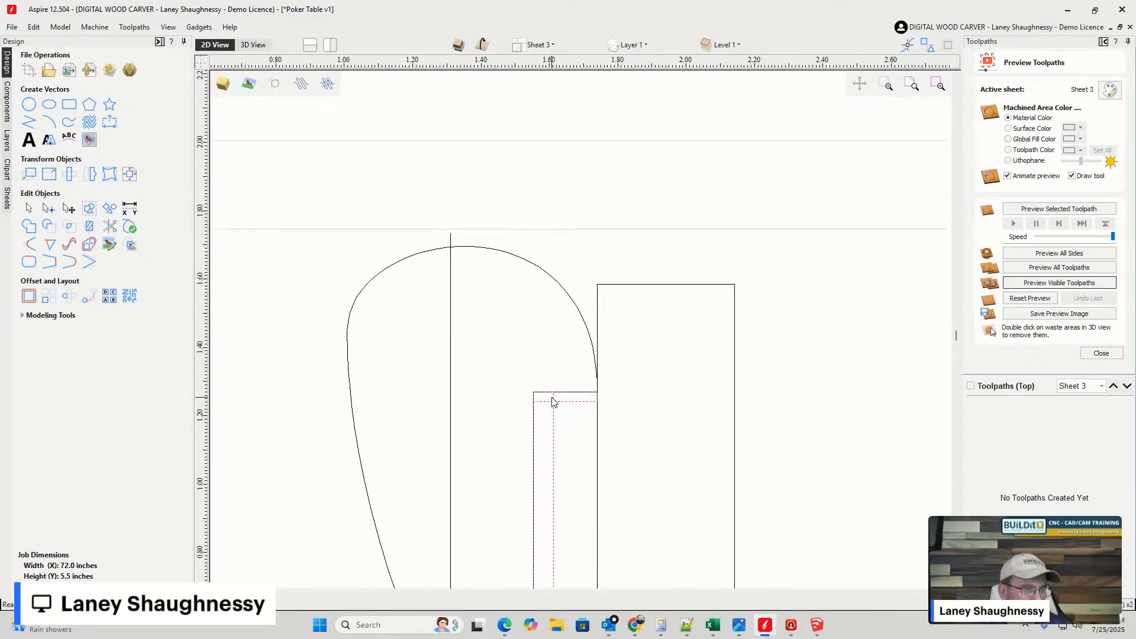
{"action": "key", "text": "Delete"}
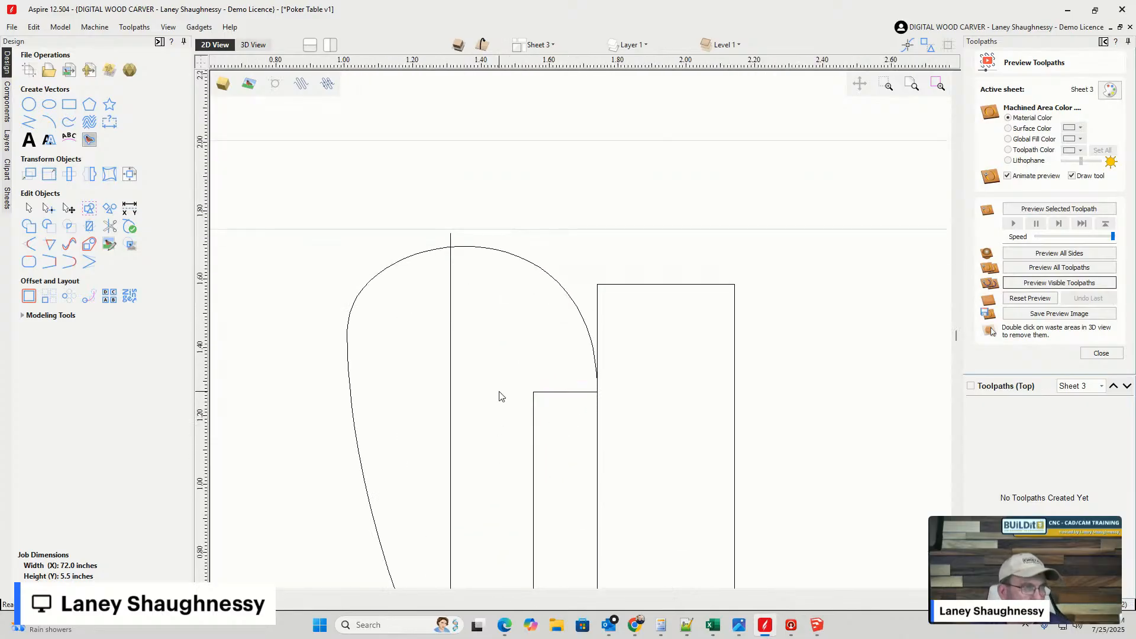
{"action": "scroll", "coordinate": [599, 392], "scroll_direction": "down", "scroll_amount": 1}
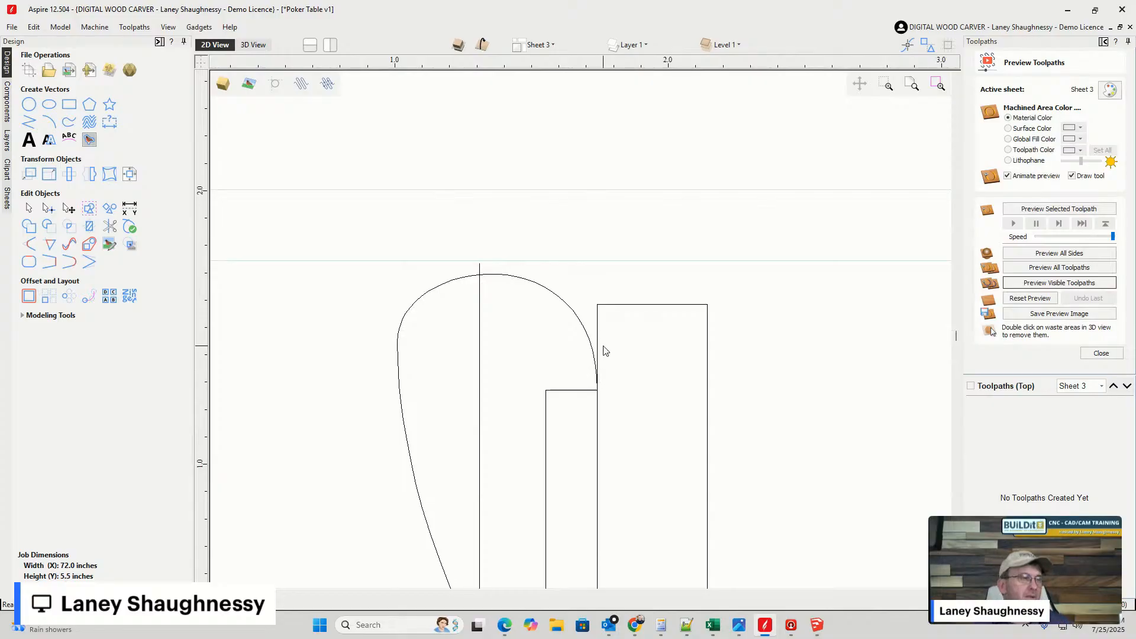
{"action": "scroll", "coordinate": [605, 351], "scroll_direction": "down", "scroll_amount": 3}
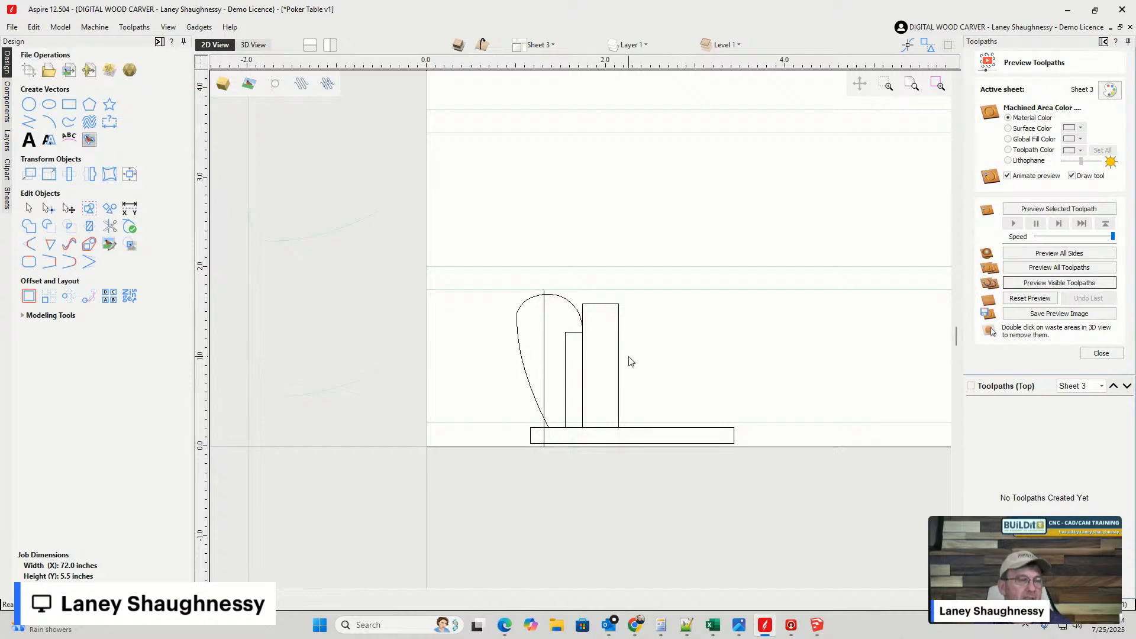
- Switch to SketchUp and examine the corner of the poker table's outer rail, where two rounded segments meet
{"action": "mouse_move", "coordinate": [817, 625]}
{"action": "left_click", "coordinate": [806, 601]}
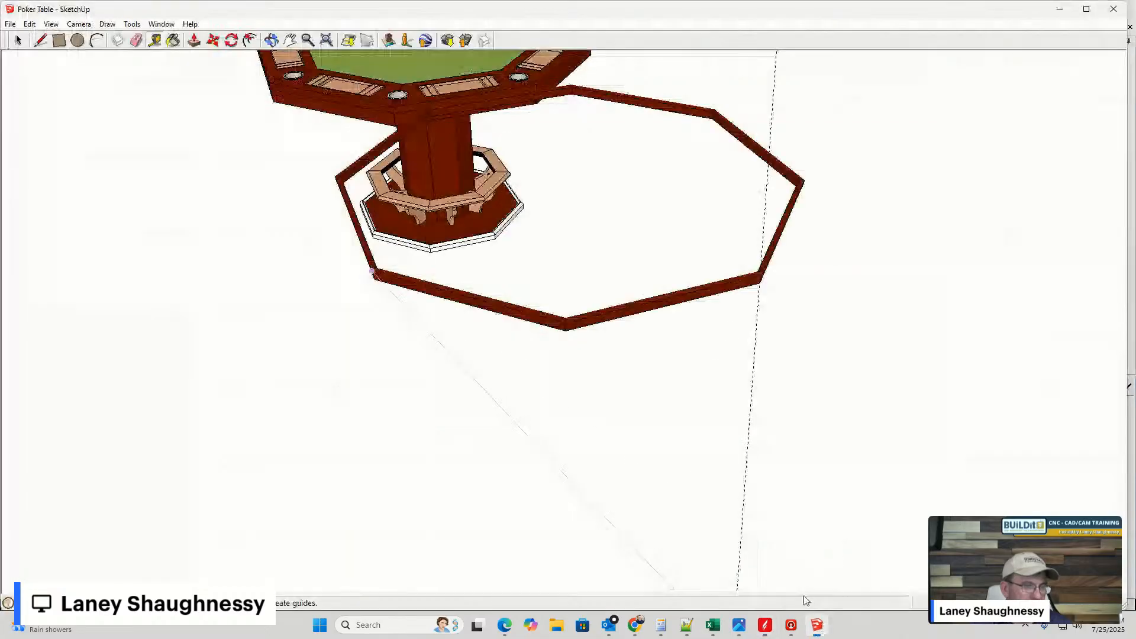
{"action": "middle_click_drag", "start_coordinate": [454, 294], "coordinate": [132, 311]}
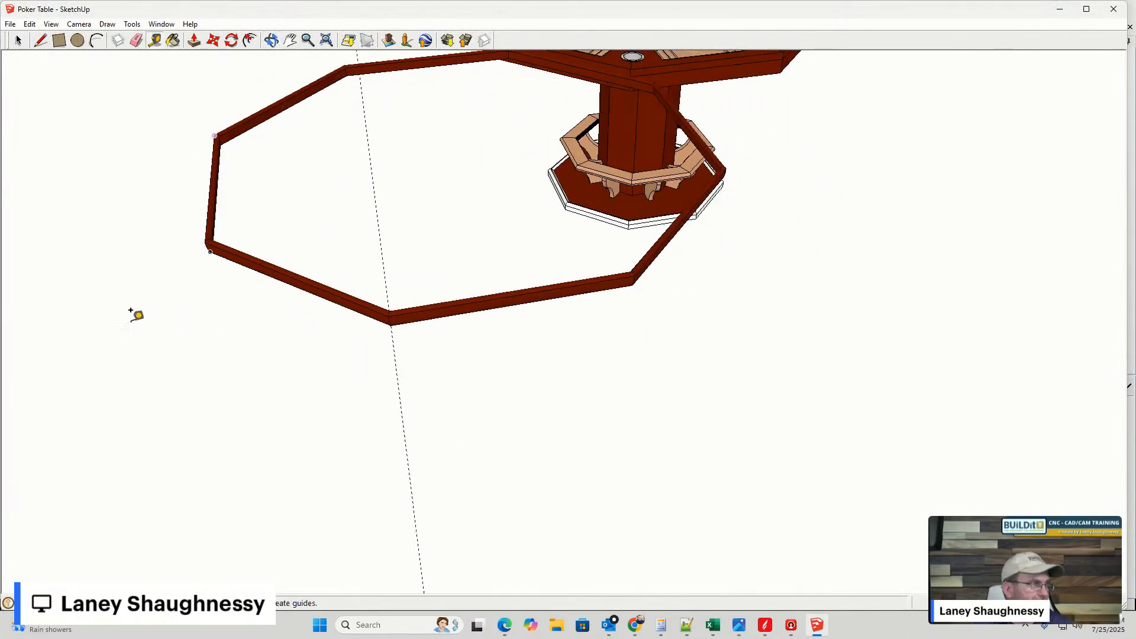
{"action": "scroll", "coordinate": [203, 114], "scroll_direction": "up", "scroll_amount": 6}
{"action": "middle_click_drag", "start_coordinate": [231, 207], "coordinate": [207, 241]}
{"action": "key", "text": "t"}
{"action": "scroll", "coordinate": [142, 61], "scroll_direction": "up", "scroll_amount": 2}
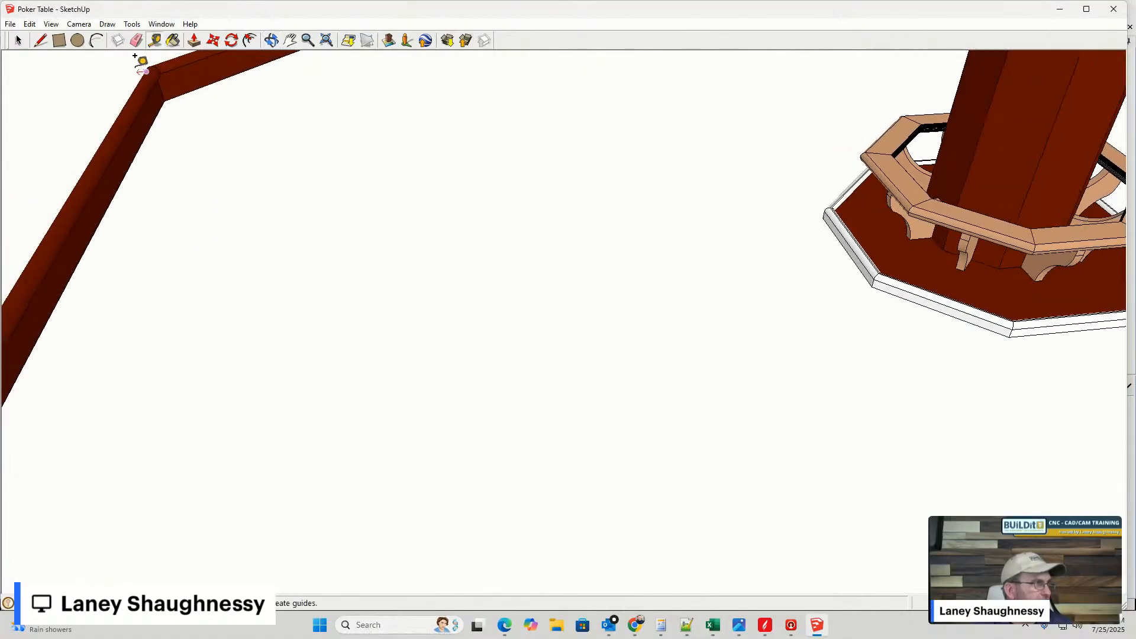
{"action": "scroll", "coordinate": [142, 61], "scroll_direction": "up", "scroll_amount": 5}
{"action": "middle_click_drag", "start_coordinate": [107, 76], "coordinate": [157, 91]}
{"action": "scroll", "coordinate": [506, 205], "scroll_direction": "up", "scroll_amount": 2}
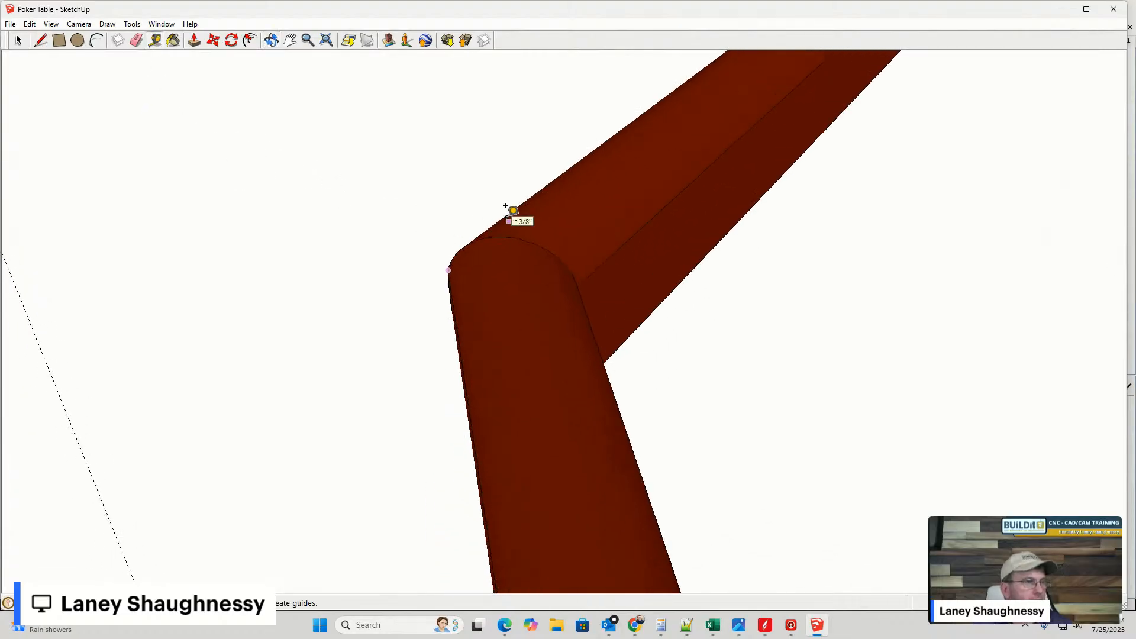
{"action": "scroll", "coordinate": [506, 205], "scroll_direction": "up", "scroll_amount": 1}
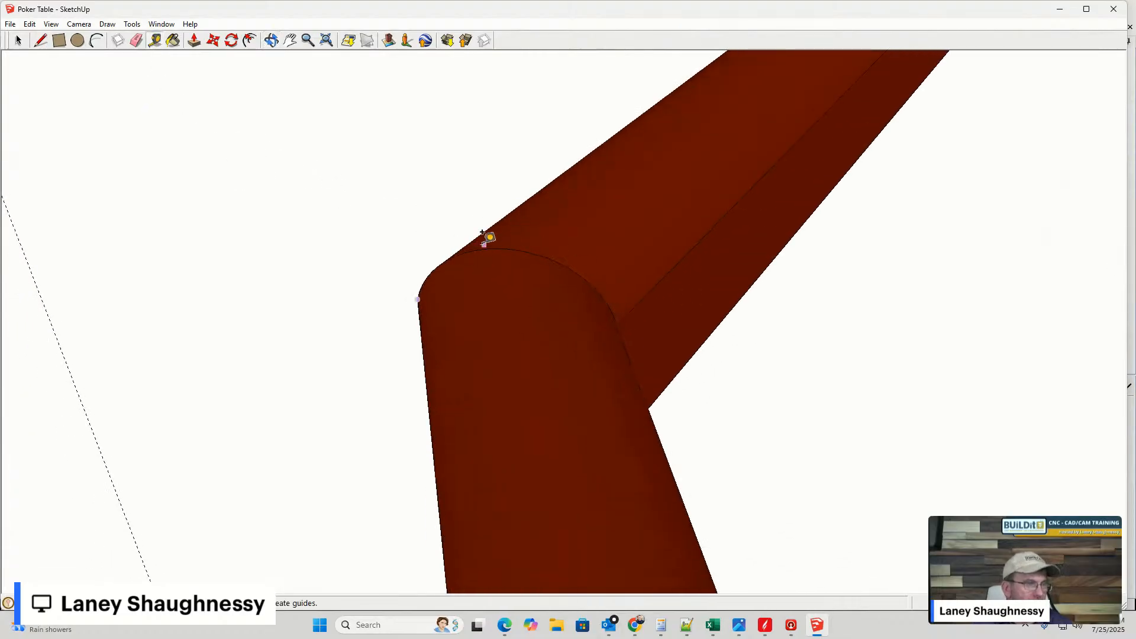
- Examine the rail's end profile from the side, comparing its rounded top edge with its curved outer face
{"action": "middle_click_drag", "start_coordinate": [499, 269], "coordinate": [723, 127]}
{"action": "key", "text": "t"}
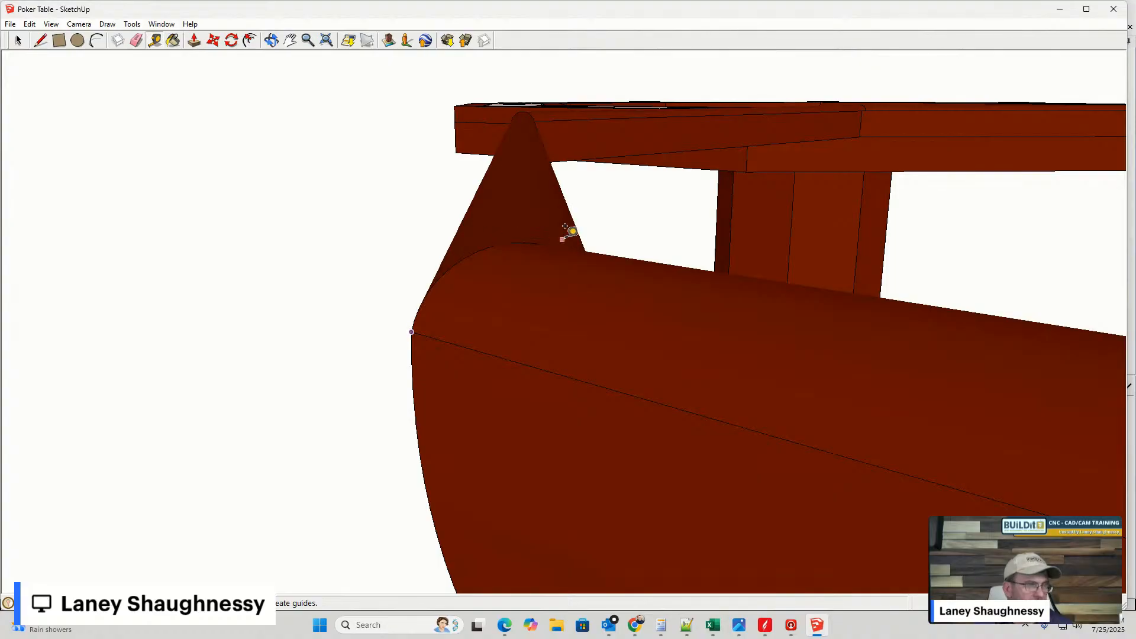
{"action": "middle_click_drag", "start_coordinate": [586, 256], "coordinate": [631, 201]}
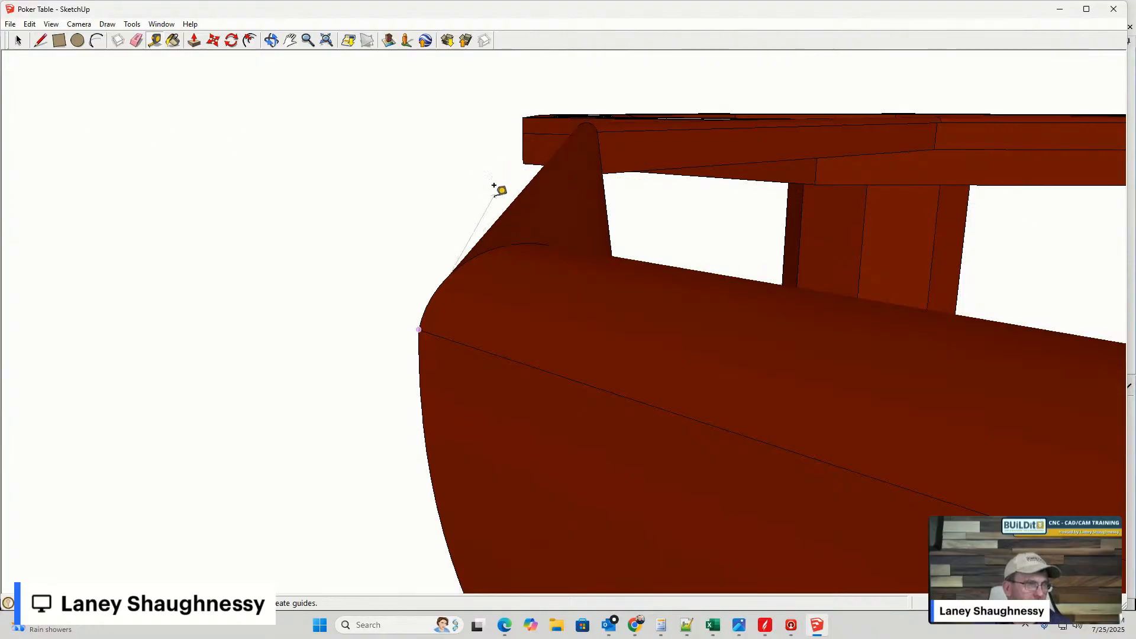
{"action": "mouse_move", "coordinate": [502, 208]}
{"action": "middle_mouse_down"}
{"action": "mouse_move", "coordinate": [681, 177]}
{"action": "mouse_move", "coordinate": [535, 234]}
{"action": "mouse_move", "coordinate": [573, 243]}
{"action": "mouse_move", "coordinate": [485, 264]}
{"action": "mouse_move", "coordinate": [461, 249]}
{"action": "mouse_move", "coordinate": [487, 233]}
{"action": "mouse_move", "coordinate": [487, 212]}
{"action": "middle_mouse_up"}
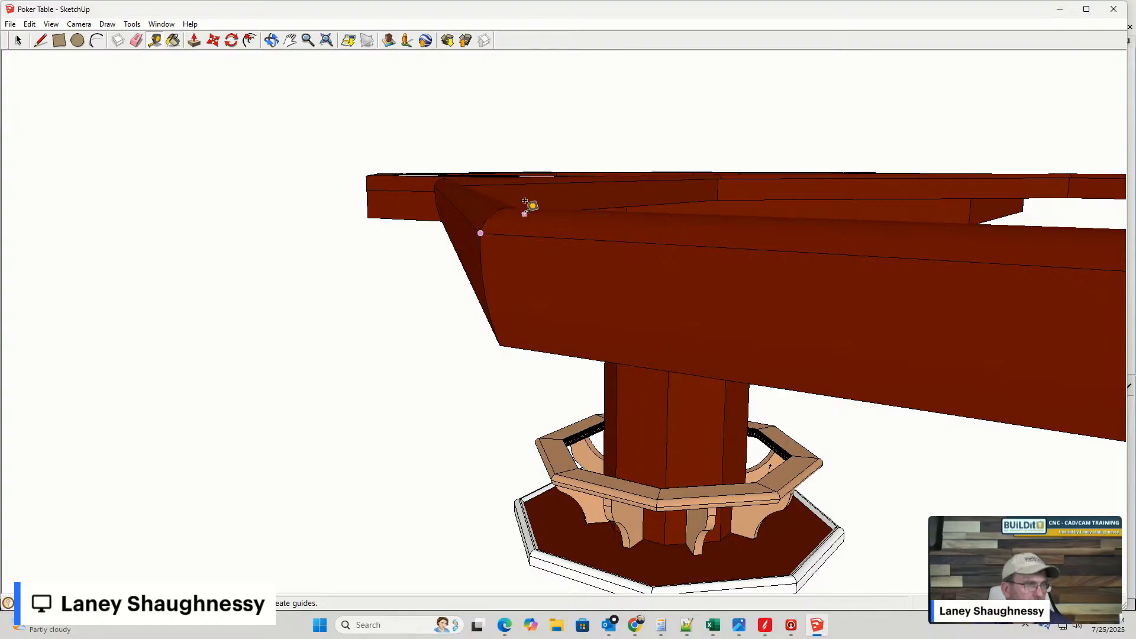
{"action": "key", "text": "o"}
{"action": "left_click_drag", "start_coordinate": [498, 235], "coordinate": [355, 295]}
{"action": "key", "text": "t"}
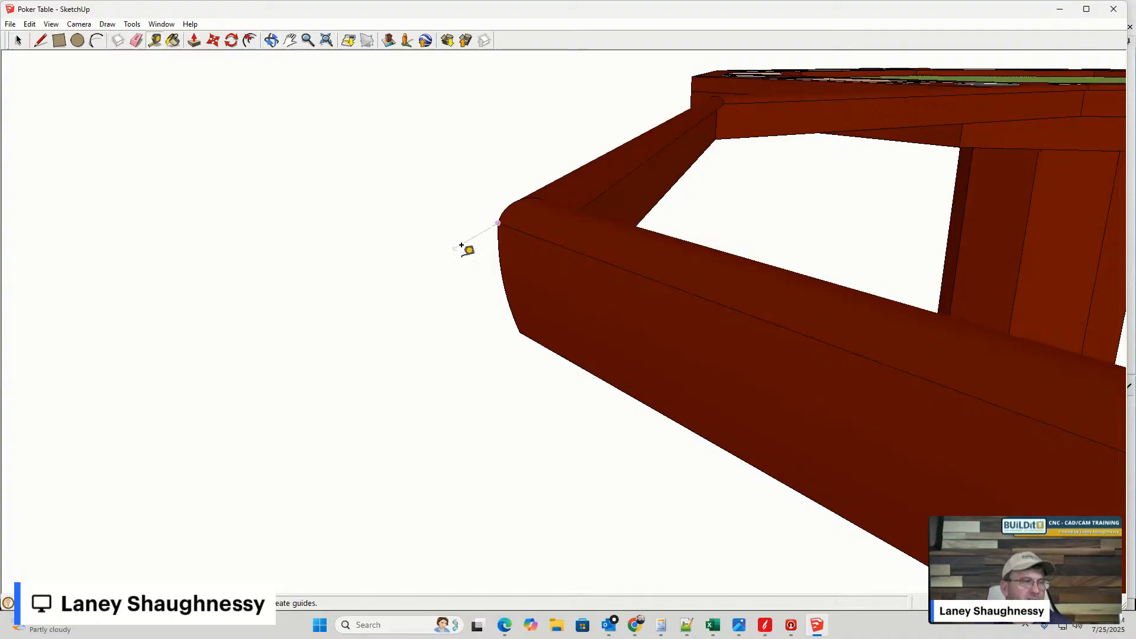
{"action": "middle_click_drag", "start_coordinate": [470, 245], "coordinate": [526, 183]}
{"action": "scroll", "coordinate": [473, 209], "scroll_direction": "up", "scroll_amount": 3}
{"action": "scroll", "coordinate": [520, 213], "scroll_direction": "down", "scroll_amount": 5}
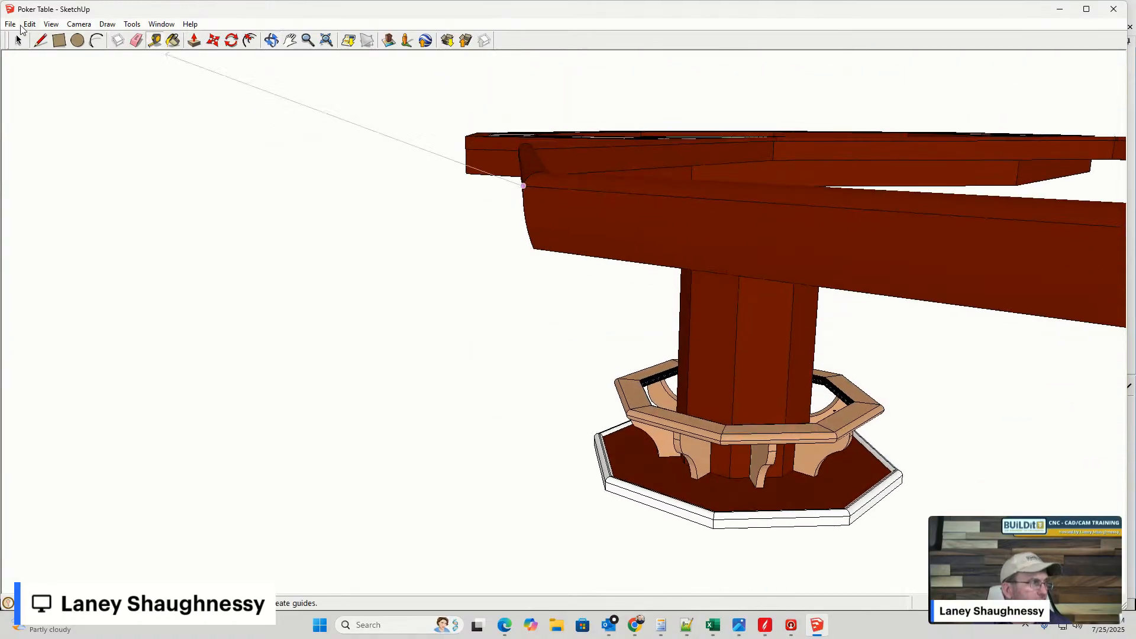
{"action": "left_click", "coordinate": [18, 40]}
- Switch back to Aspire and draw a circle about 0.44 inches in diameter beside the rounded rail profile
{"action": "left_click", "coordinate": [766, 626]}
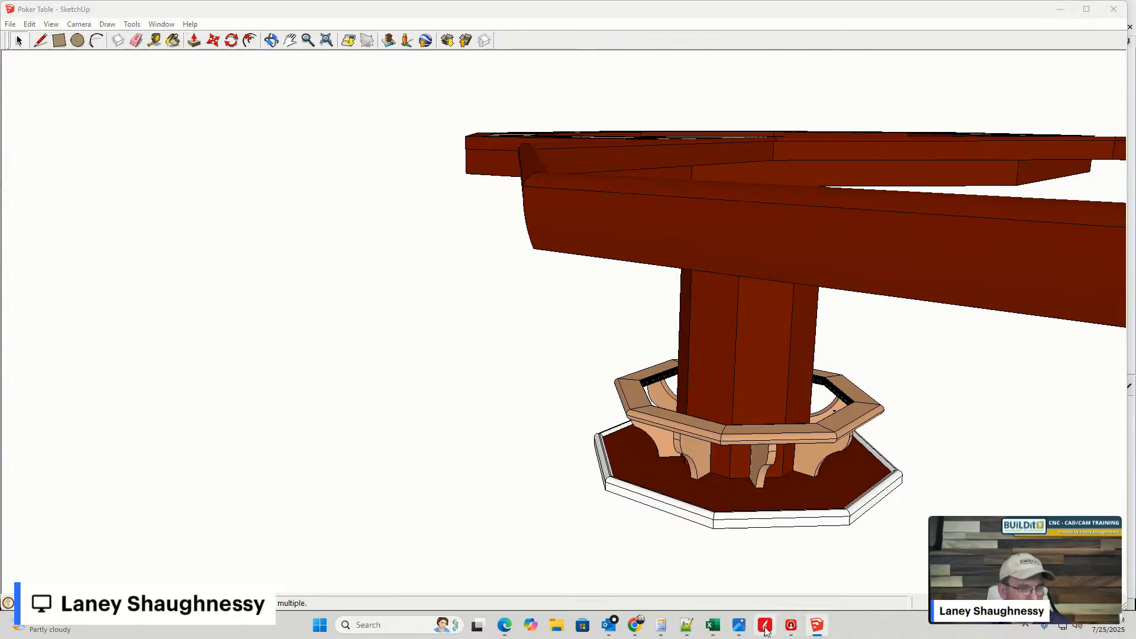
{"action": "scroll", "coordinate": [511, 346], "scroll_direction": "up", "scroll_amount": 6}
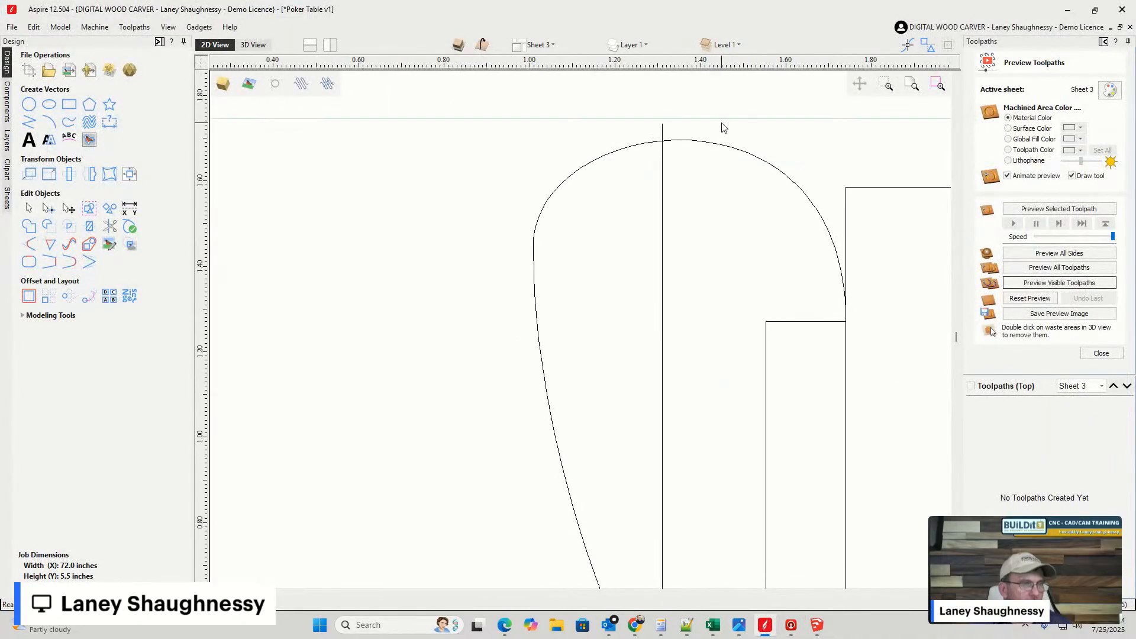
{"action": "left_click", "coordinate": [29, 104]}
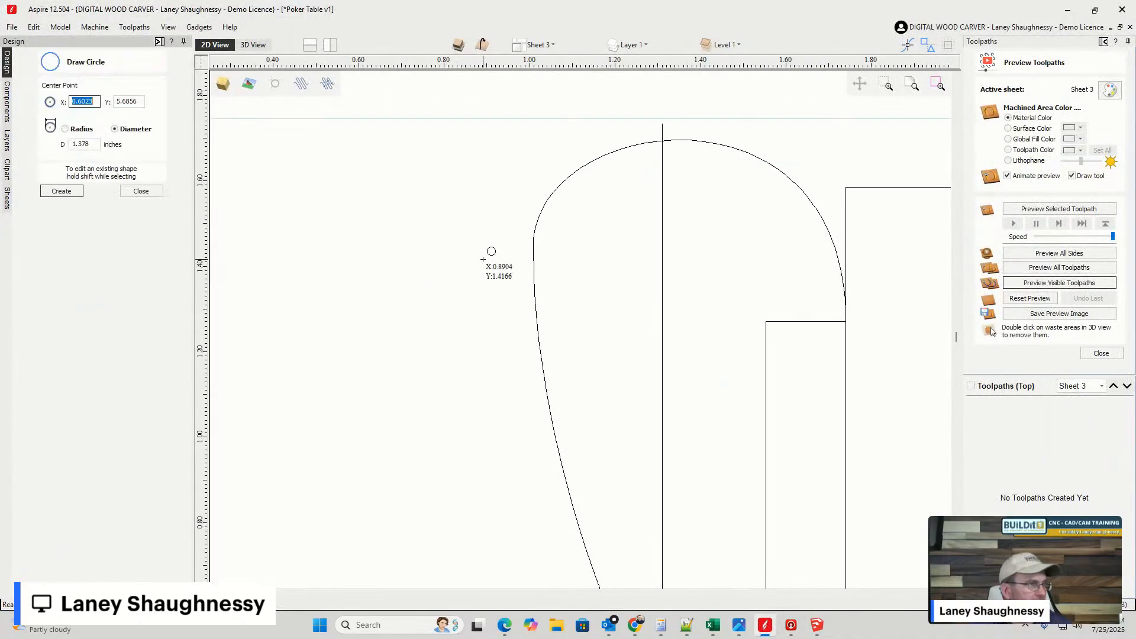
{"action": "left_click_drag", "start_coordinate": [346, 215], "coordinate": [414, 286]}
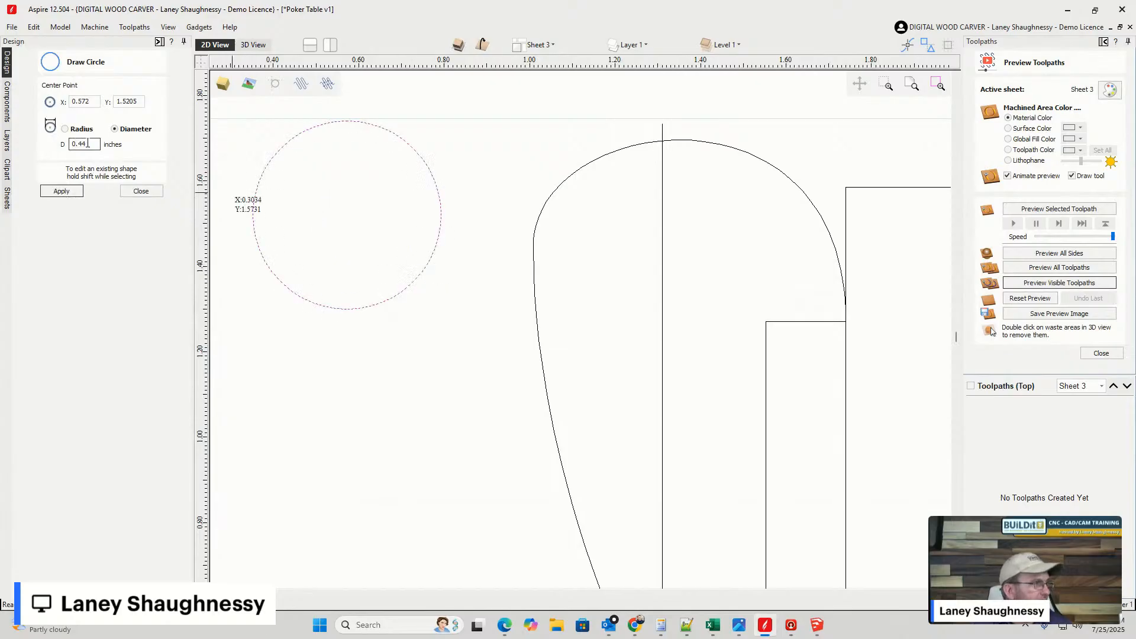
- Size the circle by radius, trying 0.5 inches before settling on 0.375 inches
{"action": "left_click", "coordinate": [64, 128]}
{"action": "double_click", "coordinate": [82, 144]}
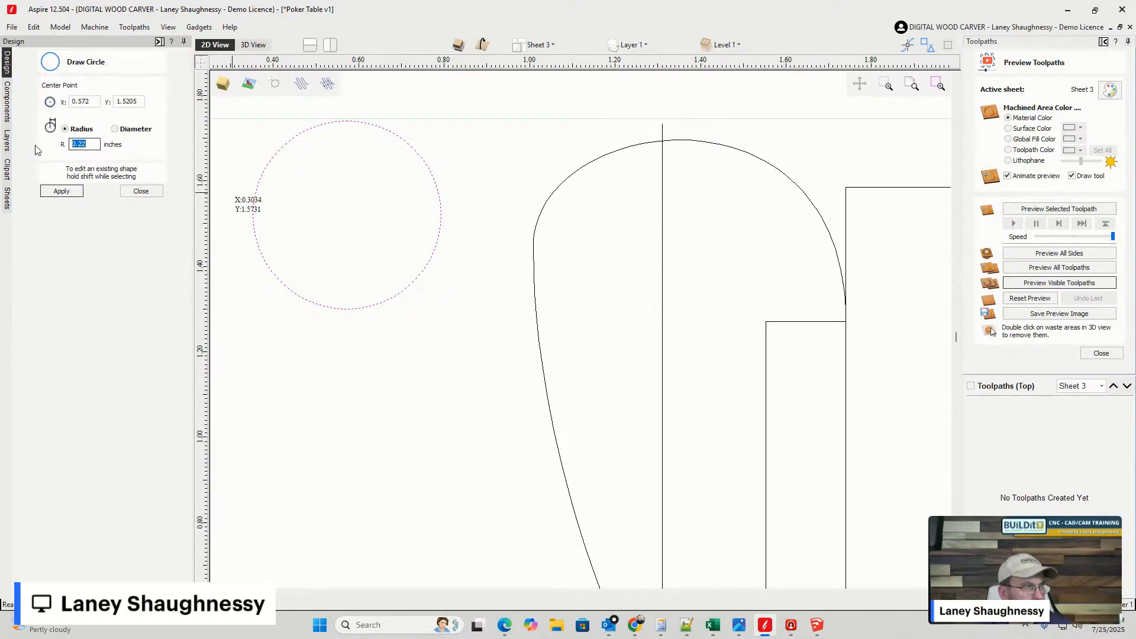
{"action": "type", "text": "0.5"}
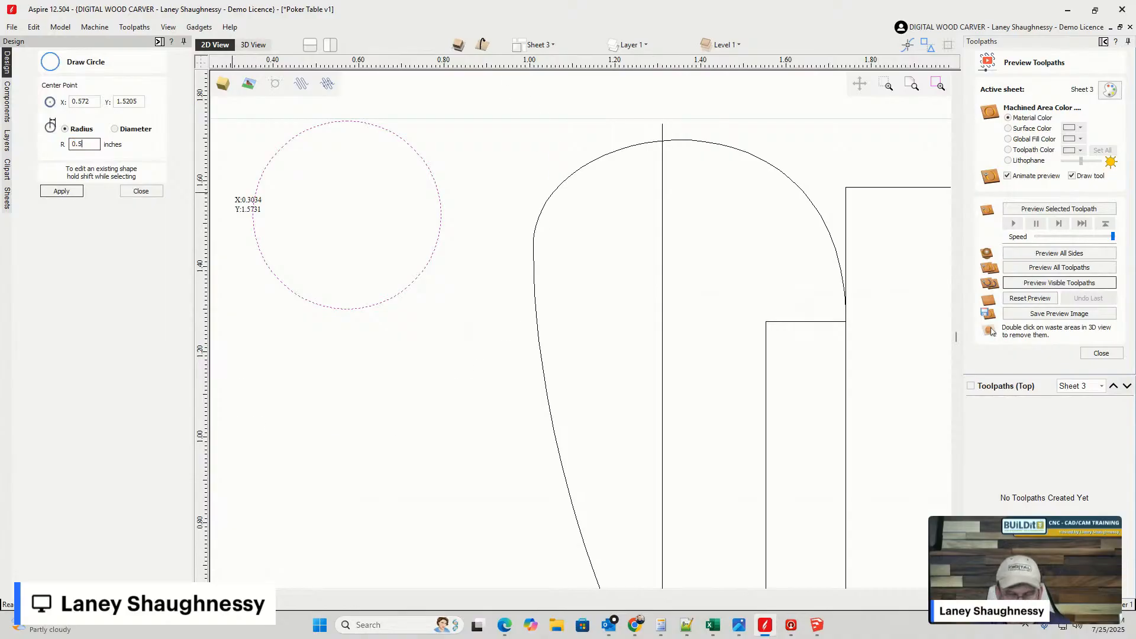
{"action": "scroll", "coordinate": [335, 341], "scroll_direction": "down", "scroll_amount": 4}
{"action": "scroll", "coordinate": [335, 341], "scroll_direction": "up", "scroll_amount": 1}
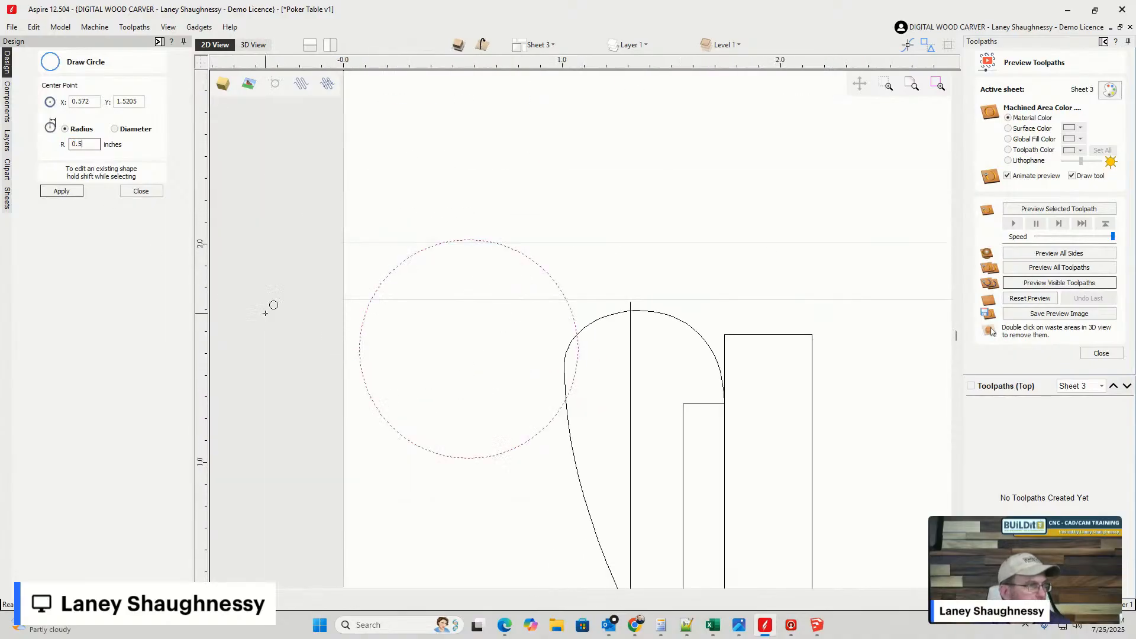
{"action": "type", "text": "0.375"}
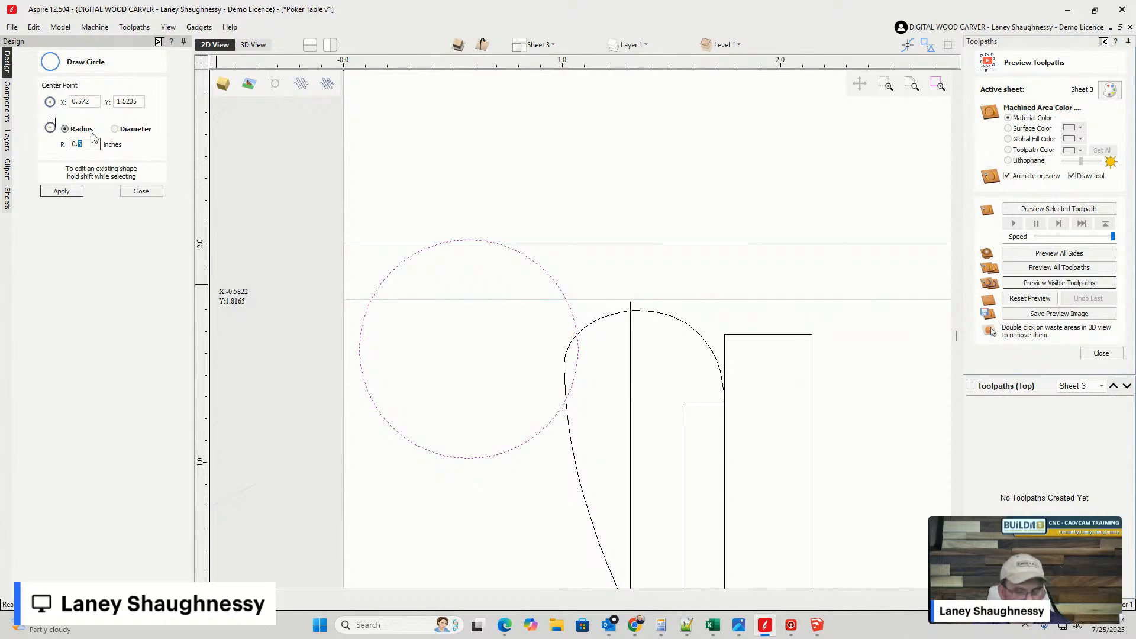
{"action": "left_click", "coordinate": [62, 191]}
{"action": "left_click", "coordinate": [141, 191]}
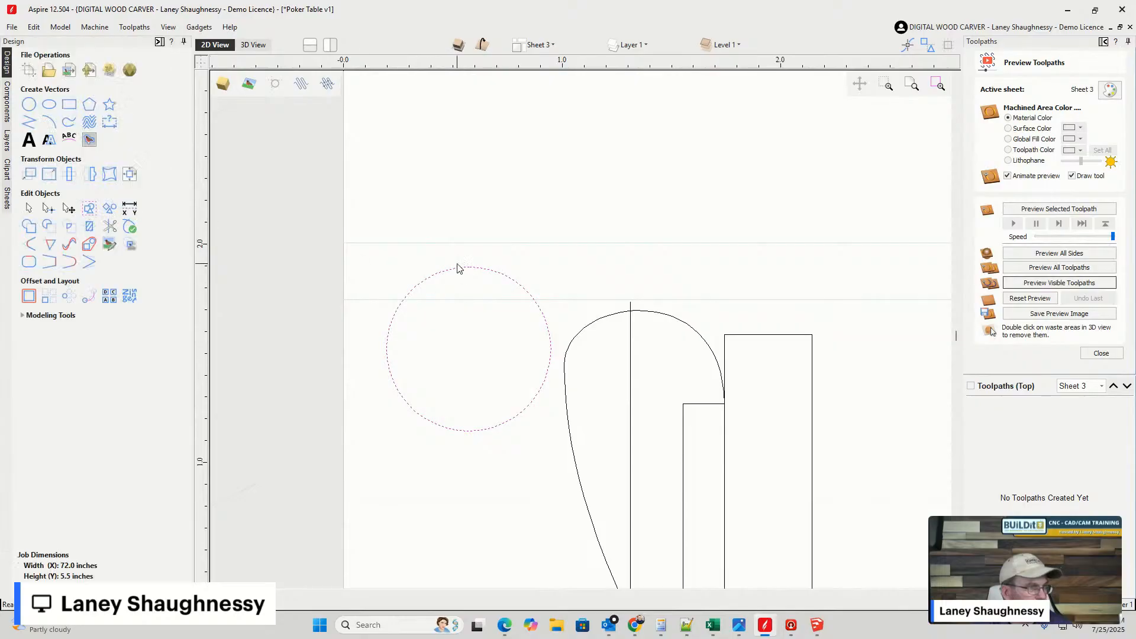
- Move the circle onto the rail profile, snapping its right-hand quadrant to the notch corner against the tall rectangle
{"action": "left_click", "coordinate": [467, 269]}
{"action": "left_click_drag", "start_coordinate": [471, 262], "coordinate": [643, 314]}
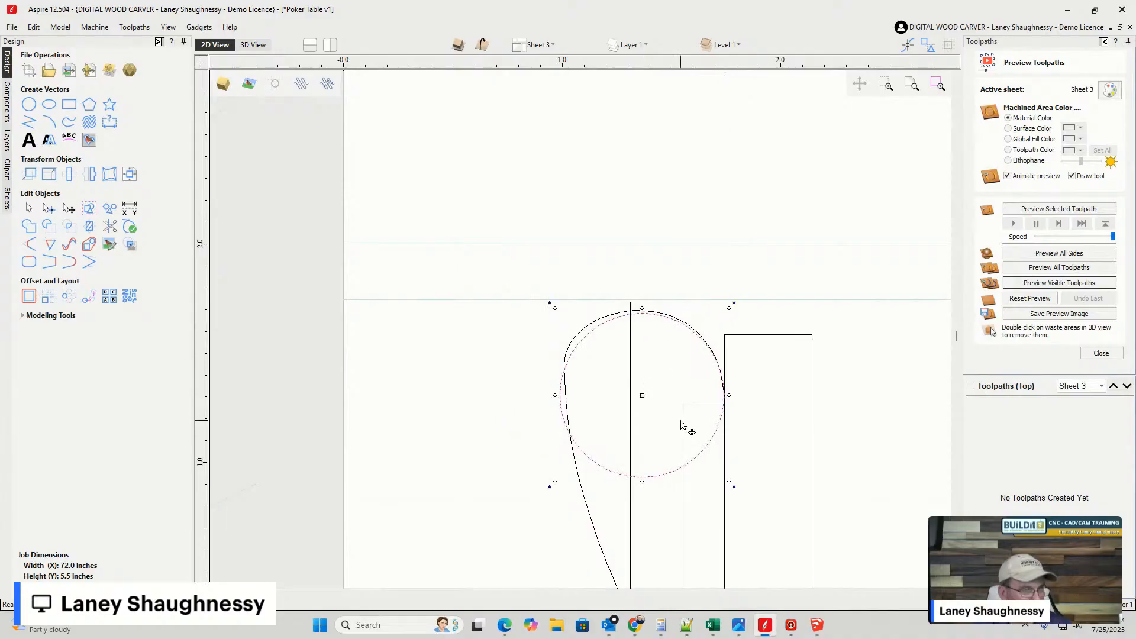
{"action": "scroll", "coordinate": [737, 421], "scroll_direction": "up", "scroll_amount": 3}
{"action": "left_click_drag", "start_coordinate": [713, 361], "coordinate": [716, 379]}
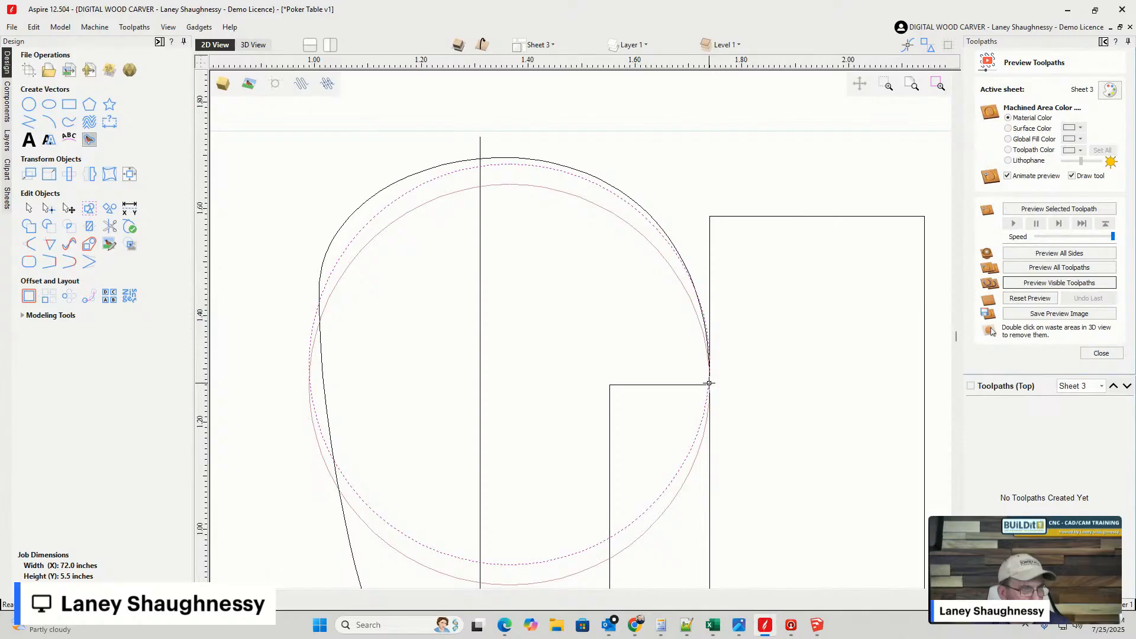
{"action": "left_click_drag", "start_coordinate": [710, 383], "coordinate": [710, 384]}
{"action": "scroll", "coordinate": [758, 314], "scroll_direction": "down", "scroll_amount": 2}
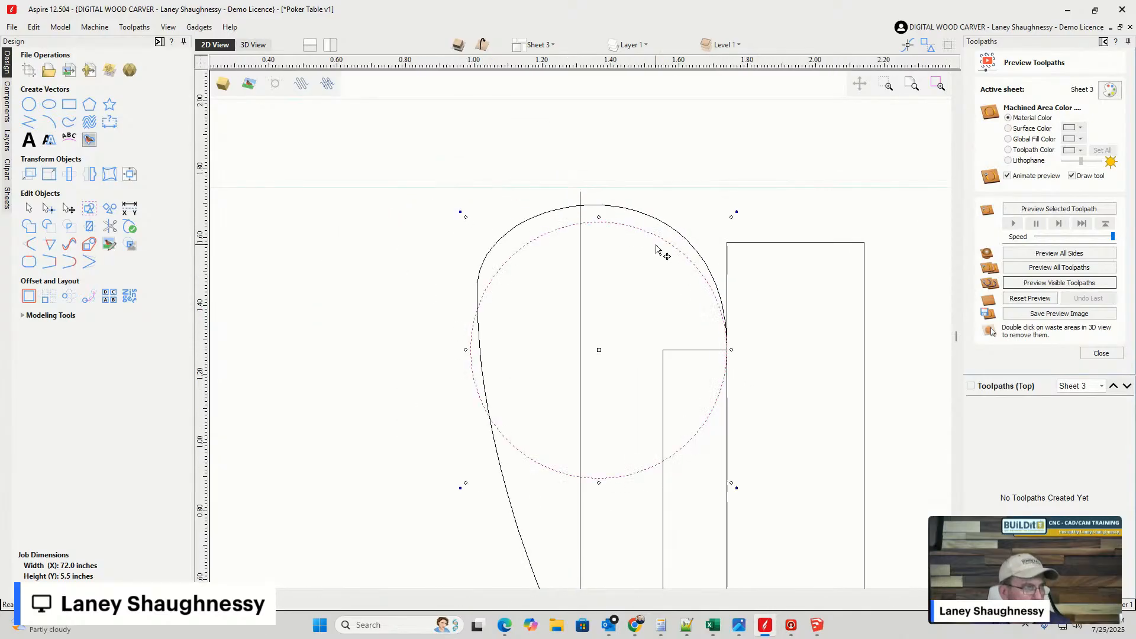
- Cut the rail profile at its upper outer node and pull the loose end of the outer curve away from the circle
{"action": "scroll", "coordinate": [510, 368], "scroll_direction": "up", "scroll_amount": 1}
{"action": "scroll", "coordinate": [439, 249], "scroll_direction": "up", "scroll_amount": 1}
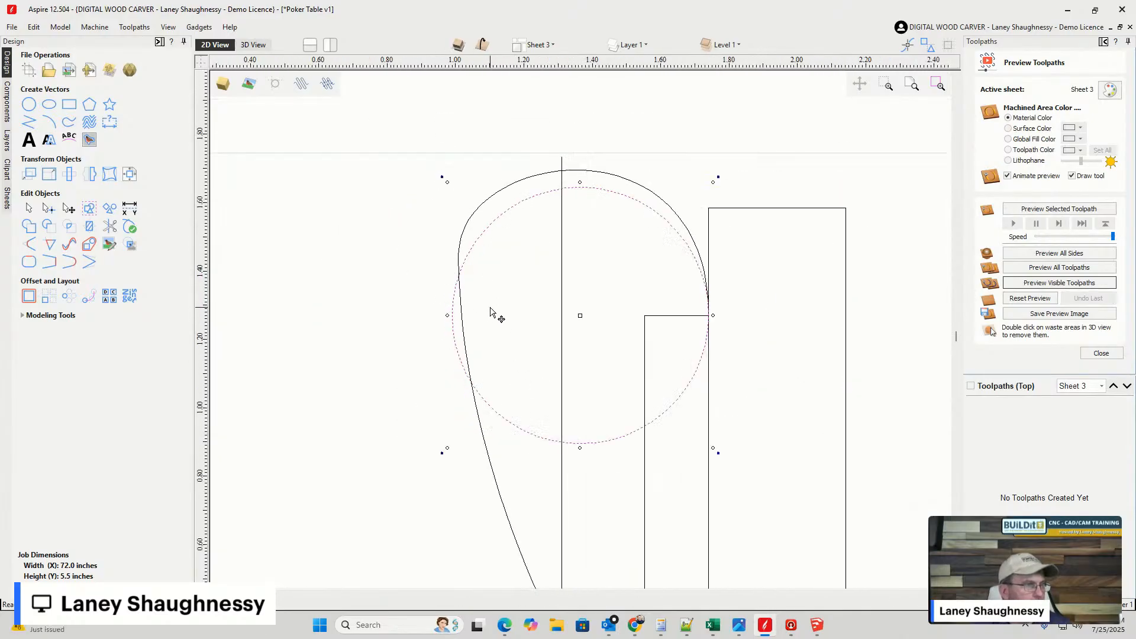
{"action": "scroll", "coordinate": [434, 262], "scroll_direction": "up", "scroll_amount": 2}
{"action": "scroll", "coordinate": [433, 262], "scroll_direction": "down", "scroll_amount": 2}
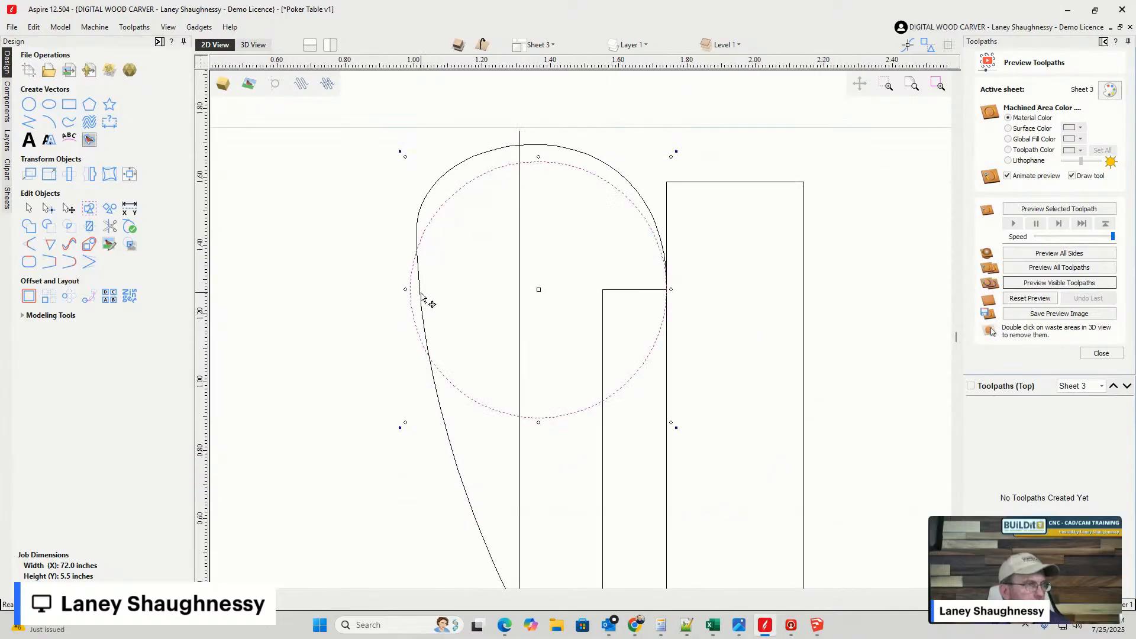
{"action": "scroll", "coordinate": [439, 232], "scroll_direction": "down", "scroll_amount": 1}
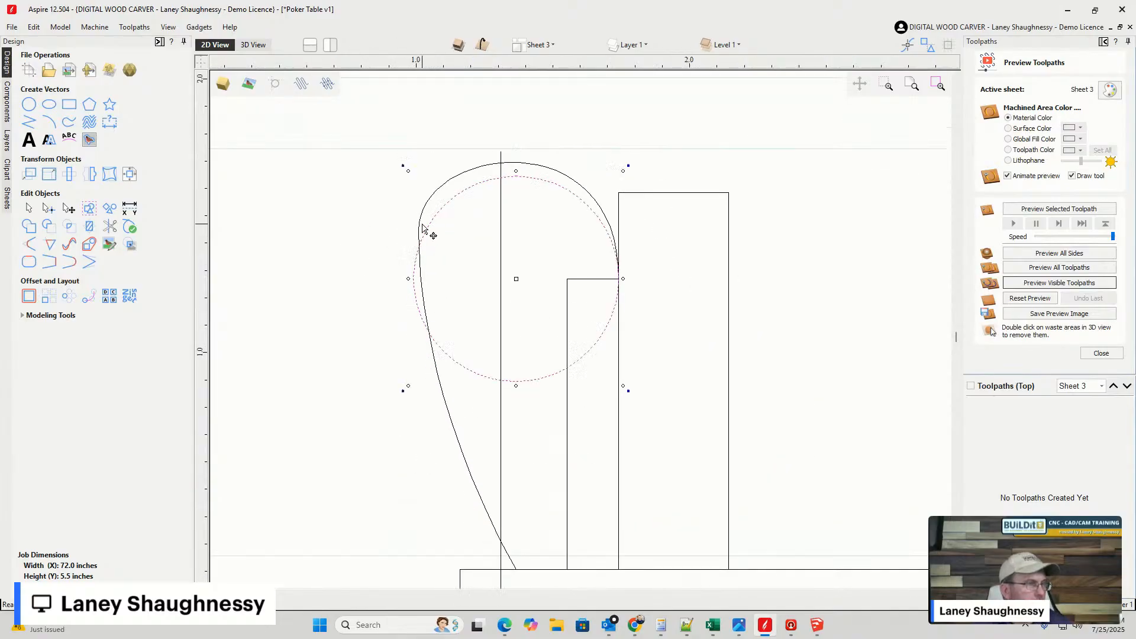
{"action": "left_click", "coordinate": [422, 228]}
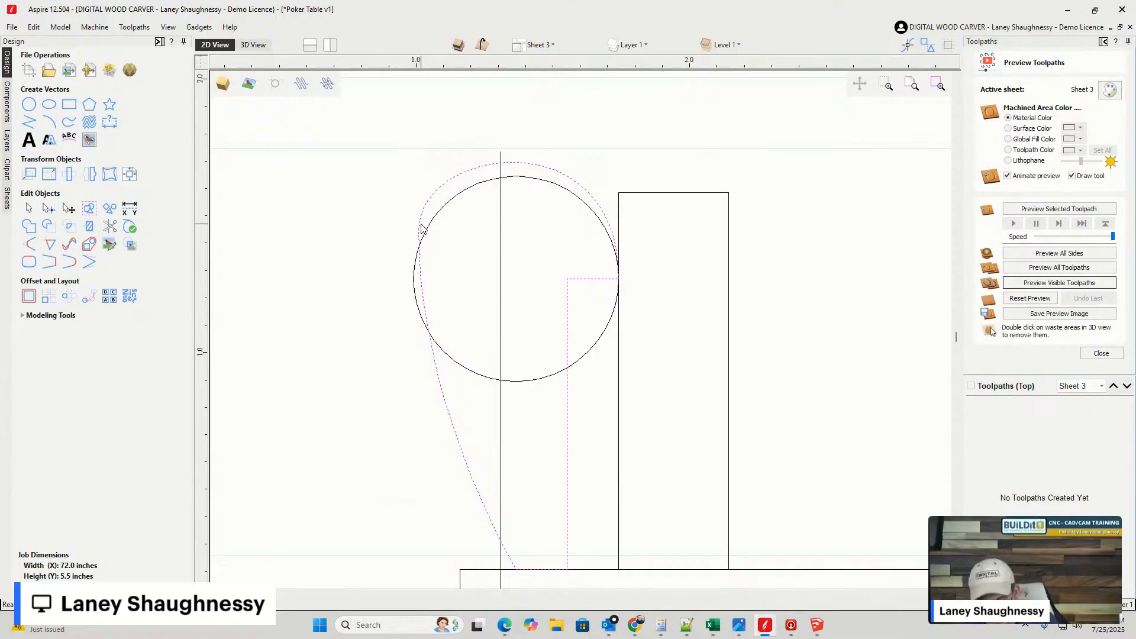
{"action": "double_click", "coordinate": [422, 228]}
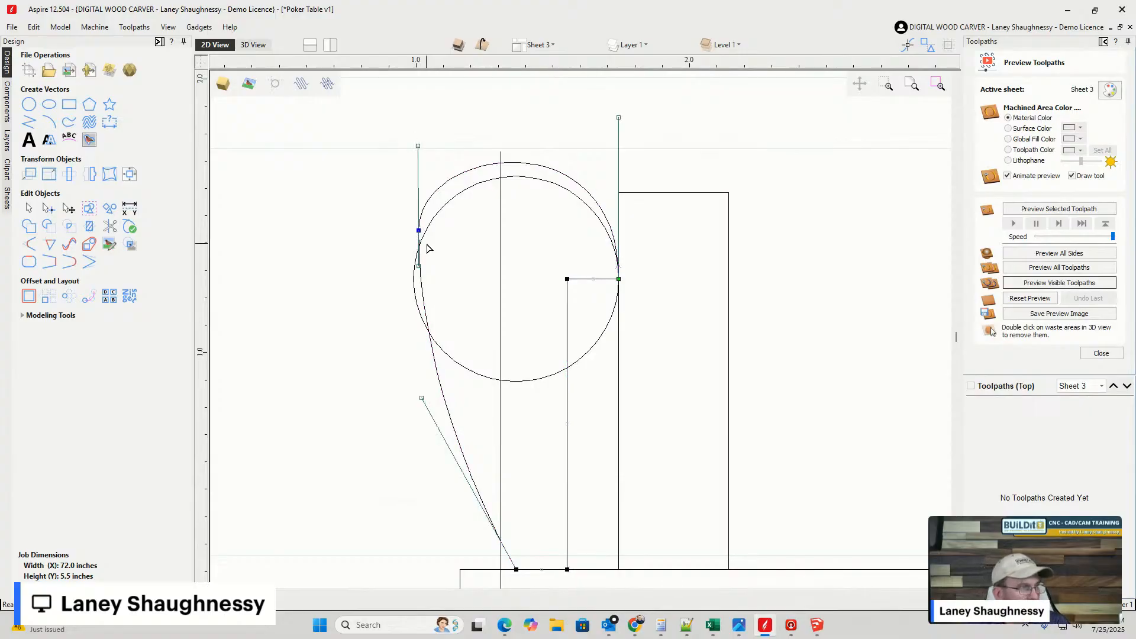
{"action": "right_click", "coordinate": [419, 229]}
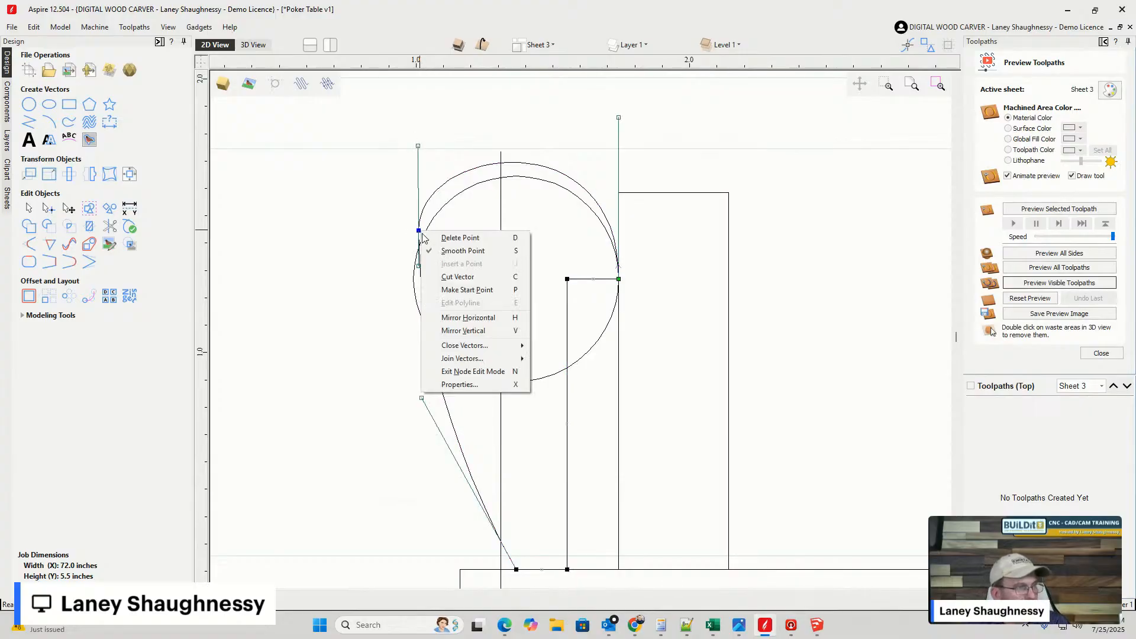
{"action": "left_click", "coordinate": [445, 278]}
{"action": "left_click_drag", "start_coordinate": [419, 231], "coordinate": [362, 317]}
{"action": "left_click_drag", "start_coordinate": [411, 288], "coordinate": [333, 320]}
{"action": "key", "text": "Escape"}
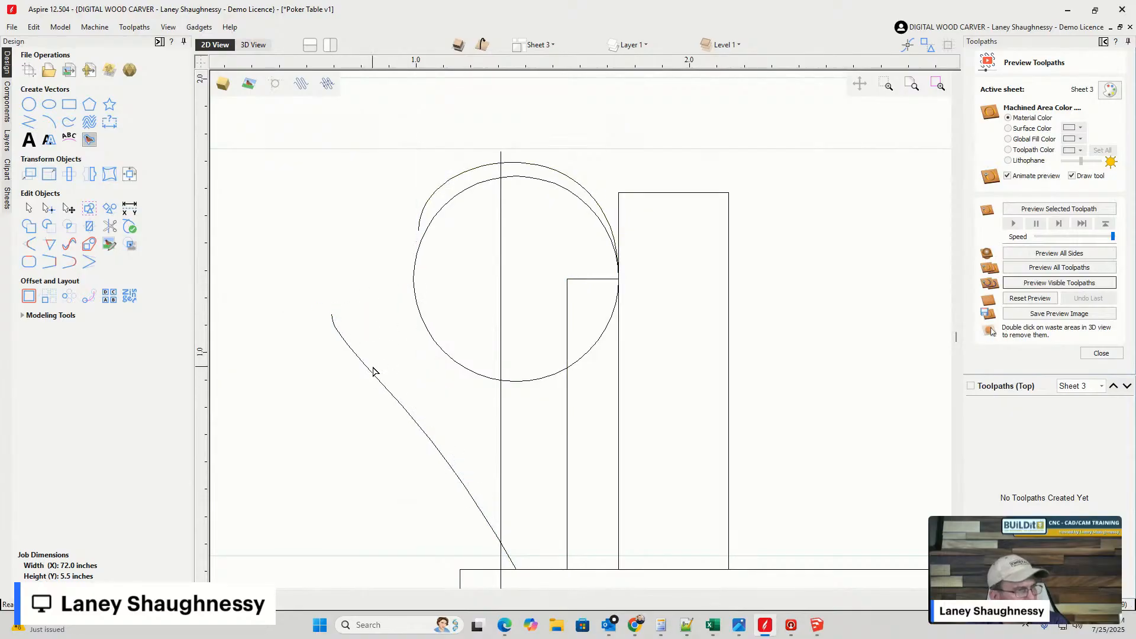
- Convert the loose outer curve to a straight line and pull its free end farther away from the circle
{"action": "left_click", "coordinate": [372, 376]}
{"action": "right_click", "coordinate": [371, 377]}
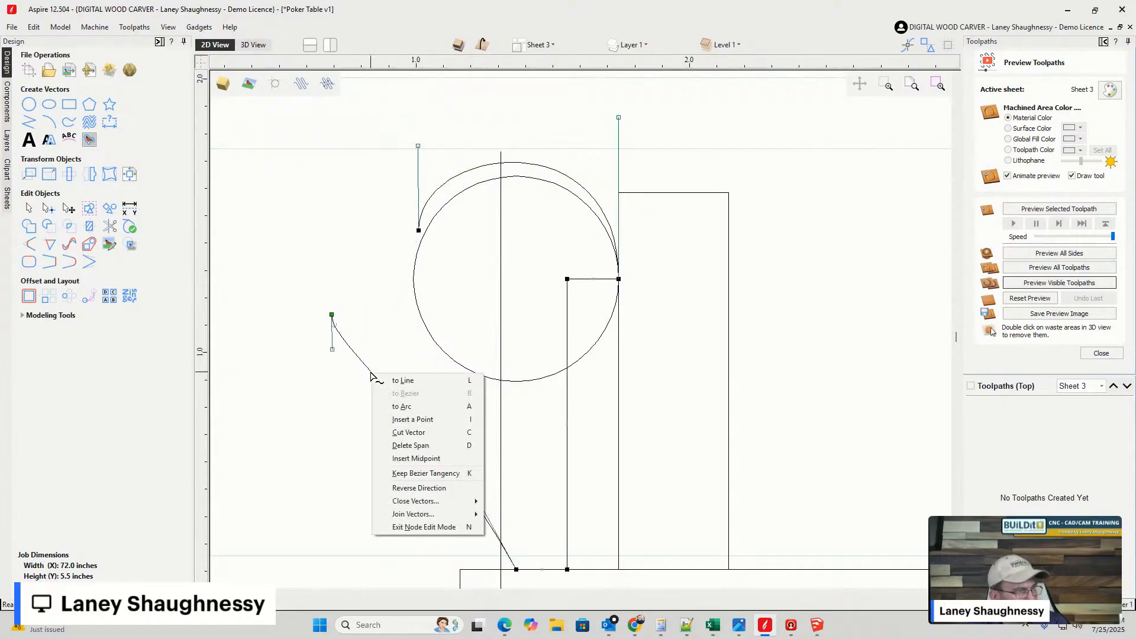
{"action": "left_click", "coordinate": [396, 381]}
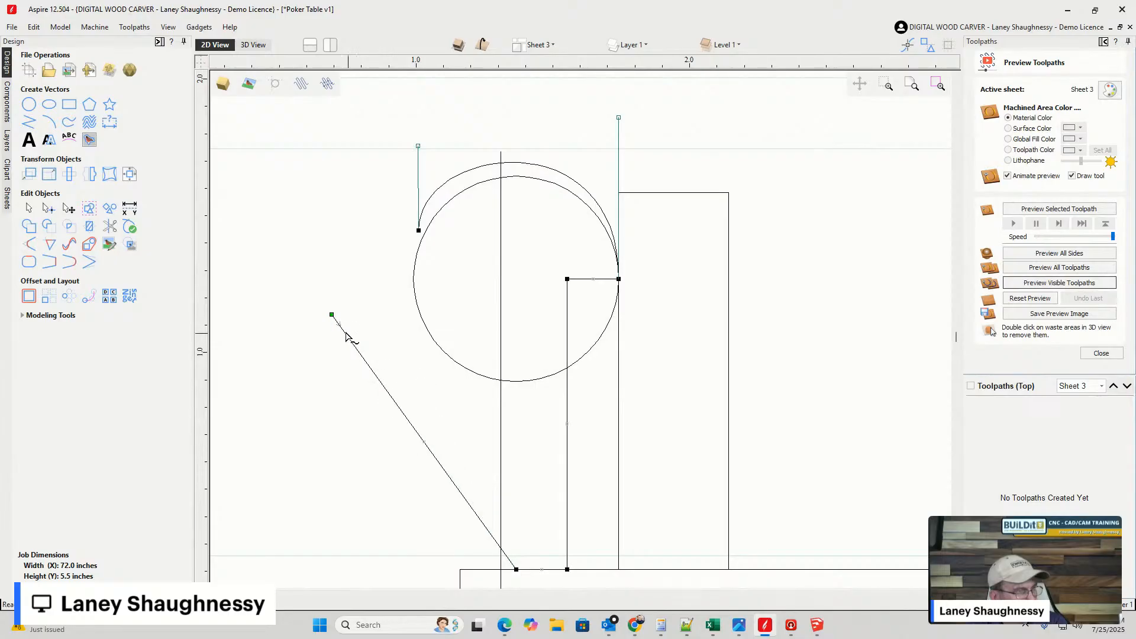
{"action": "left_click_drag", "start_coordinate": [331, 314], "coordinate": [294, 297]}
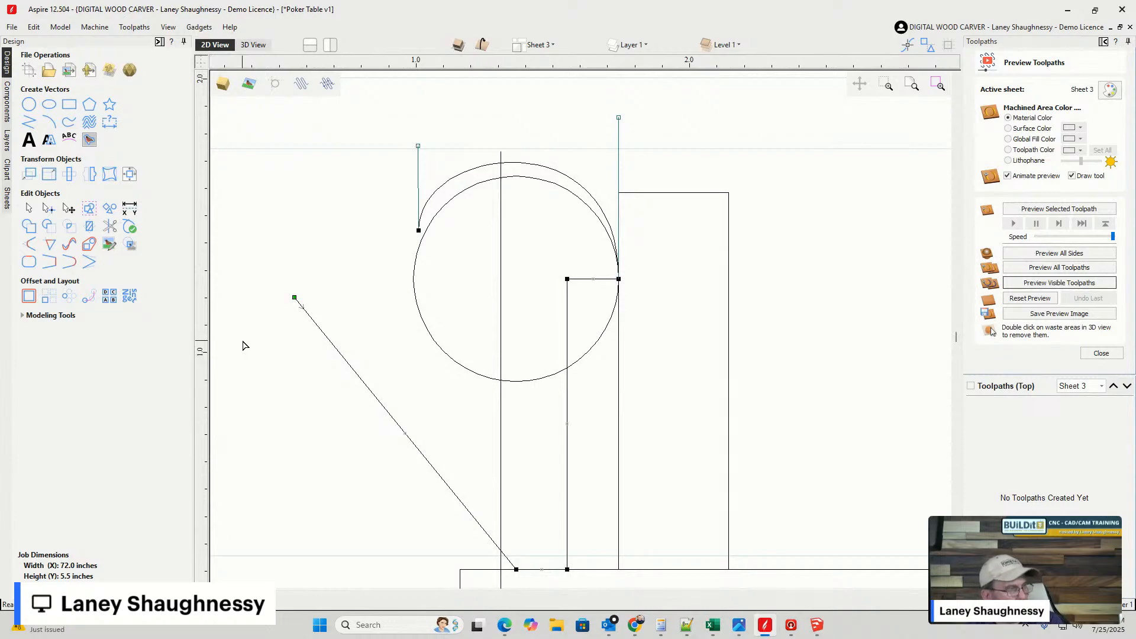
- Draw a straight line from the rail profile's lower outer corner up to the outer side of the circle
{"action": "left_click", "coordinate": [28, 122]}
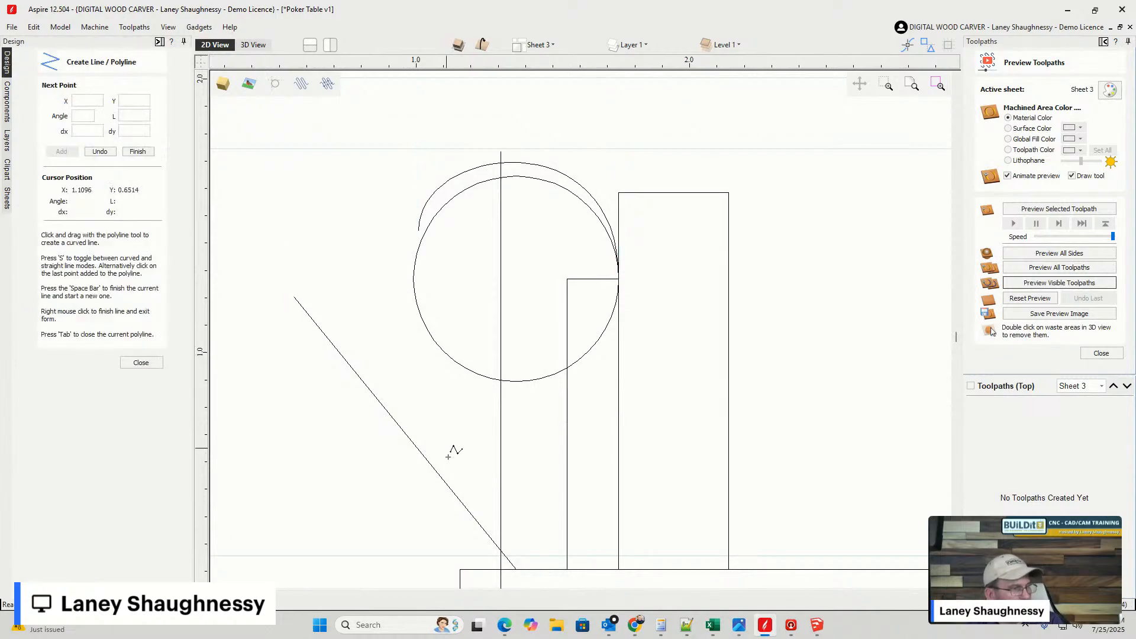
{"action": "left_click", "coordinate": [516, 570]}
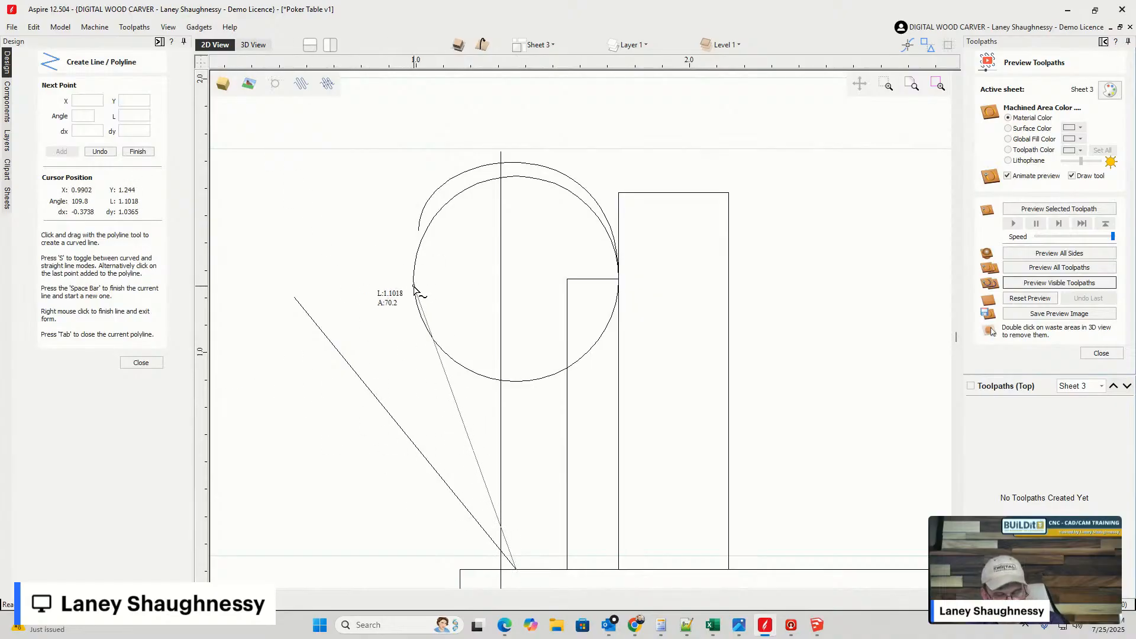
{"action": "left_click", "coordinate": [421, 318]}
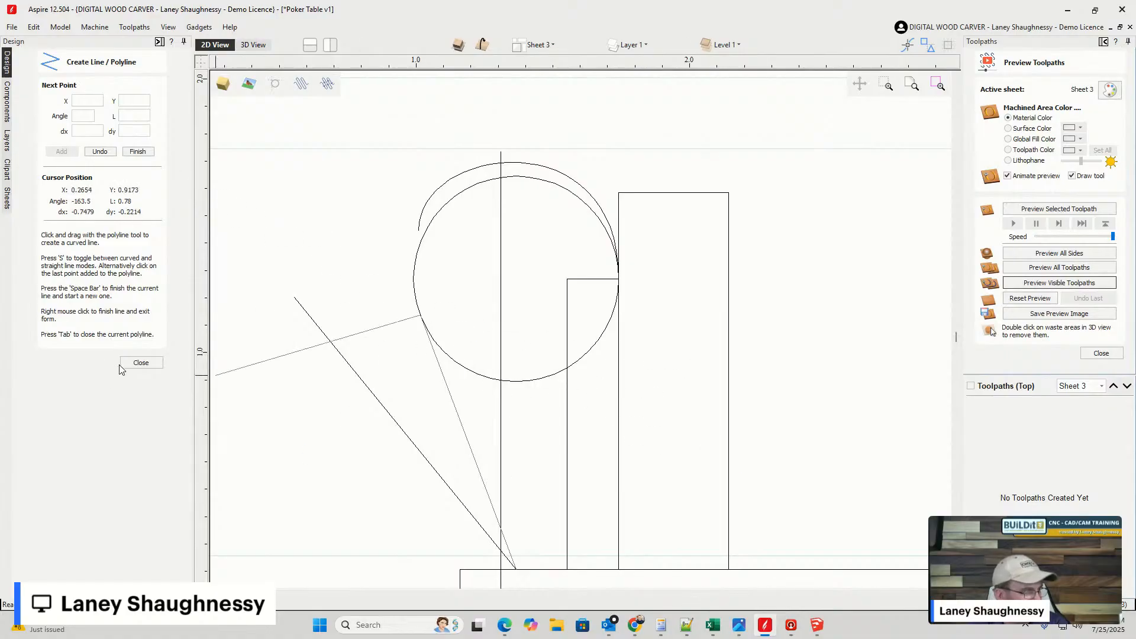
{"action": "left_click", "coordinate": [141, 363]}
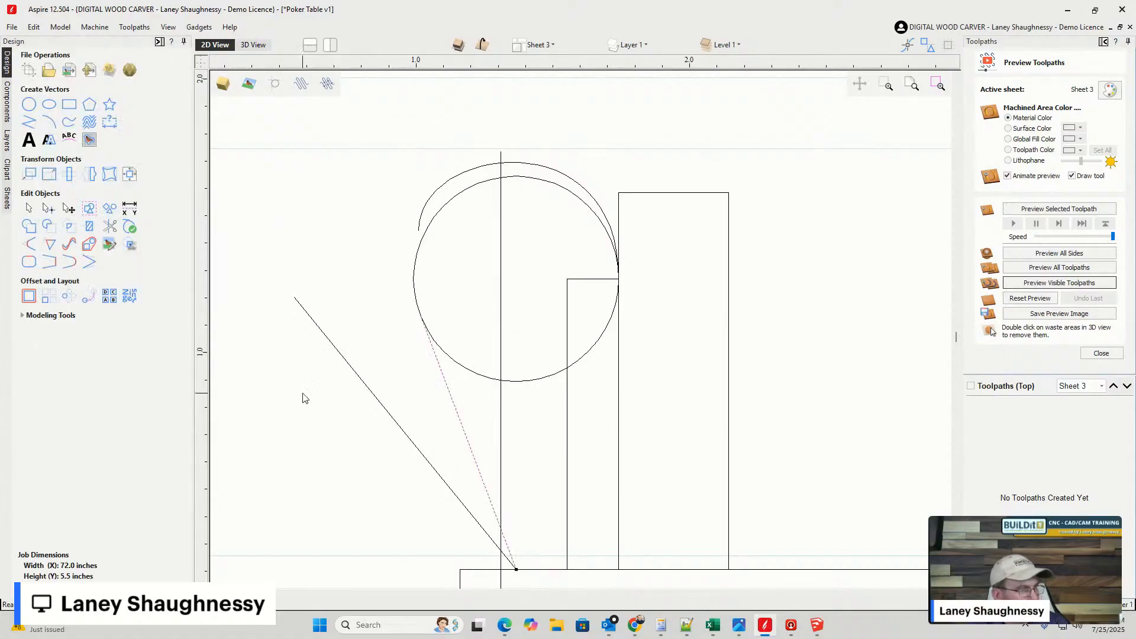
- Delete the old slanted outer span and the old rounded top span from the rail profile
{"action": "left_click", "coordinate": [376, 401]}
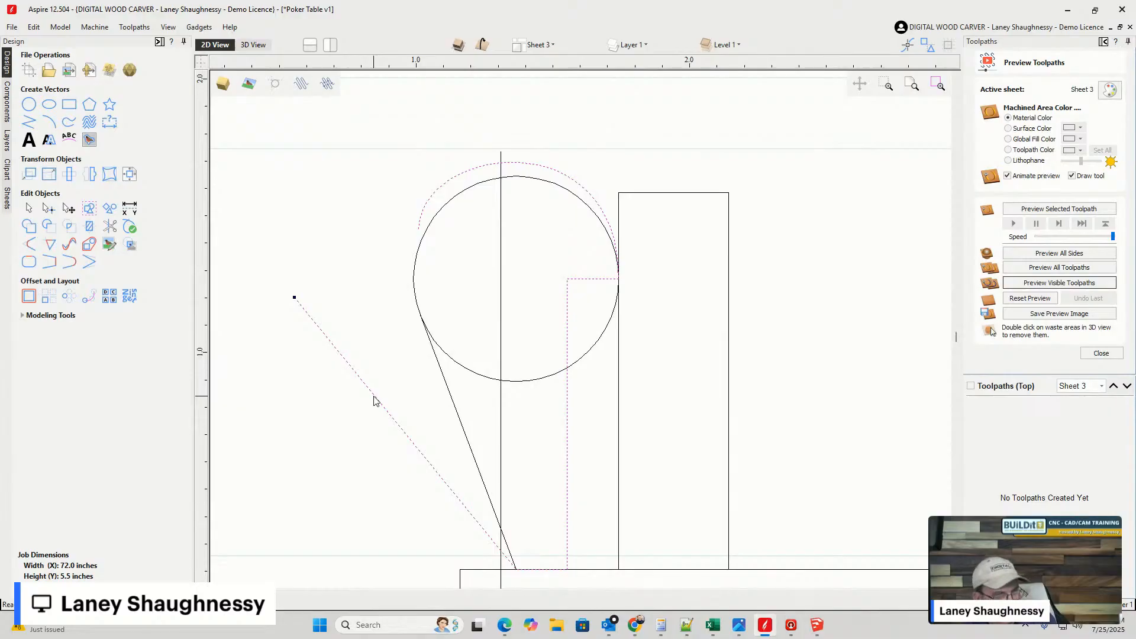
{"action": "double_click", "coordinate": [374, 401]}
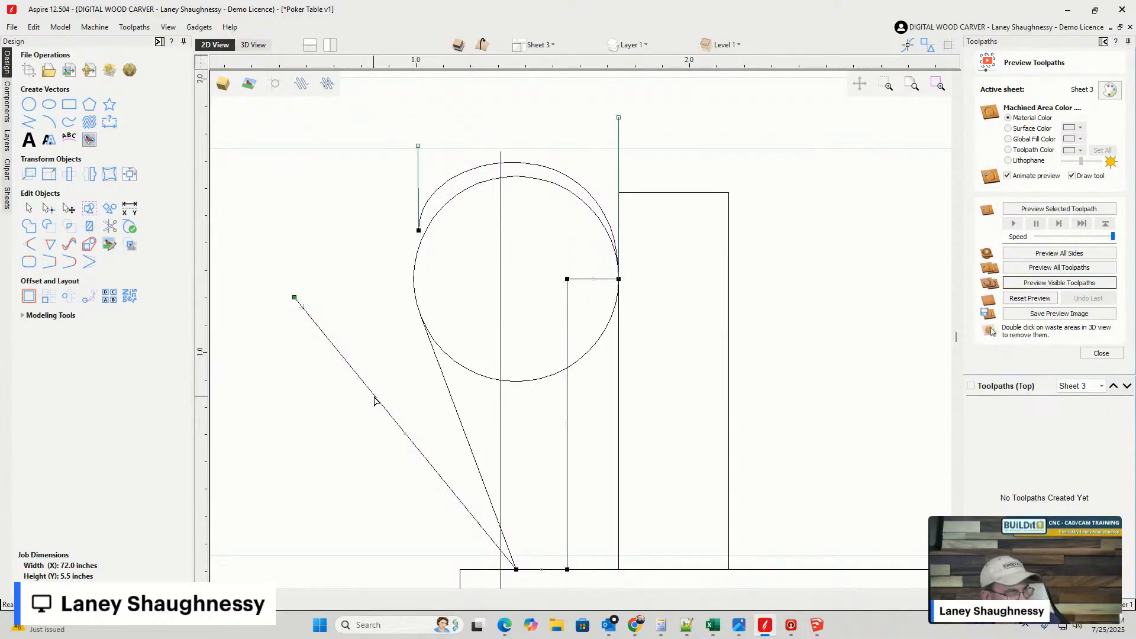
{"action": "right_click", "coordinate": [374, 401]}
{"action": "left_click", "coordinate": [413, 470]}
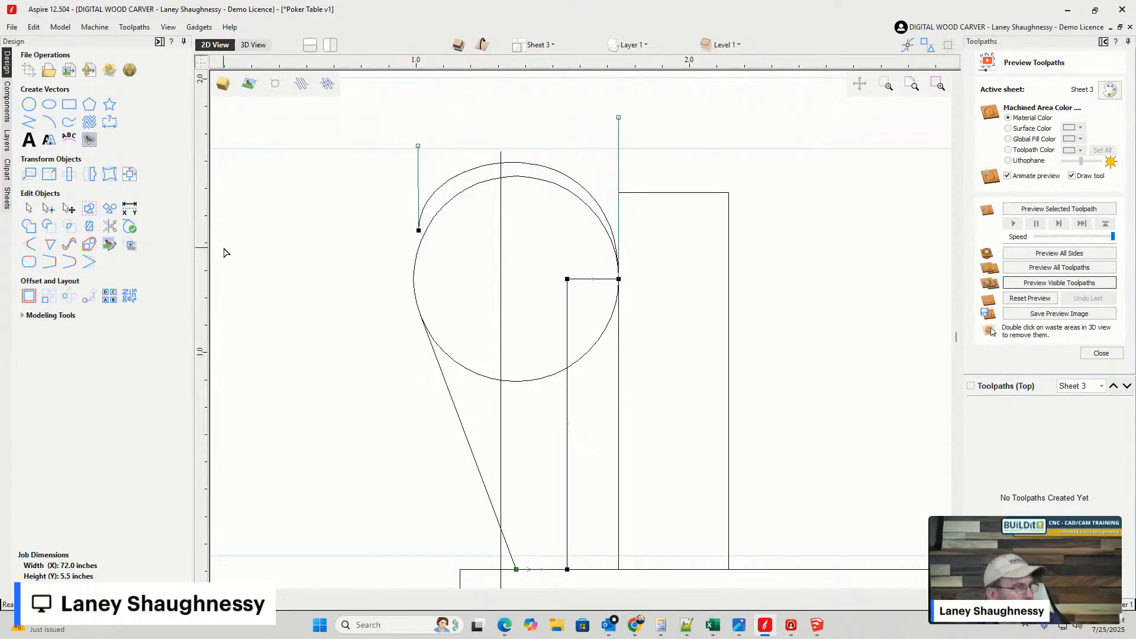
{"action": "left_click", "coordinate": [595, 196]}
{"action": "right_click", "coordinate": [594, 198]}
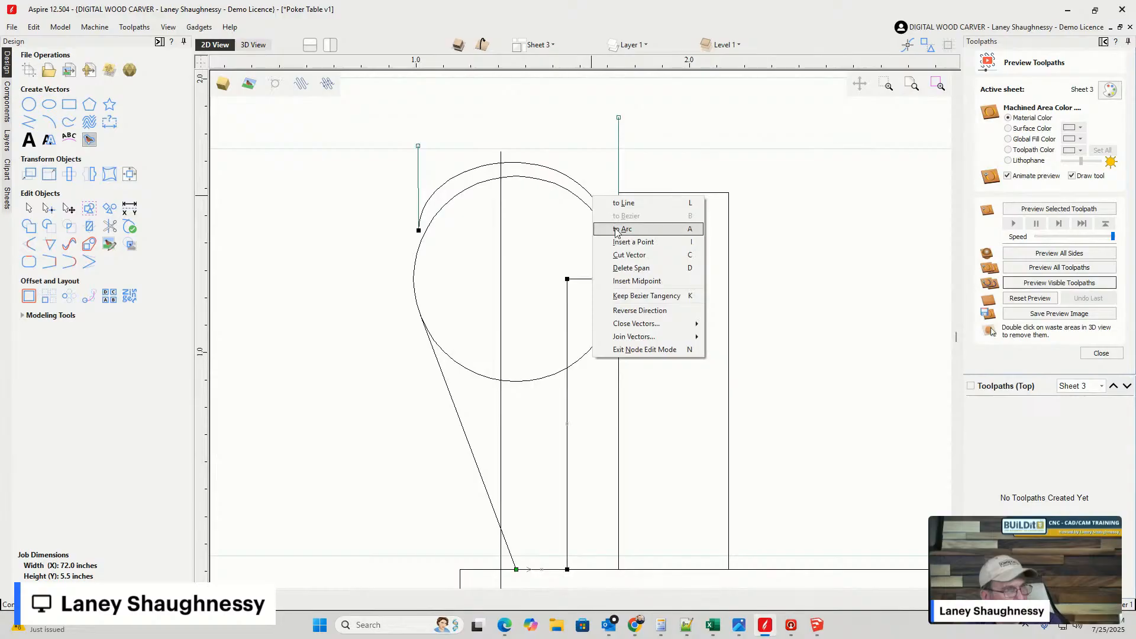
{"action": "left_click", "coordinate": [620, 270]}
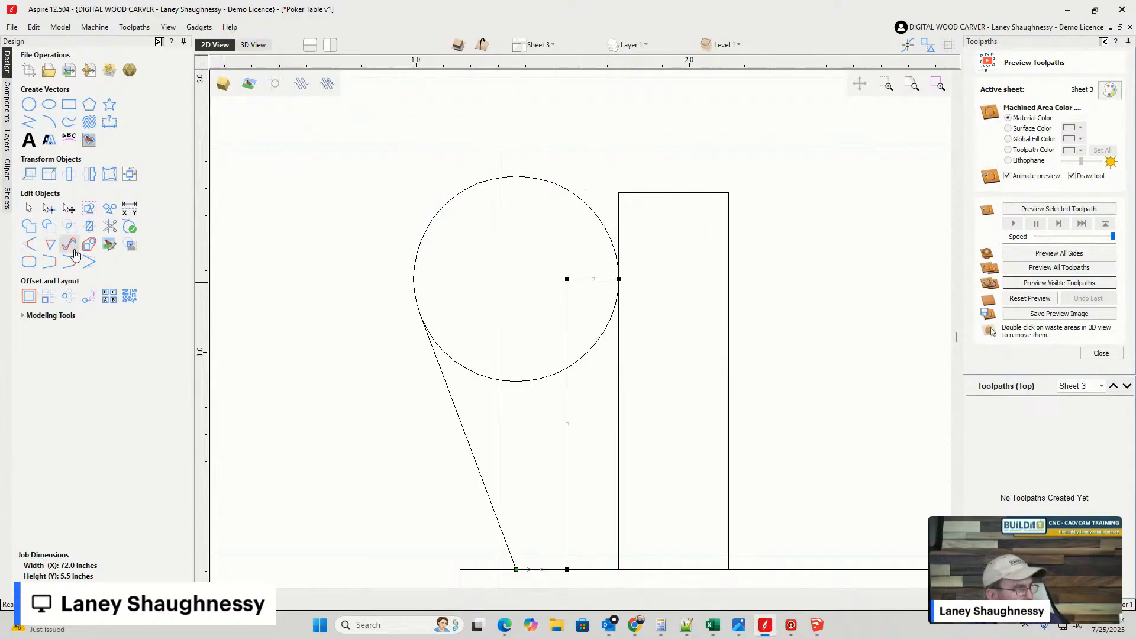
- Trim away the circle's lower arc and the vertical line inside the profile, rejoining the remaining sections into the rail outline
{"action": "left_click", "coordinate": [109, 227]}
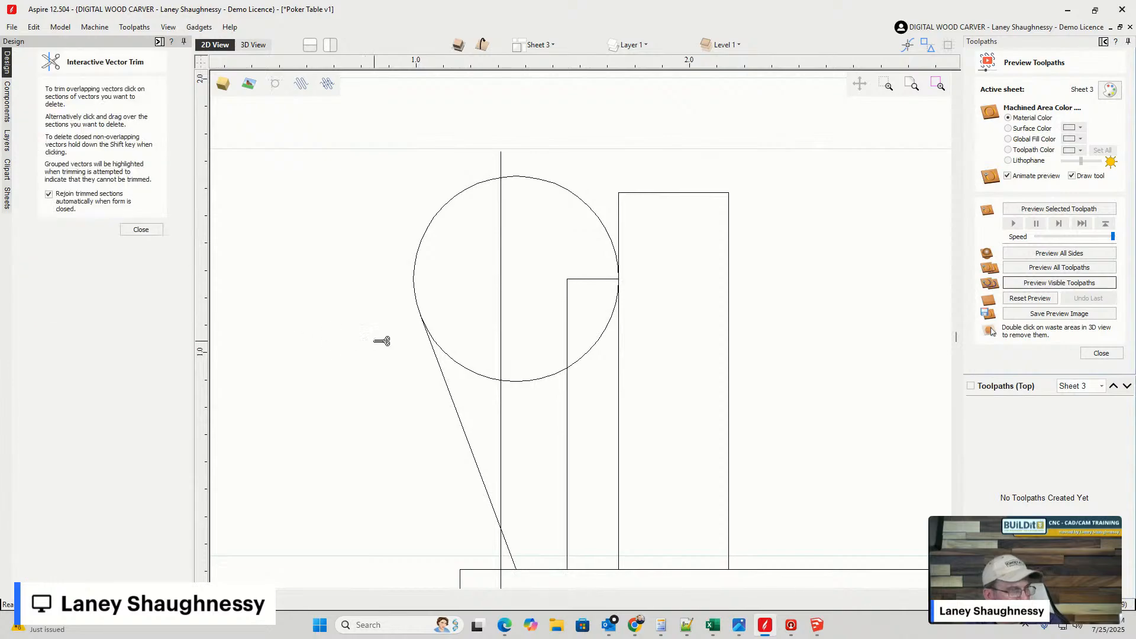
{"action": "left_click", "coordinate": [610, 320]}
{"action": "left_click", "coordinate": [551, 377]}
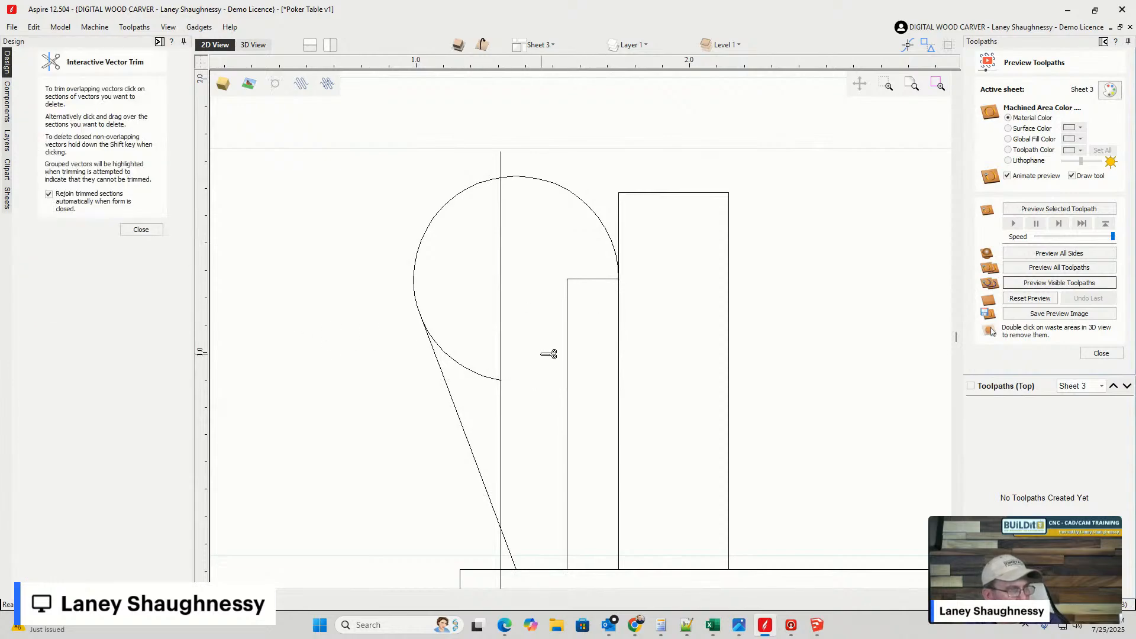
{"action": "left_click", "coordinate": [501, 357]}
{"action": "left_click", "coordinate": [474, 371]}
{"action": "left_click", "coordinate": [502, 391]}
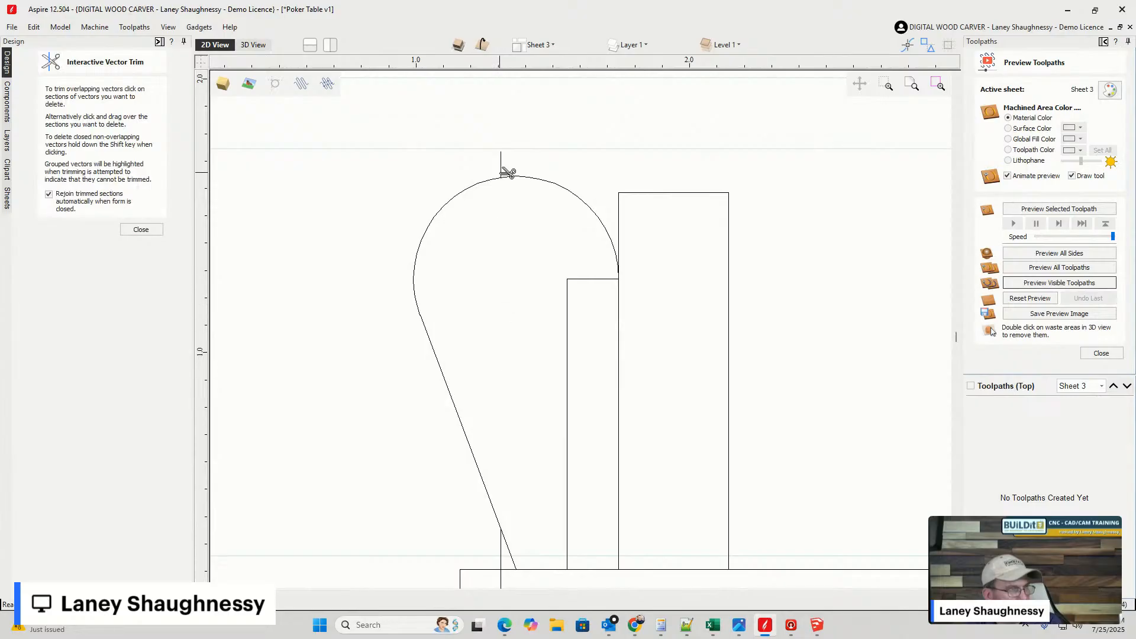
{"action": "scroll", "coordinate": [487, 252], "scroll_direction": "down", "scroll_amount": 2}
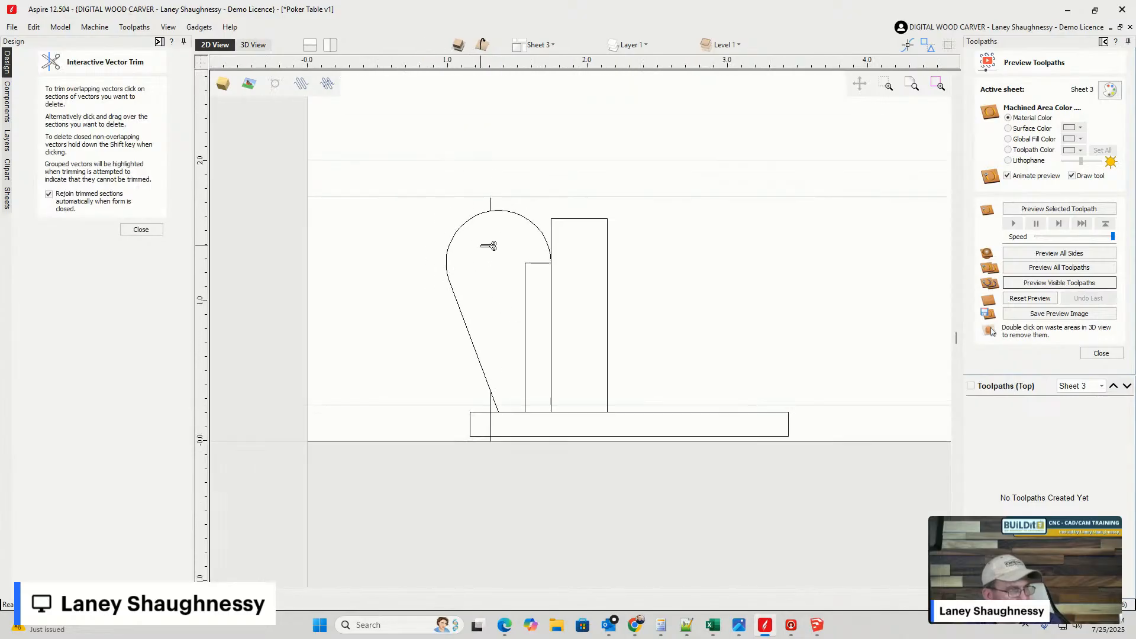
{"action": "left_click", "coordinate": [140, 230]}
- Delete the node where the rail profile's rounded head meets its slanted outer line
{"action": "left_click", "coordinate": [464, 324]}
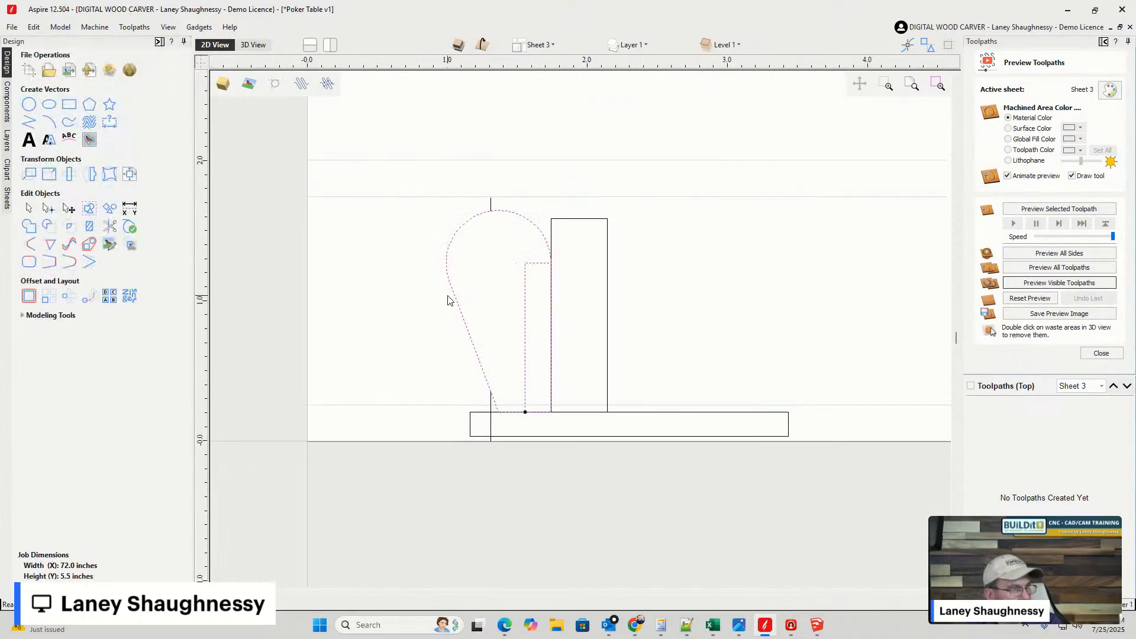
{"action": "scroll", "coordinate": [447, 286], "scroll_direction": "up", "scroll_amount": 3}
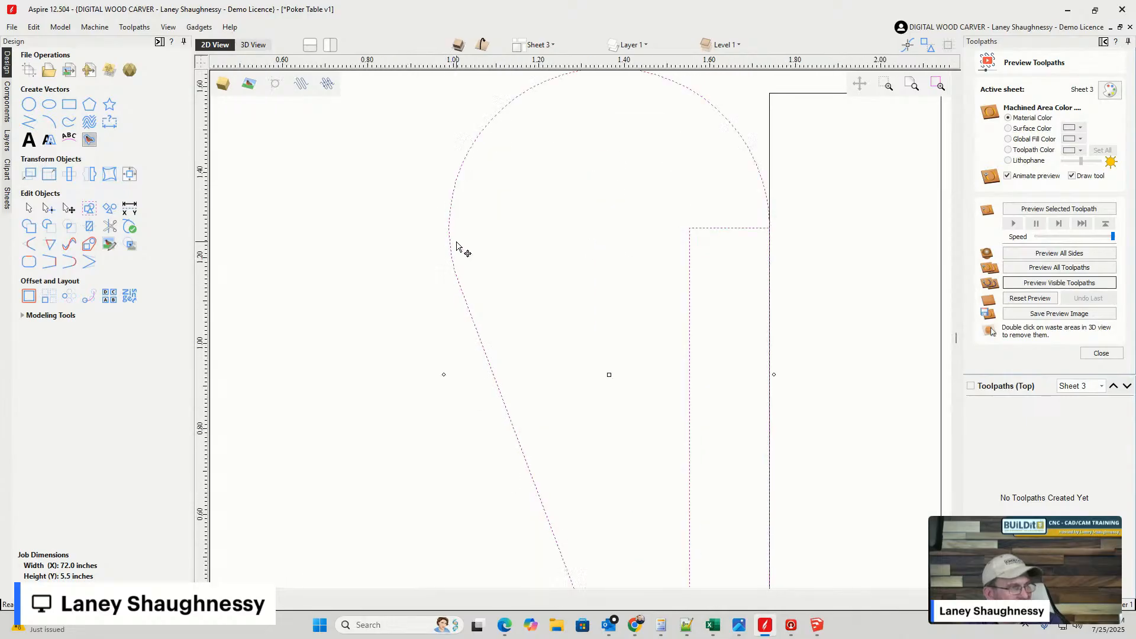
{"action": "key", "text": "n"}
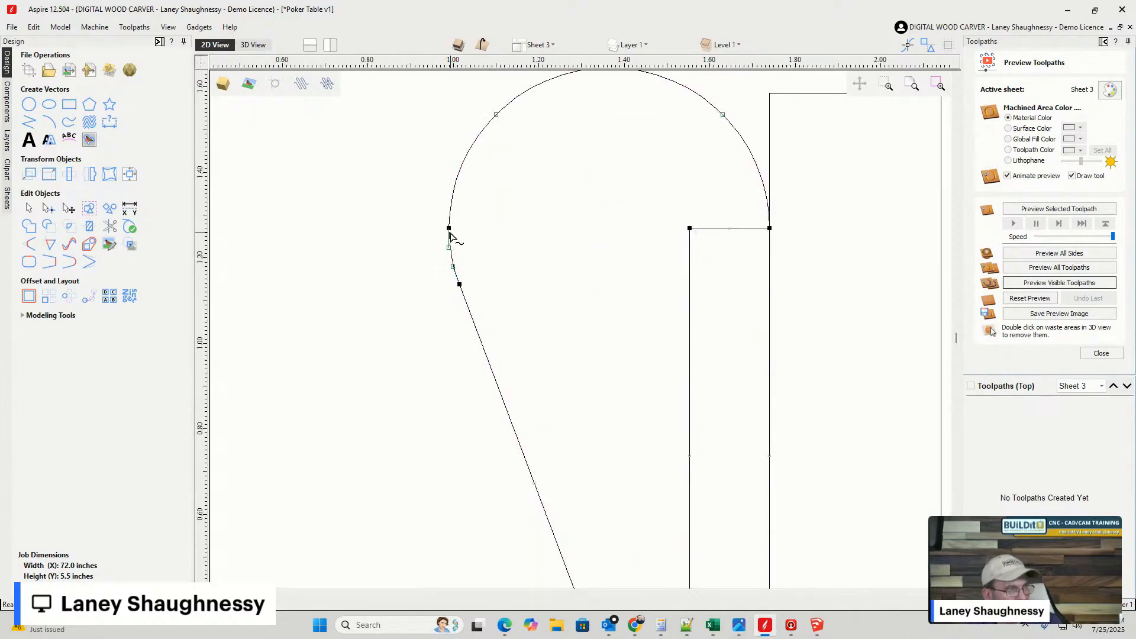
{"action": "scroll", "coordinate": [539, 300], "scroll_direction": "down", "scroll_amount": 2}
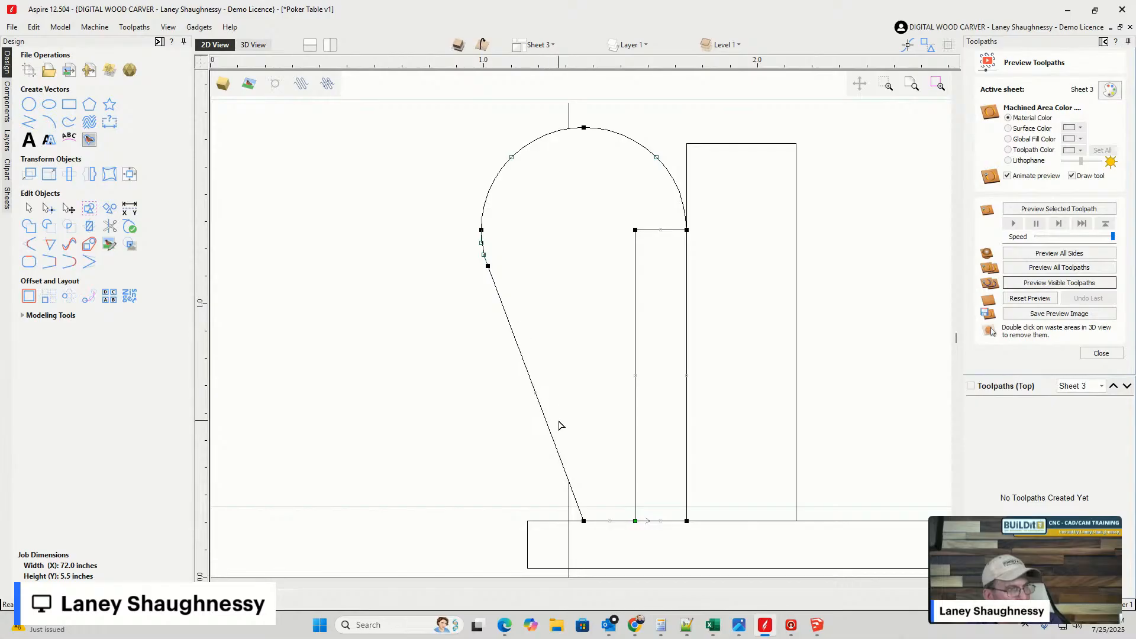
{"action": "right_click", "coordinate": [489, 272]}
{"action": "left_click", "coordinate": [520, 277]}
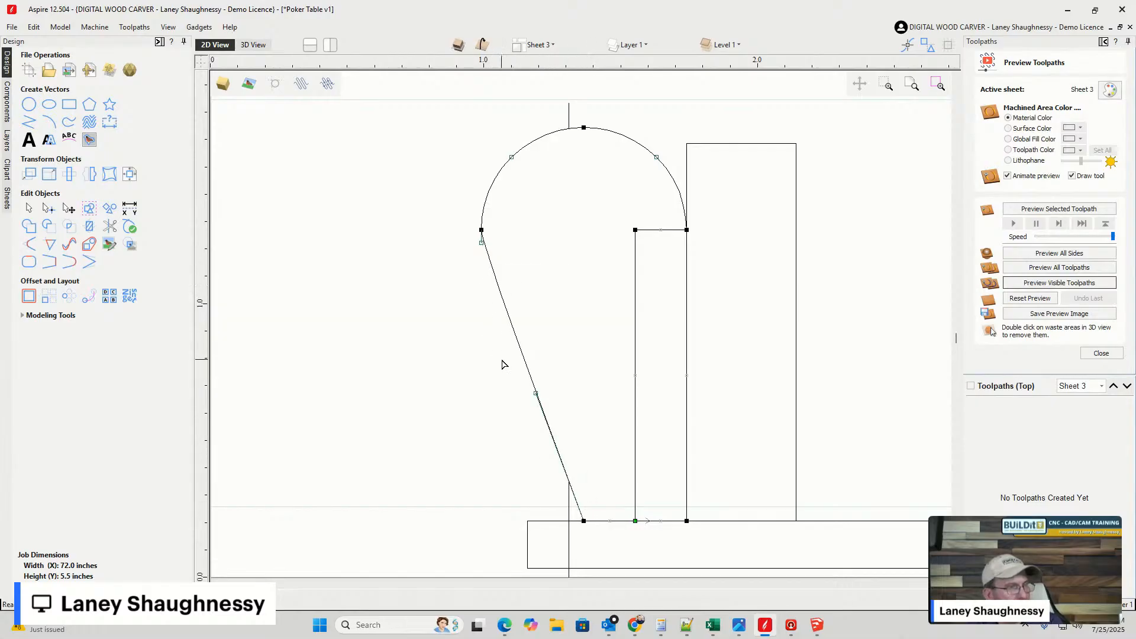
- Reshape the outer face into a smooth outward curve by adjusting both Bezier handles of its span
{"action": "left_click_drag", "start_coordinate": [481, 244], "coordinate": [476, 289]}
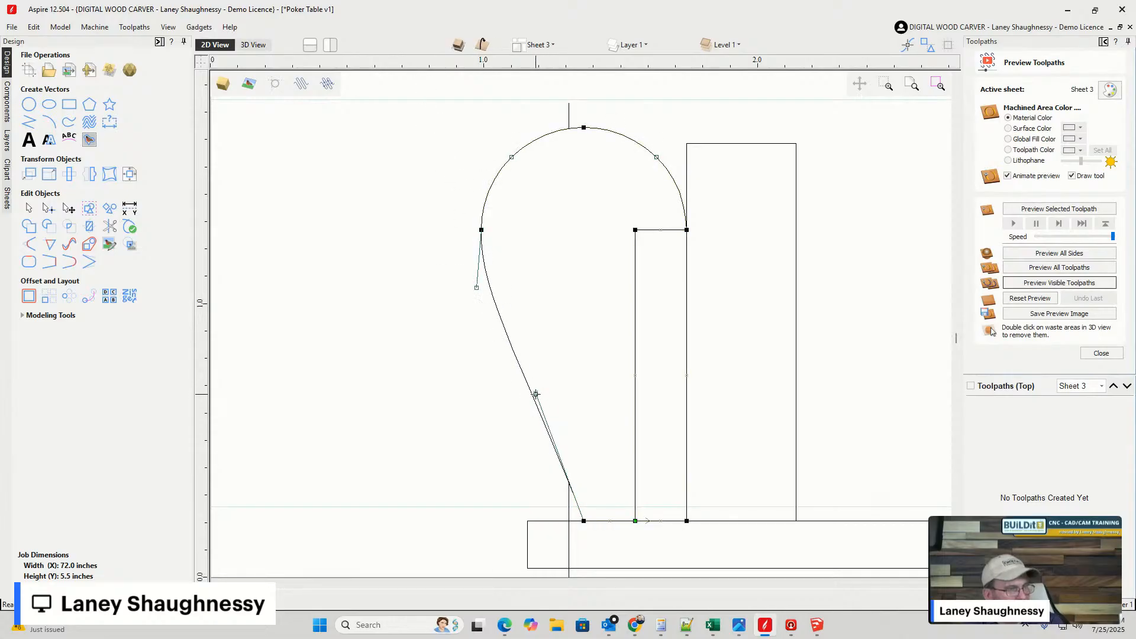
{"action": "left_click_drag", "start_coordinate": [536, 393], "coordinate": [521, 403]}
{"action": "left_click", "coordinate": [460, 405]}
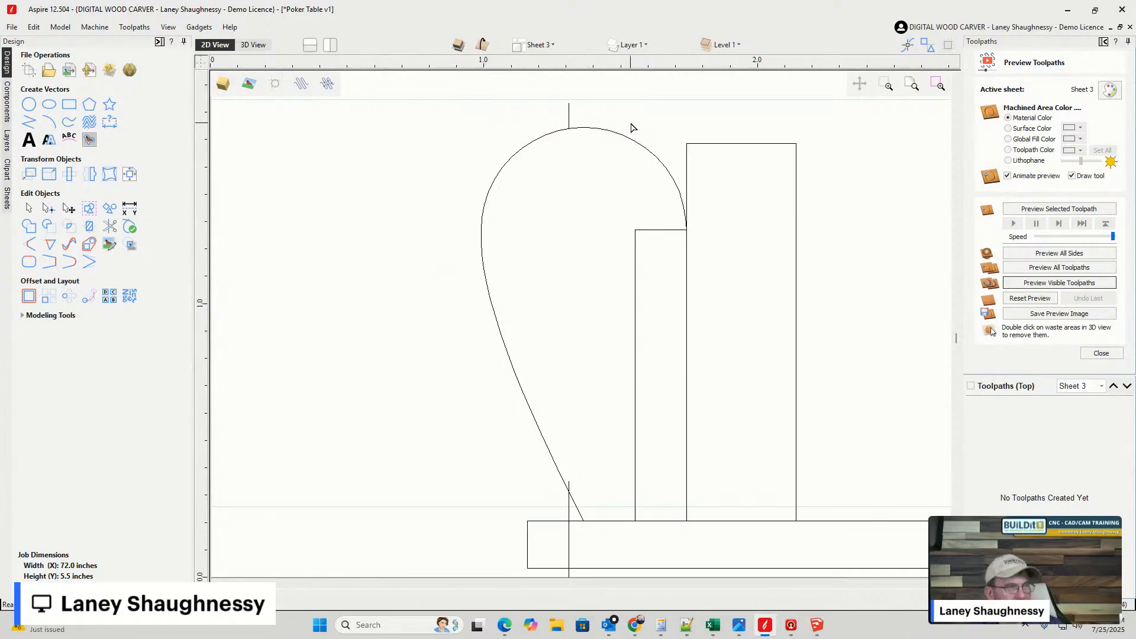
{"action": "scroll", "coordinate": [595, 313], "scroll_direction": "down", "scroll_amount": 2}
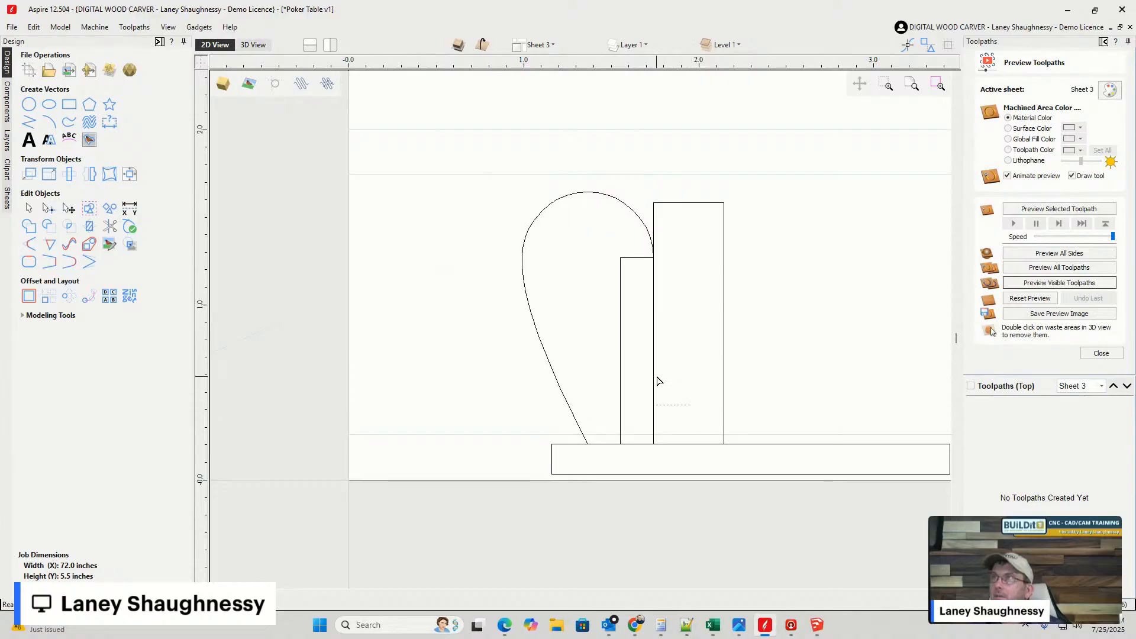
{"action": "left_click_drag", "start_coordinate": [647, 364], "coordinate": [647, 364]}
{"action": "key", "text": "Delete"}
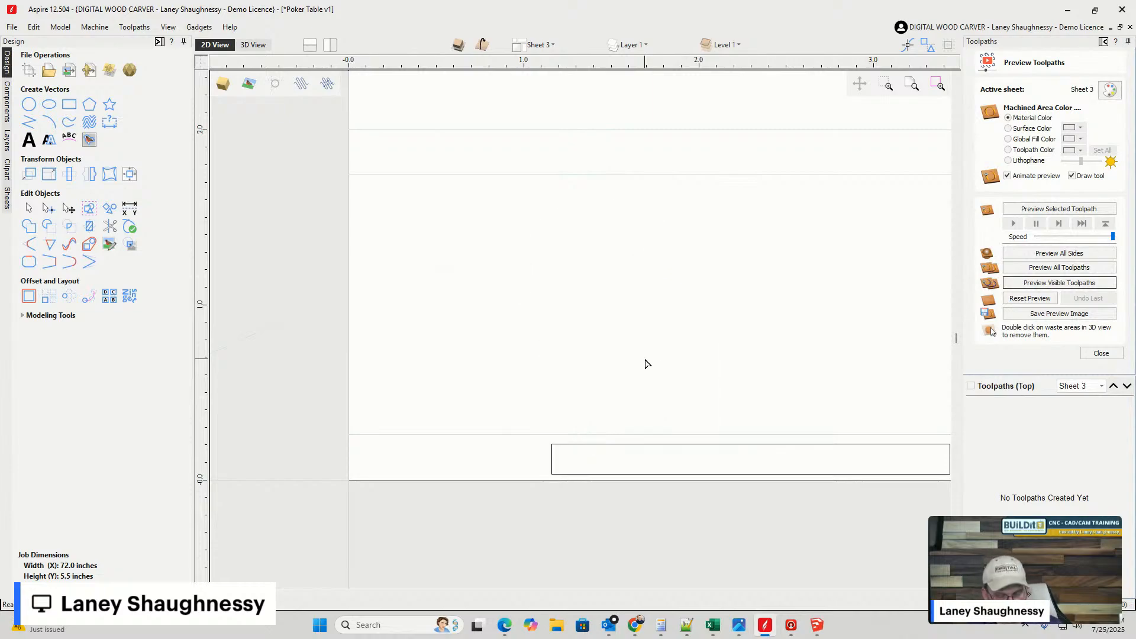
{"action": "key", "text": "ctrl+z"}
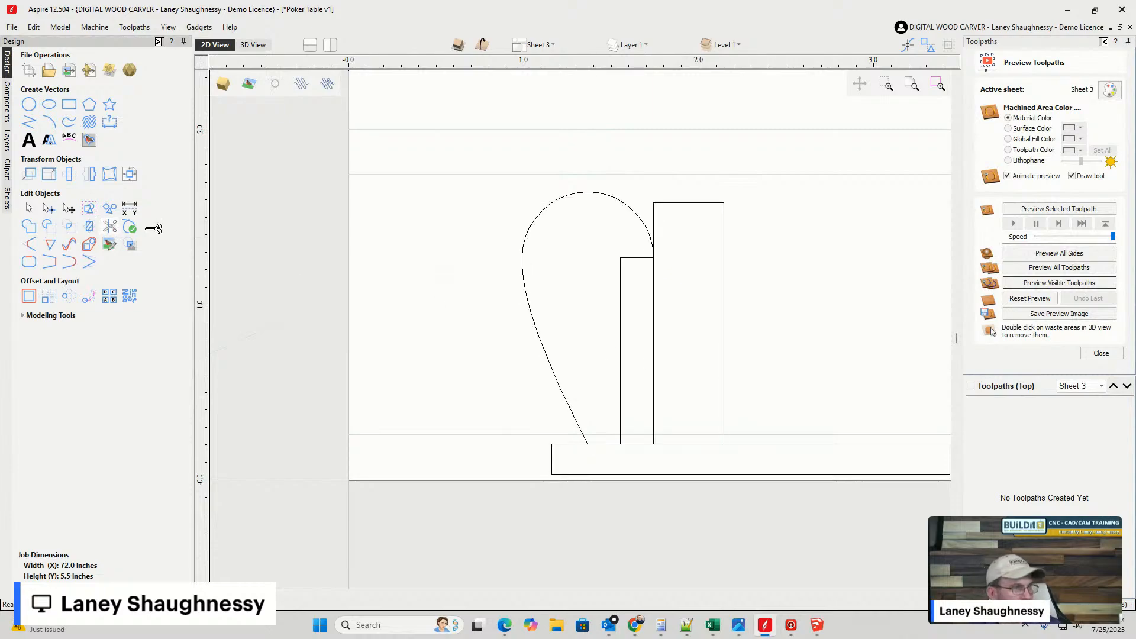
- Trim away the tall rectangle, the narrow strip below the notch and the base rectangle, leaving only the rail profile
{"action": "left_click", "coordinate": [653, 320]}
{"action": "left_click", "coordinate": [681, 203]}
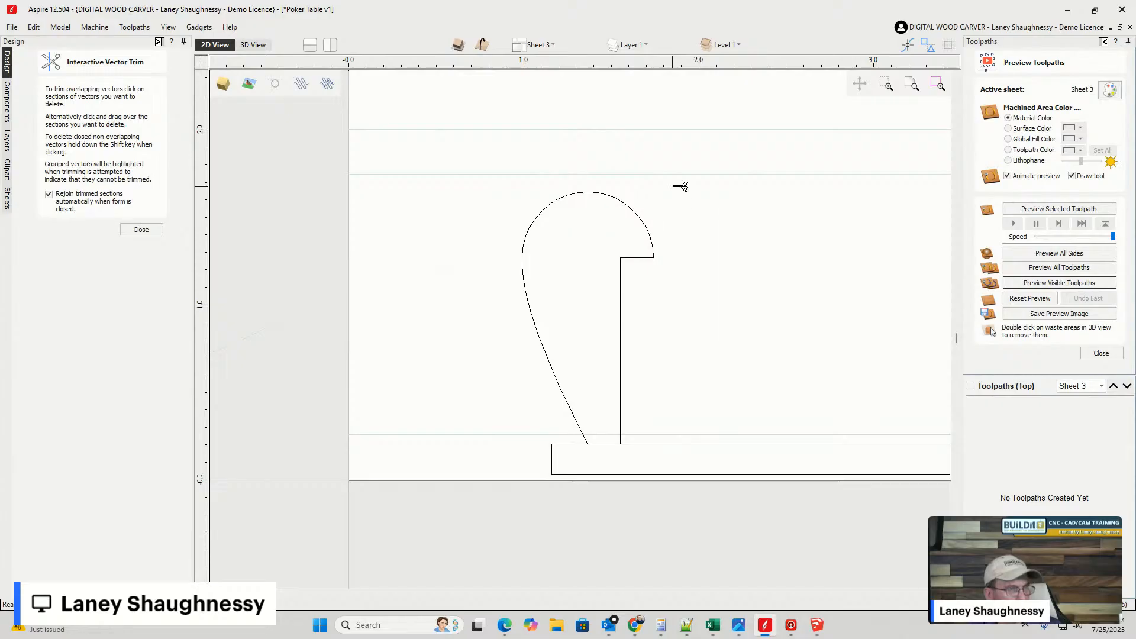
{"action": "left_click", "coordinate": [644, 473]}
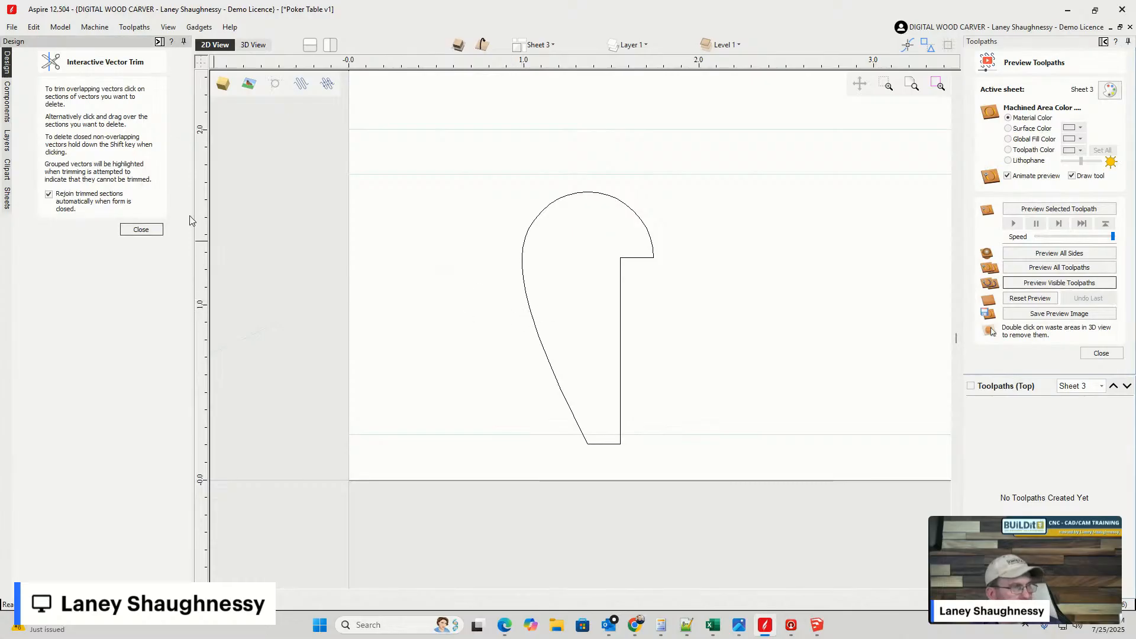
- Move the rail profile up and to the left off the leftover base line and delete that short line
{"action": "left_click", "coordinate": [148, 230]}
{"action": "left_click", "coordinate": [529, 312]}
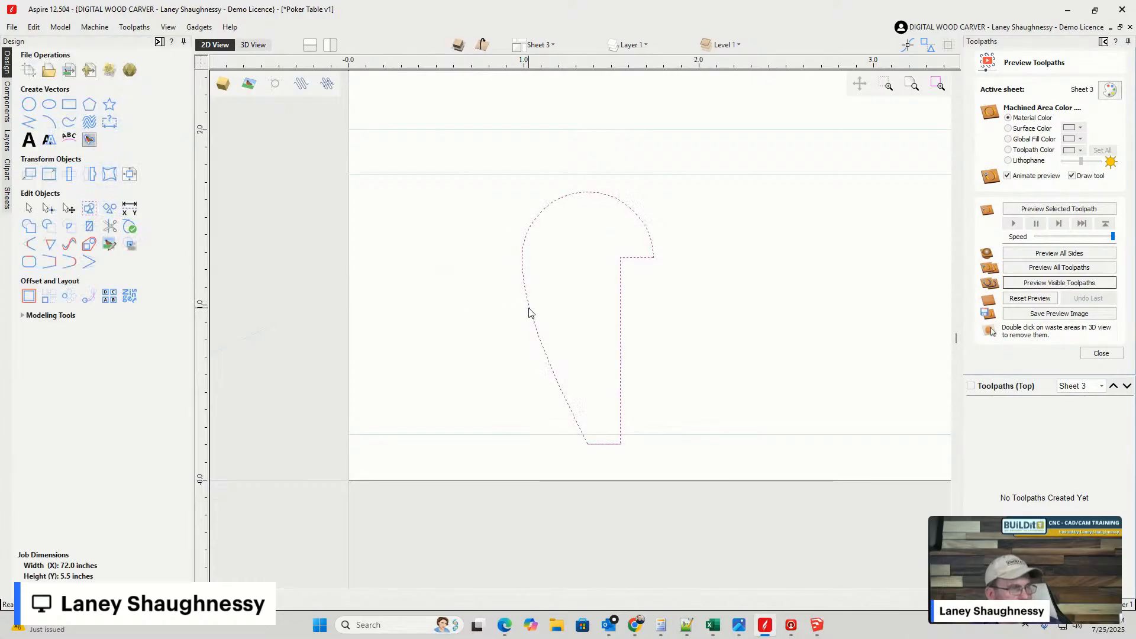
{"action": "left_click_drag", "start_coordinate": [528, 308], "coordinate": [402, 277]}
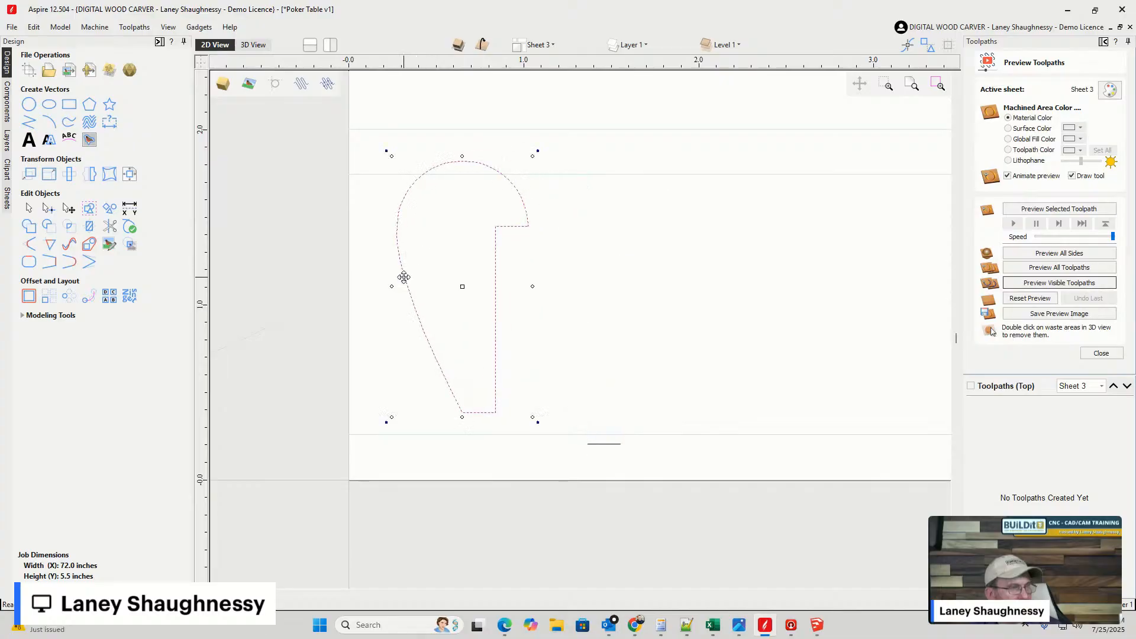
{"action": "left_click", "coordinate": [687, 473]}
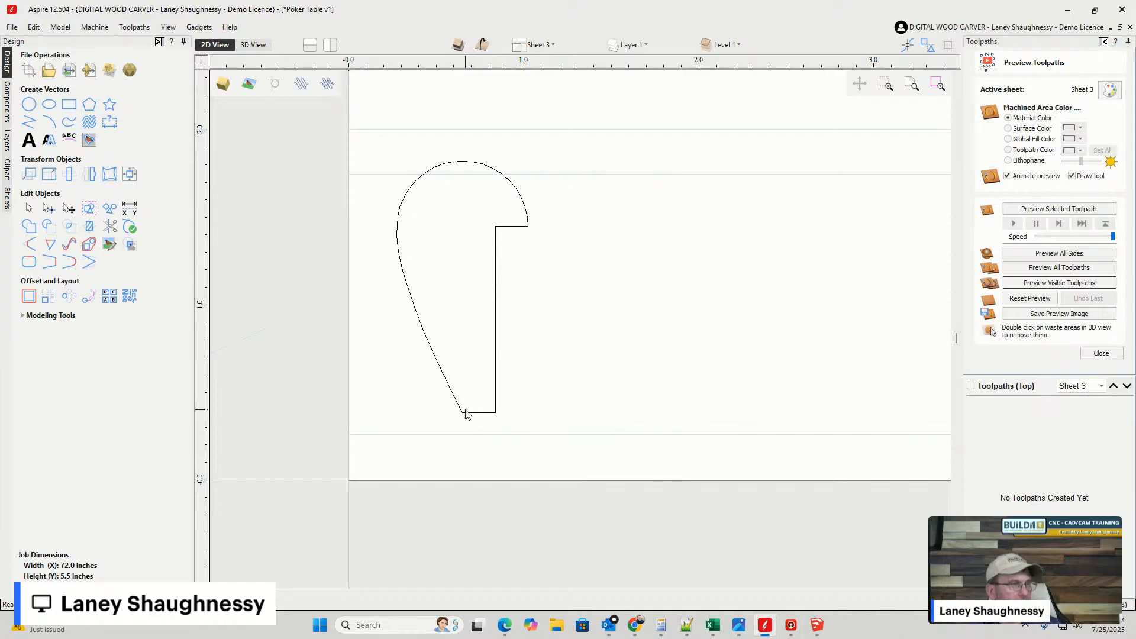
- Try to delete the node at the top of the rail profile's rounded head
{"action": "left_click", "coordinate": [49, 122]}
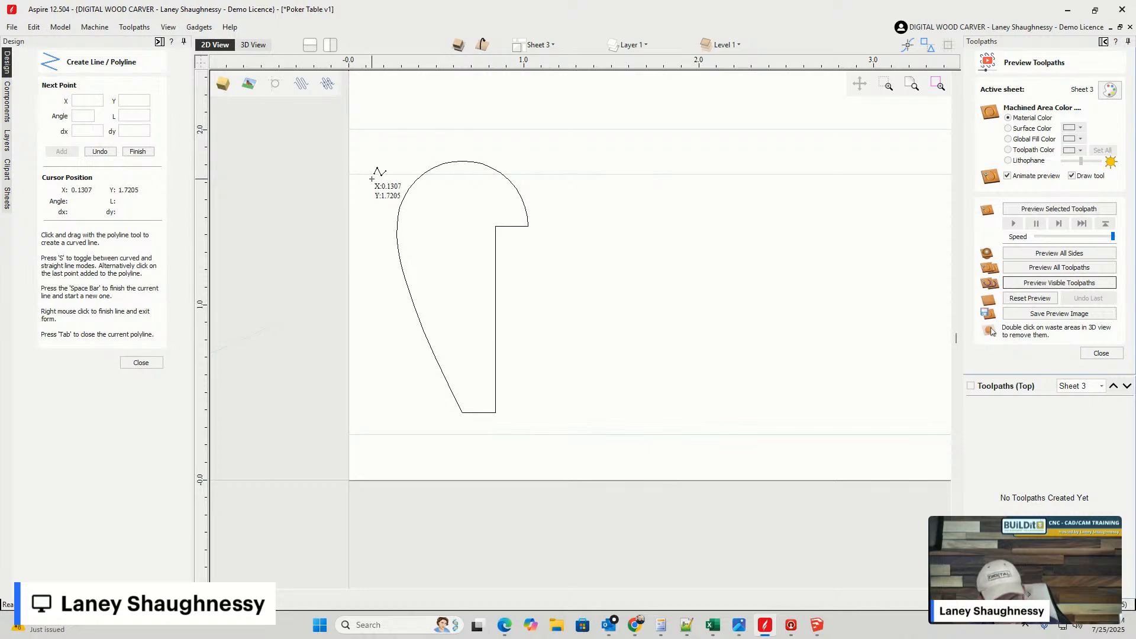
{"action": "key", "text": "n"}
{"action": "left_click", "coordinate": [444, 165]}
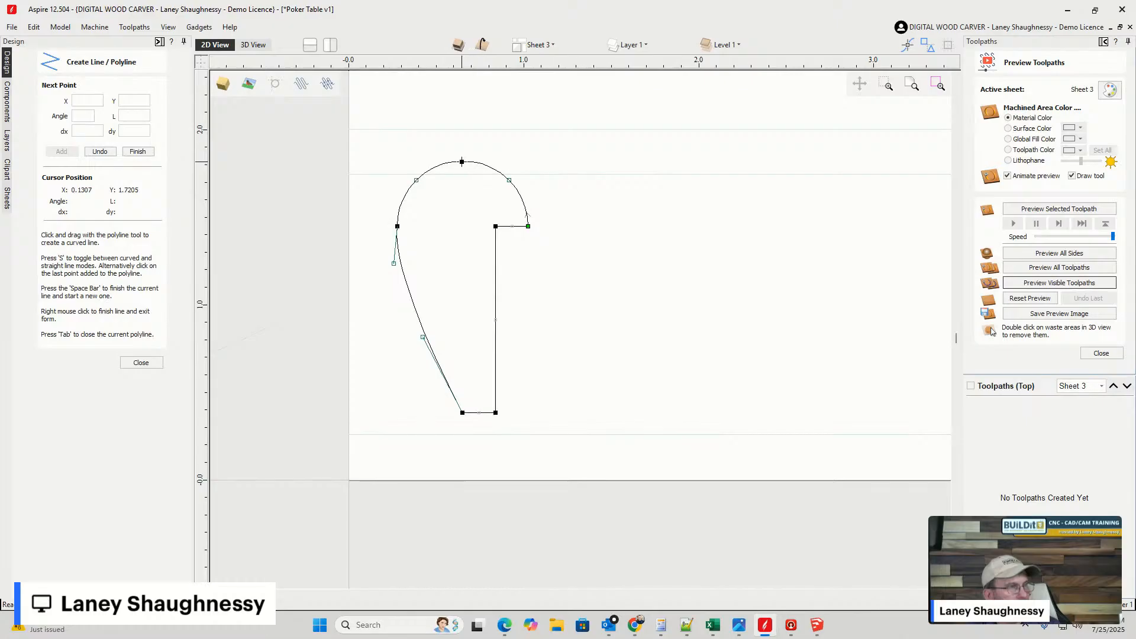
{"action": "right_click", "coordinate": [462, 161]}
{"action": "left_click", "coordinate": [484, 175]}
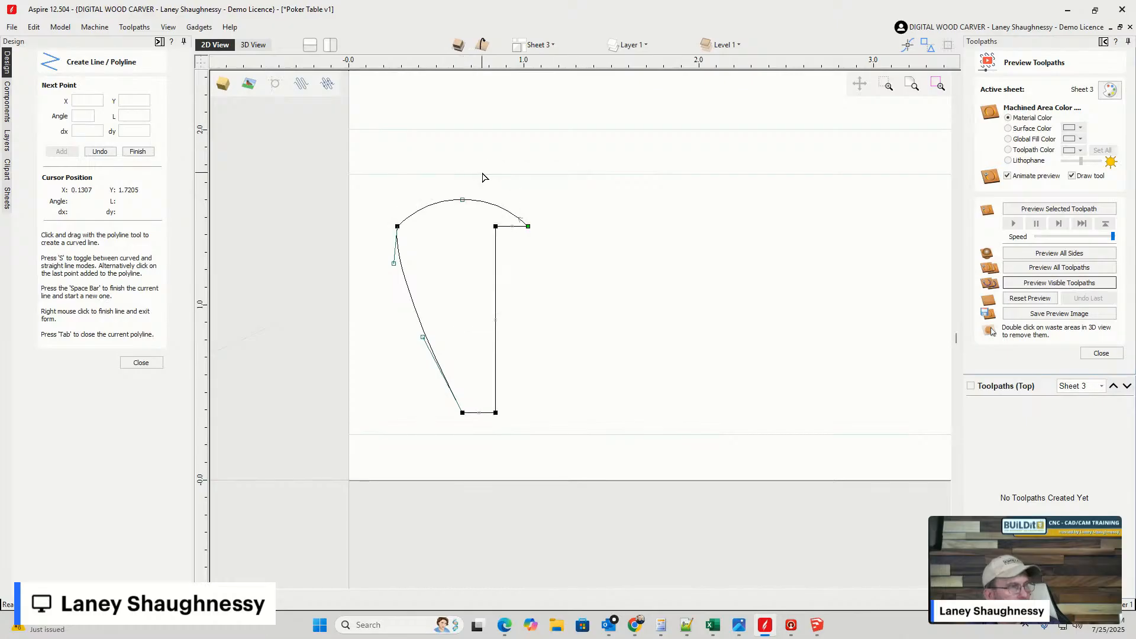
{"action": "key", "text": "ctrl+z"}
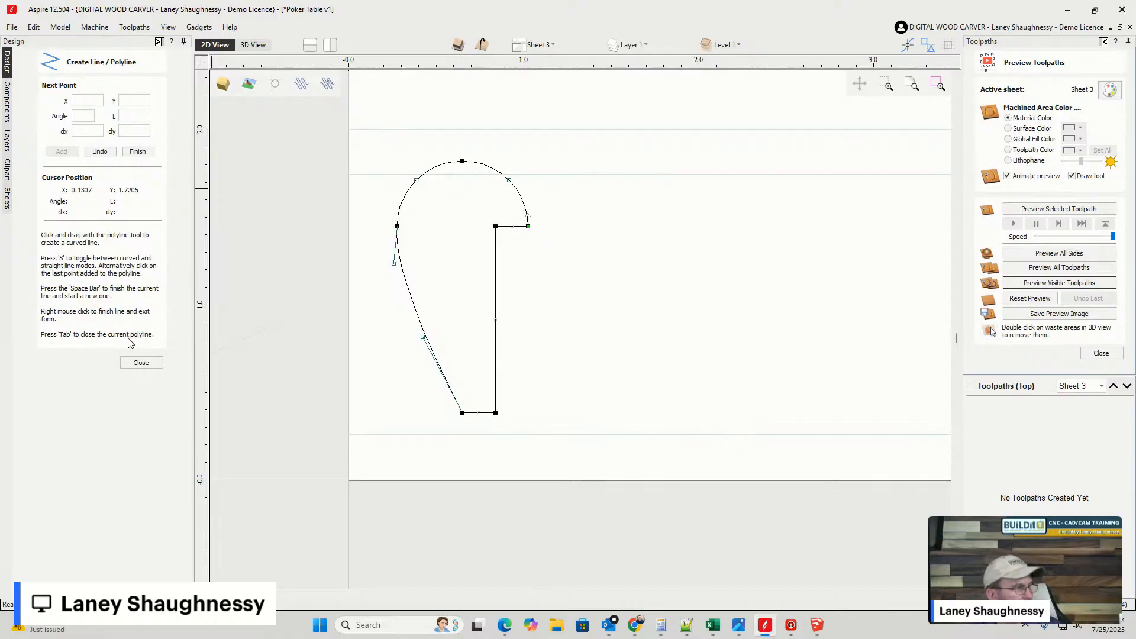
{"action": "left_click", "coordinate": [137, 366]}
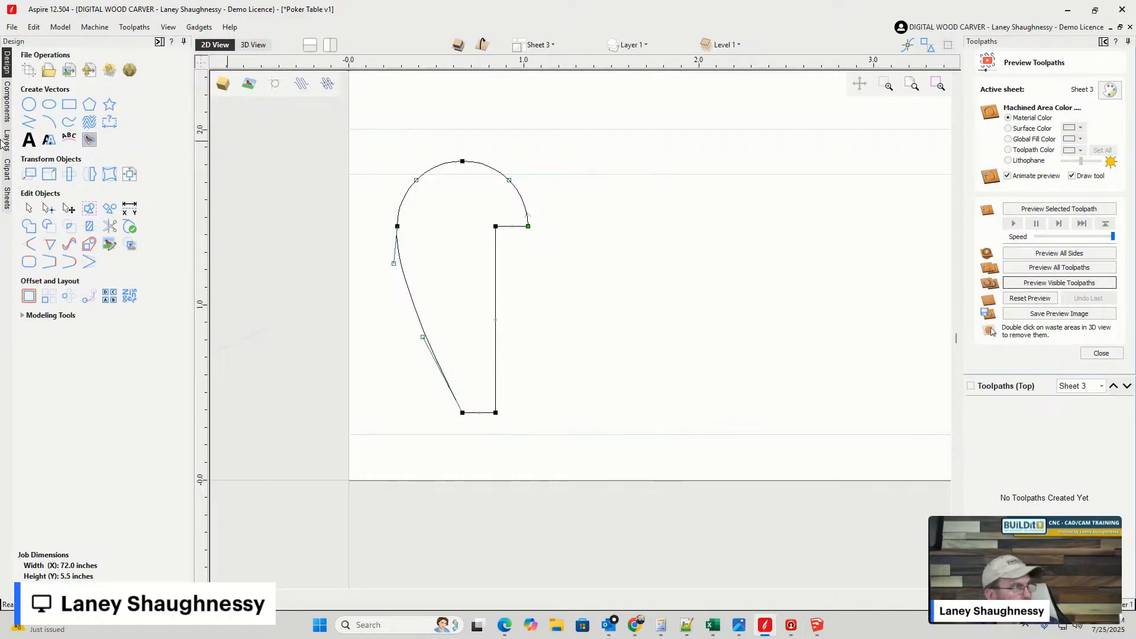
- Draw a vertical line about 1.44 inches long from the top node of the rail profile to the lower corner of its curved face
{"action": "left_click", "coordinate": [29, 121]}
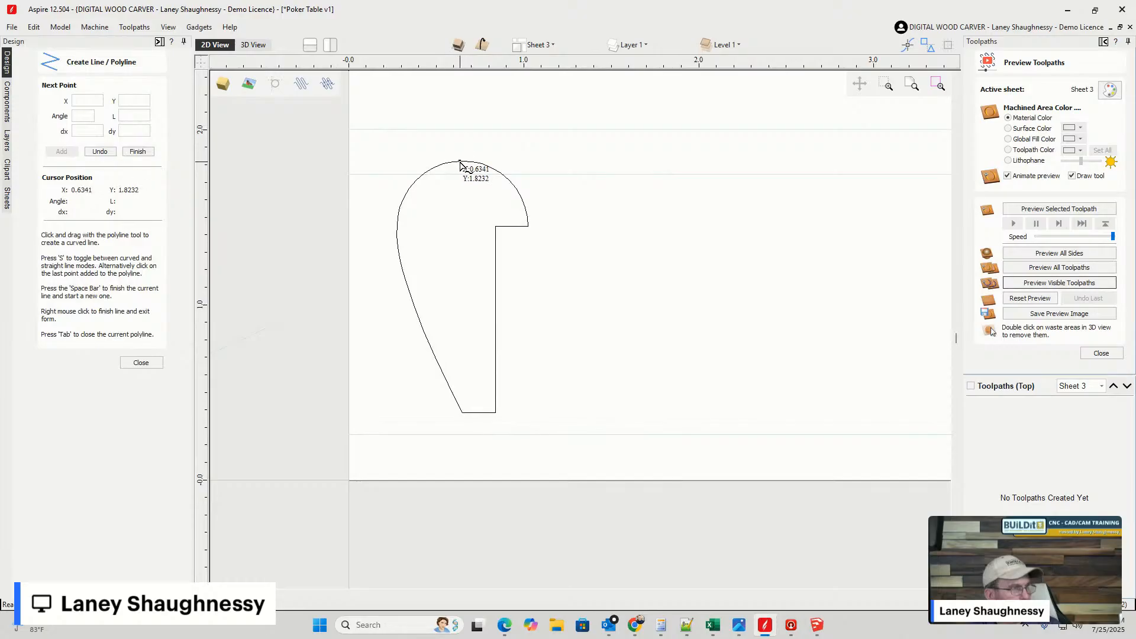
{"action": "left_click", "coordinate": [462, 161]}
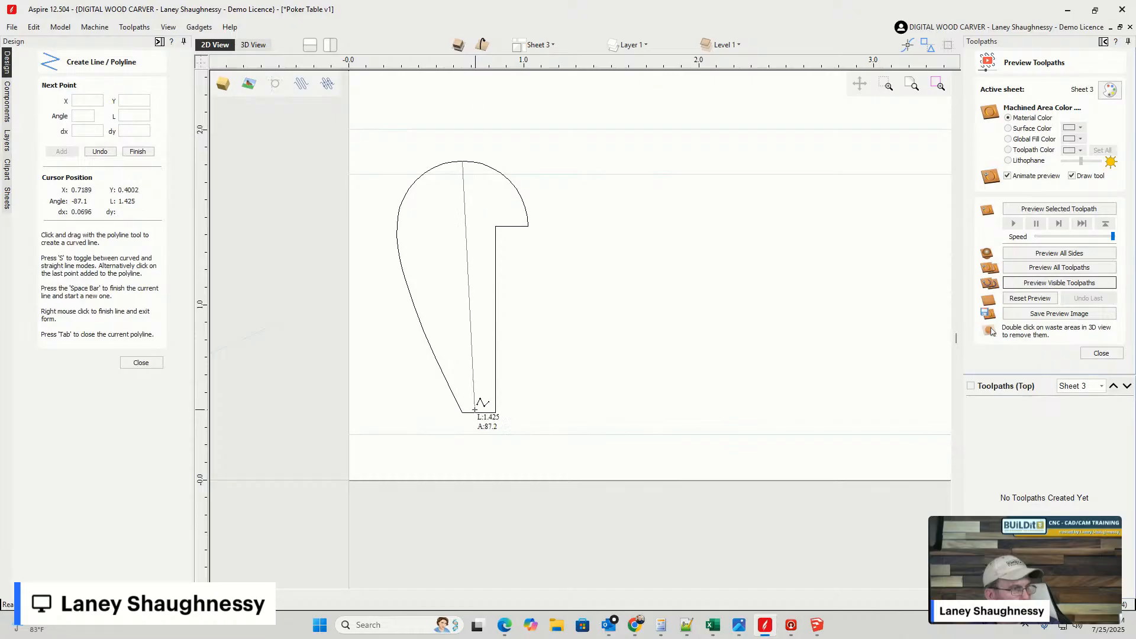
{"action": "scroll", "coordinate": [475, 410], "scroll_direction": "up", "scroll_amount": 3}
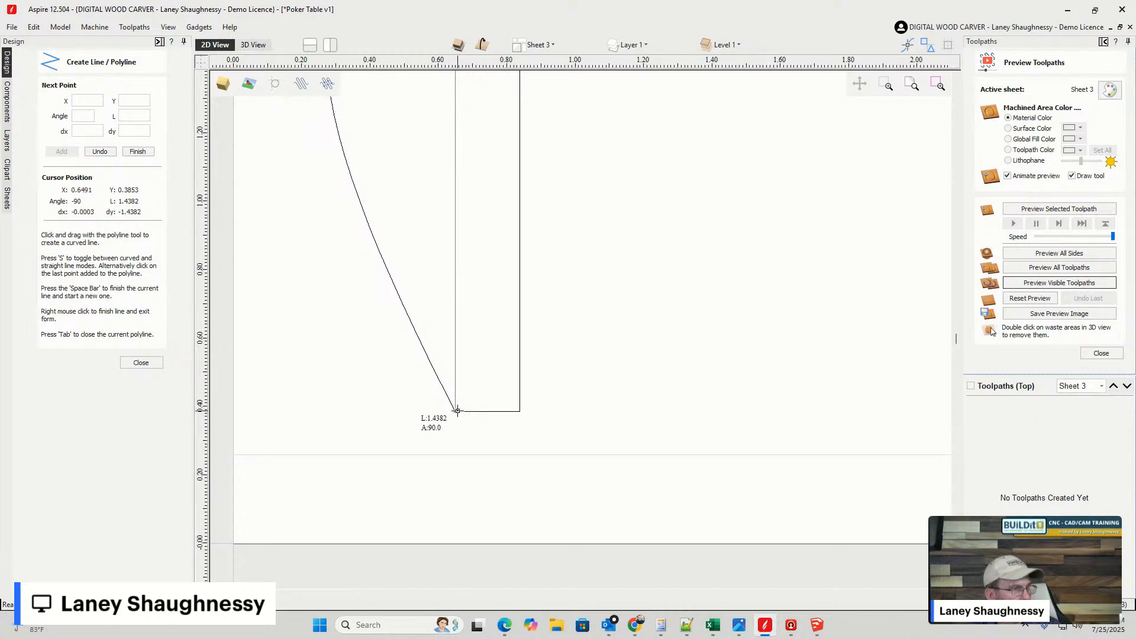
{"action": "left_click", "coordinate": [458, 410]}
{"action": "scroll", "coordinate": [548, 461], "scroll_direction": "down", "scroll_amount": 5}
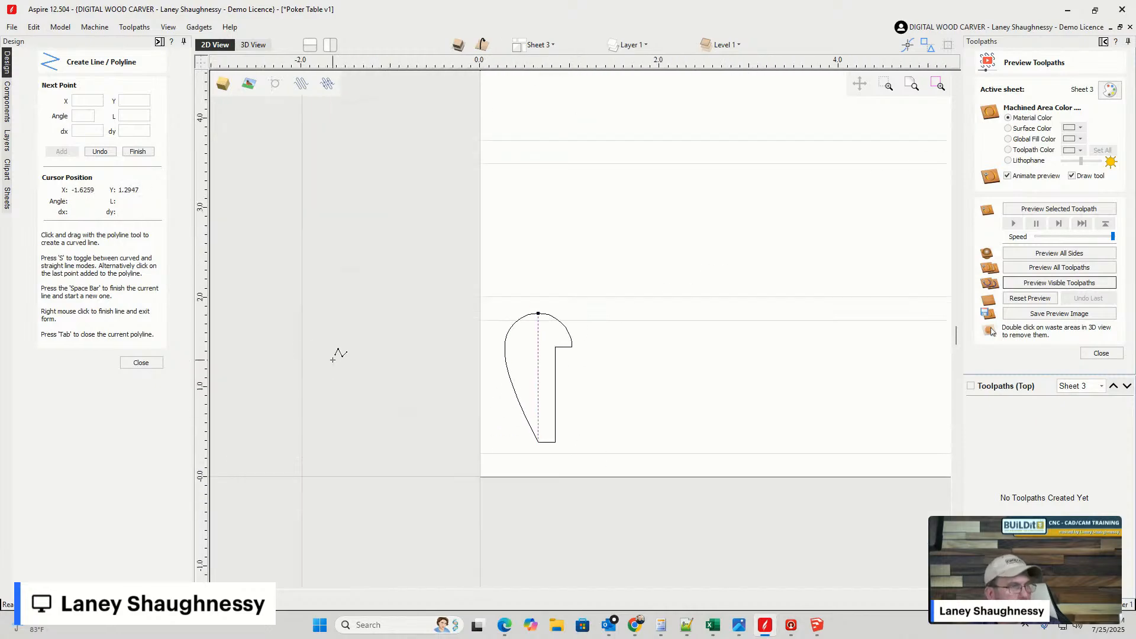
{"action": "left_click", "coordinate": [157, 361]}
{"action": "scroll", "coordinate": [587, 372], "scroll_direction": "up", "scroll_amount": 5}
{"action": "scroll", "coordinate": [620, 248], "scroll_direction": "down", "scroll_amount": 2}
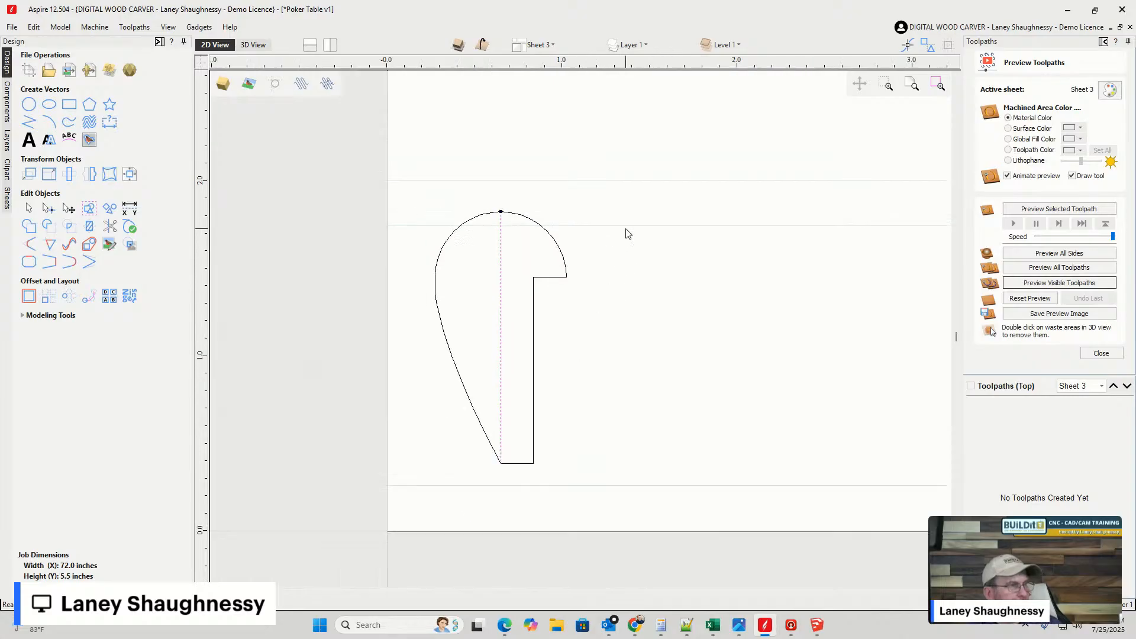
{"action": "scroll", "coordinate": [628, 234], "scroll_direction": "down", "scroll_amount": 1}
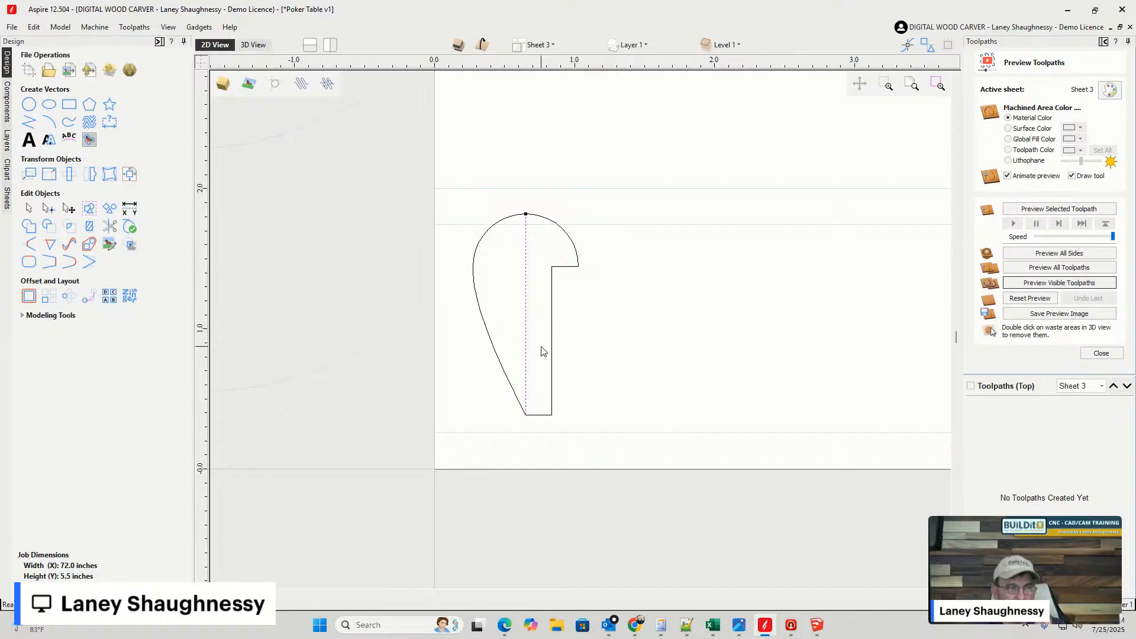
- Examine the end cross-section of the three simulated rail strips in 3D, and return to the 2D drawing
{"action": "left_click", "coordinate": [253, 44]}
{"action": "scroll", "coordinate": [450, 282], "scroll_direction": "down", "scroll_amount": 3}
{"action": "left_click_drag", "start_coordinate": [912, 96], "coordinate": [927, 43]}
{"action": "scroll", "coordinate": [448, 360], "scroll_direction": "down", "scroll_amount": 2}
{"action": "scroll", "coordinate": [448, 360], "scroll_direction": "down", "scroll_amount": 6}
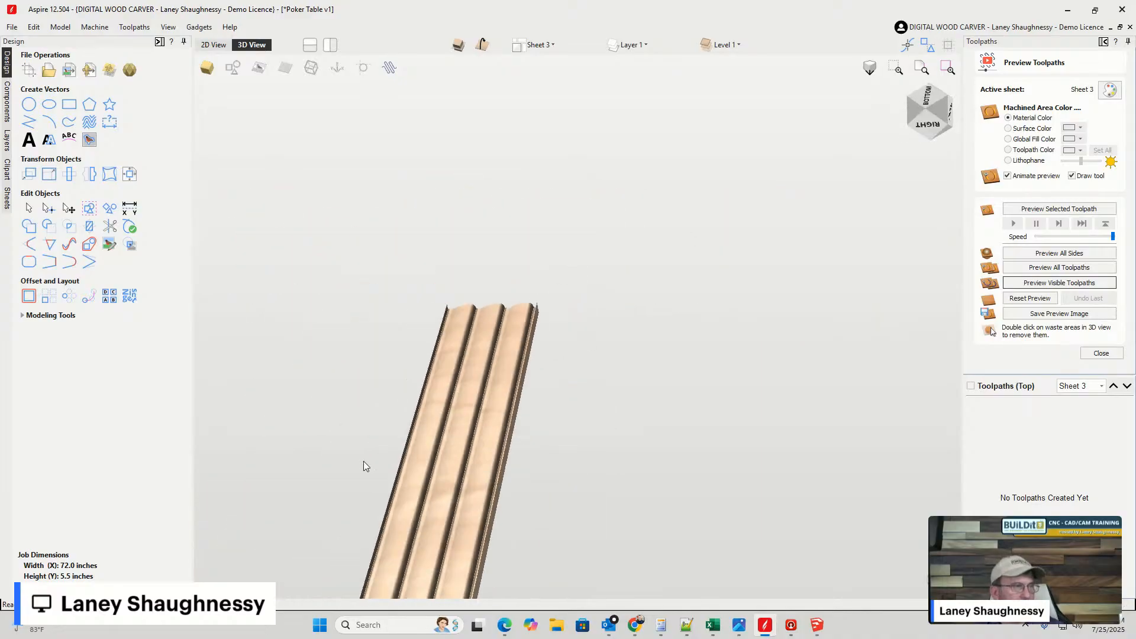
{"action": "scroll", "coordinate": [455, 563], "scroll_direction": "up", "scroll_amount": 1}
{"action": "middle_click_drag", "start_coordinate": [456, 563], "coordinate": [535, 464]}
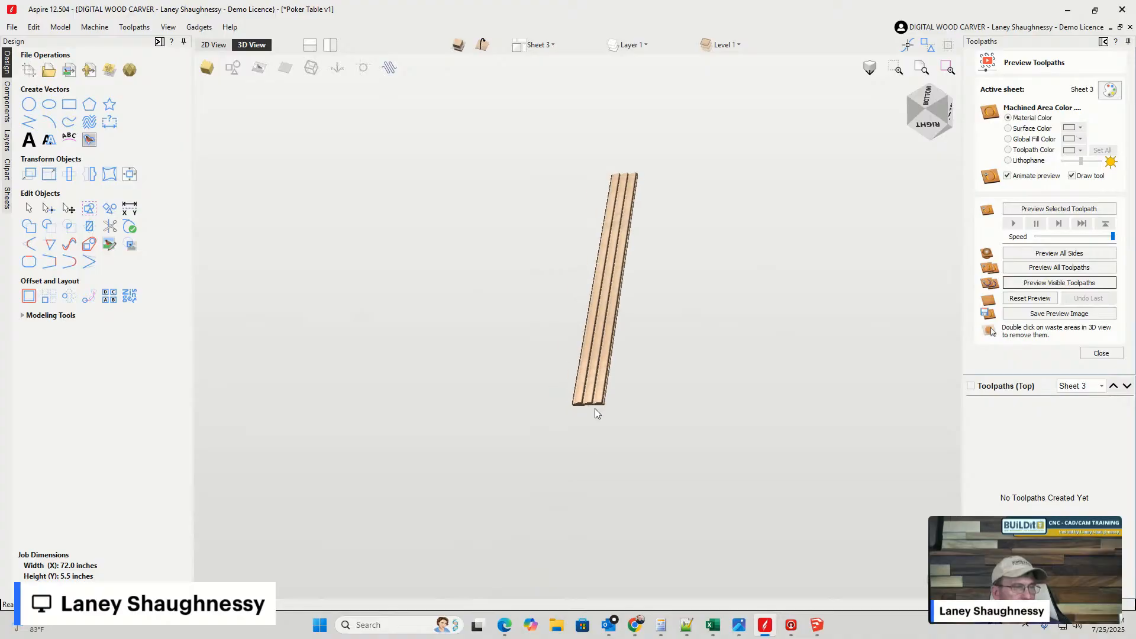
{"action": "scroll", "coordinate": [598, 408], "scroll_direction": "up", "scroll_amount": 5}
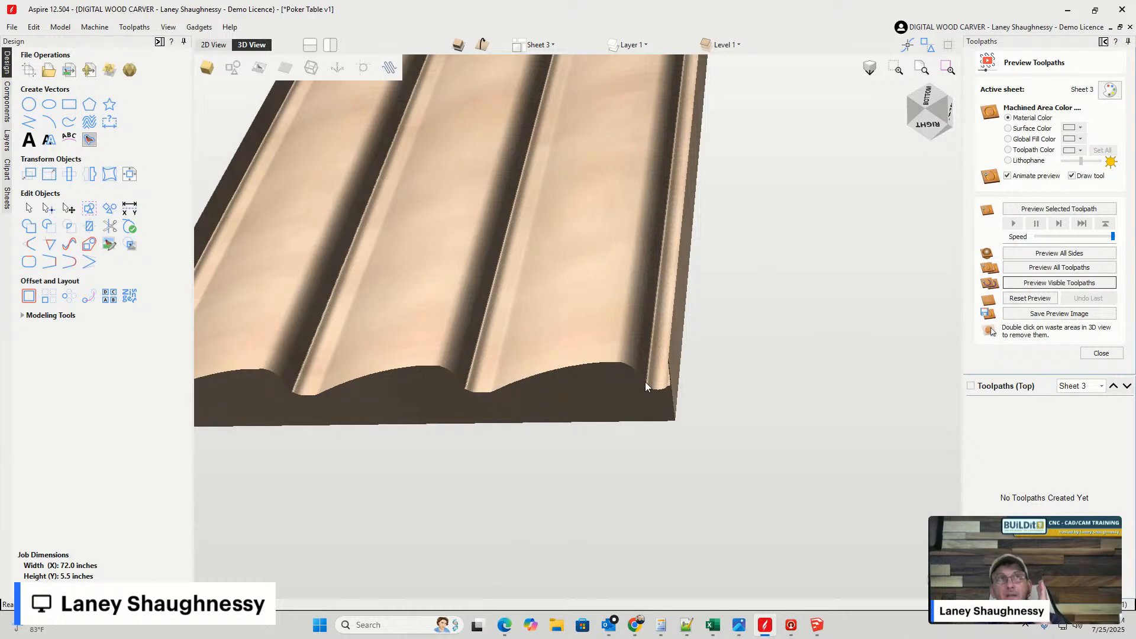
{"action": "scroll", "coordinate": [647, 386], "scroll_direction": "down", "scroll_amount": 8}
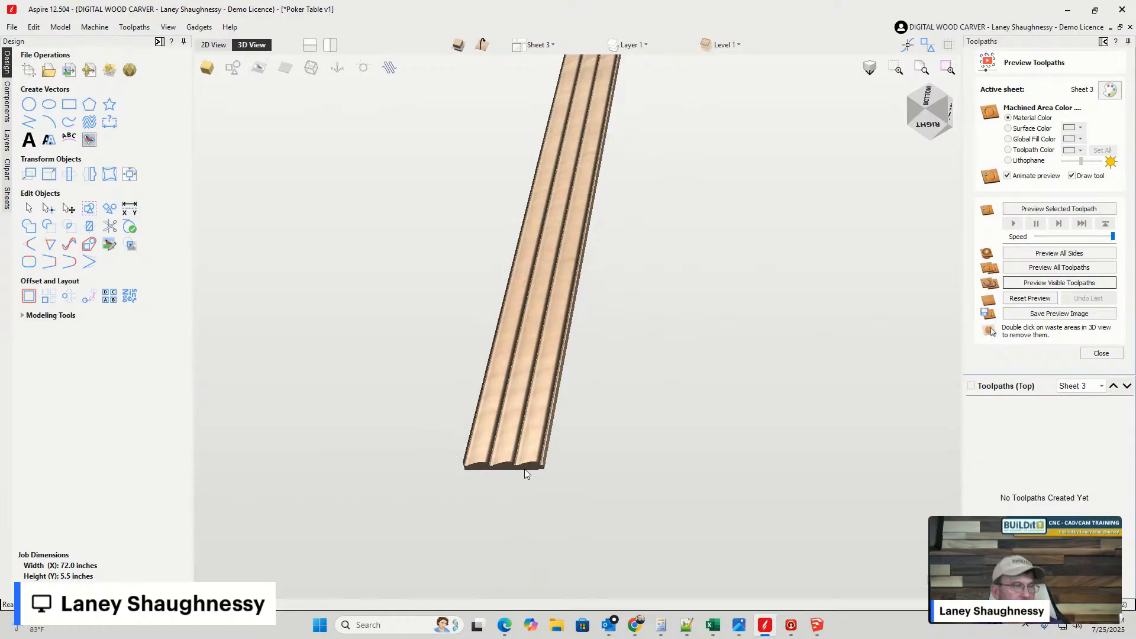
{"action": "scroll", "coordinate": [544, 468], "scroll_direction": "up", "scroll_amount": 2}
{"action": "scroll", "coordinate": [542, 461], "scroll_direction": "up", "scroll_amount": 2}
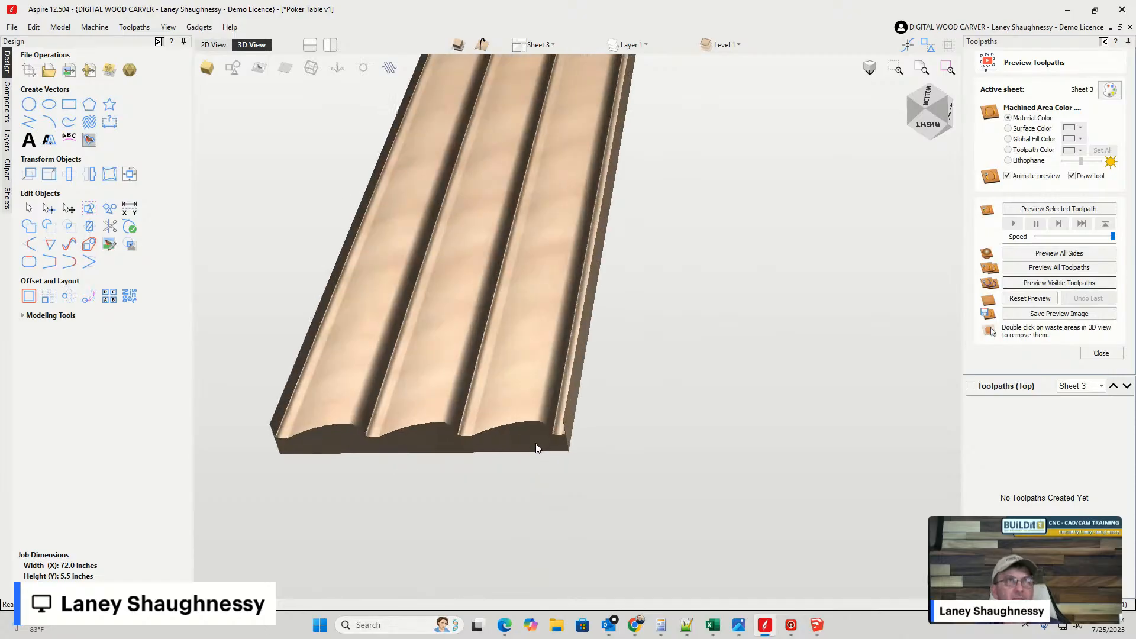
{"action": "left_click", "coordinate": [214, 45]}
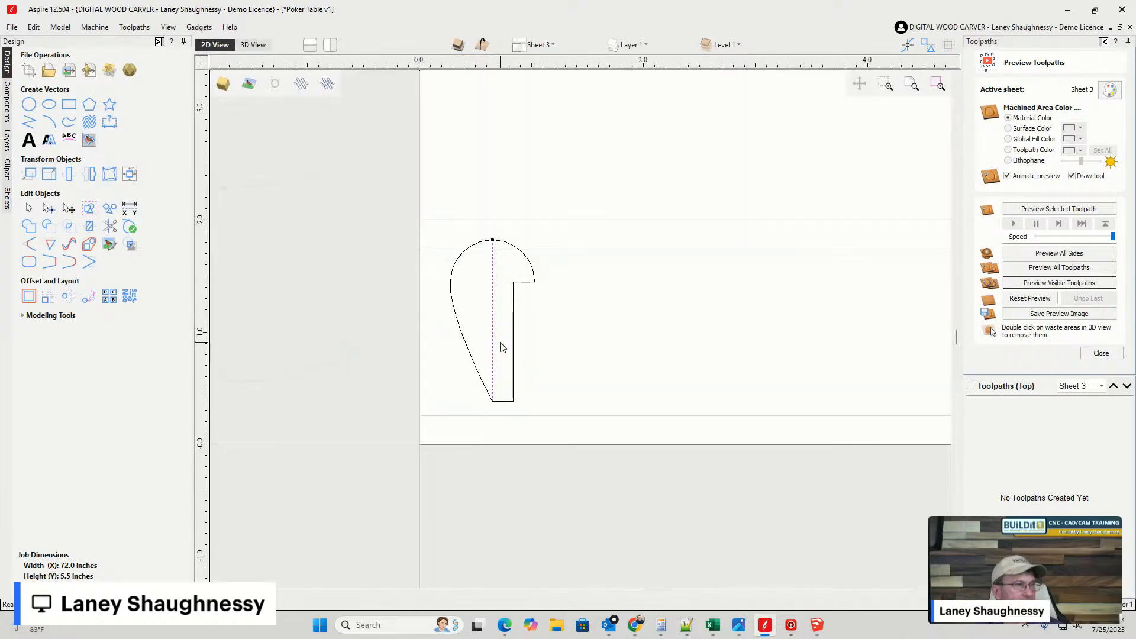
- Try rotating the rail profile 90 degrees so its rounded head points to the right
{"action": "scroll", "coordinate": [567, 292], "scroll_direction": "up", "scroll_amount": 3}
{"action": "scroll", "coordinate": [521, 287], "scroll_direction": "down", "scroll_amount": 2}
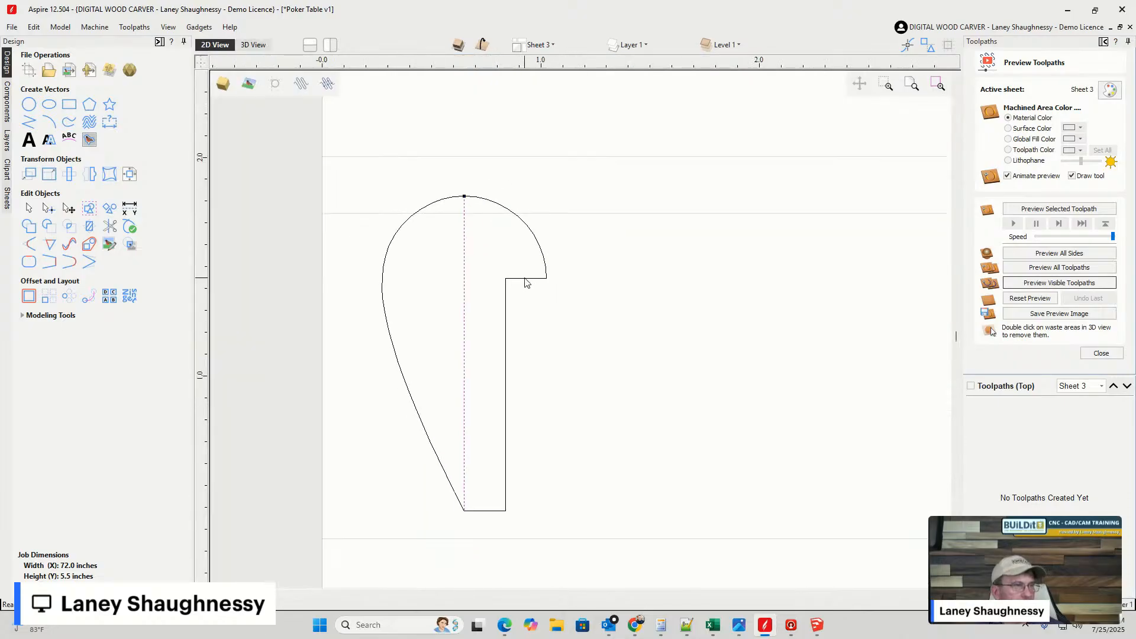
{"action": "left_click", "coordinate": [527, 282]}
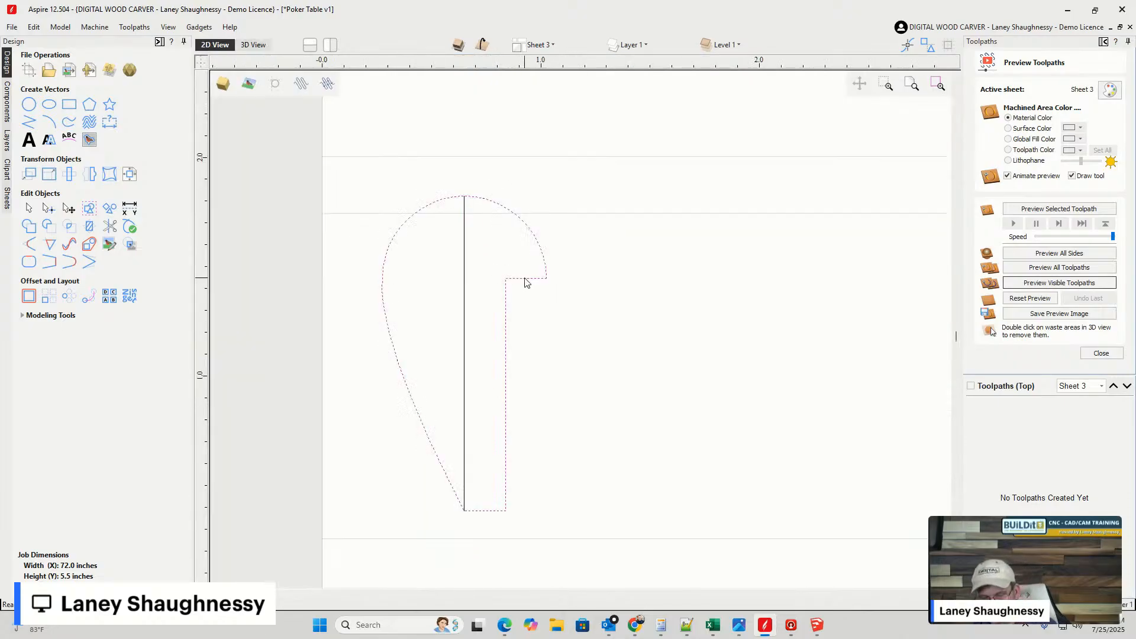
{"action": "key", "text": "4"}
{"action": "key", "text": "4"}
{"action": "key", "text": "4"}
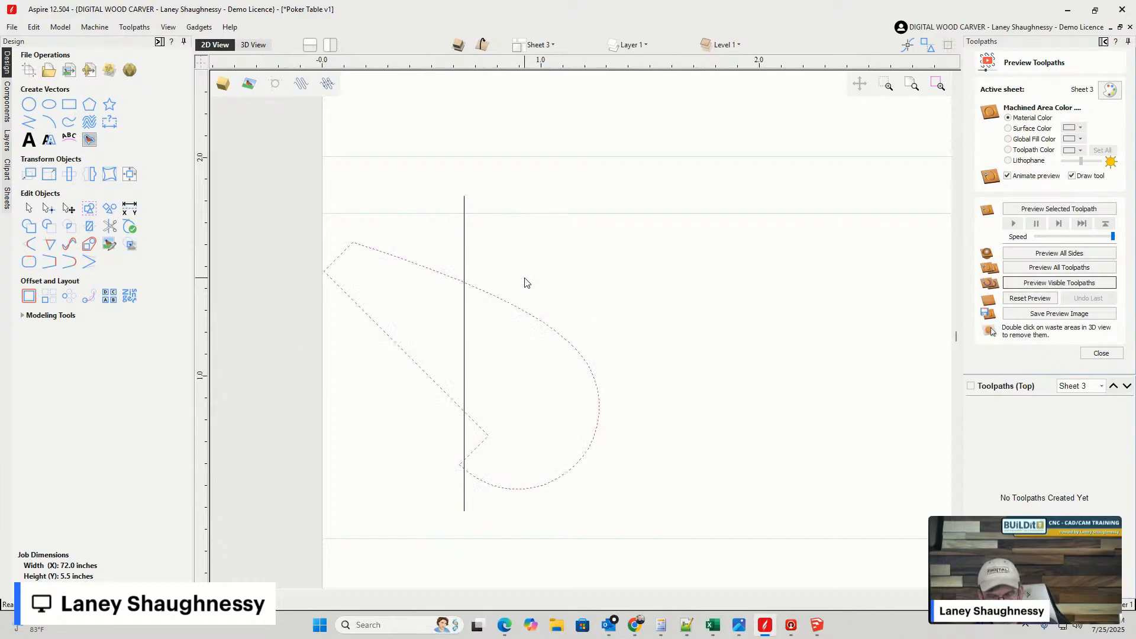
{"action": "key", "text": "4"}
{"action": "scroll", "coordinate": [538, 388], "scroll_direction": "down", "scroll_amount": 1}
{"action": "scroll", "coordinate": [530, 436], "scroll_direction": "up", "scroll_amount": 1}
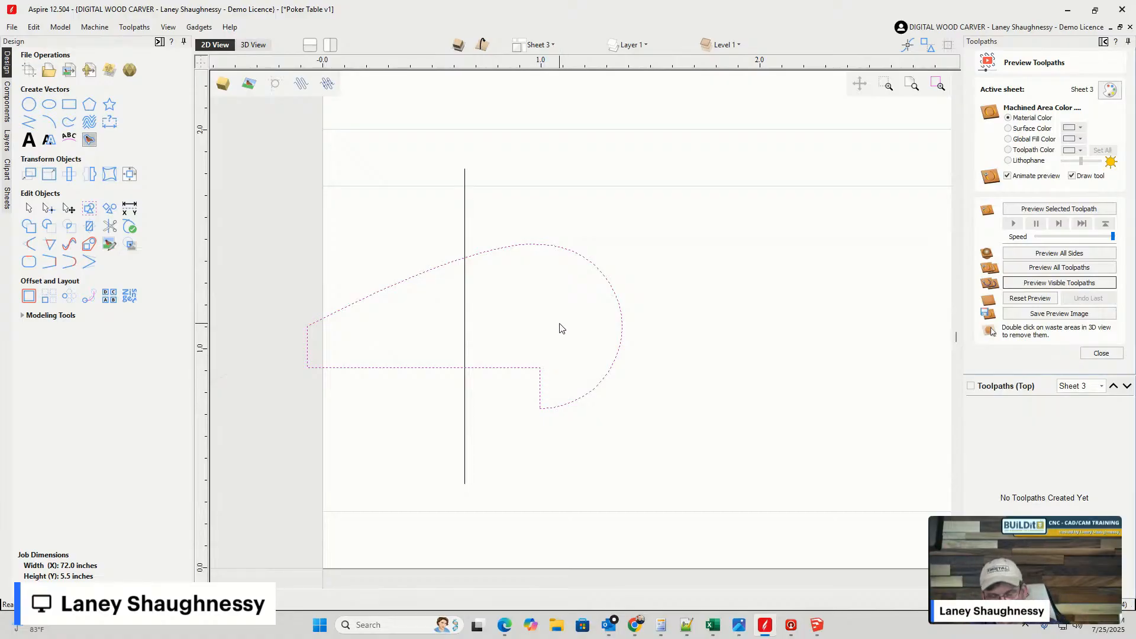
{"action": "key", "text": "ctrl+z"}
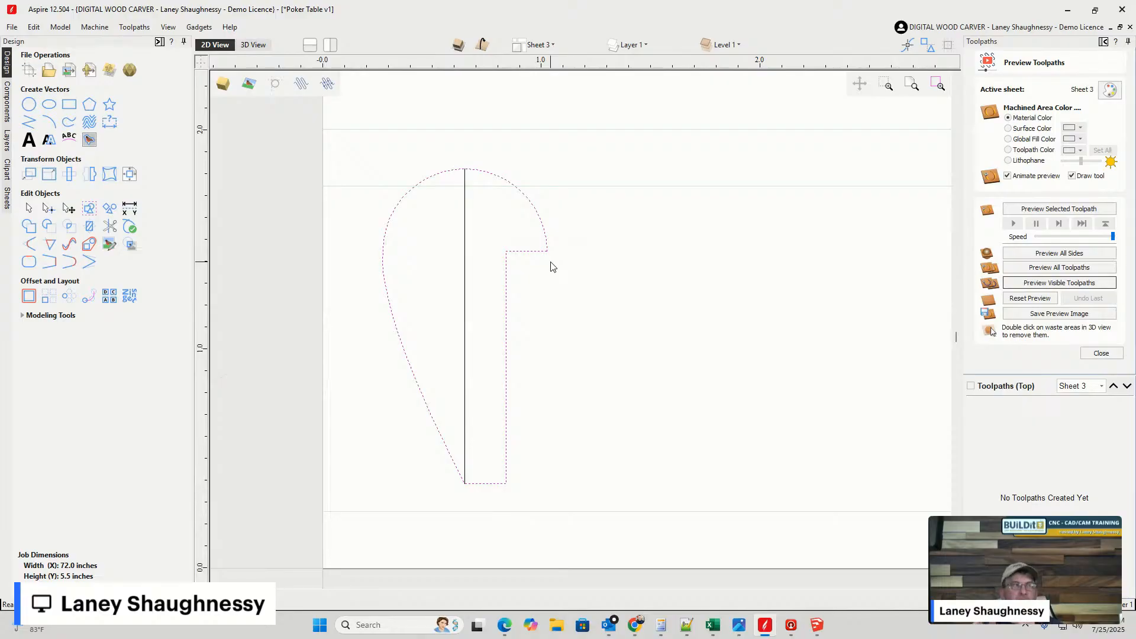
- Delete the vertical line running through the rail profile
{"action": "left_click", "coordinate": [466, 359]}
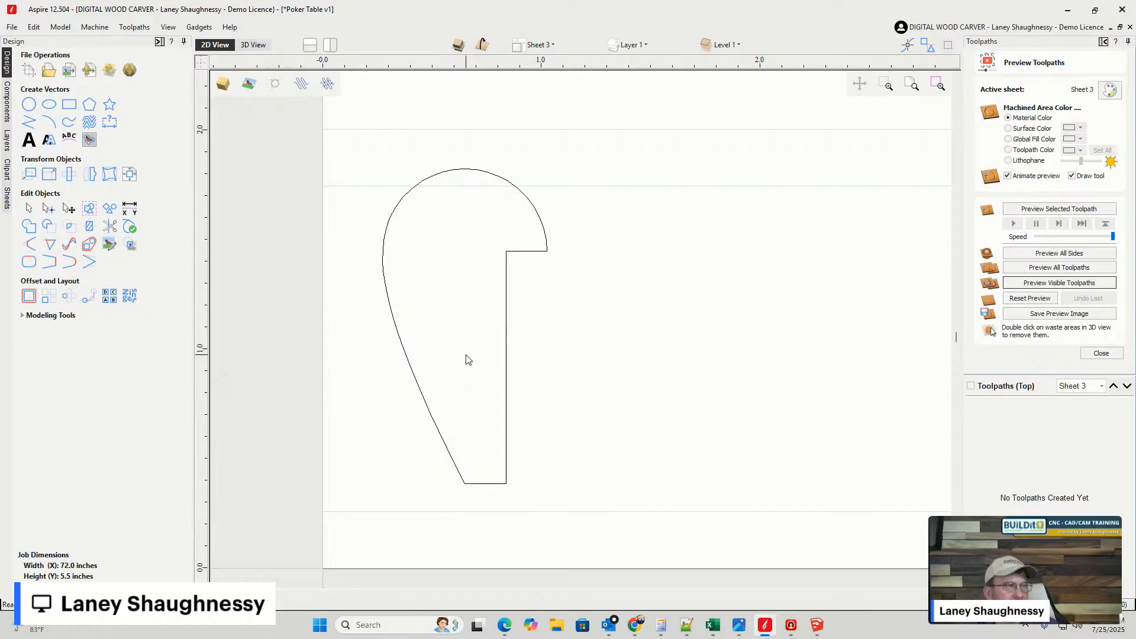
{"action": "scroll", "coordinate": [467, 356], "scroll_direction": "up", "scroll_amount": 1}
{"action": "scroll", "coordinate": [539, 307], "scroll_direction": "down", "scroll_amount": 4}
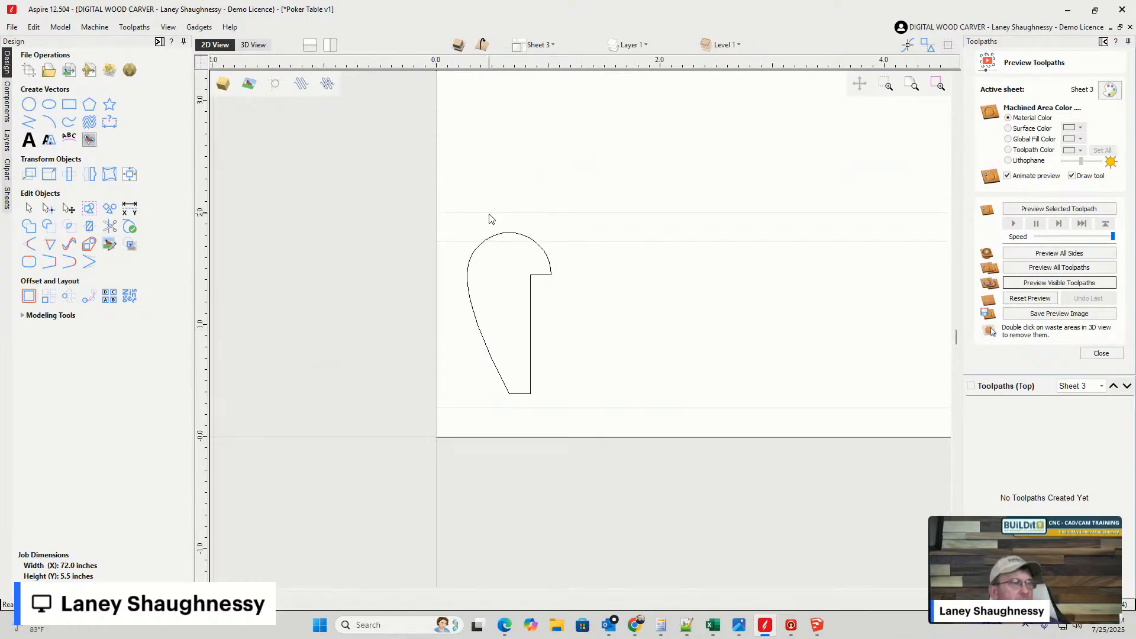
- Draw a vertical polyline about 1.44 inches long dividing the rail profile, from the head's topmost point to the base's outer corner
{"action": "left_click", "coordinate": [501, 237]}
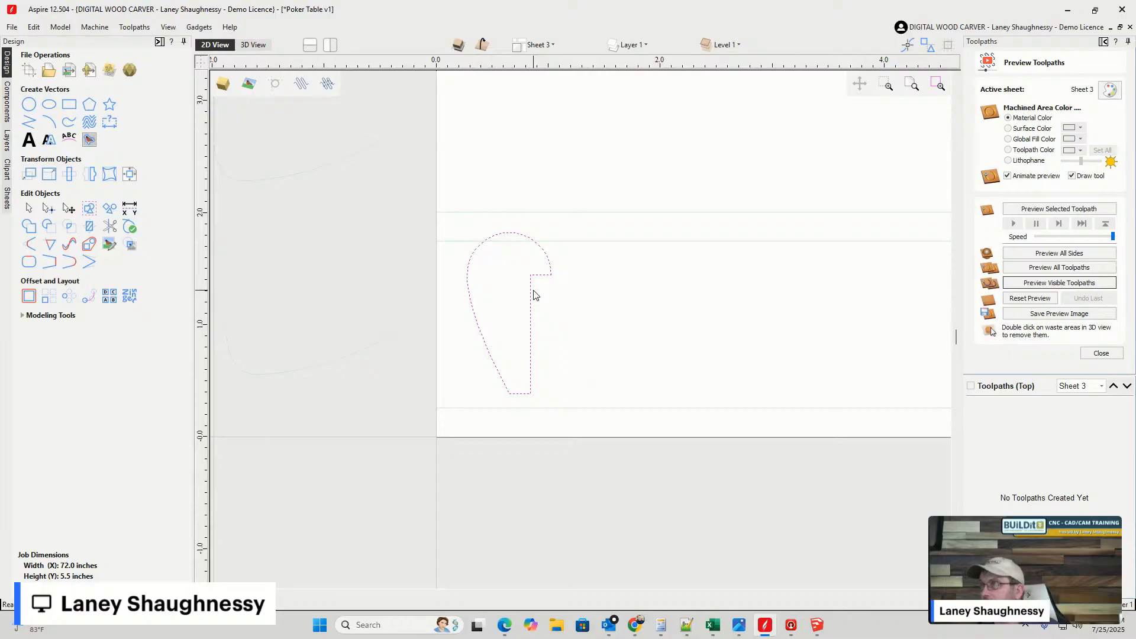
{"action": "left_click", "coordinate": [506, 237]}
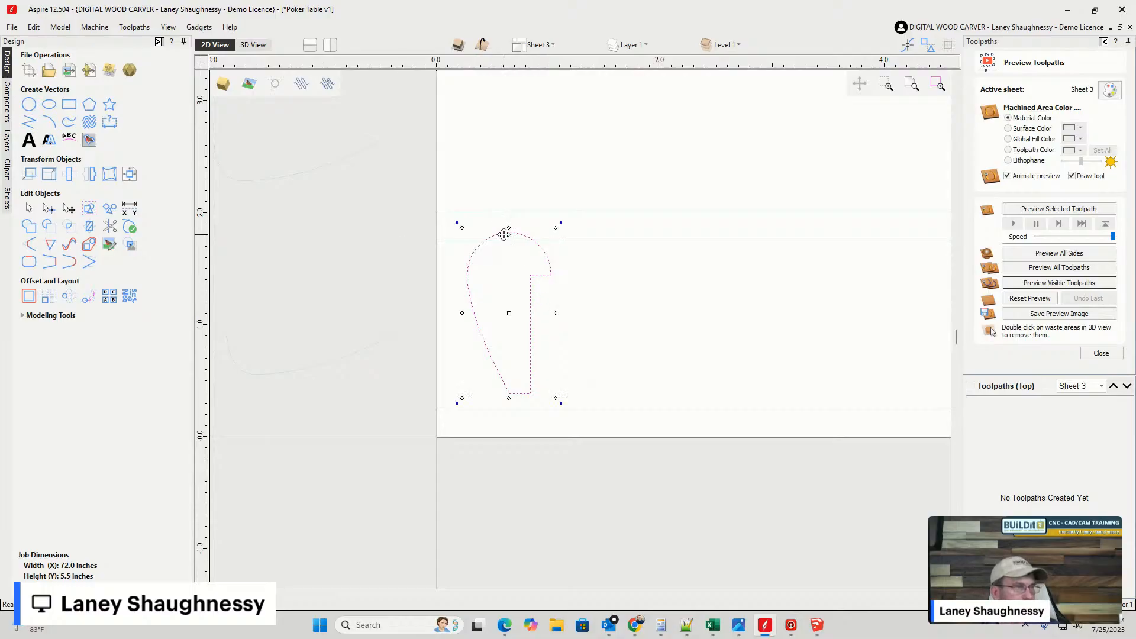
{"action": "left_click", "coordinate": [28, 124]}
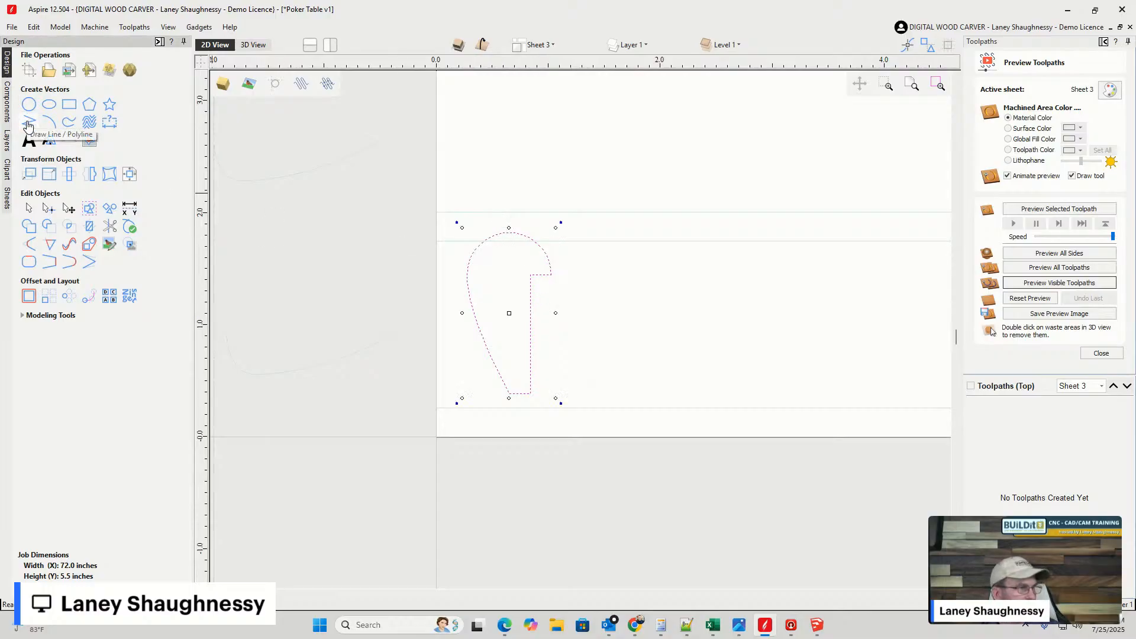
{"action": "left_click", "coordinate": [509, 232]}
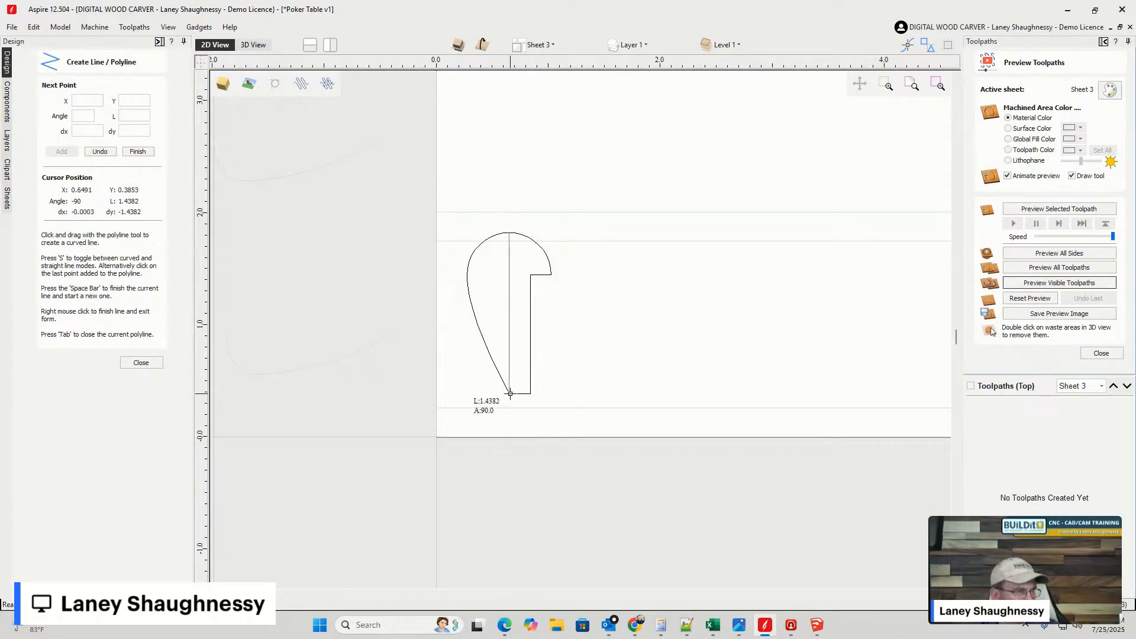
{"action": "left_click", "coordinate": [509, 393]}
{"action": "key", "text": "space"}
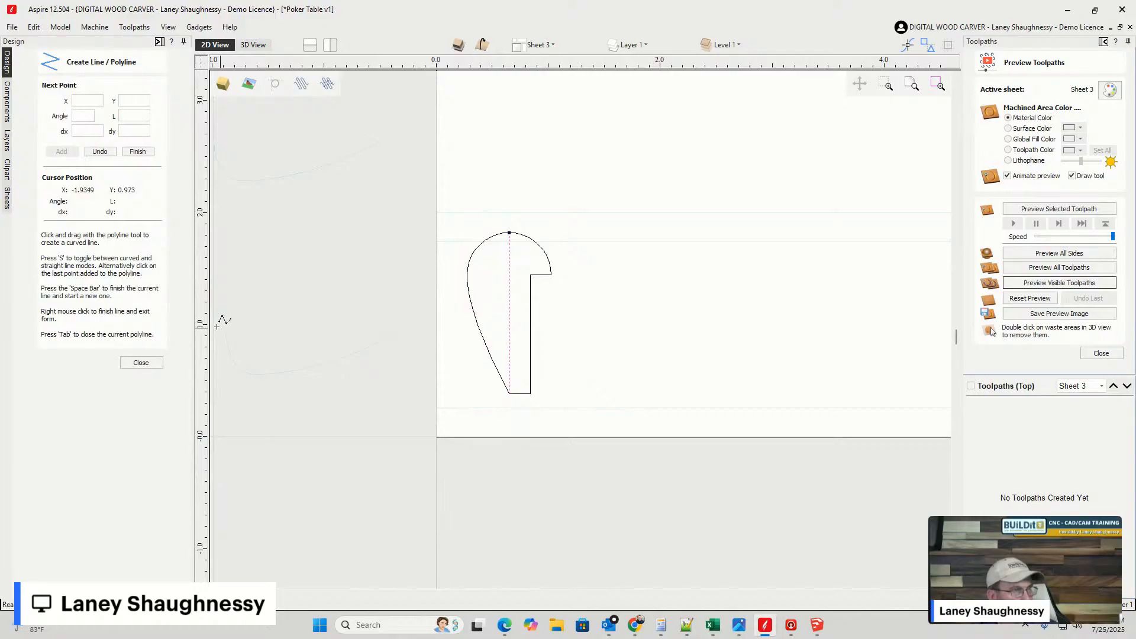
{"action": "left_click", "coordinate": [160, 365]}
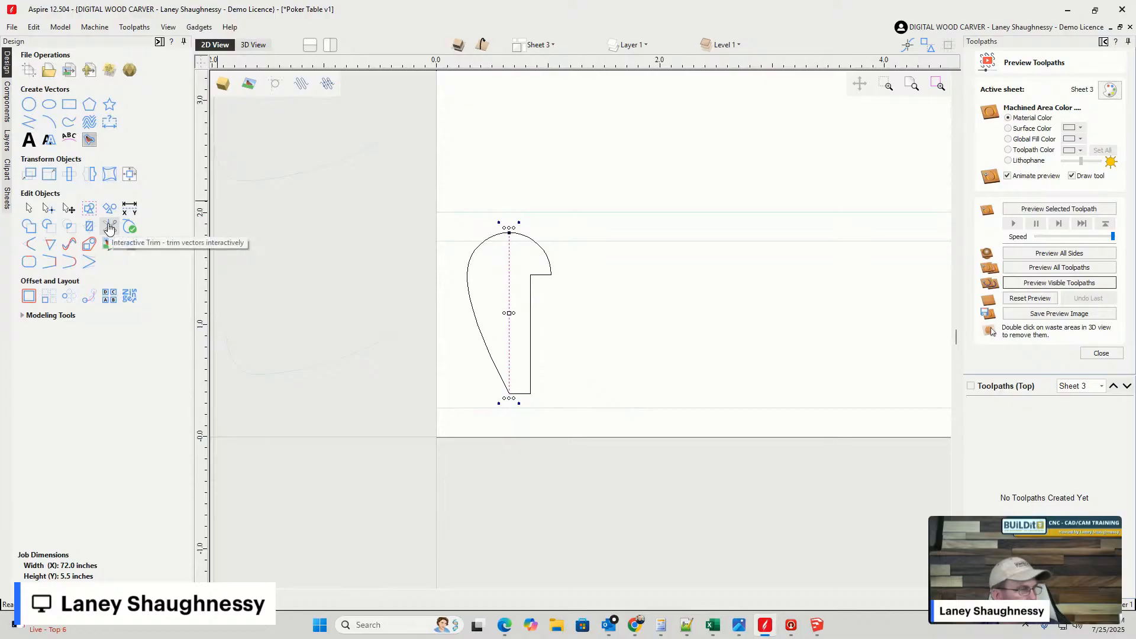
- Copy the rail profile and its vertical dividing line to the other side of the job
{"action": "left_click_drag", "start_coordinate": [344, 192], "coordinate": [573, 404]}
{"action": "right_click", "coordinate": [474, 311]}
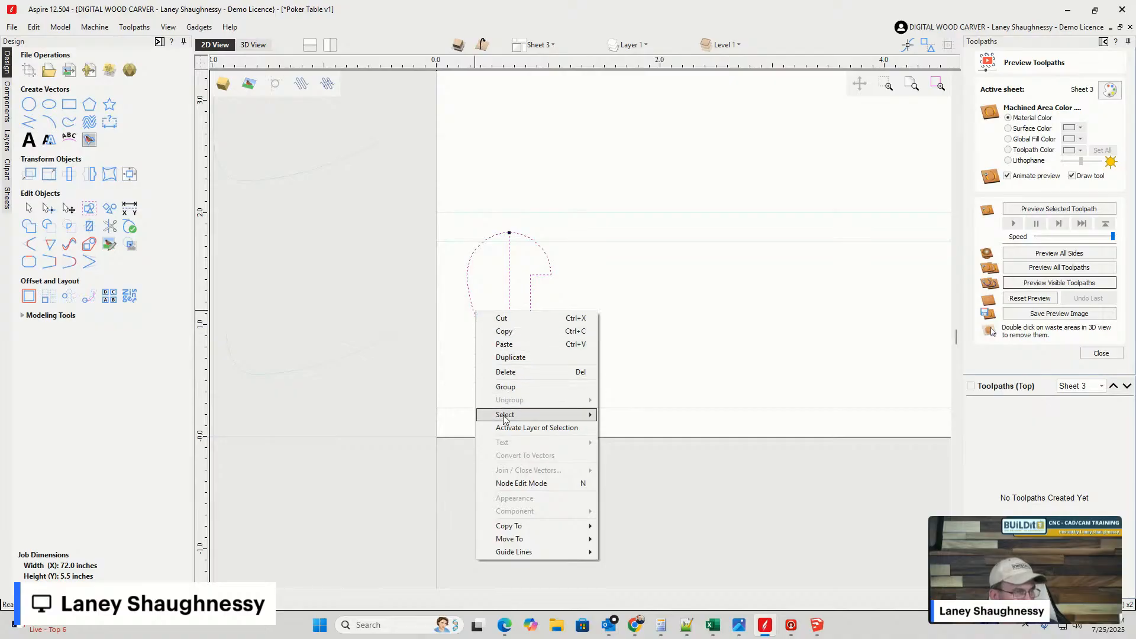
{"action": "mouse_move", "coordinate": [514, 527]}
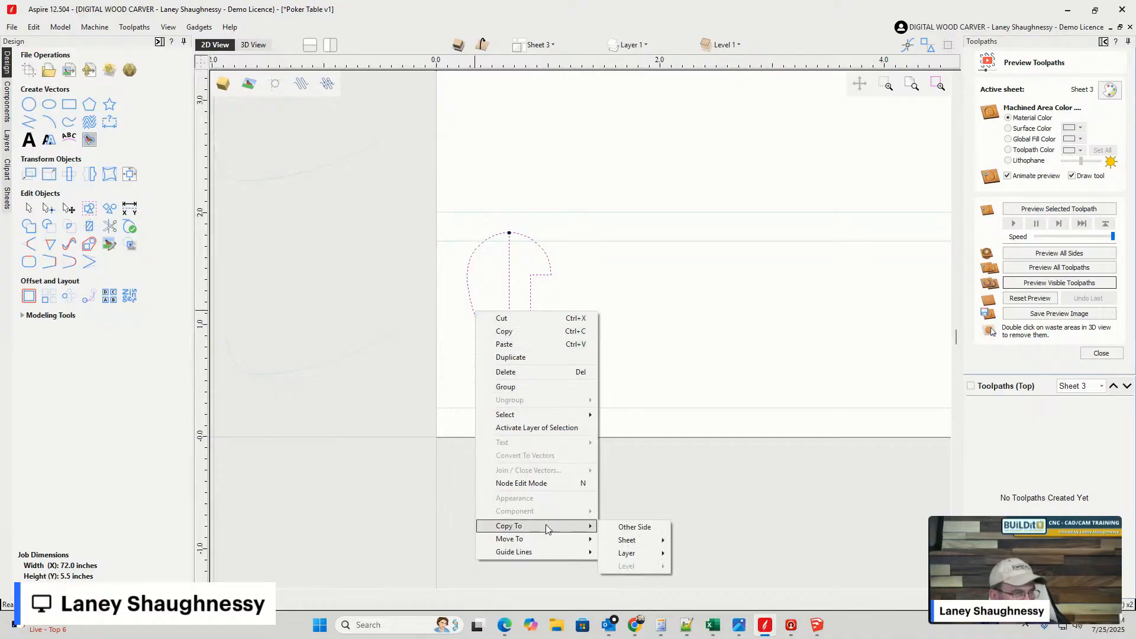
{"action": "left_click", "coordinate": [635, 527]}
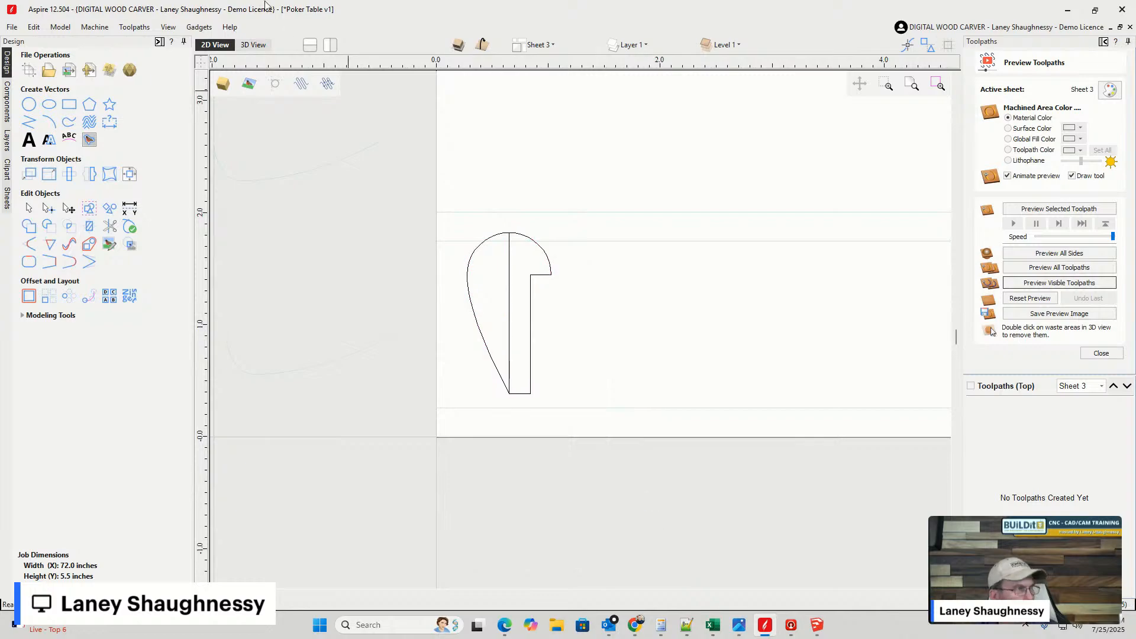
- Switch to the bottom side and delete the three old profile curves outside Sheet 3
{"action": "left_click", "coordinate": [484, 44]}
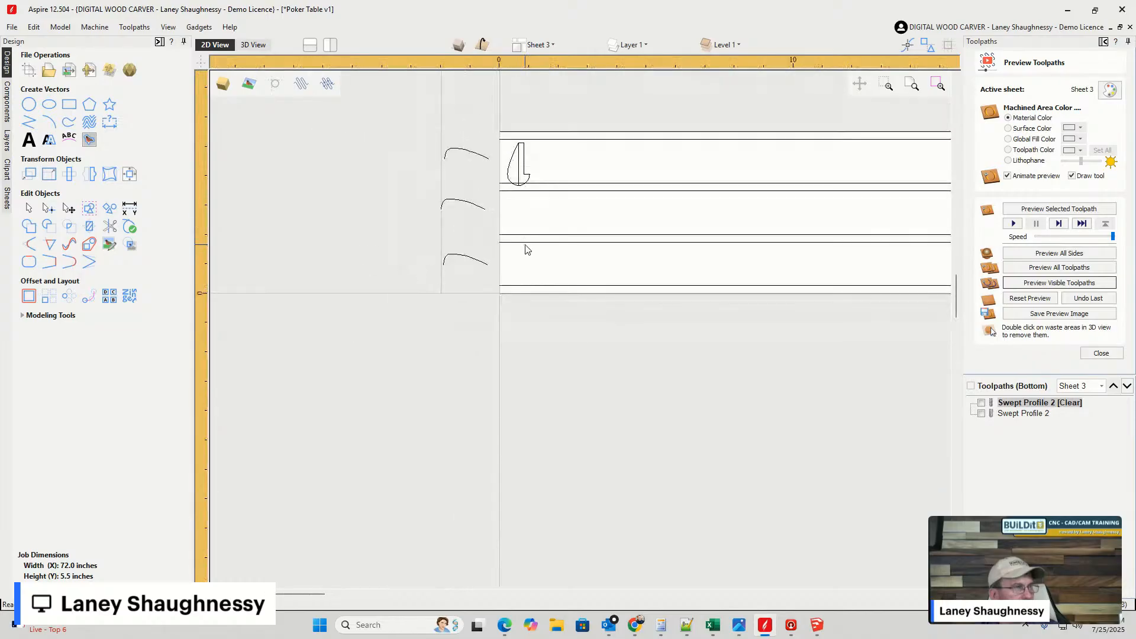
{"action": "left_click_drag", "start_coordinate": [492, 286], "coordinate": [494, 310]}
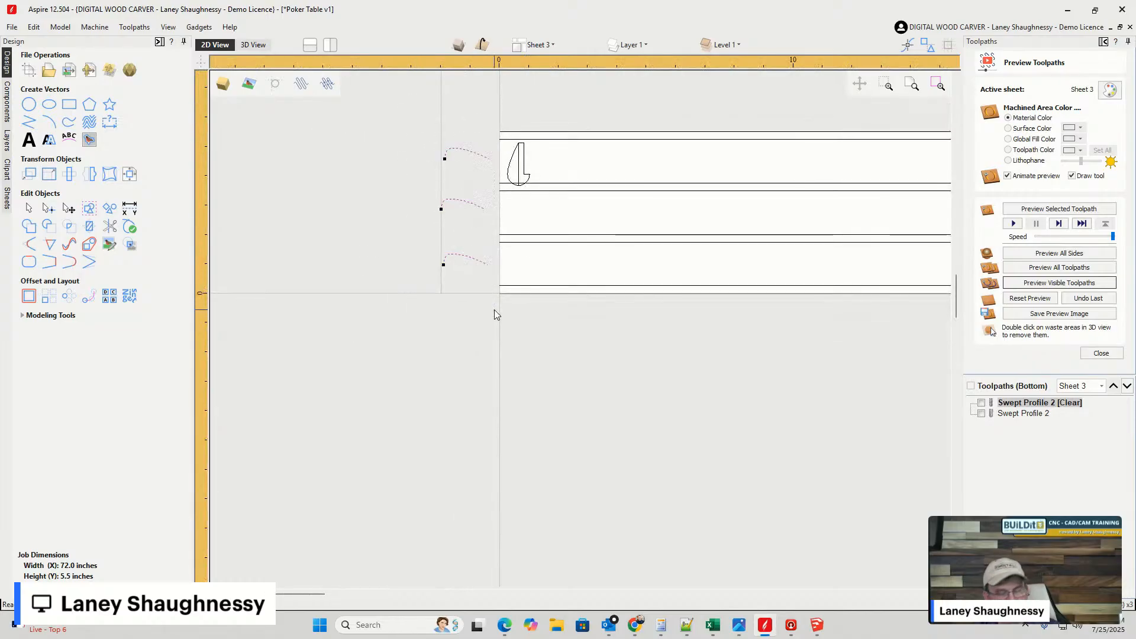
{"action": "key", "text": "Delete"}
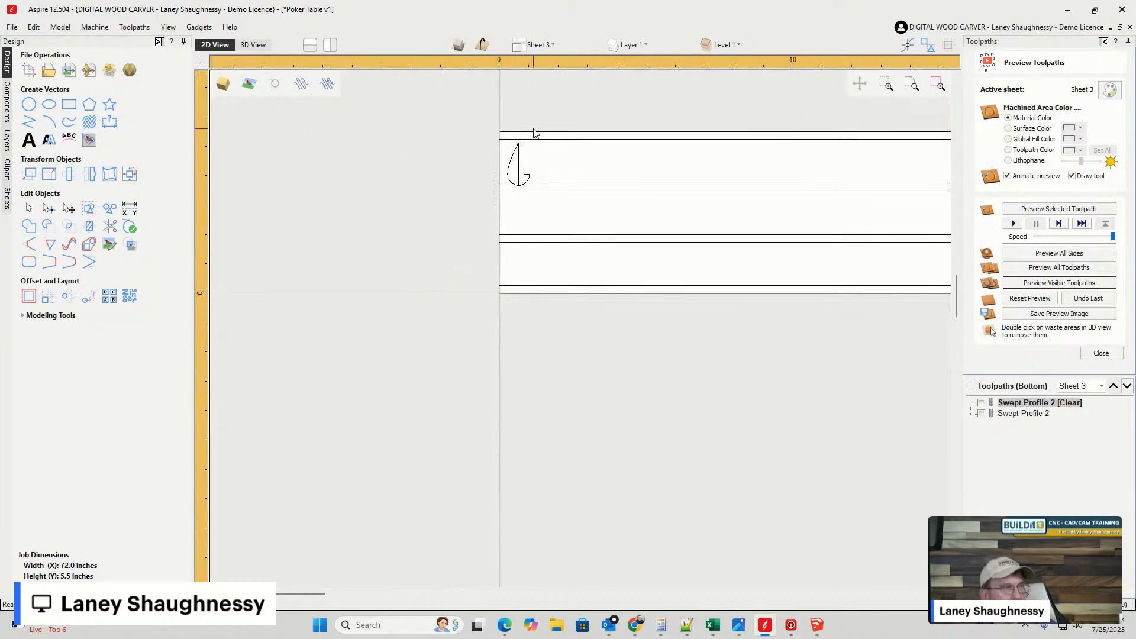
- Trim the stepped half off the copied rail profile, keeping the curved half closed by the vertical dividing line
{"action": "scroll", "coordinate": [540, 136], "scroll_direction": "up", "scroll_amount": 4}
{"action": "left_click", "coordinate": [504, 230]}
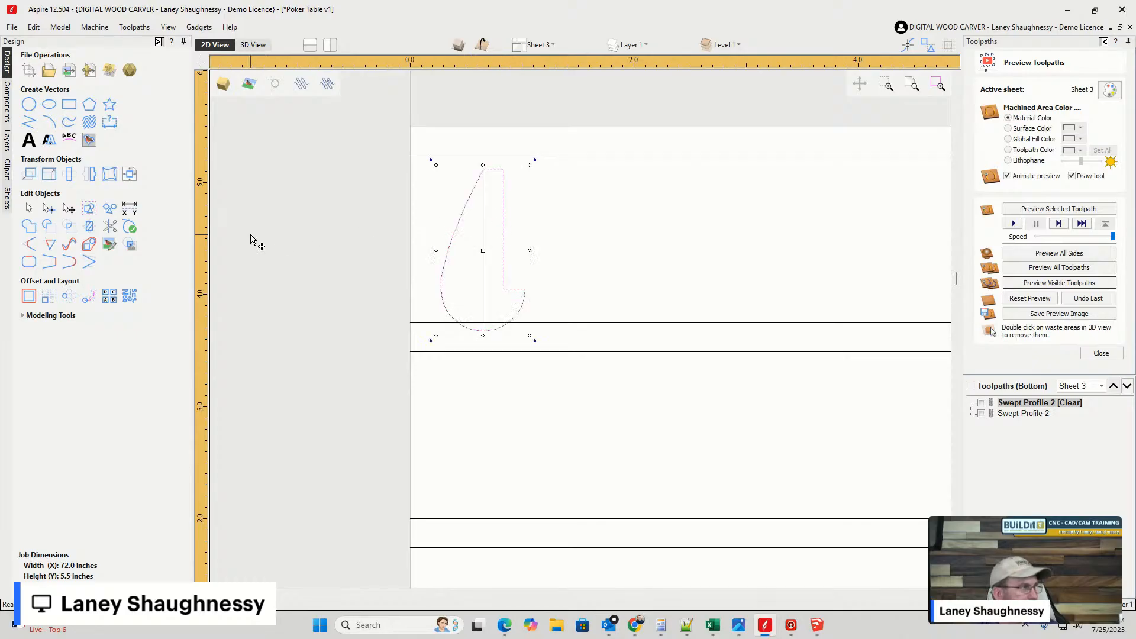
{"action": "left_click", "coordinate": [110, 226]}
{"action": "mouse_move", "coordinate": [474, 191]}
{"action": "left_mouse_down"}
{"action": "mouse_move", "coordinate": [525, 166]}
{"action": "mouse_move", "coordinate": [502, 172]}
{"action": "mouse_move", "coordinate": [511, 367]}
{"action": "left_mouse_up"}
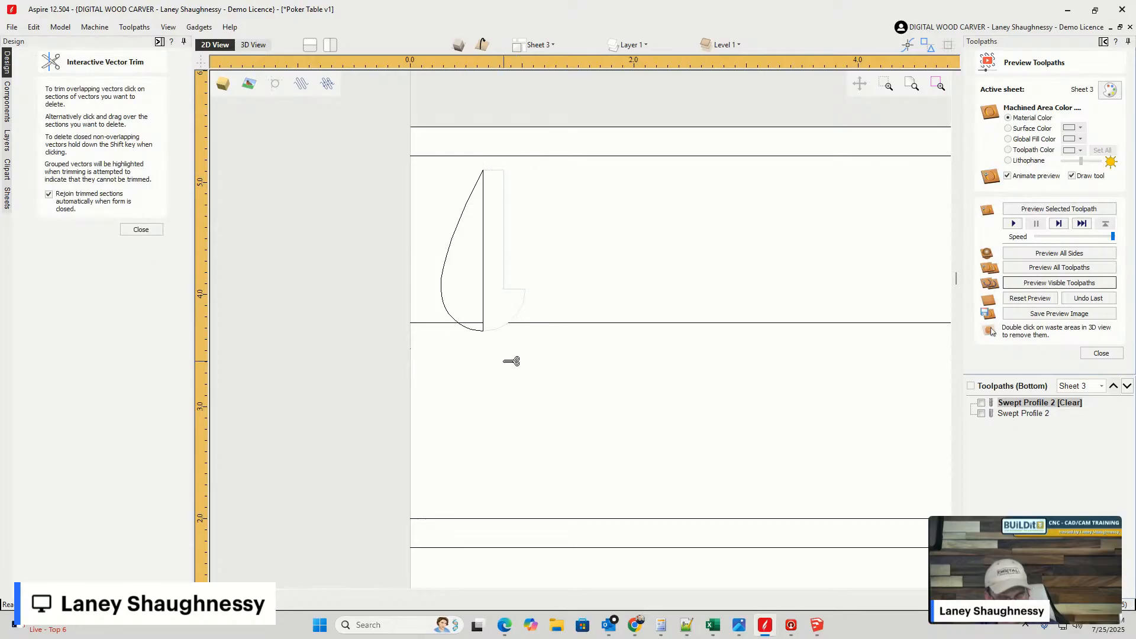
{"action": "key", "text": "ctrl+z"}
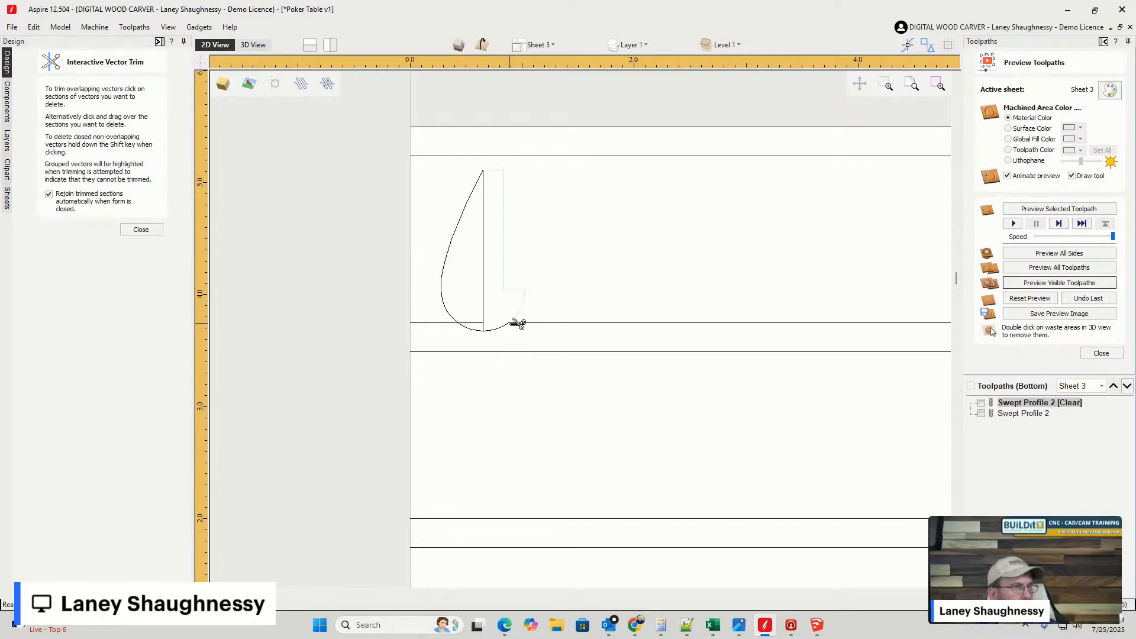
{"action": "left_click", "coordinate": [498, 330]}
{"action": "left_click", "coordinate": [141, 230]}
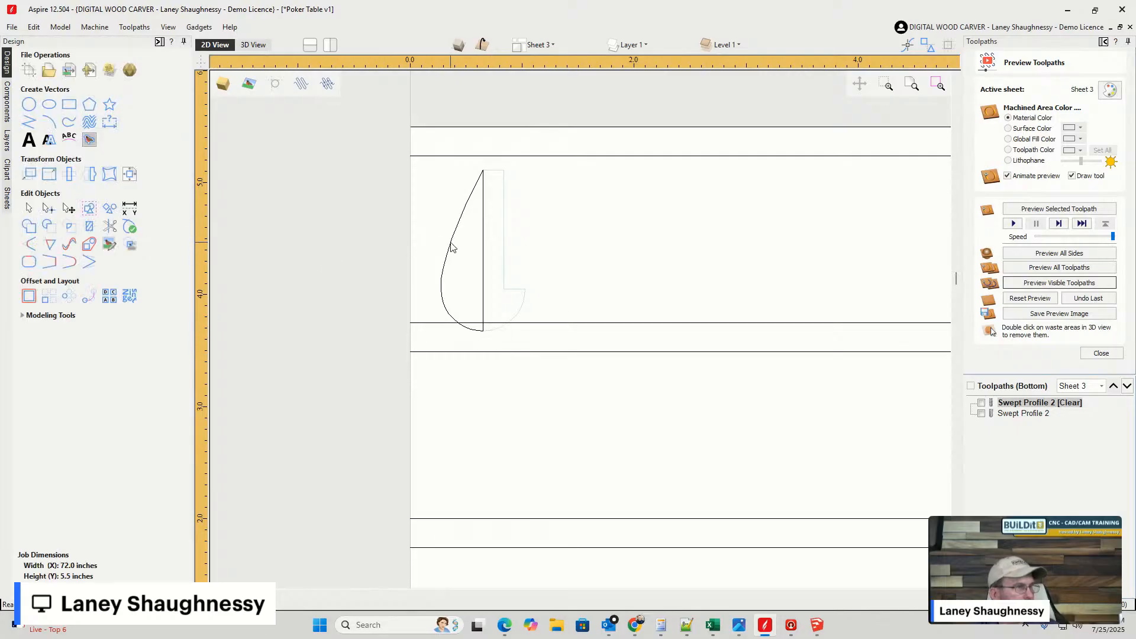
- Move the half profile outside the sheet's start edge and rotate it 90 degrees so its curved side faces up
{"action": "left_click", "coordinate": [451, 247]}
{"action": "left_click_drag", "start_coordinate": [449, 244], "coordinate": [313, 207]}
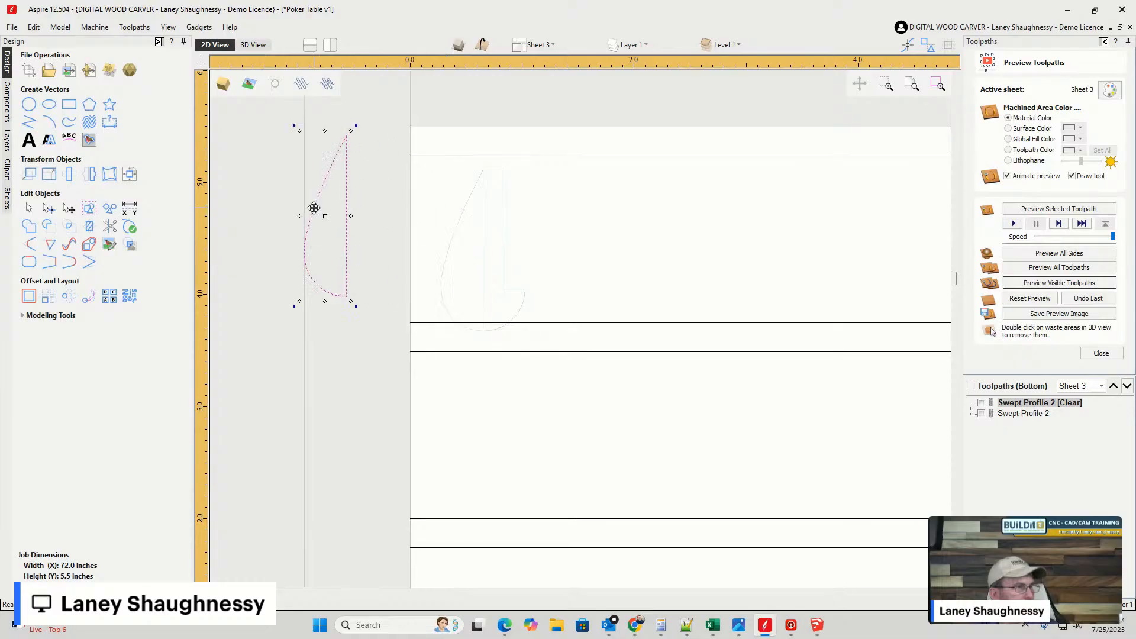
{"action": "key", "text": "9"}
{"action": "key", "text": "9"}
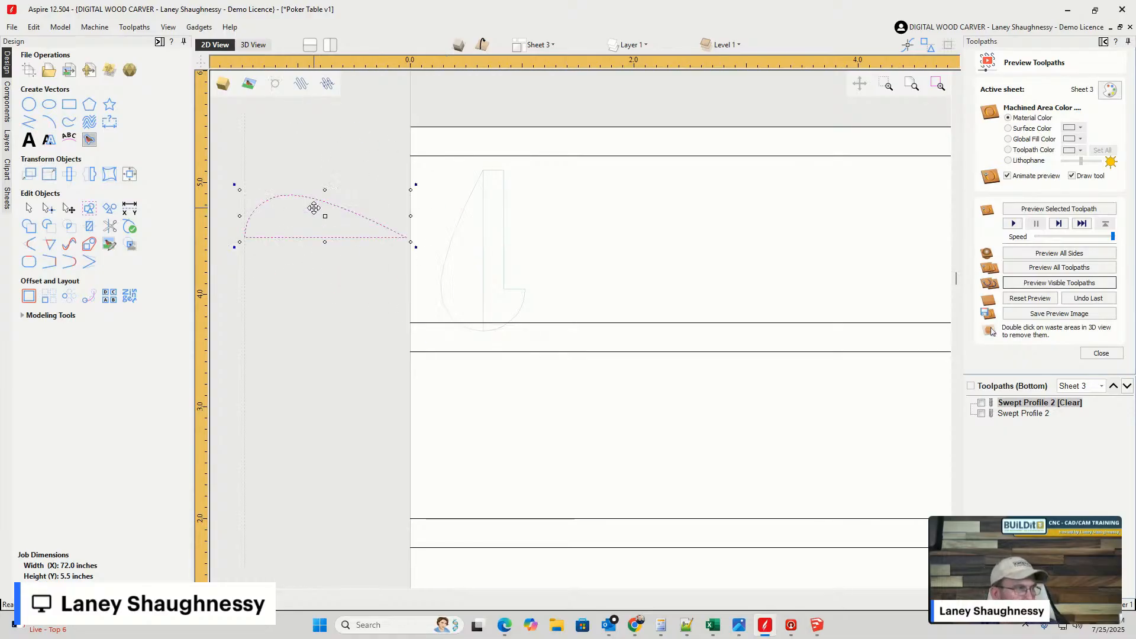
- Delete the straight bottom span of the half profile in node editing, leaving only the open curve
{"action": "left_click", "coordinate": [49, 207]}
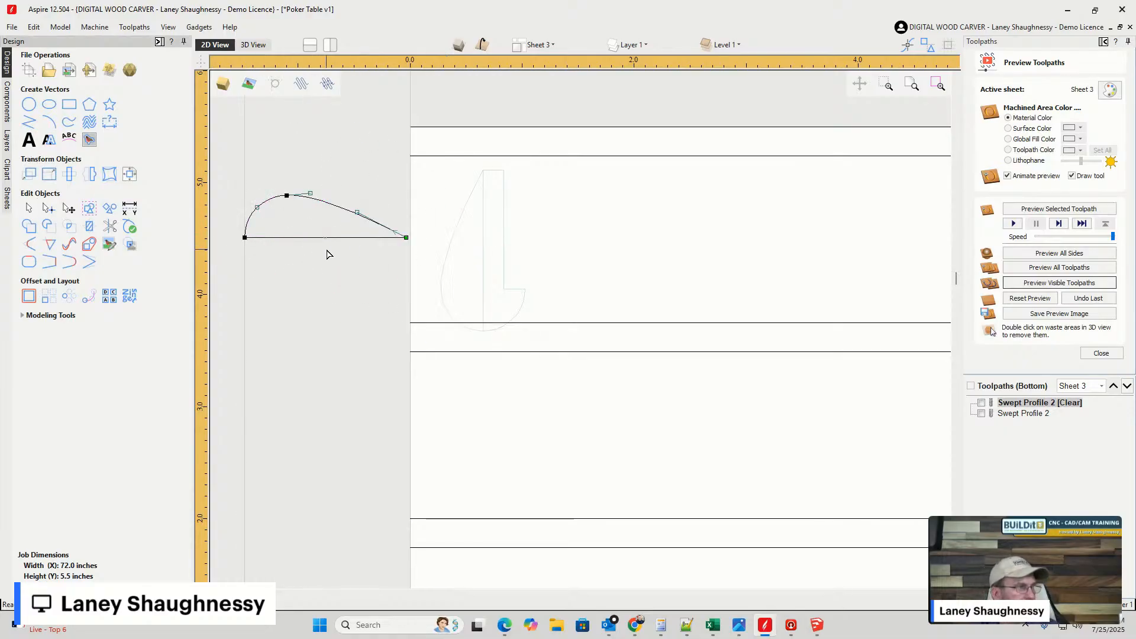
{"action": "right_click", "coordinate": [299, 239]}
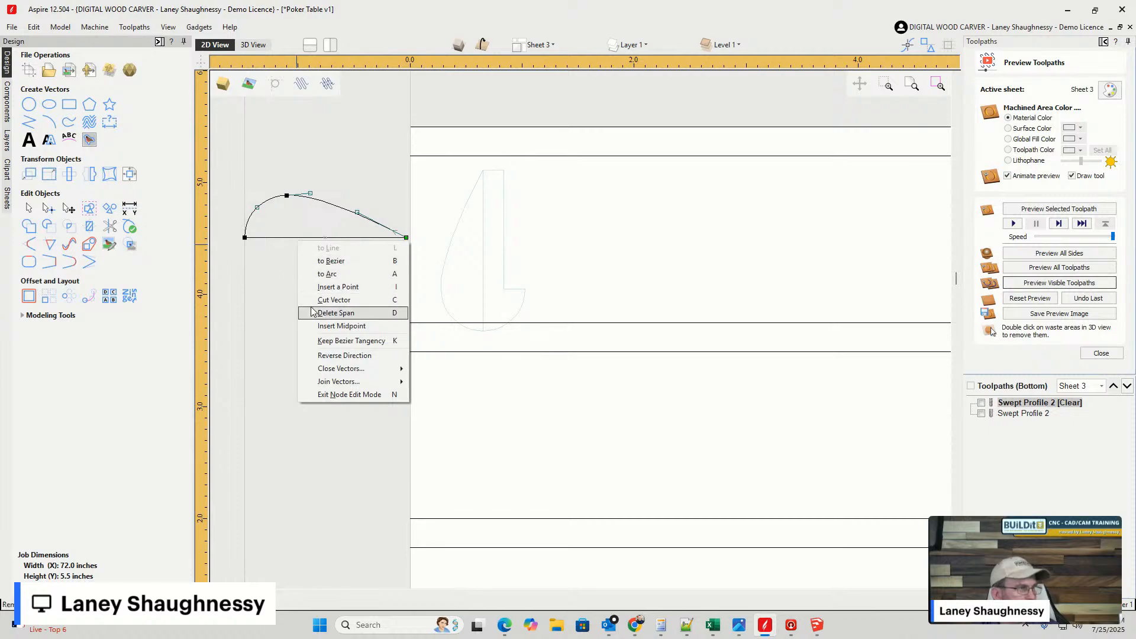
{"action": "left_click", "coordinate": [335, 313]}
{"action": "scroll", "coordinate": [411, 213], "scroll_direction": "down", "scroll_amount": 2}
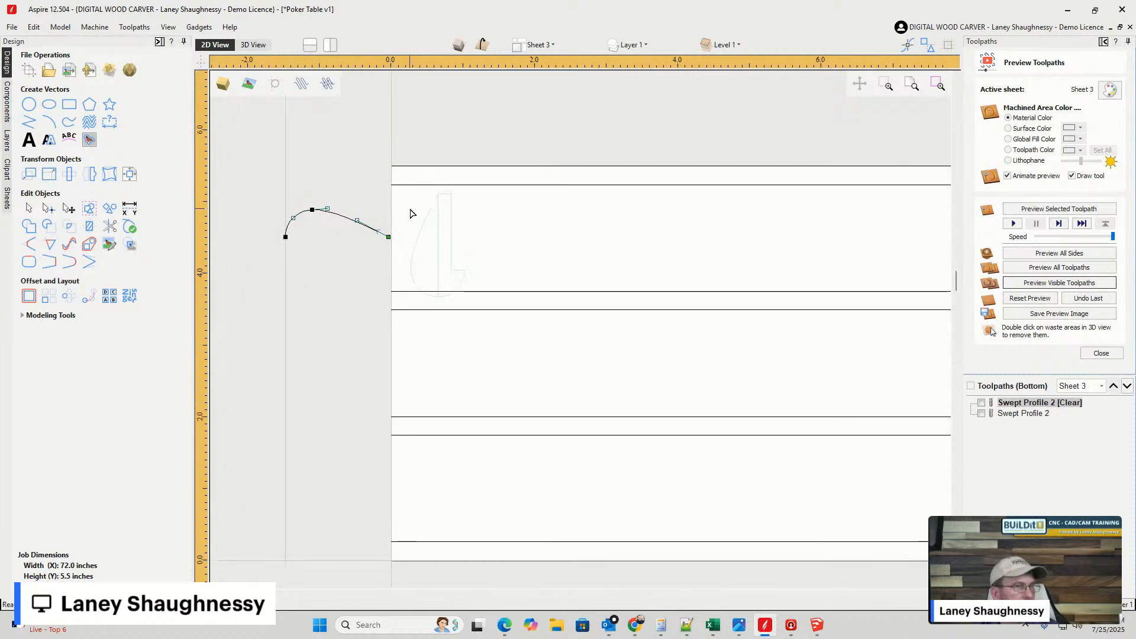
- Recalculate the Swept Profile 2 moulding toolpath with the upper edge lines of the three strips as drive rails and the new open curve as profile
{"action": "double_click", "coordinate": [1022, 407]}
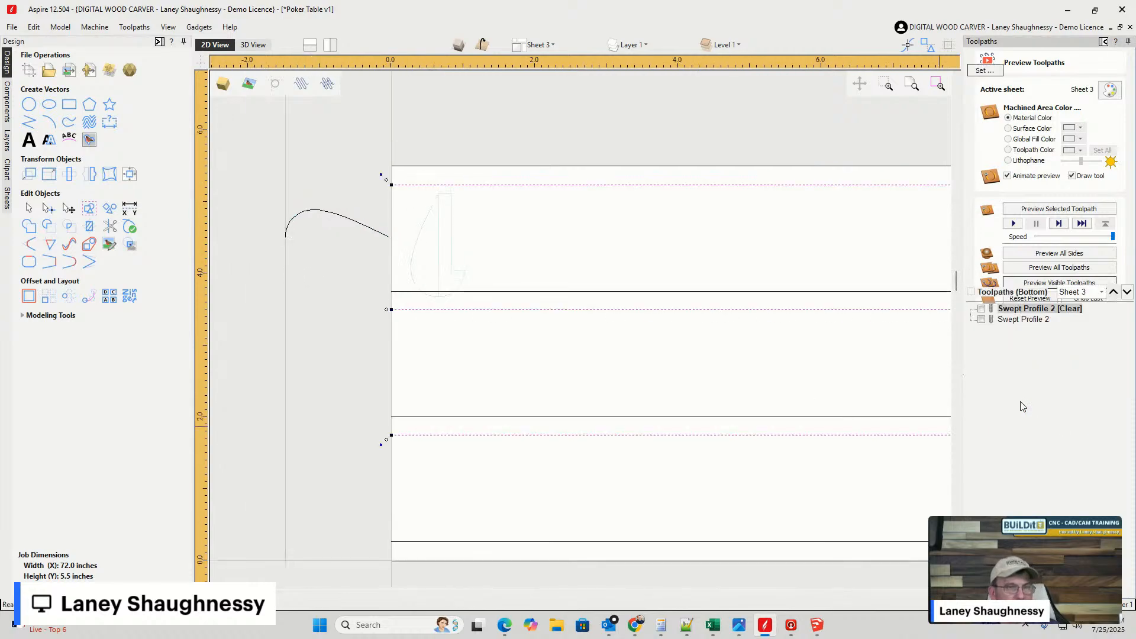
{"action": "left_click", "coordinate": [457, 238]}
{"action": "left_click", "coordinate": [417, 185]}
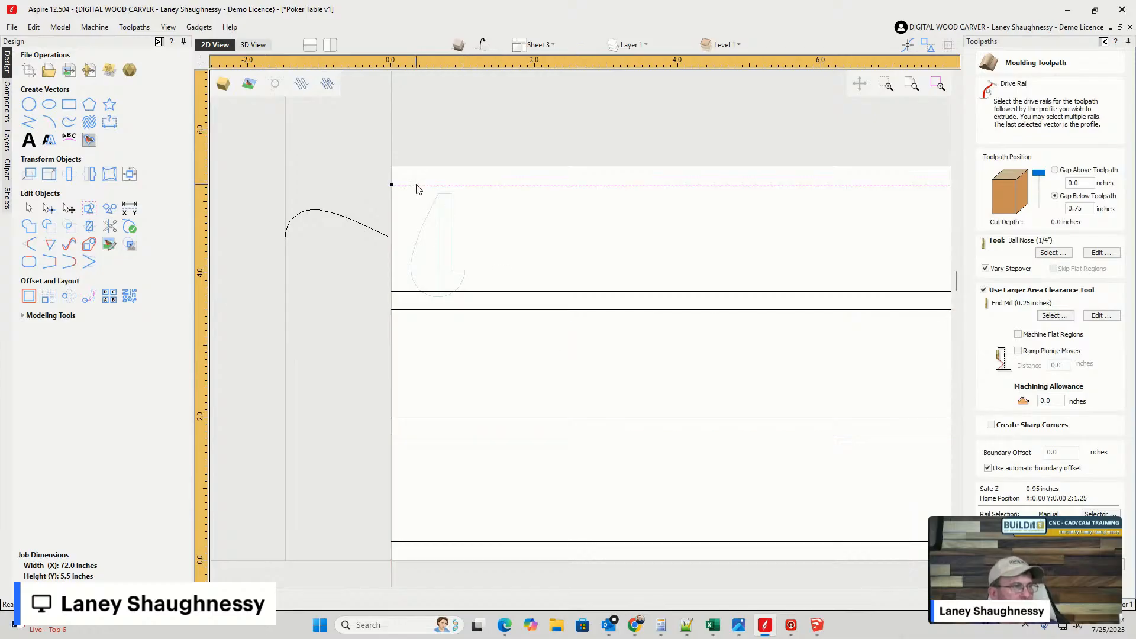
{"action": "scroll", "coordinate": [467, 203], "scroll_direction": "down", "scroll_amount": 2}
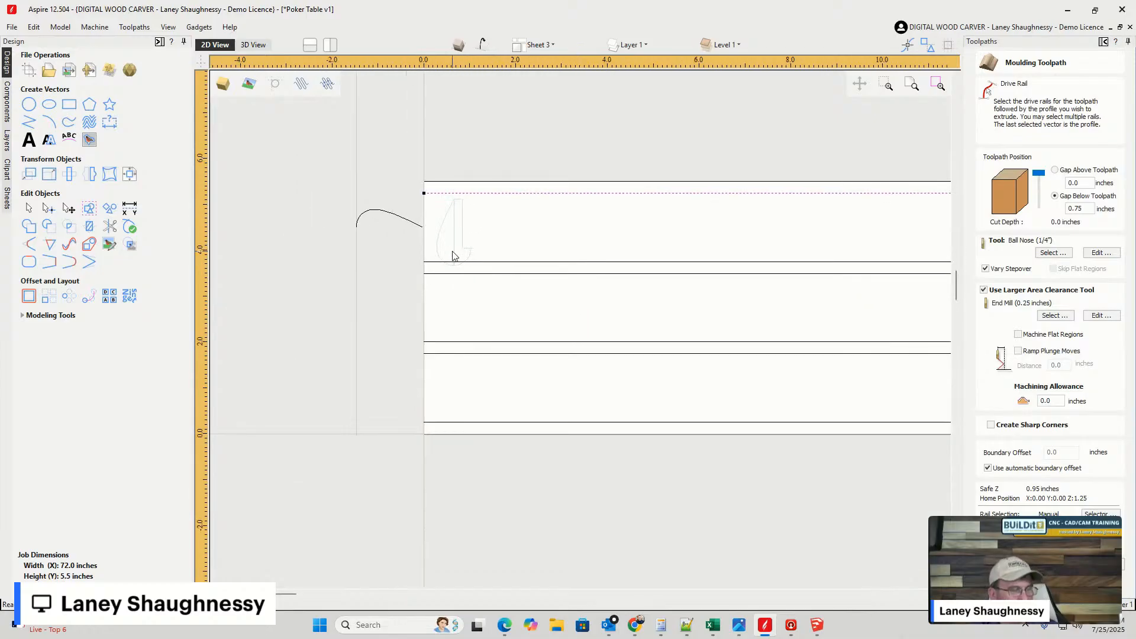
{"action": "left_click", "coordinate": [426, 275], "text": "shift"}
{"action": "left_click", "coordinate": [428, 355], "text": "shift"}
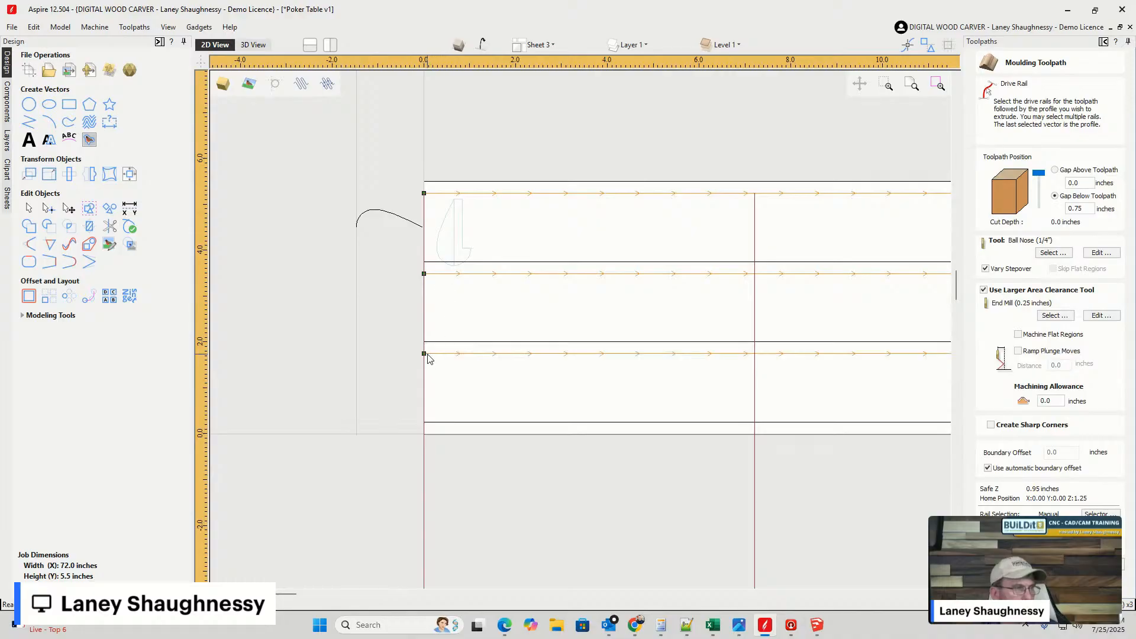
{"action": "left_click", "coordinate": [363, 216], "text": "shift"}
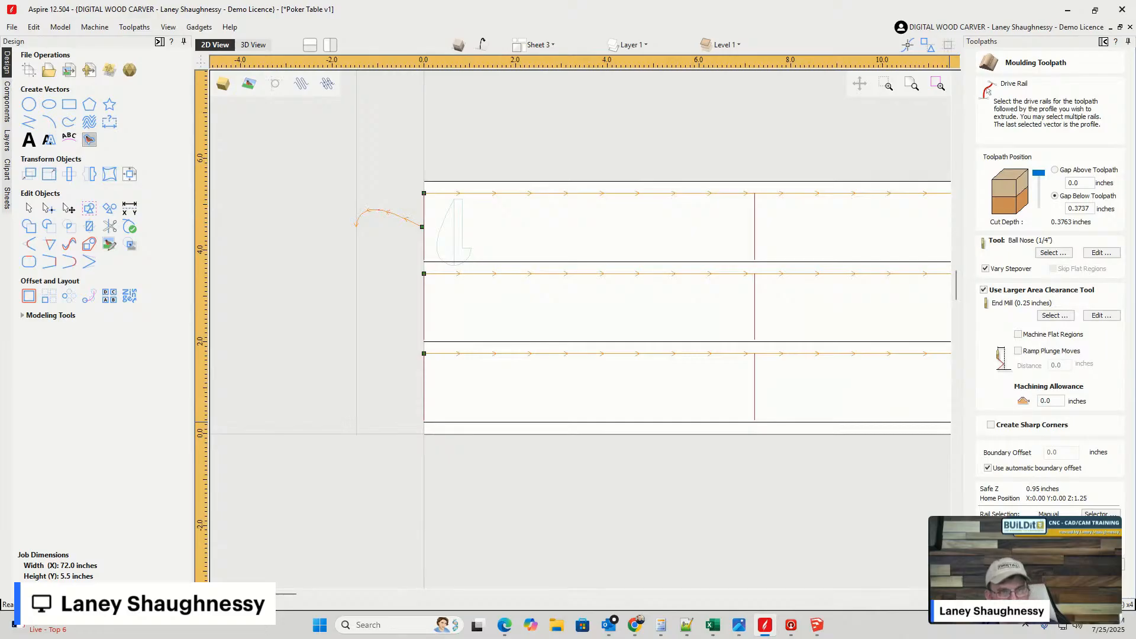
{"action": "left_click", "coordinate": [1023, 564]}
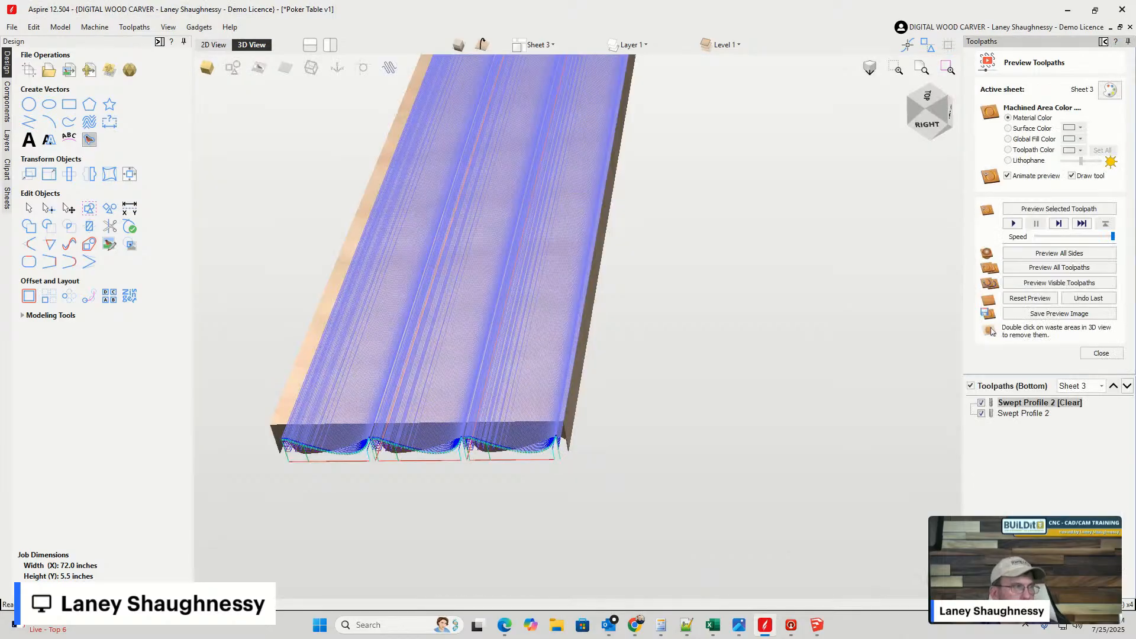
- Reset the preview, simulate the visible bottom-side toolpaths, and inspect the end cross-section of the three strips in 3D
{"action": "left_click", "coordinate": [1033, 299]}
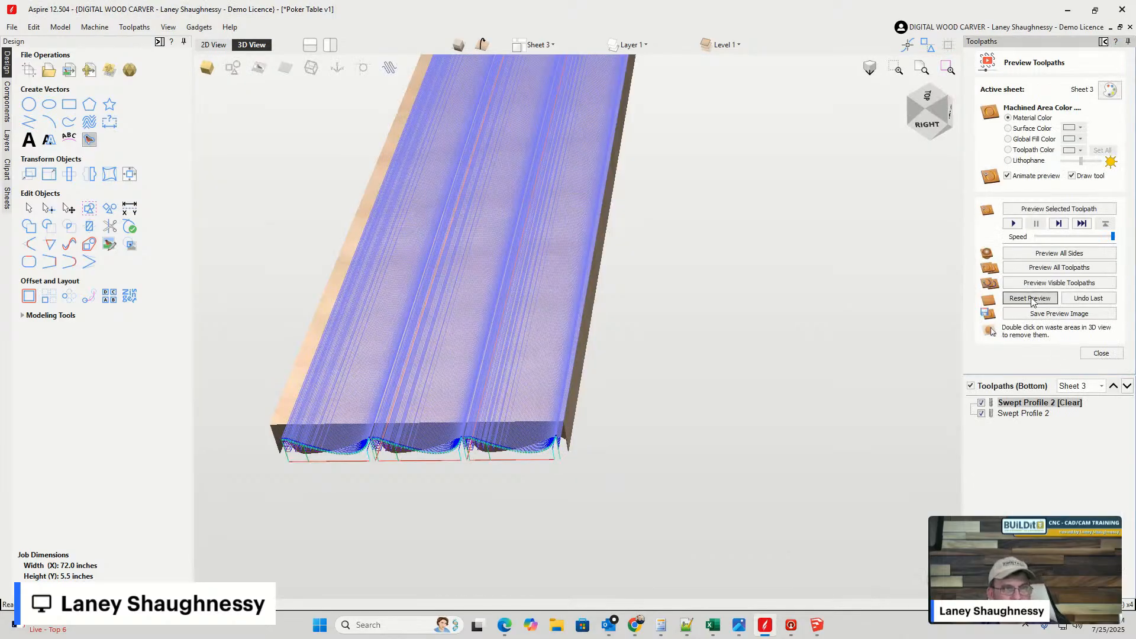
{"action": "left_click", "coordinate": [935, 116]}
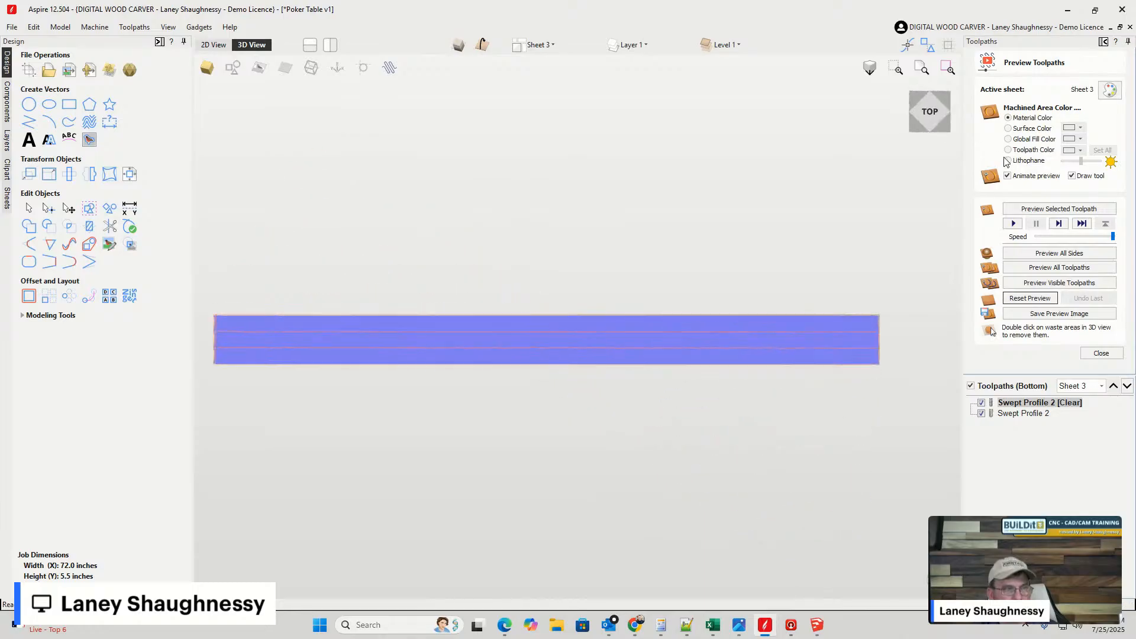
{"action": "left_click_drag", "start_coordinate": [927, 113], "coordinate": [962, 111]}
{"action": "left_click", "coordinate": [928, 116]}
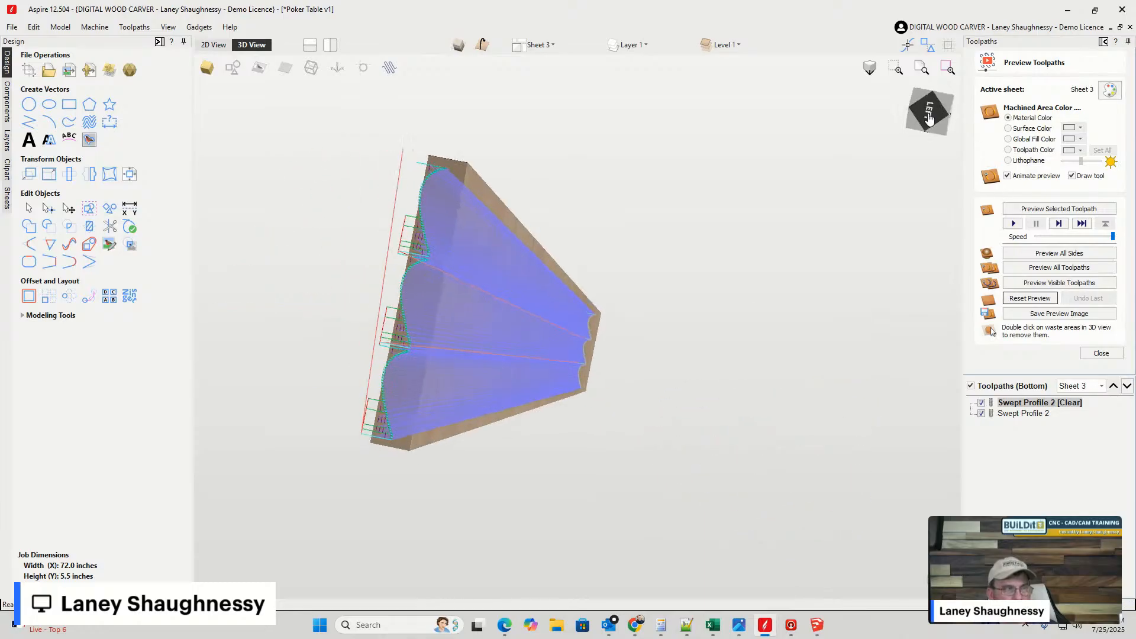
{"action": "left_click", "coordinate": [1043, 284]}
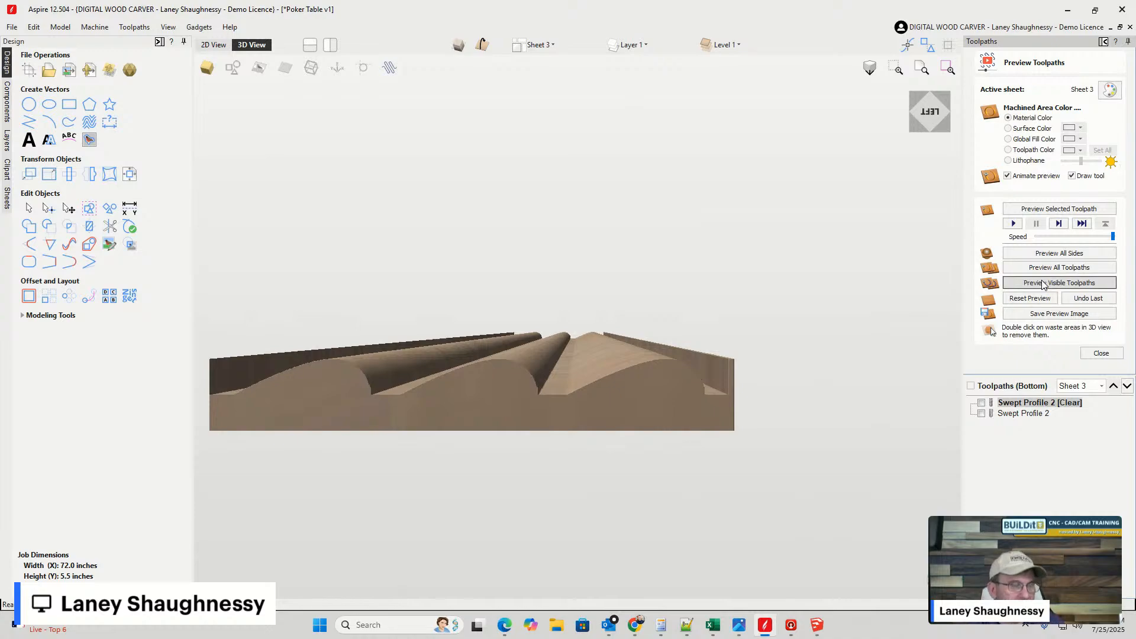
{"action": "left_click", "coordinate": [1044, 284]}
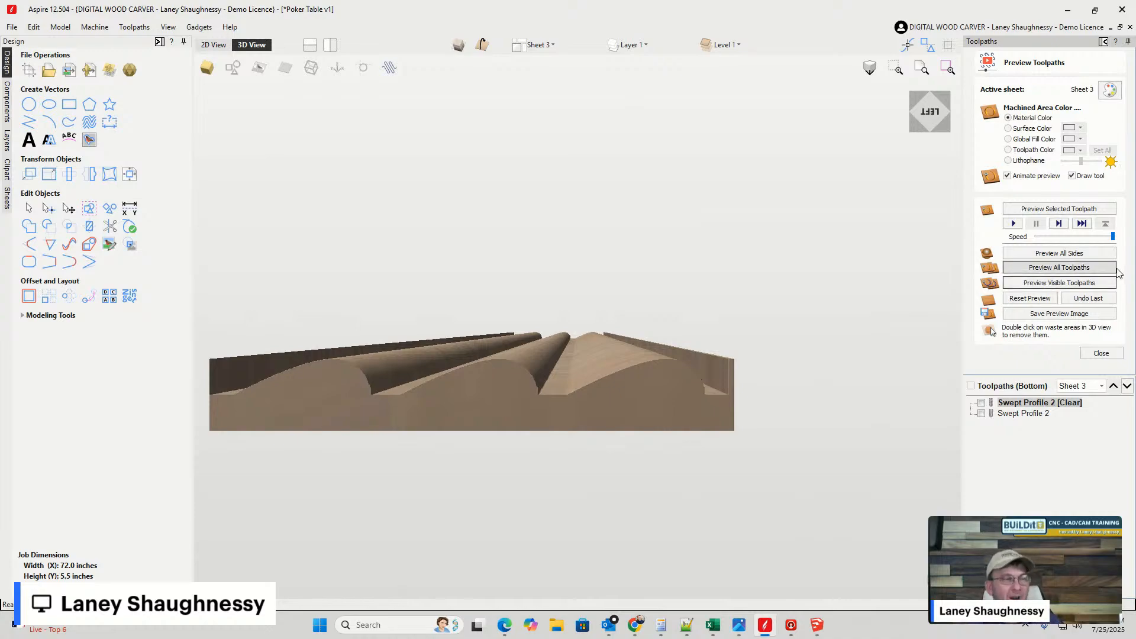
{"action": "left_click_drag", "start_coordinate": [544, 366], "coordinate": [610, 376]}
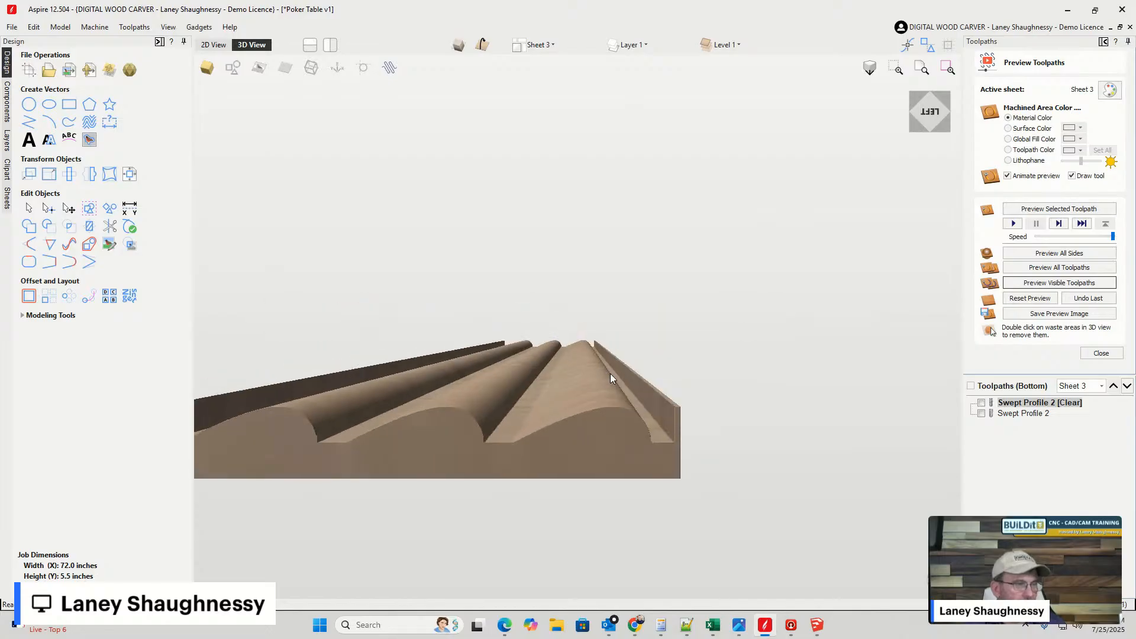
{"action": "scroll", "coordinate": [599, 340], "scroll_direction": "down", "scroll_amount": 2}
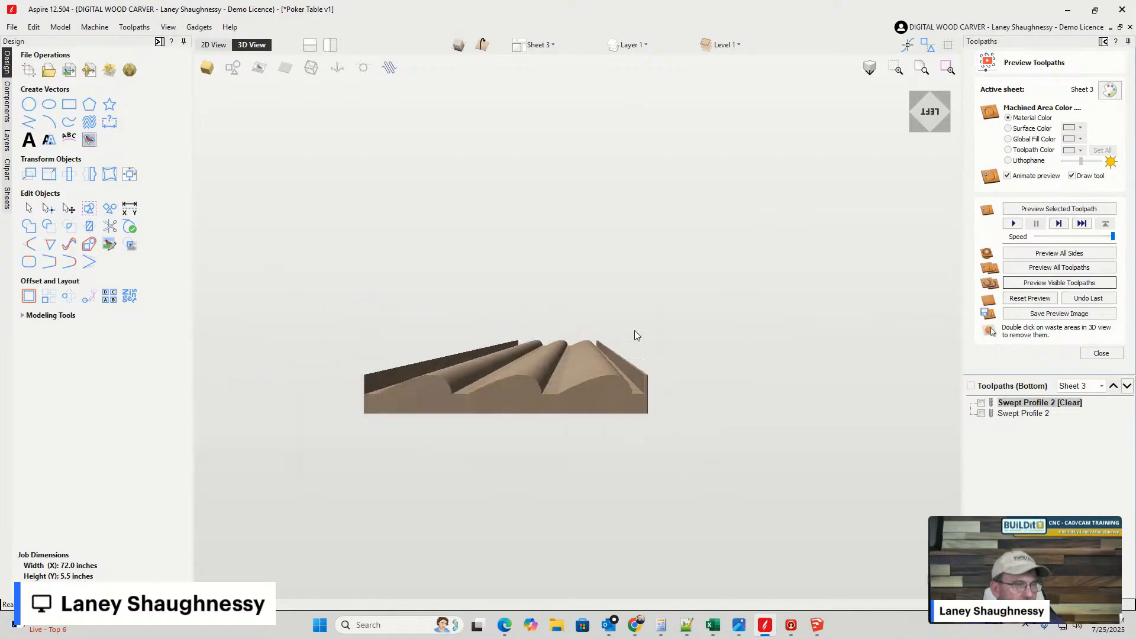
{"action": "left_click_drag", "start_coordinate": [565, 425], "coordinate": [513, 409]}
{"action": "scroll", "coordinate": [586, 344], "scroll_direction": "up", "scroll_amount": 3}
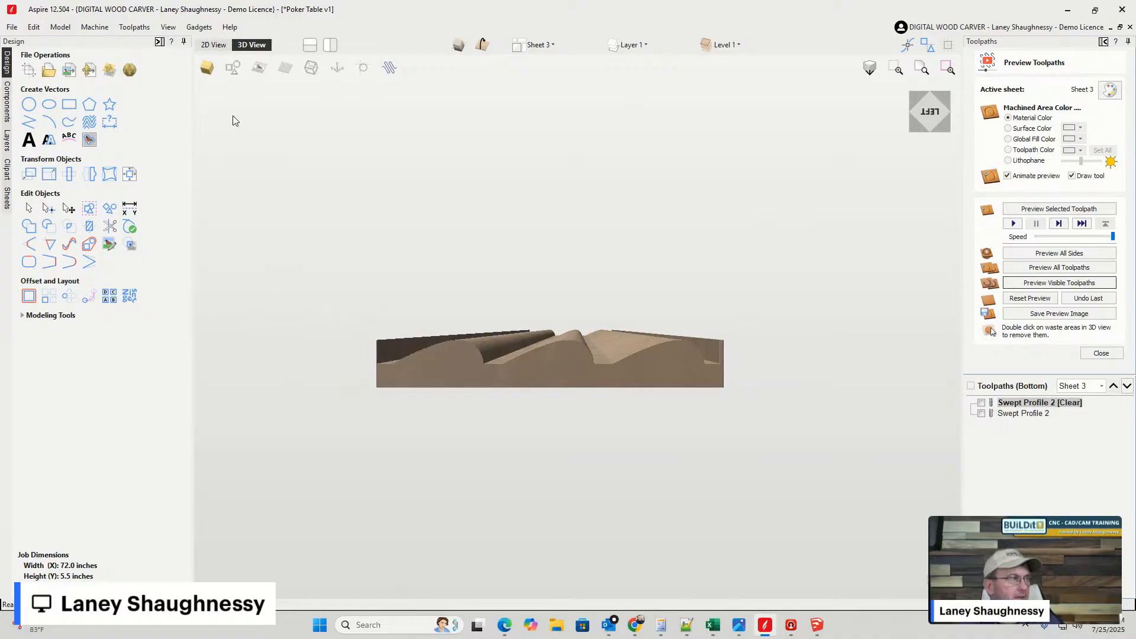
- Return to the 2D drawing and make Foot Rail Support the active sheet
{"action": "left_click", "coordinate": [213, 45]}
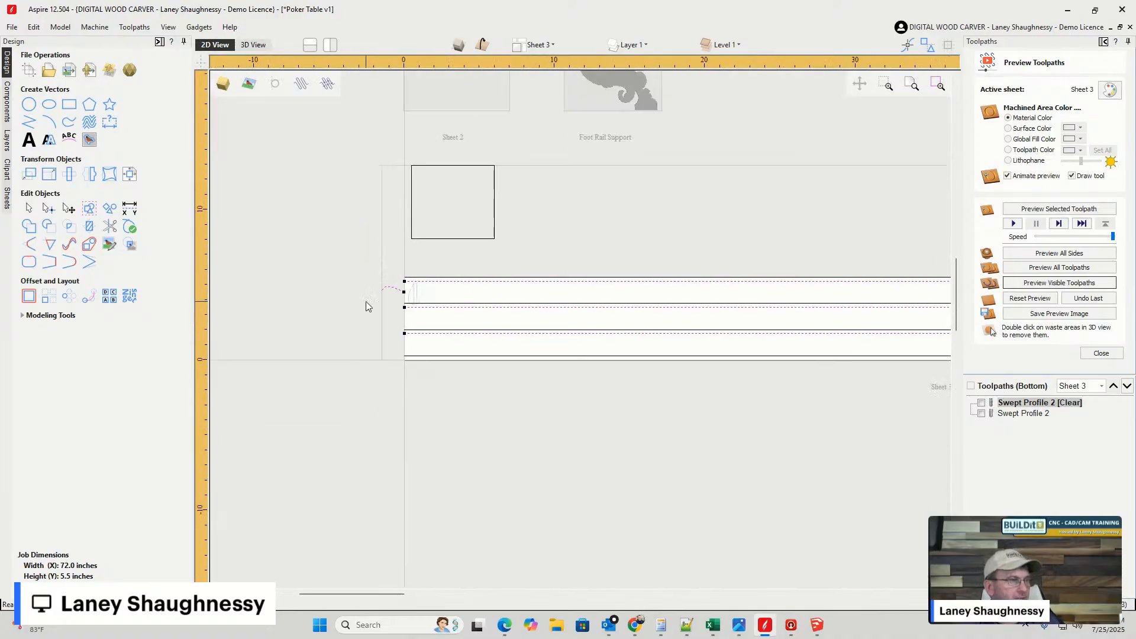
{"action": "scroll", "coordinate": [366, 306], "scroll_direction": "down", "scroll_amount": 3}
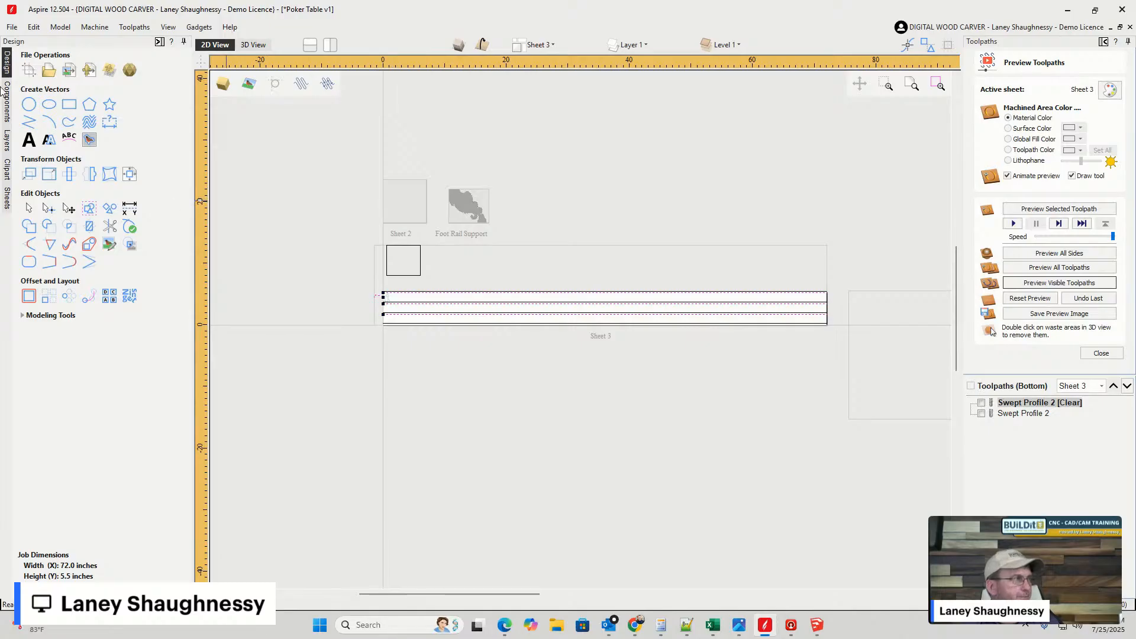
{"action": "left_click", "coordinate": [6, 199]}
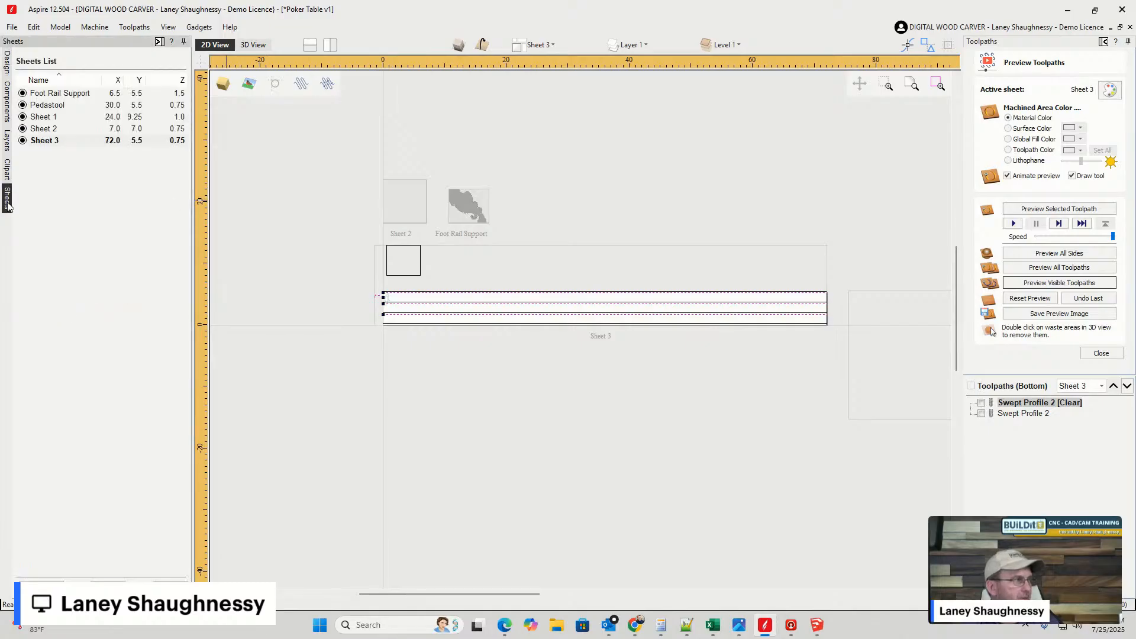
{"action": "left_click", "coordinate": [59, 95]}
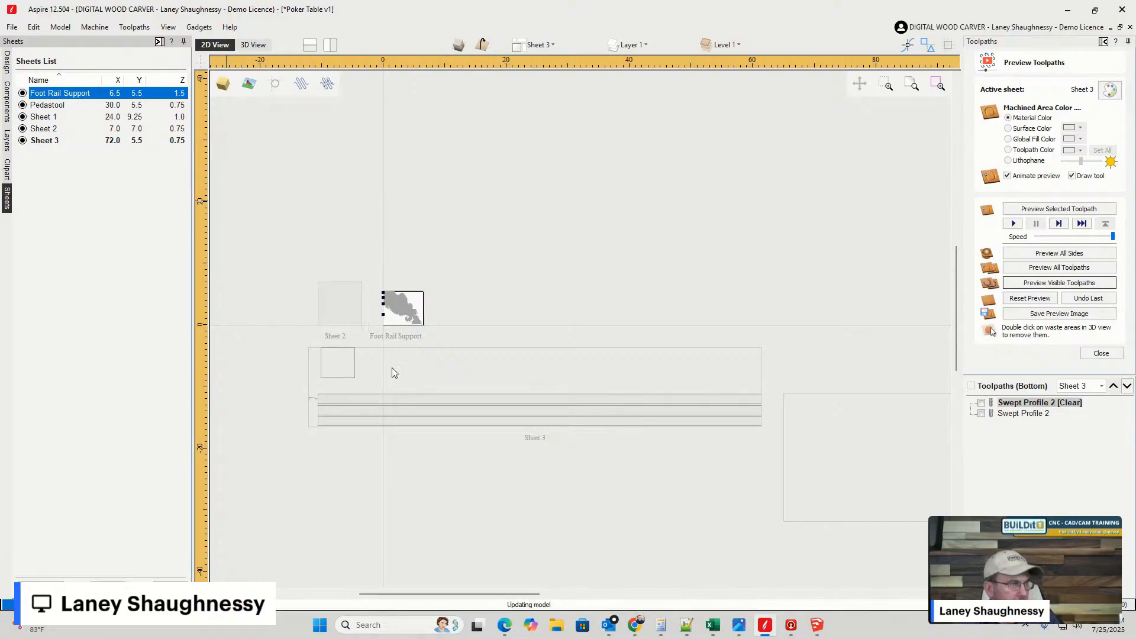
{"action": "double_click", "coordinate": [385, 322]}
{"action": "left_click", "coordinate": [8, 61]}
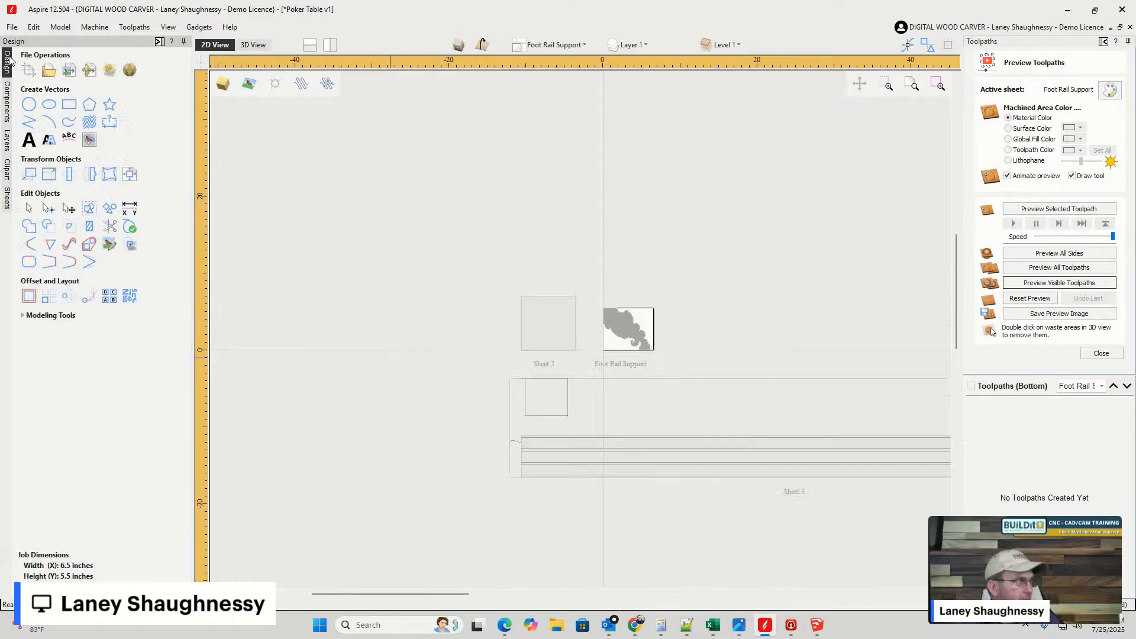
{"action": "scroll", "coordinate": [628, 338], "scroll_direction": "up", "scroll_amount": 5}
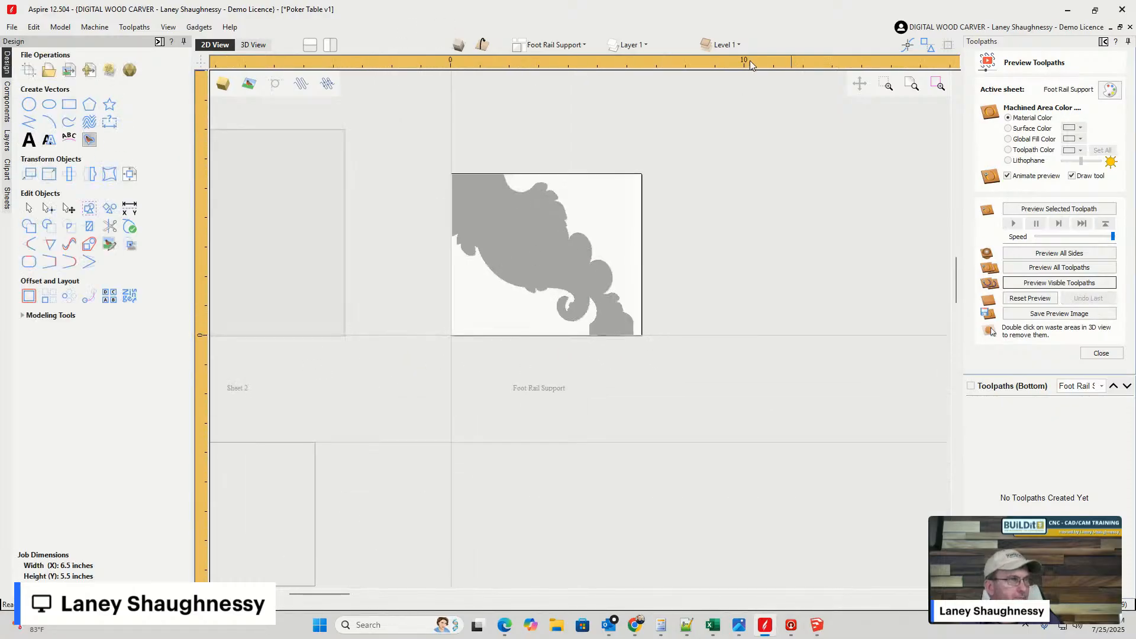
- Switch the Foot Rail Support sheet to its top side and view it beside Sheet 2 in the 2D drawing
{"action": "left_click", "coordinate": [480, 46]}
{"action": "scroll", "coordinate": [645, 316], "scroll_direction": "down", "scroll_amount": 3}
{"action": "scroll", "coordinate": [471, 309], "scroll_direction": "up", "scroll_amount": 3}
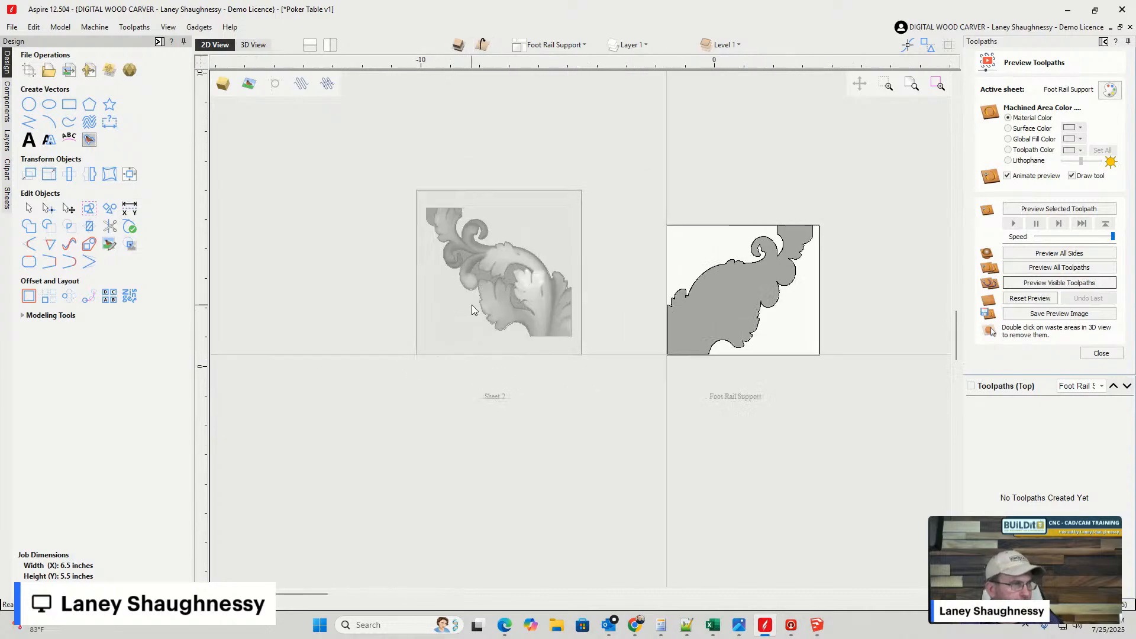
{"action": "scroll", "coordinate": [472, 309], "scroll_direction": "up", "scroll_amount": 1}
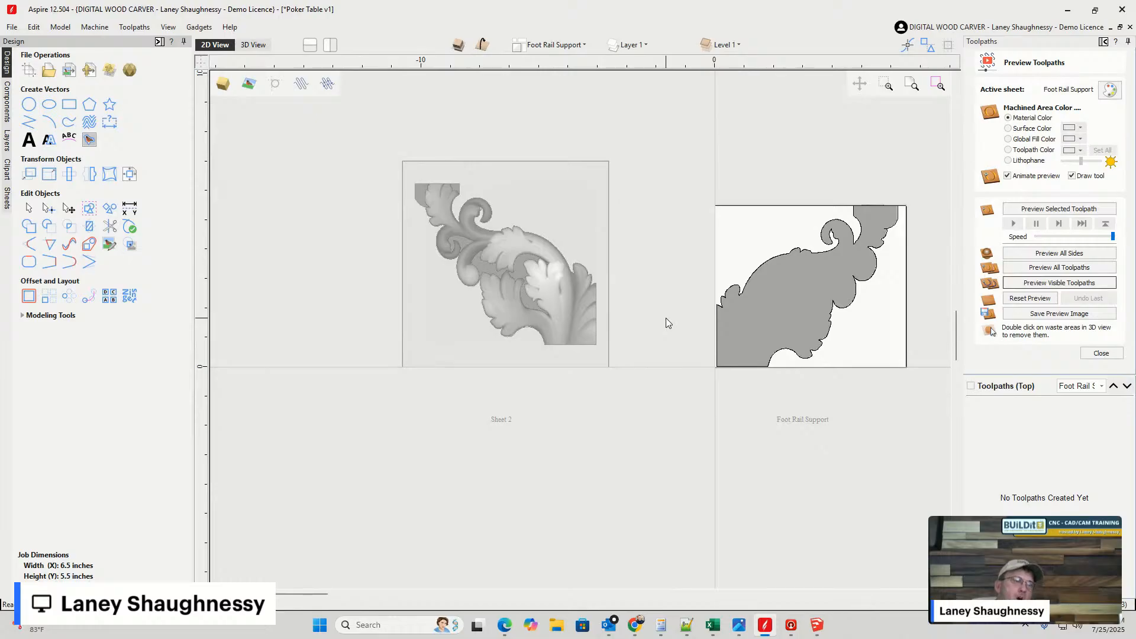
{"action": "scroll", "coordinate": [863, 335], "scroll_direction": "up", "scroll_amount": 4}
{"action": "scroll", "coordinate": [506, 248], "scroll_direction": "down", "scroll_amount": 4}
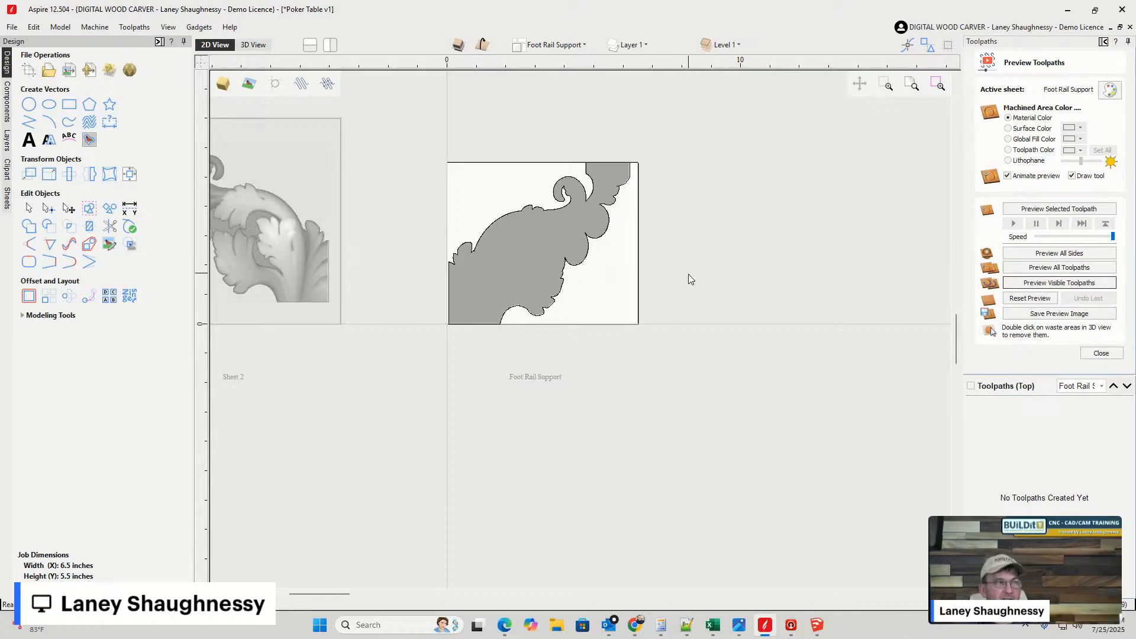
- Add a horizontal dimension across the full width of the Foot Rail Support sheet, placed above its upper edge
{"action": "left_click", "coordinate": [109, 124]}
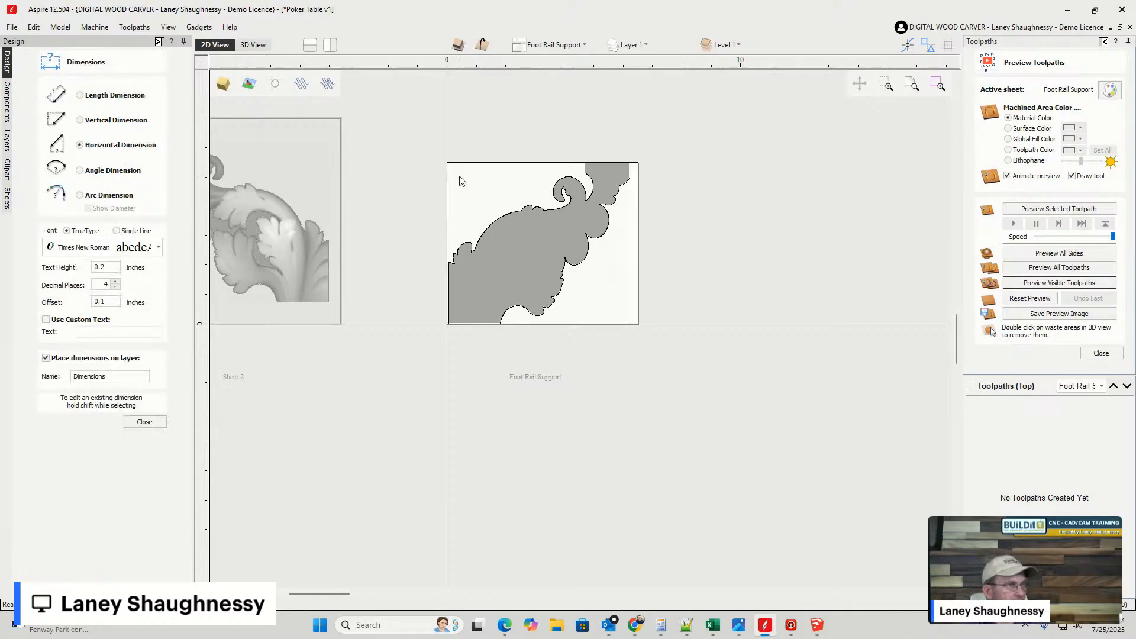
{"action": "left_click", "coordinate": [446, 164]}
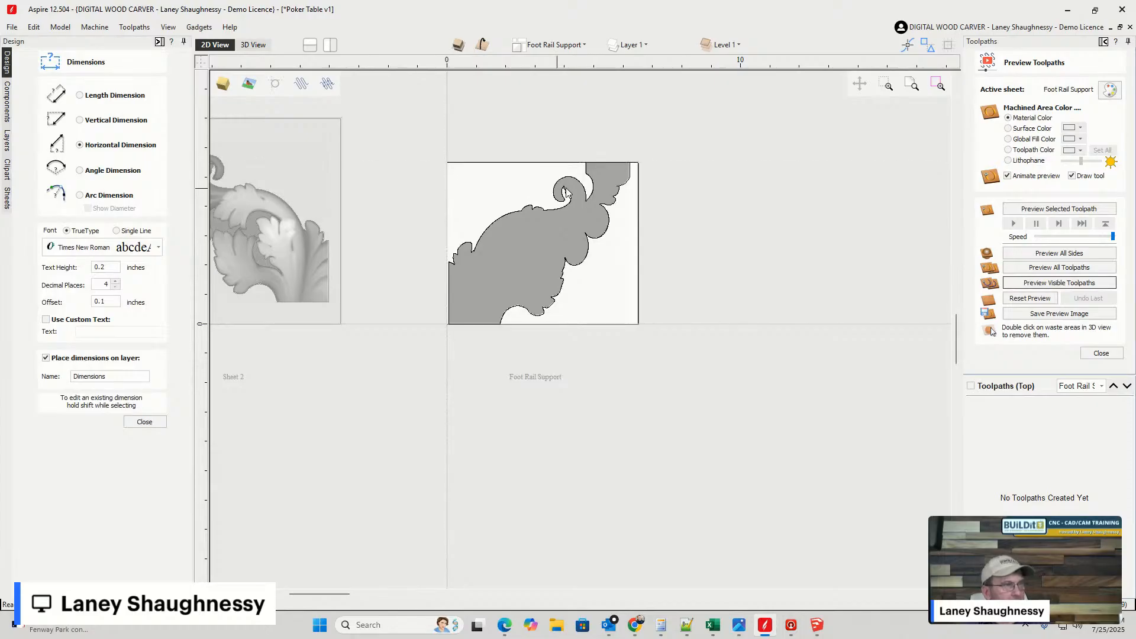
{"action": "left_click", "coordinate": [638, 162]}
{"action": "left_click", "coordinate": [585, 133]}
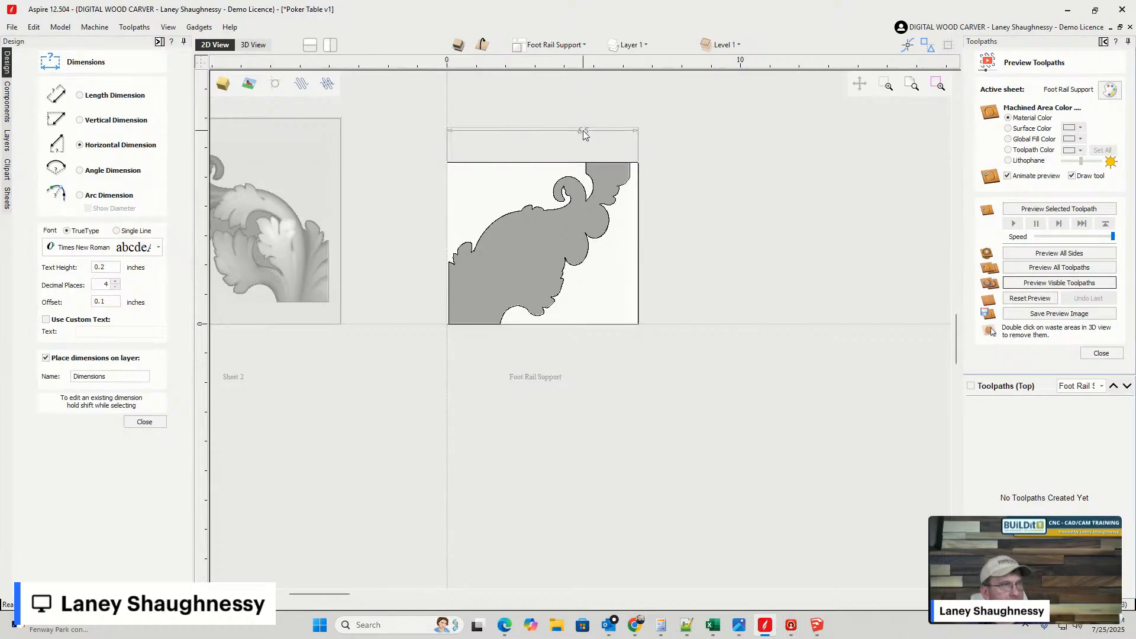
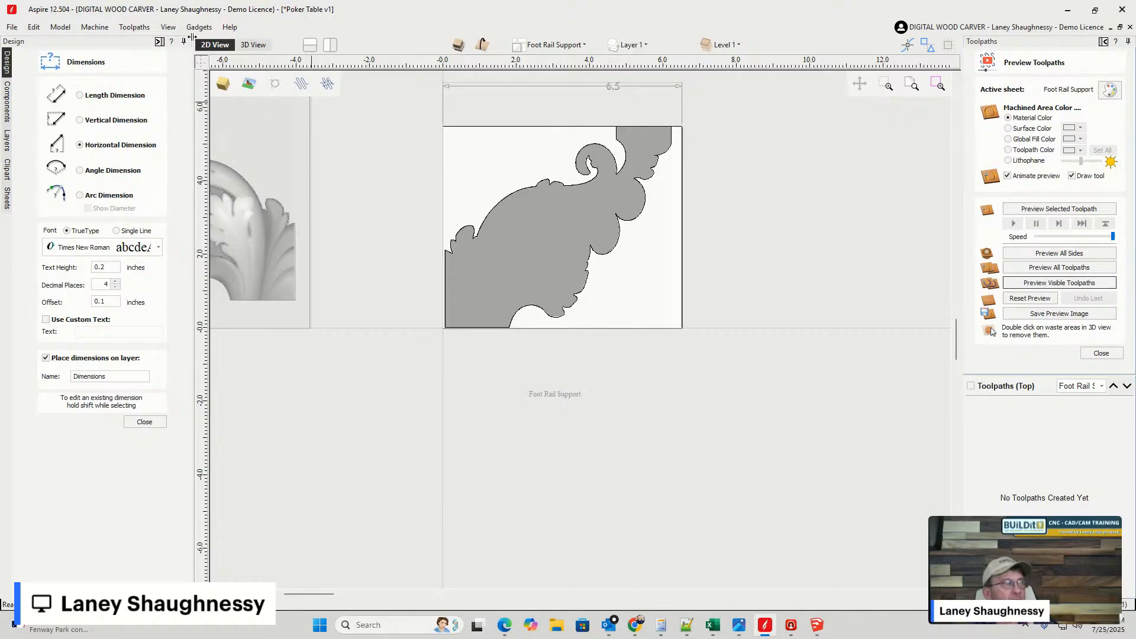
- Inspect the foot rail support model in 3D showing only its top side, leaving the toolpath preview and dimension tools
{"action": "left_click", "coordinate": [255, 45]}
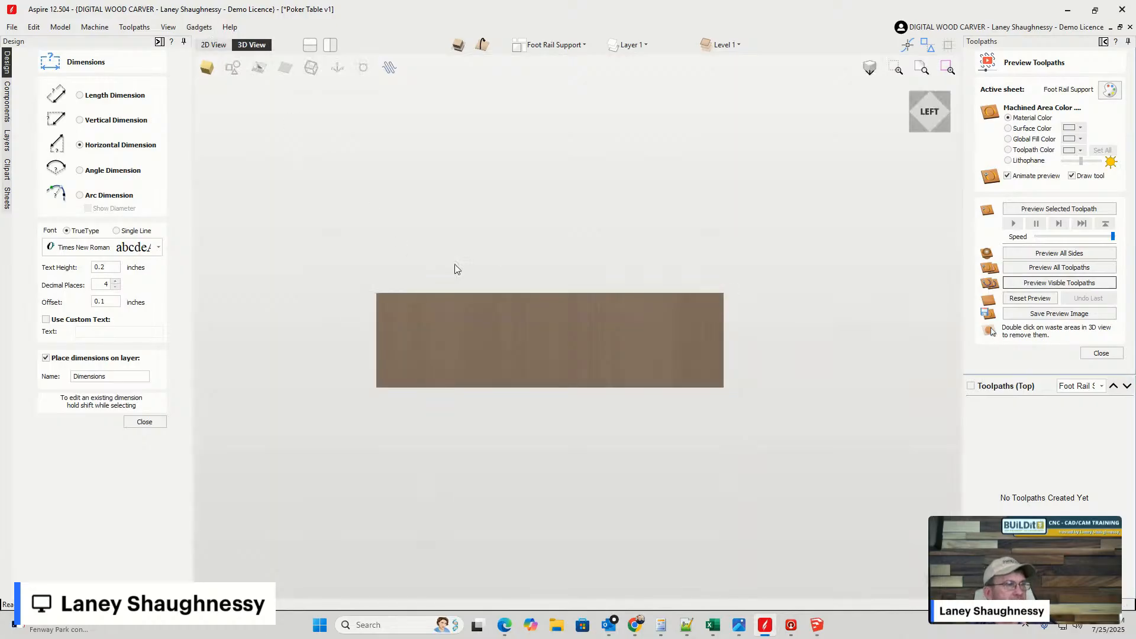
{"action": "left_click", "coordinate": [1107, 352]}
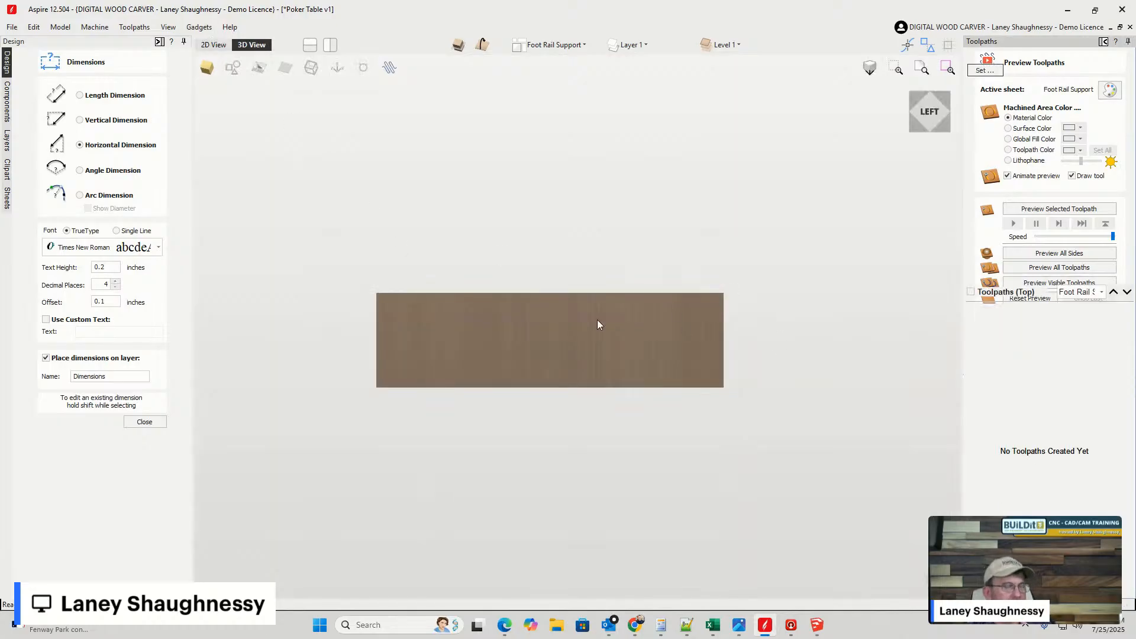
{"action": "left_click", "coordinate": [940, 125]}
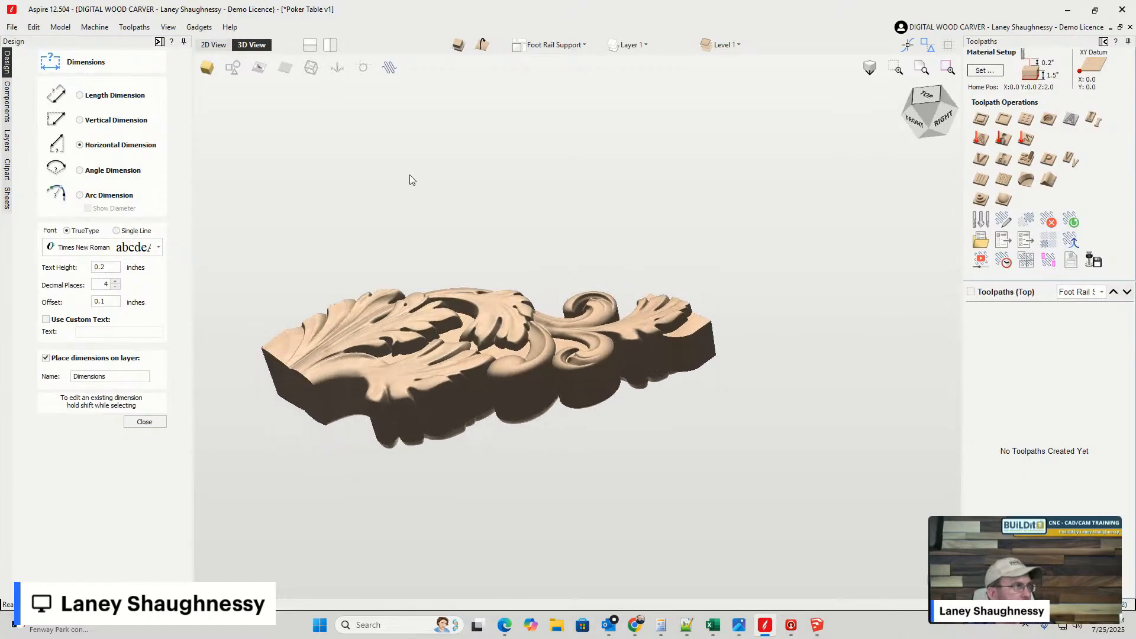
{"action": "left_click", "coordinate": [456, 45]}
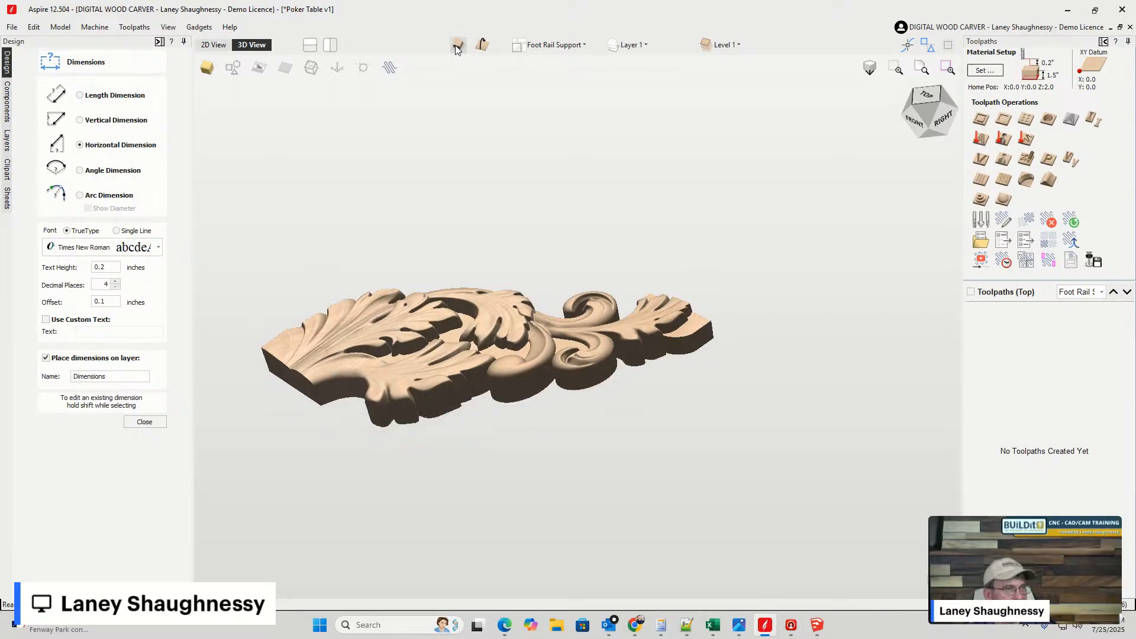
{"action": "left_click", "coordinate": [136, 423]}
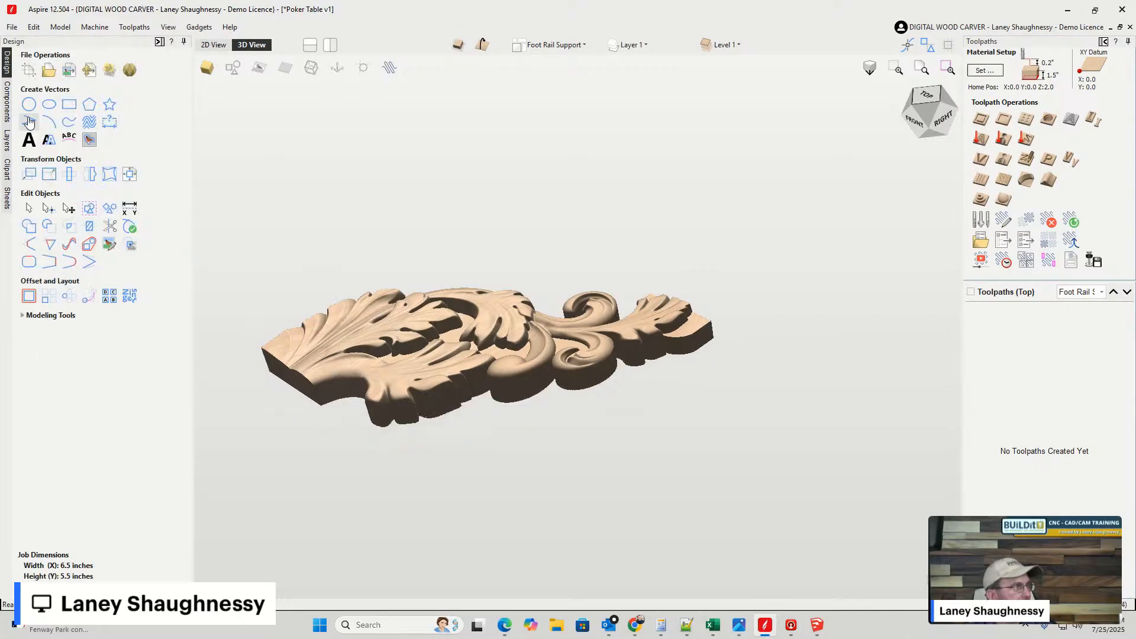
- Hide Component 2 on the Foot Rail Support sheet and view Flourish 101-15 alone in the 2D drawing
{"action": "left_click", "coordinate": [8, 102]}
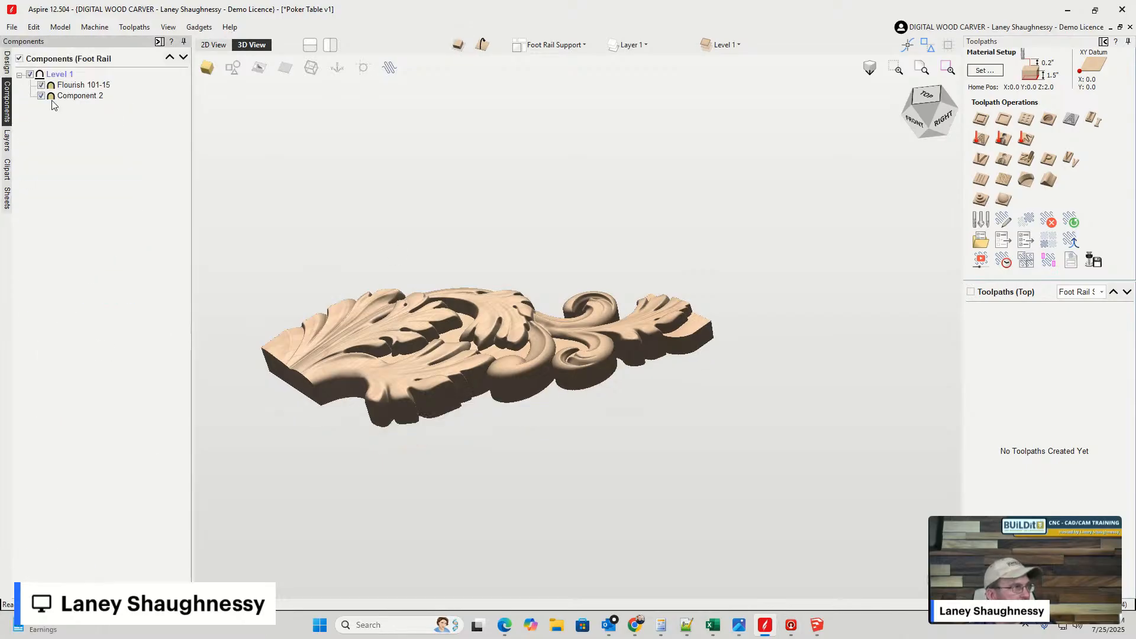
{"action": "left_click", "coordinate": [212, 45]}
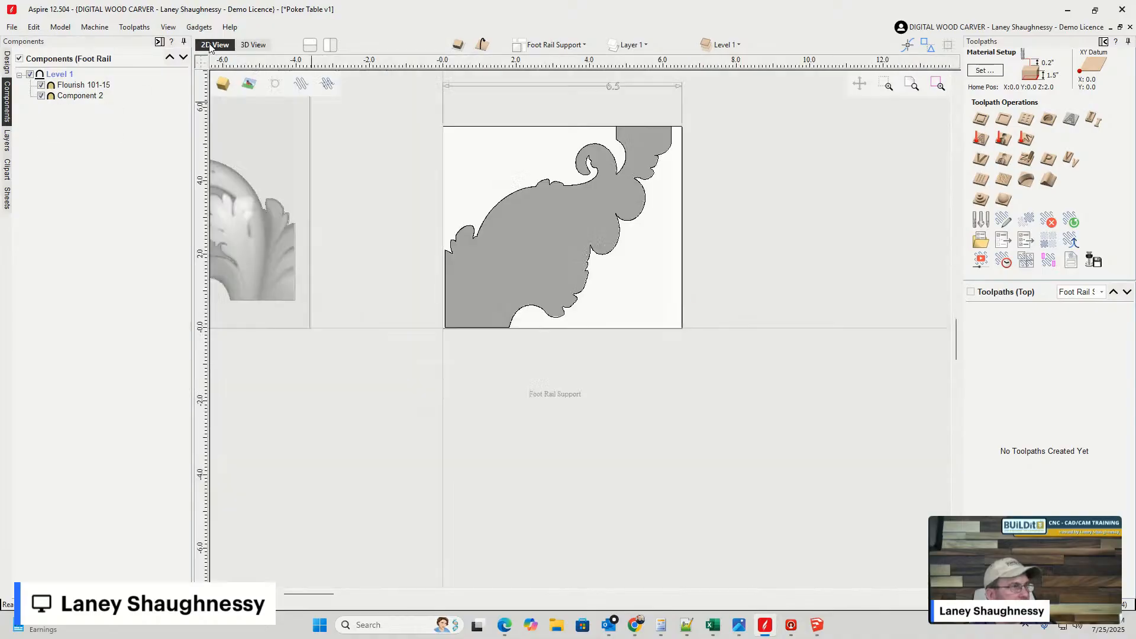
{"action": "scroll", "coordinate": [509, 217], "scroll_direction": "up", "scroll_amount": 3}
{"action": "scroll", "coordinate": [512, 219], "scroll_direction": "down", "scroll_amount": 2}
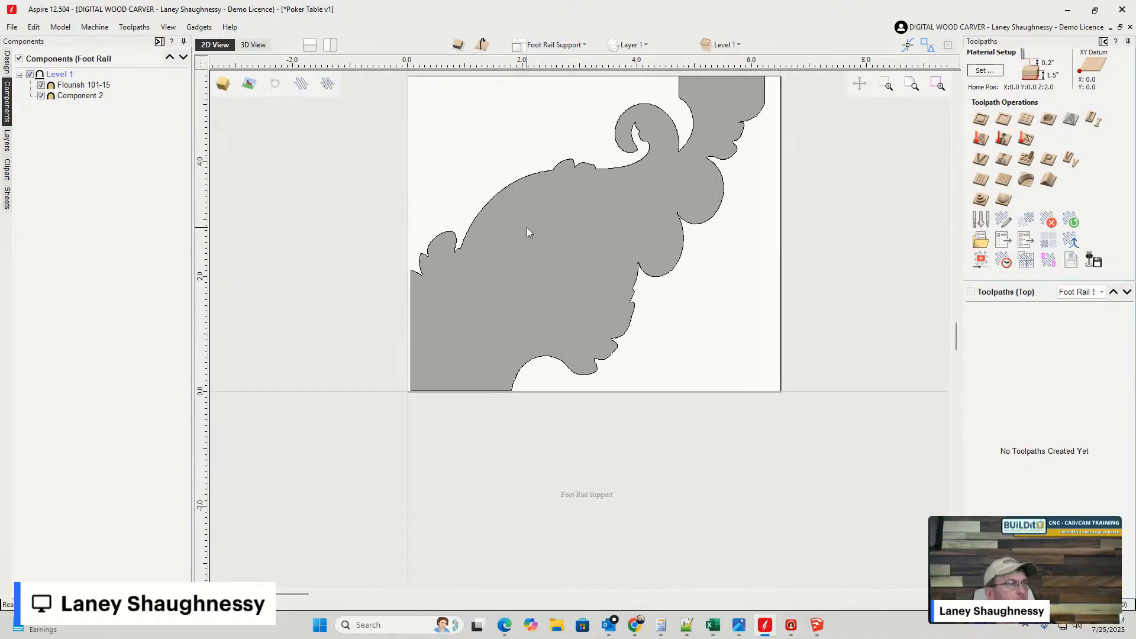
{"action": "left_click", "coordinate": [41, 95]}
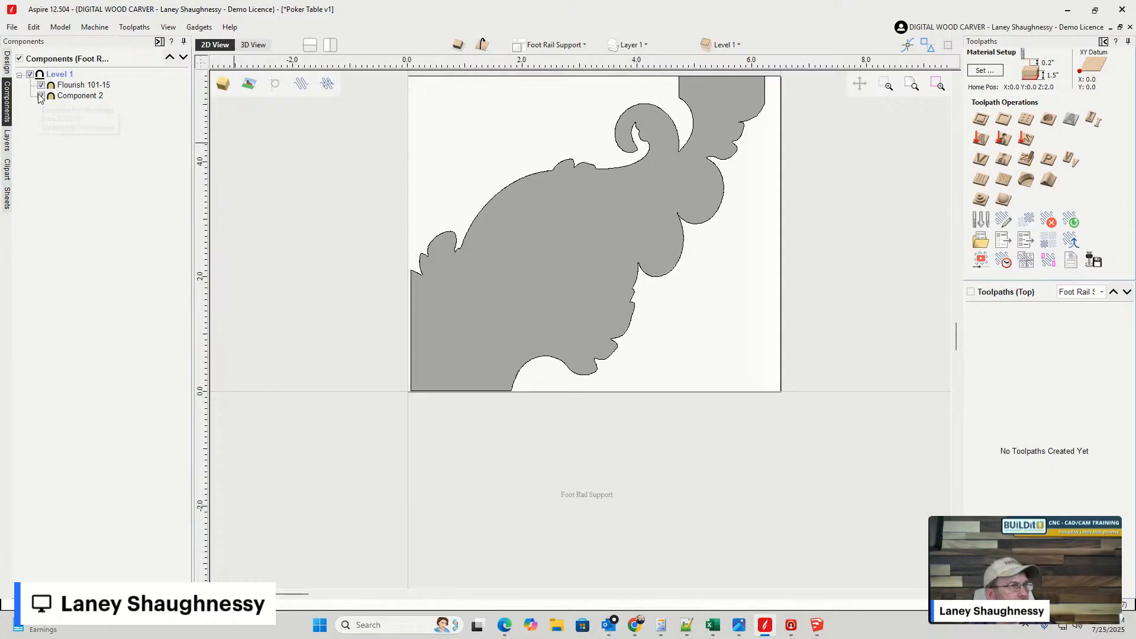
{"action": "scroll", "coordinate": [458, 231], "scroll_direction": "down", "scroll_amount": 1}
{"action": "scroll", "coordinate": [461, 245], "scroll_direction": "up", "scroll_amount": 1}
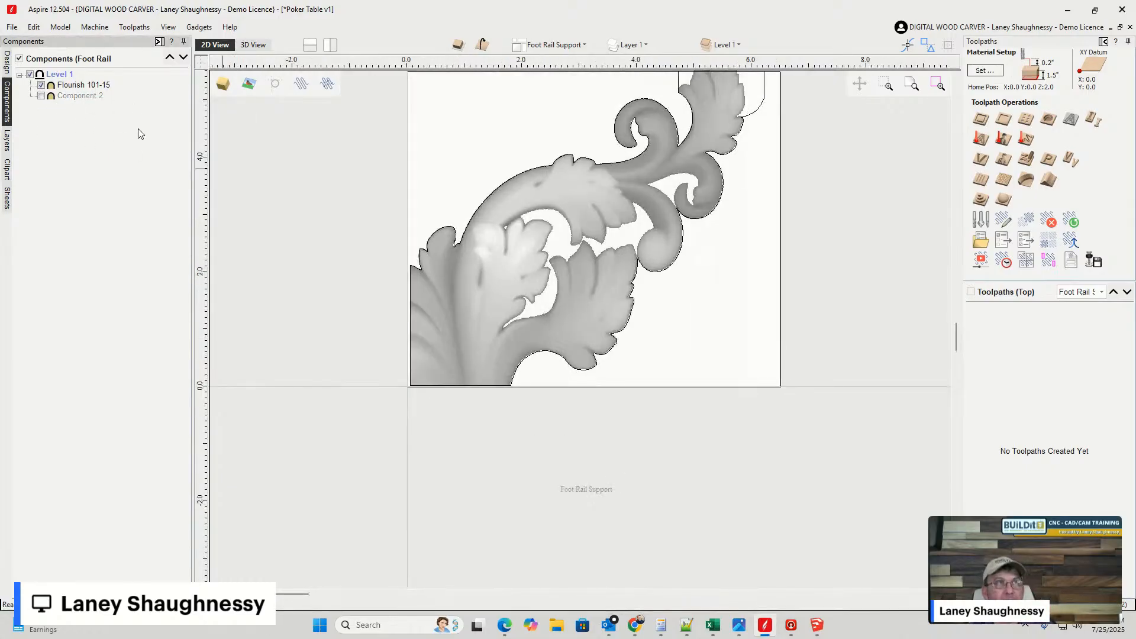
{"action": "scroll", "coordinate": [533, 273], "scroll_direction": "down", "scroll_amount": 2}
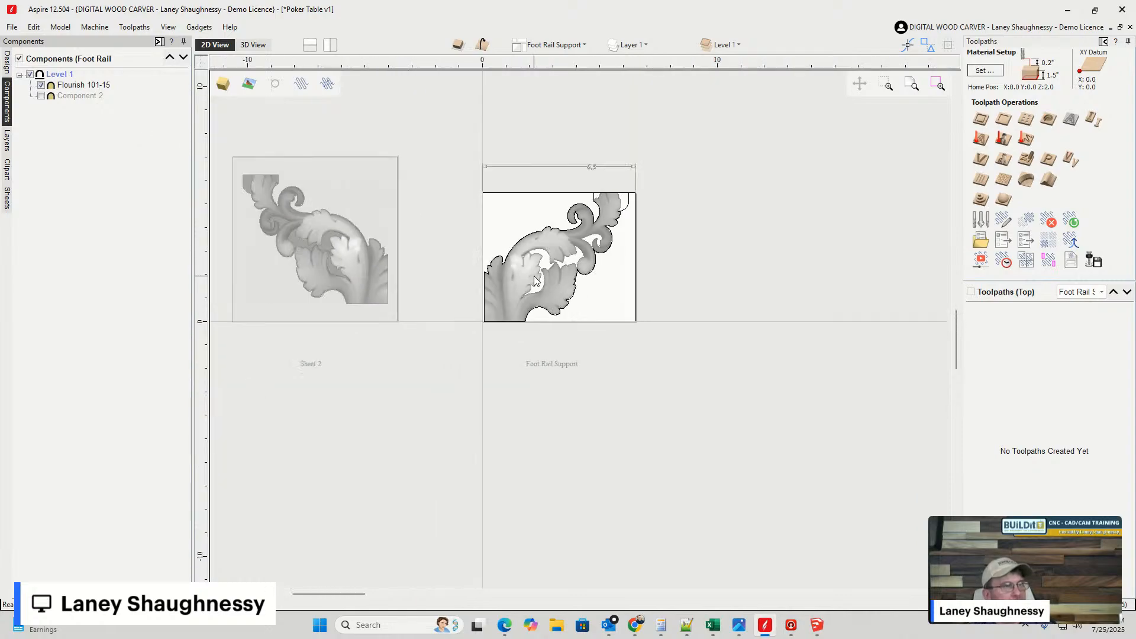
{"action": "scroll", "coordinate": [533, 273], "scroll_direction": "up", "scroll_amount": 1}
- Find Flourish 101-15 in the Decorative clipart library and place a copy on the Foot Rail Support sheet
{"action": "left_click", "coordinate": [7, 170]}
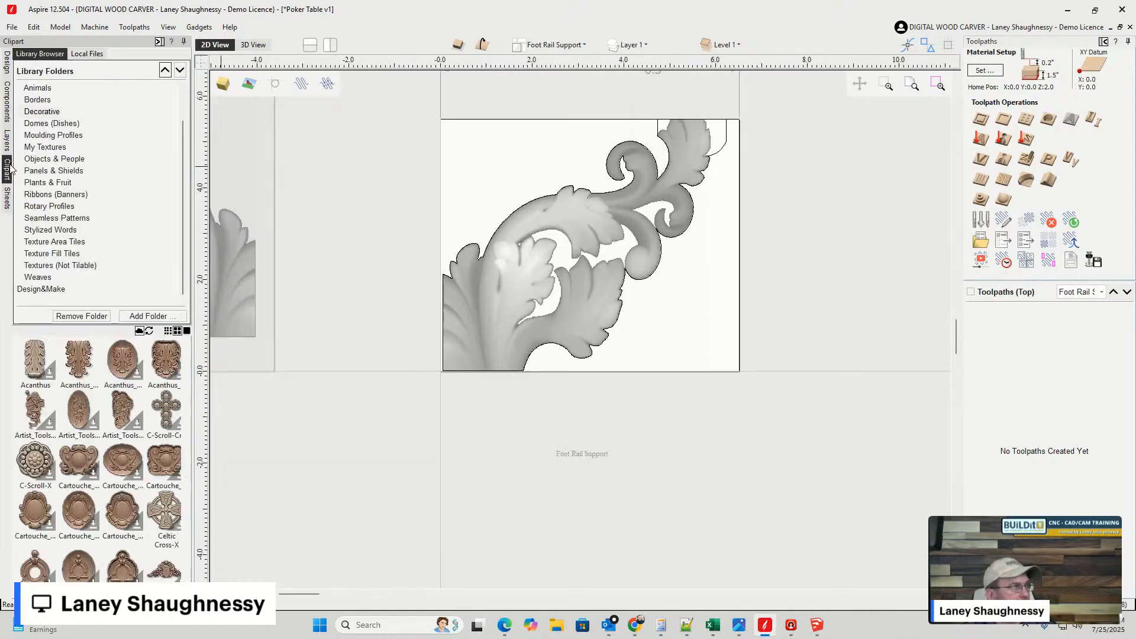
{"action": "scroll", "coordinate": [172, 423], "scroll_direction": "down", "scroll_amount": 6}
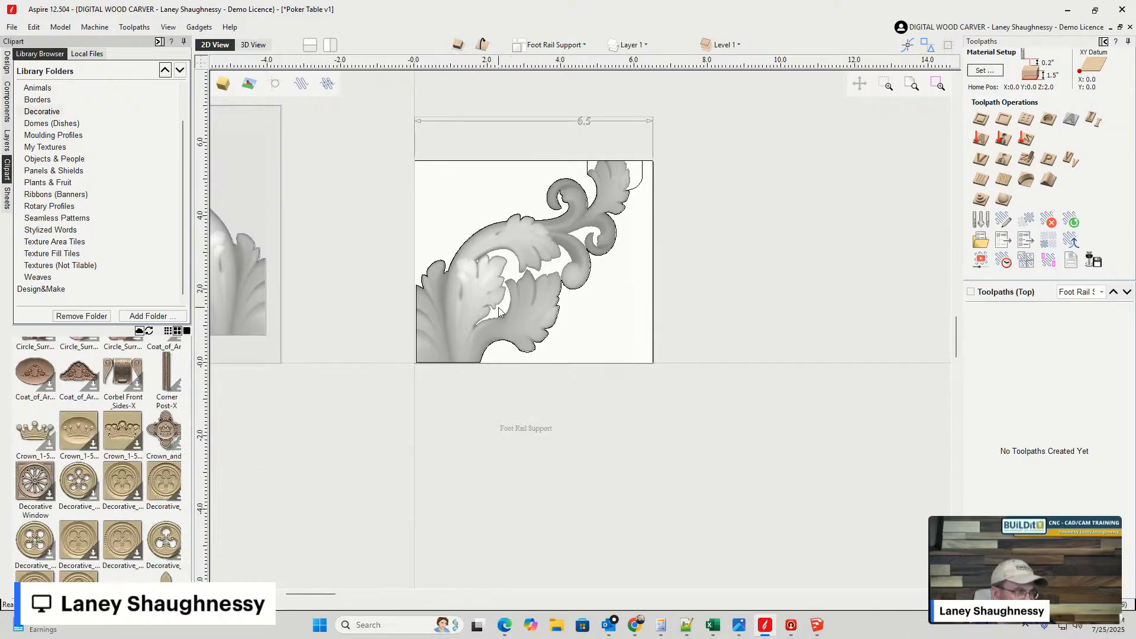
{"action": "scroll", "coordinate": [45, 454], "scroll_direction": "down", "scroll_amount": 10}
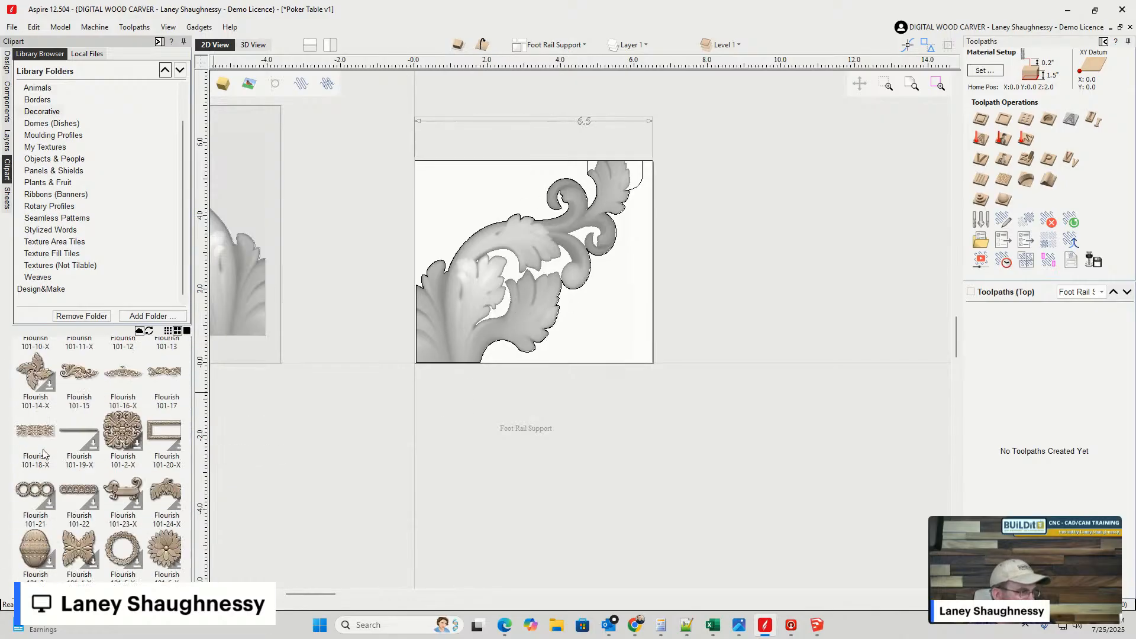
{"action": "scroll", "coordinate": [45, 454], "scroll_direction": "up", "scroll_amount": 1}
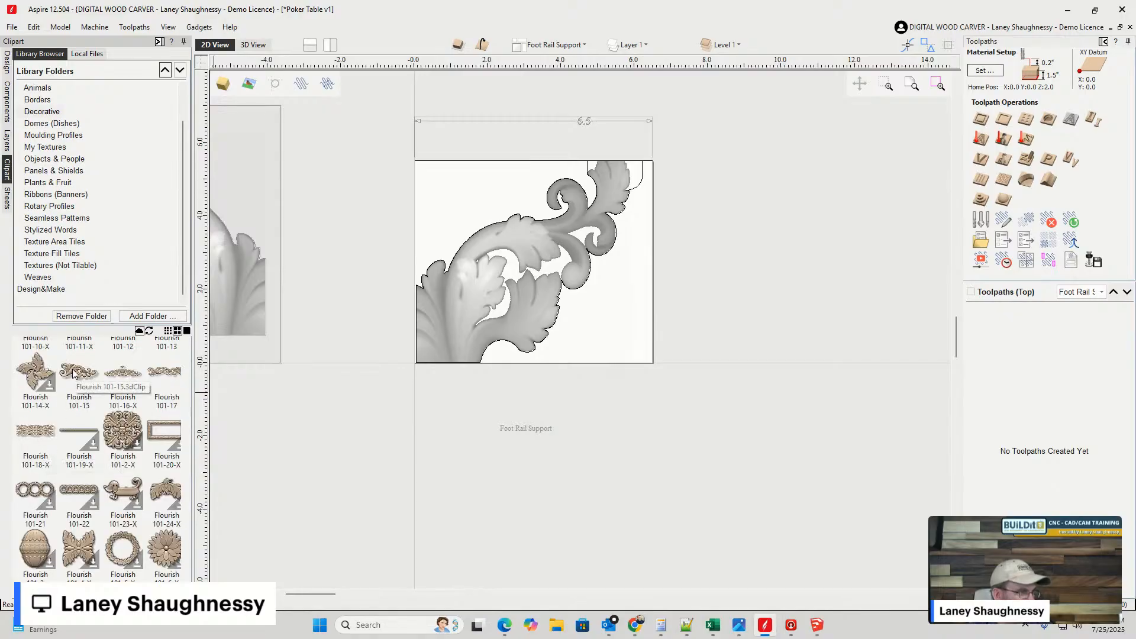
{"action": "scroll", "coordinate": [73, 379], "scroll_direction": "up", "scroll_amount": 5}
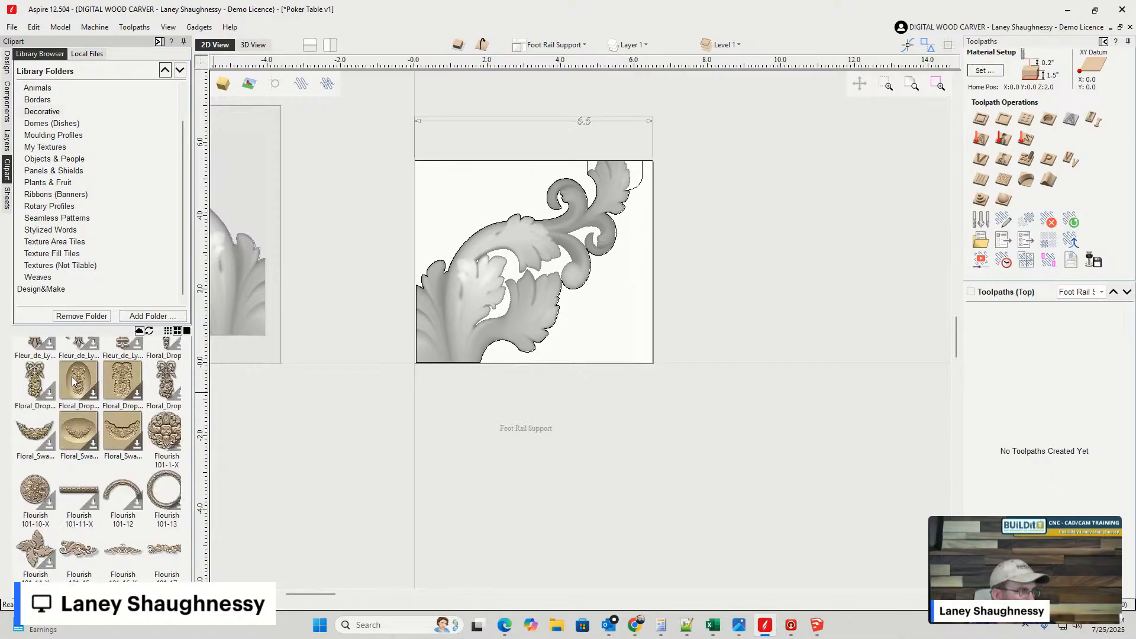
{"action": "scroll", "coordinate": [74, 381], "scroll_direction": "down", "scroll_amount": 5}
{"action": "left_click_drag", "start_coordinate": [74, 376], "coordinate": [540, 277]}
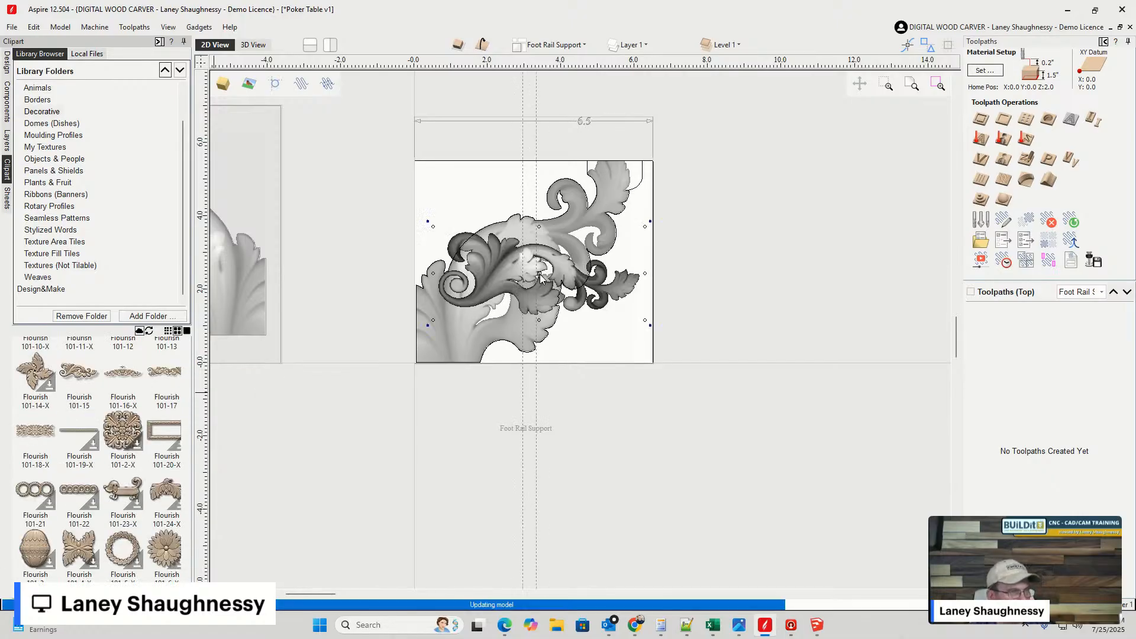
- Move the newly placed flourish off the sheet into the empty area beside its right edge
{"action": "scroll", "coordinate": [520, 252], "scroll_direction": "up", "scroll_amount": 3}
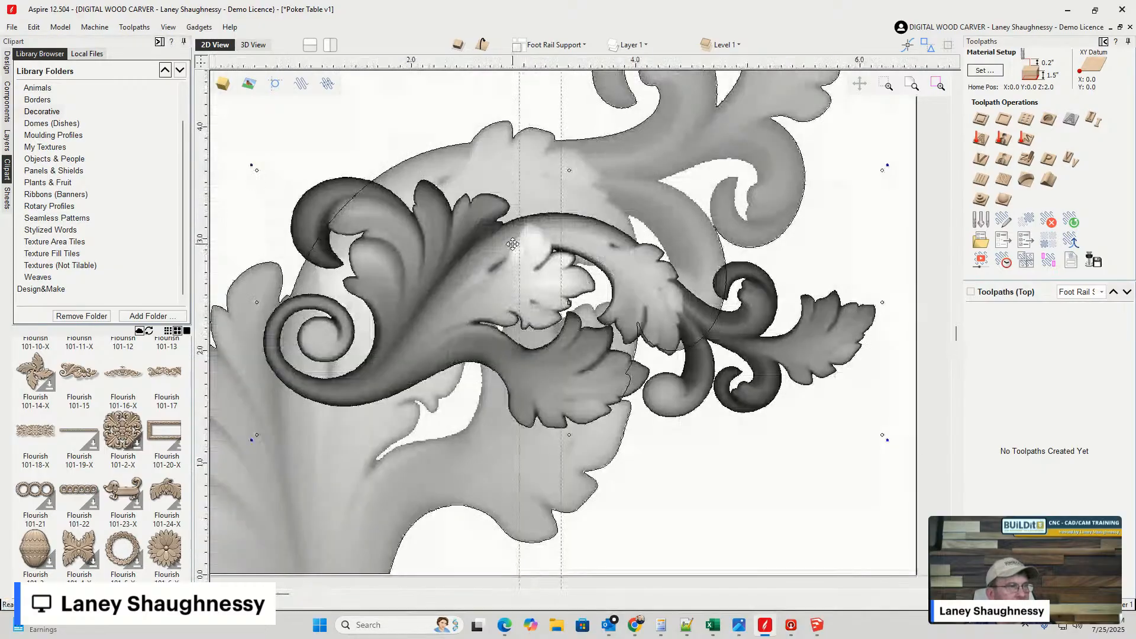
{"action": "left_click_drag", "start_coordinate": [478, 279], "coordinate": [489, 237]}
{"action": "left_click_drag", "start_coordinate": [474, 228], "coordinate": [472, 236]}
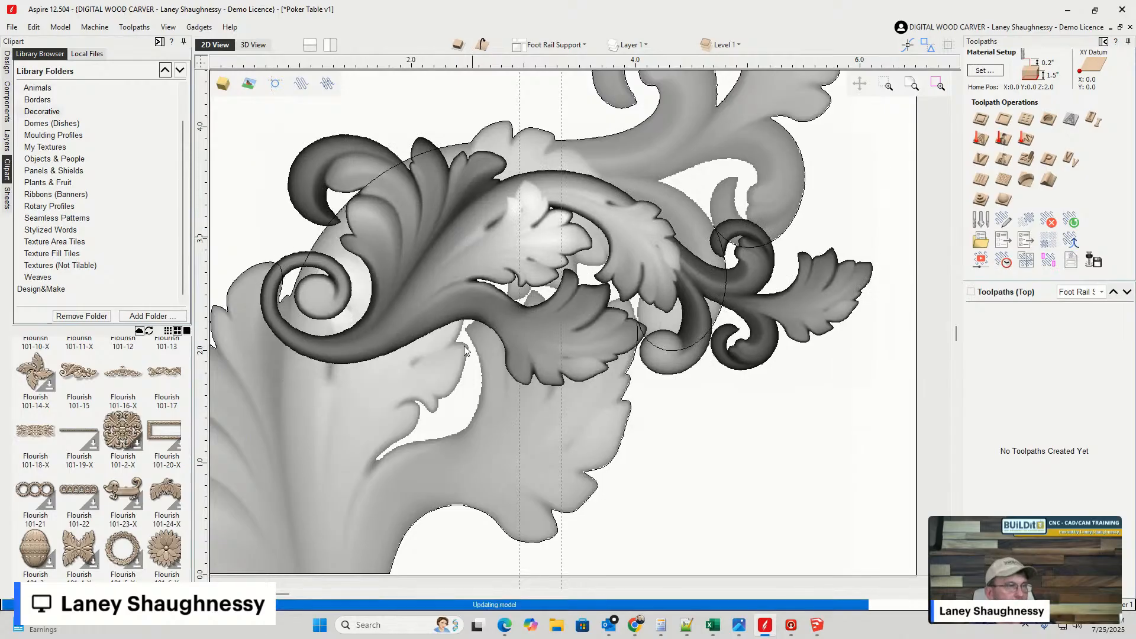
{"action": "scroll", "coordinate": [470, 332], "scroll_direction": "down", "scroll_amount": 3}
{"action": "left_click_drag", "start_coordinate": [488, 297], "coordinate": [709, 336]}
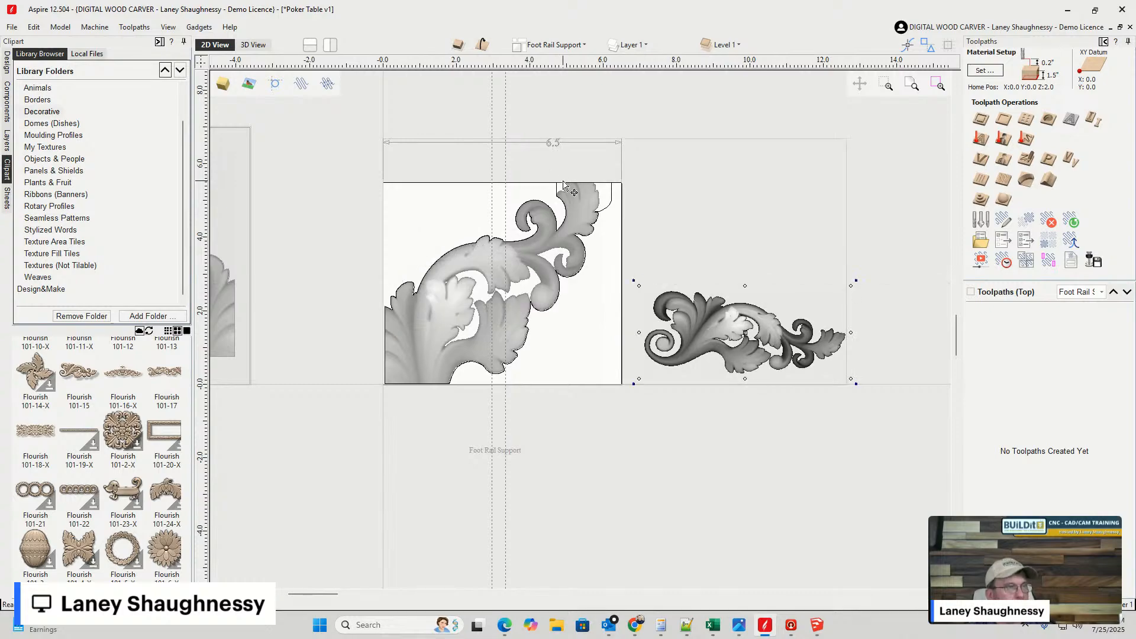
- Compare the trimmed flourish's straight upper and lower ends and outline vector with the full clipart flourish beside the sheet, selecting each
{"action": "scroll", "coordinate": [586, 191], "scroll_direction": "up", "scroll_amount": 3}
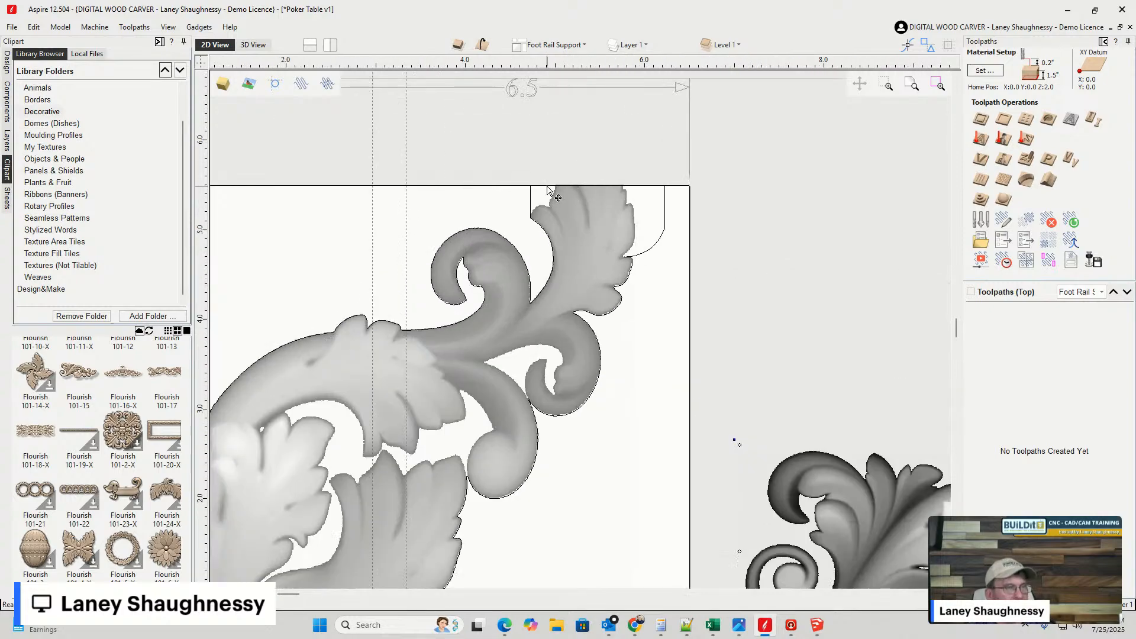
{"action": "scroll", "coordinate": [563, 191], "scroll_direction": "down", "scroll_amount": 3}
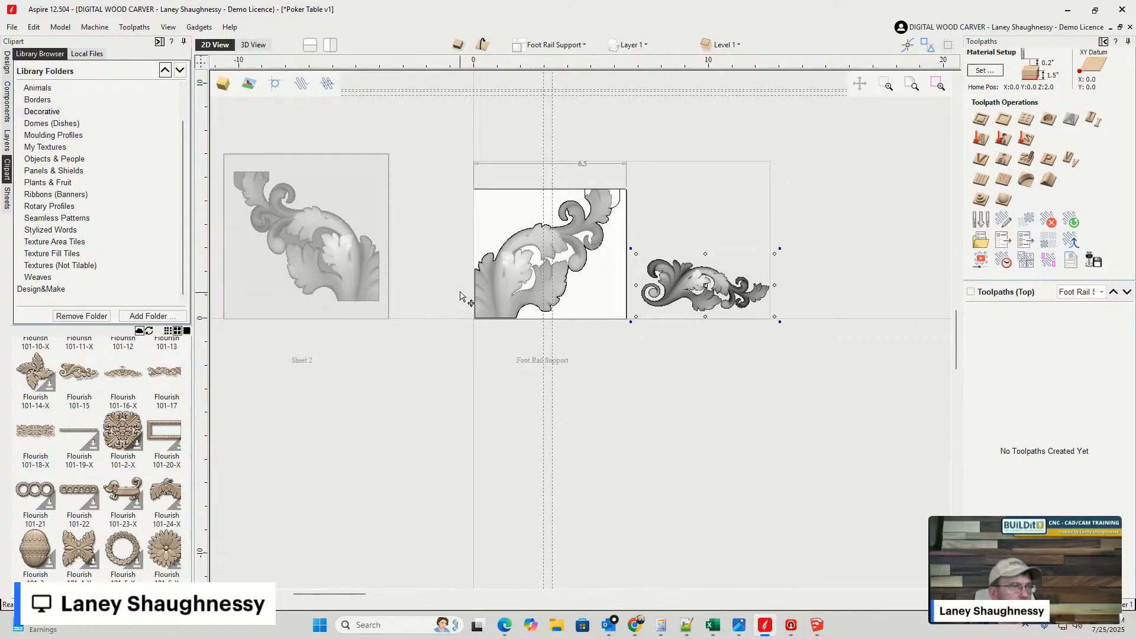
{"action": "scroll", "coordinate": [483, 244], "scroll_direction": "up", "scroll_amount": 2}
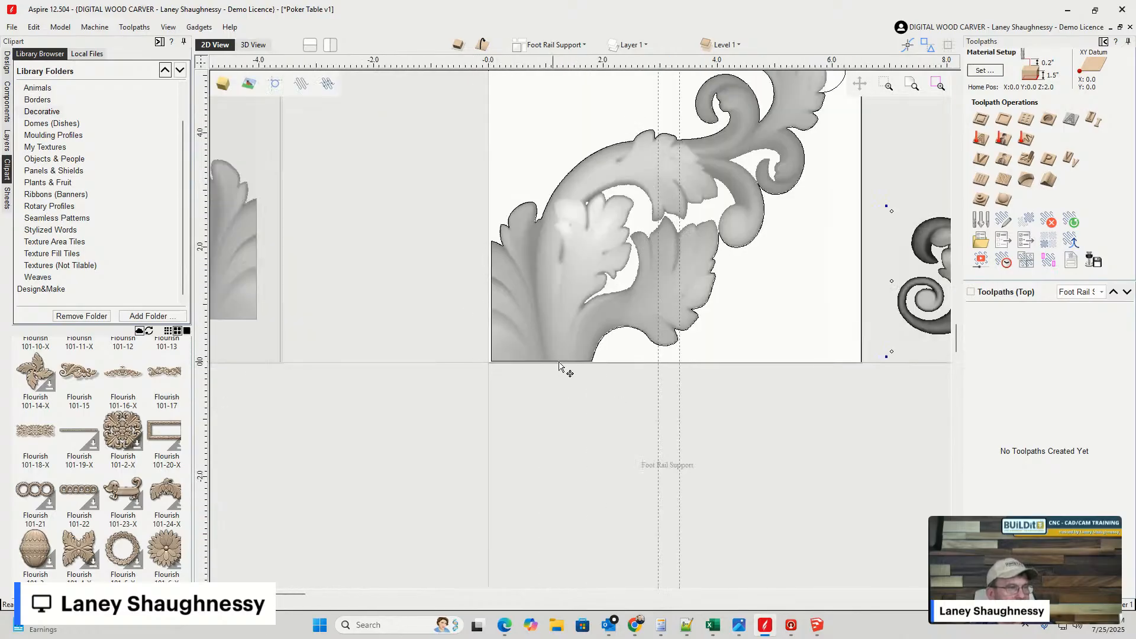
{"action": "scroll", "coordinate": [493, 364], "scroll_direction": "up", "scroll_amount": 2}
{"action": "left_click", "coordinate": [496, 350]}
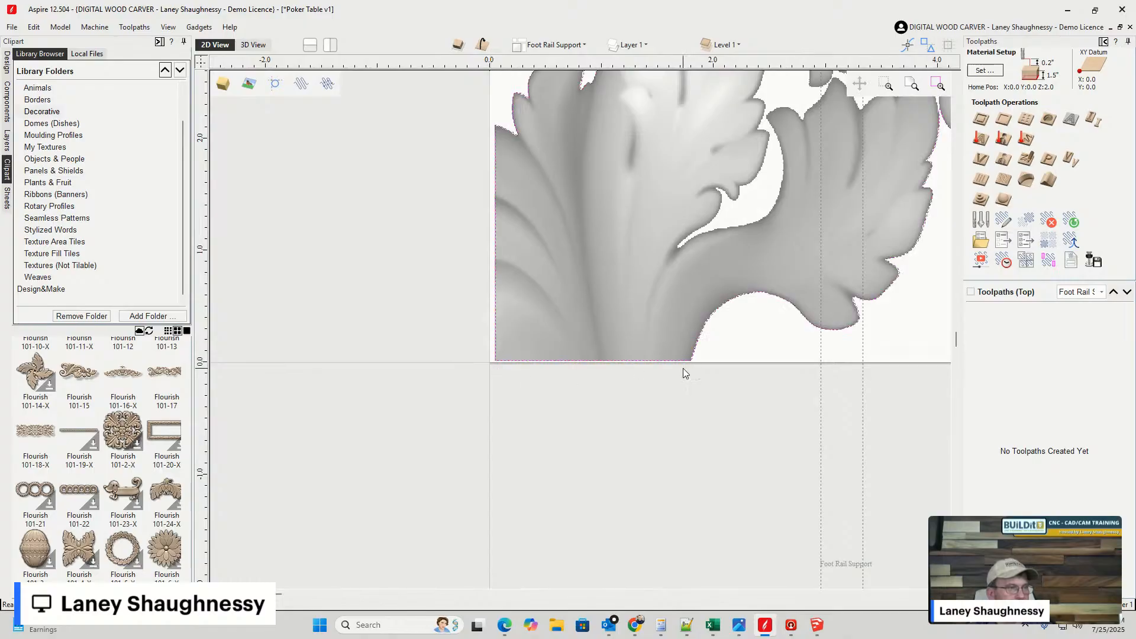
{"action": "scroll", "coordinate": [334, 279], "scroll_direction": "down", "scroll_amount": 3}
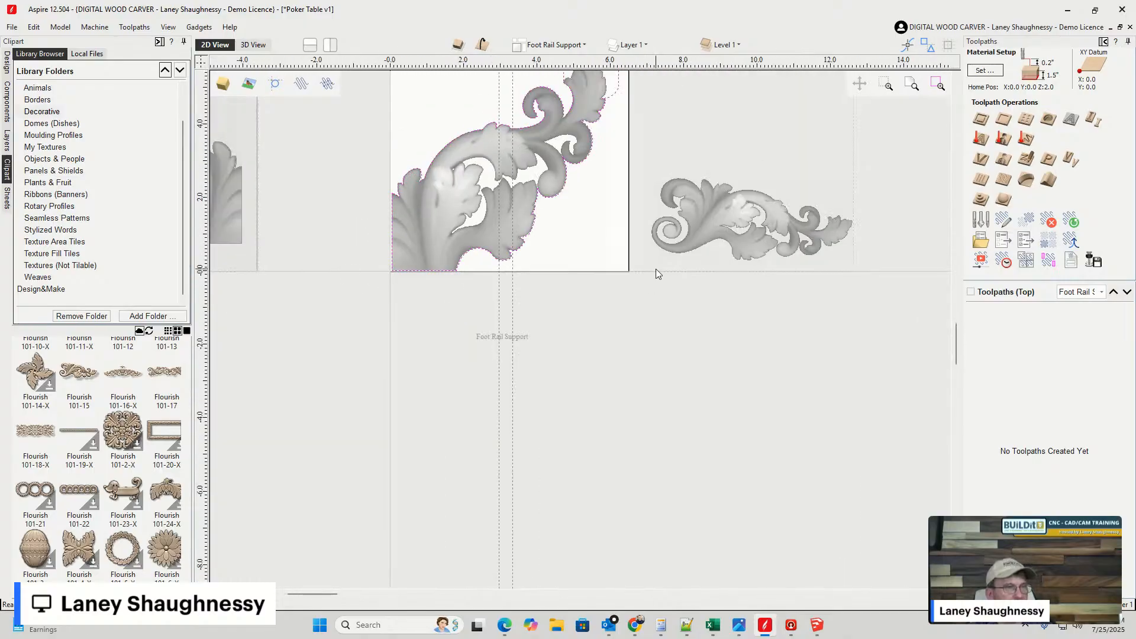
{"action": "scroll", "coordinate": [690, 210], "scroll_direction": "up", "scroll_amount": 3}
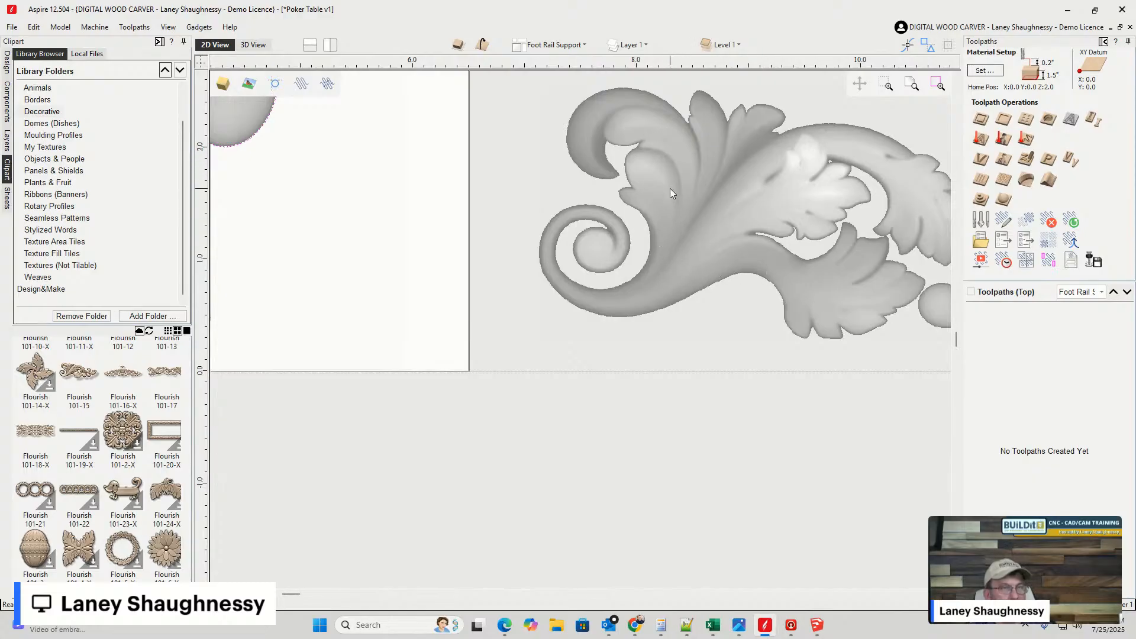
{"action": "scroll", "coordinate": [582, 312], "scroll_direction": "down", "scroll_amount": 3}
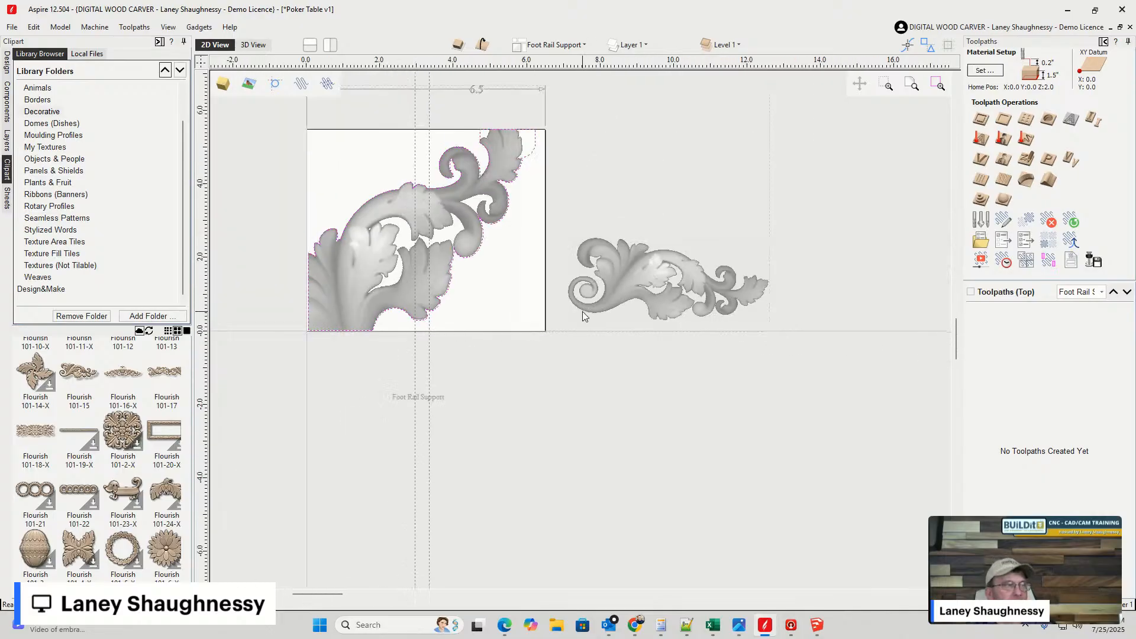
{"action": "left_click", "coordinate": [624, 284]}
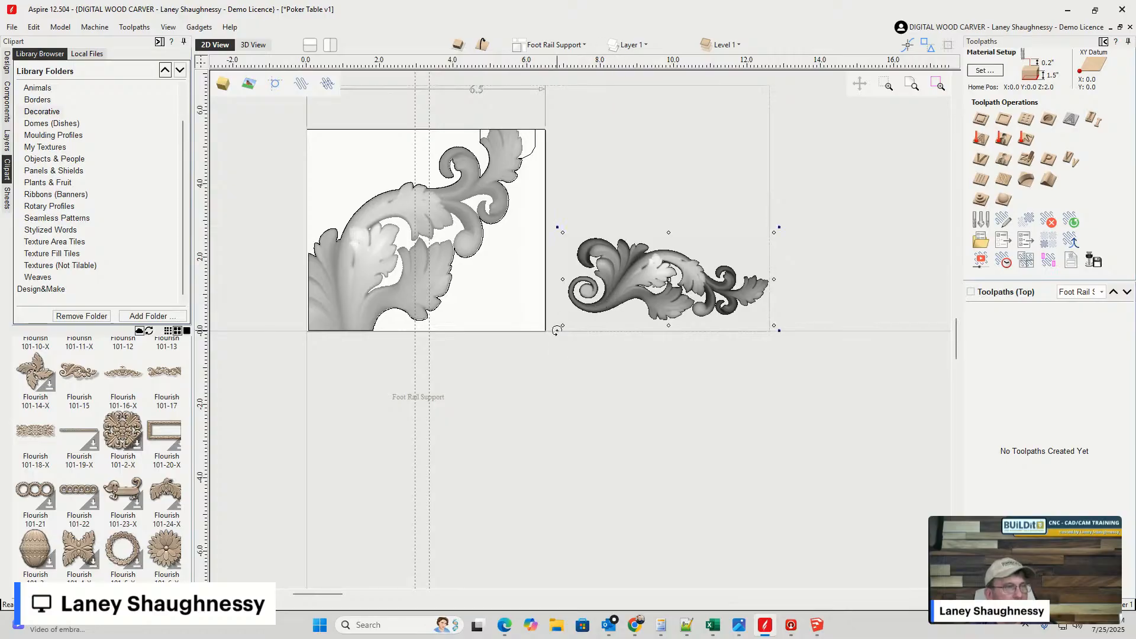
- Rotate and enlarge the flourish copy beside the sheet to match the angle and size of the trimmed flourish
{"action": "left_click_drag", "start_coordinate": [557, 330], "coordinate": [620, 399]}
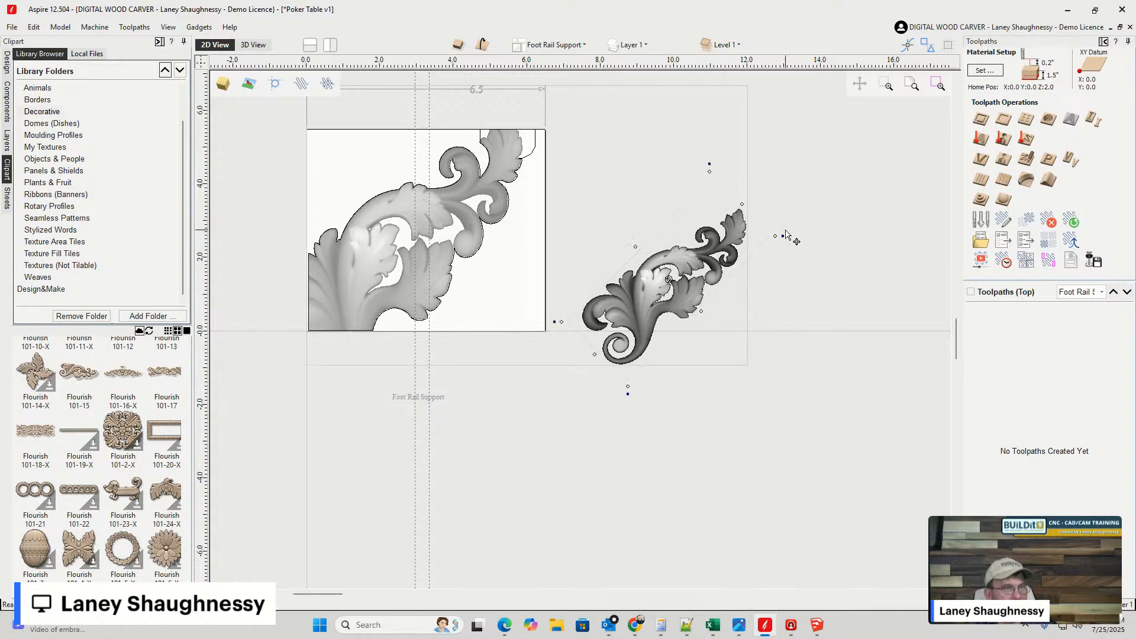
{"action": "left_click_drag", "start_coordinate": [775, 236], "coordinate": [823, 261]}
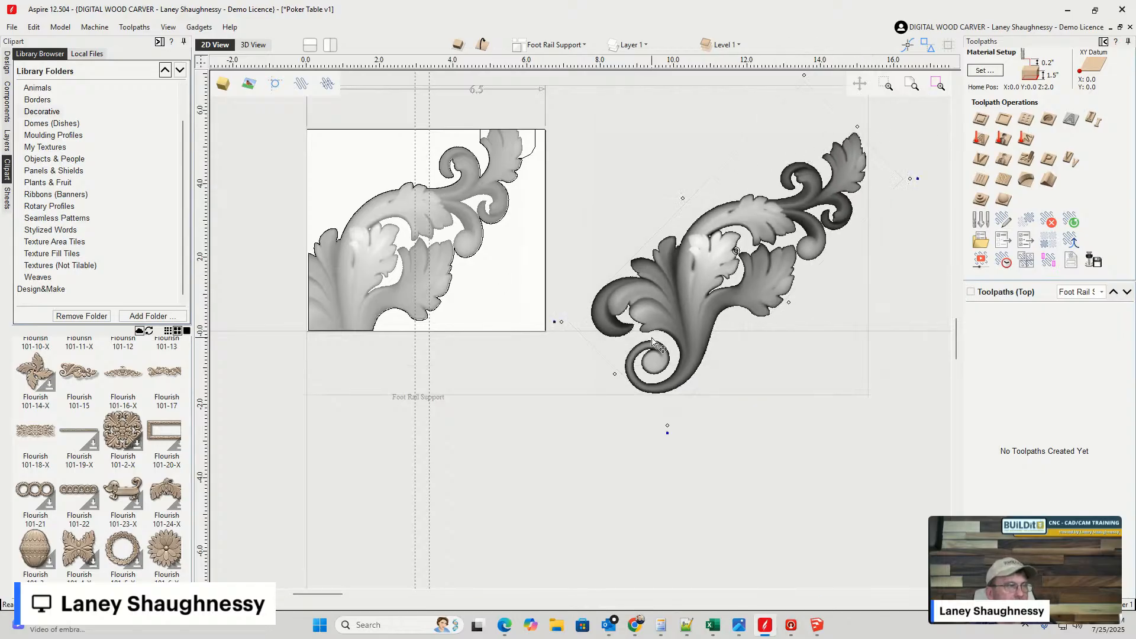
- Draw a rectangle at the flourish copy's upper tip and stretch it down to the sheet's baseline and left across the leaves
{"action": "left_click", "coordinate": [7, 65]}
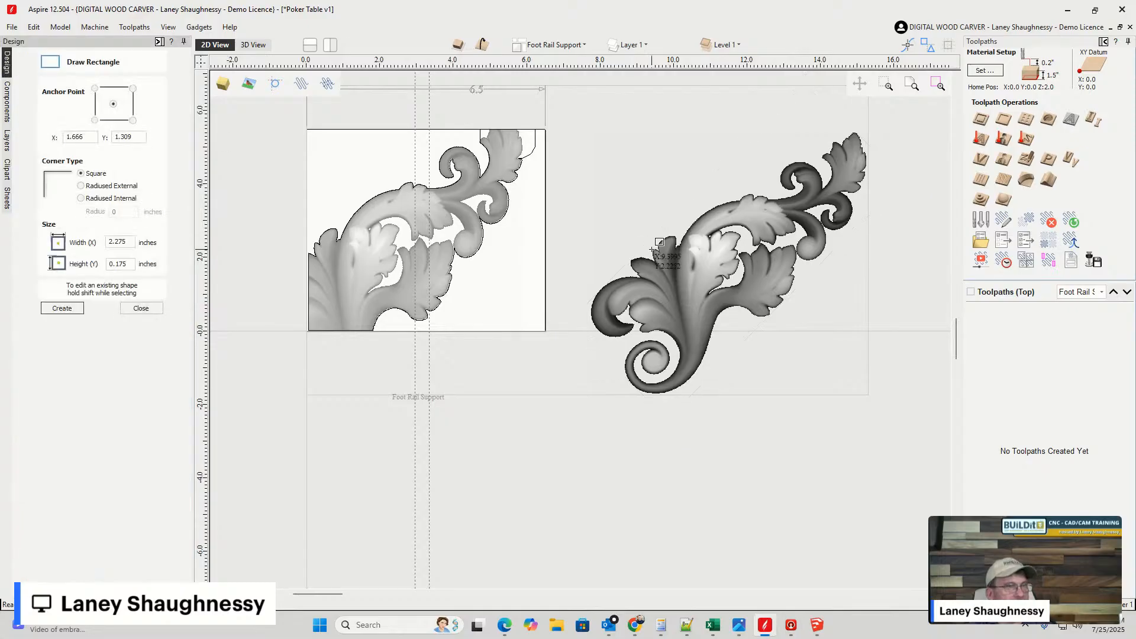
{"action": "left_click", "coordinate": [69, 104]}
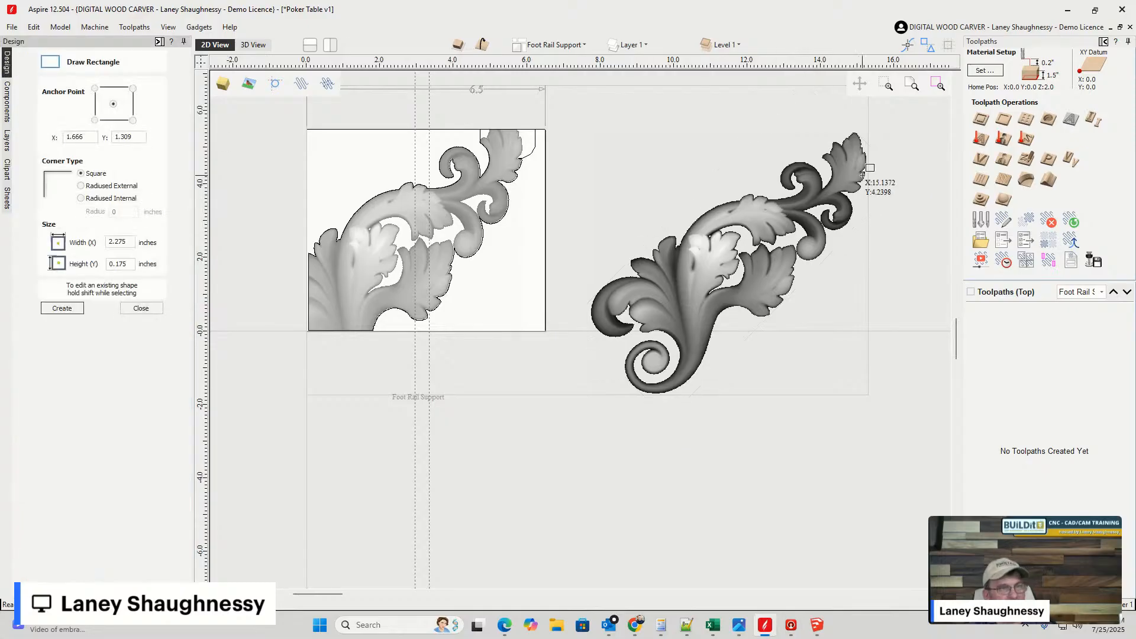
{"action": "left_click", "coordinate": [861, 141]}
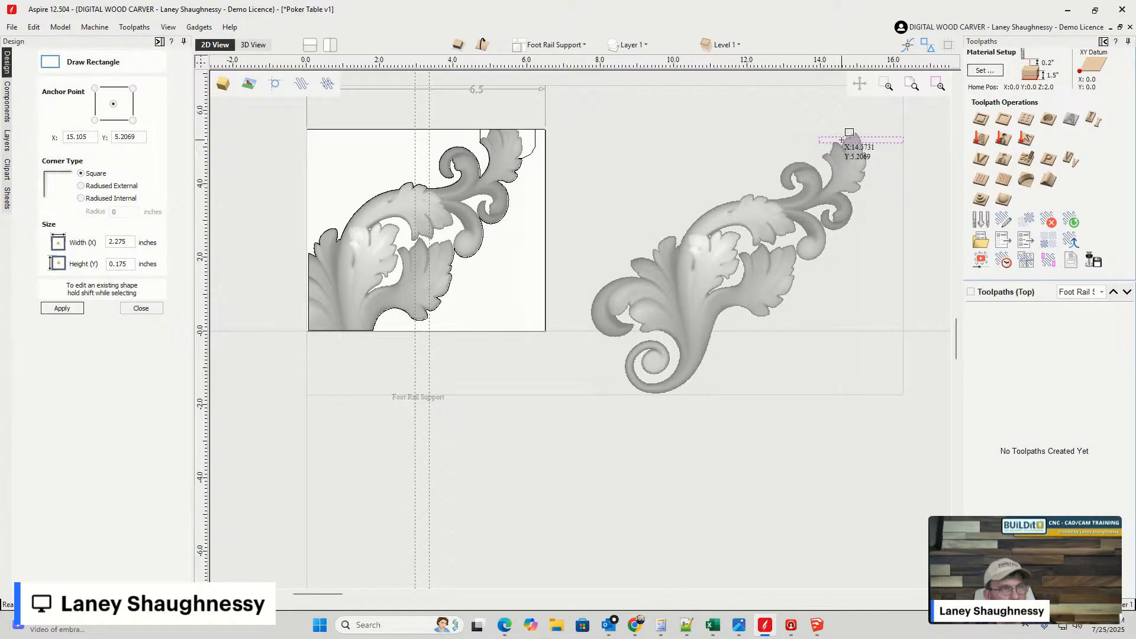
{"action": "left_click", "coordinate": [141, 308]}
{"action": "left_click_drag", "start_coordinate": [814, 148], "coordinate": [843, 204]}
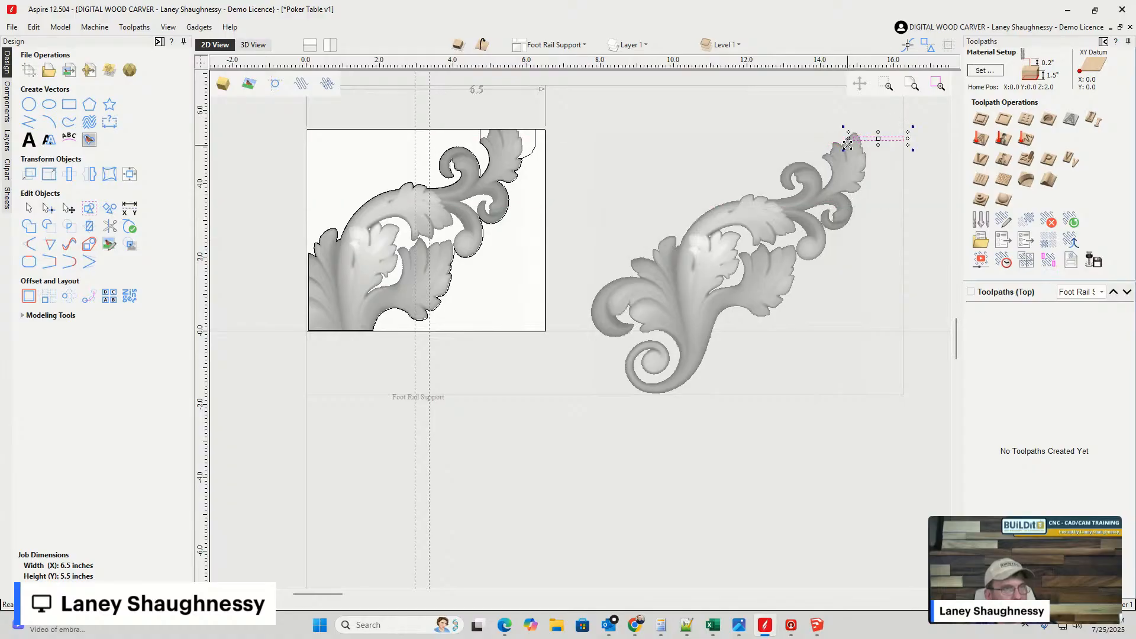
{"action": "left_click_drag", "start_coordinate": [848, 145], "coordinate": [886, 152]}
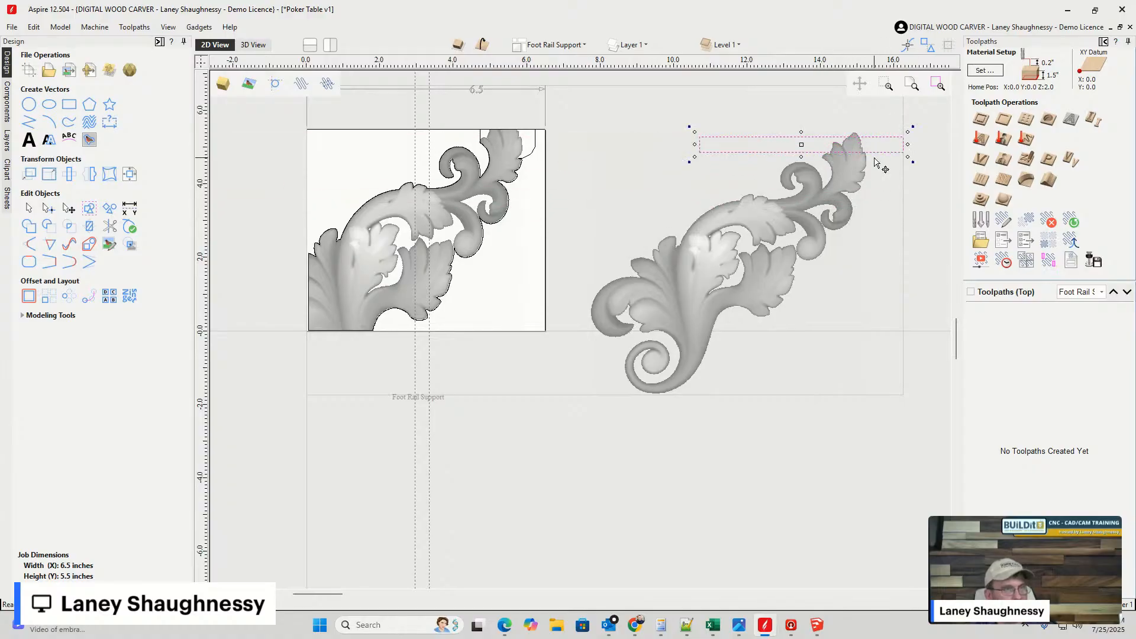
{"action": "left_click_drag", "start_coordinate": [802, 153], "coordinate": [687, 329]}
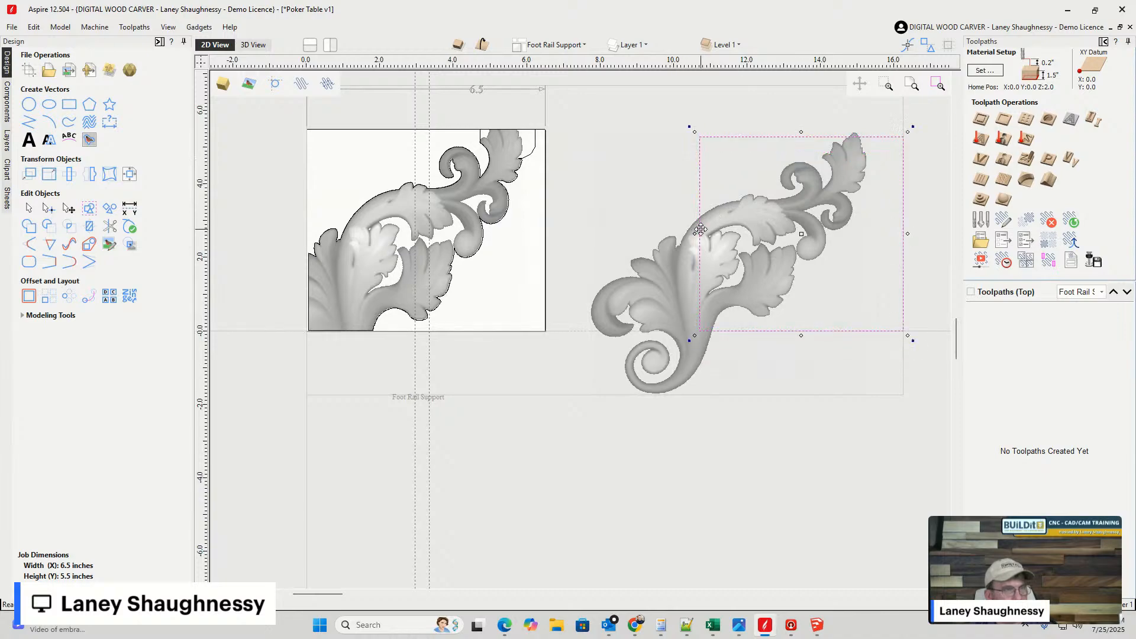
{"action": "left_click_drag", "start_coordinate": [700, 233], "coordinate": [645, 240]}
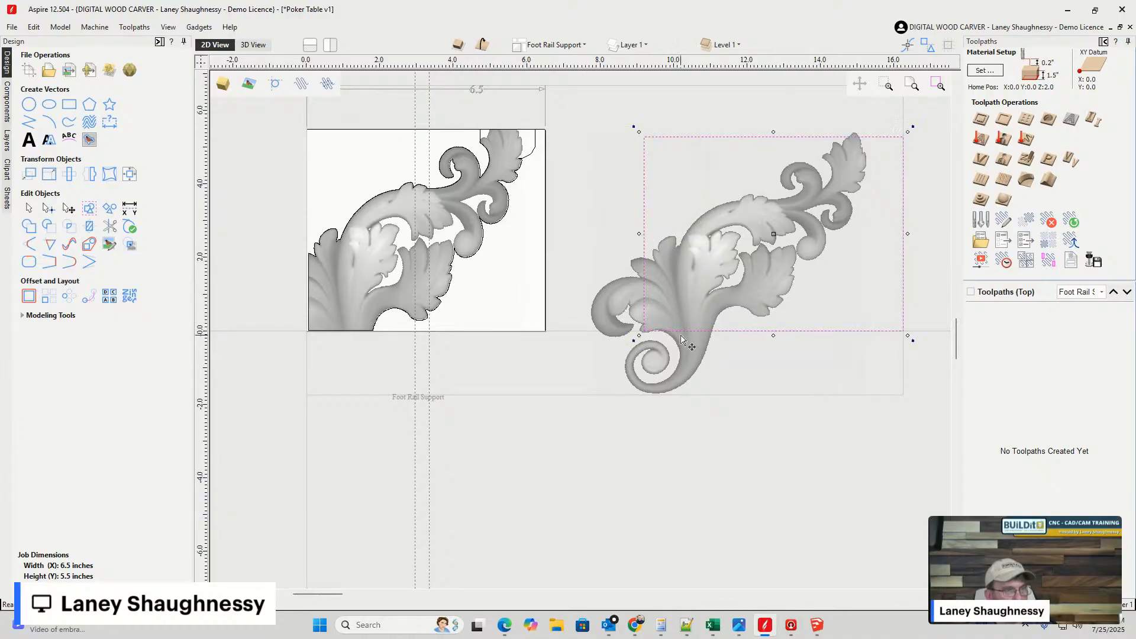
- Raise the rectangle's lower edge and lower its upper edge slightly to mark where the flourish copy is cut
{"action": "scroll", "coordinate": [680, 335], "scroll_direction": "up", "scroll_amount": 3}
{"action": "scroll", "coordinate": [921, 355], "scroll_direction": "down", "scroll_amount": 2}
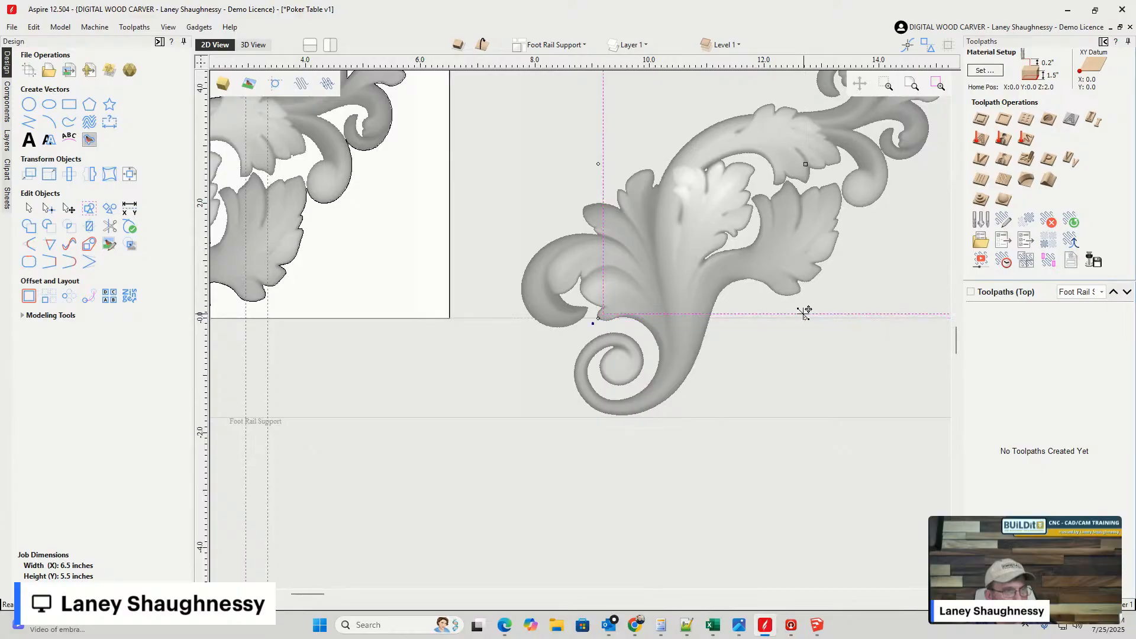
{"action": "scroll", "coordinate": [631, 308], "scroll_direction": "up", "scroll_amount": 1}
{"action": "scroll", "coordinate": [633, 311], "scroll_direction": "up", "scroll_amount": 1}
{"action": "scroll", "coordinate": [632, 314], "scroll_direction": "down", "scroll_amount": 5}
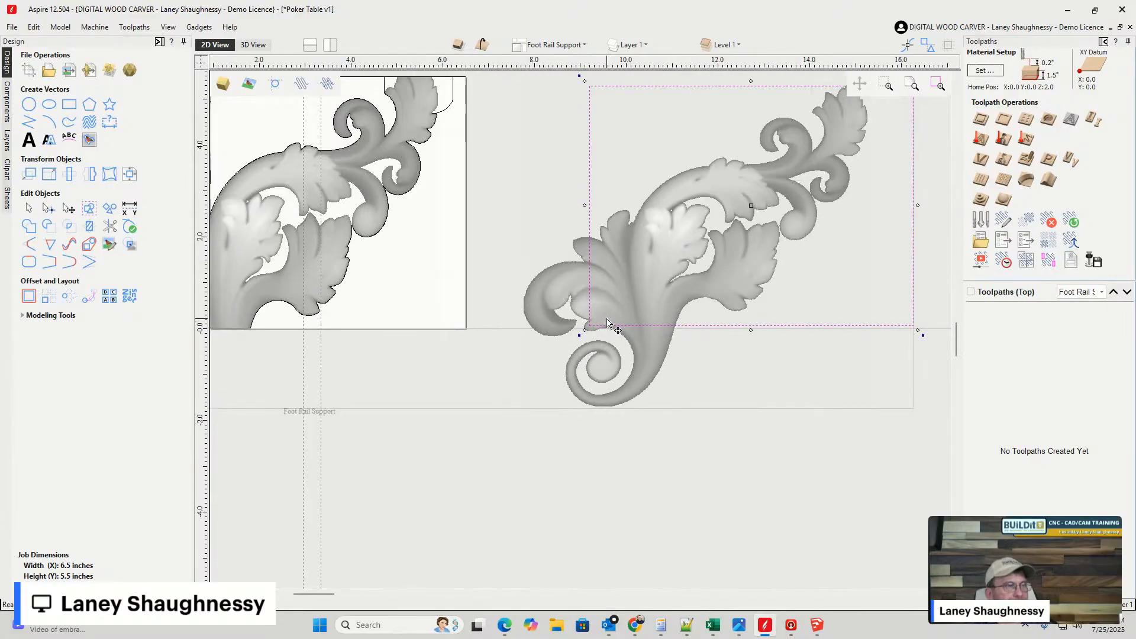
{"action": "scroll", "coordinate": [631, 320], "scroll_direction": "down", "scroll_amount": 1}
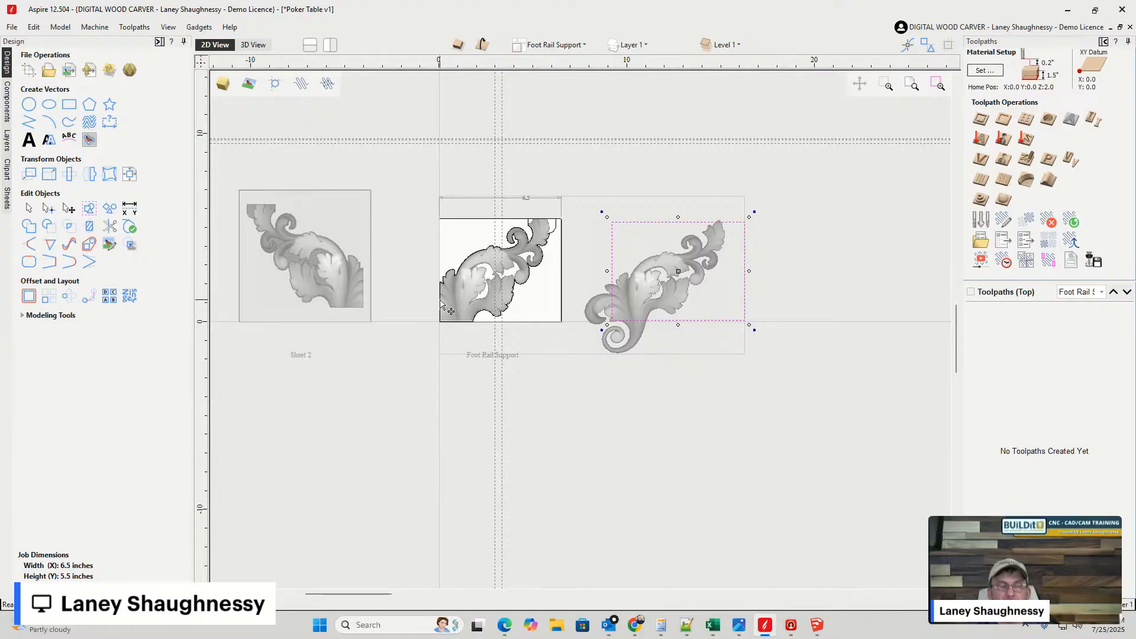
{"action": "scroll", "coordinate": [668, 260], "scroll_direction": "up", "scroll_amount": 4}
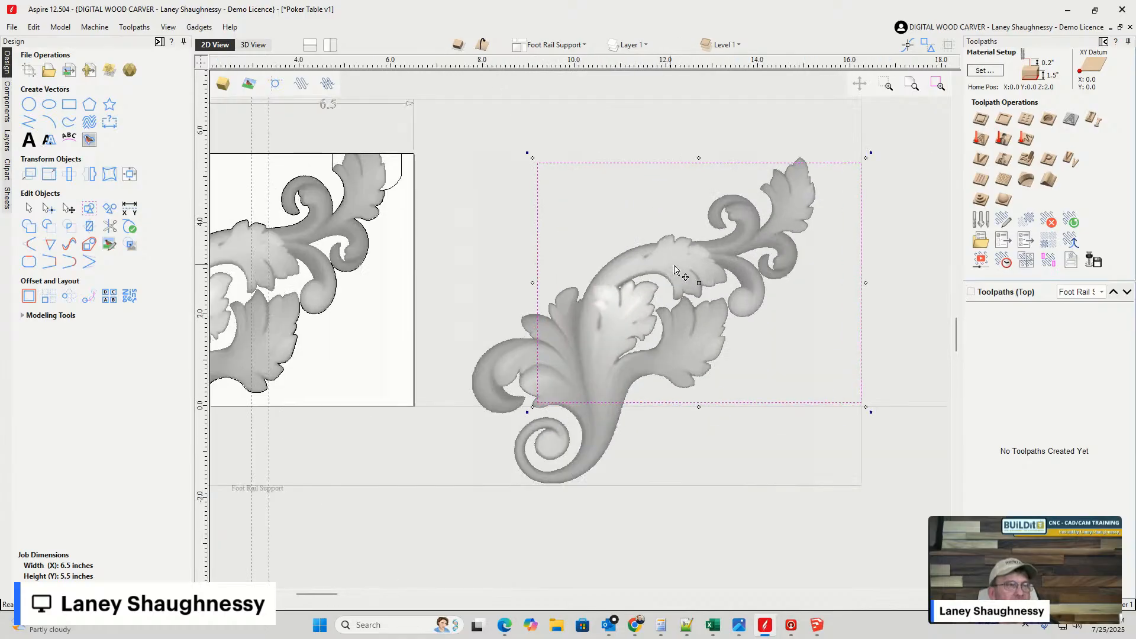
{"action": "left_click", "coordinate": [700, 161]}
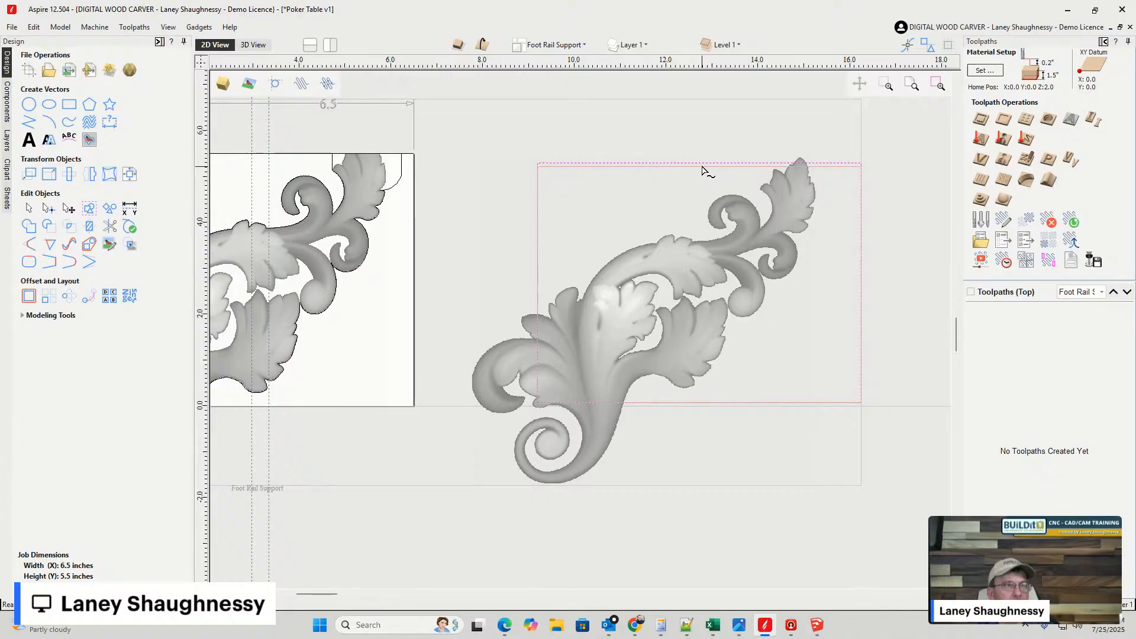
{"action": "left_click", "coordinate": [704, 171]}
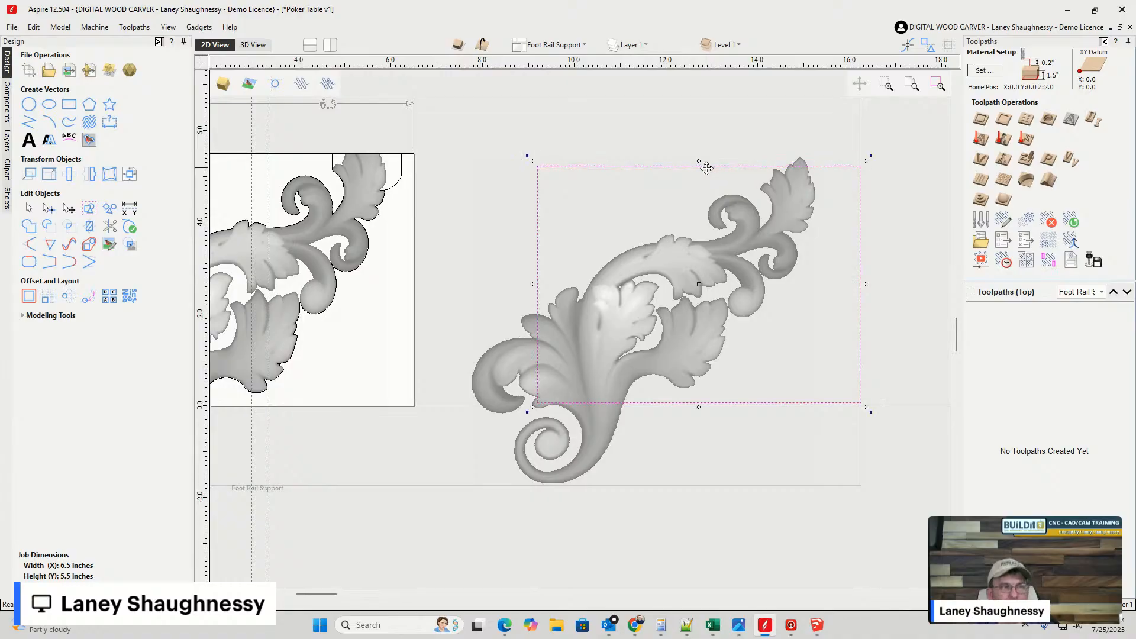
{"action": "scroll", "coordinate": [809, 193], "scroll_direction": "down", "scroll_amount": 1}
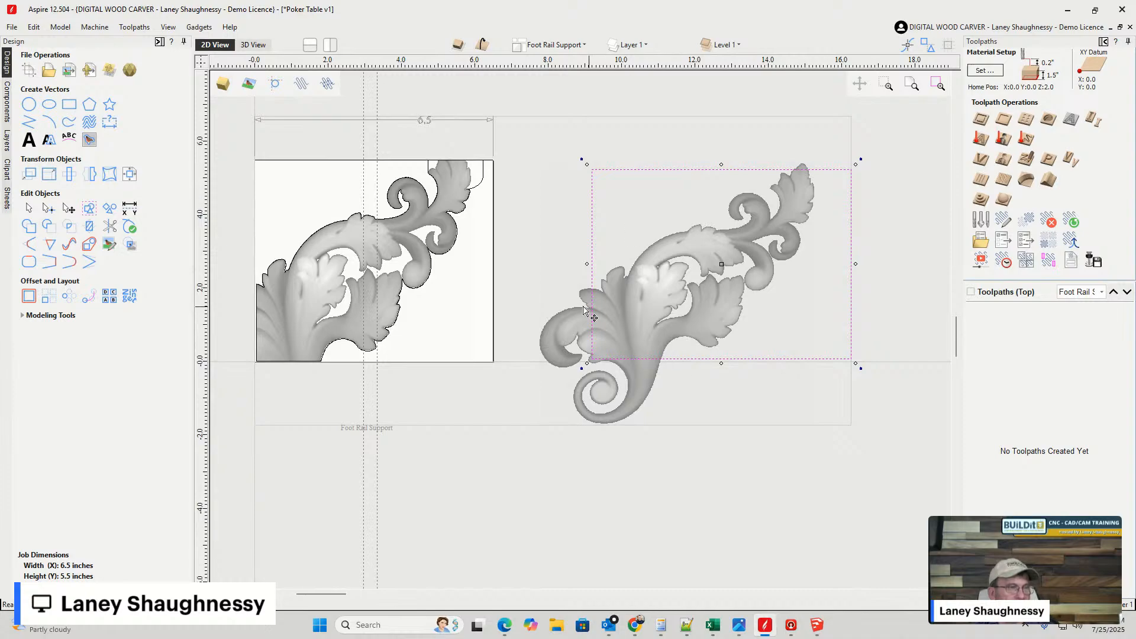
- Try to trim the flourish copy component to the rectangle with a modeling tool
{"action": "left_click", "coordinate": [8, 109]}
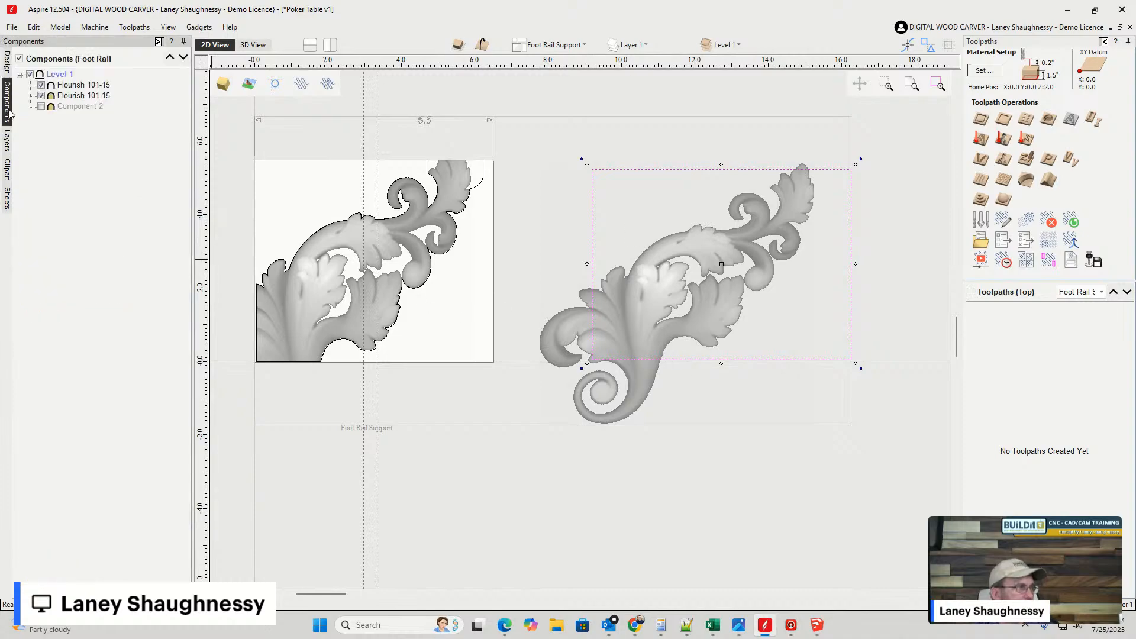
{"action": "left_click", "coordinate": [77, 86]}
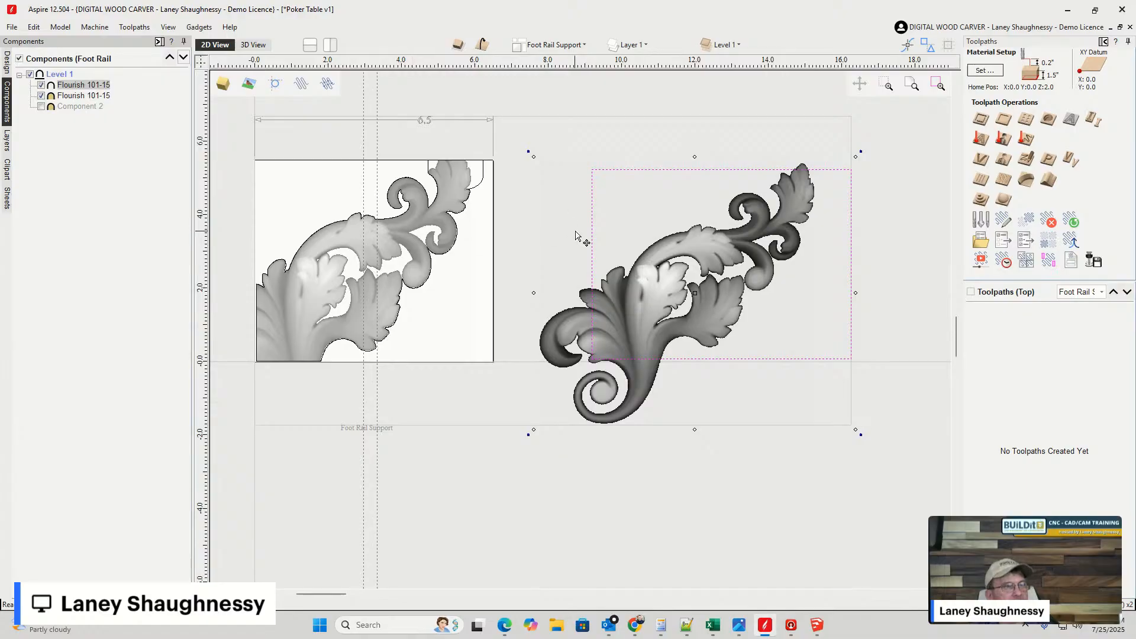
{"action": "left_click", "coordinate": [7, 61]}
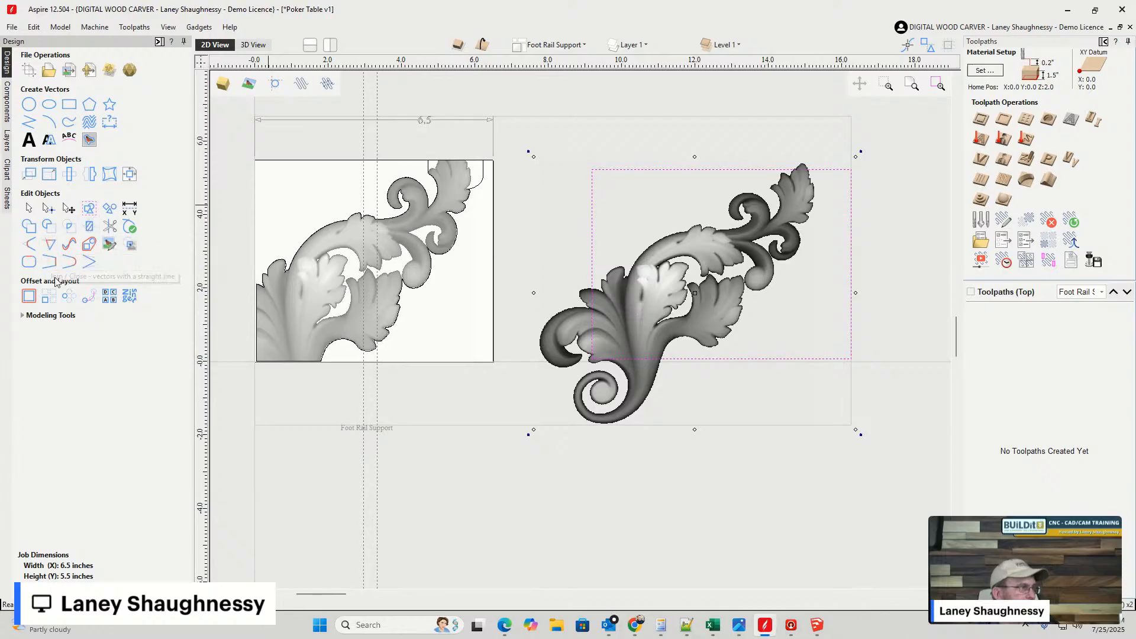
{"action": "left_click", "coordinate": [26, 315]}
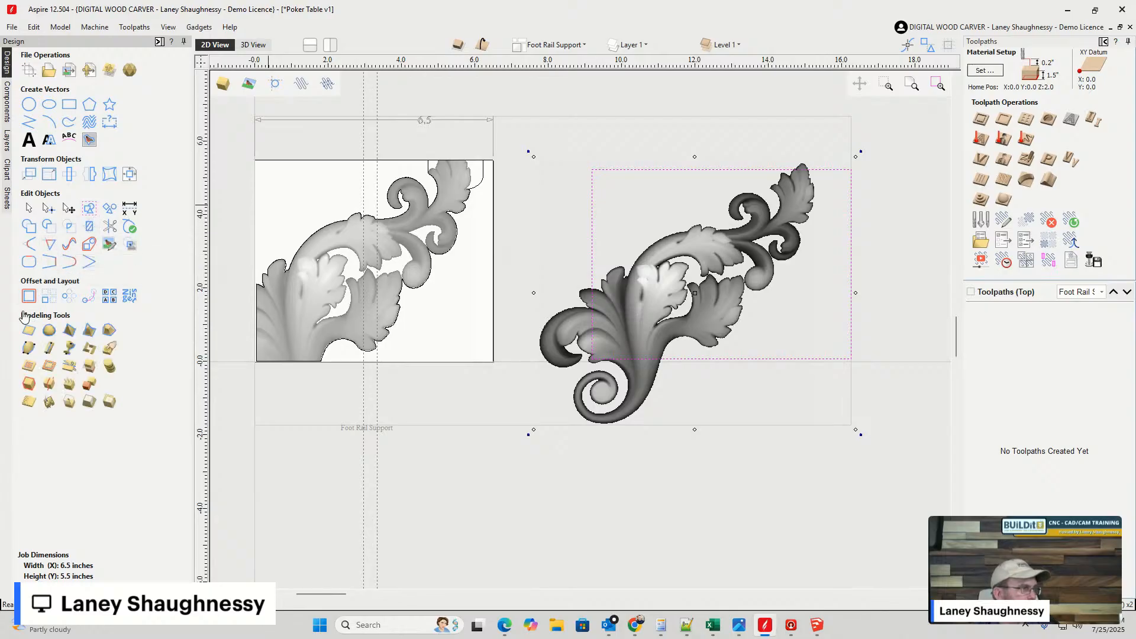
{"action": "left_click", "coordinate": [48, 368]}
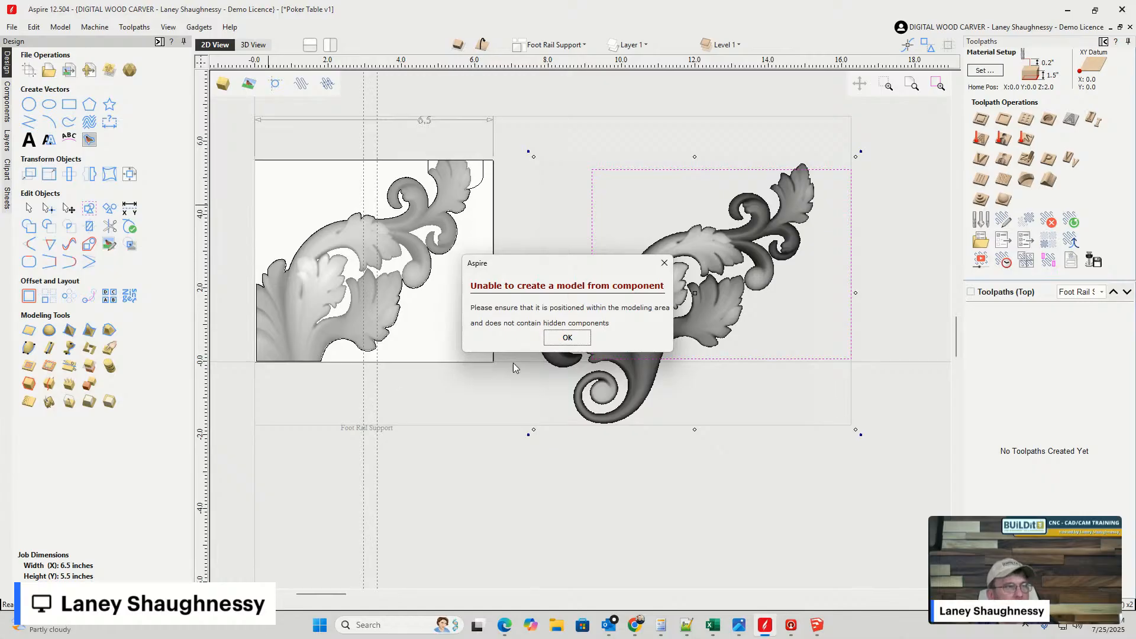
{"action": "left_click", "coordinate": [567, 338]}
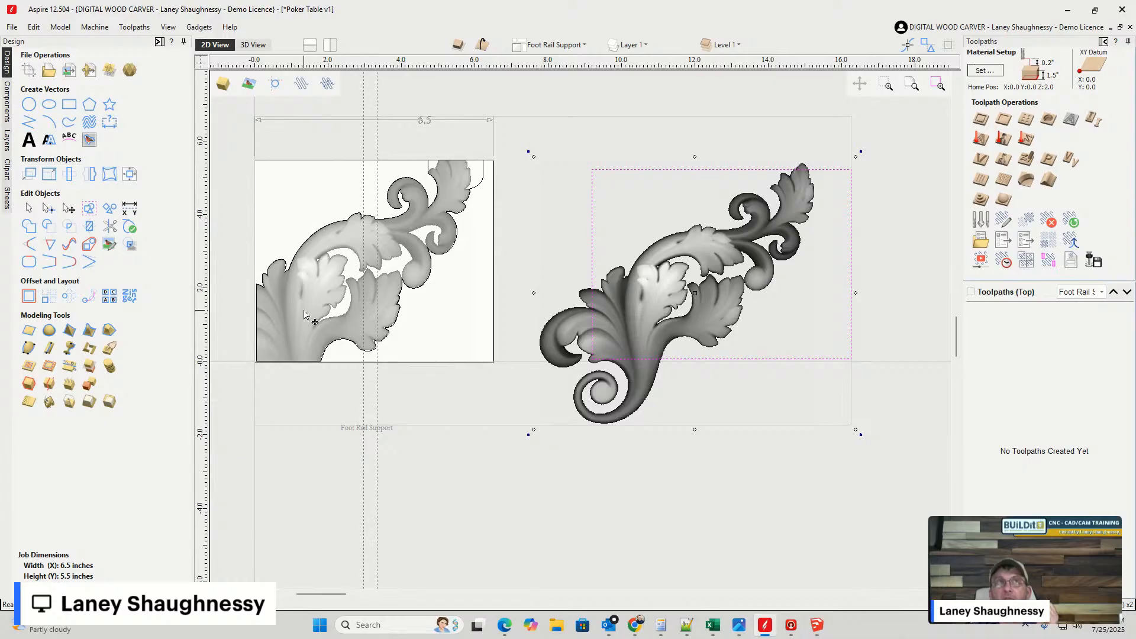
- Delete the flourish copy and its trimming rectangle from the area beside the sheet
{"action": "left_click", "coordinate": [7, 113]}
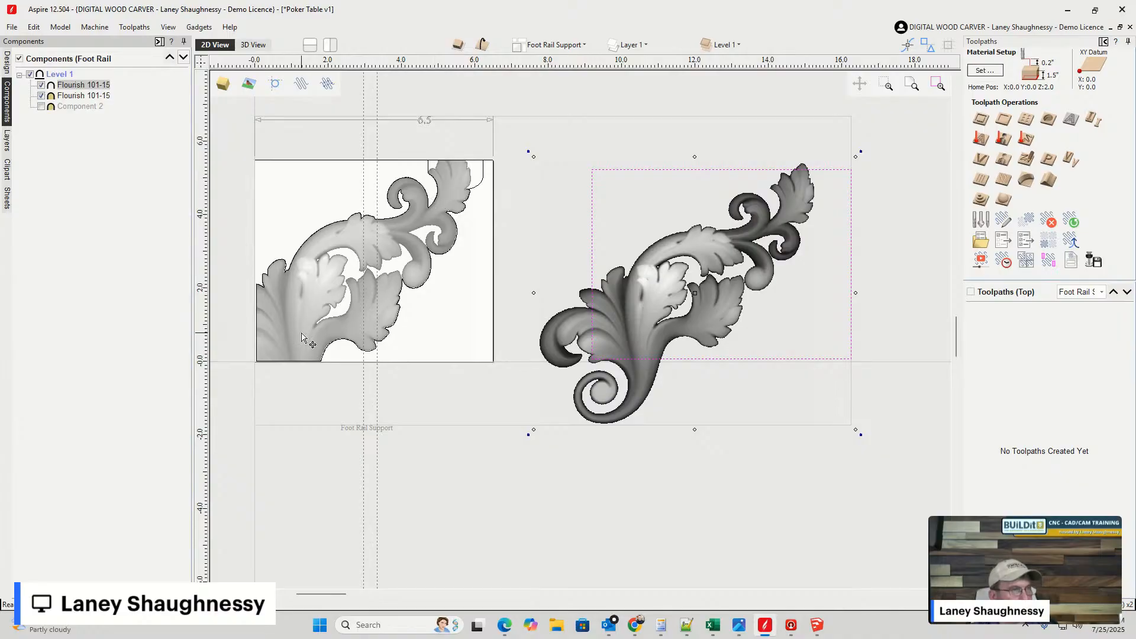
{"action": "left_click_drag", "start_coordinate": [664, 279], "coordinate": [637, 319]}
{"action": "key", "text": "Delete"}
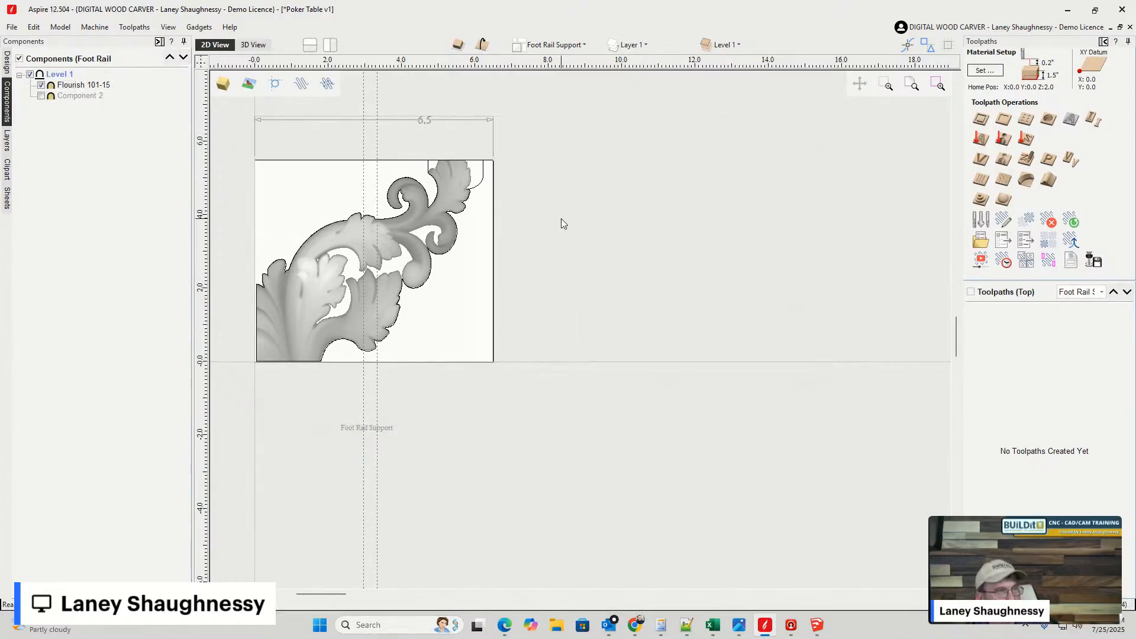
- Hide Flourish 101-15, show Component 2 instead, and inspect the flat foot rail support shape in 3D from the back
{"action": "left_click", "coordinate": [41, 85]}
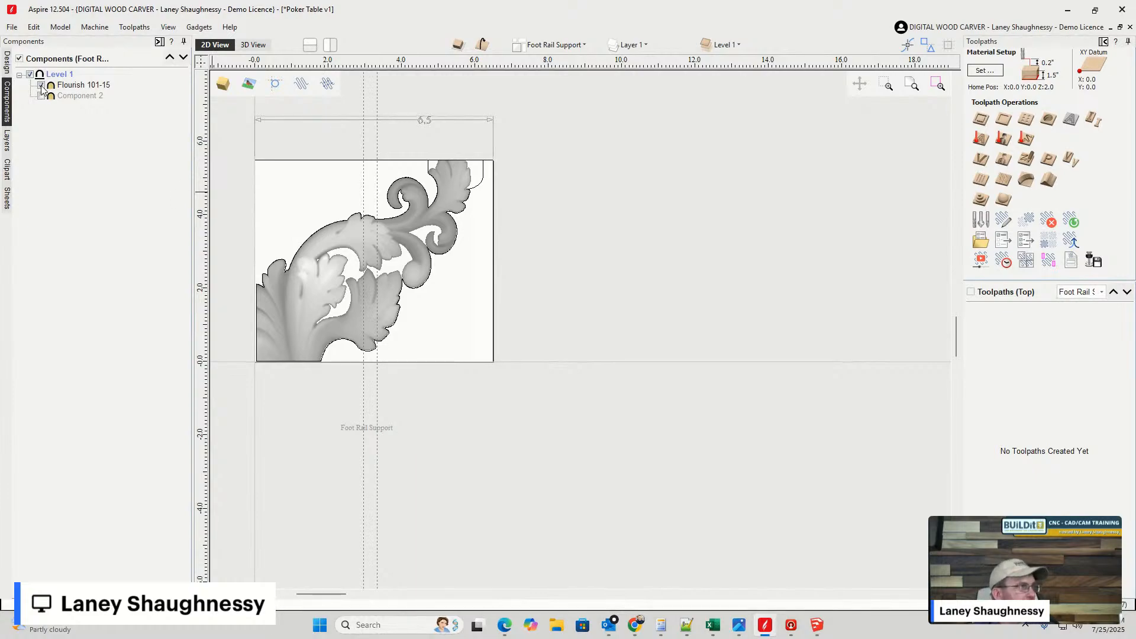
{"action": "left_click", "coordinate": [41, 96]}
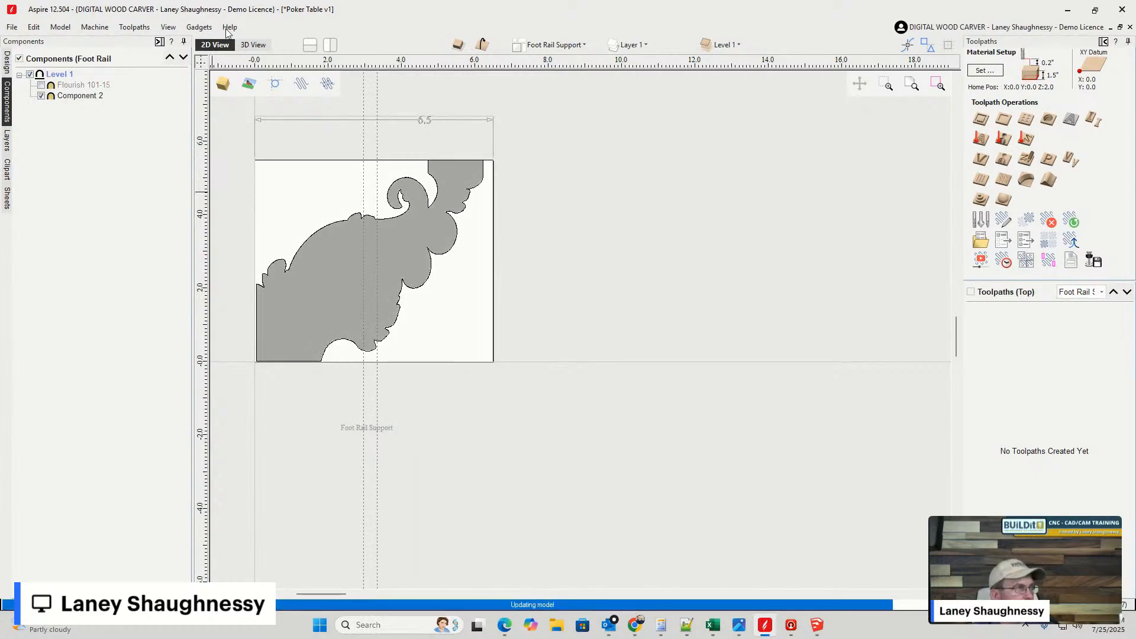
{"action": "left_click", "coordinate": [250, 46]}
{"action": "scroll", "coordinate": [424, 386], "scroll_direction": "up", "scroll_amount": 4}
{"action": "scroll", "coordinate": [530, 366], "scroll_direction": "down", "scroll_amount": 2}
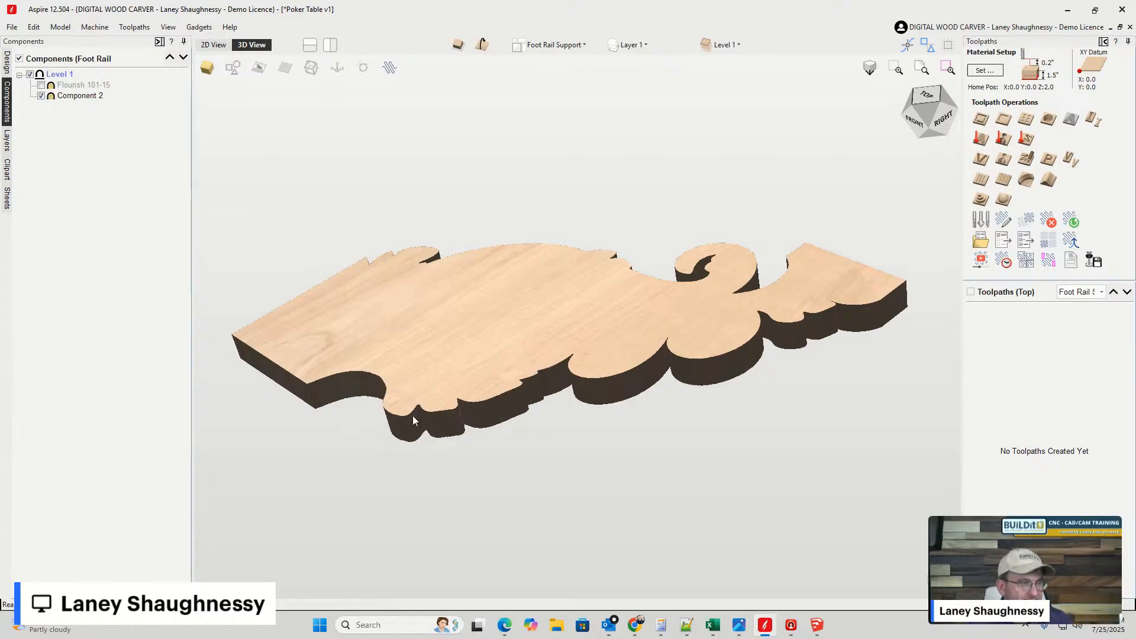
{"action": "left_click_drag", "start_coordinate": [914, 122], "coordinate": [925, 70]}
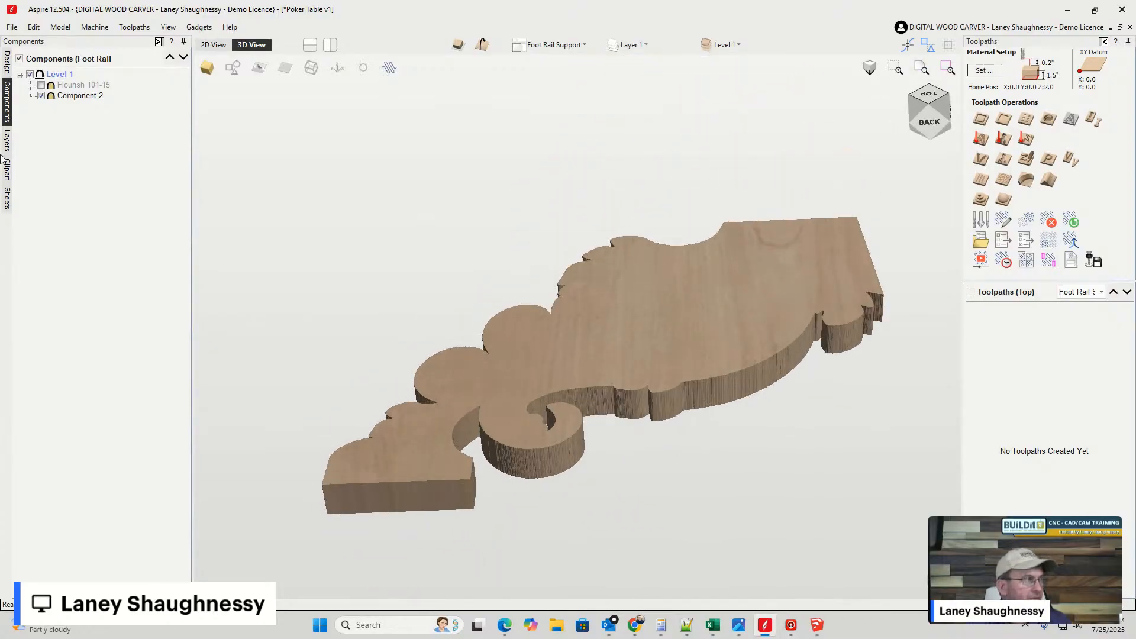
- Check Component 2's base height and combine mode in its component properties
{"action": "double_click", "coordinate": [93, 99]}
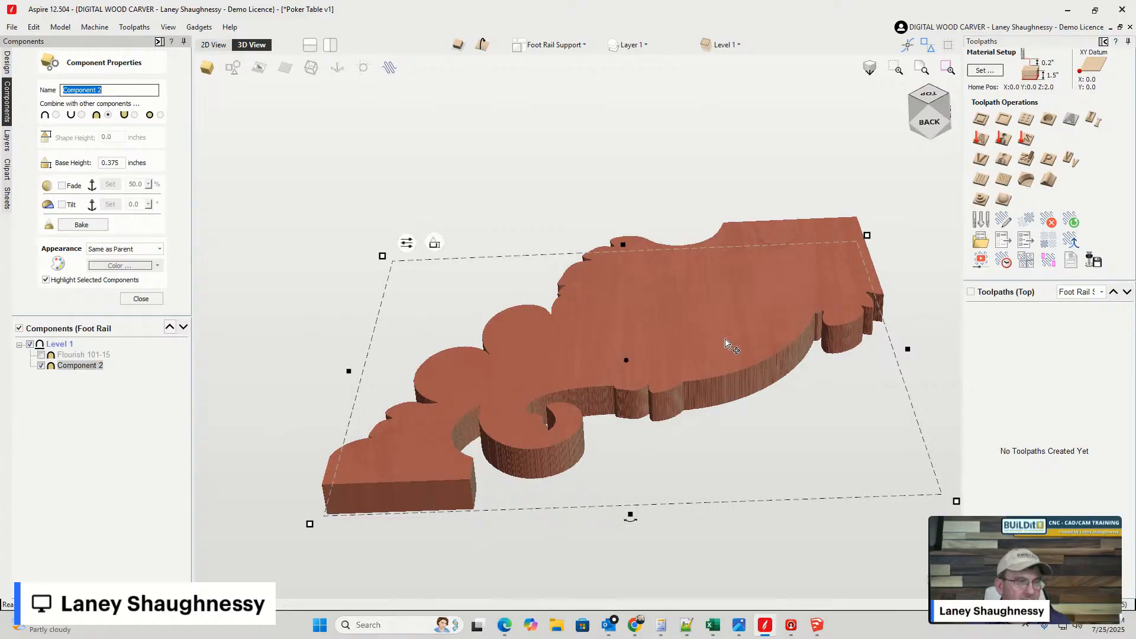
{"action": "left_click", "coordinate": [140, 298]}
{"action": "left_click_drag", "start_coordinate": [603, 302], "coordinate": [616, 316]}
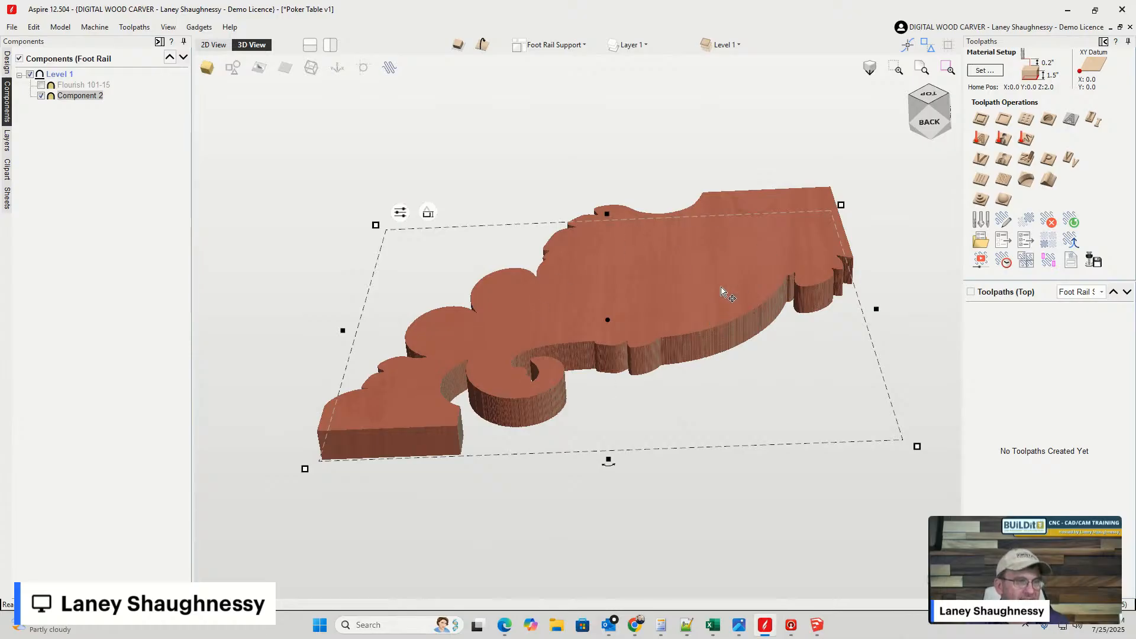
{"action": "left_click_drag", "start_coordinate": [723, 293], "coordinate": [764, 293]}
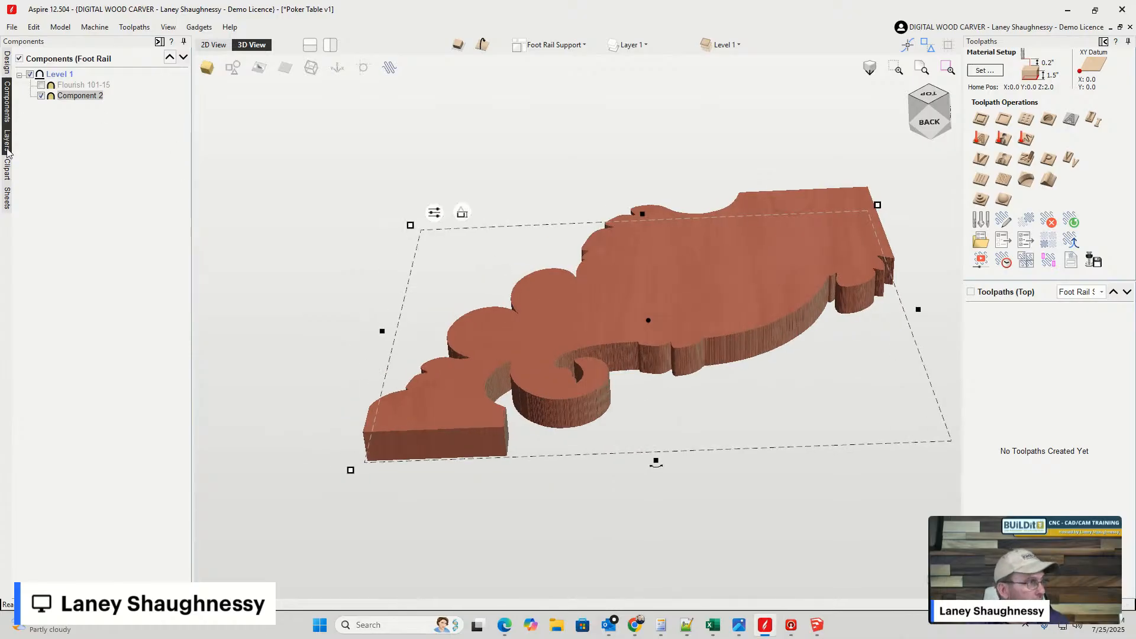
- Browse the 3D Tabs clipart folder for its rectangular tab shapes
{"action": "left_click", "coordinate": [5, 177]}
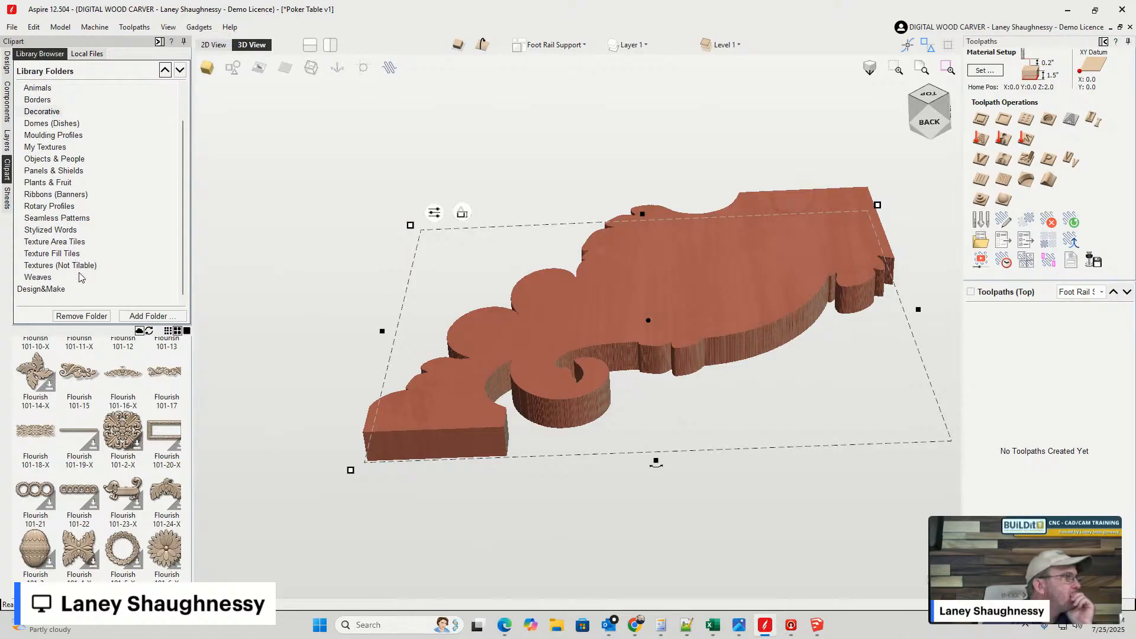
{"action": "left_click_drag", "start_coordinate": [185, 255], "coordinate": [189, 172]}
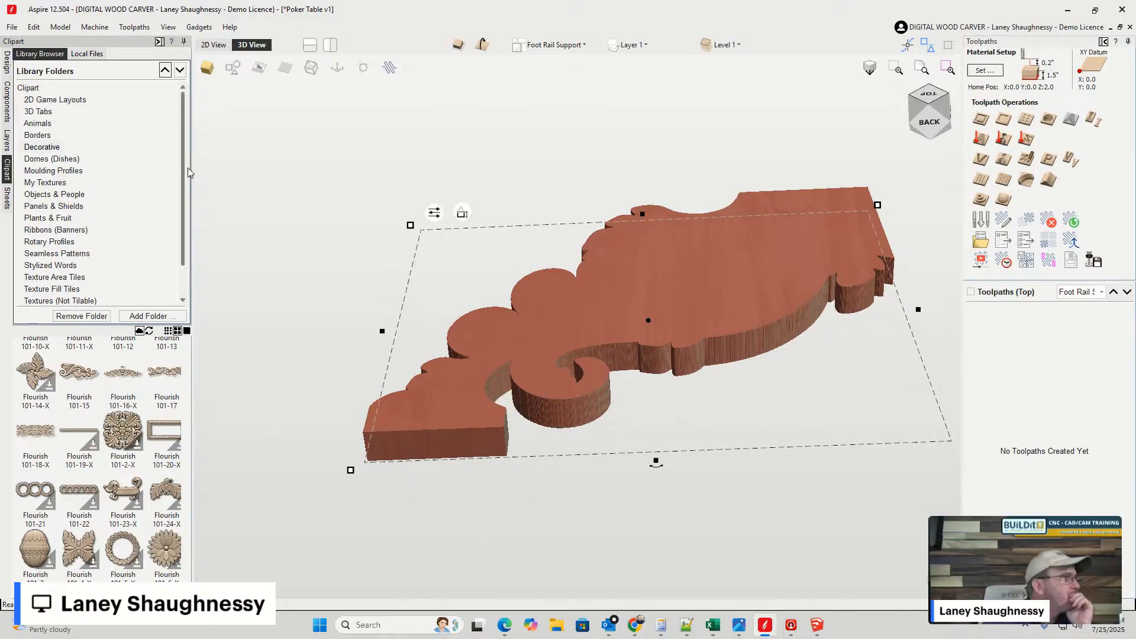
{"action": "left_click", "coordinate": [37, 113]}
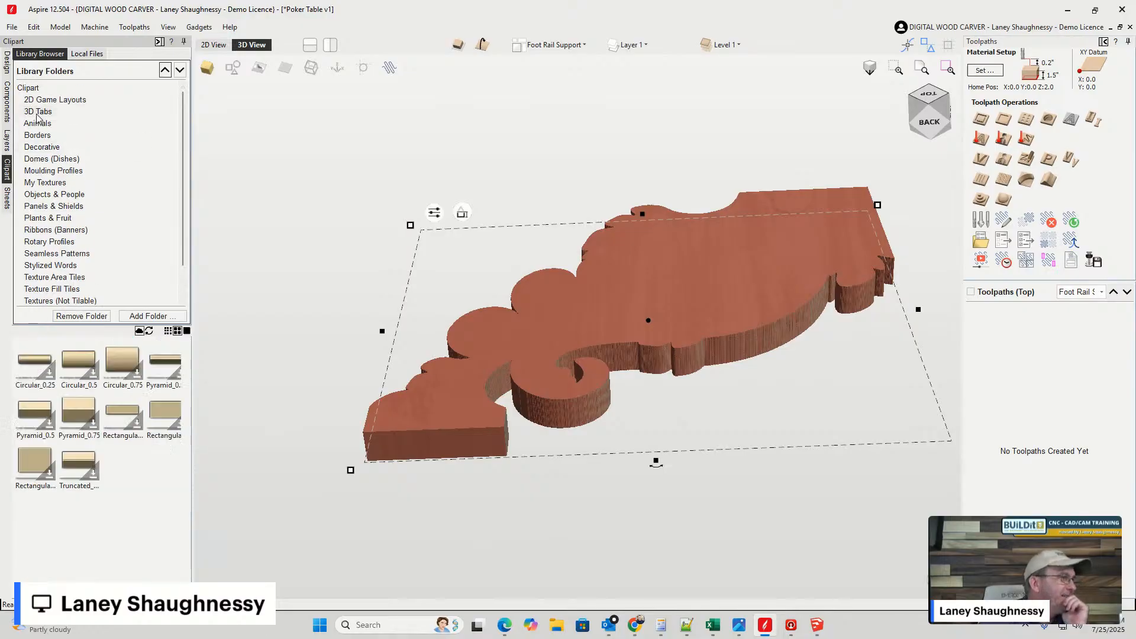
{"action": "scroll", "coordinate": [147, 431], "scroll_direction": "down", "scroll_amount": 1}
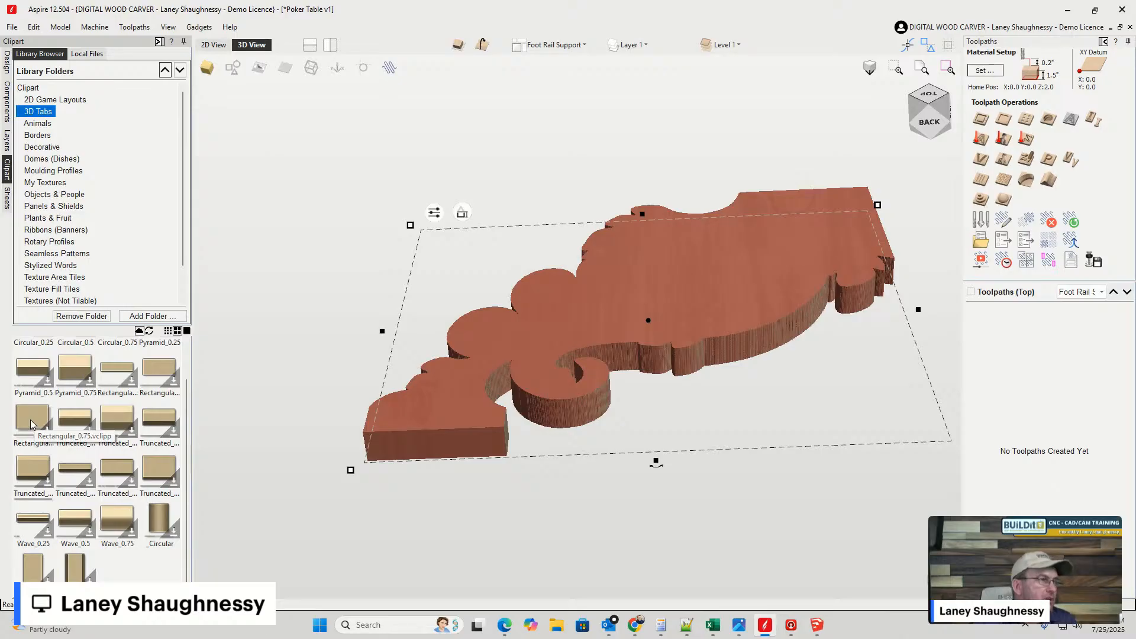
- Place the Rectangular_0.75 tab from the 3D Tabs clipart in the empty area of the sheet beside the support shape
{"action": "left_click_drag", "start_coordinate": [31, 424], "coordinate": [708, 347]}
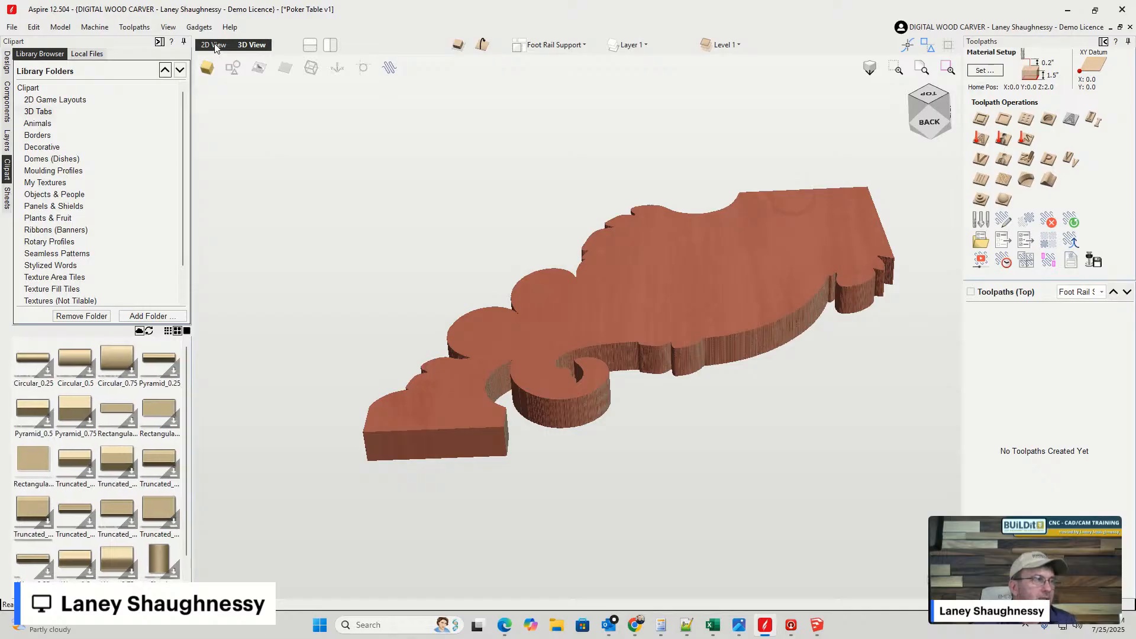
{"action": "left_click", "coordinate": [214, 46]}
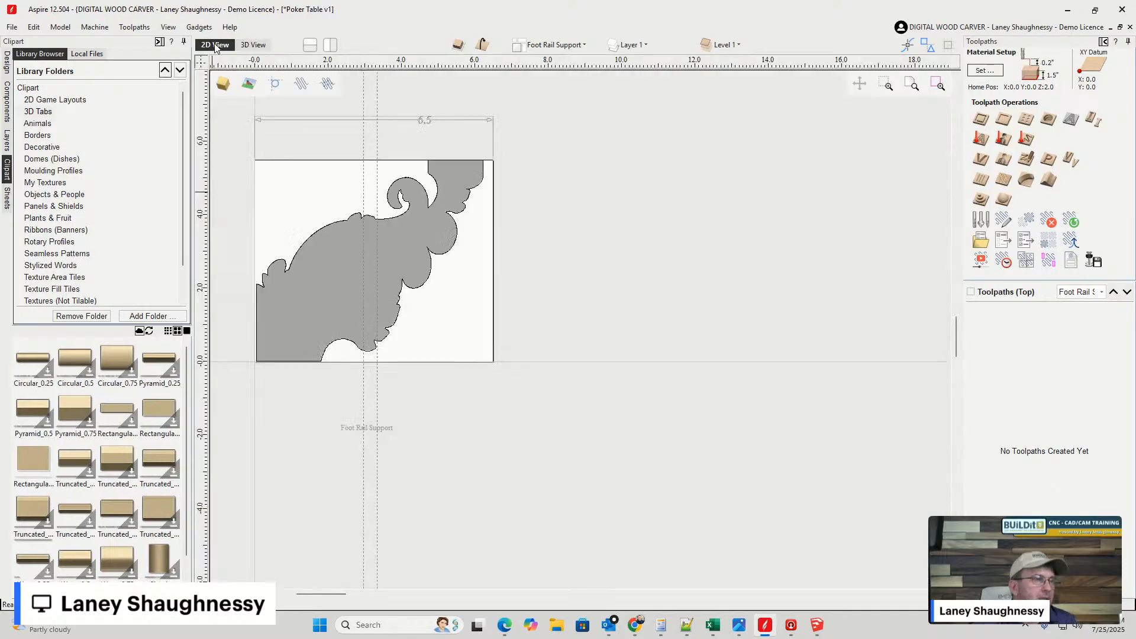
{"action": "left_click", "coordinate": [330, 261]}
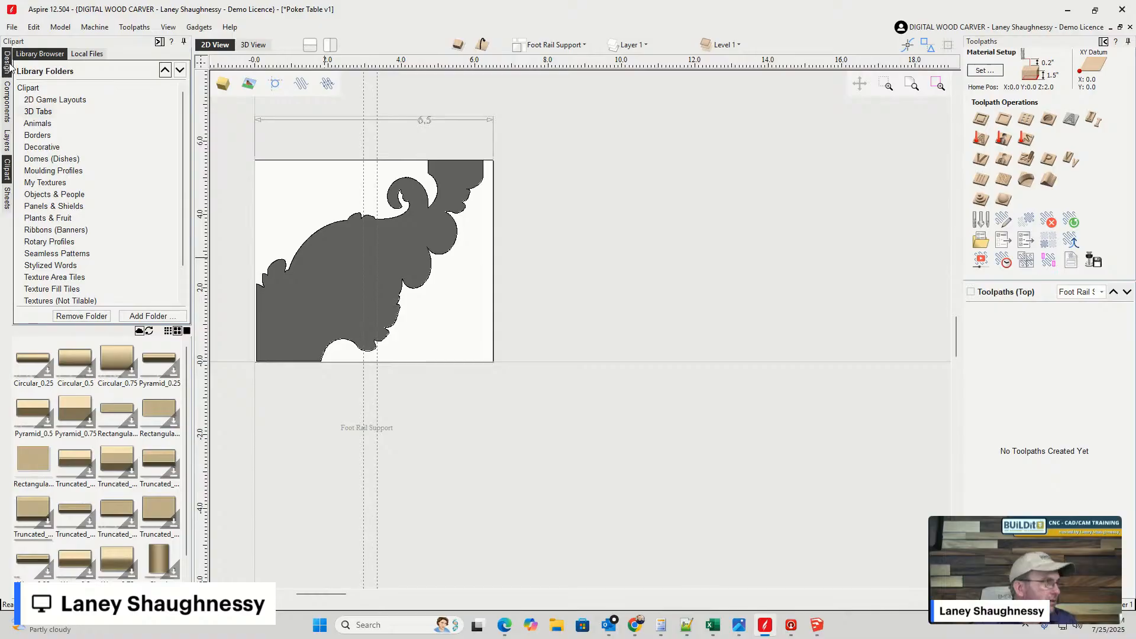
{"action": "left_click", "coordinate": [7, 102]}
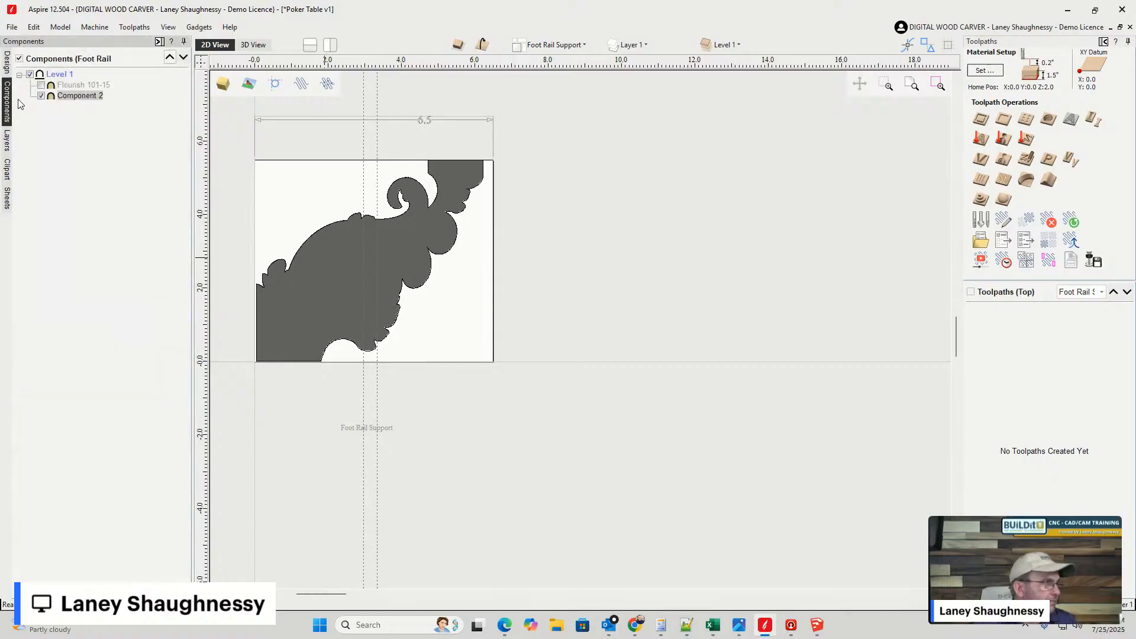
{"action": "left_click", "coordinate": [7, 61]}
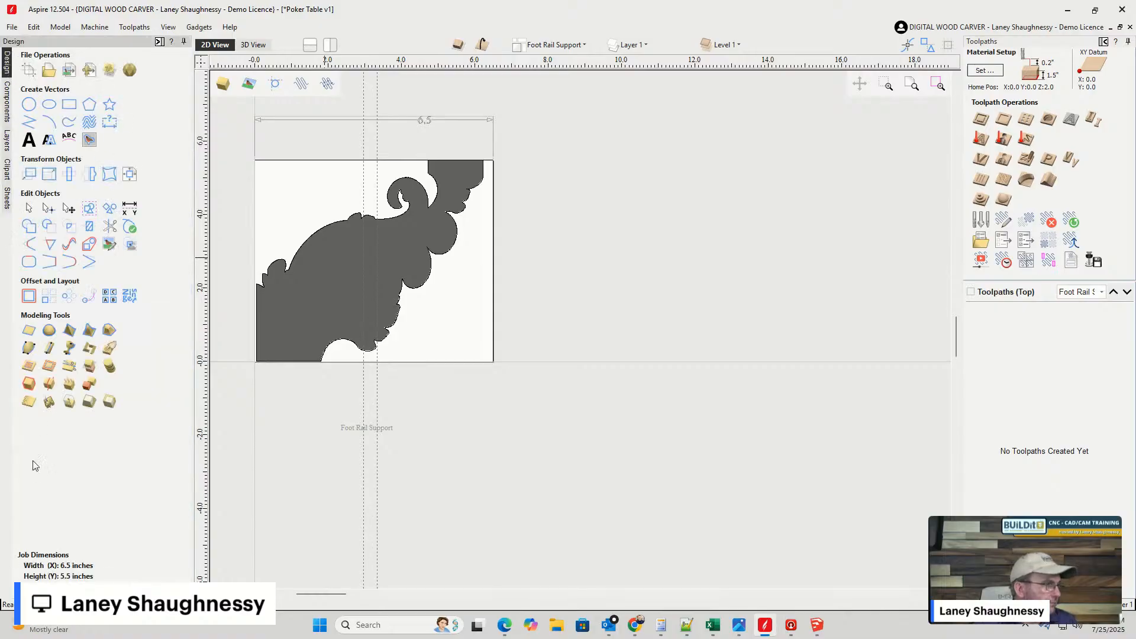
{"action": "left_click", "coordinate": [7, 170]}
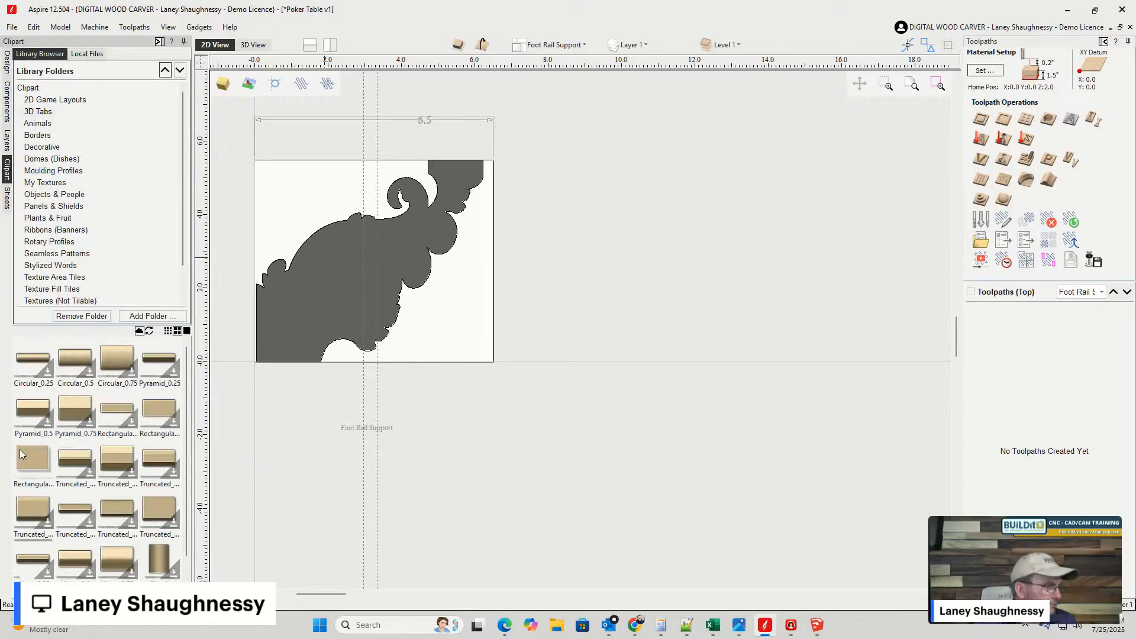
{"action": "left_click_drag", "start_coordinate": [31, 455], "coordinate": [401, 275]}
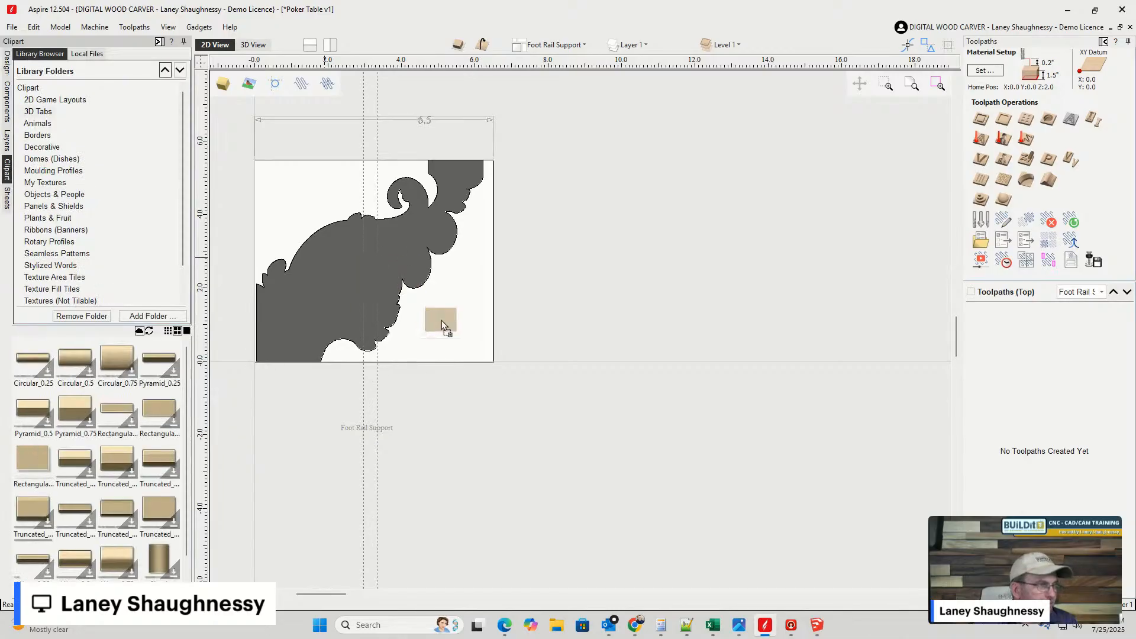
{"action": "left_click_drag", "start_coordinate": [448, 326], "coordinate": [449, 327]}
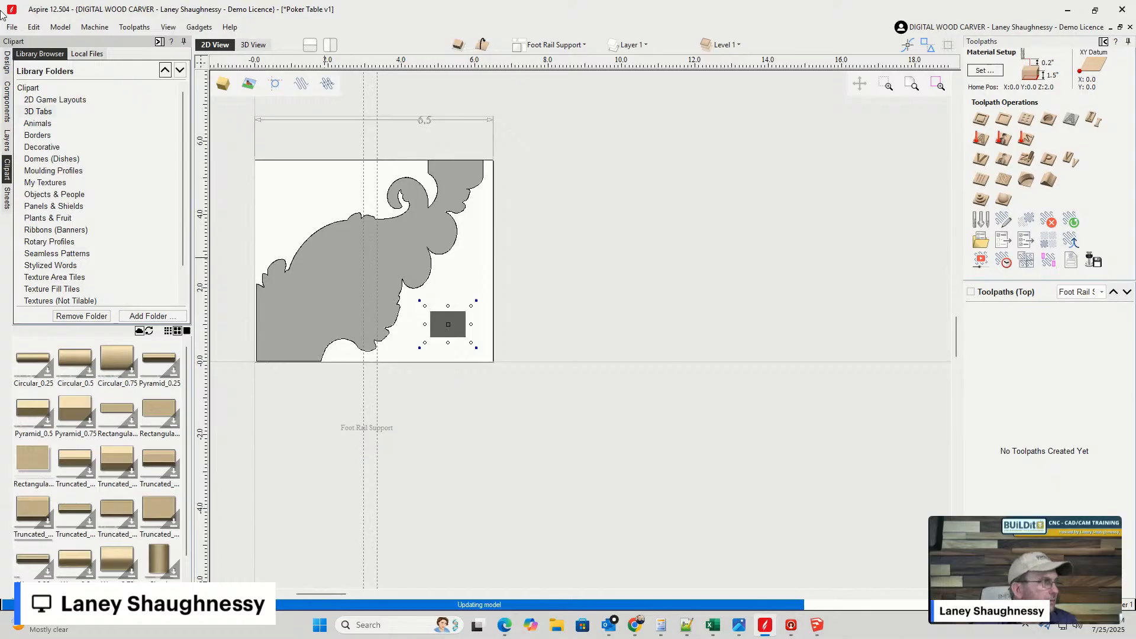
- Enlarge the rectangular tab proportionally in 3D to about 2.35 by 1.76 inches
{"action": "left_click", "coordinate": [6, 67]}
{"action": "left_click", "coordinate": [253, 44]}
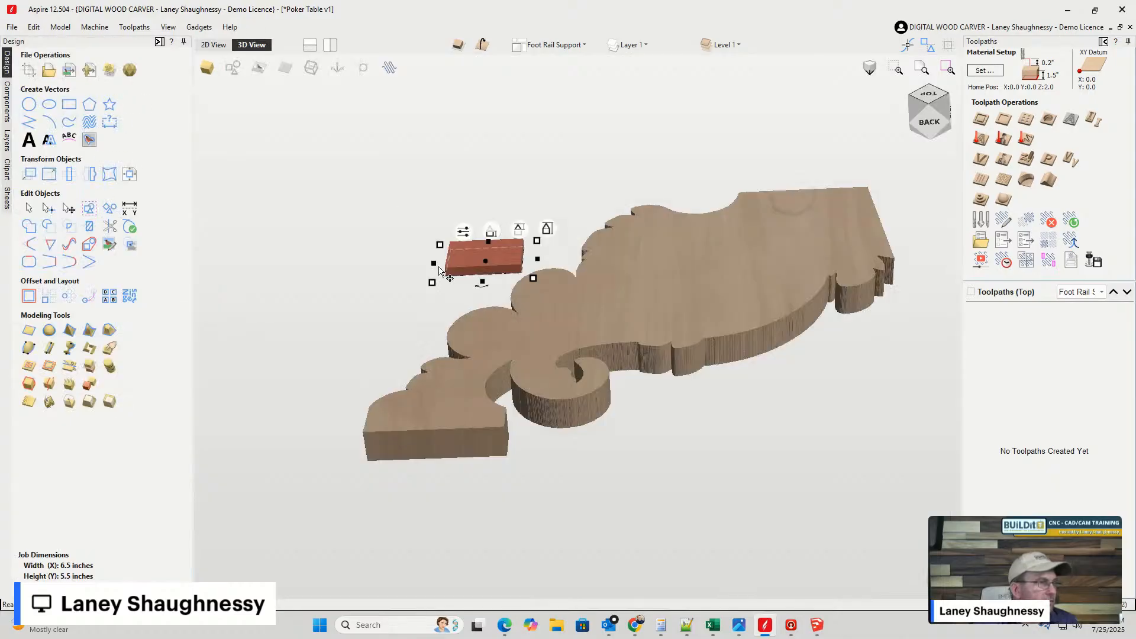
{"action": "scroll", "coordinate": [472, 263], "scroll_direction": "up", "scroll_amount": 2}
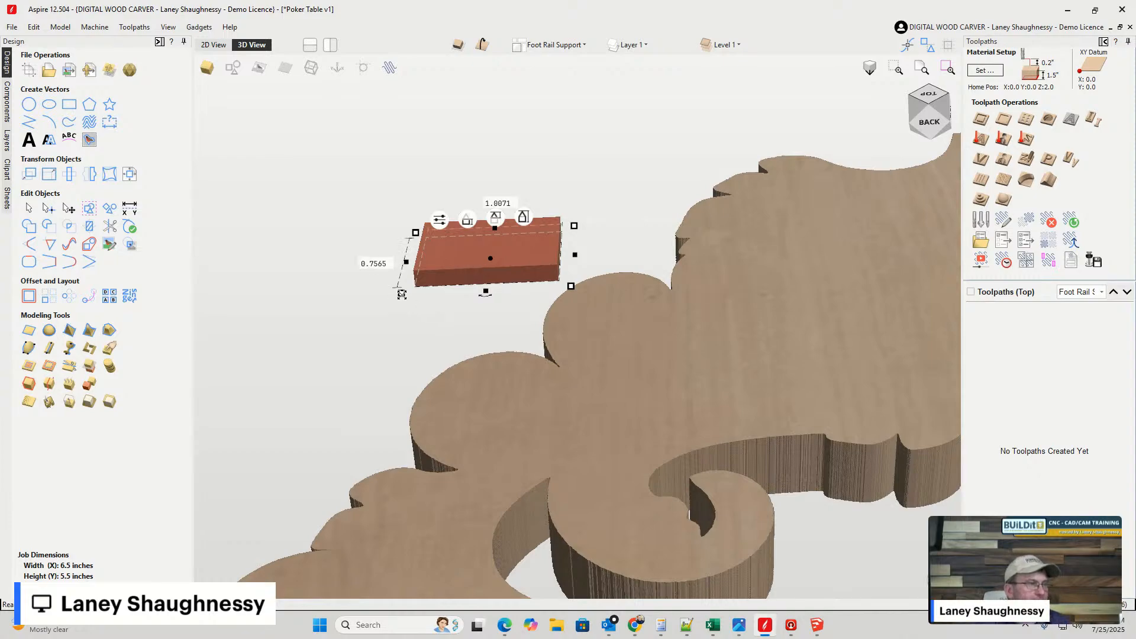
{"action": "left_click_drag", "start_coordinate": [402, 294], "coordinate": [4, 379]}
{"action": "left_click", "coordinate": [489, 314]}
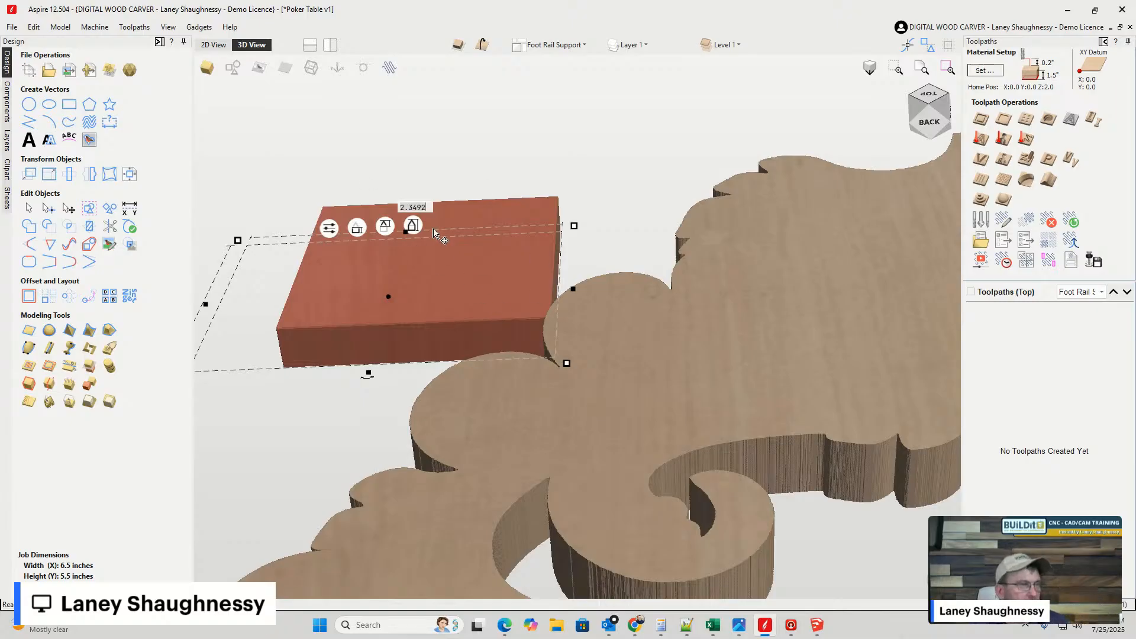
{"action": "scroll", "coordinate": [435, 233], "scroll_direction": "down", "scroll_amount": 2}
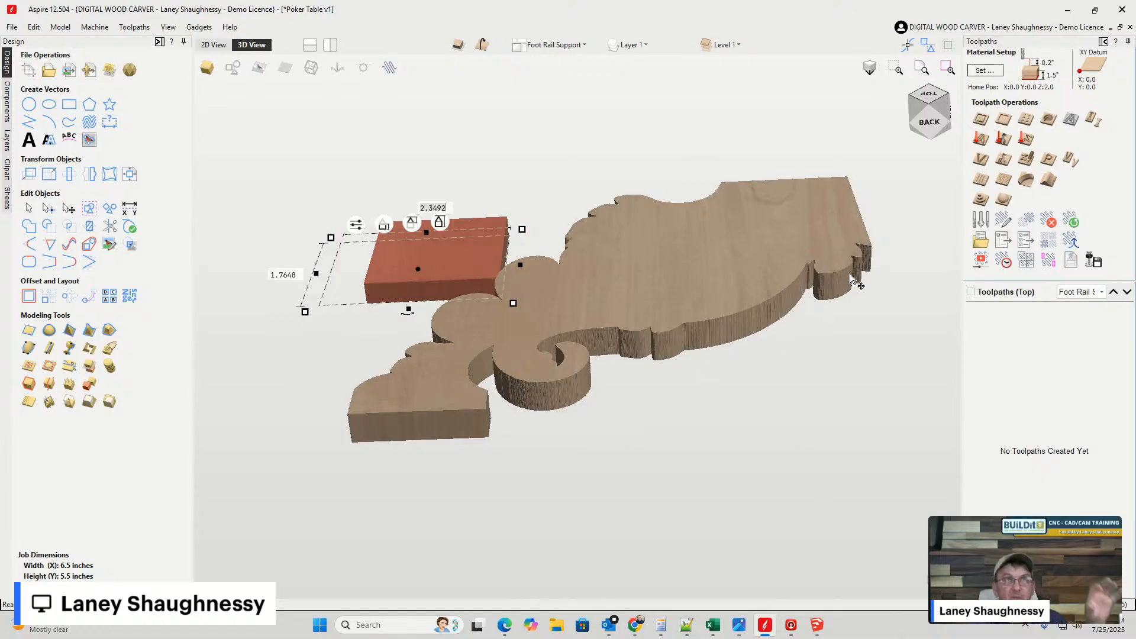
- Move the enlarged tab into the upper-left corner of the Foot Rail Support sheet and hide Component 2
{"action": "left_click", "coordinate": [704, 275]}
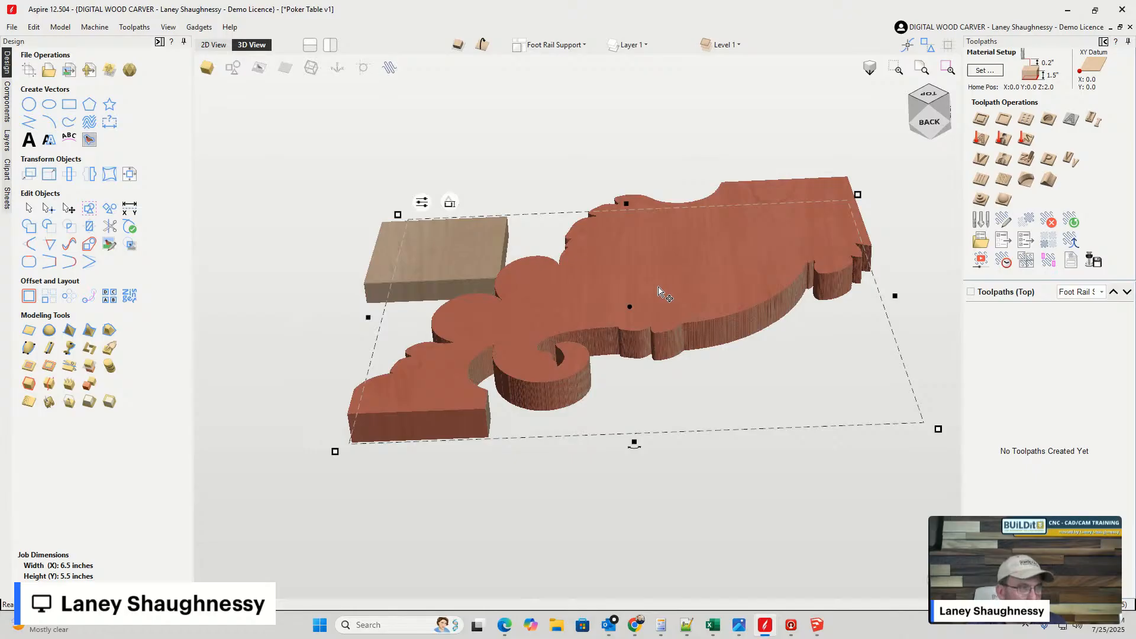
{"action": "left_click", "coordinate": [413, 271]}
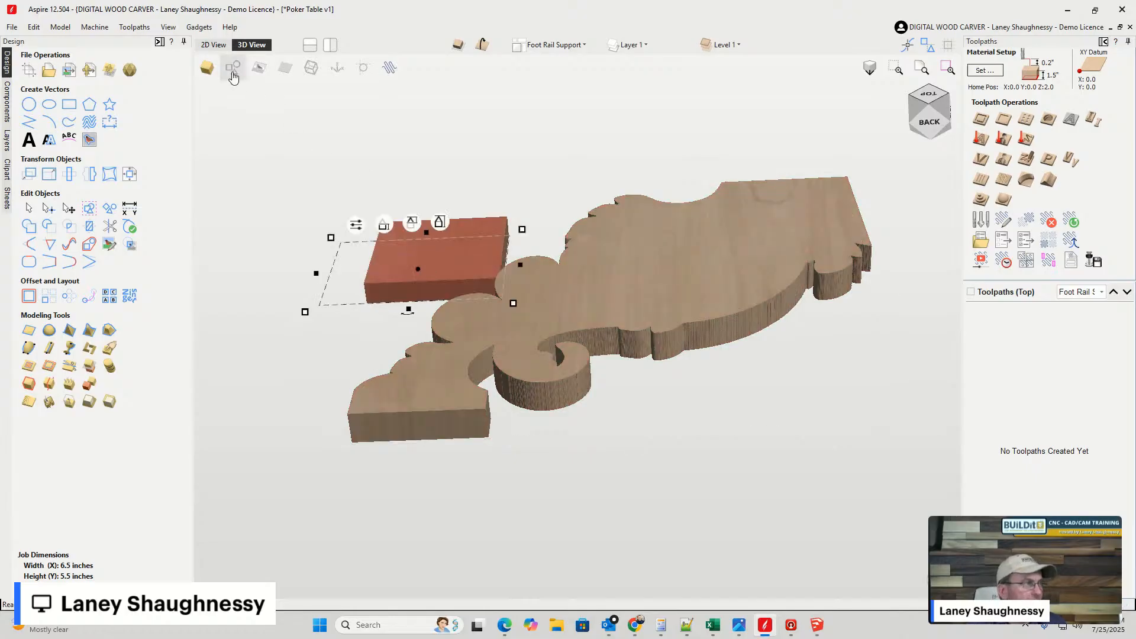
{"action": "left_click", "coordinate": [211, 45]}
{"action": "scroll", "coordinate": [514, 277], "scroll_direction": "down", "scroll_amount": 4}
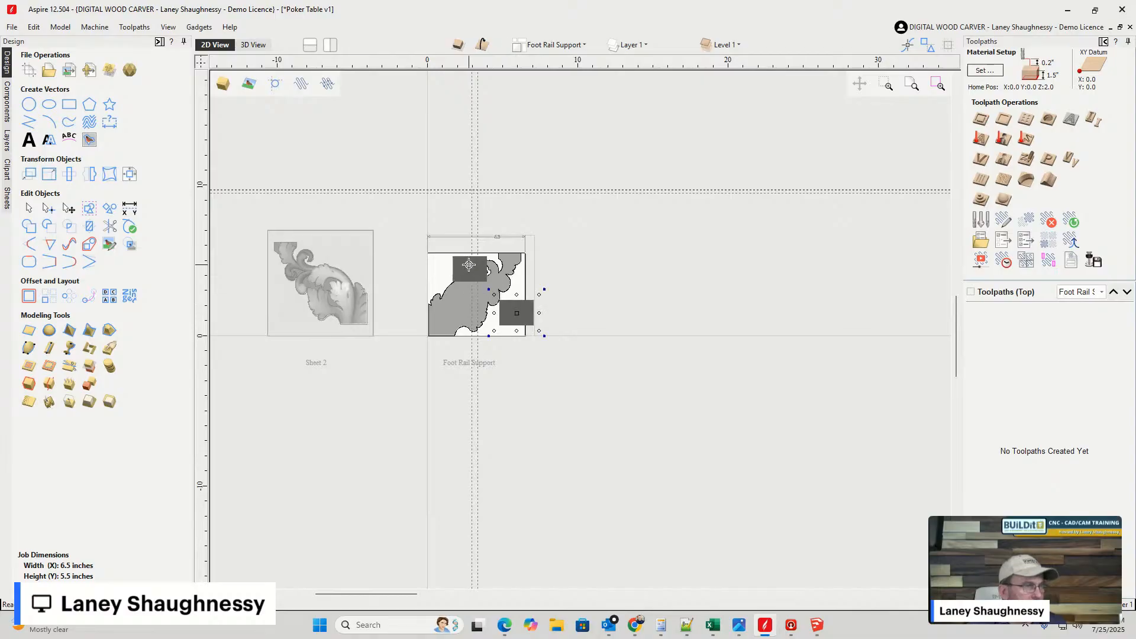
{"action": "left_click_drag", "start_coordinate": [443, 263], "coordinate": [443, 262]}
{"action": "left_click", "coordinate": [9, 106]}
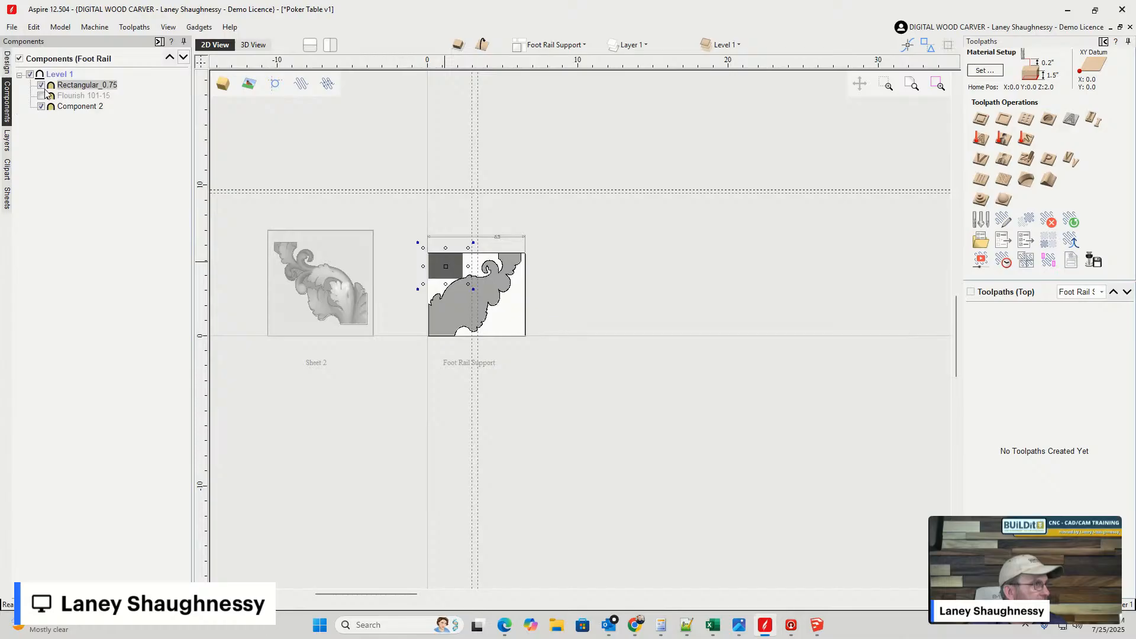
{"action": "left_click", "coordinate": [41, 107]}
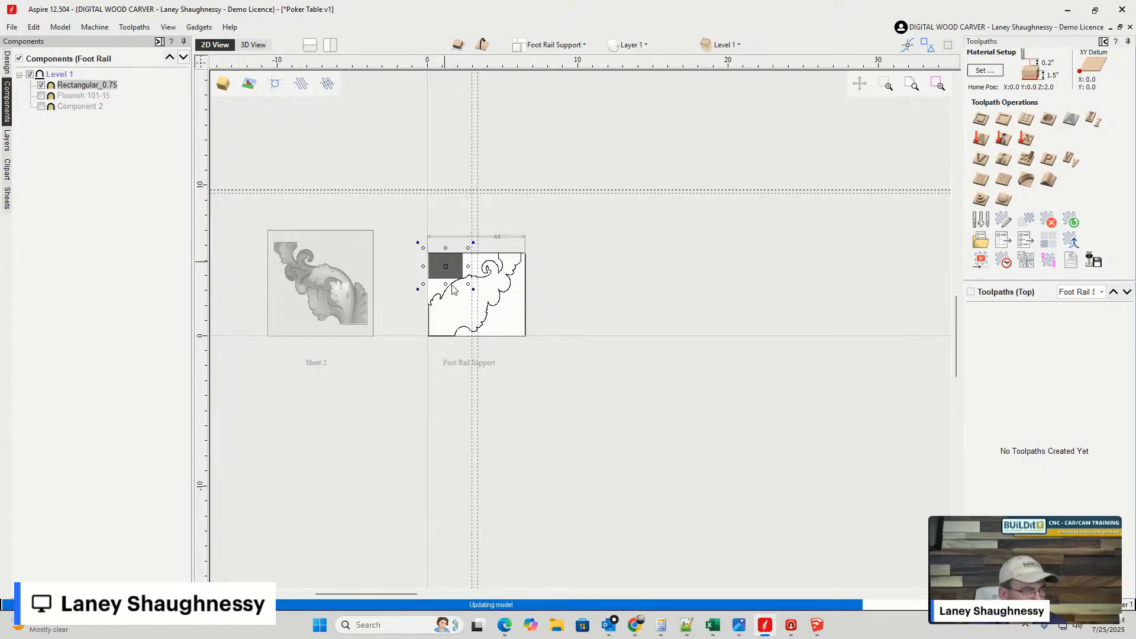
- Stretch and shift the rectangular tab until it covers the whole foot rail support outline, slightly past the sheet's top and bottom edges
{"action": "scroll", "coordinate": [452, 270], "scroll_direction": "up", "scroll_amount": 3}
{"action": "left_click_drag", "start_coordinate": [479, 282], "coordinate": [579, 371]}
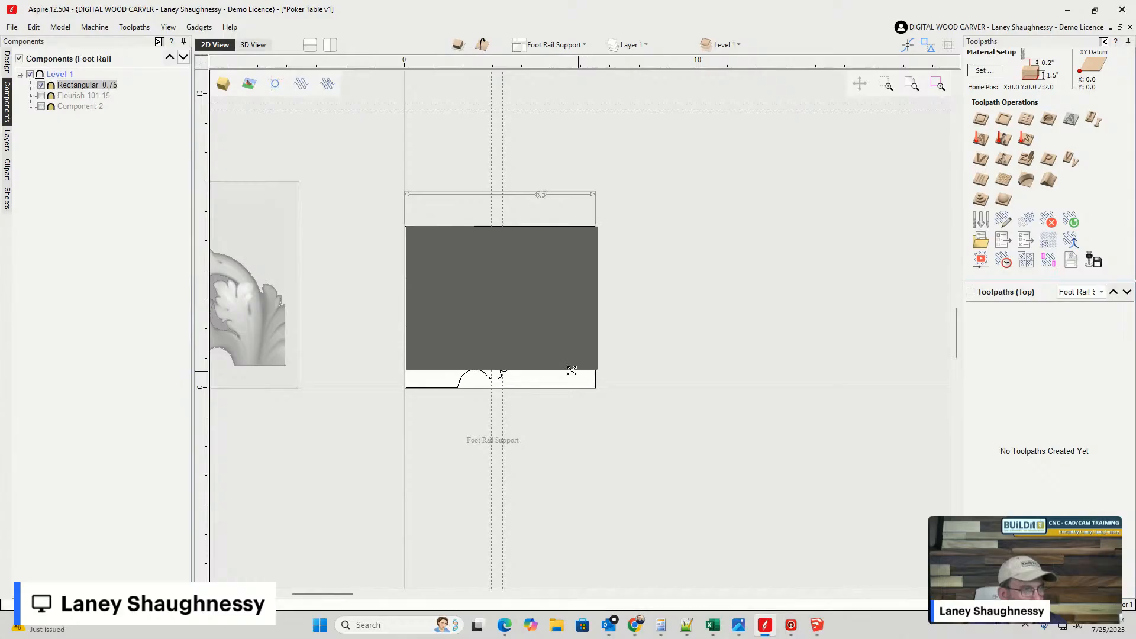
{"action": "left_click", "coordinate": [498, 380]}
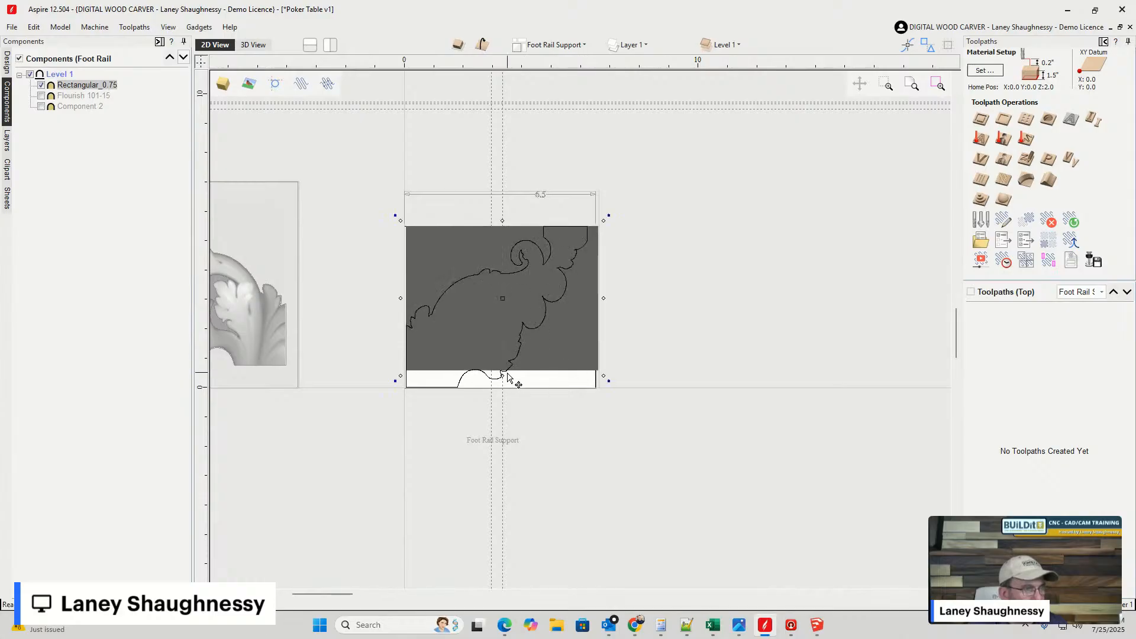
{"action": "left_click", "coordinate": [503, 392]}
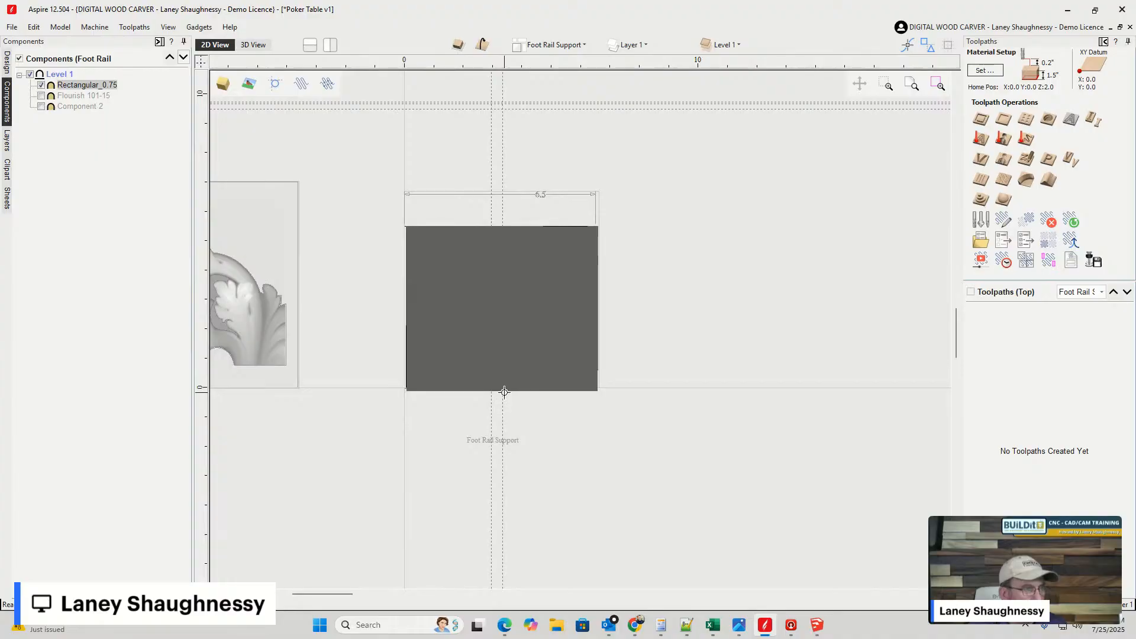
{"action": "left_click", "coordinate": [507, 341]}
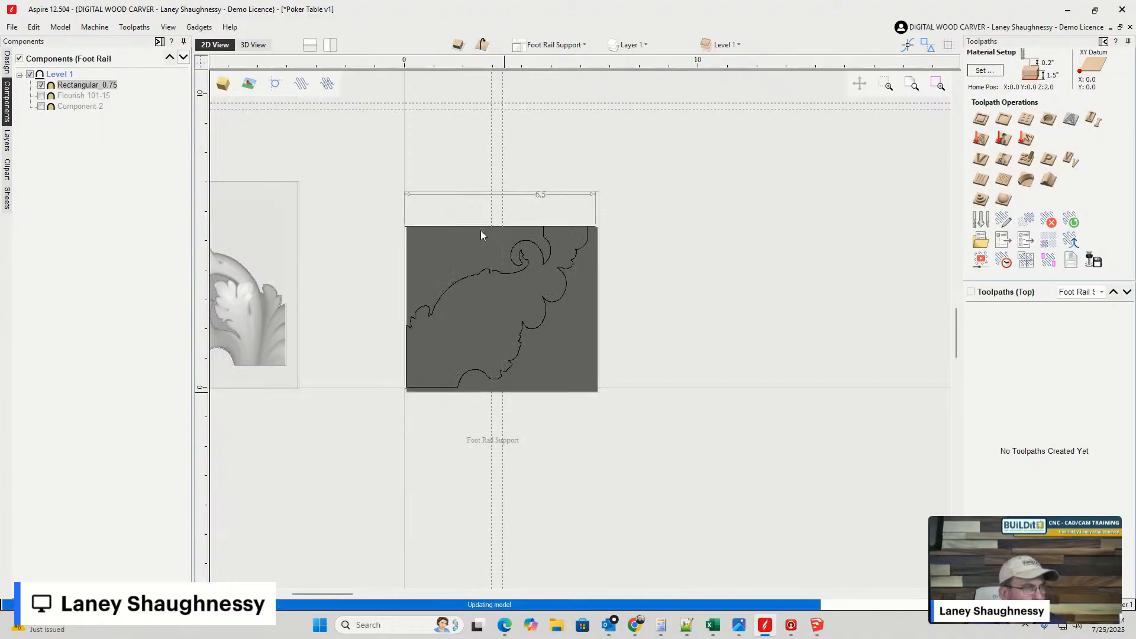
{"action": "left_click", "coordinate": [439, 237]}
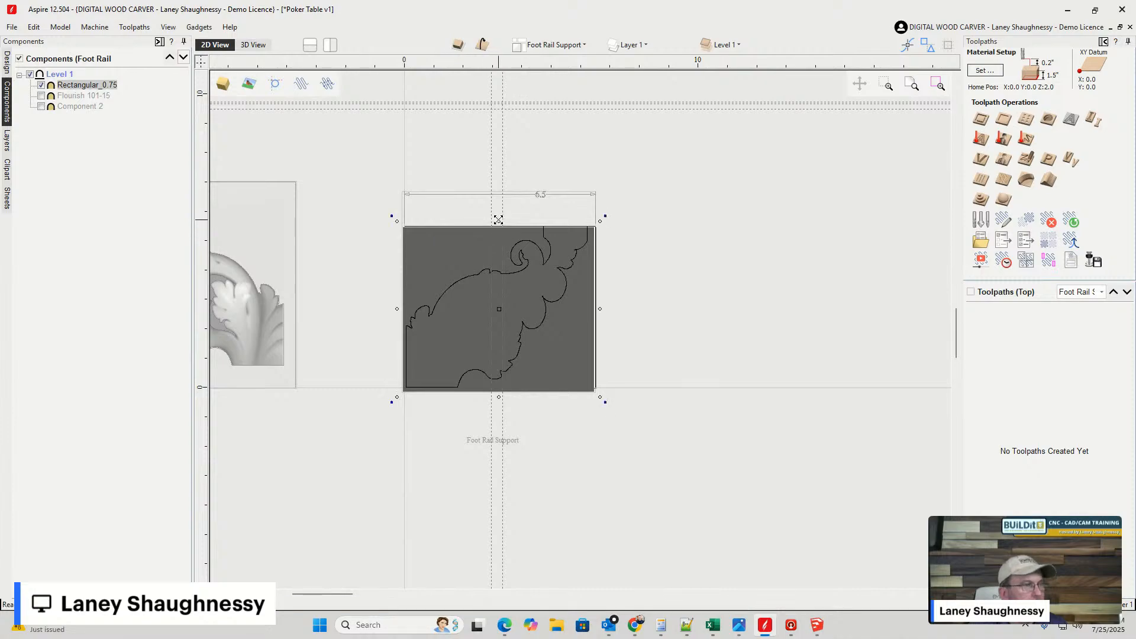
{"action": "left_click_drag", "start_coordinate": [499, 225], "coordinate": [498, 217]}
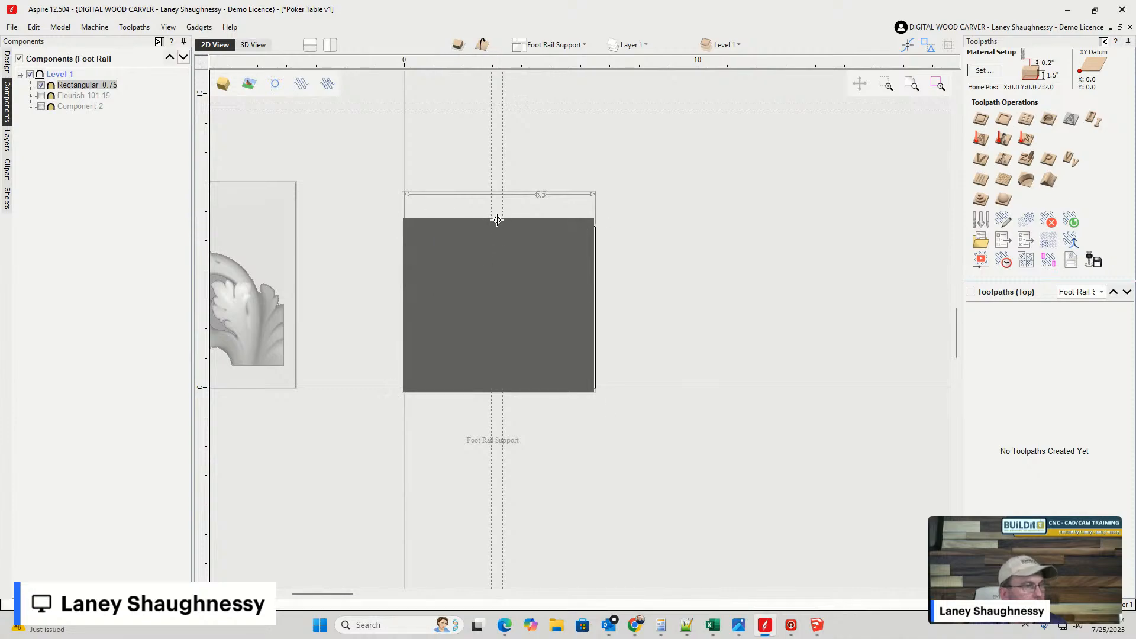
{"action": "left_click", "coordinate": [451, 315]}
- Apply clipping to Level 1 using the foot rail support outline vector and inspect the clipped tab in 3D
{"action": "scroll", "coordinate": [451, 315], "scroll_direction": "up", "scroll_amount": 5}
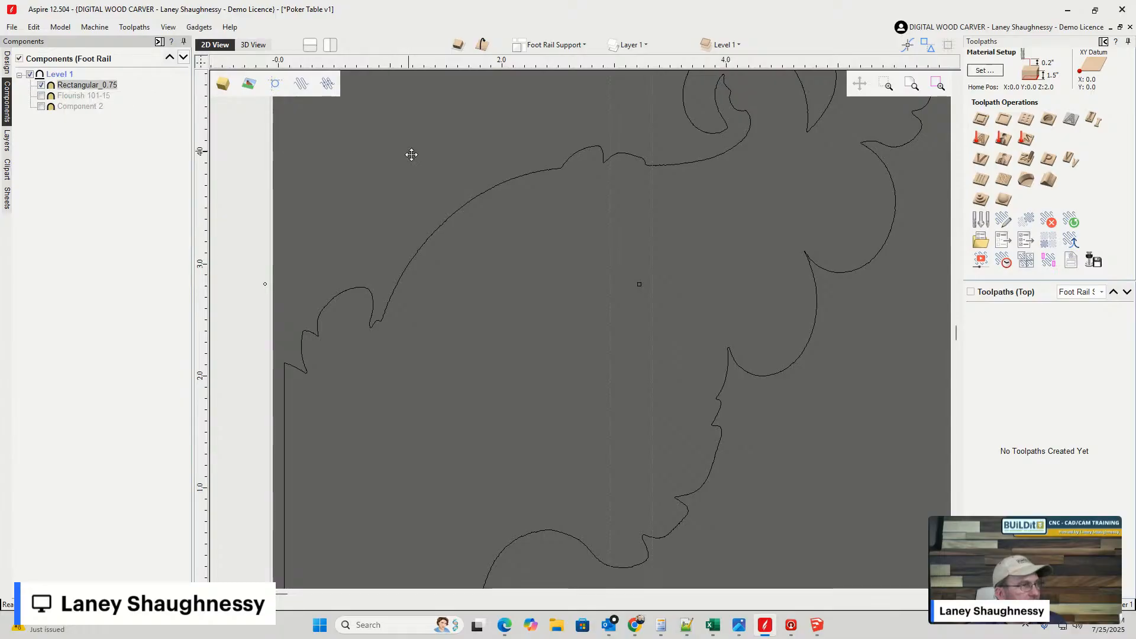
{"action": "left_click", "coordinate": [459, 213]}
{"action": "scroll", "coordinate": [459, 212], "scroll_direction": "down", "scroll_amount": 3}
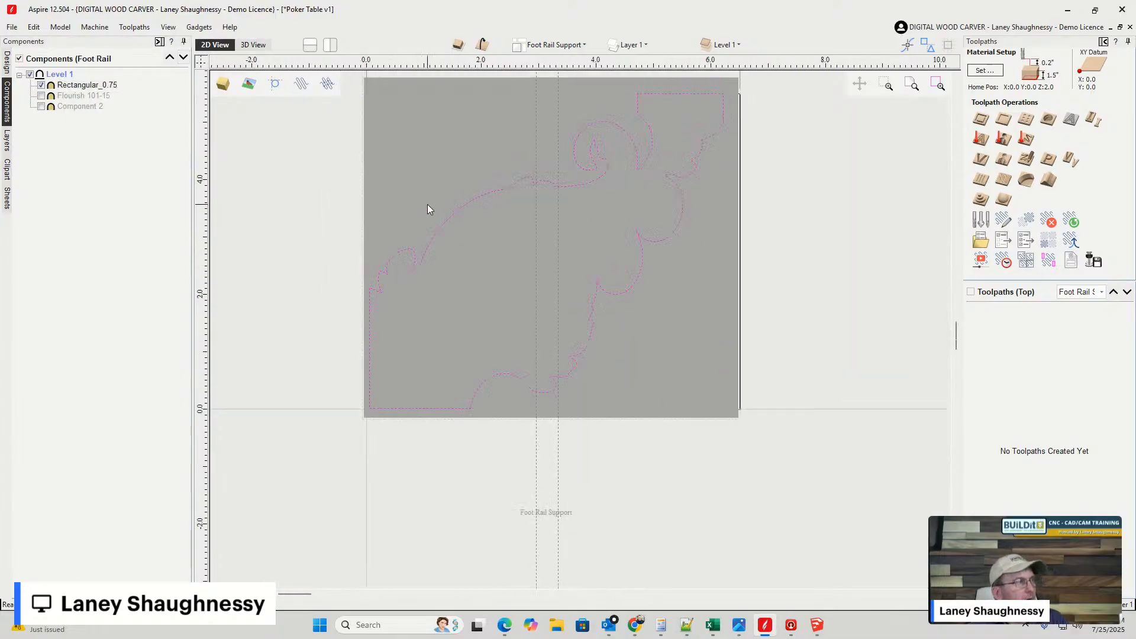
{"action": "left_click", "coordinate": [65, 87]}
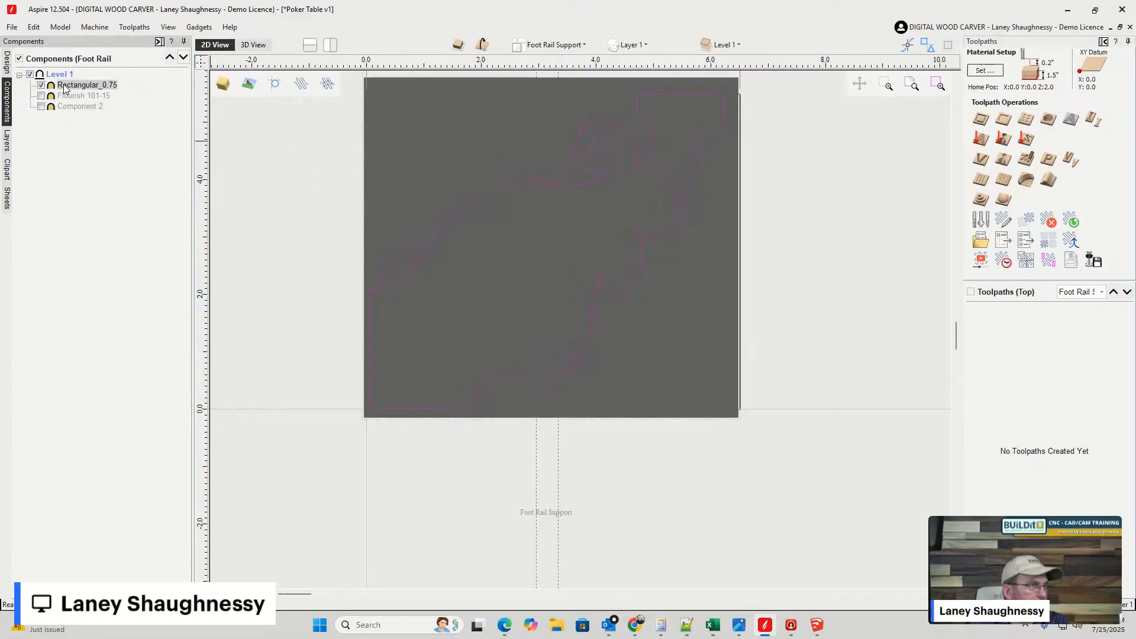
{"action": "right_click", "coordinate": [59, 76]}
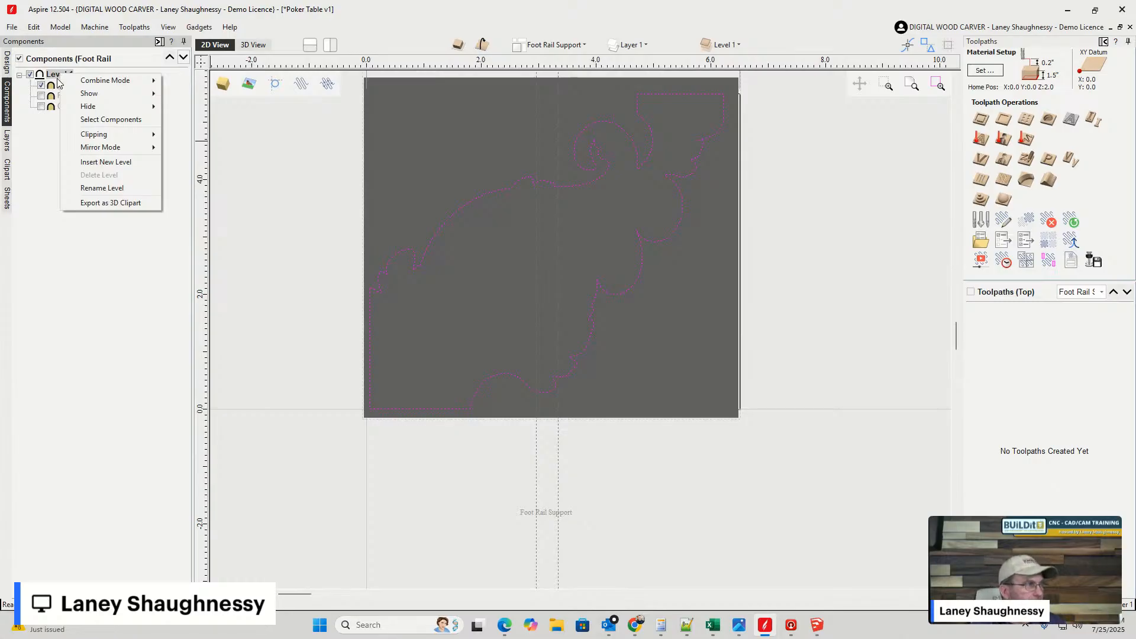
{"action": "mouse_move", "coordinate": [90, 135]}
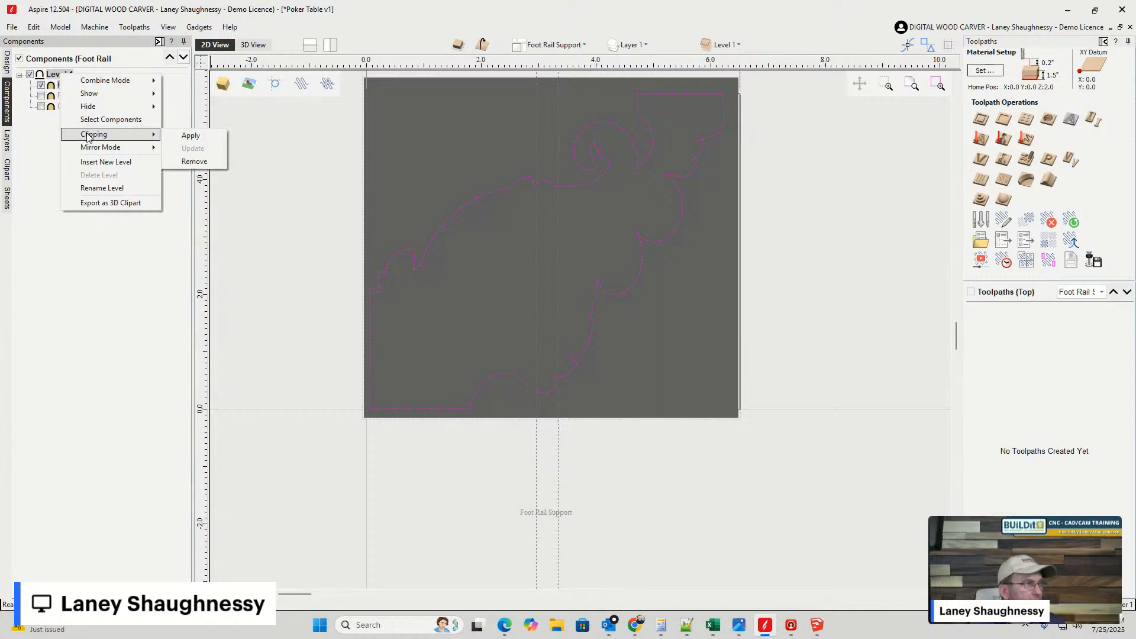
{"action": "left_click", "coordinate": [199, 137]}
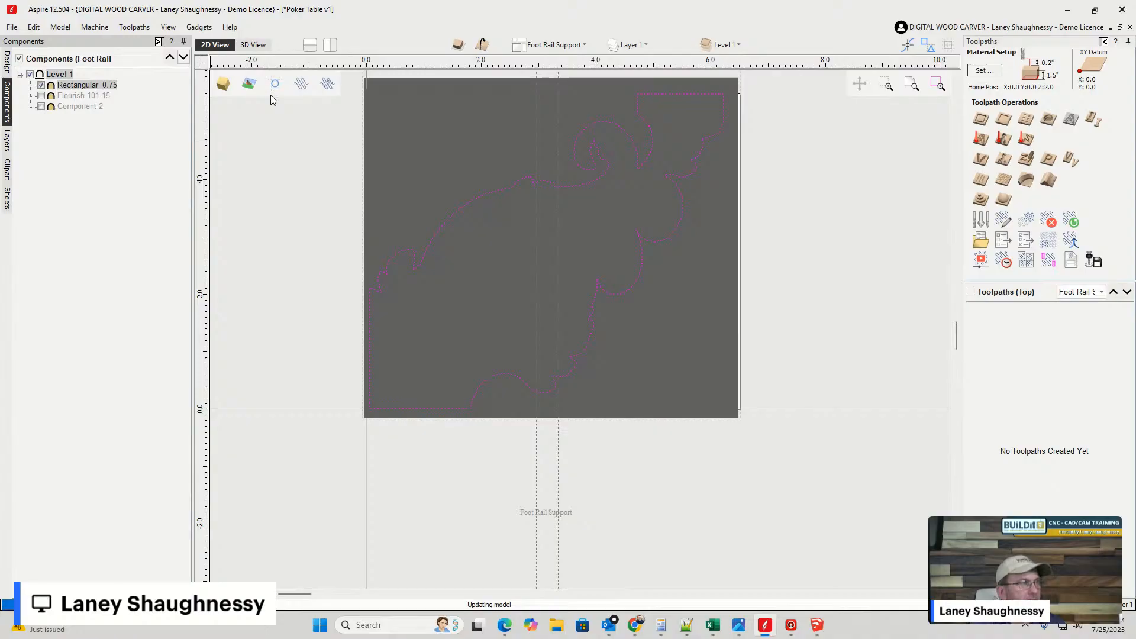
{"action": "left_click", "coordinate": [253, 45]}
{"action": "mouse_move", "coordinate": [927, 111]}
{"action": "left_mouse_down"}
{"action": "mouse_move", "coordinate": [943, 132]}
{"action": "mouse_move", "coordinate": [933, 124]}
{"action": "left_mouse_up"}
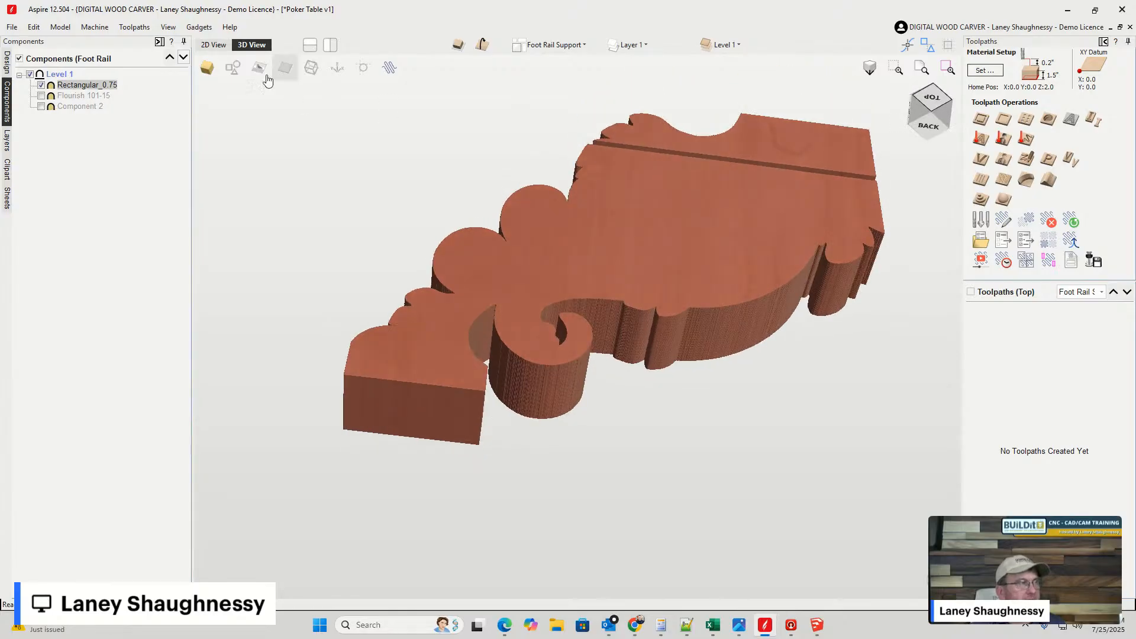
- Set the Rectangular_0.75 component's shape height to .375 inches
{"action": "left_click", "coordinate": [215, 45]}
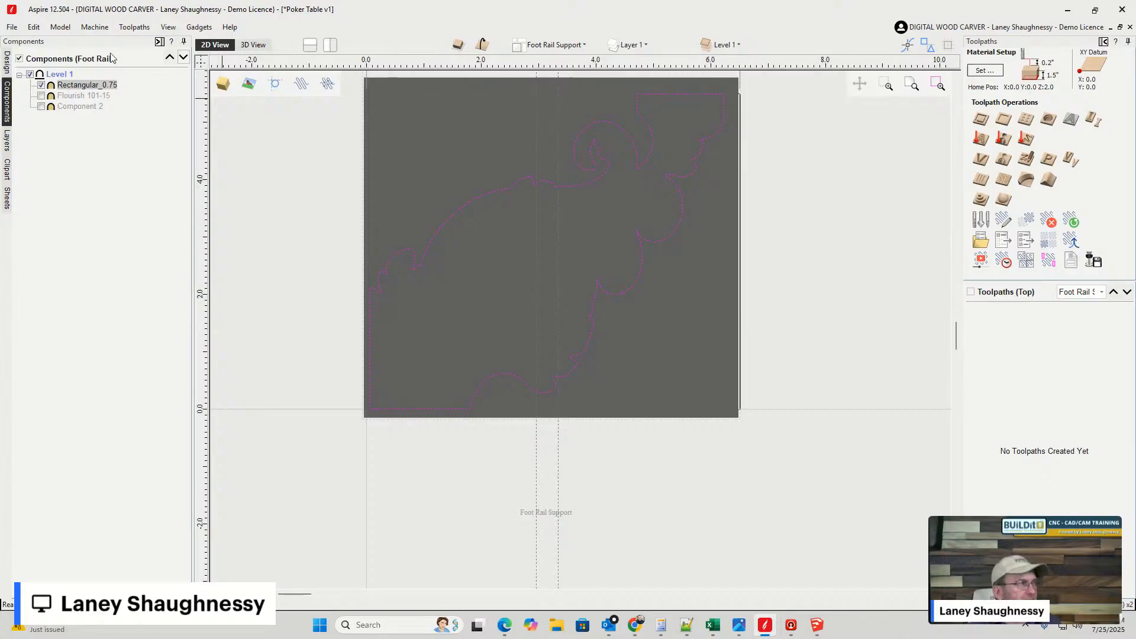
{"action": "double_click", "coordinate": [80, 85]}
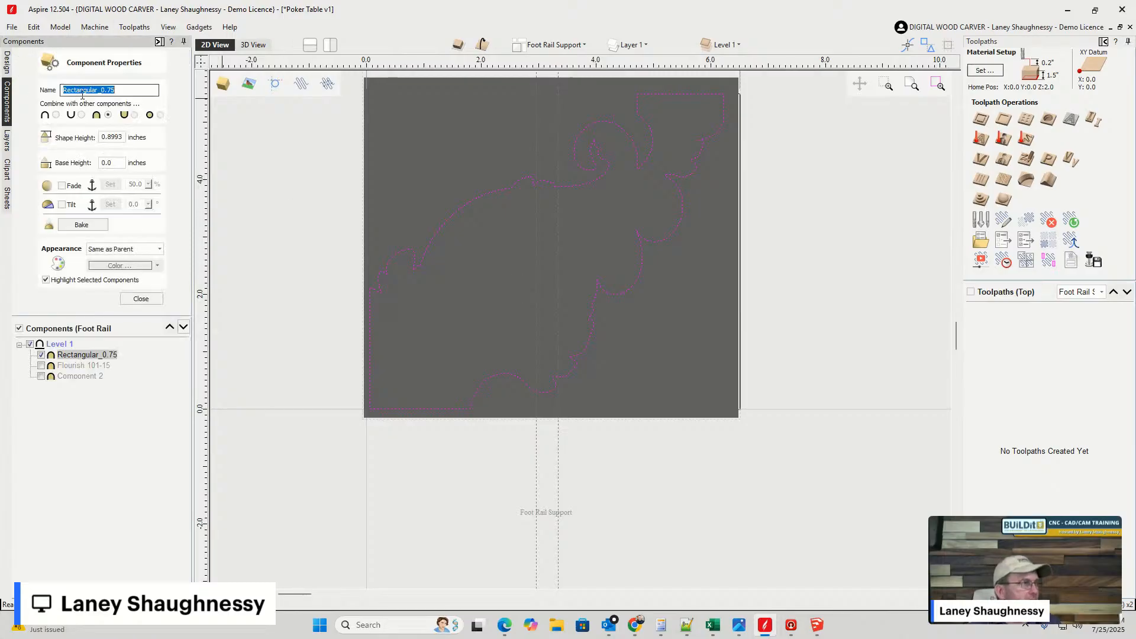
{"action": "left_click_drag", "start_coordinate": [124, 137], "coordinate": [58, 134]}
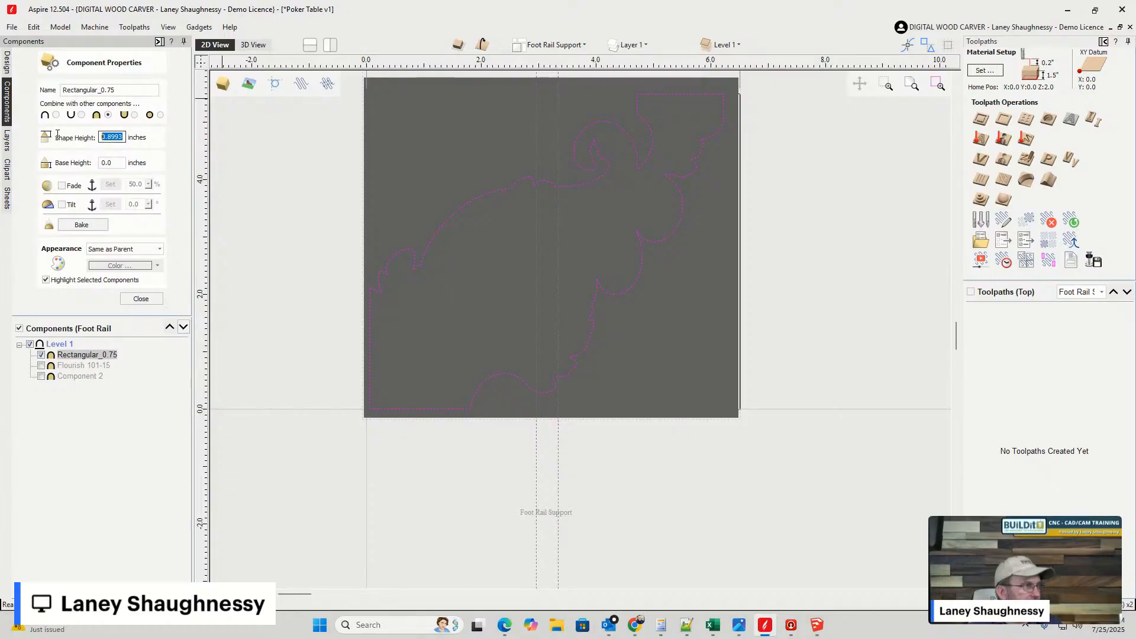
{"action": "type", "text": ".375"}
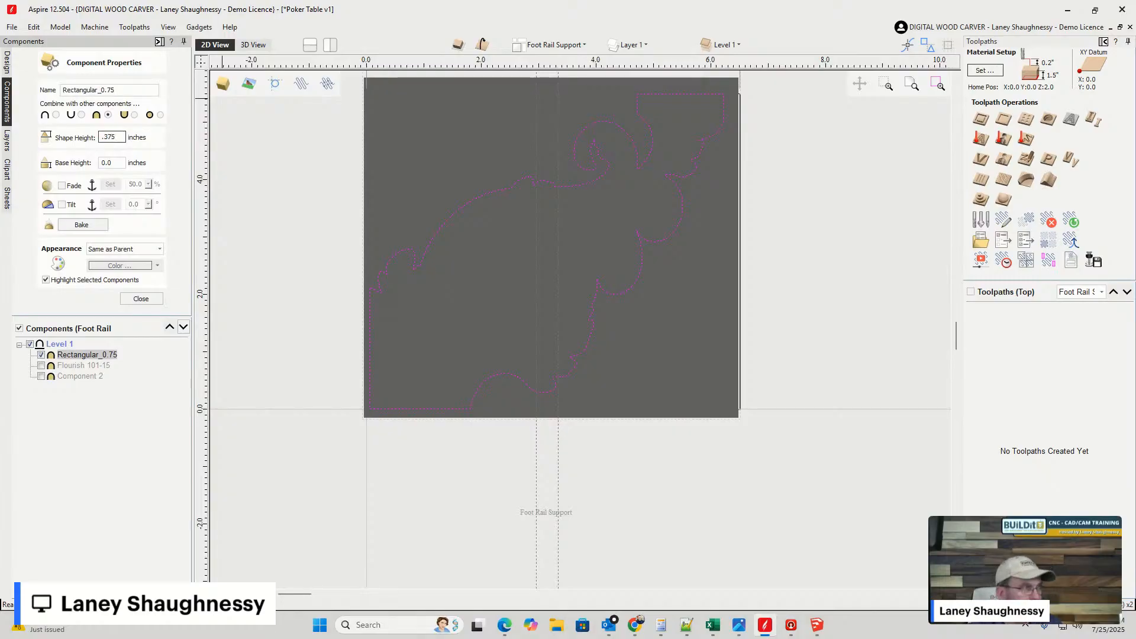
{"action": "left_click", "coordinate": [136, 303]}
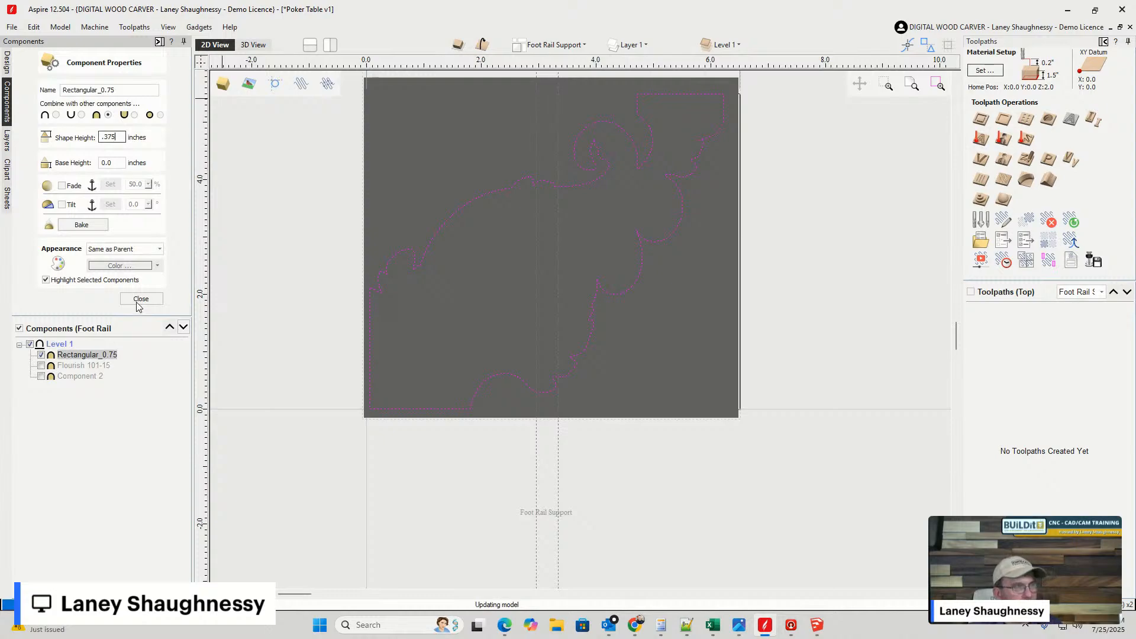
- Hide Level 1 with its components on the bottom side of the Foot Rail Support sheet and return to the top side
{"action": "left_click", "coordinate": [484, 46]}
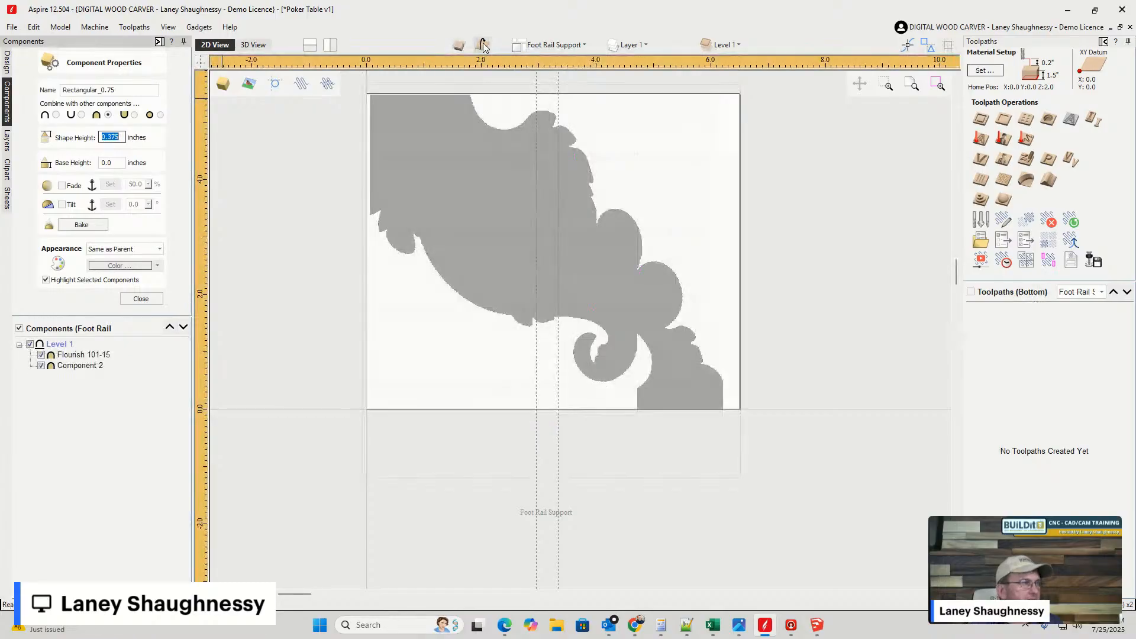
{"action": "left_click", "coordinate": [30, 345]}
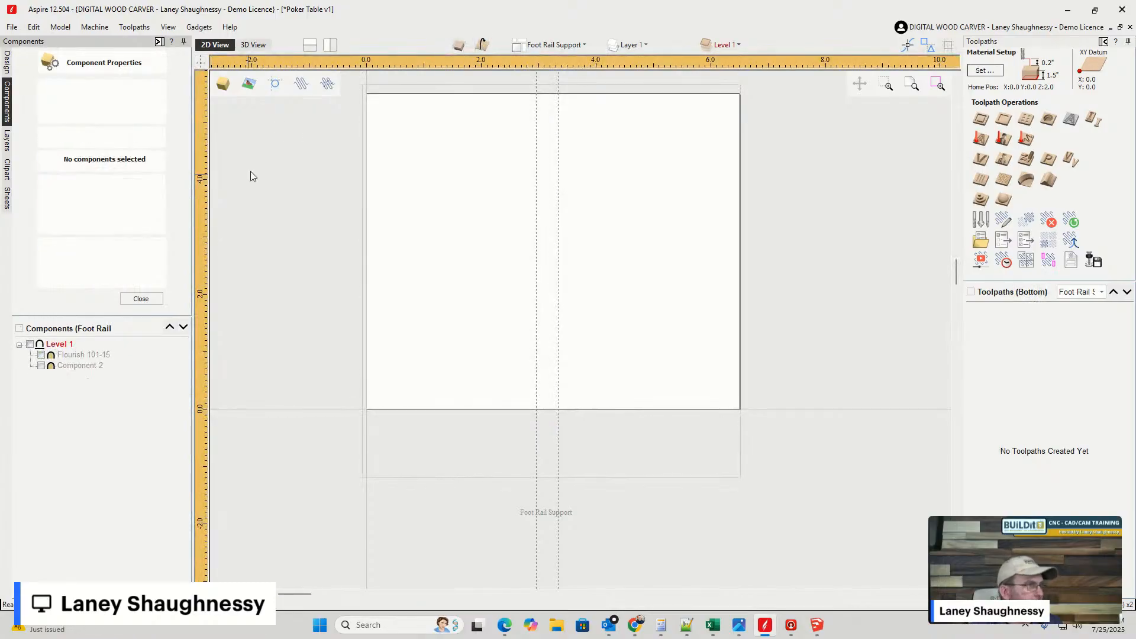
{"action": "left_click", "coordinate": [483, 47]}
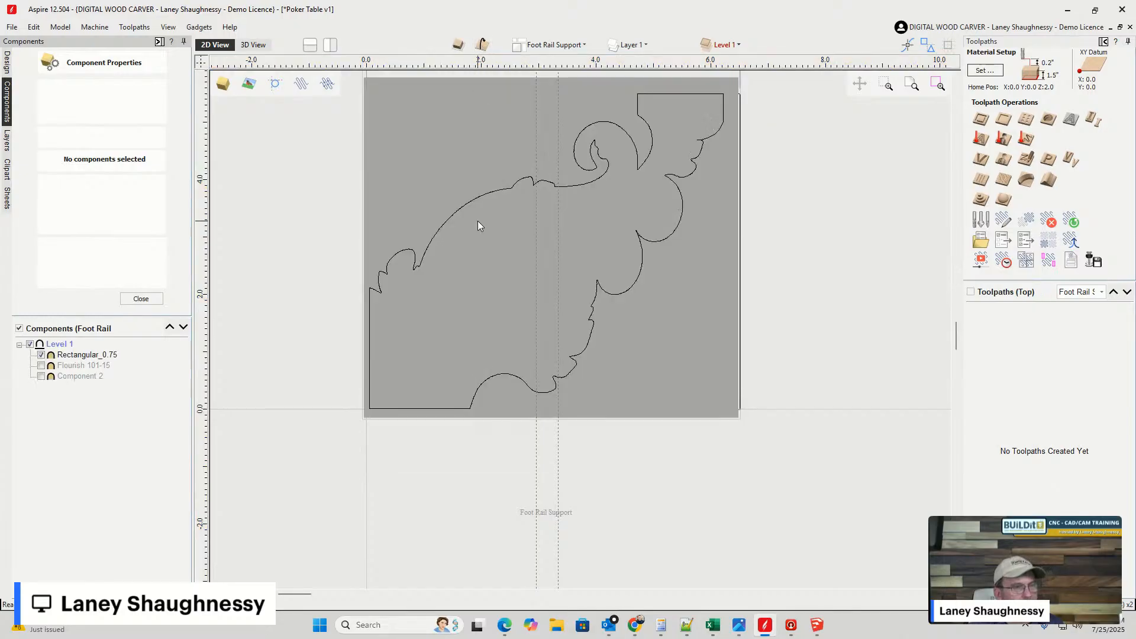
- Examine the Rectangular_0.75 base in 3D from an angle and from above, checking the gap across it, and close its properties
{"action": "left_click", "coordinate": [441, 204]}
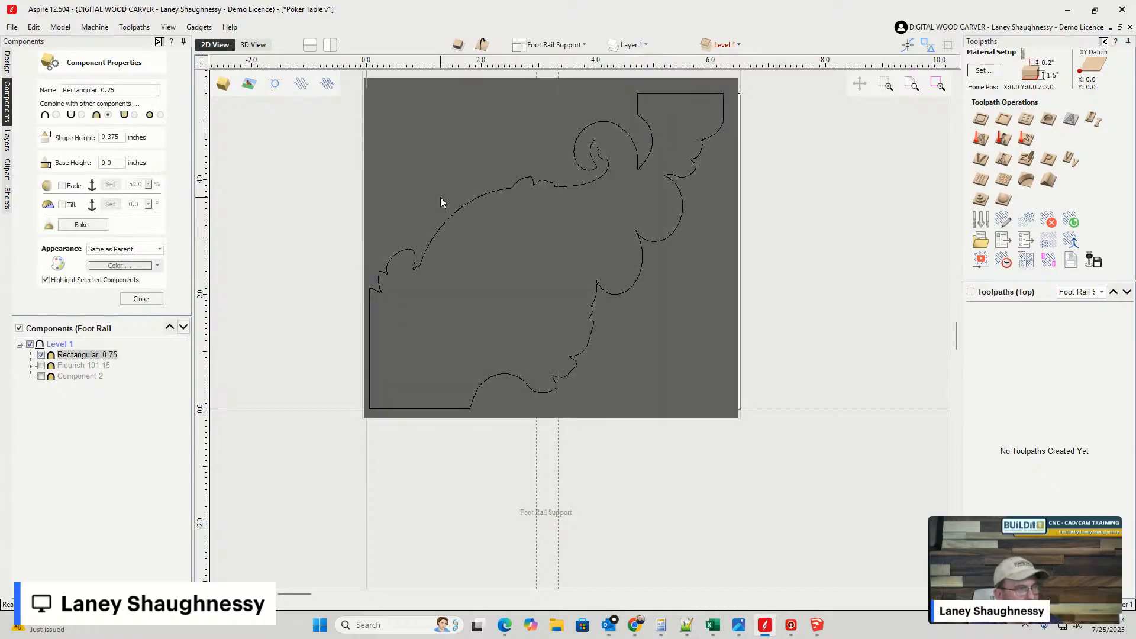
{"action": "left_click", "coordinate": [262, 46]}
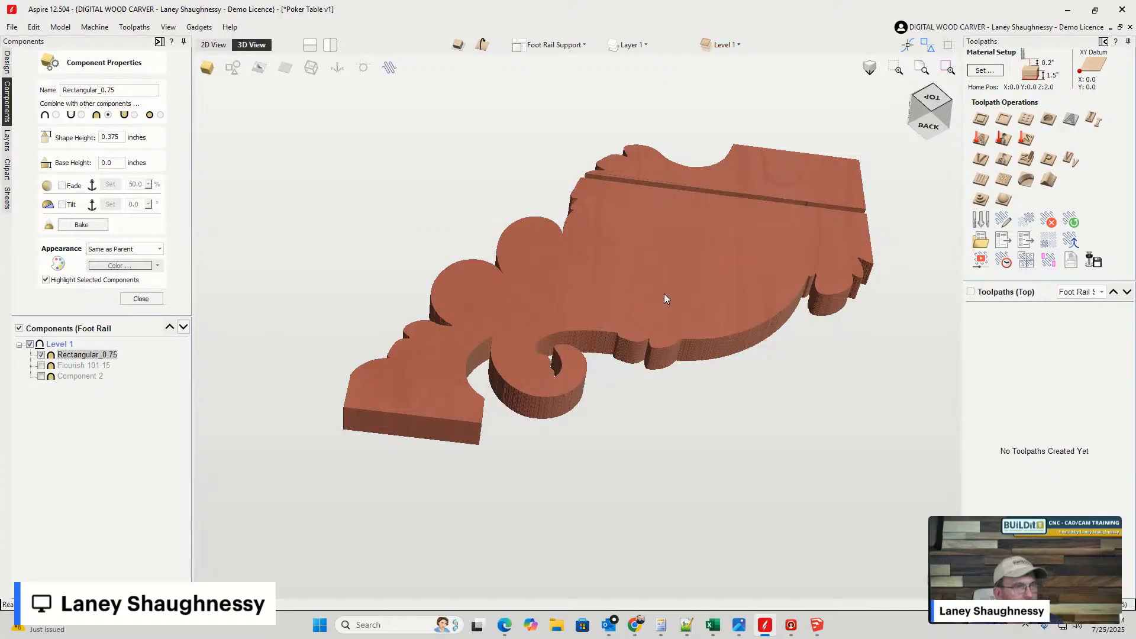
{"action": "left_click_drag", "start_coordinate": [662, 293], "coordinate": [647, 332]}
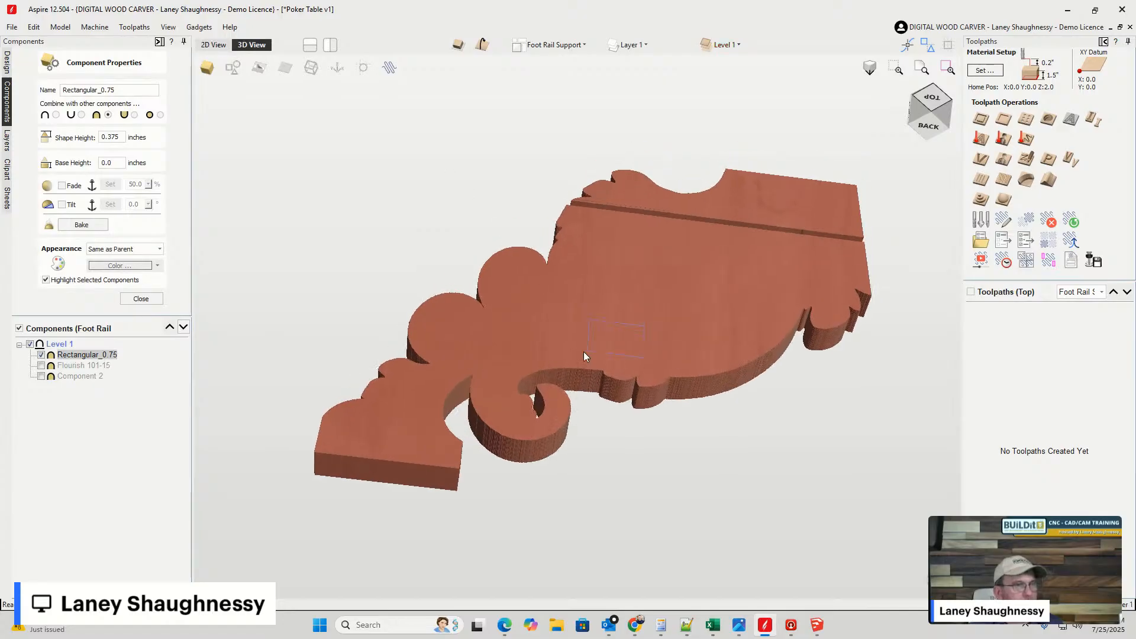
{"action": "mouse_move", "coordinate": [929, 125]}
{"action": "left_mouse_down"}
{"action": "mouse_move", "coordinate": [896, 142]}
{"action": "mouse_move", "coordinate": [925, 123]}
{"action": "mouse_move", "coordinate": [892, 130]}
{"action": "mouse_move", "coordinate": [907, 124]}
{"action": "left_mouse_up"}
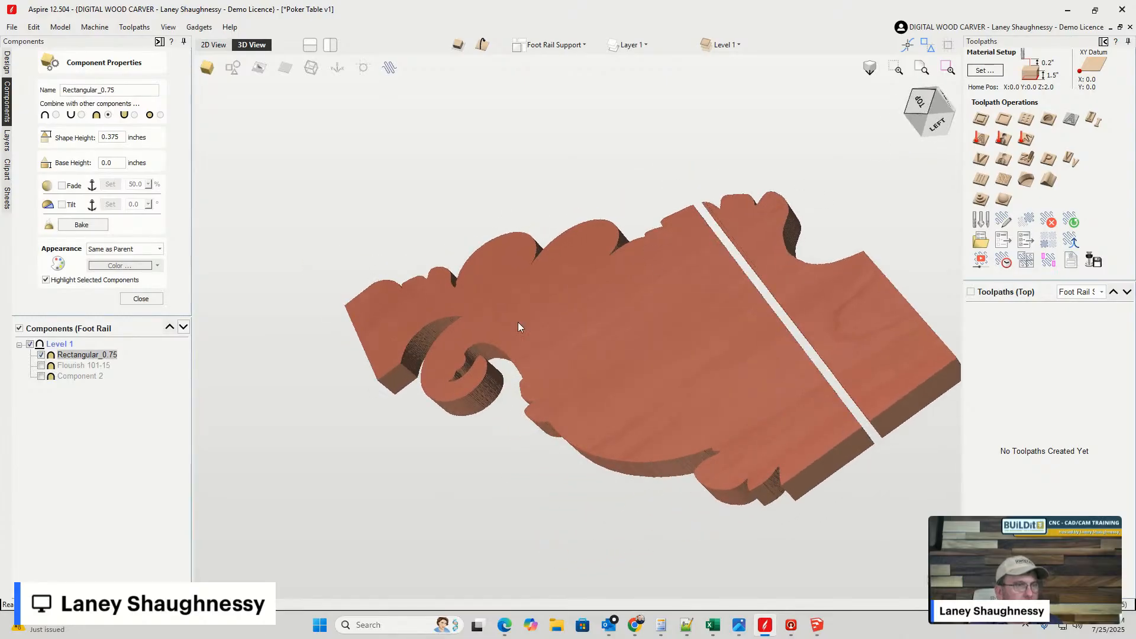
{"action": "scroll", "coordinate": [512, 276], "scroll_direction": "down", "scroll_amount": 3}
{"action": "scroll", "coordinate": [630, 300], "scroll_direction": "up", "scroll_amount": 2}
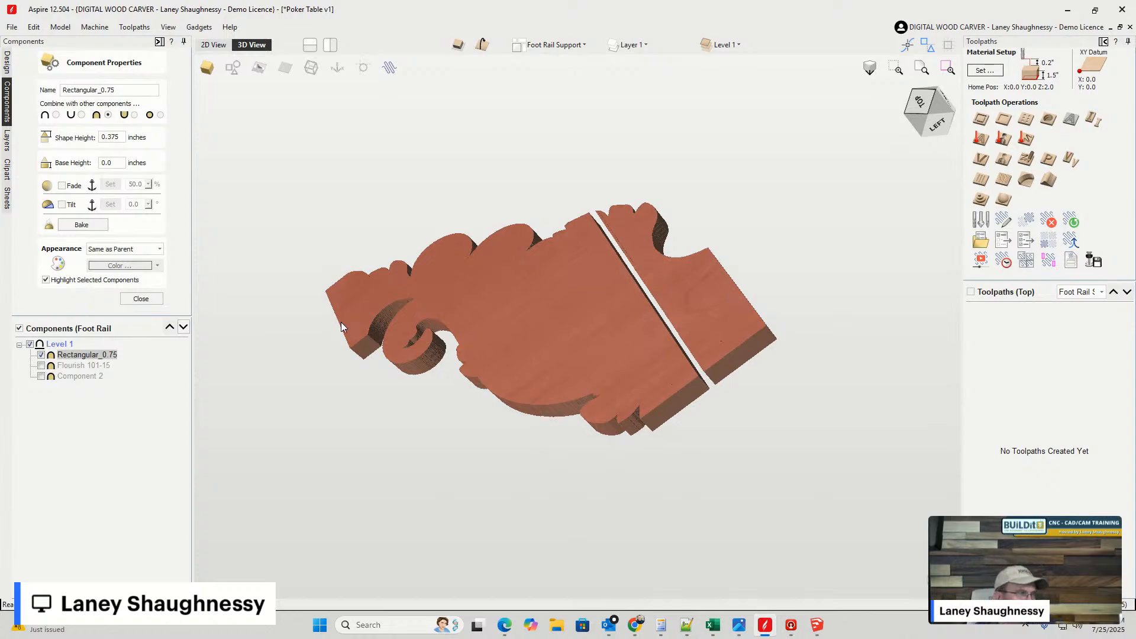
{"action": "left_click", "coordinate": [134, 300]}
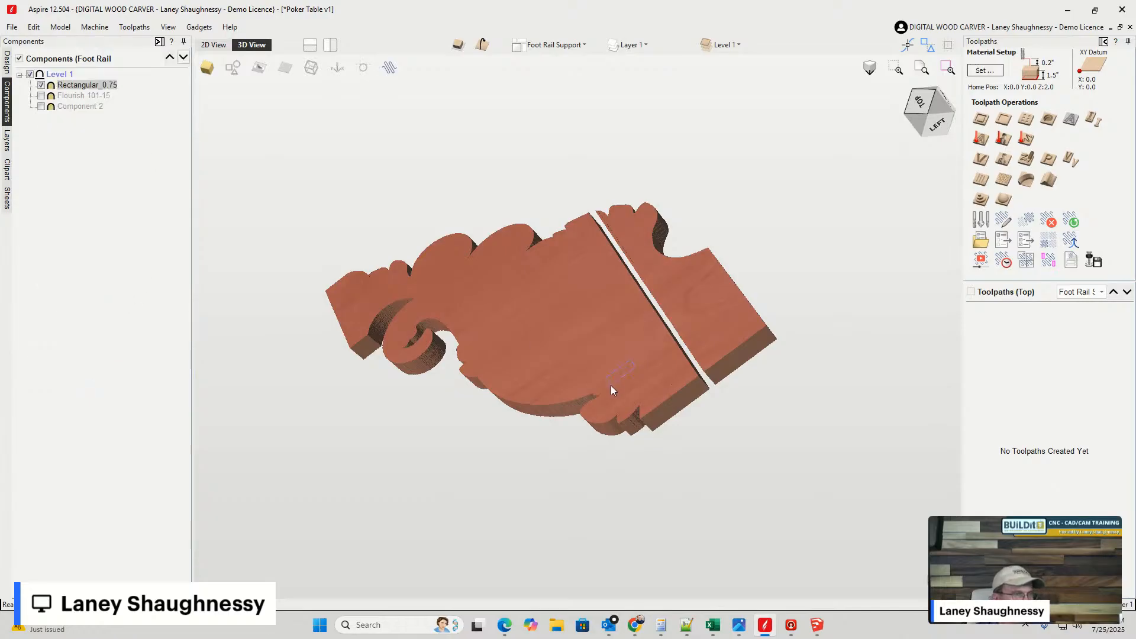
{"action": "left_click", "coordinate": [918, 101]}
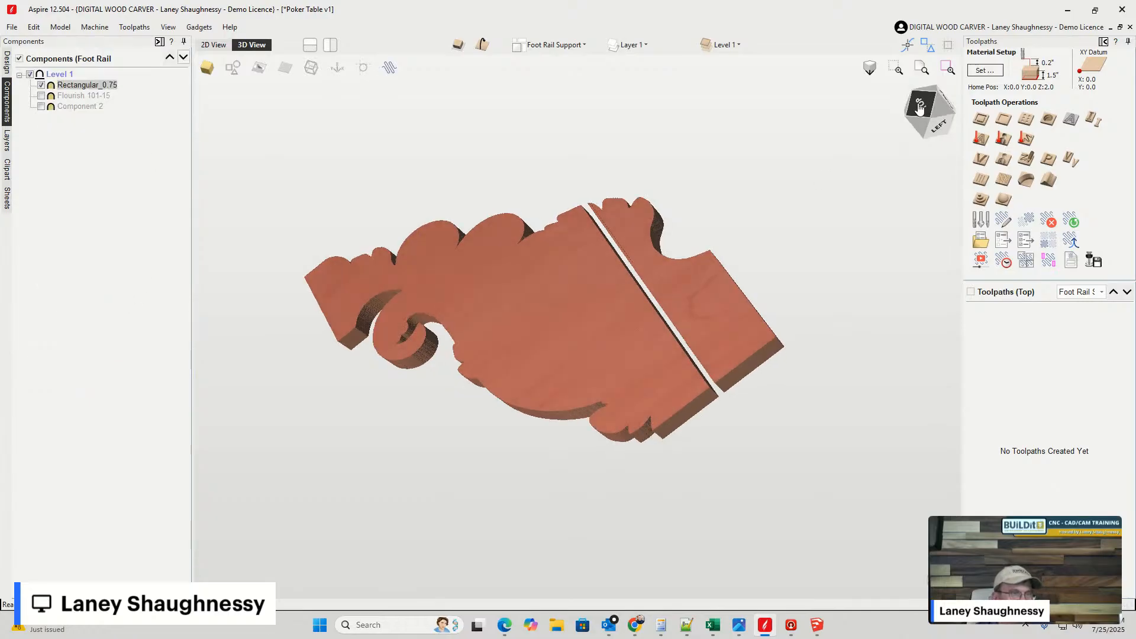
{"action": "left_click", "coordinate": [922, 109]}
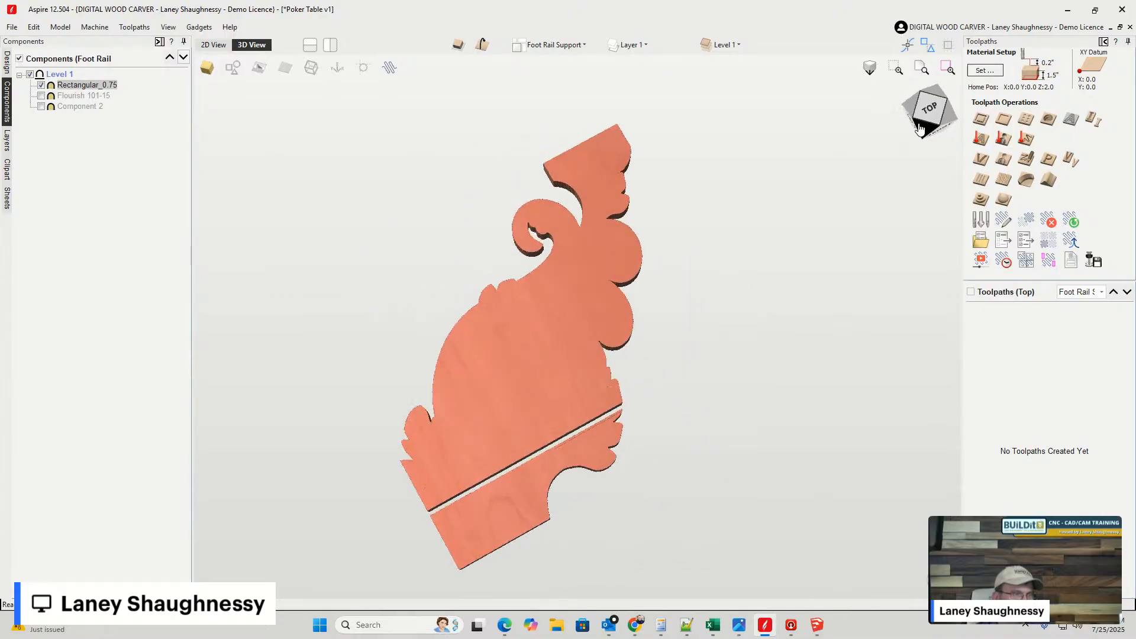
{"action": "scroll", "coordinate": [598, 423], "scroll_direction": "up", "scroll_amount": 2}
{"action": "scroll", "coordinate": [617, 286], "scroll_direction": "down", "scroll_amount": 3}
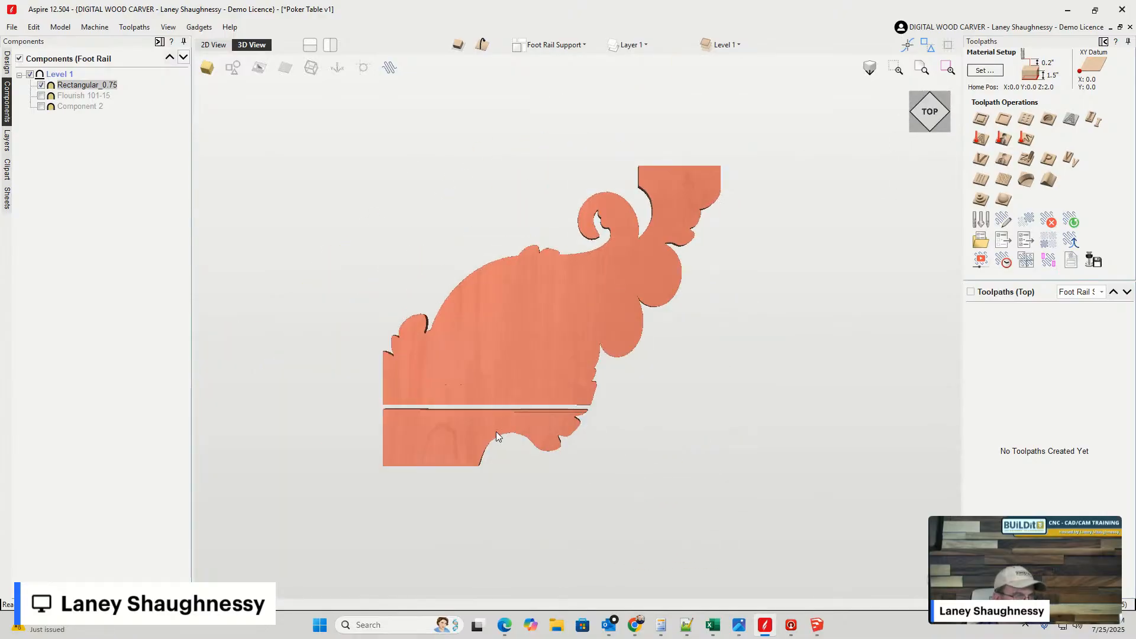
{"action": "scroll", "coordinate": [496, 436], "scroll_direction": "up", "scroll_amount": 2}
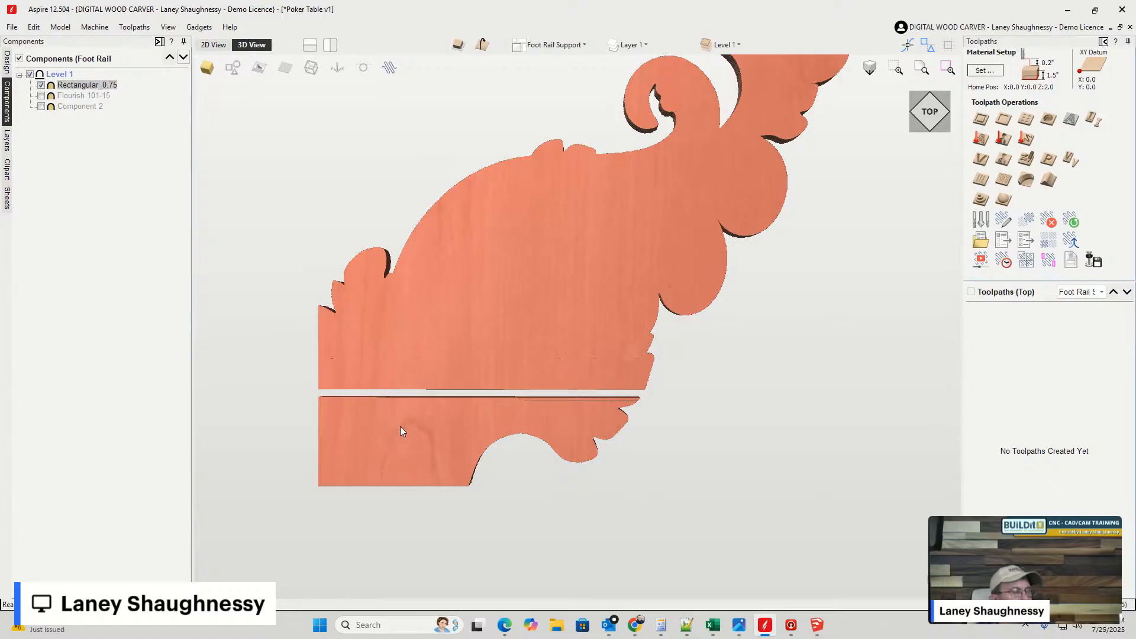
- Select the foot rail support outline in 2D, then hide and reshow Rectangular_0.75 in 3D to refresh the flat base
{"action": "left_click", "coordinate": [214, 45]}
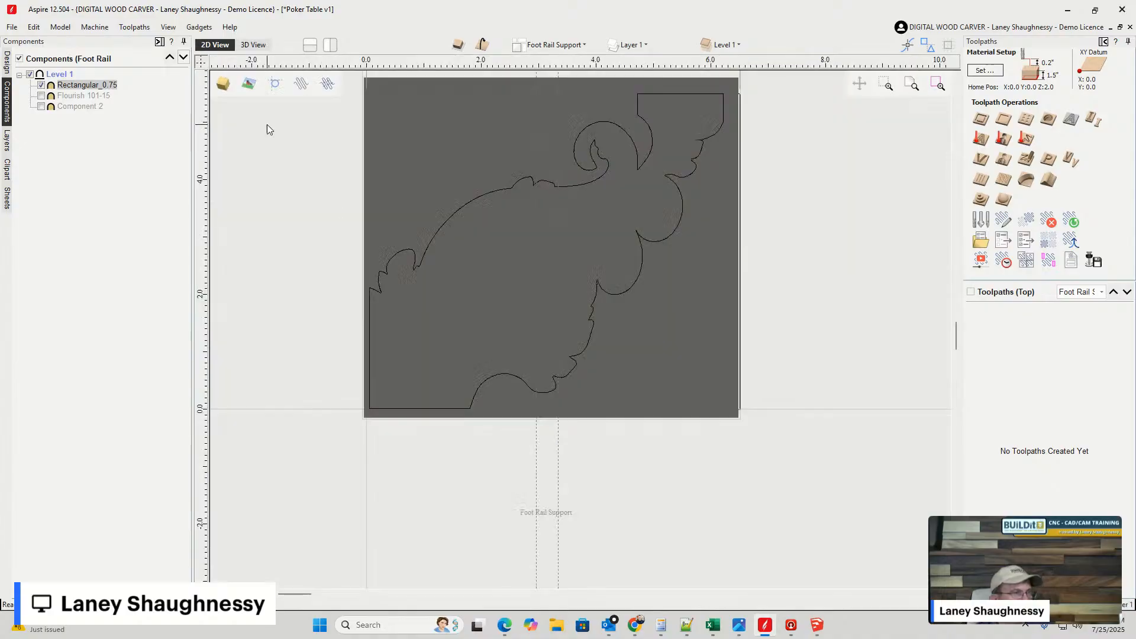
{"action": "left_click", "coordinate": [404, 160]}
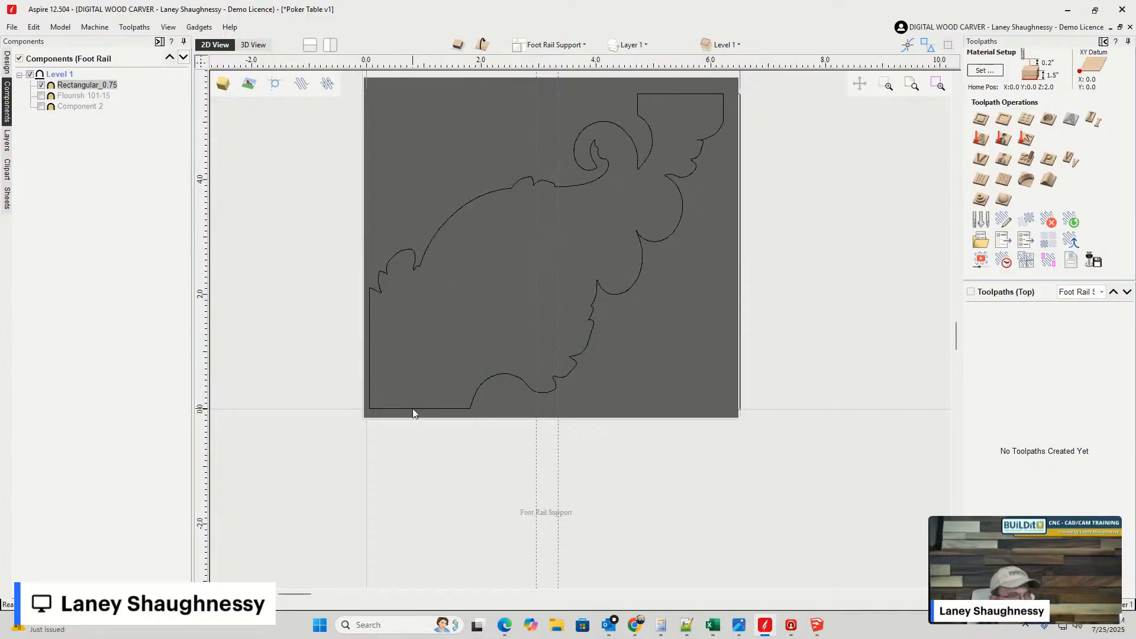
{"action": "left_click", "coordinate": [413, 408]}
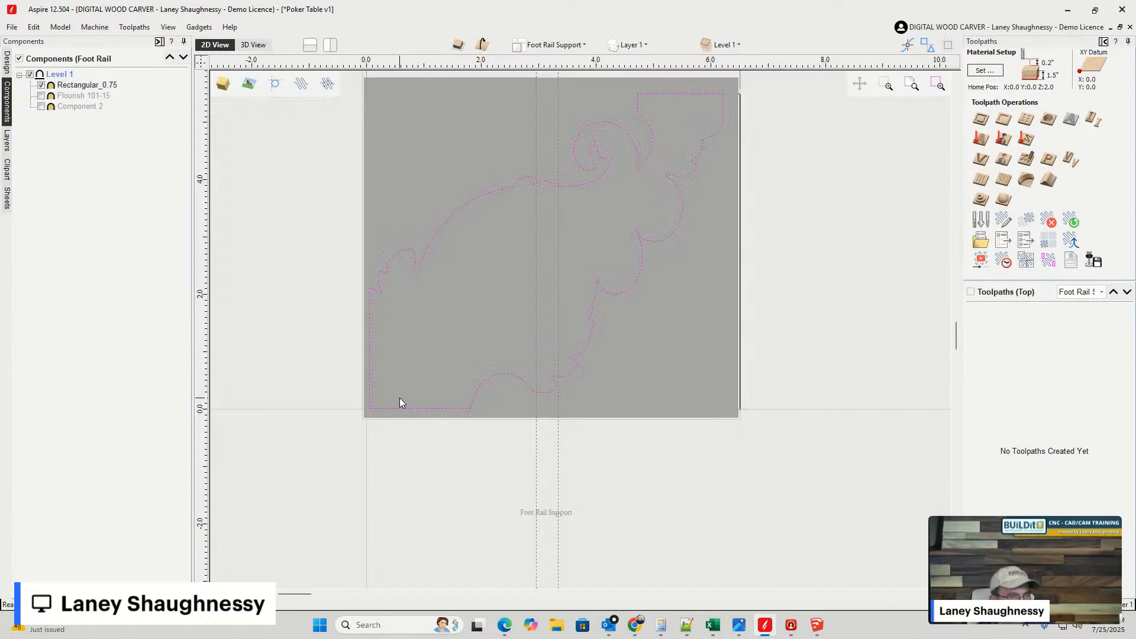
{"action": "left_click", "coordinate": [258, 45]}
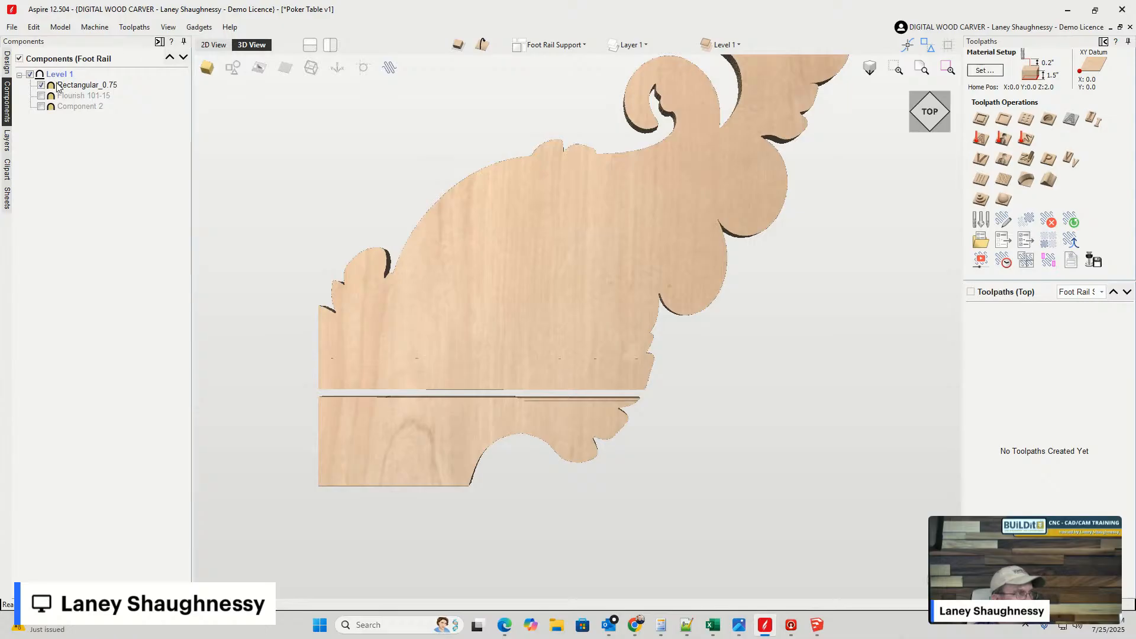
{"action": "mouse_move", "coordinate": [69, 86]}
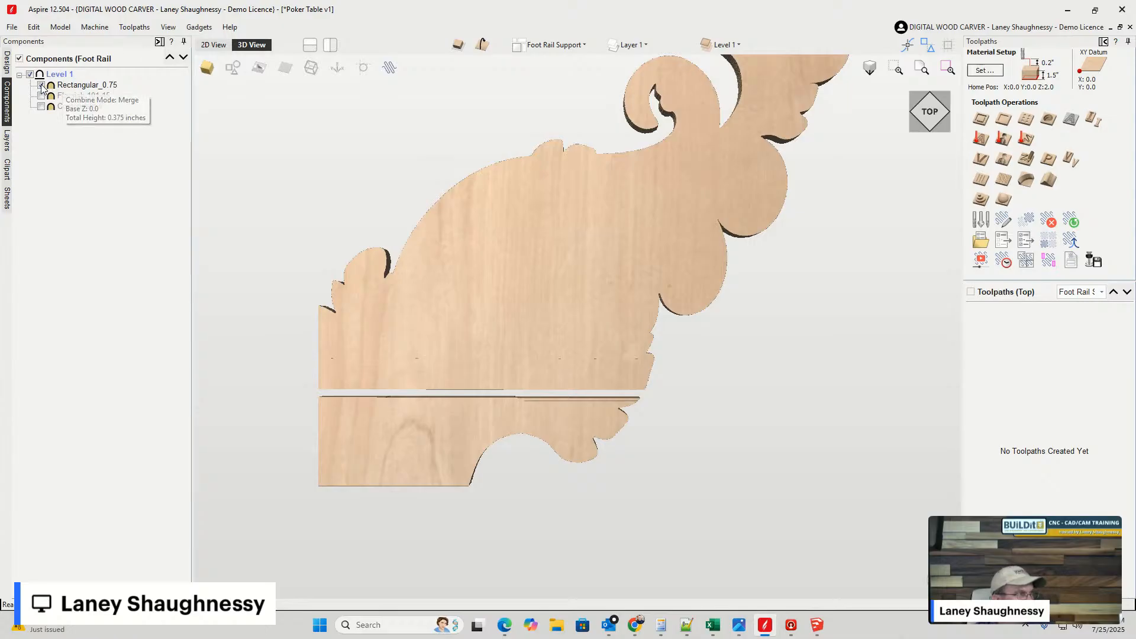
{"action": "left_click", "coordinate": [42, 85]}
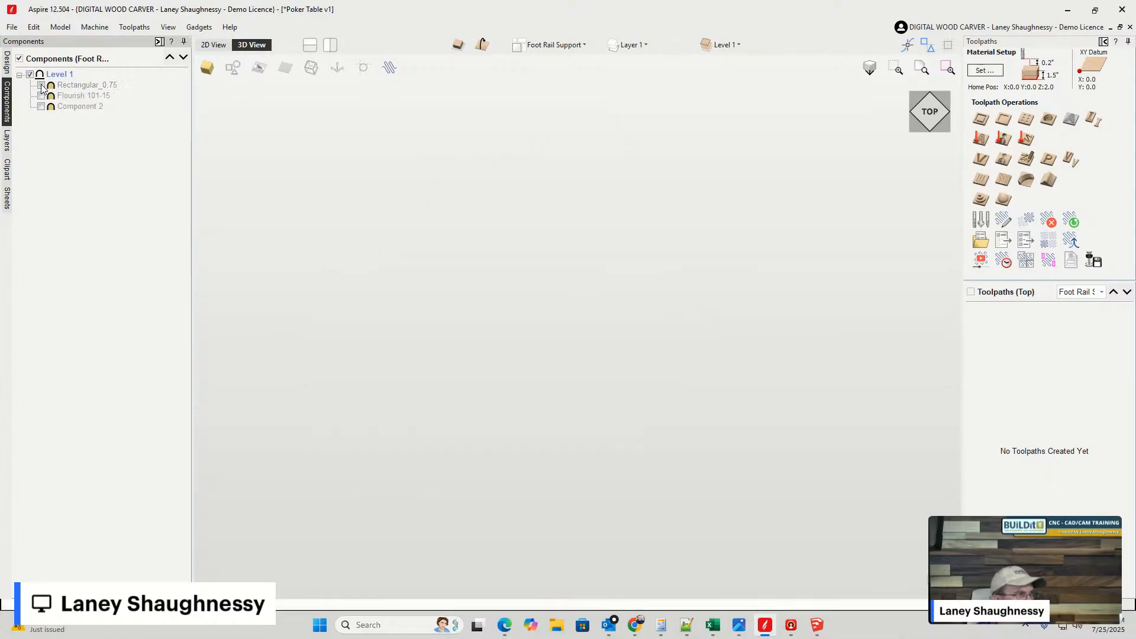
{"action": "left_click", "coordinate": [41, 86]}
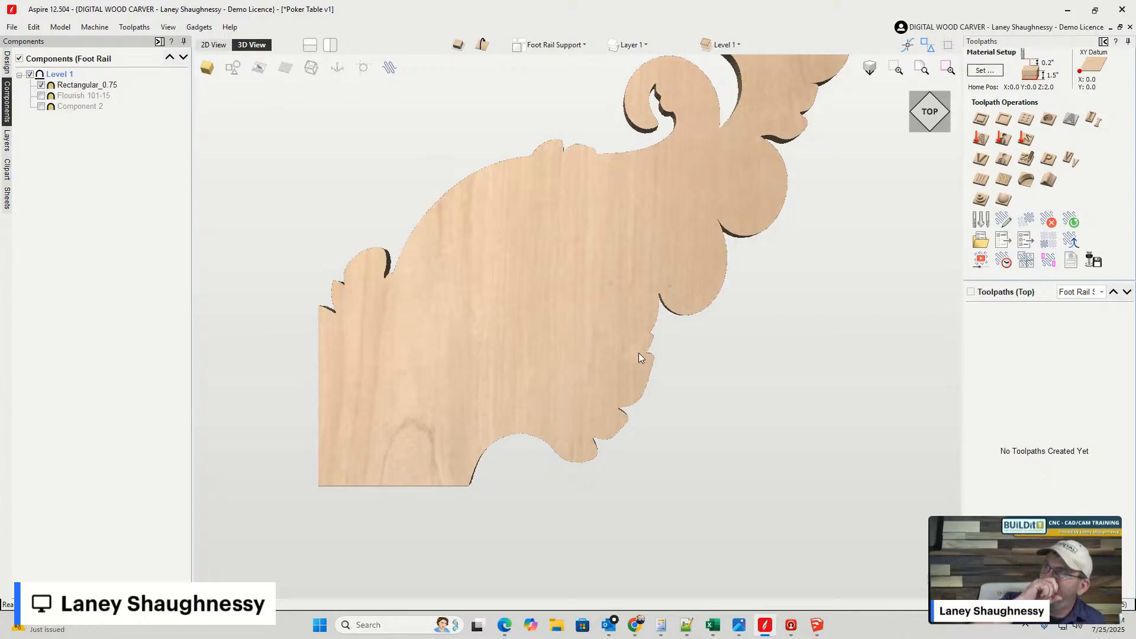
- Inspect the refreshed flat base in 3D from above and from a low front angle
{"action": "scroll", "coordinate": [533, 385], "scroll_direction": "up", "scroll_amount": 2}
{"action": "scroll", "coordinate": [438, 408], "scroll_direction": "down", "scroll_amount": 5}
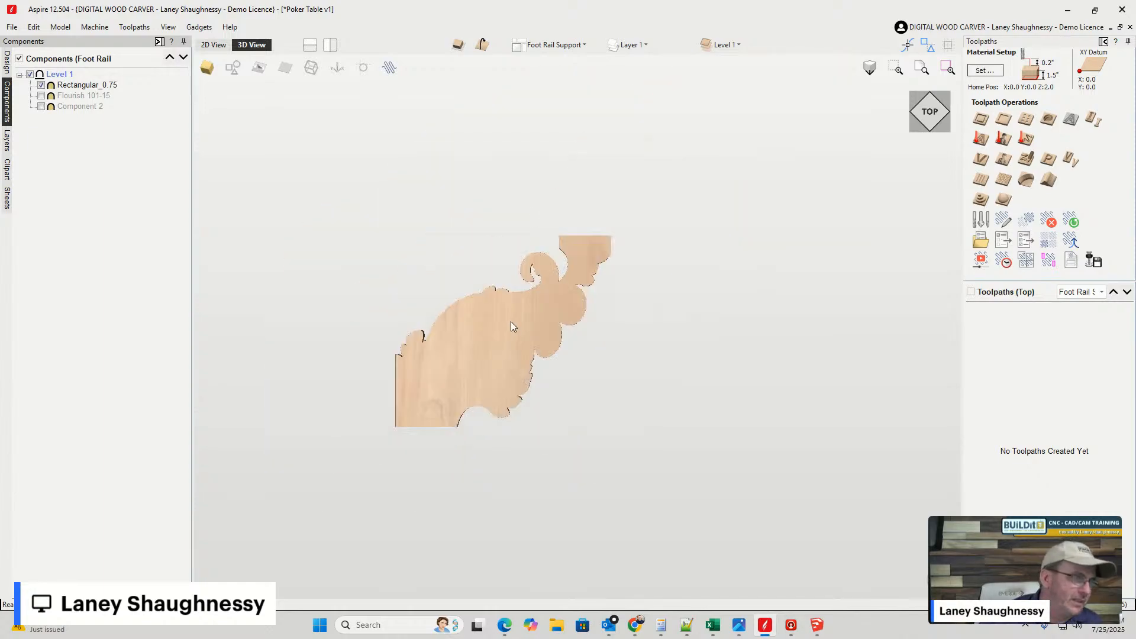
{"action": "scroll", "coordinate": [479, 373], "scroll_direction": "up", "scroll_amount": 3}
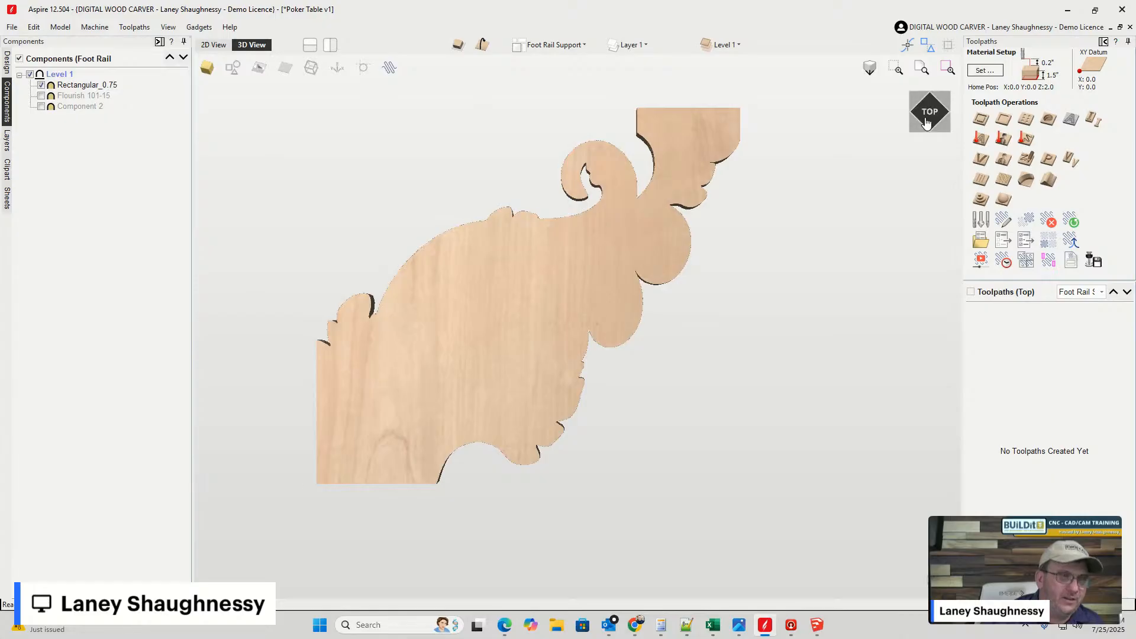
{"action": "mouse_move", "coordinate": [924, 119]}
{"action": "left_mouse_down"}
{"action": "mouse_move", "coordinate": [954, 111]}
{"action": "mouse_move", "coordinate": [936, 121]}
{"action": "left_mouse_up"}
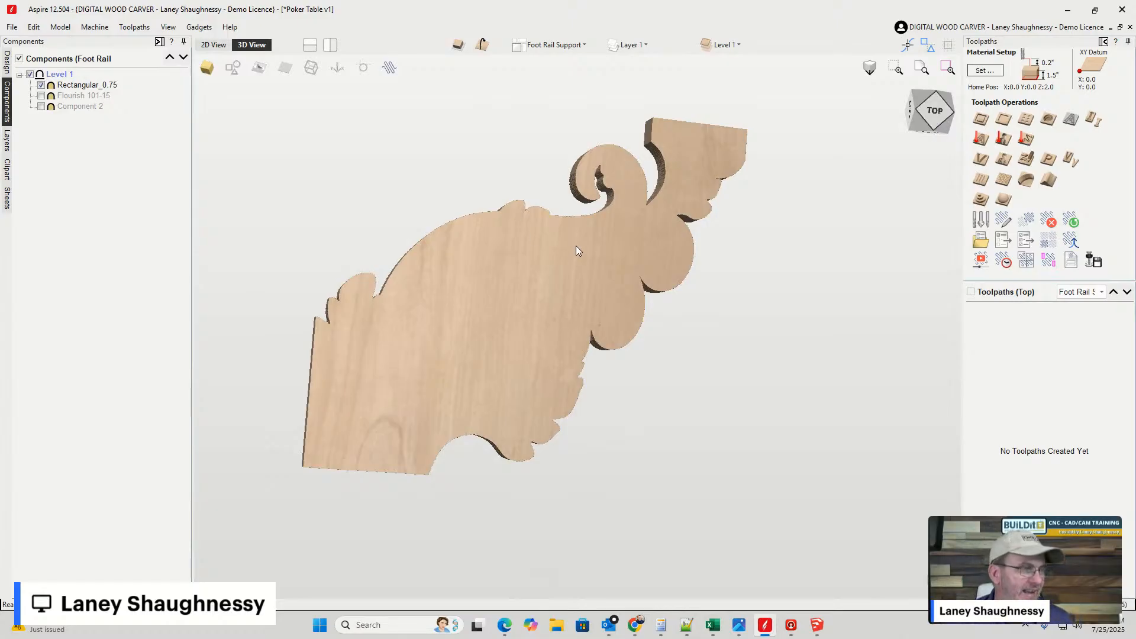
{"action": "double_click", "coordinate": [523, 205]}
{"action": "left_click_drag", "start_coordinate": [946, 116], "coordinate": [946, 83]}
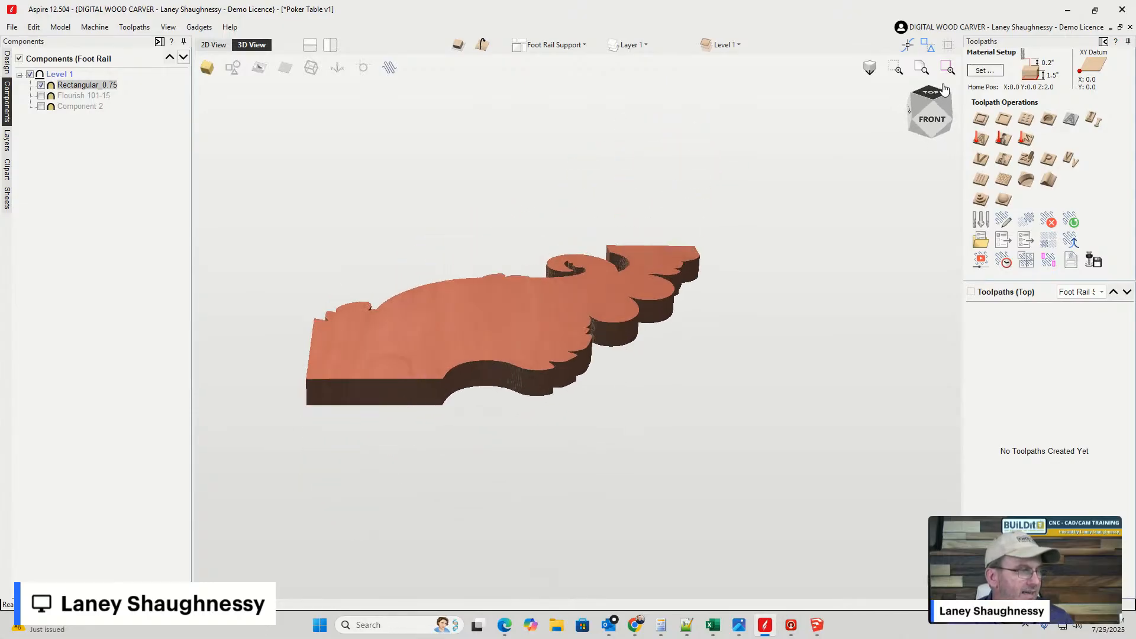
- Hide Rectangular_0.75 and preview Component 2 together with Flourish 101-15, leaving only Flourish 101-15 shown
{"action": "left_click", "coordinate": [42, 85]}
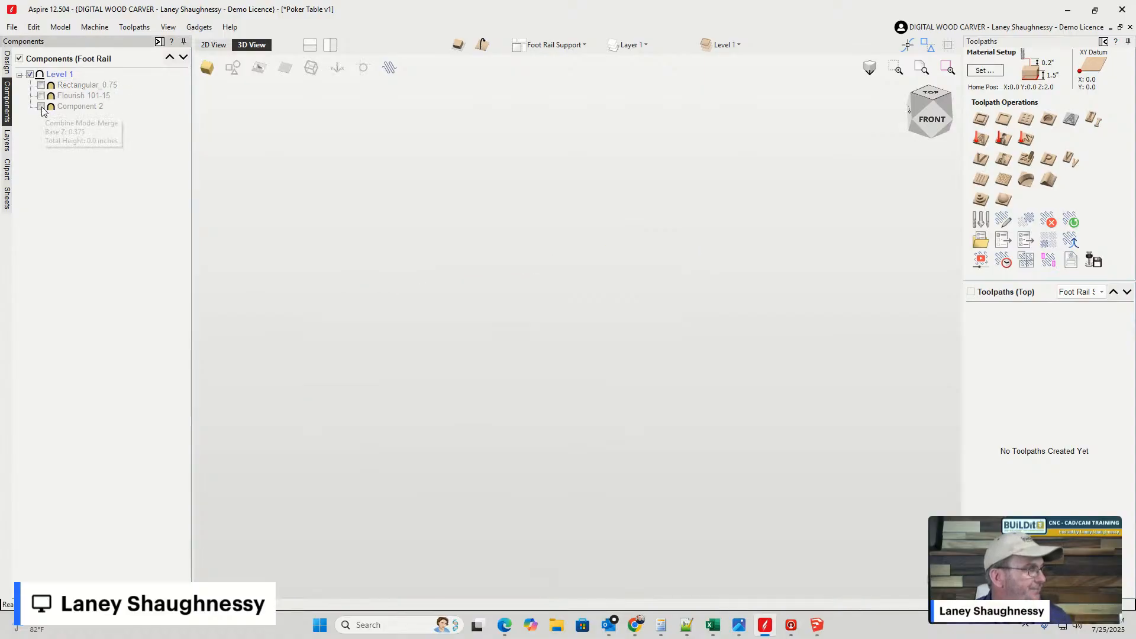
{"action": "left_click", "coordinate": [42, 96]}
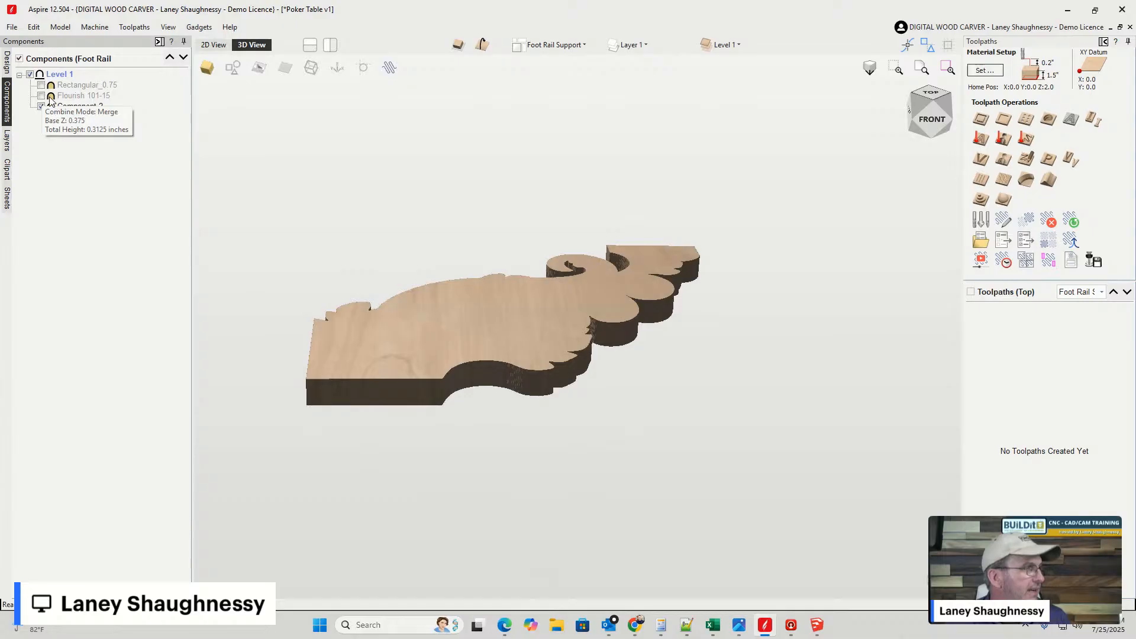
{"action": "left_click", "coordinate": [41, 97]}
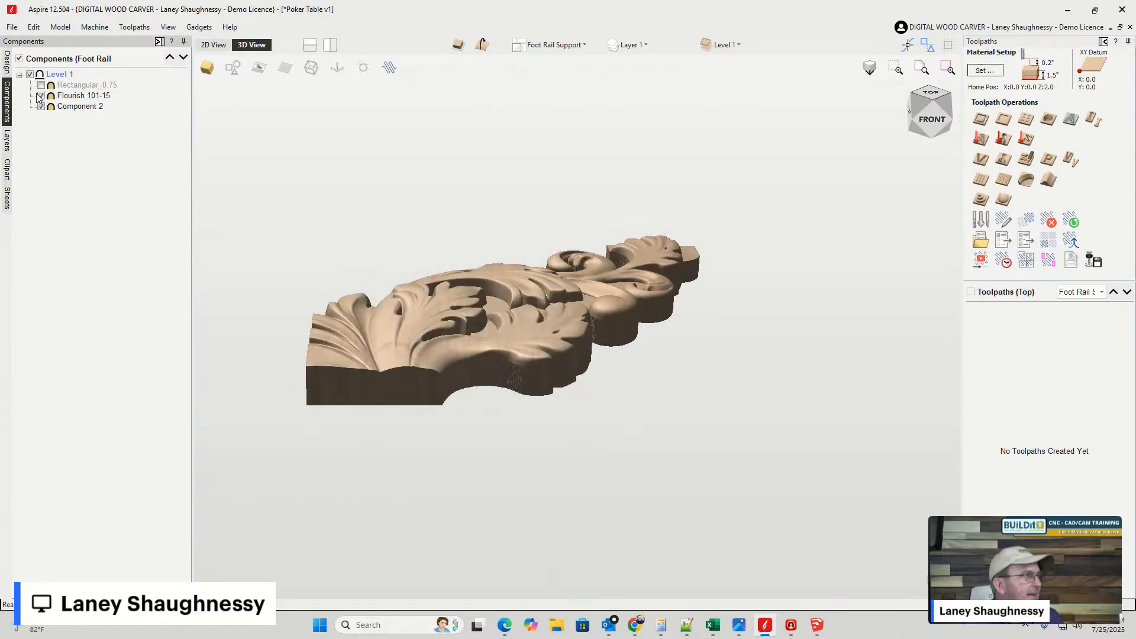
{"action": "left_click", "coordinate": [41, 106]}
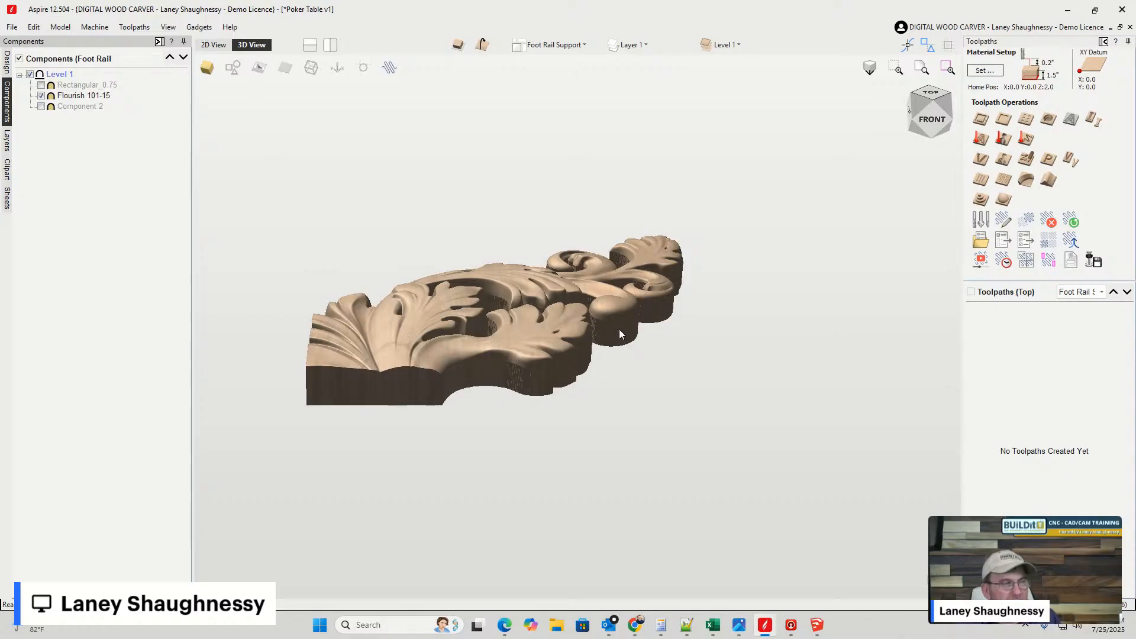
- Review the shape height and base height of Flourish 101-15 against its sides in the 3D model
{"action": "left_click", "coordinate": [78, 98]}
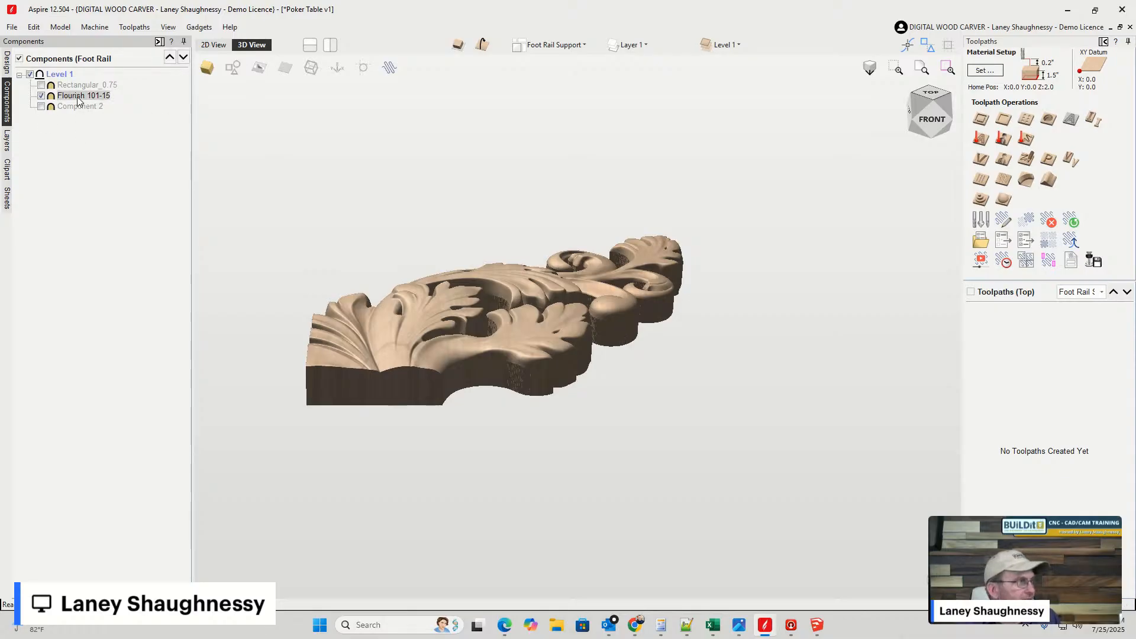
{"action": "double_click", "coordinate": [77, 98]}
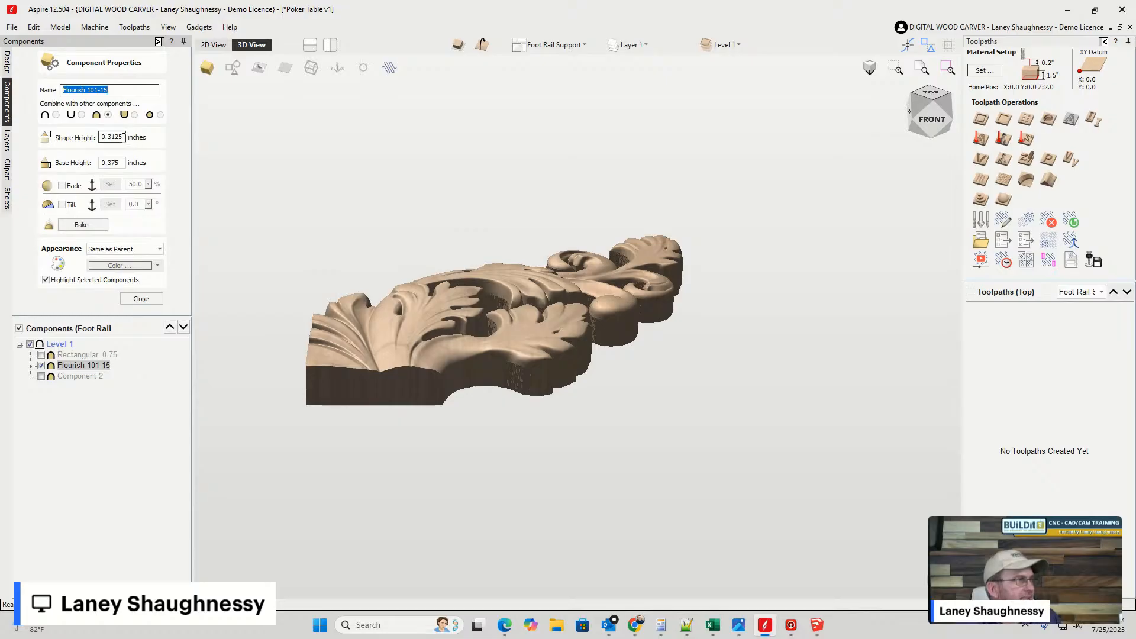
{"action": "scroll", "coordinate": [533, 364], "scroll_direction": "up", "scroll_amount": 5}
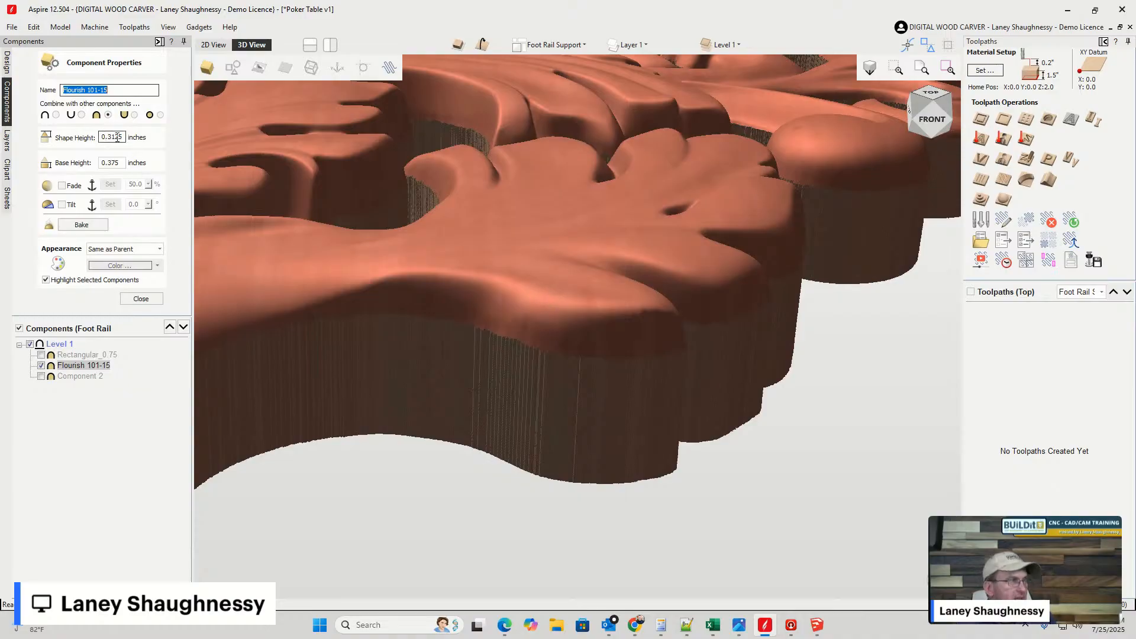
{"action": "left_click_drag", "start_coordinate": [125, 136], "coordinate": [95, 163]}
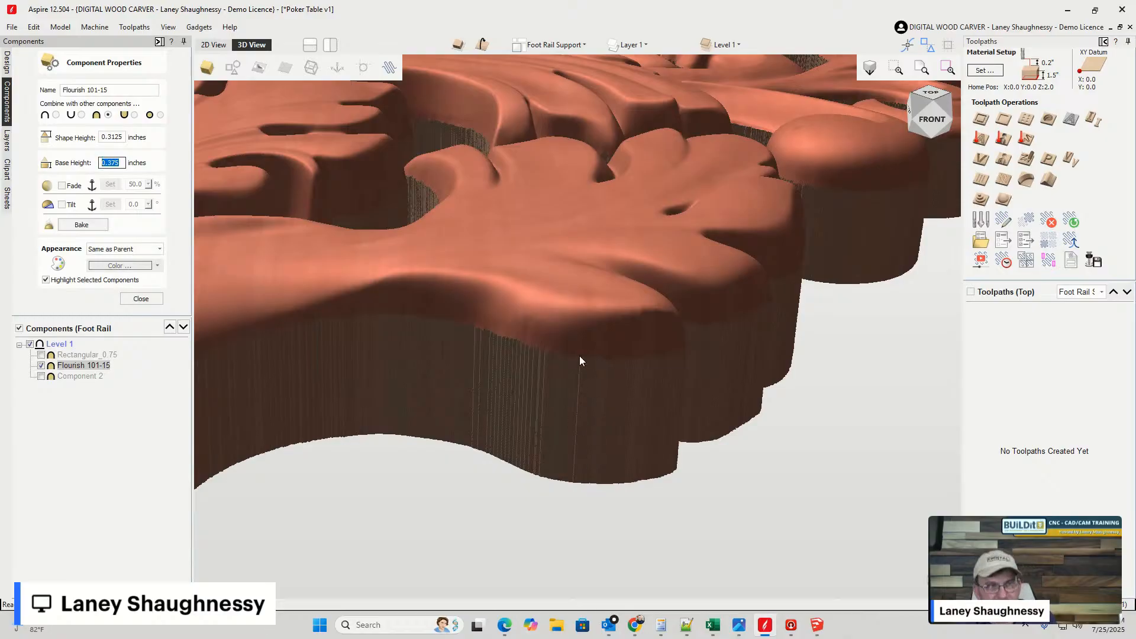
{"action": "scroll", "coordinate": [580, 356], "scroll_direction": "down", "scroll_amount": 10}
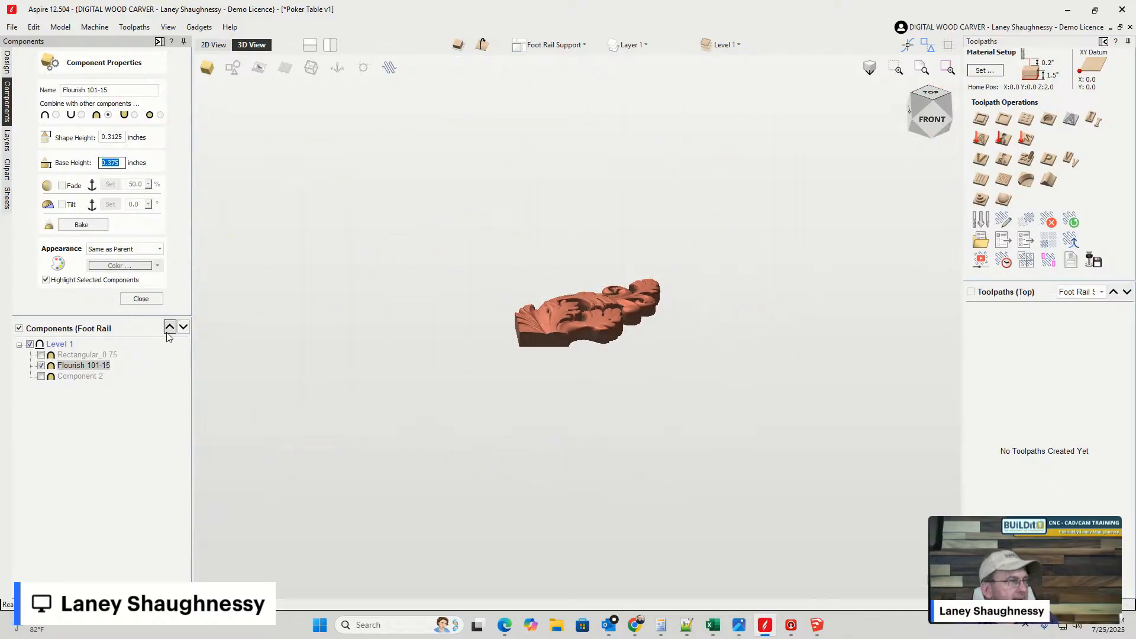
{"action": "left_click", "coordinate": [141, 298]}
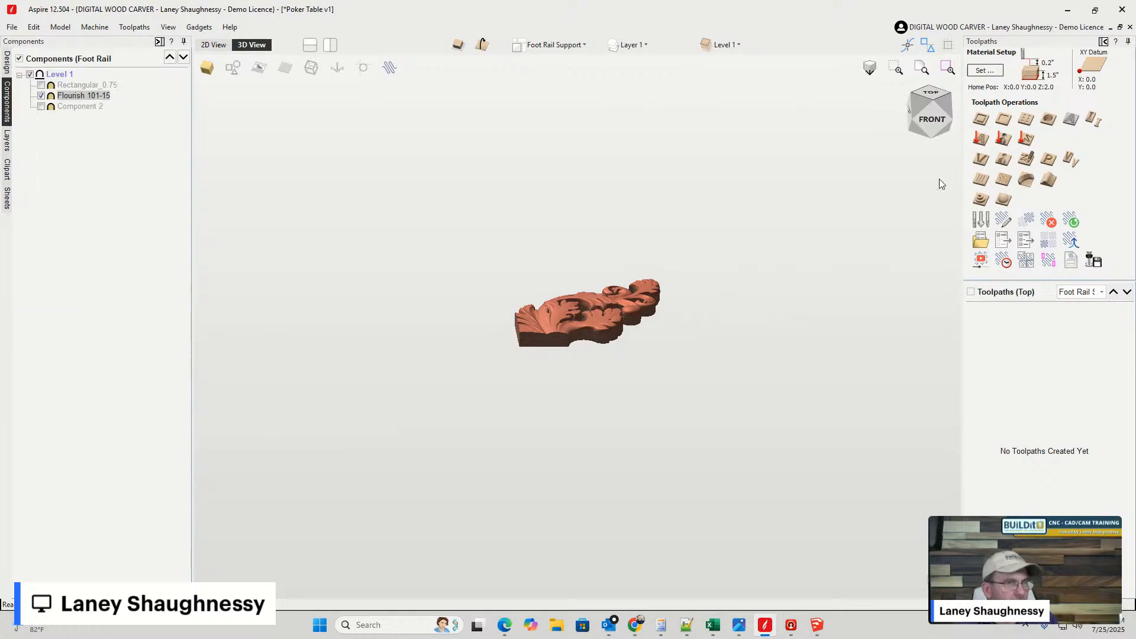
{"action": "left_click_drag", "start_coordinate": [935, 117], "coordinate": [904, 136]}
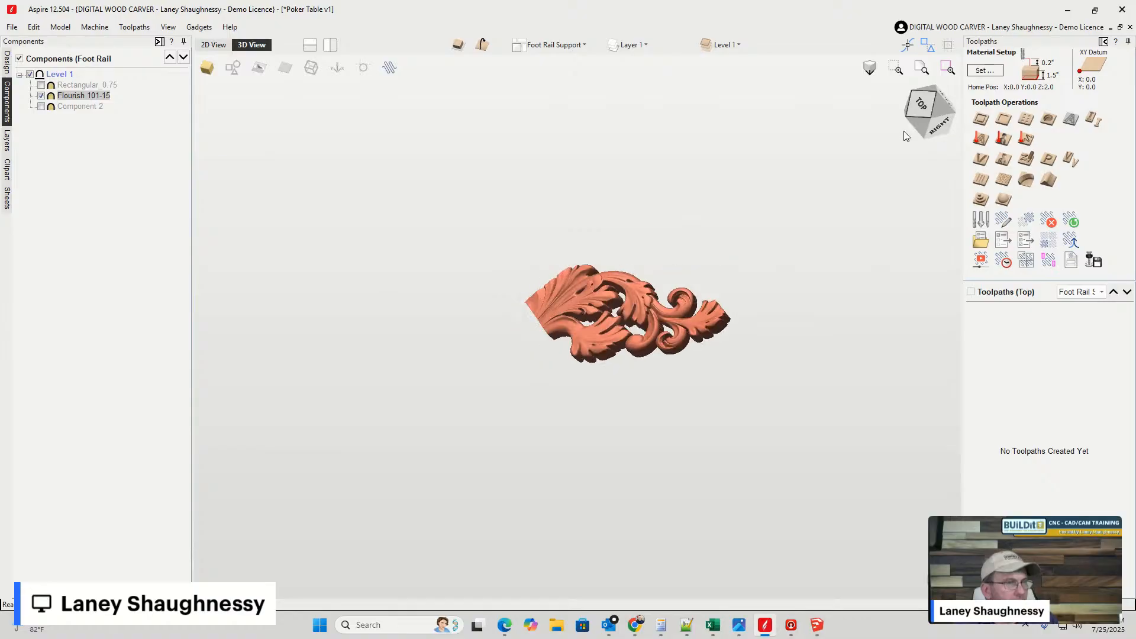
- Show Component 2 together with Flourish 101-15 and inspect their side edges and end faces in 3D
{"action": "scroll", "coordinate": [730, 332], "scroll_direction": "up", "scroll_amount": 8}
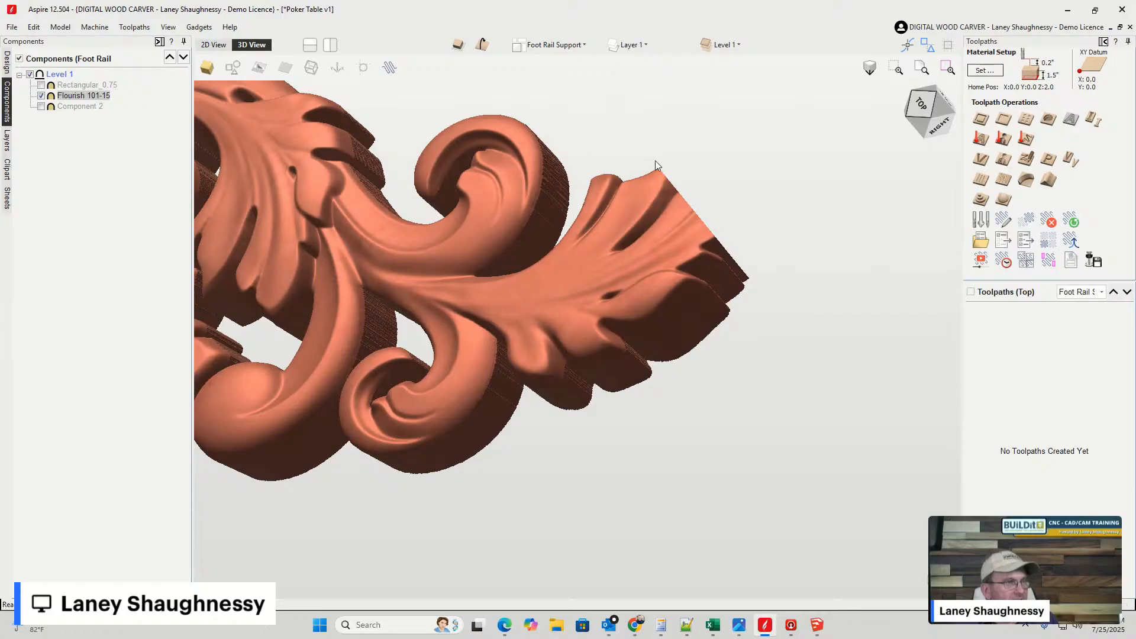
{"action": "left_click", "coordinate": [41, 107]}
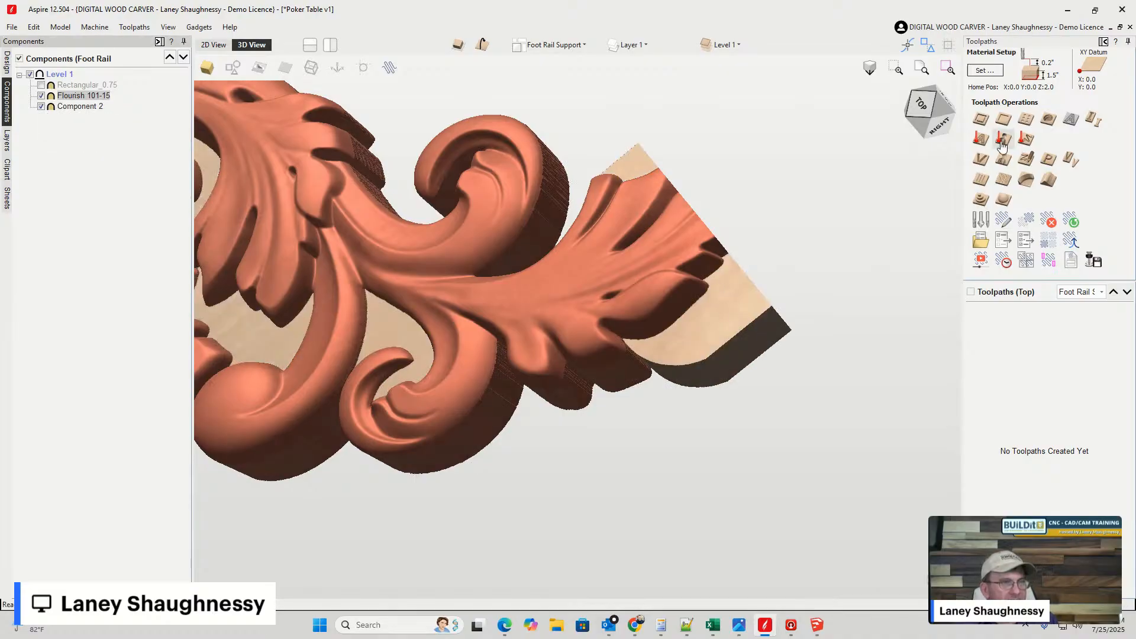
{"action": "left_click", "coordinate": [950, 112]}
{"action": "left_click_drag", "start_coordinate": [951, 108], "coordinate": [894, 127]}
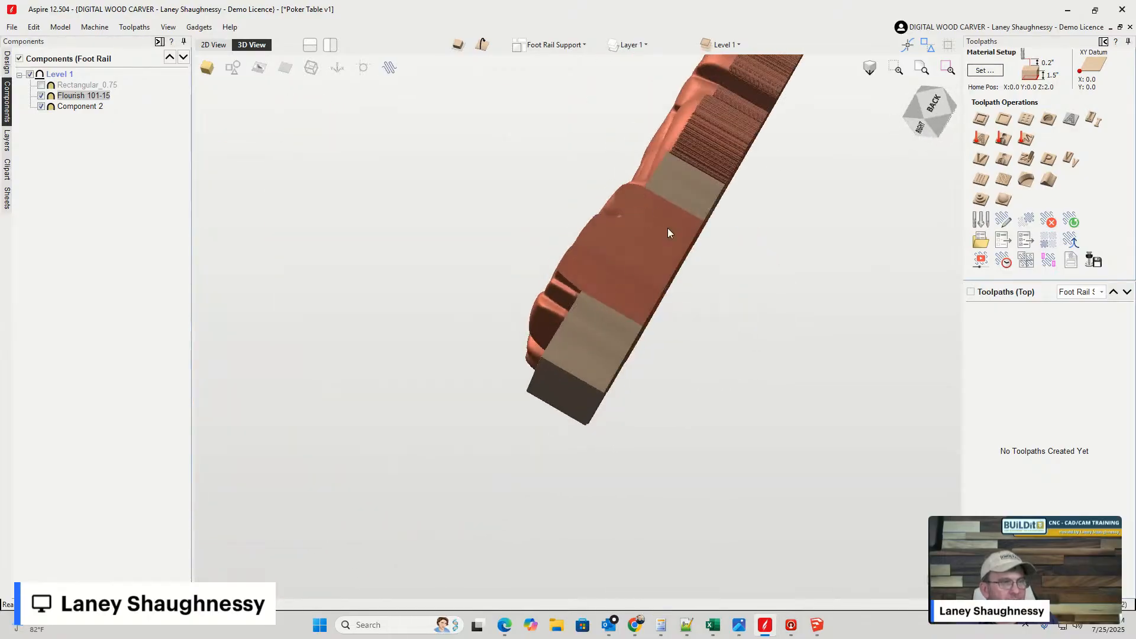
{"action": "left_click", "coordinate": [941, 88]}
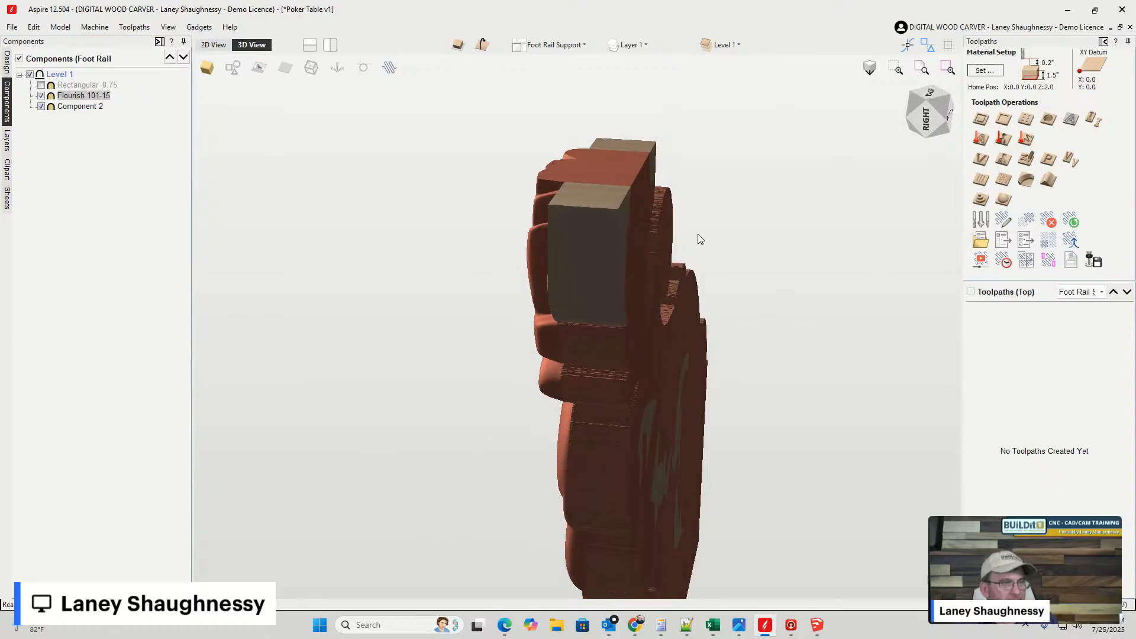
{"action": "left_click", "coordinate": [930, 126]}
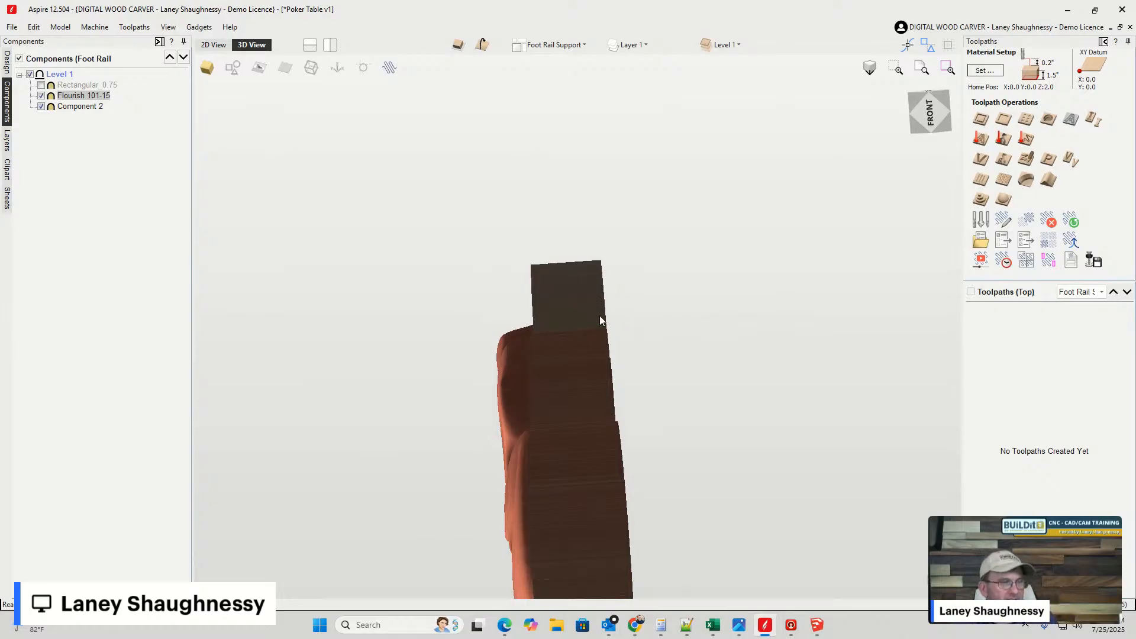
{"action": "left_click", "coordinate": [939, 137]}
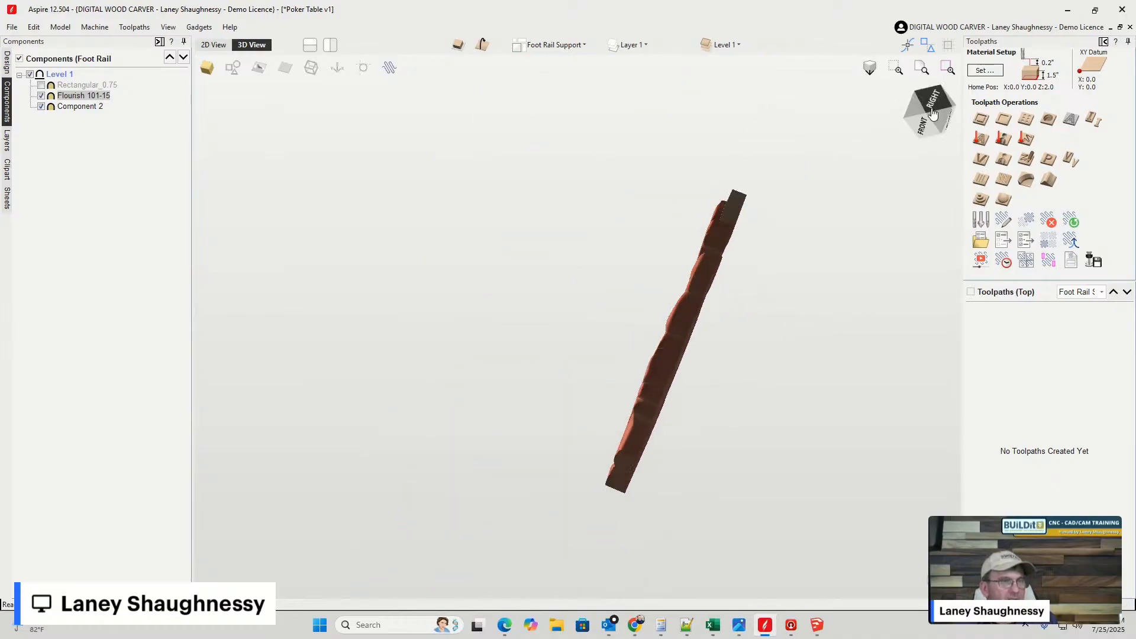
- Compare the flourish's relief with the flat base around it at the narrow end, from above and from a low front angle
{"action": "left_click", "coordinate": [934, 112]}
{"action": "scroll", "coordinate": [627, 260], "scroll_direction": "up", "scroll_amount": 6}
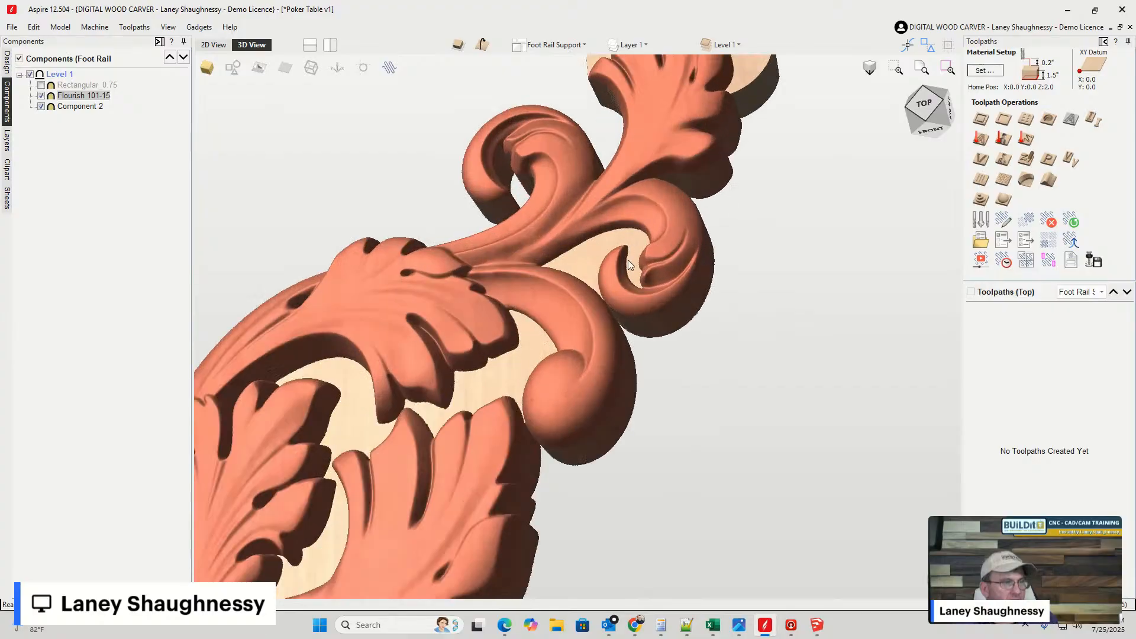
{"action": "left_click_drag", "start_coordinate": [872, 146], "coordinate": [673, 270]}
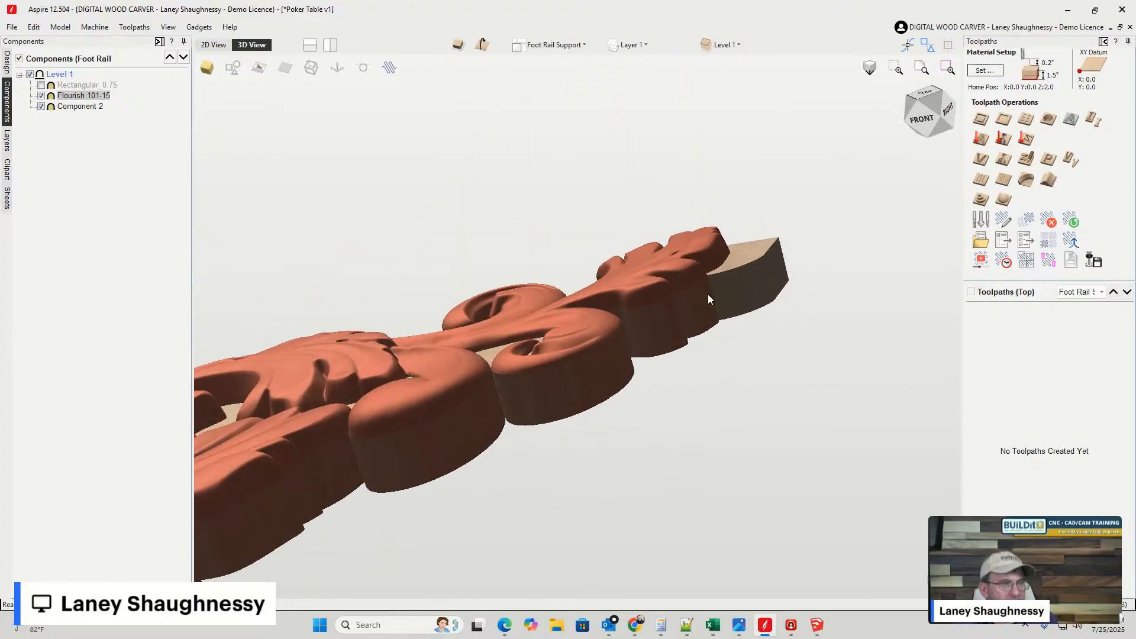
{"action": "scroll", "coordinate": [705, 292], "scroll_direction": "up", "scroll_amount": 5}
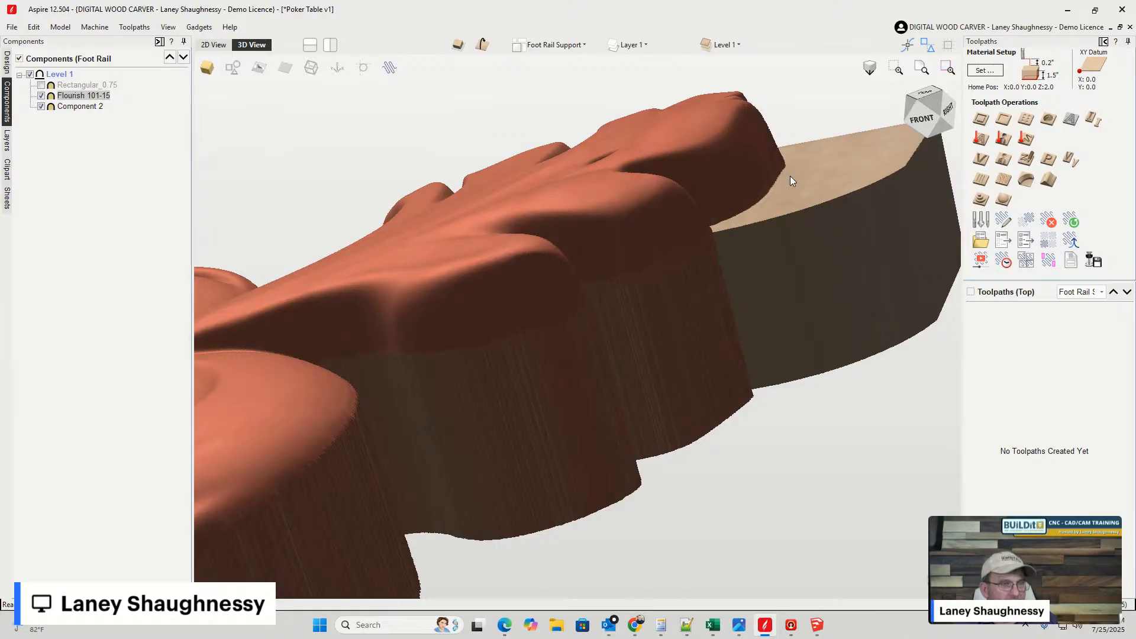
{"action": "left_click_drag", "start_coordinate": [922, 116], "coordinate": [470, 189]}
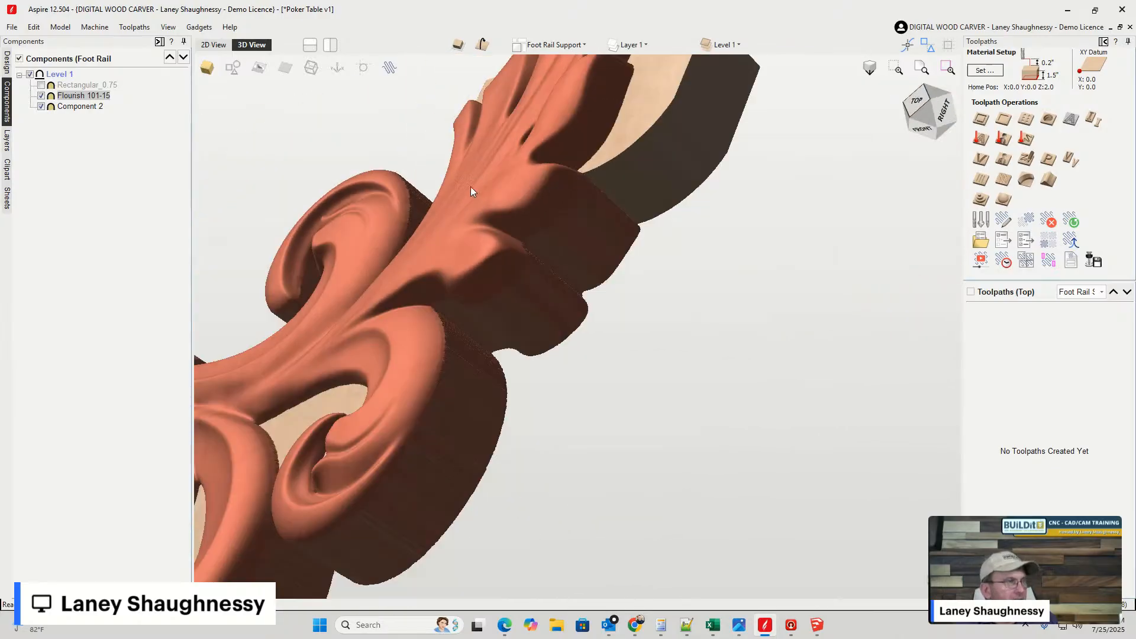
- Show the bottom side's Level 1 components and turn on the two-sided 3D view of the foot rail support
{"action": "left_click", "coordinate": [487, 48]}
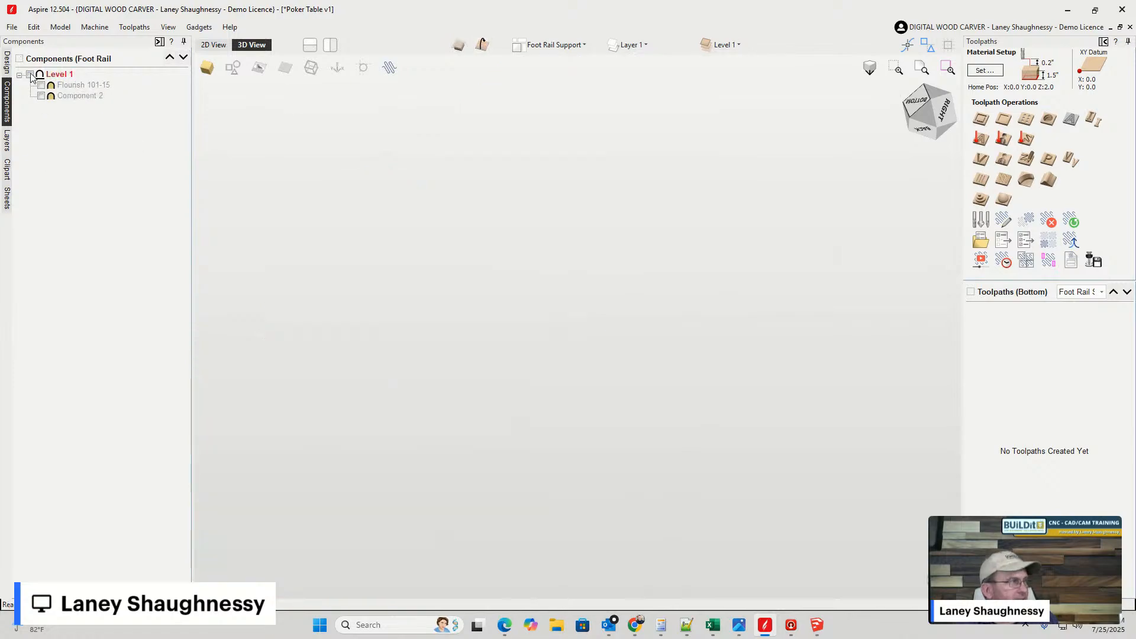
{"action": "left_click", "coordinate": [30, 75]}
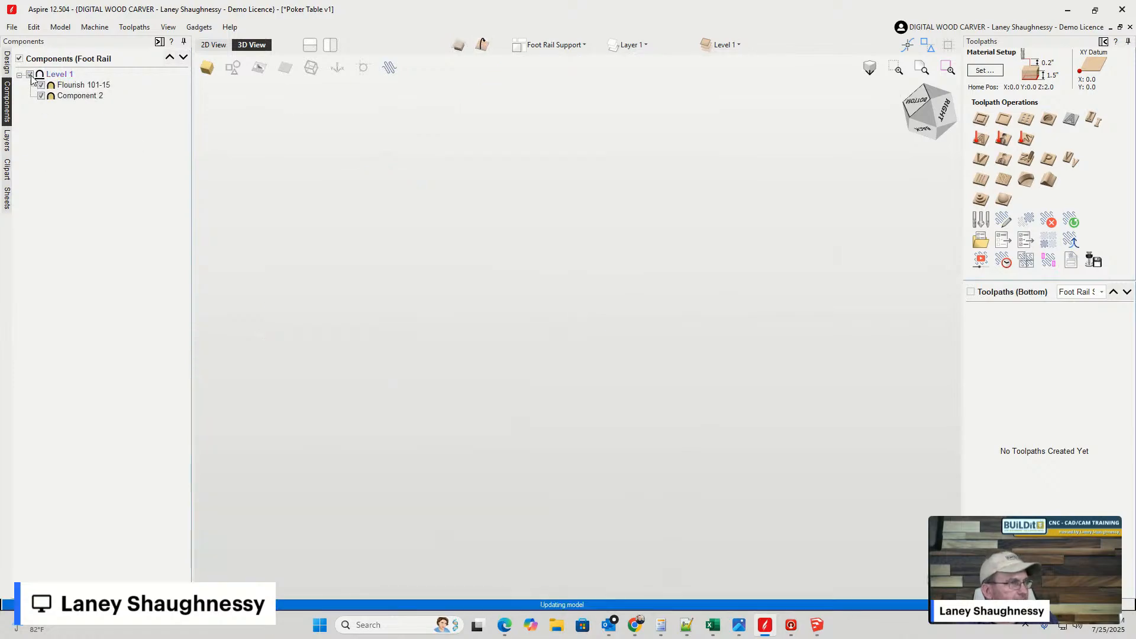
{"action": "left_click", "coordinate": [460, 45]}
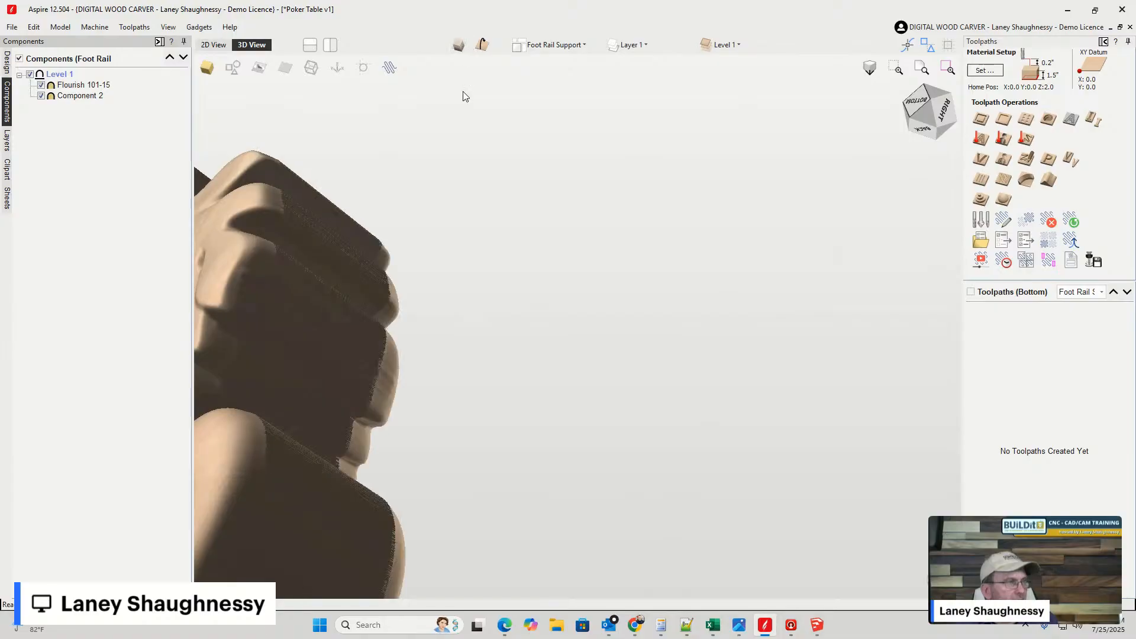
{"action": "scroll", "coordinate": [630, 353], "scroll_direction": "down", "scroll_amount": 5}
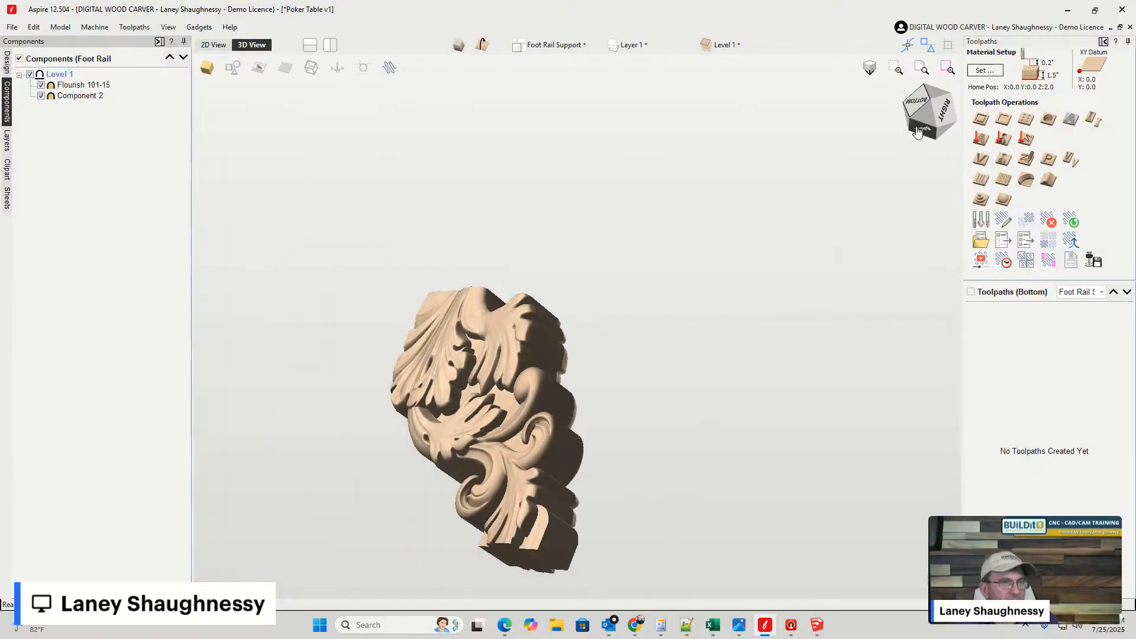
- Examine the narrow end of the two-sided support, checking its end face, thickness and the carving on both faces
{"action": "left_click", "coordinate": [921, 86]}
{"action": "mouse_move", "coordinate": [928, 113]}
{"action": "left_mouse_down"}
{"action": "mouse_move", "coordinate": [886, 124]}
{"action": "mouse_move", "coordinate": [916, 115]}
{"action": "mouse_move", "coordinate": [900, 147]}
{"action": "mouse_move", "coordinate": [940, 98]}
{"action": "left_mouse_up"}
{"action": "scroll", "coordinate": [455, 129], "scroll_direction": "up", "scroll_amount": 3}
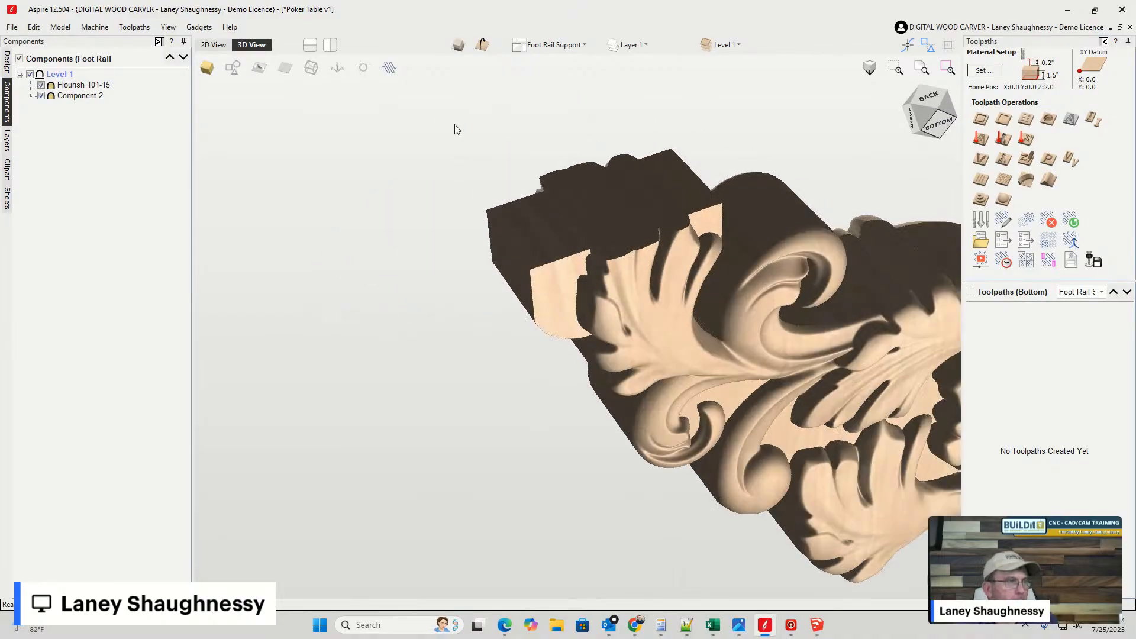
{"action": "scroll", "coordinate": [559, 233], "scroll_direction": "up", "scroll_amount": 2}
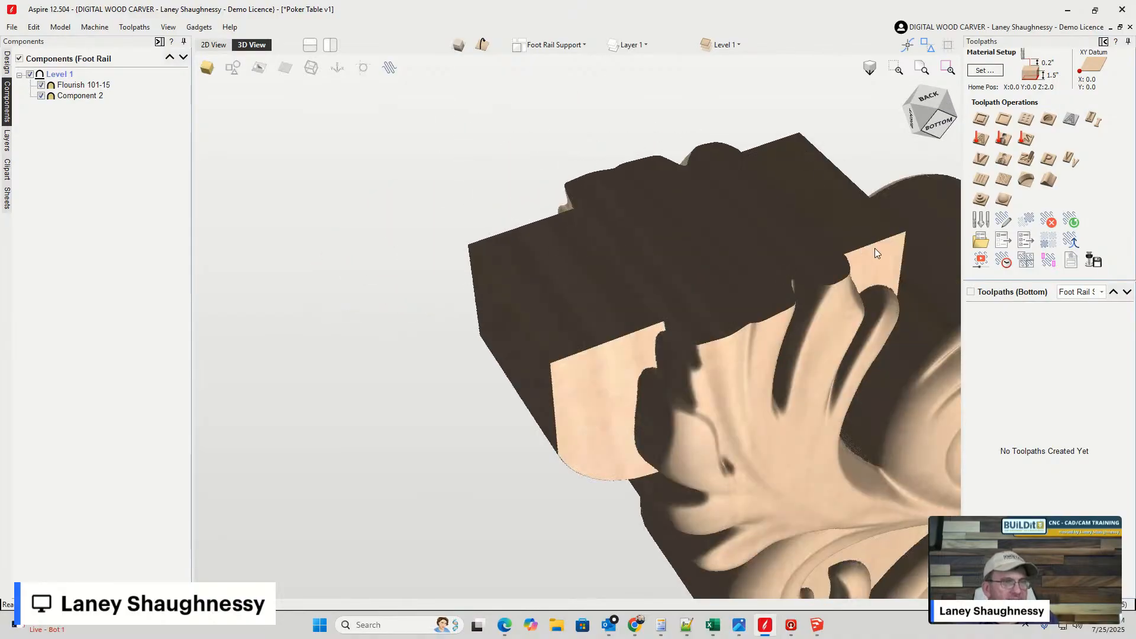
{"action": "scroll", "coordinate": [744, 302], "scroll_direction": "up", "scroll_amount": 2}
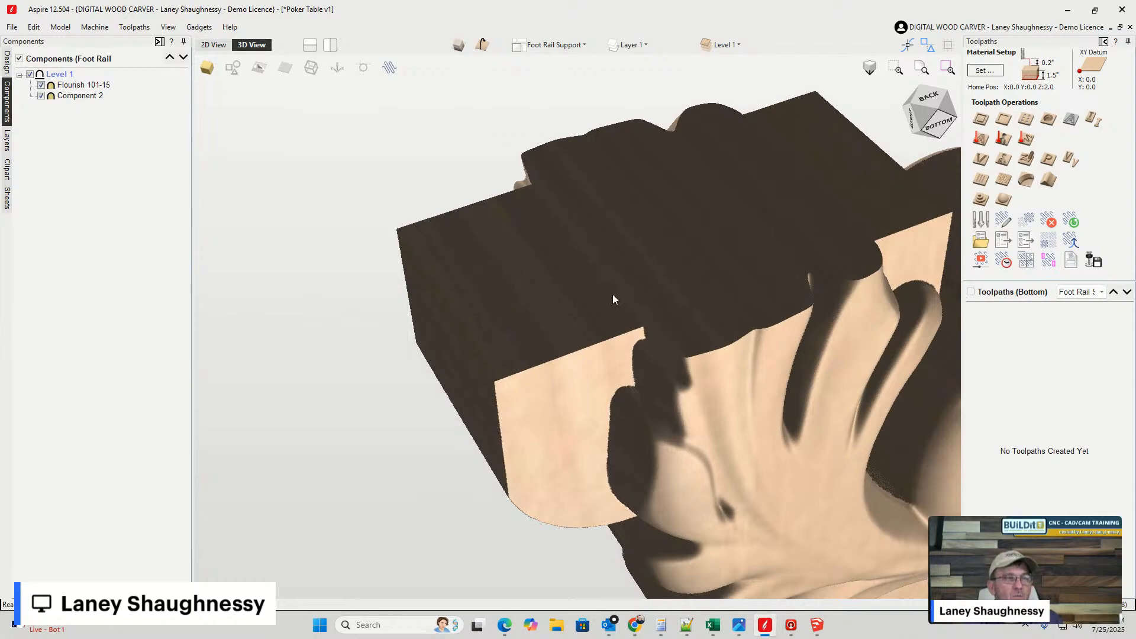
{"action": "scroll", "coordinate": [501, 243], "scroll_direction": "down", "scroll_amount": 3}
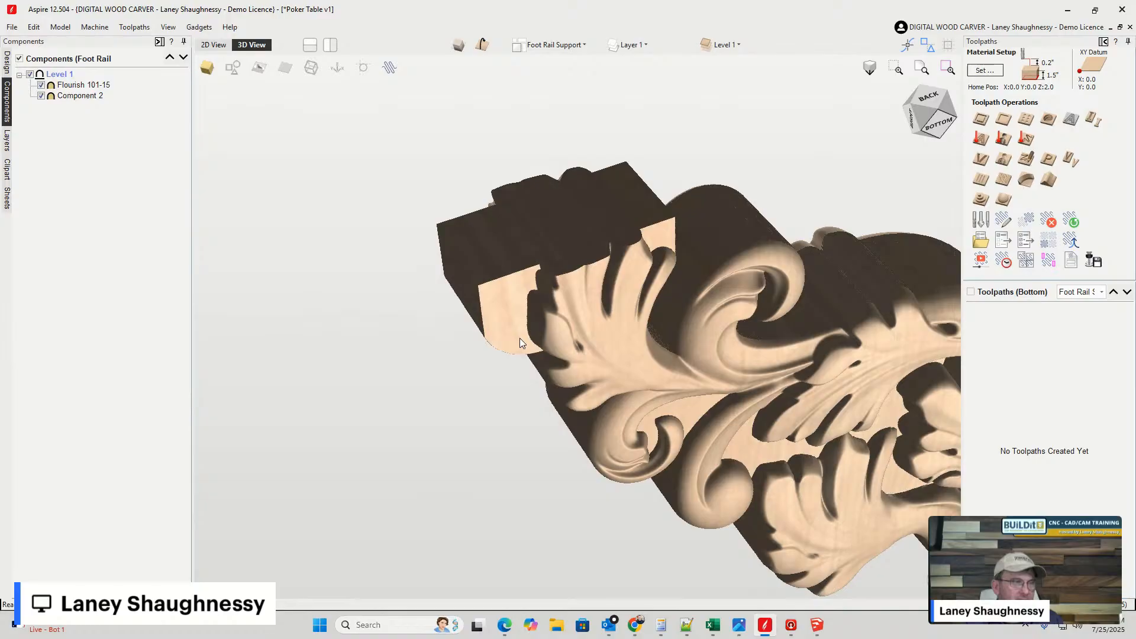
{"action": "middle_click_drag", "start_coordinate": [519, 339], "coordinate": [481, 376]}
{"action": "left_click", "coordinate": [912, 119]}
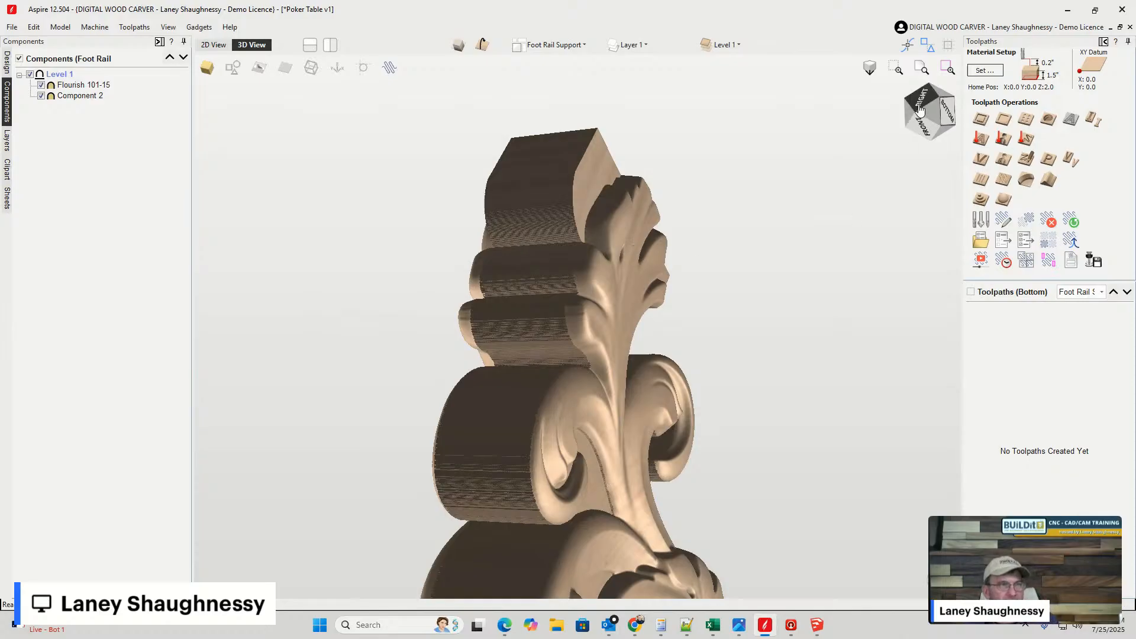
{"action": "left_click_drag", "start_coordinate": [919, 106], "coordinate": [865, 196]}
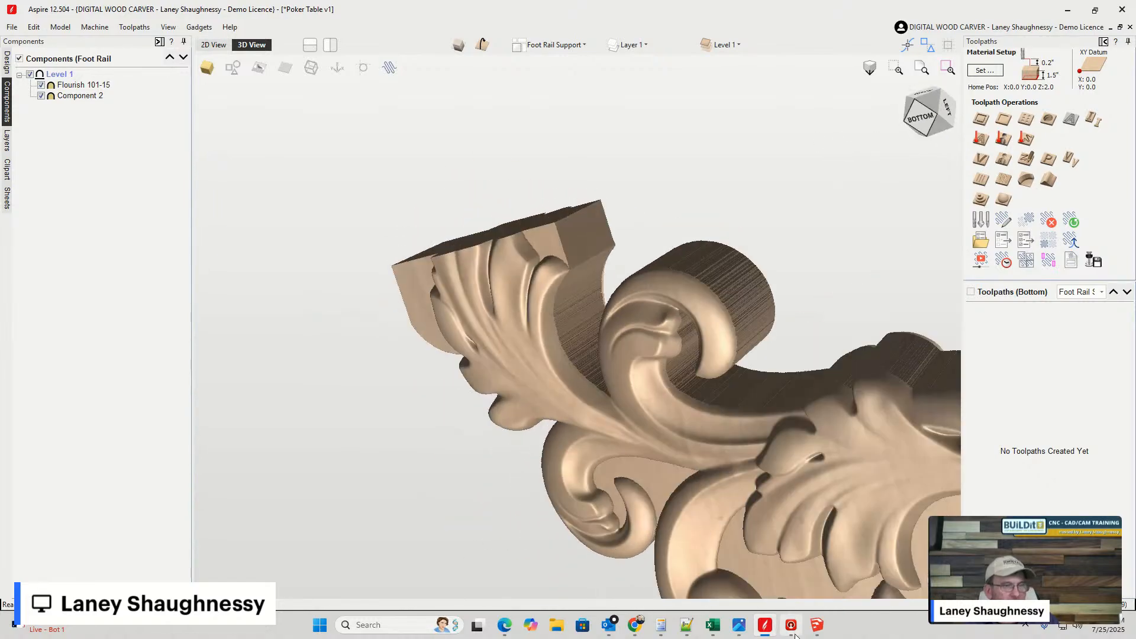
- Switch to the Poker Table model in SketchUp and examine the edge of a foot rail support beneath the rail
{"action": "left_click", "coordinate": [816, 628]}
{"action": "middle_click_drag", "start_coordinate": [609, 385], "coordinate": [490, 424]}
{"action": "scroll", "coordinate": [671, 412], "scroll_direction": "up", "scroll_amount": 5}
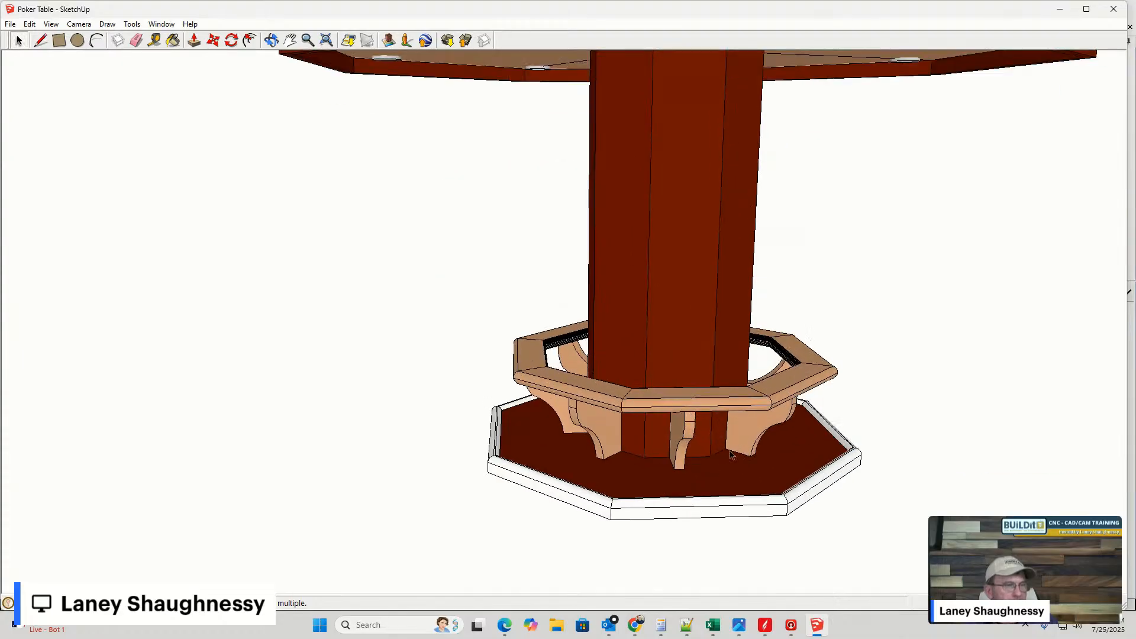
{"action": "scroll", "coordinate": [671, 412], "scroll_direction": "up", "scroll_amount": 3}
{"action": "mouse_move", "coordinate": [670, 413]}
{"action": "middle_mouse_down"}
{"action": "mouse_move", "coordinate": [728, 485]}
{"action": "mouse_move", "coordinate": [678, 449]}
{"action": "middle_mouse_up"}
{"action": "scroll", "coordinate": [677, 449], "scroll_direction": "up", "scroll_amount": 2}
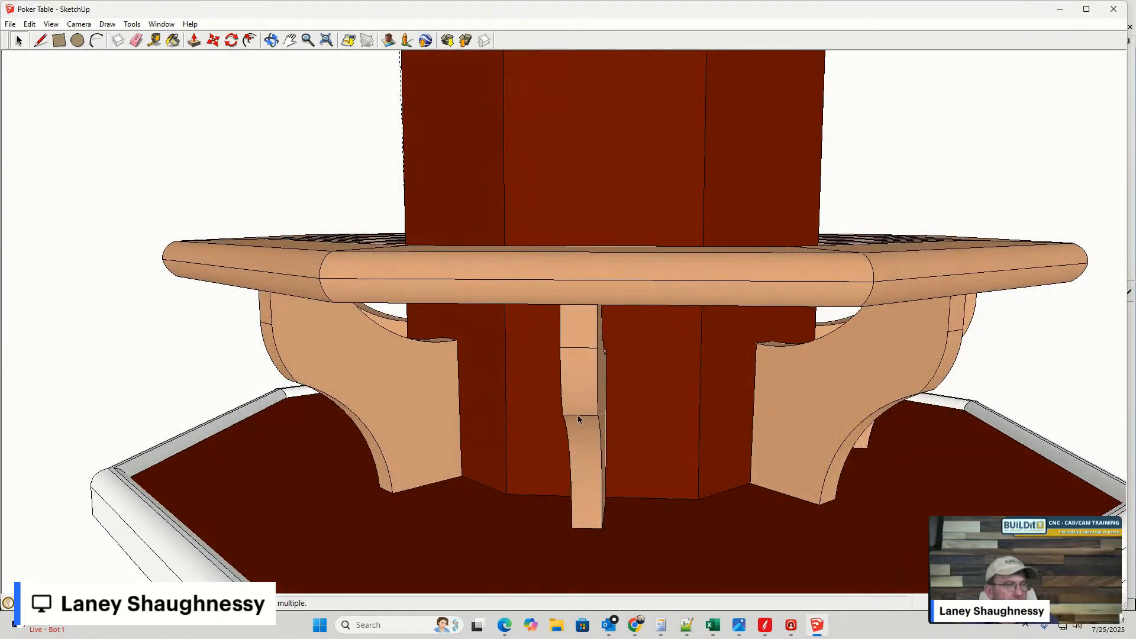
{"action": "scroll", "coordinate": [562, 408], "scroll_direction": "up", "scroll_amount": 3}
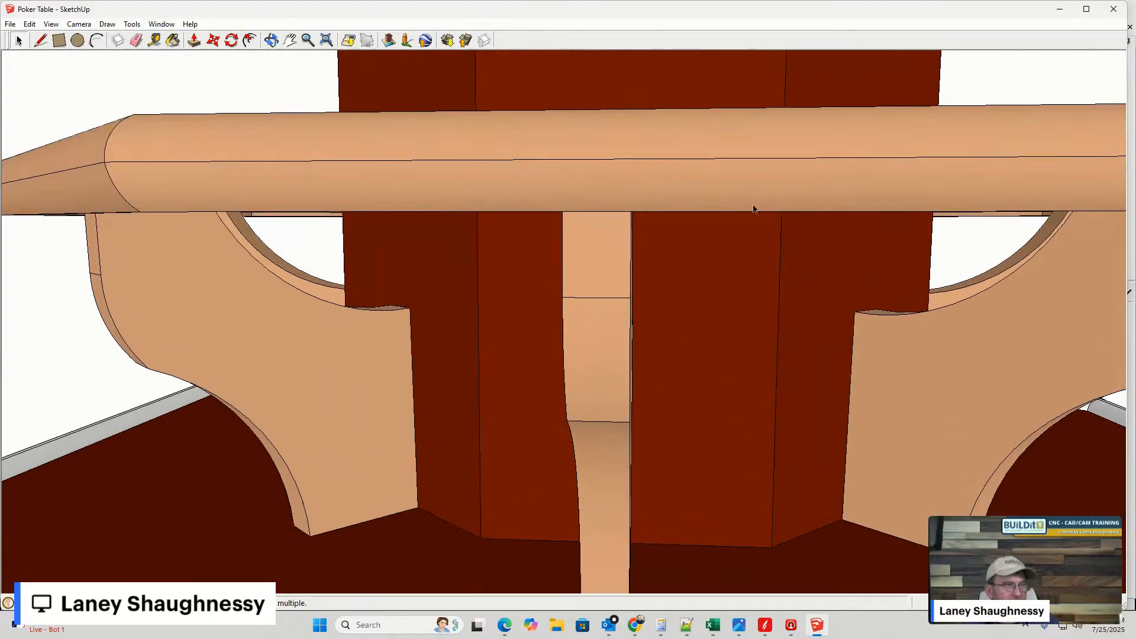
{"action": "scroll", "coordinate": [636, 276], "scroll_direction": "down", "scroll_amount": 3}
- Review how the supports sit beneath the octagonal foot rail and against the column, from above and from low angles
{"action": "middle_click_drag", "start_coordinate": [636, 275], "coordinate": [609, 400]}
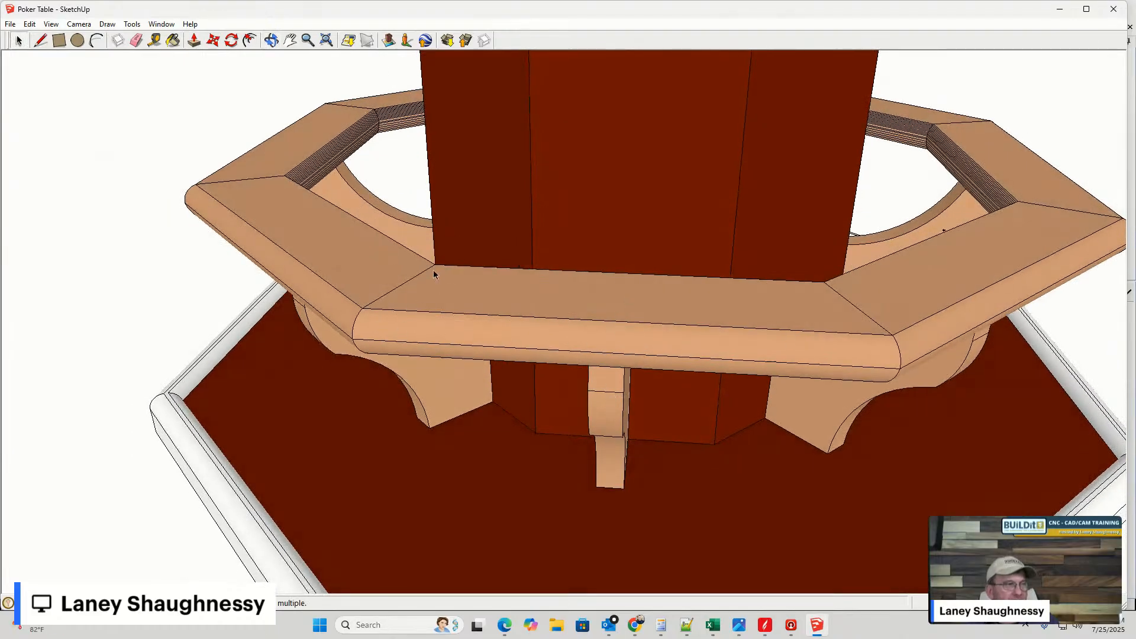
{"action": "middle_click_drag", "start_coordinate": [391, 299], "coordinate": [571, 200]}
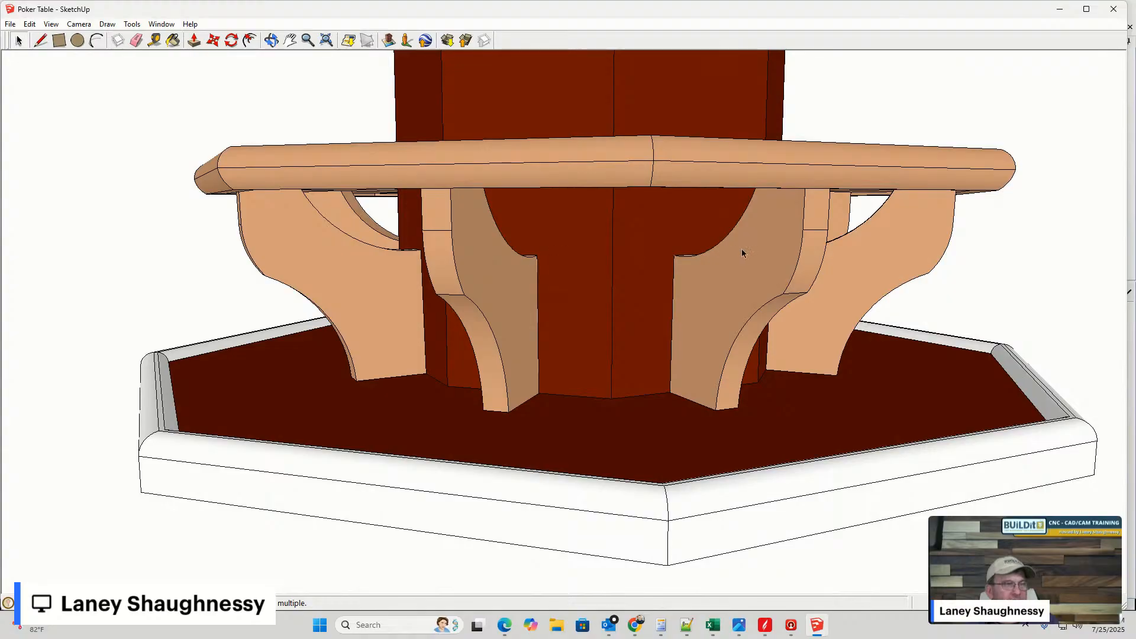
{"action": "middle_click_drag", "start_coordinate": [650, 134], "coordinate": [651, 395]}
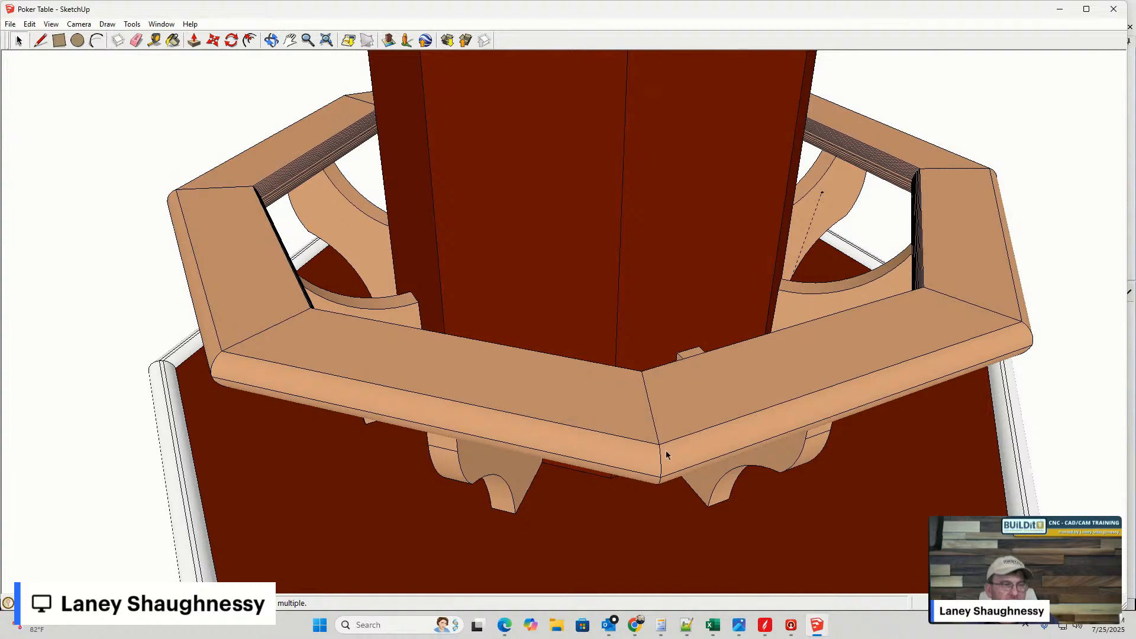
{"action": "middle_click_drag", "start_coordinate": [667, 455], "coordinate": [618, 445]}
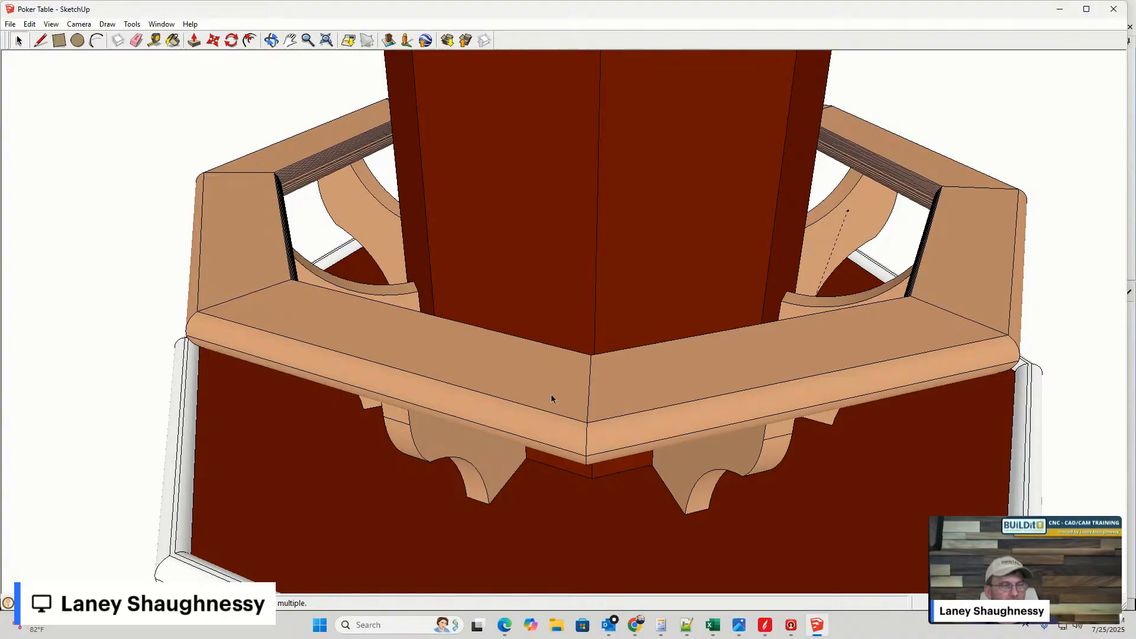
{"action": "middle_click_drag", "start_coordinate": [634, 400], "coordinate": [608, 439]}
{"action": "scroll", "coordinate": [595, 438], "scroll_direction": "down", "scroll_amount": 1}
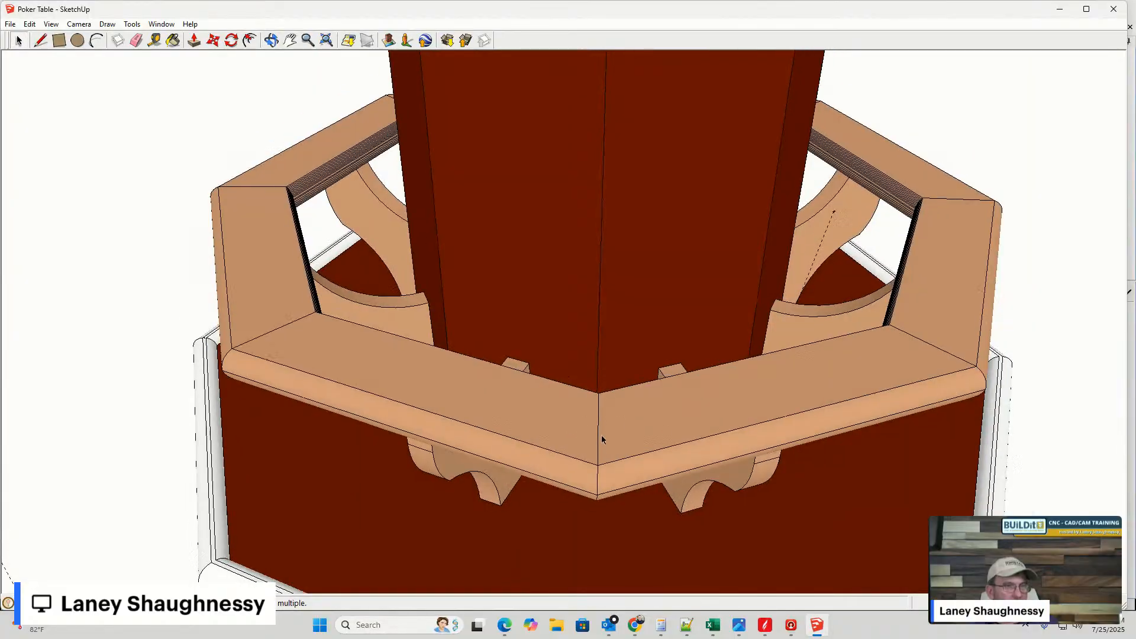
{"action": "scroll", "coordinate": [629, 496], "scroll_direction": "up", "scroll_amount": 1}
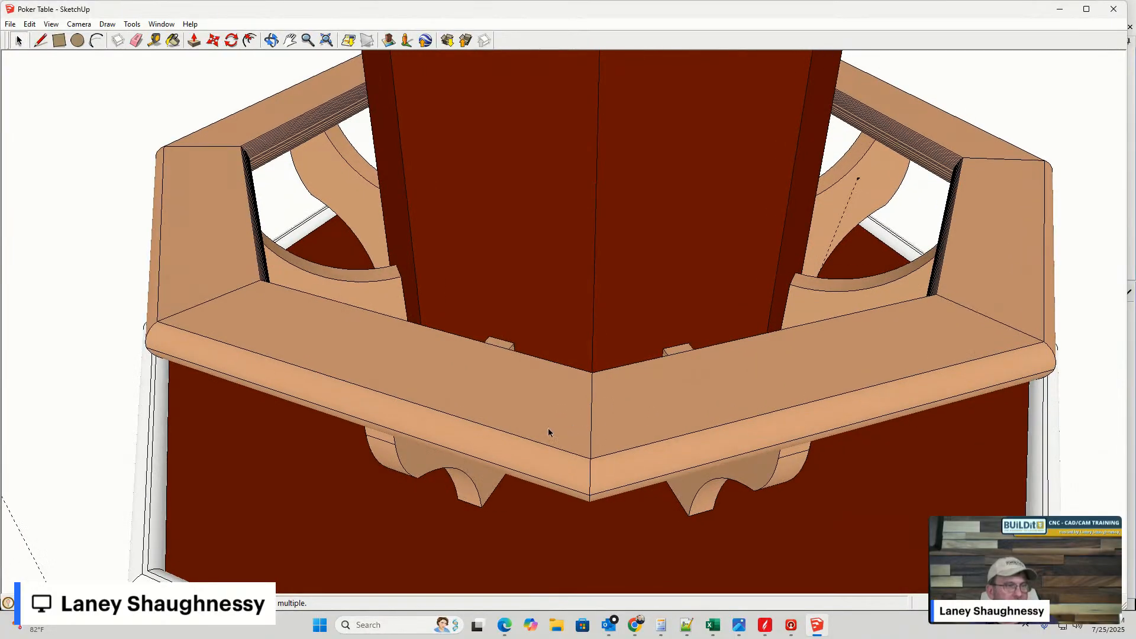
{"action": "middle_click_drag", "start_coordinate": [549, 433], "coordinate": [376, 283]}
{"action": "scroll", "coordinate": [545, 324], "scroll_direction": "up", "scroll_amount": 1}
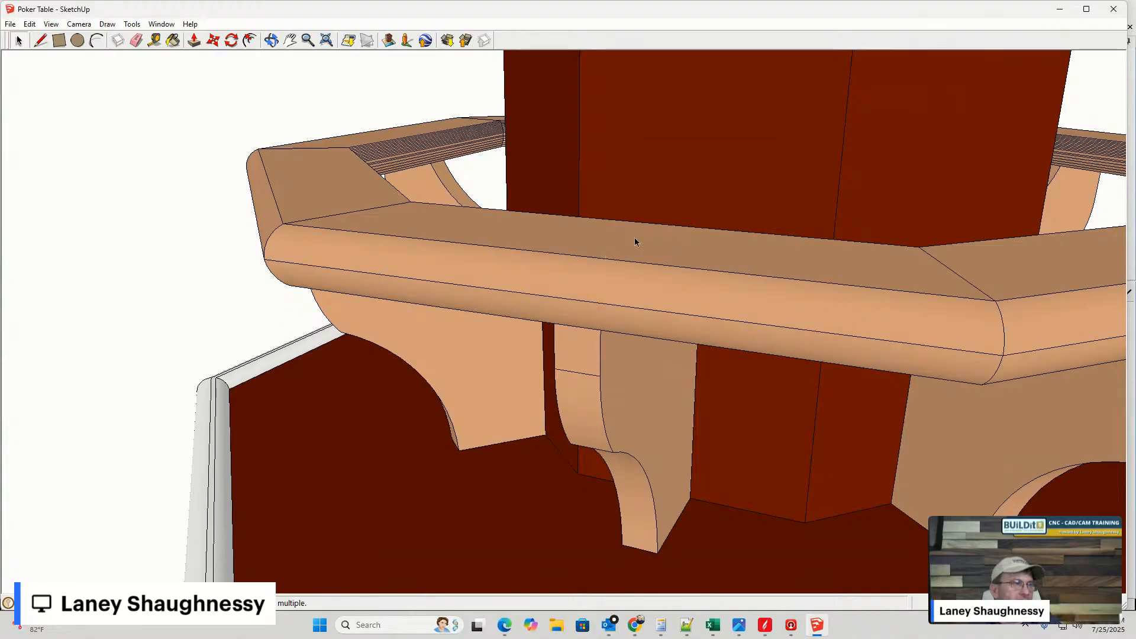
{"action": "middle_click_drag", "start_coordinate": [242, 229], "coordinate": [747, 409]}
- Return to Aspire and inspect the two-sided foot rail support from its narrow edge and from above
{"action": "left_click", "coordinate": [765, 625]}
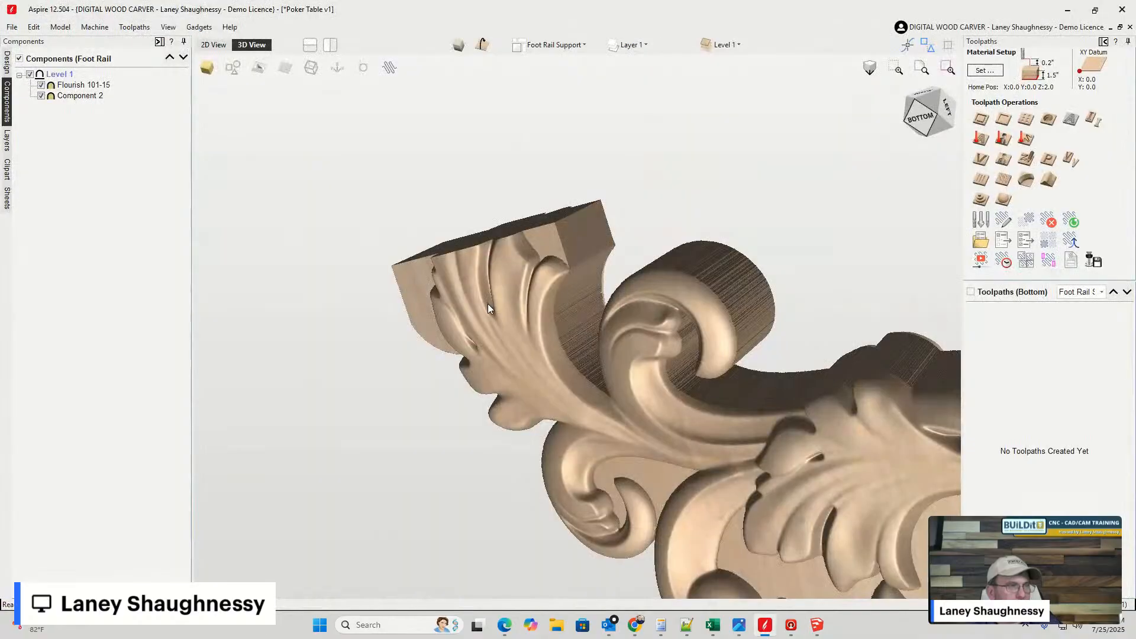
{"action": "left_click_drag", "start_coordinate": [621, 386], "coordinate": [680, 286]}
{"action": "left_click_drag", "start_coordinate": [923, 112], "coordinate": [716, 296]}
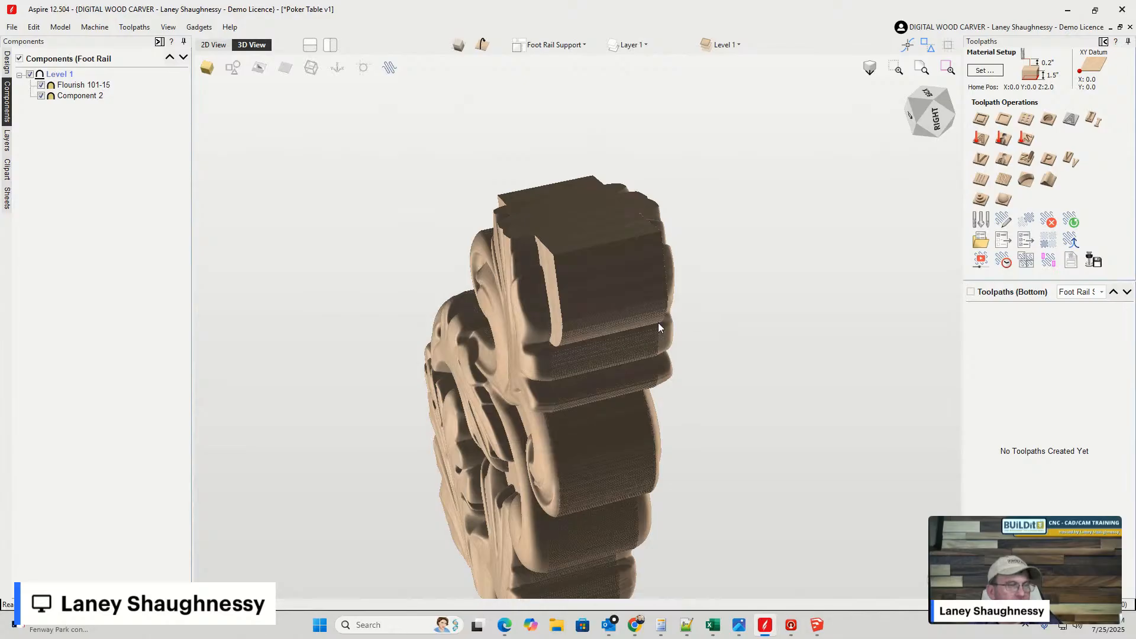
{"action": "left_click_drag", "start_coordinate": [658, 322], "coordinate": [493, 320]}
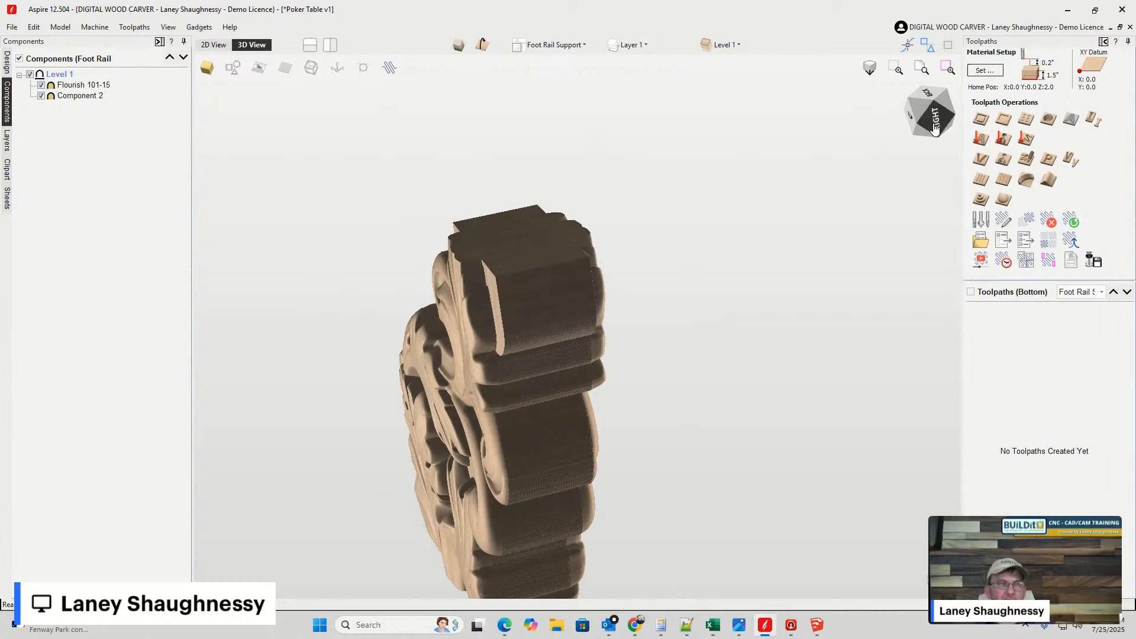
{"action": "left_click_drag", "start_coordinate": [935, 129], "coordinate": [609, 310]}
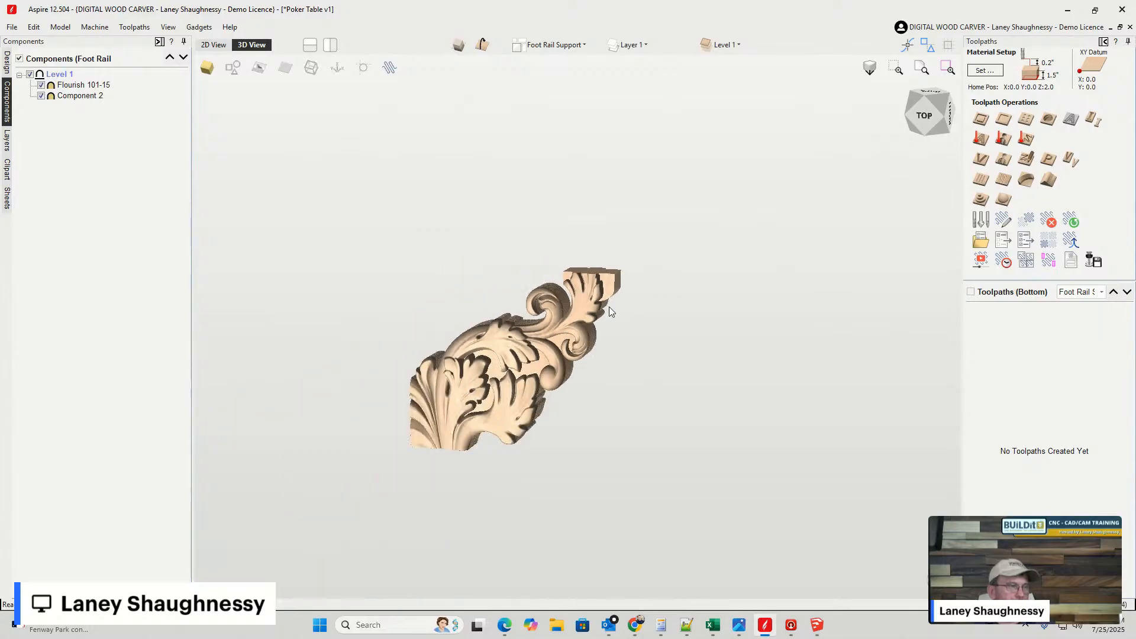
{"action": "scroll", "coordinate": [425, 406], "scroll_direction": "up", "scroll_amount": 5}
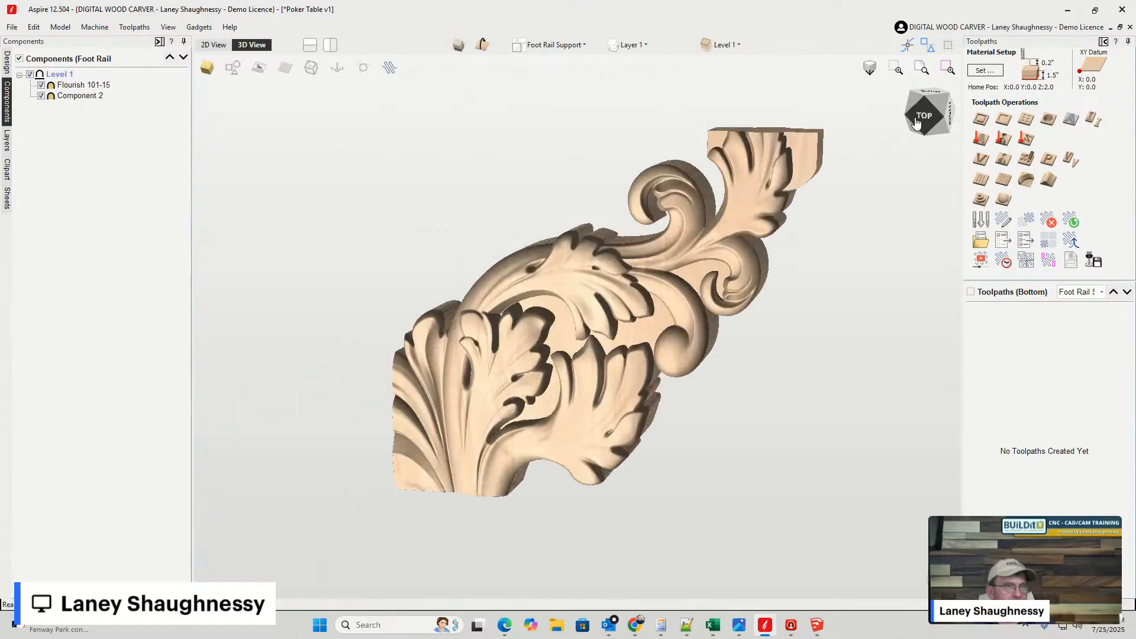
- Inspect the support's side edge, switch to SketchUp, and compare it with the supports beneath the foot rail and against the column
{"action": "mouse_move", "coordinate": [916, 122]}
{"action": "left_mouse_down"}
{"action": "mouse_move", "coordinate": [959, 113]}
{"action": "mouse_move", "coordinate": [938, 118]}
{"action": "left_mouse_up"}
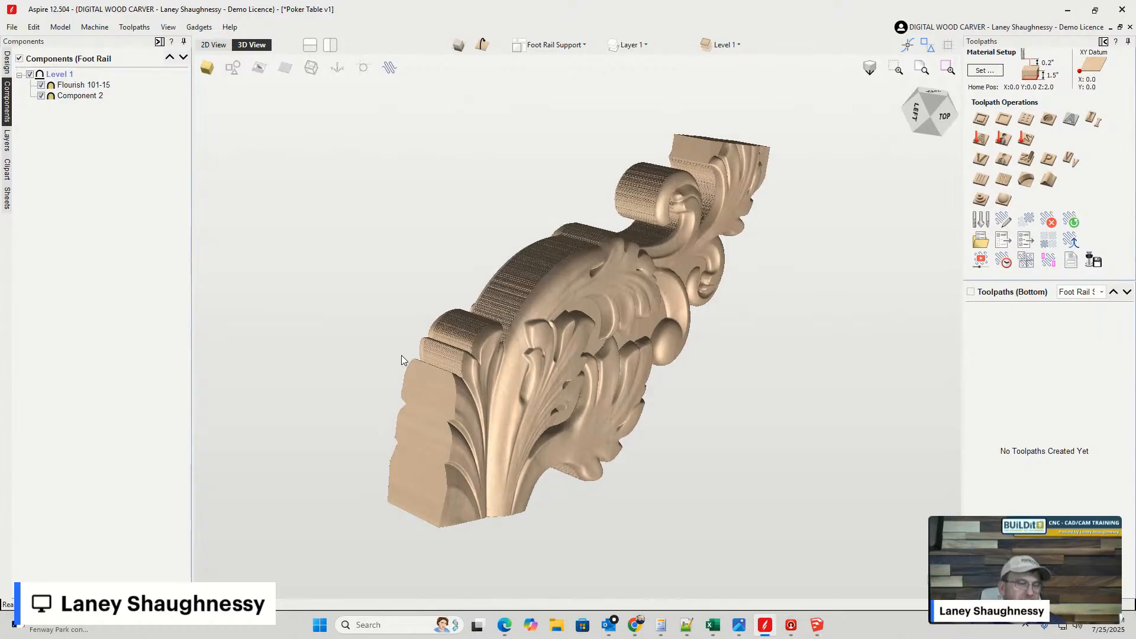
{"action": "left_click", "coordinate": [818, 625]}
{"action": "scroll", "coordinate": [563, 347], "scroll_direction": "down", "scroll_amount": 4}
{"action": "scroll", "coordinate": [698, 282], "scroll_direction": "up", "scroll_amount": 4}
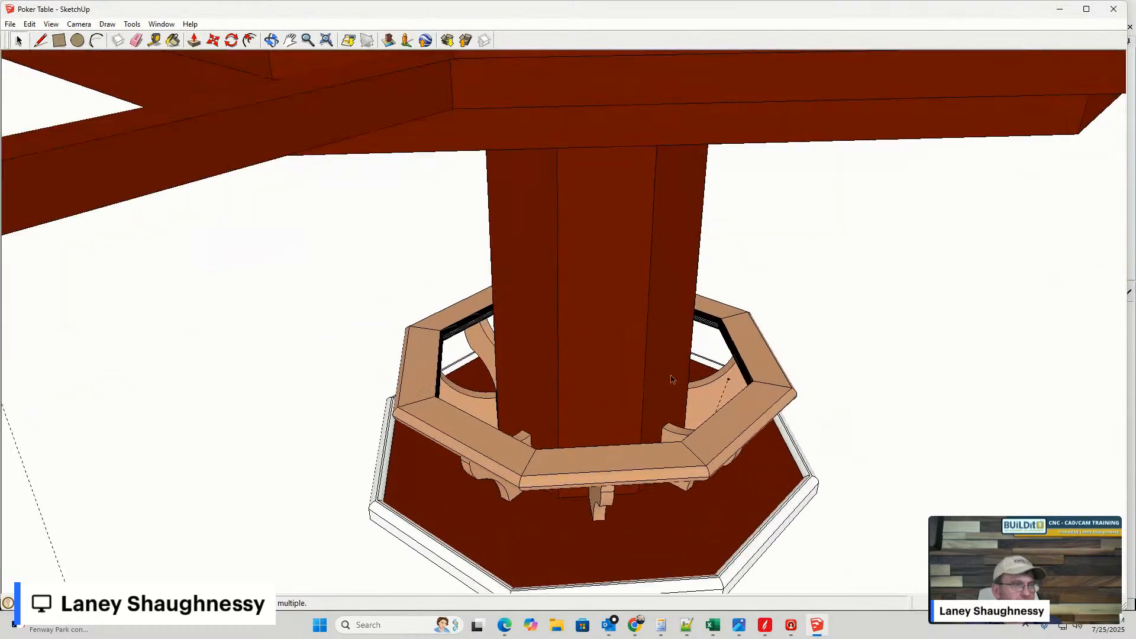
{"action": "middle_click_drag", "start_coordinate": [642, 390], "coordinate": [661, 271]}
{"action": "scroll", "coordinate": [583, 320], "scroll_direction": "down", "scroll_amount": 3}
{"action": "scroll", "coordinate": [513, 451], "scroll_direction": "up", "scroll_amount": 6}
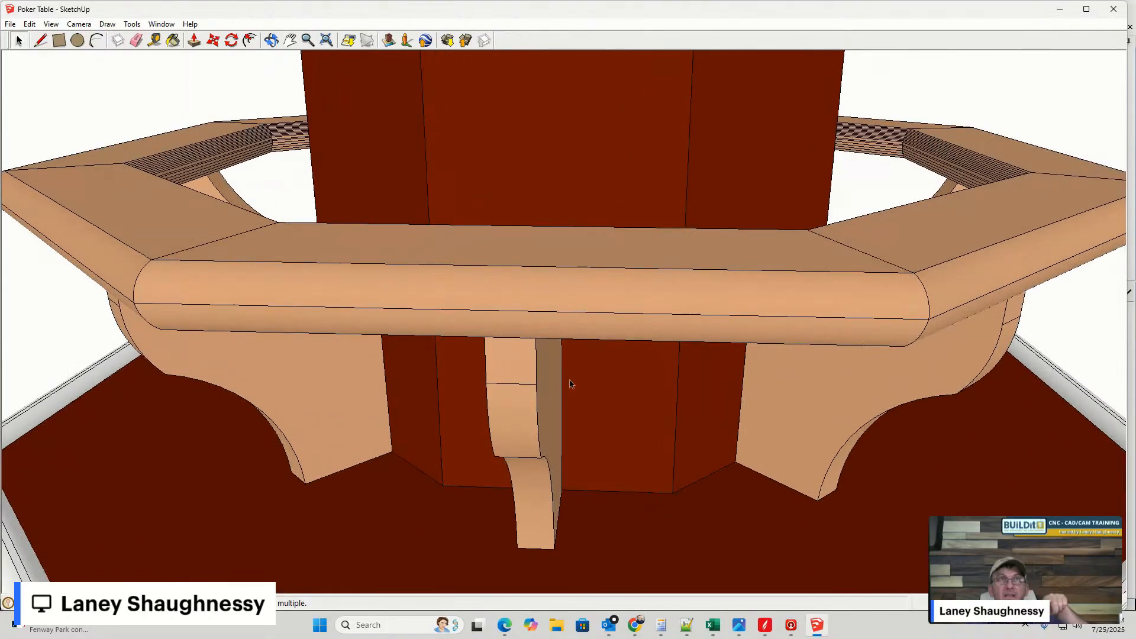
{"action": "middle_click_drag", "start_coordinate": [568, 386], "coordinate": [215, 374]}
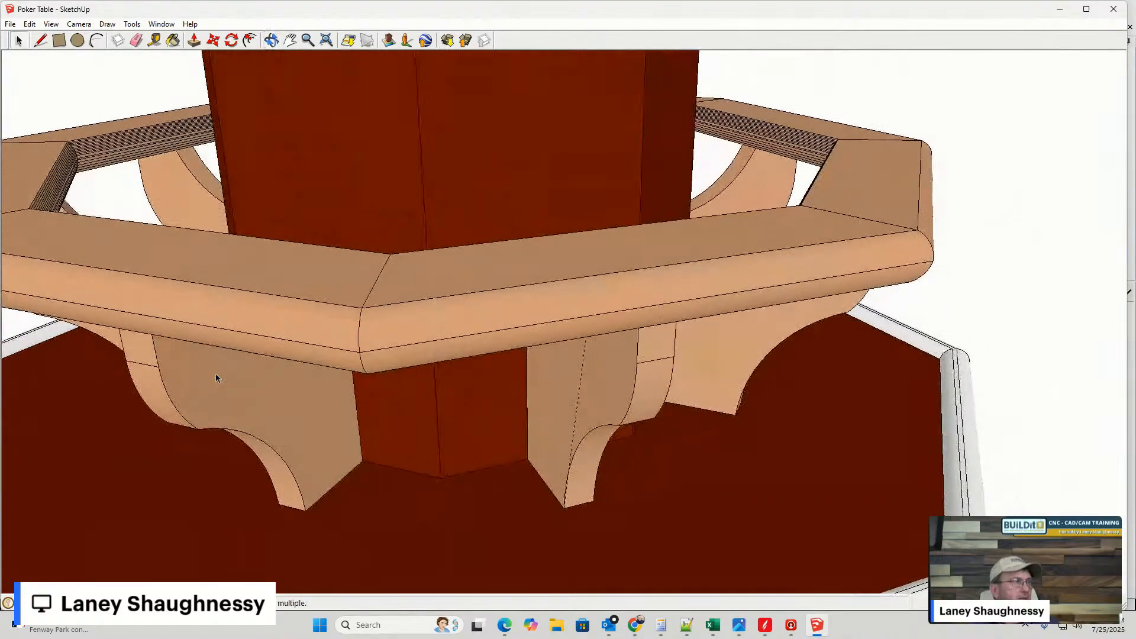
{"action": "middle_click_drag", "start_coordinate": [372, 190], "coordinate": [644, 433]}
{"action": "left_click_drag", "start_coordinate": [636, 342], "coordinate": [692, 318]}
{"action": "key", "text": "space"}
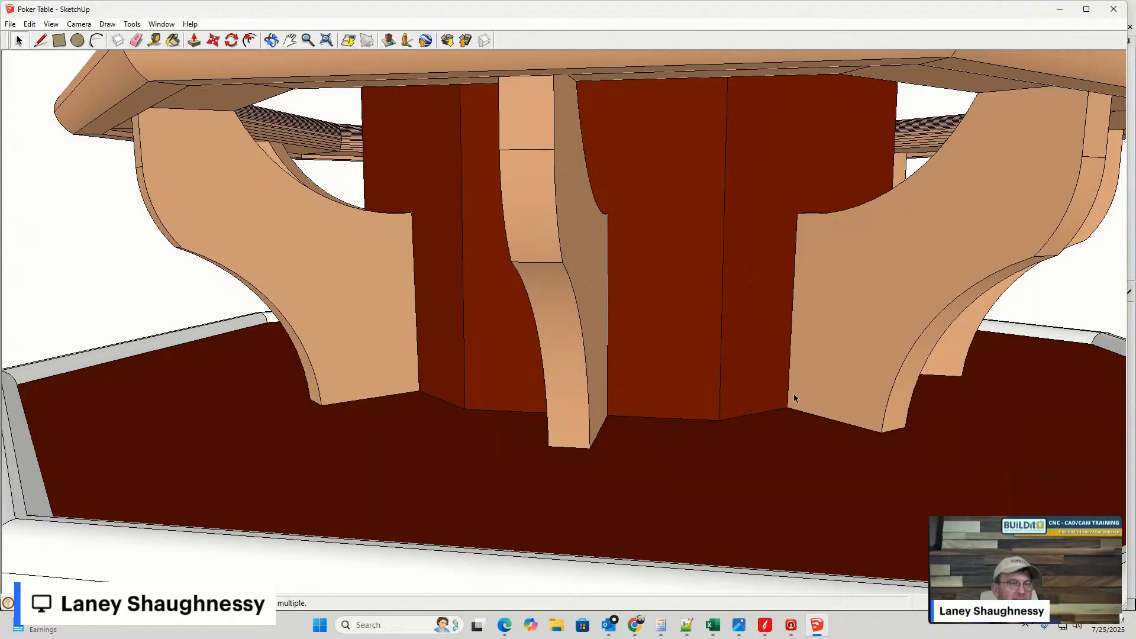
{"action": "middle_click_drag", "start_coordinate": [802, 332], "coordinate": [855, 297]}
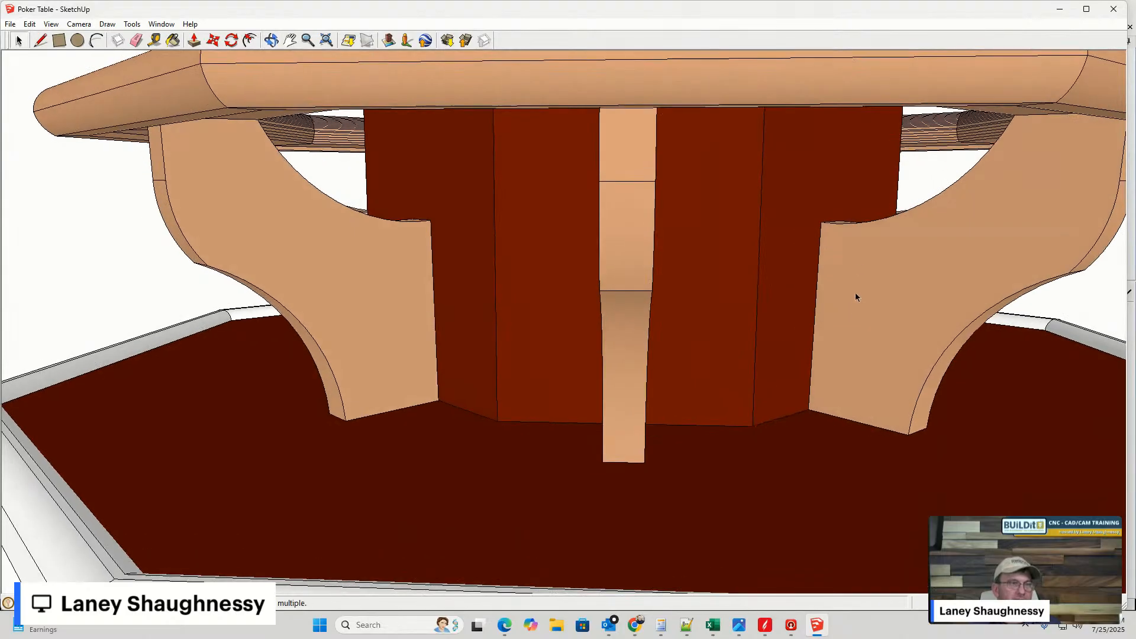
- Hide the red octagonal base platform and its nearest edge trim beneath the foot rail supports
{"action": "middle_click_drag", "start_coordinate": [661, 290], "coordinate": [474, 310]}
{"action": "middle_click_drag", "start_coordinate": [542, 296], "coordinate": [660, 408]}
{"action": "left_click", "coordinate": [570, 295]}
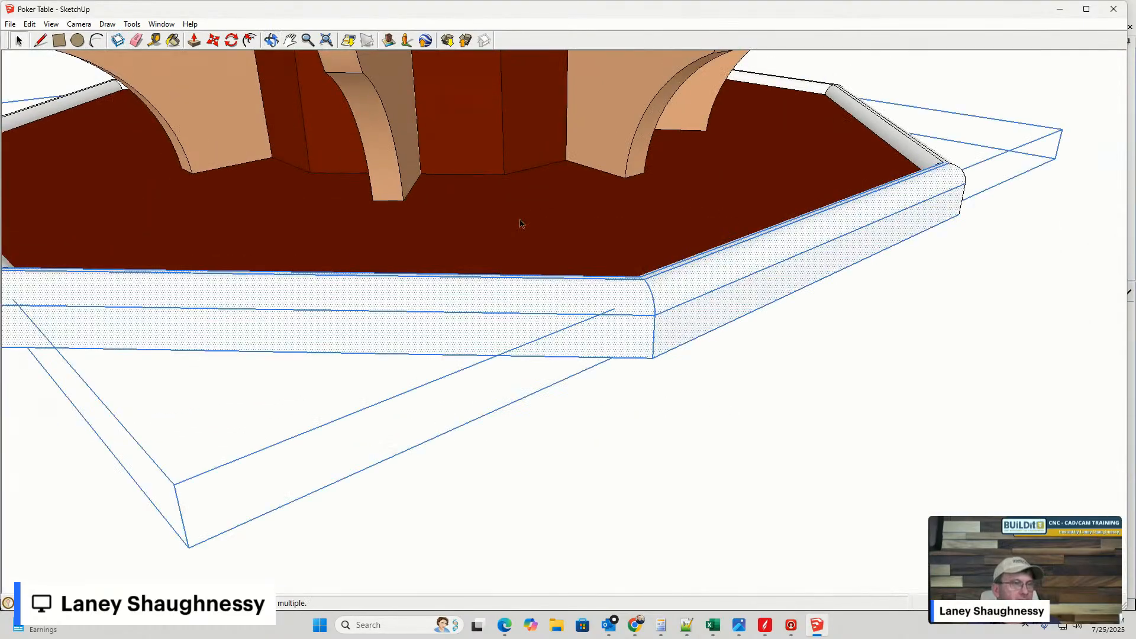
{"action": "right_click", "coordinate": [521, 222]}
{"action": "left_click", "coordinate": [550, 255]}
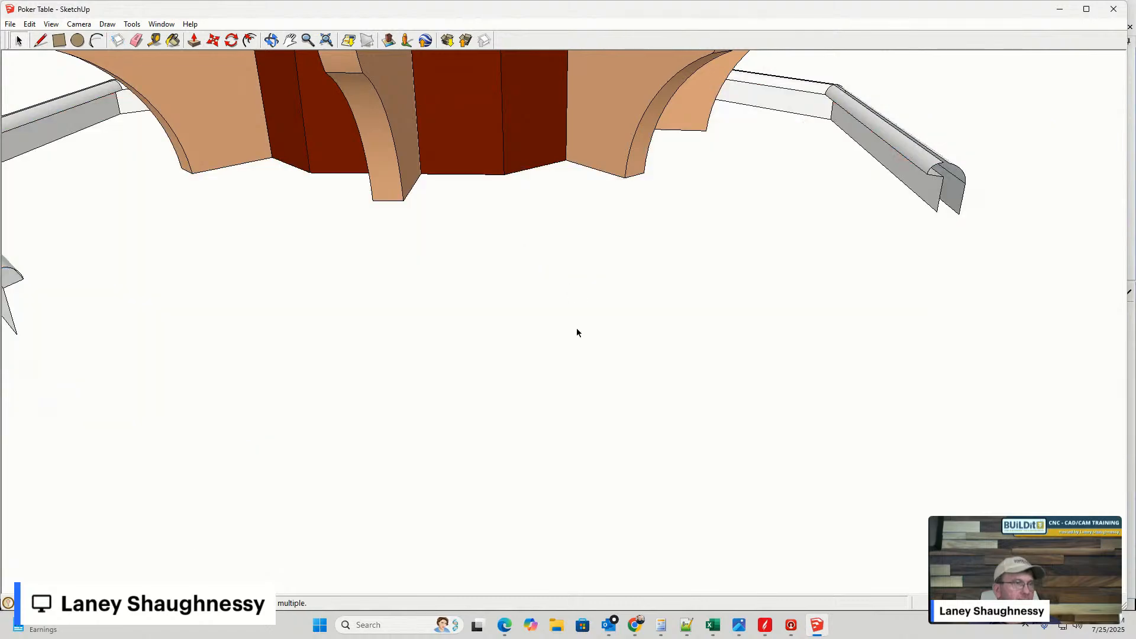
- Examine the remaining base trim sections and the lower ends of the supports and column around the hidden platform
{"action": "middle_click_drag", "start_coordinate": [576, 330], "coordinate": [602, 462]}
{"action": "left_click", "coordinate": [444, 231]}
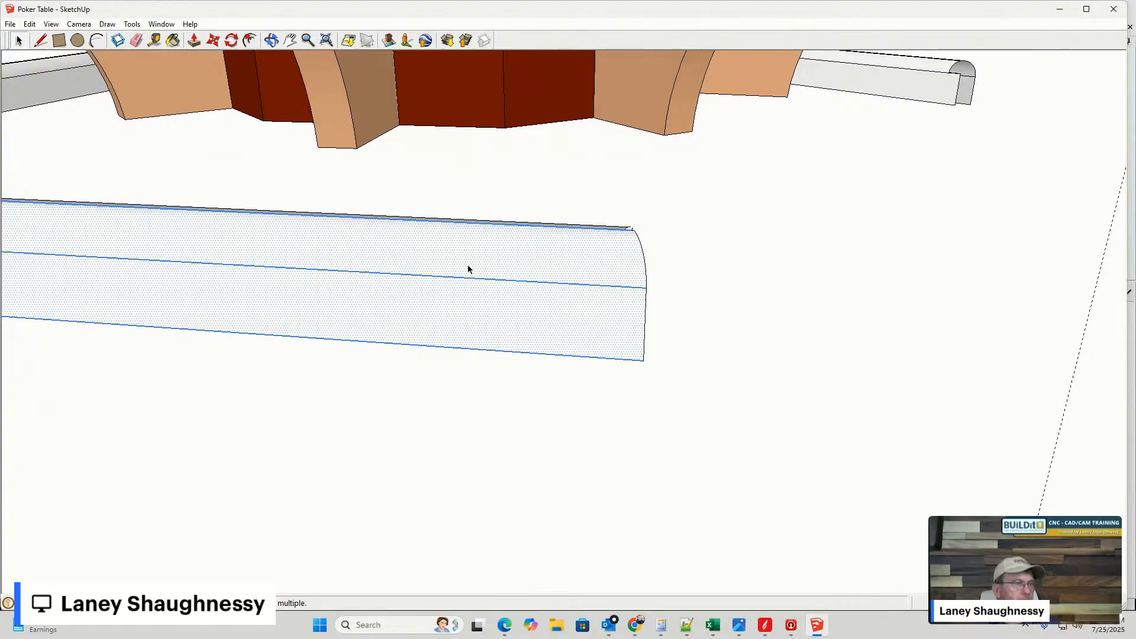
{"action": "scroll", "coordinate": [476, 278], "scroll_direction": "down", "scroll_amount": 5}
{"action": "middle_click_drag", "start_coordinate": [479, 296], "coordinate": [188, 272]}
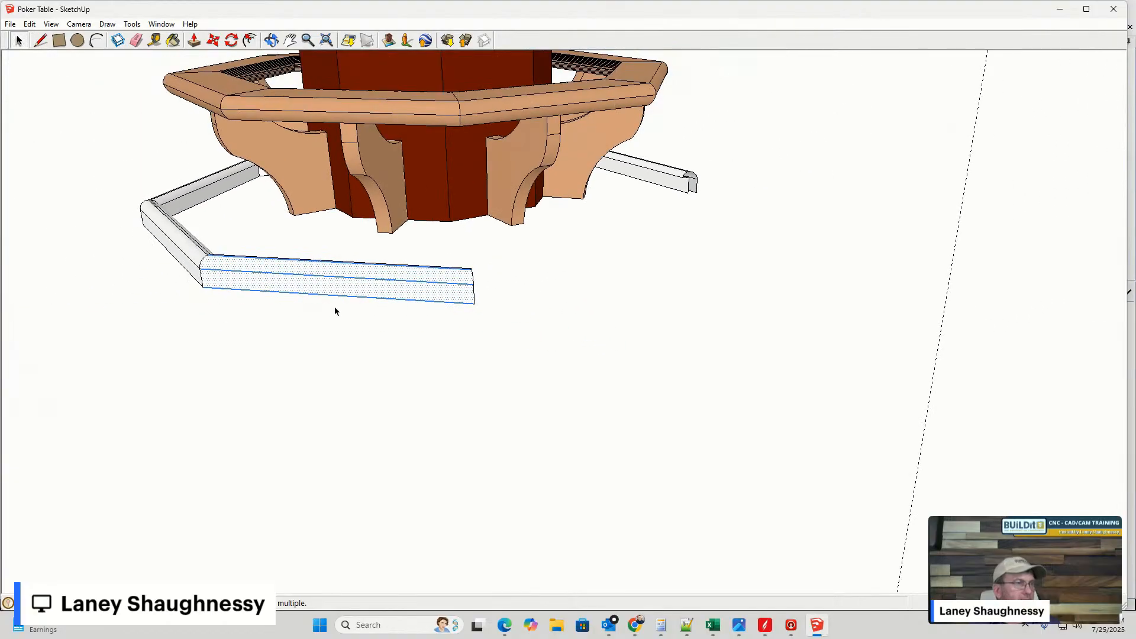
{"action": "mouse_move", "coordinate": [335, 311]}
{"action": "middle_mouse_down"}
{"action": "mouse_move", "coordinate": [305, 314]}
{"action": "mouse_move", "coordinate": [320, 296]}
{"action": "middle_mouse_up"}
{"action": "scroll", "coordinate": [466, 234], "scroll_direction": "up", "scroll_amount": 5}
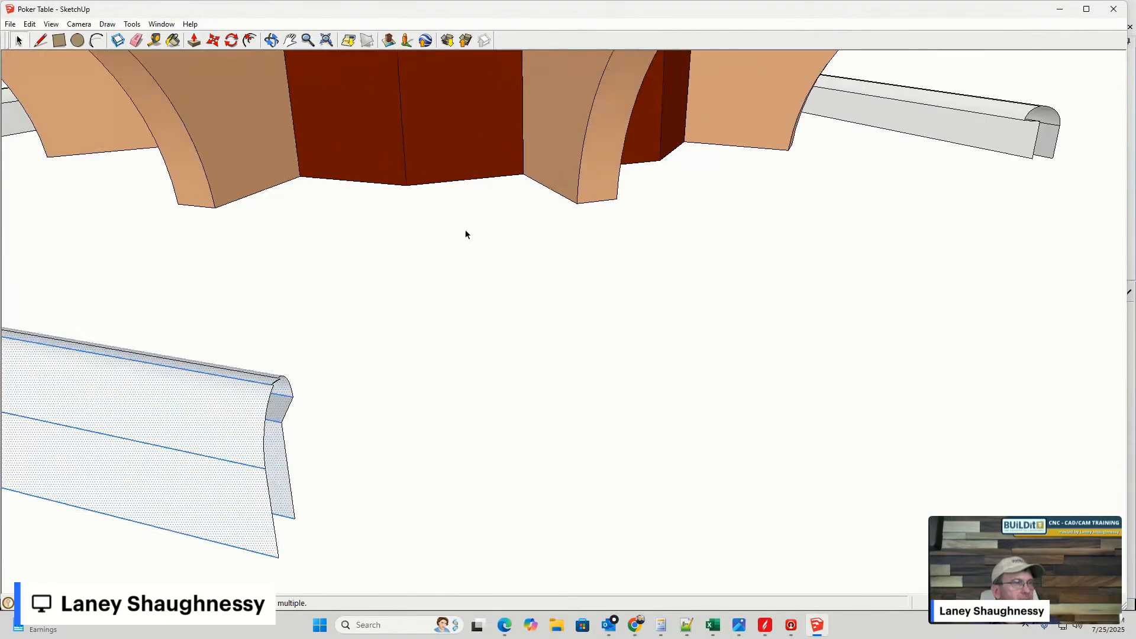
{"action": "scroll", "coordinate": [516, 172], "scroll_direction": "down", "scroll_amount": 8}
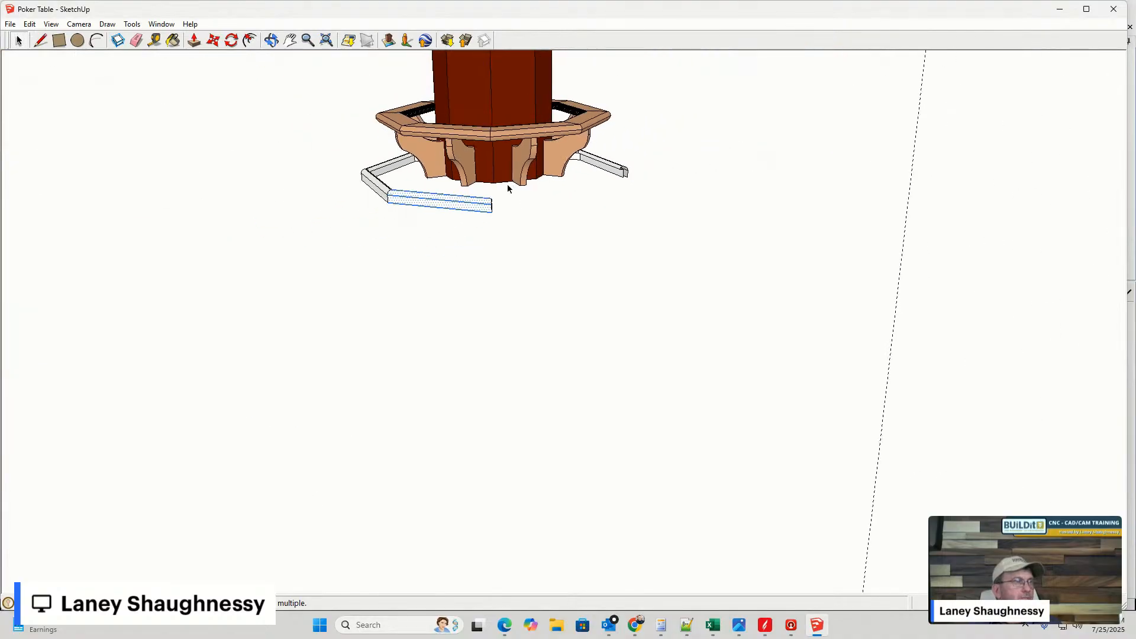
{"action": "scroll", "coordinate": [507, 189], "scroll_direction": "down", "scroll_amount": 3}
{"action": "left_click", "coordinate": [521, 166]}
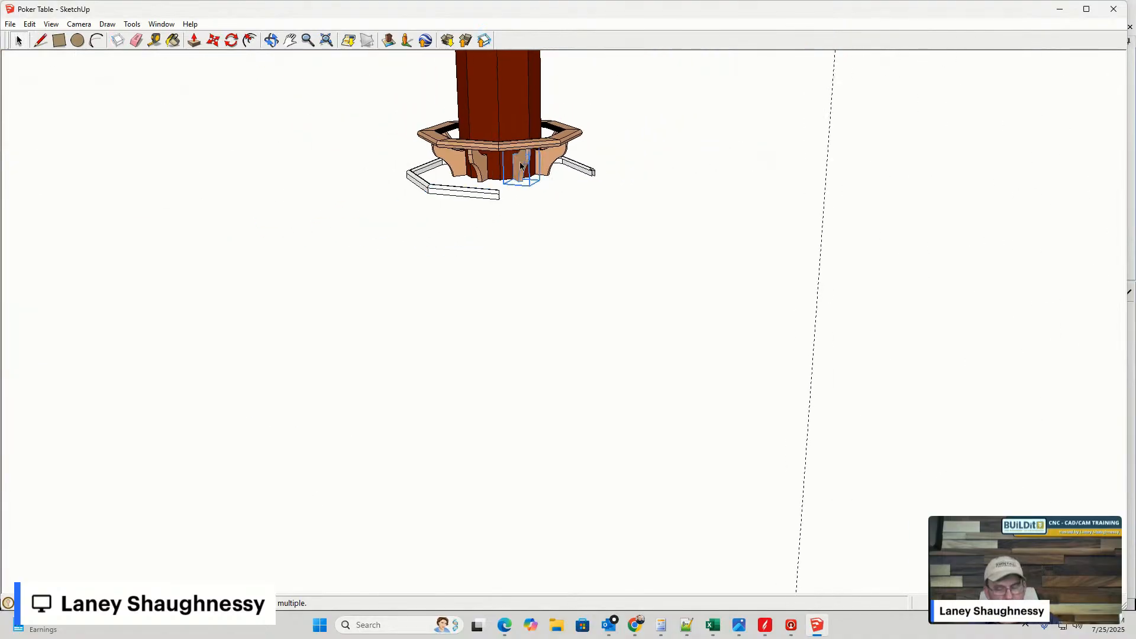
{"action": "left_click", "coordinate": [507, 105], "text": "shift"}
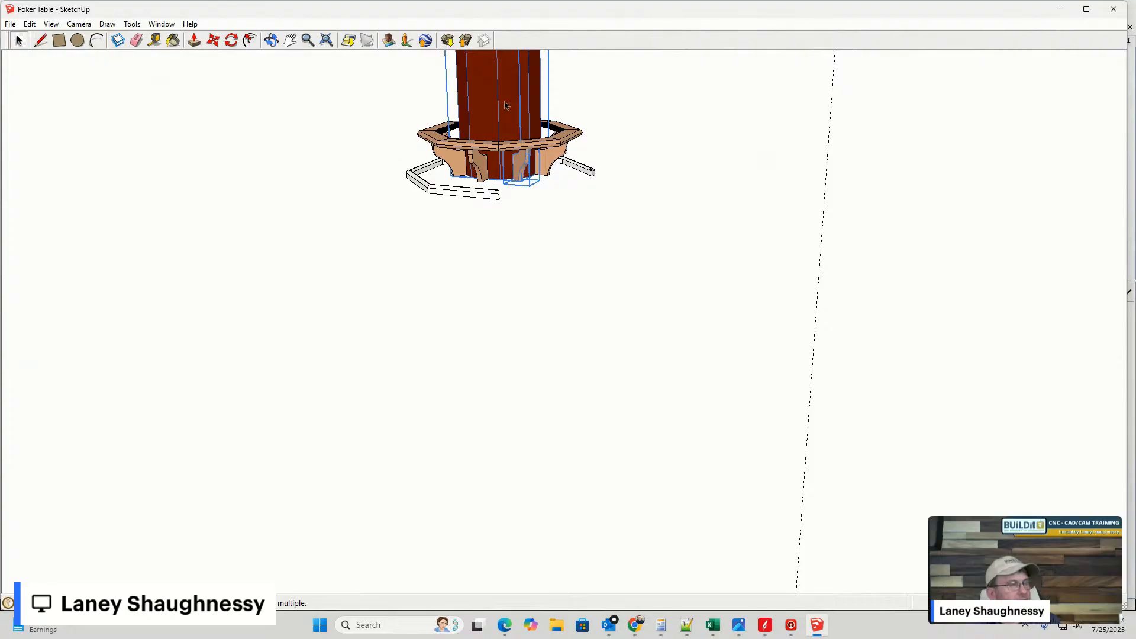
{"action": "scroll", "coordinate": [506, 110], "scroll_direction": "up", "scroll_amount": 5}
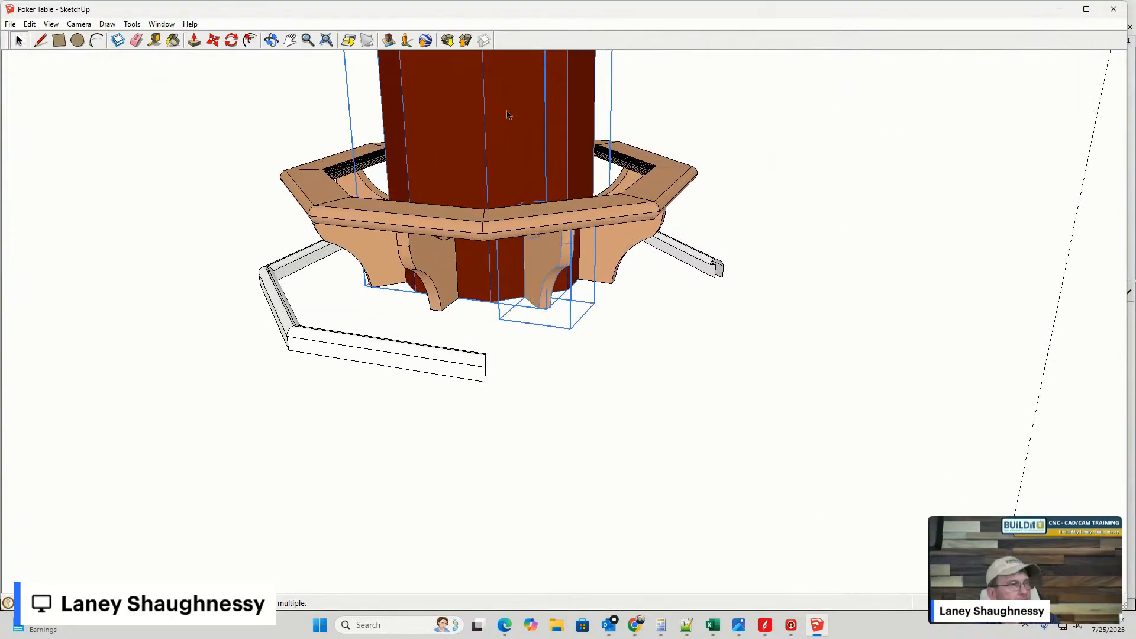
{"action": "scroll", "coordinate": [507, 114], "scroll_direction": "down", "scroll_amount": 2}
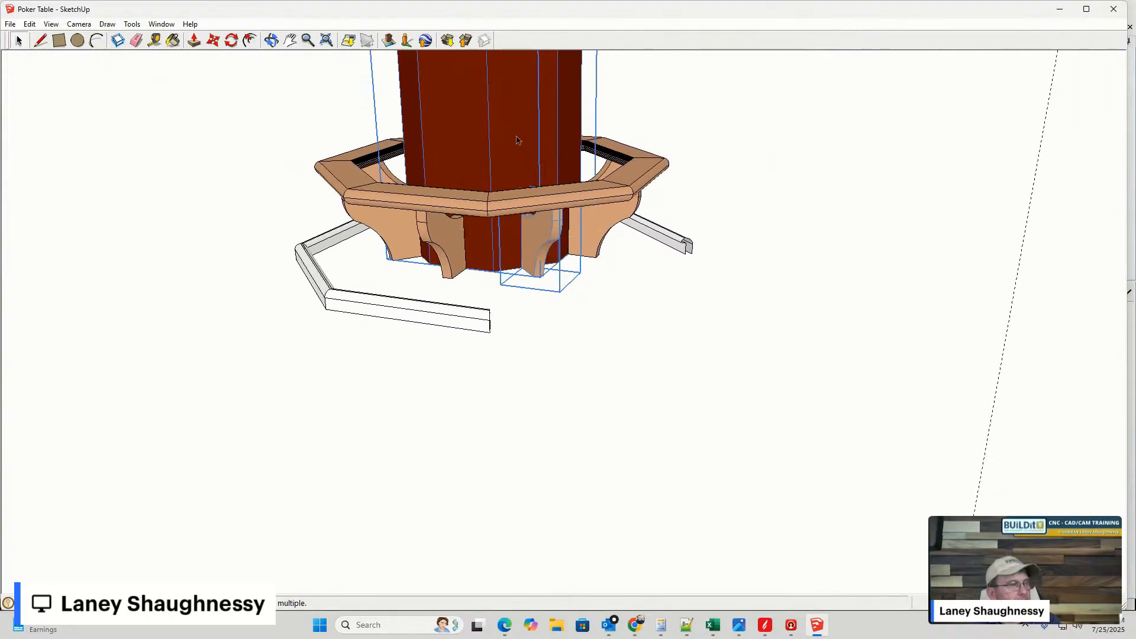
{"action": "scroll", "coordinate": [516, 140], "scroll_direction": "up", "scroll_amount": 2}
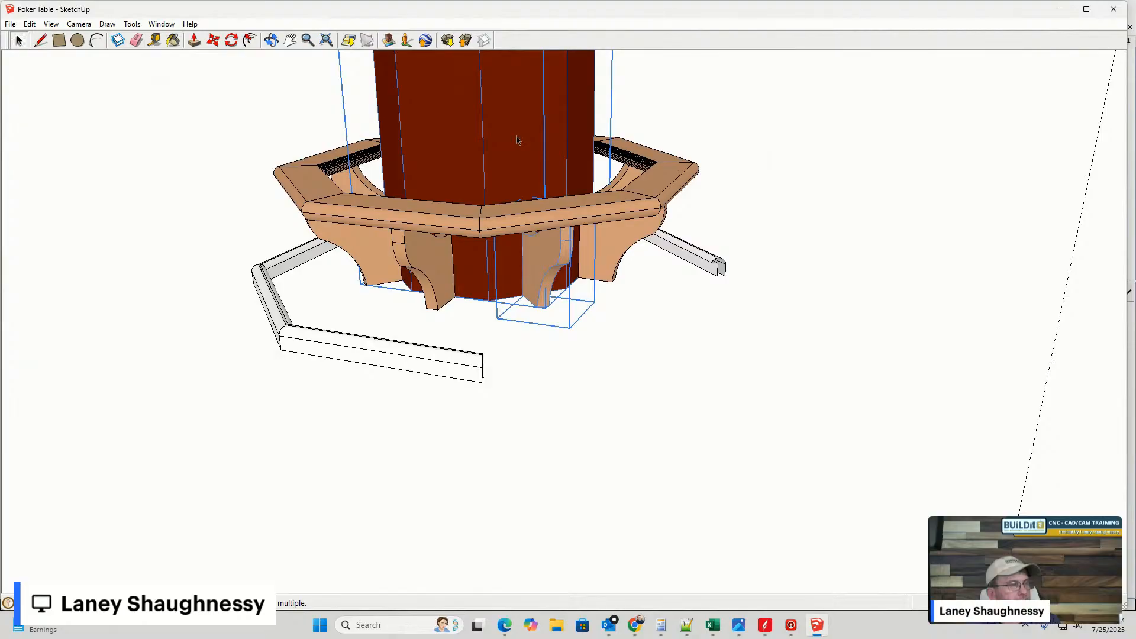
{"action": "right_click", "coordinate": [517, 140]}
{"action": "left_click", "coordinate": [516, 140]}
{"action": "double_click", "coordinate": [517, 140]}
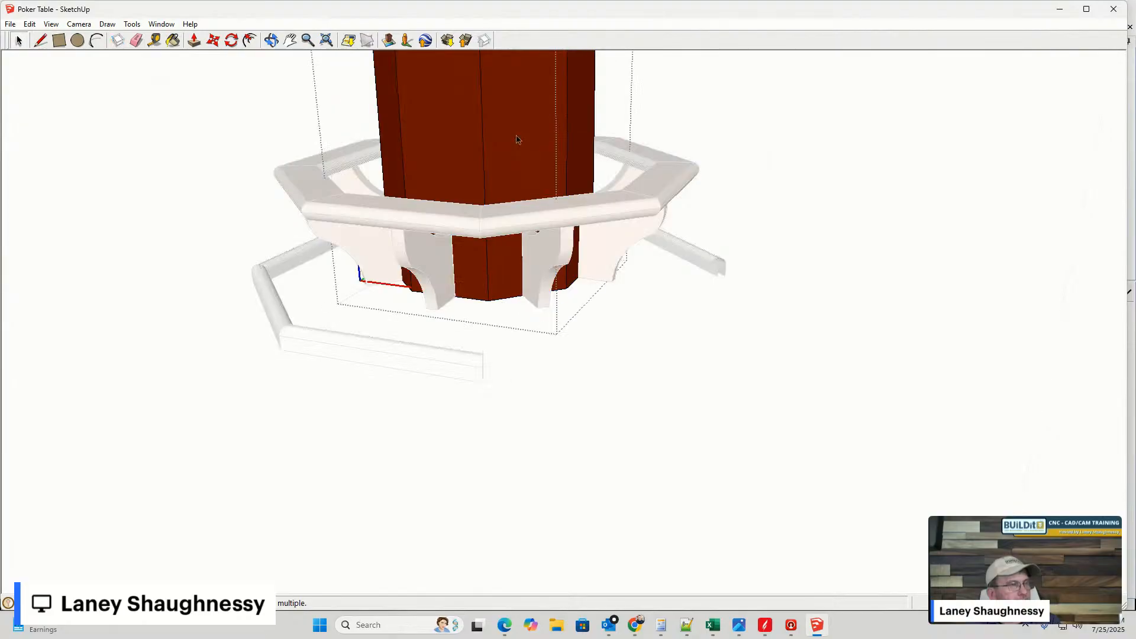
{"action": "triple_click", "coordinate": [516, 142]}
{"action": "left_click", "coordinate": [515, 148]}
{"action": "left_click", "coordinate": [740, 329]}
- Explode the column component and check the selection of its individual faces and connected geometry
{"action": "left_click", "coordinate": [440, 134]}
{"action": "right_click", "coordinate": [440, 134]}
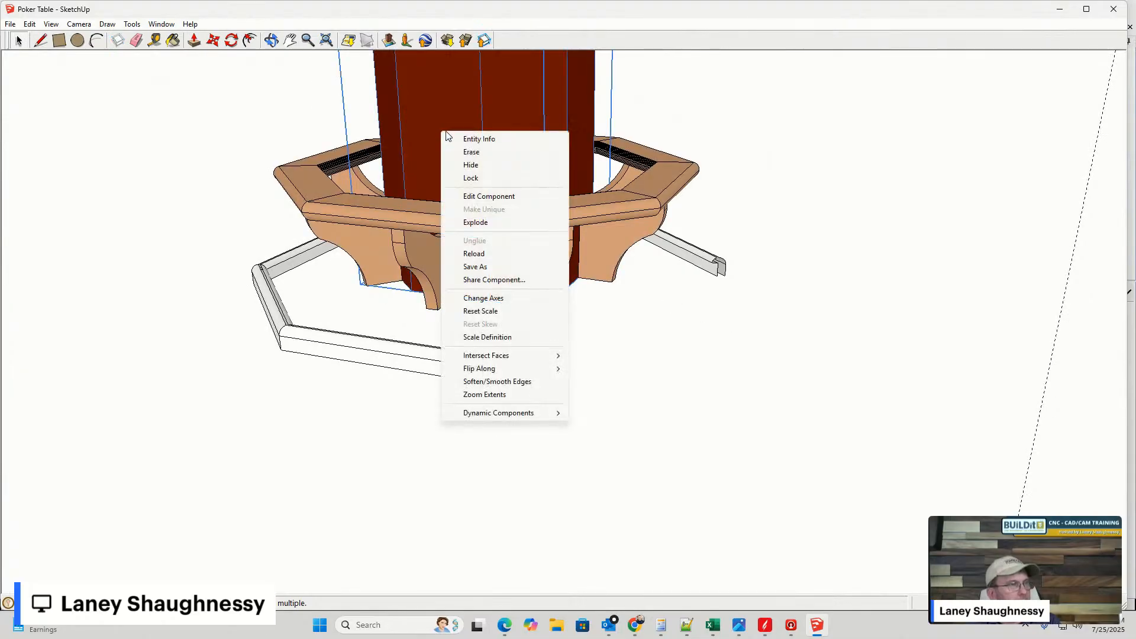
{"action": "left_click", "coordinate": [475, 223]}
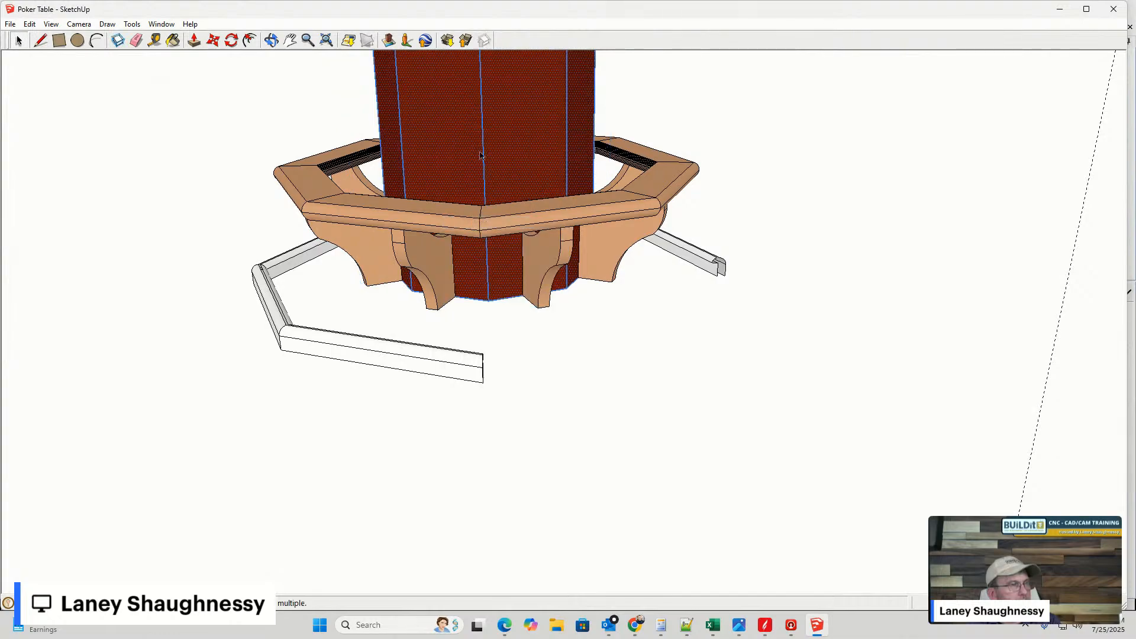
{"action": "left_click", "coordinate": [524, 152]}
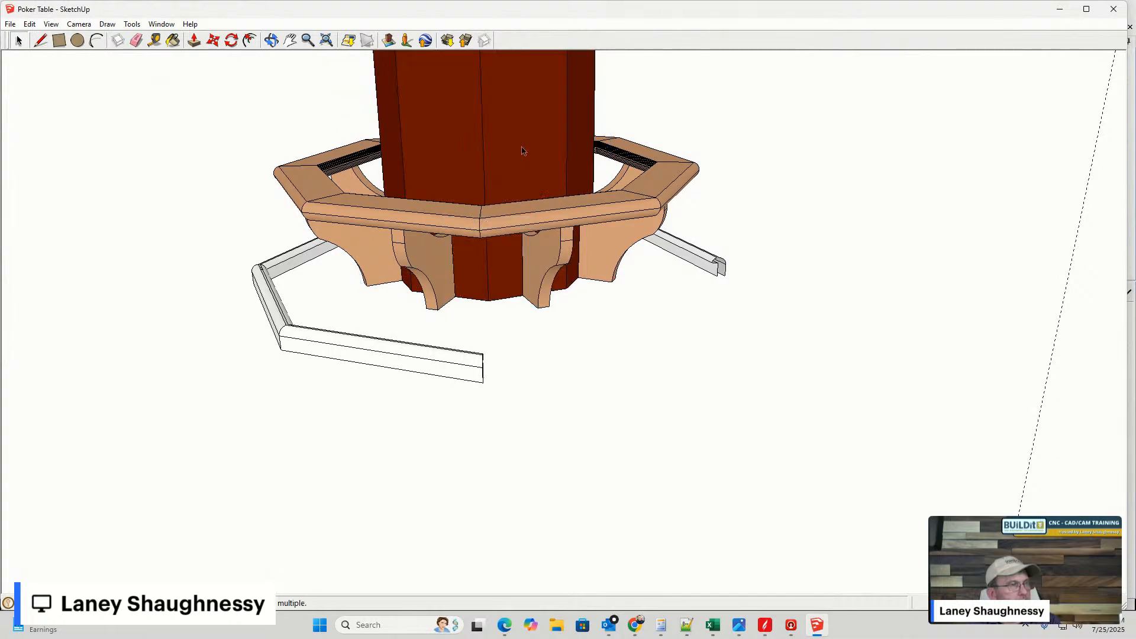
{"action": "left_click", "coordinate": [543, 264], "text": "shift"}
{"action": "left_click", "coordinate": [465, 155]}
{"action": "triple_click", "coordinate": [464, 156]}
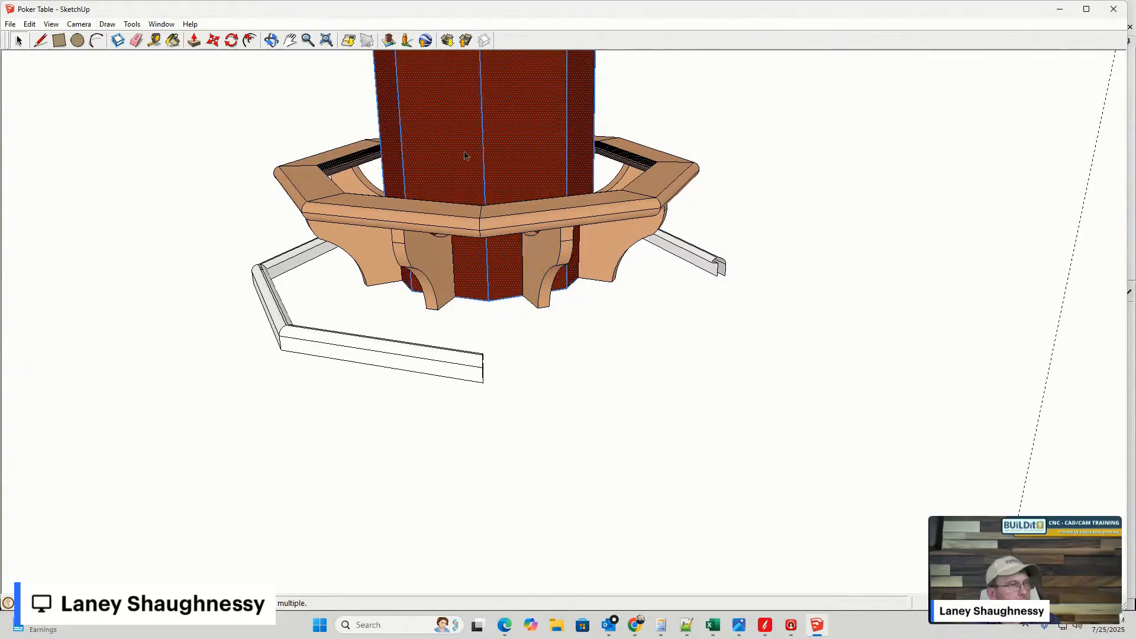
{"action": "left_click", "coordinate": [564, 353]}
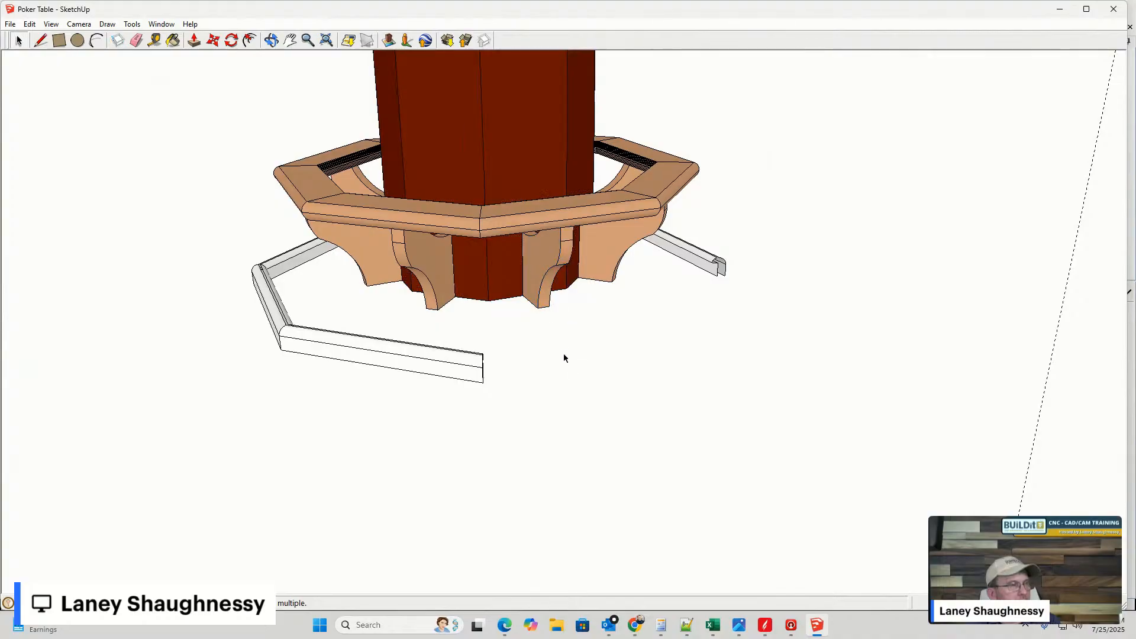
- Try to move a single front face of the exploded column
{"action": "left_click", "coordinate": [504, 185]}
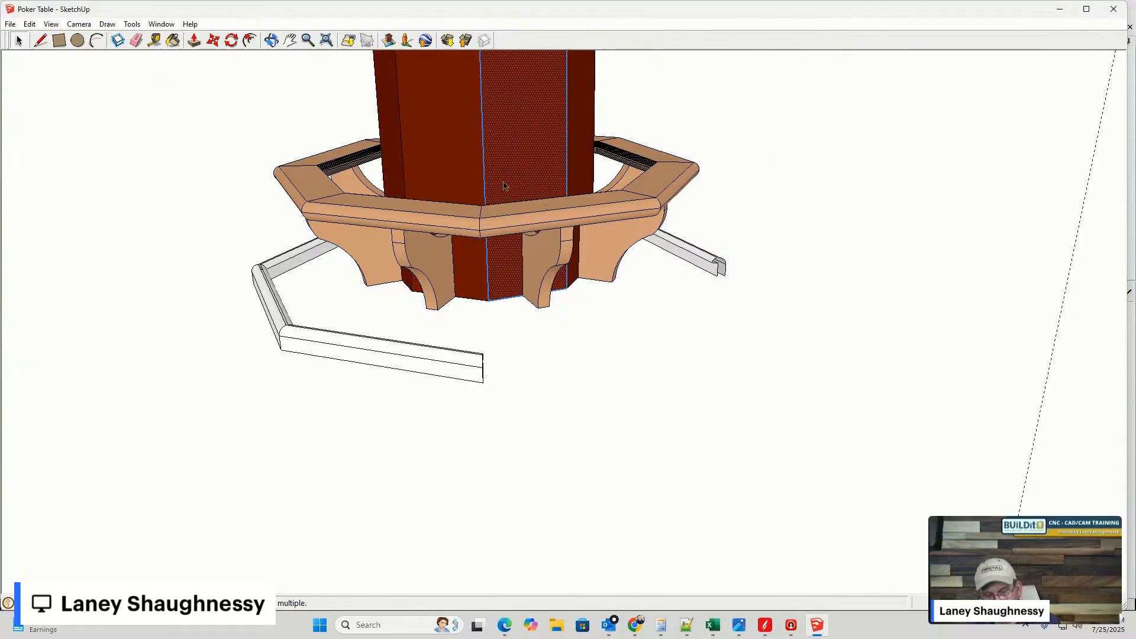
{"action": "key", "text": "m"}
{"action": "left_click", "coordinate": [502, 172]}
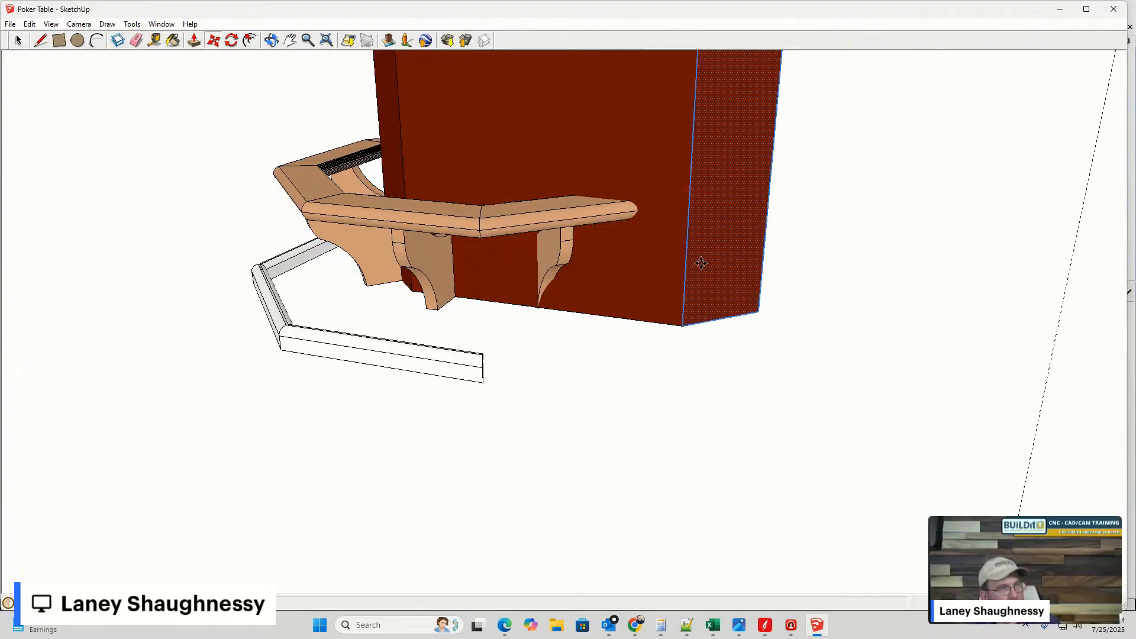
{"action": "key", "text": "Escape"}
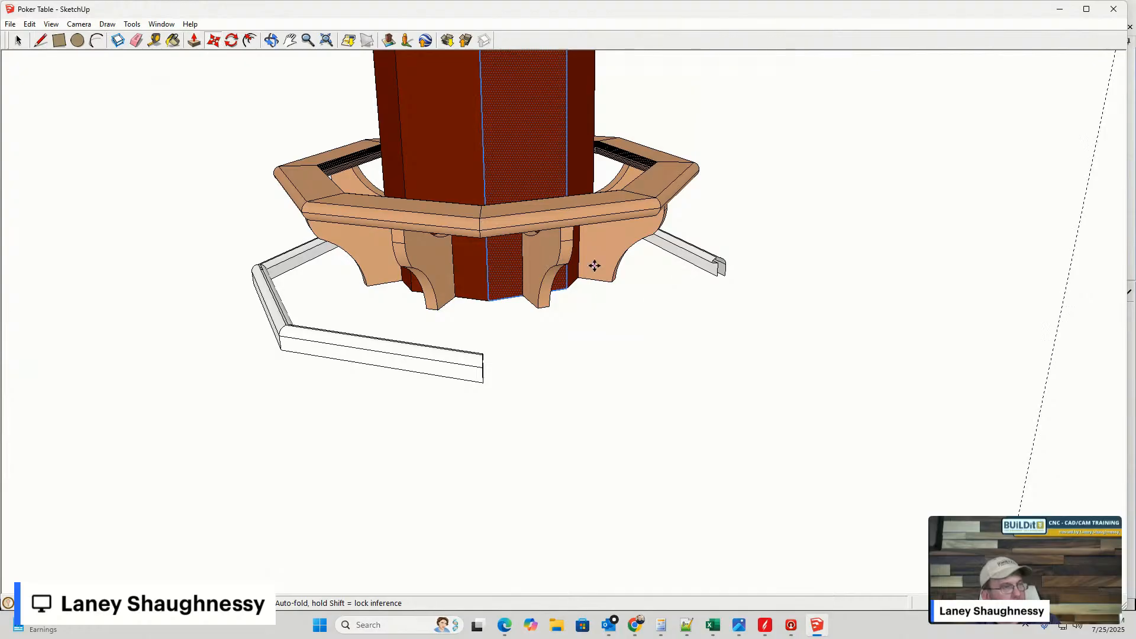
- Examine the column from below, checking its octagonal bottom face and surrounding rim inside the component
{"action": "middle_click_drag", "start_coordinate": [594, 264], "coordinate": [520, 318]}
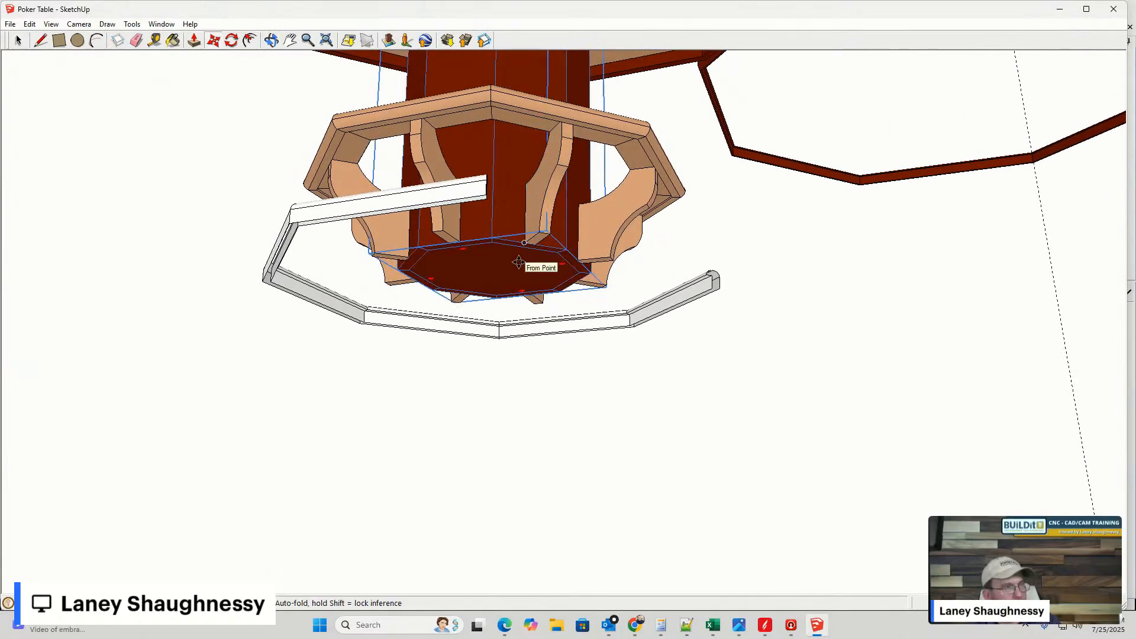
{"action": "key", "text": "space"}
{"action": "double_click", "coordinate": [519, 262]}
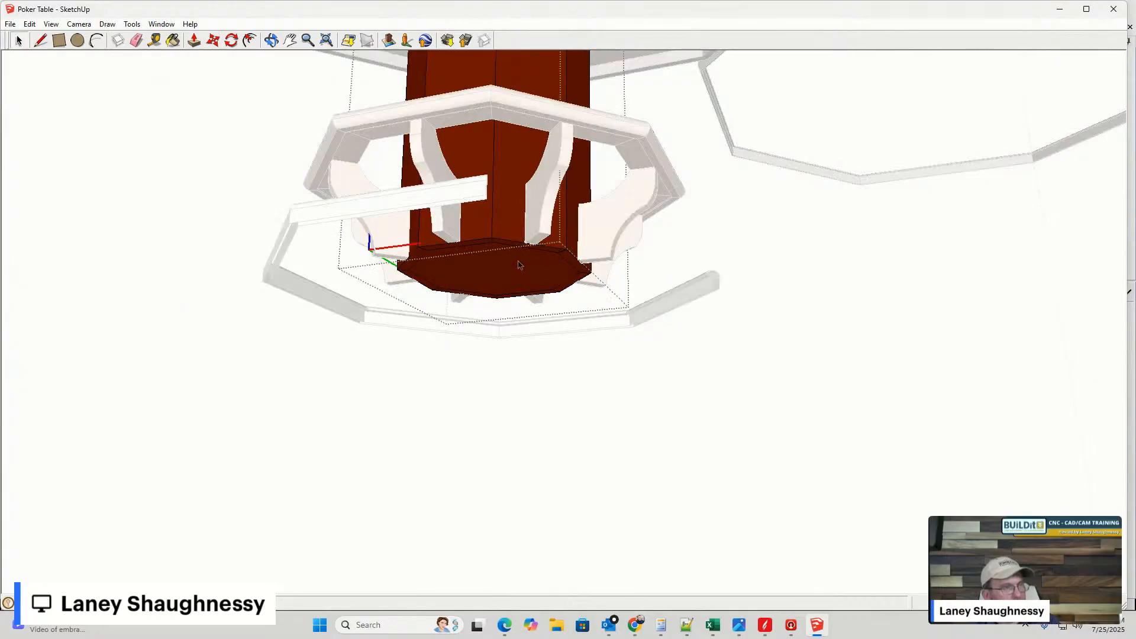
{"action": "scroll", "coordinate": [520, 277], "scroll_direction": "up", "scroll_amount": 1}
{"action": "scroll", "coordinate": [521, 276], "scroll_direction": "up", "scroll_amount": 4}
{"action": "left_click", "coordinate": [523, 267]}
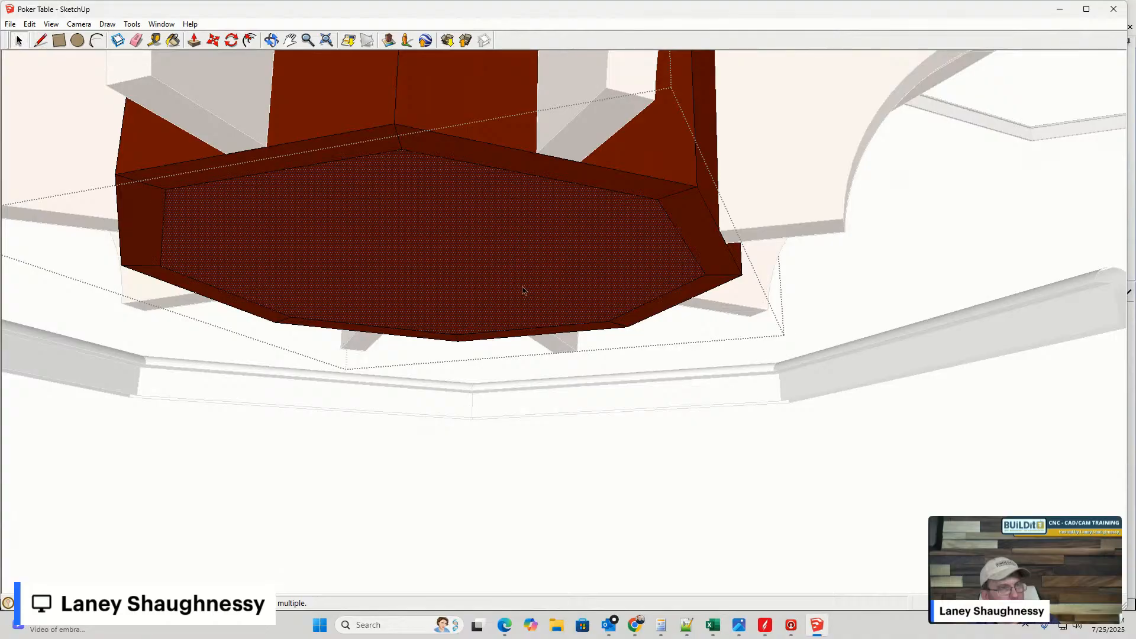
{"action": "left_click", "coordinate": [657, 522]}
{"action": "left_click", "coordinate": [472, 210]}
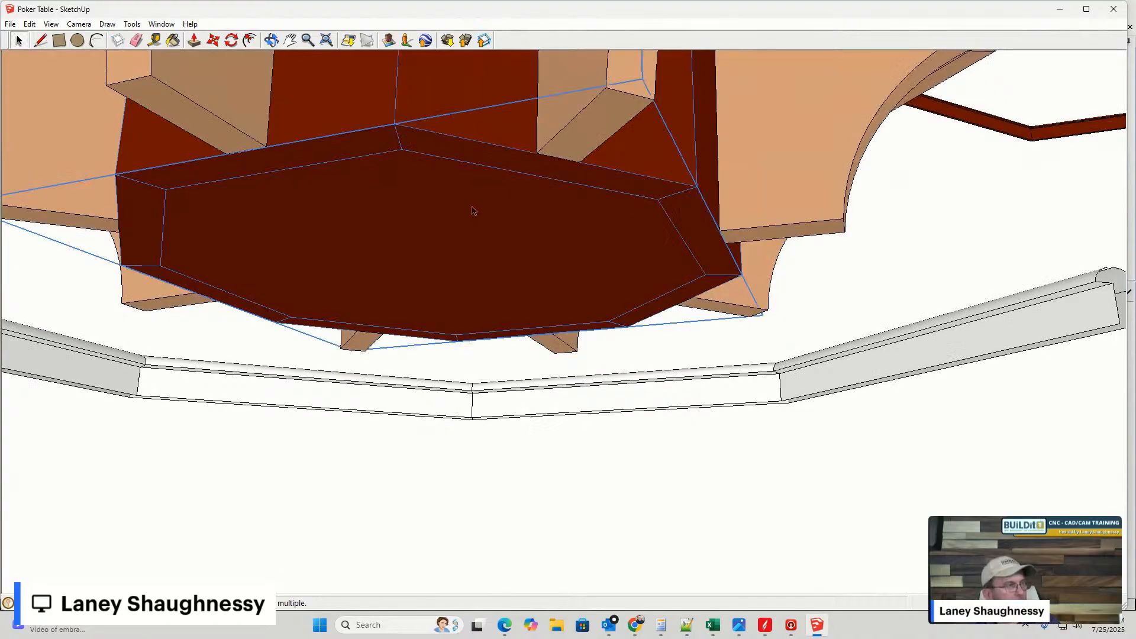
{"action": "scroll", "coordinate": [472, 210], "scroll_direction": "down", "scroll_amount": 5}
{"action": "scroll", "coordinate": [472, 210], "scroll_direction": "down", "scroll_amount": 3}
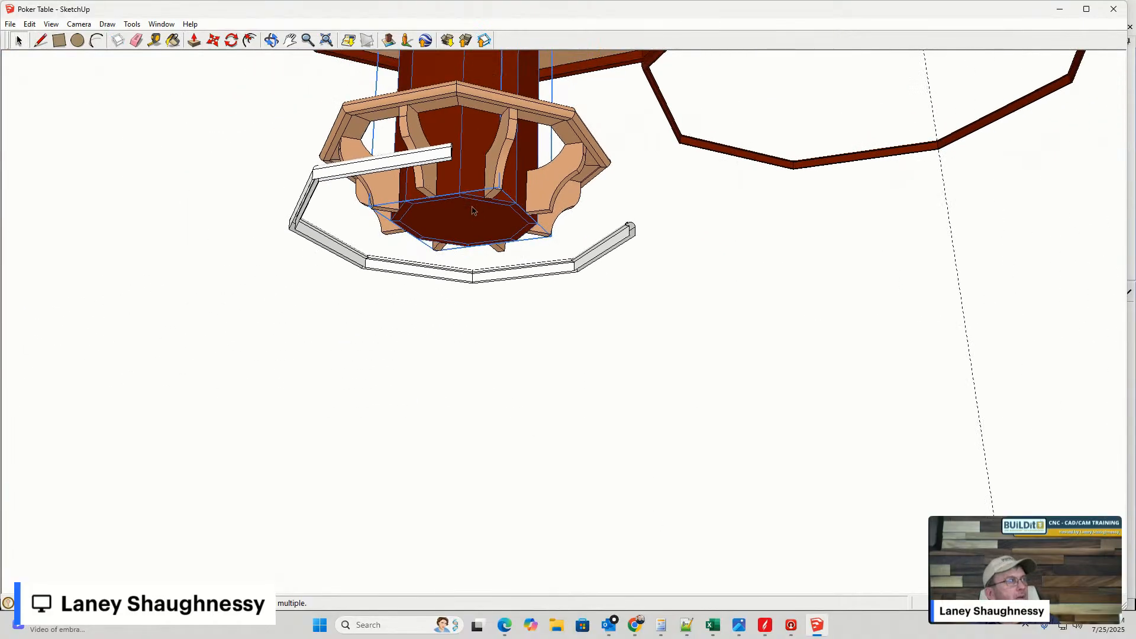
{"action": "scroll", "coordinate": [472, 209], "scroll_direction": "up", "scroll_amount": 4}
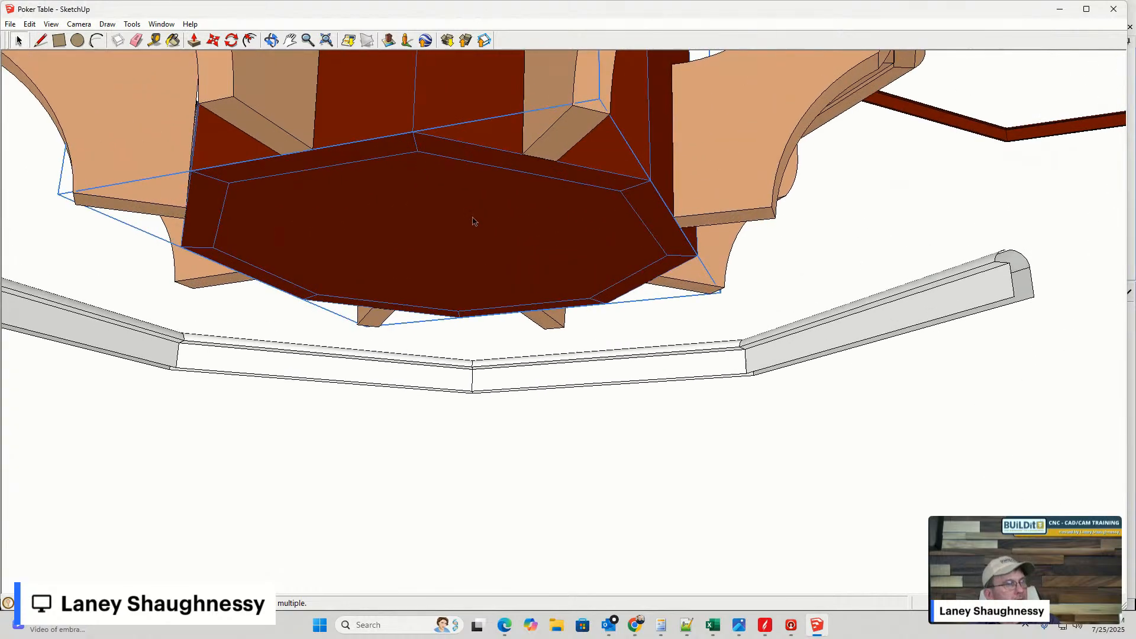
- Open the column component for editing and hide its octagonal bottom face
{"action": "double_click", "coordinate": [473, 221]}
{"action": "left_click", "coordinate": [473, 221]}
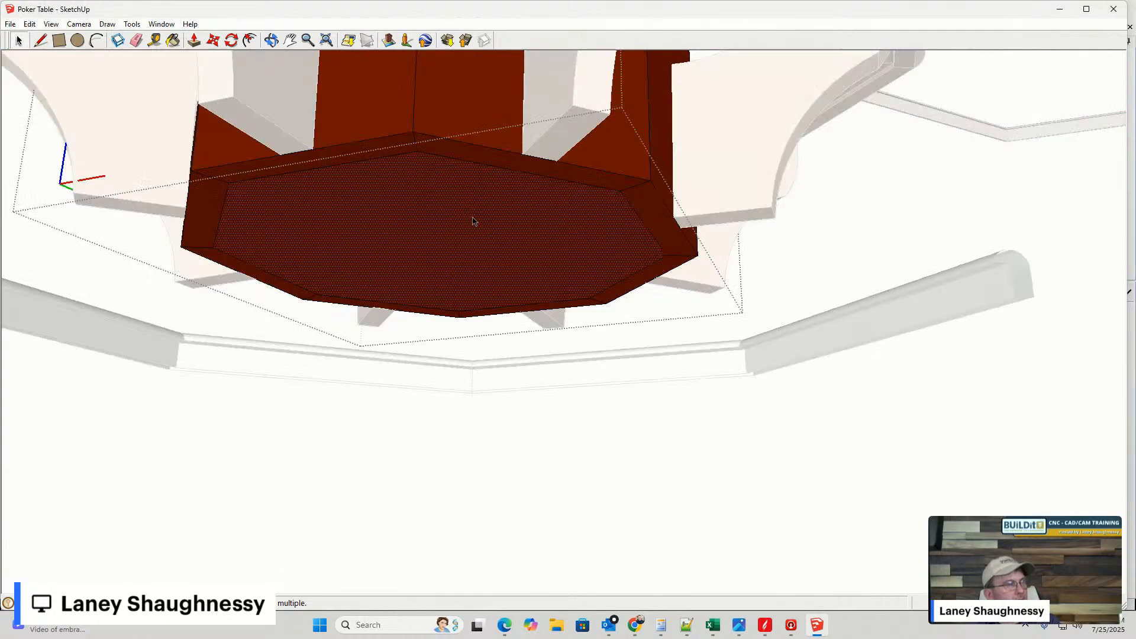
{"action": "right_click", "coordinate": [472, 221]}
{"action": "left_click", "coordinate": [500, 253]}
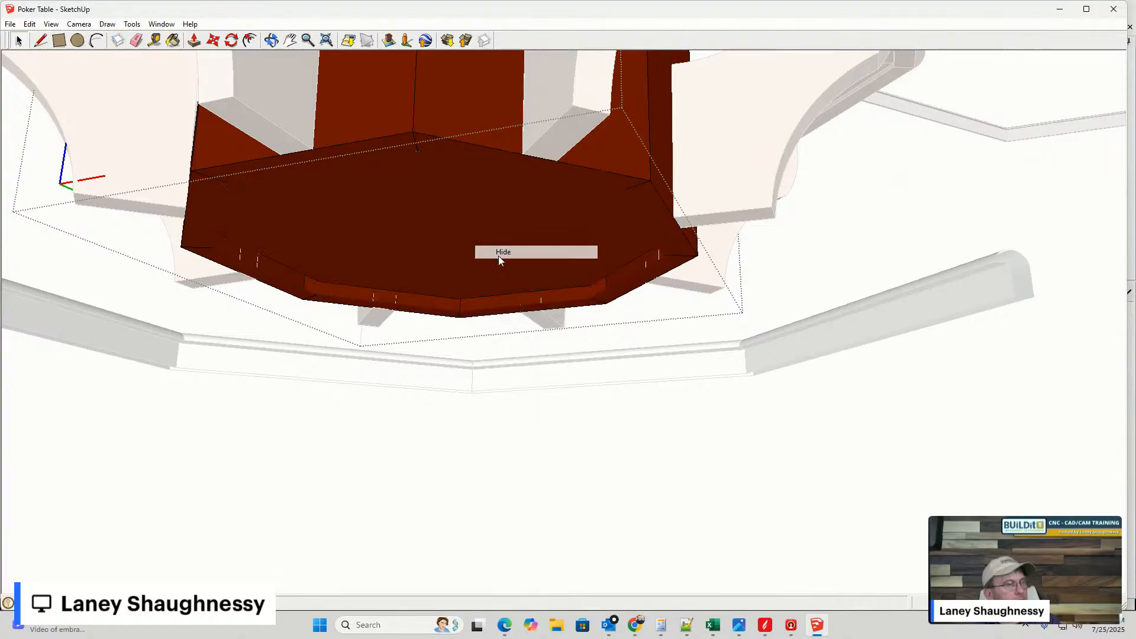
- Hide the remaining octagonal bottom face inside the column component to expose its hollow interior from below
{"action": "middle_click_drag", "start_coordinate": [445, 261], "coordinate": [552, 179]}
{"action": "right_click", "coordinate": [553, 180]}
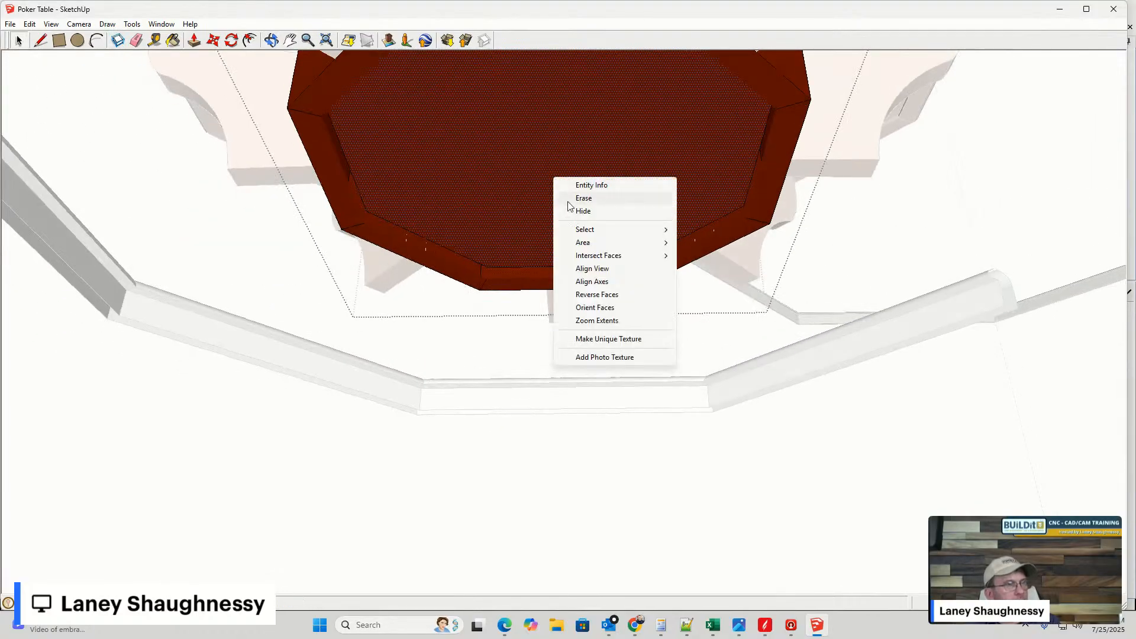
{"action": "left_click", "coordinate": [573, 212]}
{"action": "middle_click_drag", "start_coordinate": [572, 212], "coordinate": [594, 123]}
{"action": "scroll", "coordinate": [598, 113], "scroll_direction": "down", "scroll_amount": 5}
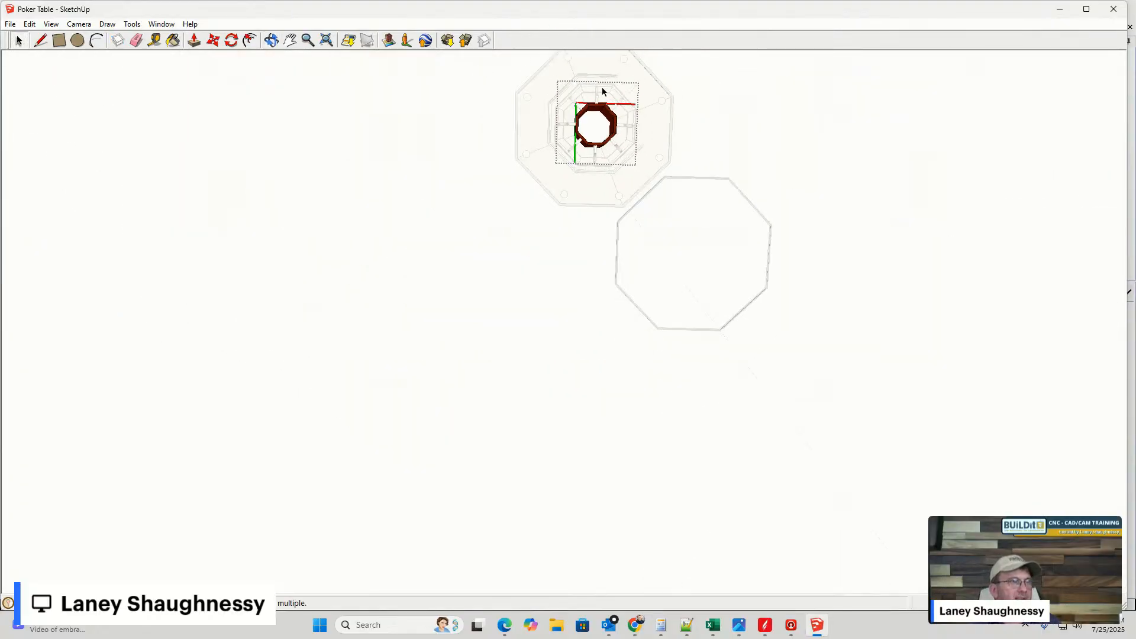
{"action": "scroll", "coordinate": [616, 96], "scroll_direction": "up", "scroll_amount": 10}
{"action": "middle_click_drag", "start_coordinate": [595, 239], "coordinate": [888, 249]}
{"action": "scroll", "coordinate": [839, 305], "scroll_direction": "down", "scroll_amount": 8}
{"action": "scroll", "coordinate": [839, 302], "scroll_direction": "up", "scroll_amount": 8}
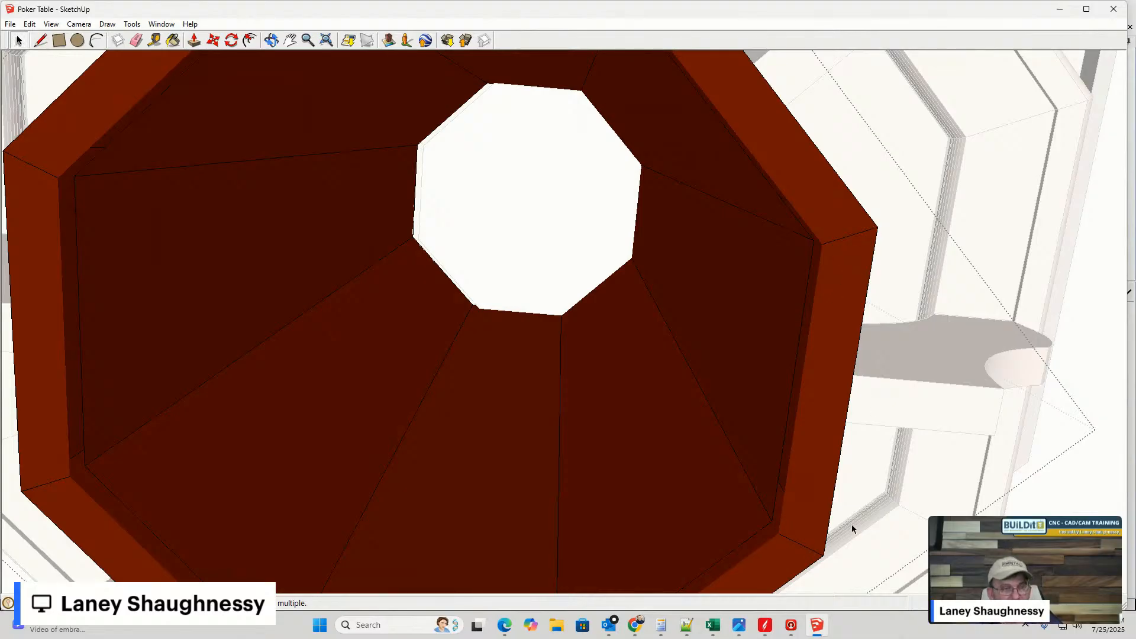
- Measure the length of one outer edge of the column's octagonal bottom rim with the Tape Measure
{"action": "left_click", "coordinate": [155, 40]}
{"action": "scroll", "coordinate": [872, 203], "scroll_direction": "down", "scroll_amount": 5}
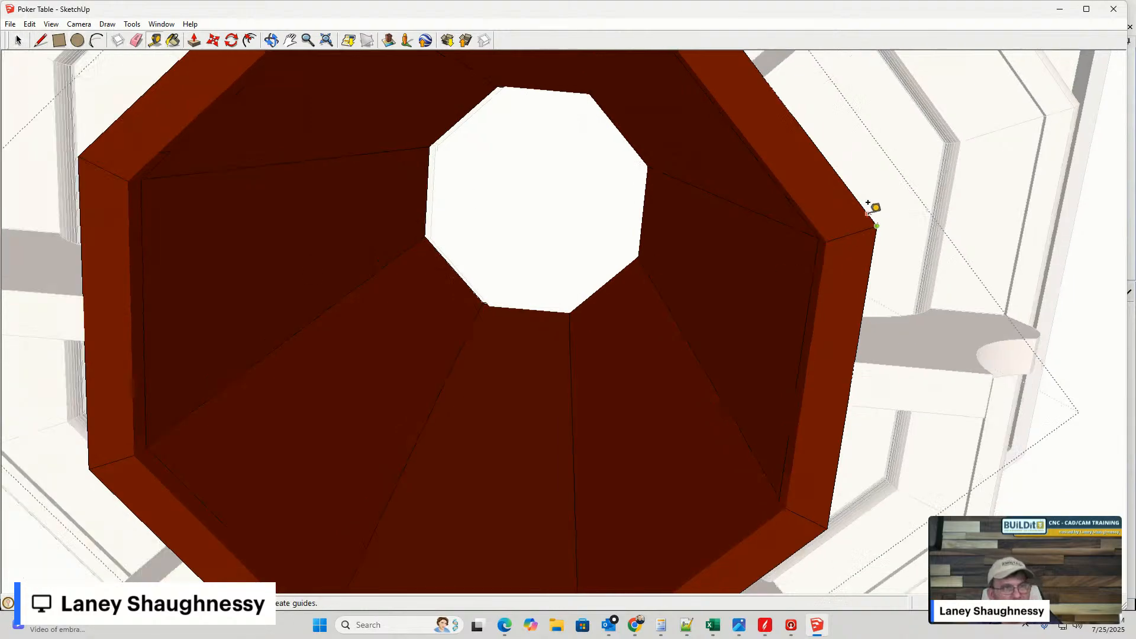
{"action": "scroll", "coordinate": [862, 459], "scroll_direction": "up", "scroll_amount": 6}
{"action": "scroll", "coordinate": [861, 459], "scroll_direction": "up", "scroll_amount": 1}
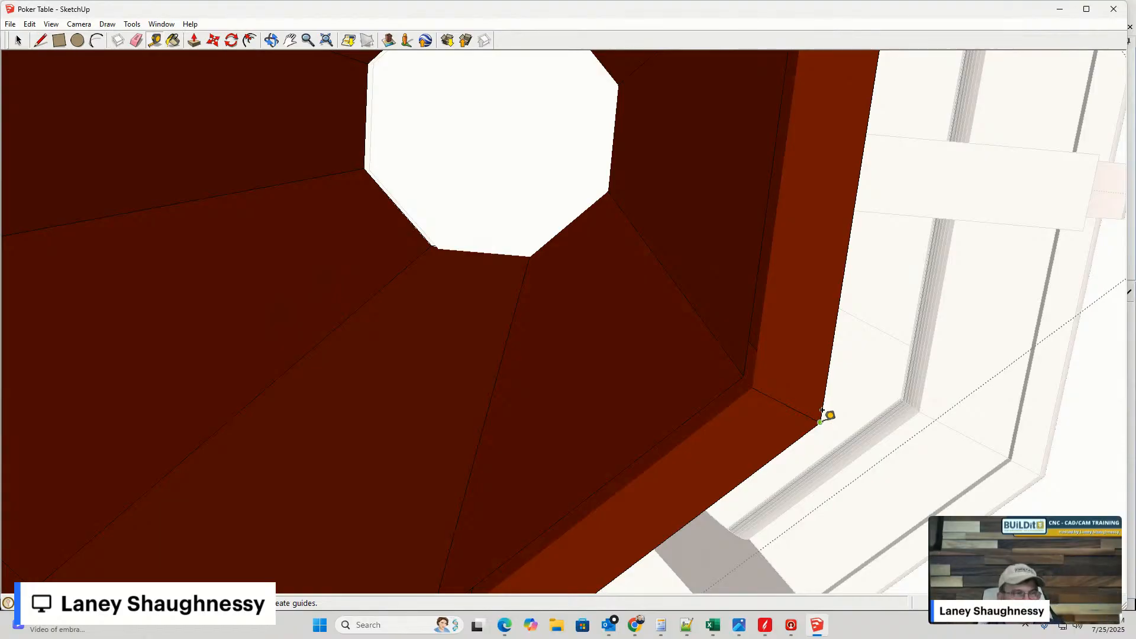
{"action": "scroll", "coordinate": [832, 415], "scroll_direction": "down", "scroll_amount": 5}
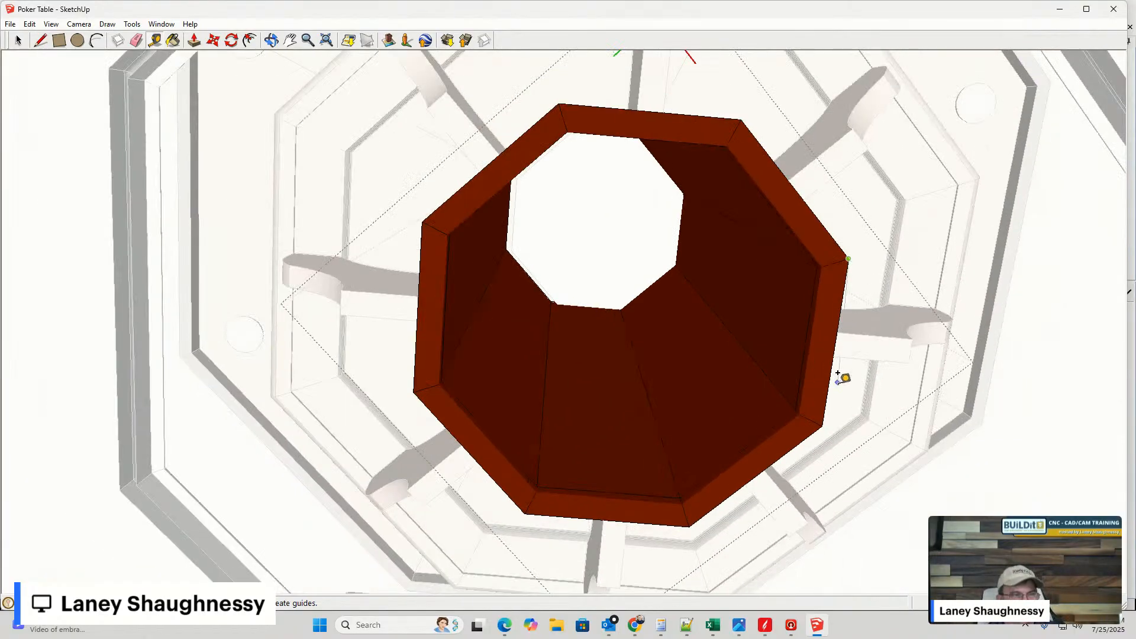
{"action": "scroll", "coordinate": [824, 412], "scroll_direction": "up", "scroll_amount": 1}
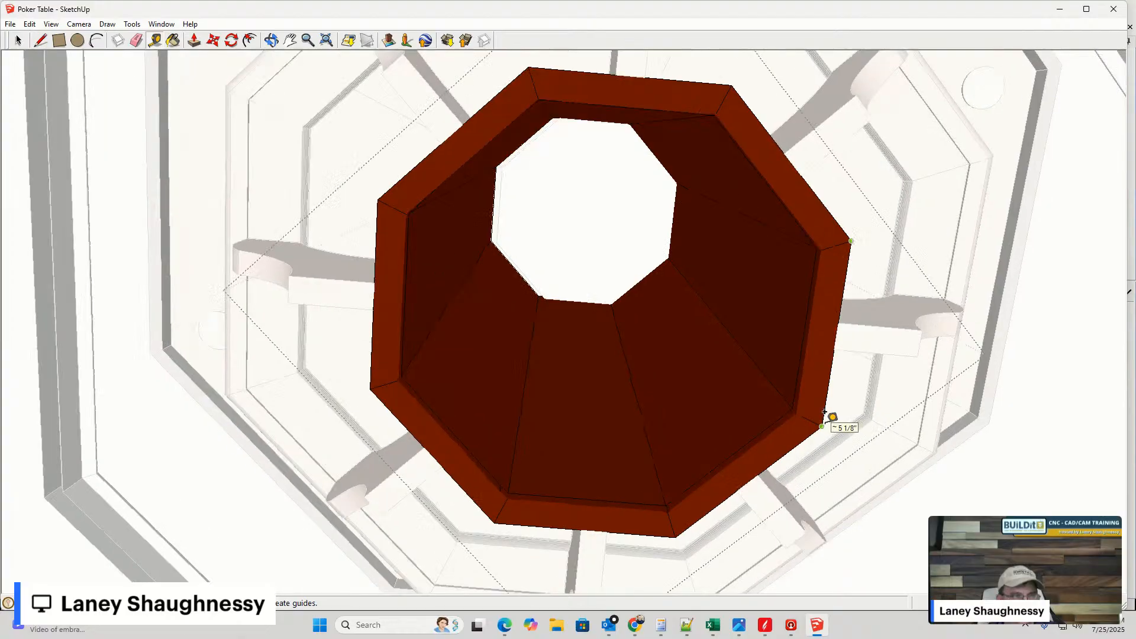
{"action": "scroll", "coordinate": [824, 413], "scroll_direction": "up", "scroll_amount": 3}
{"action": "scroll", "coordinate": [823, 413], "scroll_direction": "down", "scroll_amount": 2}
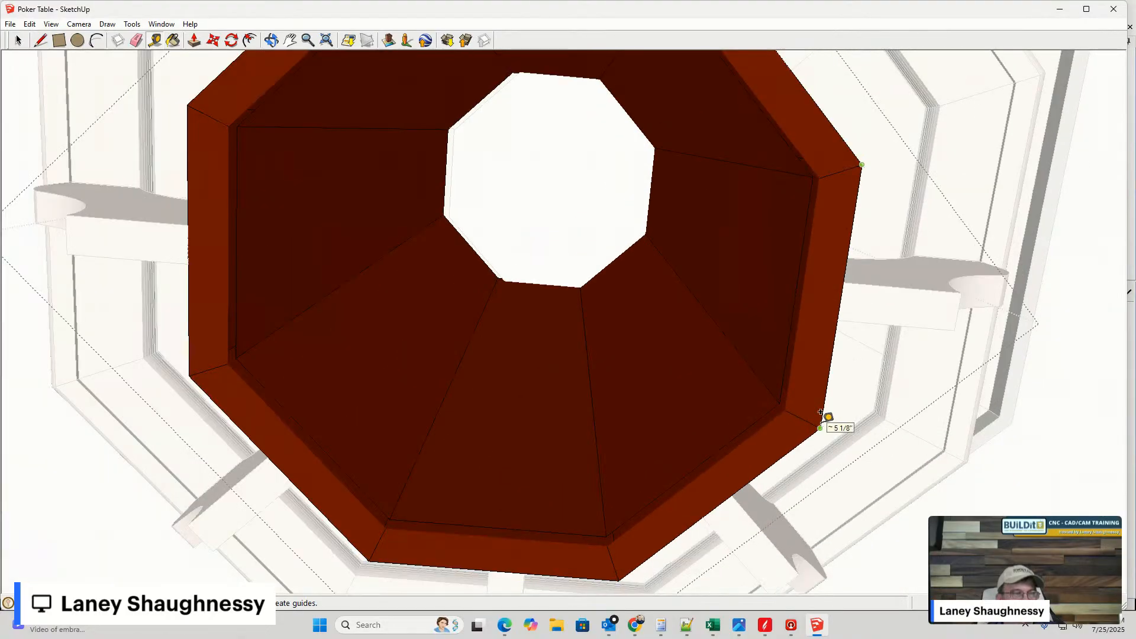
{"action": "middle_click_drag", "start_coordinate": [821, 412], "coordinate": [858, 421]}
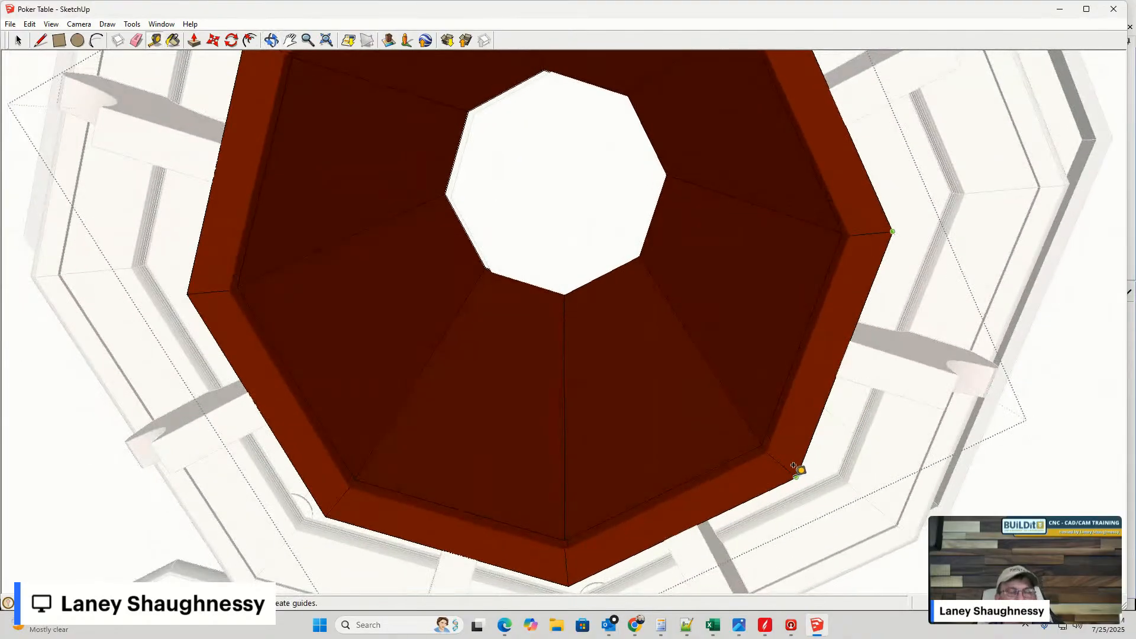
{"action": "middle_click_drag", "start_coordinate": [794, 466], "coordinate": [781, 462]}
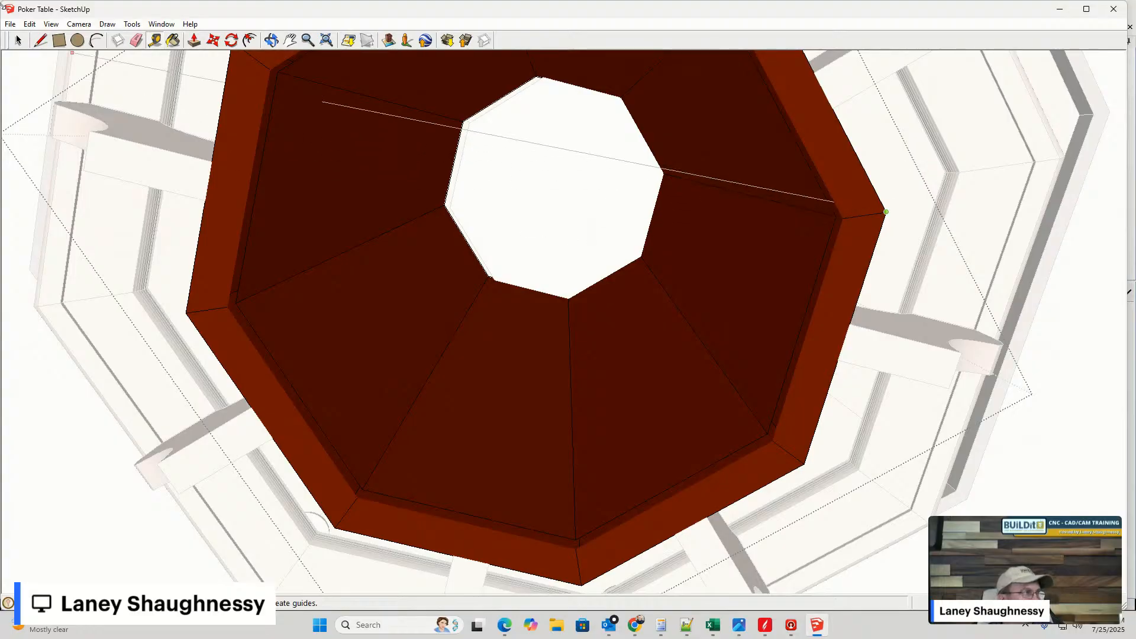
- Examine the column's mitred bottom rim from below and where the foot rail supports meet its outer faces
{"action": "left_click", "coordinate": [19, 42]}
{"action": "middle_click_drag", "start_coordinate": [861, 393], "coordinate": [660, 518]}
{"action": "middle_click_drag", "start_coordinate": [734, 214], "coordinate": [660, 255]}
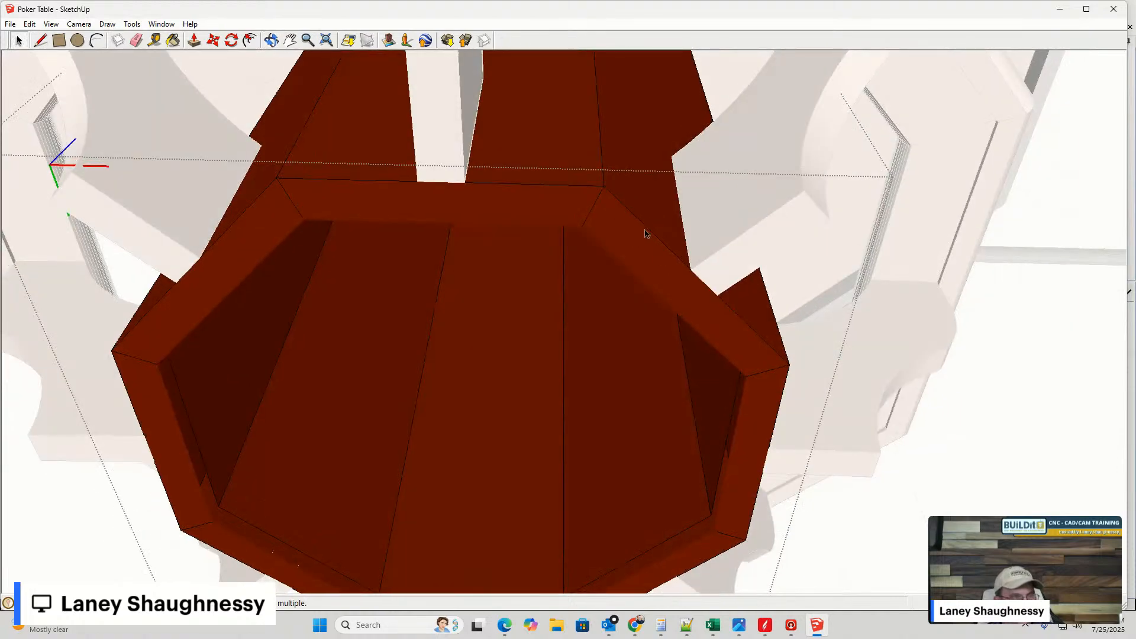
{"action": "middle_click_drag", "start_coordinate": [616, 283], "coordinate": [744, 220]}
{"action": "scroll", "coordinate": [743, 220], "scroll_direction": "down", "scroll_amount": 3}
{"action": "scroll", "coordinate": [652, 251], "scroll_direction": "up", "scroll_amount": 8}
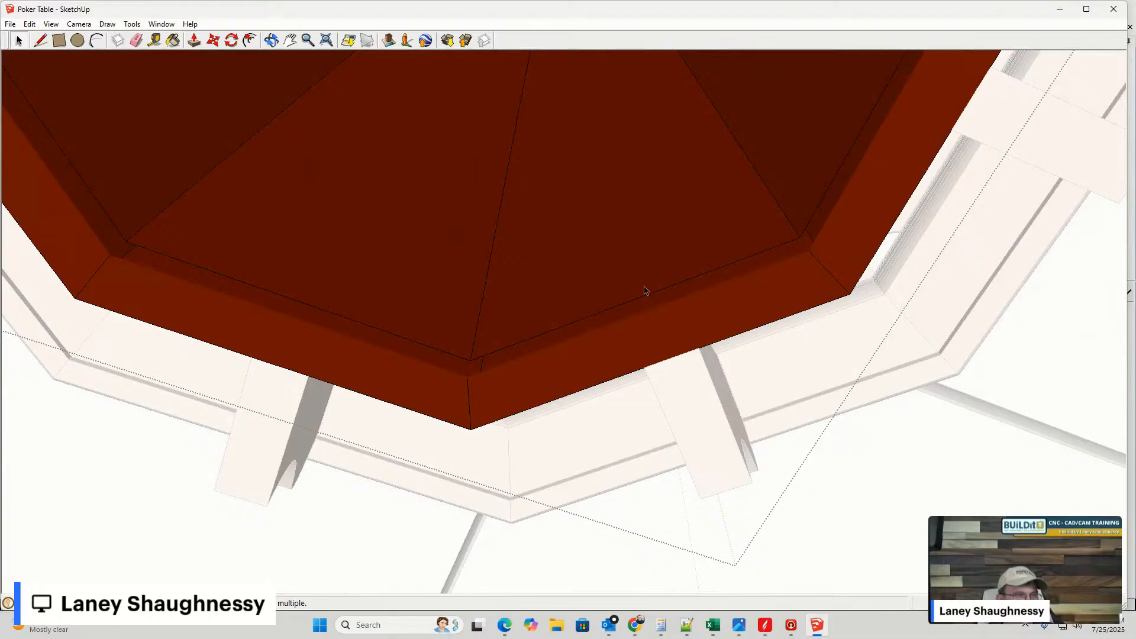
{"action": "middle_click_drag", "start_coordinate": [647, 289], "coordinate": [515, 274]}
{"action": "scroll", "coordinate": [509, 285], "scroll_direction": "up", "scroll_amount": 5}
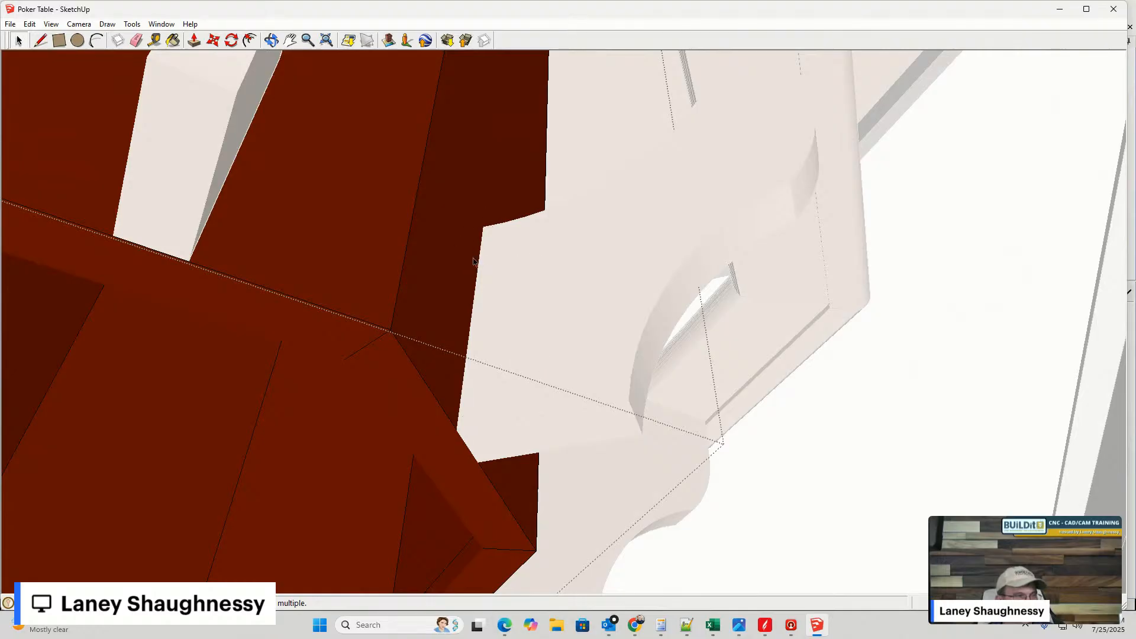
{"action": "middle_click_drag", "start_coordinate": [390, 367], "coordinate": [268, 325]}
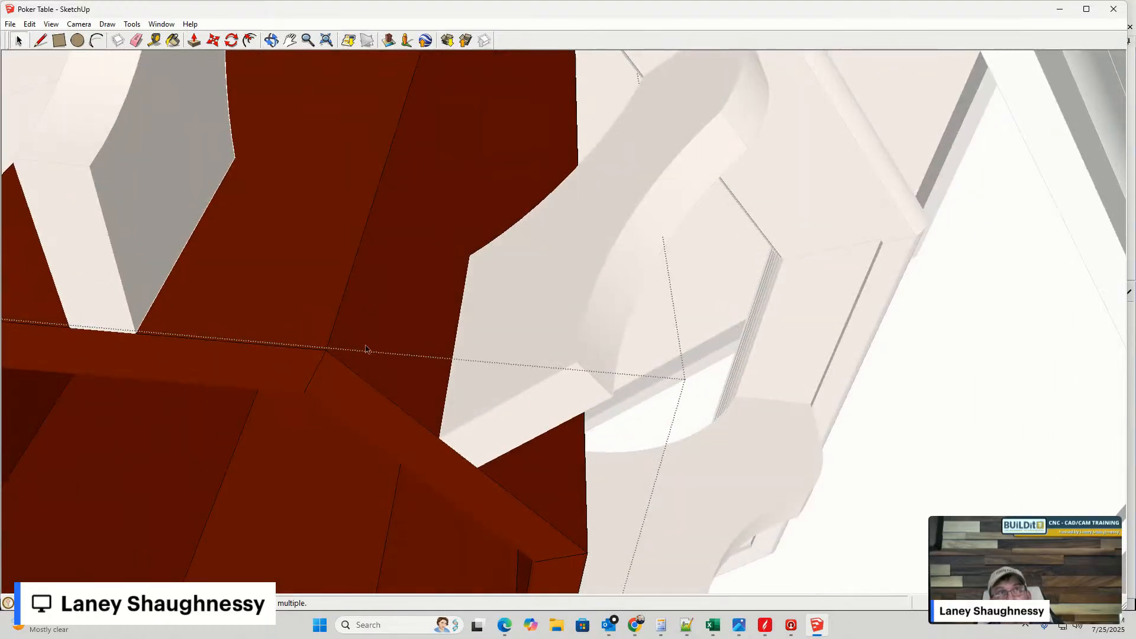
{"action": "middle_click_drag", "start_coordinate": [388, 350], "coordinate": [389, 396]}
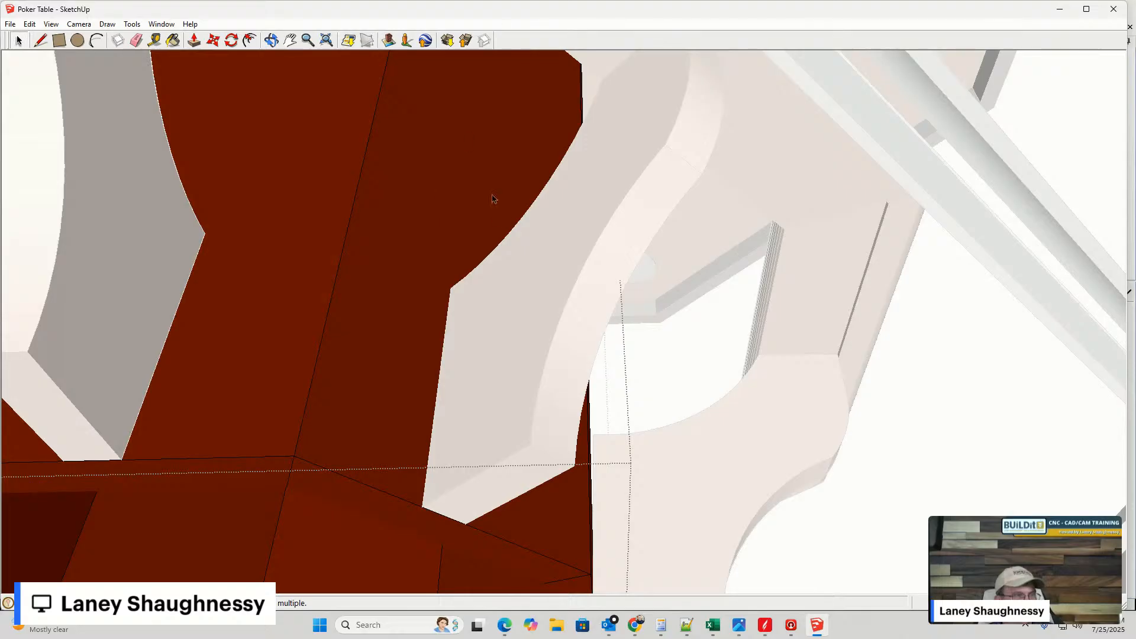
- Inspect the foot rail supports from the side, checking their straight back edges against the column faces beneath the rail
{"action": "scroll", "coordinate": [459, 304], "scroll_direction": "down", "scroll_amount": 6}
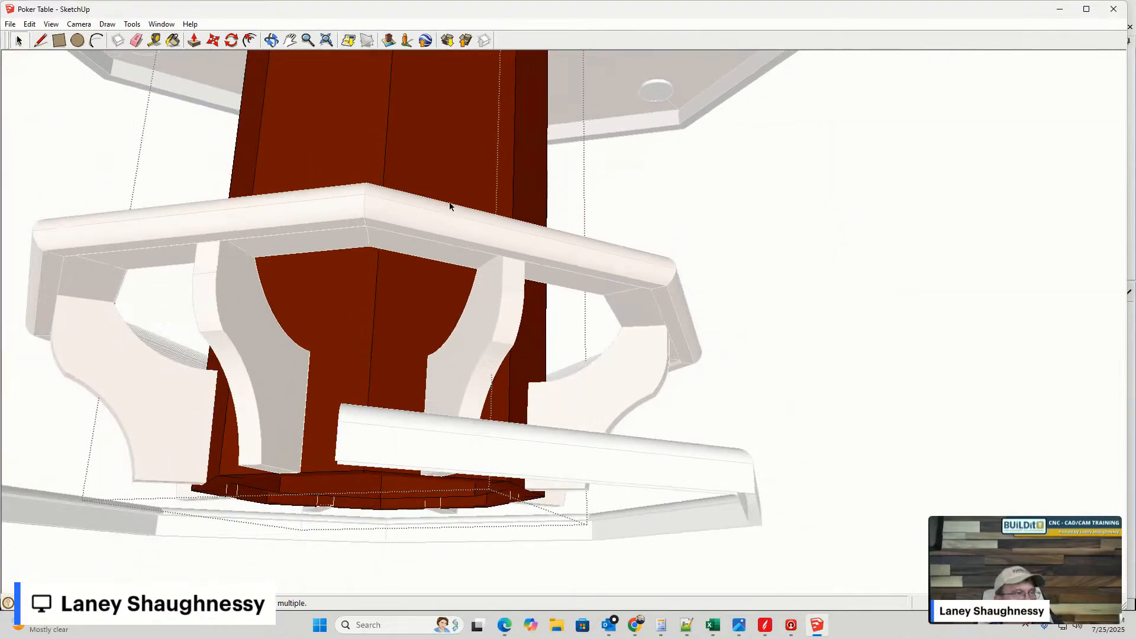
{"action": "scroll", "coordinate": [429, 380], "scroll_direction": "up", "scroll_amount": 2}
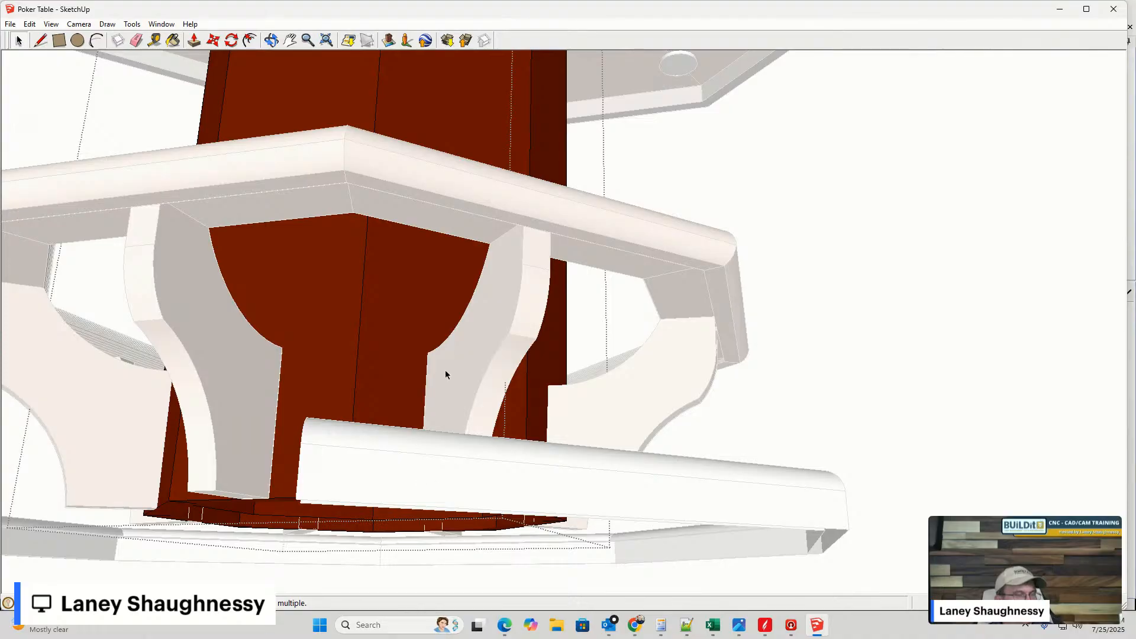
{"action": "mouse_move", "coordinate": [419, 364]}
{"action": "middle_mouse_down"}
{"action": "mouse_move", "coordinate": [519, 373]}
{"action": "mouse_move", "coordinate": [484, 363]}
{"action": "middle_mouse_up"}
{"action": "scroll", "coordinate": [490, 344], "scroll_direction": "up", "scroll_amount": 1}
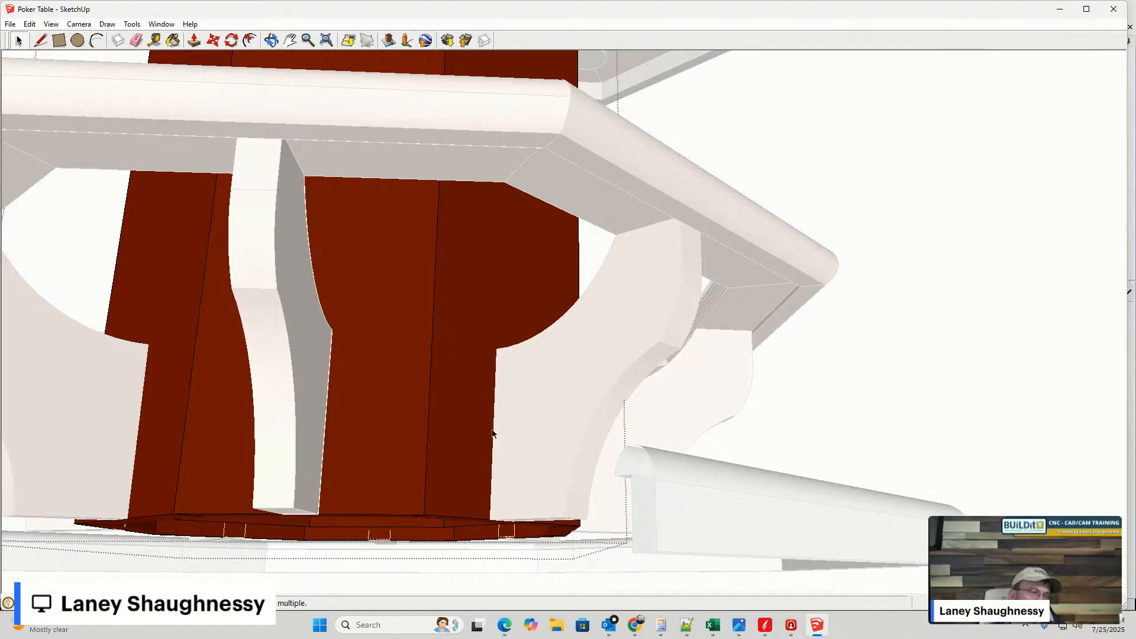
{"action": "middle_click_drag", "start_coordinate": [501, 472], "coordinate": [515, 431]}
{"action": "scroll", "coordinate": [510, 431], "scroll_direction": "up", "scroll_amount": 4}
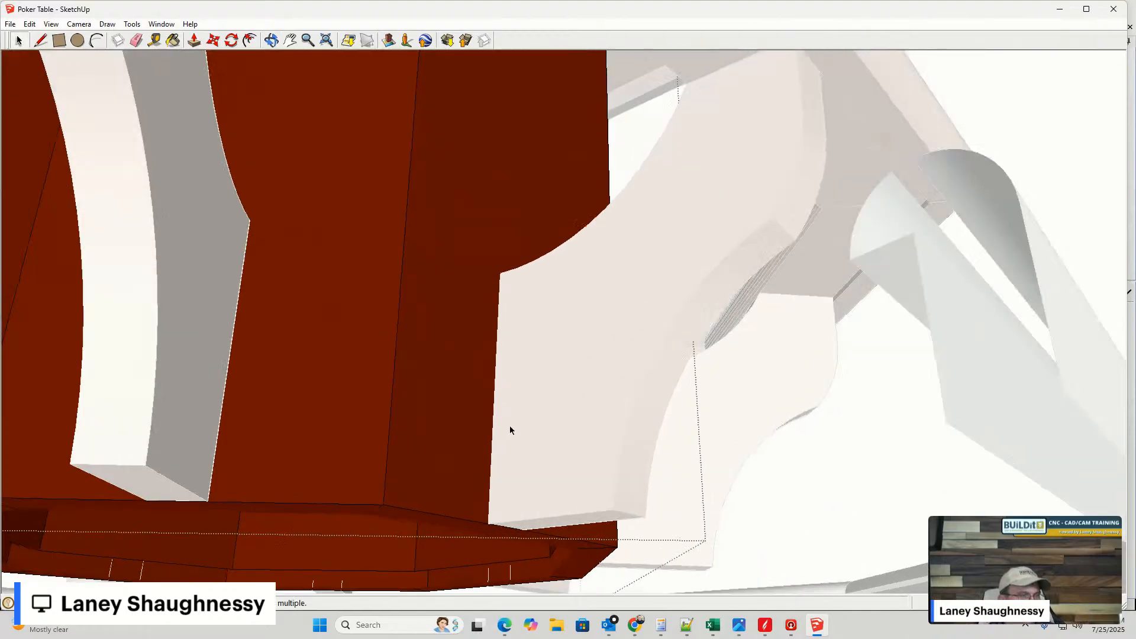
{"action": "mouse_move", "coordinate": [489, 472]}
{"action": "middle_mouse_down"}
{"action": "mouse_move", "coordinate": [649, 330]}
{"action": "mouse_move", "coordinate": [776, 268]}
{"action": "mouse_move", "coordinate": [1036, 343]}
{"action": "middle_mouse_up"}
{"action": "mouse_move", "coordinate": [527, 338]}
{"action": "middle_mouse_down"}
{"action": "mouse_move", "coordinate": [561, 318]}
{"action": "mouse_move", "coordinate": [53, 393]}
{"action": "mouse_move", "coordinate": [30, 418]}
{"action": "mouse_move", "coordinate": [5, 504]}
{"action": "mouse_move", "coordinate": [13, 592]}
{"action": "middle_mouse_up"}
{"action": "scroll", "coordinate": [657, 329], "scroll_direction": "up", "scroll_amount": 2}
{"action": "mouse_move", "coordinate": [331, 577]}
{"action": "middle_mouse_down"}
{"action": "mouse_move", "coordinate": [292, 587]}
{"action": "mouse_move", "coordinate": [147, 553]}
{"action": "mouse_move", "coordinate": [20, 545]}
{"action": "middle_mouse_up"}
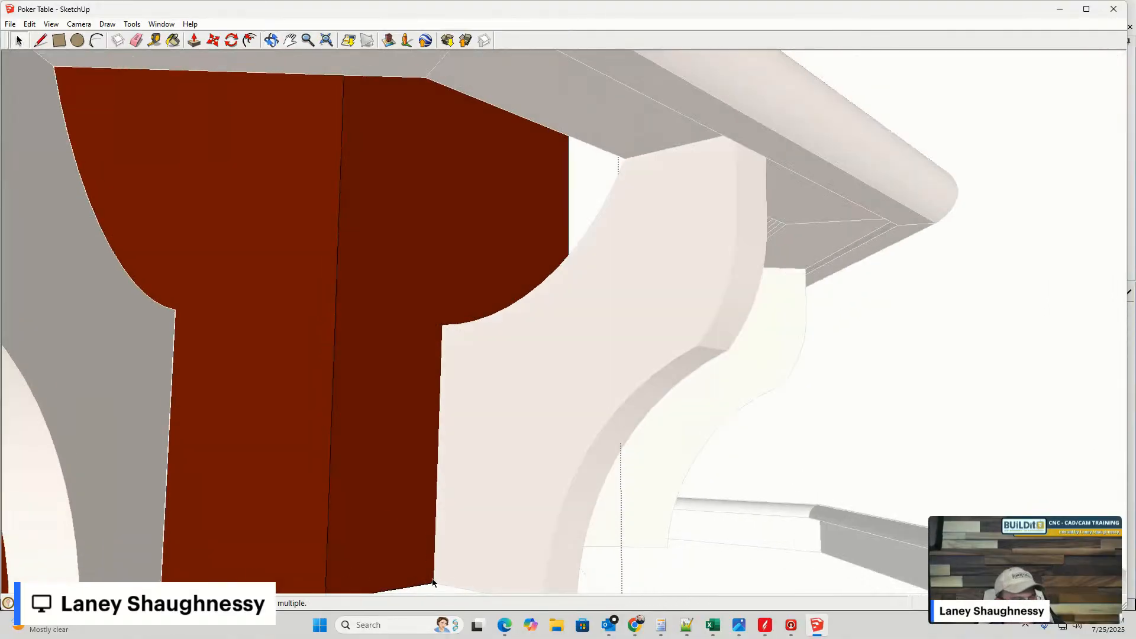
- Review the whole column between the table top and the foot rail from several sides
{"action": "scroll", "coordinate": [459, 339], "scroll_direction": "down", "scroll_amount": 5}
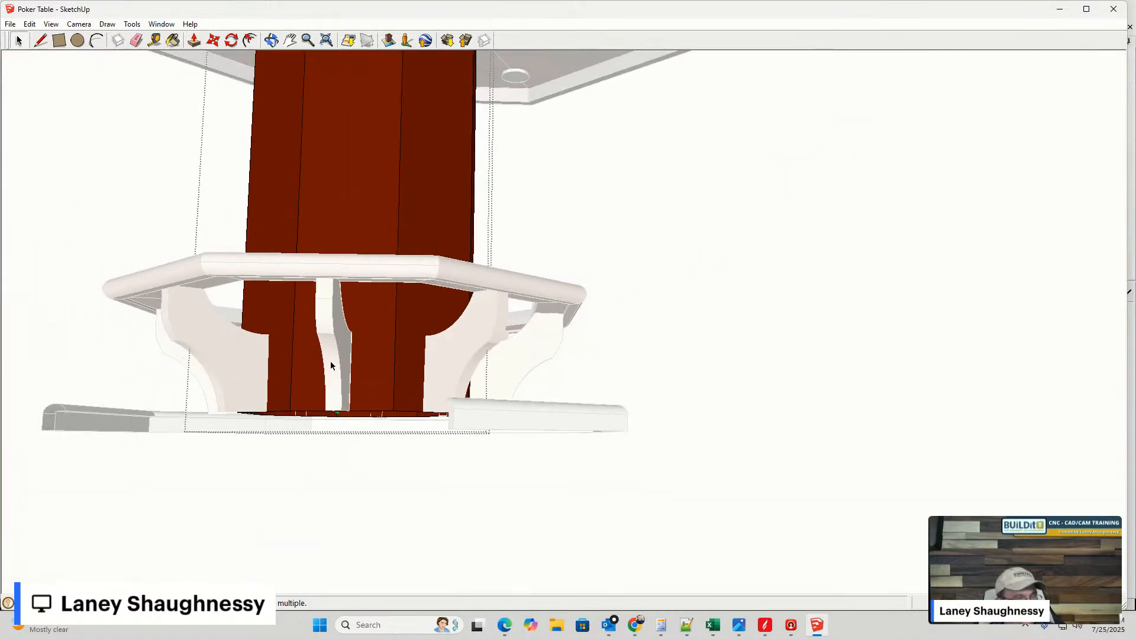
{"action": "middle_click_drag", "start_coordinate": [284, 352], "coordinate": [479, 296]}
{"action": "scroll", "coordinate": [352, 334], "scroll_direction": "down", "scroll_amount": 3}
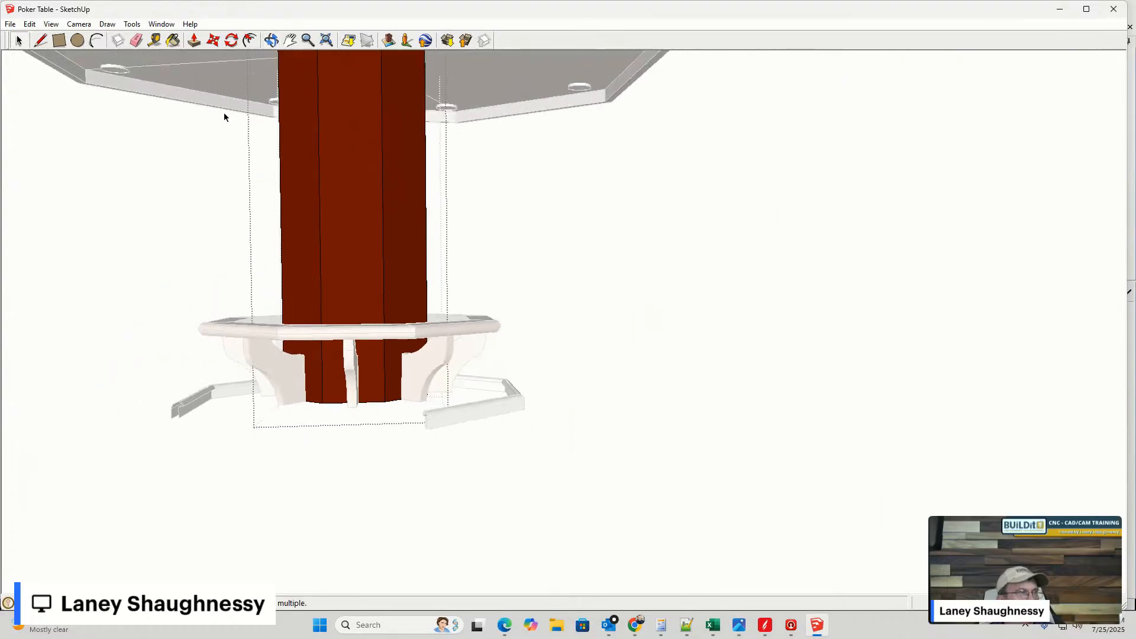
{"action": "middle_click_drag", "start_coordinate": [224, 117], "coordinate": [497, 231]}
{"action": "scroll", "coordinate": [497, 231], "scroll_direction": "up", "scroll_amount": 3}
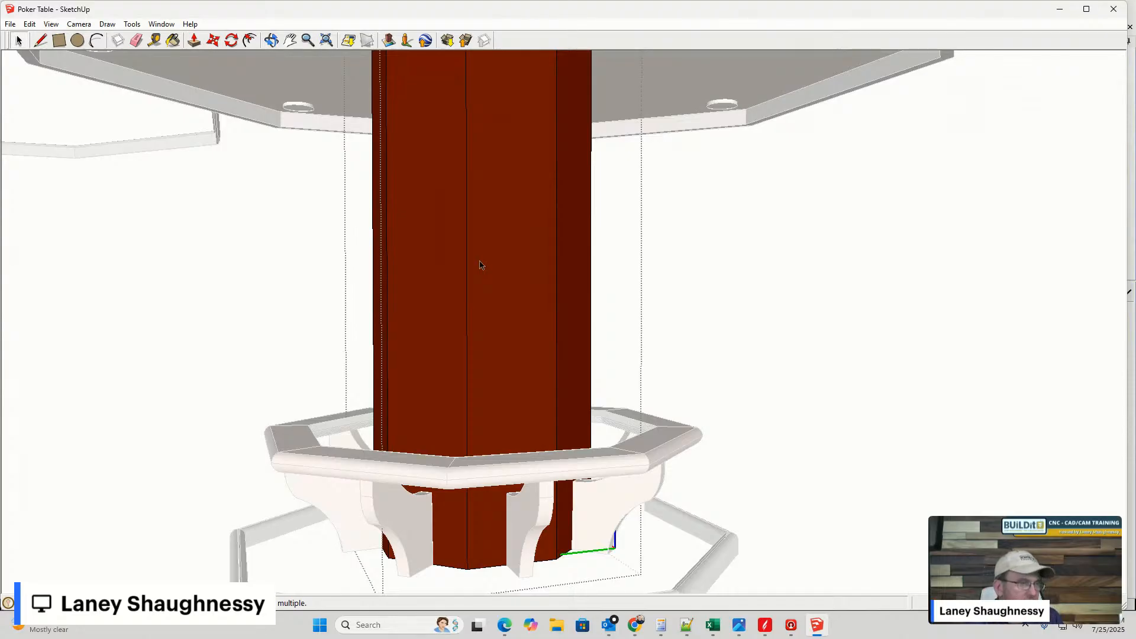
{"action": "scroll", "coordinate": [558, 303], "scroll_direction": "down", "scroll_amount": 5}
{"action": "key", "text": "o"}
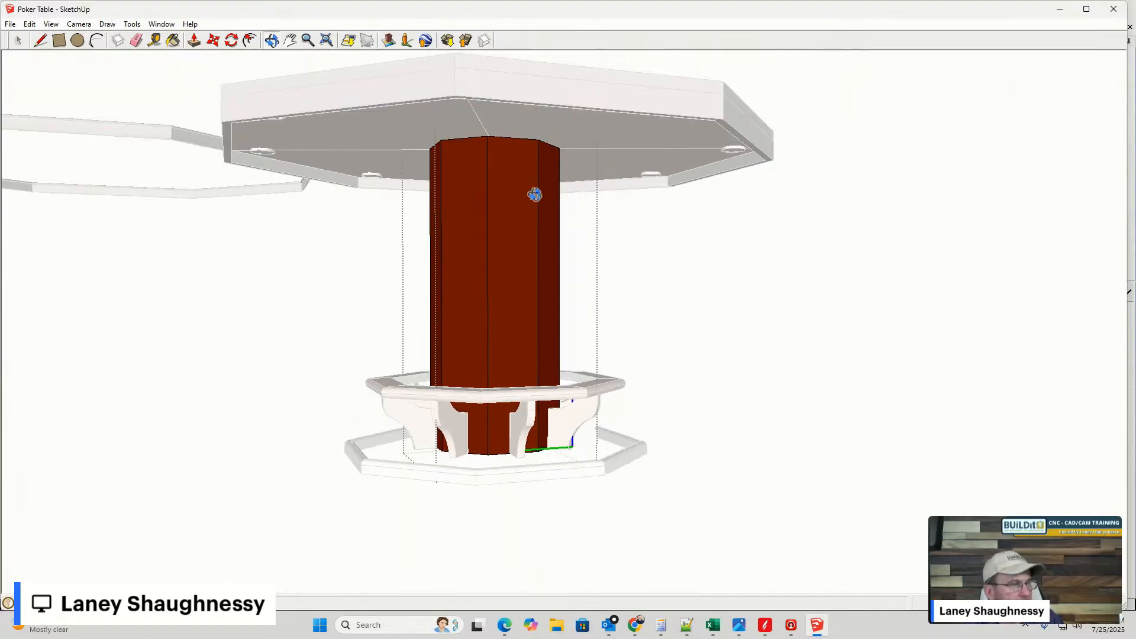
{"action": "mouse_move", "coordinate": [533, 195]}
{"action": "left_mouse_down"}
{"action": "mouse_move", "coordinate": [249, 214]}
{"action": "mouse_move", "coordinate": [137, 195]}
{"action": "mouse_move", "coordinate": [748, 213]}
{"action": "mouse_move", "coordinate": [1114, 207]}
{"action": "left_mouse_up"}
{"action": "key", "text": "space"}
{"action": "scroll", "coordinate": [1114, 207], "scroll_direction": "up", "scroll_amount": 1}
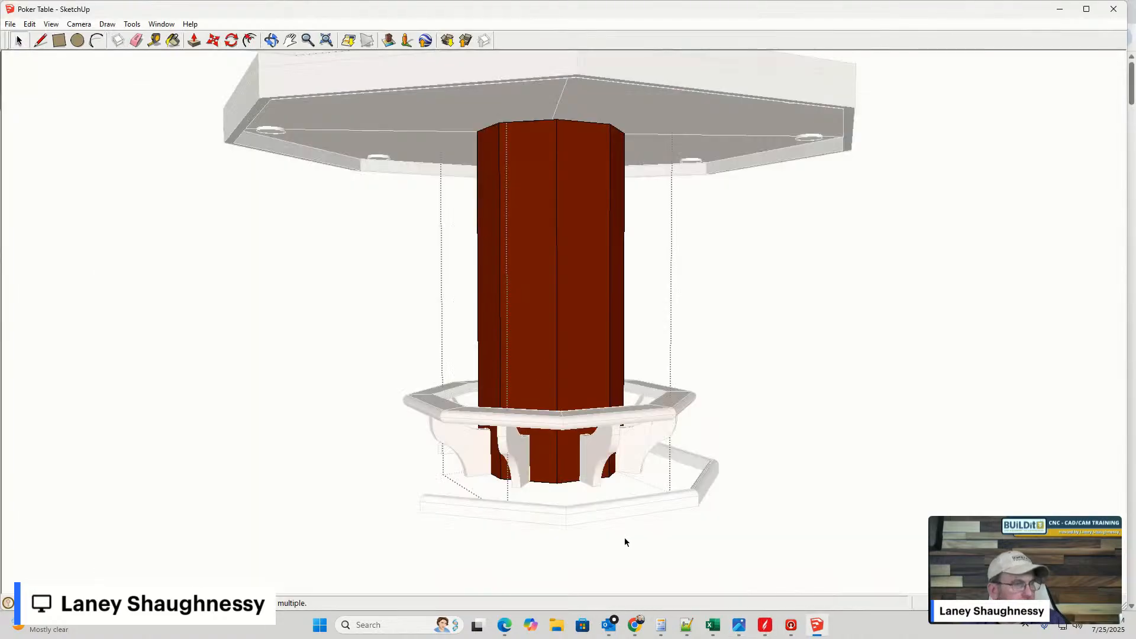
- Switch to Aspire and make the Pedastool sheet active
{"action": "left_click", "coordinate": [765, 625]}
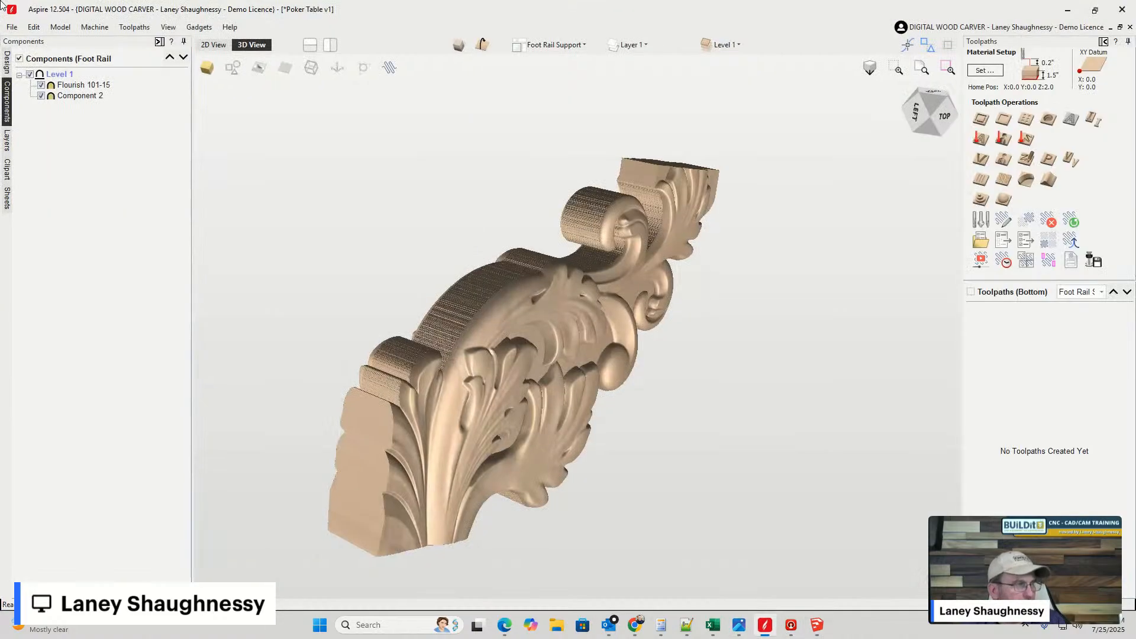
{"action": "left_click", "coordinate": [6, 199]}
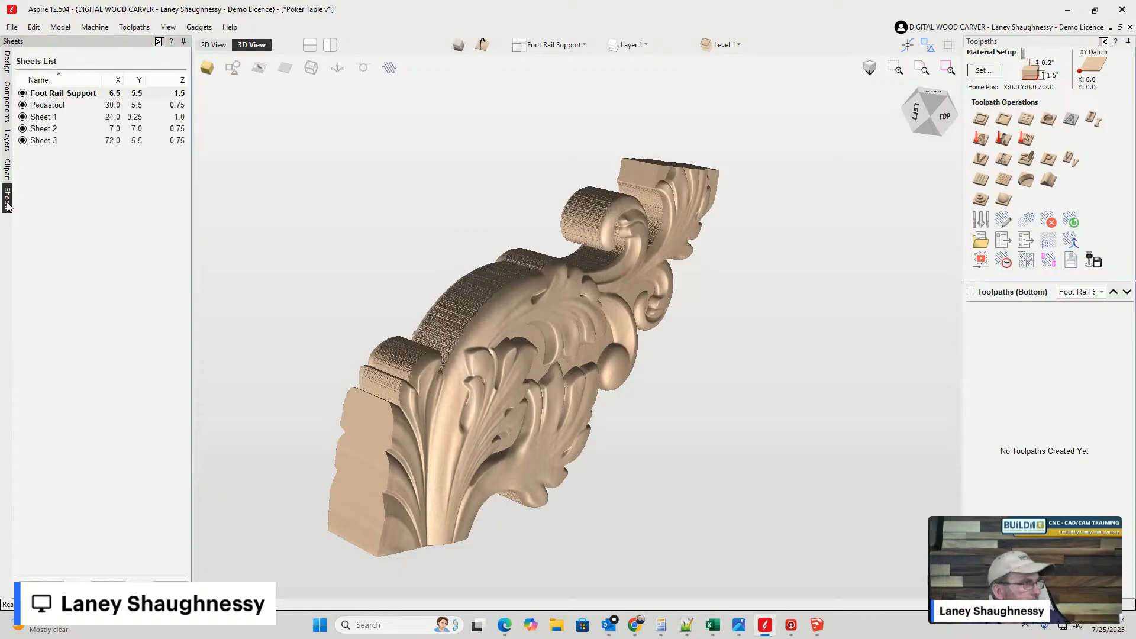
{"action": "left_click", "coordinate": [49, 107]}
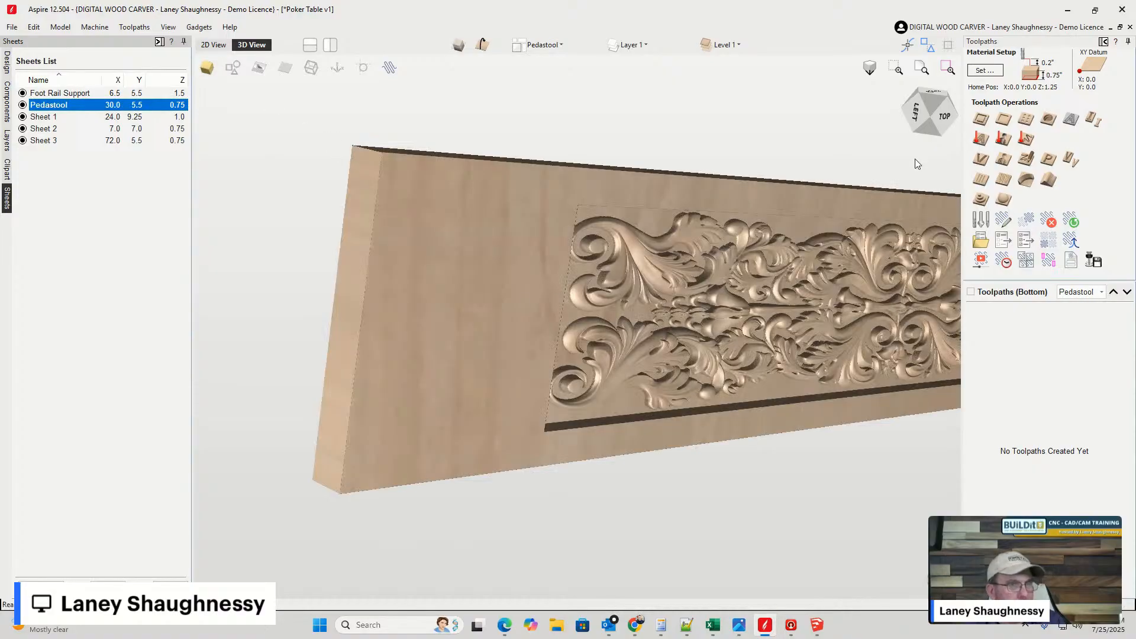
- Examine the Pedastool board in 3D, checking the recessed carving and the board's left end face
{"action": "left_click_drag", "start_coordinate": [917, 164], "coordinate": [450, 359]}
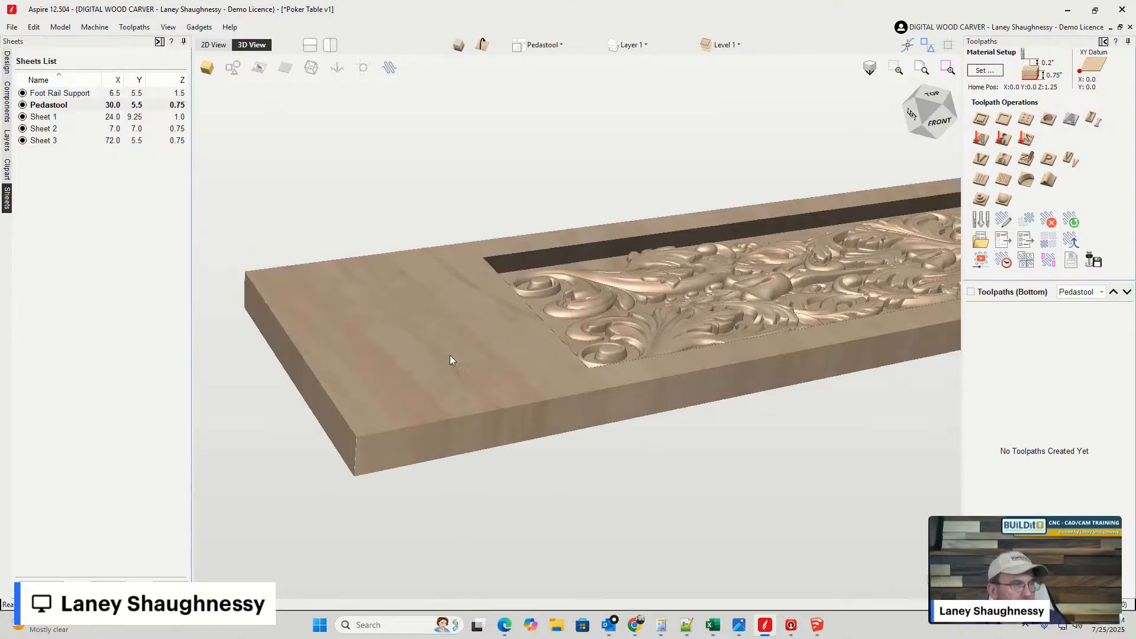
{"action": "middle_click_drag", "start_coordinate": [381, 390], "coordinate": [140, 427]}
{"action": "scroll", "coordinate": [357, 442], "scroll_direction": "up", "scroll_amount": 1}
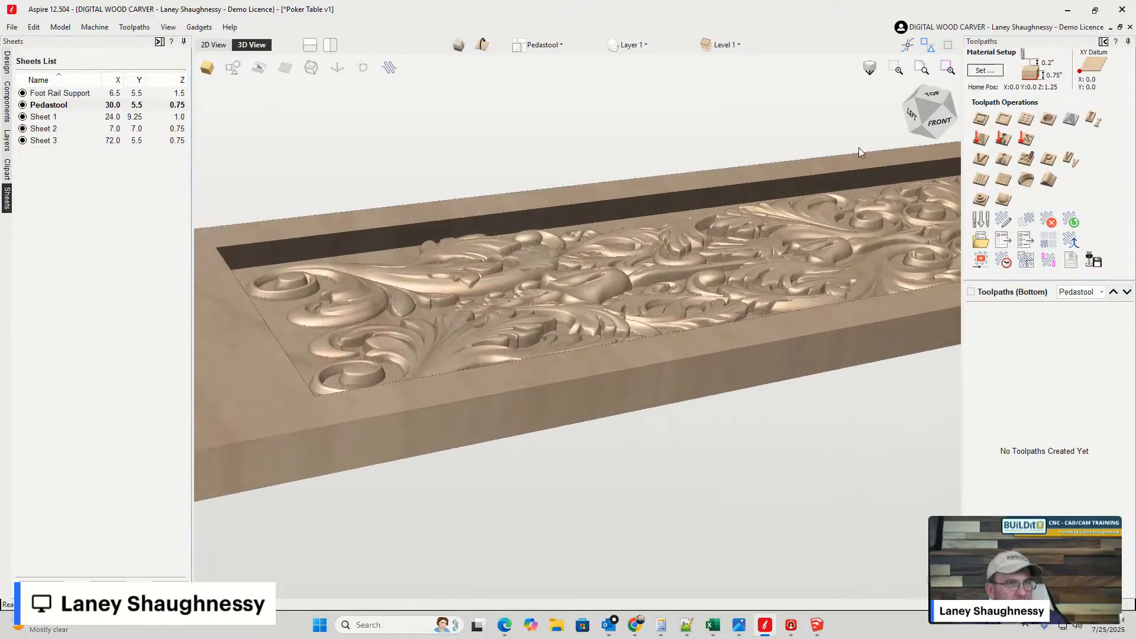
{"action": "left_click", "coordinate": [913, 113]}
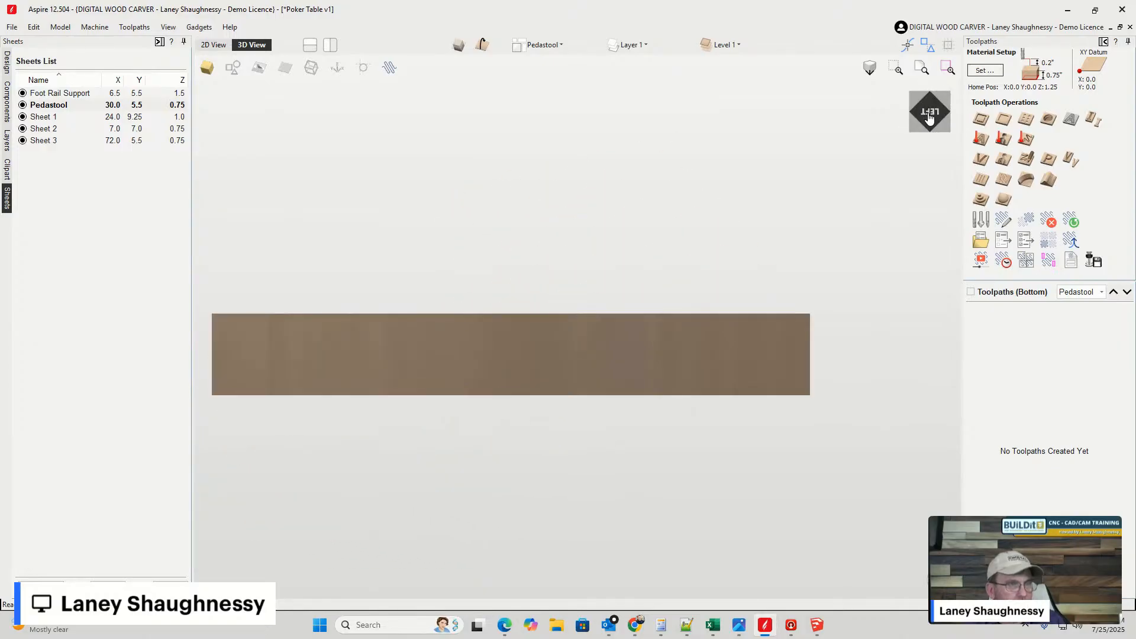
{"action": "left_click", "coordinate": [932, 129]}
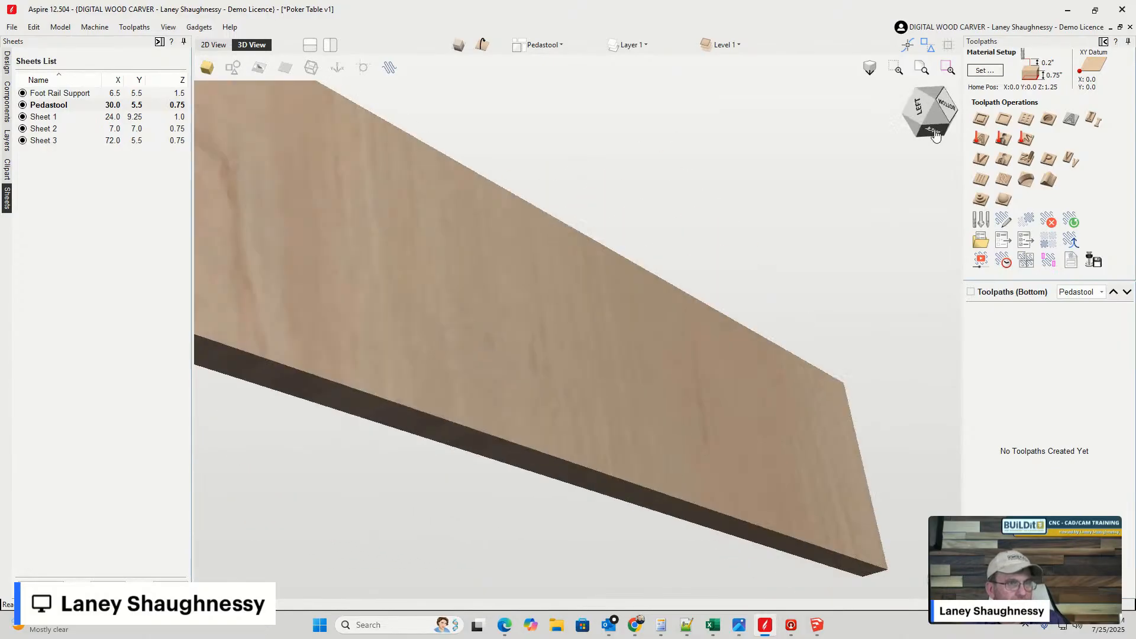
{"action": "left_click", "coordinate": [942, 116]}
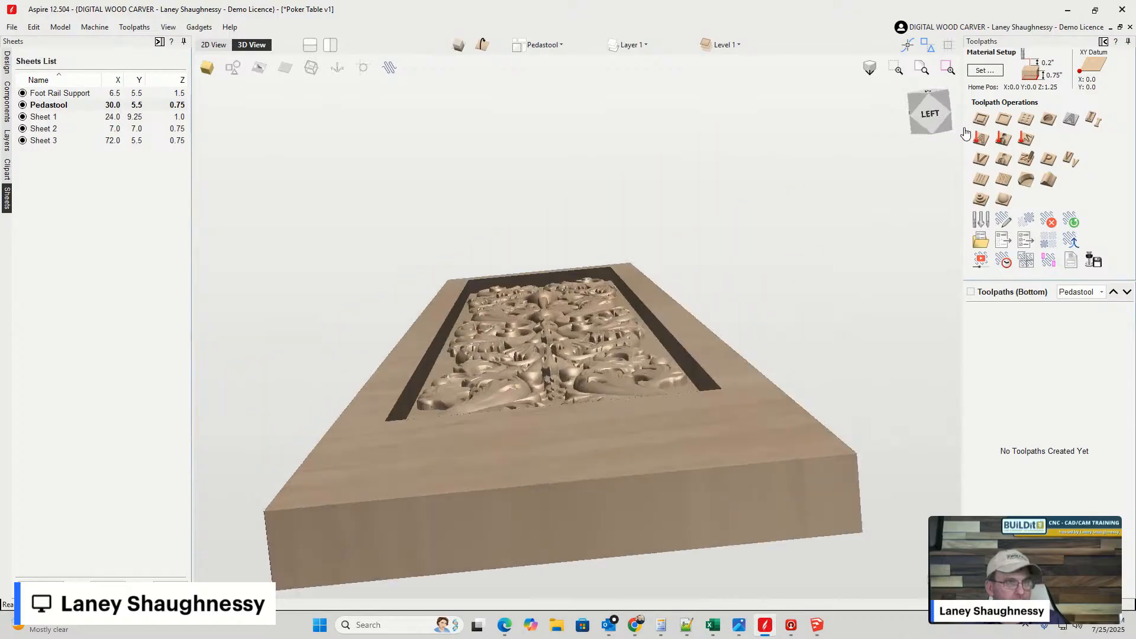
{"action": "left_click", "coordinate": [926, 114]}
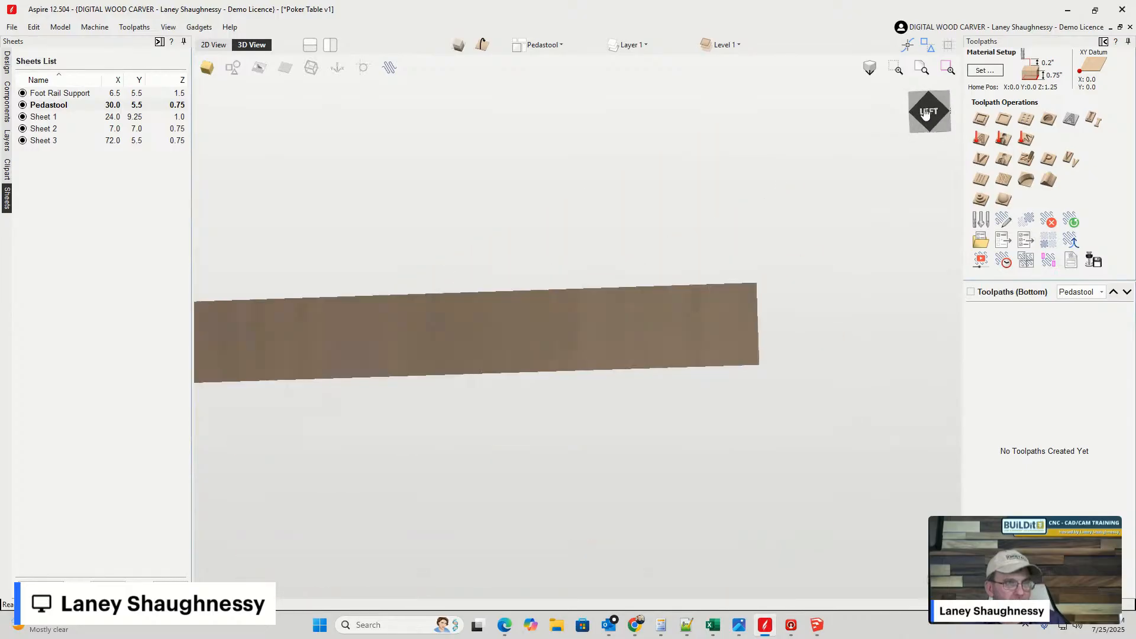
{"action": "left_click_drag", "start_coordinate": [927, 114], "coordinate": [931, 111]}
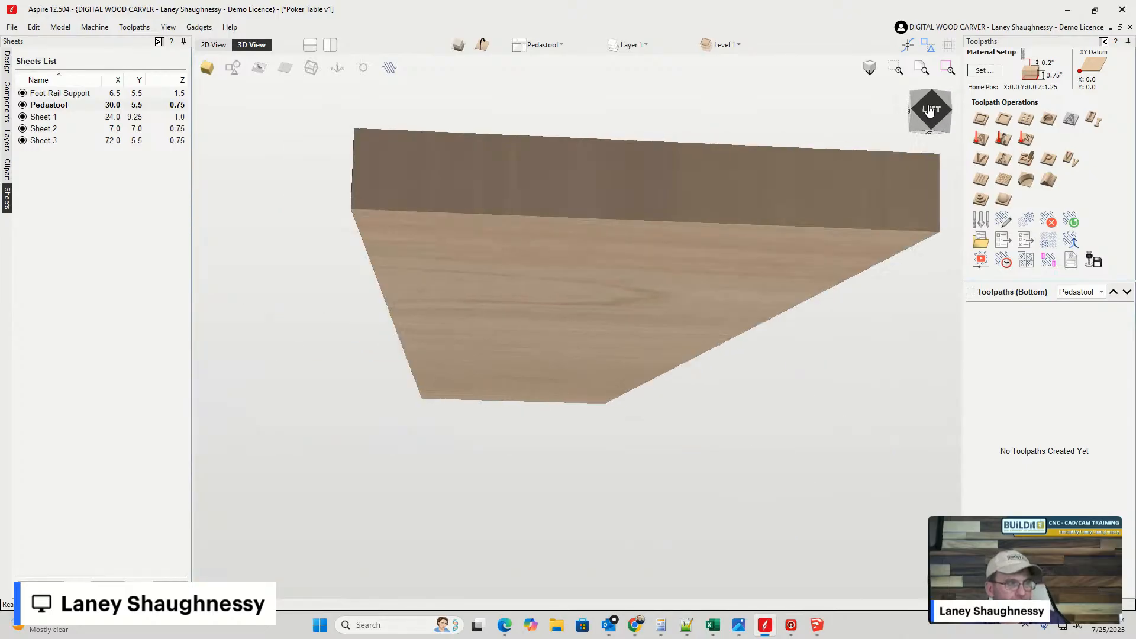
{"action": "left_click", "coordinate": [930, 111]}
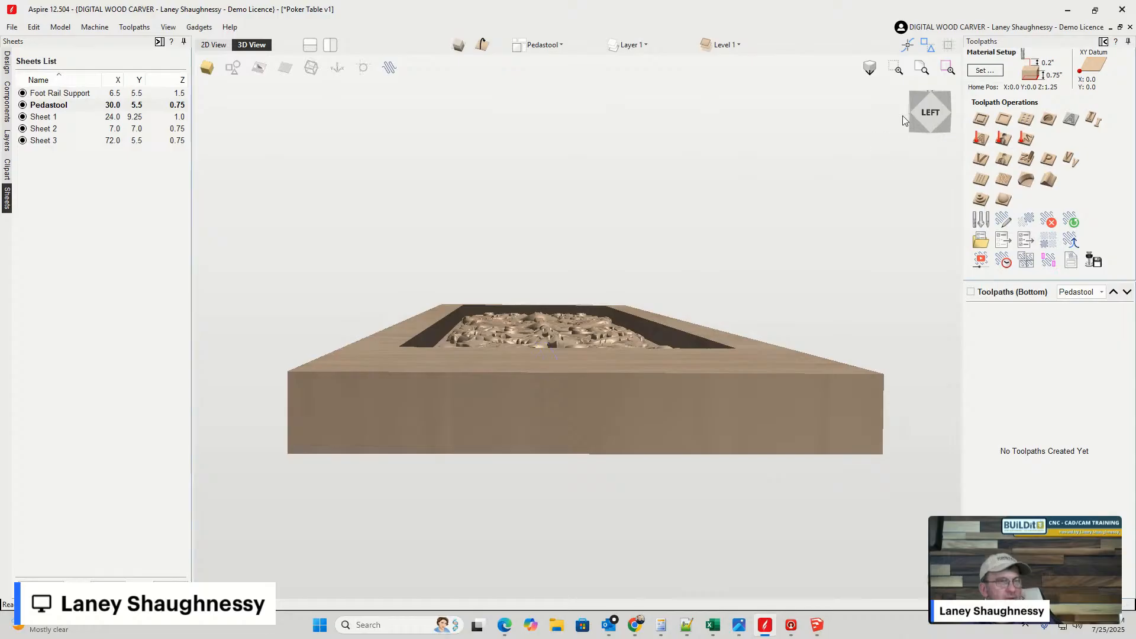
- Examine the pedestal panel's end face and carving in 3D, and its sheet outline in 2D
{"action": "left_click_drag", "start_coordinate": [930, 114], "coordinate": [932, 125]}
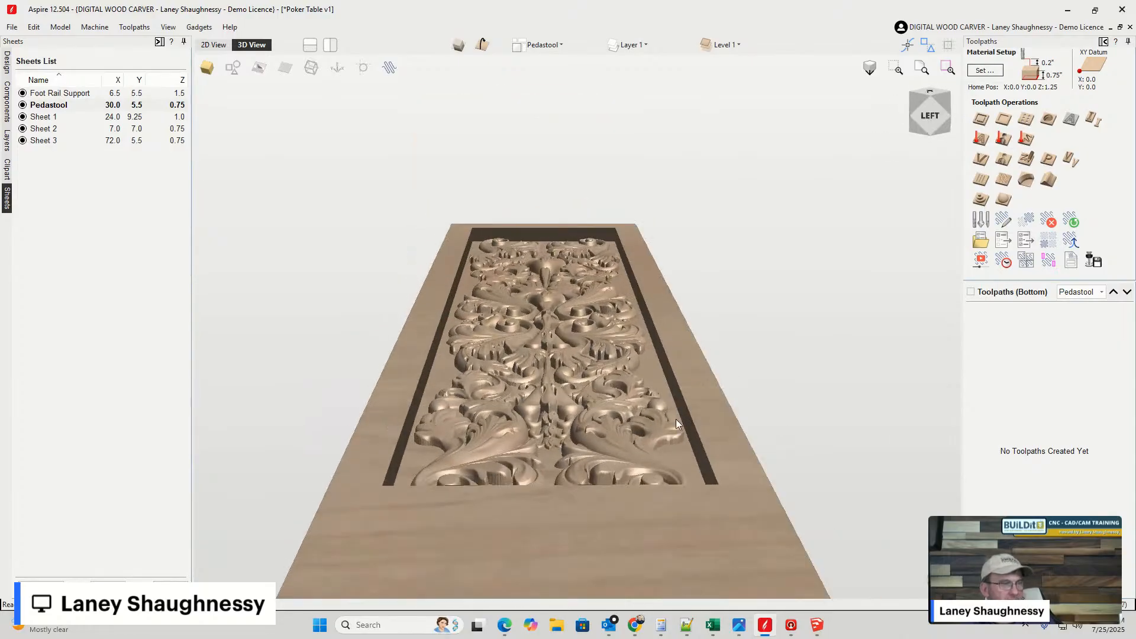
{"action": "left_click_drag", "start_coordinate": [363, 423], "coordinate": [662, 319]}
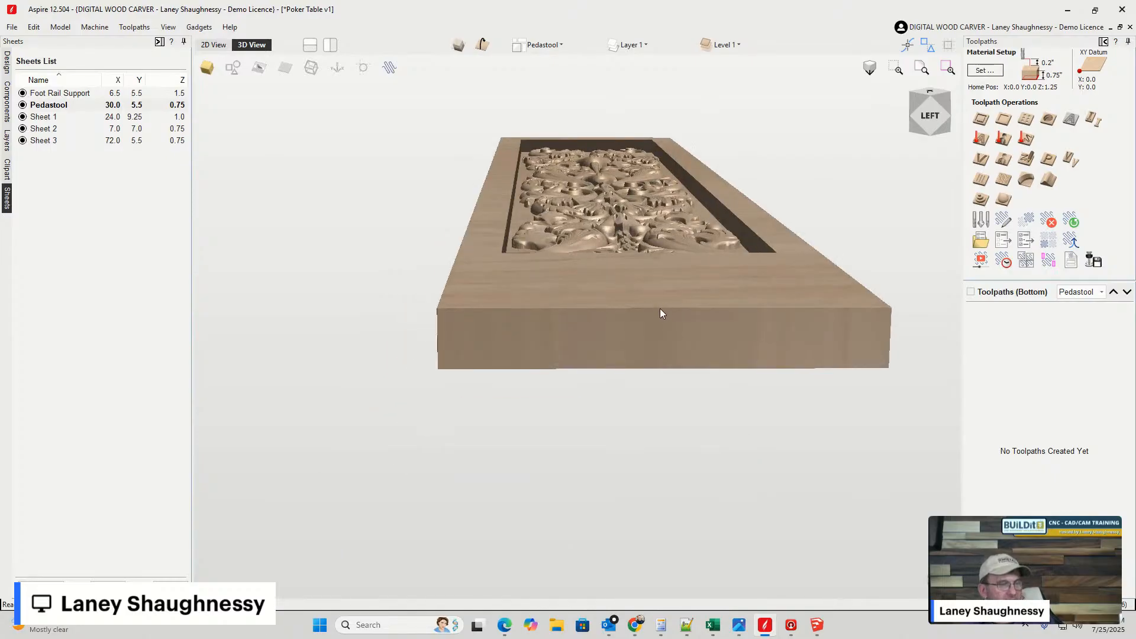
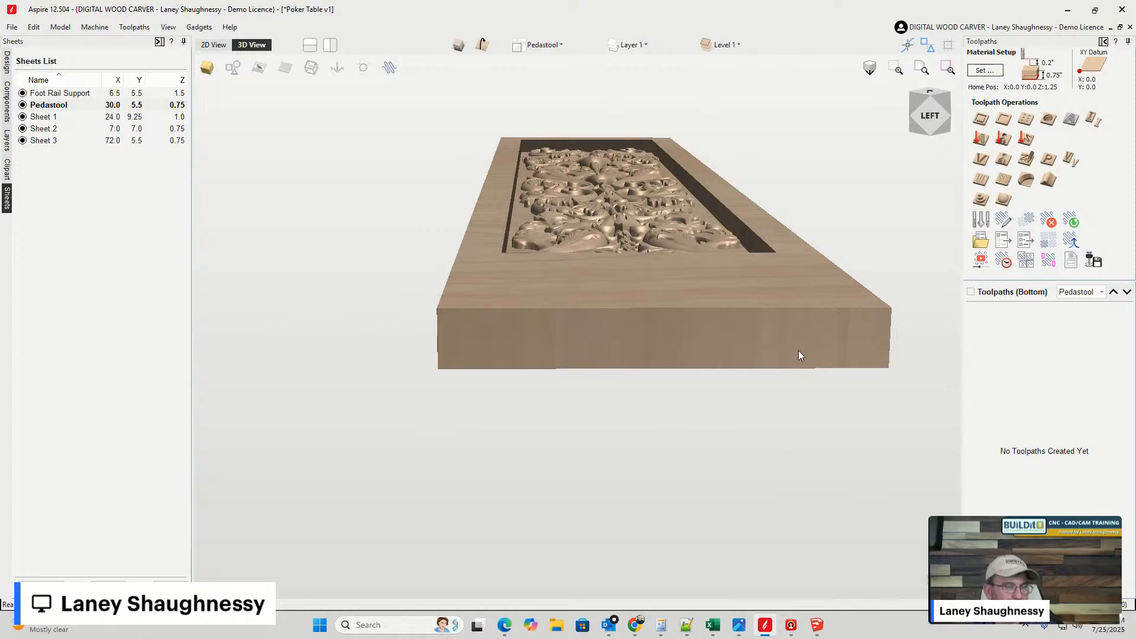
{"action": "middle_click_drag", "start_coordinate": [613, 350], "coordinate": [507, 353]}
{"action": "left_click", "coordinate": [210, 46]}
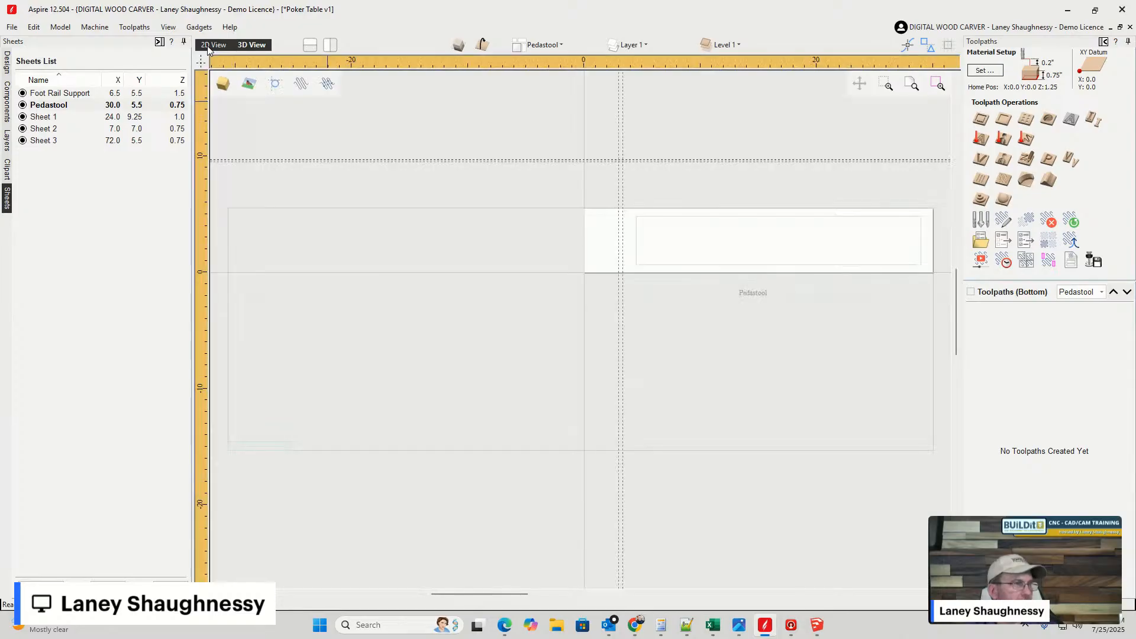
{"action": "scroll", "coordinate": [444, 169], "scroll_direction": "down", "scroll_amount": 8}
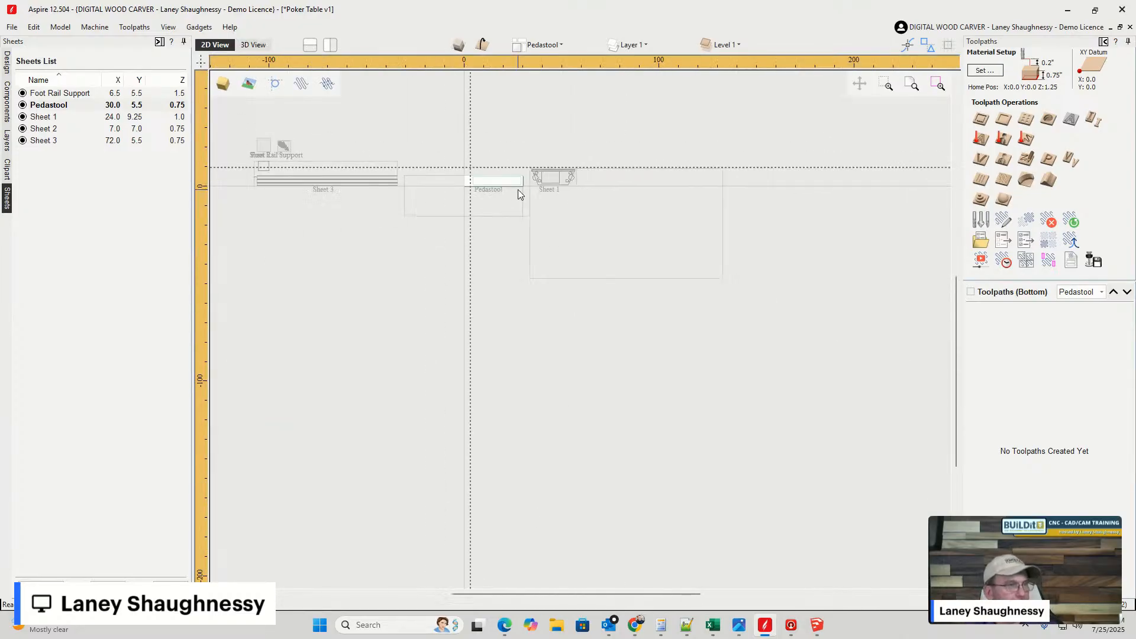
{"action": "scroll", "coordinate": [503, 286], "scroll_direction": "up", "scroll_amount": 8}
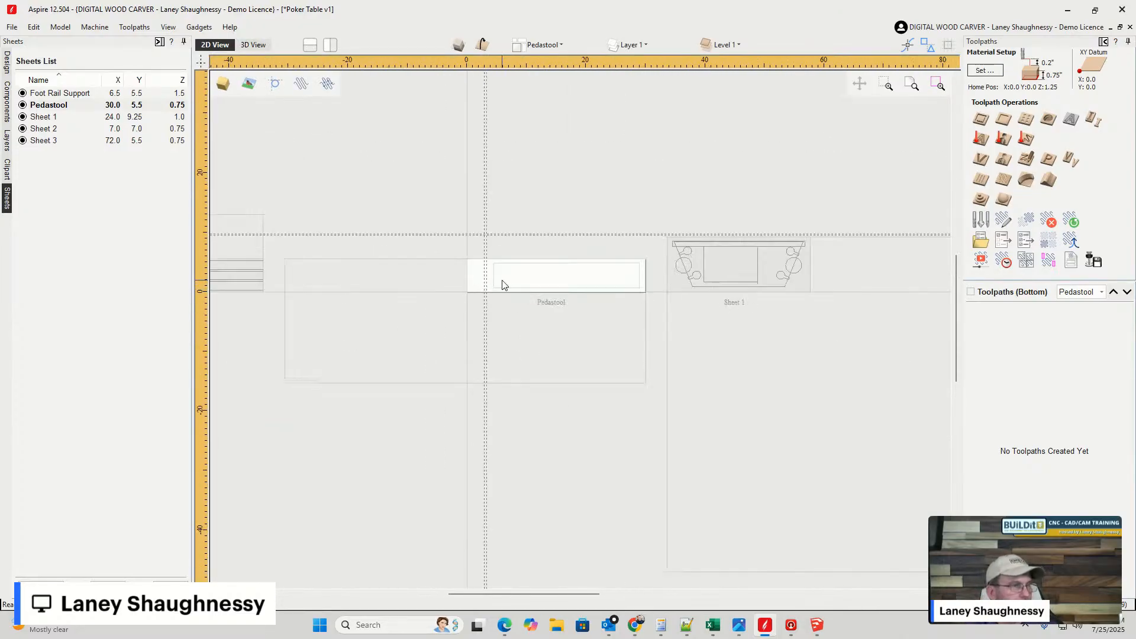
{"action": "scroll", "coordinate": [512, 285], "scroll_direction": "up", "scroll_amount": 4}
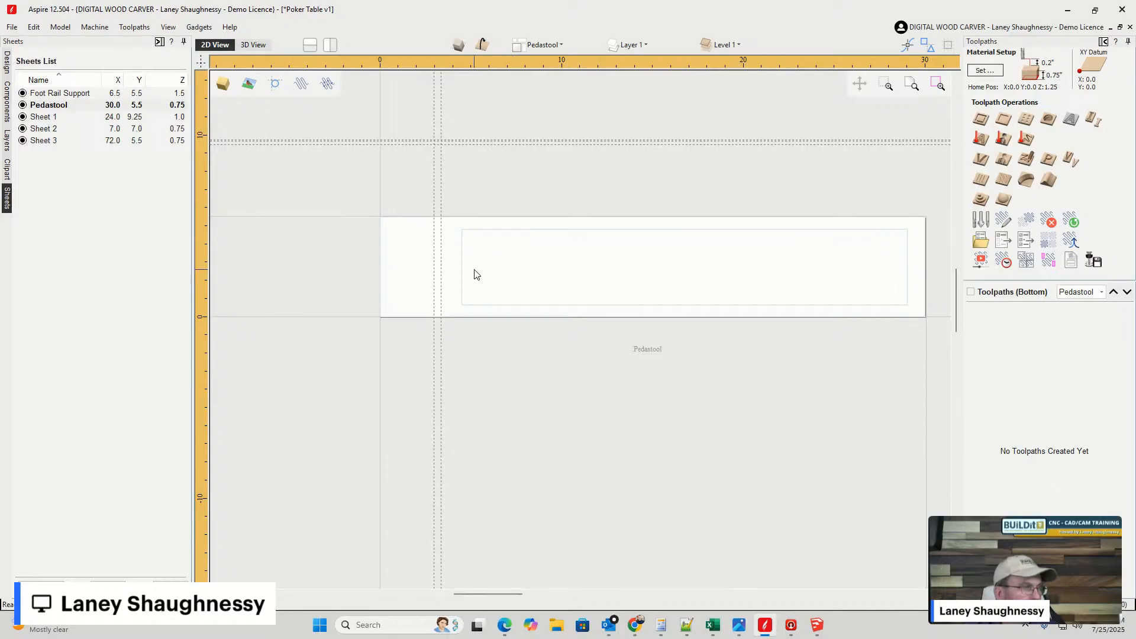
{"action": "scroll", "coordinate": [409, 251], "scroll_direction": "down", "scroll_amount": 1}
{"action": "scroll", "coordinate": [409, 284], "scroll_direction": "up", "scroll_amount": 4}
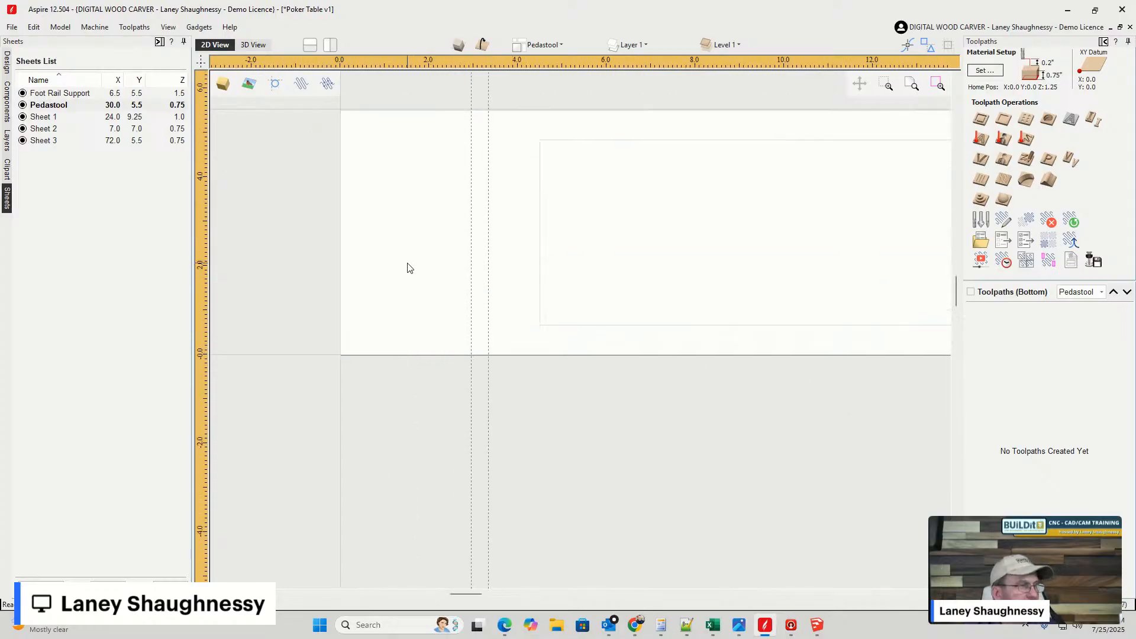
- On the pedestal's top side, draw a square-cornered rectangle about 3.6 by 0.7 inches from the middle of the panel's left edge
{"action": "left_click", "coordinate": [483, 47]}
{"action": "scroll", "coordinate": [414, 269], "scroll_direction": "down", "scroll_amount": 1}
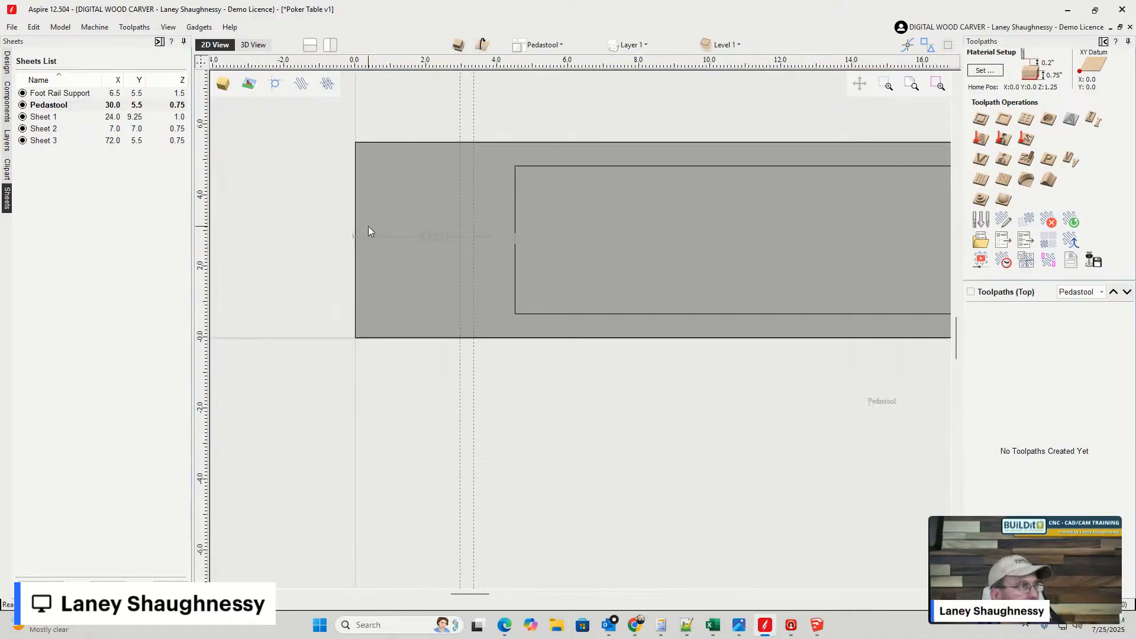
{"action": "left_click", "coordinate": [7, 63]}
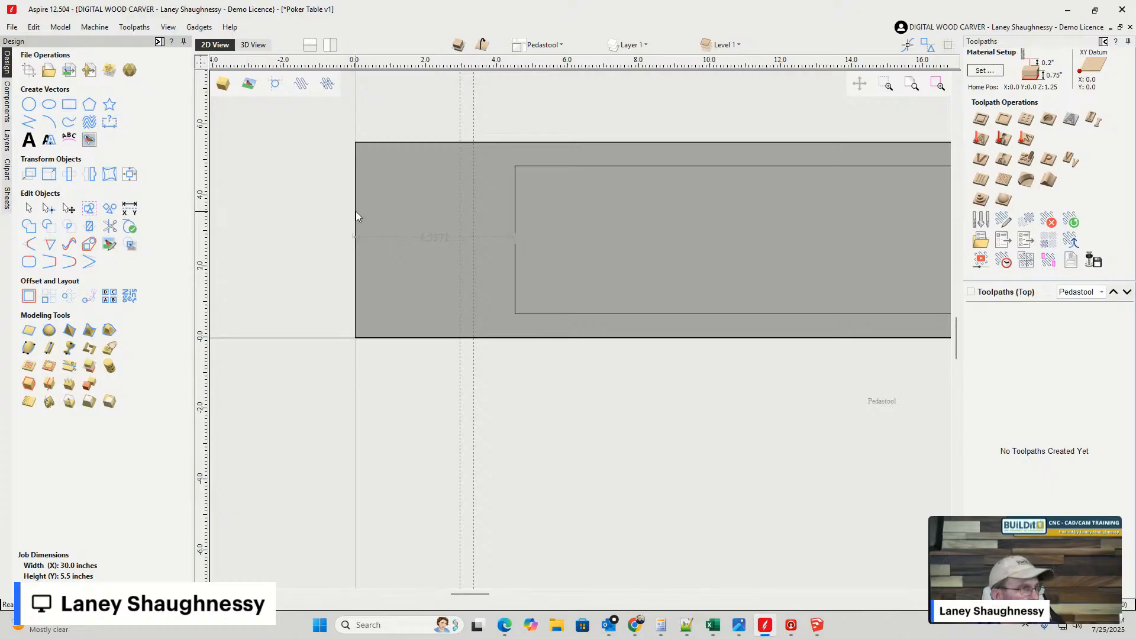
{"action": "left_click", "coordinate": [68, 104]}
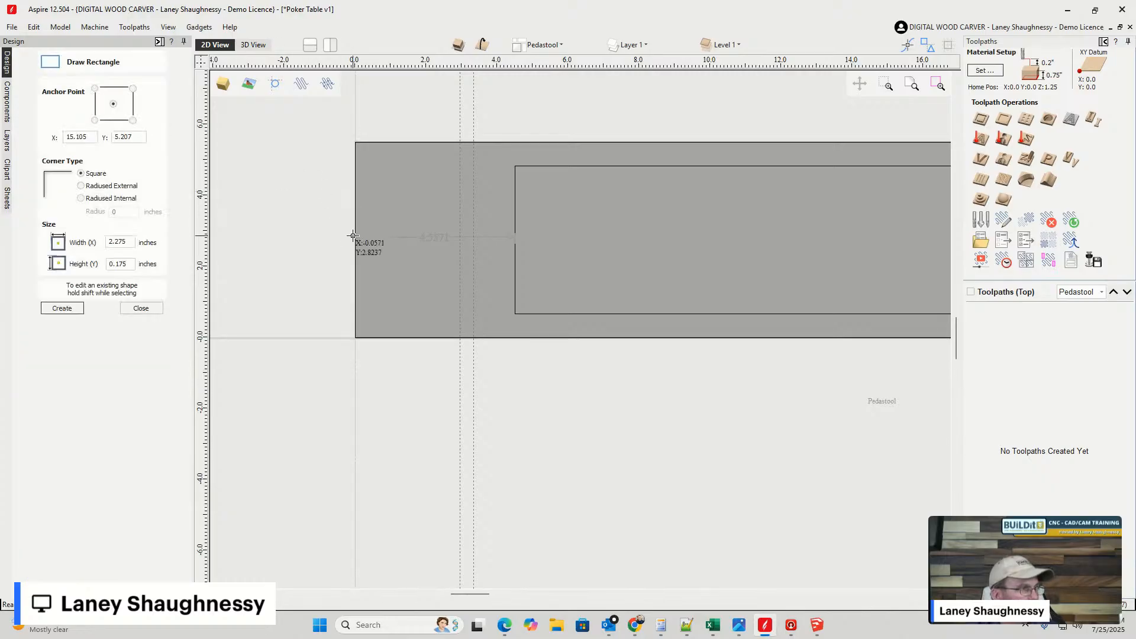
{"action": "left_click_drag", "start_coordinate": [354, 237], "coordinate": [482, 205]}
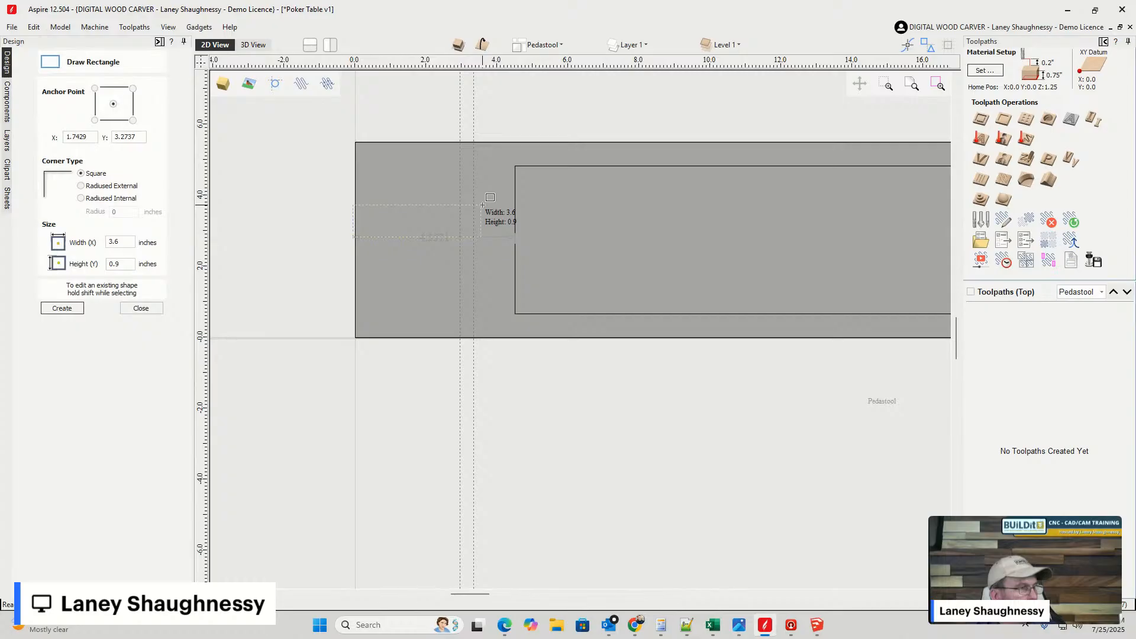
{"action": "left_click_drag", "start_coordinate": [482, 205], "coordinate": [484, 203]}
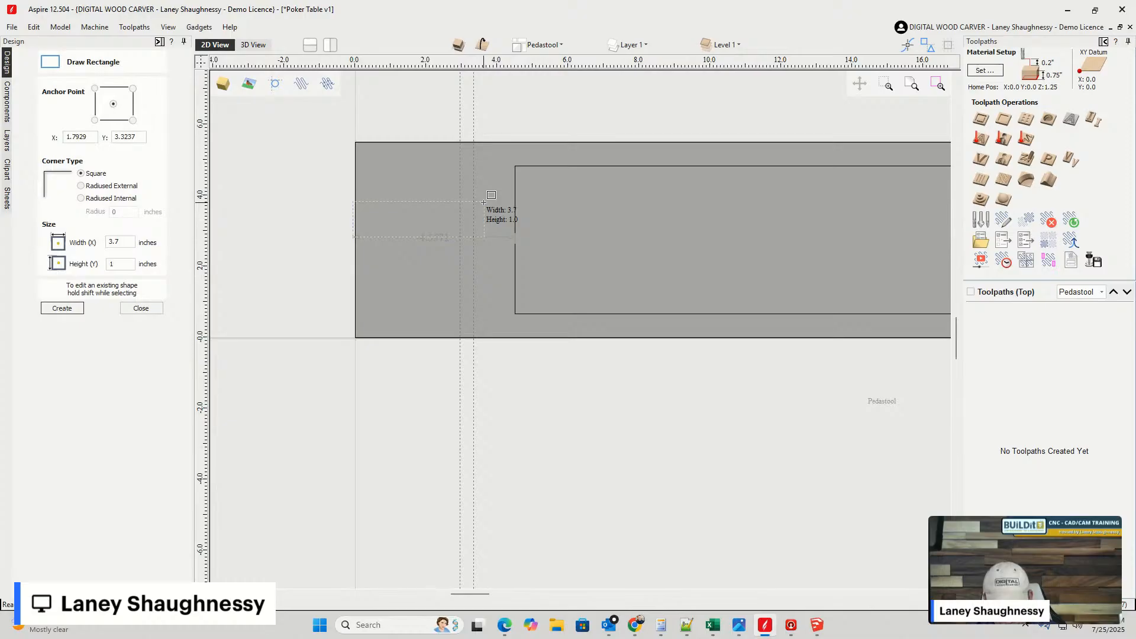
{"action": "left_click_drag", "start_coordinate": [484, 203], "coordinate": [482, 212]}
- Set the new rectangle's height to 0.75 inches and its width to 2 inches
{"action": "left_click", "coordinate": [131, 264]}
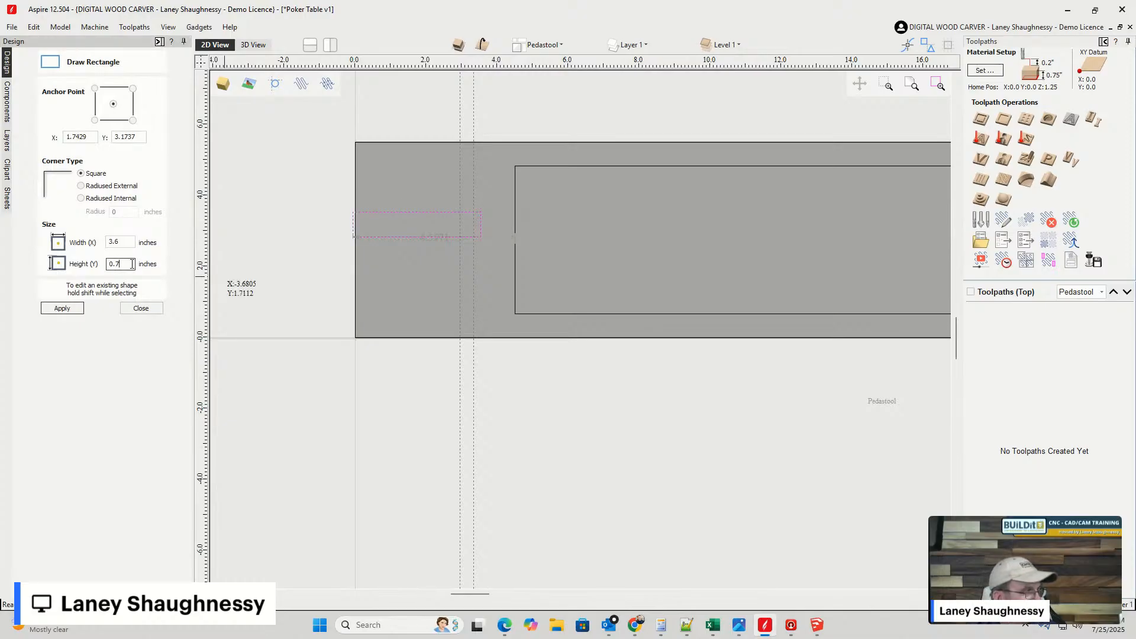
{"action": "type", "text": "5"}
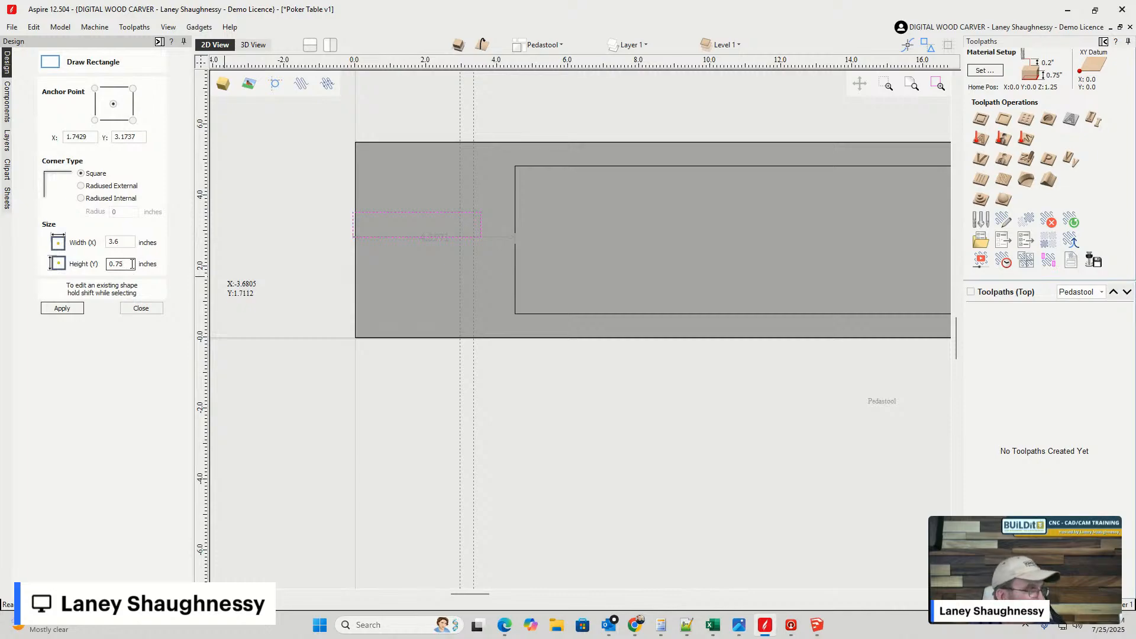
{"action": "double_click", "coordinate": [117, 239]}
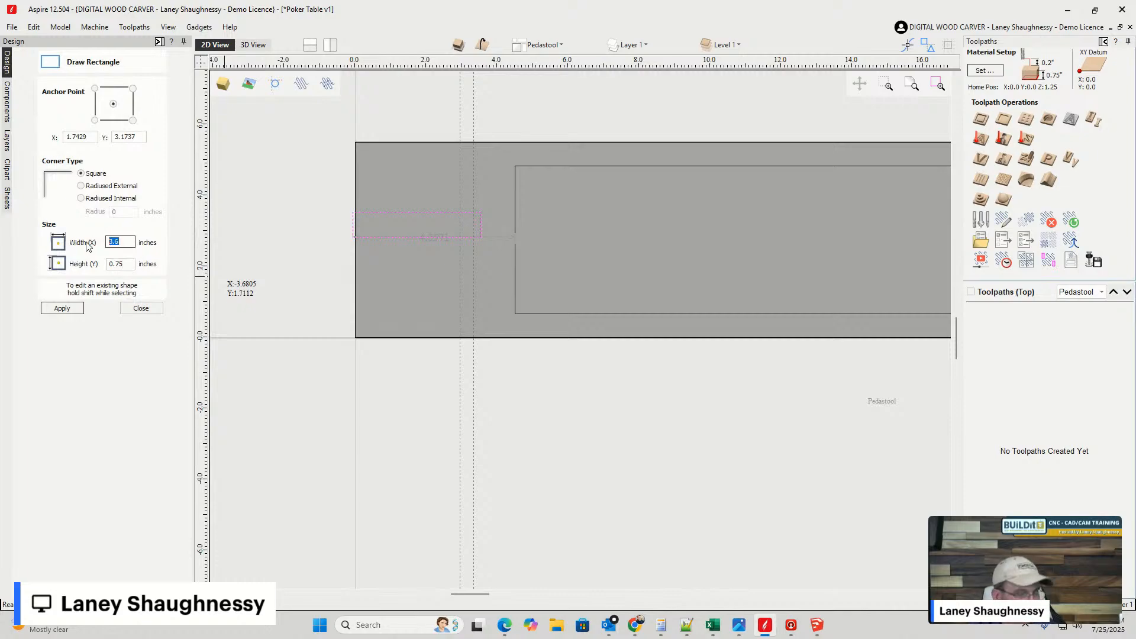
{"action": "type", "text": "2"}
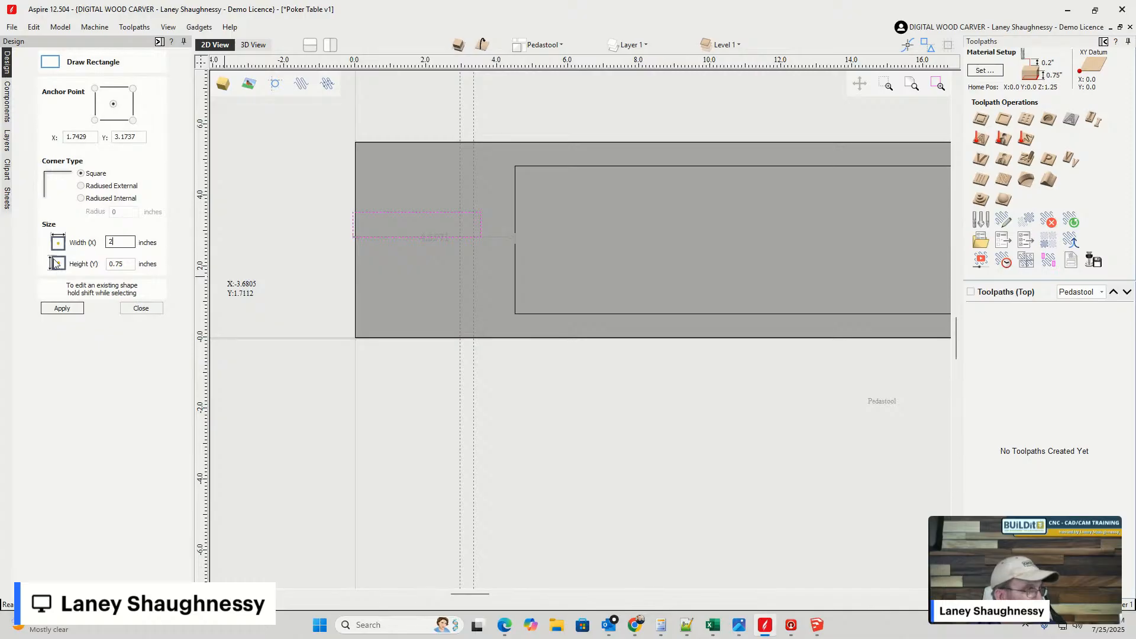
{"action": "left_click", "coordinate": [70, 309]}
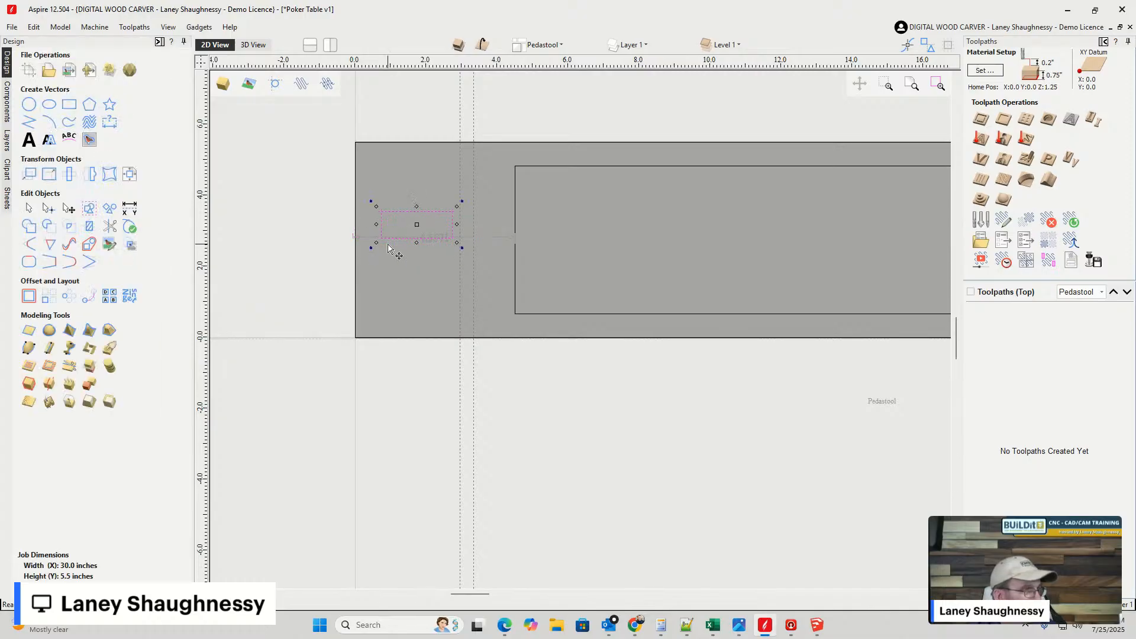
{"action": "left_click", "coordinate": [141, 308]}
- Move the small rectangle so its short side sits on the pedestal panel's left edge
{"action": "left_click_drag", "start_coordinate": [381, 222], "coordinate": [343, 240]}
{"action": "scroll", "coordinate": [357, 245], "scroll_direction": "up", "scroll_amount": 5}
{"action": "scroll", "coordinate": [355, 255], "scroll_direction": "down", "scroll_amount": 8}
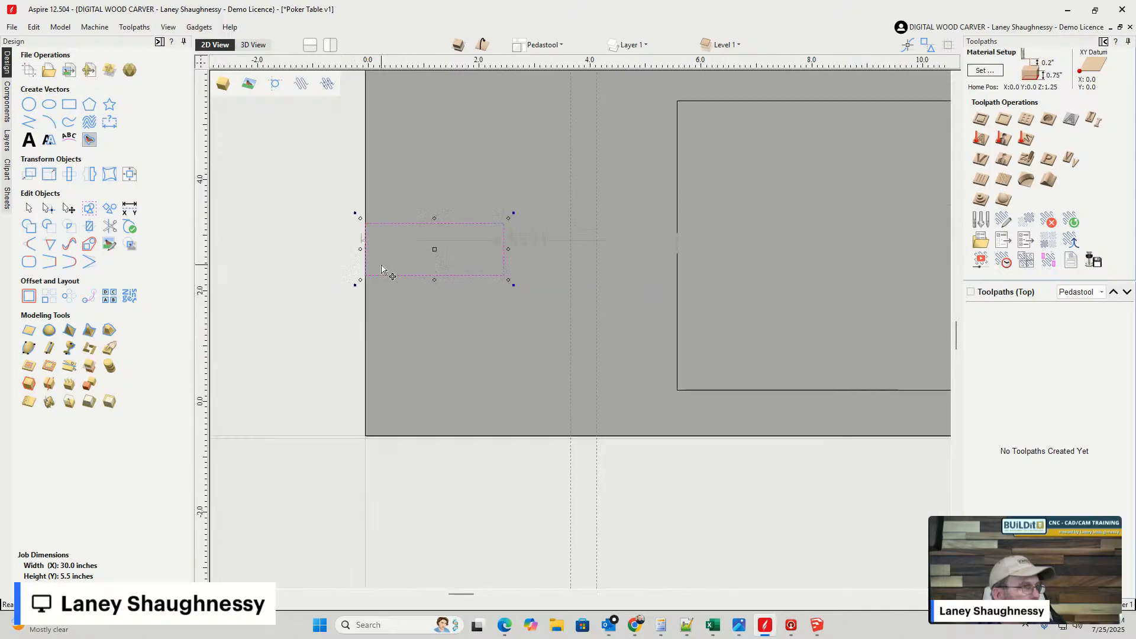
{"action": "scroll", "coordinate": [379, 268], "scroll_direction": "up", "scroll_amount": 3}
{"action": "scroll", "coordinate": [377, 264], "scroll_direction": "up", "scroll_amount": 1}
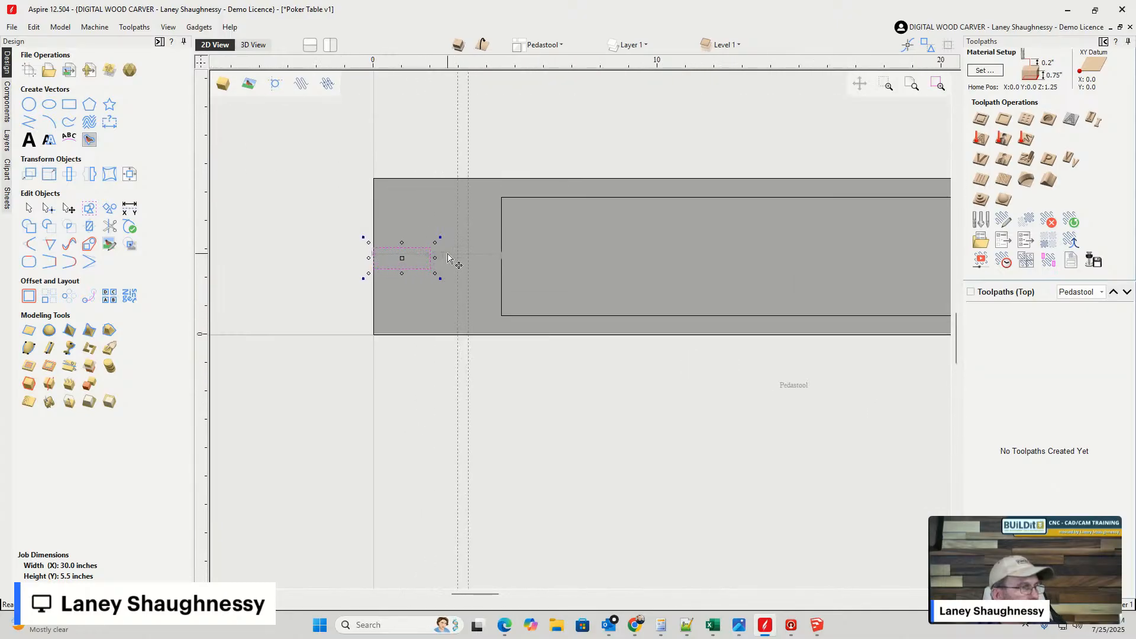
- Delete the dimension between the panel edge and the carved recess, and center the small rectangle vertically on the material
{"action": "left_click", "coordinate": [448, 254]}
{"action": "key", "text": "Delete"}
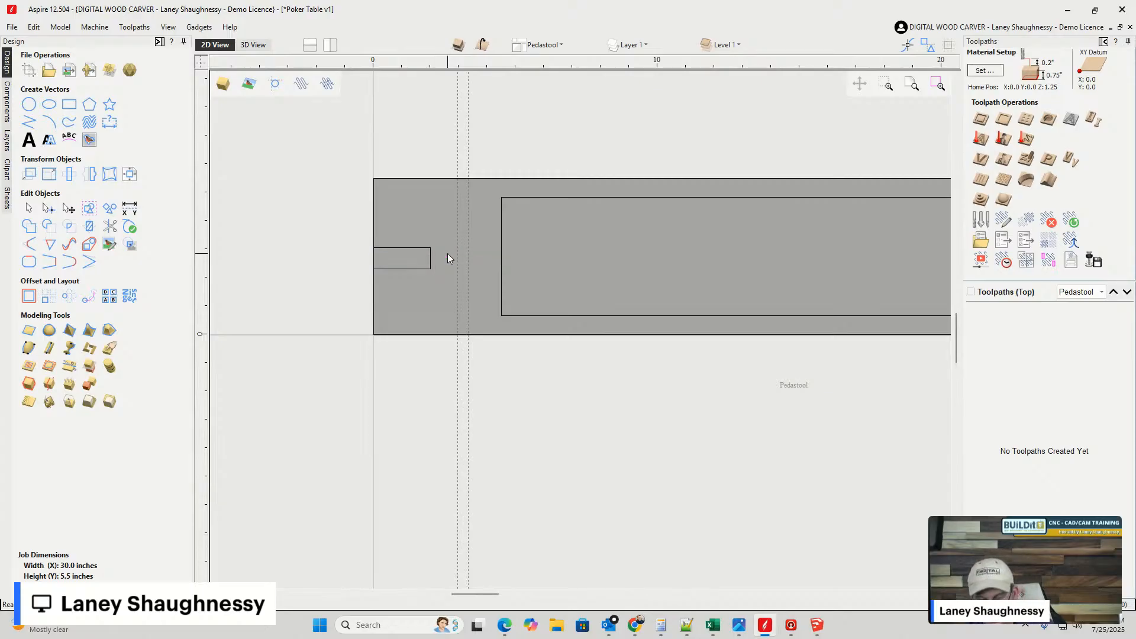
{"action": "left_click", "coordinate": [404, 250]}
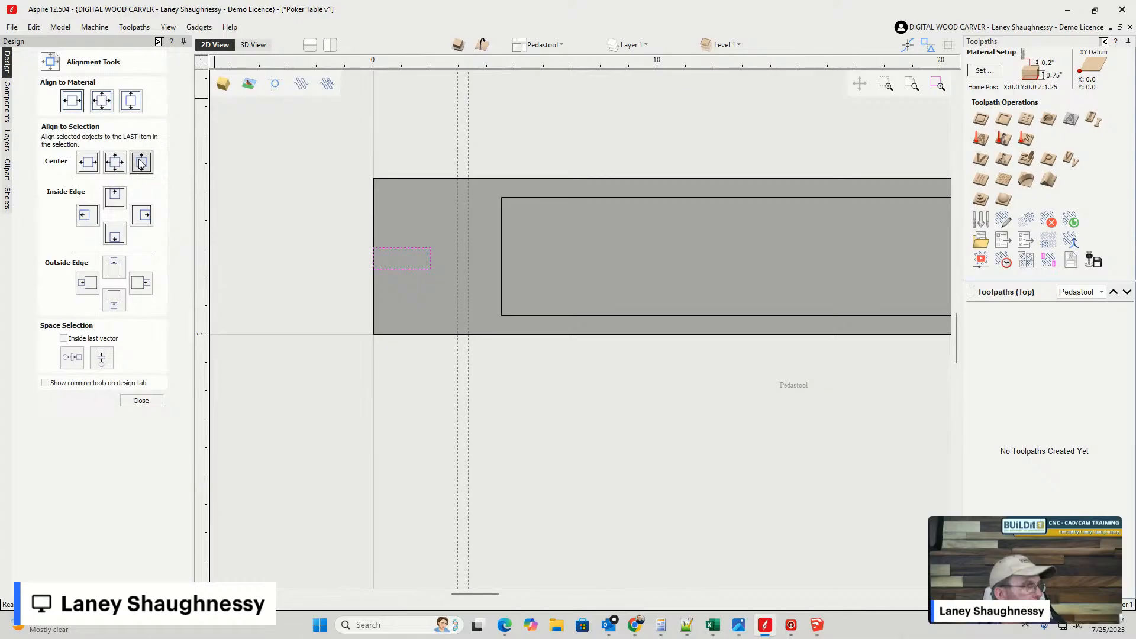
{"action": "left_click", "coordinate": [134, 103]}
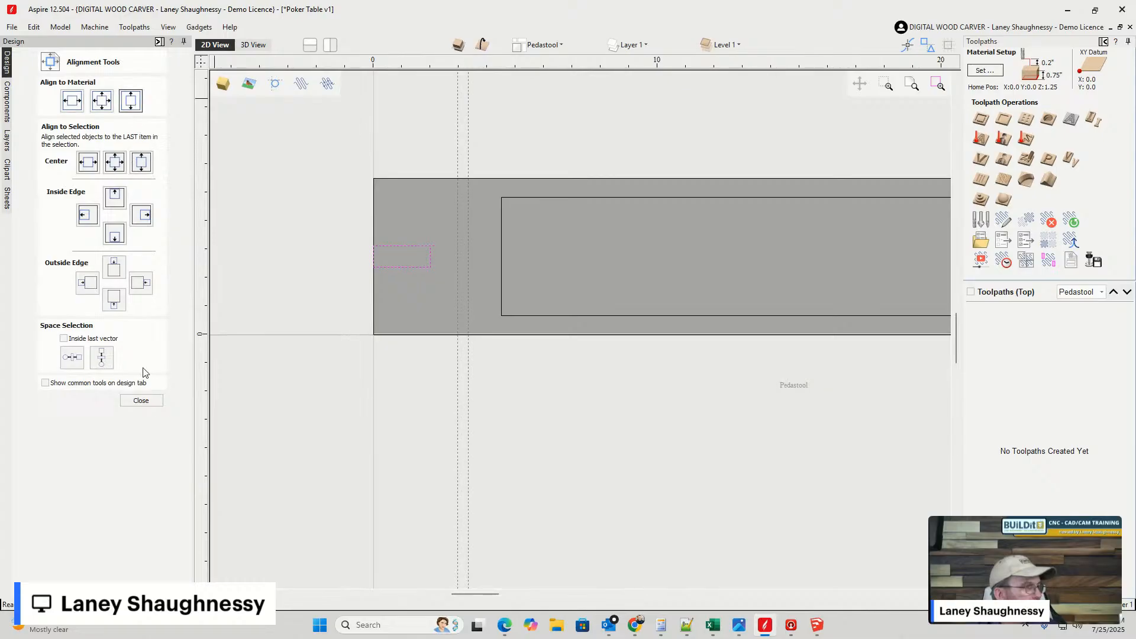
{"action": "left_click", "coordinate": [141, 401]}
{"action": "scroll", "coordinate": [373, 260], "scroll_direction": "up", "scroll_amount": 3}
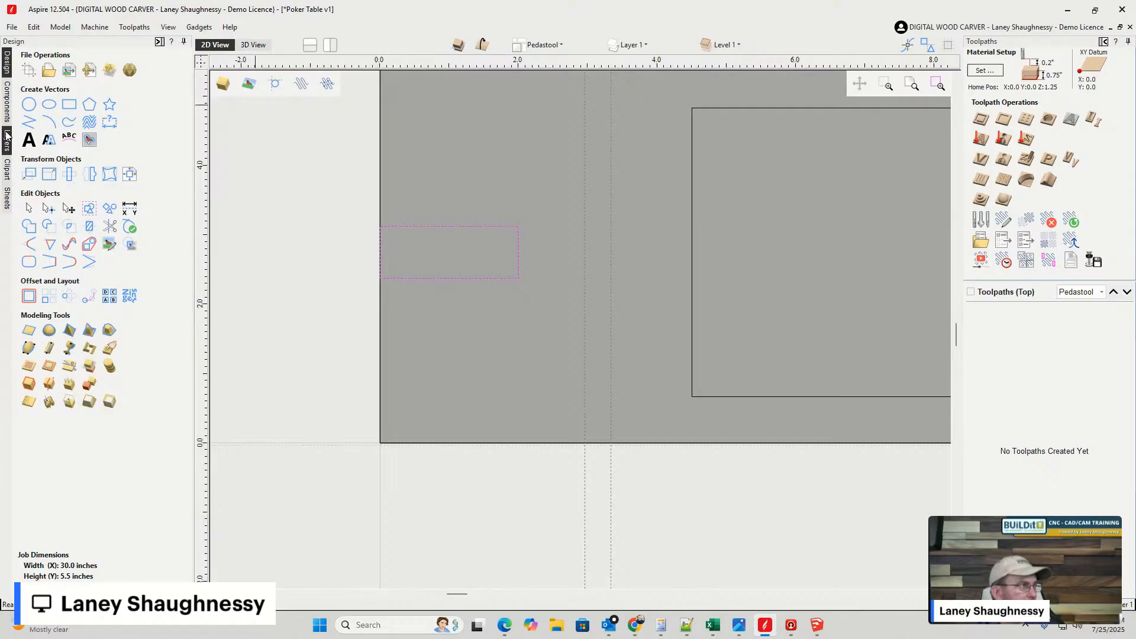
- Activate the Foot Rail Support sheet and inspect its carved part in 3D, including the flat end faces
{"action": "left_click", "coordinate": [7, 113]}
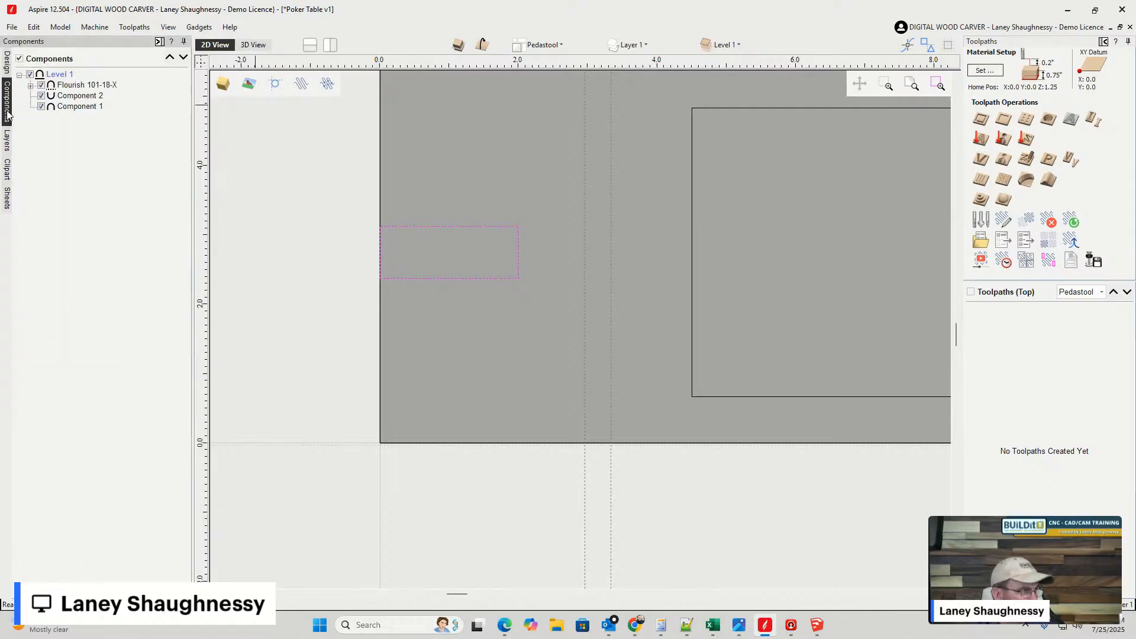
{"action": "left_click", "coordinate": [7, 198]}
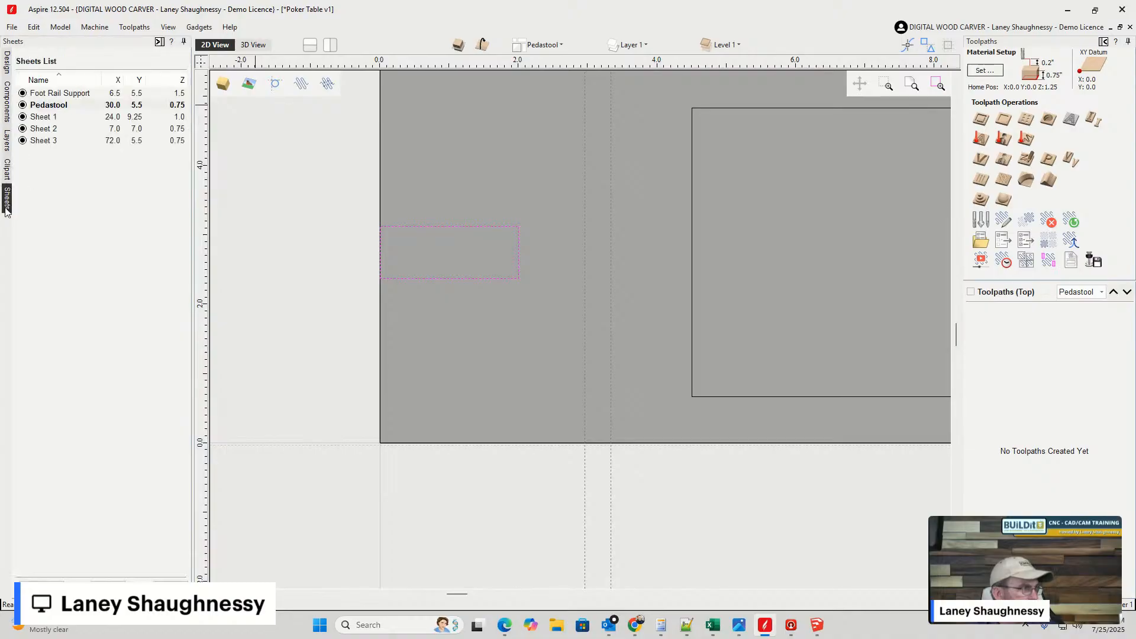
{"action": "left_click", "coordinate": [48, 95]}
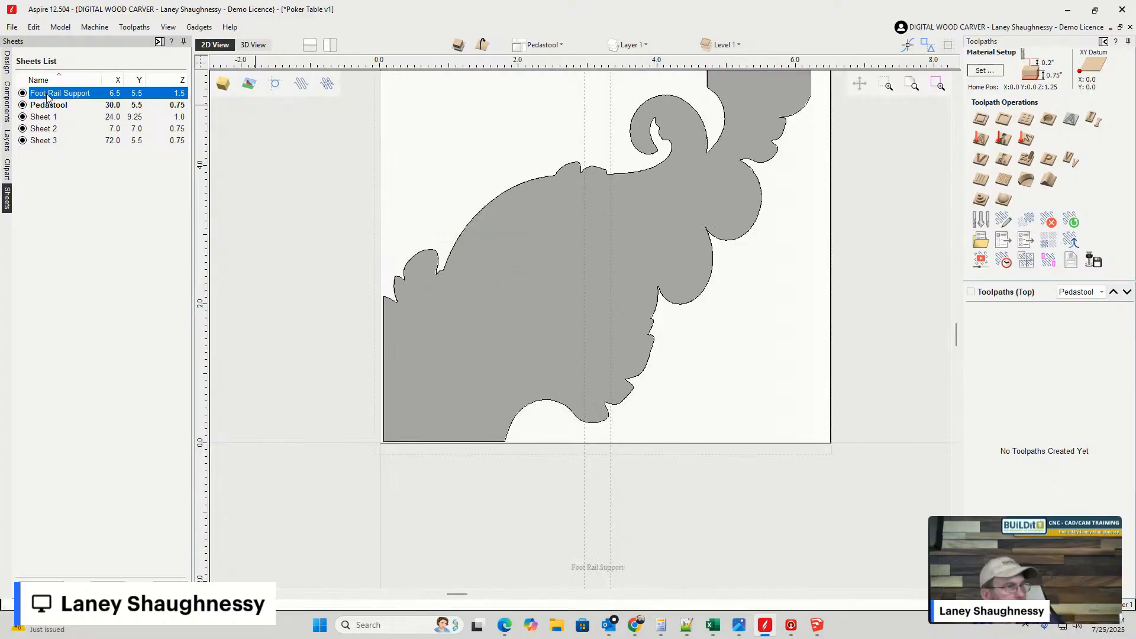
{"action": "scroll", "coordinate": [471, 356], "scroll_direction": "up", "scroll_amount": 3}
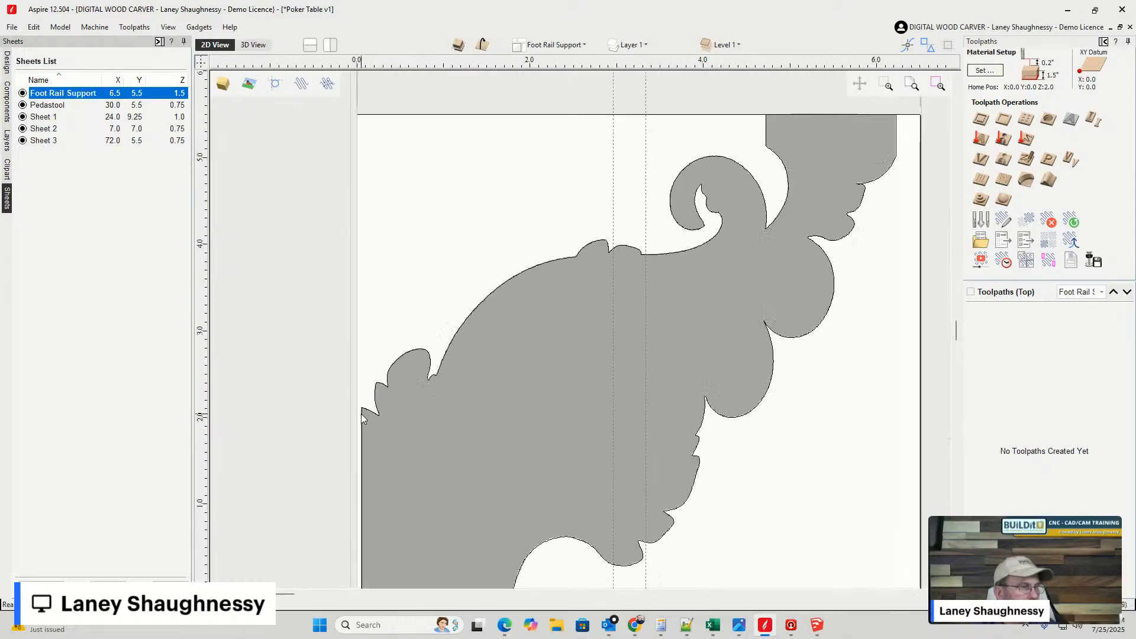
{"action": "left_click", "coordinate": [253, 45]}
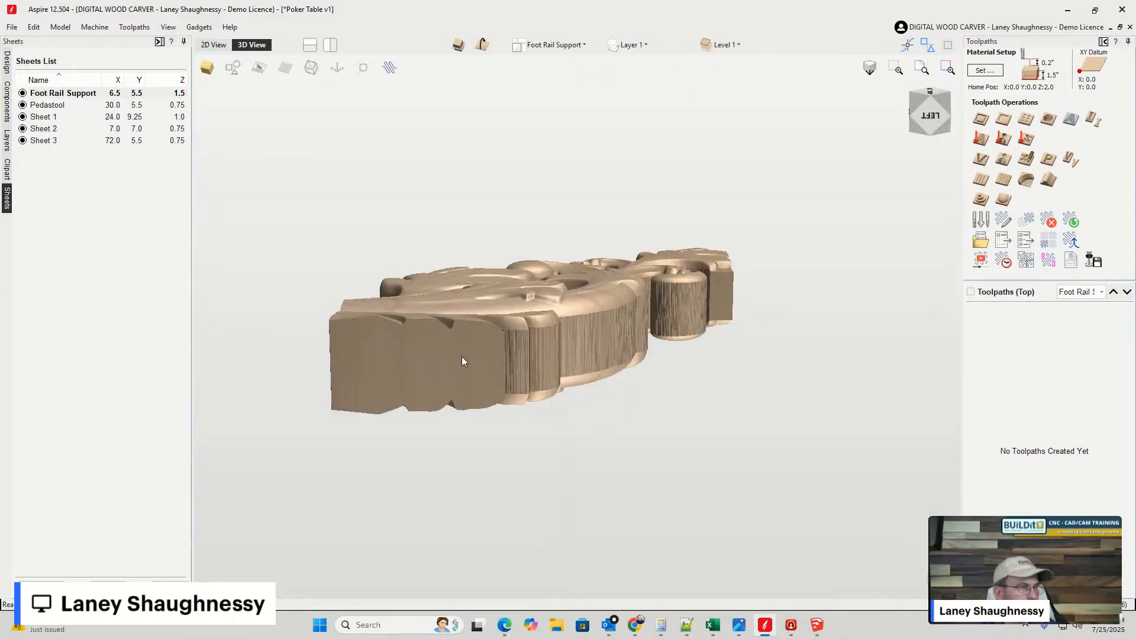
{"action": "middle_click_drag", "start_coordinate": [446, 345], "coordinate": [591, 330]}
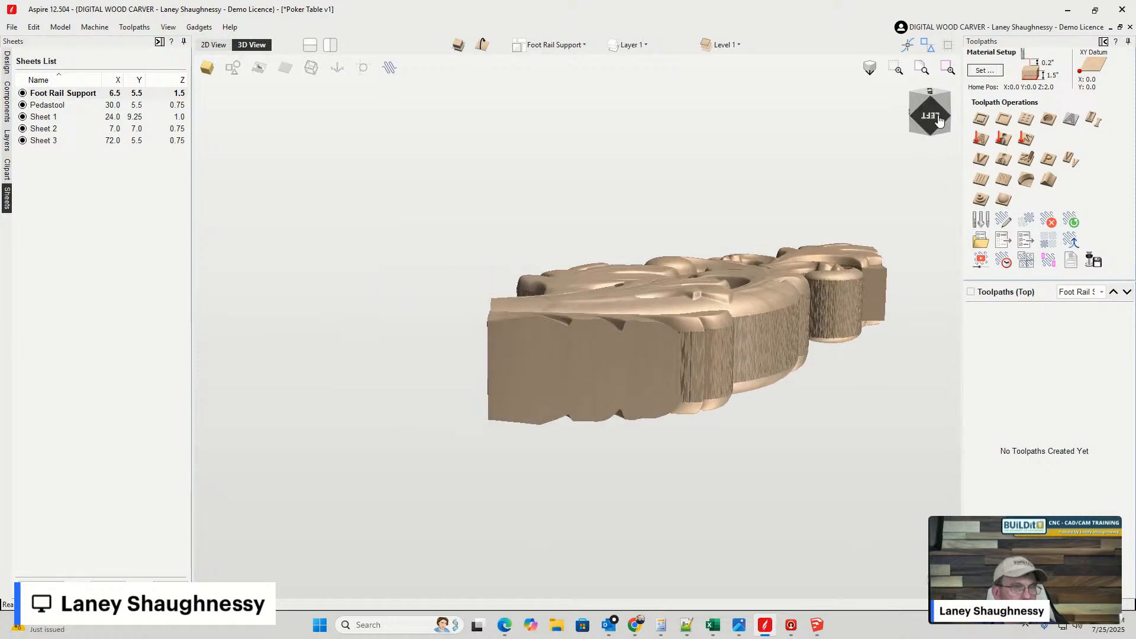
{"action": "left_click_drag", "start_coordinate": [940, 122], "coordinate": [959, 125]}
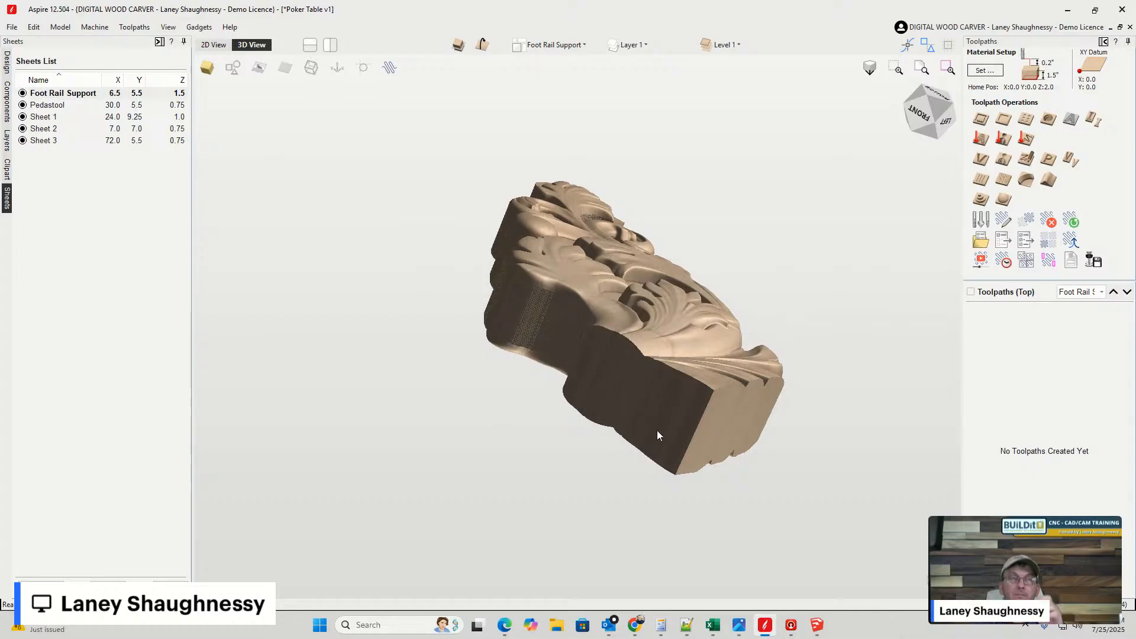
- Shift the entire foot rail support carving right until its flat end sits about 0.25 inches inside the material's left edge
{"action": "left_click", "coordinate": [214, 44]}
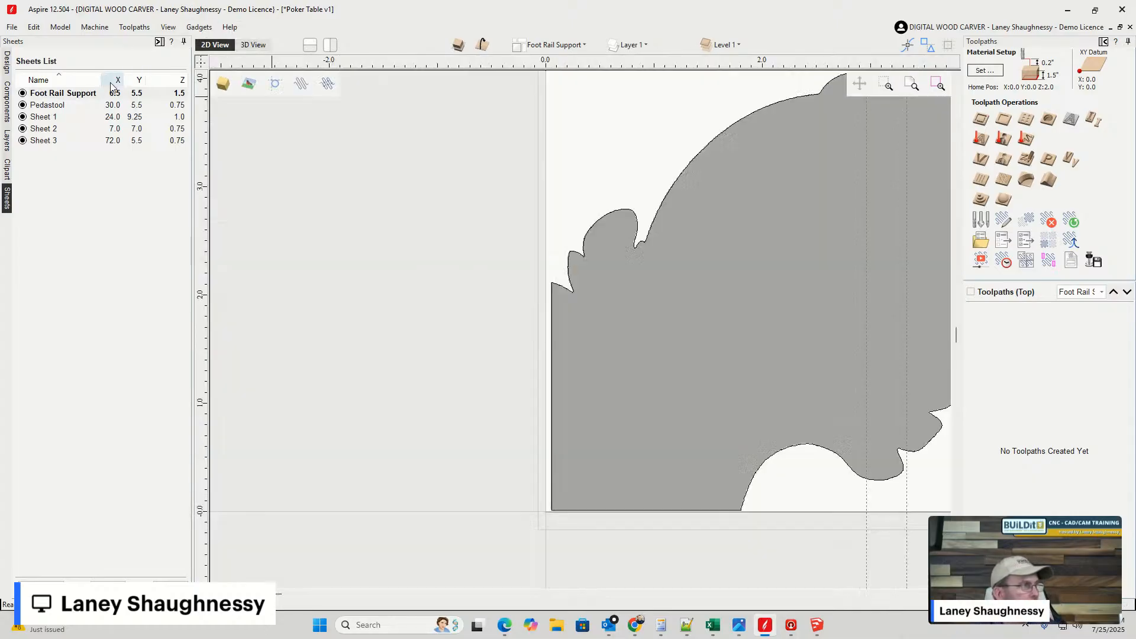
{"action": "scroll", "coordinate": [604, 357], "scroll_direction": "down", "scroll_amount": 3}
{"action": "scroll", "coordinate": [537, 341], "scroll_direction": "up", "scroll_amount": 4}
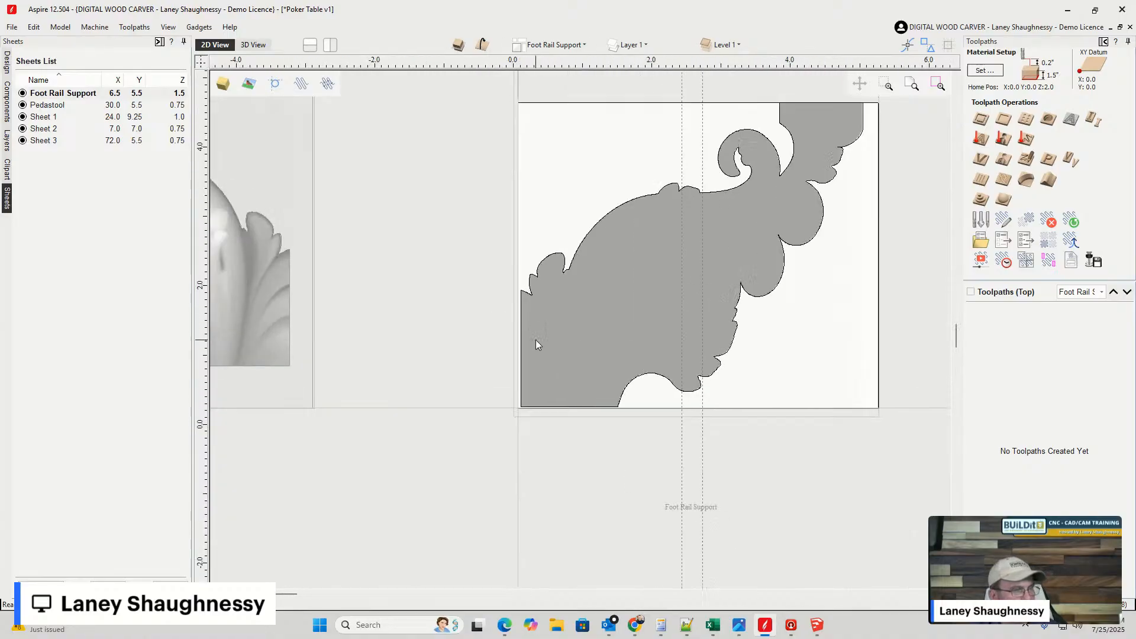
{"action": "scroll", "coordinate": [538, 340], "scroll_direction": "down", "scroll_amount": 5}
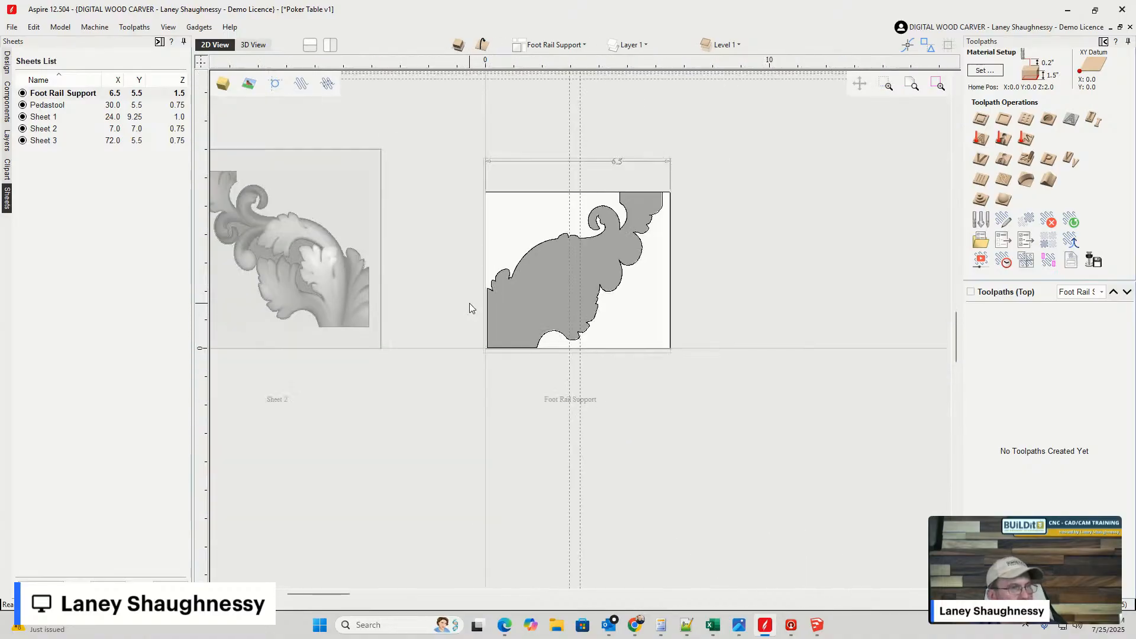
{"action": "left_click_drag", "start_coordinate": [442, 178], "coordinate": [709, 317]}
{"action": "scroll", "coordinate": [583, 295], "scroll_direction": "up", "scroll_amount": 1}
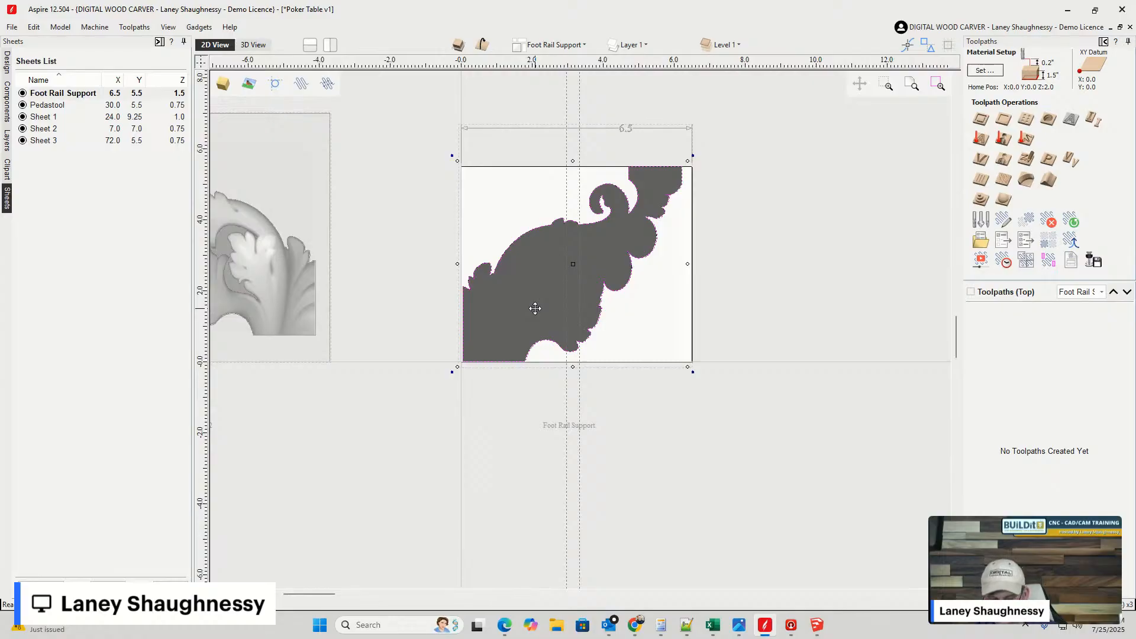
{"action": "left_click_drag", "start_coordinate": [535, 308], "coordinate": [537, 308]}
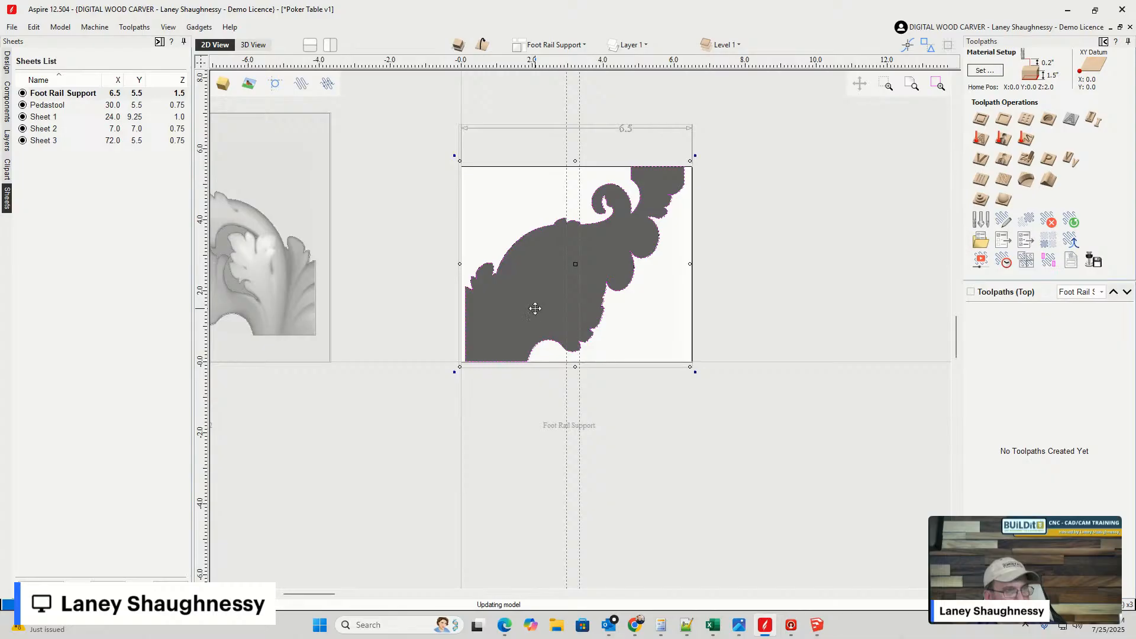
{"action": "key", "text": "Right"}
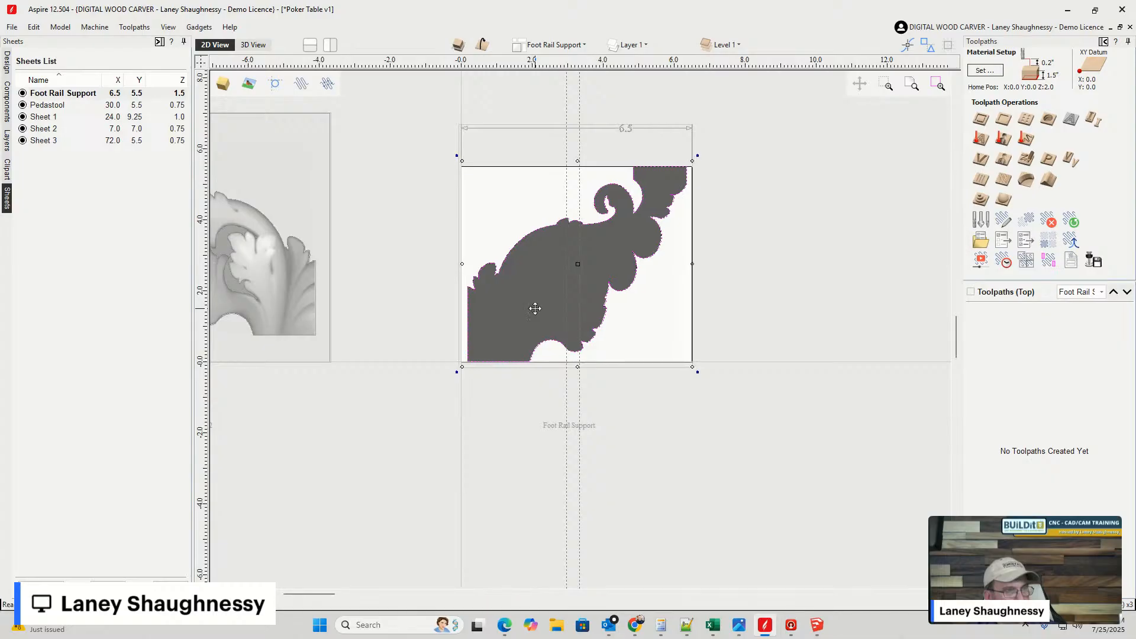
{"action": "key", "text": "Right"}
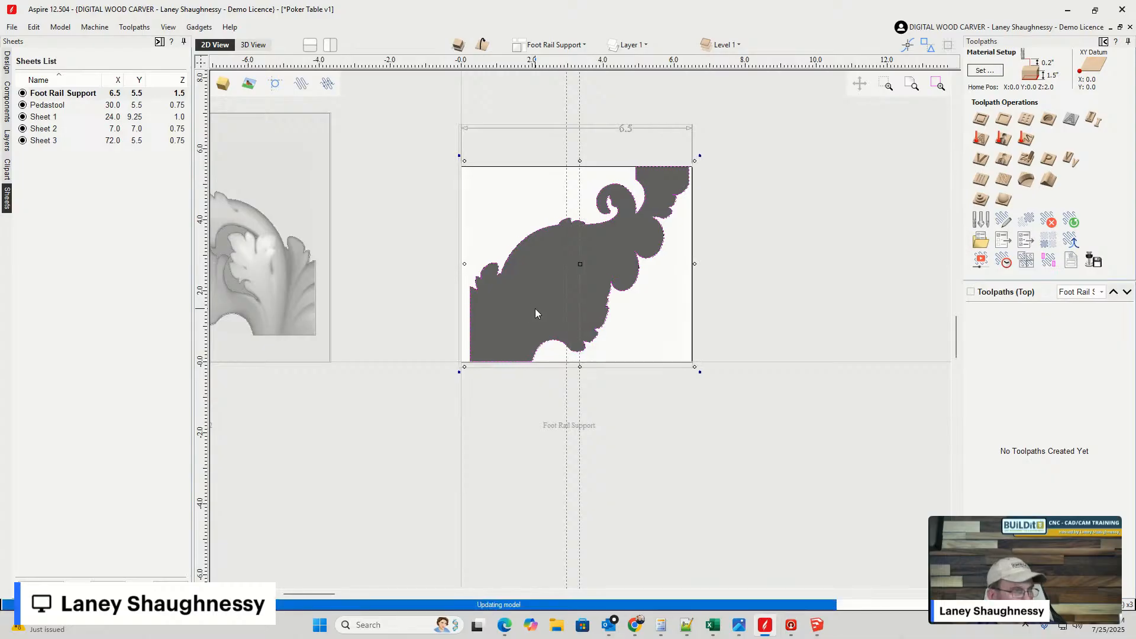
- Draw a rectangle 0.25 inches wide and 2 inches high in the gap beside the carving's flat end
{"action": "left_click", "coordinate": [7, 62]}
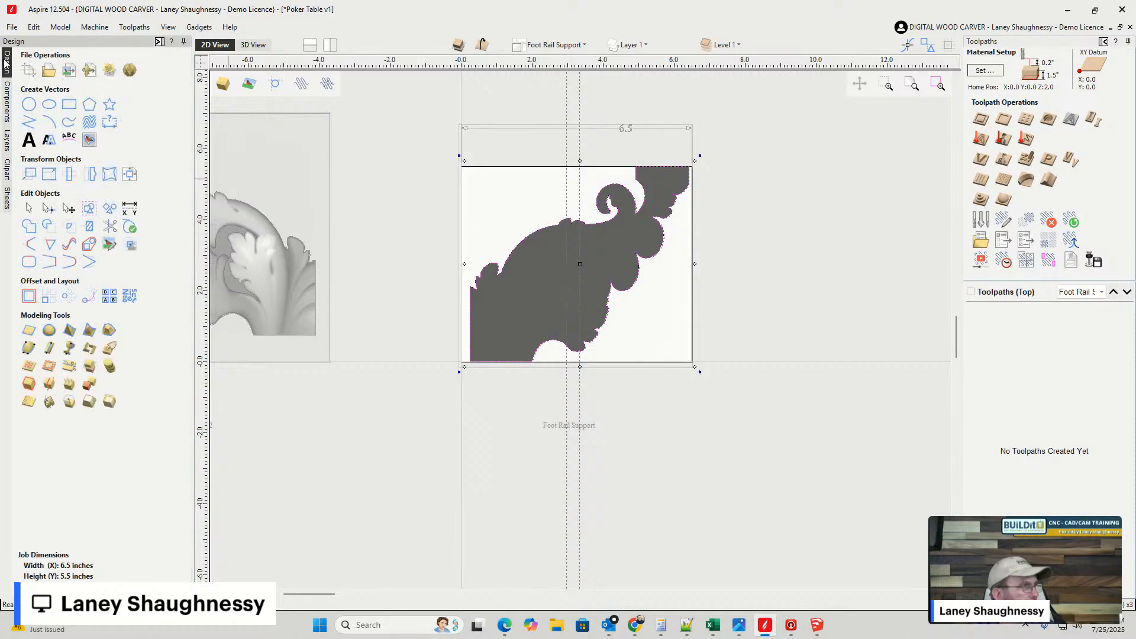
{"action": "left_click", "coordinate": [70, 104]}
{"action": "scroll", "coordinate": [427, 333], "scroll_direction": "up", "scroll_amount": 5}
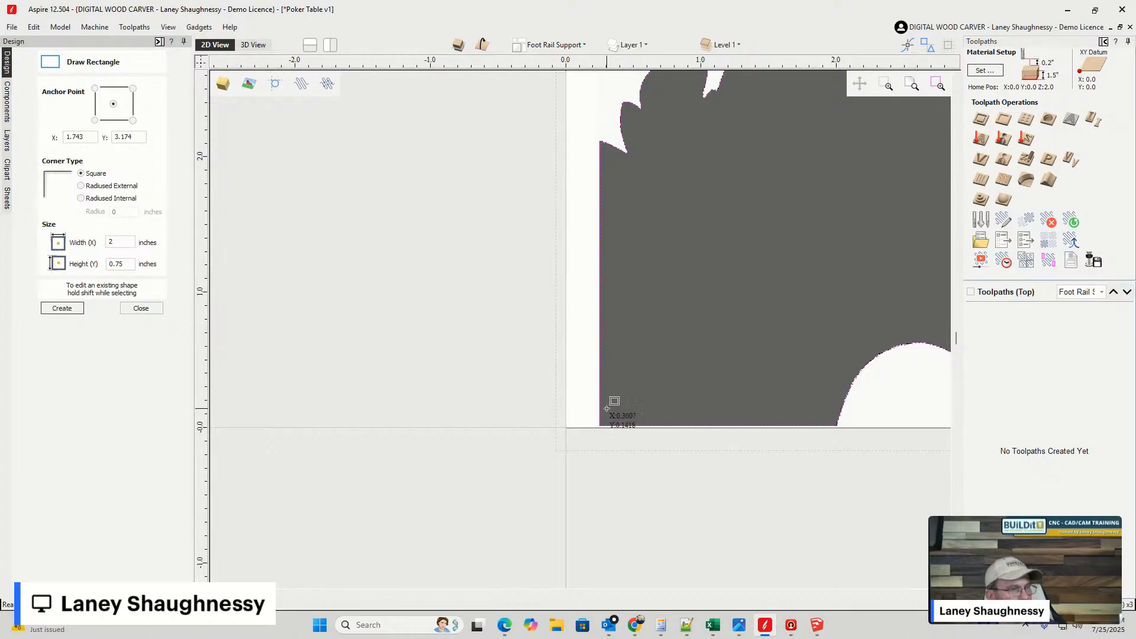
{"action": "mouse_move", "coordinate": [600, 427]}
{"action": "left_mouse_down"}
{"action": "mouse_move", "coordinate": [592, 158]}
{"action": "mouse_move", "coordinate": [569, 158]}
{"action": "left_mouse_up"}
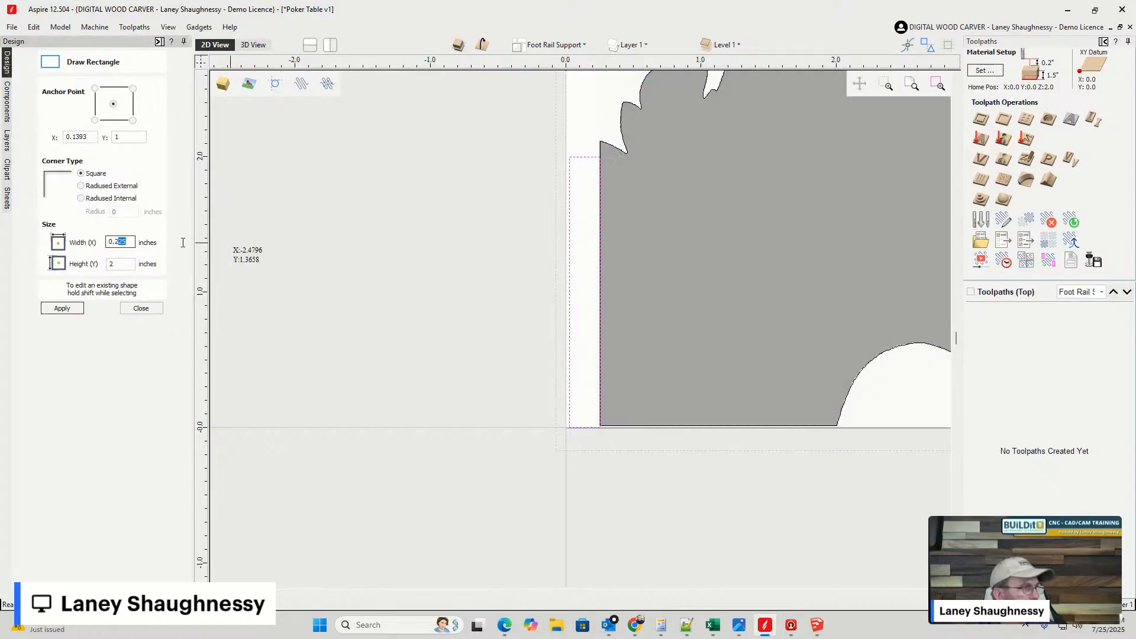
{"action": "type", "text": "5"}
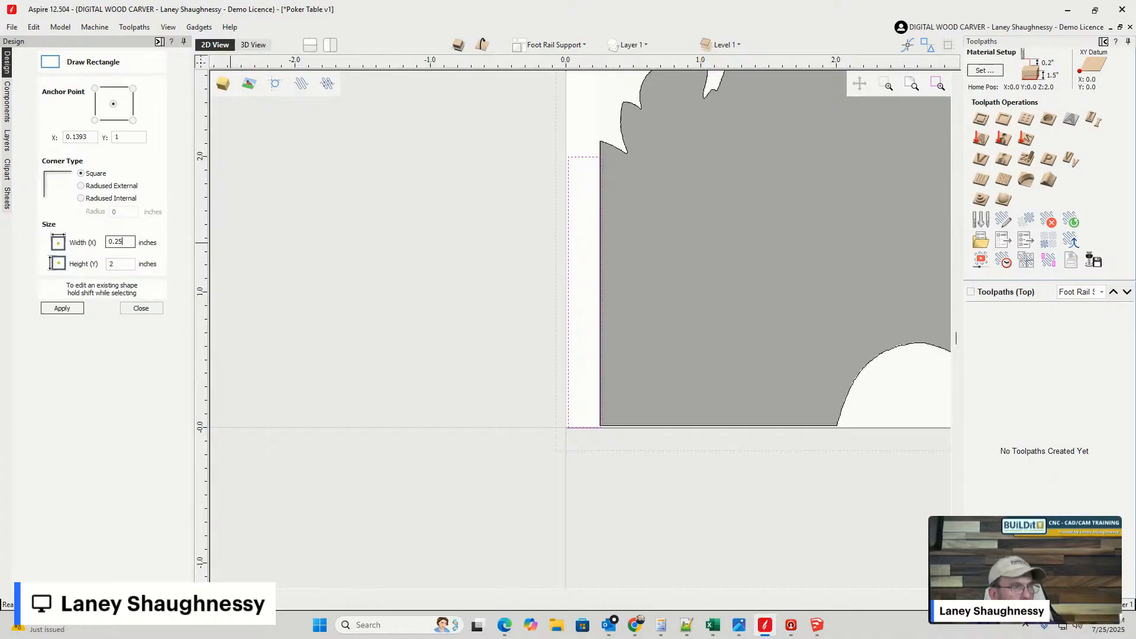
{"action": "left_click", "coordinate": [140, 308]}
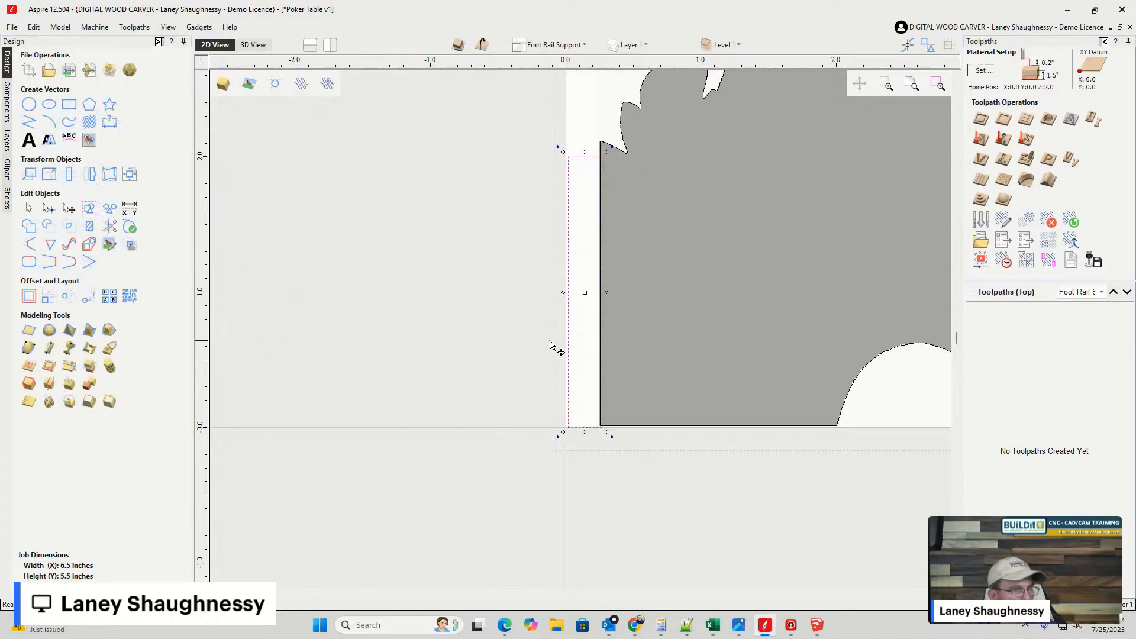
- Move the narrow rectangle so its lower right corner snaps onto the lower left corner of the carving's outline
{"action": "scroll", "coordinate": [586, 435], "scroll_direction": "up", "scroll_amount": 5}
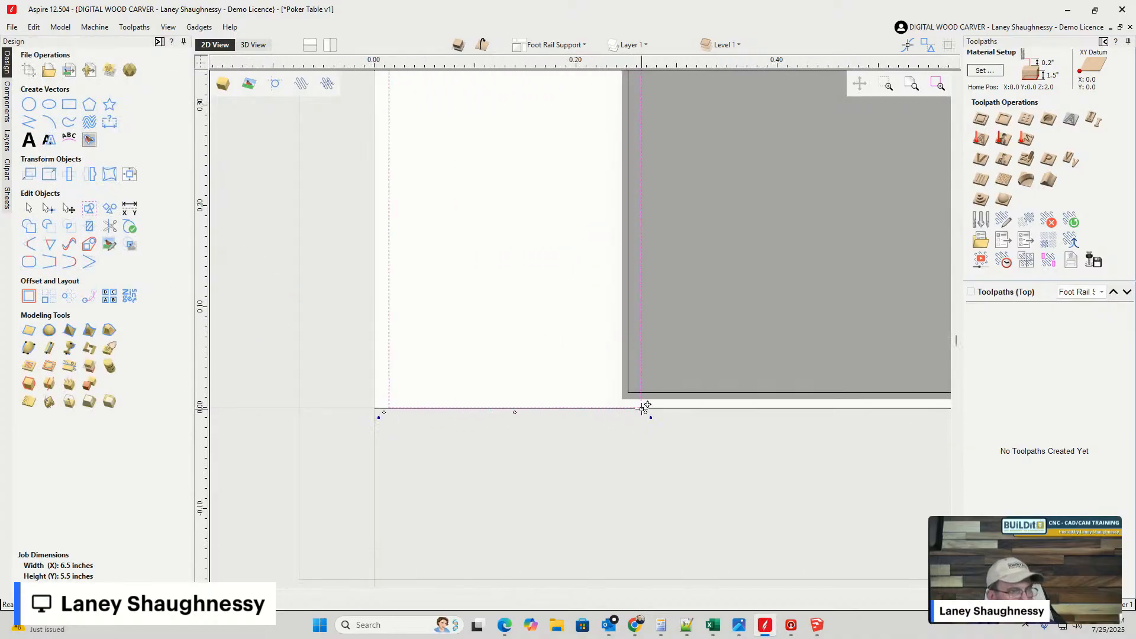
{"action": "left_click_drag", "start_coordinate": [644, 409], "coordinate": [628, 393]}
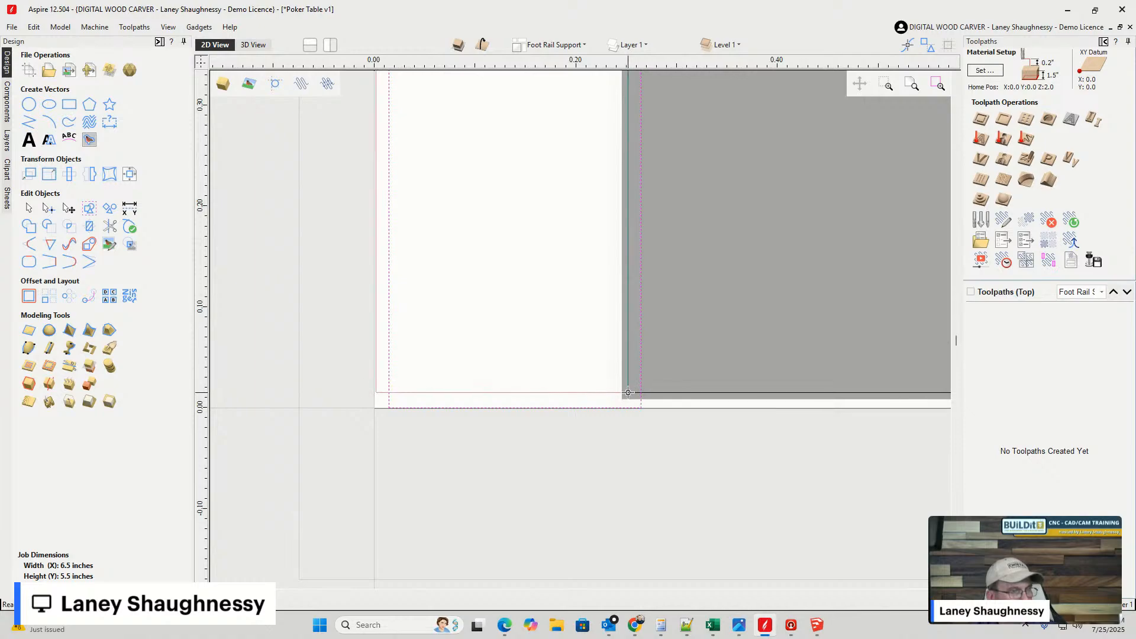
{"action": "left_click_drag", "start_coordinate": [628, 392], "coordinate": [628, 393]}
{"action": "scroll", "coordinate": [643, 457], "scroll_direction": "down", "scroll_amount": 5}
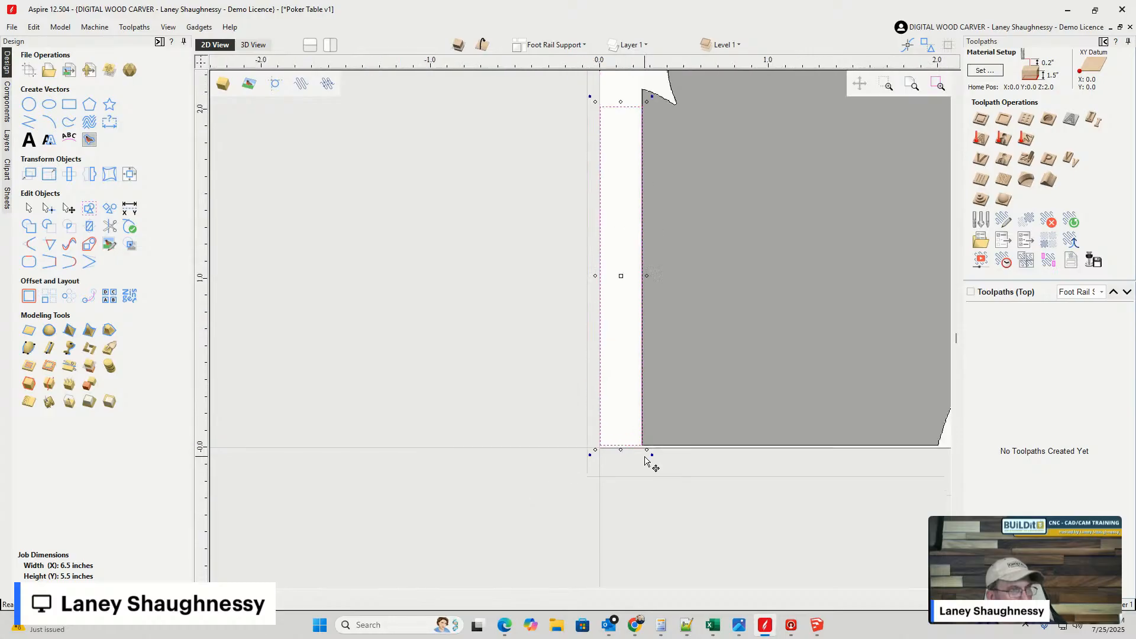
- Widen the narrow rectangle on its carving side so it slightly overlaps the flat end
{"action": "scroll", "coordinate": [649, 224], "scroll_direction": "up", "scroll_amount": 5}
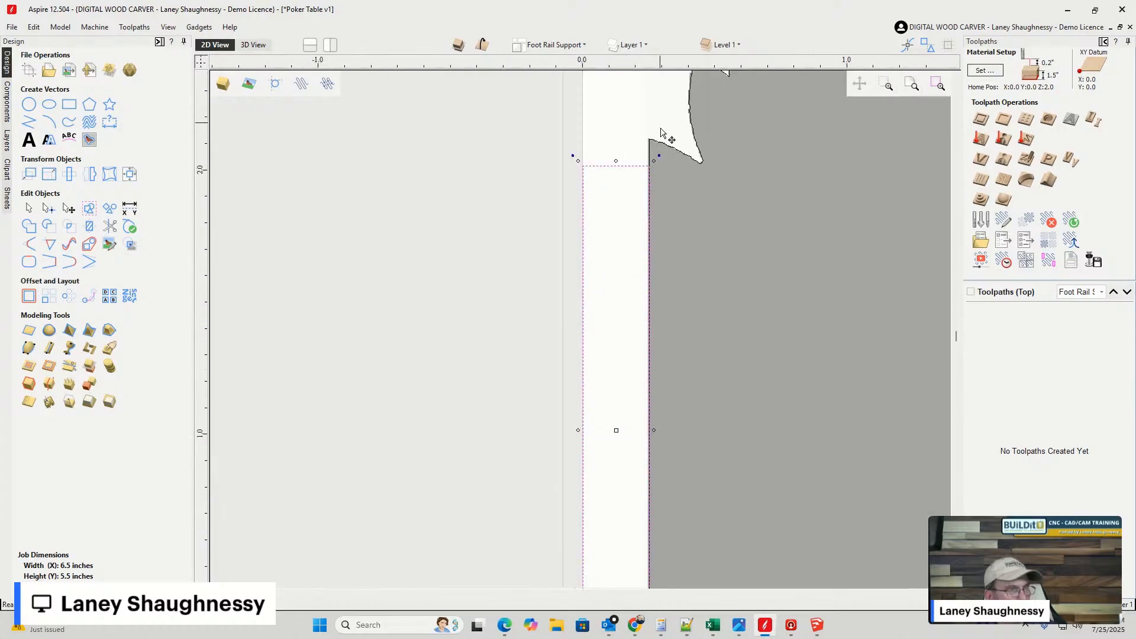
{"action": "scroll", "coordinate": [556, 140], "scroll_direction": "down", "scroll_amount": 5}
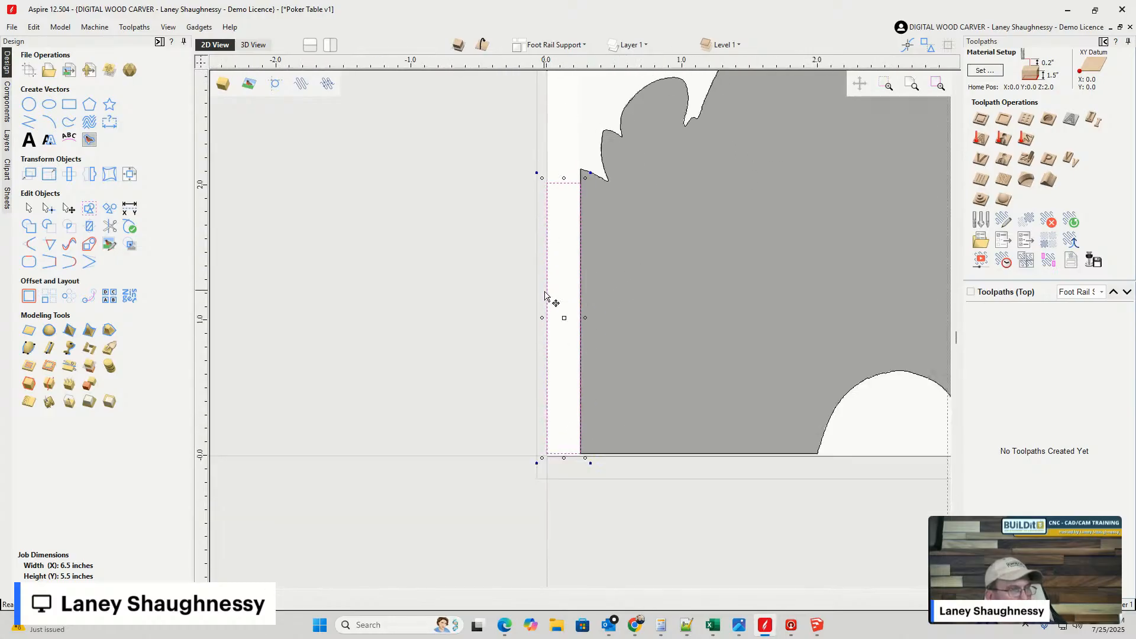
{"action": "scroll", "coordinate": [579, 323], "scroll_direction": "up", "scroll_amount": 2}
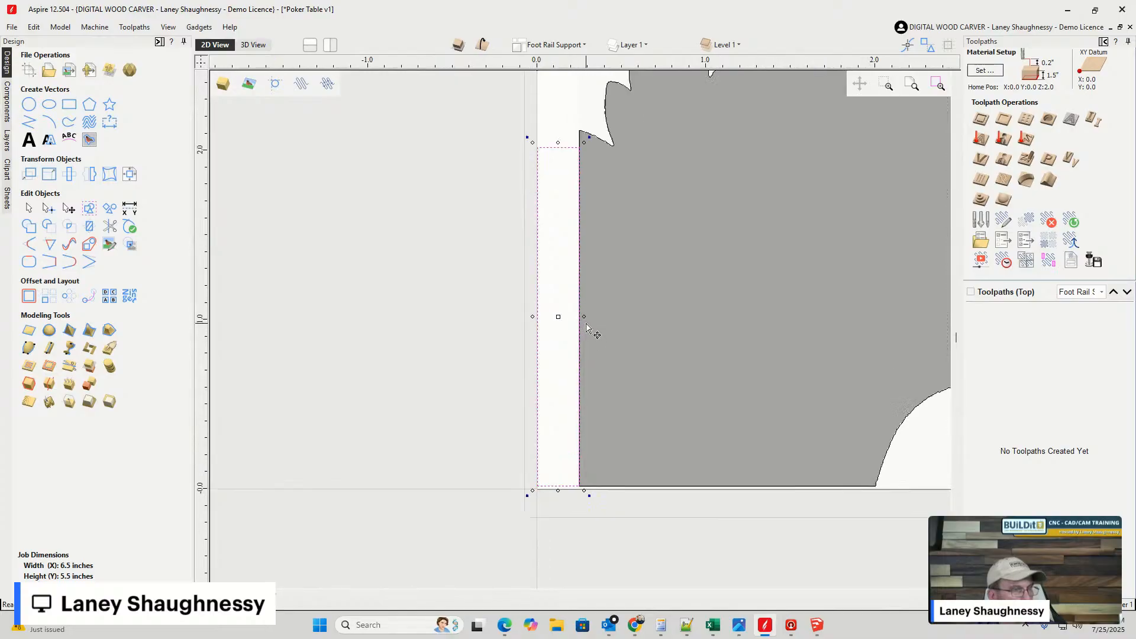
{"action": "left_click_drag", "start_coordinate": [582, 316], "coordinate": [588, 314]}
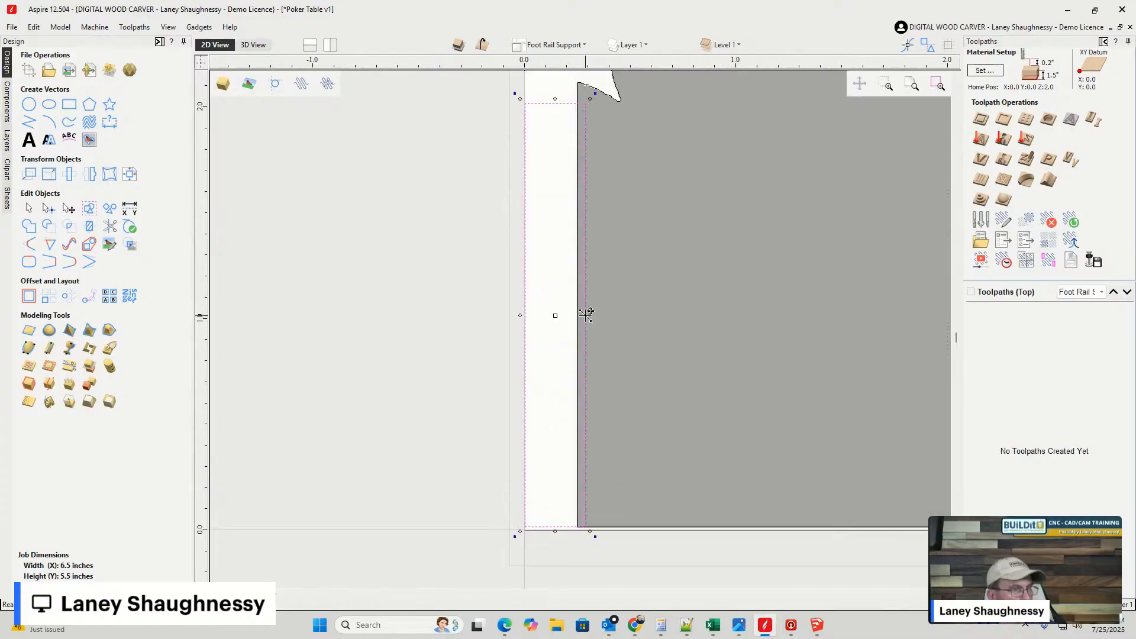
- Create a flat plane component from the narrow rectangle with a base height of 0.375 inches
{"action": "left_click", "coordinate": [29, 330]}
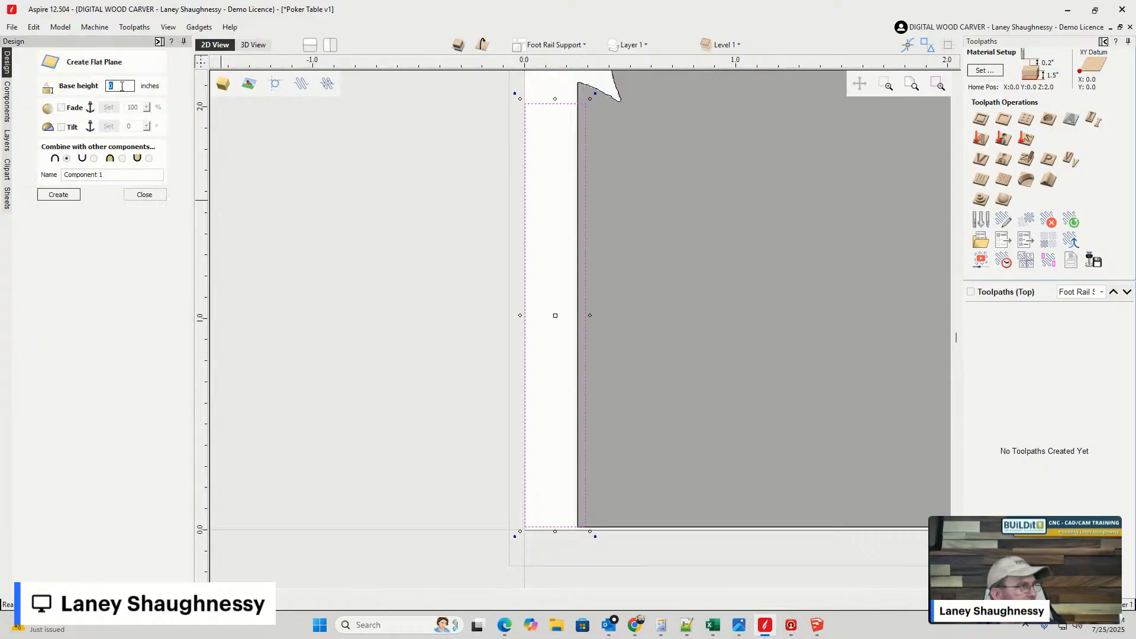
{"action": "type", "text": ".37"}
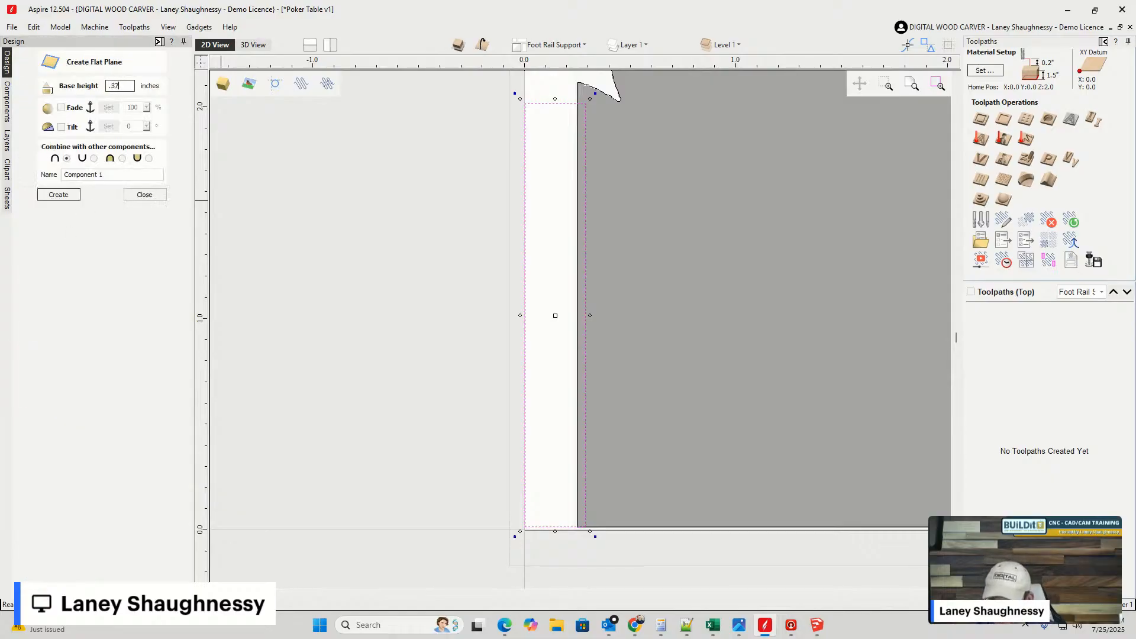
{"action": "type", "text": "5"}
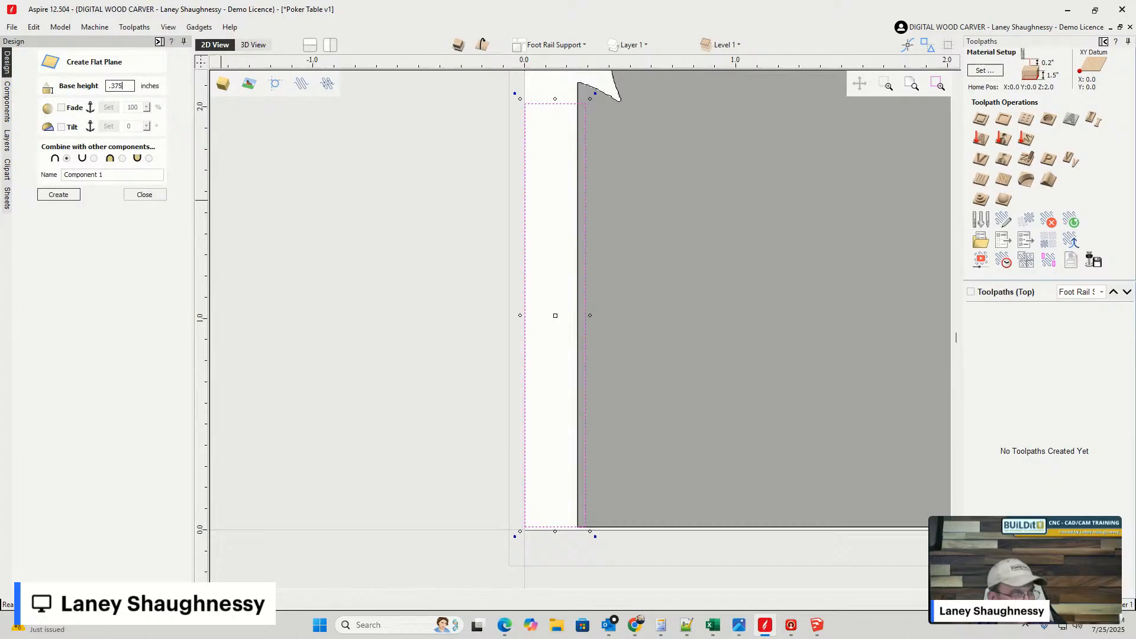
{"action": "left_click", "coordinate": [58, 195]}
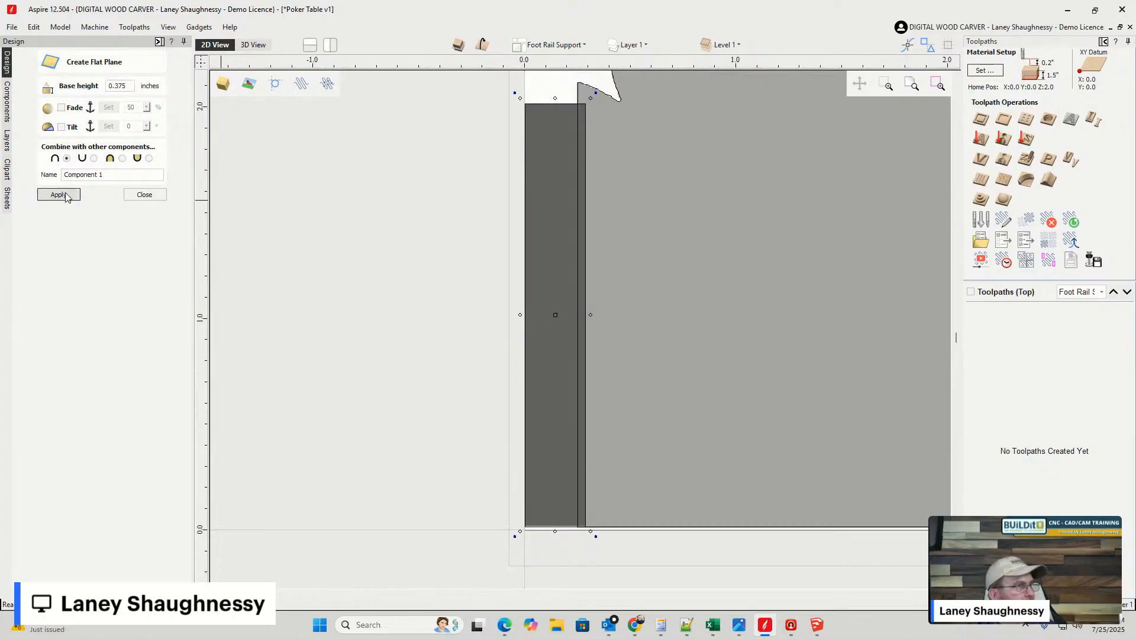
- Check the new flat plane against the carving in 3D and change its combine mode to Merge
{"action": "left_click", "coordinate": [259, 48]}
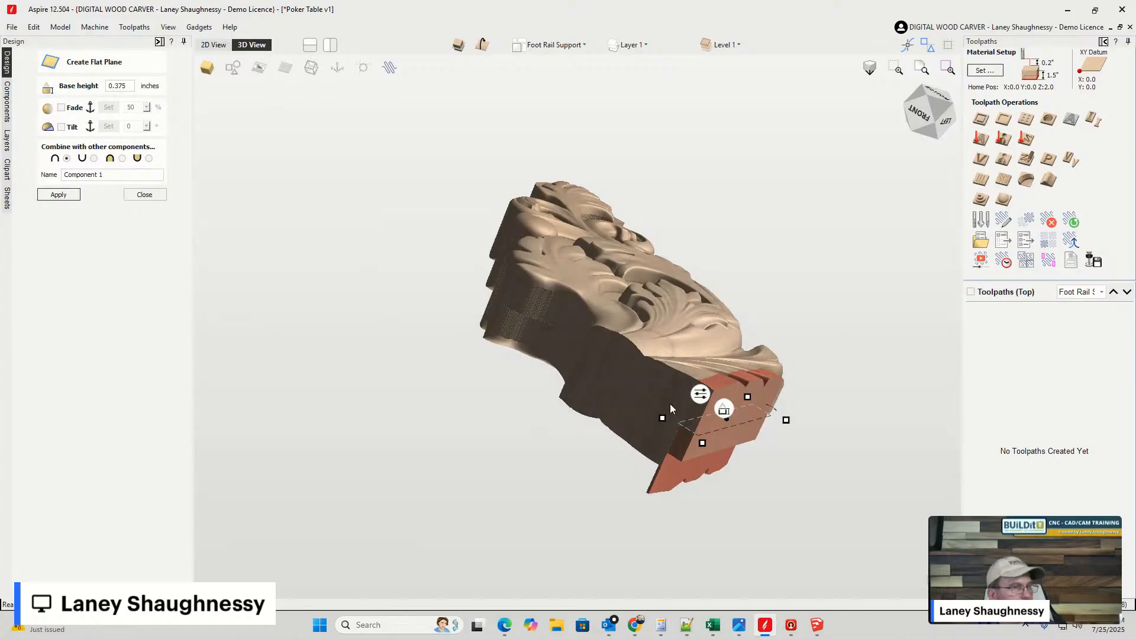
{"action": "scroll", "coordinate": [851, 401], "scroll_direction": "up", "scroll_amount": 2}
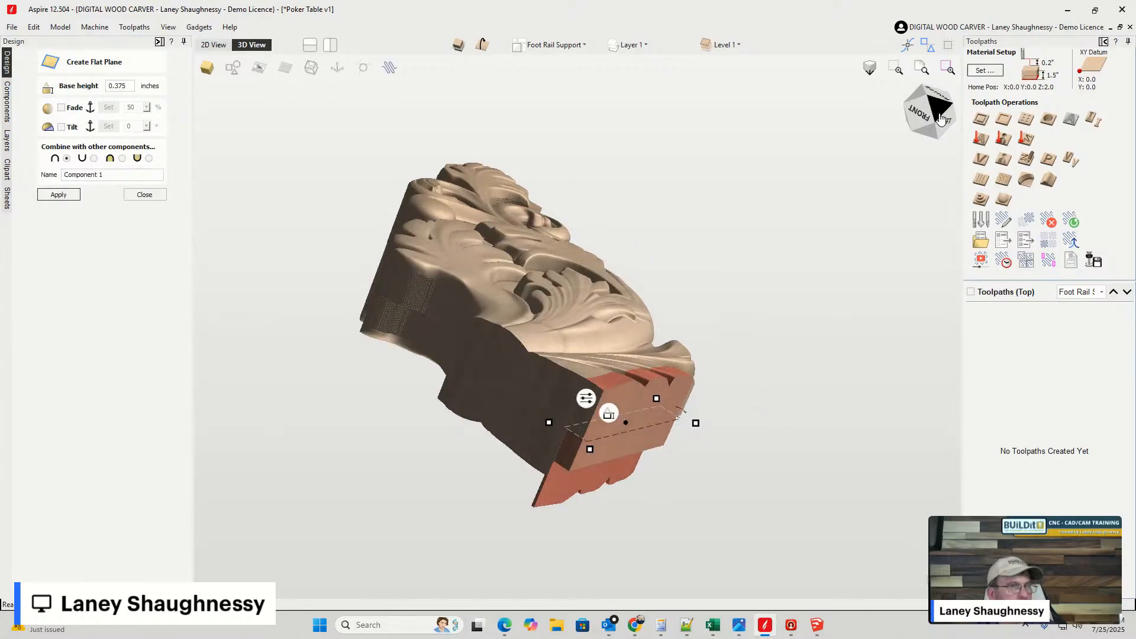
{"action": "left_click_drag", "start_coordinate": [940, 118], "coordinate": [911, 123]}
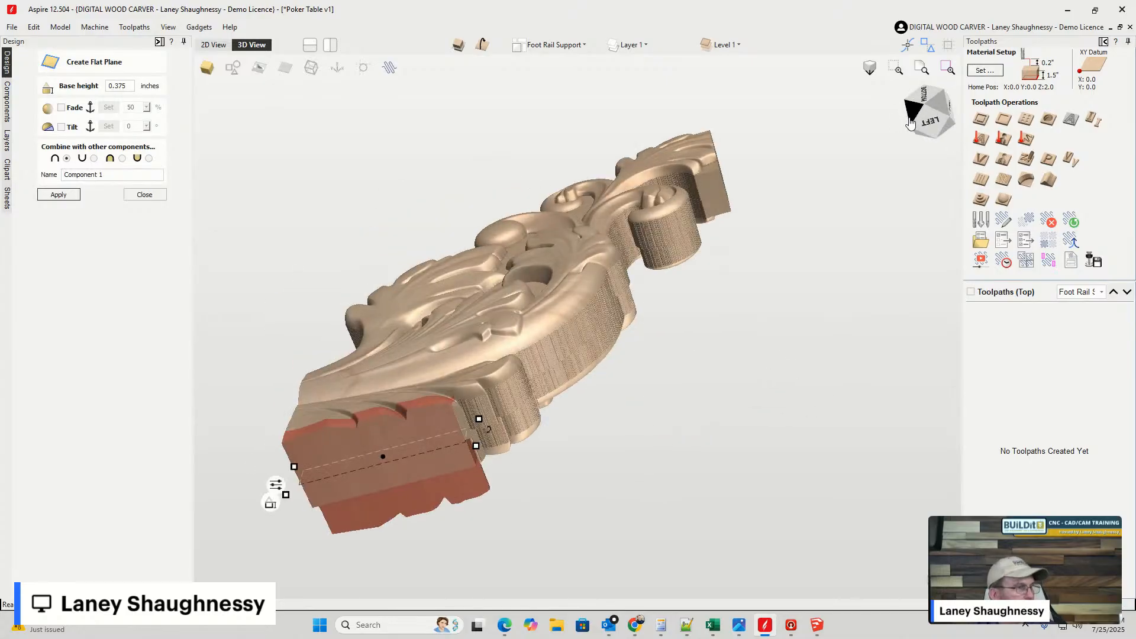
{"action": "left_click", "coordinate": [910, 123]}
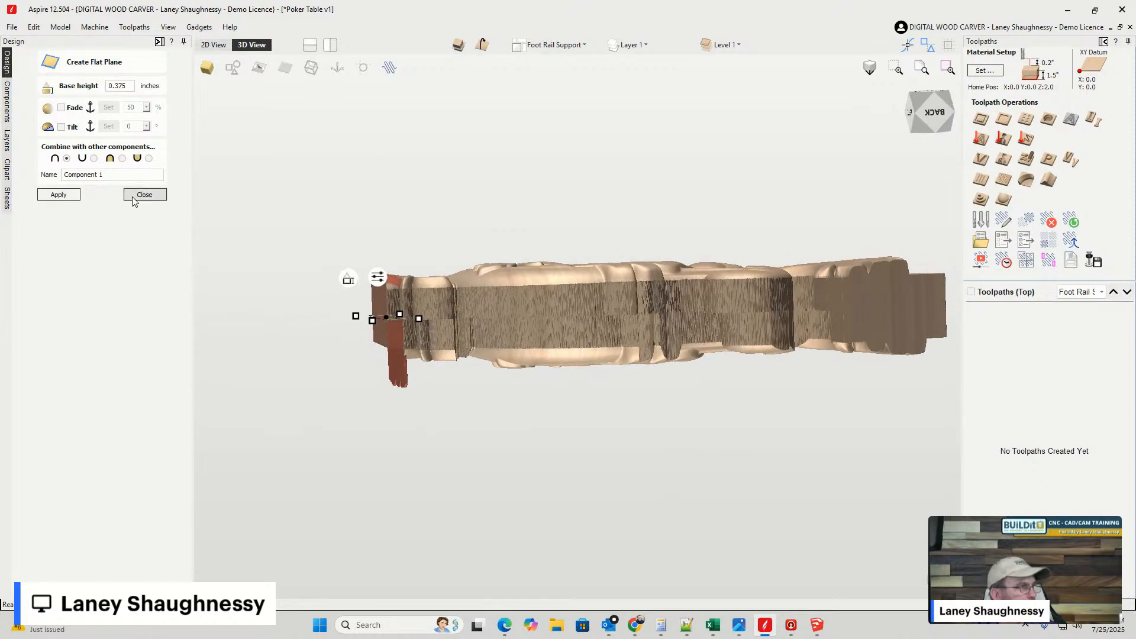
{"action": "left_click", "coordinate": [122, 160]}
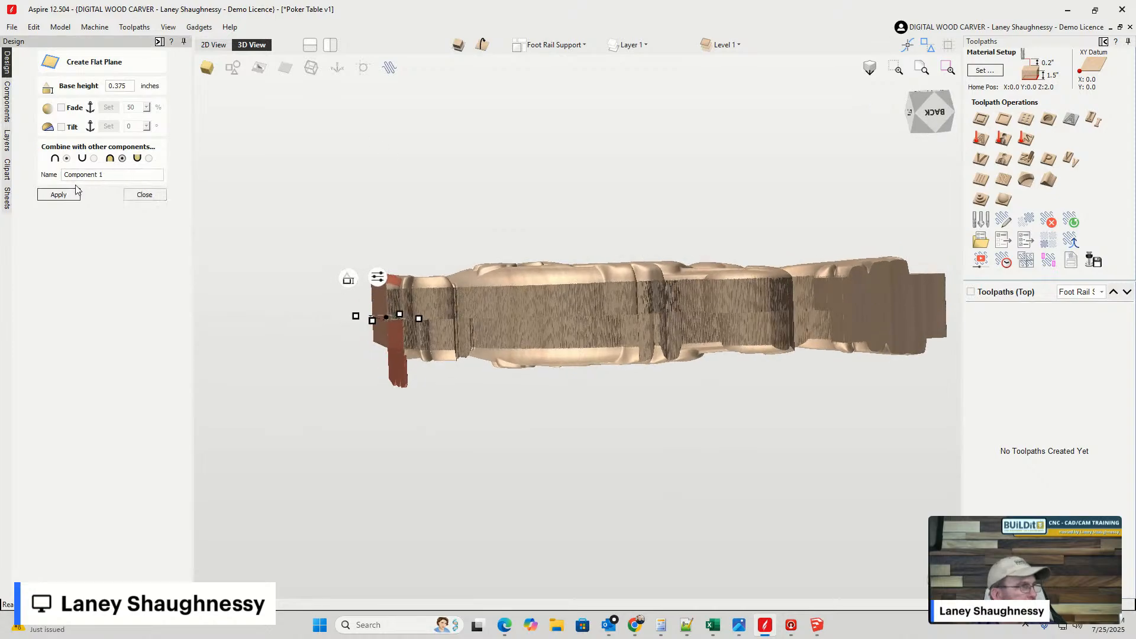
{"action": "left_click", "coordinate": [60, 197]}
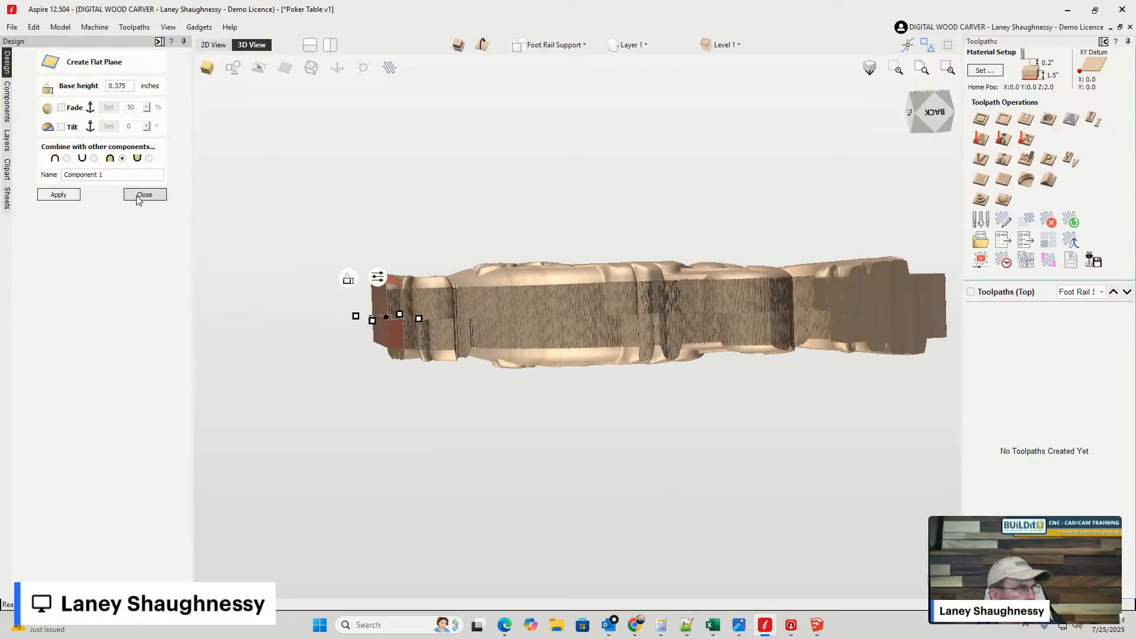
{"action": "left_click", "coordinate": [63, 198]}
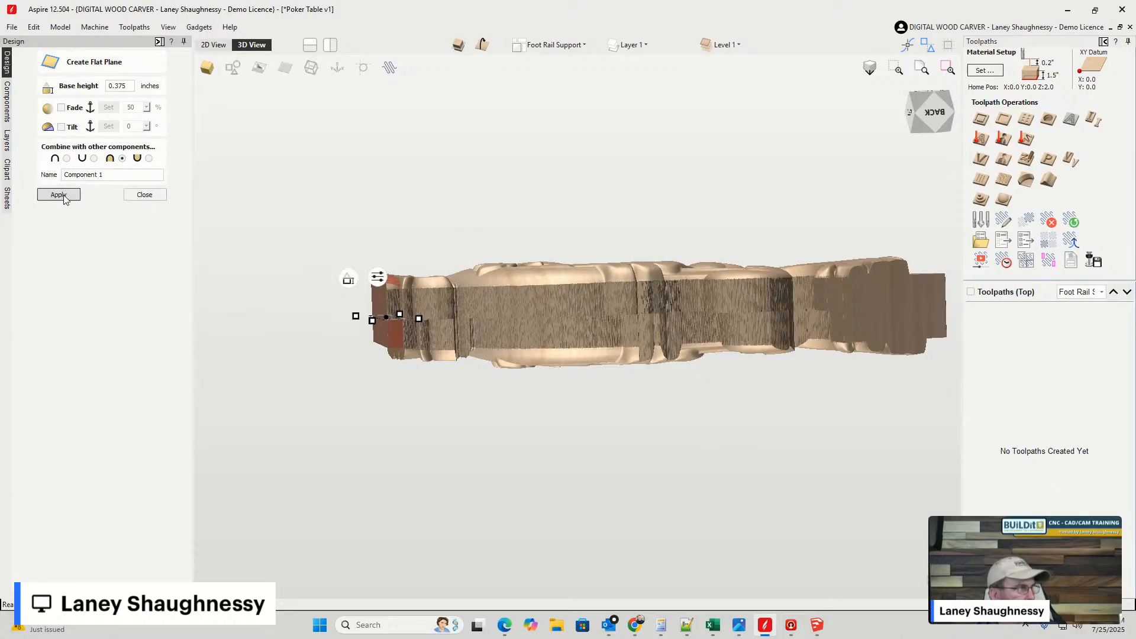
{"action": "left_click", "coordinate": [144, 196]}
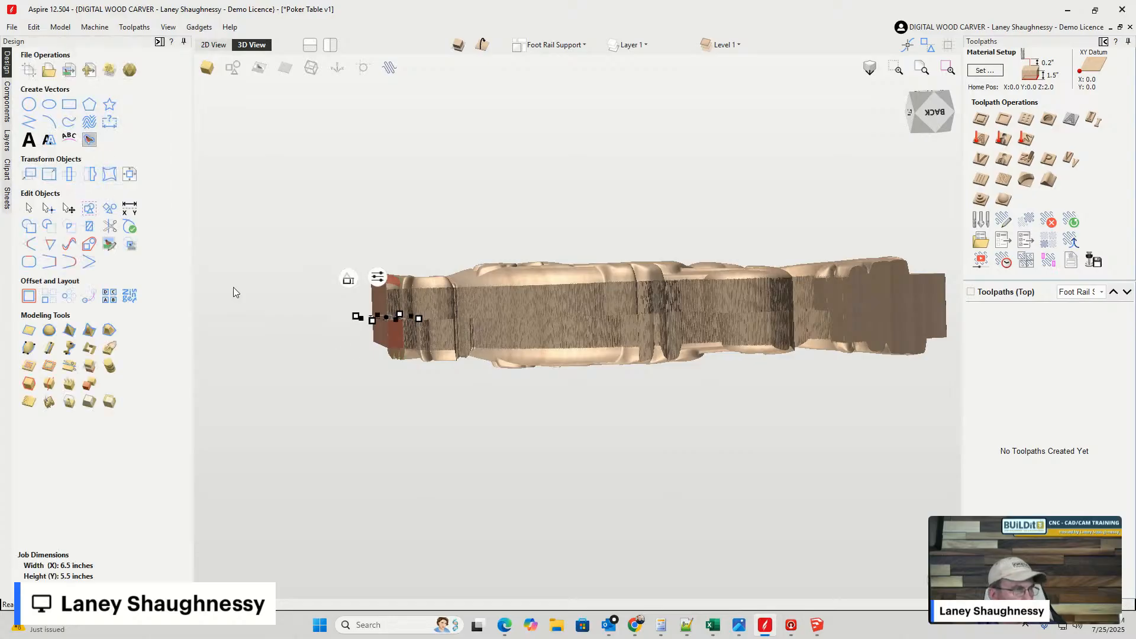
- Copy the tenon's flat plane, Component 1, to the other side of the foot rail support and deselect it
{"action": "middle_click_drag", "start_coordinate": [376, 311], "coordinate": [426, 347]}
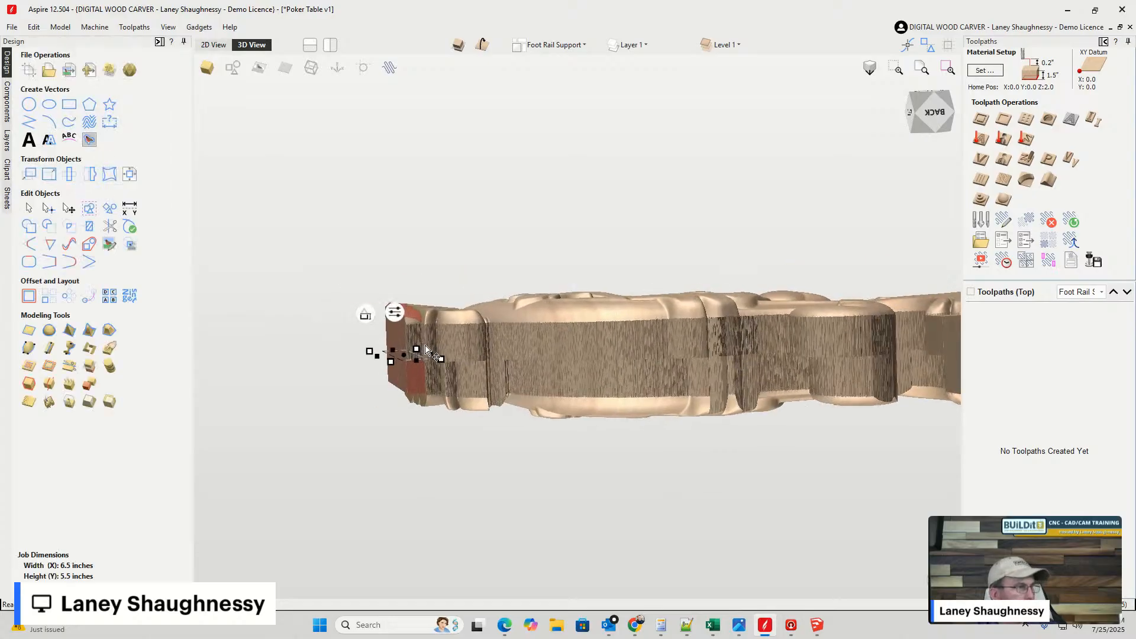
{"action": "scroll", "coordinate": [403, 407], "scroll_direction": "up", "scroll_amount": 3}
{"action": "scroll", "coordinate": [404, 407], "scroll_direction": "down", "scroll_amount": 1}
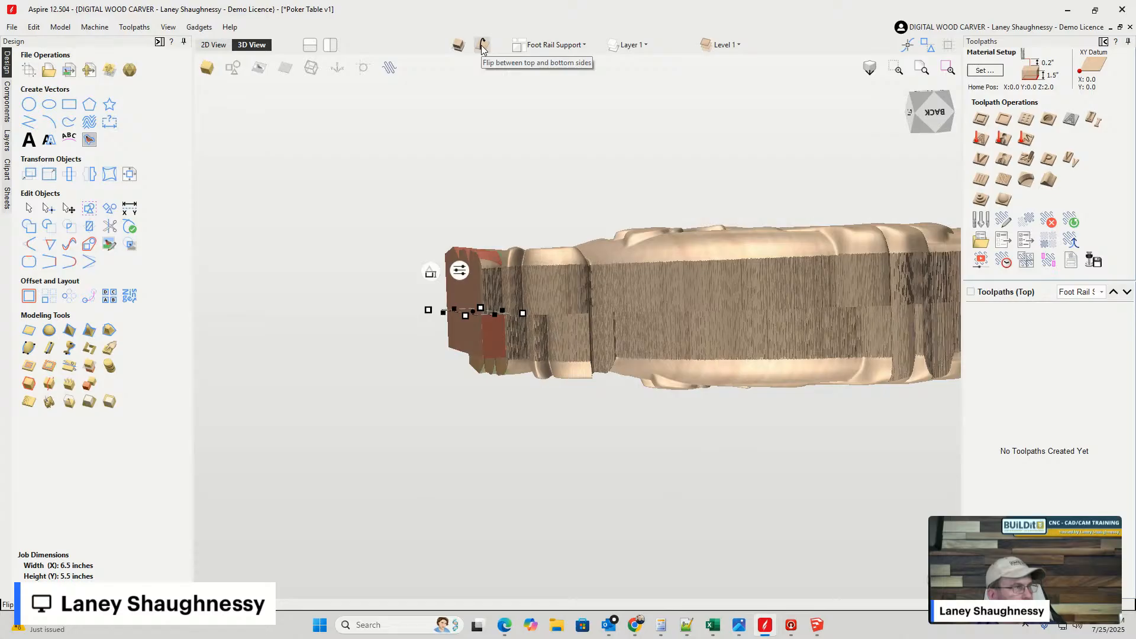
{"action": "left_click", "coordinate": [10, 113]}
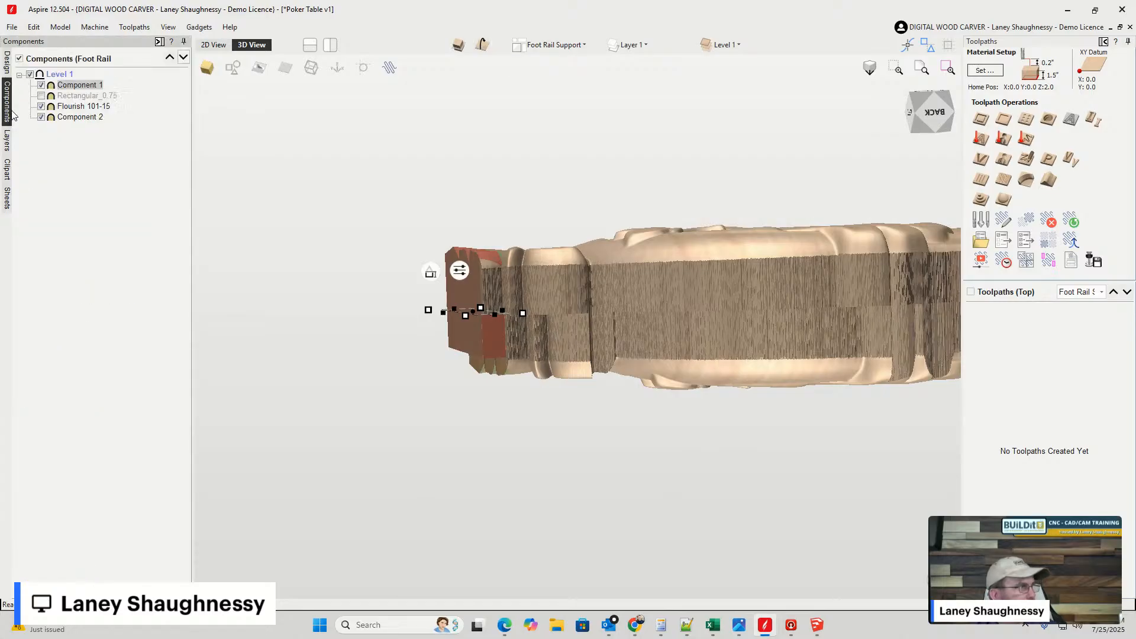
{"action": "right_click", "coordinate": [67, 89]}
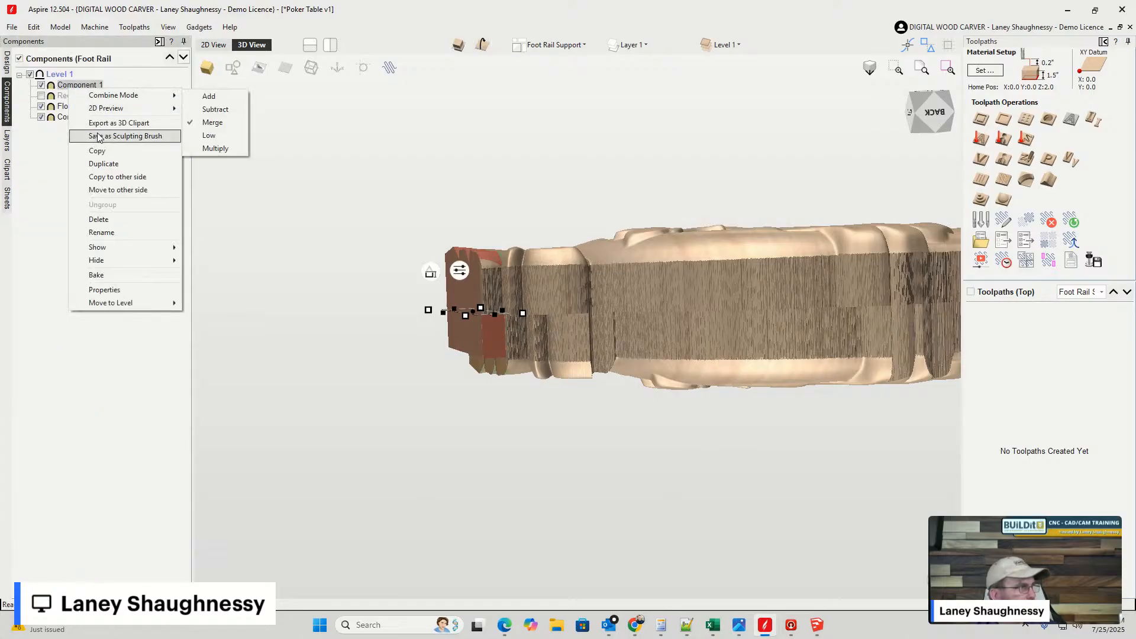
{"action": "left_click", "coordinate": [101, 176]}
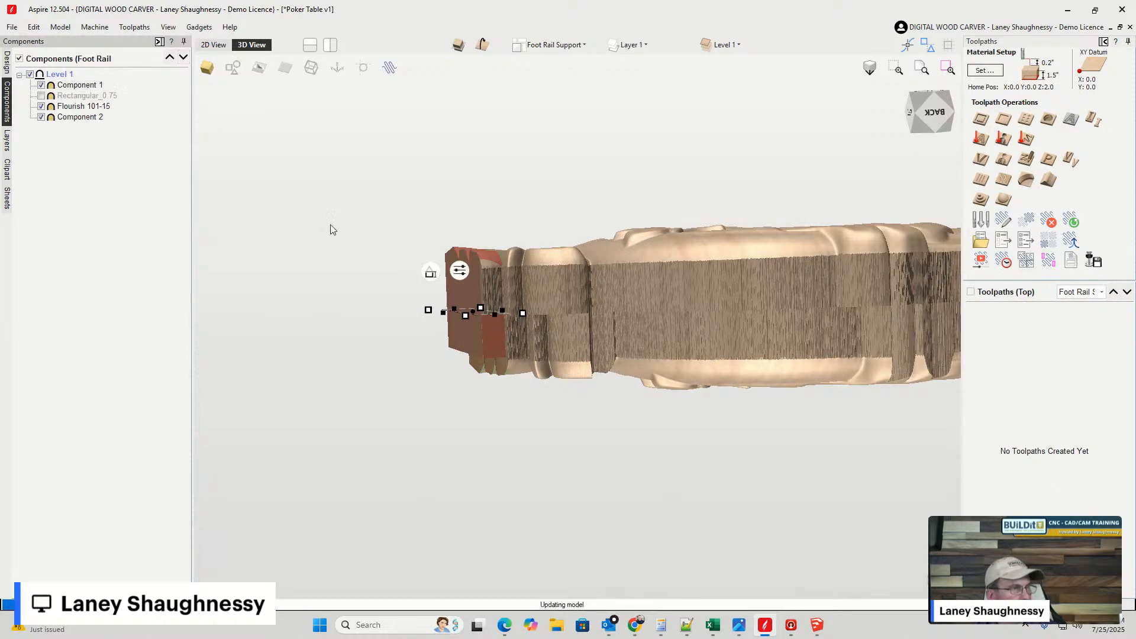
{"action": "left_click", "coordinate": [386, 134]}
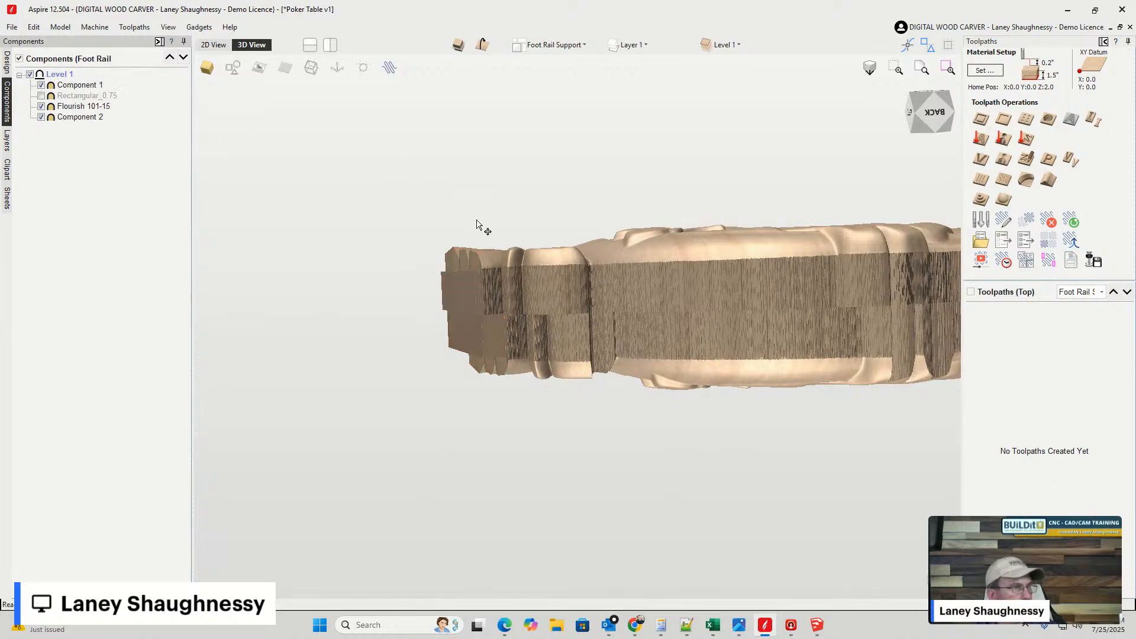
- Switch to the bottom side of the foot rail support in 2D and hide all three of its components
{"action": "left_click", "coordinate": [928, 124]}
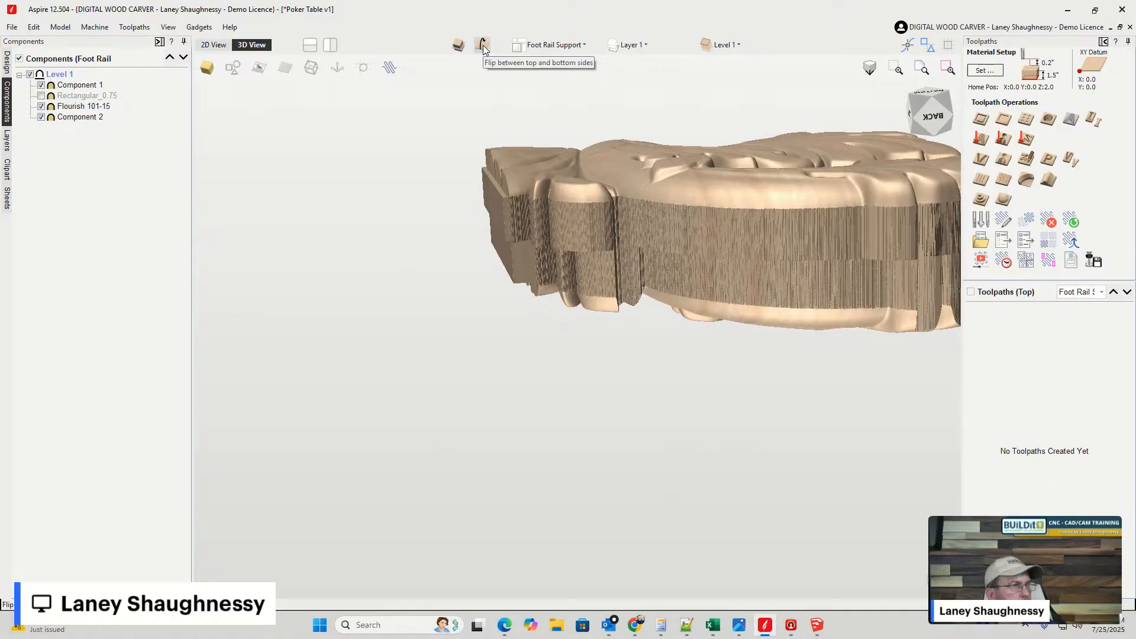
{"action": "left_click", "coordinate": [214, 45]}
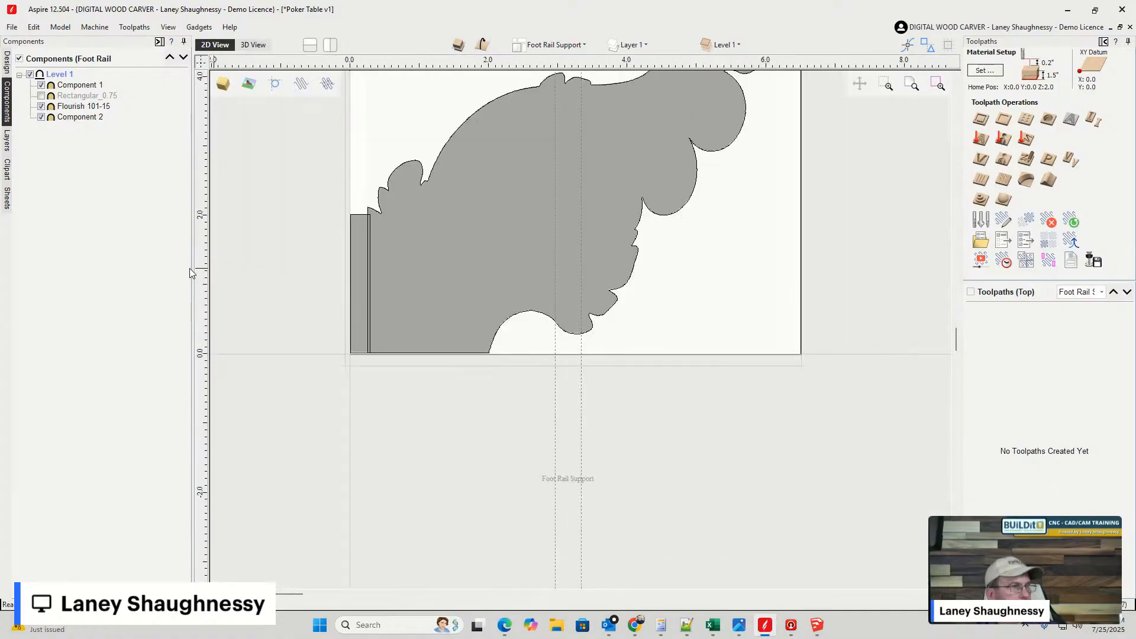
{"action": "scroll", "coordinate": [239, 197], "scroll_direction": "up", "scroll_amount": 2}
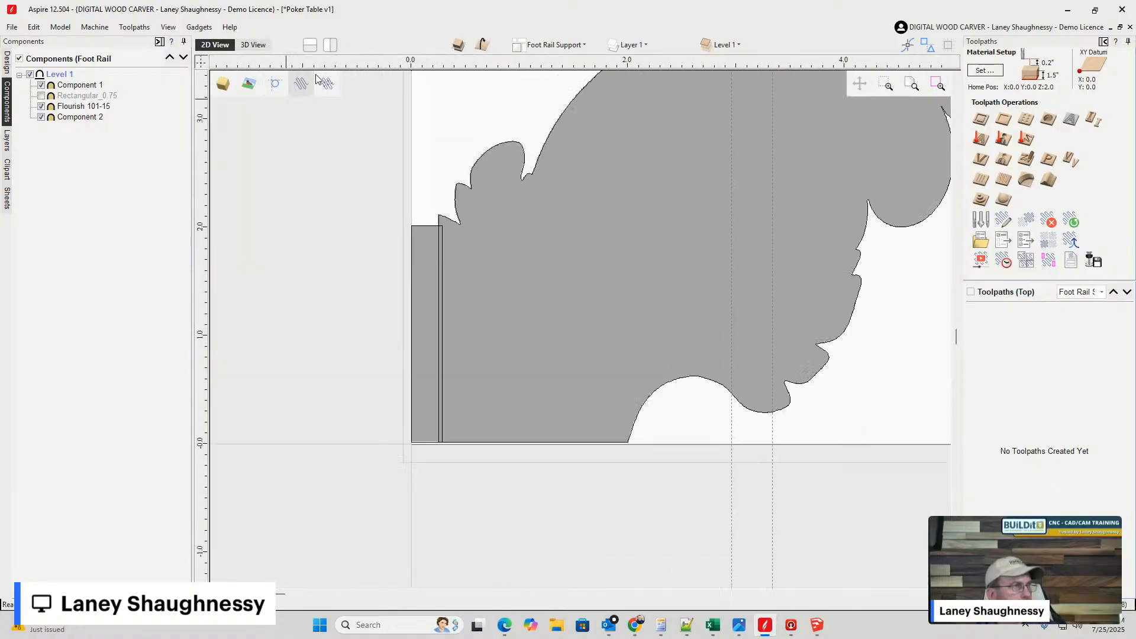
{"action": "left_click", "coordinate": [483, 48]}
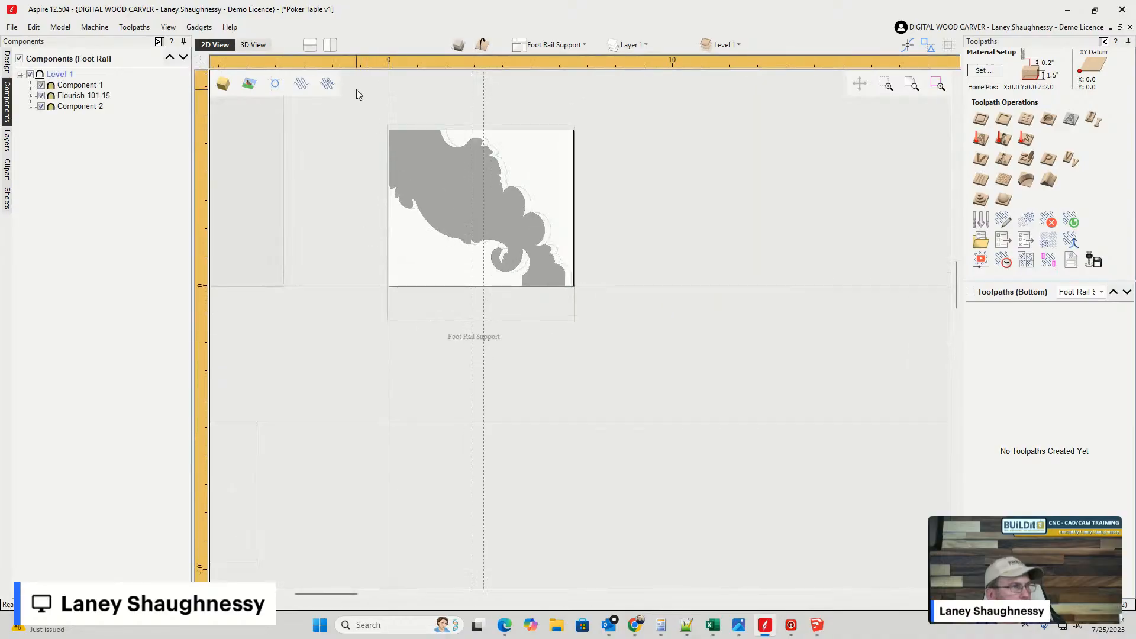
{"action": "left_click_drag", "start_coordinate": [490, 199], "coordinate": [578, 308]}
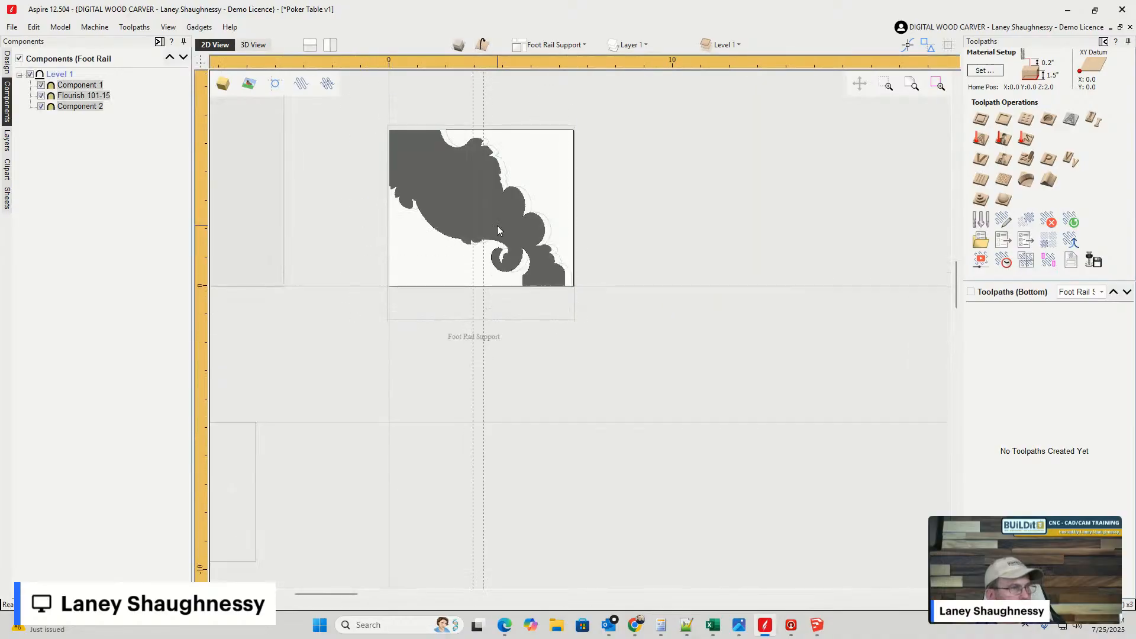
{"action": "left_click", "coordinate": [41, 85]}
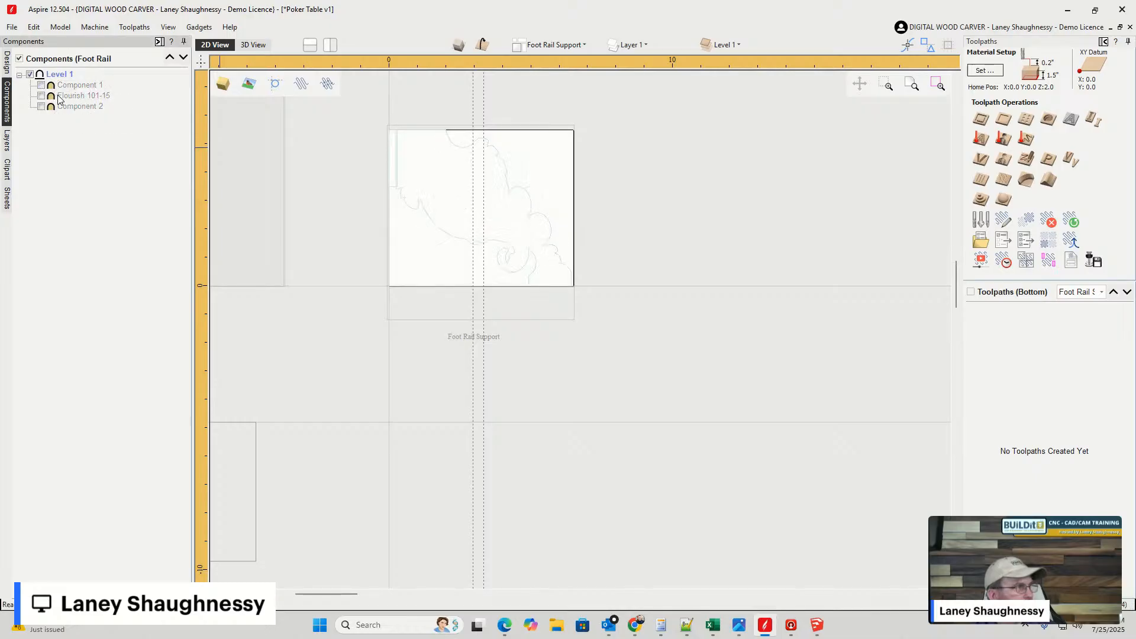
- Delete the Flourish 101-15 carving and Component 2 from the bottom side
{"action": "left_click", "coordinate": [42, 96]}
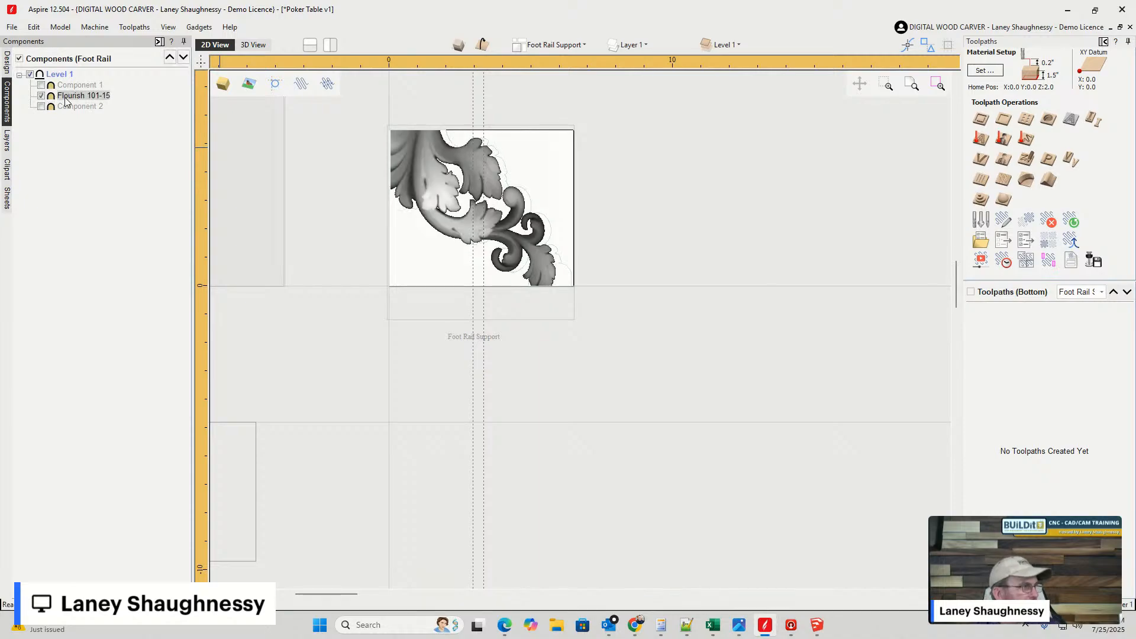
{"action": "right_click", "coordinate": [64, 99]}
{"action": "left_click", "coordinate": [89, 285]}
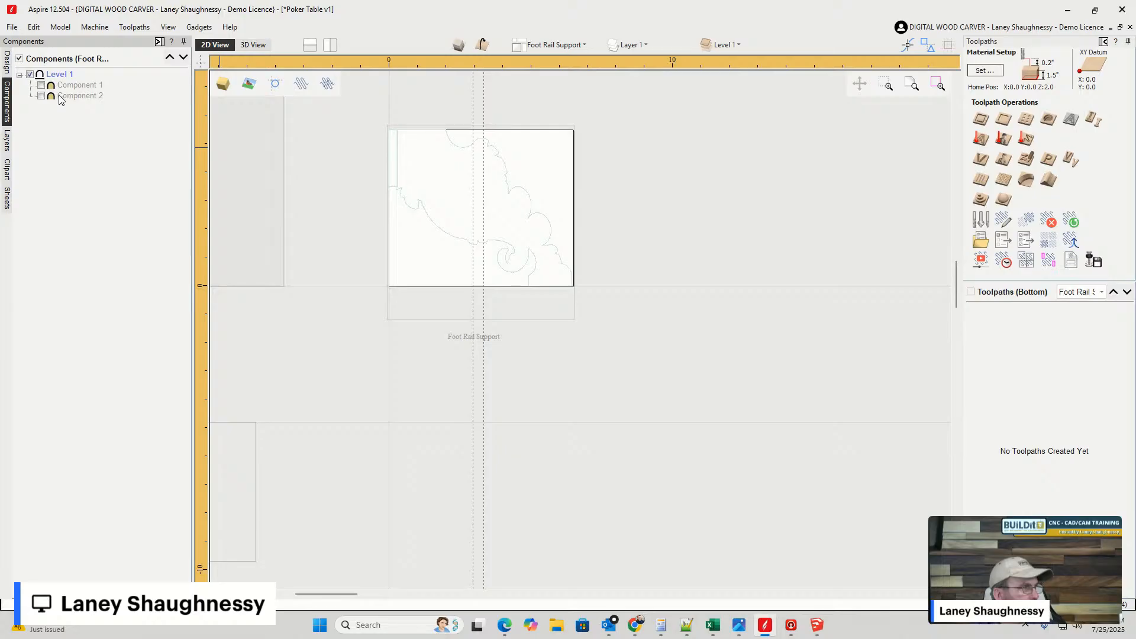
{"action": "double_click", "coordinate": [59, 95]}
{"action": "right_click", "coordinate": [67, 96]}
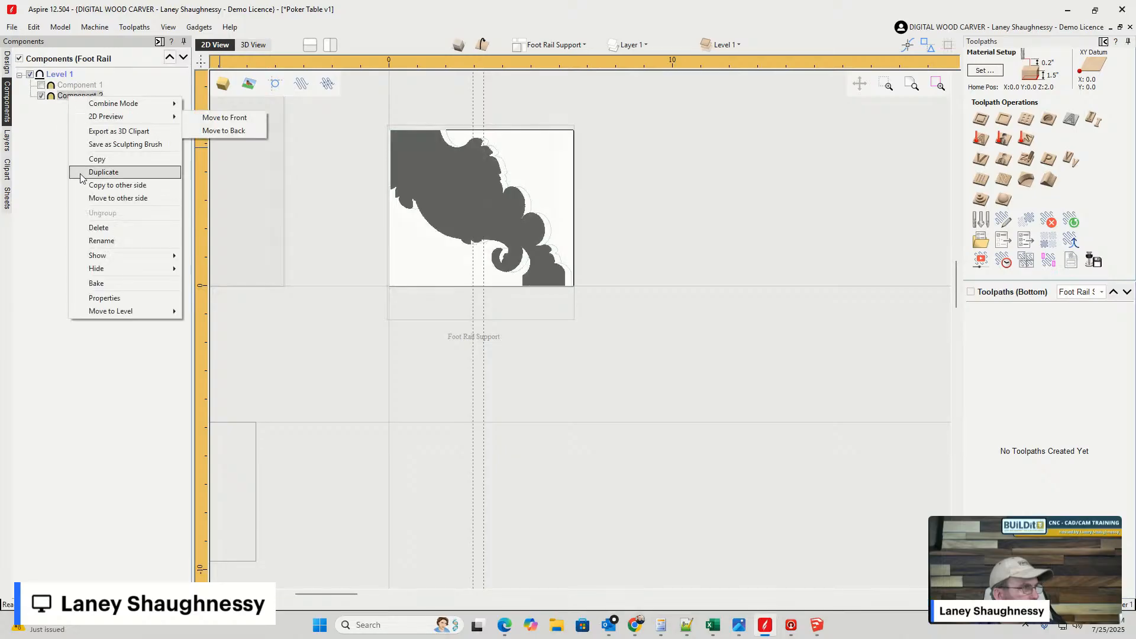
{"action": "left_click", "coordinate": [89, 230]}
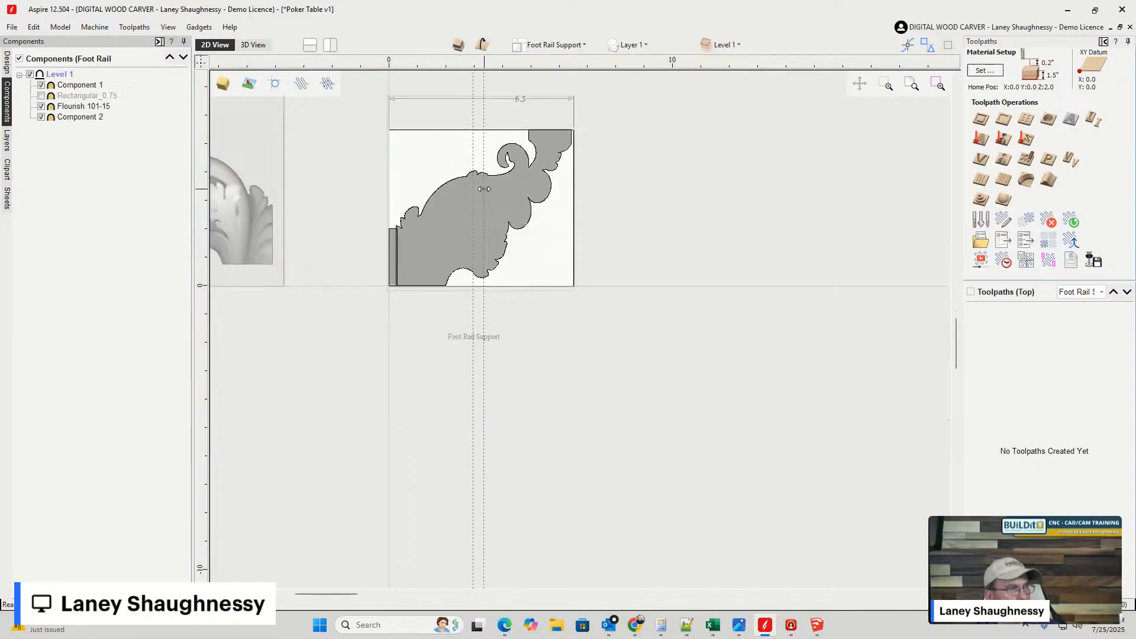
- Copy Flourish 101-15 and Component 2 together from the top side to the other side
{"action": "left_click", "coordinate": [80, 107]}
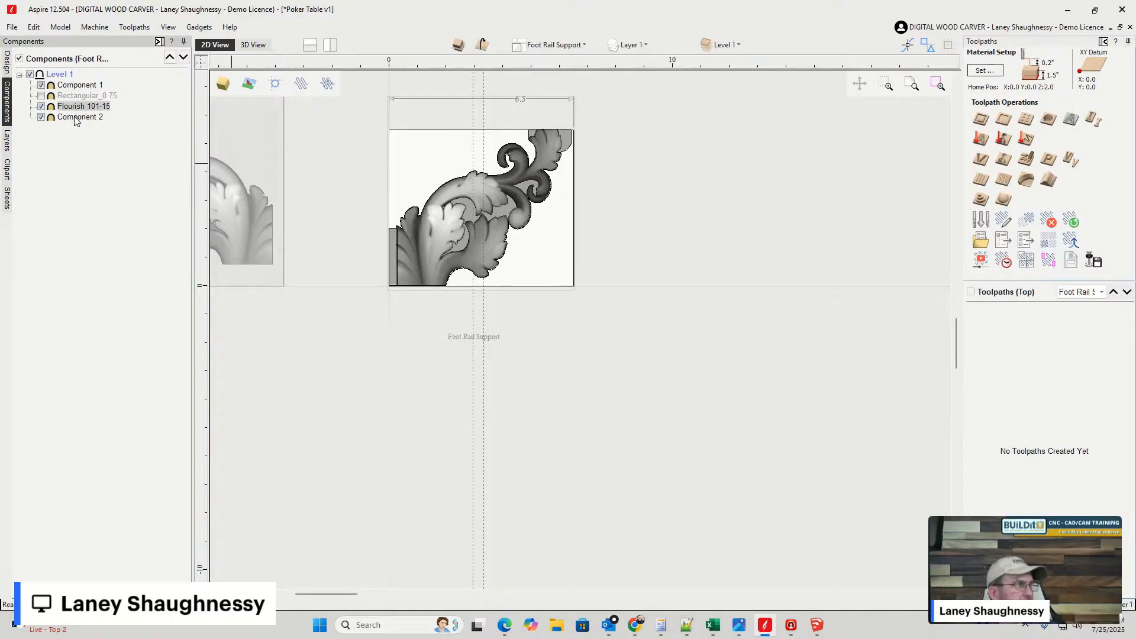
{"action": "right_click", "coordinate": [76, 119]}
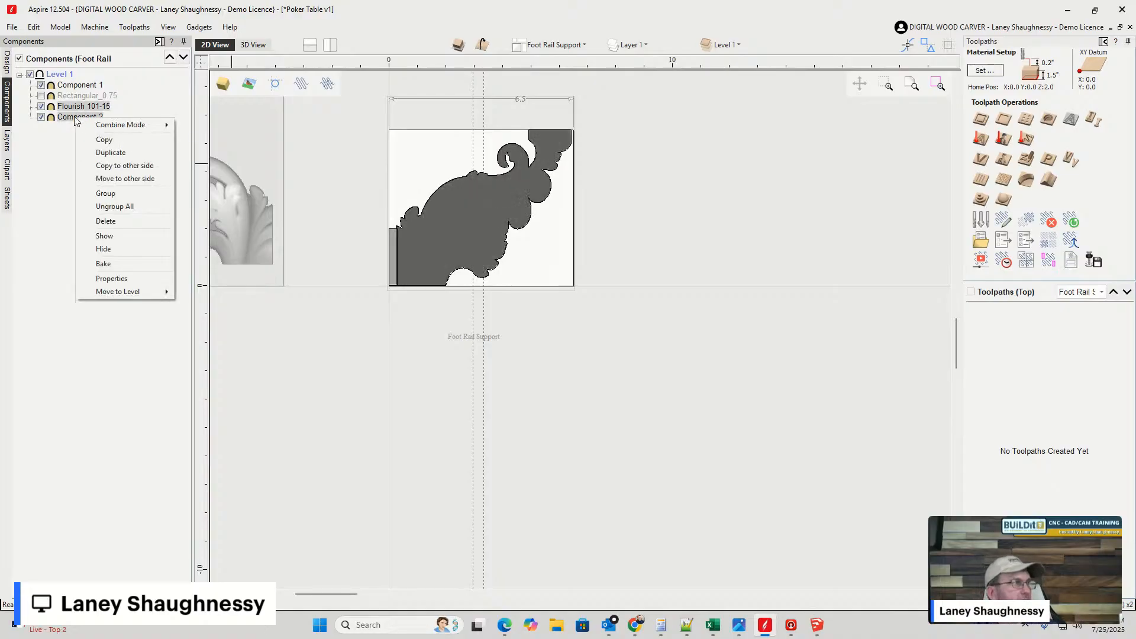
{"action": "left_click", "coordinate": [103, 170]}
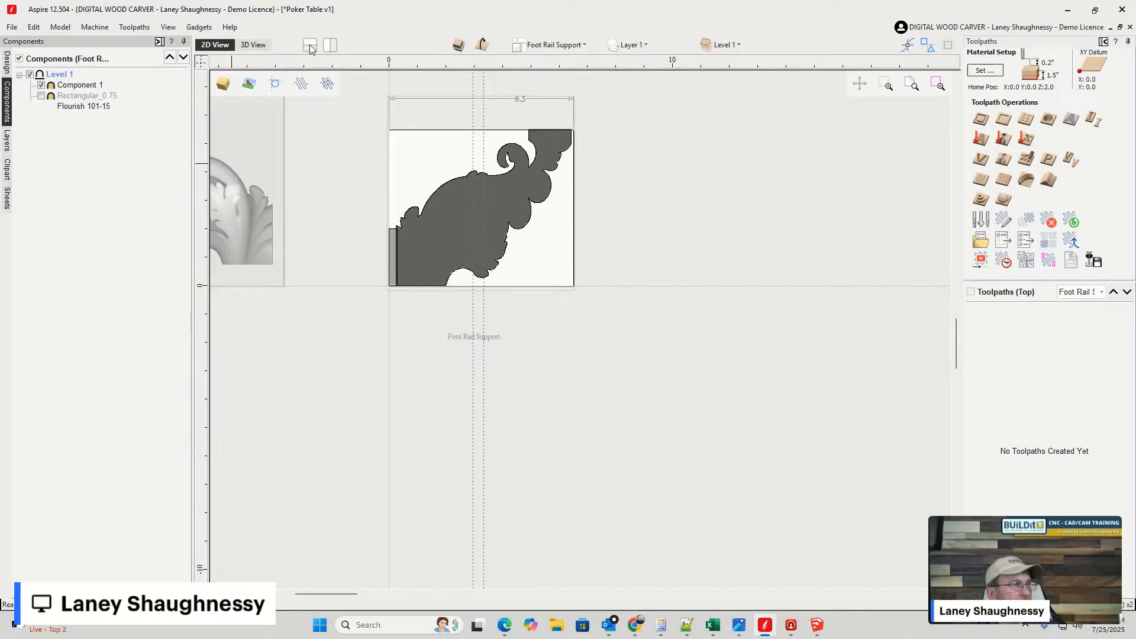
- Examine the two-sided carving and its tenon in 3D from the top, bottom and flat end
{"action": "left_click", "coordinate": [255, 45]}
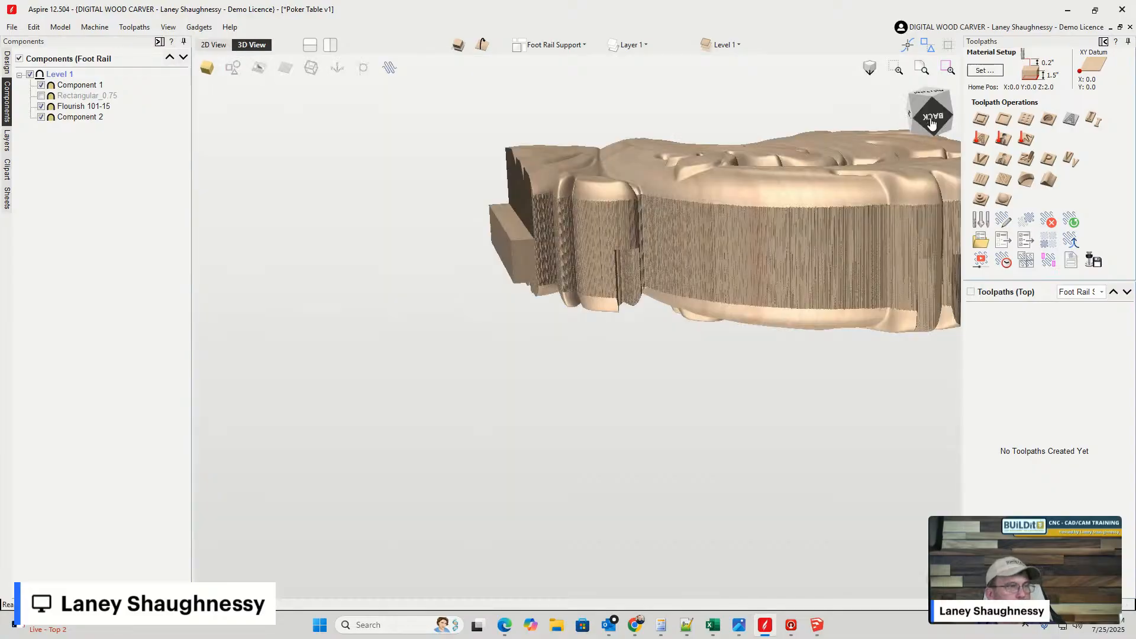
{"action": "left_click_drag", "start_coordinate": [930, 122], "coordinate": [667, 334]}
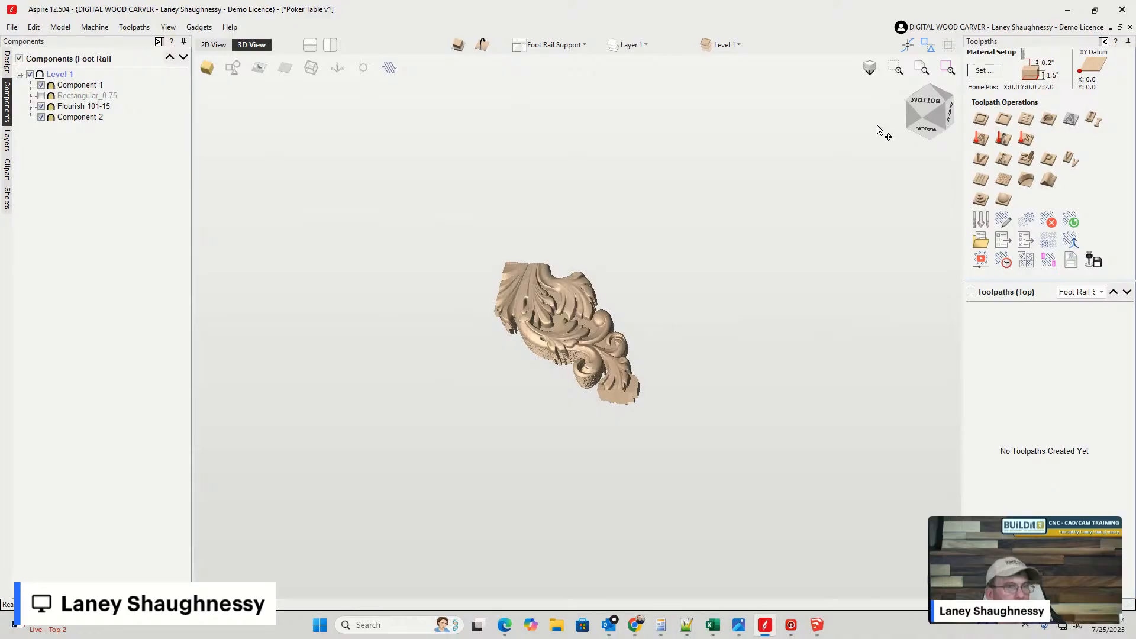
{"action": "mouse_move", "coordinate": [911, 119]}
{"action": "left_mouse_down"}
{"action": "mouse_move", "coordinate": [921, 89]}
{"action": "mouse_move", "coordinate": [900, 143]}
{"action": "mouse_move", "coordinate": [906, 109]}
{"action": "left_mouse_up"}
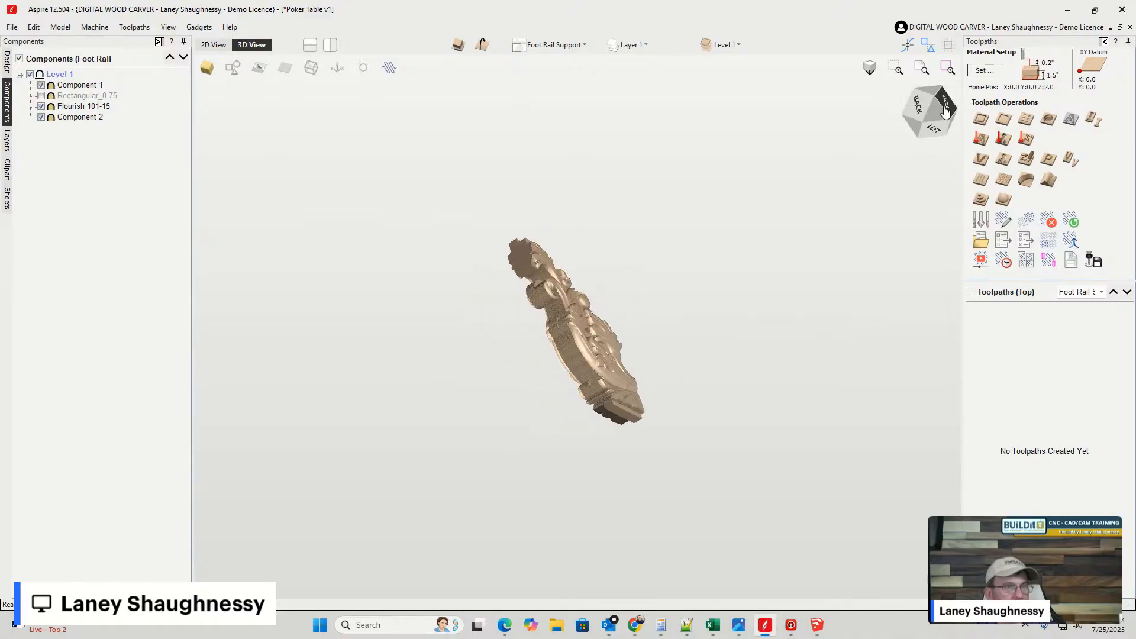
{"action": "left_click", "coordinate": [946, 102]}
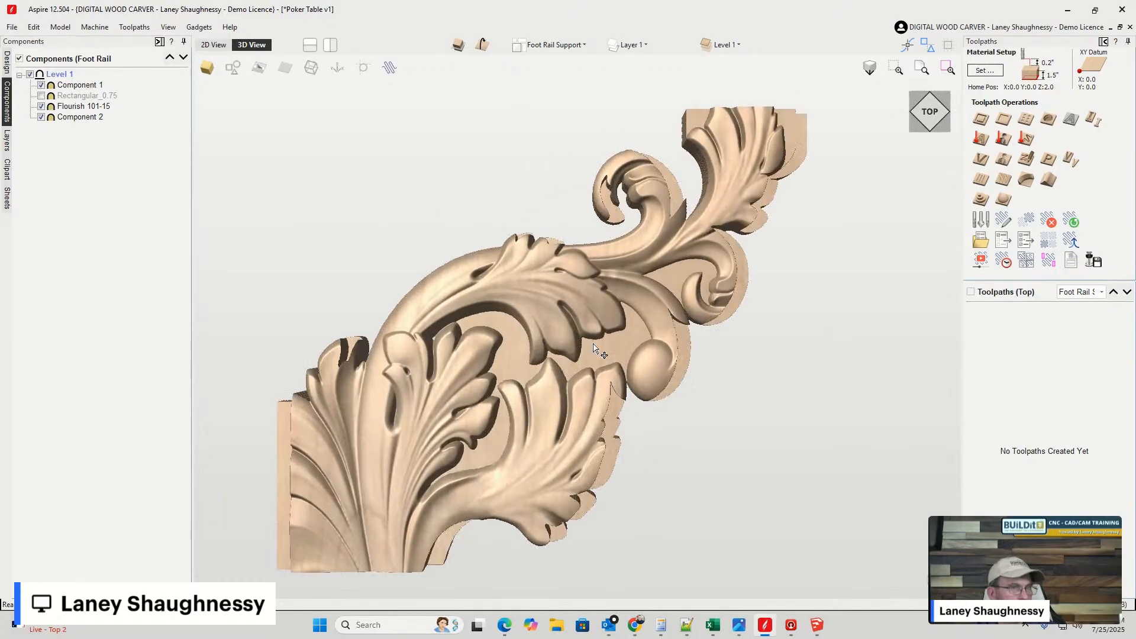
{"action": "left_click_drag", "start_coordinate": [927, 117], "coordinate": [941, 118]}
{"action": "left_click", "coordinate": [913, 114]}
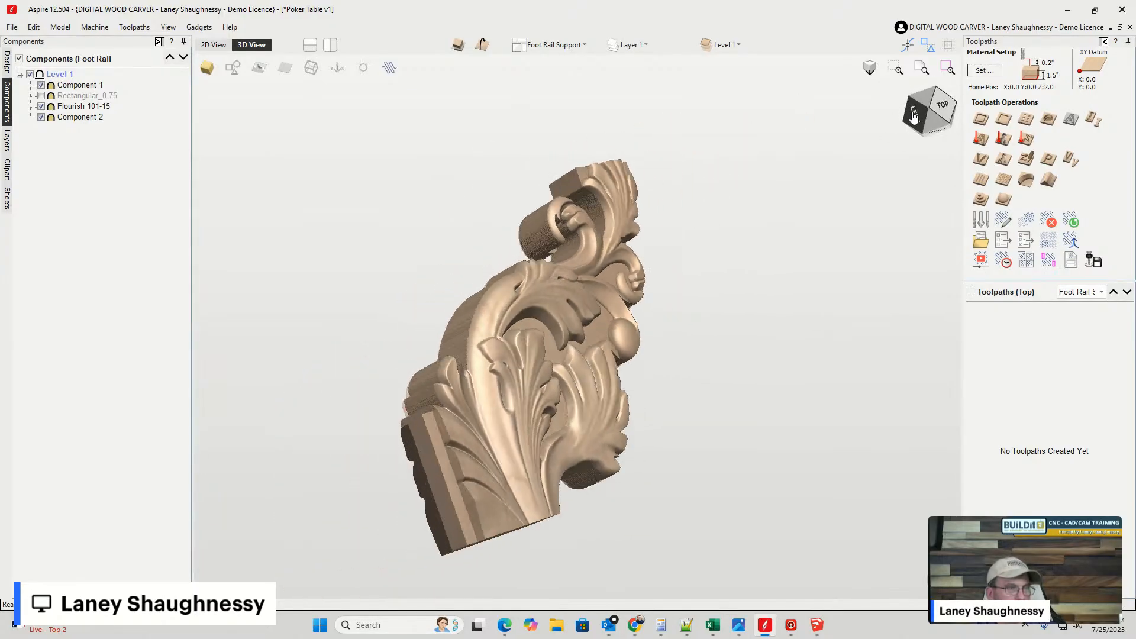
{"action": "left_click_drag", "start_coordinate": [936, 119], "coordinate": [846, 169]}
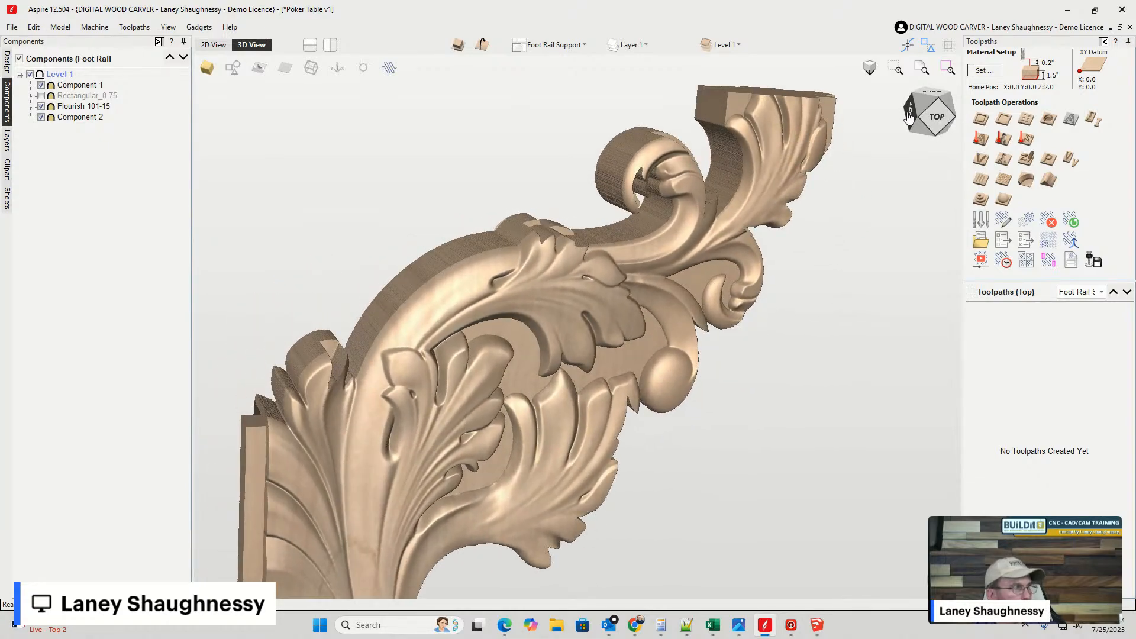
{"action": "scroll", "coordinate": [556, 167], "scroll_direction": "down", "scroll_amount": 4}
{"action": "scroll", "coordinate": [425, 310], "scroll_direction": "up", "scroll_amount": 5}
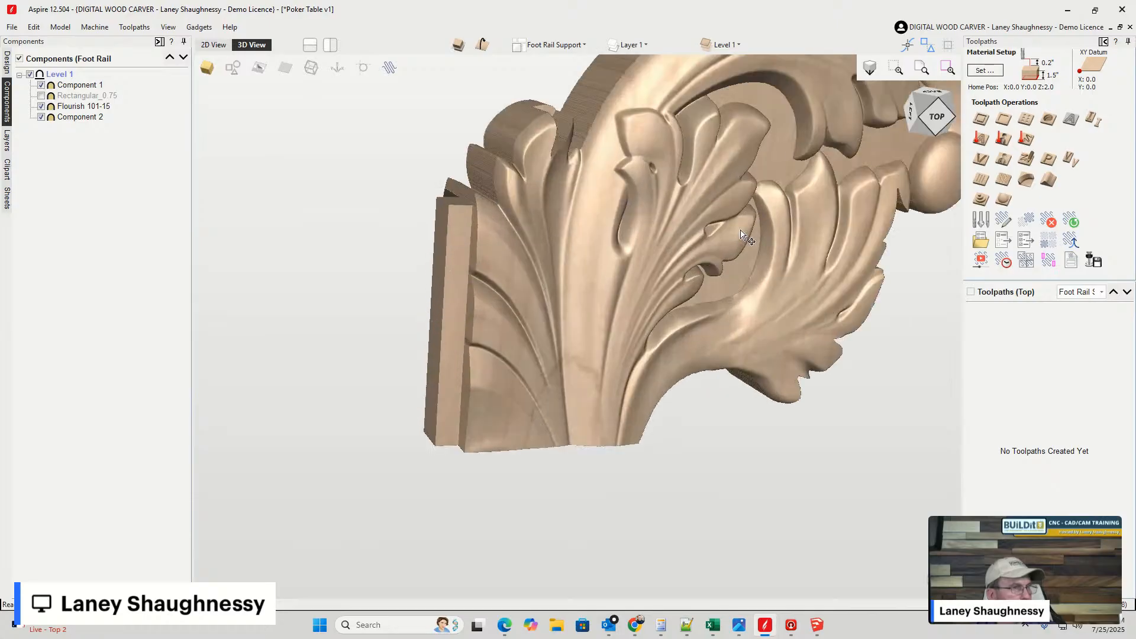
{"action": "left_click_drag", "start_coordinate": [940, 110], "coordinate": [943, 101]}
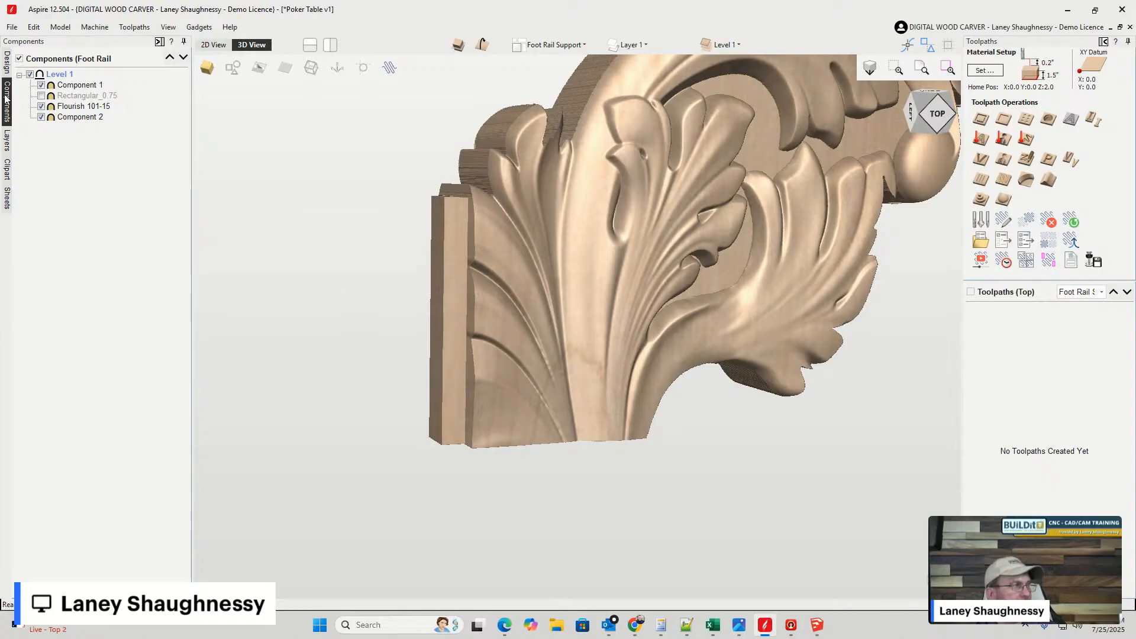
- Remove the clipping from Level 1 on the top side
{"action": "right_click", "coordinate": [64, 78]}
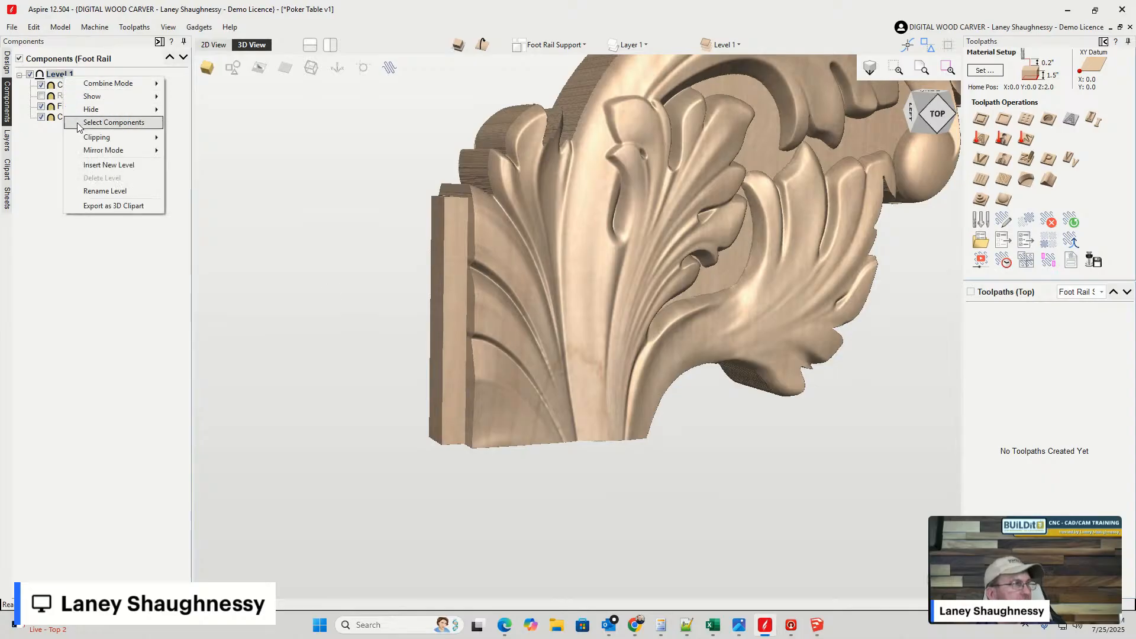
{"action": "mouse_move", "coordinate": [86, 137]}
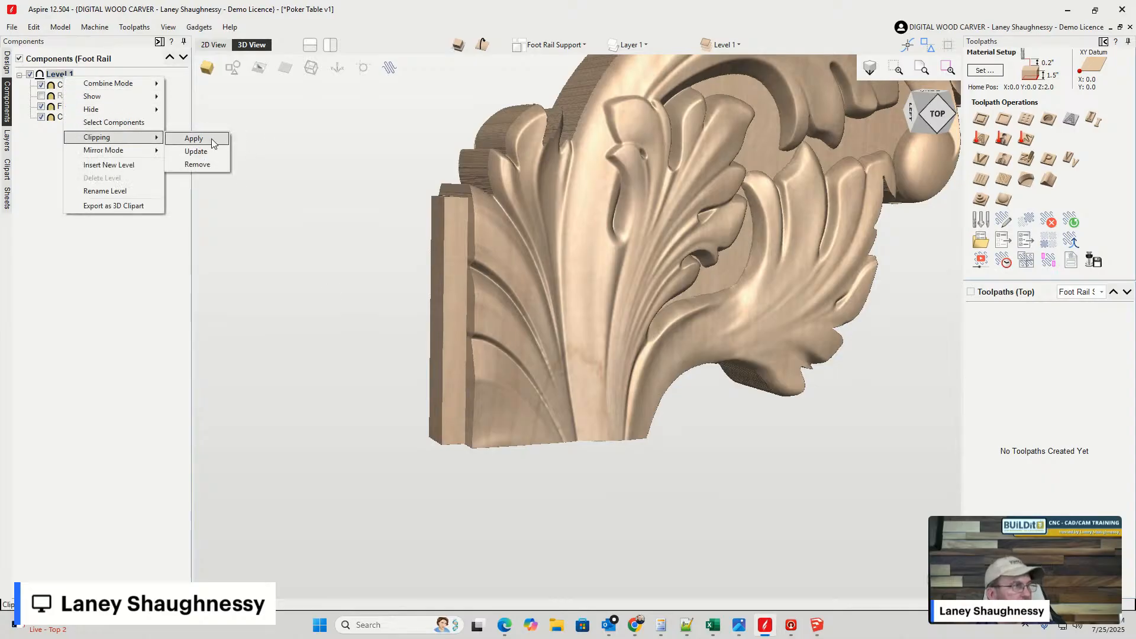
{"action": "left_click", "coordinate": [193, 168]}
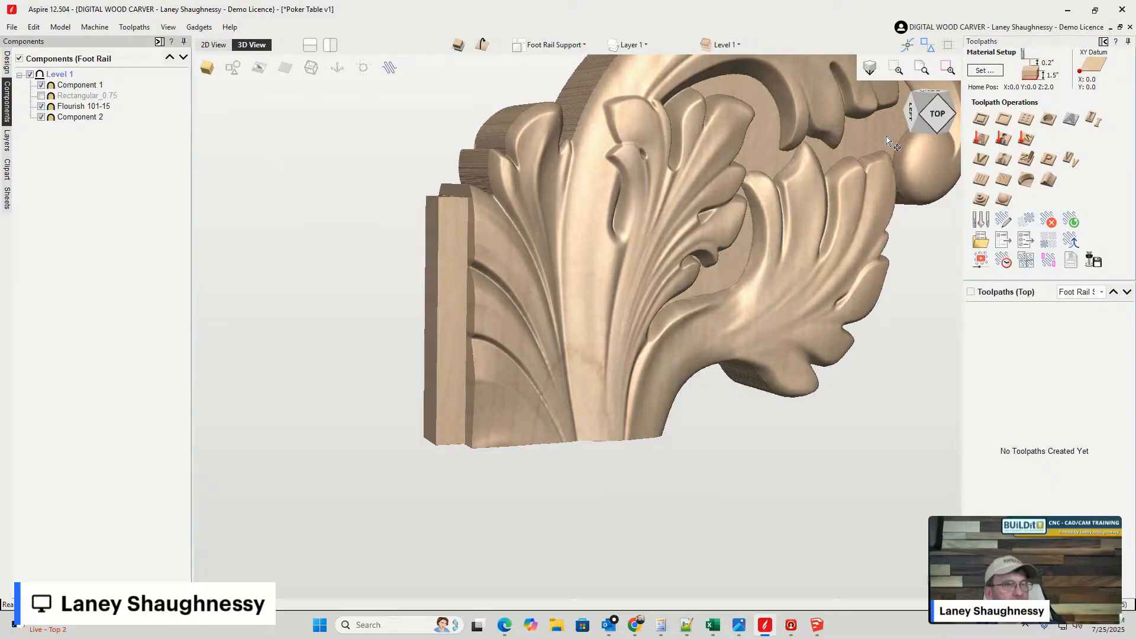
- Inspect the tenon at an angle and check the flat plane settings of Component 1
{"action": "mouse_move", "coordinate": [938, 113]}
{"action": "left_mouse_down"}
{"action": "mouse_move", "coordinate": [993, 111]}
{"action": "mouse_move", "coordinate": [933, 108]}
{"action": "mouse_move", "coordinate": [945, 110]}
{"action": "left_mouse_up"}
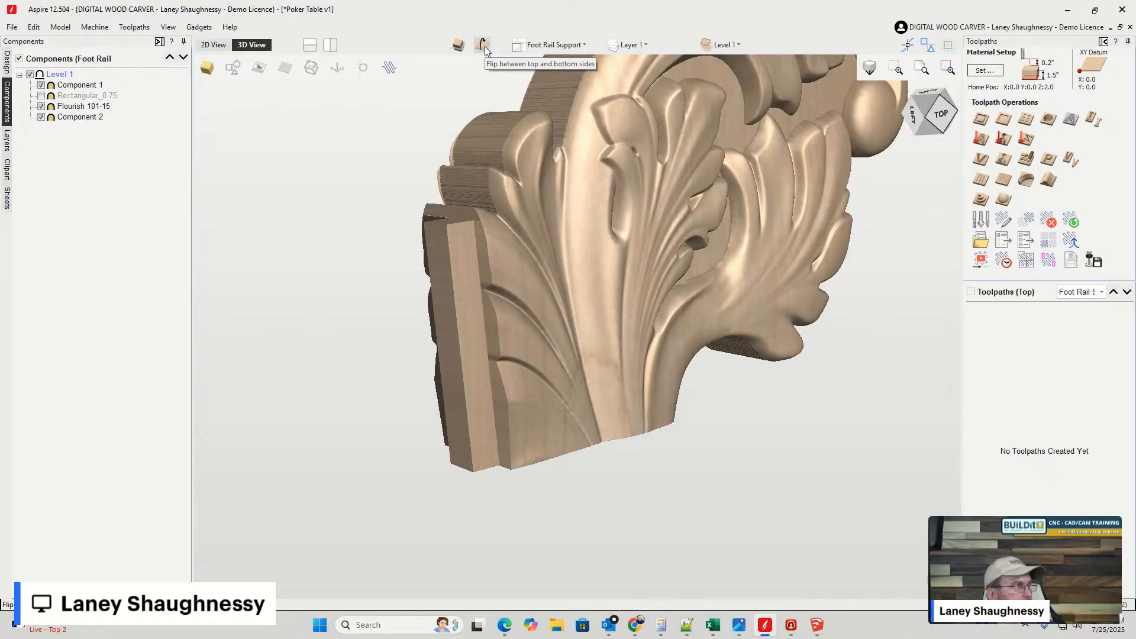
{"action": "double_click", "coordinate": [89, 89]}
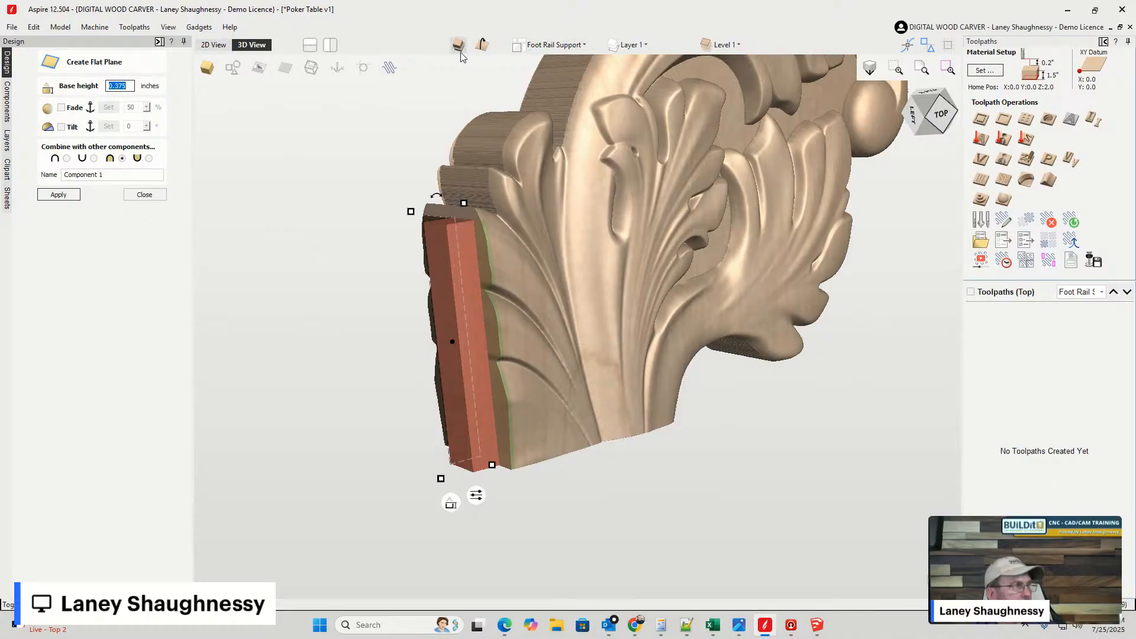
{"action": "left_click", "coordinate": [137, 195]}
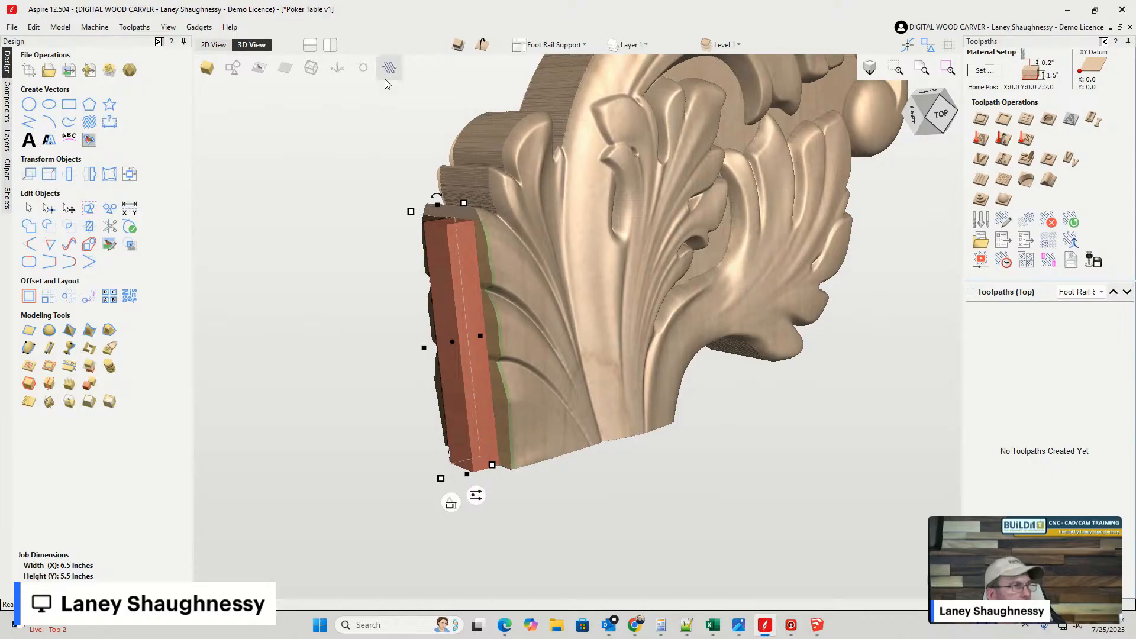
- On the bottom side, show Component 1 and move it above Flourish 101-15 and Component 2 within Level 1
{"action": "left_click", "coordinate": [484, 46]}
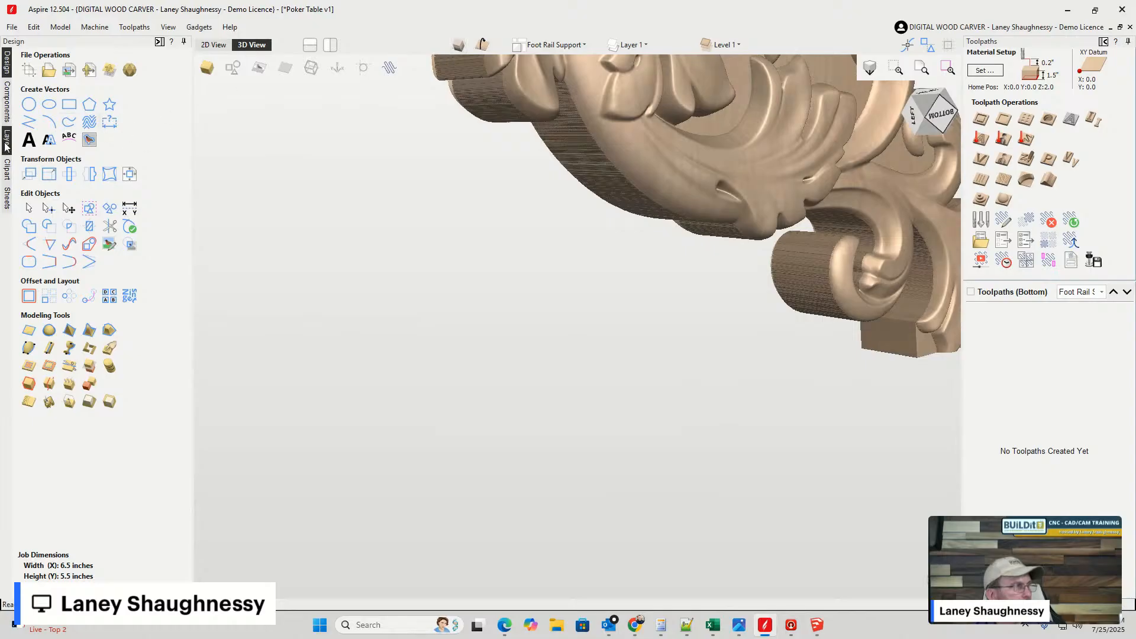
{"action": "left_click", "coordinate": [7, 122]}
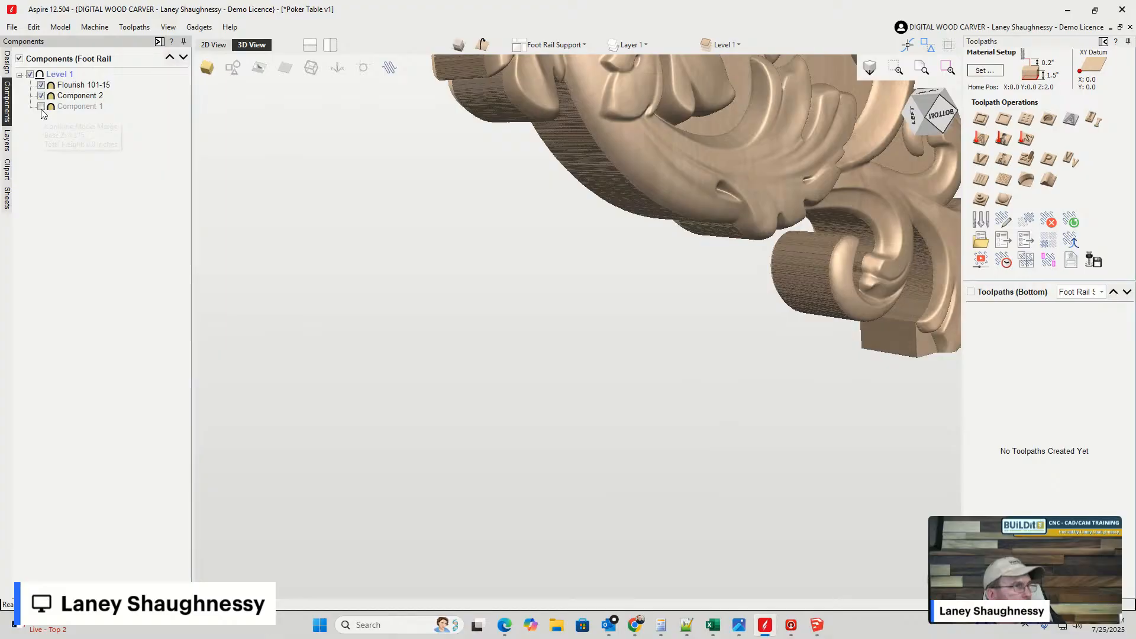
{"action": "left_click_drag", "start_coordinate": [83, 106], "coordinate": [76, 89]}
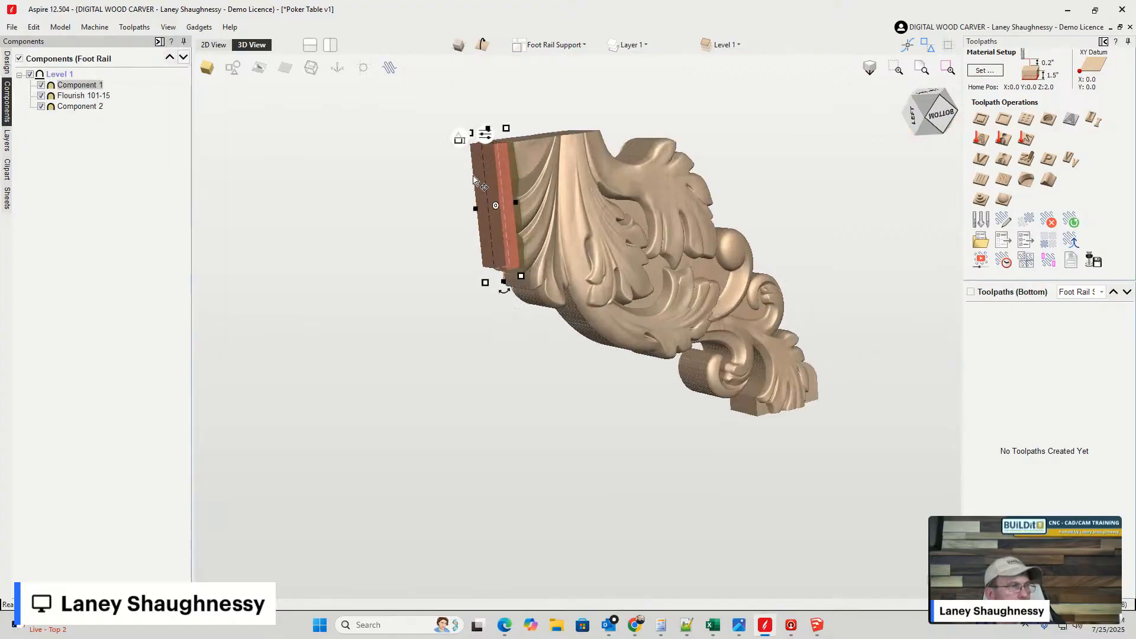
{"action": "left_click", "coordinate": [366, 238]}
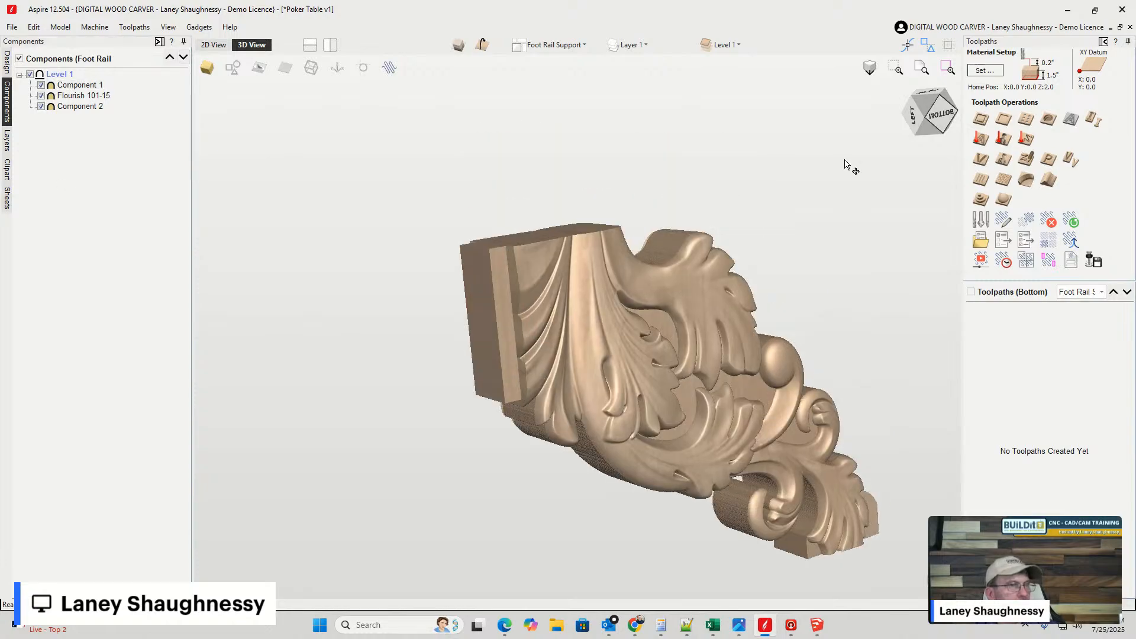
- Examine the foot rail support's tenon in 3D from the top, end and bottom sides
{"action": "mouse_move", "coordinate": [937, 121]}
{"action": "left_mouse_down"}
{"action": "mouse_move", "coordinate": [906, 90]}
{"action": "mouse_move", "coordinate": [945, 136]}
{"action": "mouse_move", "coordinate": [956, 113]}
{"action": "left_mouse_up"}
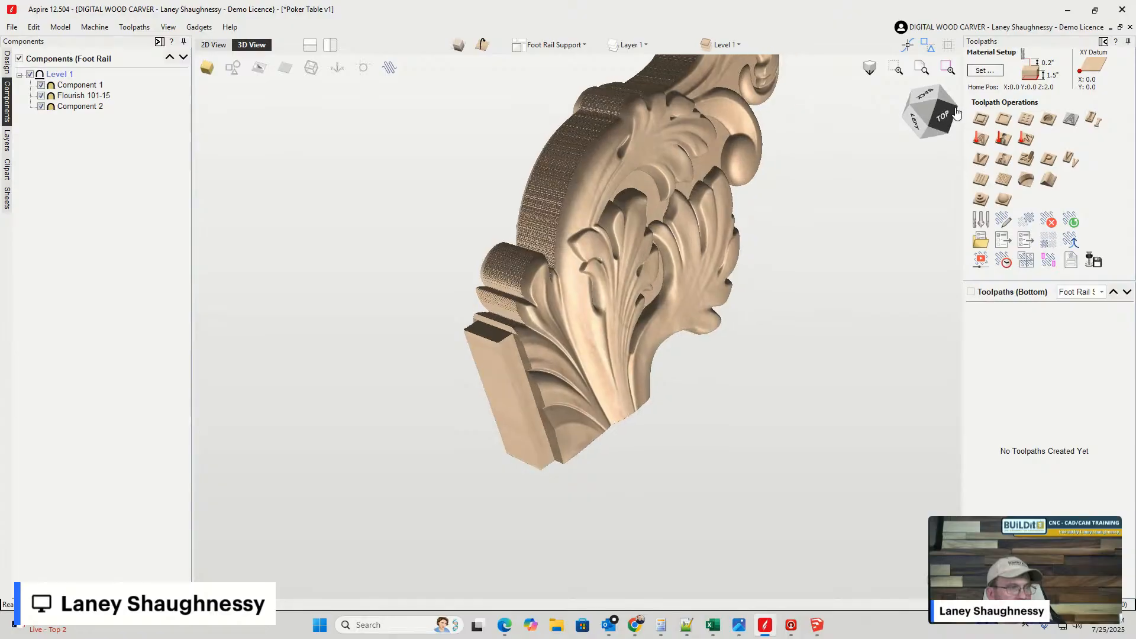
{"action": "scroll", "coordinate": [484, 437], "scroll_direction": "up", "scroll_amount": 4}
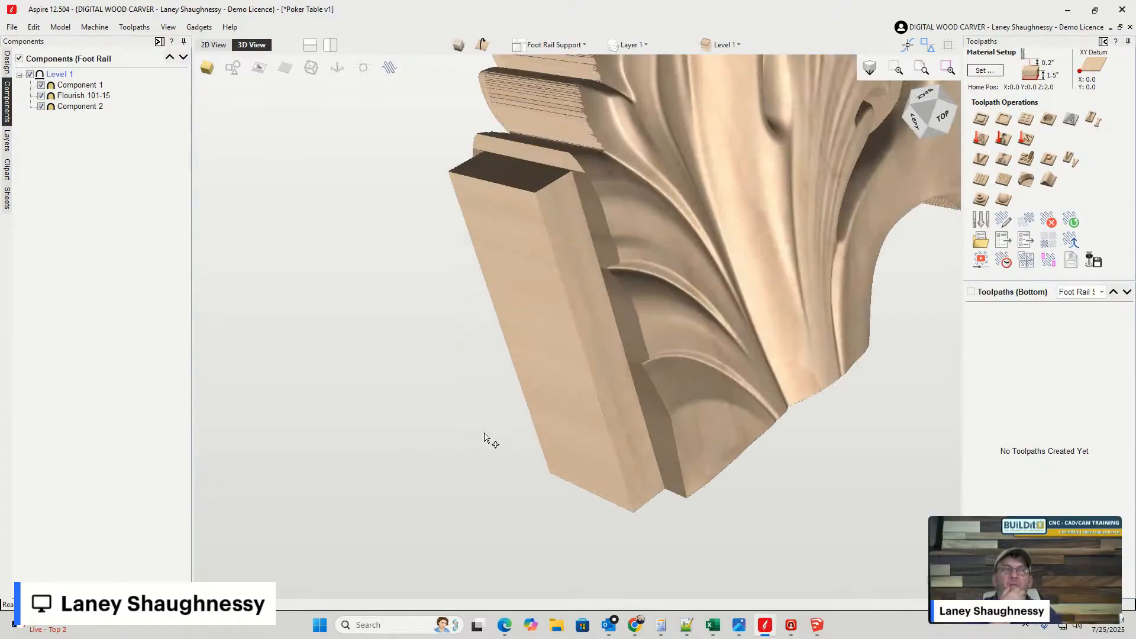
{"action": "scroll", "coordinate": [540, 414], "scroll_direction": "up", "scroll_amount": 2}
{"action": "scroll", "coordinate": [563, 436], "scroll_direction": "down", "scroll_amount": 3}
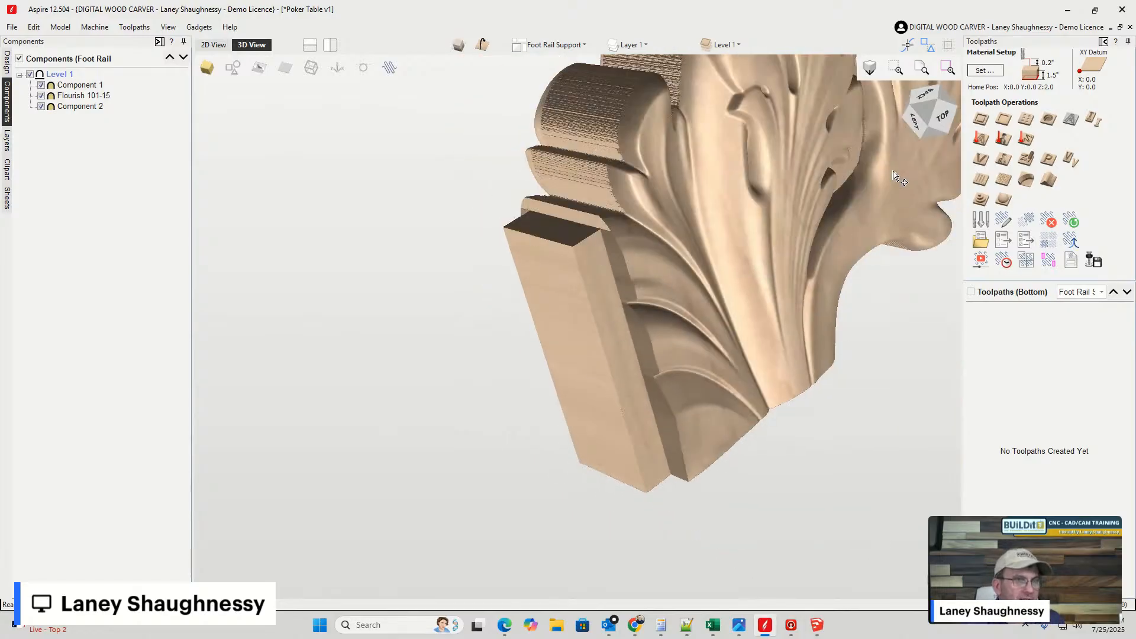
{"action": "mouse_move", "coordinate": [929, 108]}
{"action": "left_mouse_down"}
{"action": "mouse_move", "coordinate": [951, 102]}
{"action": "mouse_move", "coordinate": [922, 105]}
{"action": "mouse_move", "coordinate": [927, 96]}
{"action": "left_mouse_up"}
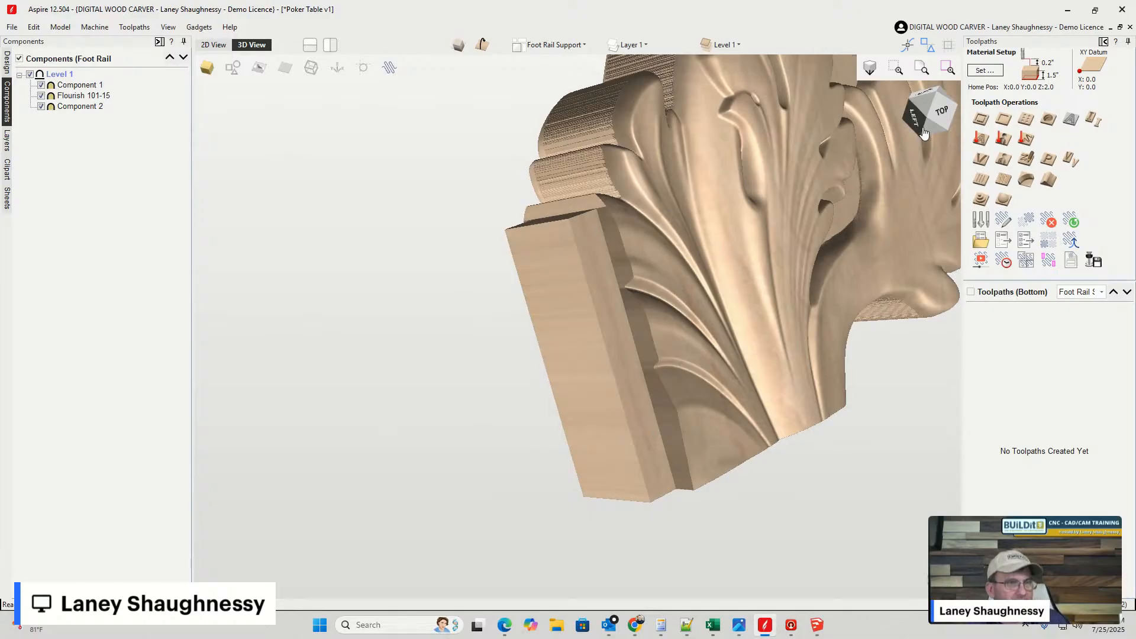
{"action": "left_click_drag", "start_coordinate": [935, 112], "coordinate": [884, 106]}
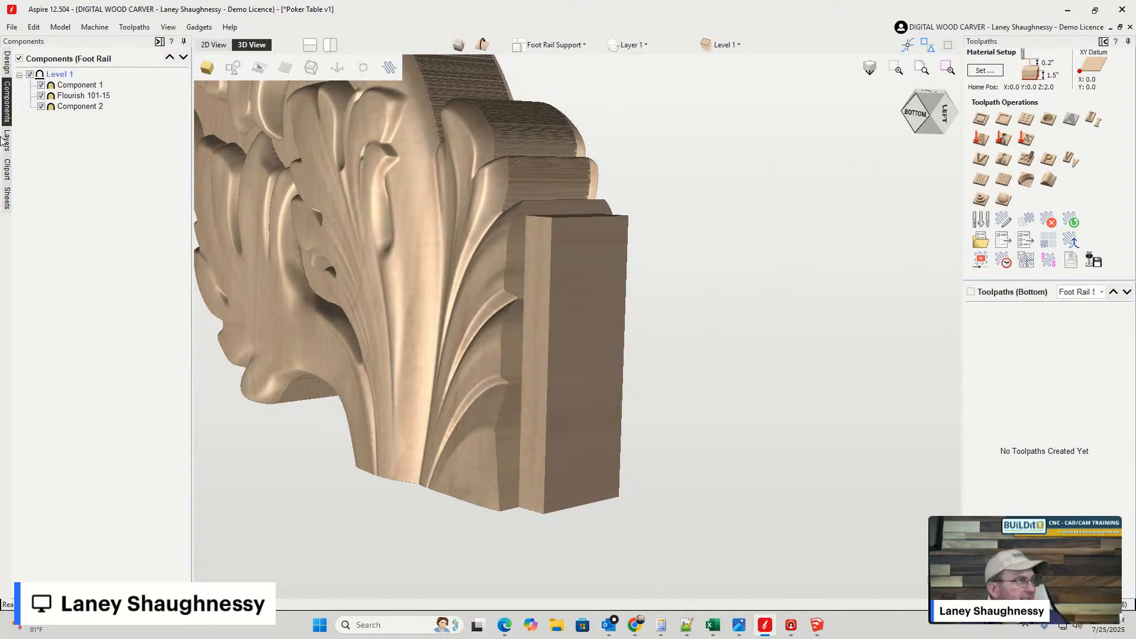
- Activate the Pedastool sheet and show its top side in the 2D view
{"action": "left_click", "coordinate": [7, 201]}
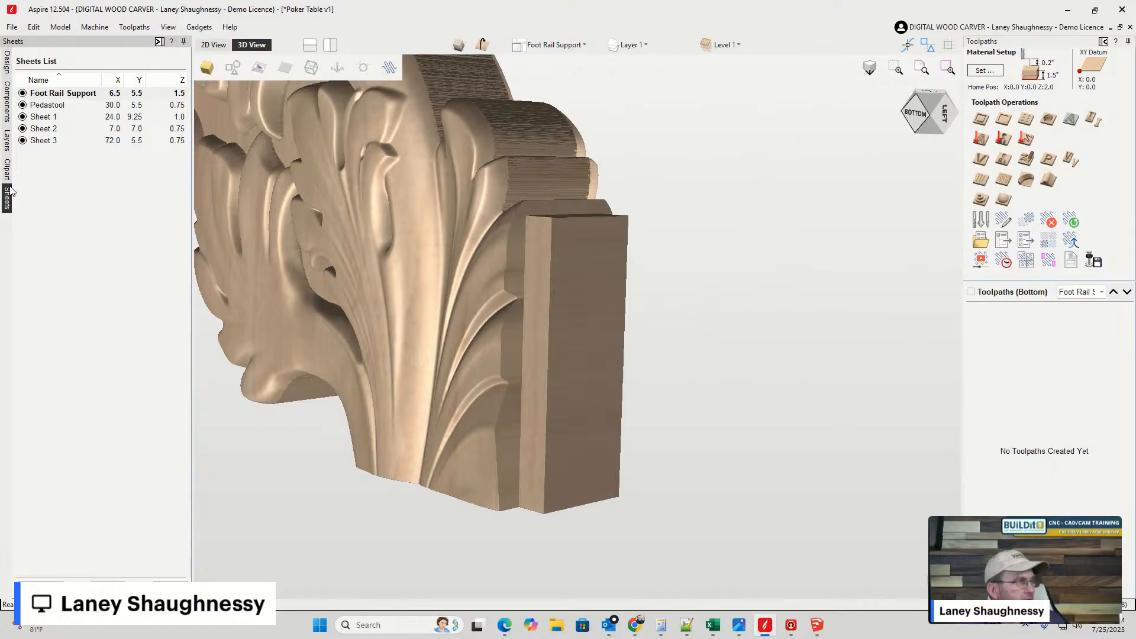
{"action": "left_click", "coordinate": [42, 107]}
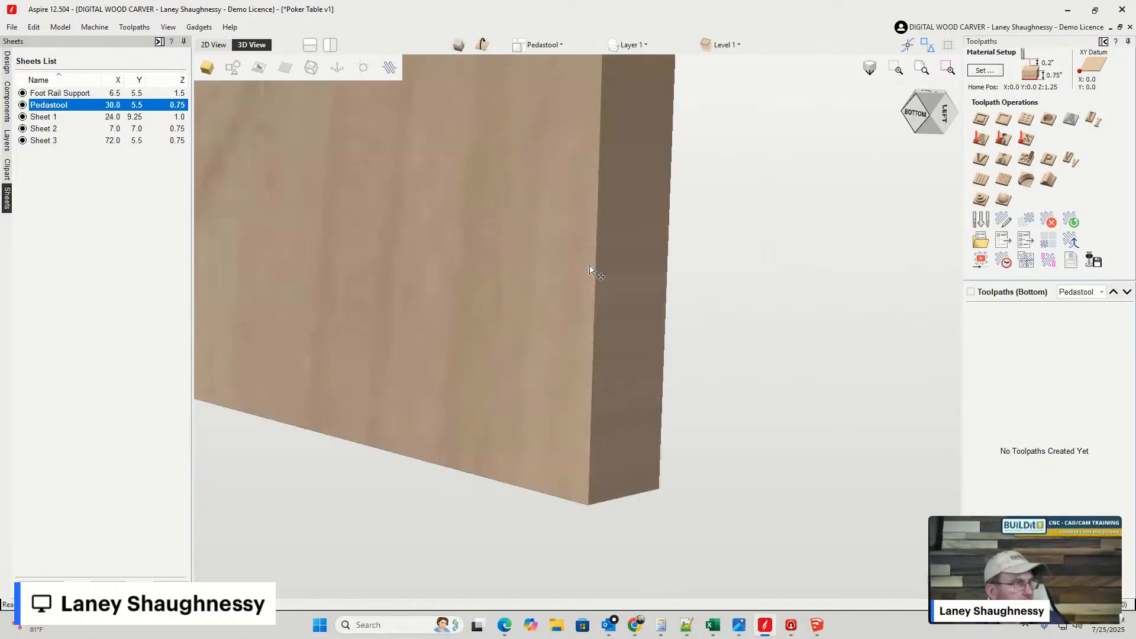
{"action": "scroll", "coordinate": [637, 271], "scroll_direction": "down", "scroll_amount": 5}
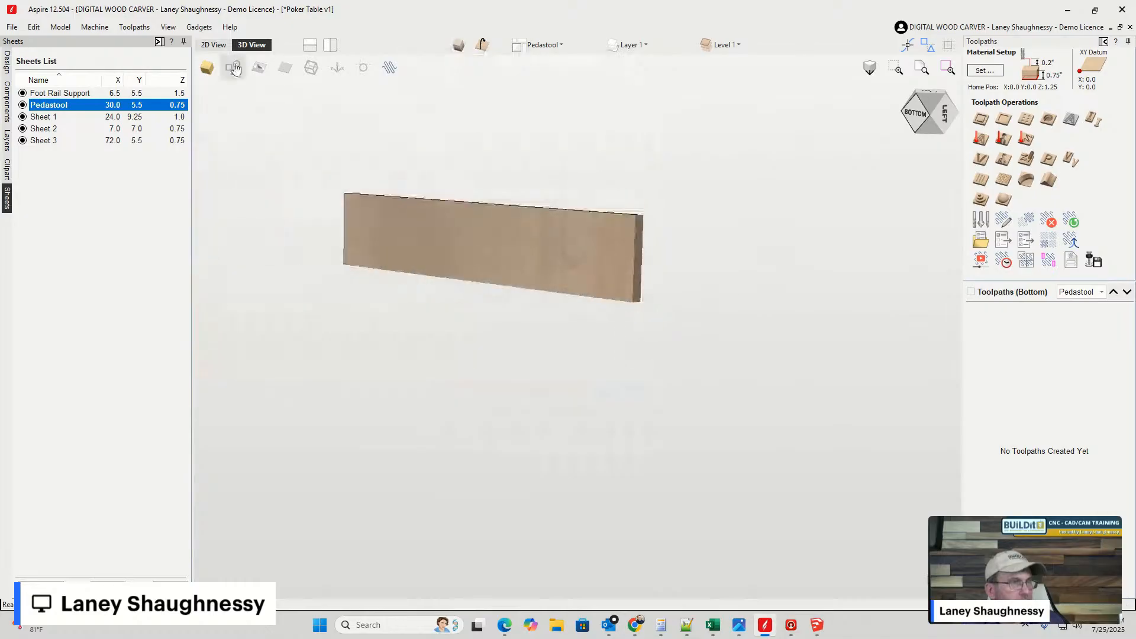
{"action": "left_click", "coordinate": [214, 44]}
{"action": "left_click", "coordinate": [483, 44]}
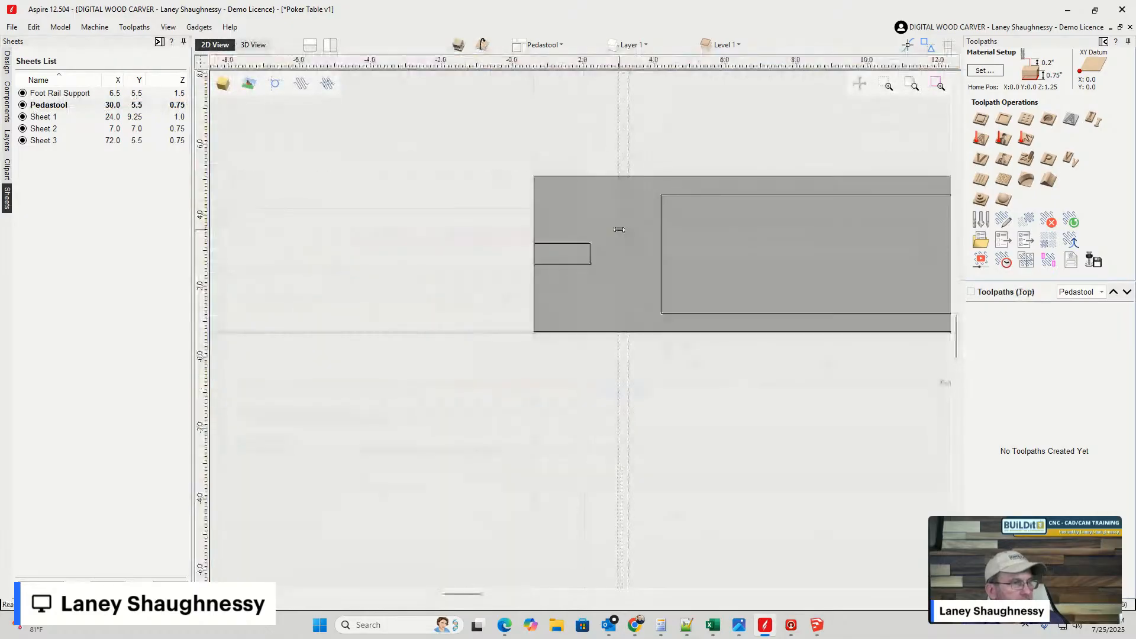
- Stretch the small slot rectangle slightly past the outer end of the pedestal panel
{"action": "scroll", "coordinate": [528, 251], "scroll_direction": "up", "scroll_amount": 4}
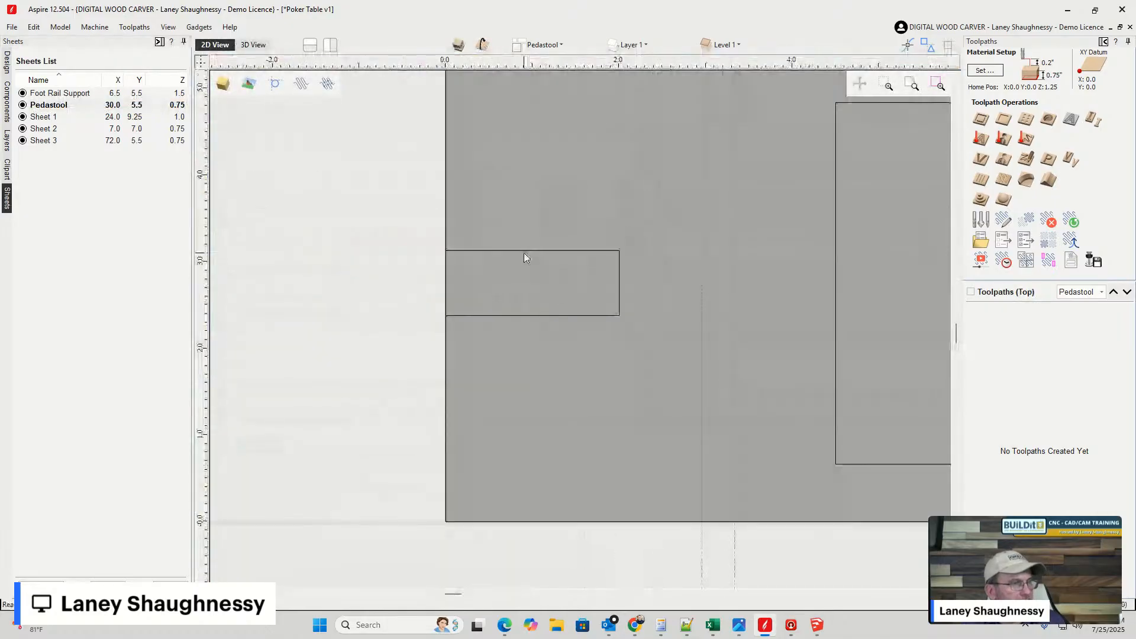
{"action": "left_click", "coordinate": [524, 254]}
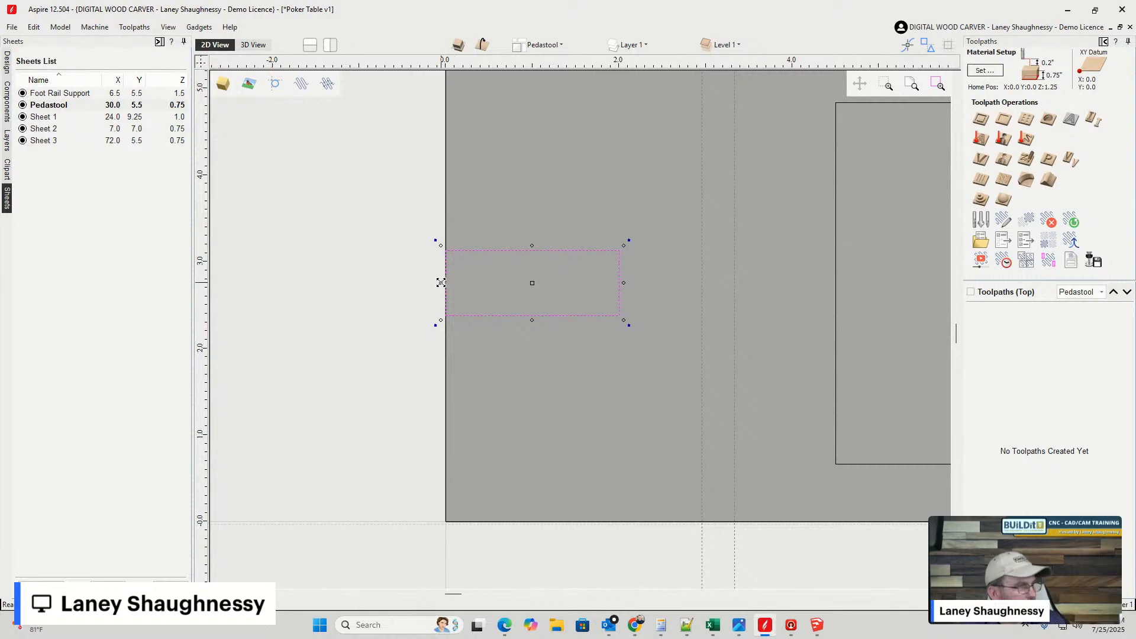
{"action": "left_click_drag", "start_coordinate": [444, 281], "coordinate": [431, 283]}
{"action": "scroll", "coordinate": [420, 259], "scroll_direction": "down", "scroll_amount": 3}
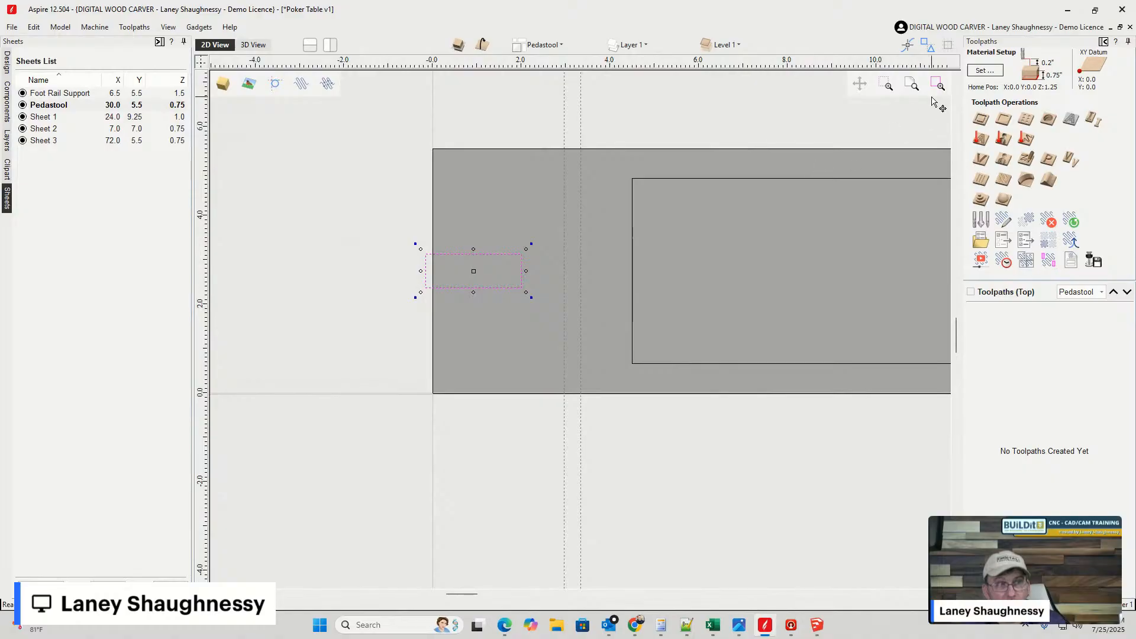
- Calculate a Pocket toolpath for the slot rectangle with a 0.26 inch cut depth and the 0.25 inch End Mill
{"action": "left_click", "coordinate": [1003, 121]}
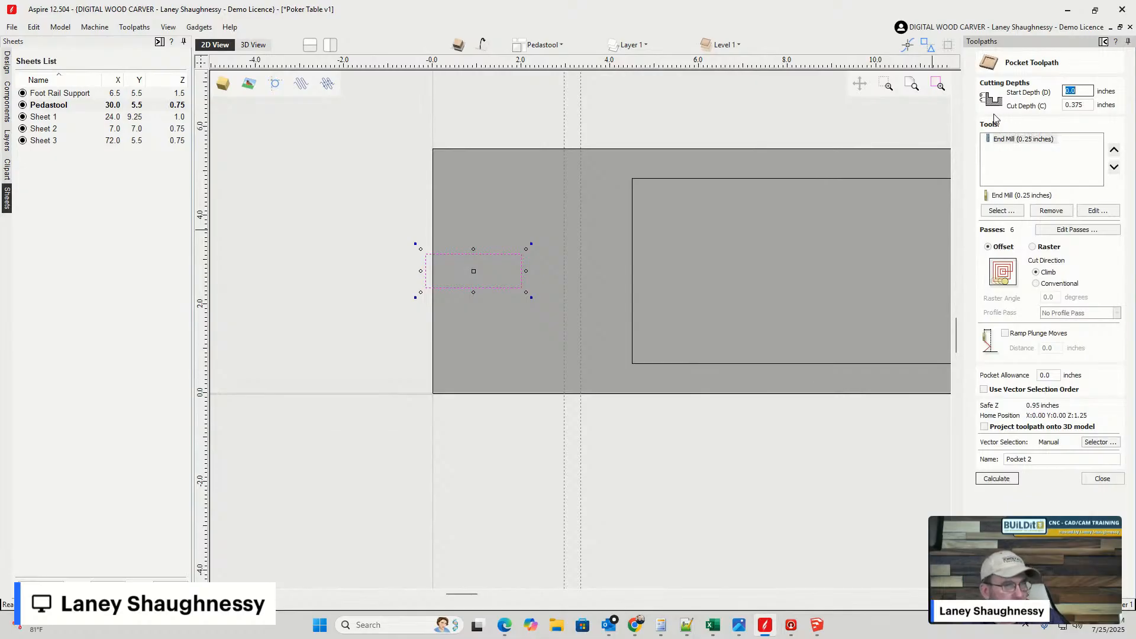
{"action": "double_click", "coordinate": [1087, 107]}
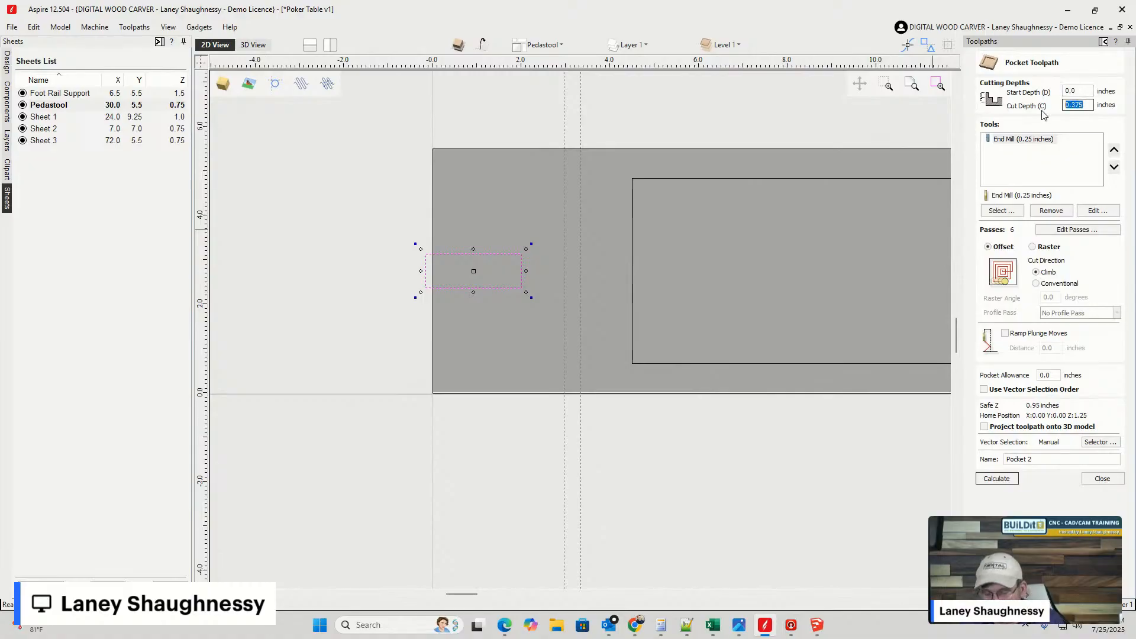
{"action": "type", "text": "."}
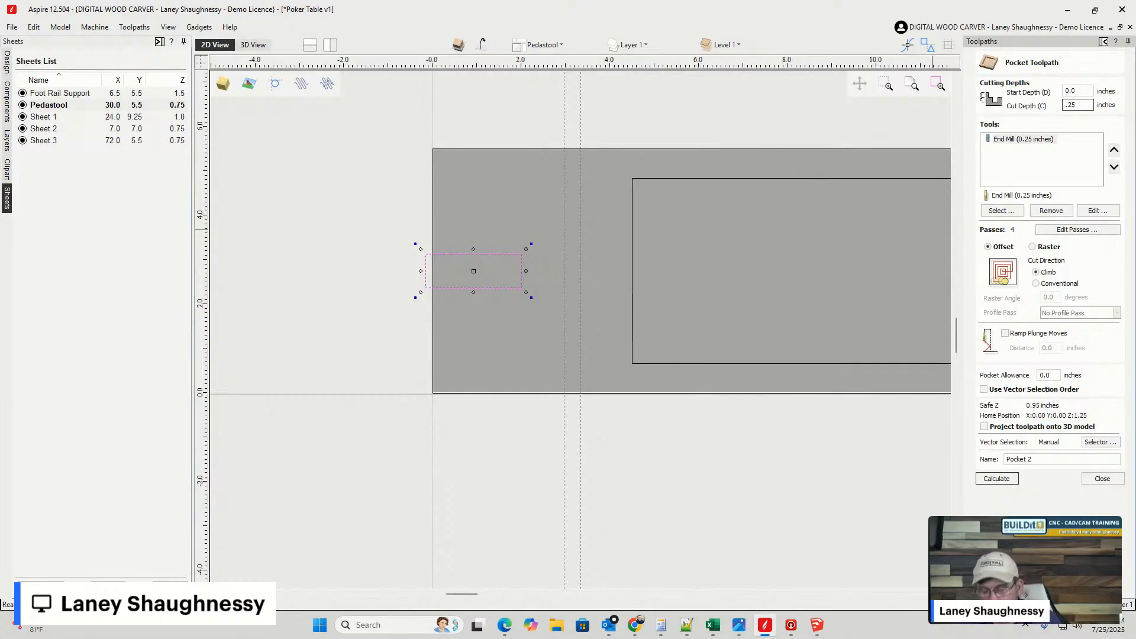
{"action": "type", "text": "26"}
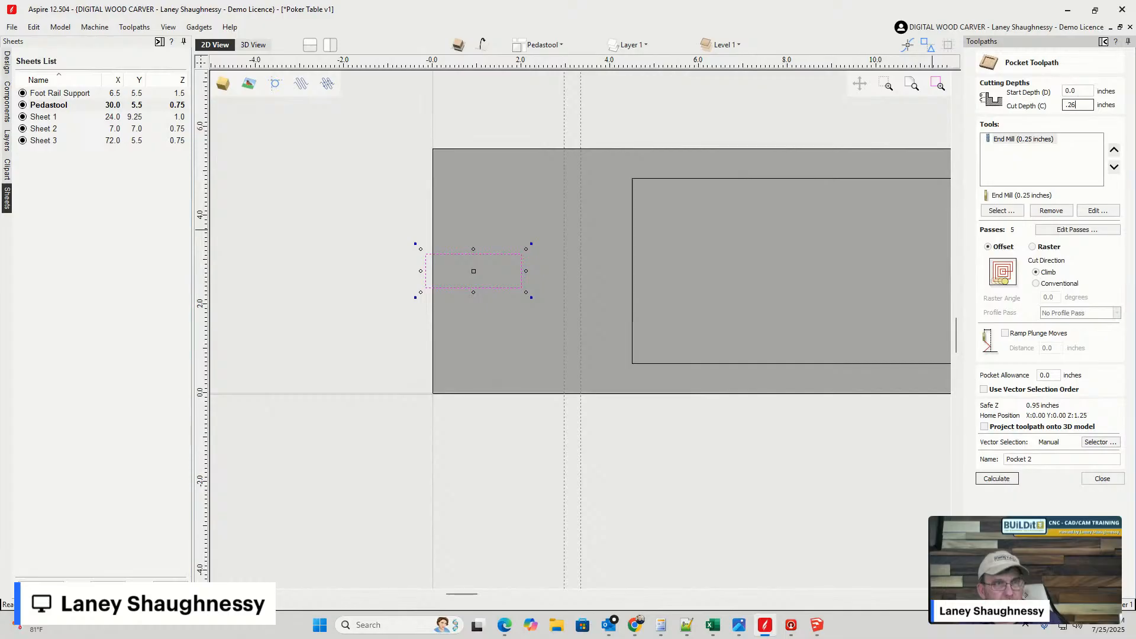
{"action": "left_click", "coordinate": [997, 479]}
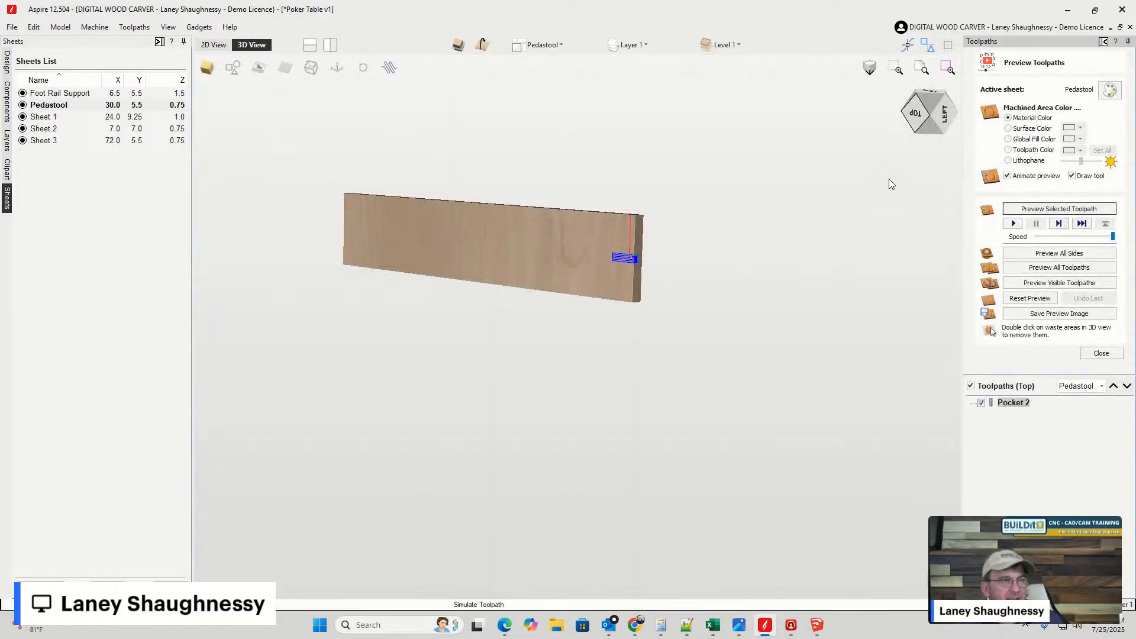
- Examine the simulated slot at the end of the pedestal panel from several angles
{"action": "left_click", "coordinate": [927, 90]}
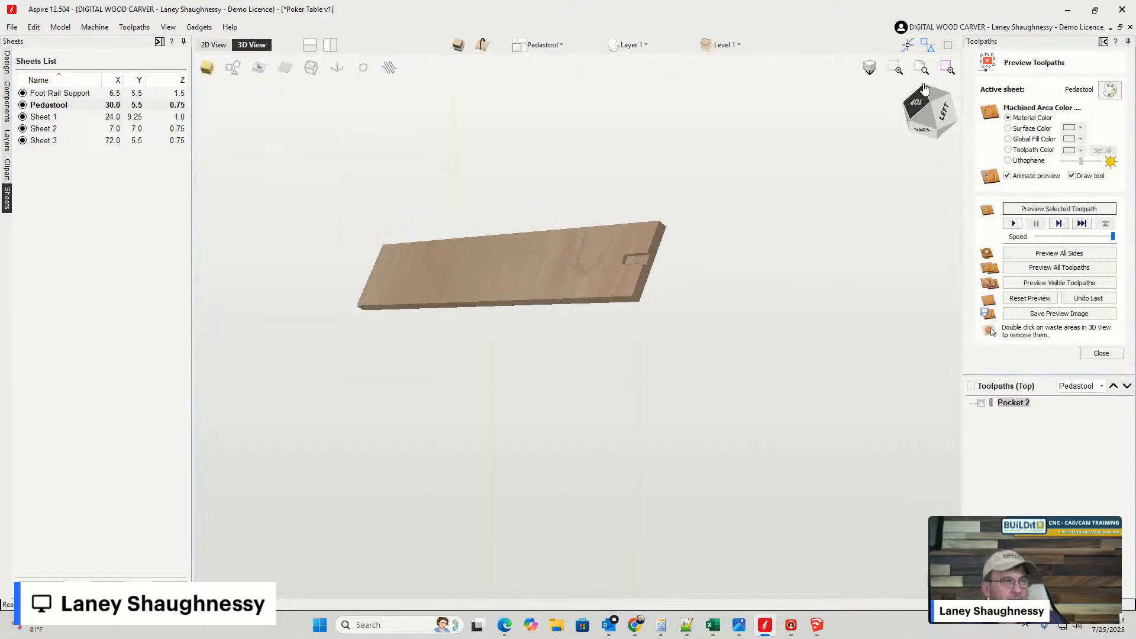
{"action": "scroll", "coordinate": [653, 311], "scroll_direction": "up", "scroll_amount": 5}
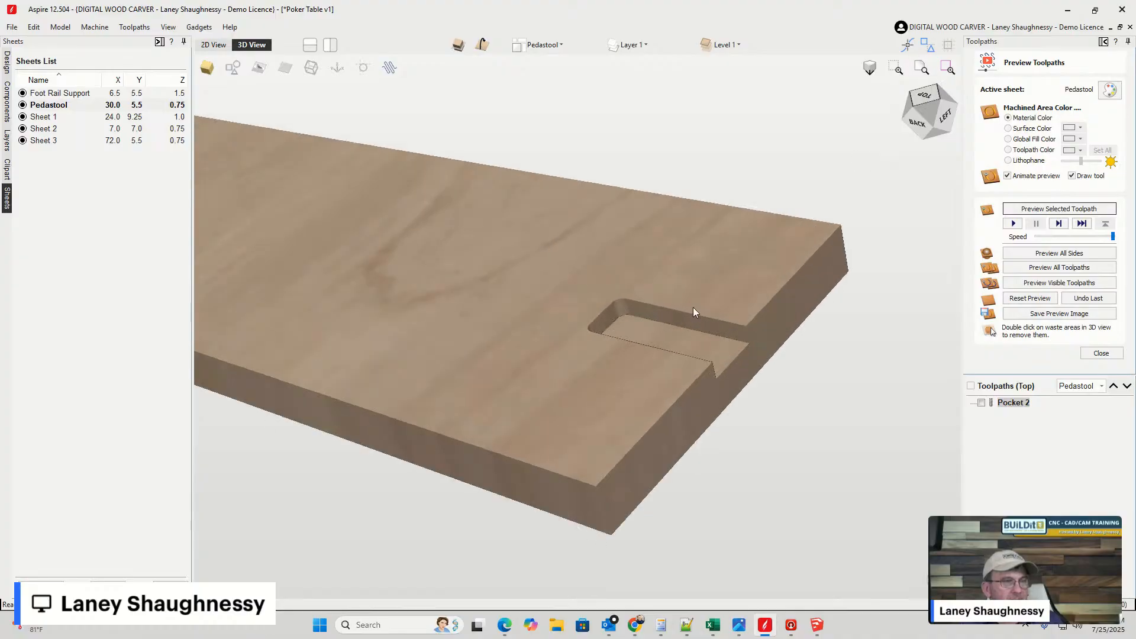
{"action": "left_click", "coordinate": [921, 134]}
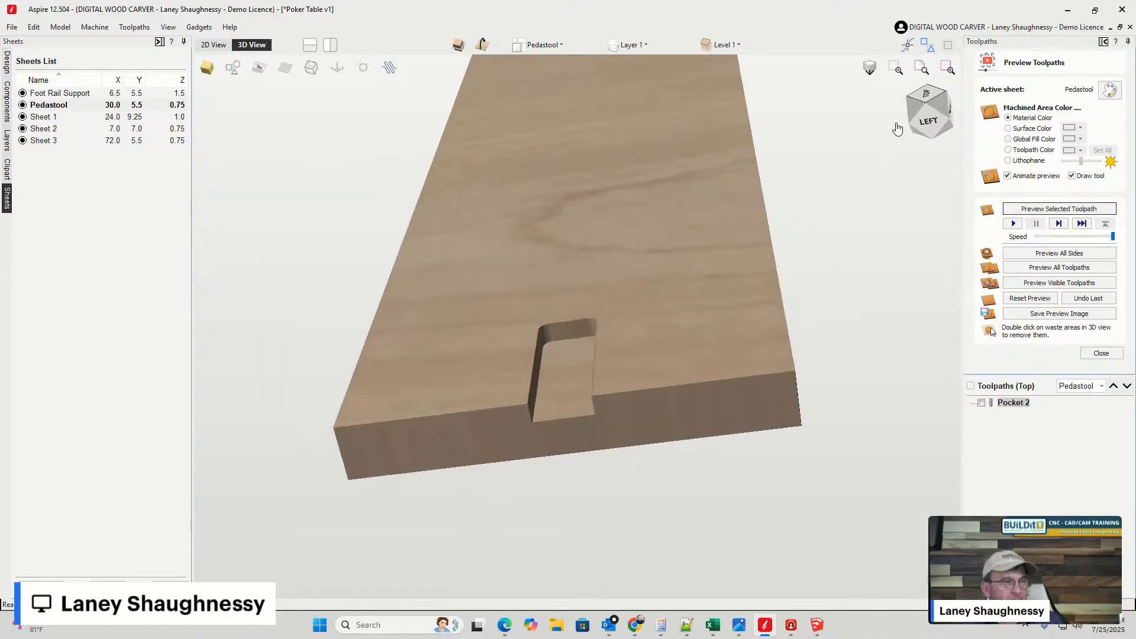
{"action": "left_click", "coordinate": [945, 126]}
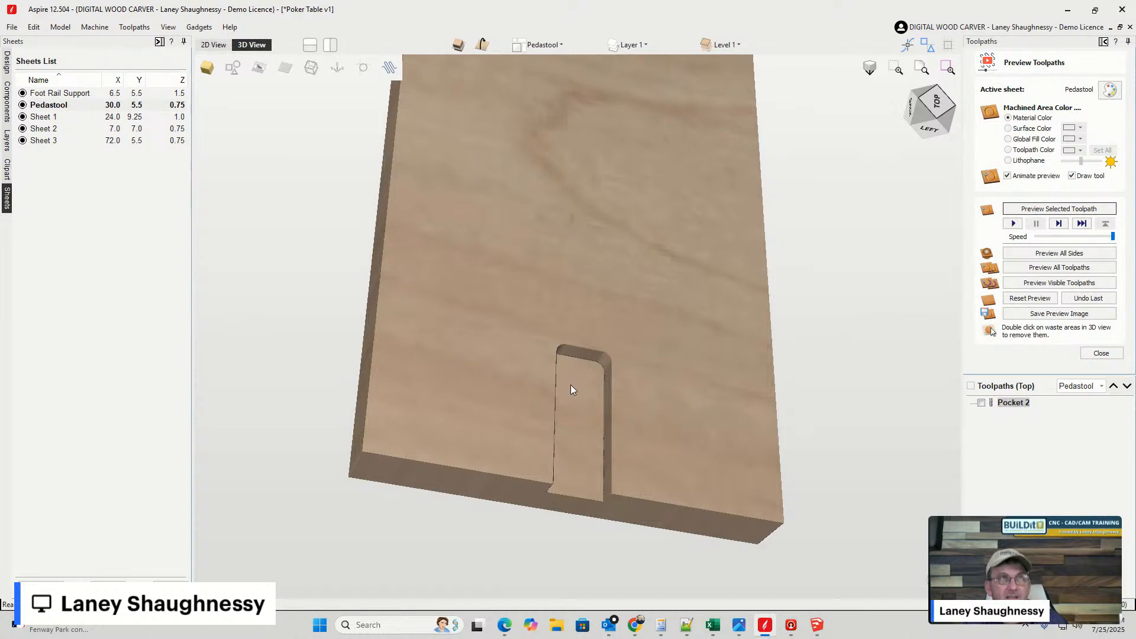
- Return to the 2D layout of the whole pedestal panel and close the toolpath preview
{"action": "left_click", "coordinate": [214, 45]}
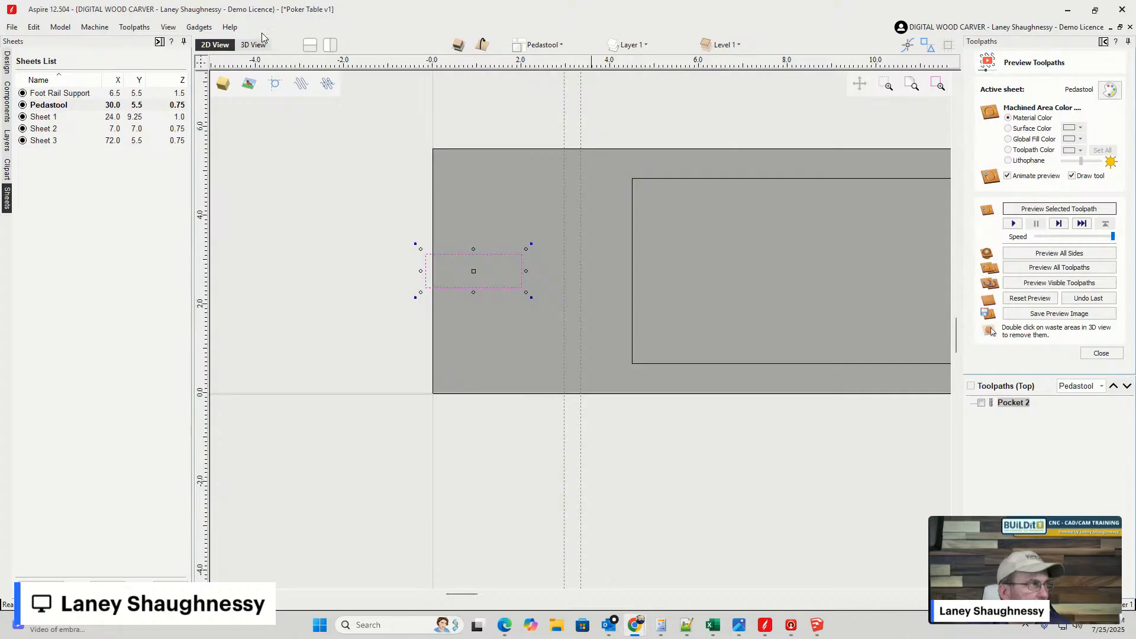
{"action": "left_click", "coordinate": [253, 45]}
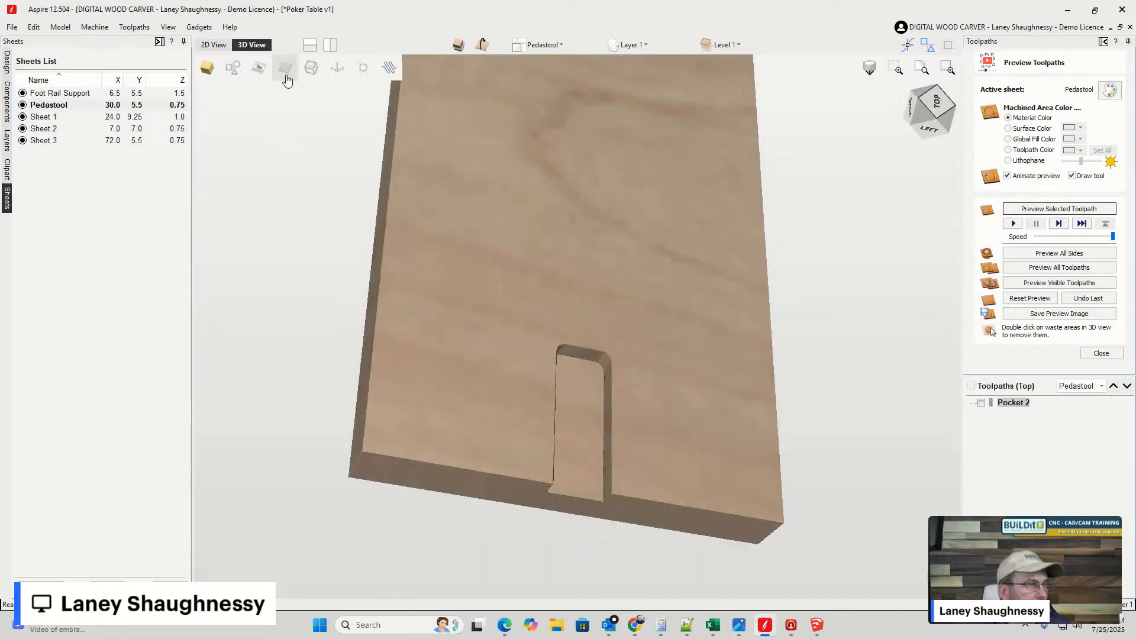
{"action": "left_click", "coordinate": [213, 45]}
{"action": "scroll", "coordinate": [501, 318], "scroll_direction": "down", "scroll_amount": 5}
{"action": "scroll", "coordinate": [643, 311], "scroll_direction": "up", "scroll_amount": 3}
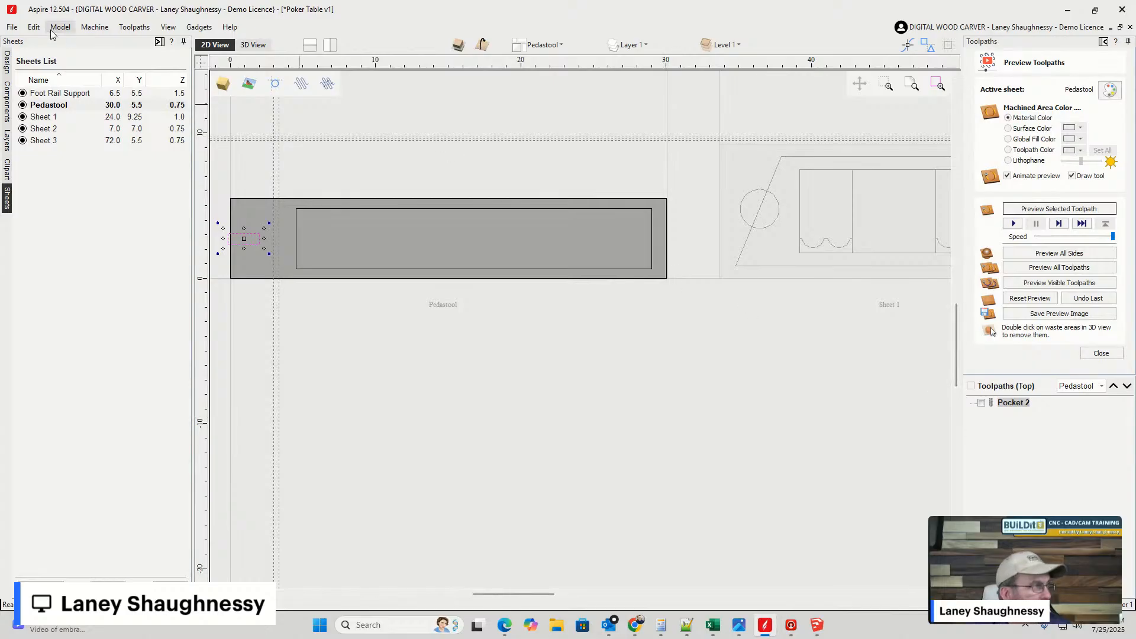
{"action": "left_click", "coordinate": [7, 62]}
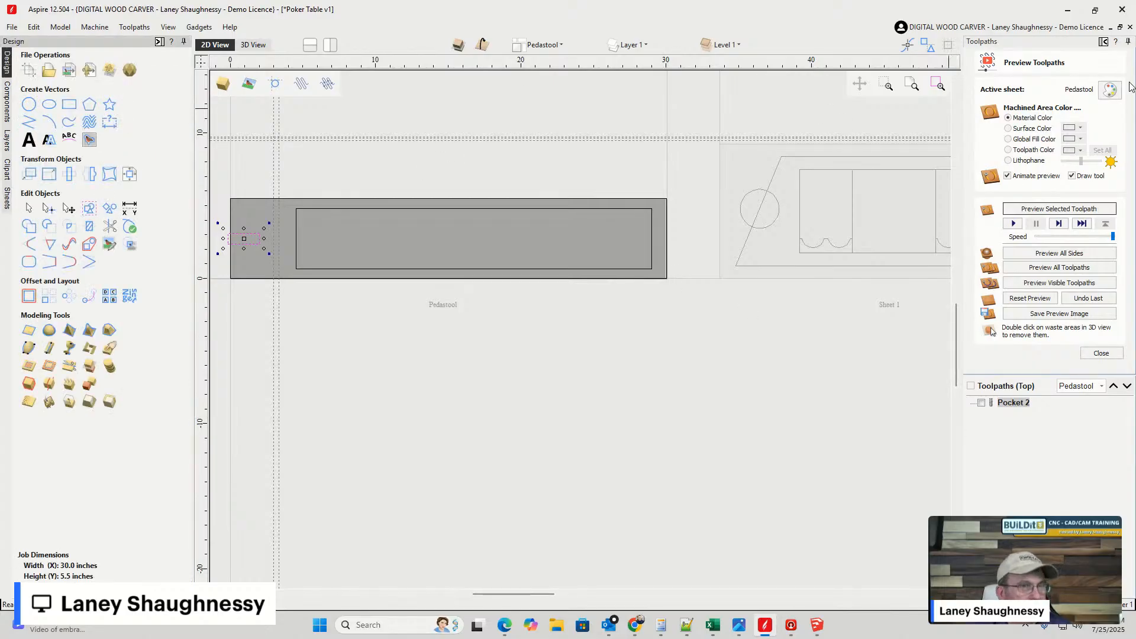
{"action": "left_click", "coordinate": [1100, 355]}
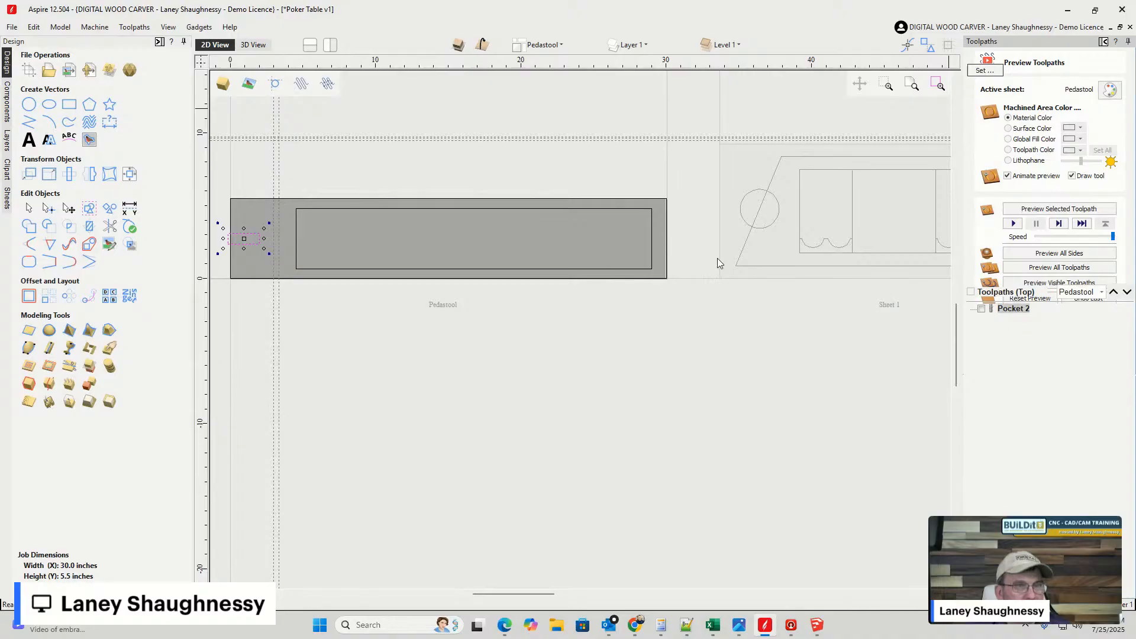
{"action": "key", "text": "Escape"}
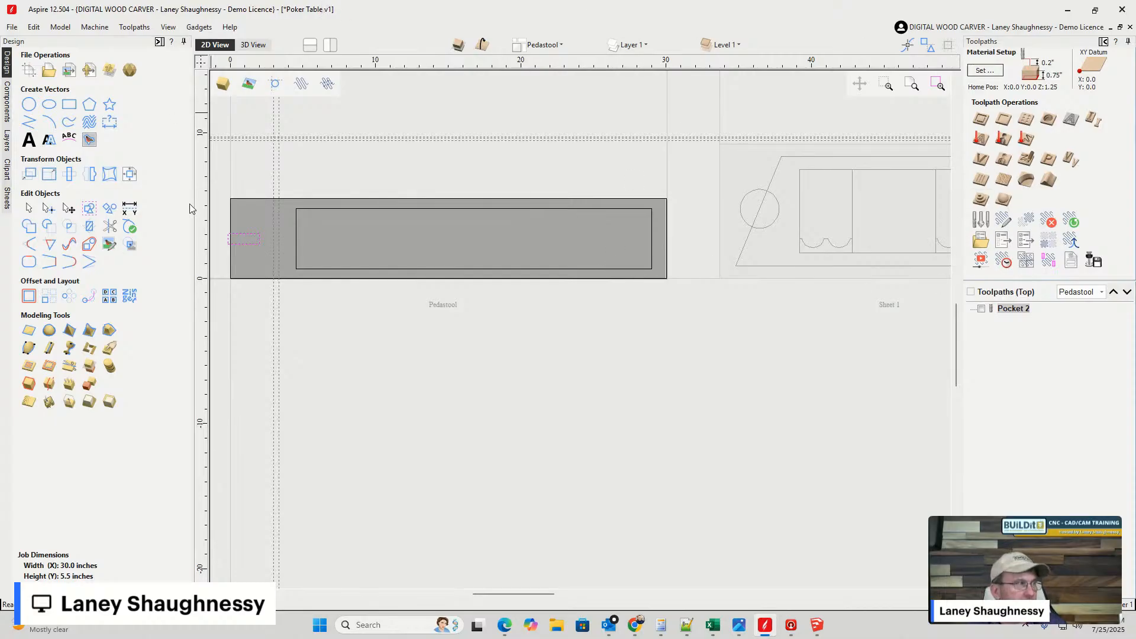
- Examine the relief carving on the pedestal panel in 3D and return to the 2D layout
{"action": "left_click", "coordinate": [251, 46]}
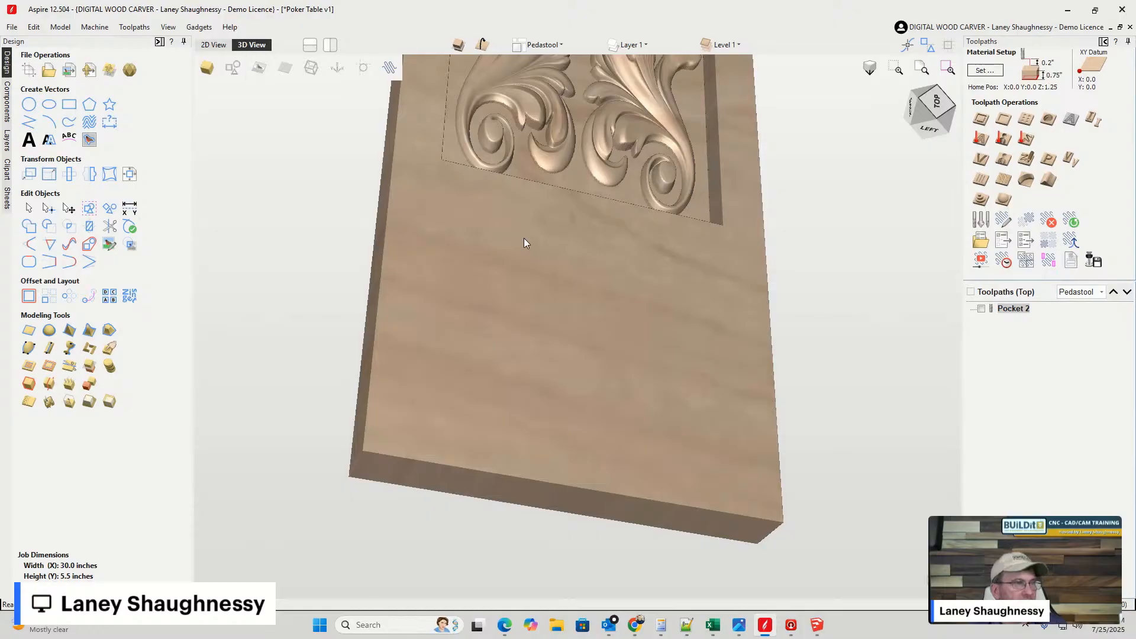
{"action": "scroll", "coordinate": [497, 270], "scroll_direction": "down", "scroll_amount": 10}
{"action": "scroll", "coordinate": [521, 182], "scroll_direction": "up", "scroll_amount": 5}
{"action": "scroll", "coordinate": [471, 154], "scroll_direction": "up", "scroll_amount": 2}
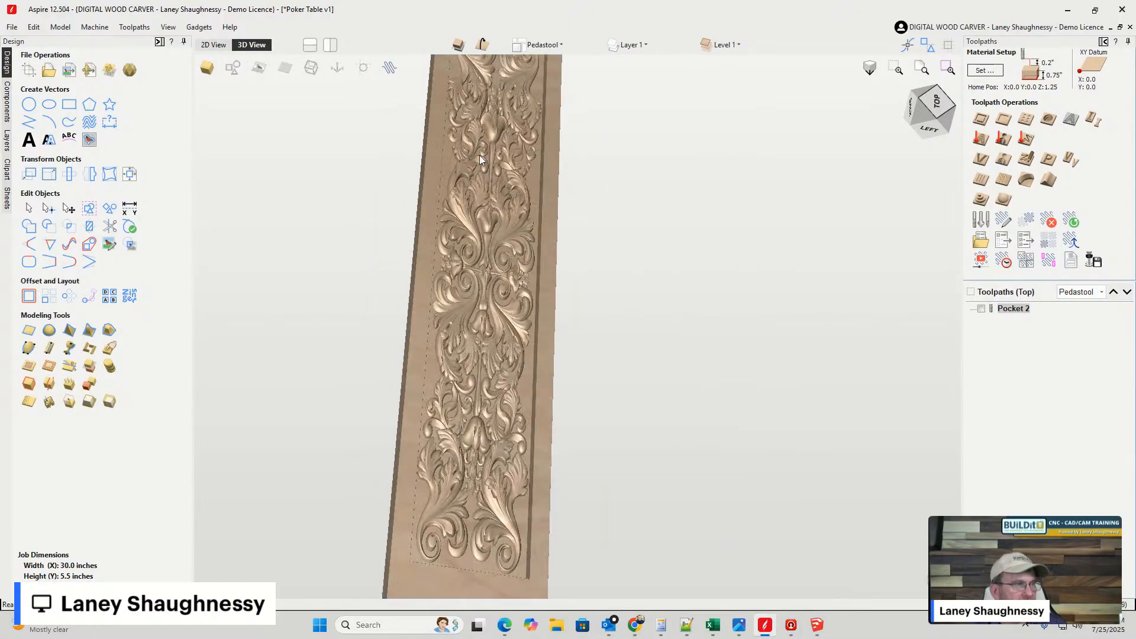
{"action": "scroll", "coordinate": [450, 144], "scroll_direction": "up", "scroll_amount": 1}
{"action": "double_click", "coordinate": [450, 144]}
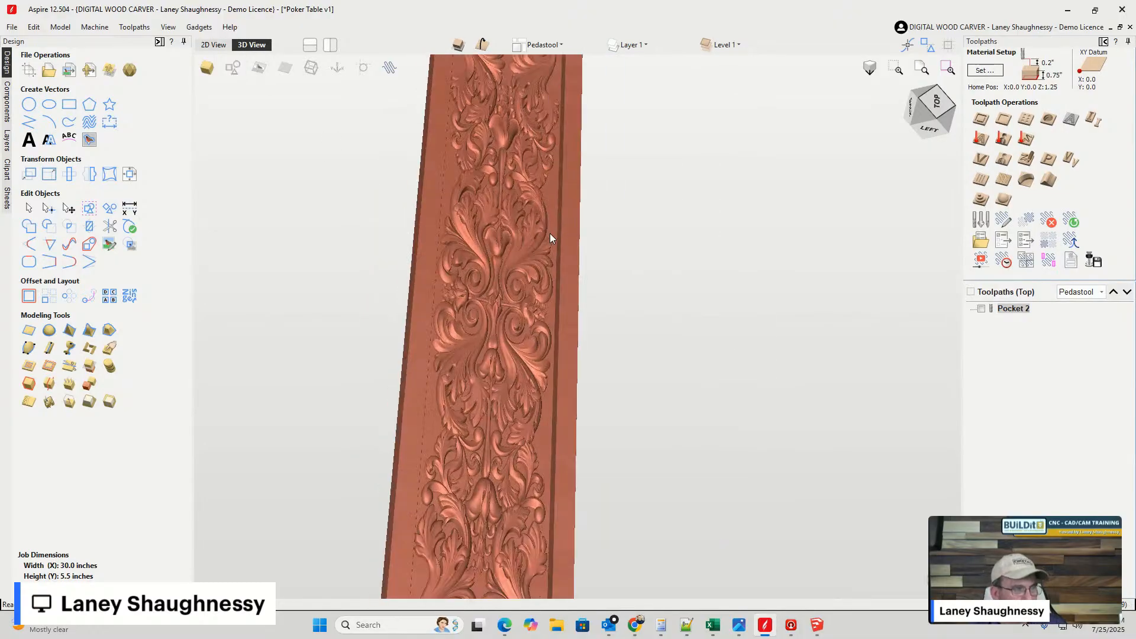
{"action": "left_click", "coordinate": [213, 45]}
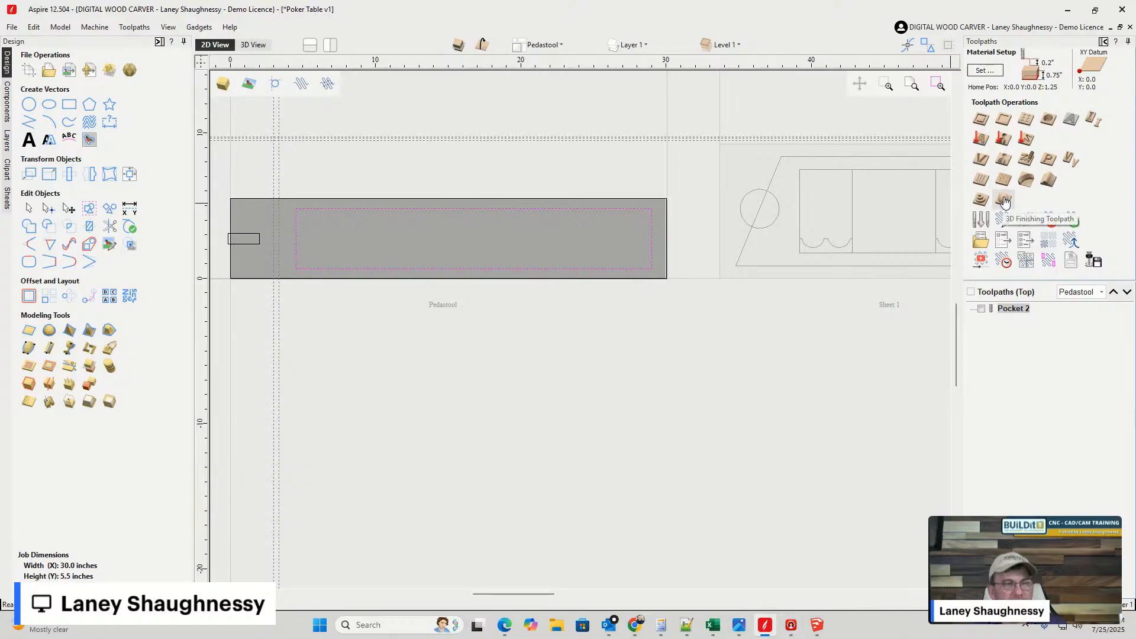
- Open the material setup for the pedestal sheet and hide Component 1 from the 3D model
{"action": "left_click", "coordinate": [980, 205]}
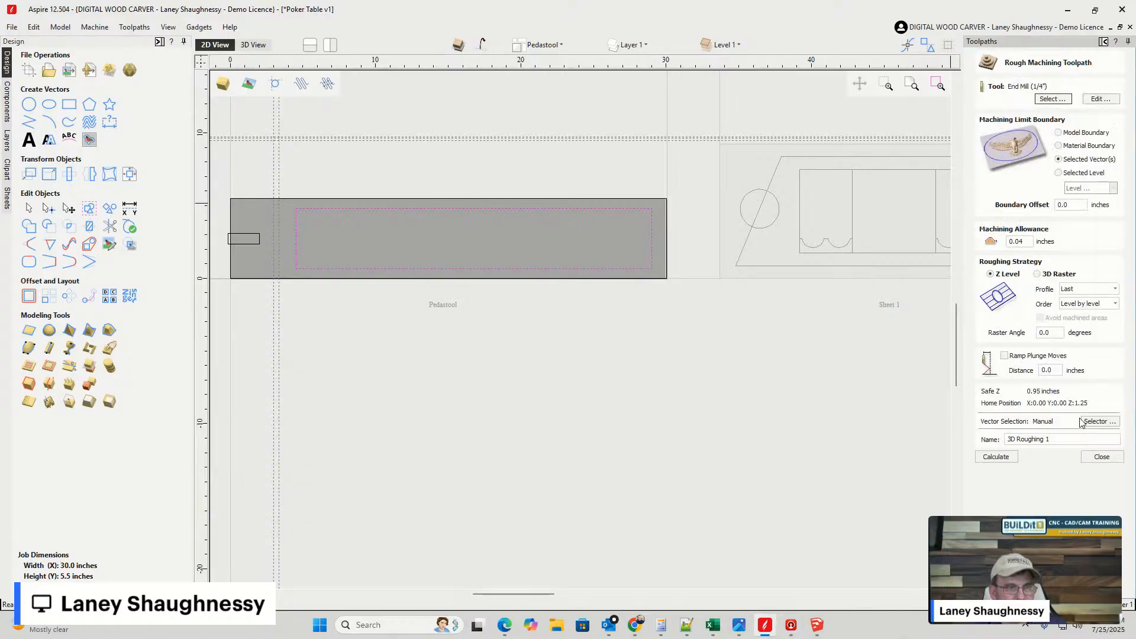
{"action": "left_click", "coordinate": [1119, 457]}
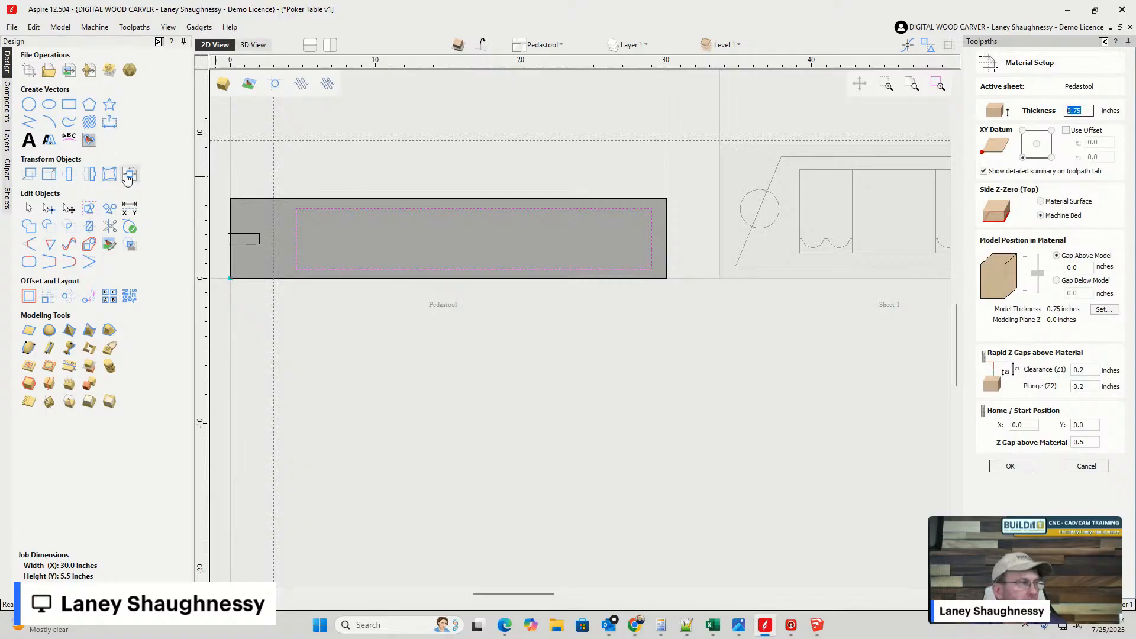
{"action": "left_click", "coordinate": [8, 100]}
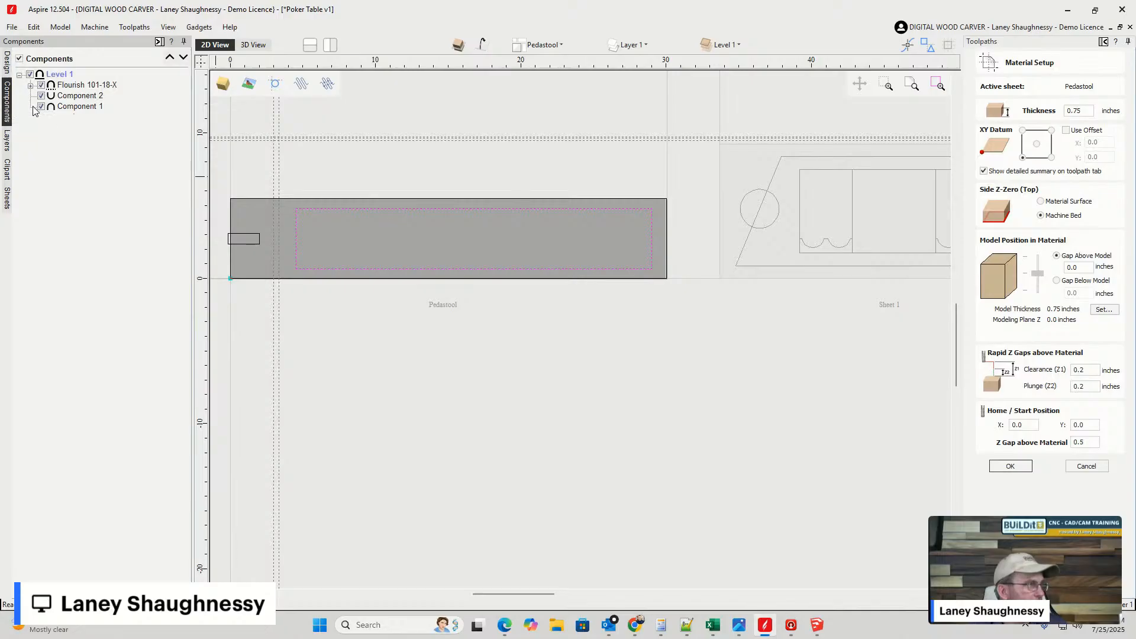
{"action": "mouse_move", "coordinate": [47, 112]}
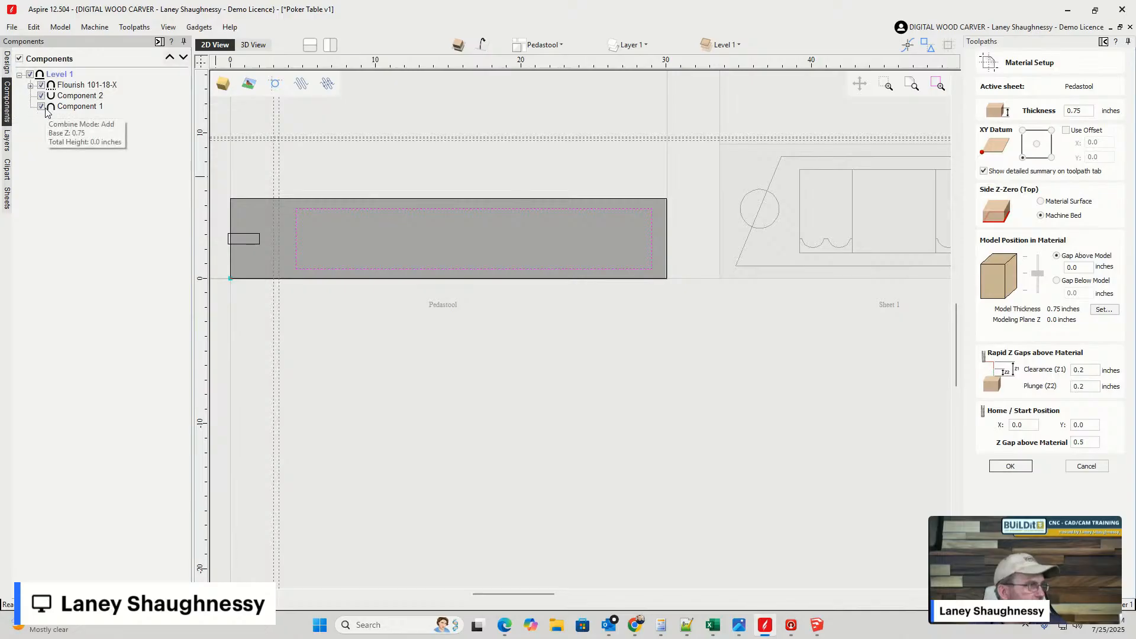
{"action": "left_click", "coordinate": [41, 108]}
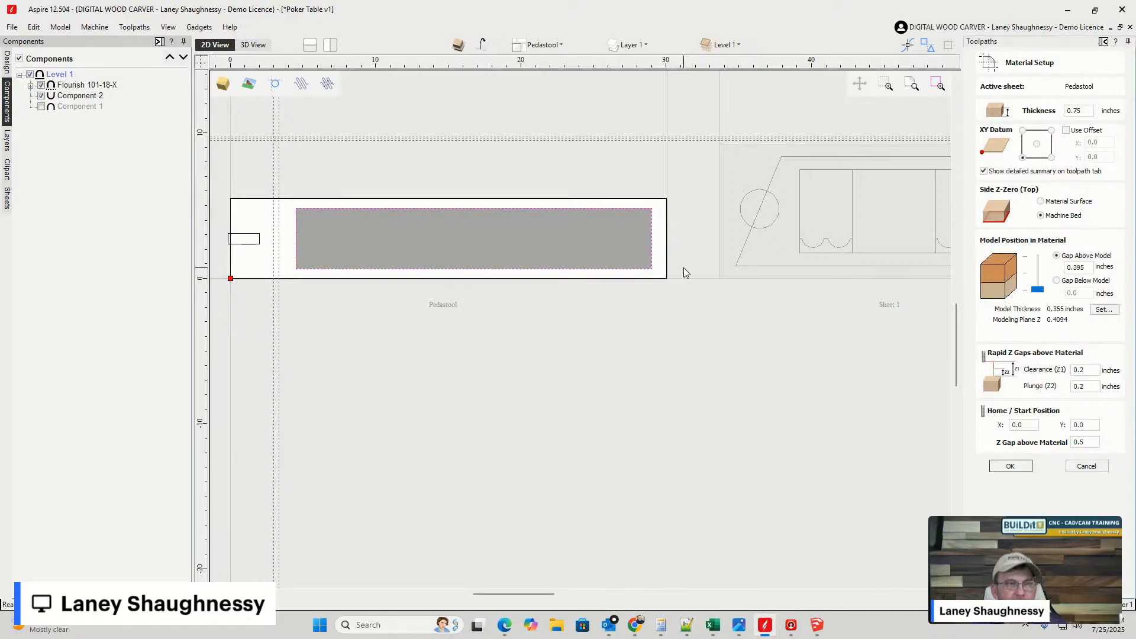
- Position the model at the top of the material with a 0.0 inch gap above it, without recalculating the toolpaths
{"action": "left_click_drag", "start_coordinate": [1041, 289], "coordinate": [1035, 249]}
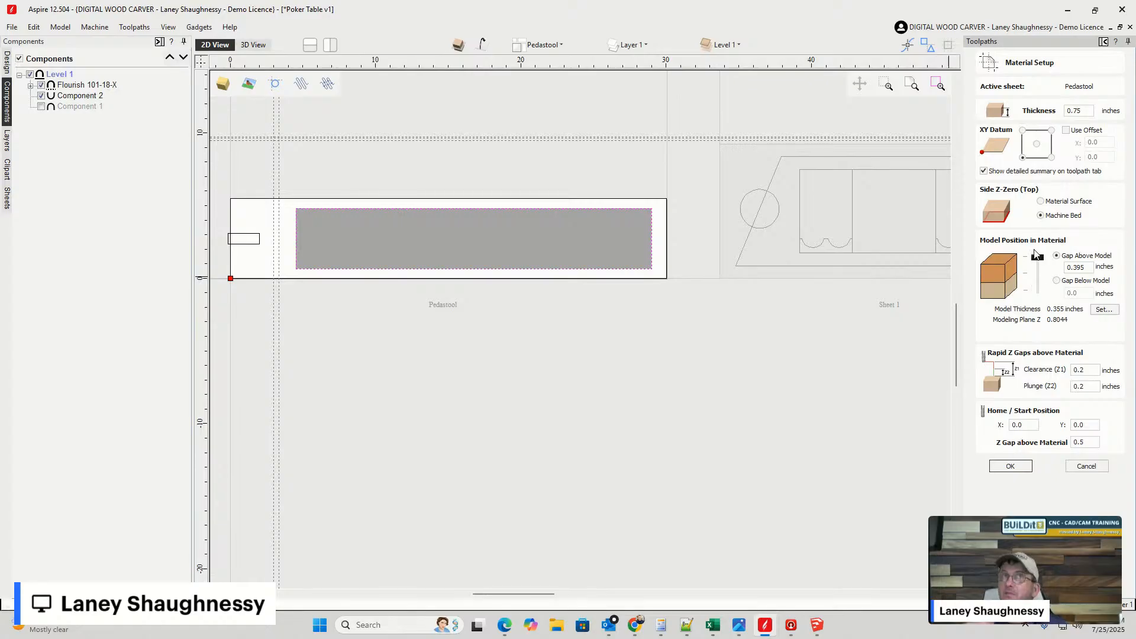
{"action": "left_click", "coordinate": [1036, 255]}
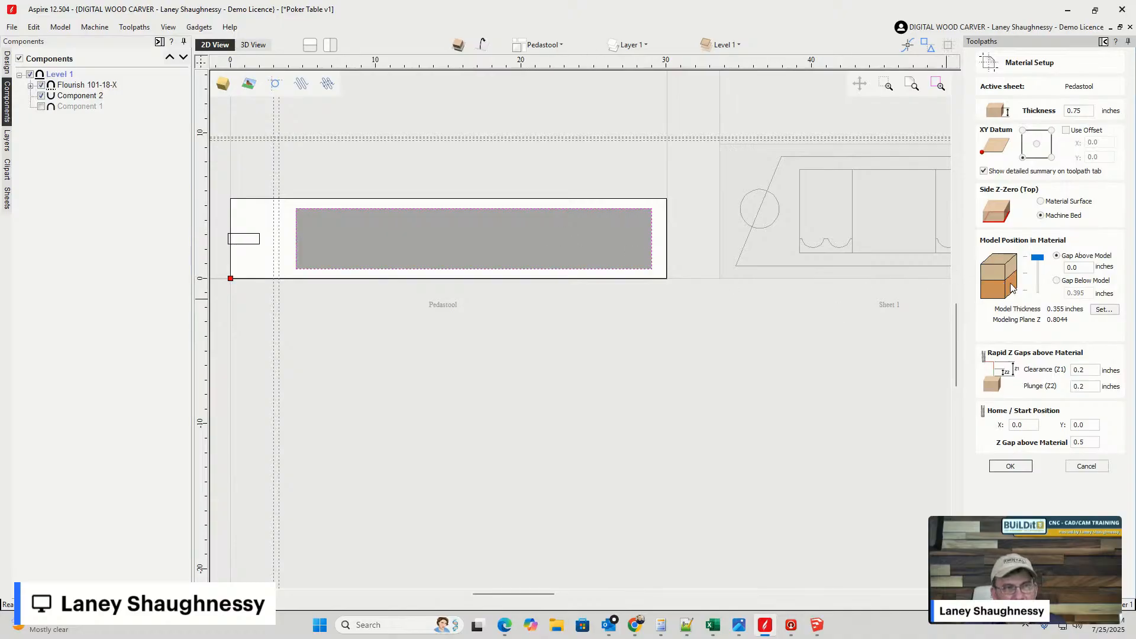
{"action": "left_click", "coordinate": [1016, 470]}
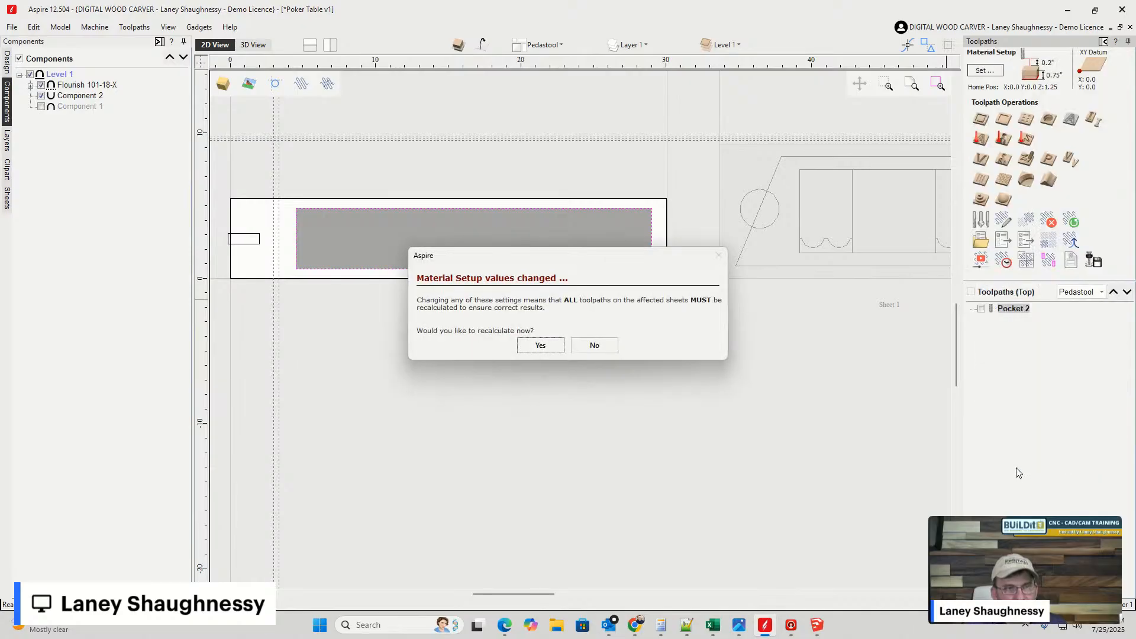
{"action": "left_click", "coordinate": [580, 345]}
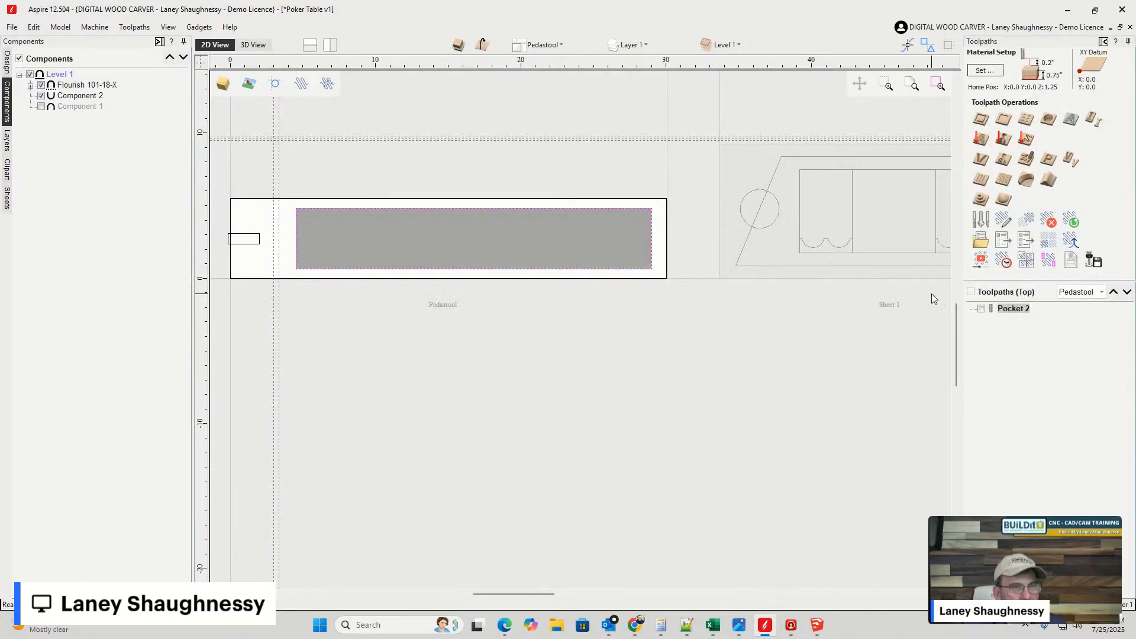
- Calculate a Z Level 3D roughing toolpath within the selected vector using the End Mill (0.25 inches) with the profile pass set to Last
{"action": "left_click", "coordinate": [982, 201]}
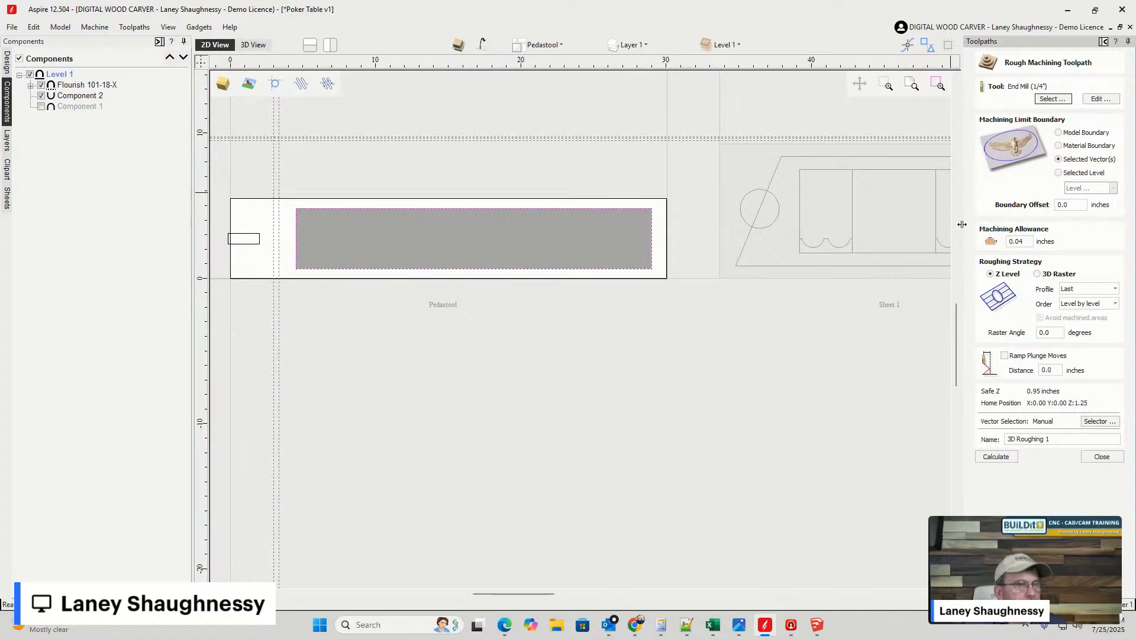
{"action": "left_click", "coordinate": [1037, 99]}
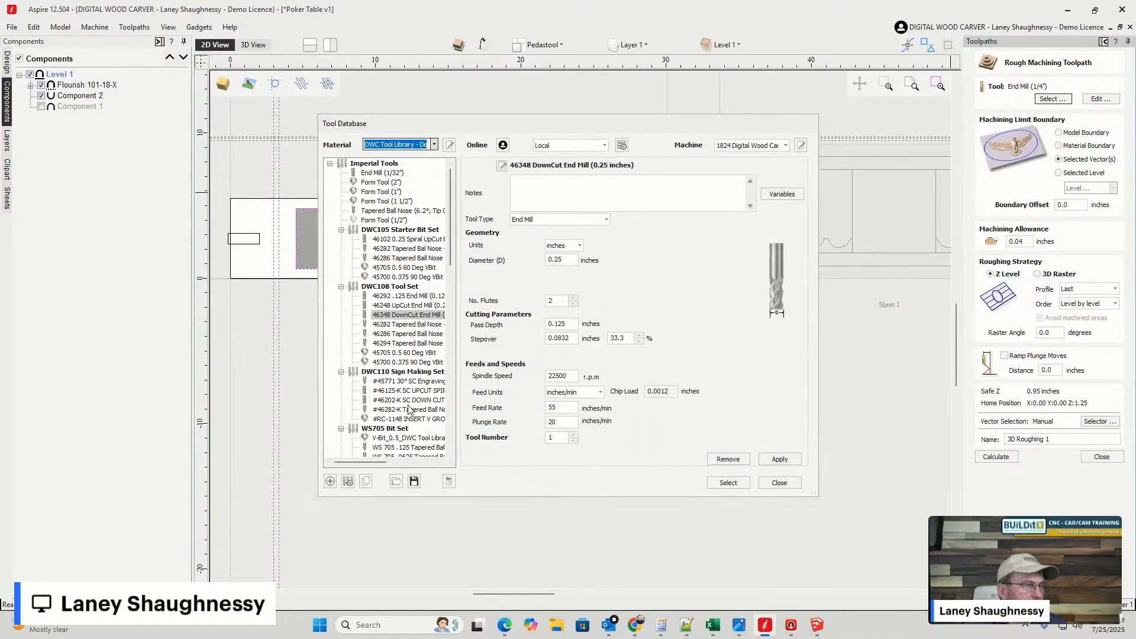
{"action": "scroll", "coordinate": [409, 409], "scroll_direction": "down", "scroll_amount": 10}
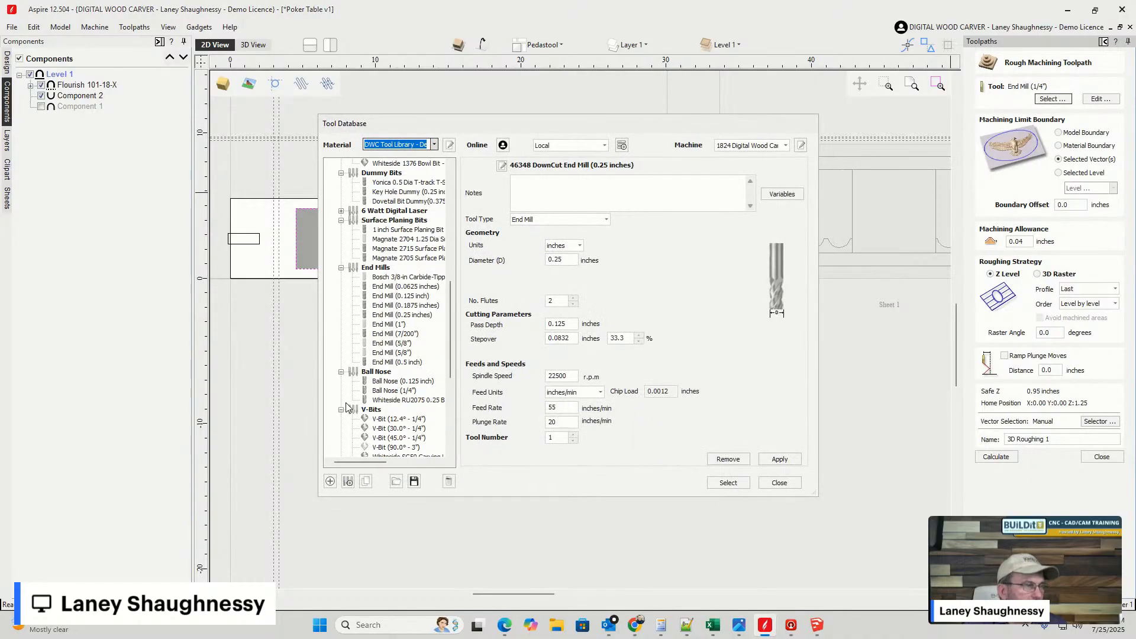
{"action": "left_click", "coordinate": [398, 315]}
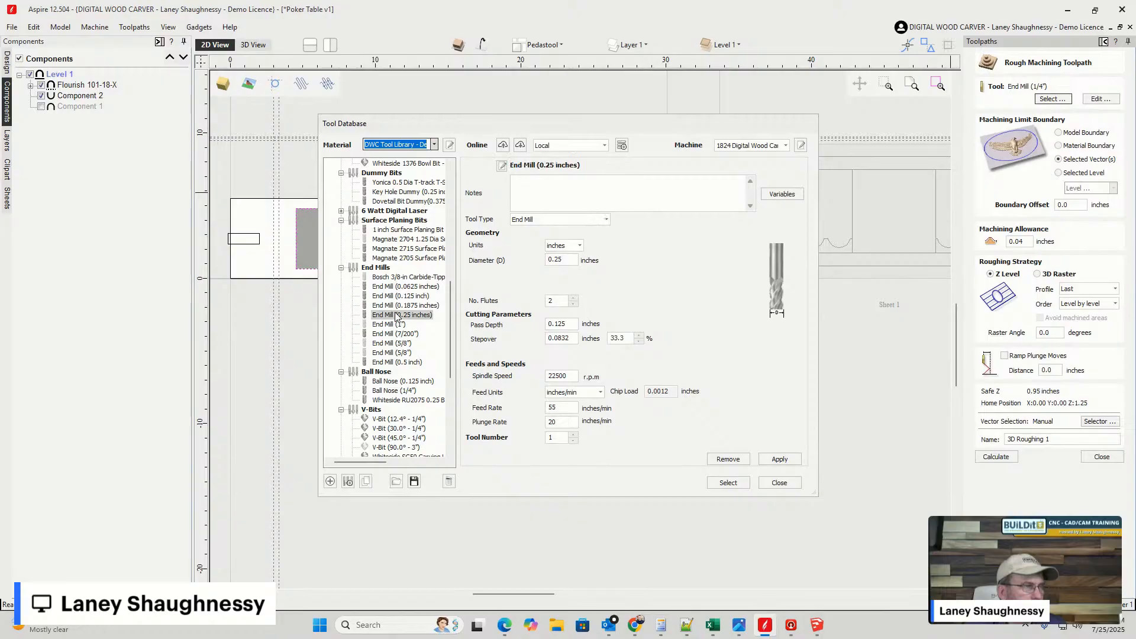
{"action": "left_click", "coordinate": [725, 482]}
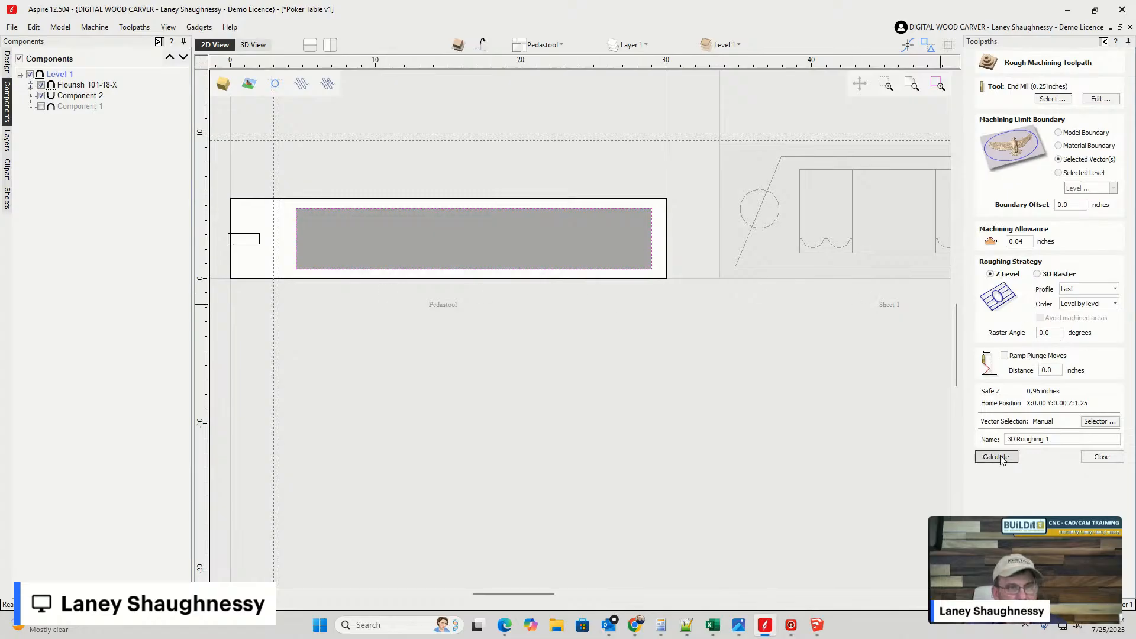
{"action": "left_click", "coordinate": [1087, 289]}
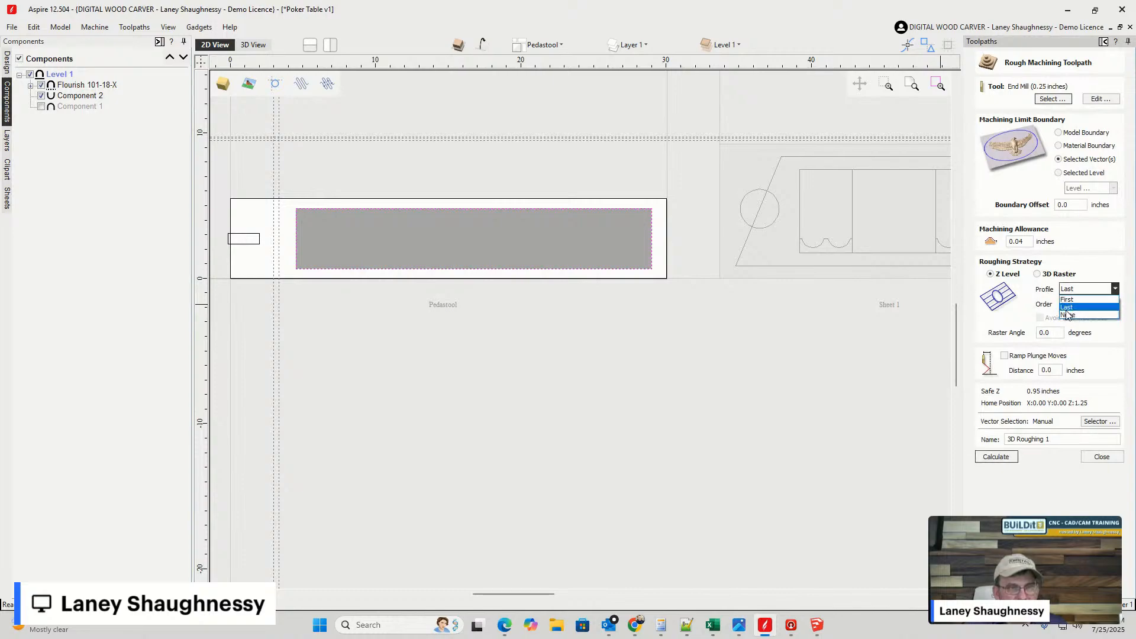
{"action": "left_click", "coordinate": [996, 459]}
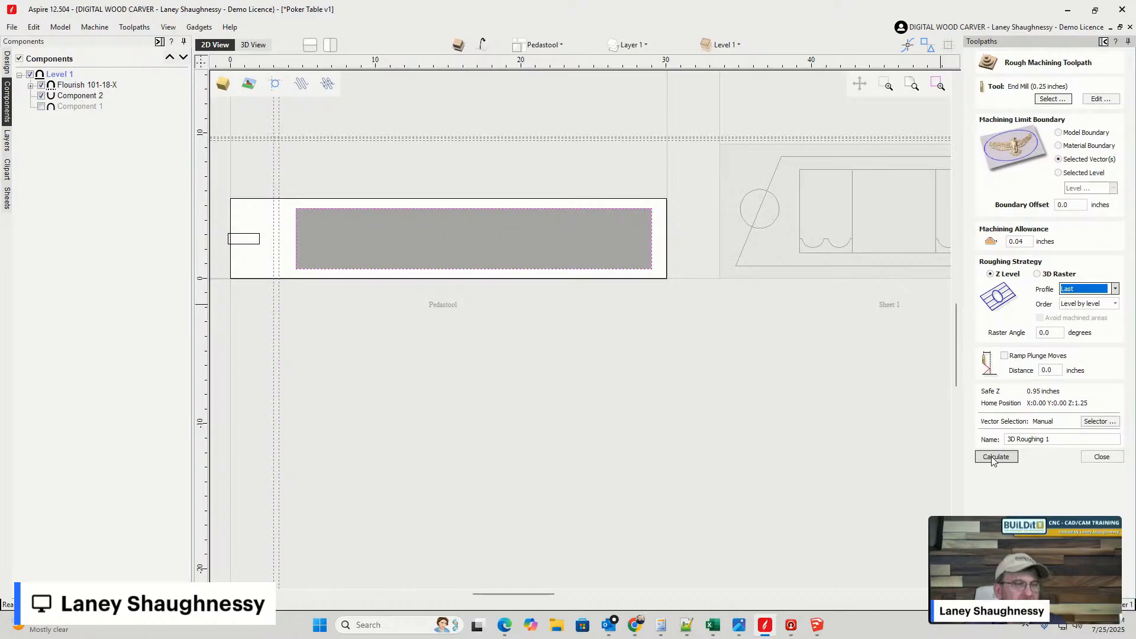
{"action": "left_click", "coordinate": [993, 461]}
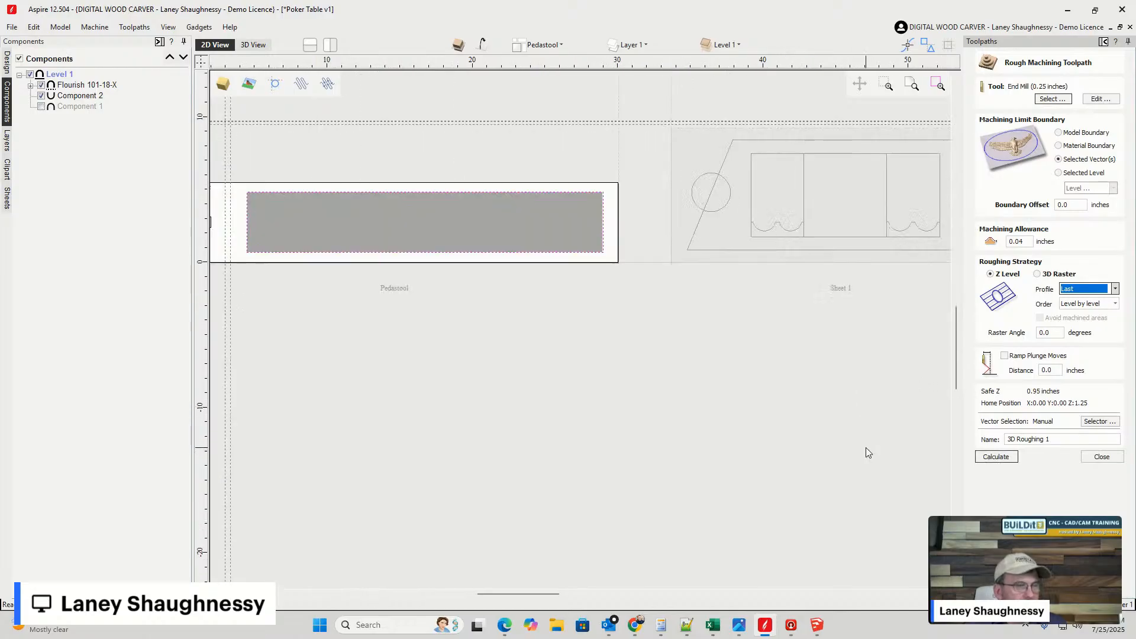
{"action": "left_click", "coordinate": [994, 457]}
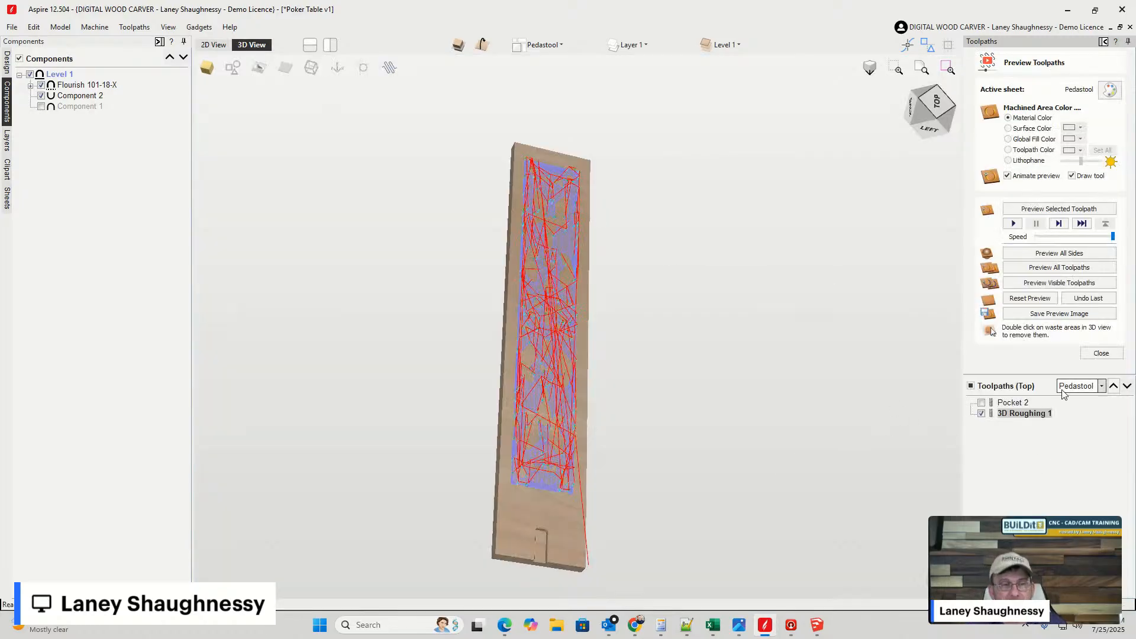
- Simulate the 3D roughing toolpath on the pedestal panel, examine the rough carving at an angle, and close the toolpath preview
{"action": "left_click", "coordinate": [1099, 354]}
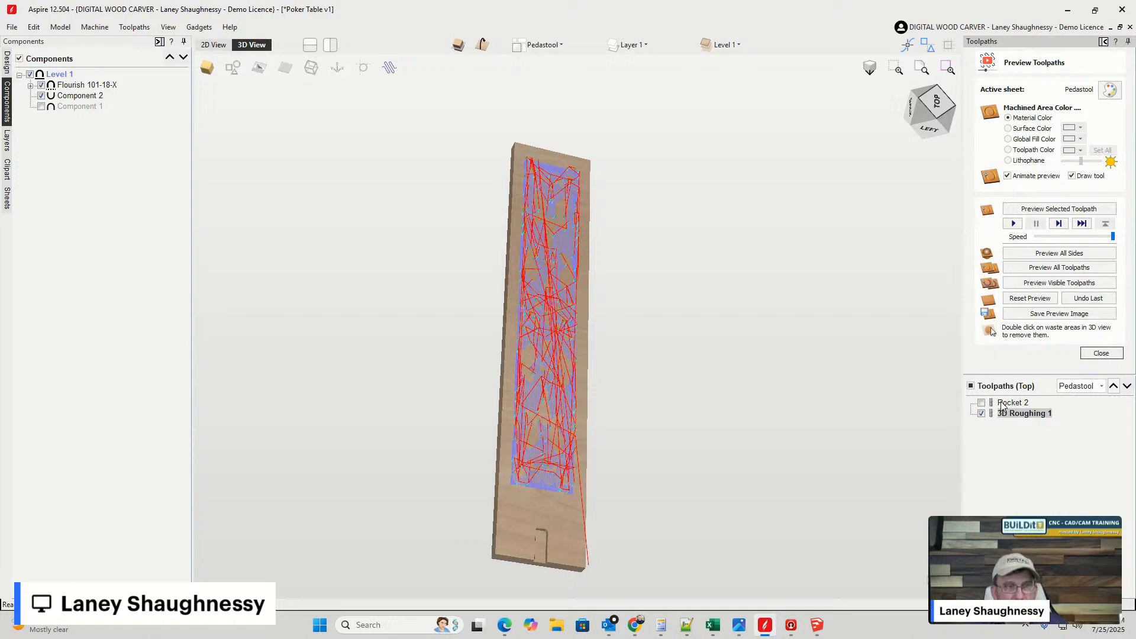
{"action": "mouse_move", "coordinate": [1002, 417]}
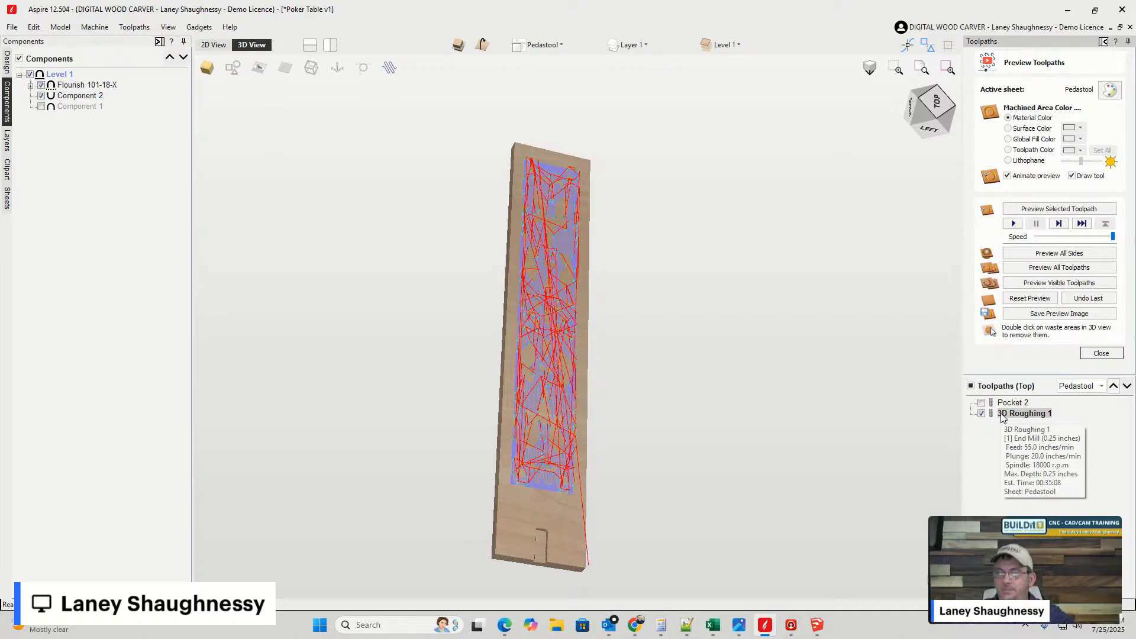
{"action": "left_click", "coordinate": [1026, 287]}
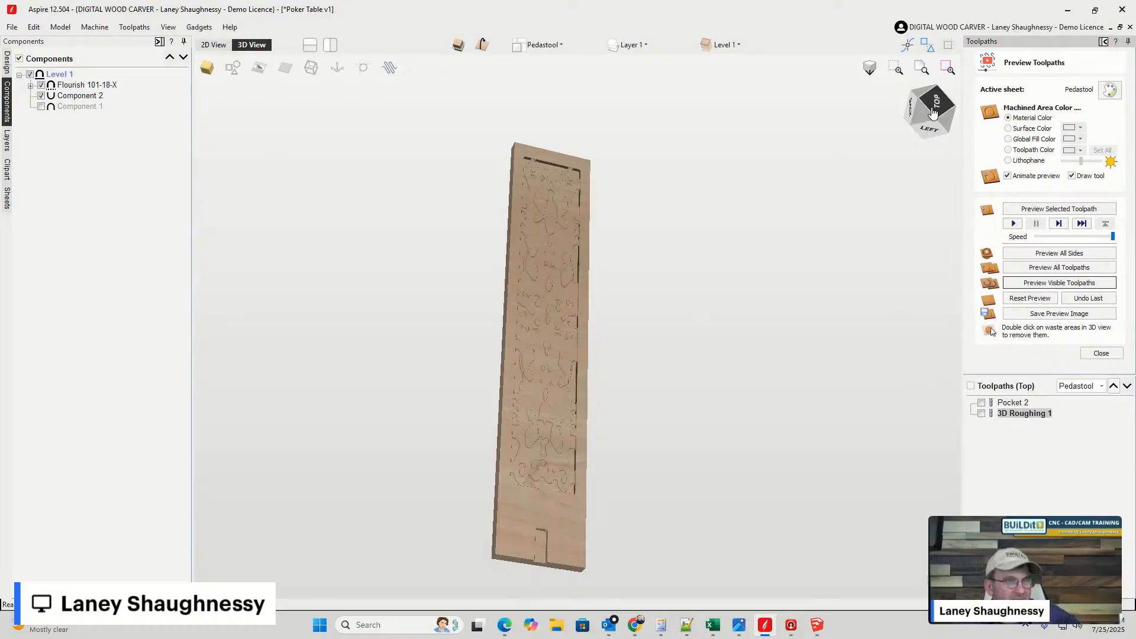
{"action": "left_click", "coordinate": [911, 116]}
{"action": "scroll", "coordinate": [503, 407], "scroll_direction": "up", "scroll_amount": 3}
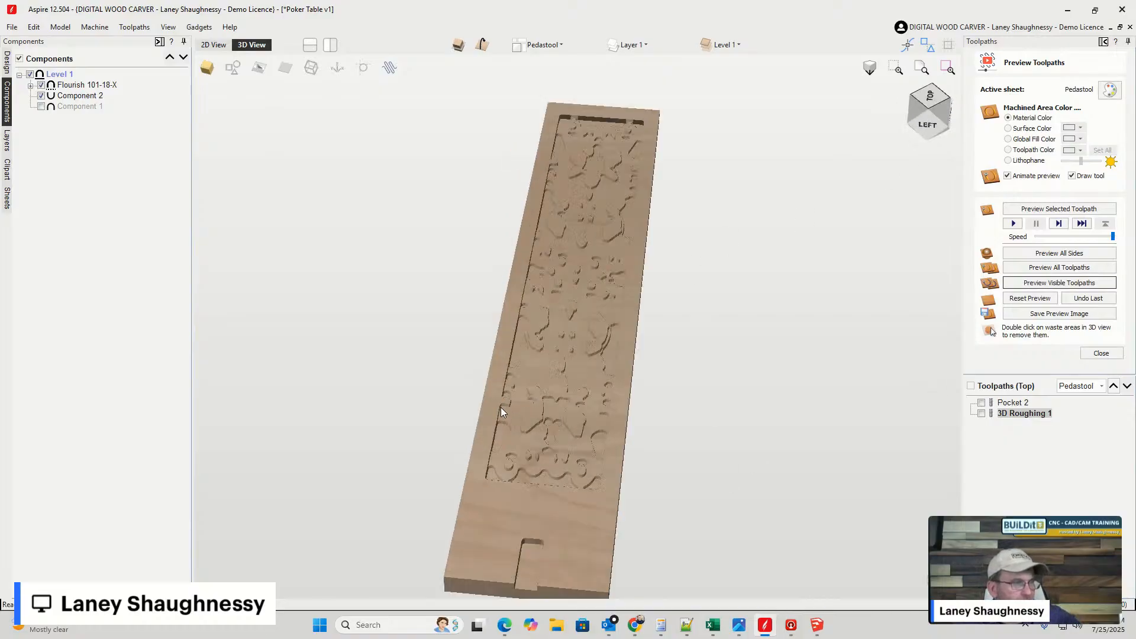
{"action": "scroll", "coordinate": [493, 404], "scroll_direction": "down", "scroll_amount": 2}
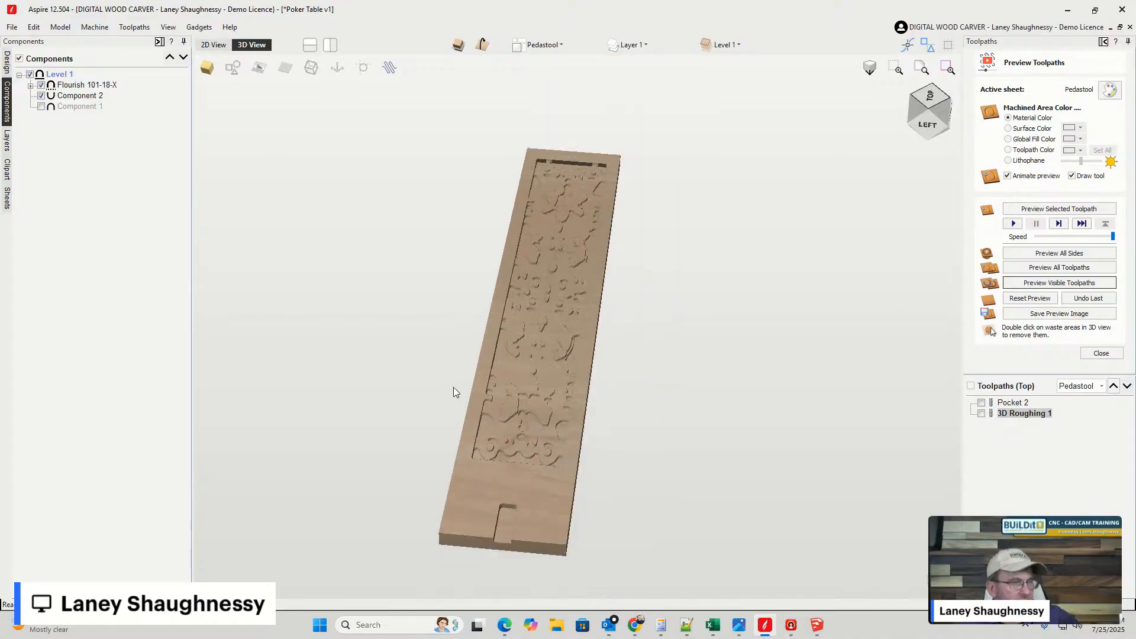
{"action": "left_click", "coordinate": [1101, 353]}
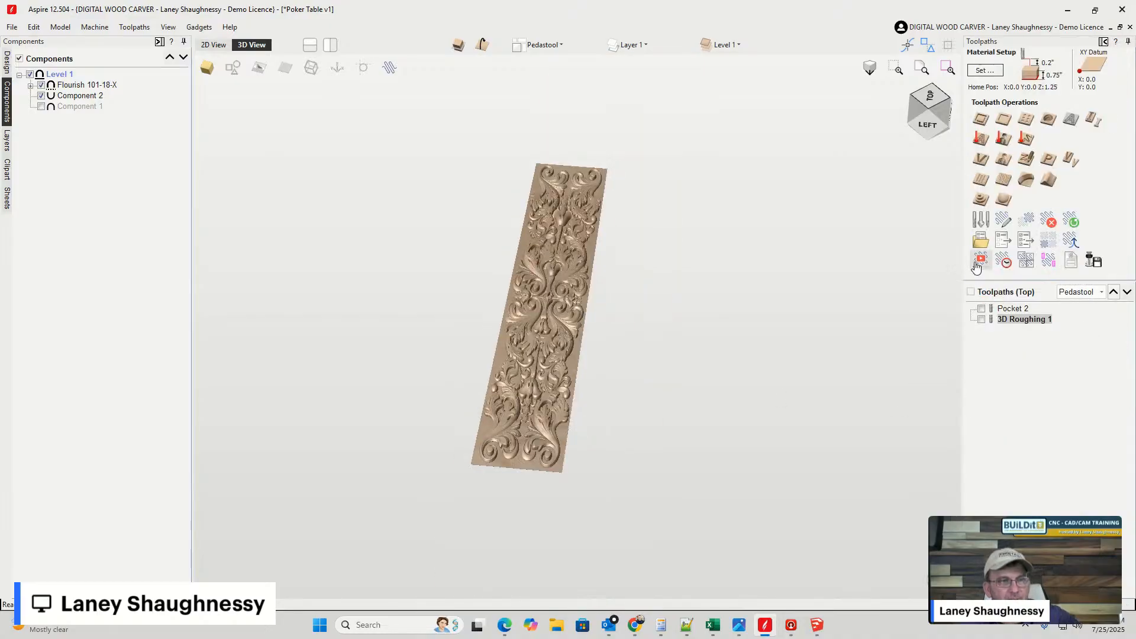
- Calculate a 3D finishing toolpath within the selected vector, adding the 46282 Tapered Ball Nose as a second tool after the 46286 Tapered Ball Nose
{"action": "scroll", "coordinate": [548, 331], "scroll_direction": "up", "scroll_amount": 6}
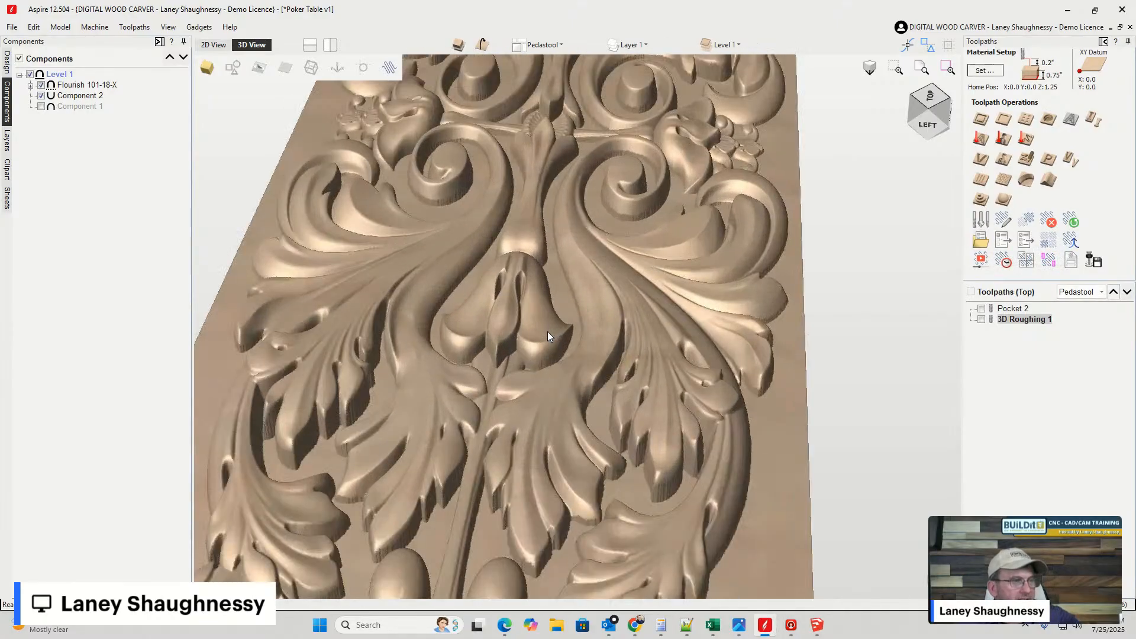
{"action": "scroll", "coordinate": [548, 331], "scroll_direction": "down", "scroll_amount": 1}
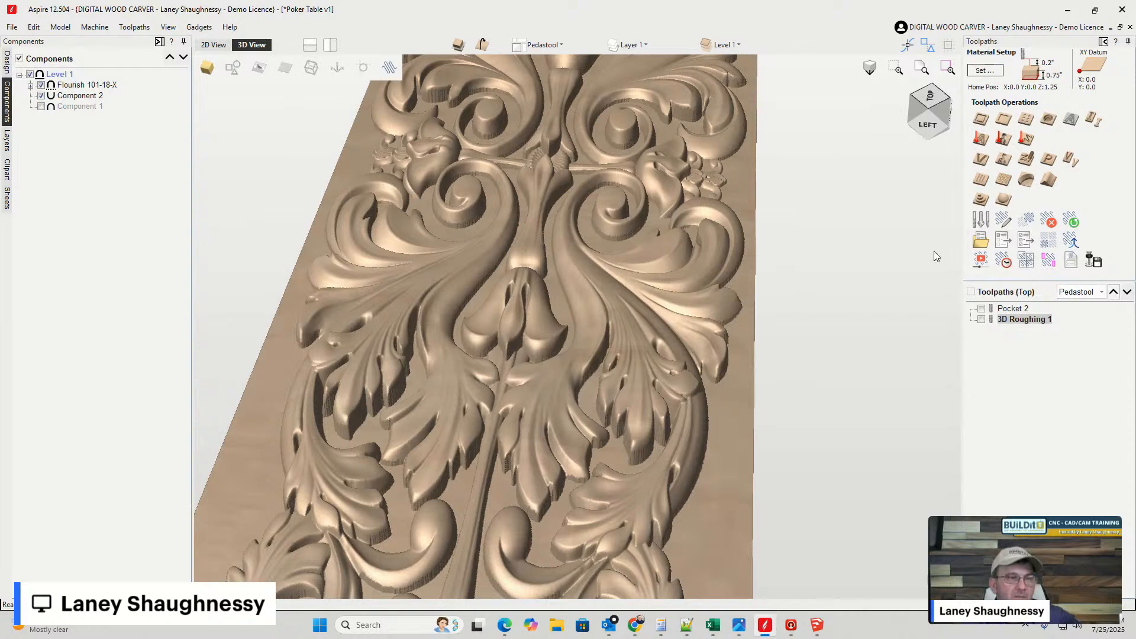
{"action": "mouse_move", "coordinate": [1016, 325]}
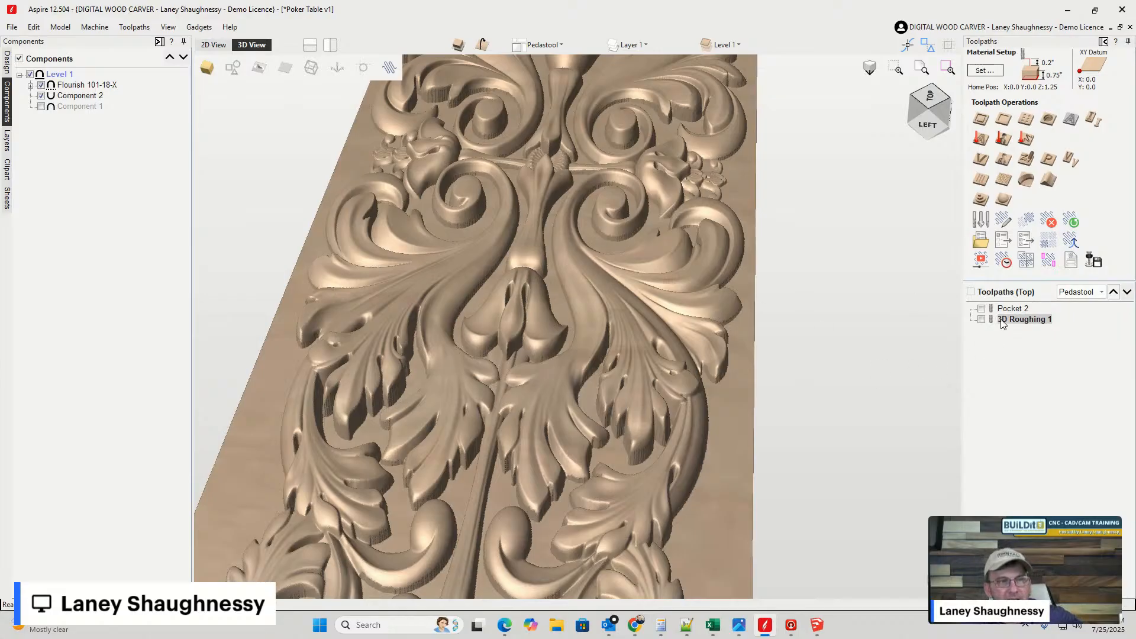
{"action": "left_click", "coordinate": [1011, 202]}
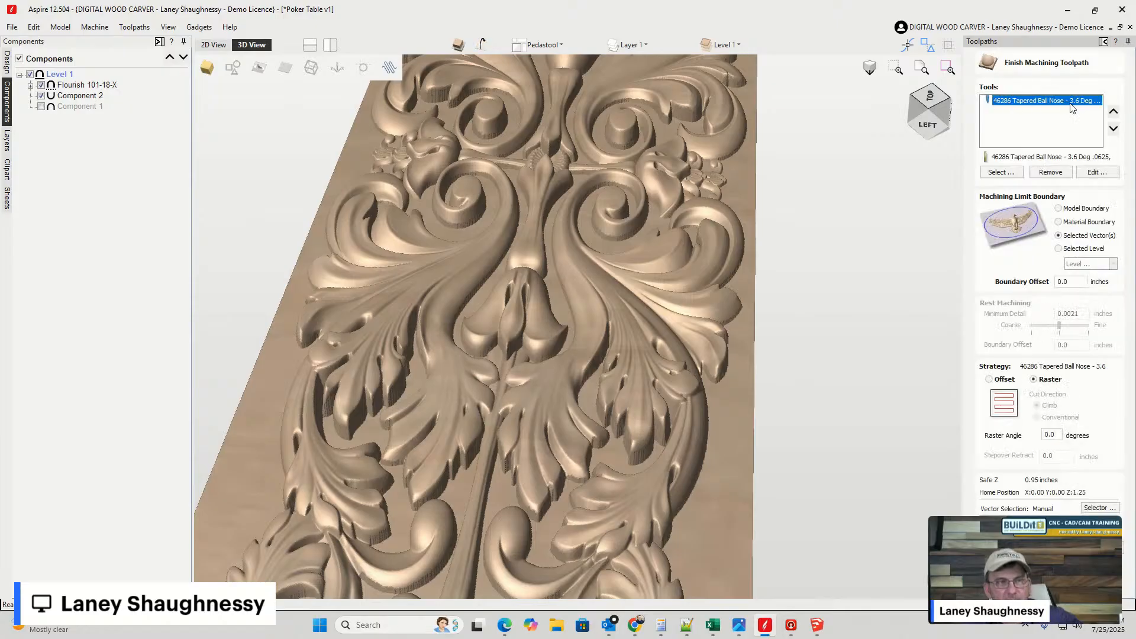
{"action": "left_click", "coordinate": [1002, 171]}
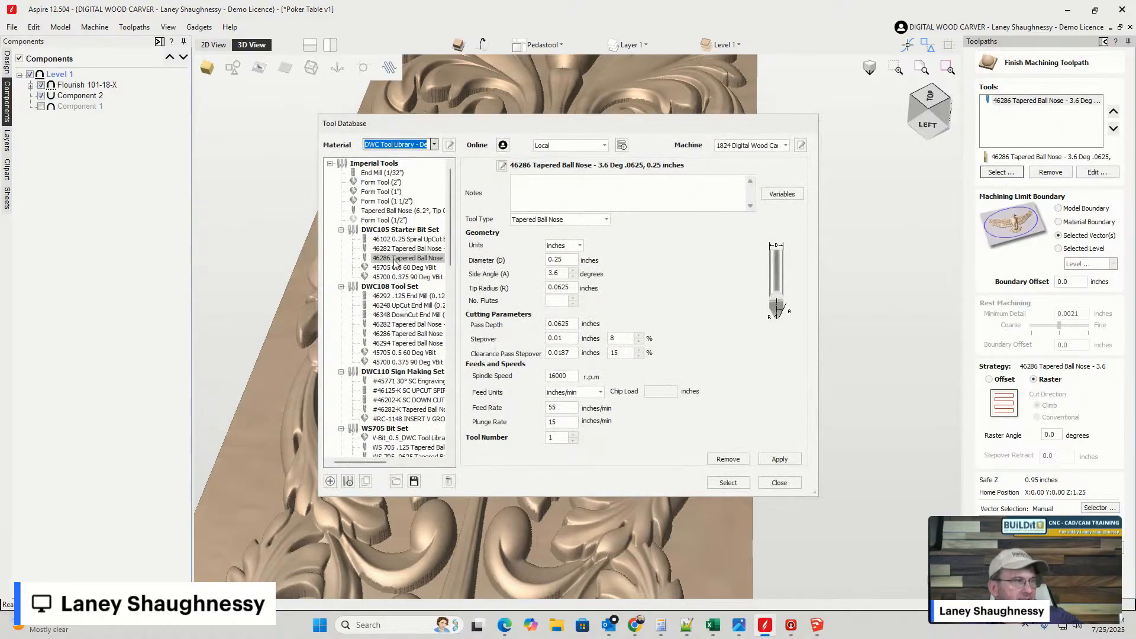
{"action": "left_click", "coordinate": [407, 249]}
{"action": "left_click", "coordinate": [733, 484]}
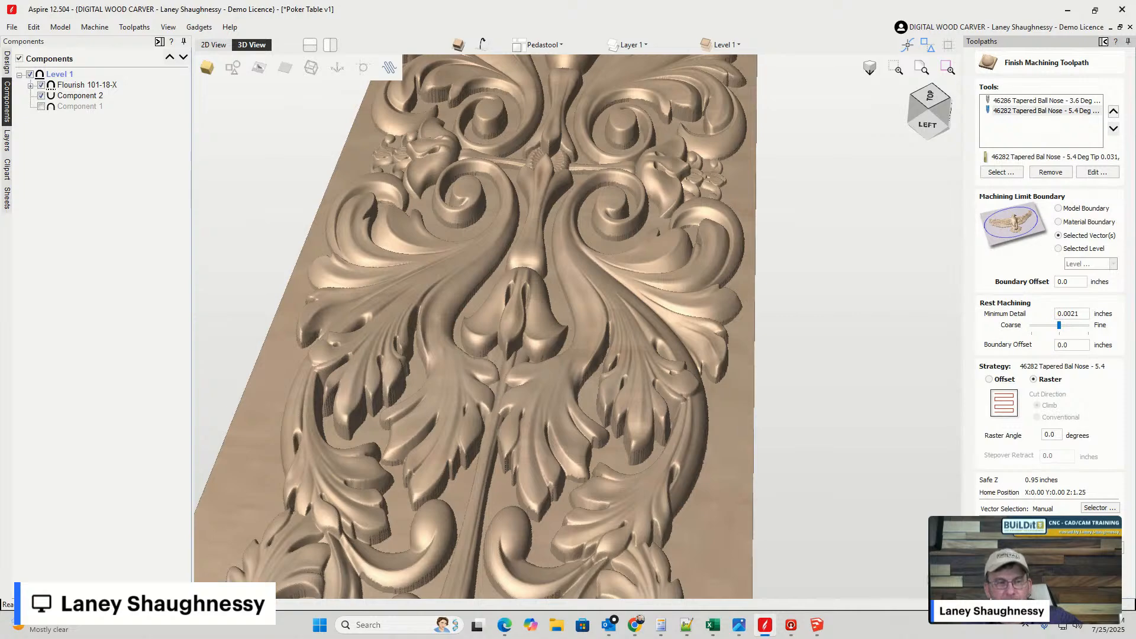
{"action": "left_click", "coordinate": [1025, 102]}
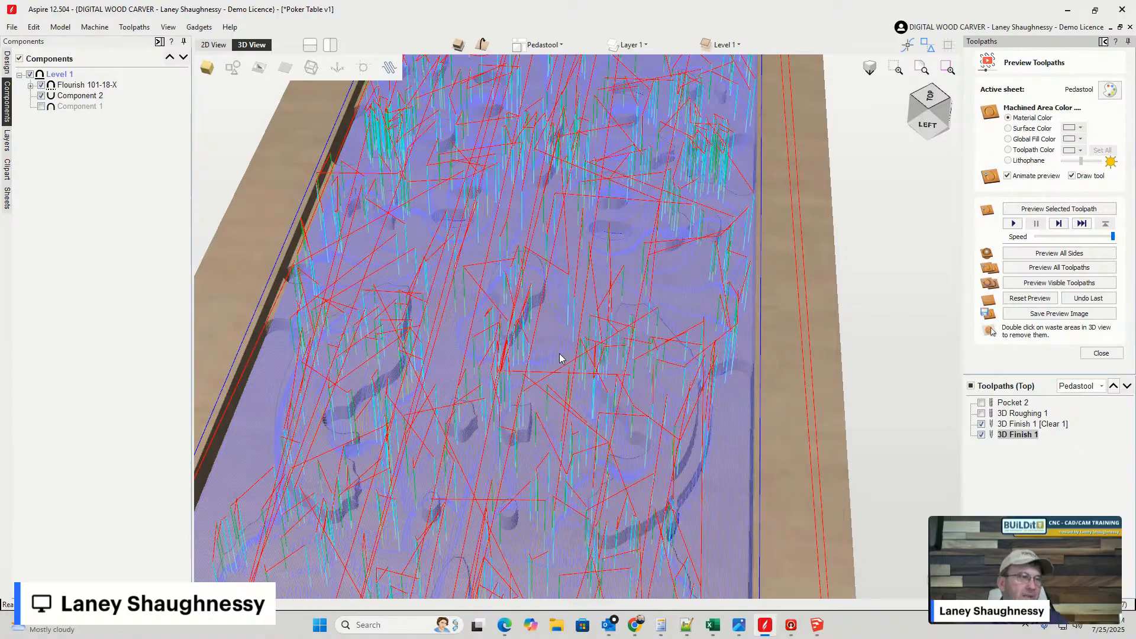
- Simulate the visible 3D finishing toolpaths on the pedestal panel, with the slotted end in close view
{"action": "scroll", "coordinate": [651, 326], "scroll_direction": "down", "scroll_amount": 5}
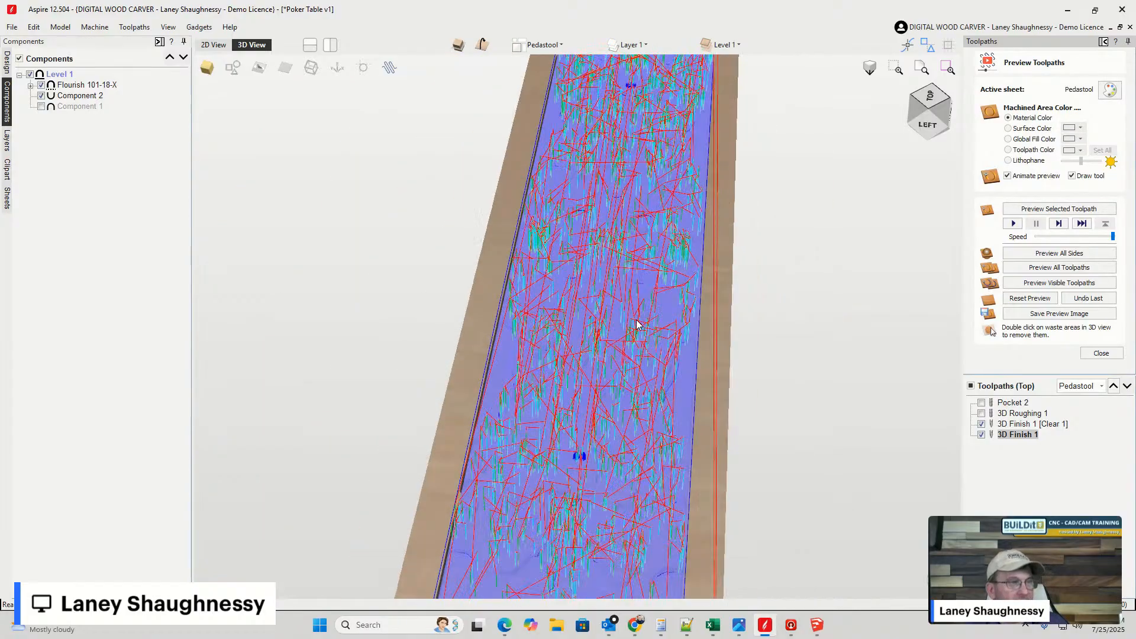
{"action": "scroll", "coordinate": [636, 324], "scroll_direction": "down", "scroll_amount": 4}
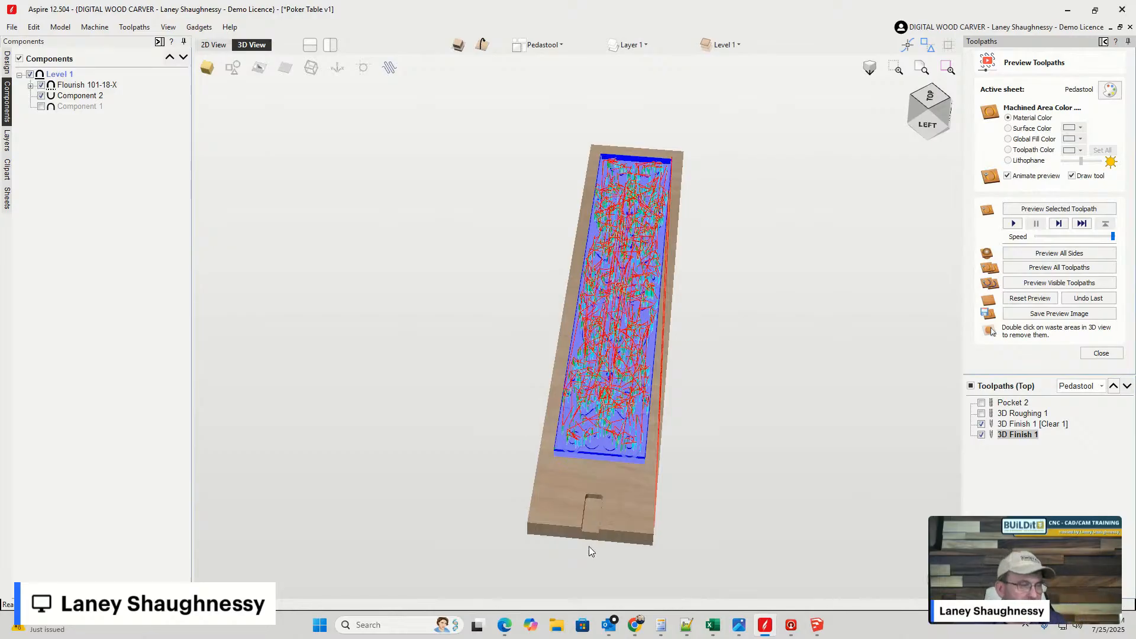
{"action": "scroll", "coordinate": [589, 546], "scroll_direction": "up", "scroll_amount": 3}
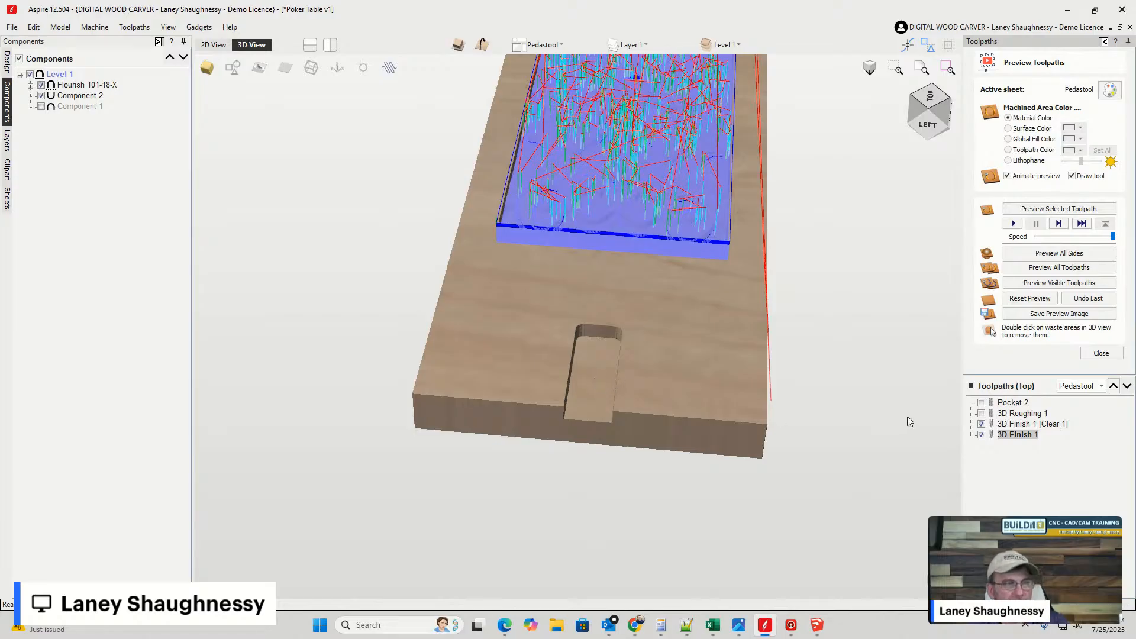
{"action": "left_click", "coordinate": [1033, 283]}
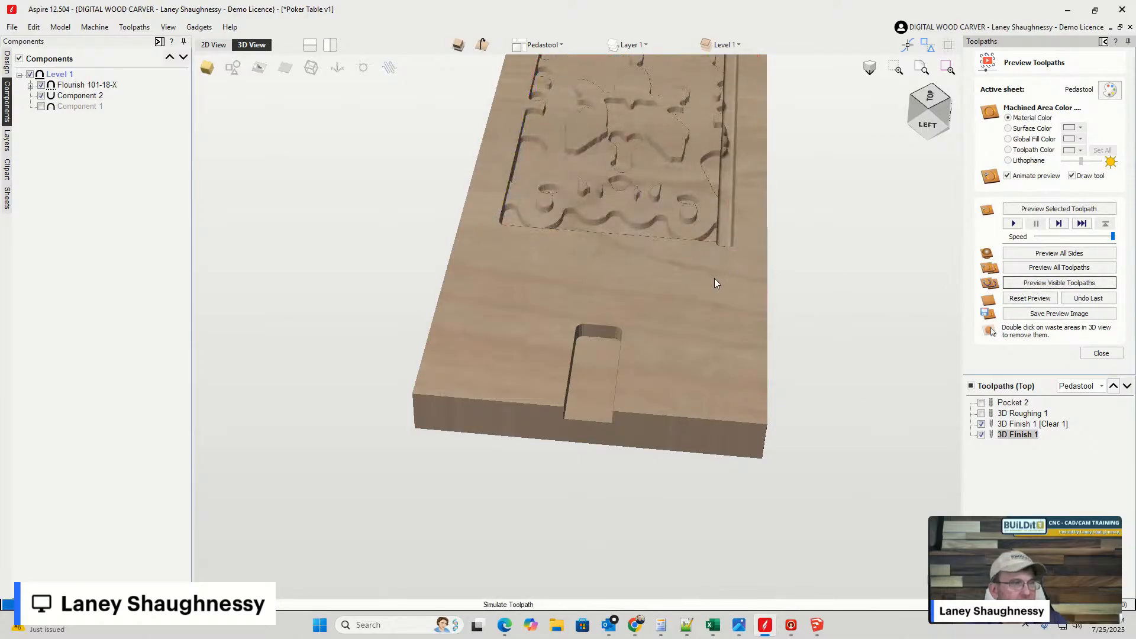
- Browse the Decorative clipart folder down to the Flourish 101 pieces while the finishing simulation runs
{"action": "scroll", "coordinate": [527, 318], "scroll_direction": "down", "scroll_amount": 3}
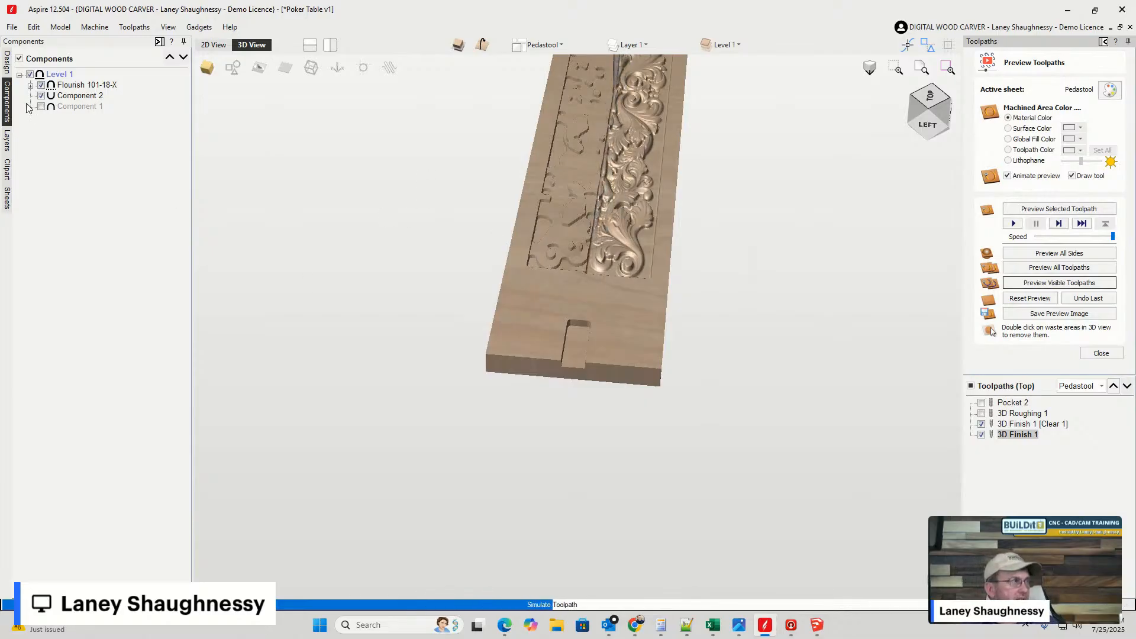
{"action": "left_click", "coordinate": [6, 176]}
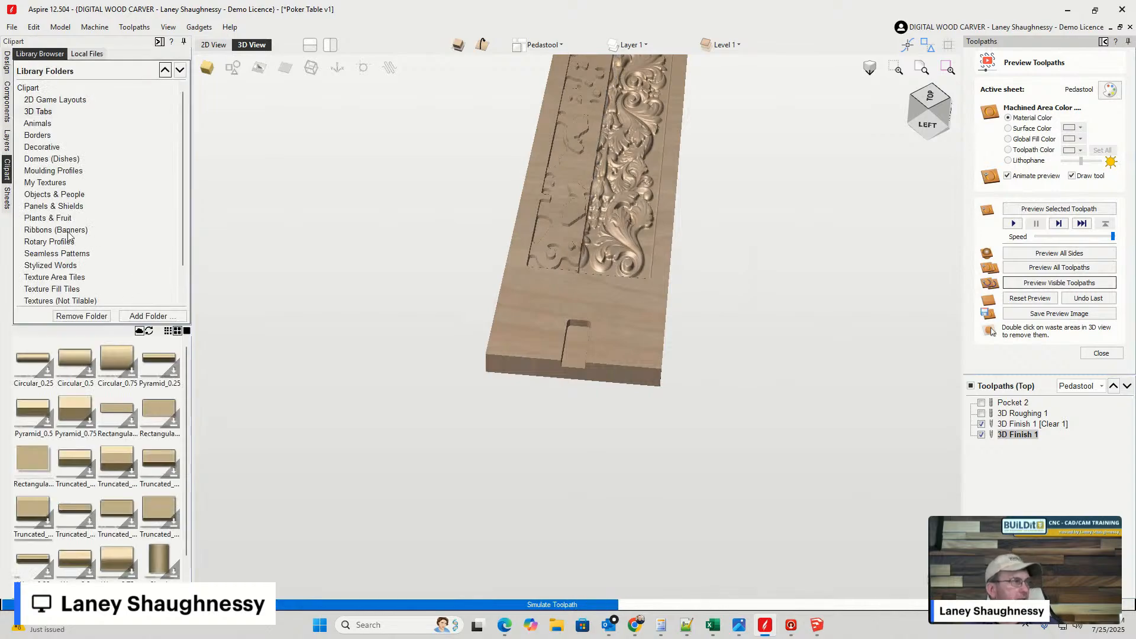
{"action": "left_click", "coordinate": [37, 136]}
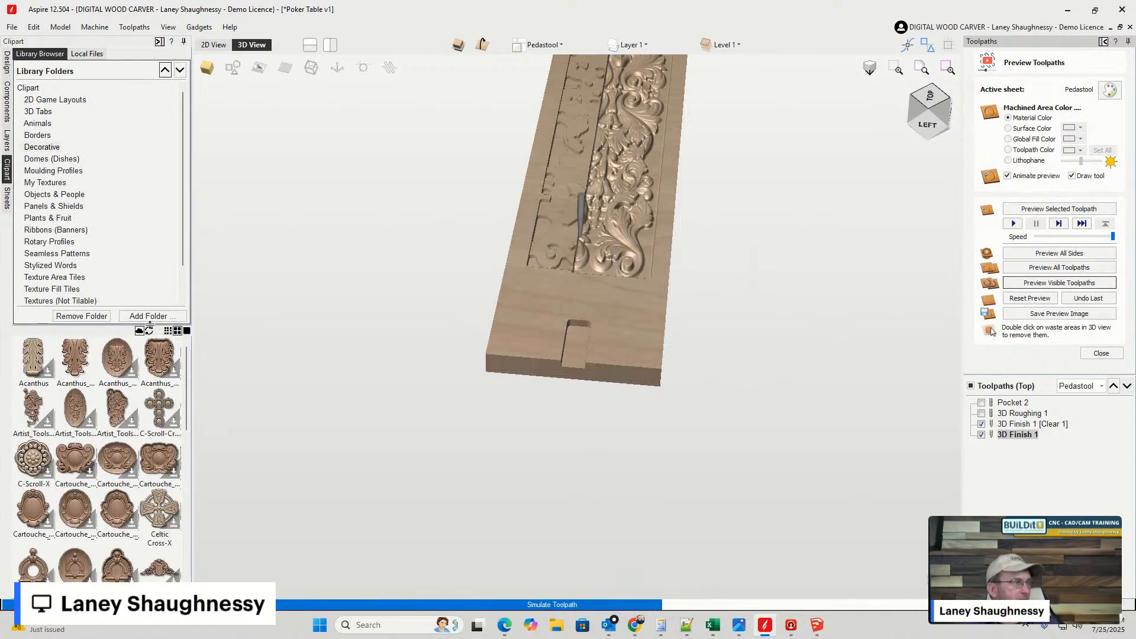
{"action": "left_click_drag", "start_coordinate": [187, 353], "coordinate": [149, 432]}
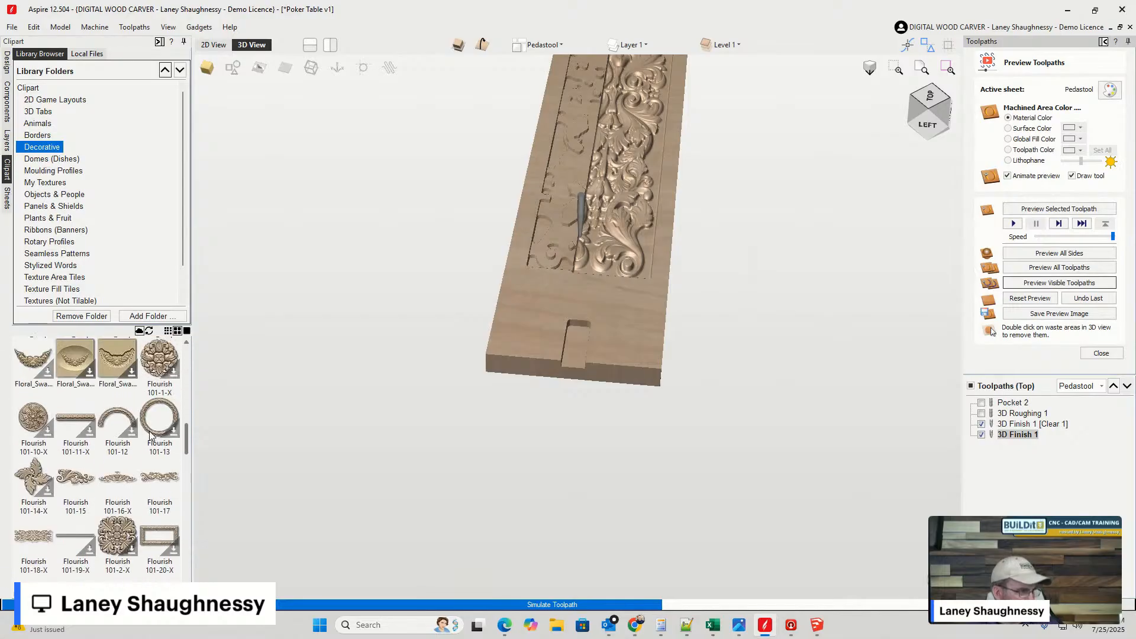
{"action": "left_click_drag", "start_coordinate": [150, 434], "coordinate": [146, 355]}
{"action": "scroll", "coordinate": [60, 543], "scroll_direction": "down", "scroll_amount": 10}
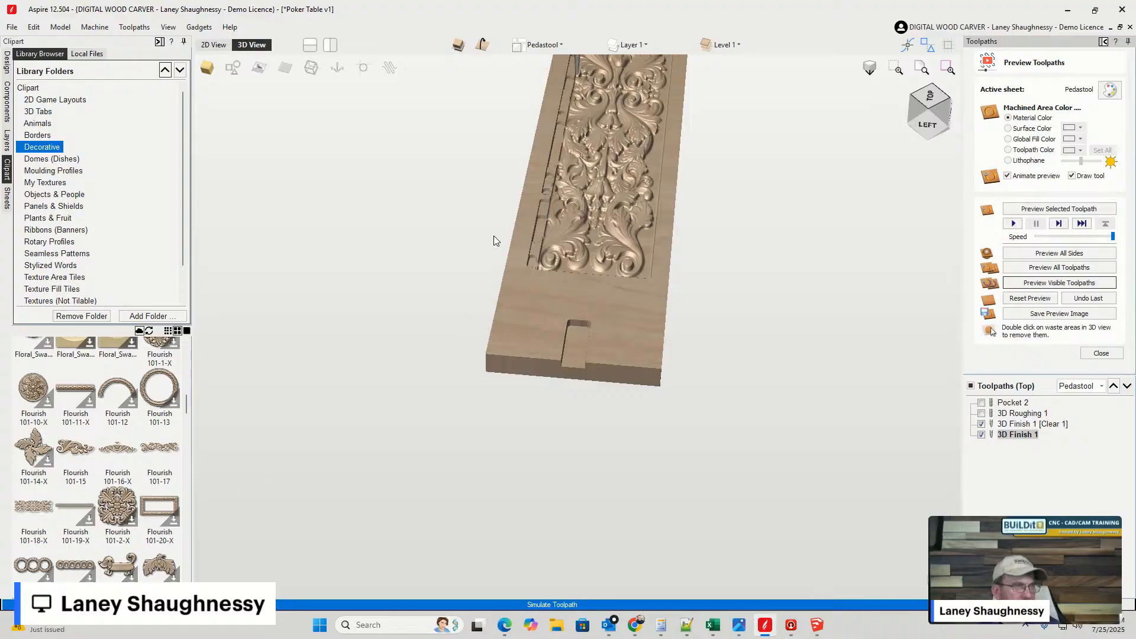
- Check the pedestal panel's layout and its neighbouring sheets in the 2D view, and return to the 3D view
{"action": "left_click_drag", "start_coordinate": [605, 258], "coordinate": [617, 223]}
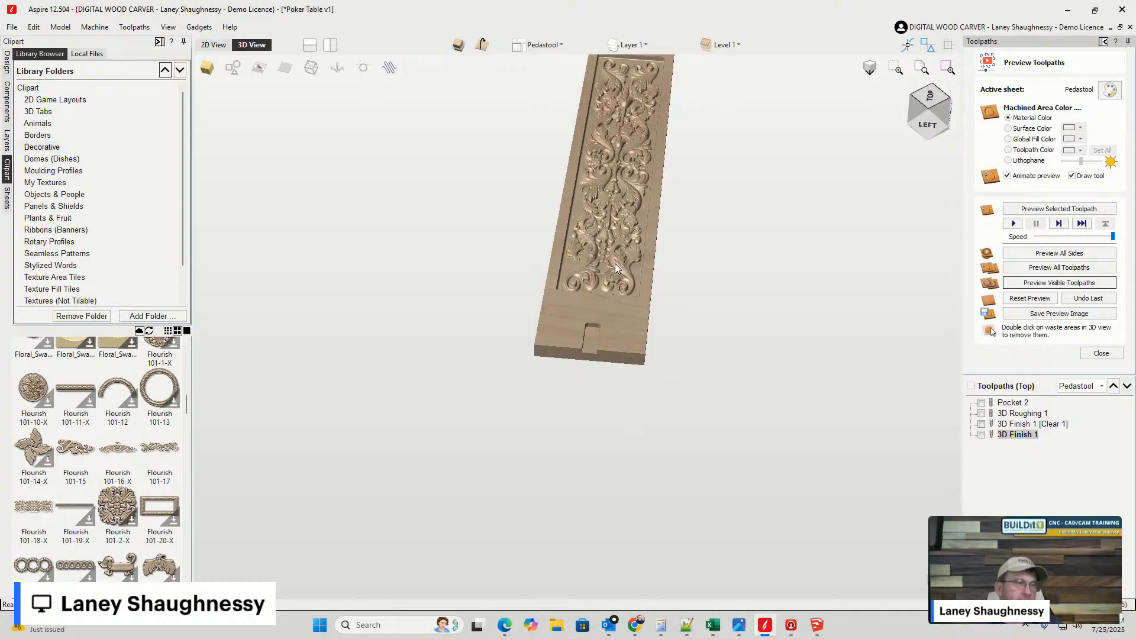
{"action": "left_click", "coordinate": [215, 44]}
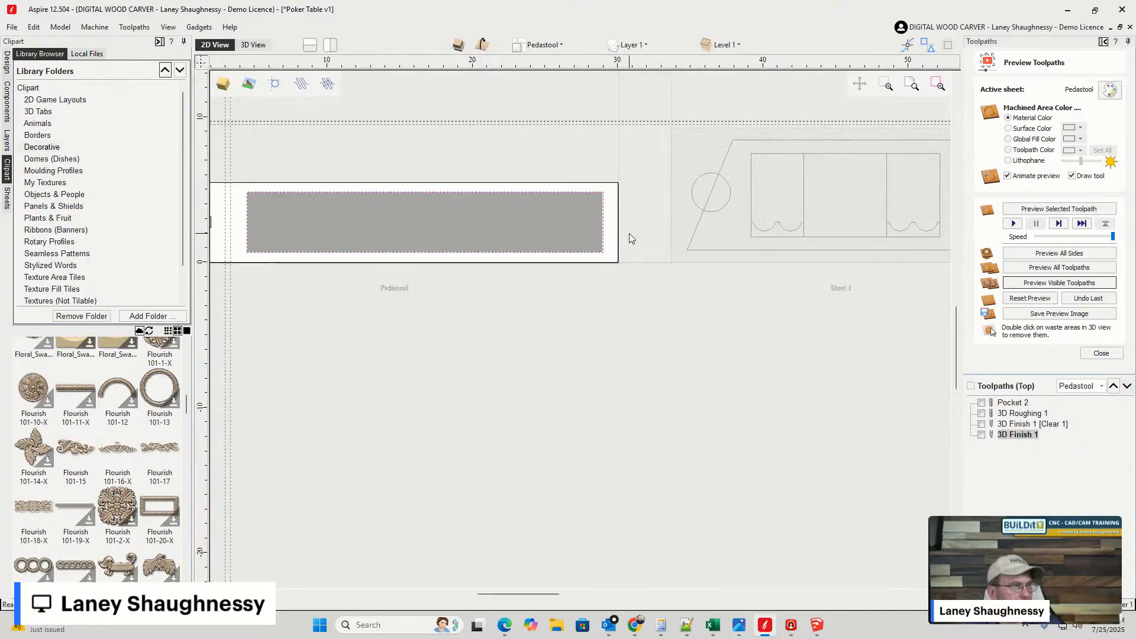
{"action": "scroll", "coordinate": [705, 249], "scroll_direction": "down", "scroll_amount": 3}
{"action": "scroll", "coordinate": [537, 245], "scroll_direction": "up", "scroll_amount": 3}
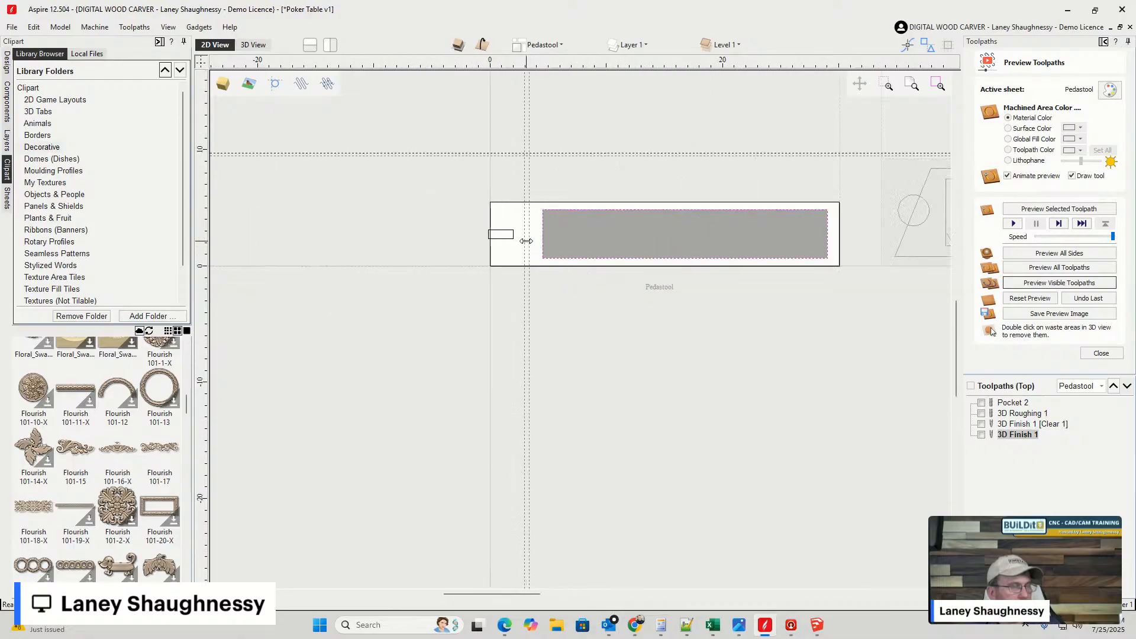
{"action": "scroll", "coordinate": [524, 247], "scroll_direction": "down", "scroll_amount": 2}
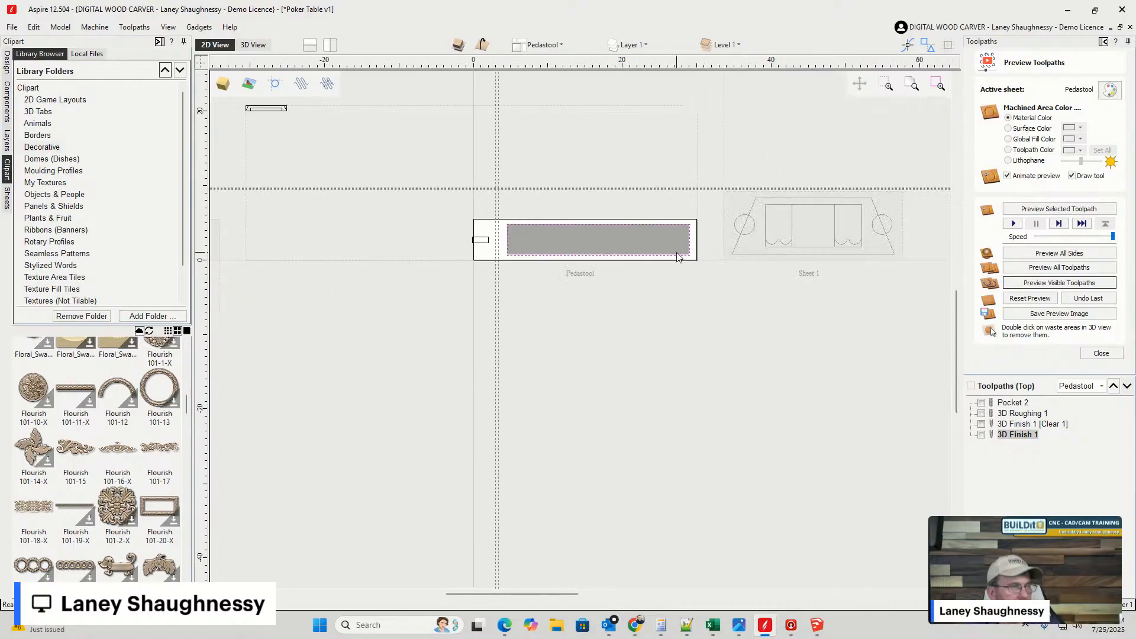
{"action": "left_click", "coordinate": [260, 48]}
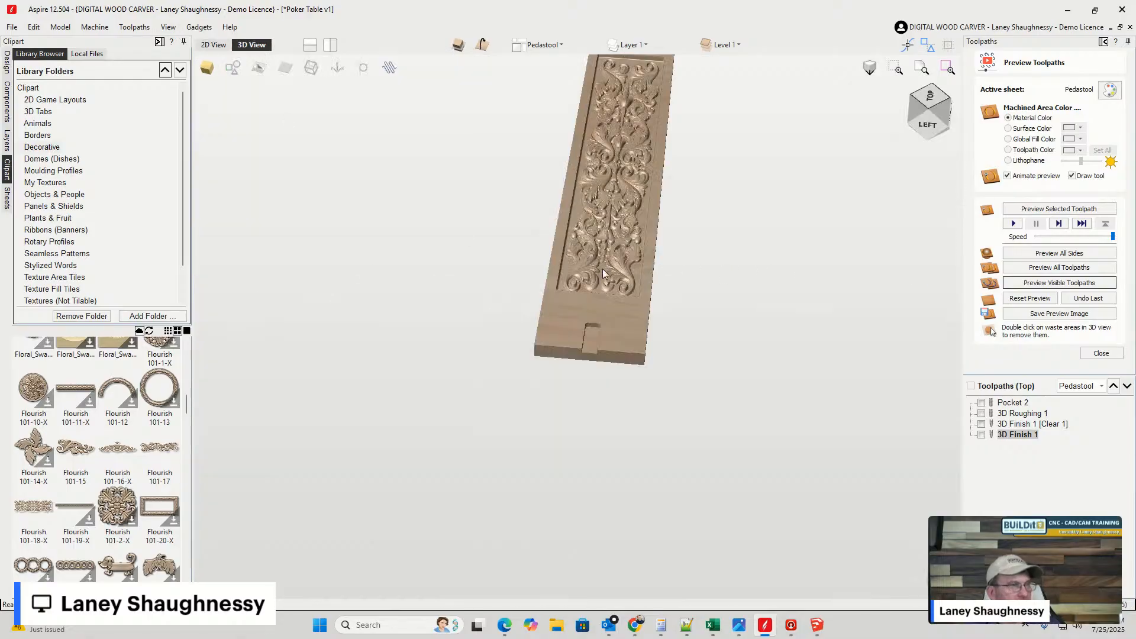
- Examine the simulated flourish carving up close along the panel and from another corner view
{"action": "scroll", "coordinate": [605, 261], "scroll_direction": "down", "scroll_amount": 2}
{"action": "scroll", "coordinate": [613, 195], "scroll_direction": "up", "scroll_amount": 5}
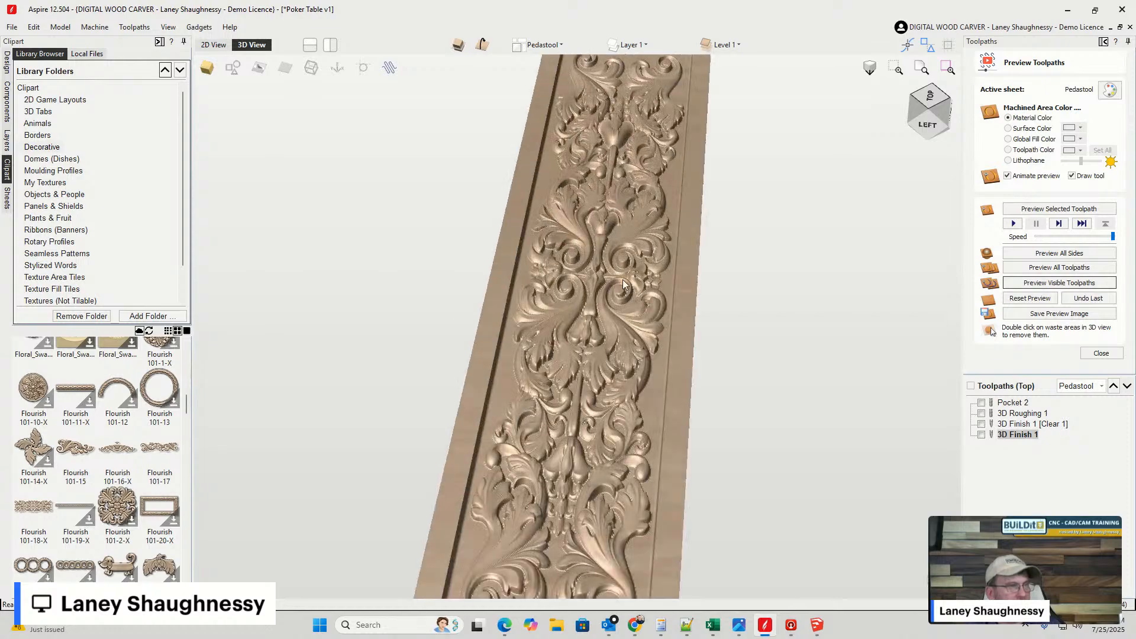
{"action": "left_click_drag", "start_coordinate": [614, 299], "coordinate": [623, 389]}
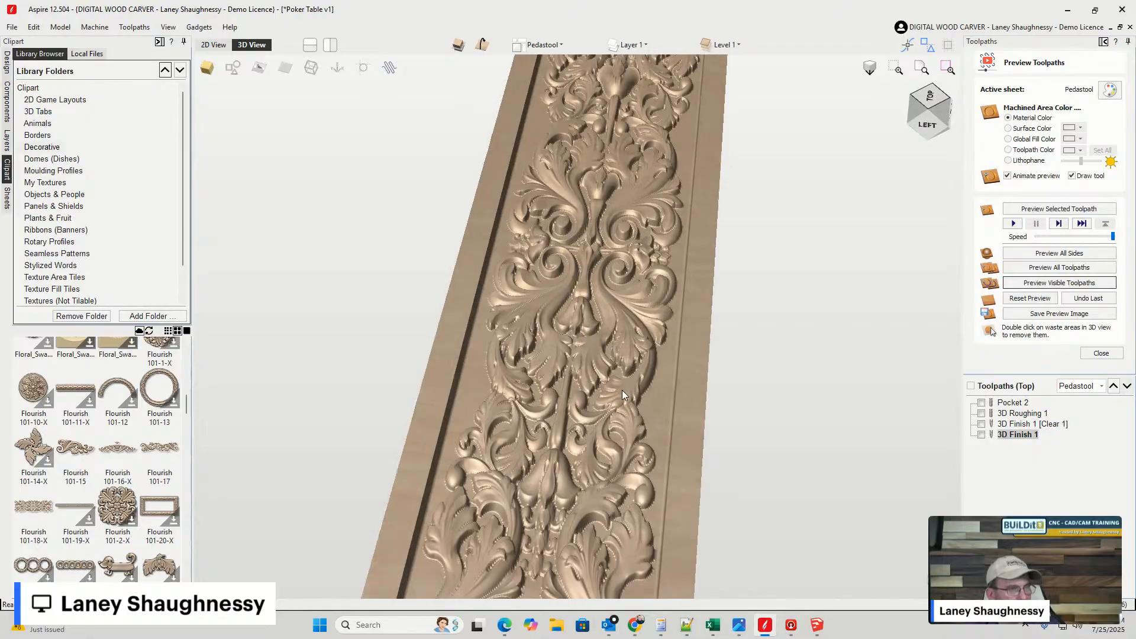
{"action": "scroll", "coordinate": [588, 301], "scroll_direction": "up", "scroll_amount": 8}
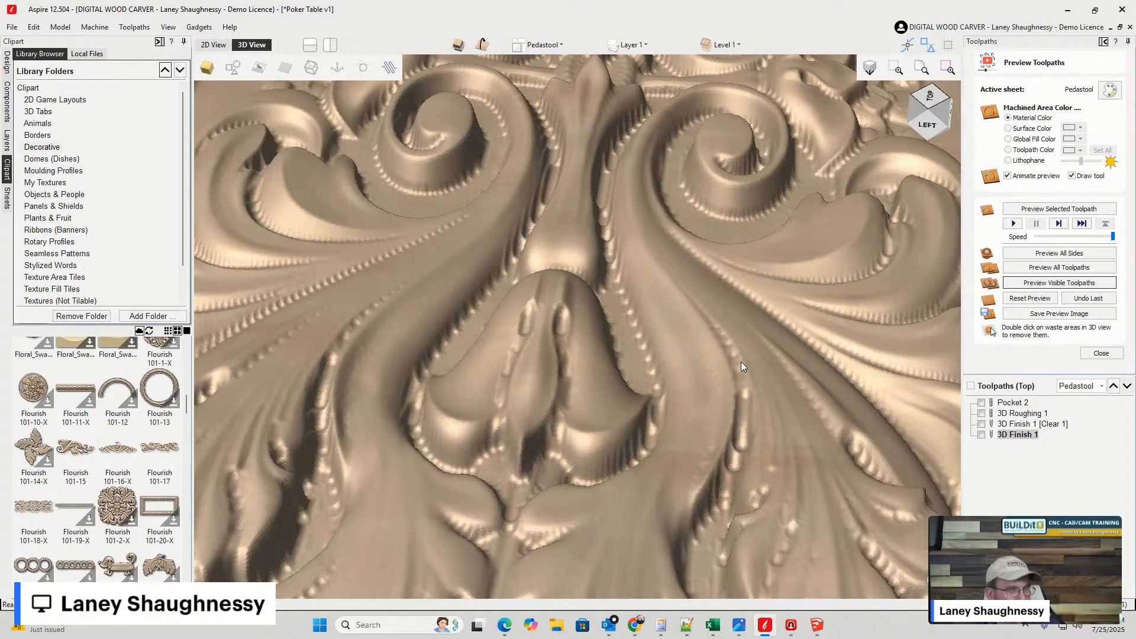
{"action": "scroll", "coordinate": [592, 297], "scroll_direction": "down", "scroll_amount": 3}
{"action": "scroll", "coordinate": [555, 270], "scroll_direction": "down", "scroll_amount": 3}
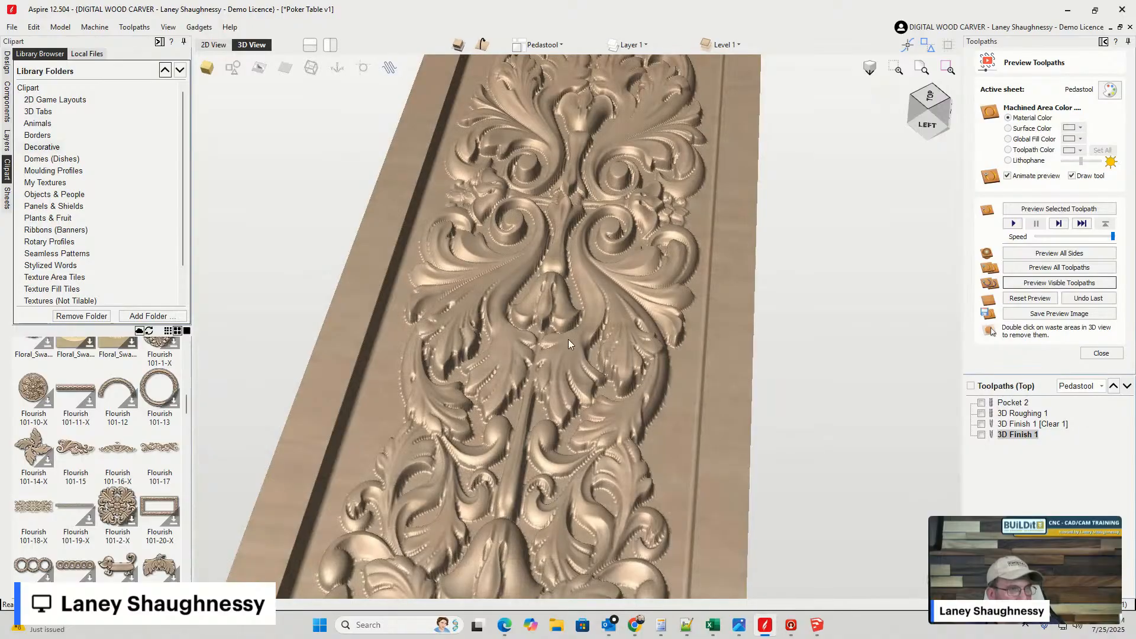
{"action": "middle_click_drag", "start_coordinate": [568, 339], "coordinate": [520, 375]}
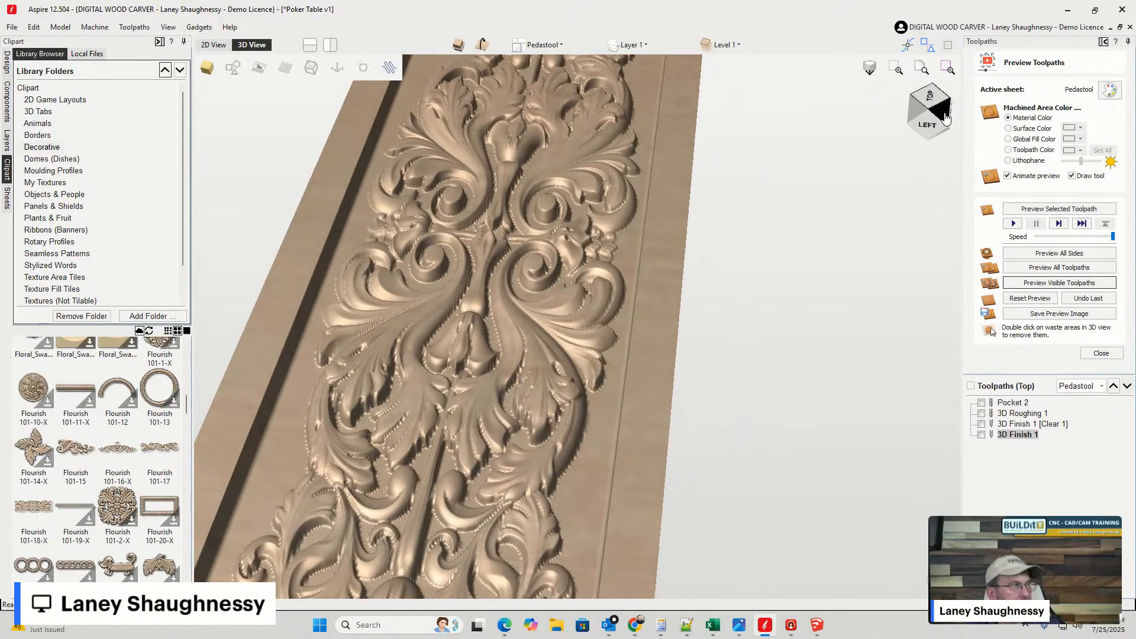
{"action": "left_click", "coordinate": [946, 117]}
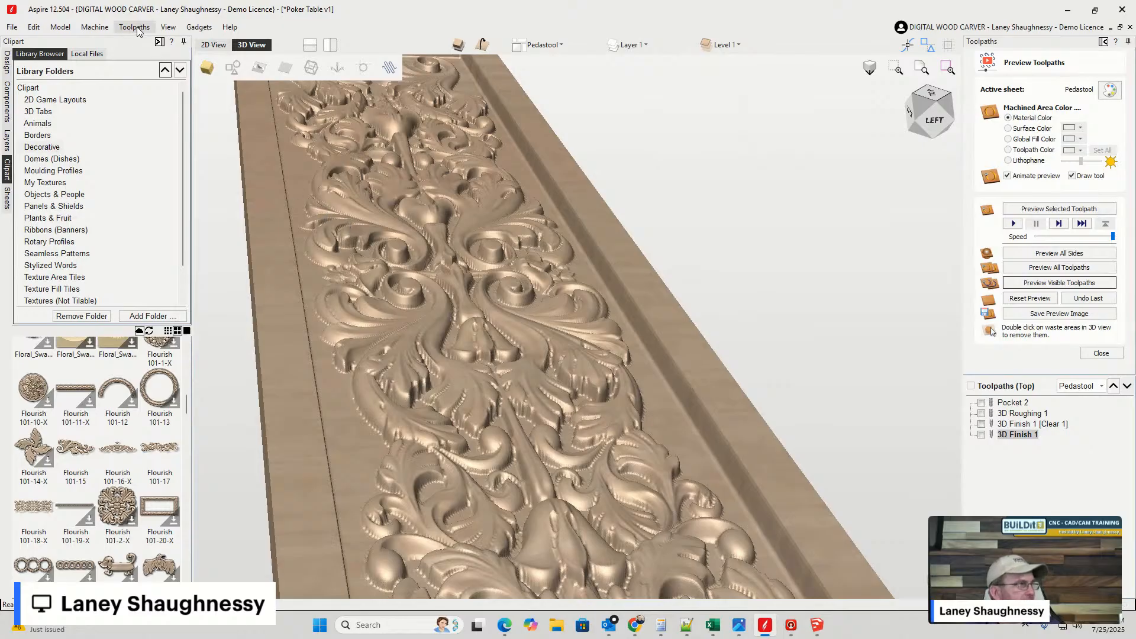
- Review the job setup, including the modeling resolution, and cancel it without changes
{"action": "left_click", "coordinate": [12, 27]}
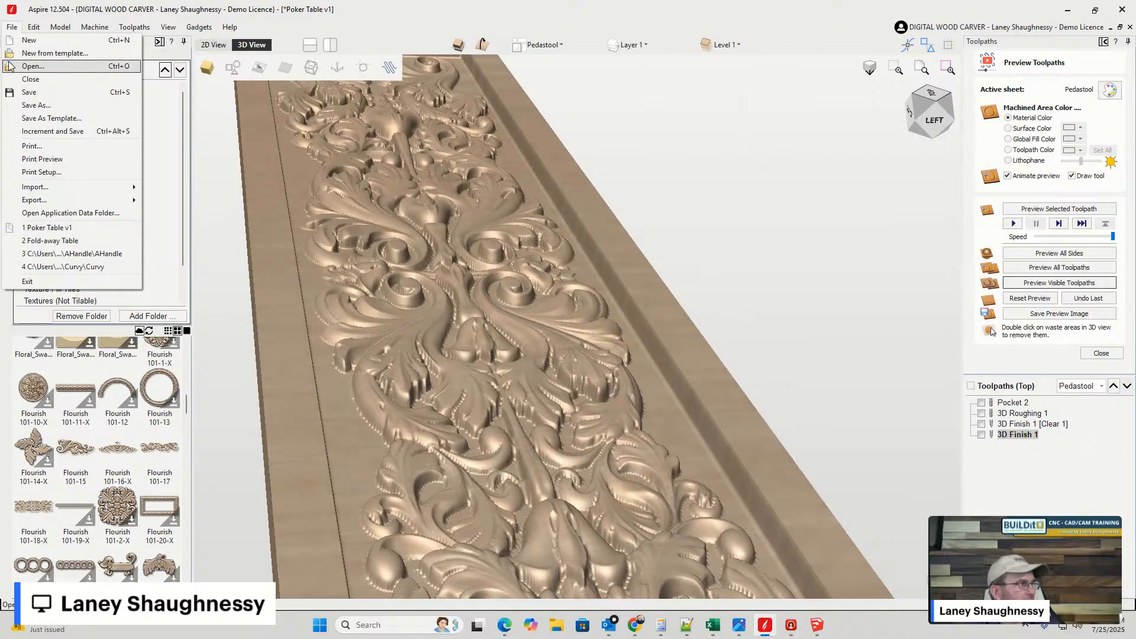
{"action": "left_click", "coordinate": [224, 144]}
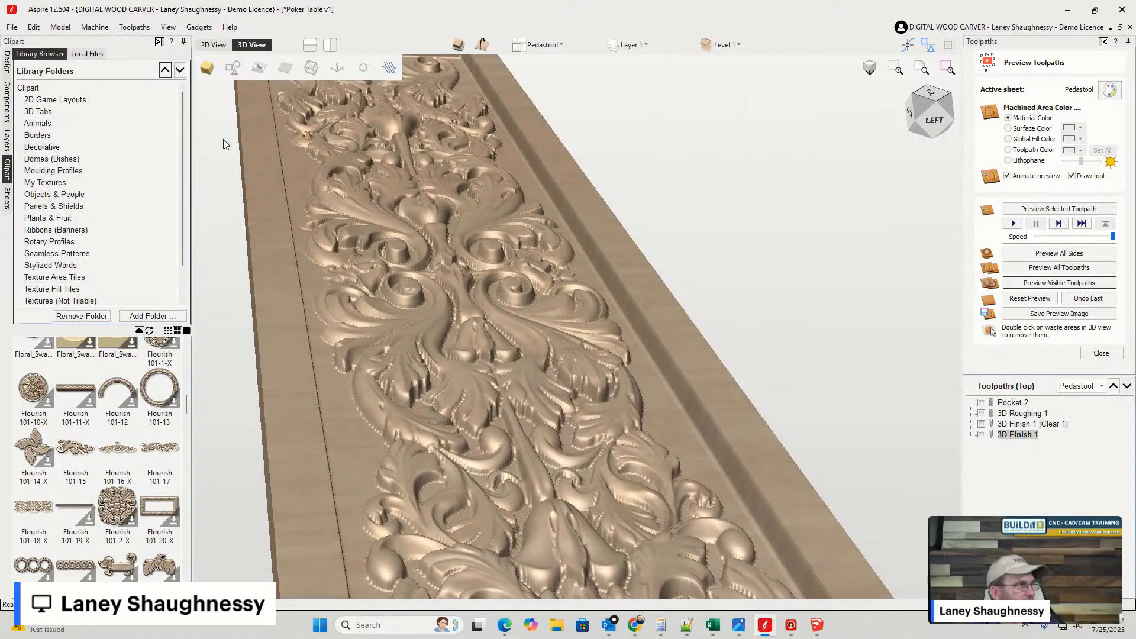
{"action": "left_click", "coordinate": [6, 63]}
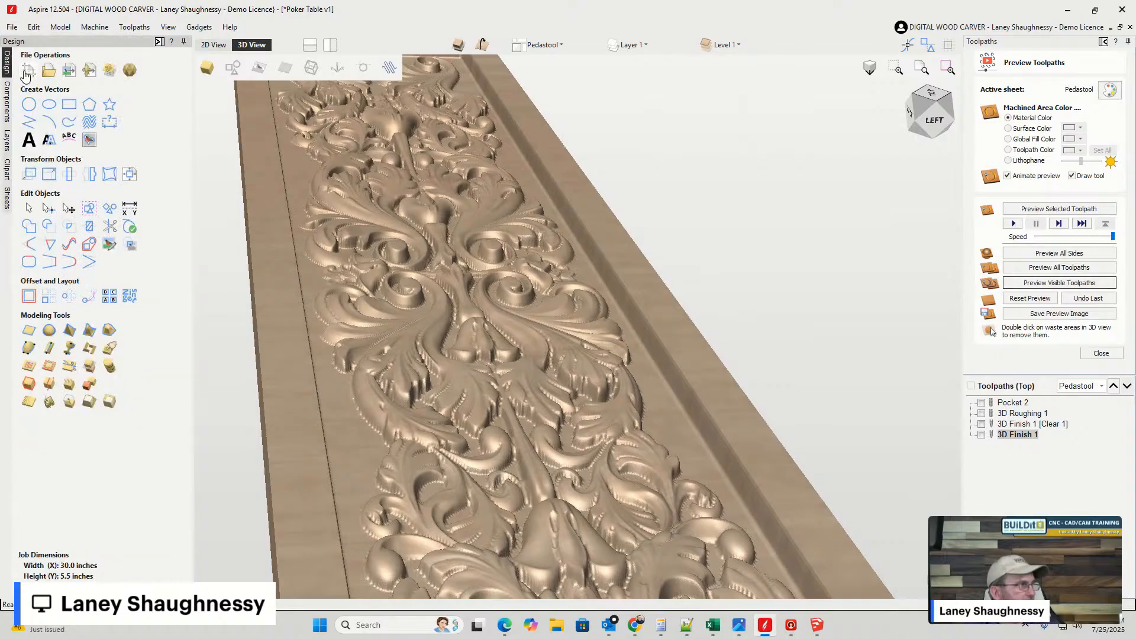
{"action": "left_click", "coordinate": [27, 71]}
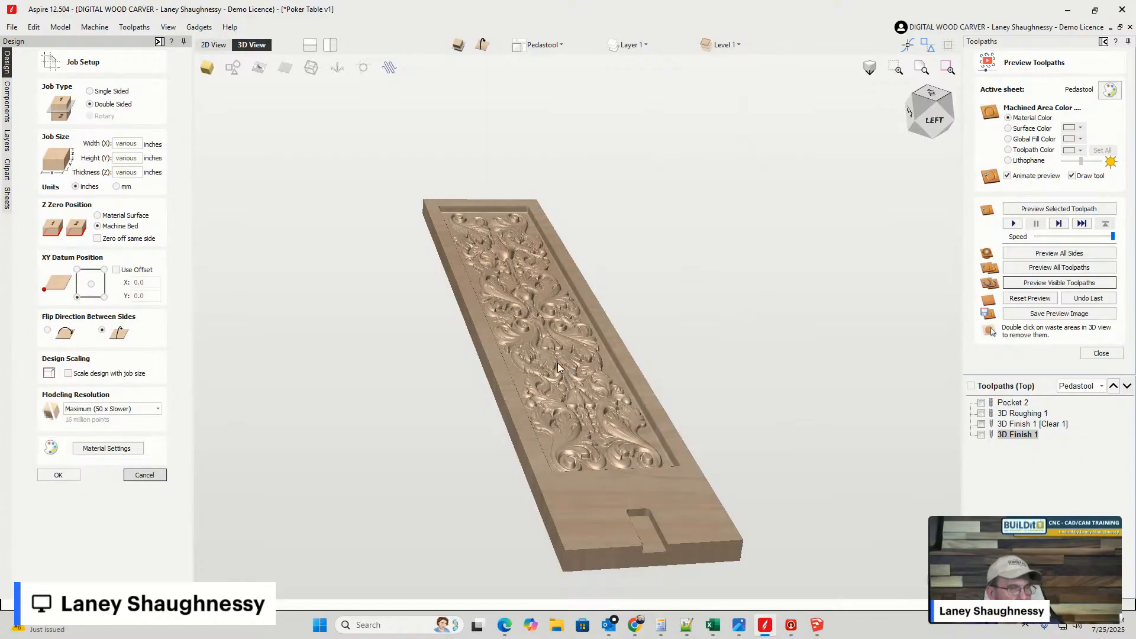
{"action": "key", "text": "Escape"}
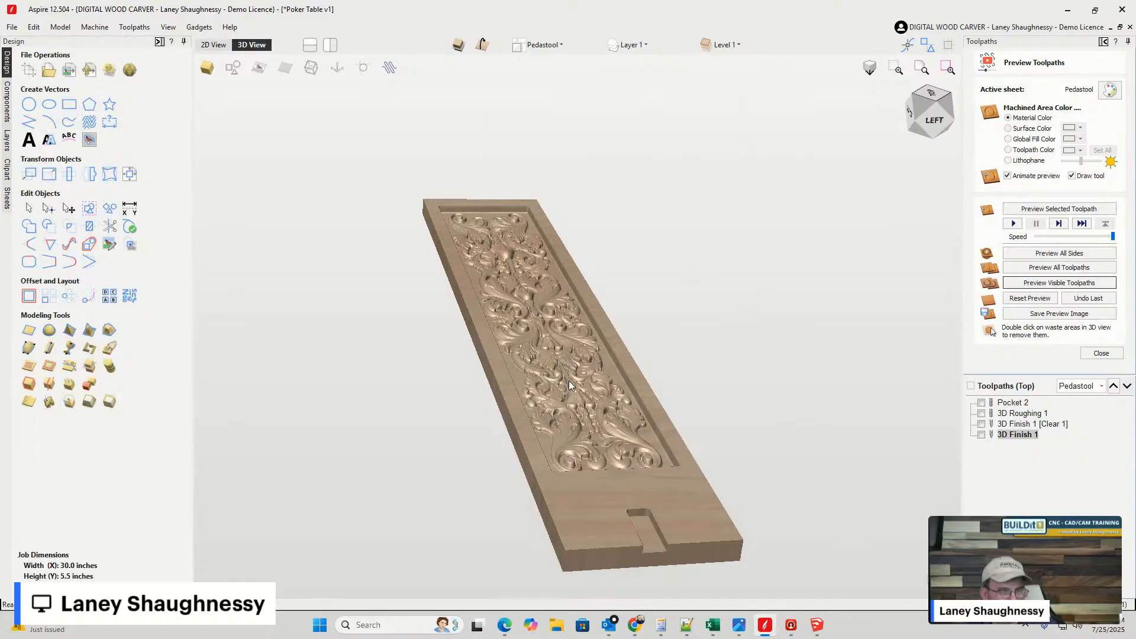
- Simulate the 3D Finish 1 toolpath alone on the pedestal panel and examine the carved scrolls up close
{"action": "scroll", "coordinate": [619, 400], "scroll_direction": "up", "scroll_amount": 5}
{"action": "middle_click_drag", "start_coordinate": [620, 396], "coordinate": [529, 410]}
{"action": "scroll", "coordinate": [530, 411], "scroll_direction": "up", "scroll_amount": 1}
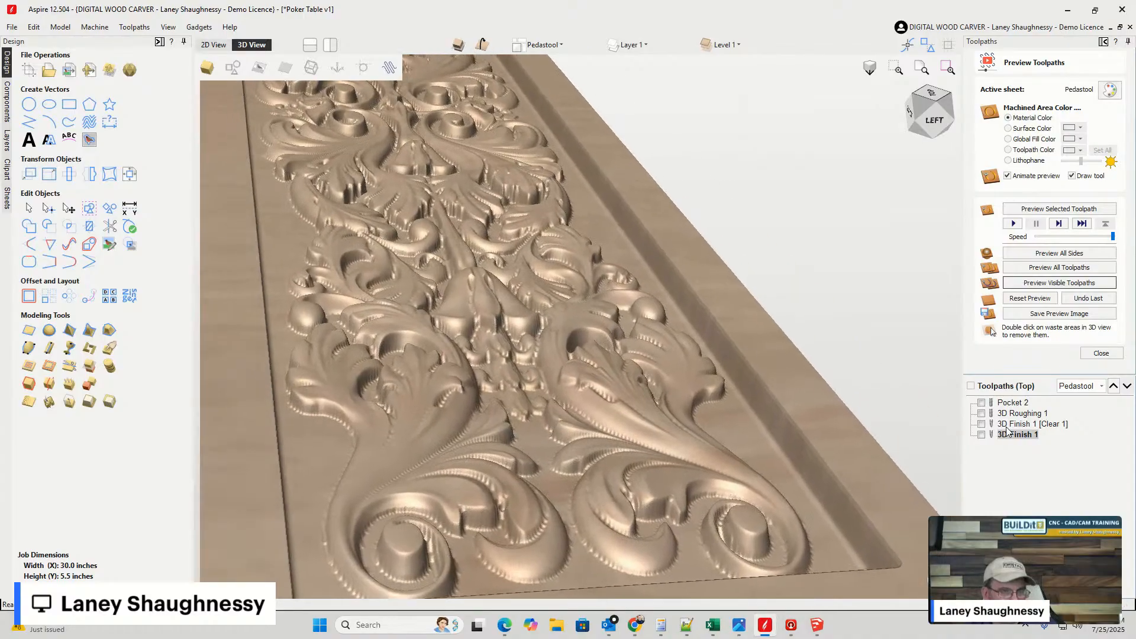
{"action": "left_click", "coordinate": [982, 435]}
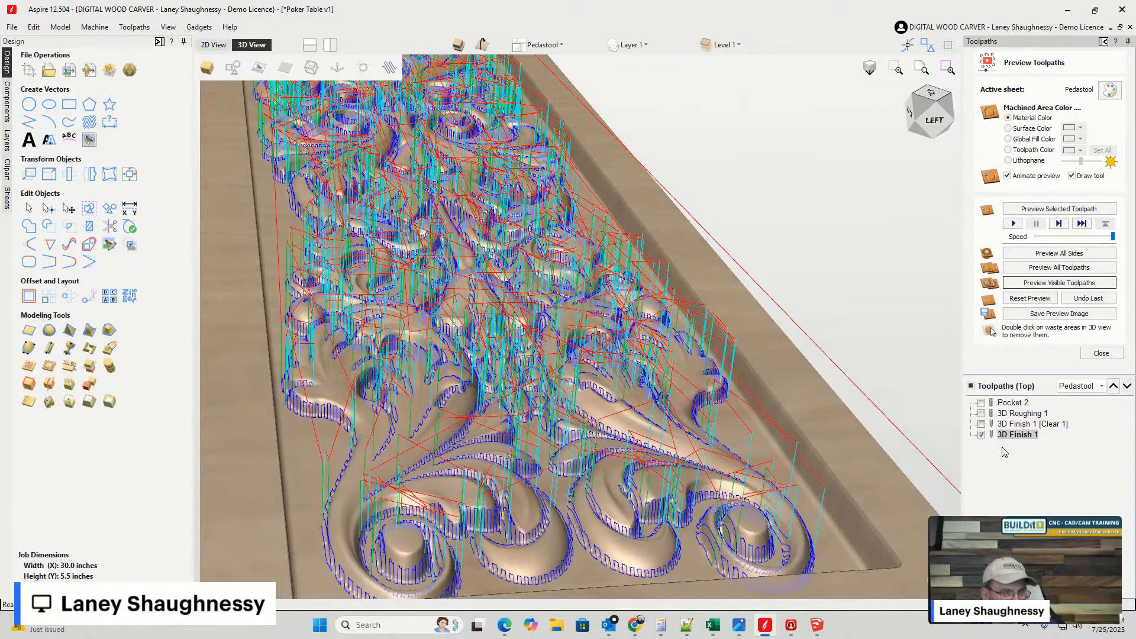
{"action": "left_click", "coordinate": [1044, 285]}
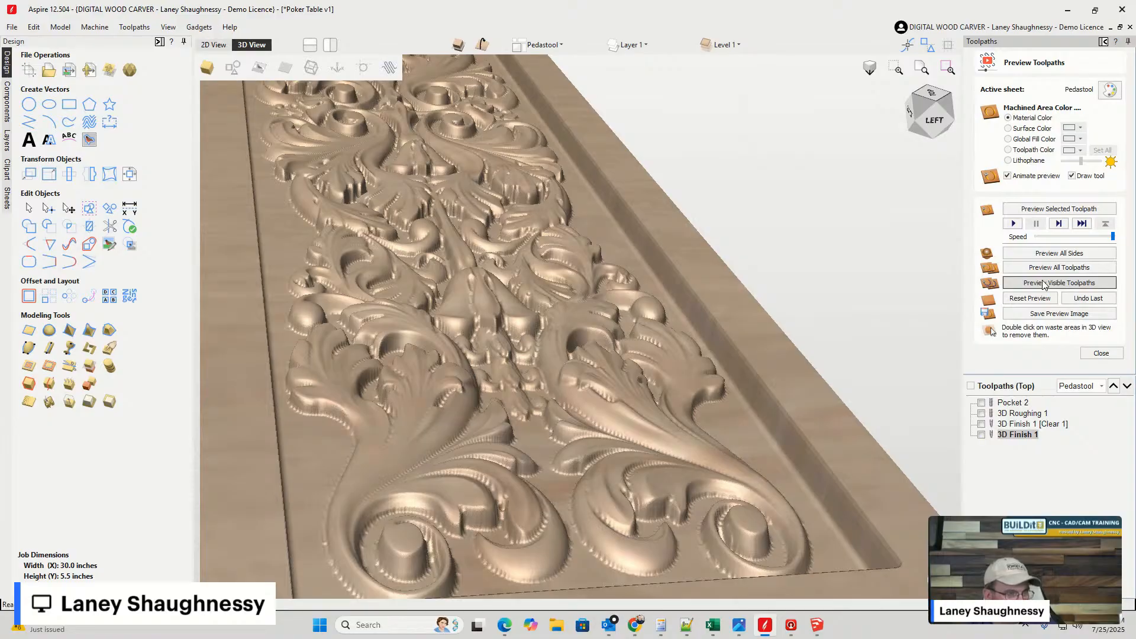
{"action": "scroll", "coordinate": [419, 511], "scroll_direction": "up", "scroll_amount": 2}
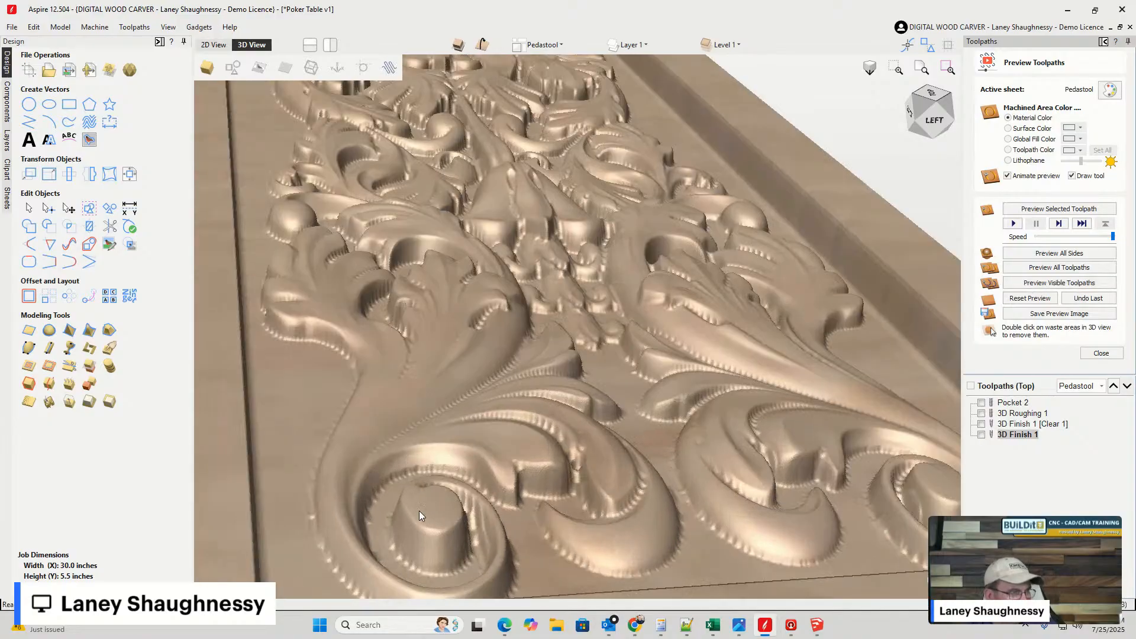
{"action": "scroll", "coordinate": [427, 495], "scroll_direction": "down", "scroll_amount": 1}
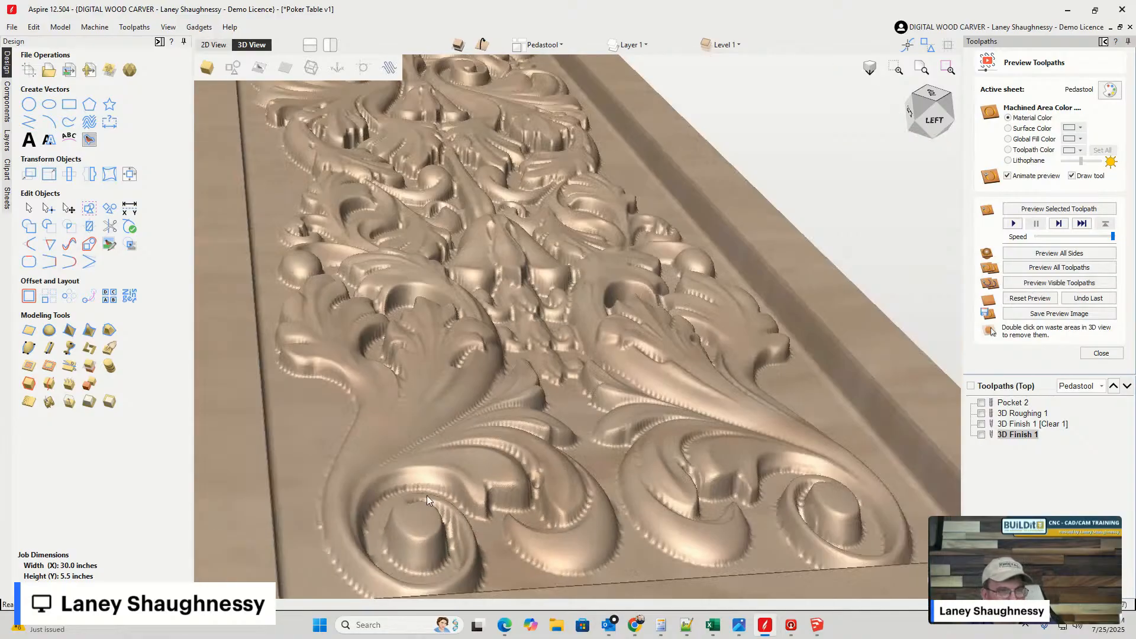
- Open the 3D Finish 1 toolpath for editing, inspect the relief model's leaf edges and hollows up close, and switch to the 2D view
{"action": "double_click", "coordinate": [1018, 435]}
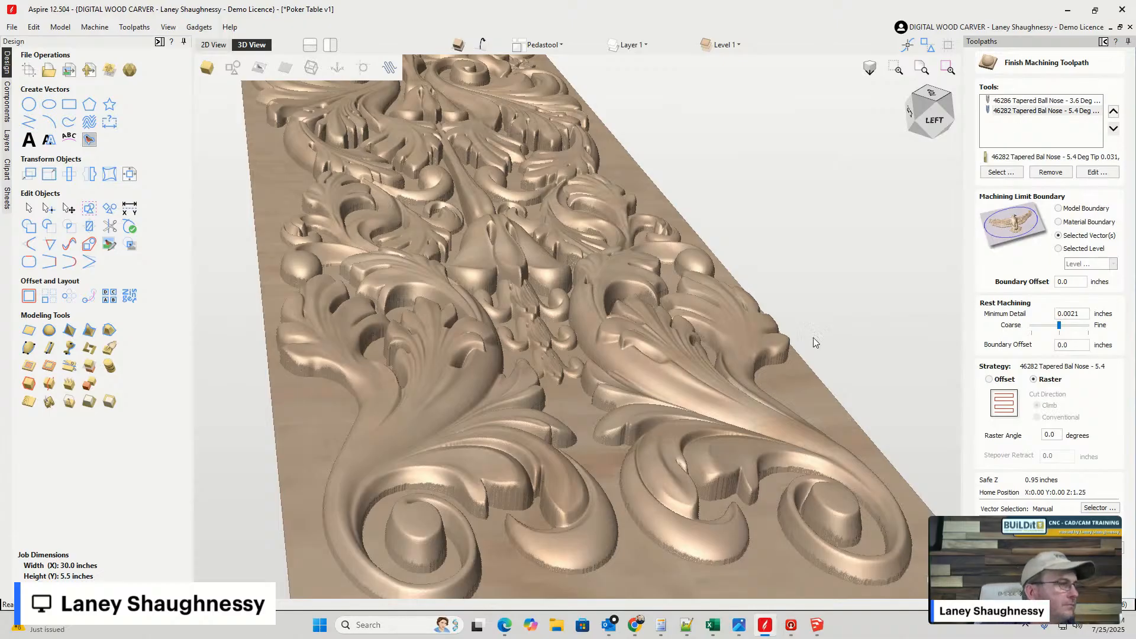
{"action": "scroll", "coordinate": [505, 305], "scroll_direction": "up", "scroll_amount": 5}
{"action": "scroll", "coordinate": [526, 273], "scroll_direction": "up", "scroll_amount": 2}
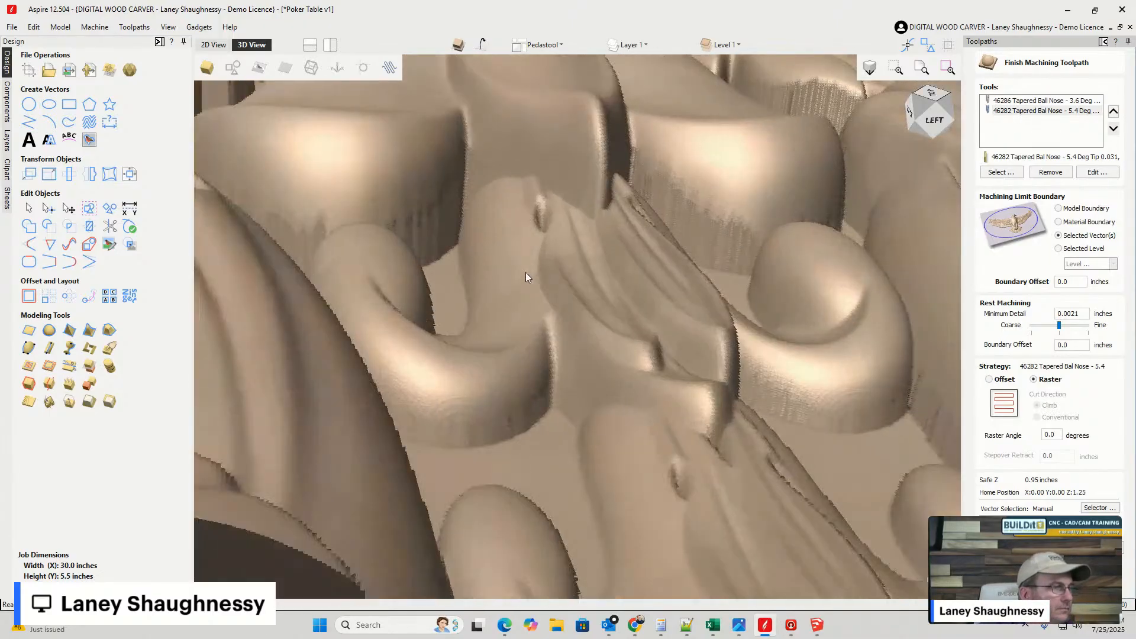
{"action": "scroll", "coordinate": [525, 273], "scroll_direction": "down", "scroll_amount": 6}
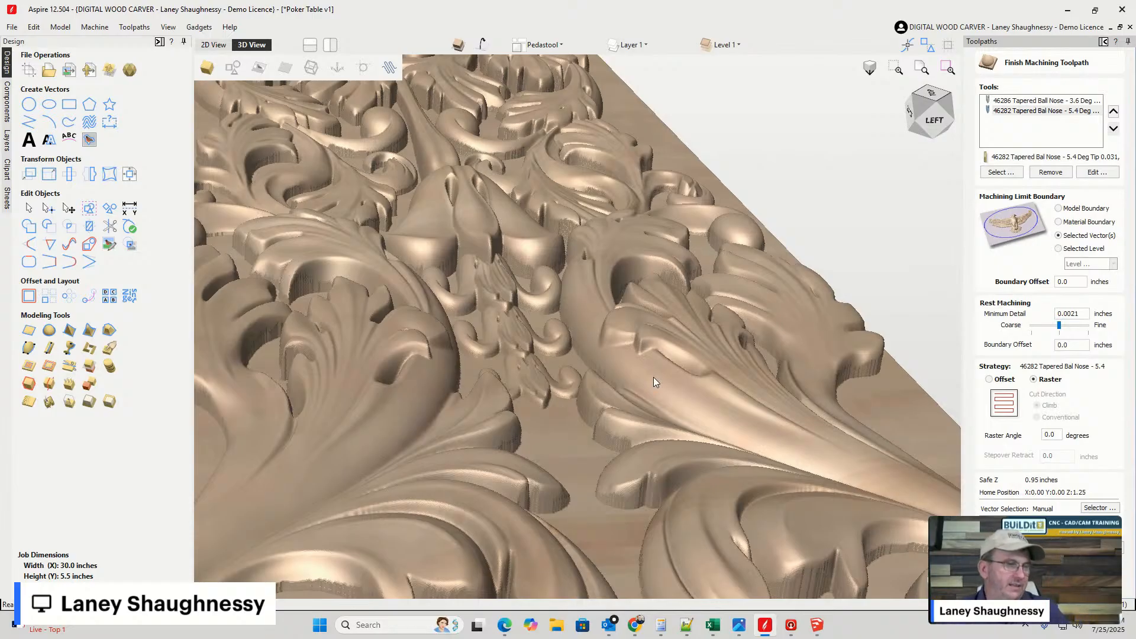
{"action": "middle_click_drag", "start_coordinate": [570, 305], "coordinate": [451, 235]}
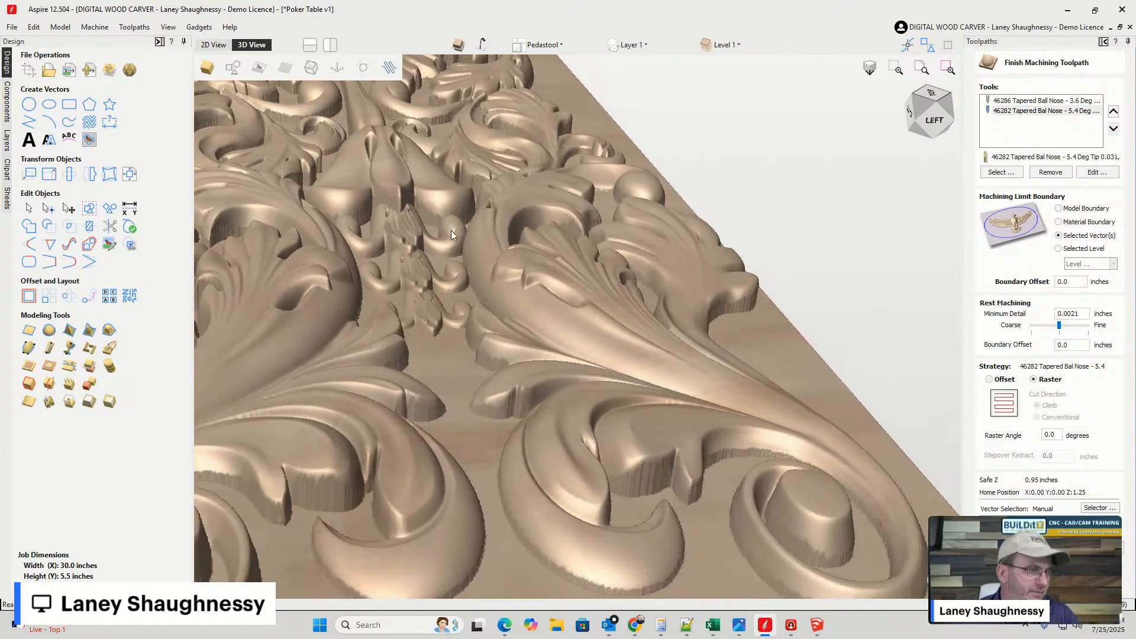
{"action": "scroll", "coordinate": [751, 306], "scroll_direction": "up", "scroll_amount": 5}
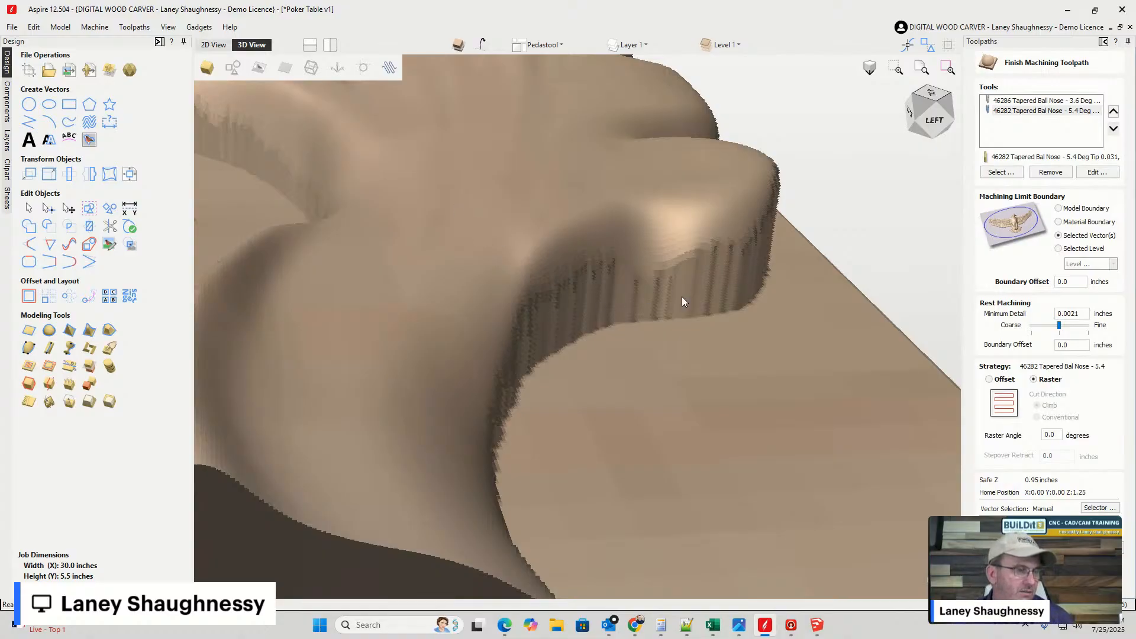
{"action": "scroll", "coordinate": [744, 337], "scroll_direction": "down", "scroll_amount": 5}
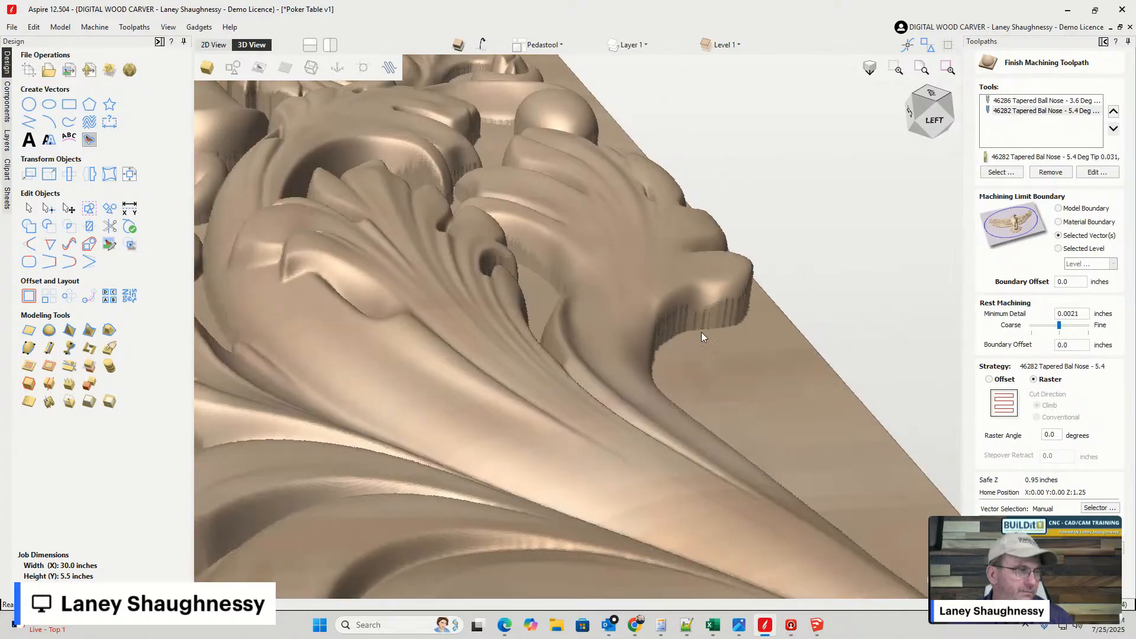
{"action": "scroll", "coordinate": [509, 261], "scroll_direction": "up", "scroll_amount": 5}
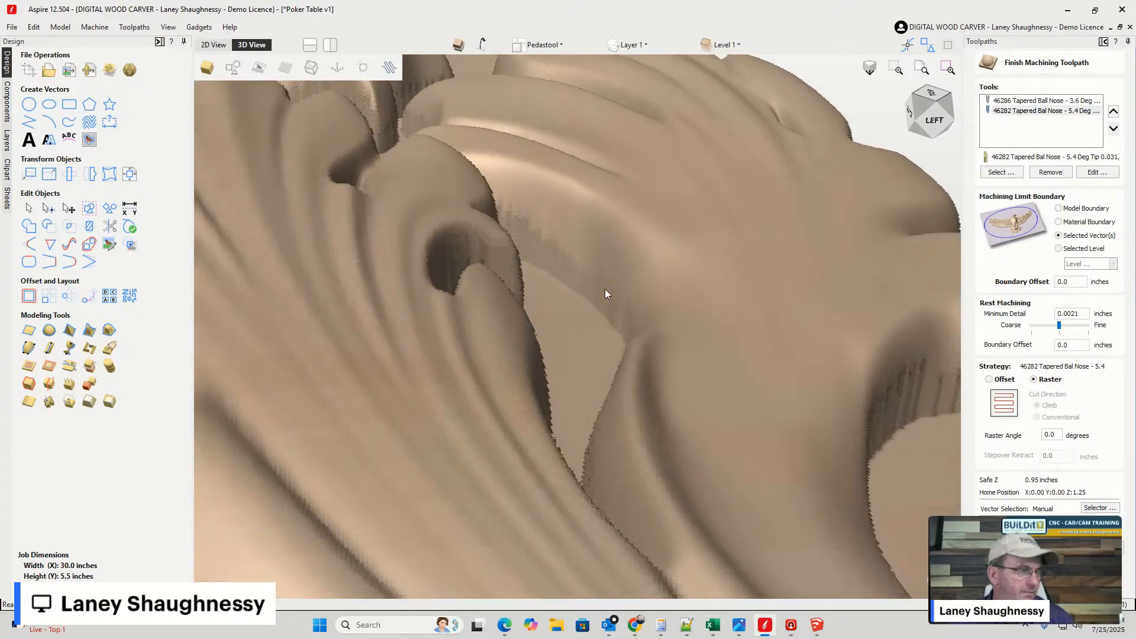
{"action": "scroll", "coordinate": [613, 297], "scroll_direction": "down", "scroll_amount": 5}
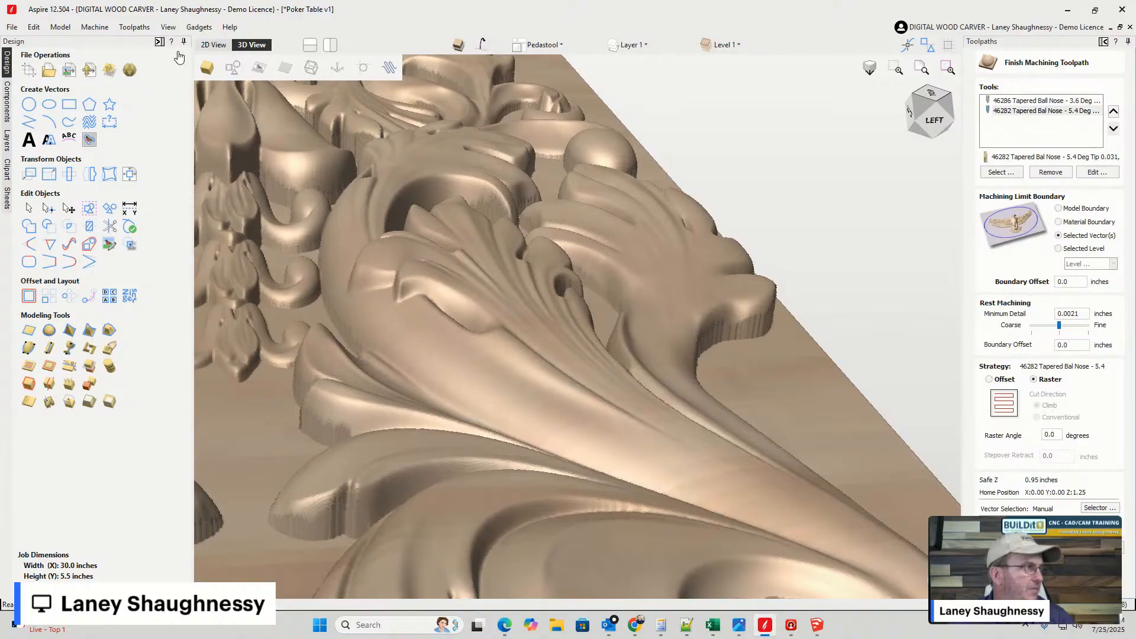
{"action": "left_click", "coordinate": [211, 46]}
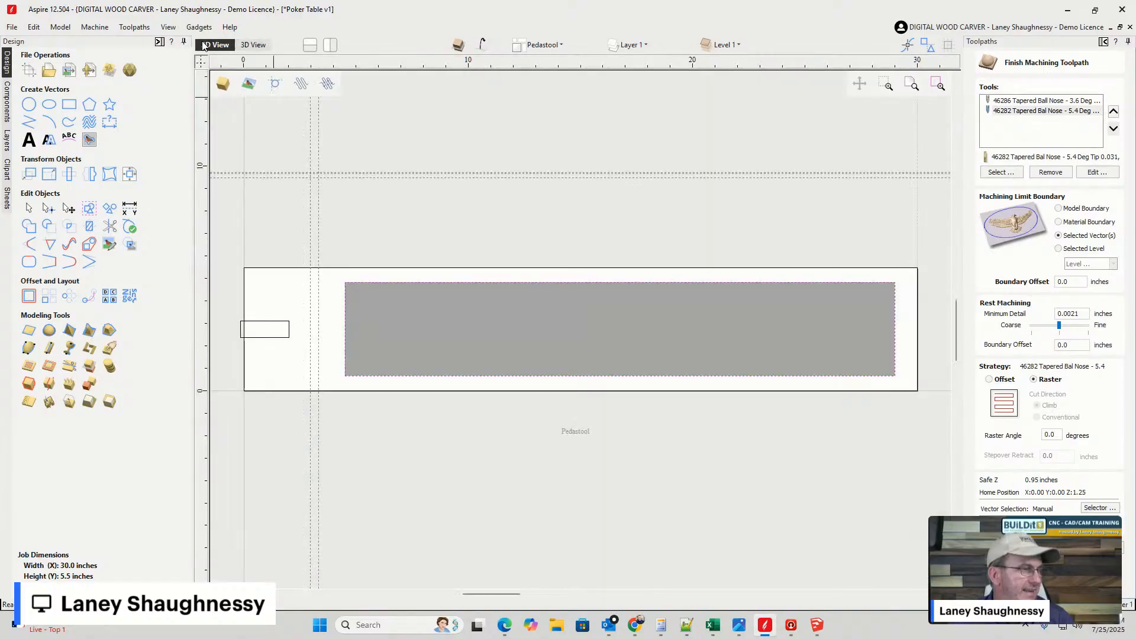
- Examine the relief model's curled scroll edges up close in 3D and select the 46282 tapered ball nose among the finishing tools
{"action": "left_click", "coordinate": [260, 48]}
{"action": "scroll", "coordinate": [748, 188], "scroll_direction": "down", "scroll_amount": 3}
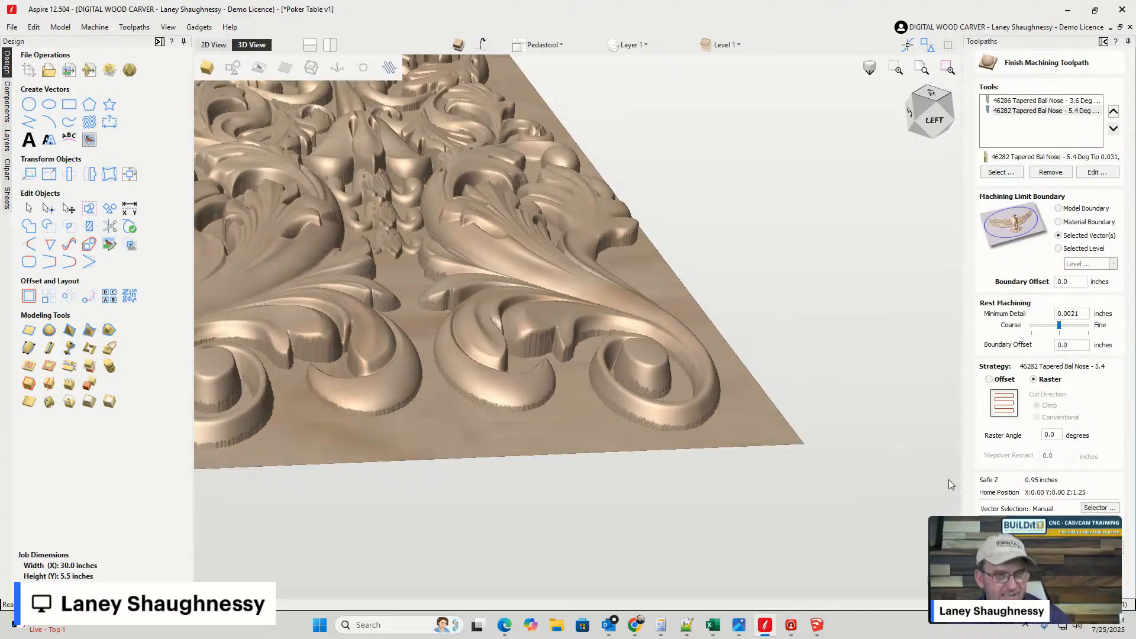
{"action": "scroll", "coordinate": [630, 429], "scroll_direction": "up", "scroll_amount": 3}
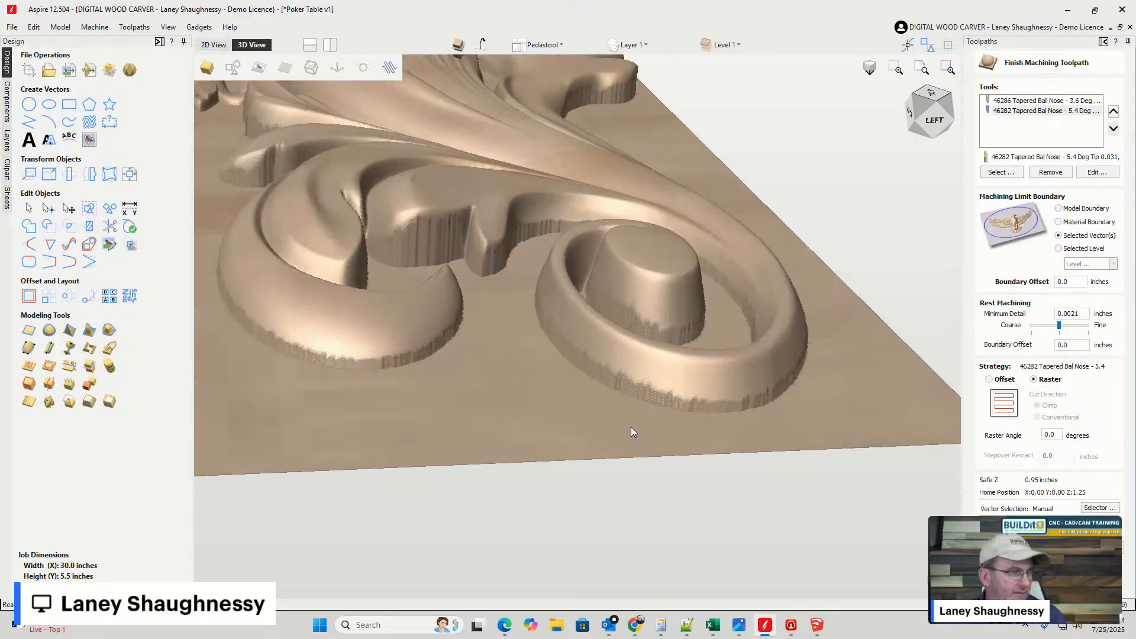
{"action": "scroll", "coordinate": [631, 427], "scroll_direction": "up", "scroll_amount": 5}
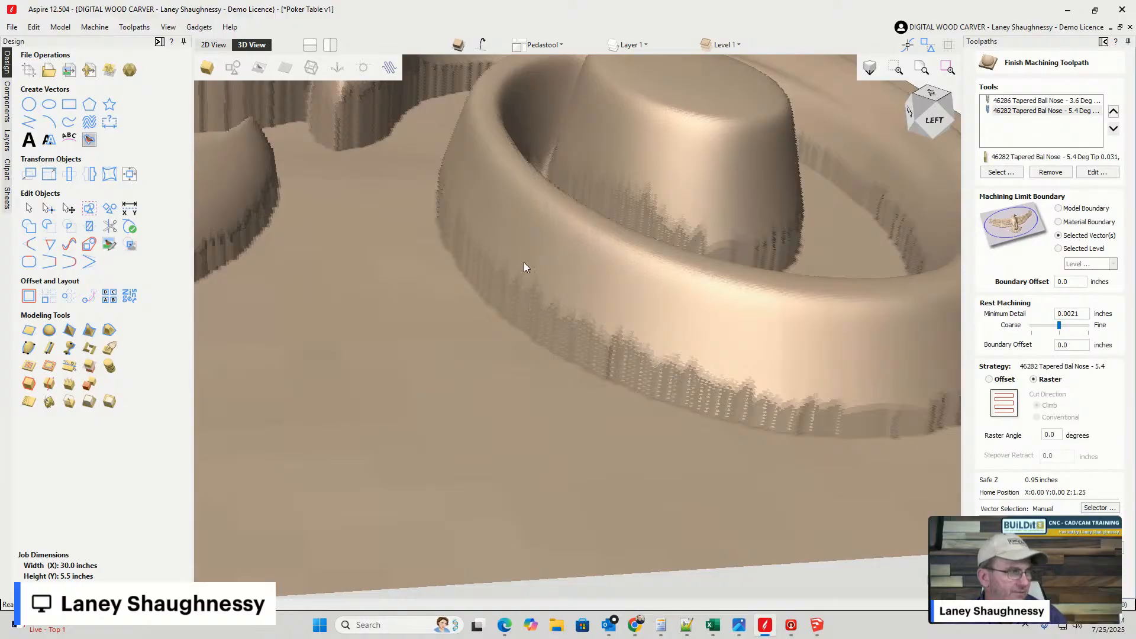
{"action": "scroll", "coordinate": [785, 342], "scroll_direction": "down", "scroll_amount": 6}
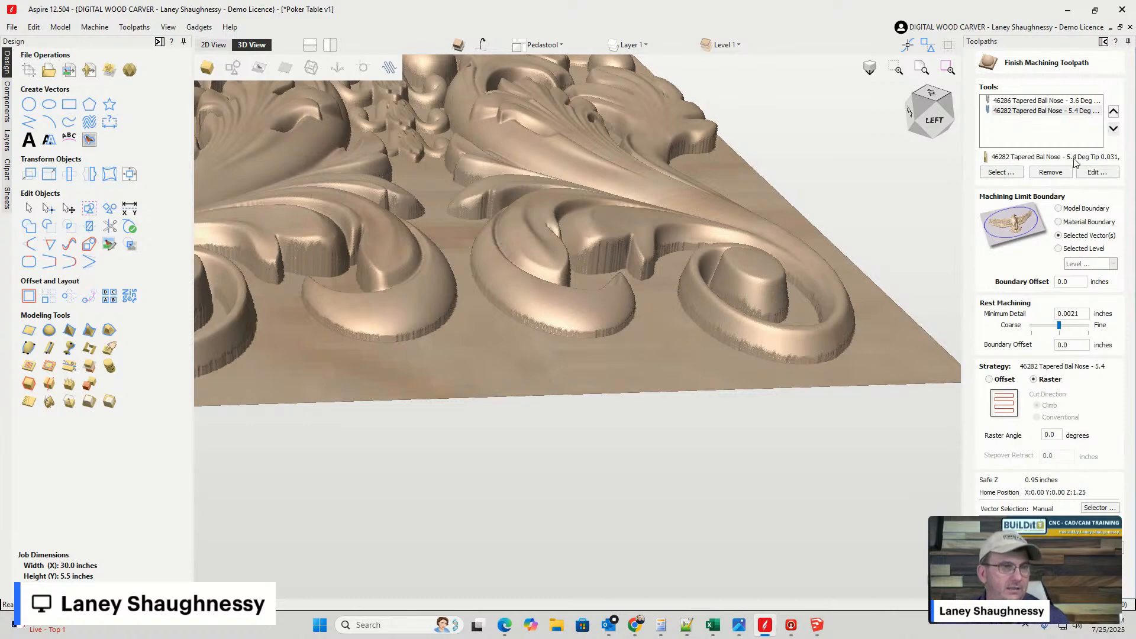
{"action": "left_click", "coordinate": [1066, 111]}
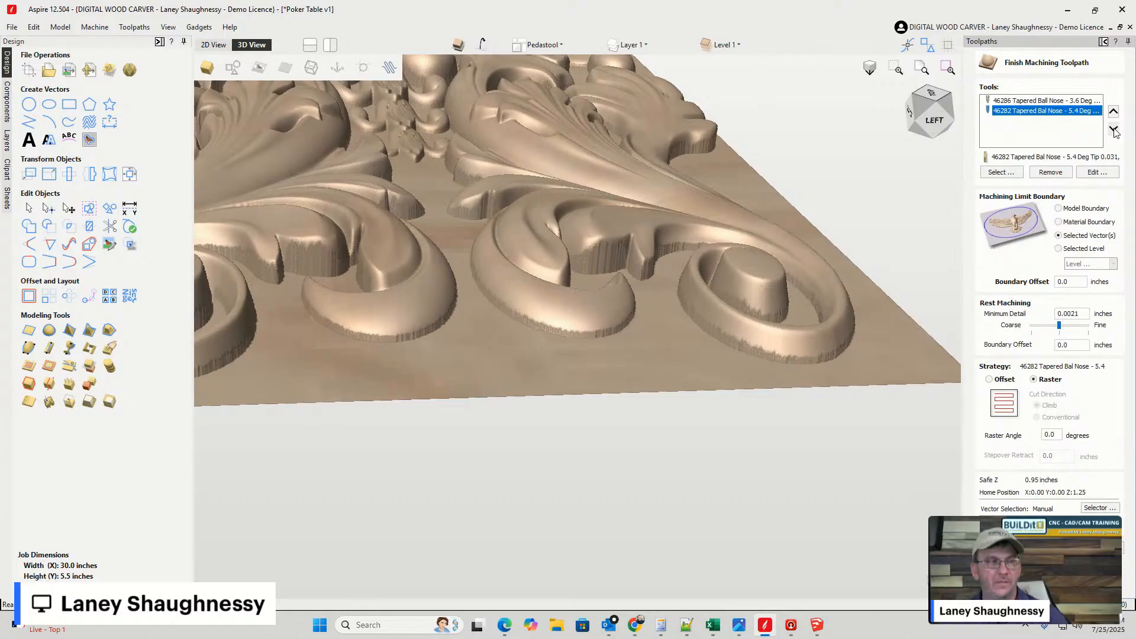
- Check the pedestal panel in 2D, then inspect the relief's hollows and leaf tips up close in 3D
{"action": "left_click", "coordinate": [207, 47]}
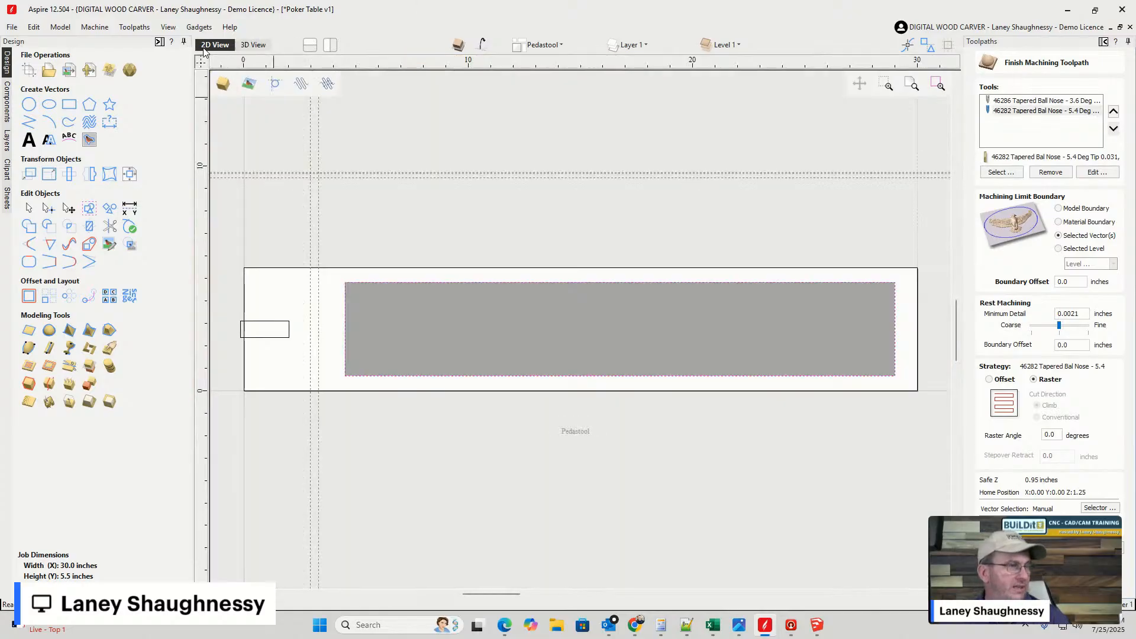
{"action": "scroll", "coordinate": [594, 229], "scroll_direction": "down", "scroll_amount": 3}
{"action": "scroll", "coordinate": [596, 278], "scroll_direction": "up", "scroll_amount": 2}
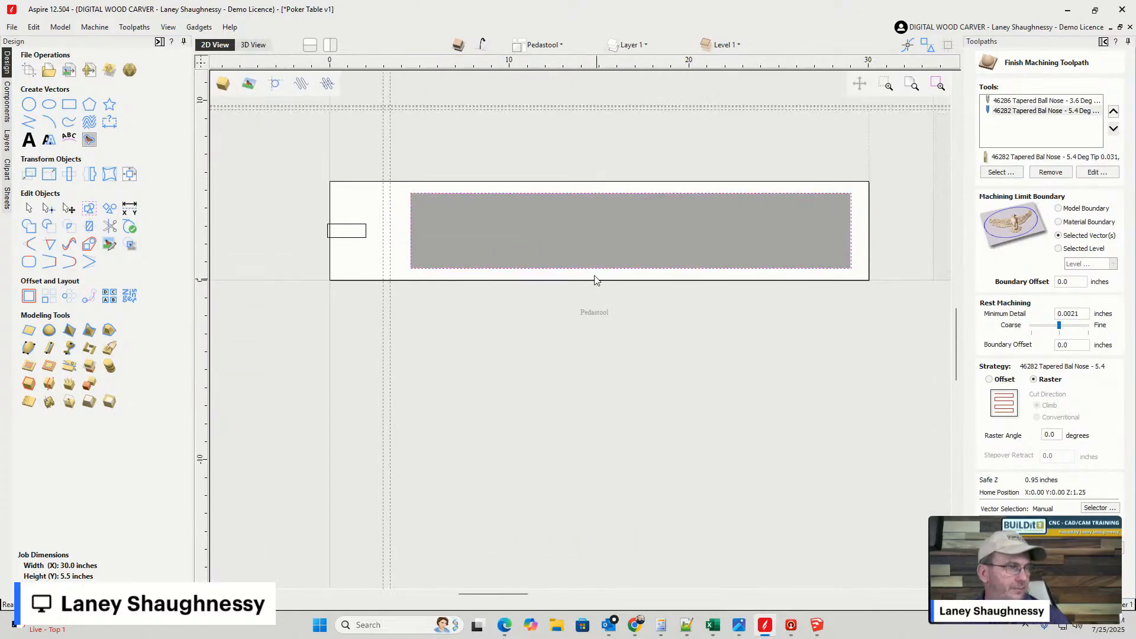
{"action": "scroll", "coordinate": [500, 229], "scroll_direction": "up", "scroll_amount": 2}
{"action": "scroll", "coordinate": [502, 229], "scroll_direction": "down", "scroll_amount": 1}
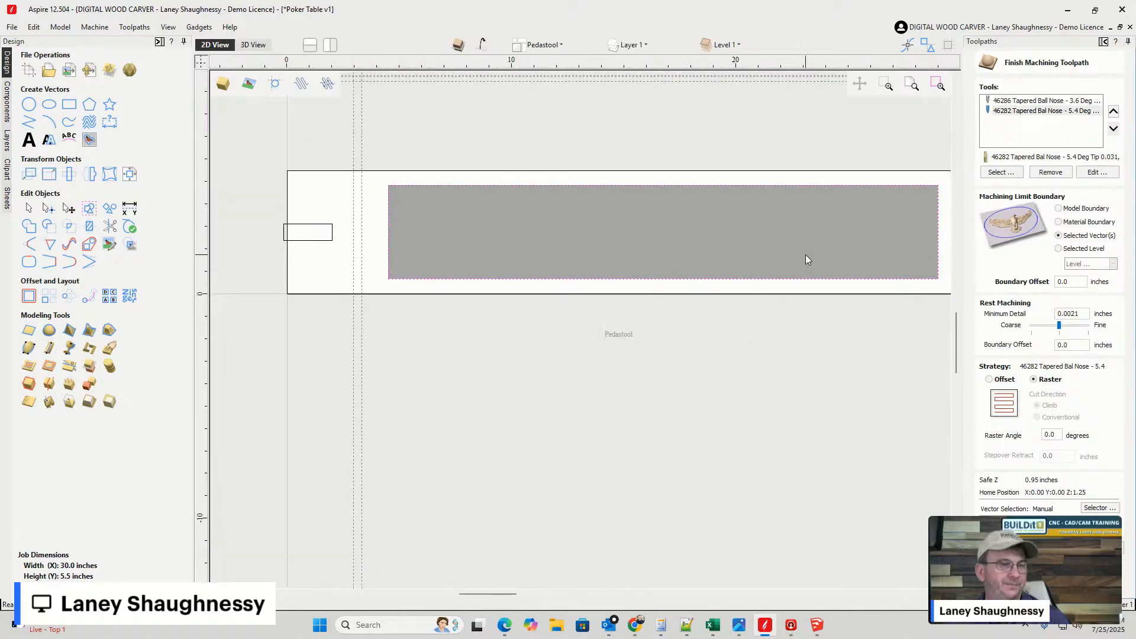
{"action": "left_click", "coordinate": [252, 45]}
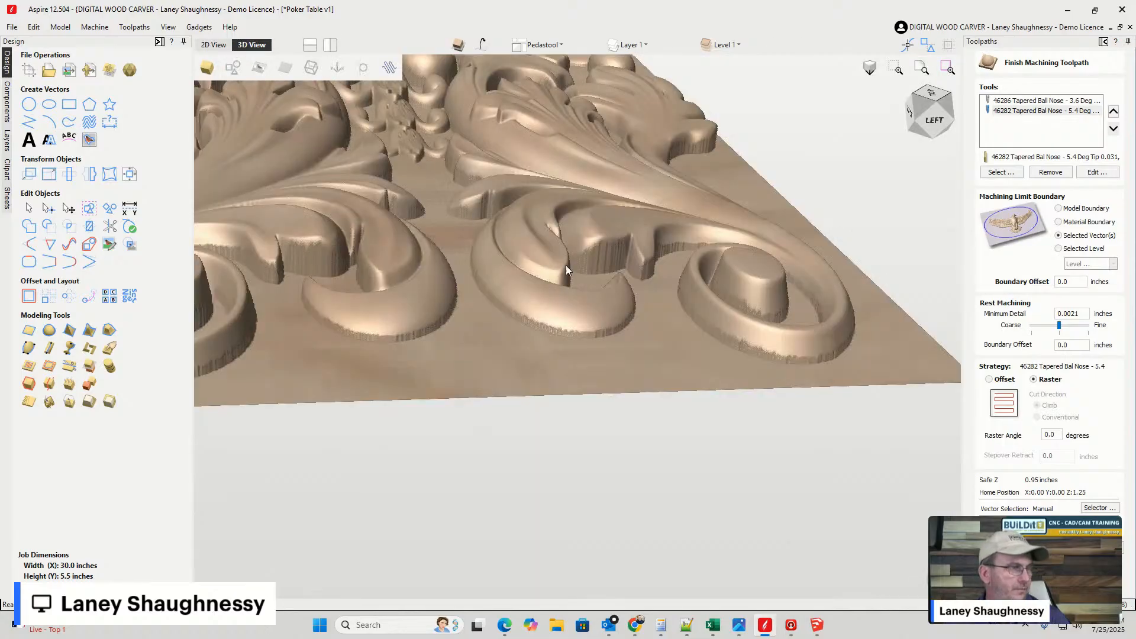
{"action": "scroll", "coordinate": [614, 258], "scroll_direction": "up", "scroll_amount": 3}
{"action": "scroll", "coordinate": [614, 258], "scroll_direction": "down", "scroll_amount": 2}
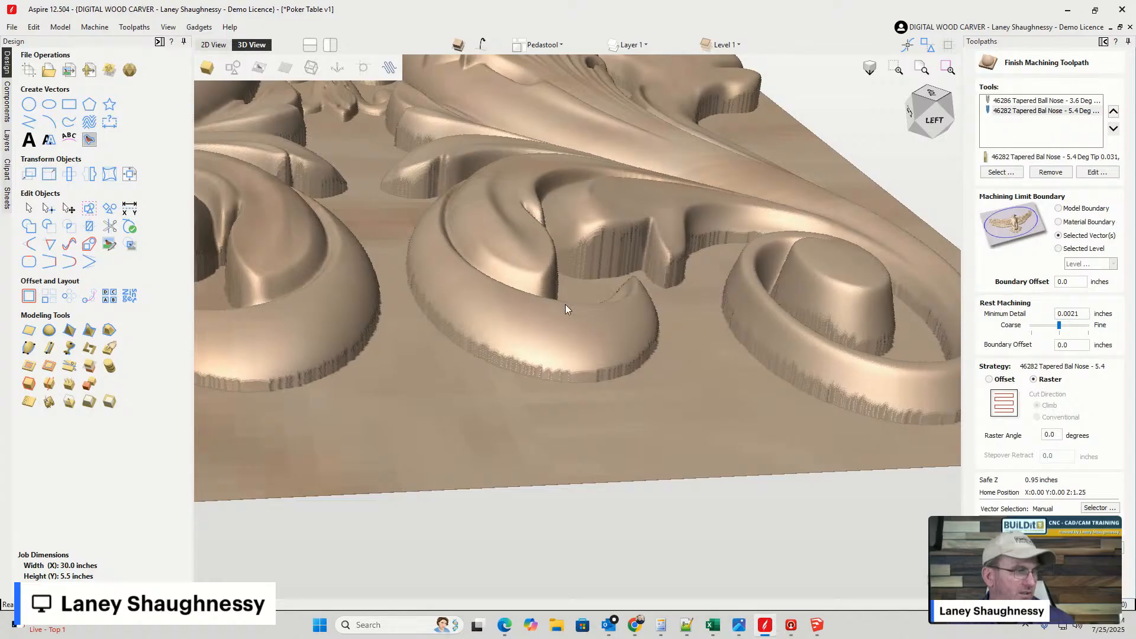
{"action": "scroll", "coordinate": [596, 257], "scroll_direction": "up", "scroll_amount": 4}
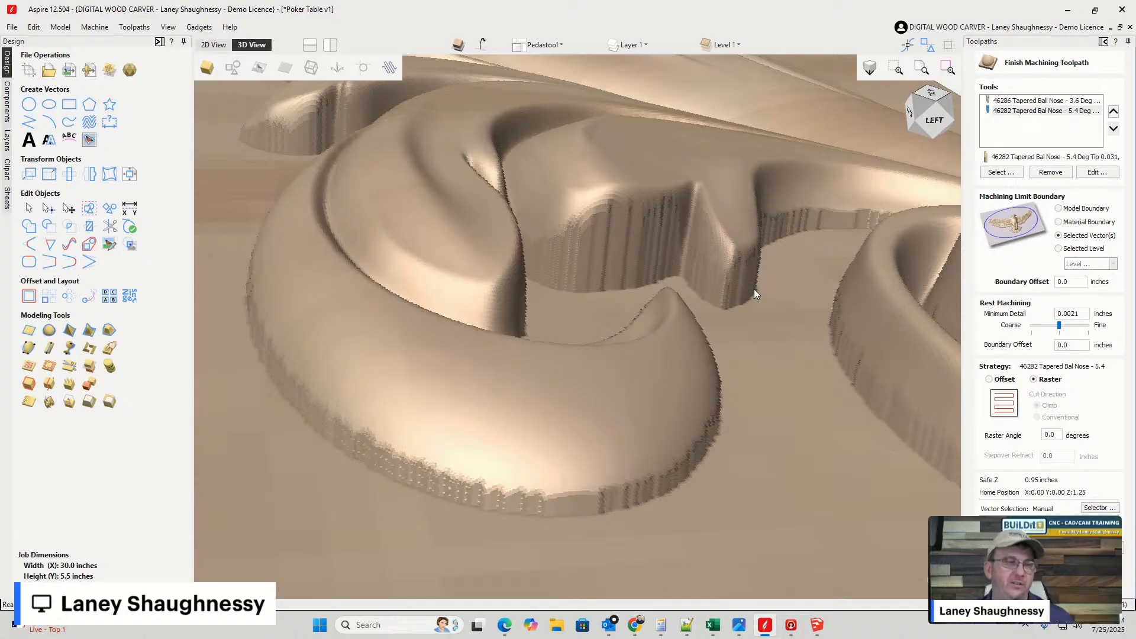
{"action": "scroll", "coordinate": [764, 265], "scroll_direction": "down", "scroll_amount": 5}
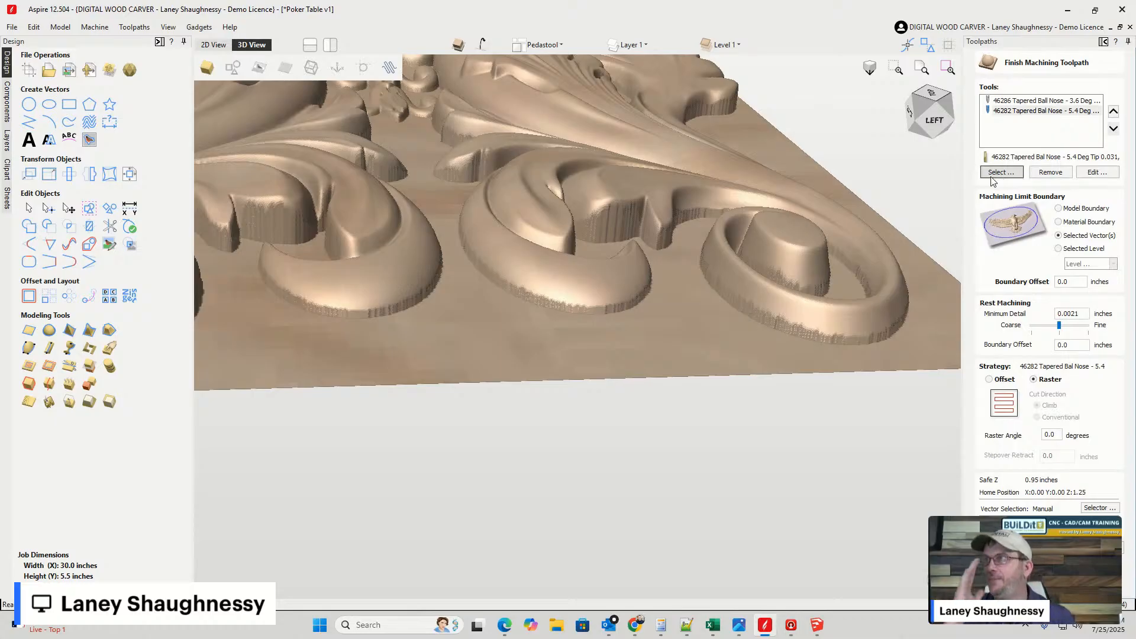
- Add the Tapered Ball Nose (6.2°, Tip 0.01562 - 1/4") from the tool database to the finish machining toolpath
{"action": "left_click", "coordinate": [1010, 172]}
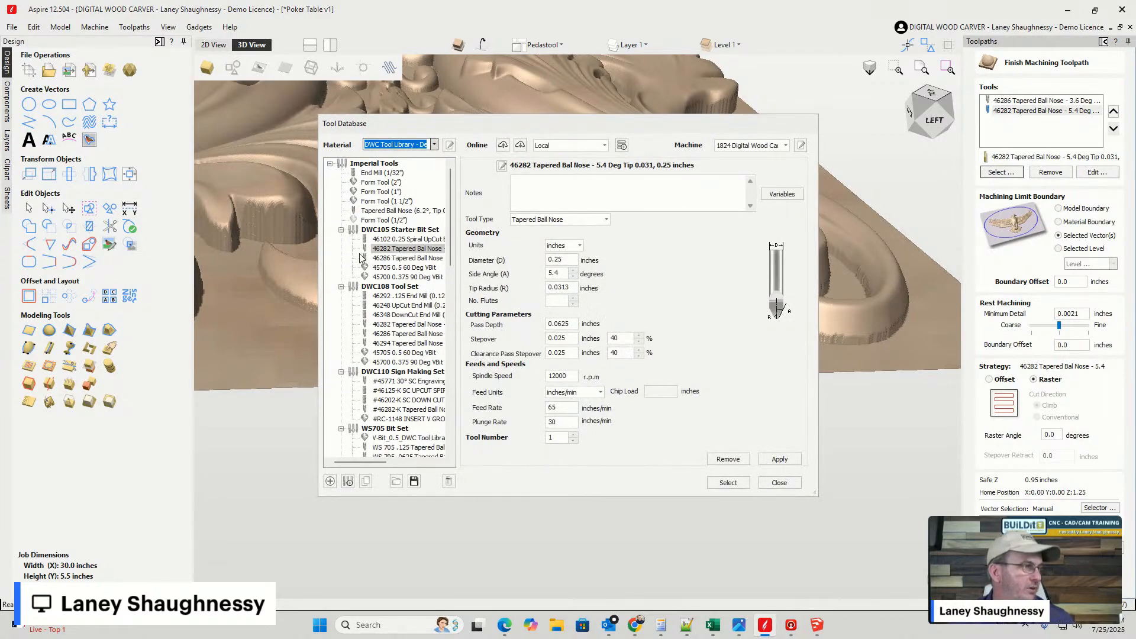
{"action": "left_click", "coordinate": [390, 211]}
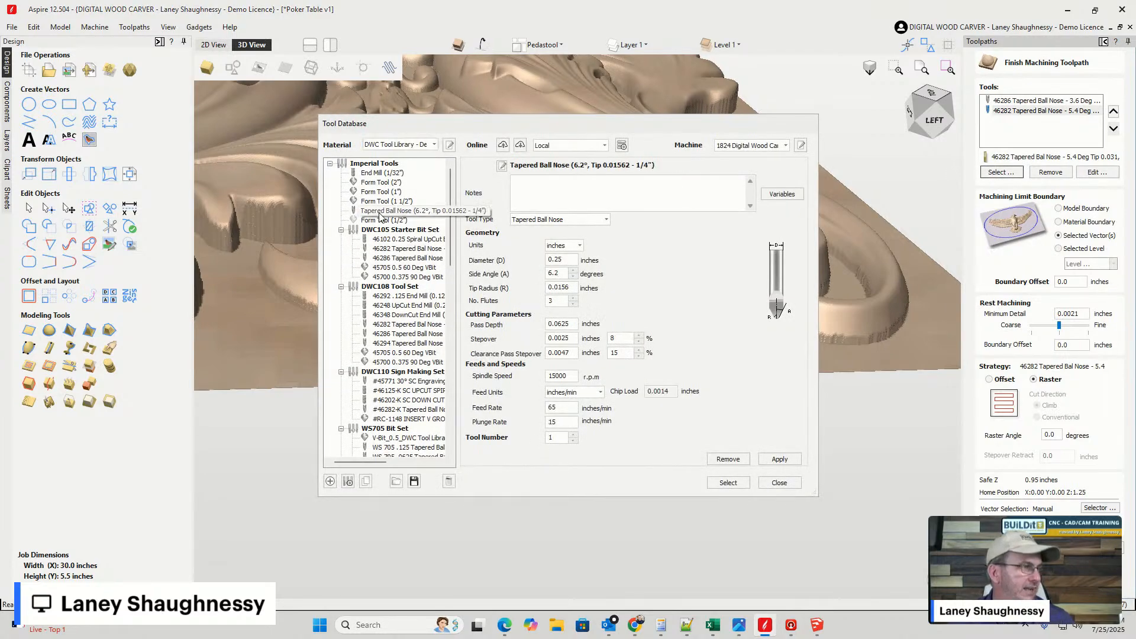
{"action": "left_click", "coordinate": [729, 483]}
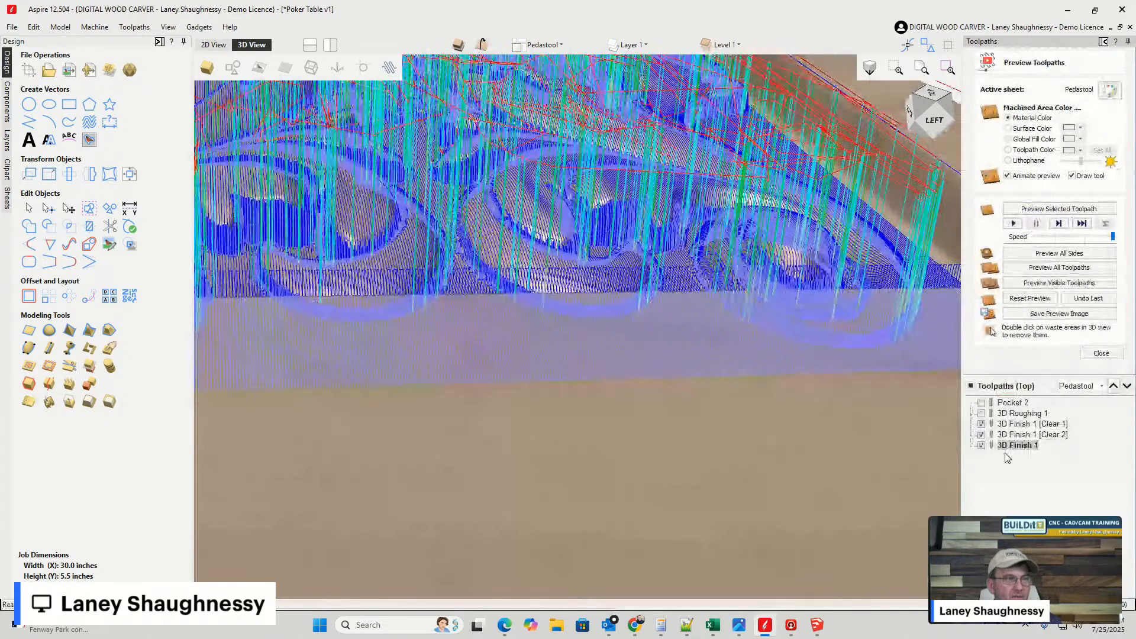
- Hide the 3D Finish 1 [Clear 1] and [Clear 2] toolpaths and simulate only the visible 3D Finish 1 toolpath
{"action": "left_click", "coordinate": [981, 424]}
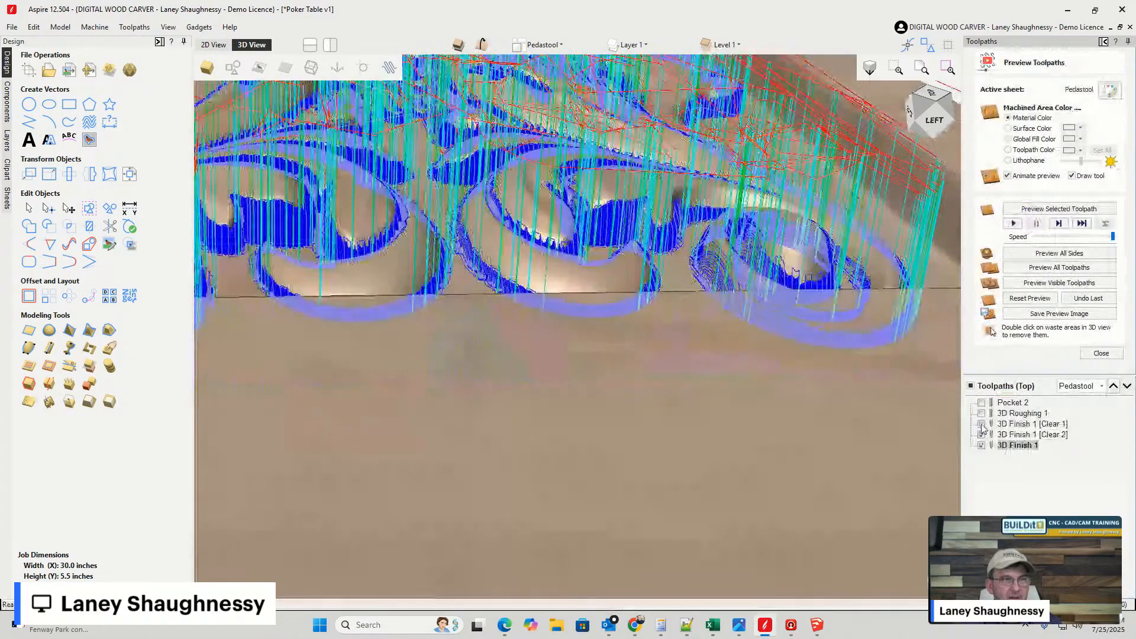
{"action": "left_click", "coordinate": [982, 434]}
{"action": "left_click", "coordinate": [1038, 283]}
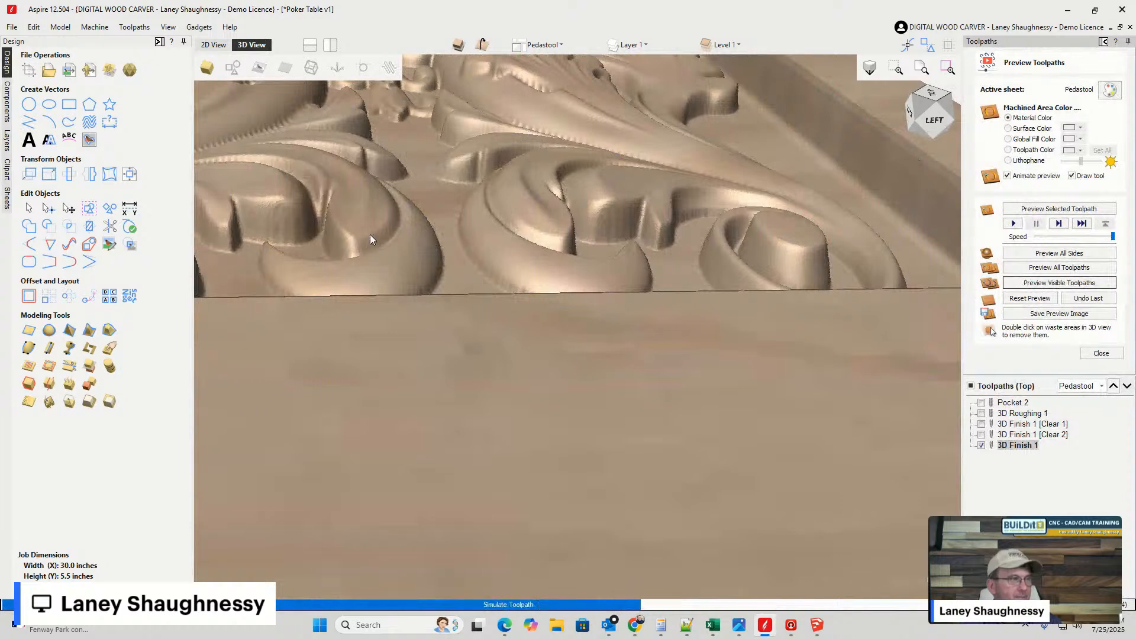
- Examine the simulated carving's leaves, scrolls and central bud up close along the pedestal panel
{"action": "scroll", "coordinate": [714, 147], "scroll_direction": "down", "scroll_amount": 4}
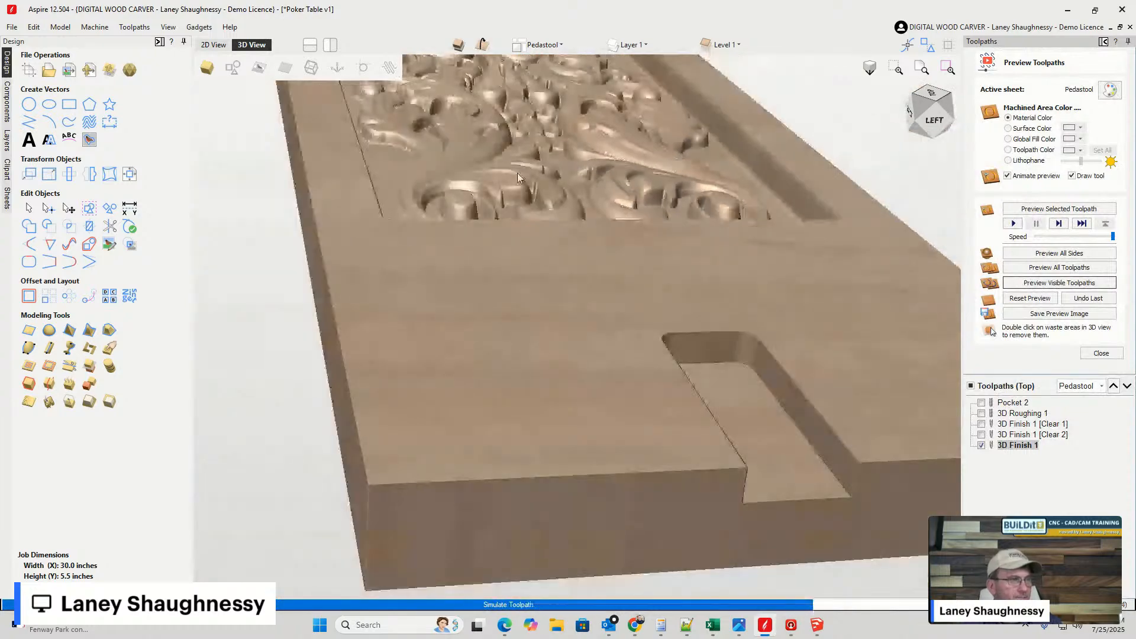
{"action": "scroll", "coordinate": [498, 264], "scroll_direction": "up", "scroll_amount": 3}
{"action": "left_click_drag", "start_coordinate": [915, 178], "coordinate": [745, 253]}
{"action": "scroll", "coordinate": [745, 253], "scroll_direction": "down", "scroll_amount": 3}
{"action": "scroll", "coordinate": [621, 172], "scroll_direction": "up", "scroll_amount": 4}
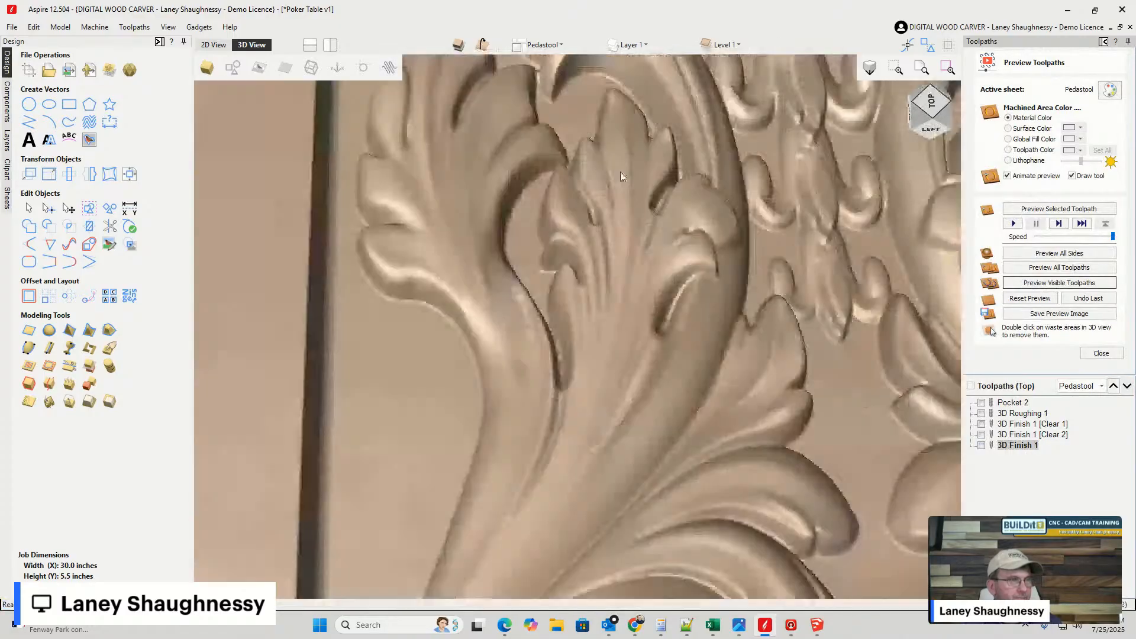
{"action": "scroll", "coordinate": [547, 334], "scroll_direction": "down", "scroll_amount": 5}
{"action": "scroll", "coordinate": [510, 209], "scroll_direction": "up", "scroll_amount": 5}
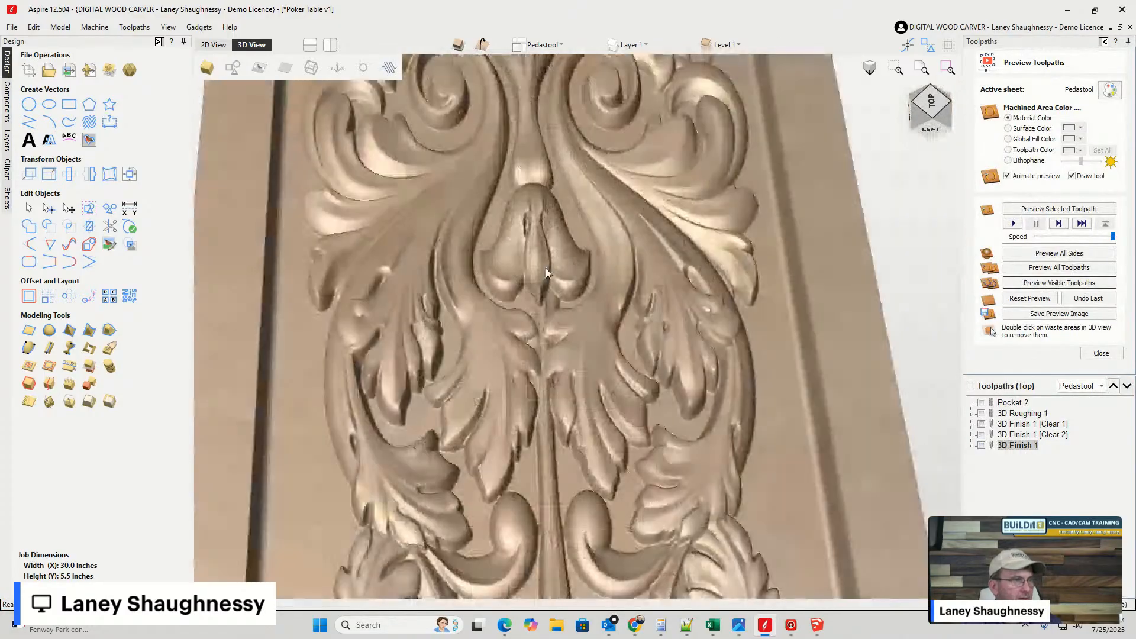
{"action": "scroll", "coordinate": [330, 244], "scroll_direction": "up", "scroll_amount": 3}
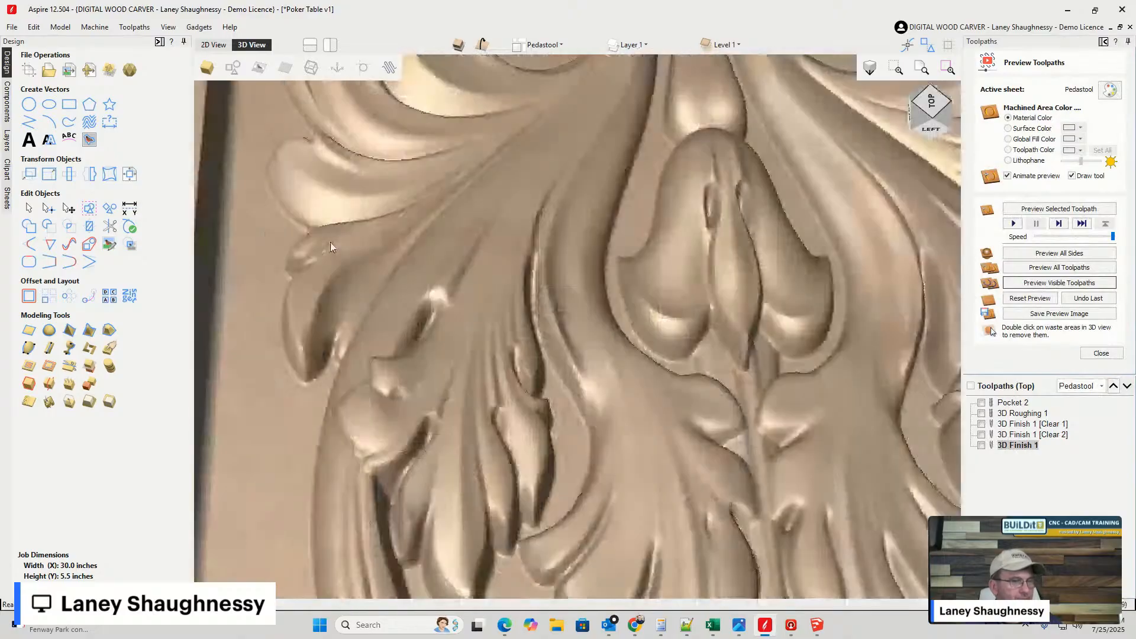
{"action": "scroll", "coordinate": [339, 242], "scroll_direction": "up", "scroll_amount": 3}
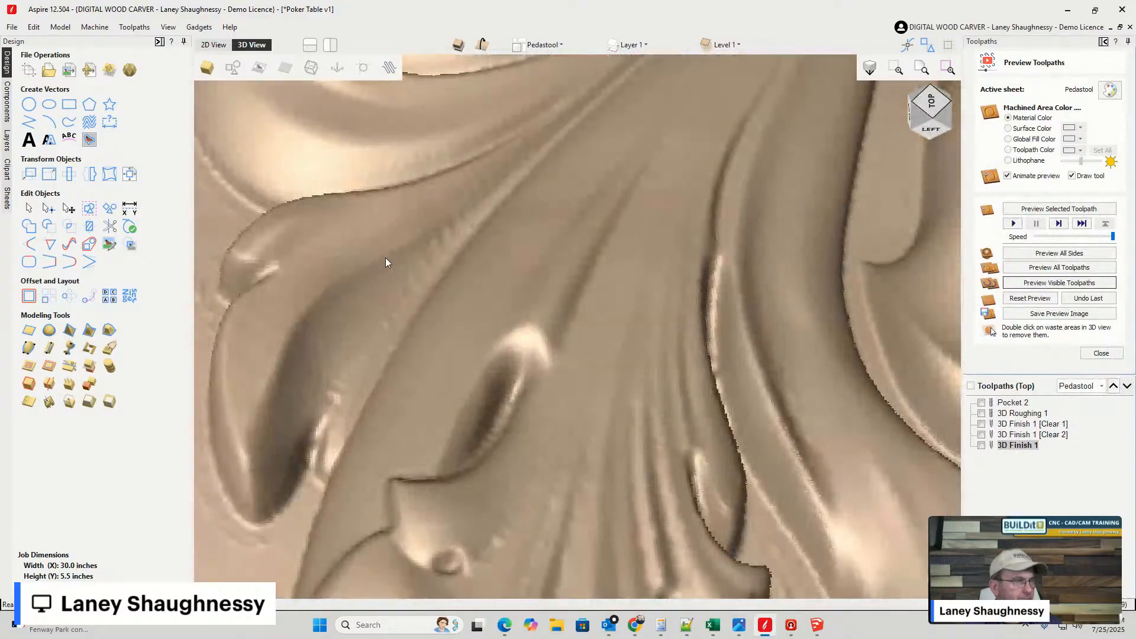
{"action": "scroll", "coordinate": [371, 212], "scroll_direction": "down", "scroll_amount": 8}
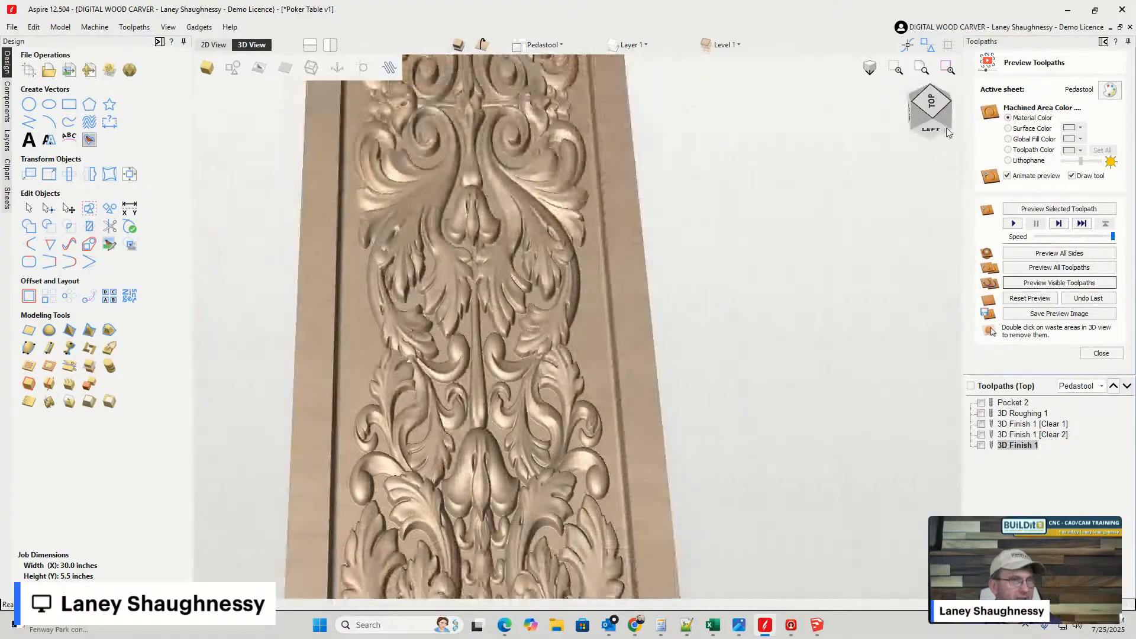
- Review the whole simulated panel from angled views, check the 3D Finish 1 toolpath details, and compare the panel's 2D and 3D views
{"action": "left_click_drag", "start_coordinate": [938, 127], "coordinate": [951, 155]}
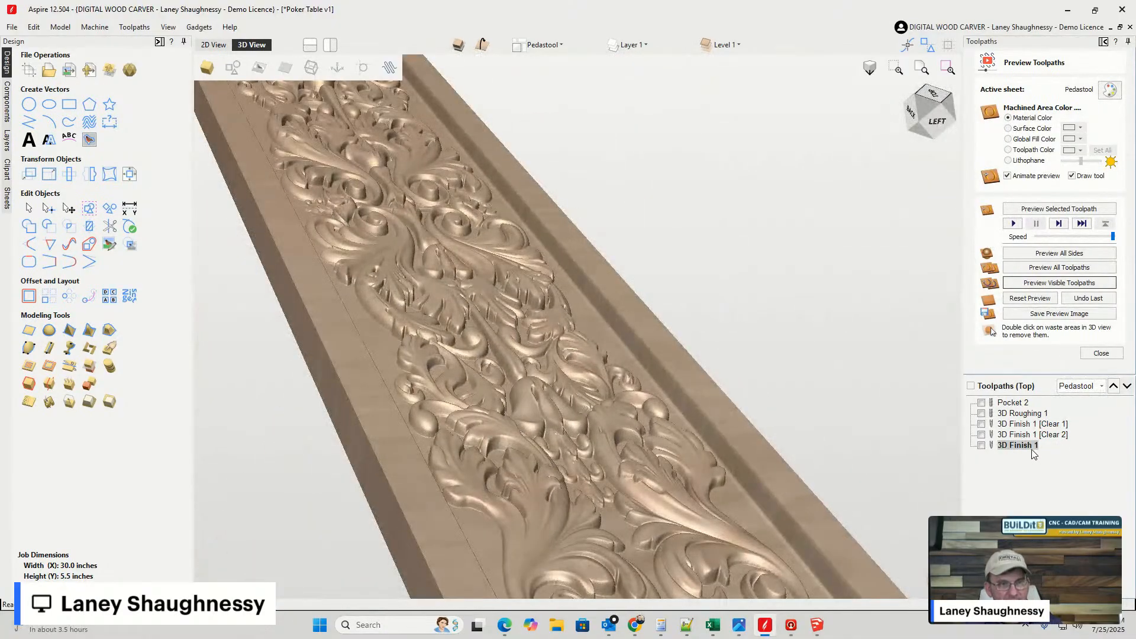
{"action": "mouse_move", "coordinate": [1028, 450]}
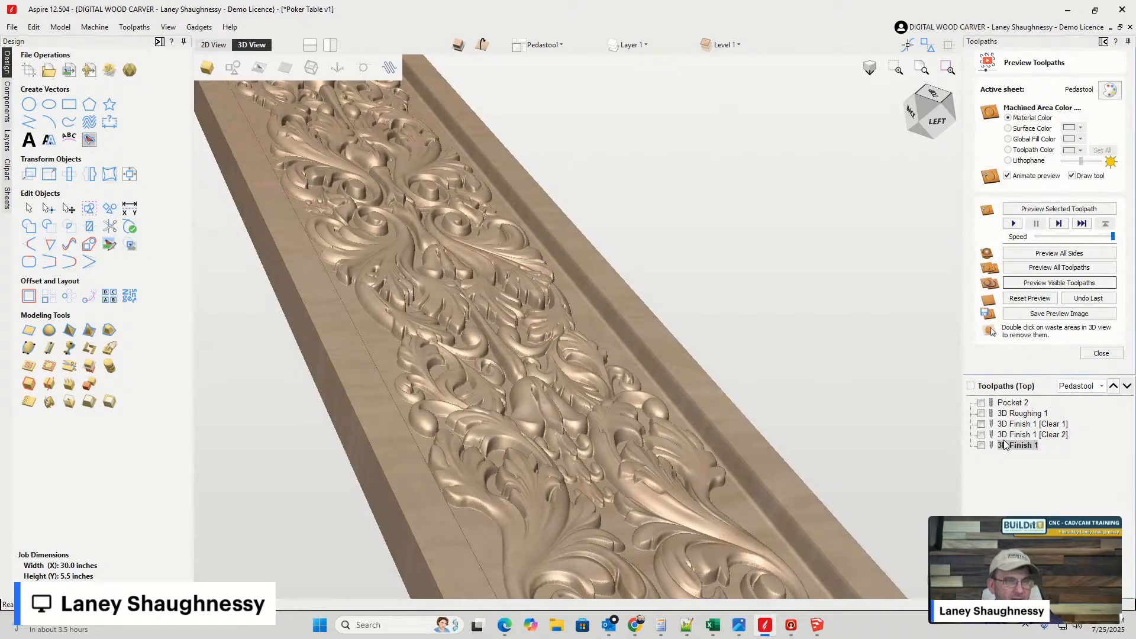
{"action": "left_click", "coordinate": [922, 105]}
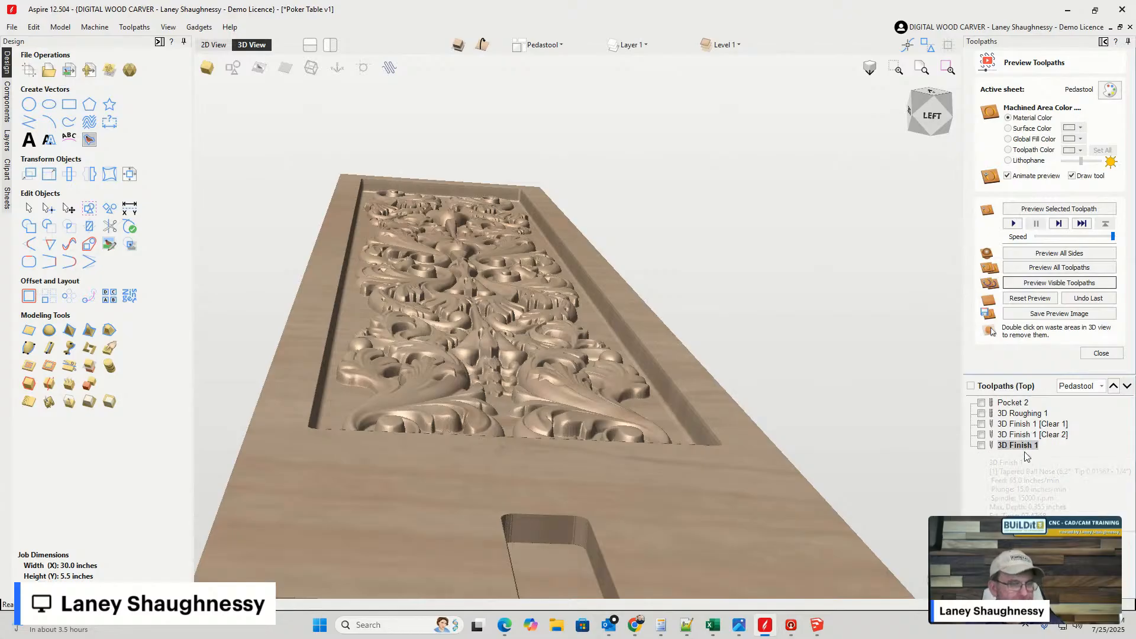
{"action": "left_click", "coordinate": [218, 45]}
{"action": "scroll", "coordinate": [637, 454], "scroll_direction": "down", "scroll_amount": 5}
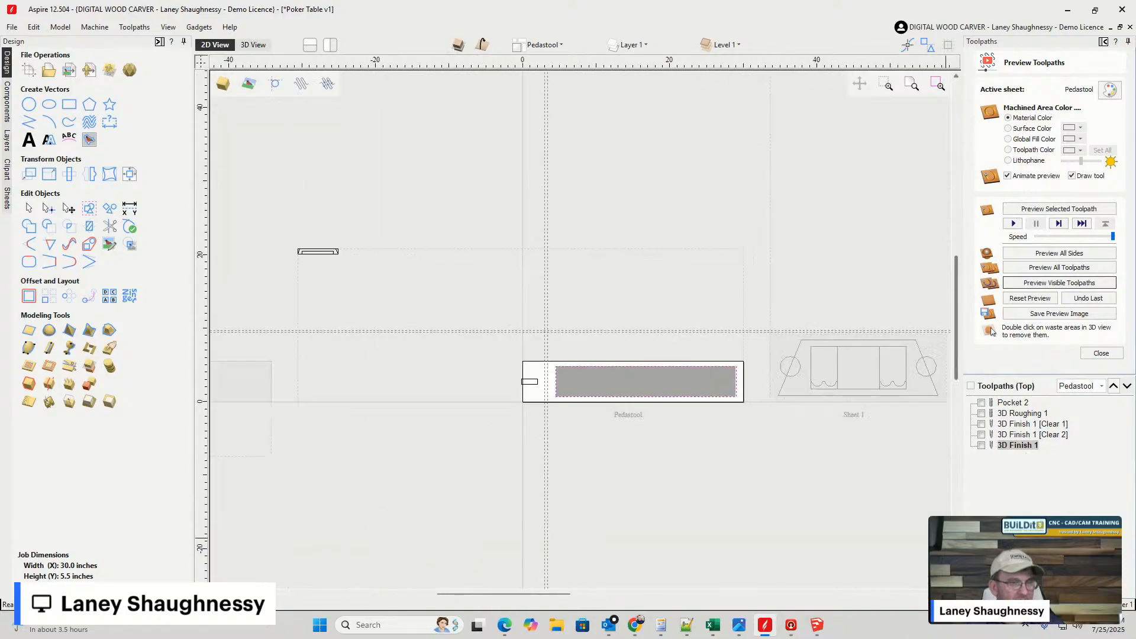
{"action": "scroll", "coordinate": [652, 417], "scroll_direction": "up", "scroll_amount": 7}
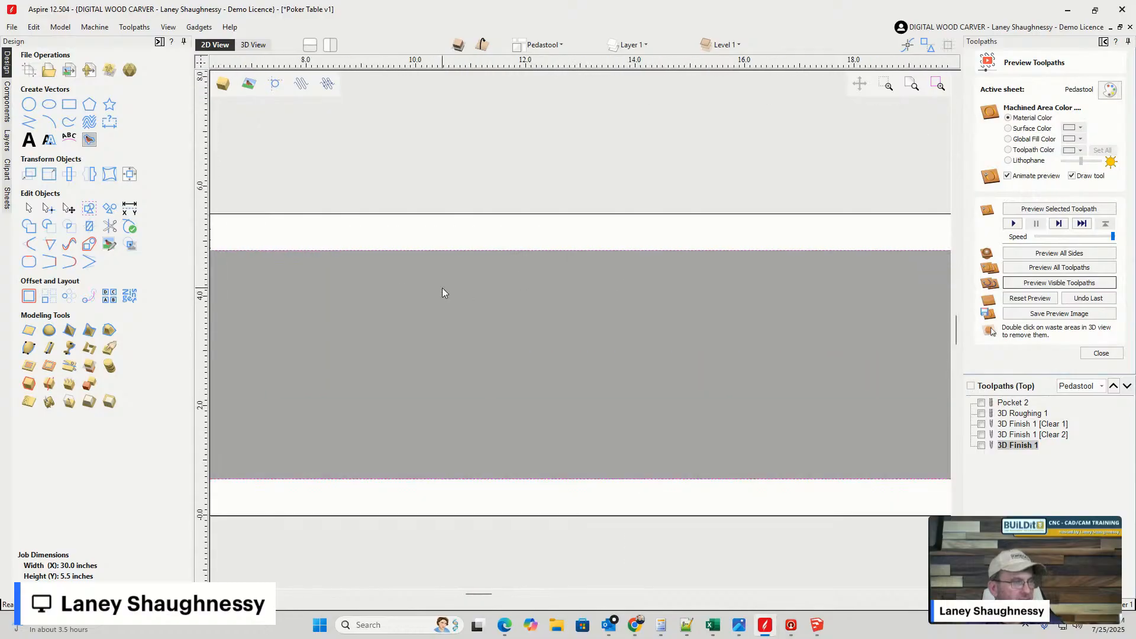
{"action": "scroll", "coordinate": [414, 283], "scroll_direction": "down", "scroll_amount": 2}
{"action": "left_click", "coordinate": [254, 45]}
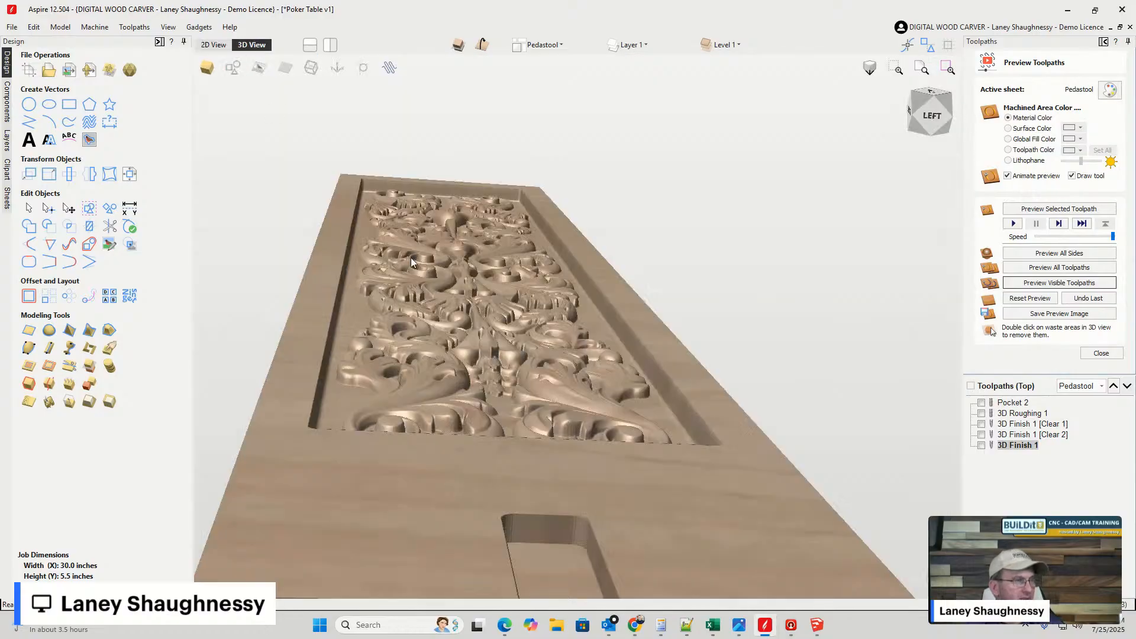
{"action": "left_click", "coordinate": [213, 45]}
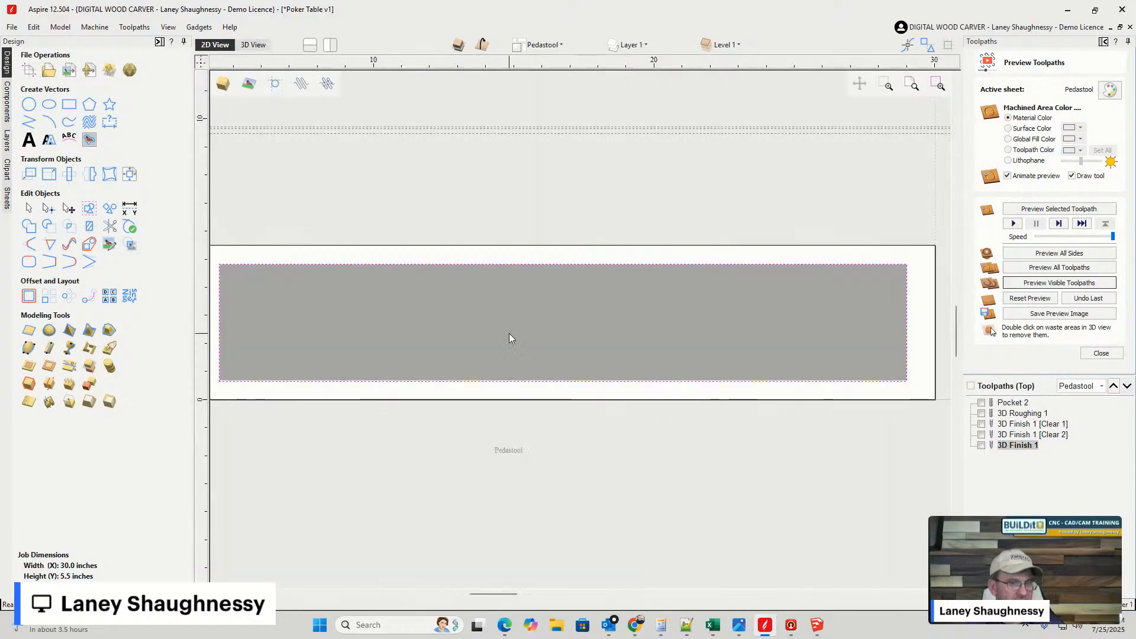
- Select the Flourish 101-18-X component, hide Component 2 from the relief, and view the carved panel in 3D
{"action": "scroll", "coordinate": [481, 323], "scroll_direction": "up", "scroll_amount": 4}
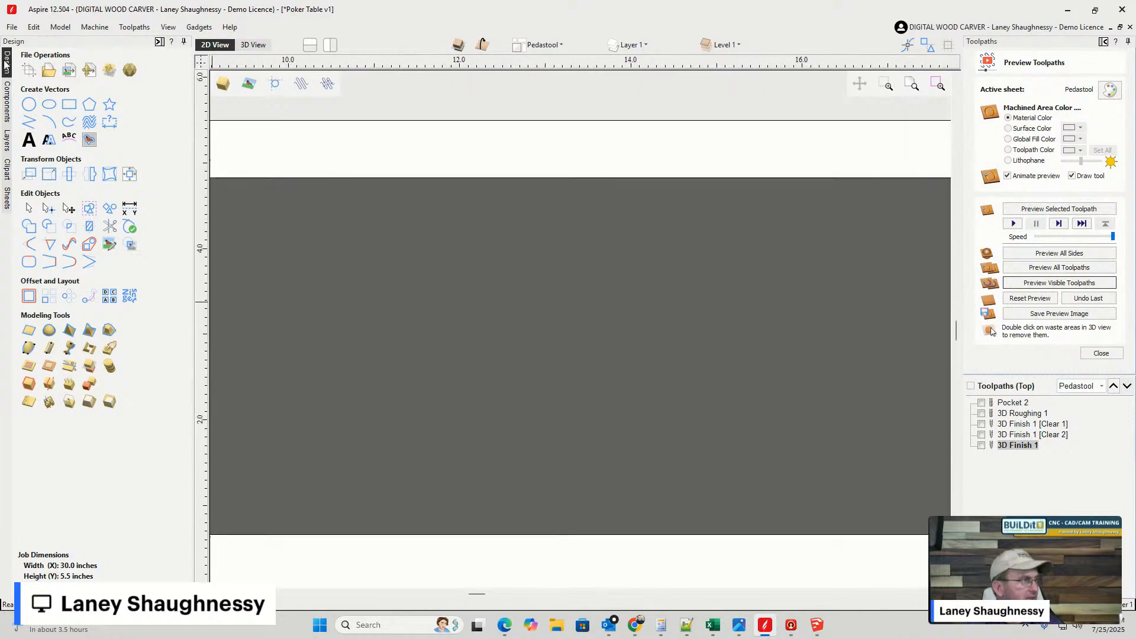
{"action": "left_click", "coordinate": [8, 104]}
{"action": "left_click", "coordinate": [69, 86]}
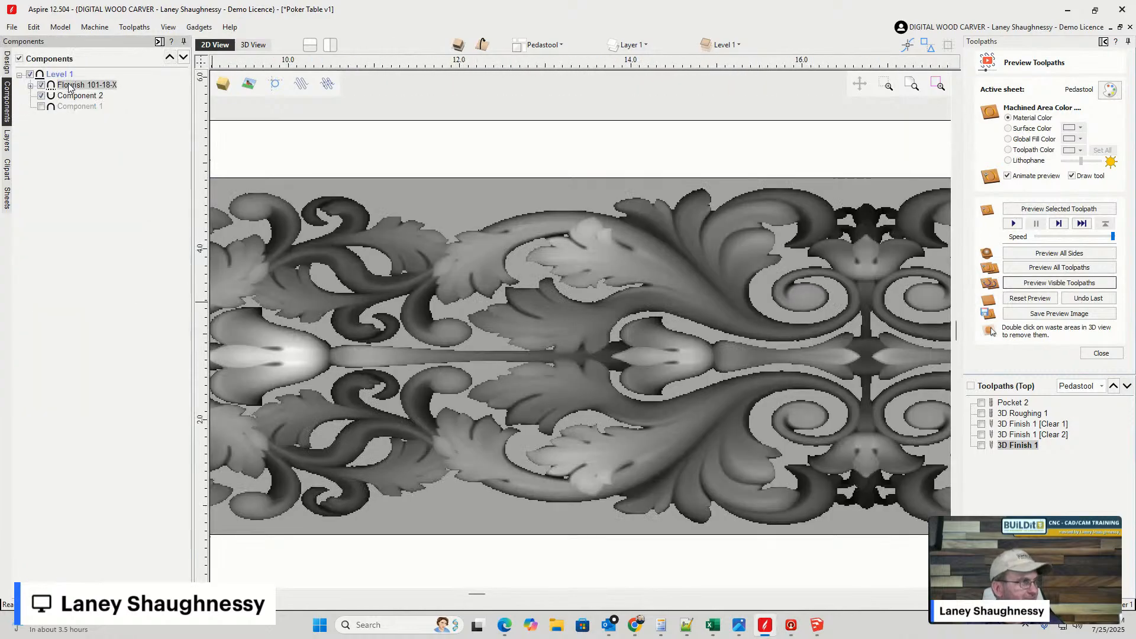
{"action": "scroll", "coordinate": [532, 324], "scroll_direction": "down", "scroll_amount": 2}
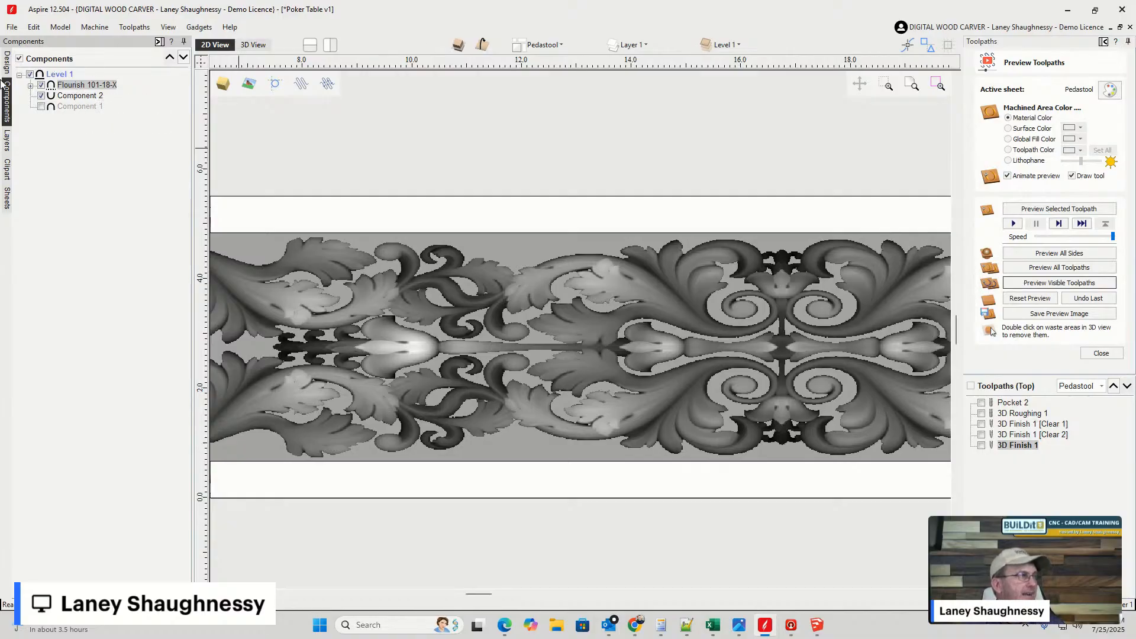
{"action": "left_click", "coordinate": [41, 96]}
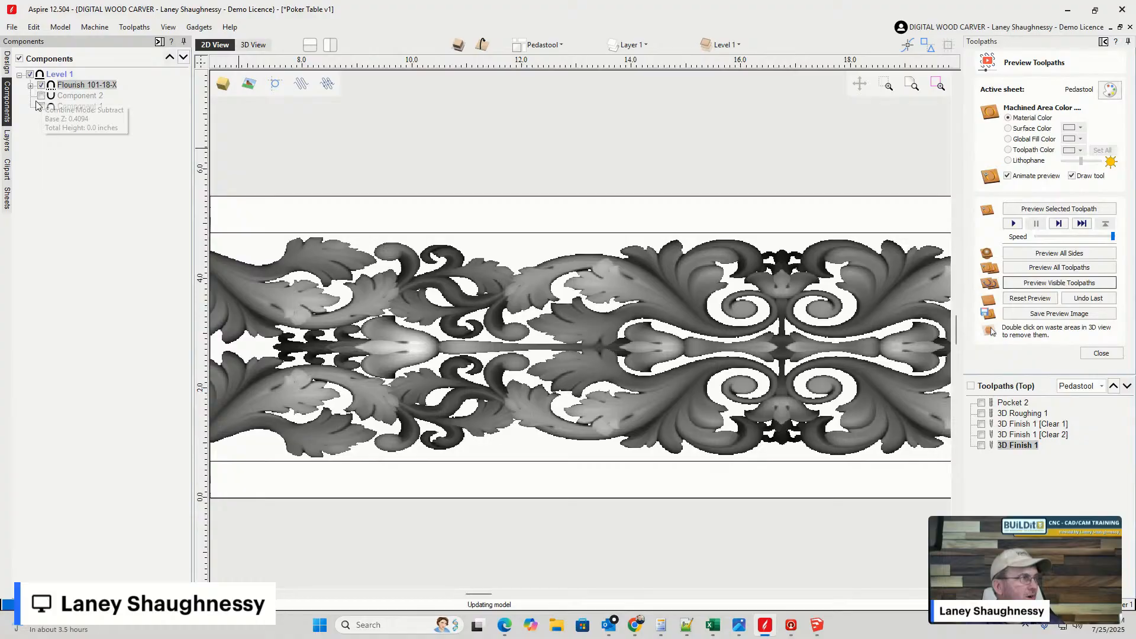
{"action": "left_click", "coordinate": [253, 45]}
{"action": "scroll", "coordinate": [400, 289], "scroll_direction": "up", "scroll_amount": 4}
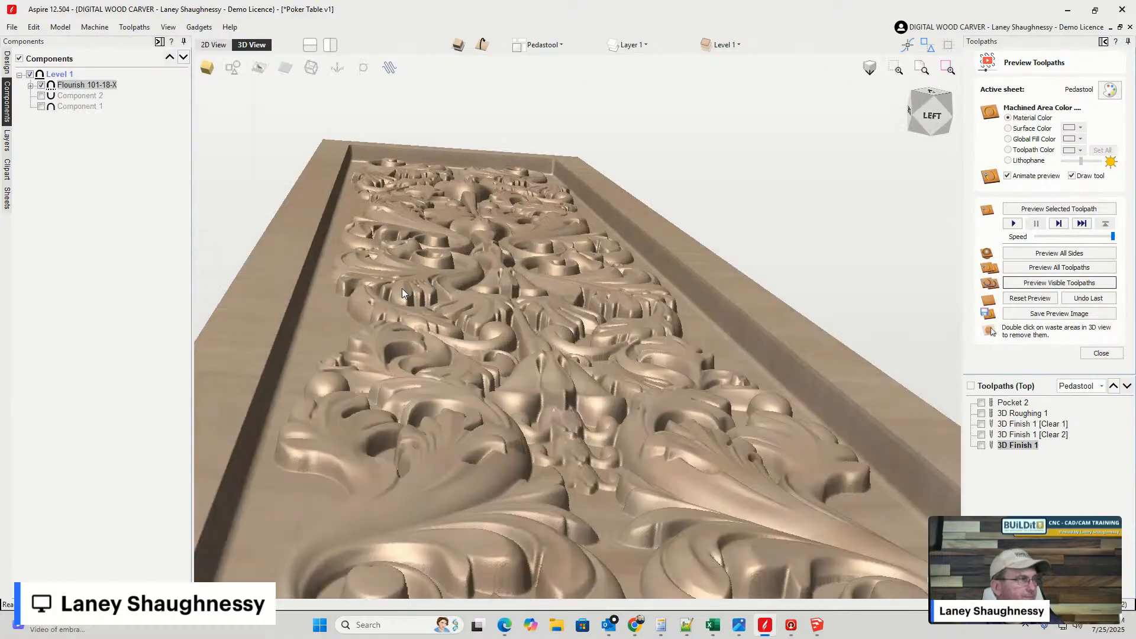
- Close the toolpath preview and examine the flourish model's scrolls and jagged leaf edges up close in 3D
{"action": "scroll", "coordinate": [402, 293], "scroll_direction": "down", "scroll_amount": 4}
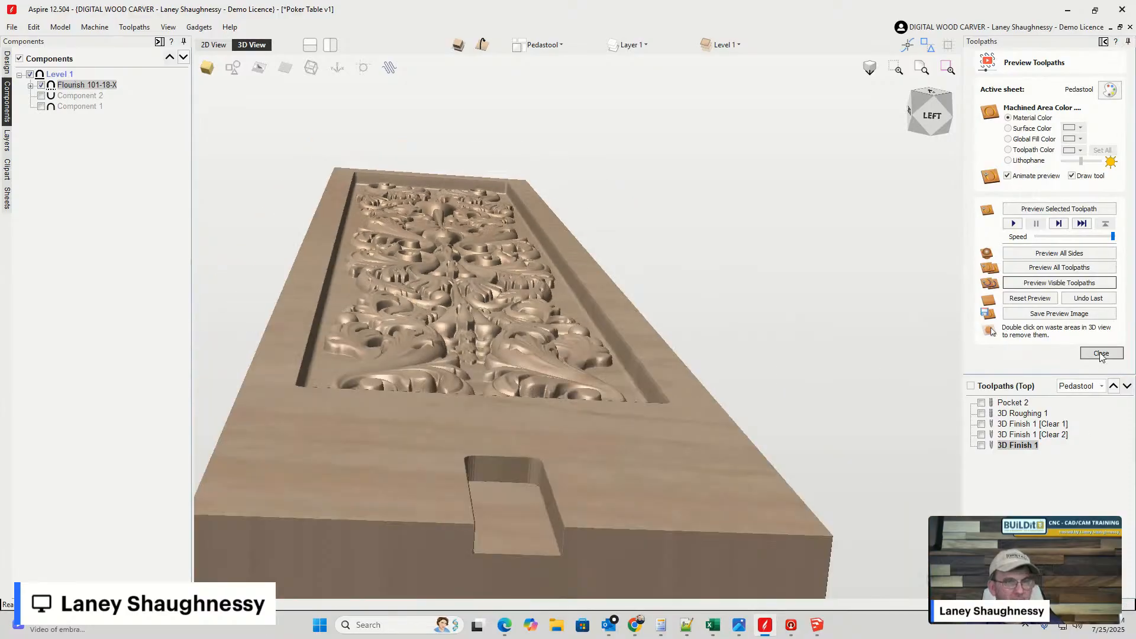
{"action": "left_click", "coordinate": [1102, 354]}
{"action": "scroll", "coordinate": [368, 328], "scroll_direction": "up", "scroll_amount": 3}
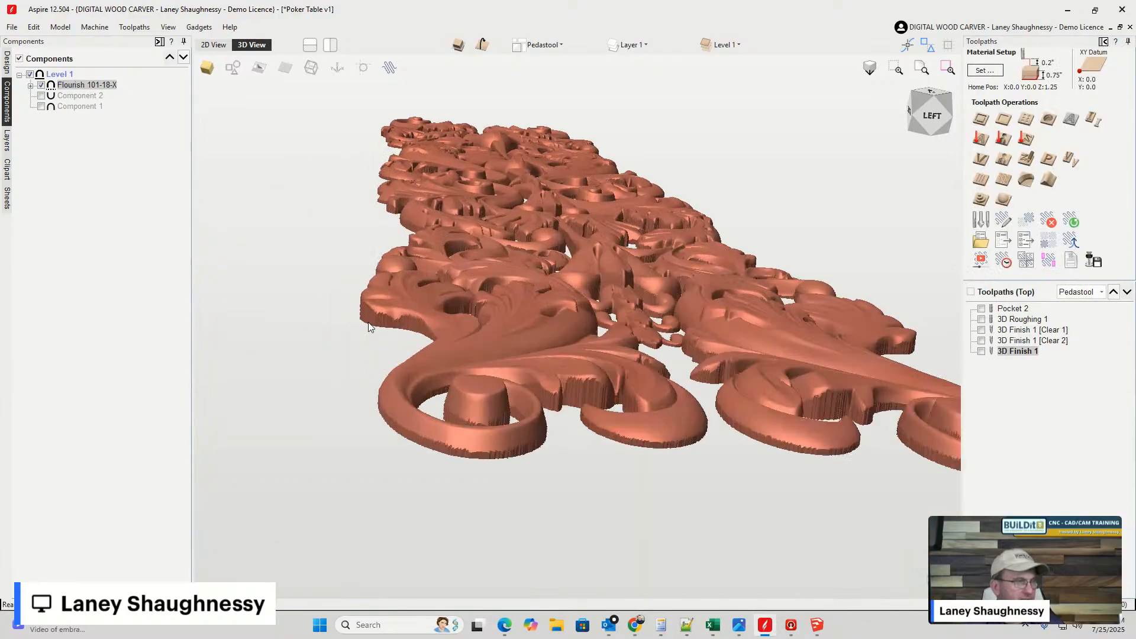
{"action": "scroll", "coordinate": [591, 362], "scroll_direction": "up", "scroll_amount": 2}
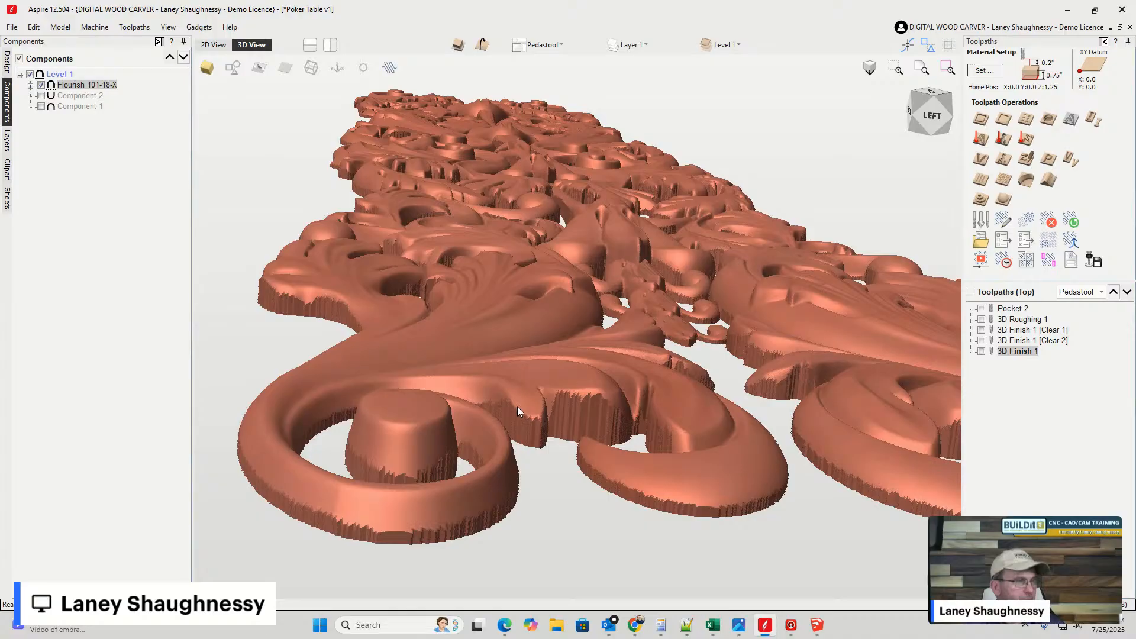
{"action": "scroll", "coordinate": [517, 406], "scroll_direction": "up", "scroll_amount": 5}
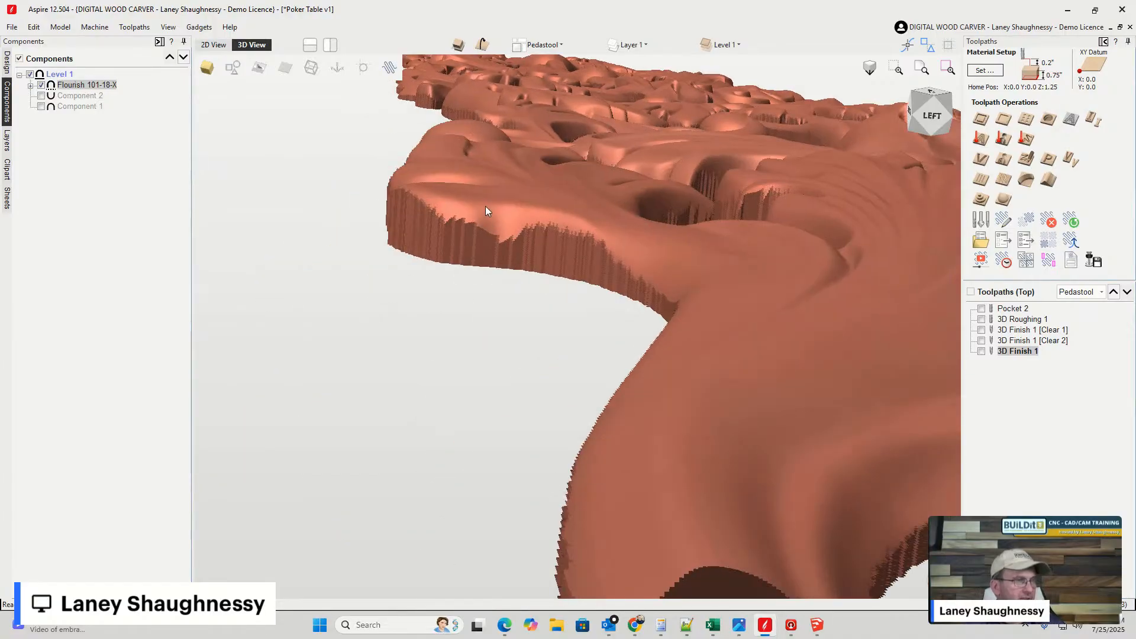
{"action": "scroll", "coordinate": [504, 194], "scroll_direction": "up", "scroll_amount": 4}
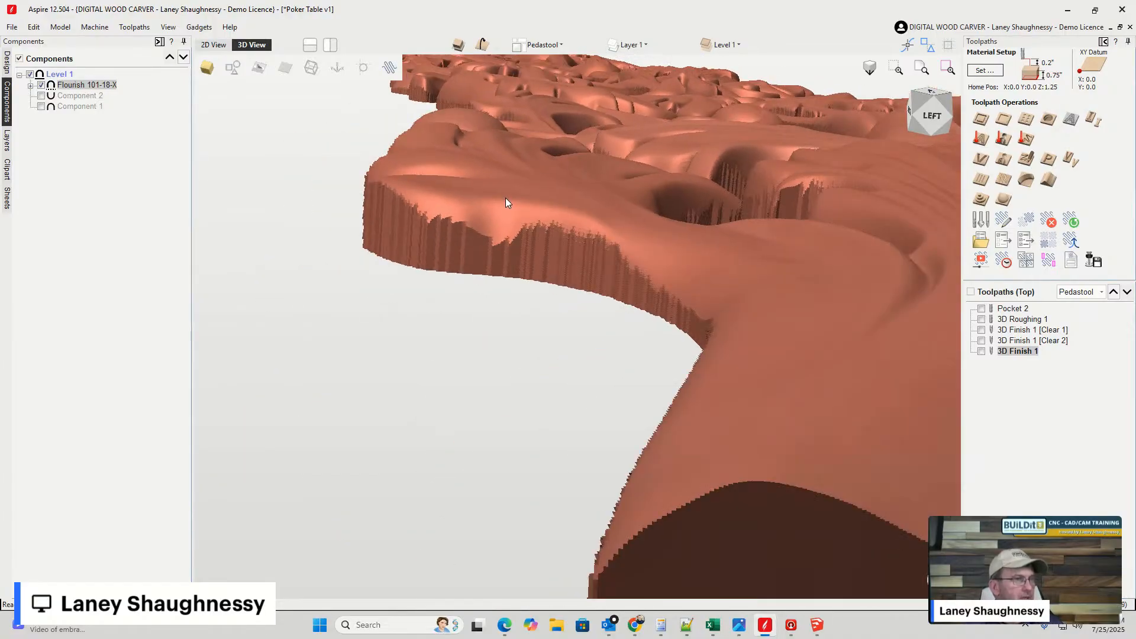
{"action": "left_click_drag", "start_coordinate": [506, 198], "coordinate": [474, 250]}
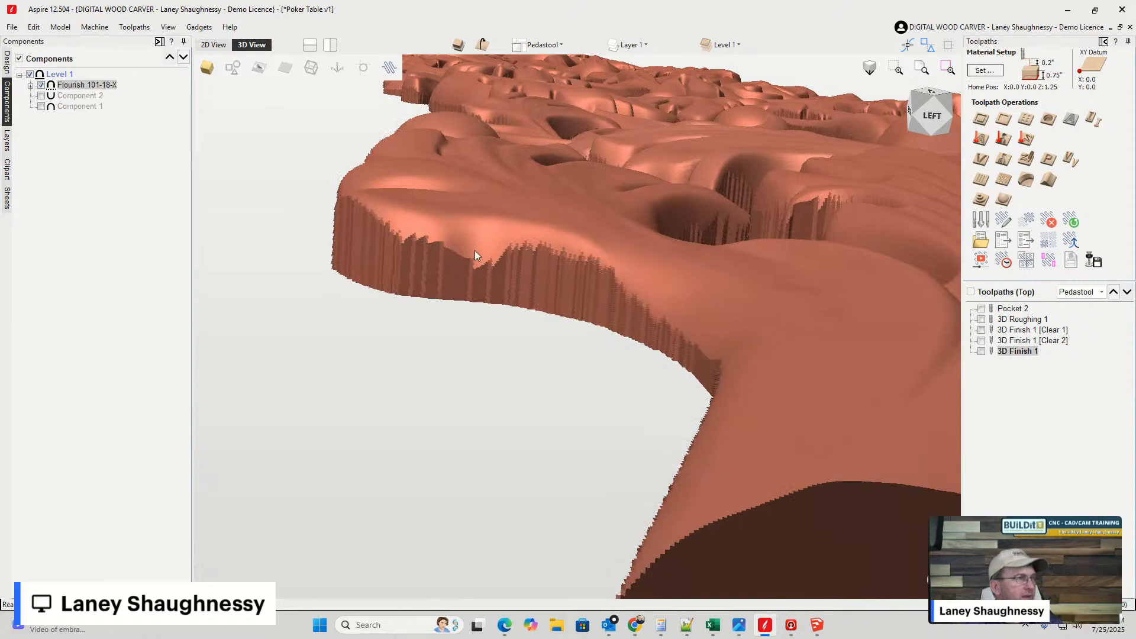
{"action": "left_click", "coordinate": [7, 63]}
{"action": "left_click", "coordinate": [29, 402]}
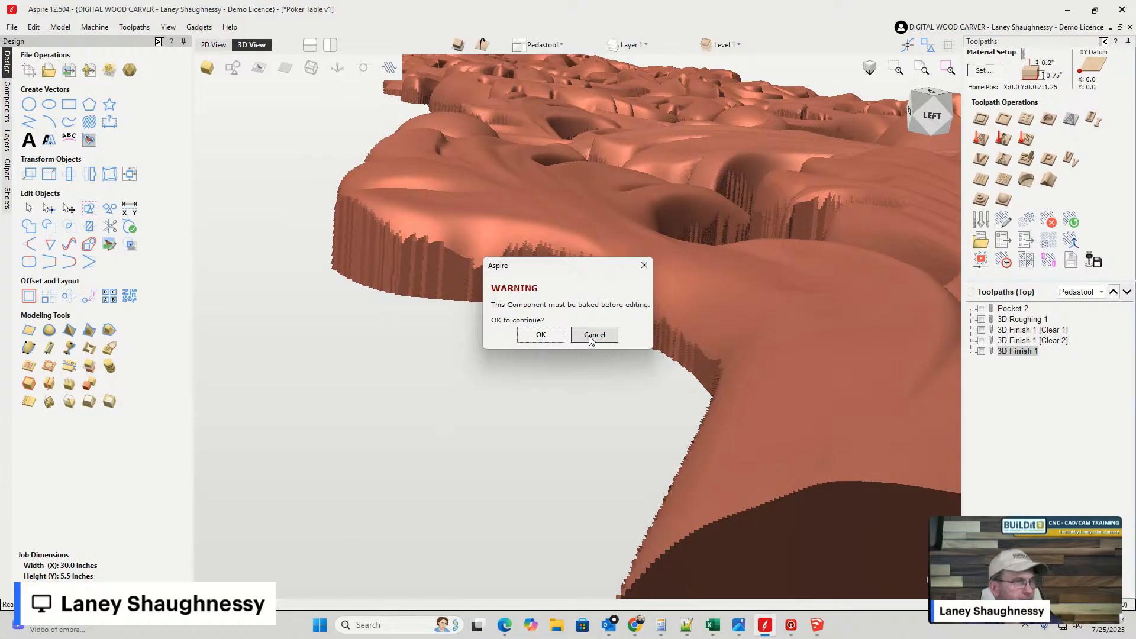
{"action": "left_click", "coordinate": [593, 335]}
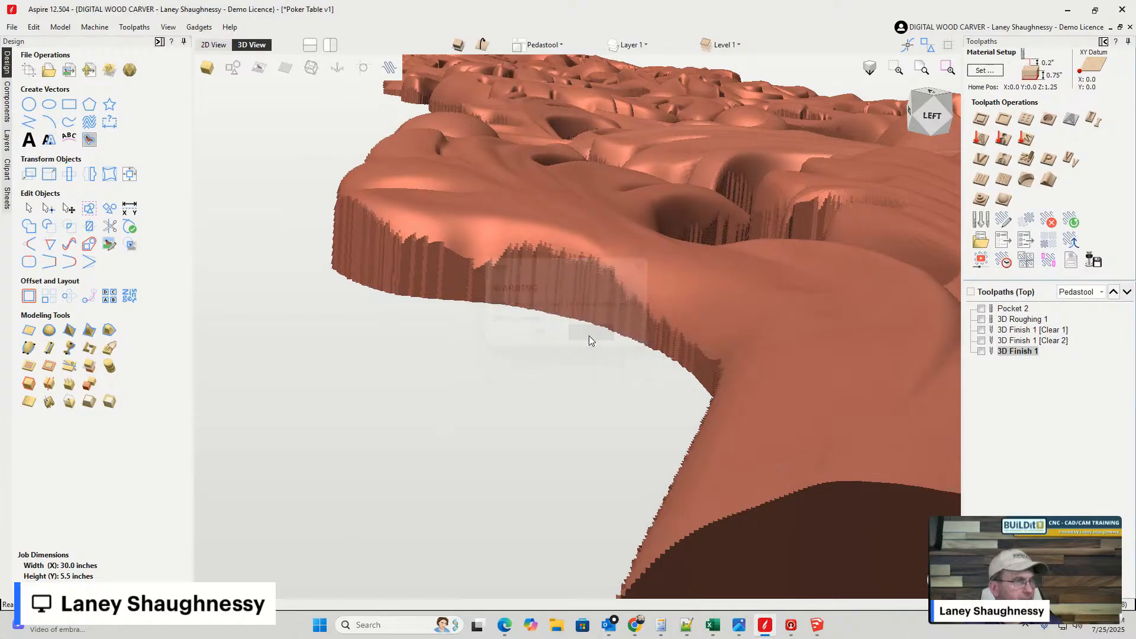
{"action": "left_click", "coordinate": [28, 404]}
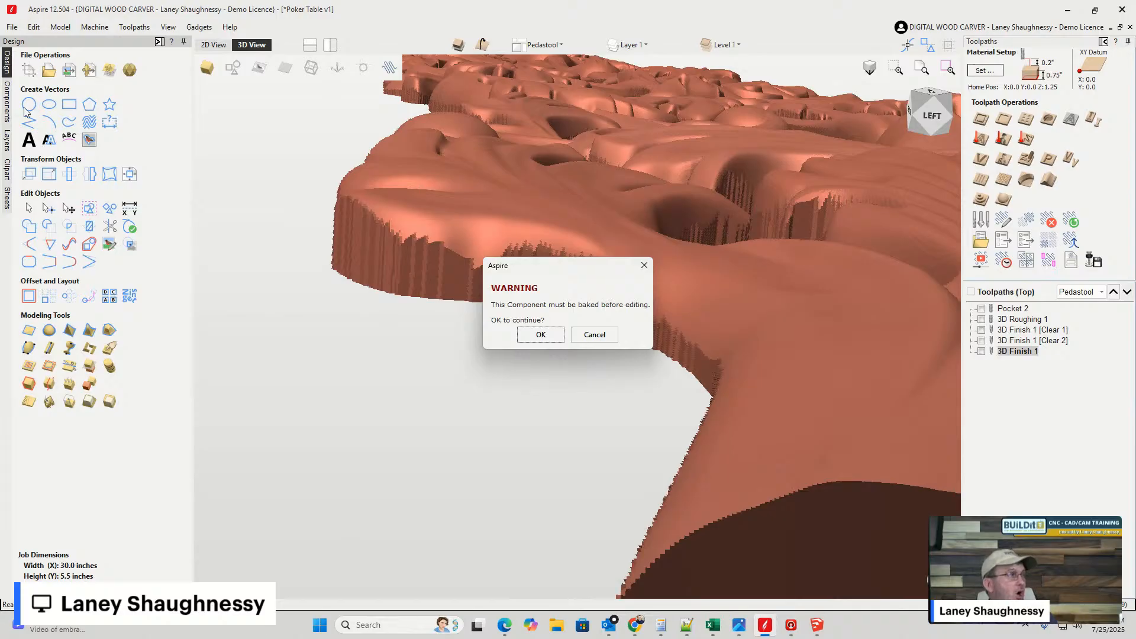
{"action": "left_click", "coordinate": [595, 335]}
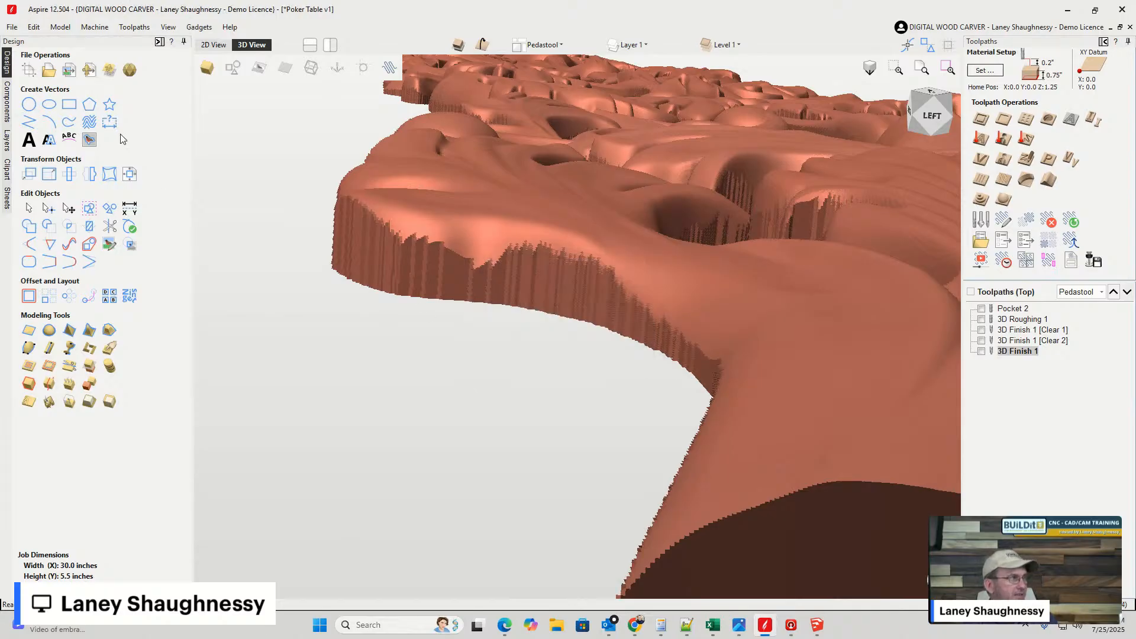
- Review the parts grouped in the Flourish 101-18-X component and bake the whole group into a single component
{"action": "left_click", "coordinate": [7, 101]}
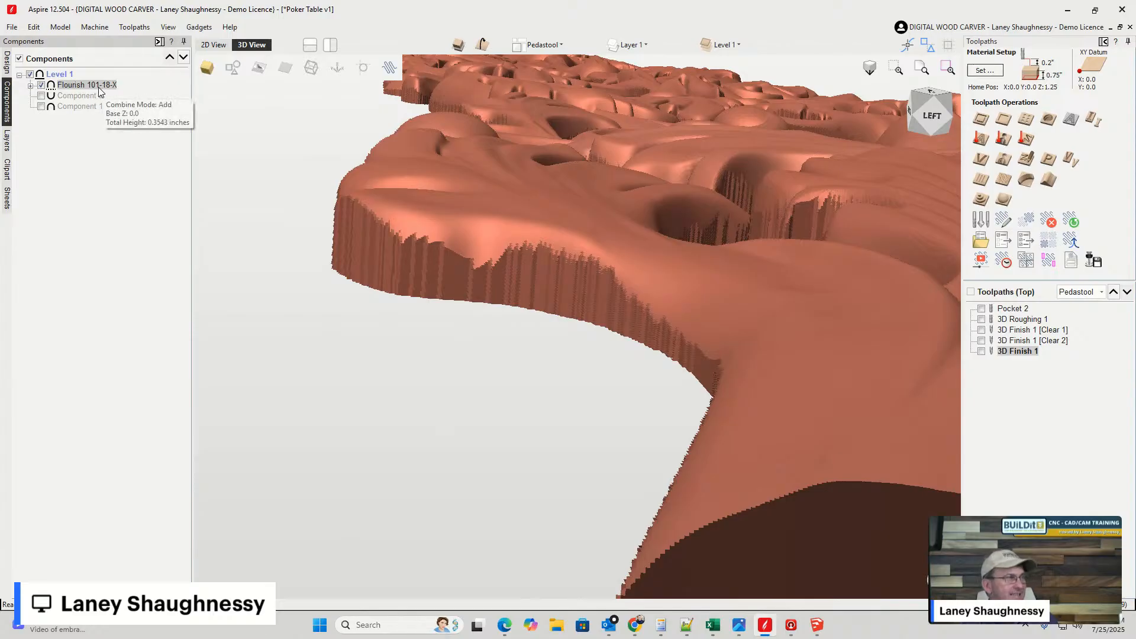
{"action": "left_click", "coordinate": [31, 87]}
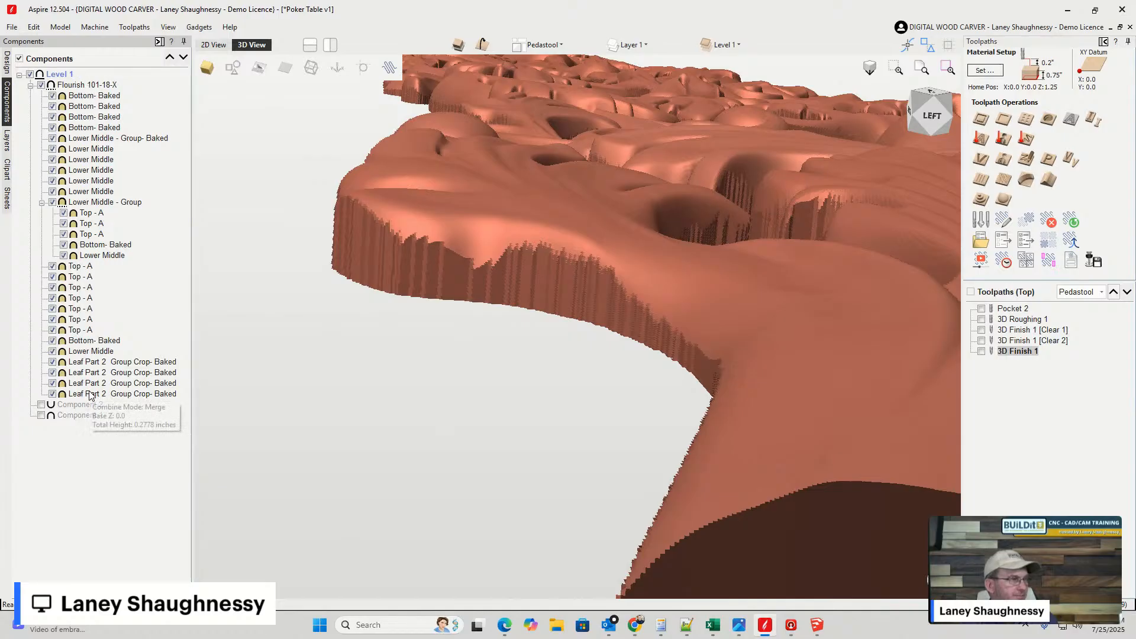
{"action": "left_click", "coordinate": [30, 85]}
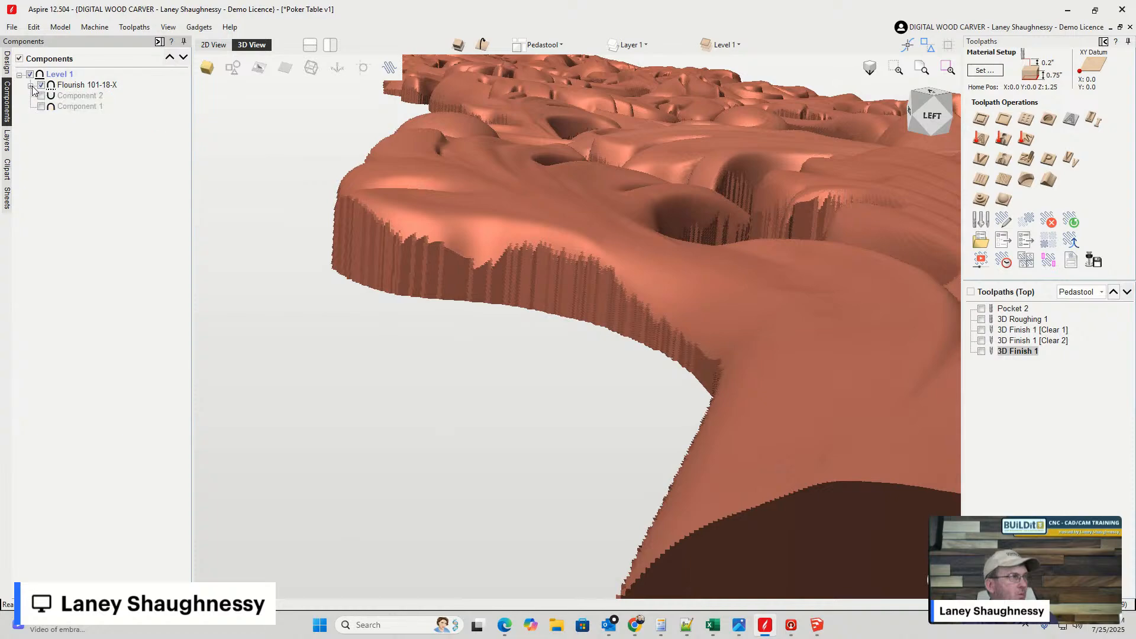
{"action": "left_click", "coordinate": [77, 87]}
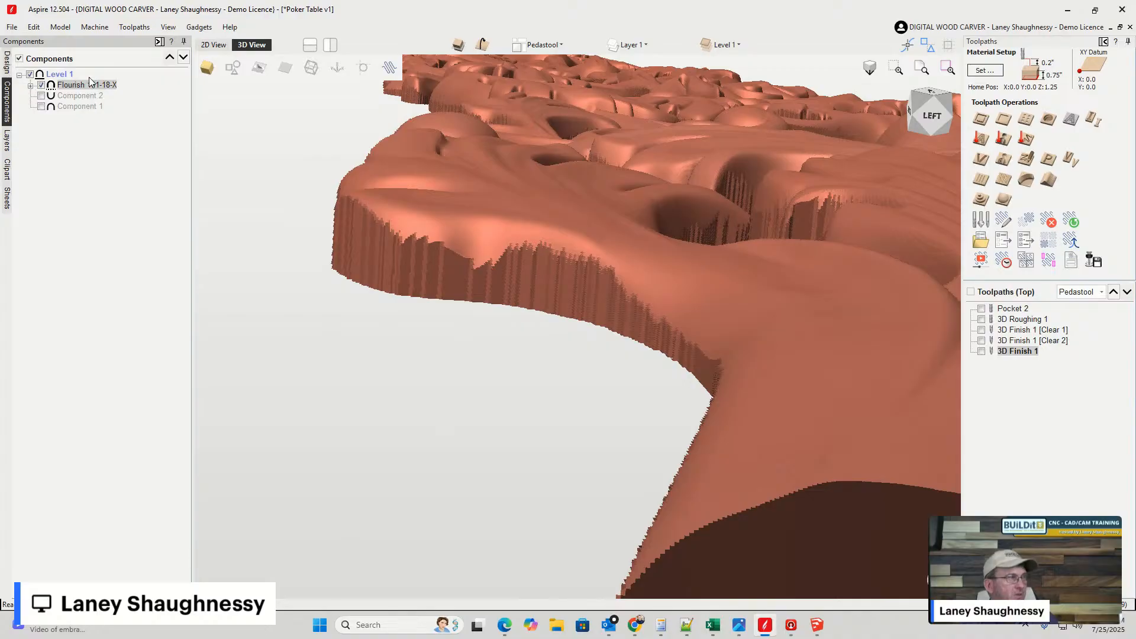
{"action": "mouse_move", "coordinate": [71, 87]}
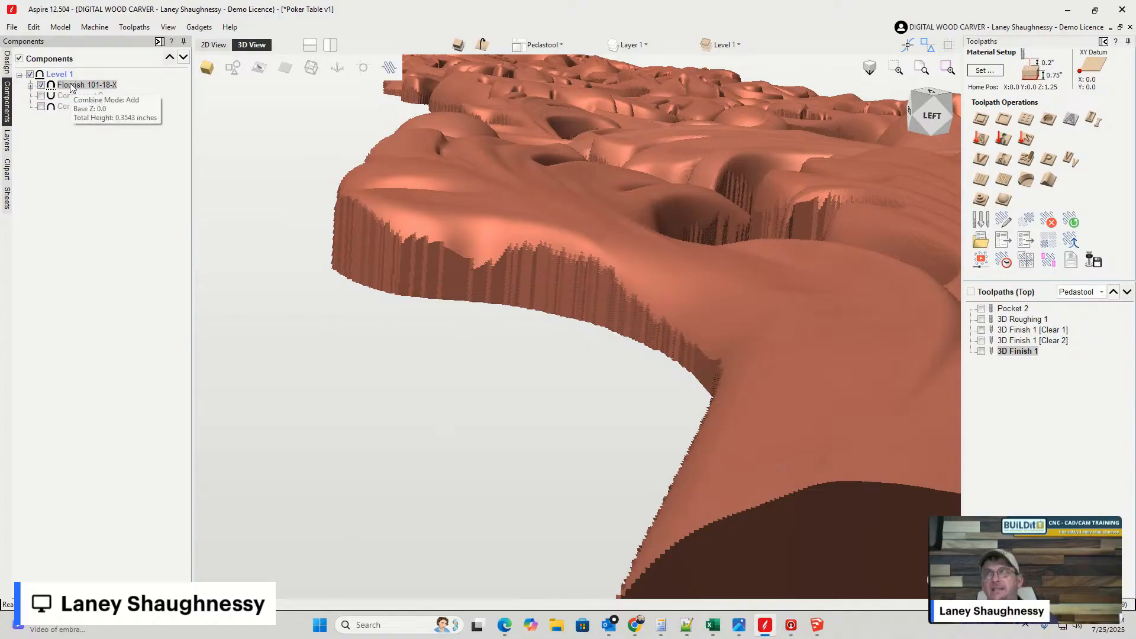
{"action": "right_click", "coordinate": [71, 87]}
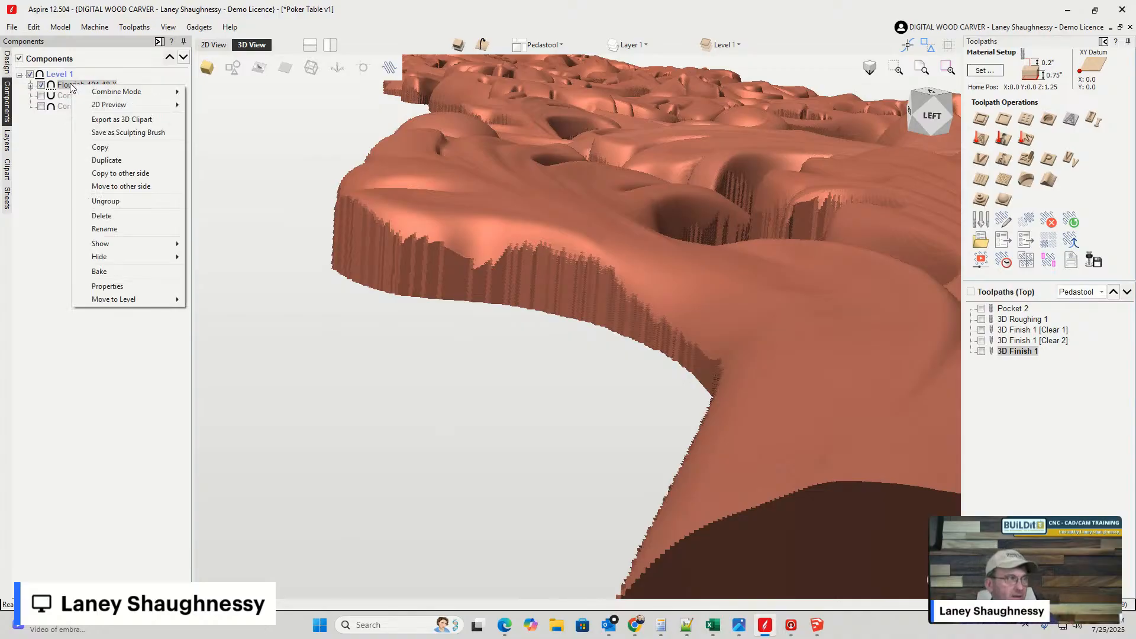
{"action": "mouse_move", "coordinate": [127, 107]}
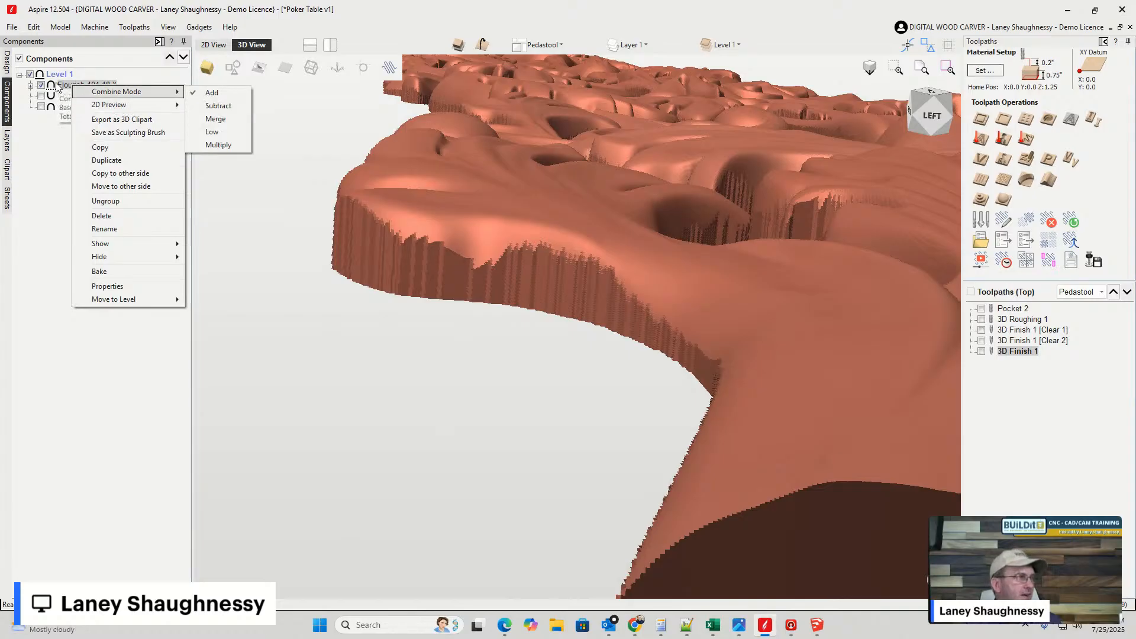
{"action": "left_click", "coordinate": [99, 272]}
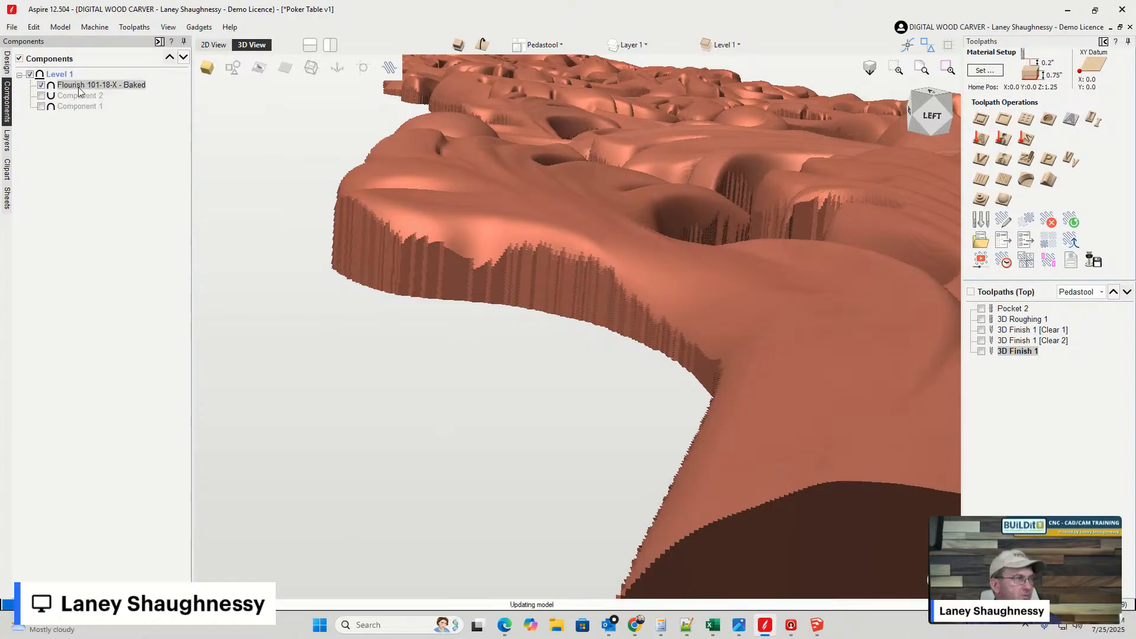
- Start Smooth Components on the baked flourish, turn on Preserve transparency, and reduce the smoothing to the minimum
{"action": "left_click", "coordinate": [7, 62]}
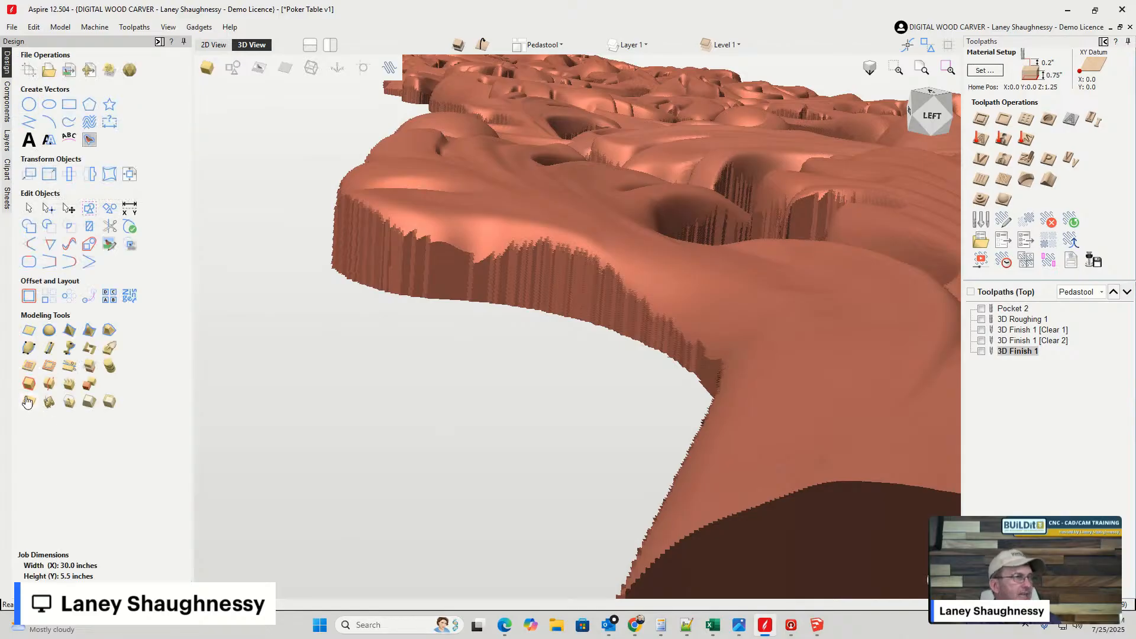
{"action": "left_click", "coordinate": [51, 349]}
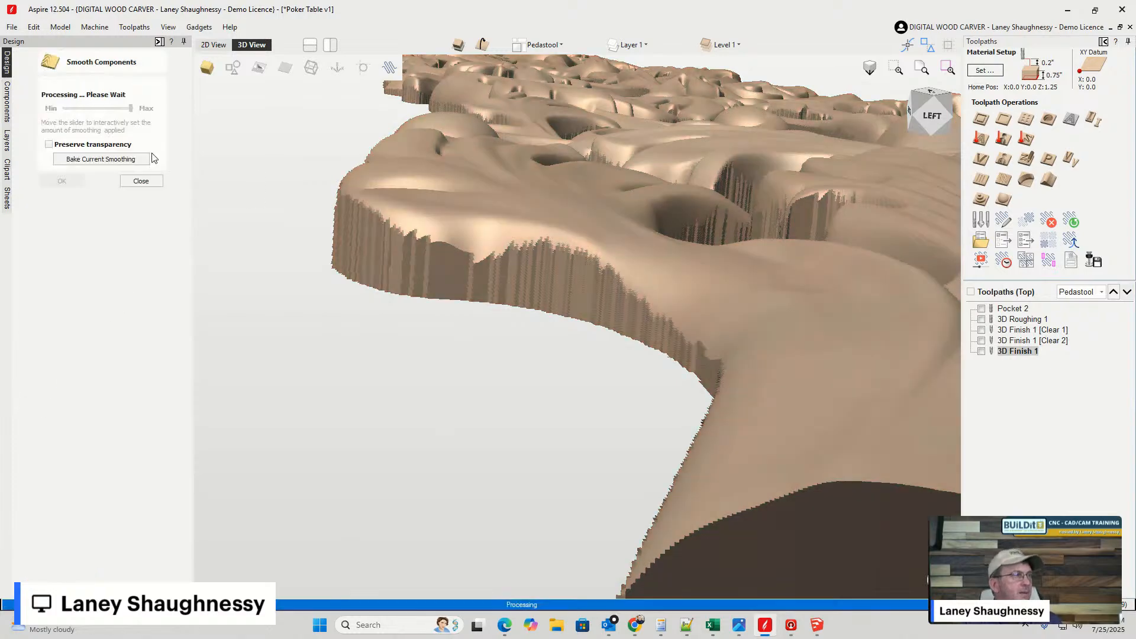
{"action": "left_click", "coordinate": [48, 145]}
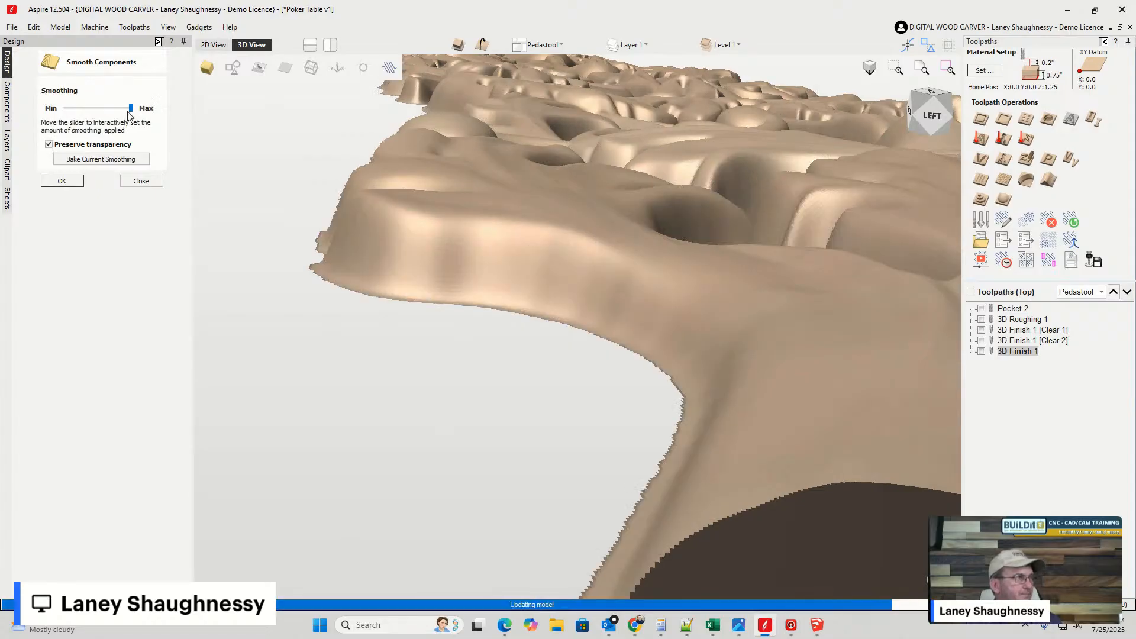
{"action": "left_click", "coordinate": [128, 109]}
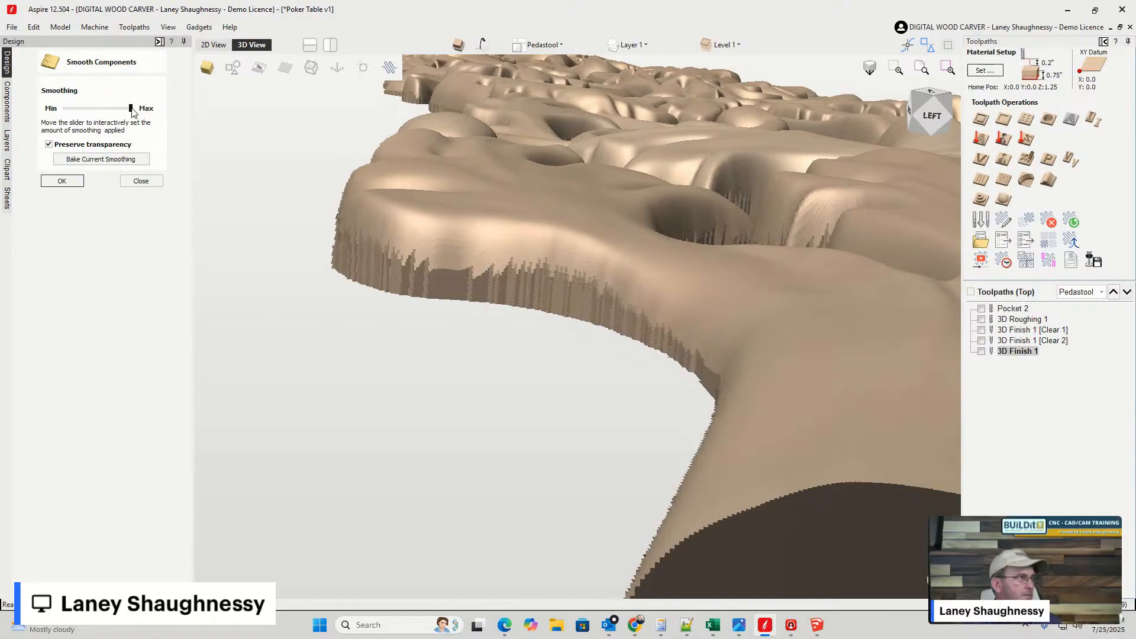
{"action": "left_click_drag", "start_coordinate": [132, 109], "coordinate": [49, 109]}
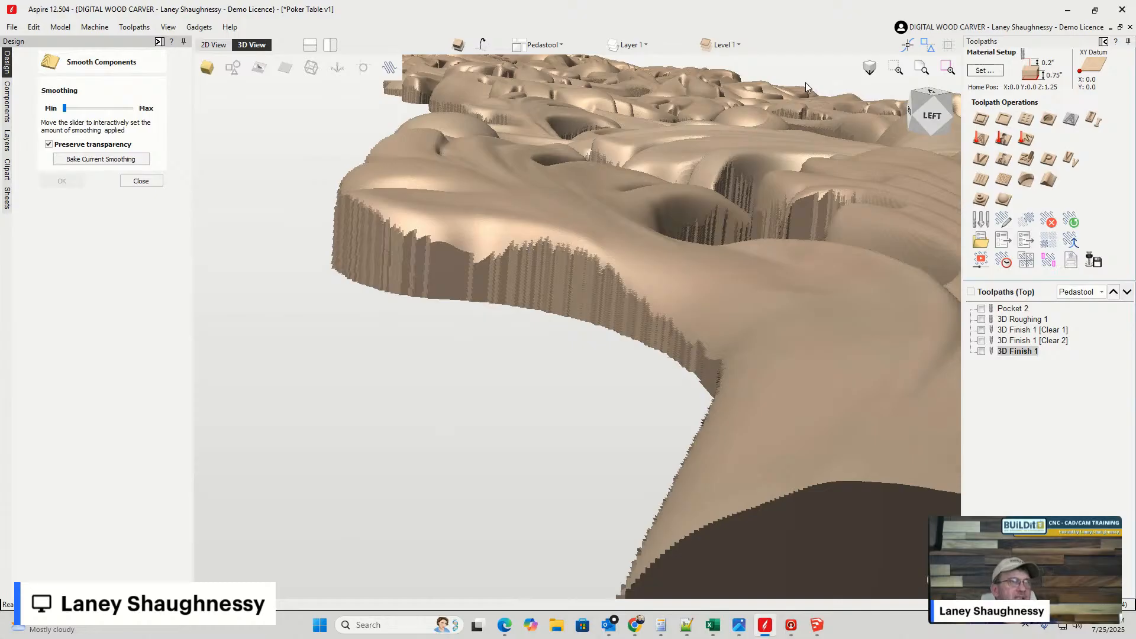
- Try raising the flourish's smoothing in stages from slightly above minimum through midway to maximum, comparing the central leaves up close
{"action": "left_click", "coordinate": [922, 102]}
{"action": "scroll", "coordinate": [568, 178], "scroll_direction": "down", "scroll_amount": 8}
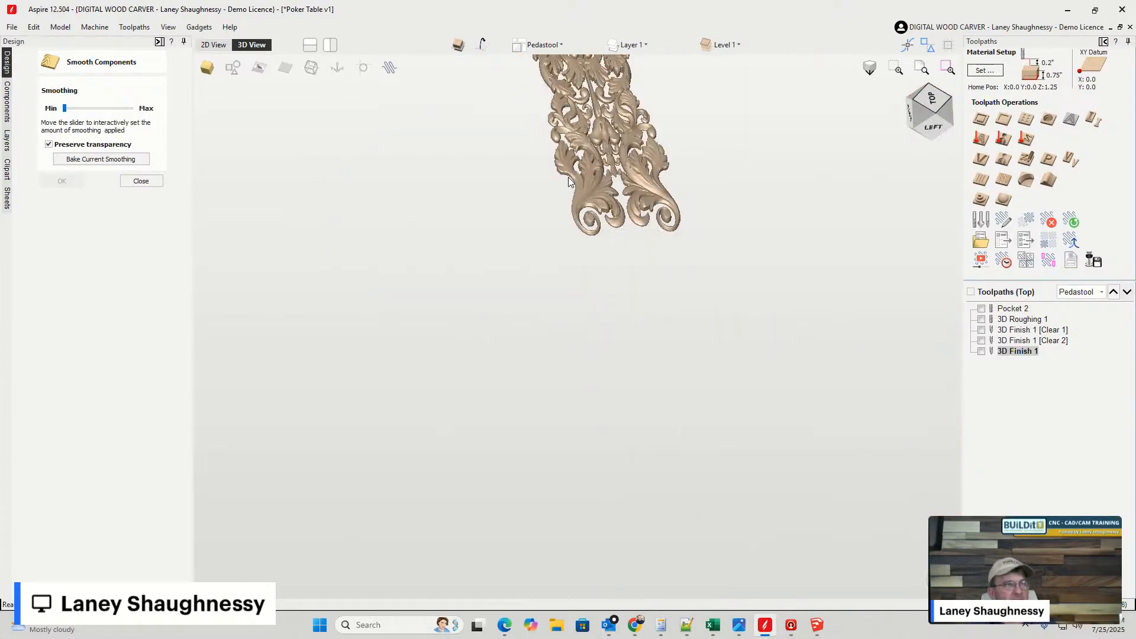
{"action": "scroll", "coordinate": [569, 177], "scroll_direction": "up", "scroll_amount": 3}
{"action": "scroll", "coordinate": [619, 155], "scroll_direction": "down", "scroll_amount": 3}
{"action": "scroll", "coordinate": [620, 155], "scroll_direction": "up", "scroll_amount": 6}
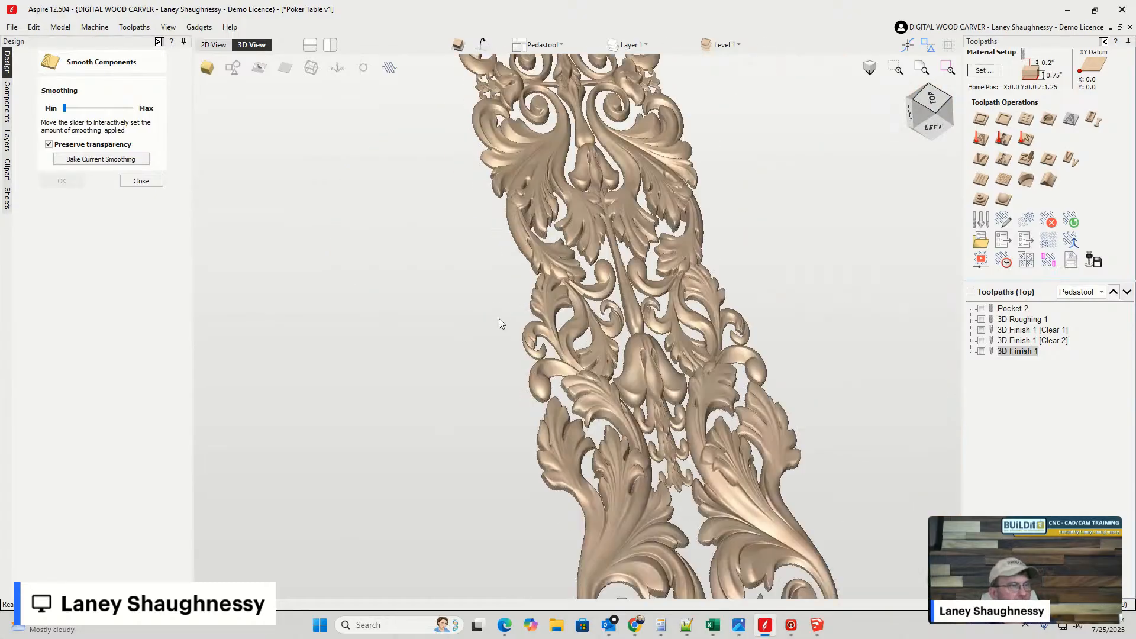
{"action": "scroll", "coordinate": [499, 323], "scroll_direction": "up", "scroll_amount": 2}
{"action": "scroll", "coordinate": [546, 345], "scroll_direction": "up", "scroll_amount": 3}
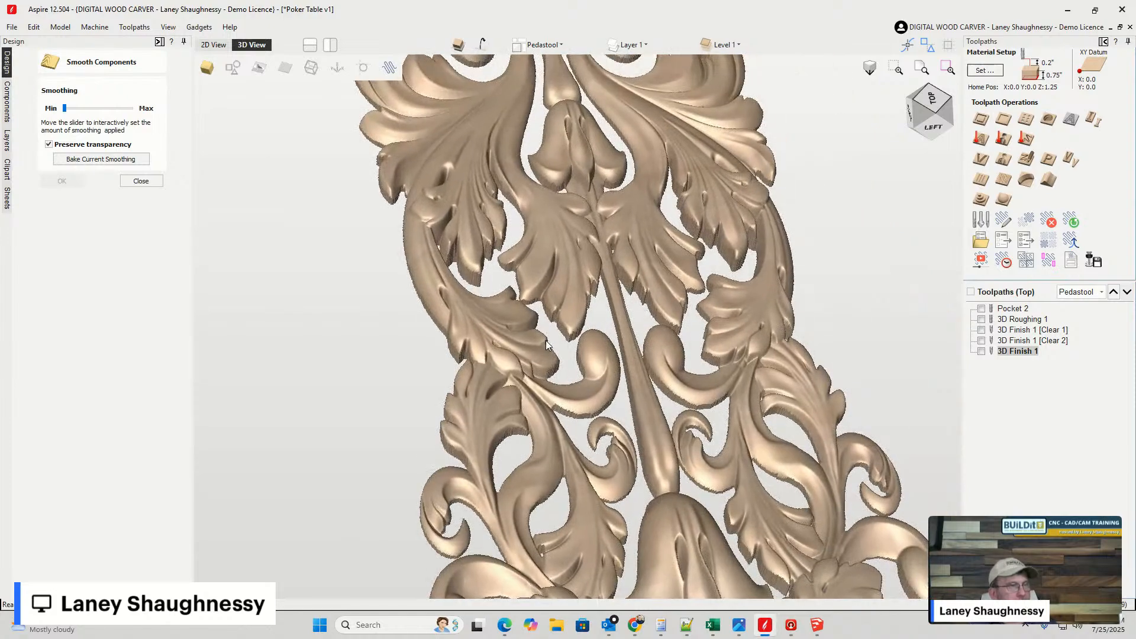
{"action": "scroll", "coordinate": [517, 167], "scroll_direction": "up", "scroll_amount": 2}
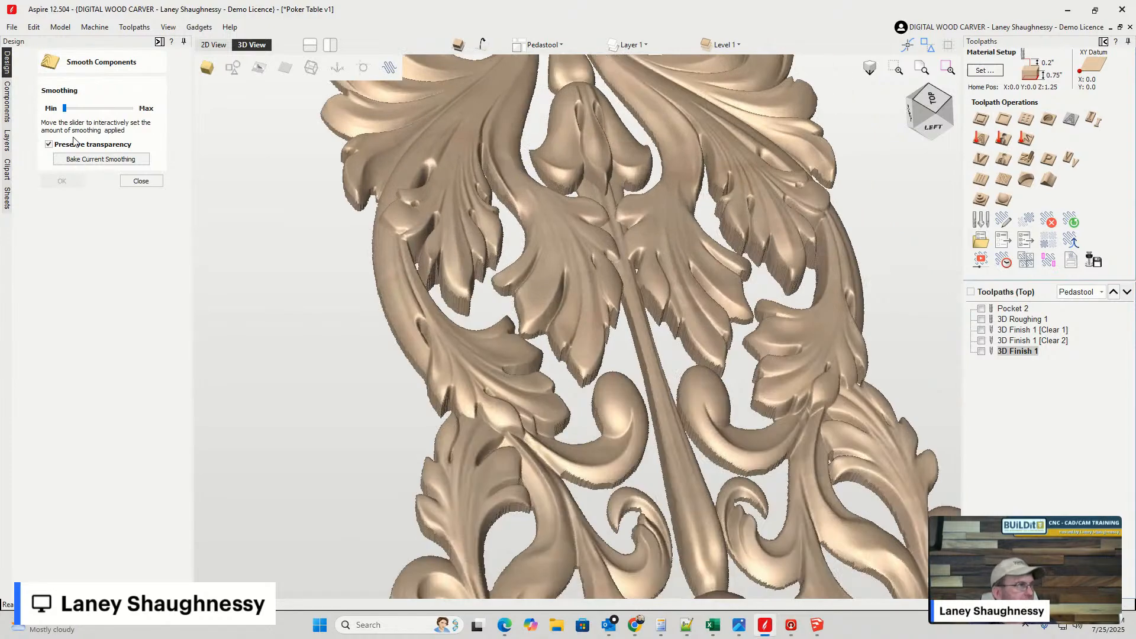
{"action": "left_click_drag", "start_coordinate": [71, 112], "coordinate": [81, 114]}
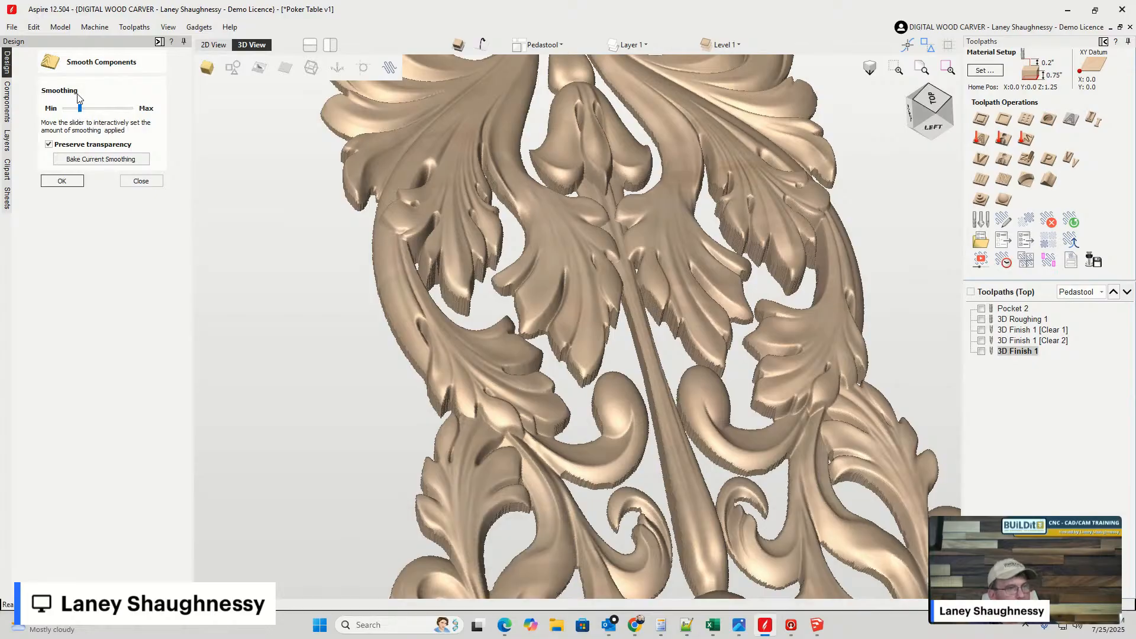
{"action": "scroll", "coordinate": [560, 368], "scroll_direction": "up", "scroll_amount": 5}
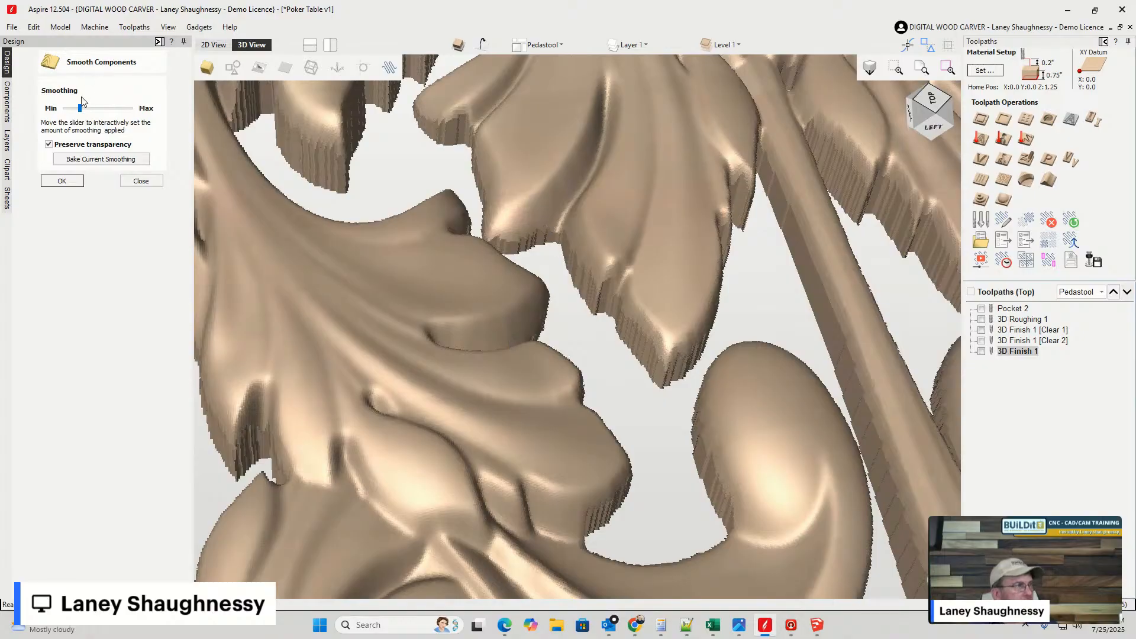
{"action": "left_click_drag", "start_coordinate": [83, 112], "coordinate": [97, 112]}
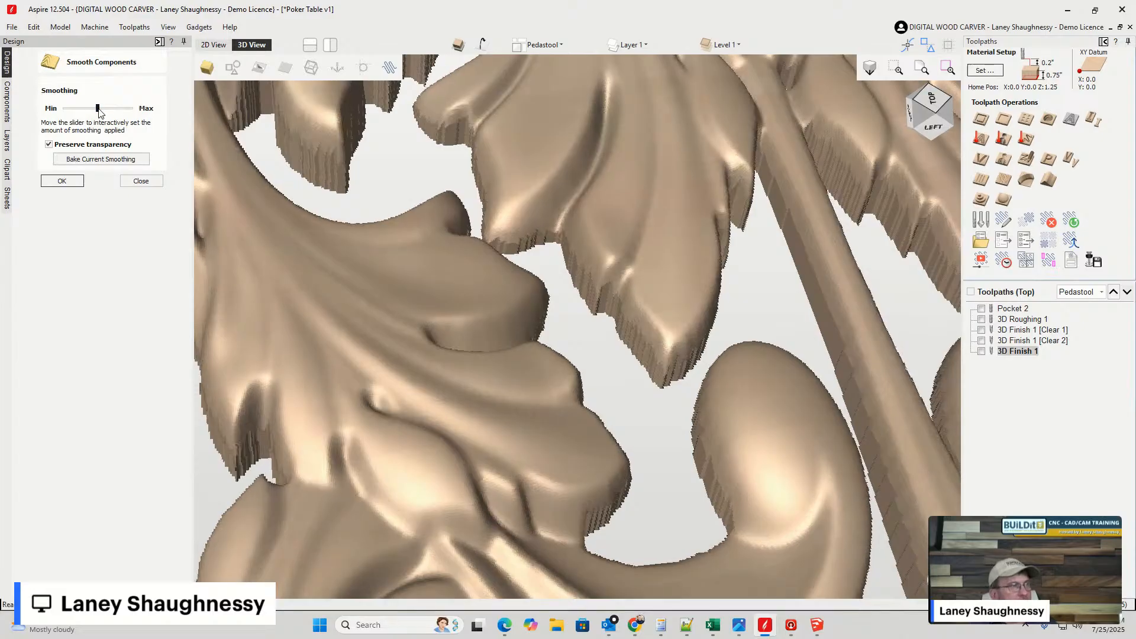
{"action": "left_click_drag", "start_coordinate": [99, 112], "coordinate": [130, 114]}
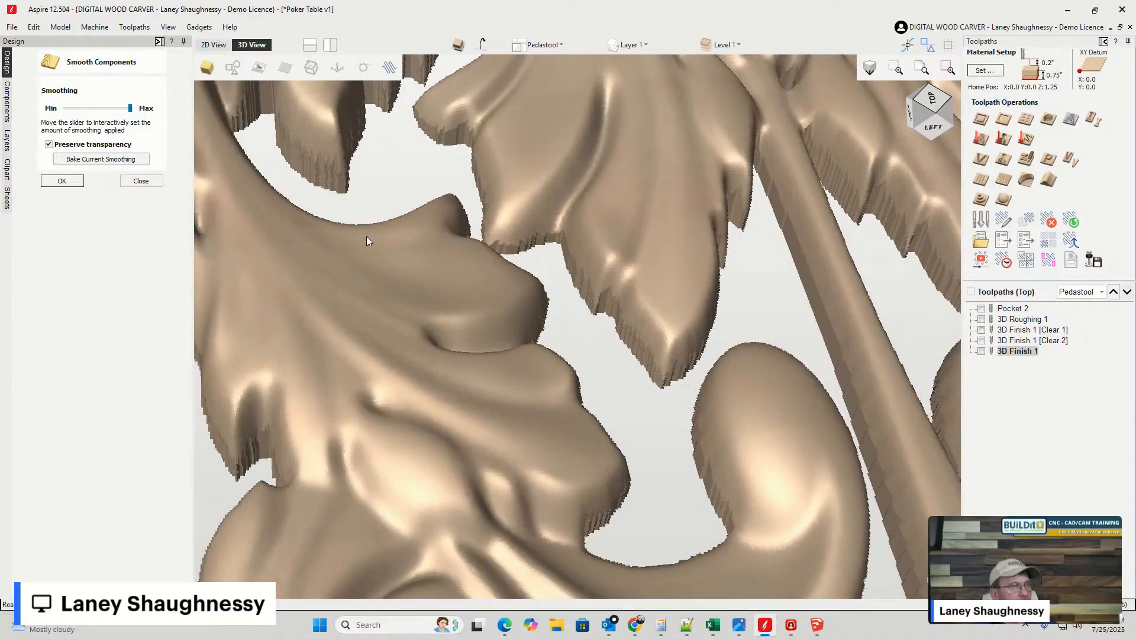
- Inspect the smoothed flower and large leaves near the panel's end, and reduce the smoothing to a light amount near minimum
{"action": "scroll", "coordinate": [406, 276], "scroll_direction": "down", "scroll_amount": 3}
{"action": "scroll", "coordinate": [406, 281], "scroll_direction": "down", "scroll_amount": 2}
{"action": "left_click_drag", "start_coordinate": [411, 276], "coordinate": [450, 196]}
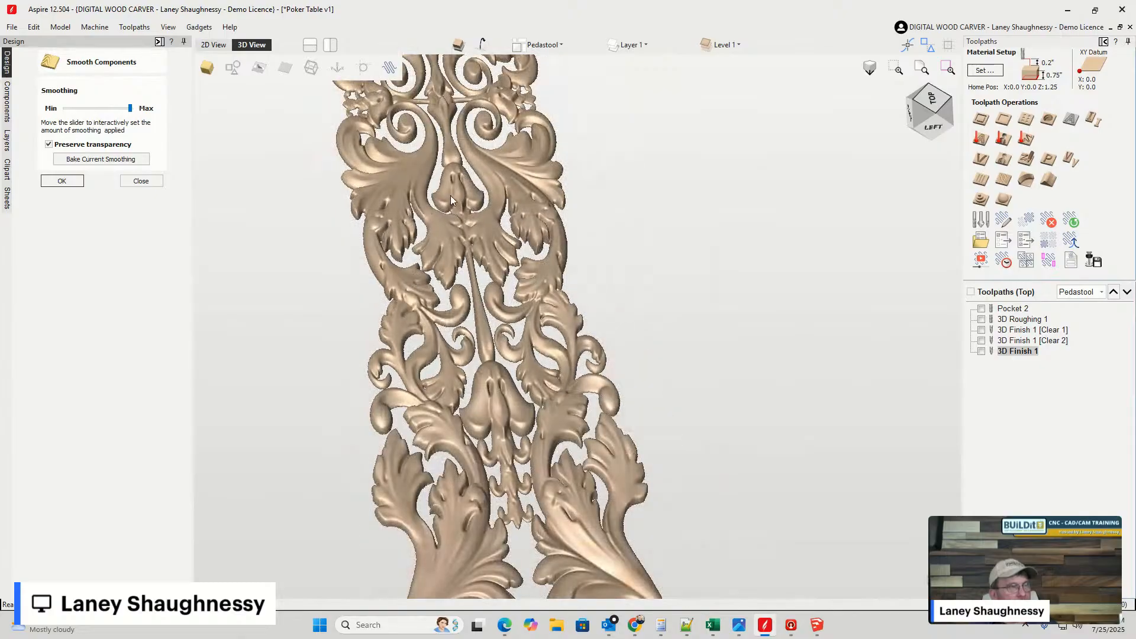
{"action": "scroll", "coordinate": [406, 140], "scroll_direction": "up", "scroll_amount": 4}
{"action": "middle_click_drag", "start_coordinate": [444, 131], "coordinate": [328, 631]}
{"action": "middle_click_drag", "start_coordinate": [438, 480], "coordinate": [538, 475]}
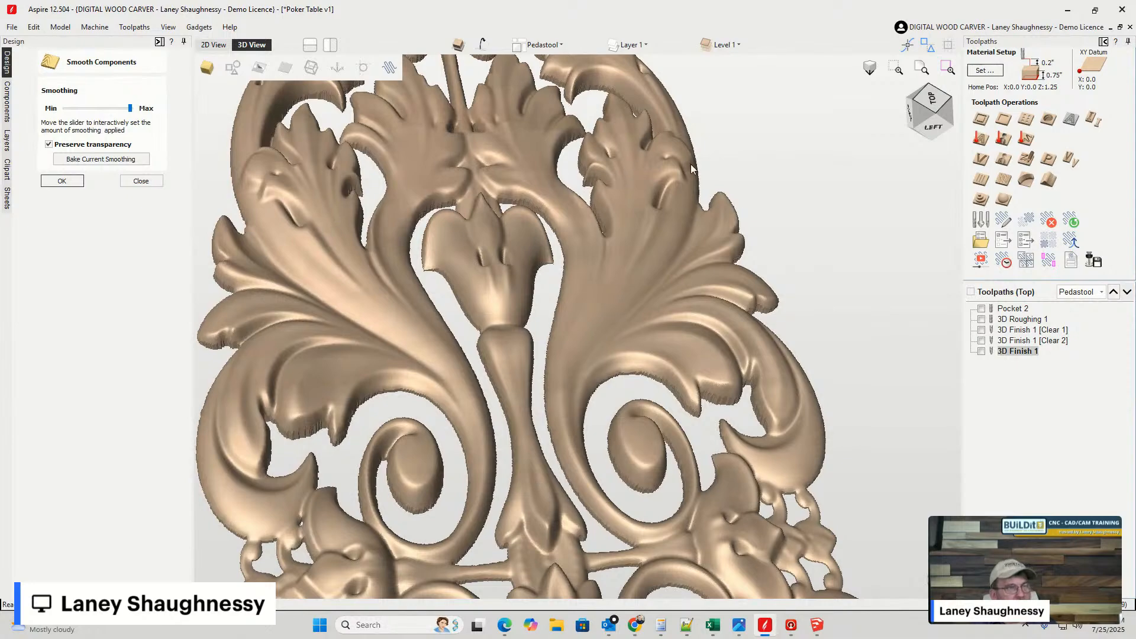
{"action": "scroll", "coordinate": [690, 168], "scroll_direction": "up", "scroll_amount": 5}
{"action": "scroll", "coordinate": [675, 194], "scroll_direction": "down", "scroll_amount": 5}
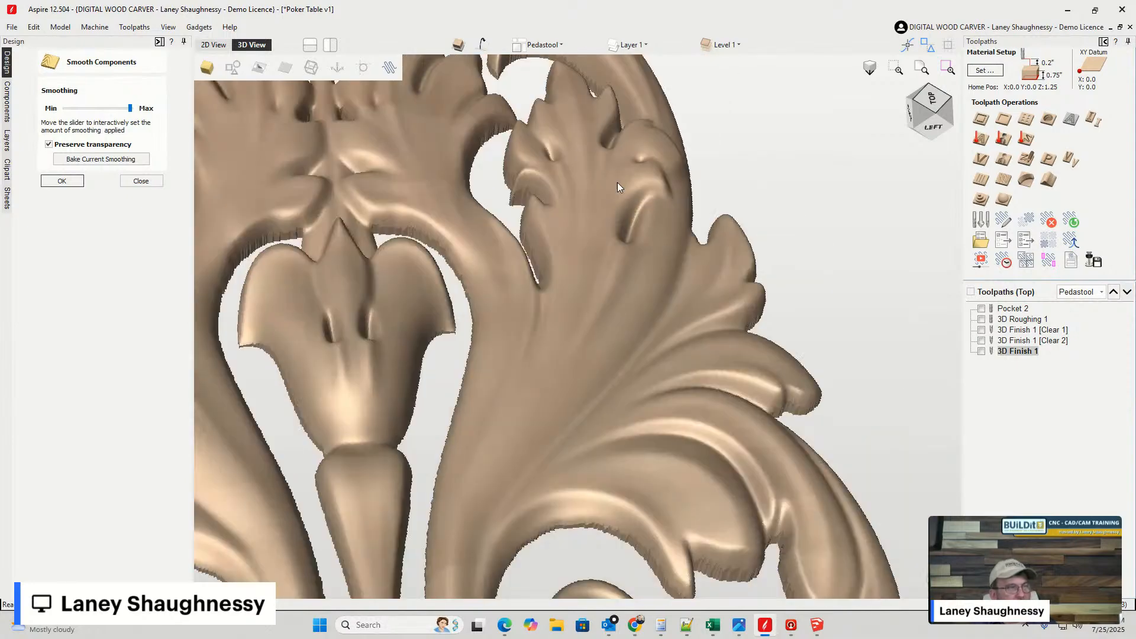
{"action": "left_click_drag", "start_coordinate": [131, 108], "coordinate": [78, 114]}
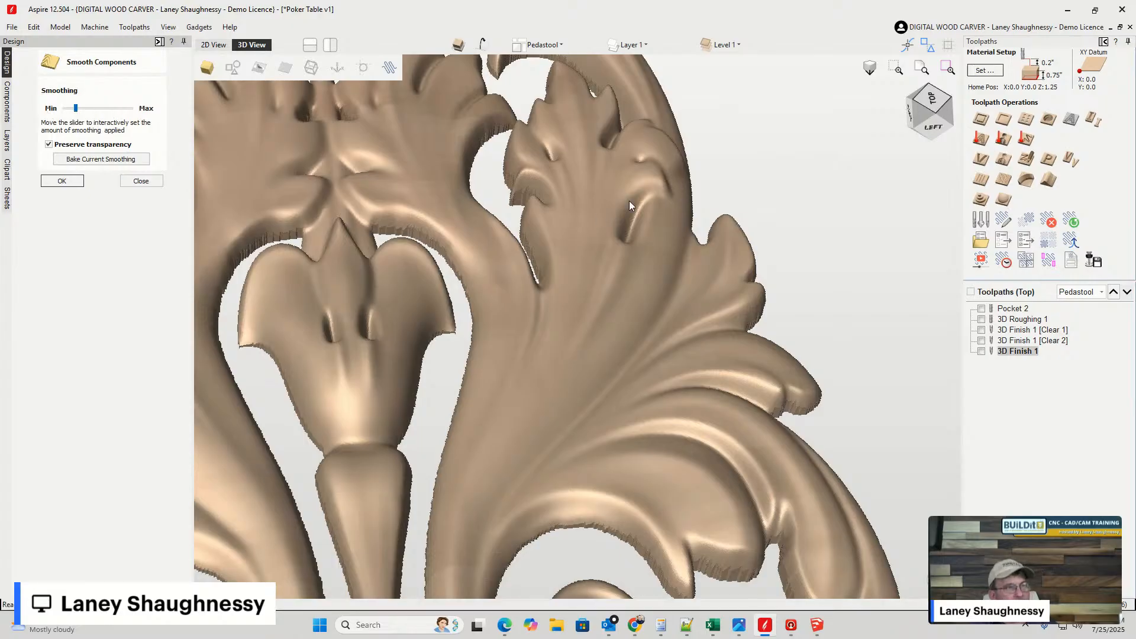
- Check the lightly smoothed flourish's leaves and edges in the 2D and 3D views, and close Smooth Components
{"action": "scroll", "coordinate": [630, 201], "scroll_direction": "up", "scroll_amount": 5}
{"action": "scroll", "coordinate": [592, 175], "scroll_direction": "down", "scroll_amount": 10}
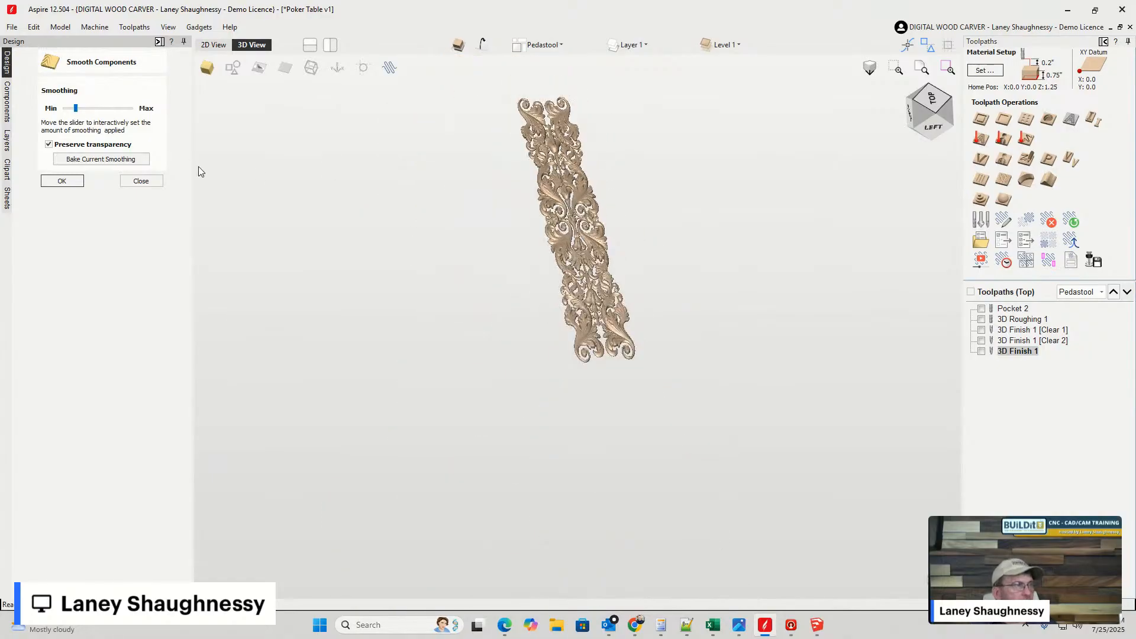
{"action": "left_click", "coordinate": [213, 45]}
{"action": "scroll", "coordinate": [348, 166], "scroll_direction": "up", "scroll_amount": 4}
{"action": "scroll", "coordinate": [347, 171], "scroll_direction": "up", "scroll_amount": 4}
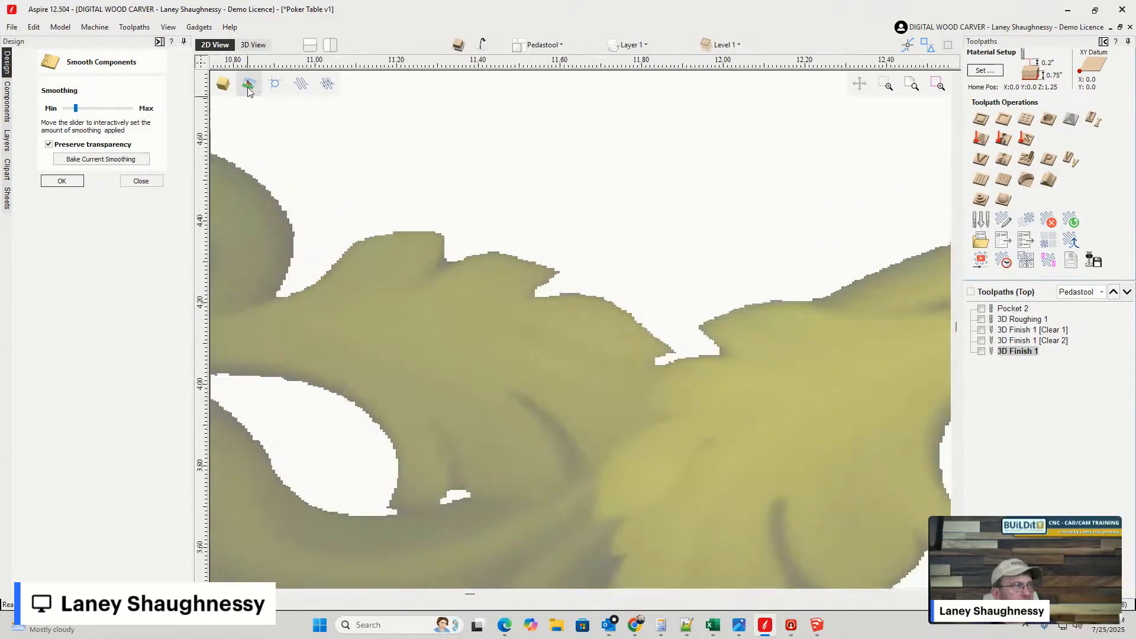
{"action": "left_click", "coordinate": [252, 45]}
{"action": "scroll", "coordinate": [574, 294], "scroll_direction": "up", "scroll_amount": 3}
{"action": "scroll", "coordinate": [551, 294], "scroll_direction": "up", "scroll_amount": 5}
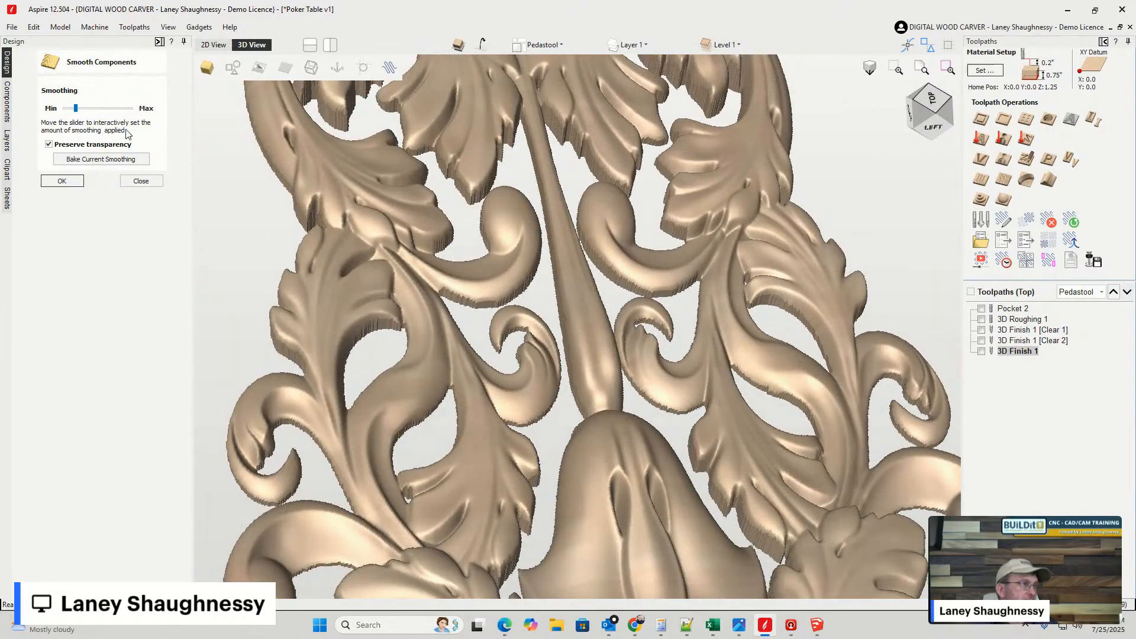
{"action": "left_click", "coordinate": [137, 182]}
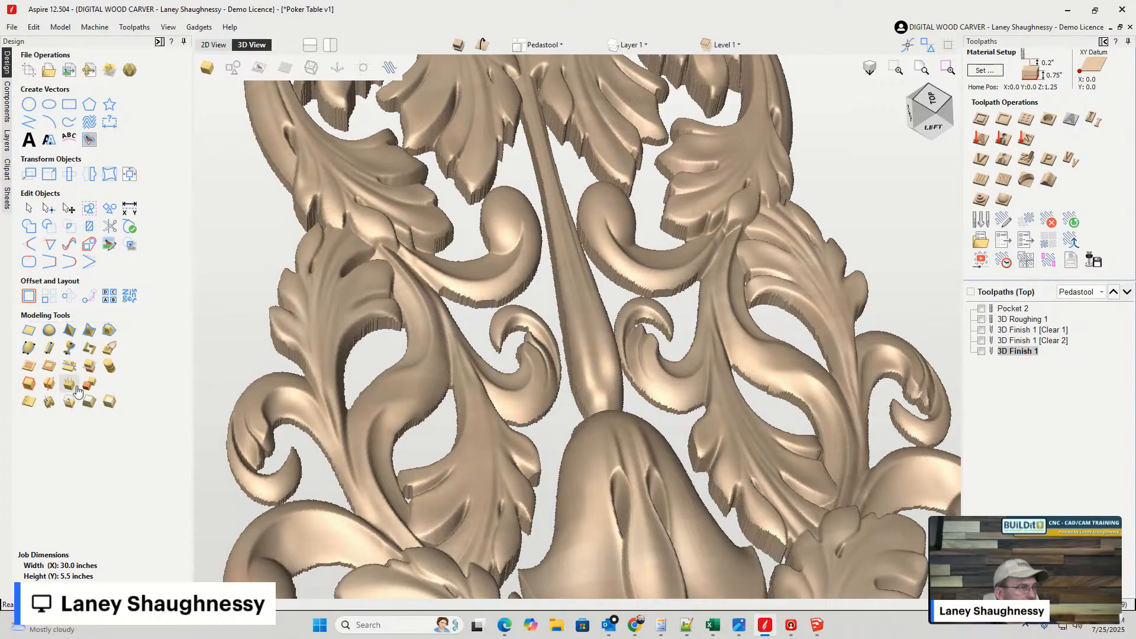
- Try adding a 5.4° draft to the visible model and check the side walls of the scrolls up close
{"action": "left_click", "coordinate": [89, 403]}
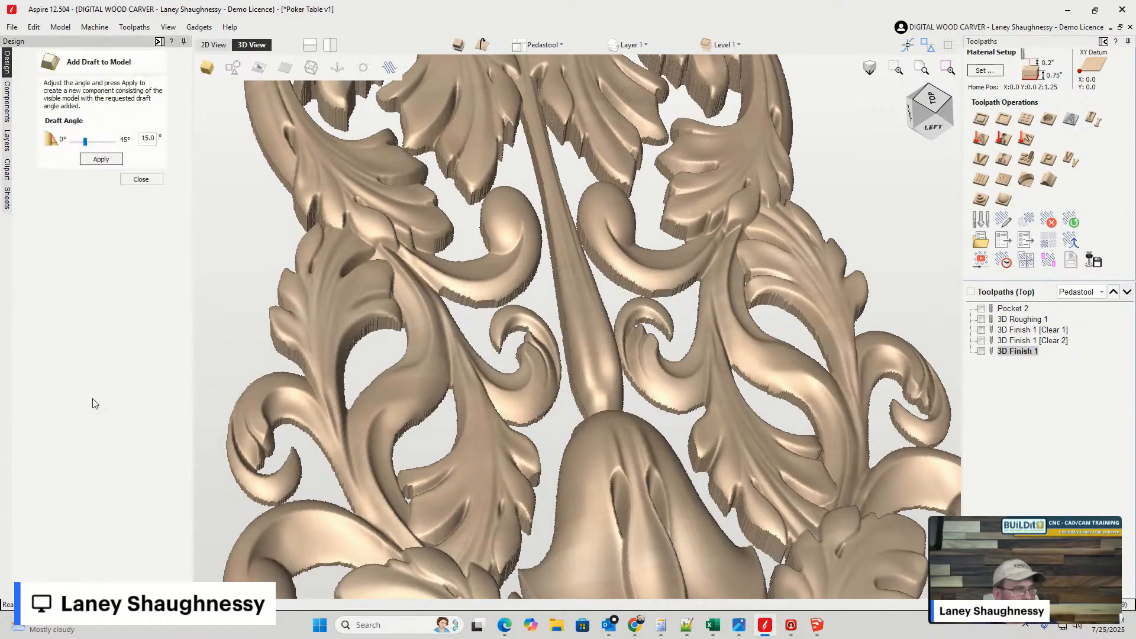
{"action": "double_click", "coordinate": [147, 138]}
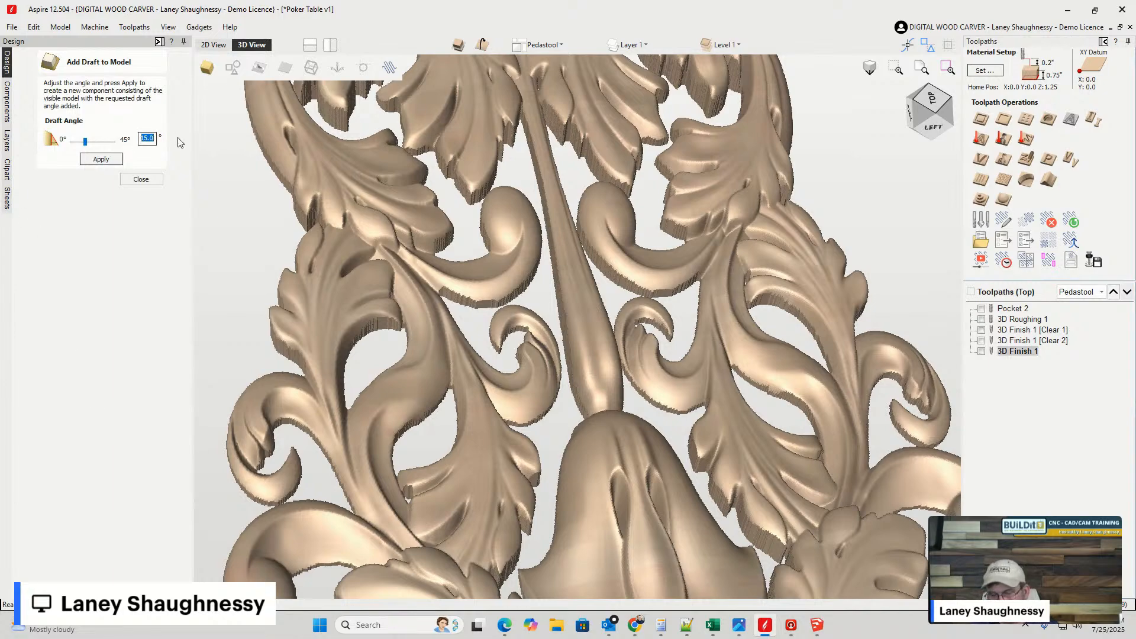
{"action": "type", "text": "5.4"}
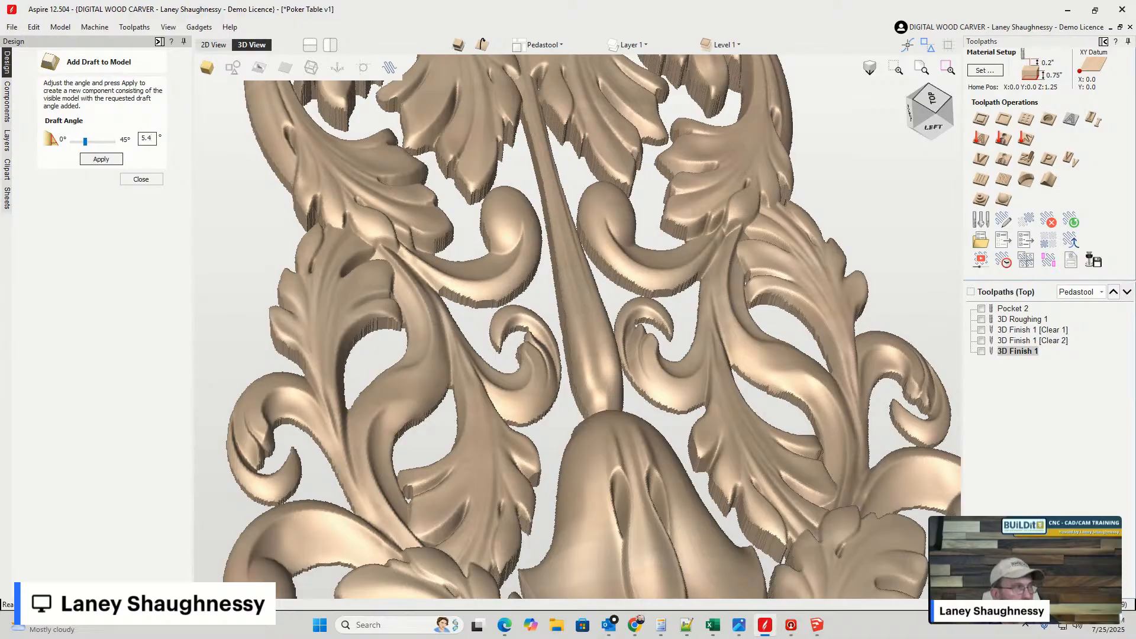
{"action": "left_click", "coordinate": [92, 160]}
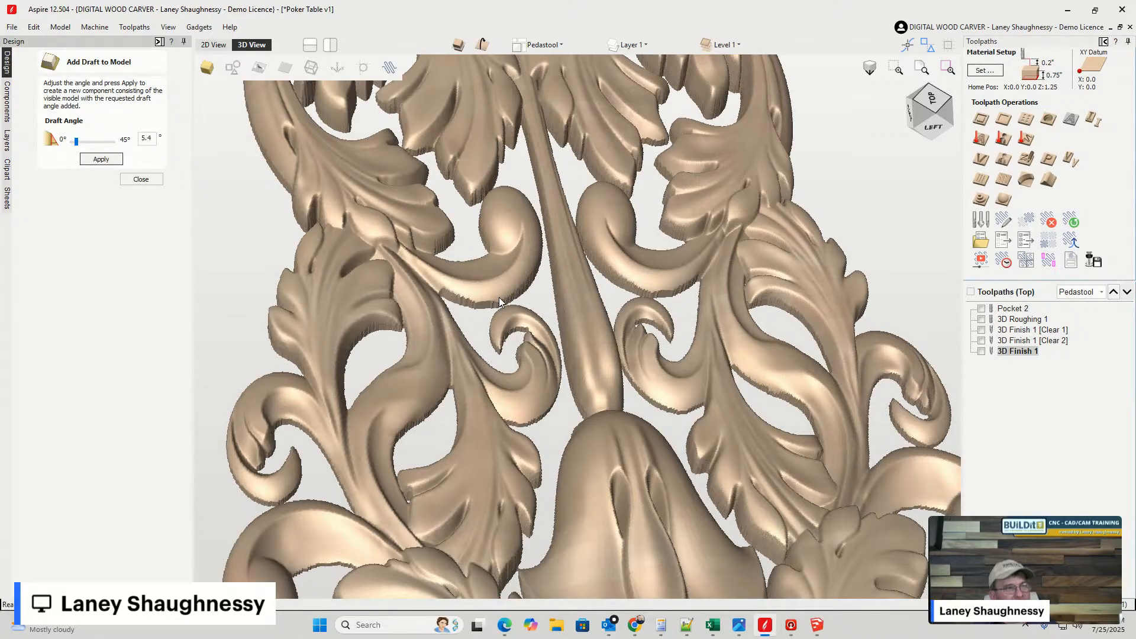
{"action": "scroll", "coordinate": [514, 299], "scroll_direction": "up", "scroll_amount": 6}
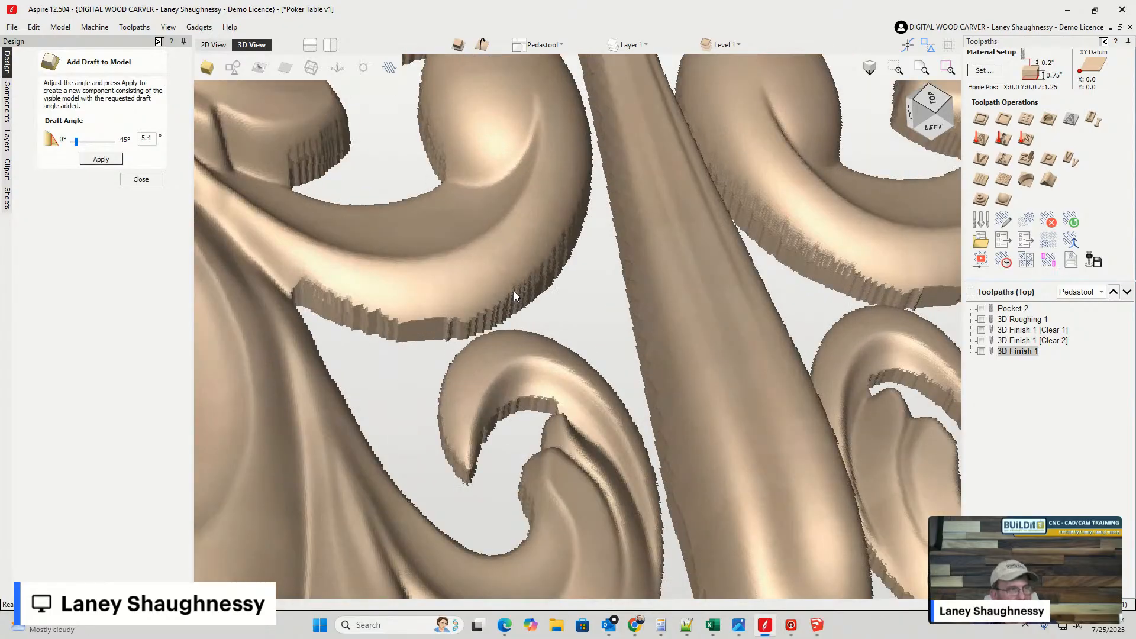
{"action": "scroll", "coordinate": [514, 291], "scroll_direction": "down", "scroll_amount": 5}
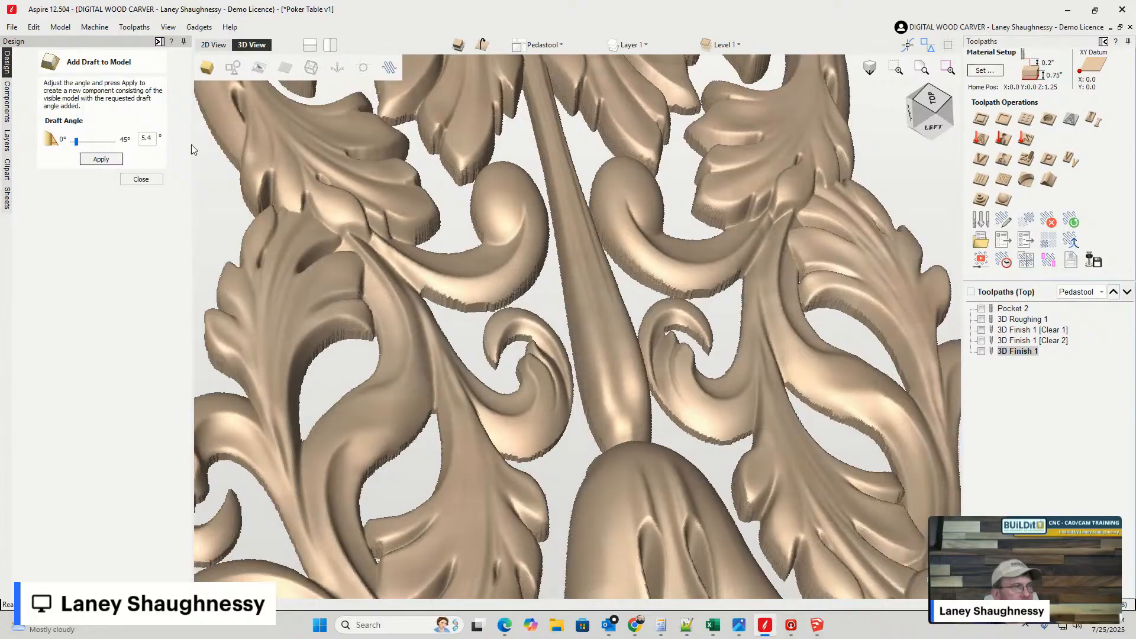
- Try an 11° draft angle on the model and check the walls beside the central stem
{"action": "left_click_drag", "start_coordinate": [152, 138], "coordinate": [119, 138]}
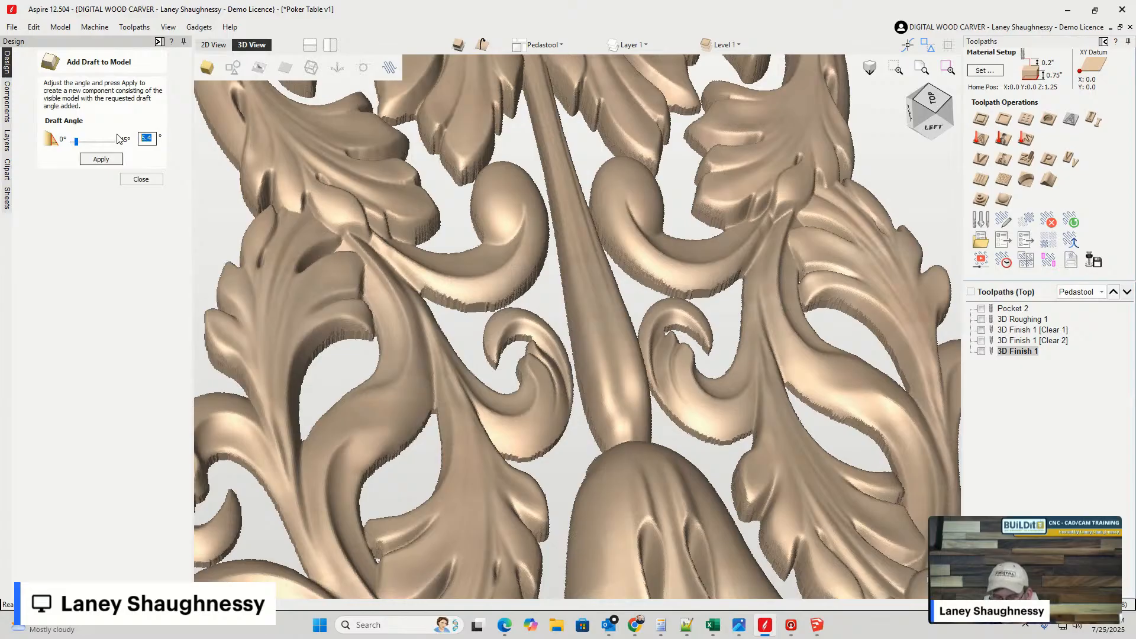
{"action": "type", "text": "11"}
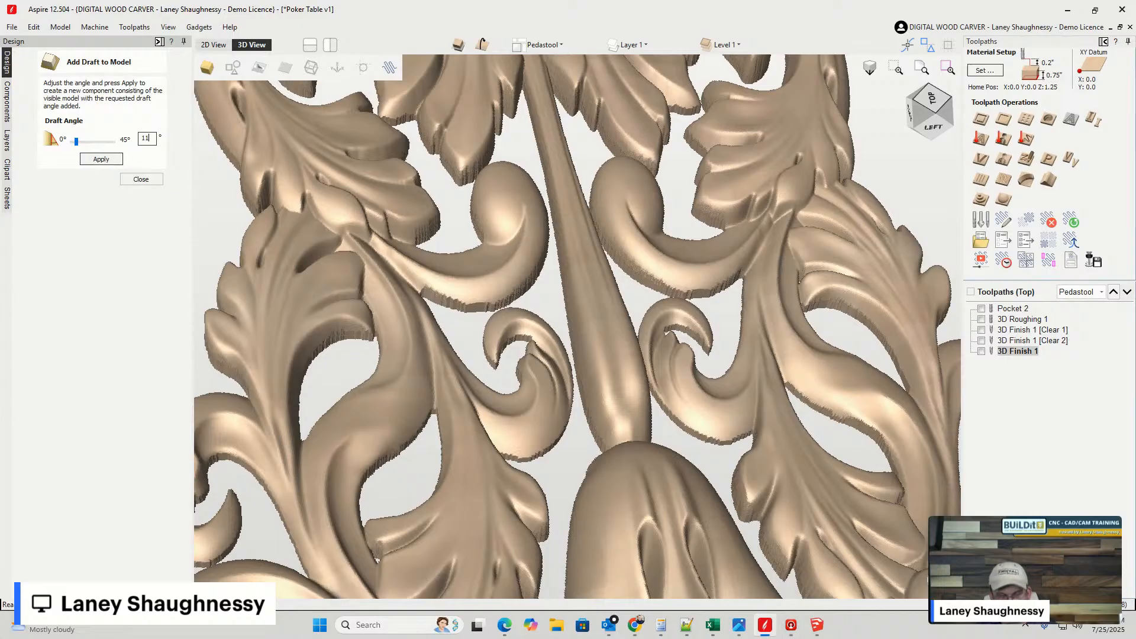
{"action": "left_click", "coordinate": [101, 159]}
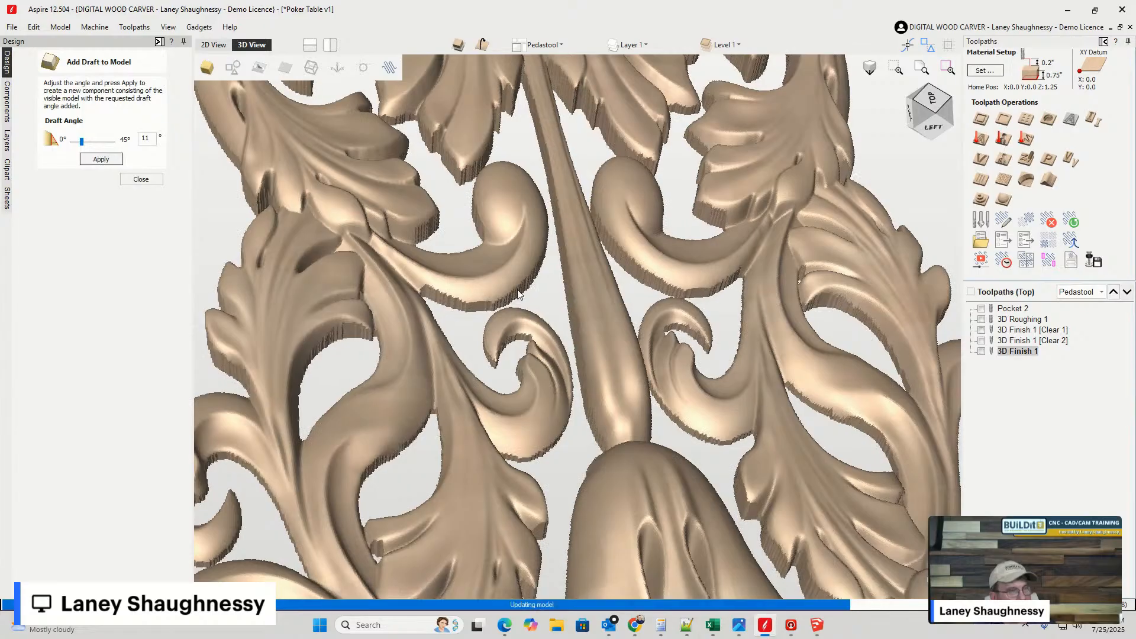
{"action": "scroll", "coordinate": [518, 300], "scroll_direction": "up", "scroll_amount": 3}
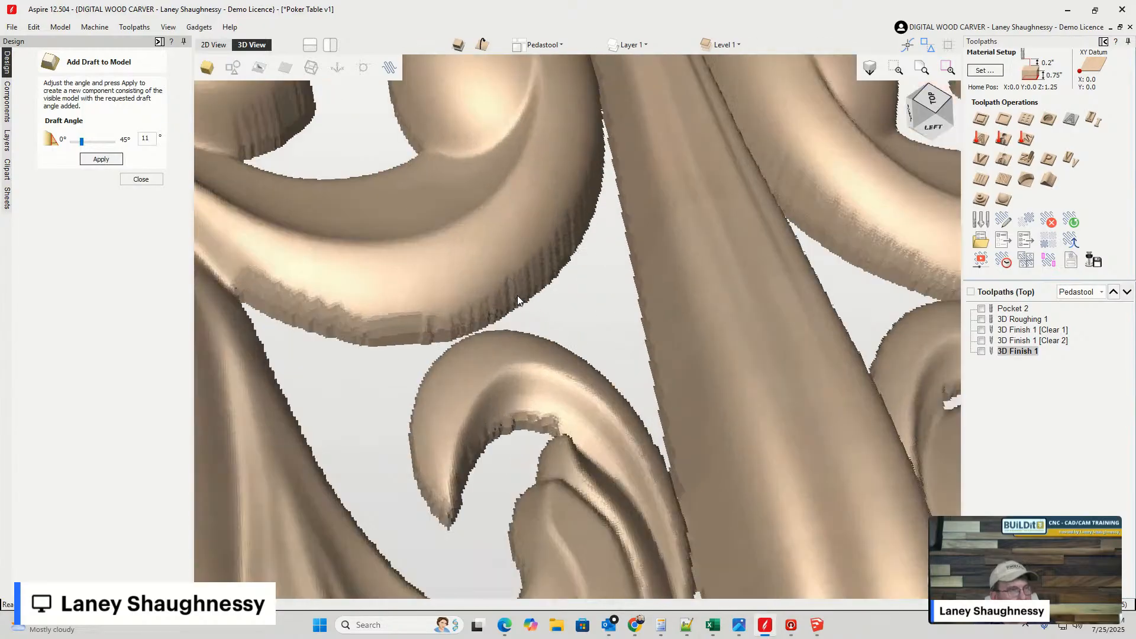
{"action": "scroll", "coordinate": [538, 254], "scroll_direction": "down", "scroll_amount": 3}
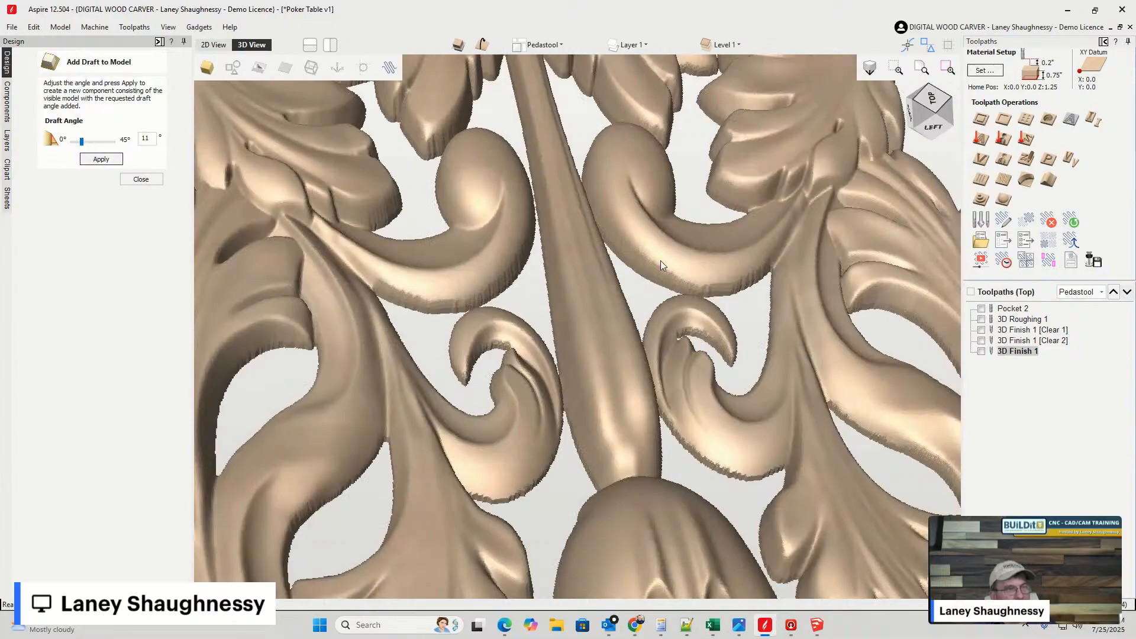
- Examine the drafted edges around the bell-shaped flower, the small scrolls and the surrounding leaves
{"action": "scroll", "coordinate": [639, 291], "scroll_direction": "down", "scroll_amount": 4}
{"action": "scroll", "coordinate": [669, 296], "scroll_direction": "up", "scroll_amount": 5}
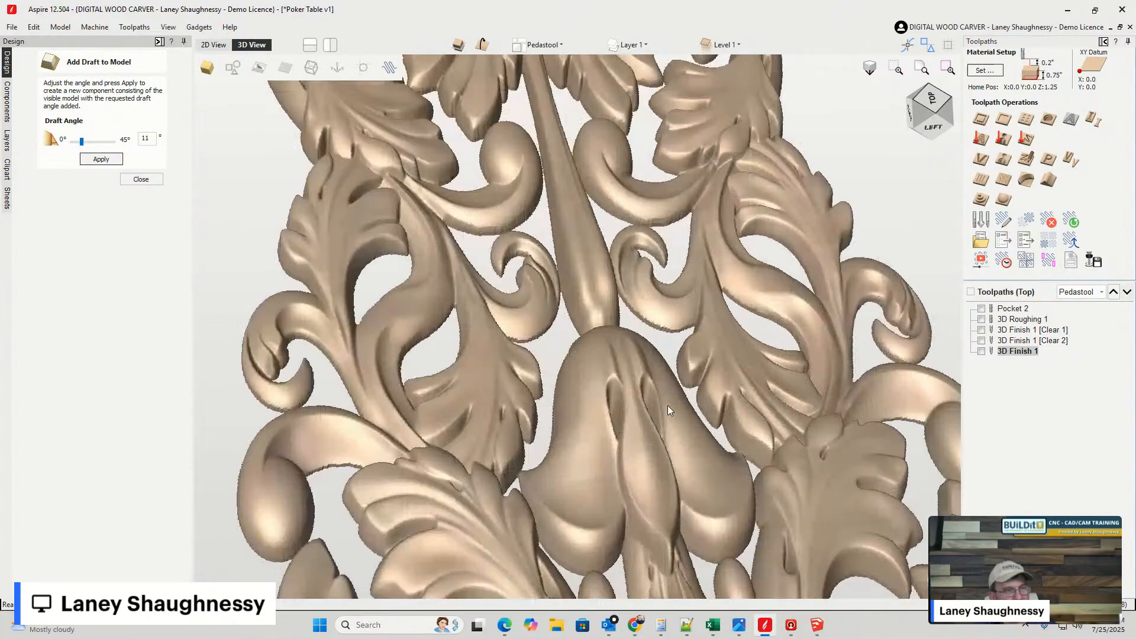
{"action": "scroll", "coordinate": [673, 297], "scroll_direction": "down", "scroll_amount": 1}
{"action": "scroll", "coordinate": [639, 273], "scroll_direction": "up", "scroll_amount": 5}
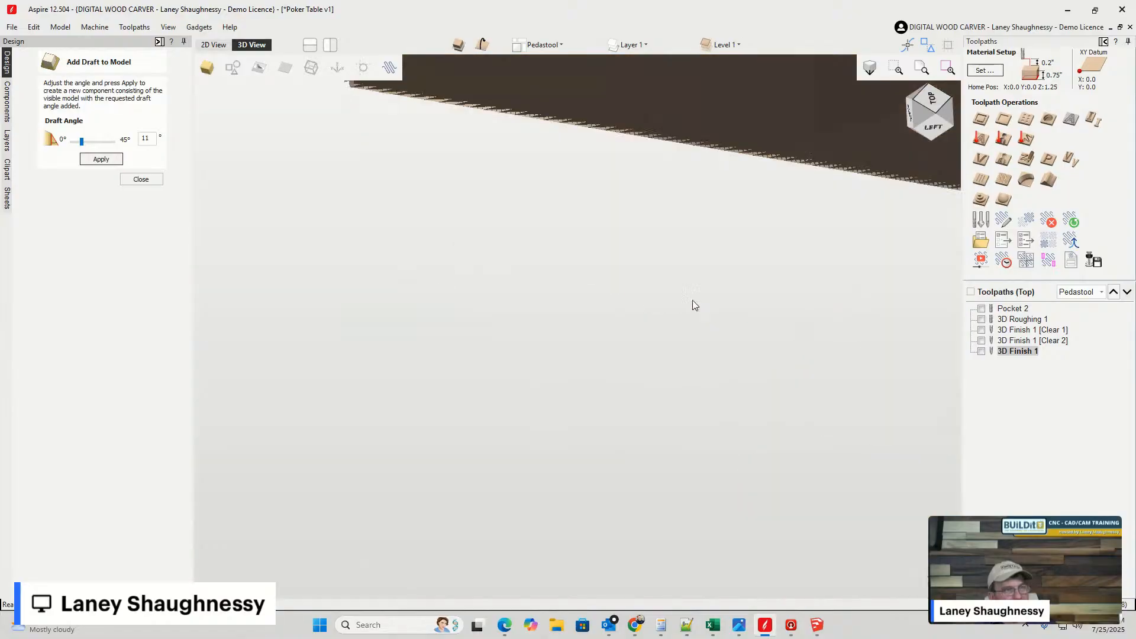
{"action": "scroll", "coordinate": [693, 300], "scroll_direction": "down", "scroll_amount": 2}
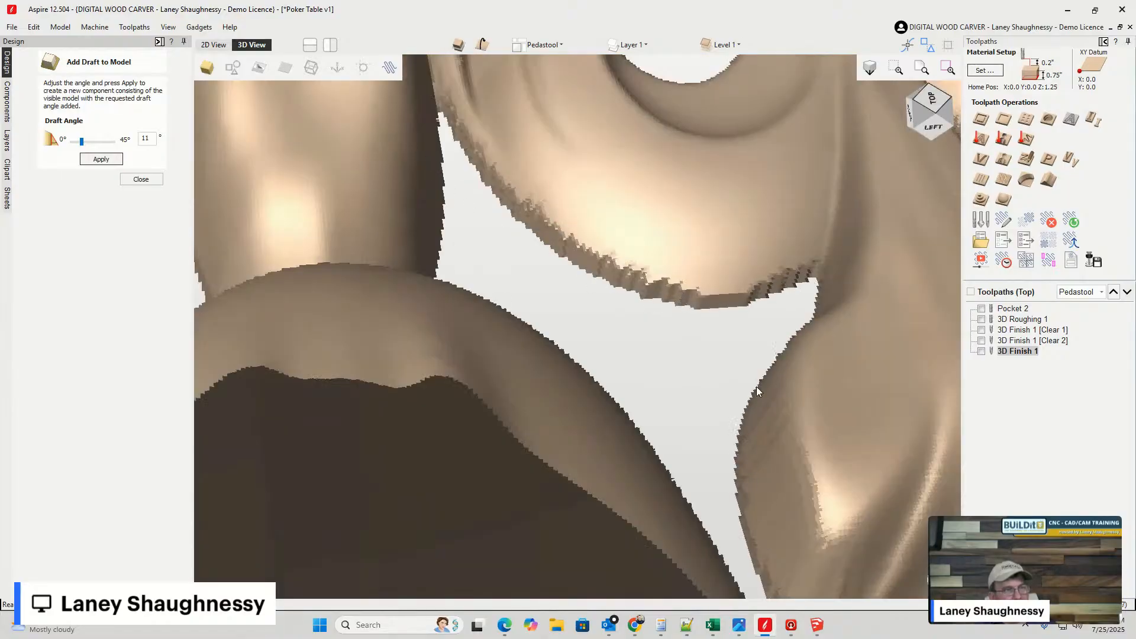
{"action": "scroll", "coordinate": [631, 298], "scroll_direction": "down", "scroll_amount": 5}
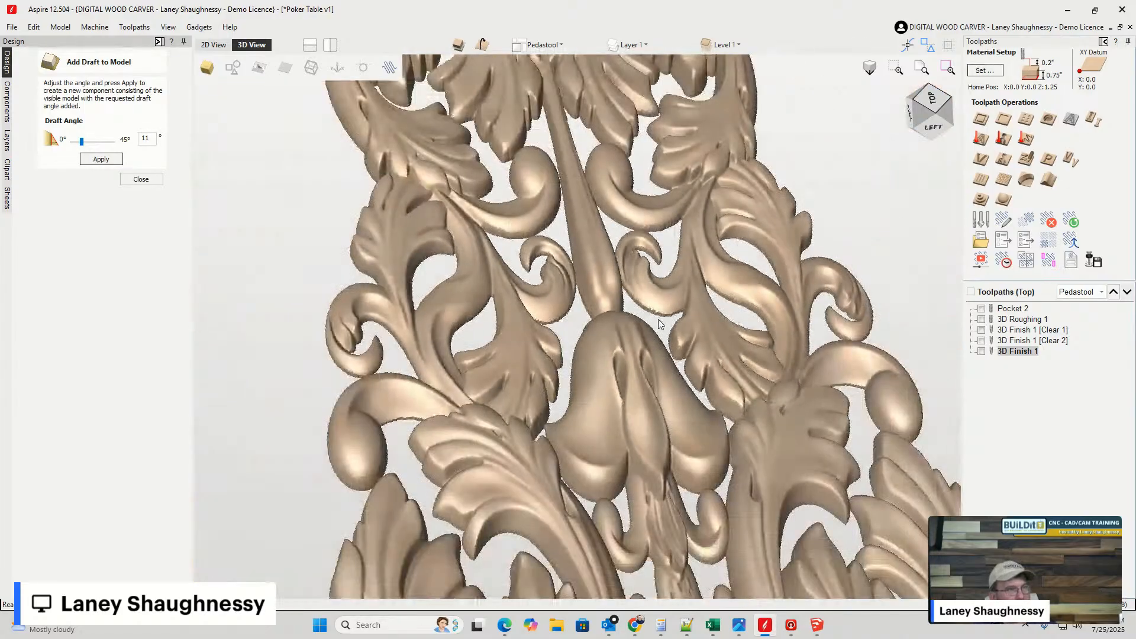
{"action": "scroll", "coordinate": [546, 303], "scroll_direction": "up", "scroll_amount": 2}
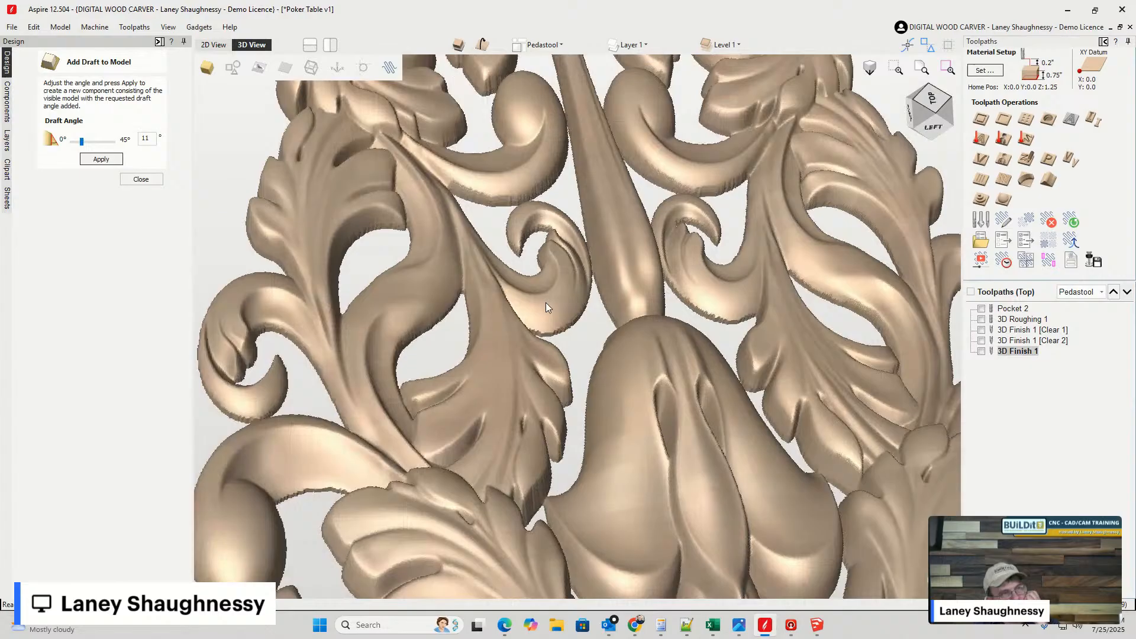
{"action": "scroll", "coordinate": [350, 341], "scroll_direction": "down", "scroll_amount": 3}
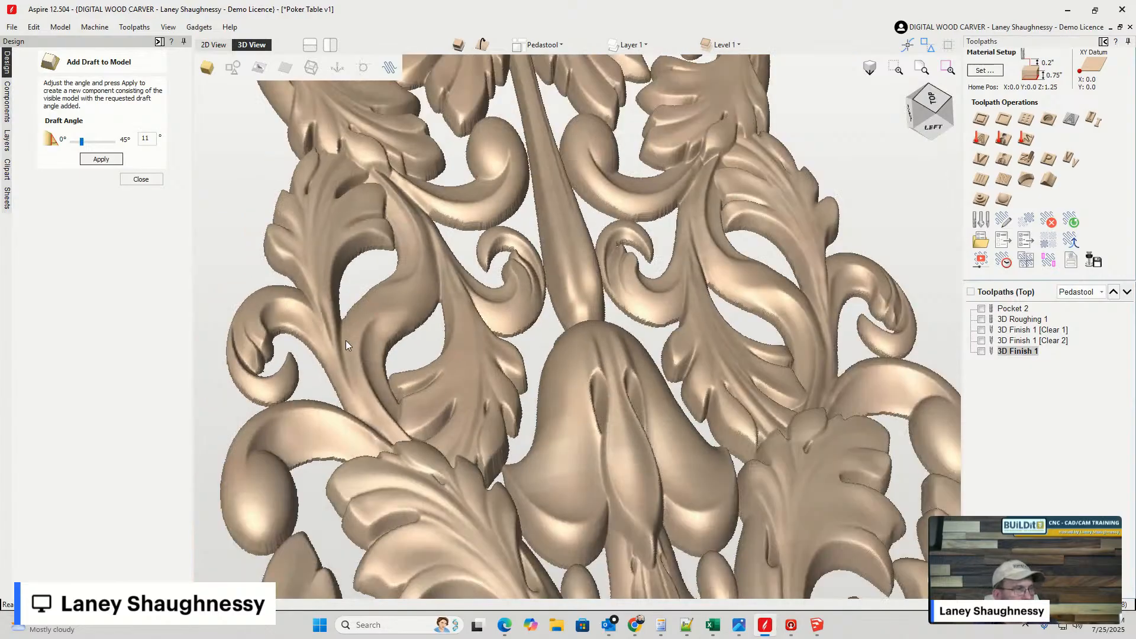
{"action": "scroll", "coordinate": [294, 353], "scroll_direction": "down", "scroll_amount": 2}
{"action": "scroll", "coordinate": [293, 349], "scroll_direction": "down", "scroll_amount": 3}
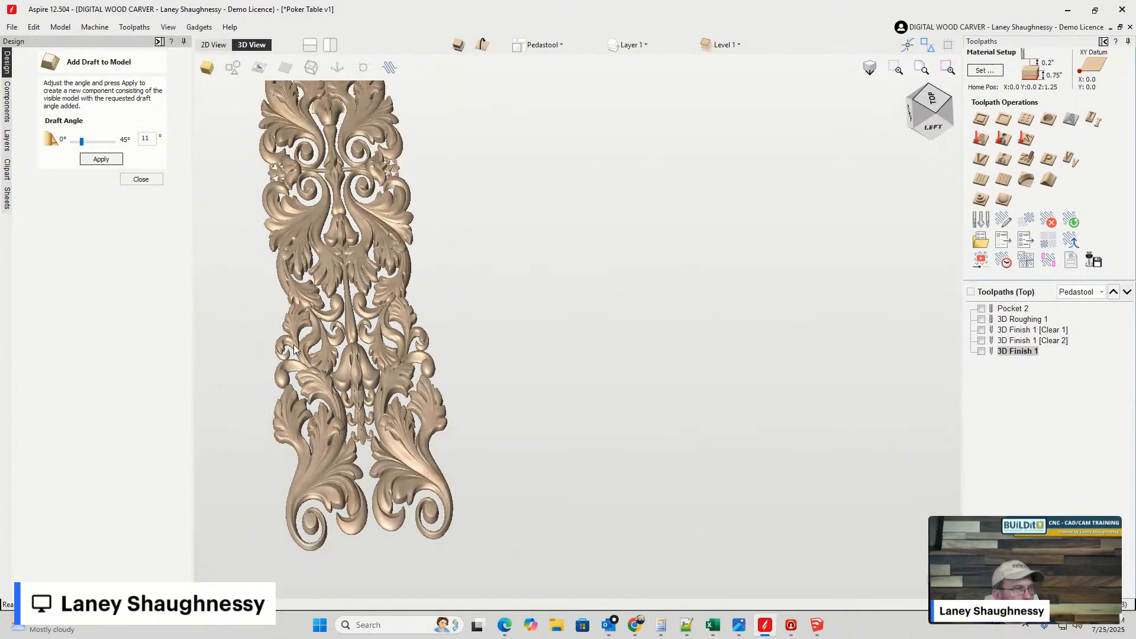
- Raise the draft angle to 32° and apply it to the model
{"action": "scroll", "coordinate": [299, 340], "scroll_direction": "up", "scroll_amount": 5}
{"action": "scroll", "coordinate": [303, 334], "scroll_direction": "up", "scroll_amount": 2}
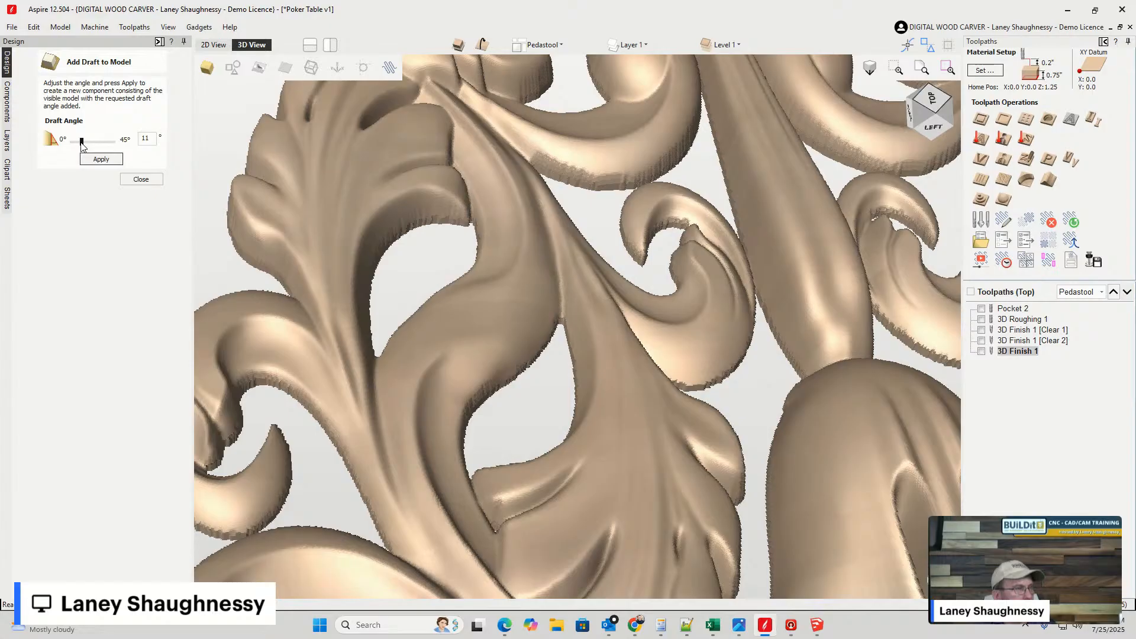
{"action": "left_click_drag", "start_coordinate": [81, 143], "coordinate": [101, 143]}
{"action": "left_click", "coordinate": [98, 161]}
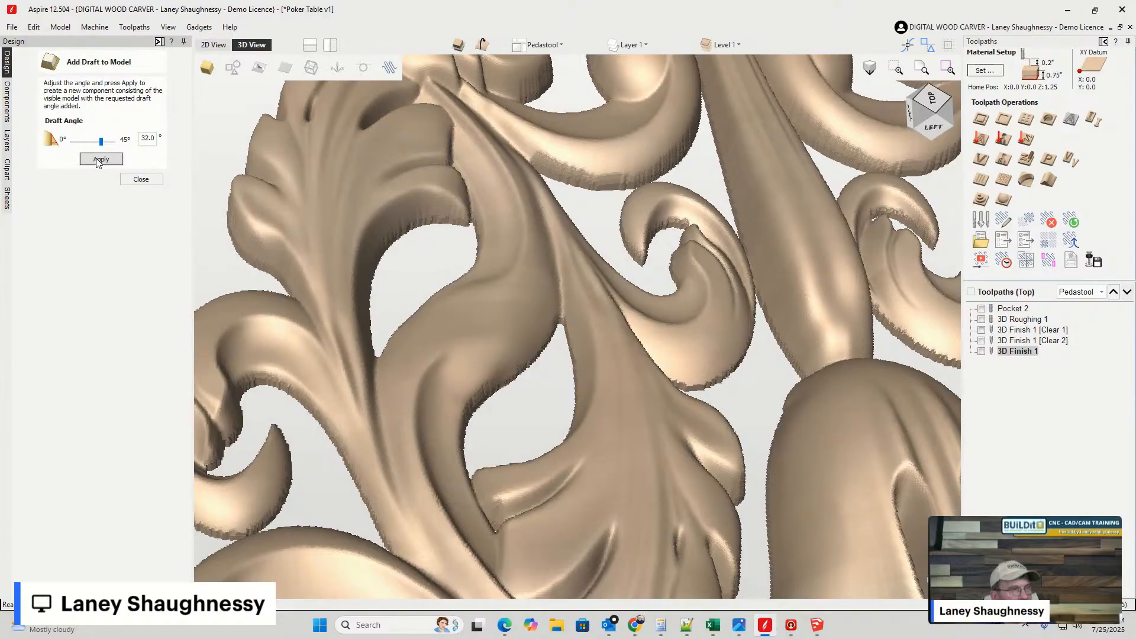
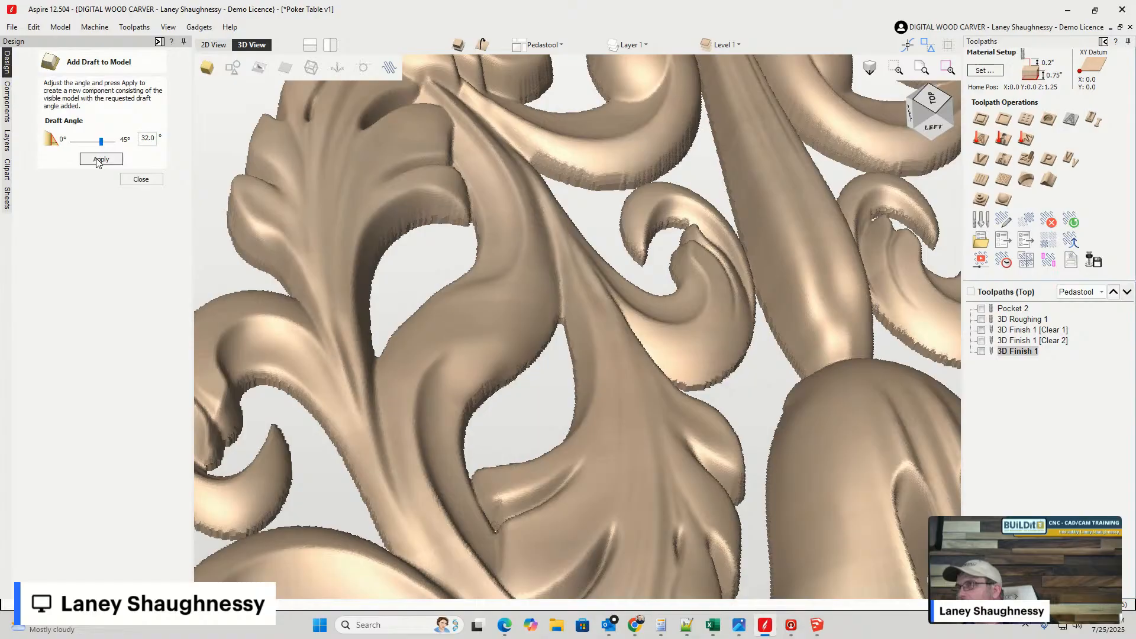
{"action": "left_click", "coordinate": [97, 159]}
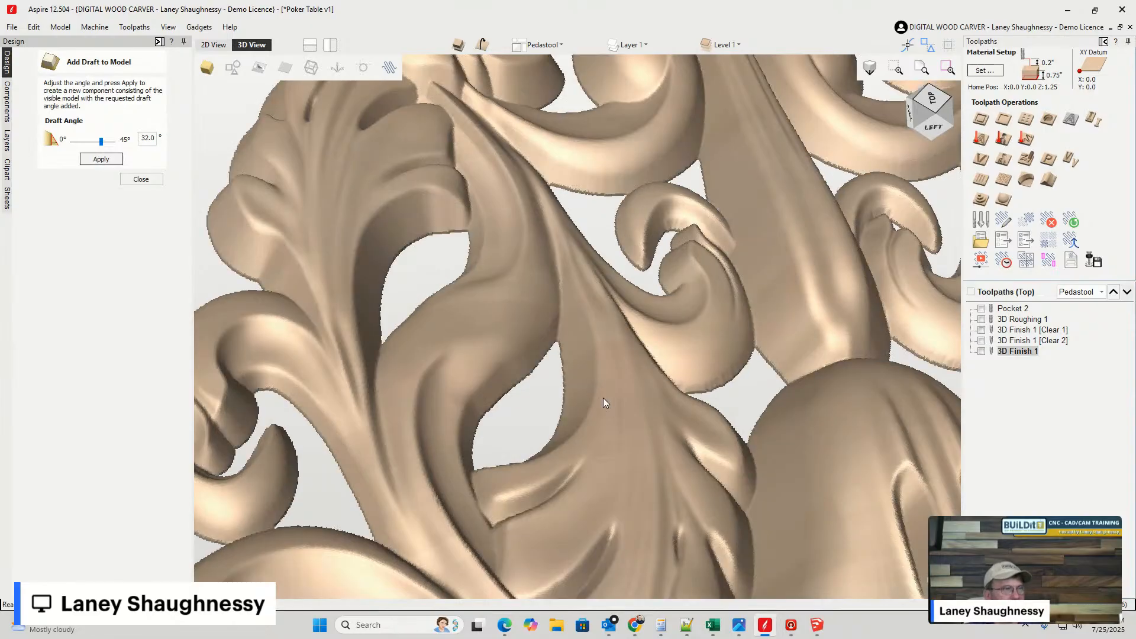
- Inspect the steeper draft on the leaf openings and the small stacked buds near the panel's end
{"action": "scroll", "coordinate": [439, 223], "scroll_direction": "up", "scroll_amount": 3}
{"action": "scroll", "coordinate": [438, 227], "scroll_direction": "down", "scroll_amount": 4}
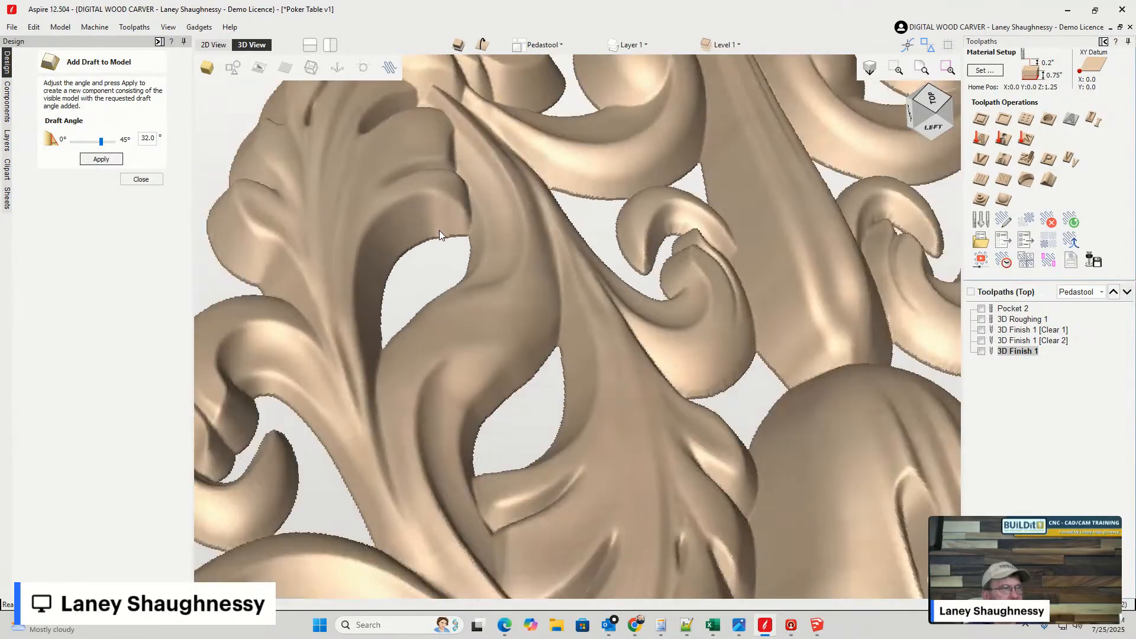
{"action": "scroll", "coordinate": [439, 234], "scroll_direction": "down", "scroll_amount": 3}
{"action": "scroll", "coordinate": [488, 88], "scroll_direction": "down", "scroll_amount": 2}
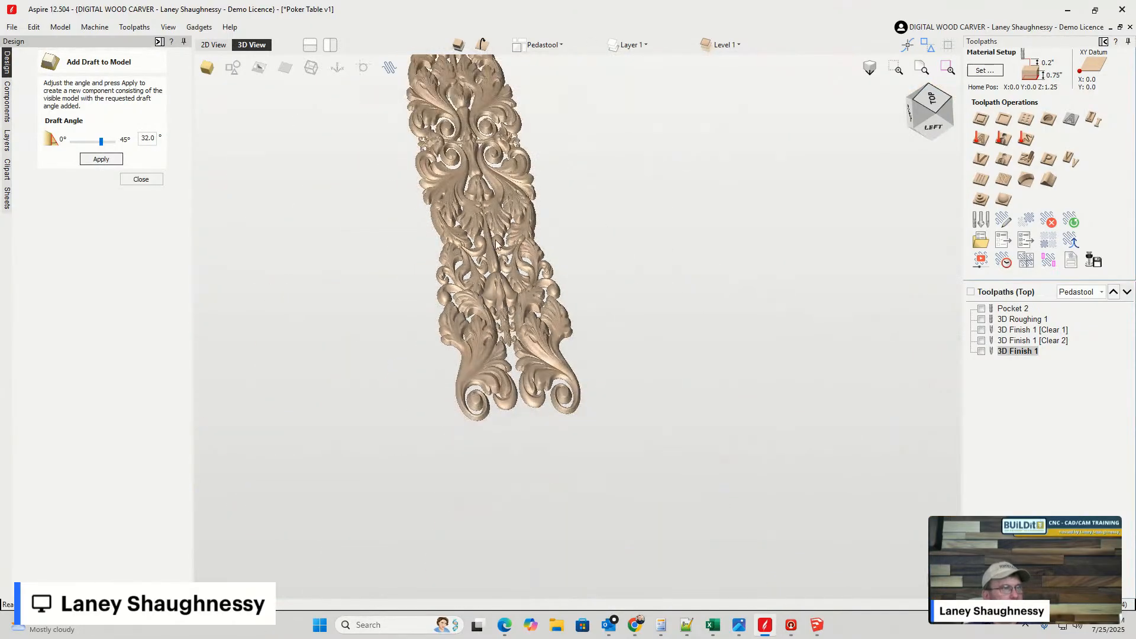
{"action": "scroll", "coordinate": [488, 89], "scroll_direction": "up", "scroll_amount": 4}
{"action": "scroll", "coordinate": [551, 352], "scroll_direction": "down", "scroll_amount": 4}
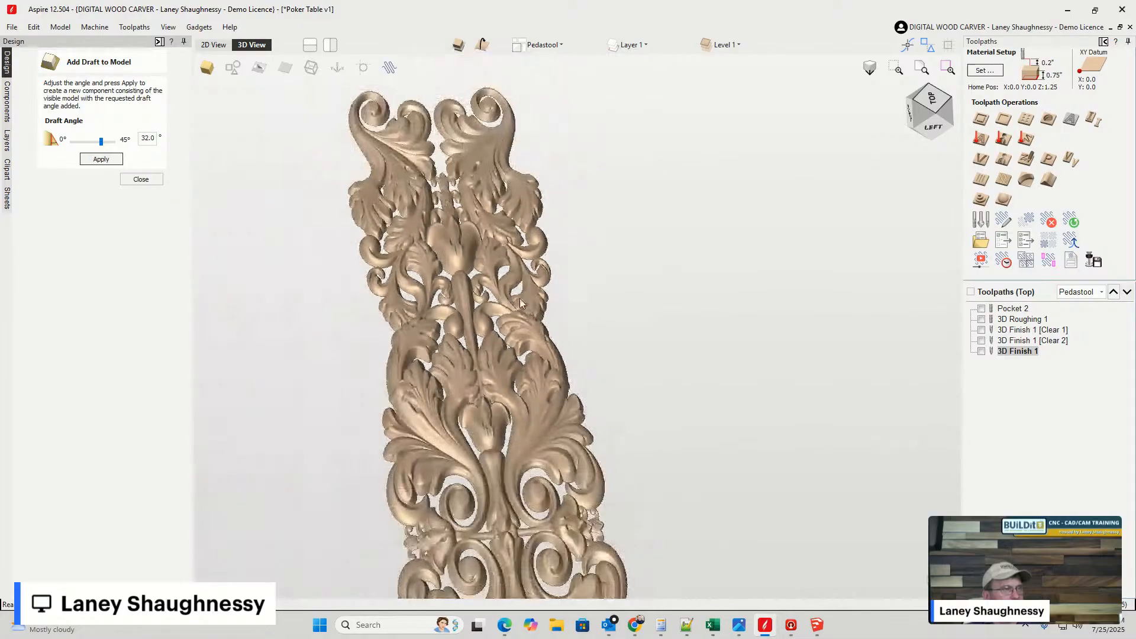
{"action": "scroll", "coordinate": [551, 352], "scroll_direction": "up", "scroll_amount": 6}
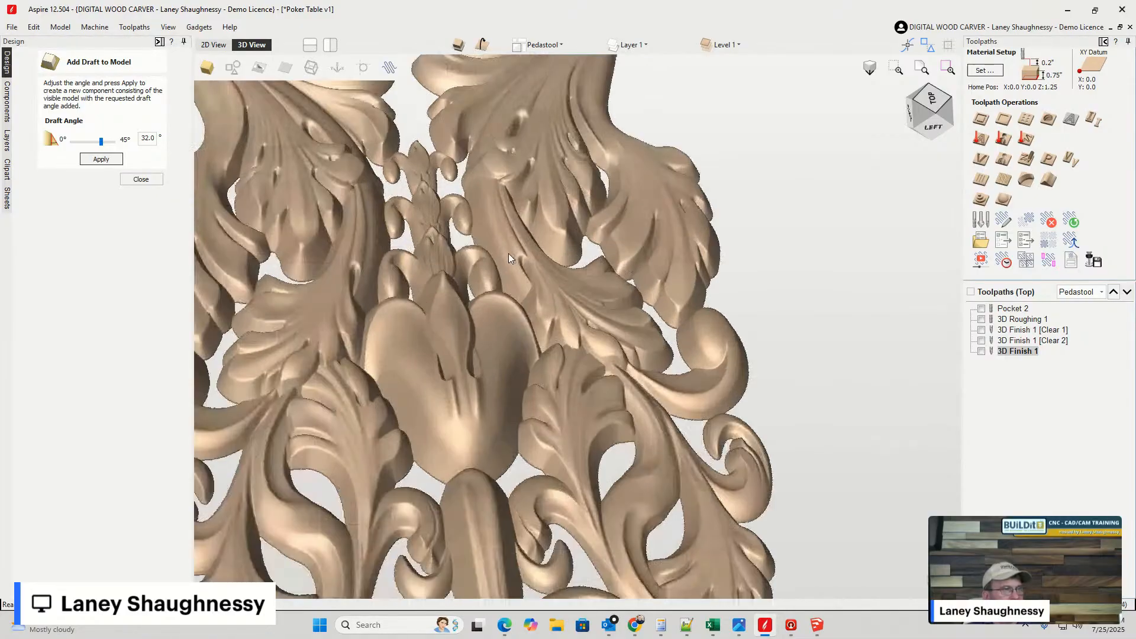
{"action": "scroll", "coordinate": [438, 229], "scroll_direction": "up", "scroll_amount": 3}
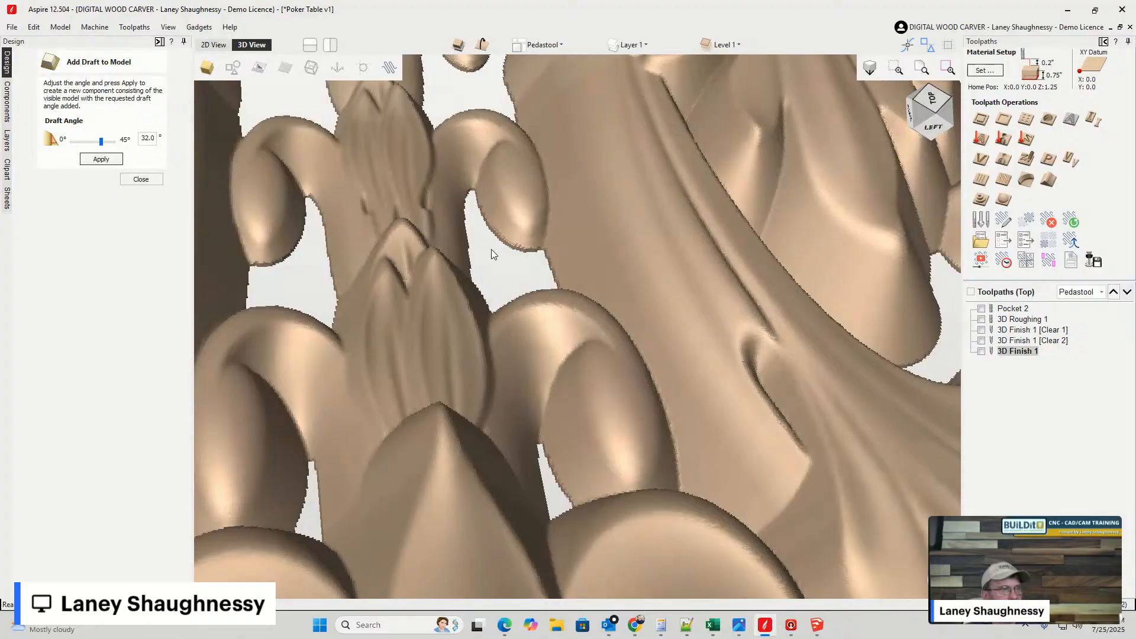
- Examine the drafted walls of the central spiral scrolls and the bell-shaped flower
{"action": "scroll", "coordinate": [573, 239], "scroll_direction": "down", "scroll_amount": 8}
{"action": "scroll", "coordinate": [587, 354], "scroll_direction": "up", "scroll_amount": 3}
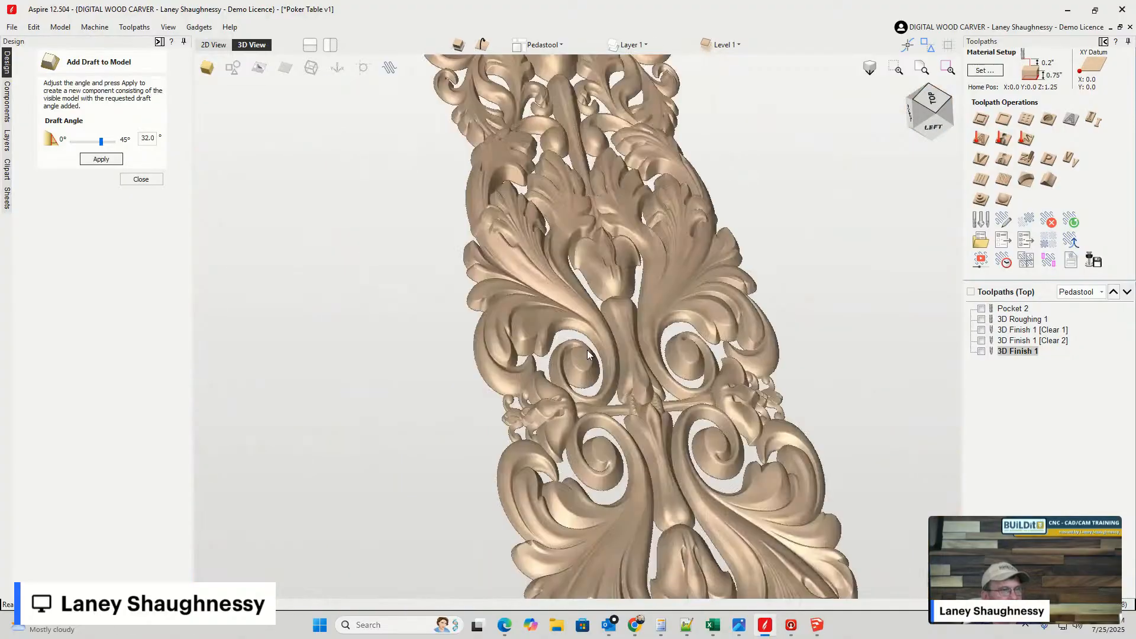
{"action": "scroll", "coordinate": [587, 354], "scroll_direction": "up", "scroll_amount": 5}
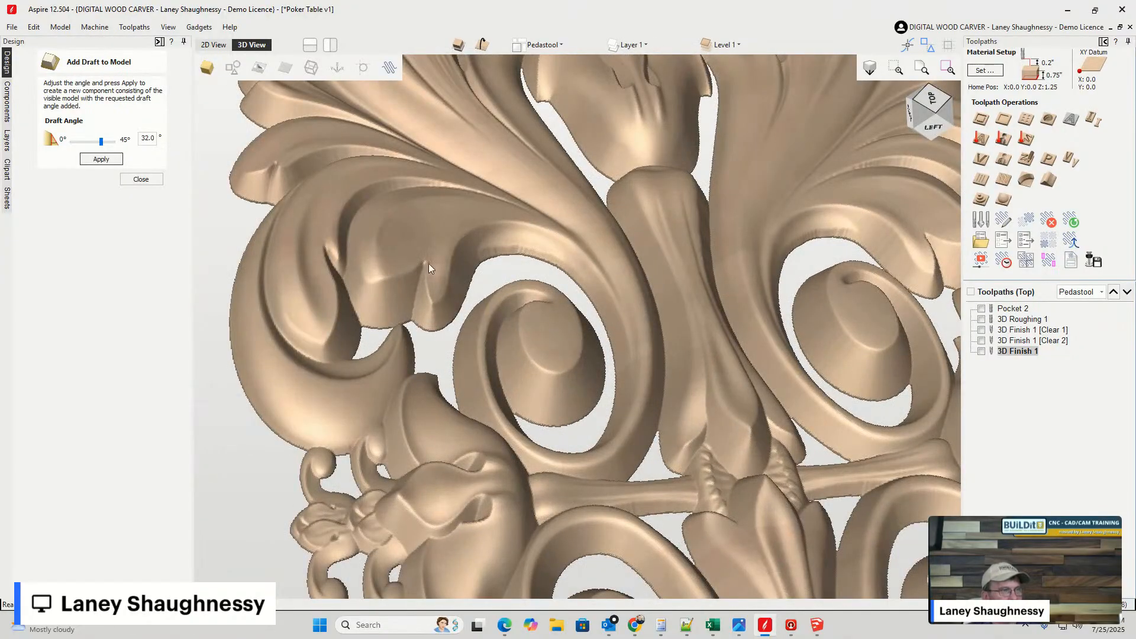
{"action": "middle_click_drag", "start_coordinate": [428, 264], "coordinate": [340, 273]}
{"action": "scroll", "coordinate": [746, 234], "scroll_direction": "down", "scroll_amount": 8}
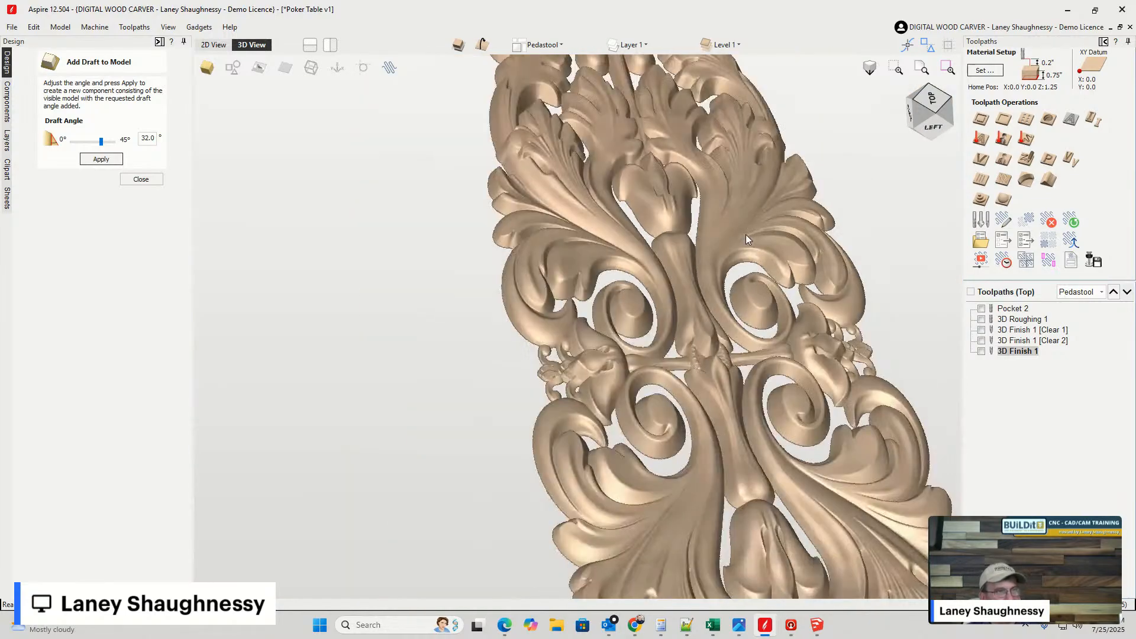
{"action": "scroll", "coordinate": [724, 417], "scroll_direction": "up", "scroll_amount": 3}
{"action": "scroll", "coordinate": [724, 419], "scroll_direction": "up", "scroll_amount": 5}
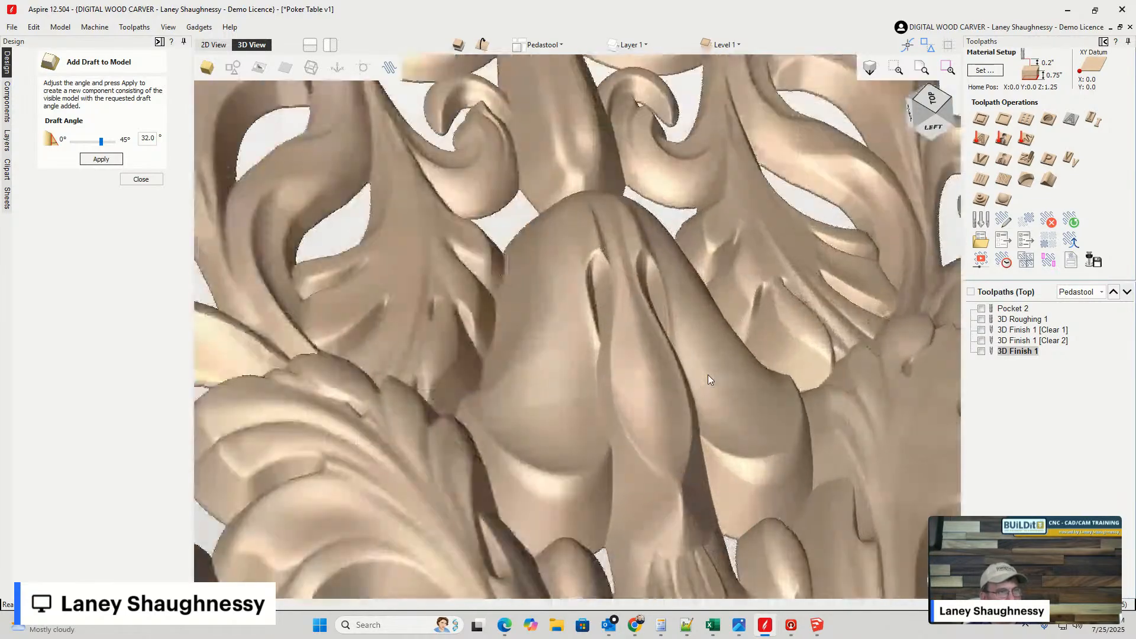
- Lower the draft angle to 22.5° and apply it to the model
{"action": "scroll", "coordinate": [708, 374], "scroll_direction": "down", "scroll_amount": 5}
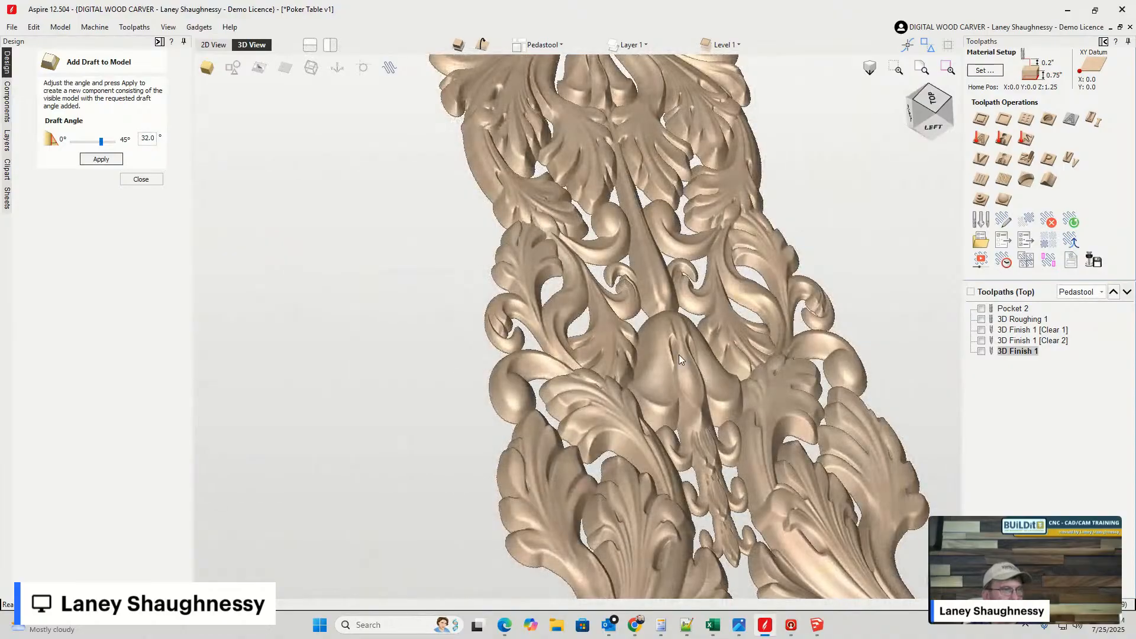
{"action": "scroll", "coordinate": [680, 354], "scroll_direction": "up", "scroll_amount": 5}
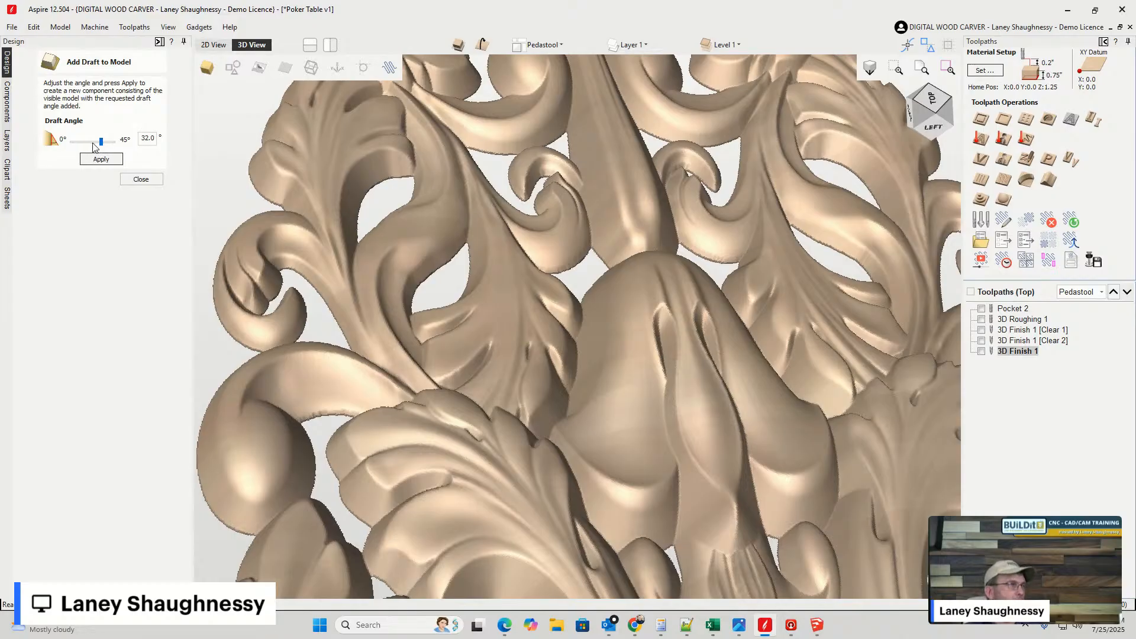
{"action": "left_click_drag", "start_coordinate": [101, 146], "coordinate": [157, 138]}
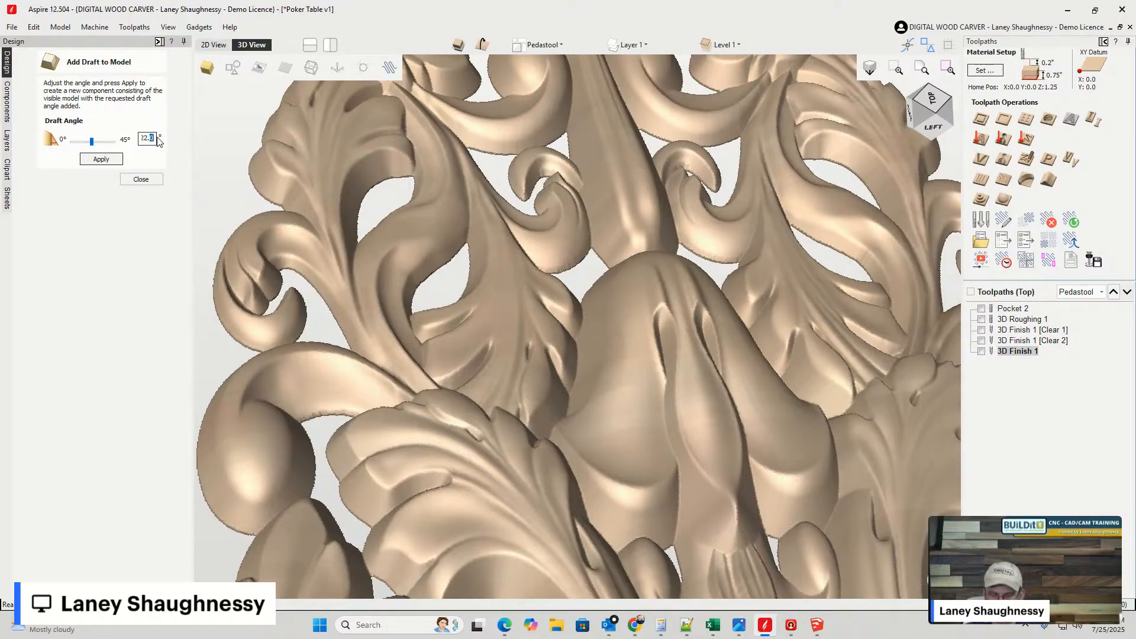
{"action": "type", "text": "5"}
{"action": "left_click", "coordinate": [101, 160]}
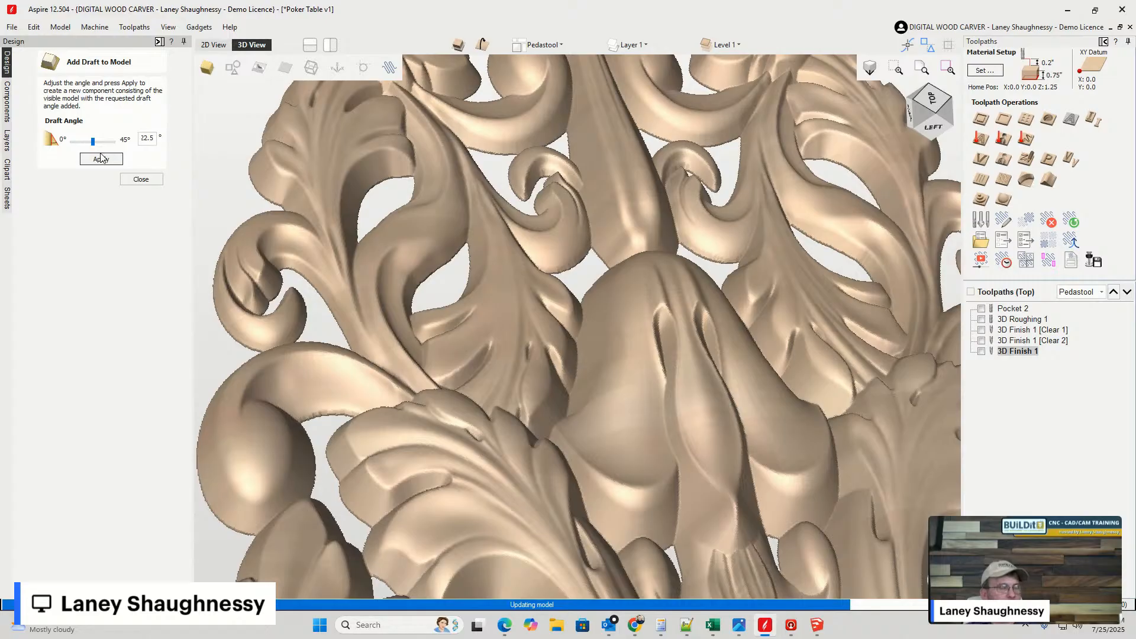
{"action": "left_click", "coordinate": [148, 28]}
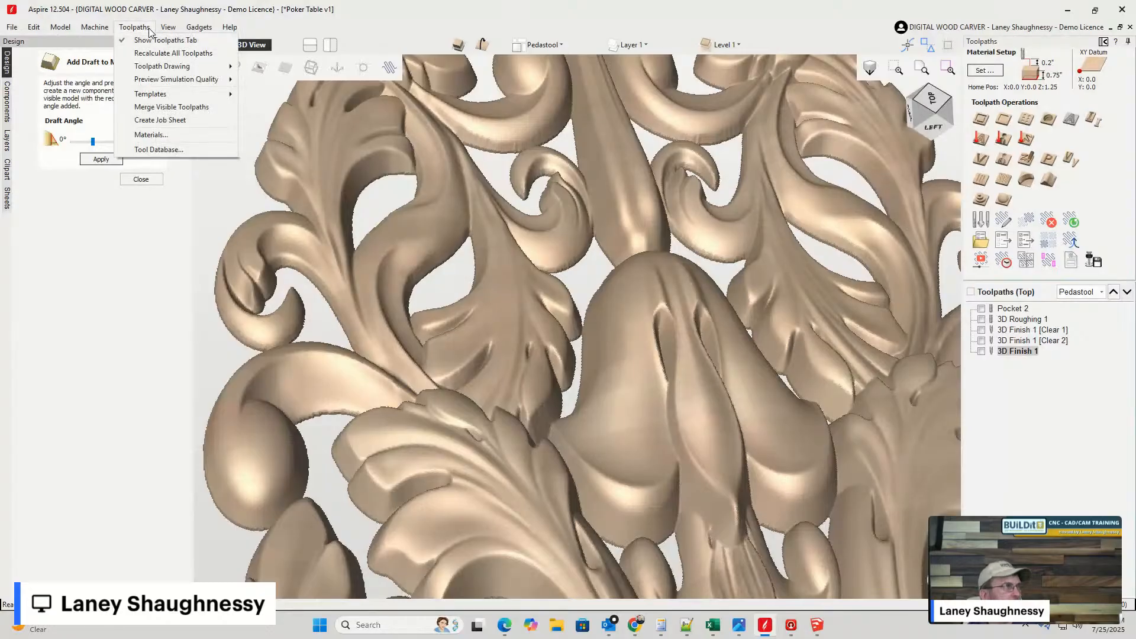
{"action": "mouse_move", "coordinate": [173, 80]}
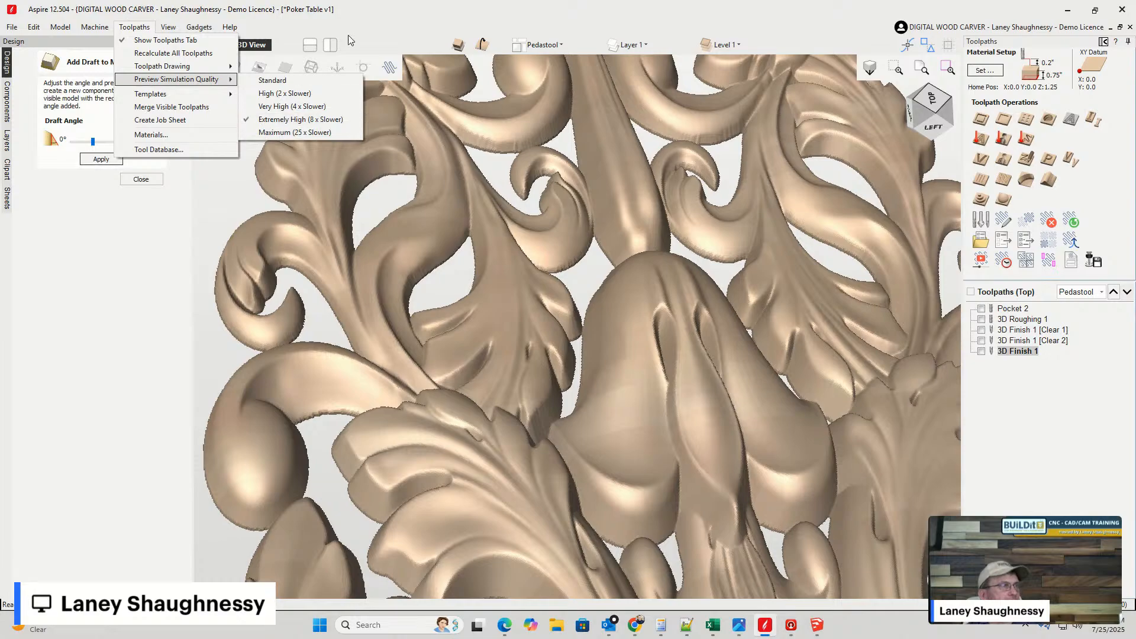
{"action": "left_click", "coordinate": [422, 20]}
{"action": "double_click", "coordinate": [421, 18]}
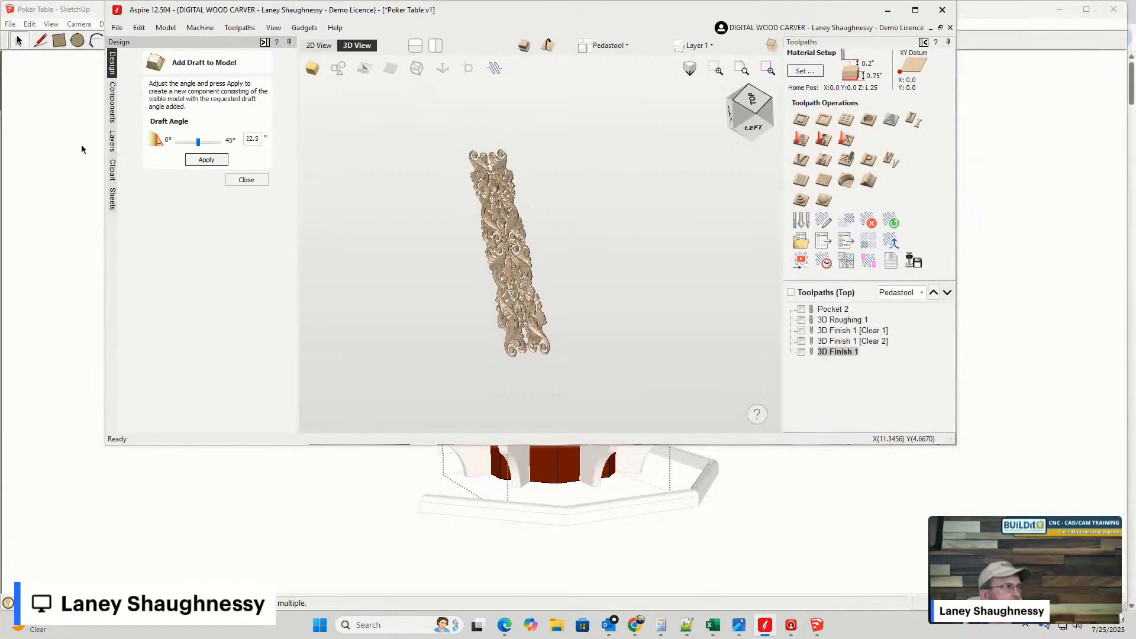
{"action": "left_click", "coordinate": [917, 11]}
- Inspect the 22.5° draft on the bell-shaped flower, the stacked buds and the spiral scrolls at the panel's end
{"action": "scroll", "coordinate": [437, 434], "scroll_direction": "up", "scroll_amount": 6}
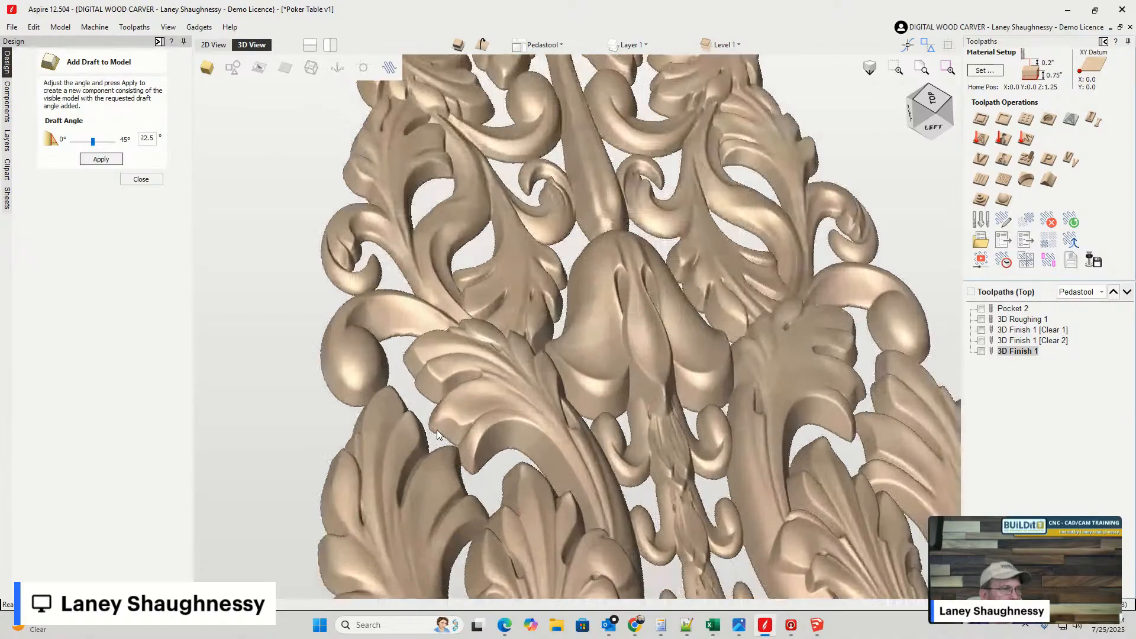
{"action": "scroll", "coordinate": [527, 409], "scroll_direction": "down", "scroll_amount": 3}
{"action": "scroll", "coordinate": [611, 472], "scroll_direction": "up", "scroll_amount": 6}
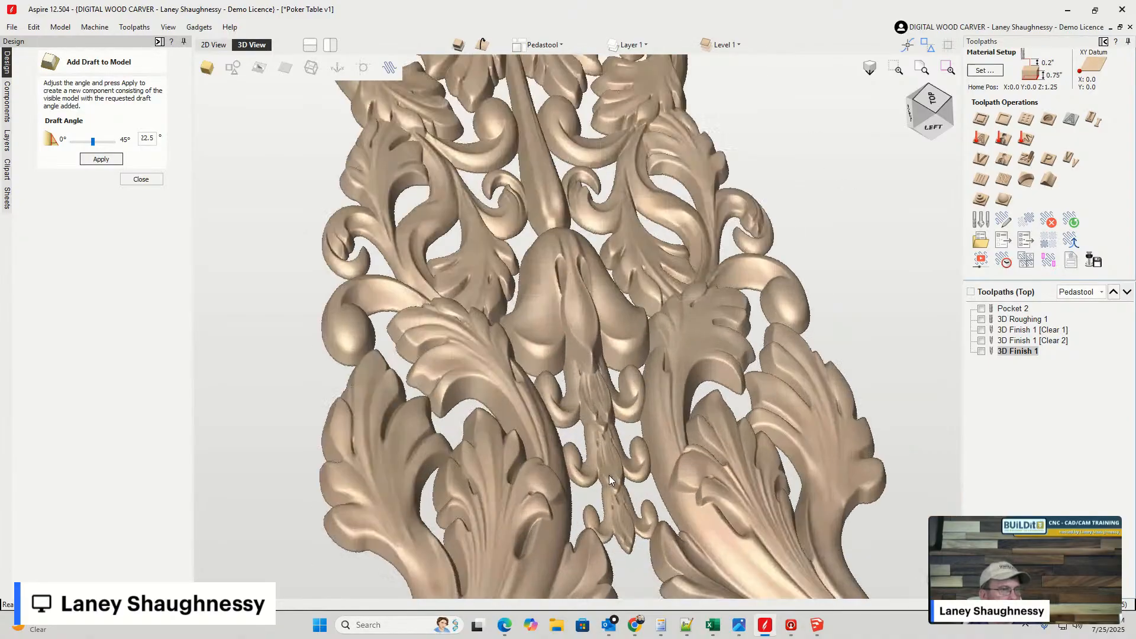
{"action": "scroll", "coordinate": [611, 472], "scroll_direction": "down", "scroll_amount": 3}
{"action": "scroll", "coordinate": [583, 265], "scroll_direction": "up", "scroll_amount": 5}
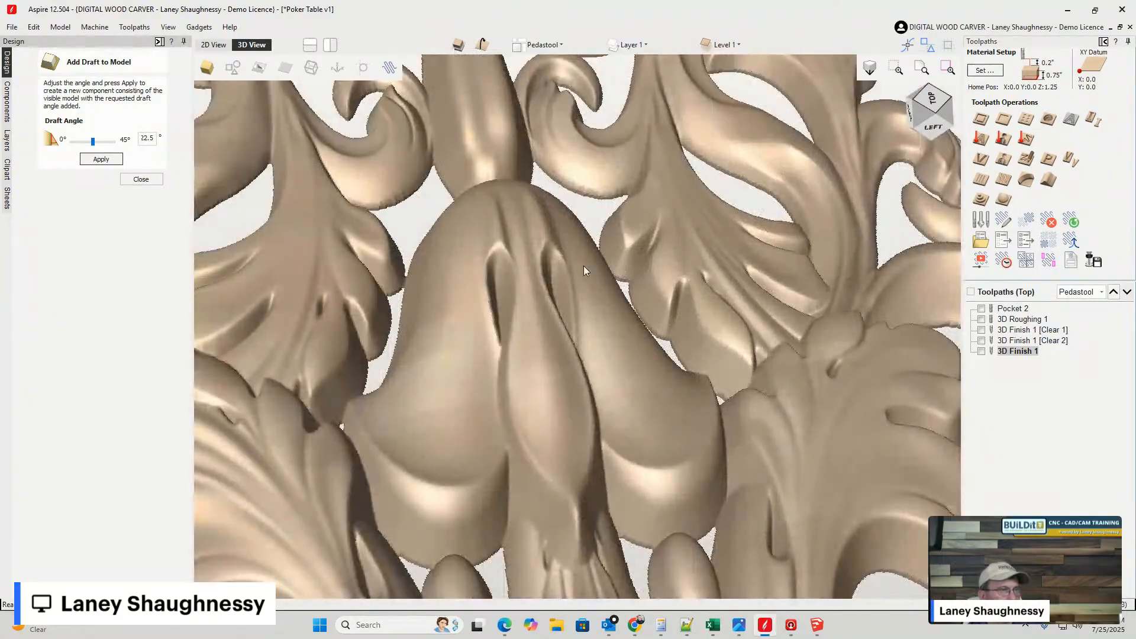
{"action": "scroll", "coordinate": [557, 207], "scroll_direction": "down", "scroll_amount": 3}
{"action": "scroll", "coordinate": [574, 314], "scroll_direction": "up", "scroll_amount": 5}
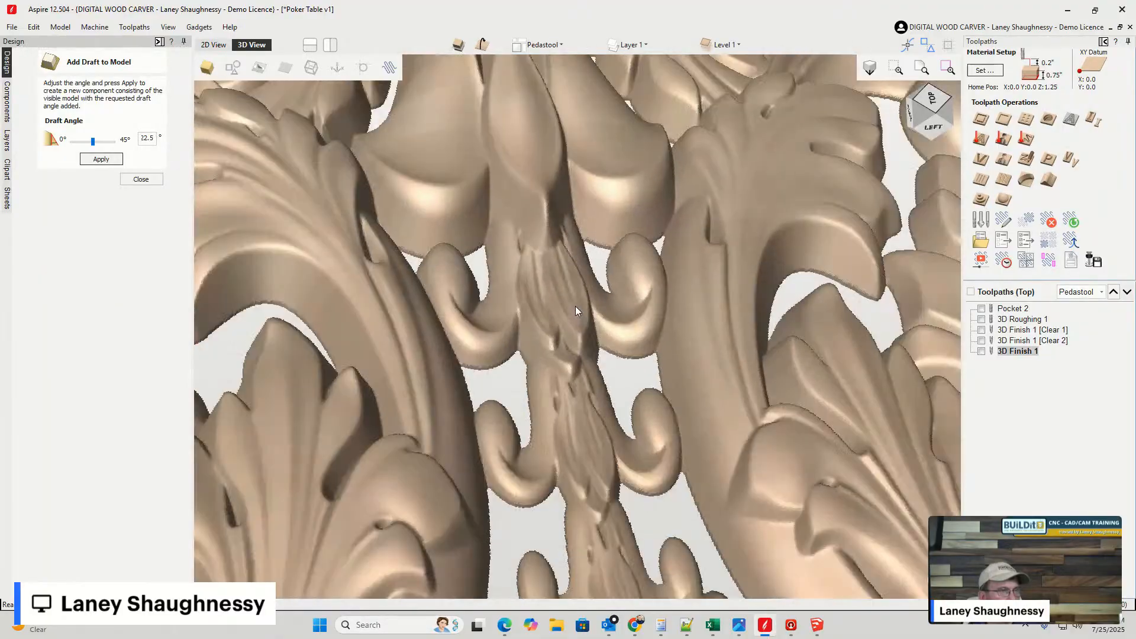
{"action": "scroll", "coordinate": [577, 335], "scroll_direction": "down", "scroll_amount": 2}
{"action": "scroll", "coordinate": [578, 335], "scroll_direction": "down", "scroll_amount": 2}
{"action": "scroll", "coordinate": [573, 407], "scroll_direction": "up", "scroll_amount": 3}
{"action": "scroll", "coordinate": [611, 244], "scroll_direction": "up", "scroll_amount": 4}
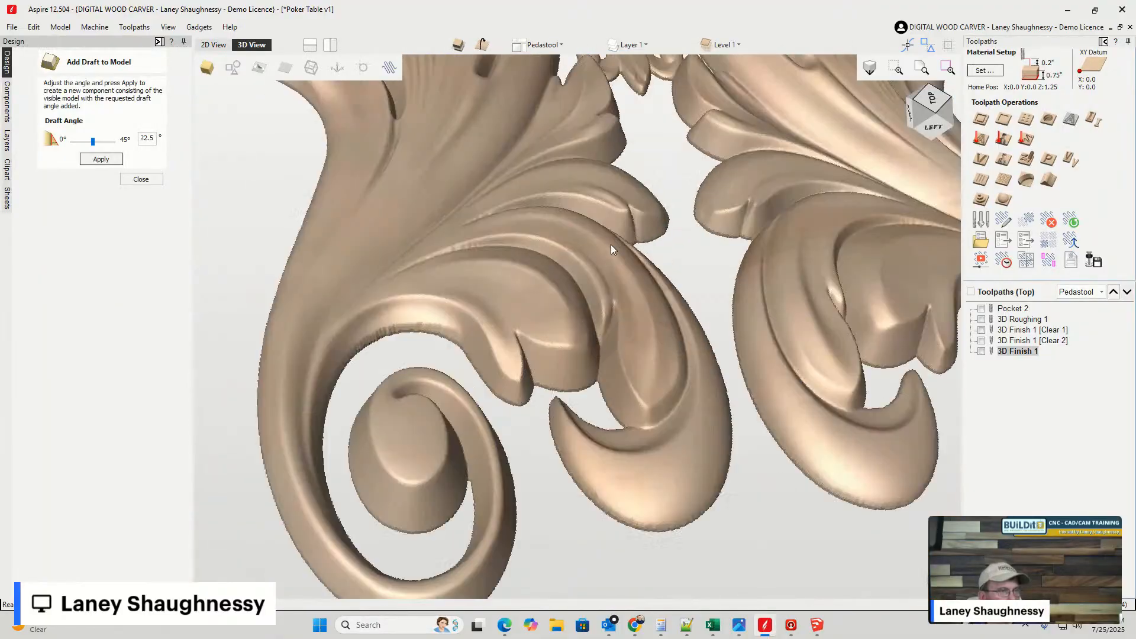
{"action": "scroll", "coordinate": [611, 244], "scroll_direction": "down", "scroll_amount": 3}
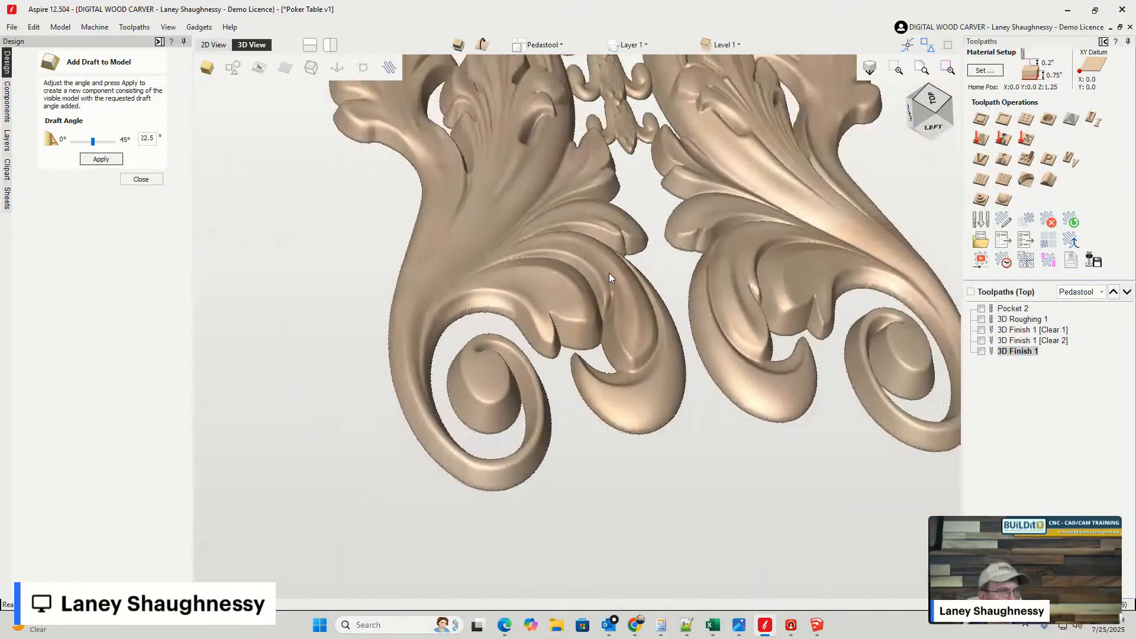
- Finish adding draft and hide the Flourish 101-18-X - Baked component
{"action": "left_click", "coordinate": [139, 180]}
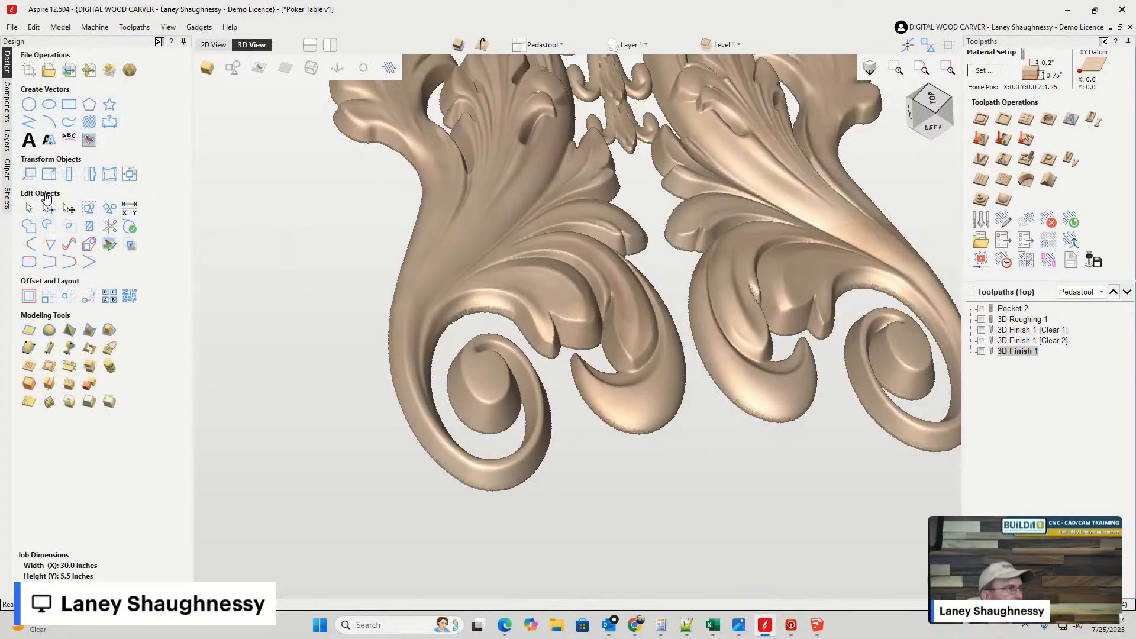
{"action": "left_click", "coordinate": [6, 101]}
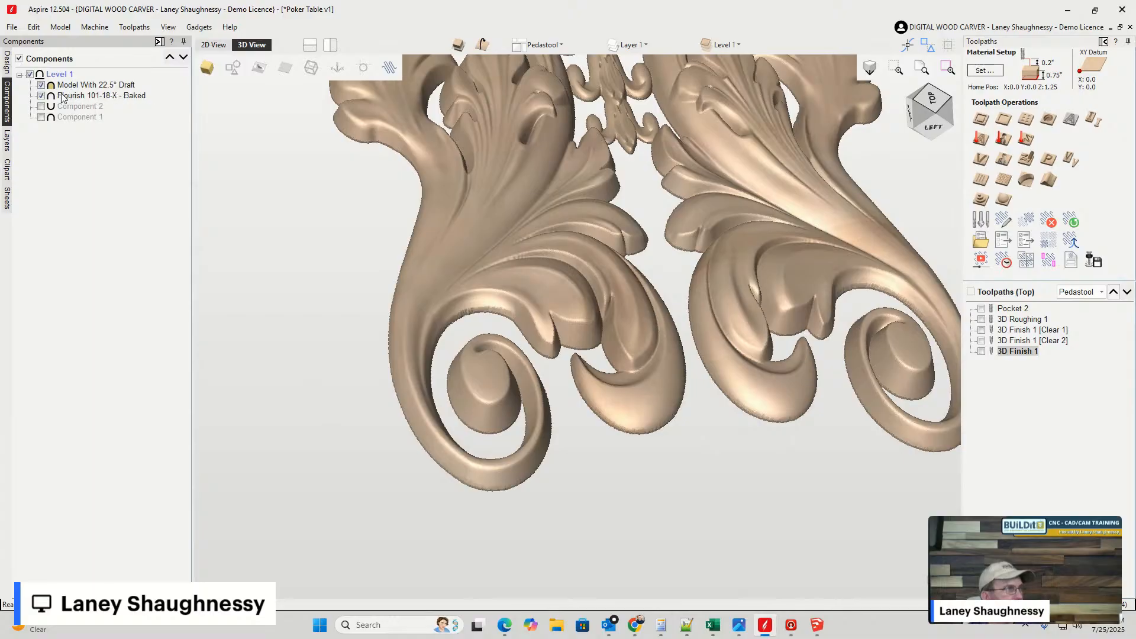
{"action": "left_click", "coordinate": [41, 96]}
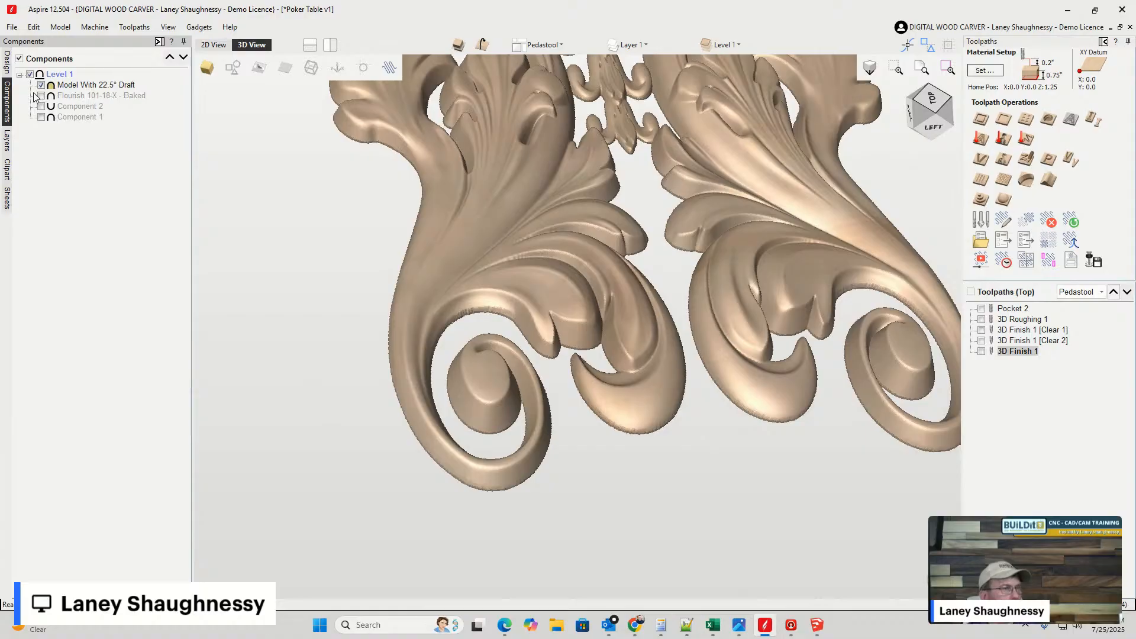
- Smooth the Model With 22.5° Draft component slightly, keeping transparency preserved
{"action": "left_click", "coordinate": [73, 87]}
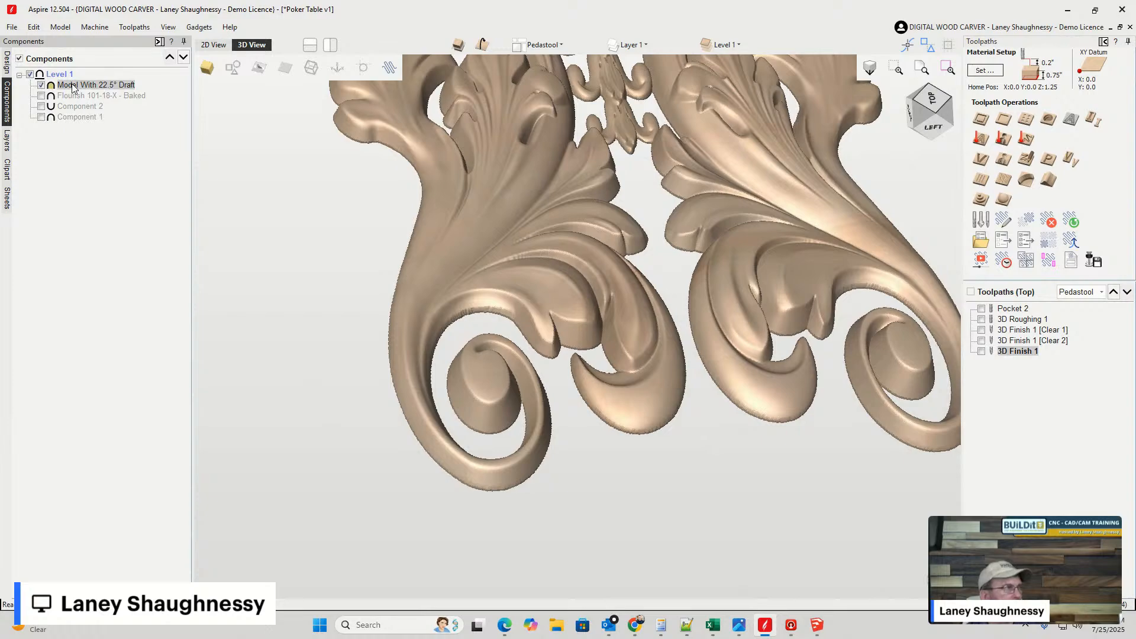
{"action": "double_click", "coordinate": [73, 87]}
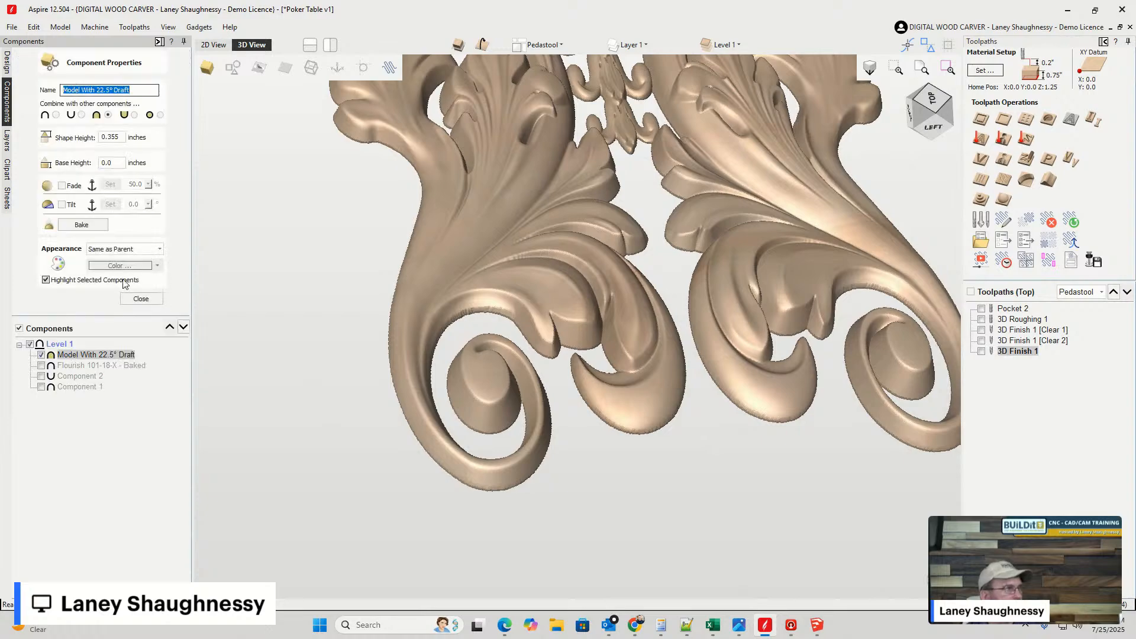
{"action": "left_click", "coordinate": [141, 299]}
{"action": "left_click", "coordinate": [7, 66]}
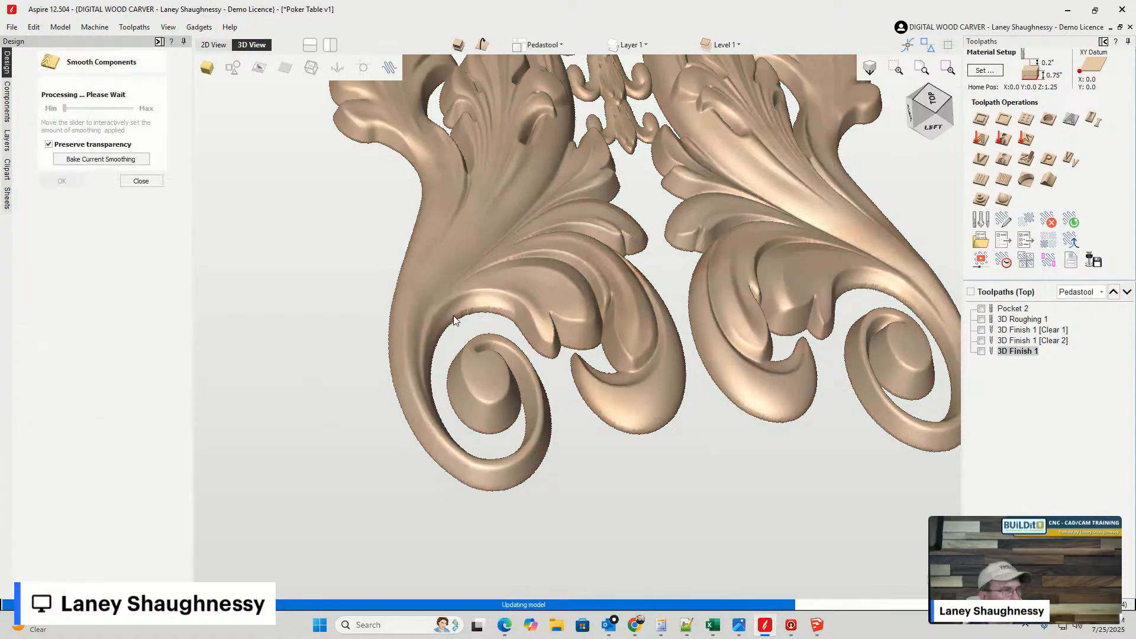
{"action": "scroll", "coordinate": [455, 335], "scroll_direction": "up", "scroll_amount": 5}
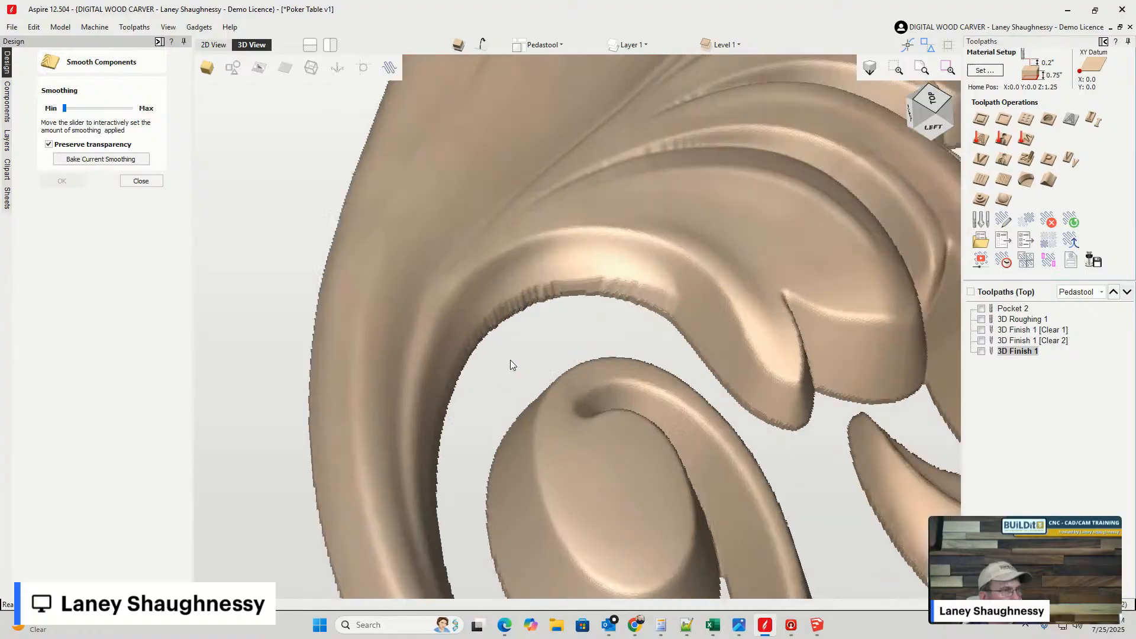
{"action": "scroll", "coordinate": [510, 361], "scroll_direction": "up", "scroll_amount": 2}
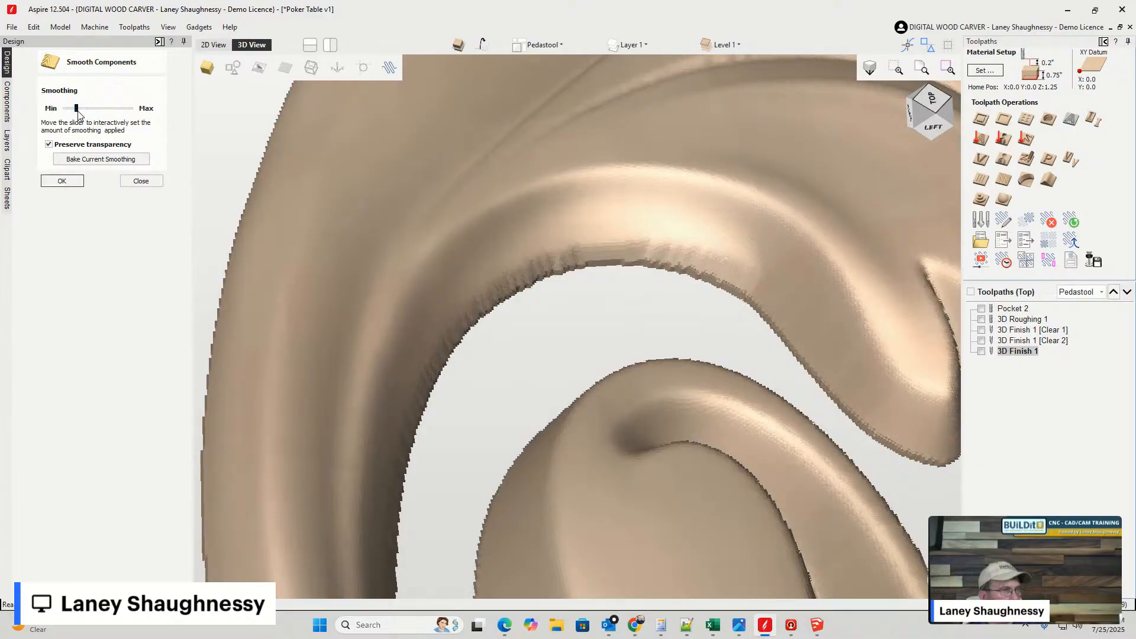
{"action": "left_click", "coordinate": [66, 182]}
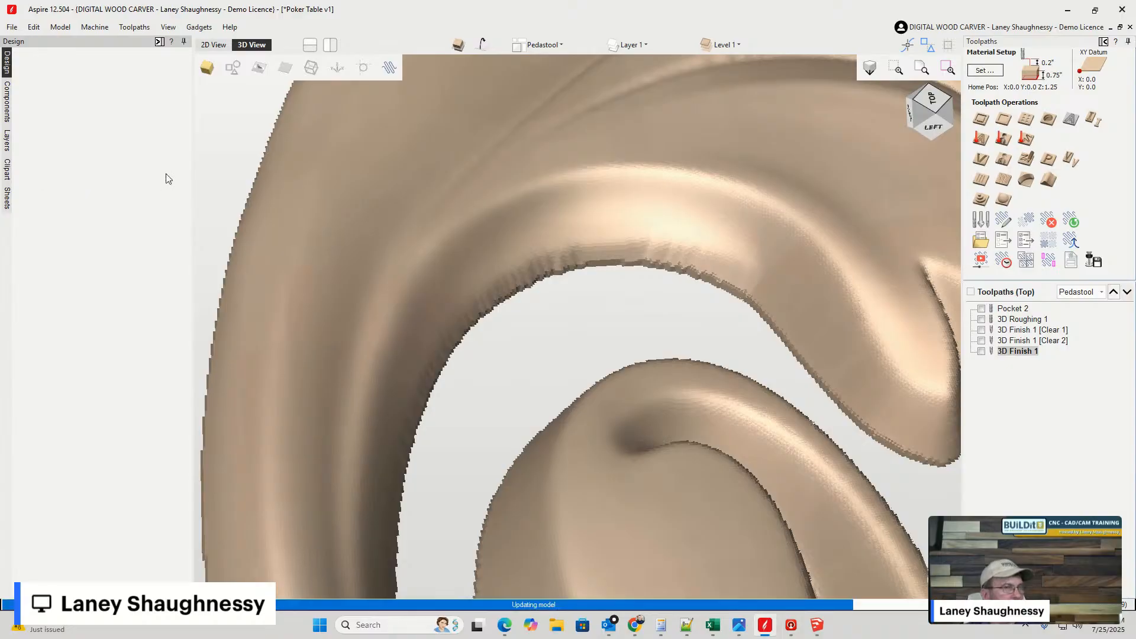
- Make Component 2 and Component 1 visible again together with the drafted model
{"action": "scroll", "coordinate": [416, 214], "scroll_direction": "down", "scroll_amount": 5}
{"action": "scroll", "coordinate": [495, 279], "scroll_direction": "down", "scroll_amount": 3}
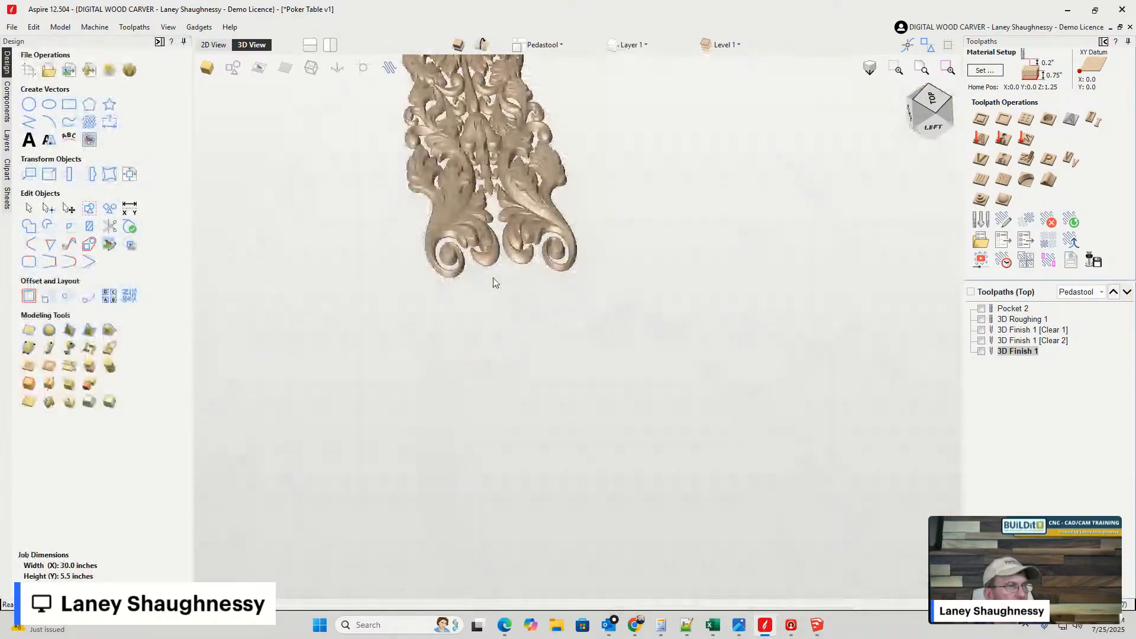
{"action": "scroll", "coordinate": [494, 279], "scroll_direction": "down", "scroll_amount": 4}
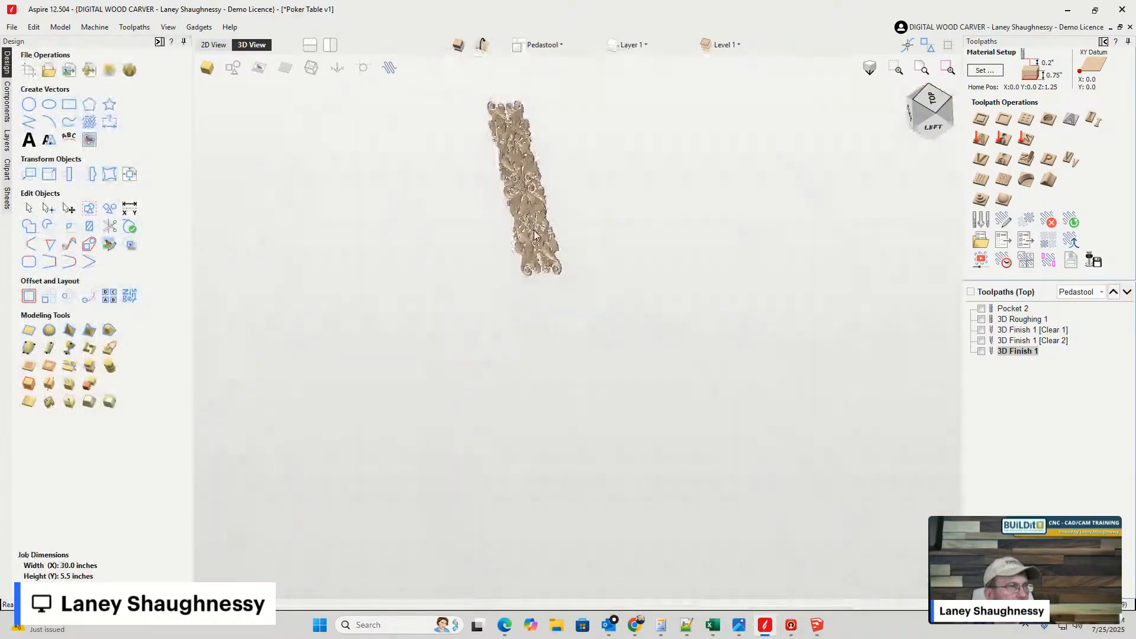
{"action": "left_click", "coordinate": [8, 103]}
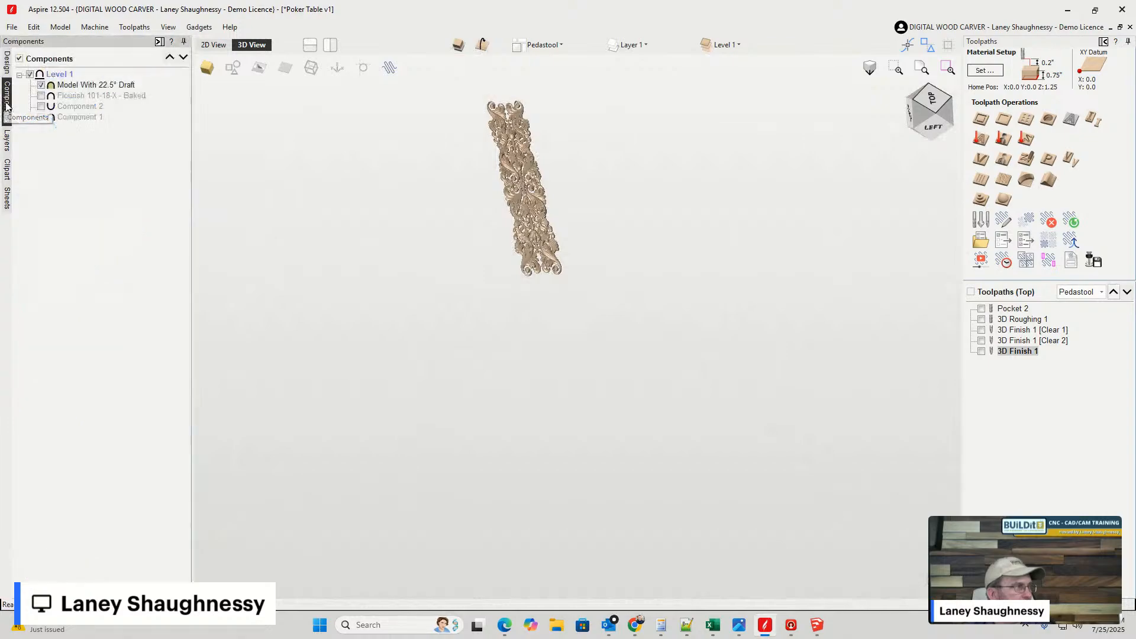
{"action": "left_click", "coordinate": [42, 108]}
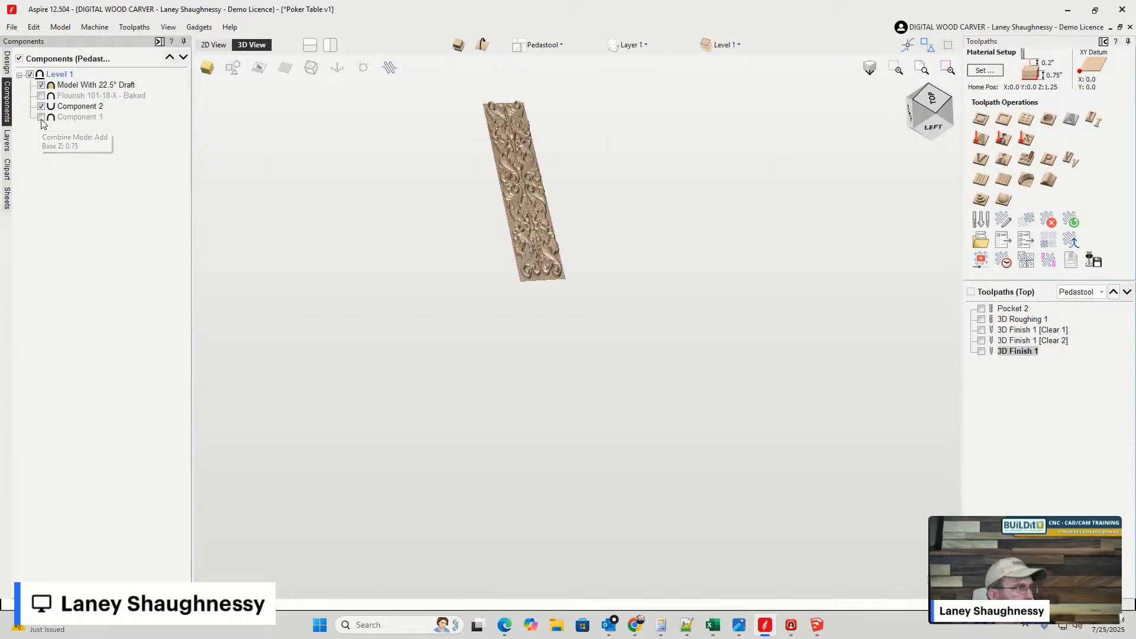
{"action": "left_click", "coordinate": [41, 117]}
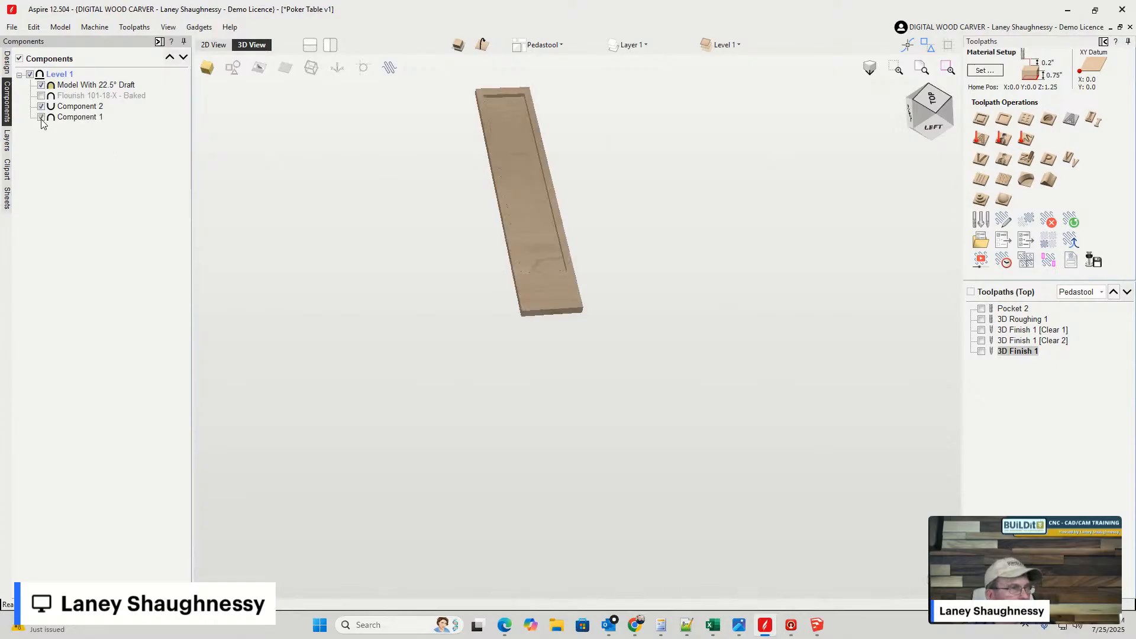
- Set the combine mode of Model With 22.5° Draft to Add and check the carving within the panel's recess
{"action": "right_click", "coordinate": [68, 87]}
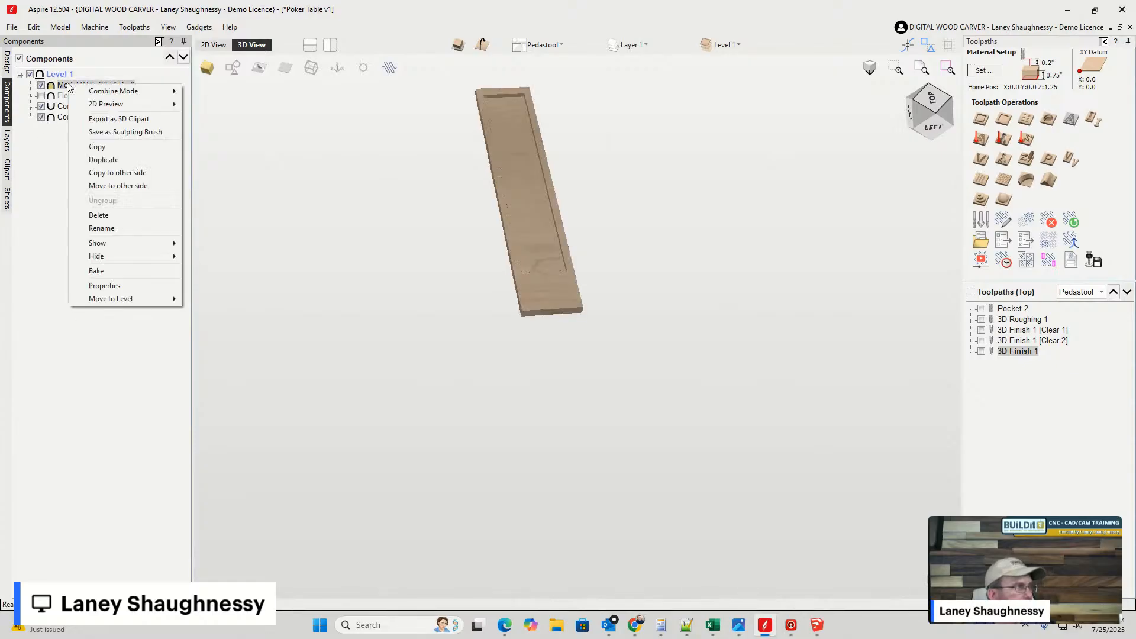
{"action": "mouse_move", "coordinate": [136, 91]}
{"action": "left_click", "coordinate": [222, 96]}
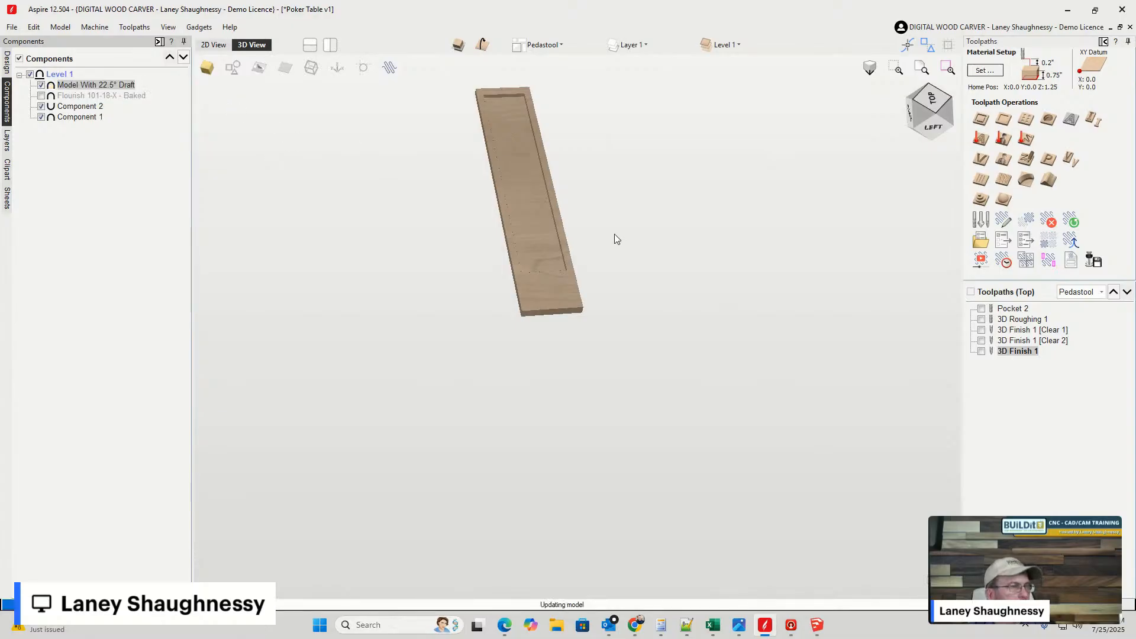
{"action": "left_click", "coordinate": [929, 123]}
{"action": "left_click", "coordinate": [120, 212]}
{"action": "scroll", "coordinate": [692, 224], "scroll_direction": "up", "scroll_amount": 5}
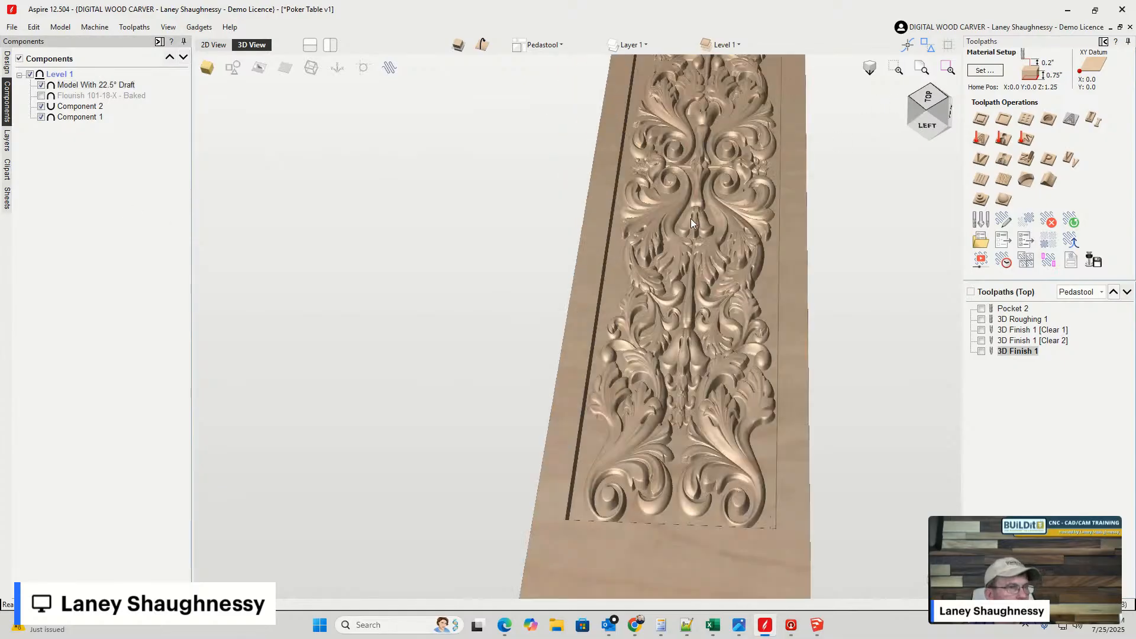
{"action": "scroll", "coordinate": [692, 224], "scroll_direction": "up", "scroll_amount": 4}
{"action": "scroll", "coordinate": [598, 286], "scroll_direction": "up", "scroll_amount": 3}
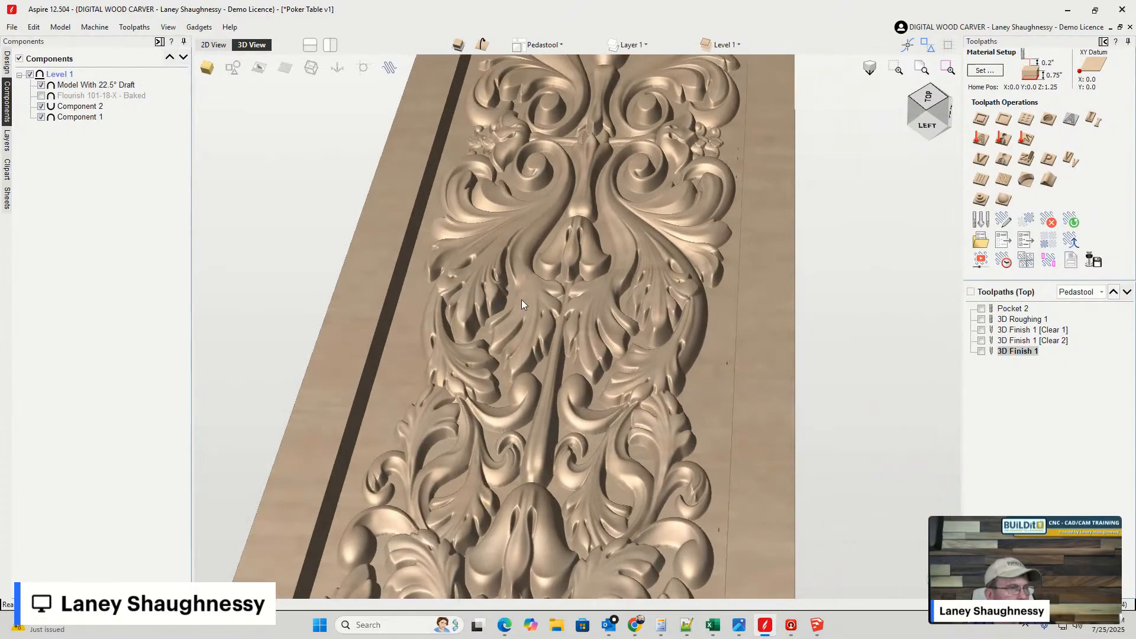
{"action": "scroll", "coordinate": [522, 304], "scroll_direction": "down", "scroll_amount": 5}
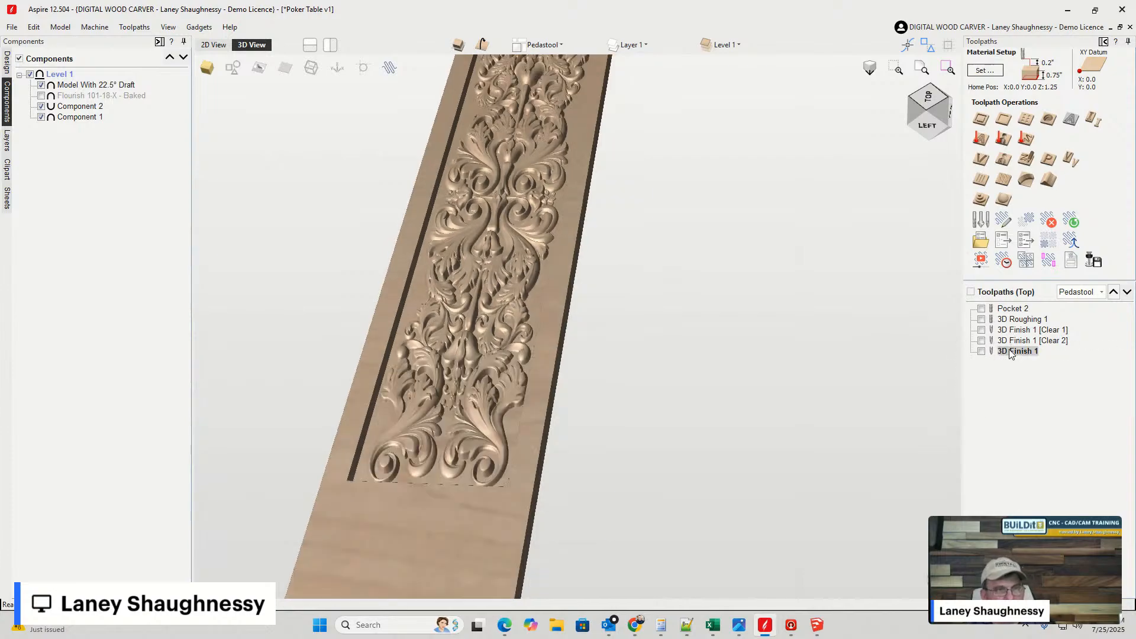
- Edit the 3D Finish 1 toolpath to remove the 6.2° tapered ball nose tool, and check its boundary vector in 2D
{"action": "right_click", "coordinate": [1011, 353]}
{"action": "left_click", "coordinate": [1079, 358]}
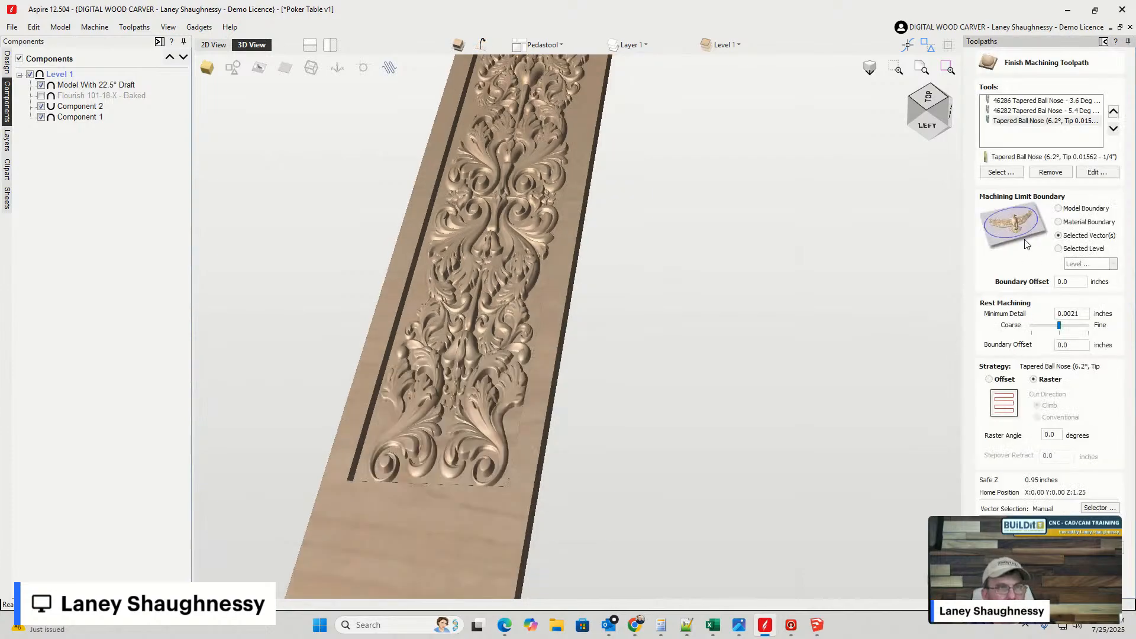
{"action": "left_click", "coordinate": [1050, 122]}
{"action": "left_click", "coordinate": [1061, 173]}
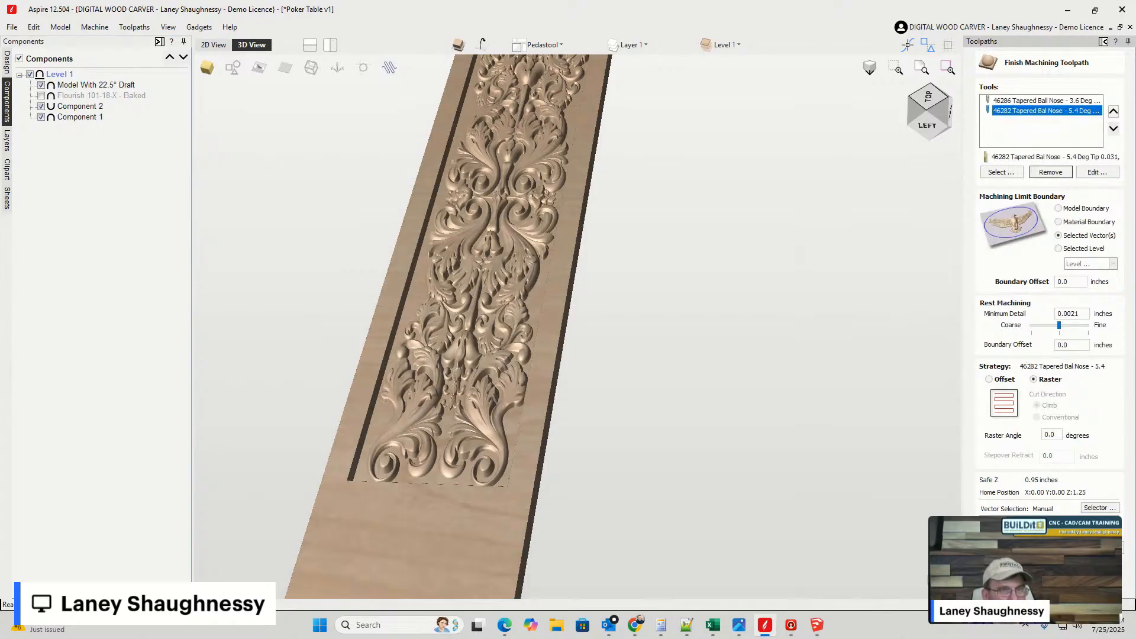
{"action": "left_click", "coordinate": [213, 45]}
{"action": "scroll", "coordinate": [631, 302], "scroll_direction": "down", "scroll_amount": 5}
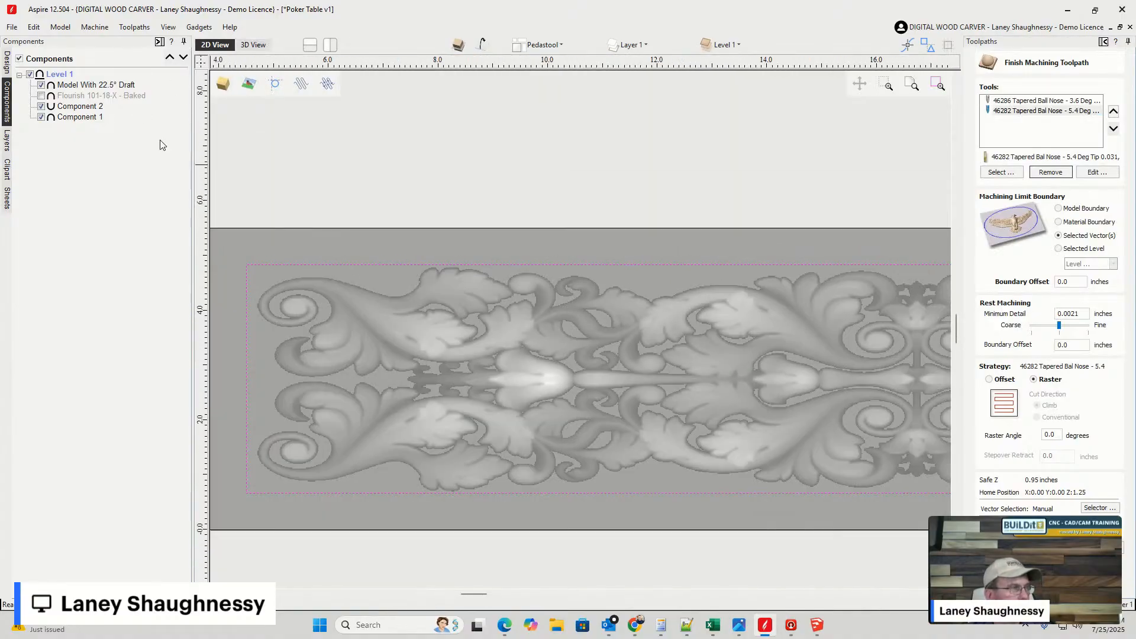
- Hide Component 1 and position the model at the top of the material with a gap above the model of 0.0 inches
{"action": "left_click", "coordinate": [1099, 547]}
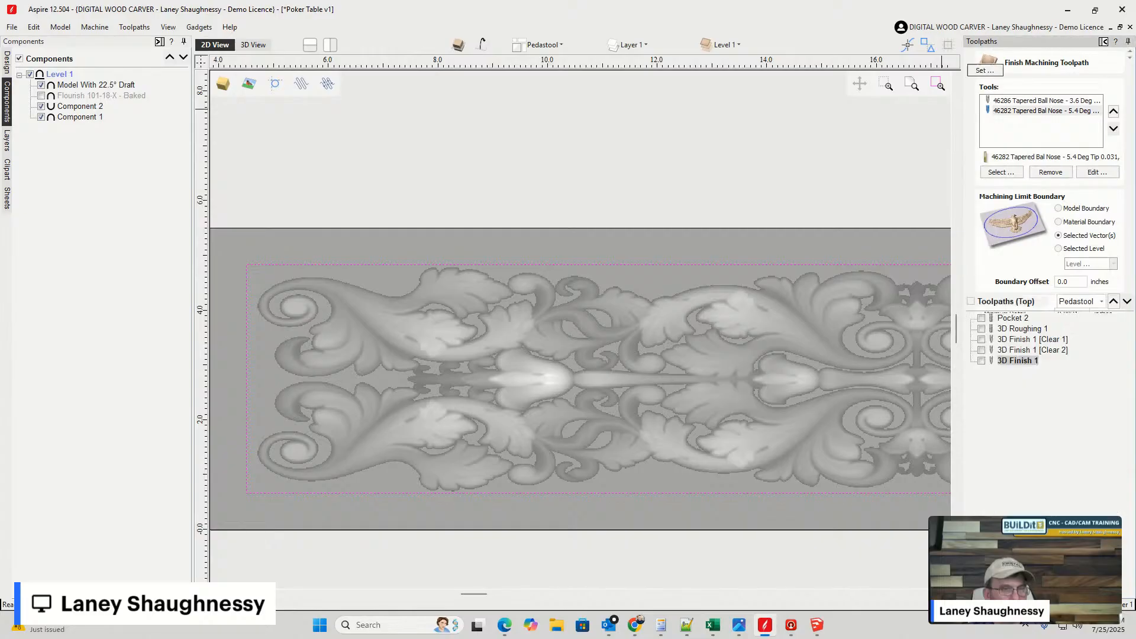
{"action": "left_click", "coordinate": [986, 70]}
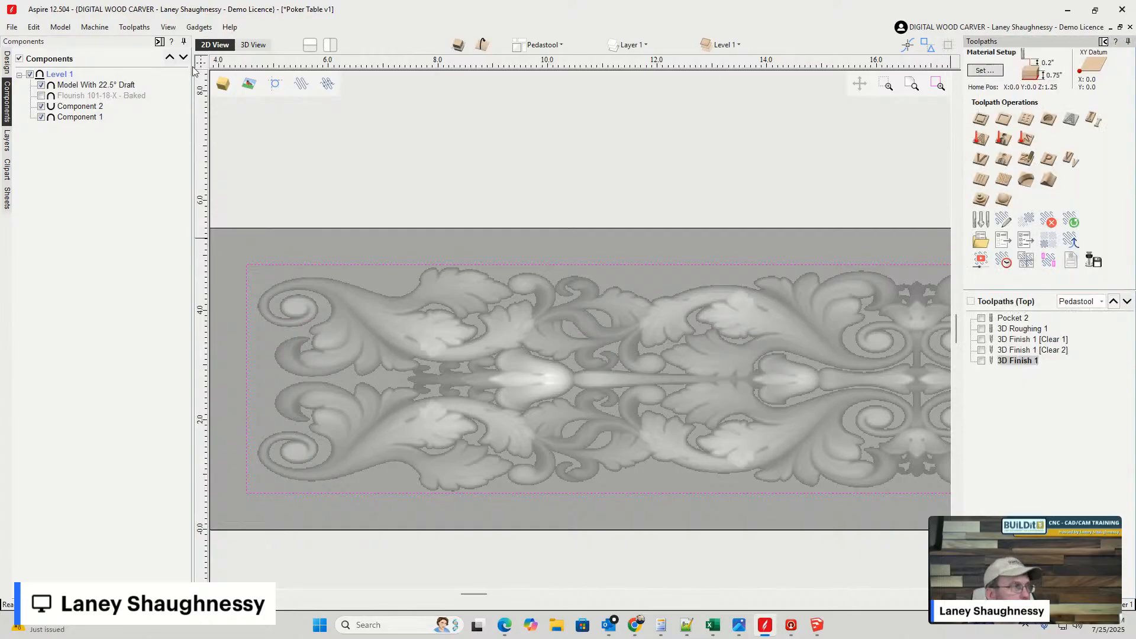
{"action": "left_click", "coordinate": [40, 117]}
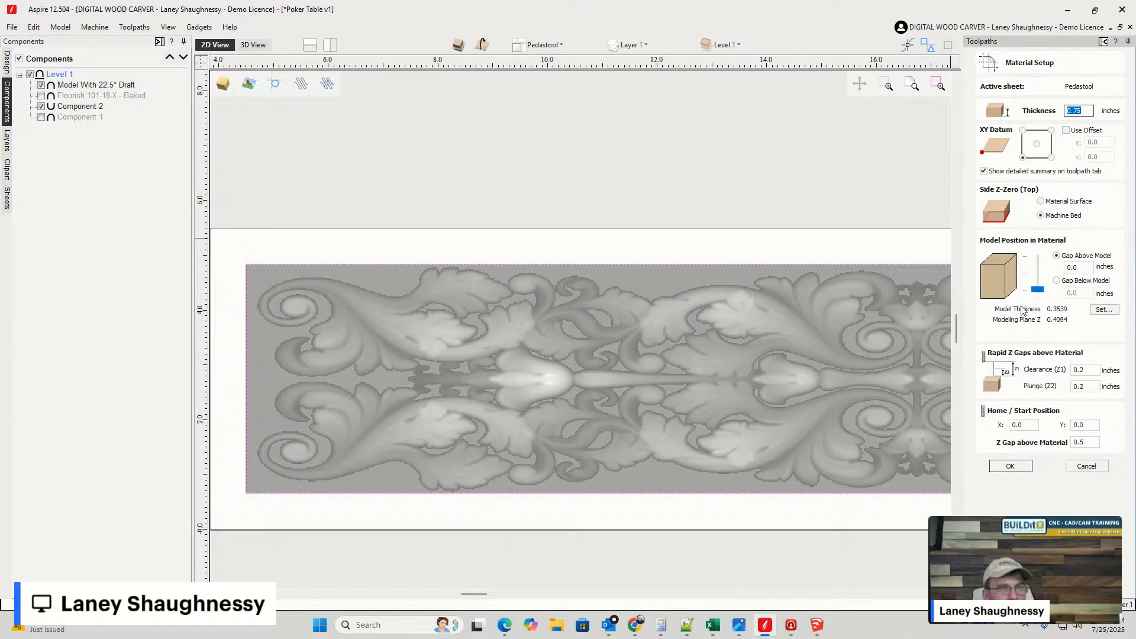
{"action": "left_click_drag", "start_coordinate": [1037, 289], "coordinate": [1039, 279]}
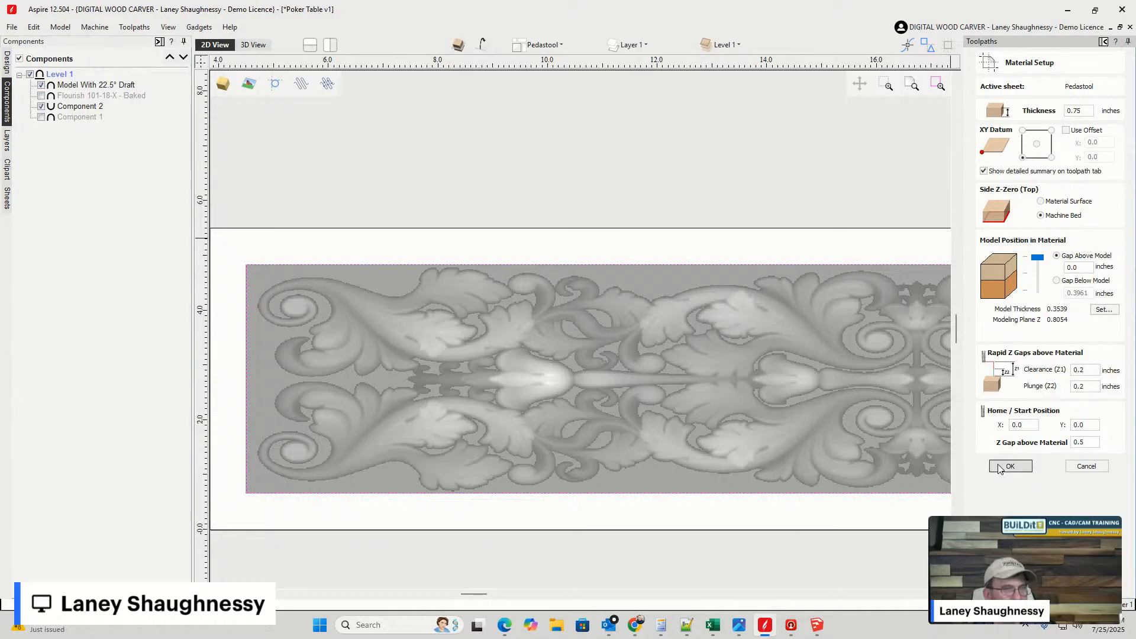
{"action": "left_click", "coordinate": [1000, 468]}
{"action": "left_click", "coordinate": [585, 346]}
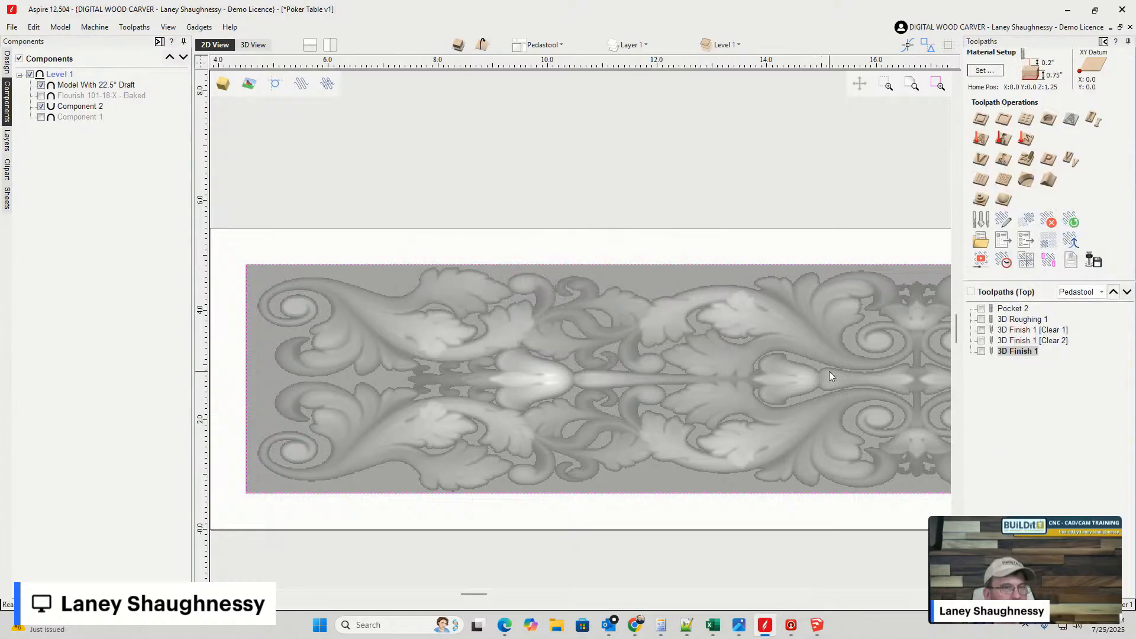
- Remove the 6.2° tapered ball nose from the 3D Finish 1 toolpath and recalculate it, accepting the toolpath deletion
{"action": "double_click", "coordinate": [1009, 332]}
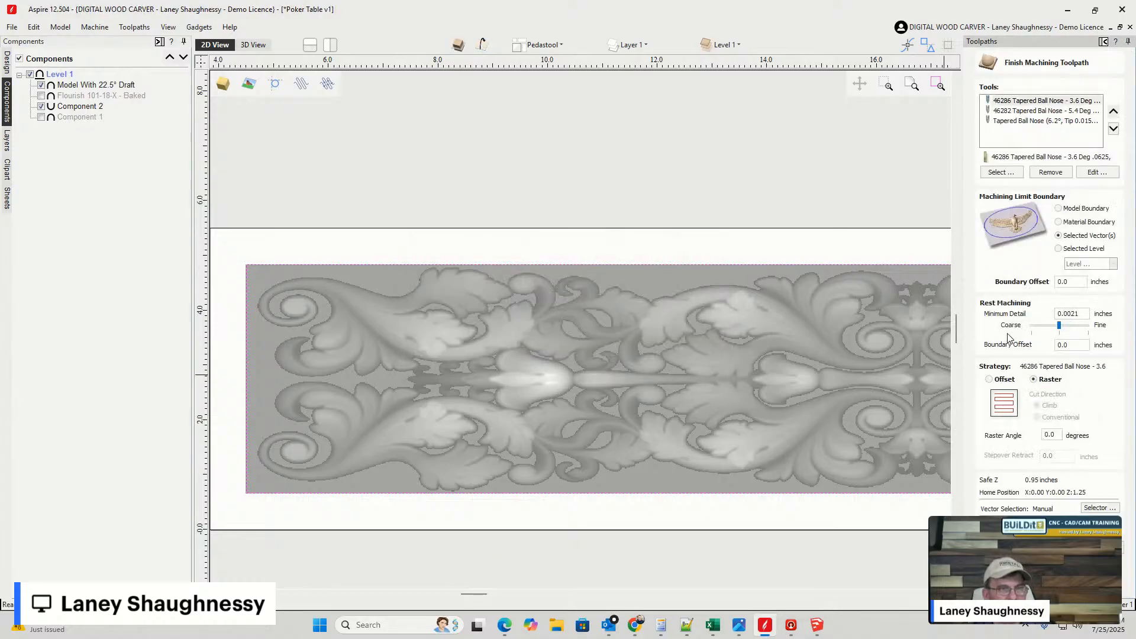
{"action": "left_click", "coordinate": [1040, 121]}
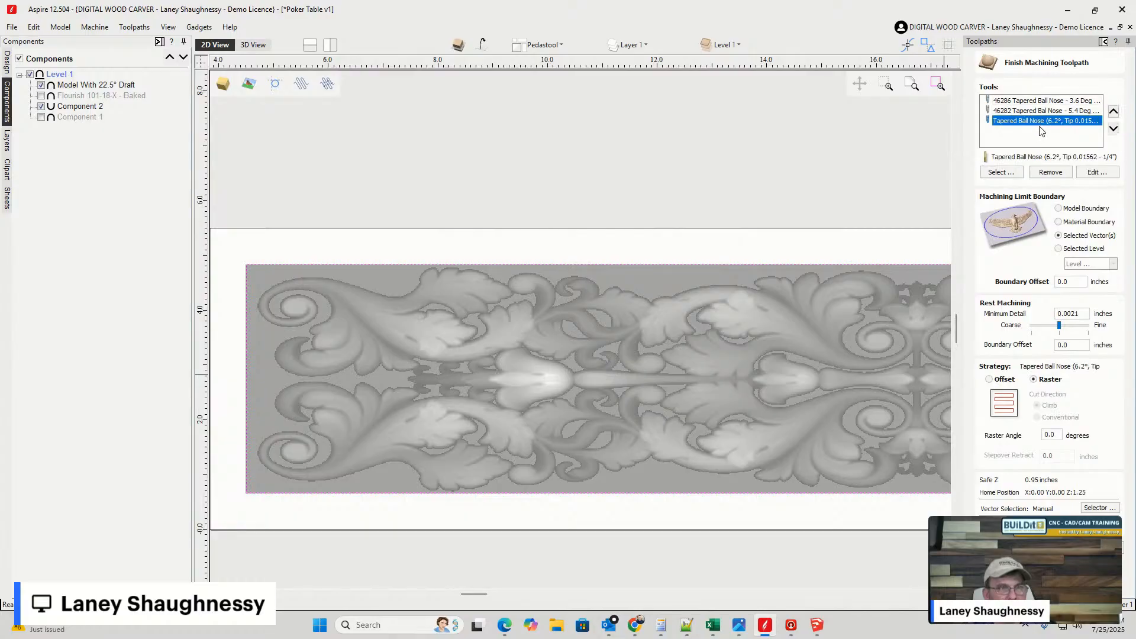
{"action": "left_click", "coordinate": [1053, 173]}
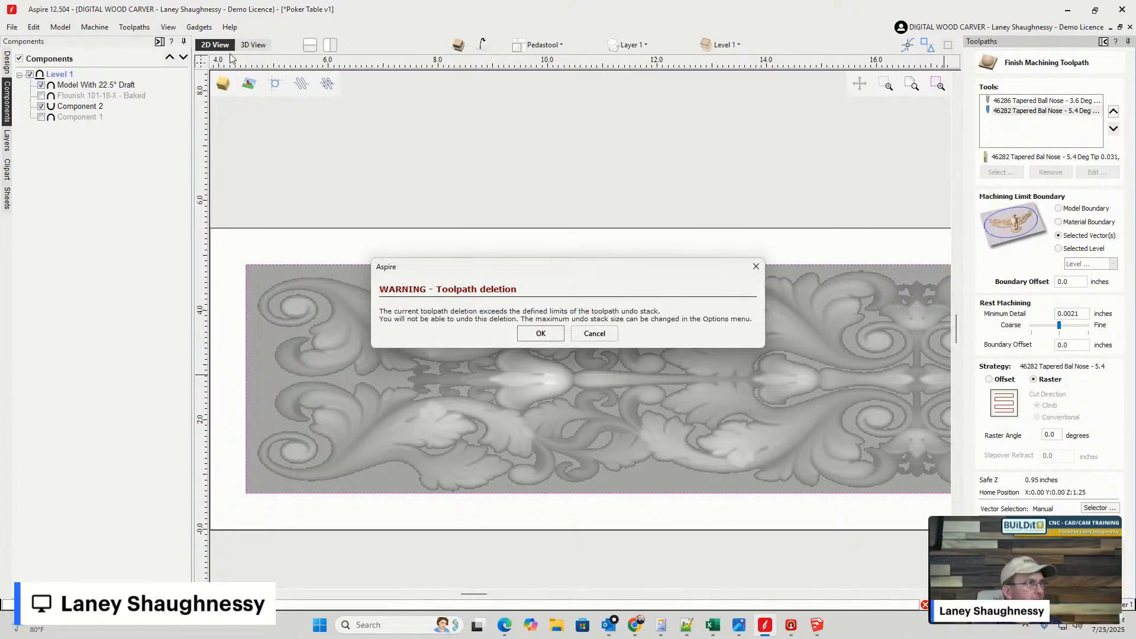
{"action": "left_click", "coordinate": [538, 332]}
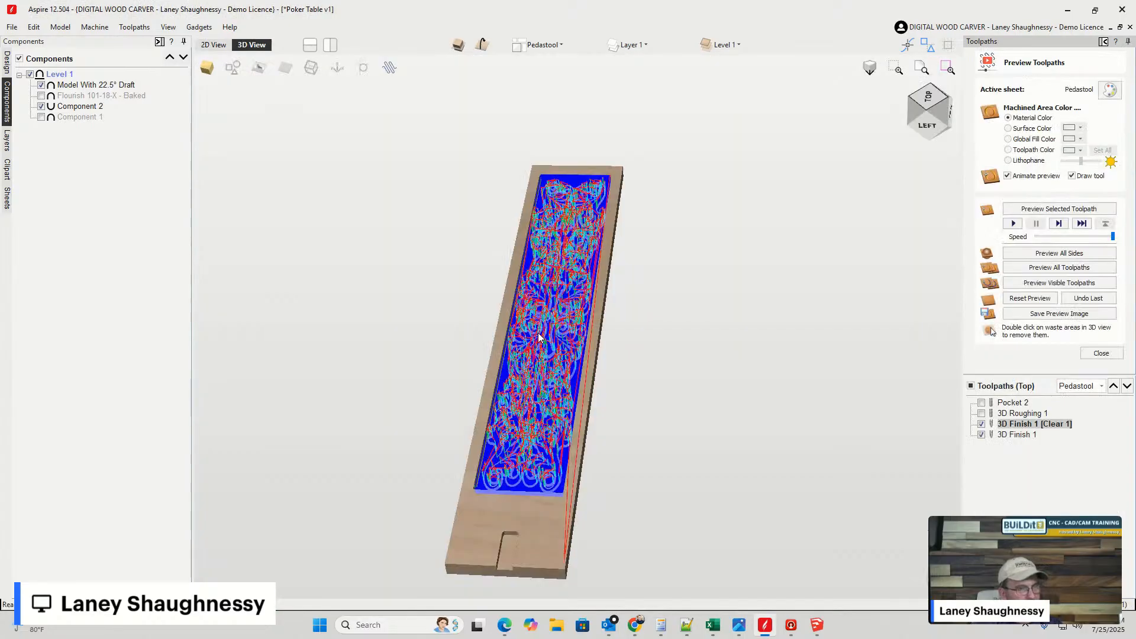
- Reset the preview, simulate all the Pedastool toolpaths, and inspect the carved relief up close in 3D
{"action": "left_click", "coordinate": [1029, 299]}
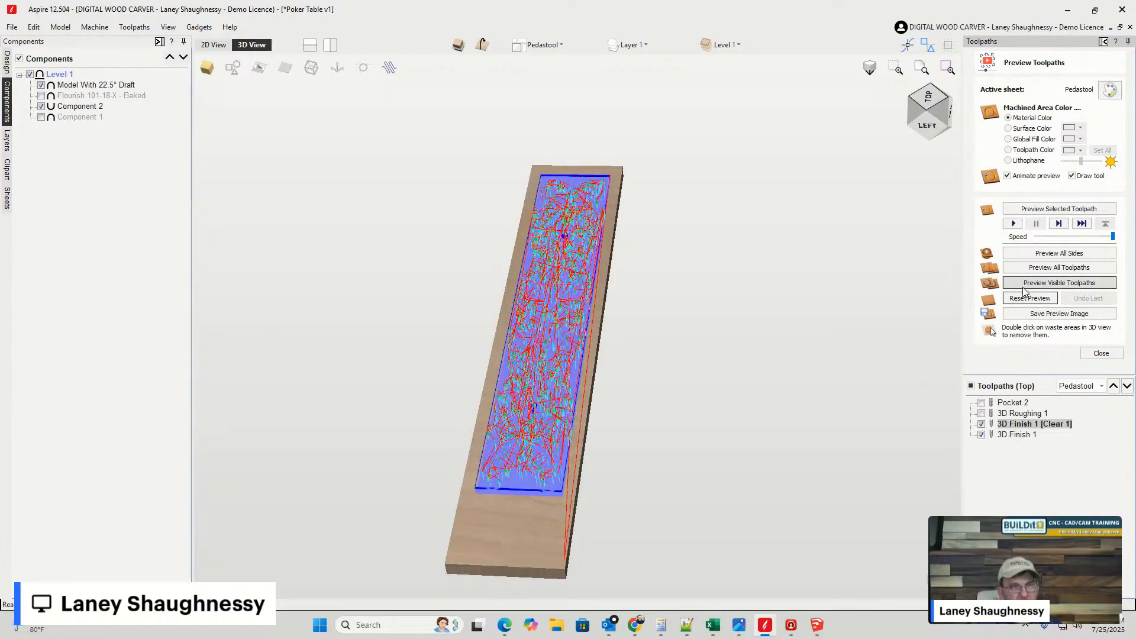
{"action": "left_click", "coordinate": [1024, 287]}
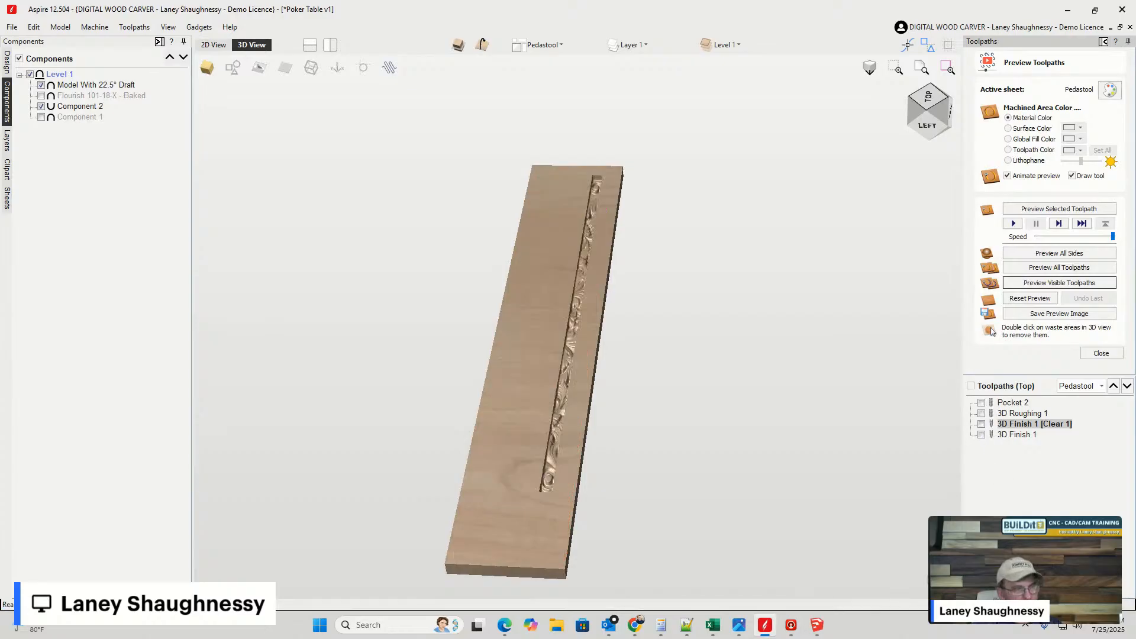
{"action": "left_click", "coordinate": [1023, 299]}
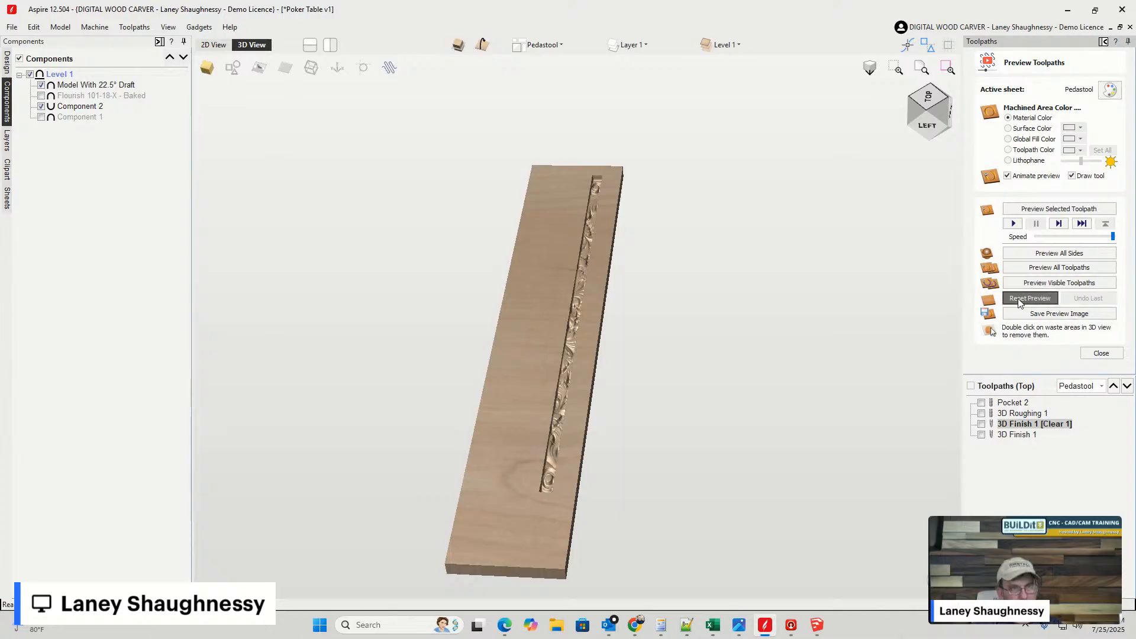
{"action": "left_click", "coordinate": [1030, 268]}
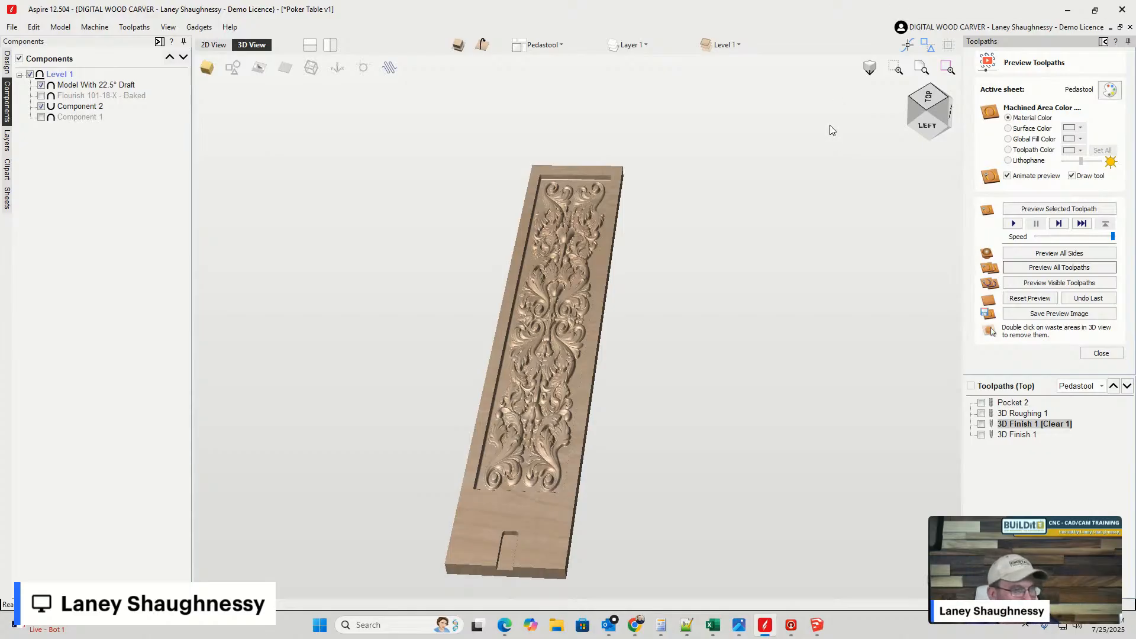
{"action": "scroll", "coordinate": [656, 214], "scroll_direction": "down", "scroll_amount": 3}
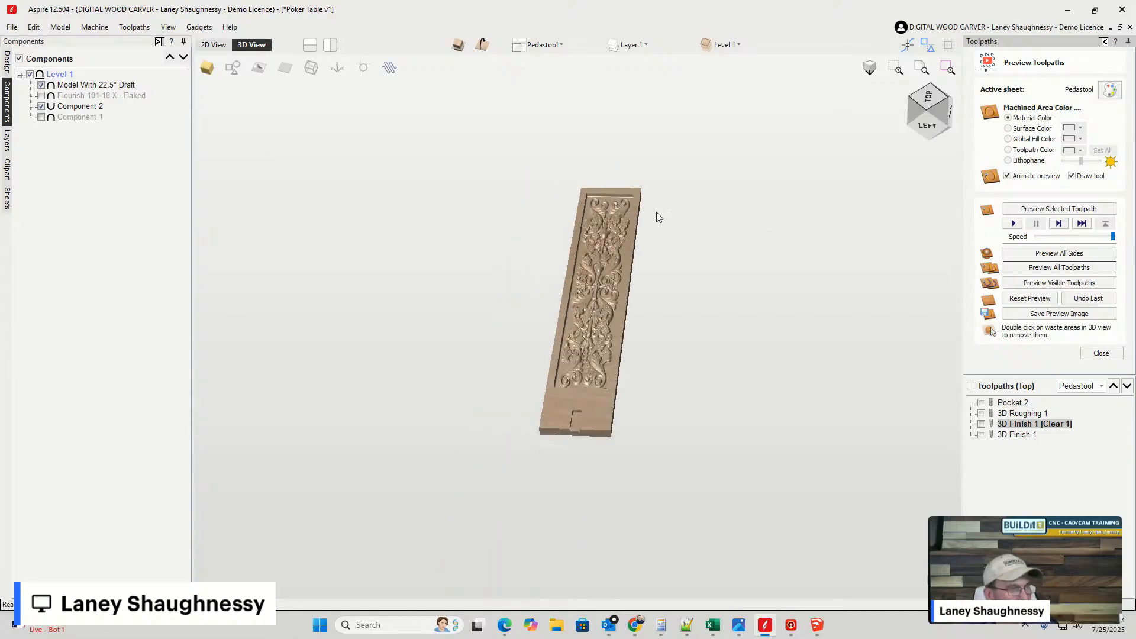
{"action": "scroll", "coordinate": [655, 269], "scroll_direction": "up", "scroll_amount": 4}
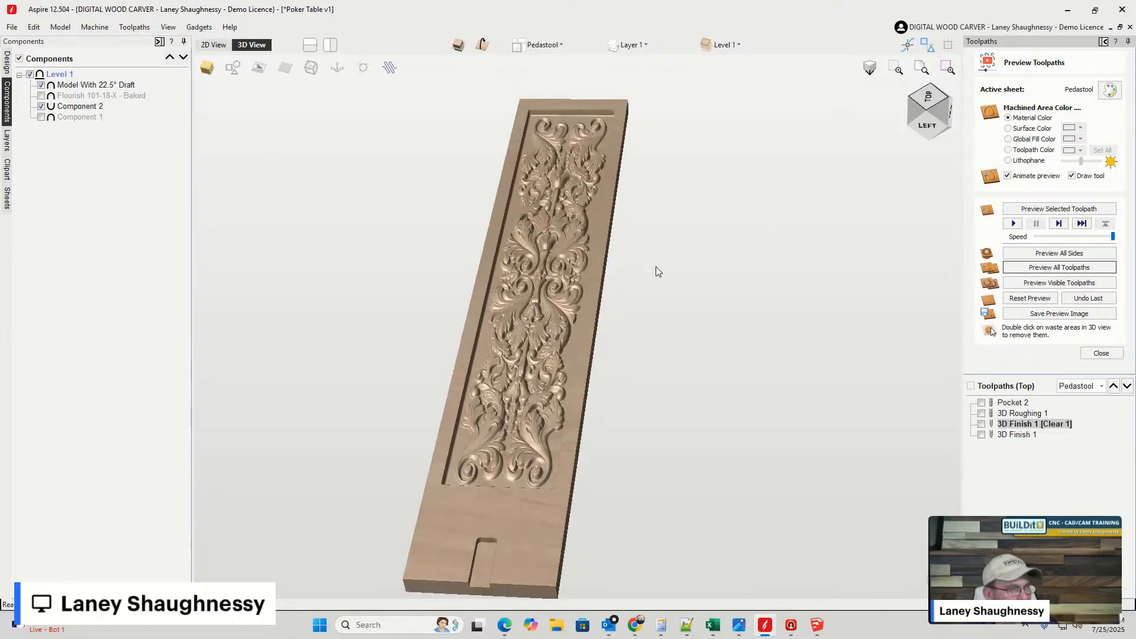
{"action": "left_click", "coordinate": [914, 107]}
{"action": "scroll", "coordinate": [592, 320], "scroll_direction": "up", "scroll_amount": 5}
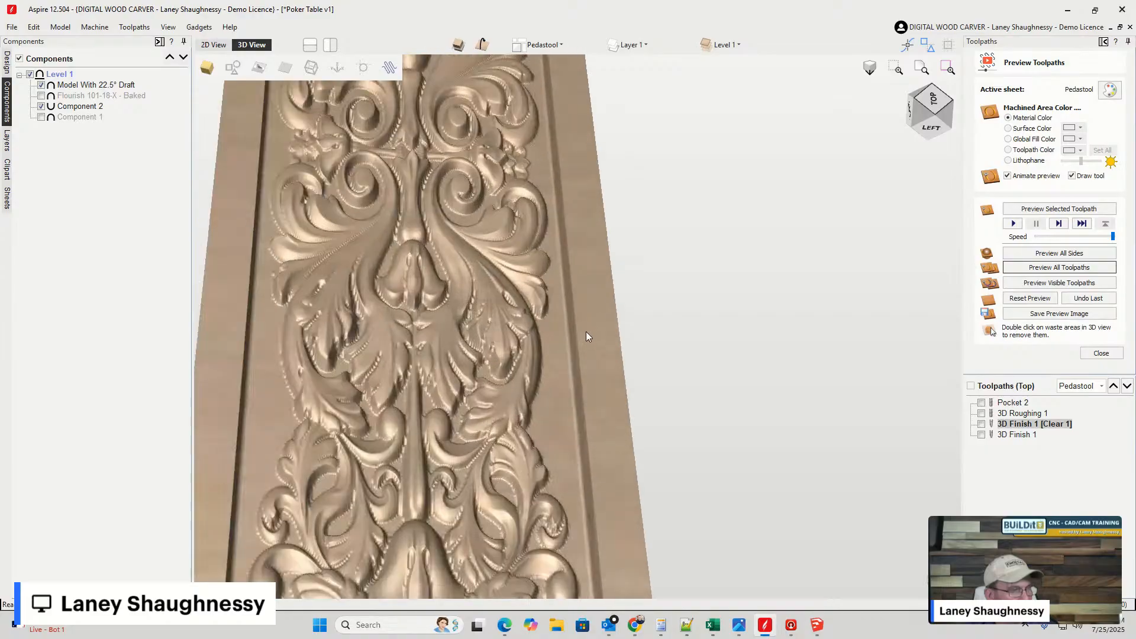
{"action": "scroll", "coordinate": [663, 314], "scroll_direction": "down", "scroll_amount": 2}
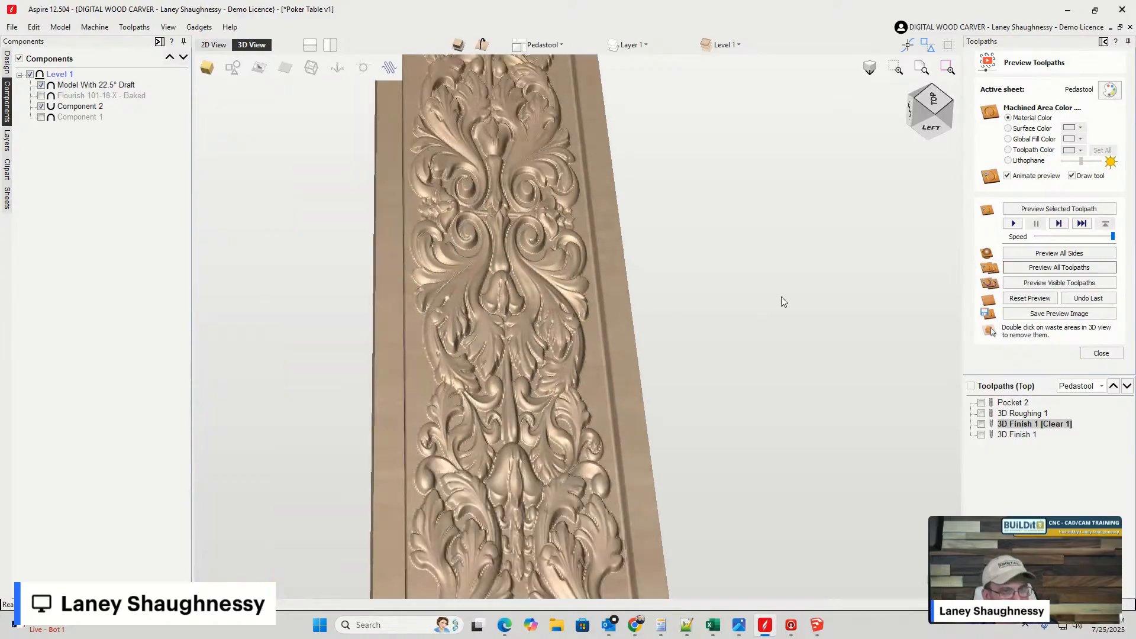
- Replace the 46286 3.6° tapered ball nose in the finish toolpath with the 6.2°, 0.01562 tip tapered ball nose and recalculate
{"action": "double_click", "coordinate": [1013, 425]}
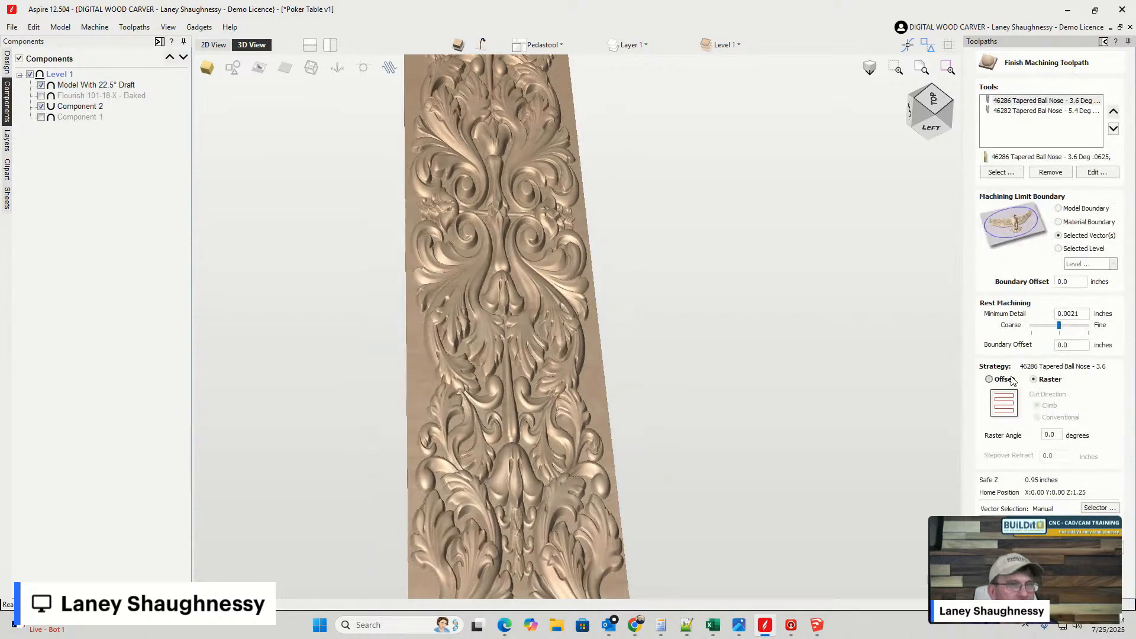
{"action": "left_click", "coordinate": [1033, 112]}
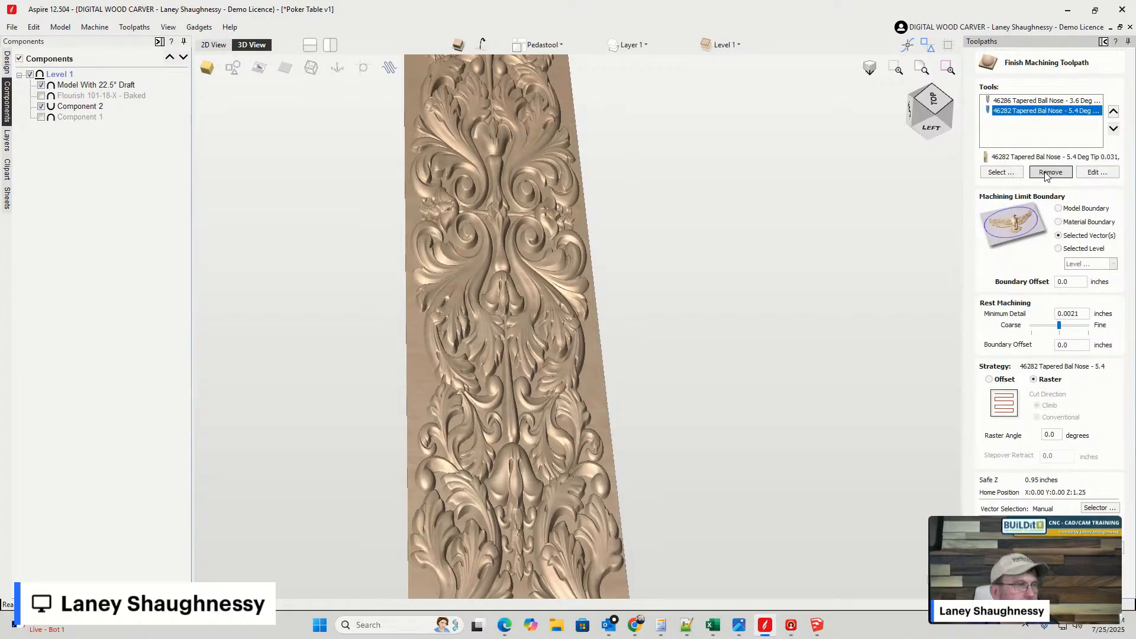
{"action": "left_click", "coordinate": [1030, 102]}
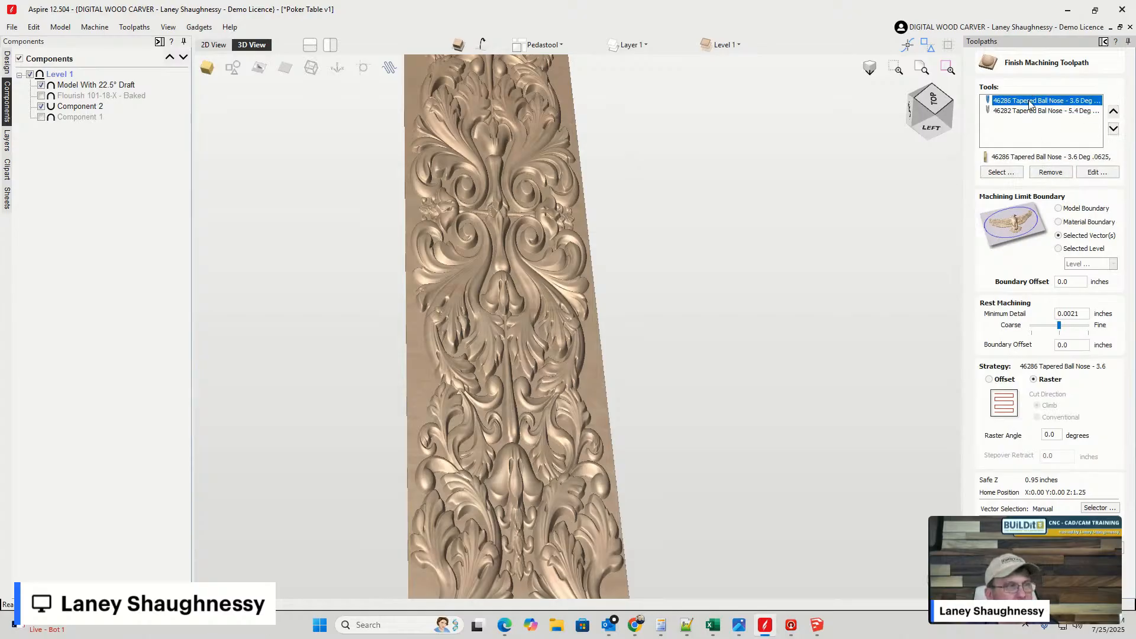
{"action": "left_click", "coordinate": [1055, 175]}
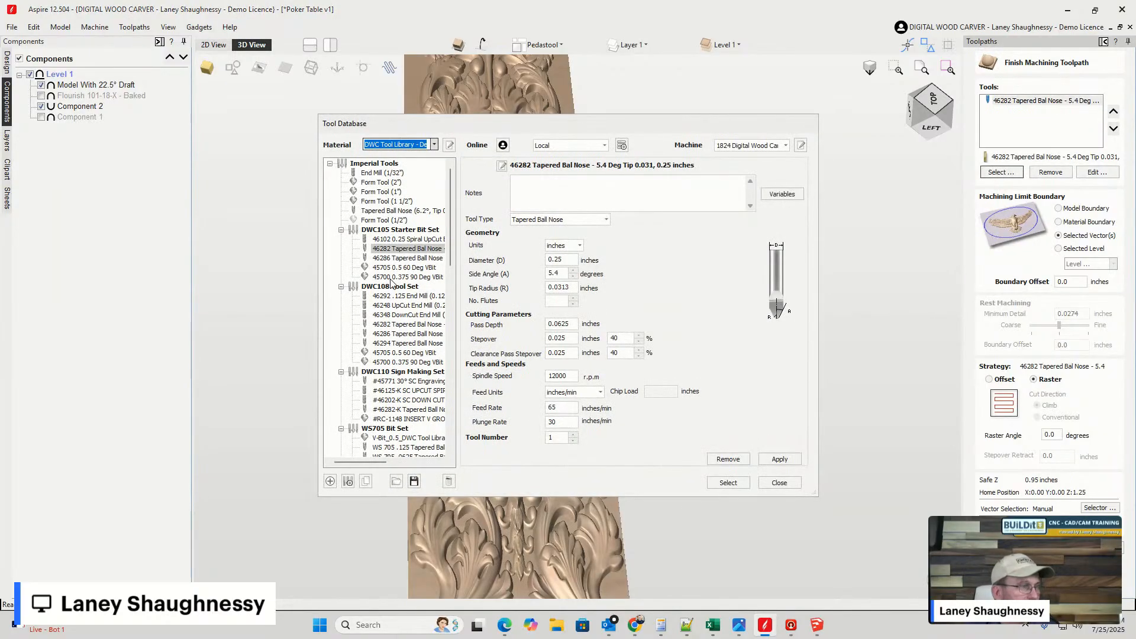
{"action": "left_click", "coordinate": [385, 203]}
{"action": "left_click", "coordinate": [385, 212]}
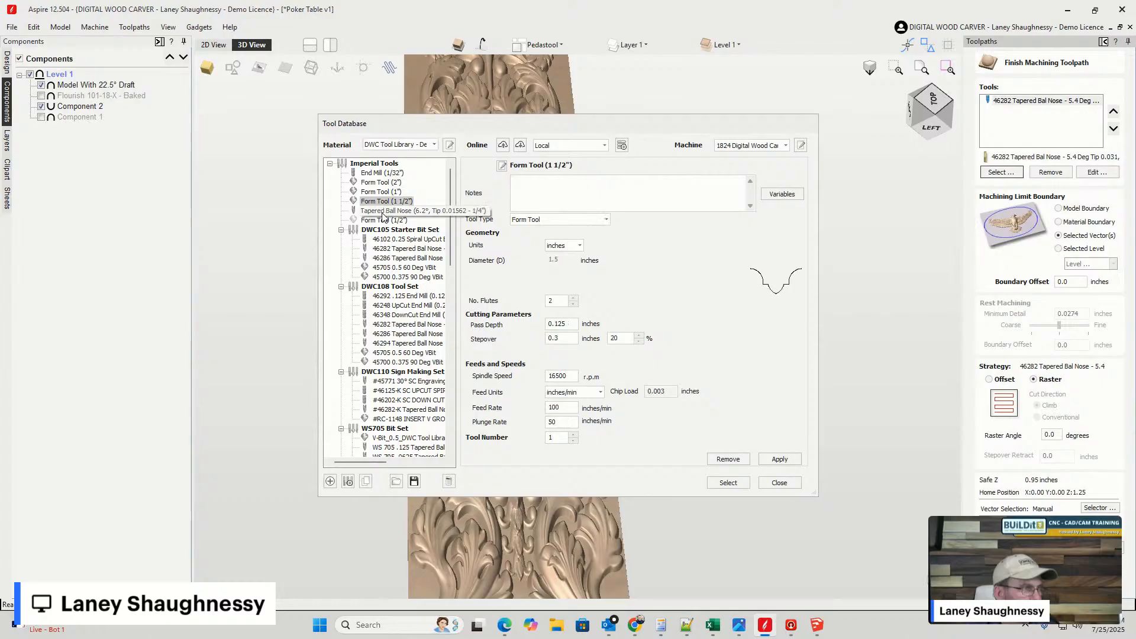
{"action": "left_click", "coordinate": [728, 482]}
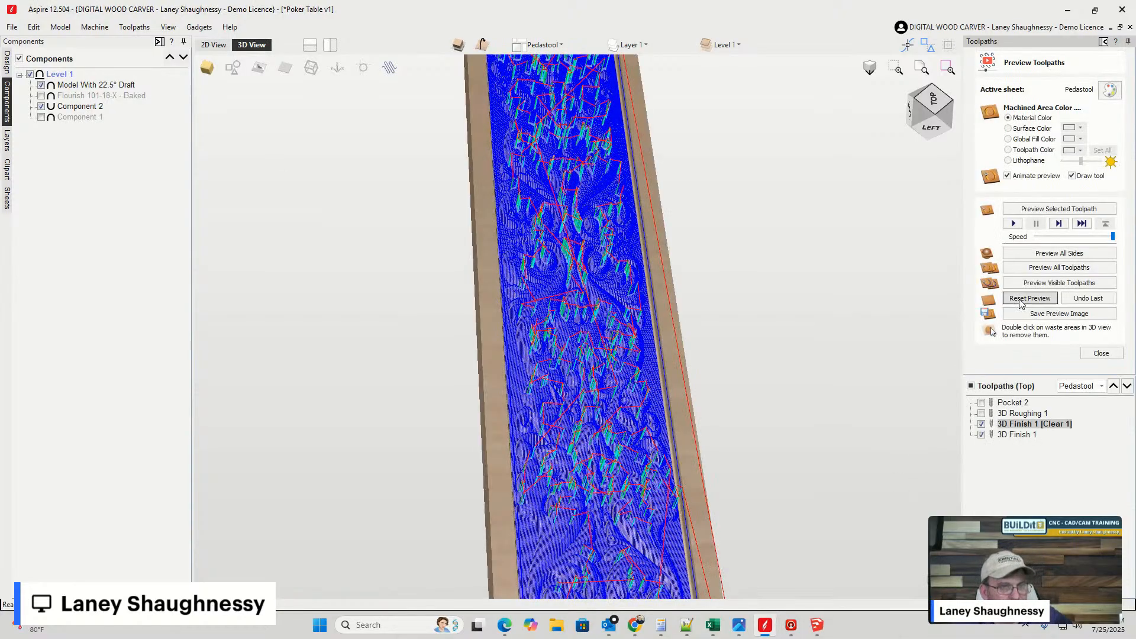
- Simulate all toolpaths with the changed finishing tools and examine the carving's surface quality
{"action": "left_click", "coordinate": [1033, 285]}
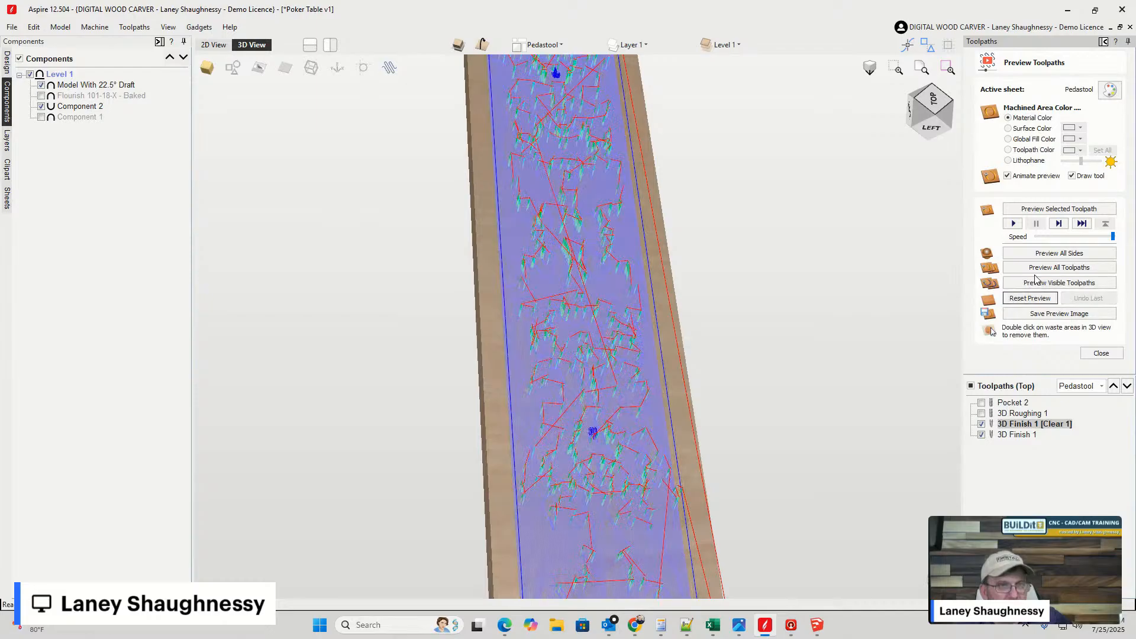
{"action": "left_click", "coordinate": [1036, 270]}
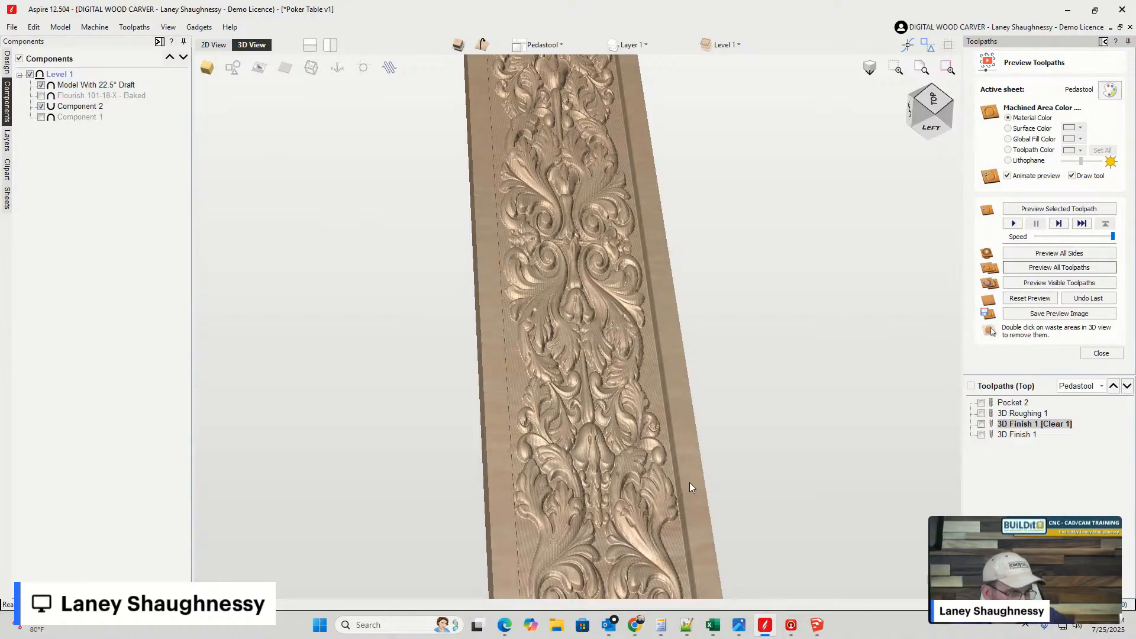
{"action": "scroll", "coordinate": [602, 425], "scroll_direction": "up", "scroll_amount": 6}
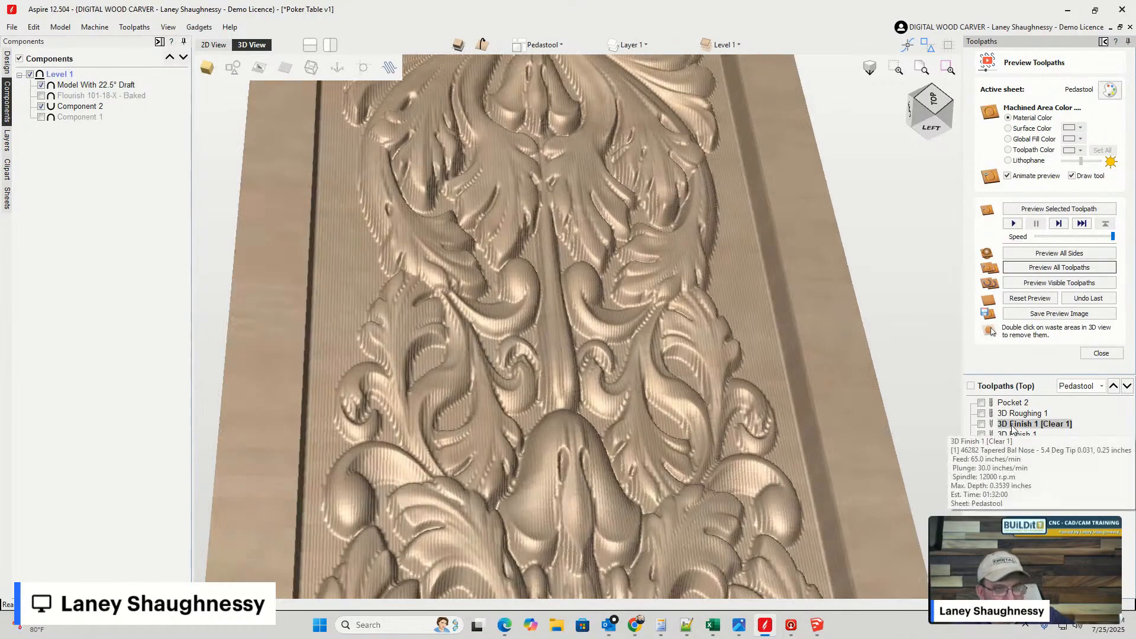
- Set the 46282 tapered ball nose to 8% stepover and 15% clearance pass stepover, remove the 6.2° tool and recalculate the finish toolpath
{"action": "double_click", "coordinate": [1012, 424]}
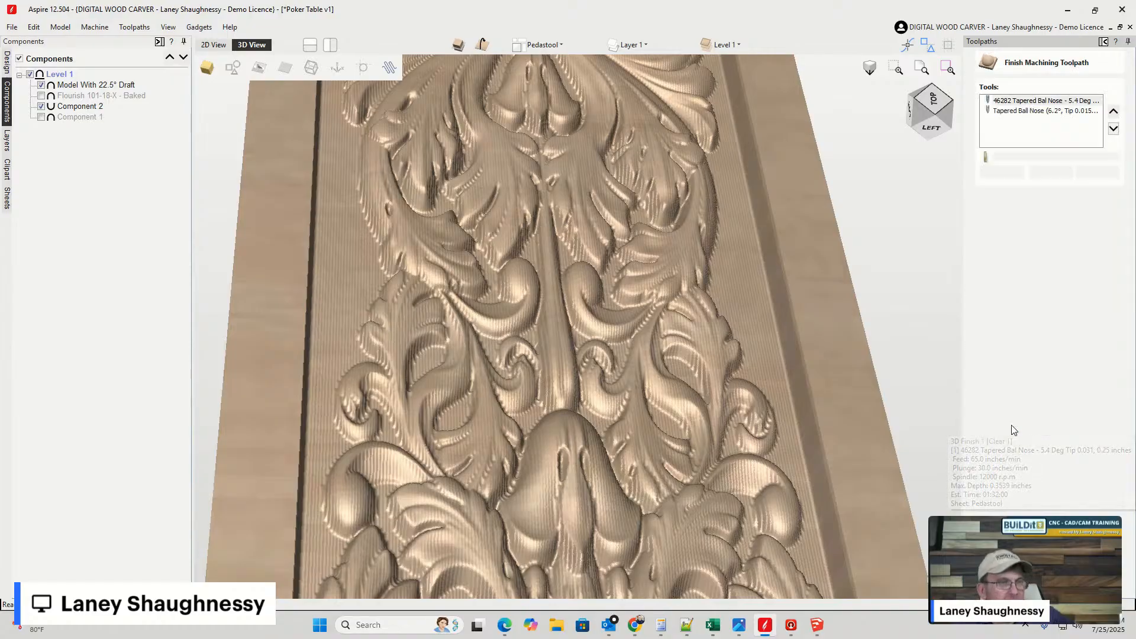
{"action": "left_click", "coordinate": [1062, 102]}
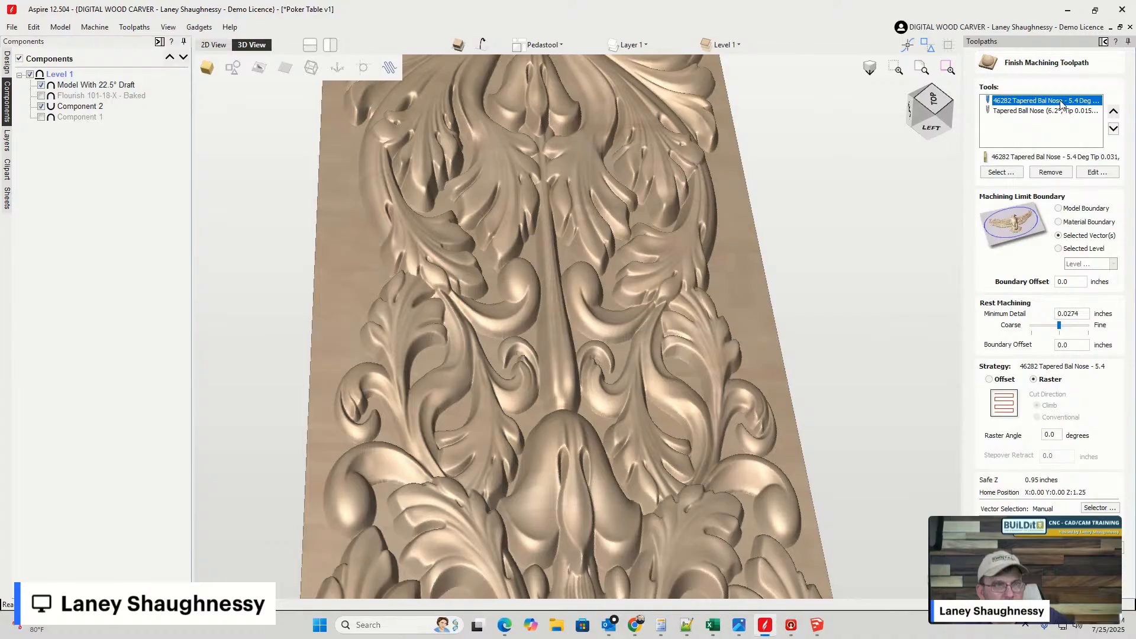
{"action": "left_click", "coordinate": [1063, 111]}
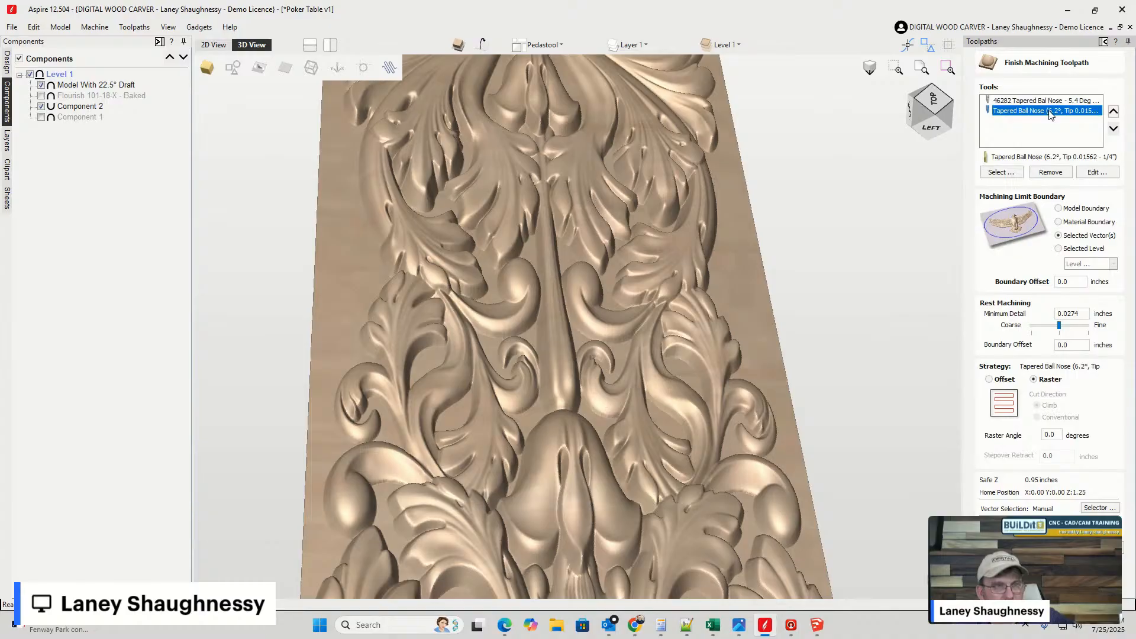
{"action": "left_click", "coordinate": [1089, 174]}
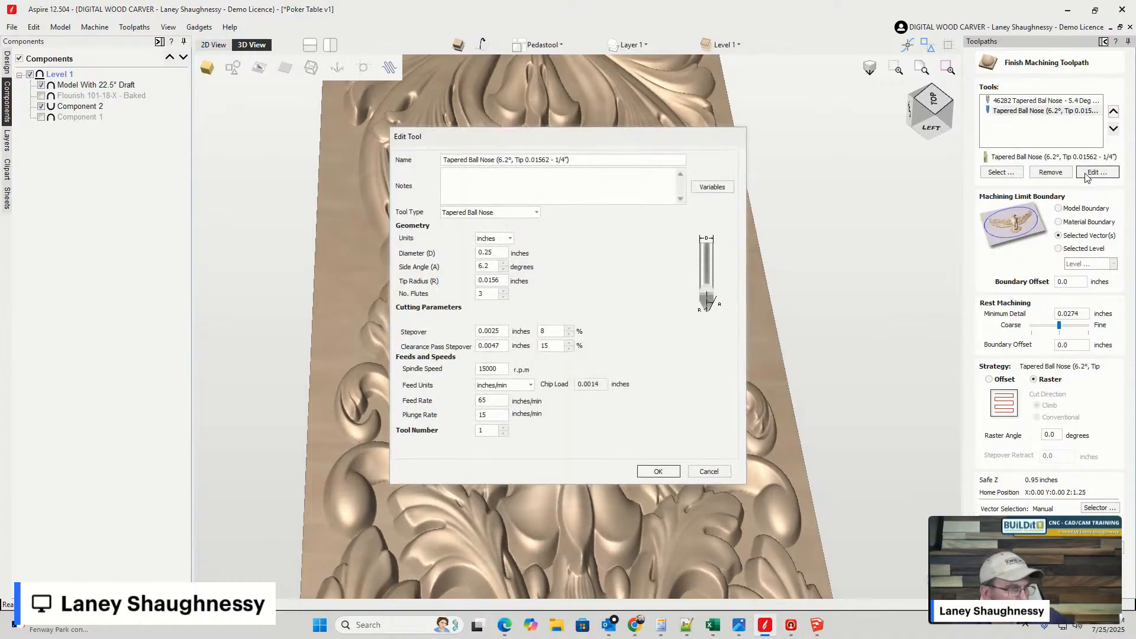
{"action": "left_click", "coordinate": [657, 471]}
{"action": "double_click", "coordinate": [1015, 102]}
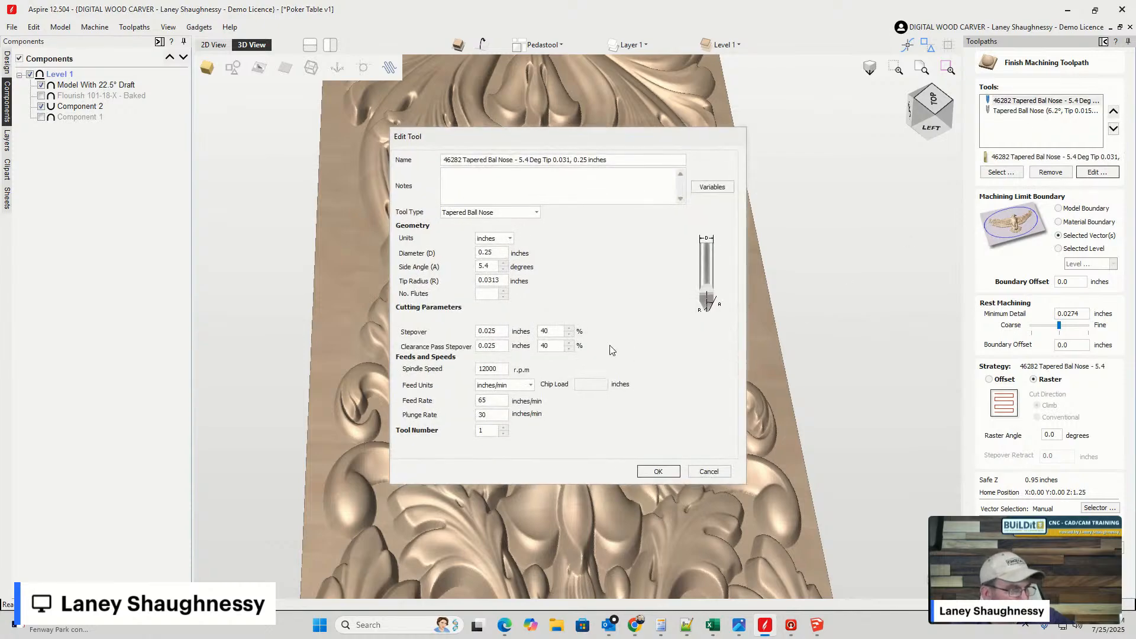
{"action": "left_click_drag", "start_coordinate": [545, 331], "coordinate": [488, 335]}
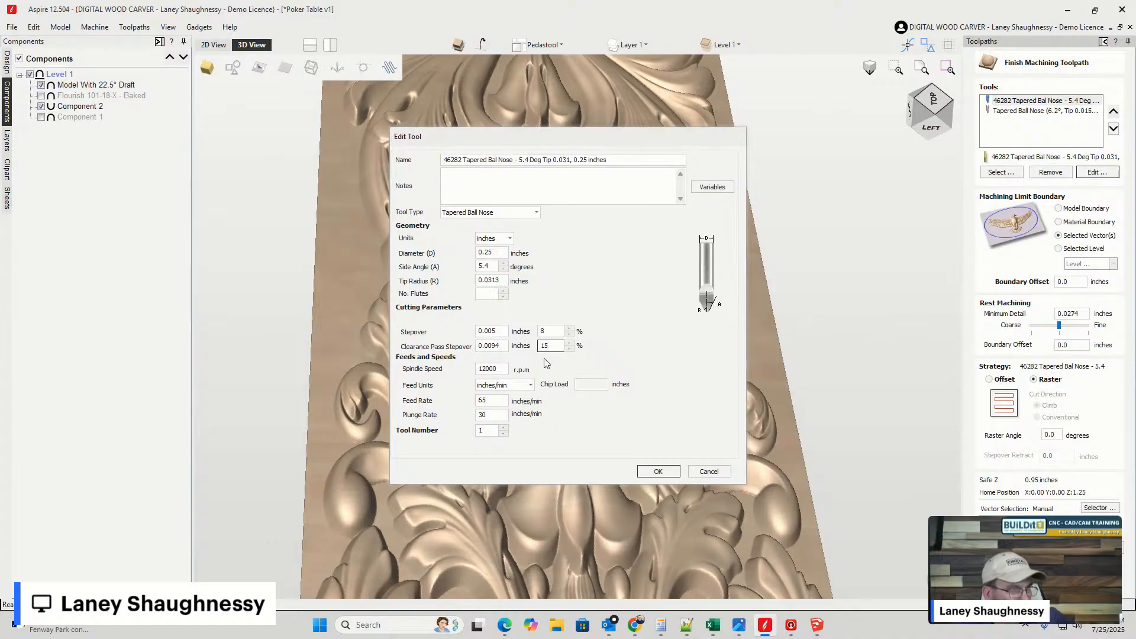
{"action": "left_click", "coordinate": [658, 473]}
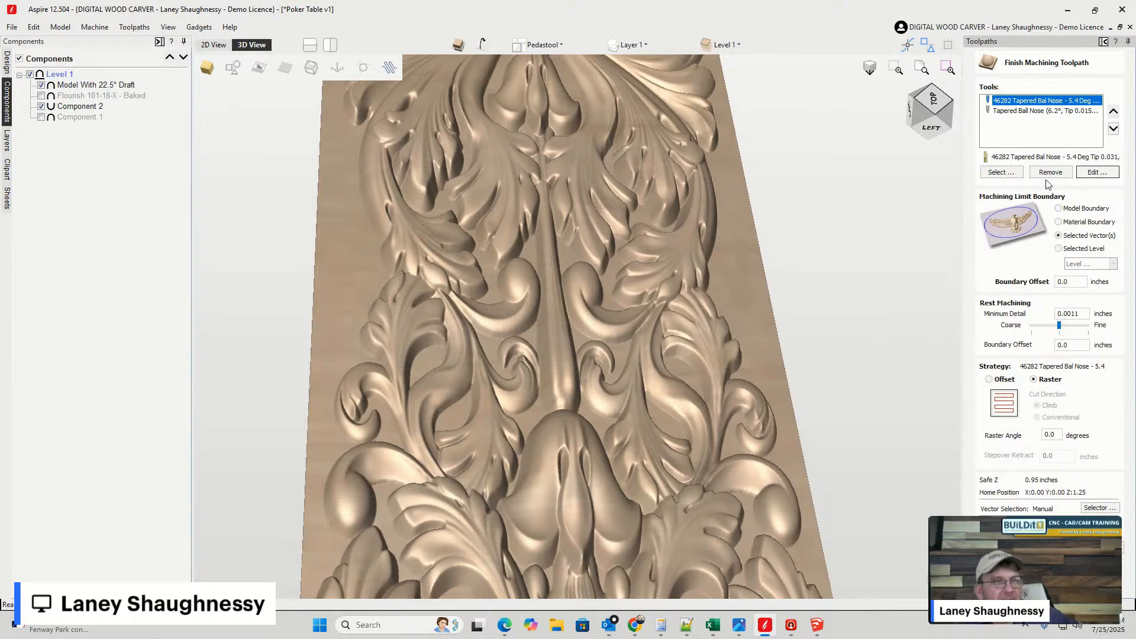
{"action": "left_click", "coordinate": [1040, 113]}
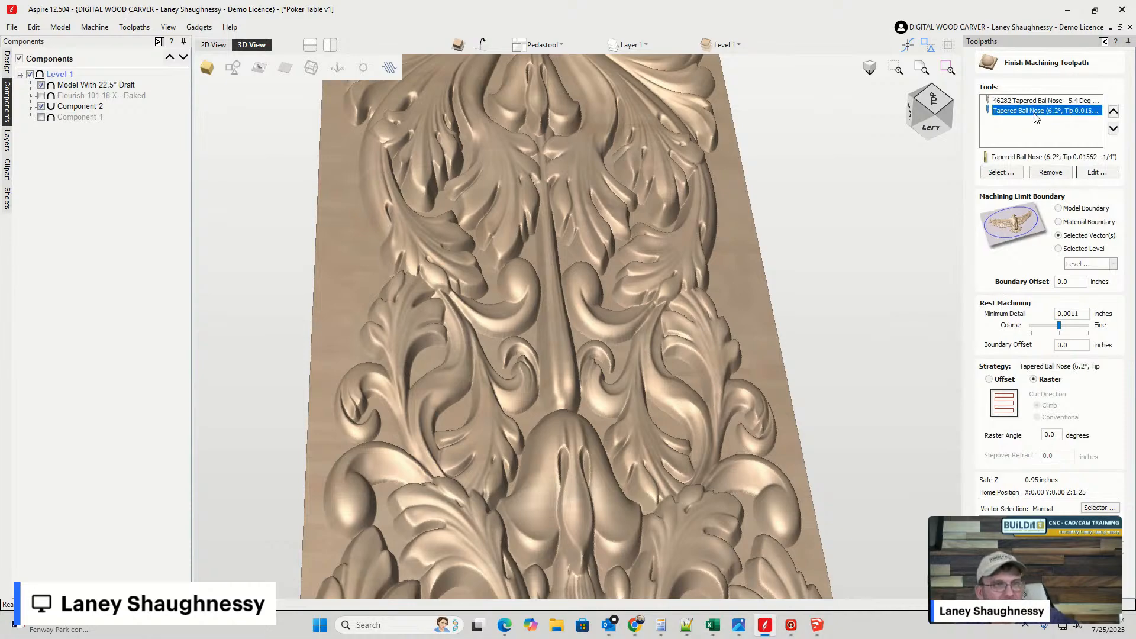
{"action": "left_click", "coordinate": [1046, 174]}
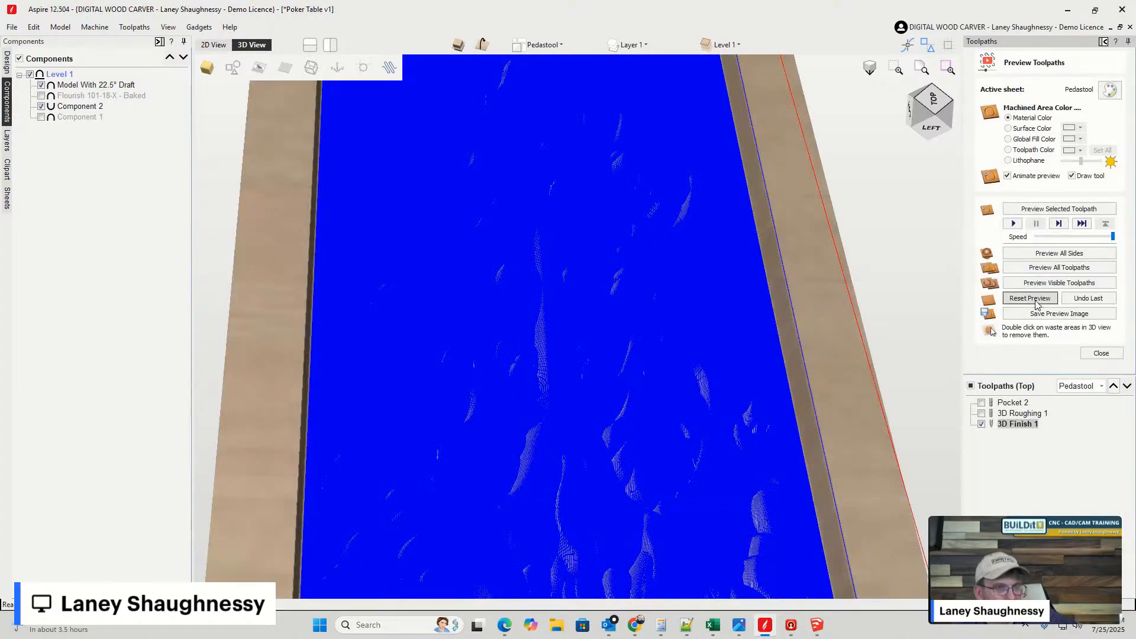
- Simulate only the 3D Finish 1 toolpath and examine the carved relief's surface up close
{"action": "left_click", "coordinate": [1037, 285]}
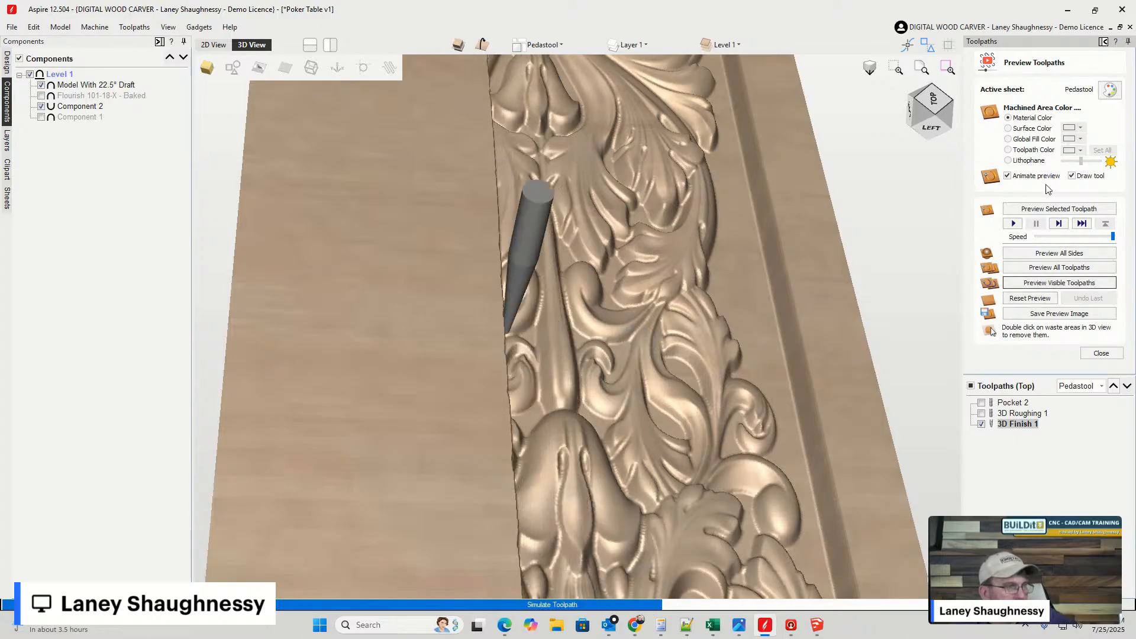
{"action": "scroll", "coordinate": [740, 178], "scroll_direction": "up", "scroll_amount": 2}
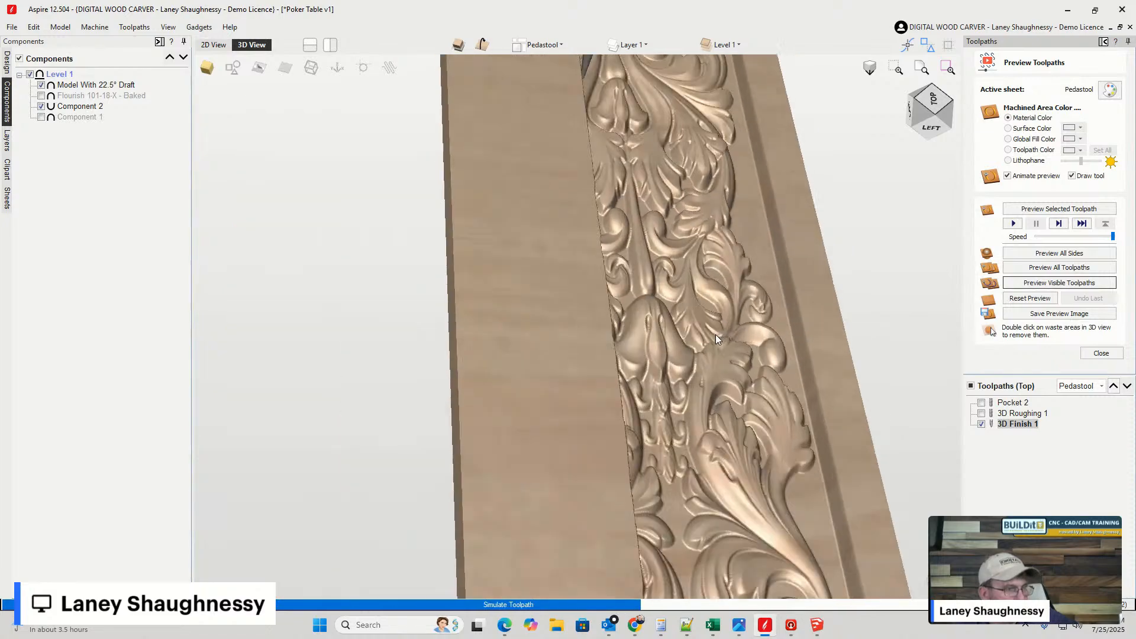
{"action": "scroll", "coordinate": [716, 335], "scroll_direction": "up", "scroll_amount": 5}
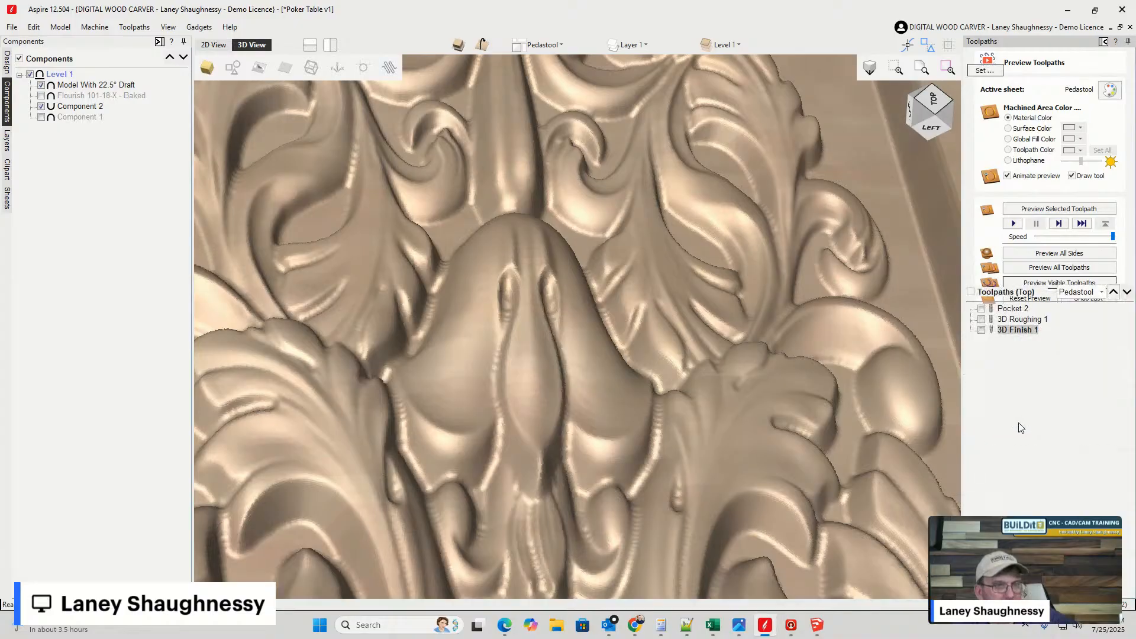
- Reopen the 3D Finish 1 toolpath and add the 6.2°, 0.01562 tip tapered ball nose as a second tool after the 46282
{"action": "left_click", "coordinate": [1051, 172]}
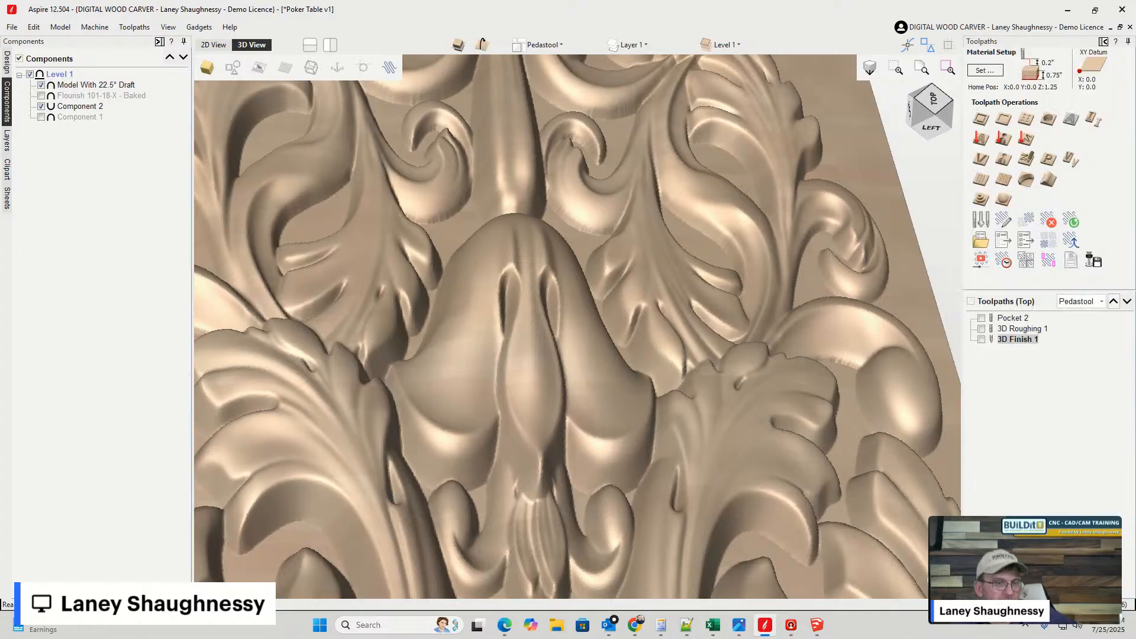
{"action": "double_click", "coordinate": [1015, 340]}
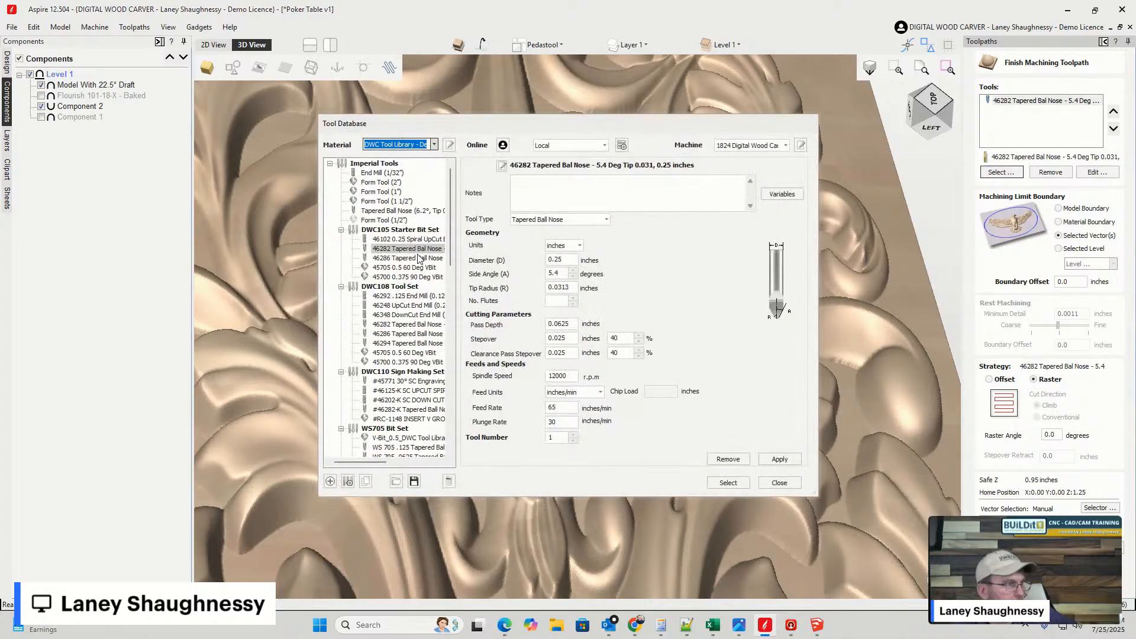
{"action": "left_click", "coordinate": [379, 212]}
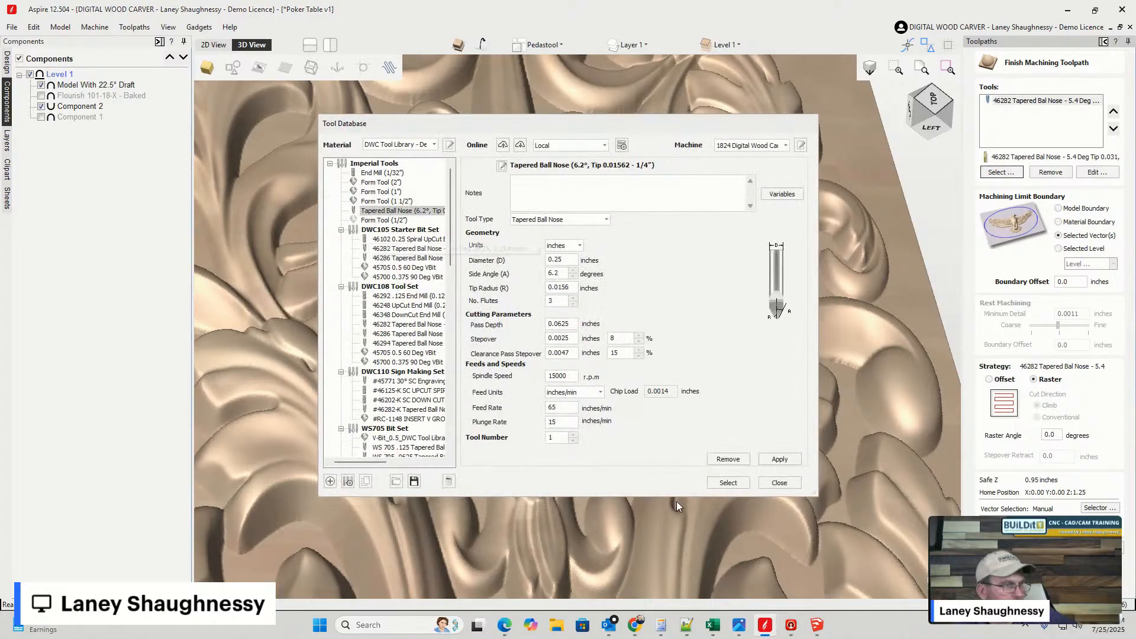
{"action": "left_click", "coordinate": [723, 484]}
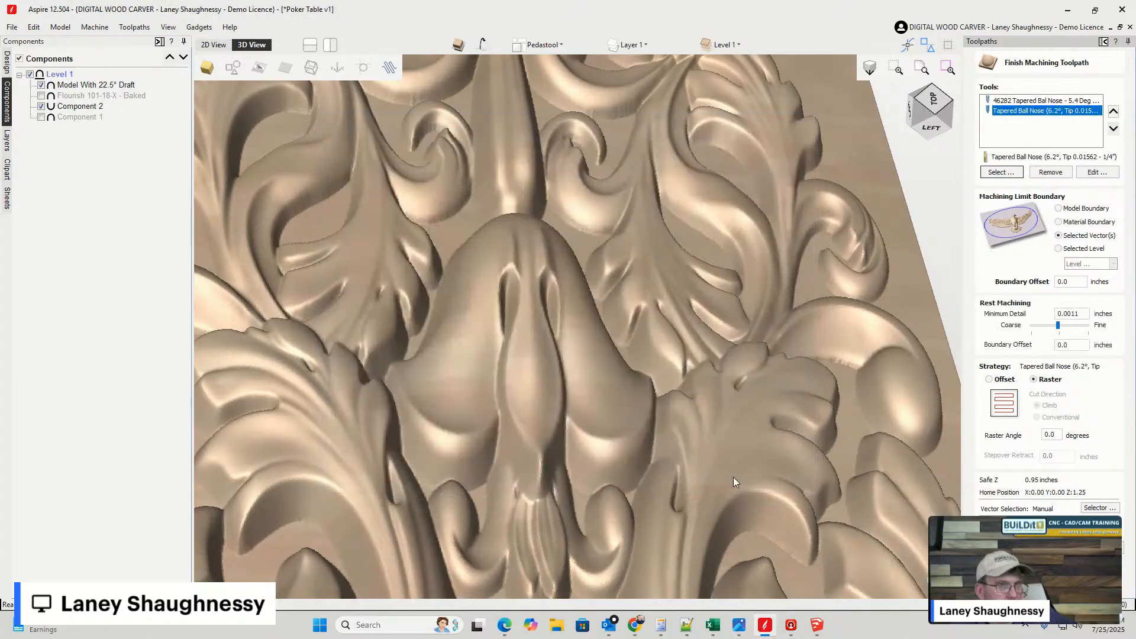
- Review the settings of the 46282 tapered ball nose tool in the finish toolpath and accept them
{"action": "left_click", "coordinate": [1039, 101]}
{"action": "left_click", "coordinate": [1096, 171]}
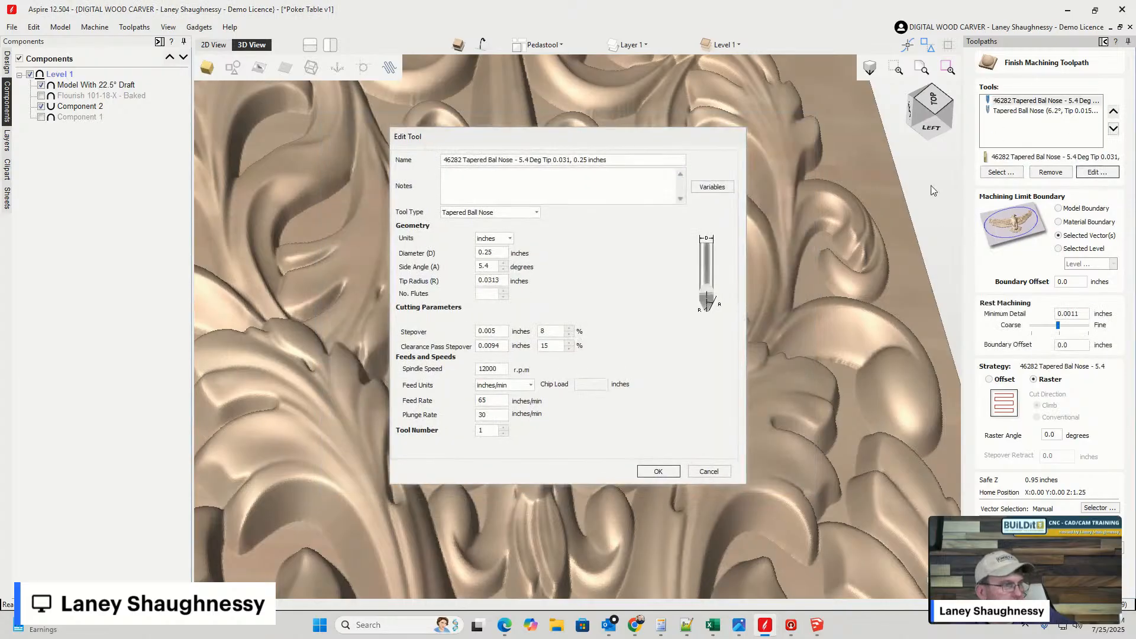
{"action": "left_click", "coordinate": [661, 471]}
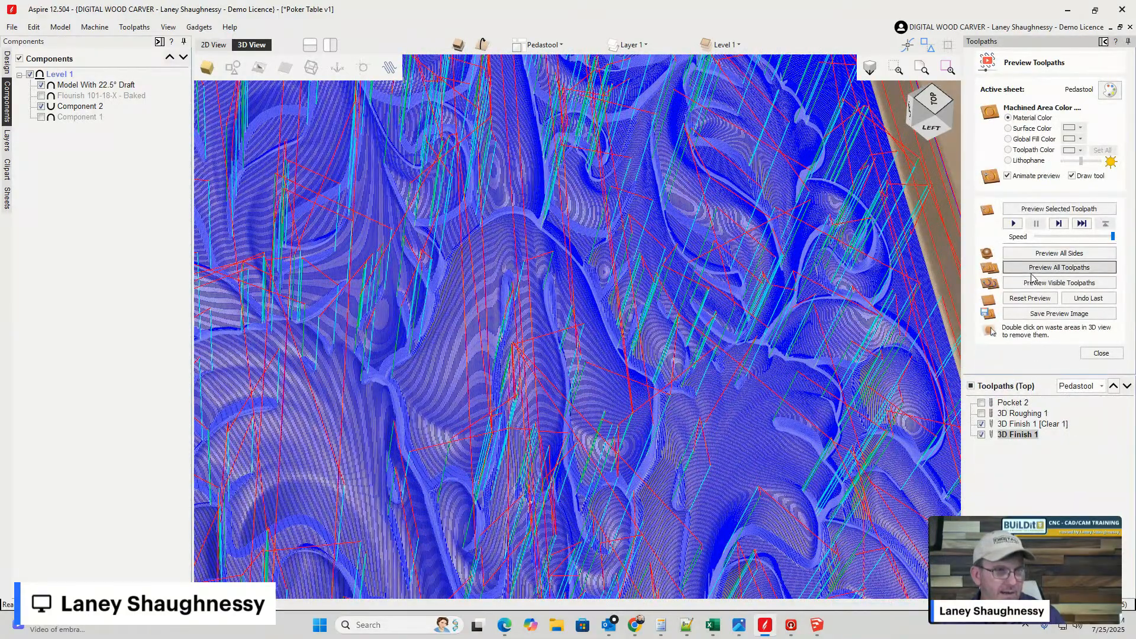
- Preview the visible 3D Finish 1 and 3D Finish 1 [Clear 1] toolpaths and inspect the whole carved pedestal panel
{"action": "left_click", "coordinate": [1036, 285]}
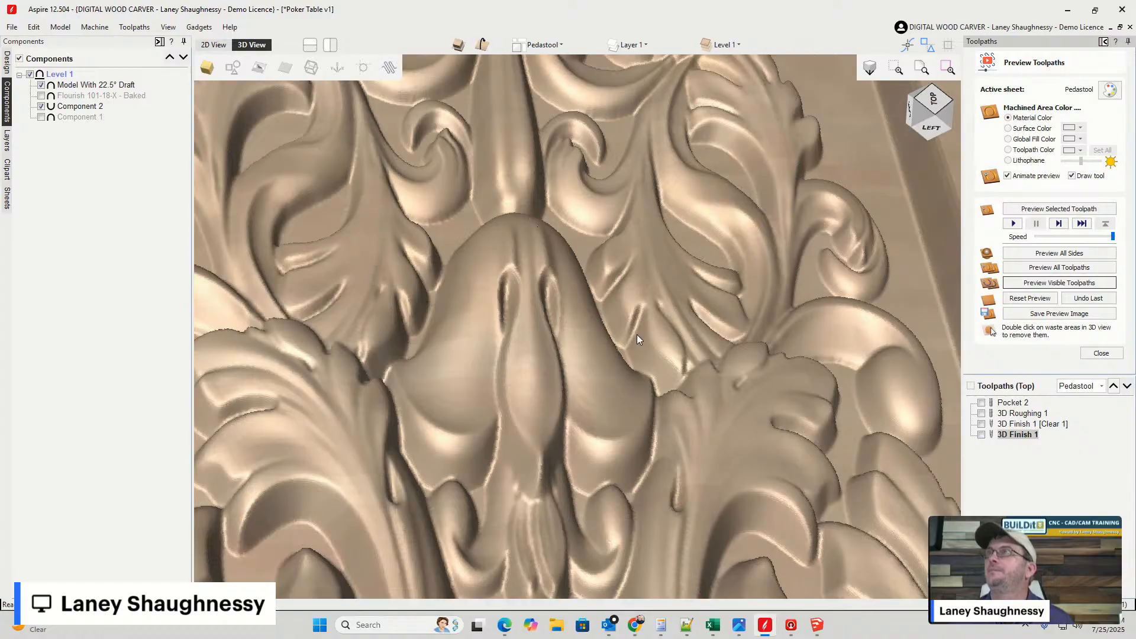
{"action": "scroll", "coordinate": [479, 422], "scroll_direction": "down", "scroll_amount": 10}
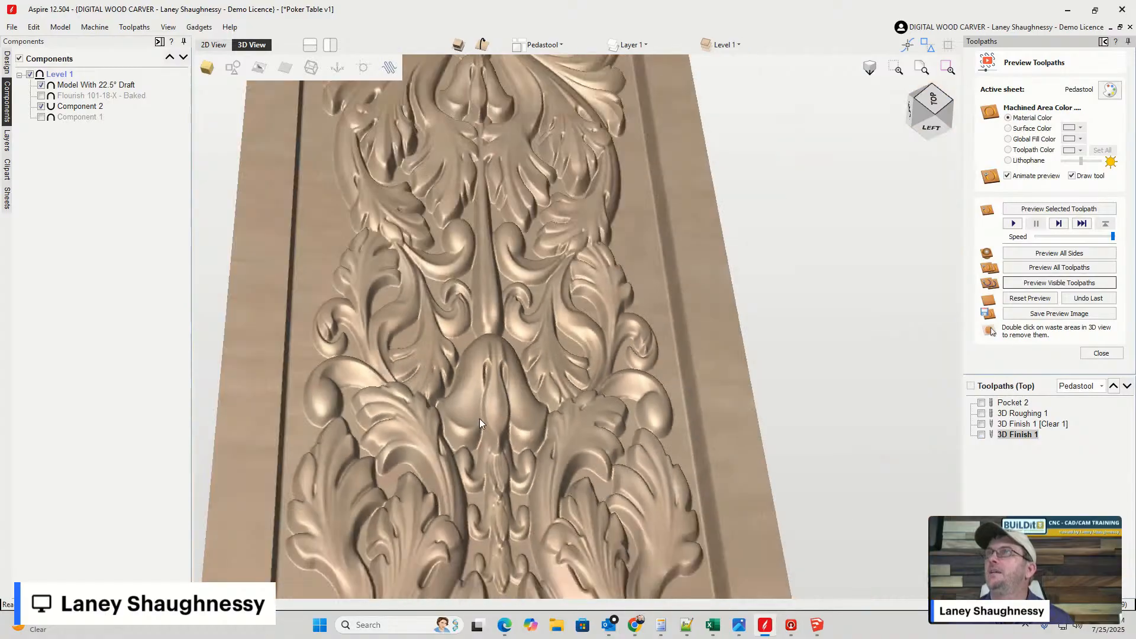
{"action": "scroll", "coordinate": [480, 423], "scroll_direction": "down", "scroll_amount": 5}
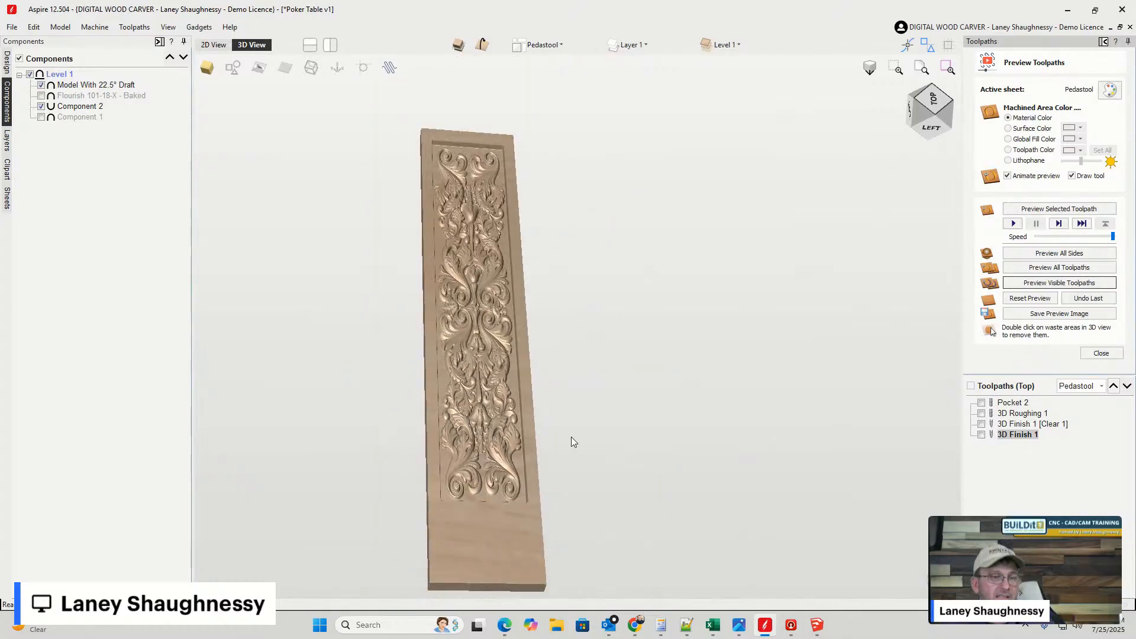
{"action": "mouse_move", "coordinate": [1004, 437]}
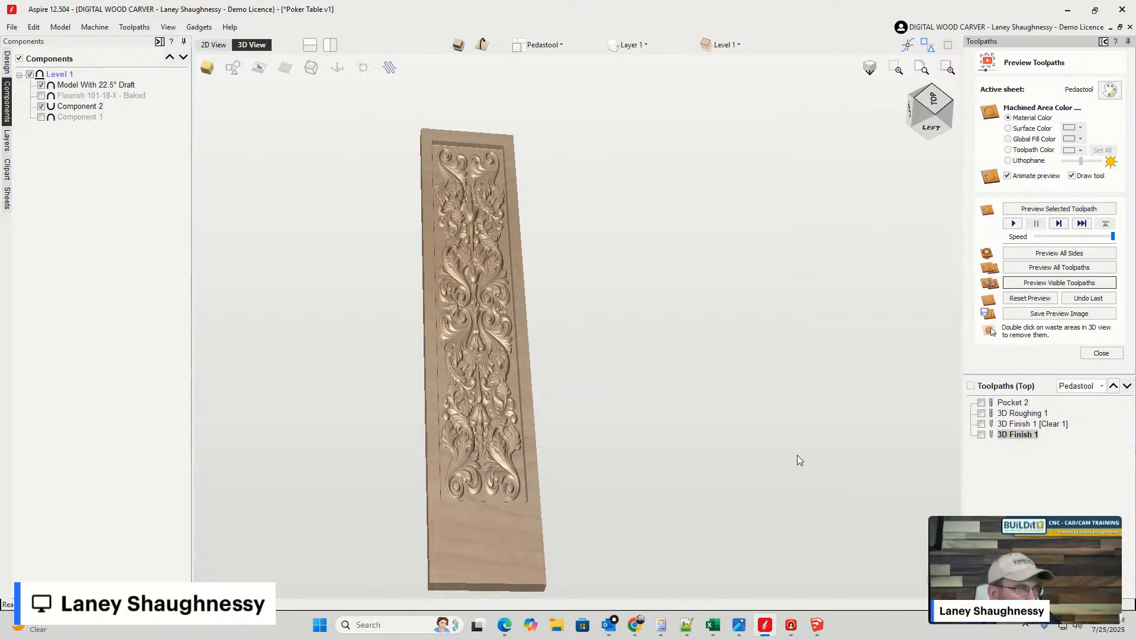
- Show the 2D layout with the list of sheets and make the Foot Rail Support sheet active
{"action": "left_click", "coordinate": [212, 45]}
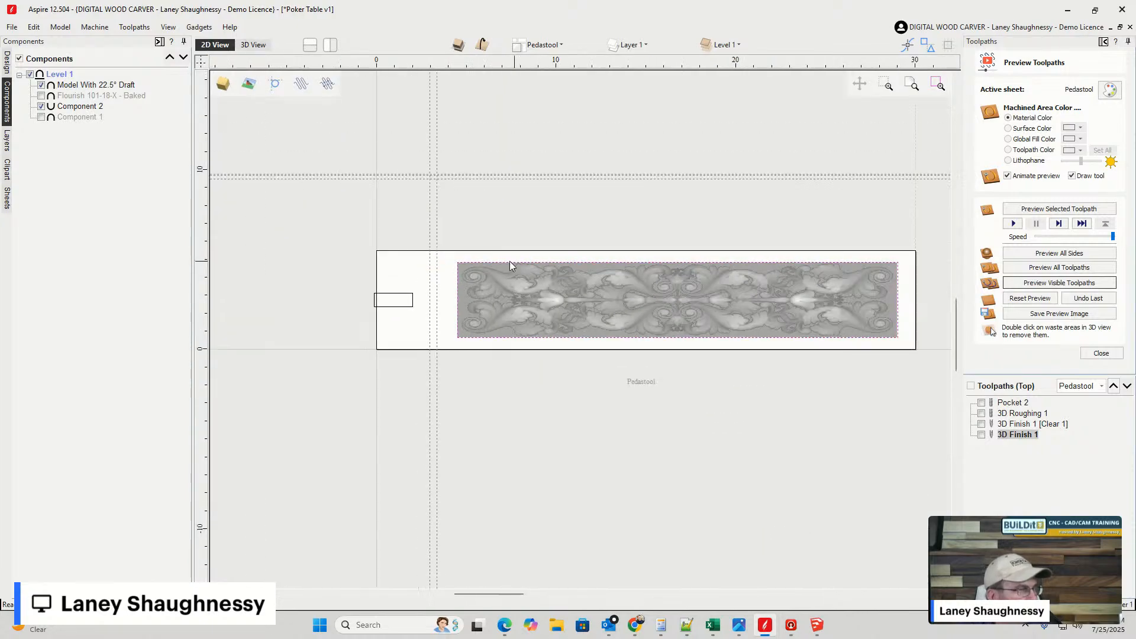
{"action": "scroll", "coordinate": [510, 261], "scroll_direction": "down", "scroll_amount": 2}
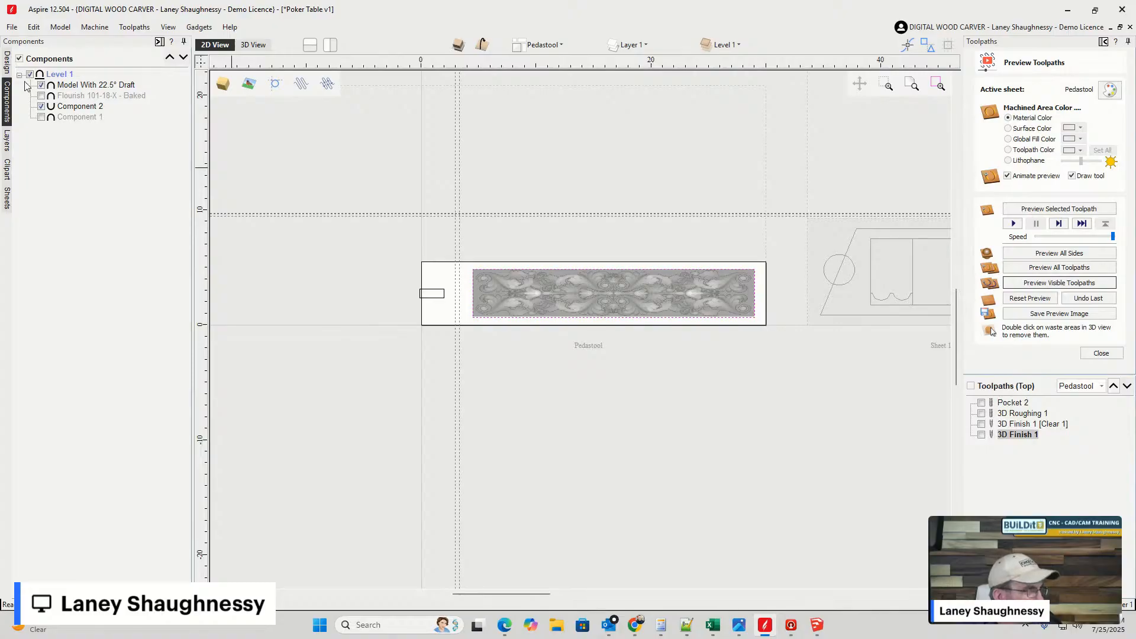
{"action": "left_click", "coordinate": [7, 62]}
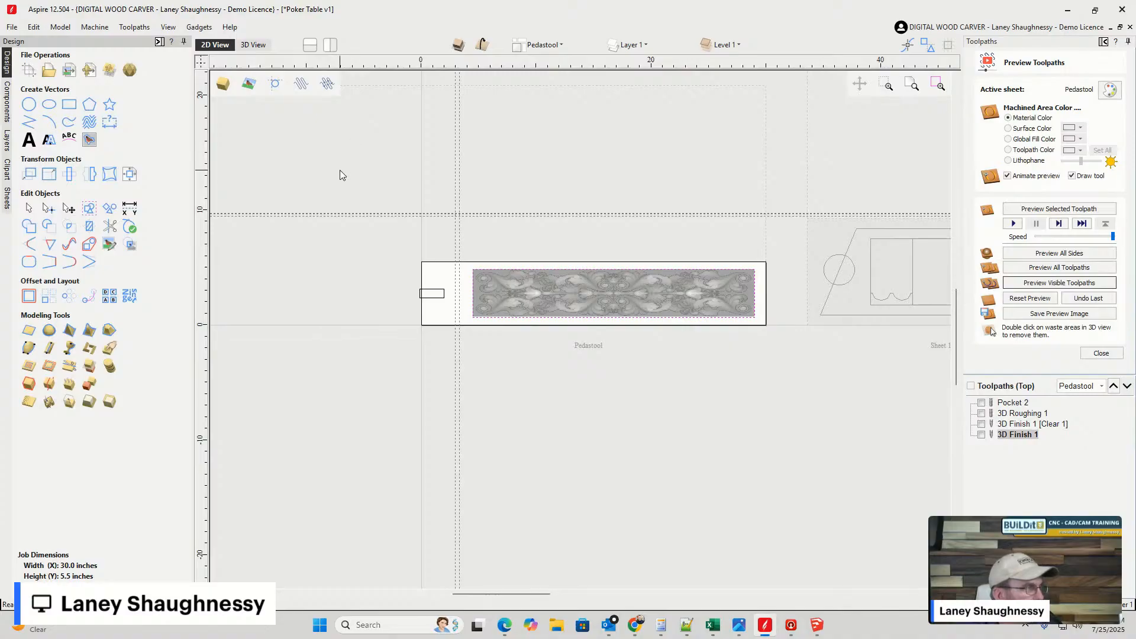
{"action": "left_click", "coordinate": [6, 107]}
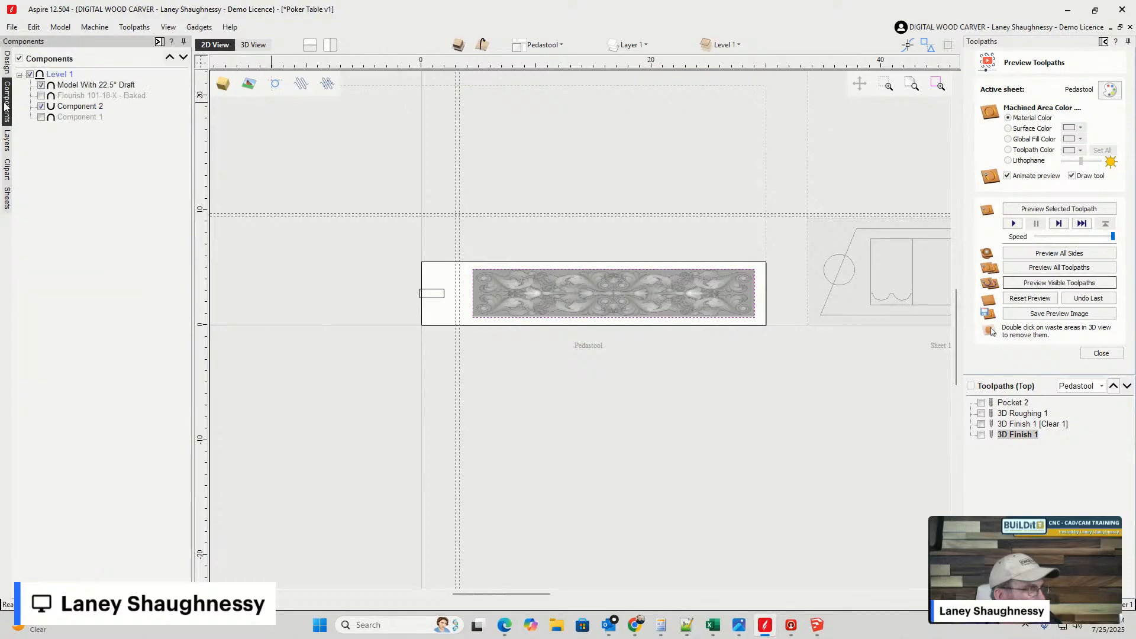
{"action": "left_click", "coordinate": [6, 200]}
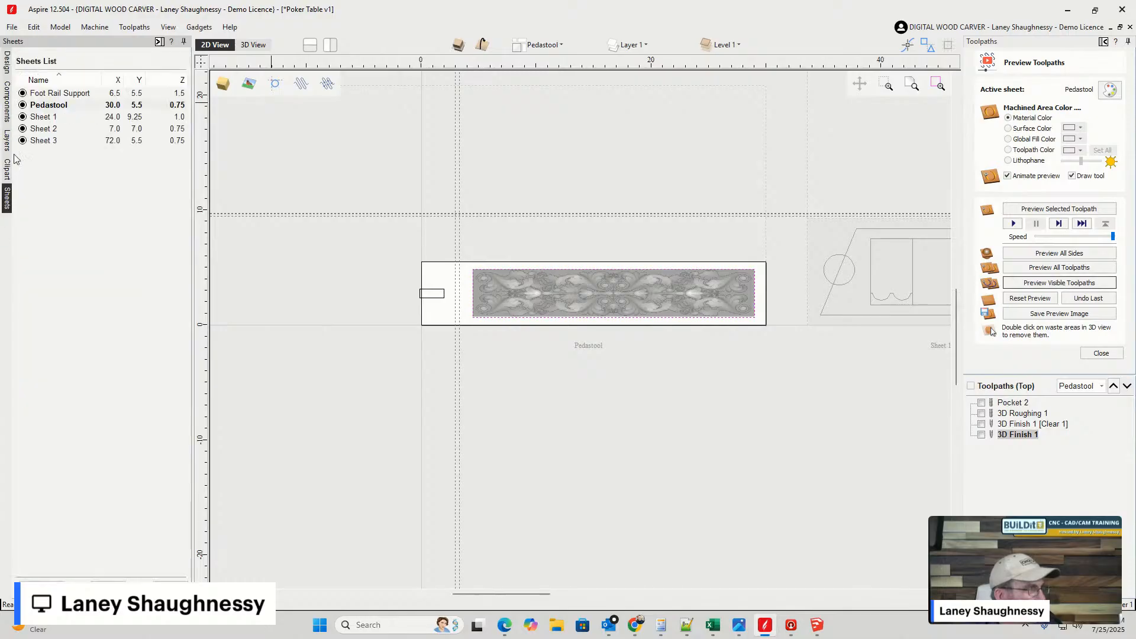
{"action": "left_click", "coordinate": [64, 94]}
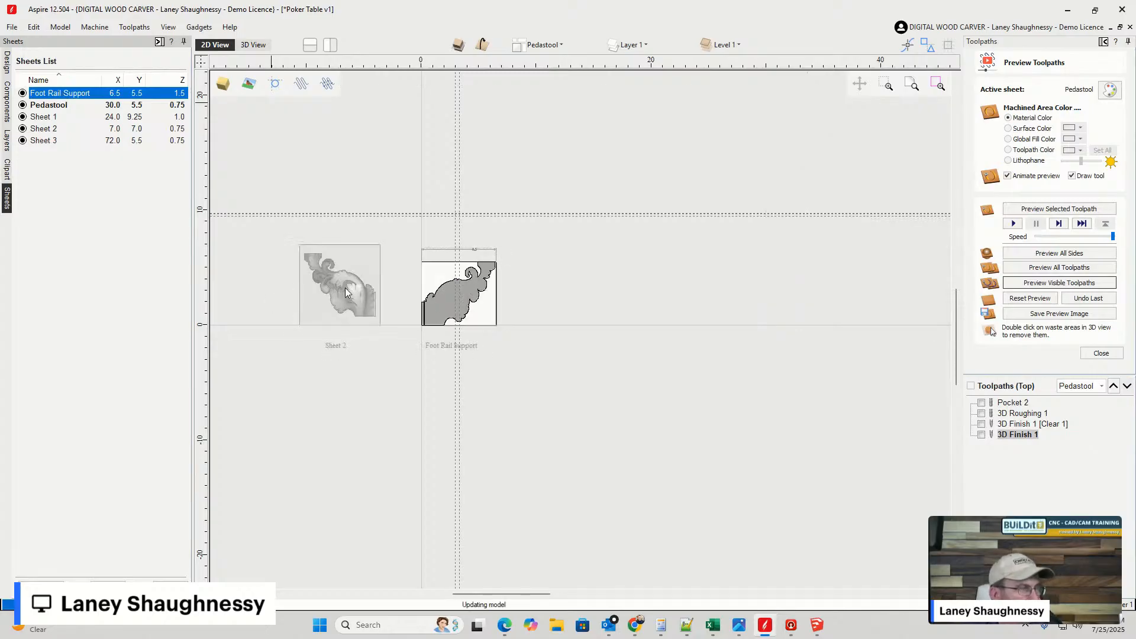
{"action": "double_click", "coordinate": [440, 310]}
- Examine the foot rail support's outline, its narrow end strip and the matching flourish on the neighbouring Sheet 2
{"action": "scroll", "coordinate": [562, 377], "scroll_direction": "up", "scroll_amount": 2}
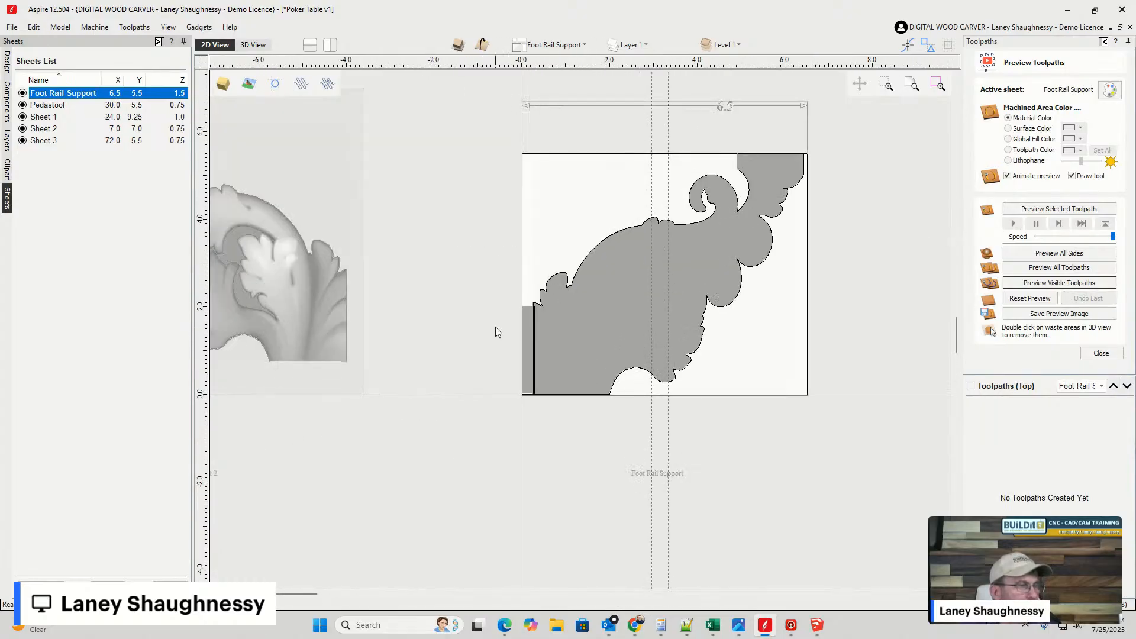
{"action": "scroll", "coordinate": [495, 327], "scroll_direction": "up", "scroll_amount": 3}
{"action": "scroll", "coordinate": [445, 248], "scroll_direction": "down", "scroll_amount": 3}
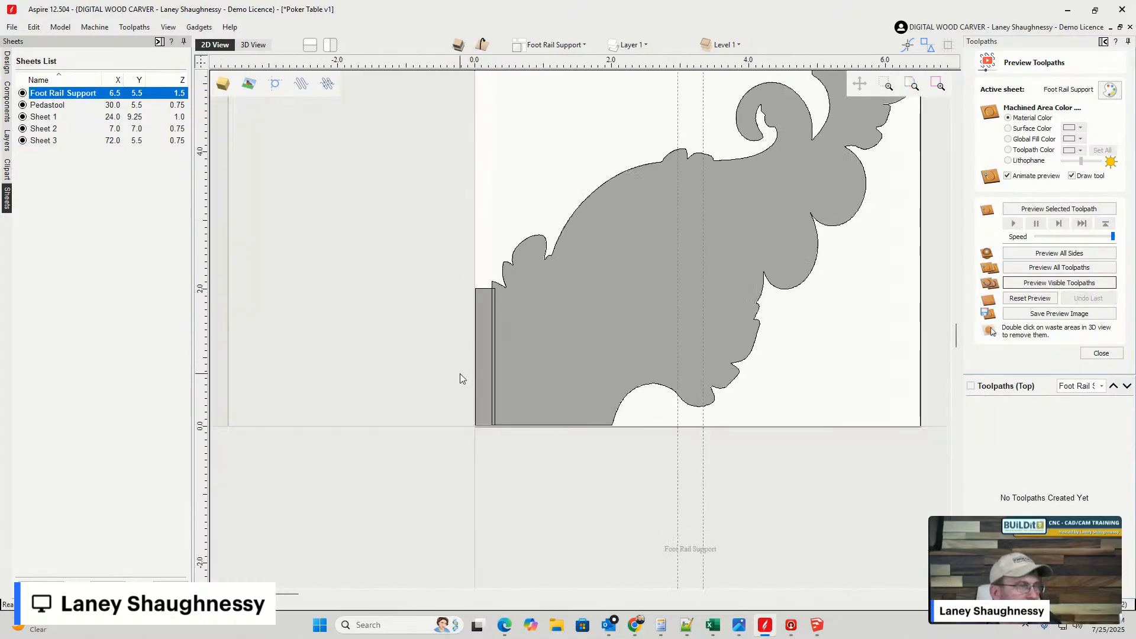
{"action": "scroll", "coordinate": [460, 374], "scroll_direction": "down", "scroll_amount": 3}
{"action": "scroll", "coordinate": [580, 375], "scroll_direction": "up", "scroll_amount": 4}
{"action": "scroll", "coordinate": [638, 338], "scroll_direction": "down", "scroll_amount": 2}
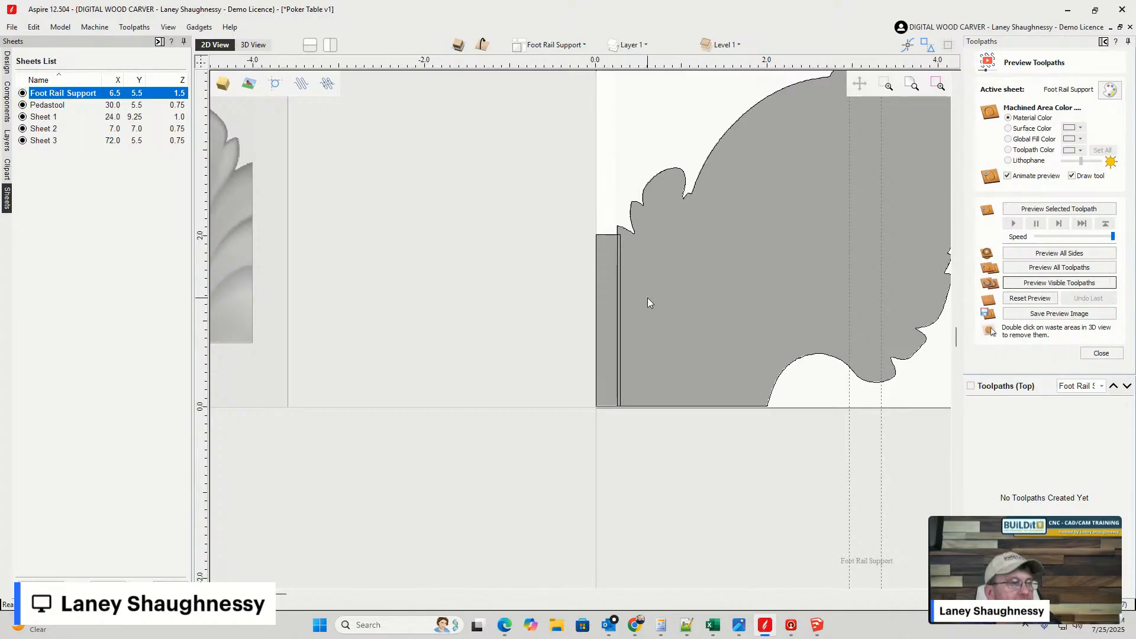
{"action": "scroll", "coordinate": [648, 299], "scroll_direction": "down", "scroll_amount": 2}
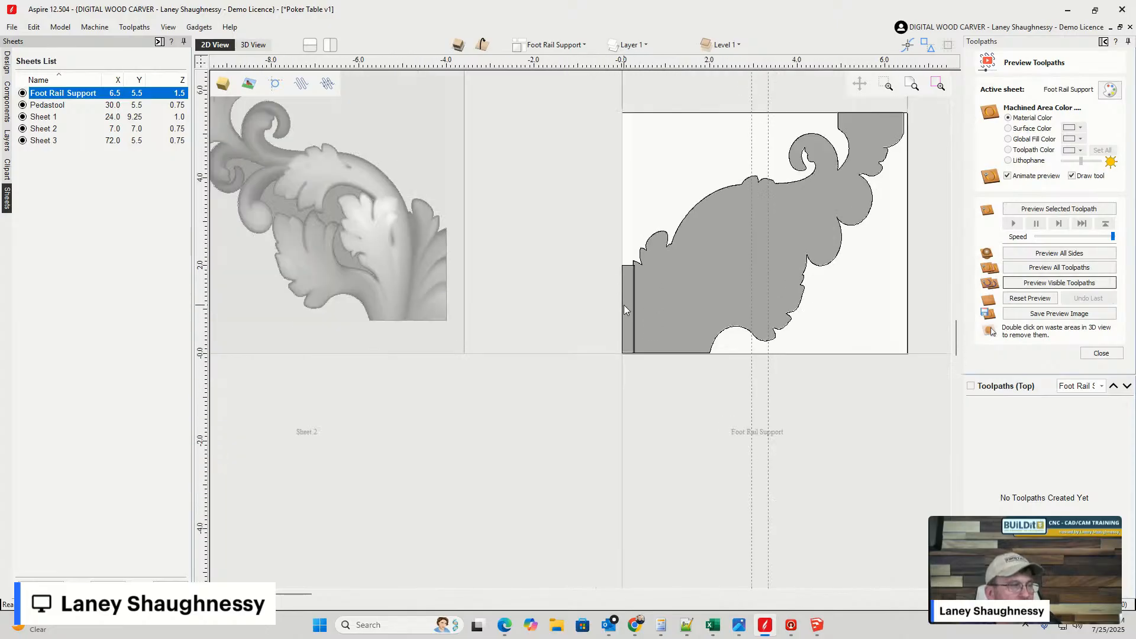
{"action": "scroll", "coordinate": [463, 276], "scroll_direction": "down", "scroll_amount": 2}
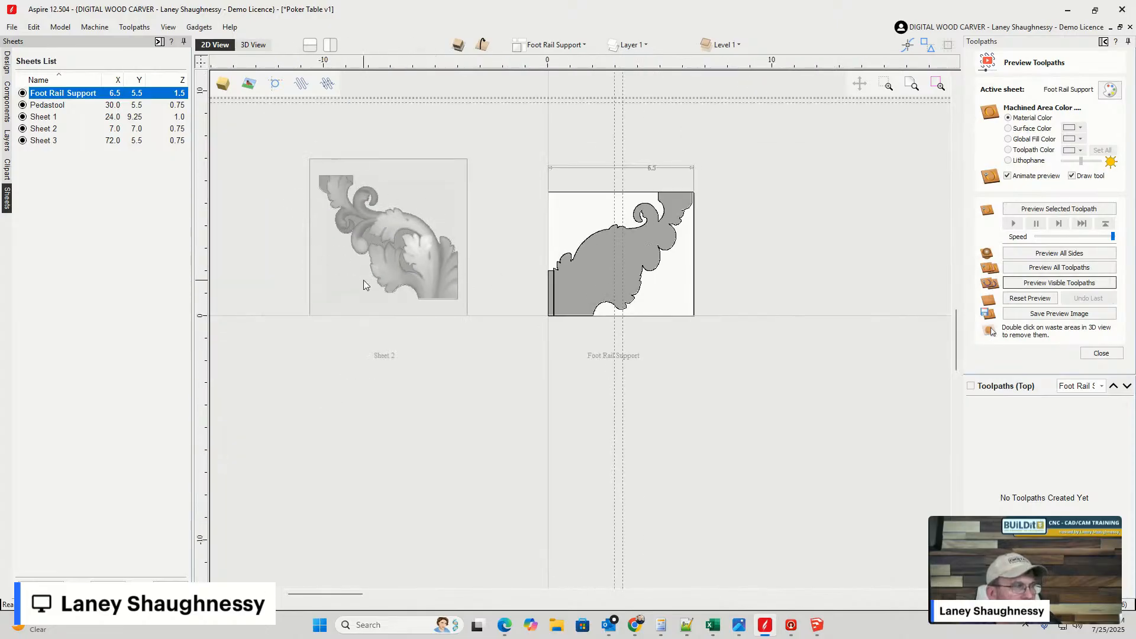
- Make Sheet 2 active and delete the flourish carving together with its outline
{"action": "left_click", "coordinate": [408, 231]}
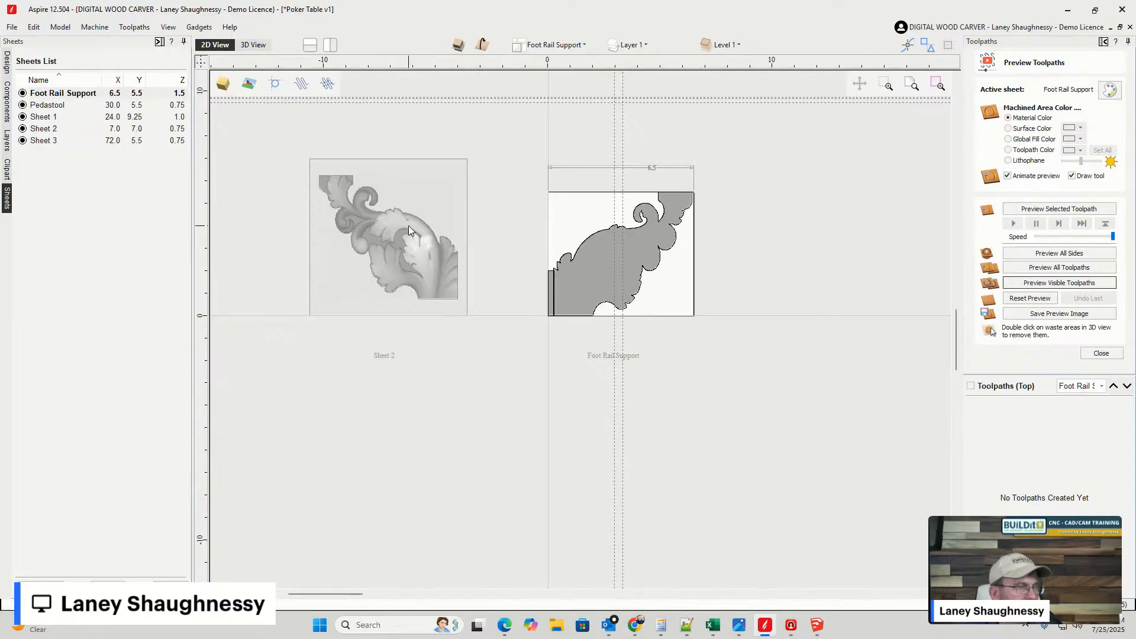
{"action": "double_click", "coordinate": [408, 225]}
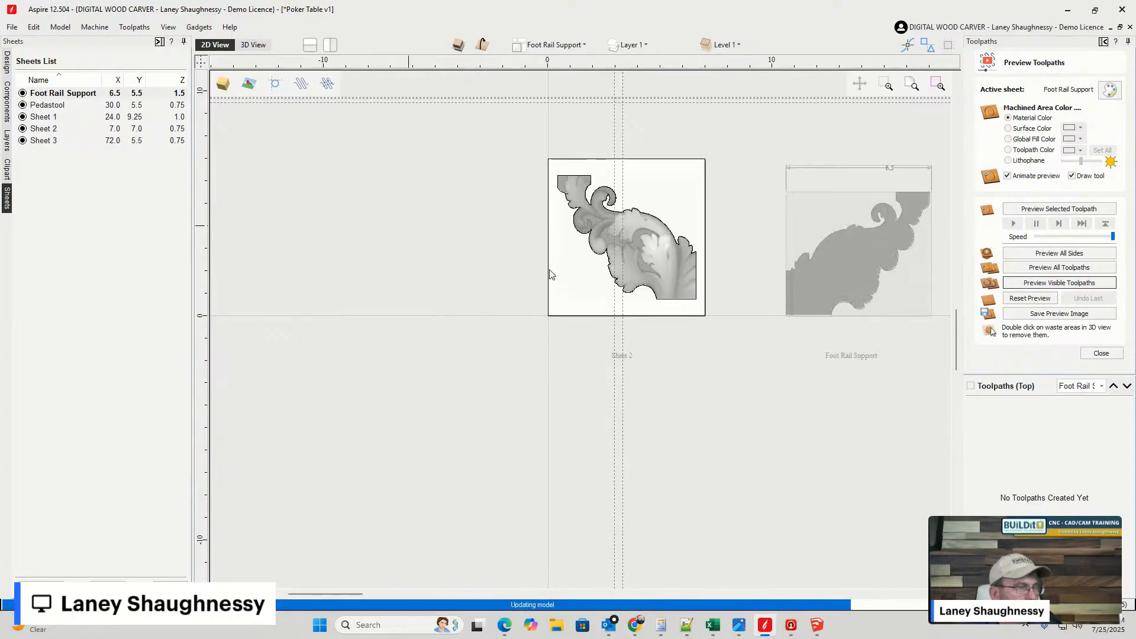
{"action": "double_click", "coordinate": [645, 256]}
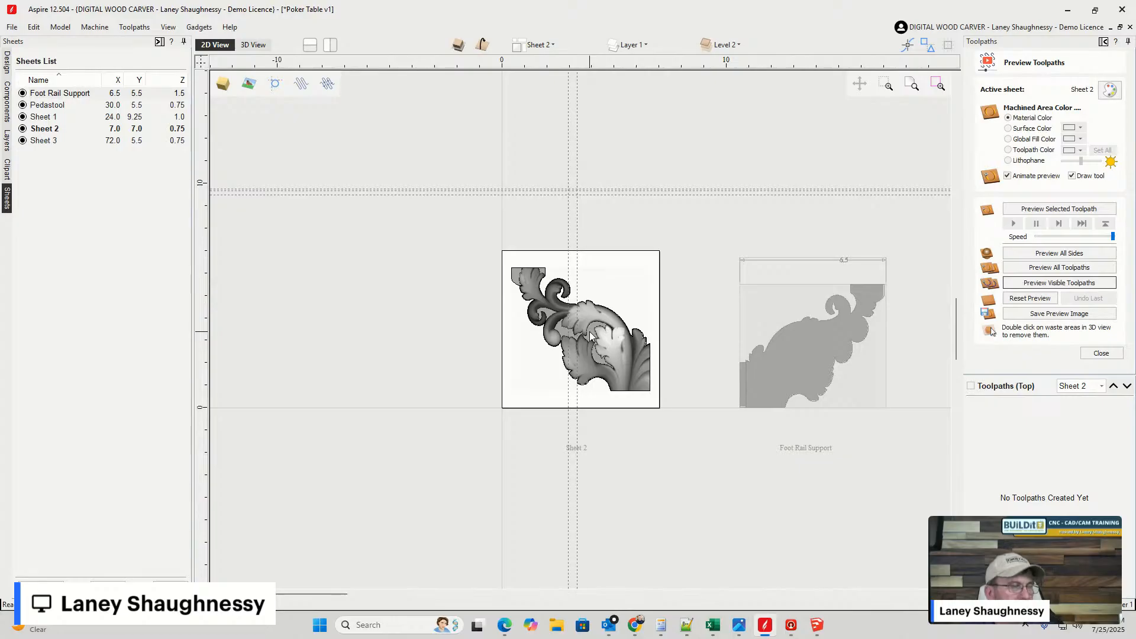
{"action": "left_click", "coordinate": [590, 330]}
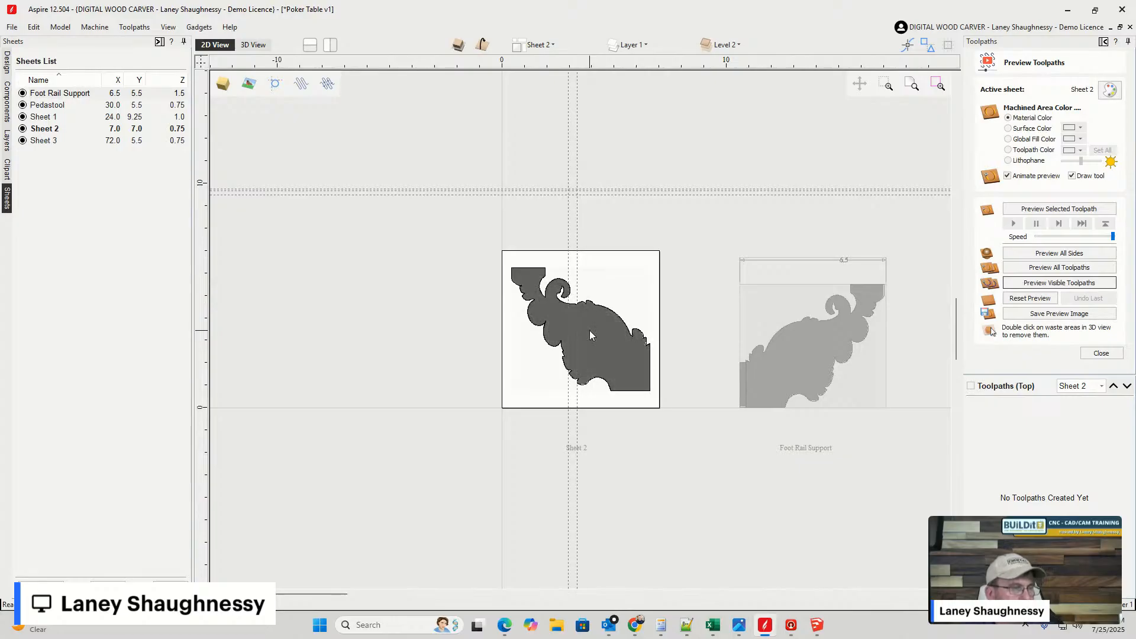
{"action": "left_click", "coordinate": [598, 342]}
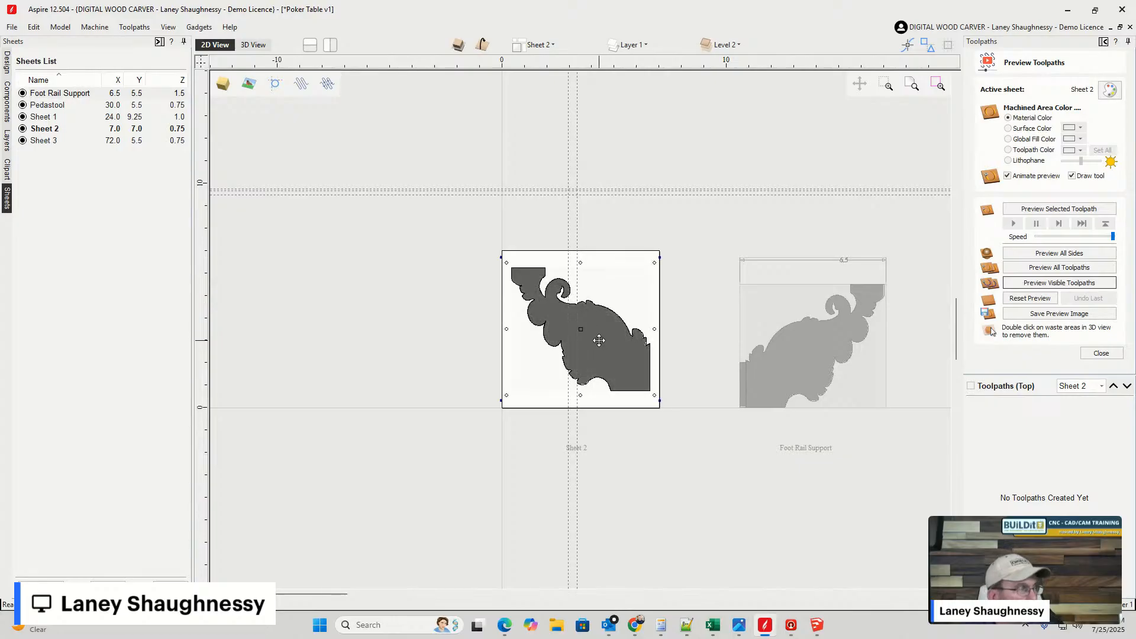
{"action": "key", "text": "Delete"}
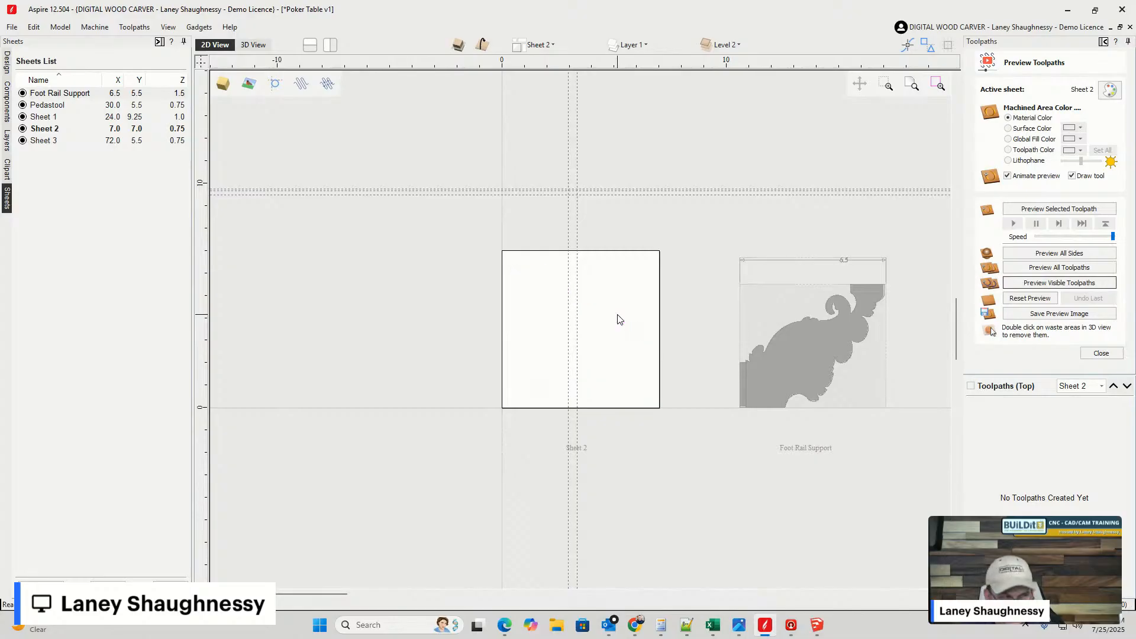
- Copy the foot rail support's components and outlines from the Foot Rail Support sheet to Sheet 2
{"action": "scroll", "coordinate": [747, 354], "scroll_direction": "down", "scroll_amount": 2}
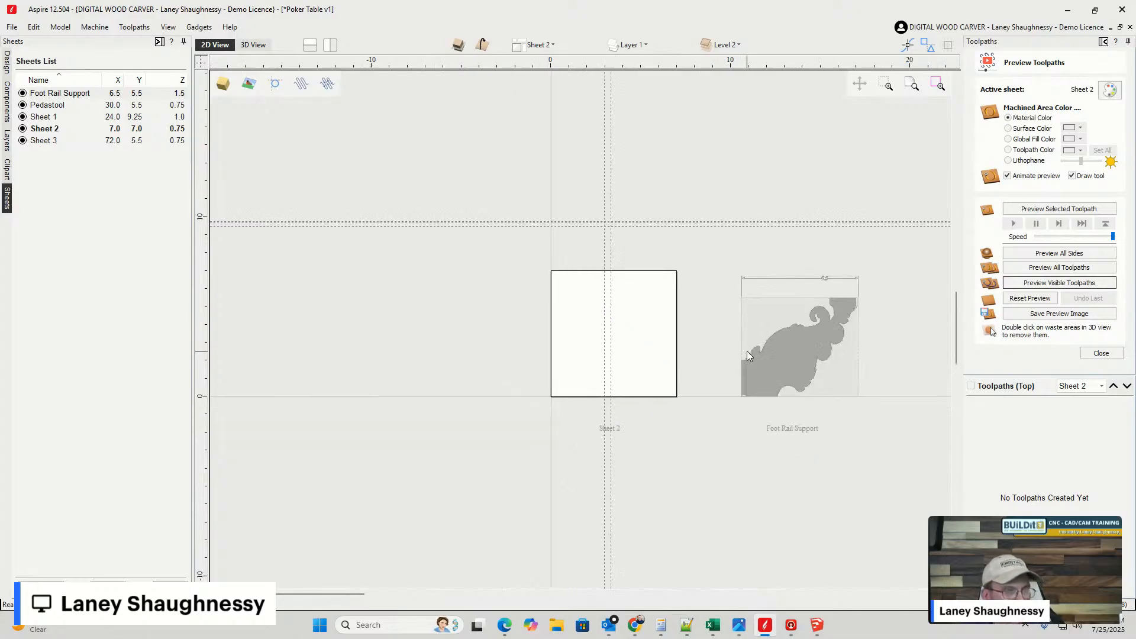
{"action": "double_click", "coordinate": [796, 364]}
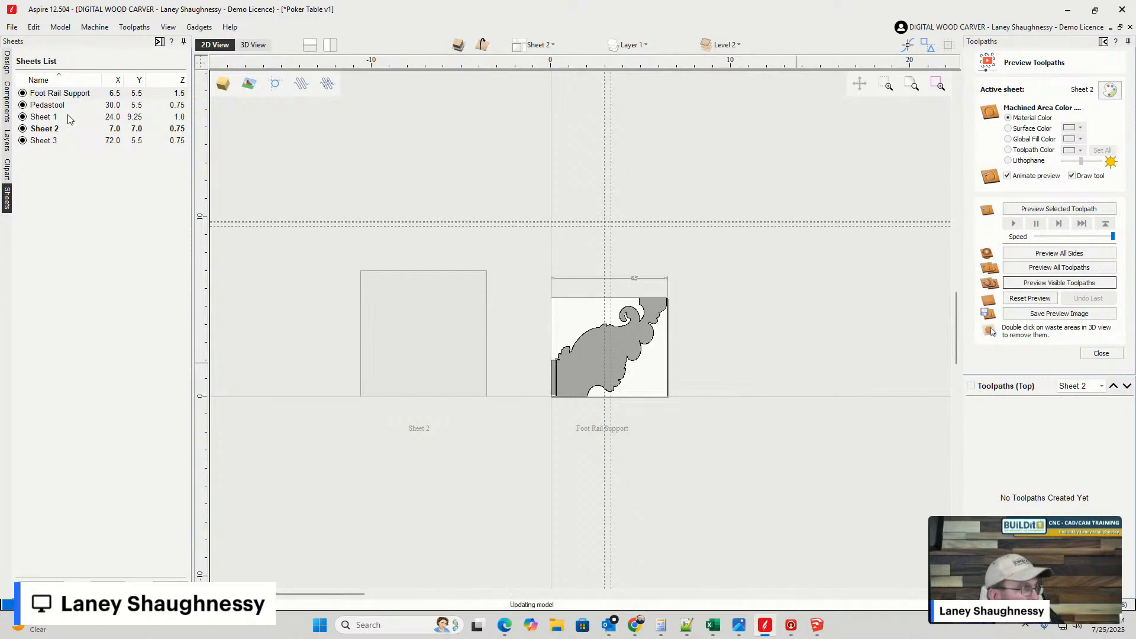
{"action": "left_click", "coordinate": [7, 102]}
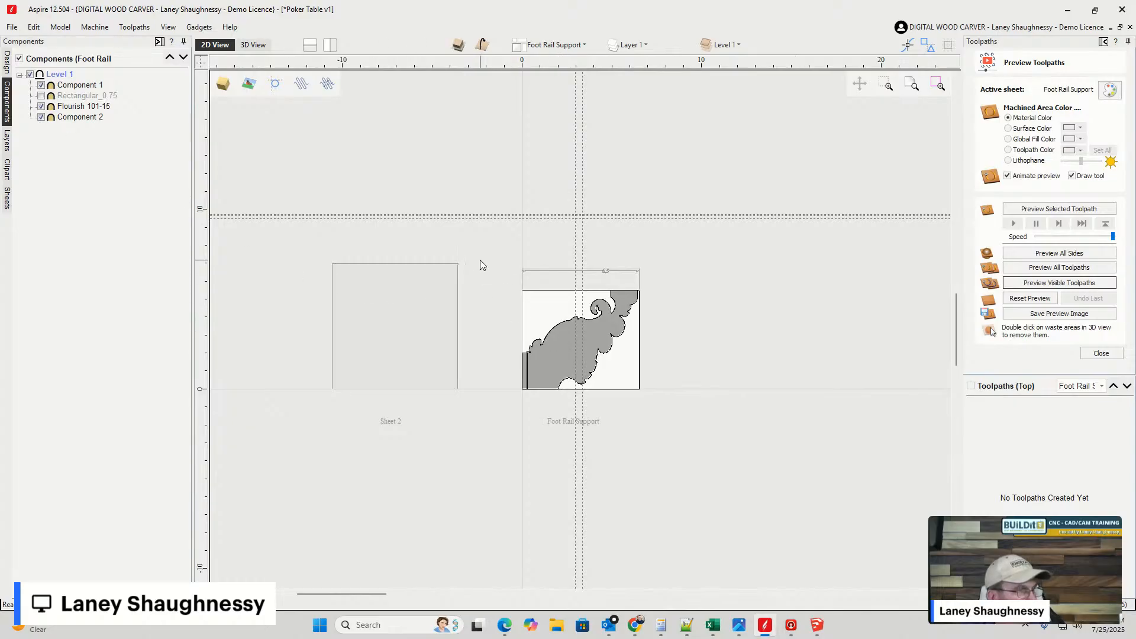
{"action": "left_click_drag", "start_coordinate": [481, 260], "coordinate": [670, 424]}
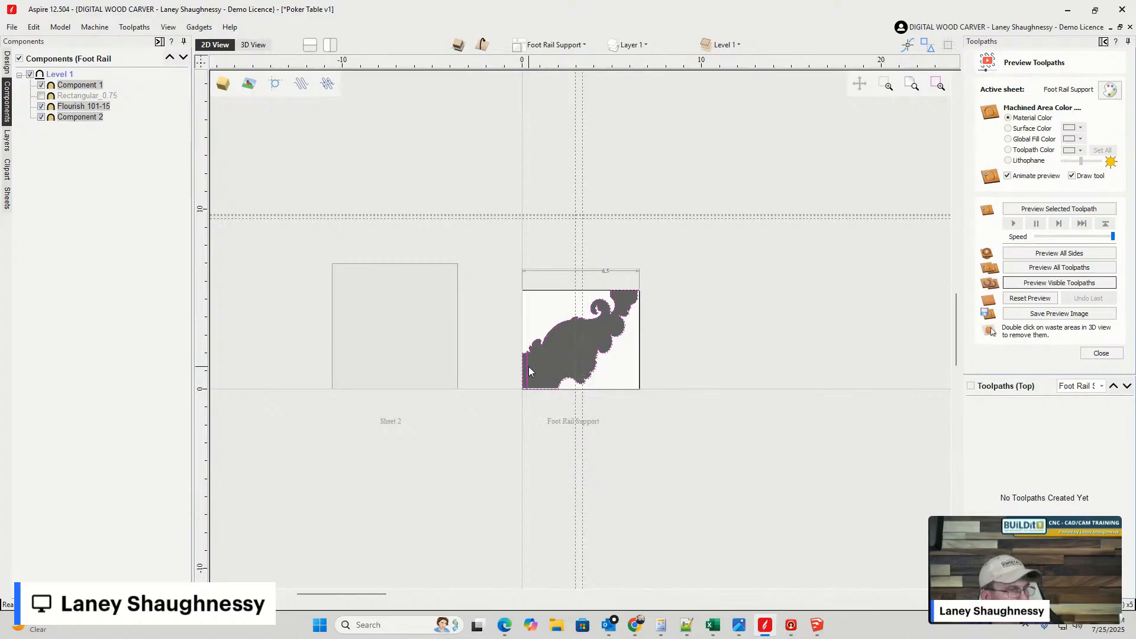
{"action": "scroll", "coordinate": [530, 369], "scroll_direction": "up", "scroll_amount": 3}
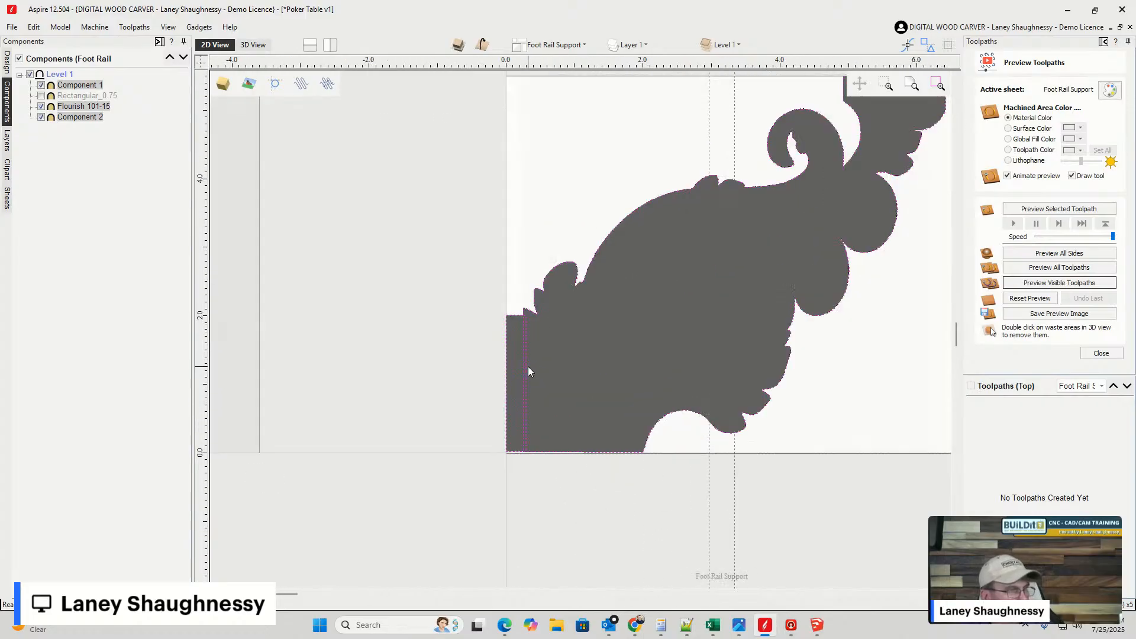
{"action": "right_click", "coordinate": [525, 363]}
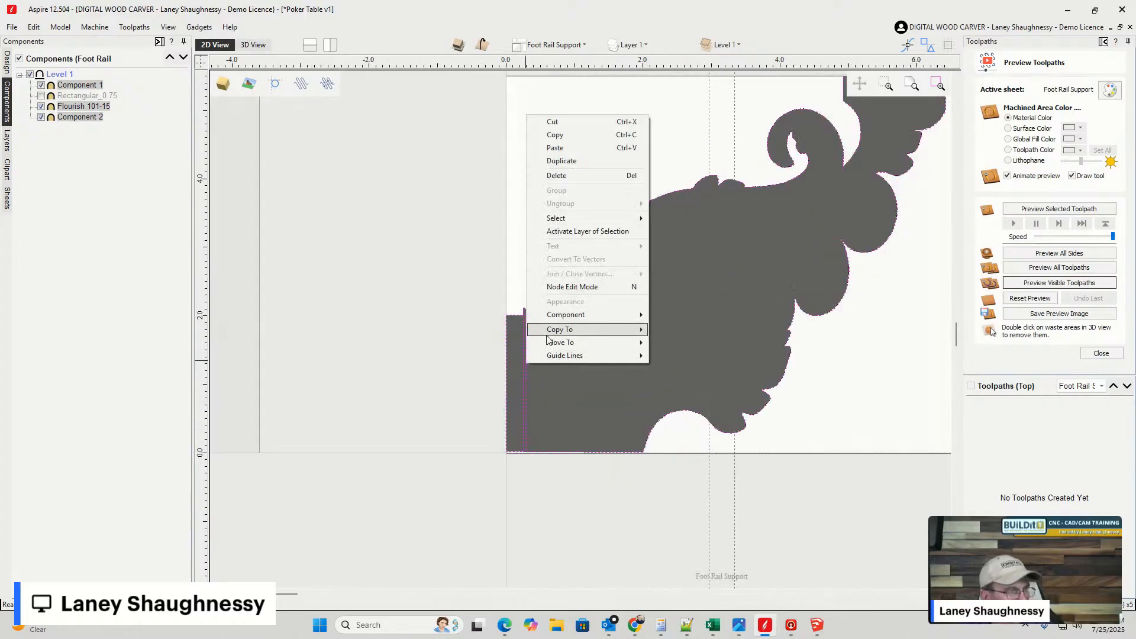
{"action": "mouse_move", "coordinate": [550, 330]}
{"action": "mouse_move", "coordinate": [675, 346]}
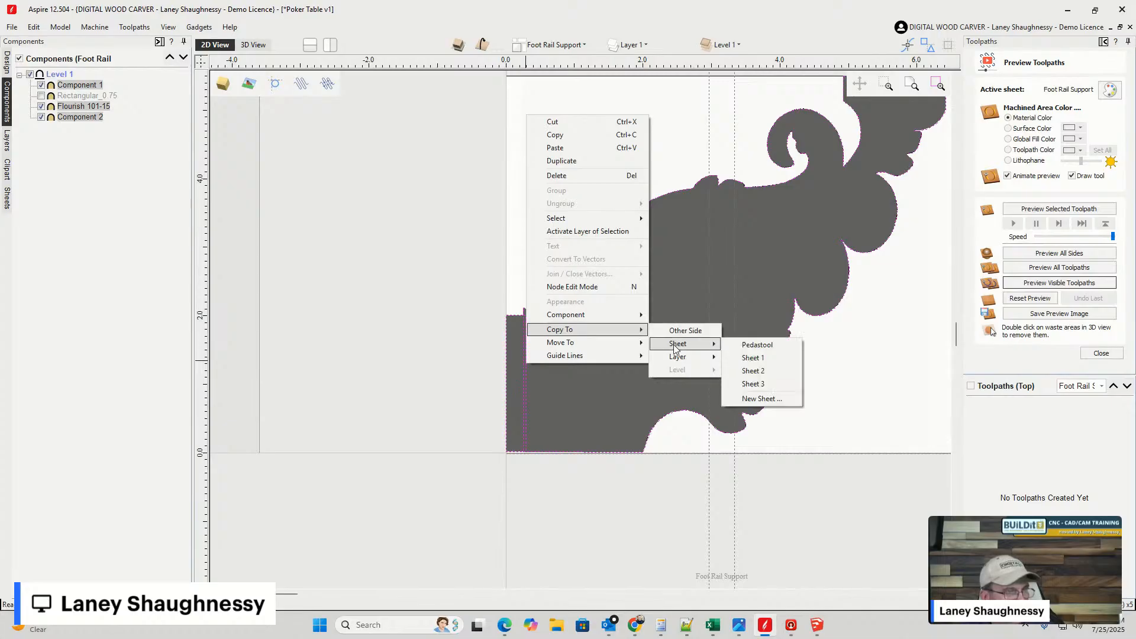
{"action": "left_click", "coordinate": [755, 376]}
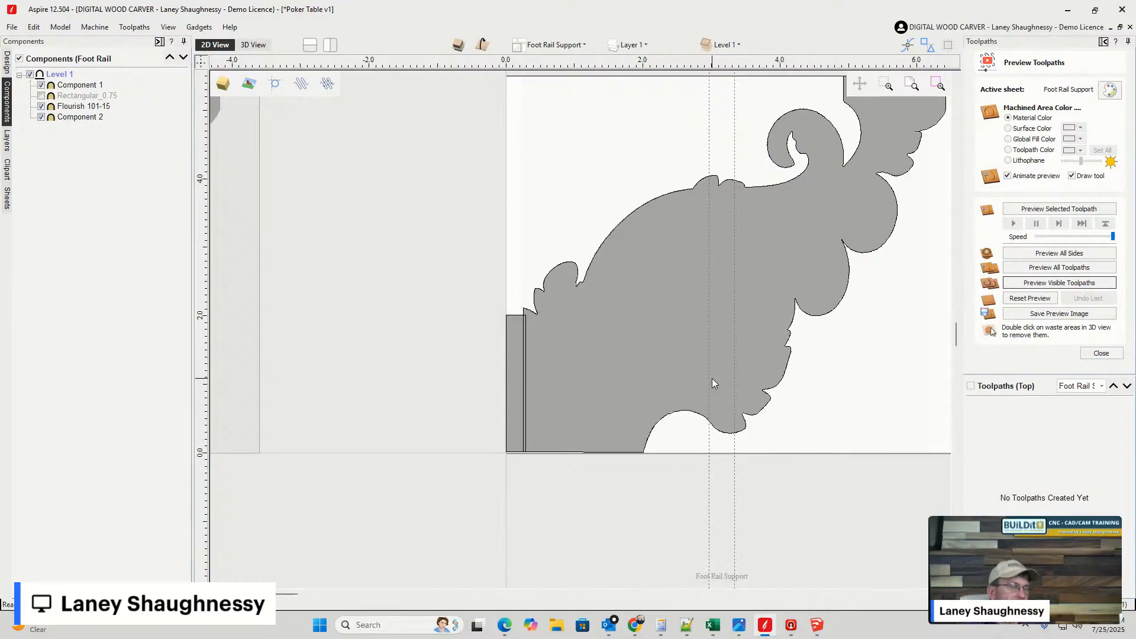
- Make Sheet 2 with the copied foot rail support the active sheet
{"action": "scroll", "coordinate": [593, 349], "scroll_direction": "down", "scroll_amount": 5}
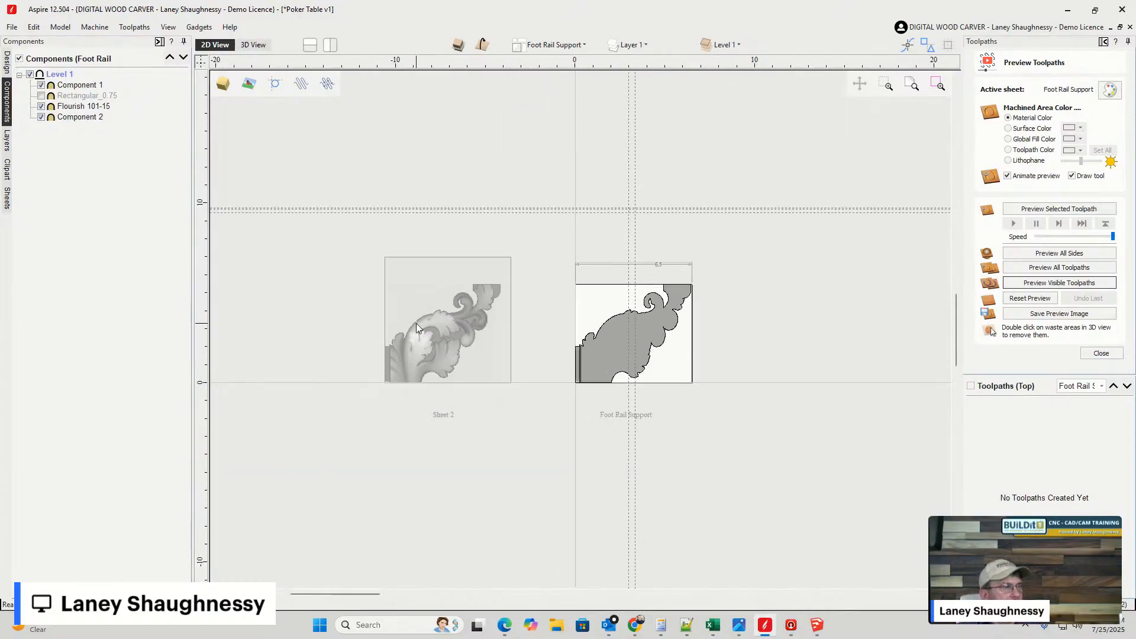
{"action": "scroll", "coordinate": [415, 329], "scroll_direction": "up", "scroll_amount": 2}
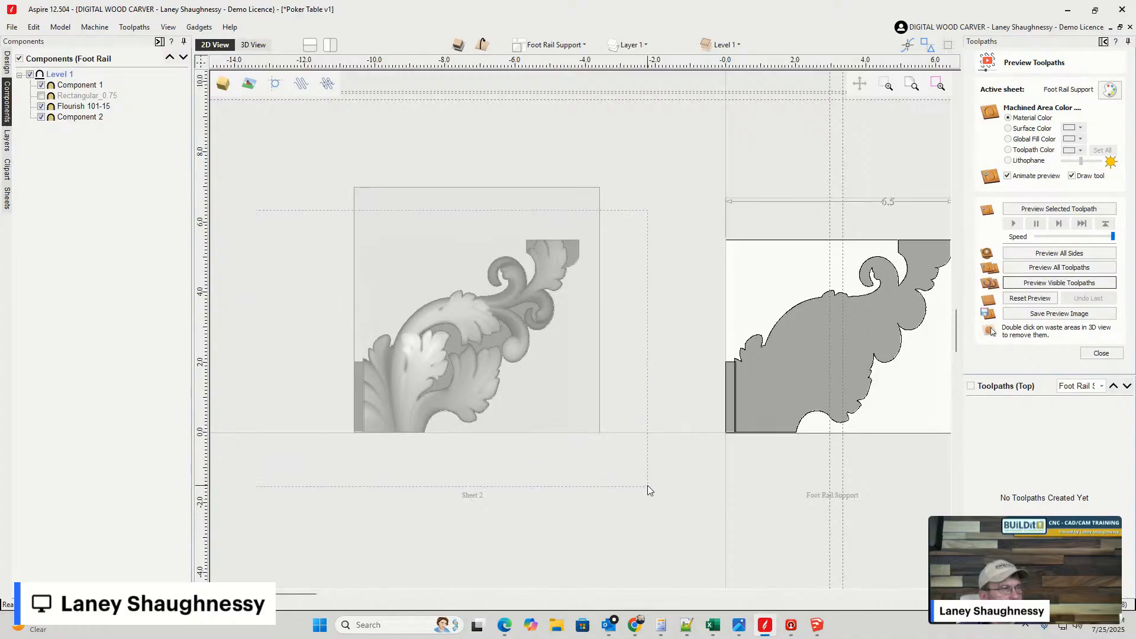
{"action": "double_click", "coordinate": [483, 400]}
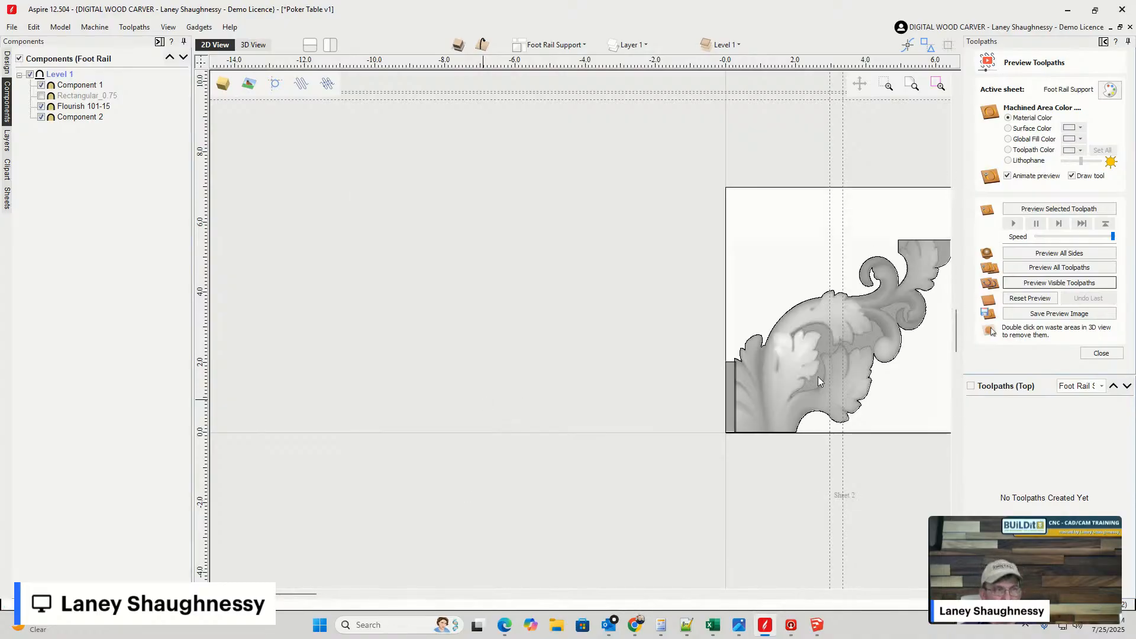
{"action": "double_click", "coordinate": [839, 364]}
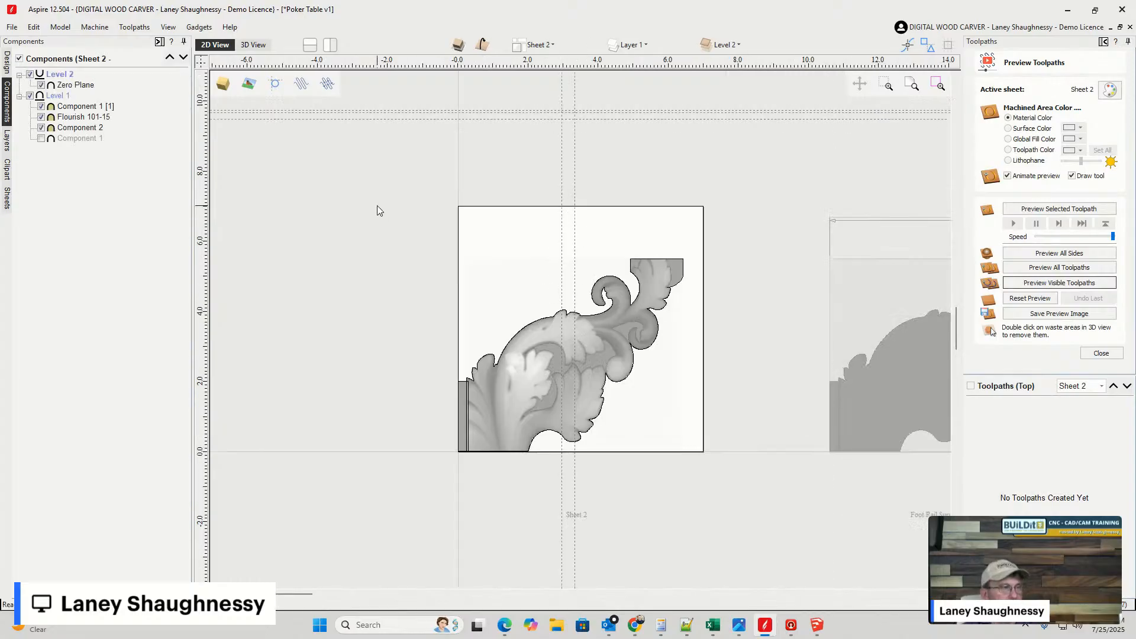
- Flip the foot rail support and its outlines on Sheet 2 horizontally about the job centre without creating a mirrored copy
{"action": "left_click_drag", "start_coordinate": [734, 481], "coordinate": [521, 325]}
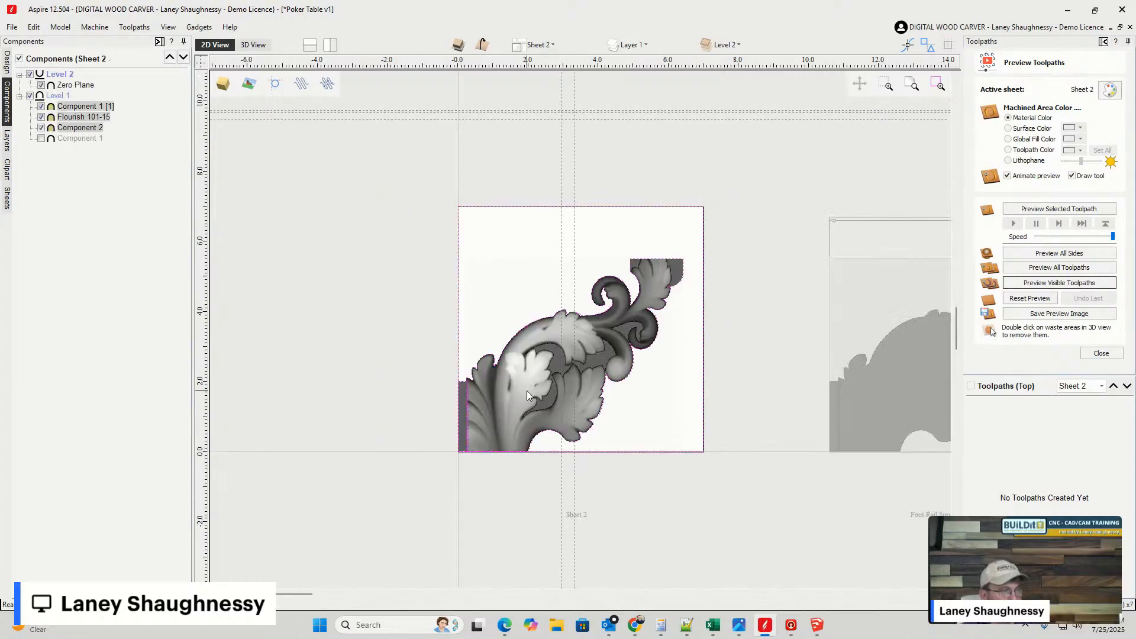
{"action": "left_click", "coordinate": [6, 60]}
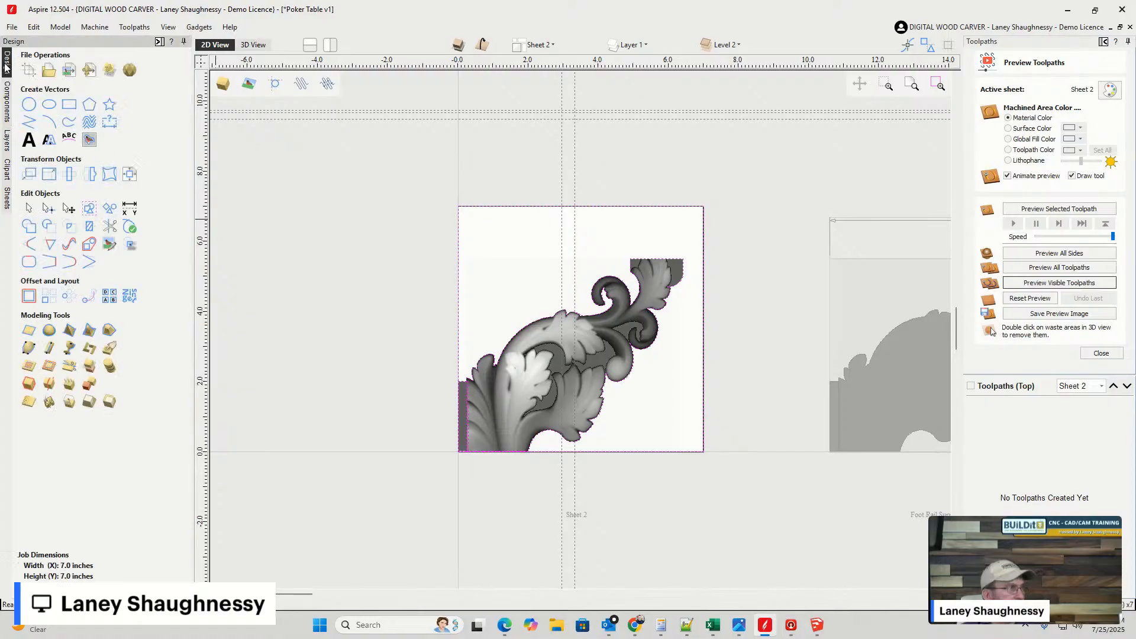
{"action": "left_click", "coordinate": [130, 176]}
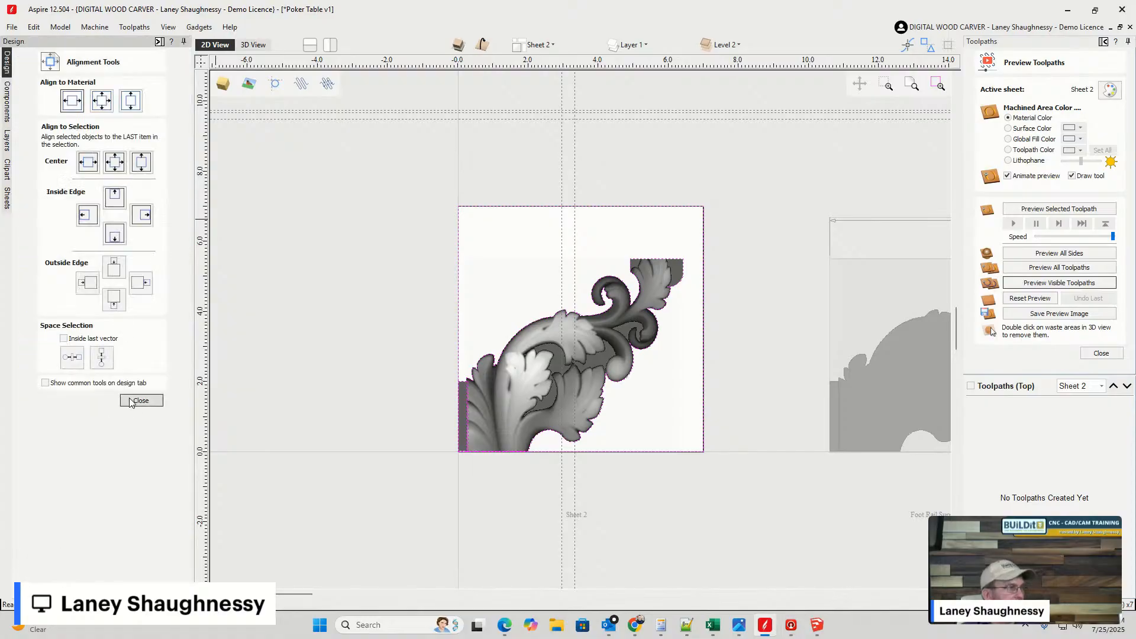
{"action": "left_click", "coordinate": [141, 401]}
{"action": "left_click", "coordinate": [90, 174]}
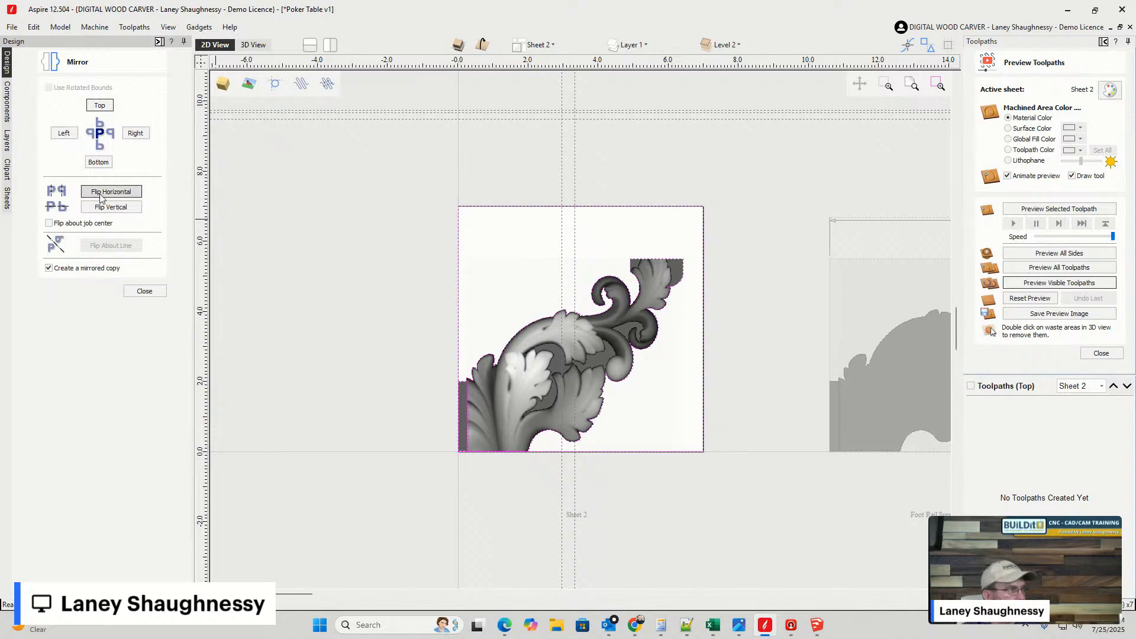
{"action": "left_click", "coordinate": [48, 223]}
{"action": "left_click", "coordinate": [49, 268]}
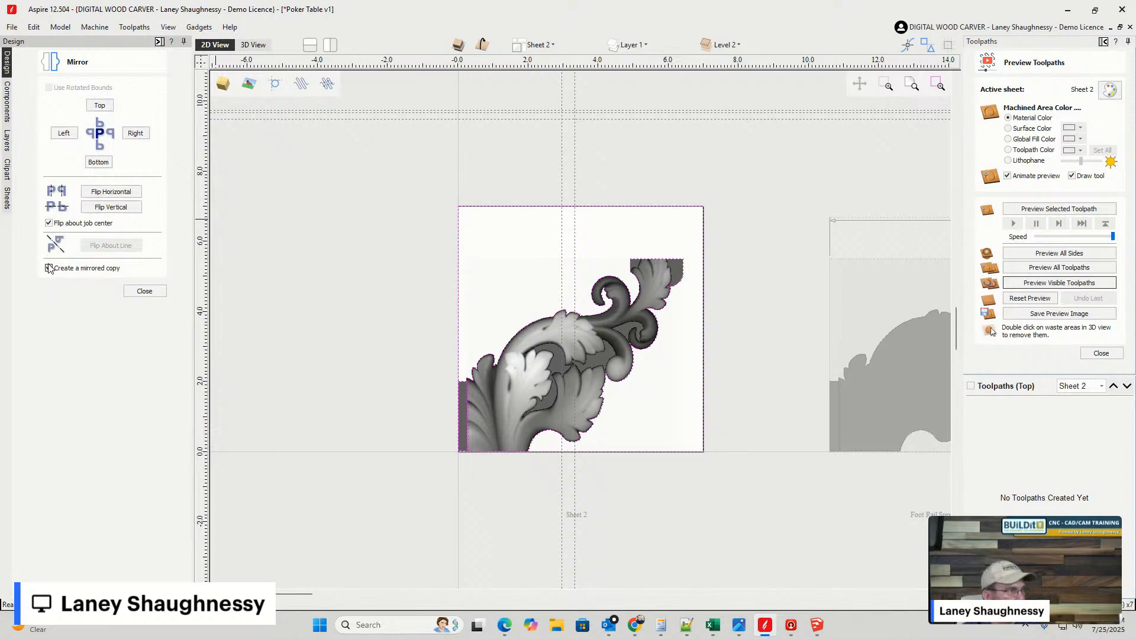
{"action": "left_click", "coordinate": [109, 195]}
{"action": "left_click", "coordinate": [151, 291]}
- Try to centre the mirrored foot rail support in the material with the square sheet border included in the selection
{"action": "left_click", "coordinate": [123, 243]}
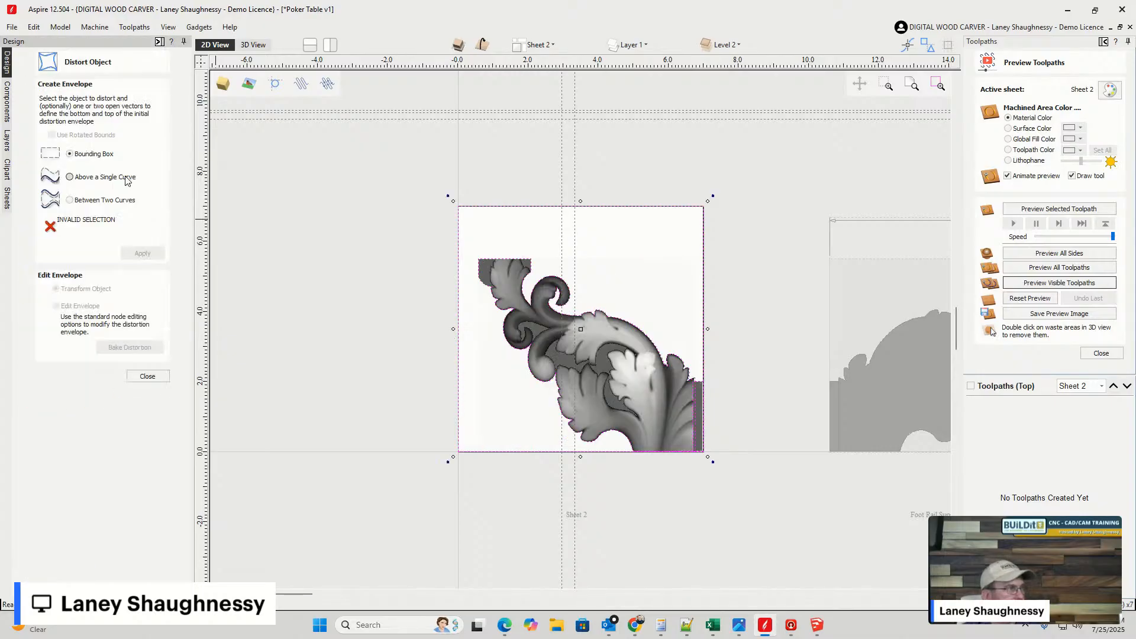
{"action": "left_click", "coordinate": [146, 375]}
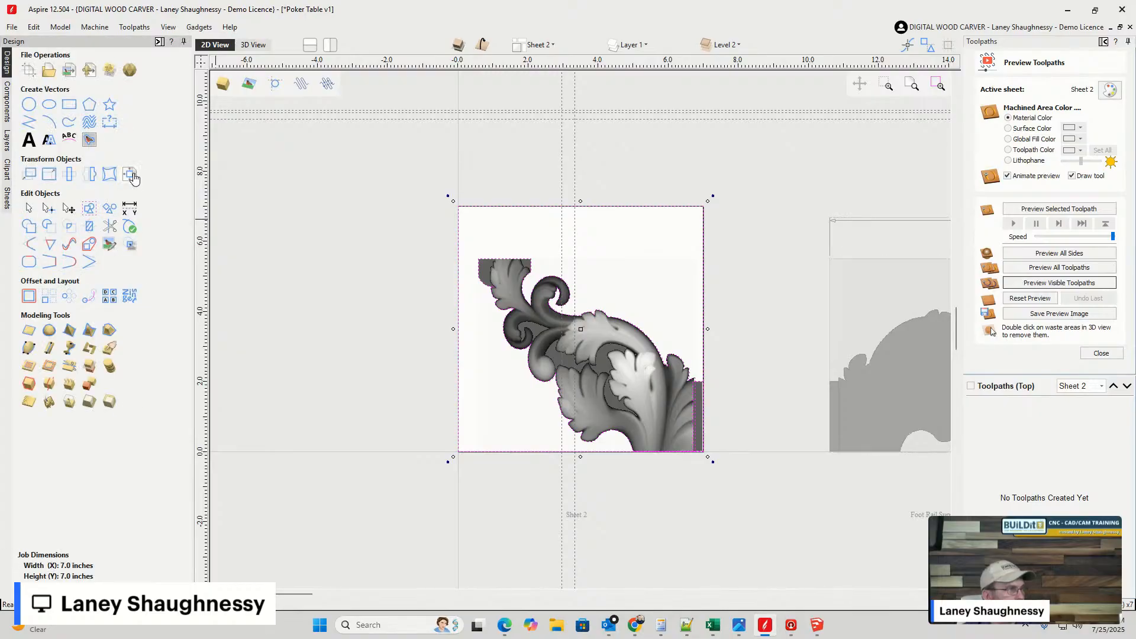
{"action": "left_click", "coordinate": [133, 175]}
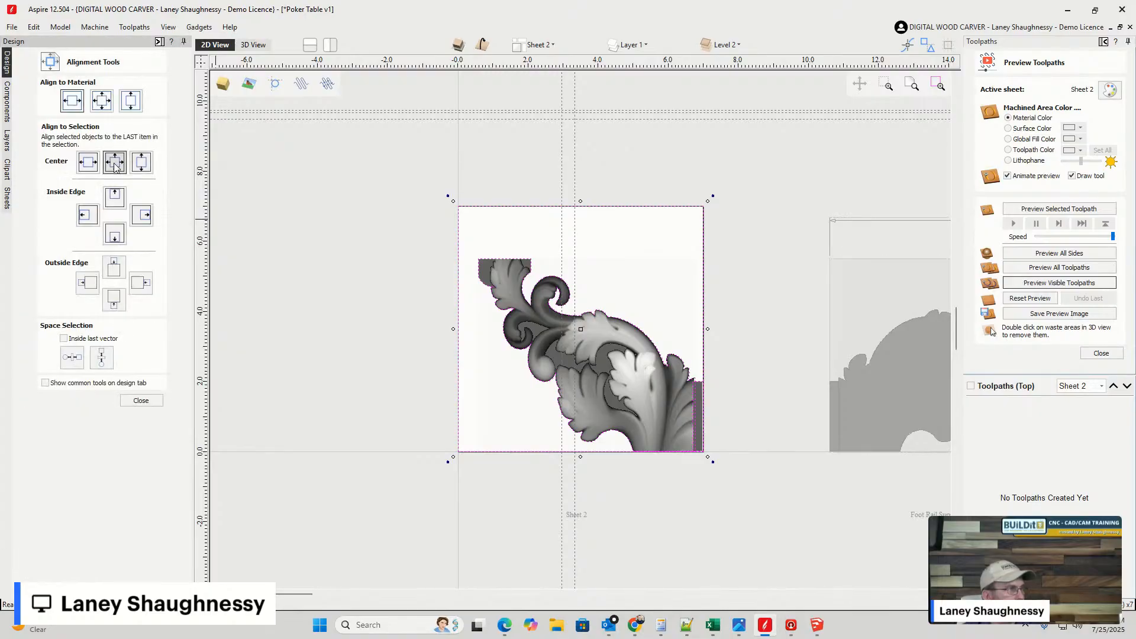
{"action": "left_click", "coordinate": [102, 103]}
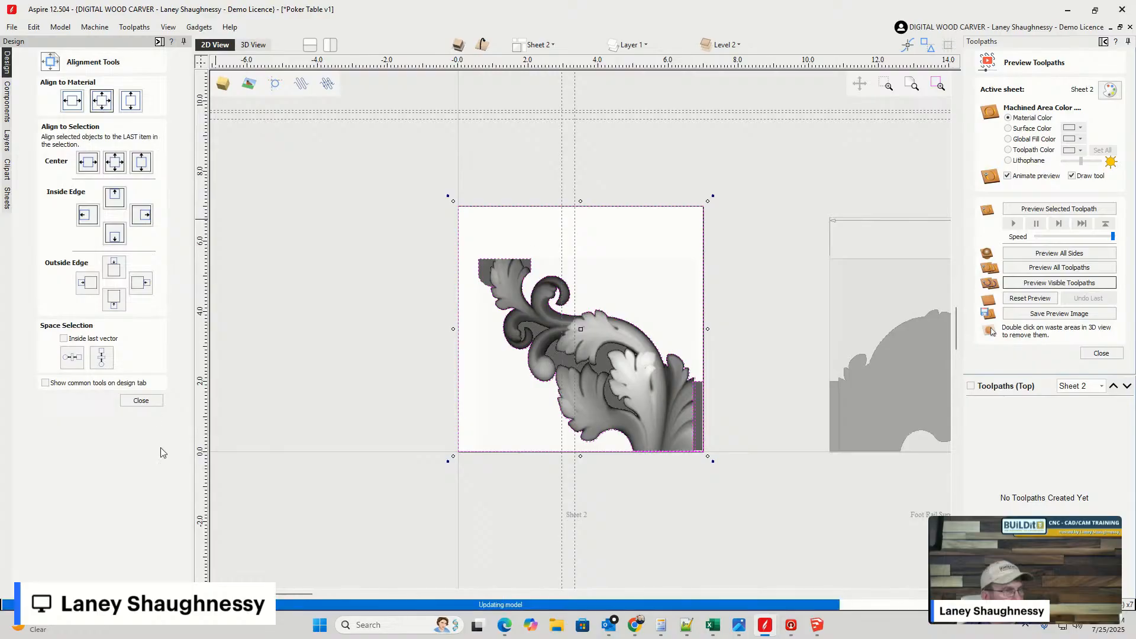
{"action": "left_click", "coordinate": [141, 400]}
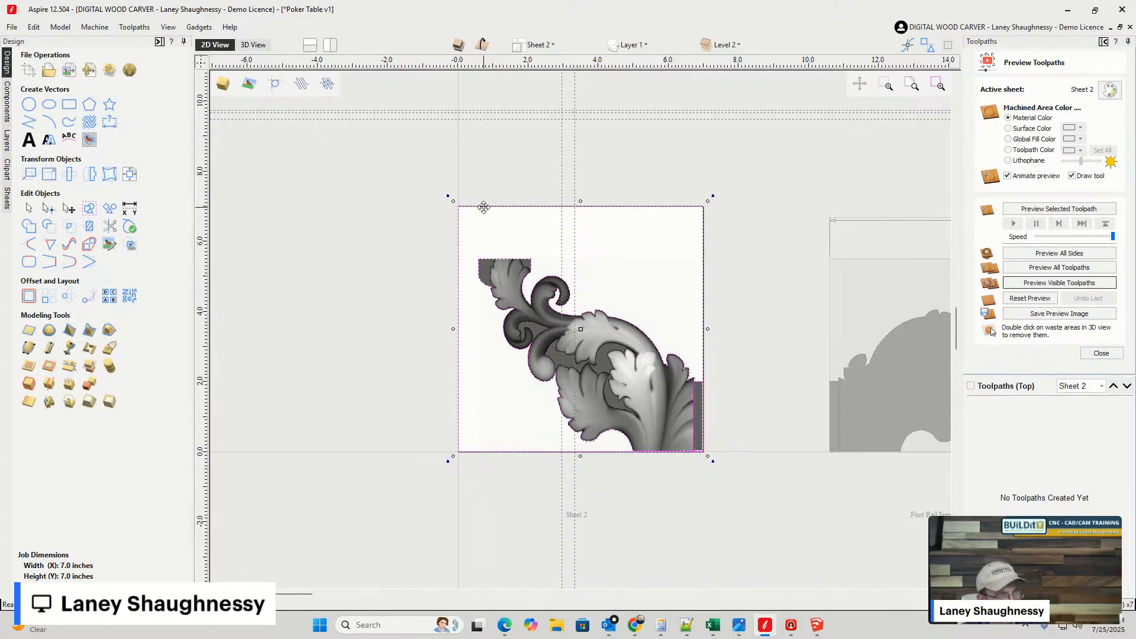
- Select only the foot rail support and its outlines, leaving out the square border, and centre them in the material both ways
{"action": "key", "text": "Escape"}
{"action": "left_click", "coordinate": [482, 207], "text": "shift"}
{"action": "left_click", "coordinate": [482, 208]}
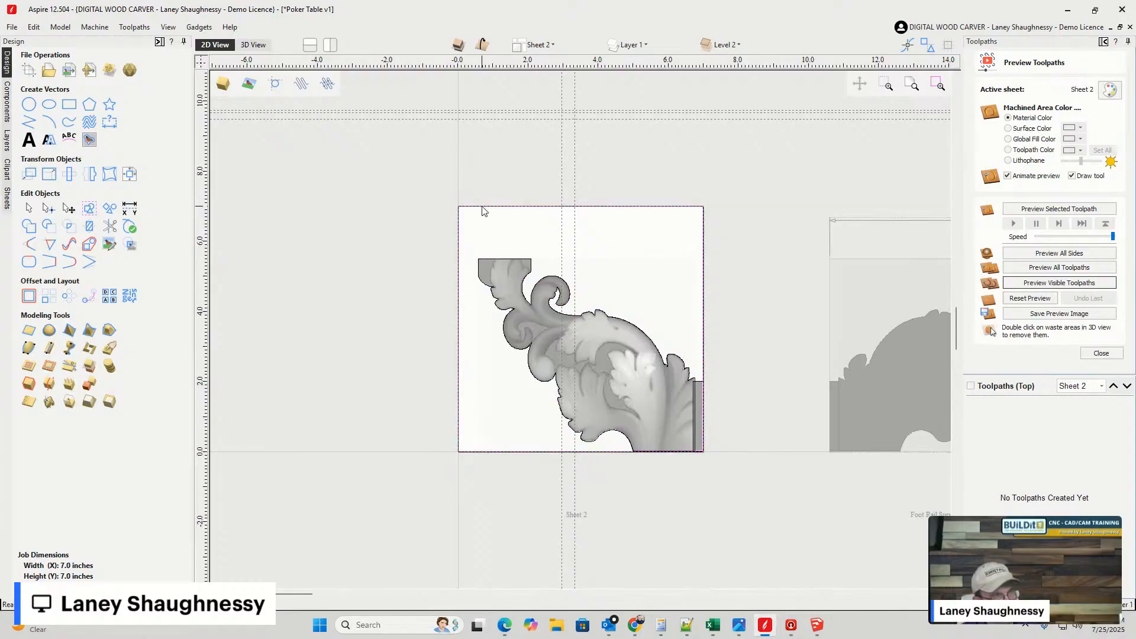
{"action": "left_click", "coordinate": [482, 208], "text": "shift"}
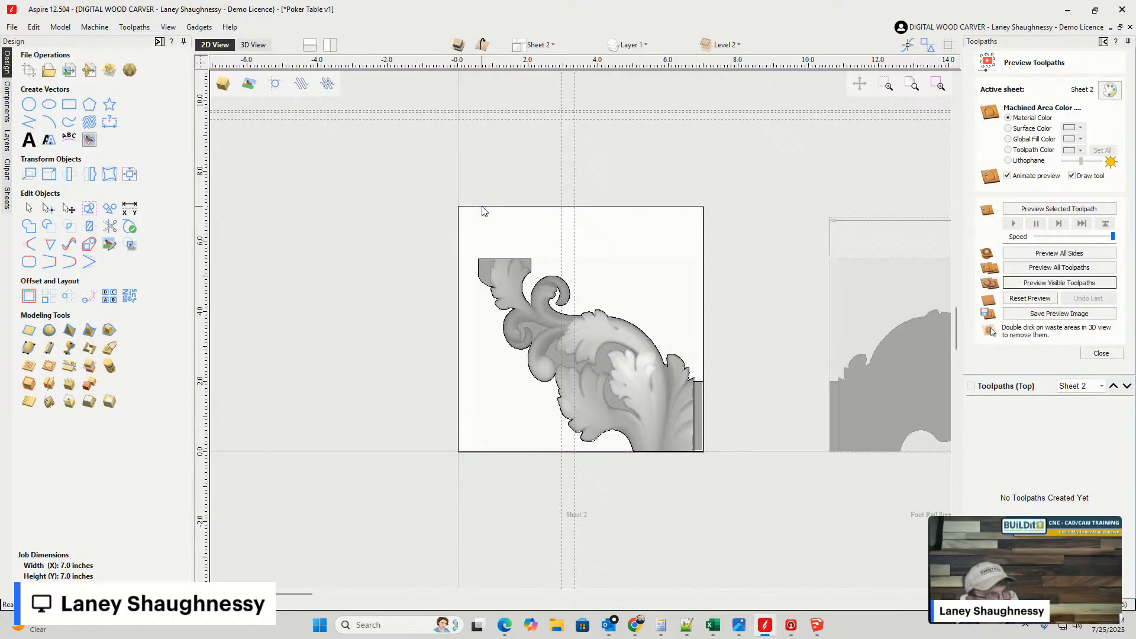
{"action": "left_click_drag", "start_coordinate": [450, 203], "coordinate": [721, 525]}
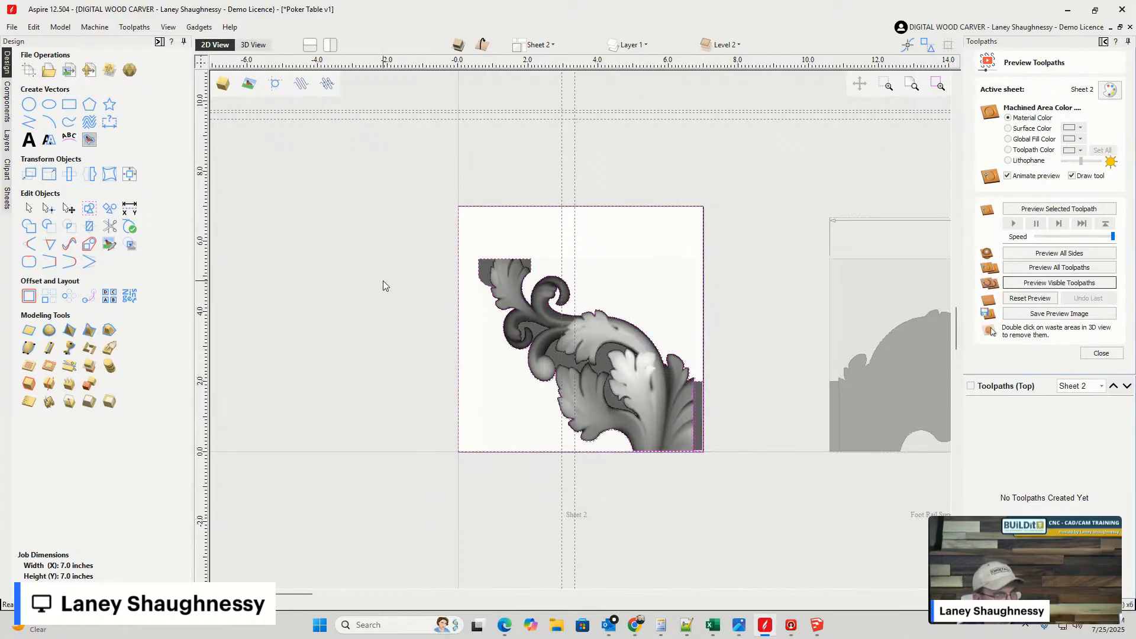
{"action": "left_click", "coordinate": [459, 251], "text": "shift"}
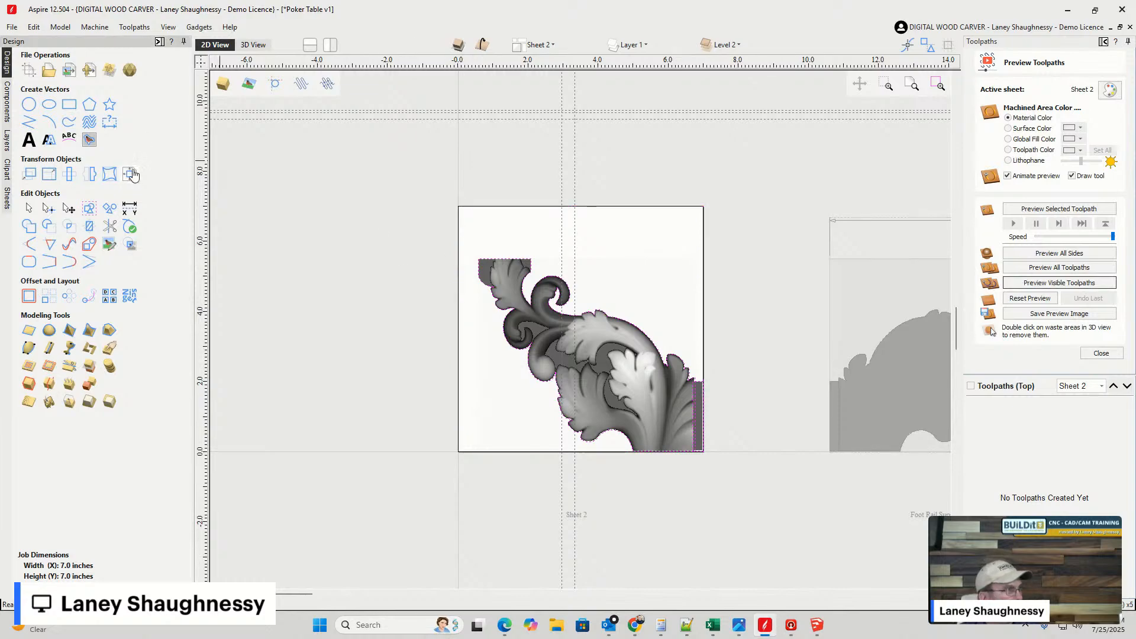
{"action": "left_click", "coordinate": [130, 173]}
{"action": "left_click", "coordinate": [101, 105]}
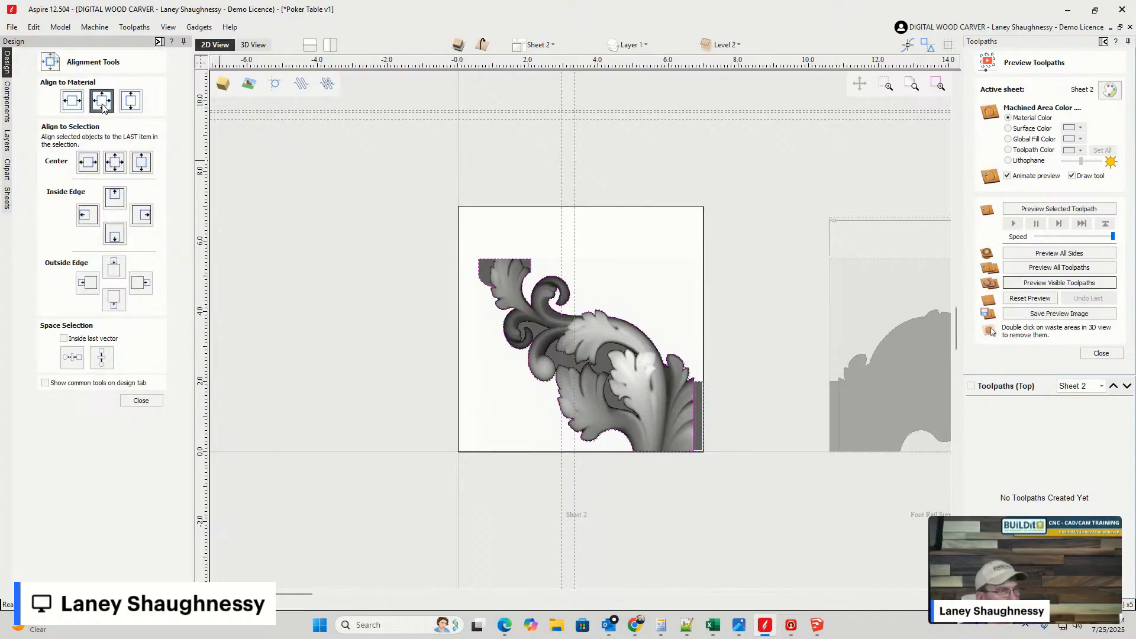
- Trim away the overlapping vector lines where the narrow end strip meets the carving's outline, rejoining them into one outline
{"action": "scroll", "coordinate": [704, 400], "scroll_direction": "up", "scroll_amount": 2}
{"action": "scroll", "coordinate": [704, 397], "scroll_direction": "up", "scroll_amount": 3}
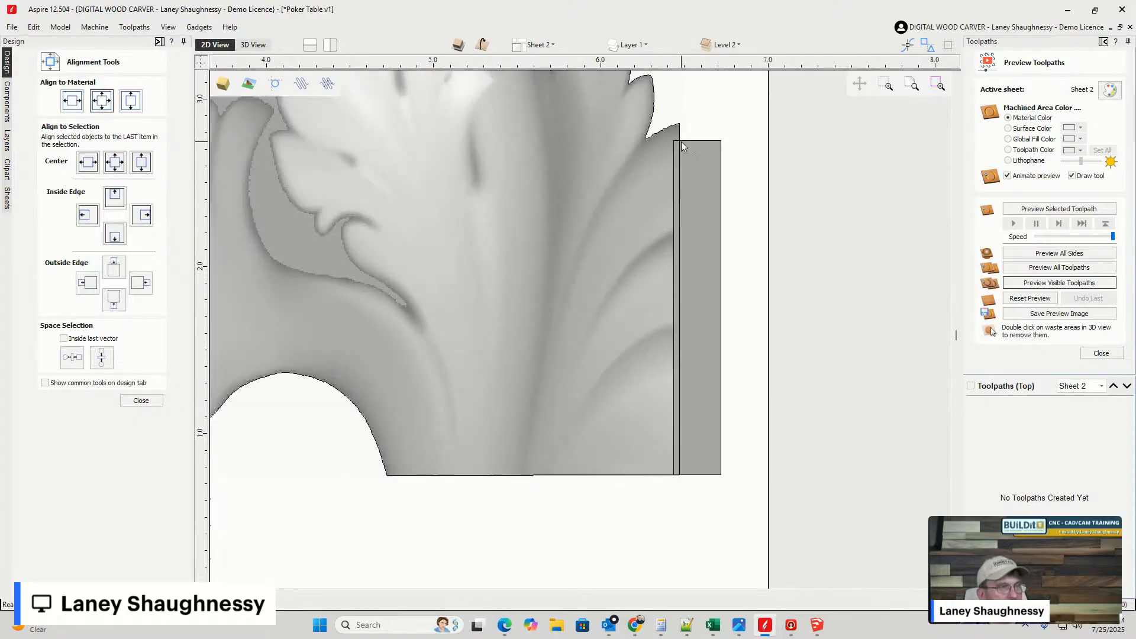
{"action": "left_click", "coordinate": [675, 173]}
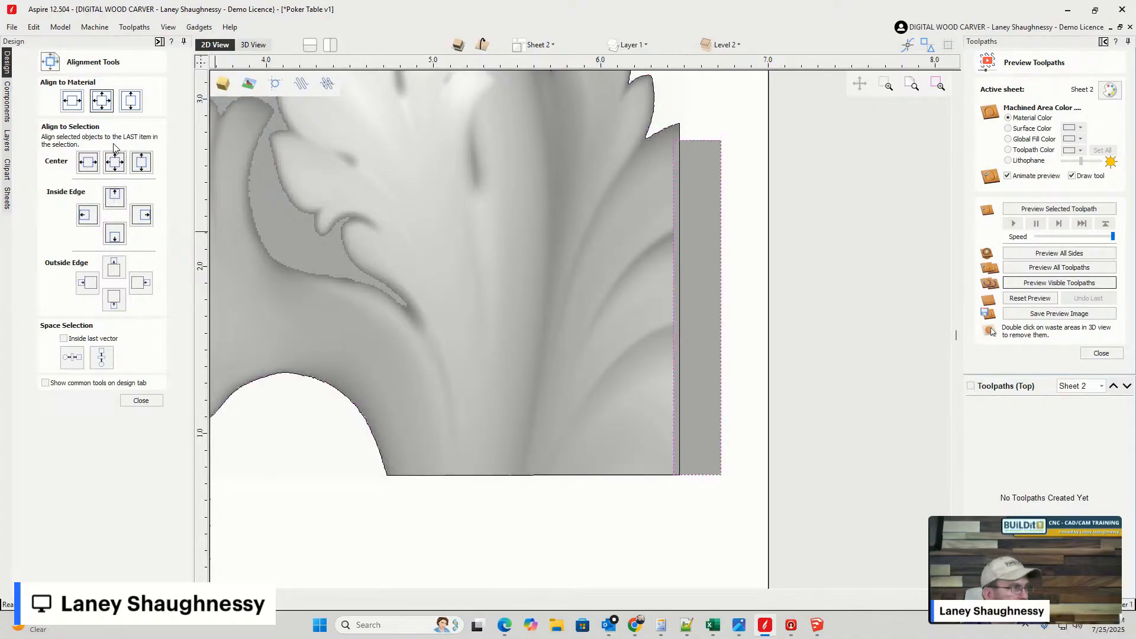
{"action": "left_click", "coordinate": [141, 401]}
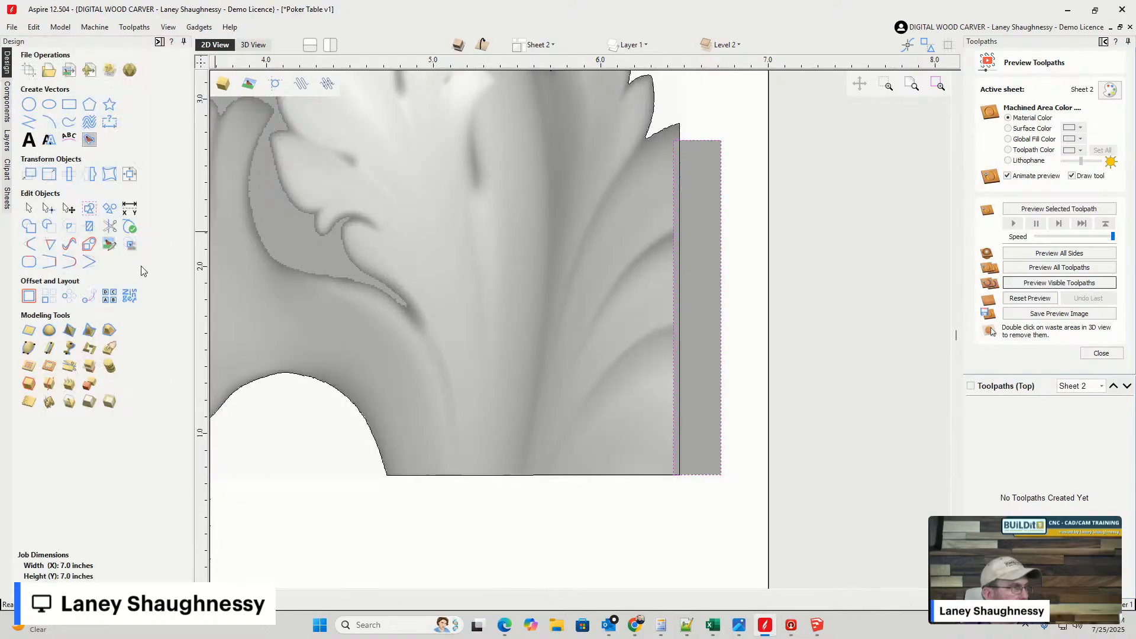
{"action": "left_click", "coordinate": [110, 228]}
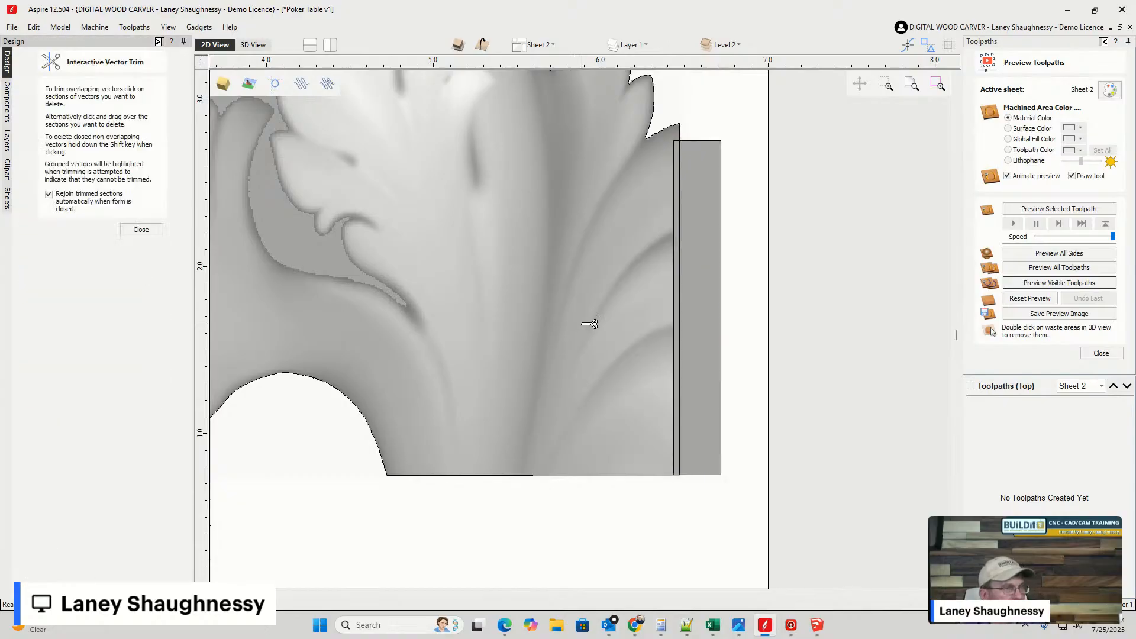
{"action": "left_click", "coordinate": [675, 323]}
{"action": "left_click", "coordinate": [141, 230]}
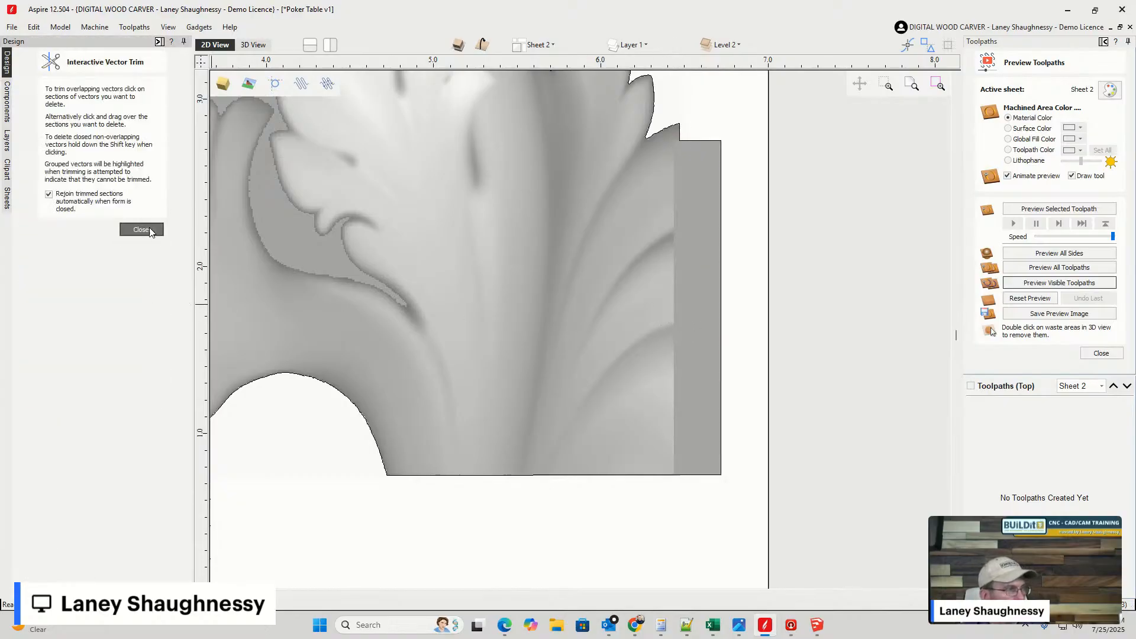
- Examine the joined outline around the whole foot rail support and the end strip's fit against the carving
{"action": "scroll", "coordinate": [393, 478], "scroll_direction": "down", "scroll_amount": 1}
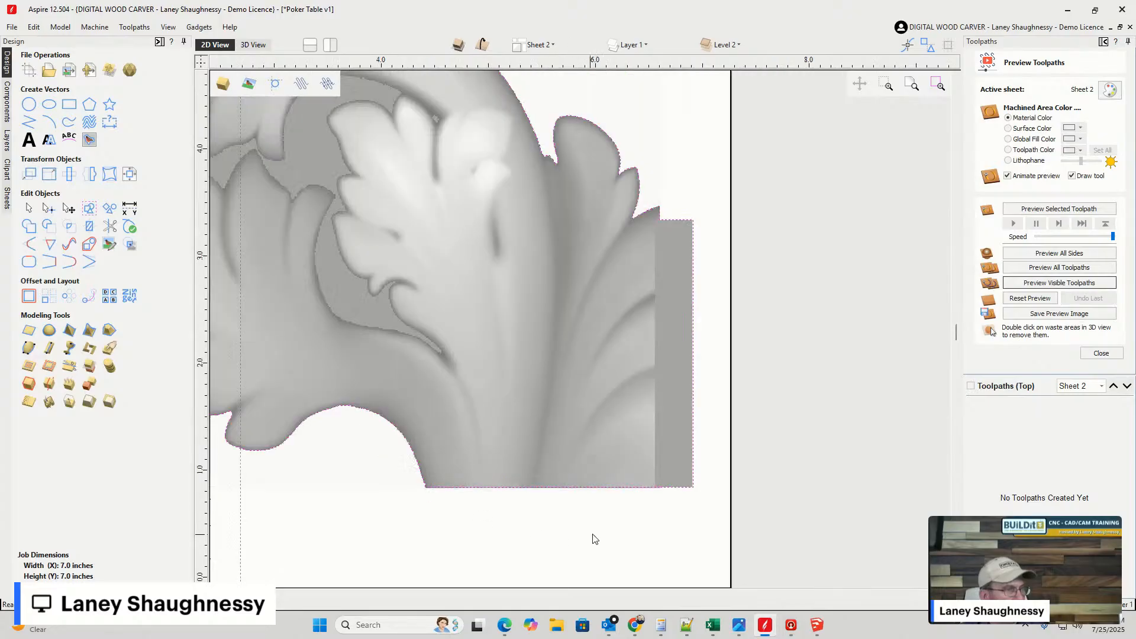
{"action": "left_click", "coordinate": [652, 508]}
{"action": "scroll", "coordinate": [607, 497], "scroll_direction": "up", "scroll_amount": 3}
{"action": "scroll", "coordinate": [698, 534], "scroll_direction": "down", "scroll_amount": 10}
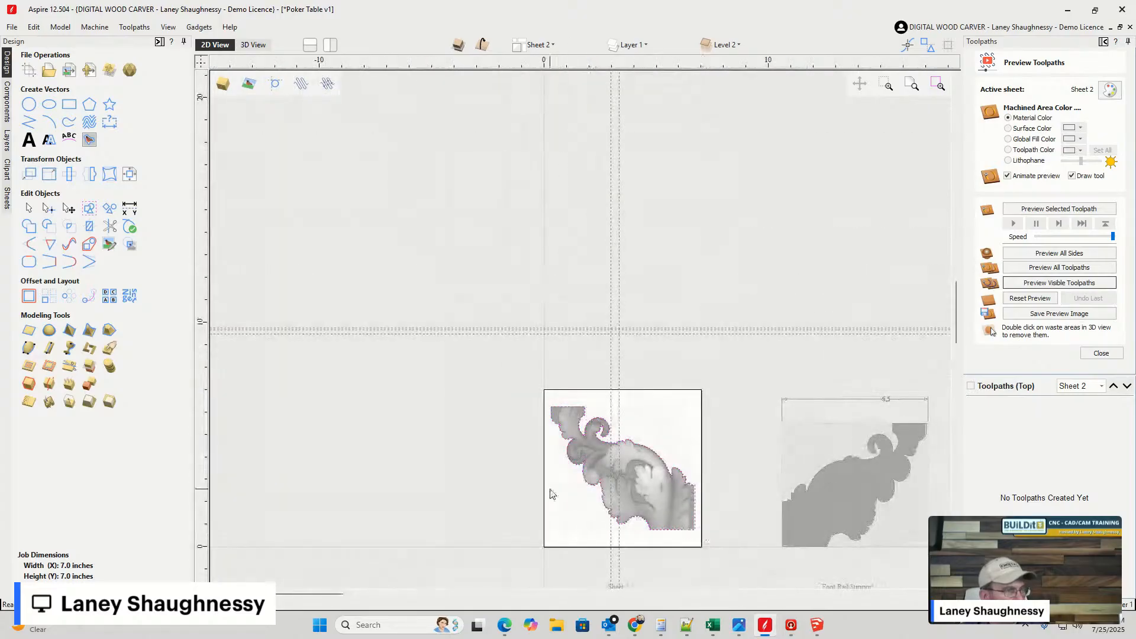
{"action": "scroll", "coordinate": [543, 397], "scroll_direction": "up", "scroll_amount": 3}
{"action": "scroll", "coordinate": [544, 401], "scroll_direction": "down", "scroll_amount": 3}
{"action": "scroll", "coordinate": [705, 526], "scroll_direction": "up", "scroll_amount": 5}
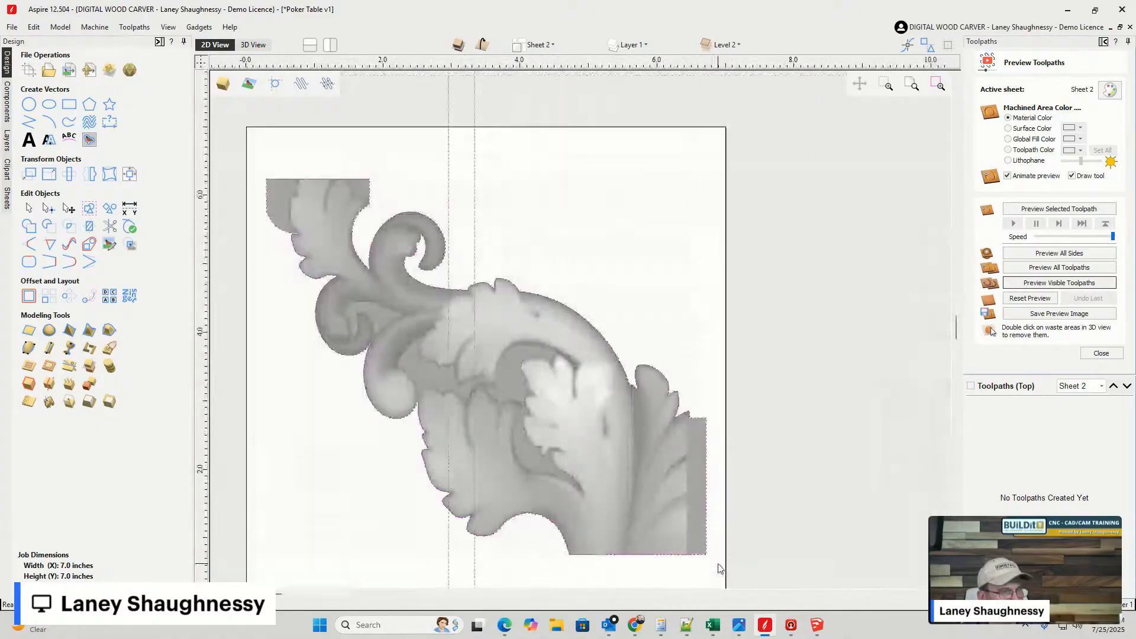
{"action": "left_click", "coordinate": [517, 399]}
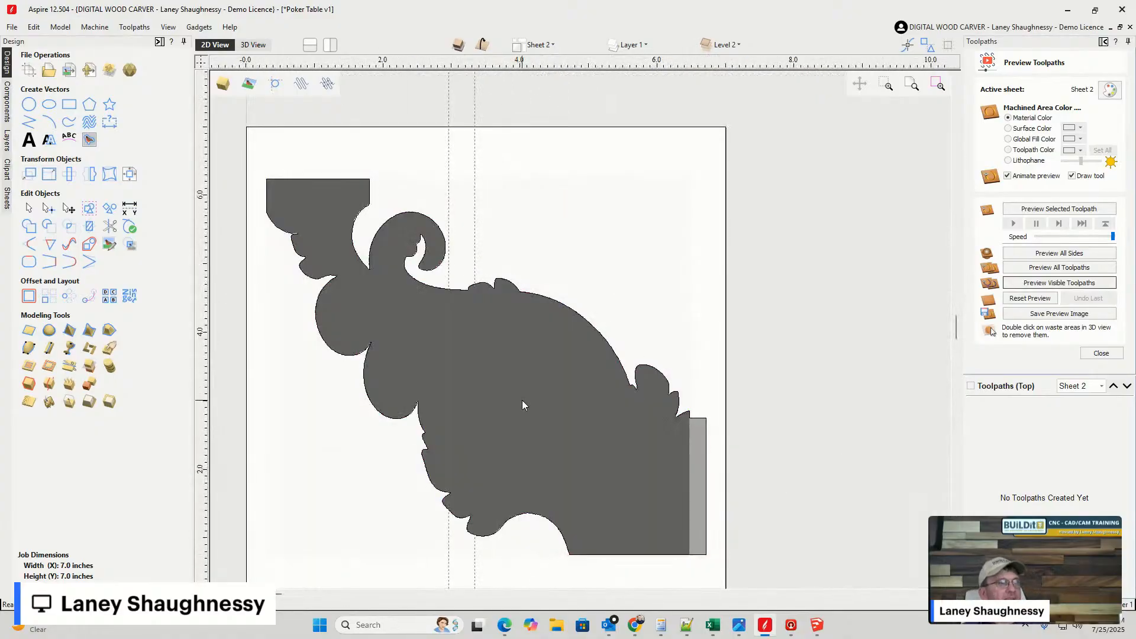
- Inspect Sheet 2 in 3D and its bottom side's outline and component levels, and return to the top side in 2D
{"action": "left_click", "coordinate": [253, 45]}
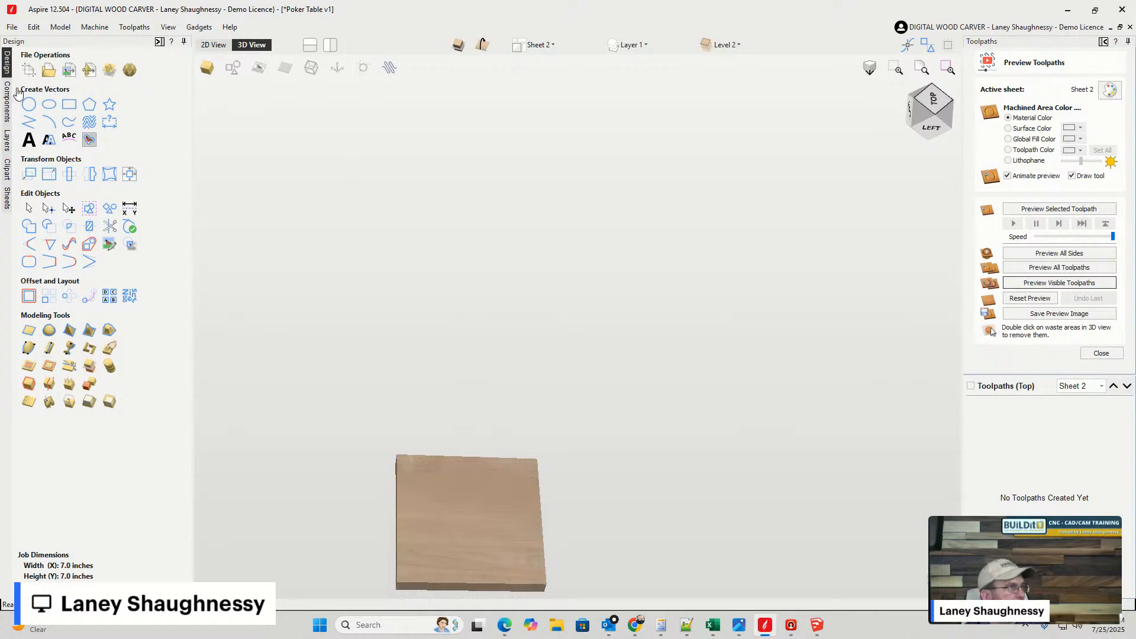
{"action": "left_click", "coordinate": [482, 50]}
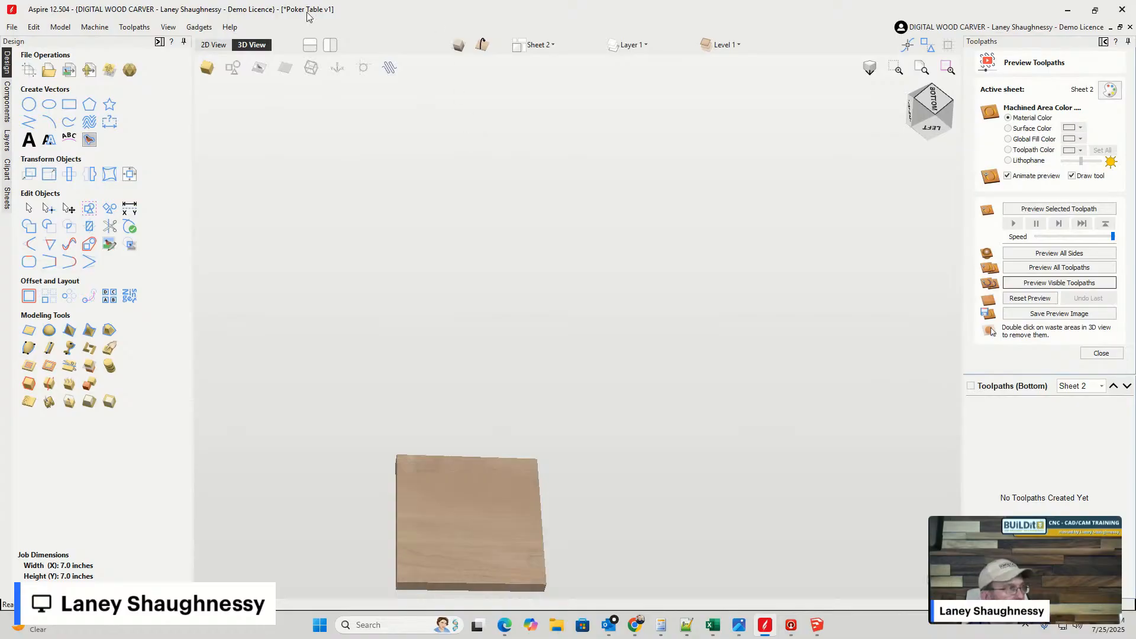
{"action": "left_click", "coordinate": [482, 49]}
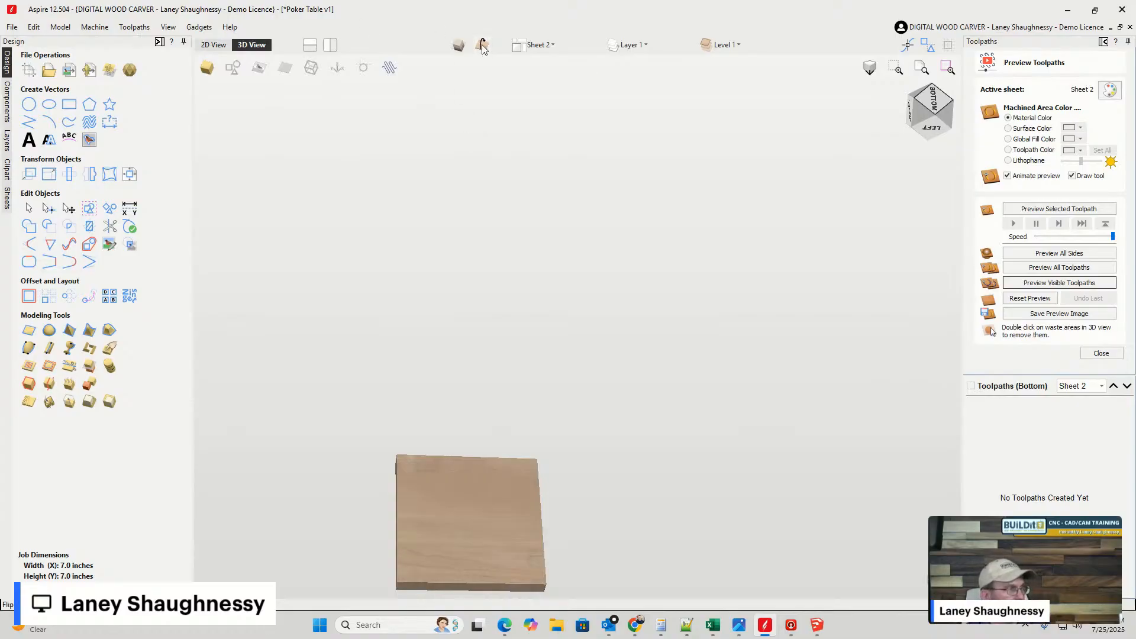
{"action": "left_click", "coordinate": [212, 45]}
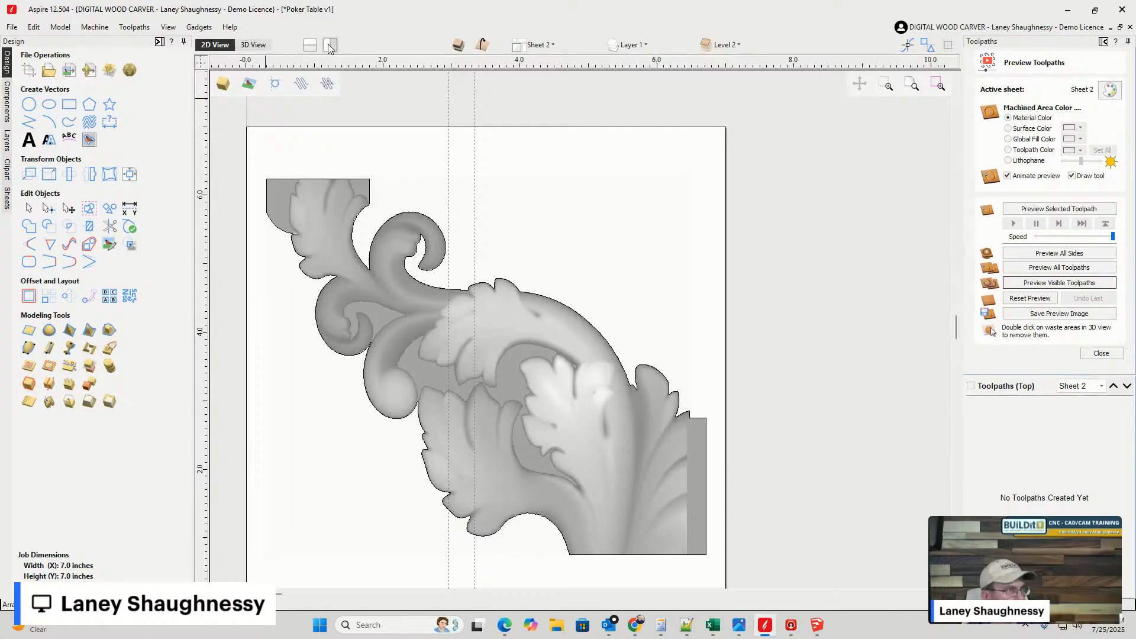
{"action": "left_click", "coordinate": [482, 45]}
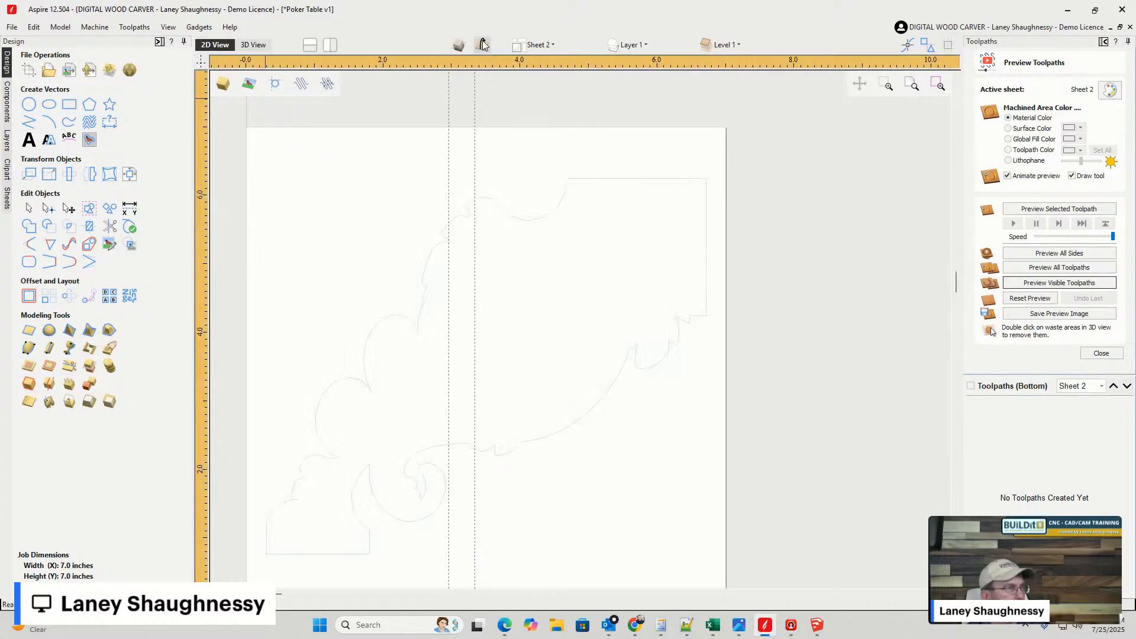
{"action": "left_click", "coordinate": [7, 101]}
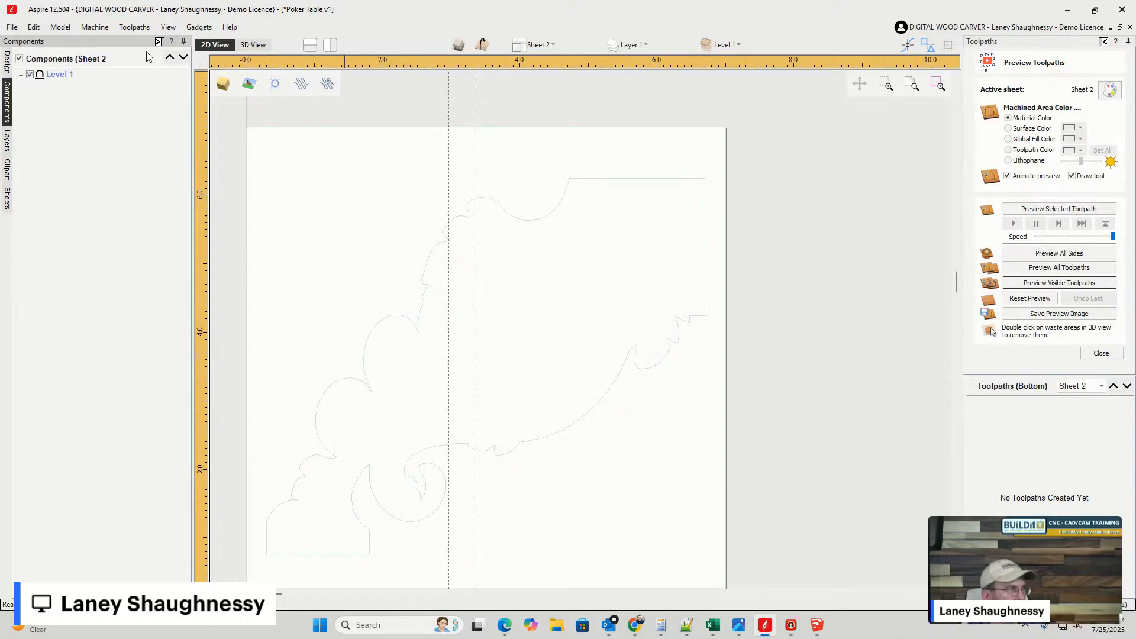
{"action": "left_click", "coordinate": [7, 62]}
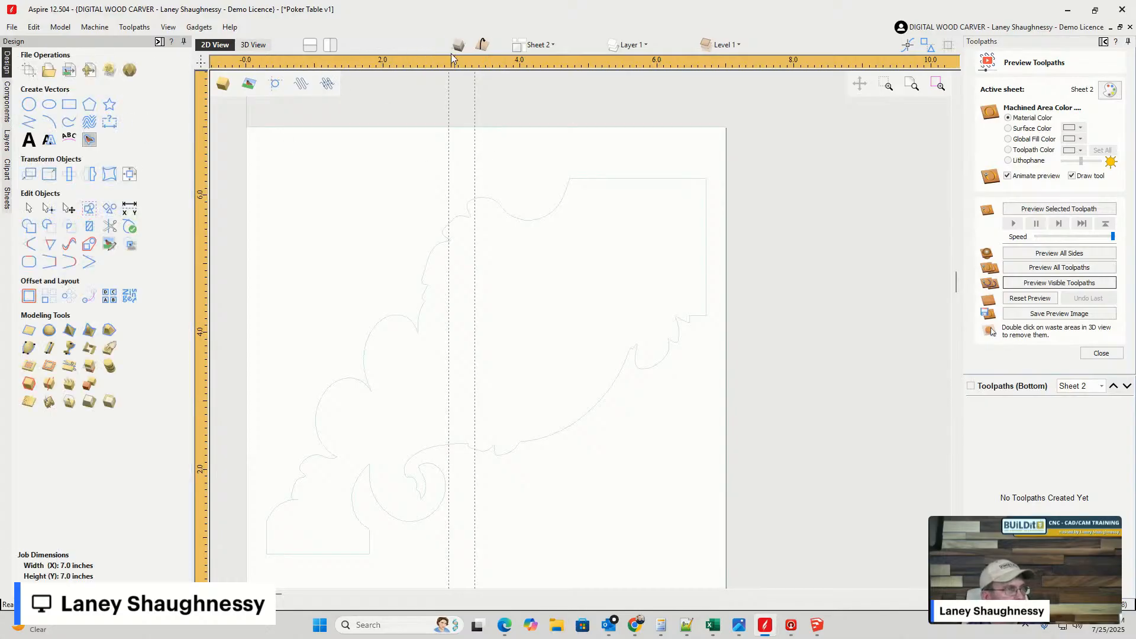
{"action": "left_click", "coordinate": [482, 45]}
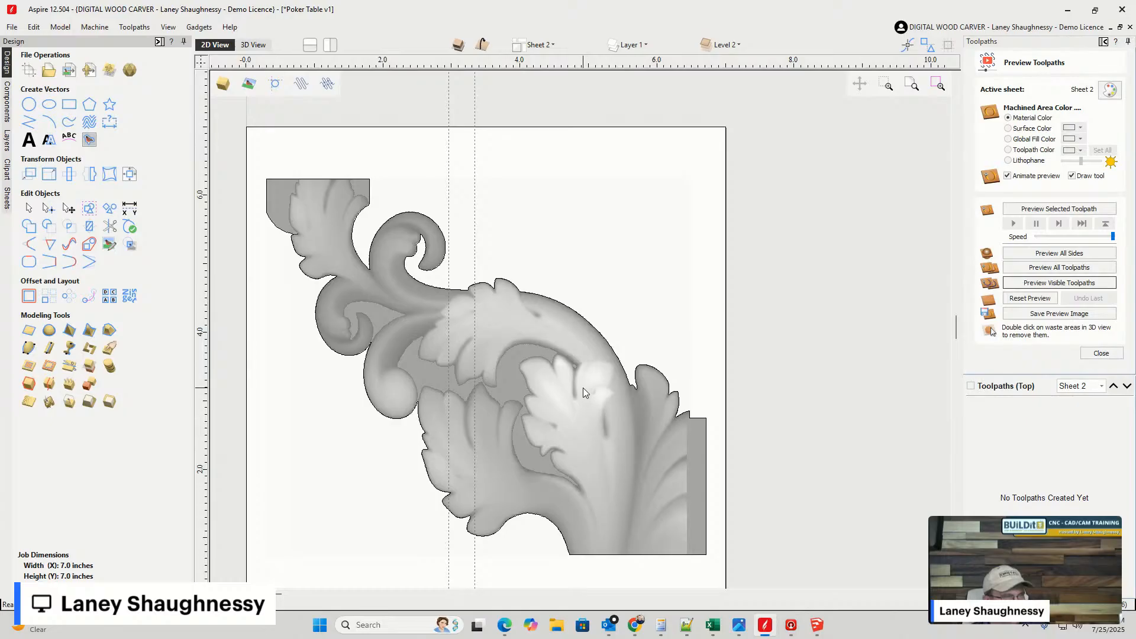
{"action": "scroll", "coordinate": [557, 361], "scroll_direction": "down", "scroll_amount": 3}
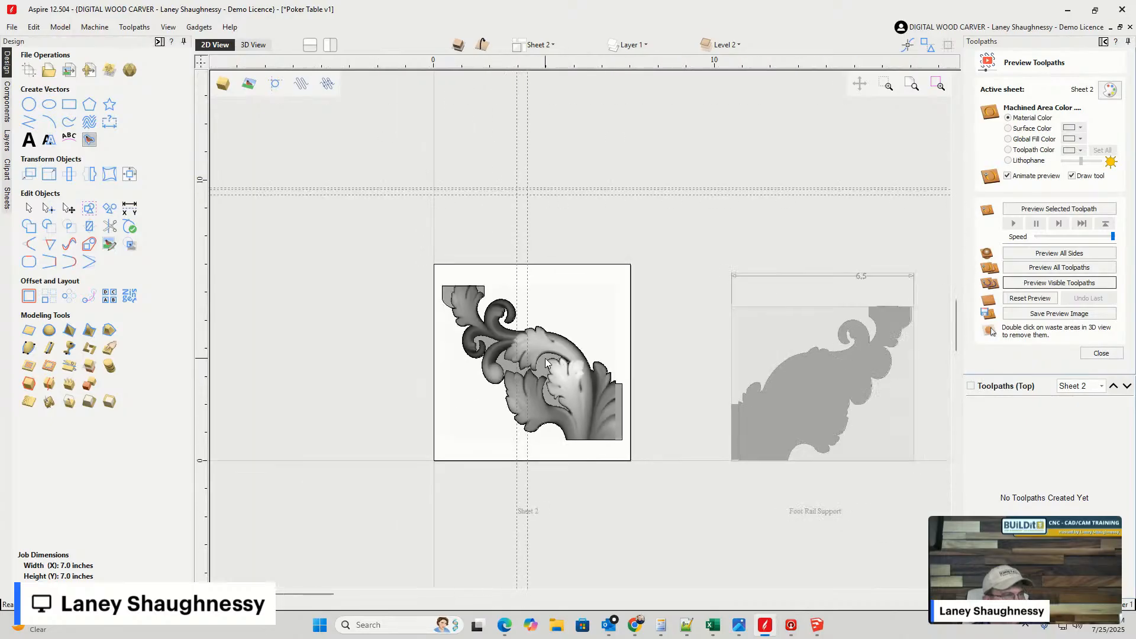
{"action": "scroll", "coordinate": [869, 400], "scroll_direction": "up", "scroll_amount": 3}
{"action": "scroll", "coordinate": [632, 367], "scroll_direction": "down", "scroll_amount": 2}
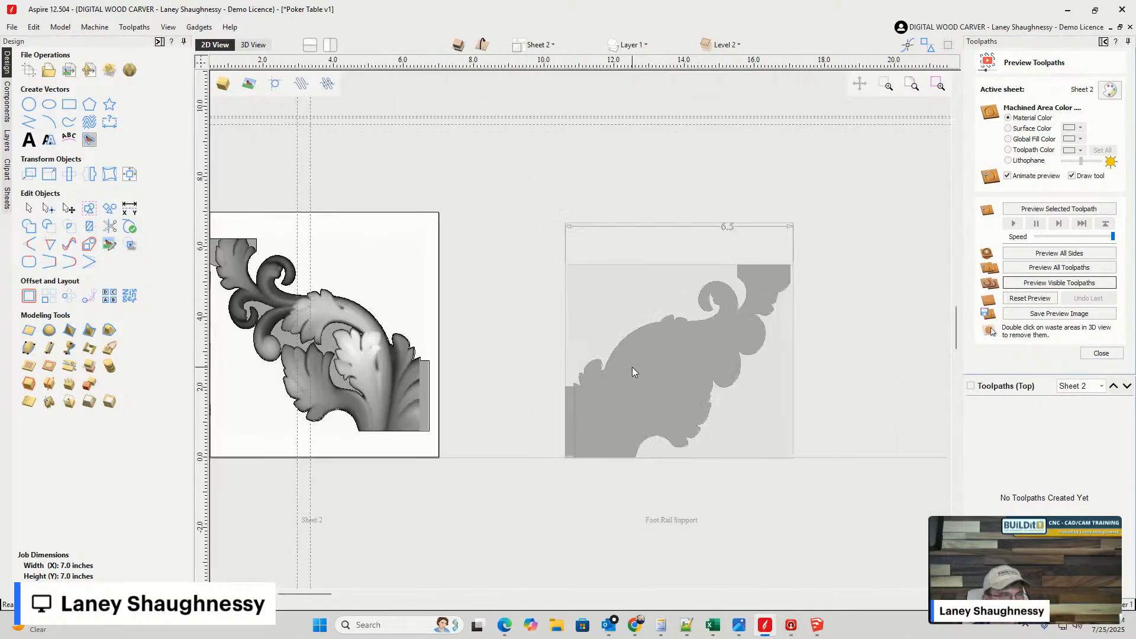
{"action": "scroll", "coordinate": [633, 367], "scroll_direction": "up", "scroll_amount": 2}
{"action": "scroll", "coordinate": [635, 367], "scroll_direction": "down", "scroll_amount": 3}
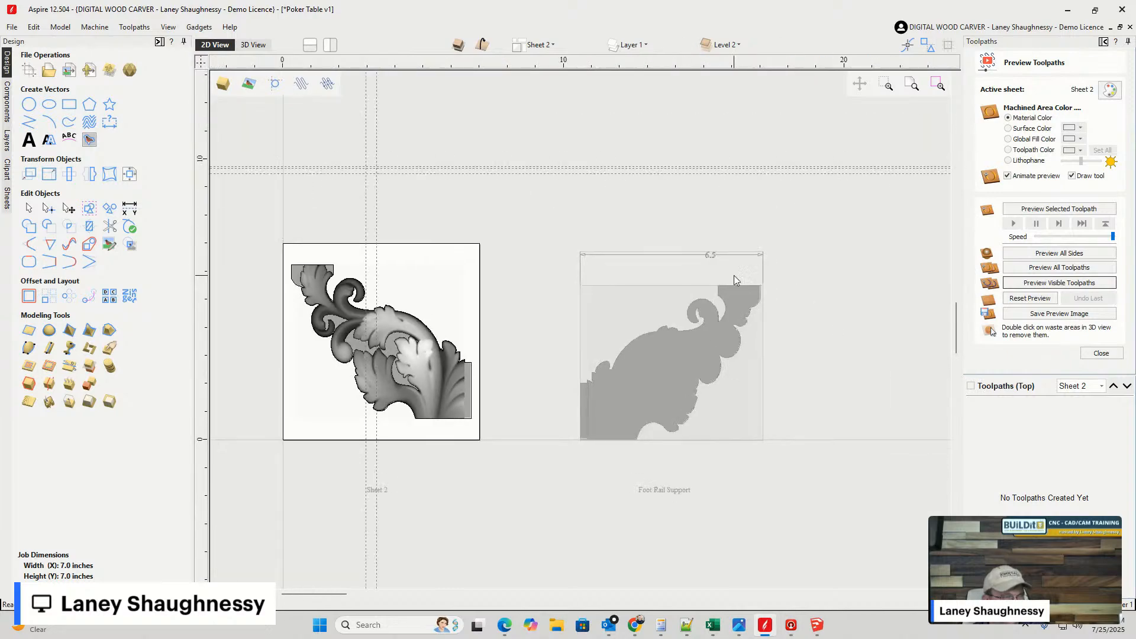
- Close the toolpath preview and open the material setup for Sheet 2
{"action": "scroll", "coordinate": [337, 320], "scroll_direction": "up", "scroll_amount": 3}
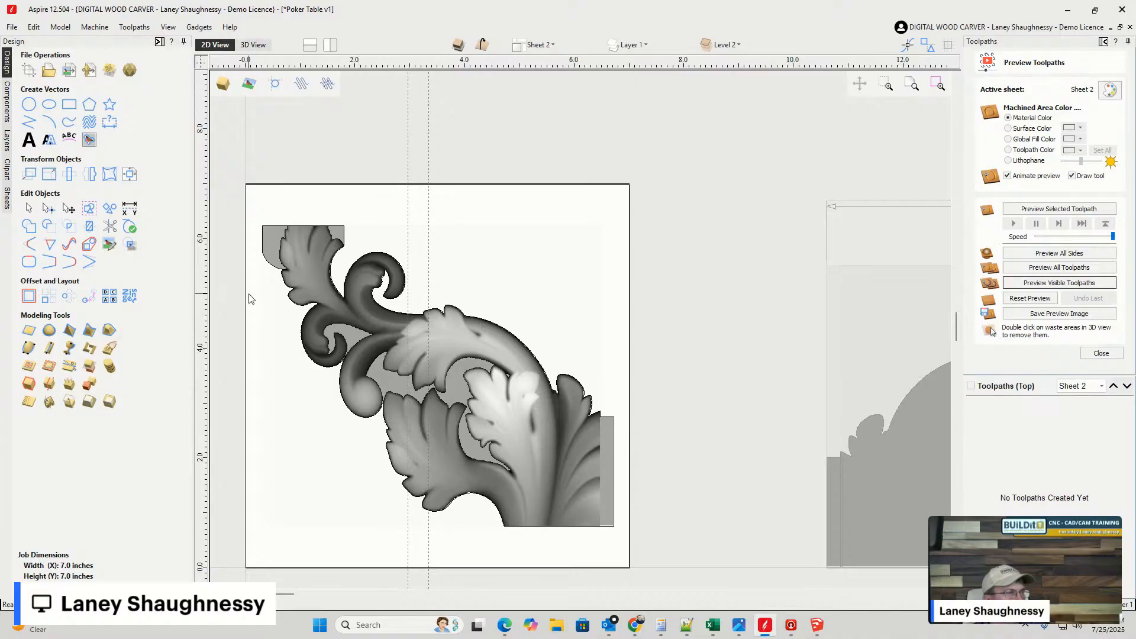
{"action": "scroll", "coordinate": [258, 301], "scroll_direction": "down", "scroll_amount": 2}
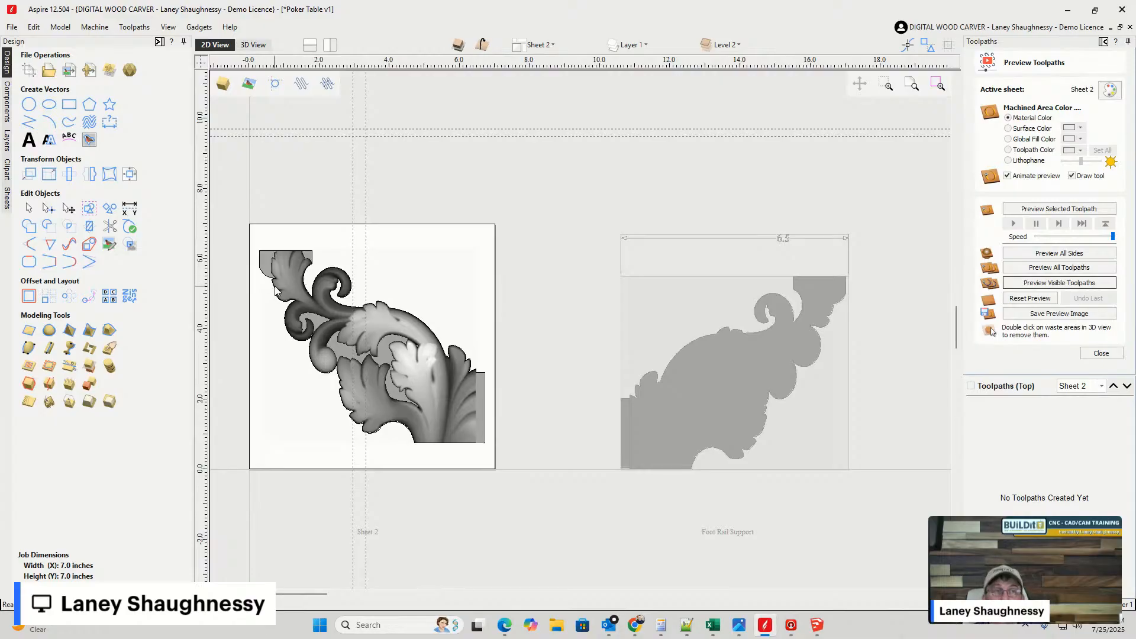
{"action": "left_click", "coordinate": [1098, 354]}
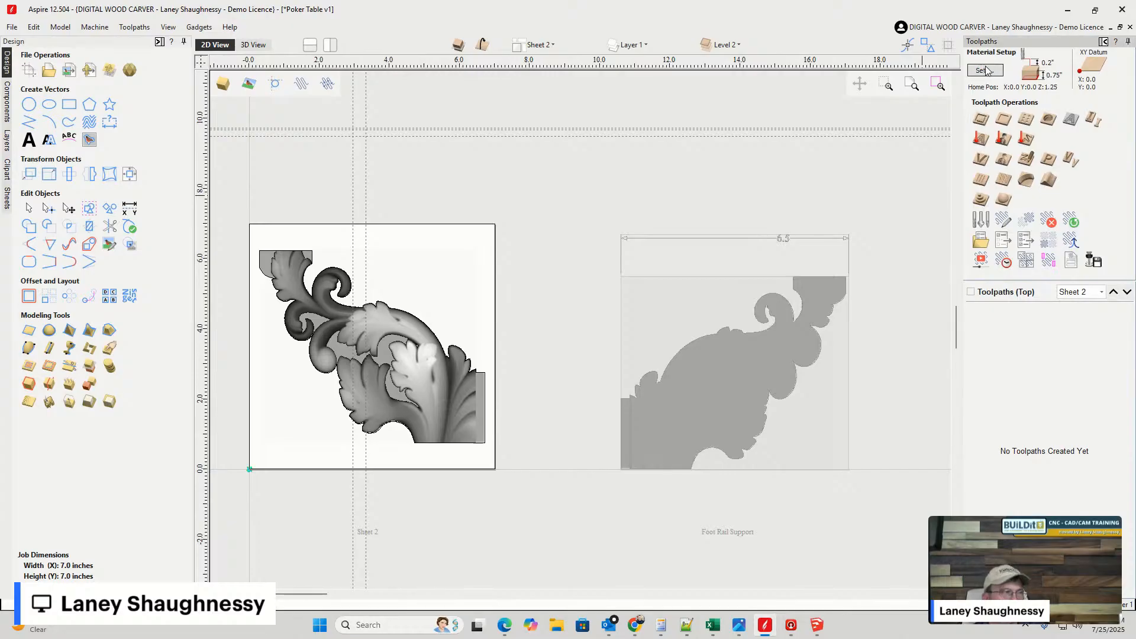
{"action": "left_click", "coordinate": [985, 71]}
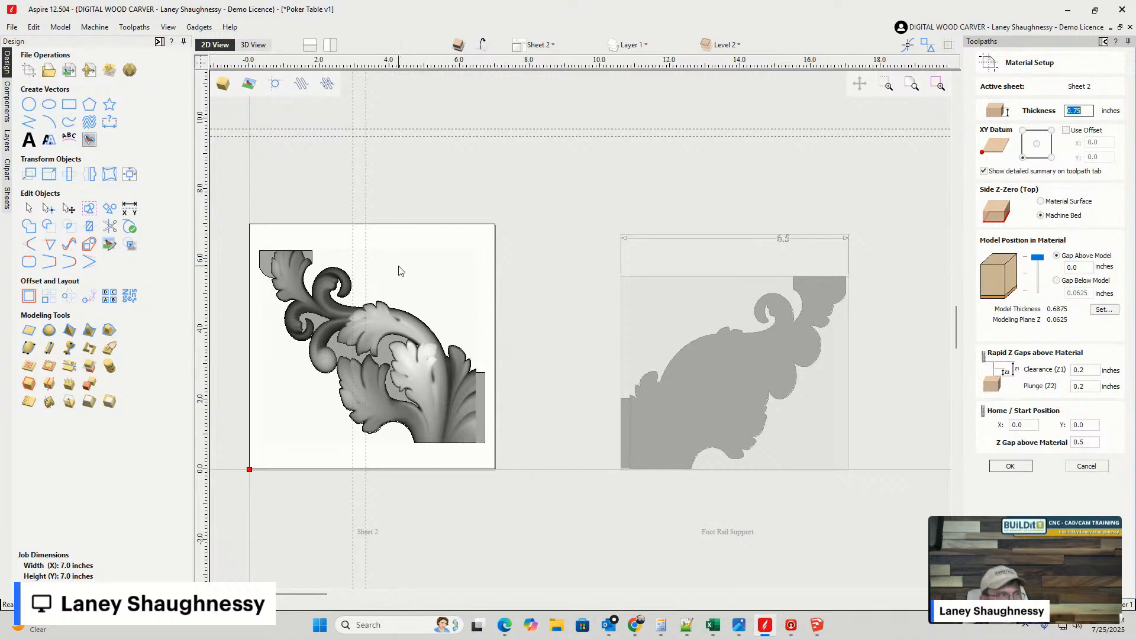
- Move Component 1 [1], Flourish 101-15 and Component 2 into Level 2, and move the Zero Plane into Level 1
{"action": "left_click", "coordinate": [287, 273]}
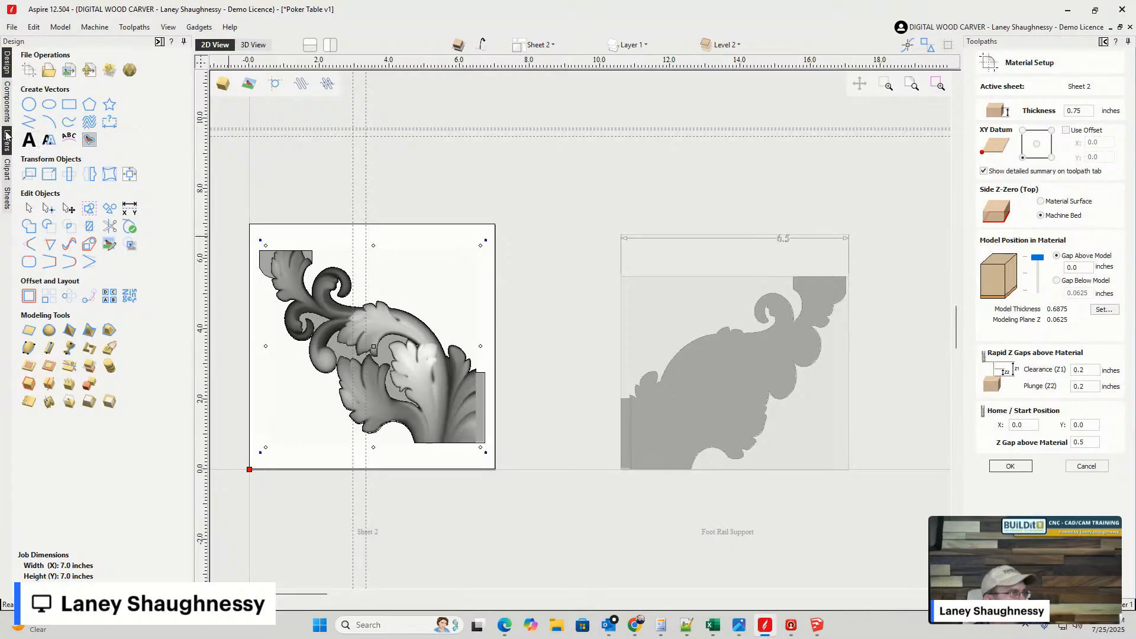
{"action": "left_click", "coordinate": [8, 112]}
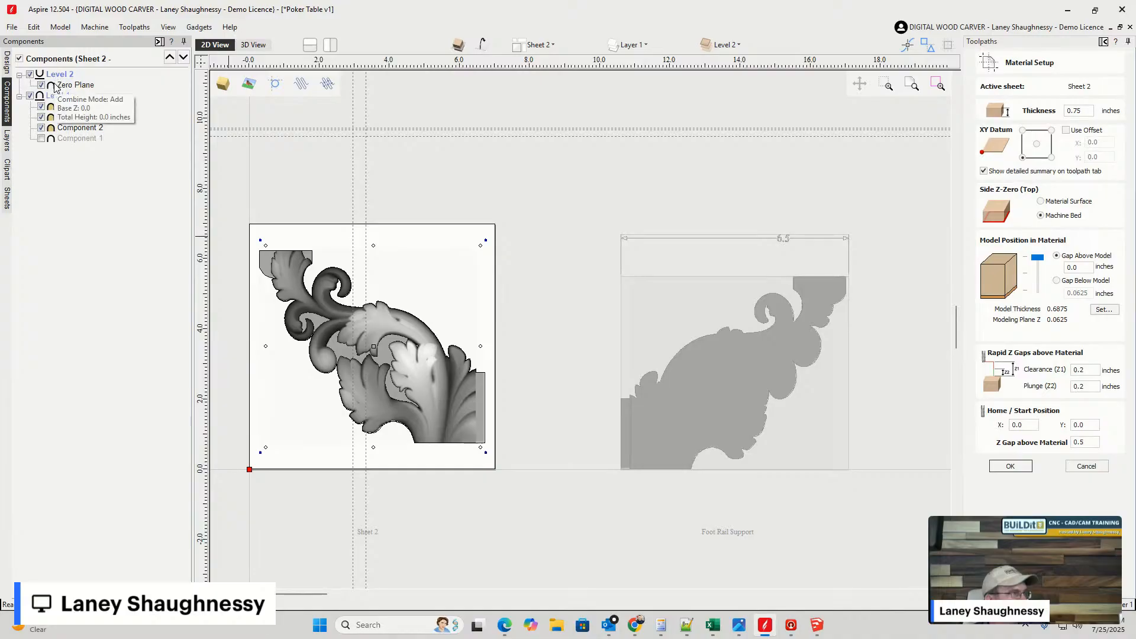
{"action": "mouse_move", "coordinate": [60, 108]}
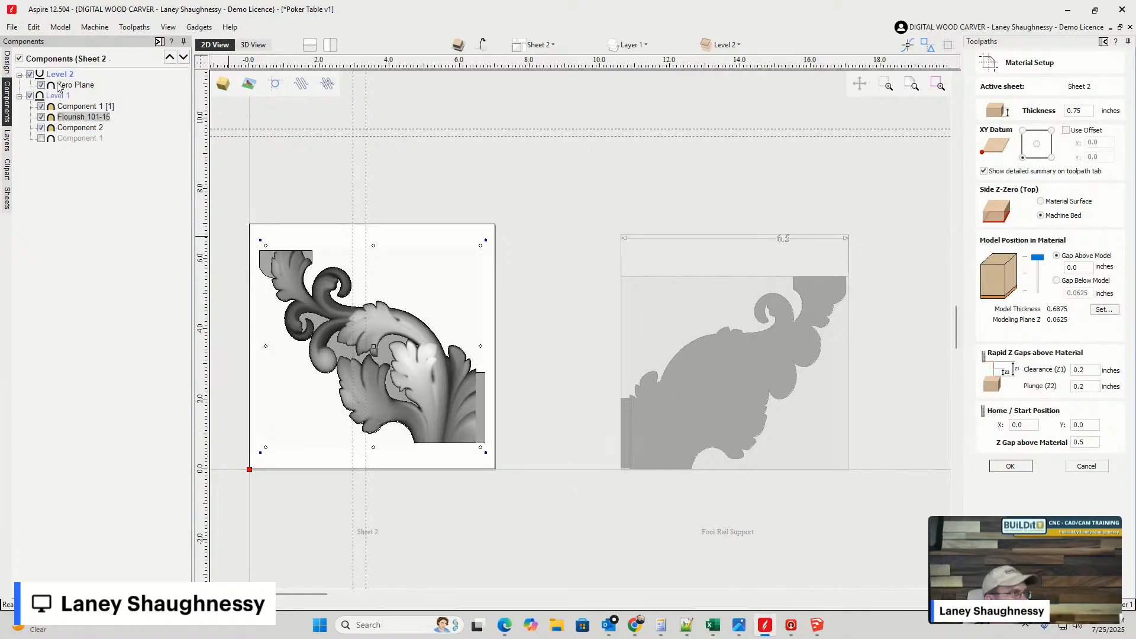
{"action": "left_click", "coordinate": [63, 87]}
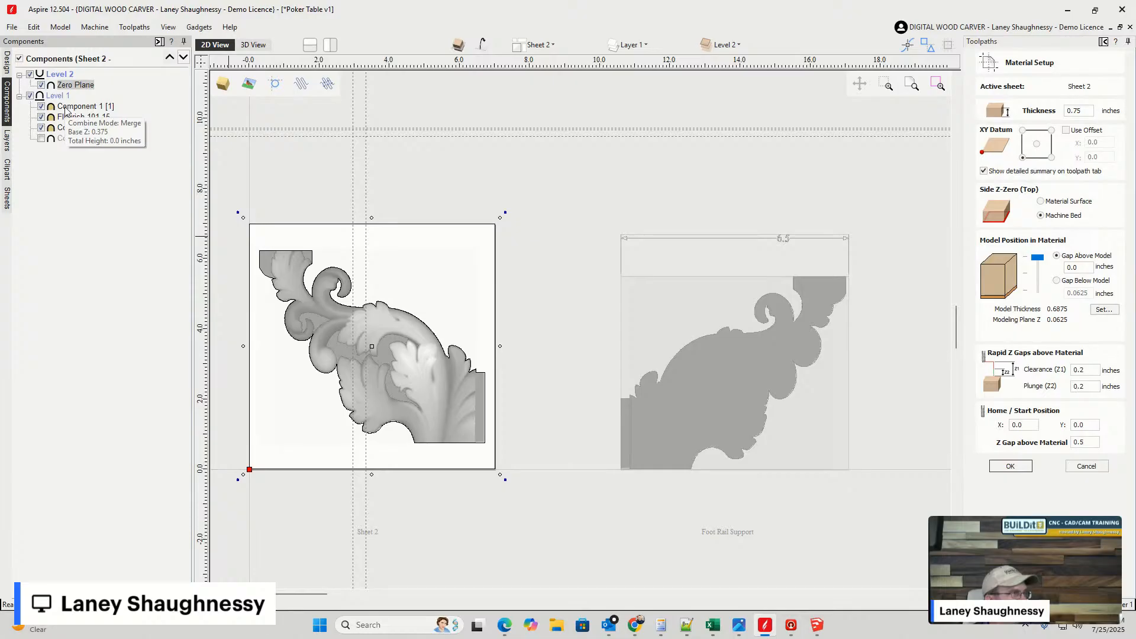
{"action": "left_click", "coordinate": [67, 109]}
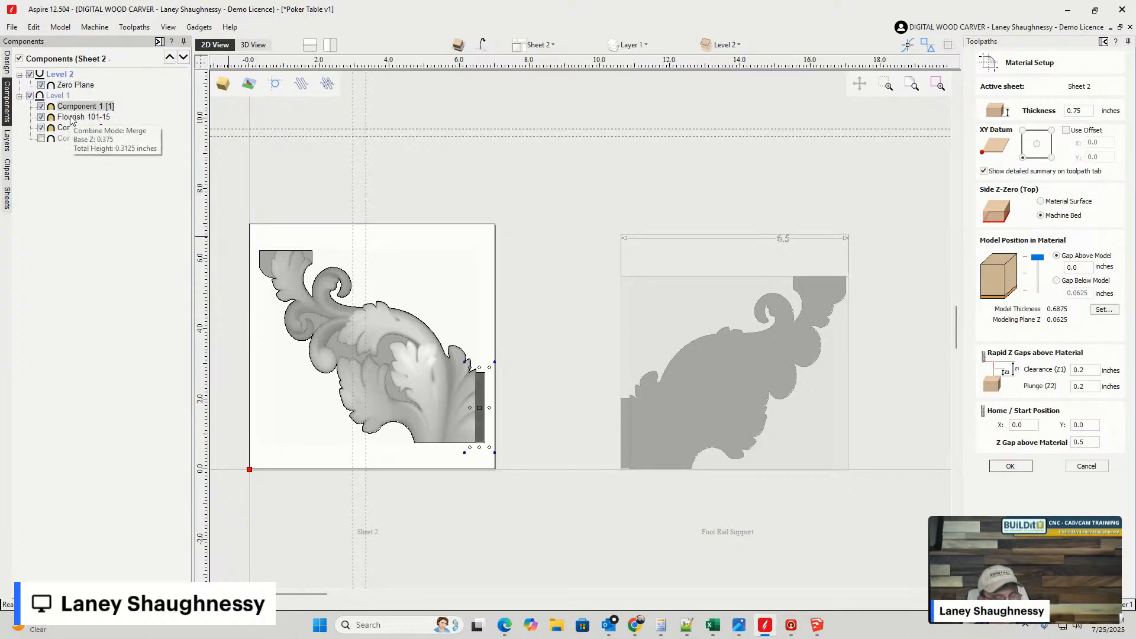
{"action": "left_click", "coordinate": [70, 121], "text": "ctrl"}
{"action": "left_click", "coordinate": [71, 129], "text": "ctrl"}
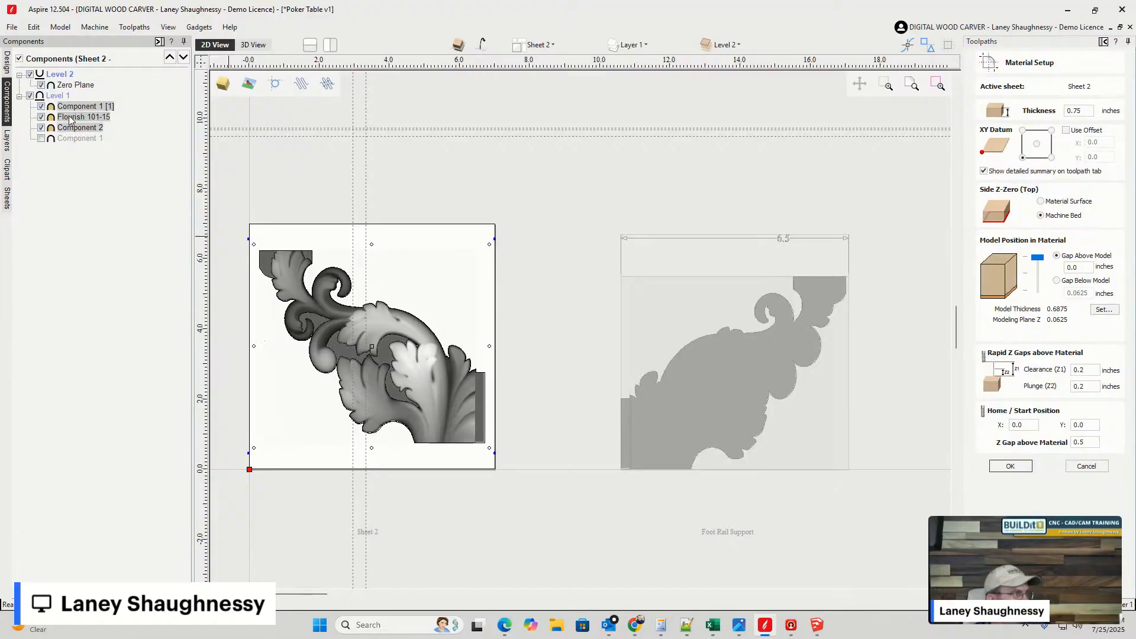
{"action": "left_click_drag", "start_coordinate": [70, 119], "coordinate": [69, 88]}
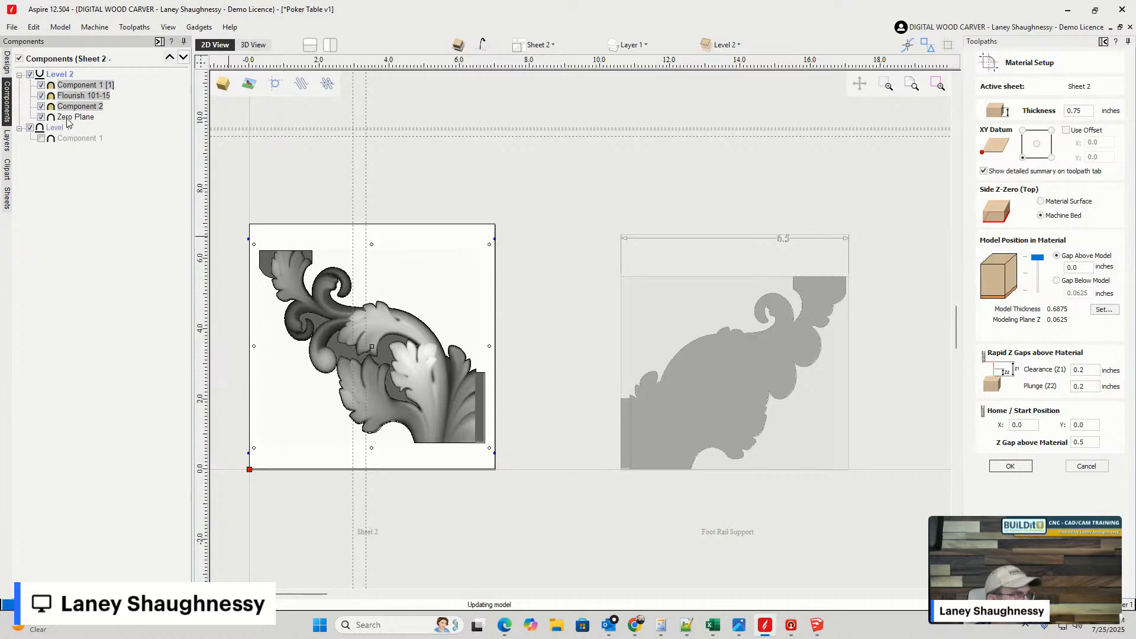
{"action": "left_click", "coordinate": [67, 119]}
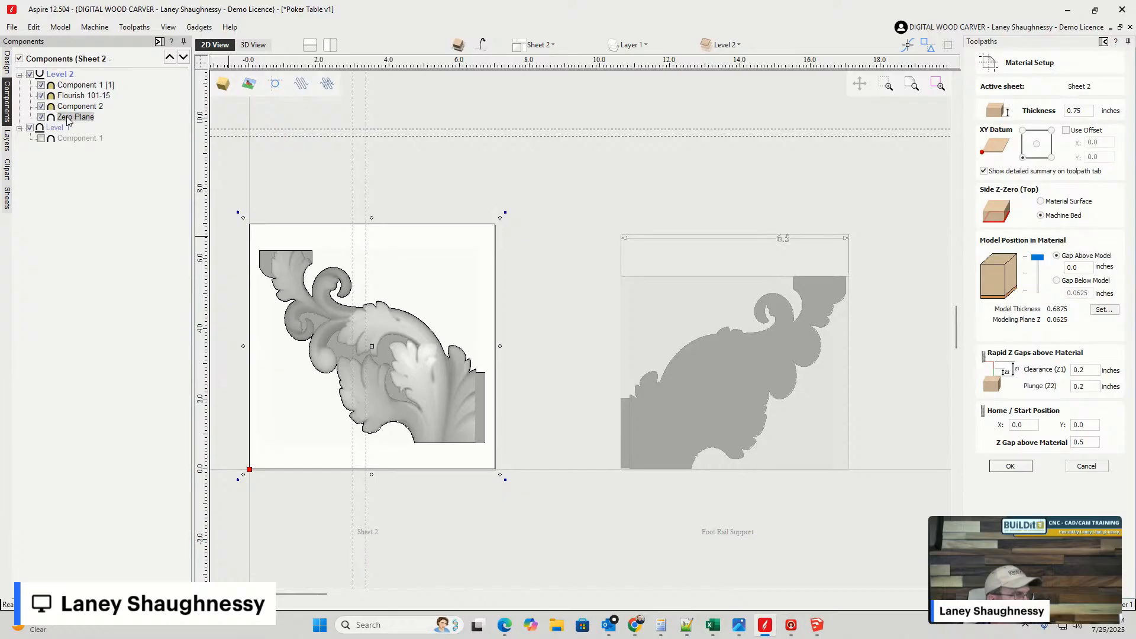
{"action": "left_click_drag", "start_coordinate": [68, 120], "coordinate": [69, 135]}
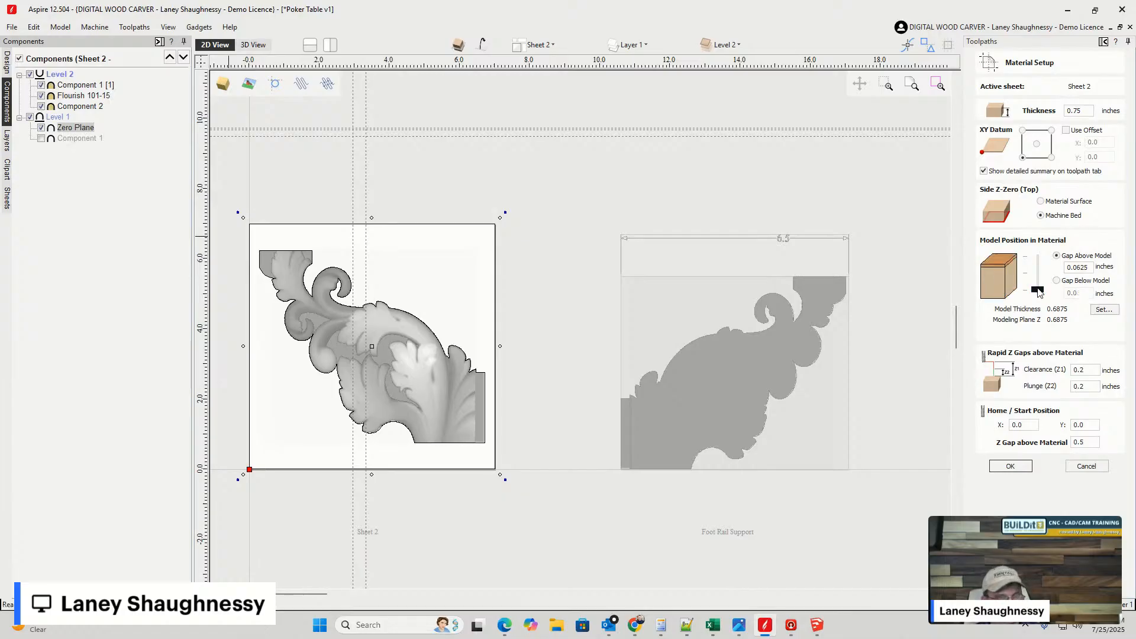
- Place the model at the top of the material with a 0.0 inch gap above it, and apply the material setup
{"action": "left_click_drag", "start_coordinate": [1038, 293], "coordinate": [1037, 257]}
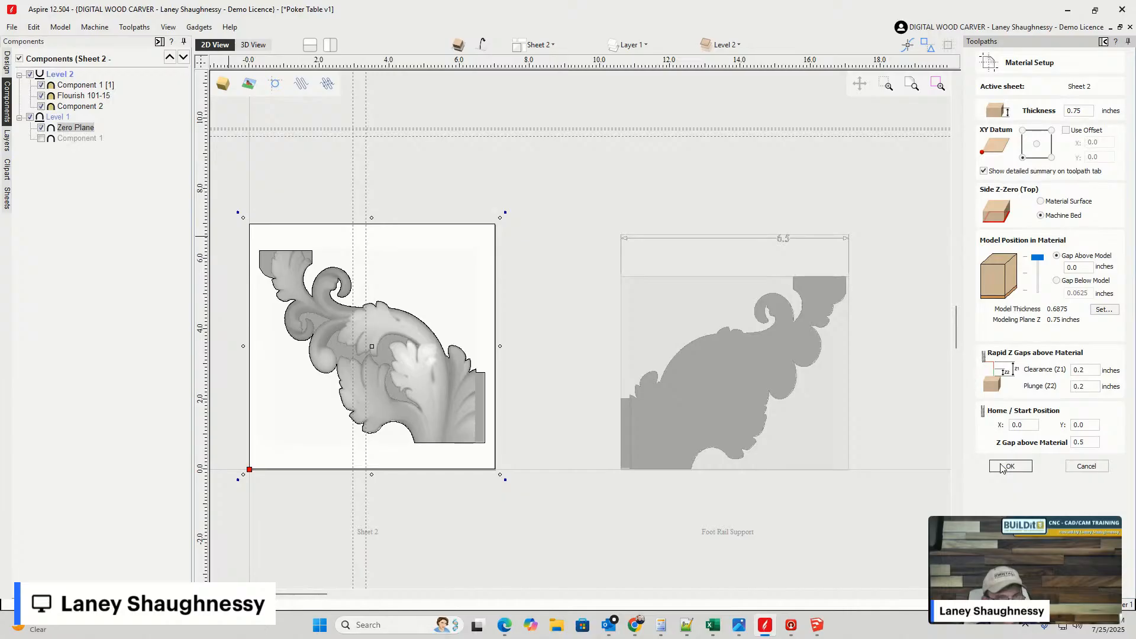
{"action": "left_click", "coordinate": [1009, 466]}
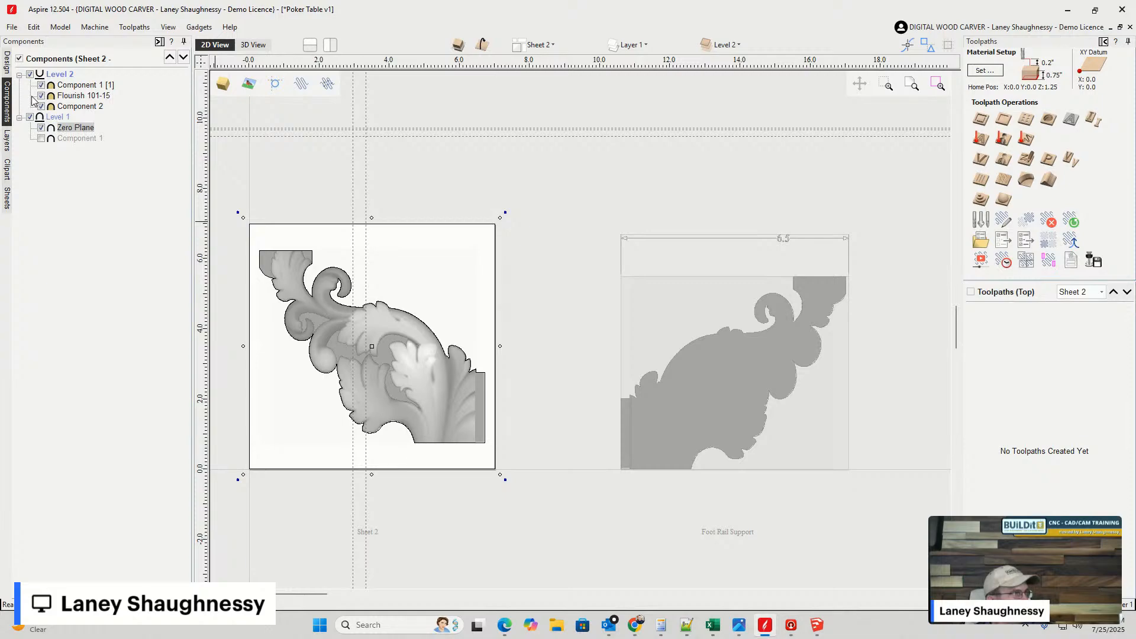
- Identify each component in Level 2, and inspect the recessed carving in 3D from the front at close range
{"action": "left_click", "coordinate": [65, 87]}
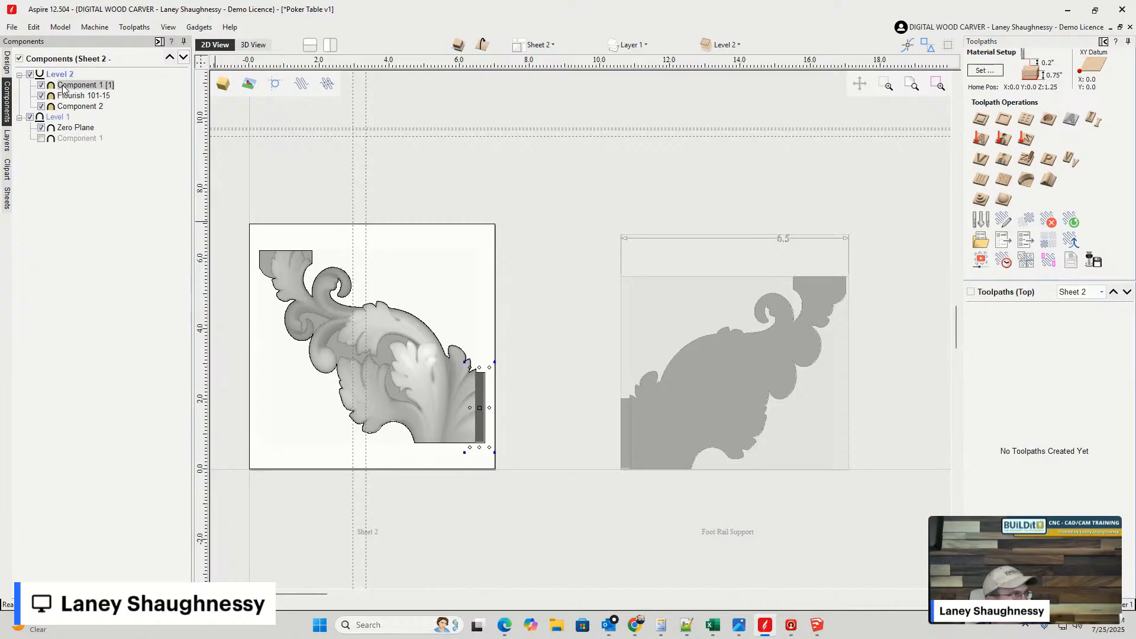
{"action": "left_click", "coordinate": [68, 96]}
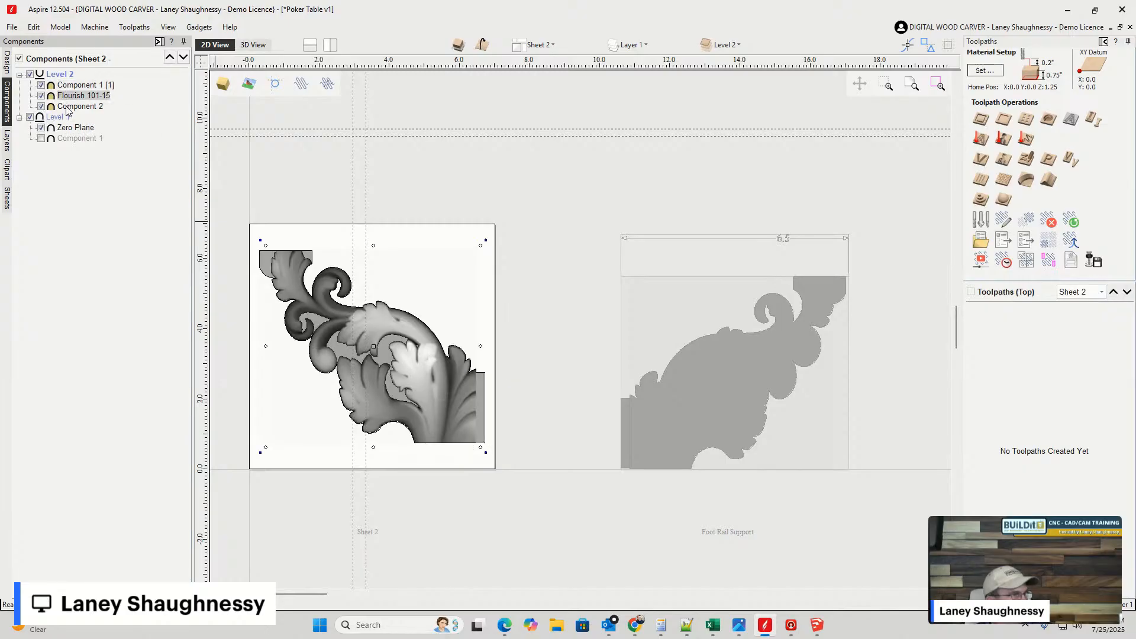
{"action": "left_click", "coordinate": [70, 107]}
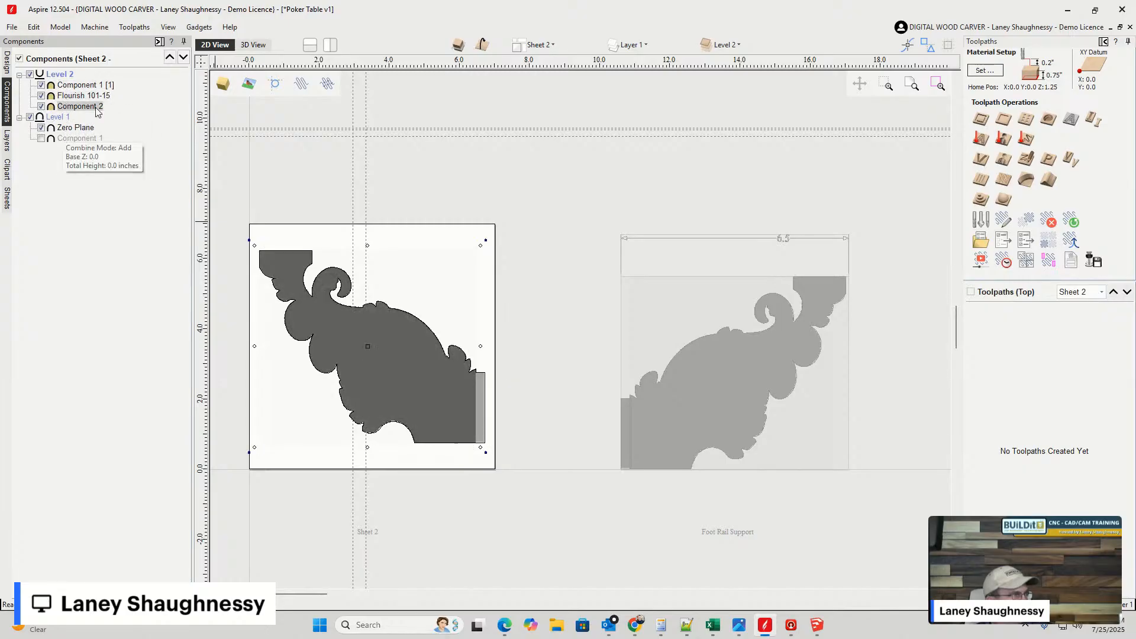
{"action": "left_click", "coordinate": [255, 45]}
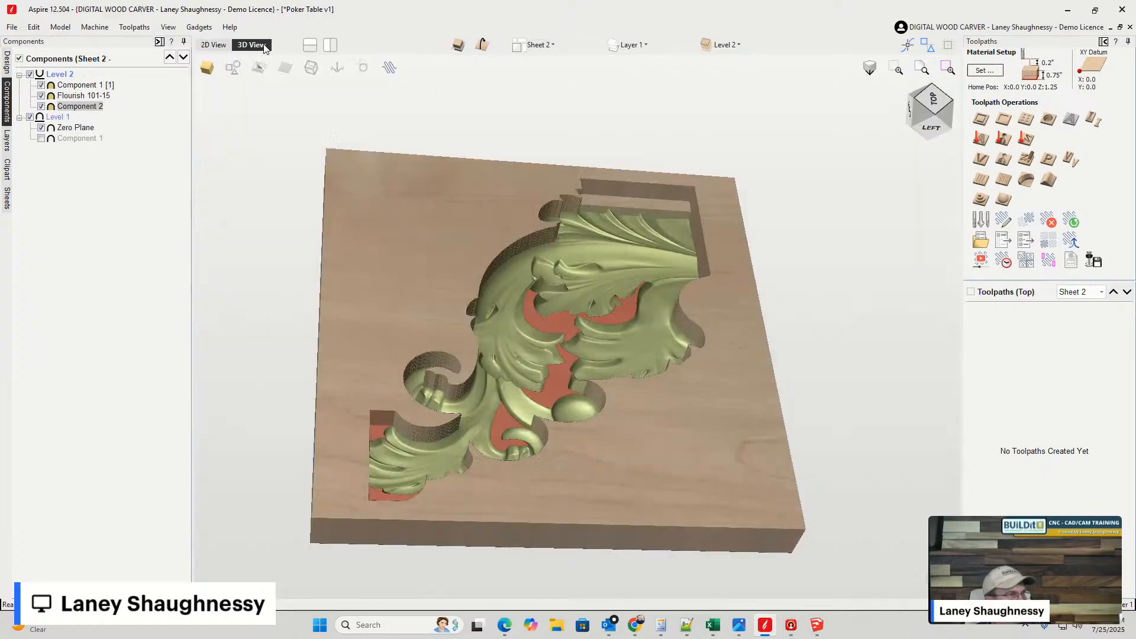
{"action": "scroll", "coordinate": [546, 328], "scroll_direction": "up", "scroll_amount": 2}
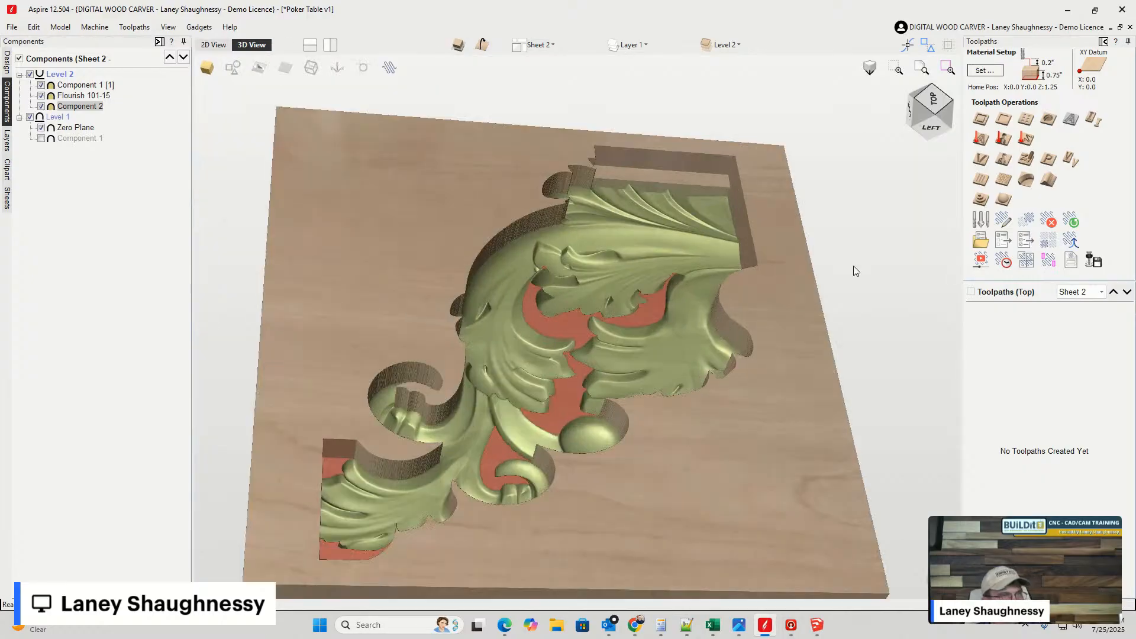
{"action": "mouse_move", "coordinate": [932, 106]}
{"action": "left_mouse_down"}
{"action": "mouse_move", "coordinate": [898, 109]}
{"action": "mouse_move", "coordinate": [913, 112]}
{"action": "mouse_move", "coordinate": [922, 141]}
{"action": "mouse_move", "coordinate": [933, 97]}
{"action": "left_mouse_up"}
{"action": "left_click", "coordinate": [877, 124]}
{"action": "left_click", "coordinate": [941, 116]}
{"action": "left_click", "coordinate": [933, 105]}
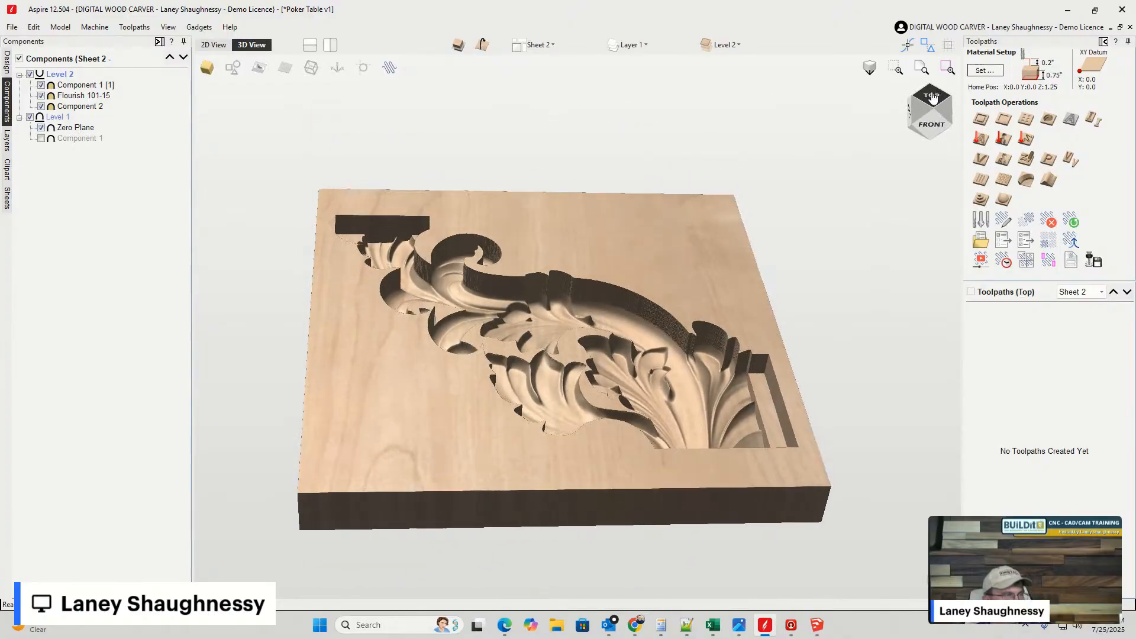
{"action": "scroll", "coordinate": [636, 331], "scroll_direction": "up", "scroll_amount": 5}
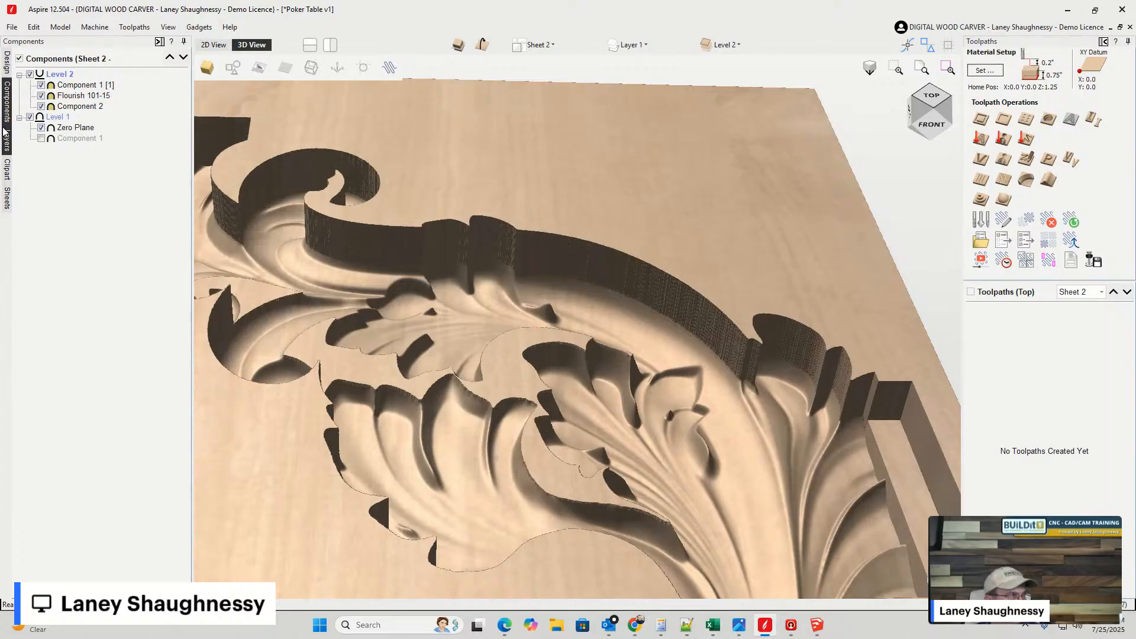
- Check the Flourish 101-15 component's properties, and hide and reshow Component 1 [1] and Component 2 to see what each contributes
{"action": "mouse_move", "coordinate": [67, 89]}
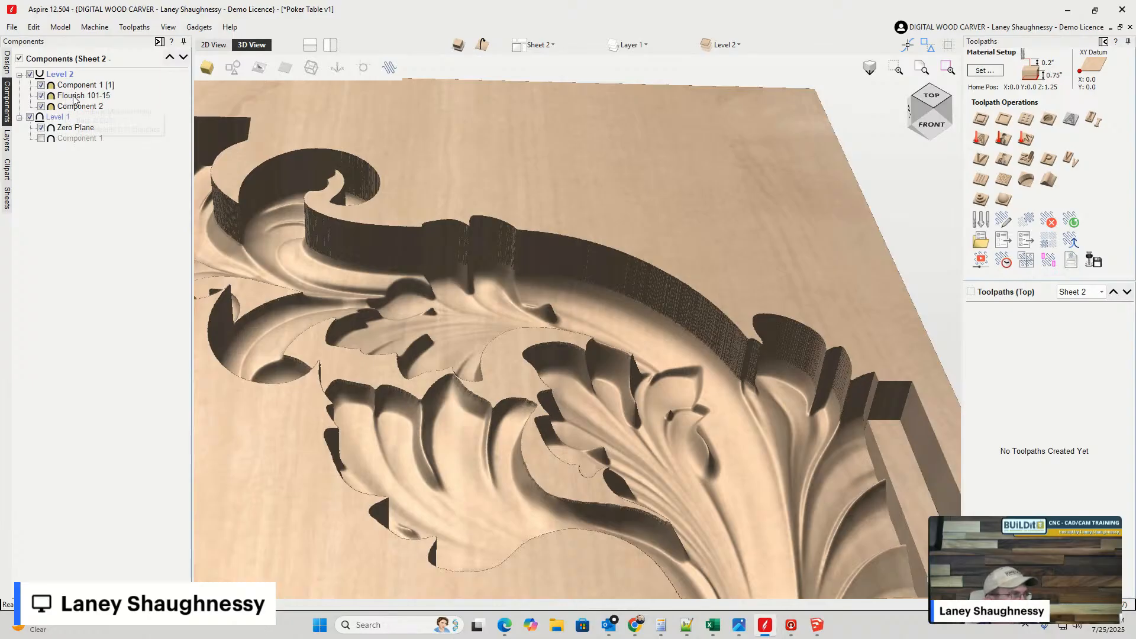
{"action": "left_click", "coordinate": [75, 97]}
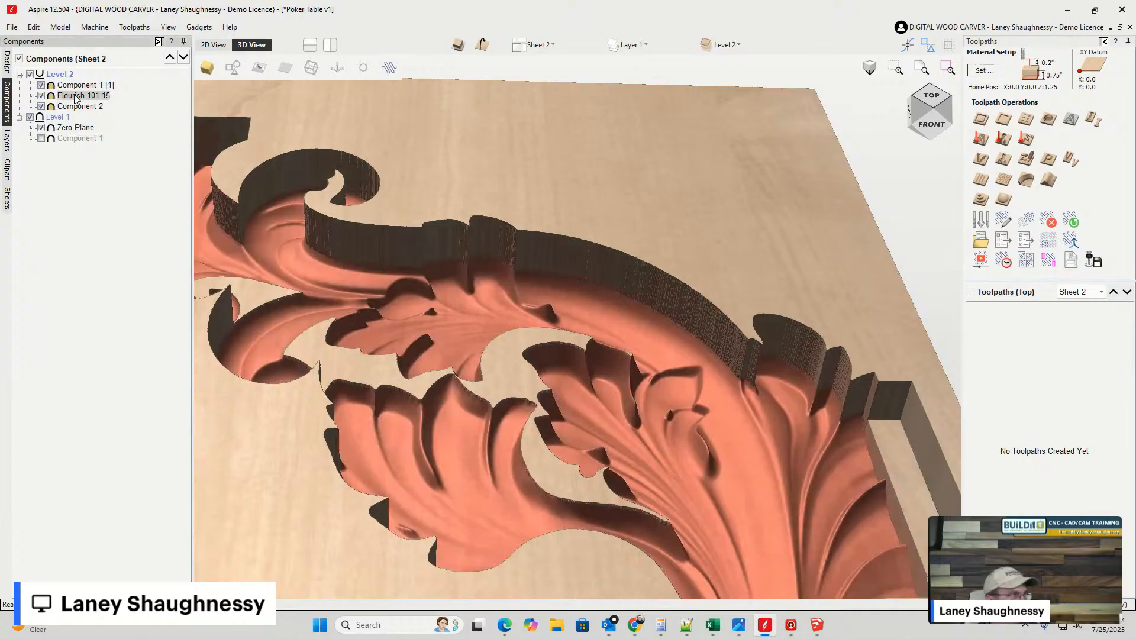
{"action": "double_click", "coordinate": [75, 97]}
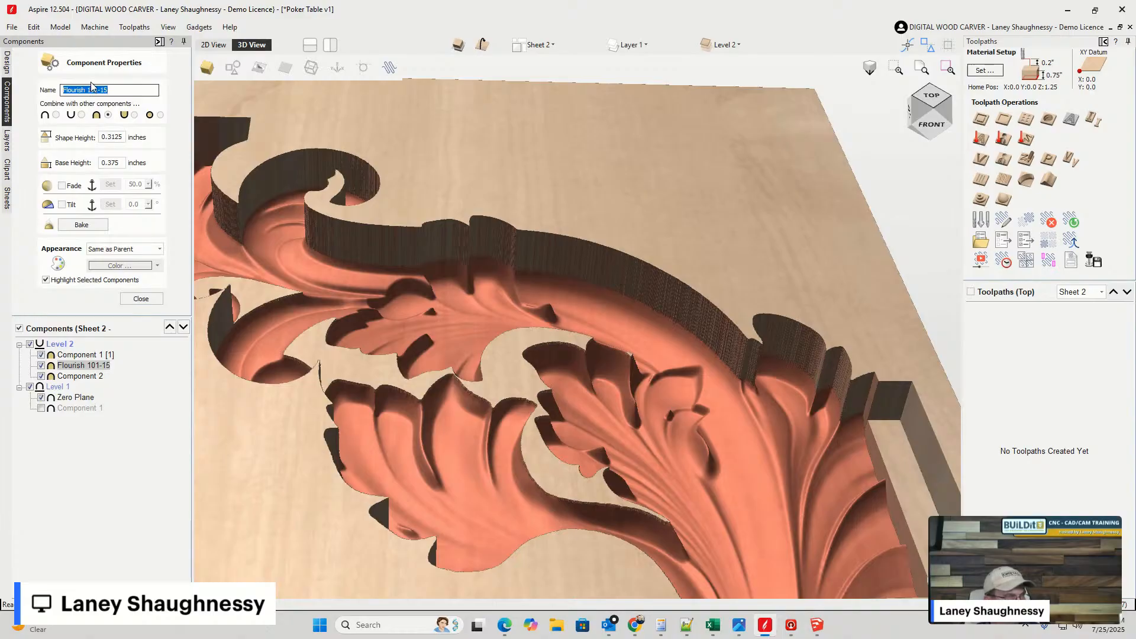
{"action": "left_click", "coordinate": [140, 299]}
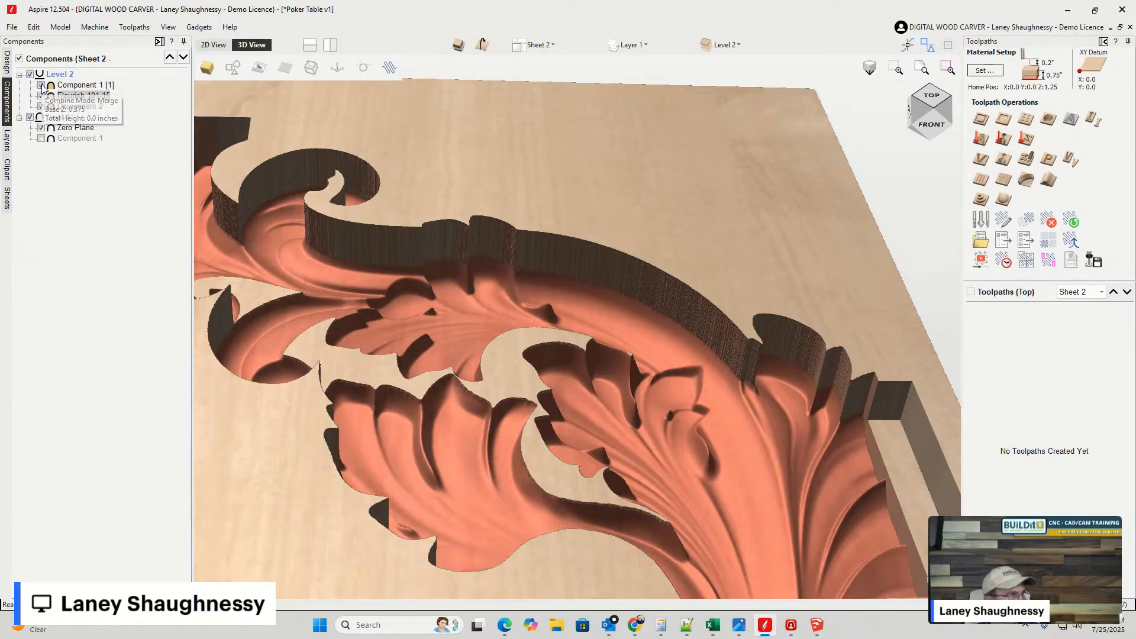
{"action": "left_click", "coordinate": [41, 86]}
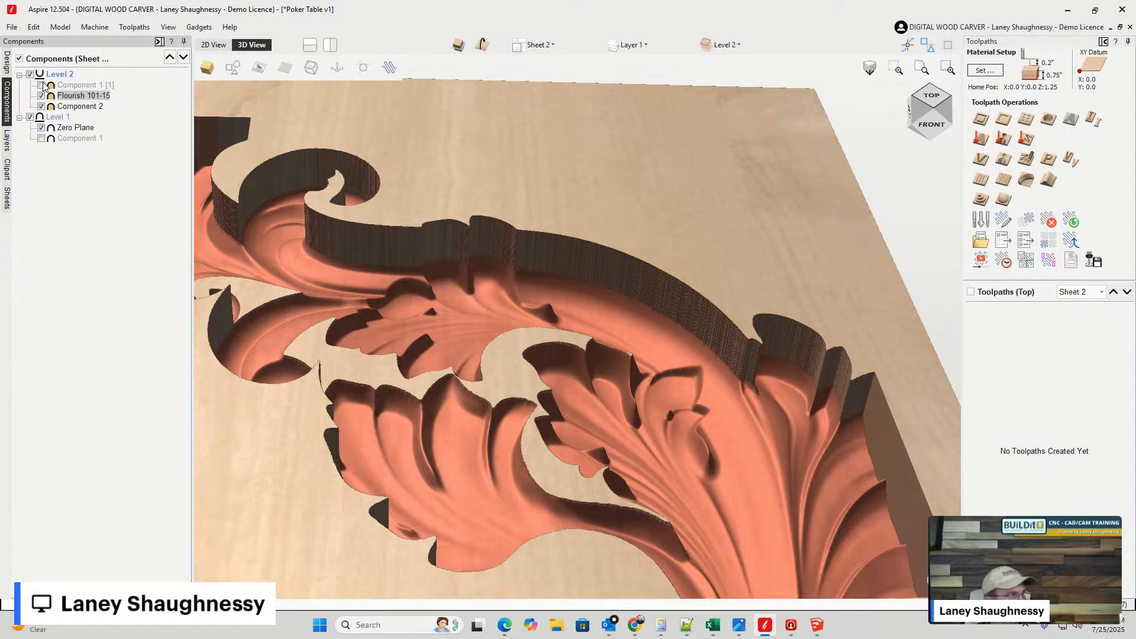
{"action": "left_click", "coordinate": [41, 86]}
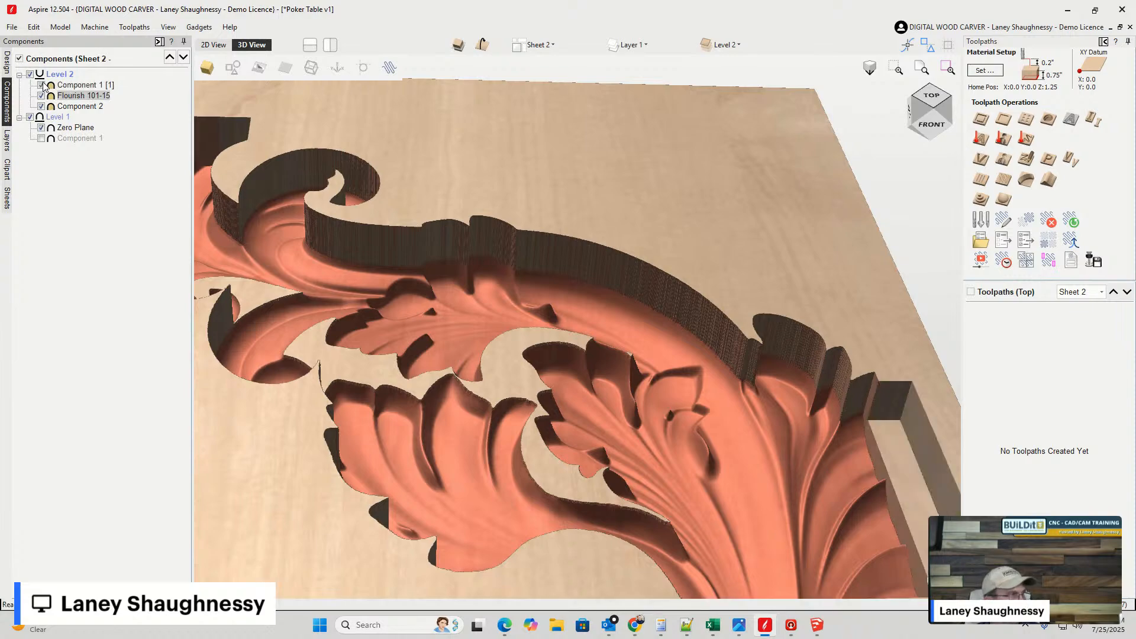
{"action": "left_click", "coordinate": [55, 108]}
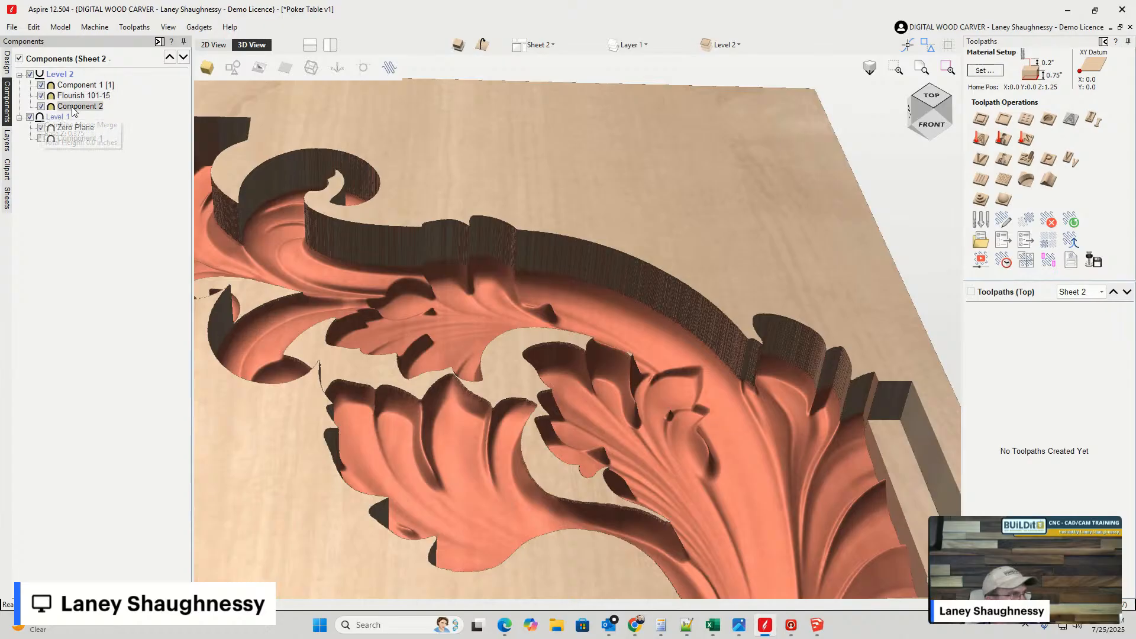
{"action": "left_click", "coordinate": [41, 107]}
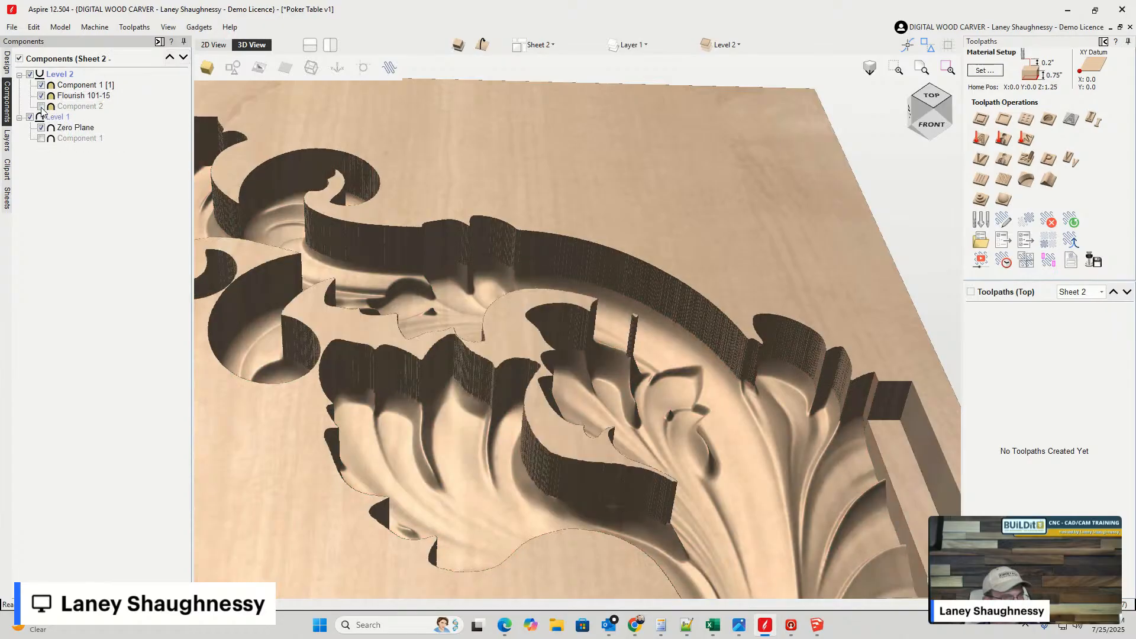
{"action": "left_click", "coordinate": [42, 107]}
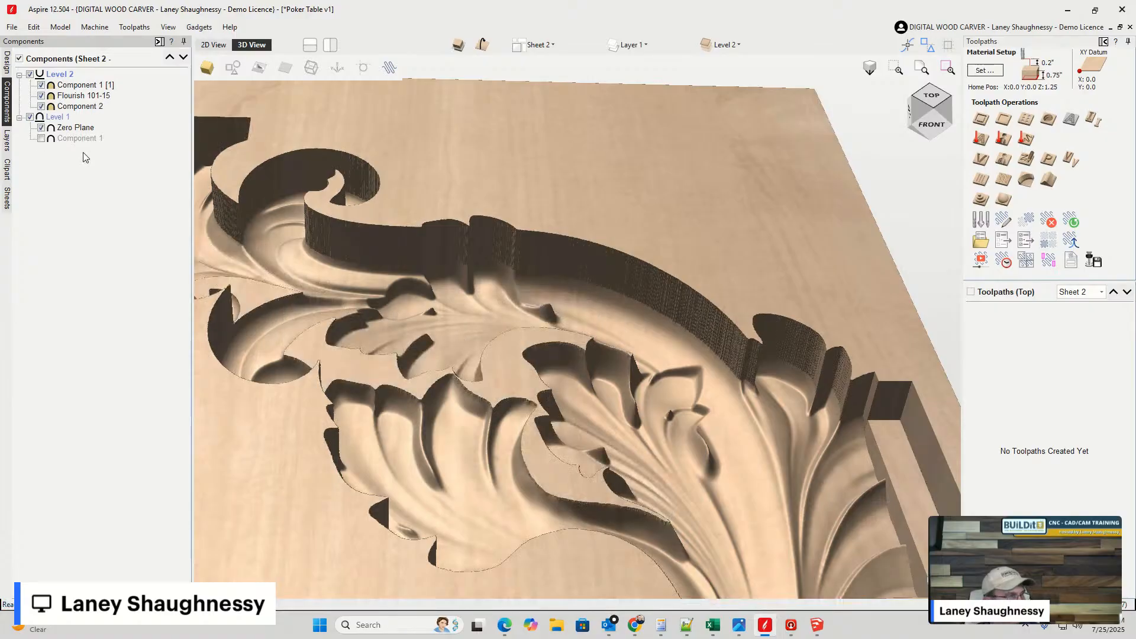
- Examine the recess from a lower front angle, recheck Sheet 2's material setup, and return to the 2D view
{"action": "left_click", "coordinate": [933, 125]}
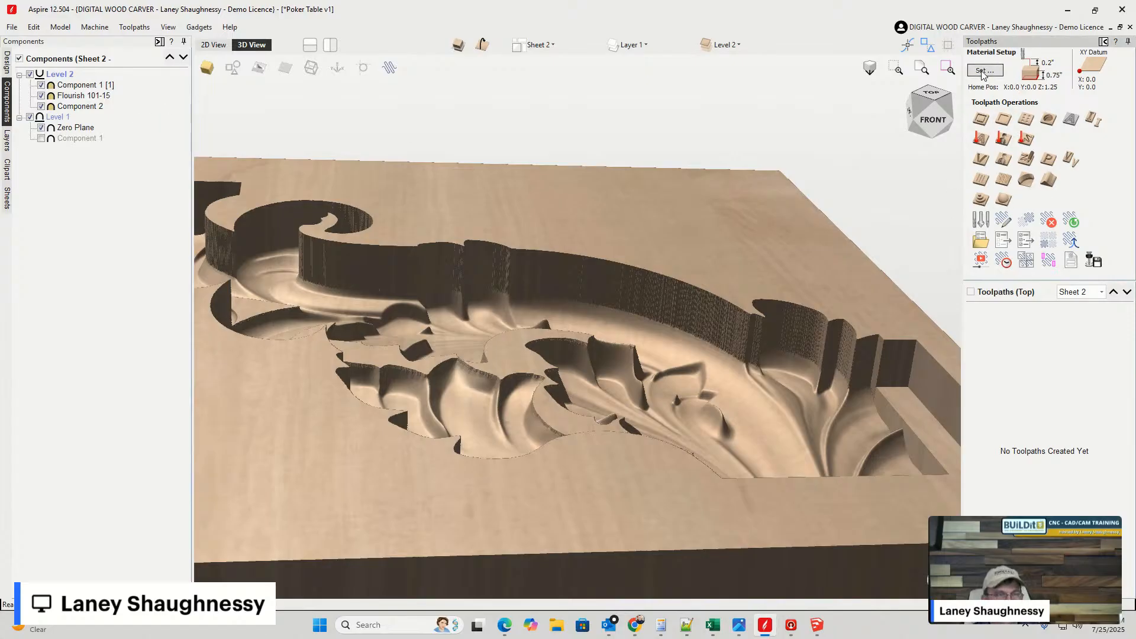
{"action": "left_click", "coordinate": [982, 72]}
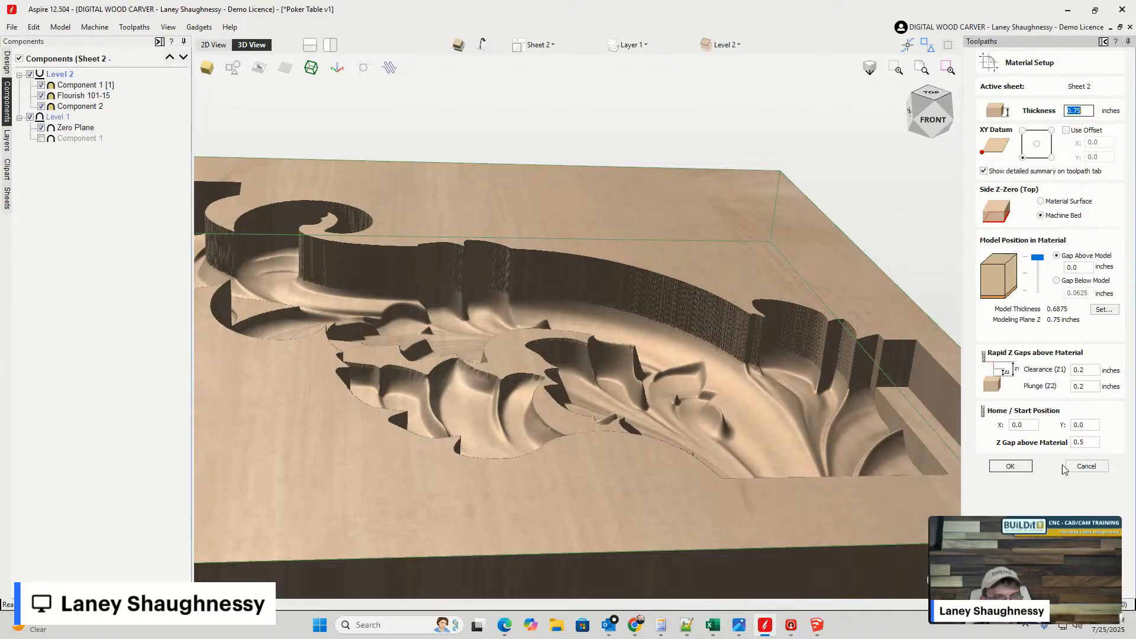
{"action": "left_click", "coordinate": [1015, 467]}
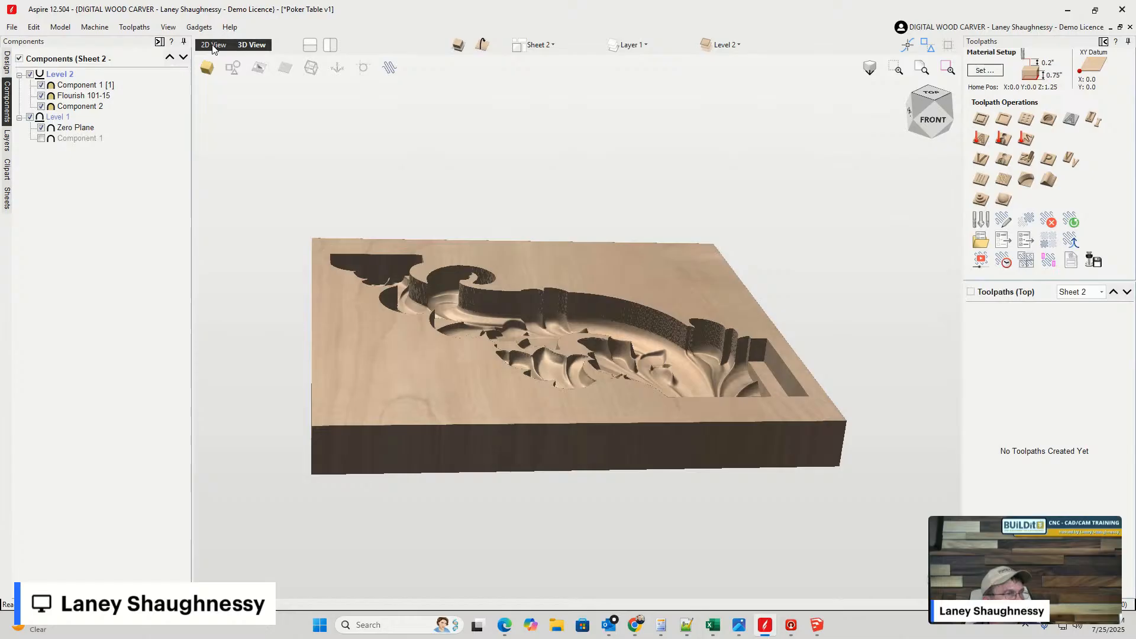
{"action": "left_click", "coordinate": [213, 45]}
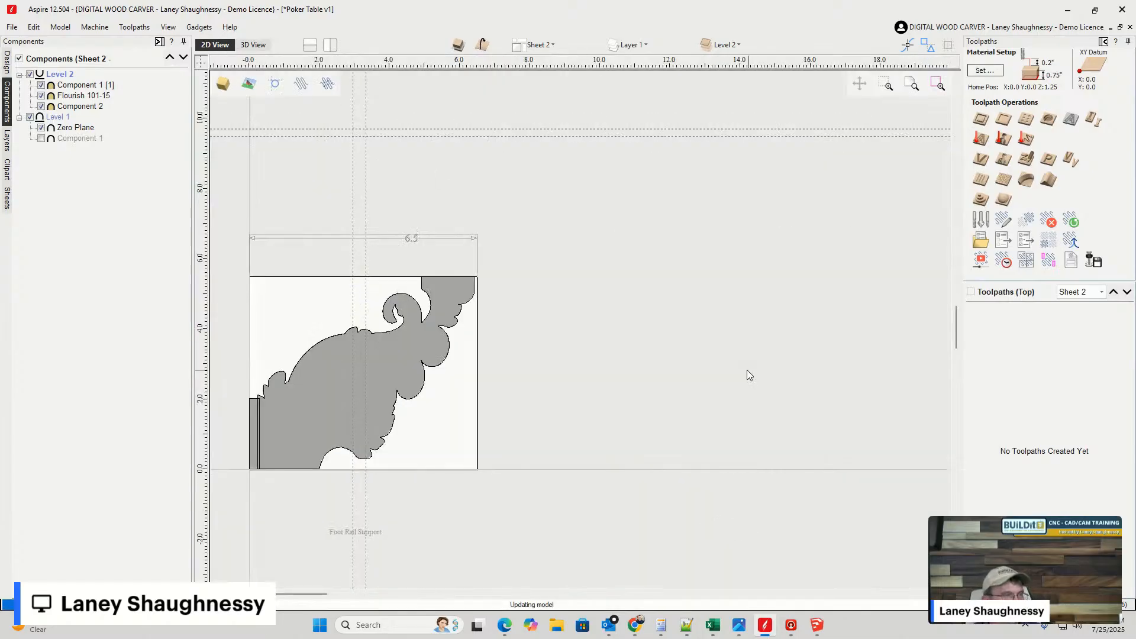
- Activate the Foot Rail Support sheet, and display only its top-side carving in the 3D view
{"action": "left_click", "coordinate": [322, 343]}
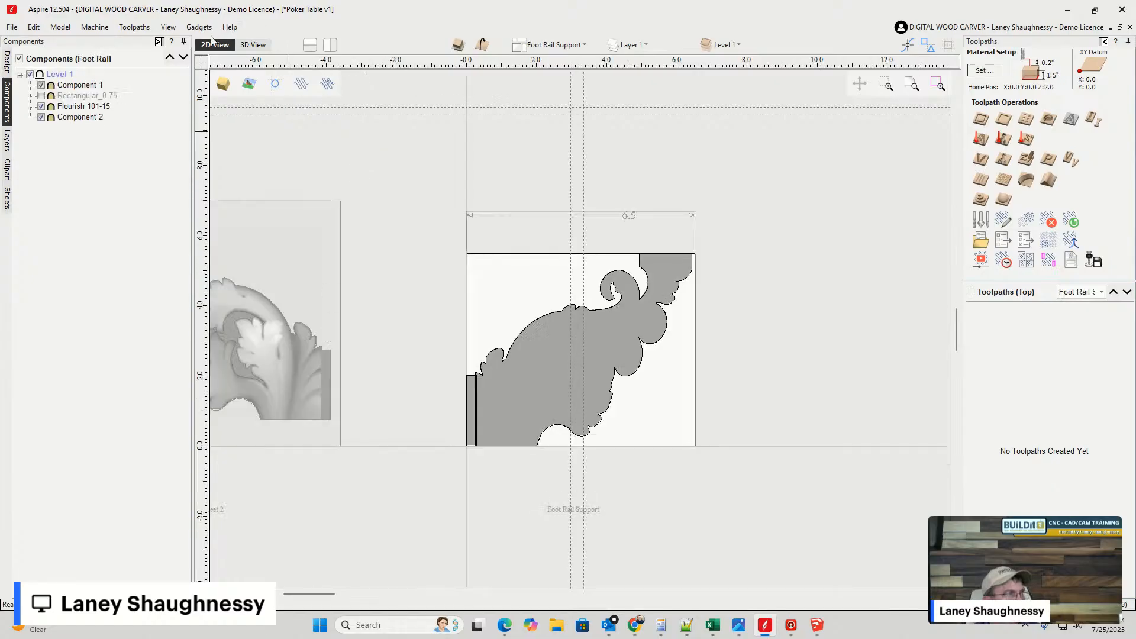
{"action": "left_click", "coordinate": [248, 47]}
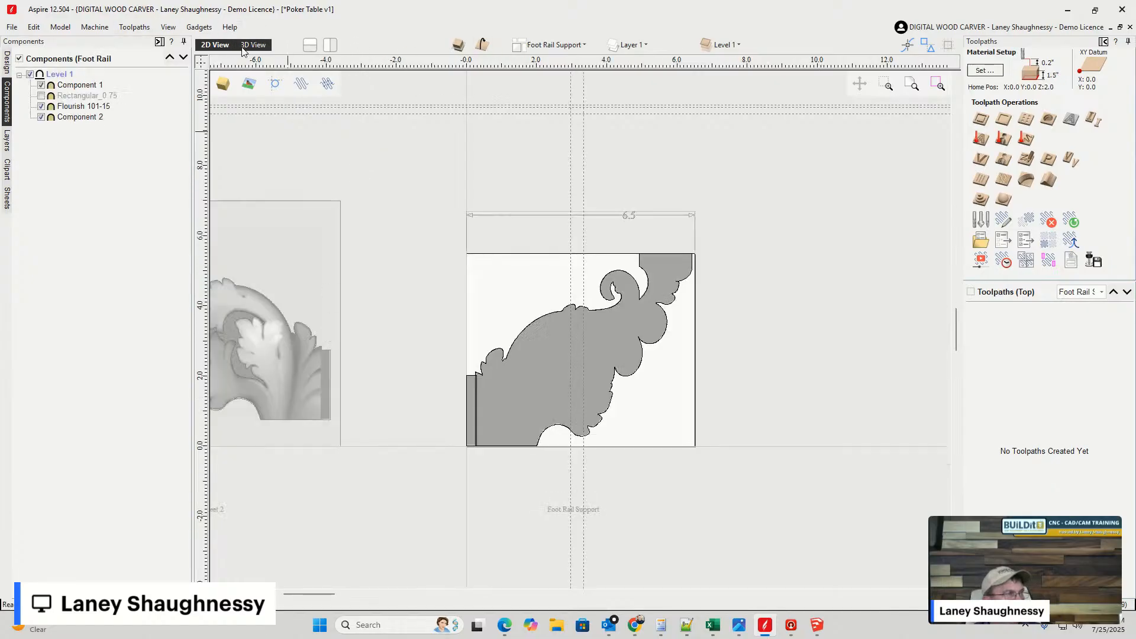
{"action": "left_click", "coordinate": [168, 28]}
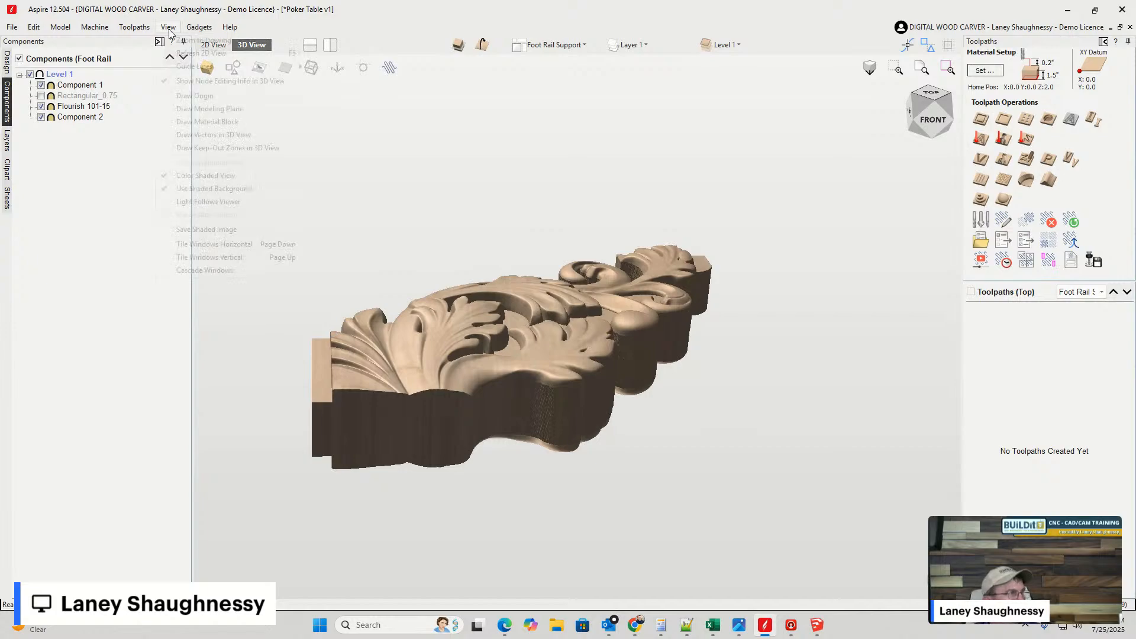
{"action": "mouse_move", "coordinate": [199, 27]}
{"action": "left_click", "coordinate": [459, 45]}
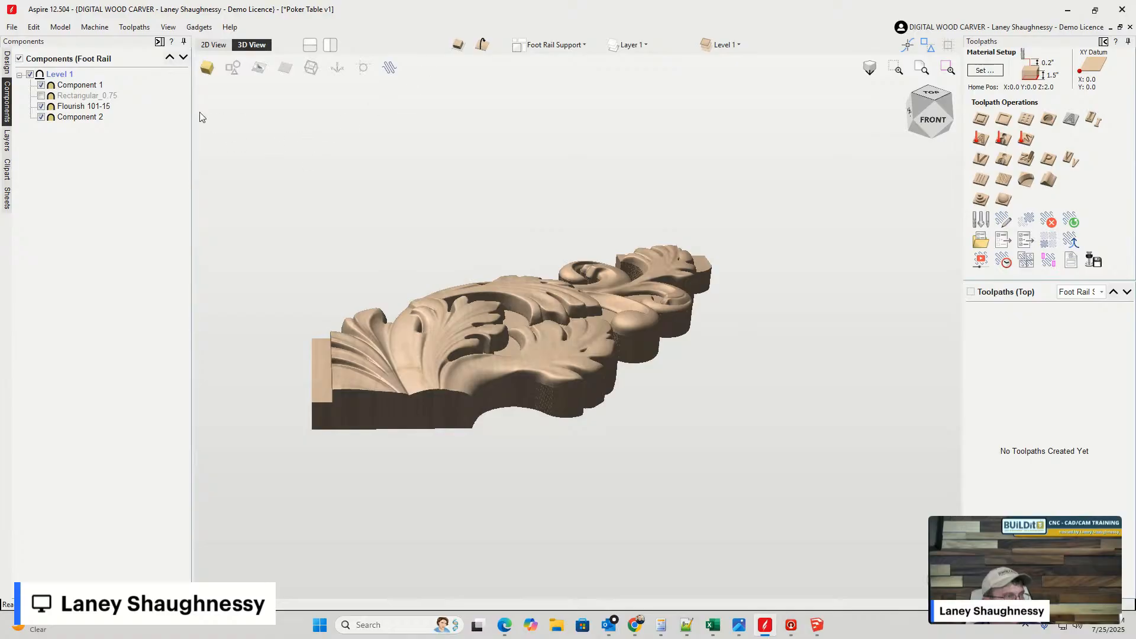
- Turn on drawing of the modeling plane in the 3D view, and inspect the carving's position relative to it
{"action": "left_click", "coordinate": [134, 30]}
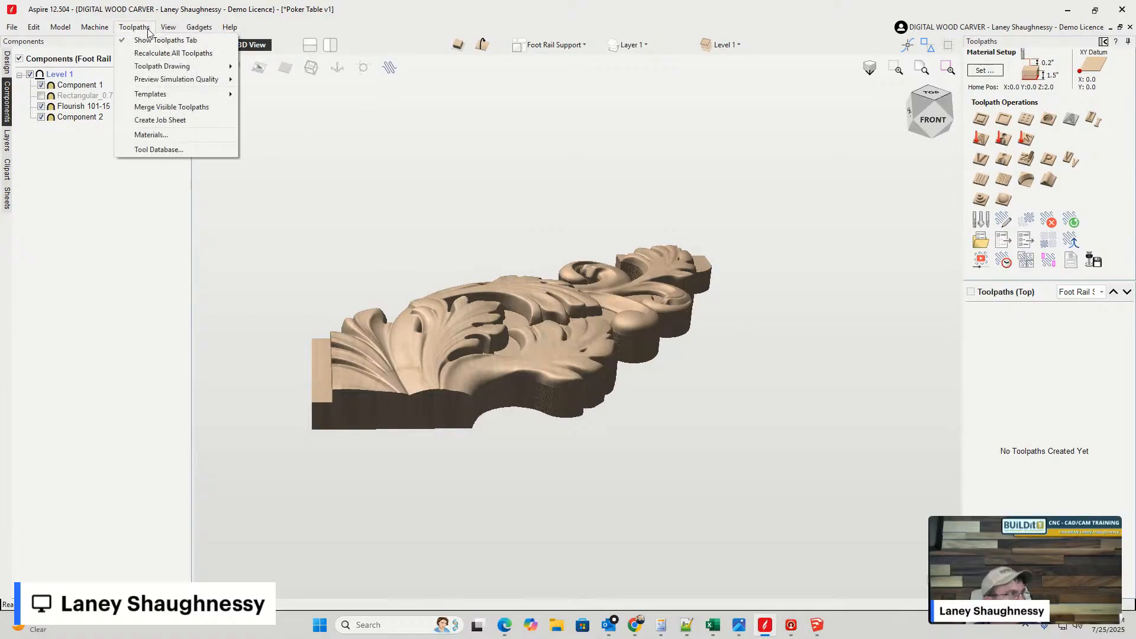
{"action": "mouse_move", "coordinate": [168, 27]}
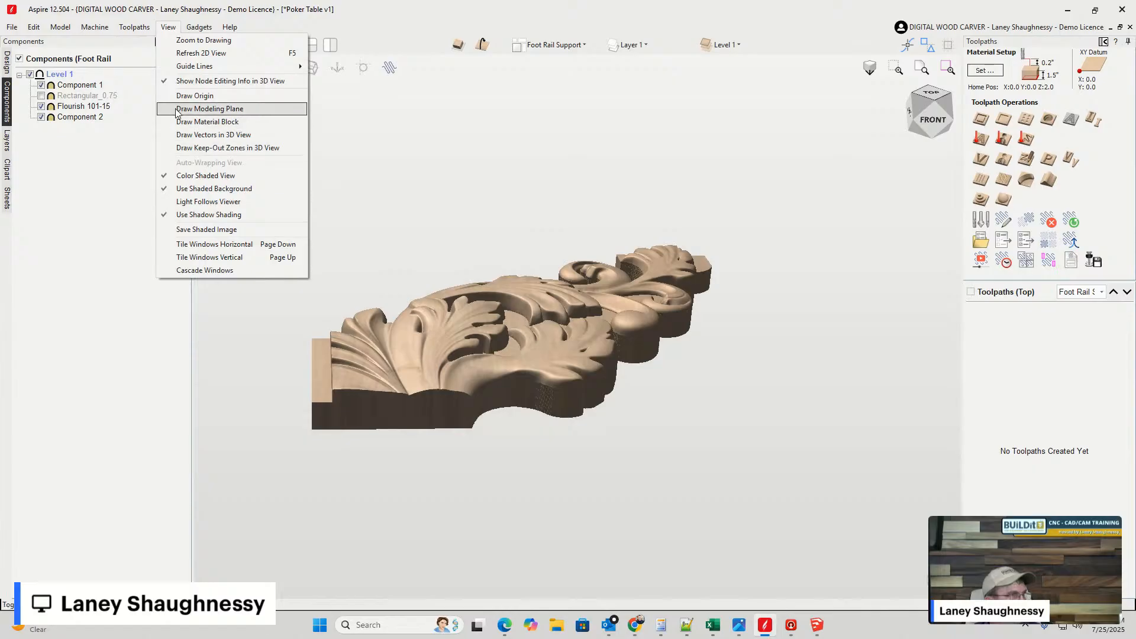
{"action": "left_click", "coordinate": [209, 109]}
{"action": "scroll", "coordinate": [413, 361], "scroll_direction": "up", "scroll_amount": 3}
{"action": "scroll", "coordinate": [344, 343], "scroll_direction": "down", "scroll_amount": 2}
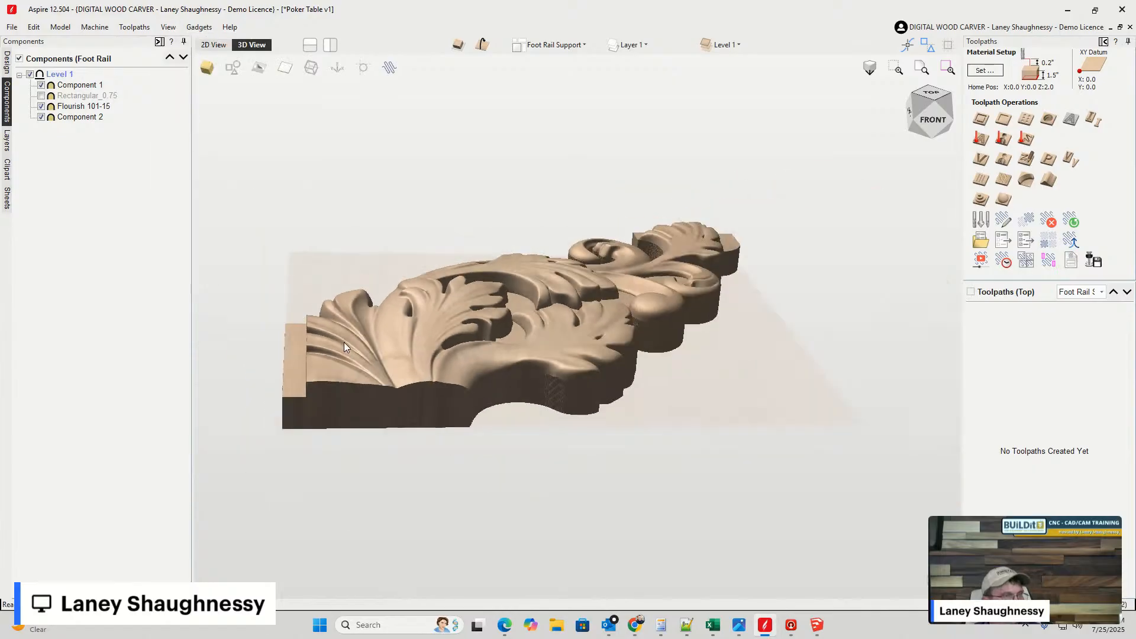
{"action": "scroll", "coordinate": [655, 374], "scroll_direction": "up", "scroll_amount": 4}
{"action": "scroll", "coordinate": [689, 362], "scroll_direction": "down", "scroll_amount": 5}
{"action": "scroll", "coordinate": [608, 351], "scroll_direction": "up", "scroll_amount": 3}
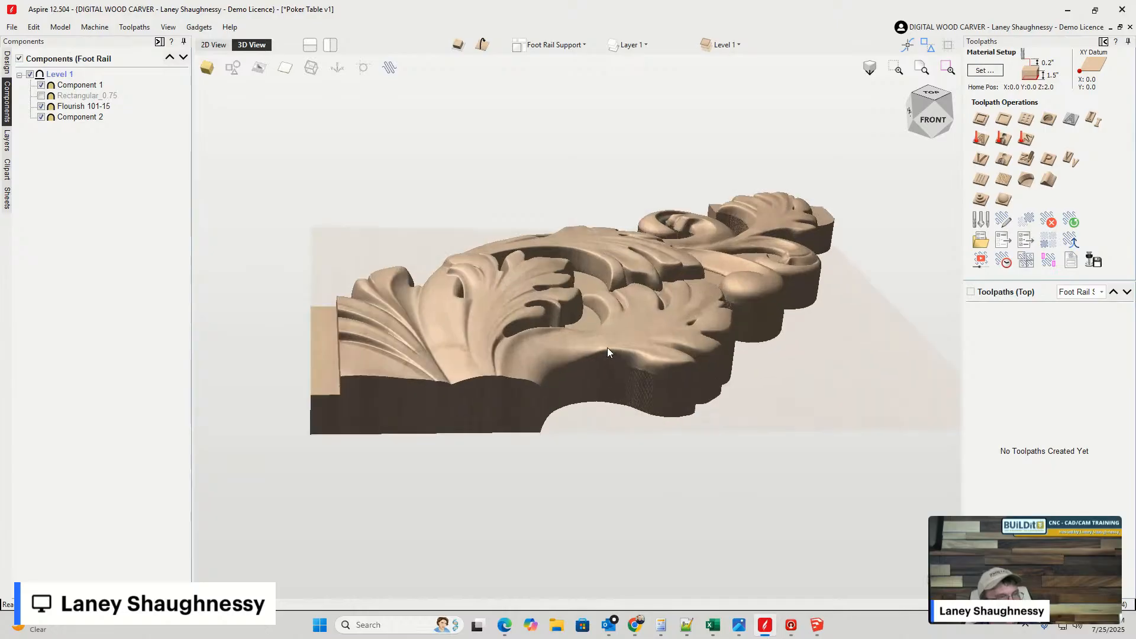
- Hide all Level 1 components on the sheet's bottom side, and check the component properties back on the top side
{"action": "left_click", "coordinate": [484, 45]}
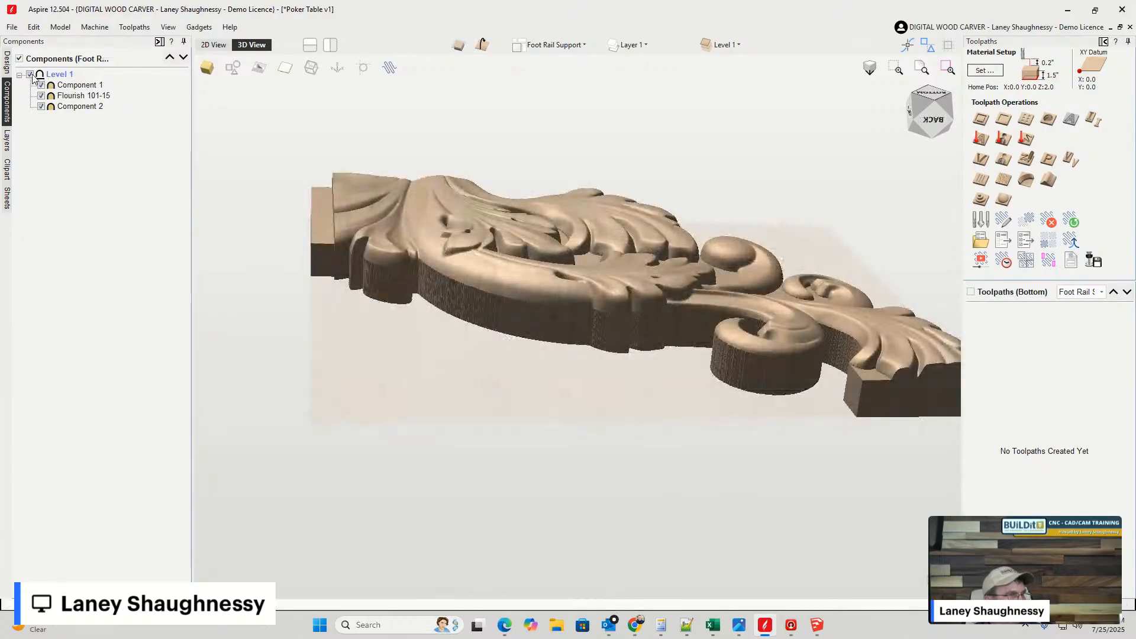
{"action": "left_click", "coordinate": [30, 74]}
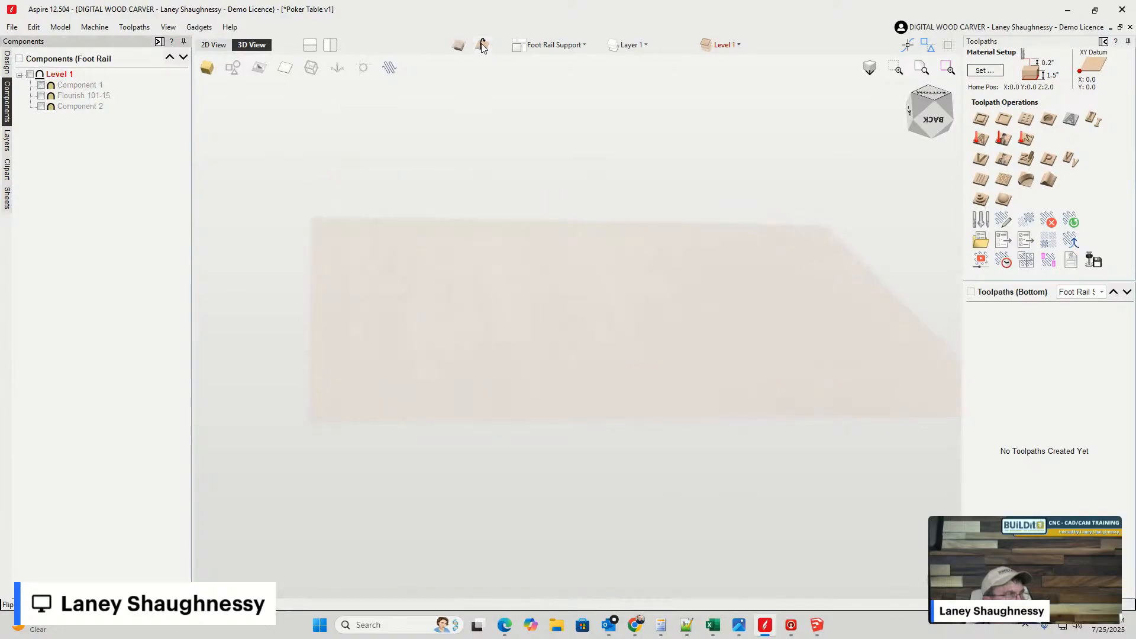
{"action": "left_click", "coordinate": [482, 46]}
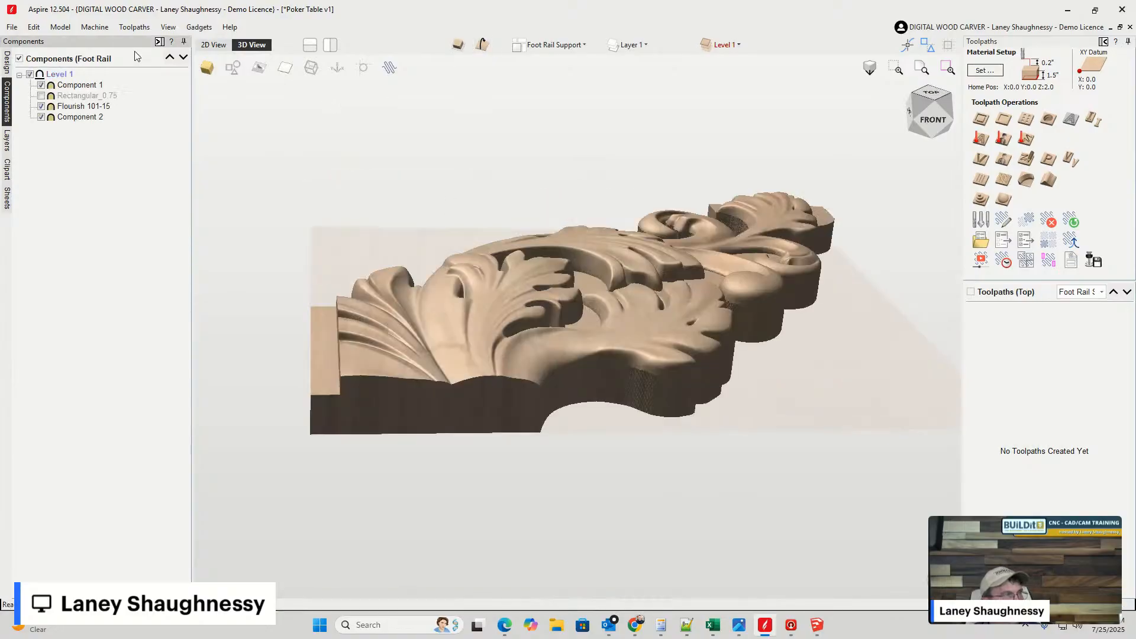
{"action": "mouse_move", "coordinate": [63, 88]}
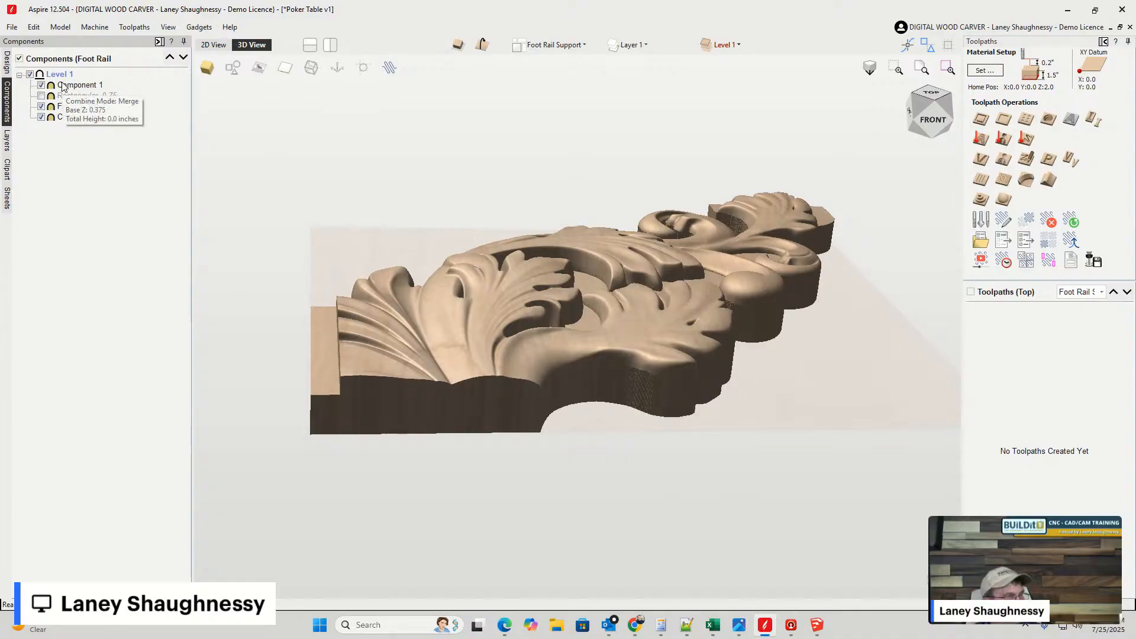
{"action": "mouse_move", "coordinate": [63, 111]}
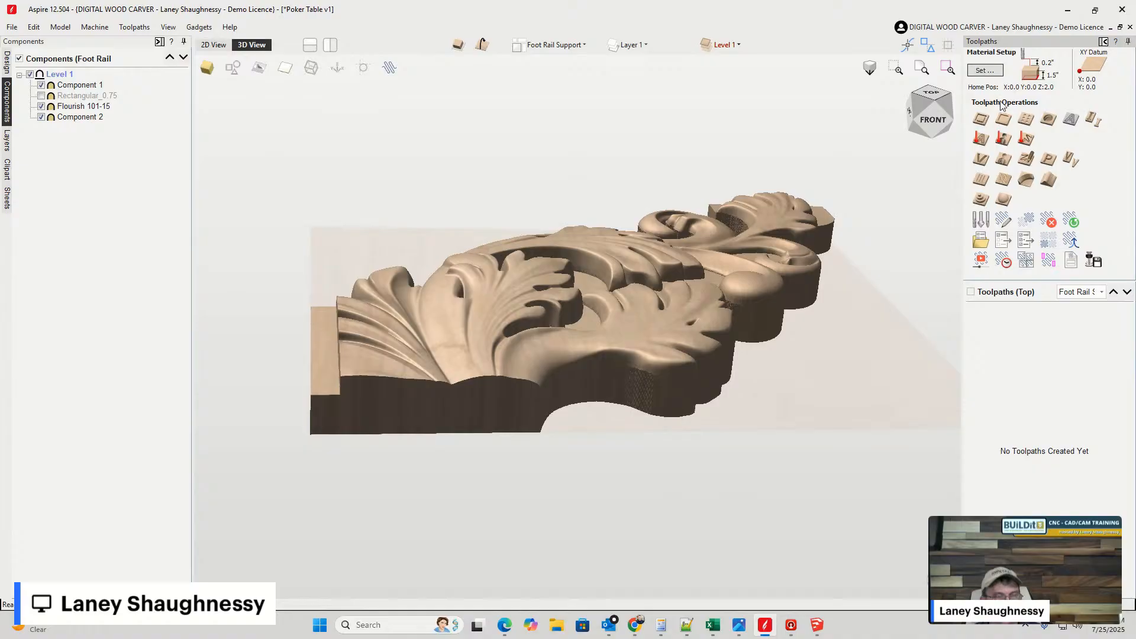
- Open the Foot Rail Support sheet's material setup, and multiply the 0.6875-inch model thickness by 2 in Calculator
{"action": "left_click", "coordinate": [1000, 72]}
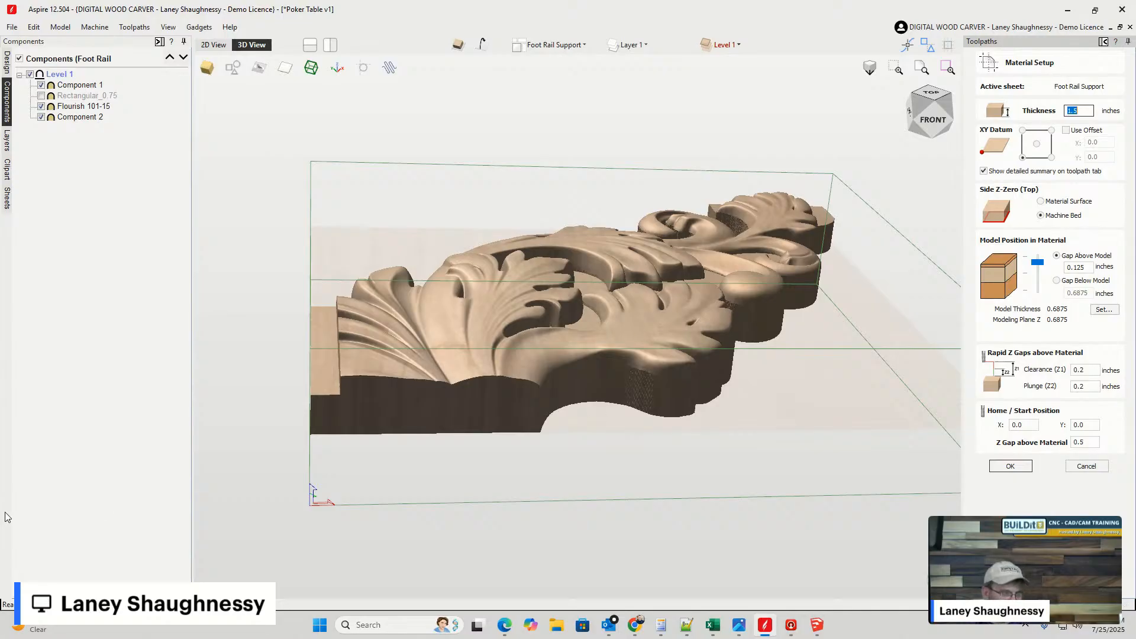
{"action": "left_click", "coordinate": [319, 625]}
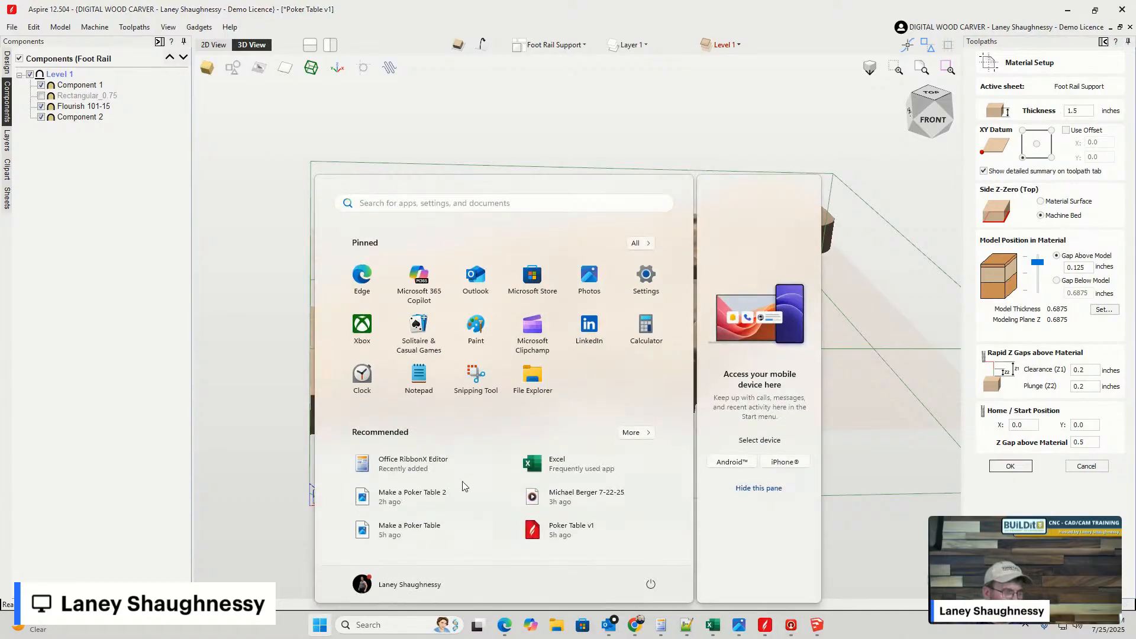
{"action": "left_click", "coordinate": [644, 328]}
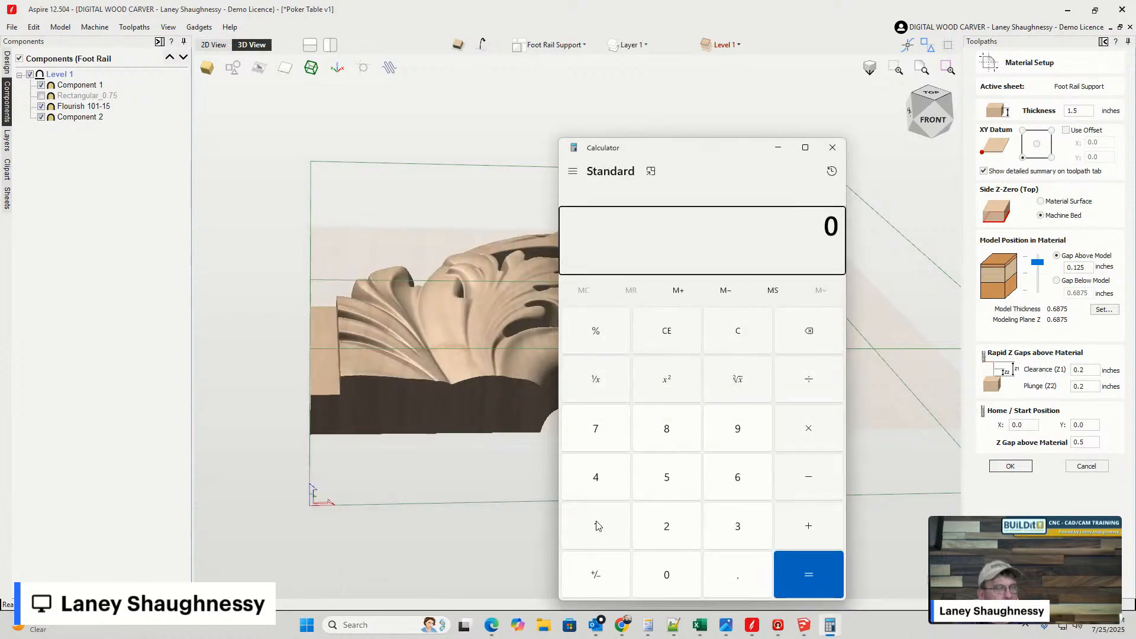
{"action": "left_click", "coordinate": [725, 577]}
{"action": "left_click", "coordinate": [727, 473]}
{"action": "left_click", "coordinate": [675, 436]}
{"action": "left_click", "coordinate": [598, 427]}
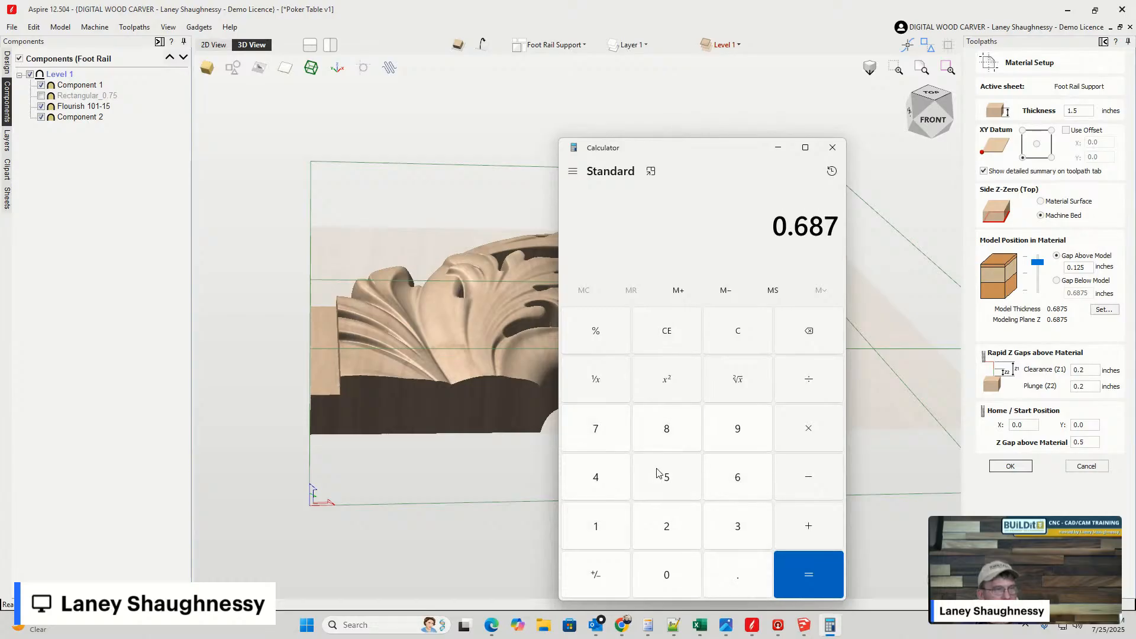
{"action": "left_click", "coordinate": [660, 473]}
{"action": "left_click", "coordinate": [810, 427]}
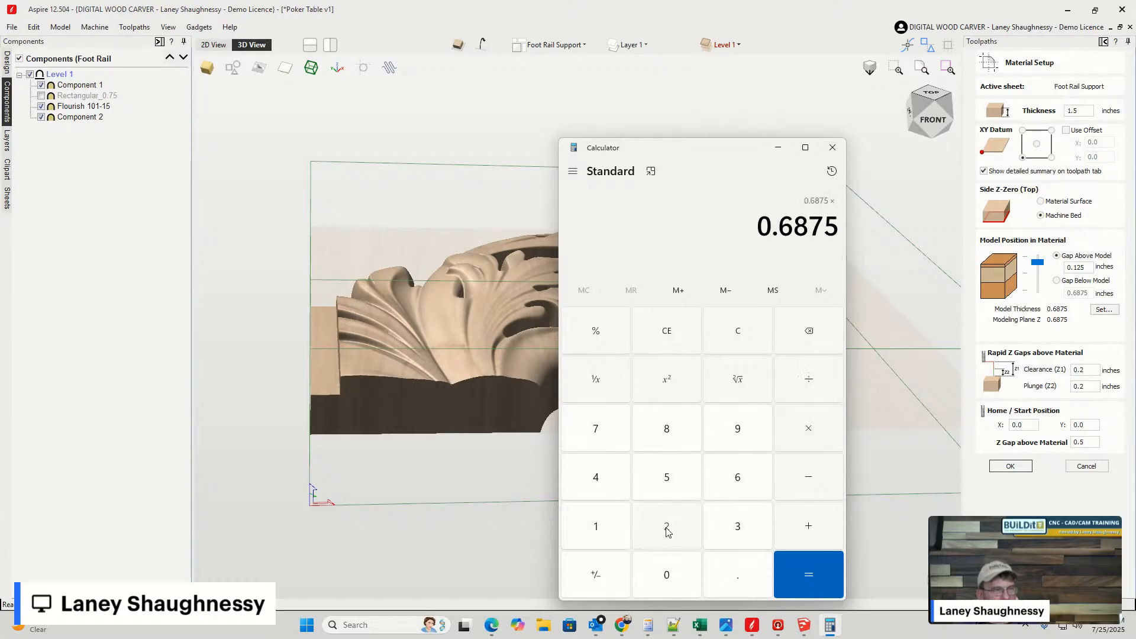
{"action": "left_click", "coordinate": [667, 527]}
{"action": "left_click", "coordinate": [806, 577]}
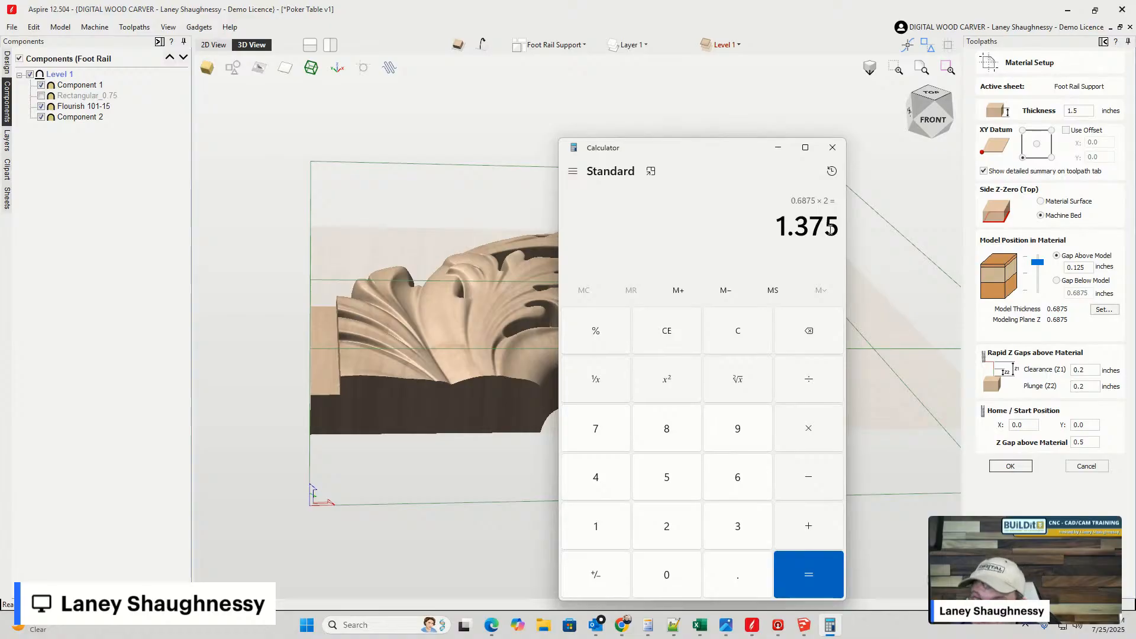
{"action": "left_click", "coordinate": [832, 147]}
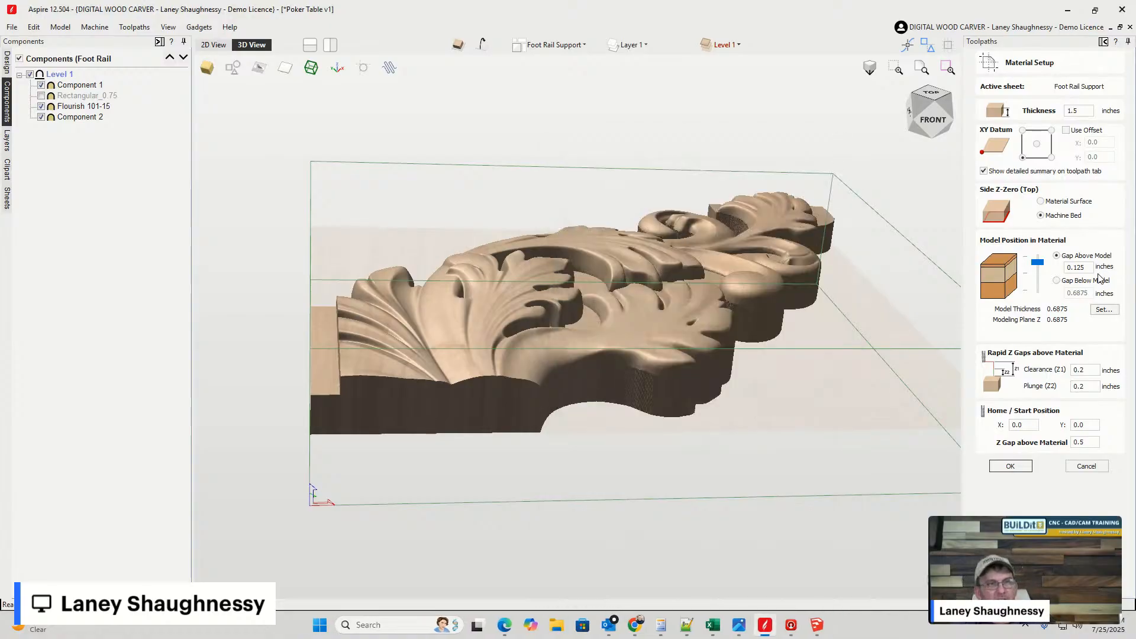
- Set the gap above the model to 0.0625 inches in the material setup, and apply it
{"action": "left_click_drag", "start_coordinate": [1091, 270], "coordinate": [1069, 270]}
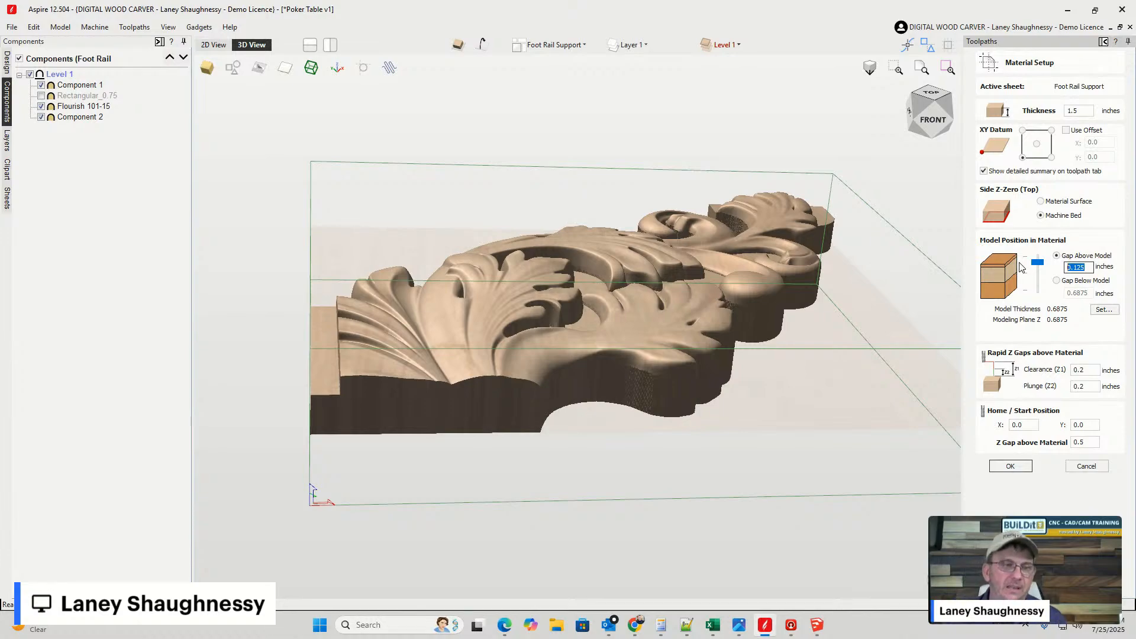
{"action": "left_click", "coordinate": [1084, 267]}
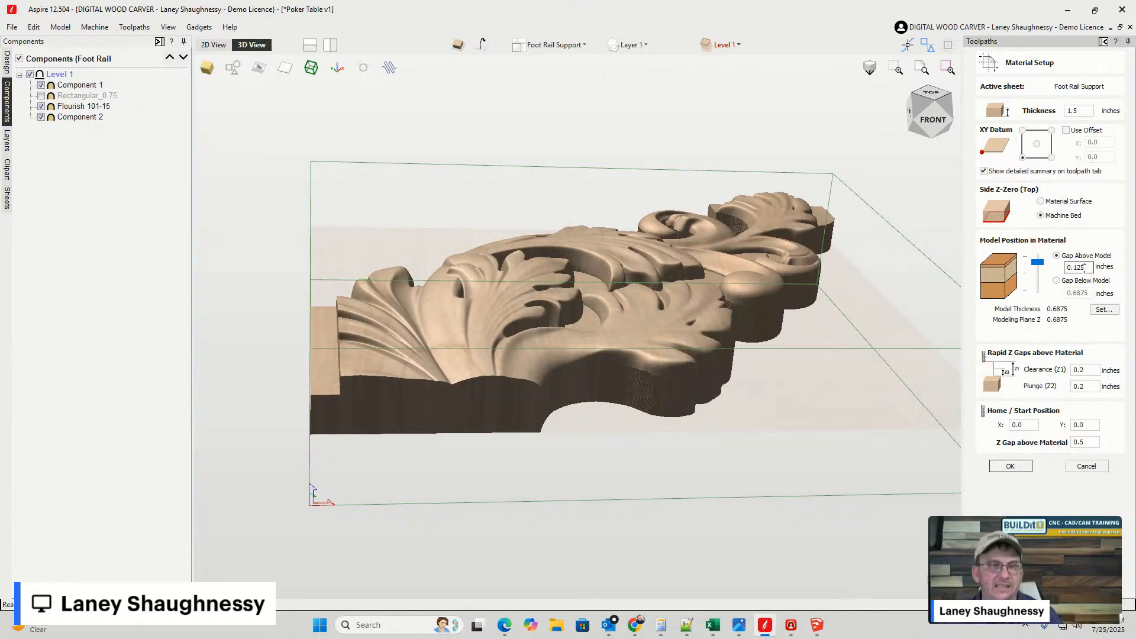
{"action": "double_click", "coordinate": [1084, 267]}
{"action": "type", "text": "0"}
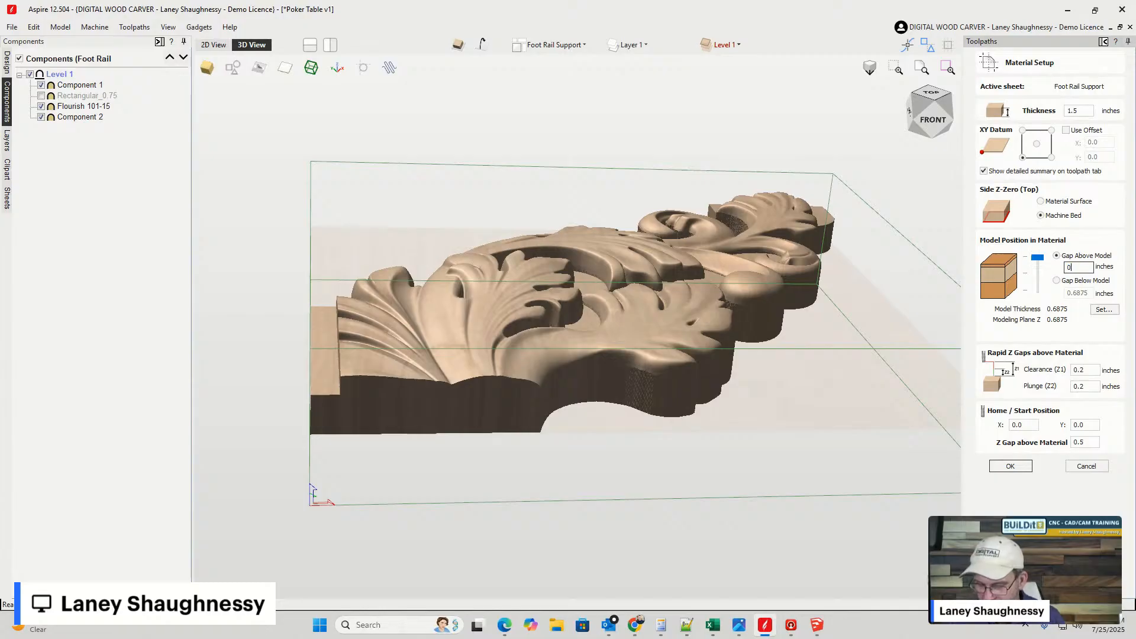
{"action": "type", "text": ".06"}
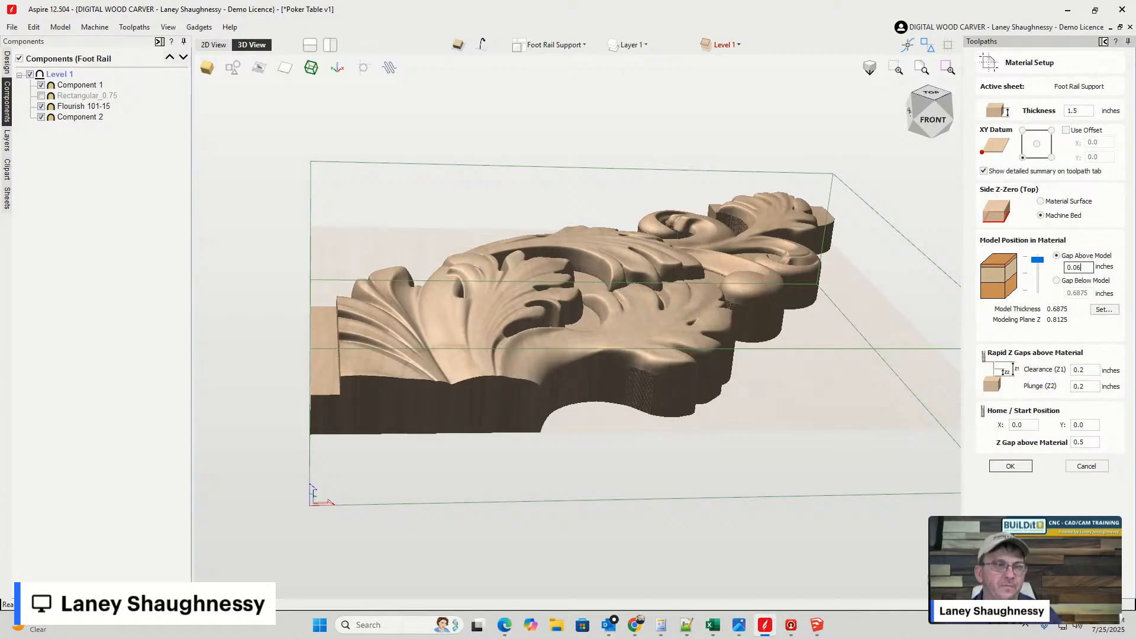
{"action": "type", "text": "25"}
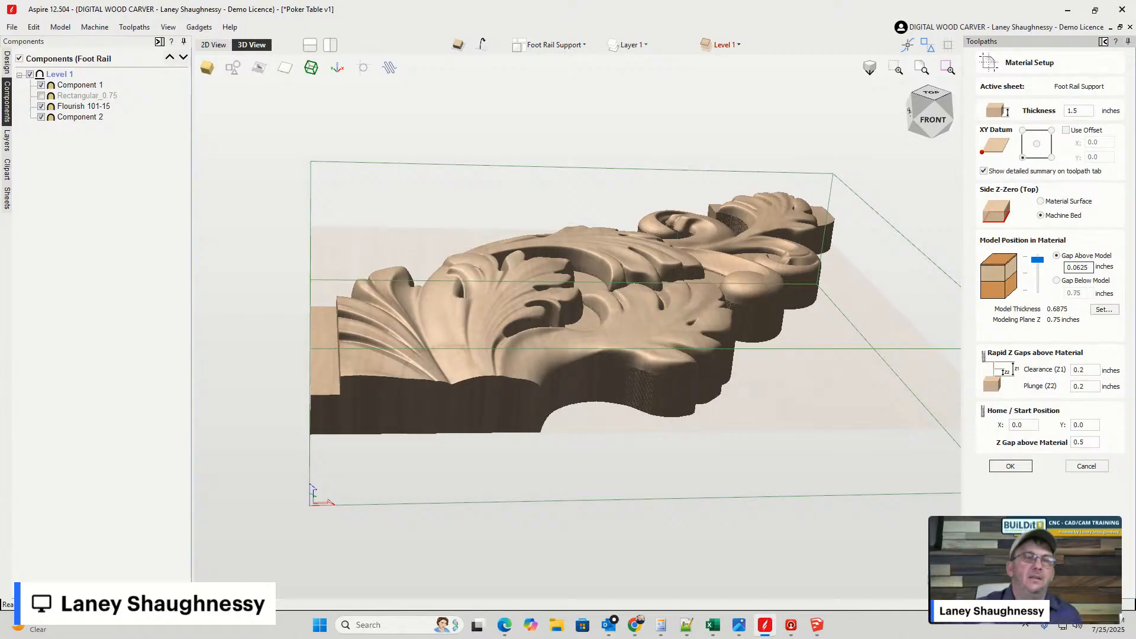
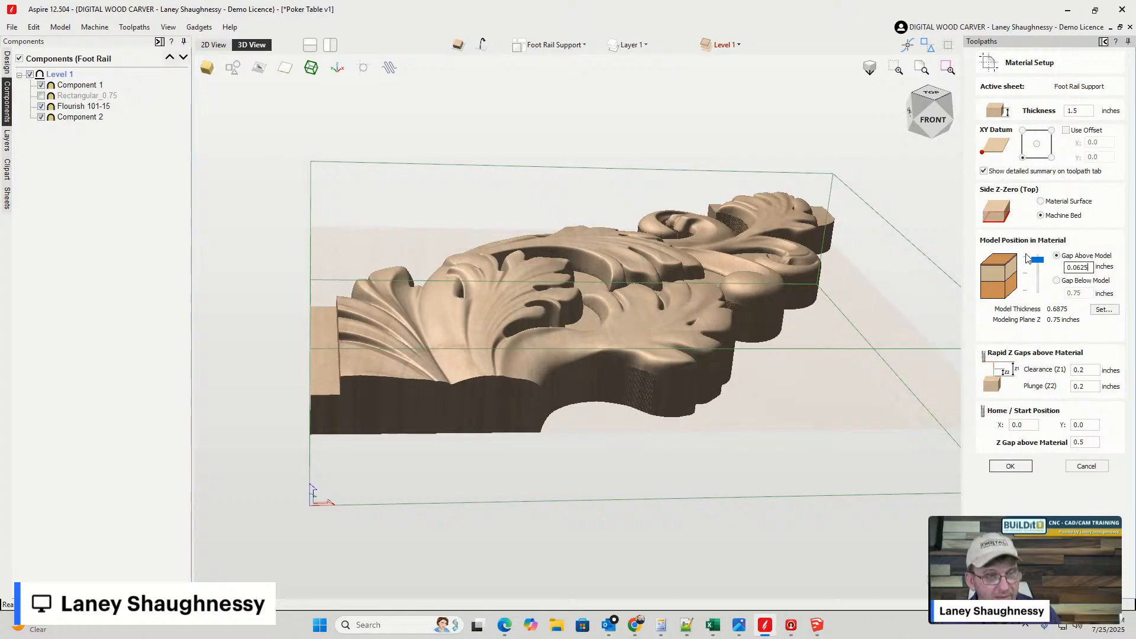
{"action": "left_click", "coordinate": [1011, 467]}
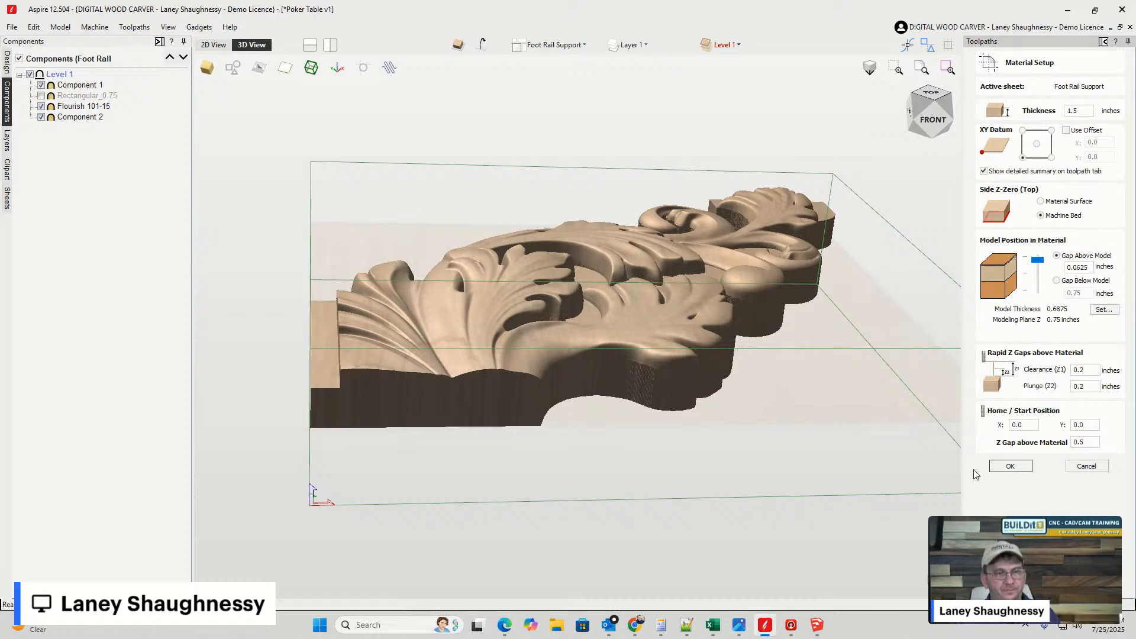
{"action": "left_click", "coordinate": [1010, 467]}
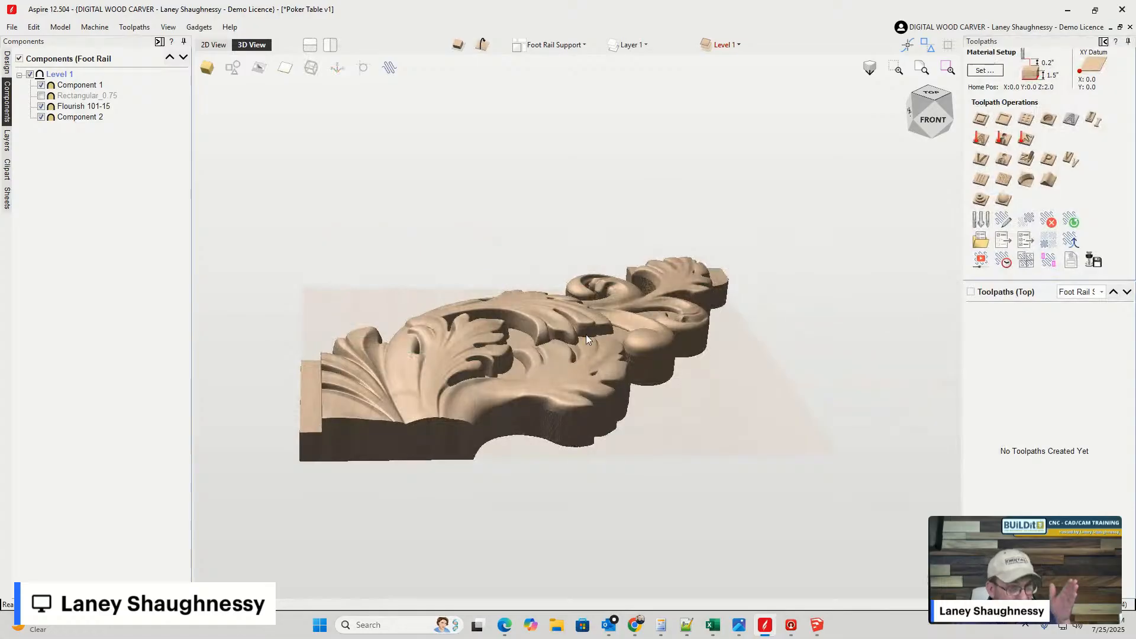
- In the 2D view, trim away the overlapping inner edges where the flourish outline meets the end rectangle, so they share one boundary
{"action": "scroll", "coordinate": [749, 338], "scroll_direction": "down", "scroll_amount": 8}
{"action": "scroll", "coordinate": [799, 324], "scroll_direction": "up", "scroll_amount": 3}
{"action": "middle_click_drag", "start_coordinate": [886, 344], "coordinate": [424, 381]}
{"action": "scroll", "coordinate": [479, 389], "scroll_direction": "up", "scroll_amount": 5}
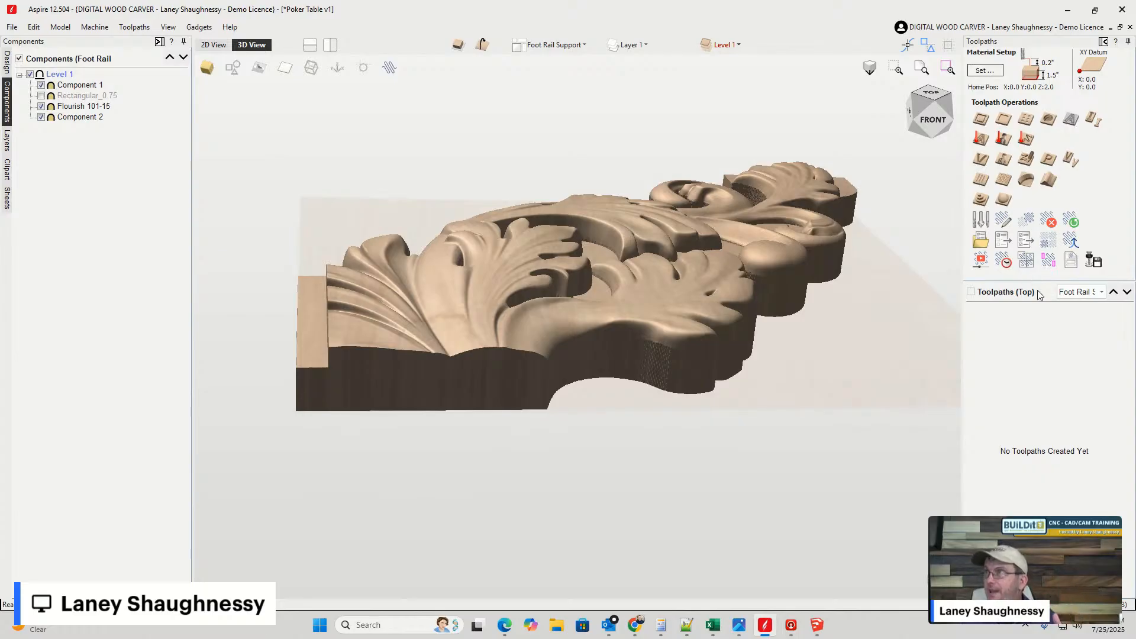
{"action": "left_click", "coordinate": [214, 46]}
{"action": "left_click", "coordinate": [521, 336]}
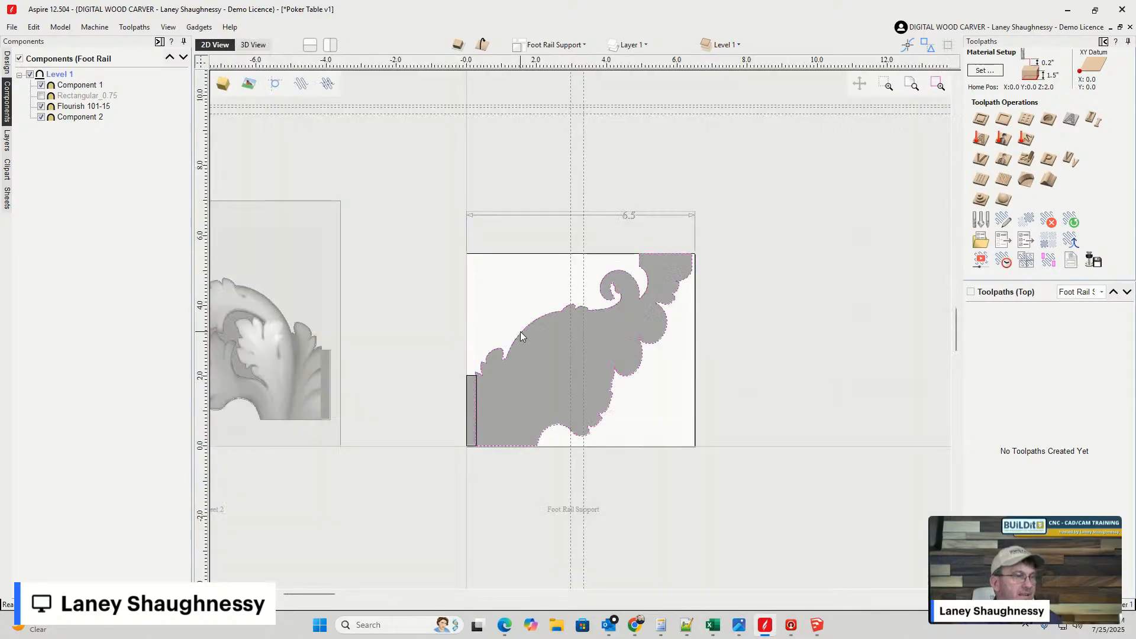
{"action": "scroll", "coordinate": [467, 382], "scroll_direction": "up", "scroll_amount": 3}
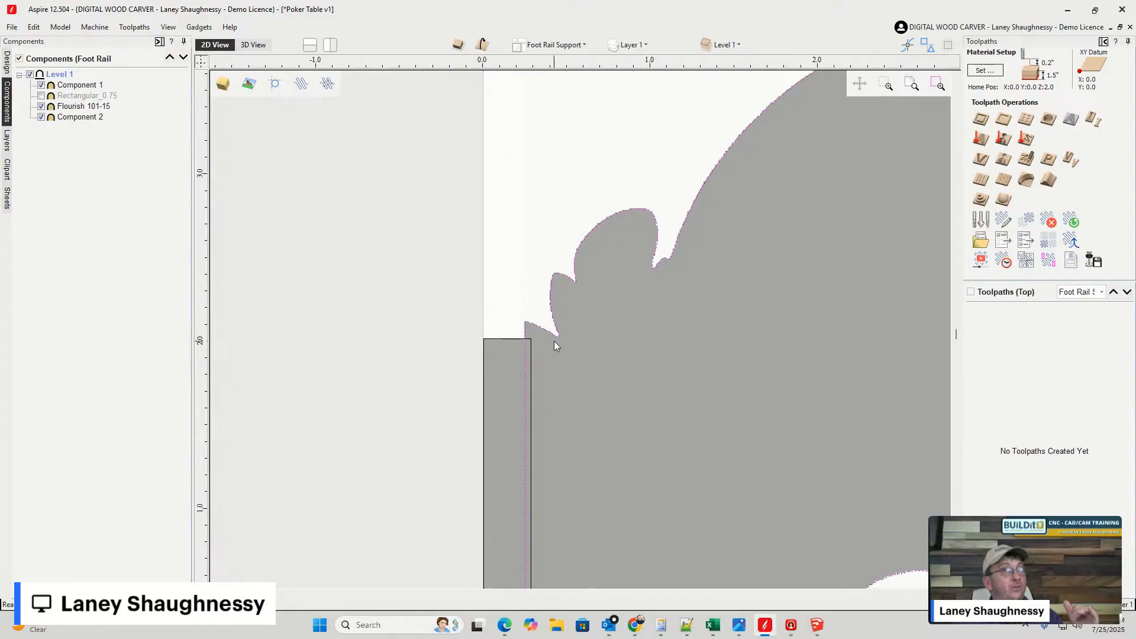
{"action": "left_click", "coordinate": [533, 367]}
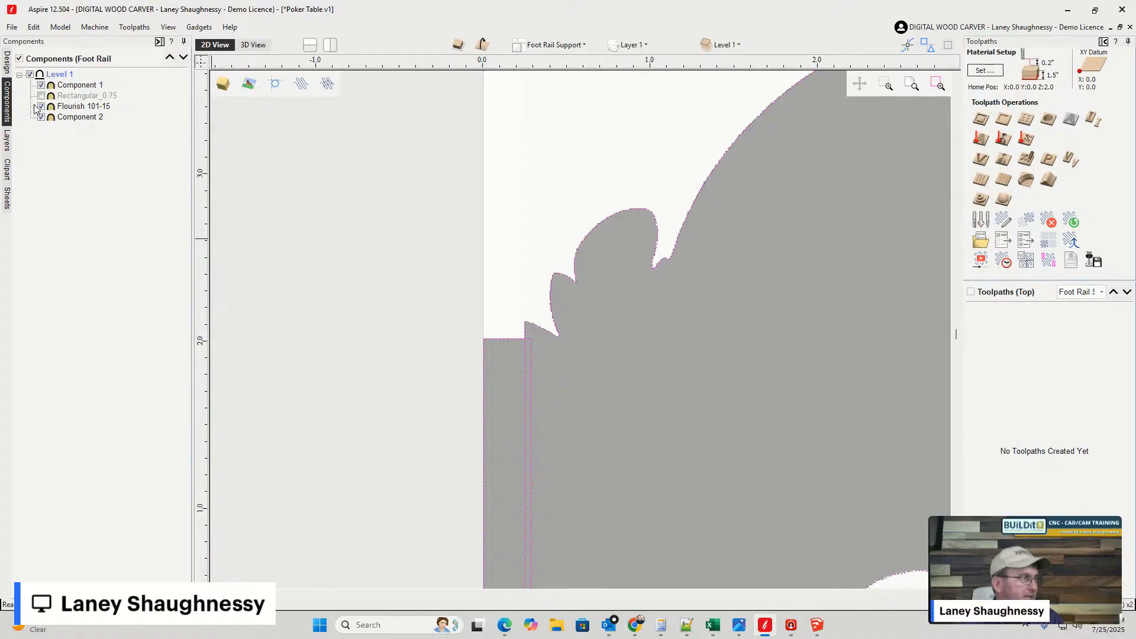
{"action": "left_click", "coordinate": [7, 61]}
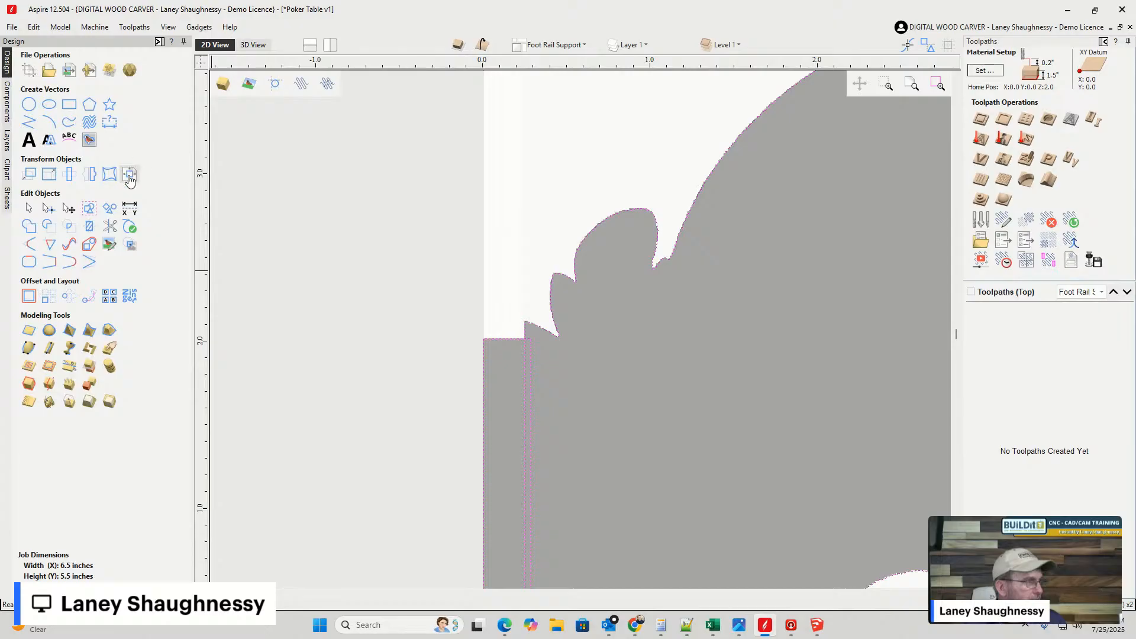
{"action": "left_click", "coordinate": [110, 226]}
{"action": "left_click", "coordinate": [531, 402]}
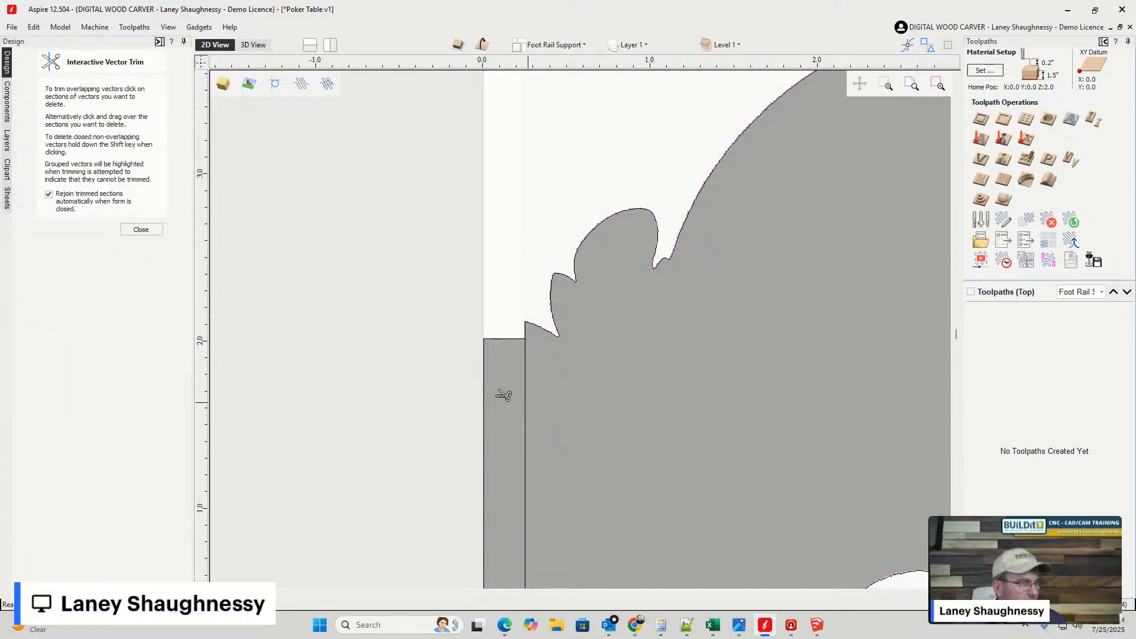
{"action": "left_click", "coordinate": [525, 396]}
{"action": "left_click", "coordinate": [141, 230]}
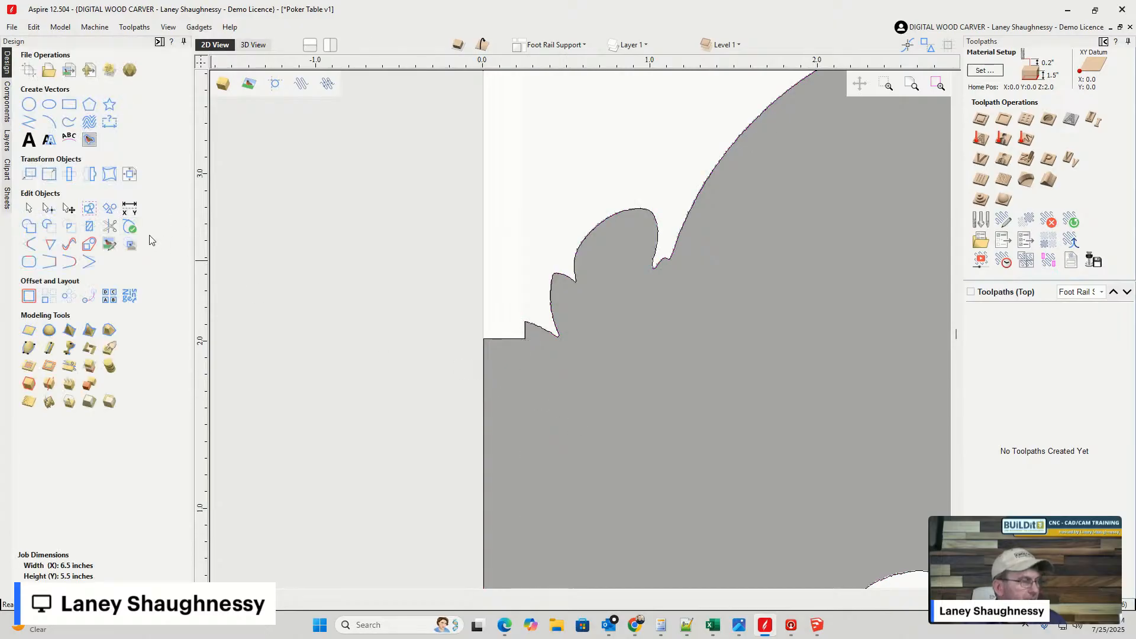
- Measure the width of the end rectangle's exposed upper edge with a horizontal dimension between its two corners
{"action": "scroll", "coordinate": [460, 367], "scroll_direction": "up", "scroll_amount": 5}
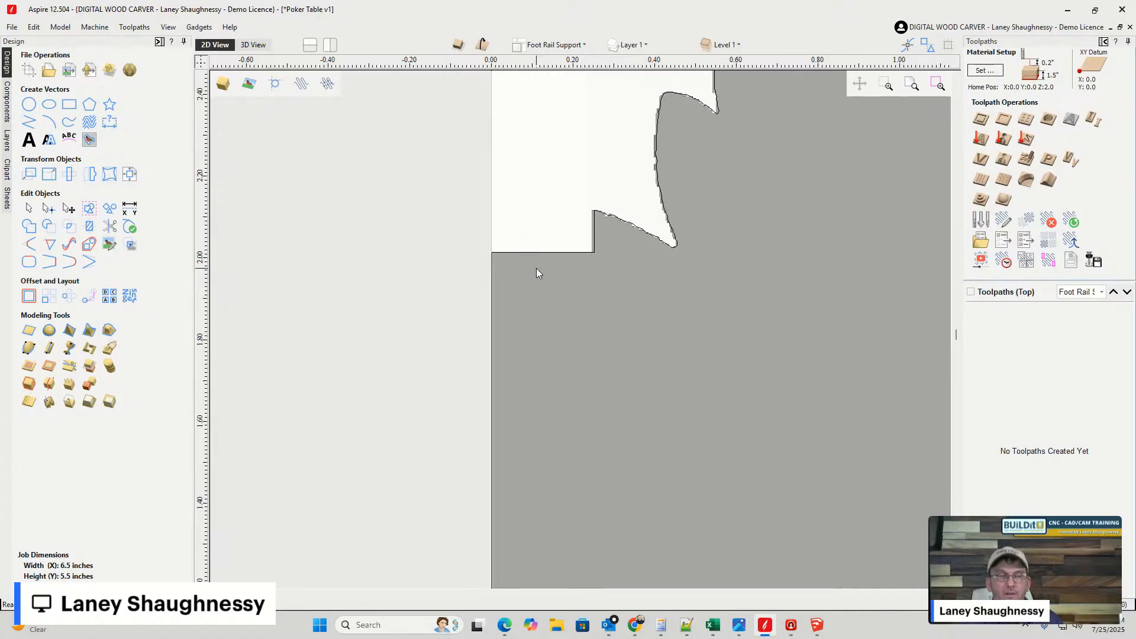
{"action": "left_click", "coordinate": [109, 122]}
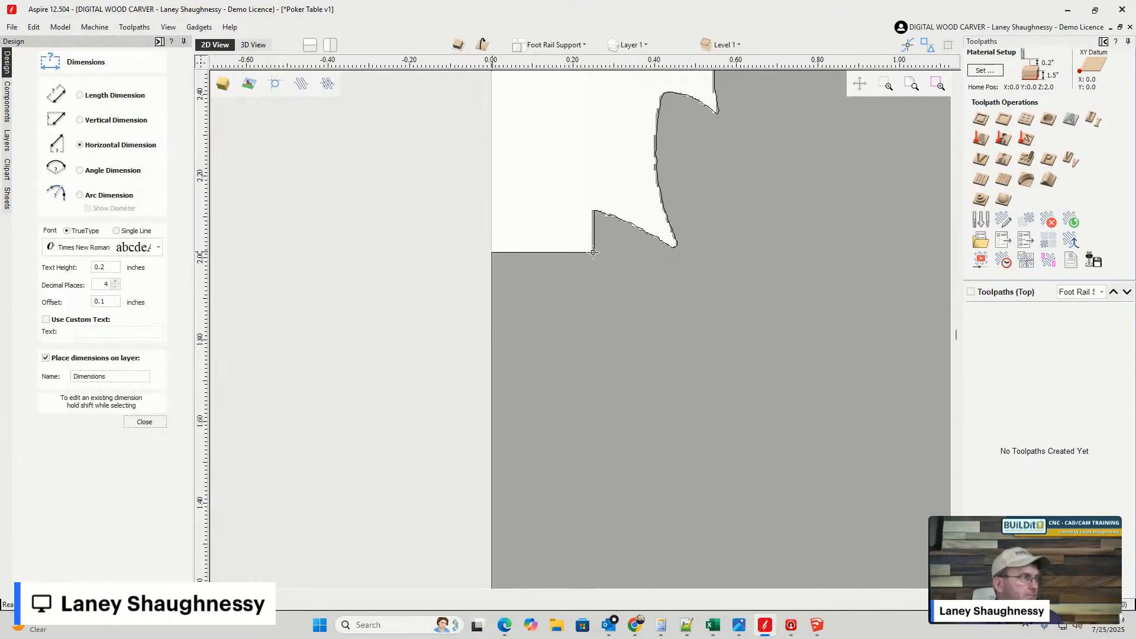
{"action": "left_click", "coordinate": [492, 252]}
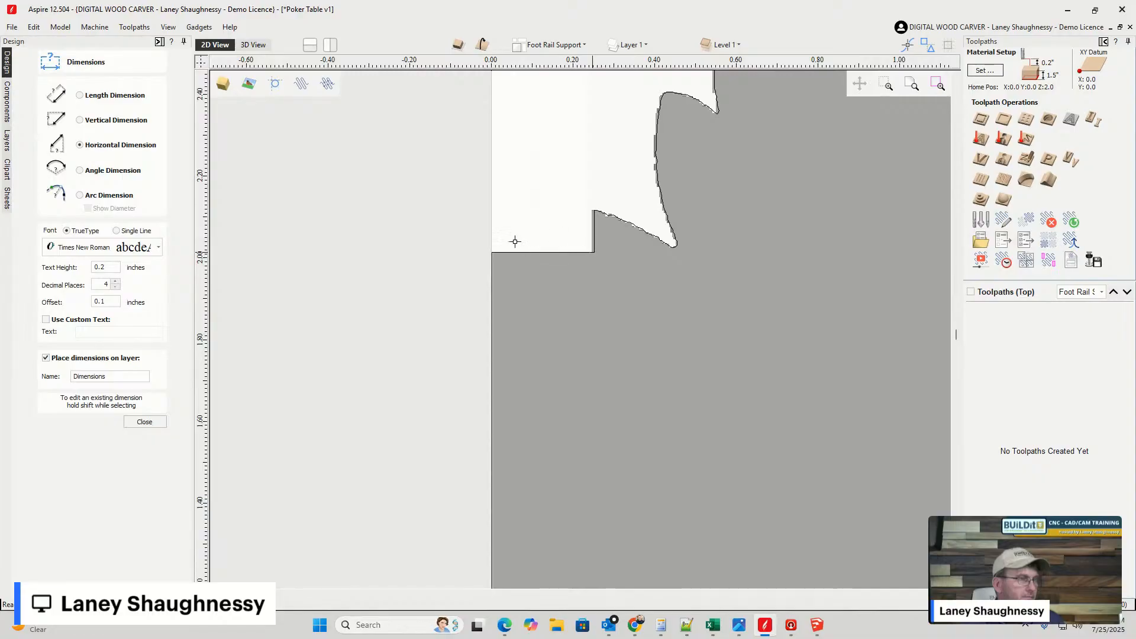
{"action": "left_click", "coordinate": [517, 224]}
{"action": "scroll", "coordinate": [515, 225], "scroll_direction": "down", "scroll_amount": 4}
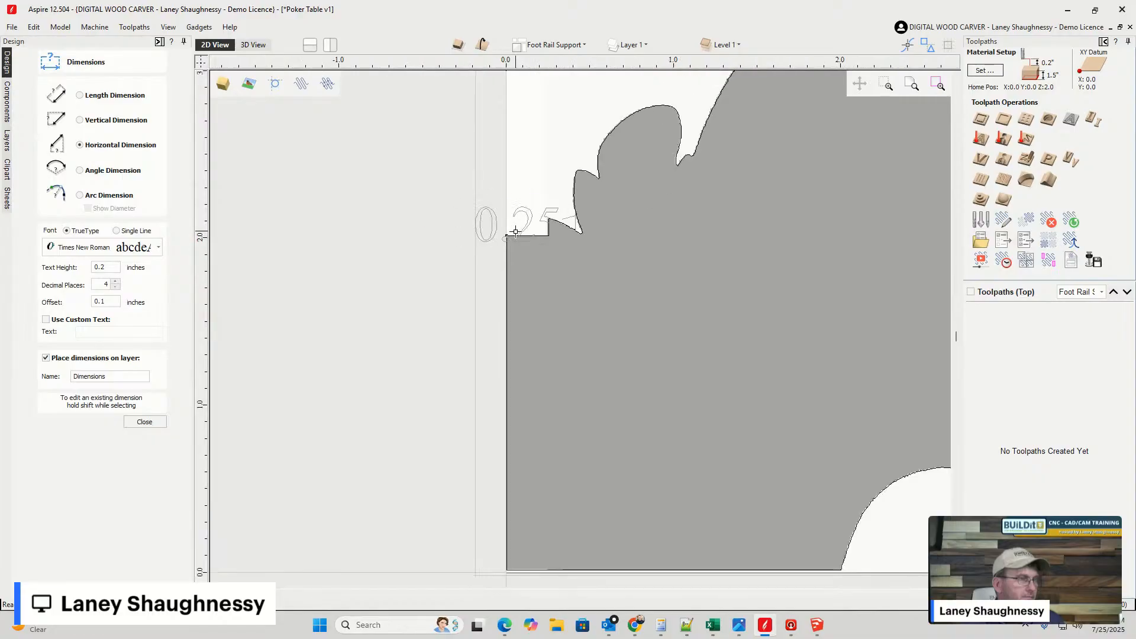
{"action": "scroll", "coordinate": [526, 211], "scroll_direction": "up", "scroll_amount": 3}
{"action": "scroll", "coordinate": [527, 211], "scroll_direction": "up", "scroll_amount": 1}
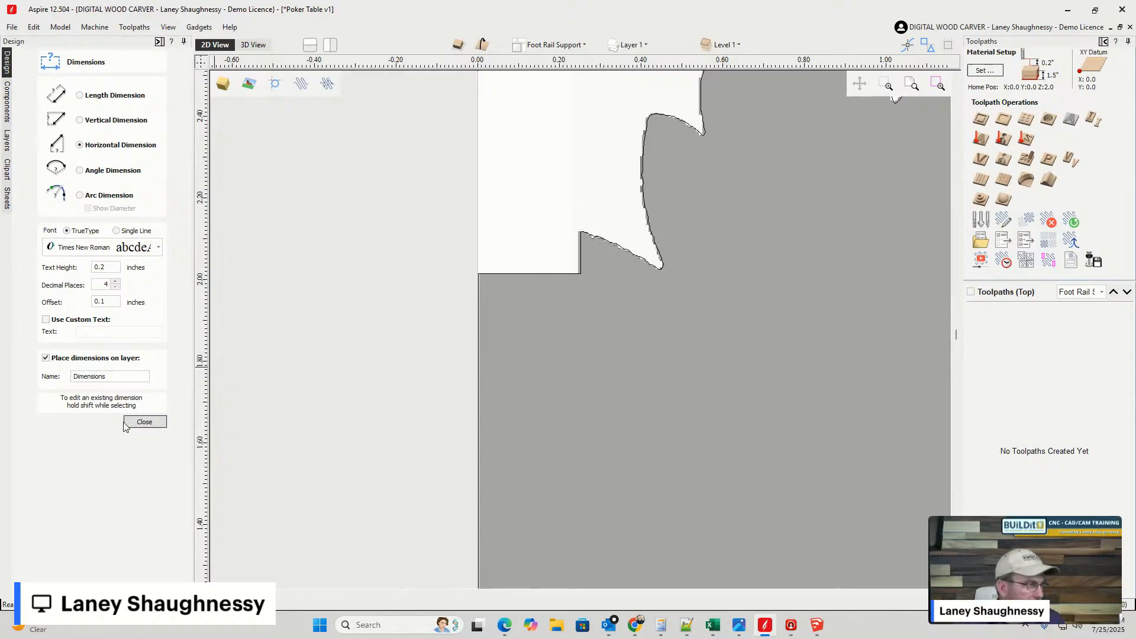
{"action": "left_click", "coordinate": [144, 422]}
- Review the thickness and model position in the Foot Rail Support sheet's material setup, and leave it without changes
{"action": "scroll", "coordinate": [577, 353], "scroll_direction": "down", "scroll_amount": 4}
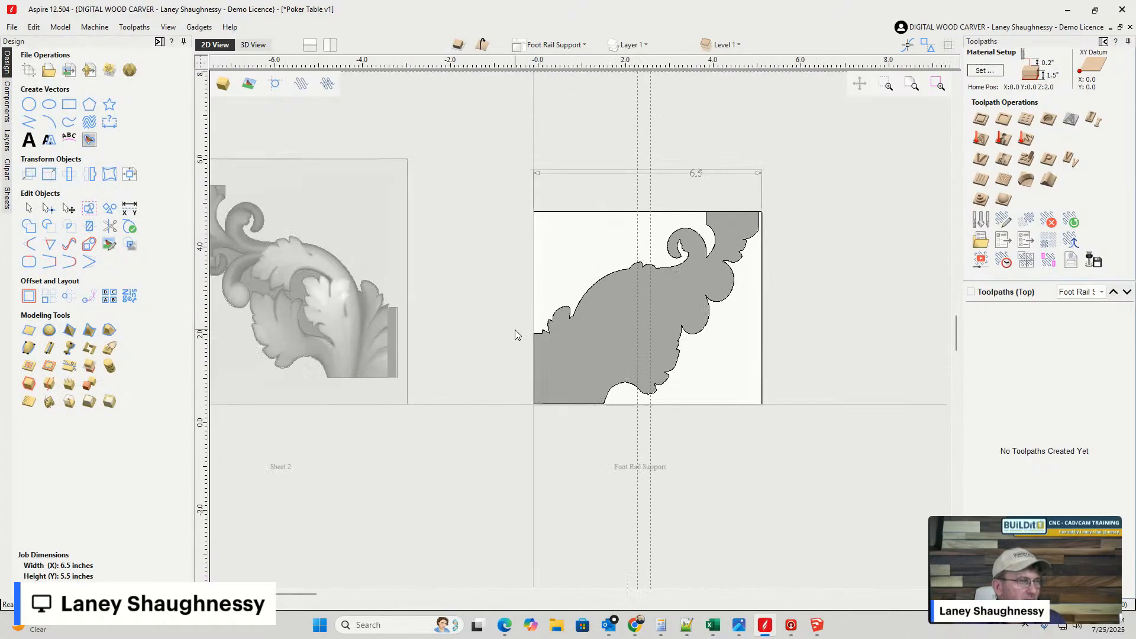
{"action": "scroll", "coordinate": [578, 348], "scroll_direction": "up", "scroll_amount": 3}
{"action": "scroll", "coordinate": [413, 306], "scroll_direction": "down", "scroll_amount": 5}
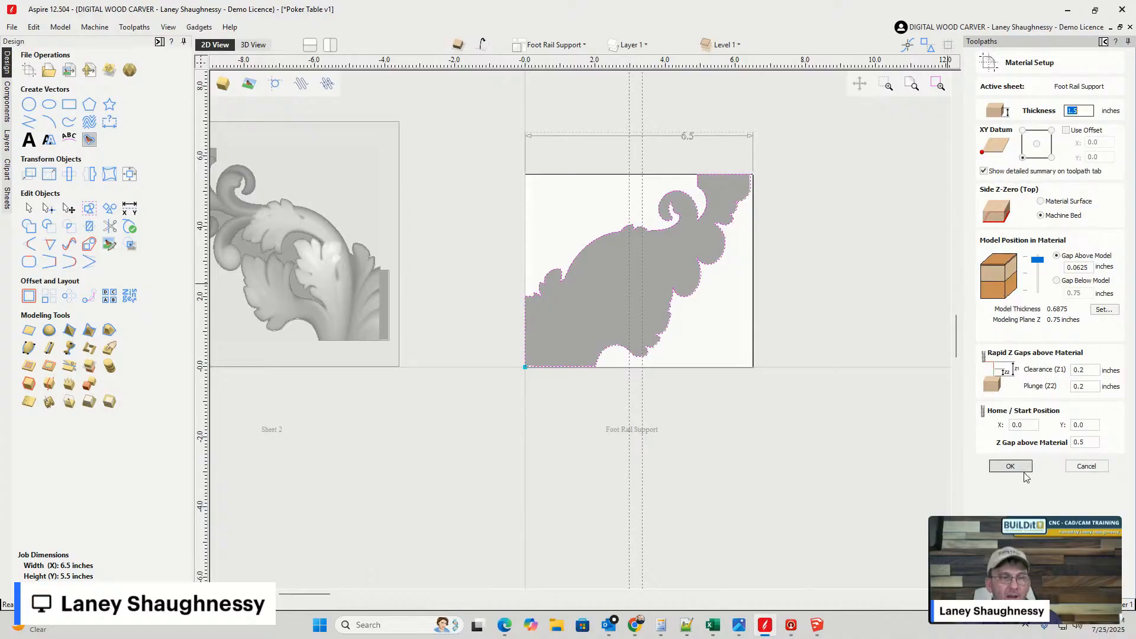
{"action": "left_click", "coordinate": [1079, 468]}
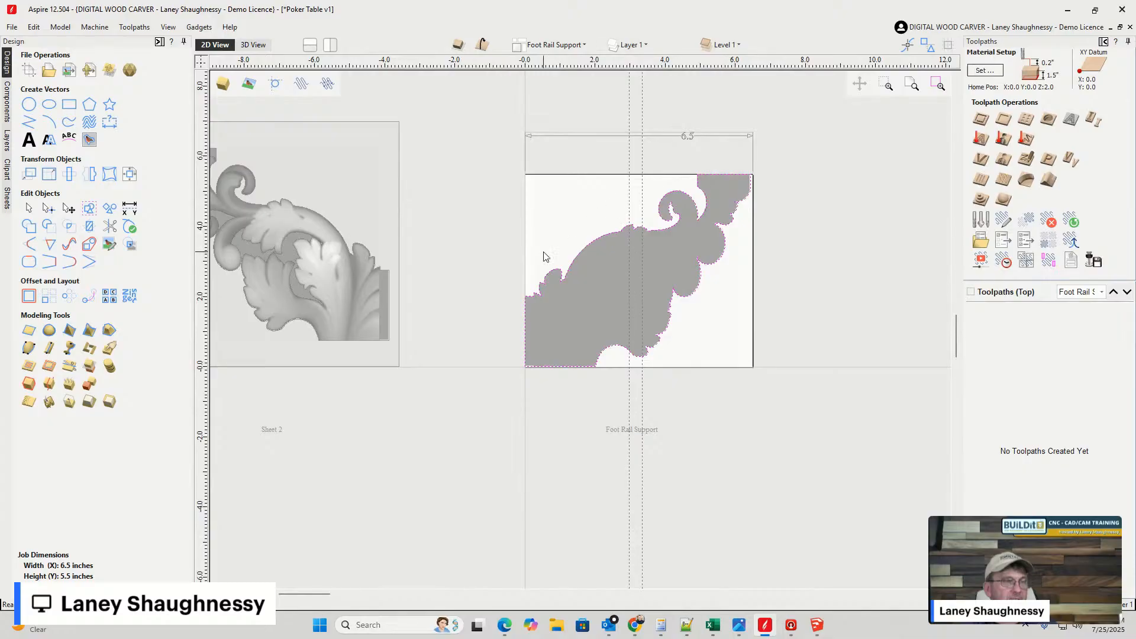
- Select the carving together with its boundary outline, and center the selection in the material
{"action": "left_click_drag", "start_coordinate": [814, 275], "coordinate": [820, 410]}
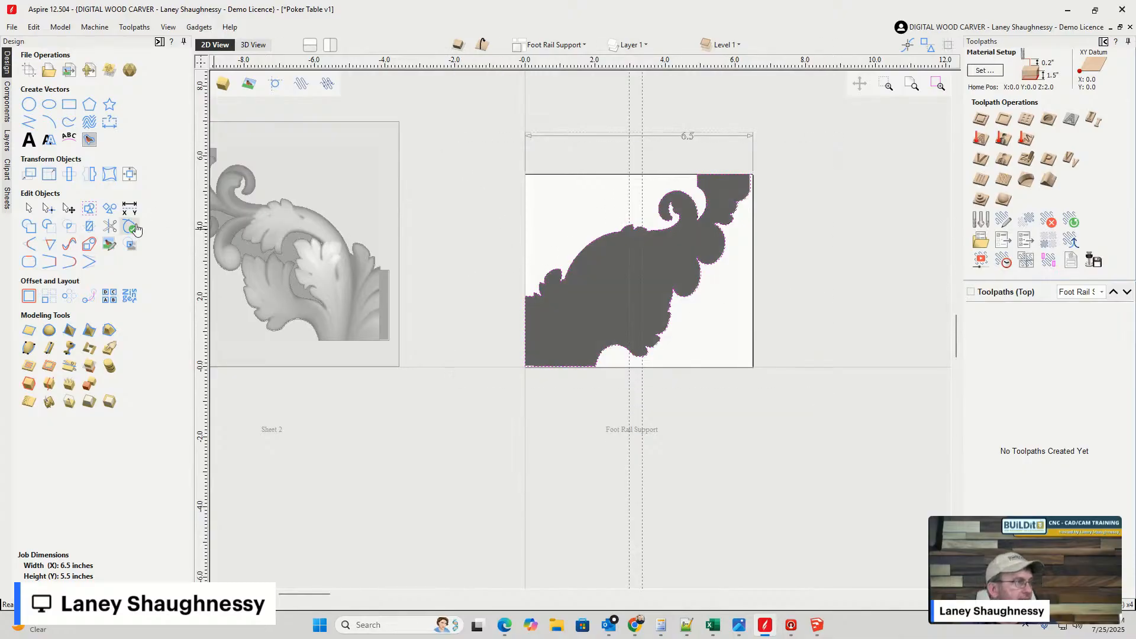
{"action": "left_click", "coordinate": [129, 175]}
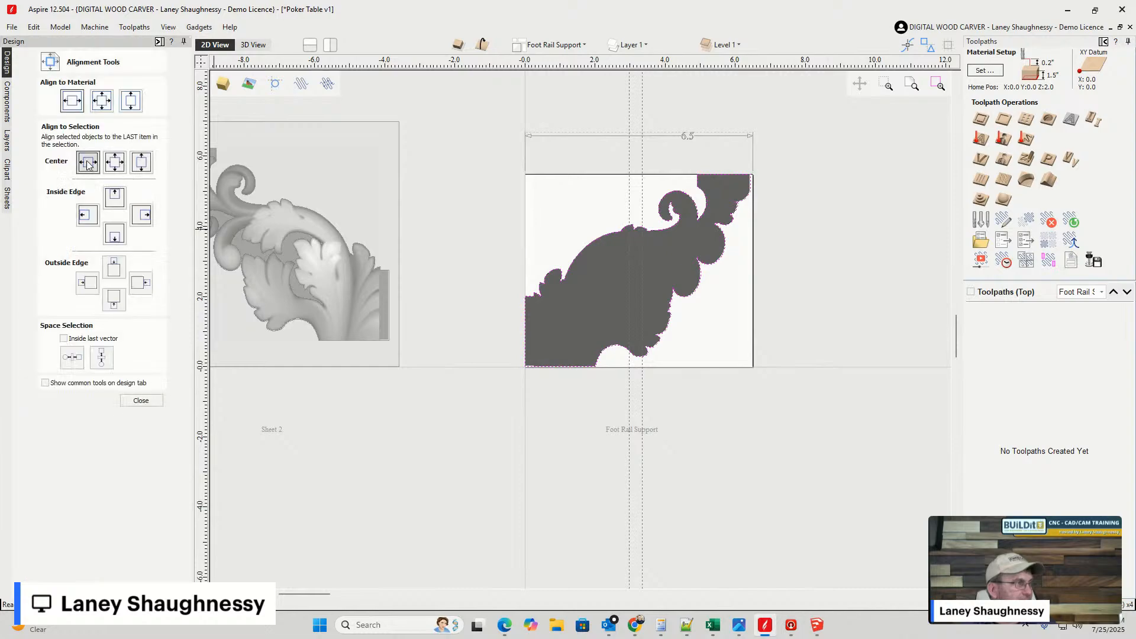
{"action": "left_click", "coordinate": [101, 108]}
{"action": "scroll", "coordinate": [553, 352], "scroll_direction": "up", "scroll_amount": 5}
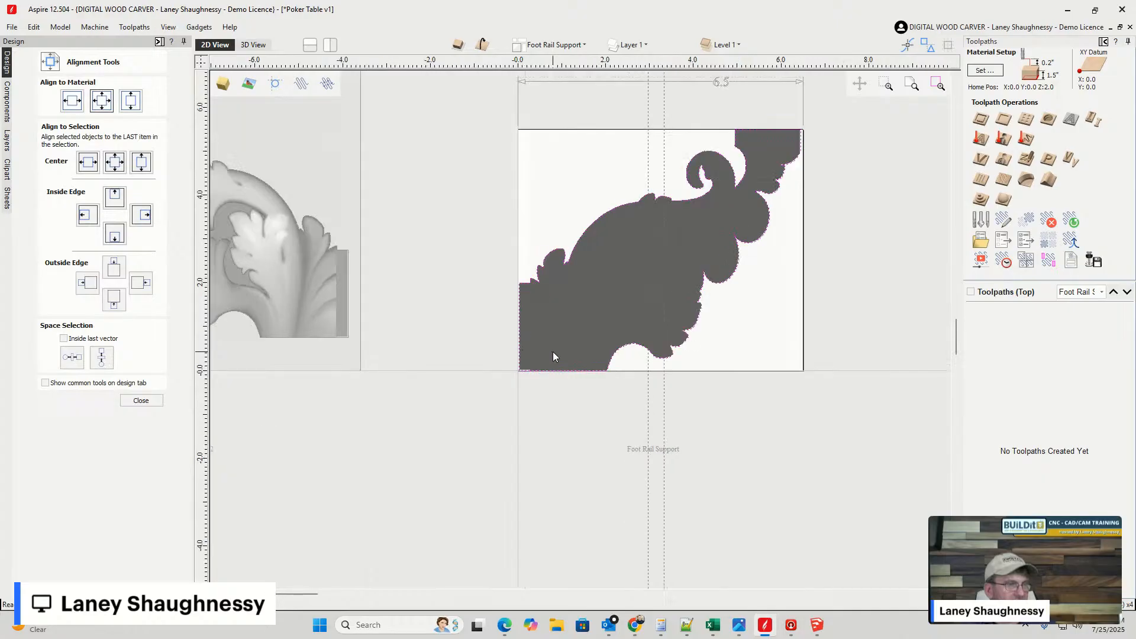
{"action": "scroll", "coordinate": [538, 357], "scroll_direction": "down", "scroll_amount": 1}
{"action": "scroll", "coordinate": [538, 357], "scroll_direction": "down", "scroll_amount": 3}
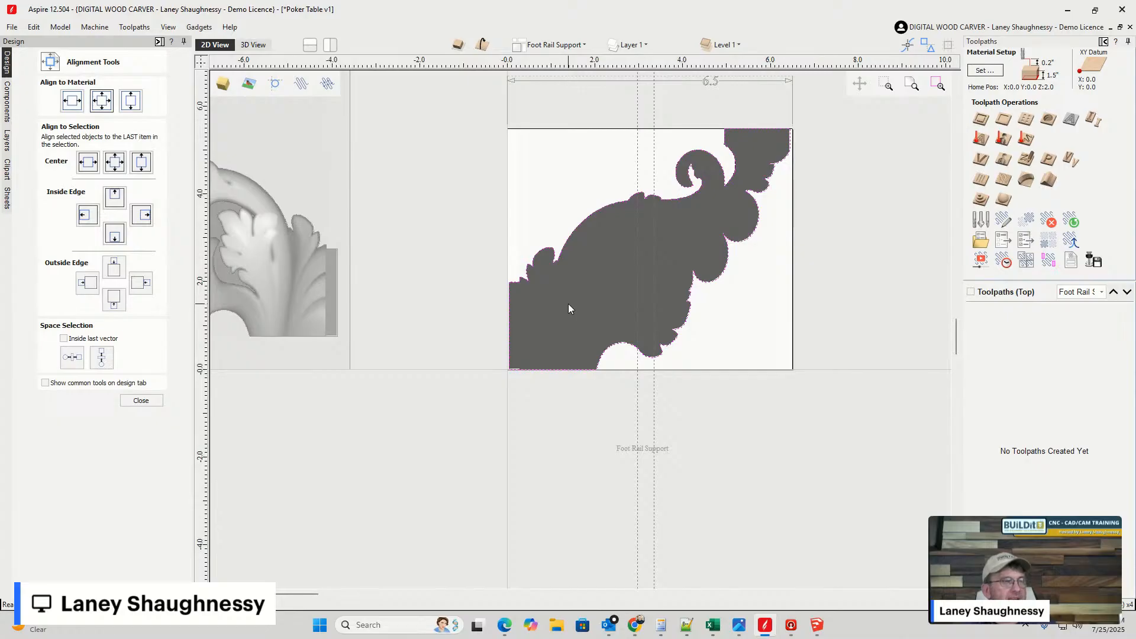
{"action": "scroll", "coordinate": [567, 304], "scroll_direction": "up", "scroll_amount": 3}
{"action": "scroll", "coordinate": [567, 304], "scroll_direction": "down", "scroll_amount": 2}
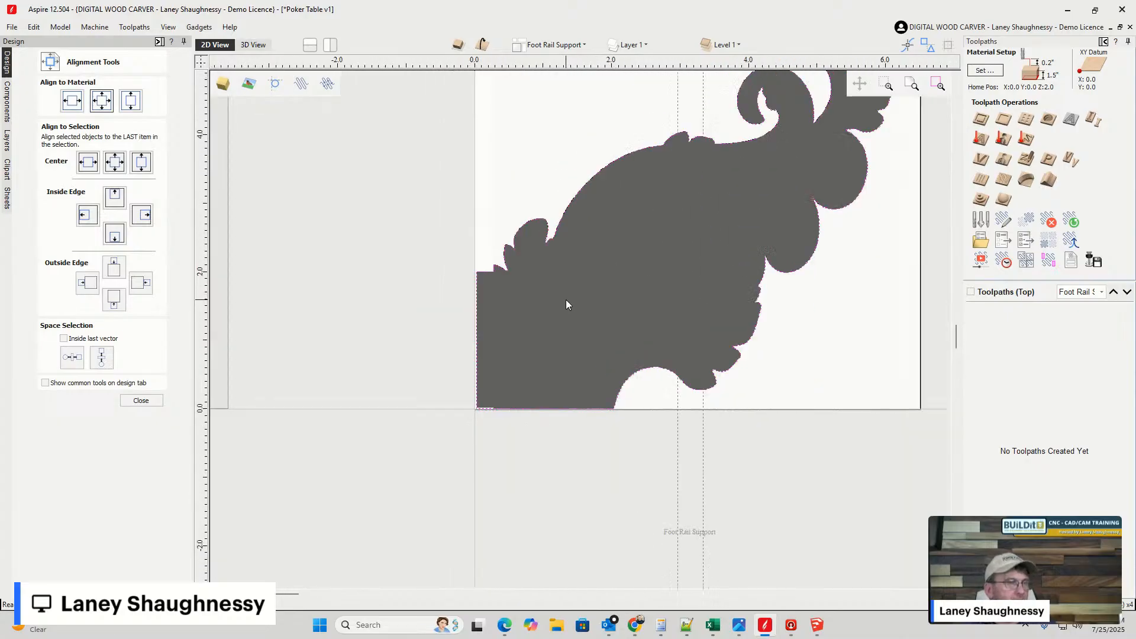
- Open the rough machining toolpath setup, and inspect the carving in 3D and the sheet's corners and edges in 2D
{"action": "left_click", "coordinate": [981, 202]}
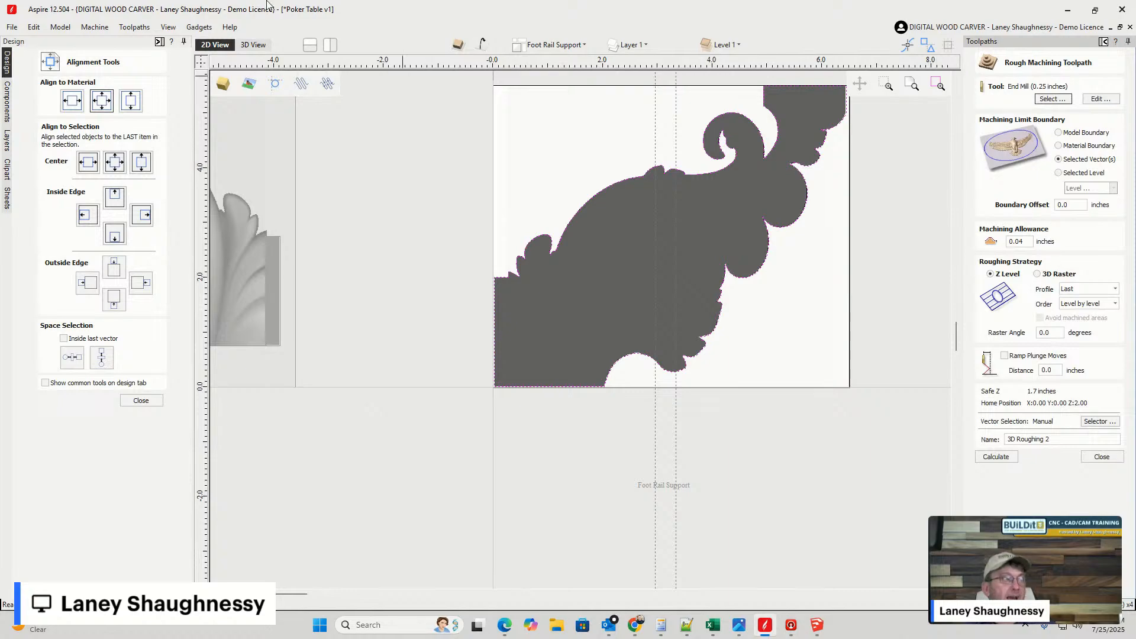
{"action": "left_click", "coordinate": [254, 45]}
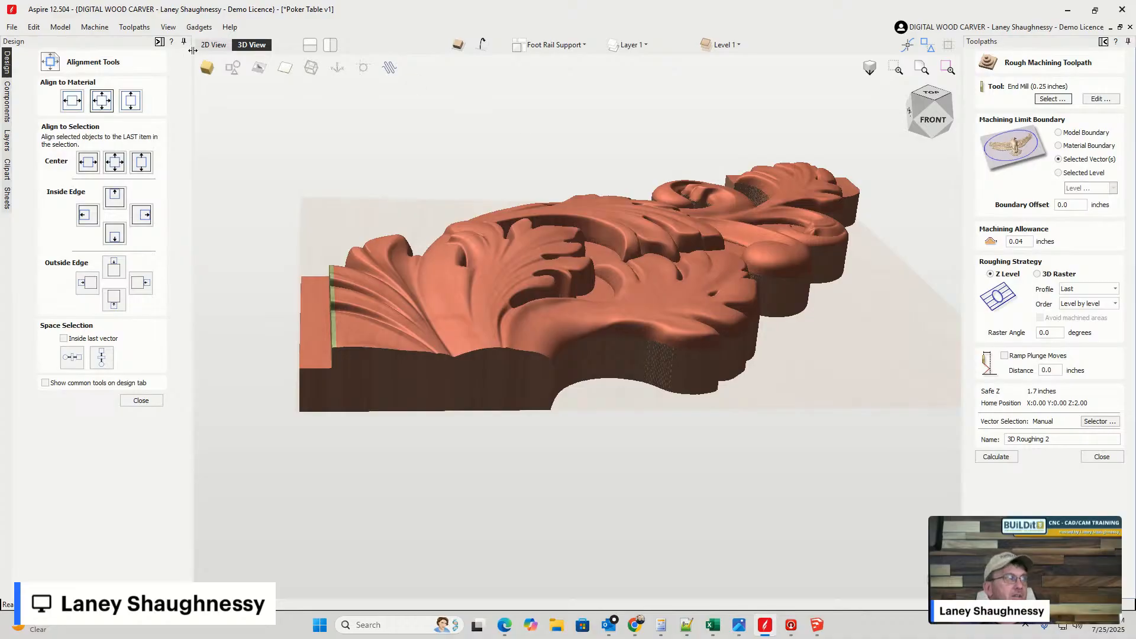
{"action": "left_click", "coordinate": [211, 46]}
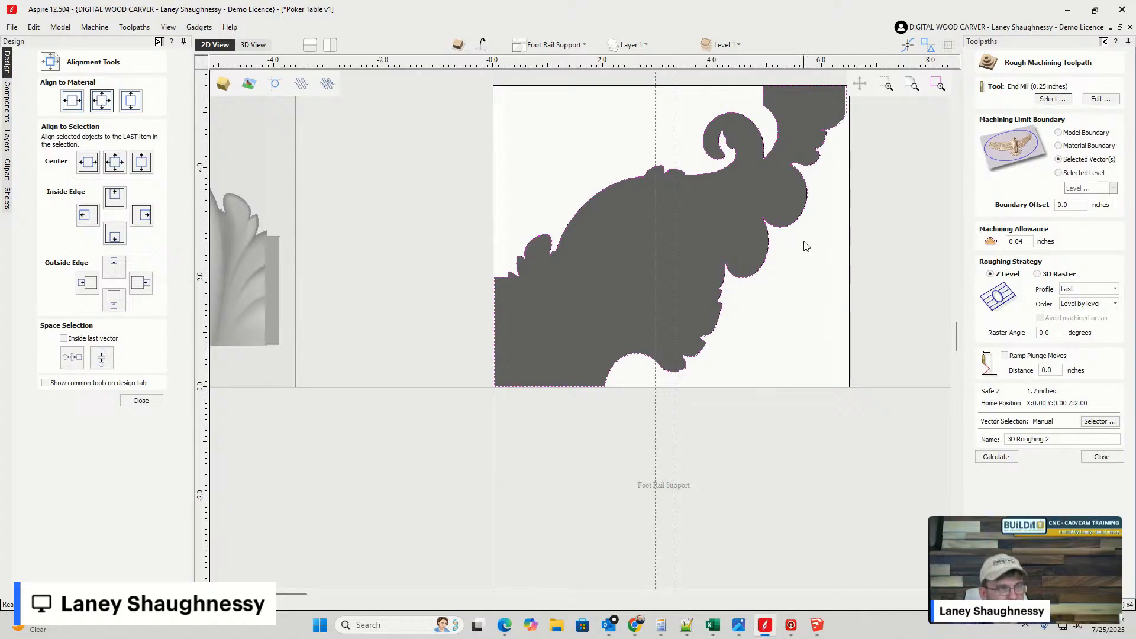
{"action": "scroll", "coordinate": [836, 368], "scroll_direction": "up", "scroll_amount": 1}
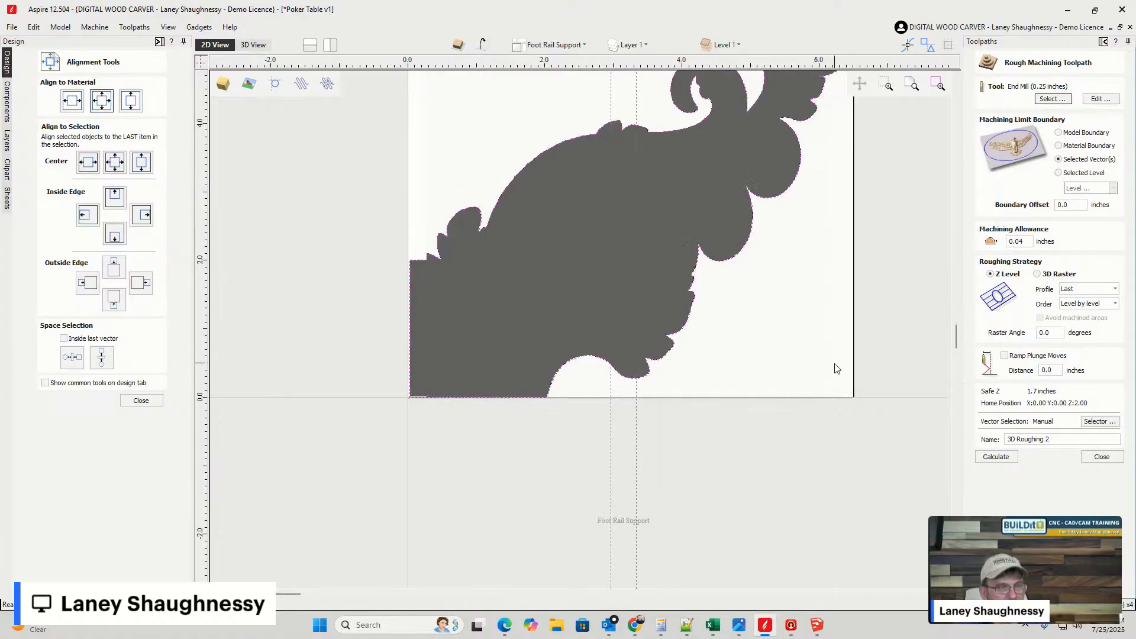
{"action": "scroll", "coordinate": [679, 269], "scroll_direction": "down", "scroll_amount": 5}
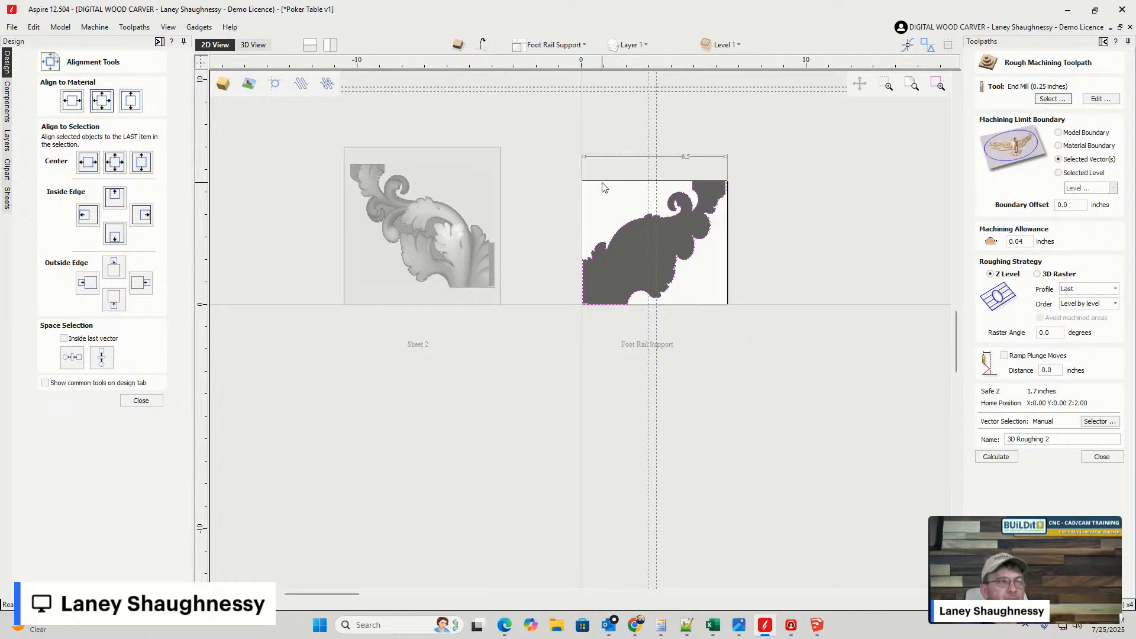
{"action": "left_click", "coordinate": [602, 188]}
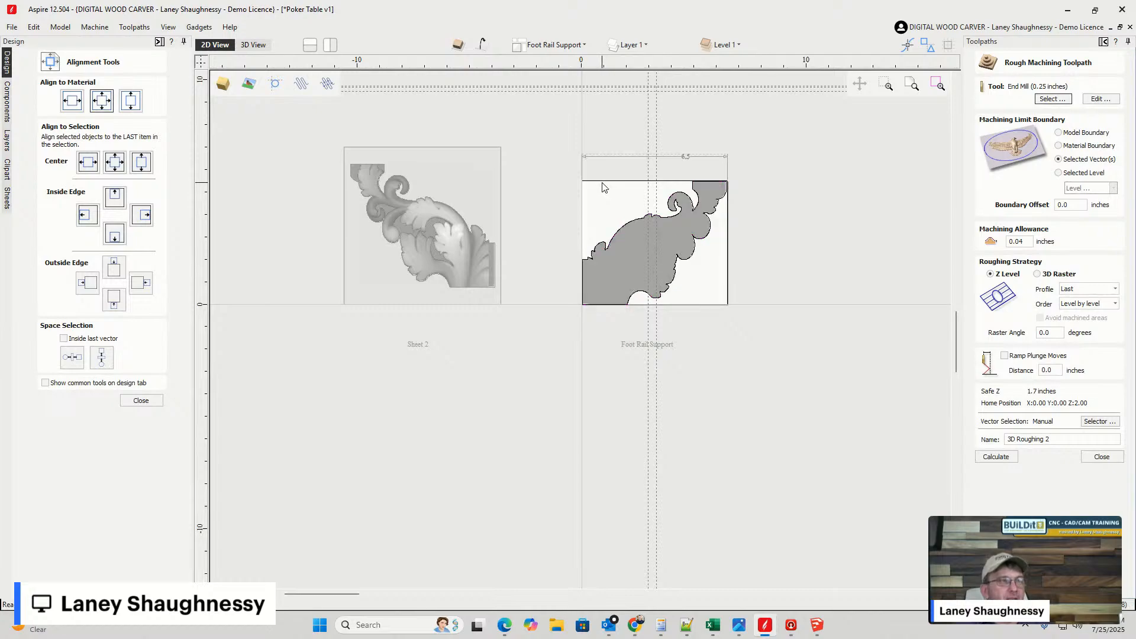
{"action": "scroll", "coordinate": [602, 186], "scroll_direction": "up", "scroll_amount": 4}
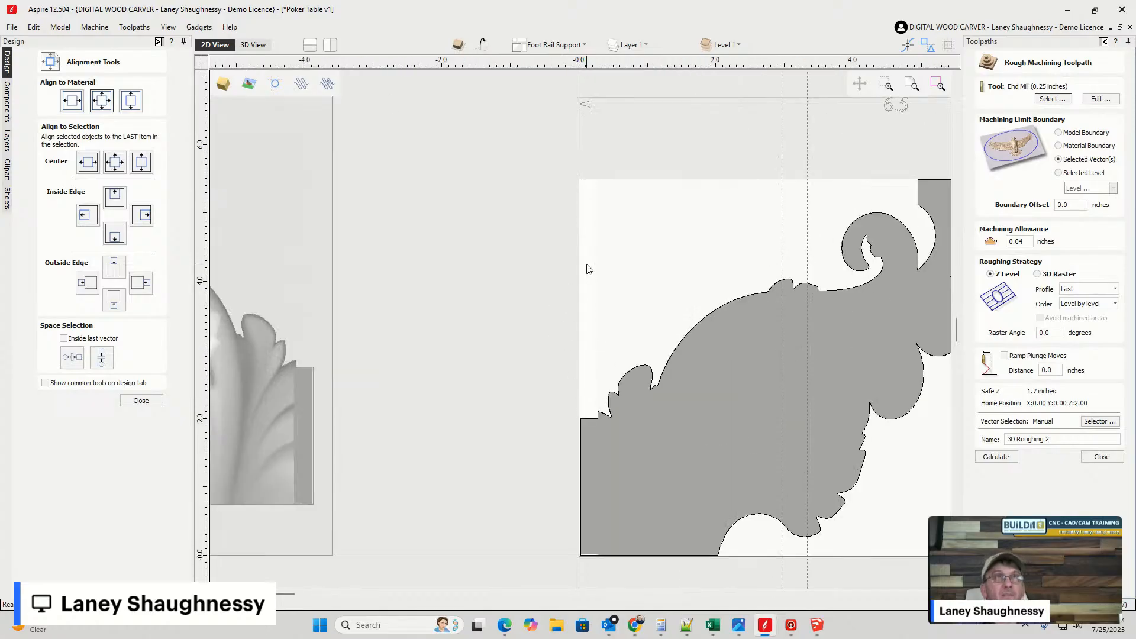
{"action": "scroll", "coordinate": [599, 181], "scroll_direction": "up", "scroll_amount": 4}
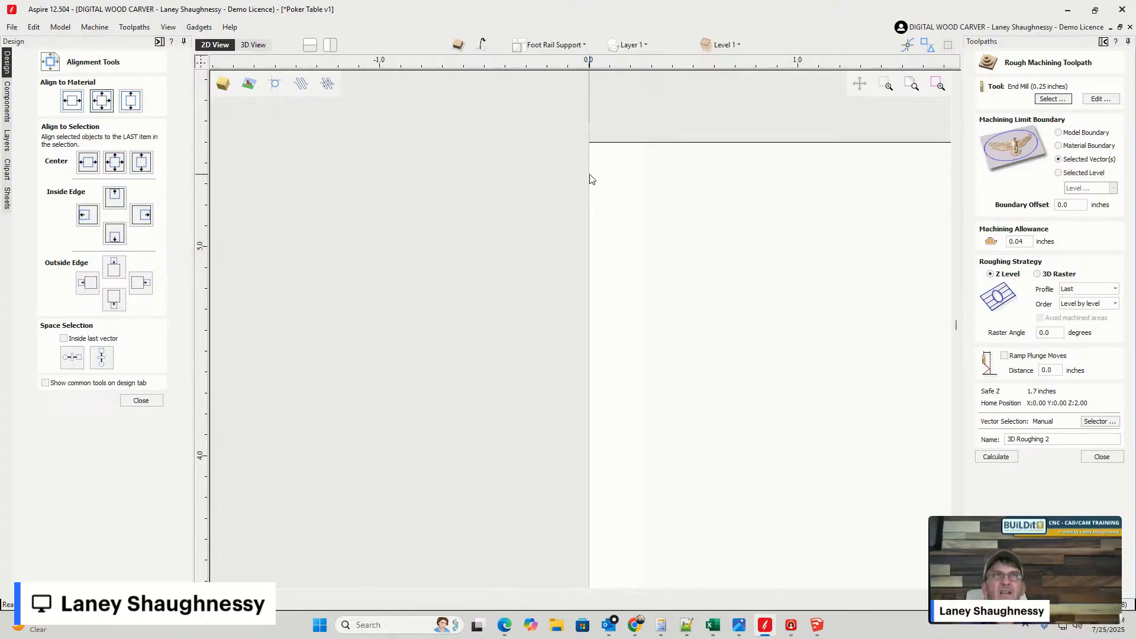
{"action": "scroll", "coordinate": [560, 174], "scroll_direction": "down", "scroll_amount": 6}
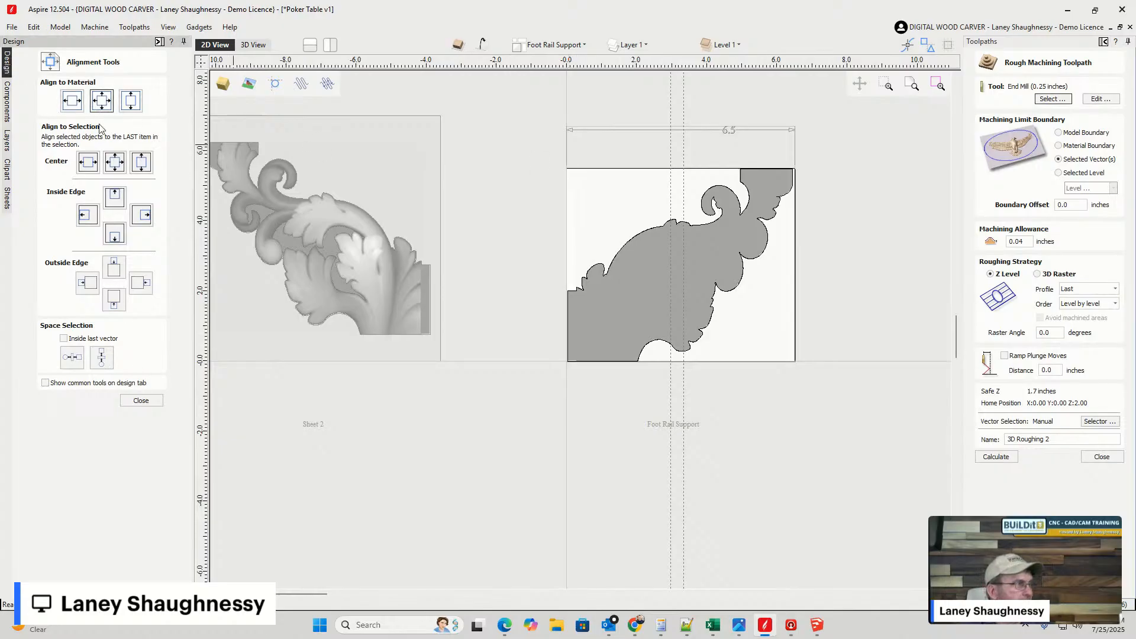
- Draw a square-cornered rectangle 6.5 by 5.5 inches along the material edges of the Foot Rail Support sheet
{"action": "left_click", "coordinate": [141, 402]}
{"action": "left_click", "coordinate": [69, 98]}
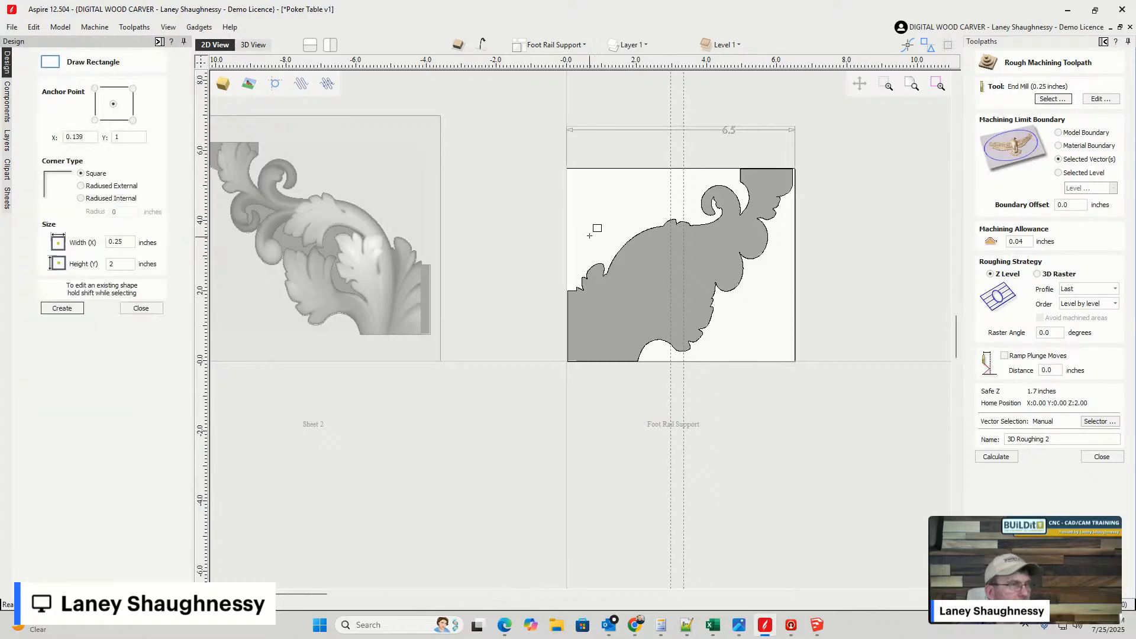
{"action": "left_click_drag", "start_coordinate": [567, 169], "coordinate": [794, 361]}
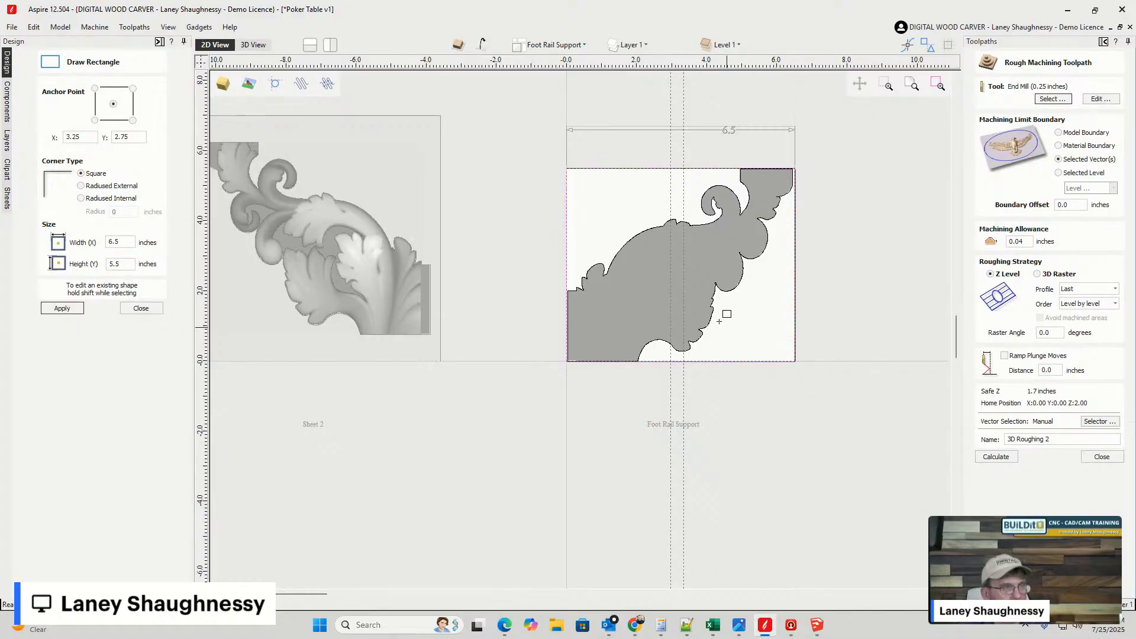
{"action": "scroll", "coordinate": [573, 188], "scroll_direction": "up", "scroll_amount": 3}
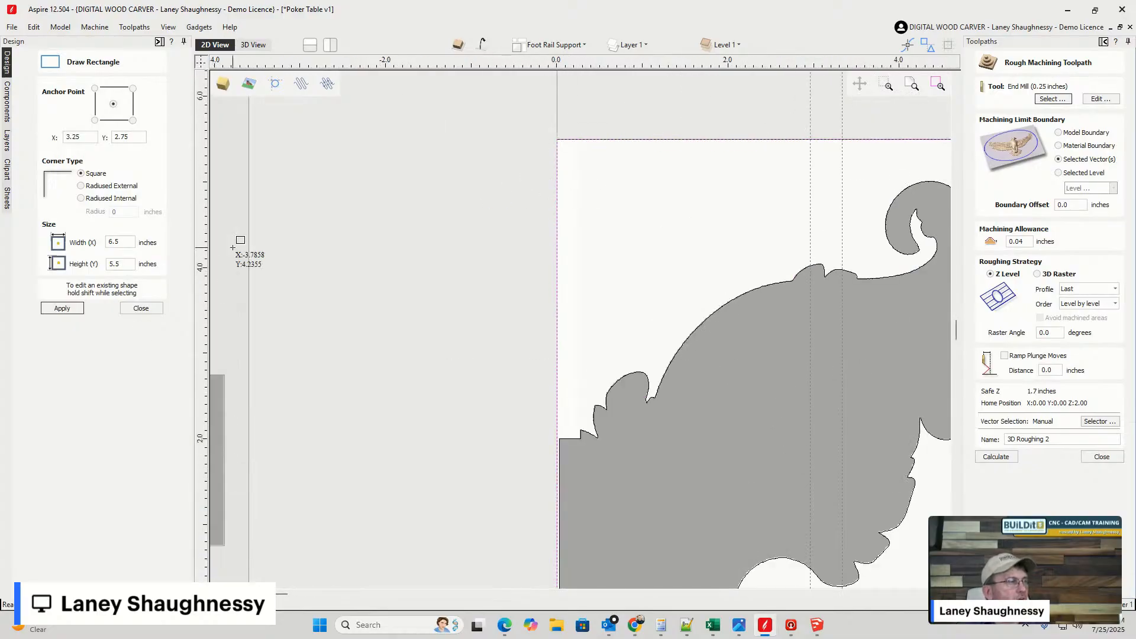
{"action": "left_click", "coordinate": [141, 308]}
- Enlarge the rectangle slightly beyond the material edges on all sides, and close the rough machining setup without calculating
{"action": "scroll", "coordinate": [540, 157], "scroll_direction": "up", "scroll_amount": 3}
{"action": "scroll", "coordinate": [567, 142], "scroll_direction": "up", "scroll_amount": 3}
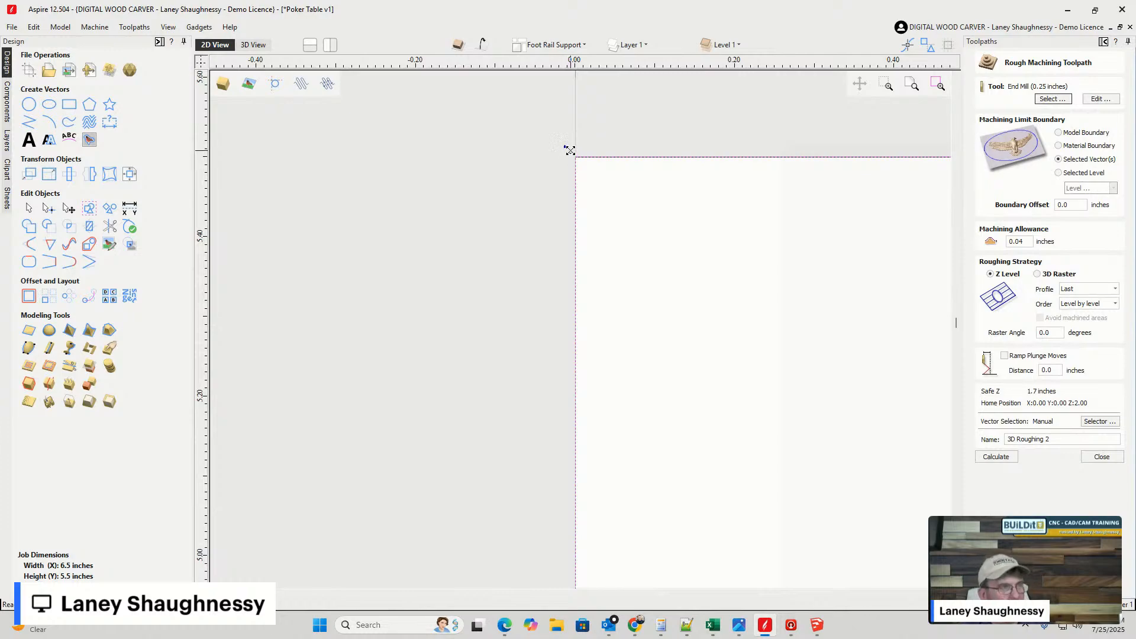
{"action": "left_click_drag", "start_coordinate": [570, 152], "coordinate": [568, 152]}
{"action": "scroll", "coordinate": [569, 176], "scroll_direction": "down", "scroll_amount": 8}
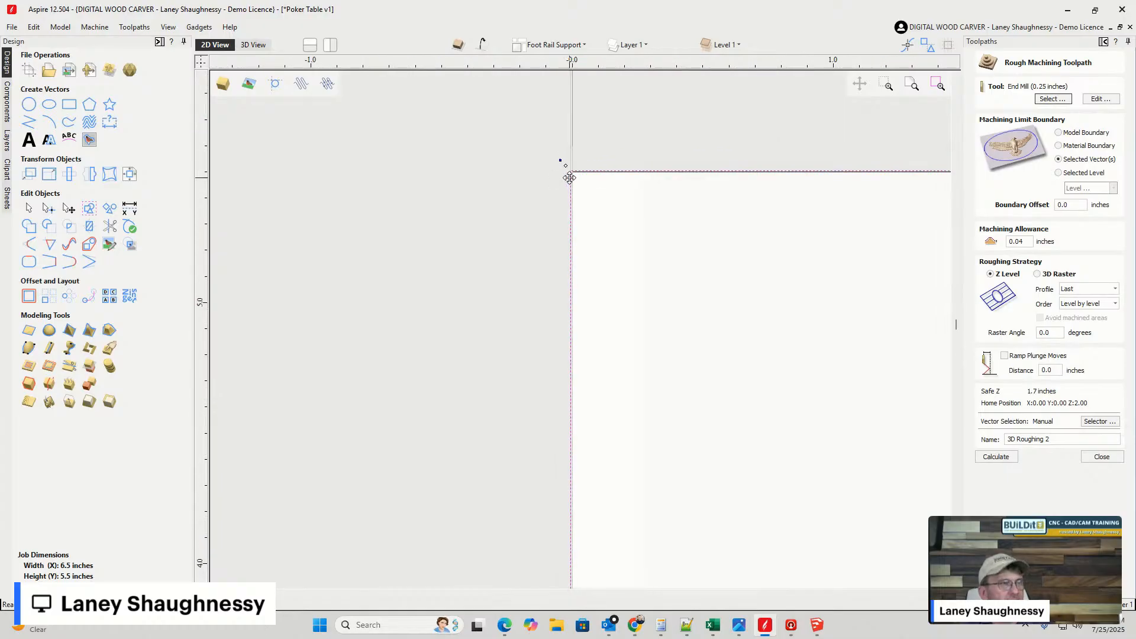
{"action": "scroll", "coordinate": [531, 154], "scroll_direction": "up", "scroll_amount": 3}
{"action": "scroll", "coordinate": [531, 154], "scroll_direction": "up", "scroll_amount": 4}
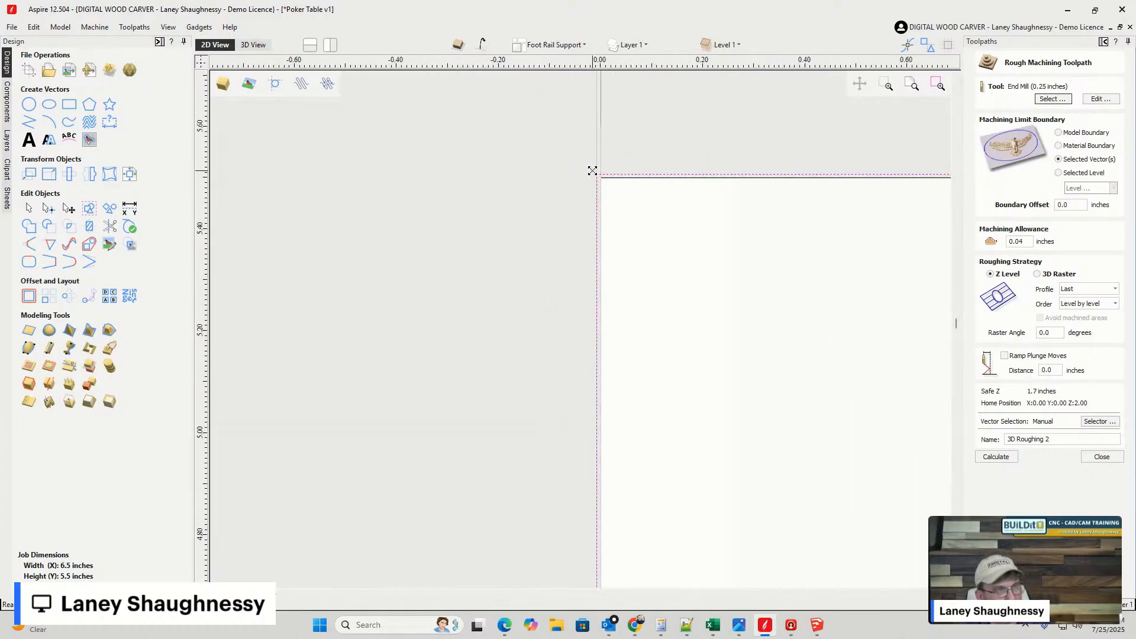
{"action": "left_click_drag", "start_coordinate": [593, 171], "coordinate": [590, 170]}
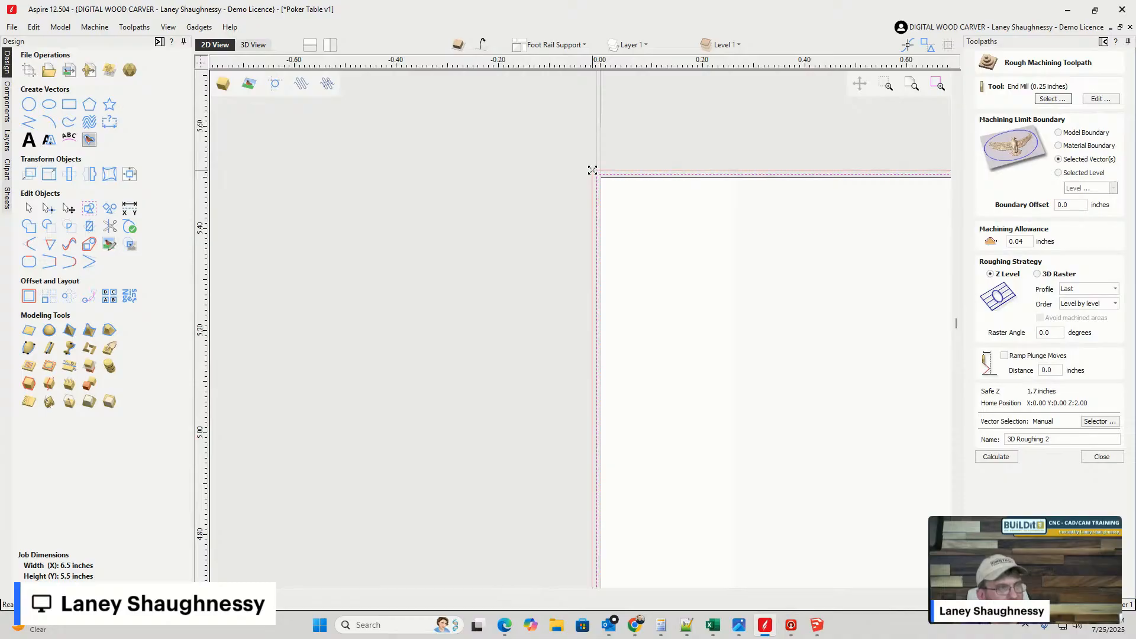
{"action": "scroll", "coordinate": [589, 172], "scroll_direction": "down", "scroll_amount": 3}
{"action": "scroll", "coordinate": [591, 183], "scroll_direction": "down", "scroll_amount": 4}
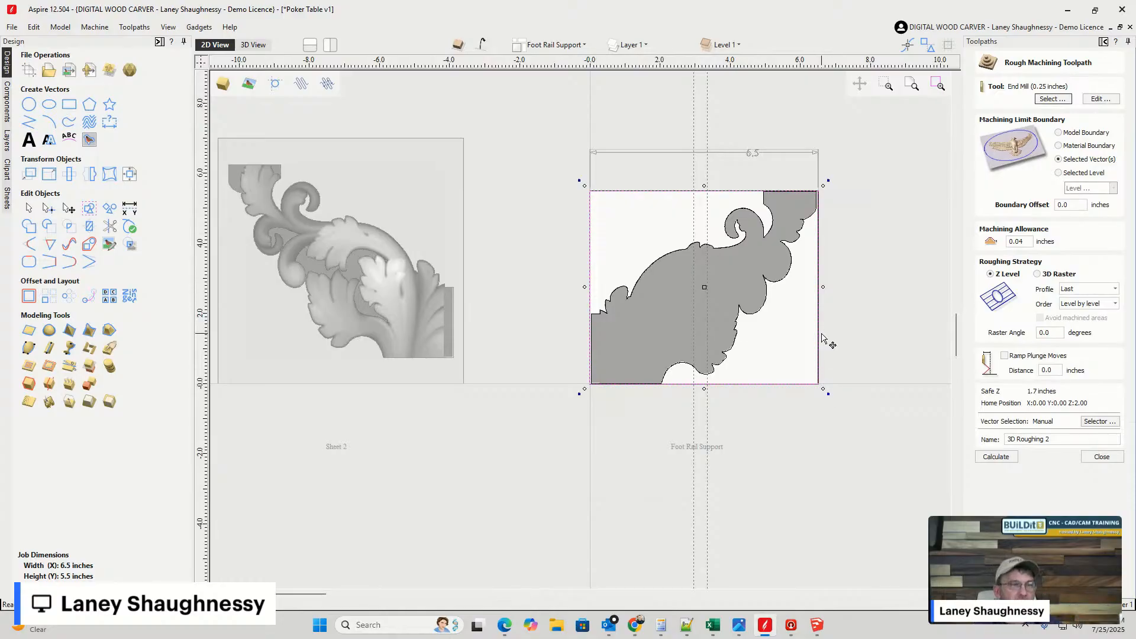
{"action": "left_click", "coordinate": [1102, 457]}
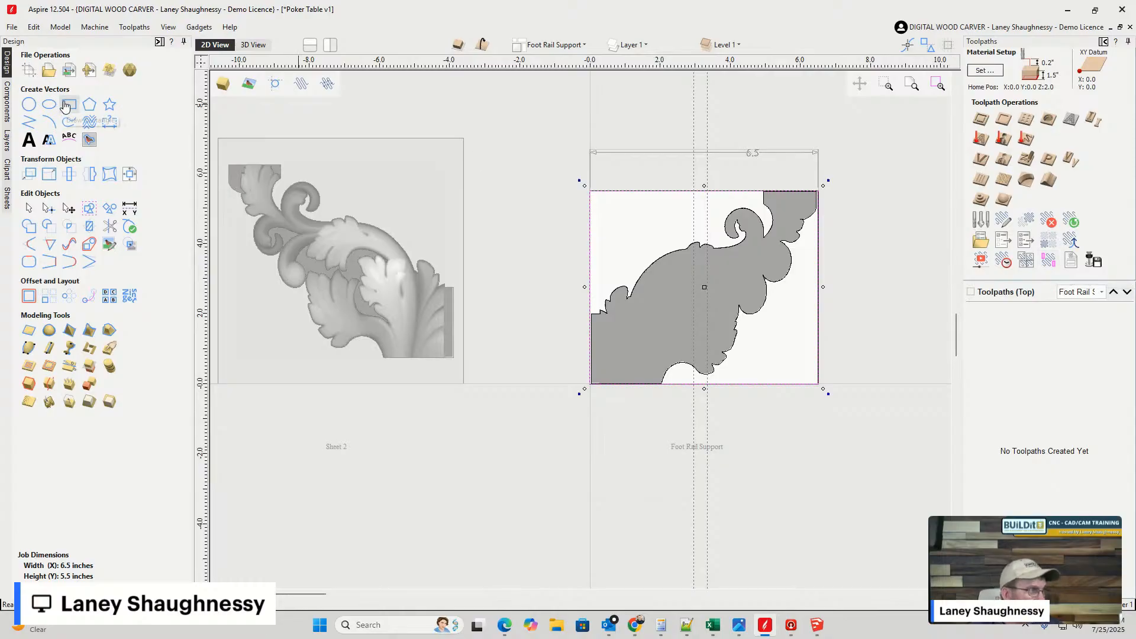
- Draw a circle of about 0.075 inches radius near the sheet's upper-left corner and one of about 0.1 inches near its lower-right corner
{"action": "left_click", "coordinate": [29, 104]}
{"action": "scroll", "coordinate": [592, 178], "scroll_direction": "up", "scroll_amount": 3}
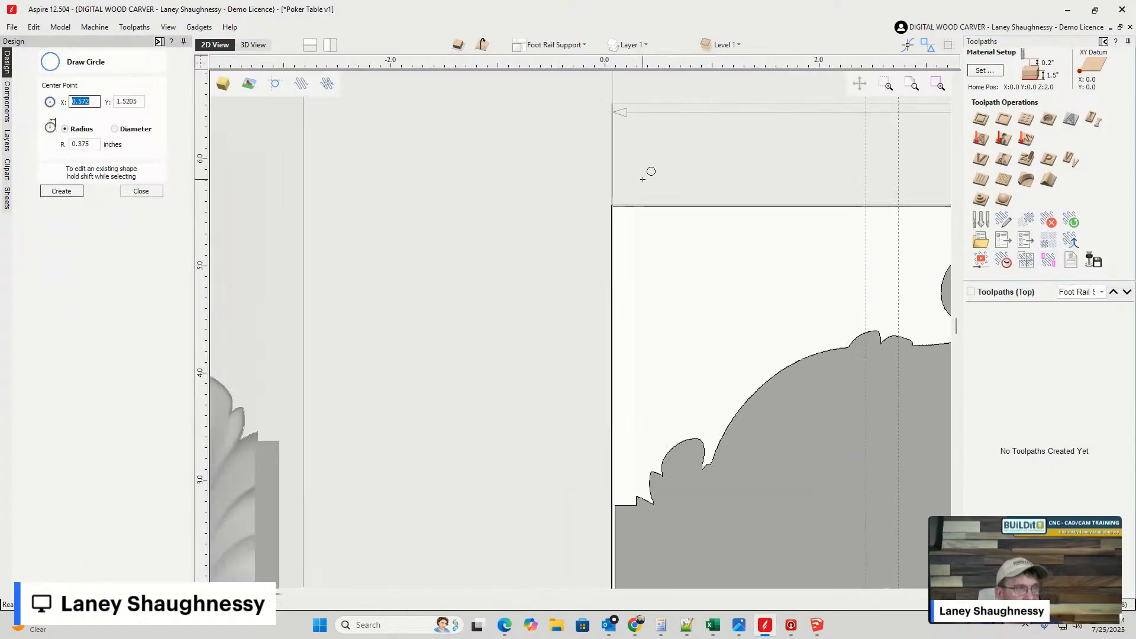
{"action": "left_click_drag", "start_coordinate": [644, 237], "coordinate": [649, 241]}
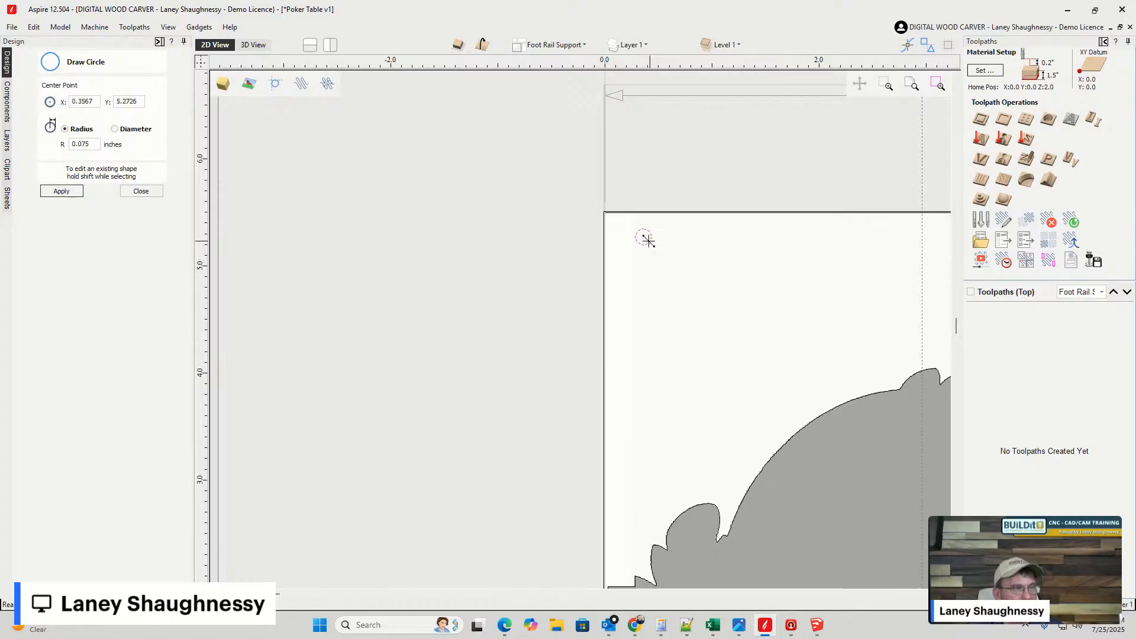
{"action": "scroll", "coordinate": [488, 177], "scroll_direction": "down", "scroll_amount": 3}
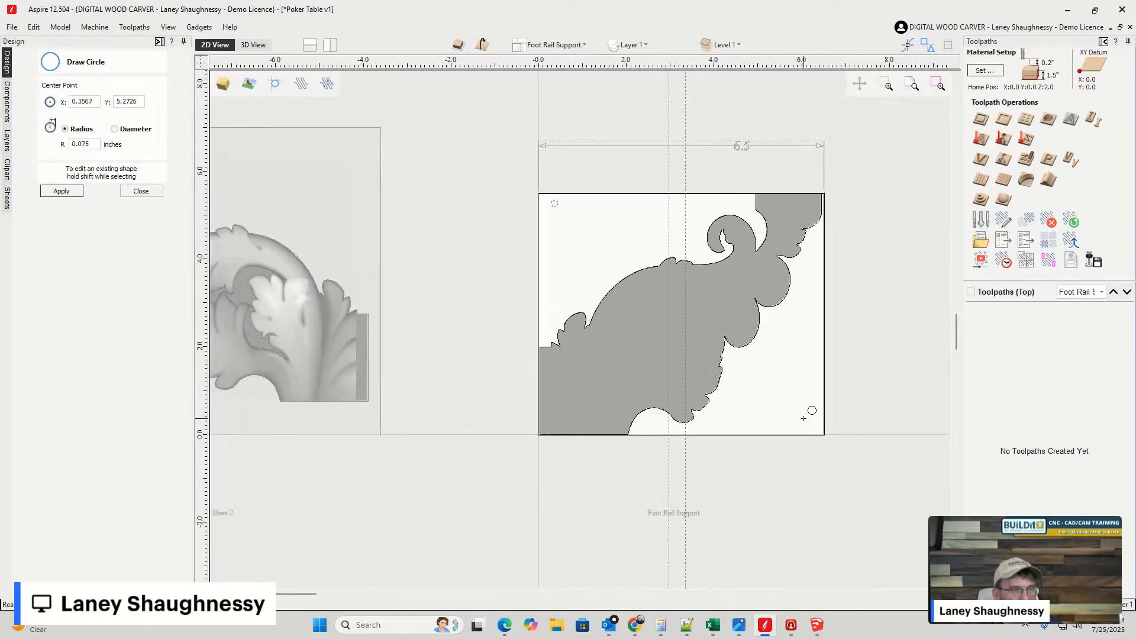
{"action": "left_click_drag", "start_coordinate": [804, 419], "coordinate": [807, 422]}
{"action": "scroll", "coordinate": [807, 426], "scroll_direction": "up", "scroll_amount": 3}
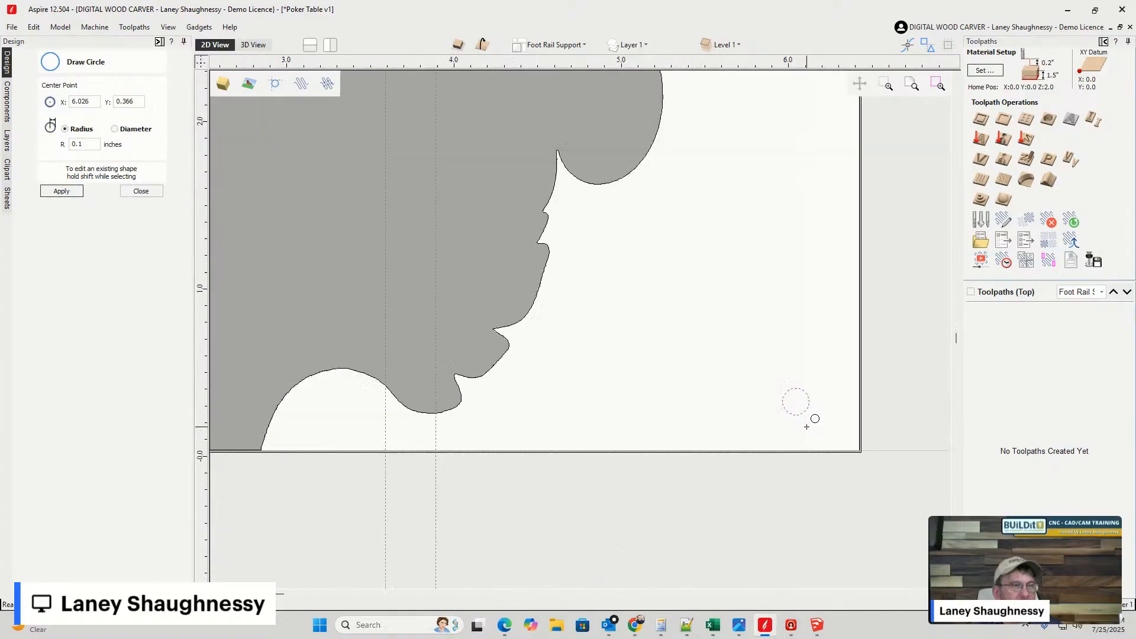
- Finish drawing circles and slightly enlarge the circle near the sheet's upper-left corner
{"action": "scroll", "coordinate": [807, 427], "scroll_direction": "down", "scroll_amount": 3}
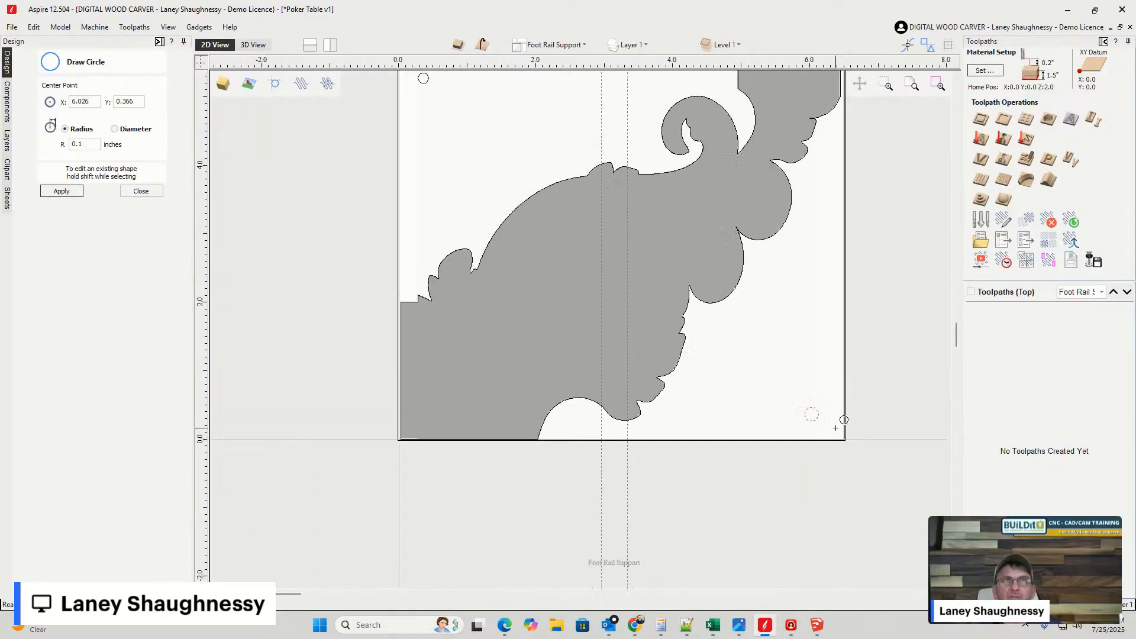
{"action": "left_click", "coordinate": [159, 192]}
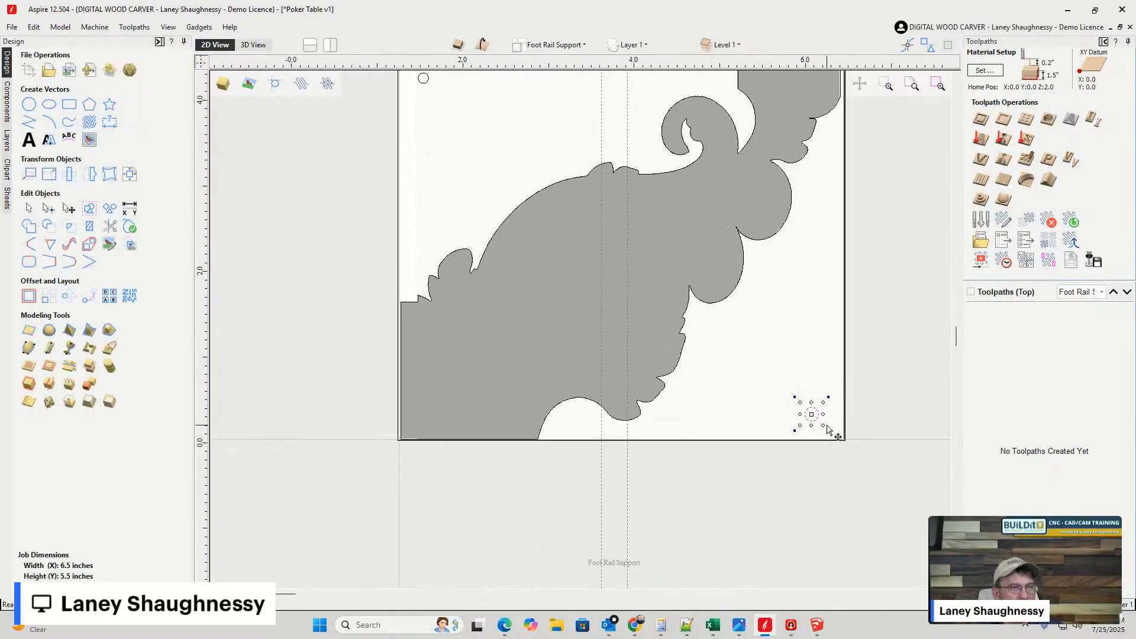
{"action": "scroll", "coordinate": [829, 431], "scroll_direction": "up", "scroll_amount": 2}
{"action": "scroll", "coordinate": [775, 412], "scroll_direction": "down", "scroll_amount": 2}
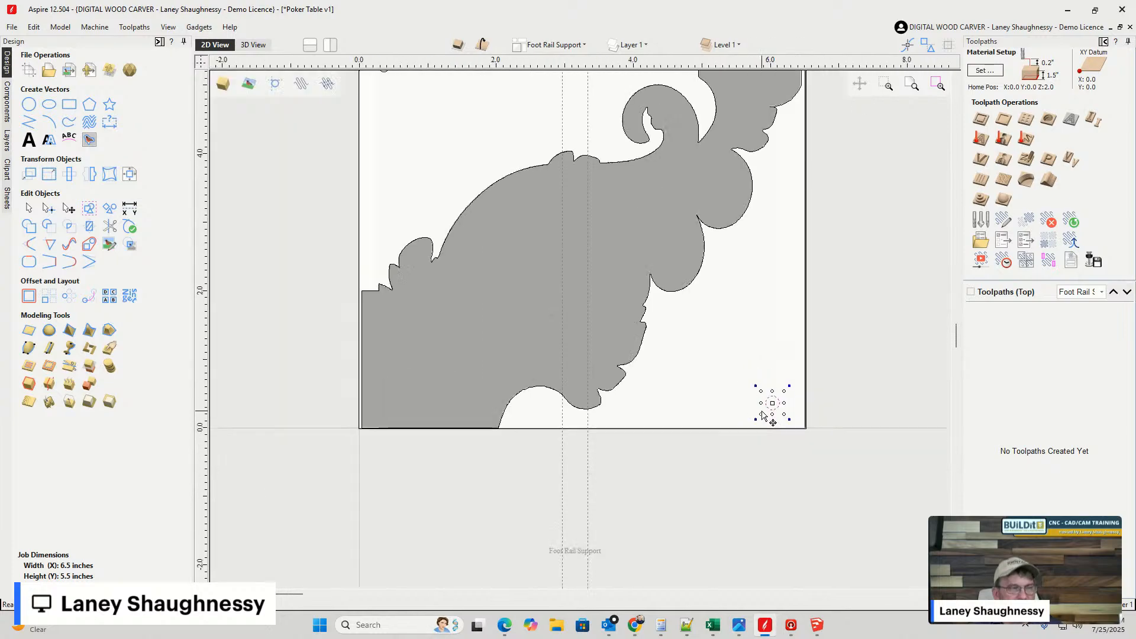
{"action": "scroll", "coordinate": [769, 414], "scroll_direction": "down", "scroll_amount": 2}
{"action": "scroll", "coordinate": [628, 279], "scroll_direction": "up", "scroll_amount": 3}
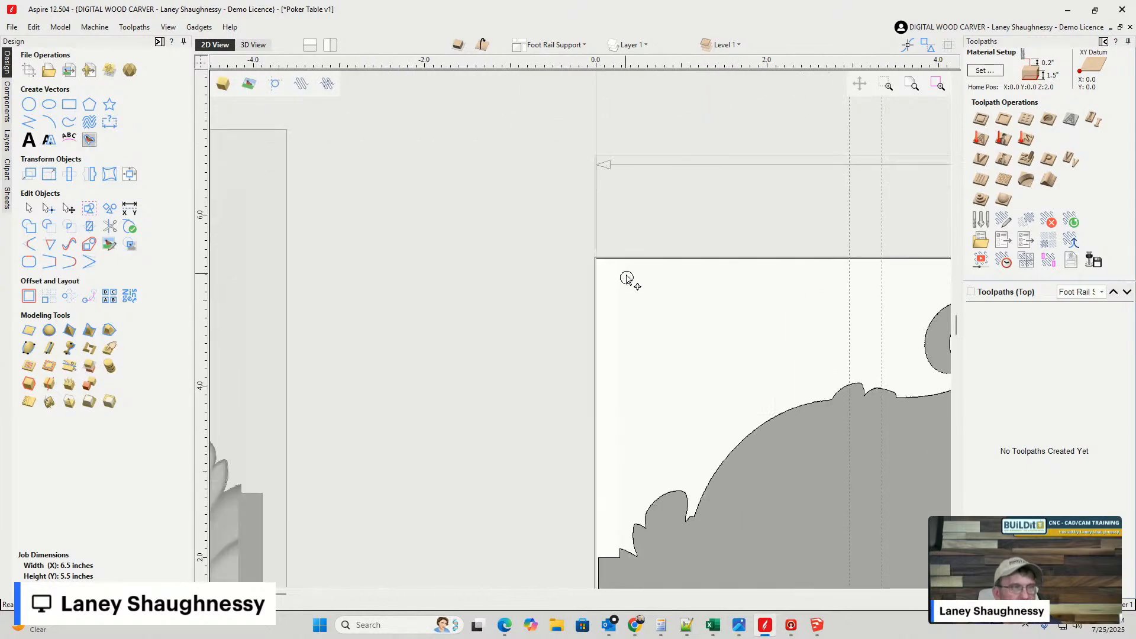
{"action": "scroll", "coordinate": [626, 278], "scroll_direction": "down", "scroll_amount": 3}
{"action": "scroll", "coordinate": [600, 296], "scroll_direction": "up", "scroll_amount": 2}
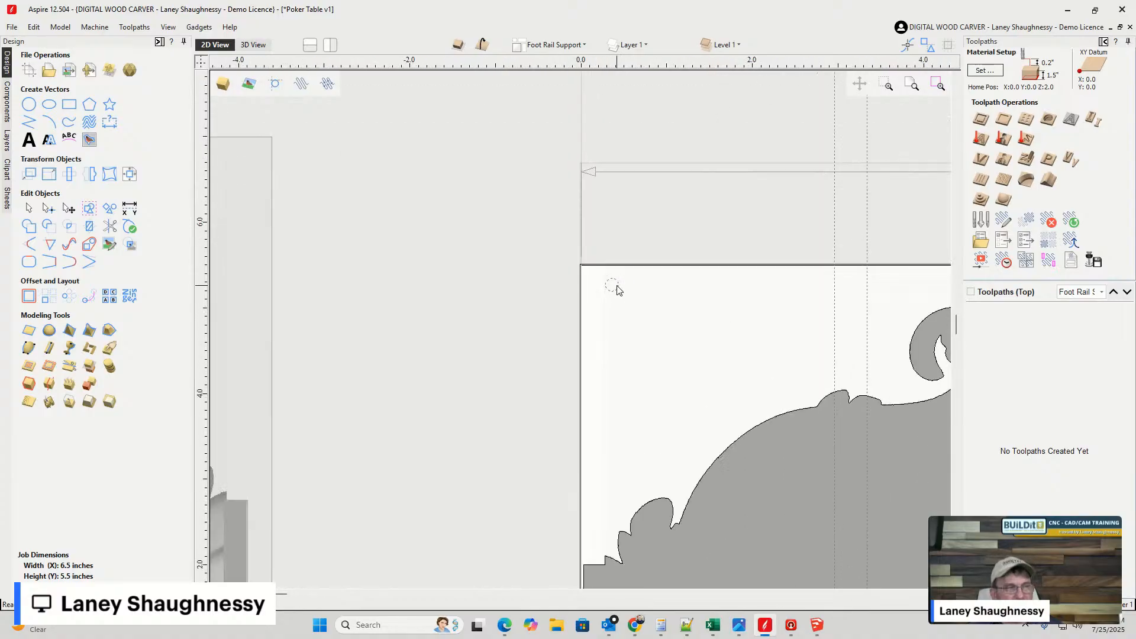
{"action": "left_click", "coordinate": [617, 290]}
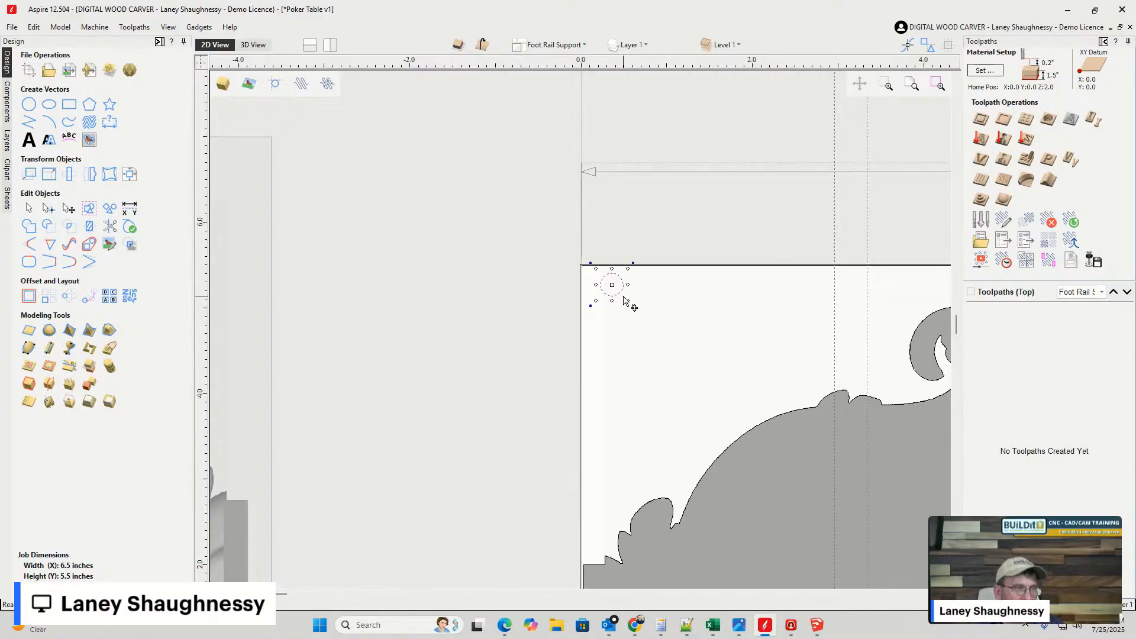
- Enlarge the circle near the sheet's lower-right corner to about 0.276 inches across
{"action": "scroll", "coordinate": [556, 314], "scroll_direction": "down", "scroll_amount": 2}
{"action": "scroll", "coordinate": [776, 475], "scroll_direction": "up", "scroll_amount": 3}
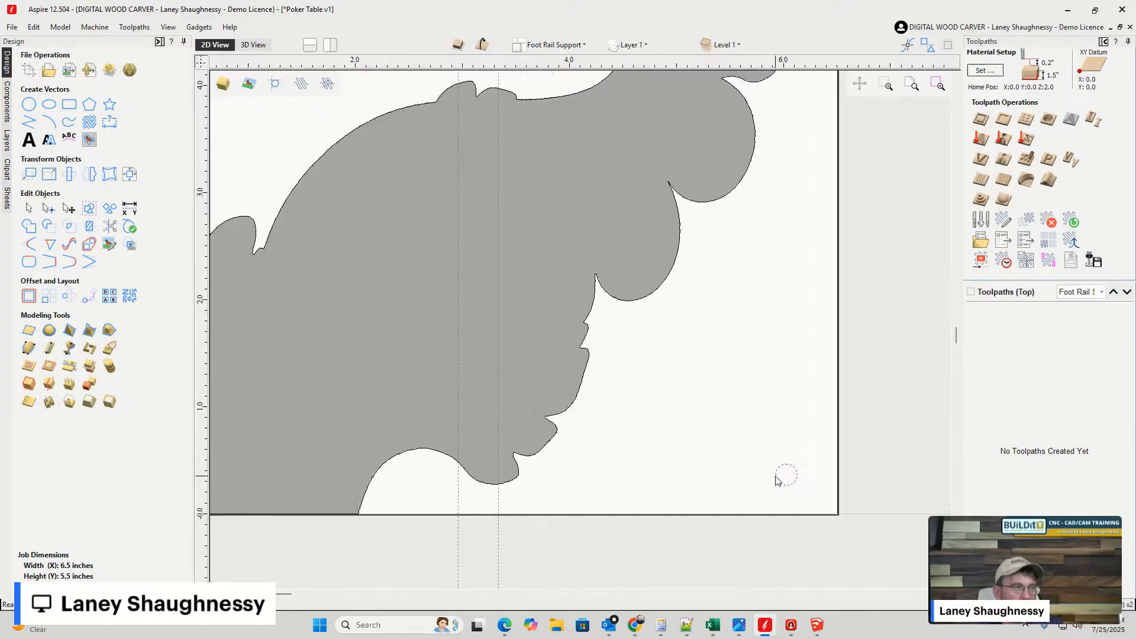
{"action": "left_click", "coordinate": [744, 486]}
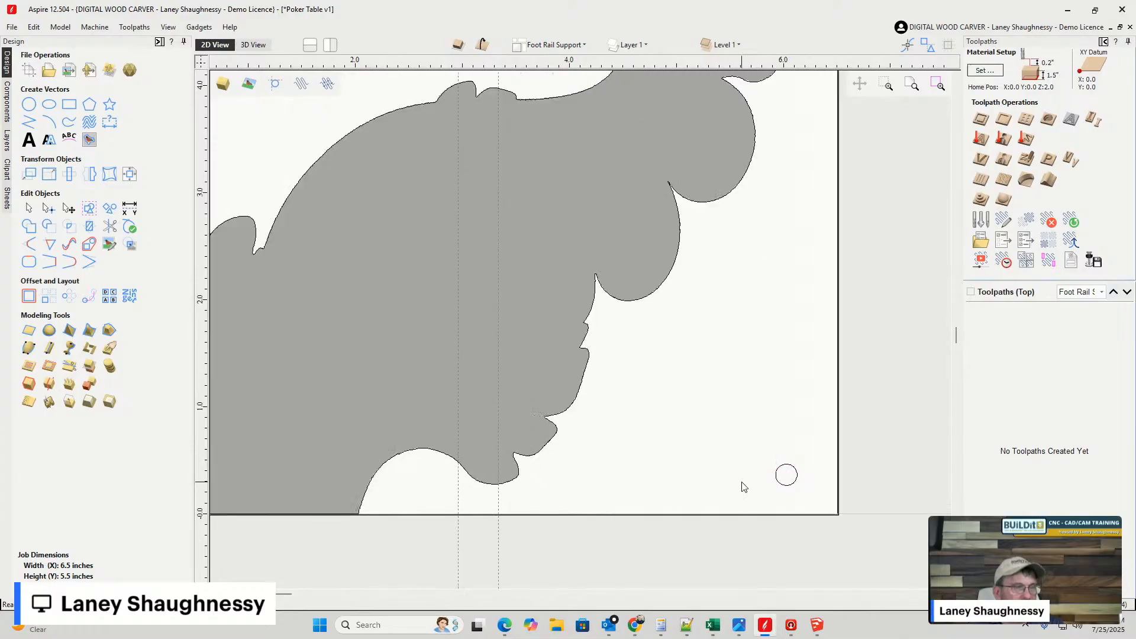
{"action": "left_click", "coordinate": [777, 474]}
{"action": "left_click", "coordinate": [773, 460]}
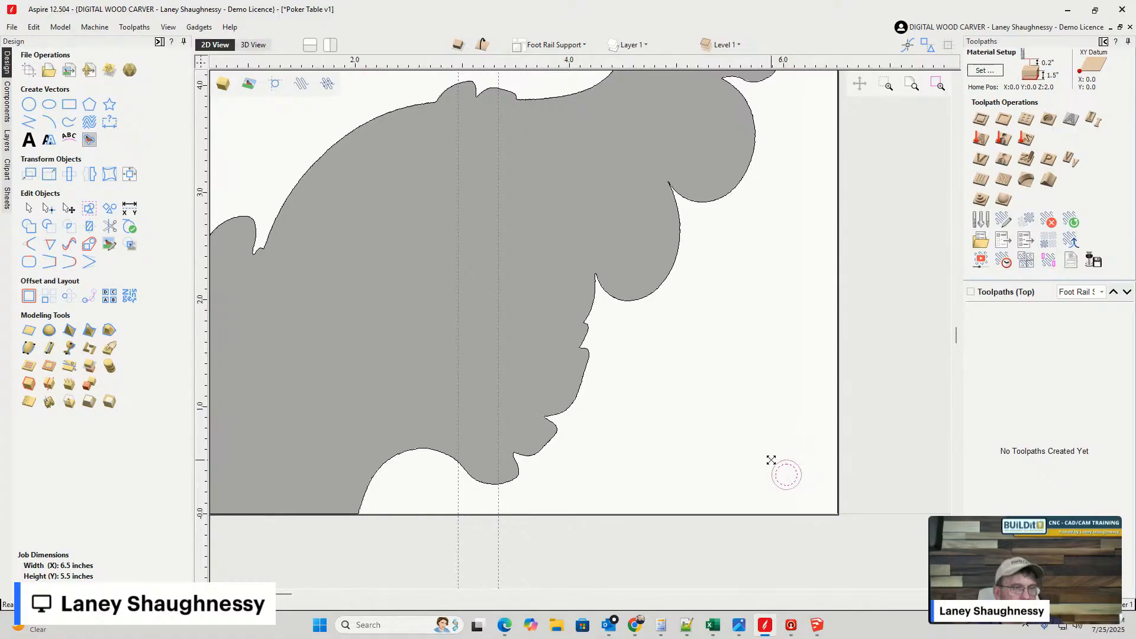
- Create toolpath keep-out zones from the two corner circles with a clearance of .125 inches
{"action": "left_click", "coordinate": [1049, 261]}
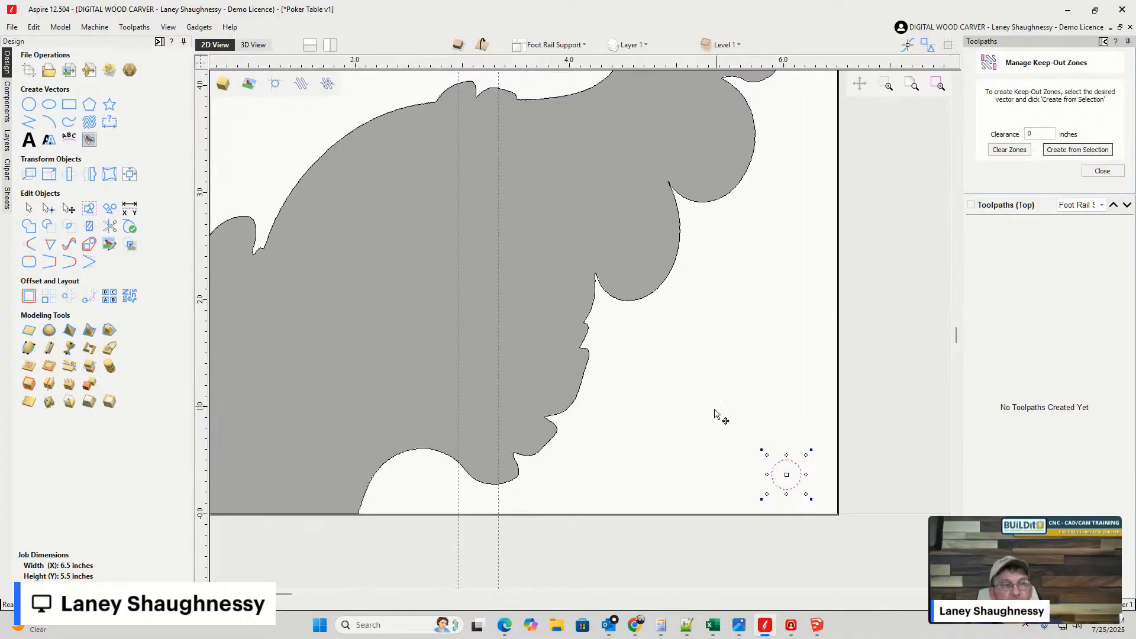
{"action": "scroll", "coordinate": [792, 454], "scroll_direction": "down", "scroll_amount": 3}
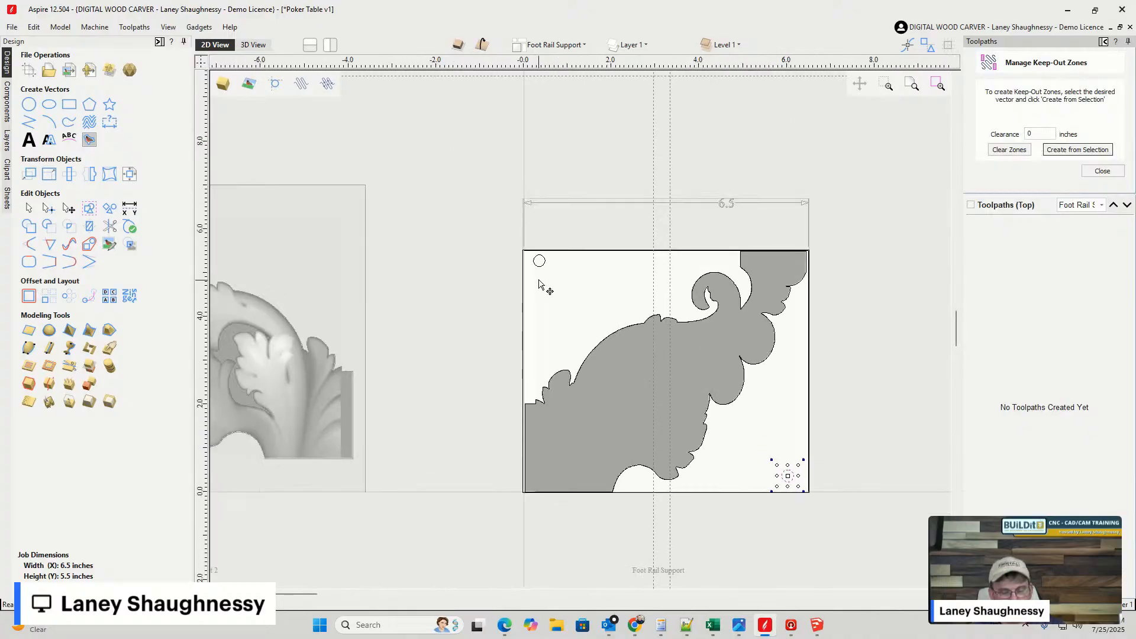
{"action": "left_click", "coordinate": [538, 263], "text": "shift"}
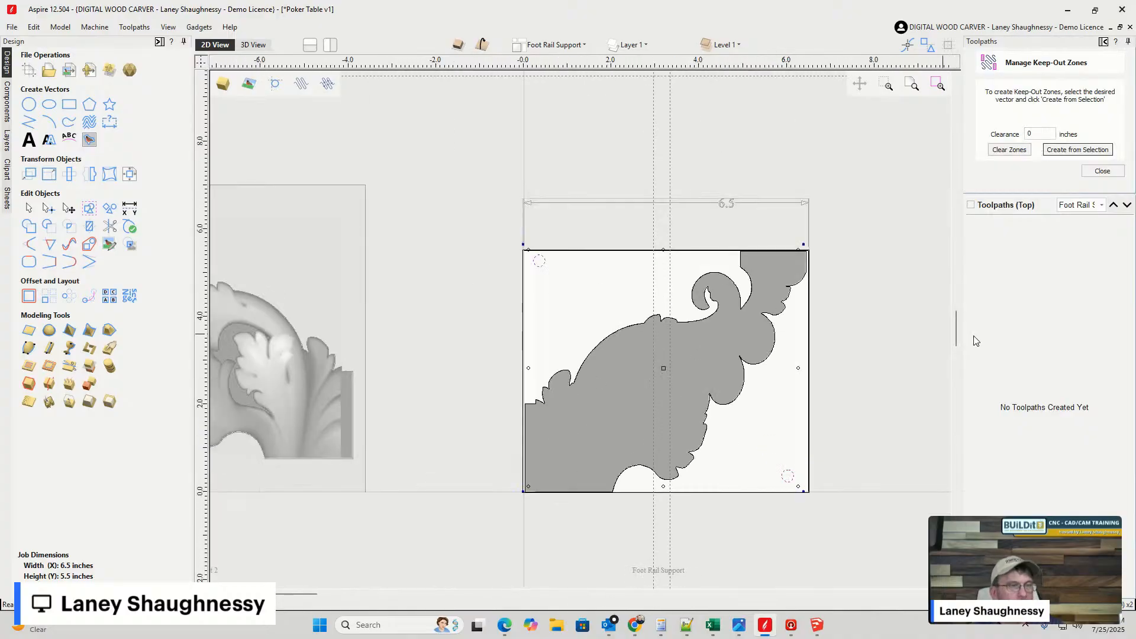
{"action": "double_click", "coordinate": [1041, 134]}
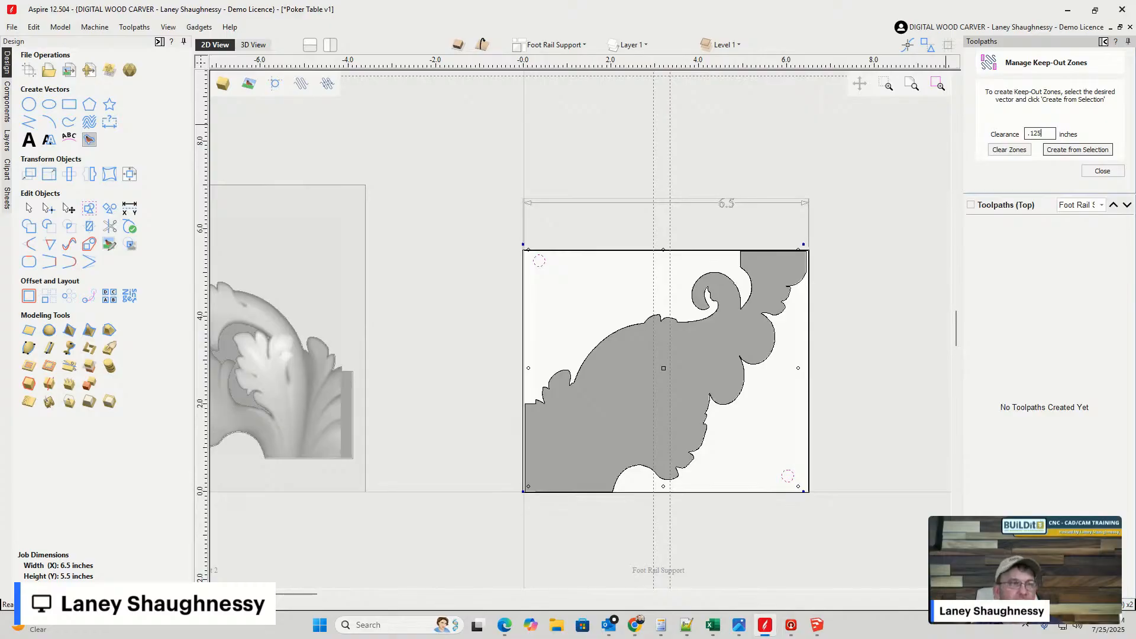
{"action": "left_click", "coordinate": [1068, 150]}
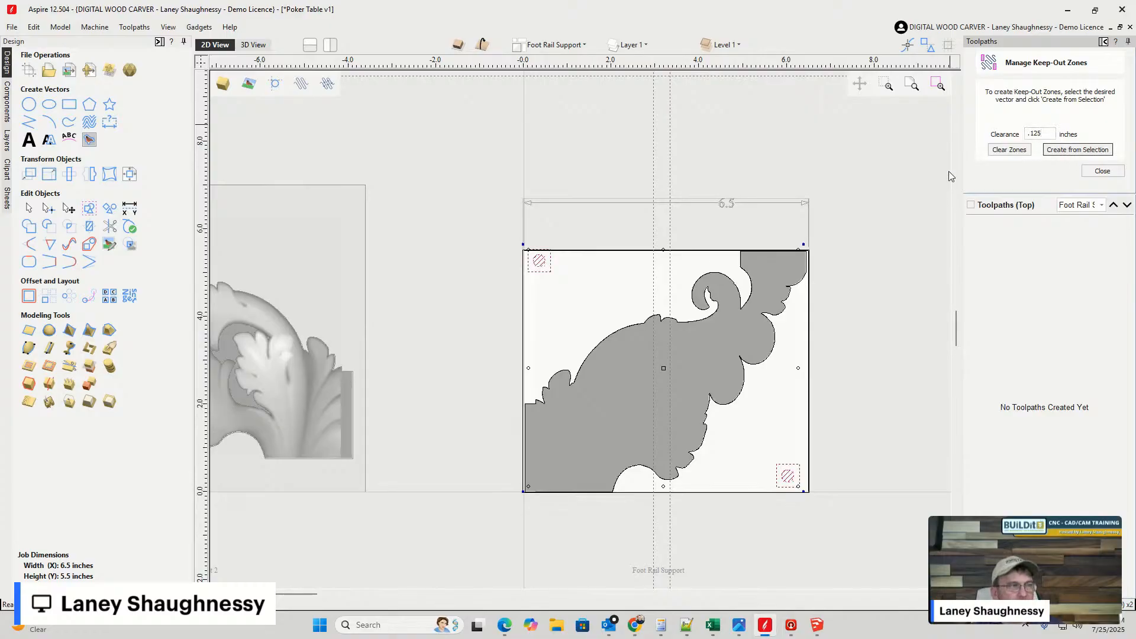
{"action": "scroll", "coordinate": [507, 248], "scroll_direction": "up", "scroll_amount": 10}
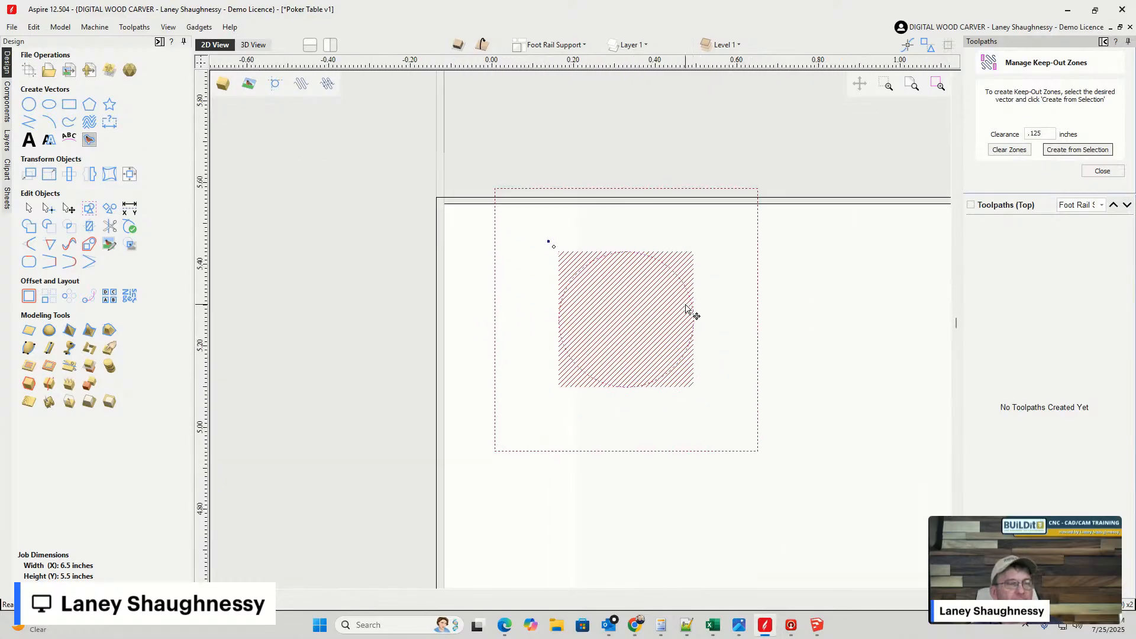
{"action": "scroll", "coordinate": [506, 249], "scroll_direction": "down", "scroll_amount": 10}
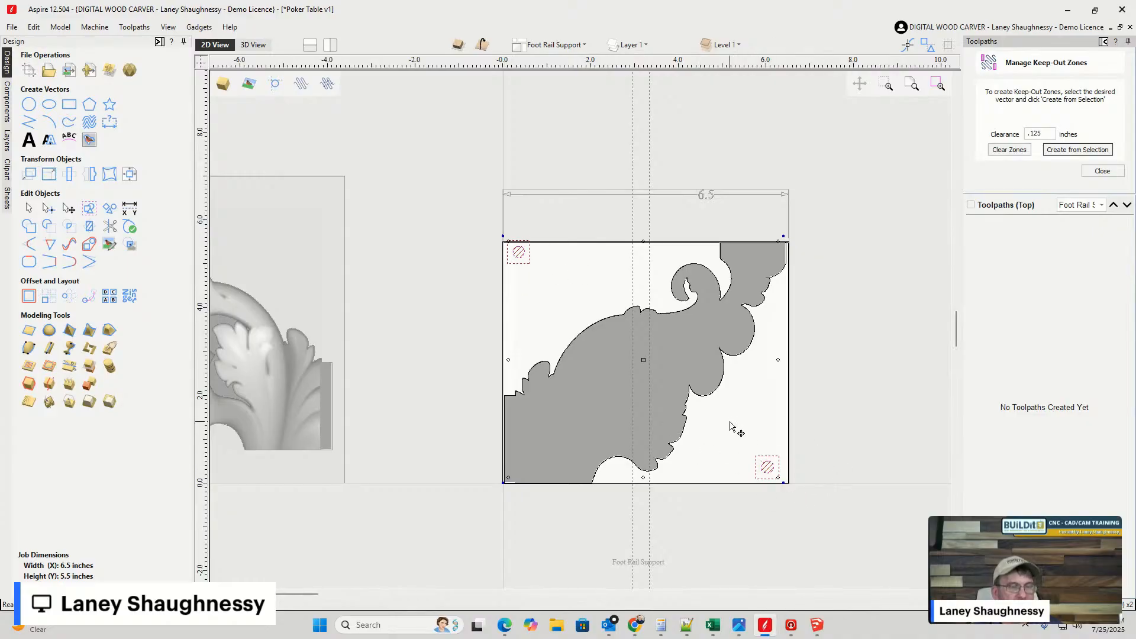
{"action": "left_click", "coordinate": [1102, 172]}
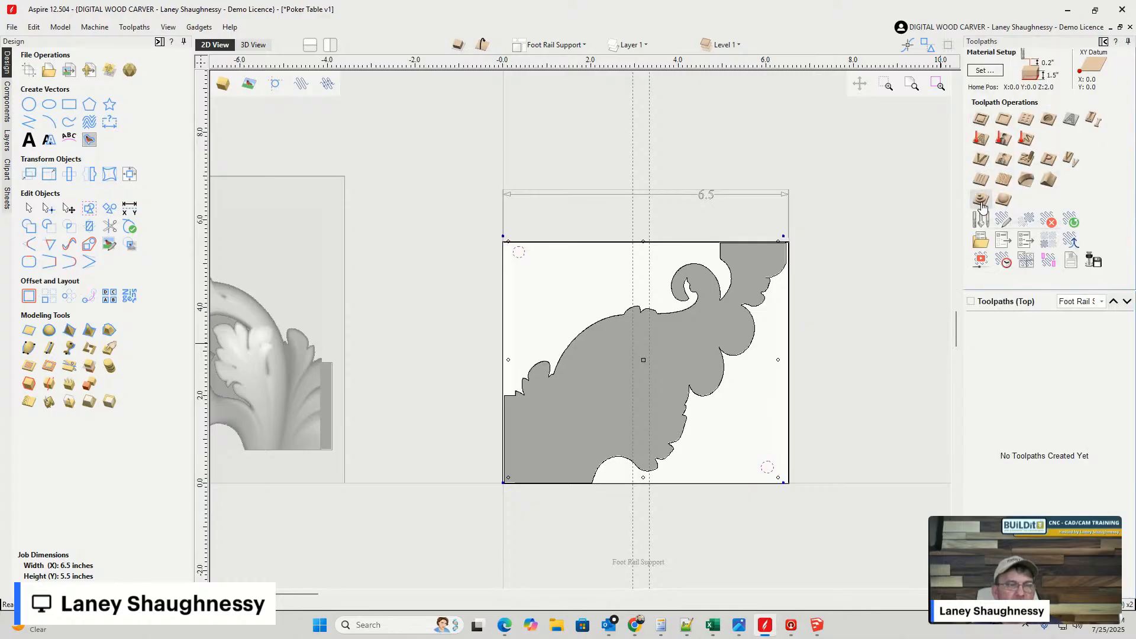
- Calculate a rough machining toolpath limited to the selected oversized boundary rectangle, and inspect it around the keep-out zones in 3D
{"action": "left_click", "coordinate": [982, 201]}
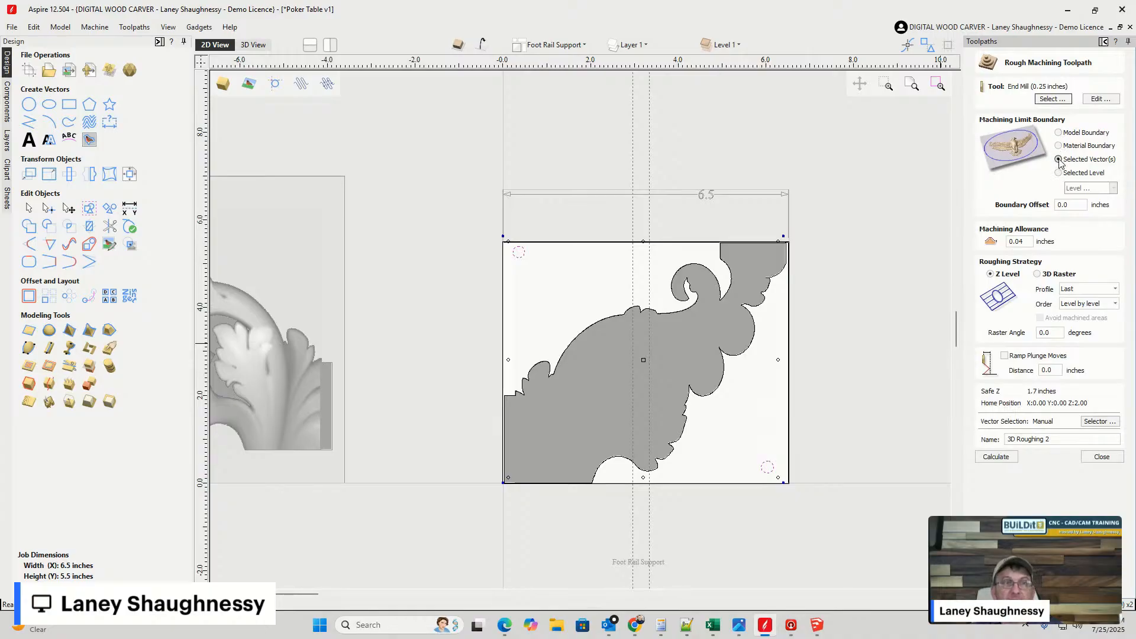
{"action": "scroll", "coordinate": [662, 243], "scroll_direction": "up", "scroll_amount": 2}
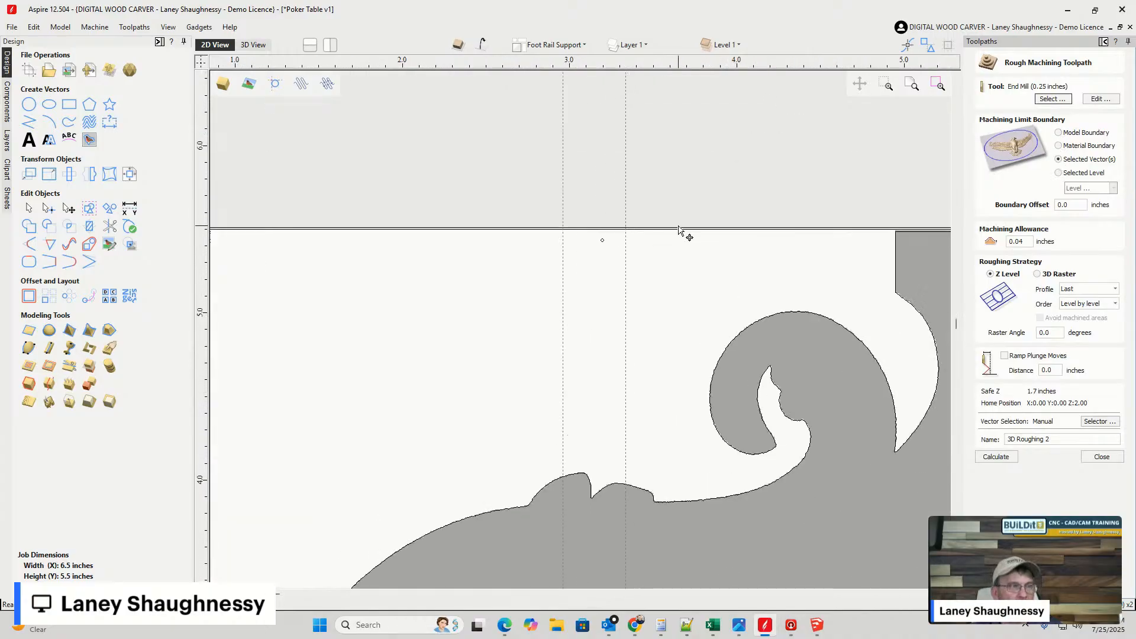
{"action": "left_click", "coordinate": [679, 227]}
{"action": "scroll", "coordinate": [670, 215], "scroll_direction": "down", "scroll_amount": 2}
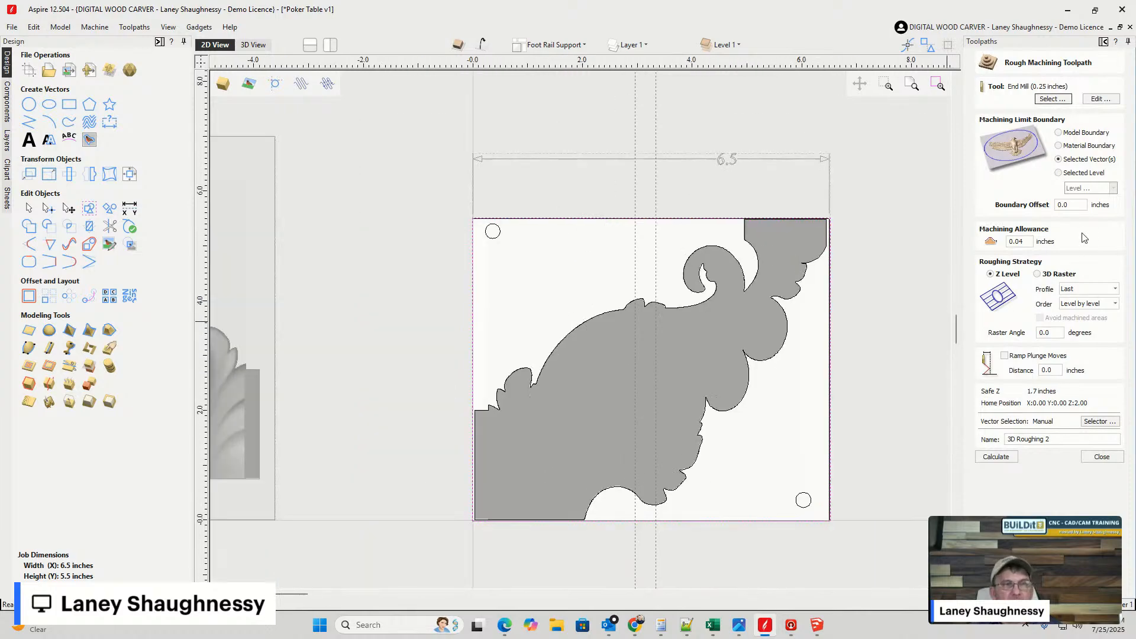
{"action": "left_click", "coordinate": [996, 457]}
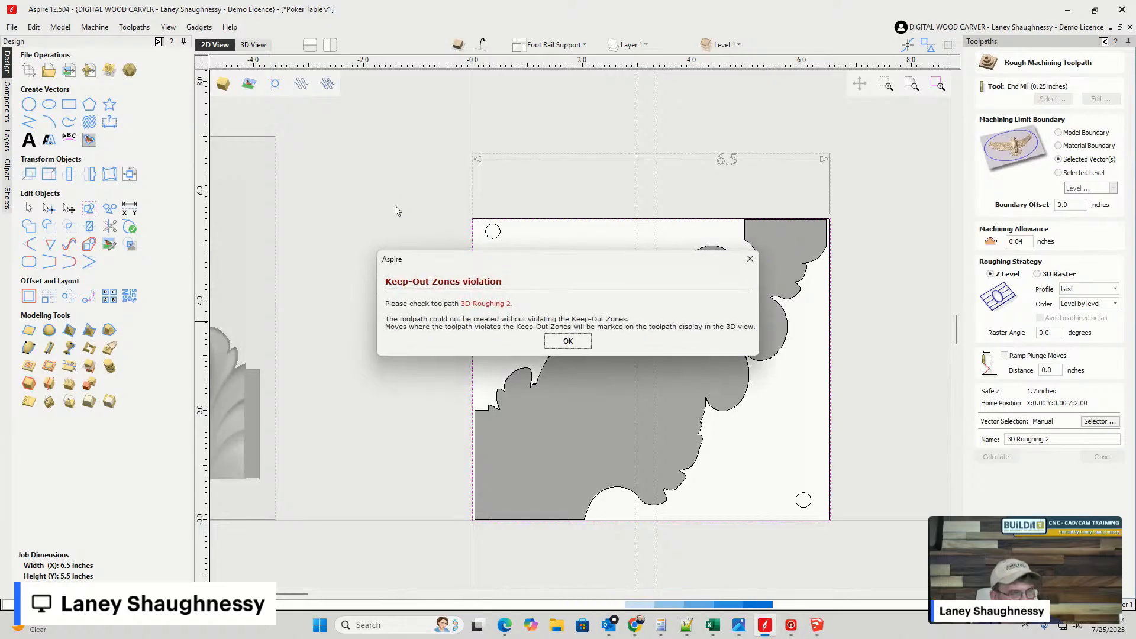
{"action": "left_click", "coordinate": [567, 343]}
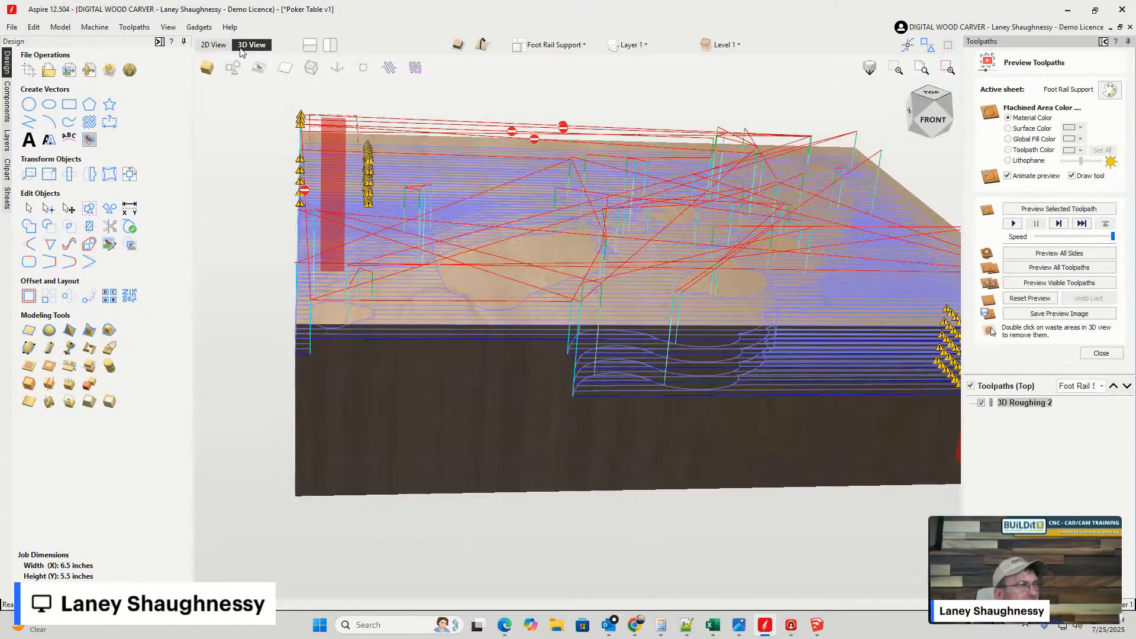
{"action": "left_click", "coordinate": [931, 95]}
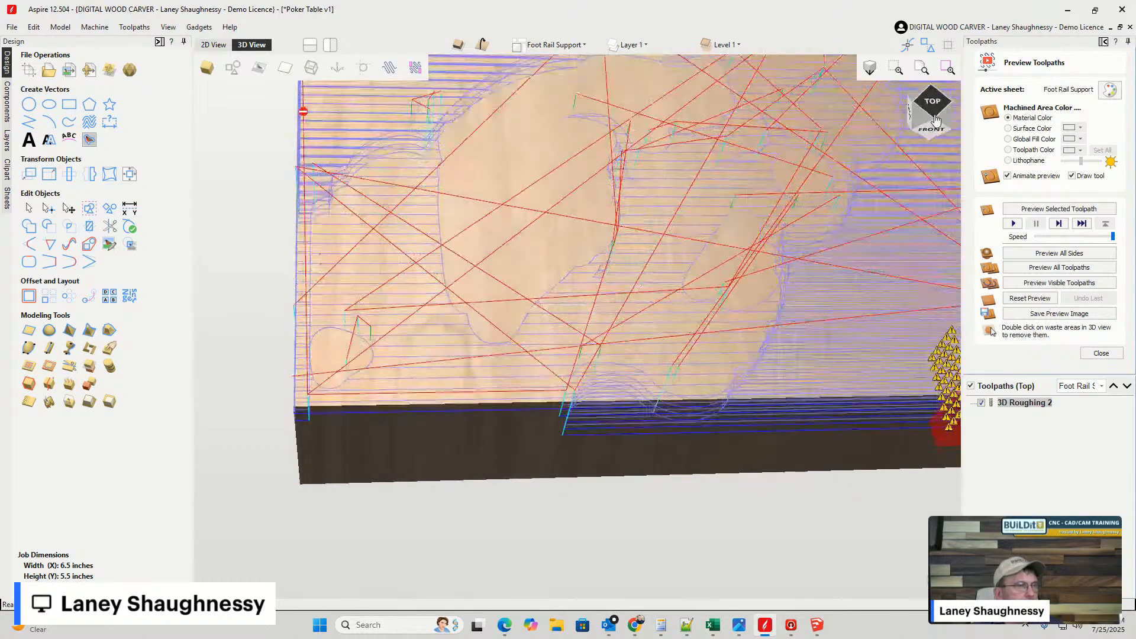
{"action": "scroll", "coordinate": [560, 338], "scroll_direction": "down", "scroll_amount": 5}
{"action": "scroll", "coordinate": [728, 349], "scroll_direction": "up", "scroll_amount": 5}
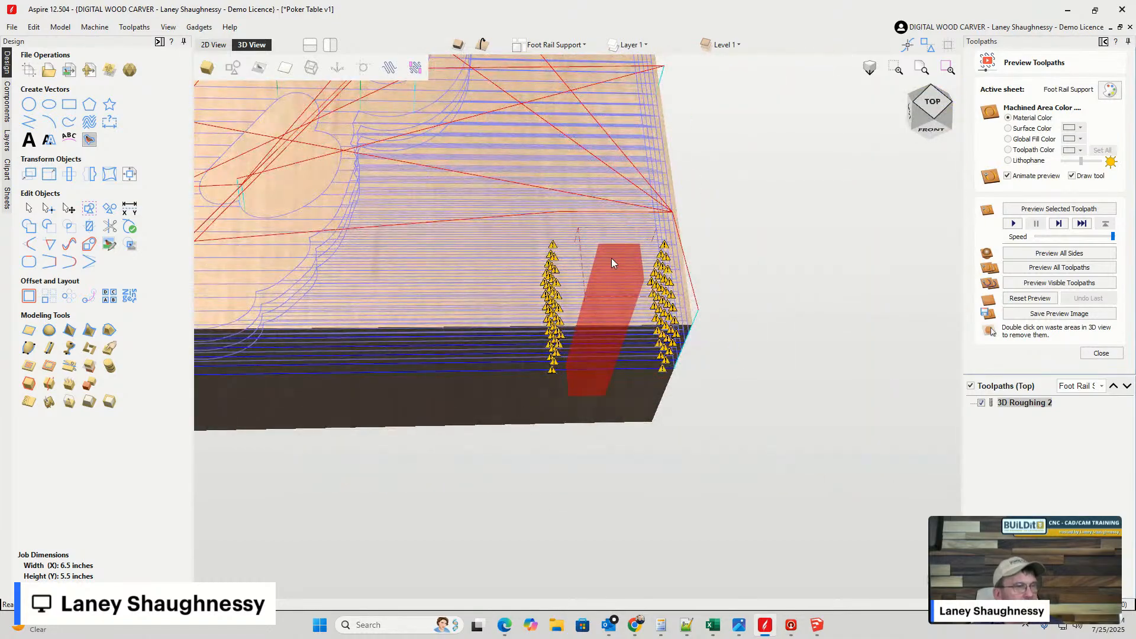
- Draw a square-cornered rectangle about 0.45 by 0.575 inches around the upper-left circle and widen it past the sheet's left edge
{"action": "left_click", "coordinate": [213, 45]}
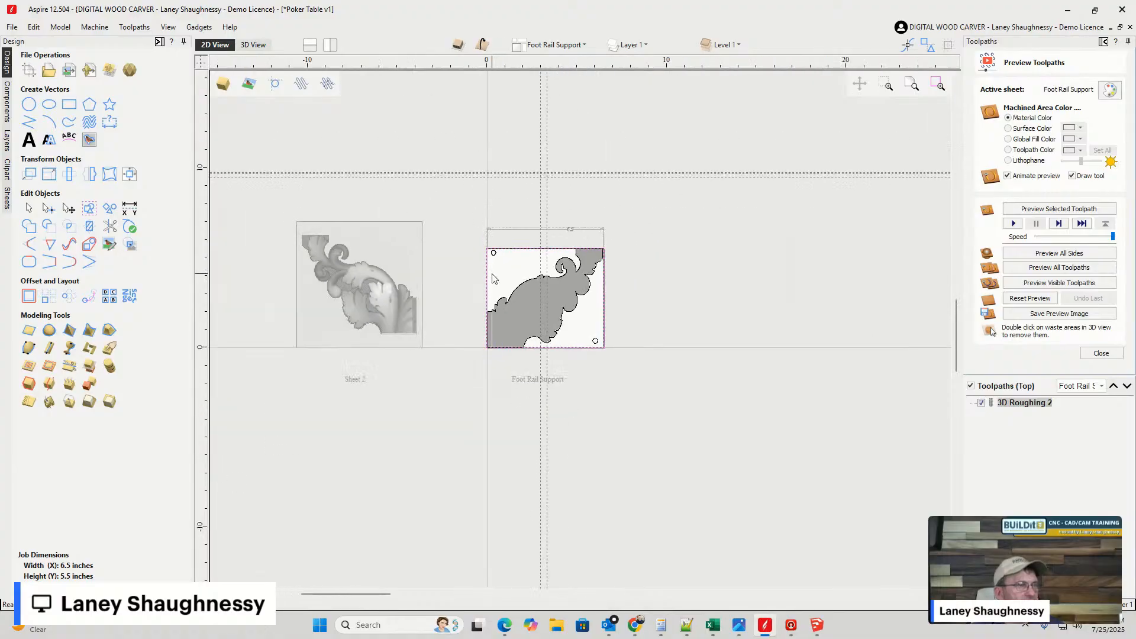
{"action": "left_click", "coordinate": [70, 105]}
{"action": "scroll", "coordinate": [493, 255], "scroll_direction": "up", "scroll_amount": 5}
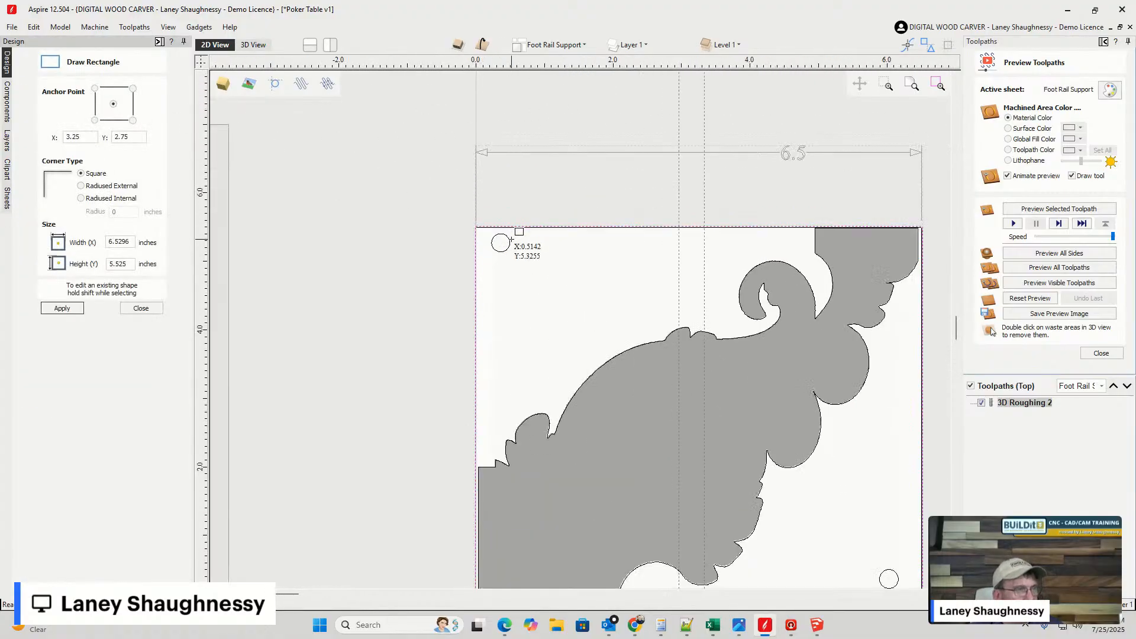
{"action": "scroll", "coordinate": [513, 239], "scroll_direction": "up", "scroll_amount": 3}
{"action": "left_click_drag", "start_coordinate": [458, 205], "coordinate": [519, 283]}
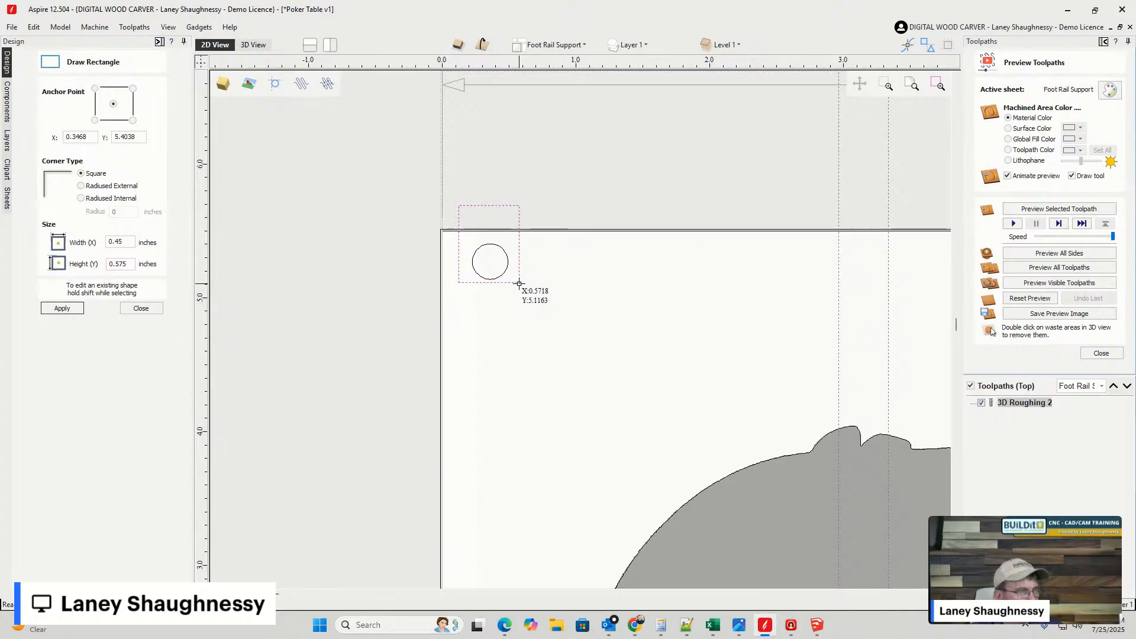
{"action": "left_click", "coordinate": [143, 311]}
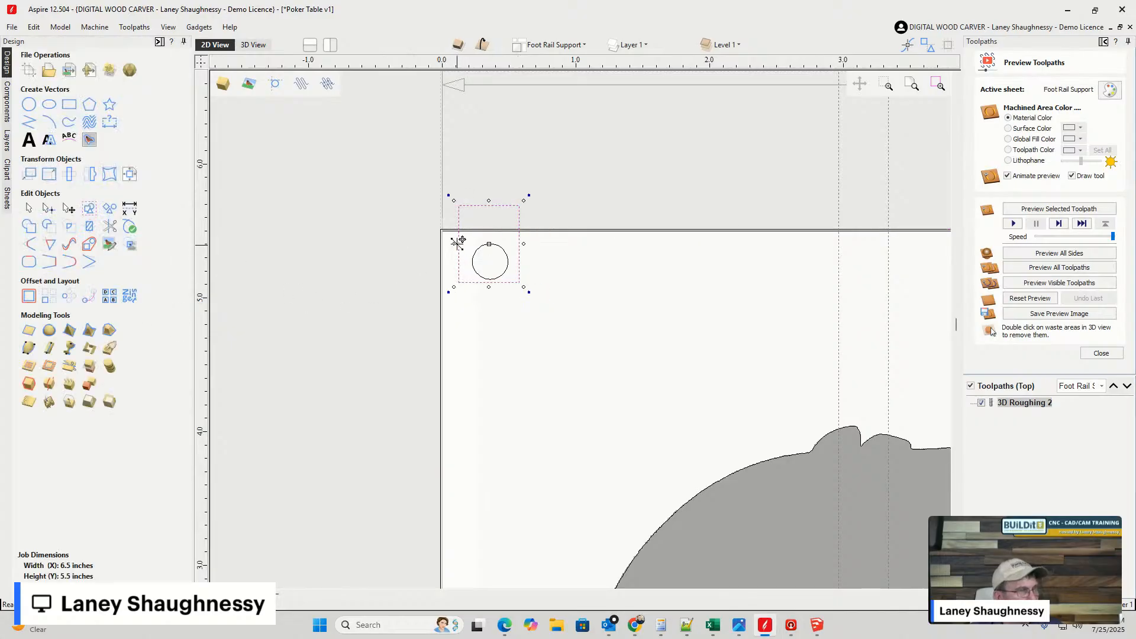
{"action": "left_click_drag", "start_coordinate": [459, 244], "coordinate": [424, 246]}
{"action": "scroll", "coordinate": [344, 239], "scroll_direction": "down", "scroll_amount": 8}
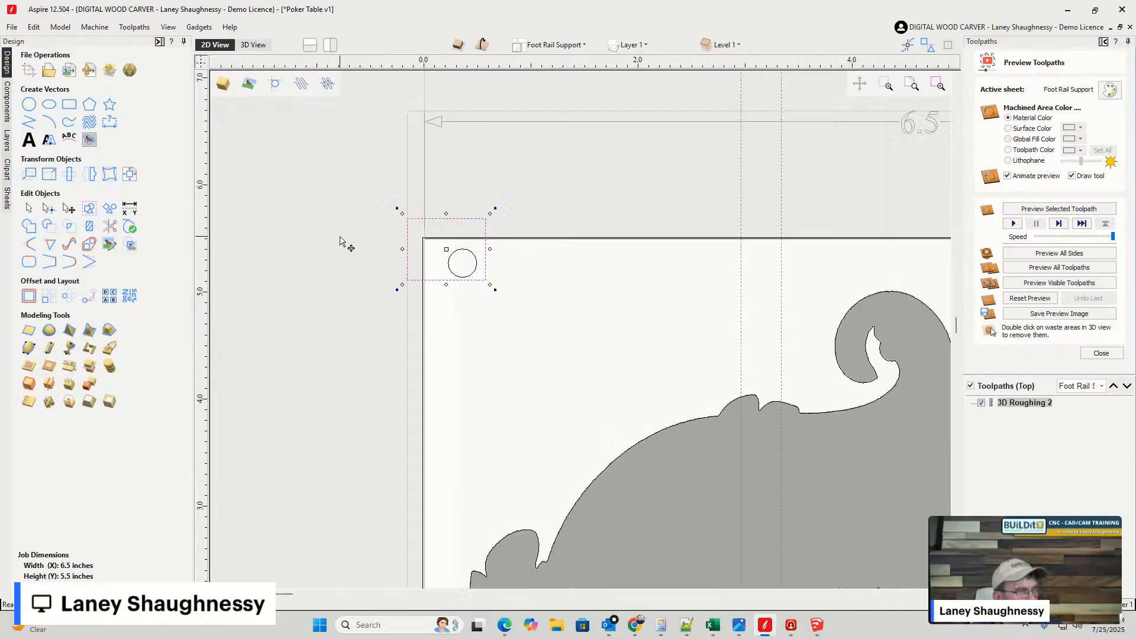
- Draw a square-cornered rectangle about 1.1 by 0.75 inches around the lower-right circle, extending past the sheet's corner
{"action": "scroll", "coordinate": [467, 344], "scroll_direction": "up", "scroll_amount": 5}
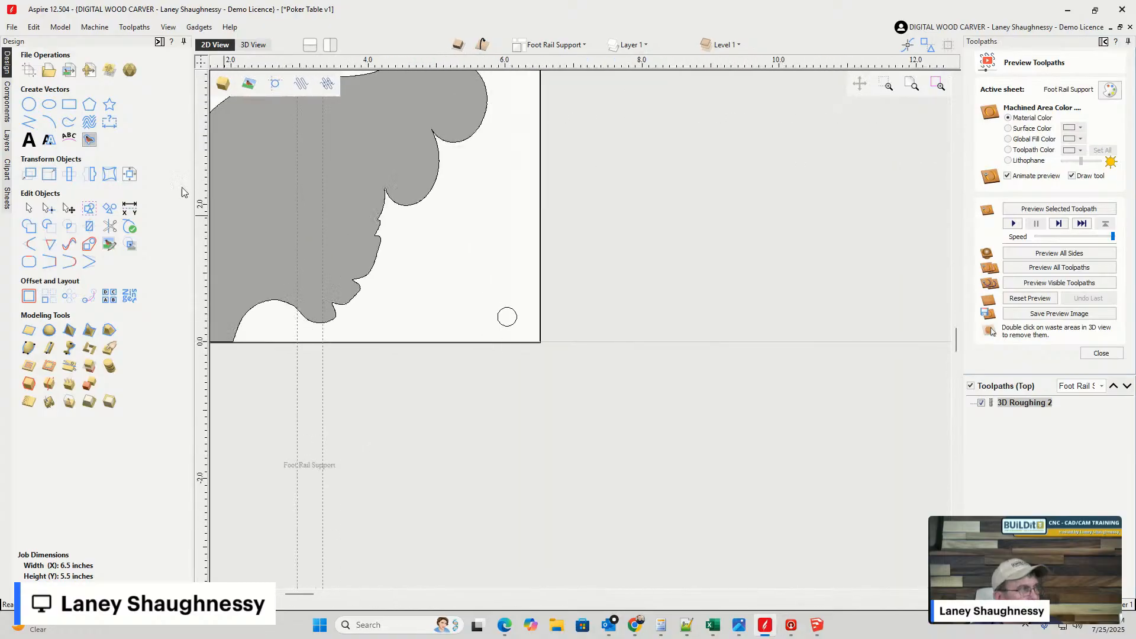
{"action": "left_click_drag", "start_coordinate": [490, 298], "coordinate": [556, 359]}
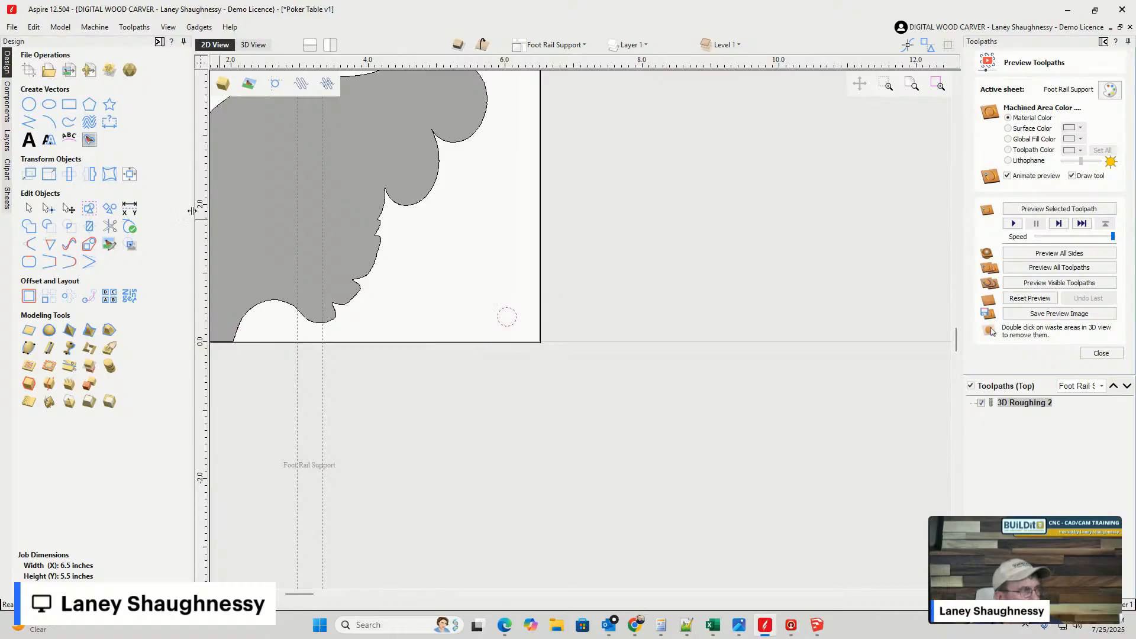
{"action": "left_click", "coordinate": [69, 104]}
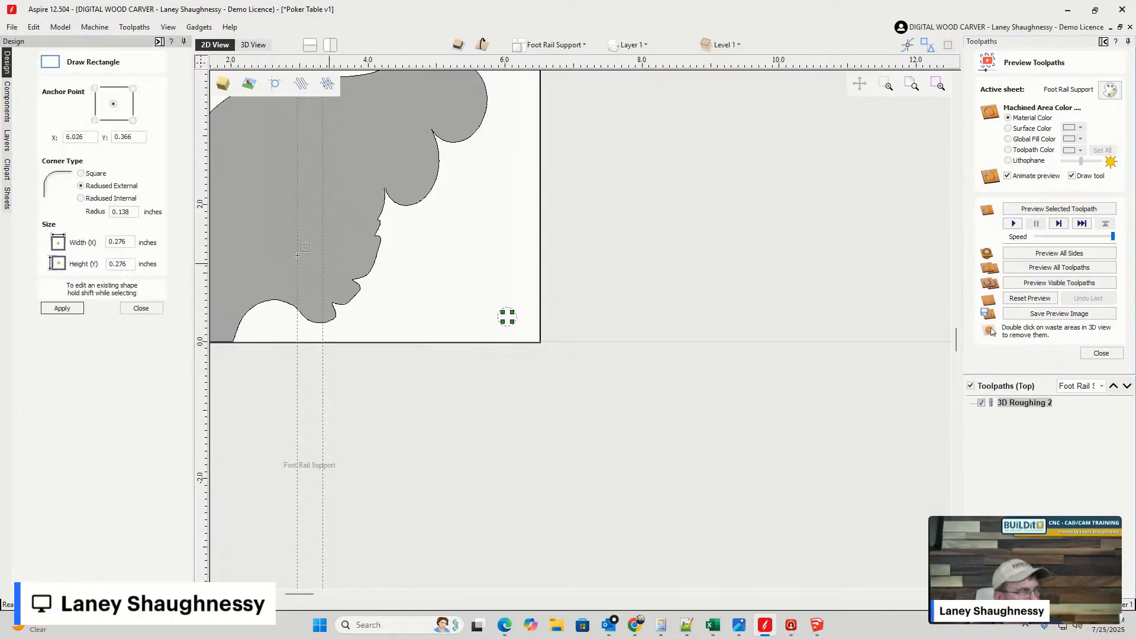
{"action": "left_click", "coordinate": [81, 174]}
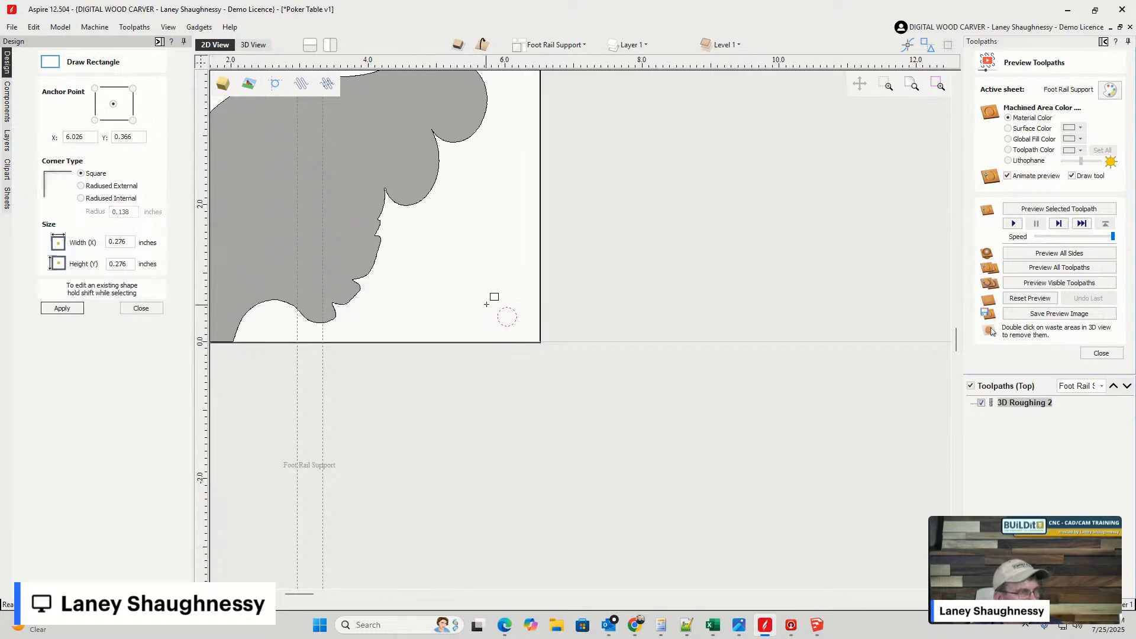
{"action": "left_click_drag", "start_coordinate": [486, 303], "coordinate": [561, 355]}
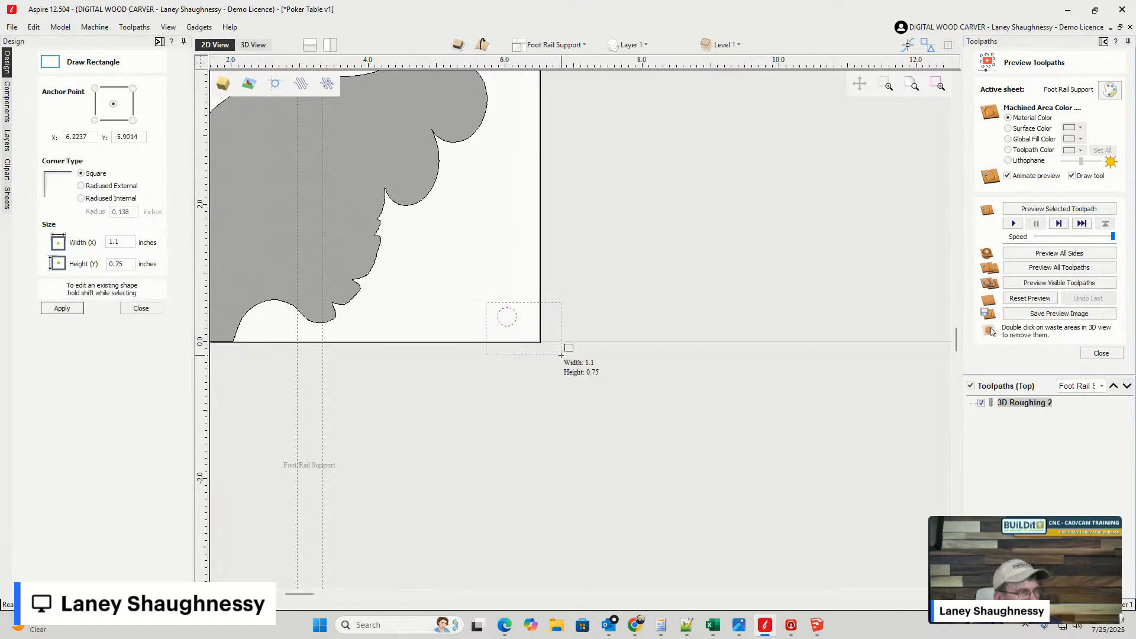
{"action": "left_click", "coordinate": [141, 308]}
{"action": "scroll", "coordinate": [589, 380], "scroll_direction": "down", "scroll_amount": 3}
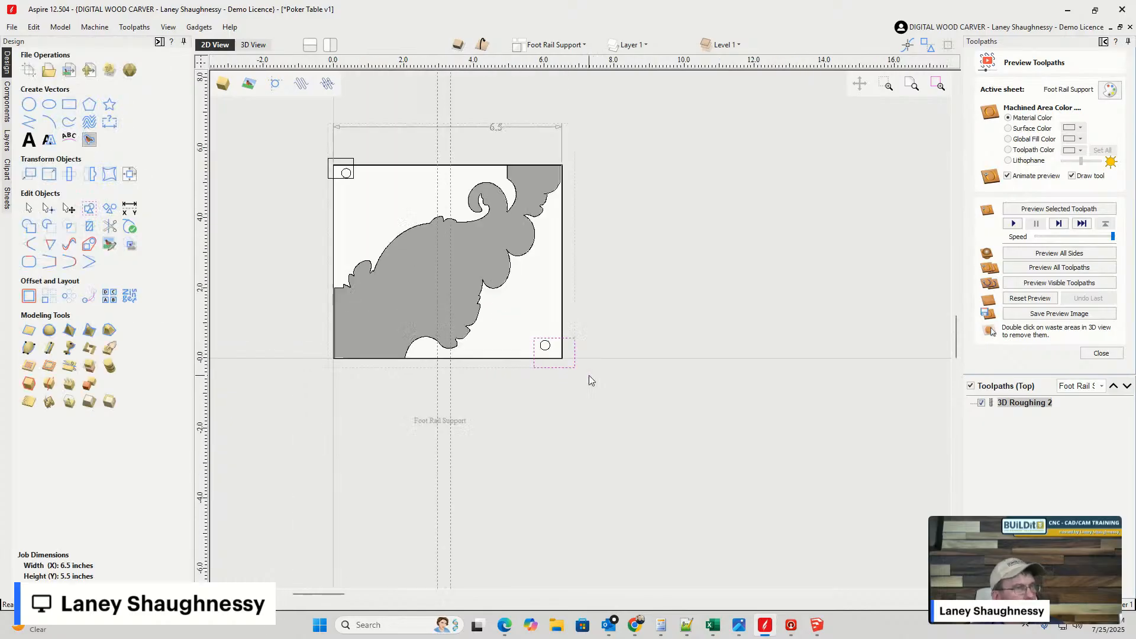
- Create toolpath keep-out zones from the two corner rectangles with a clearance of 0.125 inches
{"action": "scroll", "coordinate": [588, 375], "scroll_direction": "down", "scroll_amount": 1}
{"action": "left_click", "coordinate": [1101, 353]}
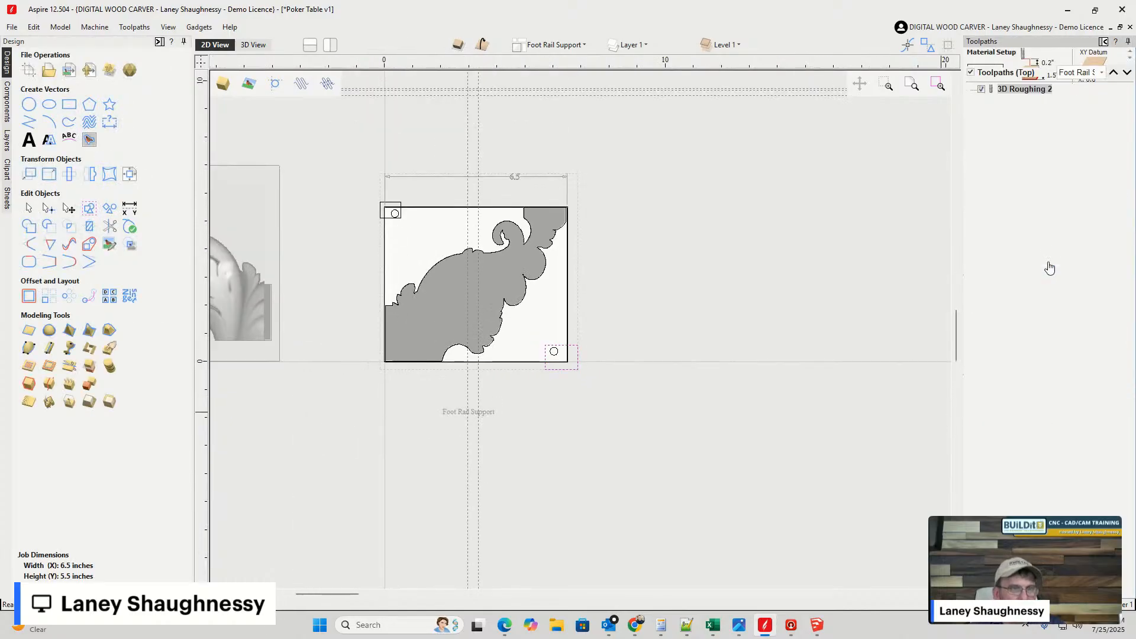
{"action": "left_click", "coordinate": [1001, 151]}
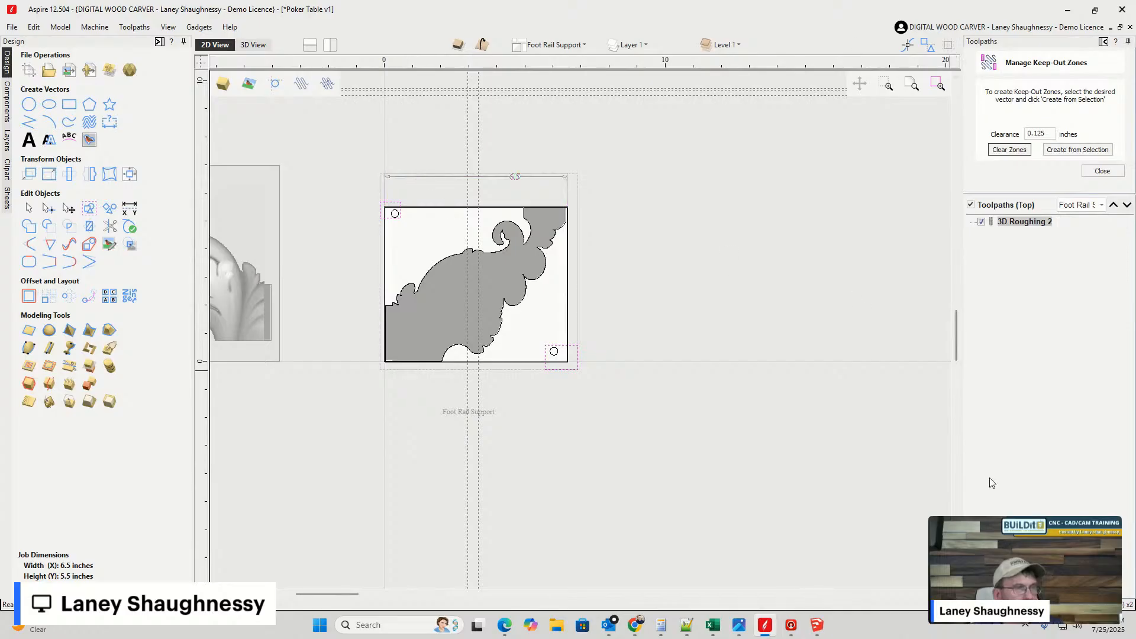
{"action": "left_click", "coordinate": [1088, 150]}
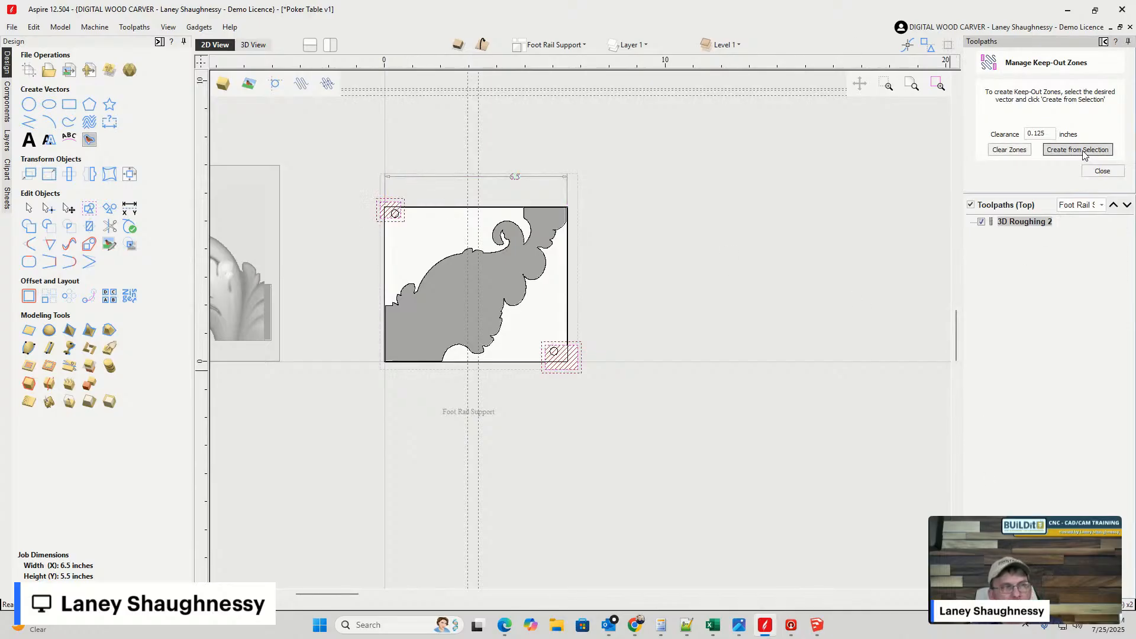
- Recalculate the 3D Roughing 2 toolpath within the selected boundary using the rectangular keep-out zones
{"action": "double_click", "coordinate": [1016, 222]}
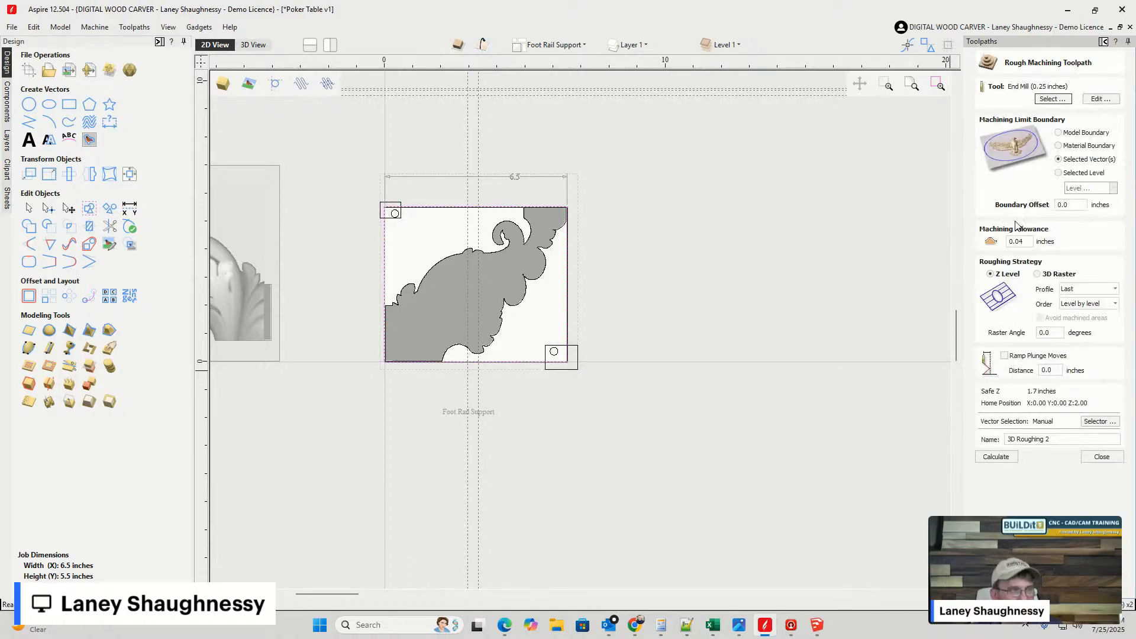
{"action": "left_click", "coordinate": [996, 458]}
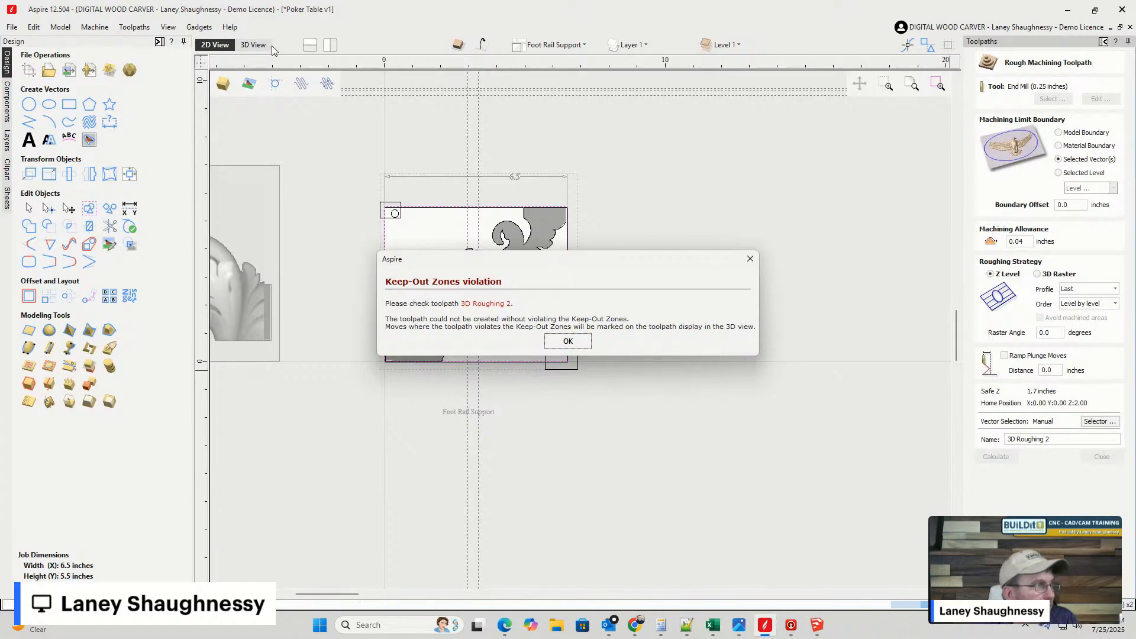
{"action": "left_click", "coordinate": [567, 342]}
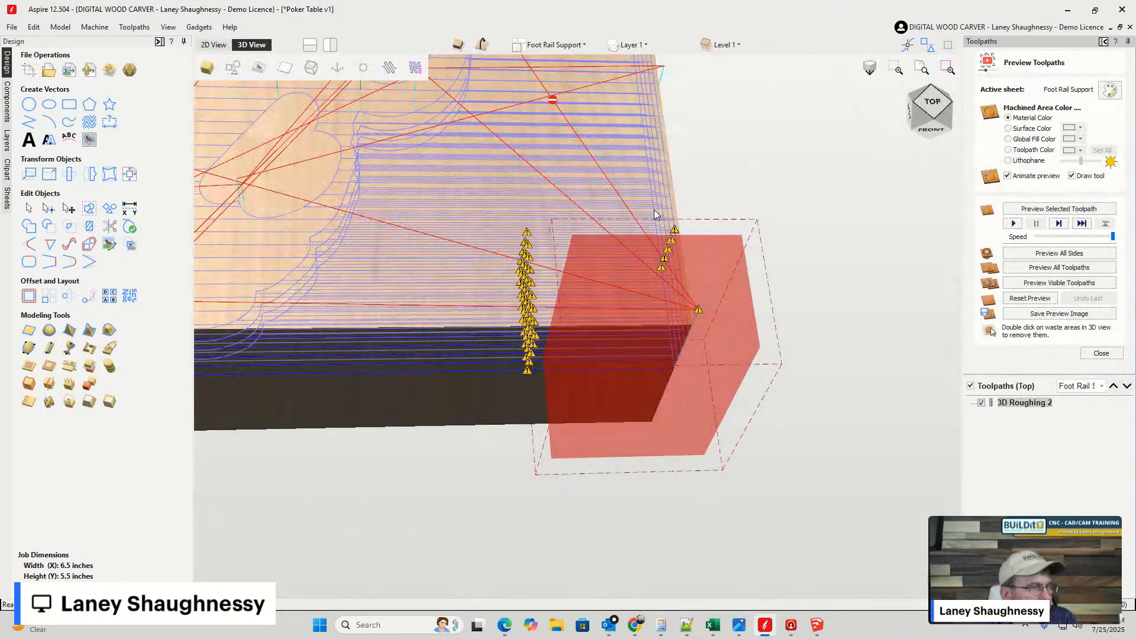
- Examine the roughing toolpath in 3D for moves that violate the keep-out zones at both corners
{"action": "left_click_drag", "start_coordinate": [655, 210], "coordinate": [782, 458]}
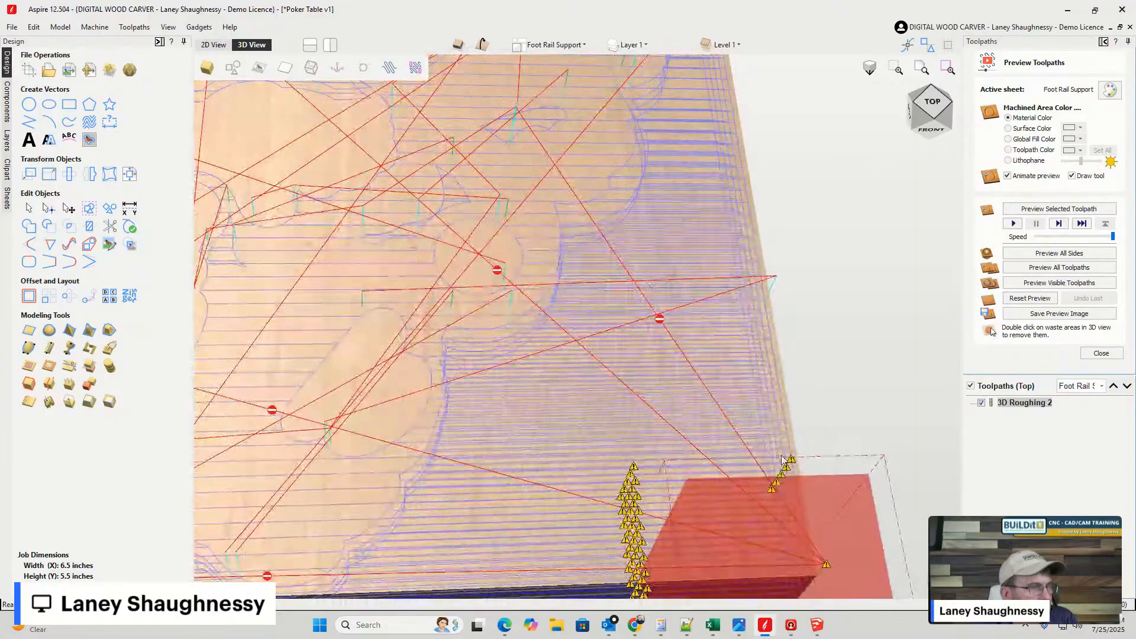
{"action": "scroll", "coordinate": [780, 323], "scroll_direction": "down", "scroll_amount": 6}
{"action": "scroll", "coordinate": [637, 346], "scroll_direction": "up", "scroll_amount": 5}
{"action": "scroll", "coordinate": [627, 349], "scroll_direction": "down", "scroll_amount": 4}
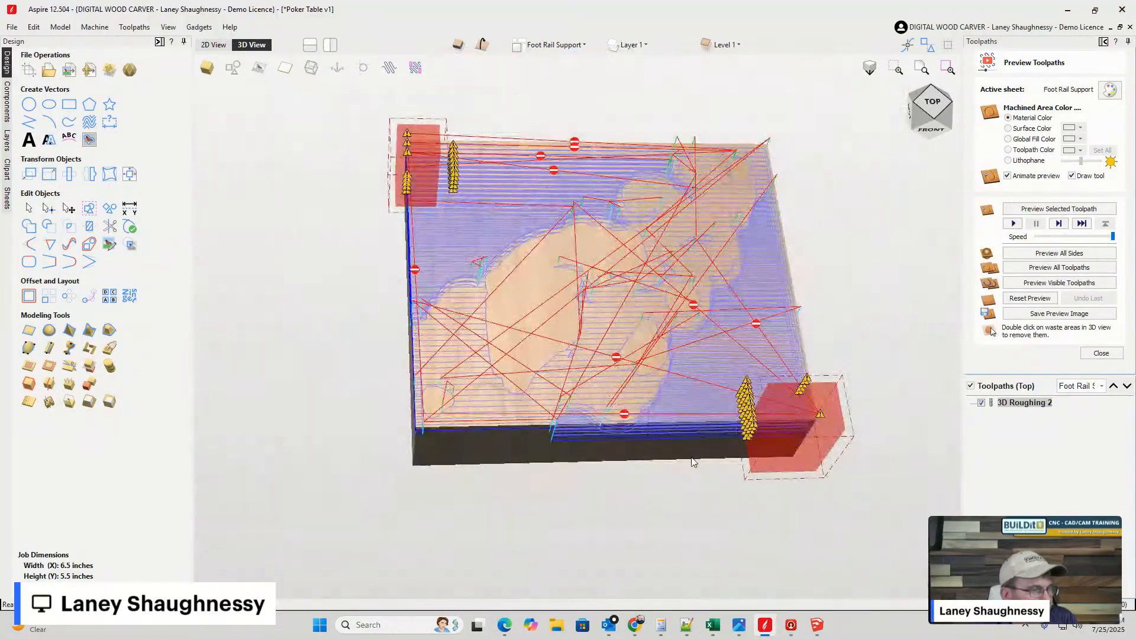
{"action": "scroll", "coordinate": [694, 462], "scroll_direction": "up", "scroll_amount": 2}
{"action": "middle_click_drag", "start_coordinate": [782, 444], "coordinate": [709, 438]}
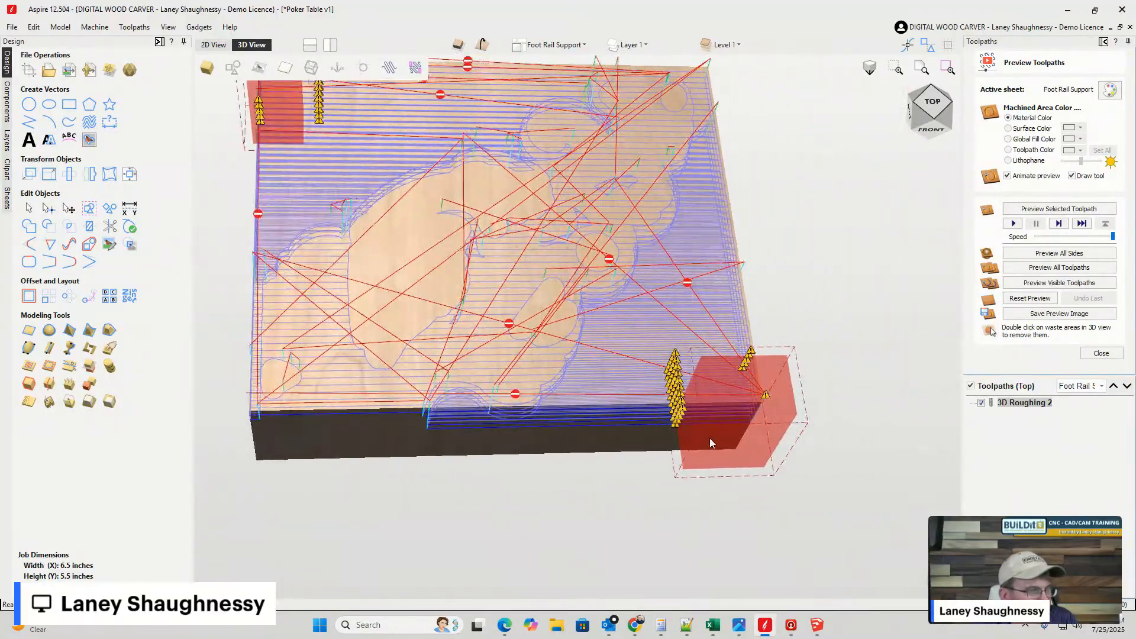
{"action": "left_click", "coordinate": [940, 111]}
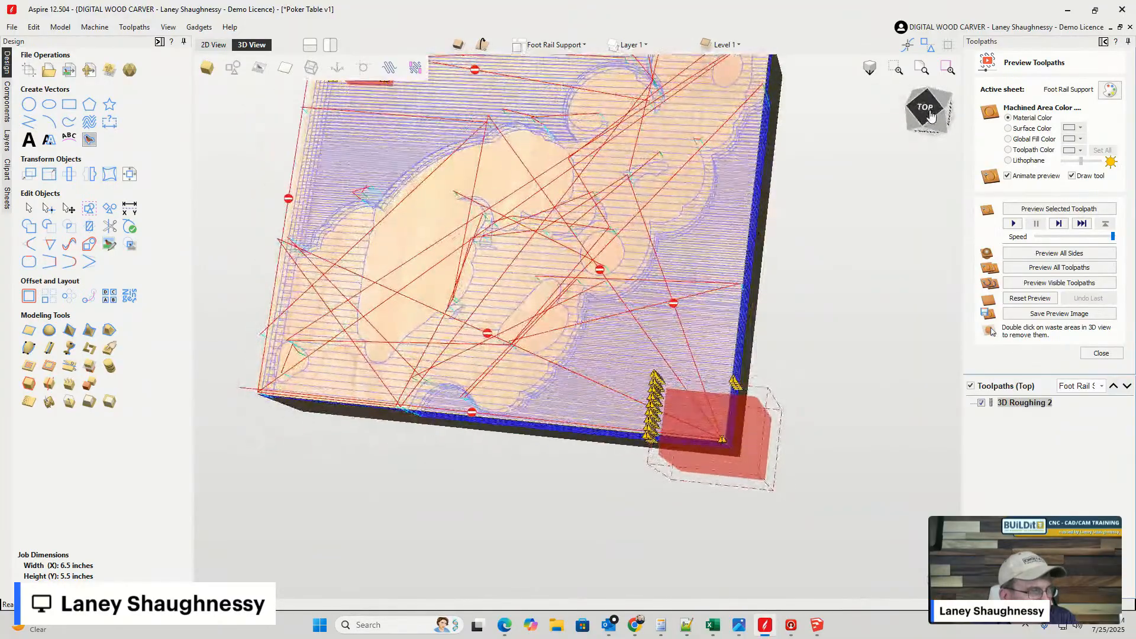
{"action": "scroll", "coordinate": [634, 261], "scroll_direction": "down", "scroll_amount": 5}
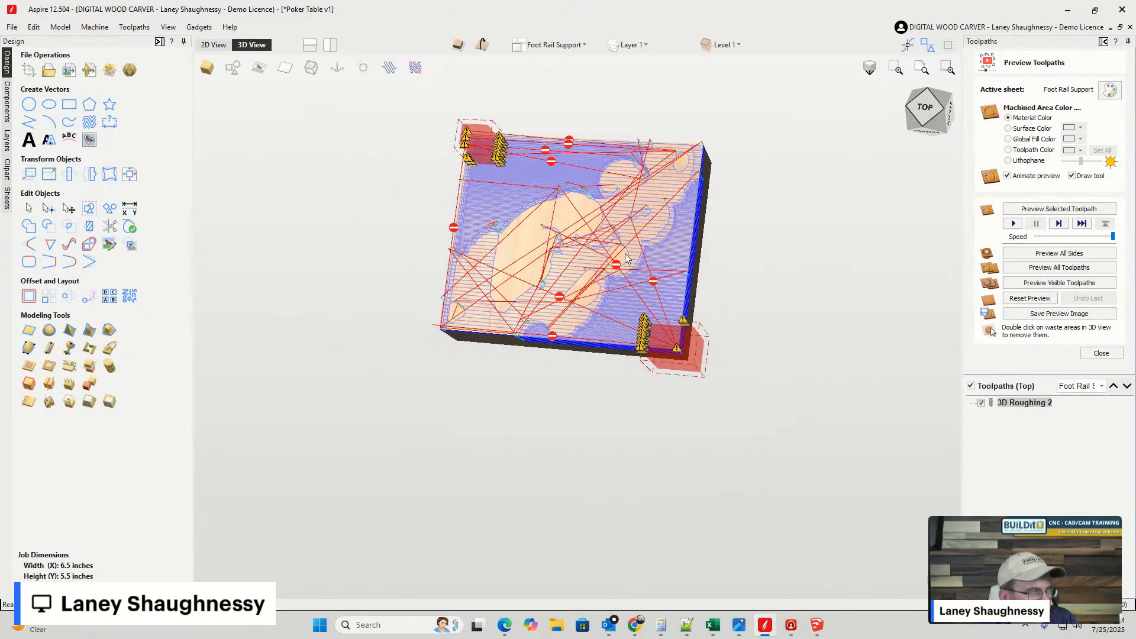
- Notch the roughing boundary's lower-right corner inward by about 1 inch each way, adding a node on each adjoining edge and moving the corner node
{"action": "left_click", "coordinate": [208, 47]}
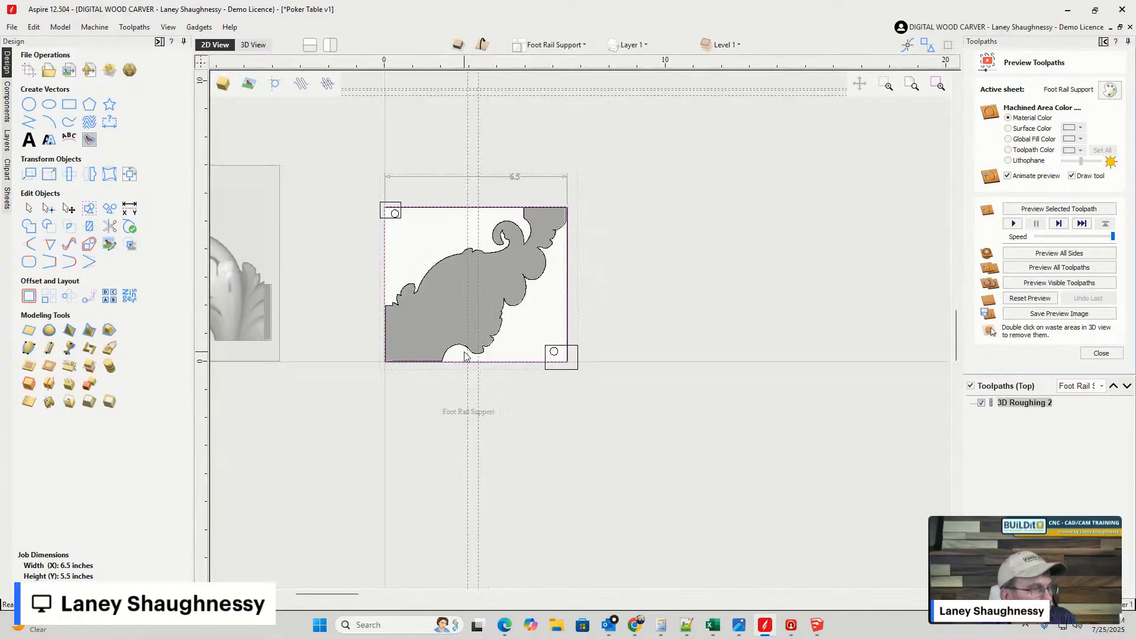
{"action": "scroll", "coordinate": [521, 403], "scroll_direction": "up", "scroll_amount": 5}
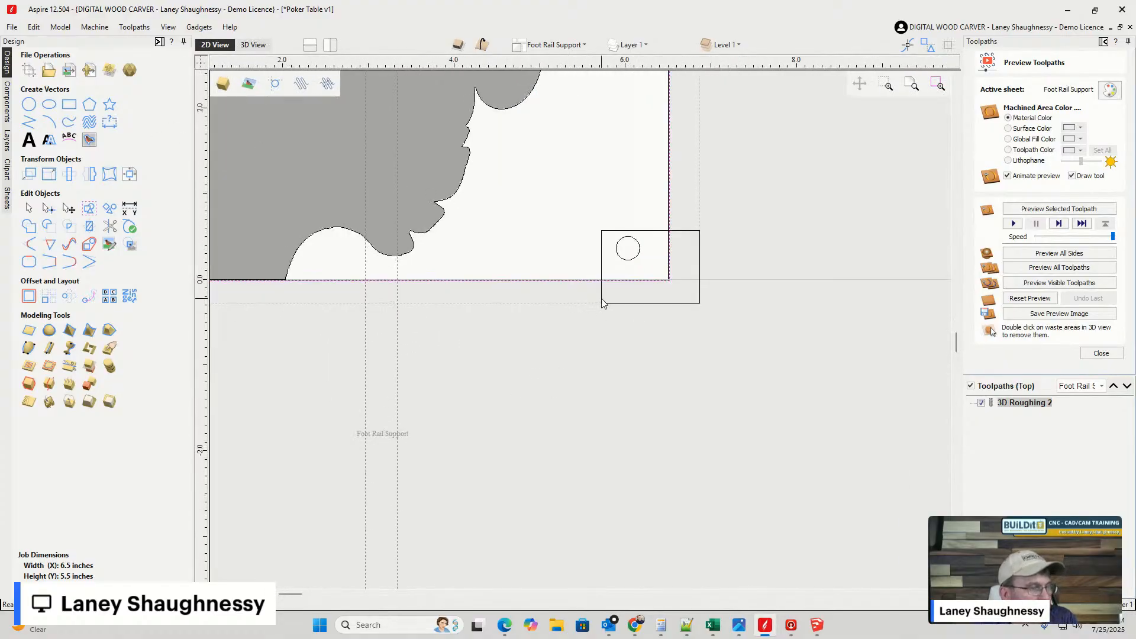
{"action": "left_click", "coordinate": [602, 302]}
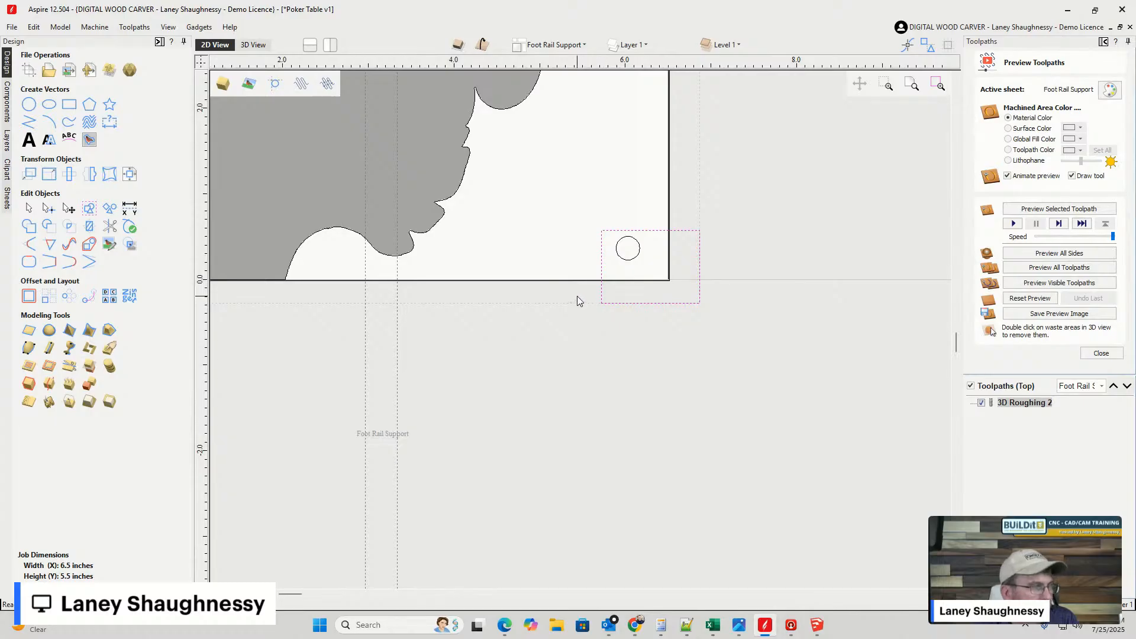
{"action": "left_click", "coordinate": [580, 282]}
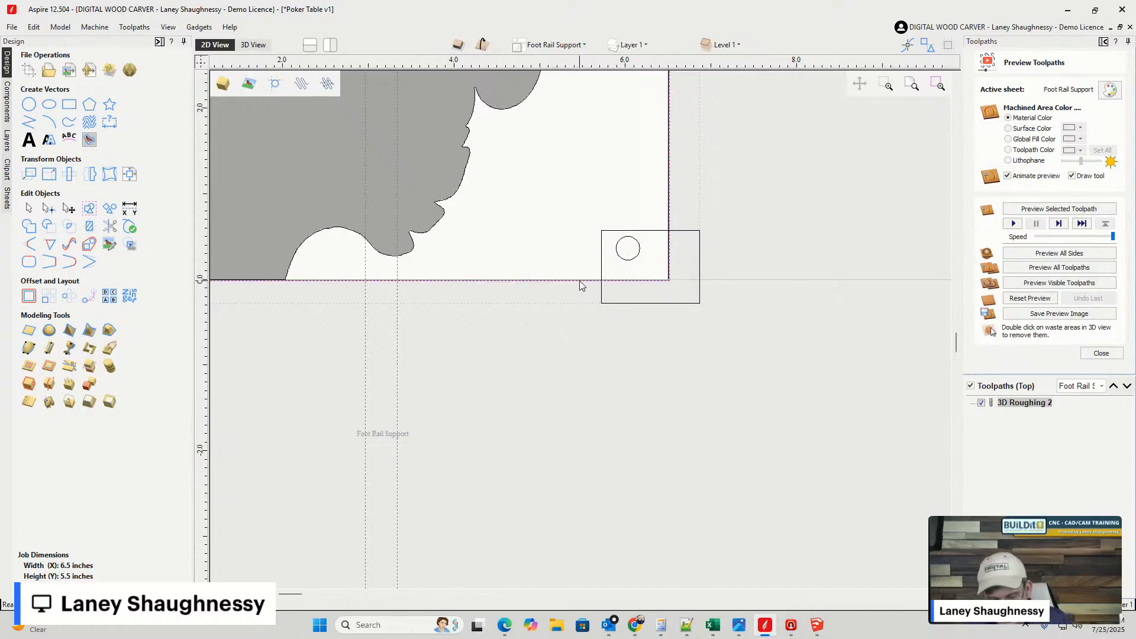
{"action": "left_click", "coordinate": [580, 286]}
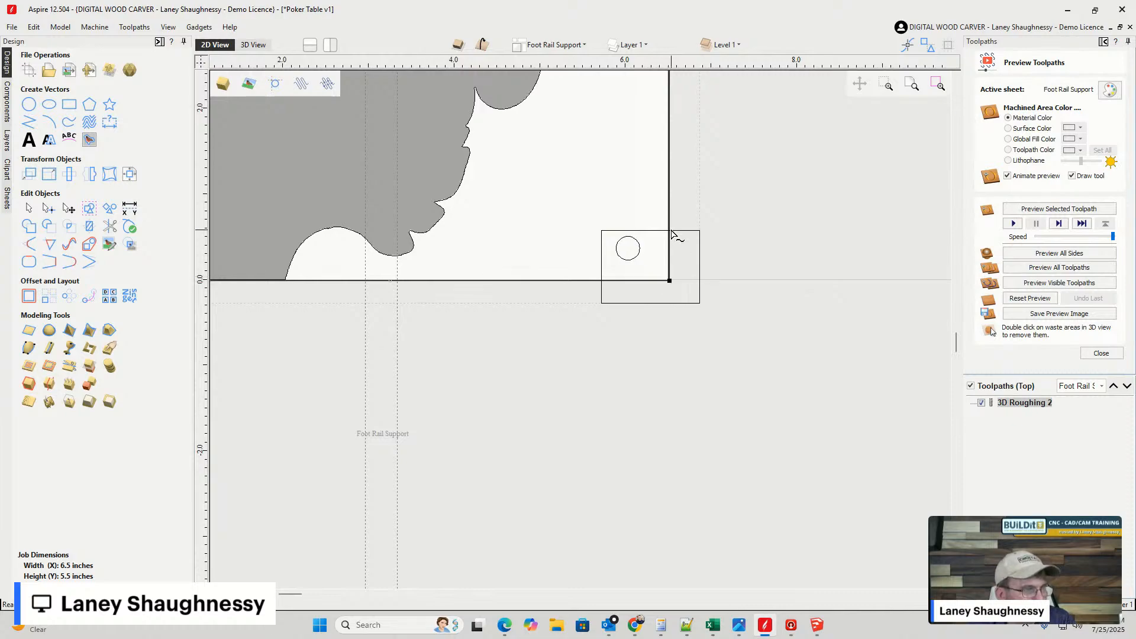
{"action": "right_click", "coordinate": [670, 197]}
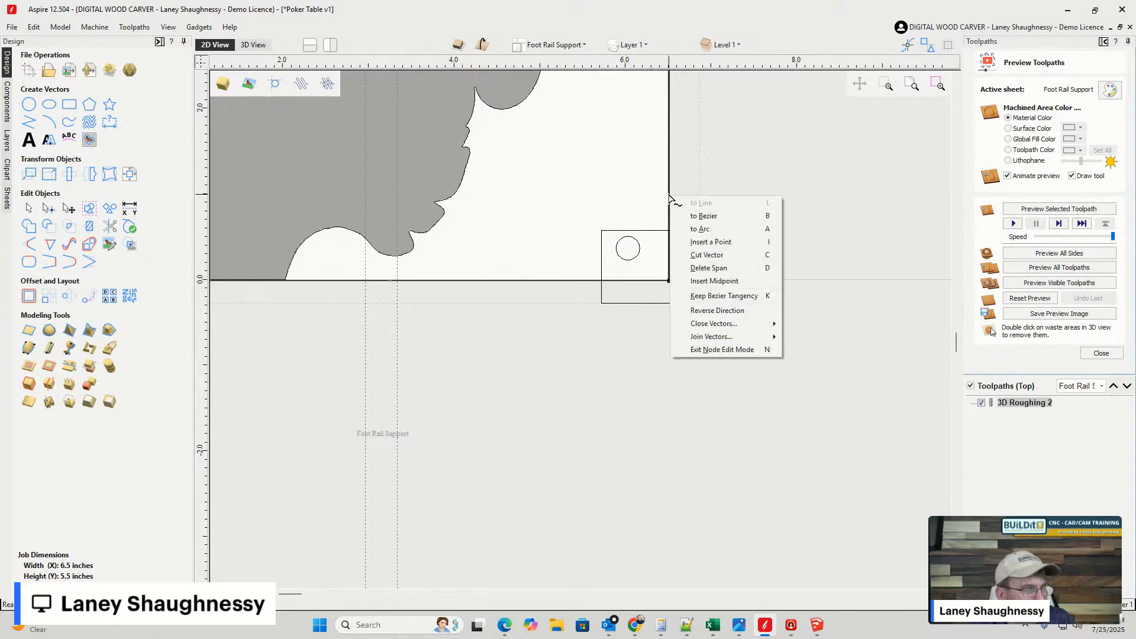
{"action": "left_click", "coordinate": [690, 256]}
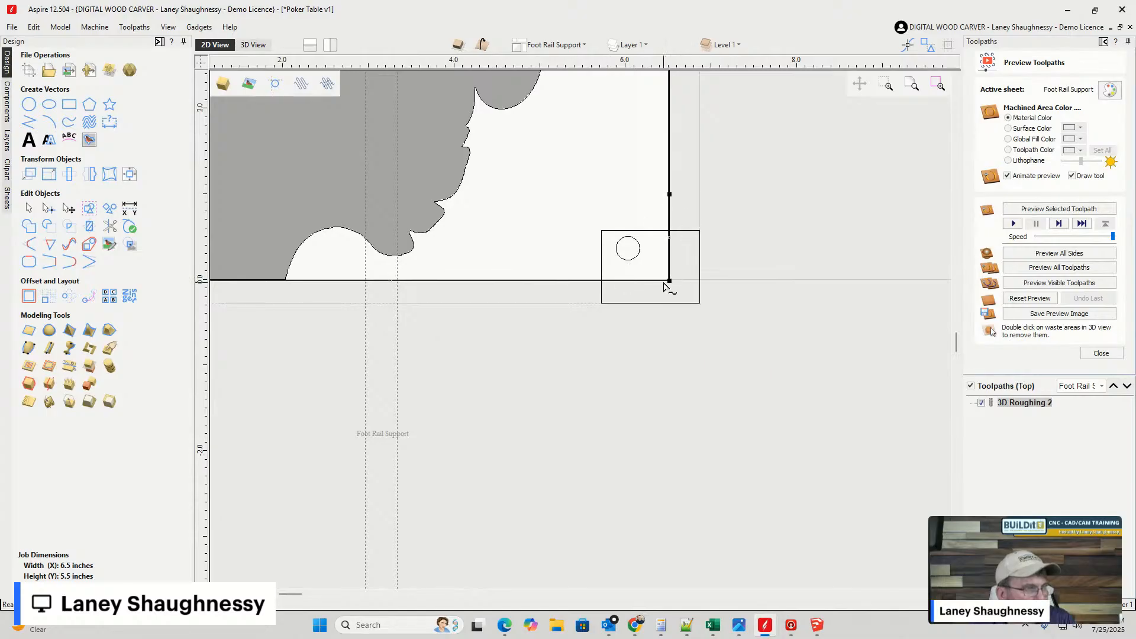
{"action": "right_click", "coordinate": [588, 283]}
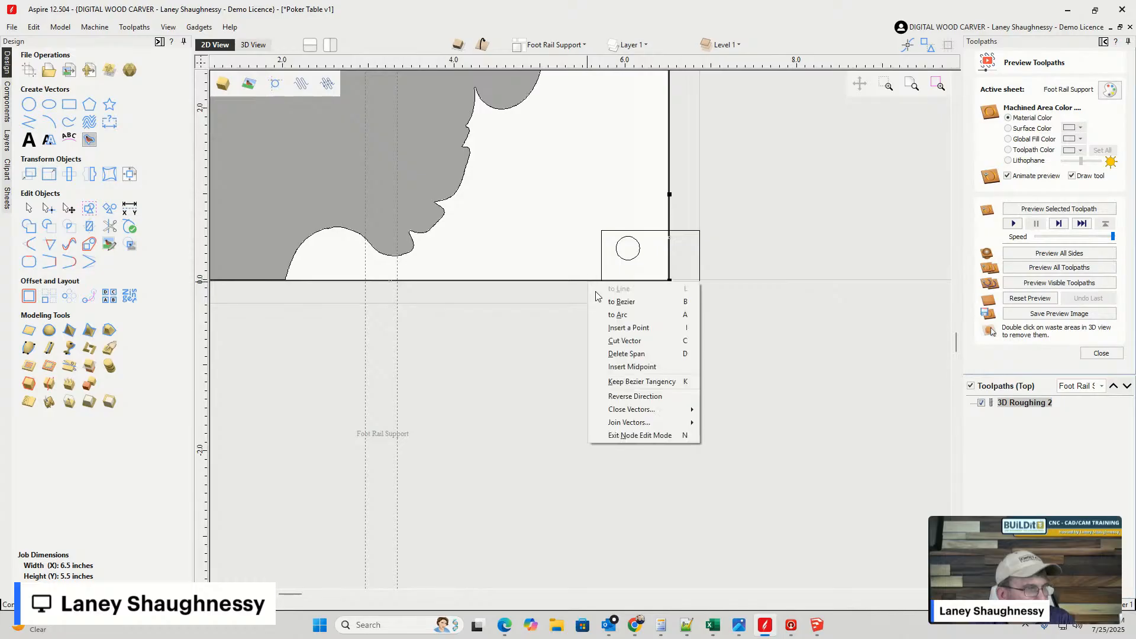
{"action": "left_click", "coordinate": [611, 329]}
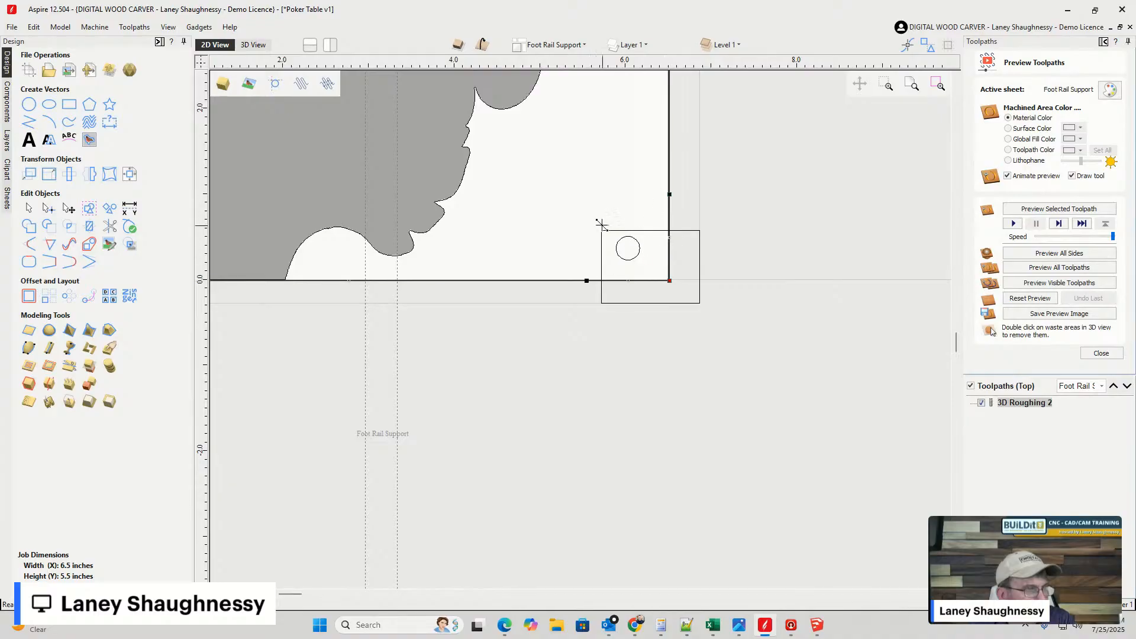
{"action": "left_click_drag", "start_coordinate": [602, 225], "coordinate": [585, 193]}
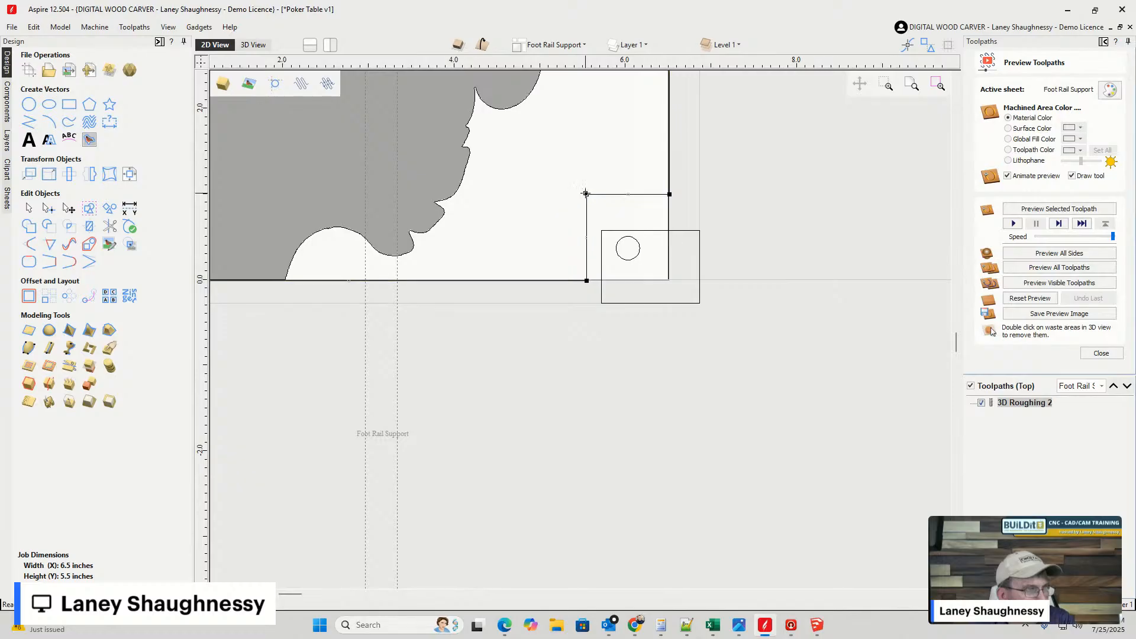
- Notch the boundary's upper-left corner by about 0.8 by 0.55 inches, adding a node on each adjoining edge and moving the corner node inward
{"action": "scroll", "coordinate": [757, 224], "scroll_direction": "down", "scroll_amount": 3}
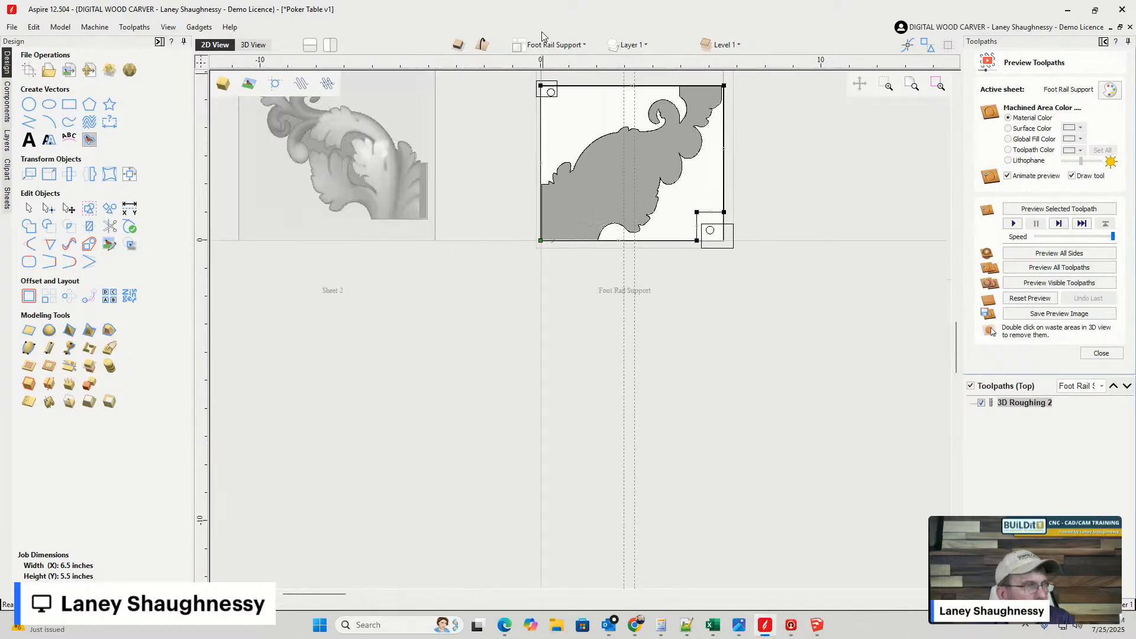
{"action": "scroll", "coordinate": [548, 86], "scroll_direction": "up", "scroll_amount": 3}
{"action": "scroll", "coordinate": [477, 102], "scroll_direction": "down", "scroll_amount": 3}
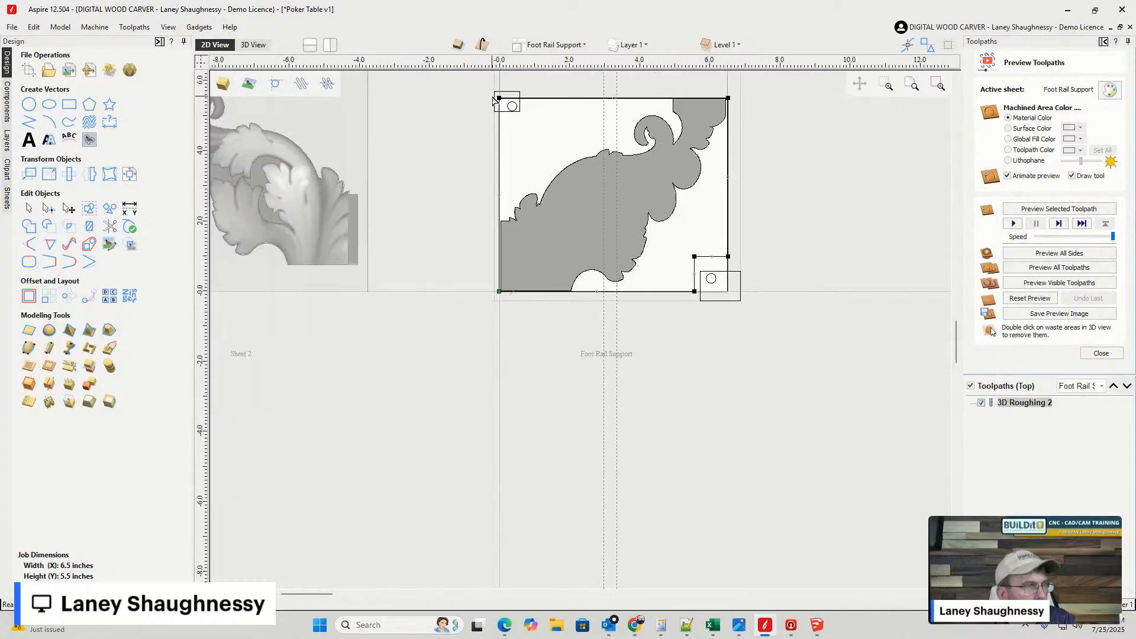
{"action": "scroll", "coordinate": [494, 103], "scroll_direction": "up", "scroll_amount": 4}
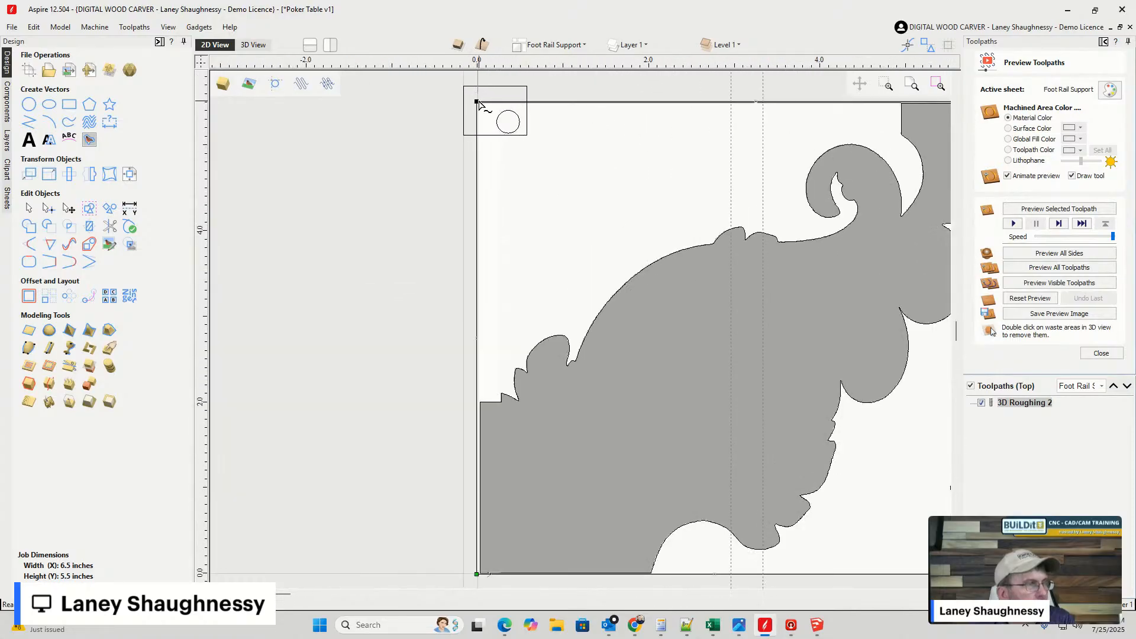
{"action": "right_click", "coordinate": [545, 106]}
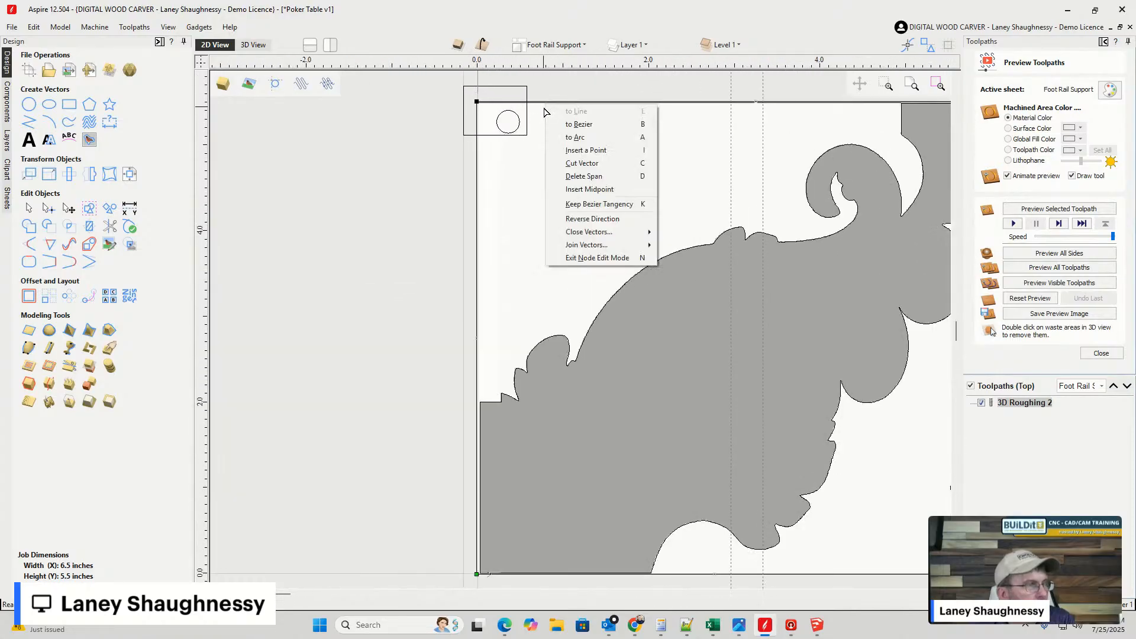
{"action": "left_click", "coordinate": [564, 164]}
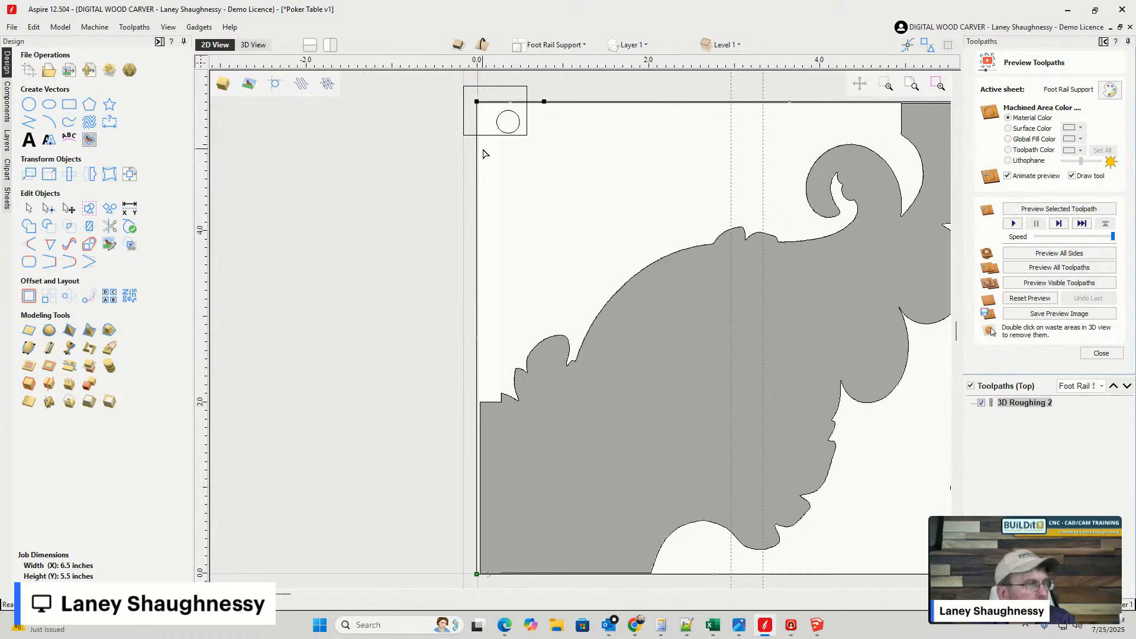
{"action": "right_click", "coordinate": [478, 153]}
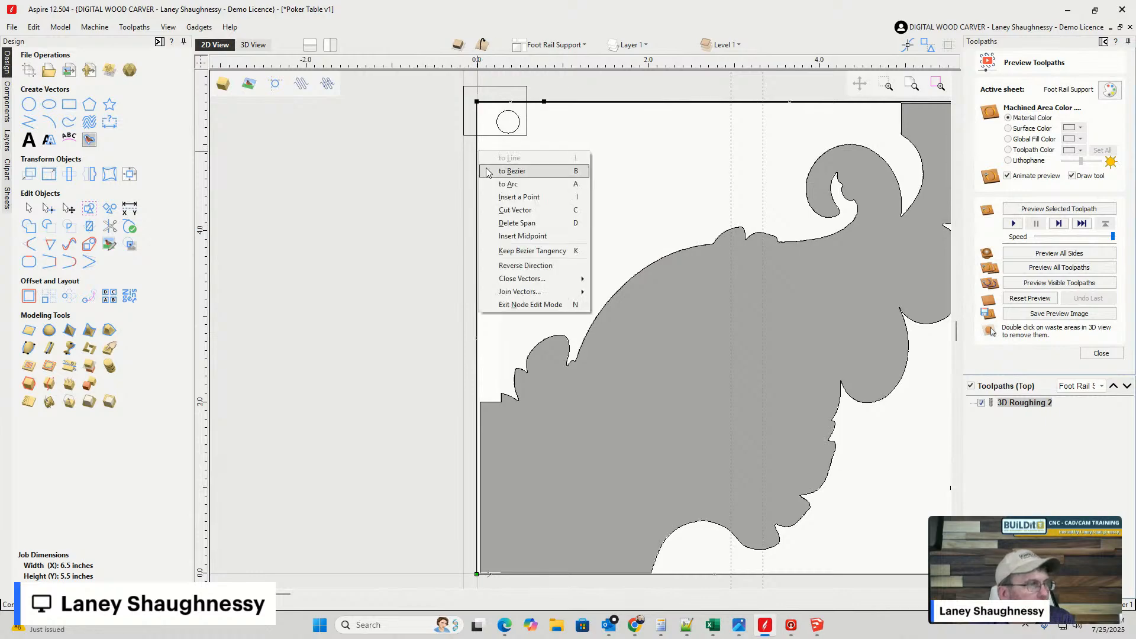
{"action": "left_click", "coordinate": [491, 201]}
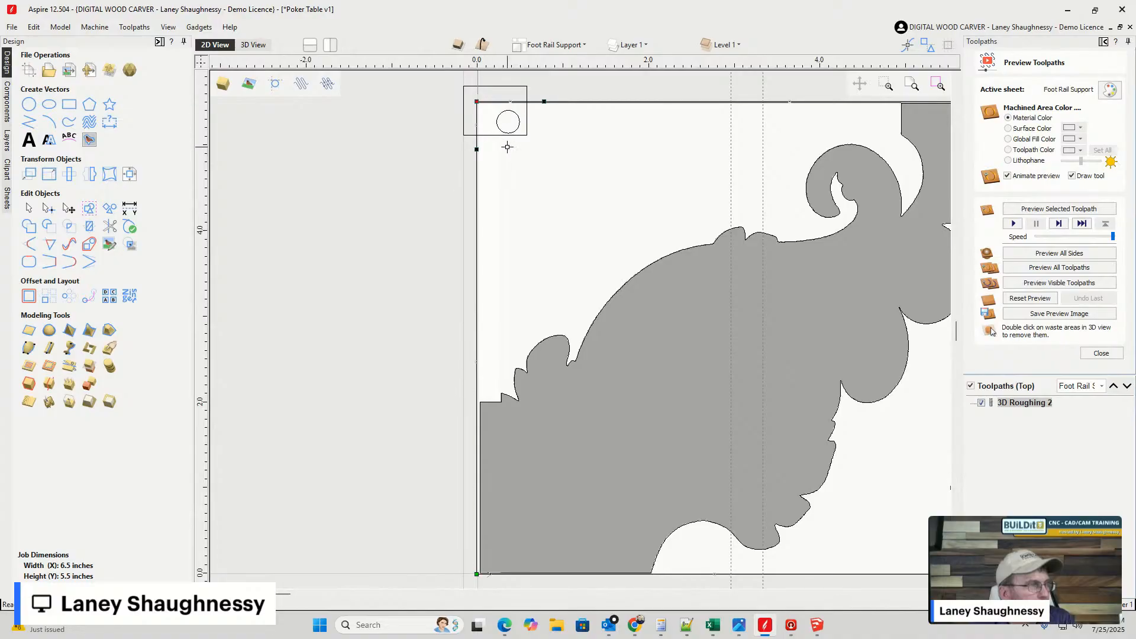
{"action": "left_click", "coordinate": [545, 150]}
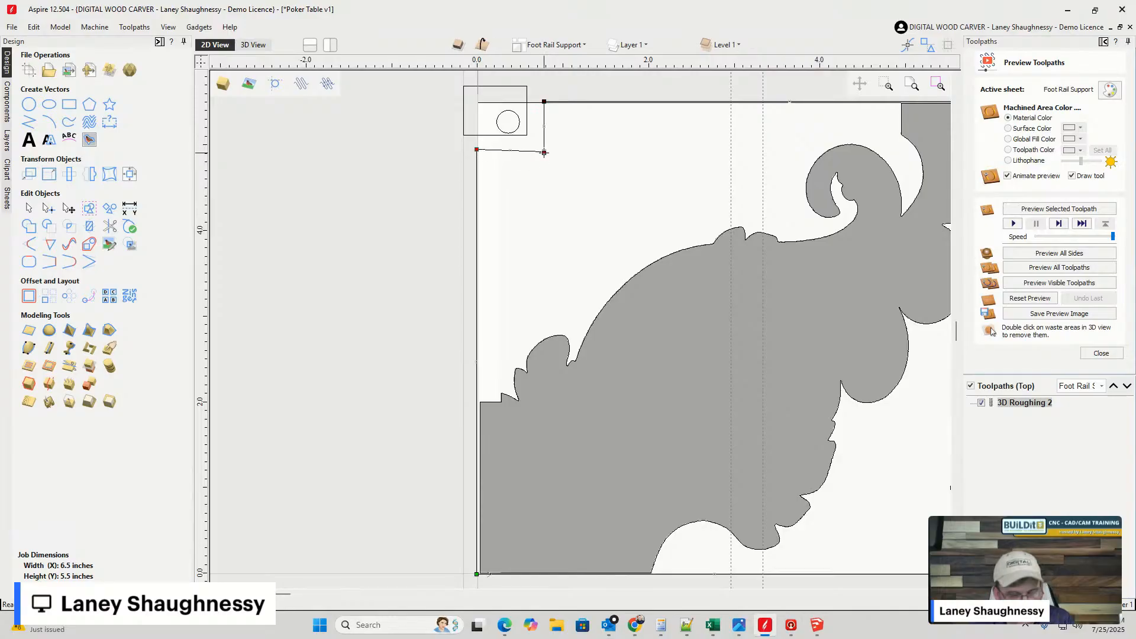
{"action": "left_click_drag", "start_coordinate": [544, 152], "coordinate": [544, 149]}
- Lower the horizontal edge of the lower-right notch to about 0.8 inches above the sheet's bottom edge and finish node editing
{"action": "scroll", "coordinate": [461, 158], "scroll_direction": "down", "scroll_amount": 3}
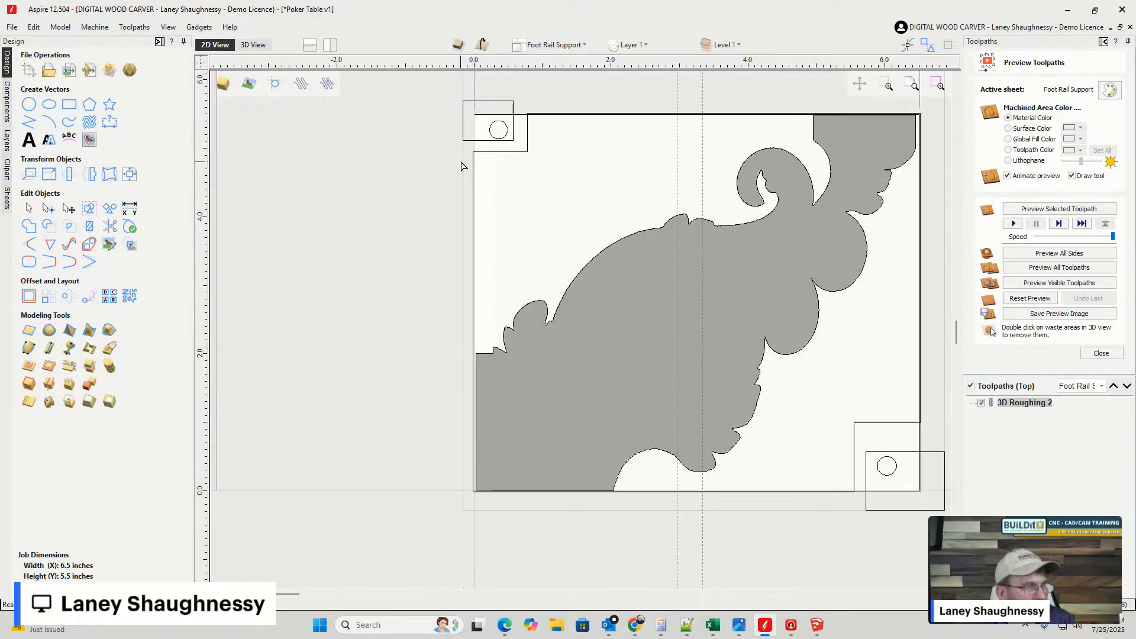
{"action": "scroll", "coordinate": [706, 356], "scroll_direction": "up", "scroll_amount": 3}
{"action": "scroll", "coordinate": [714, 343], "scroll_direction": "down", "scroll_amount": 4}
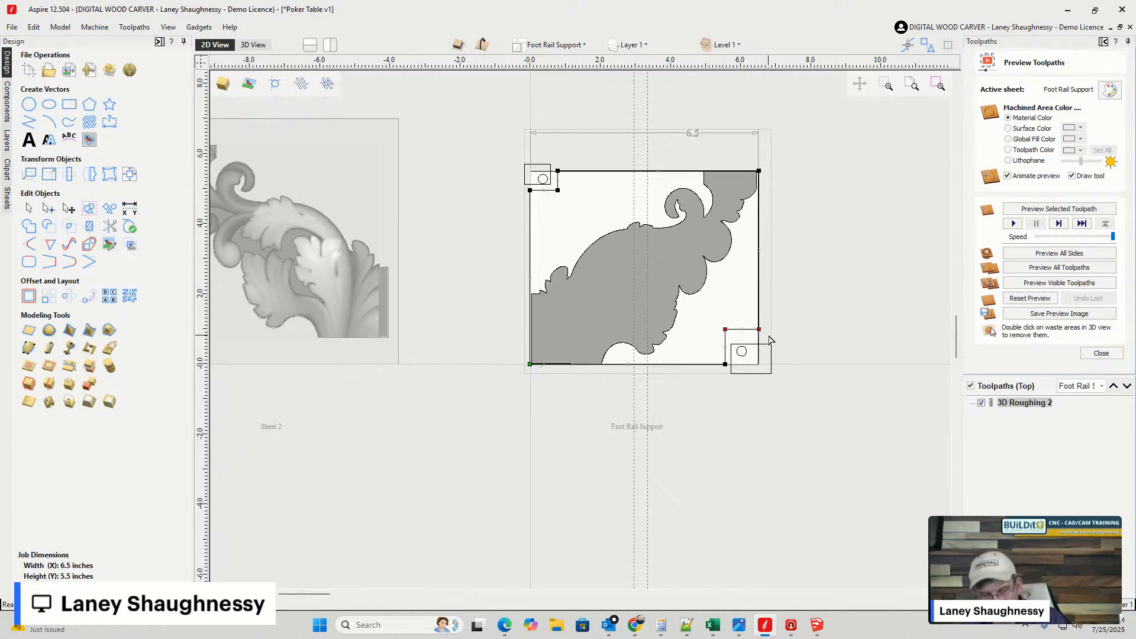
{"action": "mouse_move", "coordinate": [769, 341]}
{"action": "left_mouse_down"}
{"action": "mouse_move", "coordinate": [784, 363]}
{"action": "mouse_move", "coordinate": [769, 363]}
{"action": "left_mouse_up"}
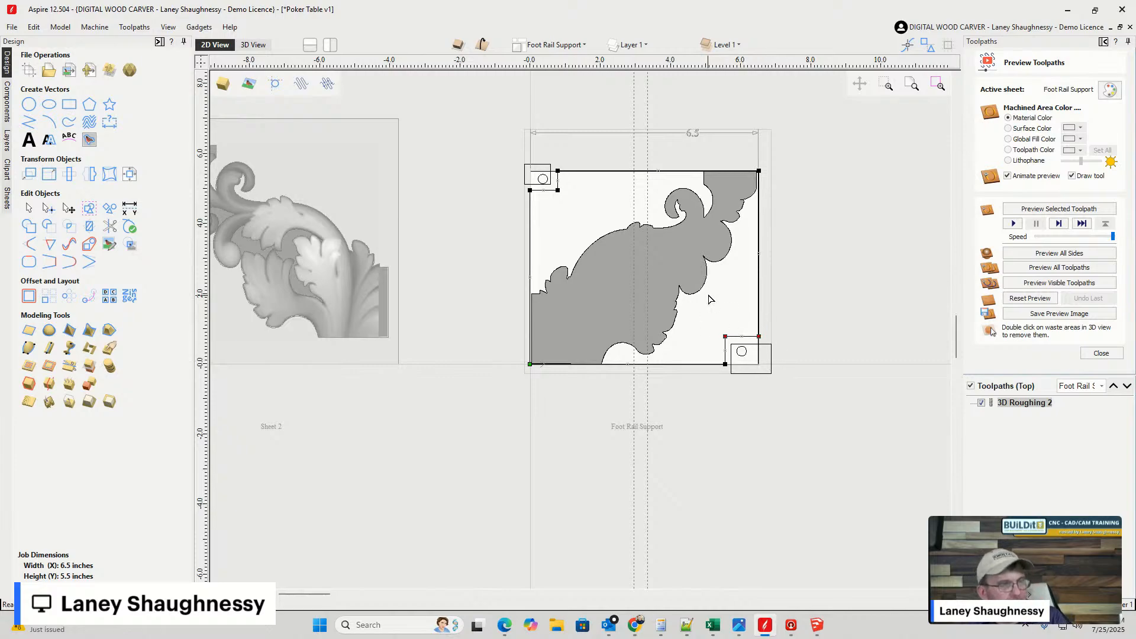
{"action": "left_click", "coordinate": [891, 325]}
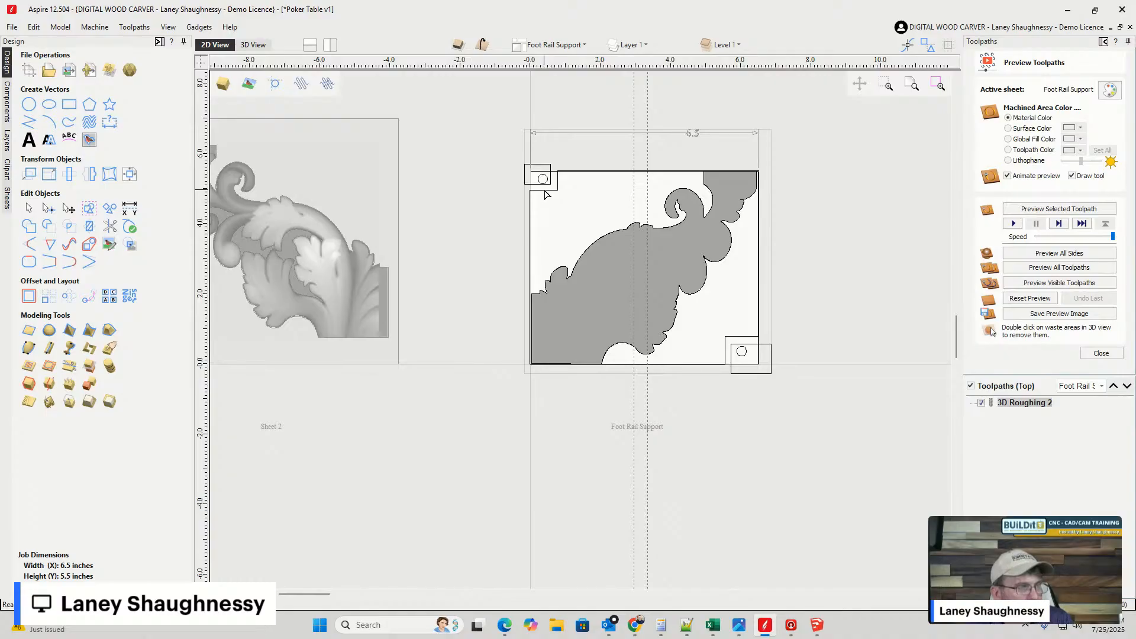
- Recalculate the 3D Roughing 2 toolpath with the notched boundary as the machining limit, keeping the Z Level strategy and 0.04 inch machining allowance
{"action": "left_click", "coordinate": [1102, 354]}
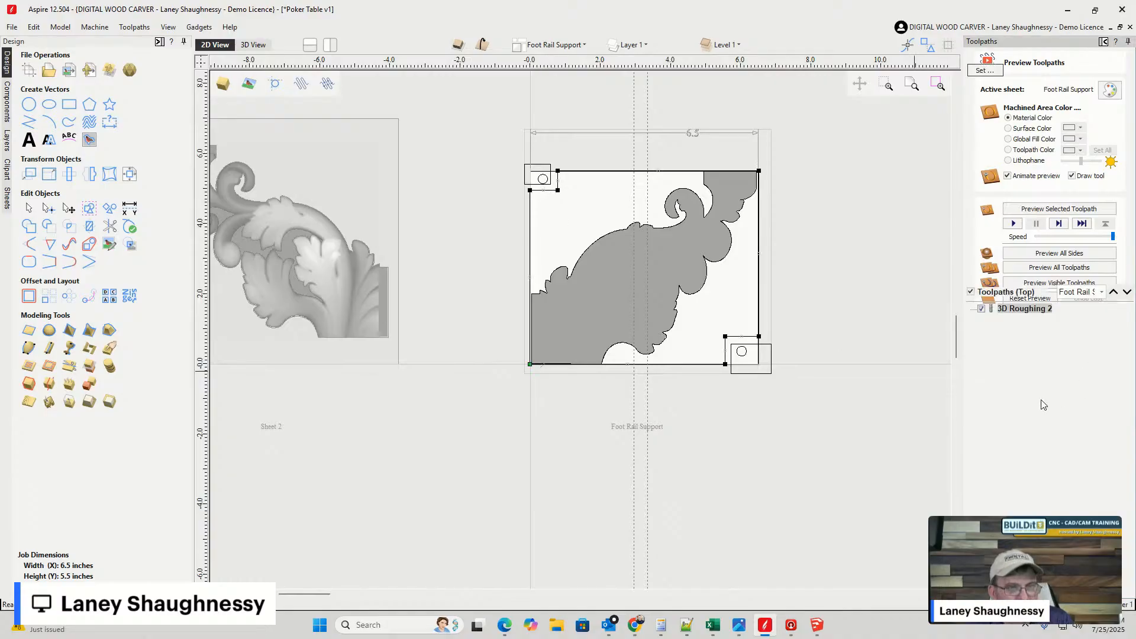
{"action": "double_click", "coordinate": [1028, 309]}
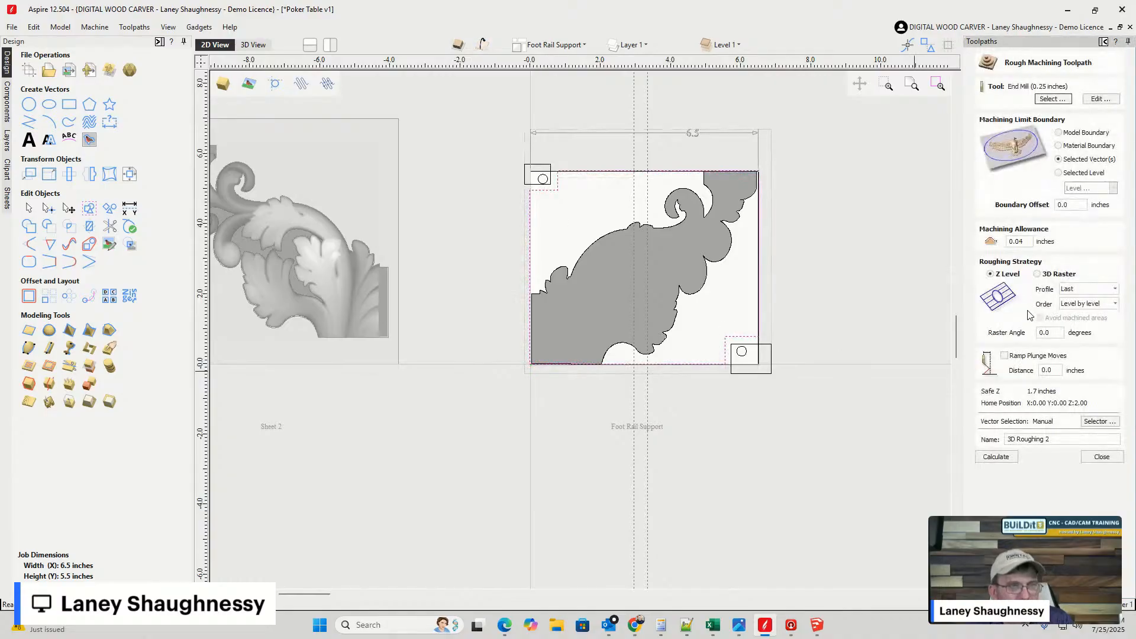
{"action": "left_click", "coordinate": [989, 461]}
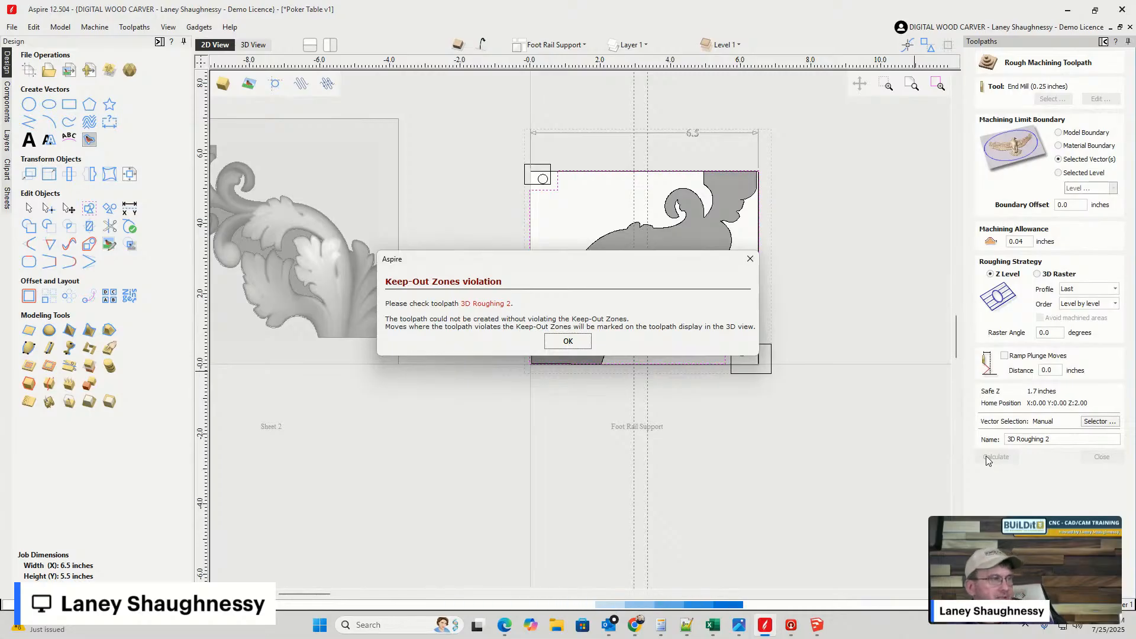
{"action": "left_click", "coordinate": [561, 344]}
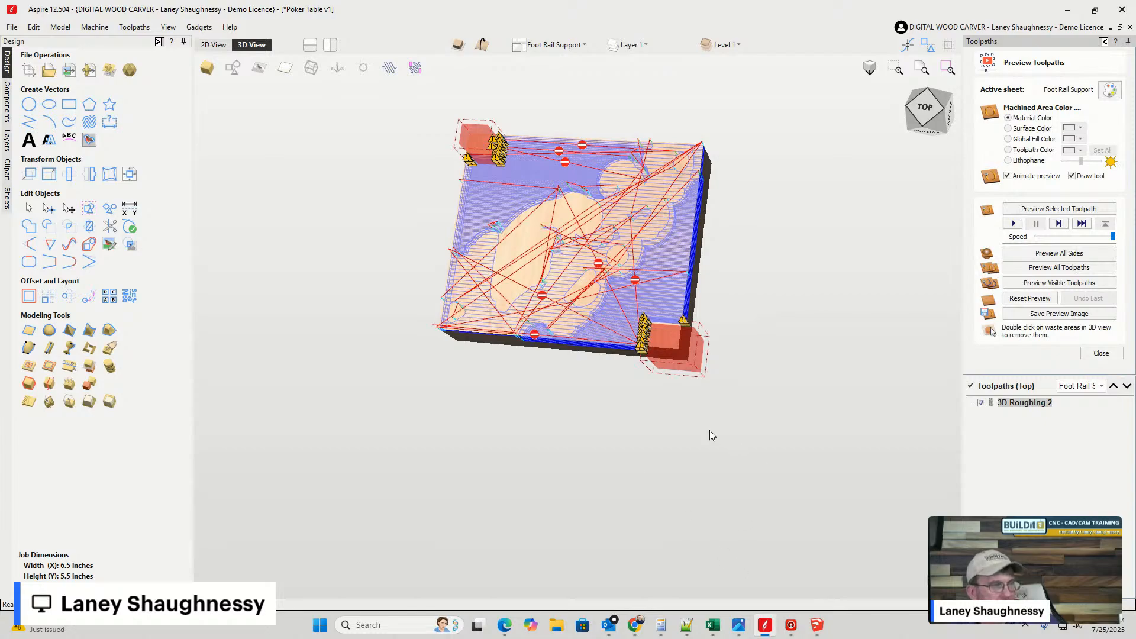
- Check the roughing moves around the upper-left keep-out zone and simulate the visible 3D Roughing 2 toolpath on the material
{"action": "scroll", "coordinate": [474, 119], "scroll_direction": "up", "scroll_amount": 5}
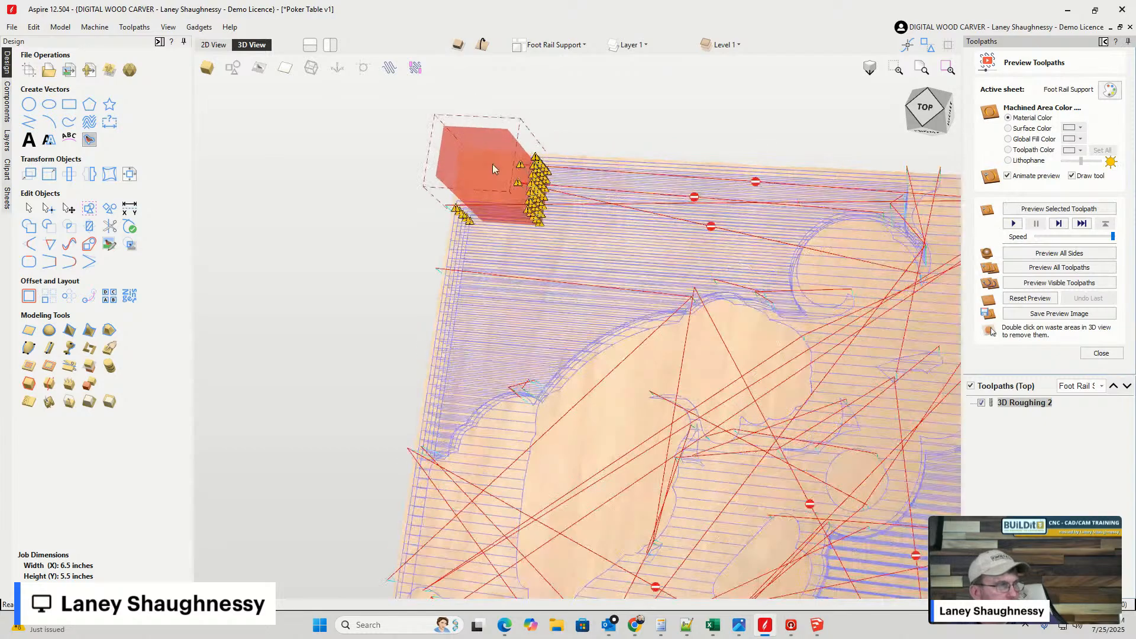
{"action": "scroll", "coordinate": [503, 195], "scroll_direction": "up", "scroll_amount": 2}
{"action": "scroll", "coordinate": [514, 229], "scroll_direction": "down", "scroll_amount": 5}
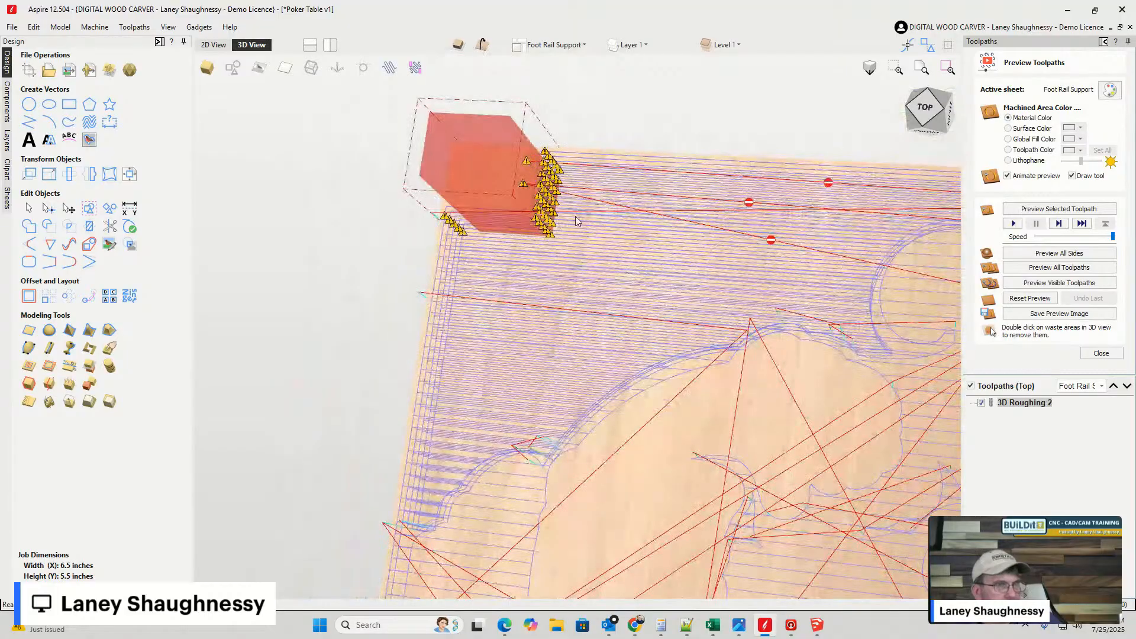
{"action": "left_click_drag", "start_coordinate": [577, 219], "coordinate": [669, 201]}
{"action": "left_click_drag", "start_coordinate": [942, 109], "coordinate": [935, 83]}
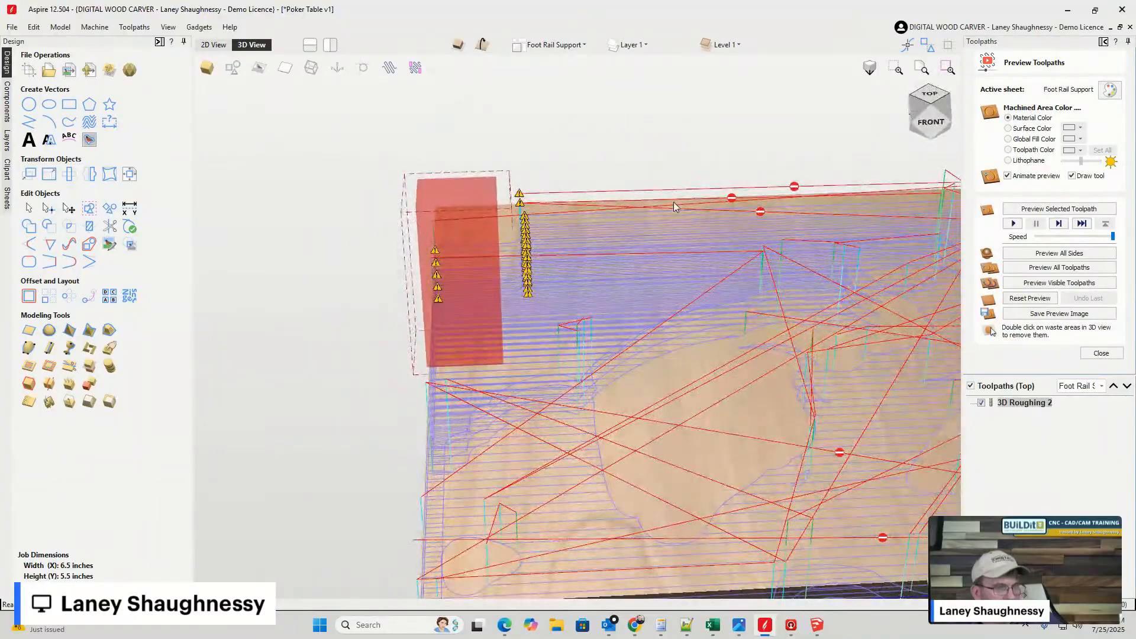
{"action": "scroll", "coordinate": [674, 230], "scroll_direction": "down", "scroll_amount": 5}
{"action": "left_click", "coordinate": [1012, 402]}
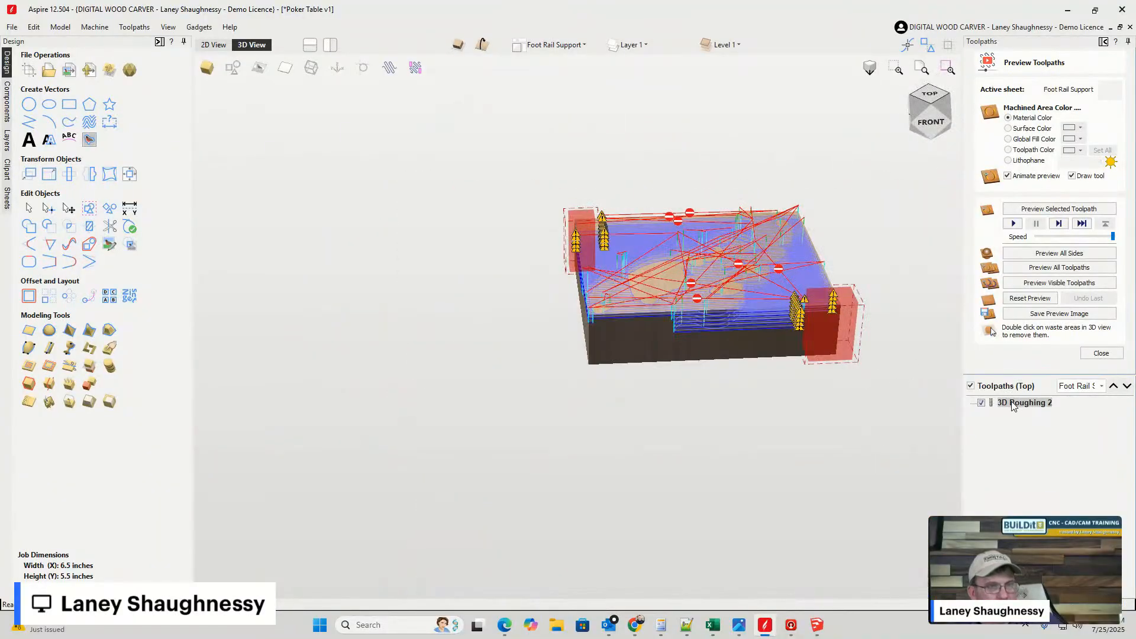
{"action": "left_click", "coordinate": [1034, 284]}
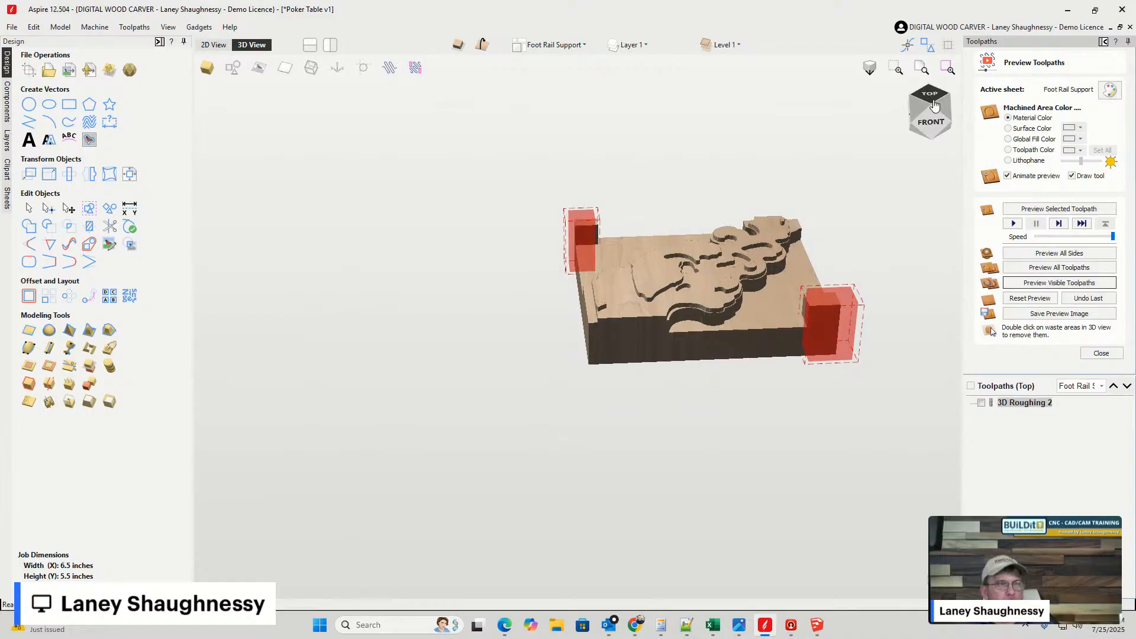
- Calculate a raster 3D finish toolpath within the selected vector, using the 46282 tapered ball nose and a second tapered ball nose for rest machining
{"action": "left_click", "coordinate": [1101, 353]}
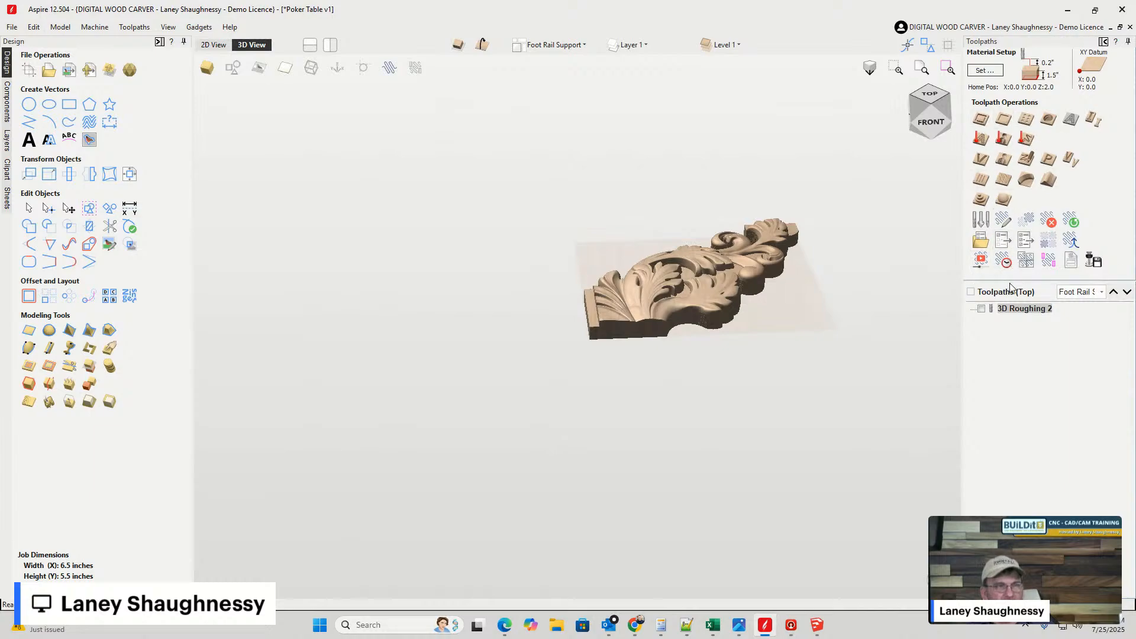
{"action": "left_click", "coordinate": [1005, 200]}
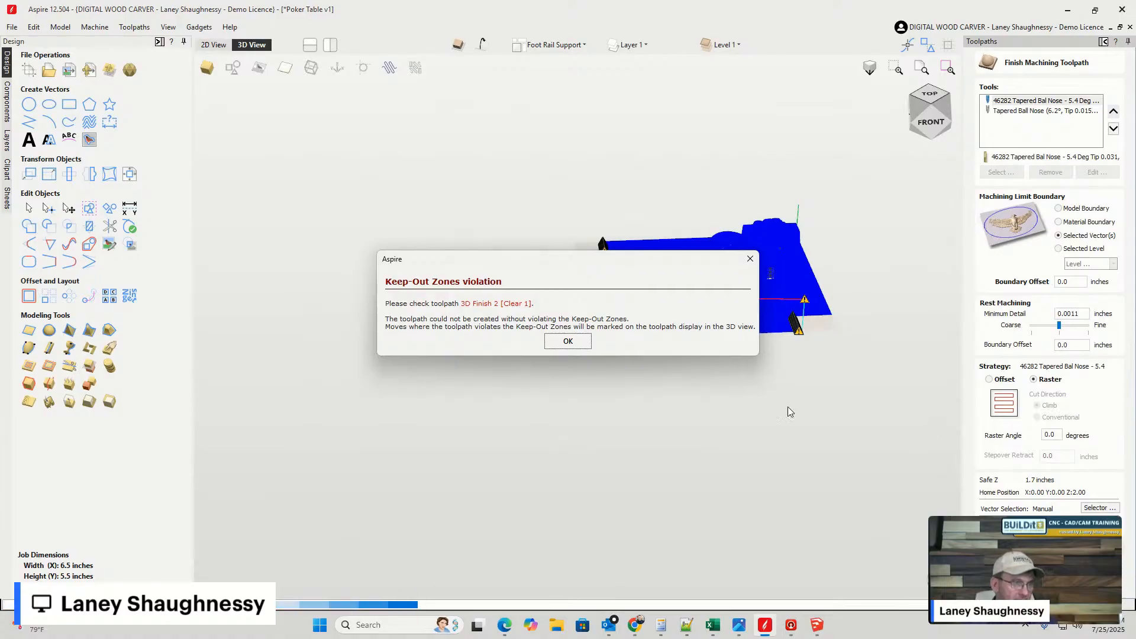
{"action": "left_click", "coordinate": [568, 341]}
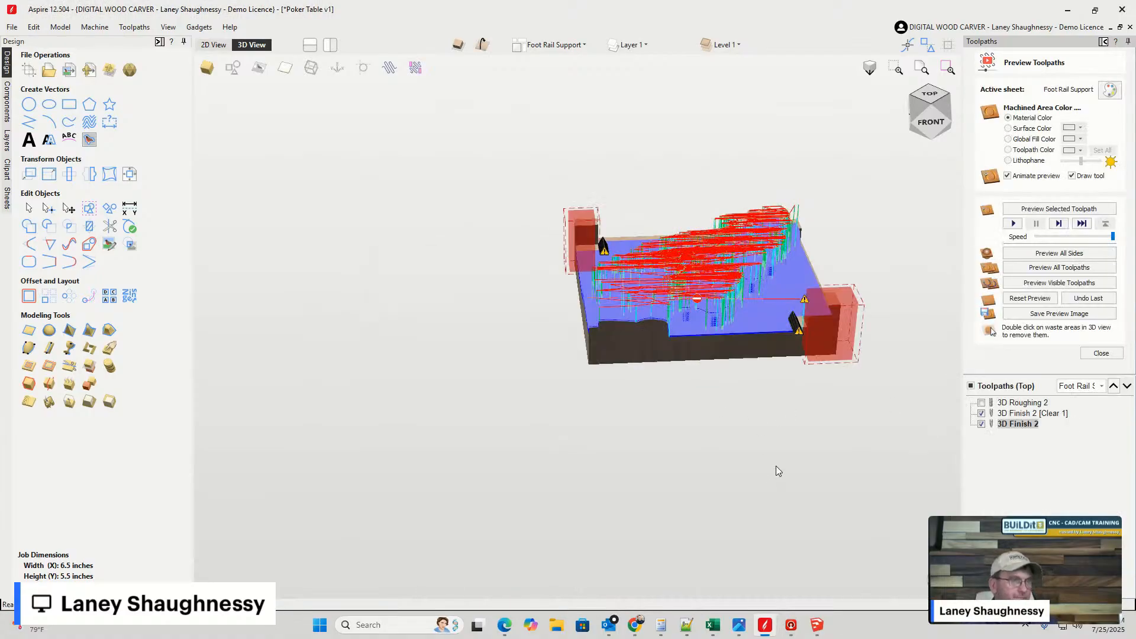
- Examine the 3D finish toolpaths from oblique and top views for keep-out zone violations at both corners
{"action": "scroll", "coordinate": [762, 288], "scroll_direction": "up", "scroll_amount": 5}
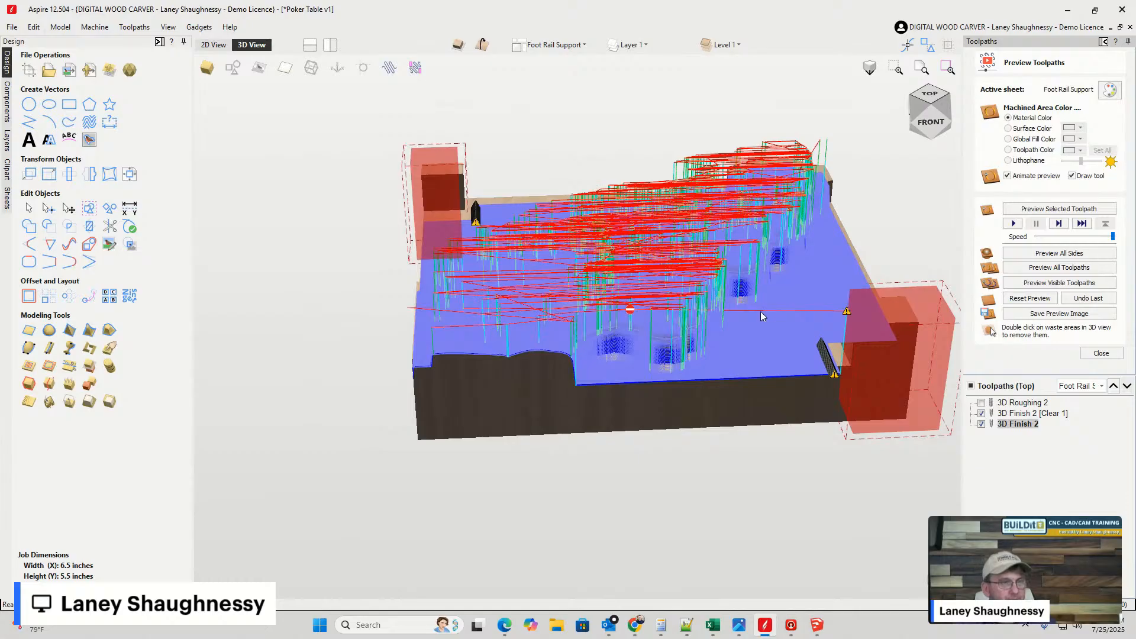
{"action": "middle_click_drag", "start_coordinate": [667, 461], "coordinate": [664, 464]}
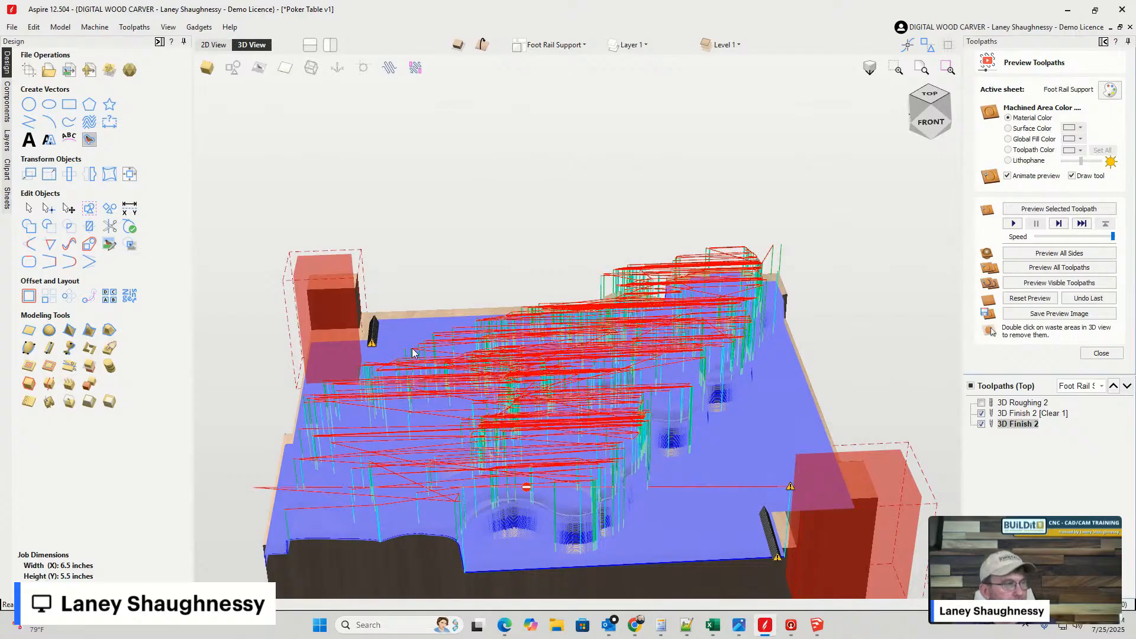
{"action": "scroll", "coordinate": [684, 287], "scroll_direction": "down", "scroll_amount": 5}
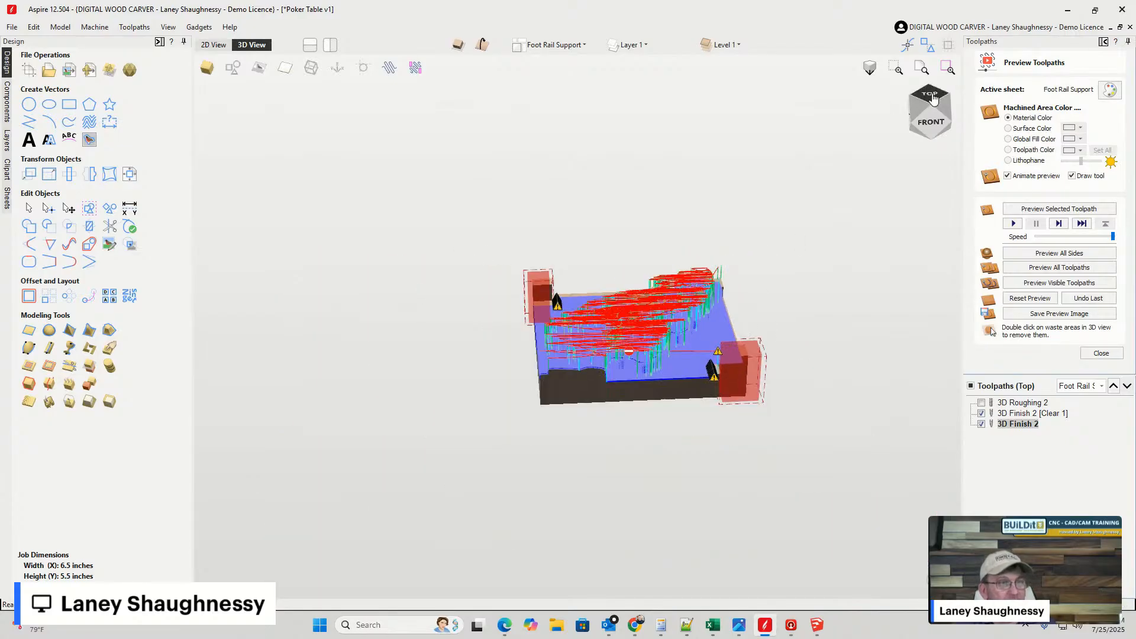
{"action": "left_click", "coordinate": [932, 95]}
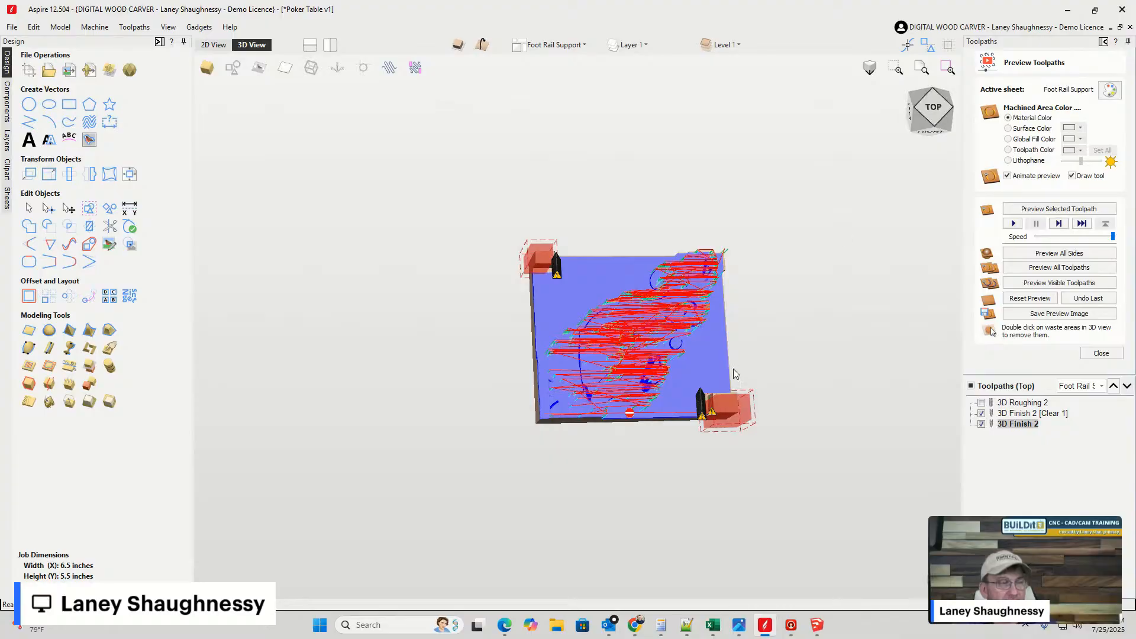
{"action": "scroll", "coordinate": [734, 376], "scroll_direction": "up", "scroll_amount": 7}
{"action": "scroll", "coordinate": [732, 379], "scroll_direction": "down", "scroll_amount": 2}
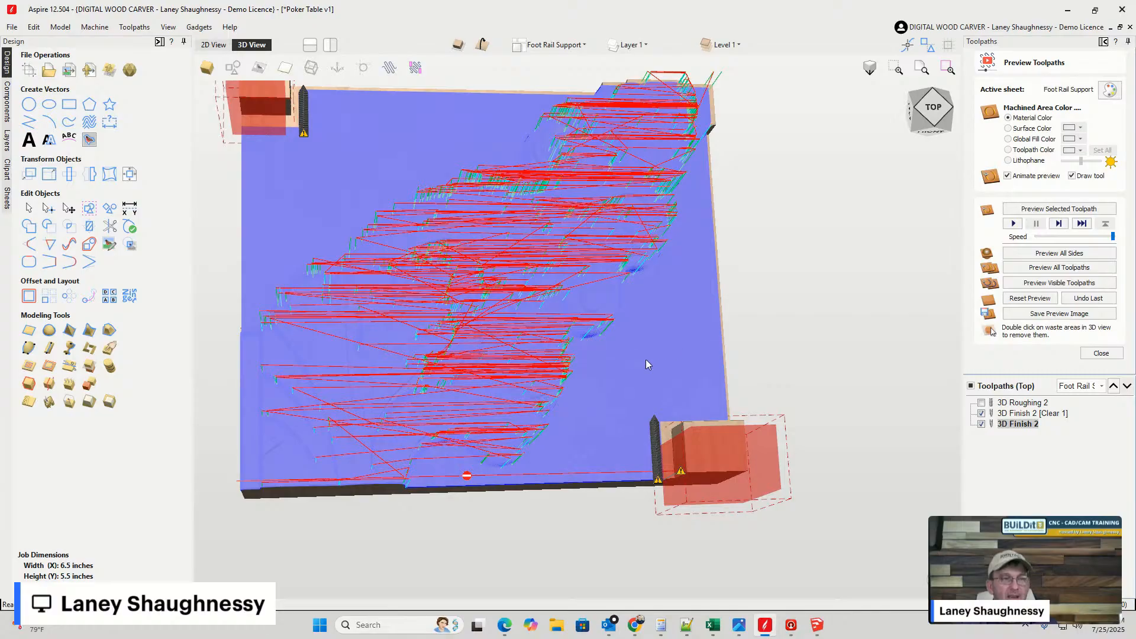
{"action": "scroll", "coordinate": [646, 364], "scroll_direction": "up", "scroll_amount": 5}
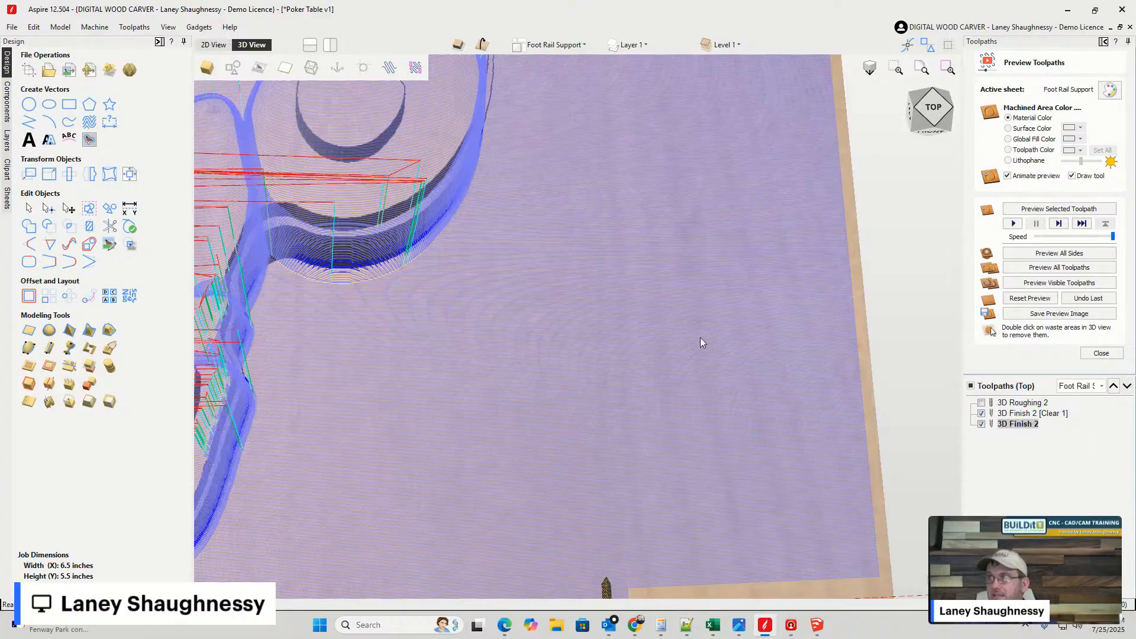
{"action": "scroll", "coordinate": [703, 338], "scroll_direction": "down", "scroll_amount": 6}
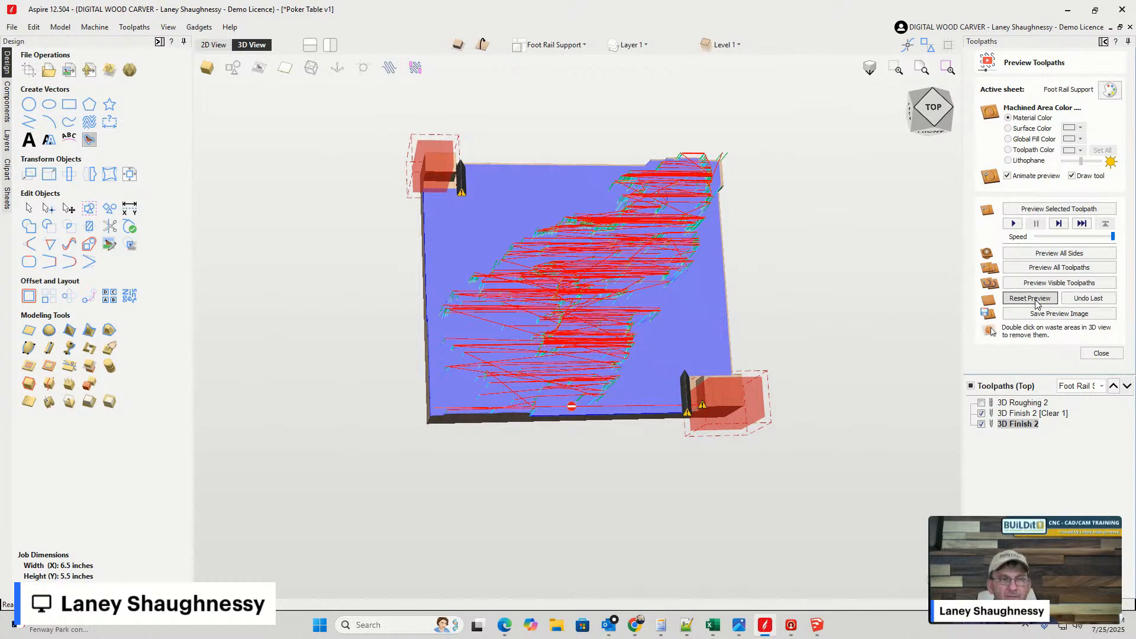
- Simulate the visible 3D finish toolpaths on the roughed material and view the carved result at an angle
{"action": "left_click", "coordinate": [1060, 282]}
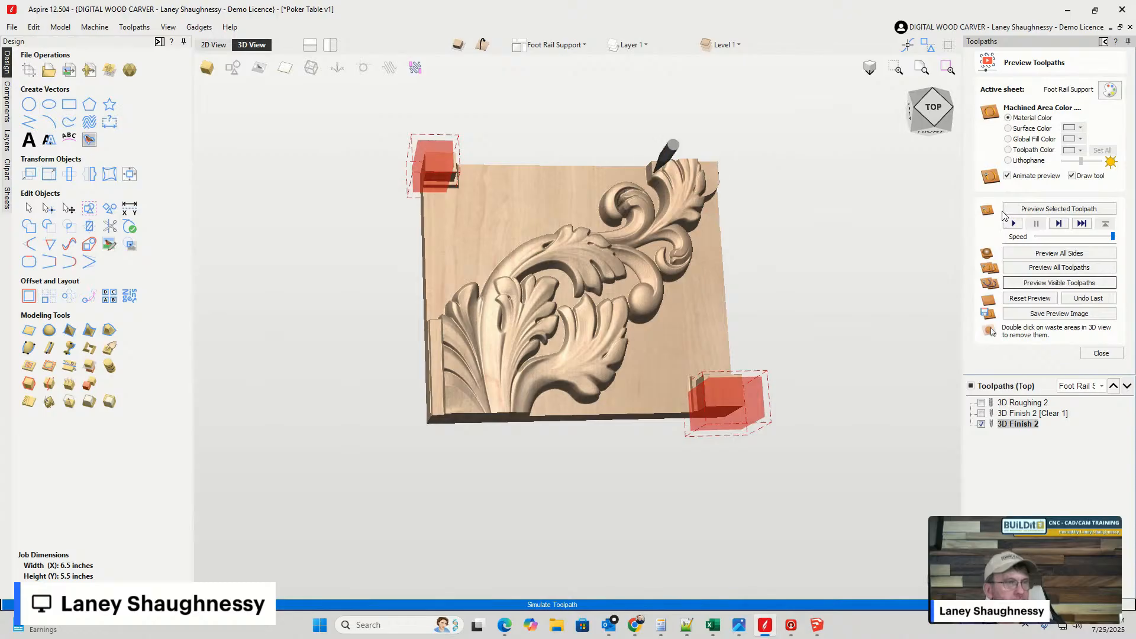
{"action": "left_click_drag", "start_coordinate": [930, 116], "coordinate": [934, 103]}
{"action": "left_click", "coordinate": [1095, 354]}
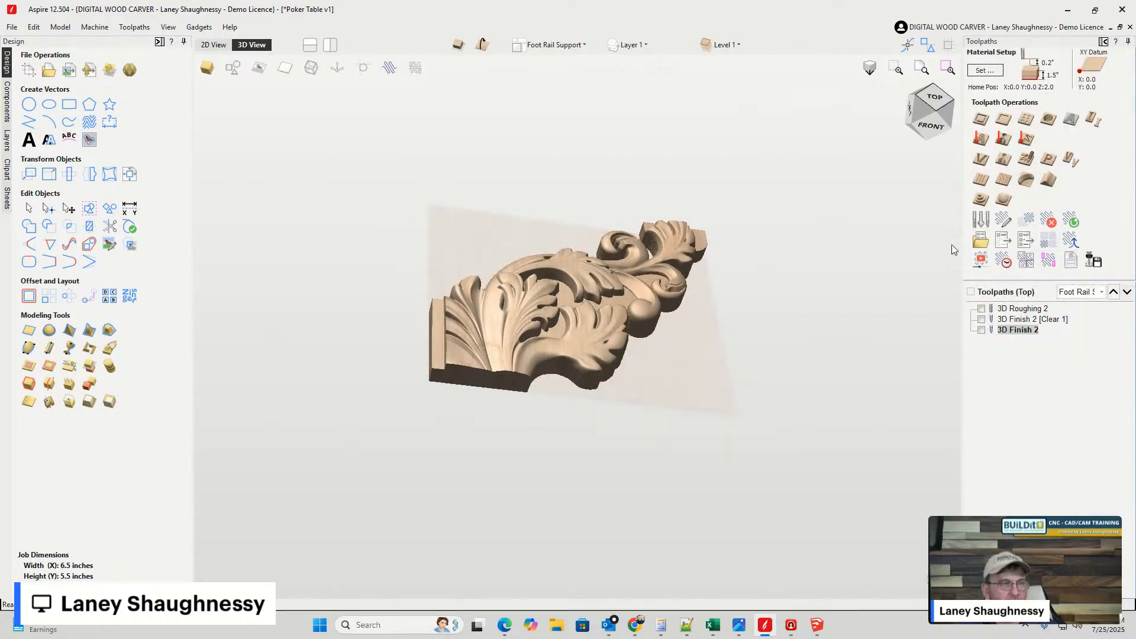
{"action": "left_click", "coordinate": [980, 264]}
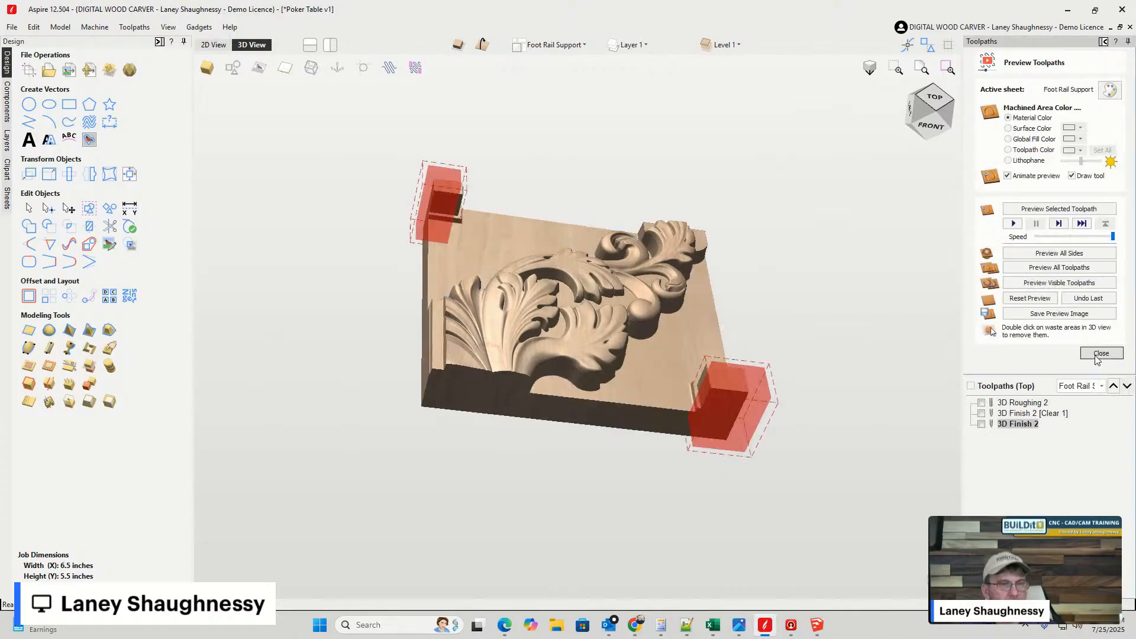
{"action": "left_click", "coordinate": [1100, 354]}
- Clear the keep-out zones from the Foot Rail Support sheet
{"action": "left_click", "coordinate": [1072, 242]}
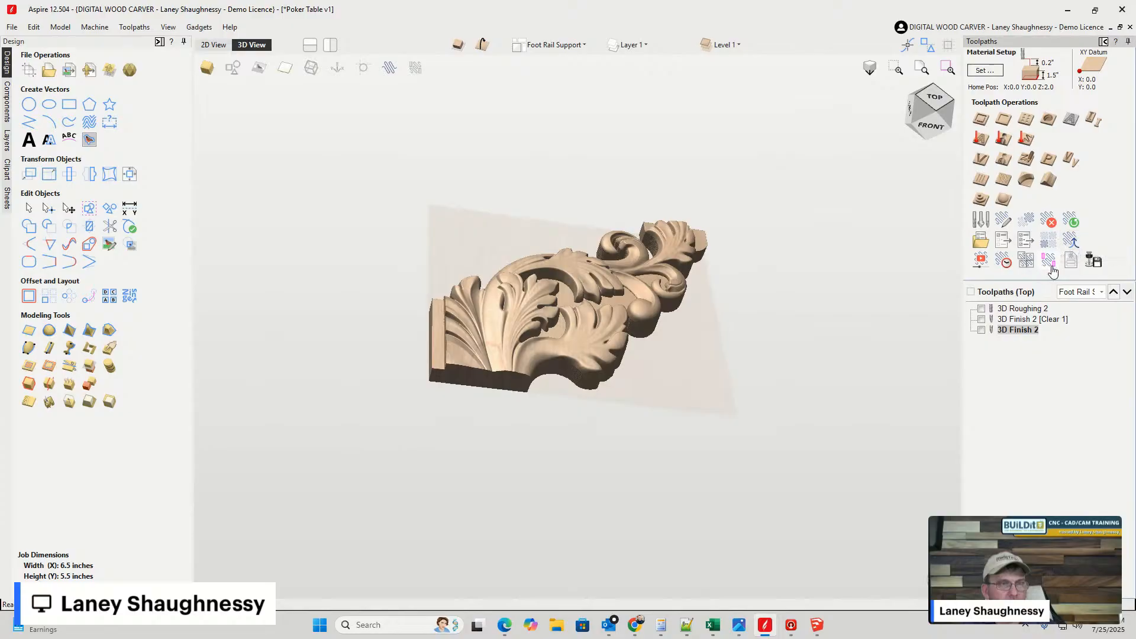
{"action": "left_click", "coordinate": [1009, 150]}
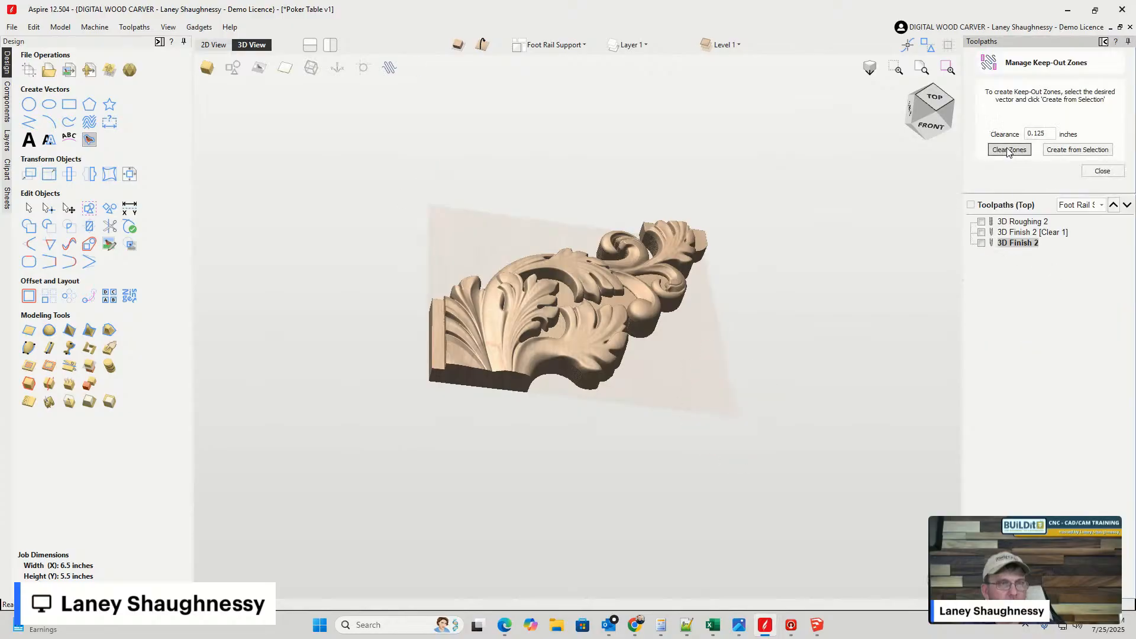
{"action": "scroll", "coordinate": [517, 308], "scroll_direction": "up", "scroll_amount": 4}
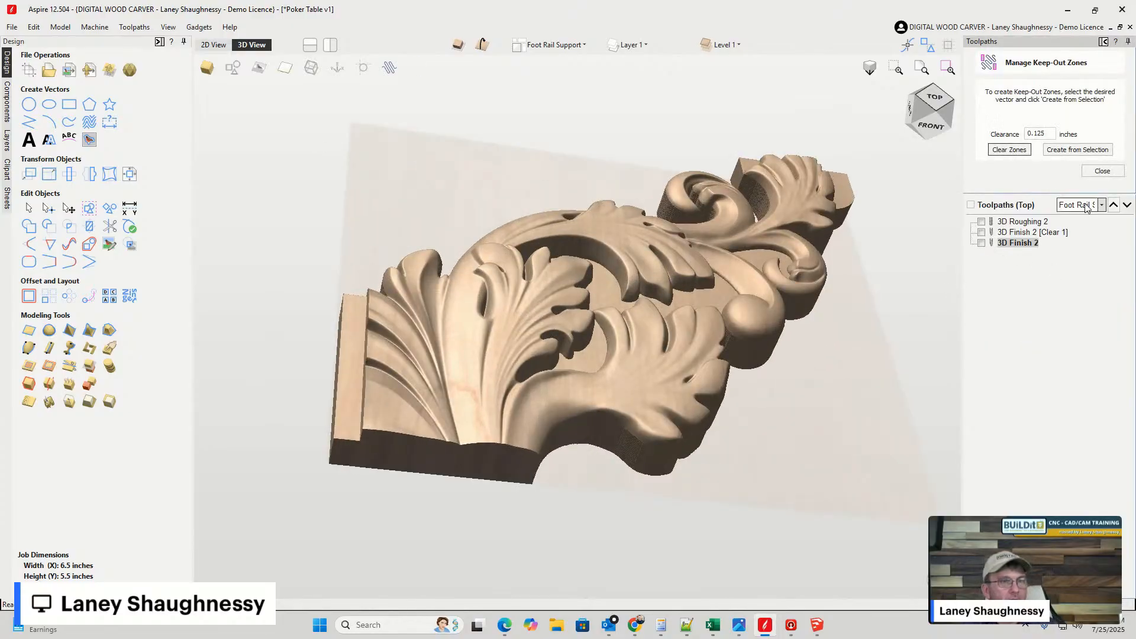
{"action": "left_click", "coordinate": [1102, 171]}
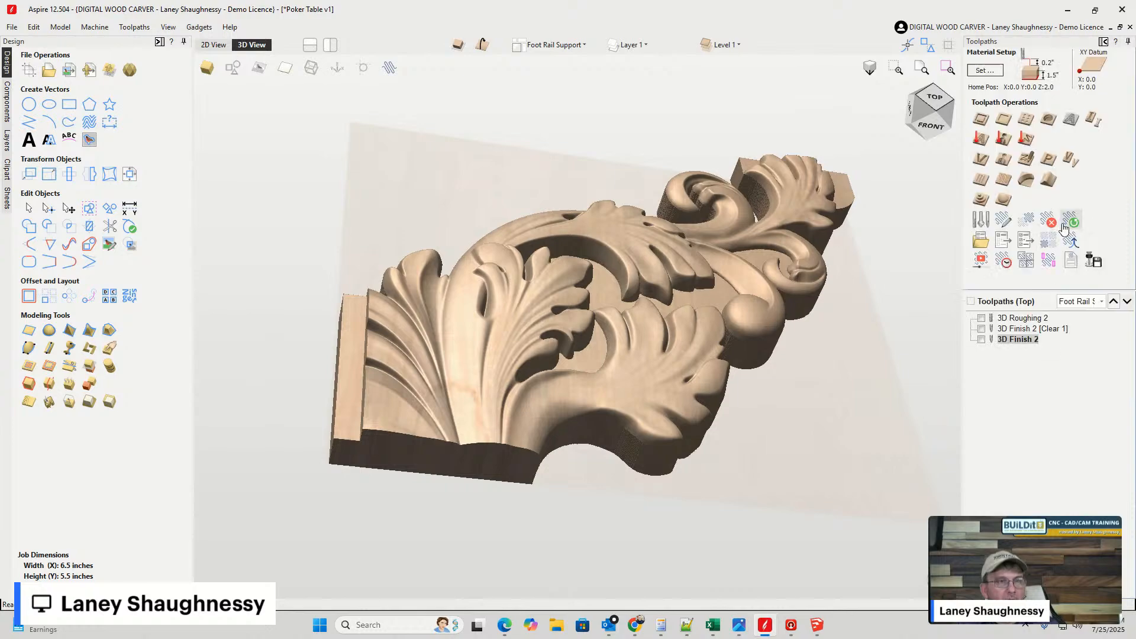
- Inspect the simulated carving from several angles, examining the uncut blocks and the stepped material around them at both corners
{"action": "left_click", "coordinate": [981, 261]}
{"action": "scroll", "coordinate": [318, 219], "scroll_direction": "up", "scroll_amount": 5}
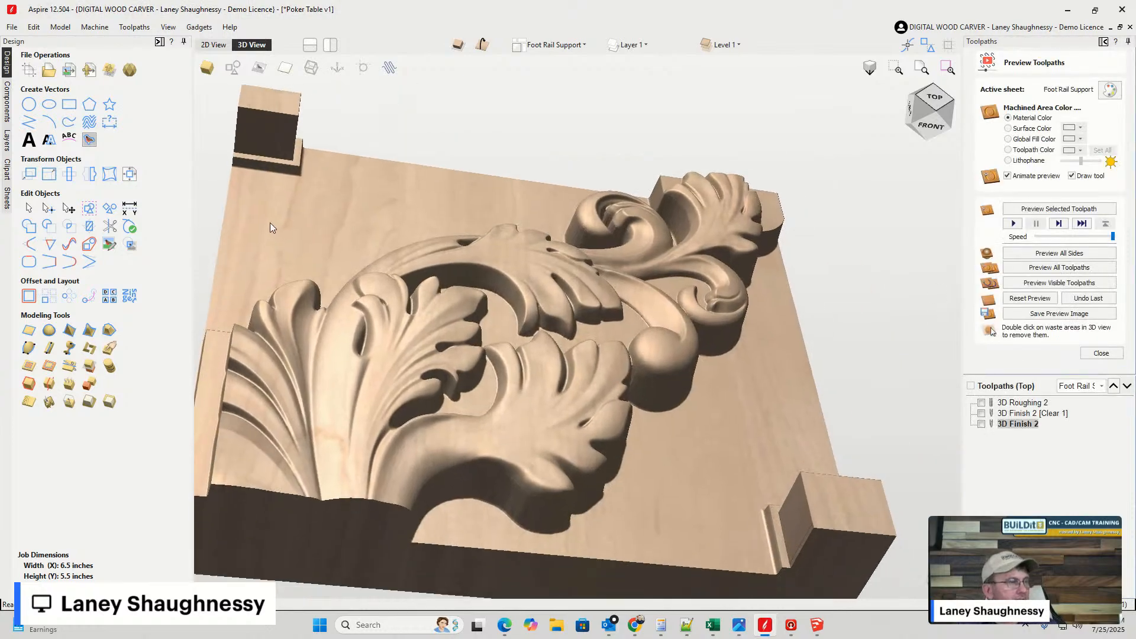
{"action": "middle_click_drag", "start_coordinate": [270, 223], "coordinate": [346, 182]}
{"action": "left_click_drag", "start_coordinate": [920, 124], "coordinate": [943, 88]}
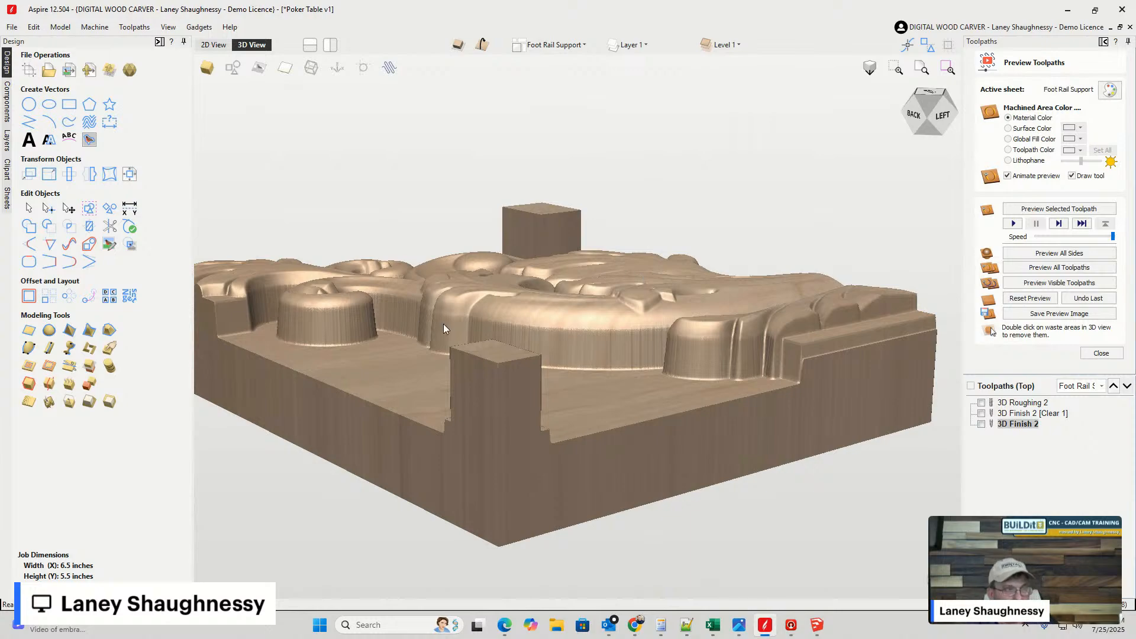
{"action": "middle_click_drag", "start_coordinate": [634, 383], "coordinate": [670, 290]}
{"action": "left_click", "coordinate": [927, 121]}
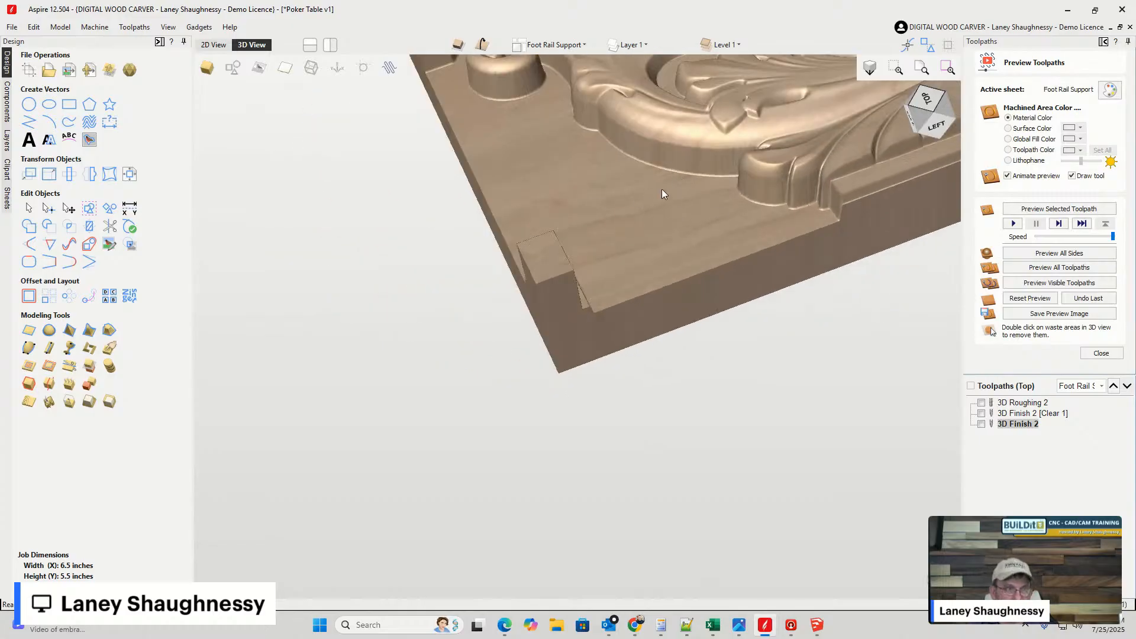
{"action": "middle_click_drag", "start_coordinate": [602, 224], "coordinate": [472, 406]}
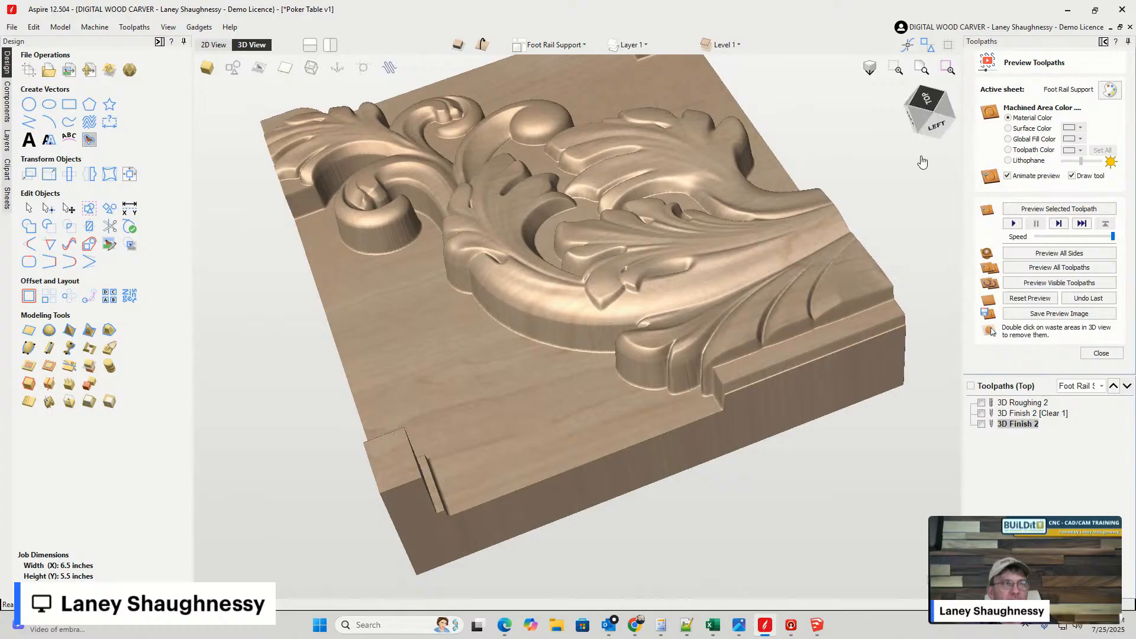
{"action": "scroll", "coordinate": [928, 110], "scroll_direction": "up", "scroll_amount": 2}
{"action": "left_click", "coordinate": [923, 126]}
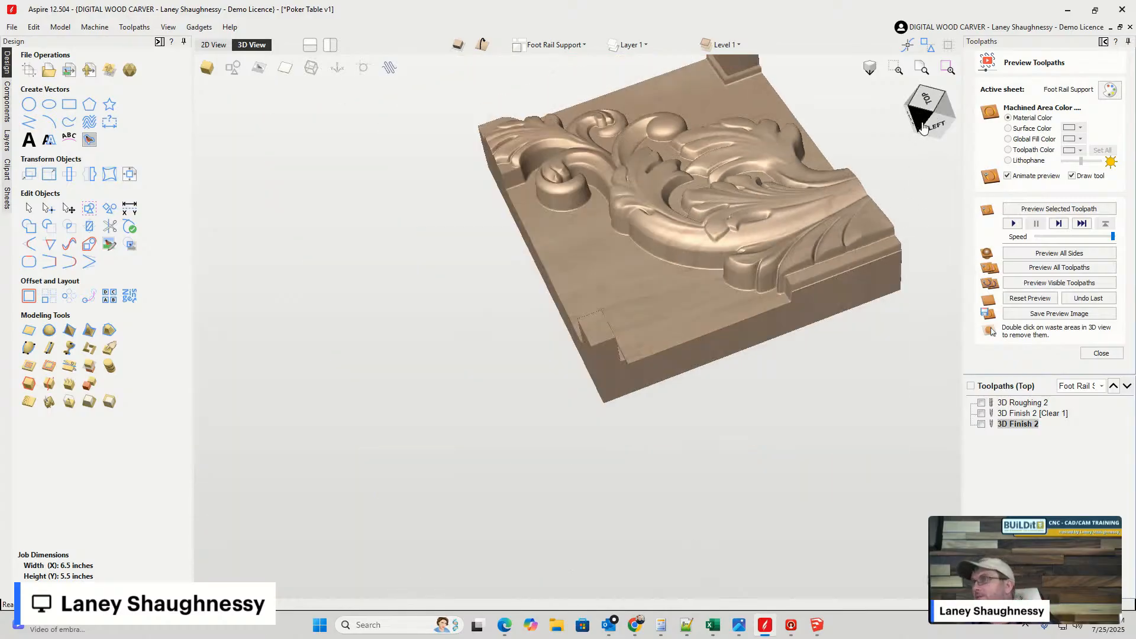
{"action": "scroll", "coordinate": [836, 144], "scroll_direction": "up", "scroll_amount": 4}
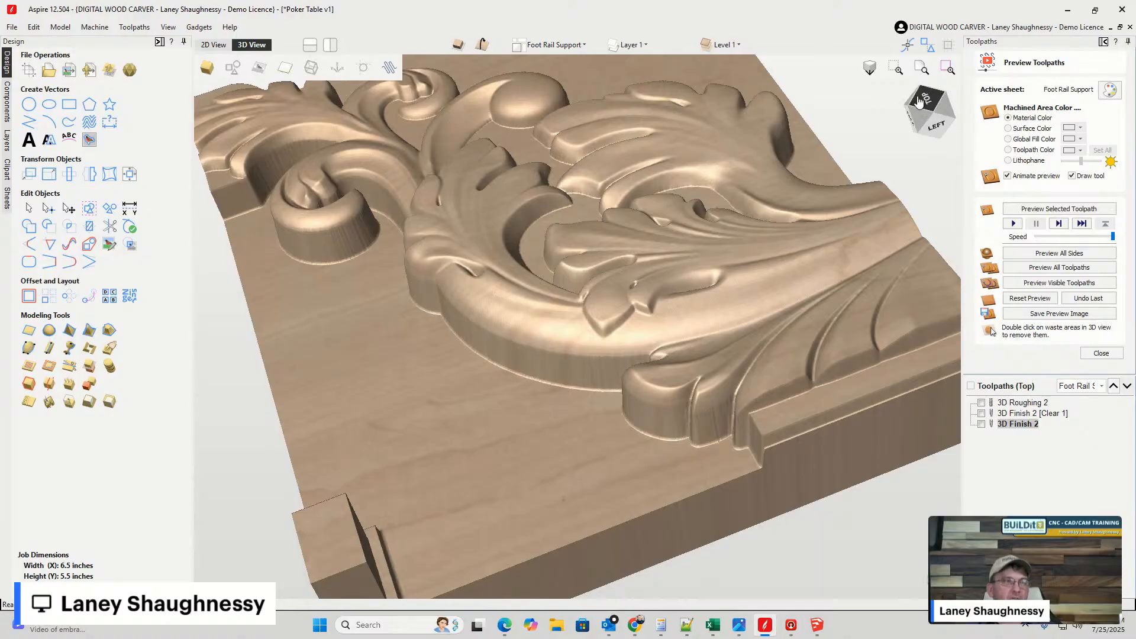
{"action": "middle_click_drag", "start_coordinate": [735, 183], "coordinate": [663, 496]}
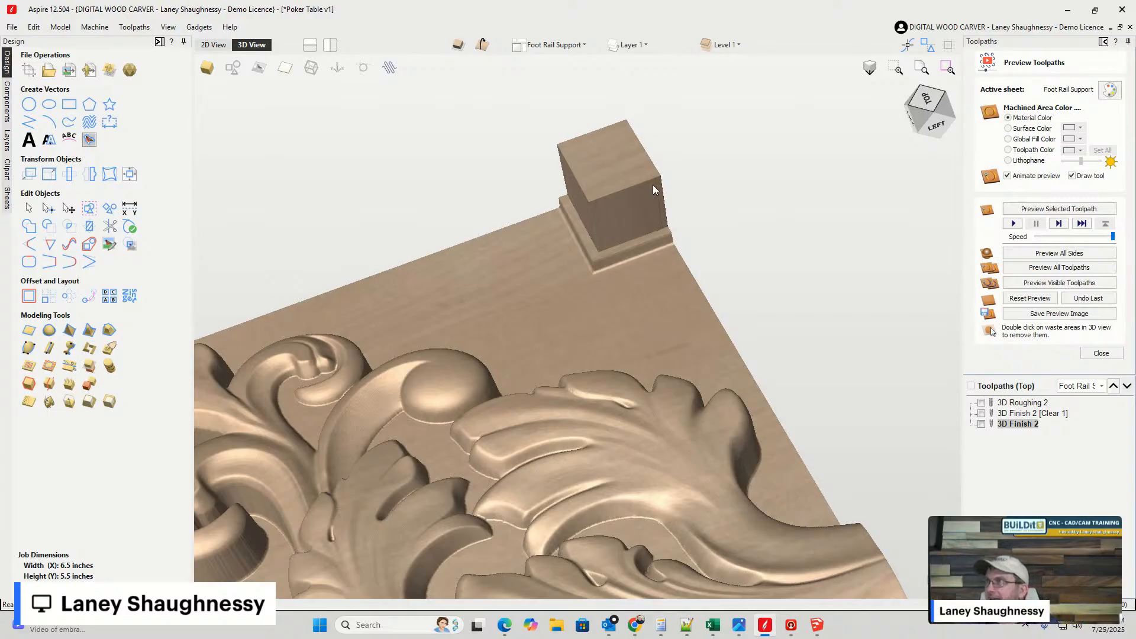
{"action": "left_click", "coordinate": [926, 110]}
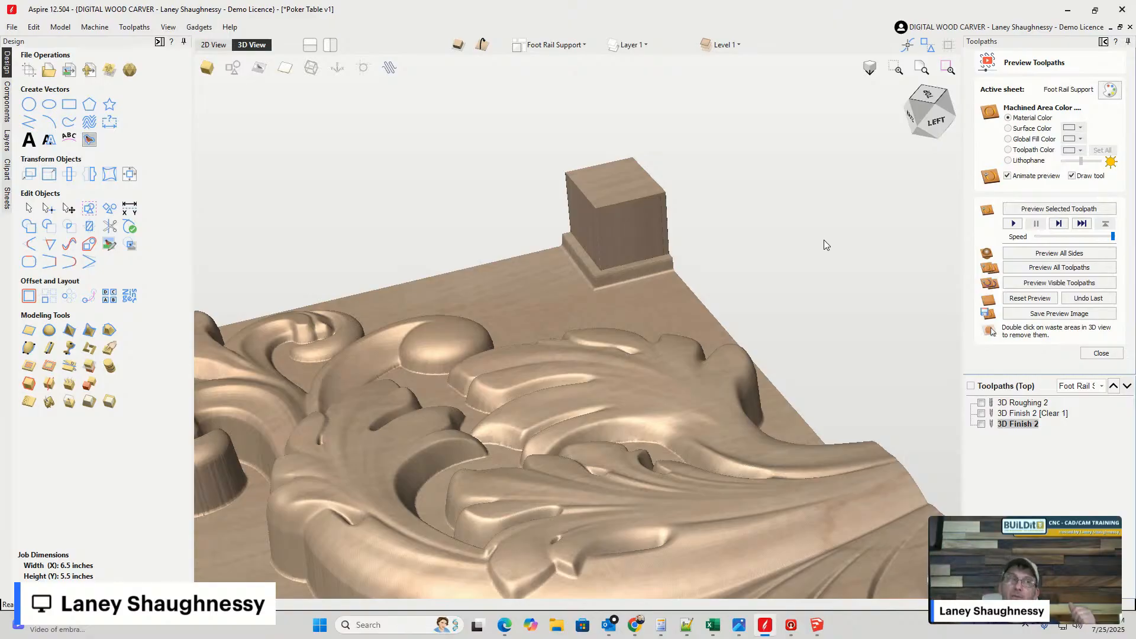
{"action": "scroll", "coordinate": [824, 240], "scroll_direction": "down", "scroll_amount": 5}
{"action": "scroll", "coordinate": [637, 403], "scroll_direction": "up", "scroll_amount": 8}
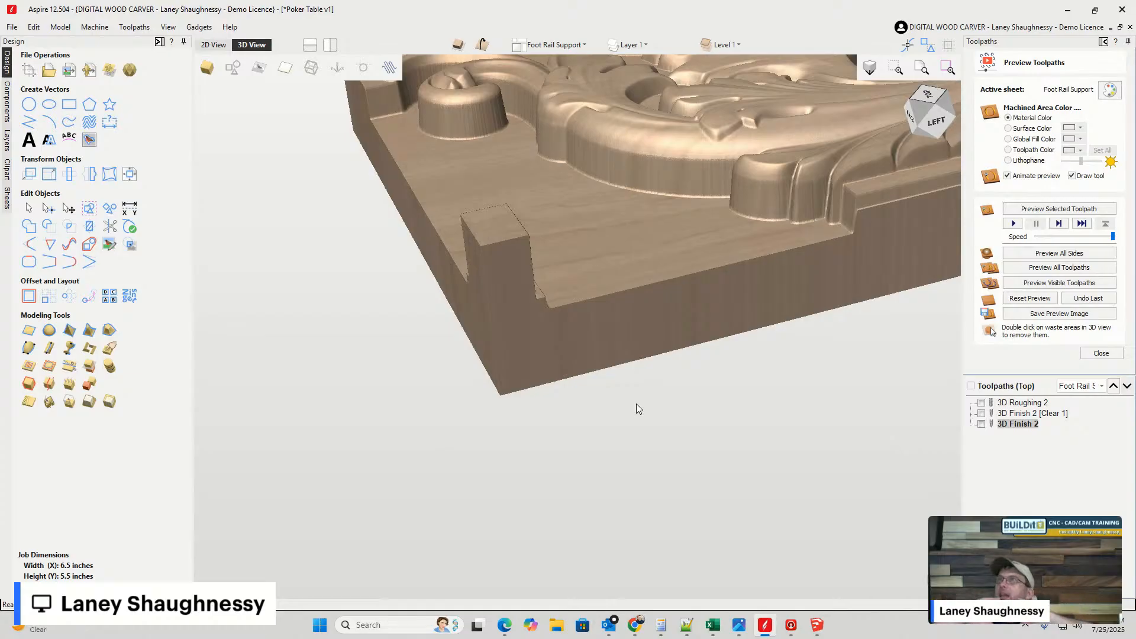
- Examine the simulated foot rail support carving close up at the far corner block, from above and from the side
{"action": "scroll", "coordinate": [587, 250], "scroll_direction": "down", "scroll_amount": 10}
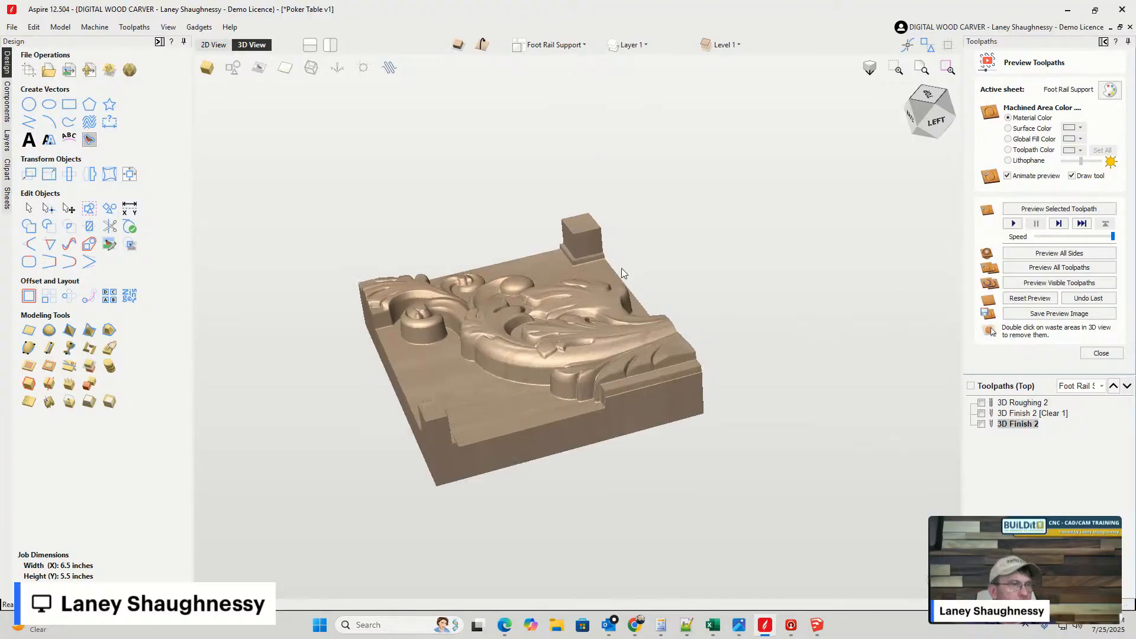
{"action": "scroll", "coordinate": [622, 267], "scroll_direction": "up", "scroll_amount": 5}
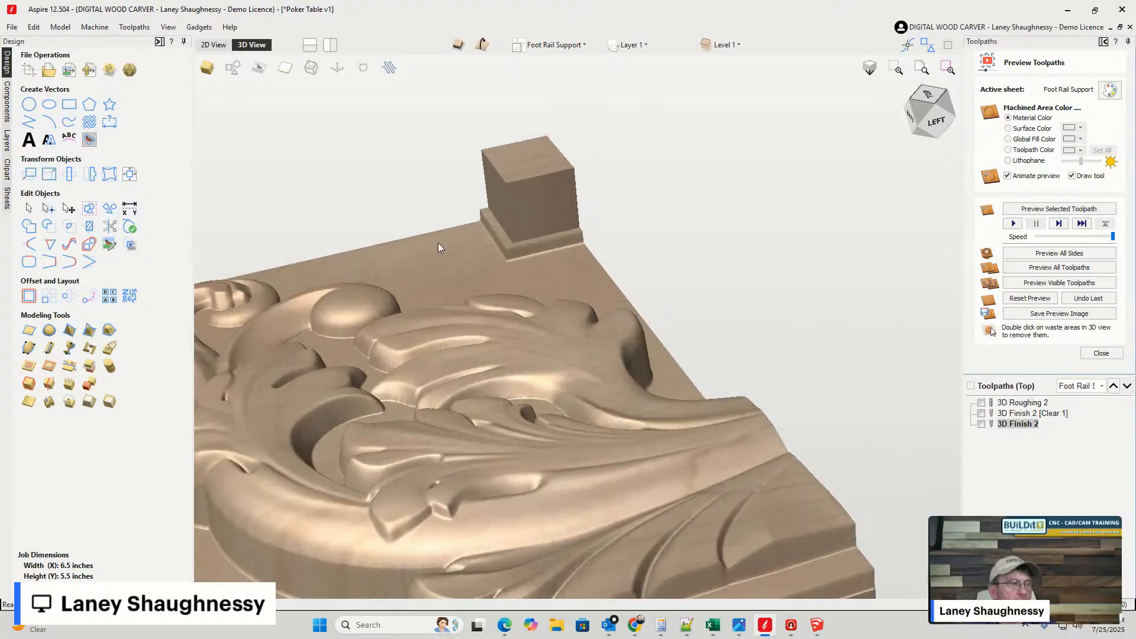
{"action": "scroll", "coordinate": [435, 281], "scroll_direction": "up", "scroll_amount": 2}
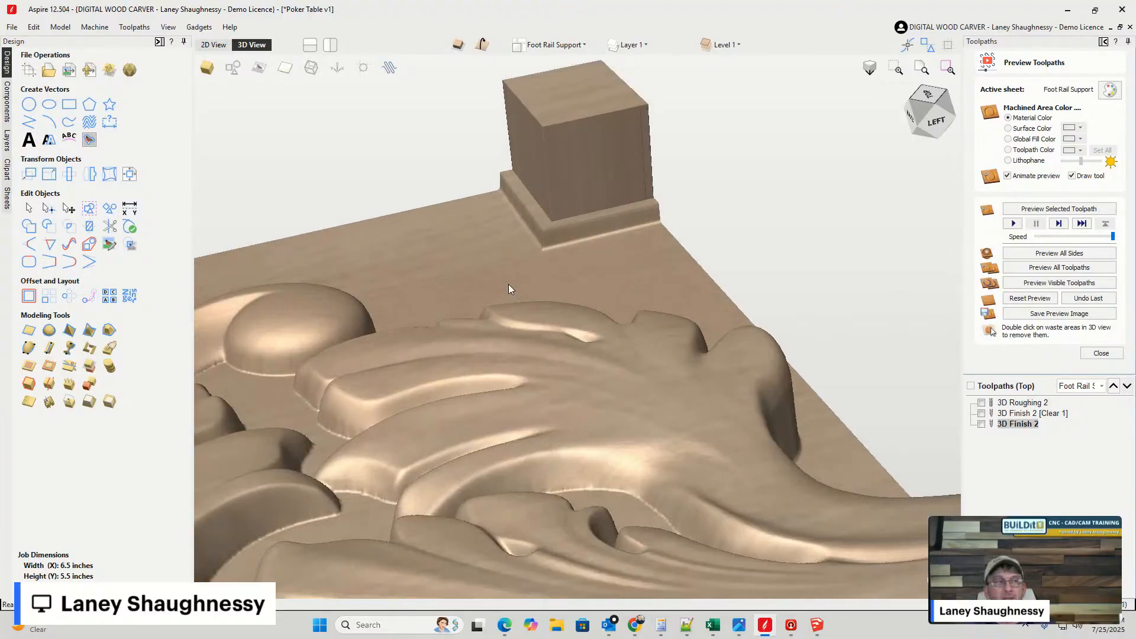
{"action": "scroll", "coordinate": [678, 268], "scroll_direction": "down", "scroll_amount": 3}
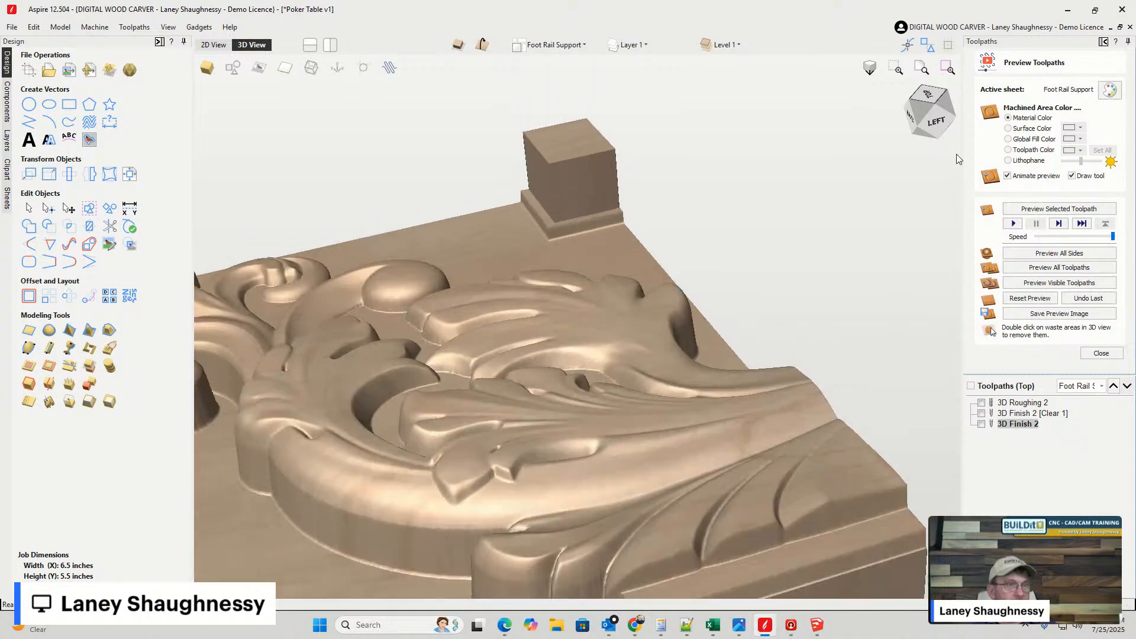
{"action": "left_click", "coordinate": [927, 99]}
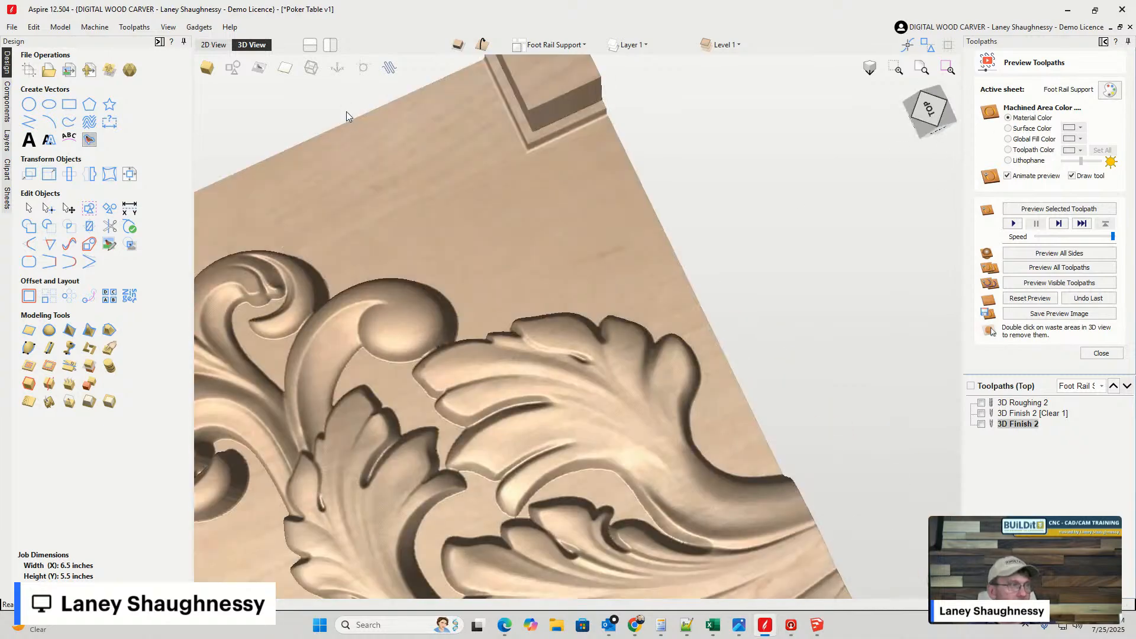
{"action": "scroll", "coordinate": [733, 206], "scroll_direction": "down", "scroll_amount": 5}
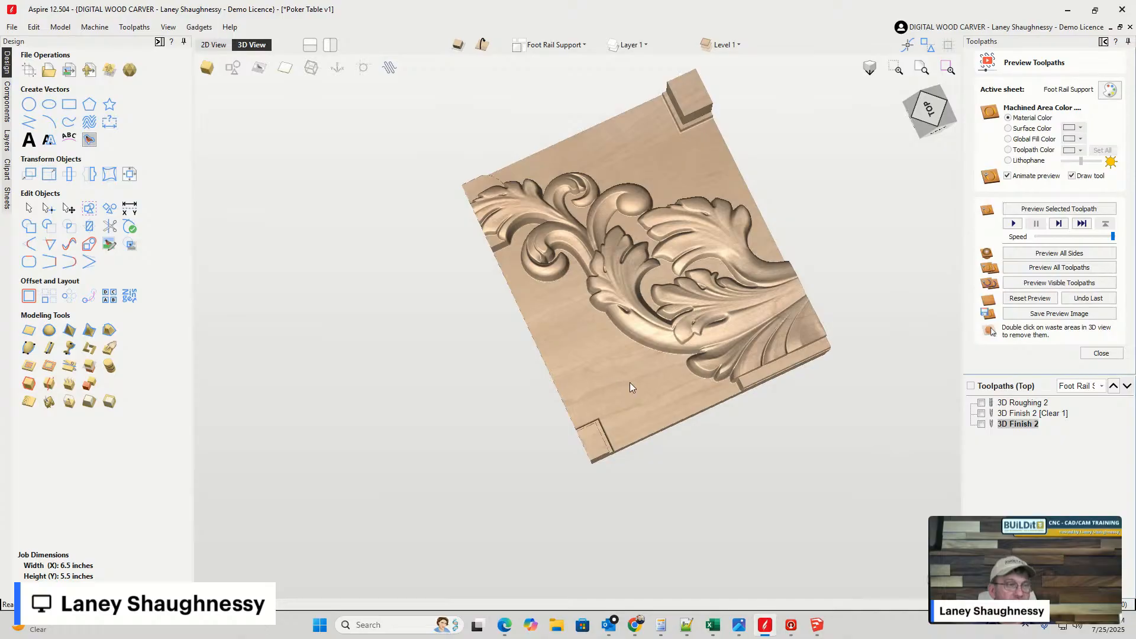
{"action": "middle_click_drag", "start_coordinate": [640, 386], "coordinate": [606, 445]}
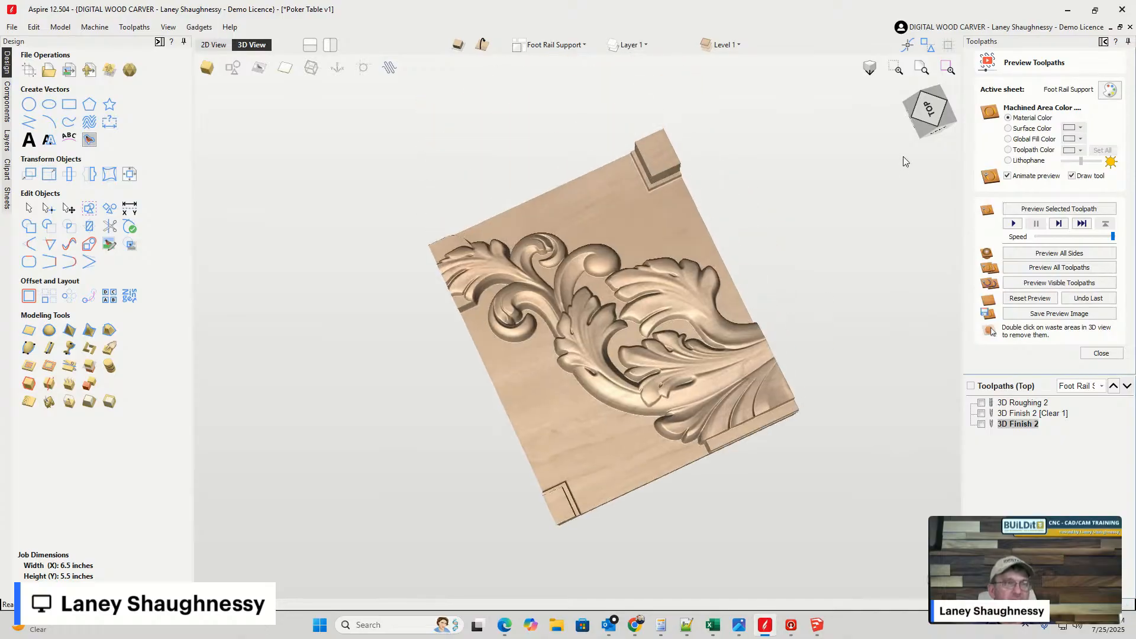
{"action": "left_click", "coordinate": [927, 93]}
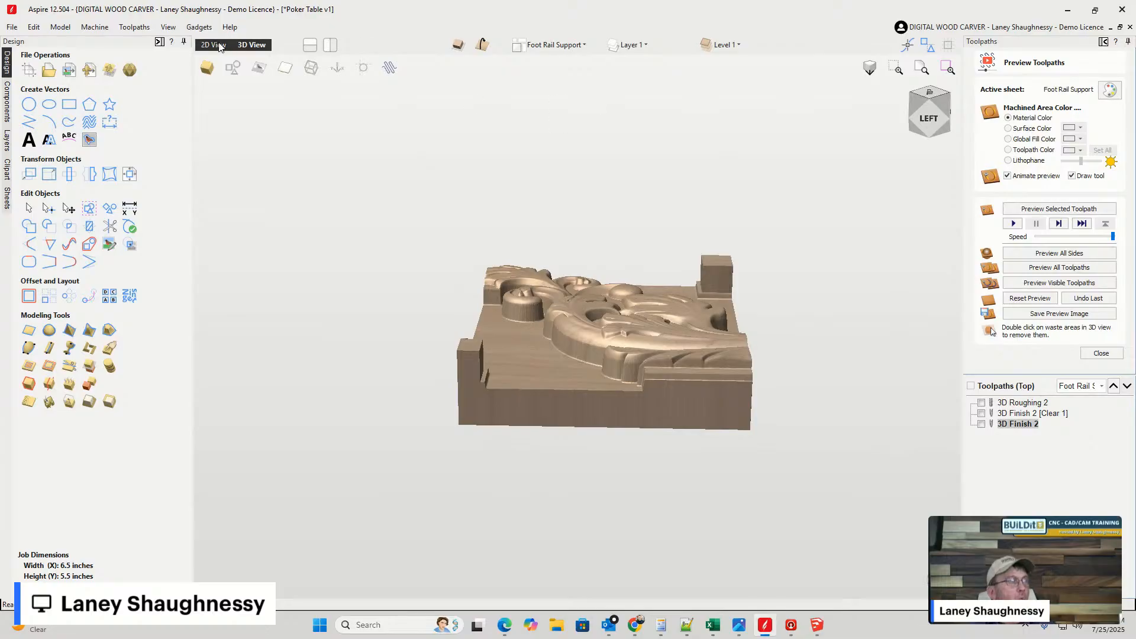
- Make Sheet 2 the active sheet and close the toolpath preview
{"action": "left_click", "coordinate": [6, 202]}
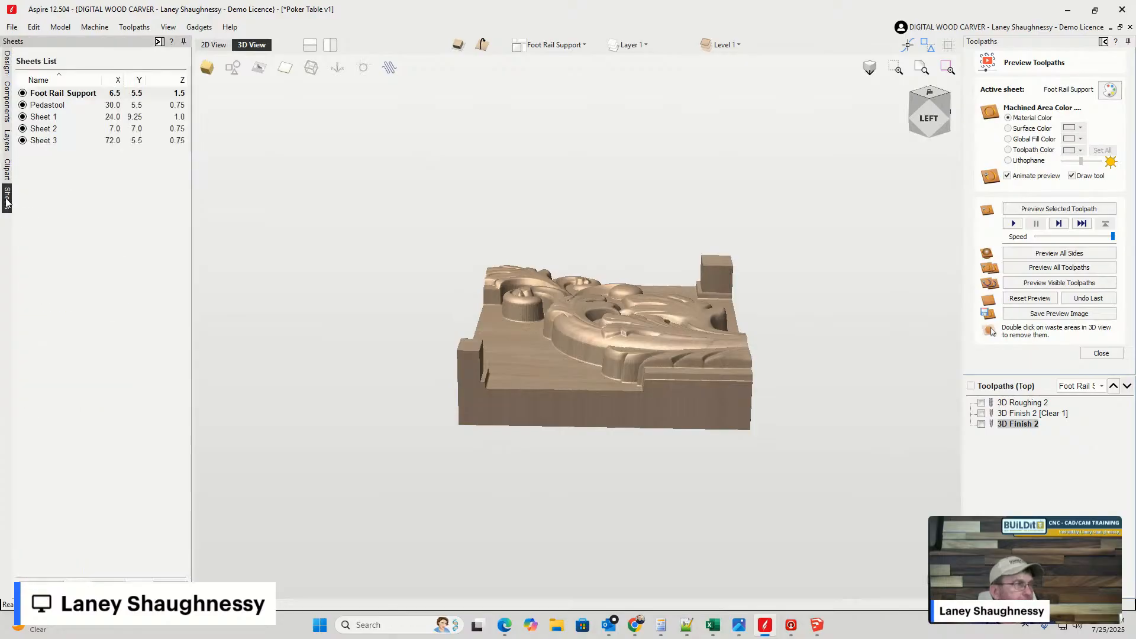
{"action": "left_click", "coordinate": [45, 131]}
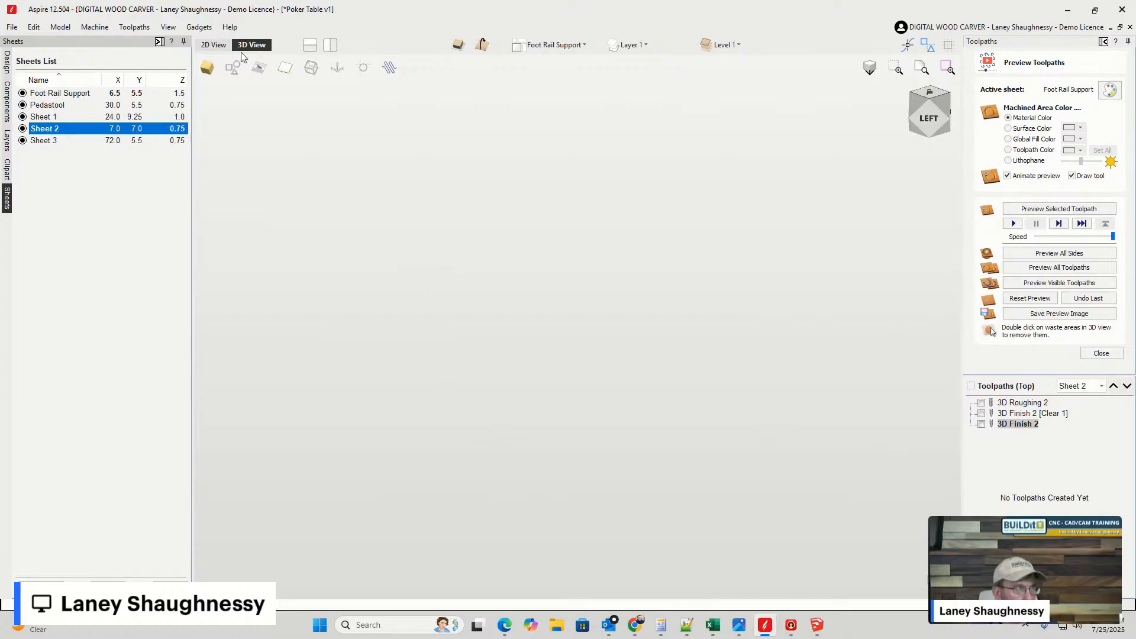
{"action": "left_click", "coordinate": [1096, 354]}
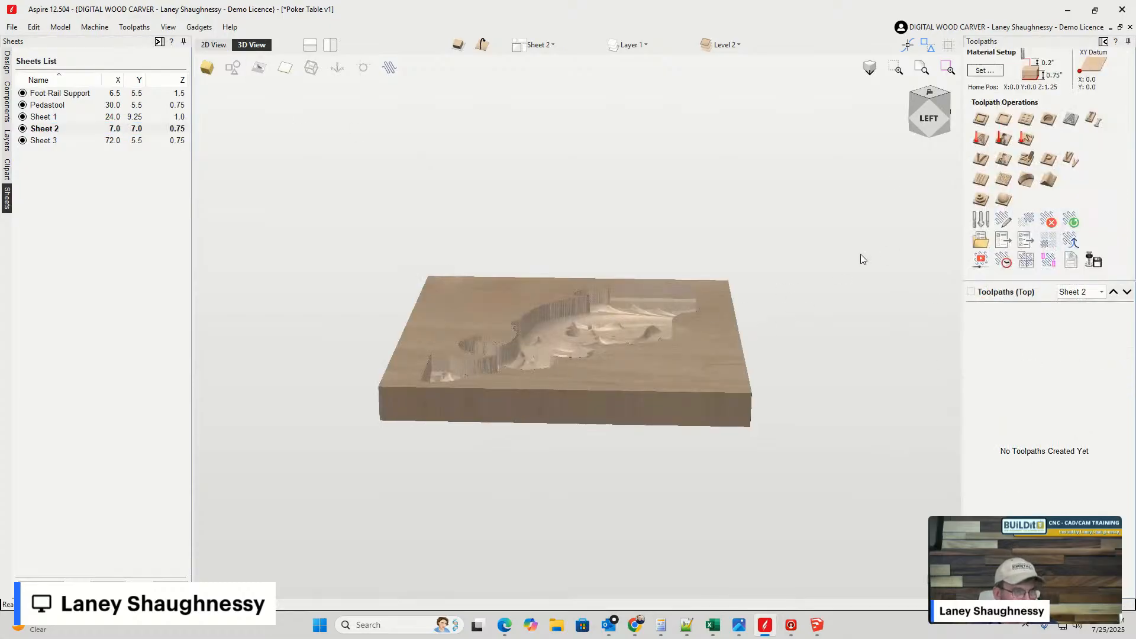
- Examine the recessed scroll carving in the Sheet 2 block from above, obliquely and at a low front angle
{"action": "left_click", "coordinate": [906, 124]}
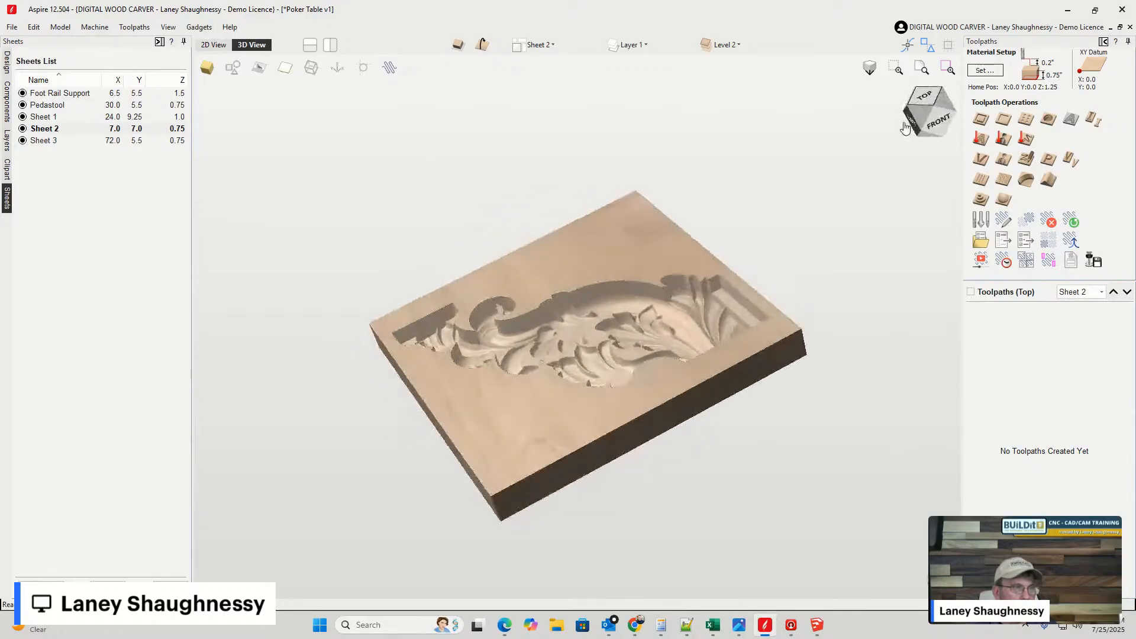
{"action": "left_click", "coordinate": [935, 118]}
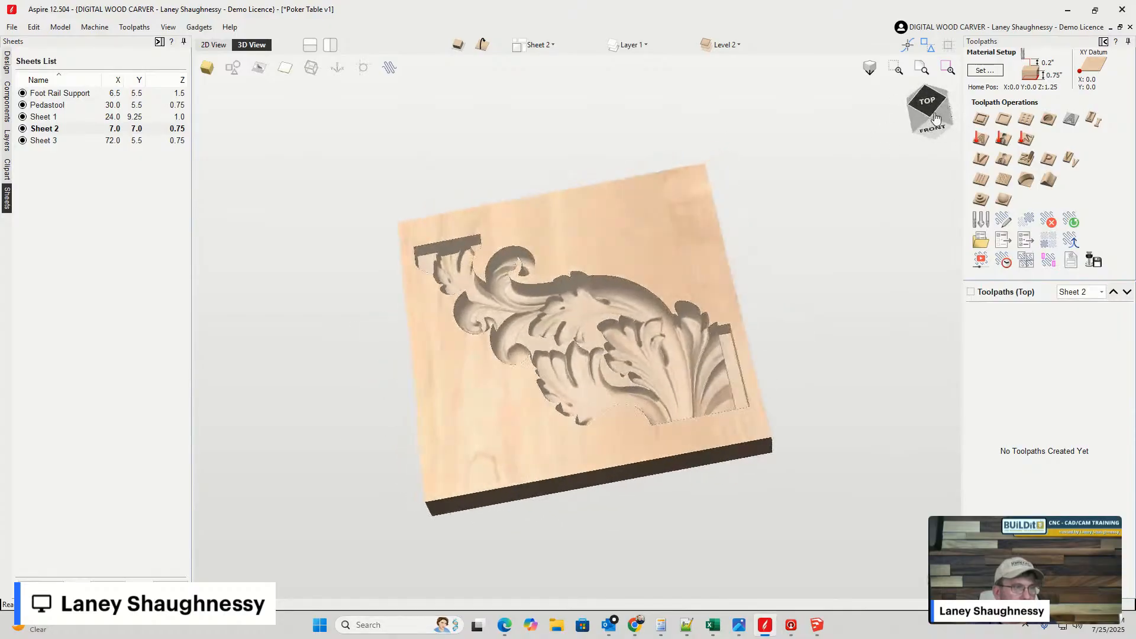
{"action": "left_click_drag", "start_coordinate": [934, 114], "coordinate": [932, 105]}
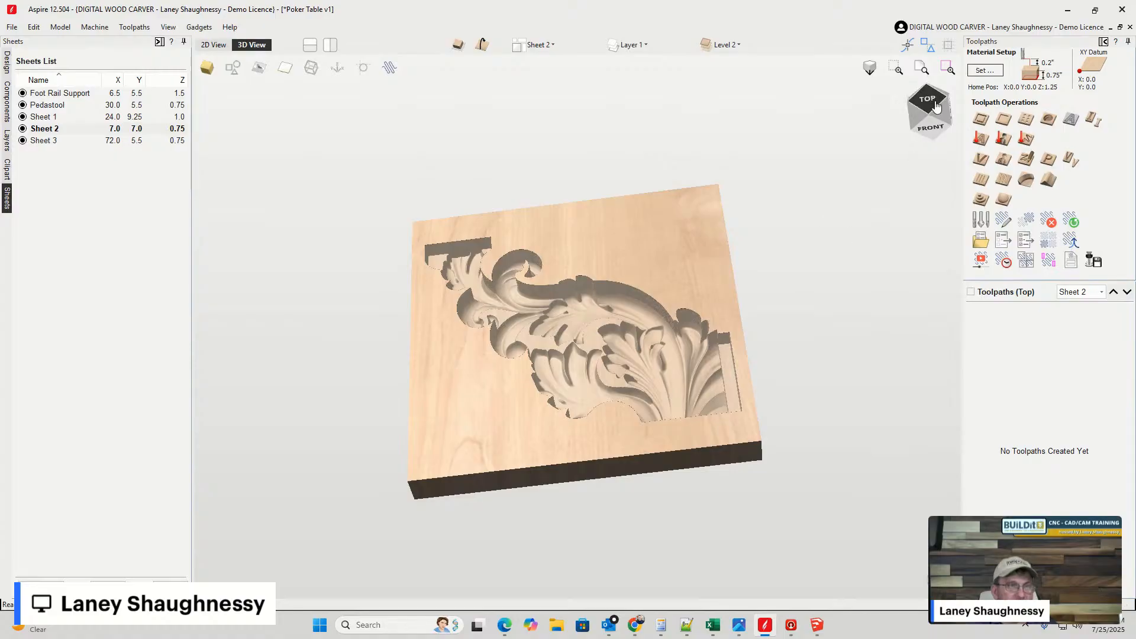
{"action": "left_click_drag", "start_coordinate": [949, 93], "coordinate": [932, 102]}
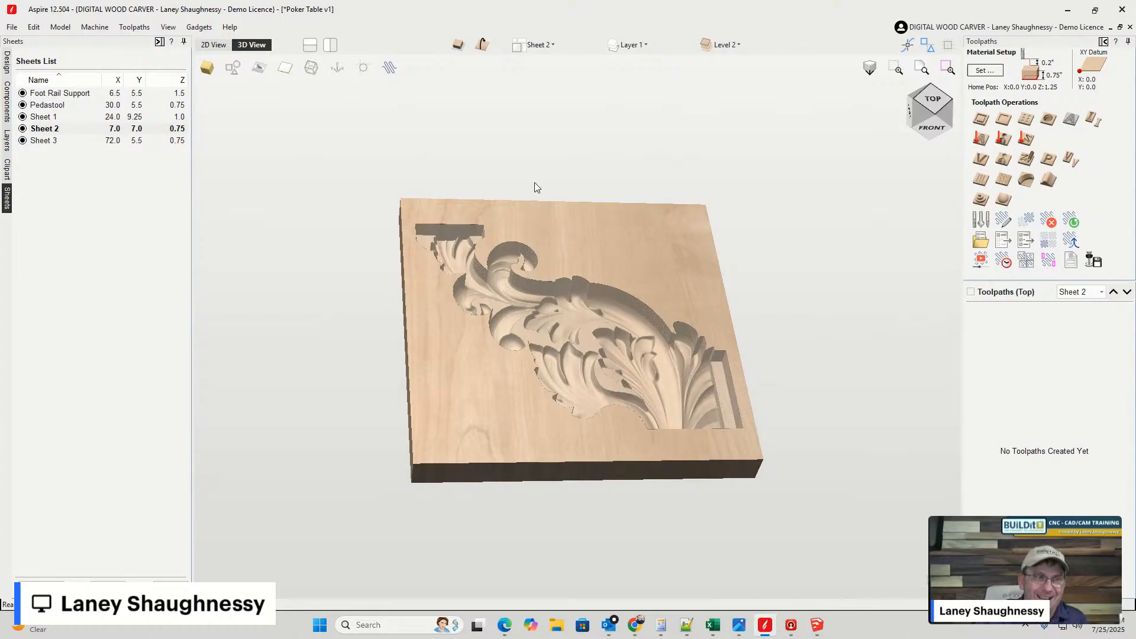
{"action": "left_click_drag", "start_coordinate": [940, 129], "coordinate": [914, 121]}
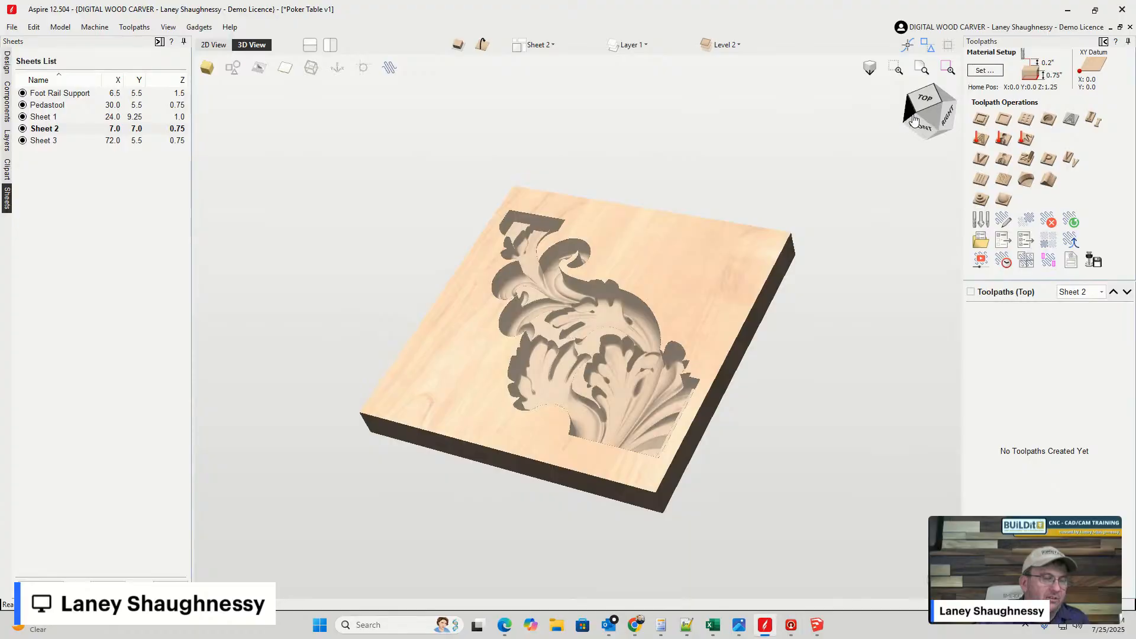
{"action": "scroll", "coordinate": [547, 411], "scroll_direction": "up", "scroll_amount": 2}
{"action": "scroll", "coordinate": [541, 417], "scroll_direction": "up", "scroll_amount": 2}
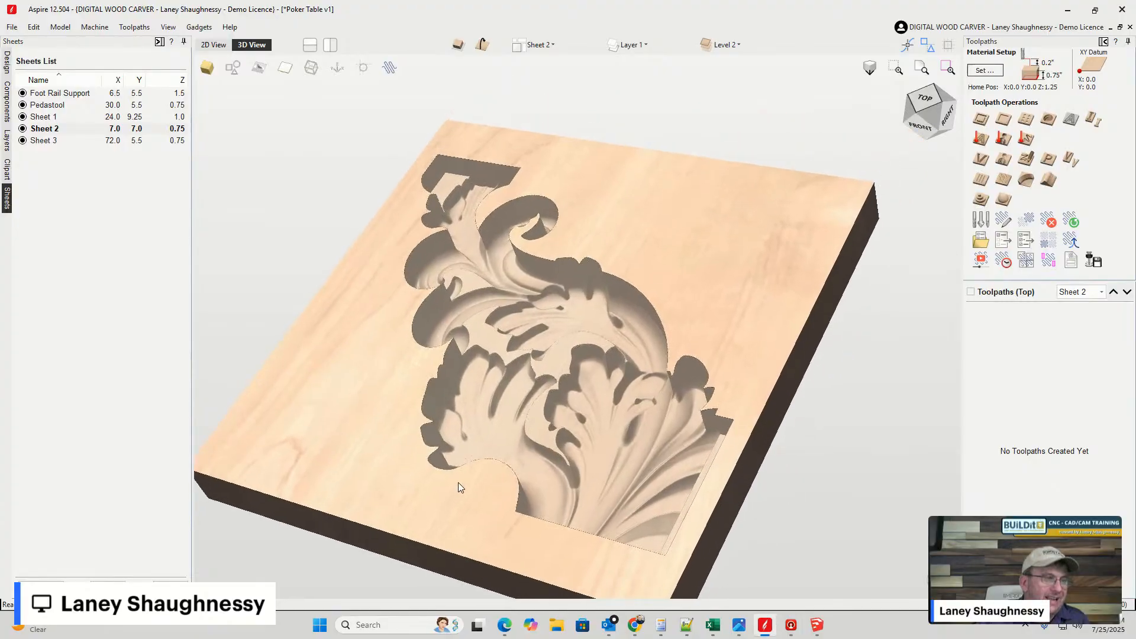
{"action": "scroll", "coordinate": [459, 483], "scroll_direction": "up", "scroll_amount": 1}
{"action": "left_click_drag", "start_coordinate": [941, 117], "coordinate": [955, 115]}
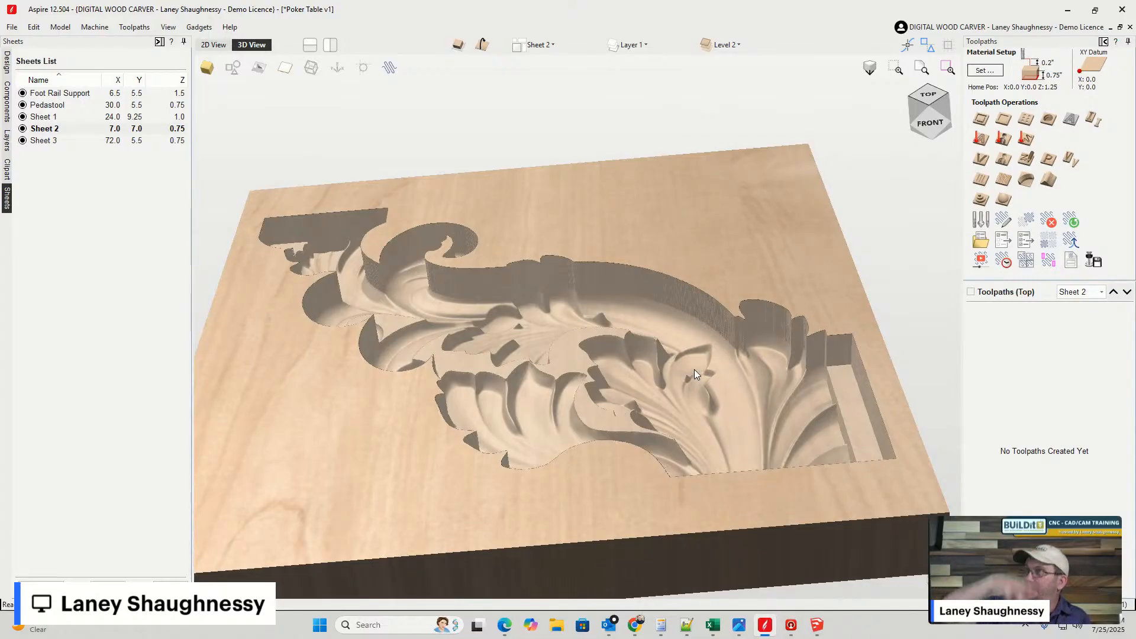
{"action": "scroll", "coordinate": [648, 372], "scroll_direction": "down", "scroll_amount": 3}
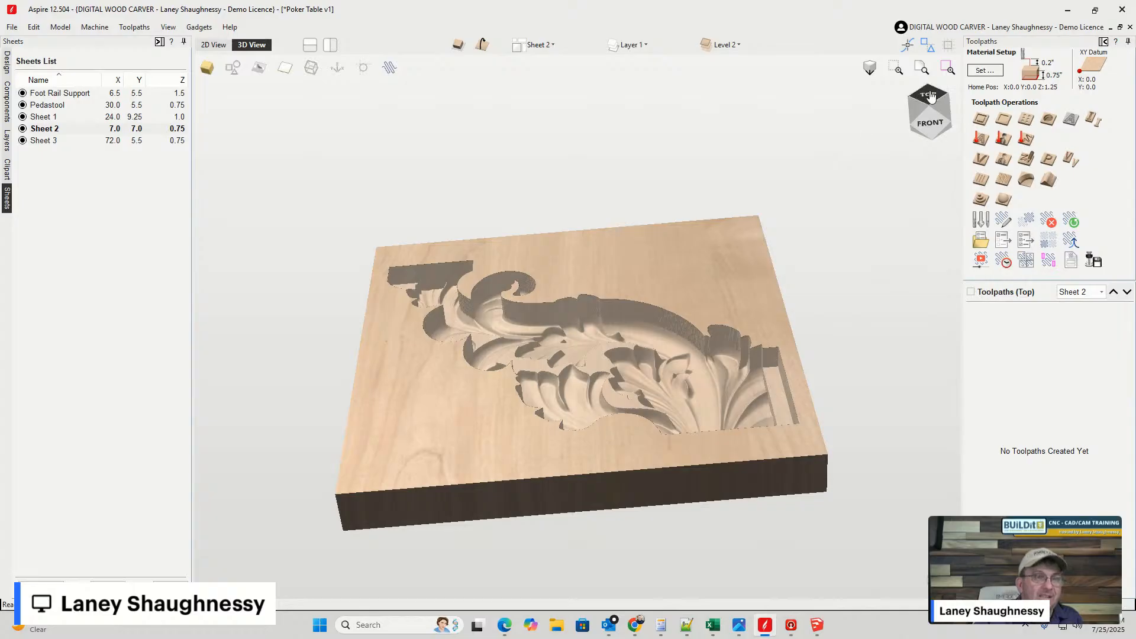
{"action": "left_click_drag", "start_coordinate": [927, 123], "coordinate": [934, 91]}
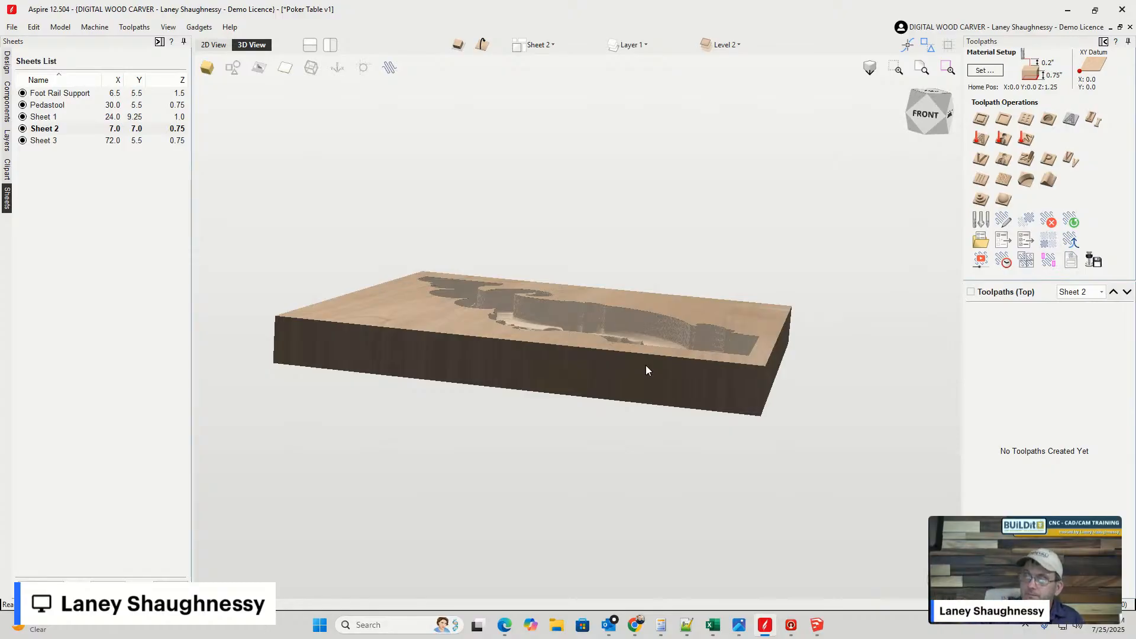
{"action": "scroll", "coordinate": [378, 313], "scroll_direction": "up", "scroll_amount": 5}
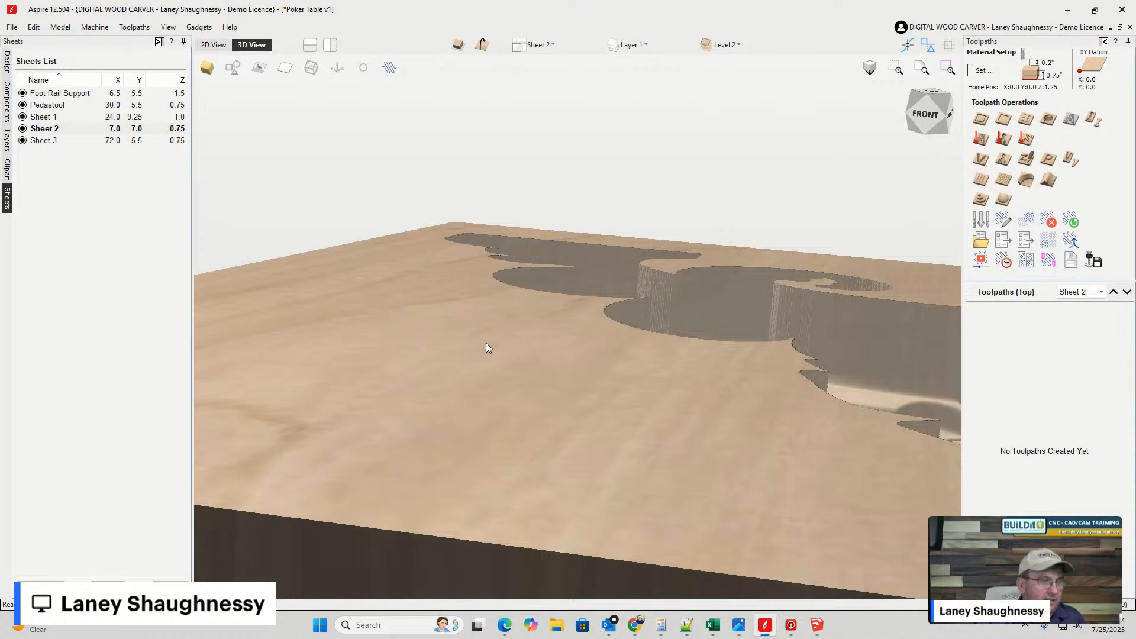
{"action": "scroll", "coordinate": [490, 334], "scroll_direction": "down", "scroll_amount": 5}
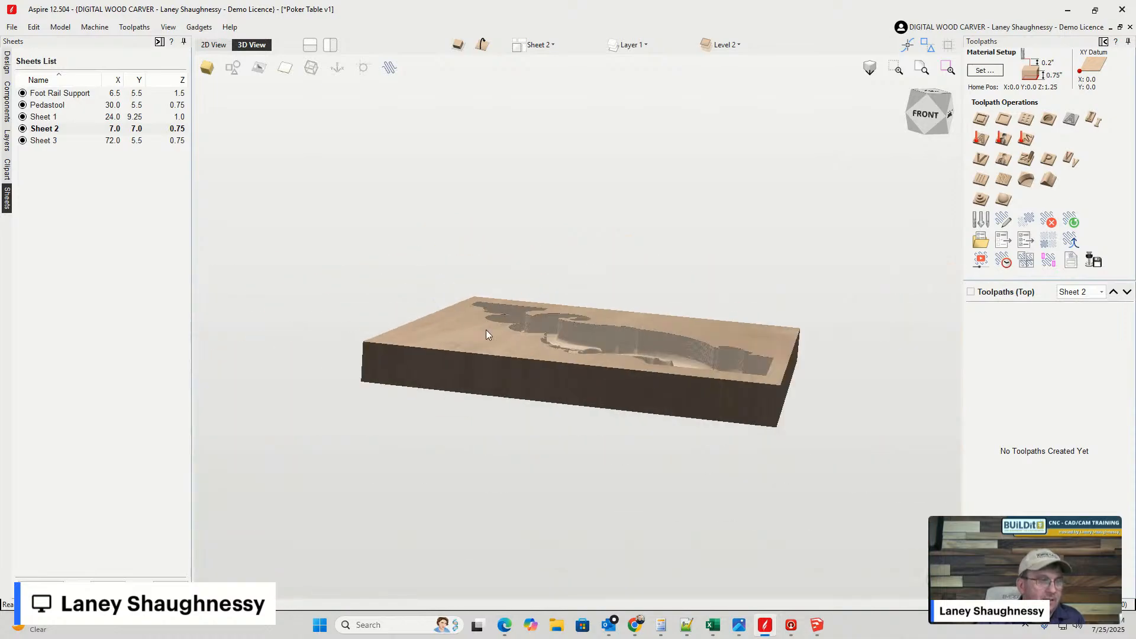
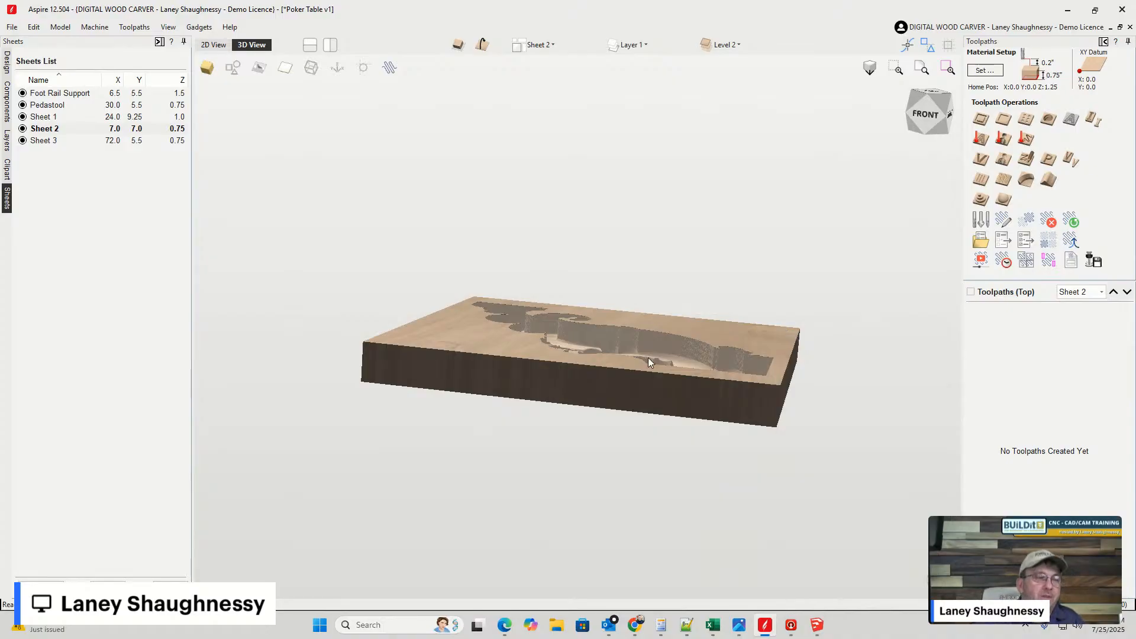
- Inspect the recess walls and leaf details of the Sheet 2 carving from the right and front sides, both close up and whole
{"action": "mouse_move", "coordinate": [919, 136]}
{"action": "left_mouse_down"}
{"action": "mouse_move", "coordinate": [898, 135]}
{"action": "mouse_move", "coordinate": [905, 129]}
{"action": "left_mouse_up"}
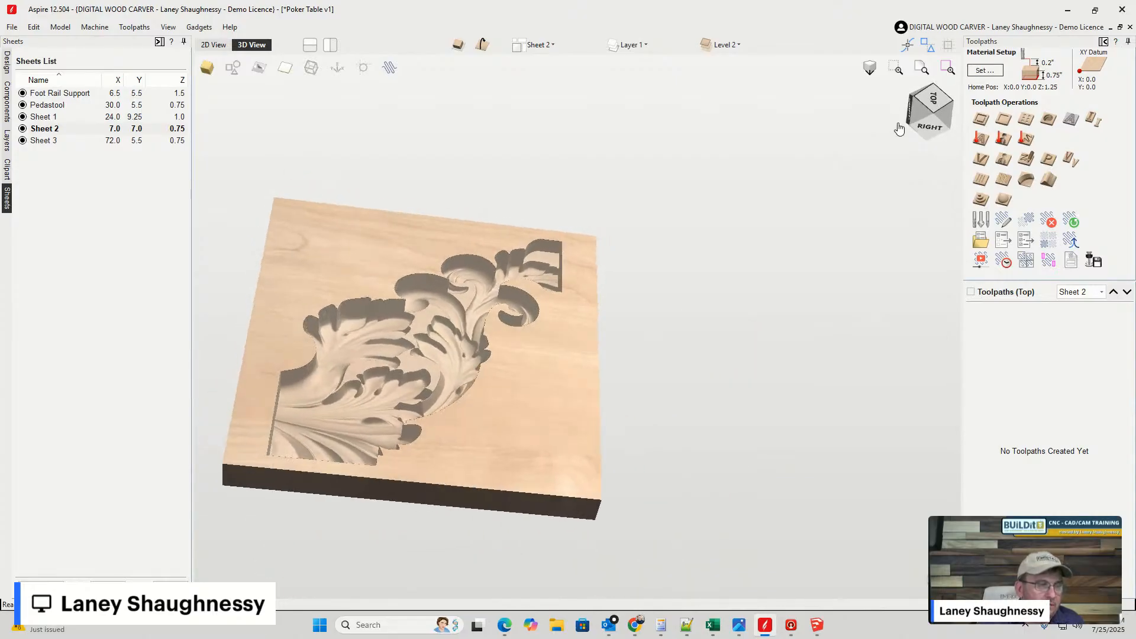
{"action": "scroll", "coordinate": [585, 327], "scroll_direction": "down", "scroll_amount": 5}
{"action": "scroll", "coordinate": [585, 325], "scroll_direction": "up", "scroll_amount": 10}
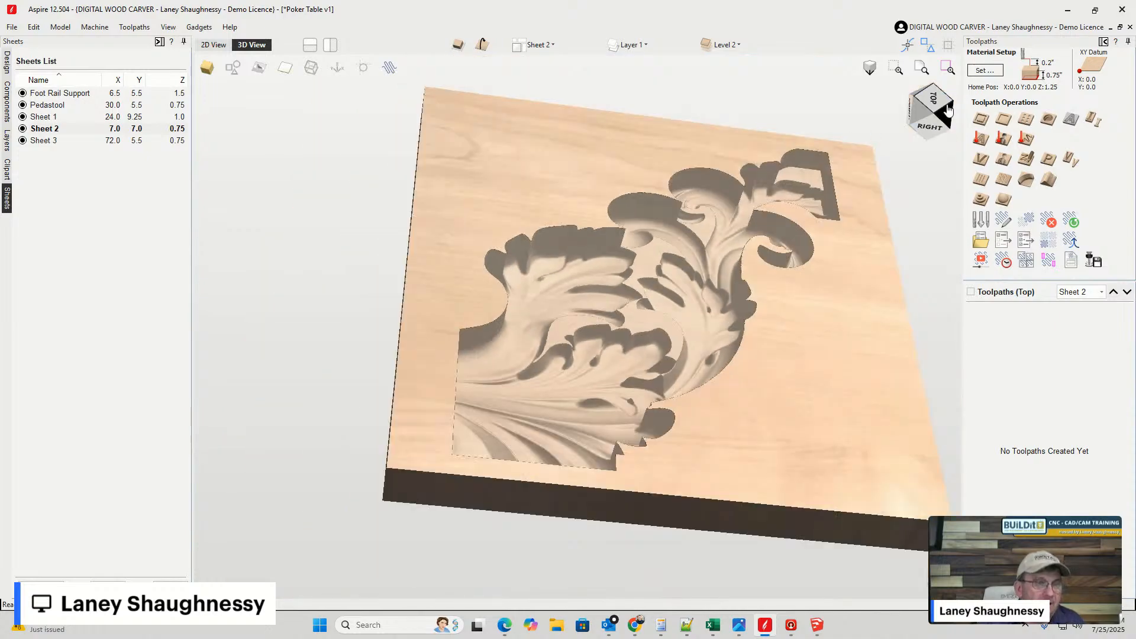
{"action": "mouse_move", "coordinate": [930, 109]}
{"action": "left_mouse_down"}
{"action": "mouse_move", "coordinate": [916, 126]}
{"action": "mouse_move", "coordinate": [940, 113]}
{"action": "left_mouse_up"}
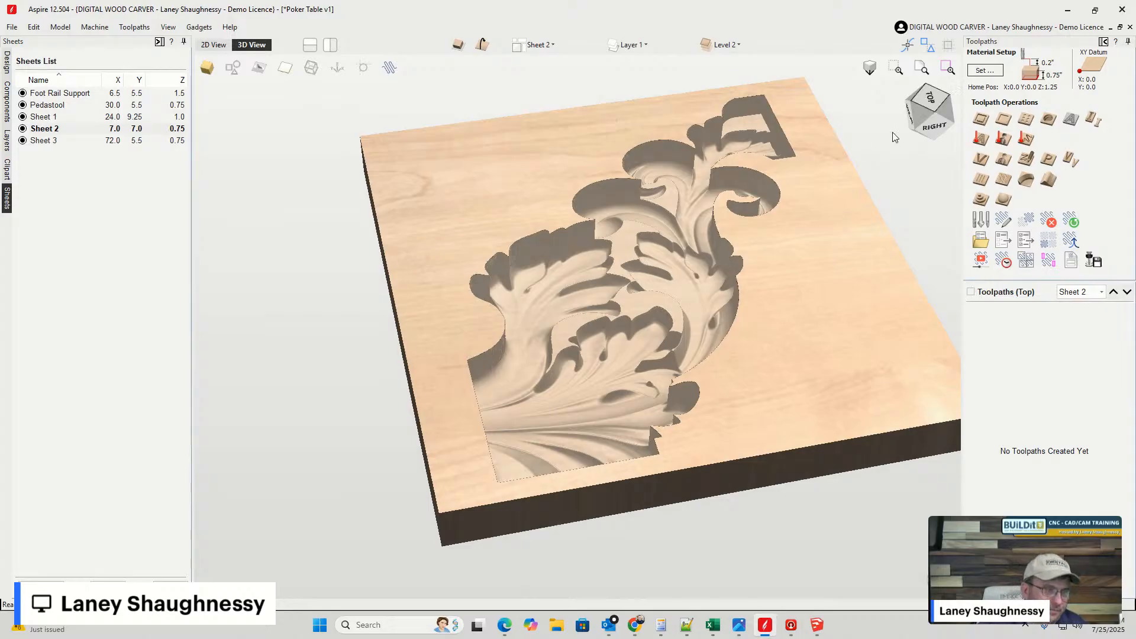
{"action": "scroll", "coordinate": [446, 302], "scroll_direction": "down", "scroll_amount": 5}
{"action": "scroll", "coordinate": [473, 301], "scroll_direction": "up", "scroll_amount": 5}
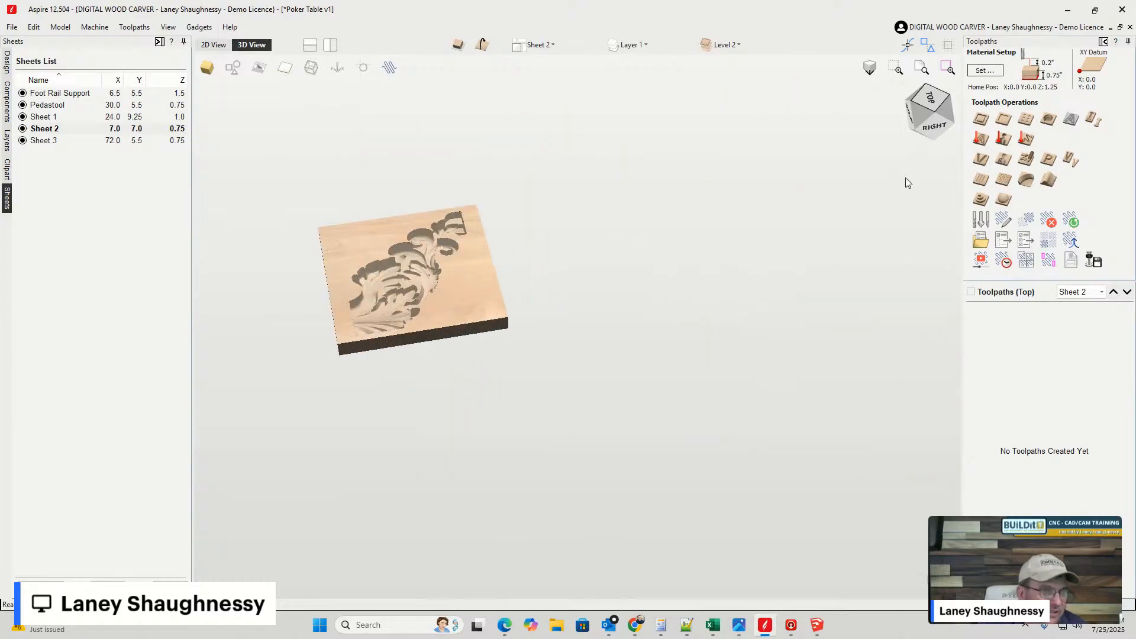
{"action": "left_click_drag", "start_coordinate": [934, 127], "coordinate": [960, 114]}
{"action": "scroll", "coordinate": [307, 331], "scroll_direction": "up", "scroll_amount": 6}
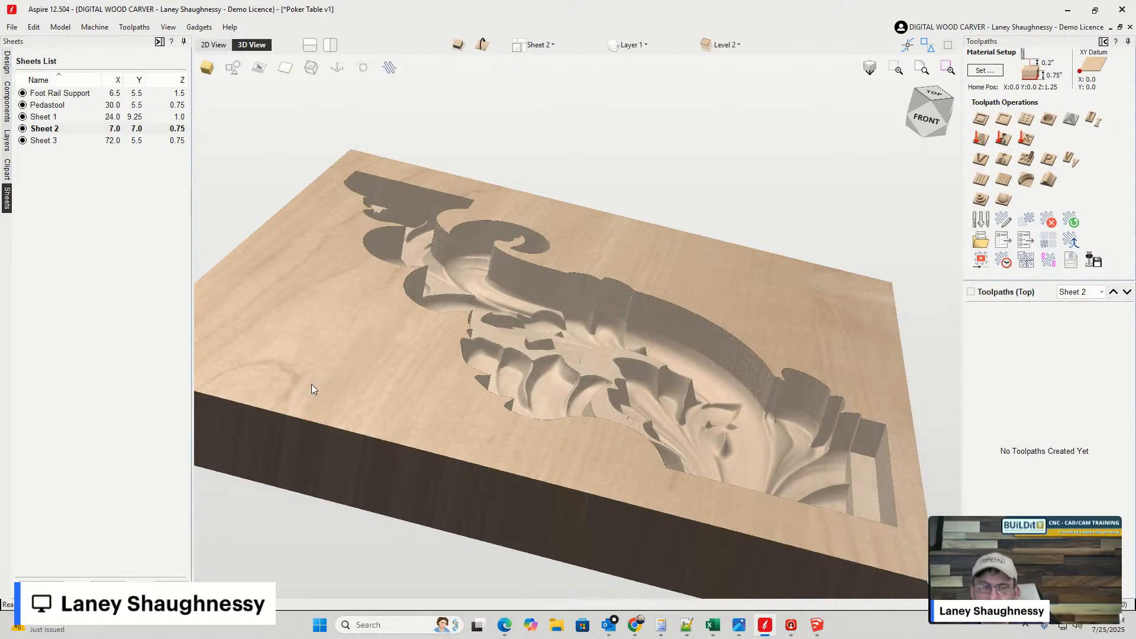
{"action": "left_click", "coordinate": [915, 120]}
{"action": "left_click_drag", "start_coordinate": [913, 120], "coordinate": [897, 121]}
{"action": "scroll", "coordinate": [601, 293], "scroll_direction": "up", "scroll_amount": 5}
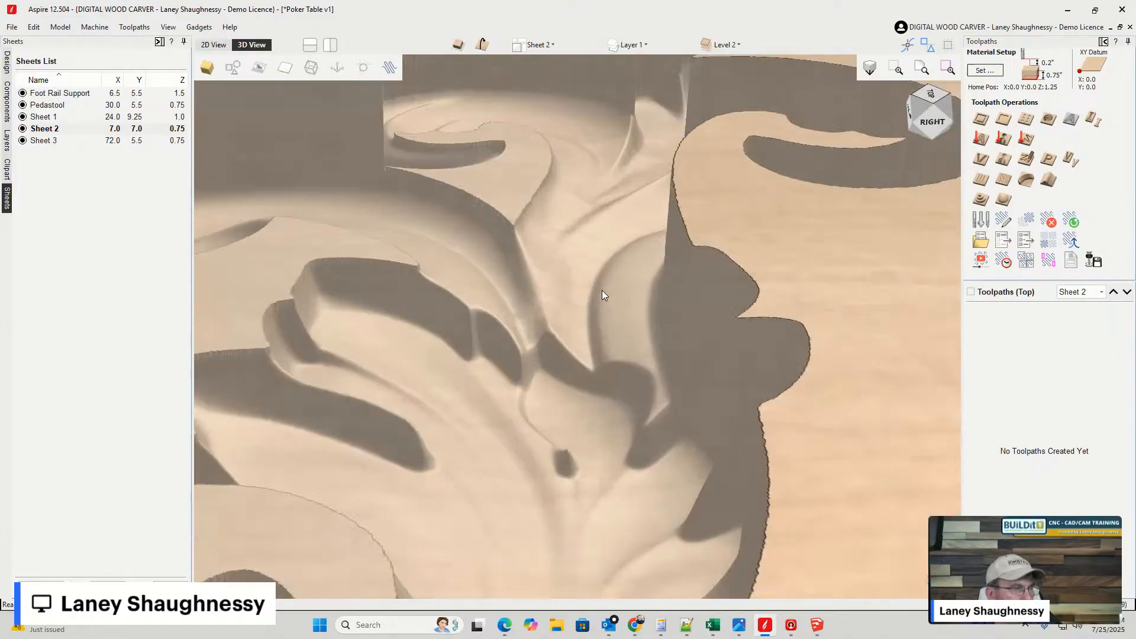
{"action": "scroll", "coordinate": [654, 363], "scroll_direction": "down", "scroll_amount": 4}
{"action": "scroll", "coordinate": [649, 352], "scroll_direction": "down", "scroll_amount": 3}
{"action": "scroll", "coordinate": [648, 352], "scroll_direction": "up", "scroll_amount": 4}
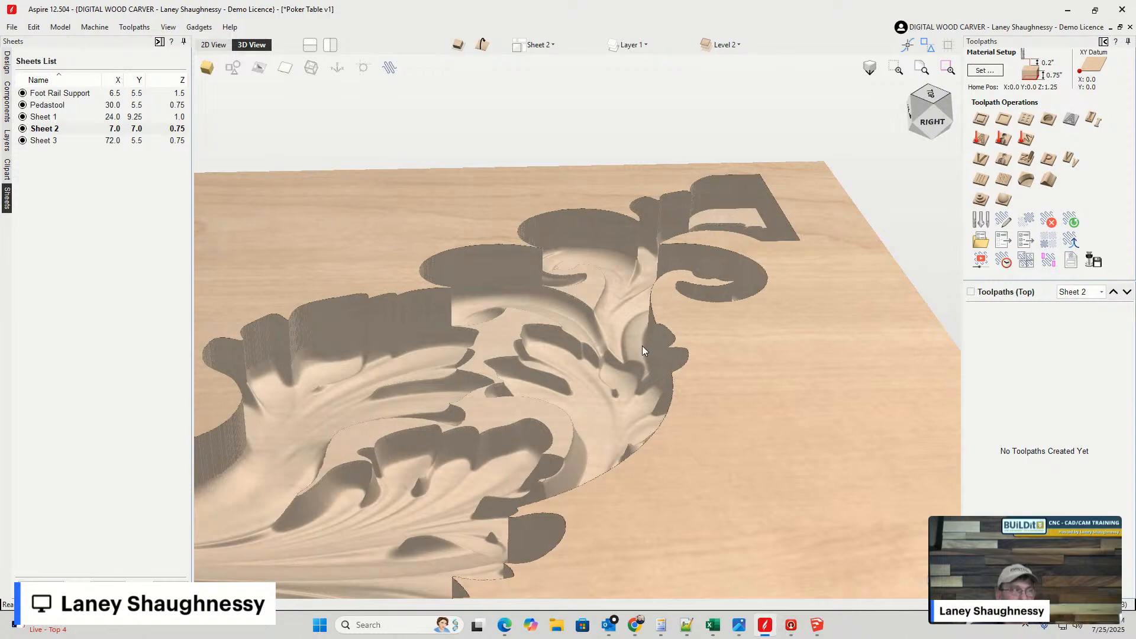
- Compare the Sheet 2 carving with the Foot Rail Support outline and its corner blocks in the 2D view
{"action": "left_click", "coordinate": [208, 46]}
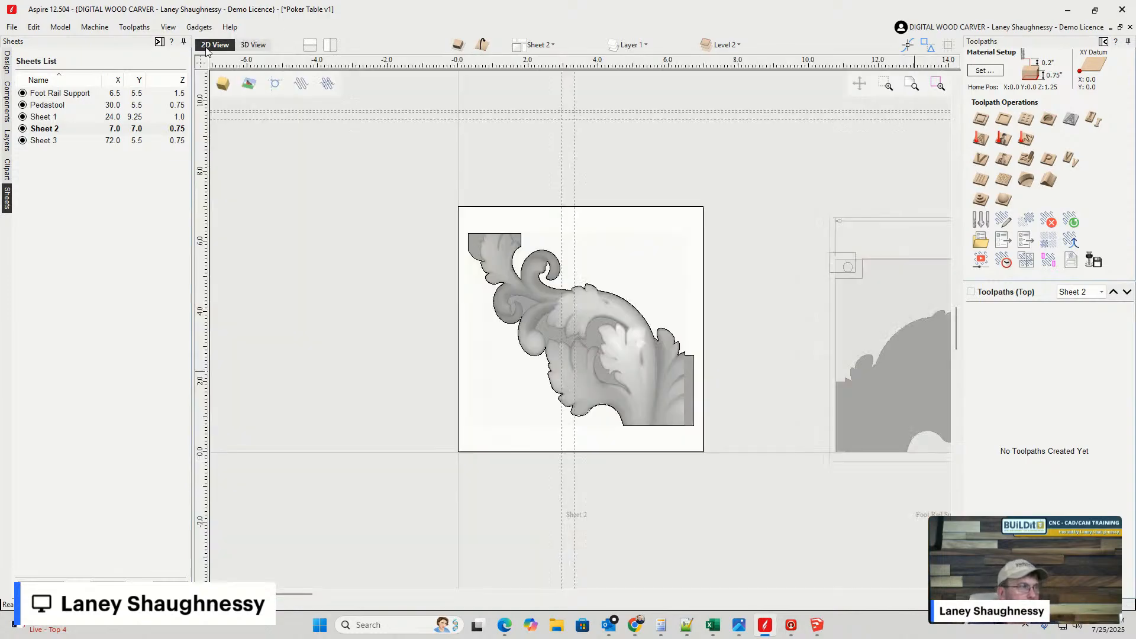
{"action": "scroll", "coordinate": [423, 260], "scroll_direction": "down", "scroll_amount": 3}
{"action": "scroll", "coordinate": [766, 305], "scroll_direction": "up", "scroll_amount": 5}
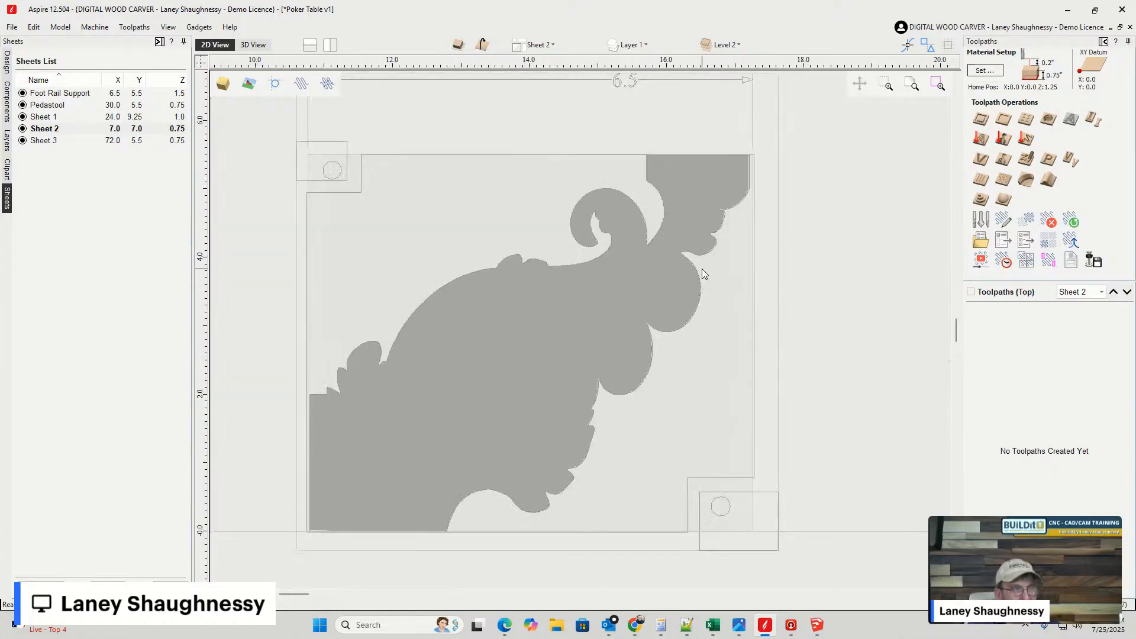
{"action": "scroll", "coordinate": [607, 360], "scroll_direction": "down", "scroll_amount": 2}
{"action": "scroll", "coordinate": [449, 450], "scroll_direction": "up", "scroll_amount": 4}
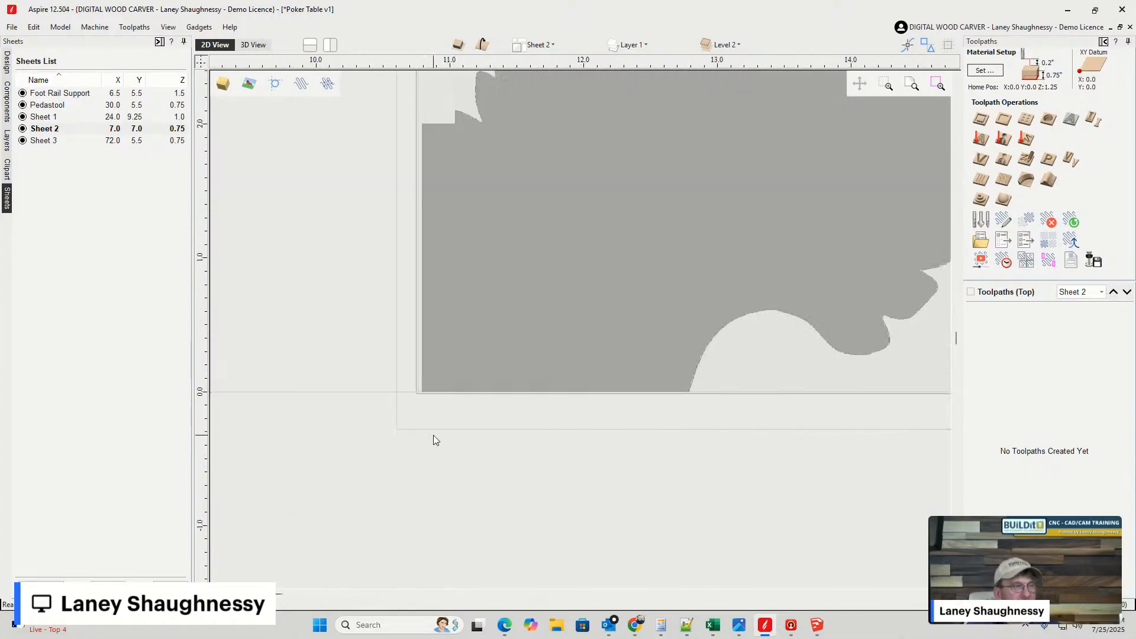
{"action": "scroll", "coordinate": [415, 396], "scroll_direction": "up", "scroll_amount": 1}
{"action": "scroll", "coordinate": [416, 398], "scroll_direction": "down", "scroll_amount": 3}
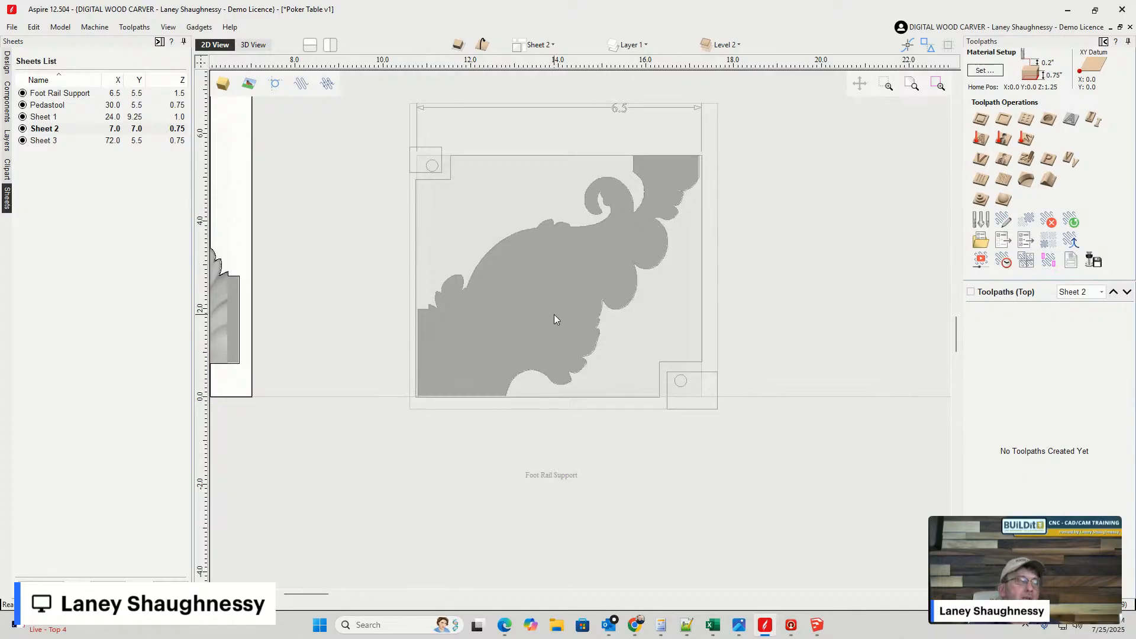
{"action": "scroll", "coordinate": [554, 314], "scroll_direction": "down", "scroll_amount": 1}
{"action": "scroll", "coordinate": [213, 308], "scroll_direction": "up", "scroll_amount": 2}
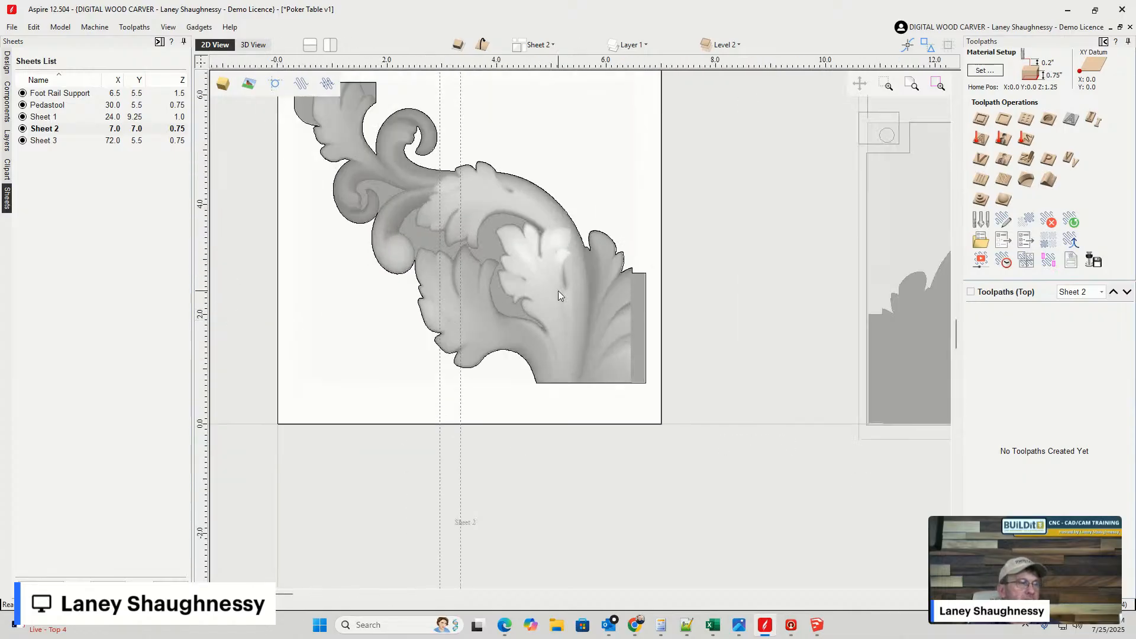
{"action": "scroll", "coordinate": [534, 342], "scroll_direction": "down", "scroll_amount": 1}
{"action": "scroll", "coordinate": [642, 393], "scroll_direction": "up", "scroll_amount": 1}
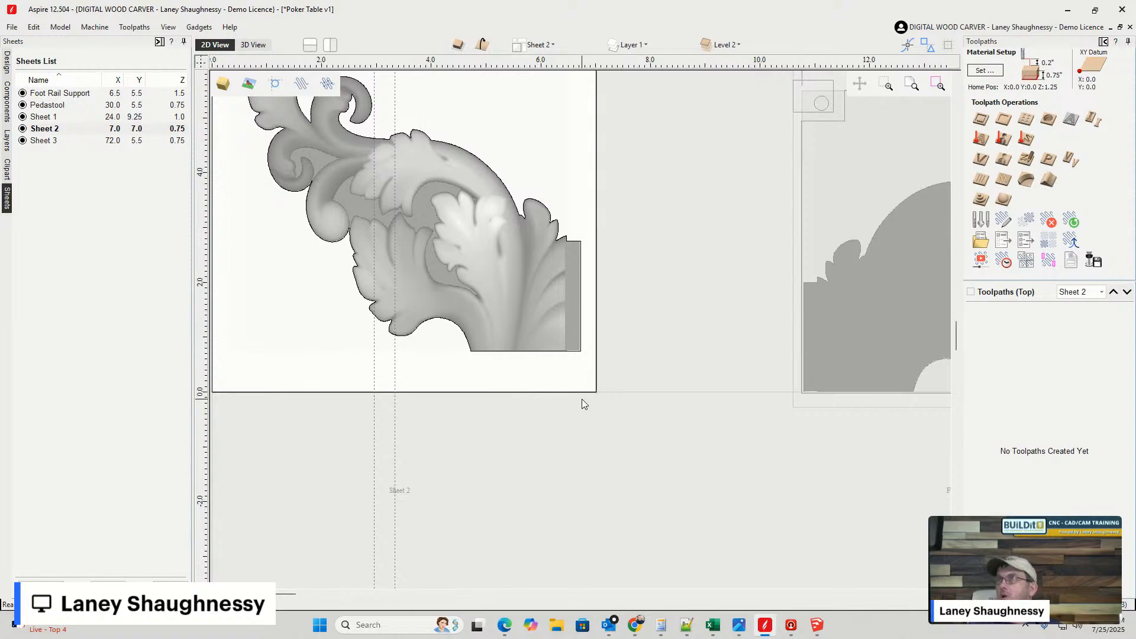
{"action": "scroll", "coordinate": [569, 398], "scroll_direction": "down", "scroll_amount": 3}
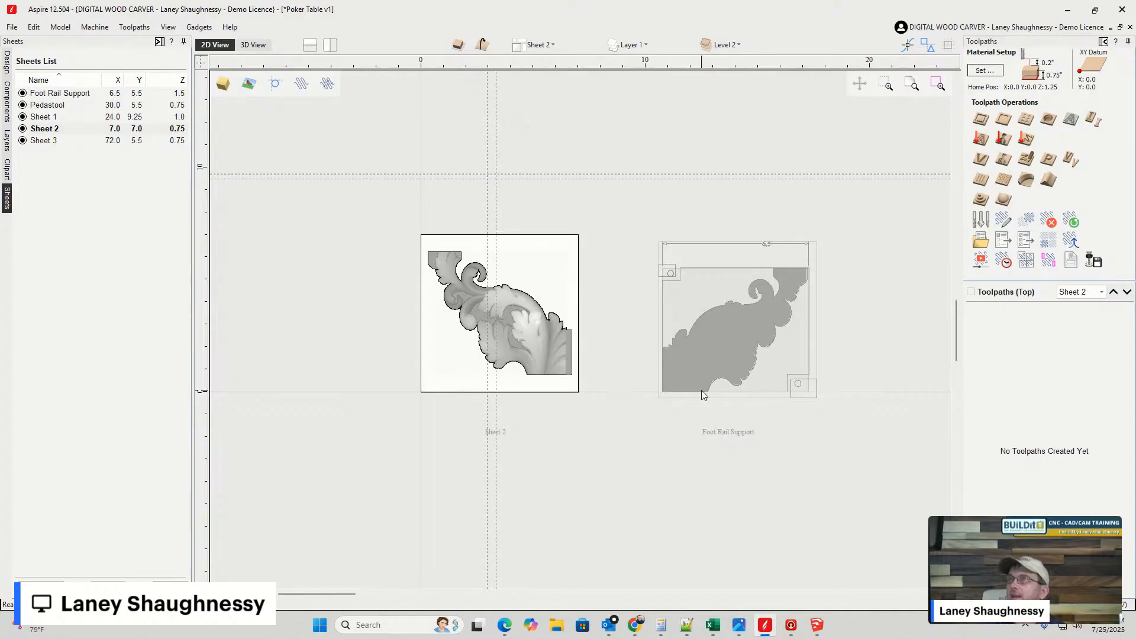
{"action": "scroll", "coordinate": [407, 420], "scroll_direction": "up", "scroll_amount": 10}
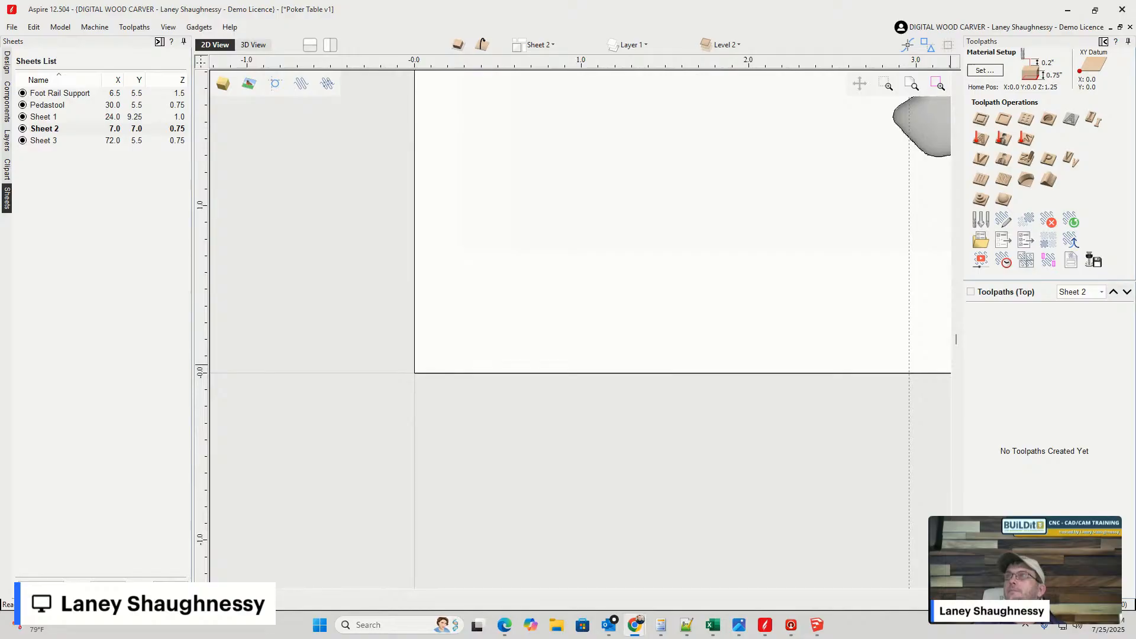
- Switch to the Chrome window with the CNC Wood Worker checkout page and review its offer, order summary, payment section and guarantee
{"action": "left_click_drag", "start_coordinate": [1135, 278], "coordinate": [424, 66]}
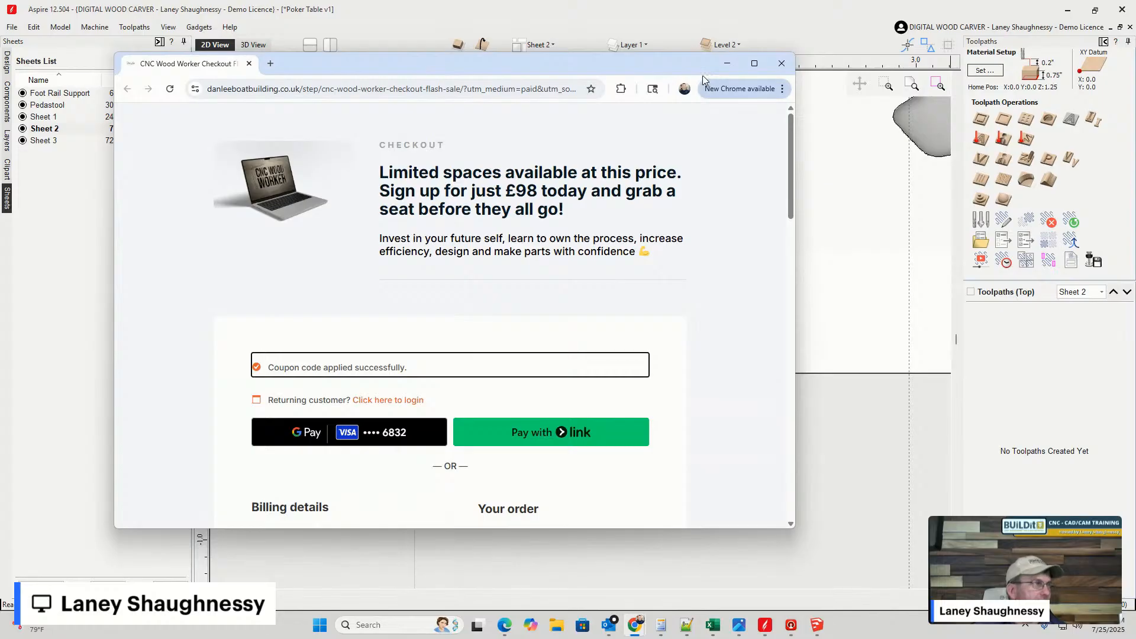
{"action": "left_click", "coordinate": [760, 62]}
{"action": "scroll", "coordinate": [419, 317], "scroll_direction": "down", "scroll_amount": 7}
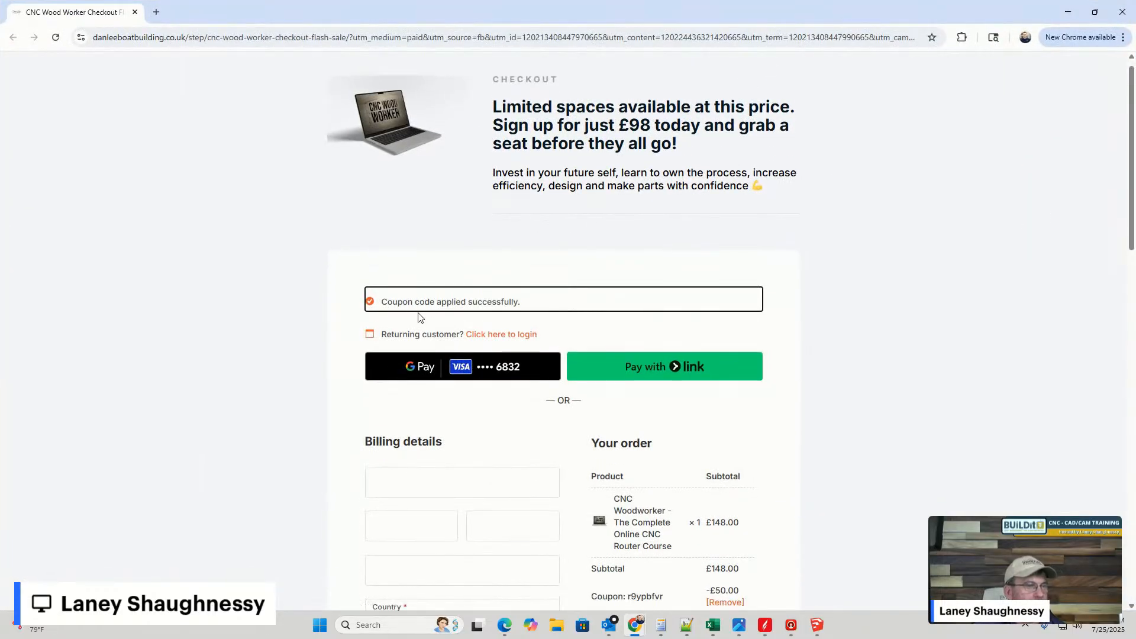
{"action": "scroll", "coordinate": [413, 318], "scroll_direction": "up", "scroll_amount": 7}
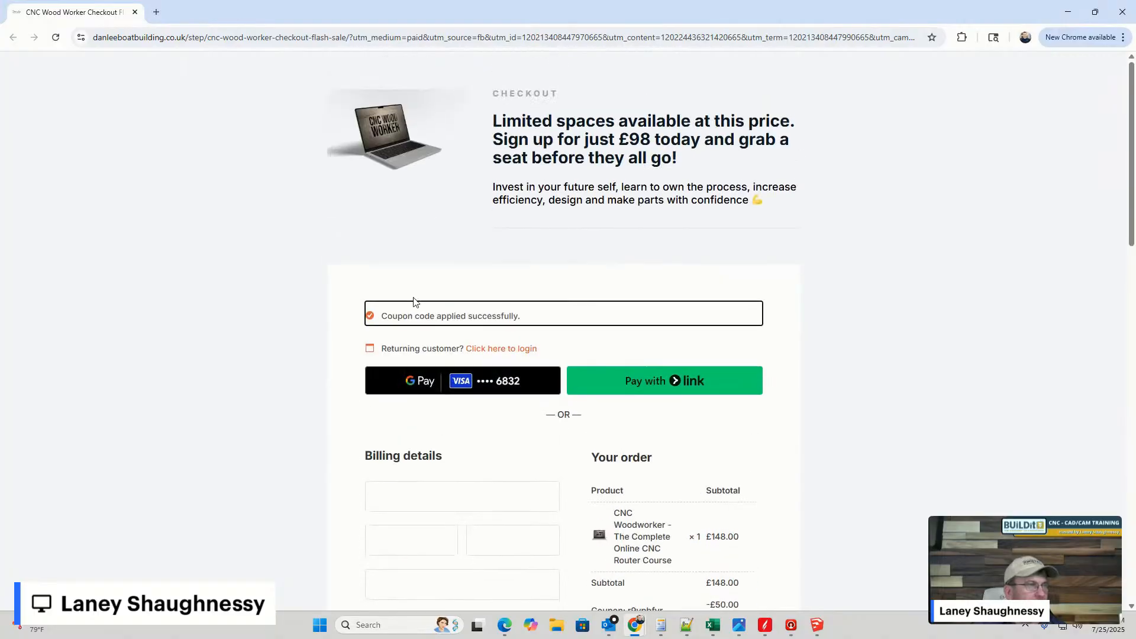
{"action": "left_click_drag", "start_coordinate": [618, 140], "coordinate": [657, 140]}
{"action": "scroll", "coordinate": [648, 216], "scroll_direction": "down", "scroll_amount": 4}
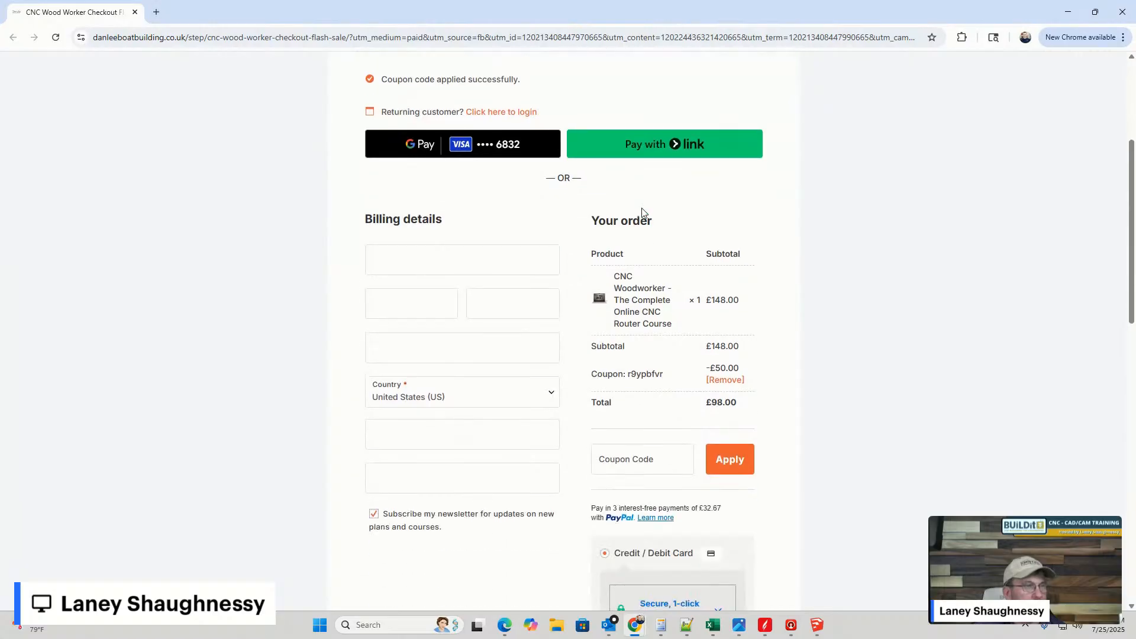
{"action": "scroll", "coordinate": [643, 212], "scroll_direction": "down", "scroll_amount": 6}
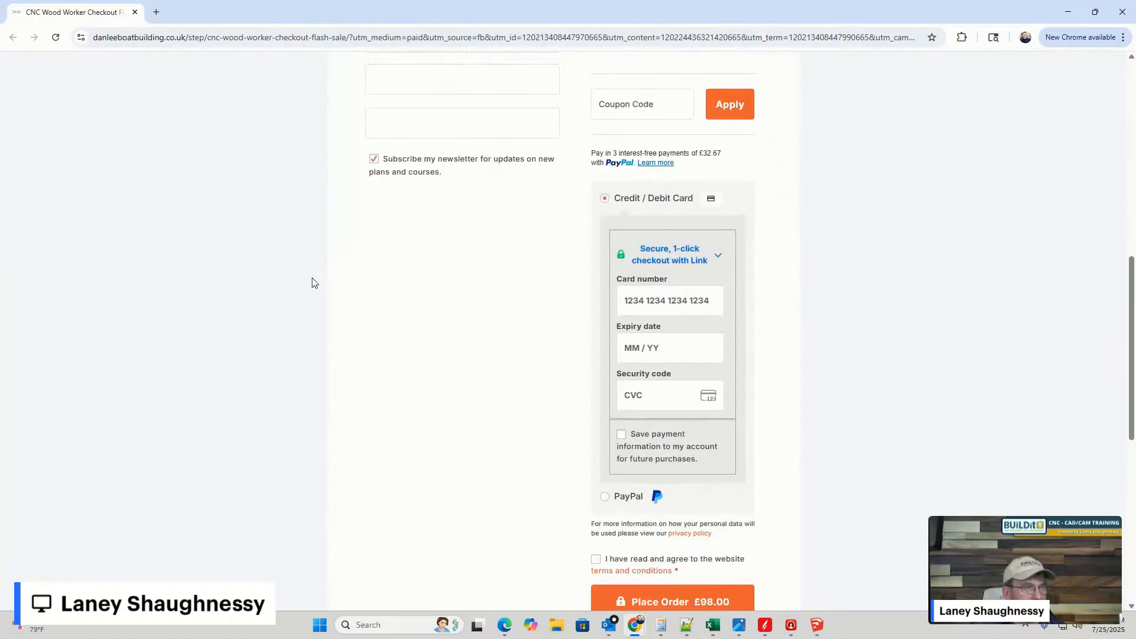
{"action": "scroll", "coordinate": [312, 283], "scroll_direction": "down", "scroll_amount": 8}
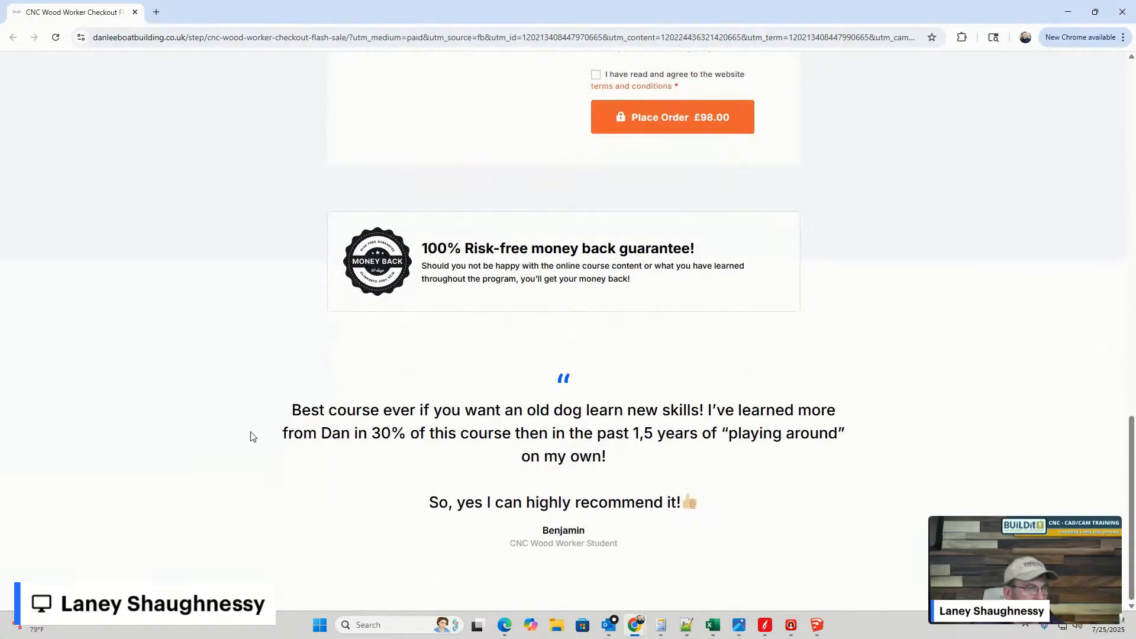
{"action": "left_click_drag", "start_coordinate": [300, 419], "coordinate": [851, 483]}
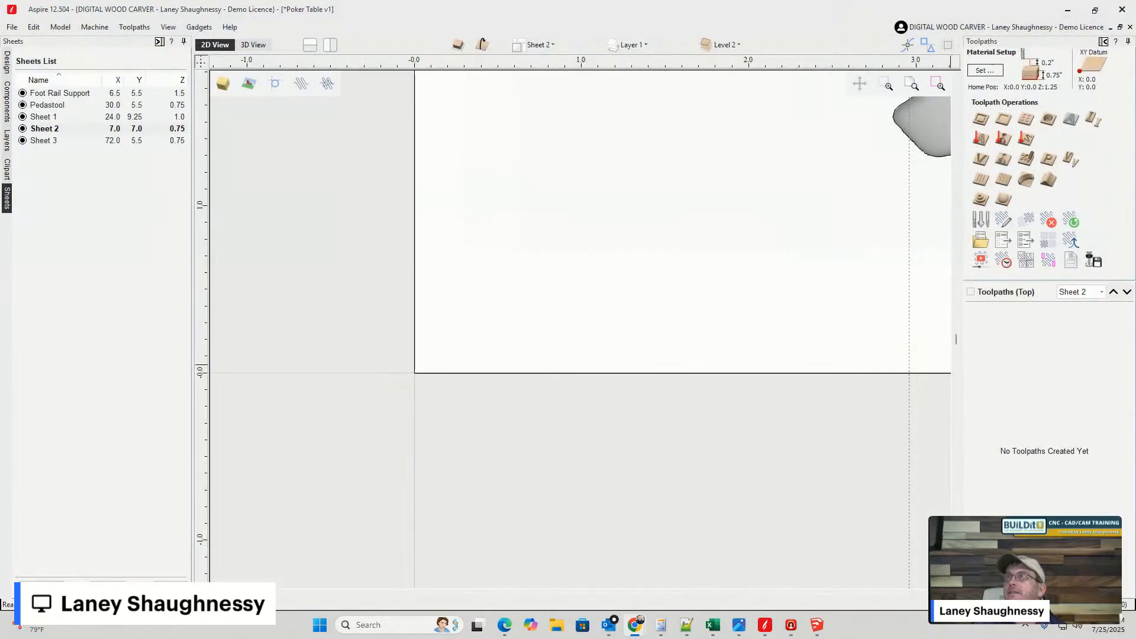
- Show the CNC Wood Worker ad in the Facebook feed, play its video and replay it, and put the browser window away
{"action": "left_click_drag", "start_coordinate": [1135, 202], "coordinate": [246, 67]}
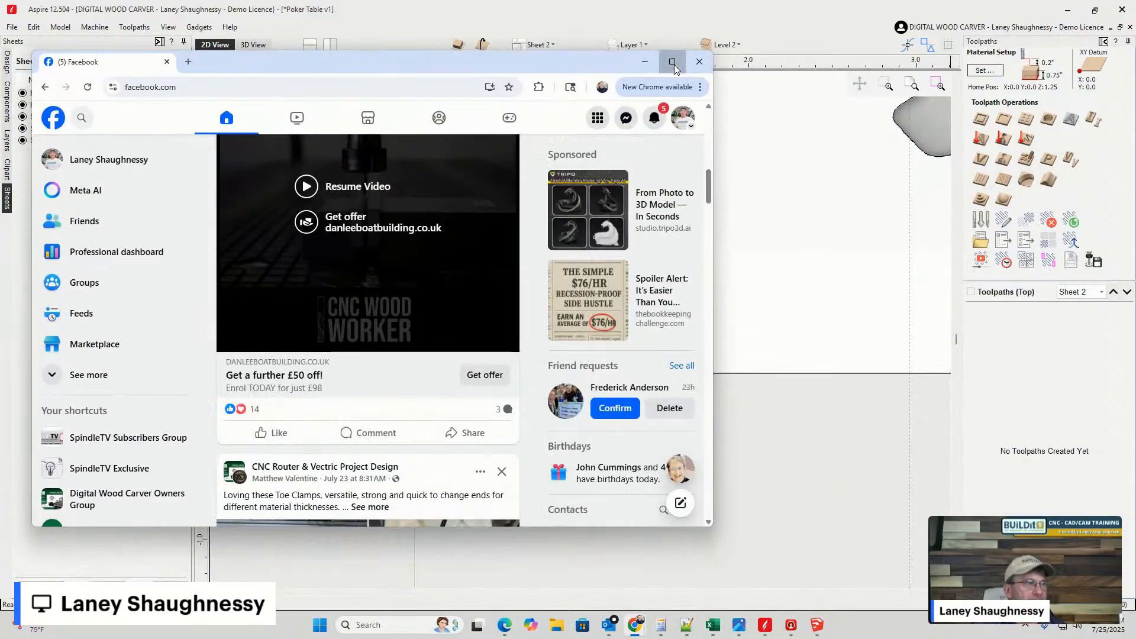
{"action": "left_click", "coordinate": [672, 62]}
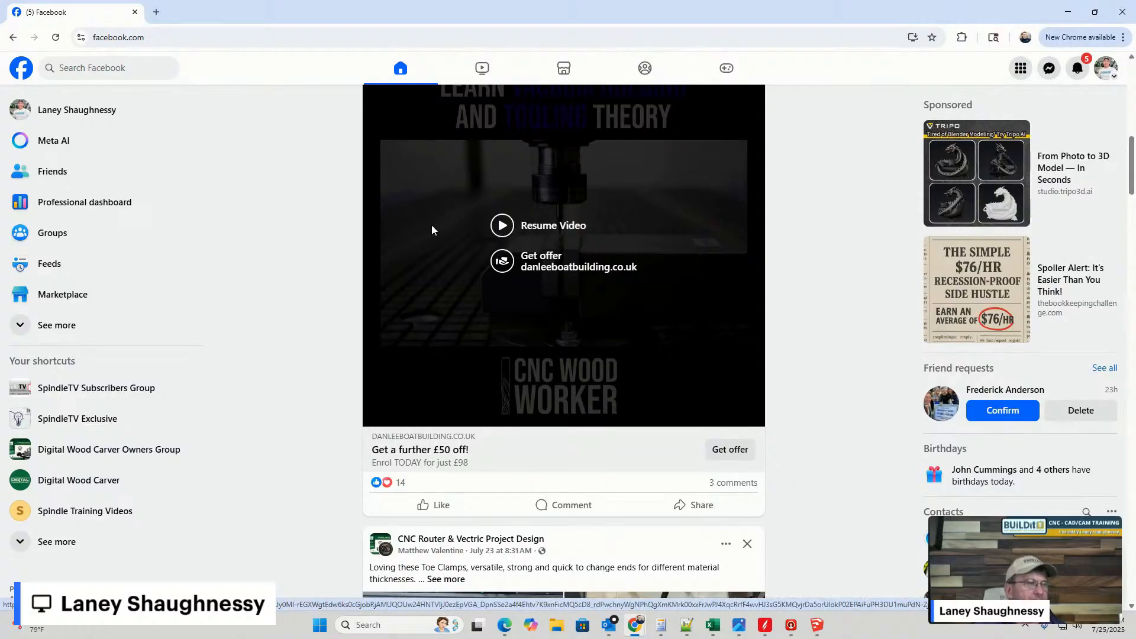
{"action": "left_click", "coordinate": [503, 228]}
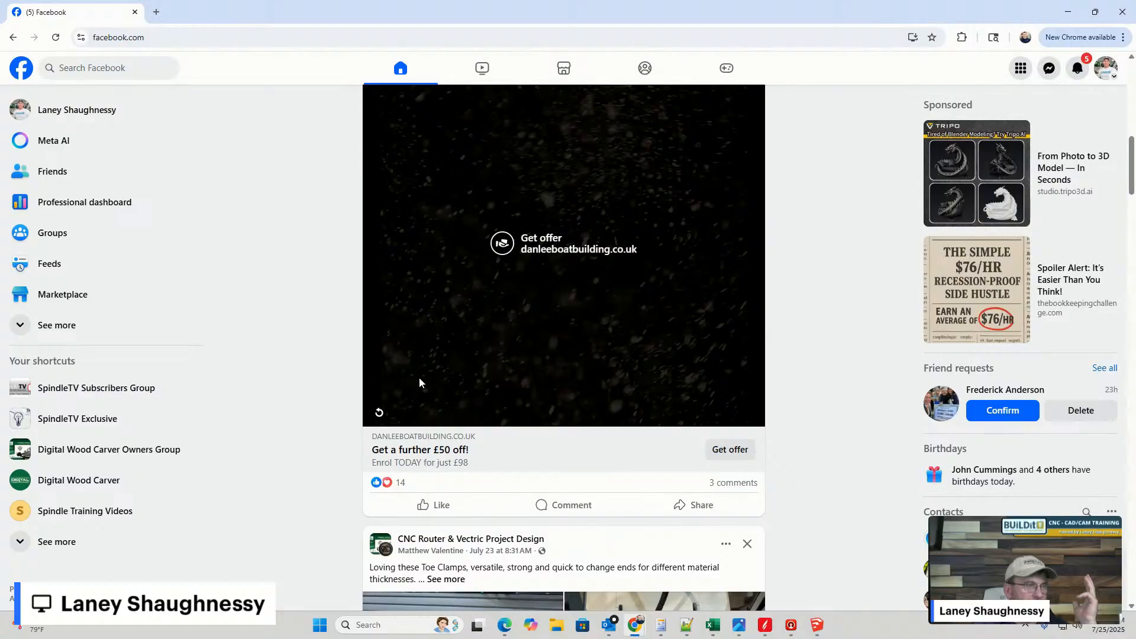
{"action": "left_click", "coordinate": [380, 412]}
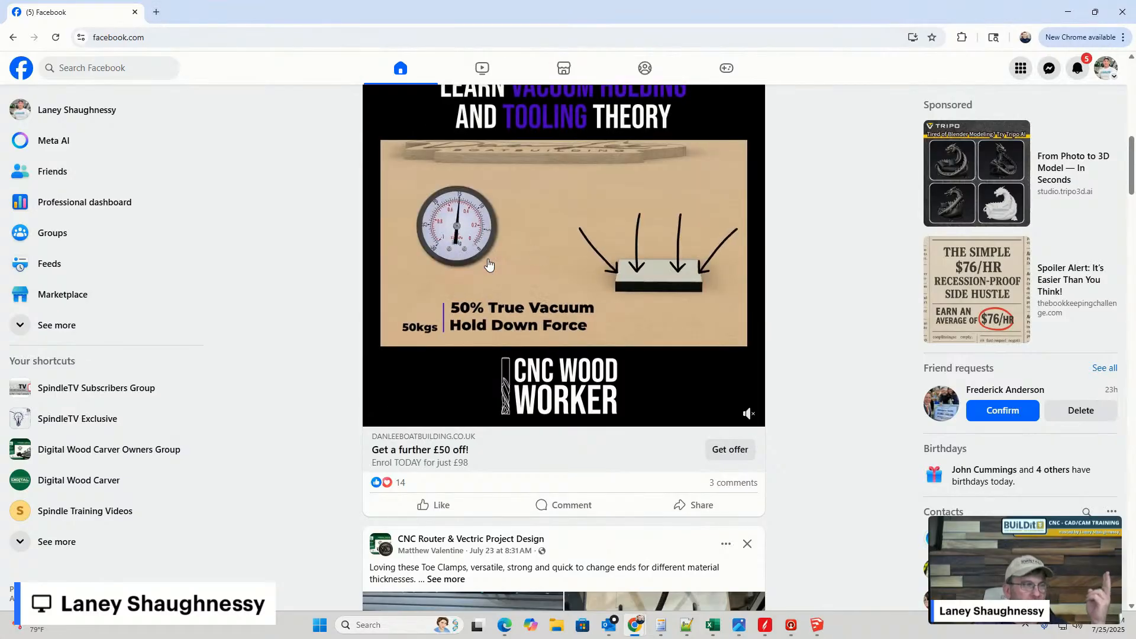
{"action": "scroll", "coordinate": [626, 249], "scroll_direction": "down", "scroll_amount": 1}
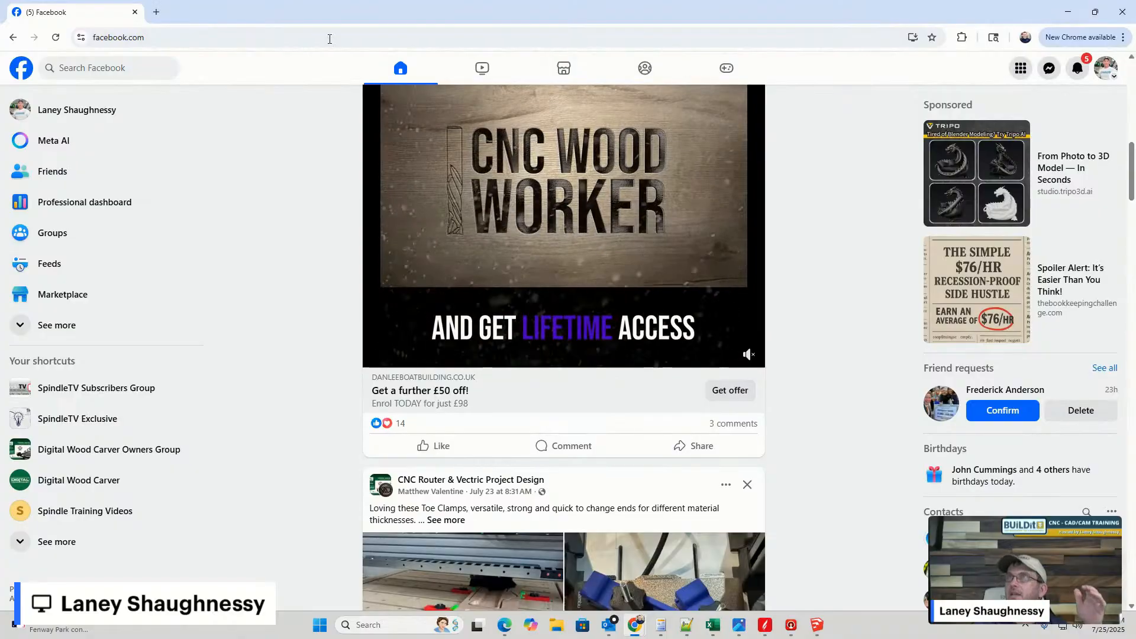
{"action": "left_click_drag", "start_coordinate": [243, 20], "coordinate": [1135, 83]}
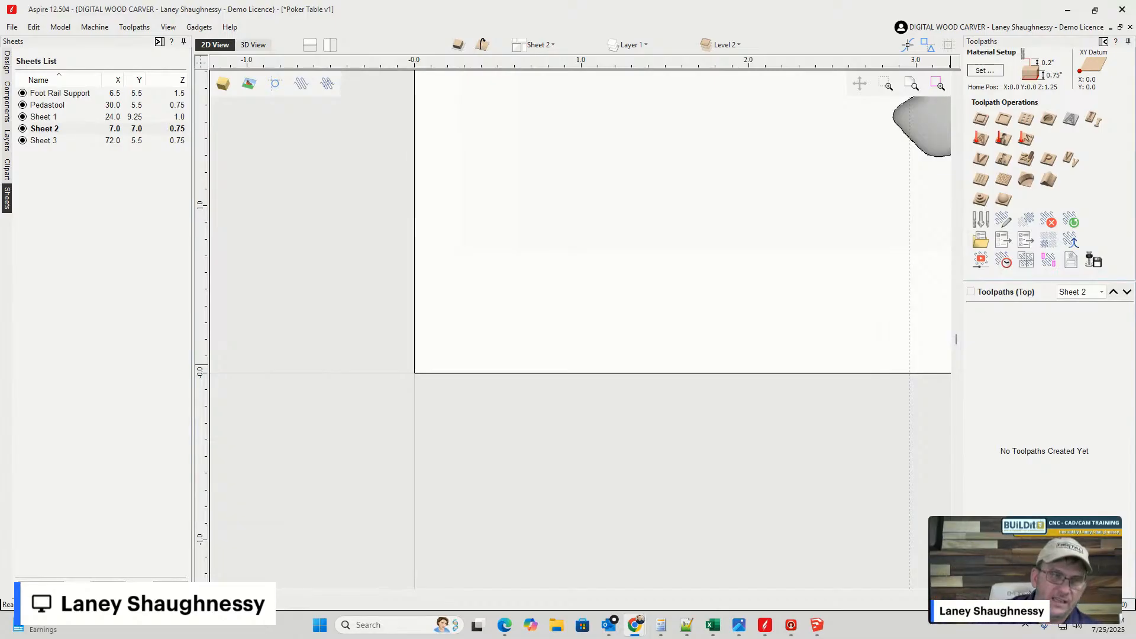
- Return to Aspire and examine the recessed scroll carving of Sheet 2 in the 2D and 3D views
{"action": "scroll", "coordinate": [500, 380], "scroll_direction": "down", "scroll_amount": 4}
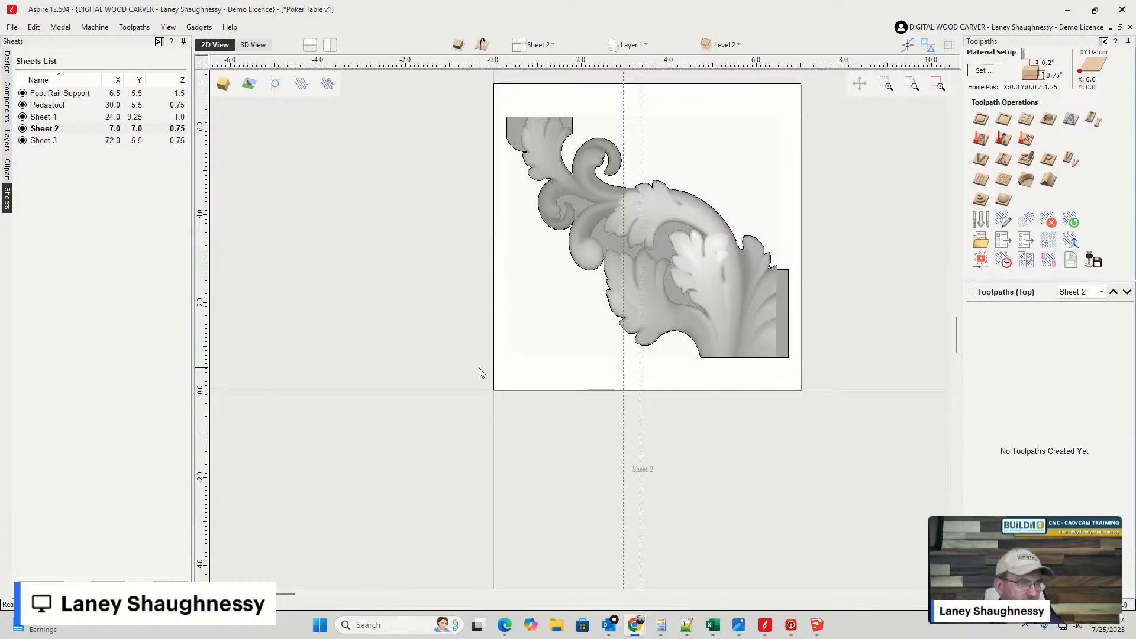
{"action": "left_click", "coordinate": [253, 45]}
{"action": "scroll", "coordinate": [715, 239], "scroll_direction": "down", "scroll_amount": 3}
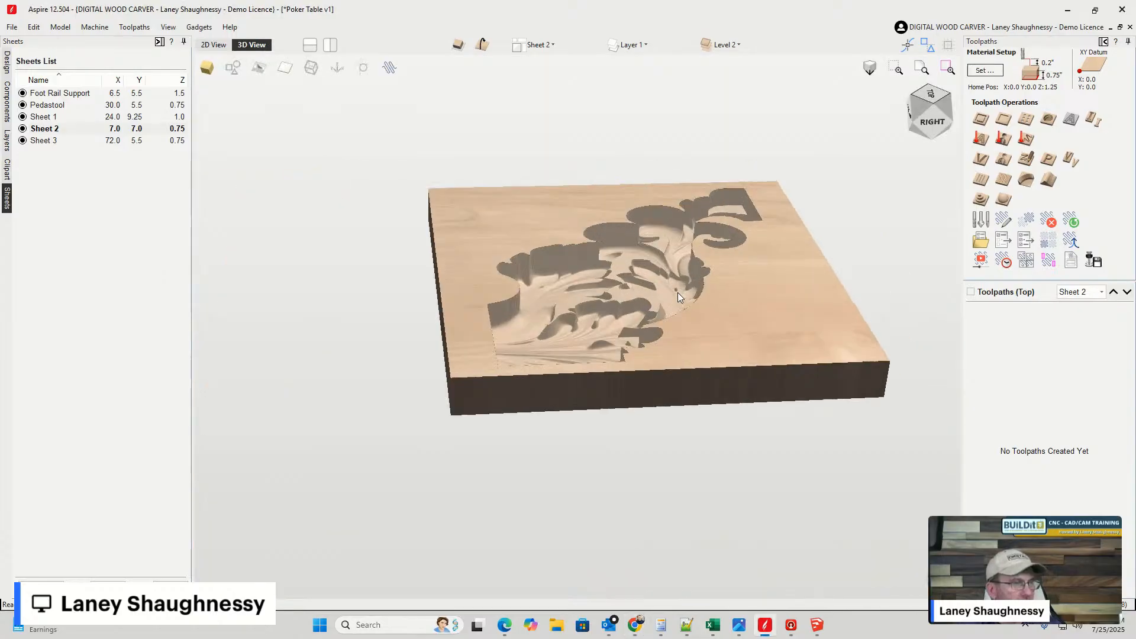
{"action": "scroll", "coordinate": [675, 299], "scroll_direction": "up", "scroll_amount": 5}
{"action": "scroll", "coordinate": [674, 297], "scroll_direction": "down", "scroll_amount": 4}
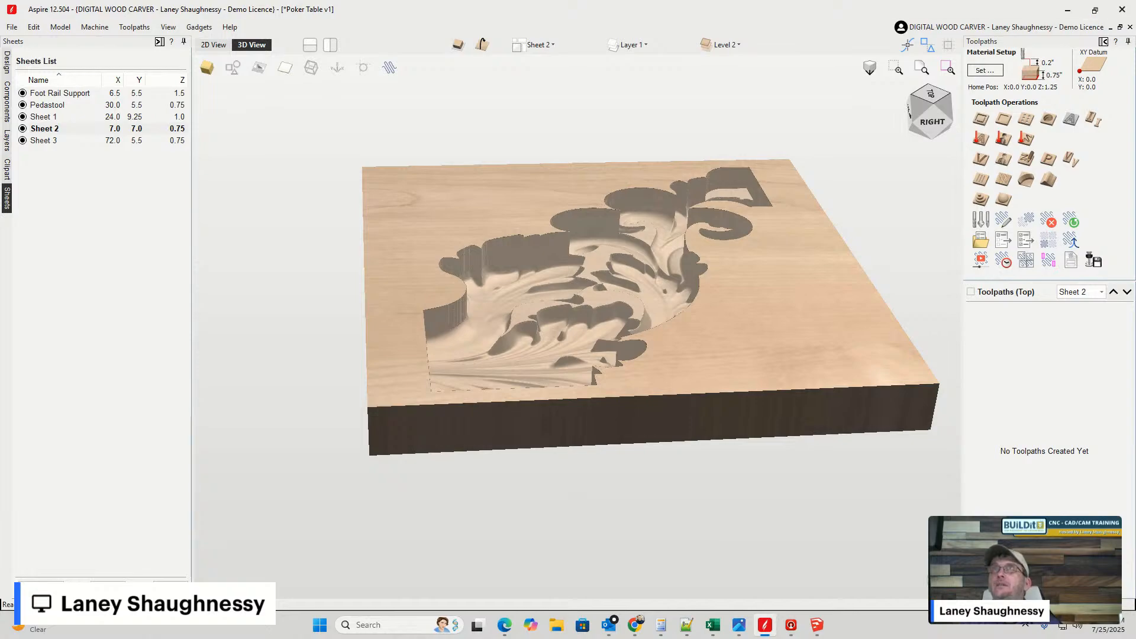
- Switch to the ASD_Octagon_Picnic_Table.pdf plan in Chrome and show its cover page full screen
{"action": "key", "text": "alt+Tab"}
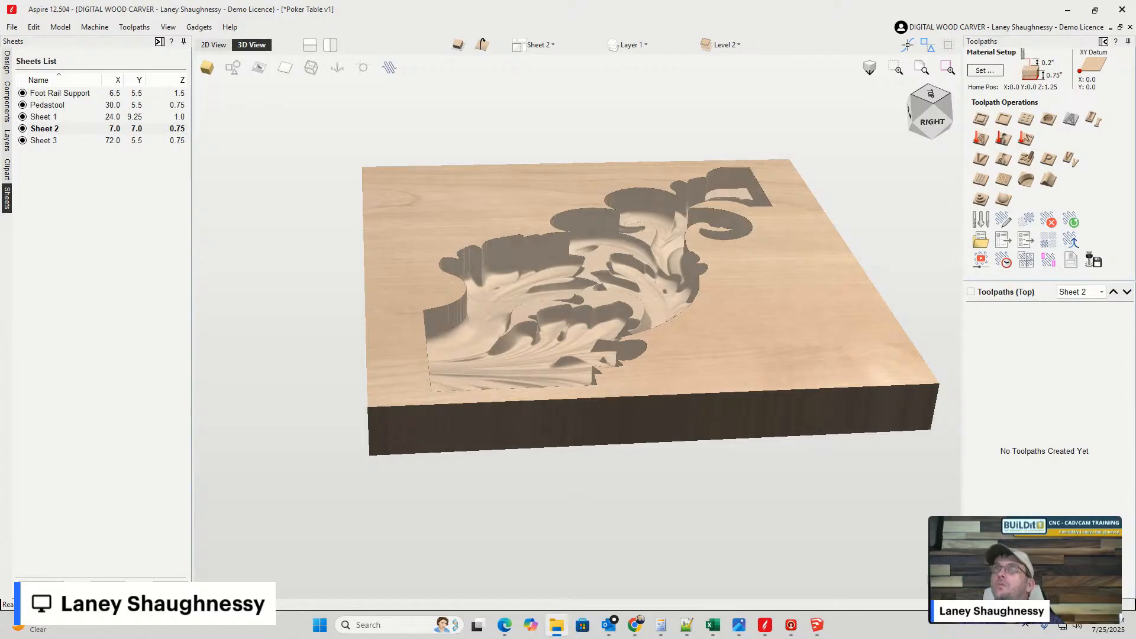
{"action": "left_click_drag", "start_coordinate": [1135, 207], "coordinate": [393, 27]}
{"action": "left_click", "coordinate": [767, 27]}
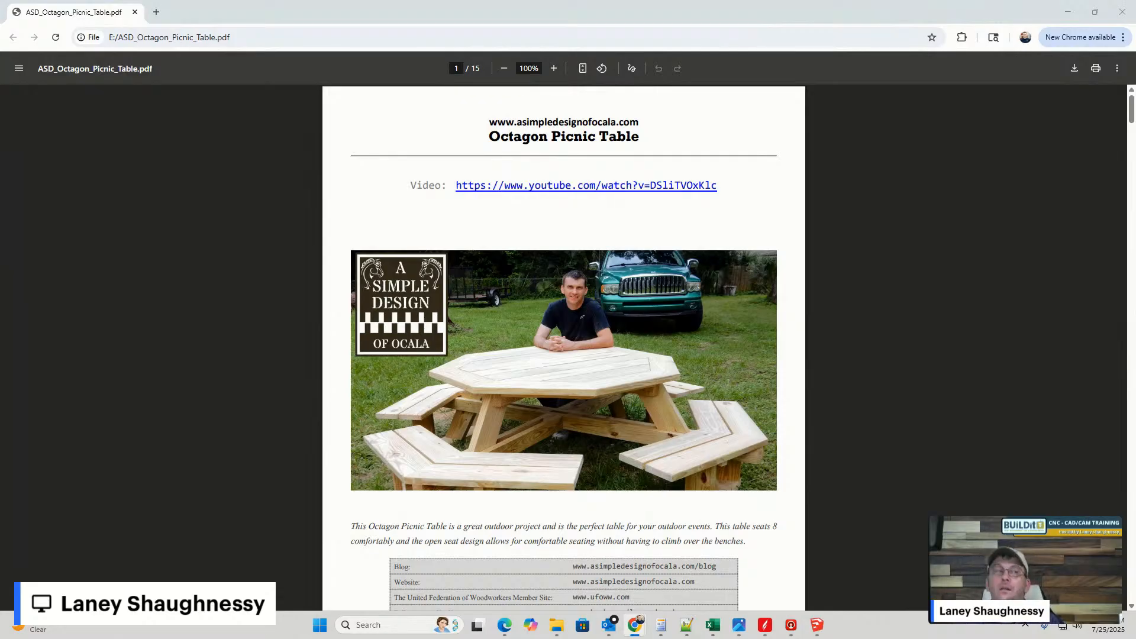
- Bring up the YouTube search results for the octagon picnic table and look through Parts 1 to 4 of the build series
{"action": "left_click_drag", "start_coordinate": [1135, 91], "coordinate": [349, 81]}
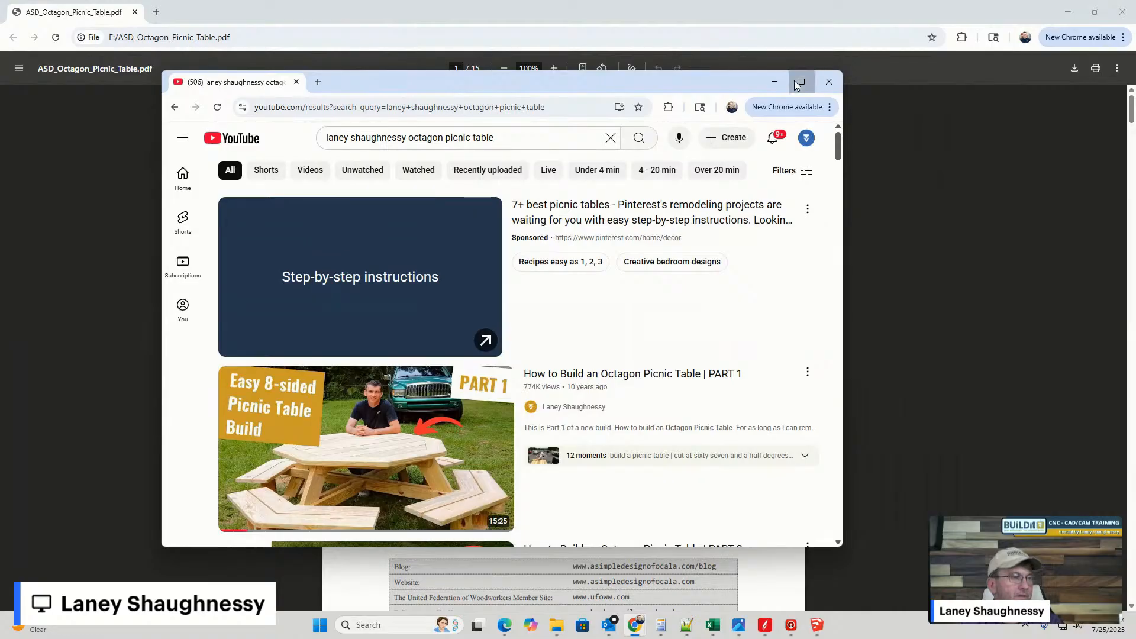
{"action": "left_click", "coordinate": [800, 83]}
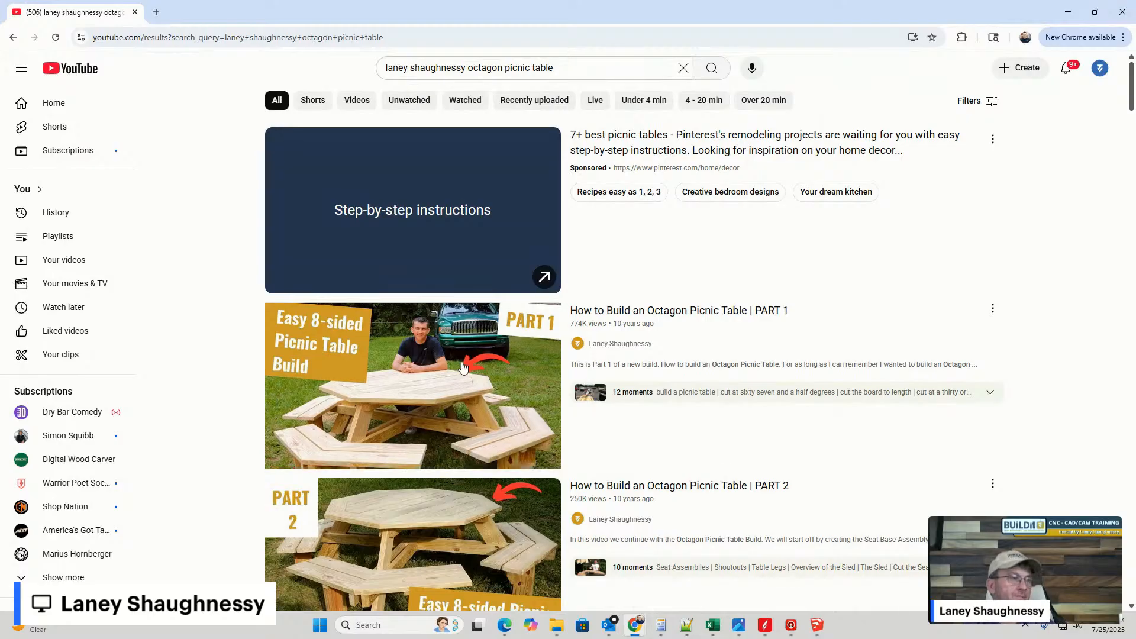
{"action": "scroll", "coordinate": [463, 364], "scroll_direction": "down", "scroll_amount": 3}
{"action": "scroll", "coordinate": [632, 265], "scroll_direction": "up", "scroll_amount": 2}
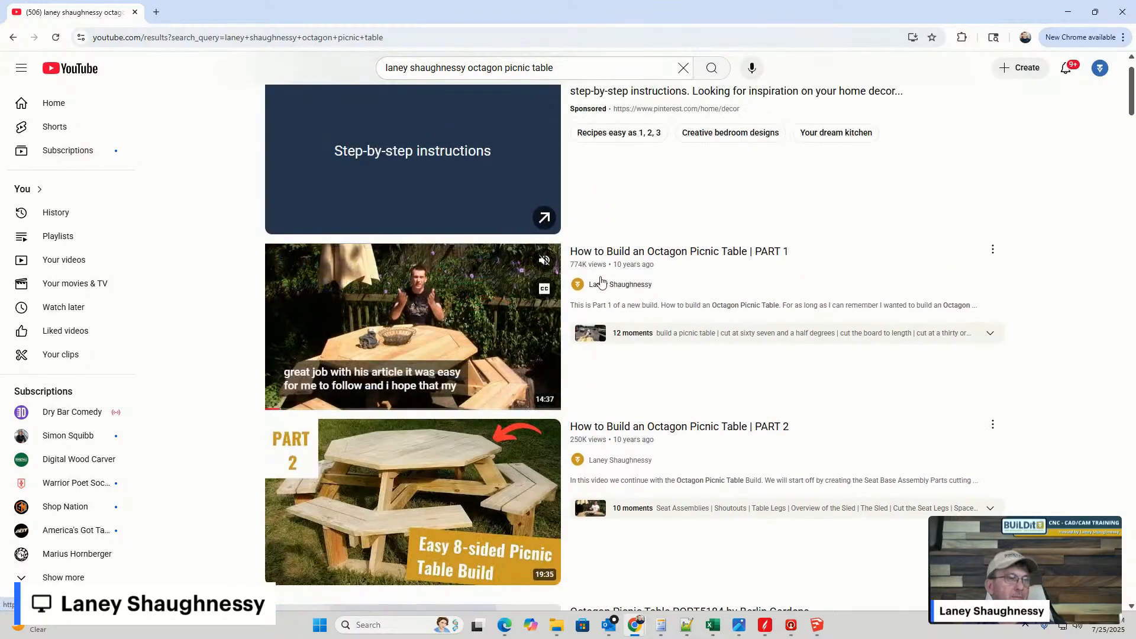
{"action": "scroll", "coordinate": [431, 317], "scroll_direction": "down", "scroll_amount": 2}
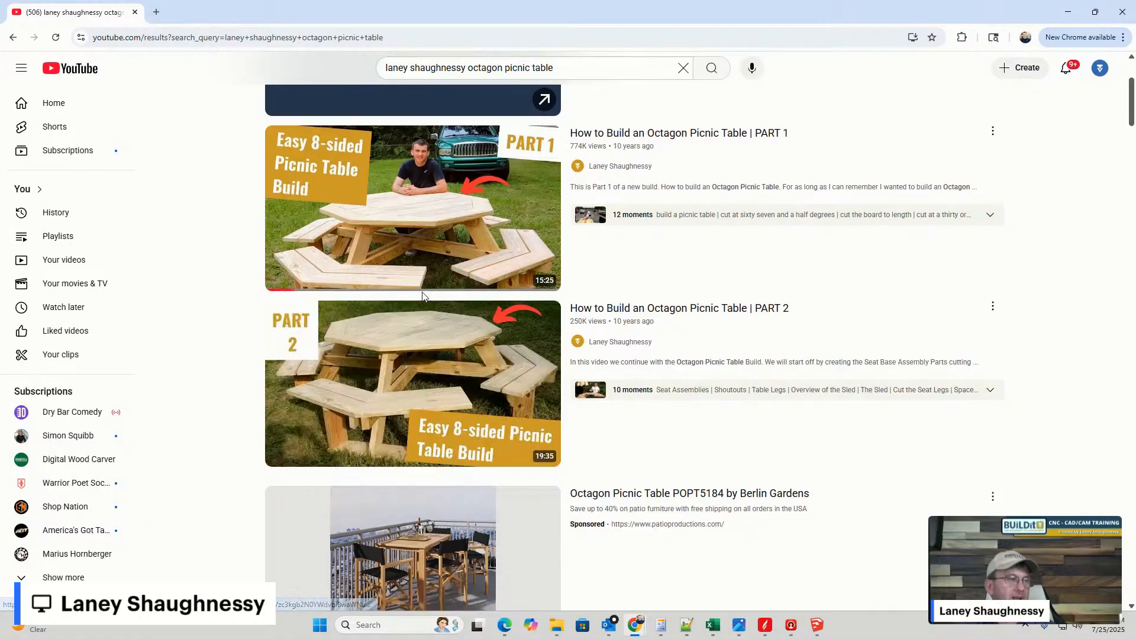
{"action": "scroll", "coordinate": [431, 314], "scroll_direction": "down", "scroll_amount": 1}
{"action": "scroll", "coordinate": [431, 312], "scroll_direction": "down", "scroll_amount": 5}
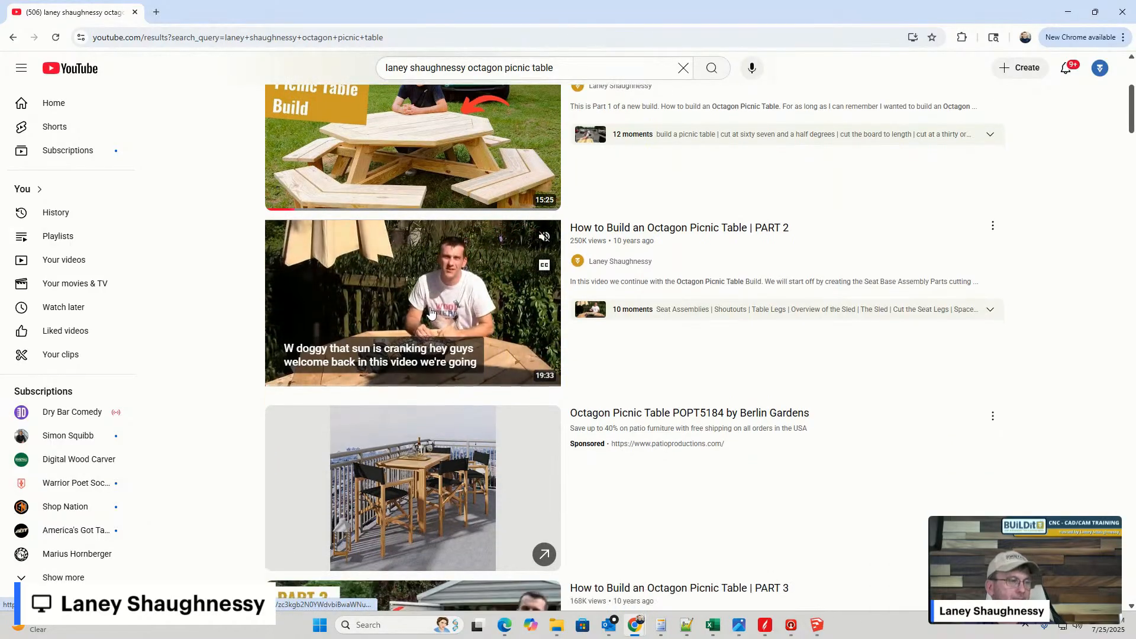
{"action": "scroll", "coordinate": [431, 313], "scroll_direction": "down", "scroll_amount": 5}
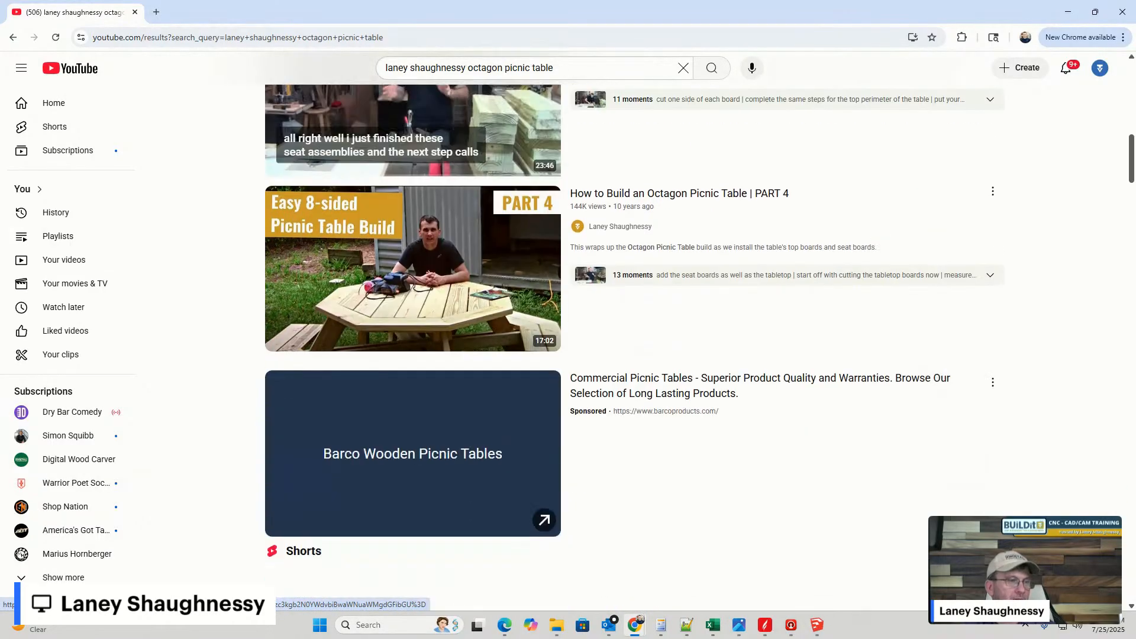
{"action": "scroll", "coordinate": [521, 308], "scroll_direction": "up", "scroll_amount": 3}
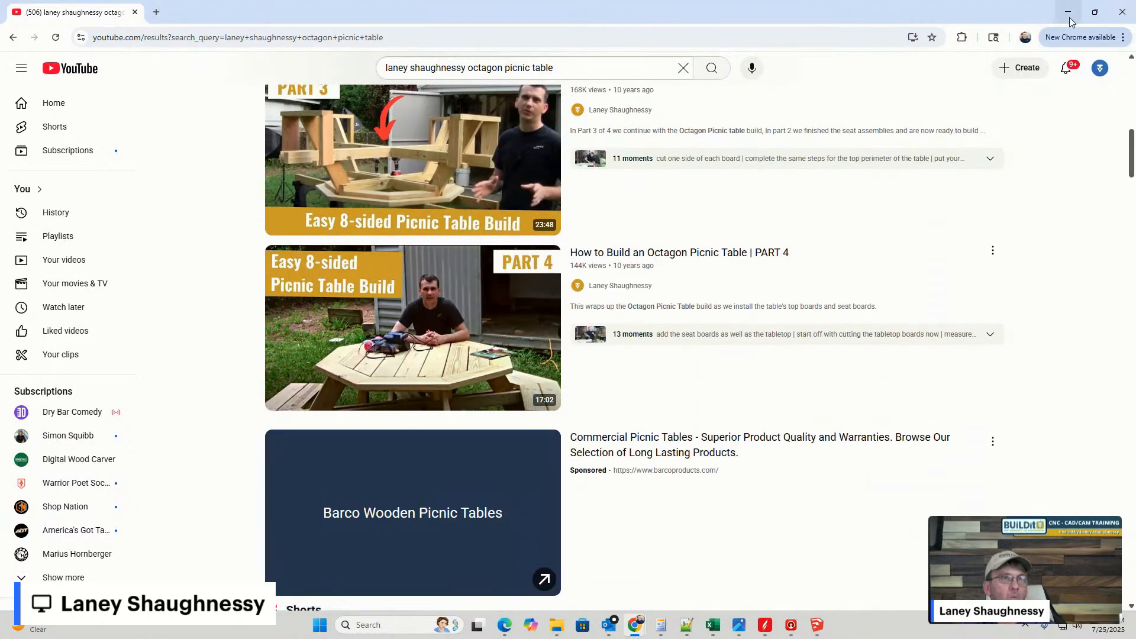
{"action": "scroll", "coordinate": [744, 306], "scroll_direction": "up", "scroll_amount": 3}
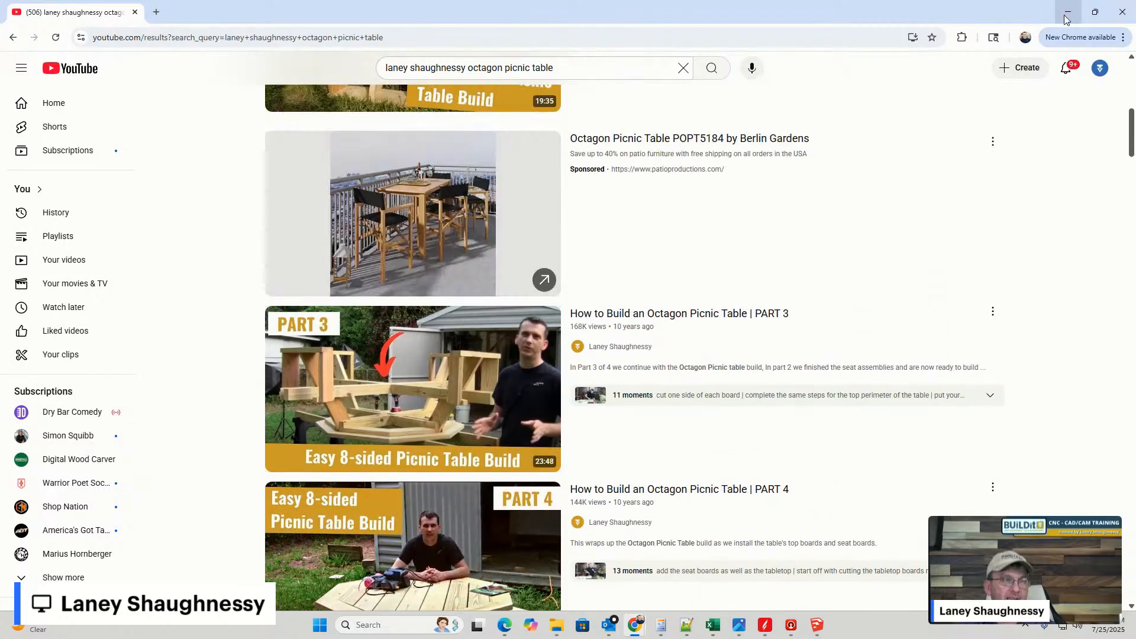
- Preview the Part 3, Part 4 and Part 2 picnic table videos and return to Part 1 in the results
{"action": "mouse_move", "coordinate": [473, 362]}
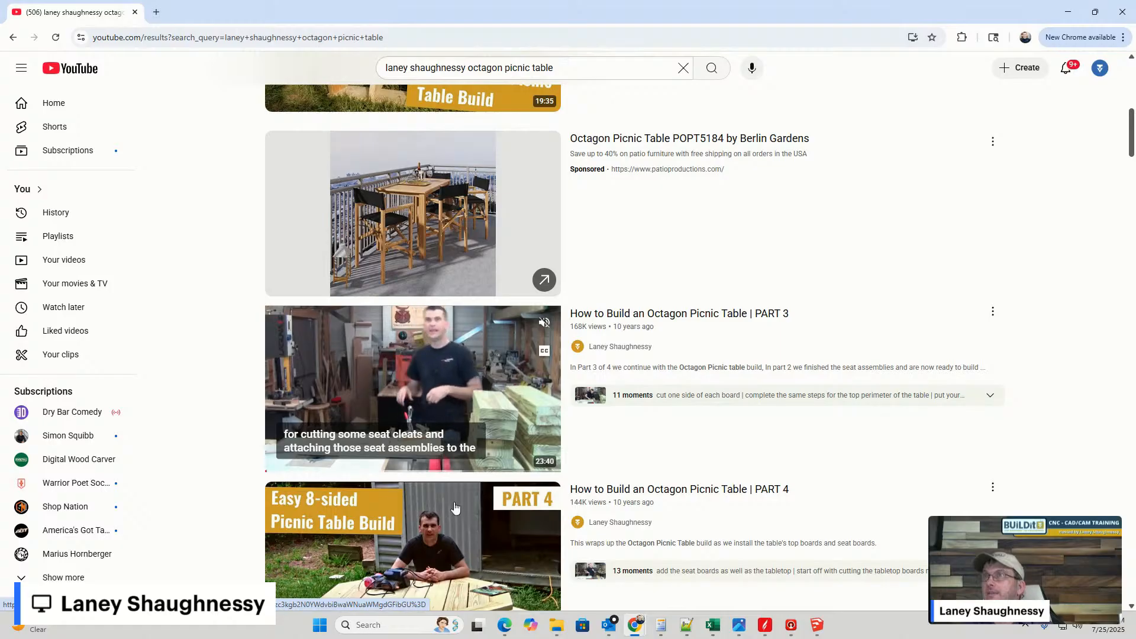
{"action": "mouse_move", "coordinate": [440, 573]}
{"action": "scroll", "coordinate": [440, 573], "scroll_direction": "down", "scroll_amount": 1}
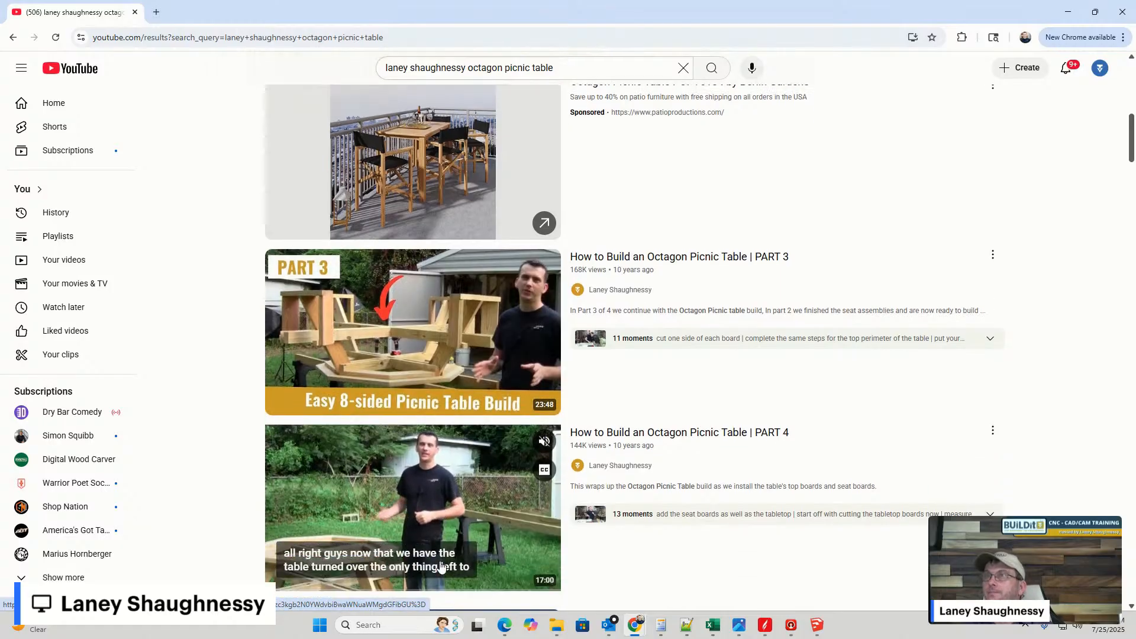
{"action": "scroll", "coordinate": [440, 547], "scroll_direction": "up", "scroll_amount": 6}
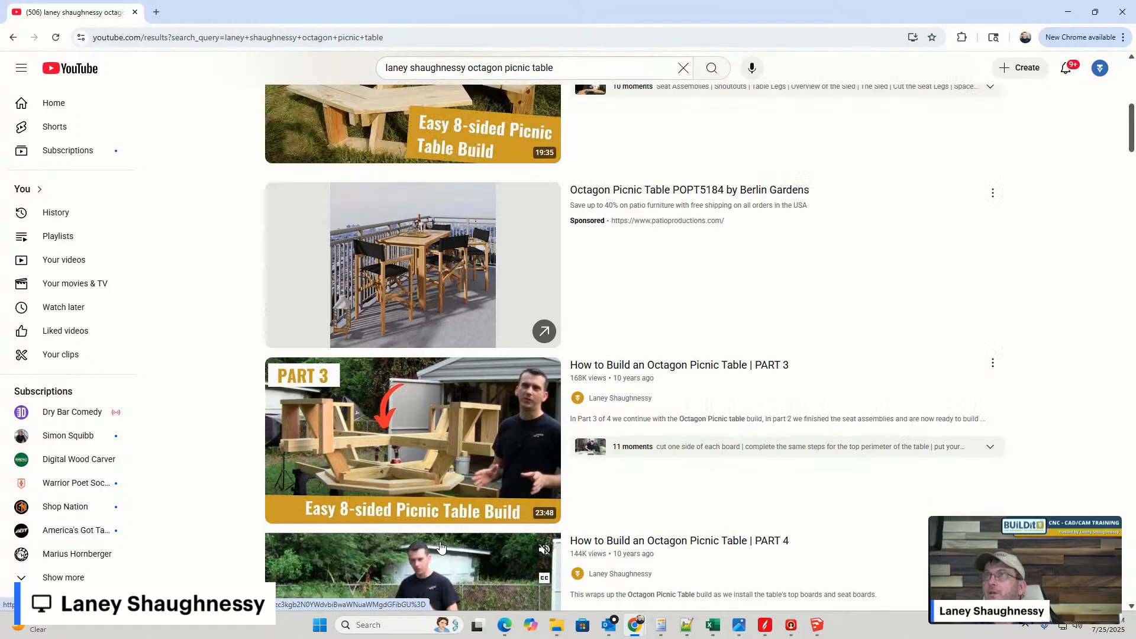
{"action": "mouse_move", "coordinate": [430, 294]}
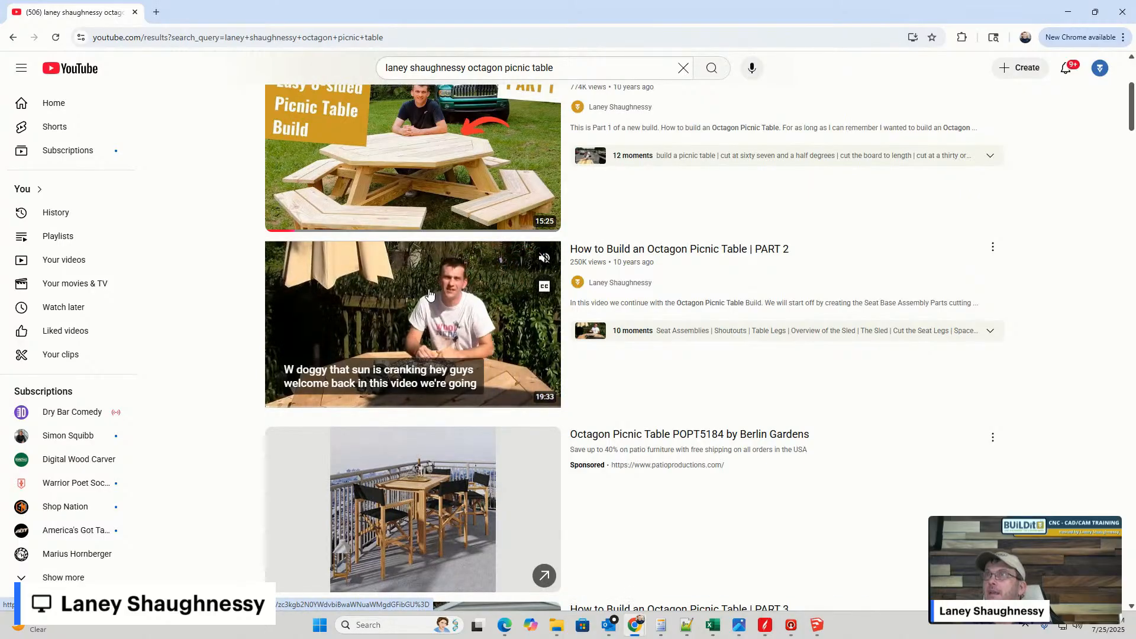
{"action": "scroll", "coordinate": [430, 294], "scroll_direction": "up", "scroll_amount": 4}
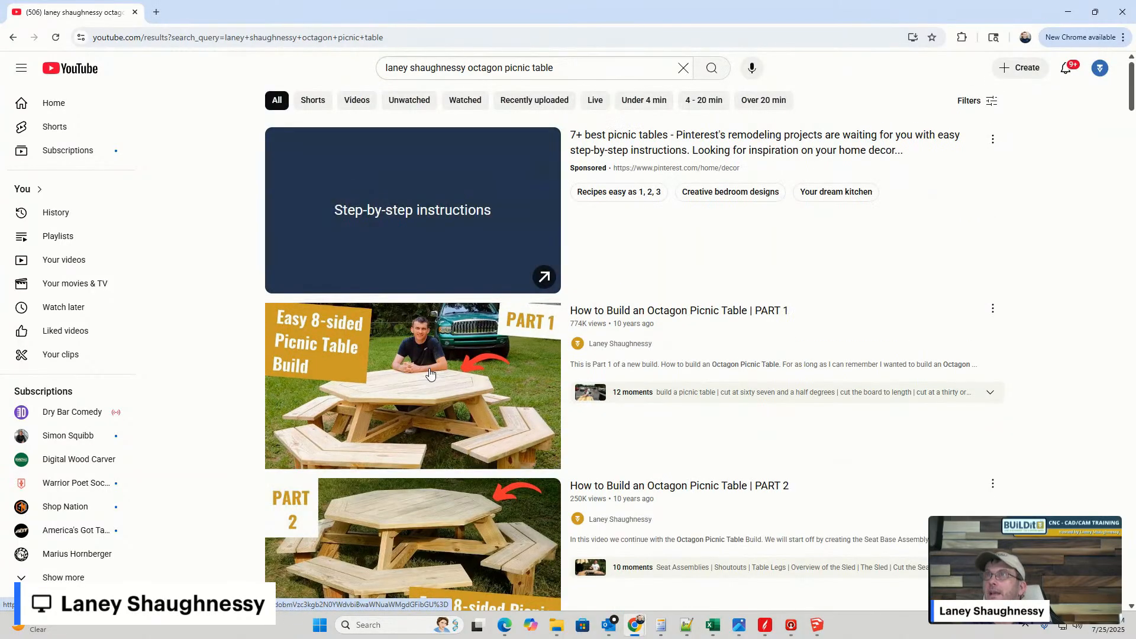
{"action": "mouse_move", "coordinate": [433, 322]}
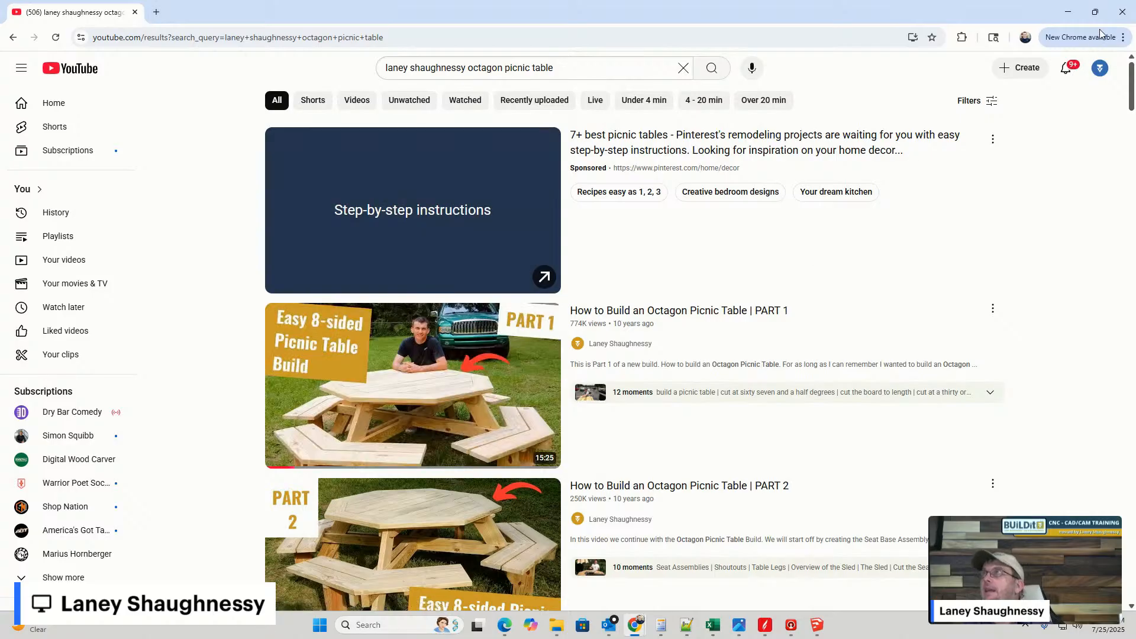
- Put away the YouTube results and review the octagon picnic table plan's cover, overview, lumber cut list and additional materials
{"action": "left_click", "coordinate": [1069, 14]}
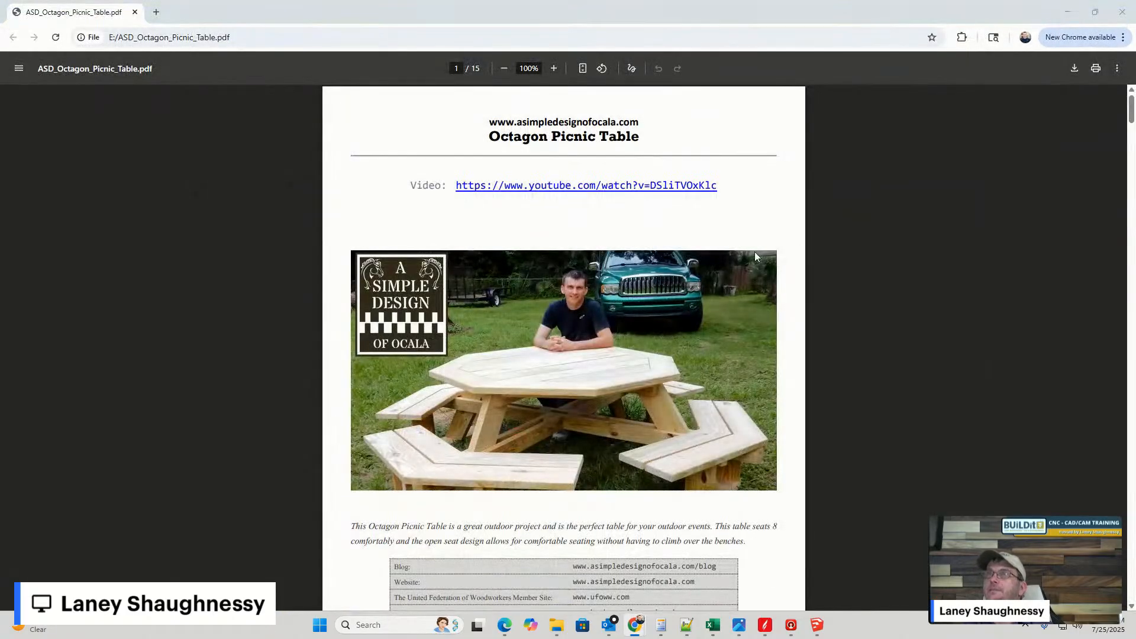
{"action": "scroll", "coordinate": [578, 380], "scroll_direction": "down", "scroll_amount": 4}
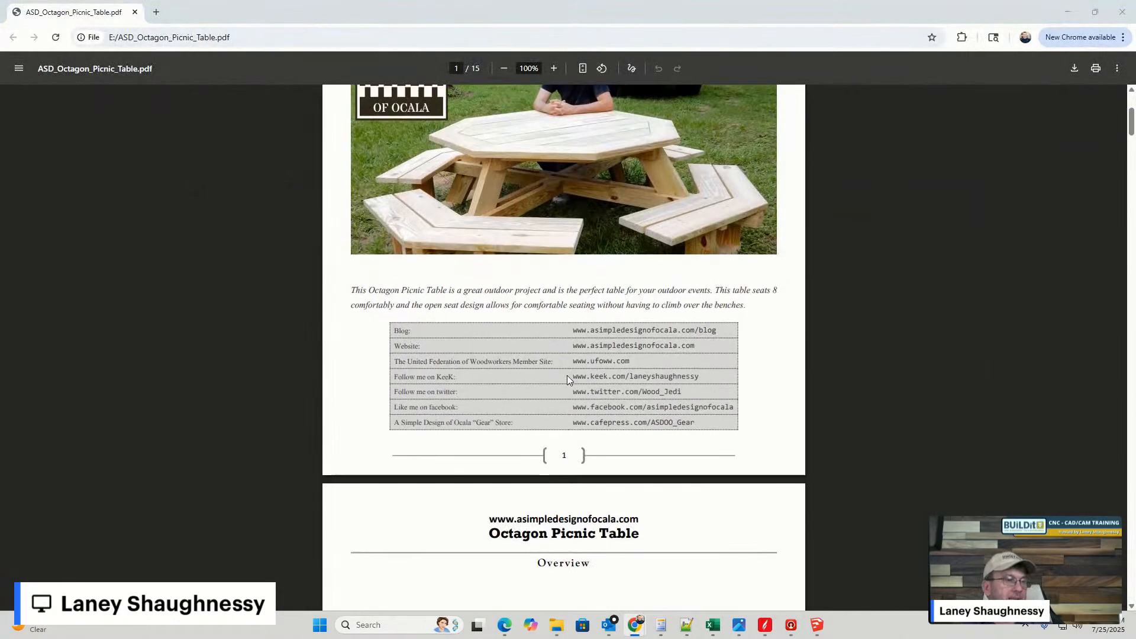
{"action": "scroll", "coordinate": [493, 385], "scroll_direction": "down", "scroll_amount": 6}
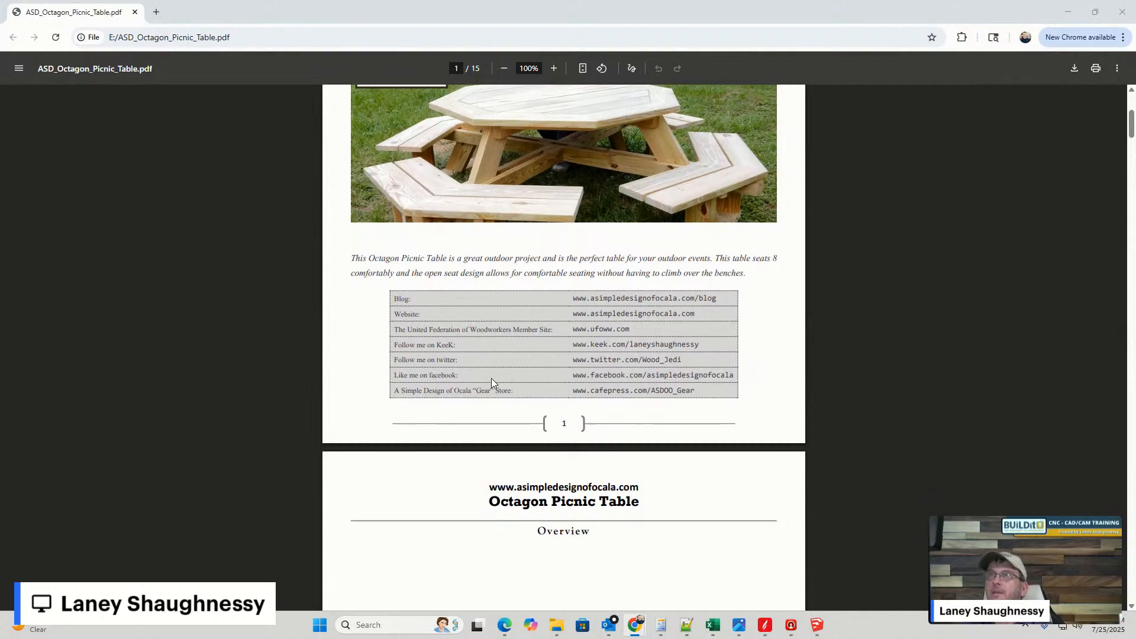
{"action": "scroll", "coordinate": [492, 383], "scroll_direction": "down", "scroll_amount": 9}
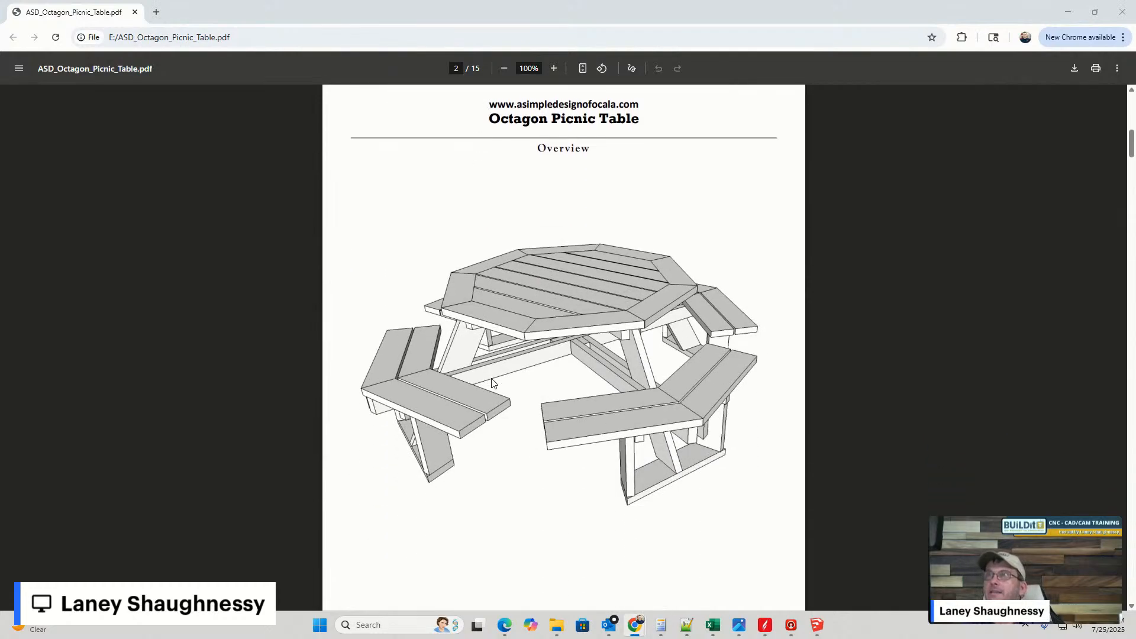
{"action": "scroll", "coordinate": [492, 383], "scroll_direction": "down", "scroll_amount": 1}
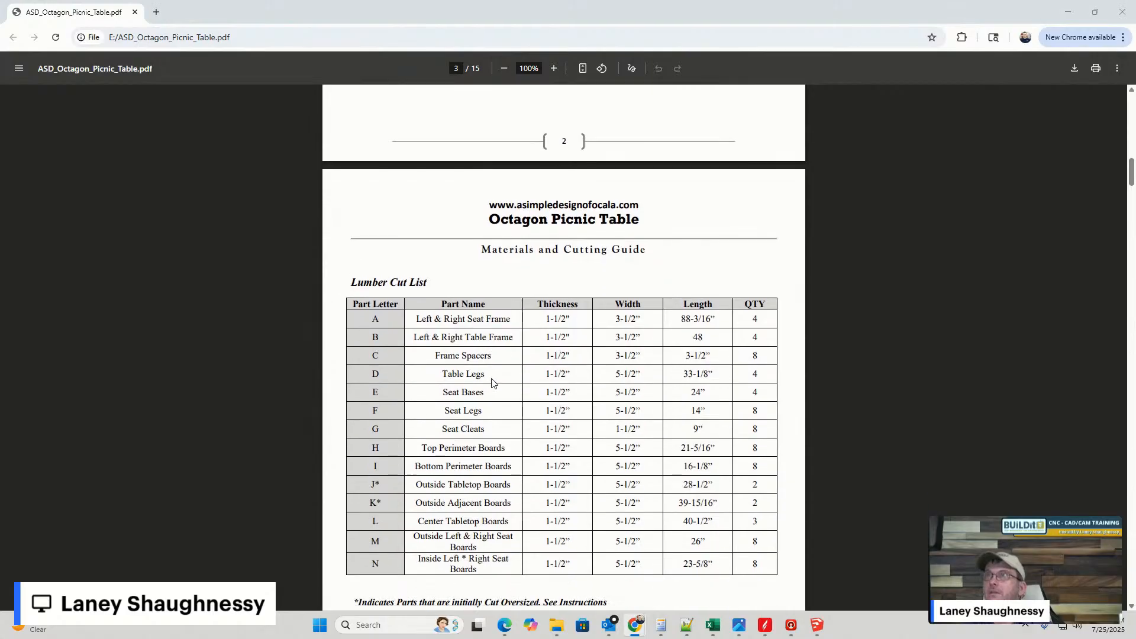
{"action": "scroll", "coordinate": [492, 384], "scroll_direction": "down", "scroll_amount": 8}
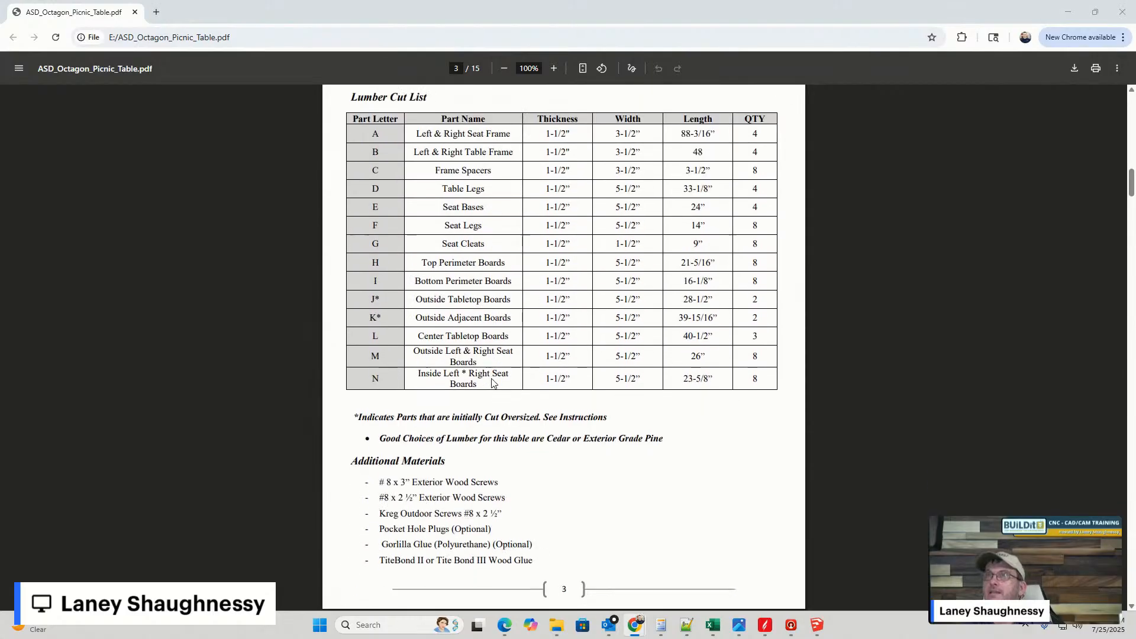
- Read through the plan's pages on building the cross frames, making the seat bases and attaching the seat assemblies
{"action": "scroll", "coordinate": [491, 384], "scroll_direction": "down", "scroll_amount": 4}
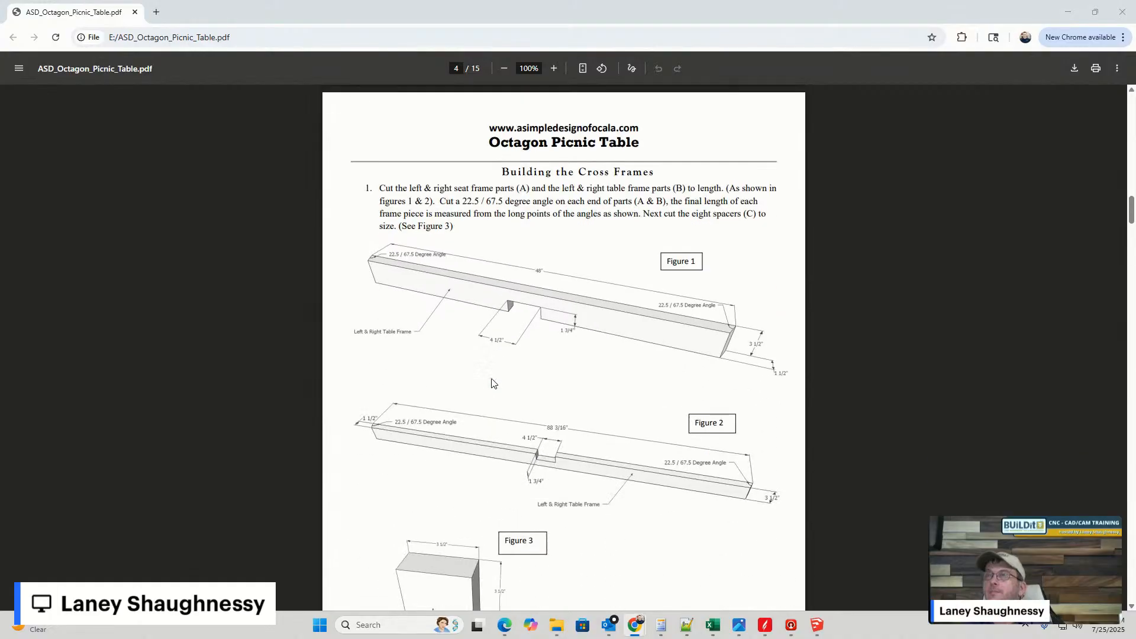
{"action": "scroll", "coordinate": [492, 383], "scroll_direction": "down", "scroll_amount": 7}
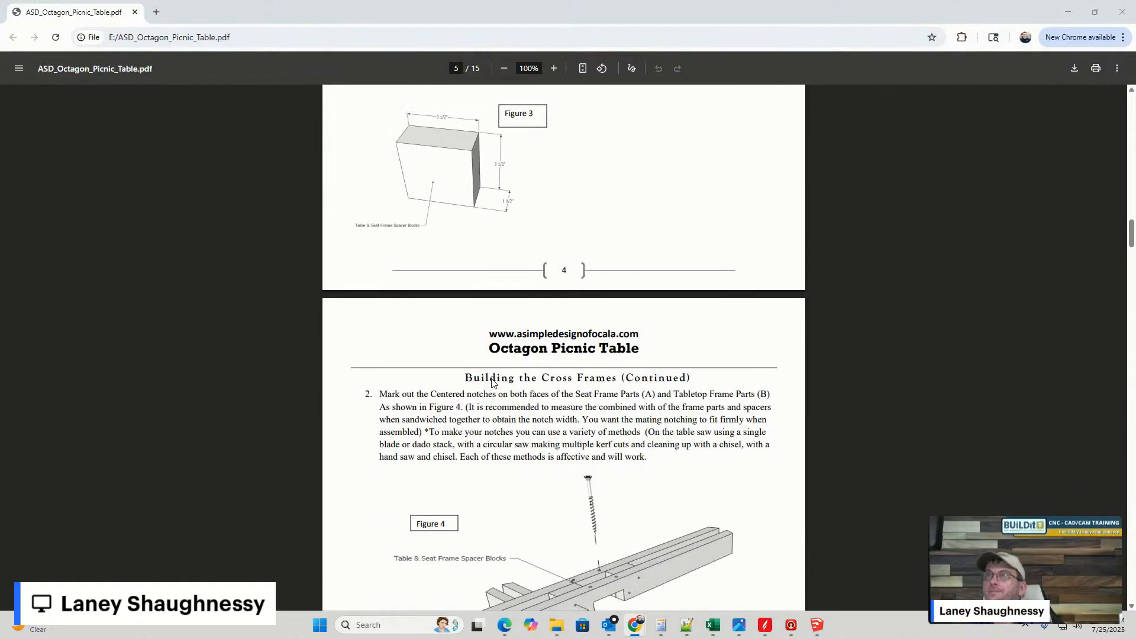
{"action": "scroll", "coordinate": [492, 383], "scroll_direction": "down", "scroll_amount": 3}
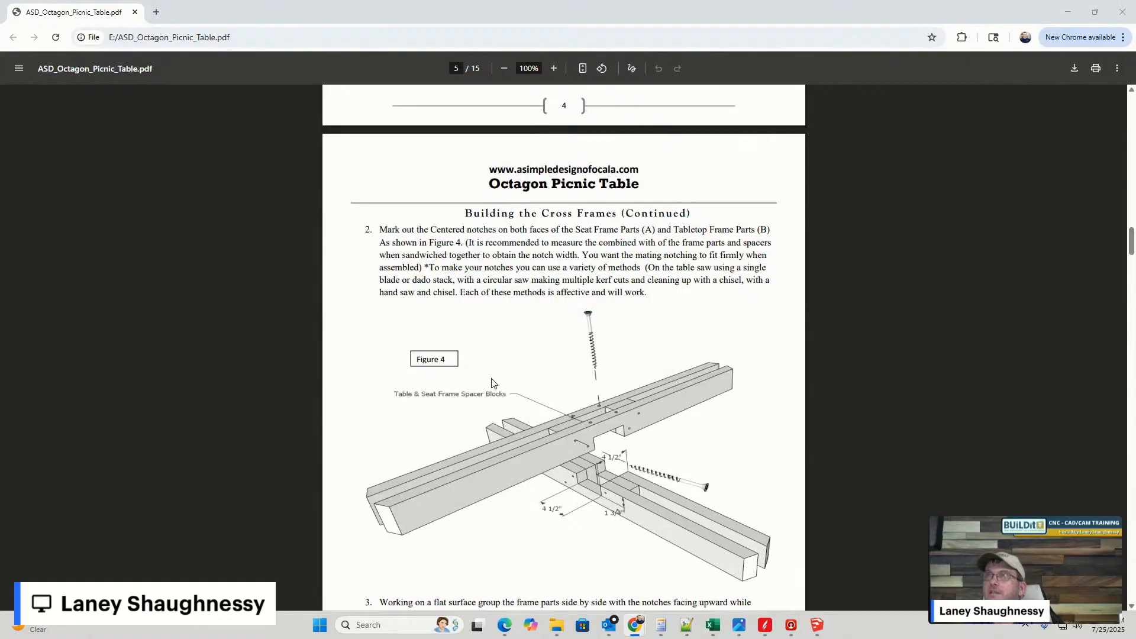
{"action": "scroll", "coordinate": [491, 383], "scroll_direction": "down", "scroll_amount": 11}
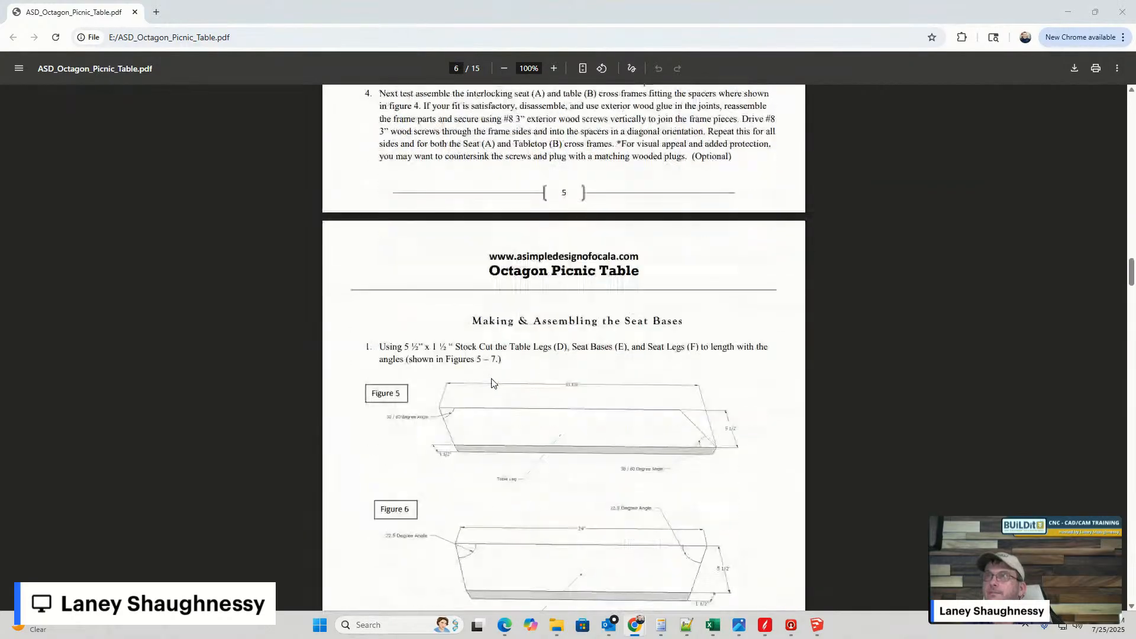
{"action": "scroll", "coordinate": [491, 384], "scroll_direction": "down", "scroll_amount": 16}
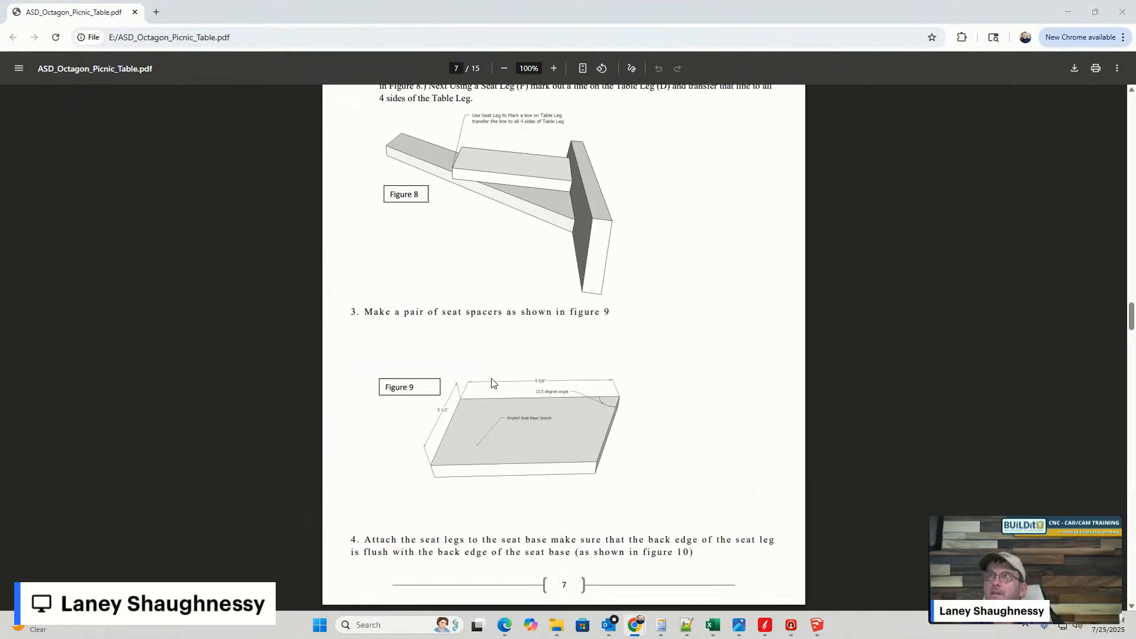
{"action": "scroll", "coordinate": [492, 384], "scroll_direction": "down", "scroll_amount": 10}
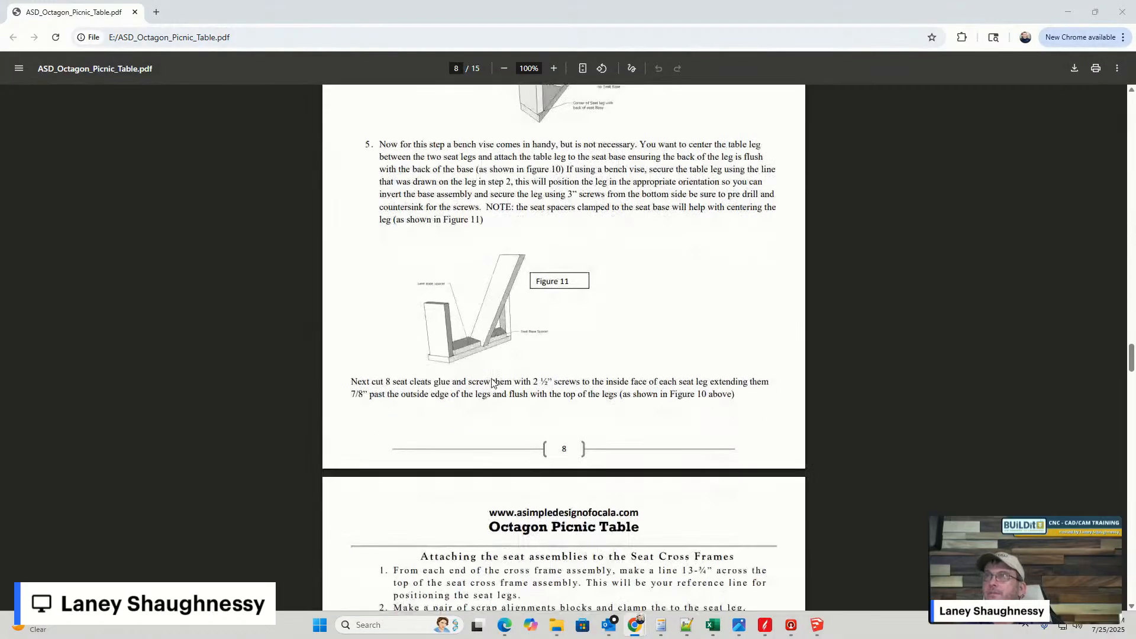
{"action": "scroll", "coordinate": [491, 382], "scroll_direction": "down", "scroll_amount": 11}
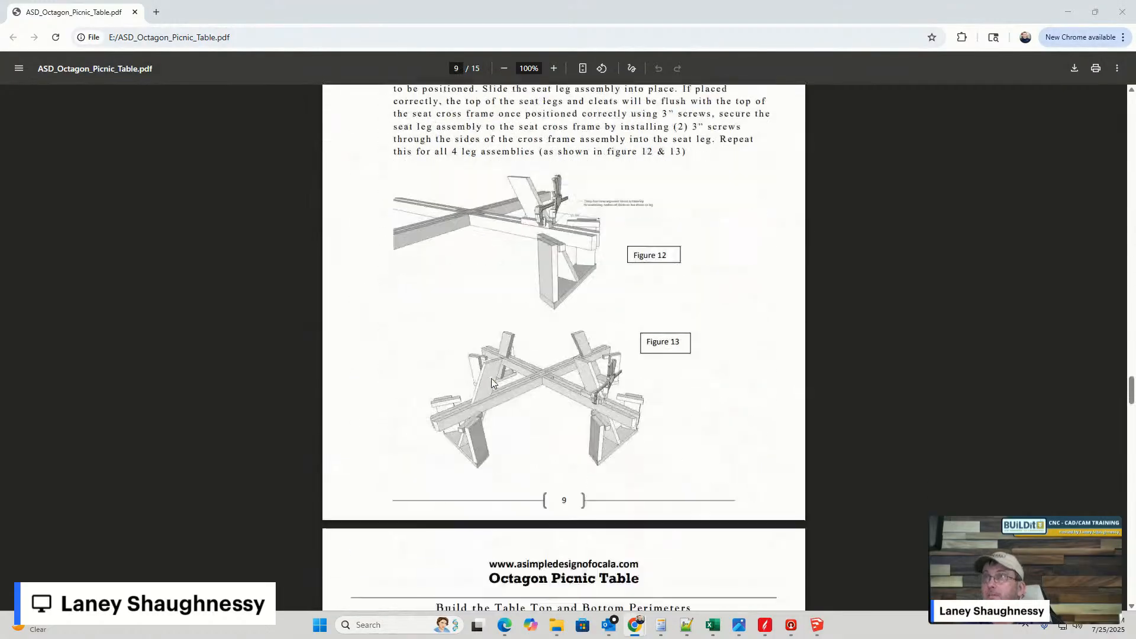
- Review the plan's table top perimeter, top board and seat board instructions through page 15, and return to the cover page
{"action": "scroll", "coordinate": [491, 383], "scroll_direction": "down", "scroll_amount": 15}
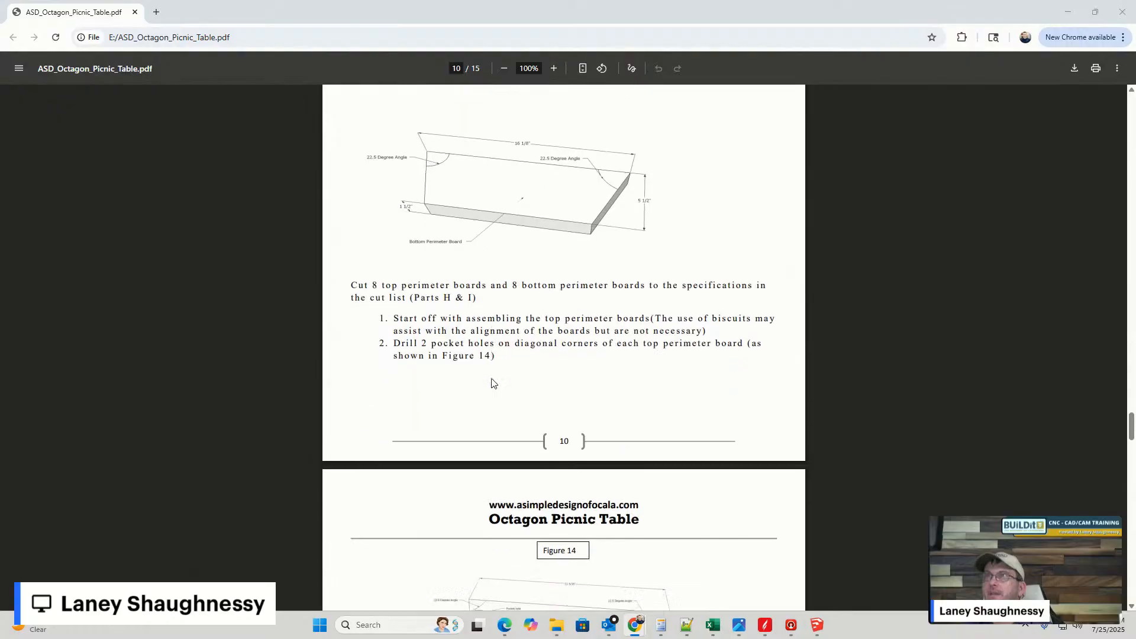
{"action": "scroll", "coordinate": [492, 384], "scroll_direction": "down", "scroll_amount": 13}
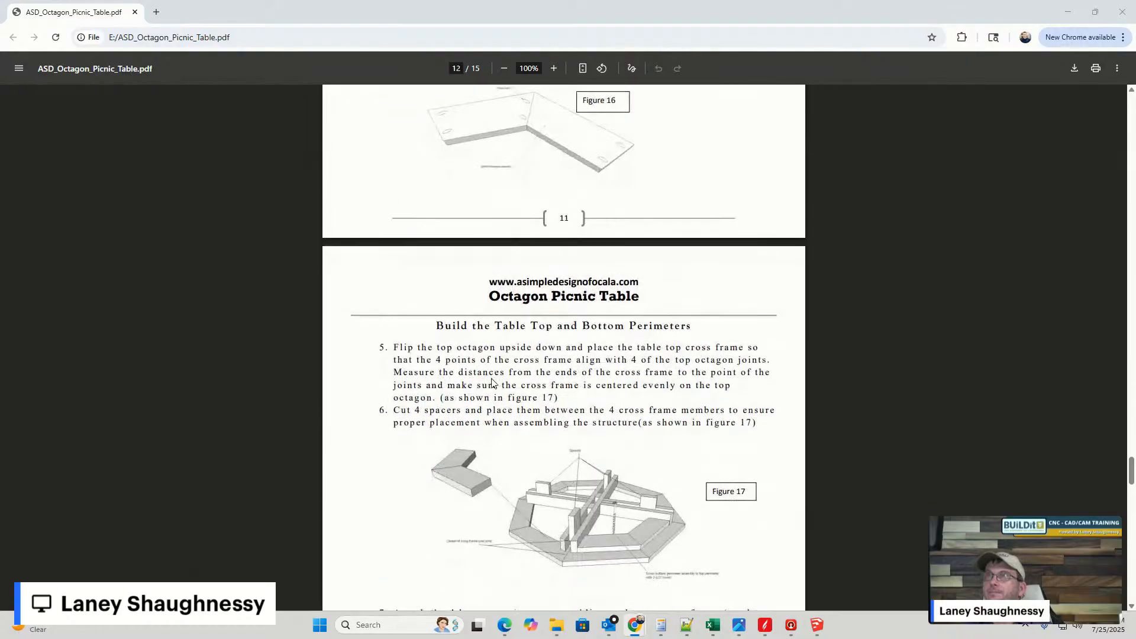
{"action": "scroll", "coordinate": [491, 383], "scroll_direction": "down", "scroll_amount": 9}
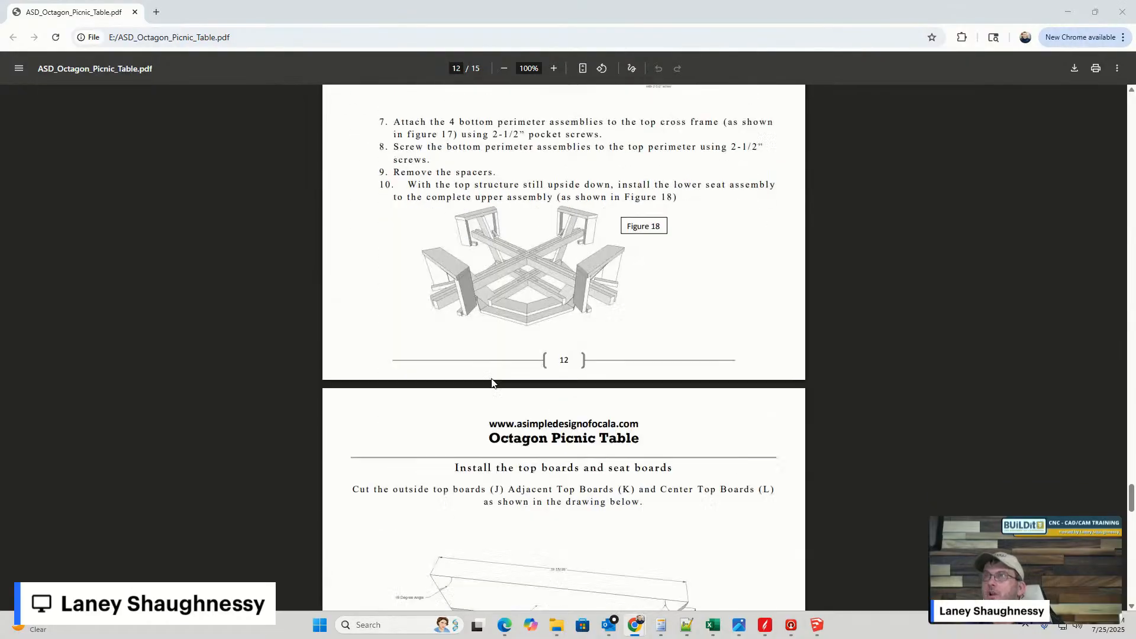
{"action": "scroll", "coordinate": [491, 383], "scroll_direction": "down", "scroll_amount": 11}
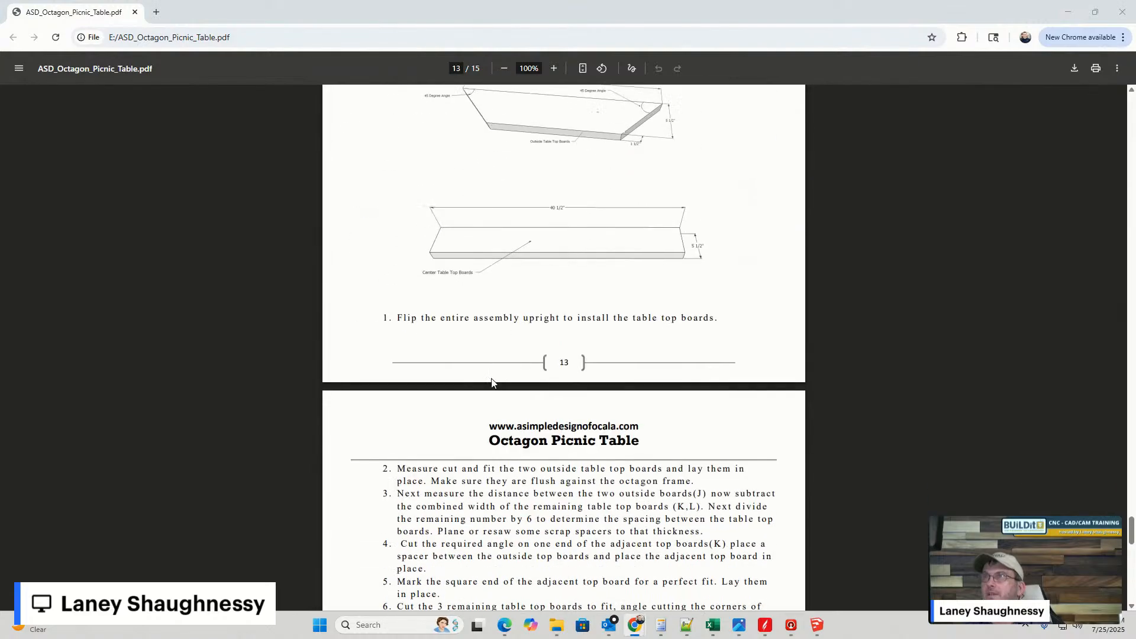
{"action": "scroll", "coordinate": [492, 383], "scroll_direction": "down", "scroll_amount": 10}
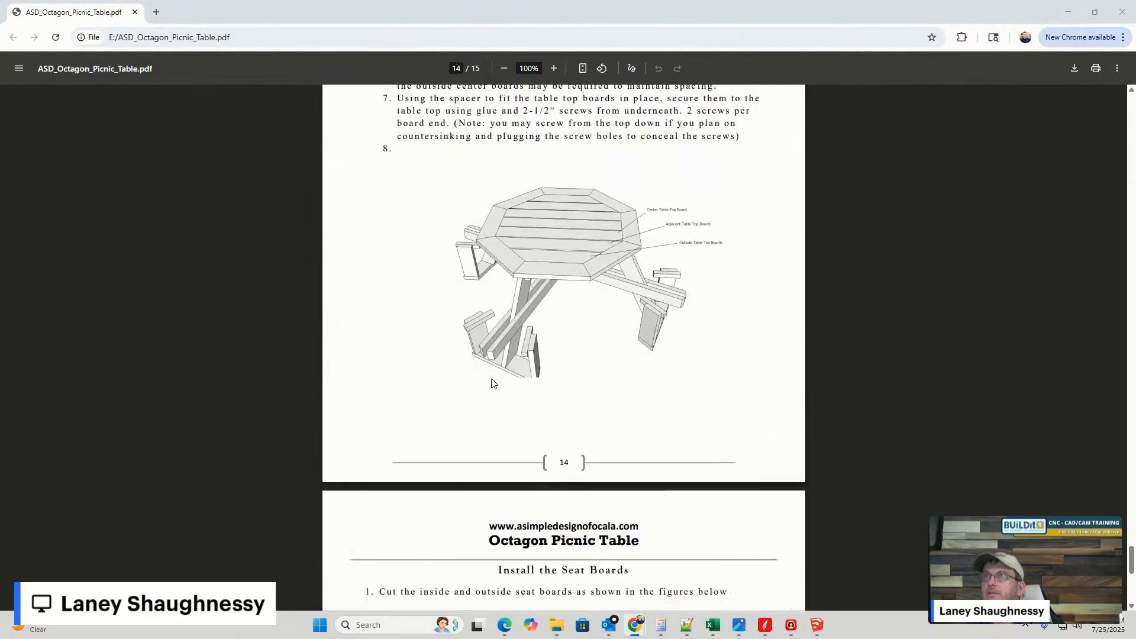
{"action": "scroll", "coordinate": [491, 384], "scroll_direction": "down", "scroll_amount": 4}
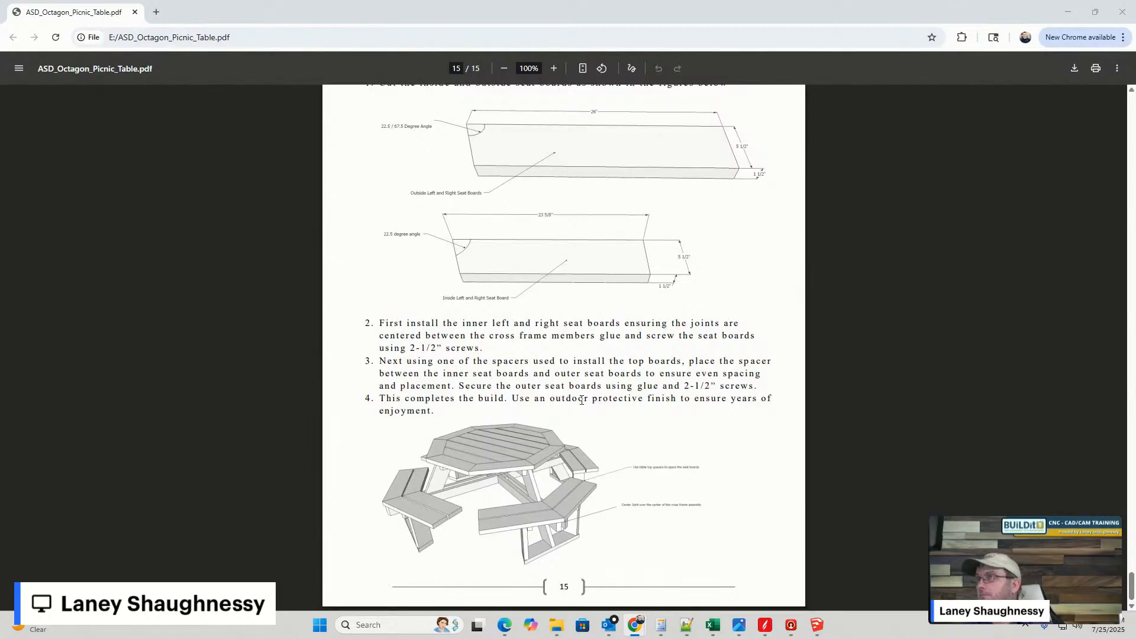
{"action": "scroll", "coordinate": [555, 421], "scroll_direction": "up", "scroll_amount": 1}
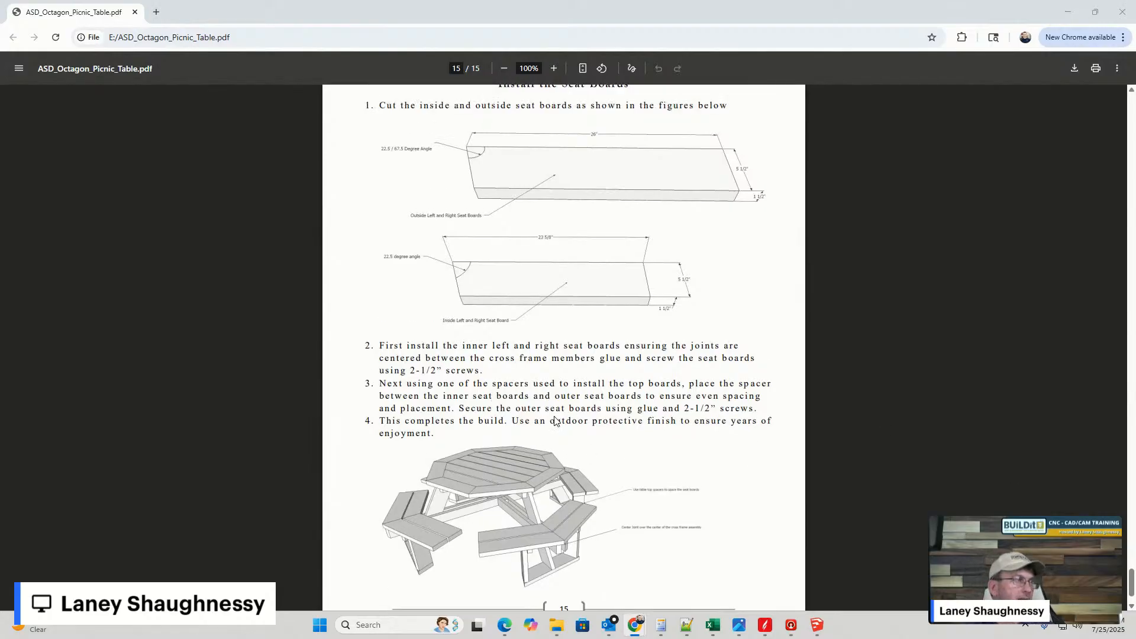
{"action": "scroll", "coordinate": [555, 421], "scroll_direction": "up", "scroll_amount": 20}
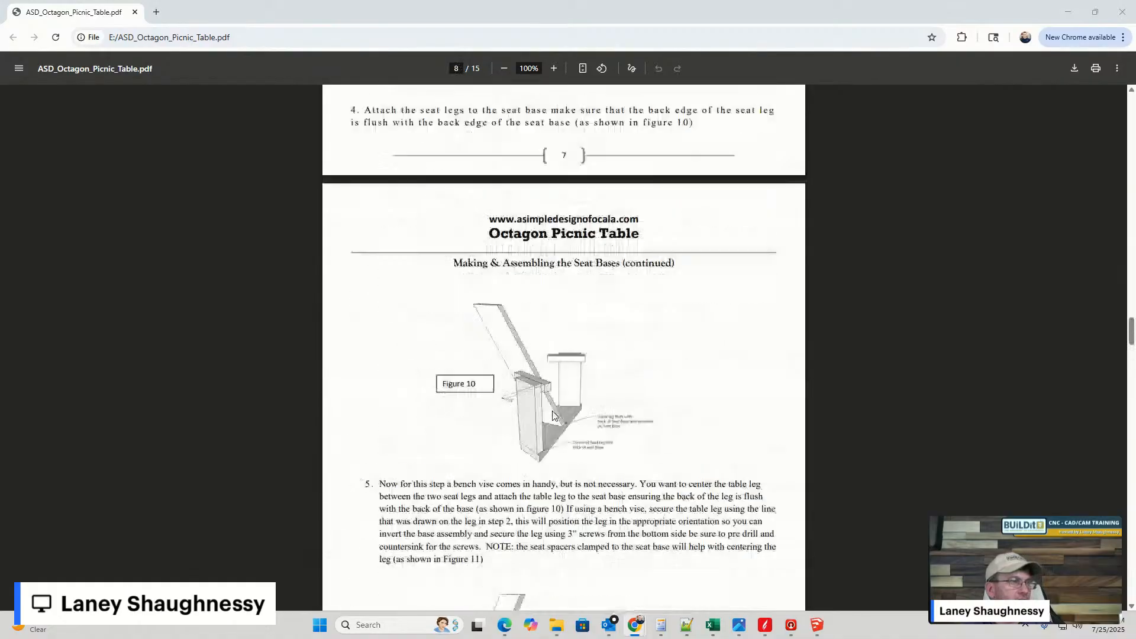
{"action": "scroll", "coordinate": [555, 416], "scroll_direction": "up", "scroll_amount": 20}
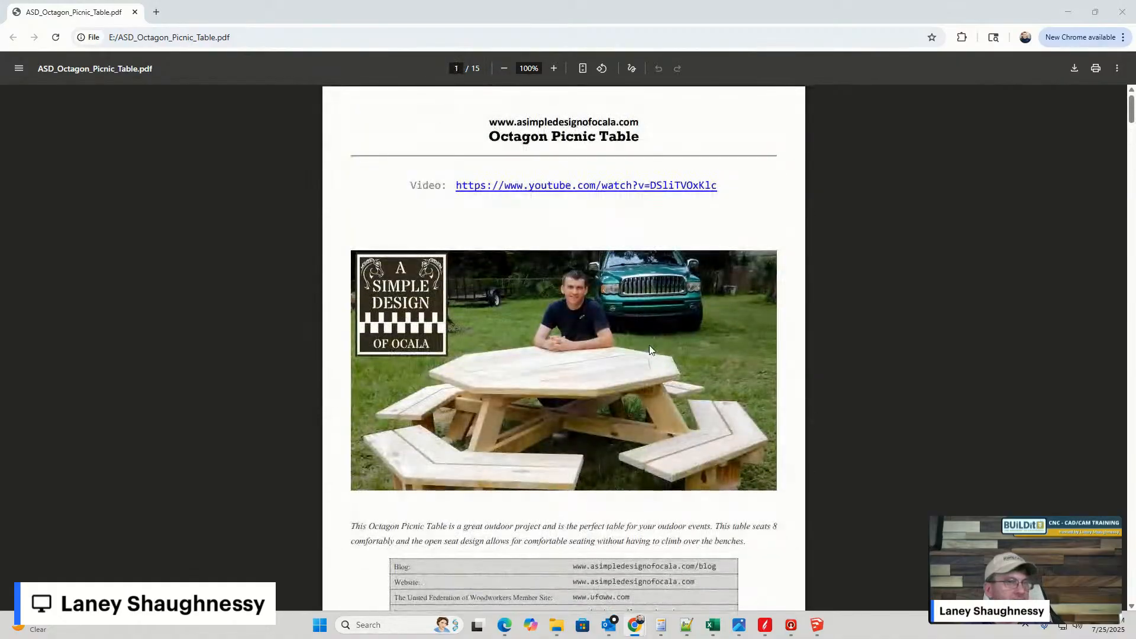
- Return to Aspire and examine the recessed scroll carving of Sheet 2 from the front and above in 3D
{"action": "left_click", "coordinate": [1068, 12]}
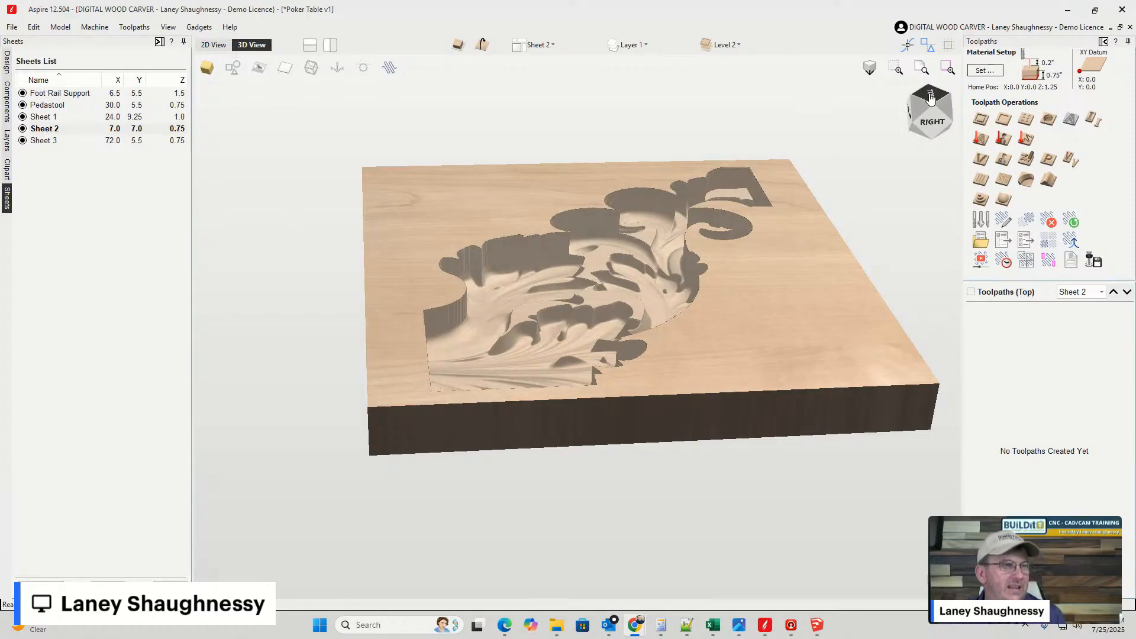
{"action": "mouse_move", "coordinate": [924, 106]}
{"action": "left_mouse_down"}
{"action": "mouse_move", "coordinate": [931, 117]}
{"action": "mouse_move", "coordinate": [943, 100]}
{"action": "mouse_move", "coordinate": [941, 110]}
{"action": "left_mouse_up"}
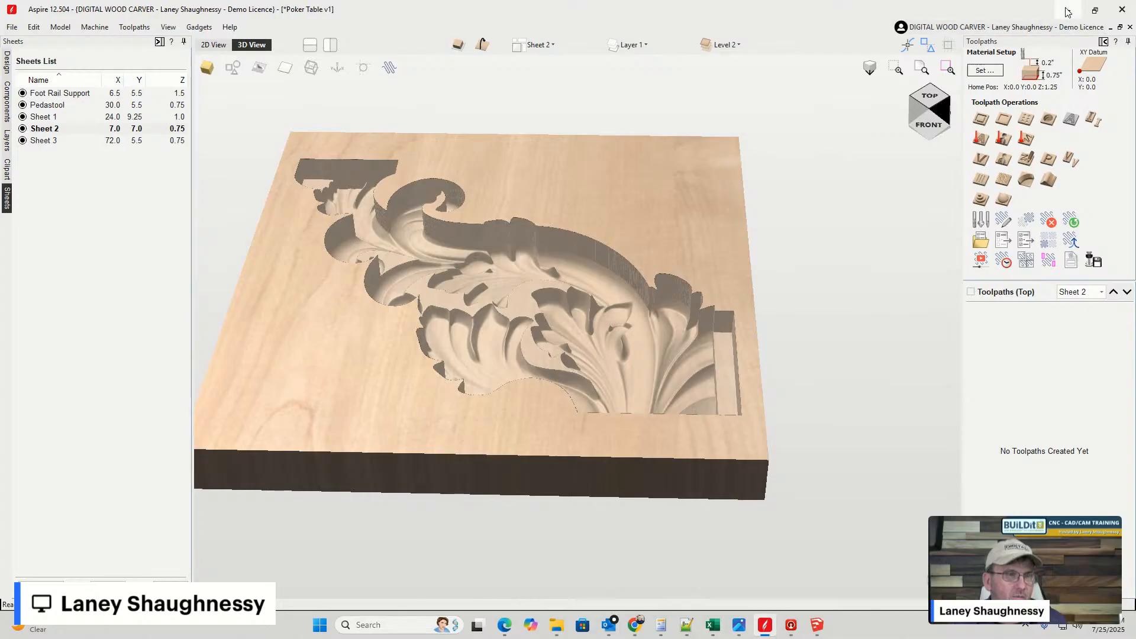
{"action": "scroll", "coordinate": [710, 330], "scroll_direction": "down", "scroll_amount": 4}
{"action": "scroll", "coordinate": [711, 329], "scroll_direction": "up", "scroll_amount": 4}
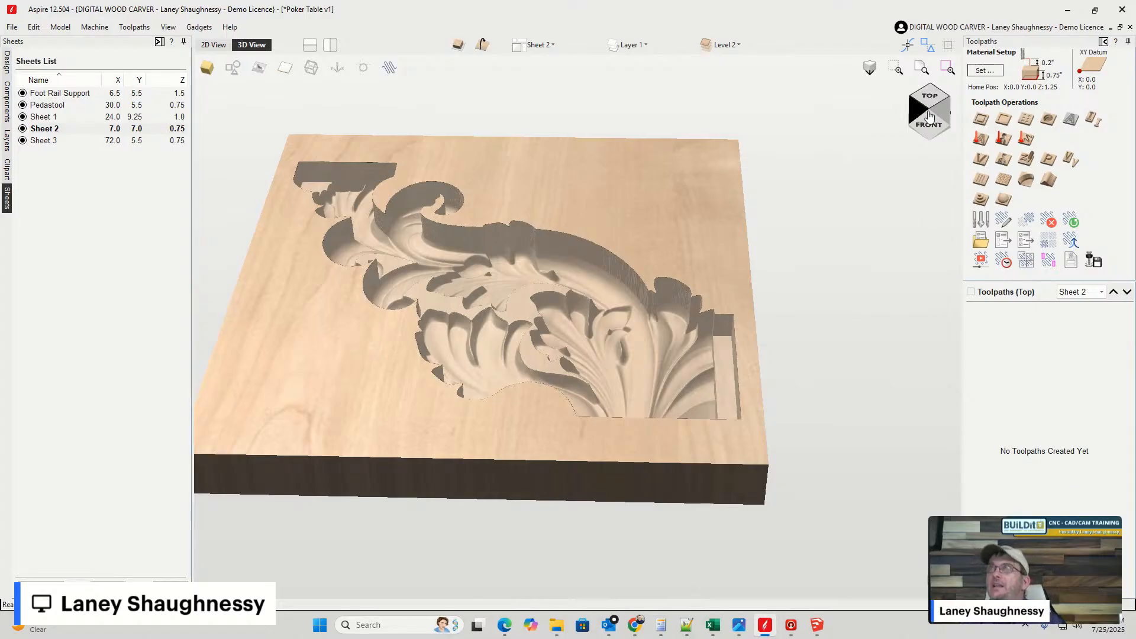
- Switch to the Poker Table model in SketchUp and undo the last edits to the table's rail and base parts
{"action": "left_click", "coordinate": [815, 627]}
{"action": "scroll", "coordinate": [736, 343], "scroll_direction": "up", "scroll_amount": 3}
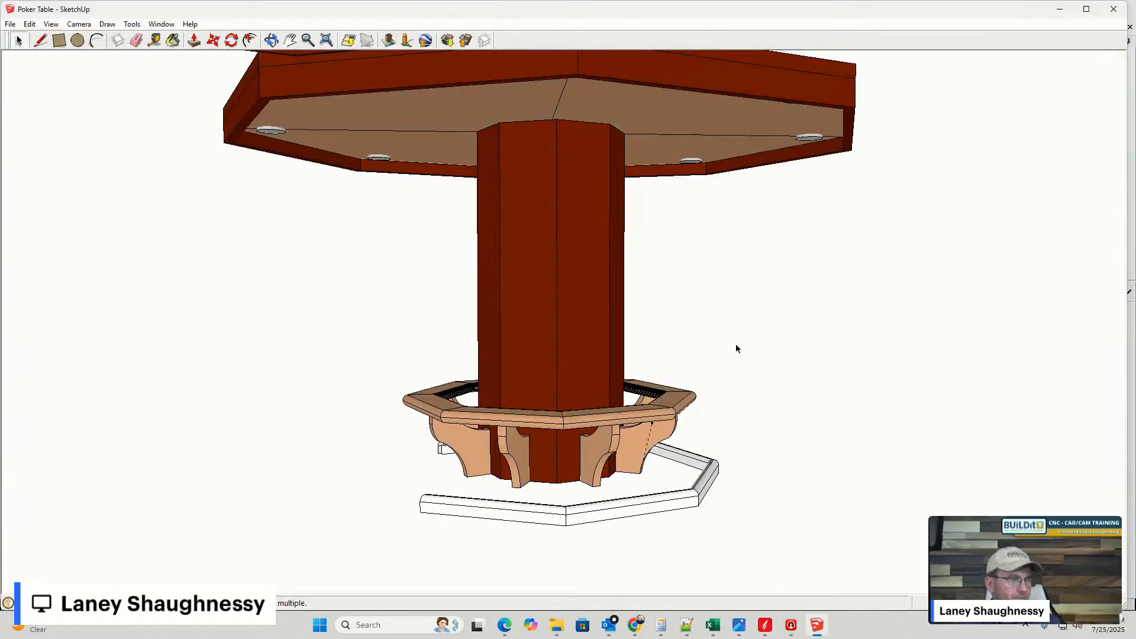
{"action": "scroll", "coordinate": [559, 333], "scroll_direction": "up", "scroll_amount": 3}
{"action": "scroll", "coordinate": [560, 333], "scroll_direction": "down", "scroll_amount": 3}
{"action": "middle_click_drag", "start_coordinate": [563, 348], "coordinate": [549, 418]}
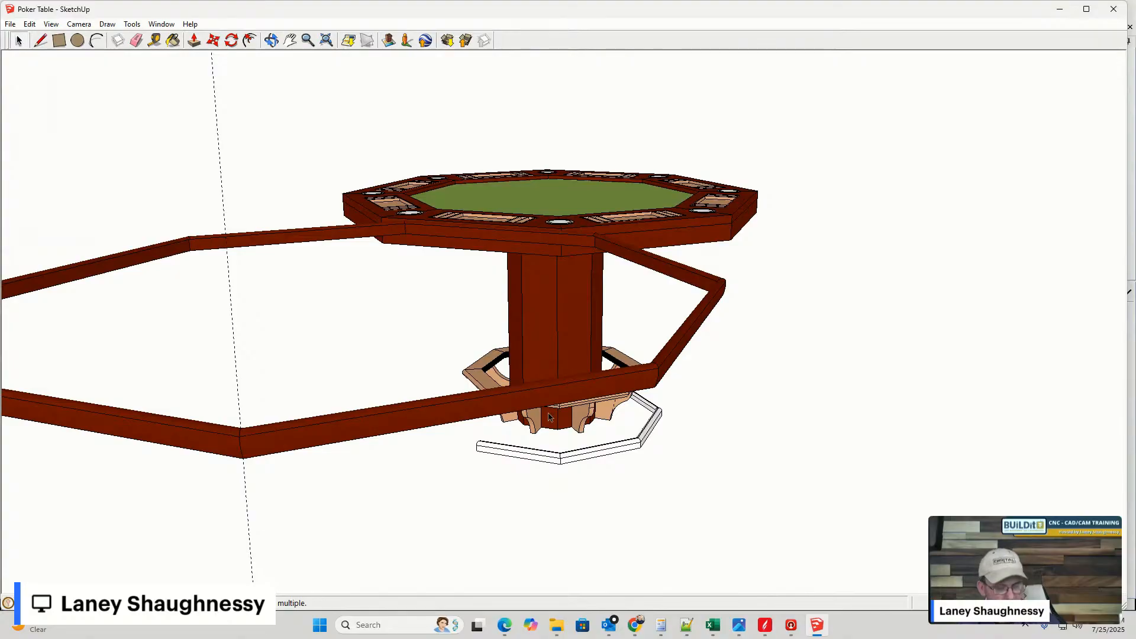
{"action": "double_click", "coordinate": [549, 418]}
{"action": "key", "text": "ctrl+z"}
{"action": "key", "text": "ctrl+z"}
{"action": "key", "text": "ctrl+z"}
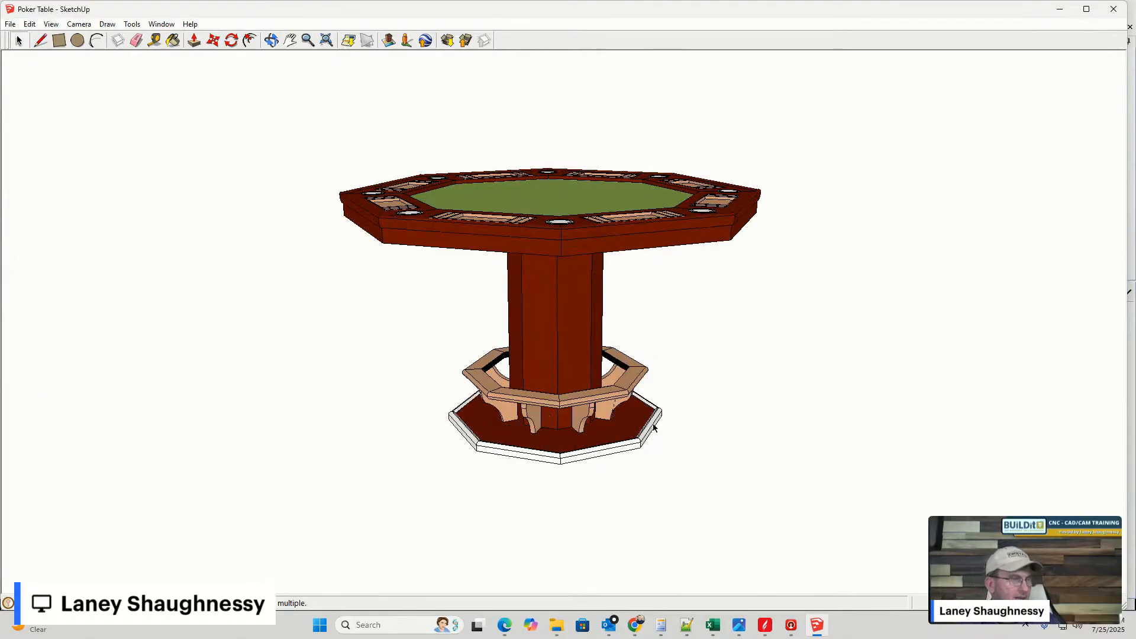
- Examine the poker table's top, including the felt area, chip trays and cup holders, from above
{"action": "scroll", "coordinate": [669, 340], "scroll_direction": "up", "scroll_amount": 3}
{"action": "scroll", "coordinate": [666, 344], "scroll_direction": "down", "scroll_amount": 4}
{"action": "middle_click_drag", "start_coordinate": [665, 354], "coordinate": [632, 436]}
{"action": "scroll", "coordinate": [637, 337], "scroll_direction": "up", "scroll_amount": 4}
{"action": "scroll", "coordinate": [642, 338], "scroll_direction": "down", "scroll_amount": 5}
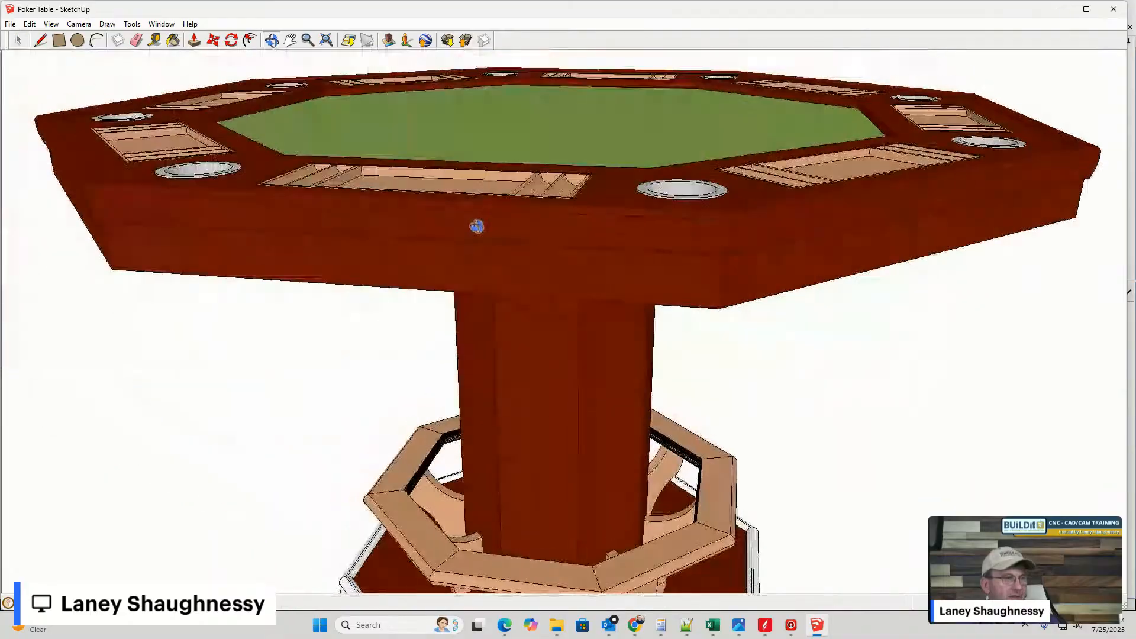
{"action": "scroll", "coordinate": [499, 295], "scroll_direction": "up", "scroll_amount": 5}
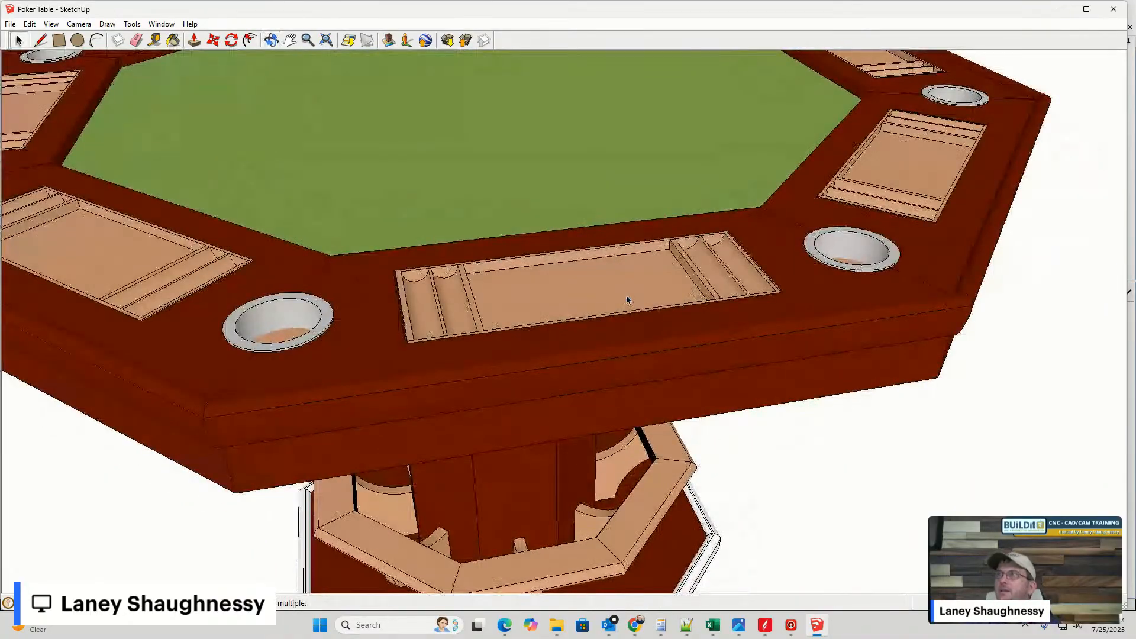
- Inspect the poker table's underside, pedestal, foot rail supports and base from below, and return to an overall view from above
{"action": "scroll", "coordinate": [645, 267], "scroll_direction": "down", "scroll_amount": 5}
{"action": "middle_click_drag", "start_coordinate": [645, 237], "coordinate": [503, 40]}
{"action": "scroll", "coordinate": [847, 307], "scroll_direction": "down", "scroll_amount": 3}
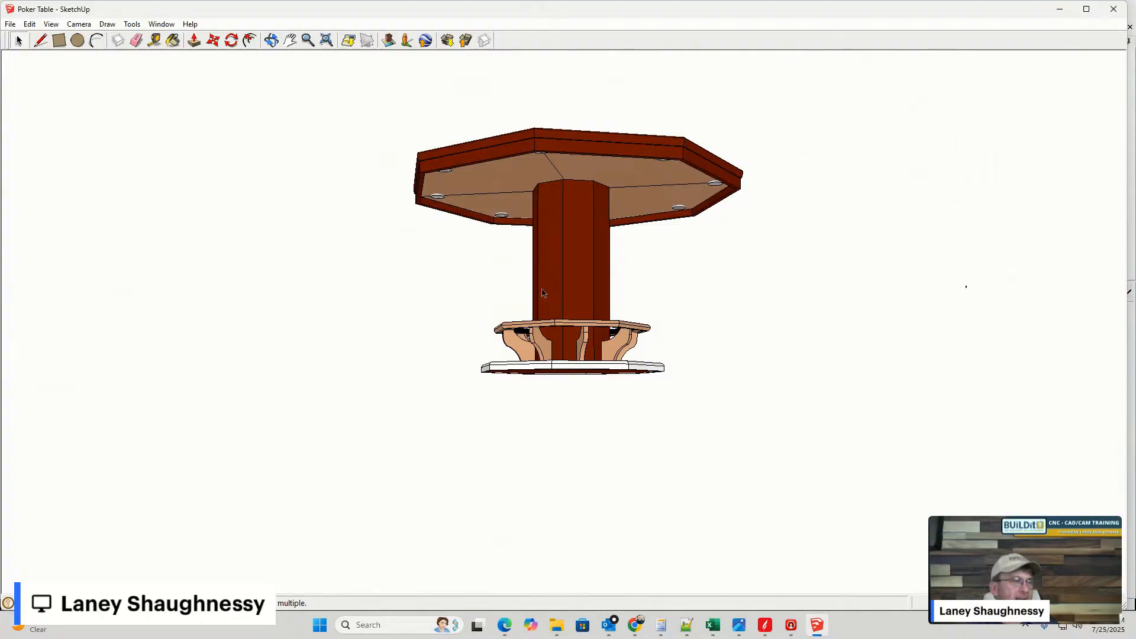
{"action": "scroll", "coordinate": [543, 293], "scroll_direction": "up", "scroll_amount": 4}
{"action": "middle_click_drag", "start_coordinate": [563, 381], "coordinate": [438, 311]}
{"action": "scroll", "coordinate": [726, 358], "scroll_direction": "up", "scroll_amount": 2}
{"action": "scroll", "coordinate": [438, 310], "scroll_direction": "down", "scroll_amount": 8}
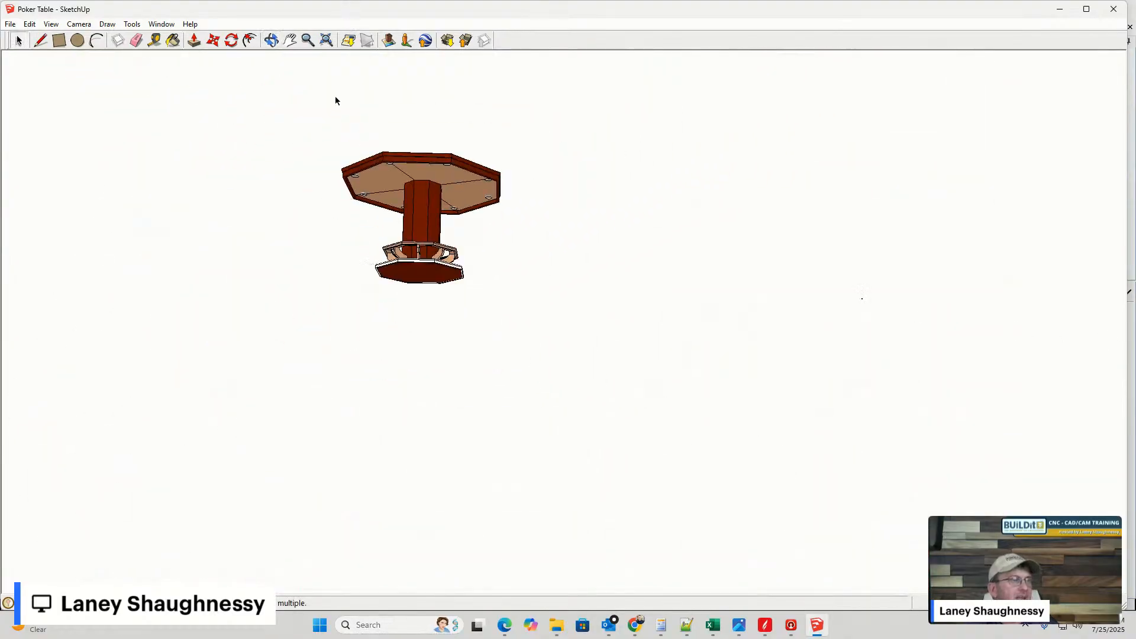
{"action": "scroll", "coordinate": [336, 100], "scroll_direction": "up", "scroll_amount": 4}
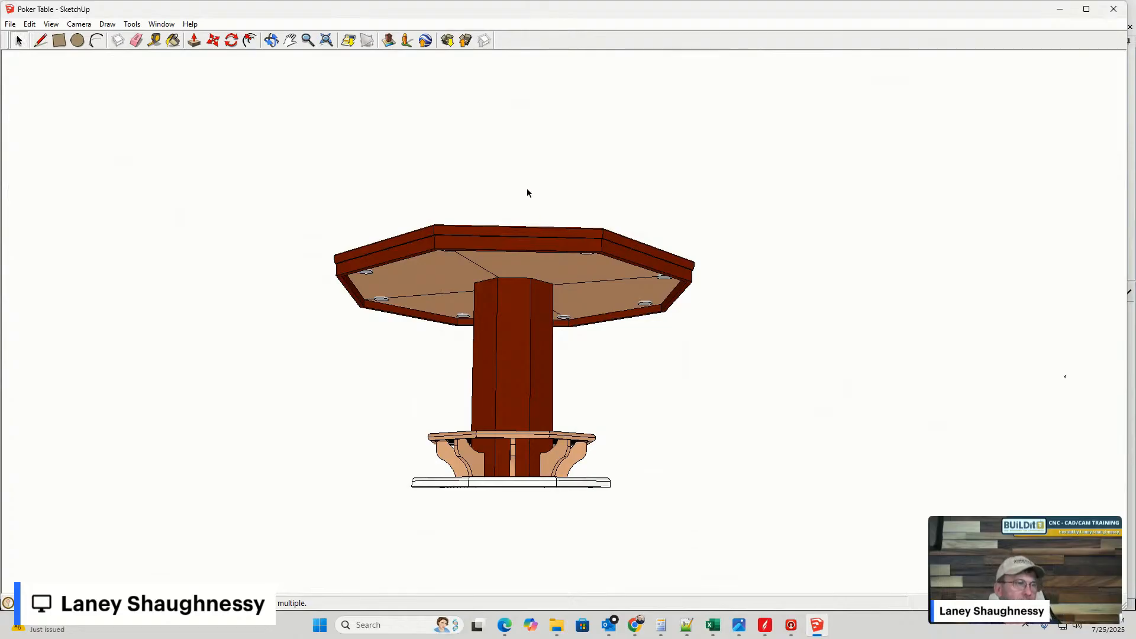
{"action": "middle_click_drag", "start_coordinate": [527, 266], "coordinate": [504, 457]}
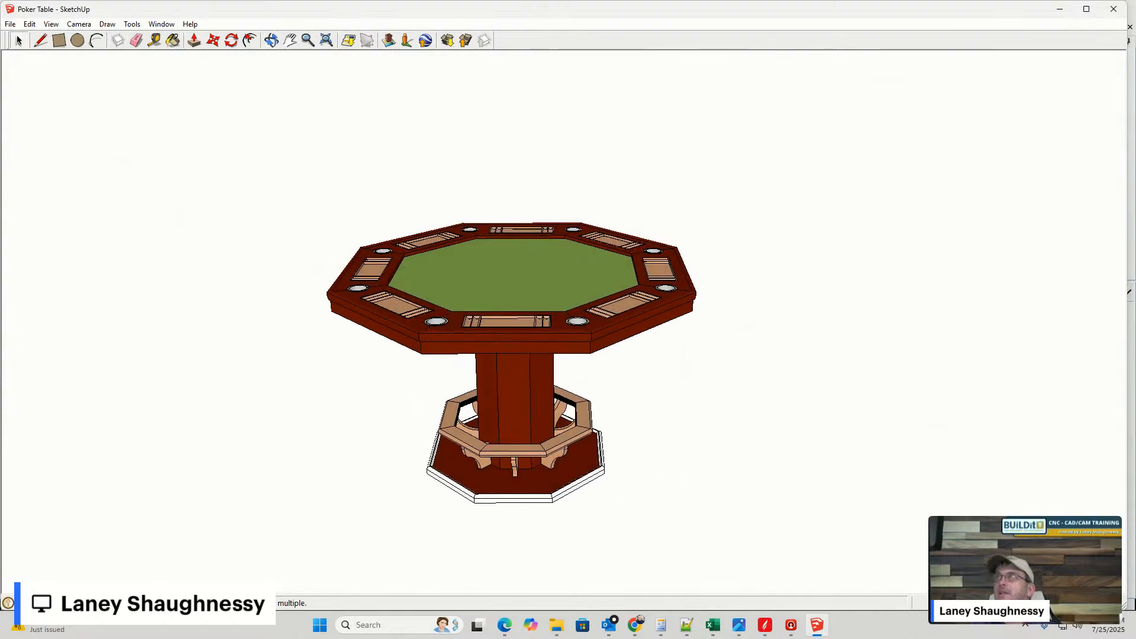